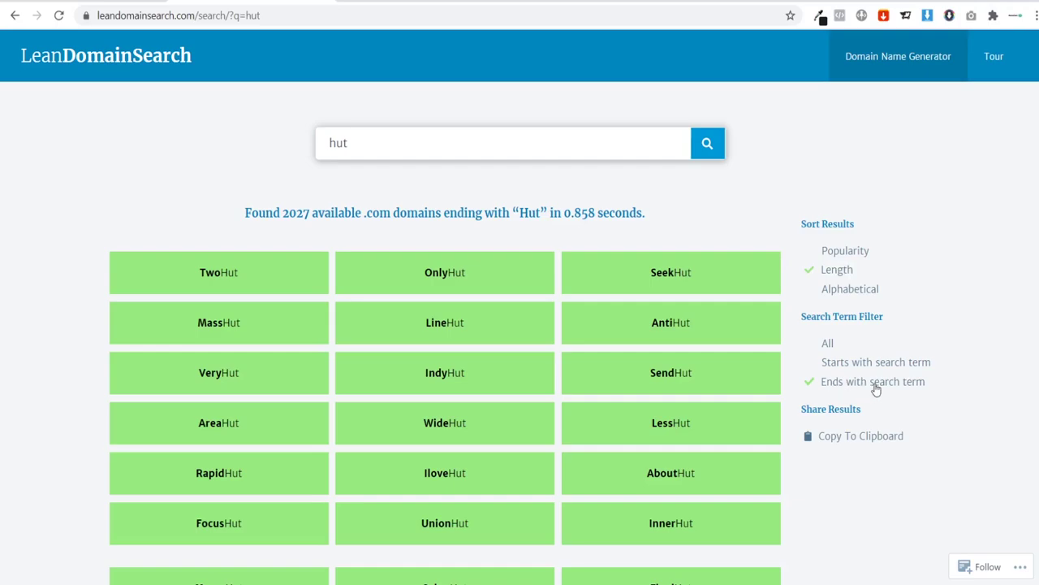
# Step: Enter unionhut with the .com extension as the new SiteGround domain and proceed
pyautogui.scroll(-1, 217, 169)
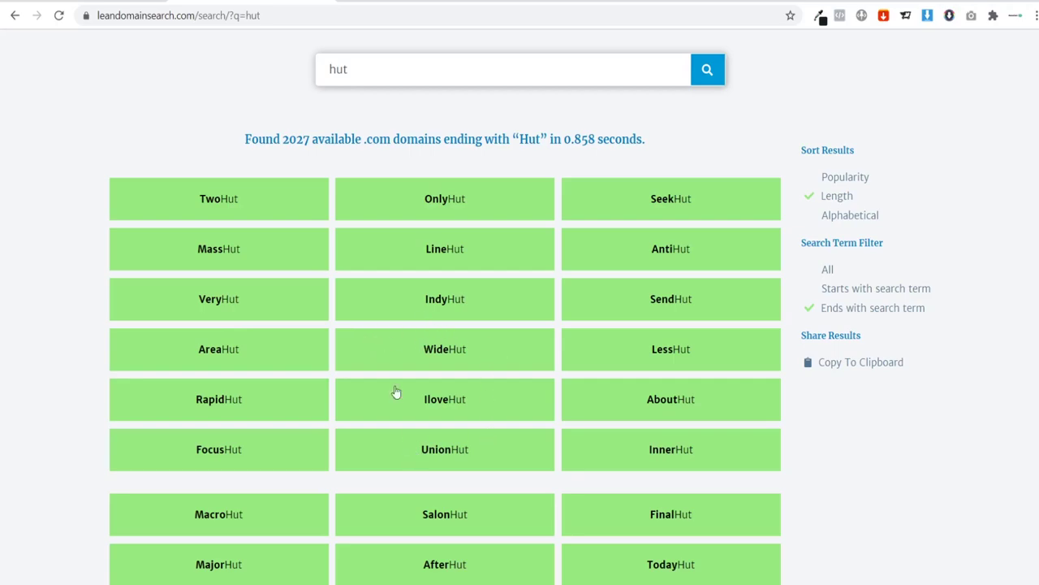
pyautogui.hotkey('ctrl', 'Tab')
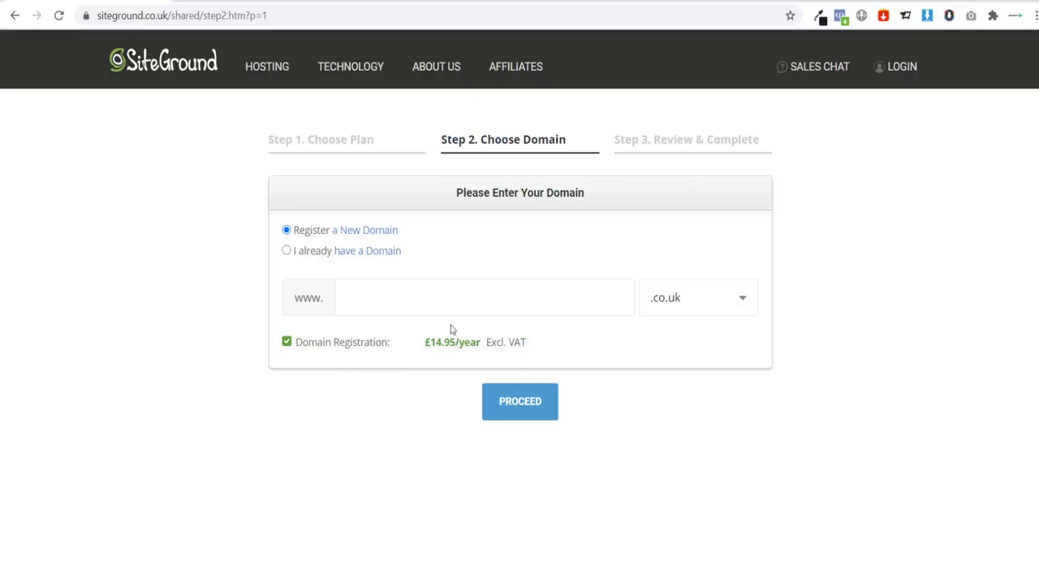
pyautogui.write('unio')
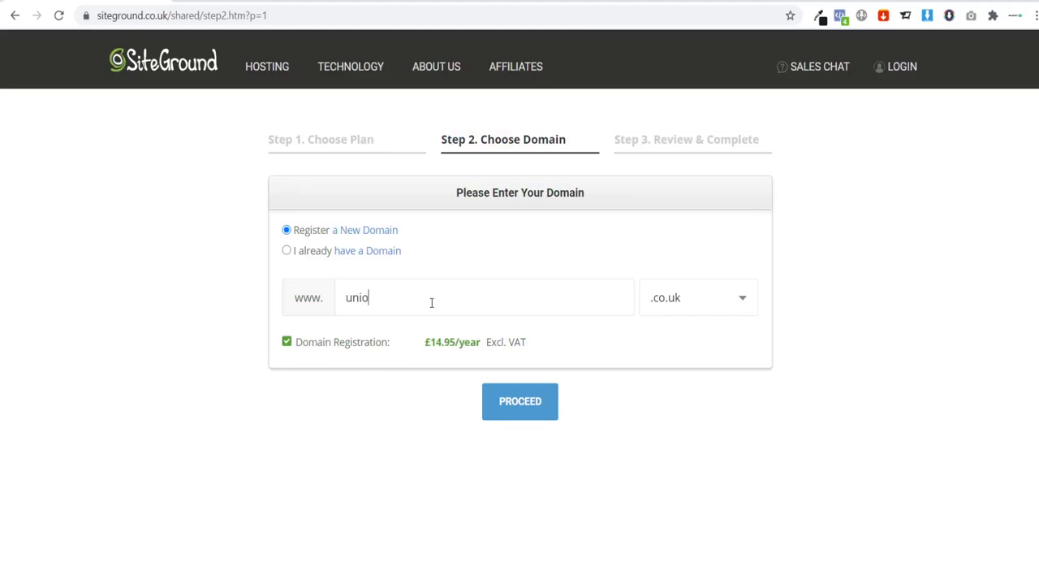
pyautogui.write('nhut')
pyautogui.click(722, 307)
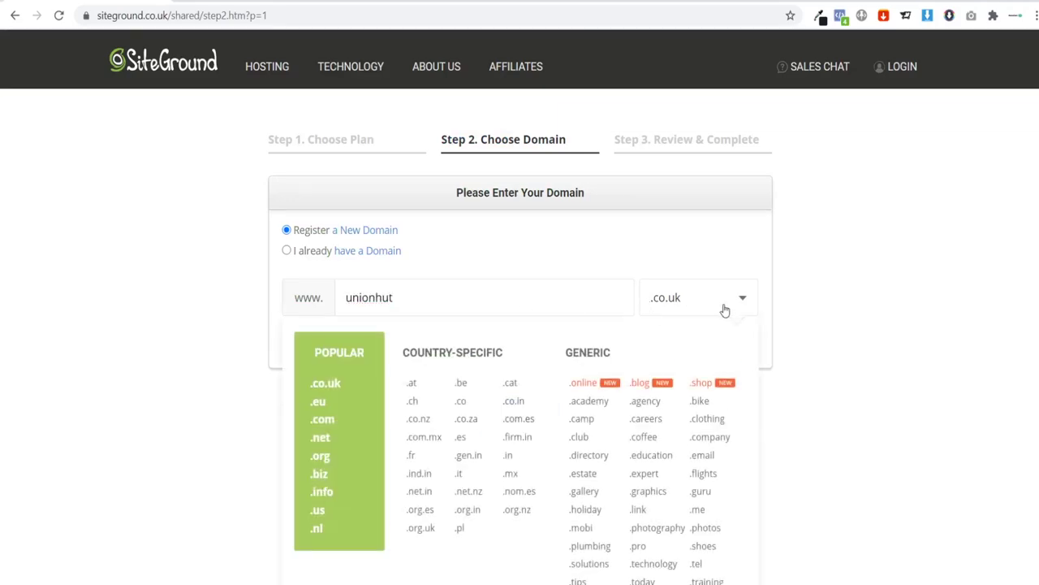
pyautogui.click(329, 422)
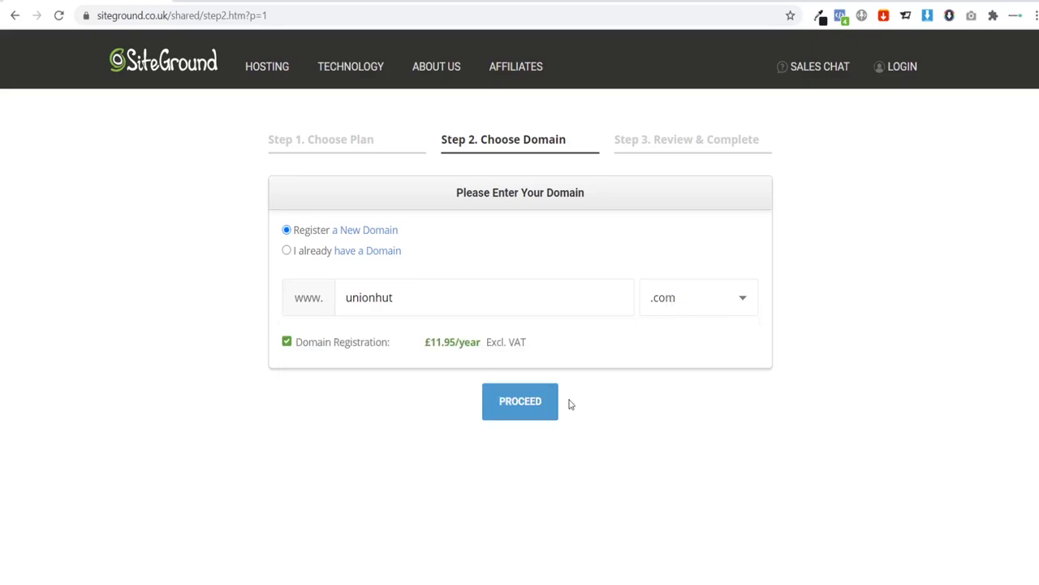
pyautogui.click(526, 410)
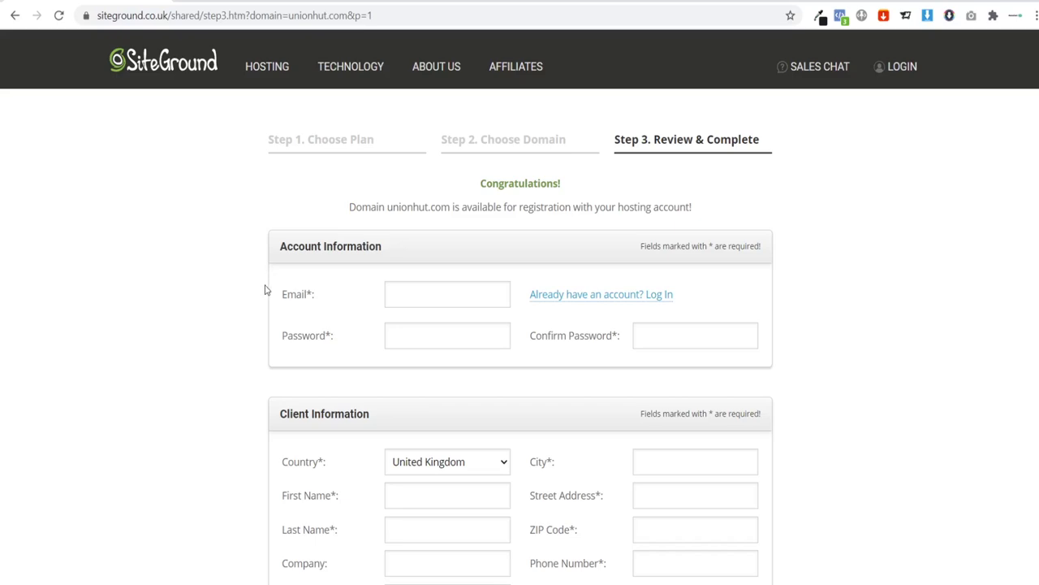
# Step: Agree to the terms of service and pay for the 100.60 GBP hosting order
pyautogui.scroll(-3, 244, 262)
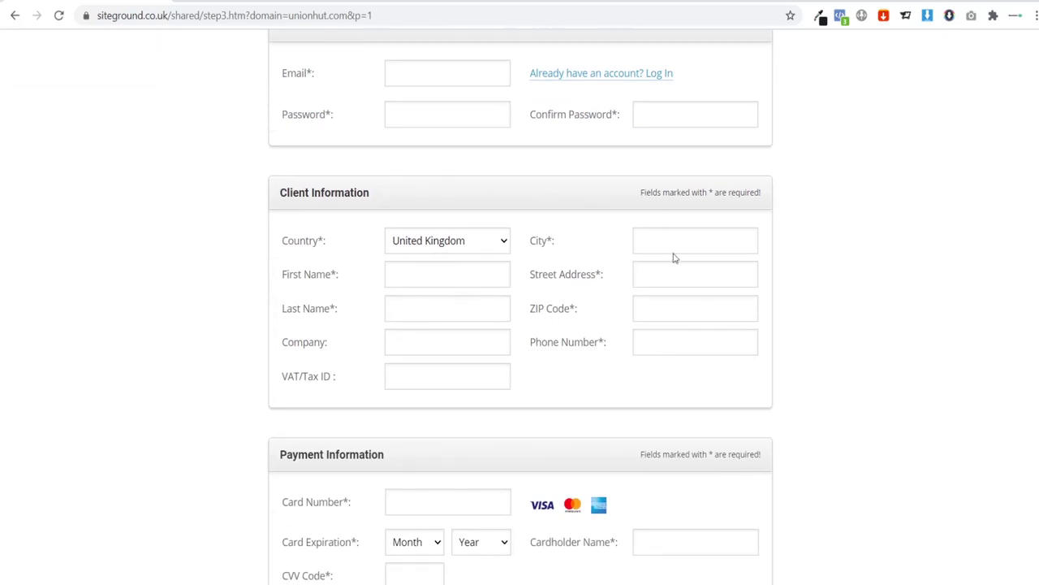
pyautogui.scroll(-2, 618, 309)
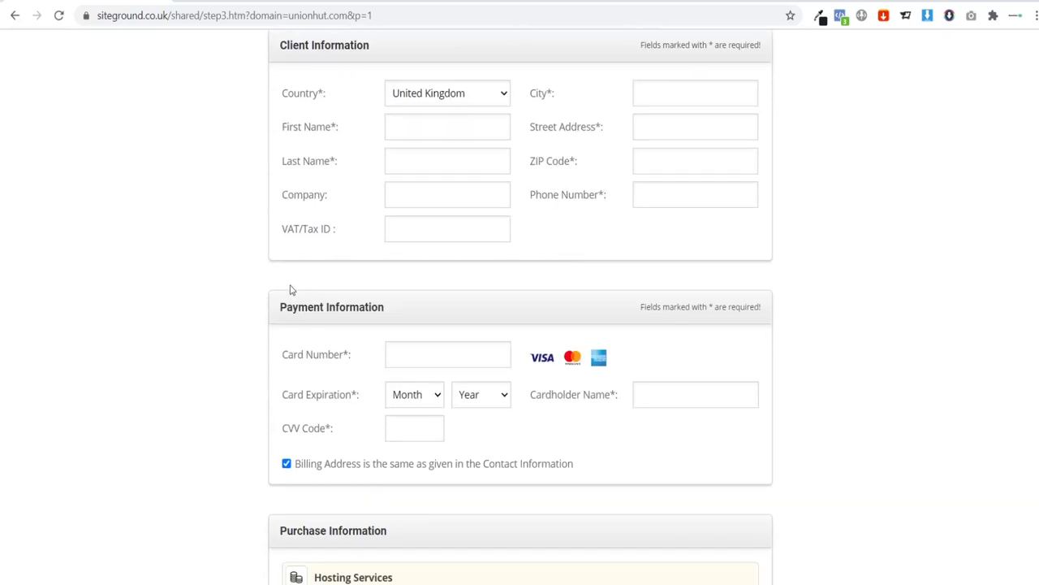
pyautogui.scroll(-1, 292, 291)
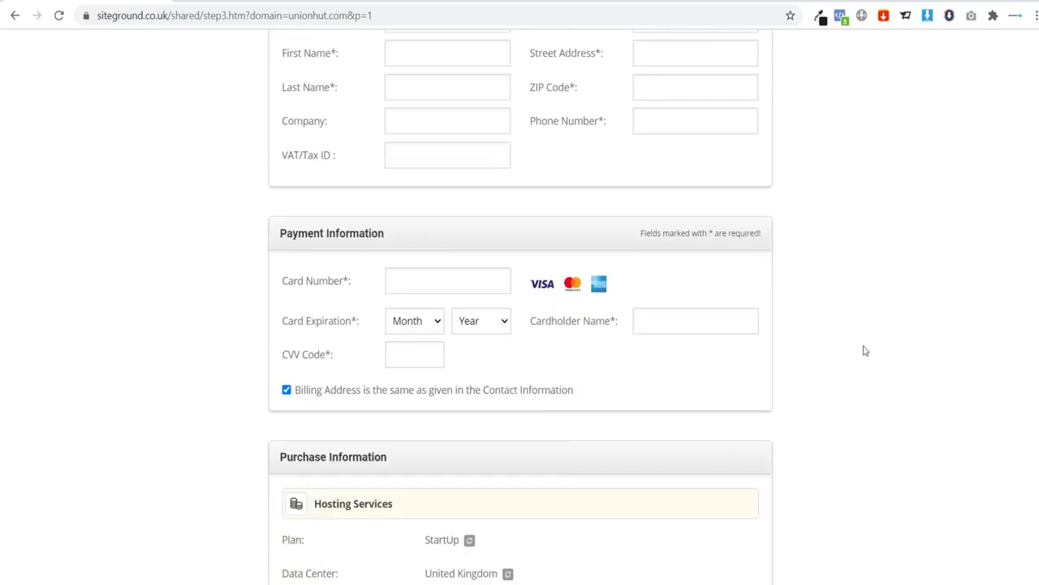
pyautogui.scroll(-3, 832, 305)
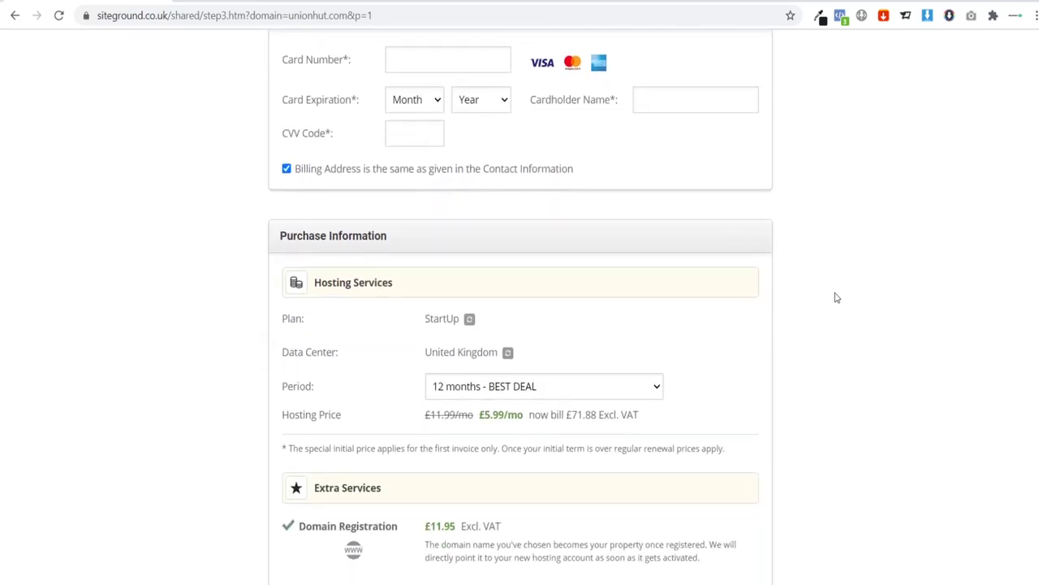
pyautogui.scroll(-1, 836, 296)
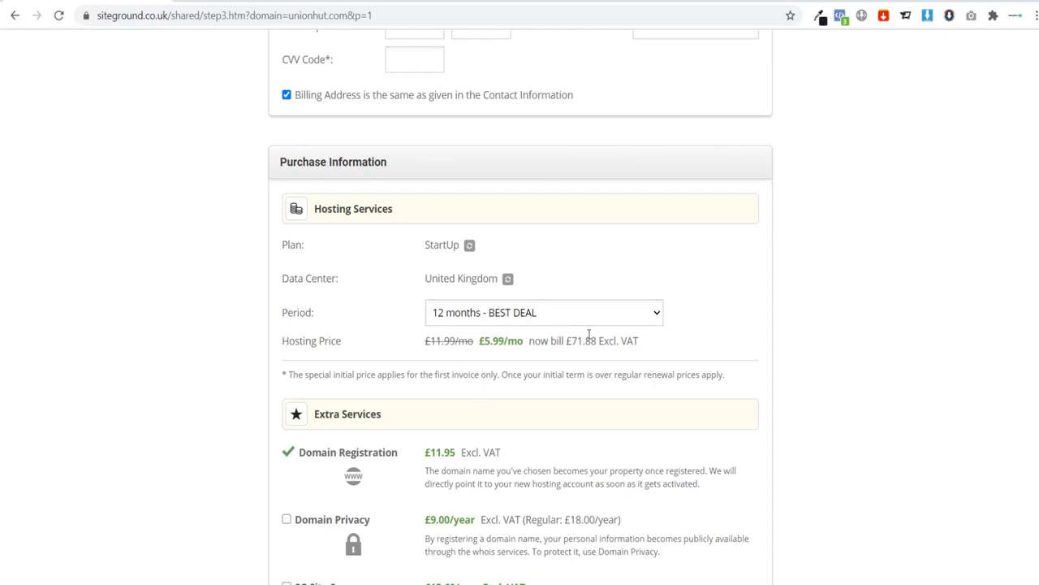
pyautogui.scroll(-2, 680, 339)
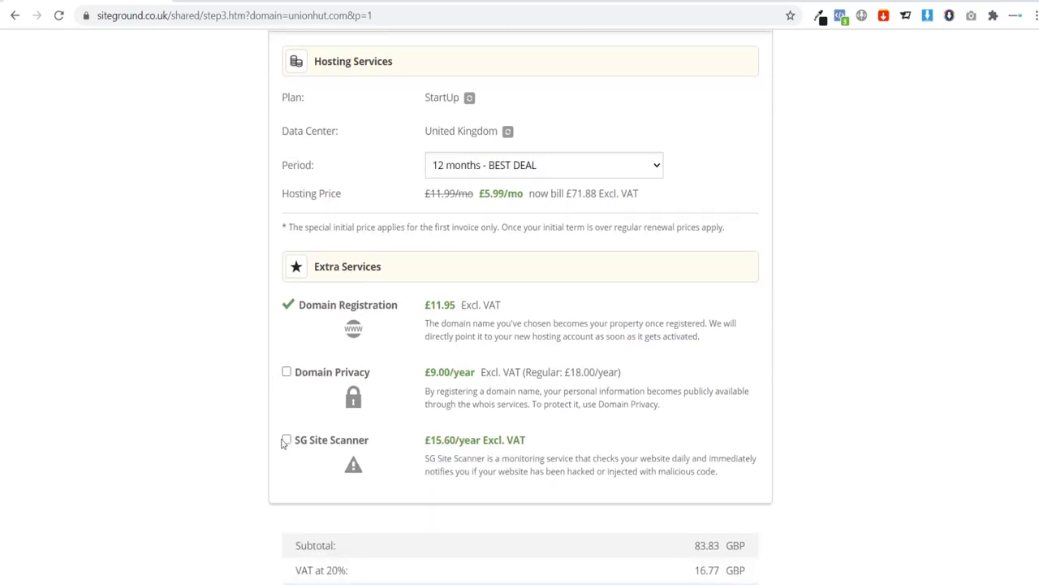
pyautogui.scroll(-1, 227, 365)
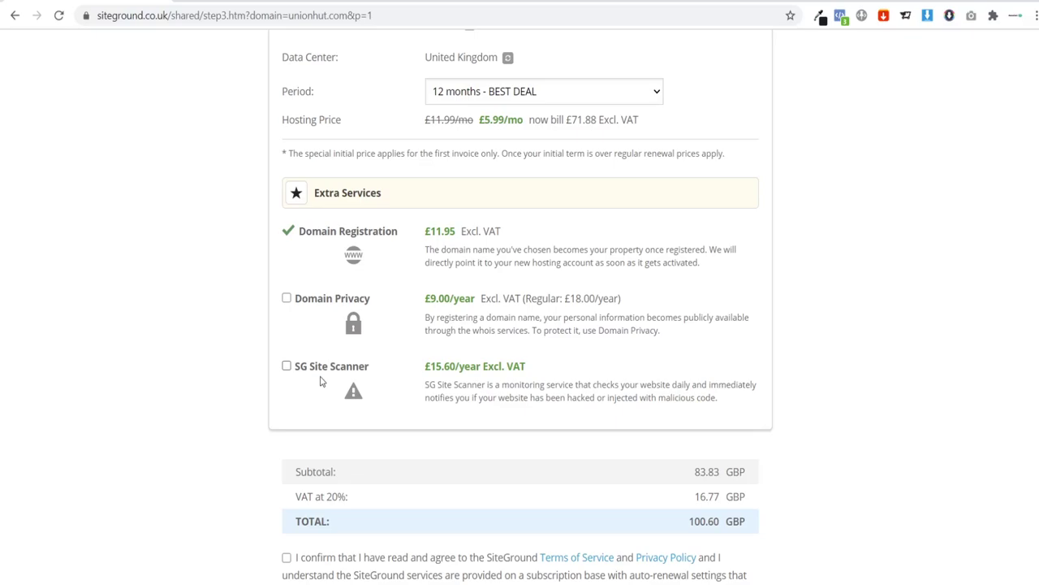
pyautogui.scroll(-3, 210, 357)
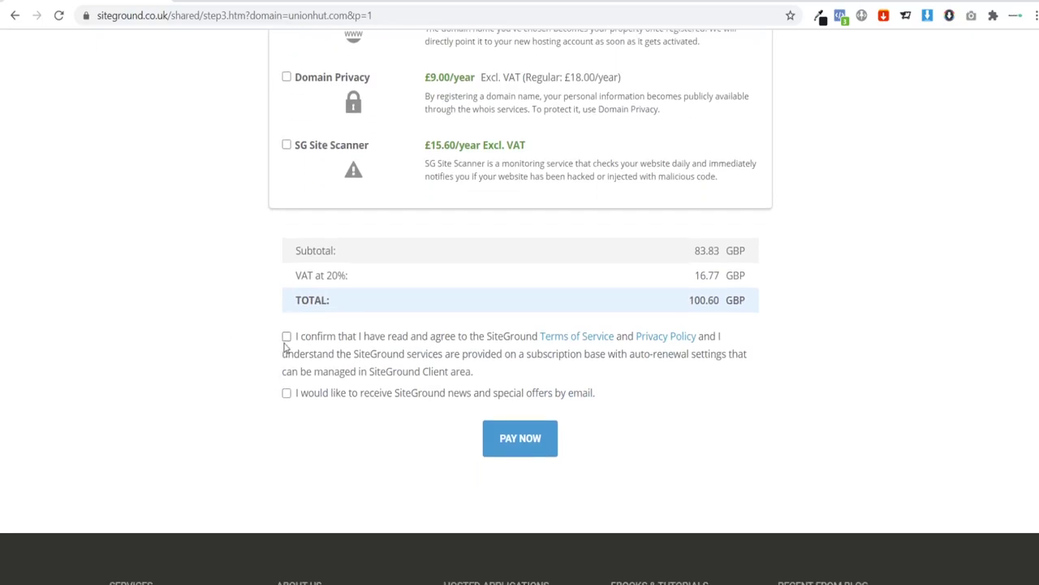
pyautogui.click(286, 337)
pyautogui.scroll(-2, 262, 433)
pyautogui.scroll(1, 297, 406)
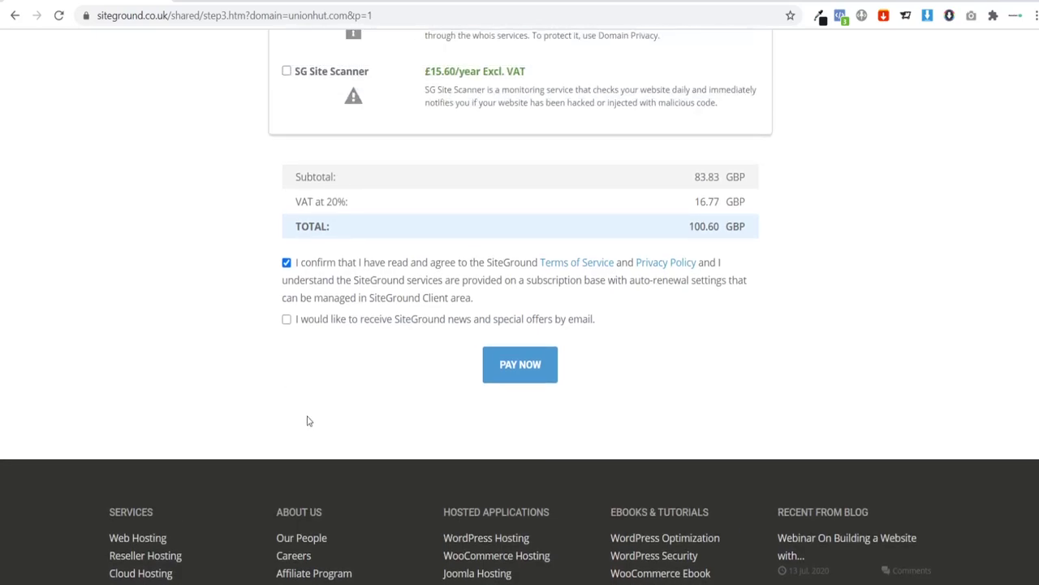
pyautogui.click(497, 365)
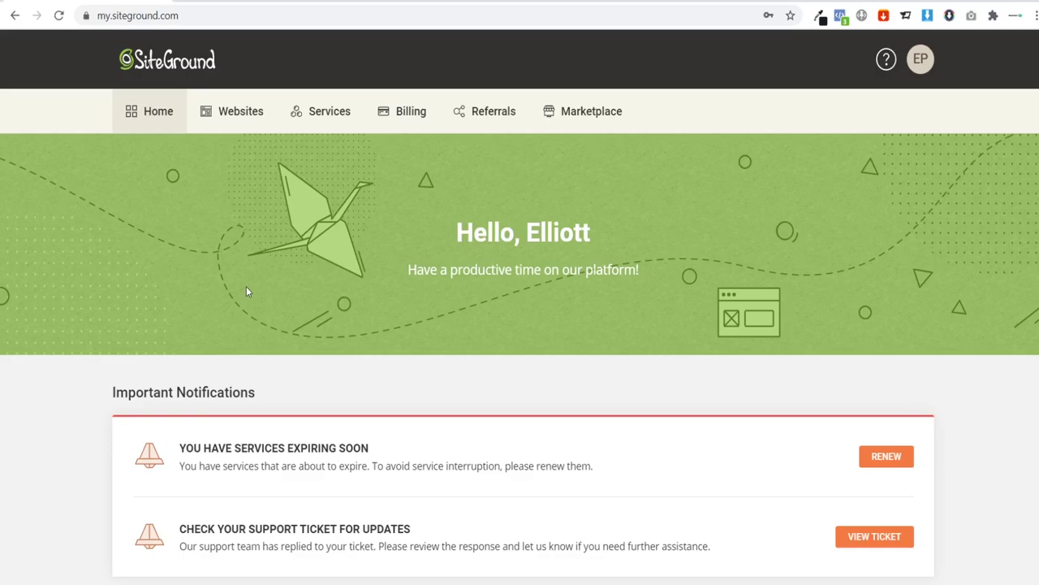
# Step: Go to the account's Websites list to reach Site Tools for newsfaster.online
pyautogui.click(225, 108)
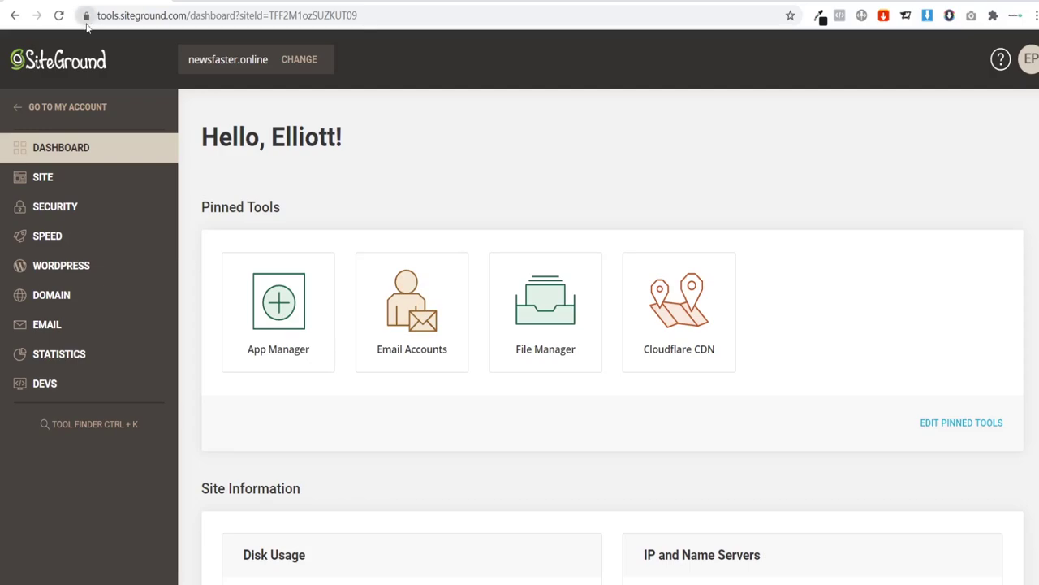
# Step: Install a Let's Encrypt SSL certificate for newsfaster.online in SSL Manager
pyautogui.click(63, 210)
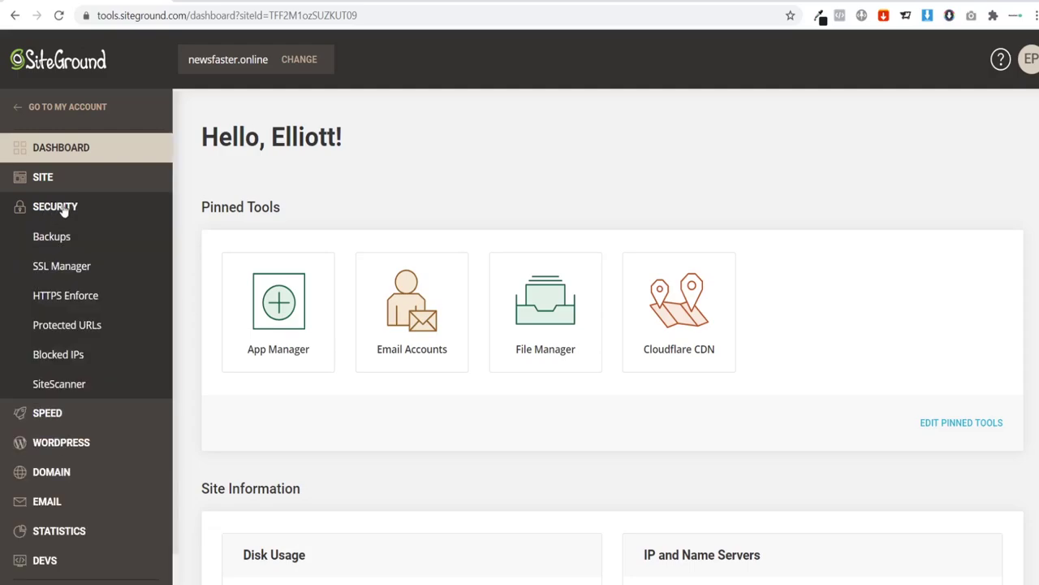
pyautogui.click(46, 271)
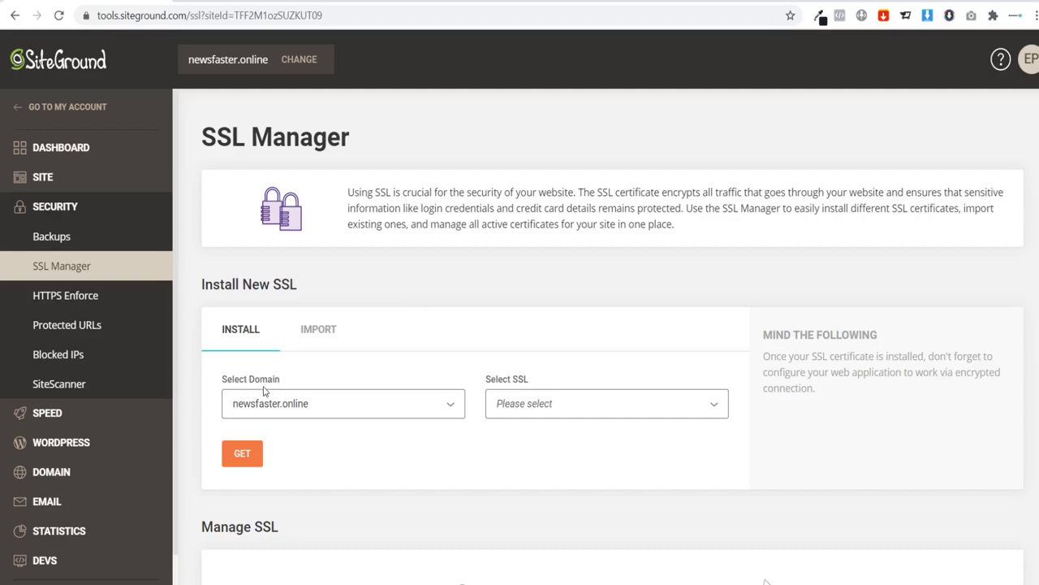
pyautogui.scroll(-1, 263, 391)
pyautogui.click(278, 340)
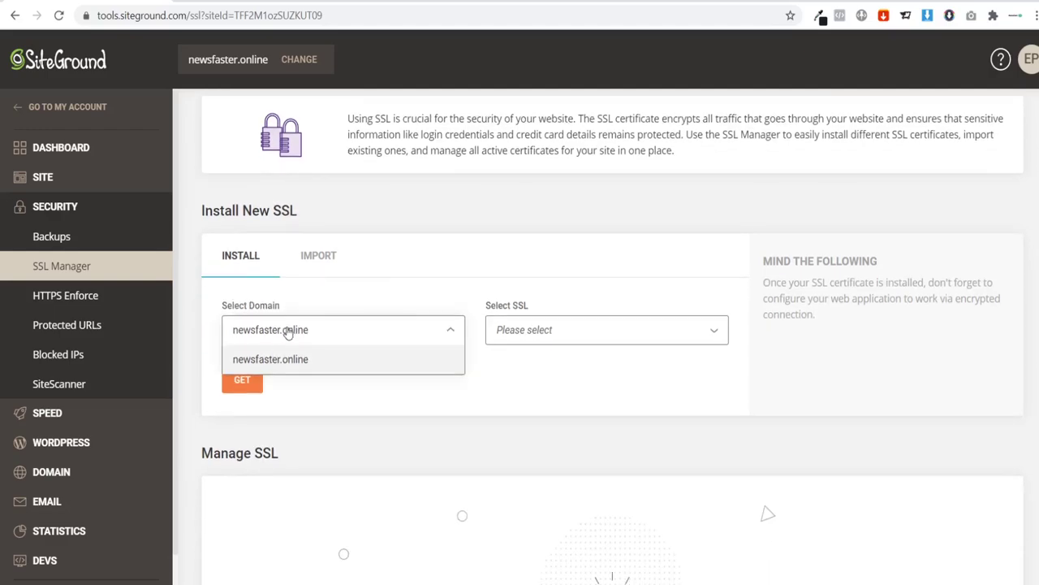
pyautogui.click(356, 304)
pyautogui.click(536, 333)
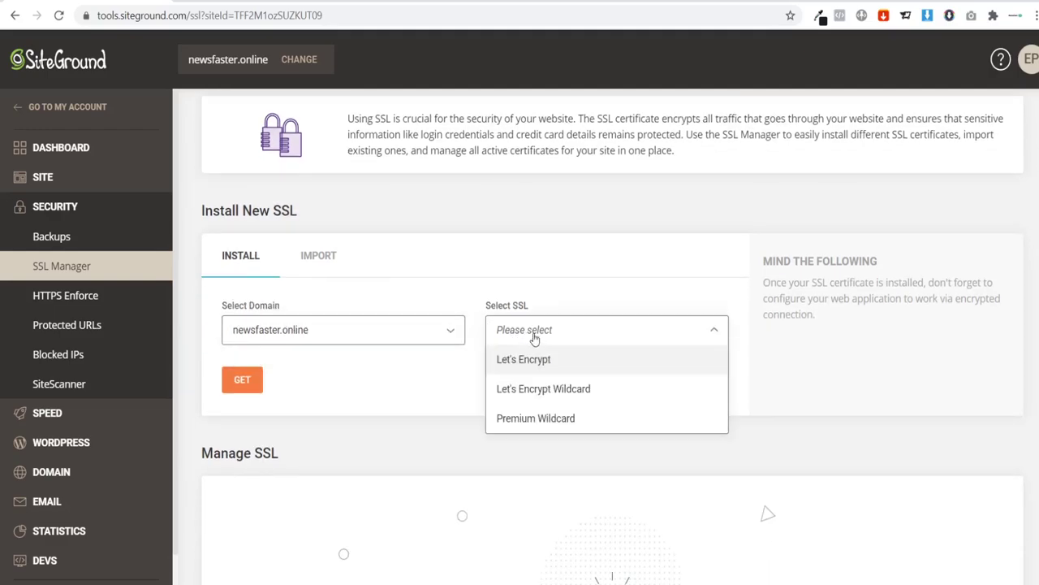
pyautogui.click(520, 367)
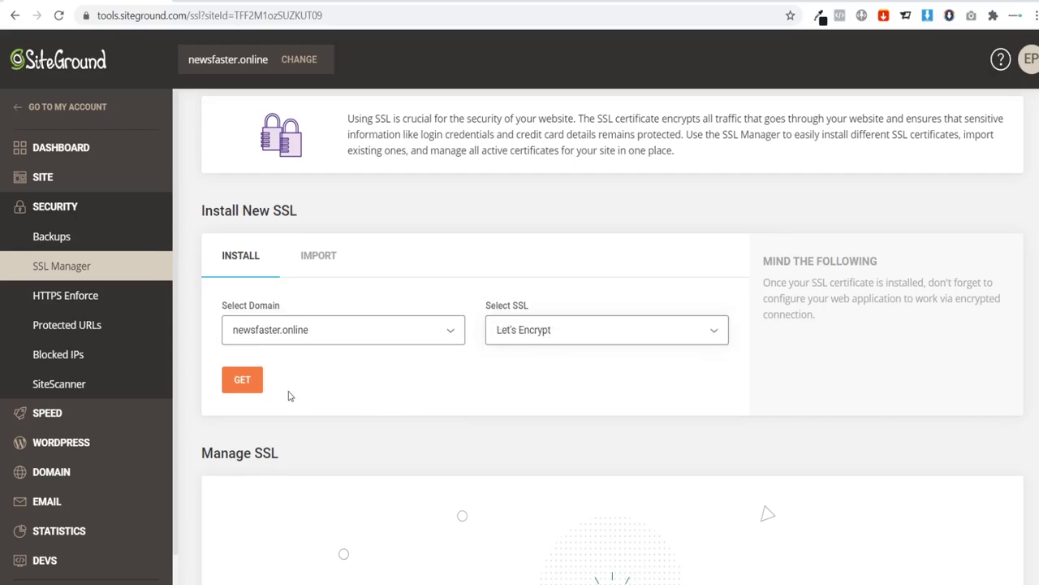
pyautogui.click(243, 380)
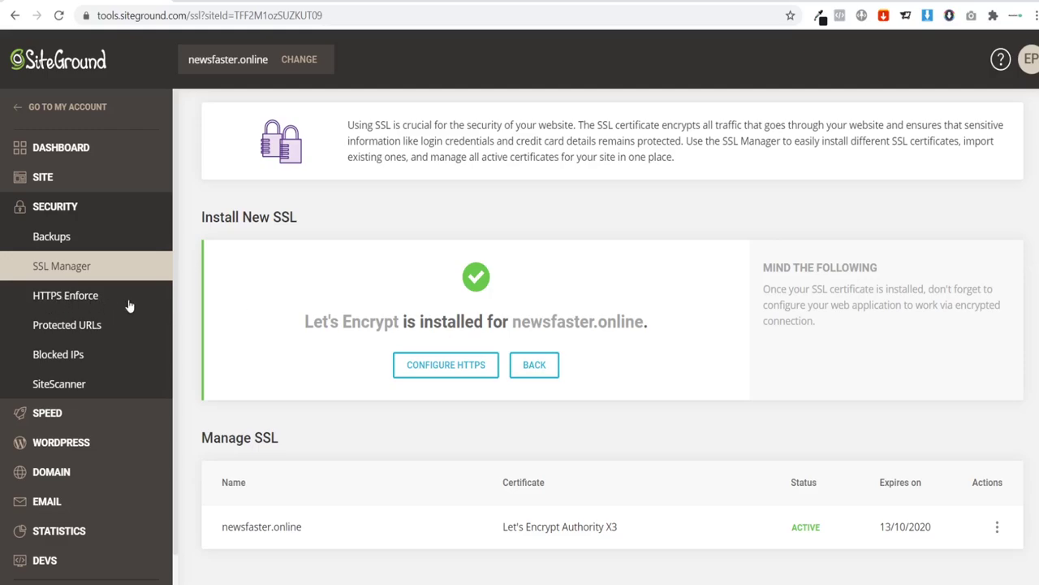
# Step: Switch on HTTPS Enforce for newsfaster.online
pyautogui.click(59, 301)
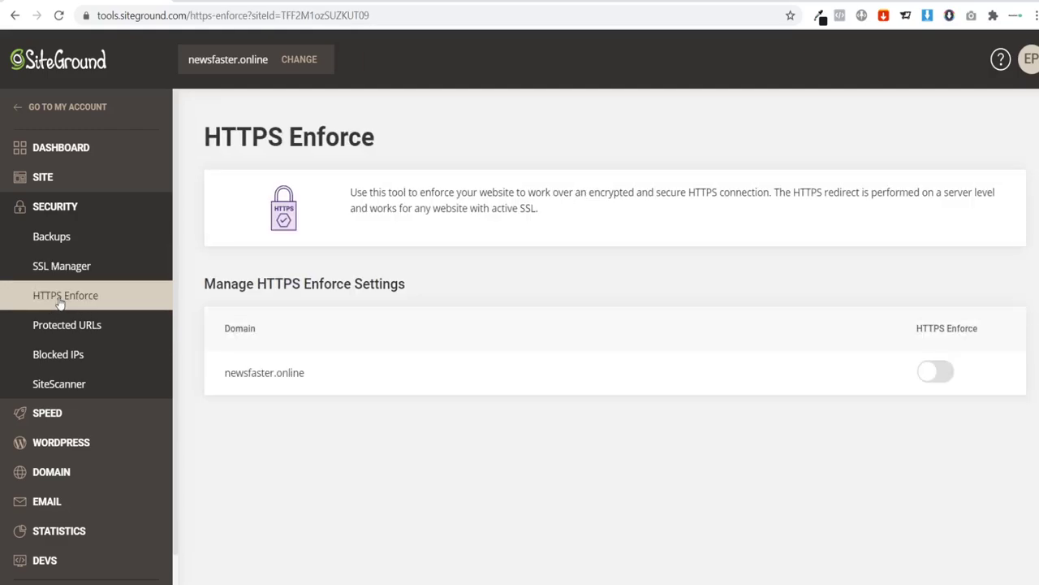
pyautogui.click(934, 373)
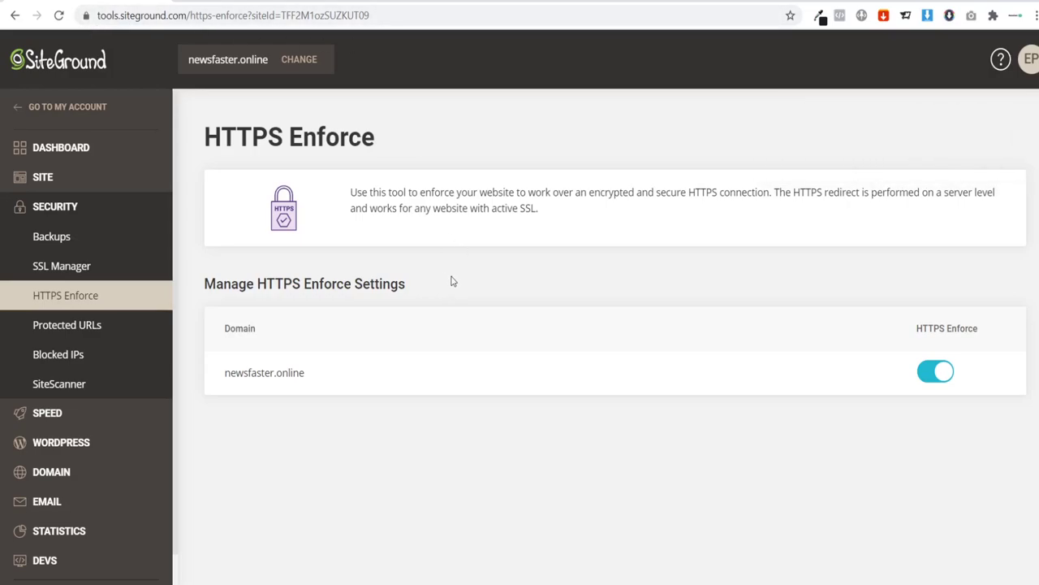
pyautogui.click(45, 451)
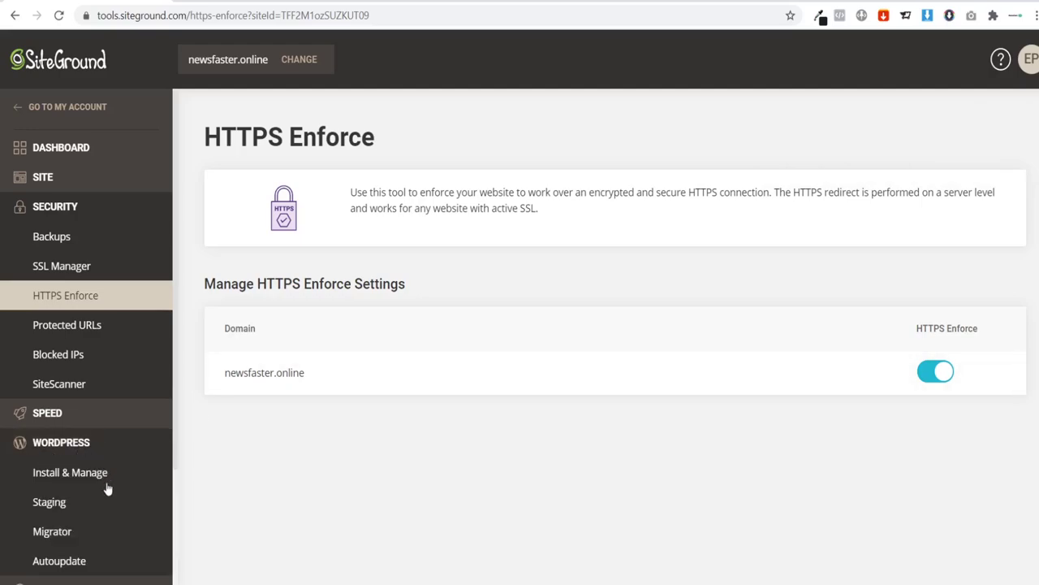
# Step: Choose a plain WordPress installation for newsfaster.online
pyautogui.click(53, 477)
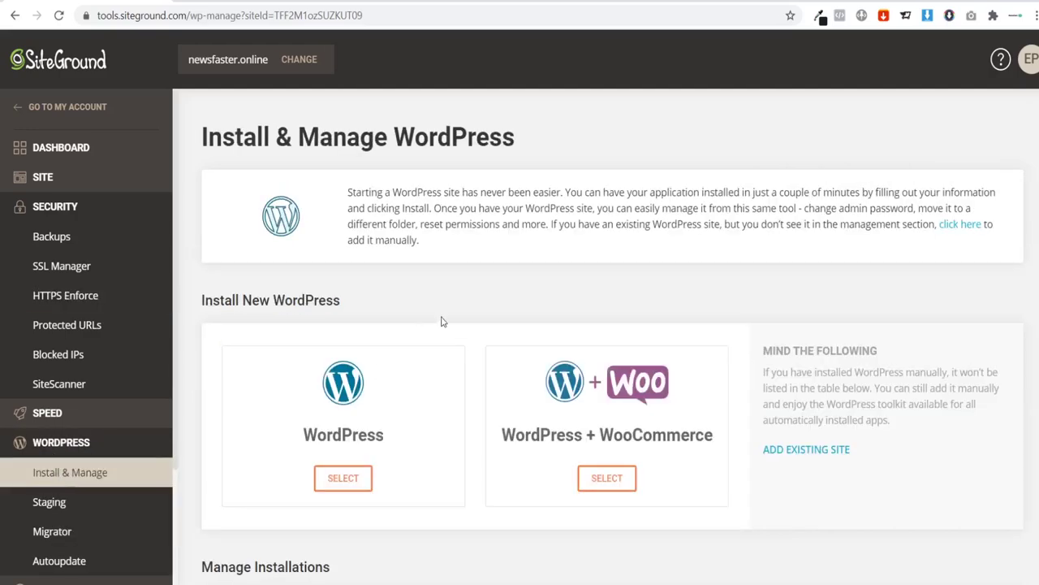
pyautogui.scroll(-1, 438, 313)
pyautogui.click(344, 401)
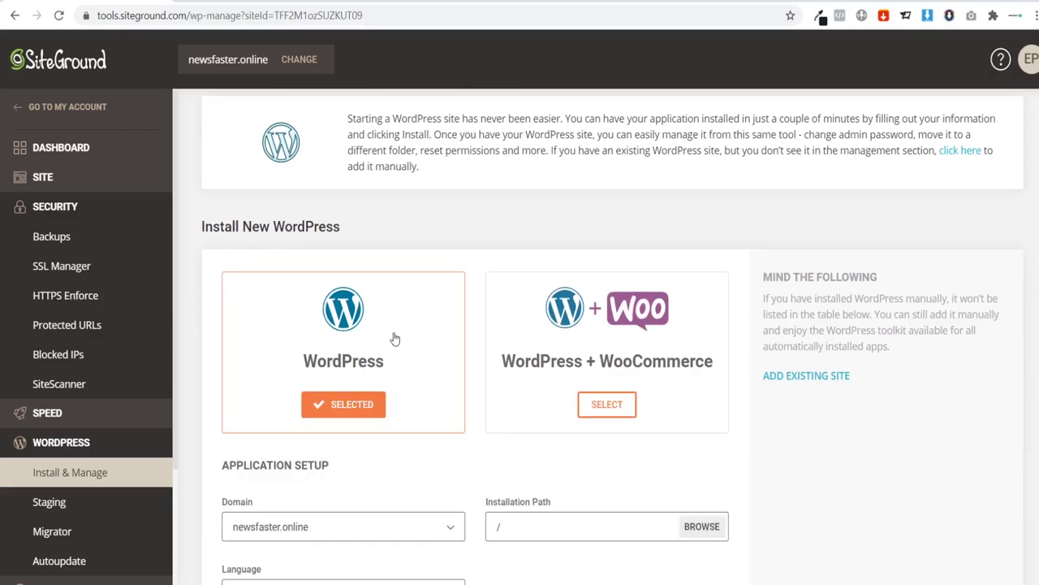
pyautogui.scroll(-2, 395, 337)
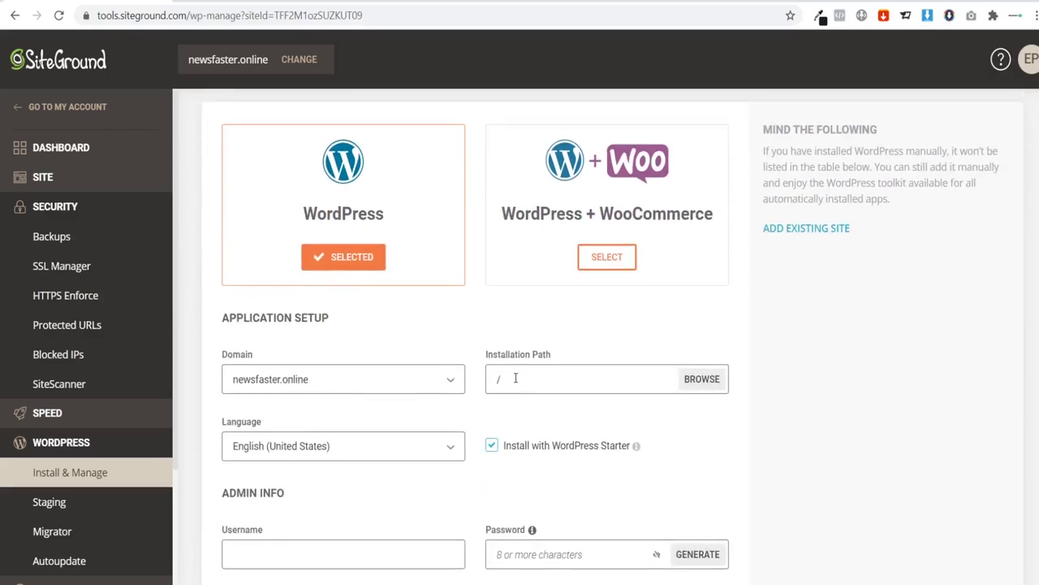
pyautogui.scroll(-2, 357, 358)
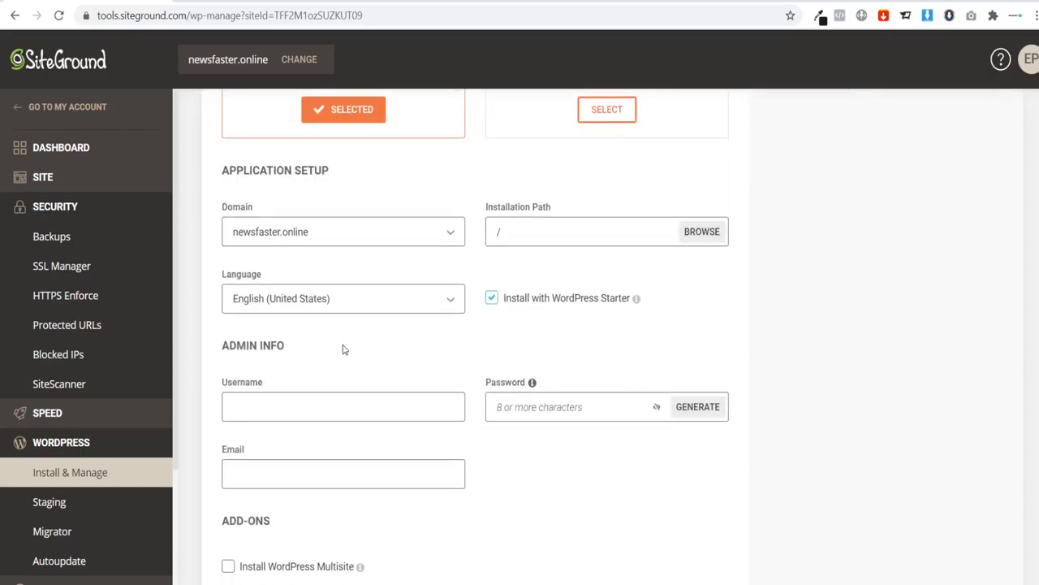
pyautogui.scroll(-2, 343, 350)
pyautogui.scroll(1, 282, 301)
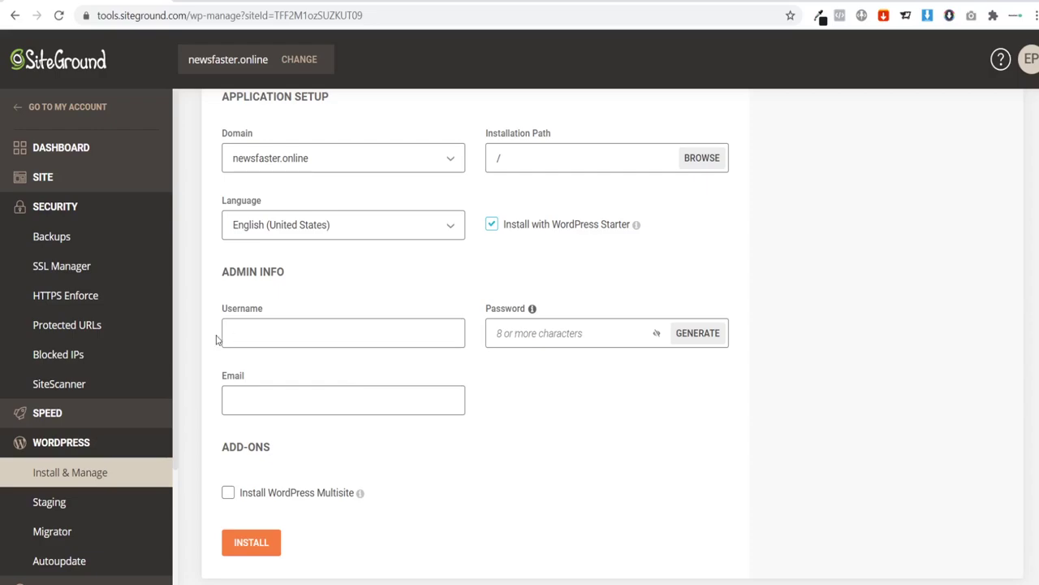
# Step: Fill in the admin username, password and e-mail, then install WordPress
pyautogui.click(226, 333)
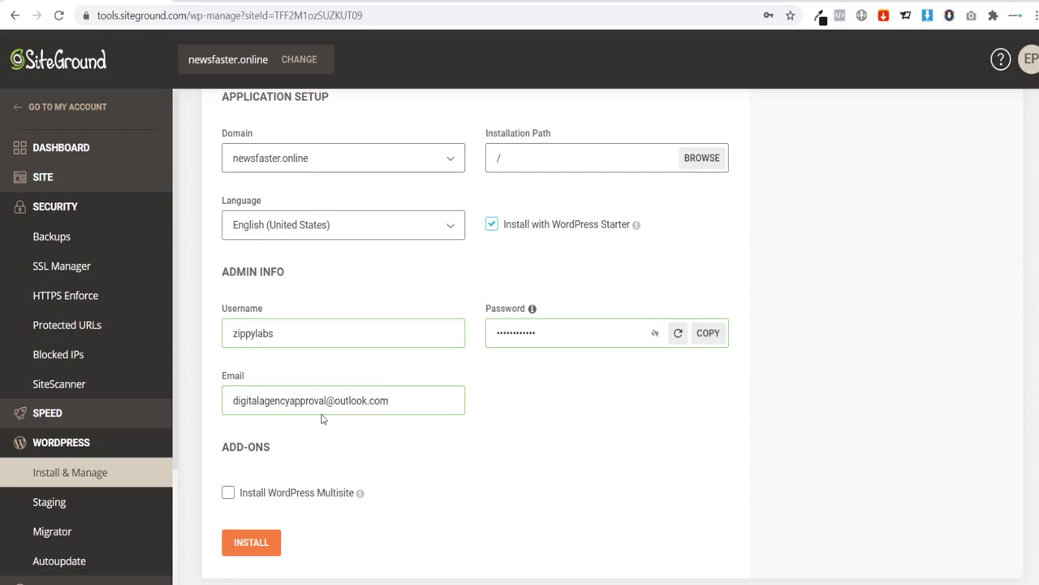
pyautogui.moveTo(226, 400); pyautogui.dragTo(473, 400)
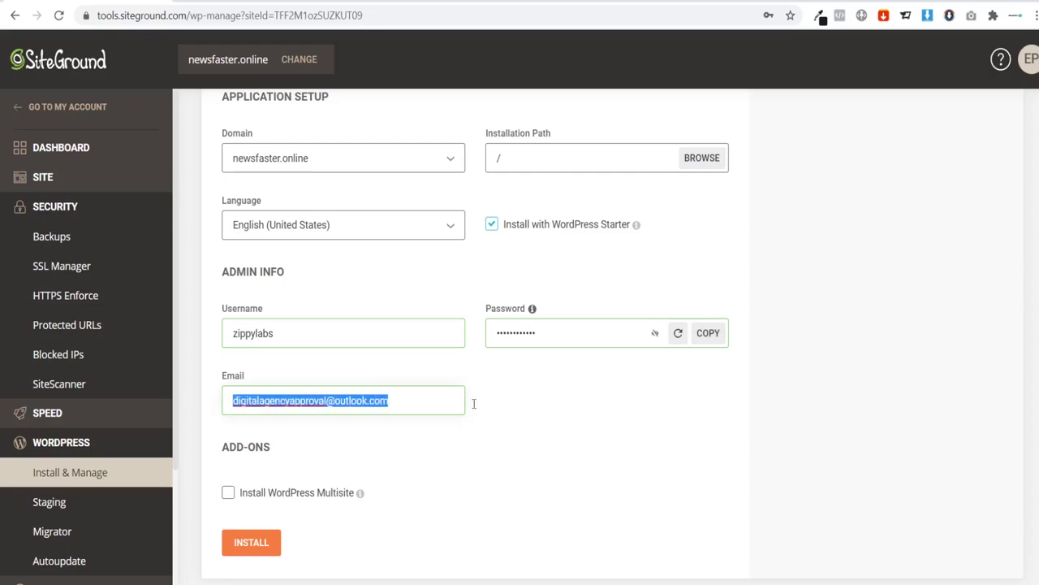
pyautogui.click(528, 408)
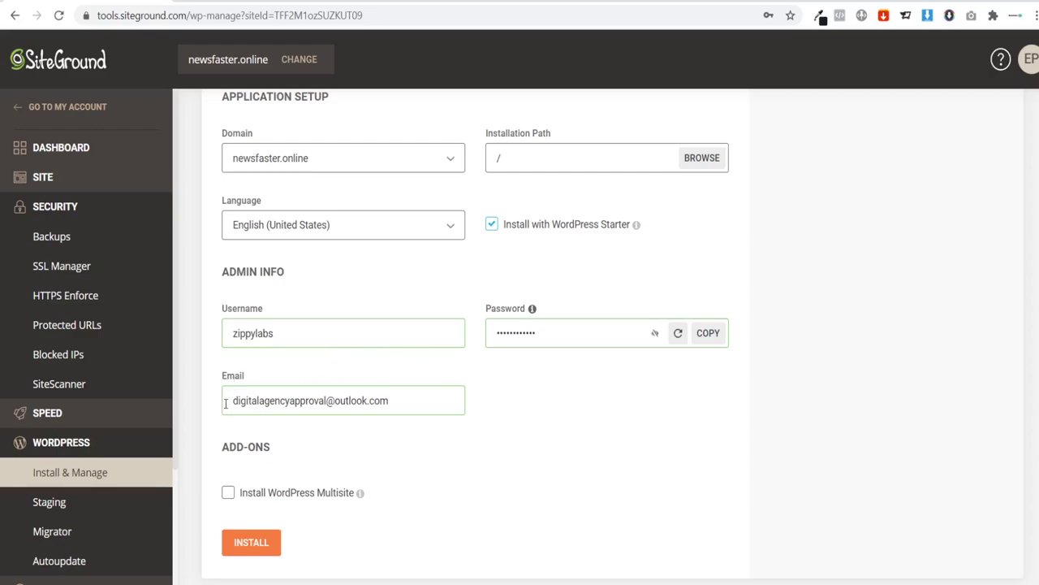
pyautogui.moveTo(227, 402); pyautogui.dragTo(427, 402)
pyautogui.click(420, 400)
pyautogui.scroll(-1, 487, 435)
pyautogui.click(234, 467)
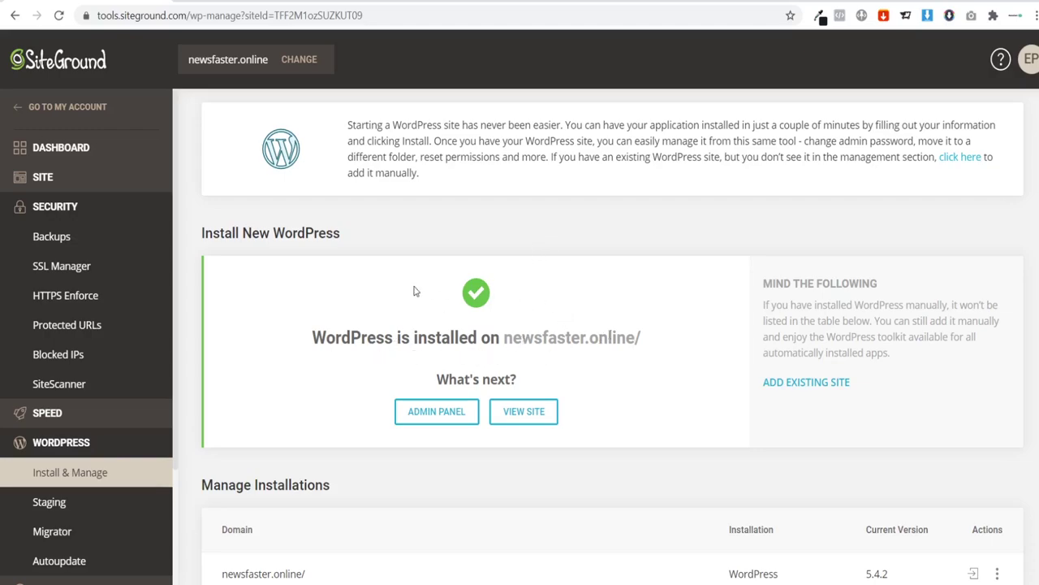
# Step: Open the new site's WordPress admin panel from the starter wizard
pyautogui.click(432, 421)
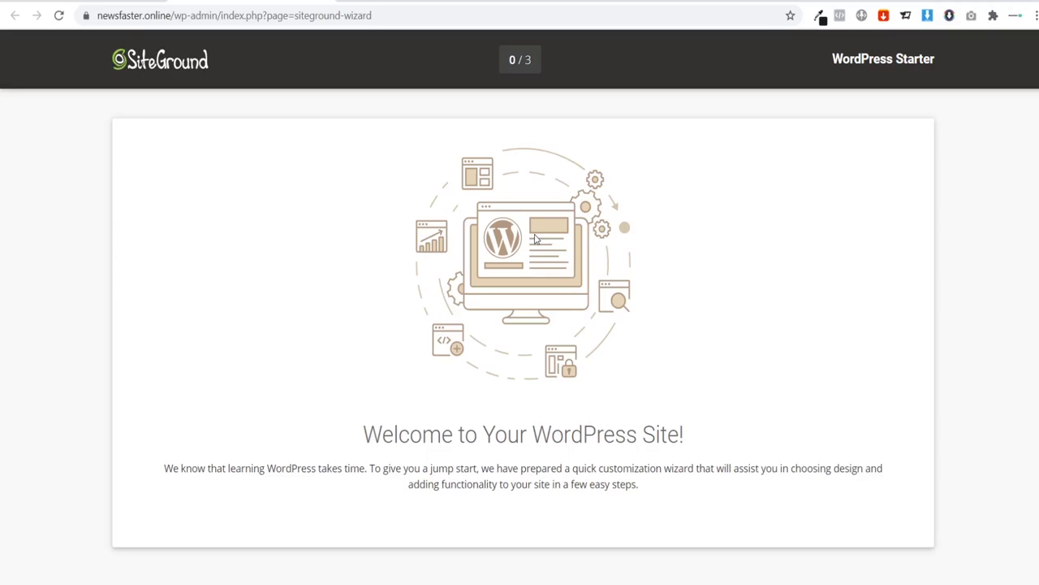
pyautogui.scroll(-2, 520, 235)
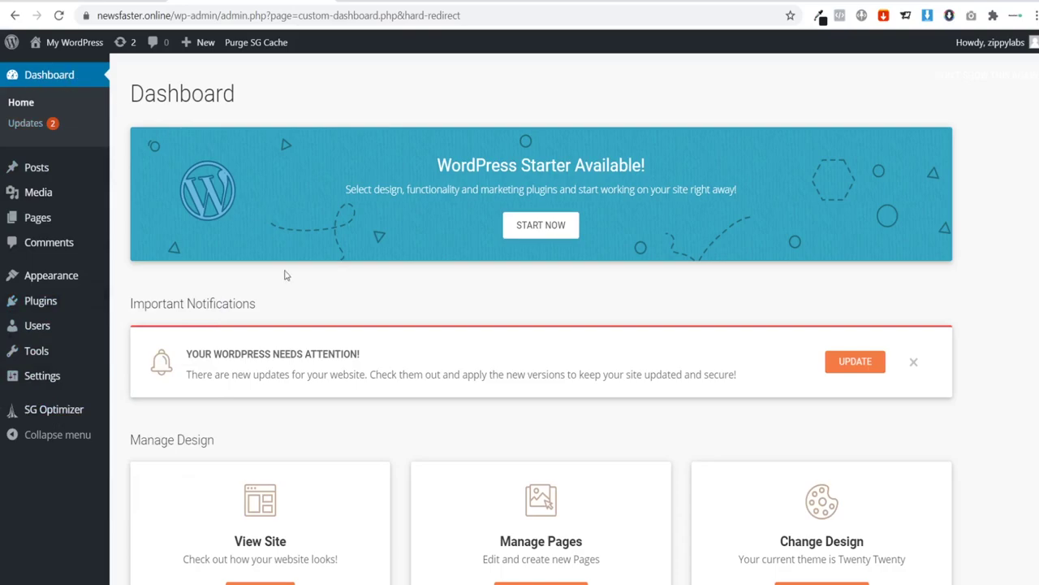
pyautogui.scroll(-8, 268, 314)
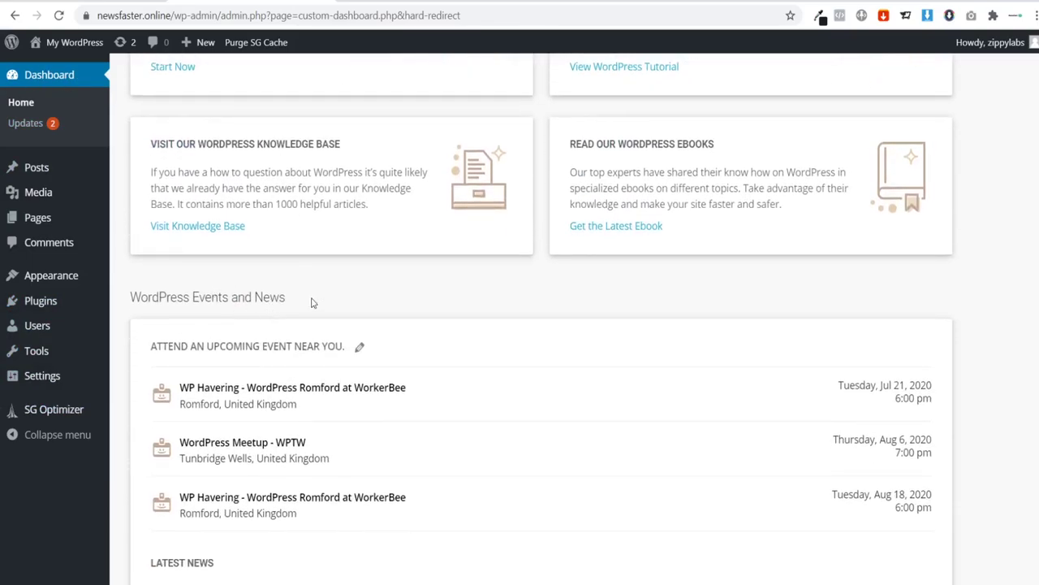
pyautogui.scroll(-3, 309, 317)
pyautogui.scroll(9, 306, 332)
pyautogui.scroll(1, 301, 325)
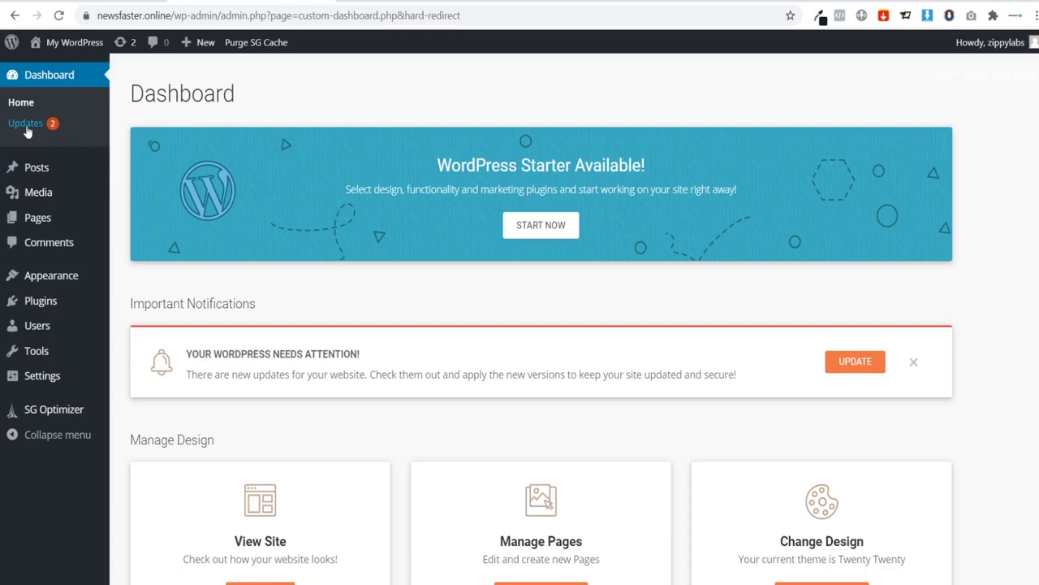
pyautogui.moveTo(34, 177)
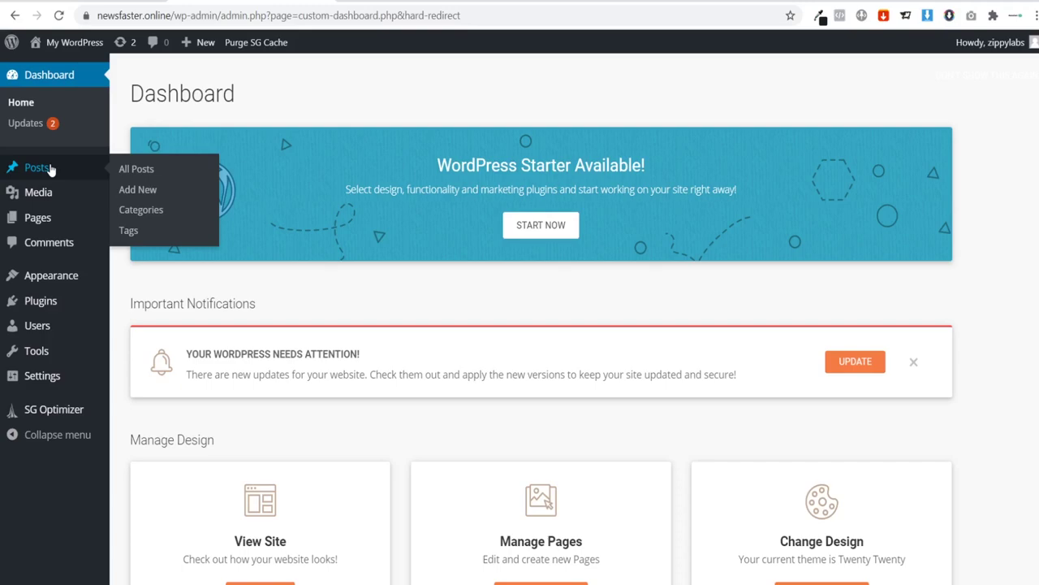
pyautogui.moveTo(45, 197)
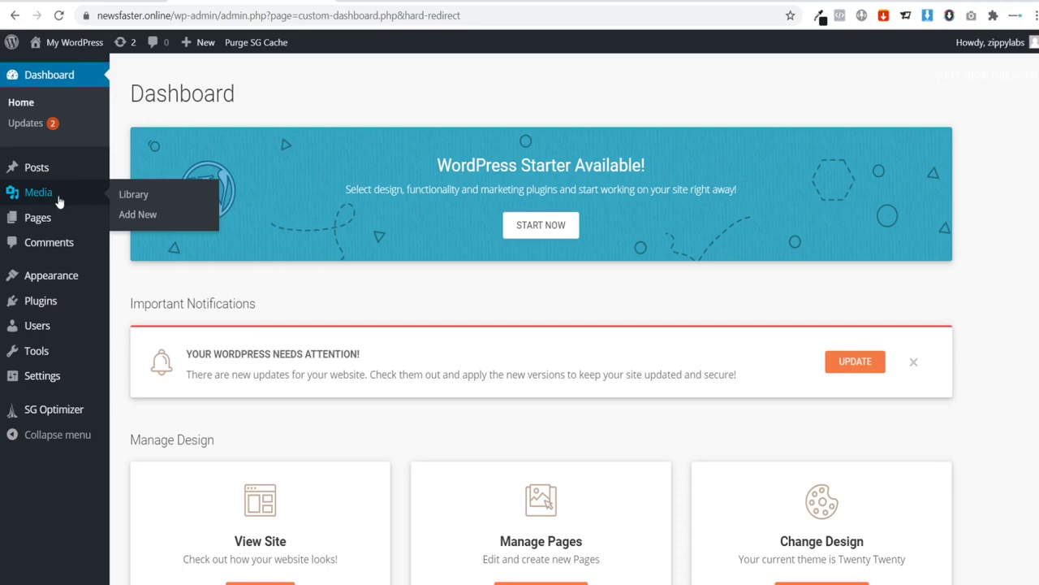
pyautogui.moveTo(57, 222)
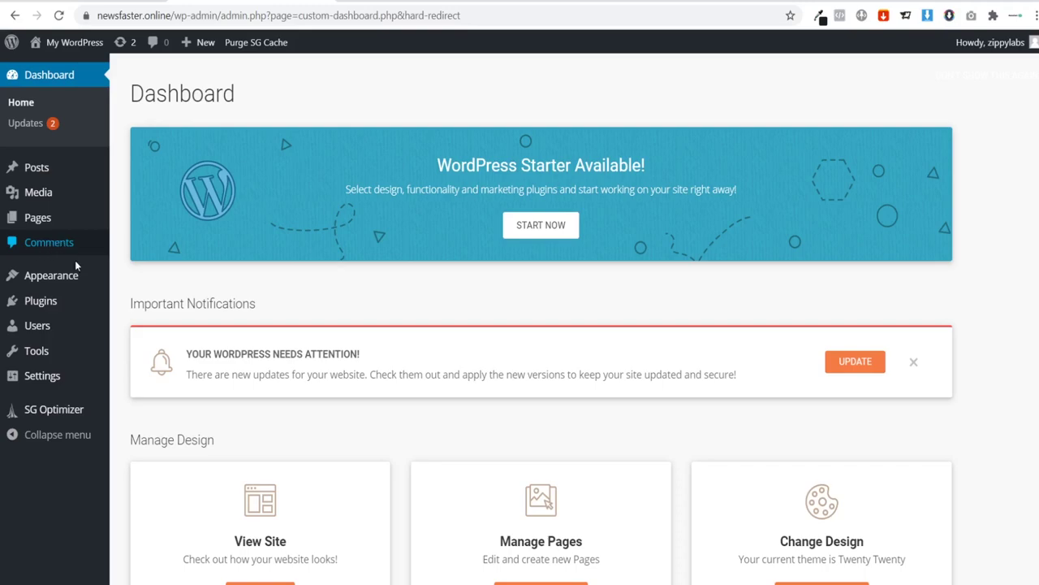
pyautogui.moveTo(64, 284)
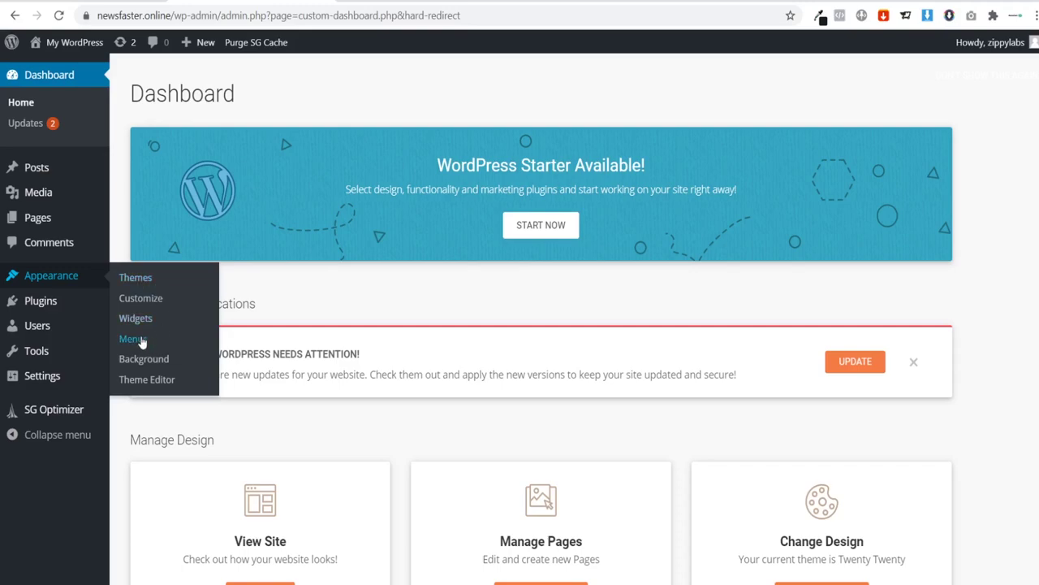
pyautogui.moveTo(57, 302)
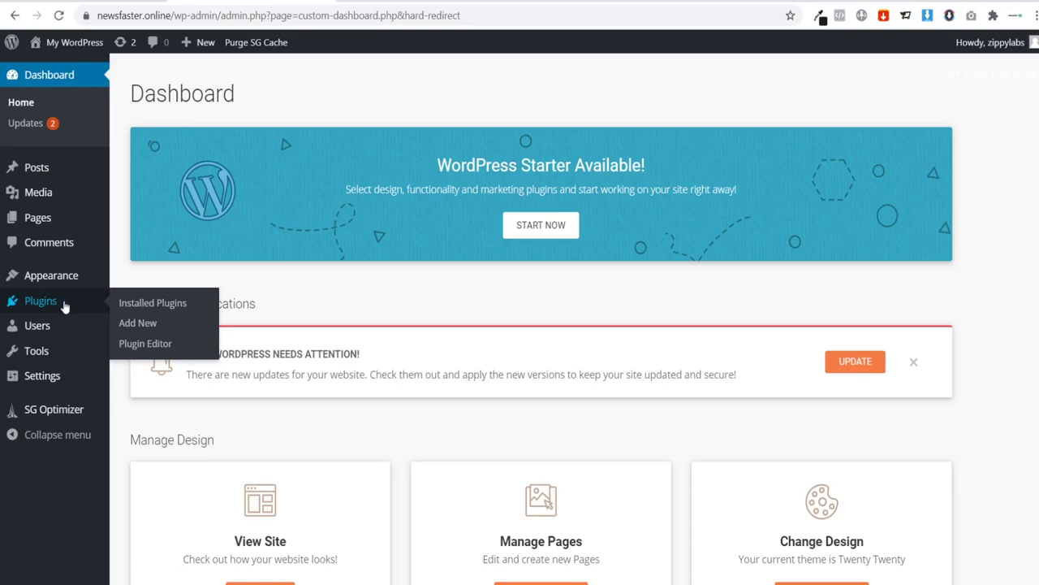
pyautogui.moveTo(49, 330)
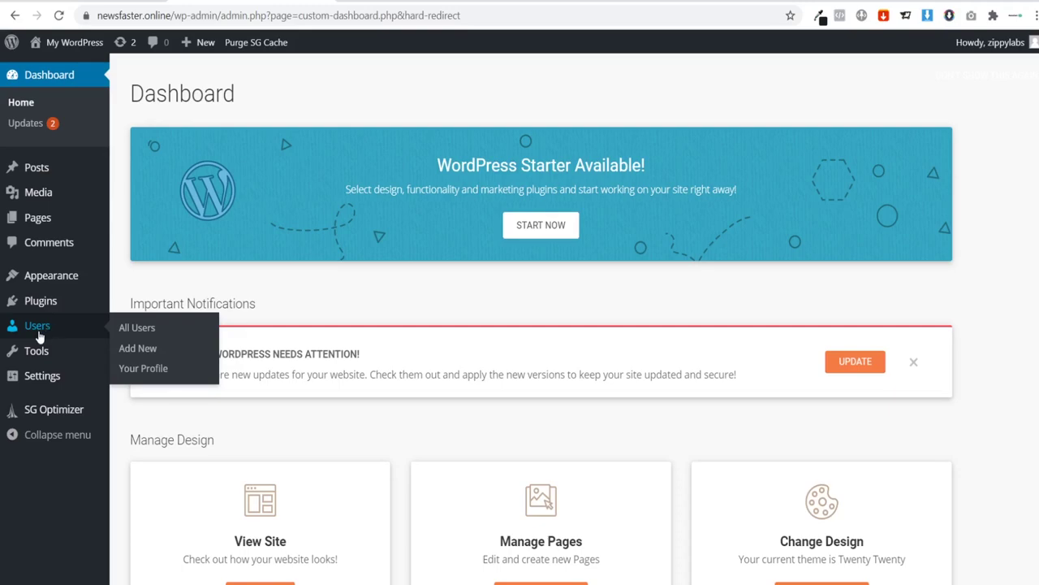
pyautogui.moveTo(47, 354)
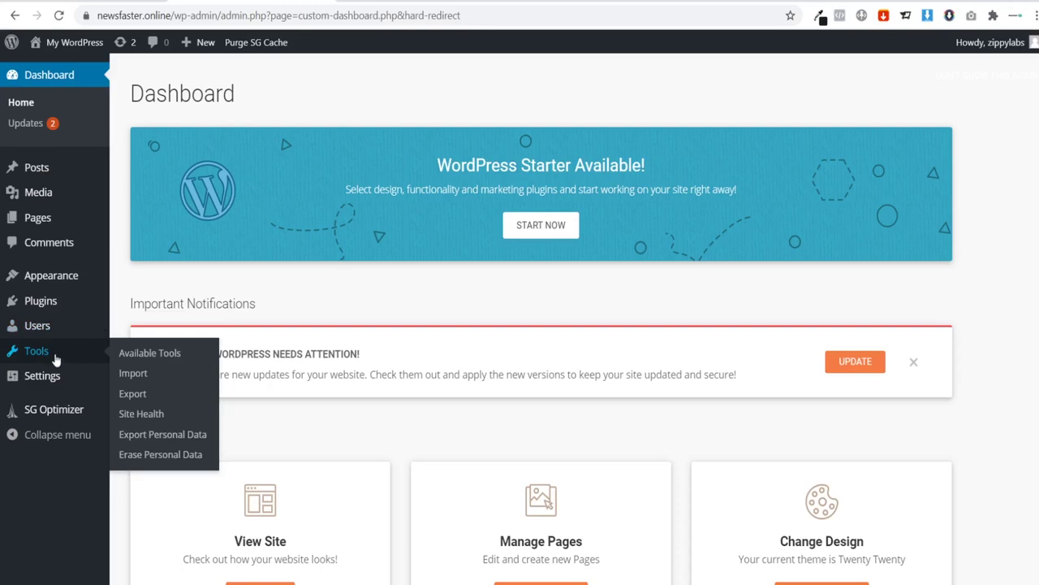
pyautogui.moveTo(51, 390)
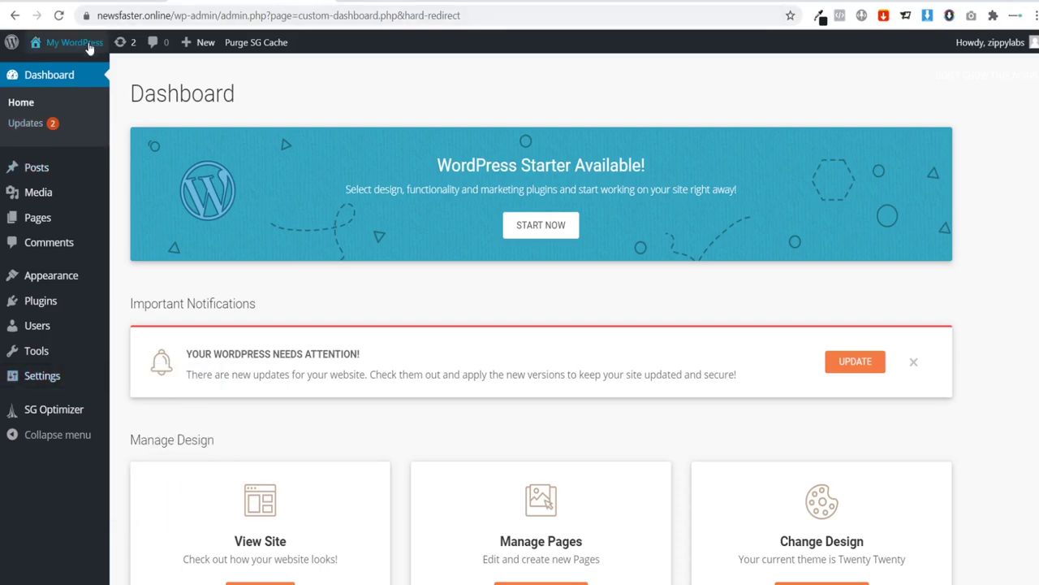
pyautogui.moveTo(48, 50)
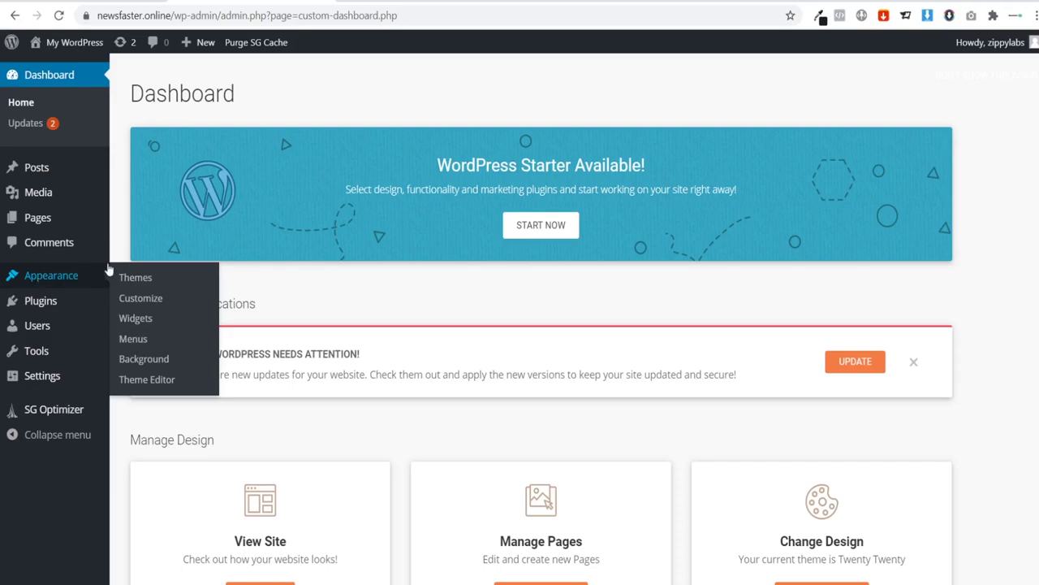
# Step: Search the theme directory for 'astra', then install and activate Astra
pyautogui.click(134, 277)
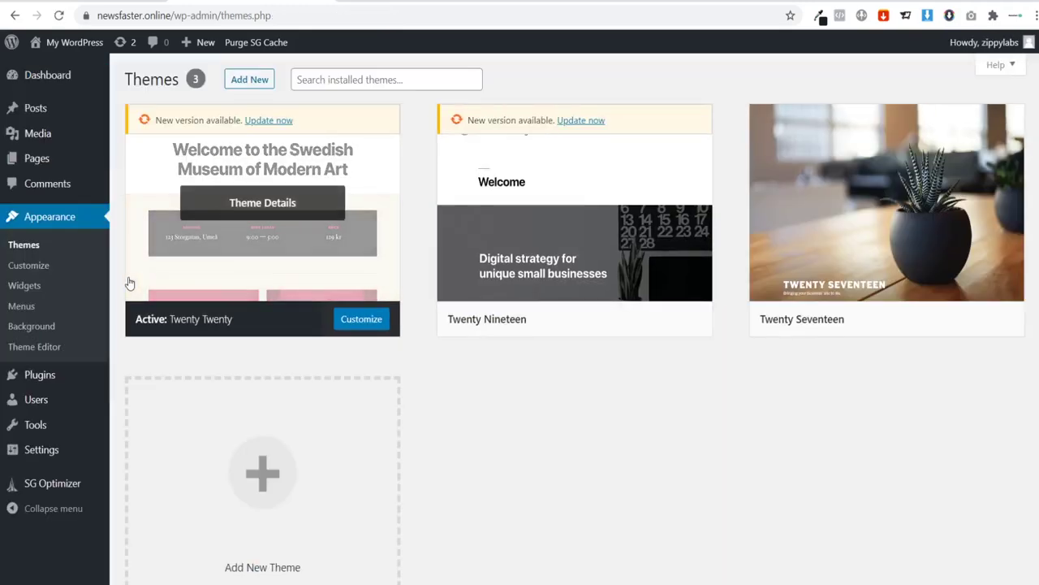
pyautogui.click(252, 80)
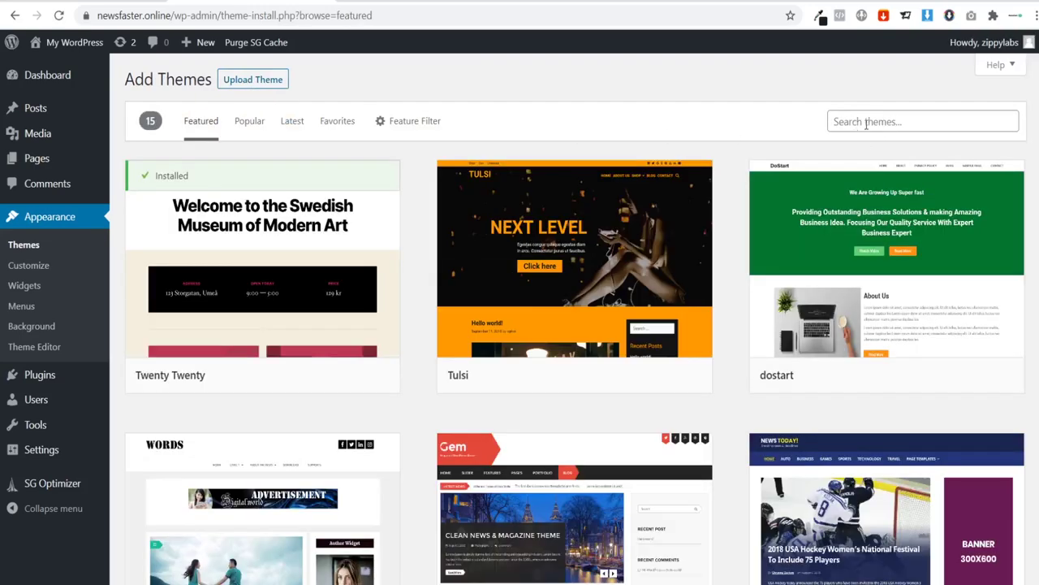
pyautogui.click(863, 121)
pyautogui.write('astra')
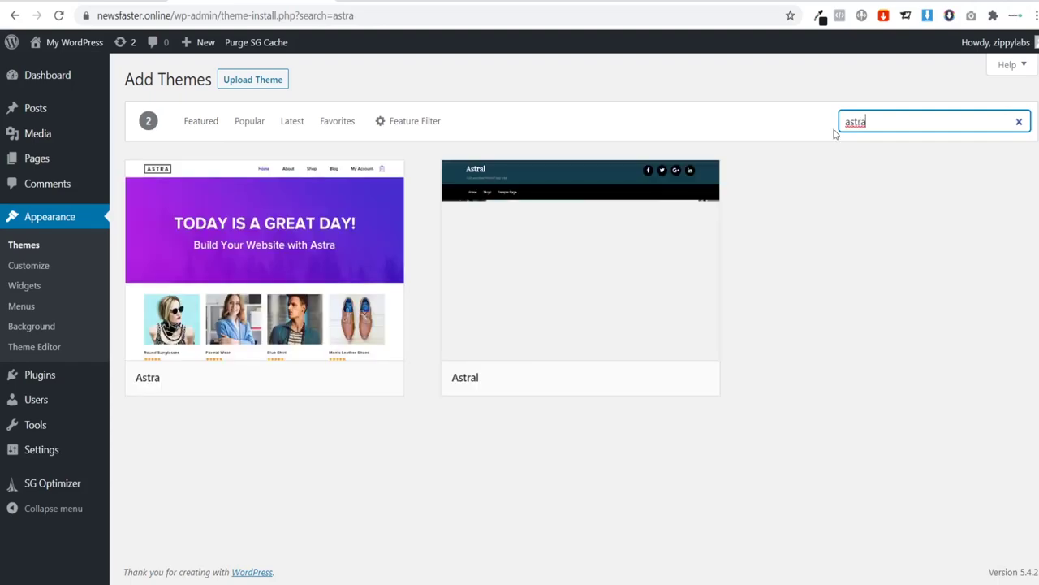
pyautogui.moveTo(213, 208)
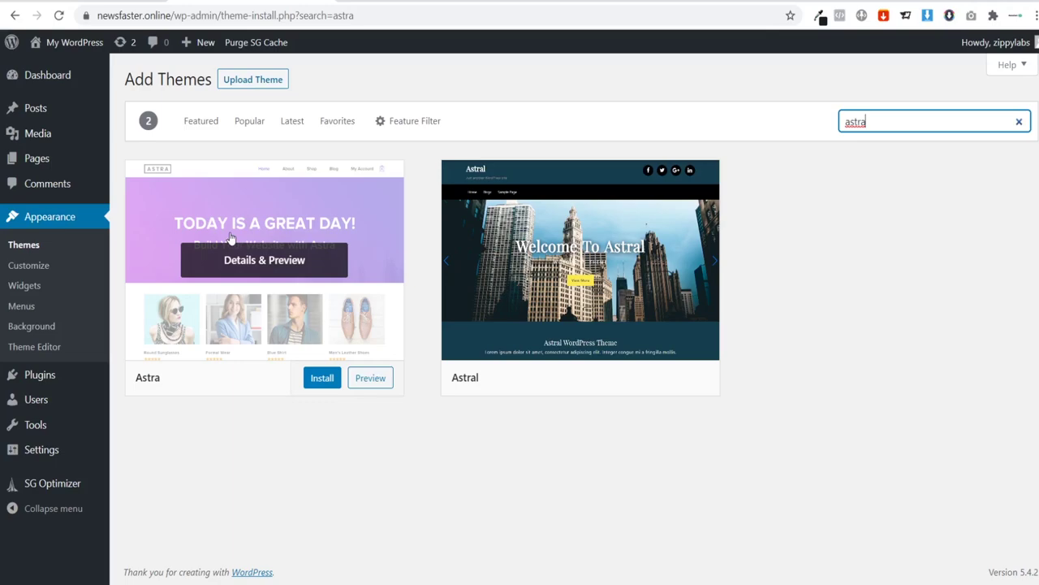
pyautogui.click(323, 381)
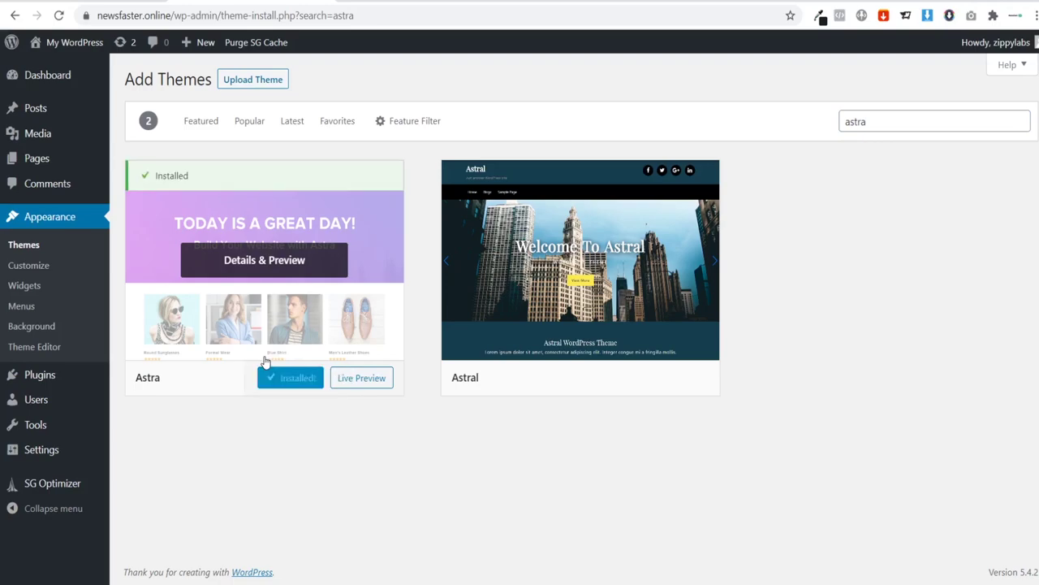
pyautogui.click(294, 380)
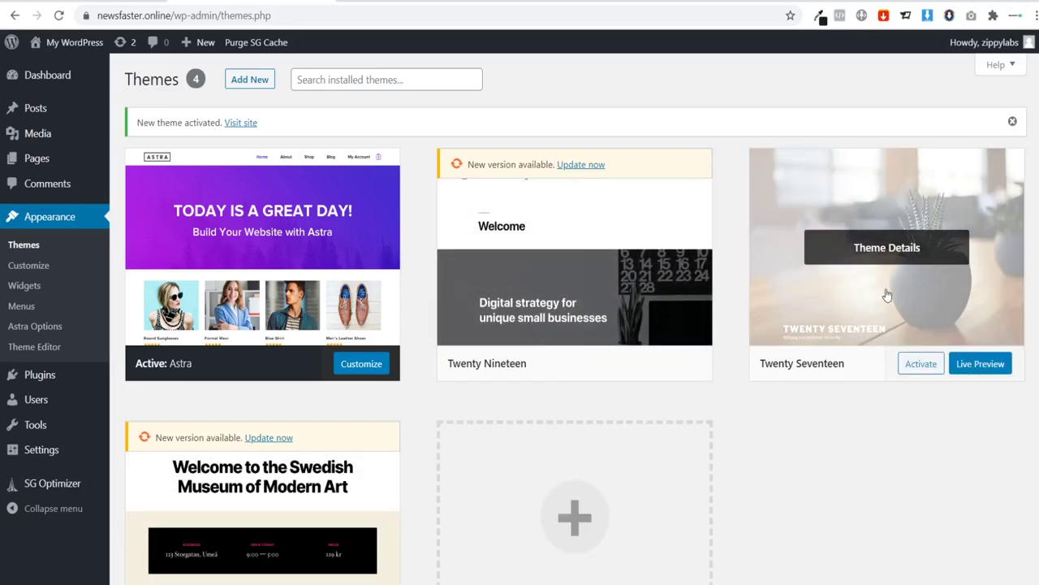
pyautogui.click(868, 258)
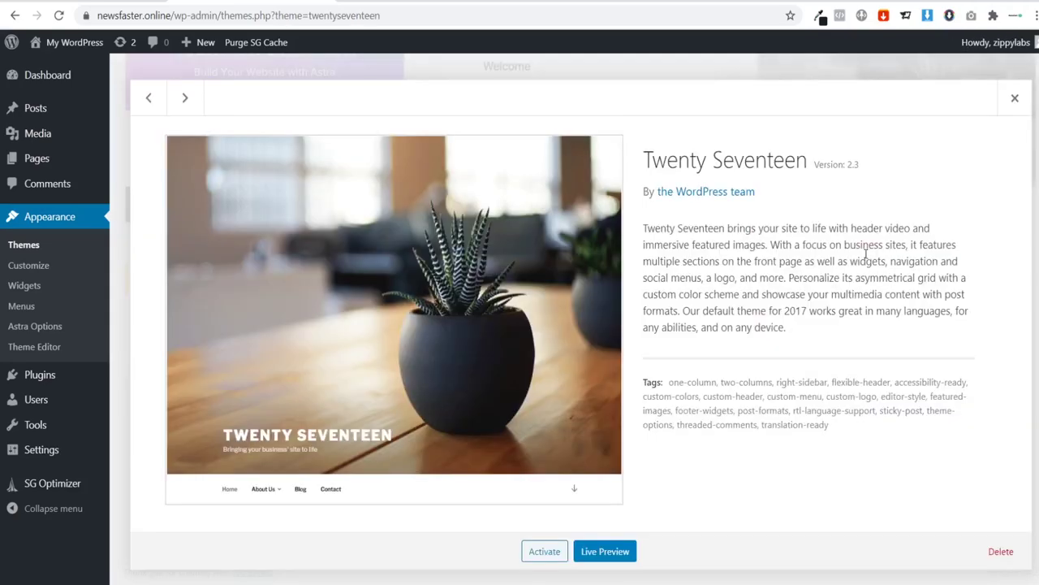
pyautogui.click(1001, 552)
pyautogui.click(602, 130)
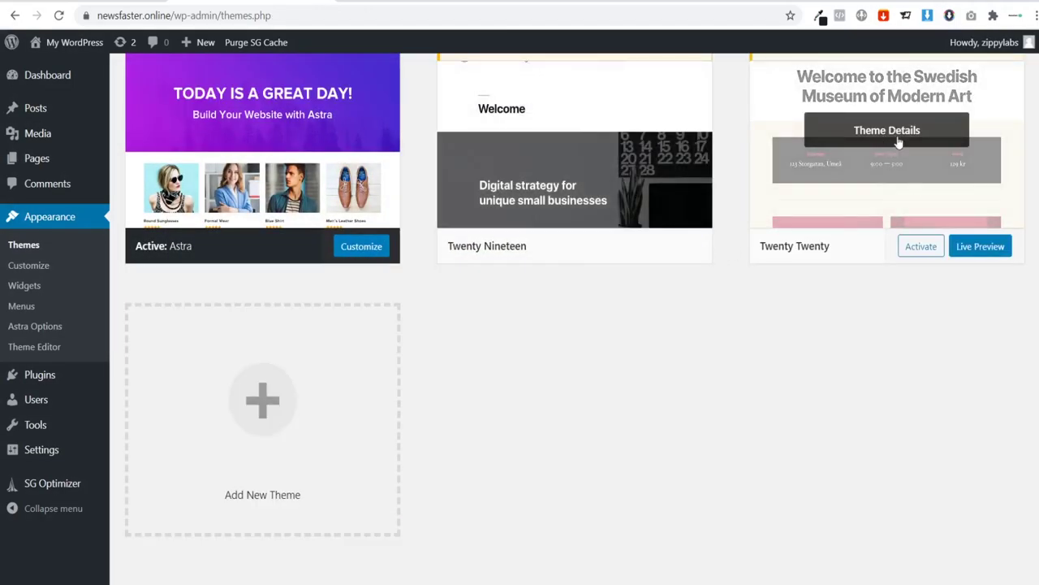
pyautogui.click(898, 142)
pyautogui.click(1001, 551)
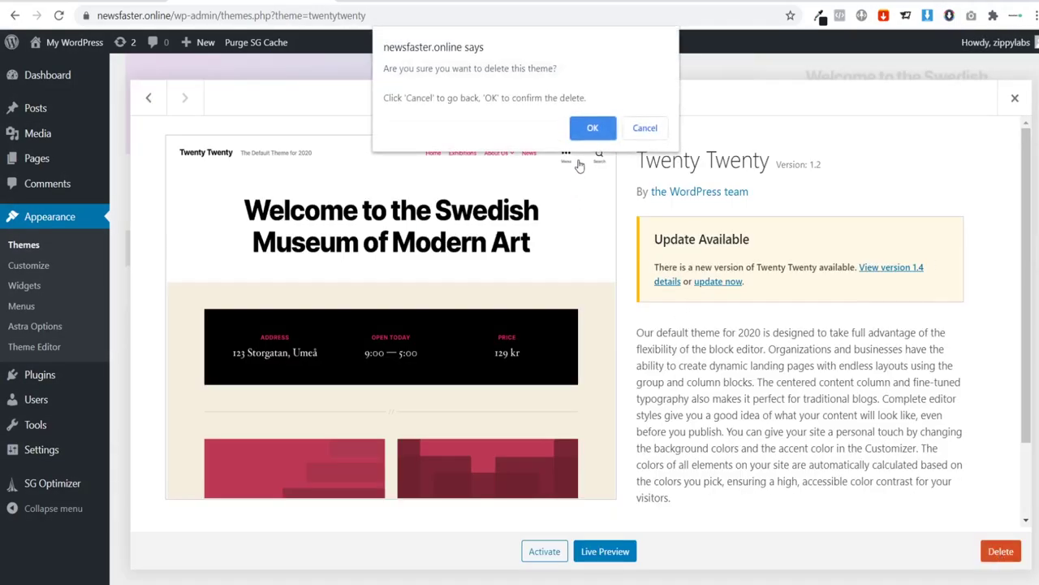
pyautogui.click(592, 130)
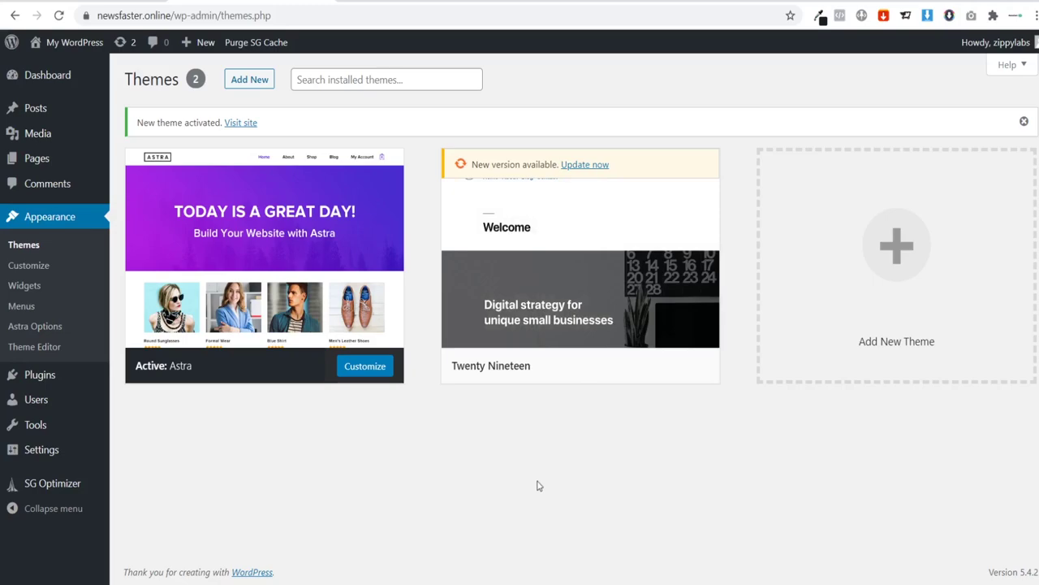
pyautogui.moveTo(220, 262)
pyautogui.moveTo(684, 327)
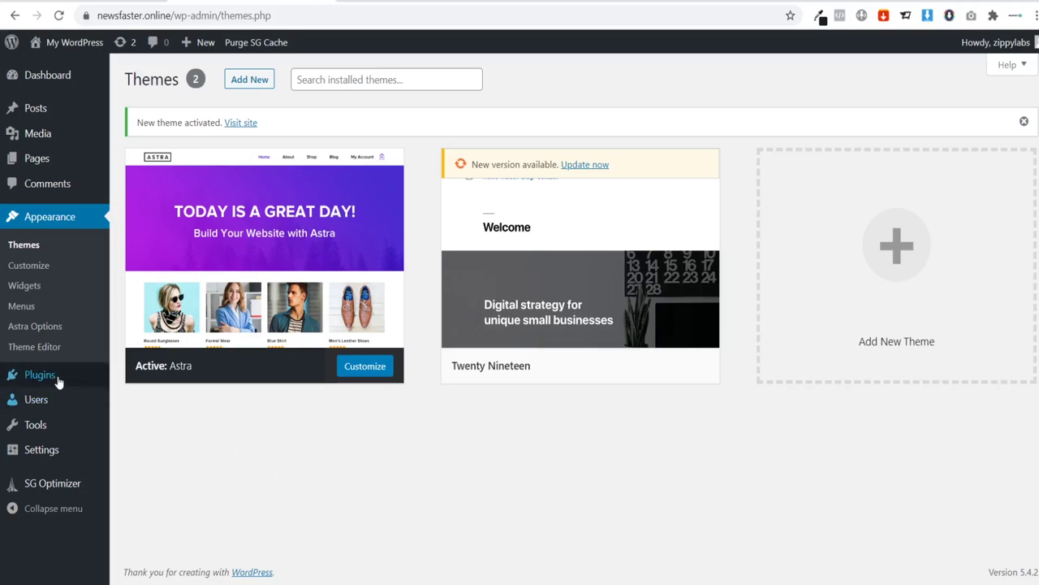
# Step: Search 'elementor', install Elementor Page Builder, and return to Add Plugins
pyautogui.moveTo(34, 374)
pyautogui.click(144, 404)
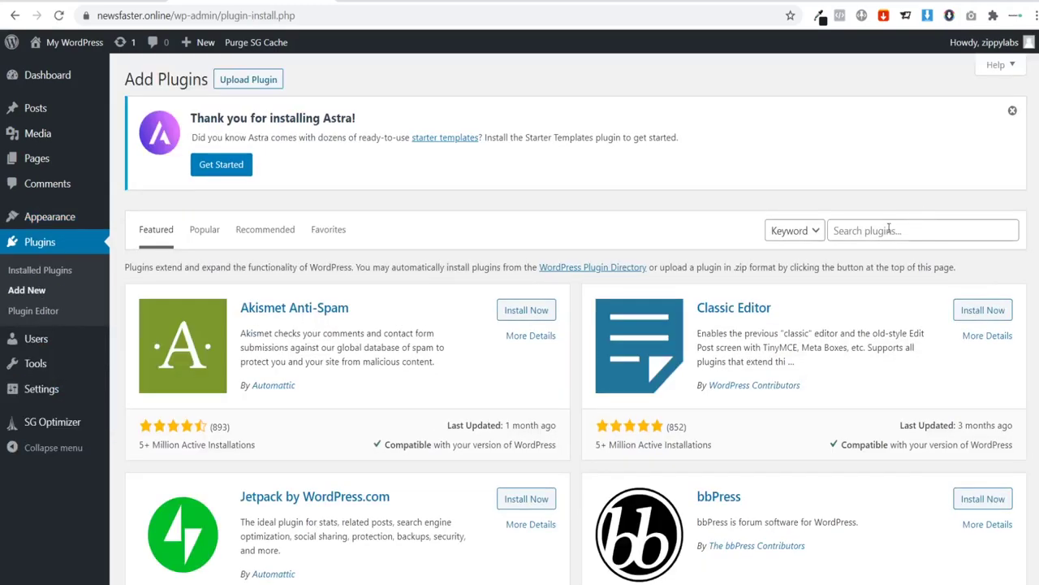
pyautogui.click(886, 231)
pyautogui.write('elementor')
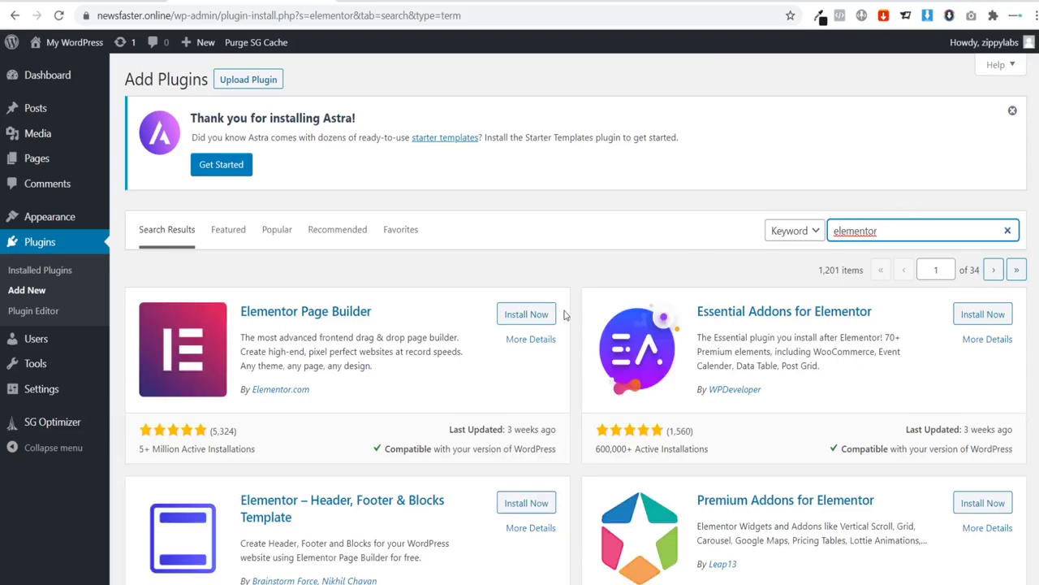
pyautogui.click(517, 318)
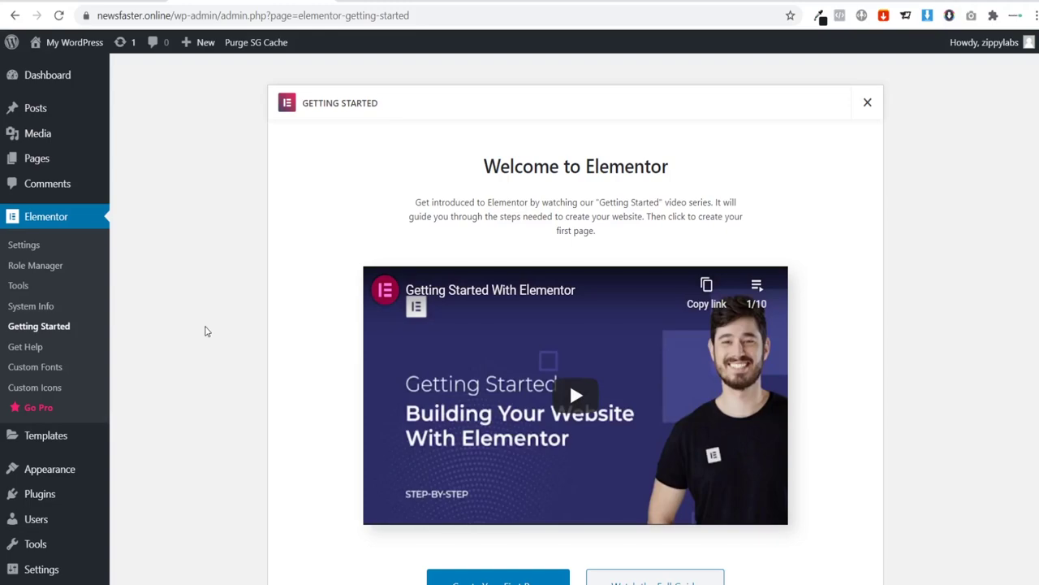
pyautogui.moveTo(37, 503)
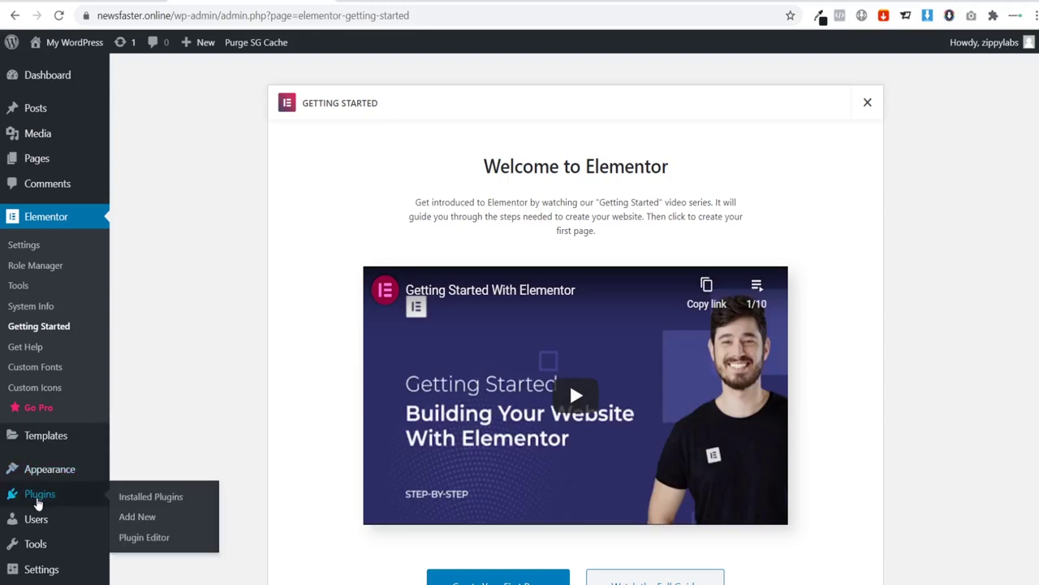
pyautogui.click(143, 517)
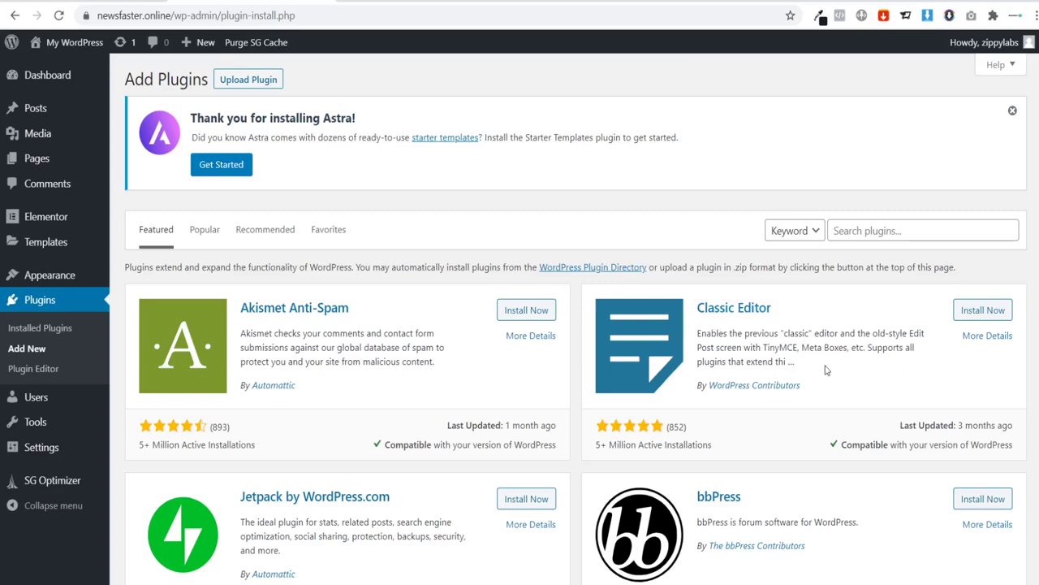
# Step: Install and activate Classic Editor, then go back to Add Plugins
pyautogui.click(986, 316)
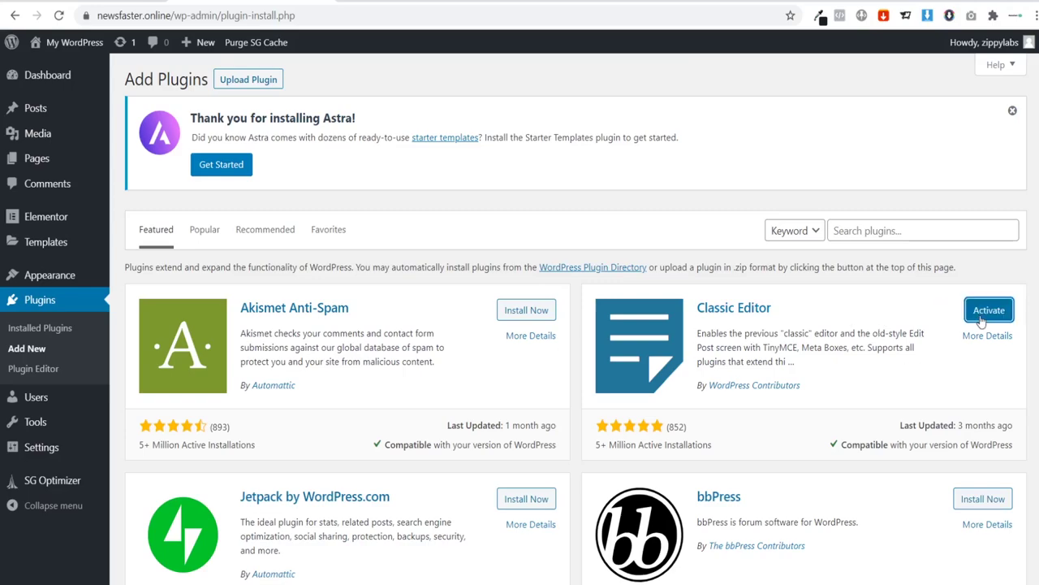
pyautogui.click(974, 321)
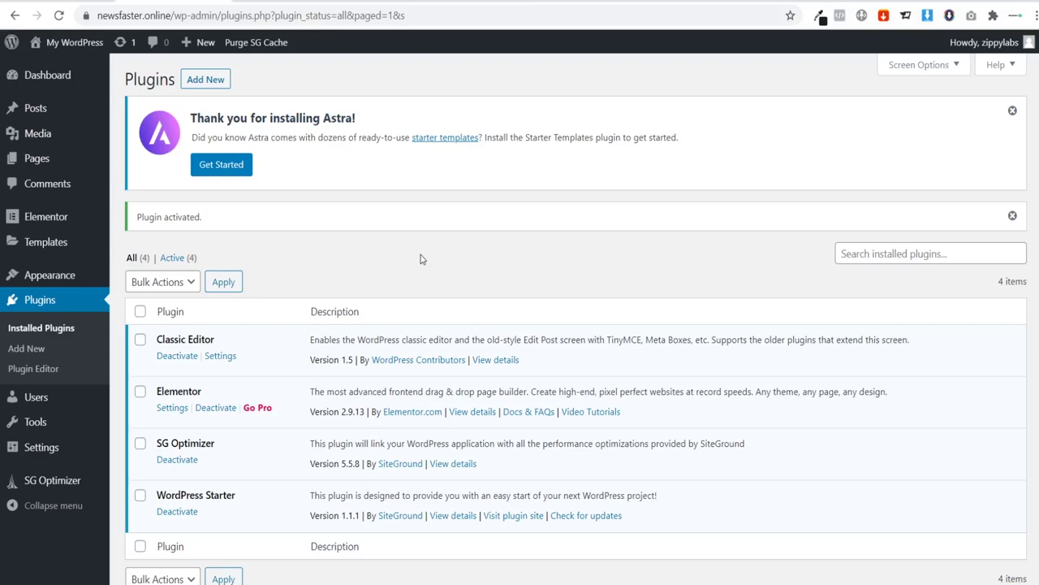
pyautogui.click(17, 351)
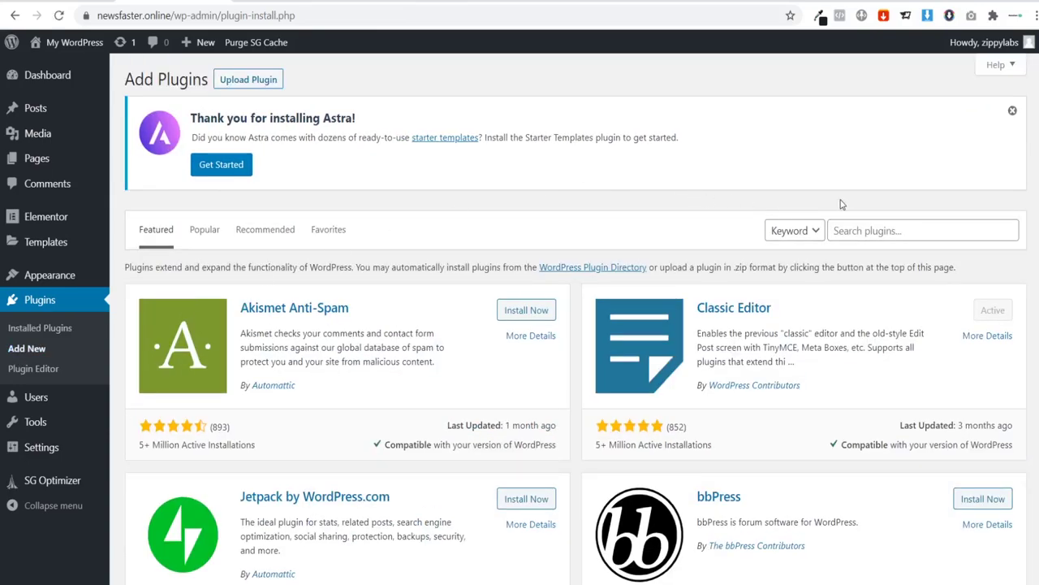
# Step: Search 'cartflow' and install the Funnel Builder by CartFlows plugin
pyautogui.click(871, 232)
pyautogui.write('cart')
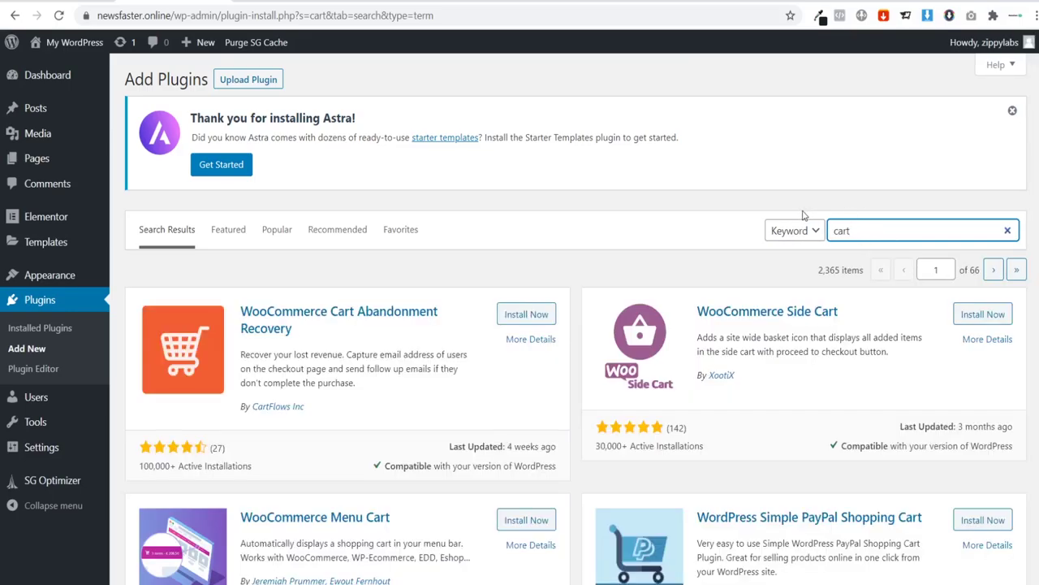
pyautogui.write('flows')
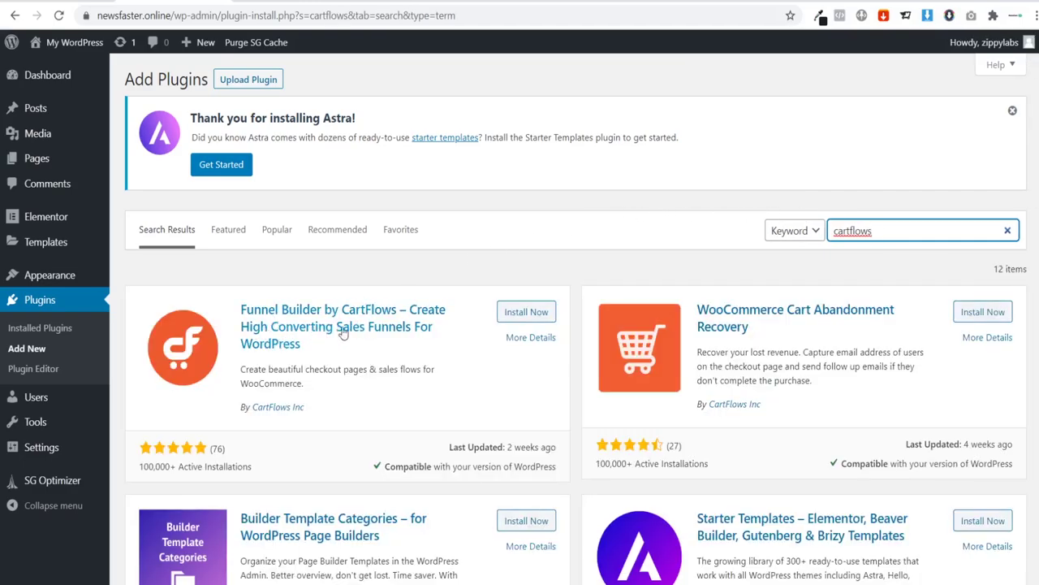
pyautogui.click(510, 318)
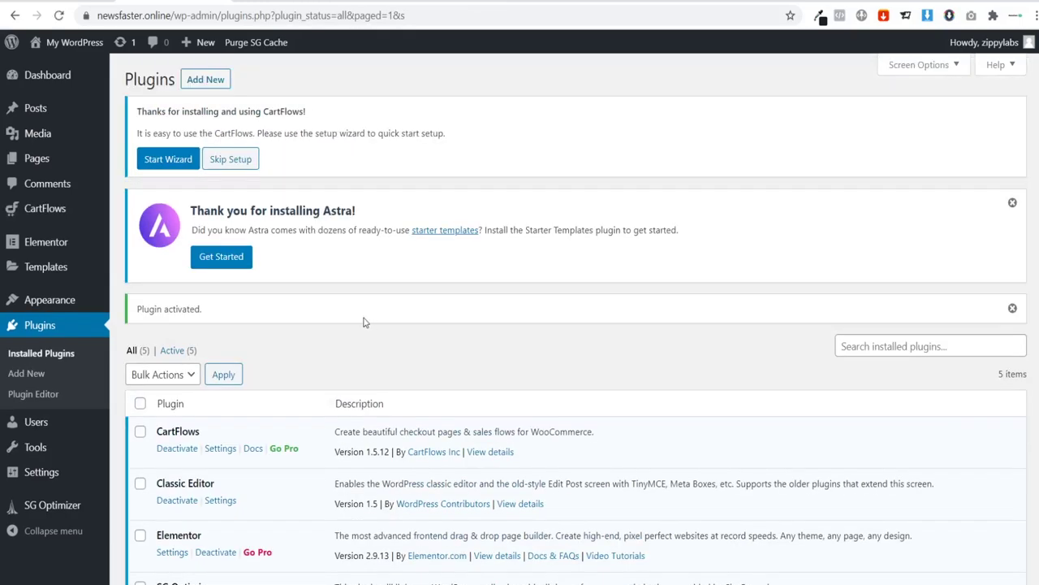
pyautogui.moveTo(72, 209)
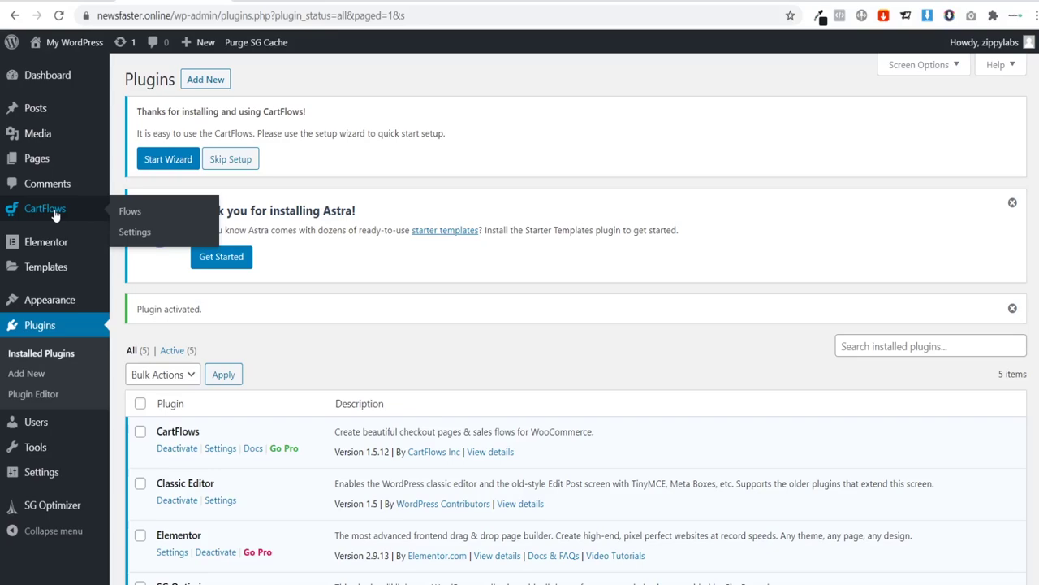
# Step: Open the CartFlows Flows Library via Add New and browse down to the Evergreen Product templates
pyautogui.click(128, 214)
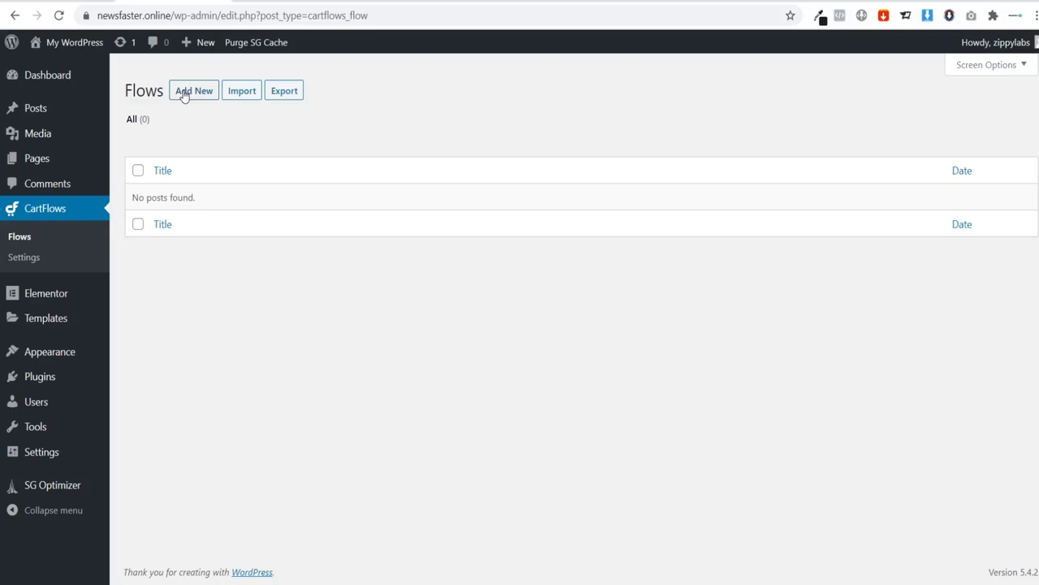
pyautogui.click(186, 93)
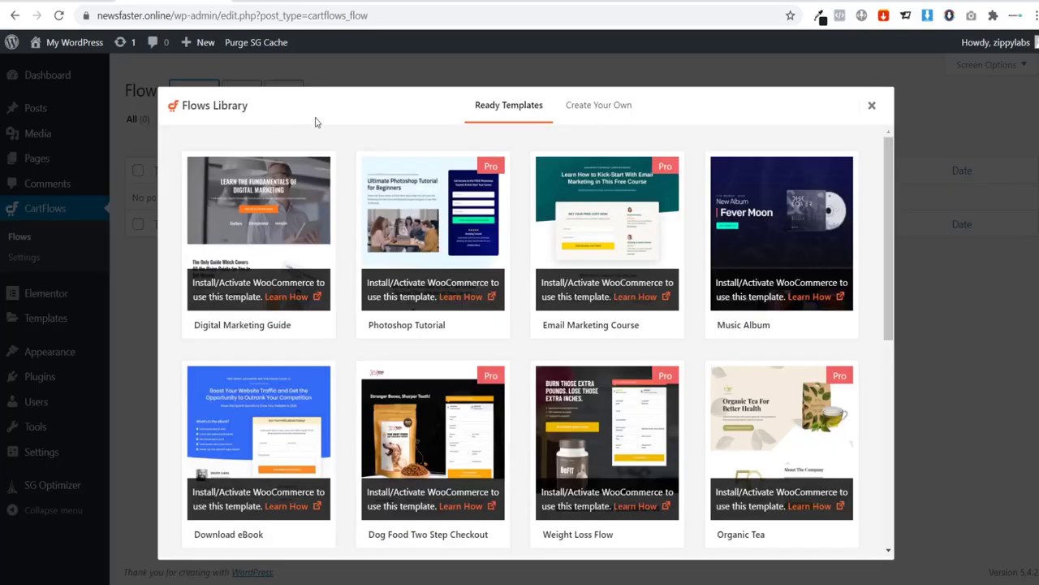
pyautogui.moveTo(252, 234)
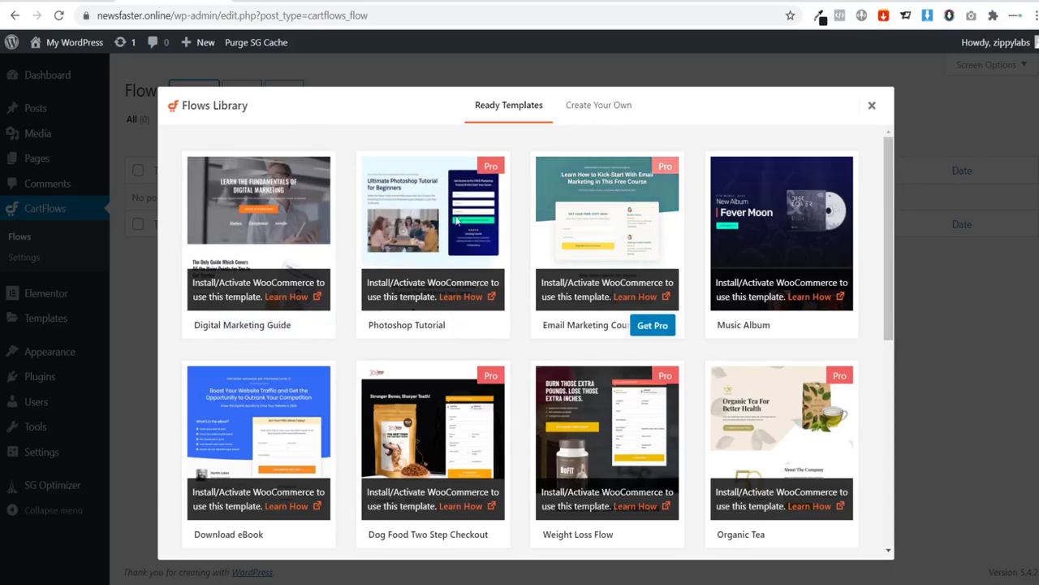
pyautogui.moveTo(486, 169)
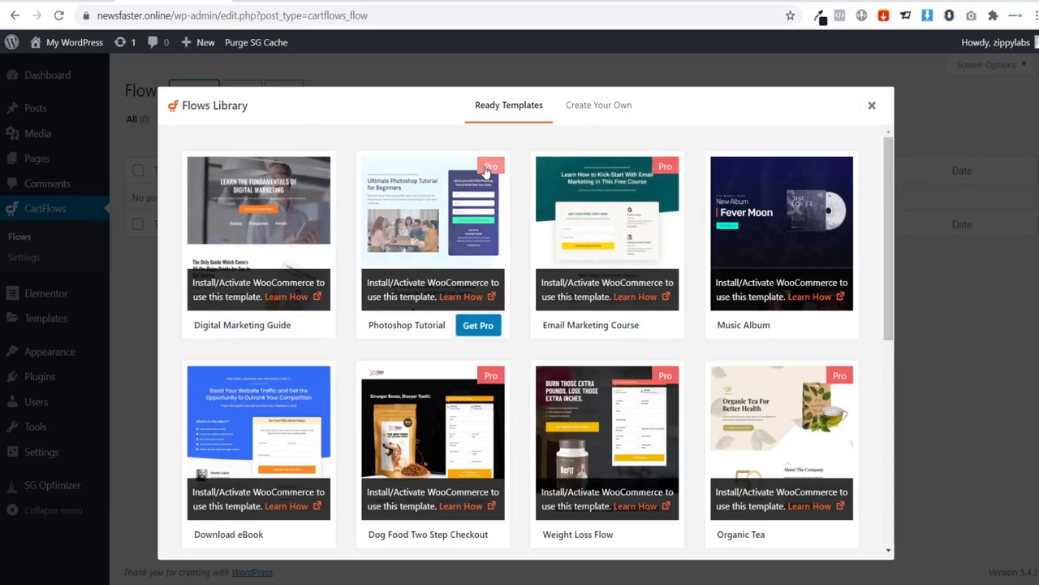
pyautogui.moveTo(647, 179)
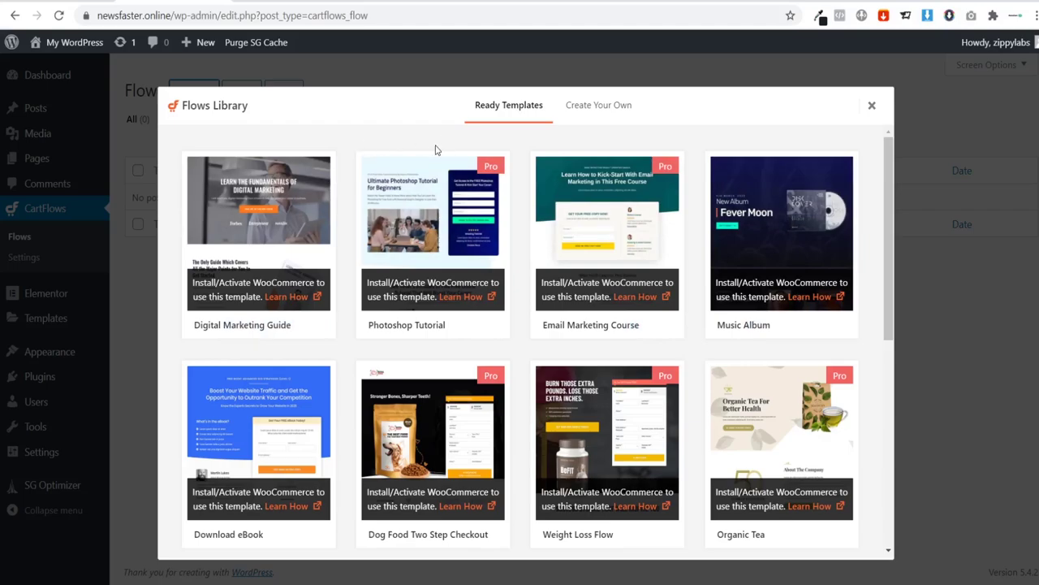
pyautogui.moveTo(373, 171)
pyautogui.scroll(-2, 374, 170)
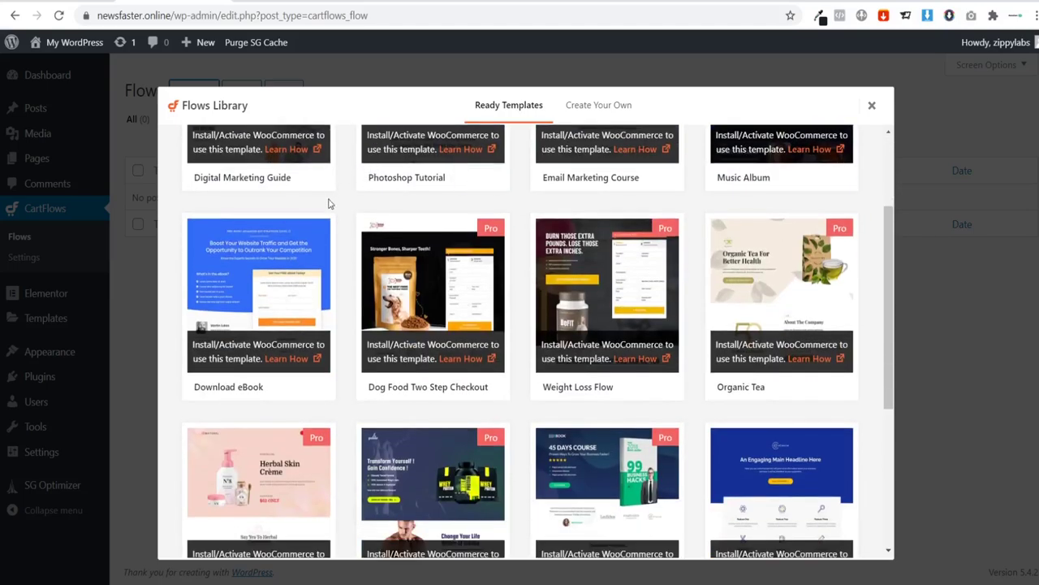
pyautogui.scroll(-4, 328, 201)
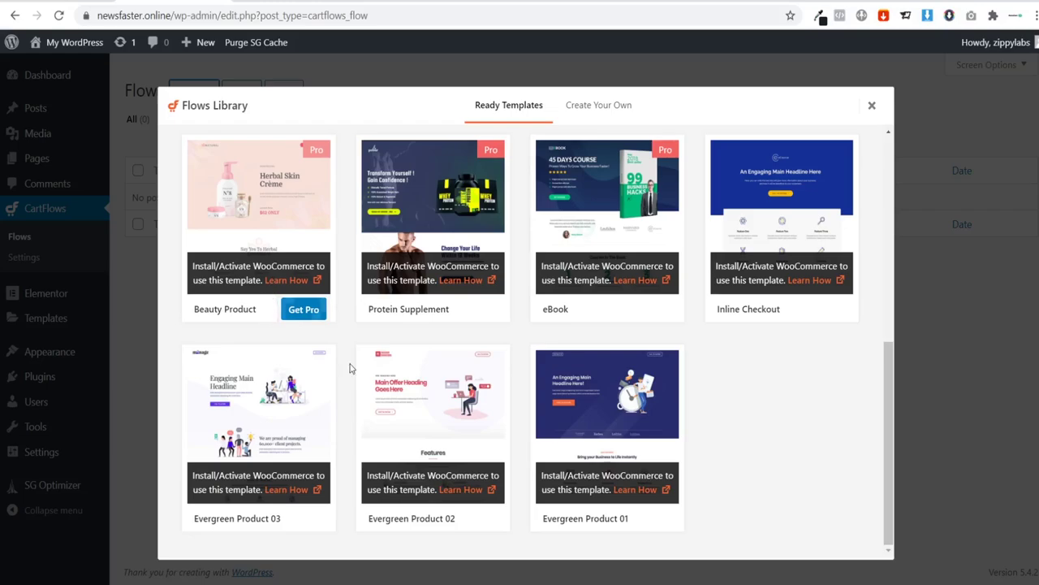
pyautogui.moveTo(661, 450)
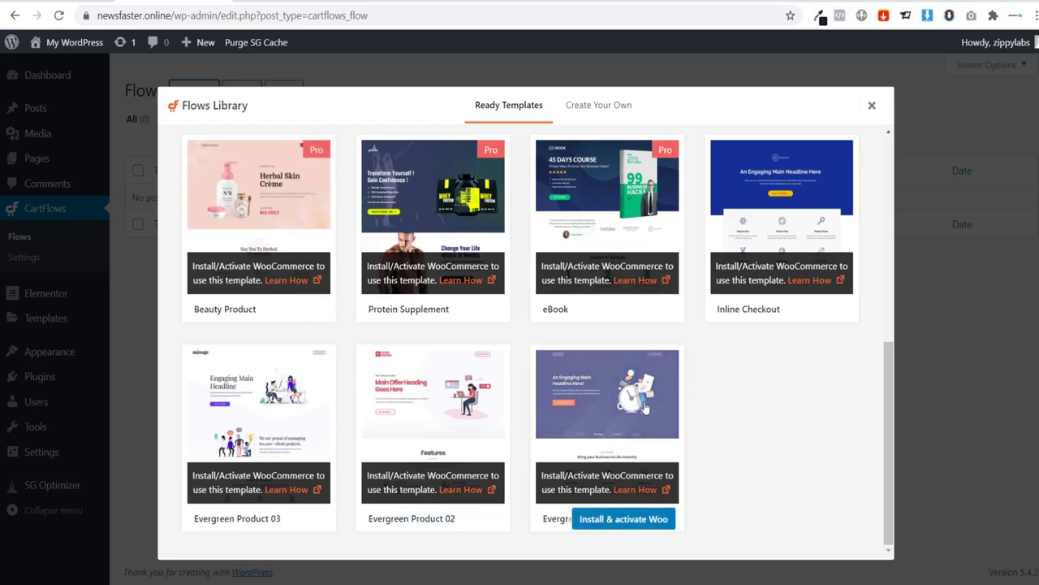
# Step: Install and activate WooCommerce, then import the Evergreen Product 01 template as a new flow
pyautogui.click(627, 522)
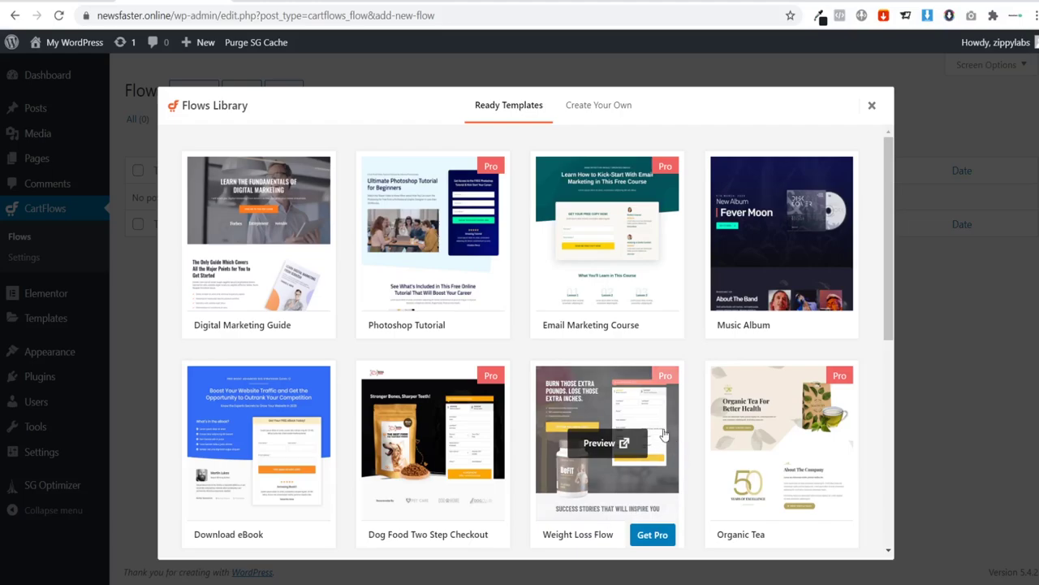
pyautogui.scroll(-5, 592, 528)
pyautogui.moveTo(638, 461)
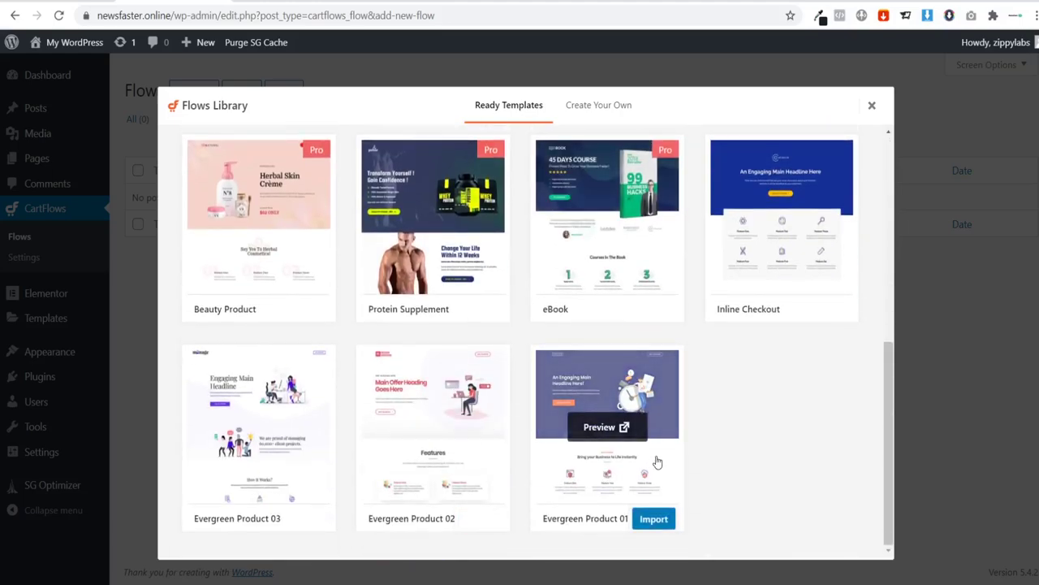
pyautogui.click(661, 525)
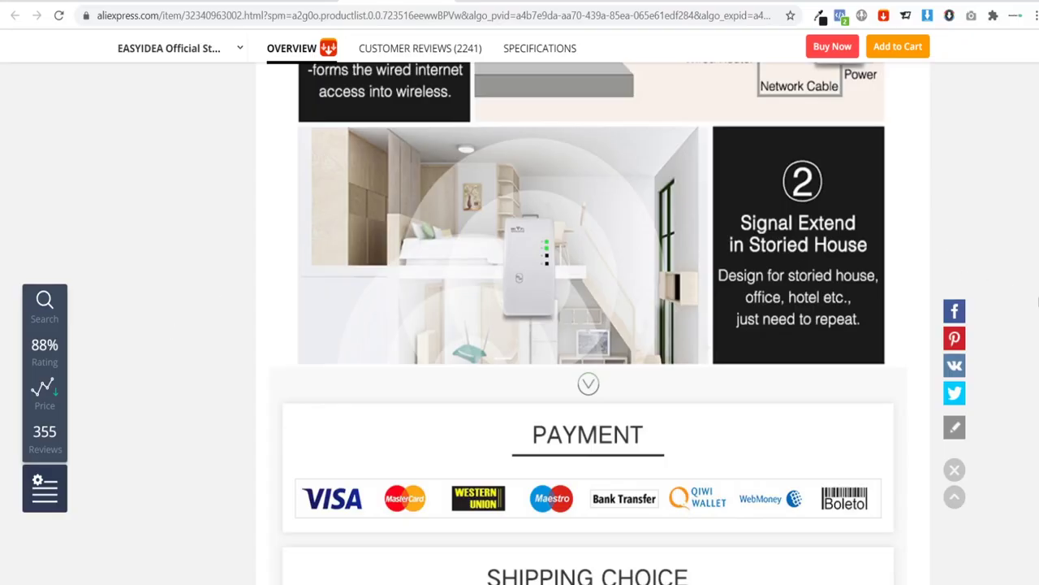
# Step: Scroll the AliExpress Wi-Fi repeater page back up to its title, price and photos
pyautogui.scroll(10, 592, 325)
pyautogui.scroll(10, 535, 214)
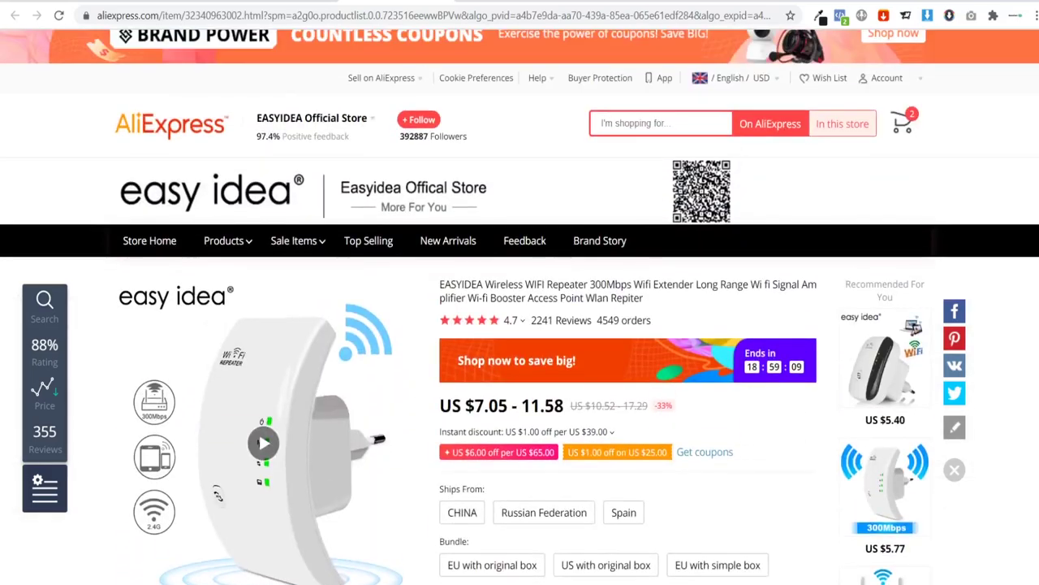
pyautogui.scroll(-1, 535, 215)
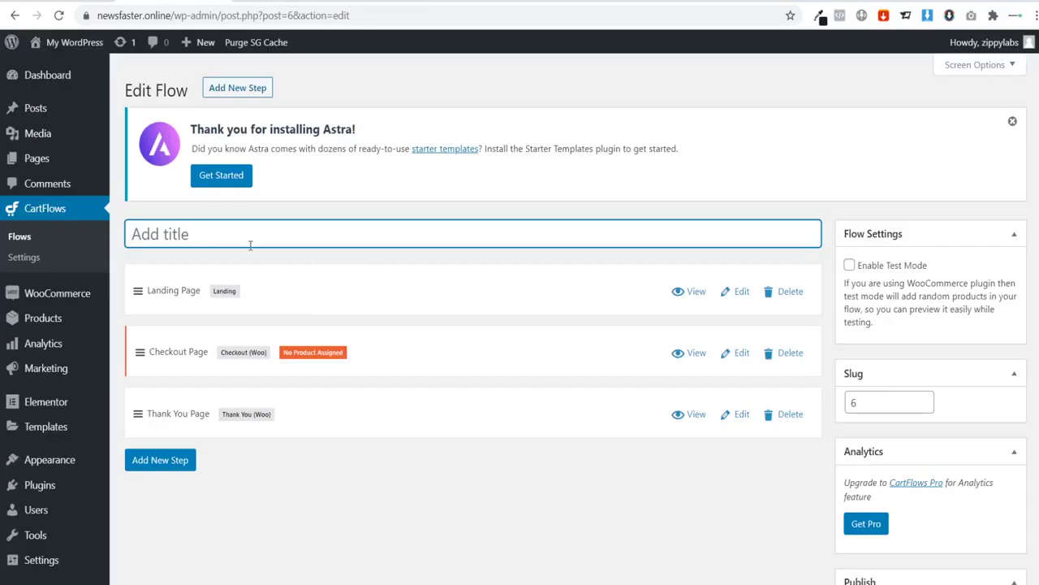
# Step: Name the flow 'Wifi Booster', save it, and open its Landing Page step for editing
pyautogui.write('W')
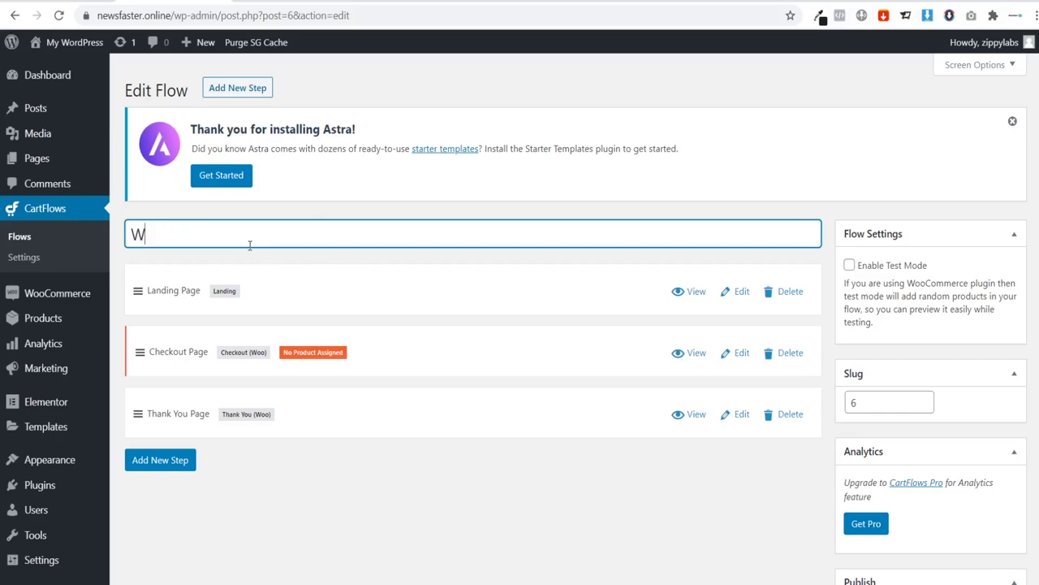
pyautogui.write('ifi Booster')
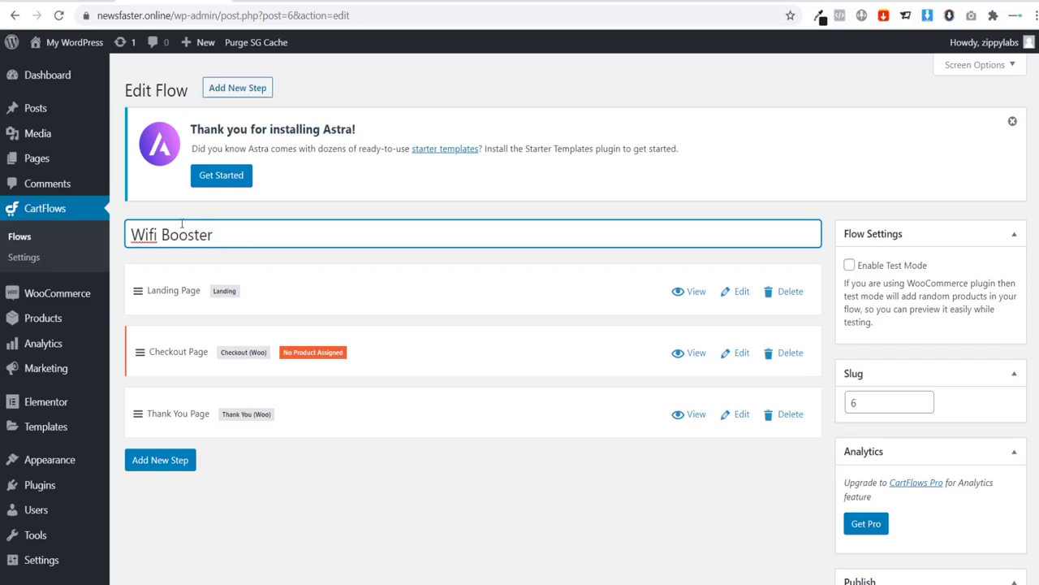
pyautogui.moveTo(214, 235); pyautogui.dragTo(116, 238)
pyautogui.click(225, 231)
pyautogui.scroll(-2, 726, 489)
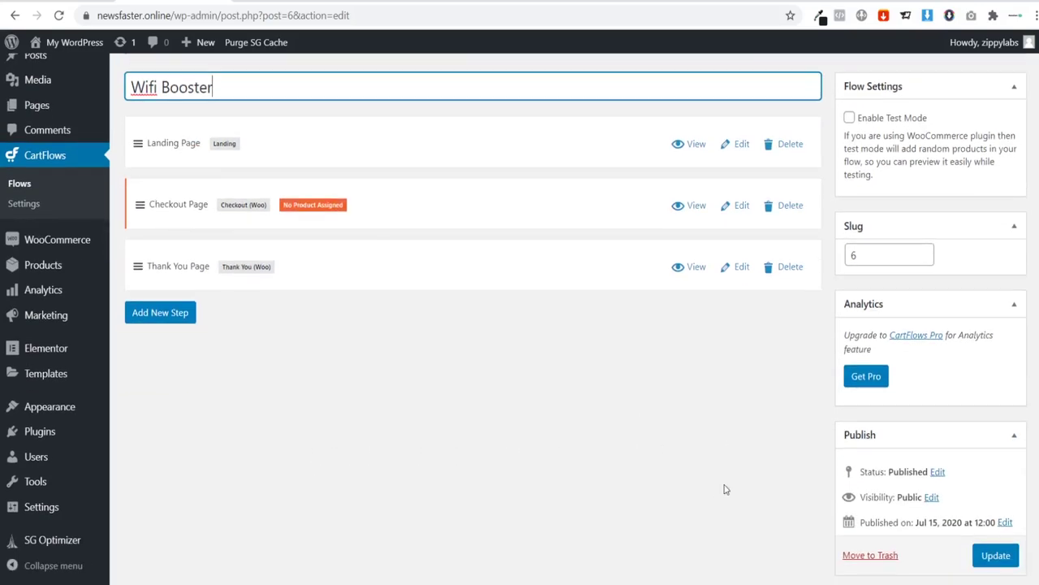
pyautogui.click(992, 554)
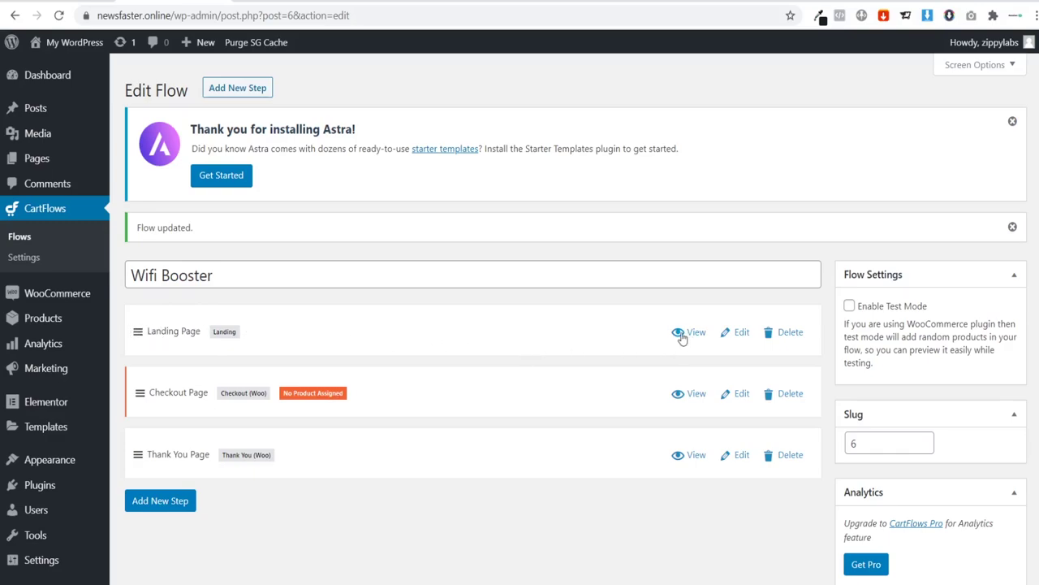
pyautogui.click(739, 340)
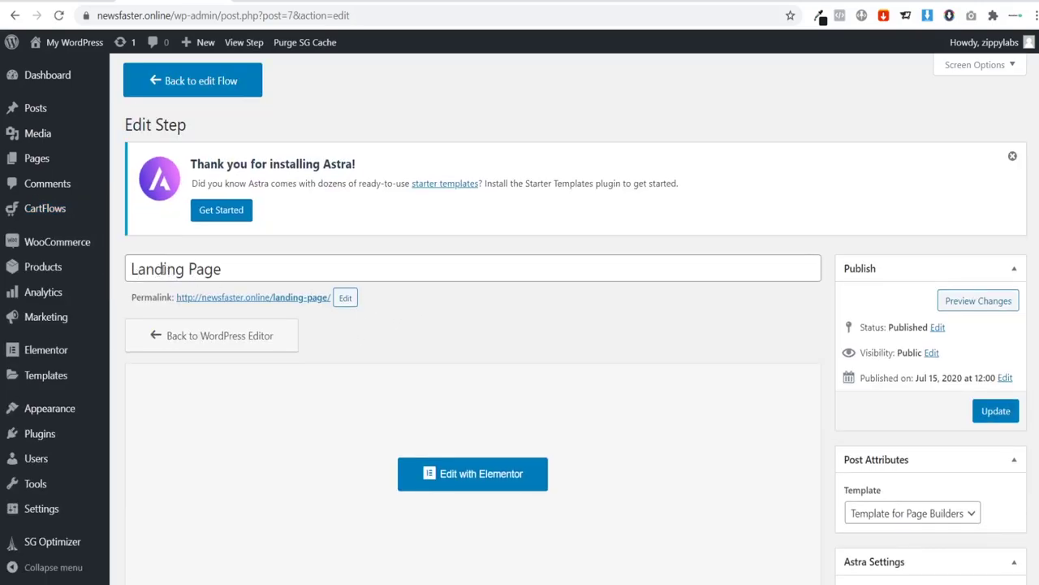
# Step: Retitle the landing step 'Wifi Booster', deleting the leftover 'Landing Page' words
pyautogui.click(130, 268)
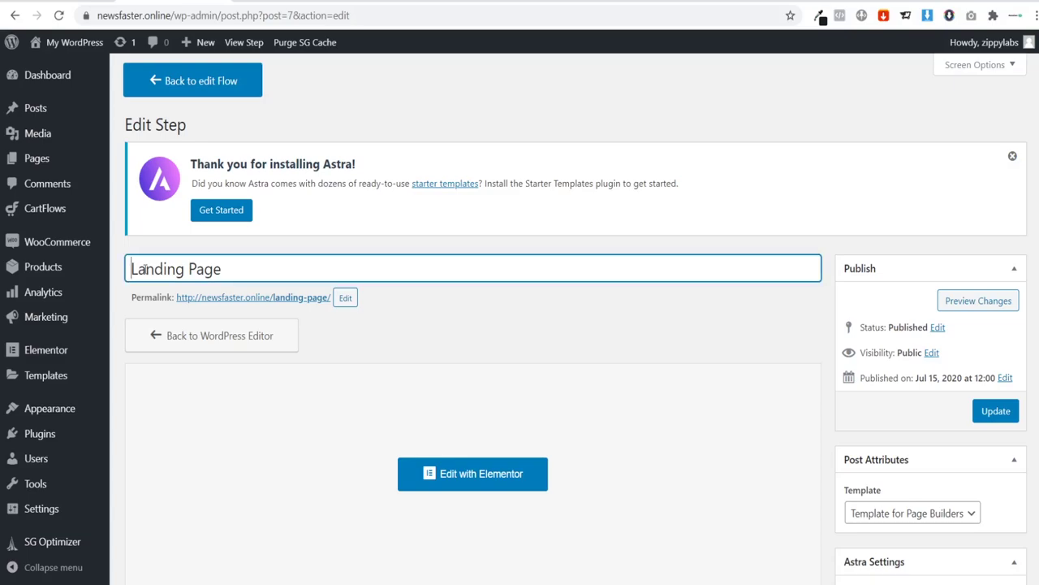
pyautogui.write('Wifi Bo')
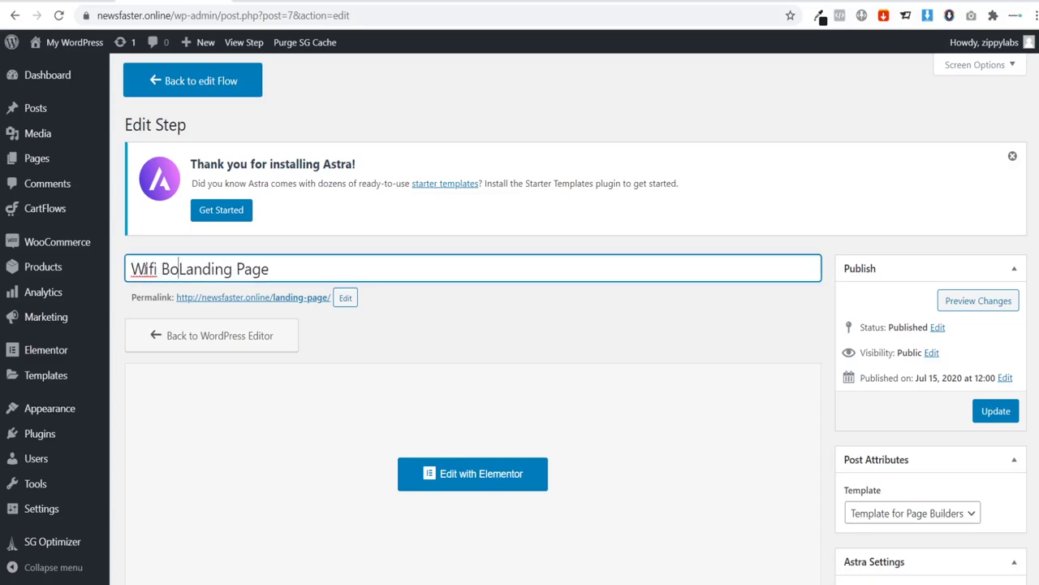
pyautogui.write('oster')
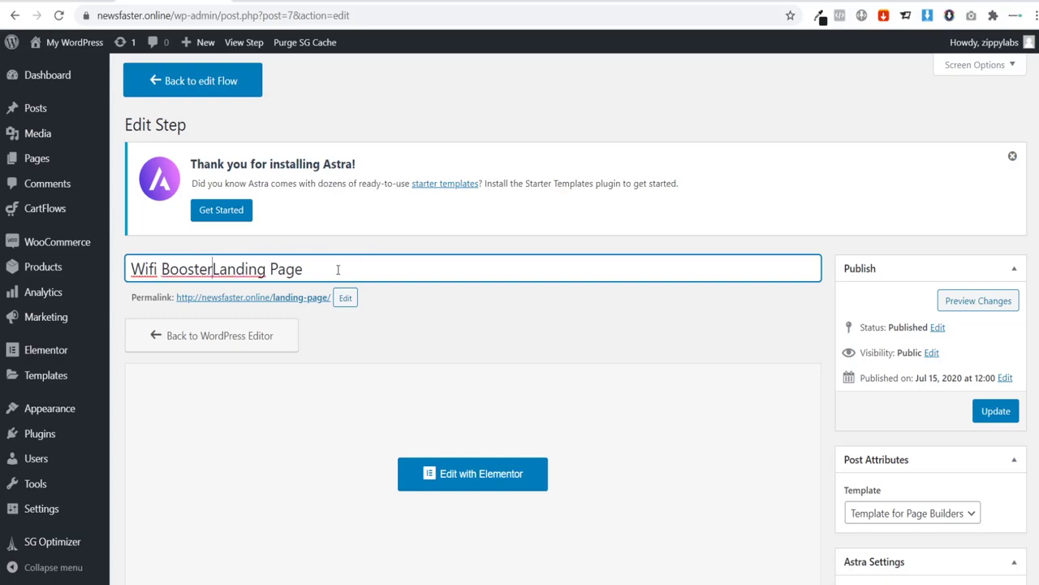
pyautogui.moveTo(338, 269); pyautogui.dragTo(131, 273)
pyautogui.hotkey('ctrl', 'c')
pyautogui.press('BackSpace')
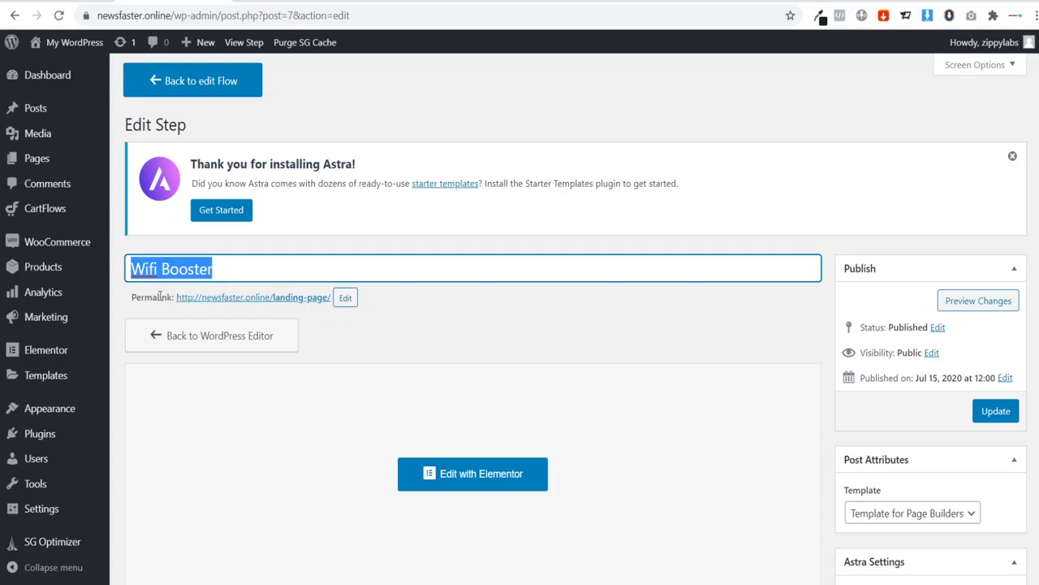
# Step: Change the permalink slug to wifi-booster and update the step
pyautogui.click(347, 301)
pyautogui.moveTo(364, 300); pyautogui.dragTo(243, 299)
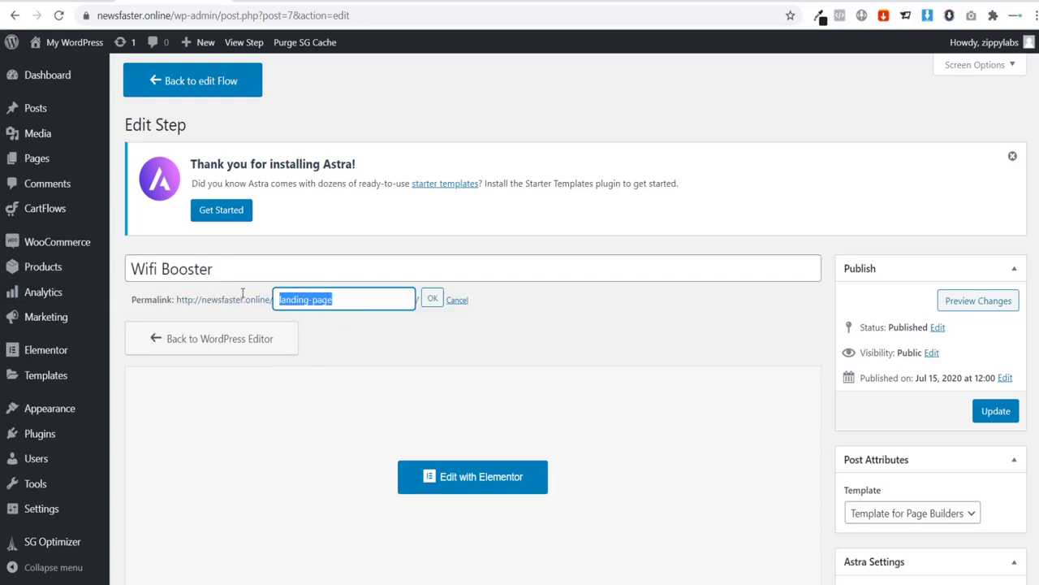
pyautogui.hotkey('ctrl', 'v')
pyautogui.click(432, 299)
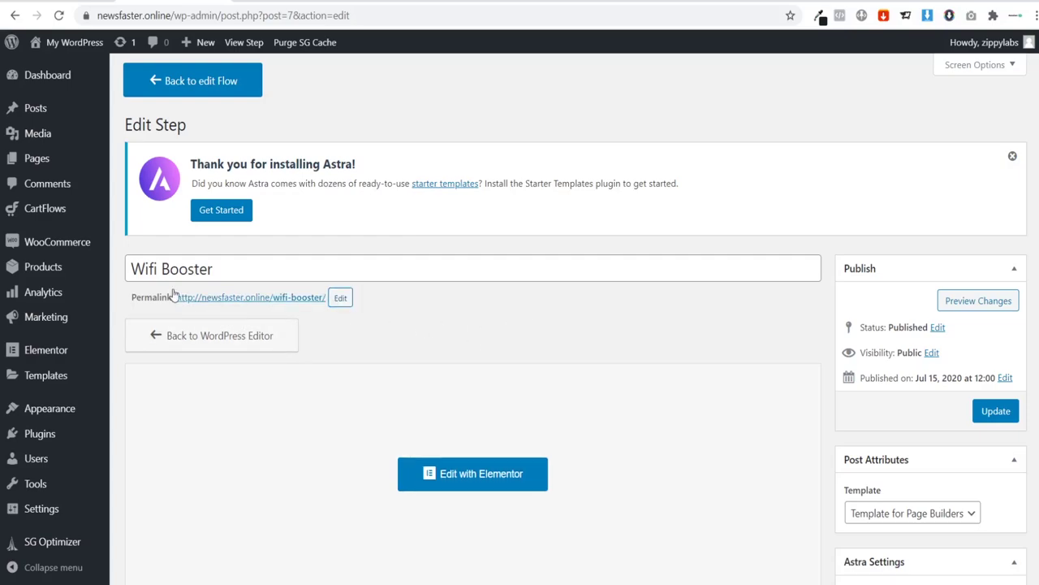
pyautogui.scroll(-1, 544, 335)
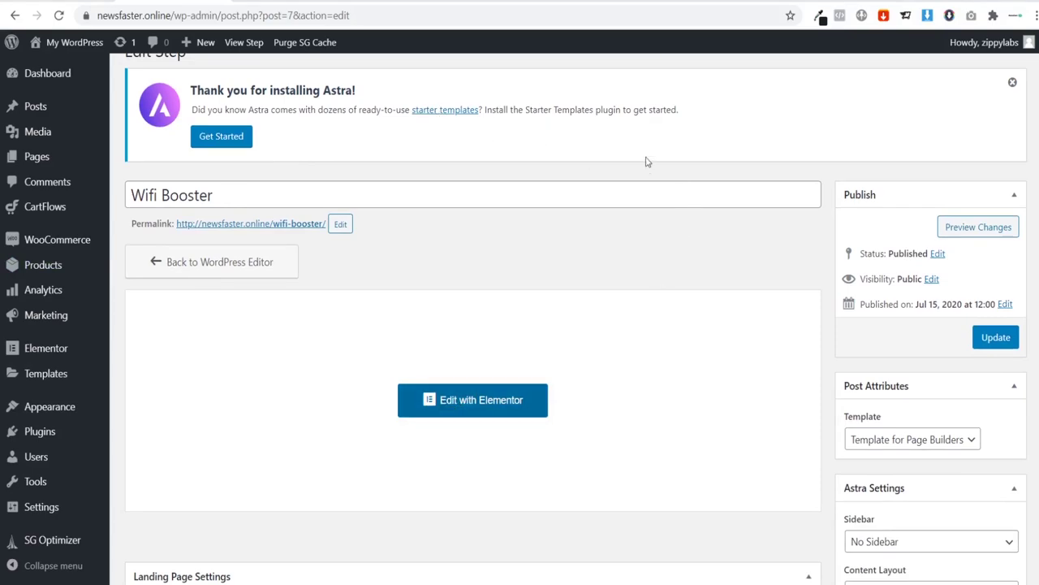
pyautogui.click(995, 346)
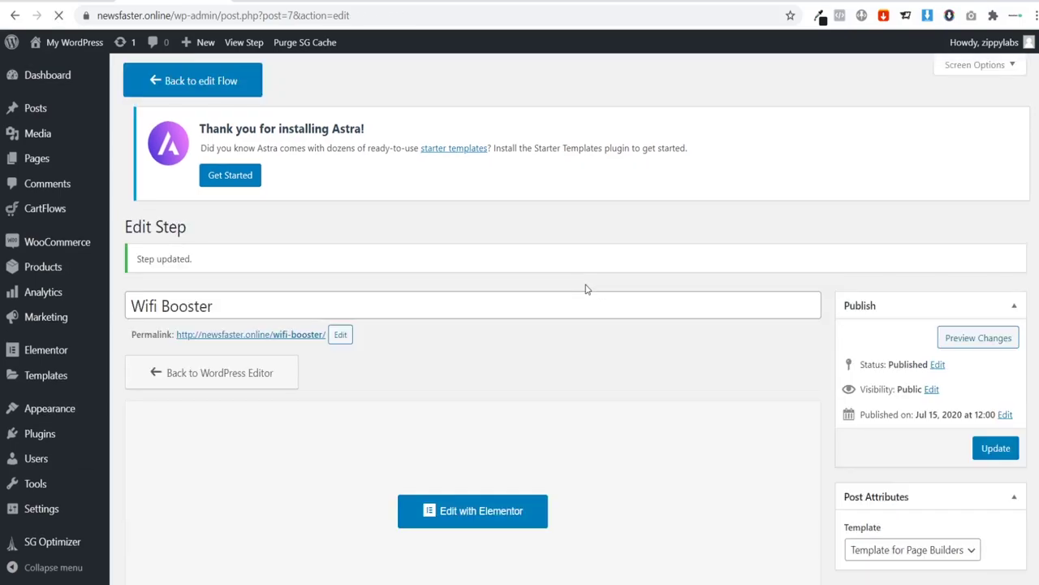
pyautogui.scroll(-1, 569, 350)
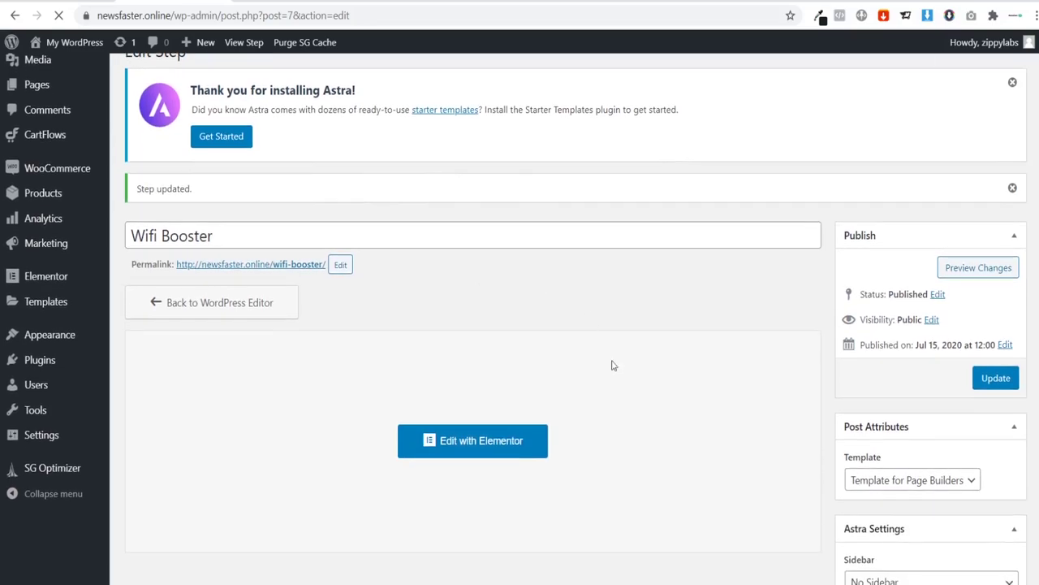
# Step: Open the Wifi Booster page in Elementor and scroll through the Space template
pyautogui.click(474, 441)
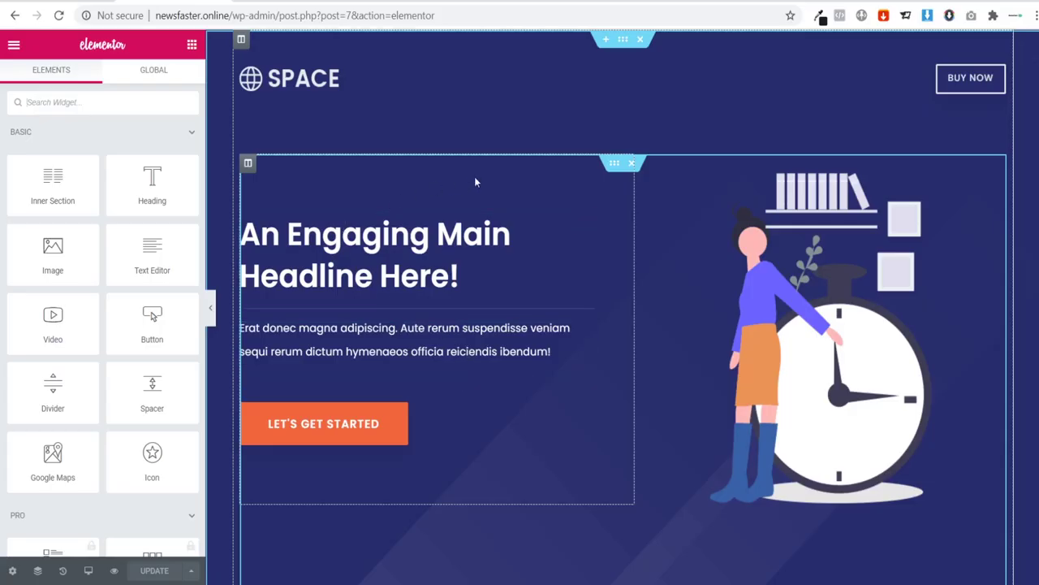
pyautogui.scroll(-1, 709, 232)
pyautogui.scroll(-20, 709, 231)
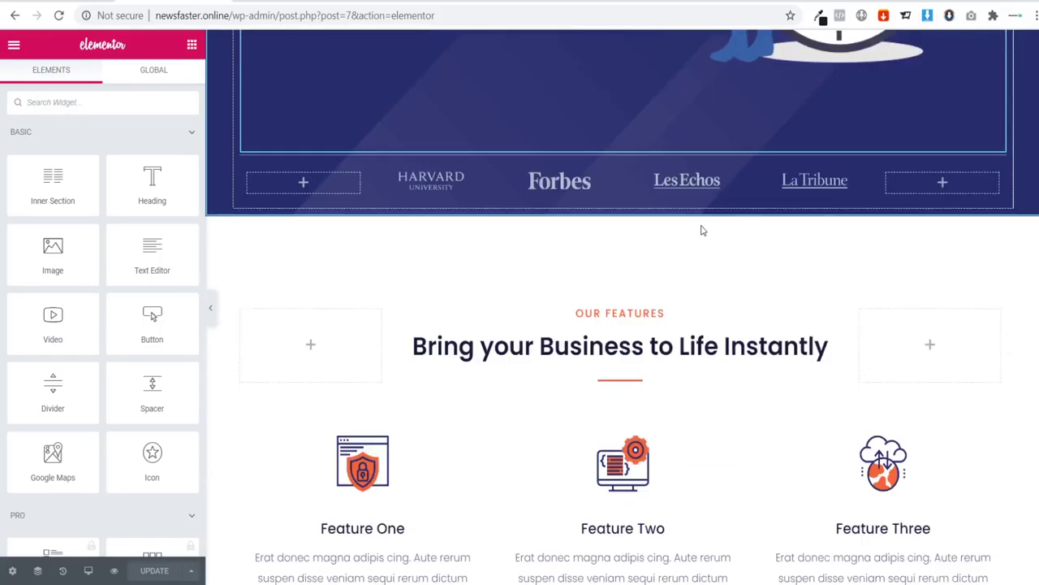
pyautogui.scroll(-5, 705, 233)
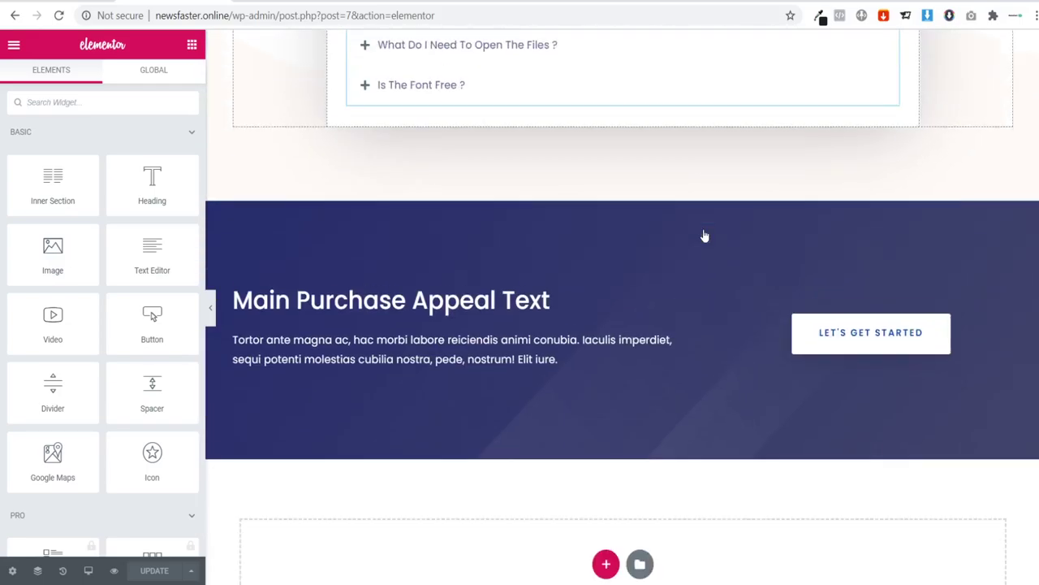
pyautogui.scroll(4, 712, 241)
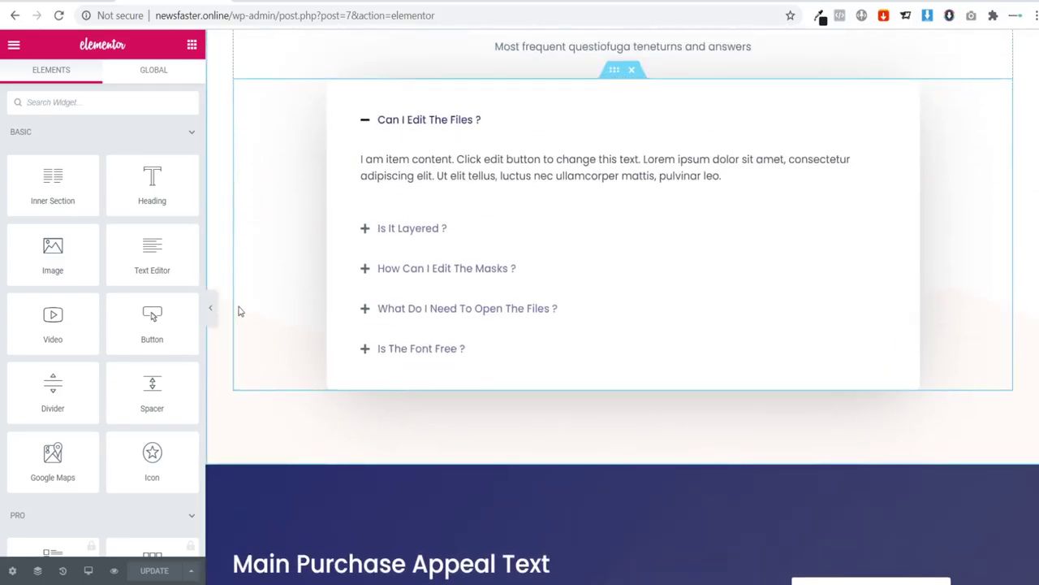
# Step: Preview the template at full width, then bring the widget panel back
pyautogui.click(212, 310)
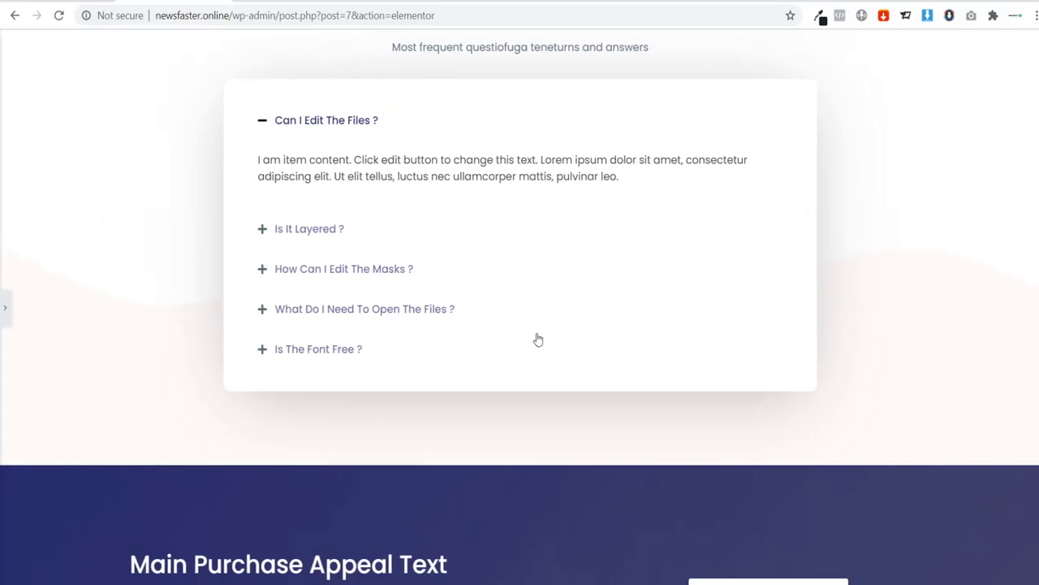
pyautogui.scroll(-2, 828, 325)
pyautogui.scroll(15, 865, 353)
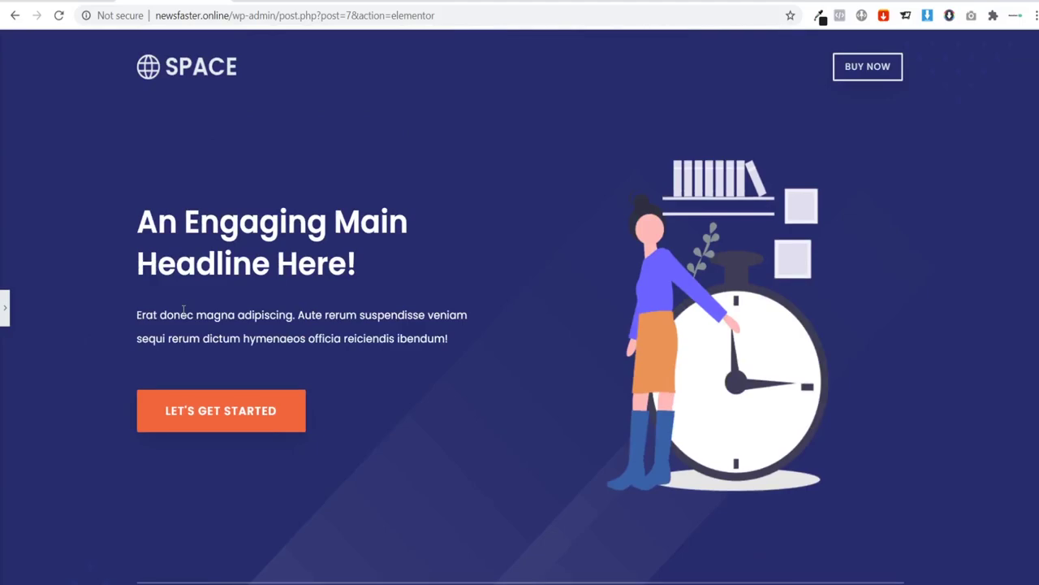
pyautogui.click(4, 302)
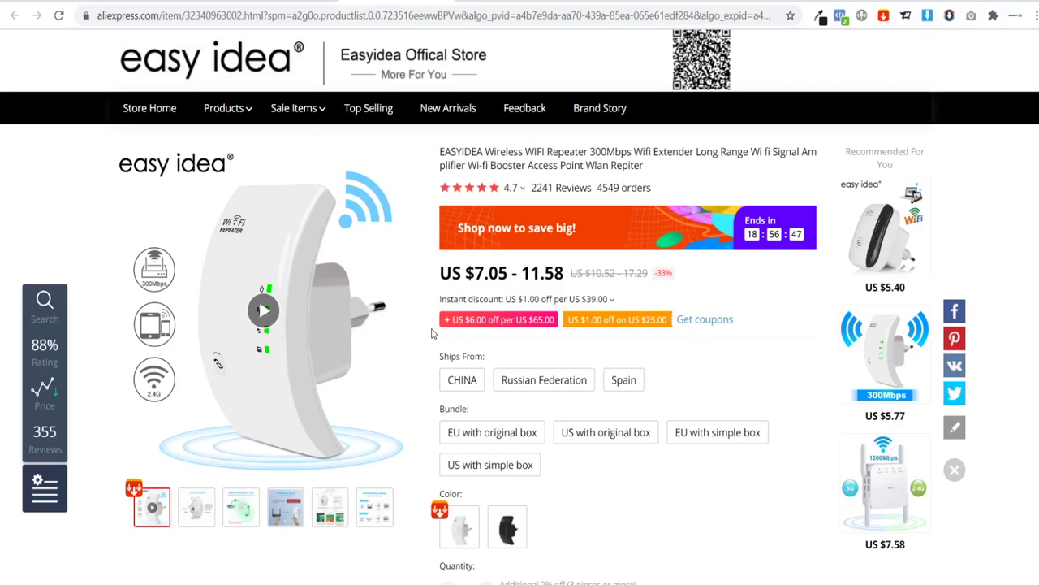
# Step: Scroll the repeater listing and look over its product gallery thumbnails
pyautogui.scroll(-8, 462, 341)
pyautogui.scroll(-15, 601, 369)
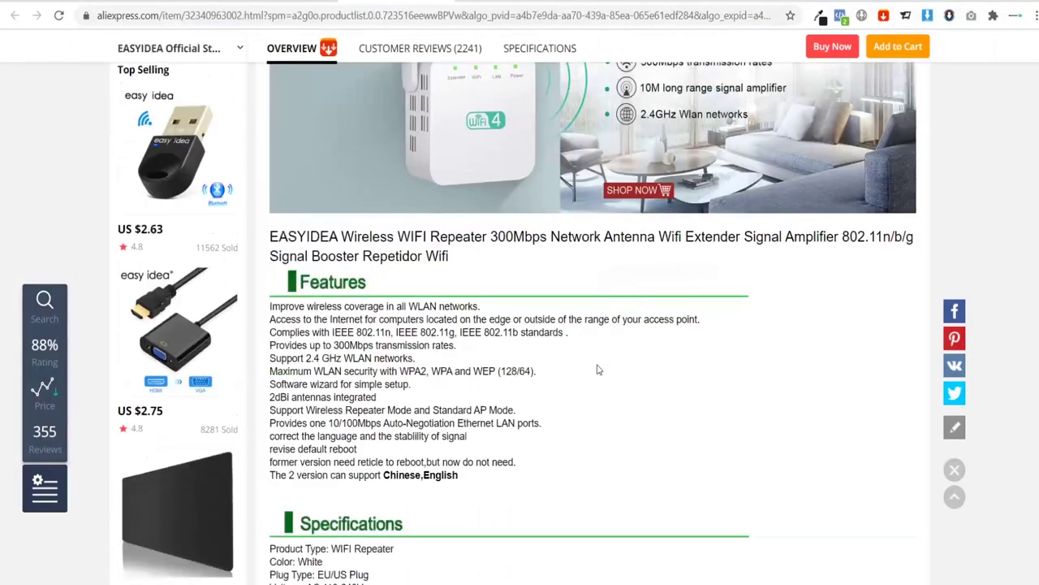
pyautogui.scroll(3, 568, 297)
pyautogui.scroll(-5, 608, 293)
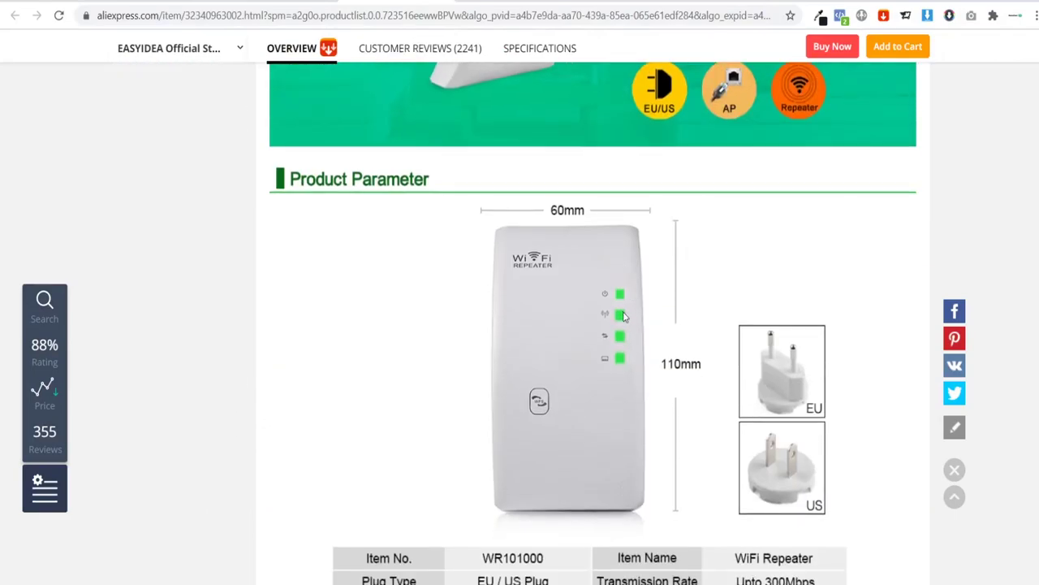
pyautogui.scroll(-10, 531, 362)
pyautogui.scroll(-5, 533, 354)
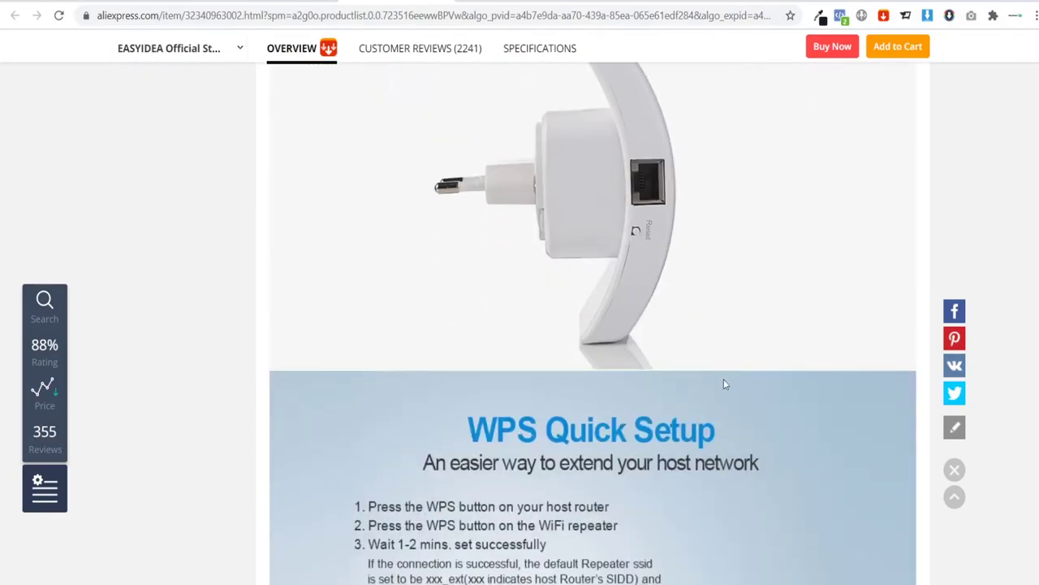
pyautogui.scroll(12, 723, 382)
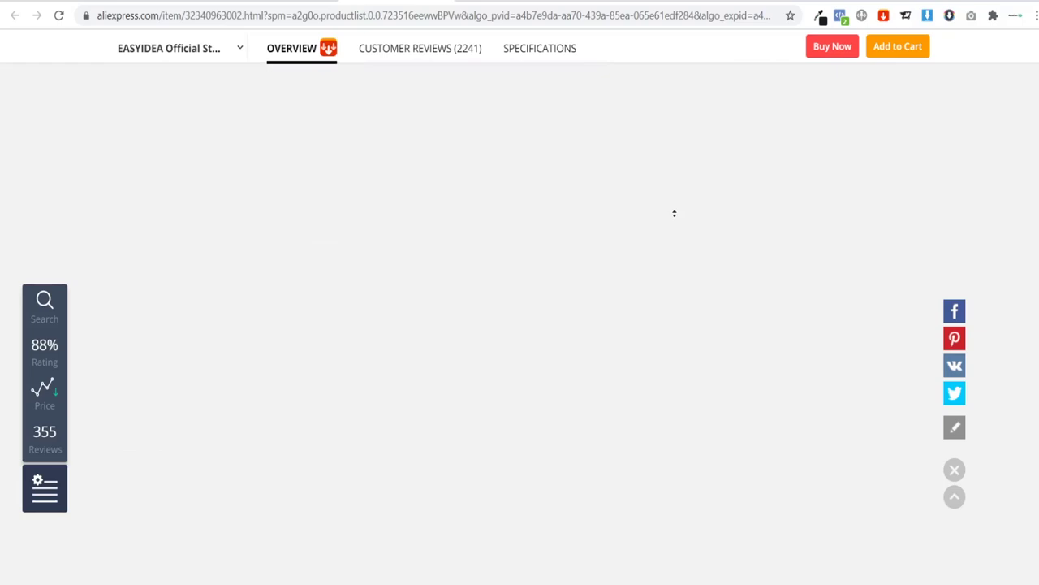
pyautogui.scroll(15, 673, 214)
pyautogui.scroll(-2, 658, 247)
pyautogui.scroll(-2, 651, 253)
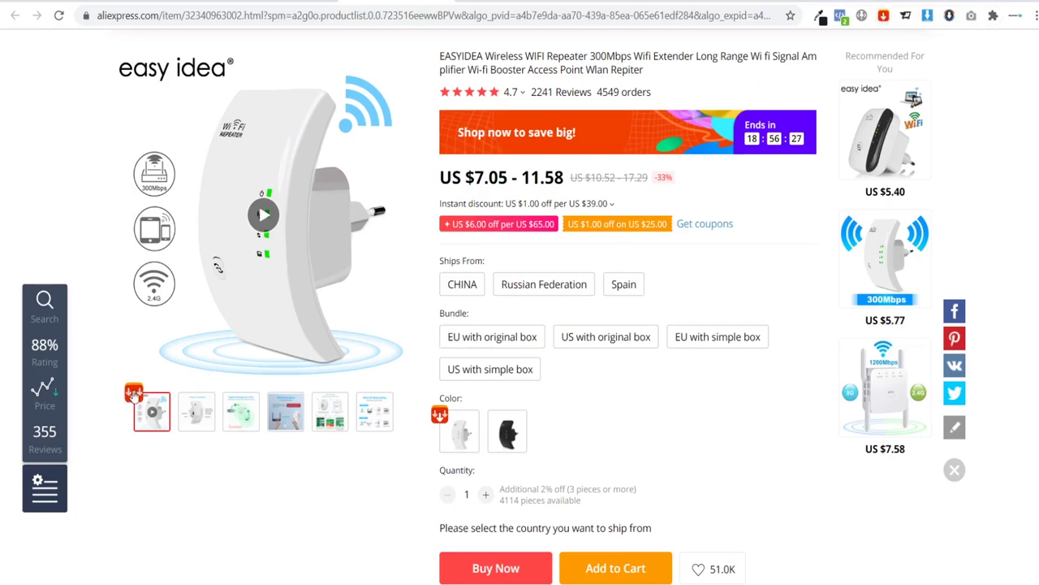
pyautogui.moveTo(241, 424)
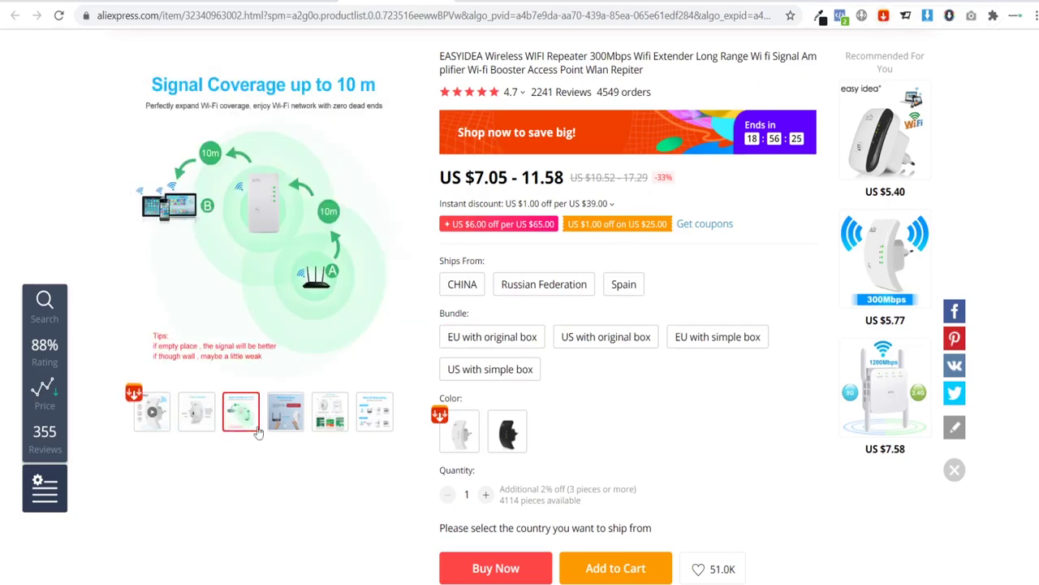
pyautogui.moveTo(323, 430)
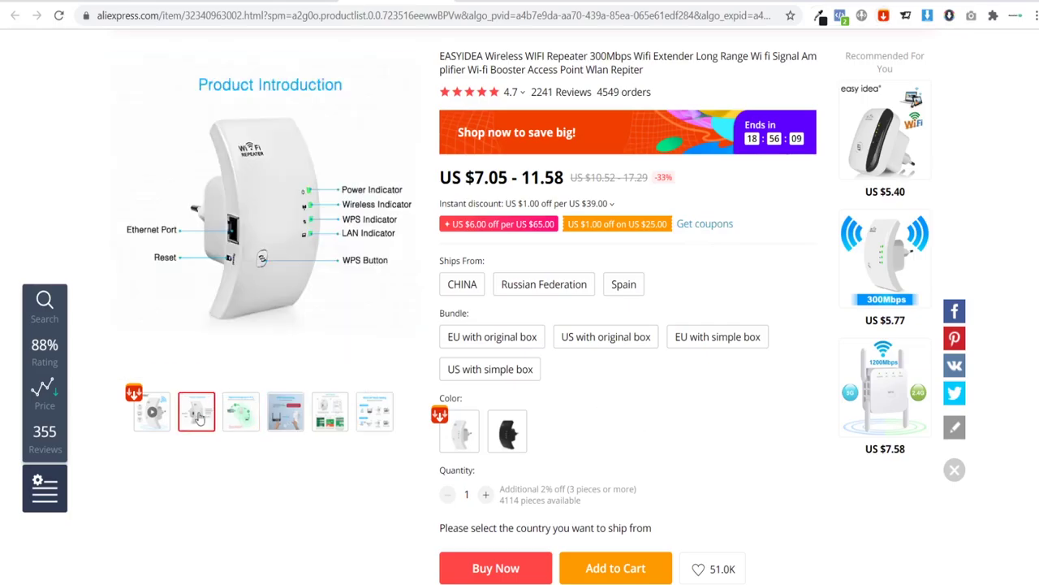
# Step: Scroll further down to review the parameter table and feature sections
pyautogui.scroll(-5, 654, 413)
pyautogui.scroll(-20, 665, 404)
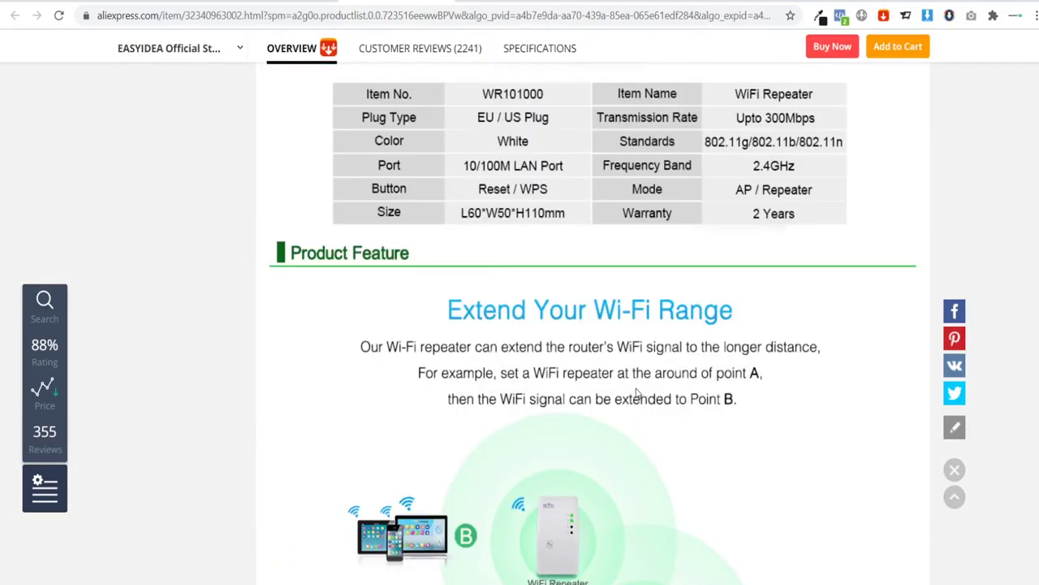
pyautogui.scroll(-10, 638, 394)
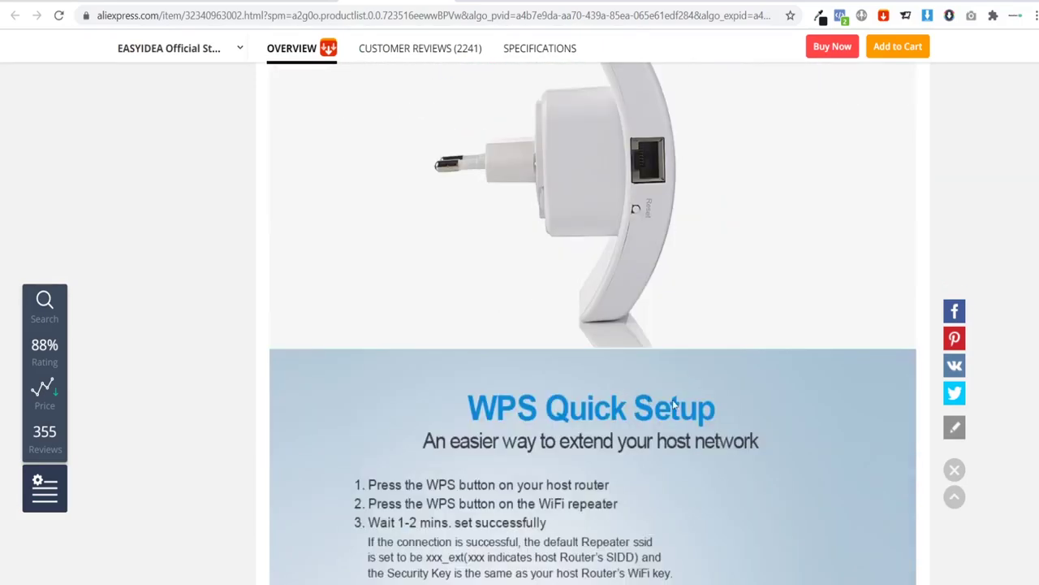
pyautogui.scroll(15, 671, 290)
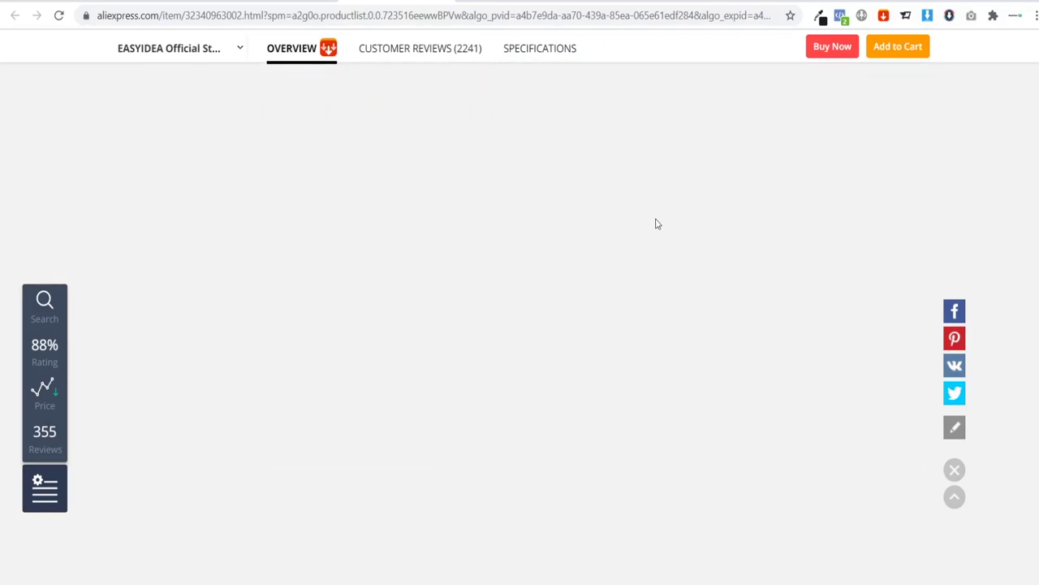
pyautogui.scroll(5, 658, 224)
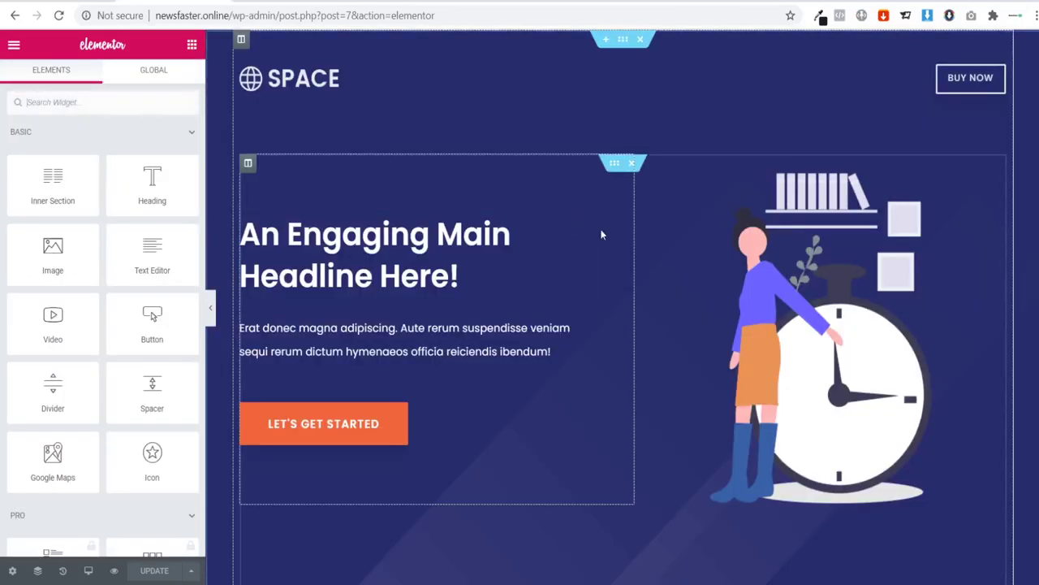
# Step: Scroll through the finished 'Never Lose Internet Connection Ever Again!' reference page
pyautogui.scroll(-12, 601, 234)
pyautogui.scroll(5, 592, 234)
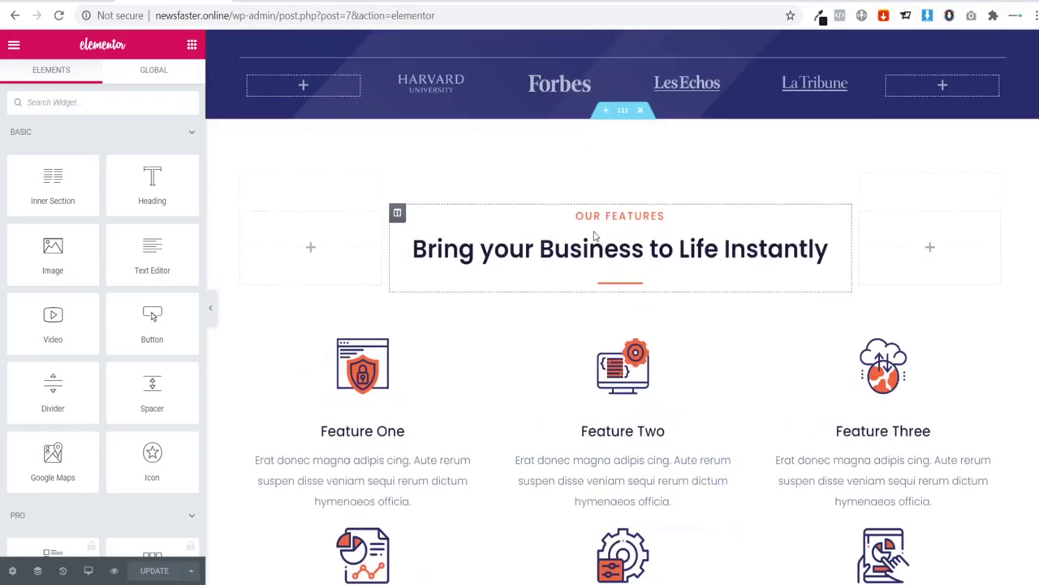
pyautogui.scroll(10, 589, 227)
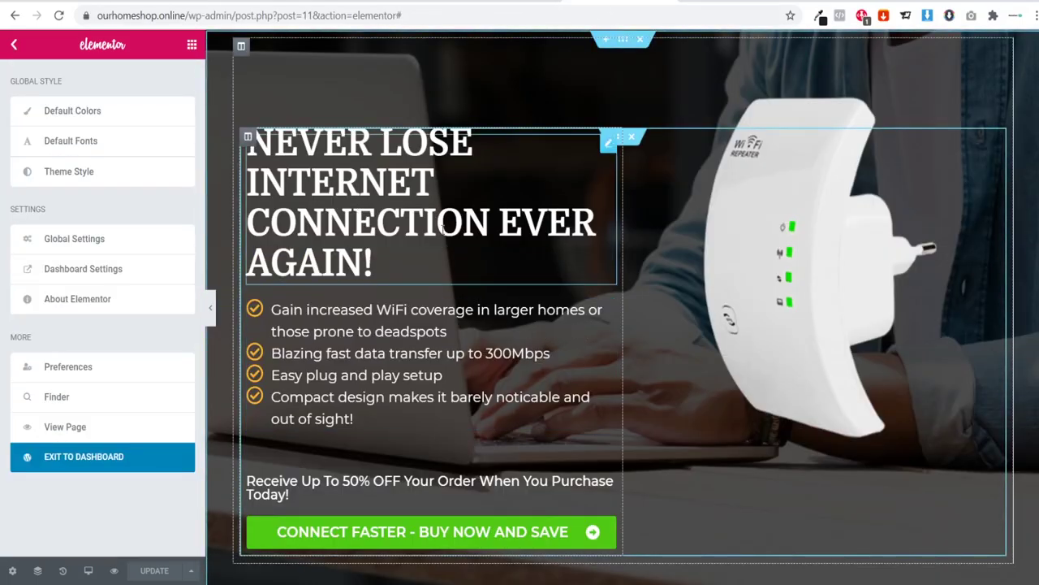
pyautogui.scroll(-6, 455, 221)
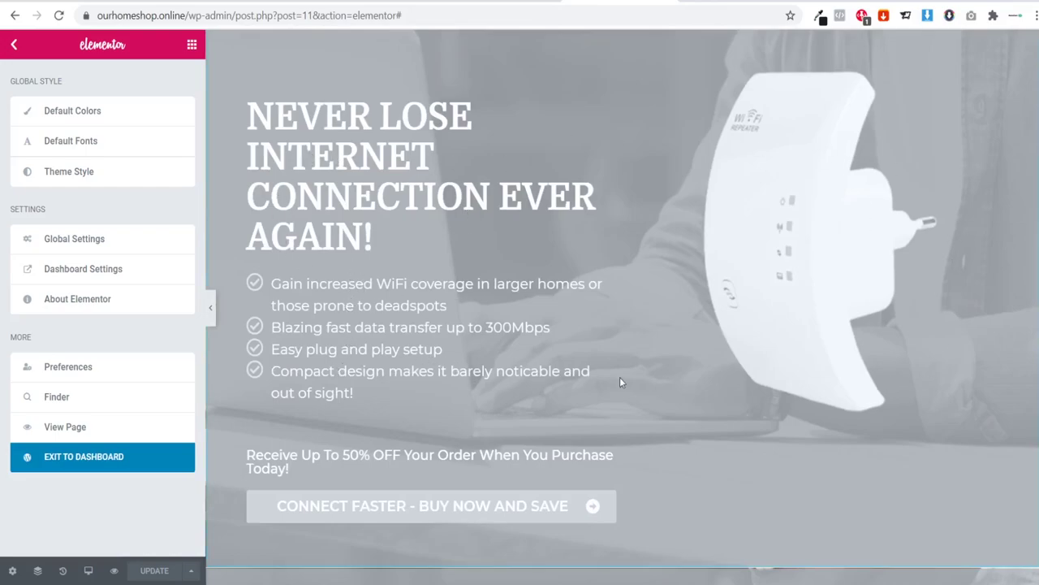
pyautogui.scroll(-10, 458, 186)
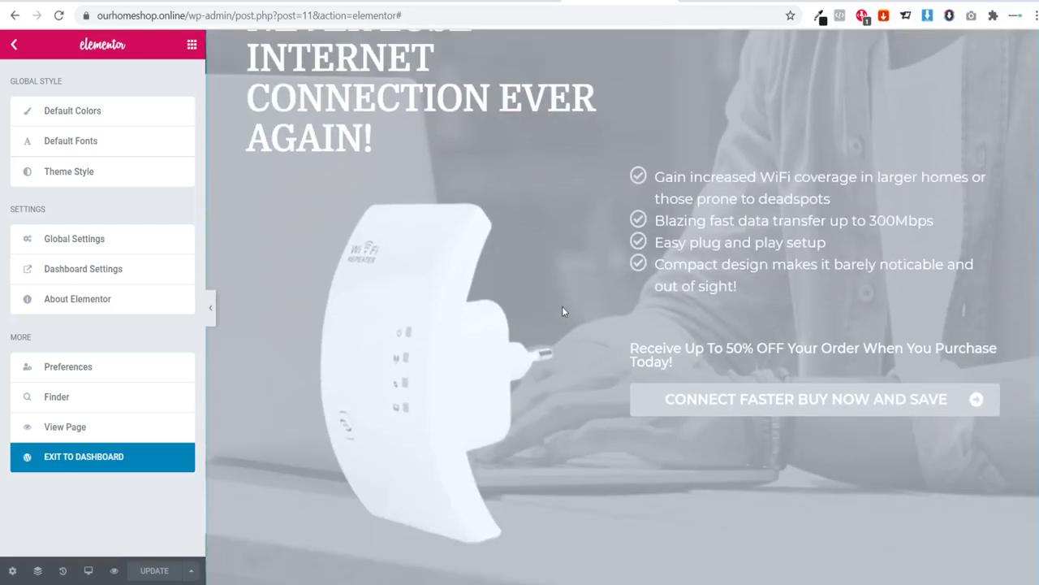
pyautogui.scroll(-4, 559, 293)
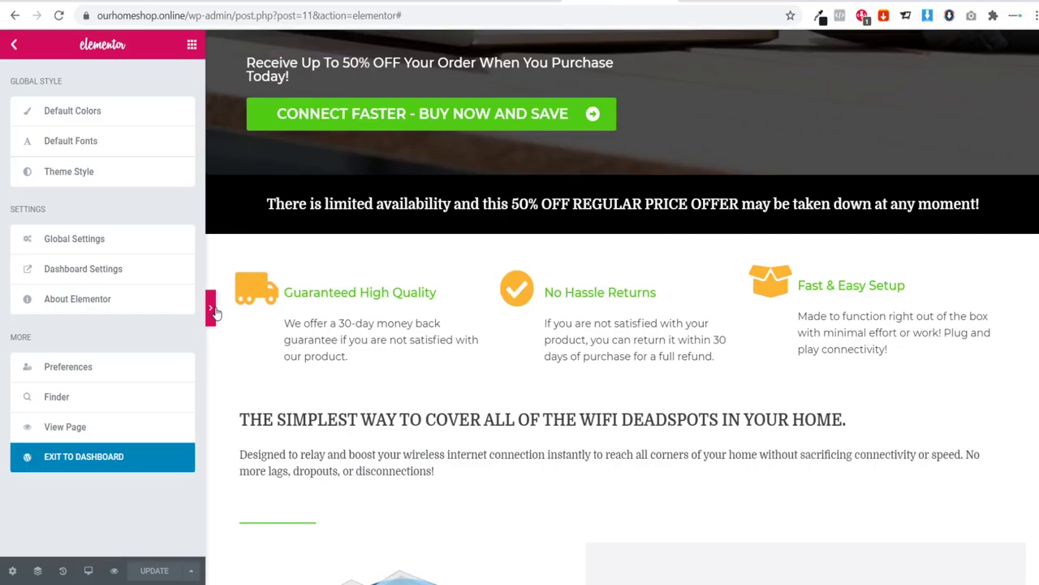
# Step: Preview the reference landing page at full width and scroll through it
pyautogui.click(211, 308)
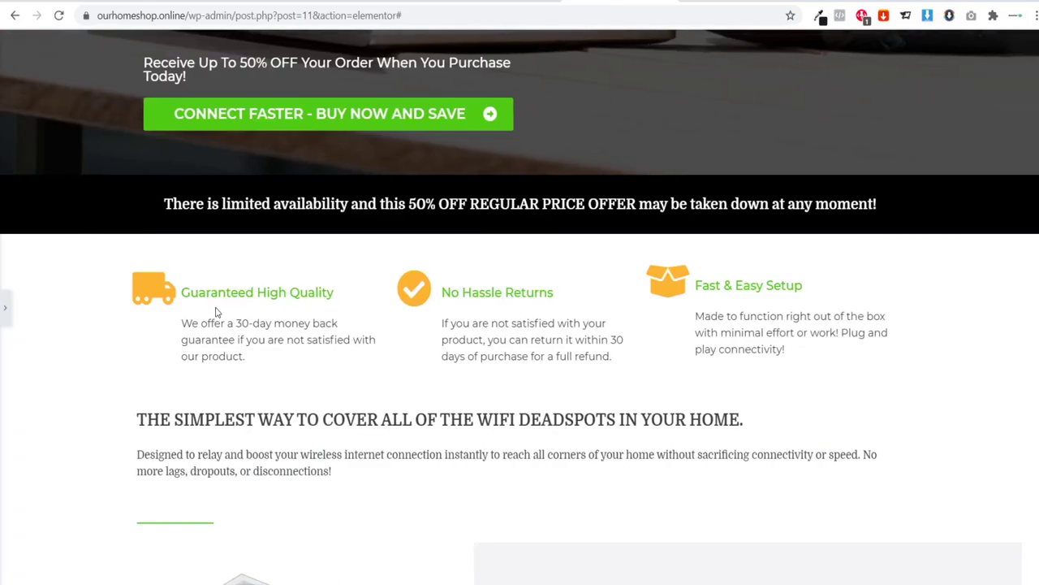
pyautogui.scroll(-12, 824, 268)
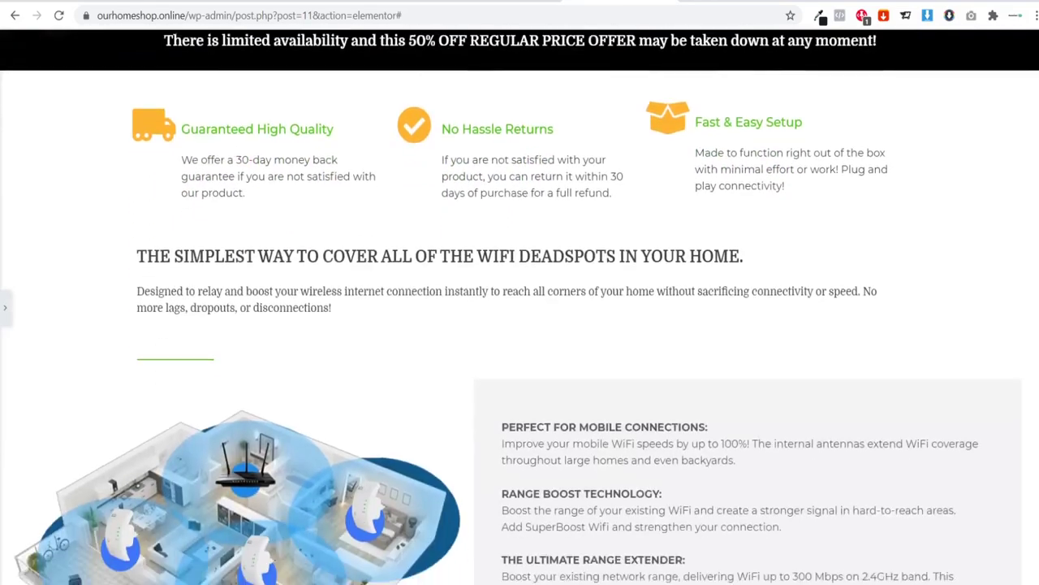
pyautogui.scroll(-15, 519, 309)
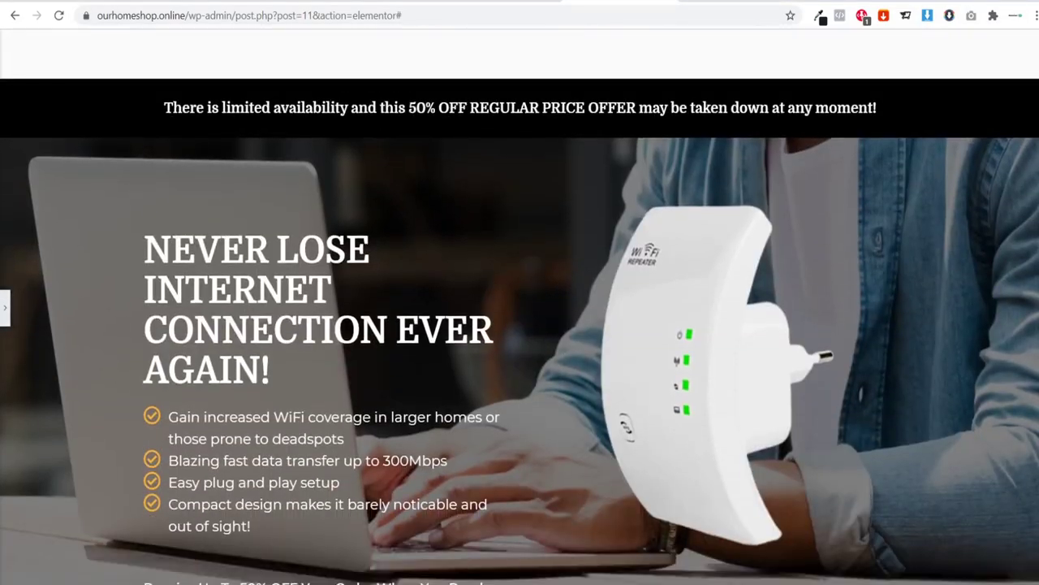
pyautogui.scroll(20, 520, 309)
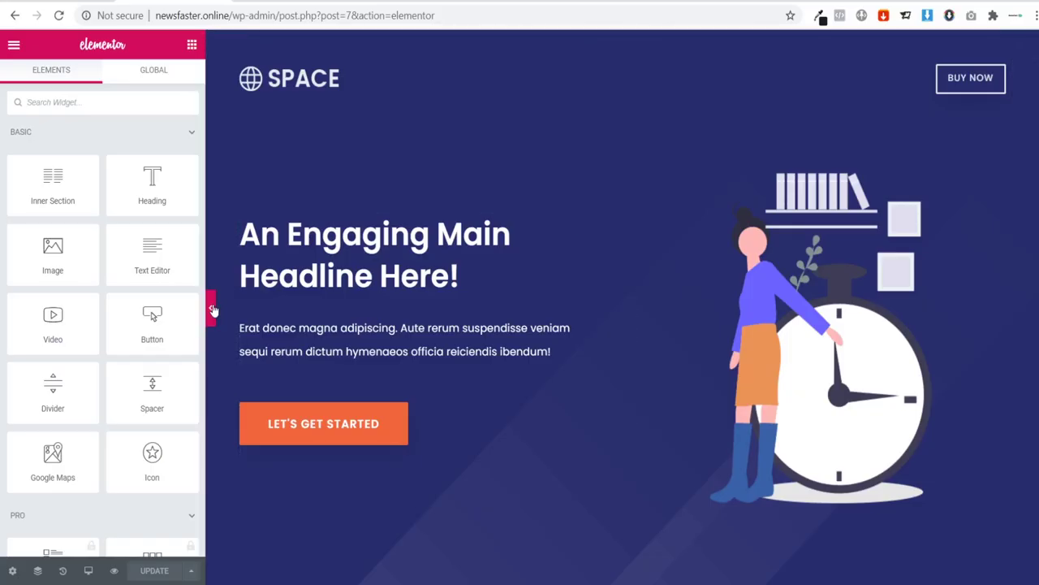
pyautogui.click(208, 303)
pyautogui.scroll(-20, 520, 309)
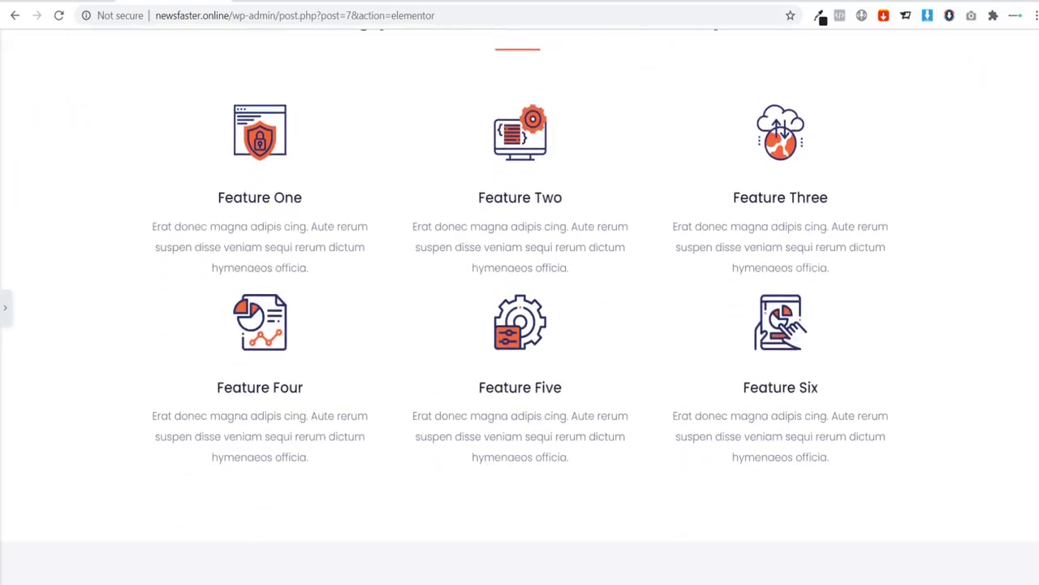
pyautogui.scroll(-2, 520, 308)
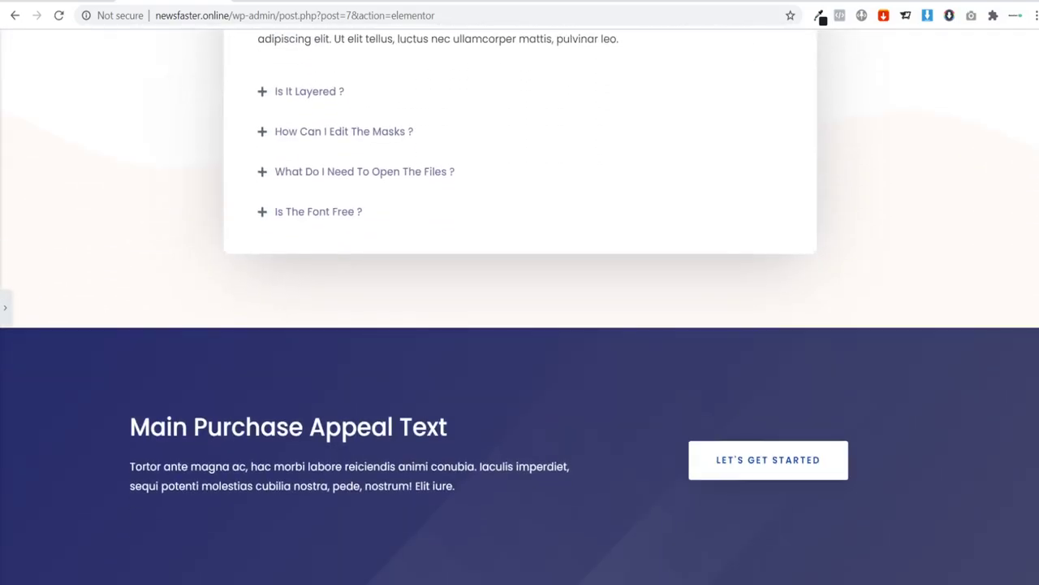
pyautogui.scroll(20, 520, 309)
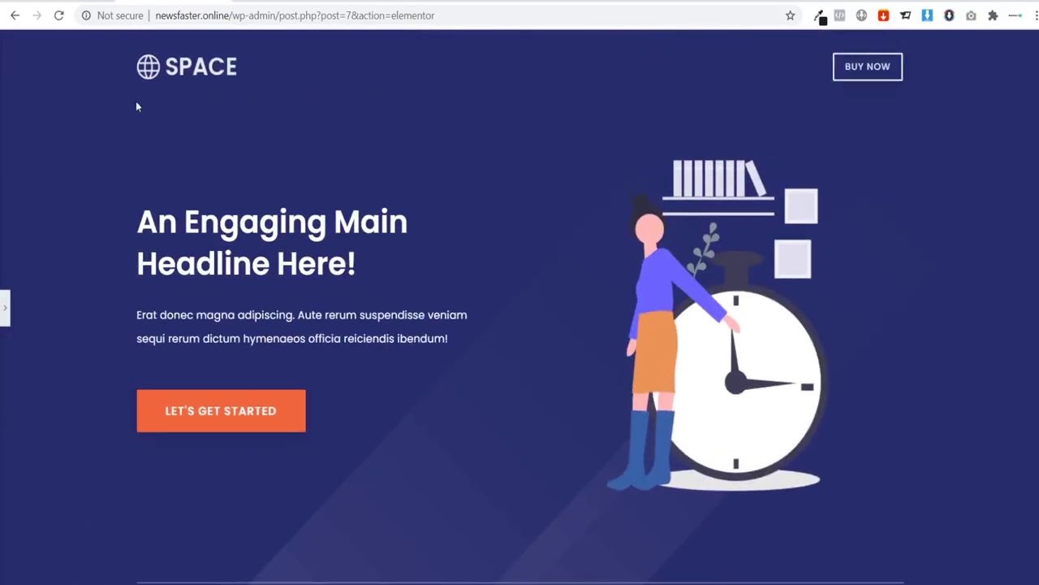
pyautogui.click(6, 311)
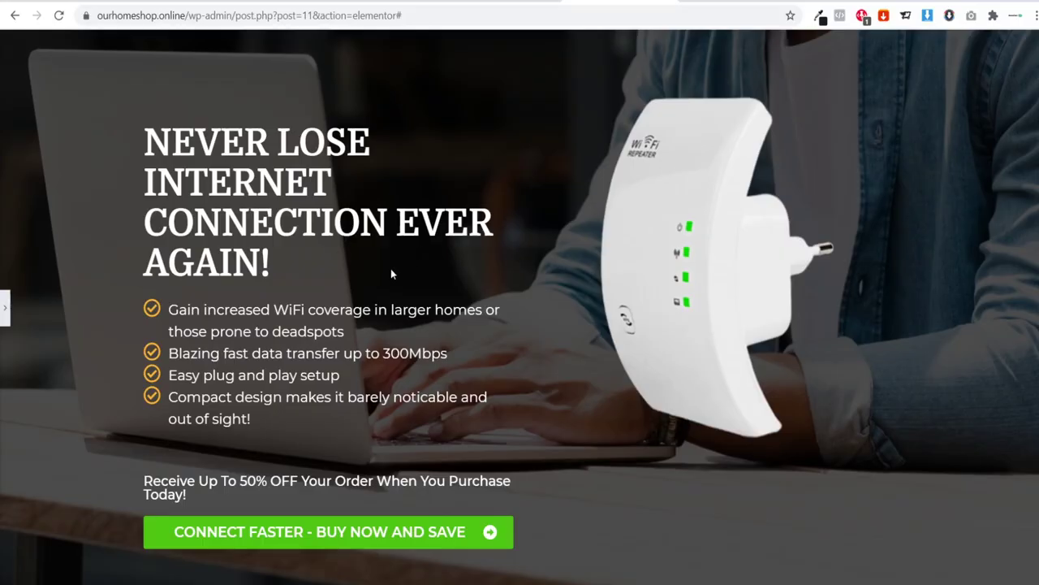
pyautogui.click(3, 303)
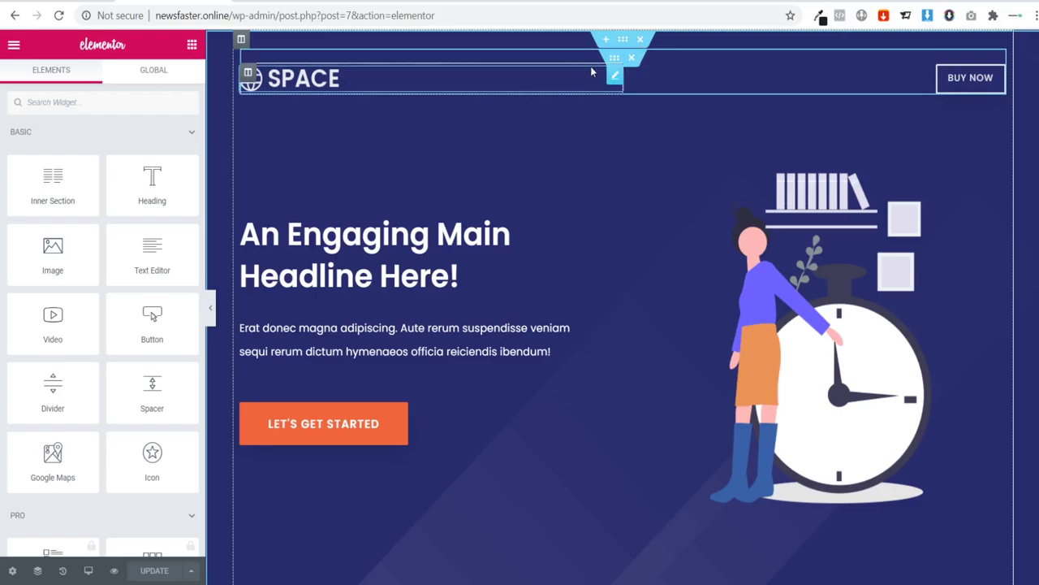
# Step: Delete the SPACE logo / BUY NOW header and the leftover empty section
pyautogui.click(631, 62)
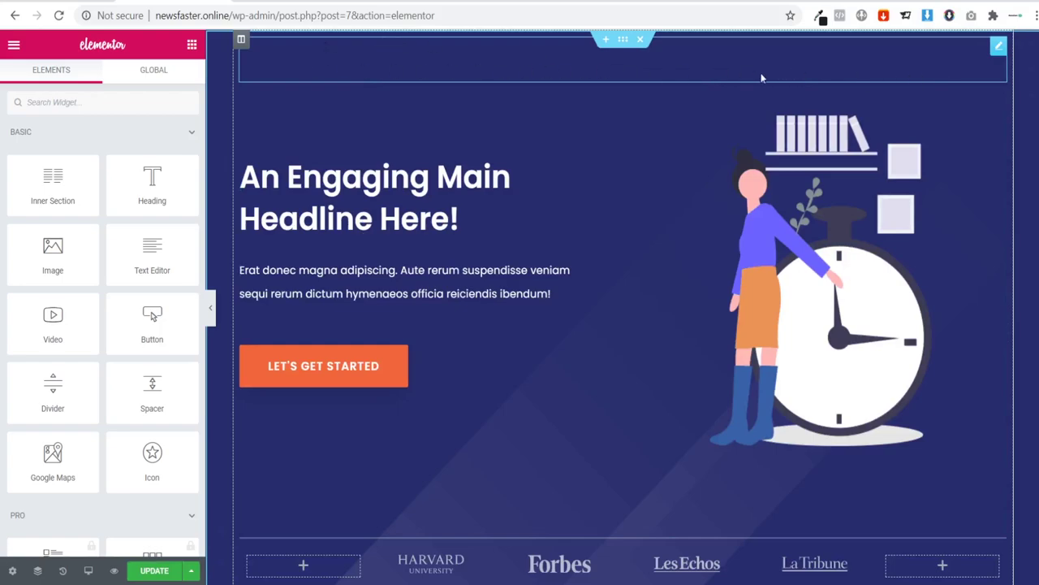
pyautogui.rightClick(999, 46)
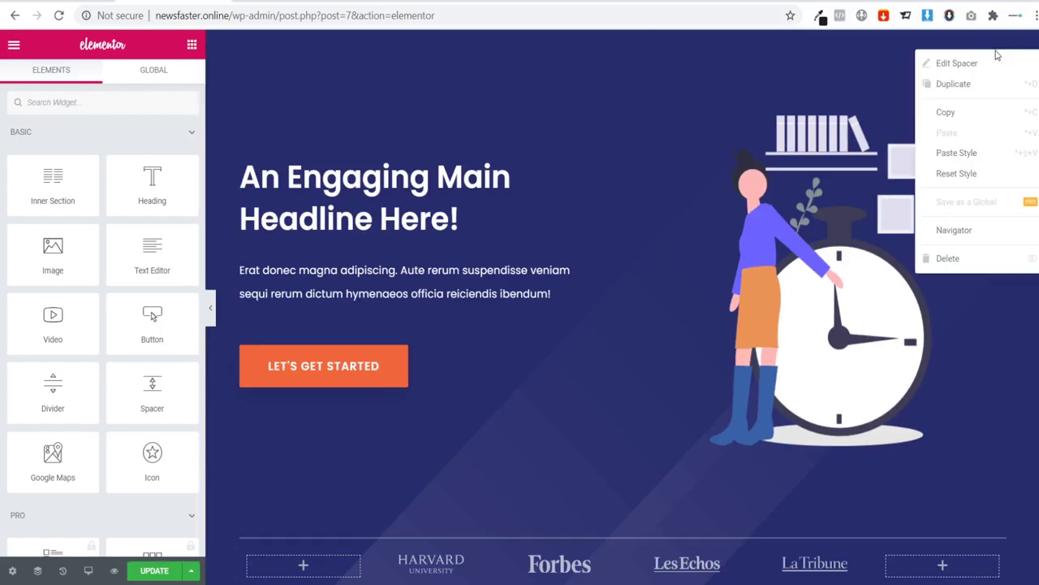
pyautogui.click(973, 266)
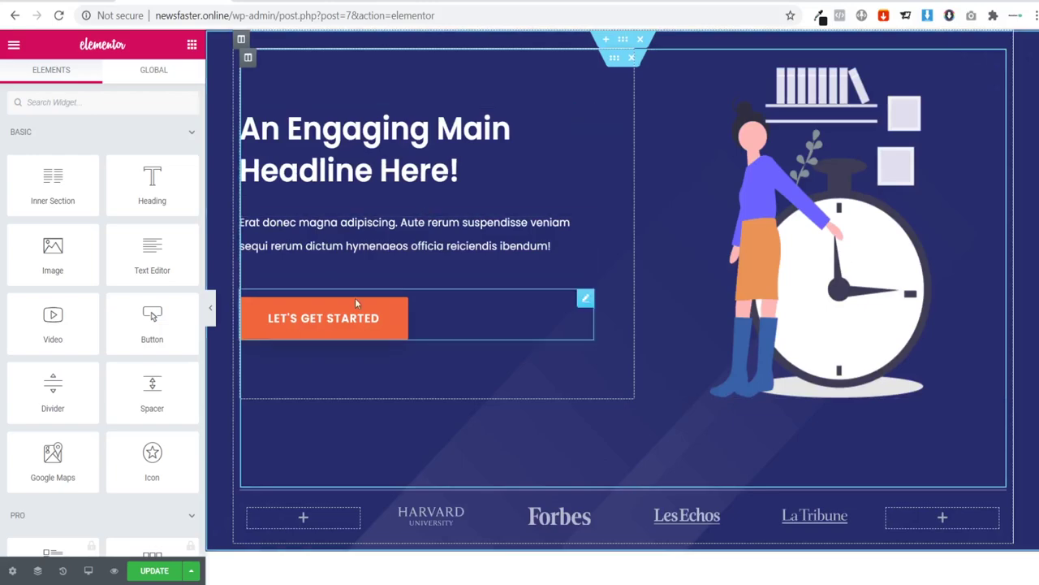
# Step: Preview the page without the header, then select the main headline for editing
pyautogui.click(211, 307)
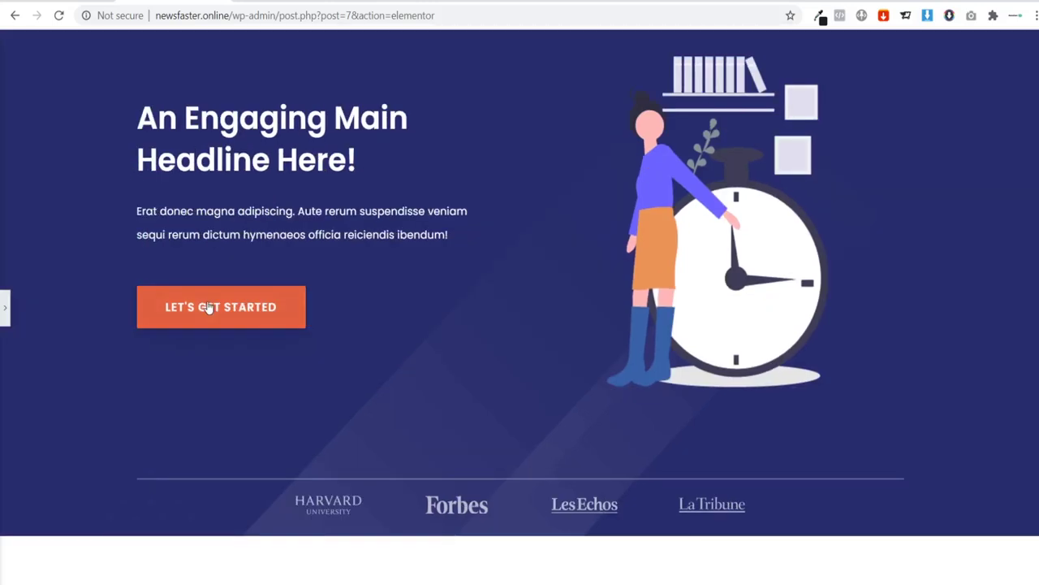
pyautogui.click(4, 308)
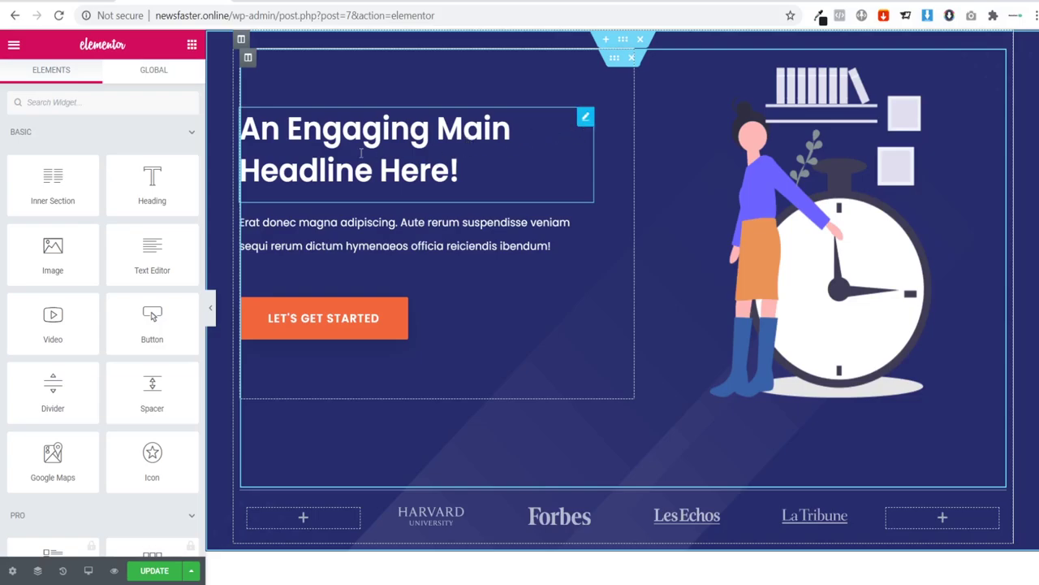
pyautogui.click(414, 150)
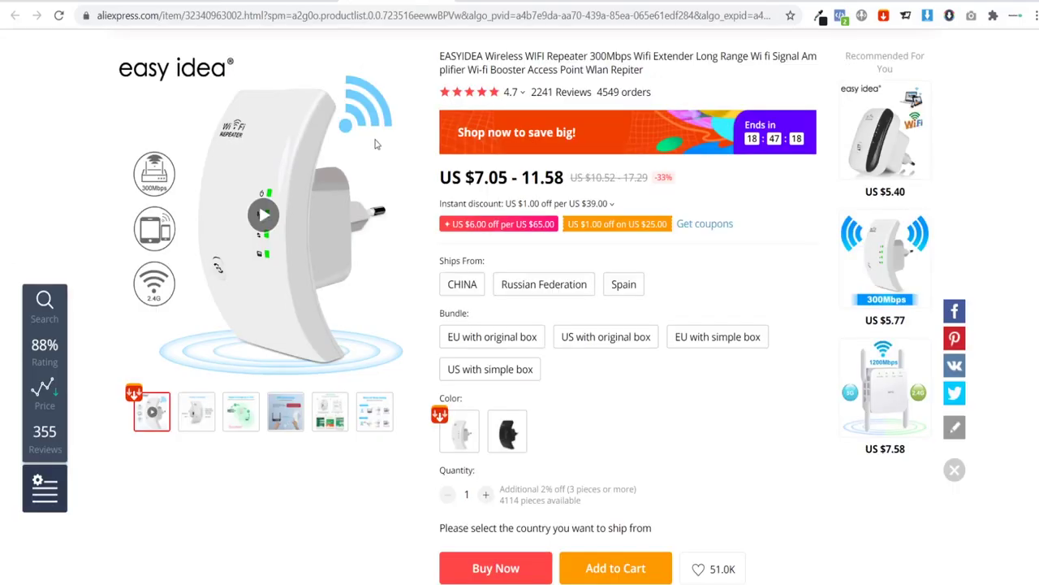
pyautogui.scroll(1, 377, 145)
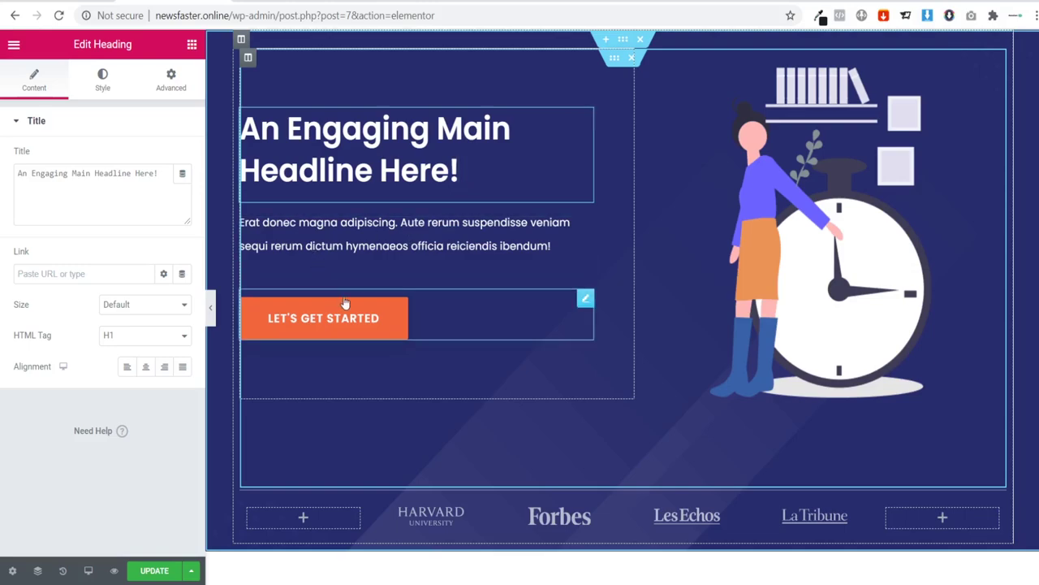
# Step: Overwrite the 'An Engaging Main Headline Here!' placeholder with 'Never Lose Internet Connection Again!'
pyautogui.scroll(-5, 344, 302)
pyautogui.scroll(-3, 680, 281)
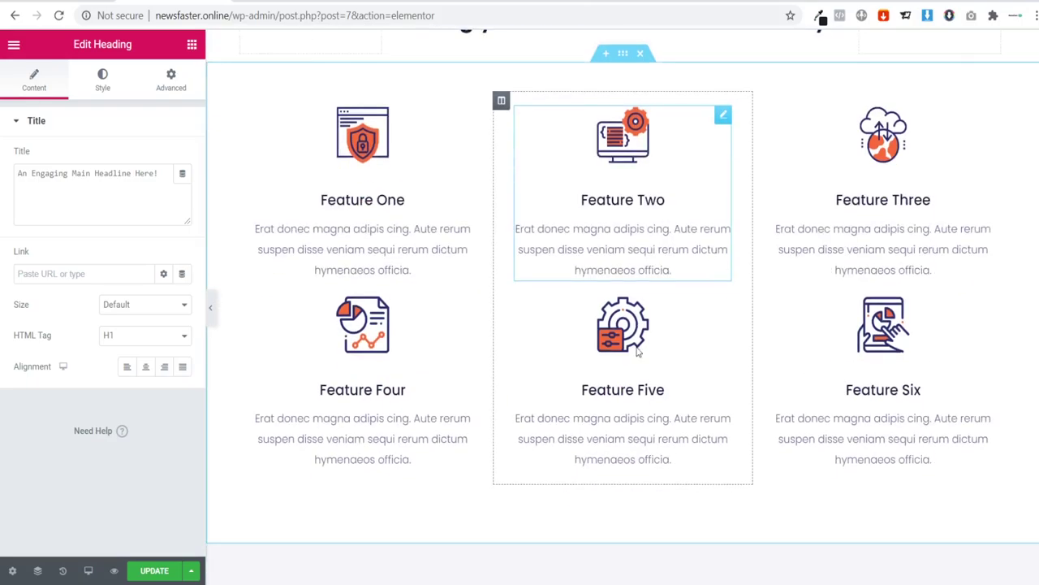
pyautogui.scroll(8, 609, 341)
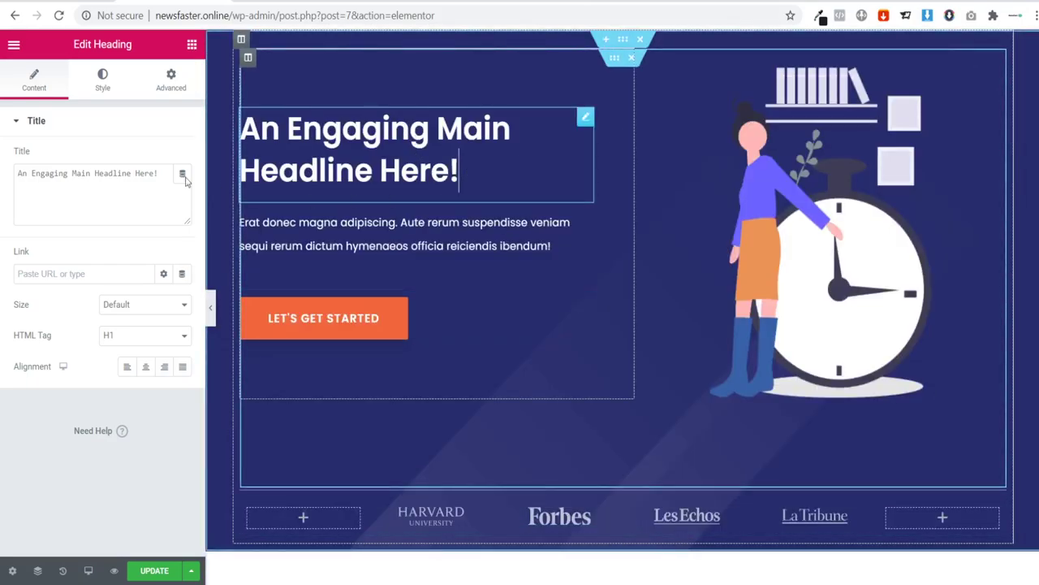
pyautogui.moveTo(161, 175); pyautogui.dragTo(2, 183)
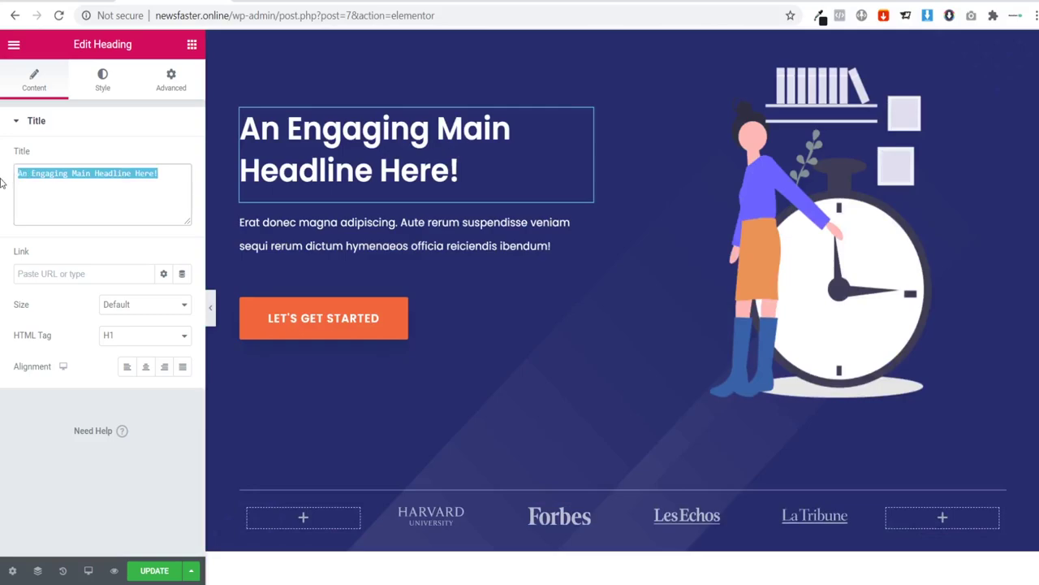
pyautogui.write('Never')
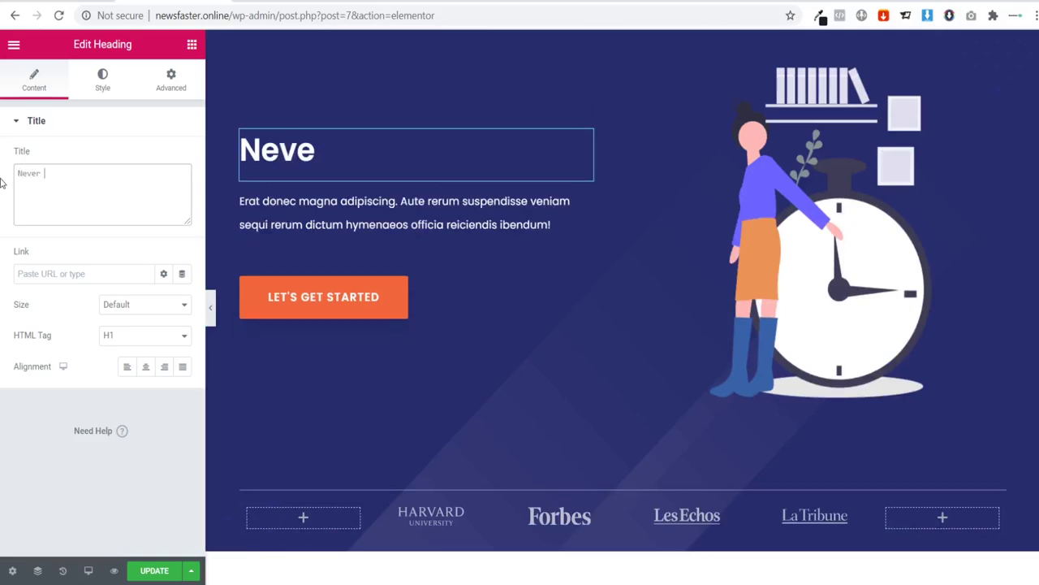
pyautogui.write(' Lose Internet')
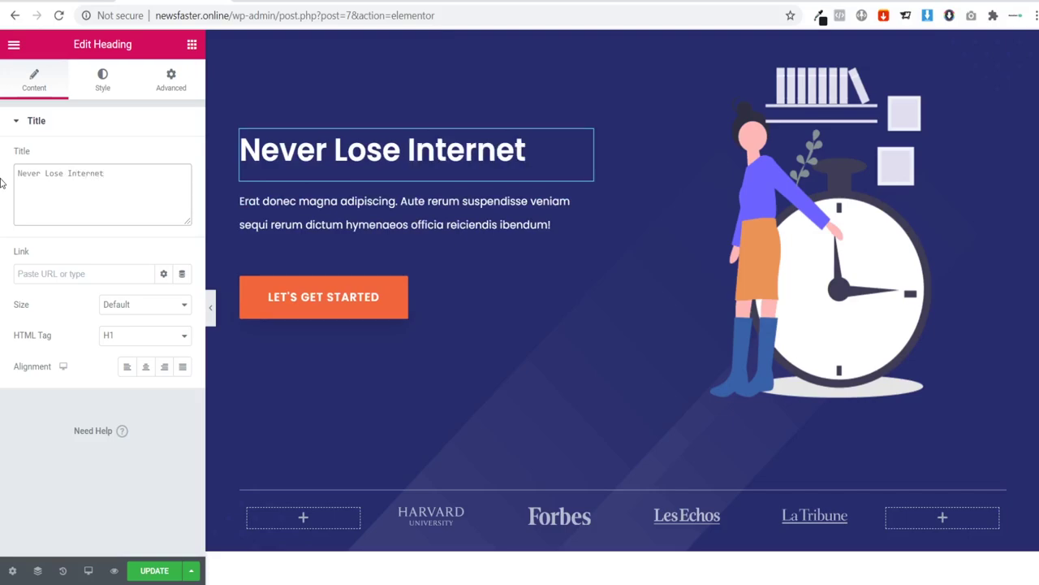
pyautogui.write(' Connection ')
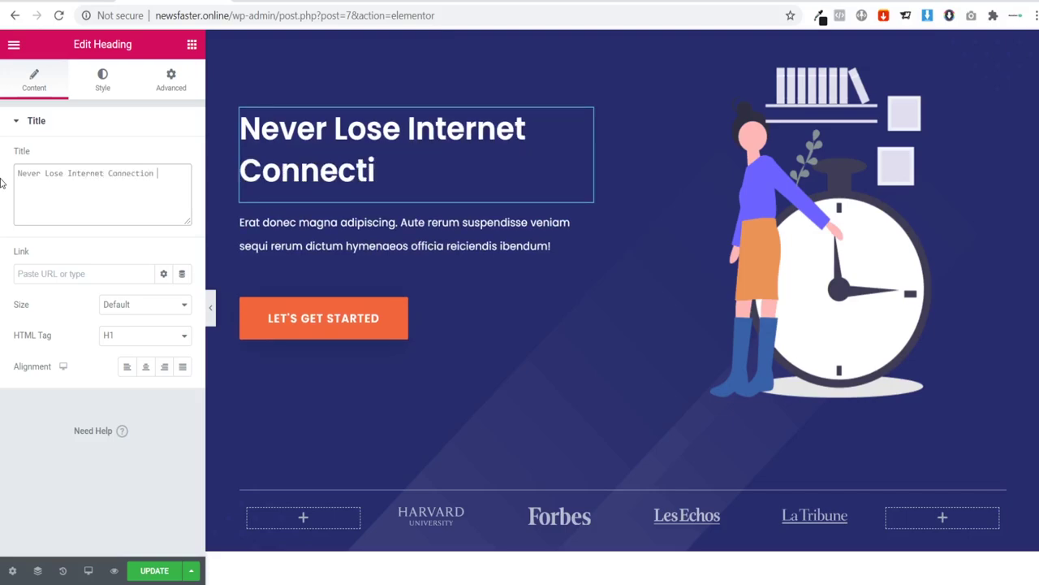
pyautogui.write('Again!')
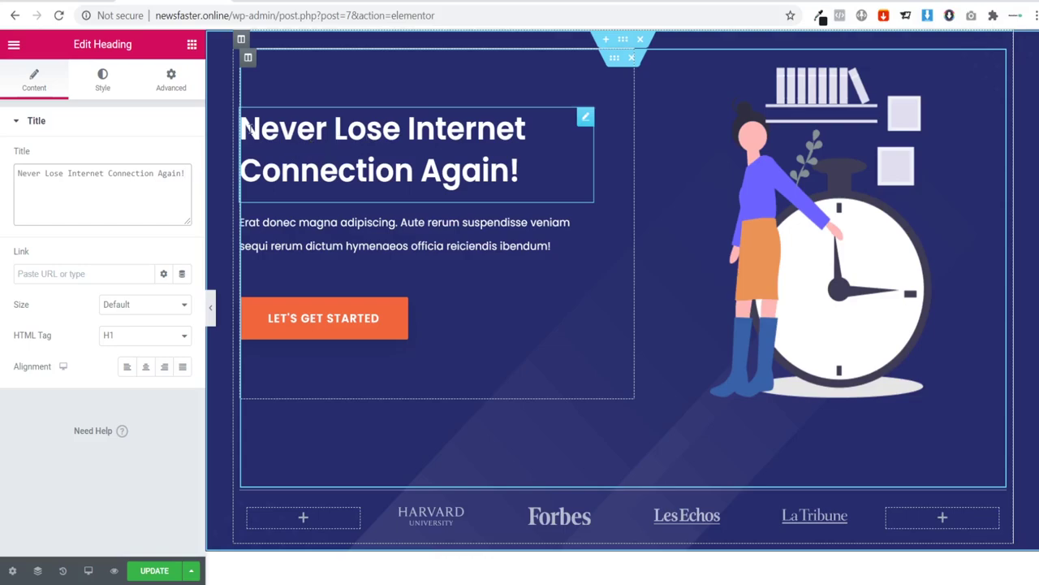
pyautogui.moveTo(245, 123); pyautogui.dragTo(533, 154)
pyautogui.click(535, 164)
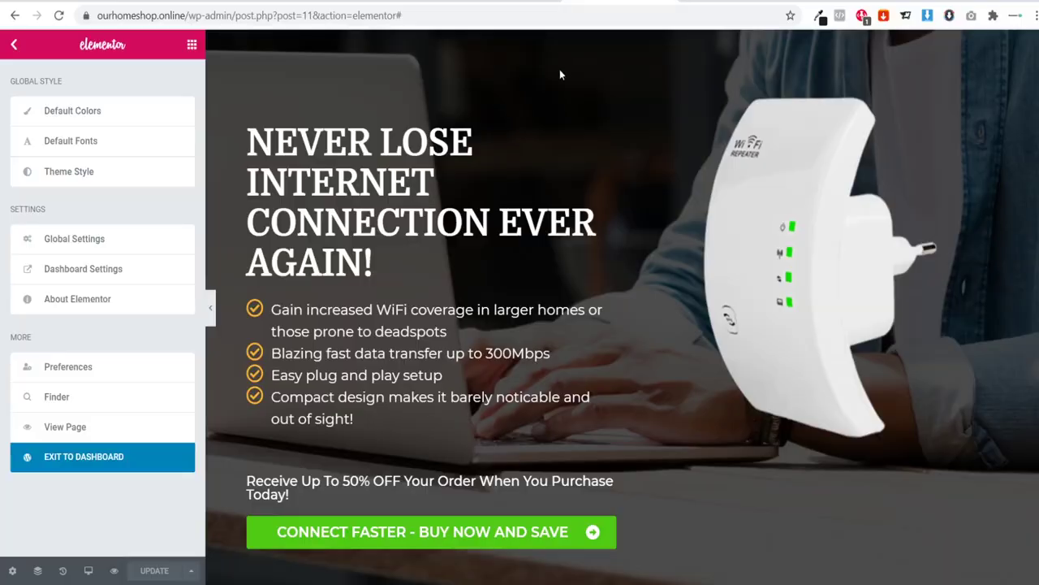
pyautogui.scroll(-1, 256, 342)
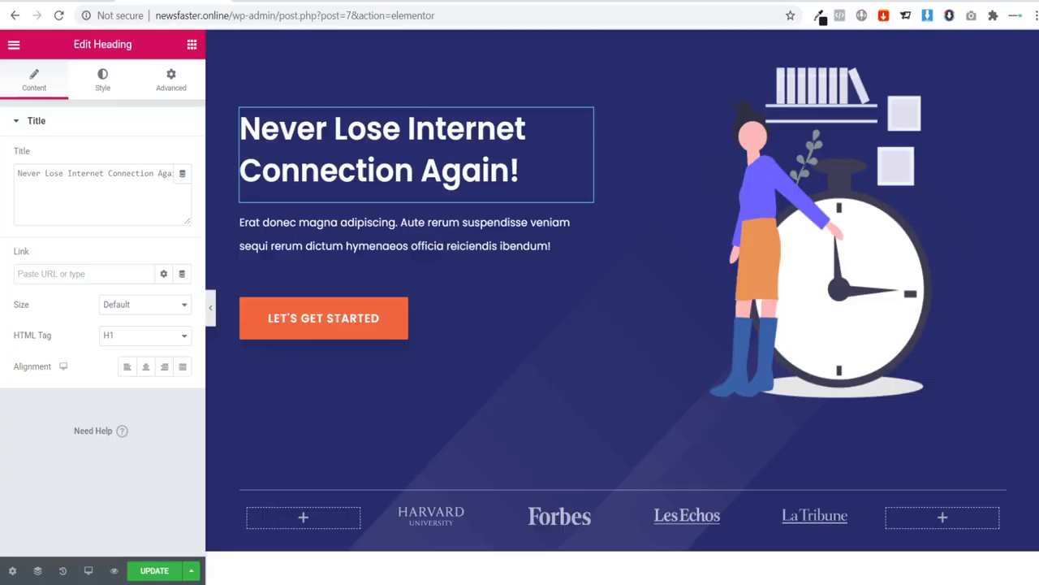
# Step: Replace the placeholder paragraph with 'Wi-Fo Boost is designed to improve your internet connection'
pyautogui.click(258, 222)
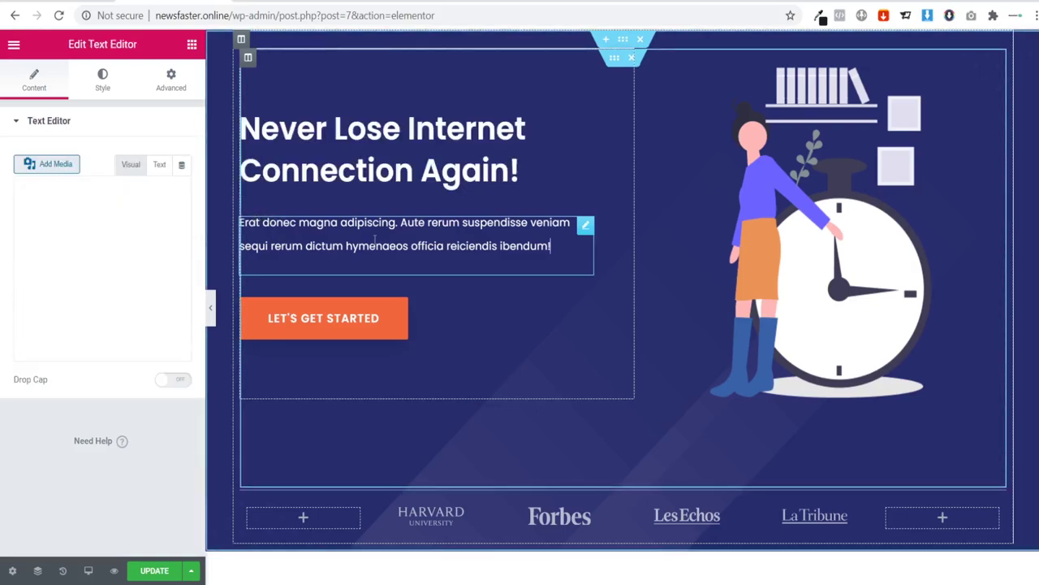
pyautogui.moveTo(553, 249); pyautogui.dragTo(221, 211)
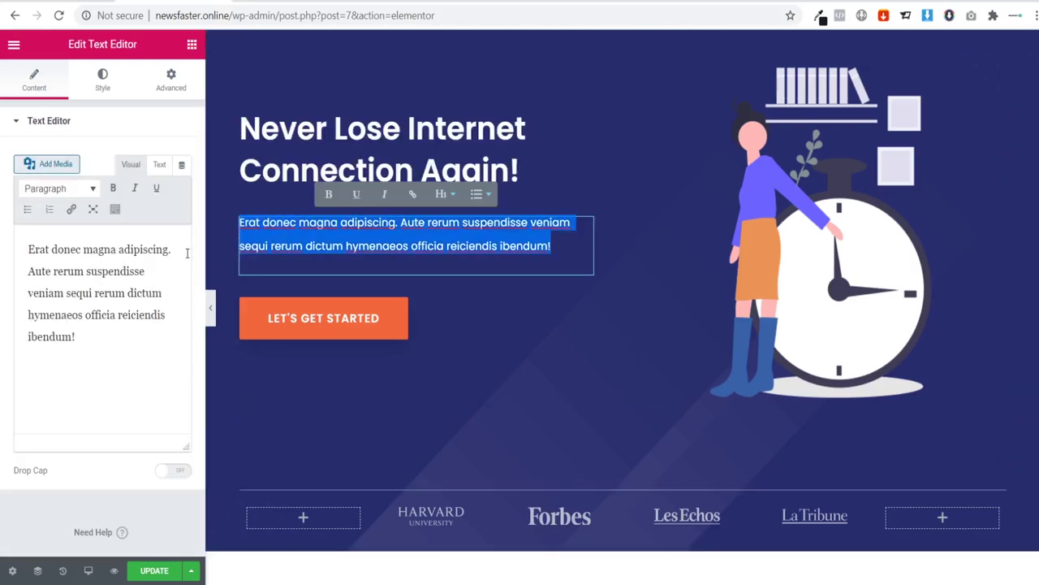
pyautogui.write('Wi-')
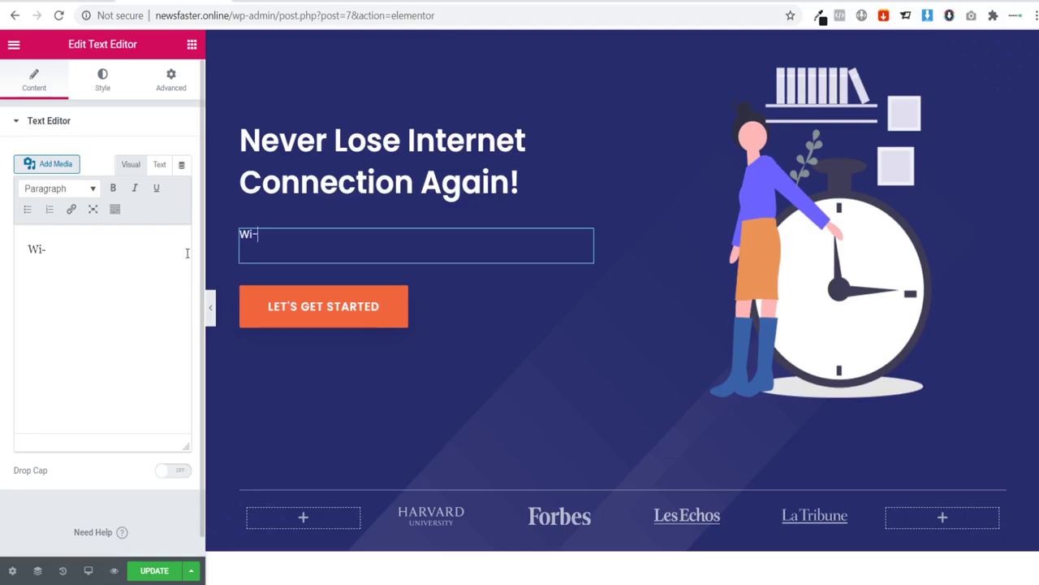
pyautogui.write('Fo Ne')
pyautogui.press('BackSpace')
pyautogui.press('BackSpace')
pyautogui.write('Bpp')
pyautogui.press('BackSpace')
pyautogui.press('BackSpace')
pyautogui.write('oo')
pyautogui.press('BackSpace')
pyautogui.write('ost is')
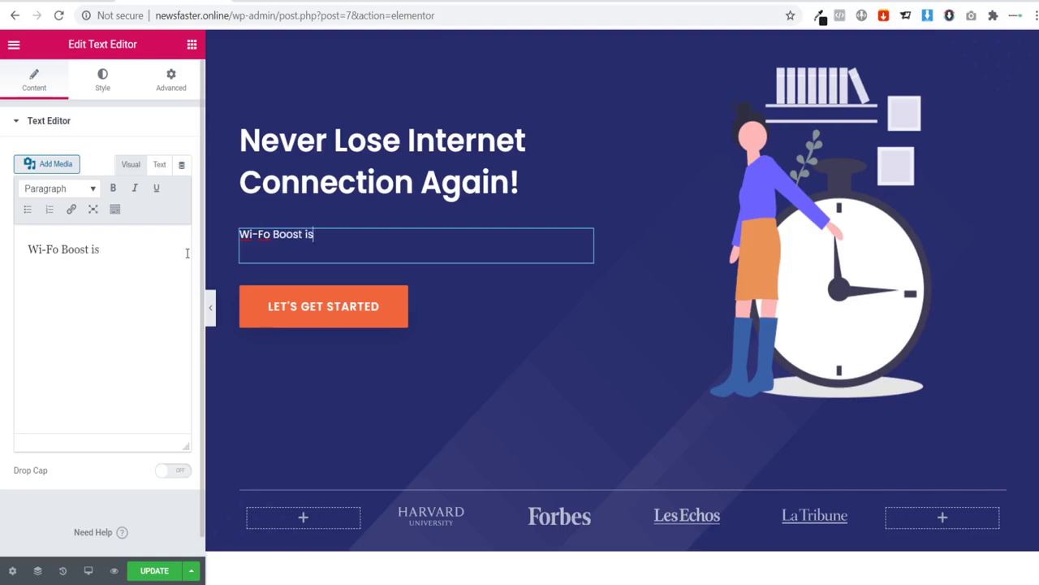
pyautogui.write(' designed to ')
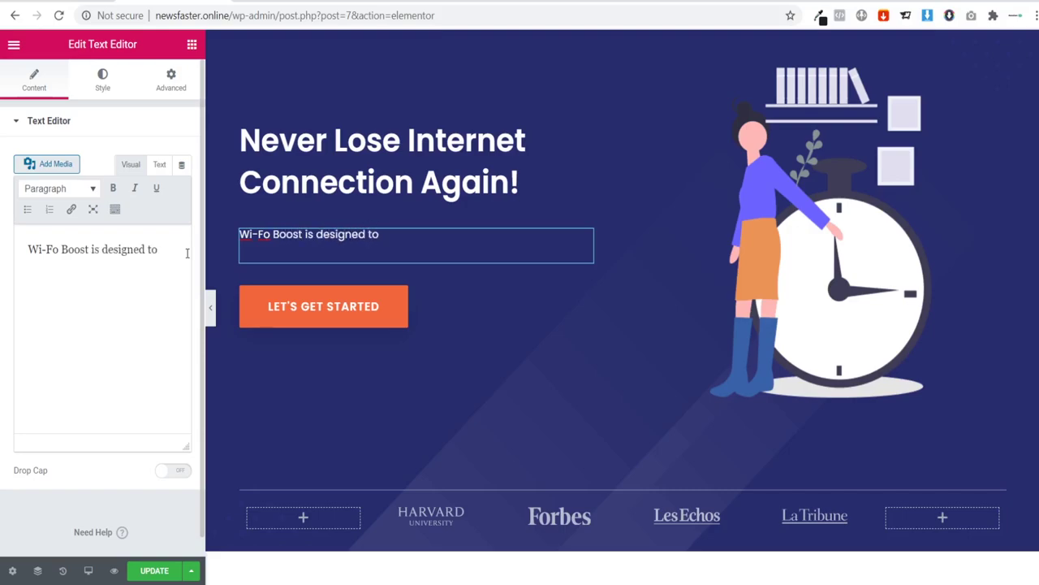
pyautogui.write('improve your int')
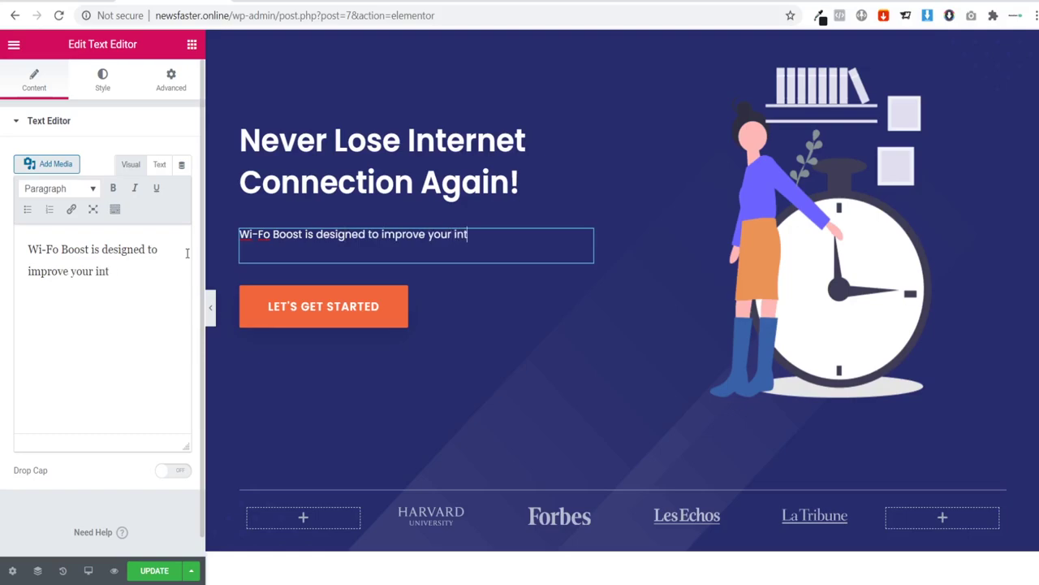
pyautogui.write('ernet connection,')
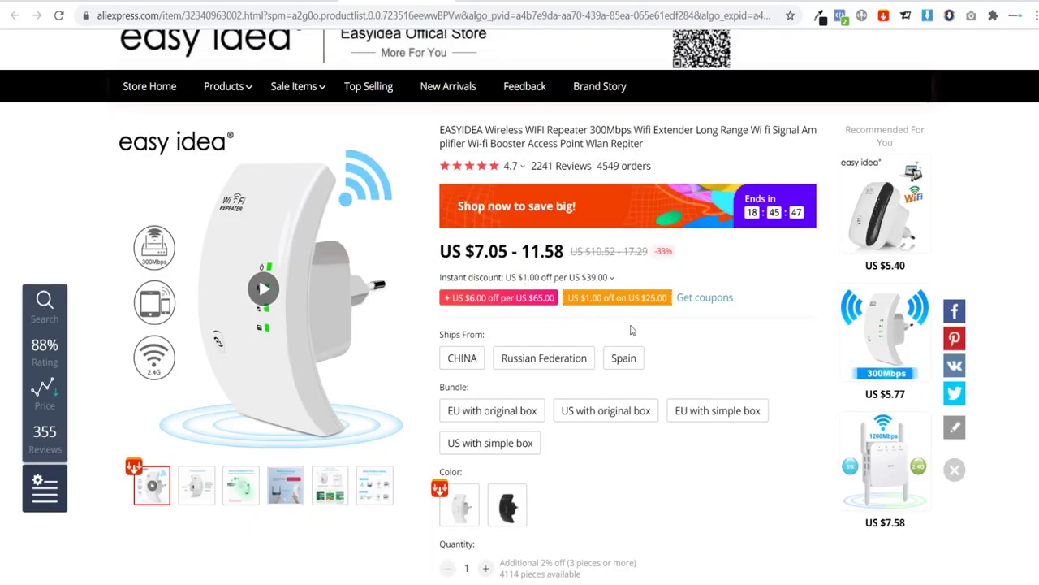
# Step: Scroll the AliExpress repeater description through Features and Package to Extend Your Wi-Fi Range
pyautogui.scroll(-6, 694, 306)
pyautogui.scroll(-8, 695, 305)
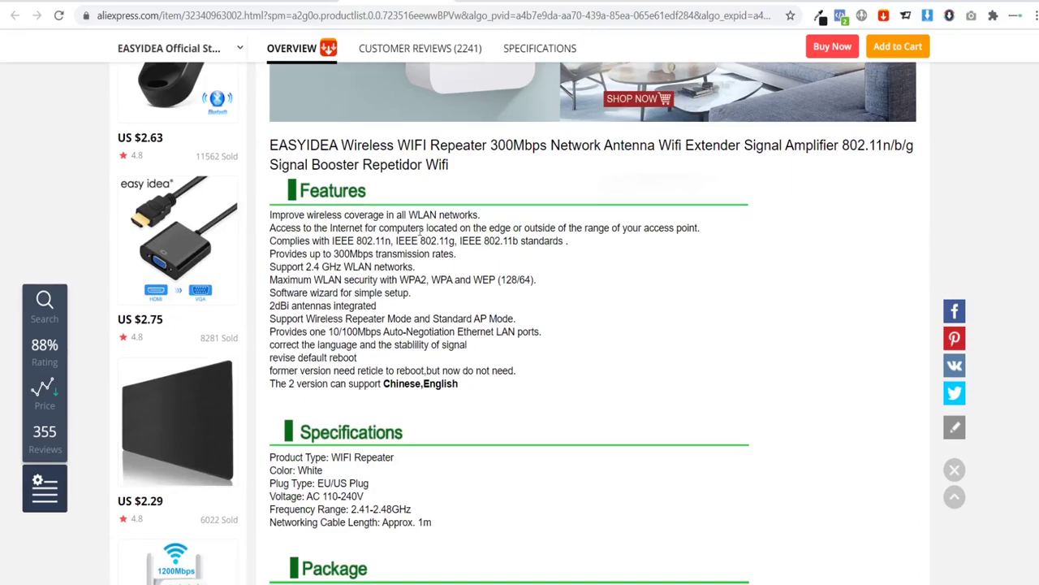
pyautogui.scroll(-3, 445, 273)
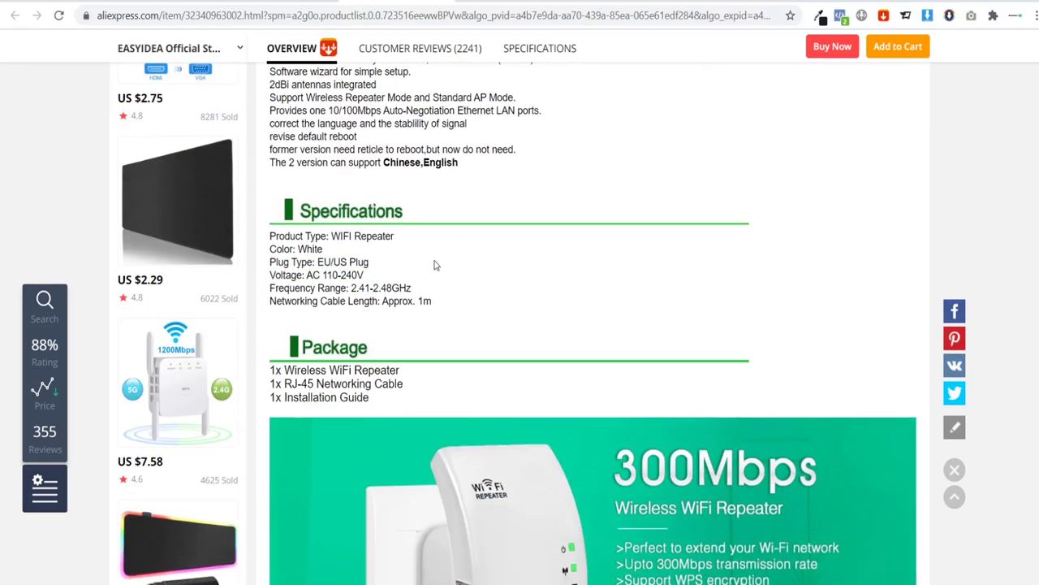
pyautogui.scroll(-3, 435, 264)
pyautogui.scroll(-1, 435, 264)
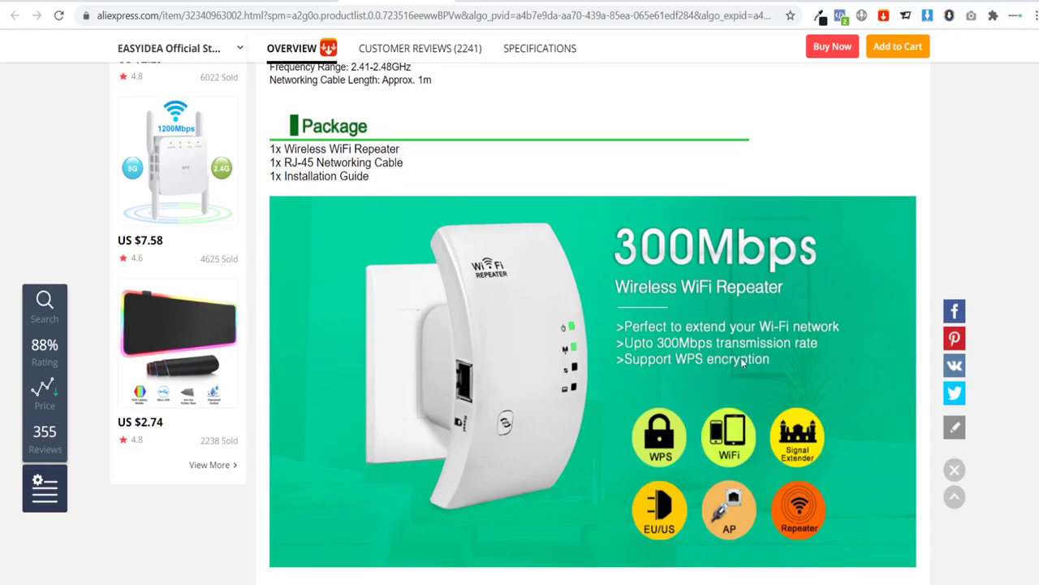
pyautogui.scroll(-15, 741, 363)
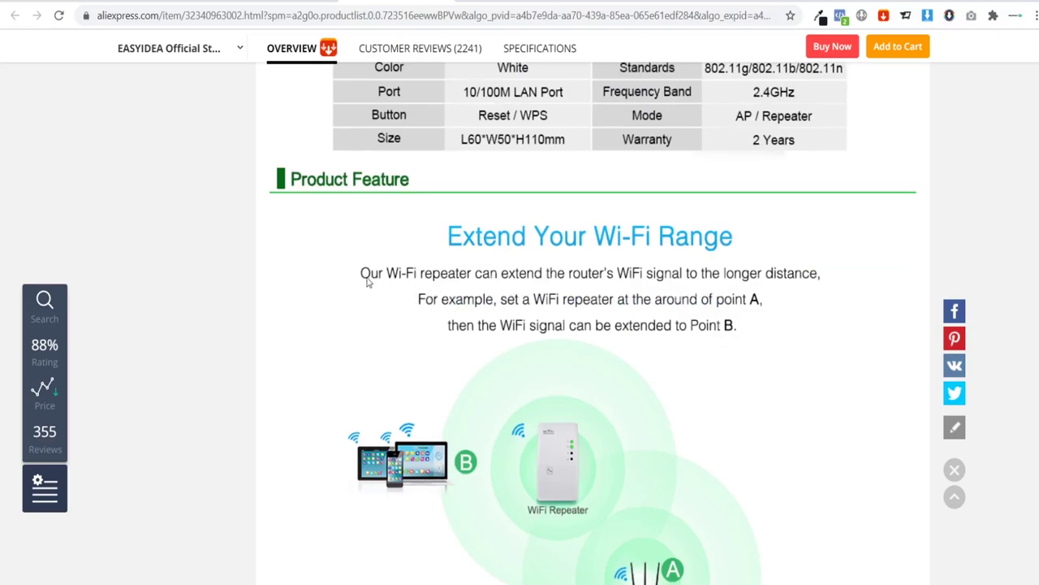
# Step: Add 'by adding different connection points throughout your home or office' and correct Wi-Fo to Wi-Fi
pyautogui.click(172, 2)
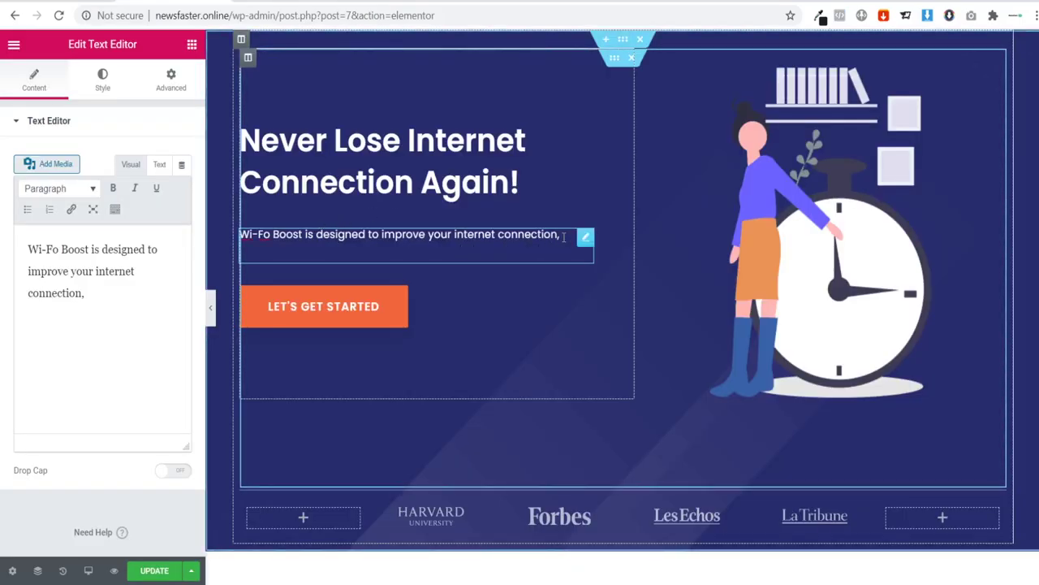
pyautogui.write('by adding d')
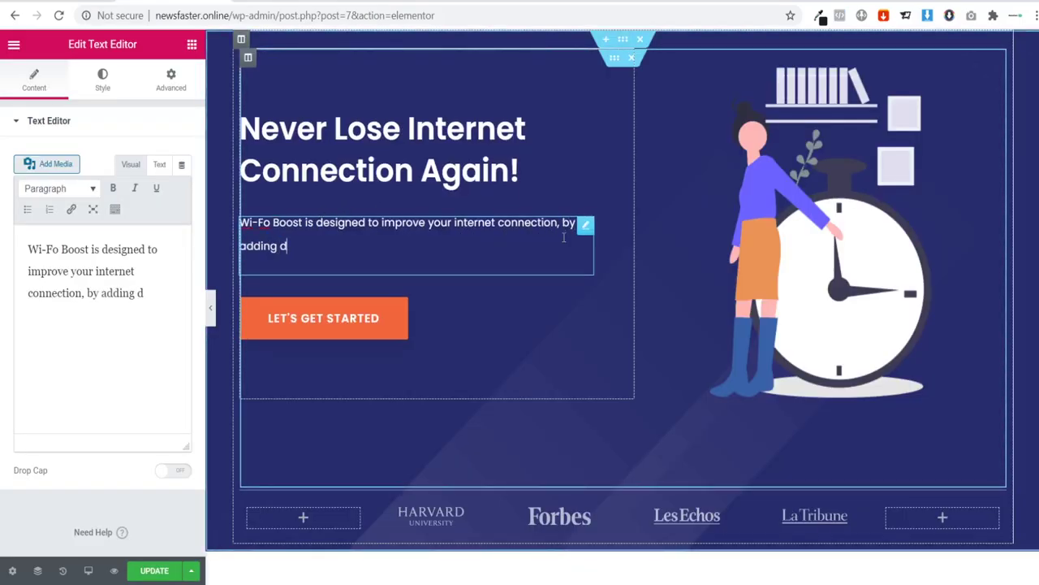
pyautogui.write('ifferent c')
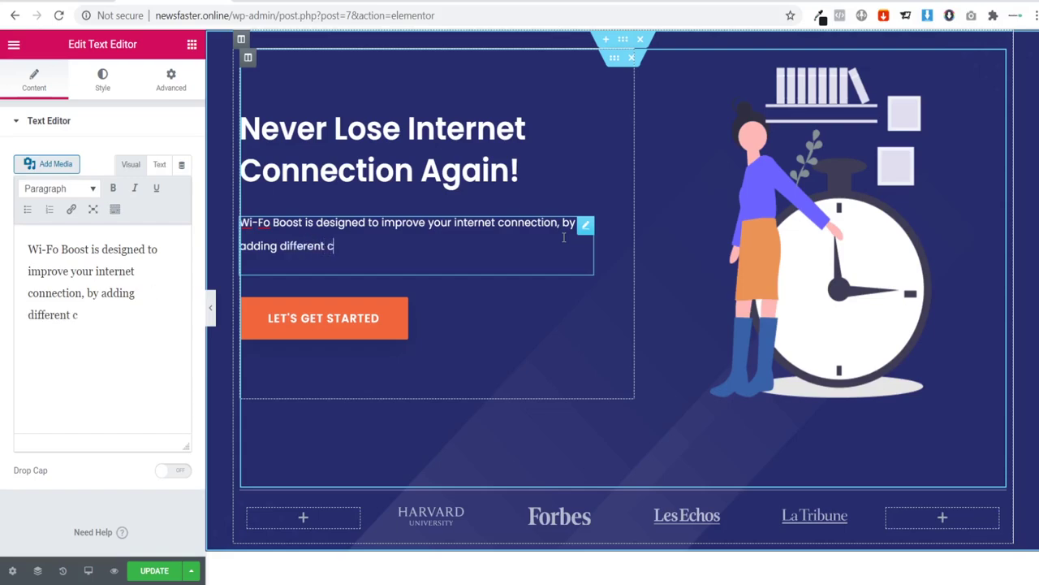
pyautogui.write('onncetion')
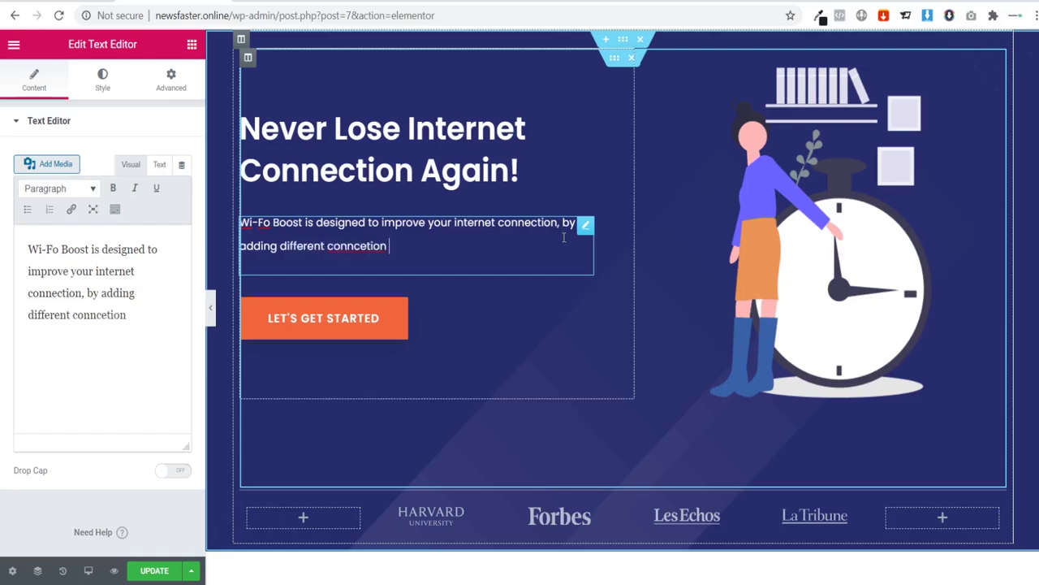
pyautogui.press('BackSpace')
pyautogui.press('BackSpace')
pyautogui.press('BackSpace')
pyautogui.press('BackSpace')
pyautogui.press('BackSpace')
pyautogui.press('BackSpace')
pyautogui.write('tion points throughout')
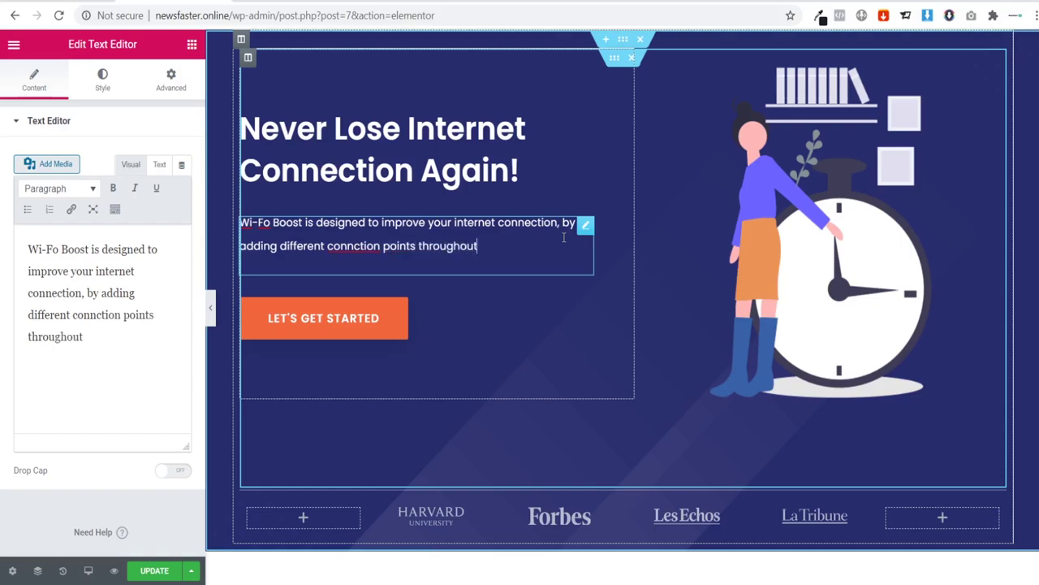
pyautogui.write(' your home or office.')
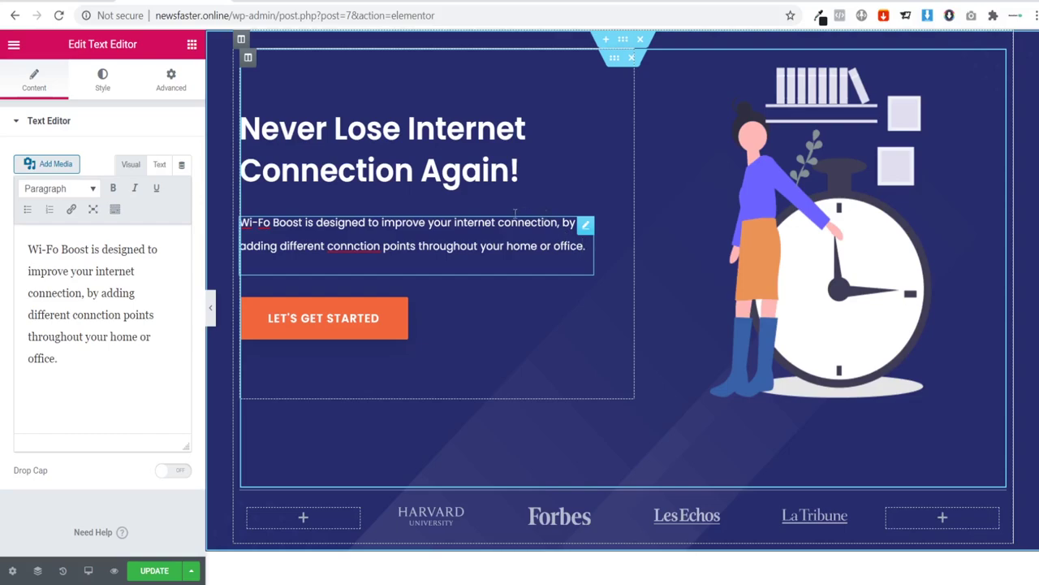
pyautogui.write('e')
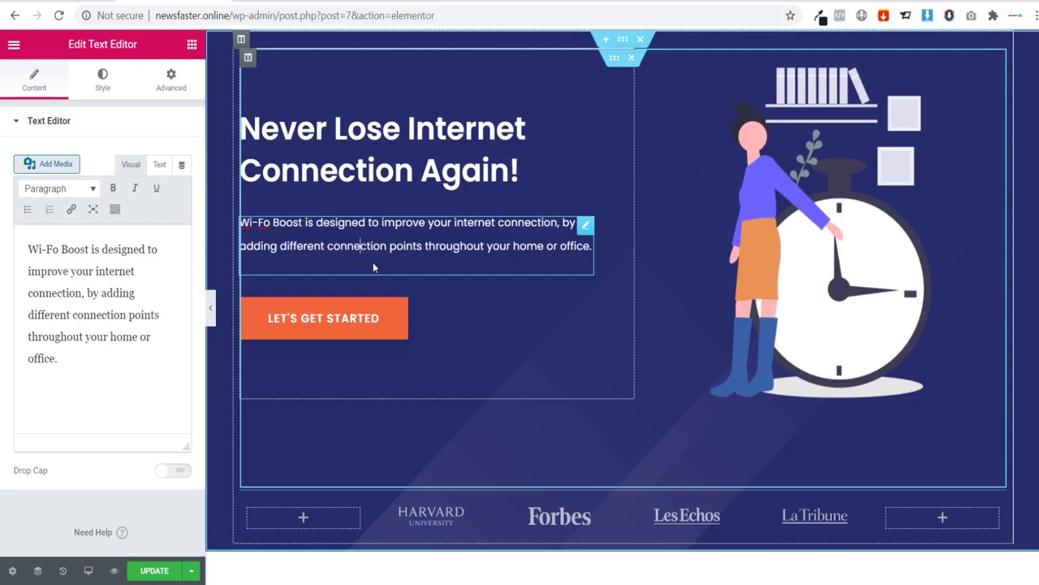
pyautogui.click(271, 222)
pyautogui.press('BackSpace')
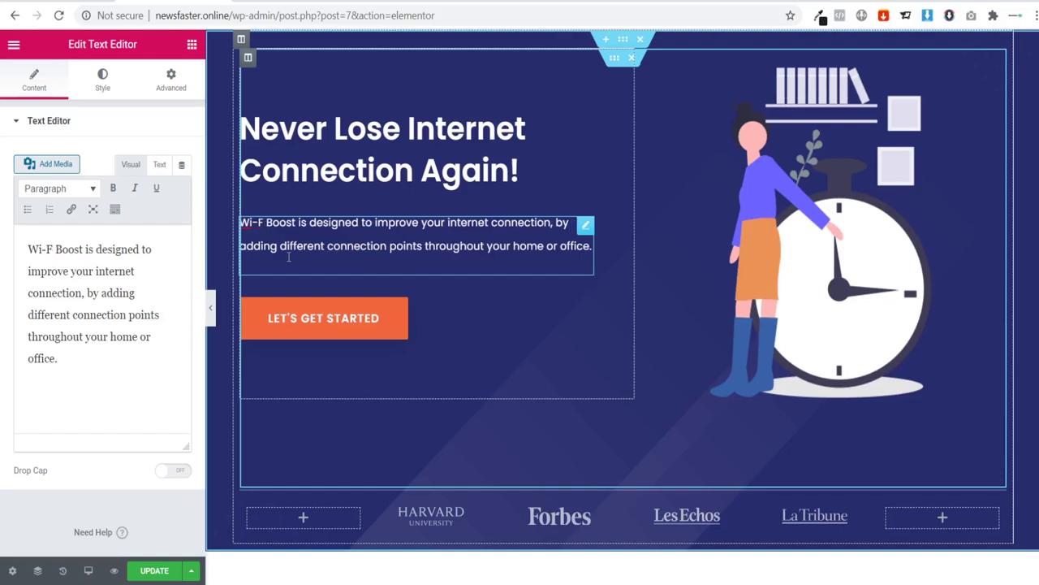
pyautogui.write('i')
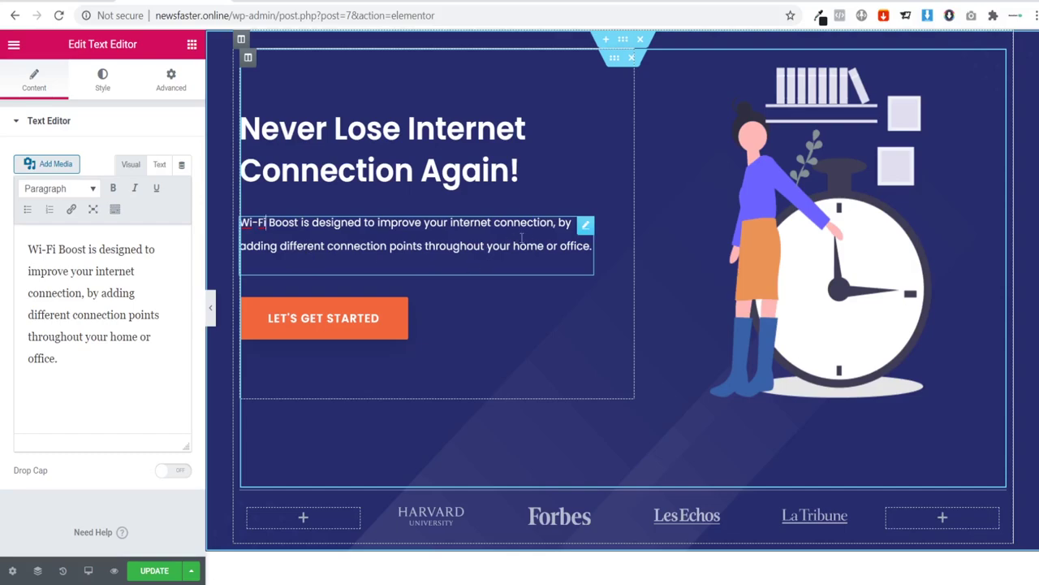
# Step: Search the widgets for 'icon' and drop an Icon List widget into the hero column
pyautogui.click(193, 46)
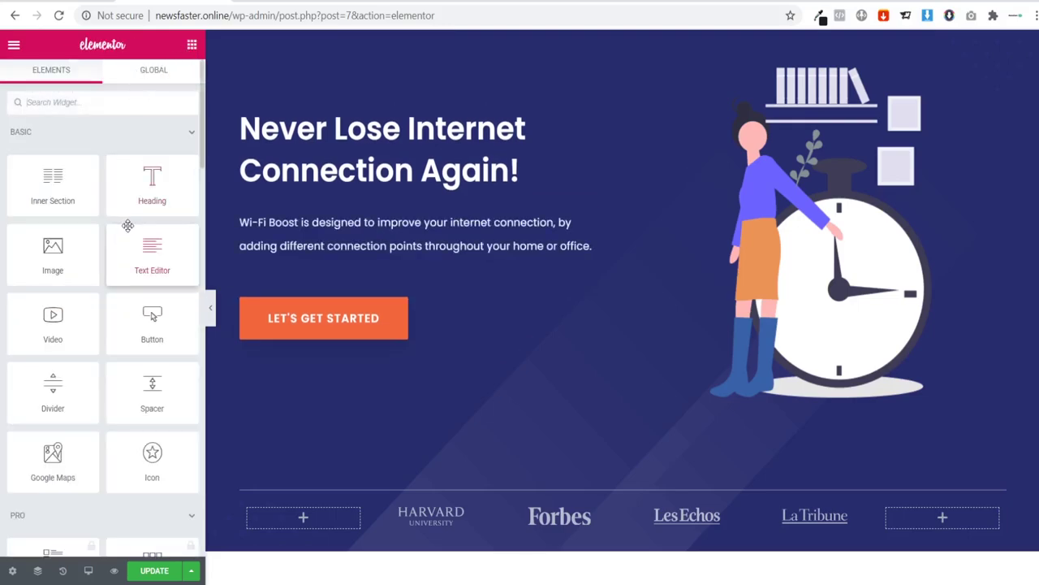
pyautogui.click(57, 104)
pyautogui.write('icon')
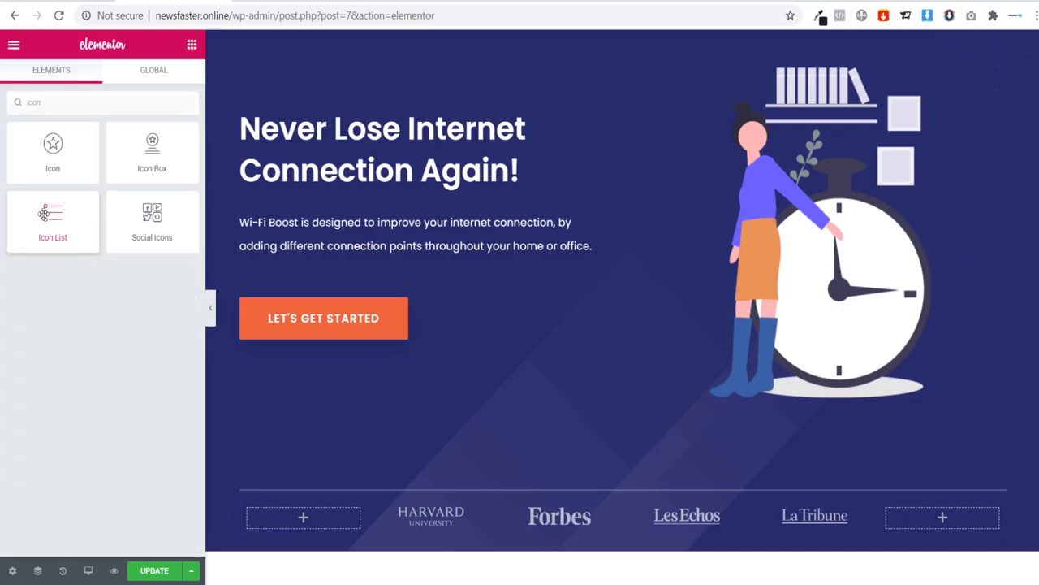
pyautogui.moveTo(47, 215); pyautogui.dragTo(378, 284)
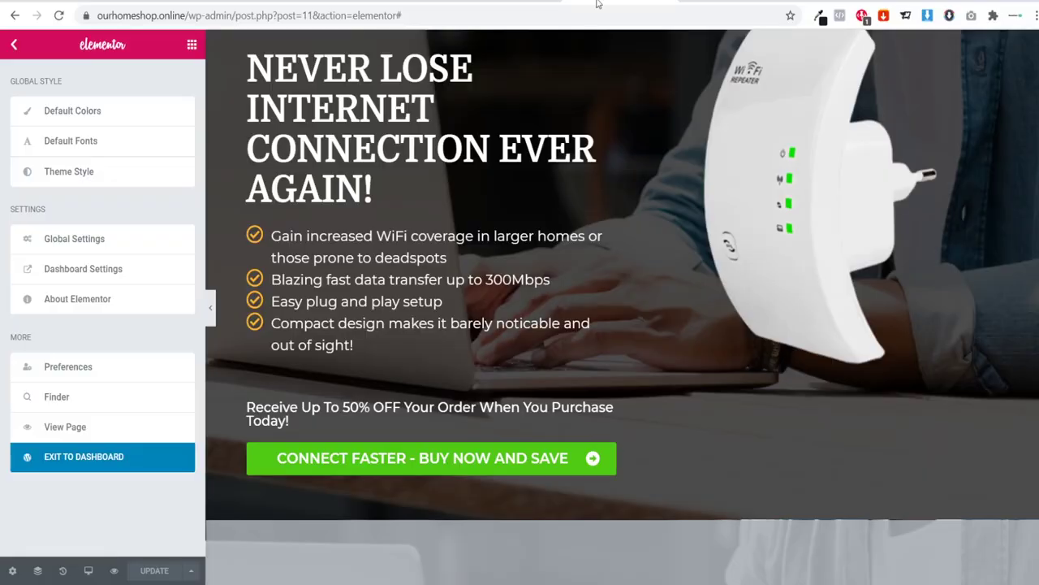
# Step: Copy the WiFi coverage bullet from the reference page into List Item #1
pyautogui.click(326, 258)
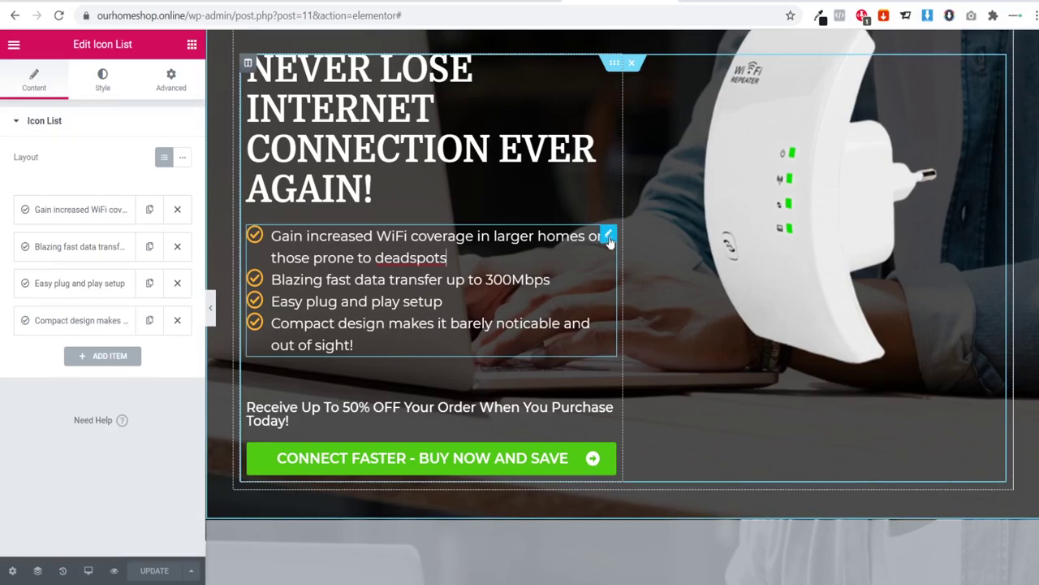
pyautogui.click(92, 213)
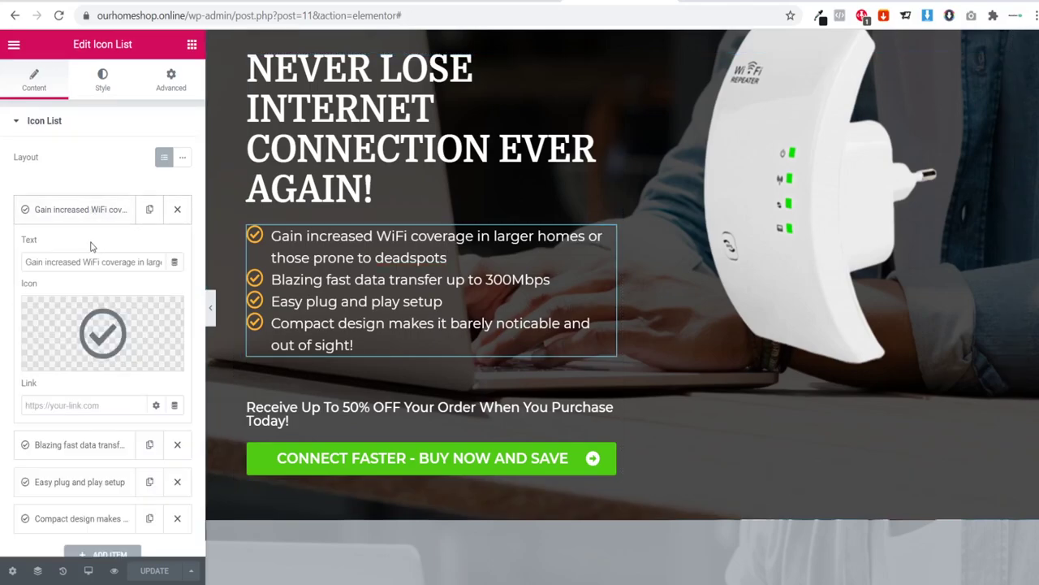
pyautogui.moveTo(23, 261); pyautogui.dragTo(241, 260)
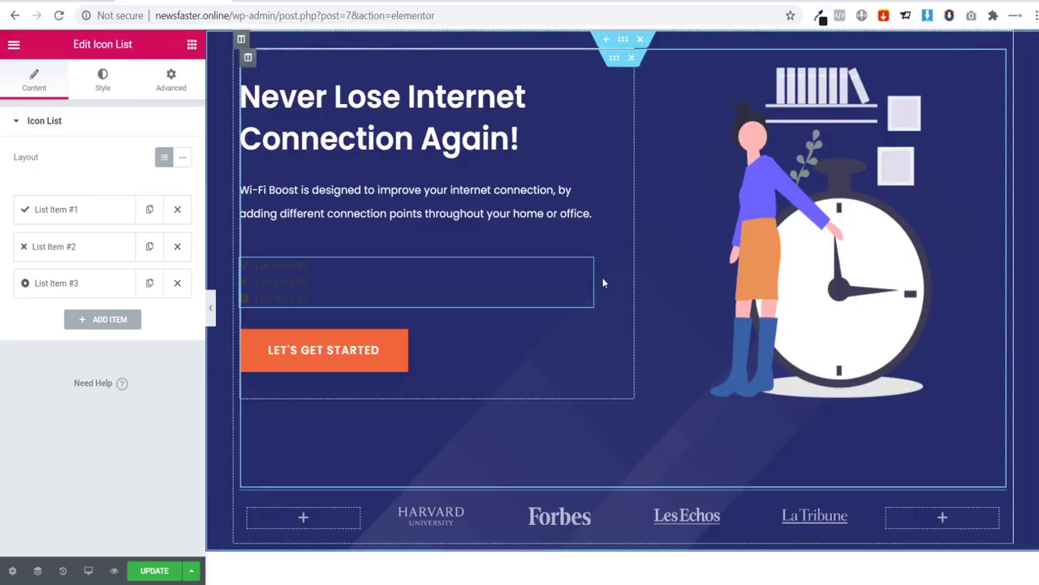
pyautogui.click(102, 209)
pyautogui.moveTo(86, 262); pyautogui.dragTo(1, 262)
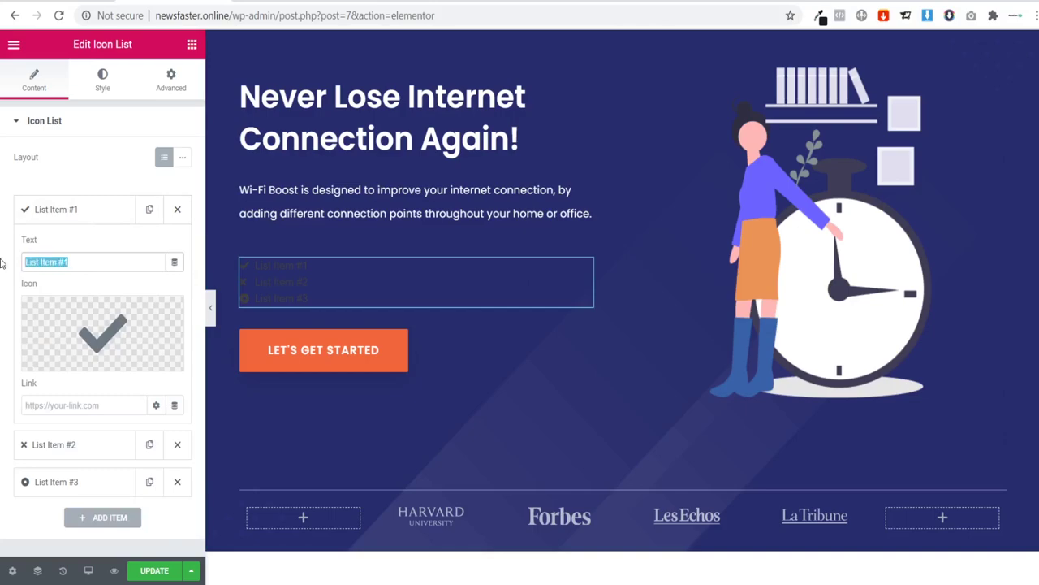
pyautogui.hotkey('ctrl', 'v')
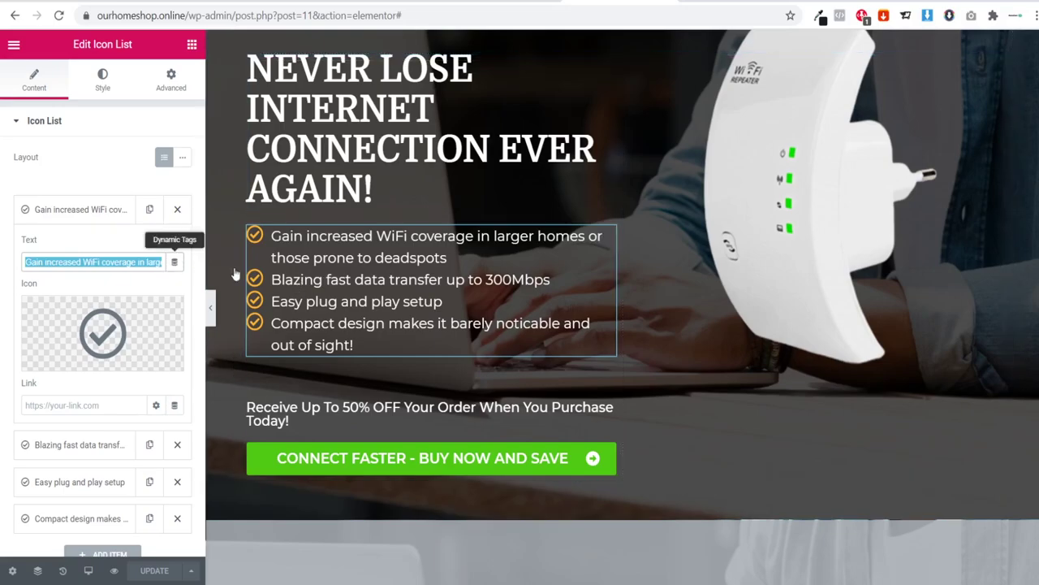
# Step: Copy the 300Mbps data transfer bullet into List Item #2
pyautogui.click(106, 208)
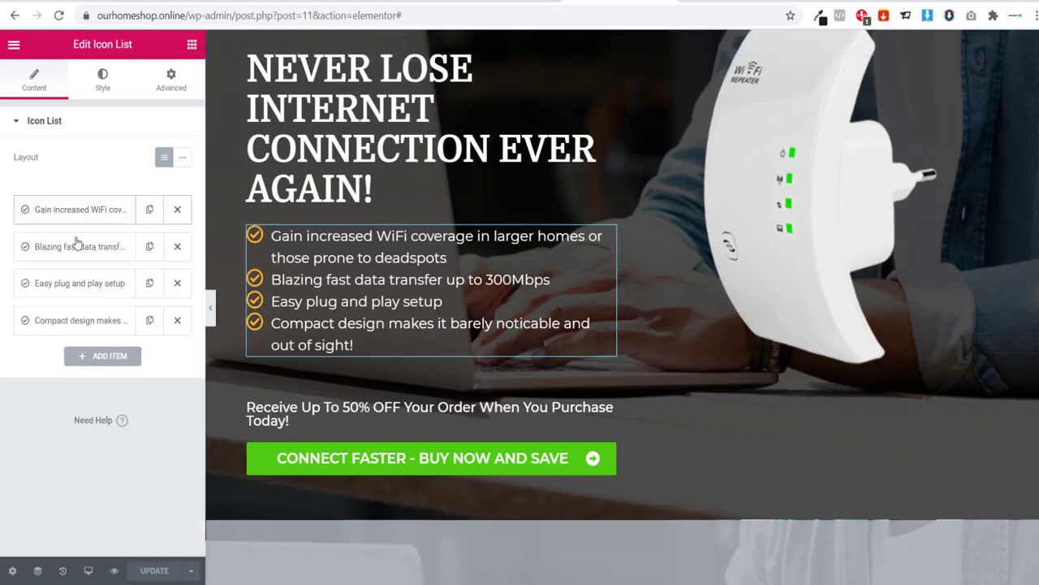
pyautogui.click(78, 244)
pyautogui.moveTo(24, 298); pyautogui.dragTo(167, 298)
pyautogui.hotkey('ctrl', 'c')
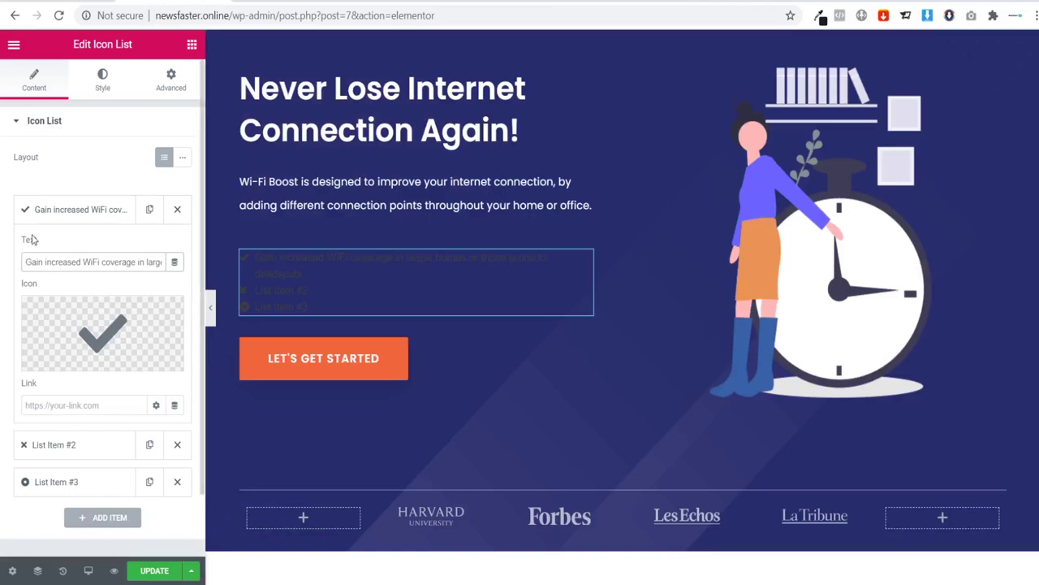
pyautogui.click(52, 213)
pyautogui.click(87, 251)
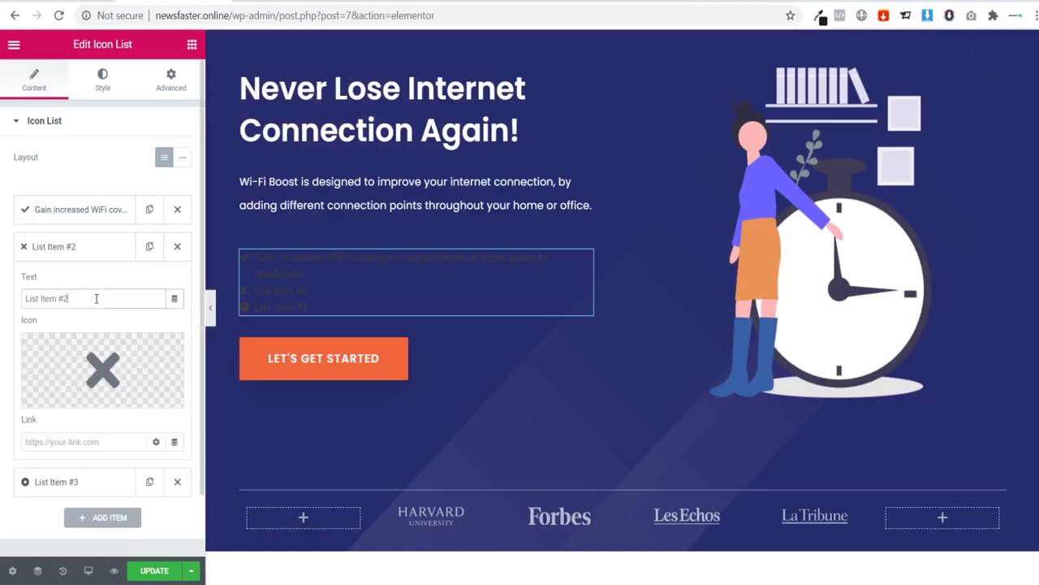
pyautogui.moveTo(96, 298); pyautogui.dragTo(3, 305)
pyautogui.hotkey('ctrl', 'v')
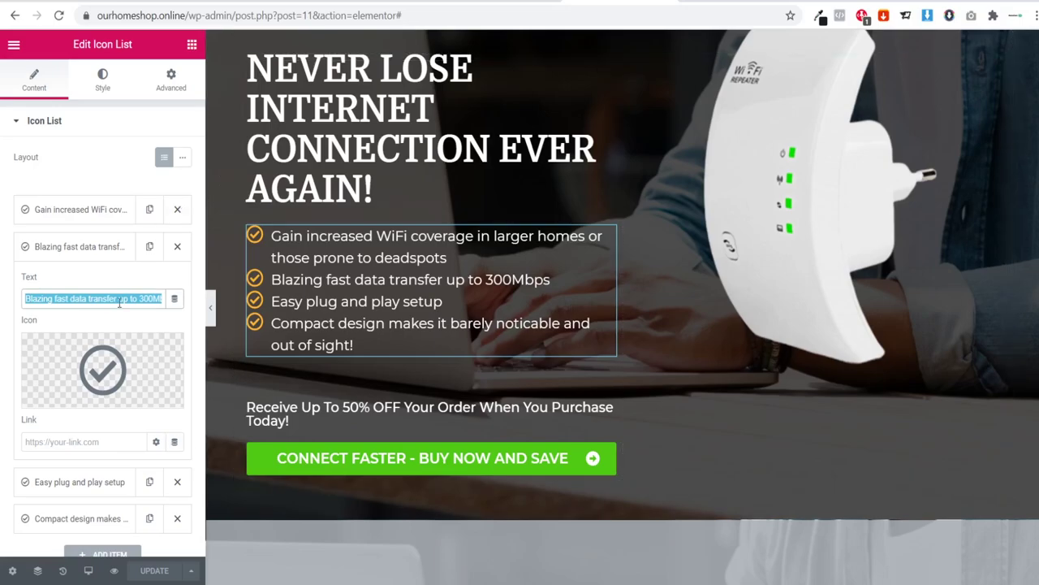
# Step: Copy the Easy plug and play setup bullet into List Item #3
pyautogui.click(81, 249)
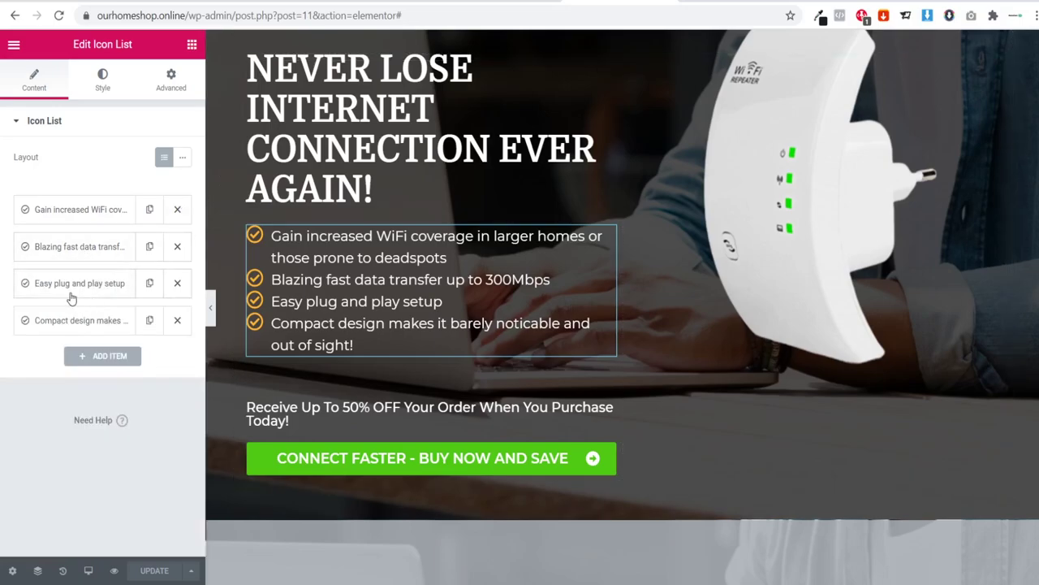
pyautogui.click(71, 291)
pyautogui.moveTo(25, 335); pyautogui.dragTo(167, 336)
pyautogui.hotkey('ctrl', 'c')
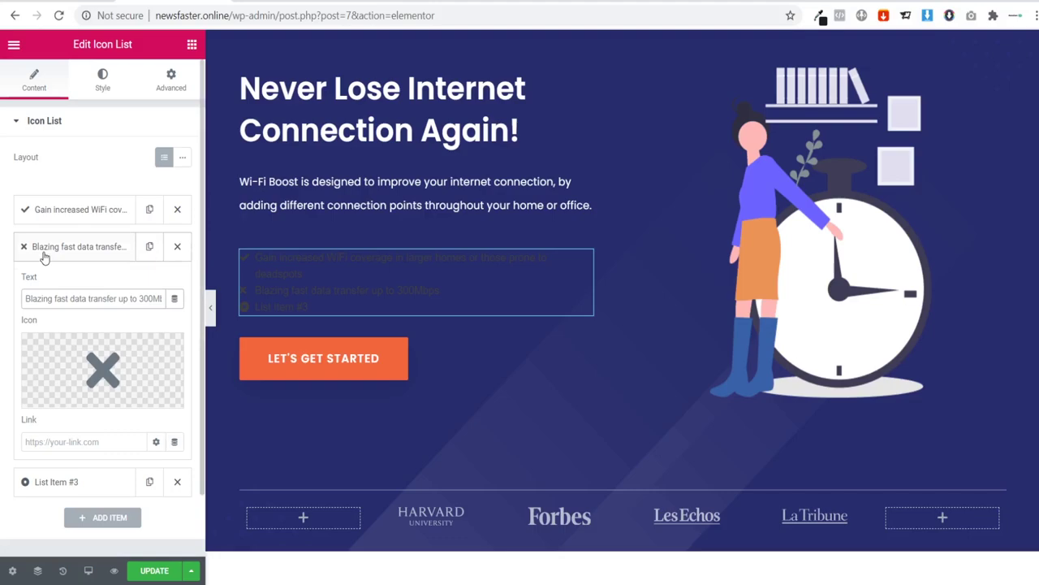
pyautogui.click(45, 257)
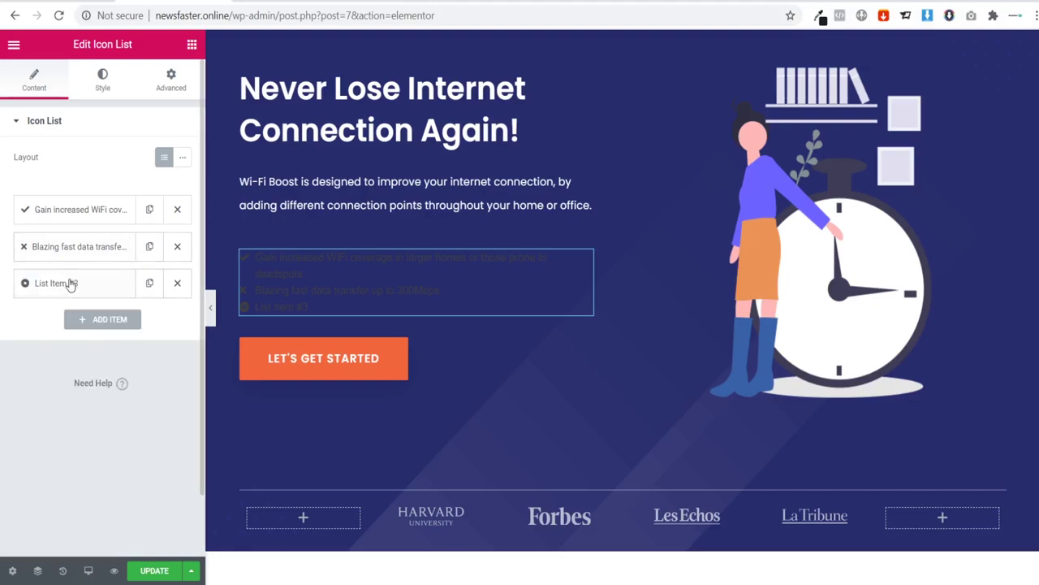
pyautogui.click(70, 283)
pyautogui.moveTo(88, 339); pyautogui.dragTo(27, 335)
pyautogui.hotkey('ctrl', 'v')
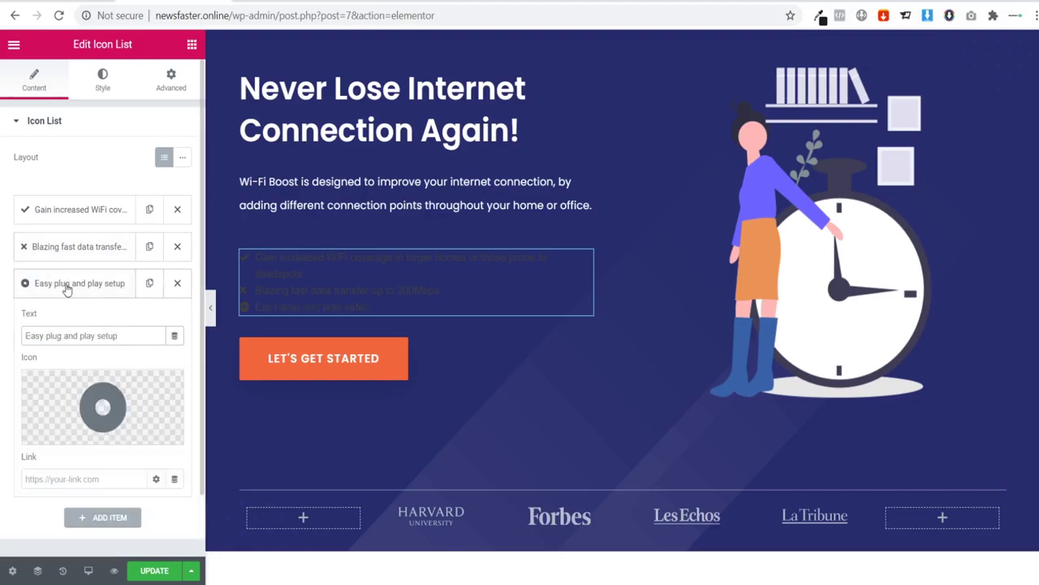
pyautogui.click(63, 288)
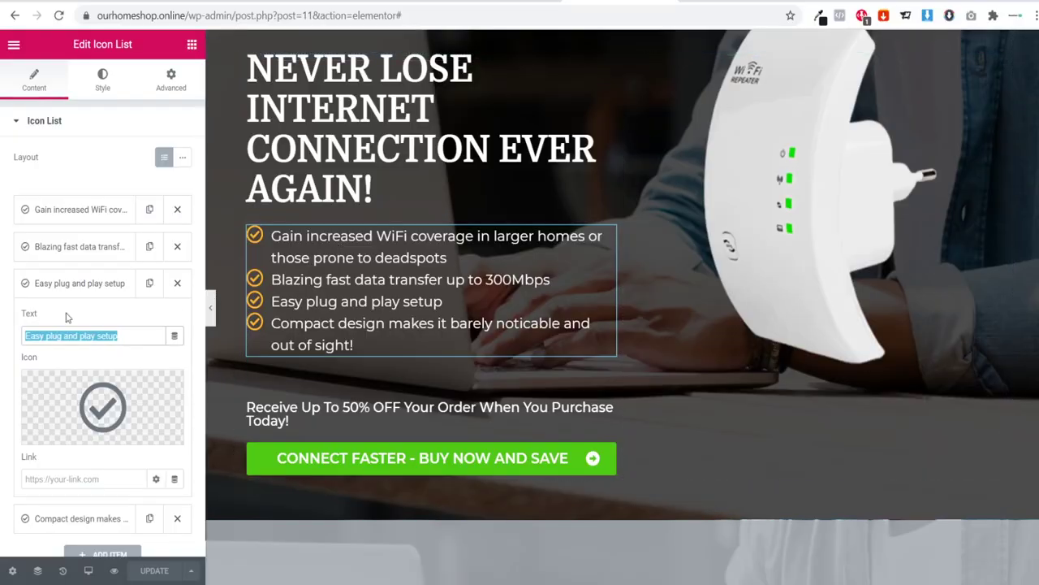
# Step: Add a fourth list item containing the copied Compact design benefit
pyautogui.click(65, 294)
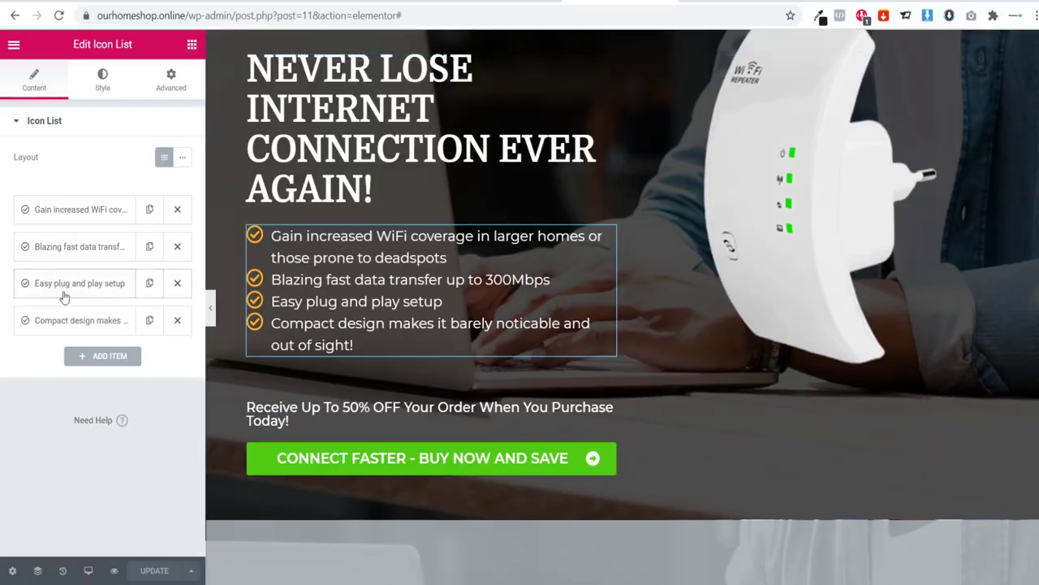
pyautogui.click(86, 323)
pyautogui.moveTo(26, 372); pyautogui.dragTo(228, 375)
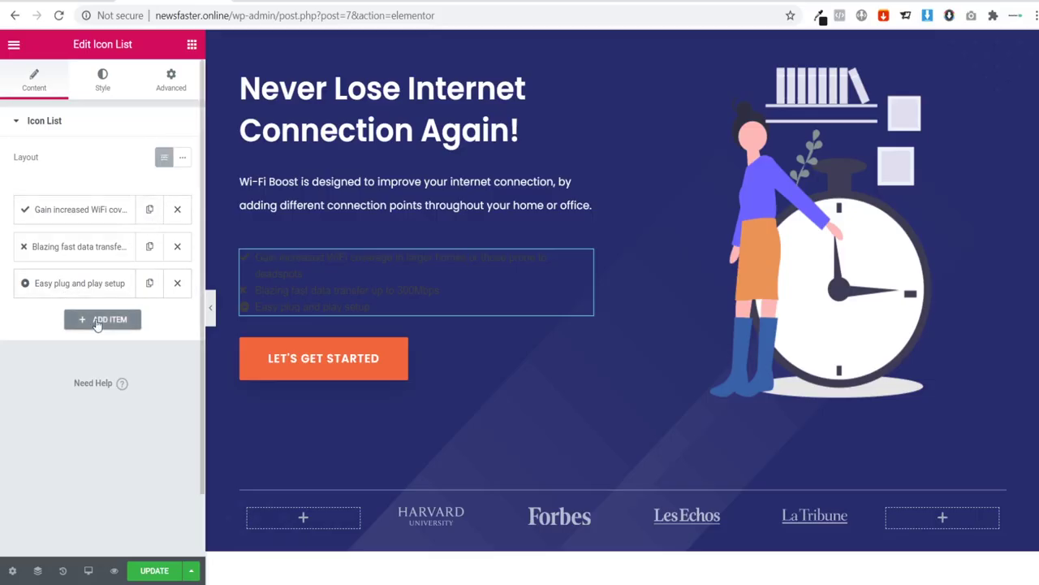
pyautogui.click(103, 318)
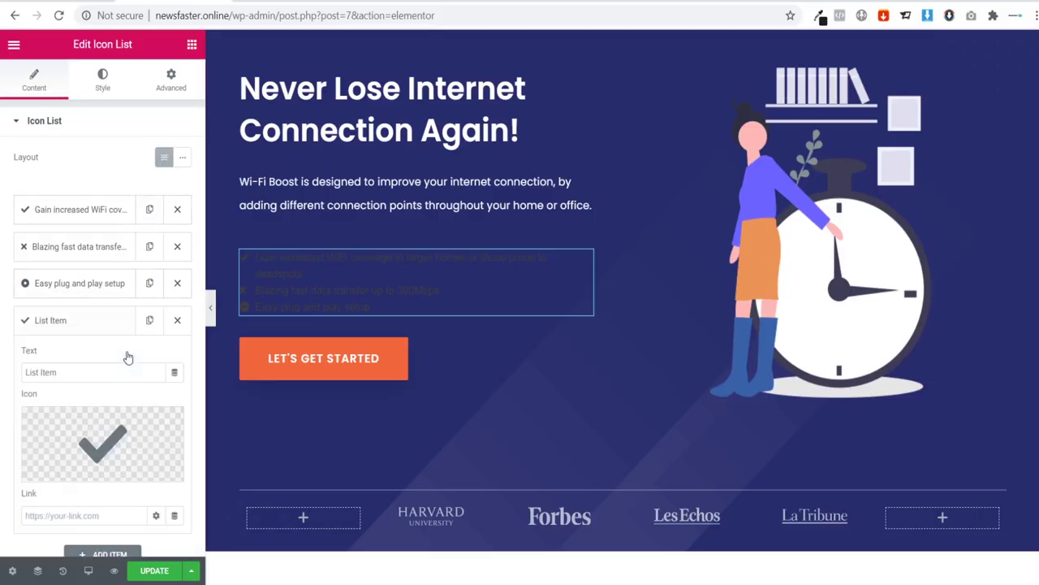
pyautogui.tripleClick(80, 372)
pyautogui.hotkey('ctrl', 'v')
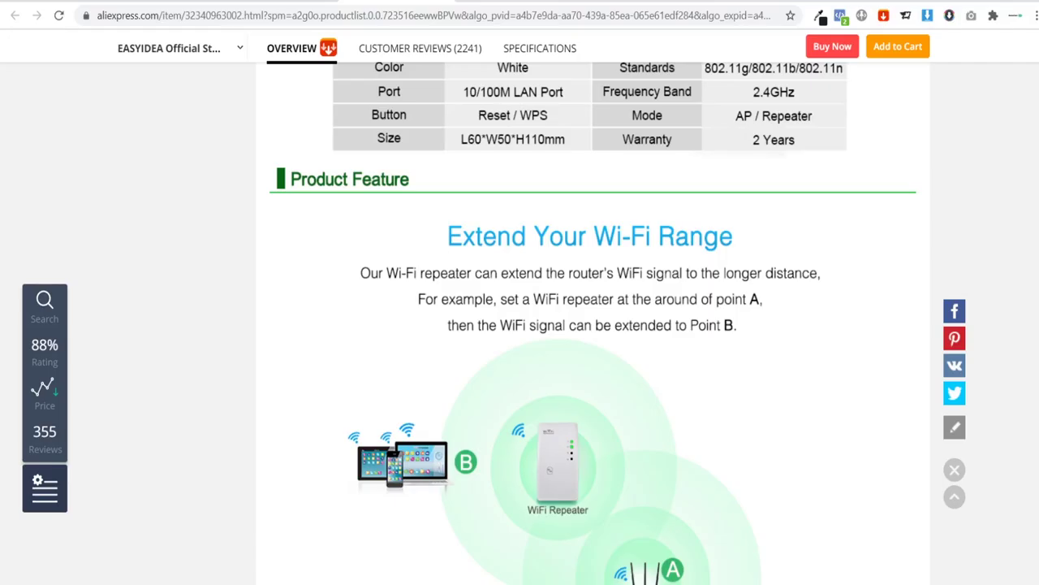
pyautogui.scroll(15, 542, 357)
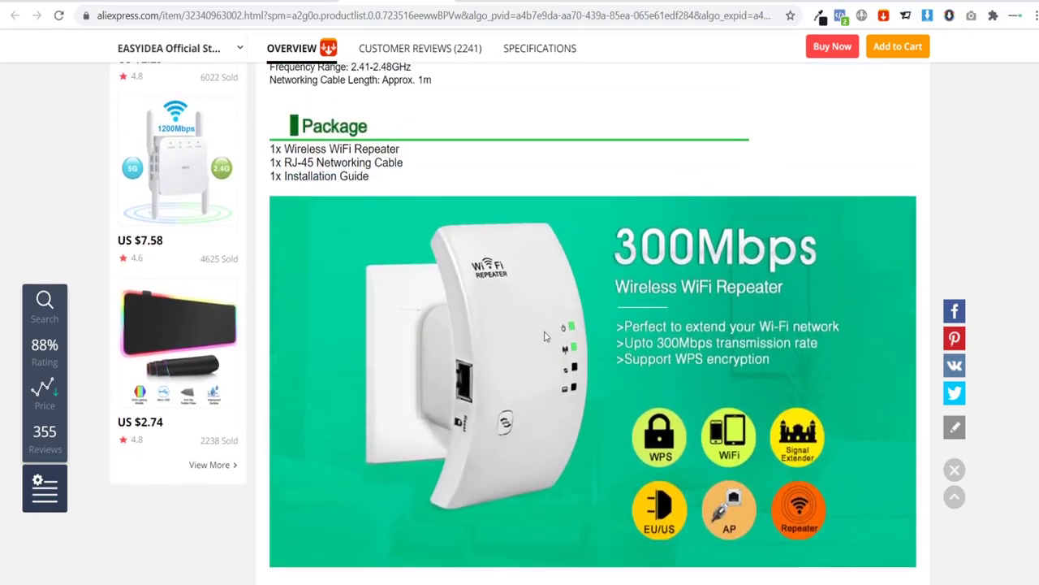
pyautogui.scroll(2, 543, 335)
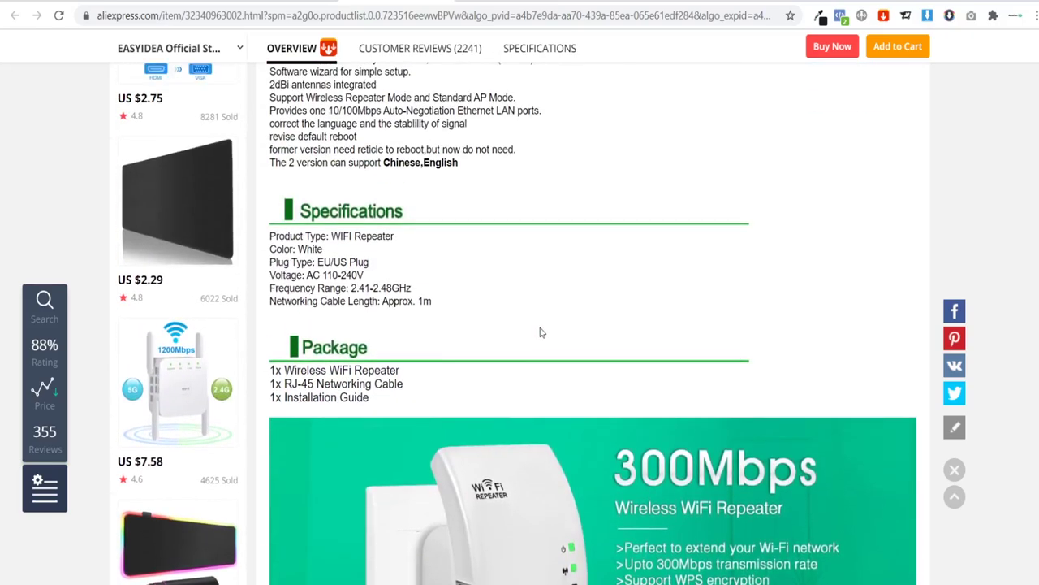
pyautogui.scroll(4, 541, 332)
pyautogui.scroll(-1, 410, 353)
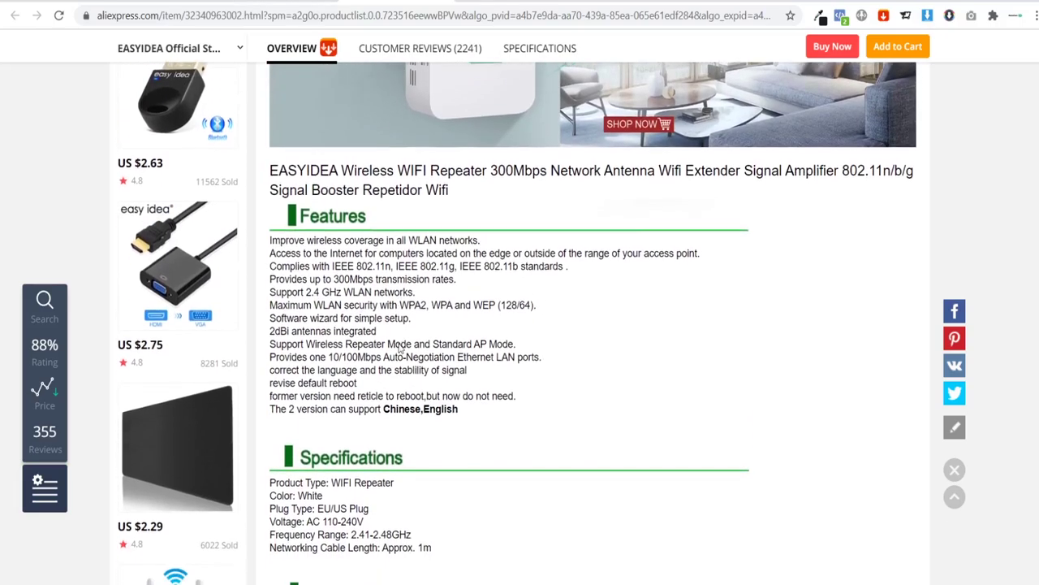
pyautogui.moveTo(271, 280); pyautogui.dragTo(453, 296)
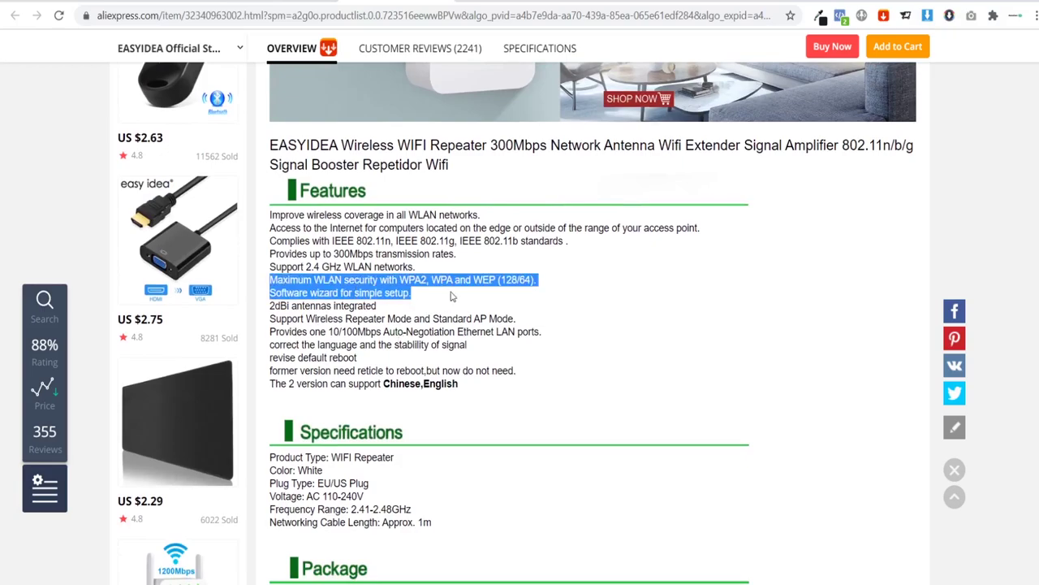
pyautogui.click(521, 275)
pyautogui.hotkey('ctrl', 'Tab')
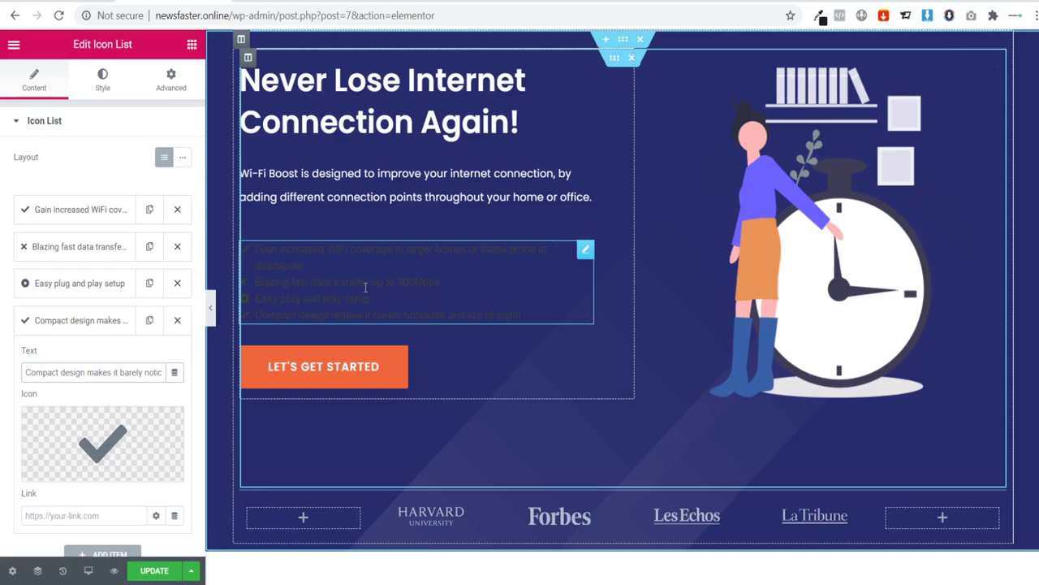
# Step: Set the bullet list text font to Montserrat
pyautogui.scroll(-6, 365, 287)
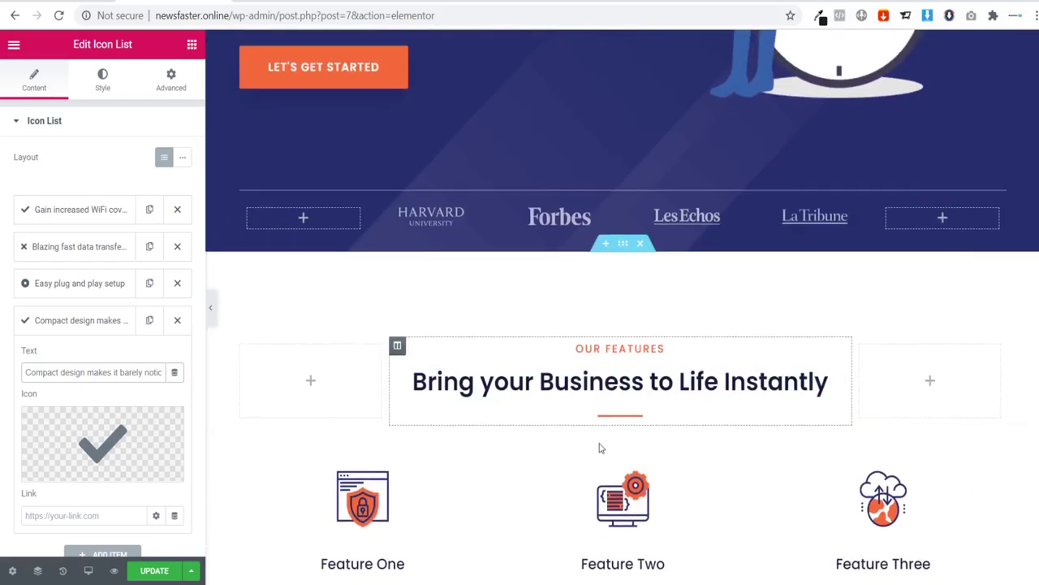
pyautogui.scroll(6, 617, 418)
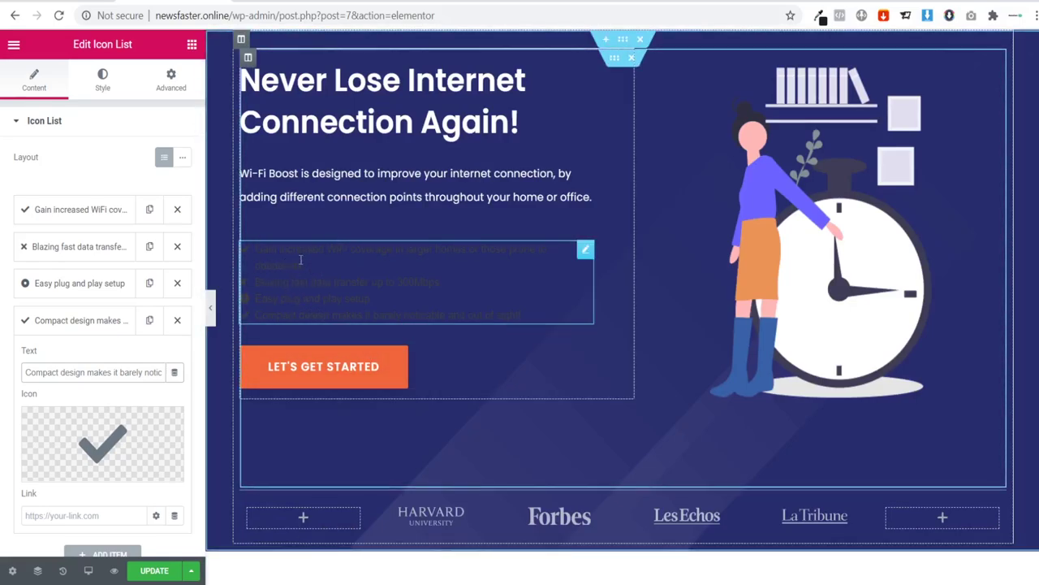
pyautogui.click(102, 77)
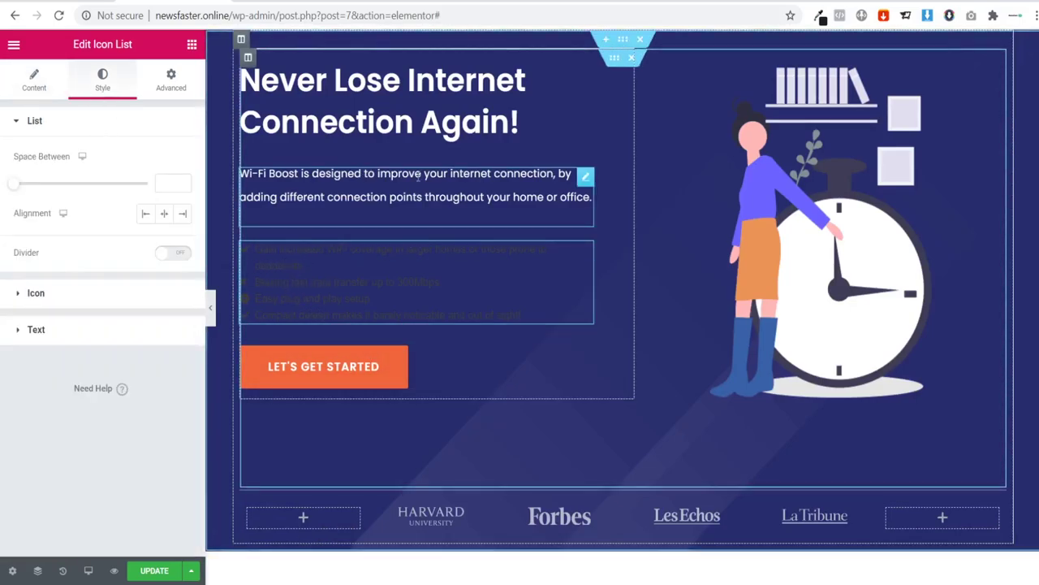
pyautogui.click(382, 204)
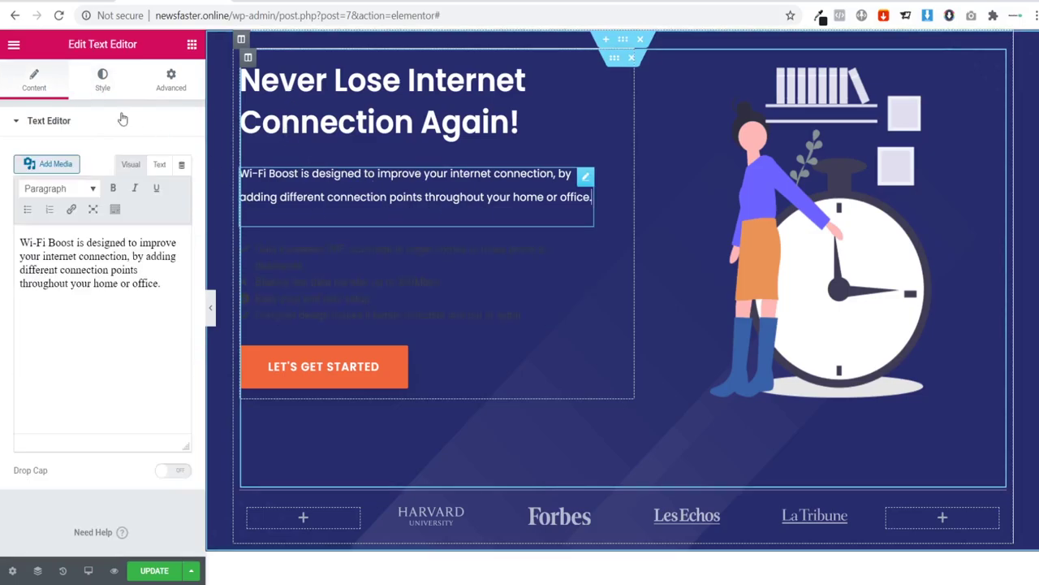
pyautogui.click(421, 268)
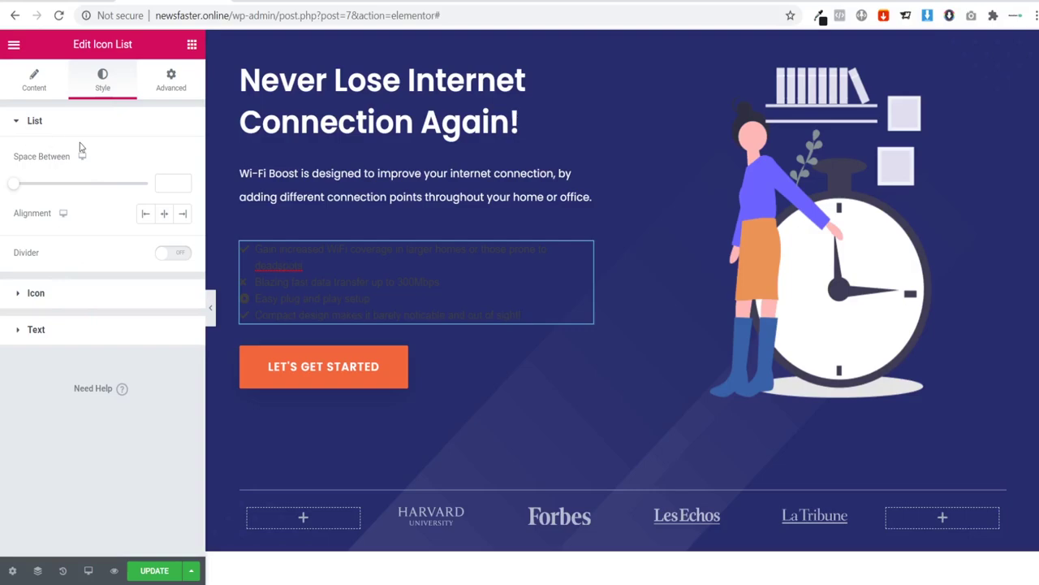
pyautogui.click(80, 329)
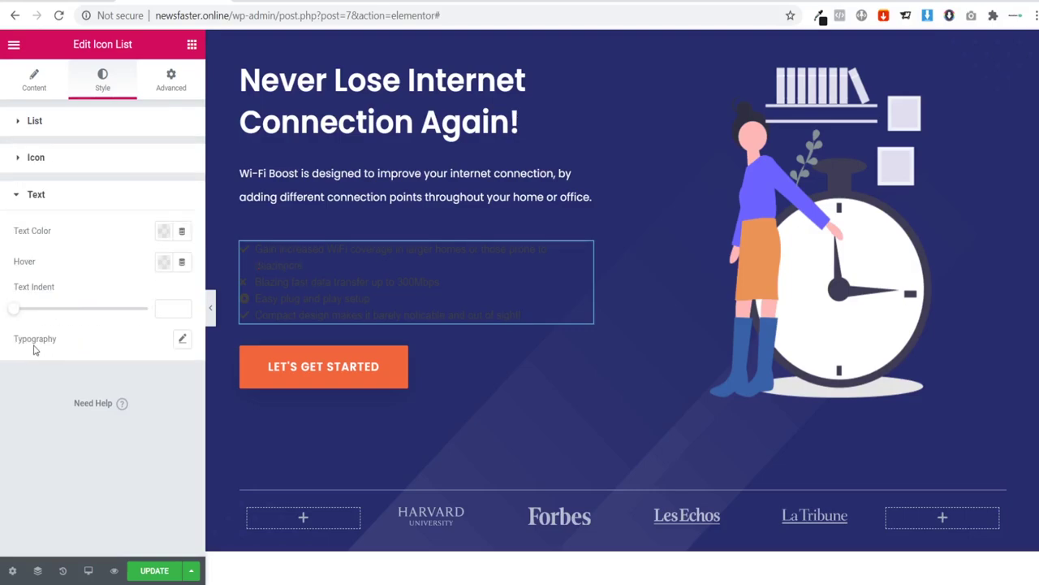
pyautogui.click(182, 341)
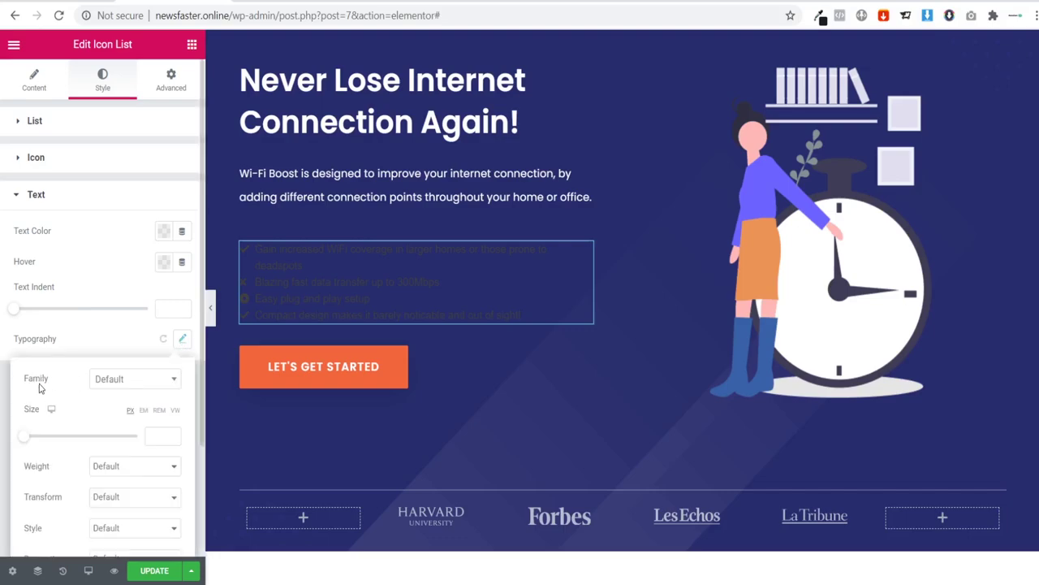
pyautogui.click(128, 383)
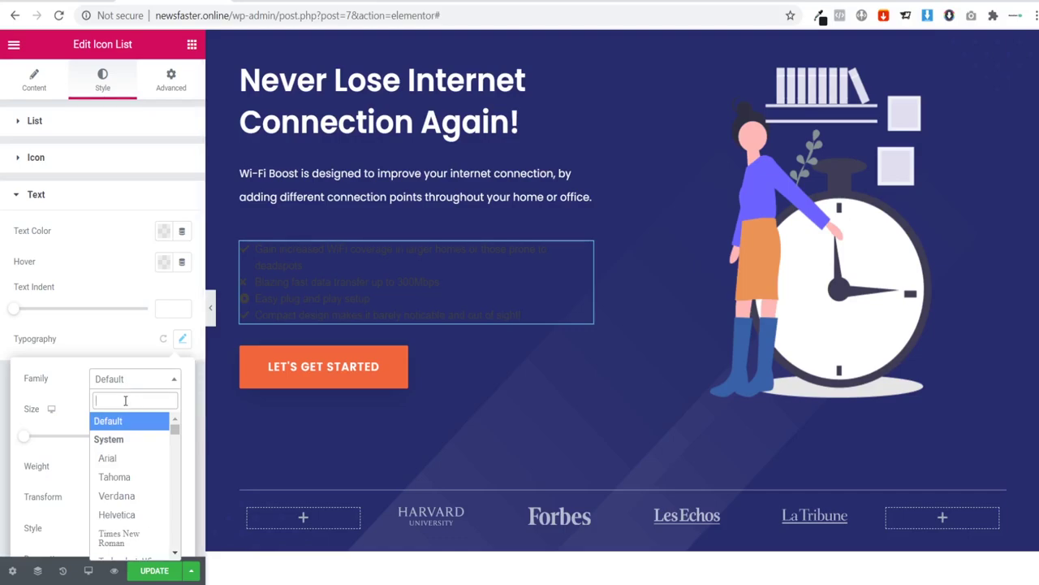
pyautogui.write('monts')
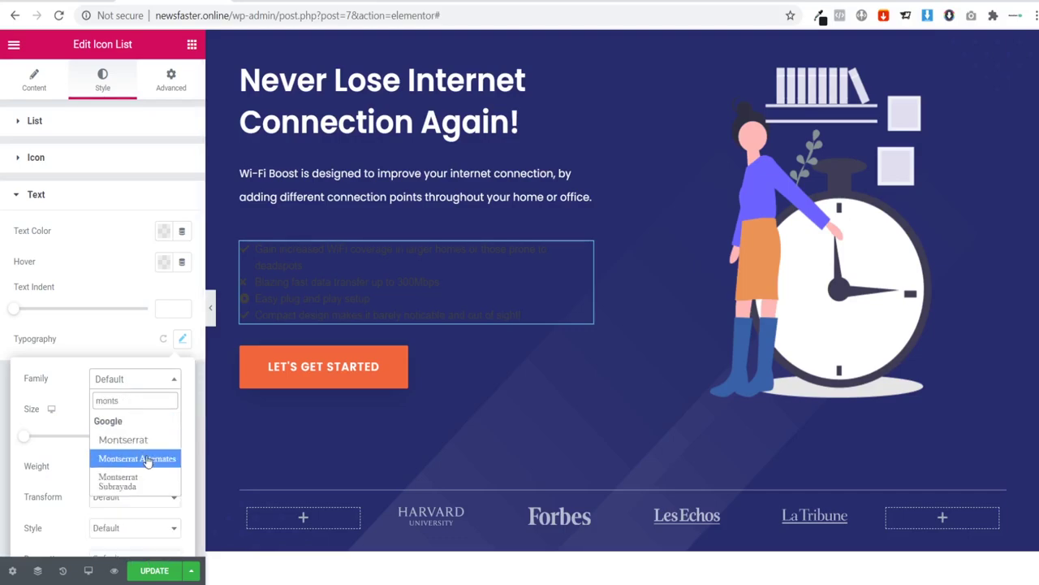
pyautogui.click(123, 439)
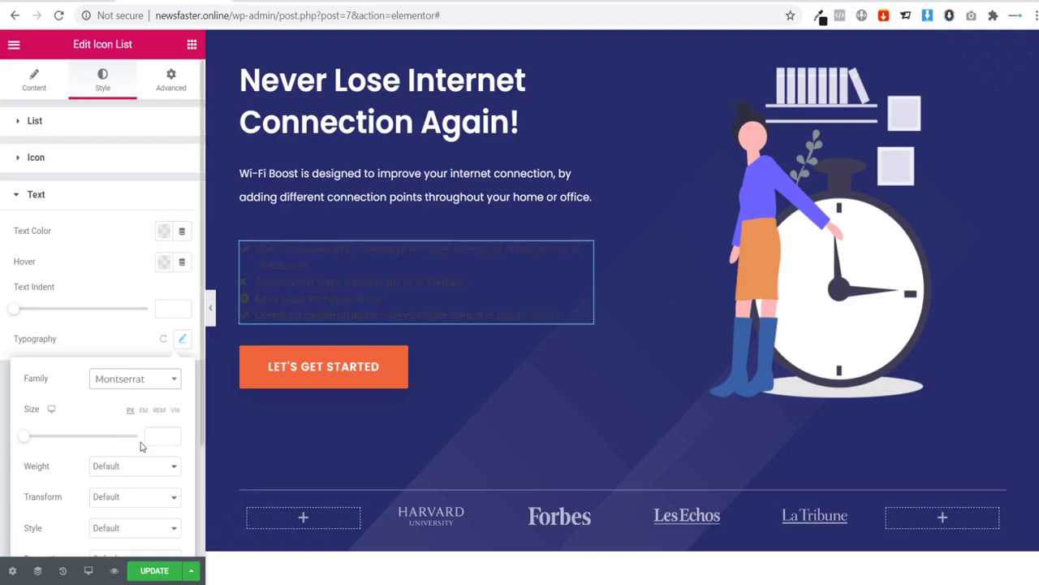
pyautogui.click(73, 329)
# Step: Change the bullet list text colour to white
pyautogui.click(164, 234)
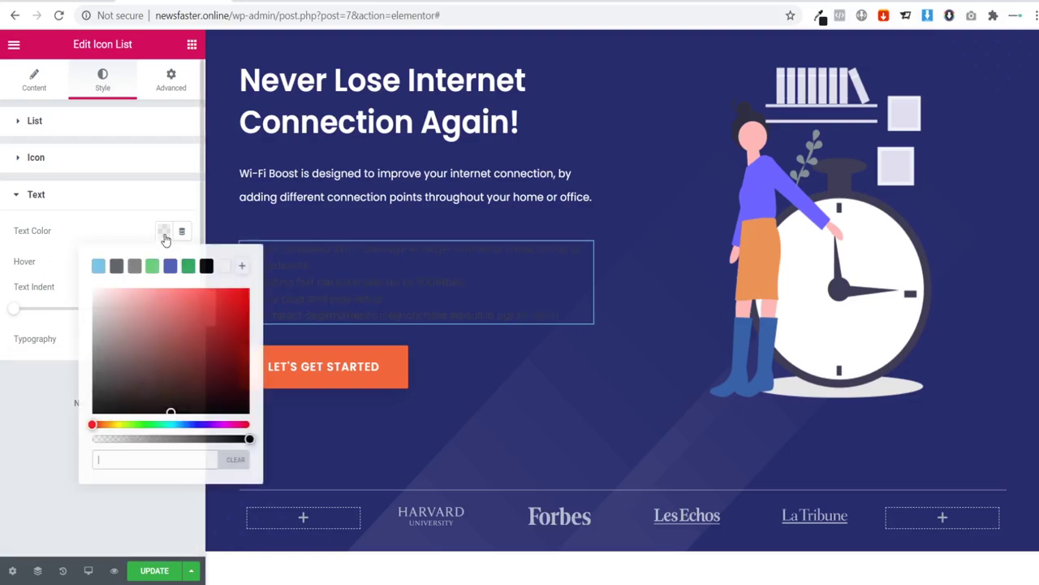
pyautogui.click(223, 267)
pyautogui.click(20, 374)
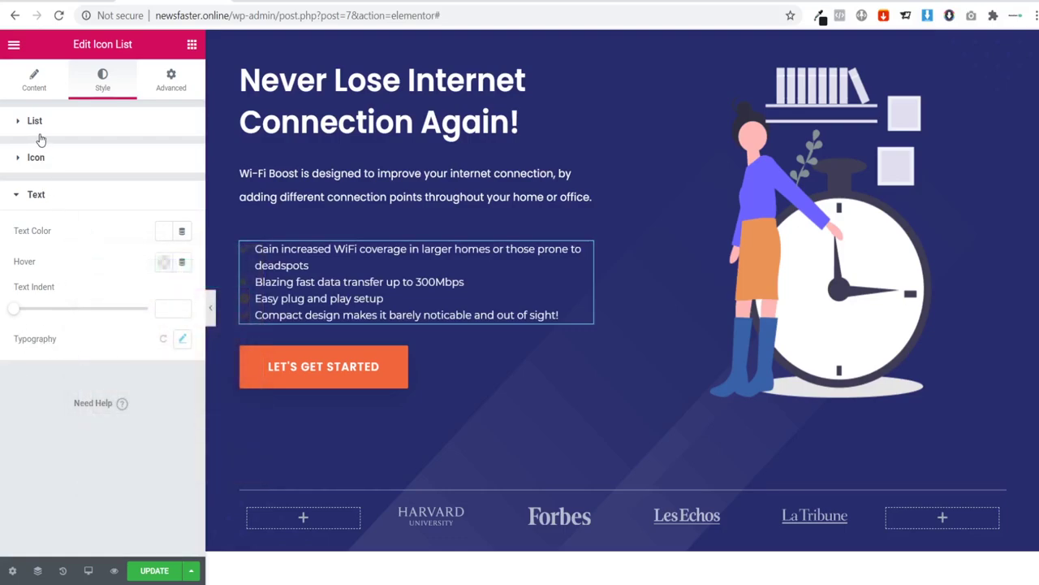
pyautogui.click(54, 163)
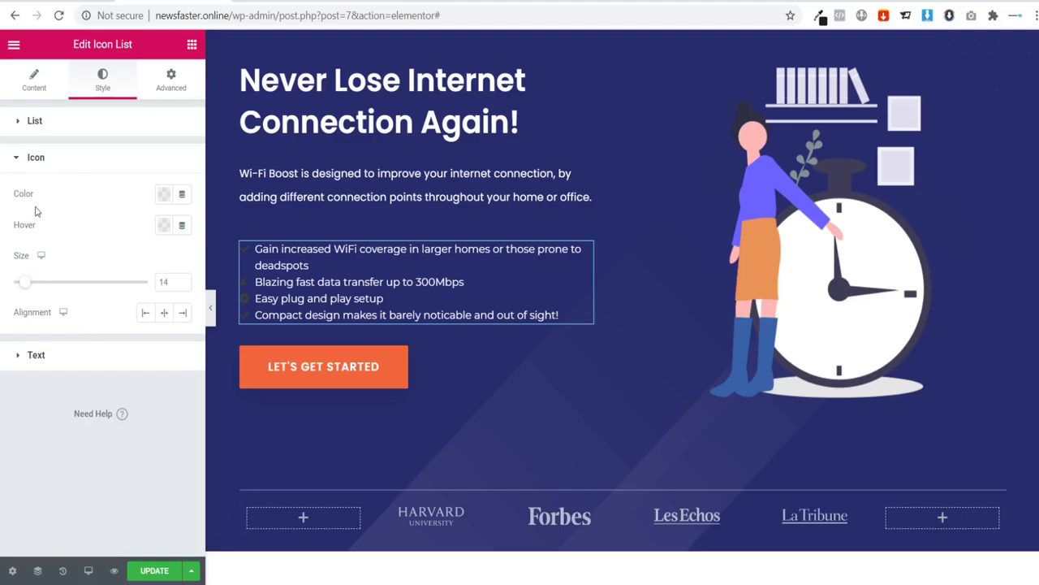
# Step: Sample the orange check-mark colour #e1a333 from the reference page
pyautogui.click(163, 197)
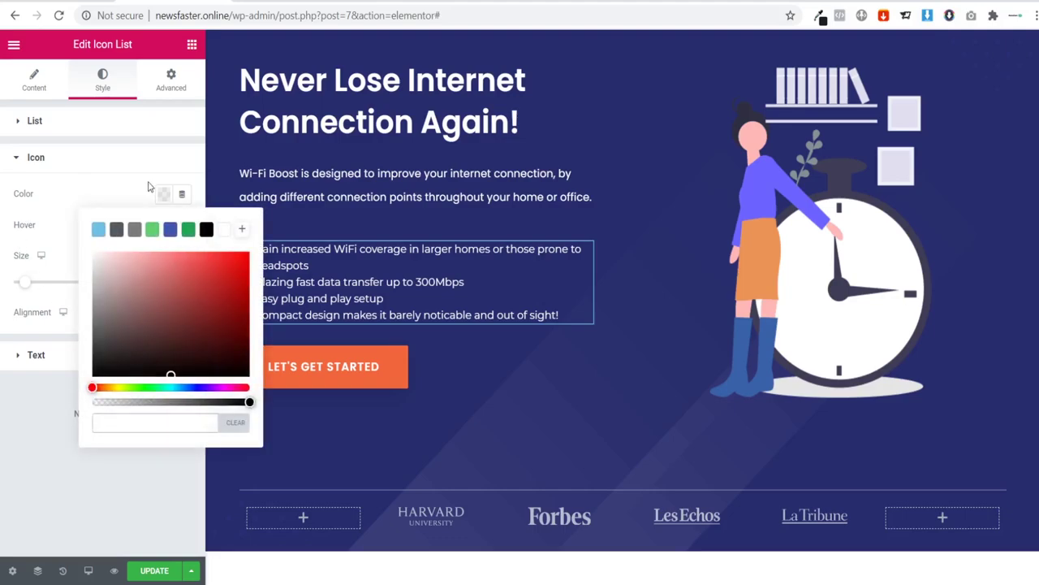
pyautogui.click(35, 156)
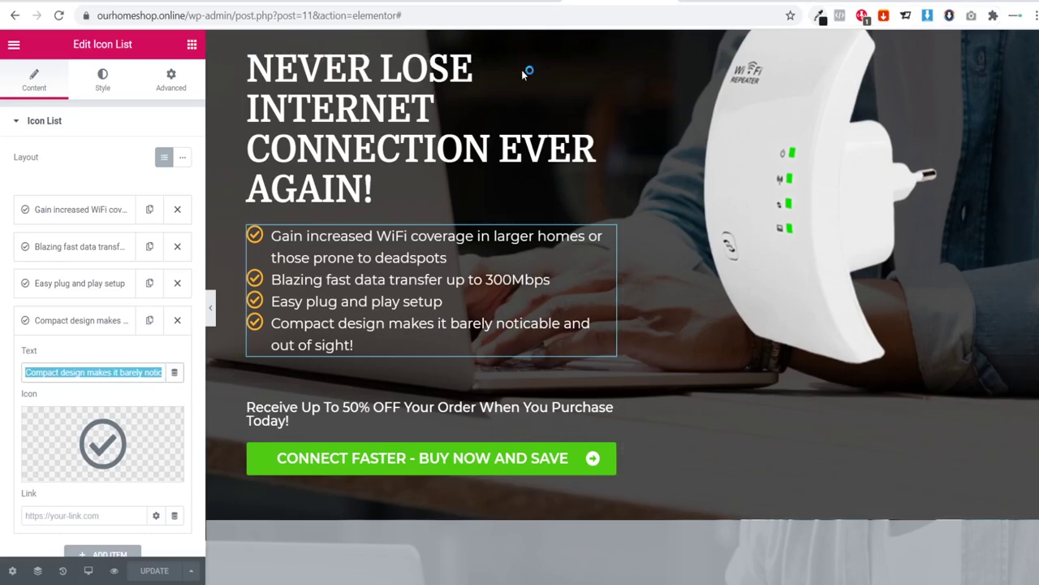
pyautogui.moveTo(255, 281)
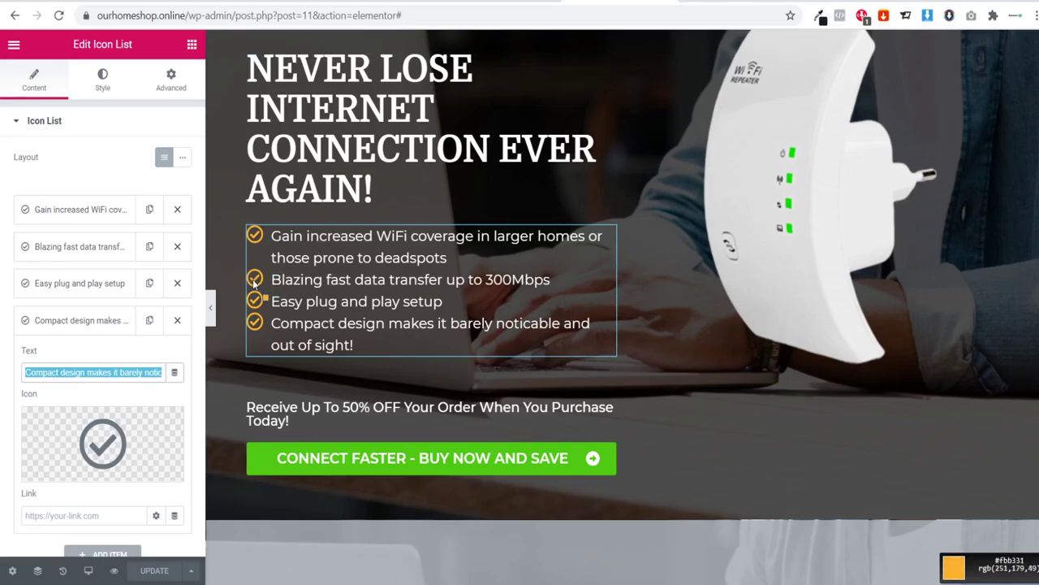
pyautogui.click(255, 281)
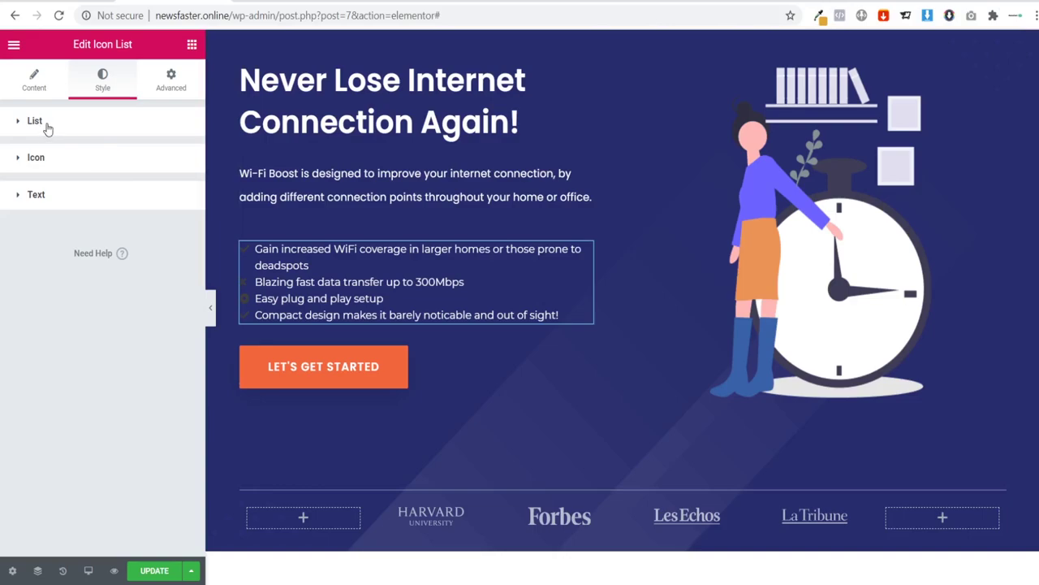
# Step: Set the list icon colour to the orange #e1a333
pyautogui.click(47, 126)
pyautogui.click(49, 295)
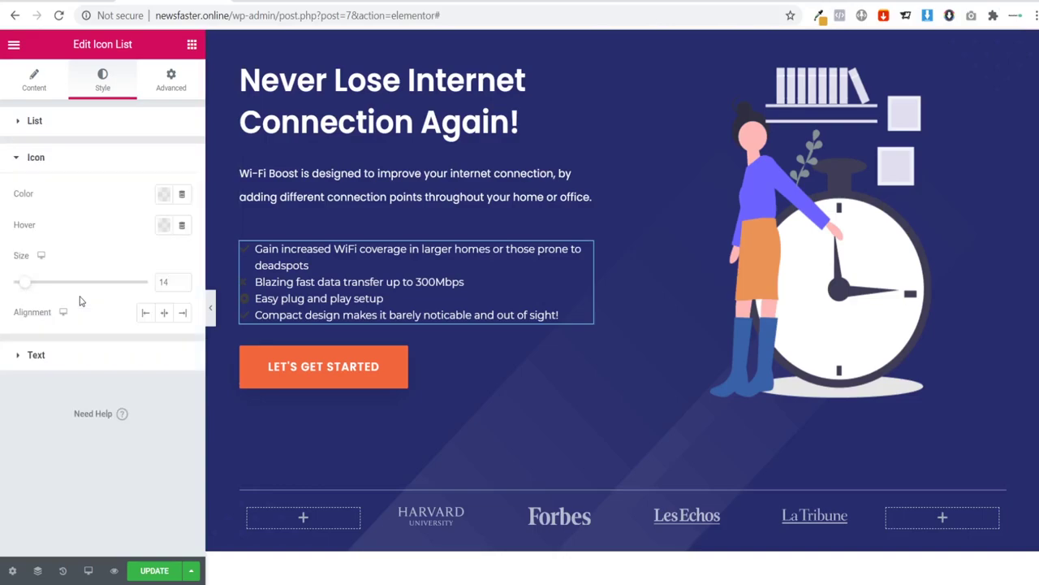
pyautogui.click(165, 197)
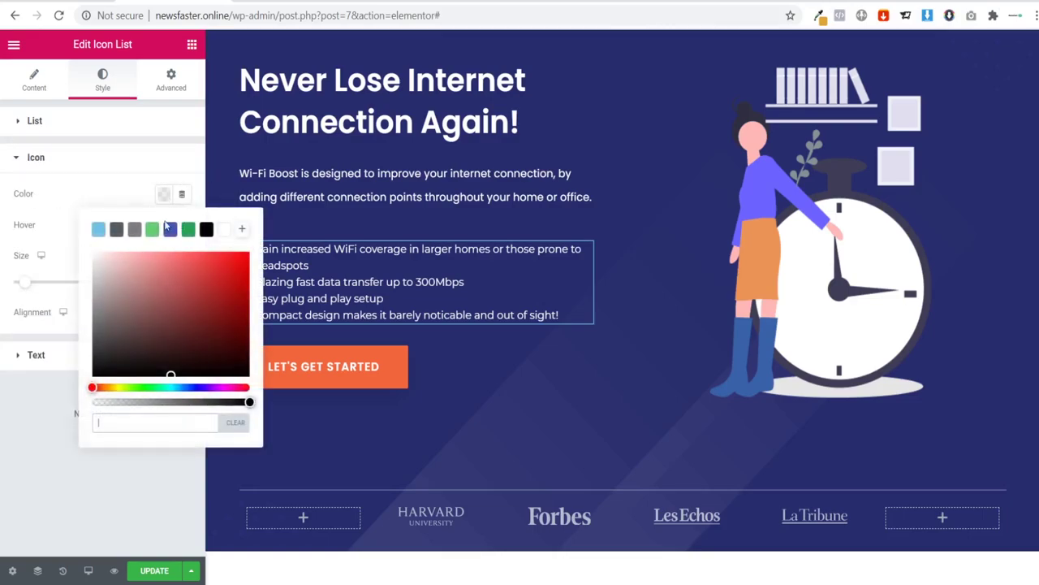
pyautogui.write('e1a333')
pyautogui.click(3, 397)
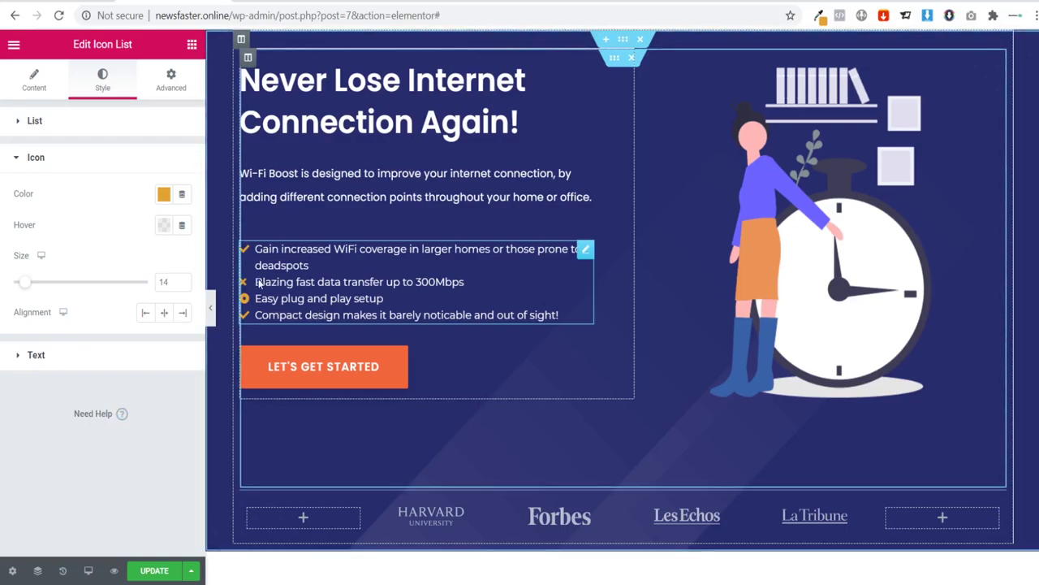
pyautogui.click(24, 88)
# Step: Give the first two bullets the circled check icon from the Icon Library
pyautogui.click(47, 209)
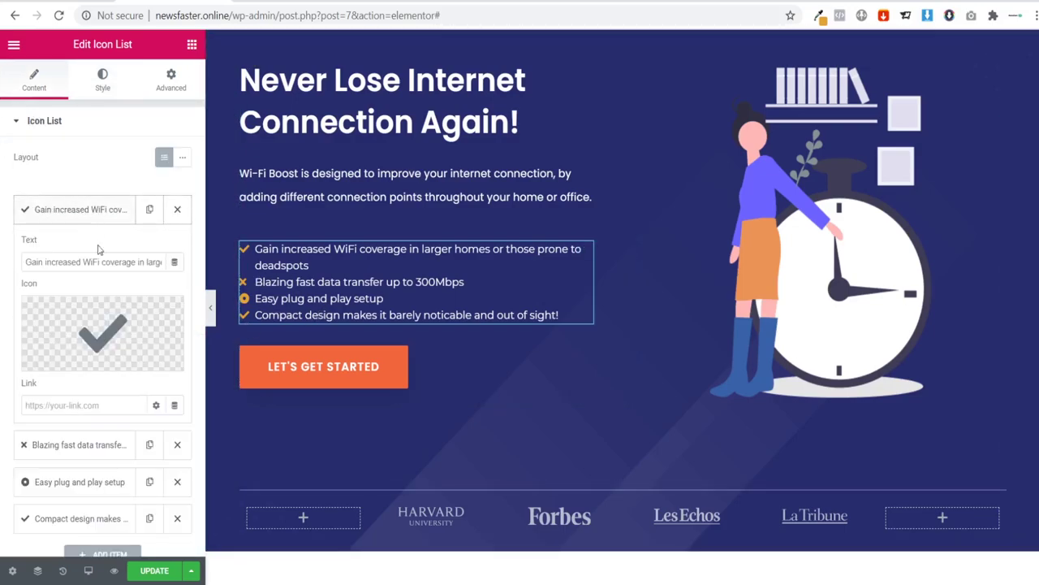
pyautogui.click(65, 358)
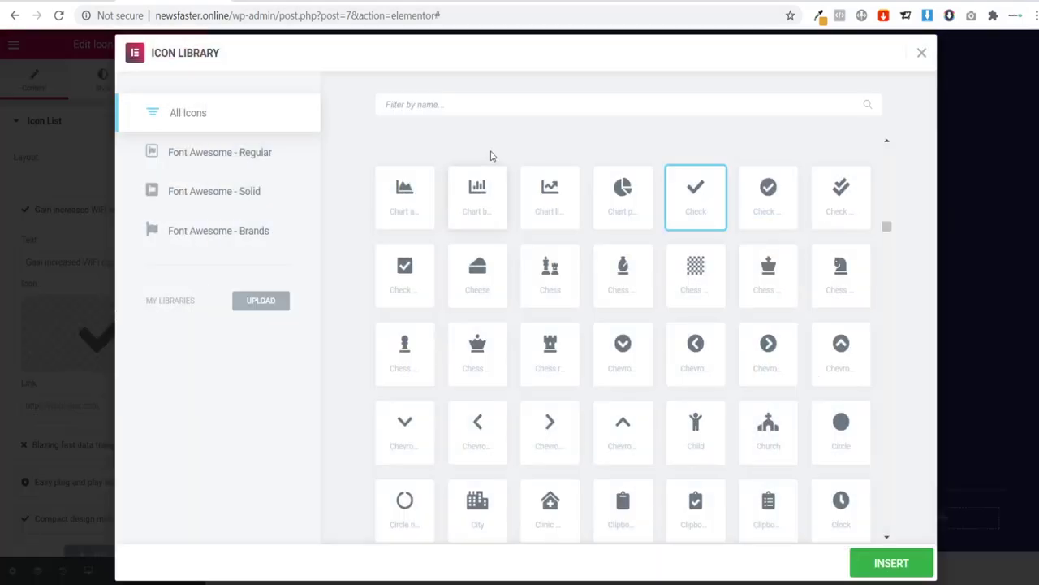
pyautogui.click(768, 204)
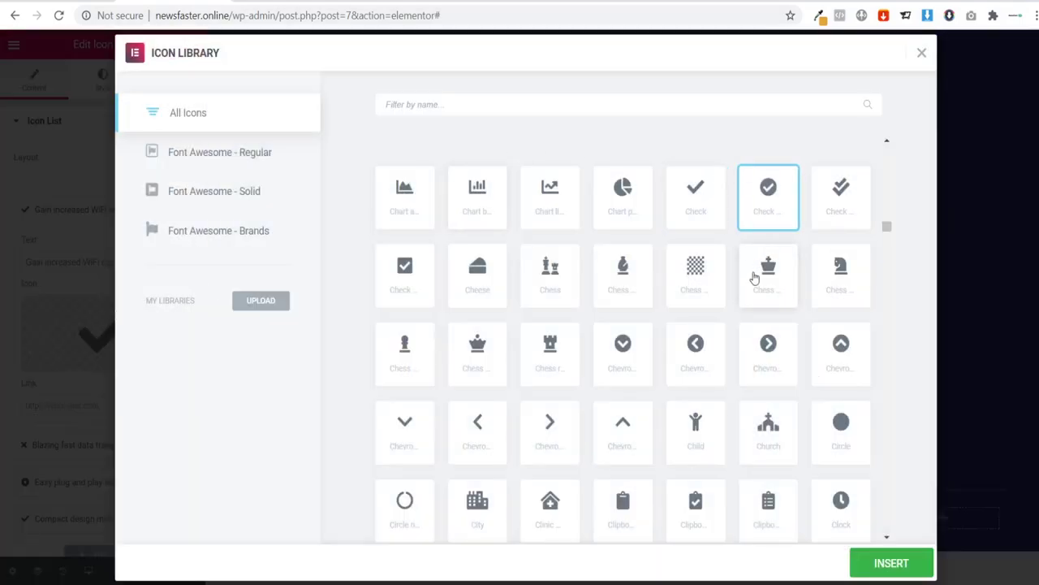
pyautogui.click(879, 565)
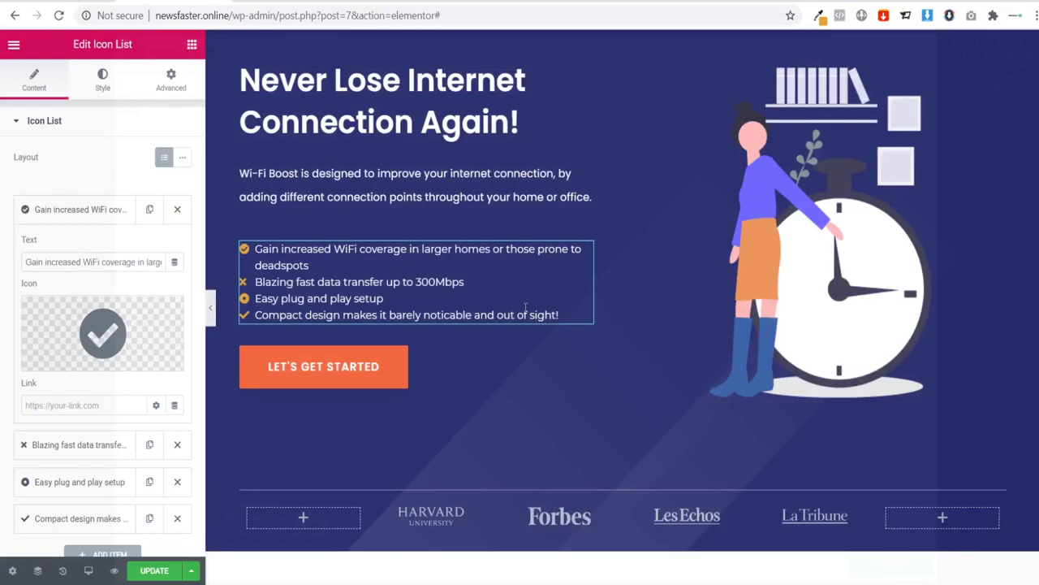
pyautogui.click(65, 212)
pyautogui.click(81, 246)
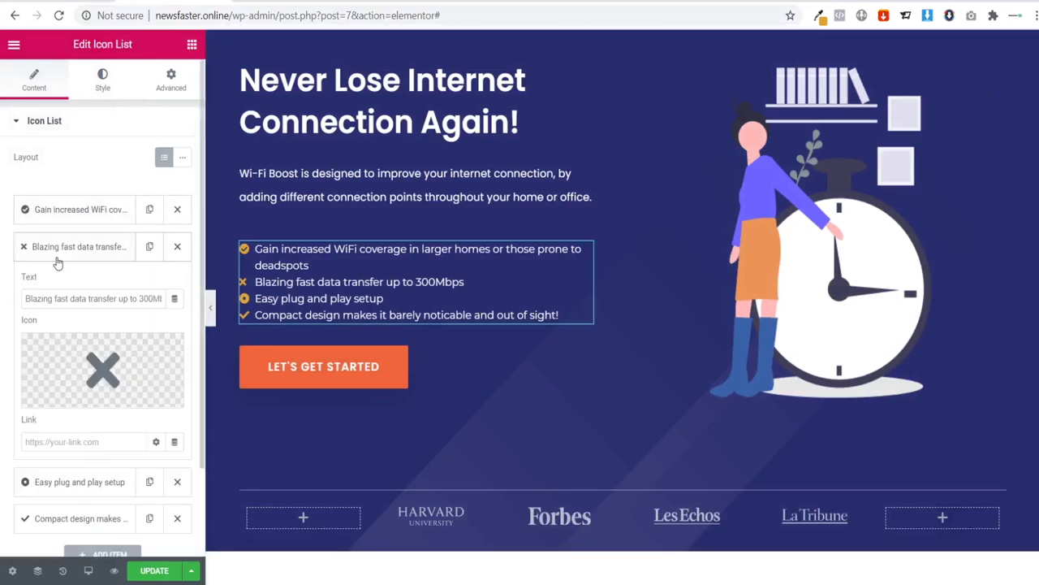
pyautogui.click(92, 384)
pyautogui.scroll(3, 698, 284)
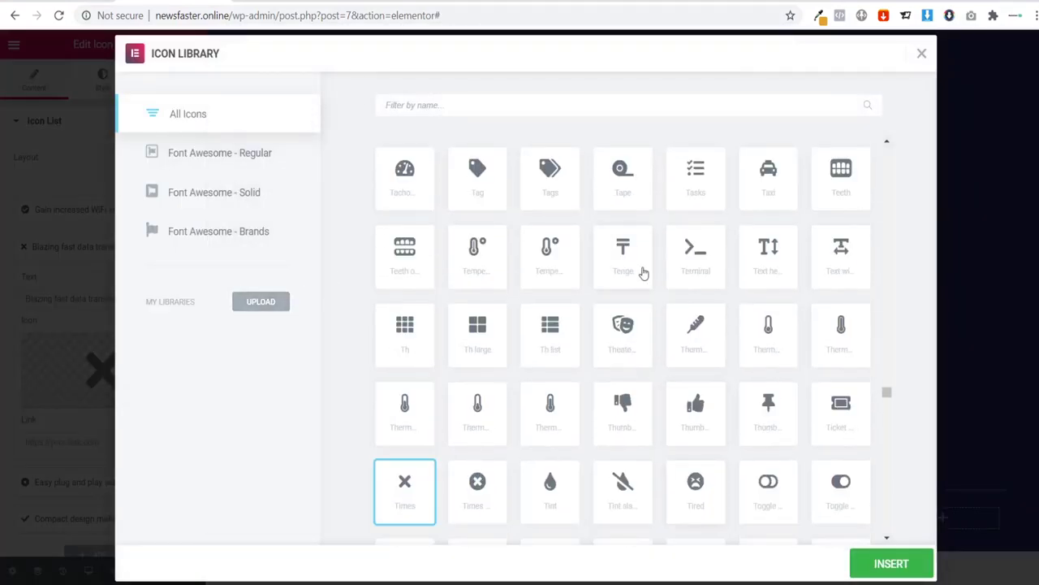
pyautogui.scroll(1, 642, 273)
pyautogui.click(445, 111)
pyautogui.write('check')
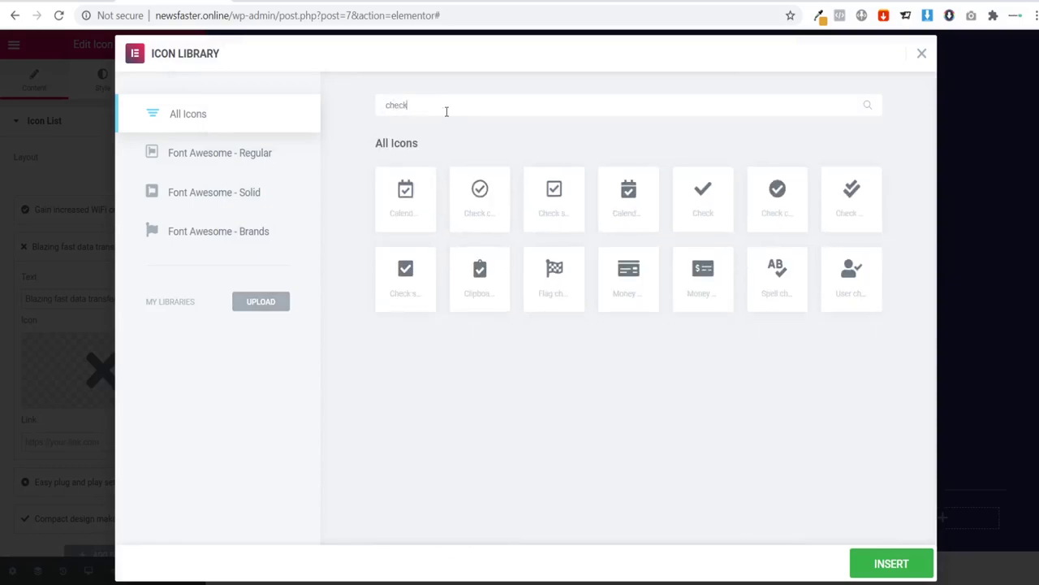
pyautogui.click(777, 195)
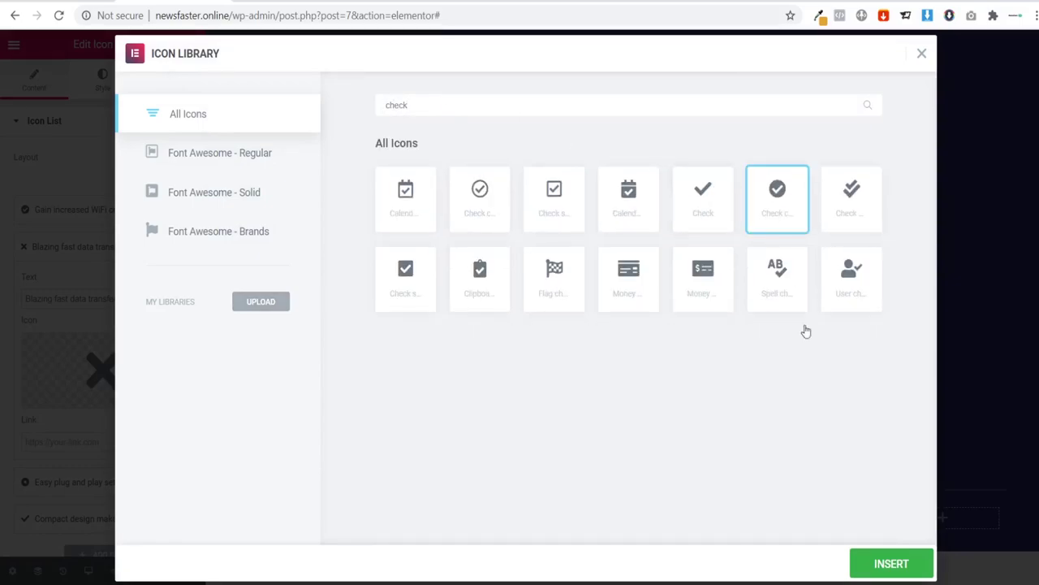
pyautogui.click(885, 560)
pyautogui.click(102, 255)
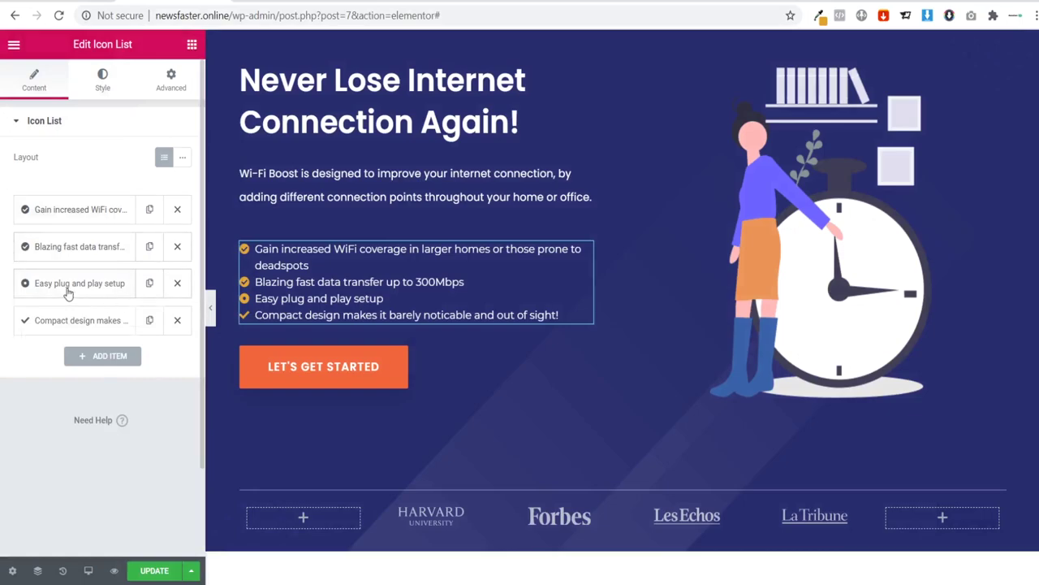
# Step: Give the Easy plug and play and Compact design bullets the circled check icon
pyautogui.click(105, 281)
pyautogui.click(102, 398)
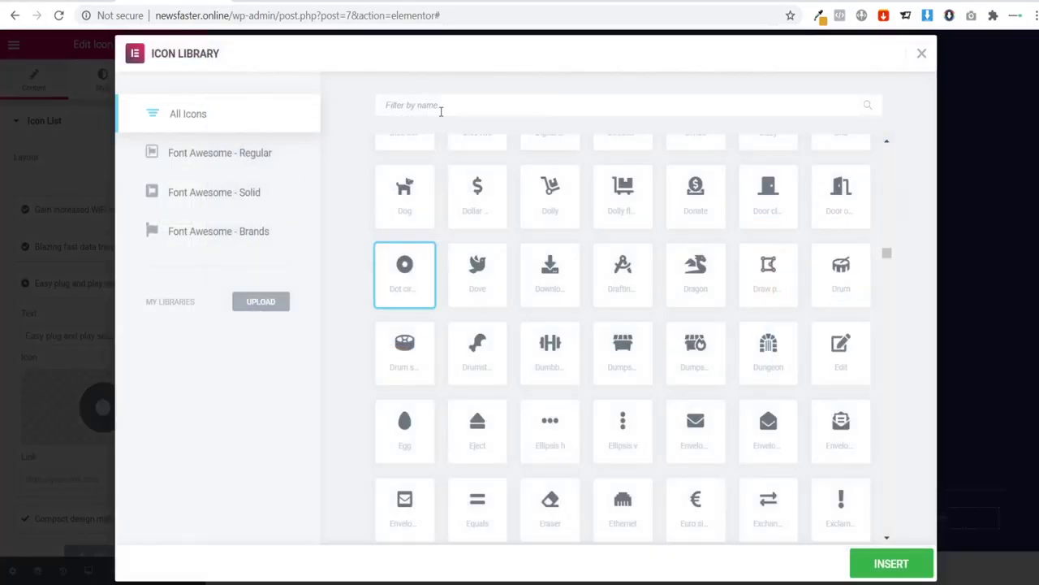
pyautogui.write('check')
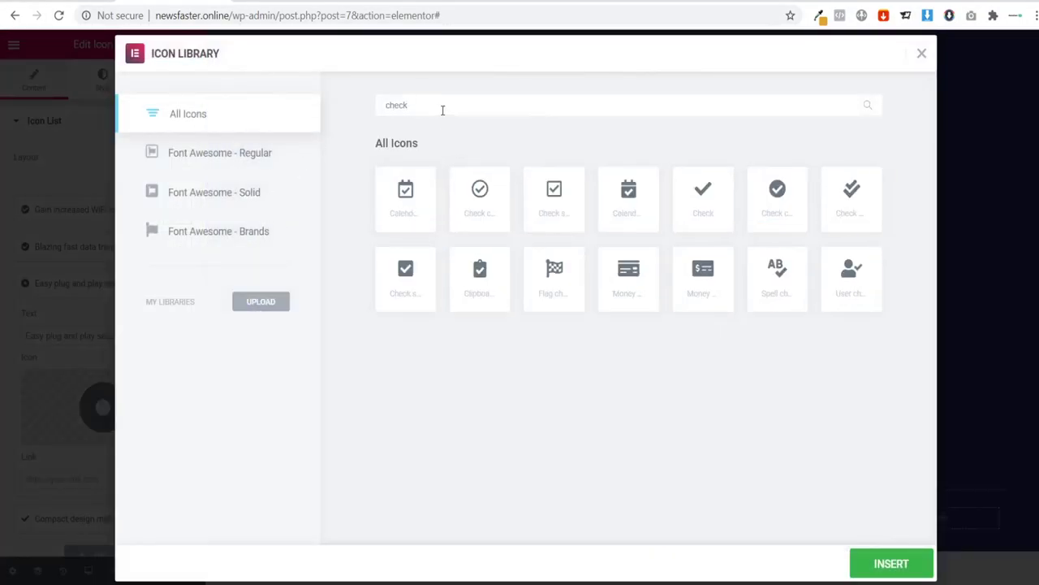
pyautogui.click(757, 198)
pyautogui.click(888, 562)
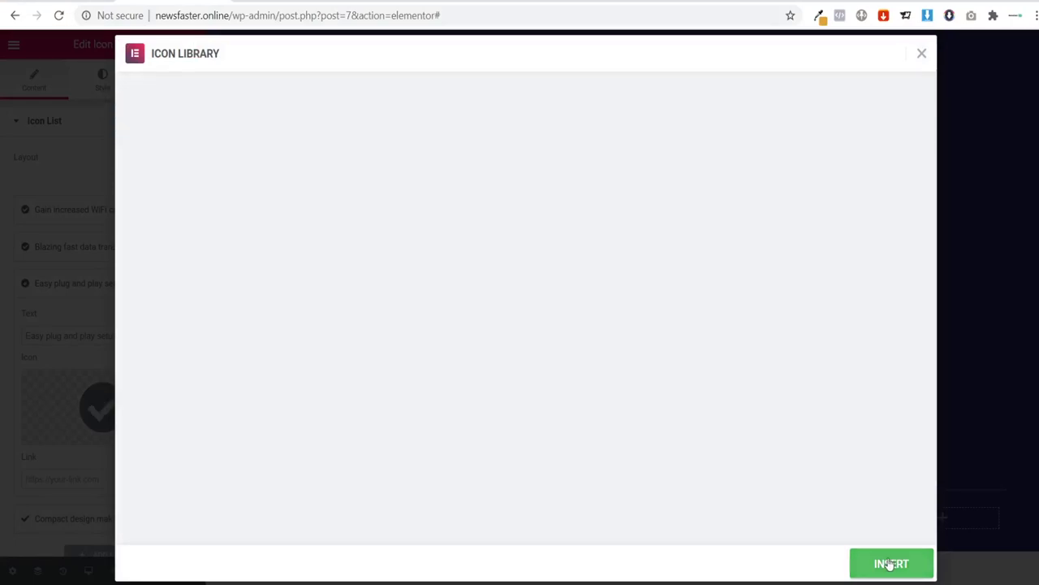
pyautogui.click(34, 329)
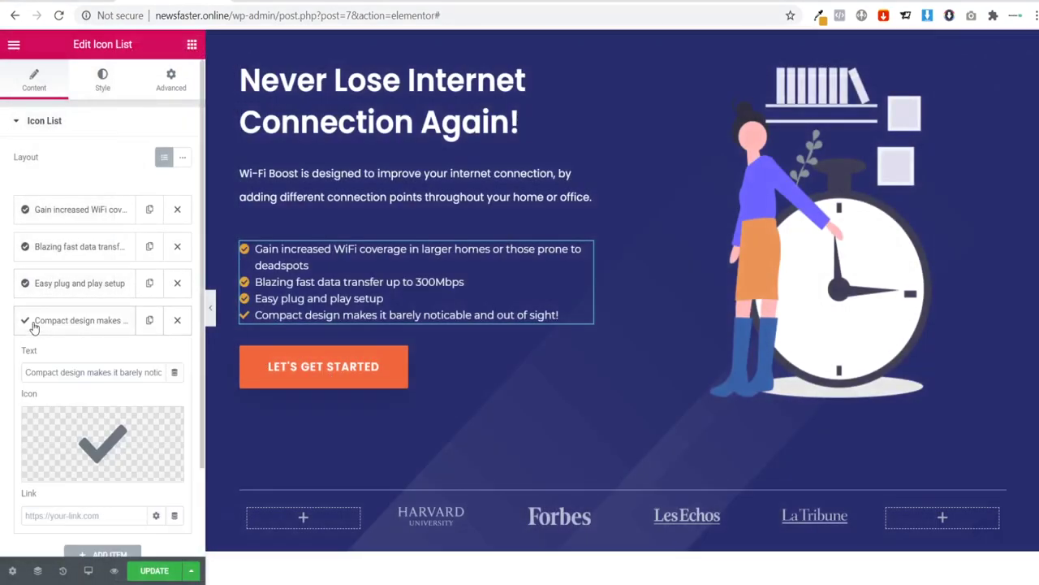
pyautogui.click(104, 439)
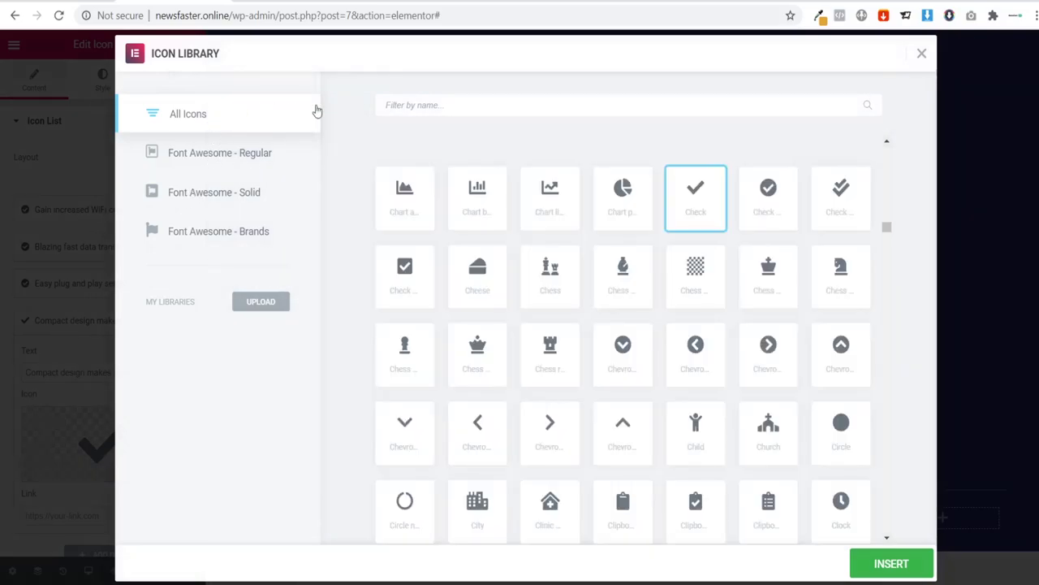
pyautogui.click(414, 107)
pyautogui.write('chce##')
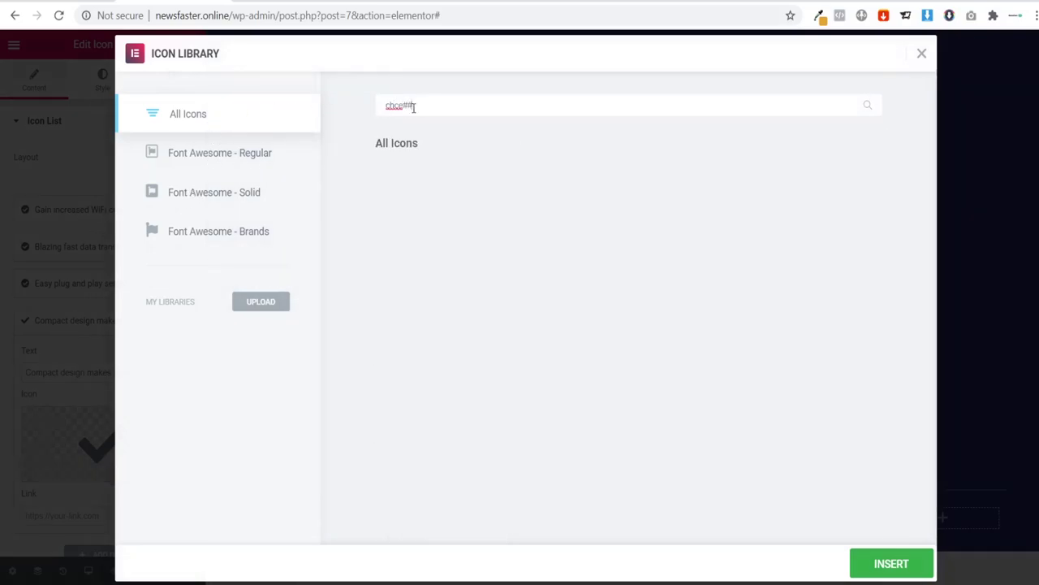
pyautogui.press('BackSpace')
pyautogui.press('BackSpace')
pyautogui.write('eck')
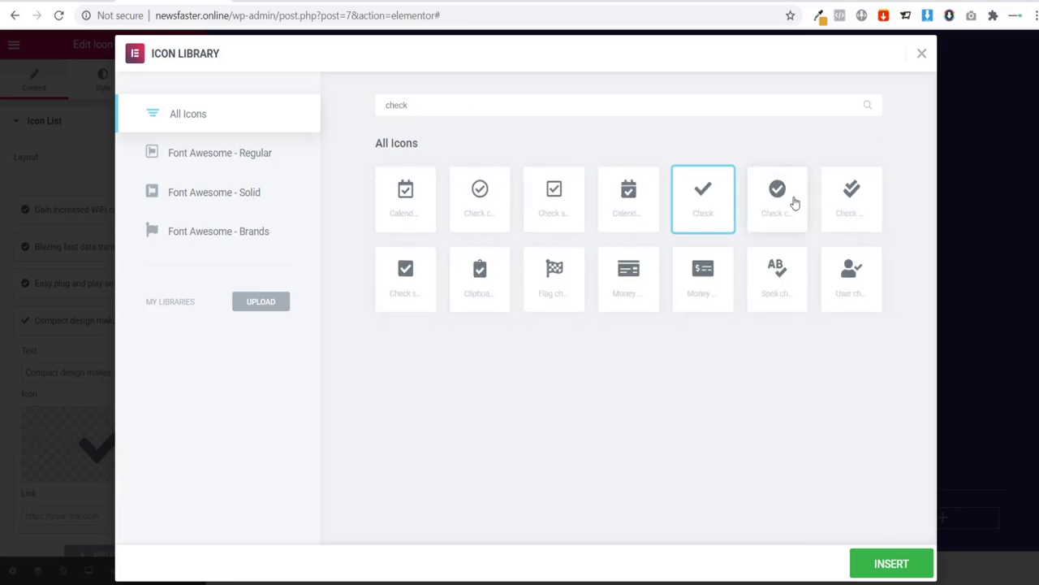
pyautogui.click(778, 199)
pyautogui.click(882, 565)
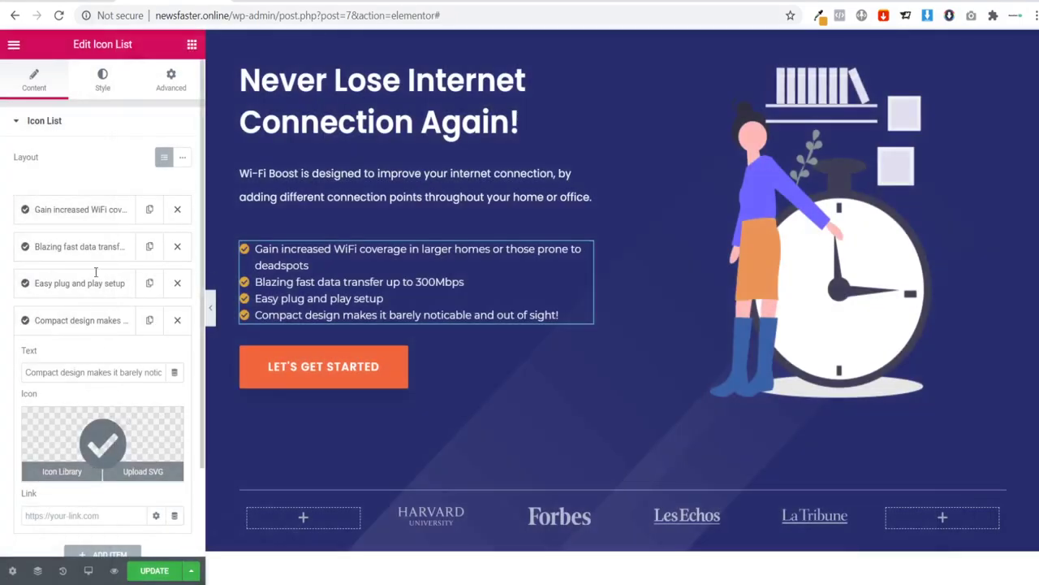
# Step: Set the list item spacing to 10 and keep the bullets left-aligned
pyautogui.click(95, 89)
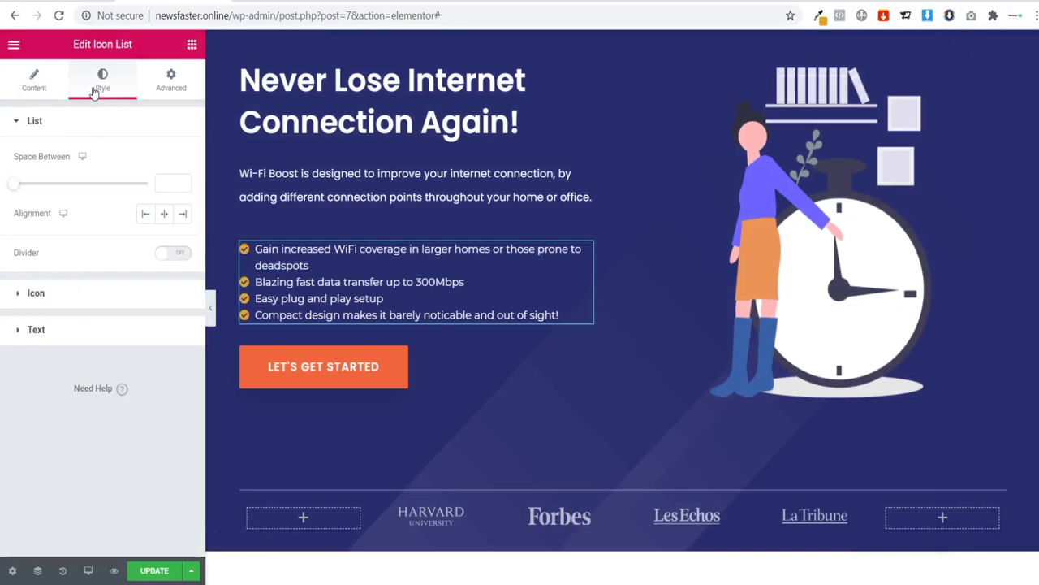
pyautogui.click(167, 178)
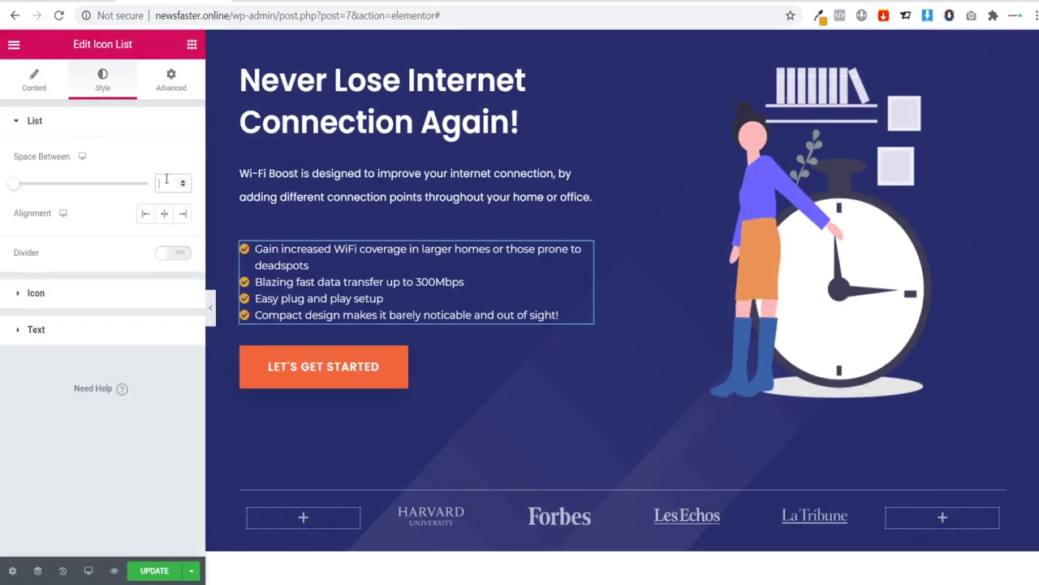
pyautogui.write('10')
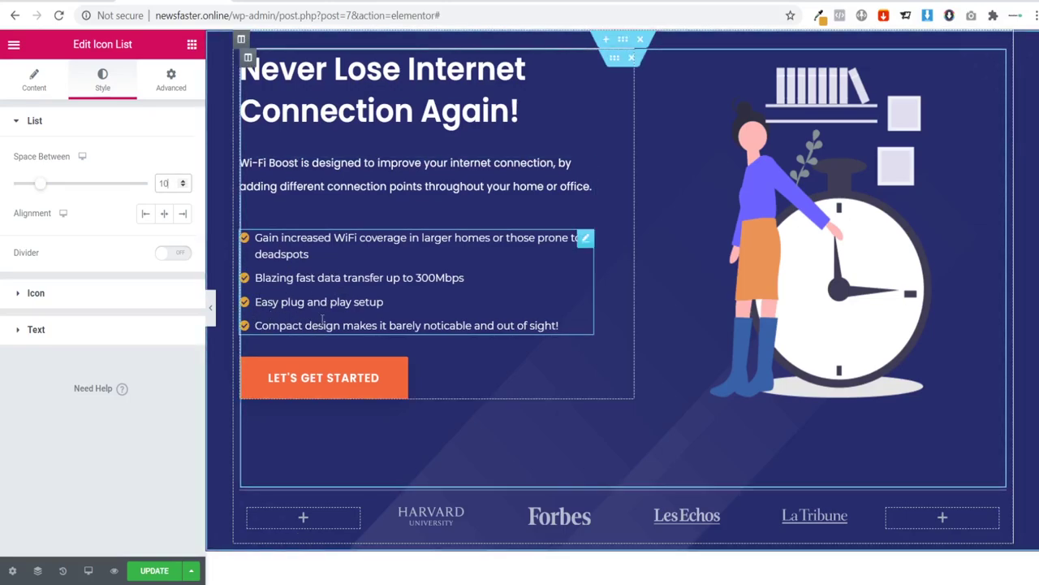
pyautogui.click(164, 215)
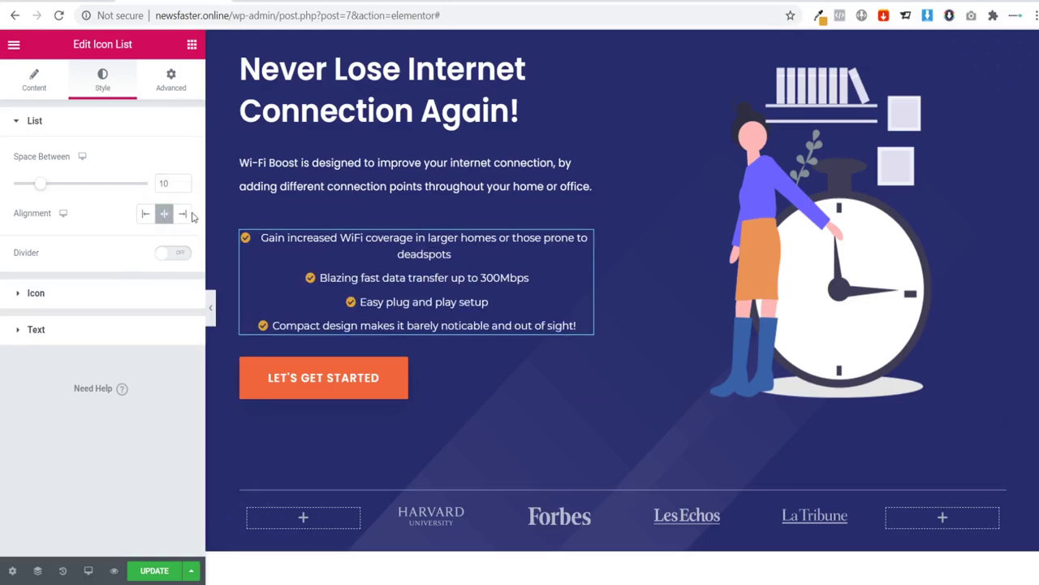
pyautogui.click(182, 214)
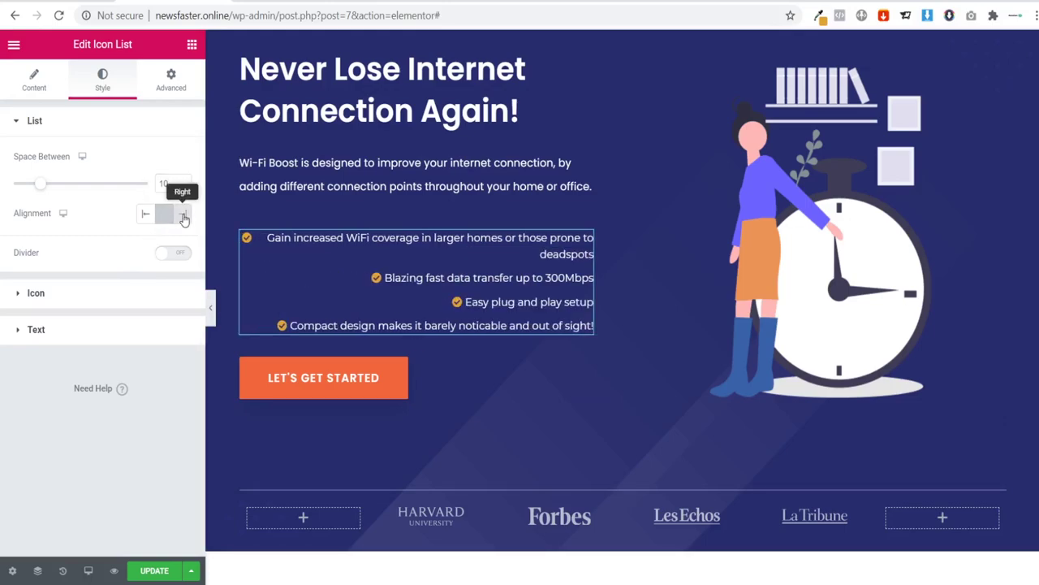
pyautogui.click(143, 216)
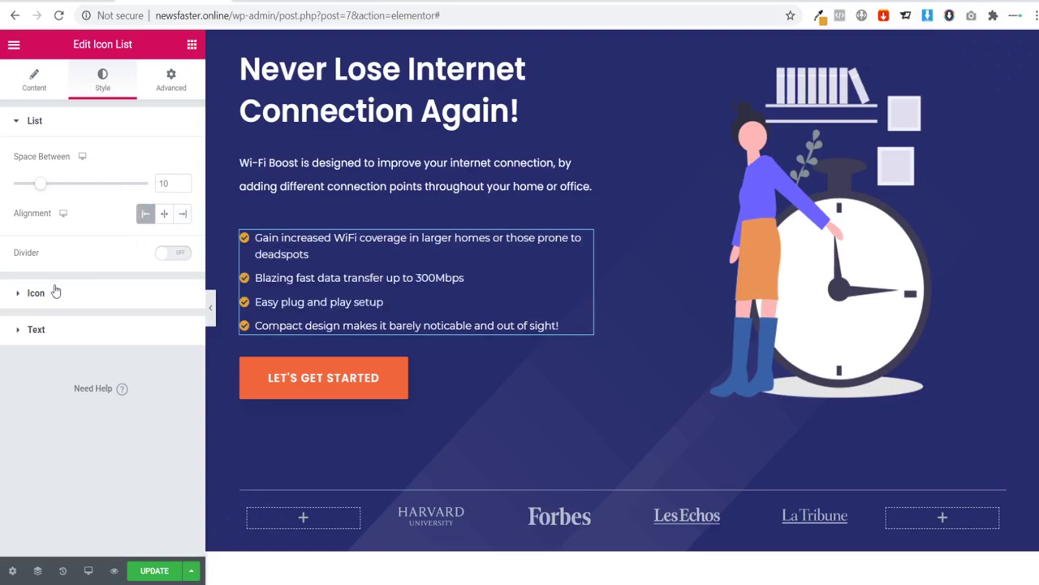
# Step: Set the check icon size to 25
pyautogui.click(31, 297)
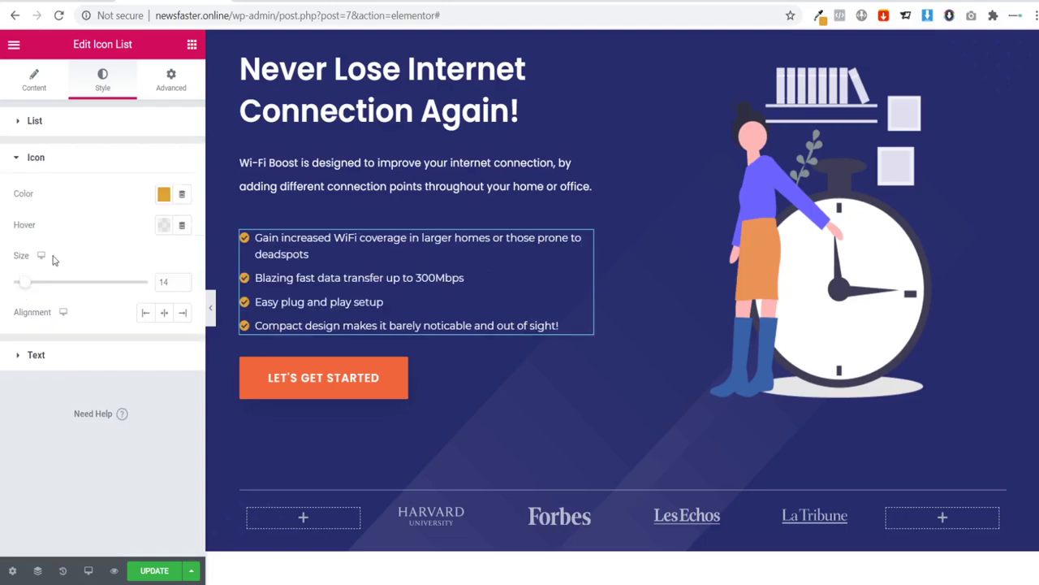
pyautogui.write('2')
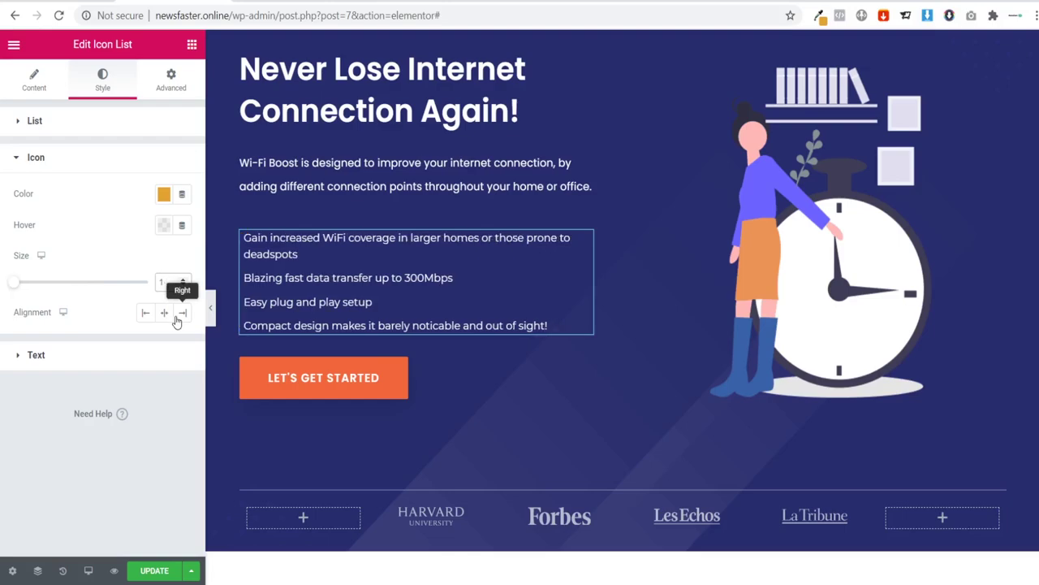
pyautogui.write('0')
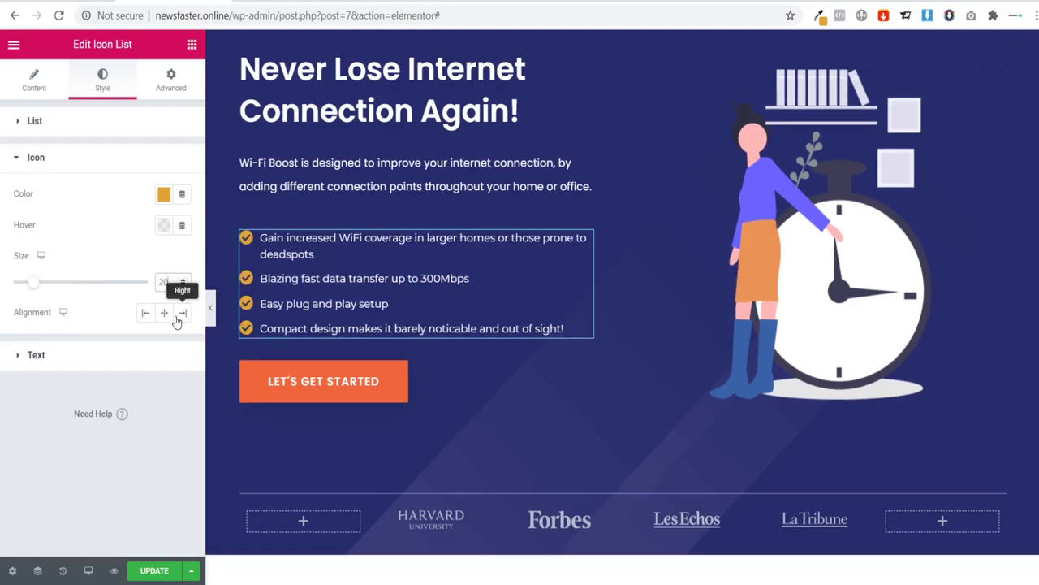
pyautogui.press('BackSpace')
pyautogui.write('5')
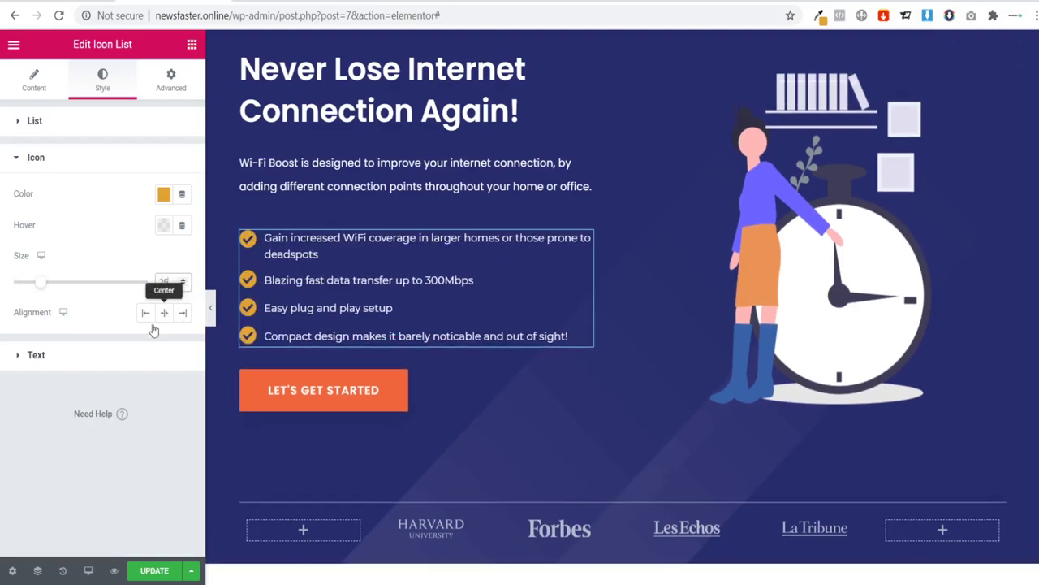
# Step: Set the bullet text typography size to 18
pyautogui.click(82, 355)
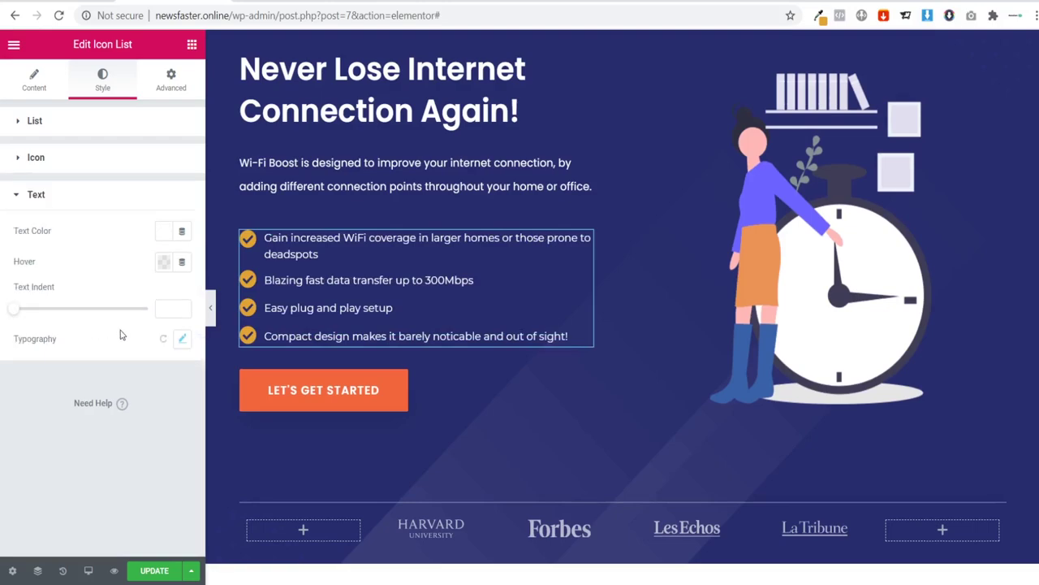
pyautogui.click(182, 342)
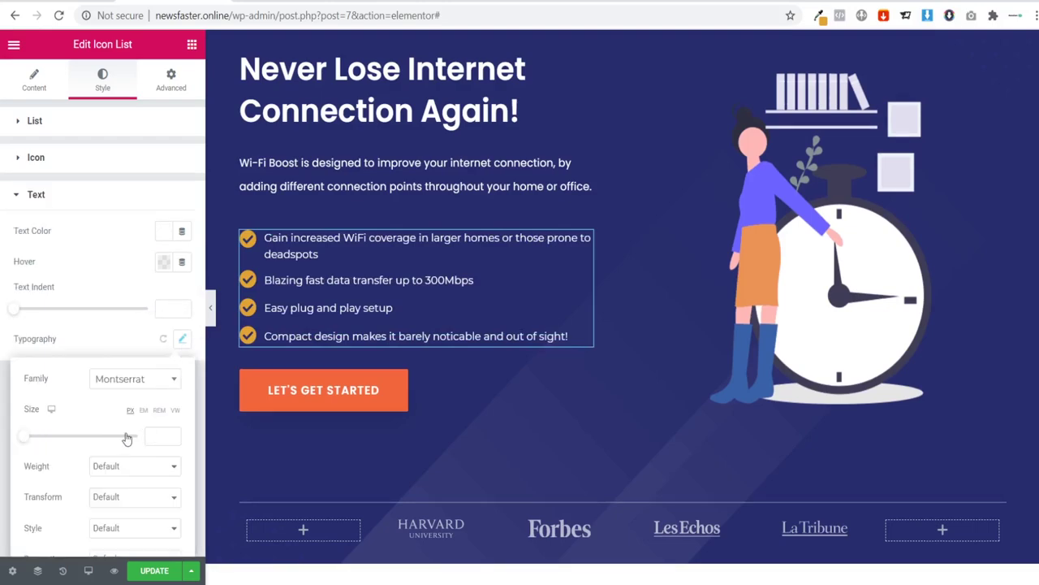
pyautogui.click(165, 435)
pyautogui.write('25')
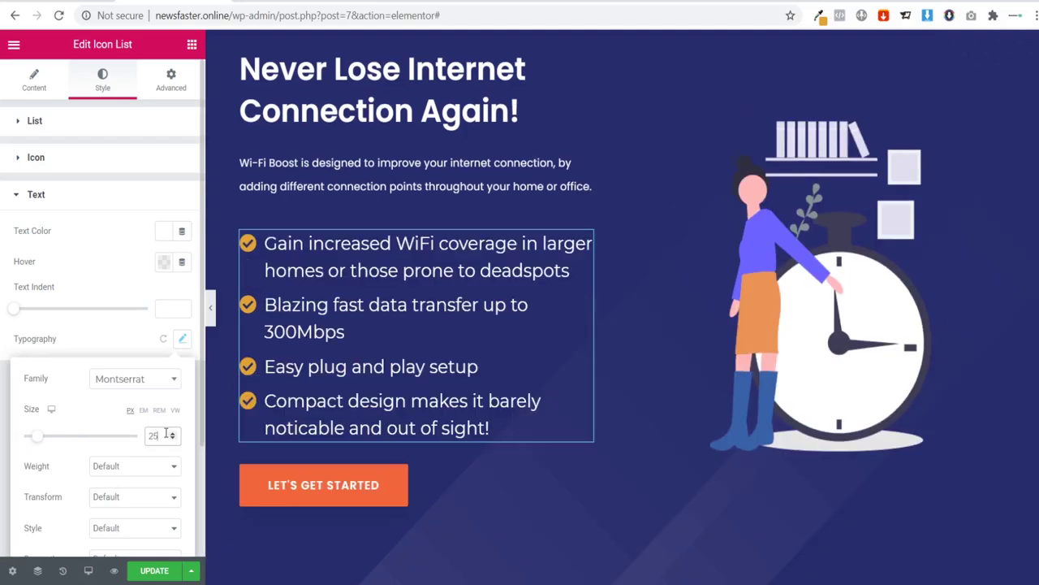
pyautogui.press('BackSpace')
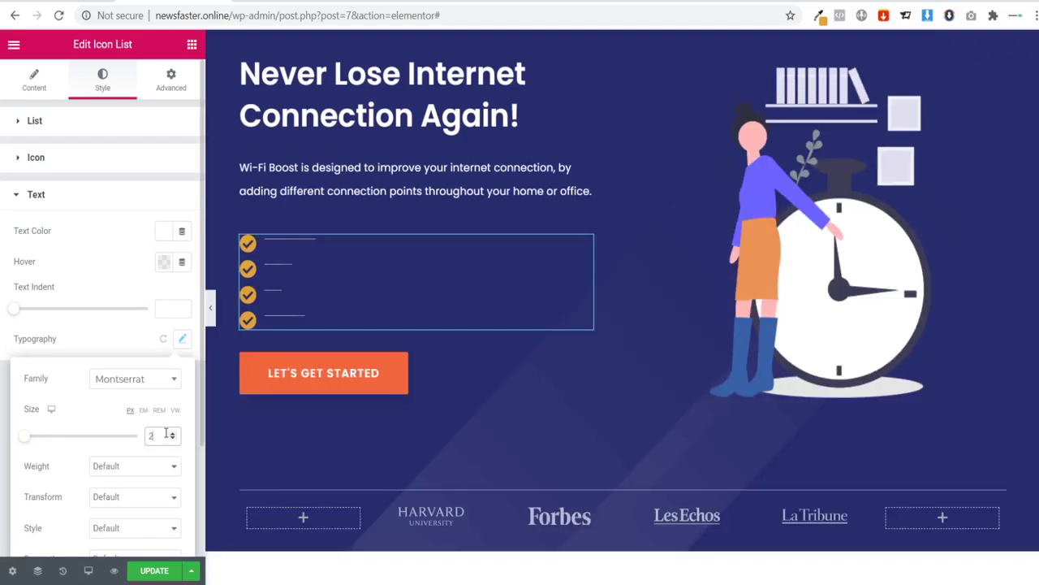
pyautogui.write('0')
pyautogui.press('BackSpace')
pyautogui.press('BackSpace')
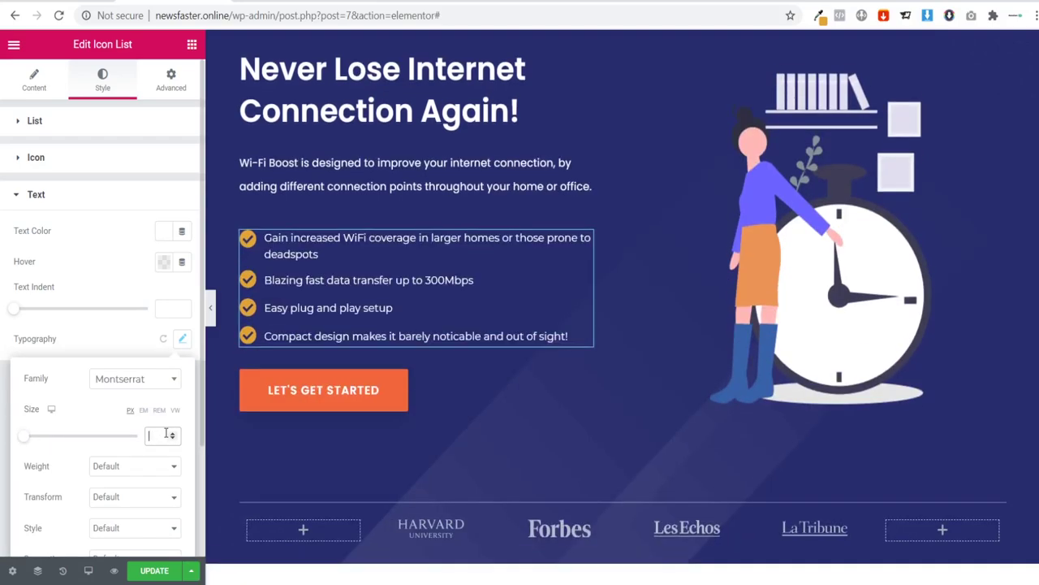
pyautogui.write('18')
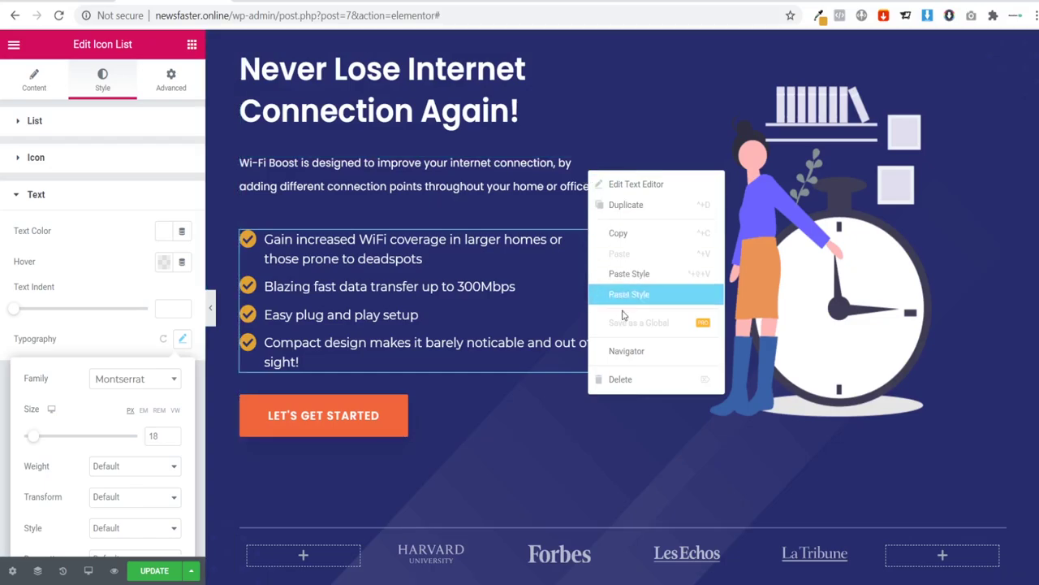
# Step: Delete the Wi-Fi Boost description paragraph and preview the page without the panel
pyautogui.click(622, 380)
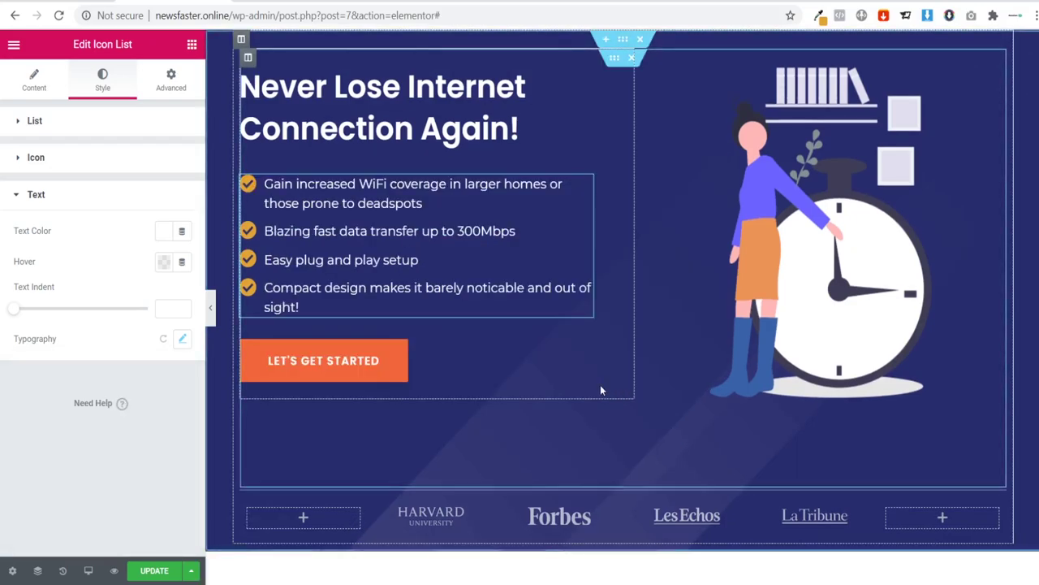
pyautogui.click(211, 307)
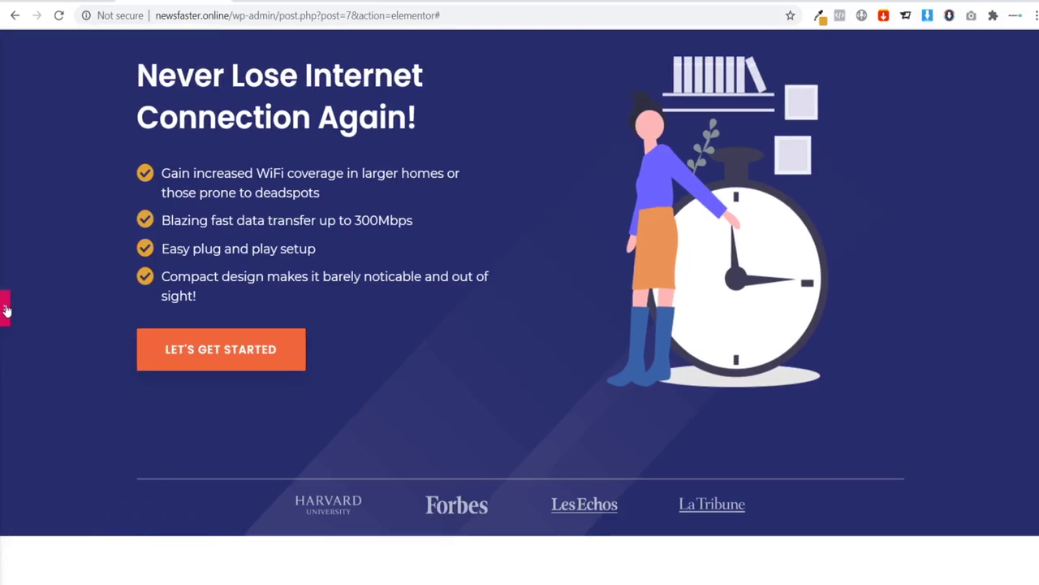
pyautogui.click(7, 310)
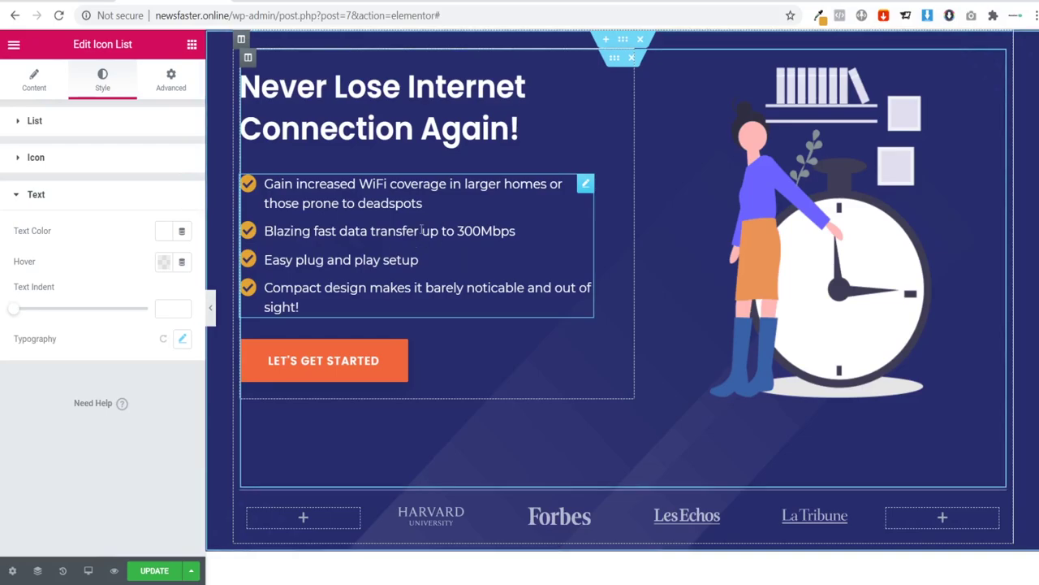
# Step: Drop a Spacer widget above the hero headline, set it to 70 px, and preview the page
pyautogui.click(192, 45)
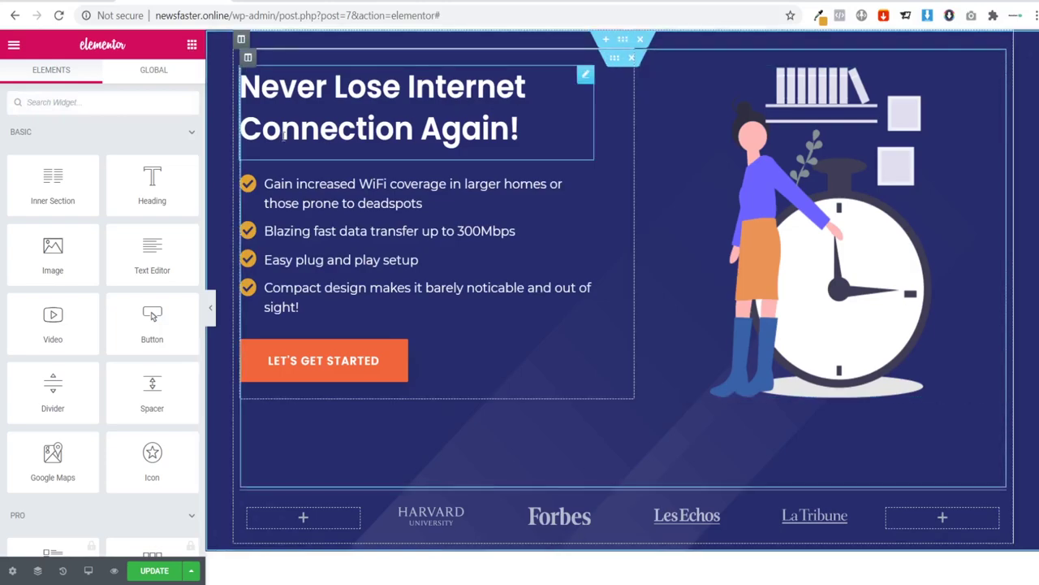
pyautogui.moveTo(151, 394); pyautogui.dragTo(617, 41)
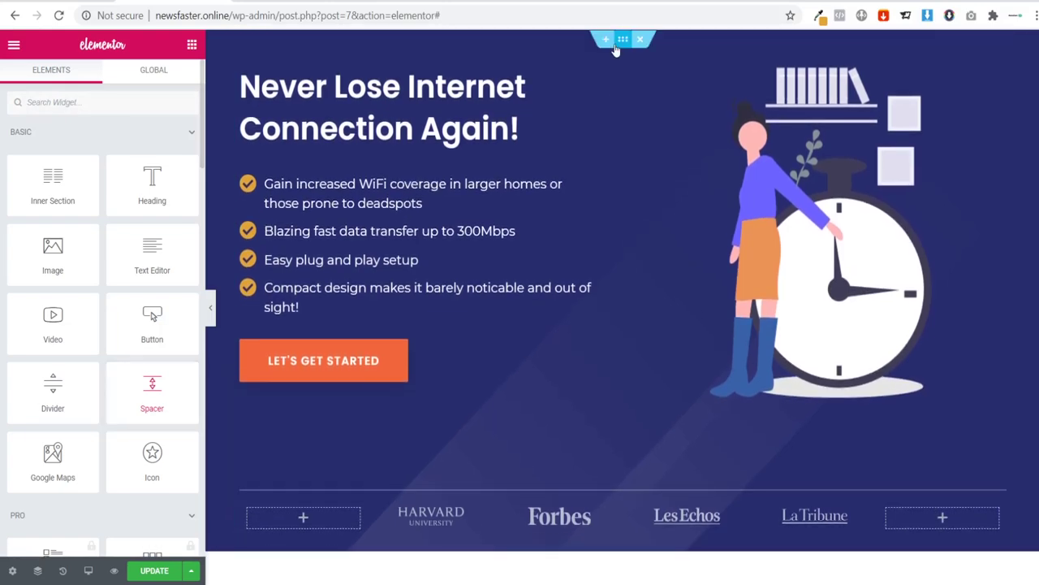
pyautogui.moveTo(155, 387); pyautogui.dragTo(599, 52)
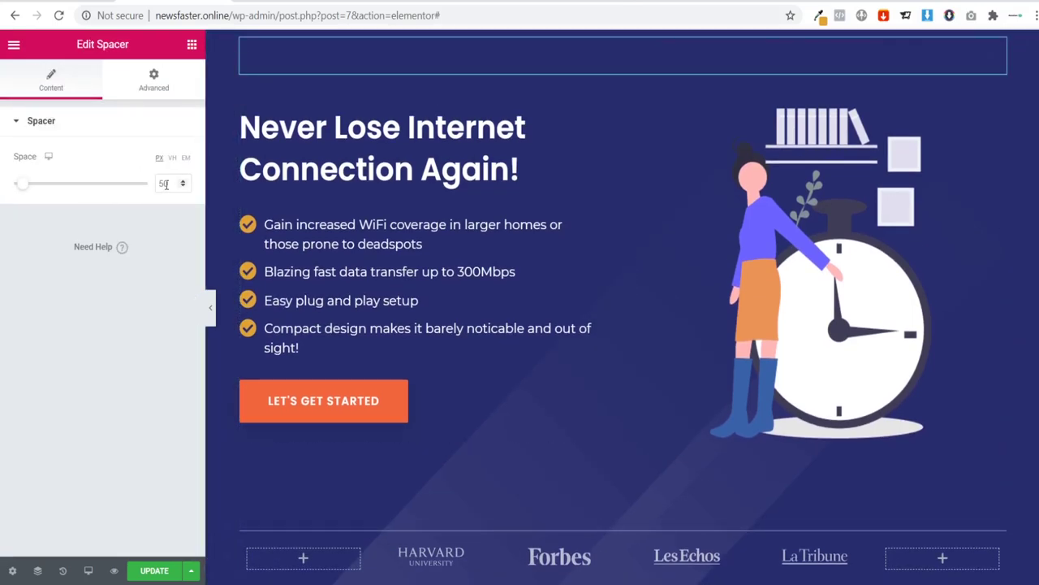
pyautogui.write('70')
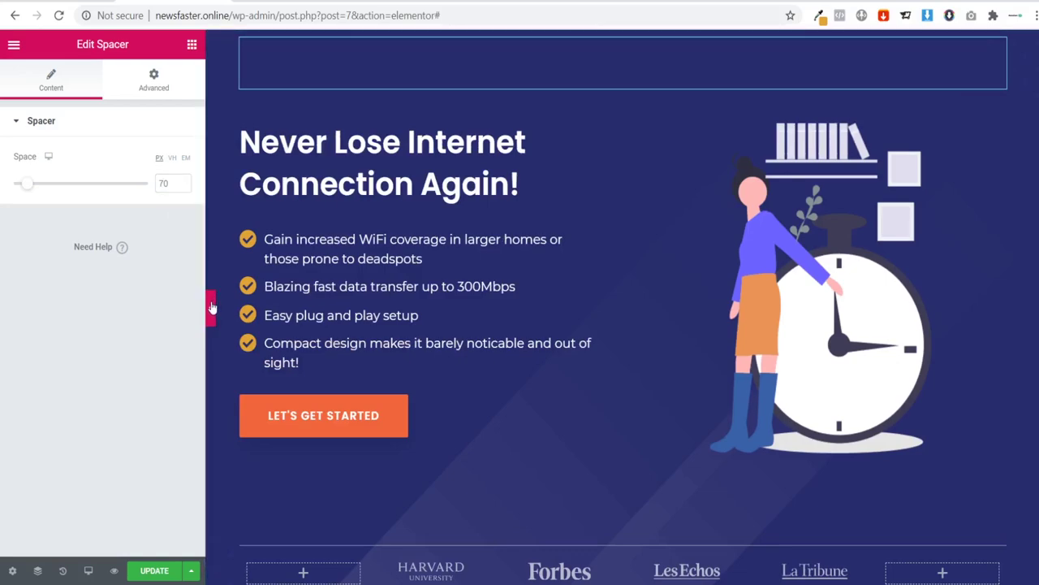
pyautogui.click(211, 307)
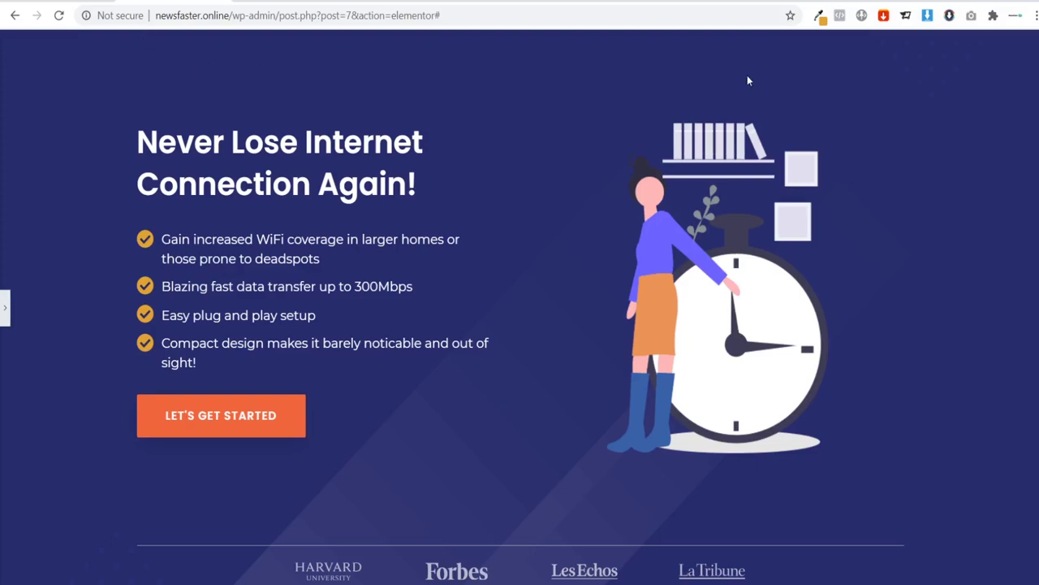
pyautogui.click(5, 308)
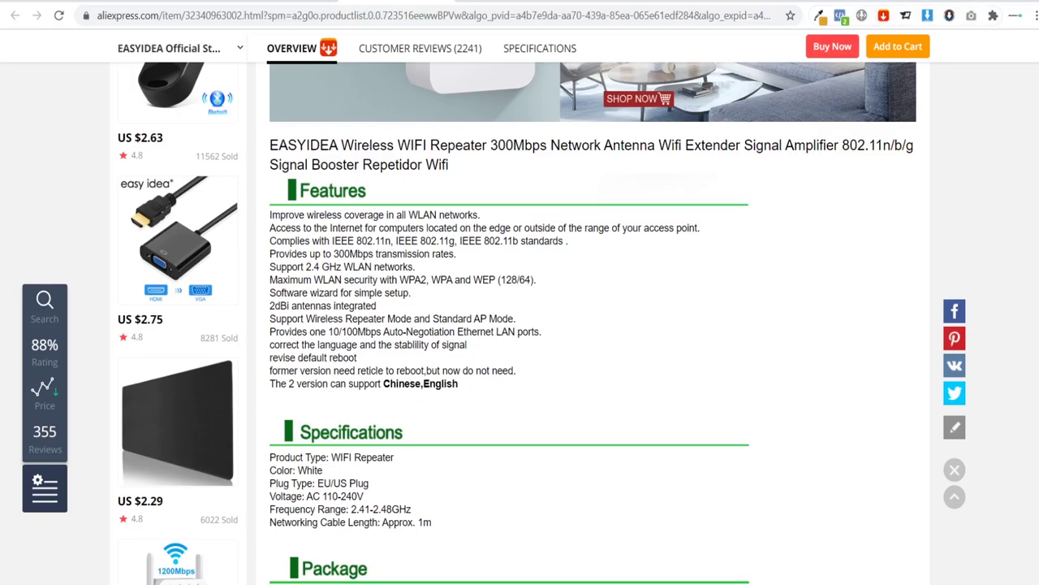
# Step: Open a new browser tab
pyautogui.hotkey('ctrl', 't')
# Step: Go to remove.bg and upload the Wi-Fi repeater product photo
pyautogui.write('remove')
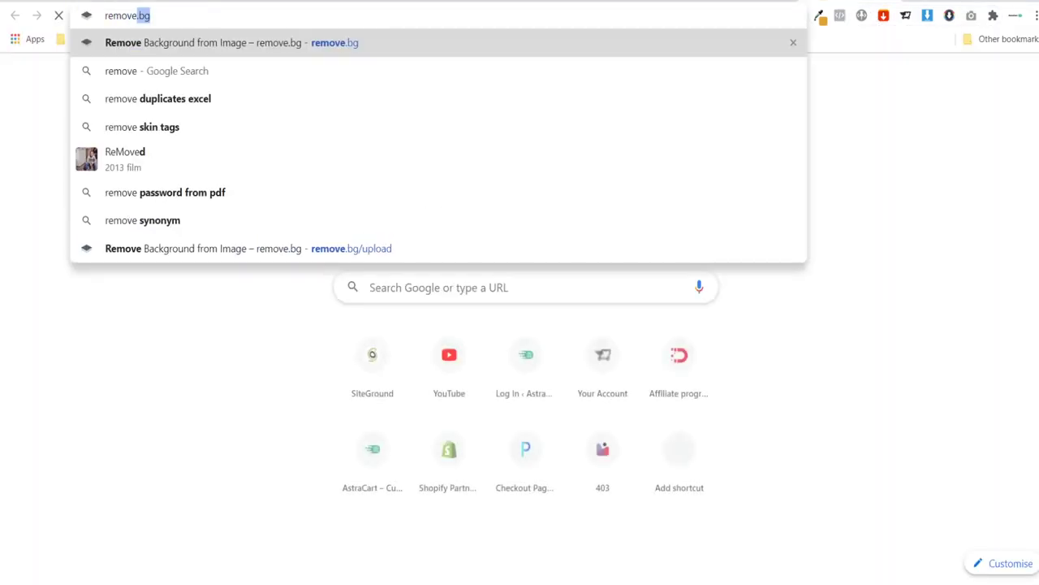
pyautogui.press('Return')
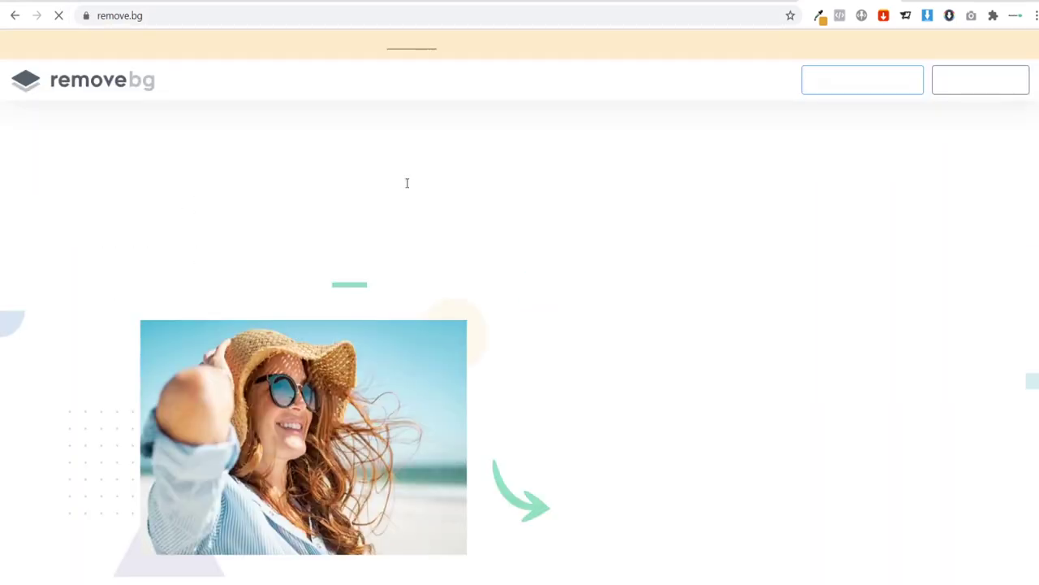
pyautogui.click(706, 394)
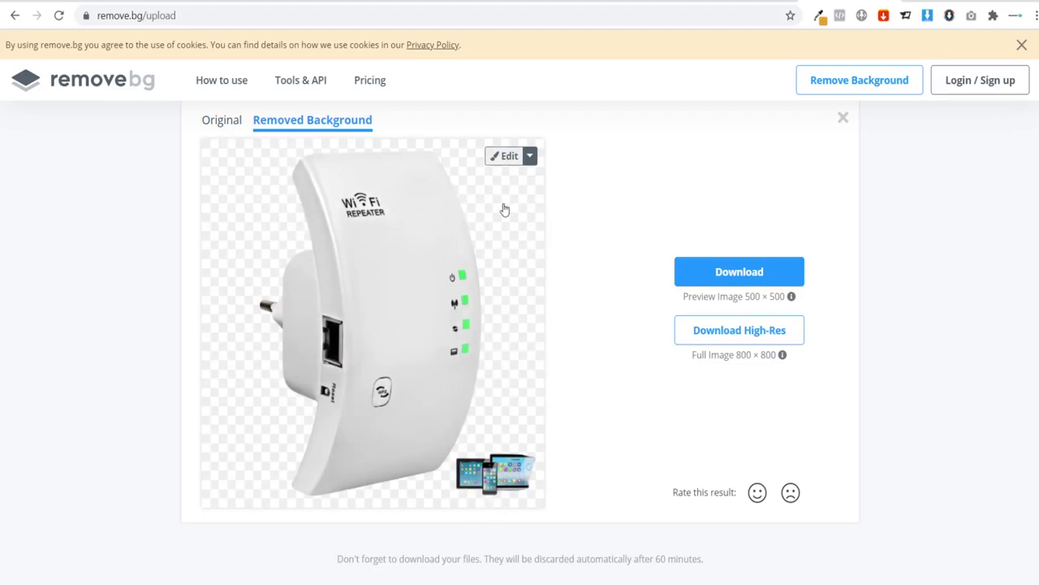
# Step: In the remove.bg editor, erase the small devices picture at the bottom right of the cut-out
pyautogui.click(501, 158)
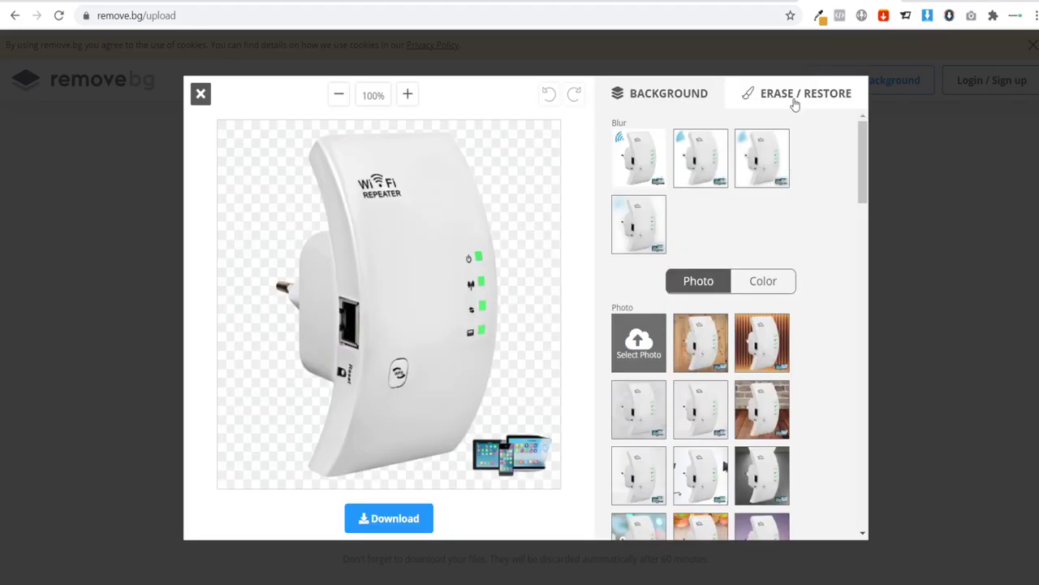
pyautogui.click(788, 94)
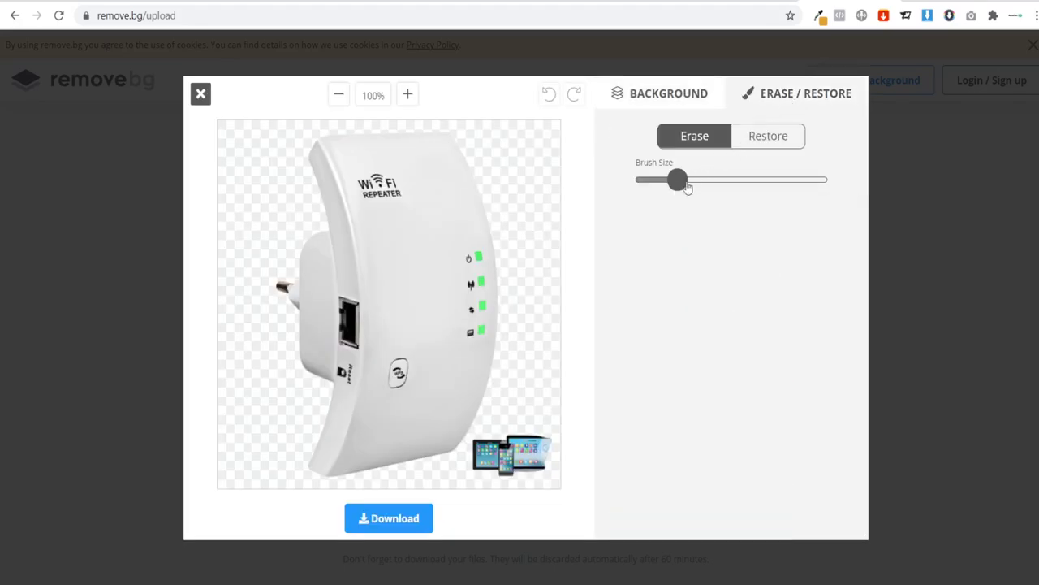
pyautogui.moveTo(543, 448)
pyautogui.mouseDown()
pyautogui.moveTo(528, 445)
pyautogui.moveTo(553, 441)
pyautogui.moveTo(526, 468)
pyautogui.moveTo(482, 471)
pyautogui.moveTo(477, 452)
pyautogui.moveTo(497, 439)
pyautogui.moveTo(519, 435)
pyautogui.moveTo(494, 462)
pyautogui.moveTo(520, 452)
pyautogui.moveTo(489, 460)
pyautogui.mouseUp()
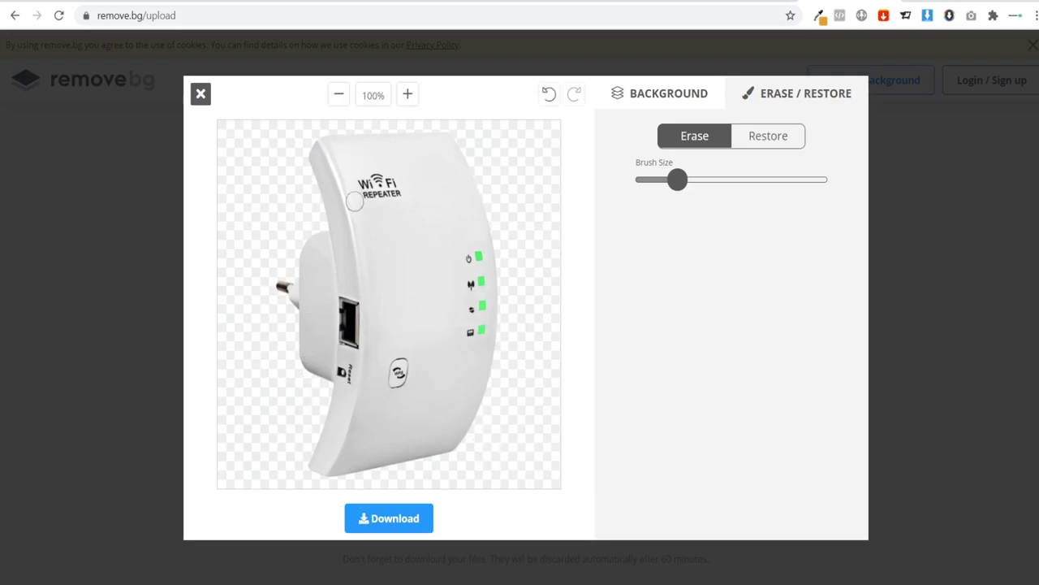
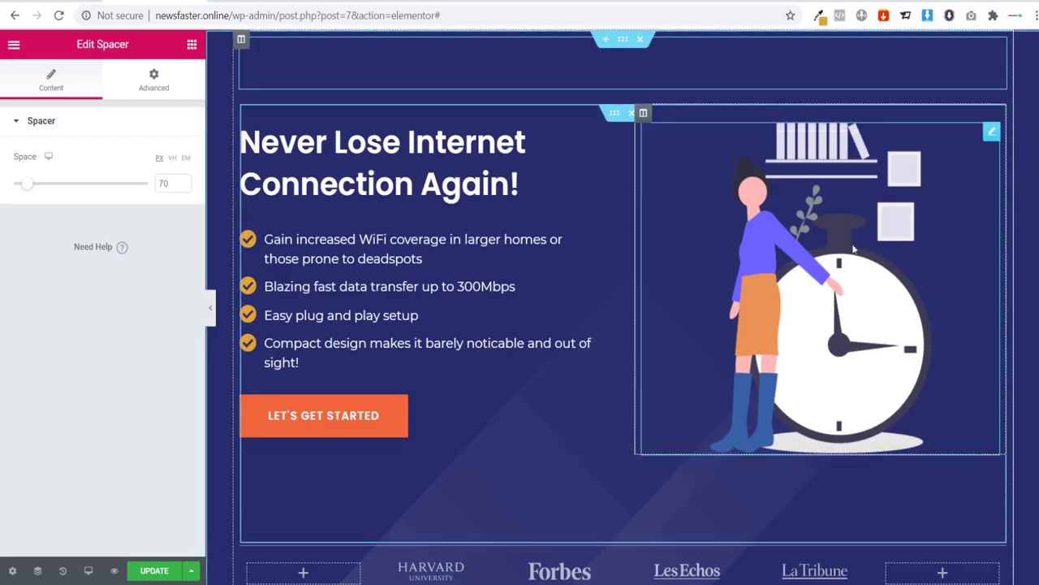
# Step: Swap the hero illustration for Wifi-Booster-White.png, with alt text 'Wifi Booster White'
pyautogui.click(822, 276)
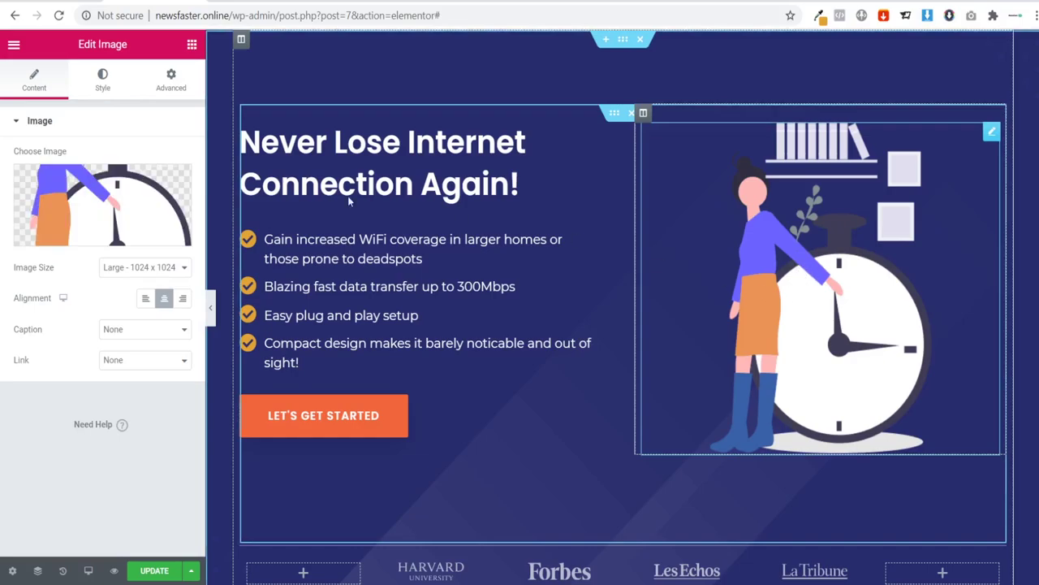
pyautogui.click(104, 201)
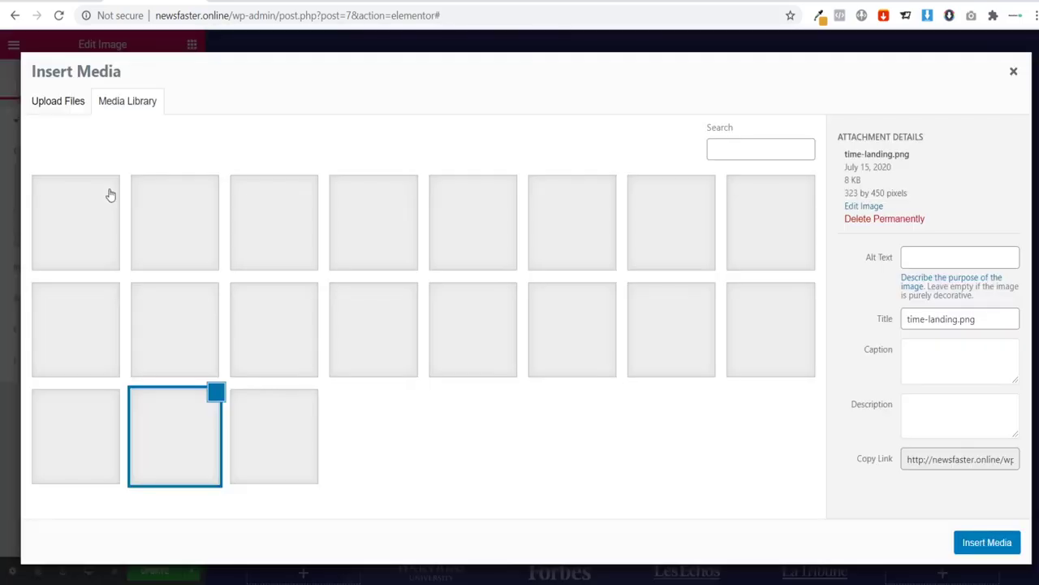
pyautogui.click(64, 111)
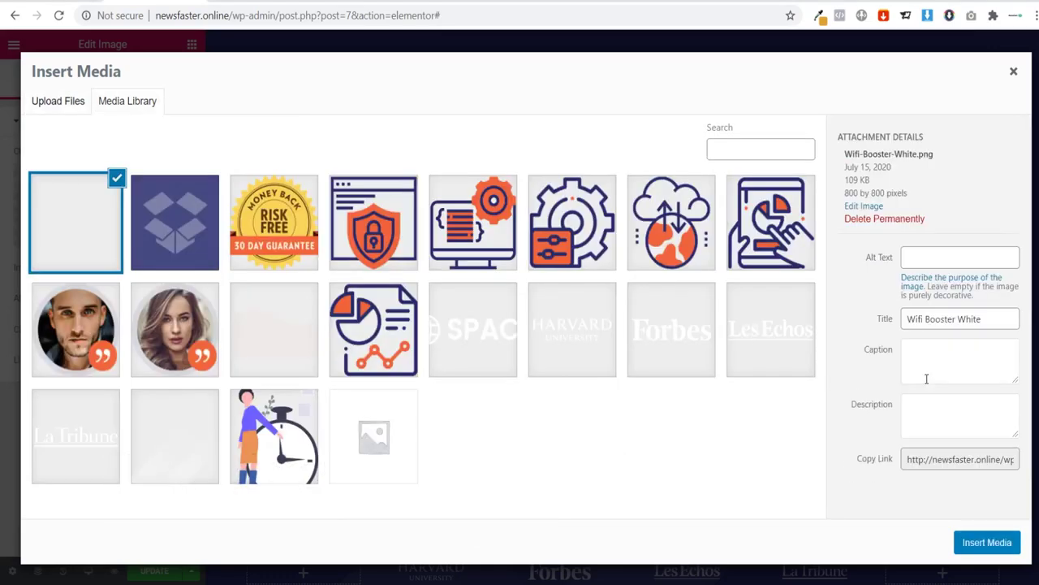
pyautogui.click(874, 342)
pyautogui.hotkey('ctrl', 'c')
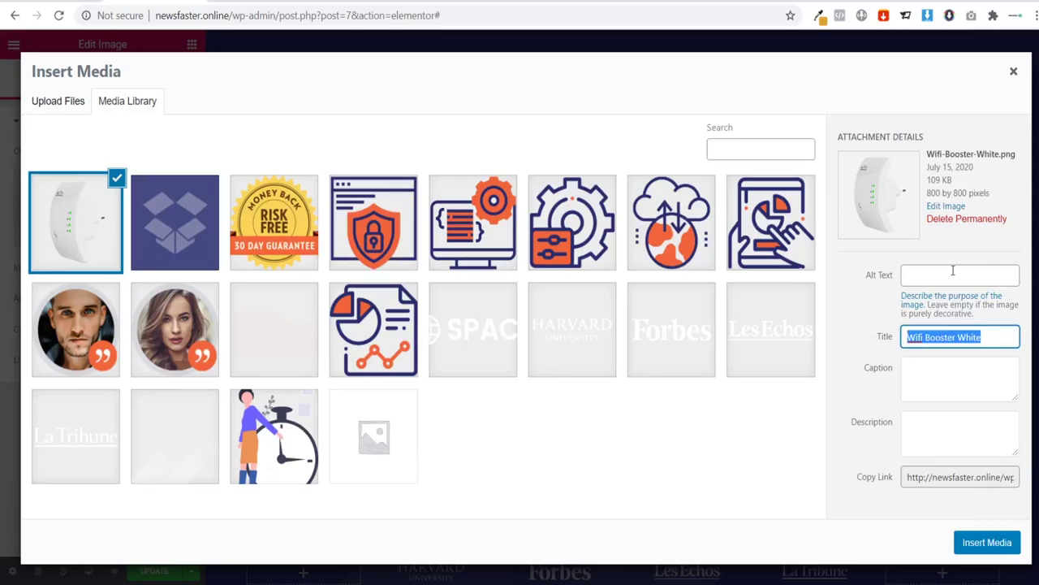
pyautogui.click(953, 275)
pyautogui.hotkey('ctrl', 'v')
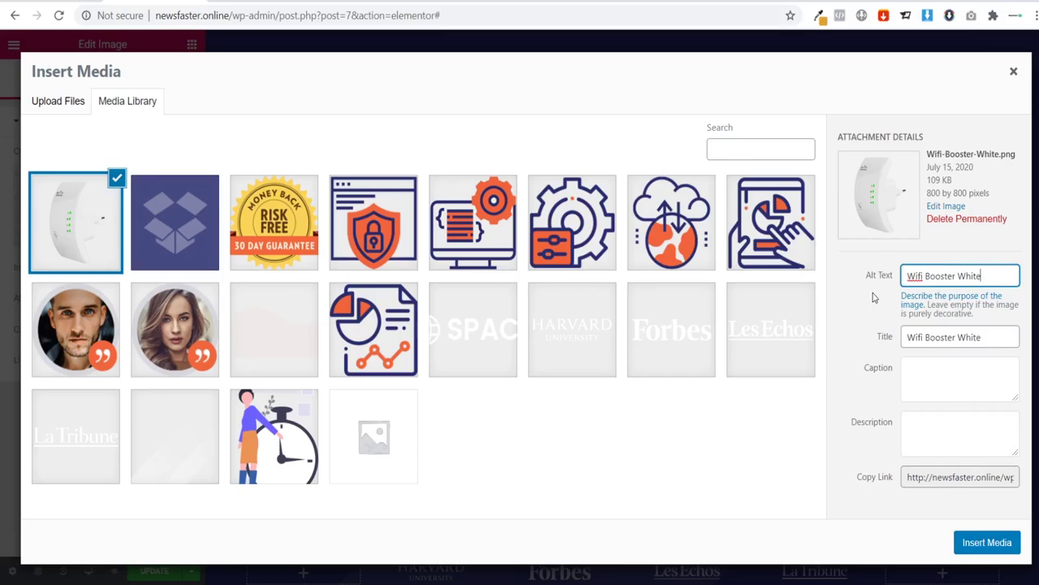
pyautogui.moveTo(907, 276); pyautogui.dragTo(990, 275)
pyautogui.click(992, 277)
pyautogui.click(971, 546)
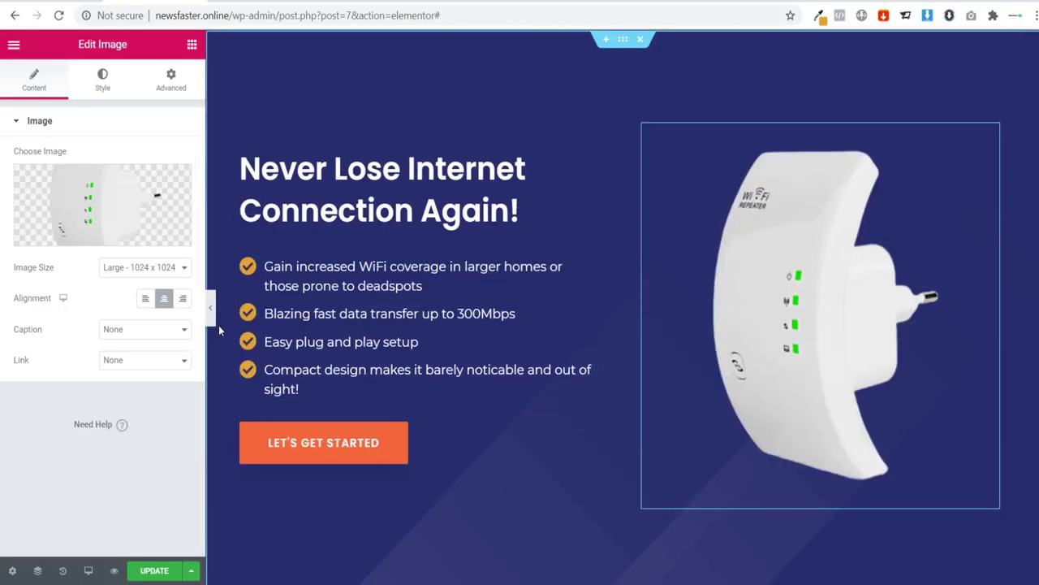
# Step: Preview the hero with the editor panel hidden, then open a new browser tab
pyautogui.click(212, 311)
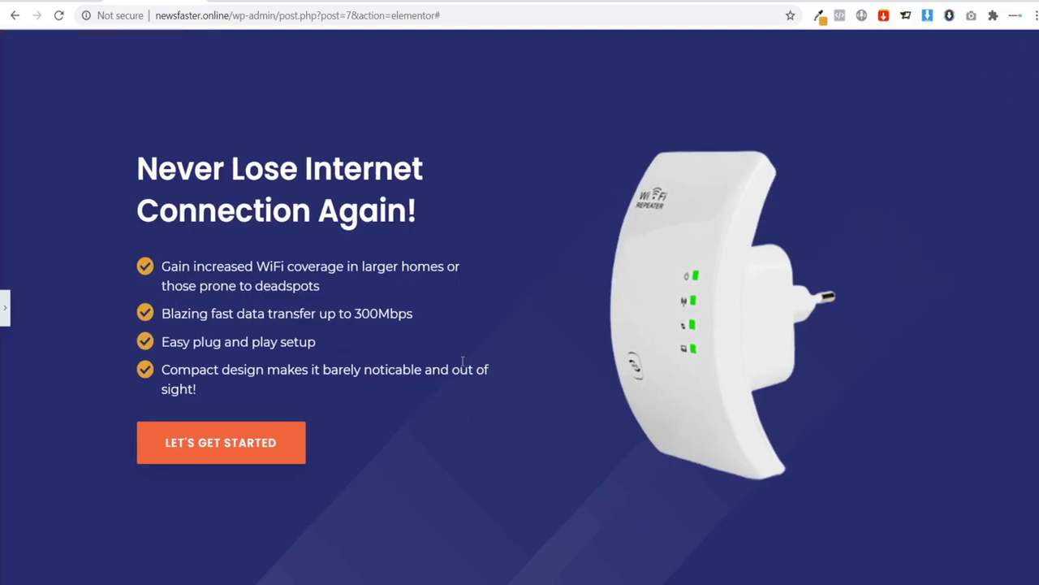
pyautogui.click(7, 309)
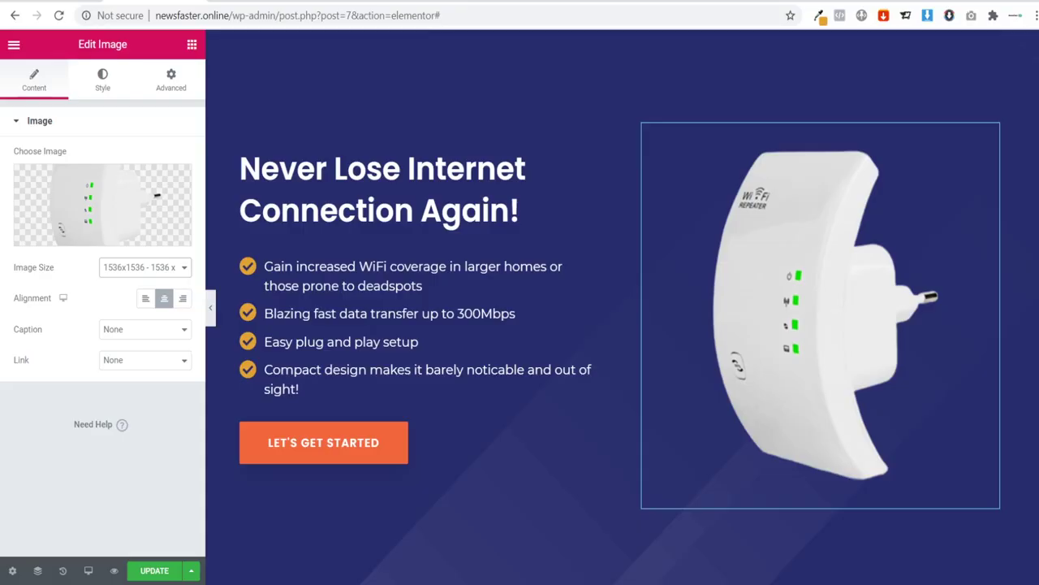
pyautogui.hotkey('ctrl', 't')
# Step: Go to Unsplash, search 'laptop' and download the hands-typing-on-laptop photo
pyautogui.write('un')
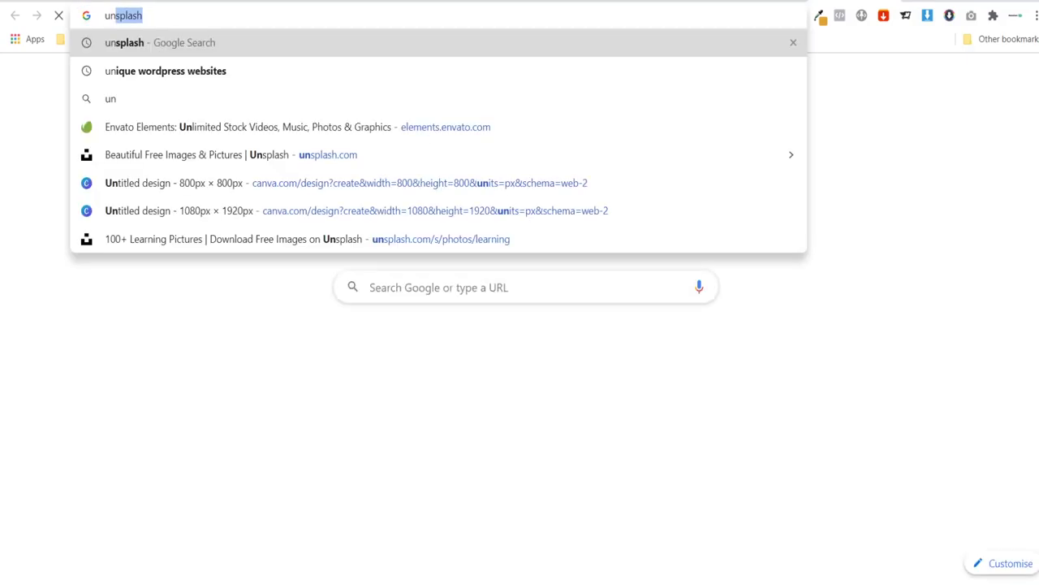
pyautogui.press('Return')
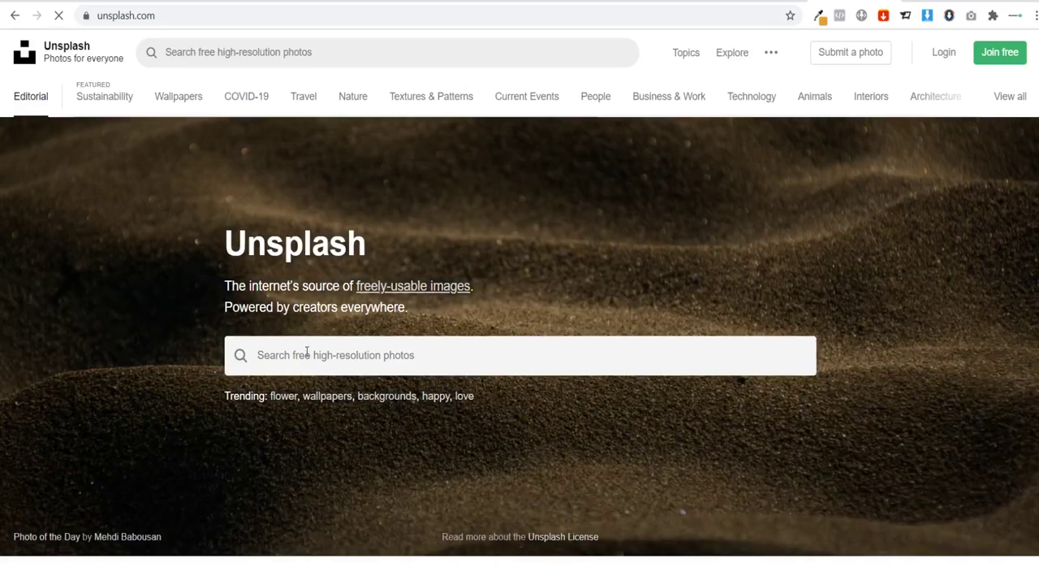
pyautogui.click(307, 354)
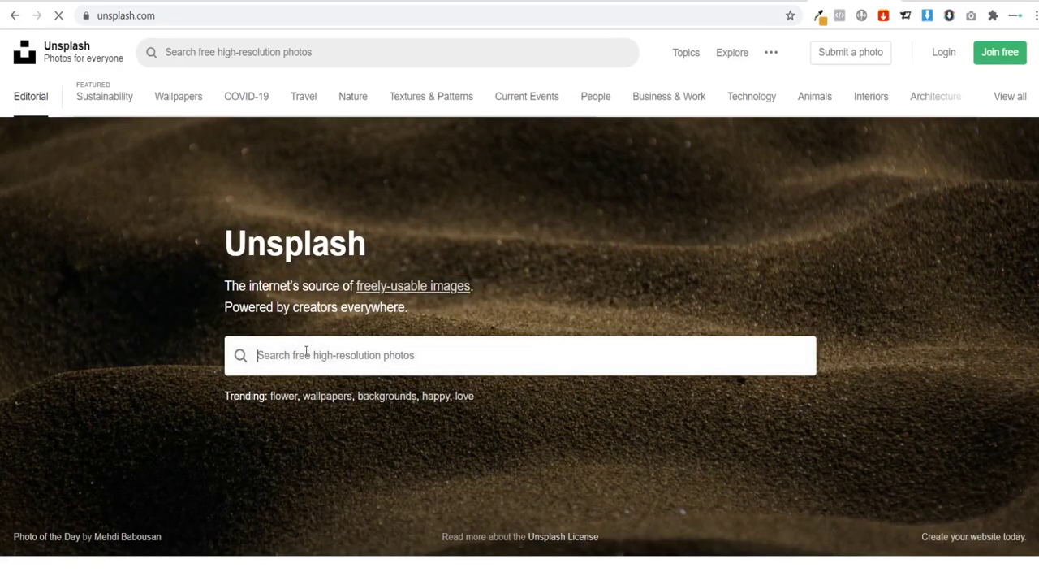
pyautogui.write('laptop')
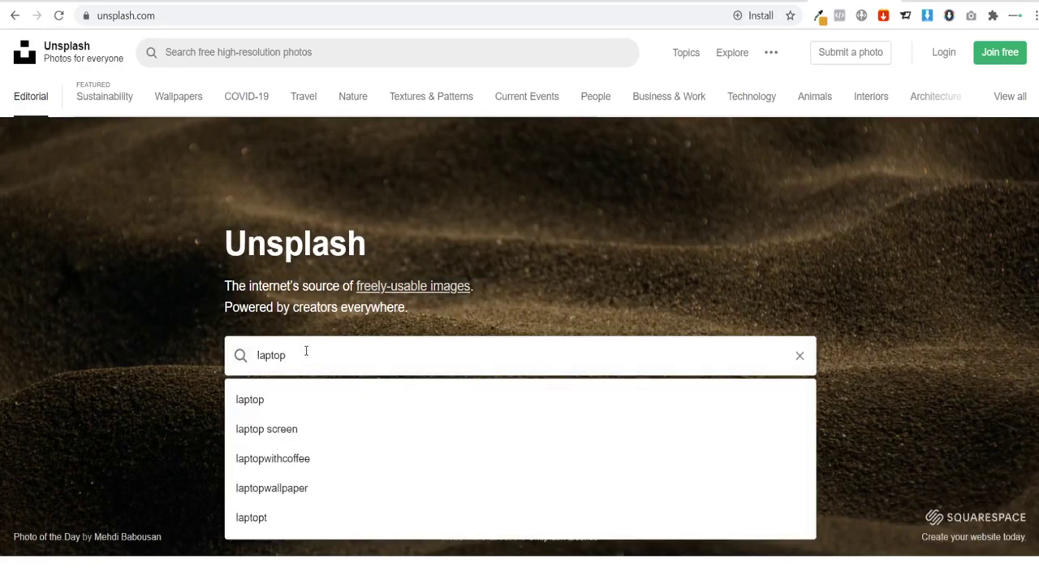
pyautogui.press('Return')
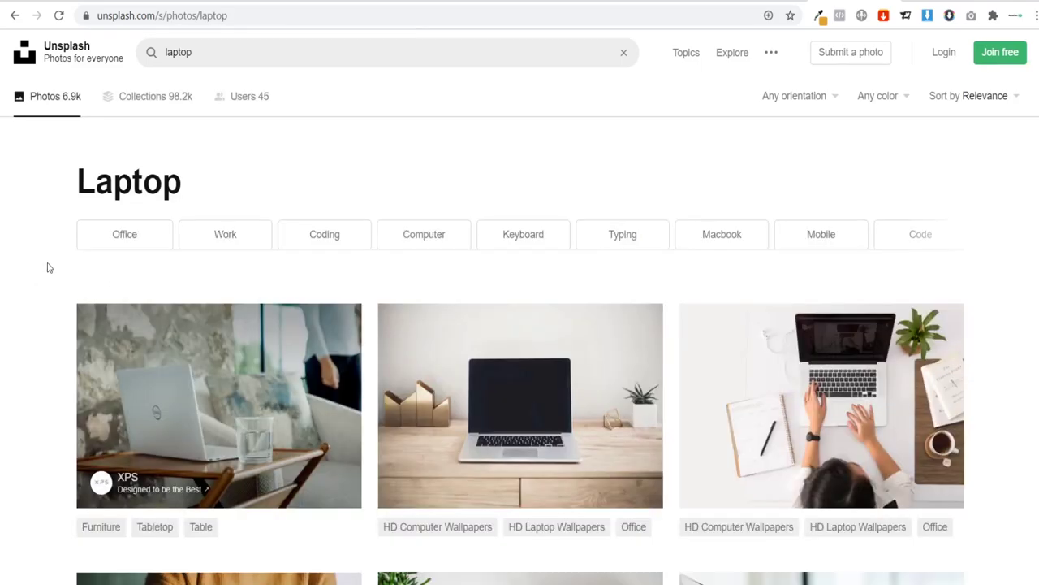
pyautogui.scroll(-5, 48, 268)
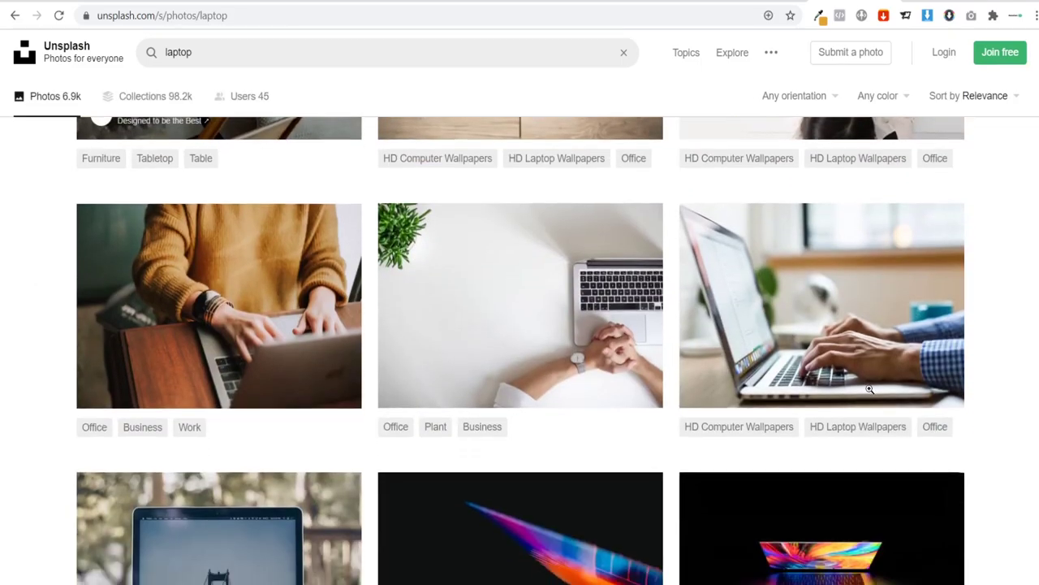
pyautogui.moveTo(851, 343)
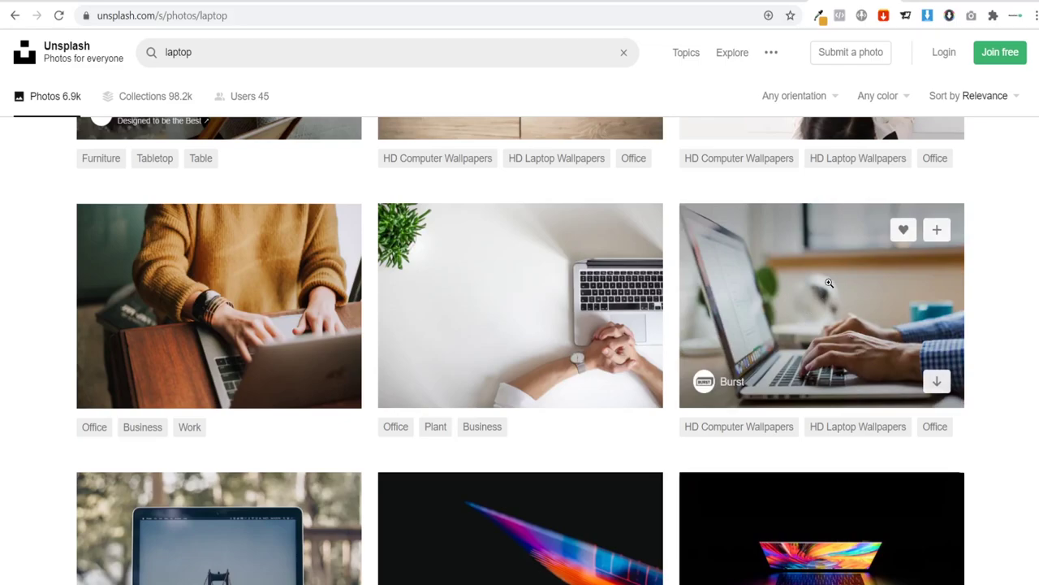
pyautogui.click(937, 383)
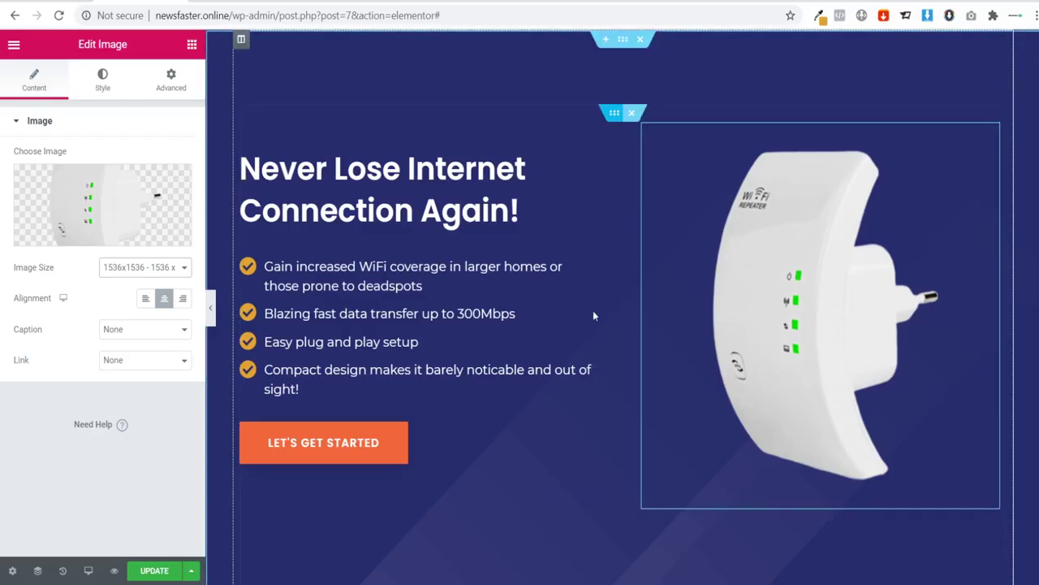
# Step: Upload the downloaded laptop photo and set it as the hero section's background image
pyautogui.click(624, 40)
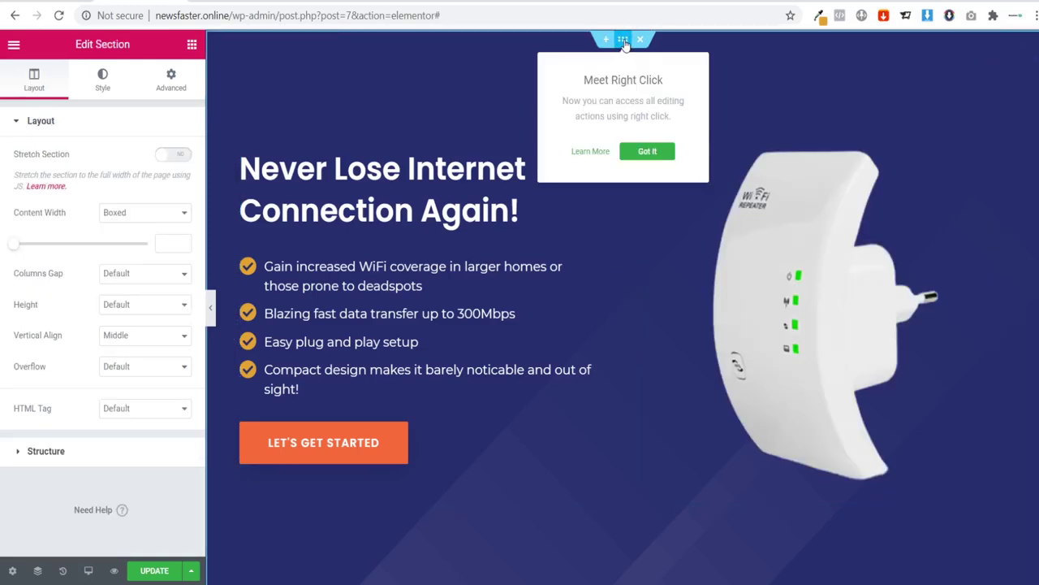
pyautogui.click(104, 80)
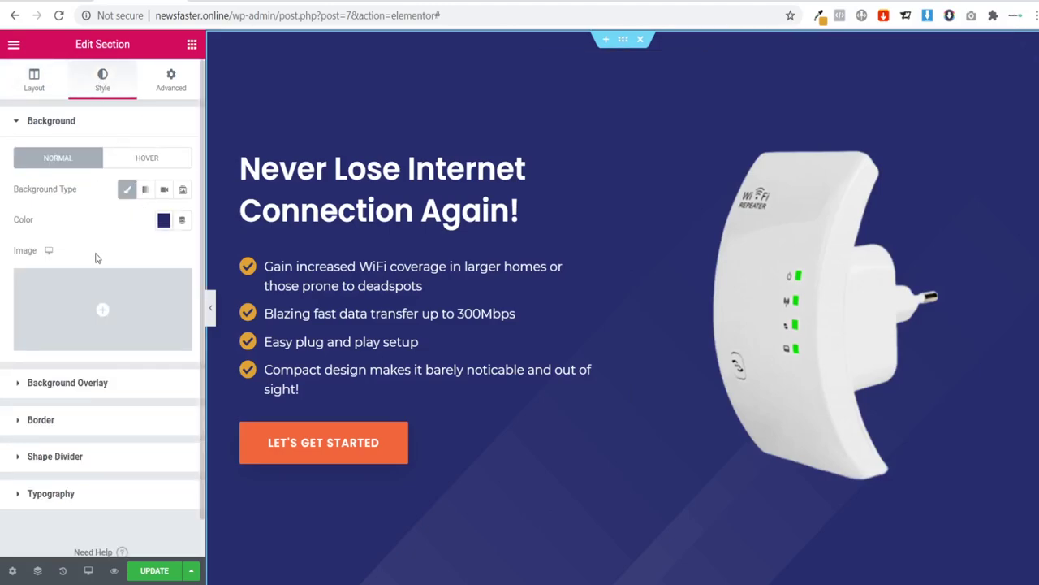
pyautogui.click(98, 308)
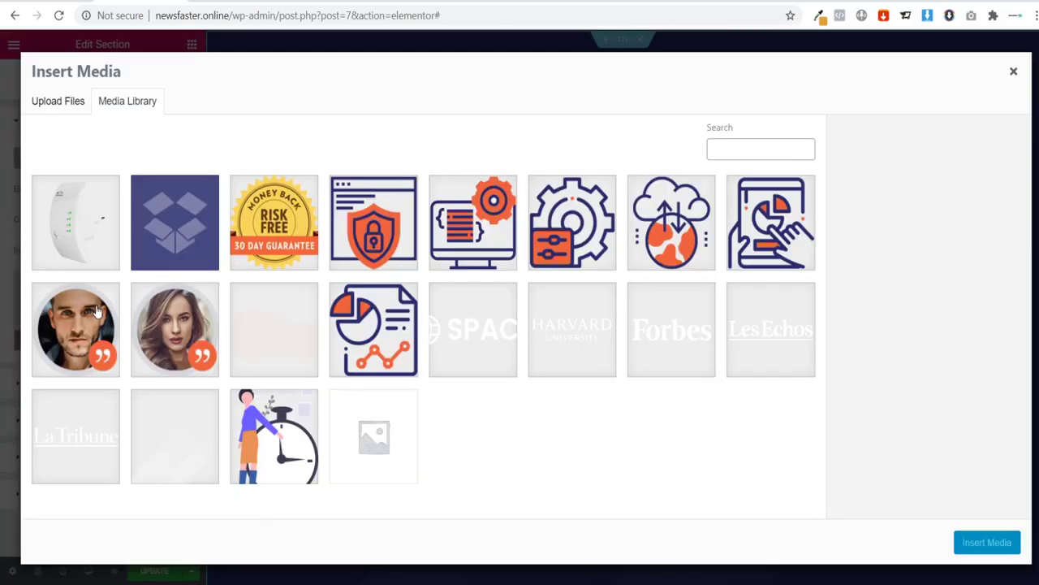
pyautogui.click(52, 105)
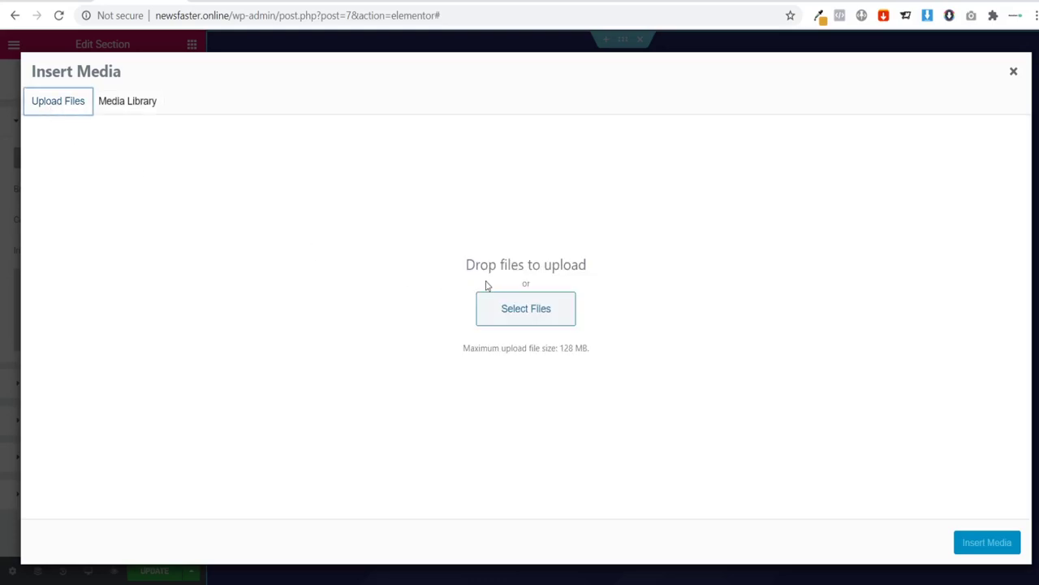
pyautogui.click(516, 315)
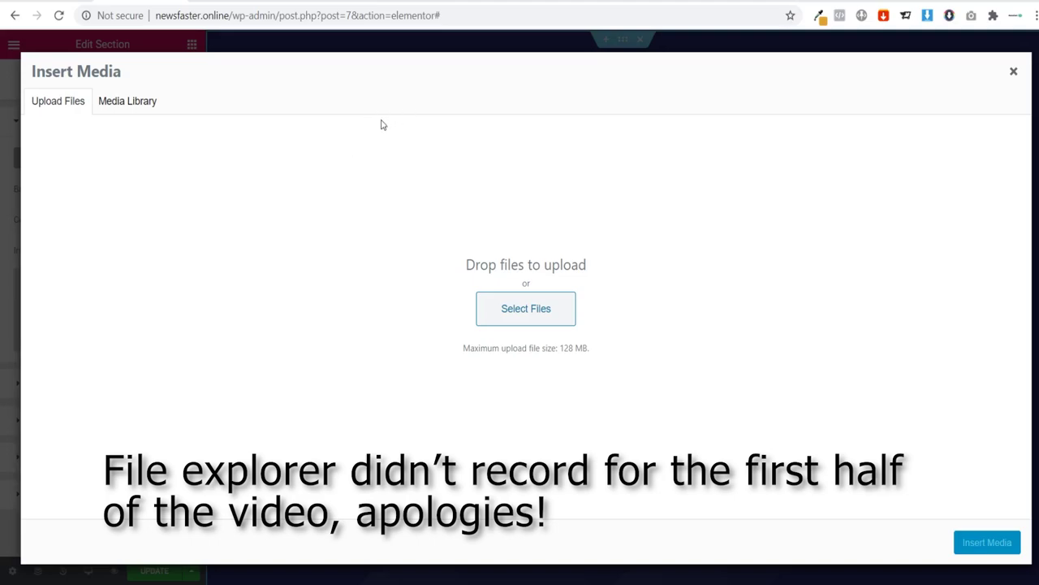
pyautogui.doubleClick(382, 378)
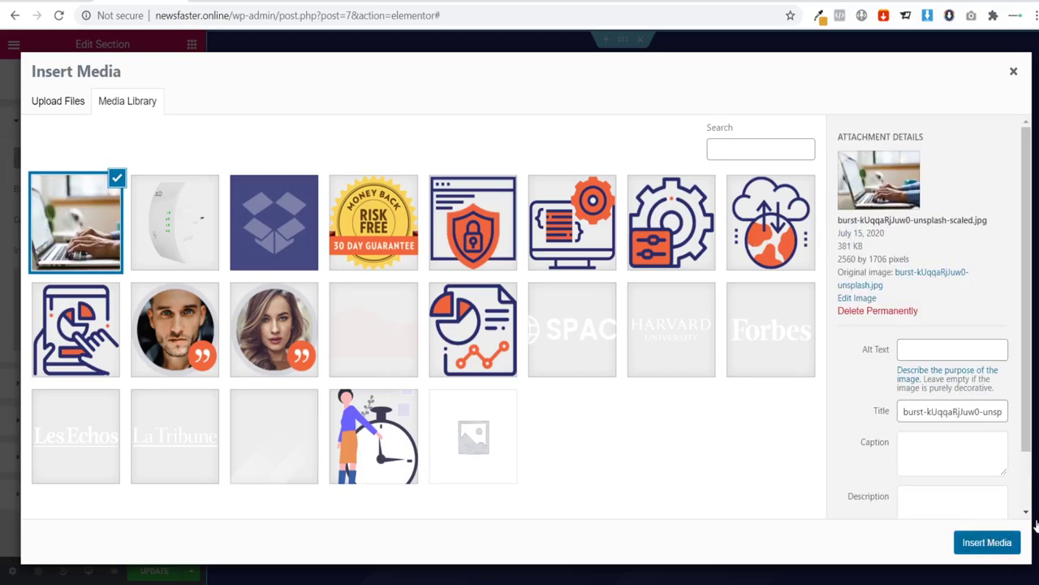
pyautogui.click(986, 543)
pyautogui.scroll(5, 594, 306)
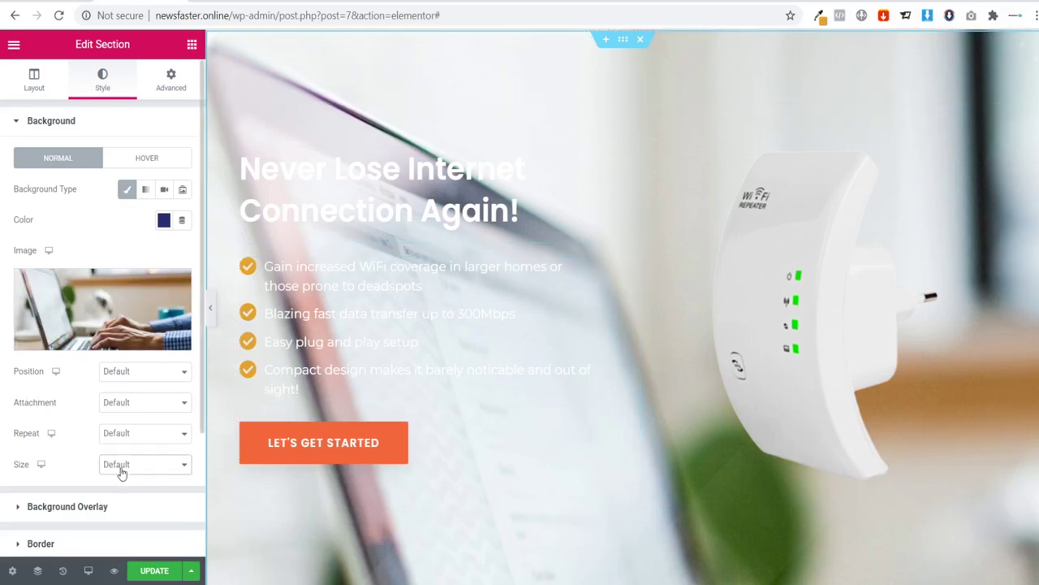
# Step: Set the hero background image size to Cover after comparing it with Contain
pyautogui.click(135, 424)
pyautogui.scroll(-2, 482, 379)
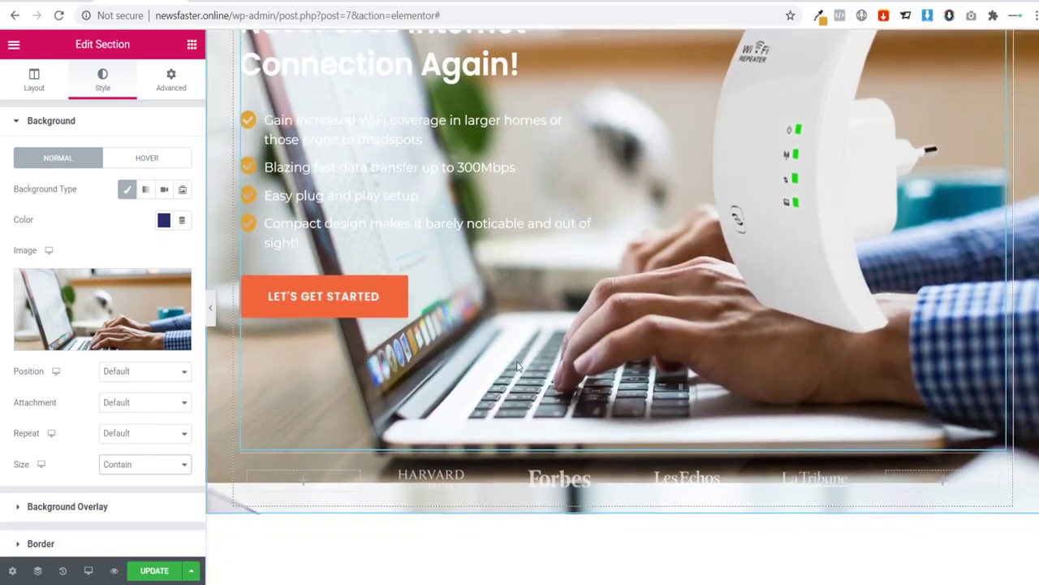
pyautogui.scroll(2, 481, 379)
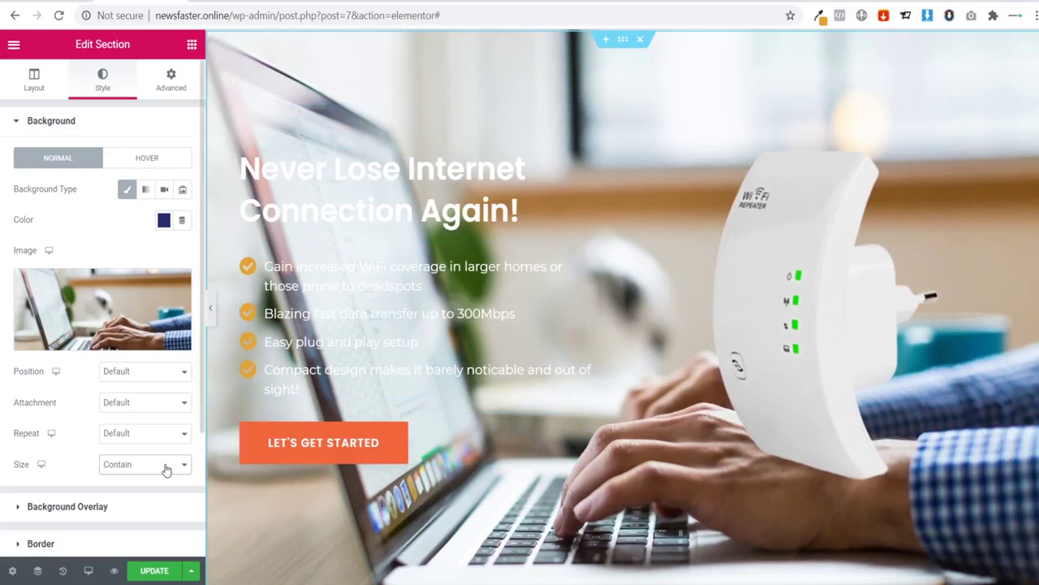
pyautogui.click(128, 404)
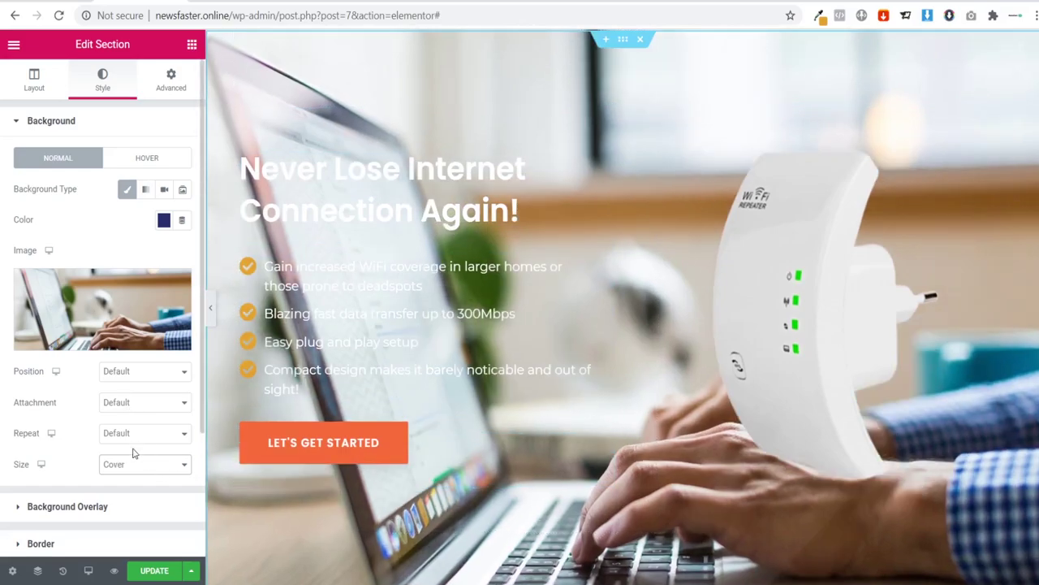
pyautogui.click(134, 420)
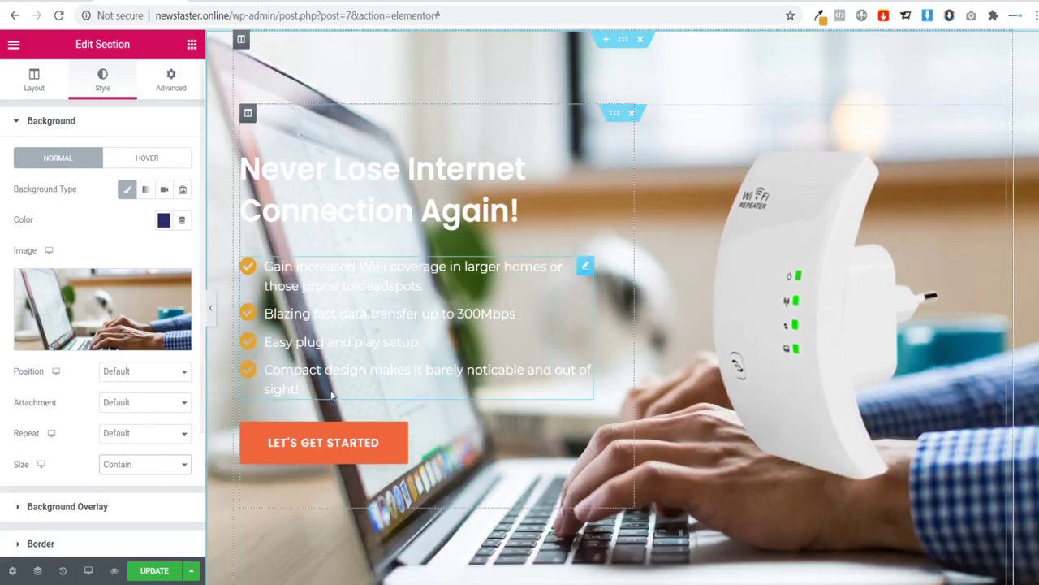
pyautogui.click(211, 322)
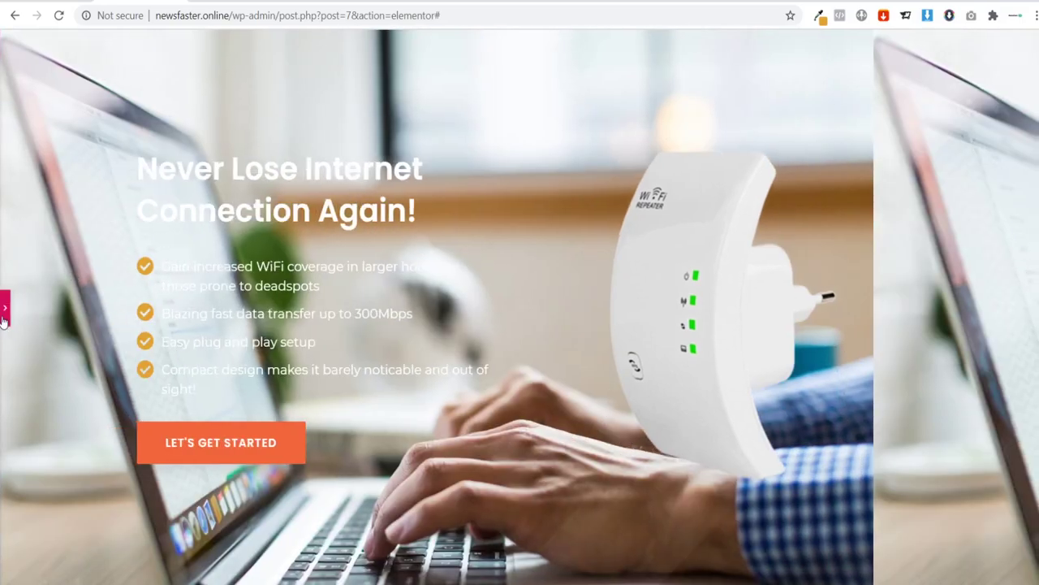
pyautogui.click(6, 308)
pyautogui.click(123, 465)
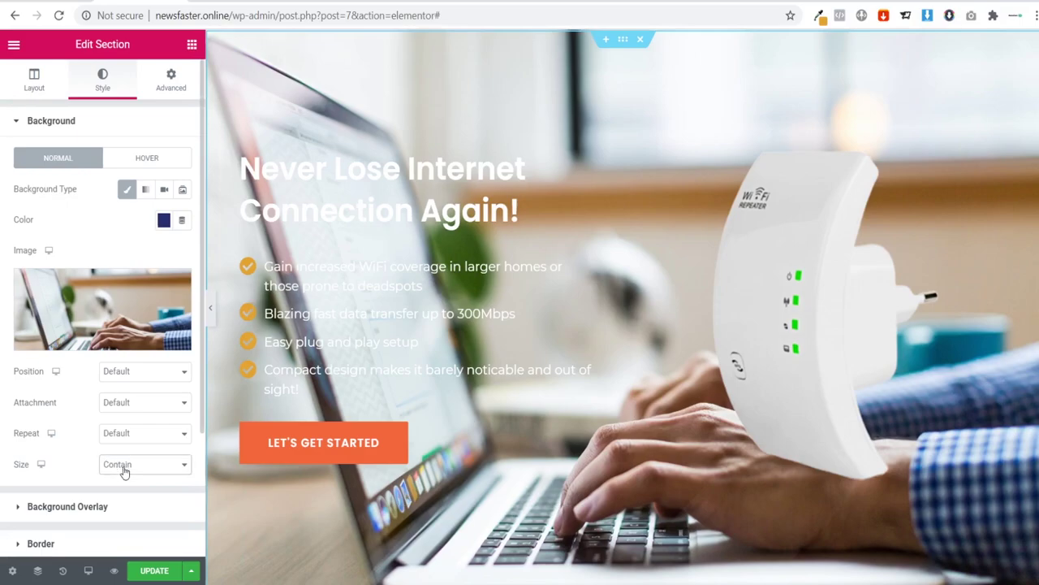
pyautogui.click(133, 401)
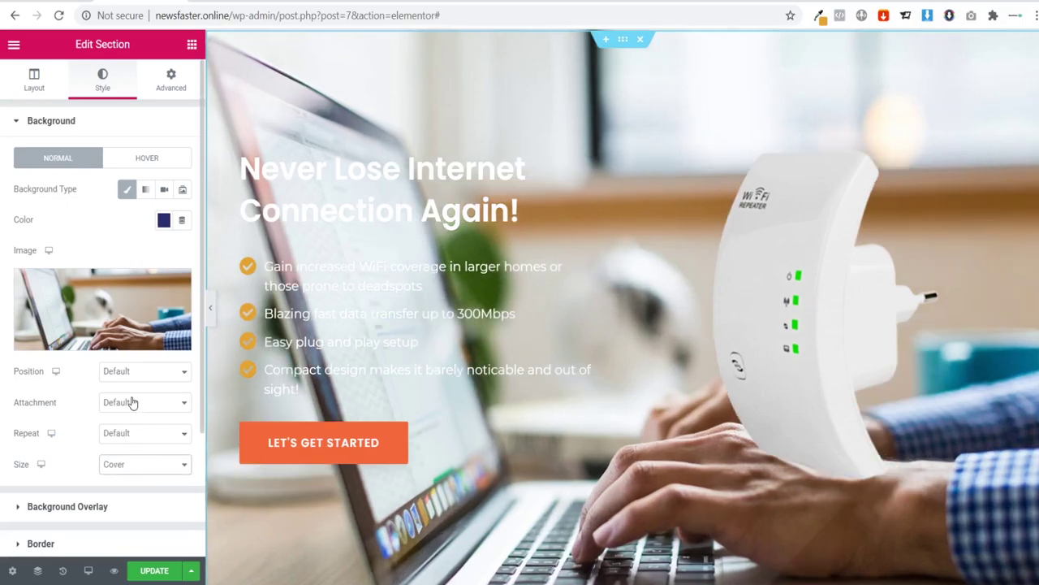
# Step: Preview the hero with the panel hidden, then reopen the section settings
pyautogui.click(212, 313)
pyautogui.scroll(-2, 543, 309)
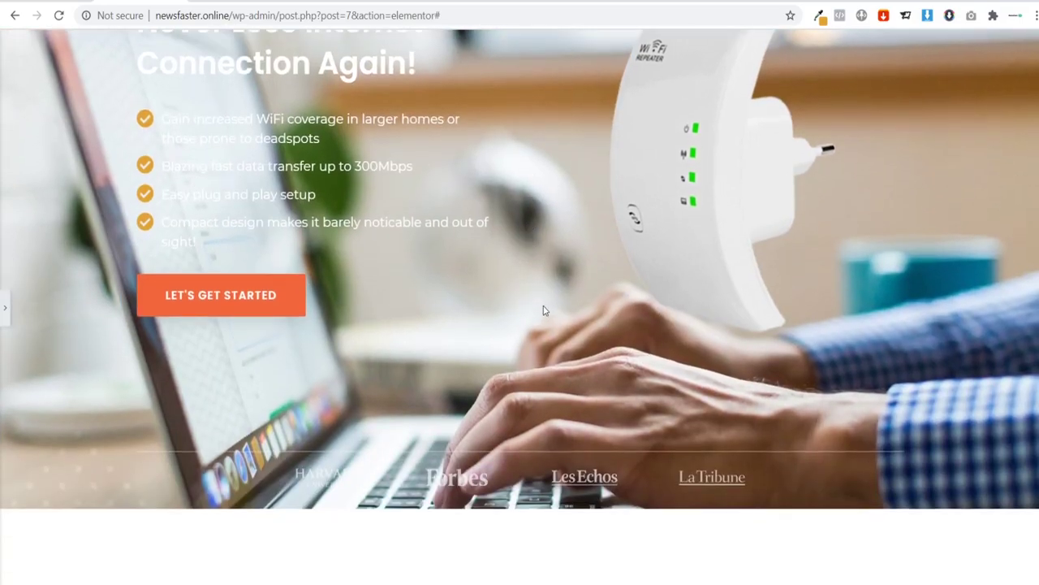
pyautogui.scroll(2, 594, 386)
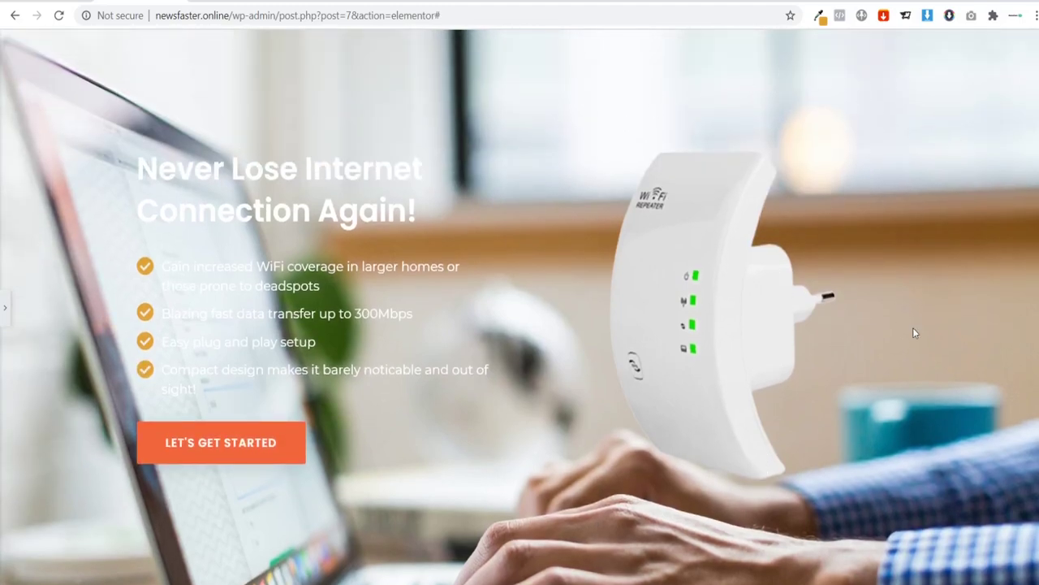
pyautogui.scroll(-2, 722, 323)
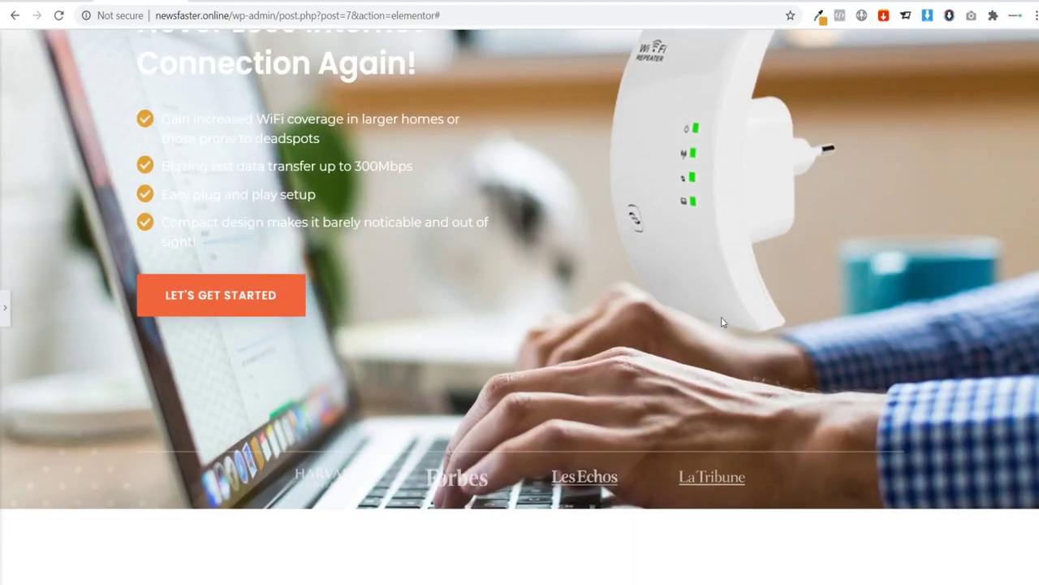
pyautogui.click(228, 336)
pyautogui.scroll(2, 304, 402)
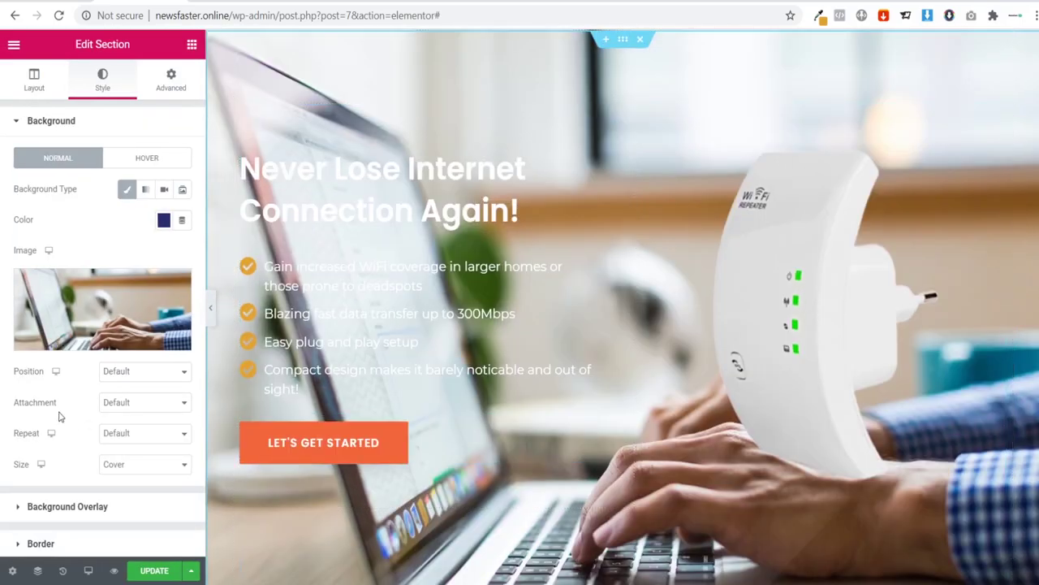
# Step: Position the hero background photo at Top Center after trying Bottom Center and Center
pyautogui.click(133, 221)
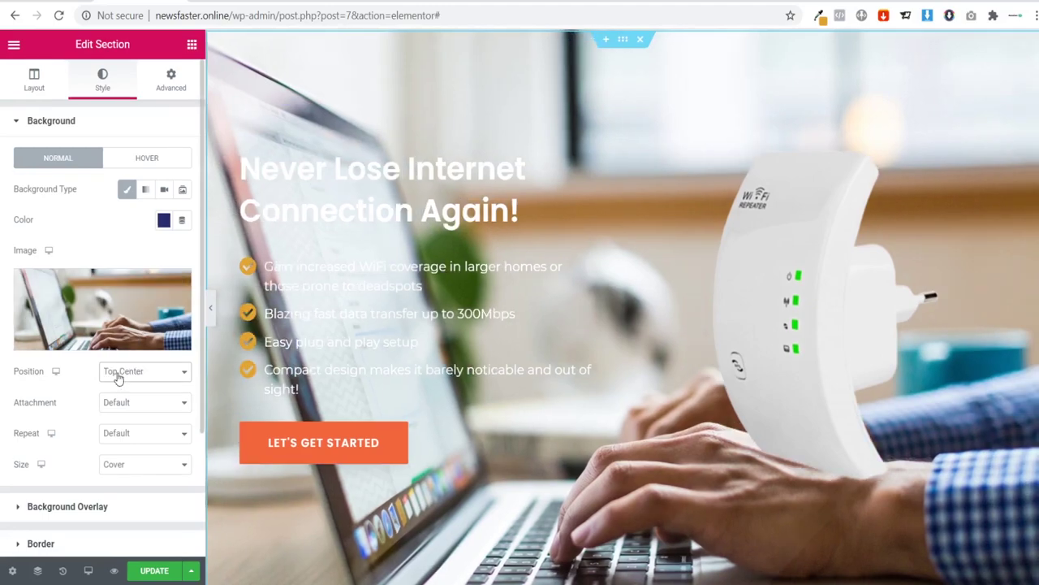
pyautogui.click(139, 293)
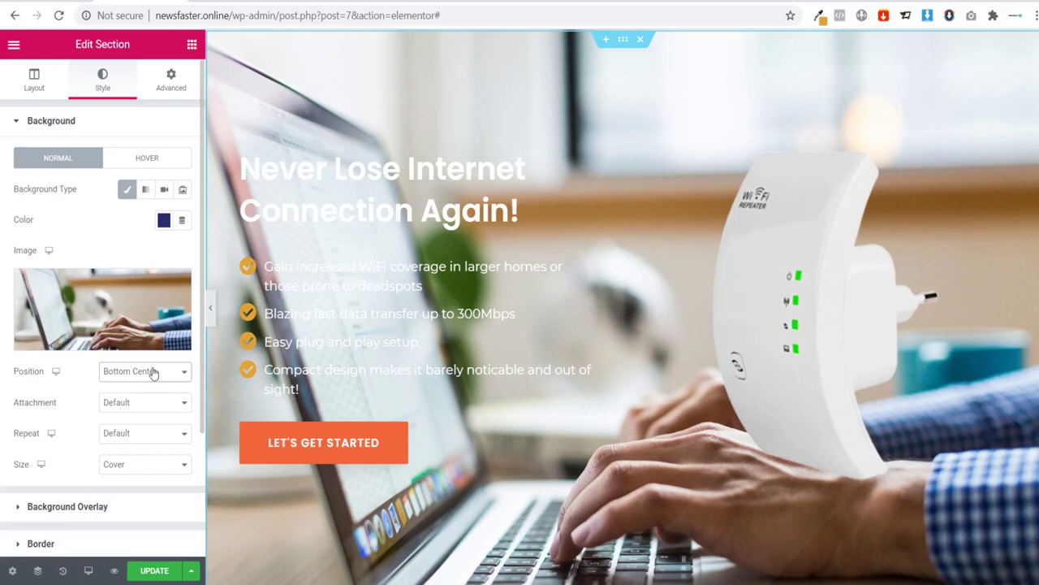
pyautogui.click(146, 150)
pyautogui.click(138, 221)
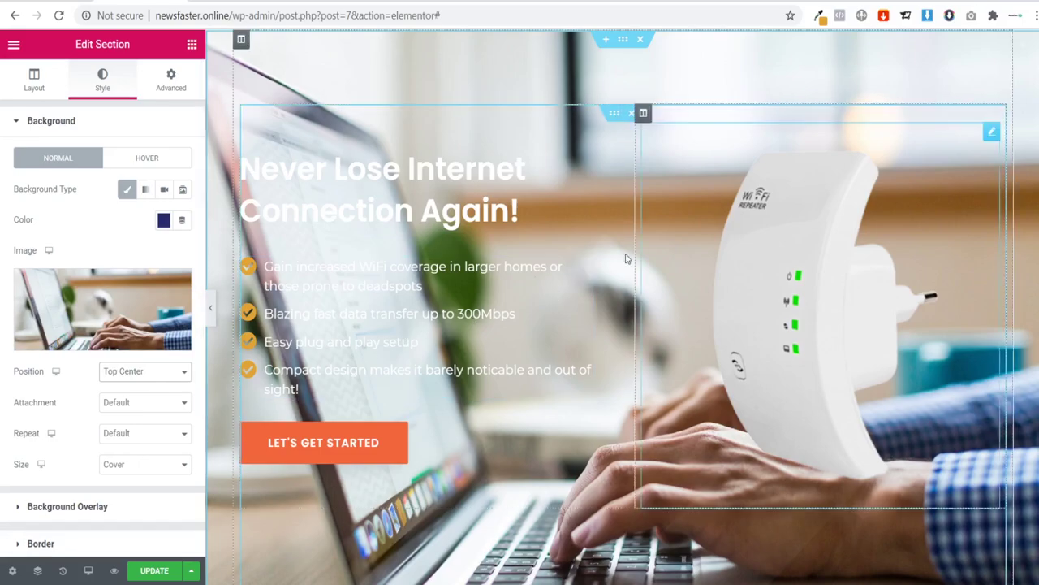
pyautogui.scroll(-2, 487, 358)
pyautogui.scroll(1, 489, 359)
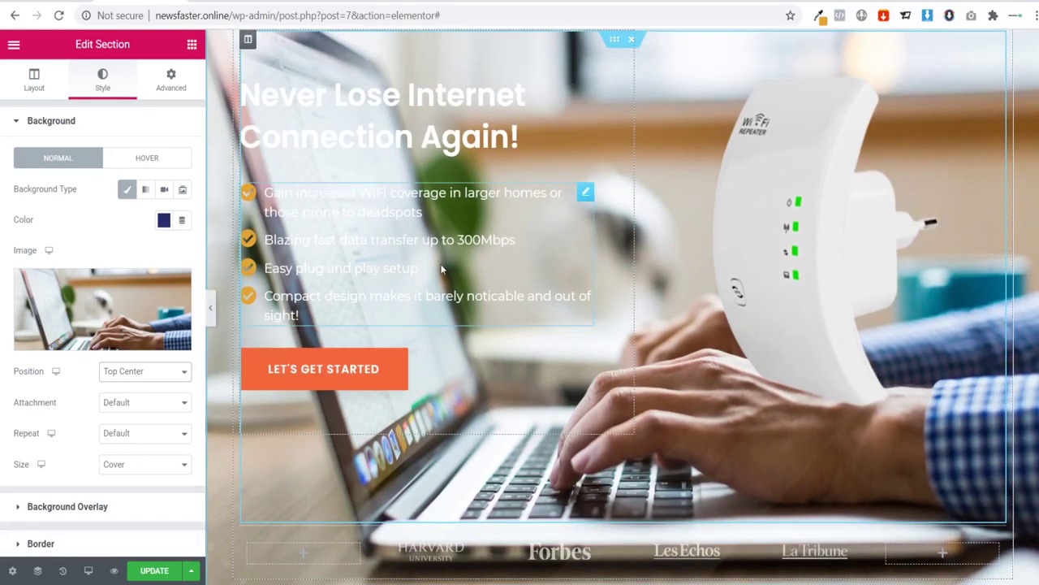
pyautogui.scroll(1, 372, 293)
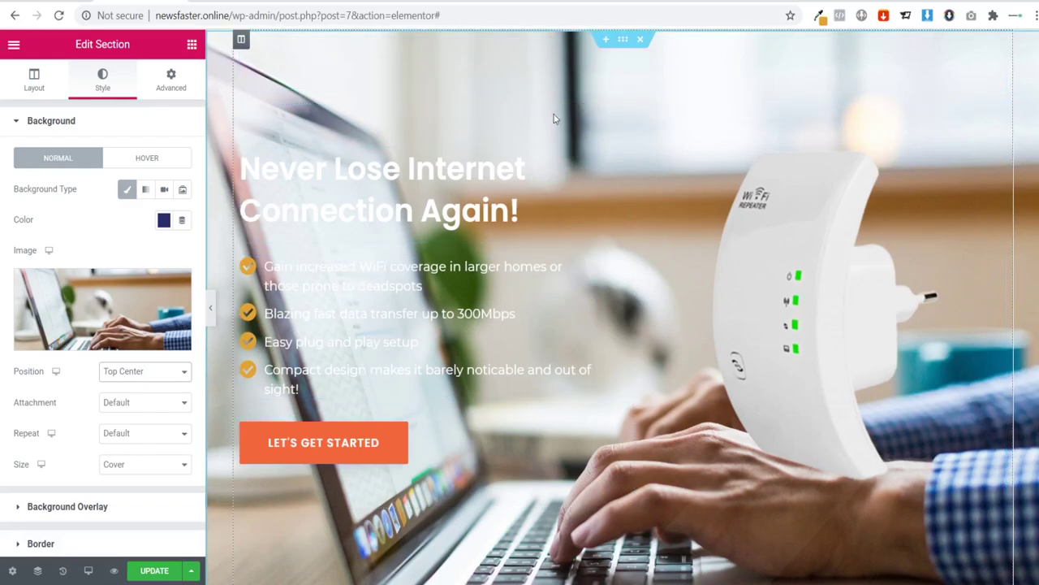
# Step: Clear the hero section's dark blue background colour
pyautogui.click(163, 221)
pyautogui.click(236, 449)
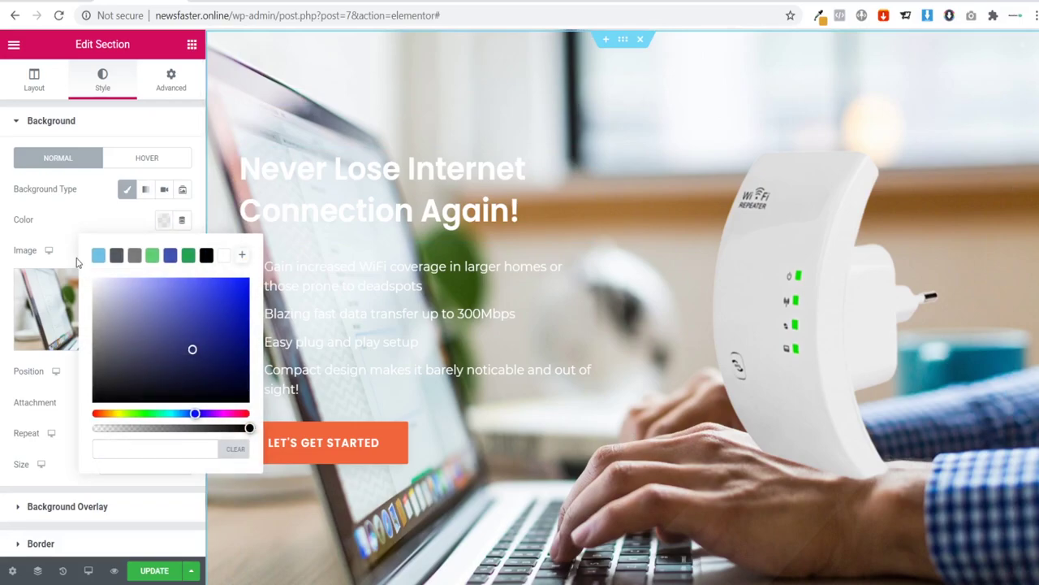
pyautogui.click(77, 262)
# Step: Expand Background Overlay and set the overlay colour to black
pyautogui.click(50, 121)
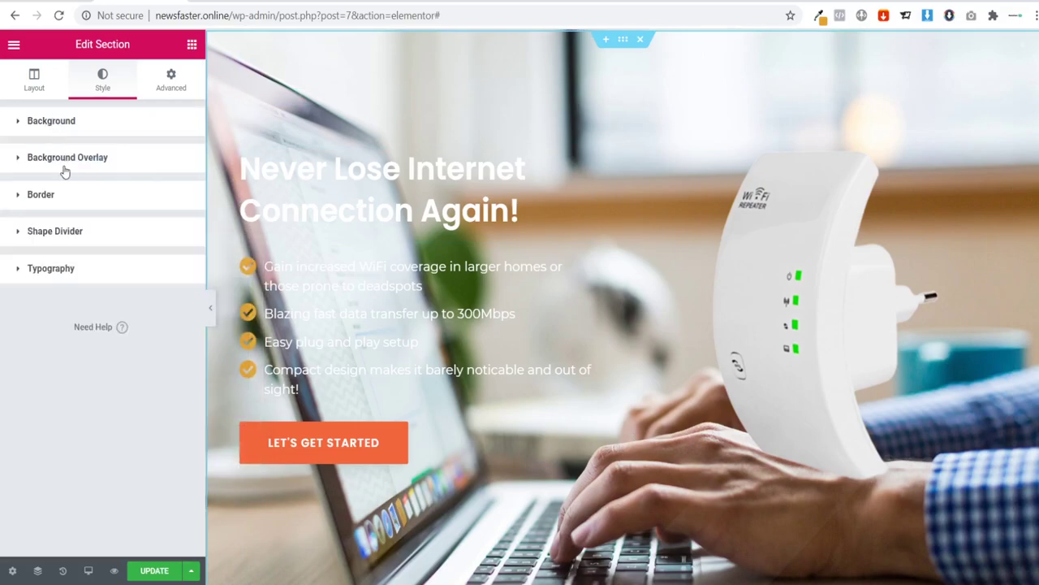
pyautogui.click(65, 166)
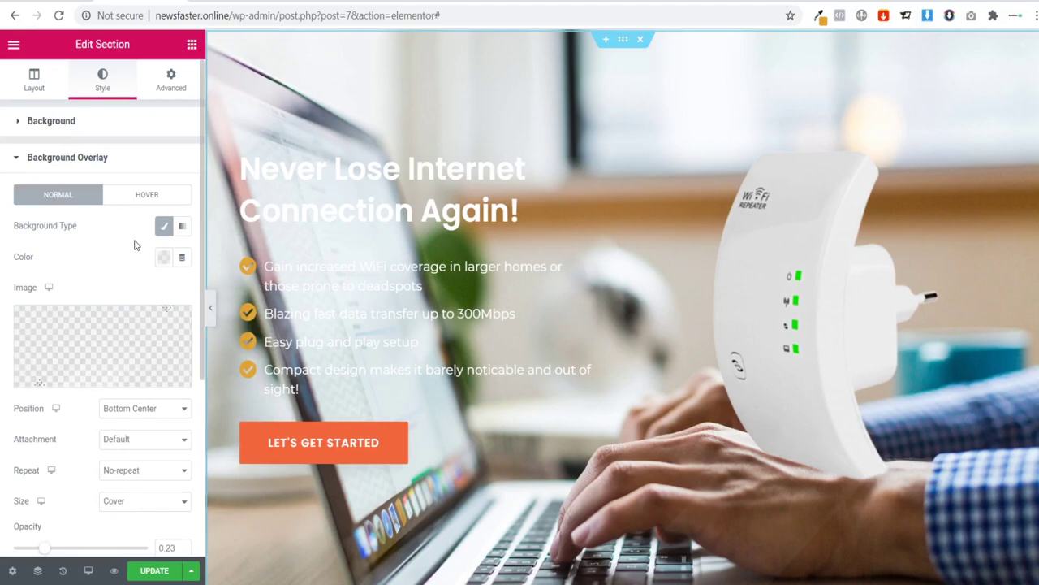
pyautogui.click(165, 261)
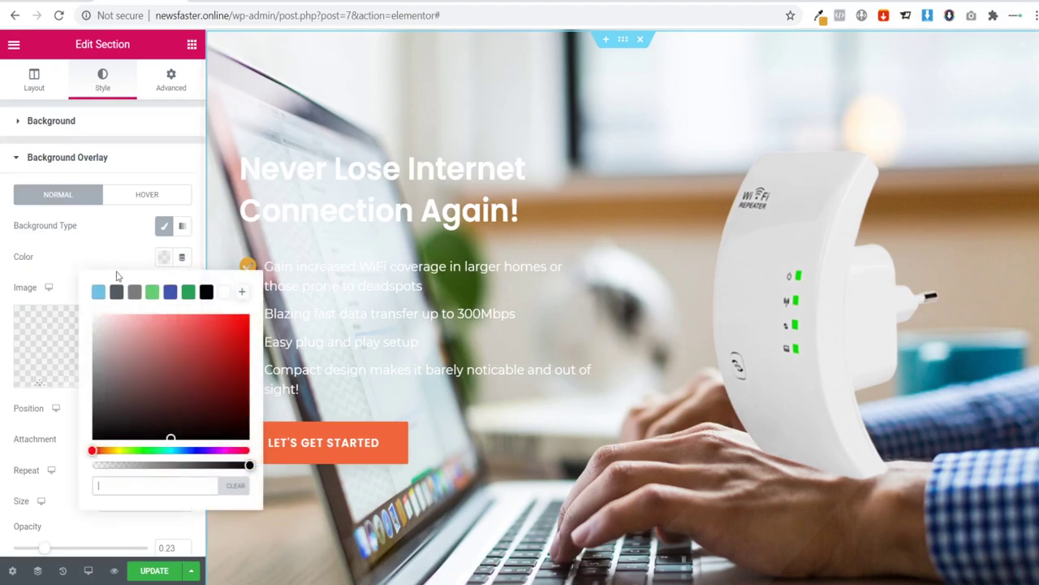
pyautogui.click(206, 291)
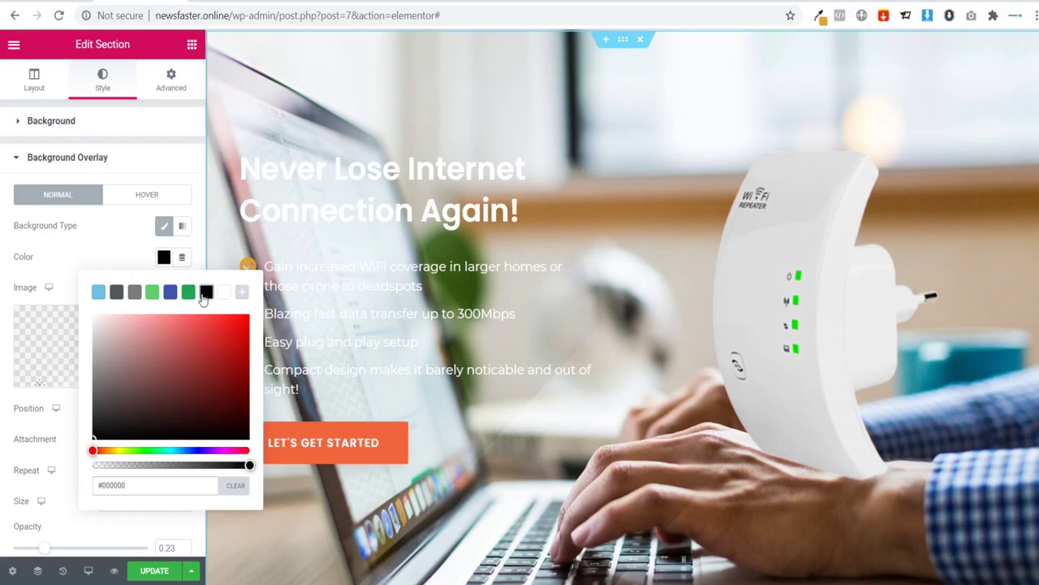
pyautogui.click(114, 248)
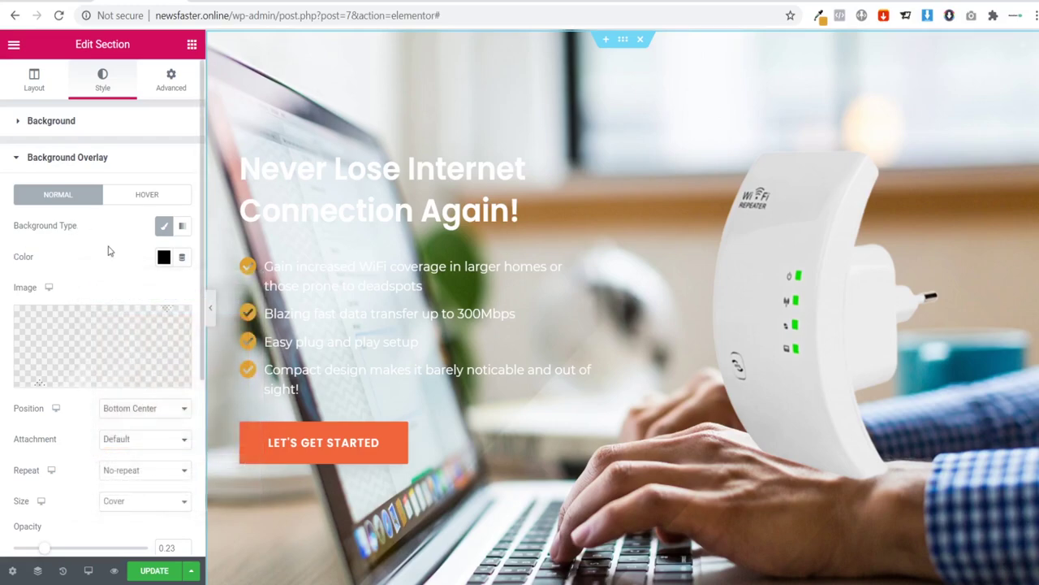
pyautogui.click(162, 258)
pyautogui.scroll(-2, 201, 358)
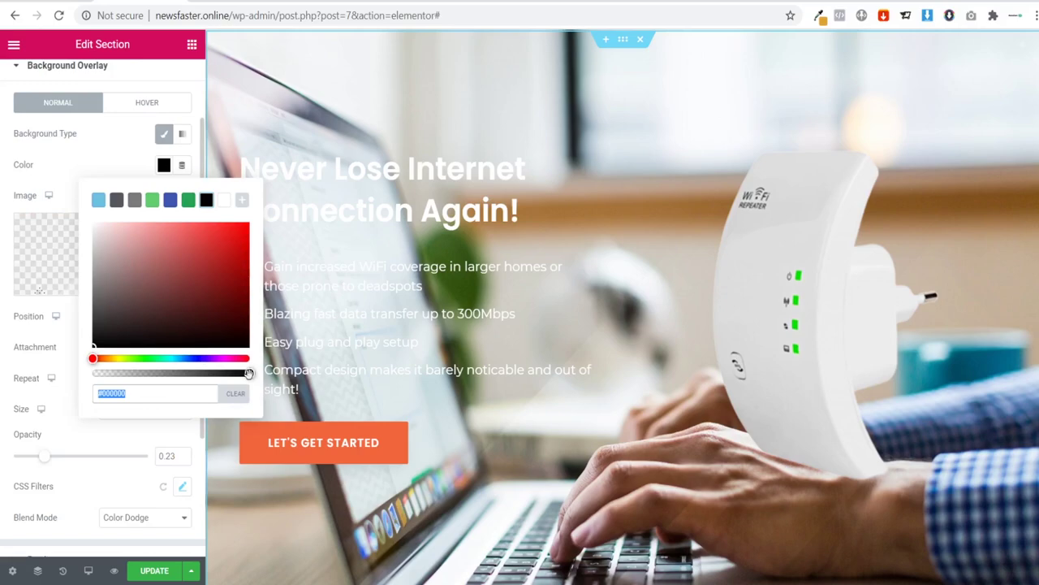
pyautogui.moveTo(249, 372)
pyautogui.mouseDown()
pyautogui.moveTo(122, 373)
pyautogui.moveTo(243, 371)
pyautogui.mouseUp()
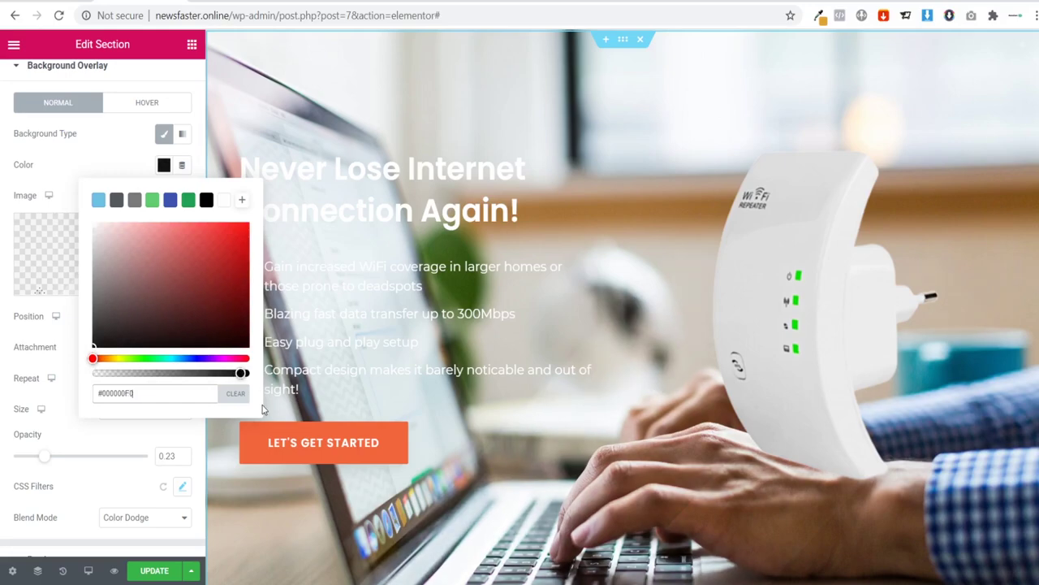
pyautogui.click(67, 181)
# Step: Make the black overlay fully opaque, trying green briefly before keeping black
pyautogui.click(163, 166)
pyautogui.click(244, 382)
pyautogui.moveTo(242, 372); pyautogui.dragTo(261, 381)
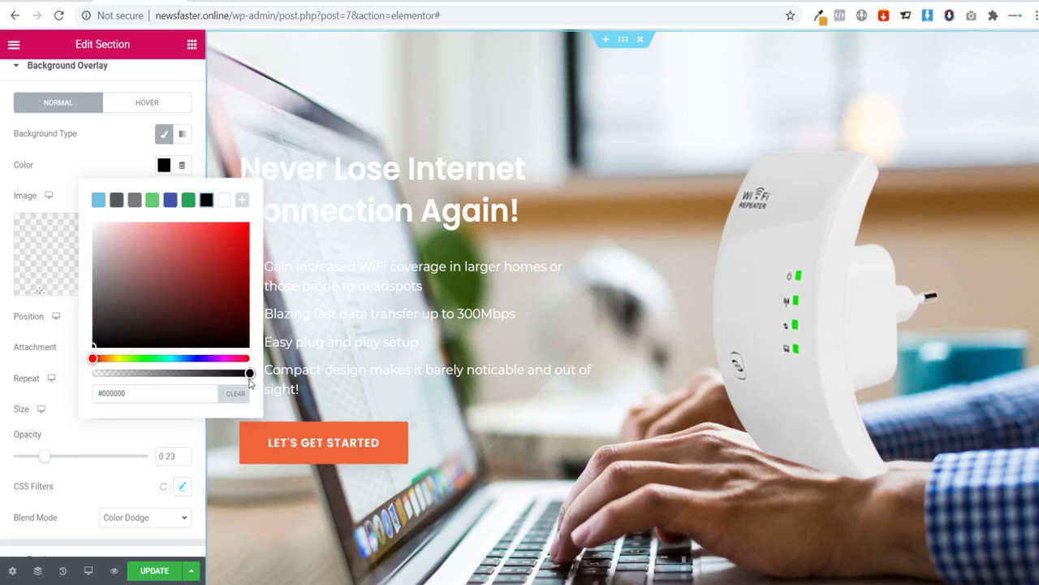
pyautogui.click(111, 419)
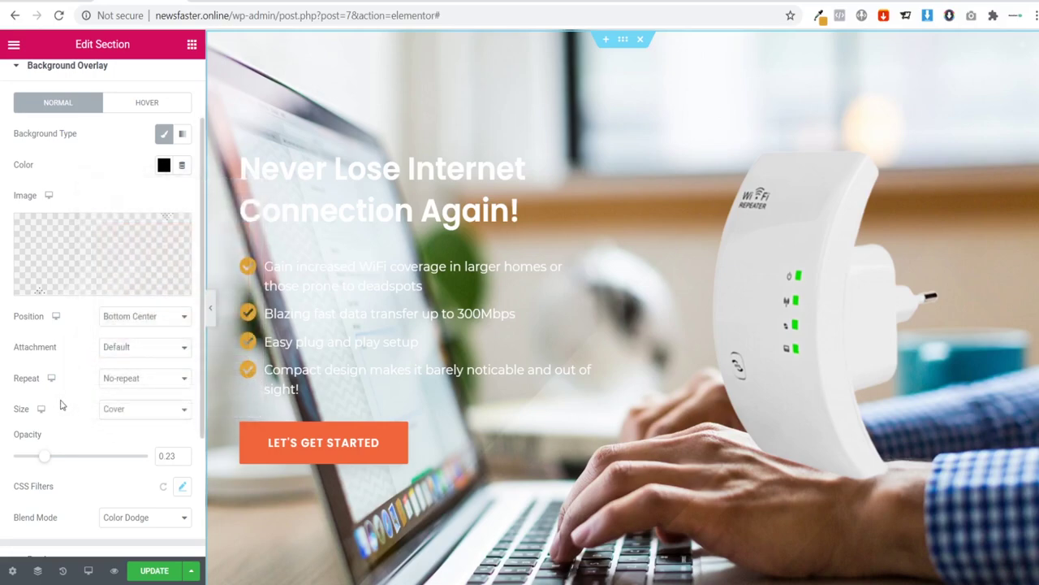
pyautogui.scroll(2, 128, 335)
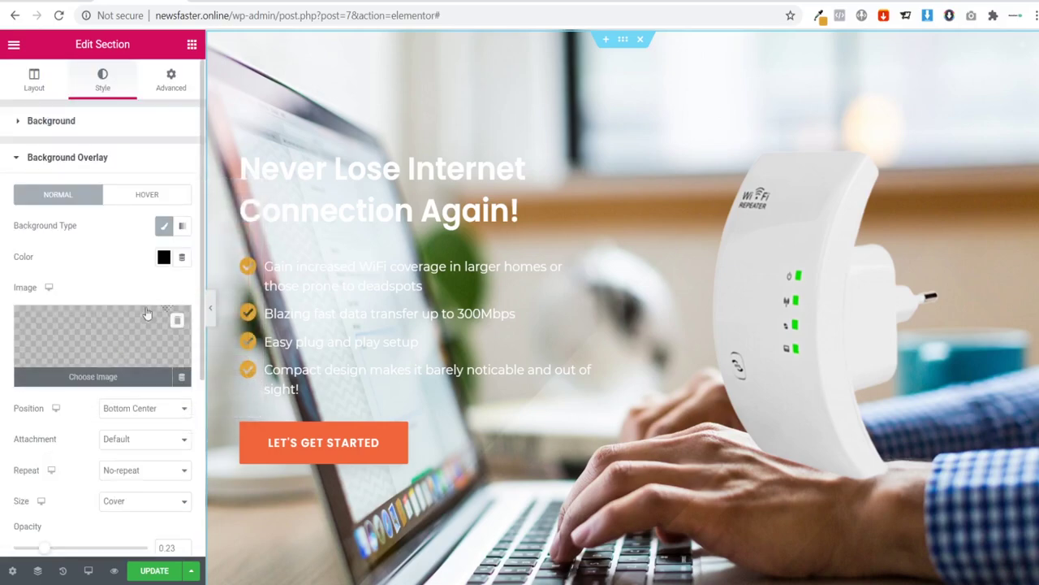
pyautogui.click(163, 256)
pyautogui.click(188, 293)
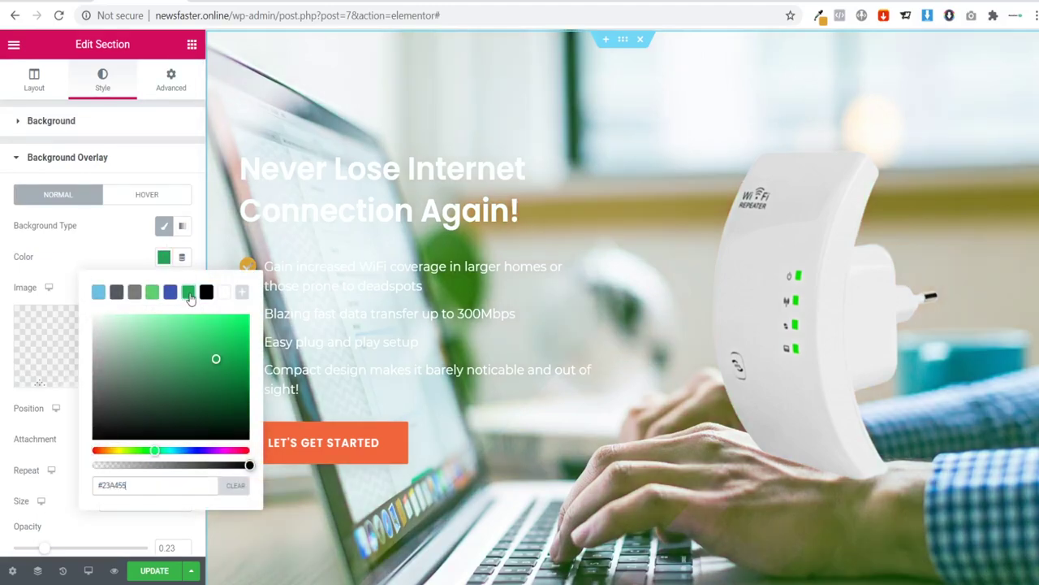
pyautogui.click(206, 294)
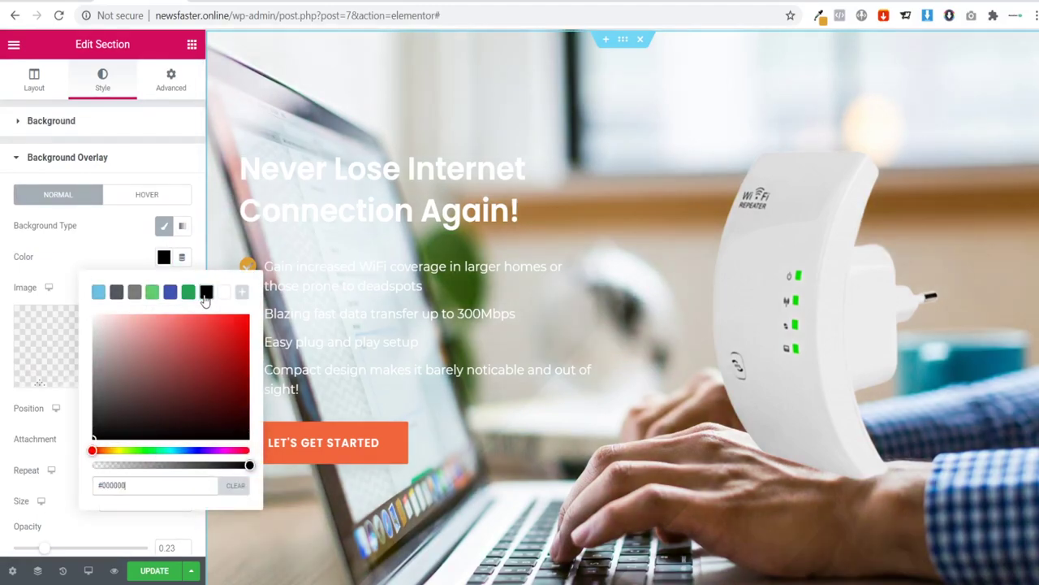
pyautogui.click(219, 273)
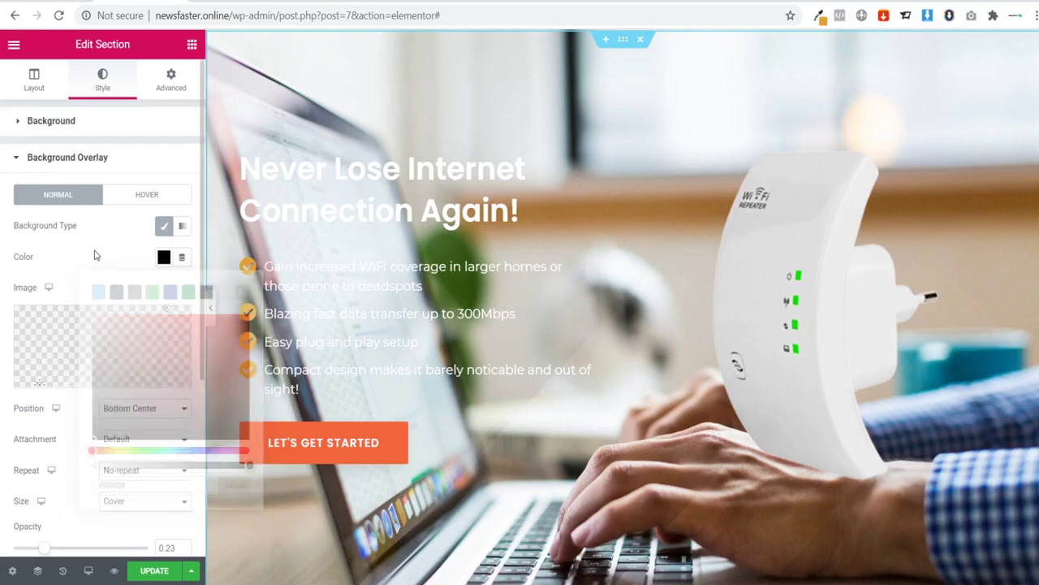
pyautogui.scroll(-2, 154, 451)
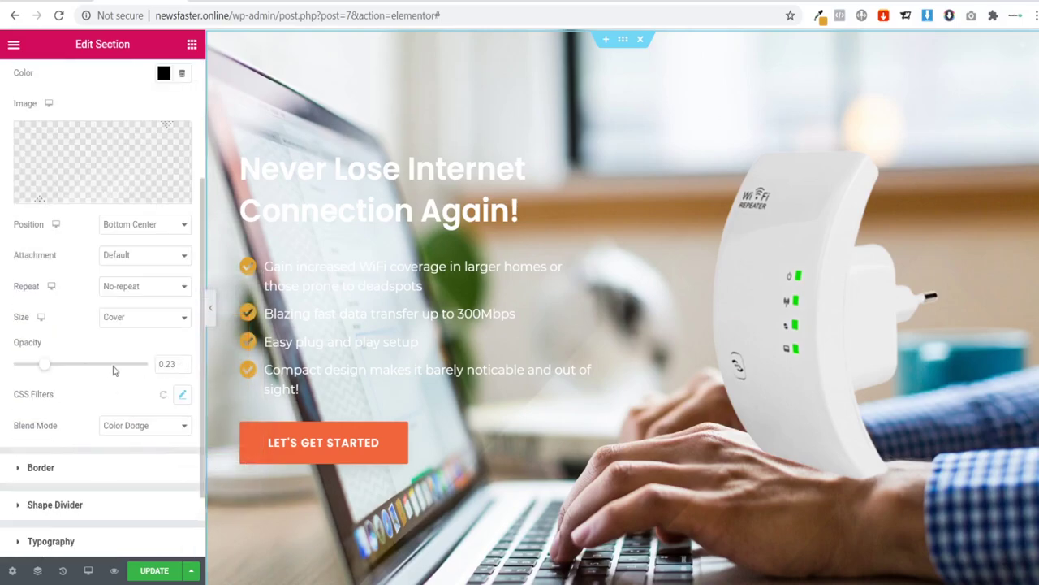
# Step: Set the overlay blend mode to Normal and its opacity to .5
pyautogui.moveTo(46, 365); pyautogui.dragTo(123, 373)
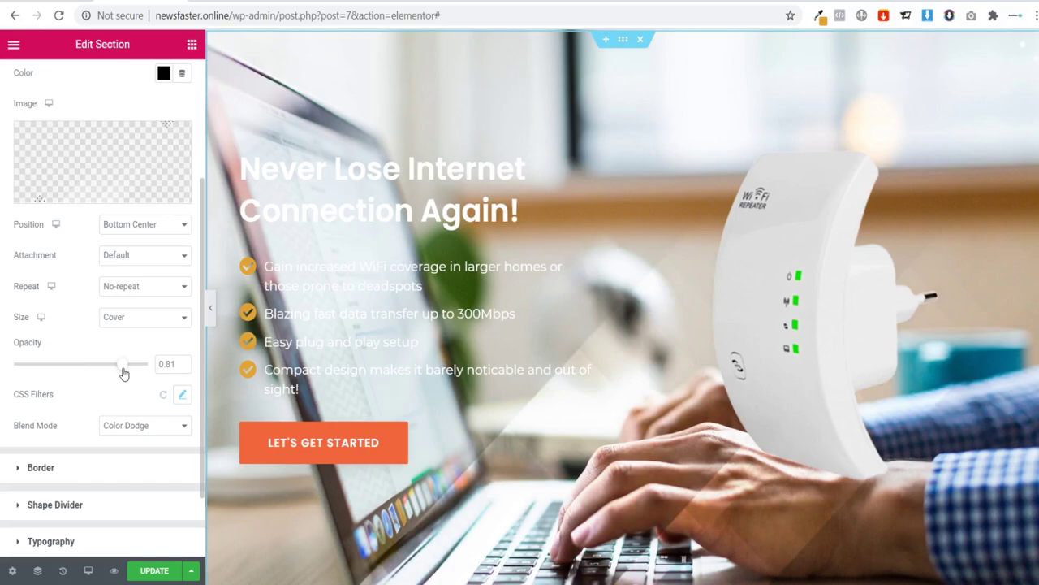
pyautogui.click(138, 425)
pyautogui.click(104, 444)
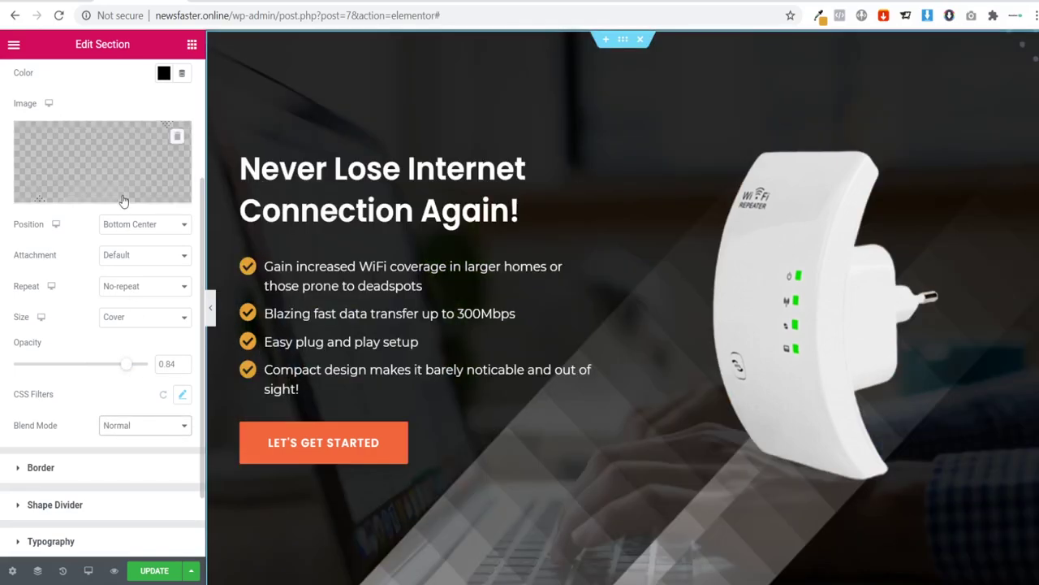
pyautogui.doubleClick(166, 365)
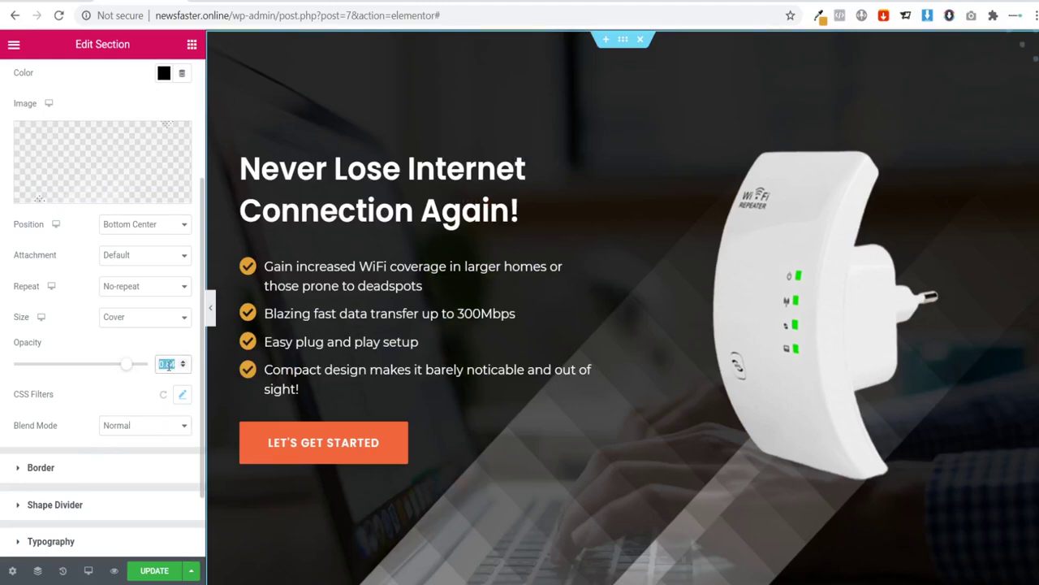
pyautogui.write('.5')
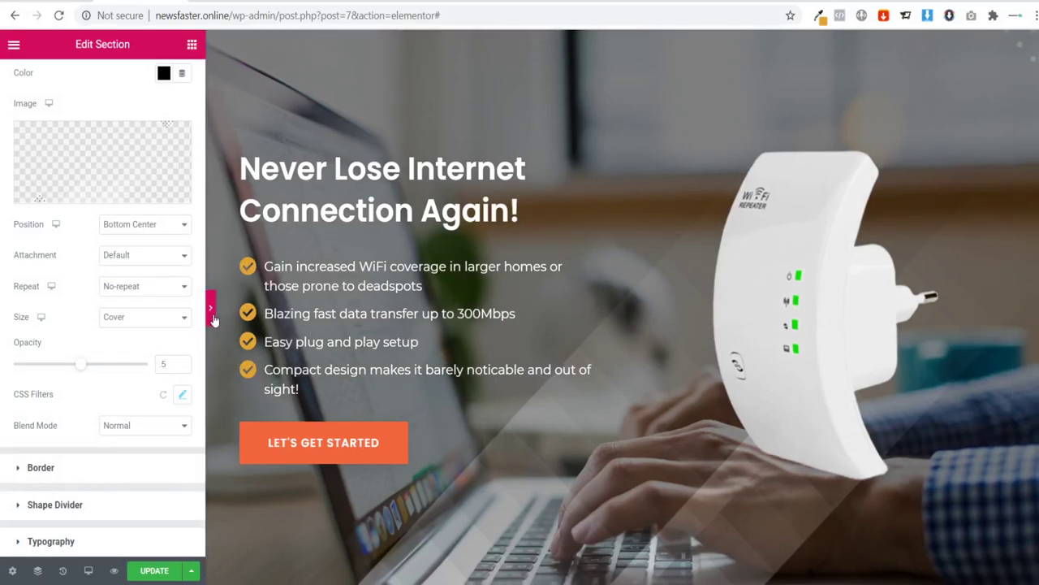
# Step: Raise the overlay opacity to 0.6 and preview the darker hero
pyautogui.click(211, 307)
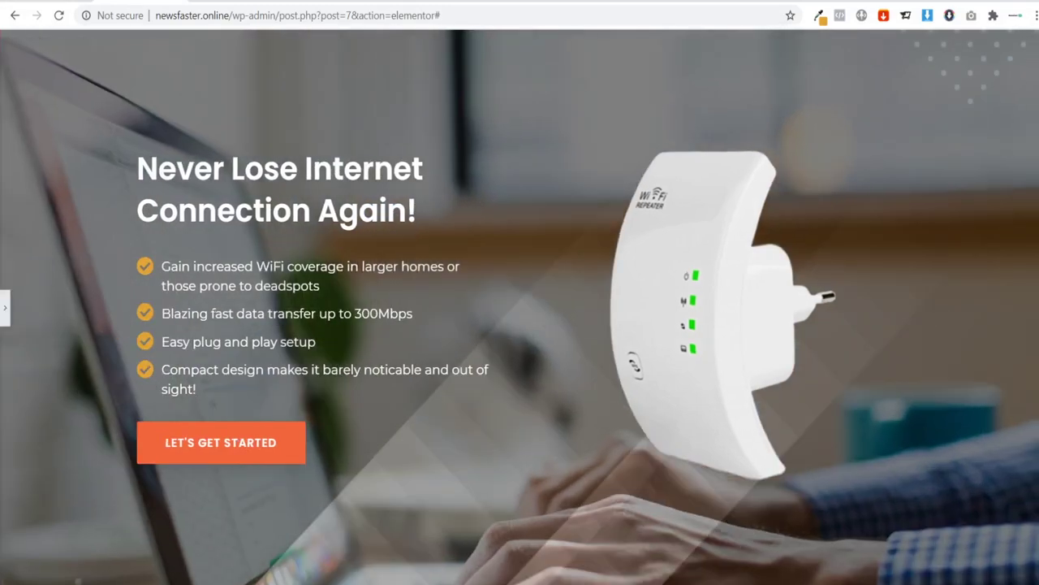
pyautogui.click(4, 308)
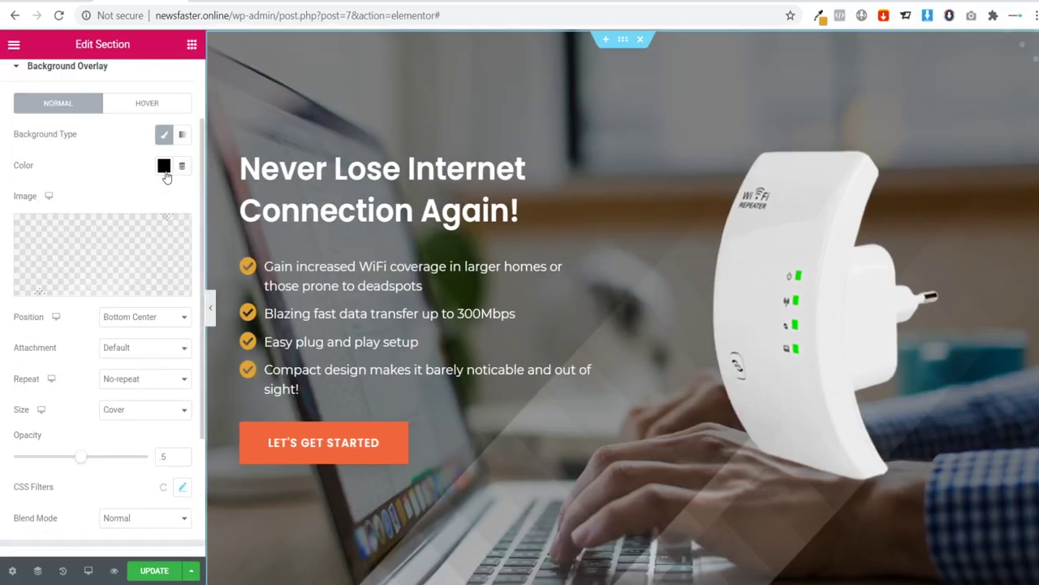
pyautogui.click(165, 167)
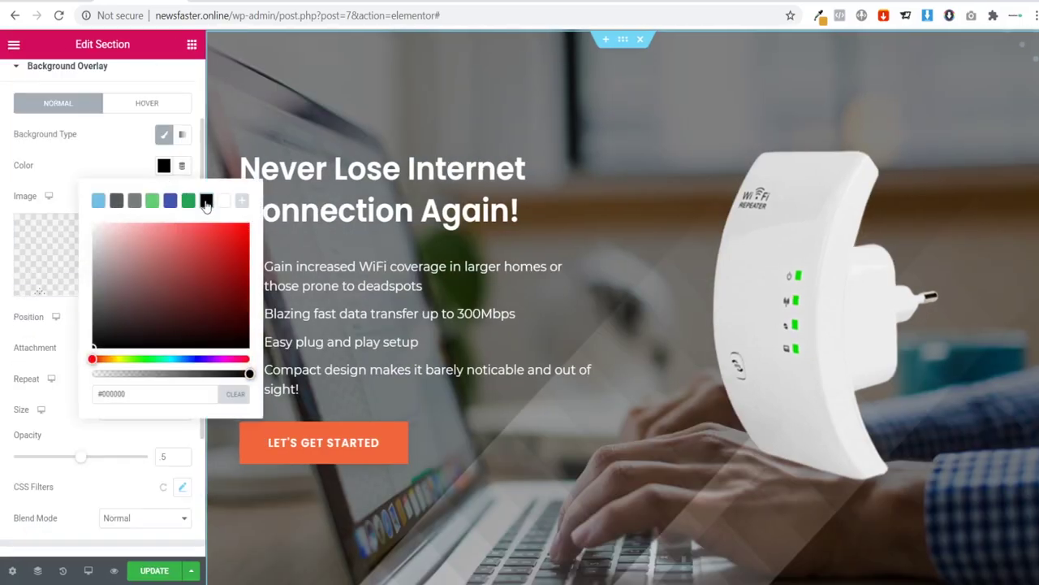
pyautogui.click(62, 185)
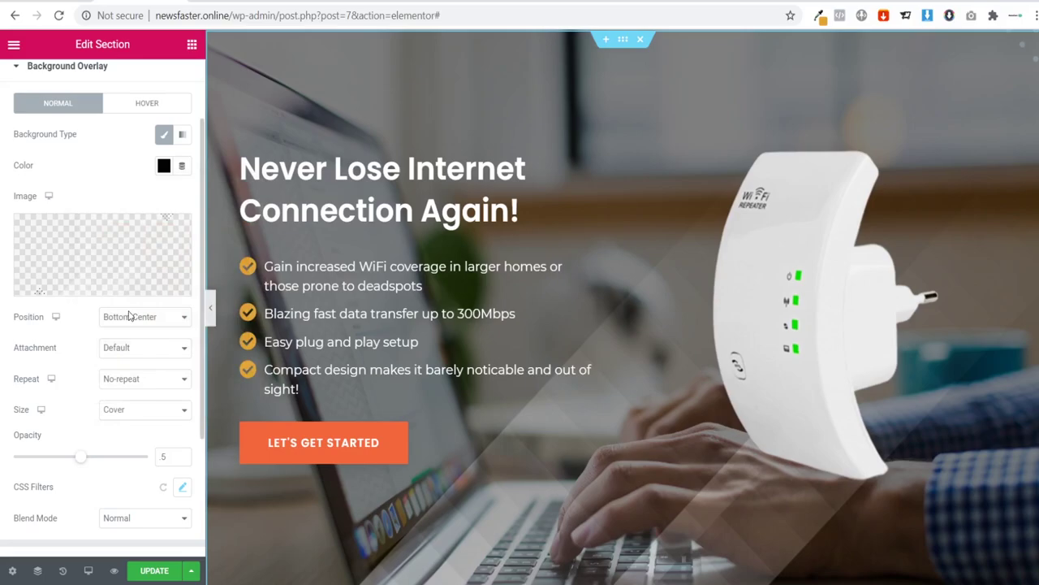
pyautogui.click(184, 456)
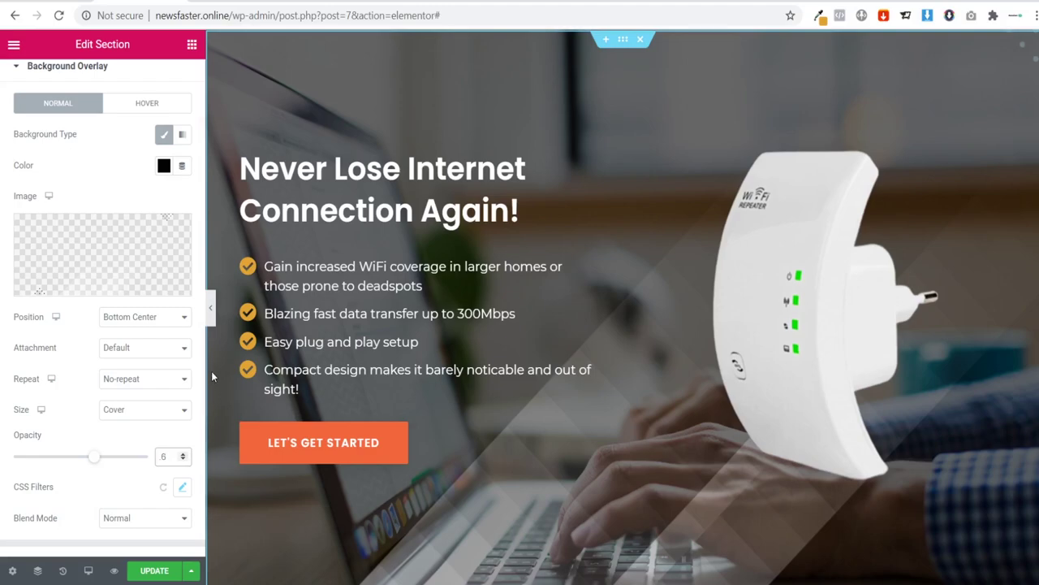
pyautogui.click(211, 324)
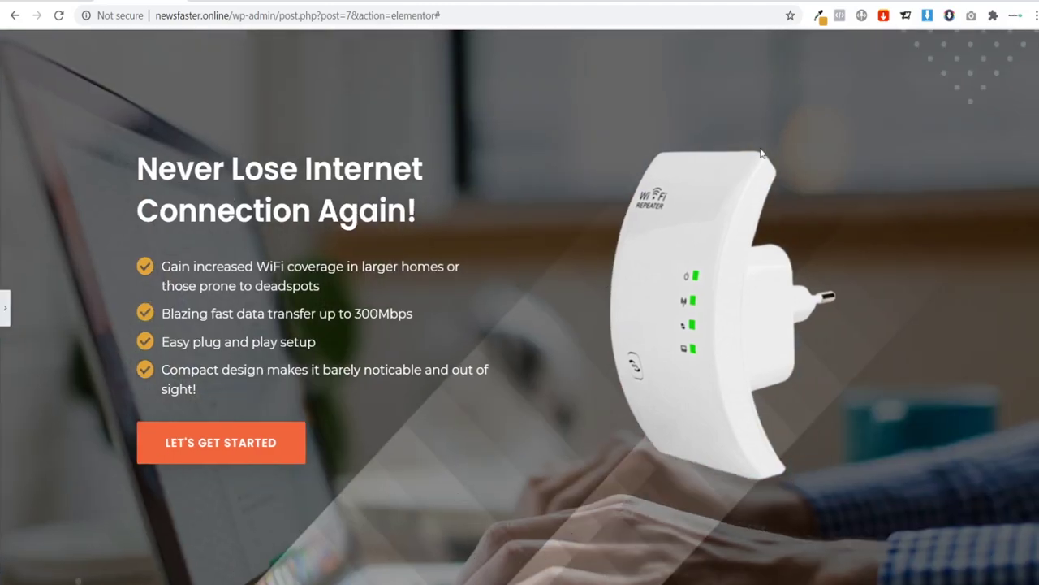
pyautogui.click(4, 308)
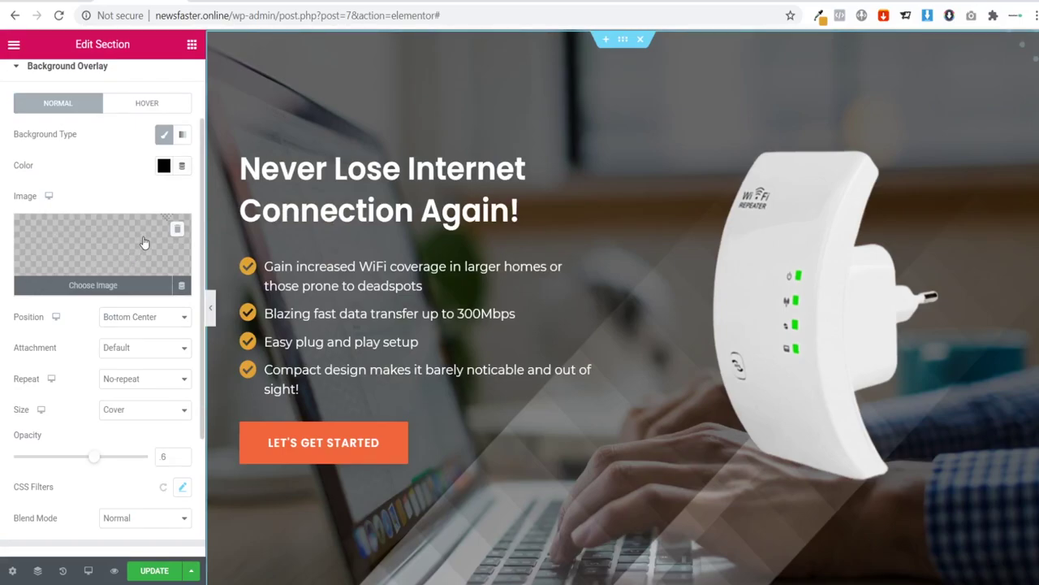
# Step: Delete the overlay image and sample the green of the repeater's status lights
pyautogui.click(181, 286)
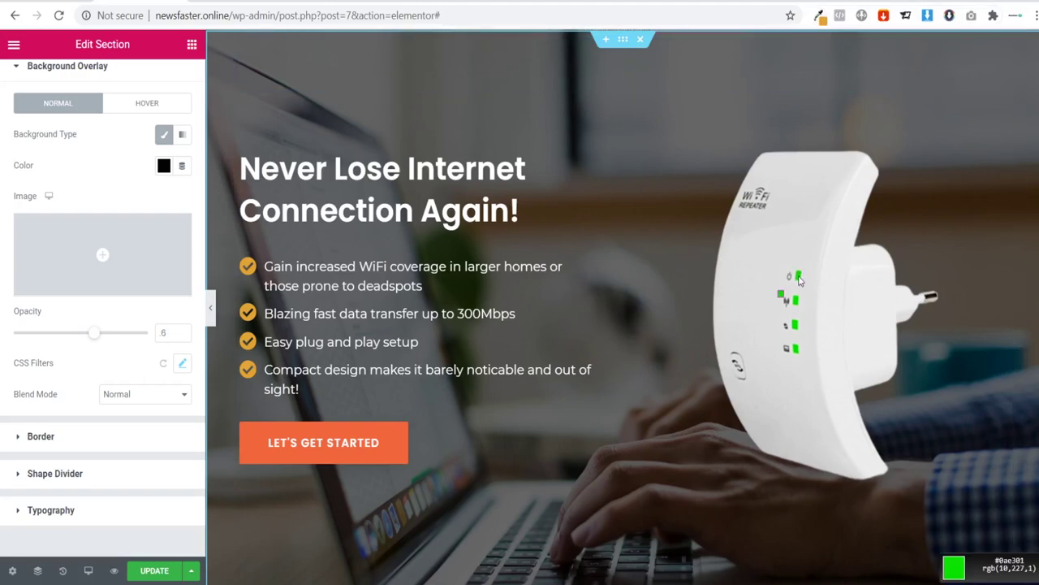
pyautogui.click(799, 279)
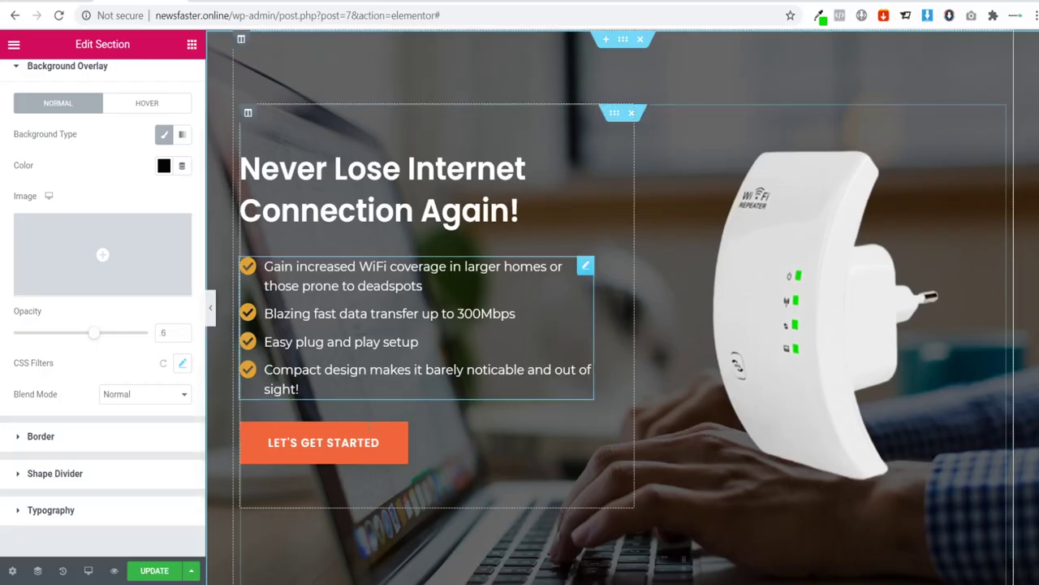
# Step: Give the Let's Get Started button a green (09e303) background colour
pyautogui.click(585, 424)
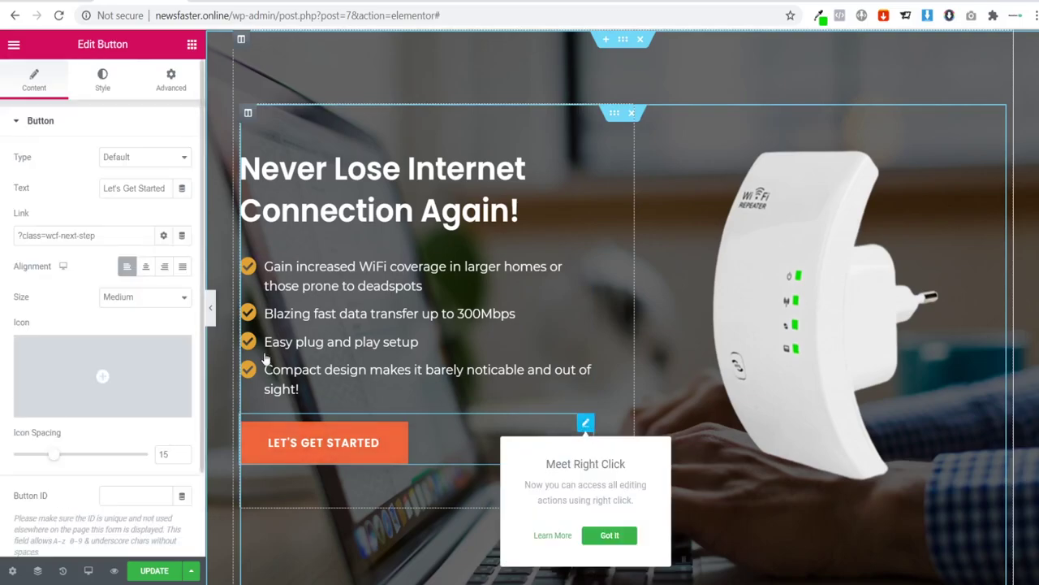
pyautogui.click(89, 86)
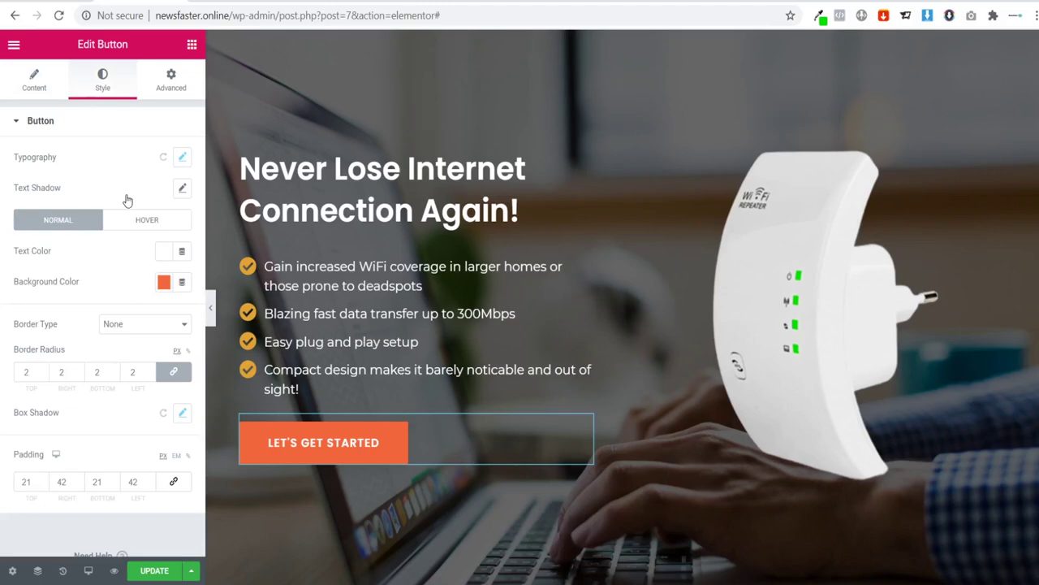
pyautogui.click(164, 282)
pyautogui.click(130, 476)
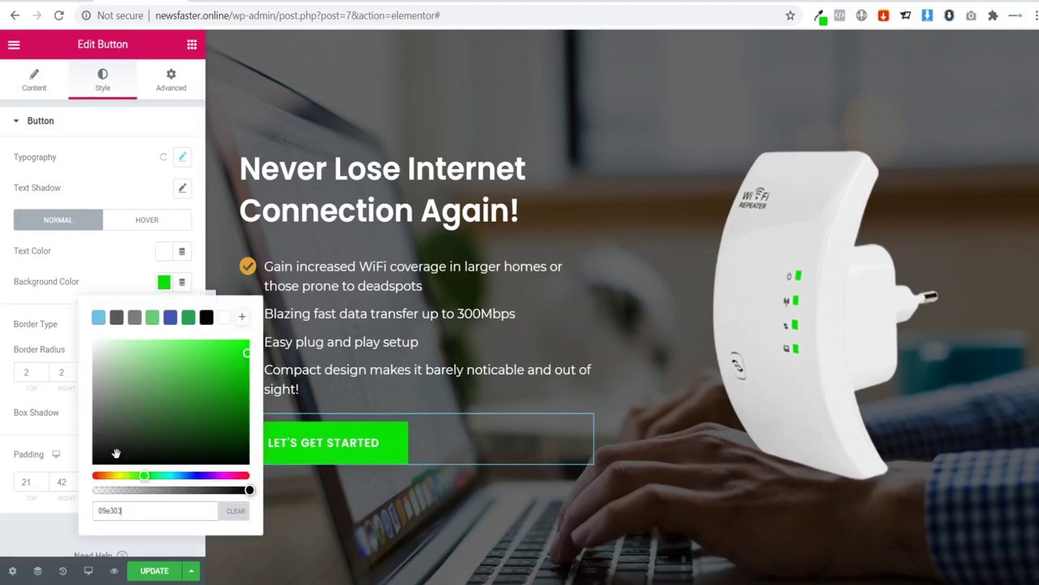
pyautogui.click(89, 271)
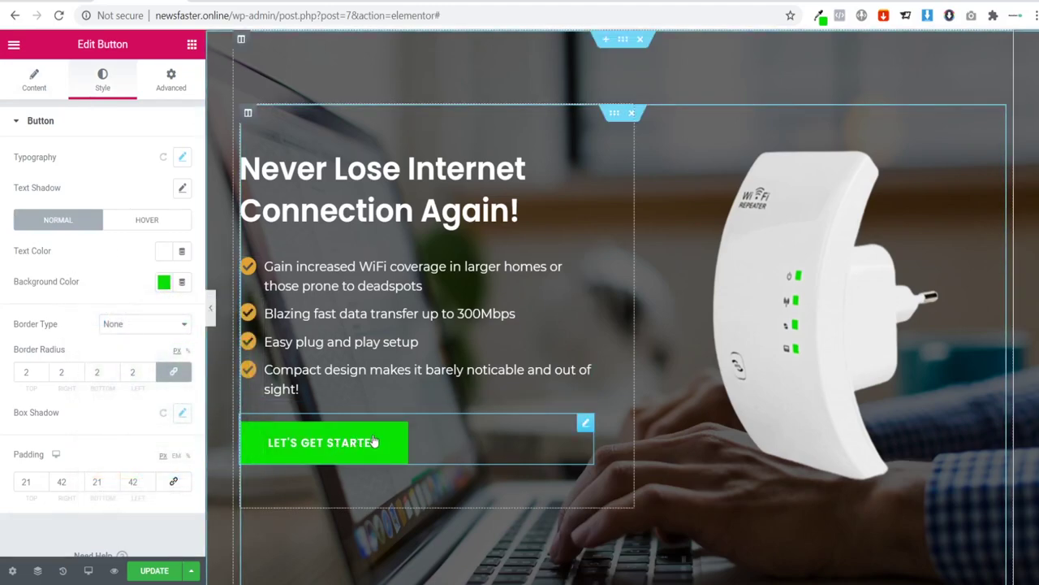
# Step: Set the button's hover background colour to green #05B100
pyautogui.click(146, 218)
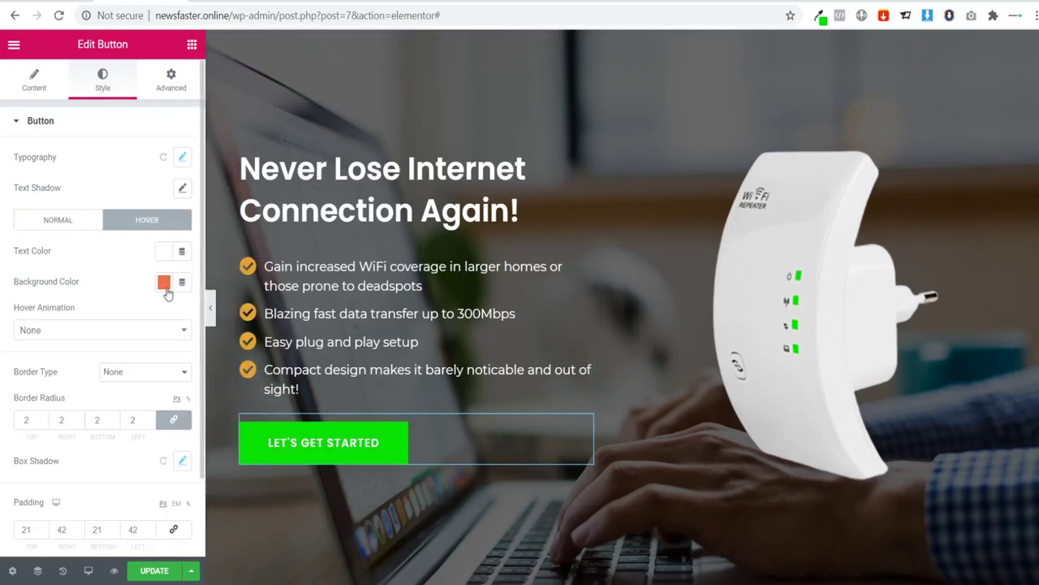
pyautogui.click(165, 283)
pyautogui.click(144, 475)
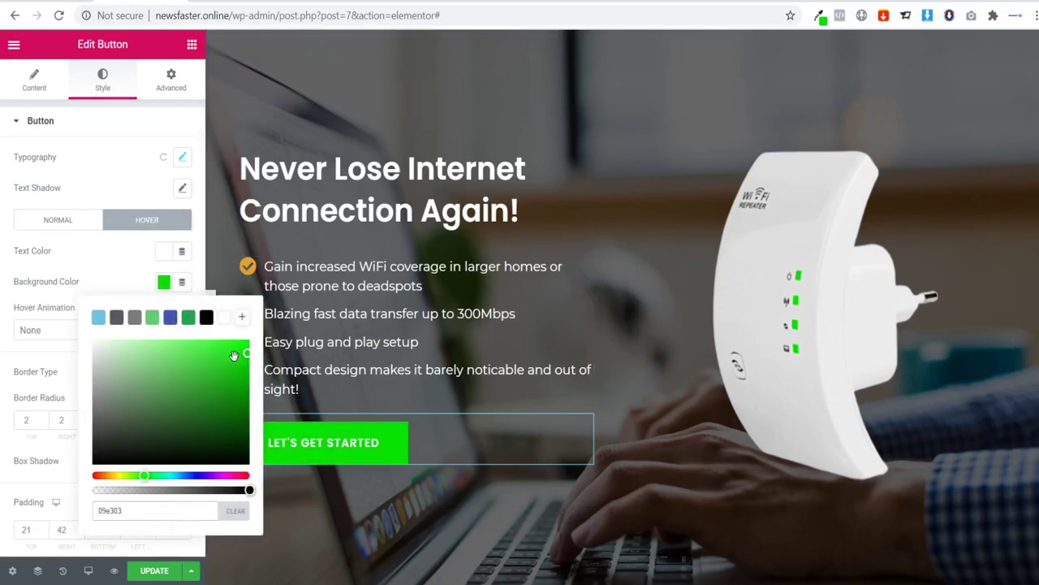
pyautogui.moveTo(234, 355); pyautogui.dragTo(253, 406)
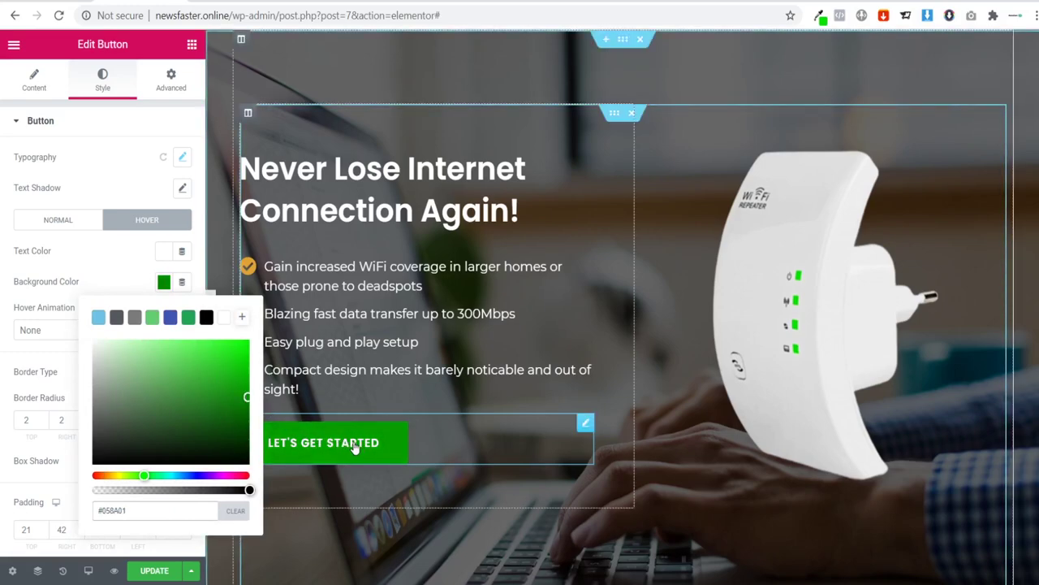
pyautogui.moveTo(248, 396); pyautogui.dragTo(248, 378)
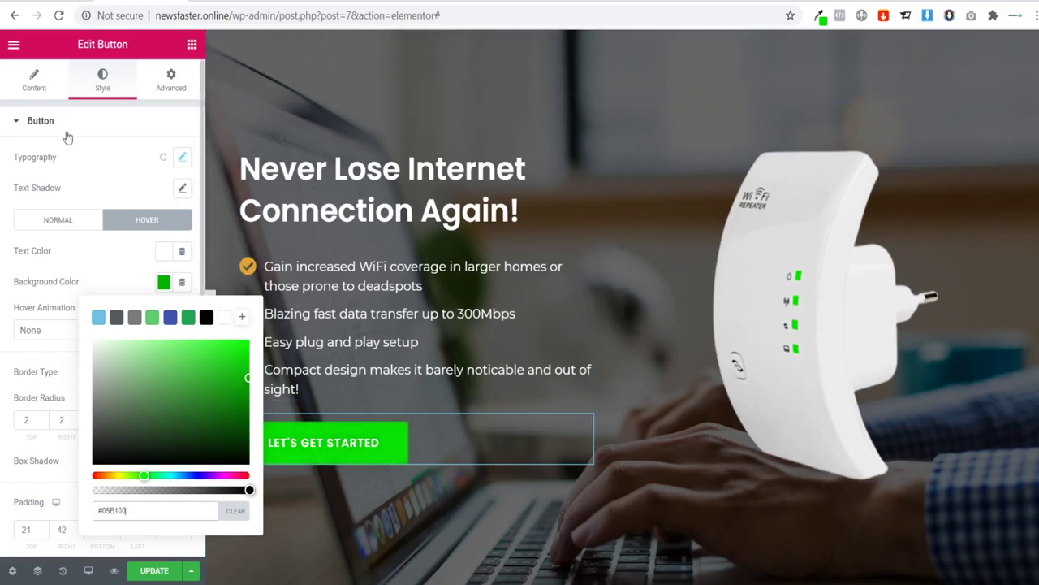
pyautogui.click(35, 96)
pyautogui.click(35, 96)
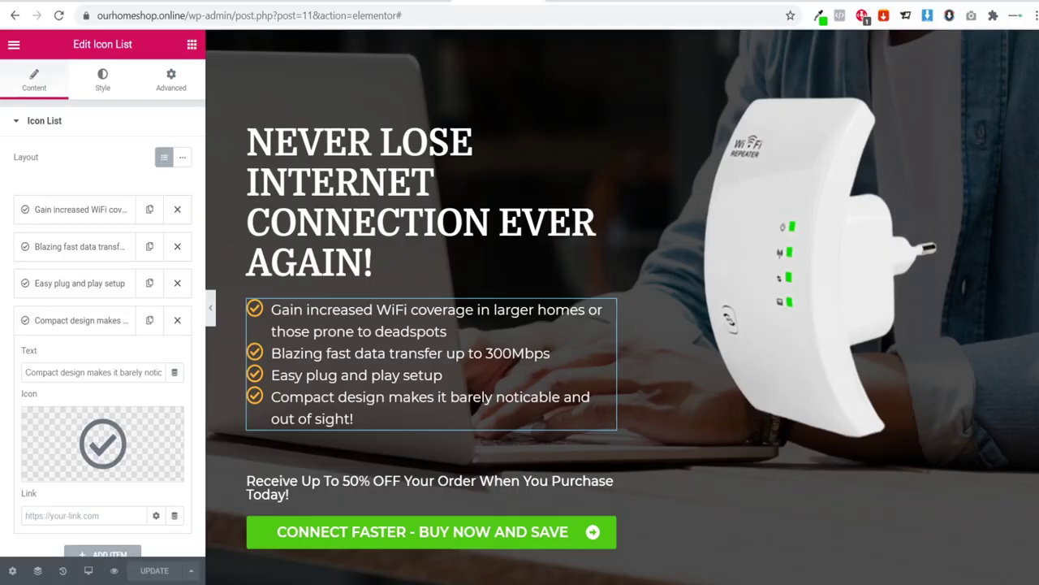
# Step: Change the button text to 'Connect Faster - Buy now and save', then select the reference page's offer text
pyautogui.click(406, 1)
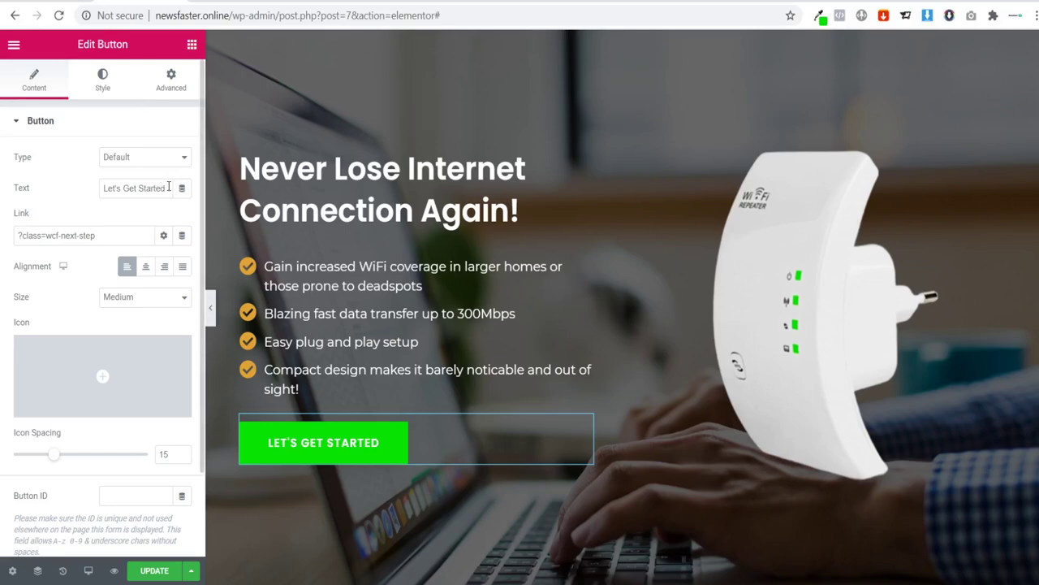
pyautogui.moveTo(169, 188); pyautogui.dragTo(10, 192)
pyautogui.write('Connce')
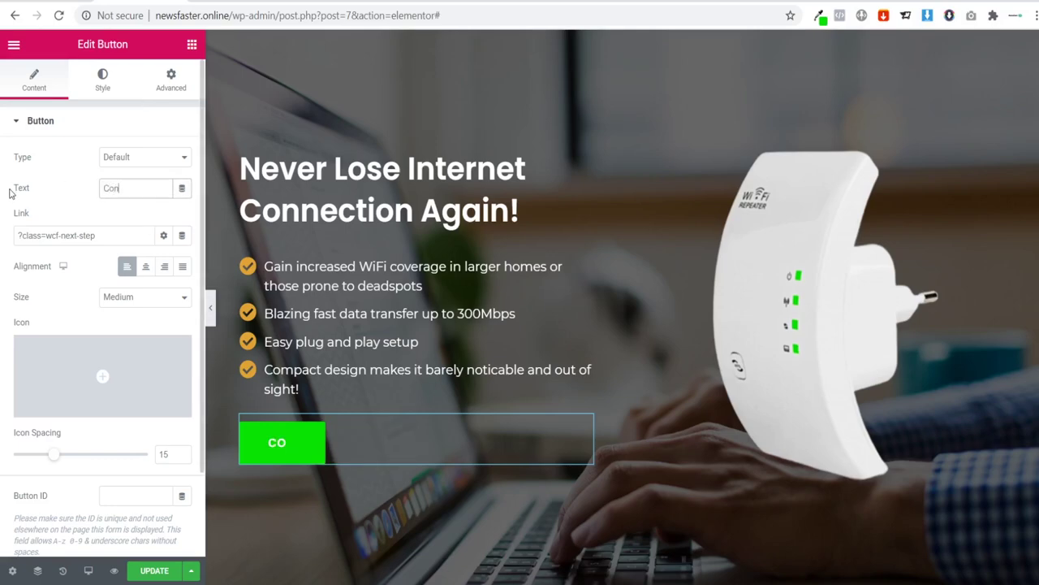
pyautogui.press('BackSpace')
pyautogui.press('BackSpace')
pyautogui.write('ect Fad')
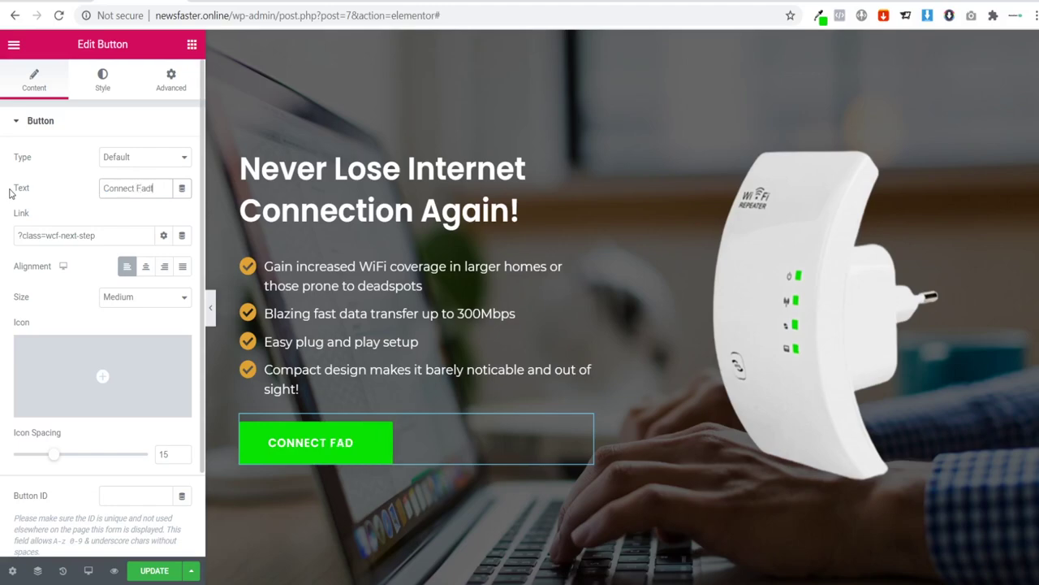
pyautogui.press('BackSpace')
pyautogui.write('ster')
pyautogui.press('BackSpace')
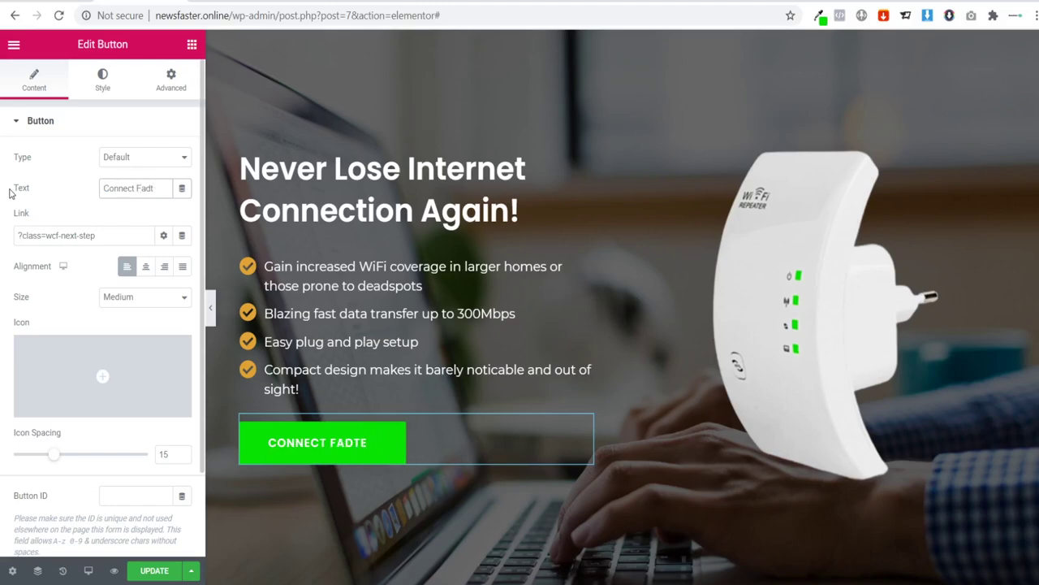
pyautogui.press('BackSpace')
pyautogui.press('BackSpace')
pyautogui.press('BackSpace')
pyautogui.write('ster - B')
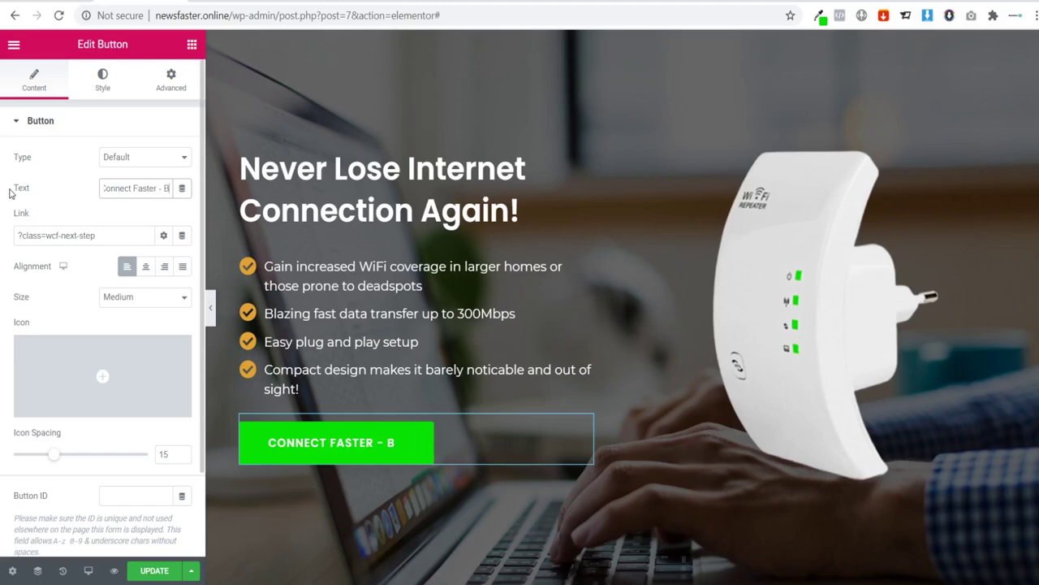
pyautogui.write('uy now and')
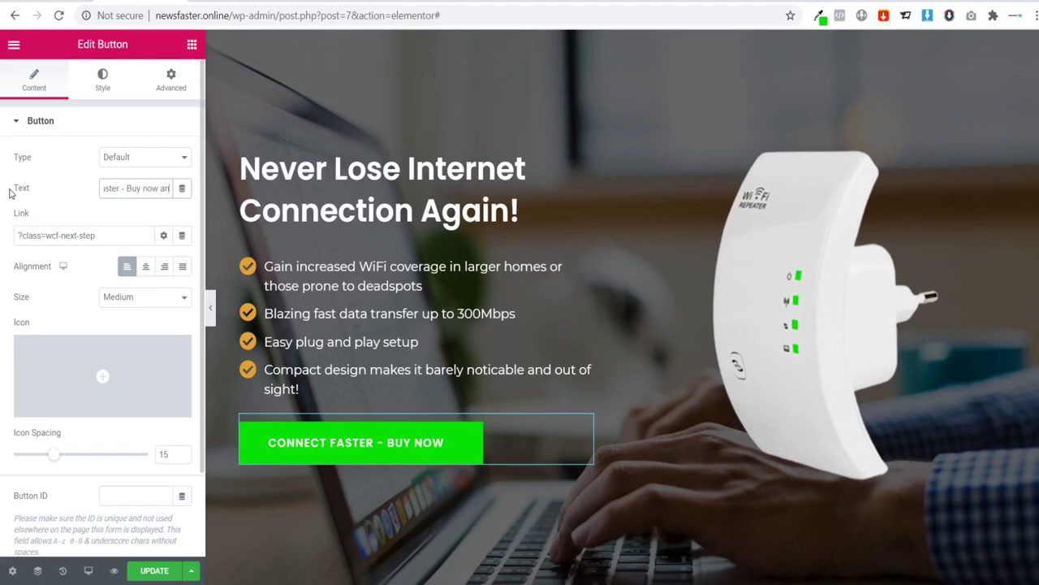
pyautogui.write(' save')
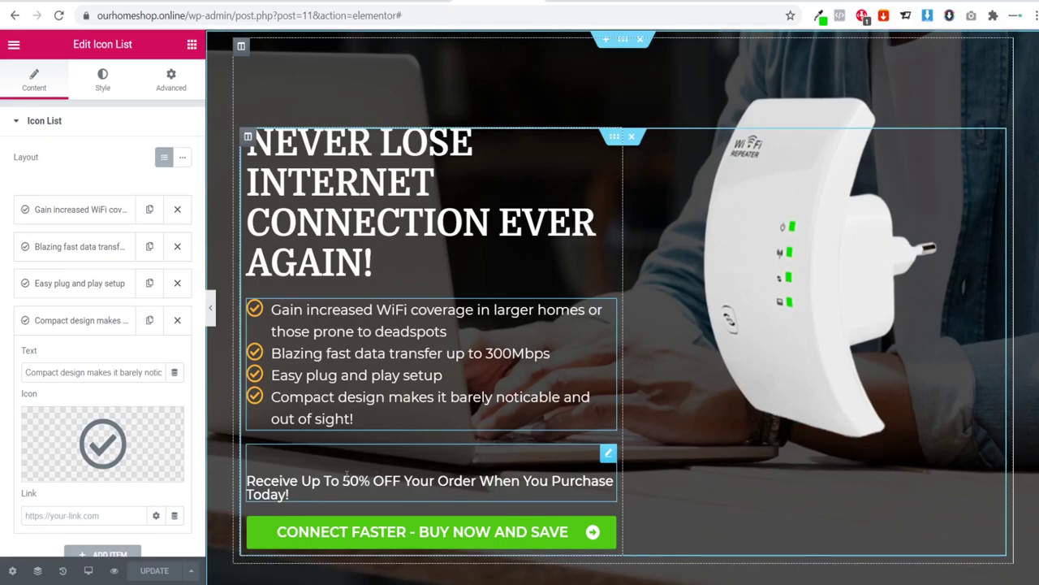
pyautogui.click(347, 475)
pyautogui.moveTo(177, 181); pyautogui.dragTo(4, 160)
pyautogui.hotkey('ctrl', 'c')
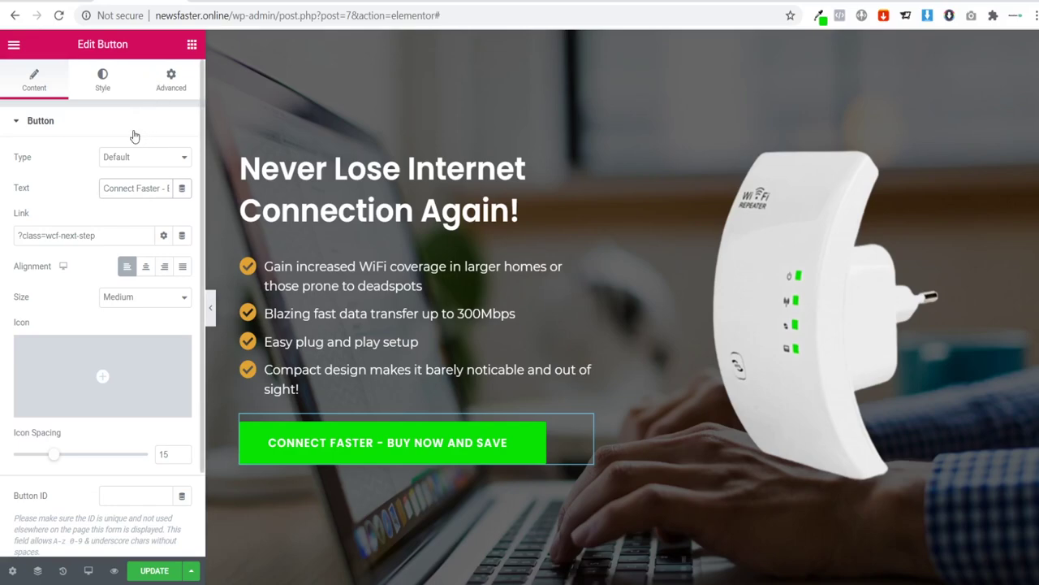
# Step: Add a Text Editor below the bullet list reading 'Receive up to 50% OFF your order when you purchase today!'
pyautogui.click(191, 43)
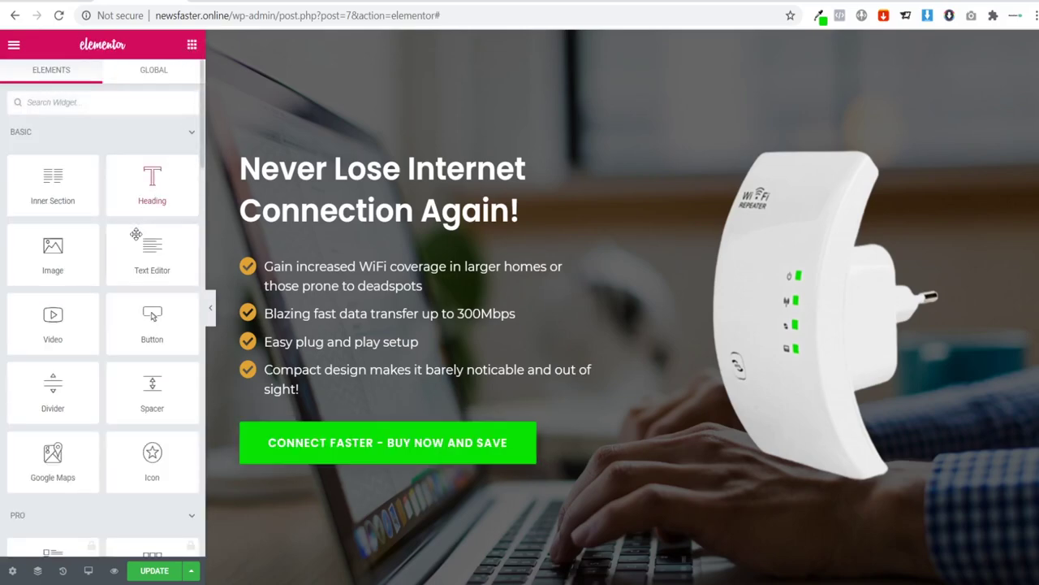
pyautogui.moveTo(152, 244); pyautogui.dragTo(309, 376)
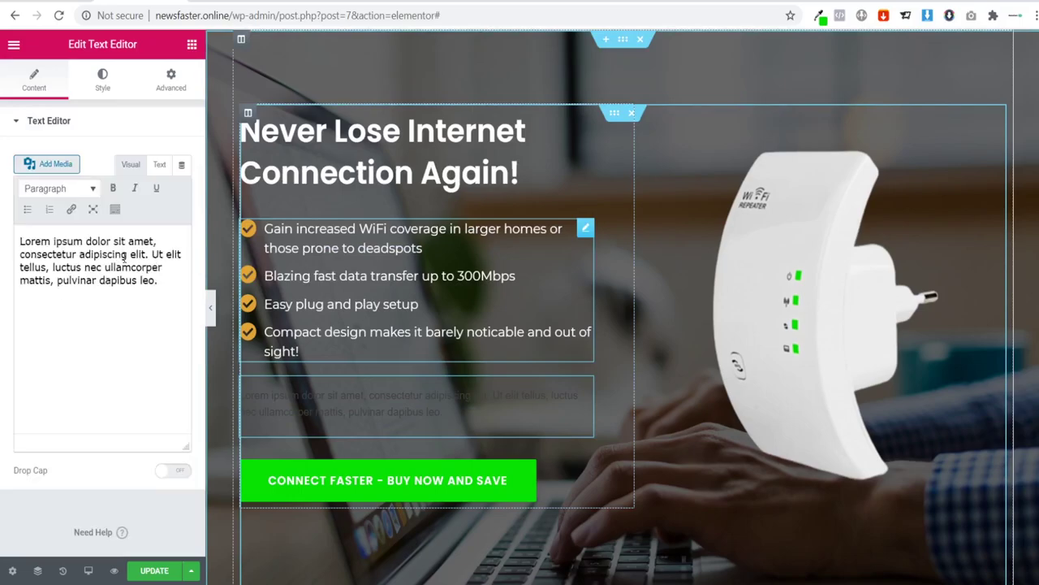
pyautogui.moveTo(120, 345); pyautogui.dragTo(1, 240)
pyautogui.hotkey('ctrl', 'v')
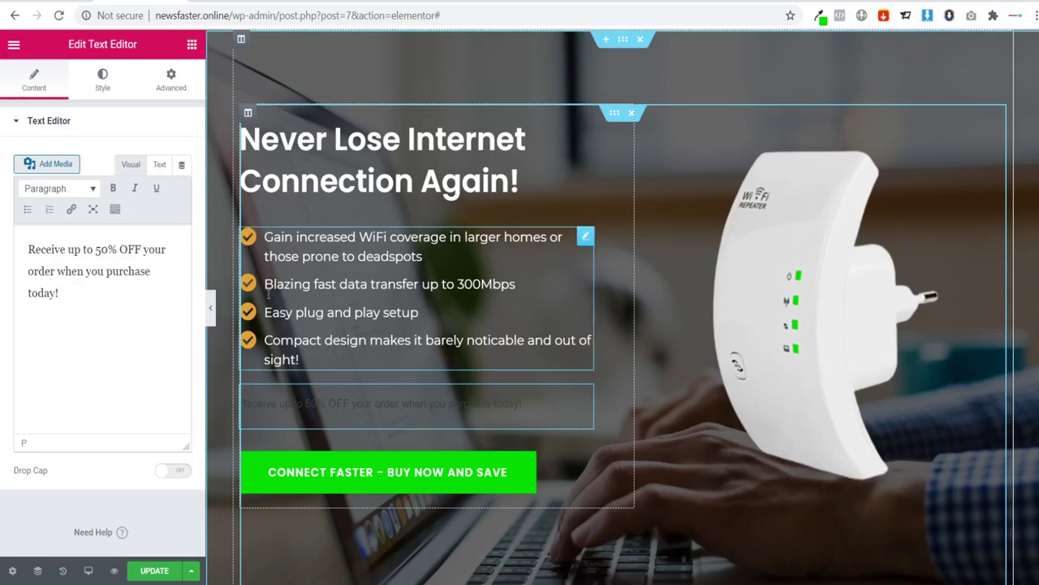
# Step: Make the discount text white and set its font to Montserrat
pyautogui.click(101, 77)
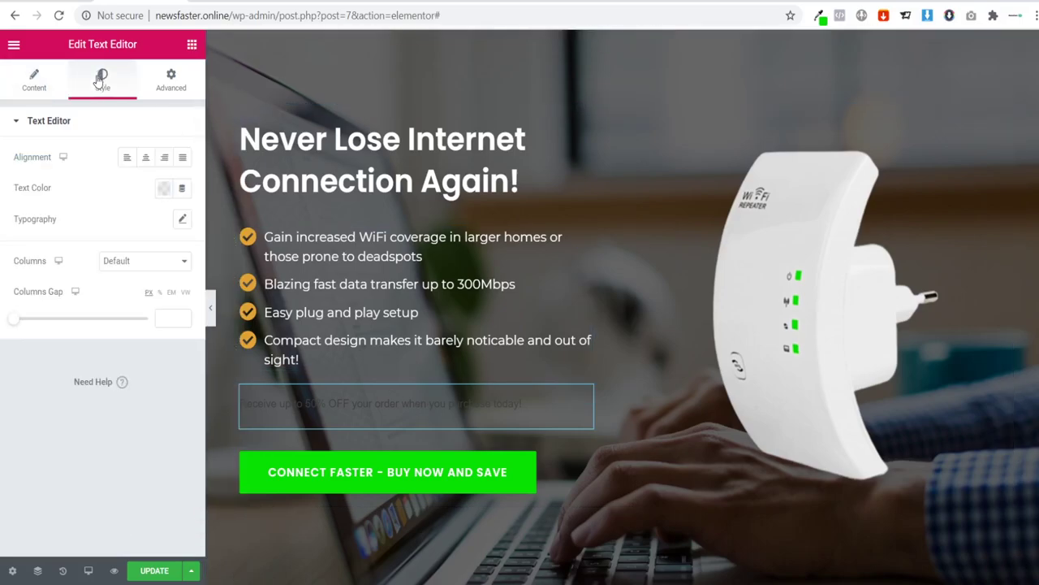
pyautogui.click(164, 190)
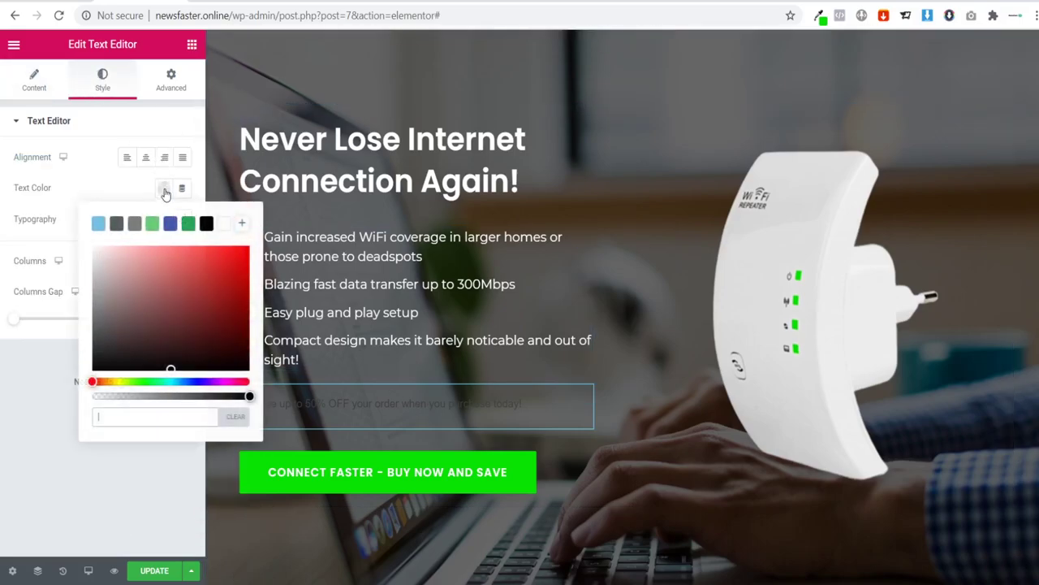
pyautogui.click(225, 225)
pyautogui.click(70, 193)
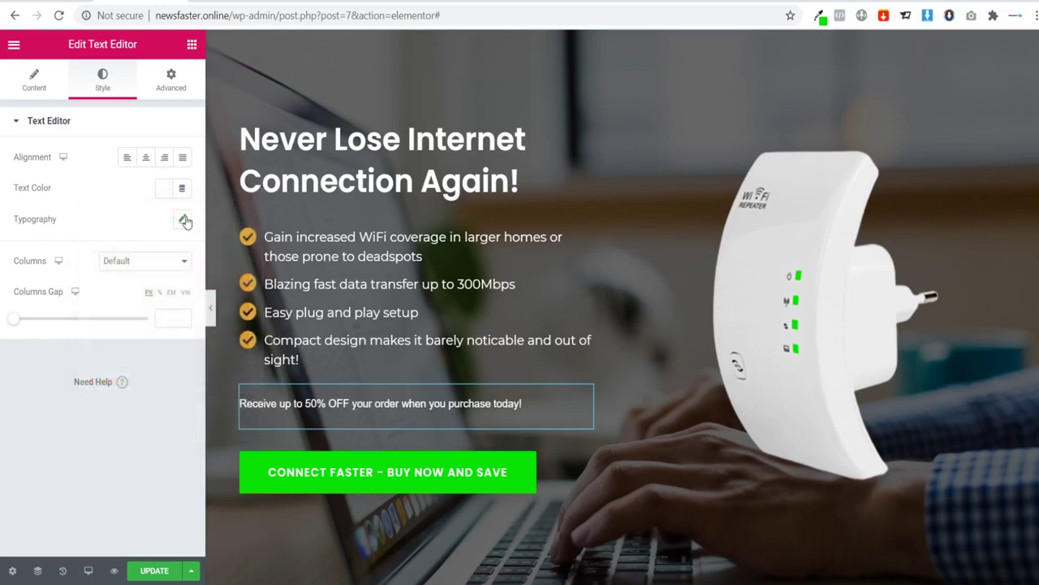
pyautogui.click(183, 219)
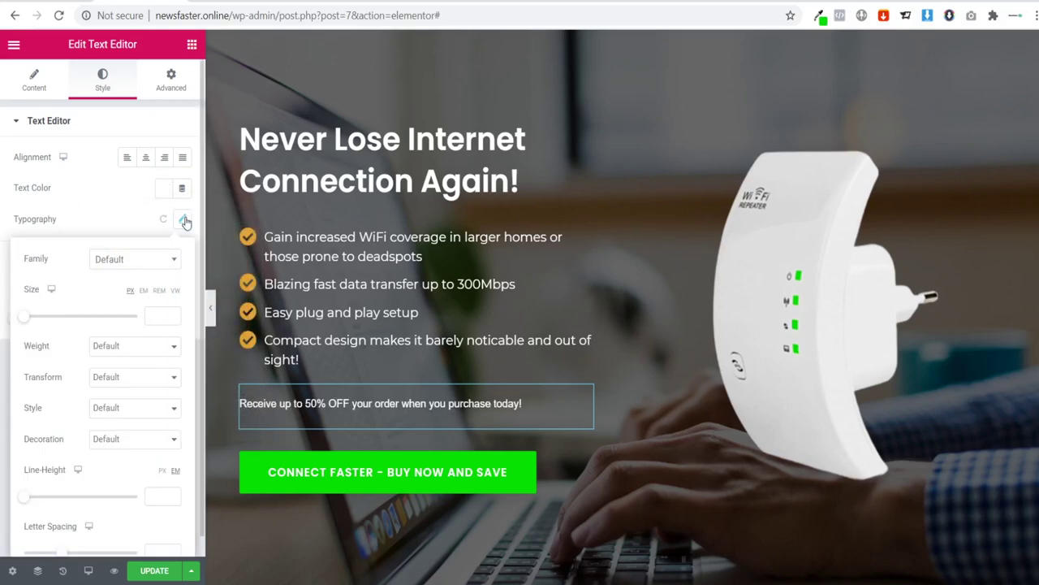
pyautogui.click(135, 260)
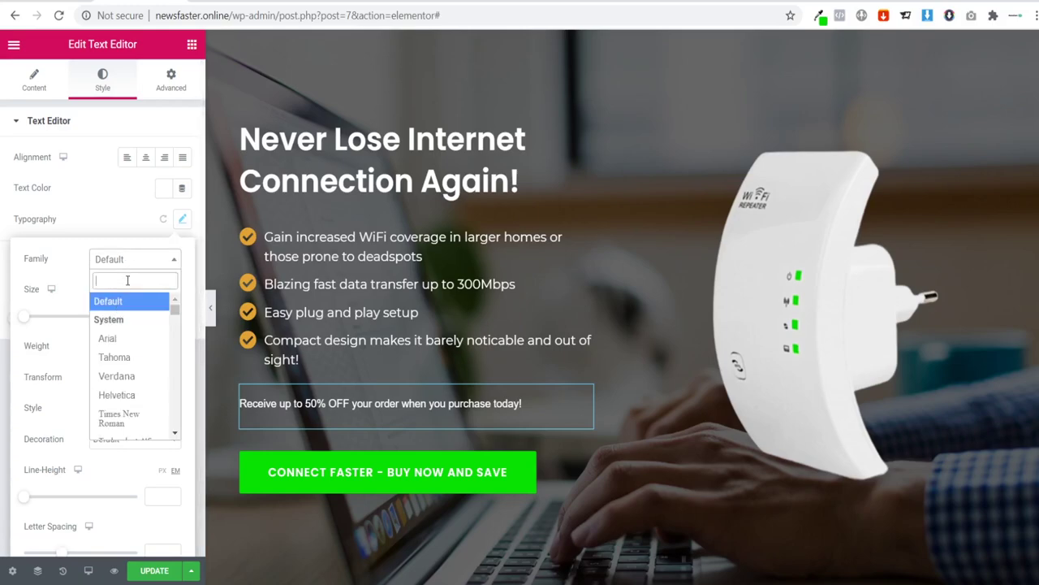
pyautogui.write('monts')
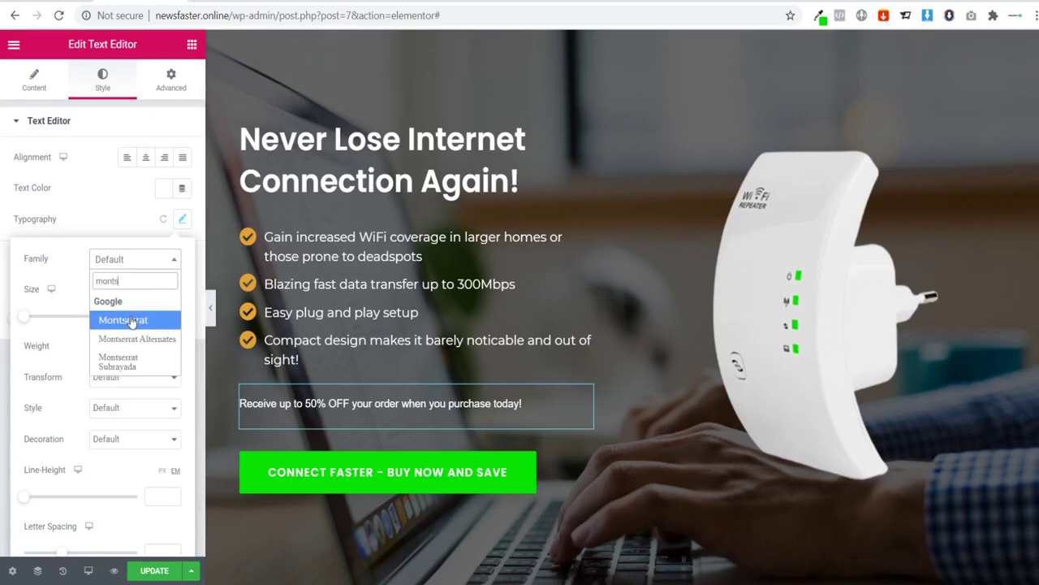
pyautogui.click(130, 318)
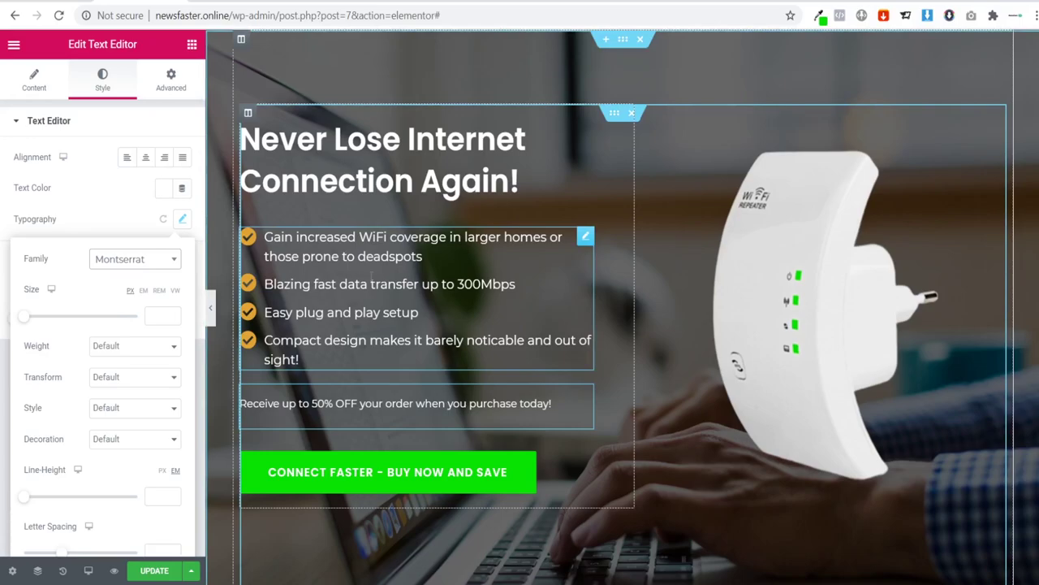
# Step: Check the bullet list's font and size settings for reference
pyautogui.click(330, 299)
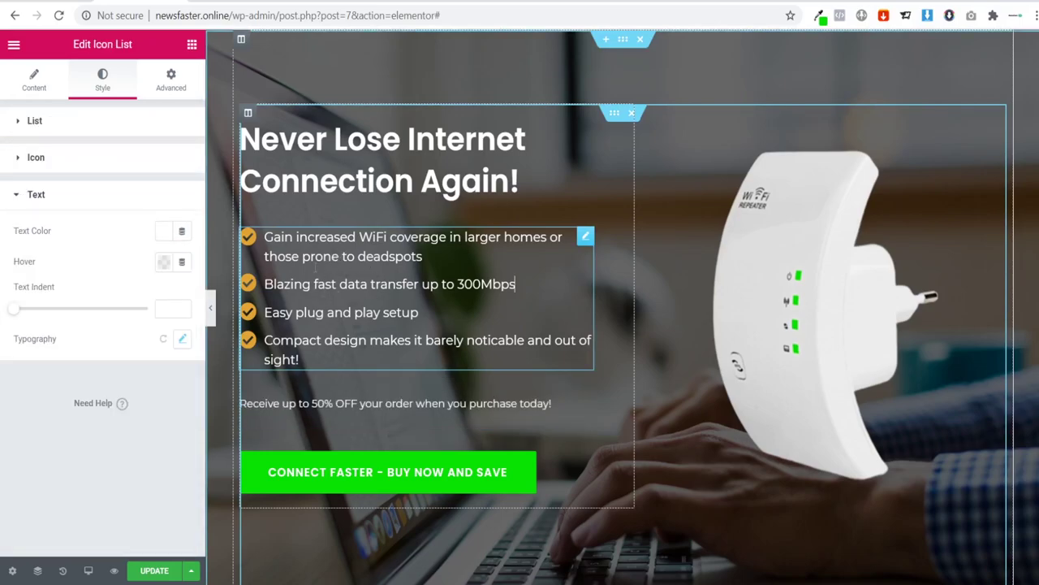
pyautogui.click(181, 339)
pyautogui.click(181, 339)
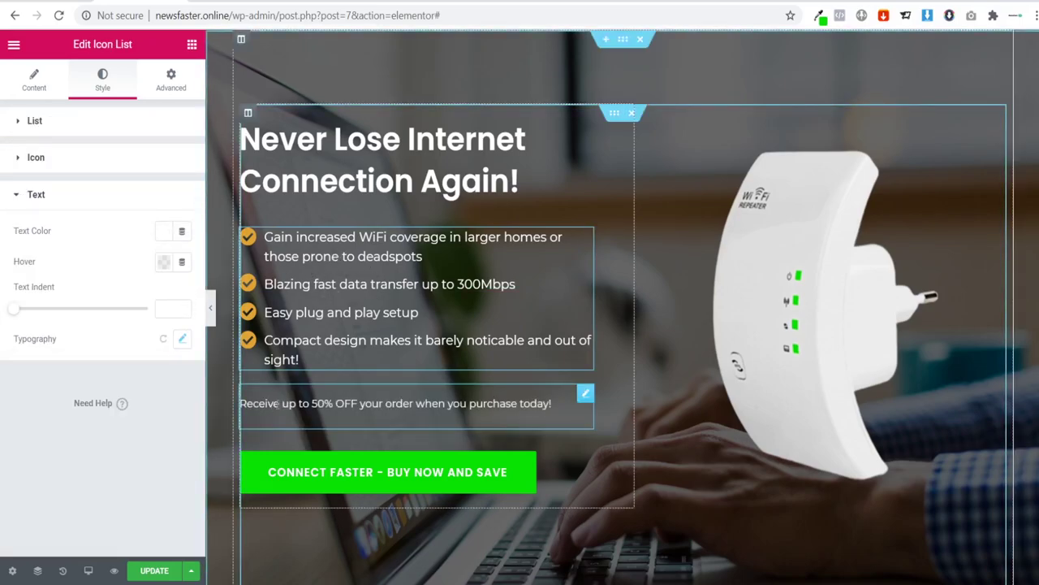
# Step: Set the discount text size to 18 and preview the page at full width
pyautogui.click(289, 414)
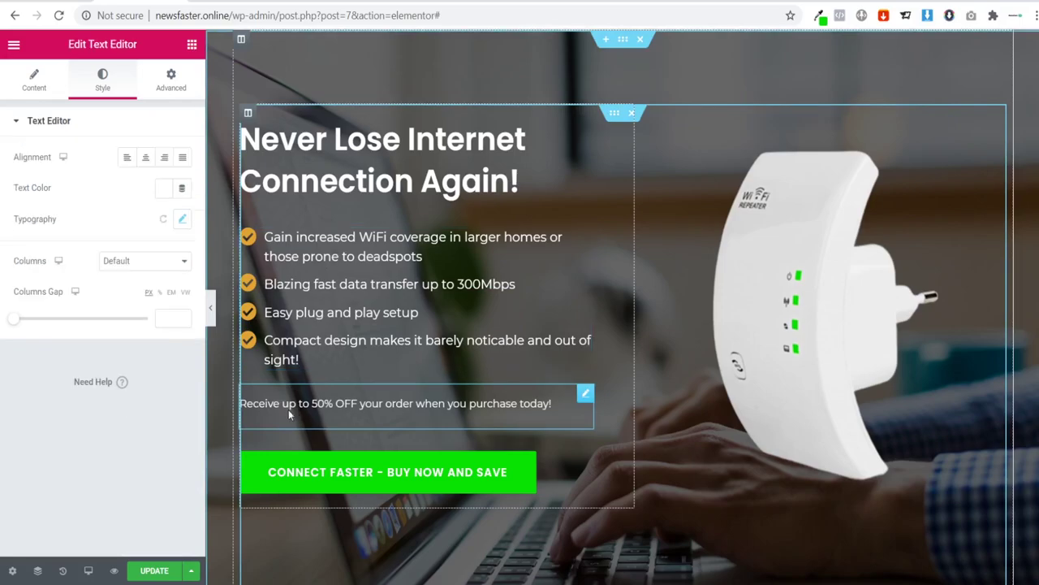
pyautogui.click(182, 218)
pyautogui.click(158, 315)
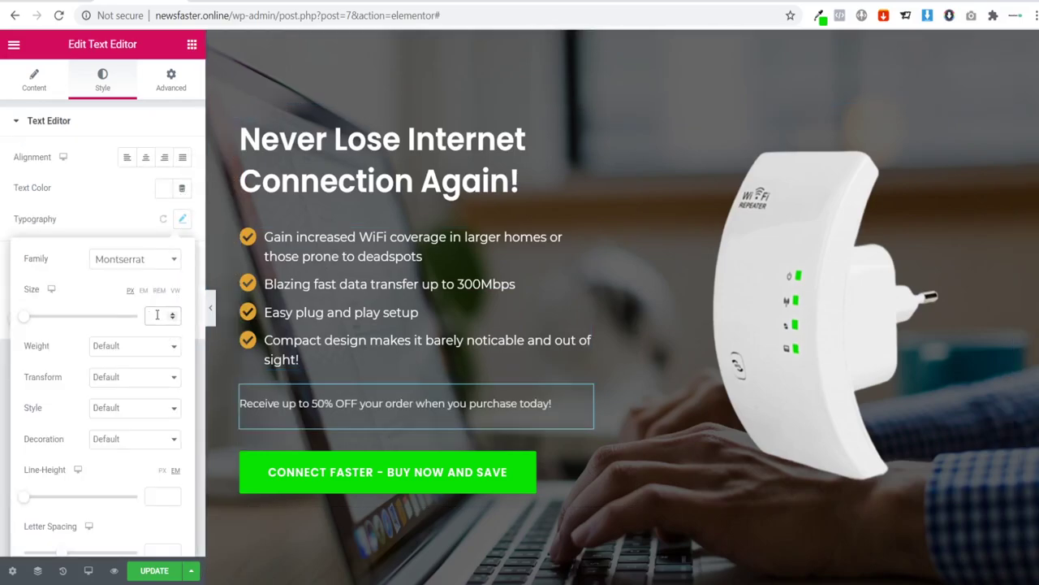
pyautogui.write('18')
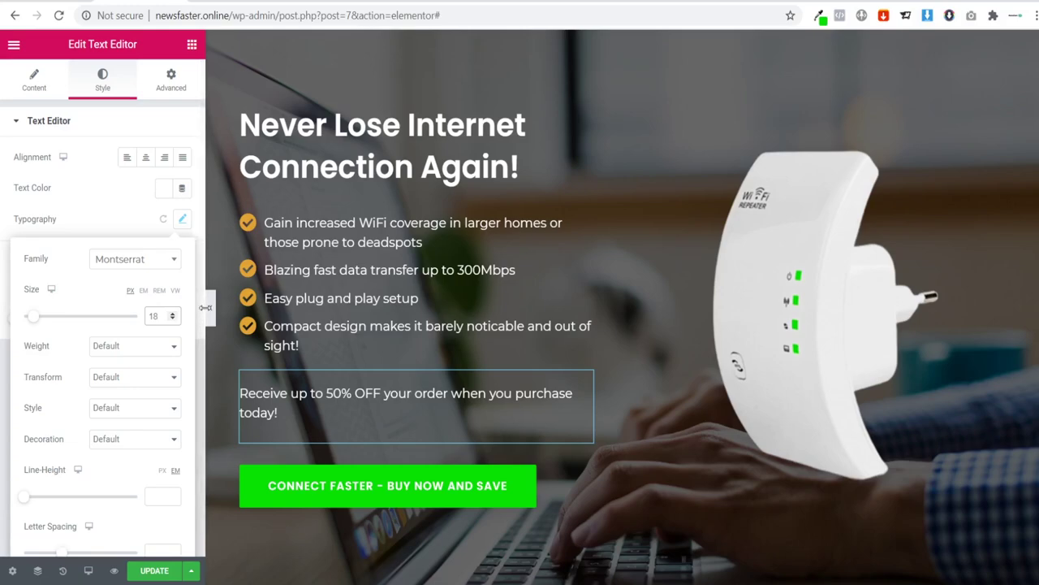
pyautogui.click(211, 315)
pyautogui.click(211, 315)
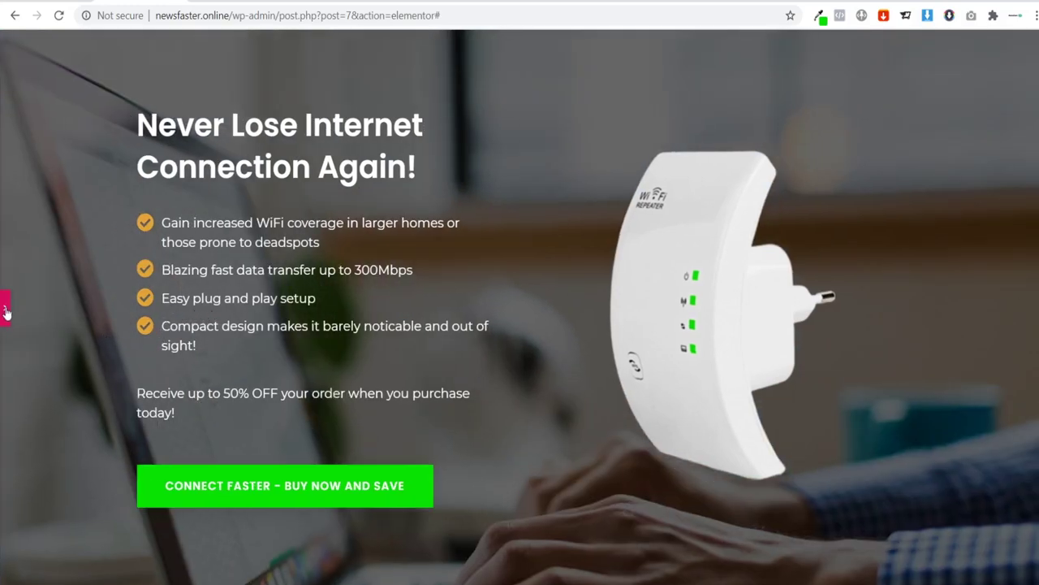
# Step: Bring back the editing panel and select the green buy-now button
pyautogui.click(268, 382)
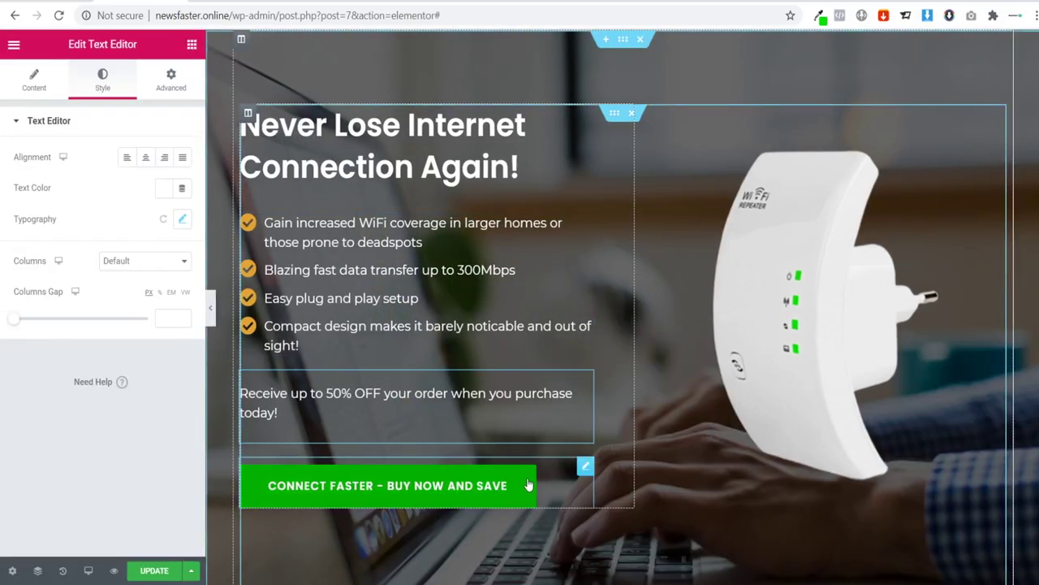
pyautogui.click(586, 466)
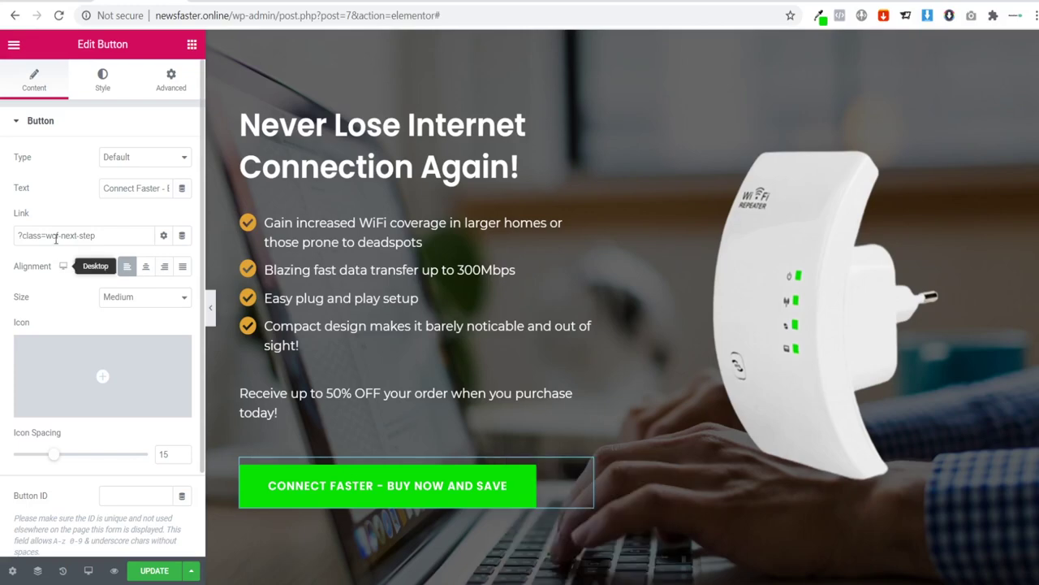
pyautogui.click(100, 85)
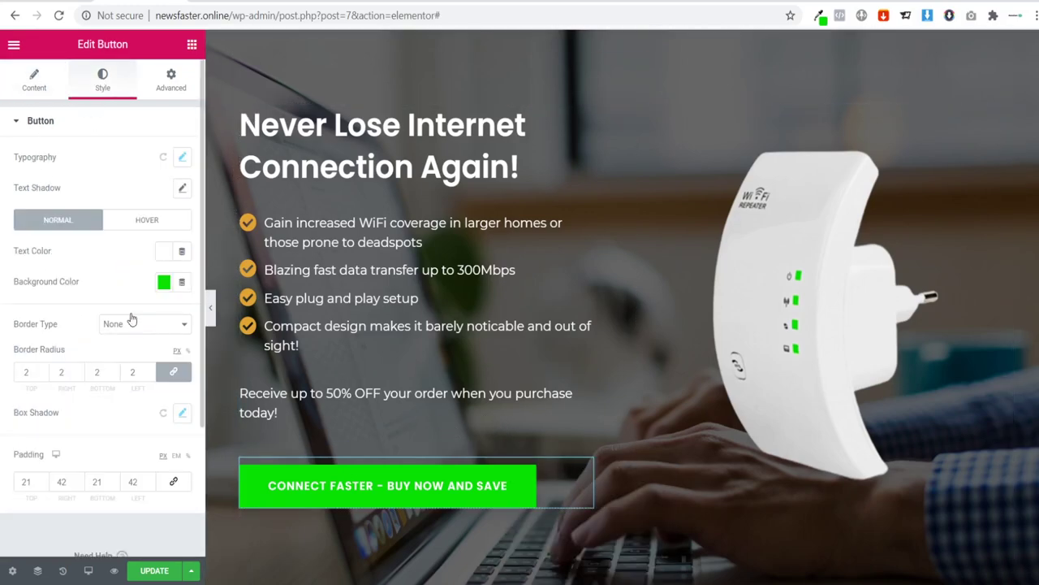
pyautogui.scroll(-1, 84, 187)
pyautogui.scroll(1, 84, 190)
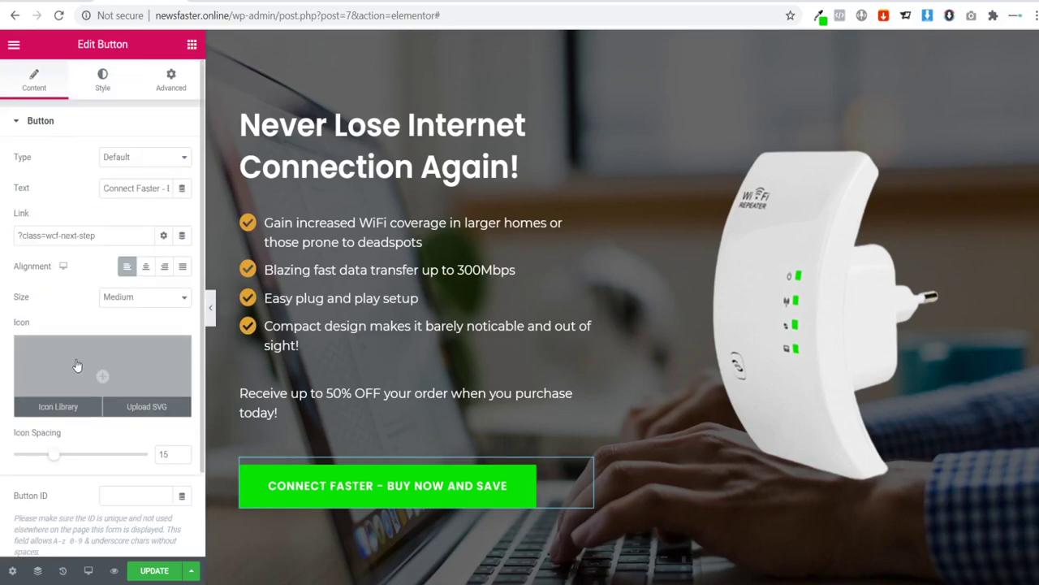
# Step: Insert the circled right-arrow icon (found with 'arr') into the button and preview full width
pyautogui.click(77, 365)
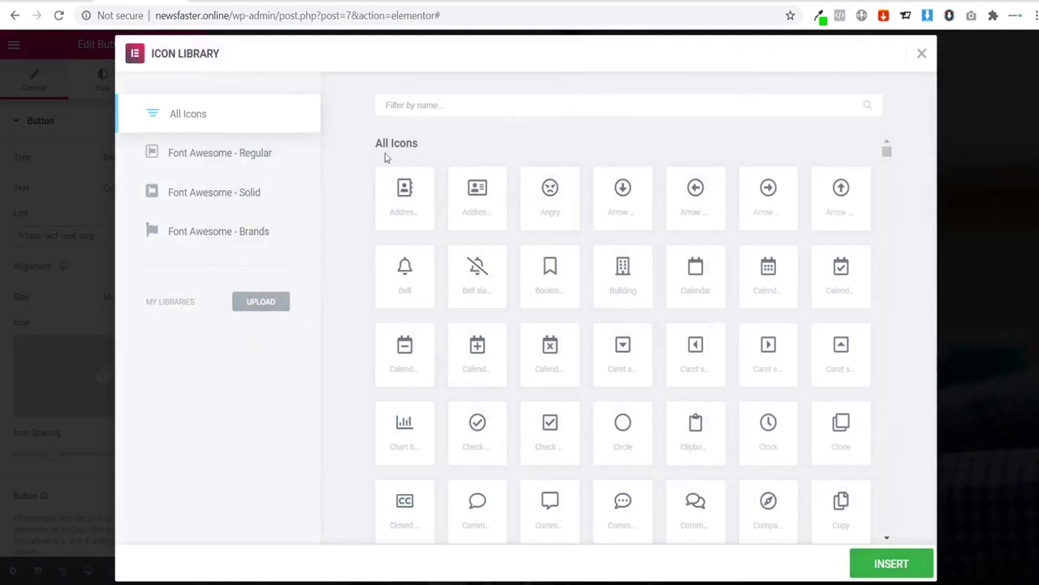
pyautogui.write('arr')
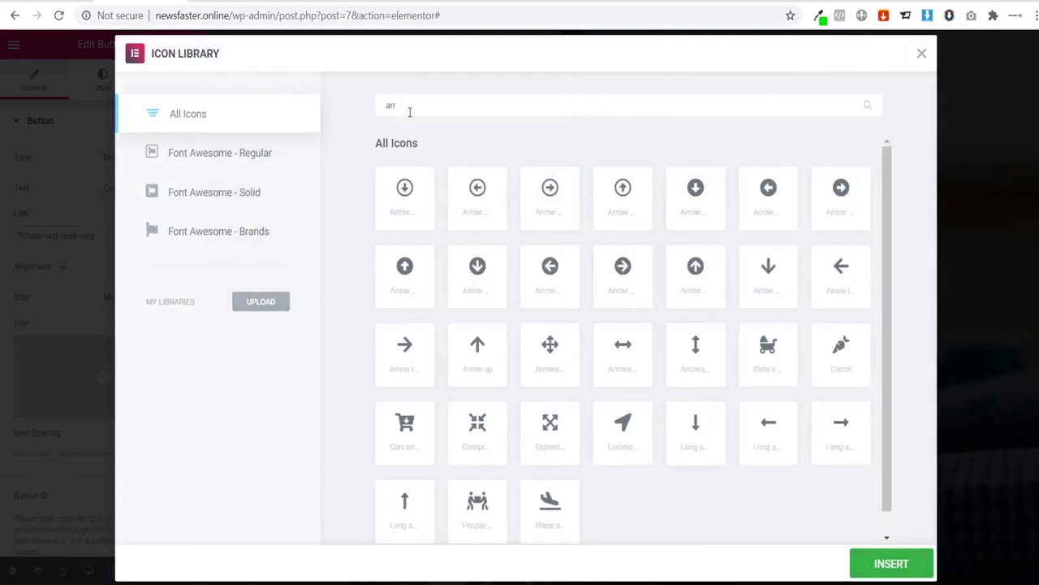
pyautogui.click(543, 218)
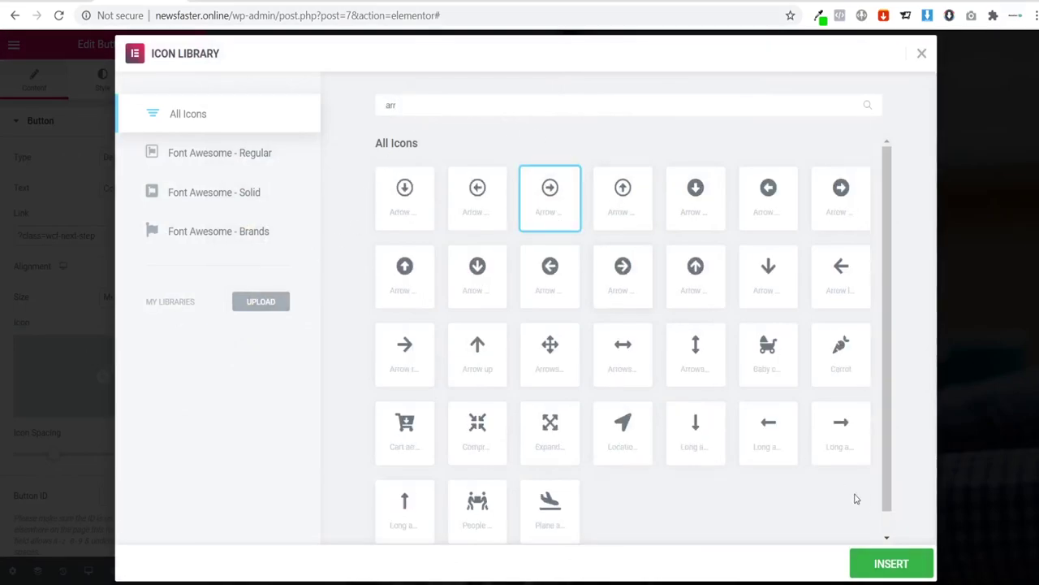
pyautogui.click(891, 563)
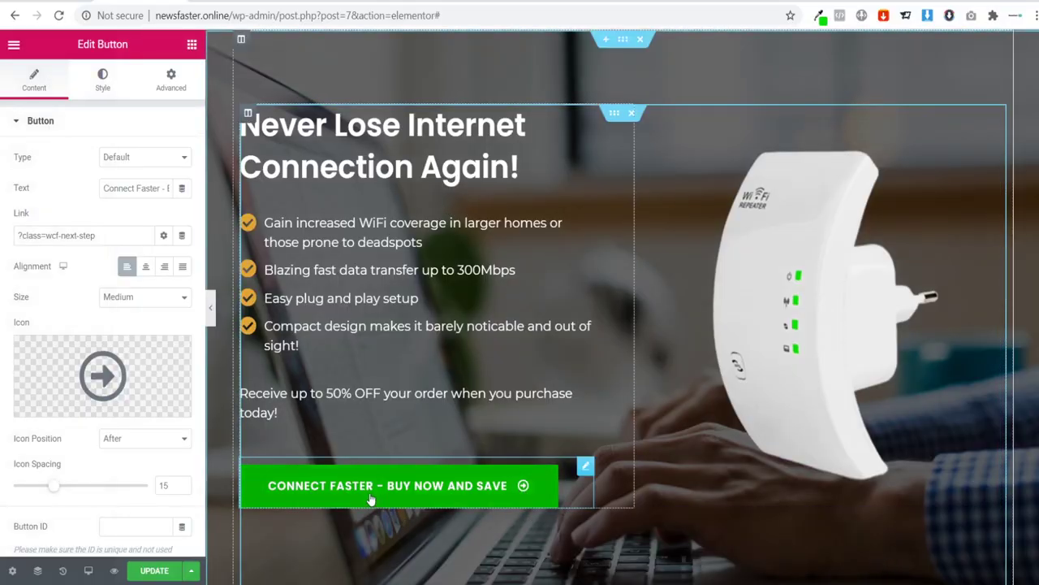
pyautogui.click(211, 311)
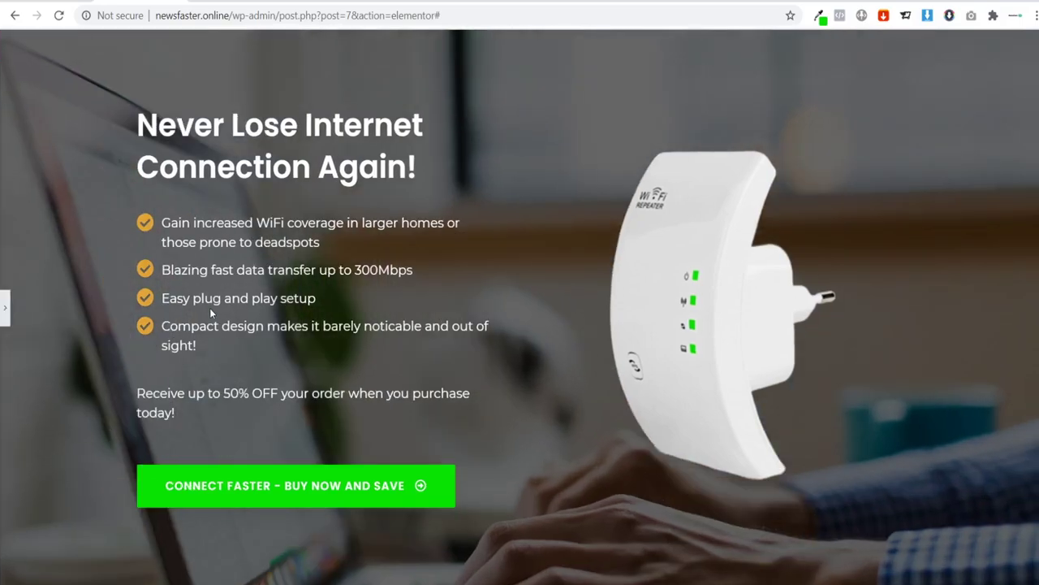
# Step: Reopen the editing panel and scroll to the Harvard, Forbes, Les Echos, La Tribune logos
pyautogui.scroll(-4, 471, 199)
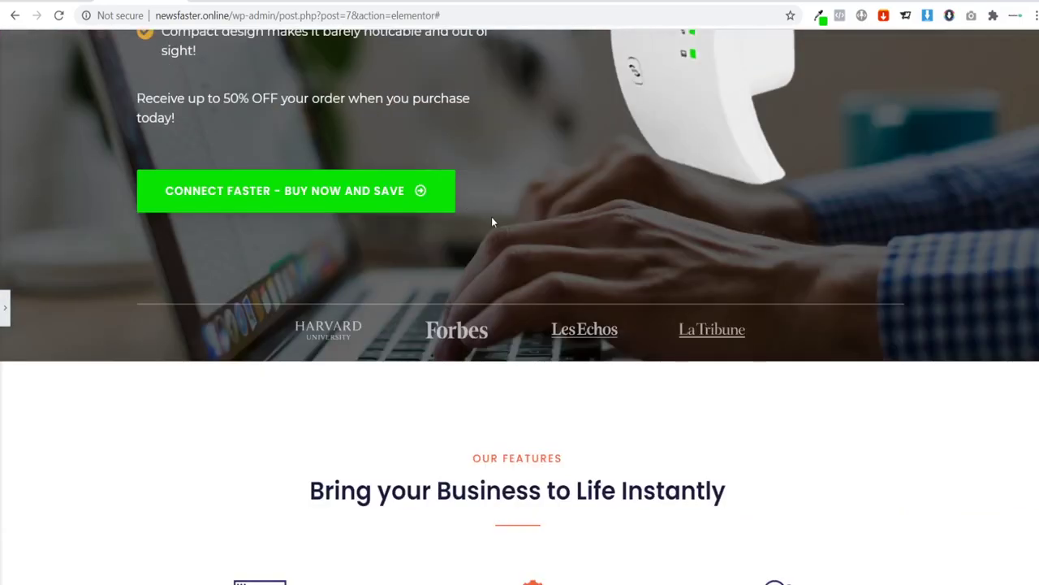
pyautogui.scroll(4, 491, 221)
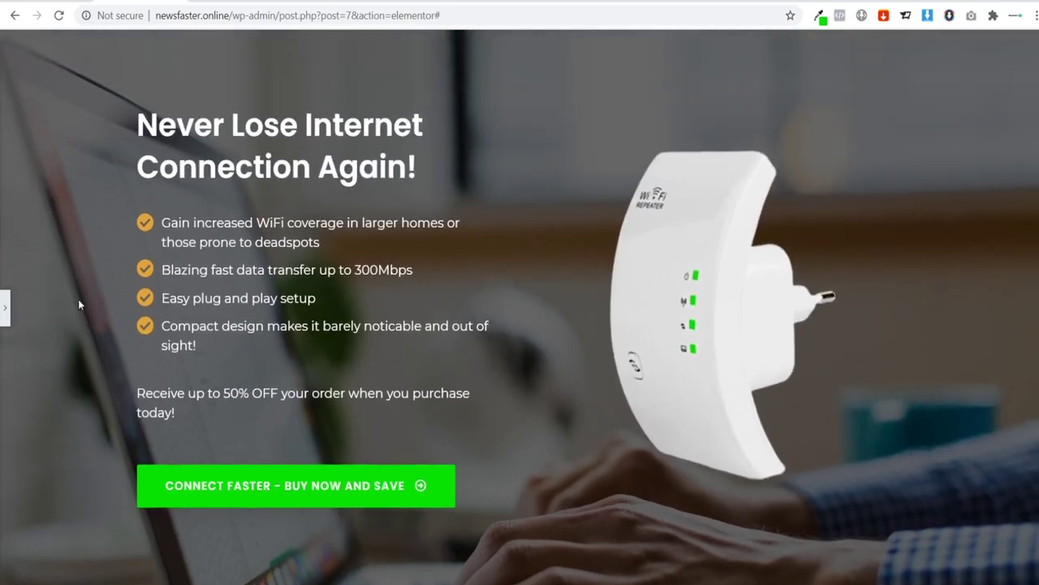
pyautogui.click(6, 307)
pyautogui.scroll(-3, 454, 273)
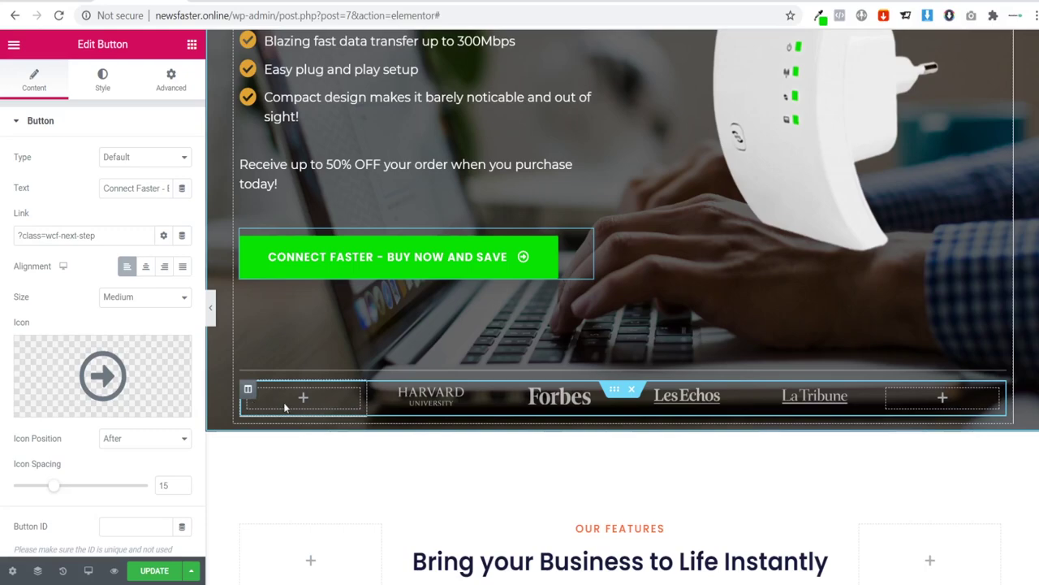
# Step: Delete the press-logos section and scroll down to the black limited-availability banner
pyautogui.click(632, 393)
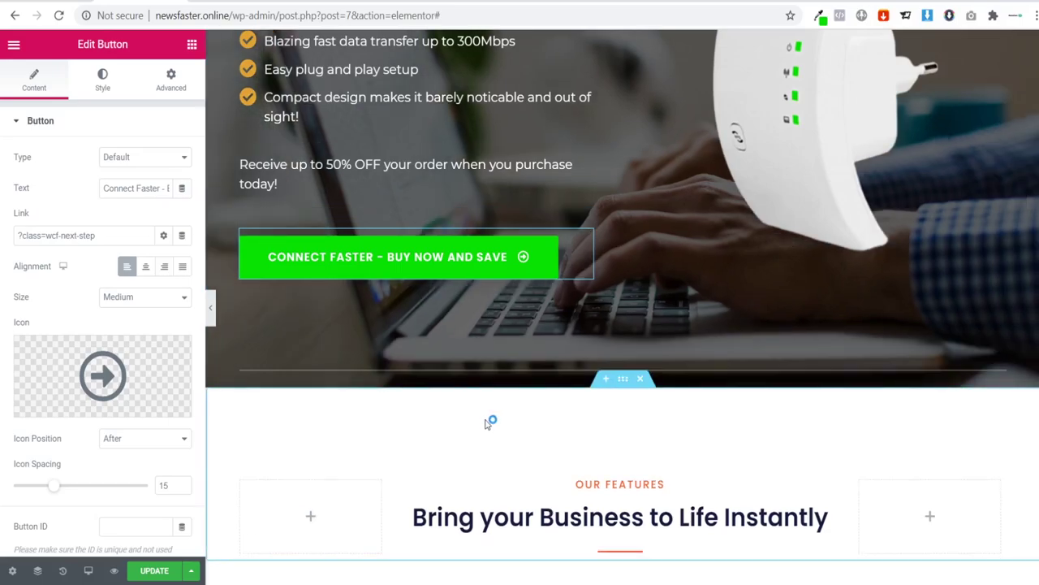
pyautogui.scroll(-3, 391, 388)
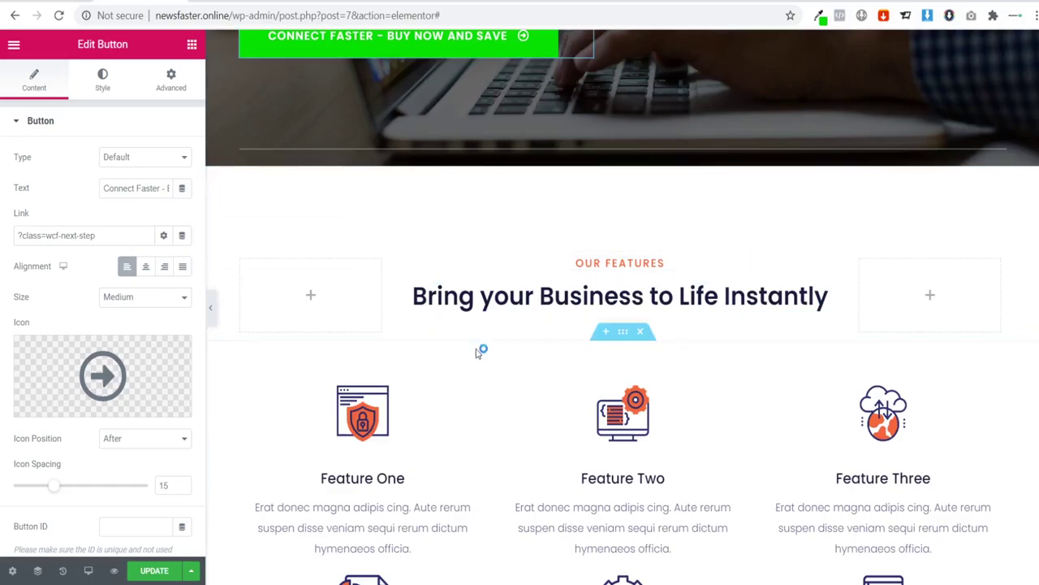
pyautogui.scroll(-1, 390, 377)
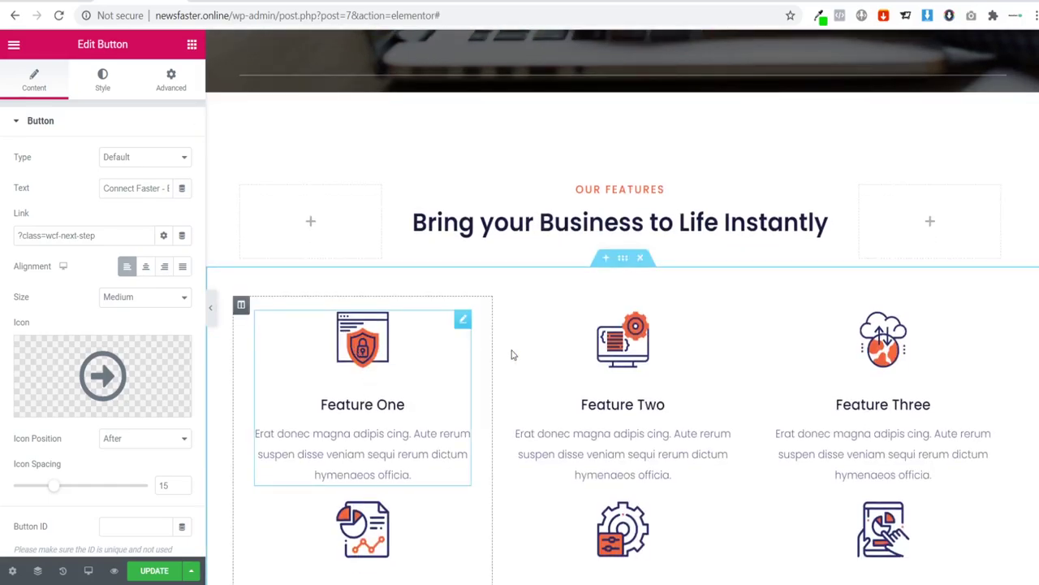
pyautogui.scroll(-1, 824, 395)
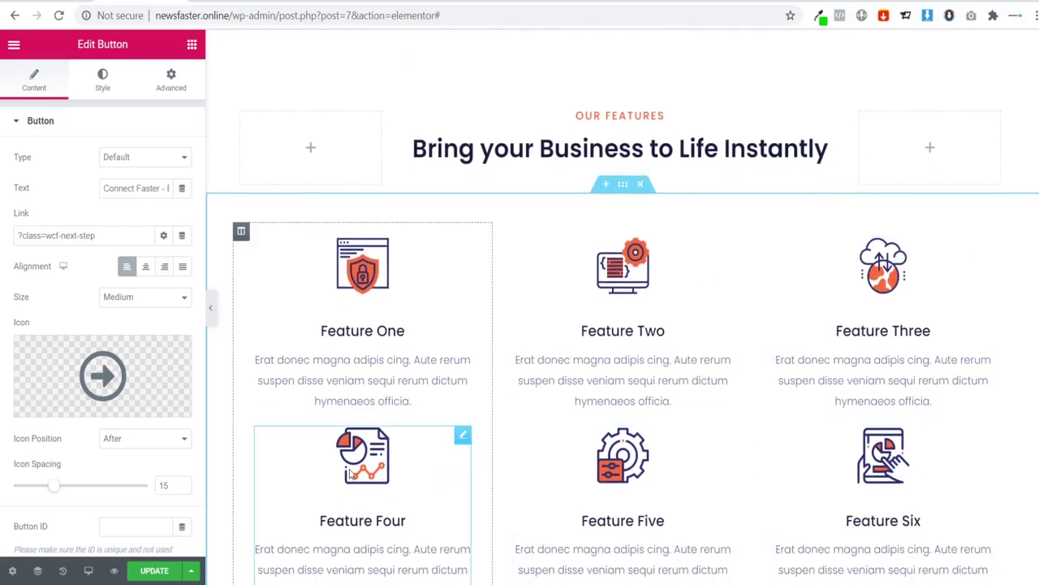
pyautogui.scroll(-3, 351, 475)
pyautogui.scroll(3, 657, 336)
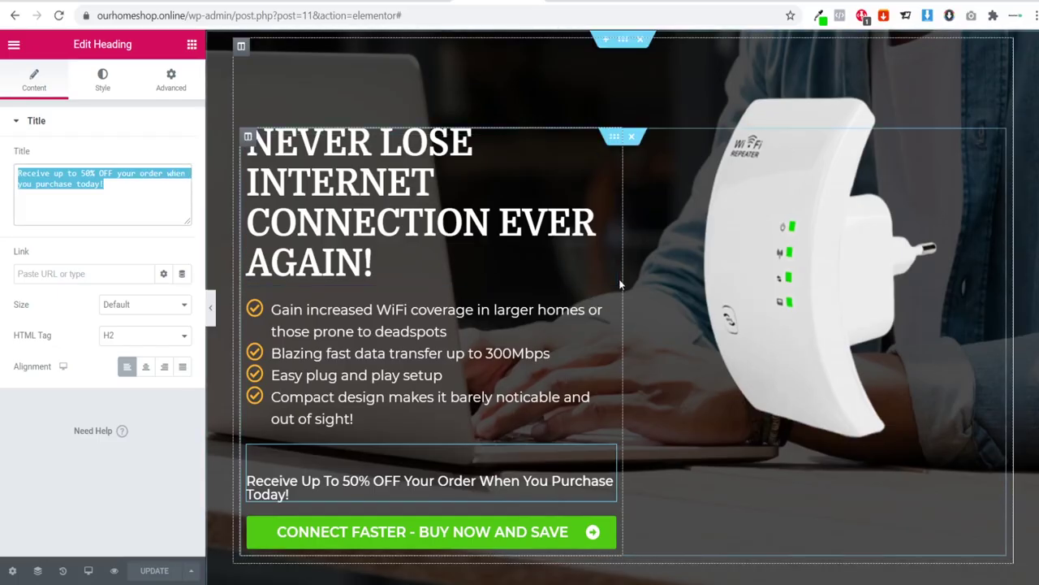
pyautogui.scroll(-4, 619, 279)
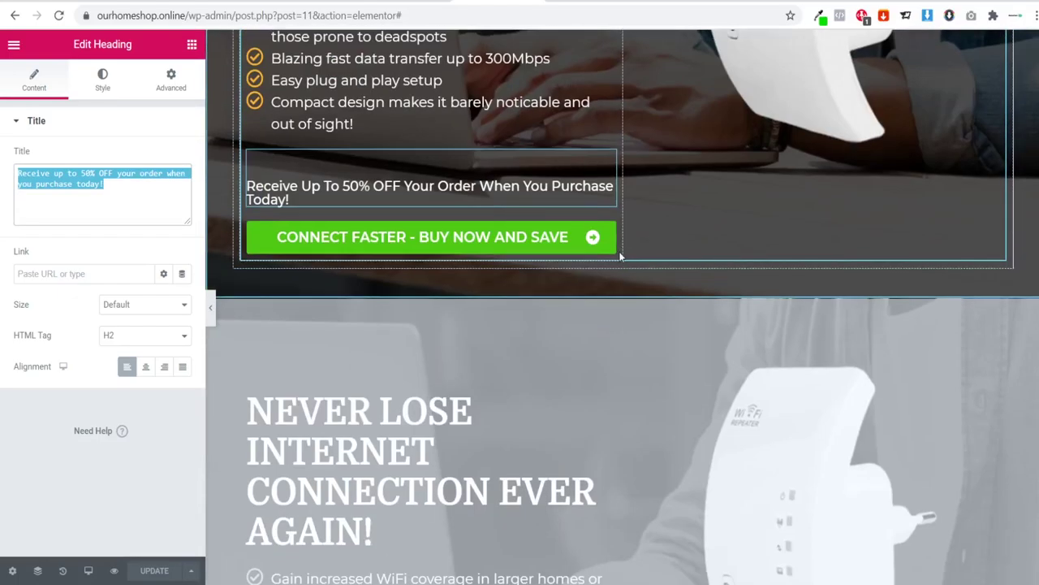
pyautogui.scroll(-13, 592, 221)
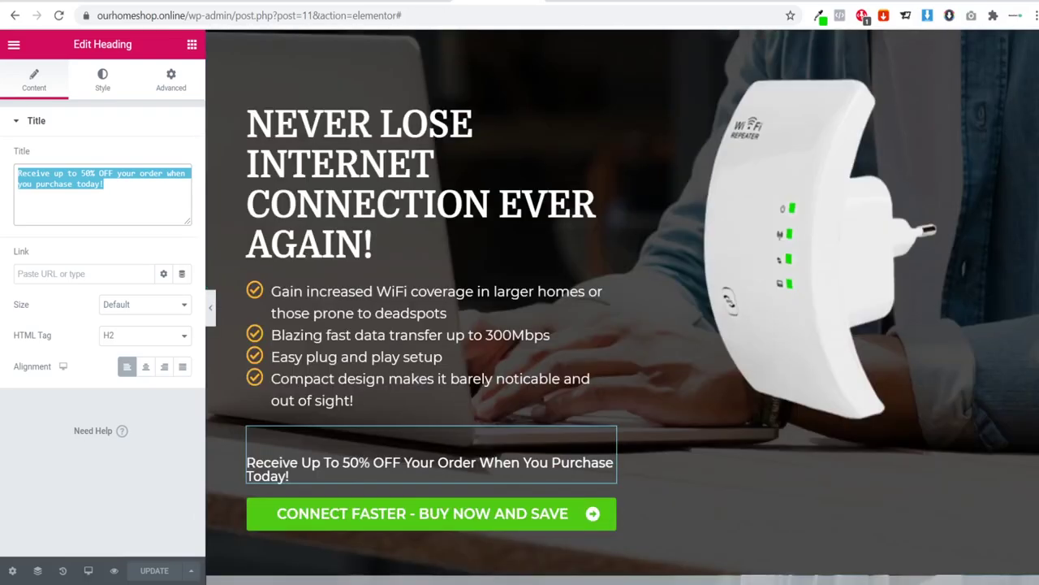
pyautogui.scroll(-12, 622, 307)
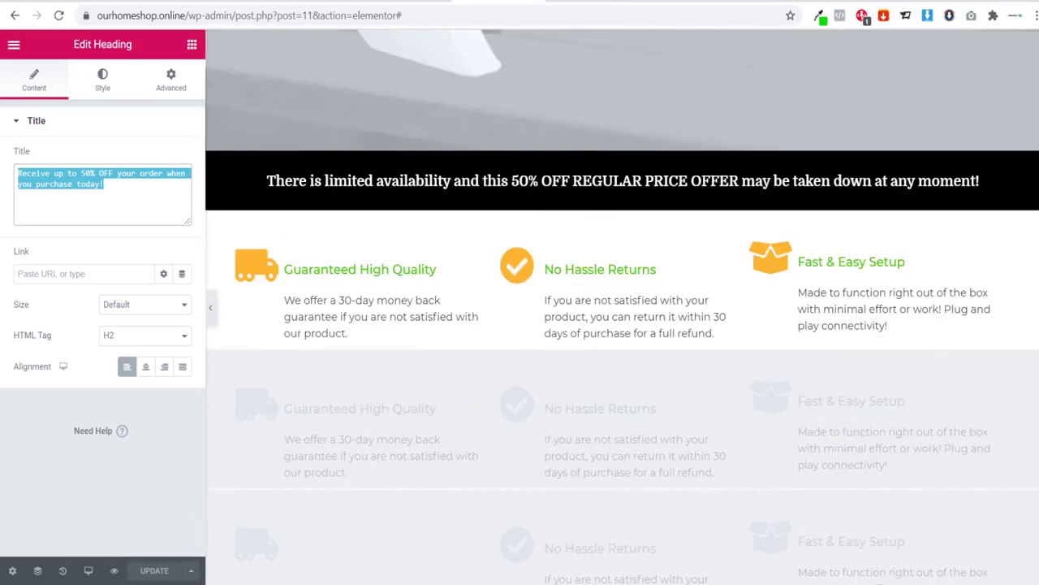
pyautogui.scroll(1, 275, 234)
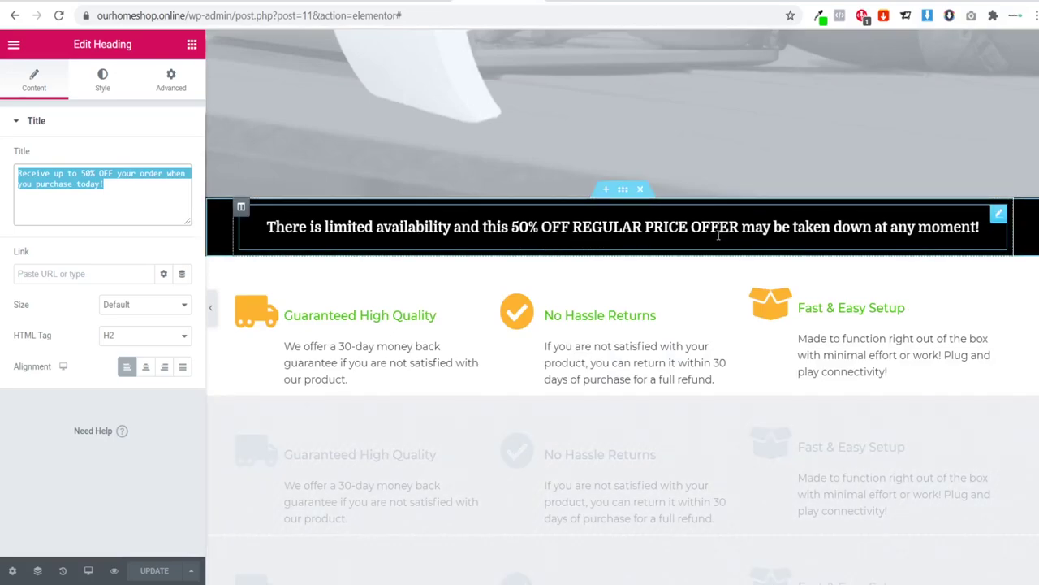
# Step: Select and copy the black banner's limited-availability message, then return to the features area
pyautogui.click(925, 246)
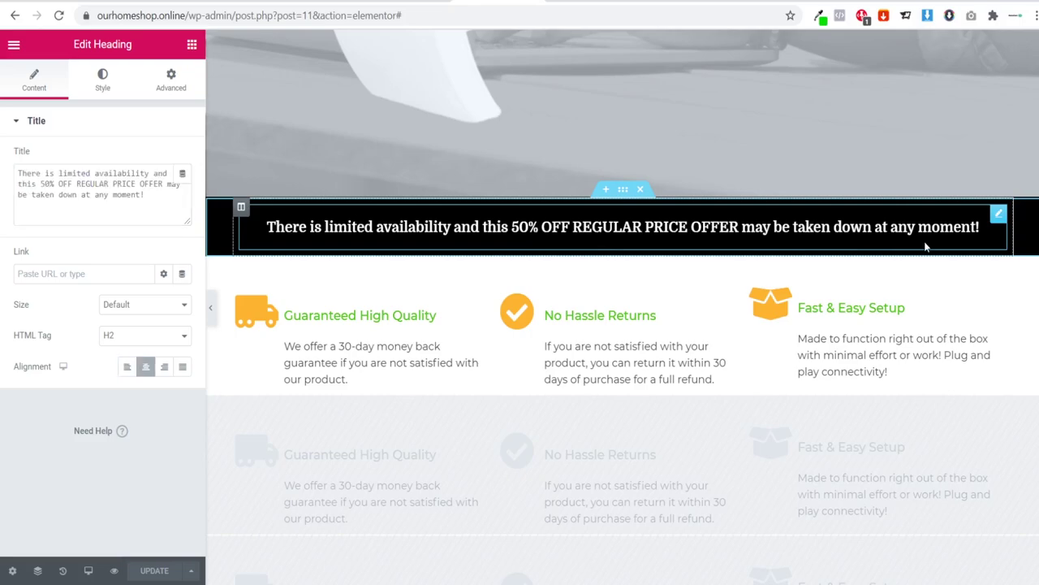
pyautogui.moveTo(155, 203); pyautogui.dragTo(2, 170)
pyautogui.hotkey('ctrl', 'c')
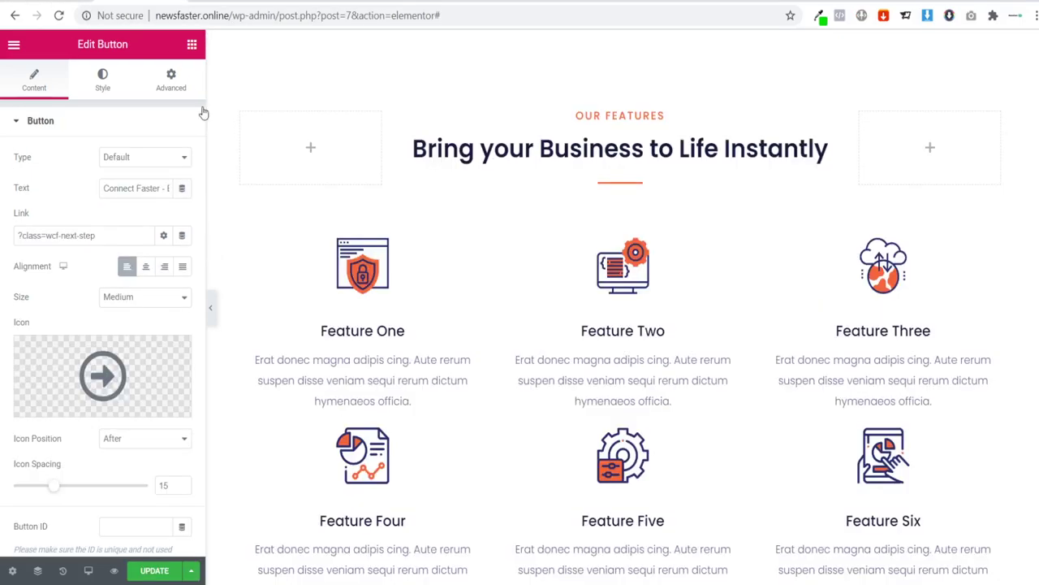
pyautogui.scroll(3, 674, 251)
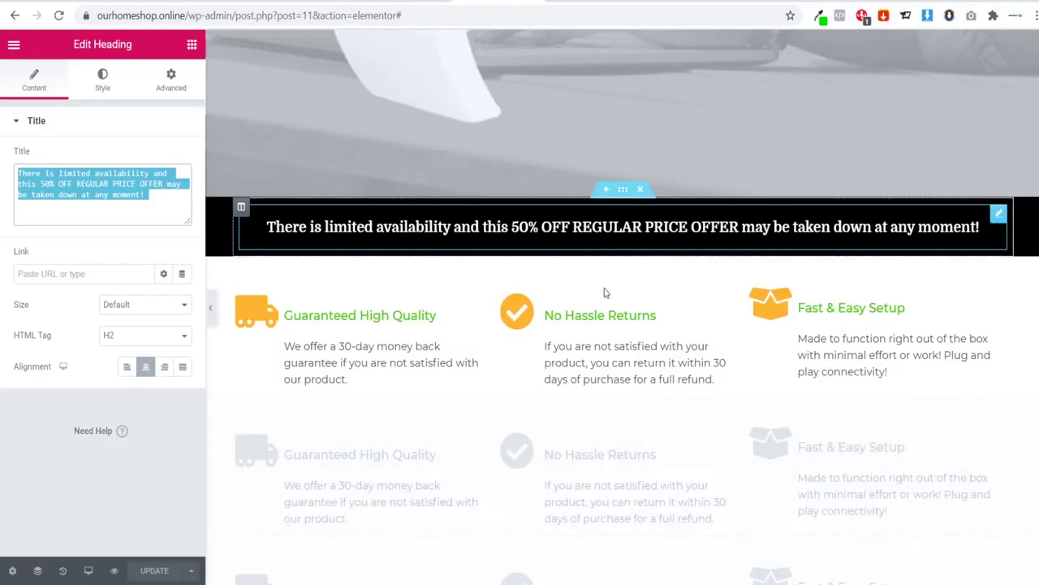
pyautogui.scroll(-1, 604, 290)
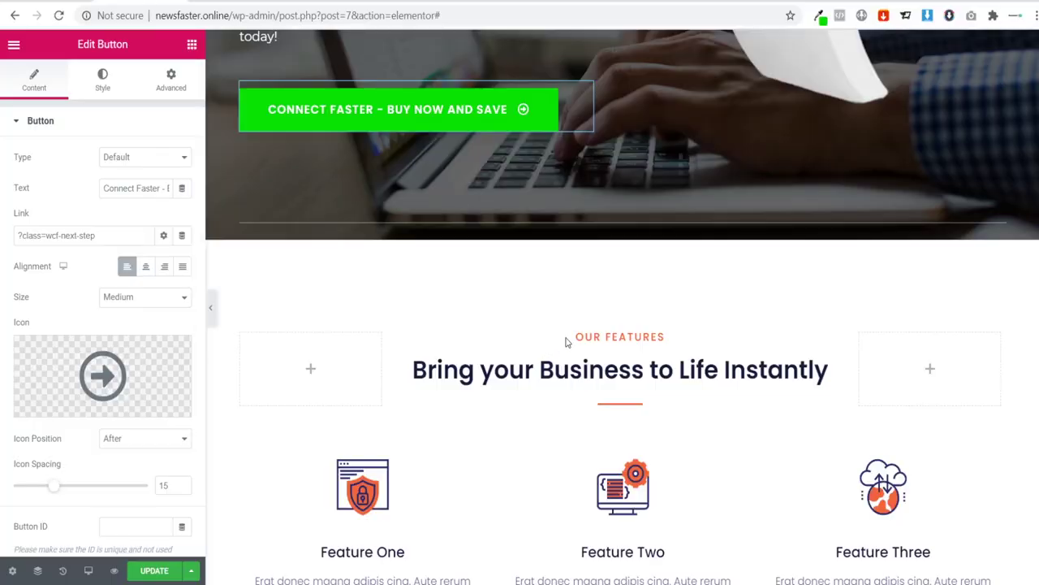
pyautogui.scroll(-6, 695, 372)
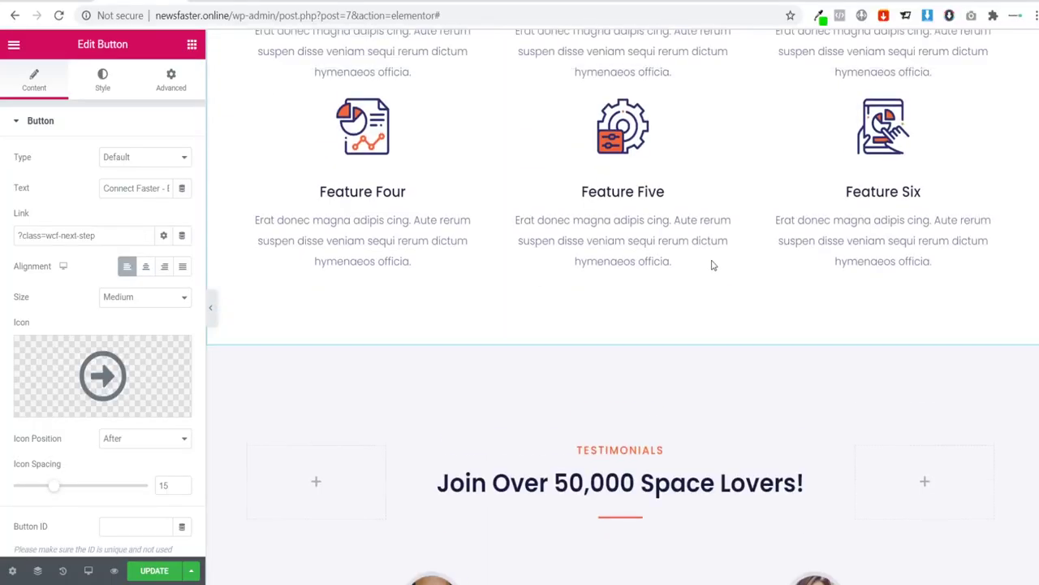
pyautogui.scroll(5, 713, 268)
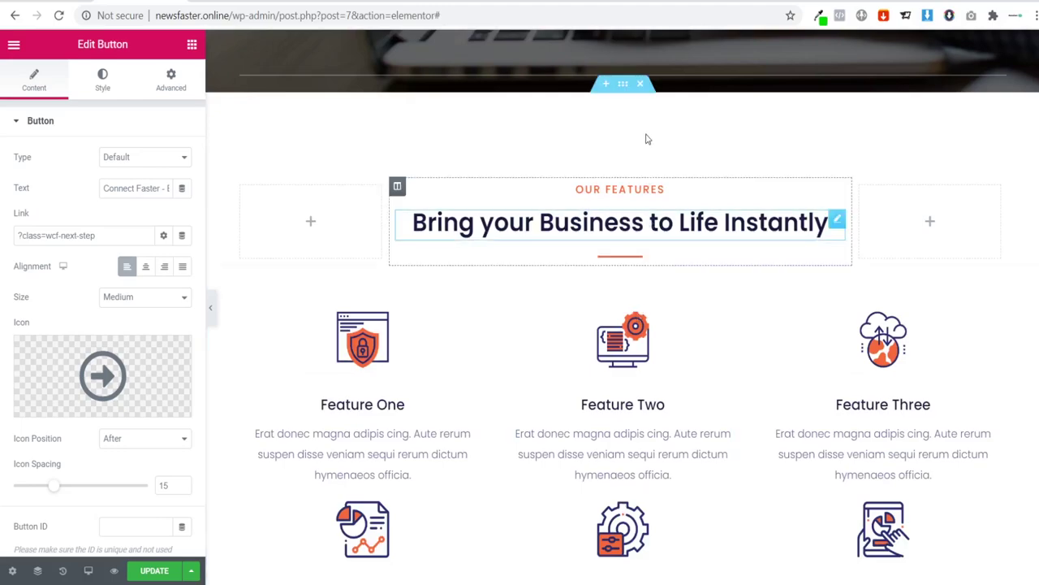
# Step: Delete the Our Features heading section and the six-feature grid section
pyautogui.click(641, 85)
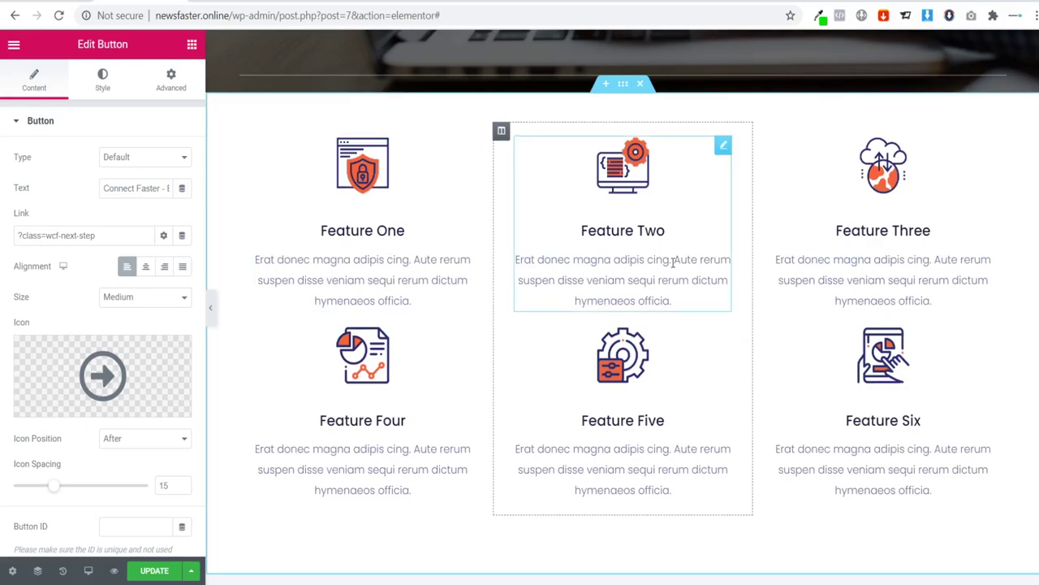
pyautogui.scroll(2, 722, 333)
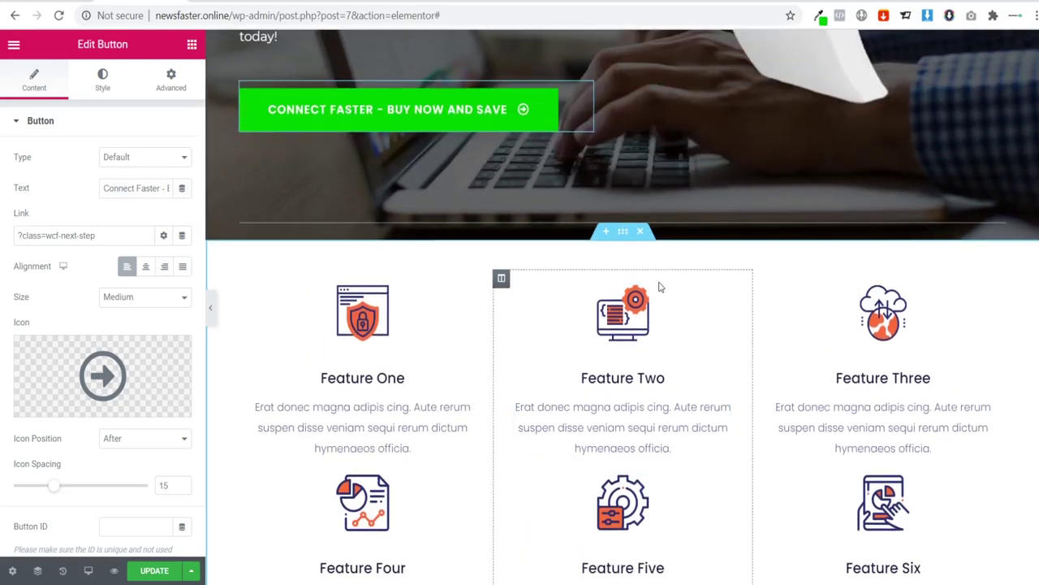
pyautogui.click(640, 231)
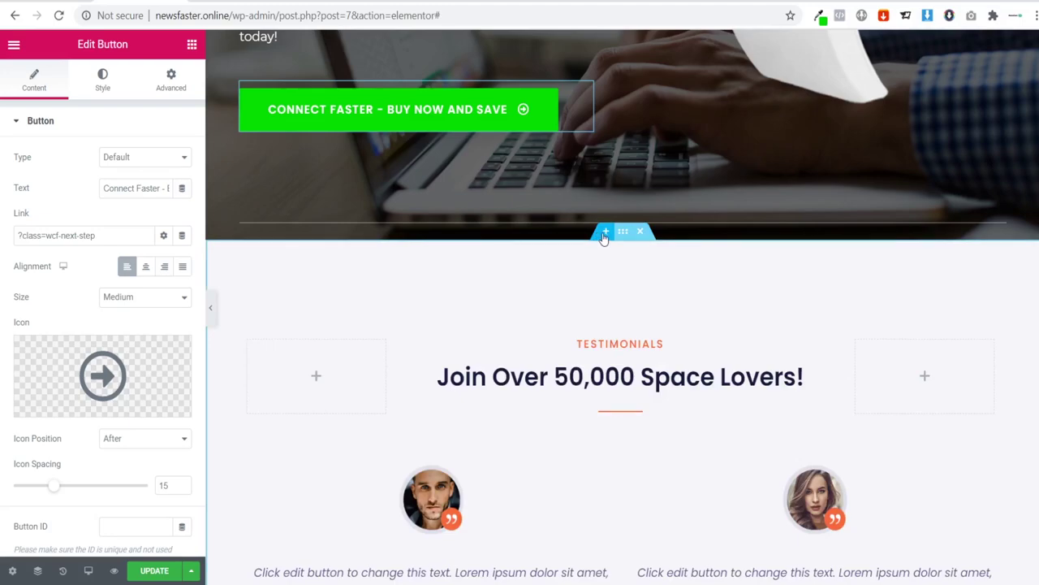
# Step: Insert a new single-column section below the hero
pyautogui.click(604, 233)
pyautogui.click(604, 305)
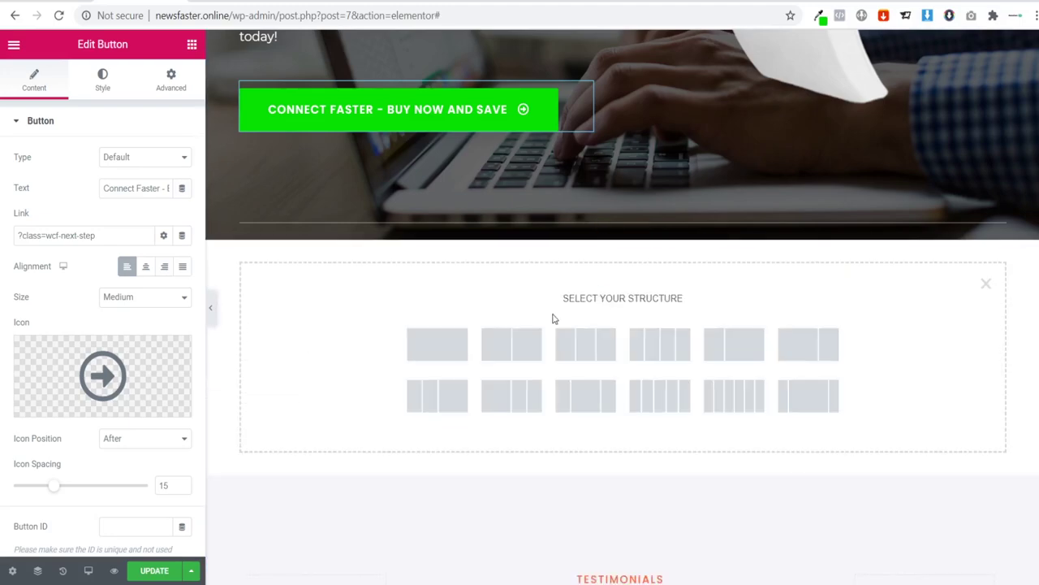
pyautogui.click(426, 348)
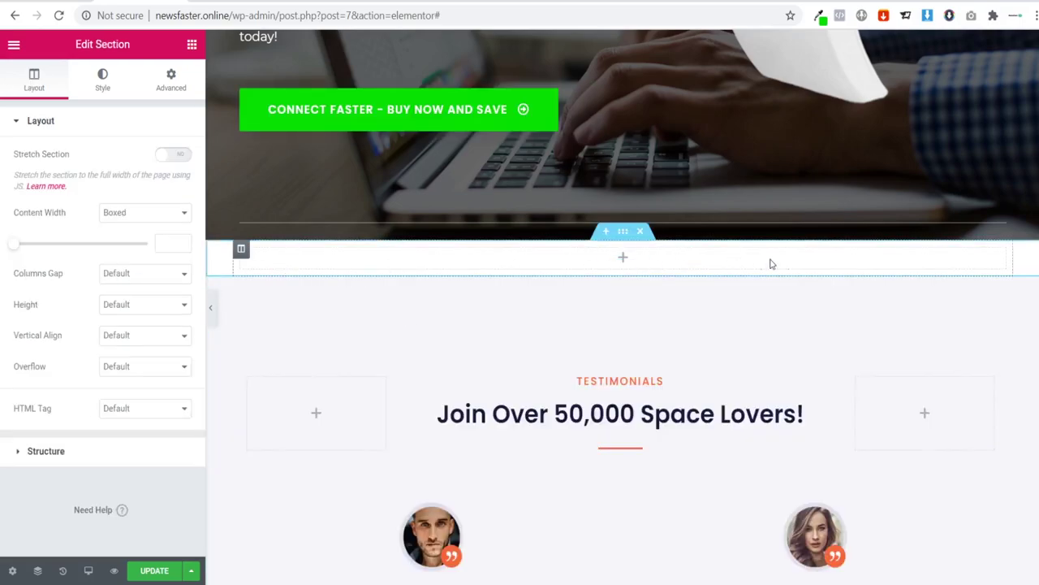
# Step: Add a Text Editor to the section and replace its Lorem ipsum with the copied 50% OFF message
pyautogui.click(192, 45)
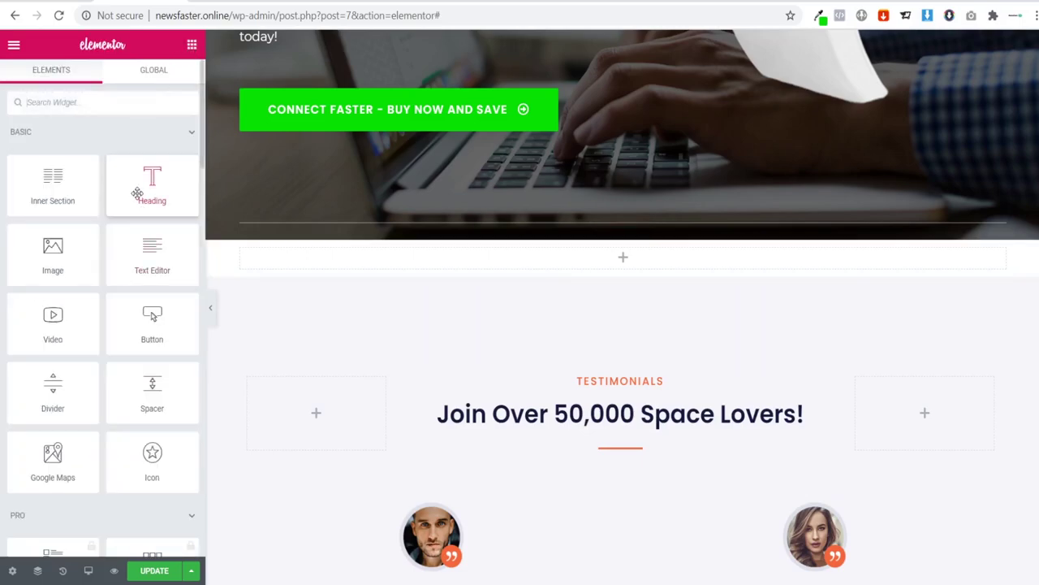
pyautogui.moveTo(135, 238); pyautogui.dragTo(628, 261)
pyautogui.moveTo(152, 254); pyautogui.dragTo(549, 258)
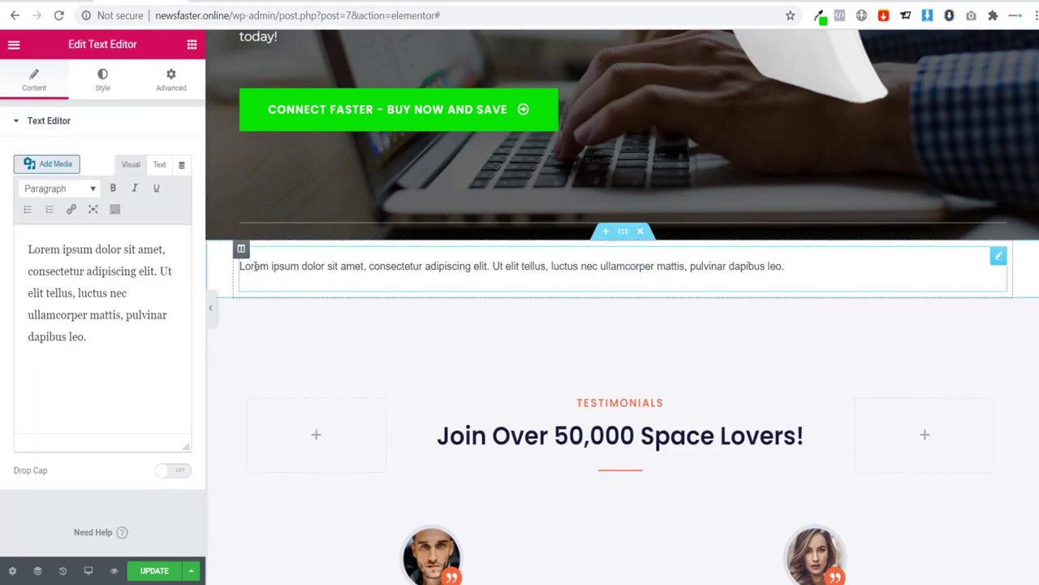
pyautogui.moveTo(116, 341); pyautogui.dragTo(15, 242)
pyautogui.hotkey('ctrl', 'v')
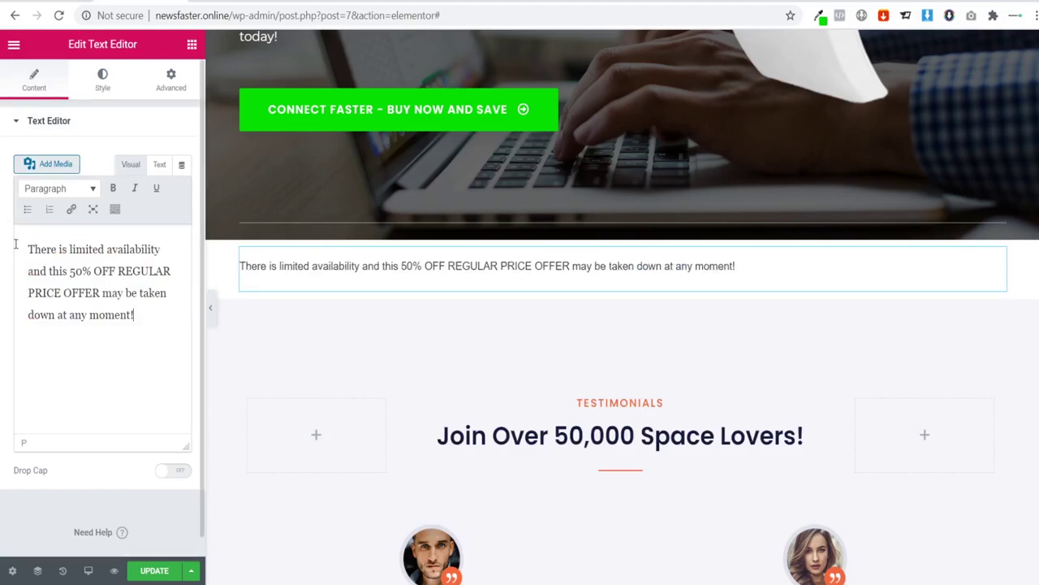
# Step: Center the offer text in the text block
pyautogui.click(102, 91)
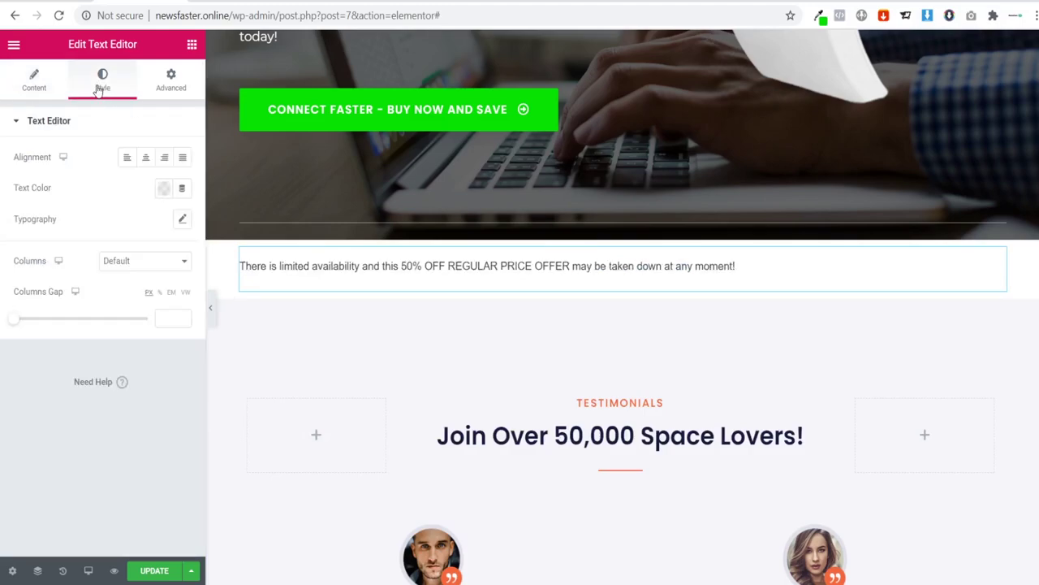
pyautogui.click(146, 160)
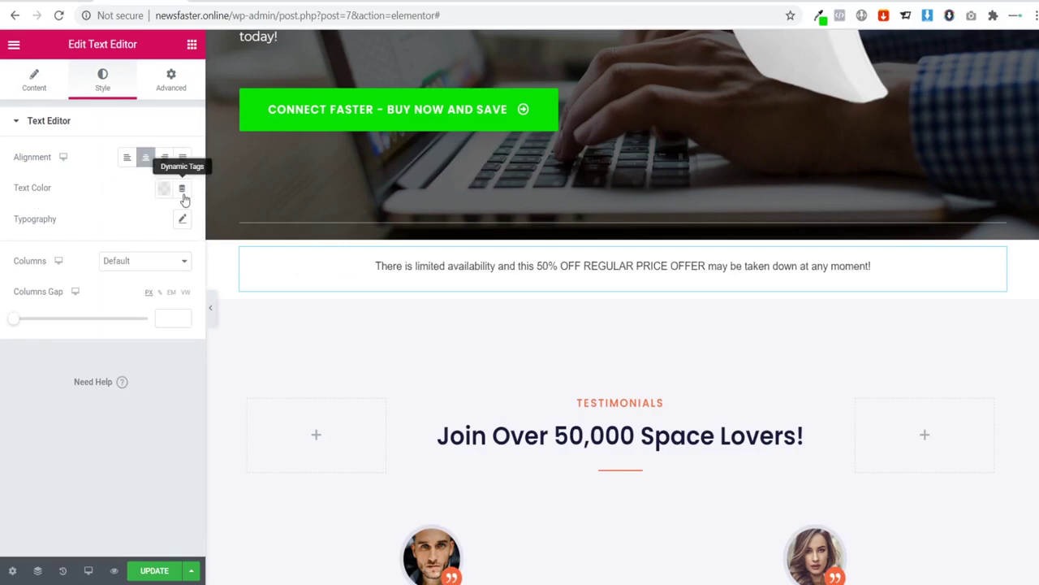
pyautogui.click(163, 189)
pyautogui.click(93, 183)
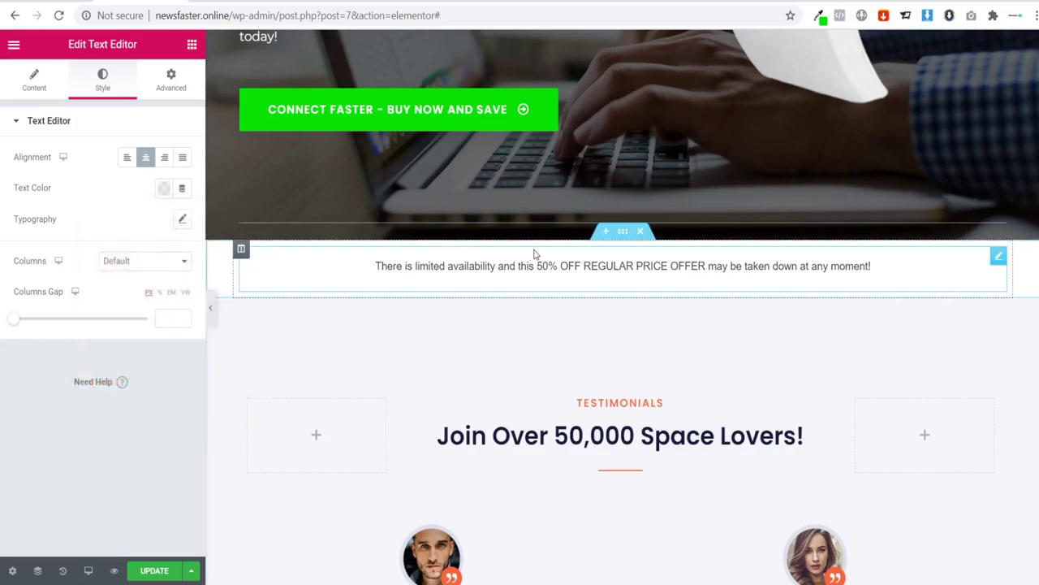
# Step: Give the section a classic solid black background
pyautogui.click(621, 234)
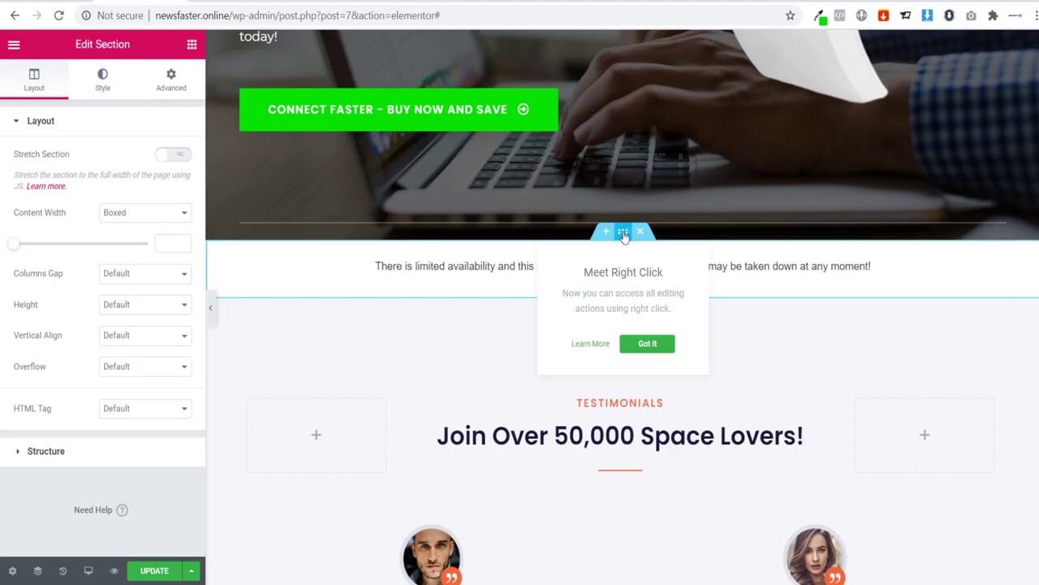
pyautogui.click(104, 89)
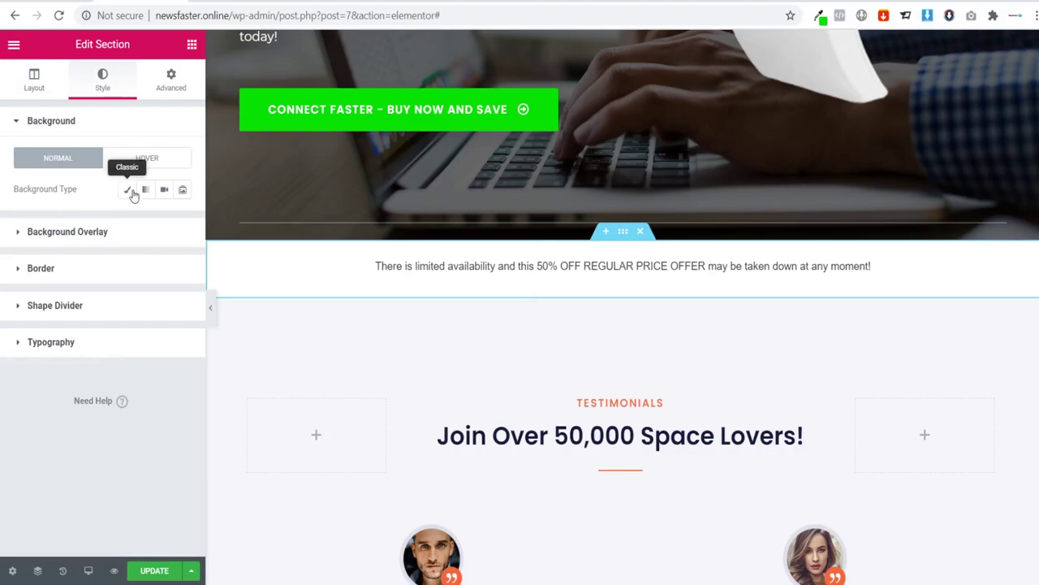
pyautogui.click(128, 192)
pyautogui.click(164, 220)
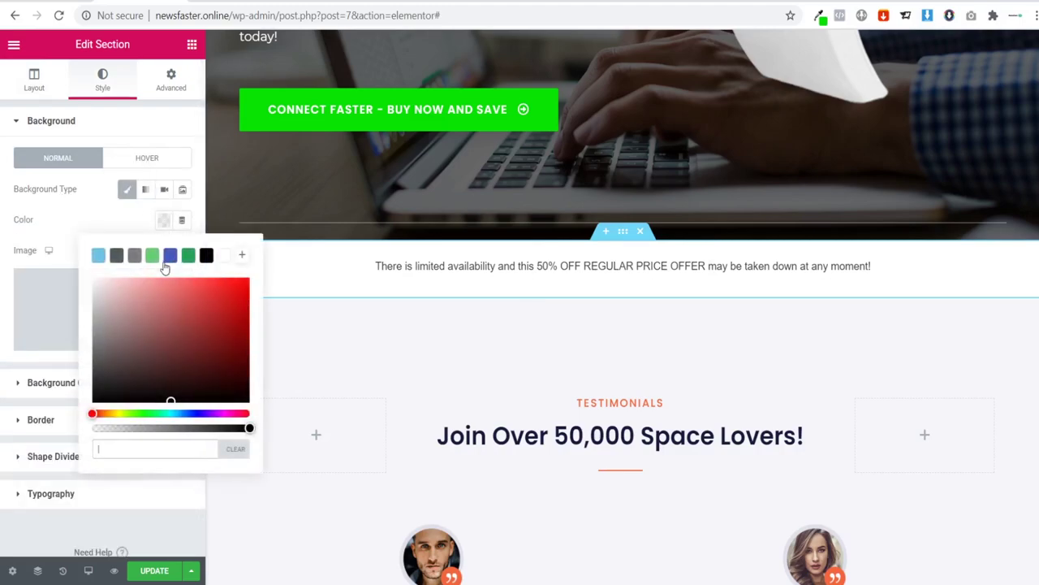
pyautogui.click(207, 255)
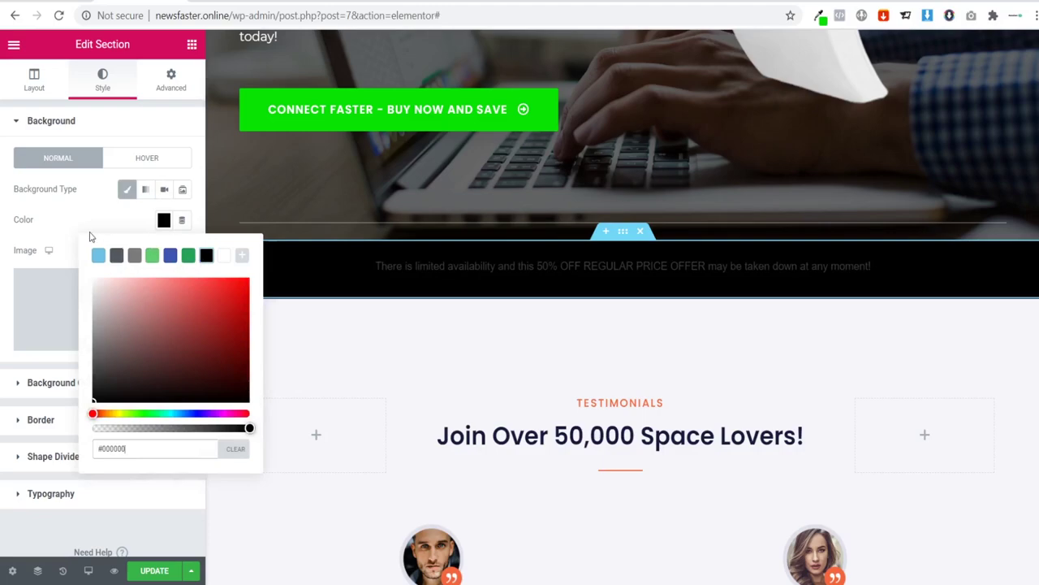
pyautogui.click(285, 268)
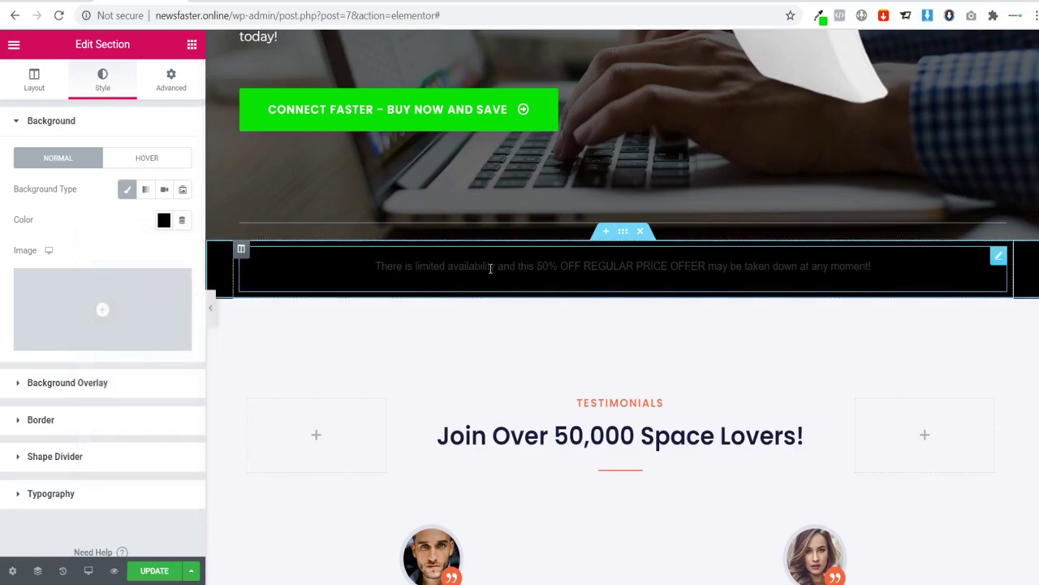
# Step: Make the offer text white
pyautogui.click(491, 268)
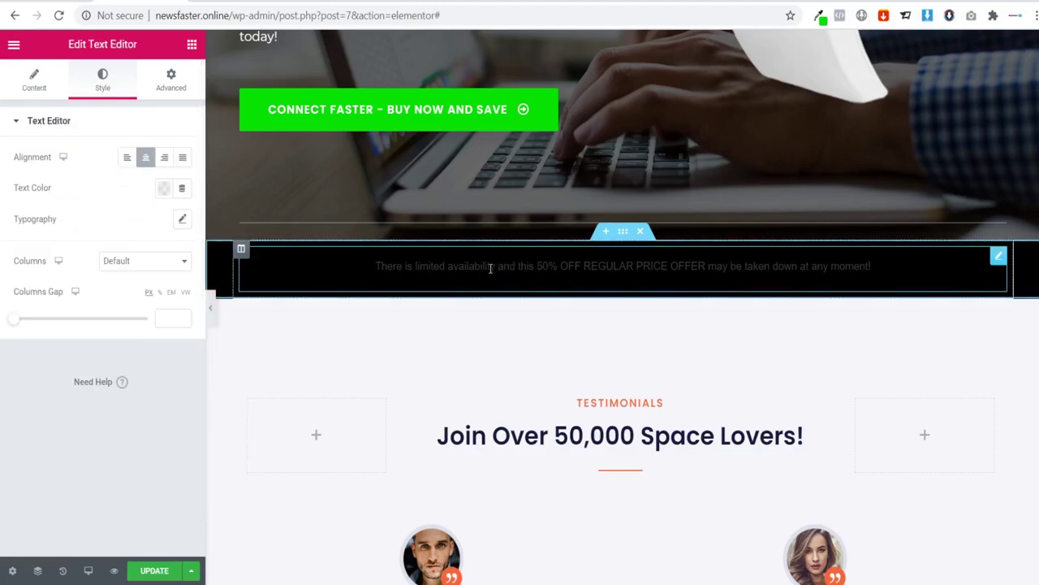
pyautogui.click(164, 188)
pyautogui.click(224, 226)
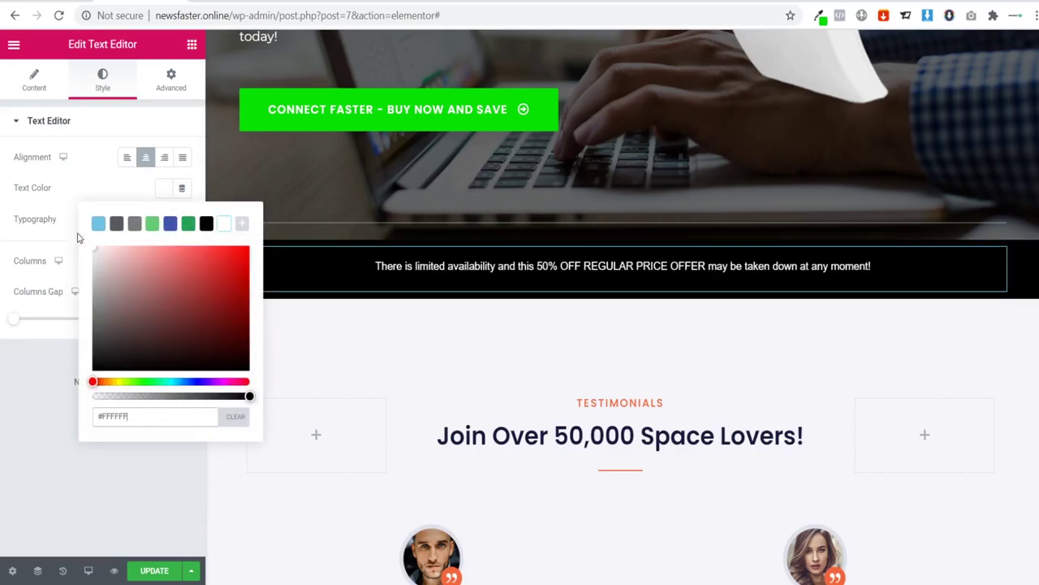
pyautogui.click(79, 192)
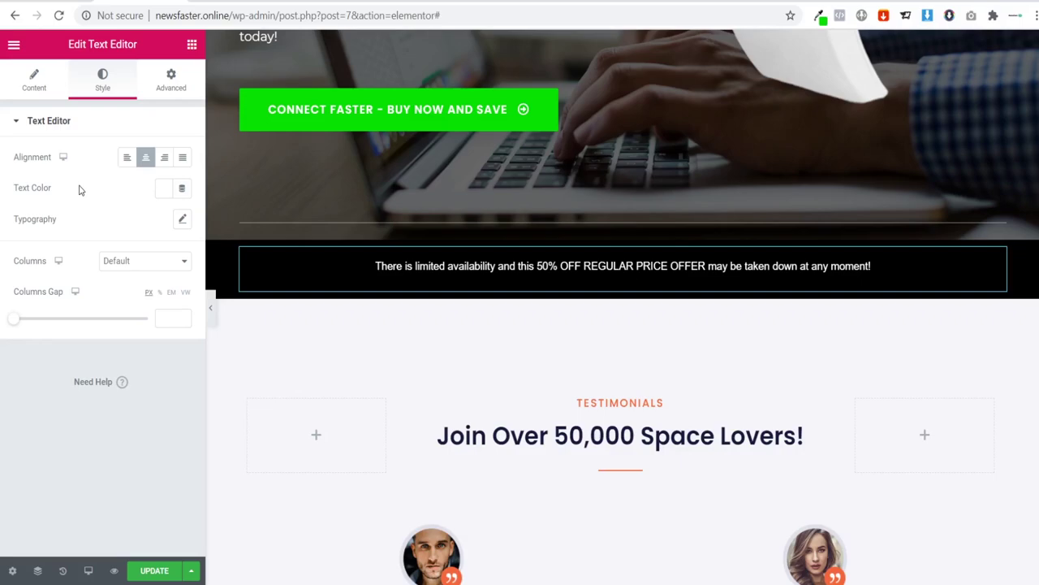
# Step: Set the banner text to Montserrat, weight 700, size 20, then preview without the panel
pyautogui.click(183, 220)
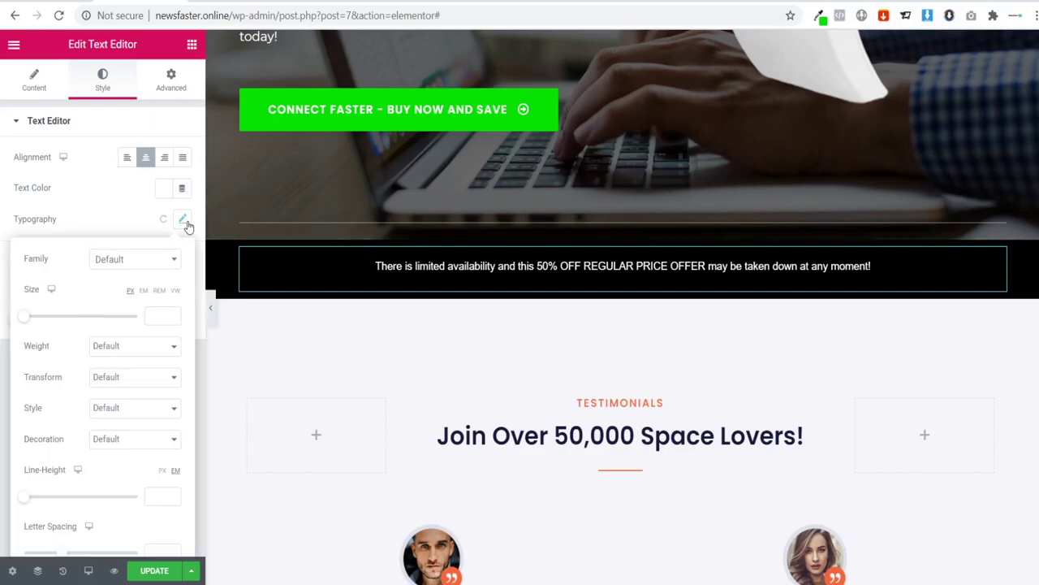
pyautogui.click(146, 260)
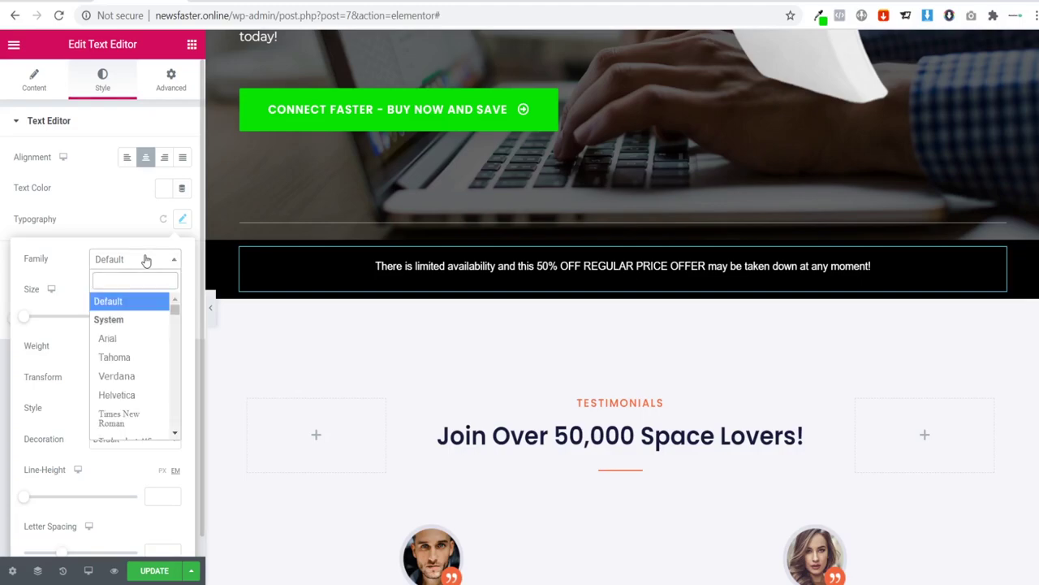
pyautogui.write('s')
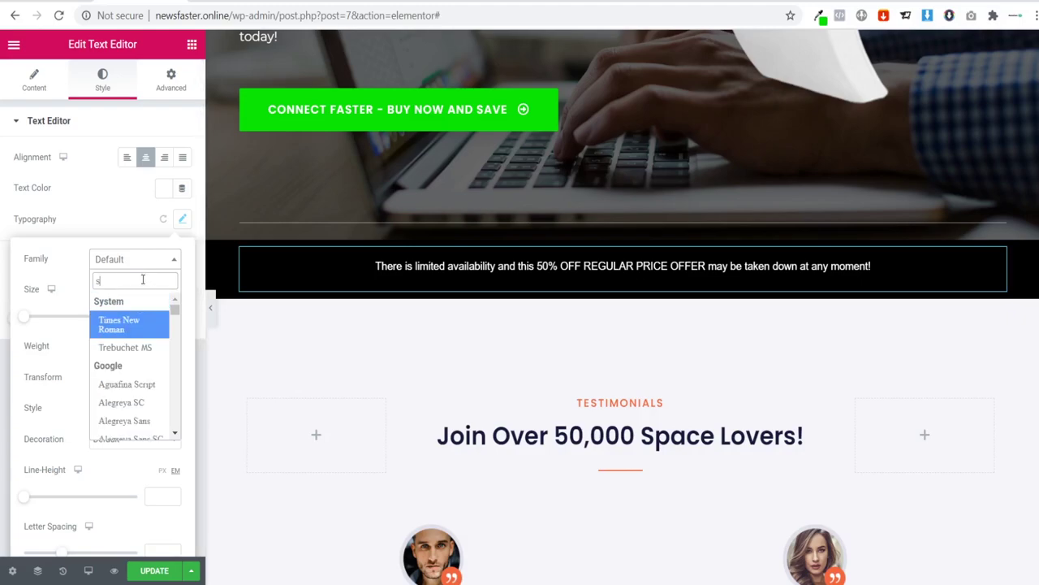
pyautogui.write('pm')
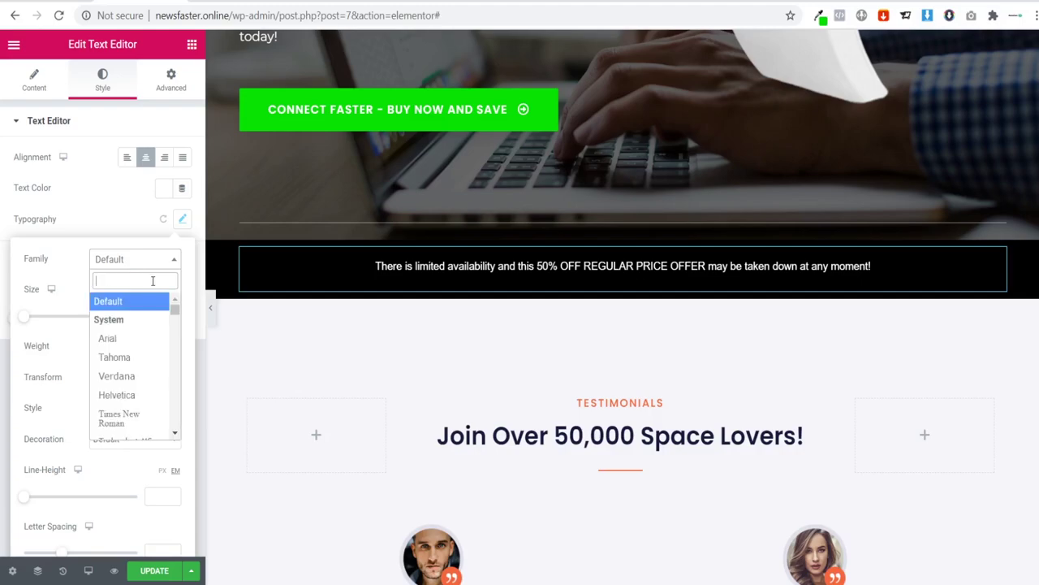
pyautogui.write('mont')
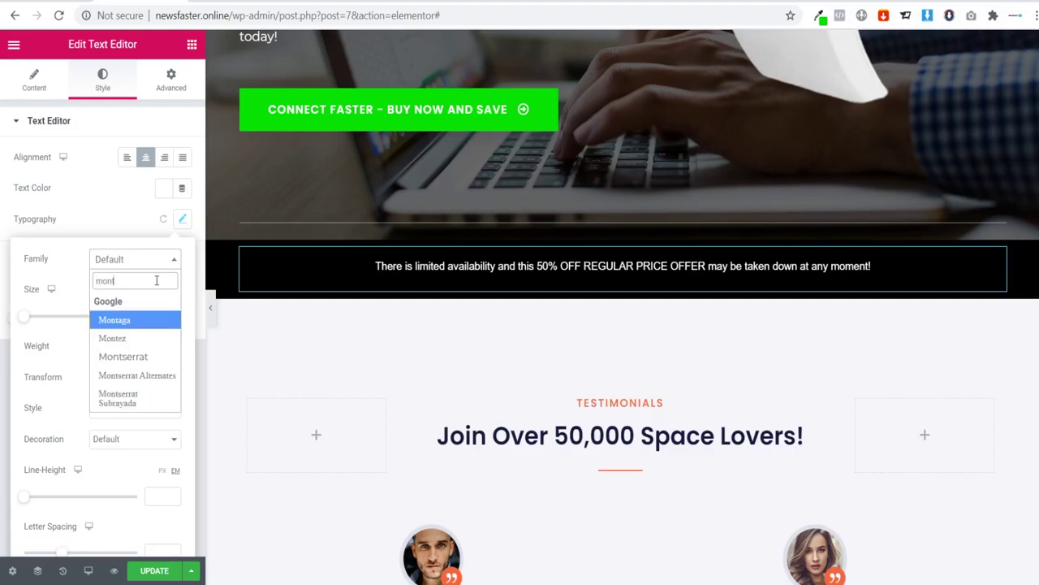
pyautogui.click(134, 362)
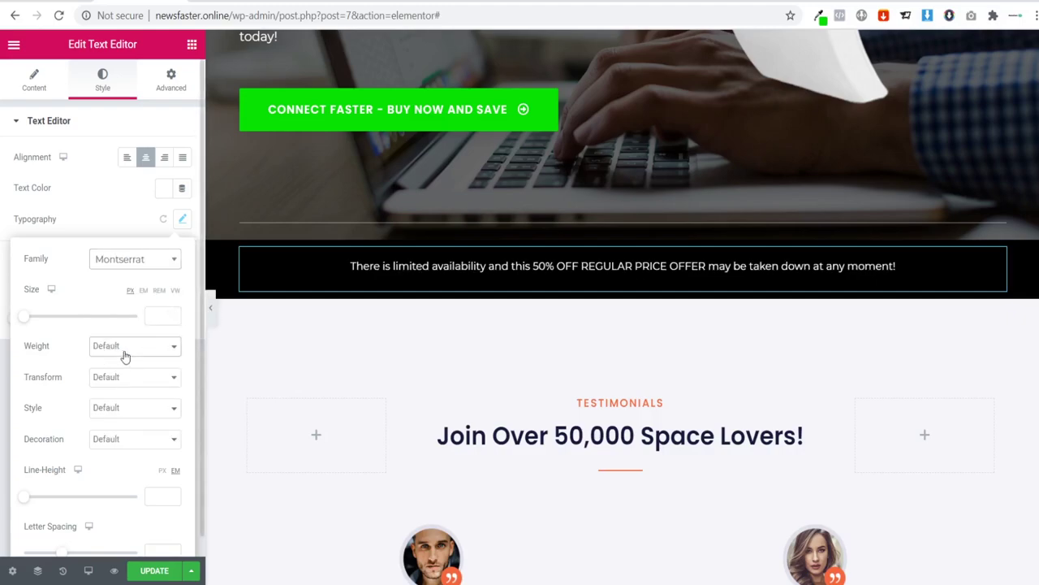
pyautogui.press('5')
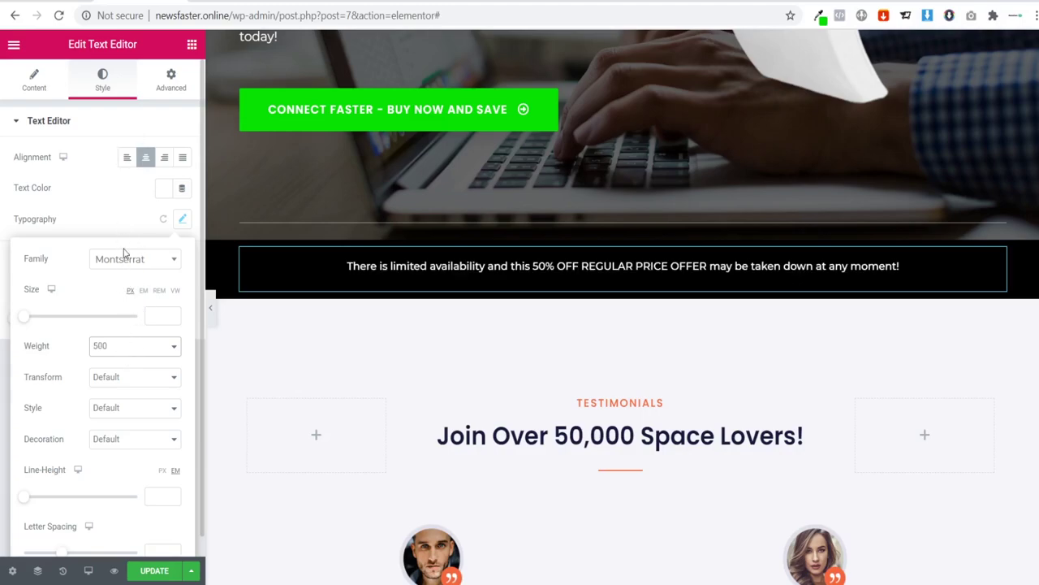
pyautogui.press('9')
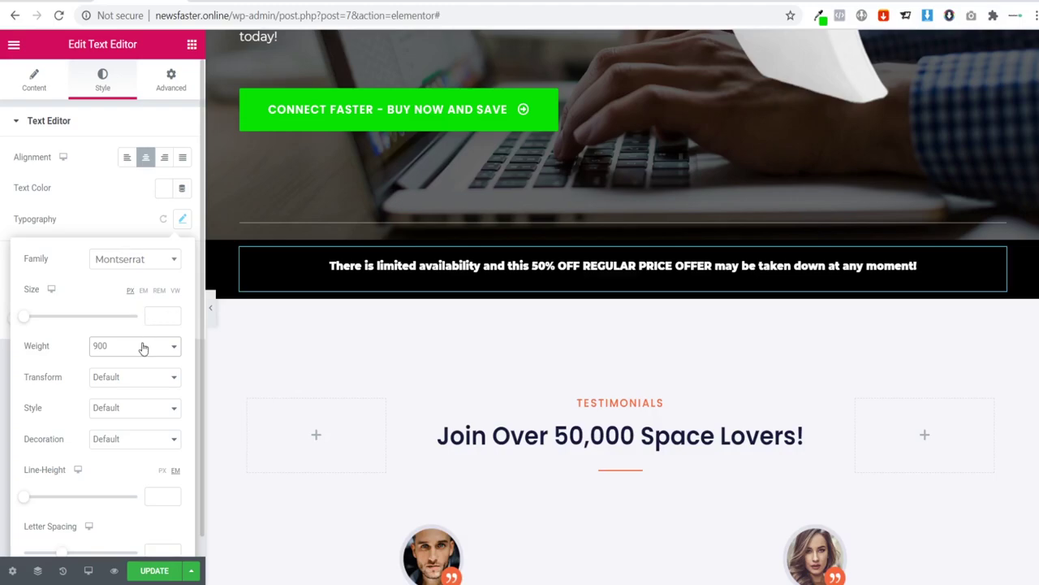
pyautogui.press('7')
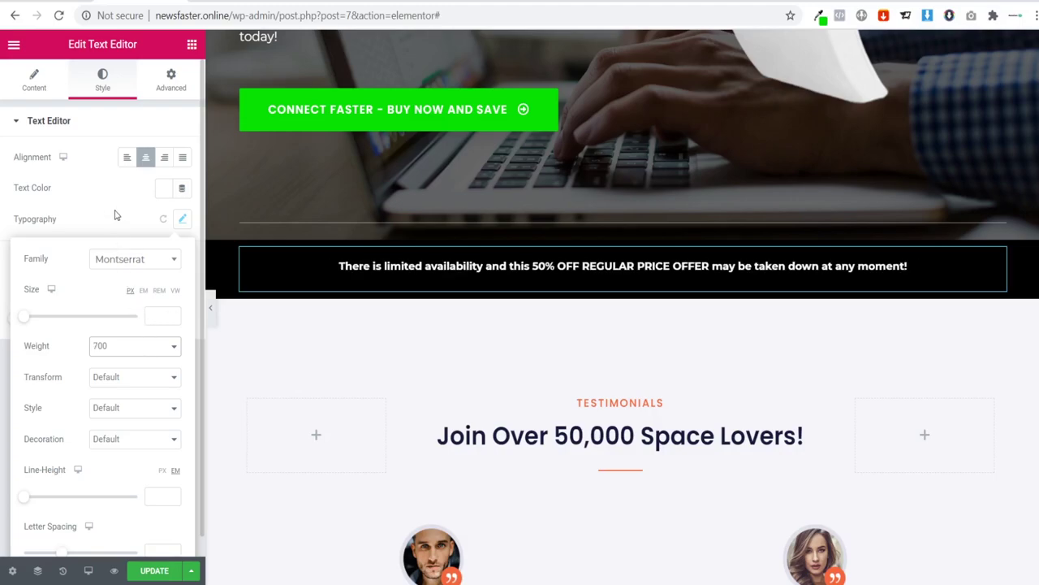
pyautogui.click(152, 316)
pyautogui.write('20')
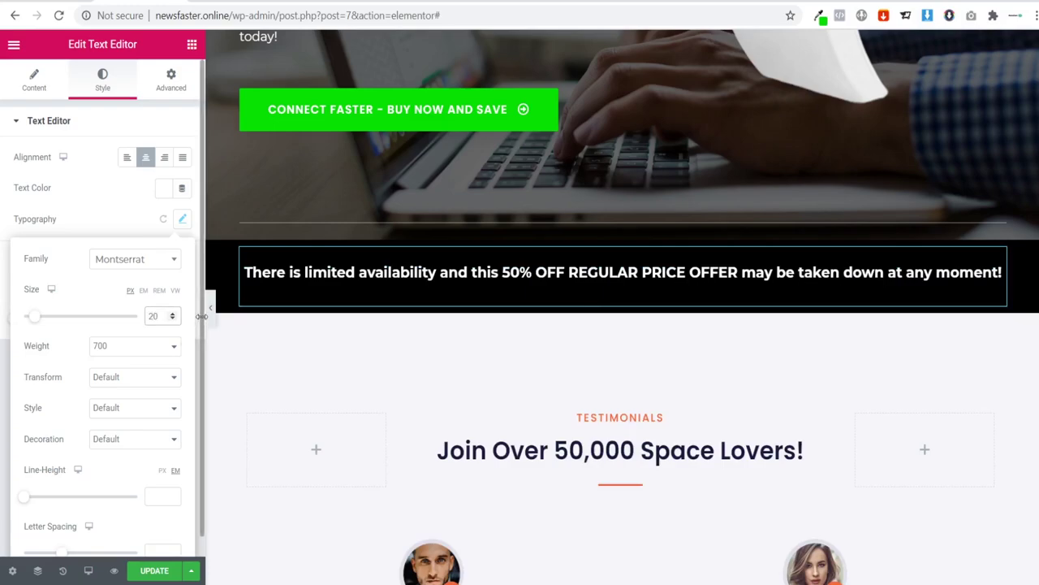
pyautogui.click(211, 309)
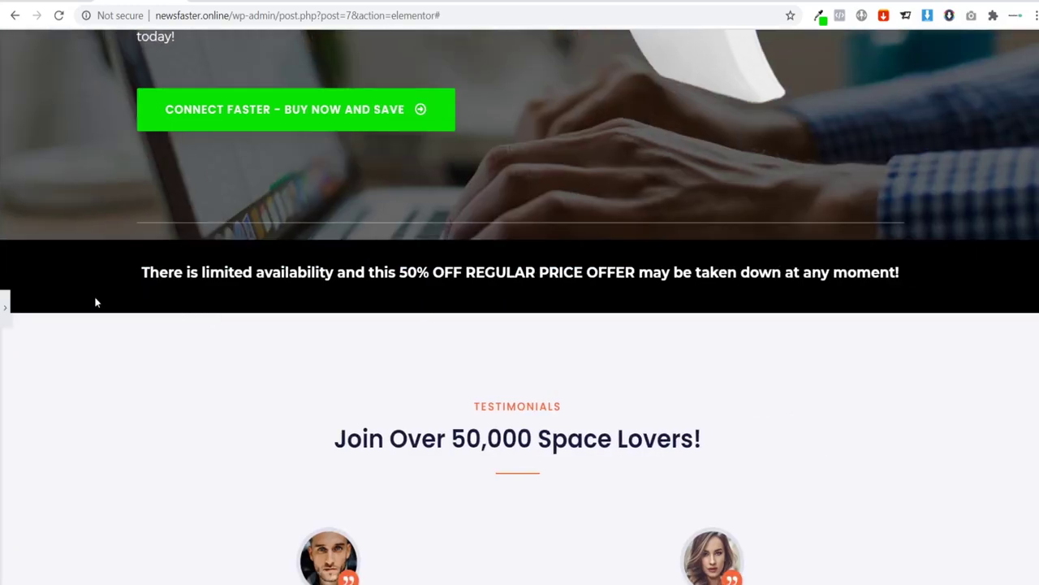
# Step: Review the page from hero to black offer banner, then reopen the Elementor panel
pyautogui.scroll(5, 88, 302)
pyautogui.scroll(-4, 97, 293)
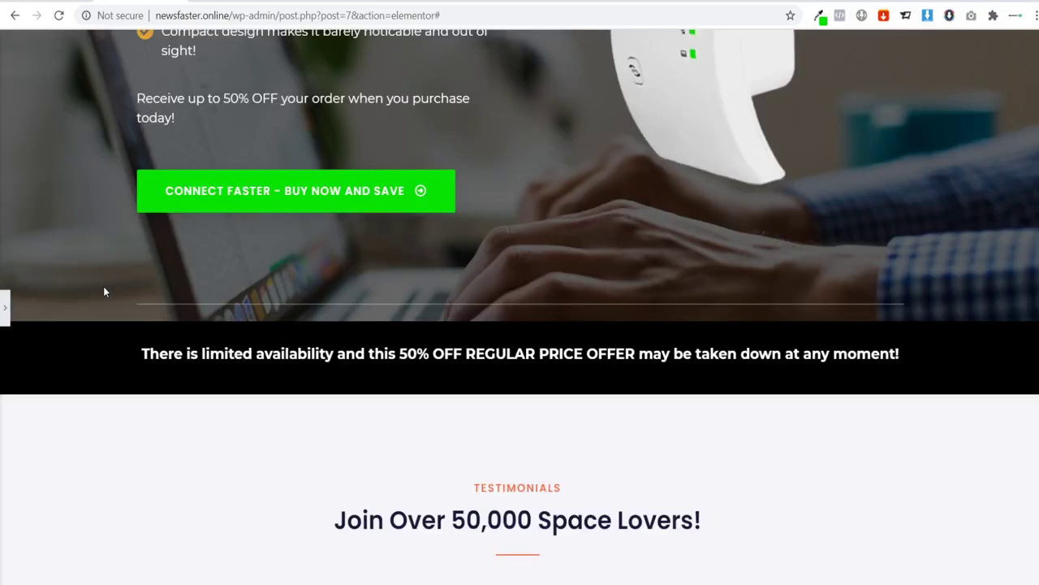
pyautogui.scroll(4, 110, 284)
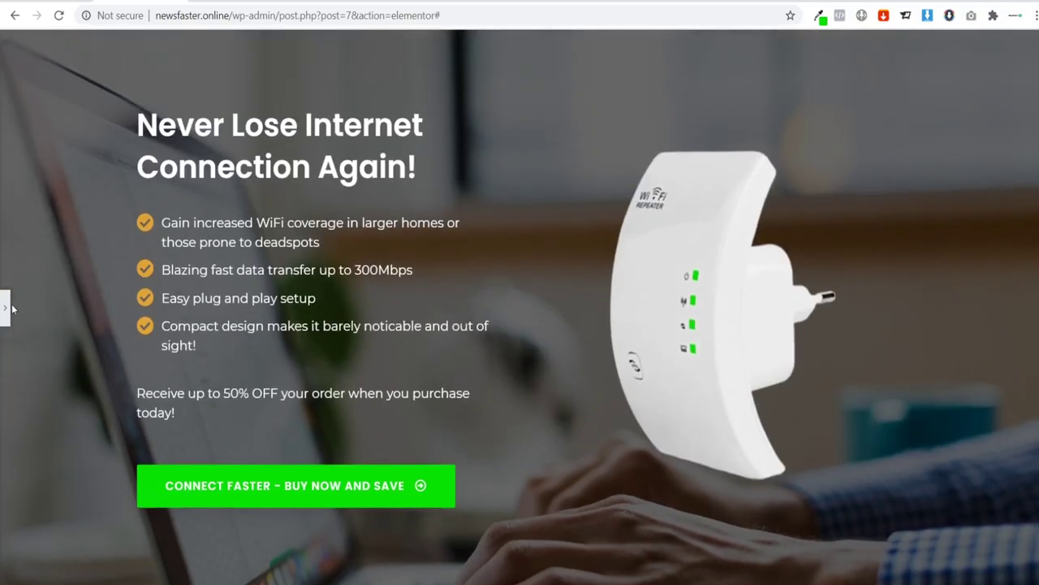
pyautogui.click(8, 308)
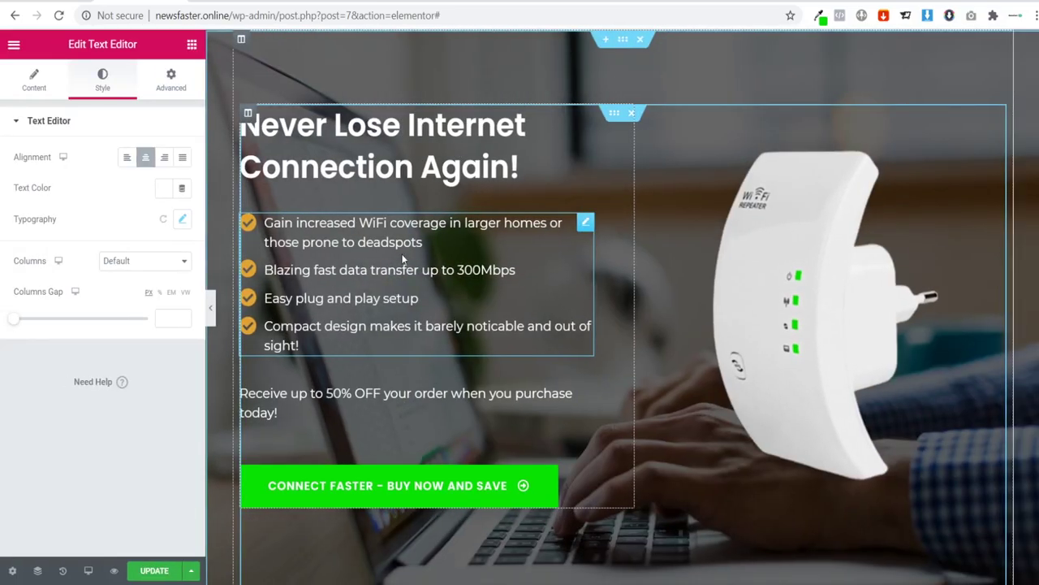
pyautogui.scroll(-5, 401, 253)
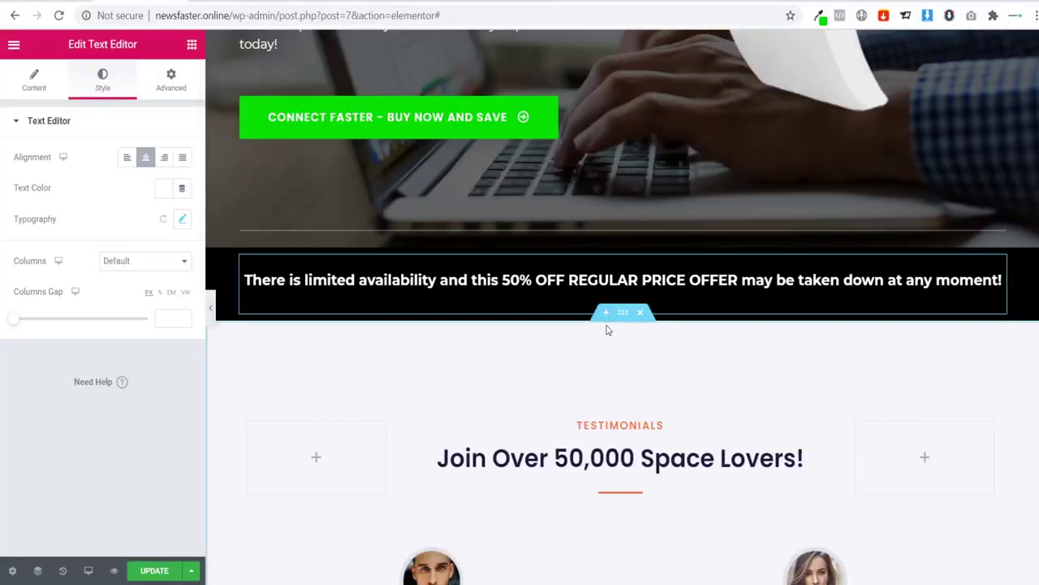
# Step: Add an empty three-column section below the black offer banner and search widgets for 'icon'
pyautogui.click(605, 317)
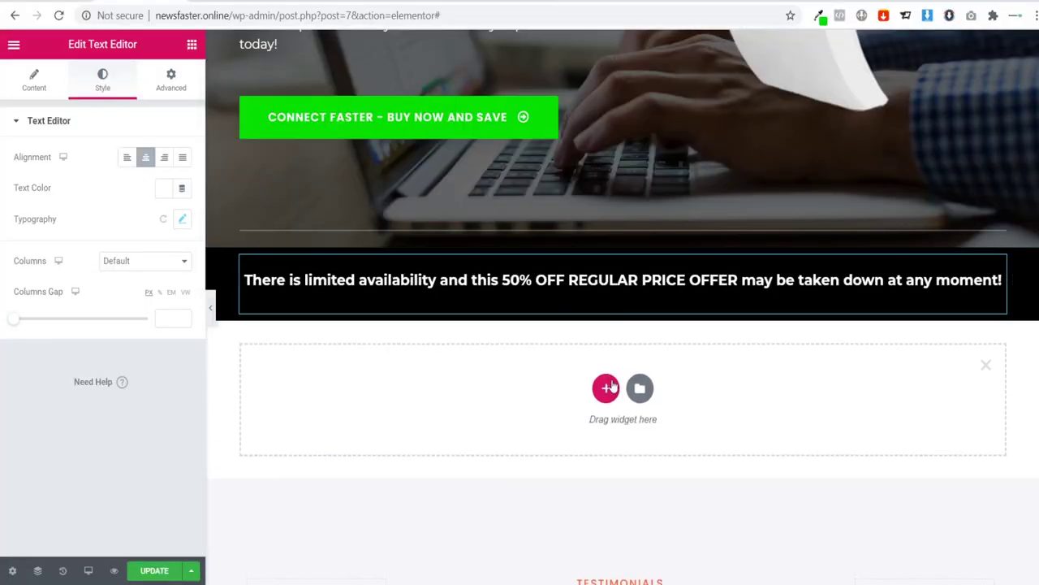
pyautogui.click(605, 388)
pyautogui.scroll(-1, 548, 387)
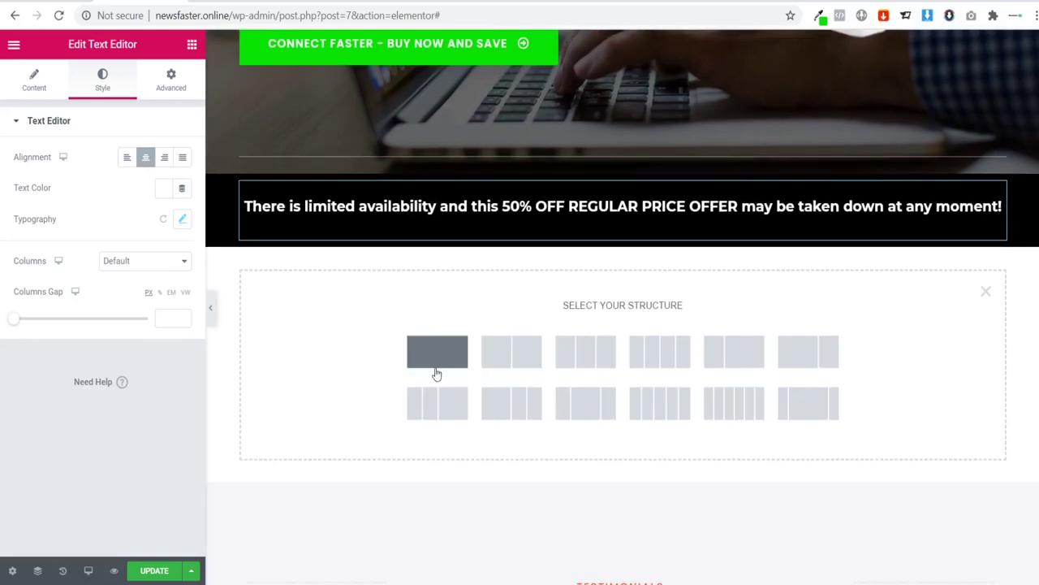
pyautogui.click(601, 378)
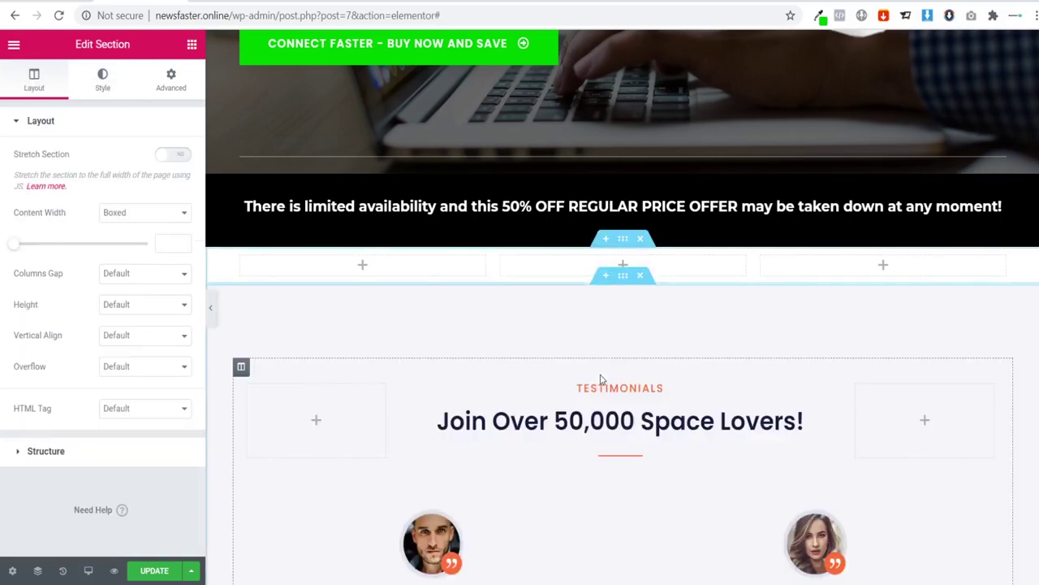
pyautogui.click(192, 47)
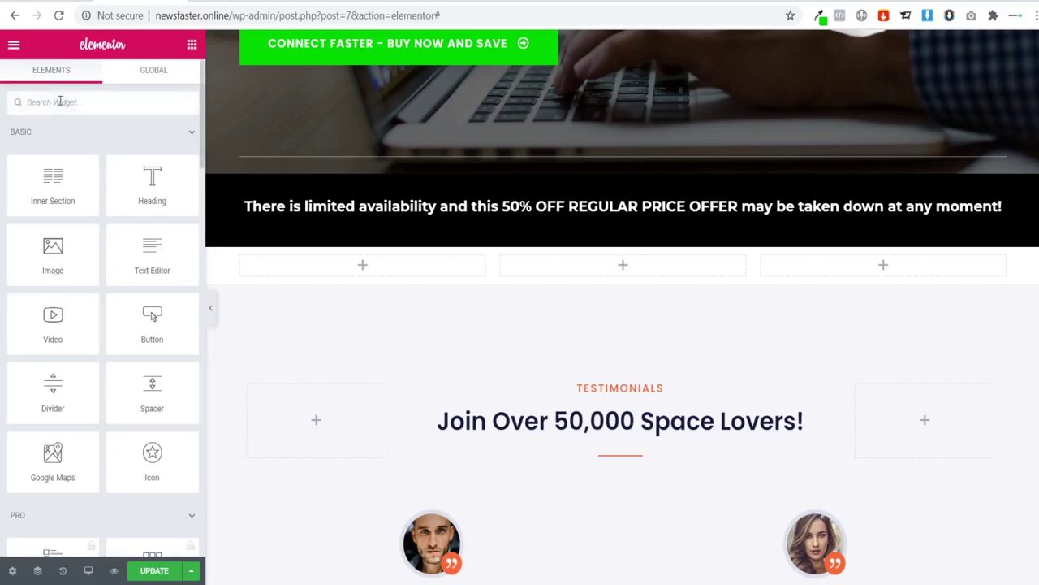
pyautogui.write('icon')
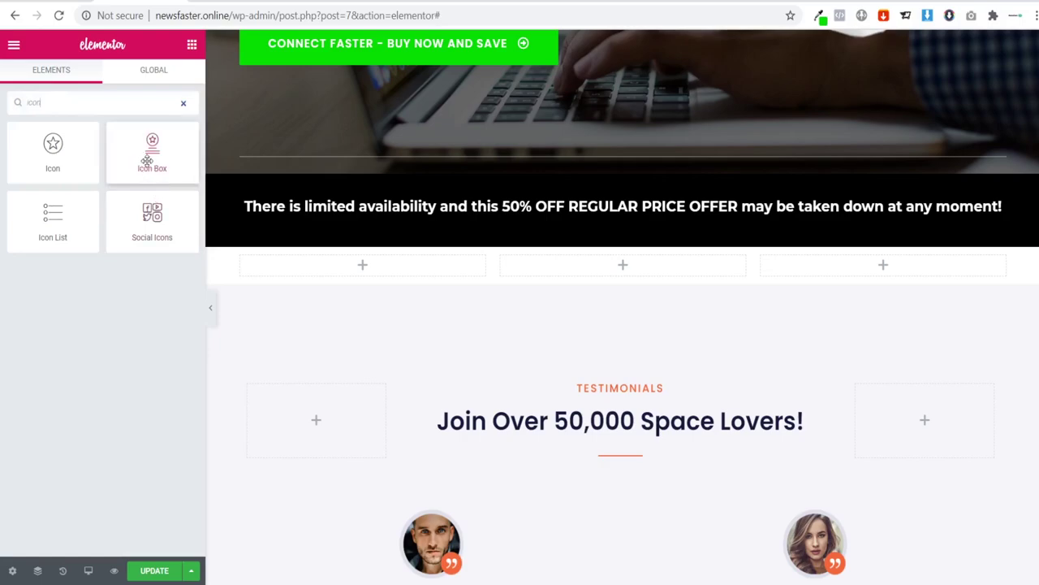
# Step: Drop an Icon Box into the first column, titled Guaranteed High Quality with the 30-day money-back description
pyautogui.moveTo(149, 149); pyautogui.dragTo(353, 266)
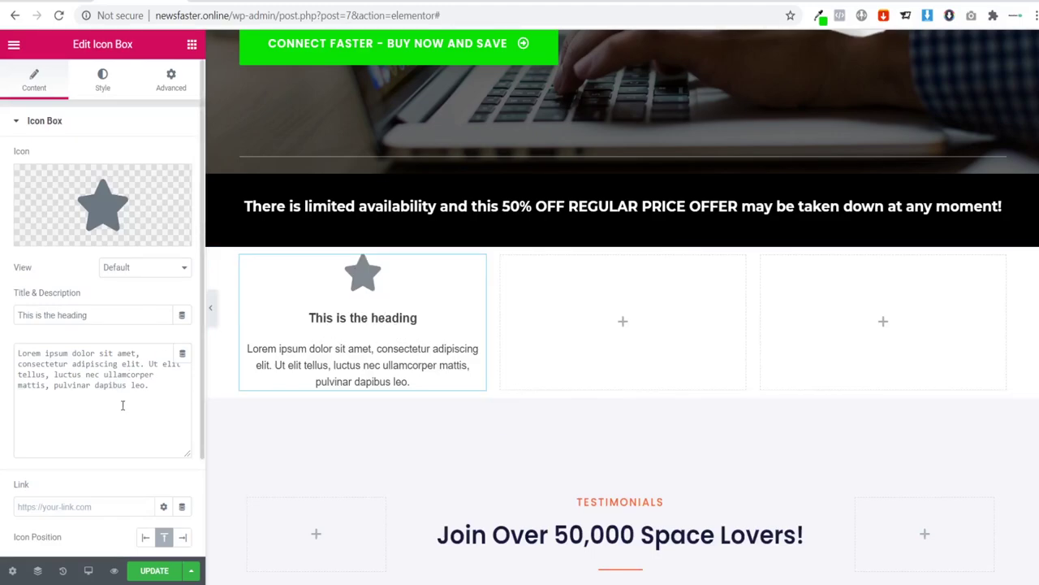
pyautogui.moveTo(161, 389); pyautogui.dragTo(14, 350)
pyautogui.write('We offer a 30-day money back guarantee if you are not satisfied with our product.')
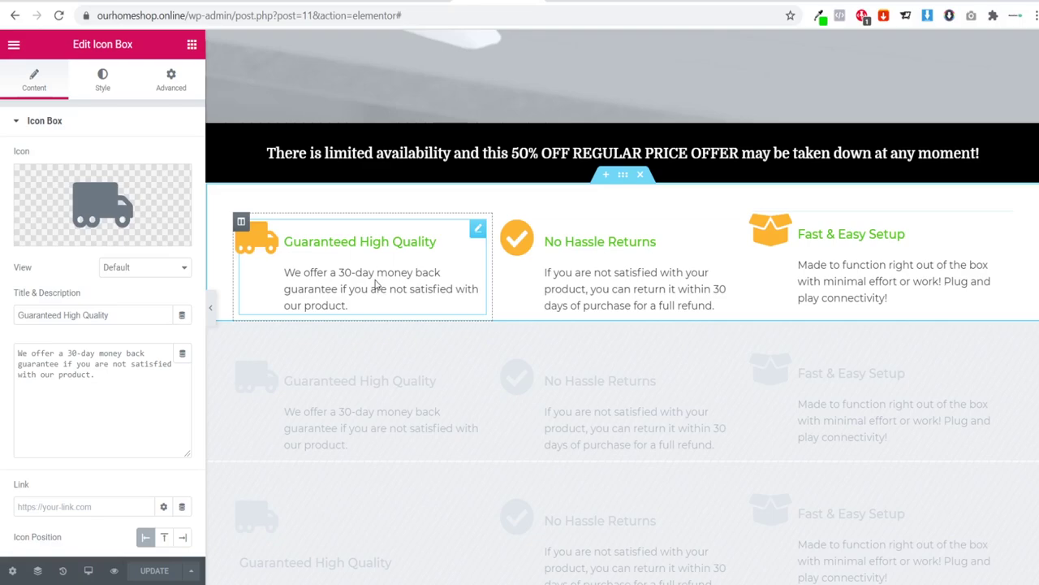
pyautogui.moveTo(115, 315); pyautogui.dragTo(8, 325)
pyautogui.hotkey('ctrl', 'c')
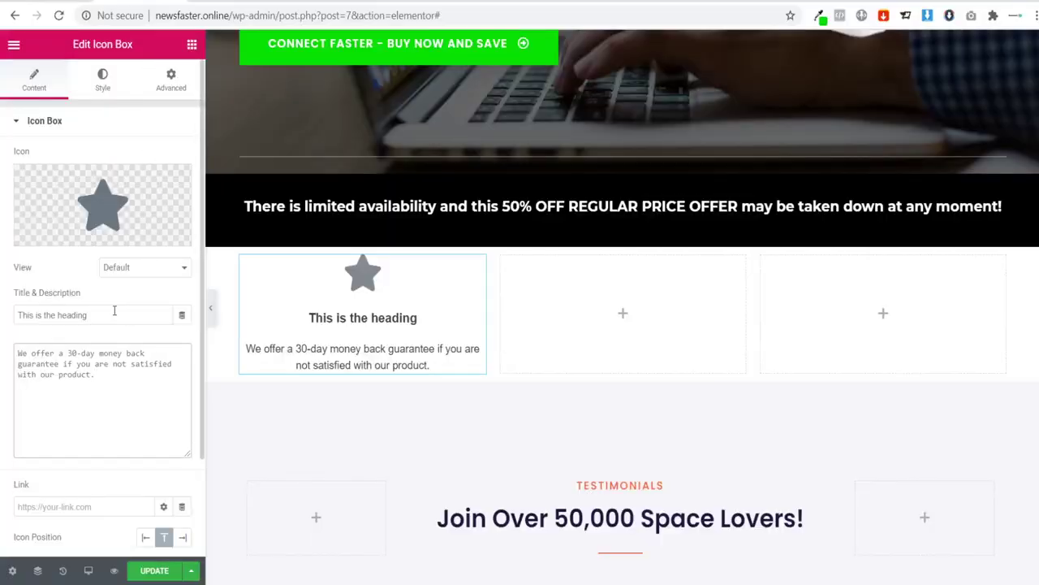
pyautogui.moveTo(114, 315); pyautogui.dragTo(9, 321)
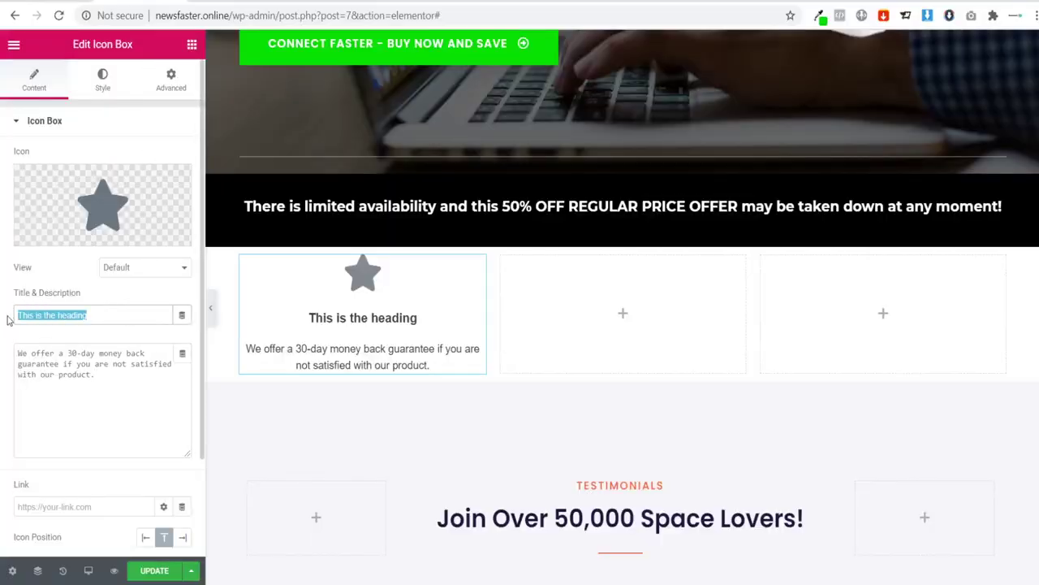
pyautogui.hotkey('ctrl', 'v')
# Step: Swap the icon box's default star for the Truck icon from the Icon Library
pyautogui.moveTo(91, 204)
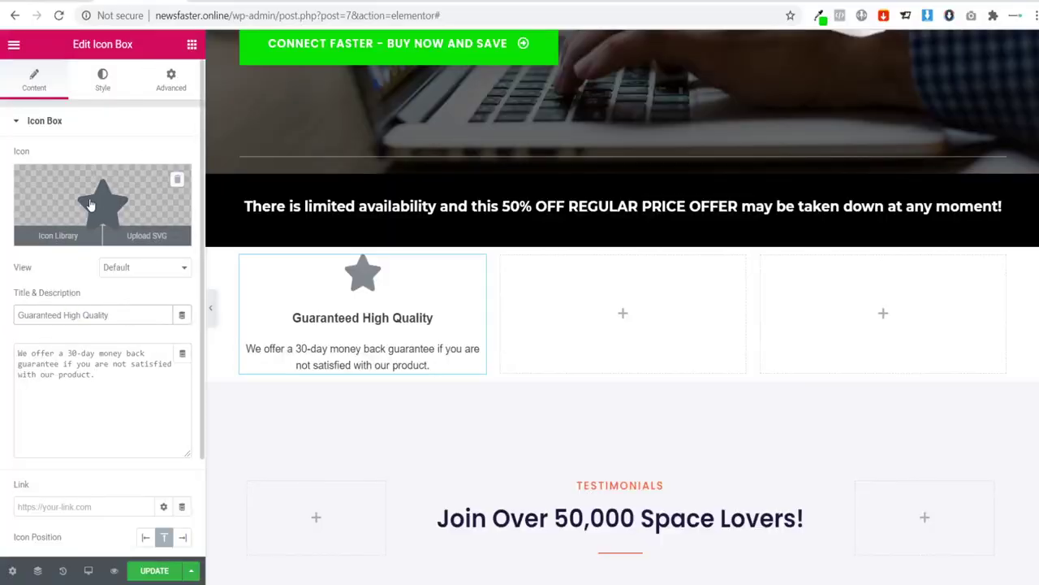
pyautogui.click(93, 207)
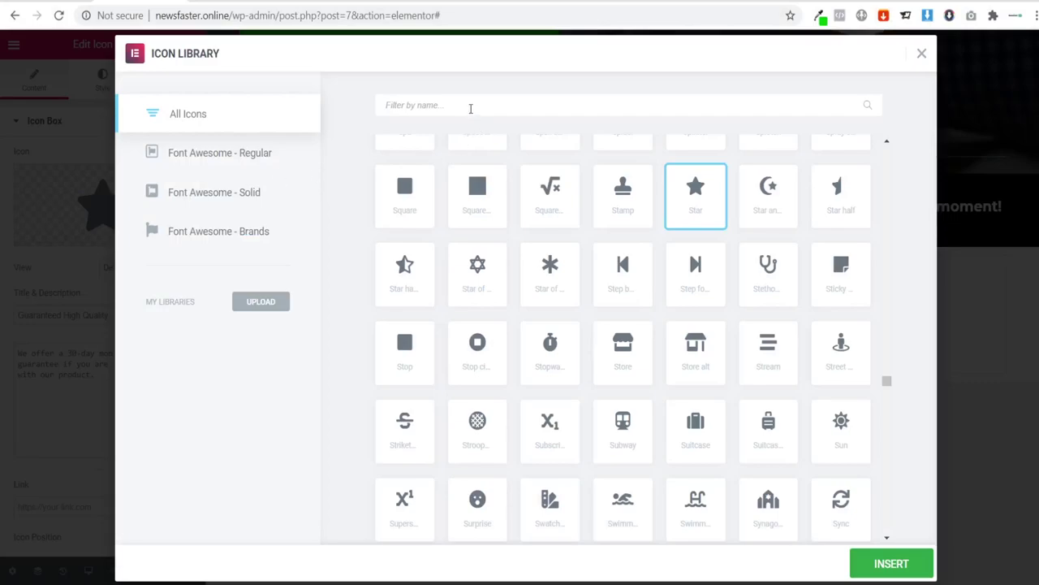
pyautogui.click(464, 104)
pyautogui.write('van')
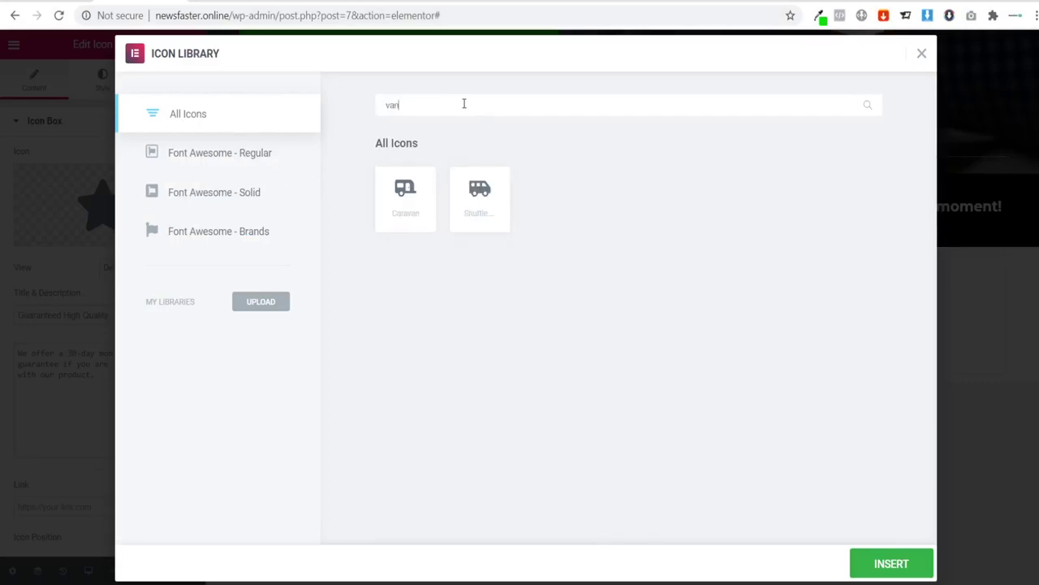
pyautogui.press('BackSpace')
pyautogui.press('BackSpace')
pyautogui.press('BackSpace')
pyautogui.write('truck')
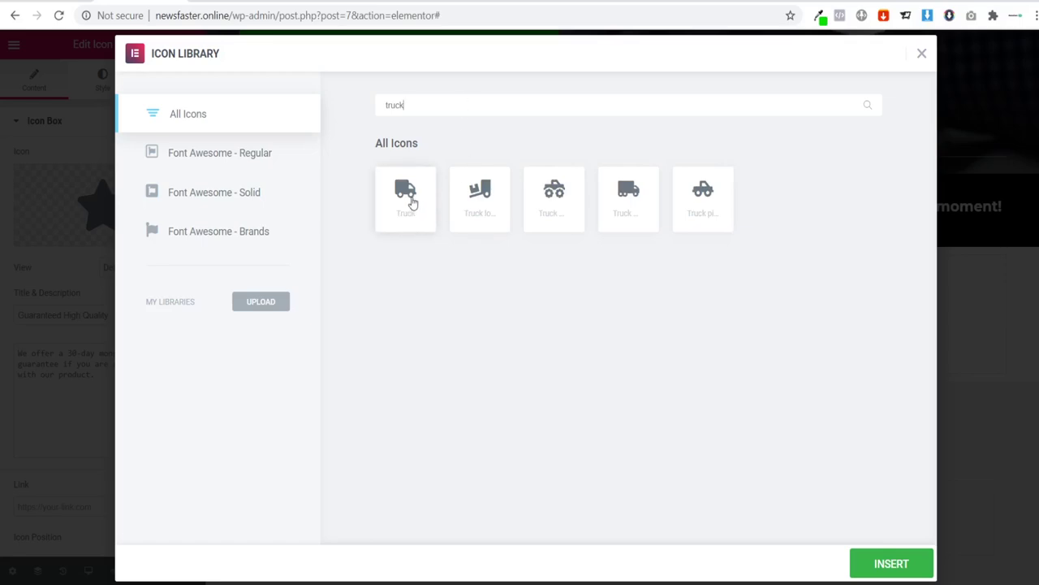
pyautogui.click(411, 201)
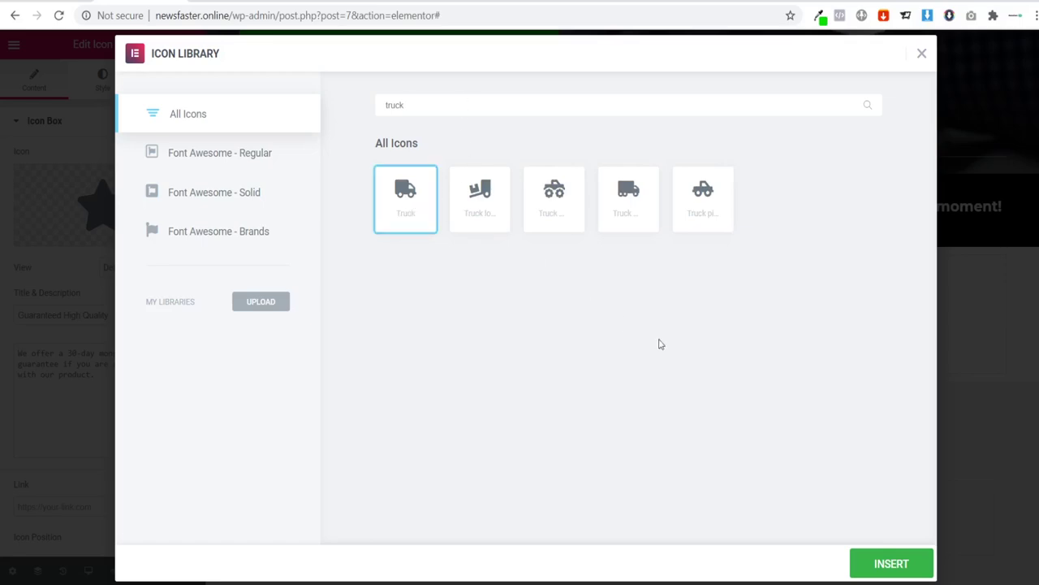
pyautogui.click(931, 572)
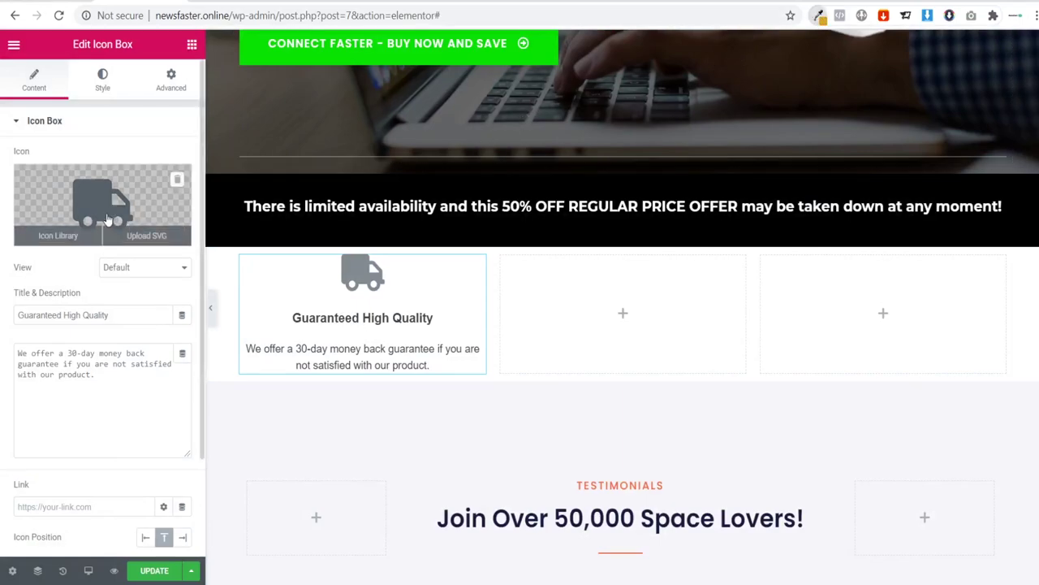
# Step: Set the truck icon's Primary Color to an orange hex value in the Style tab
pyautogui.click(102, 86)
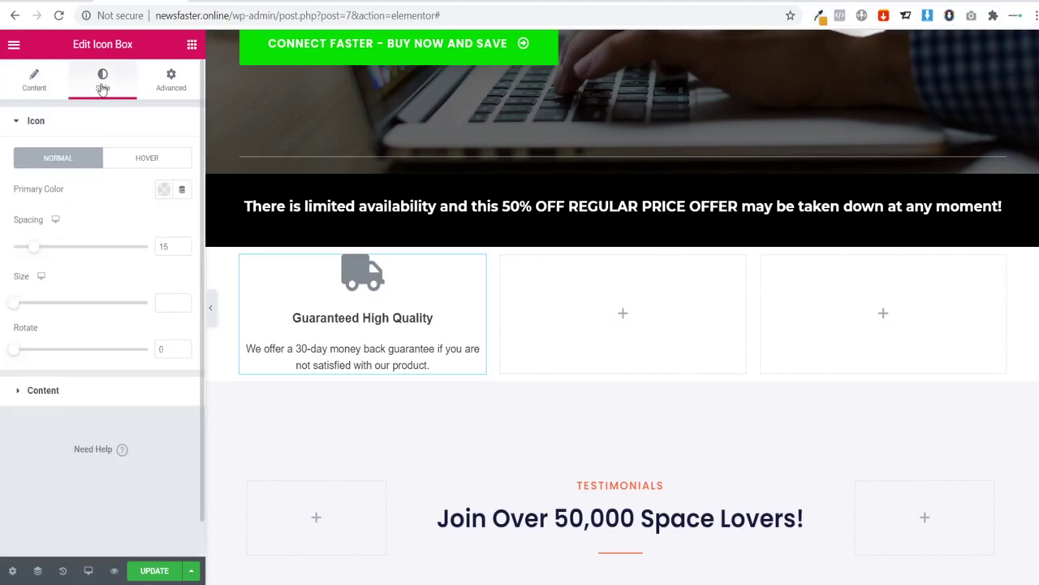
pyautogui.click(163, 189)
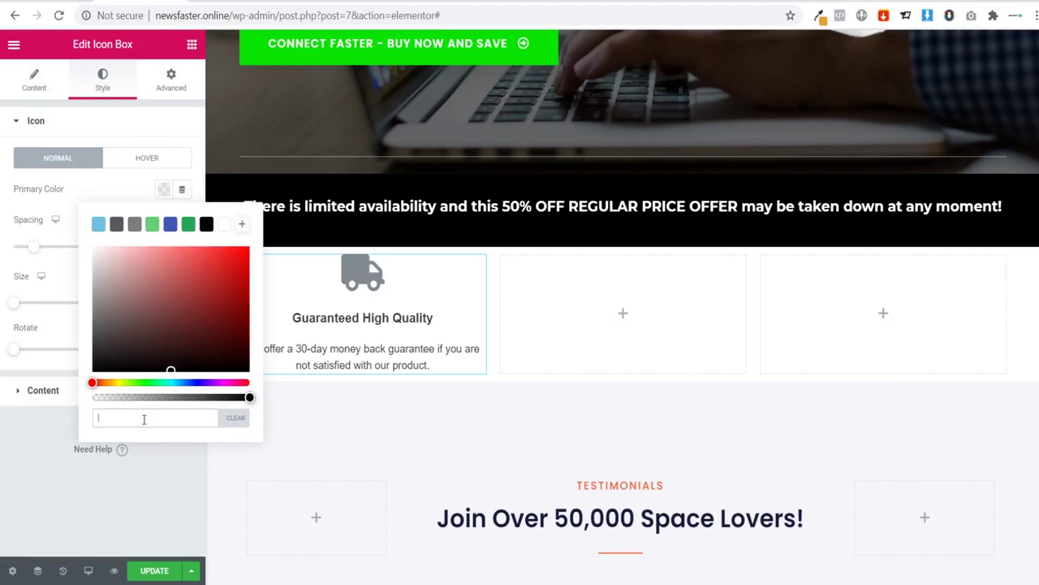
pyautogui.hotkey('ctrl', 'v')
pyautogui.click(7, 406)
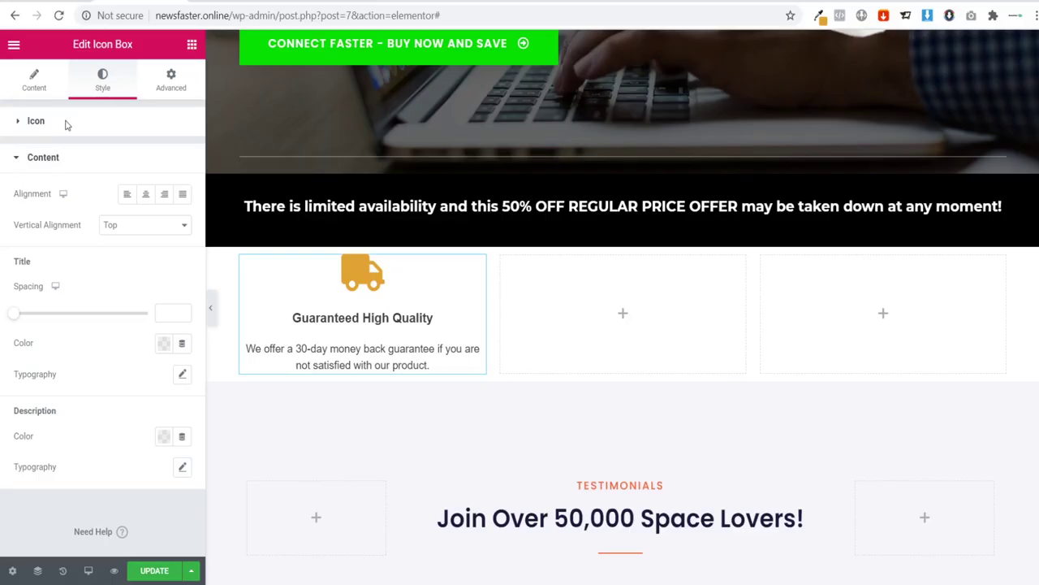
pyautogui.click(41, 160)
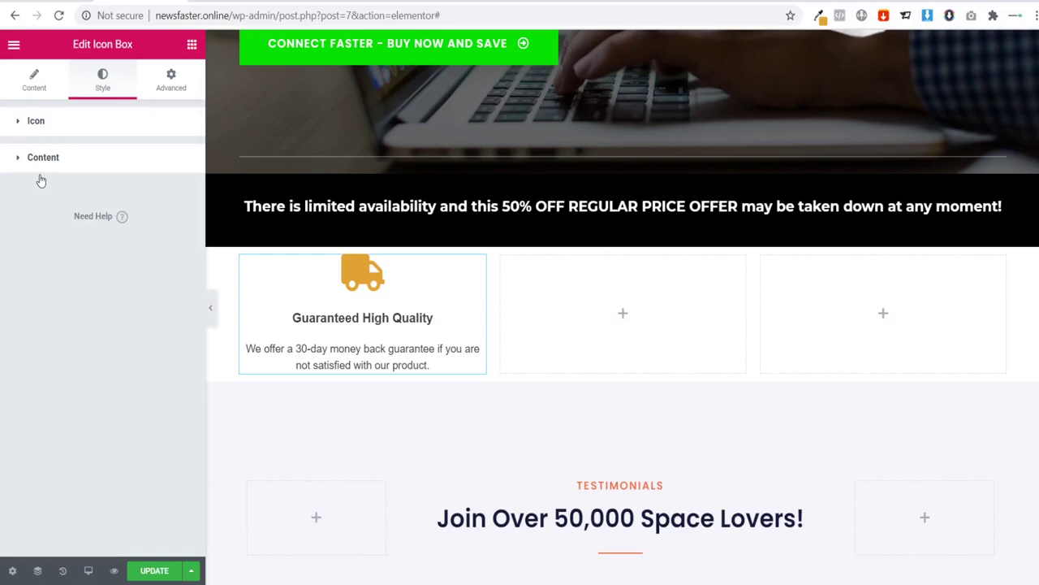
pyautogui.click(41, 166)
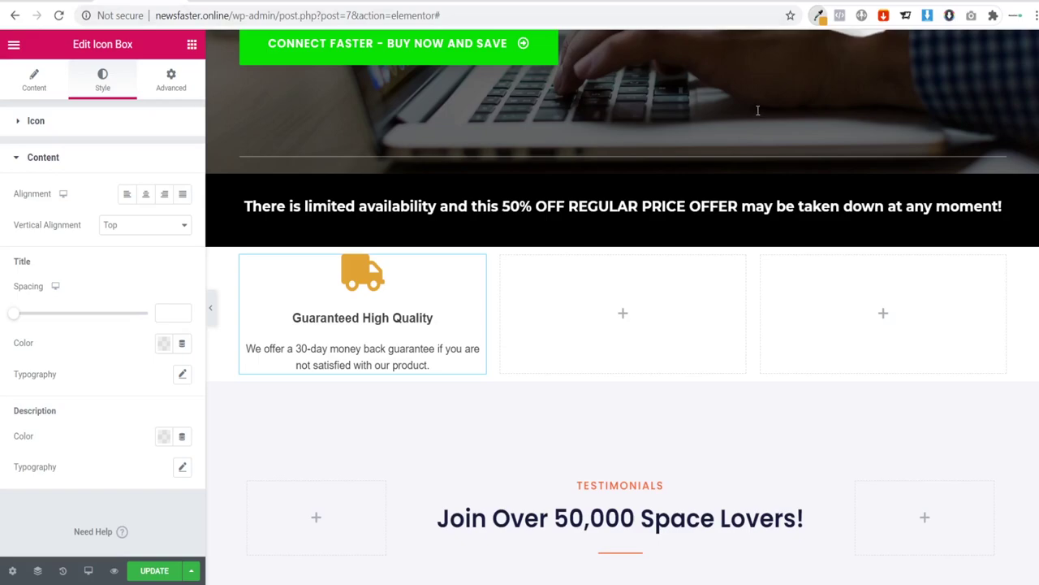
# Step: Set the title colour to 09e303 and its typography family to Montserrat
pyautogui.click(164, 343)
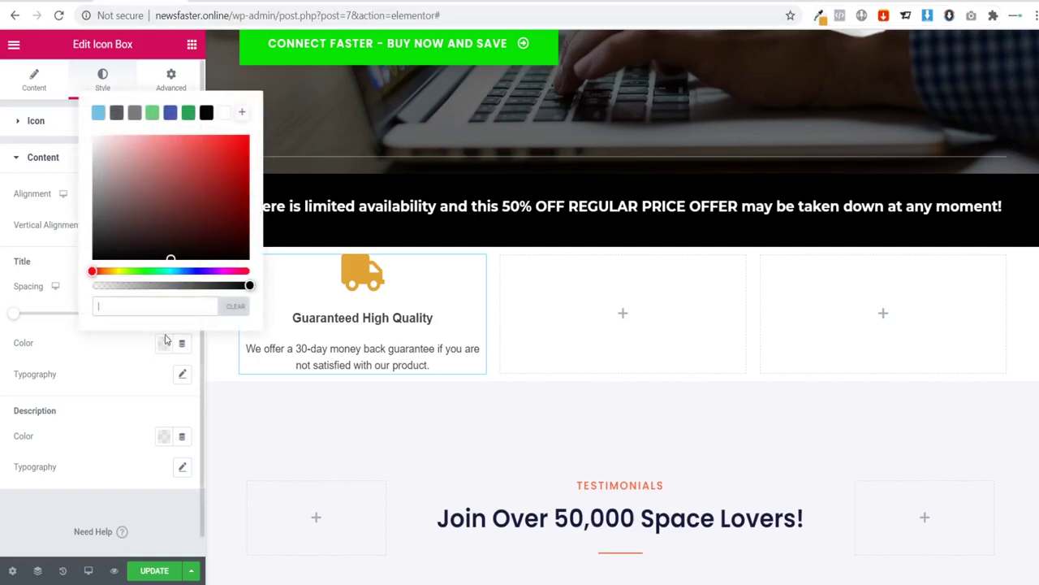
pyautogui.write('09e303')
pyautogui.click(118, 369)
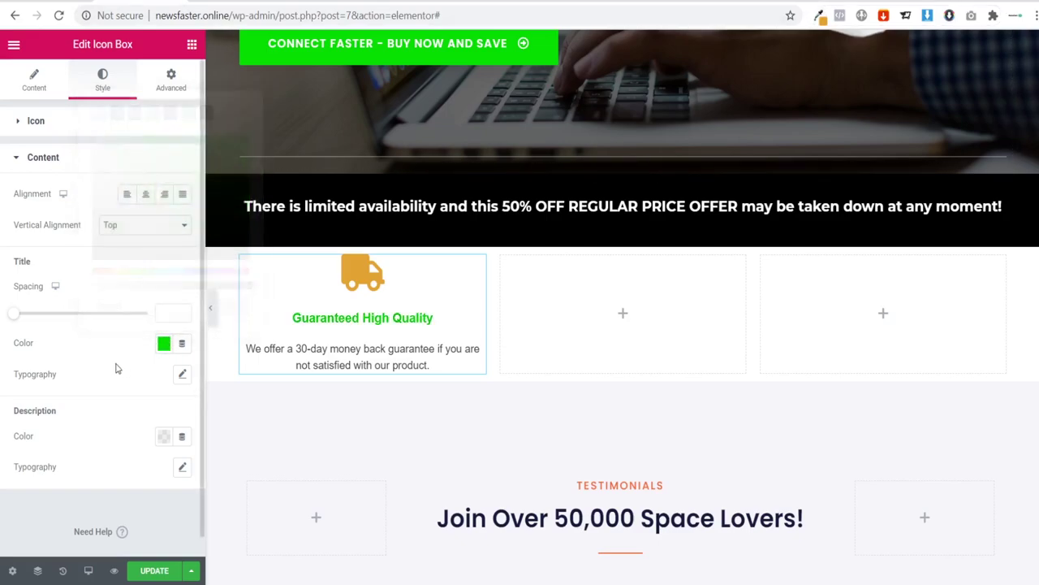
pyautogui.click(182, 373)
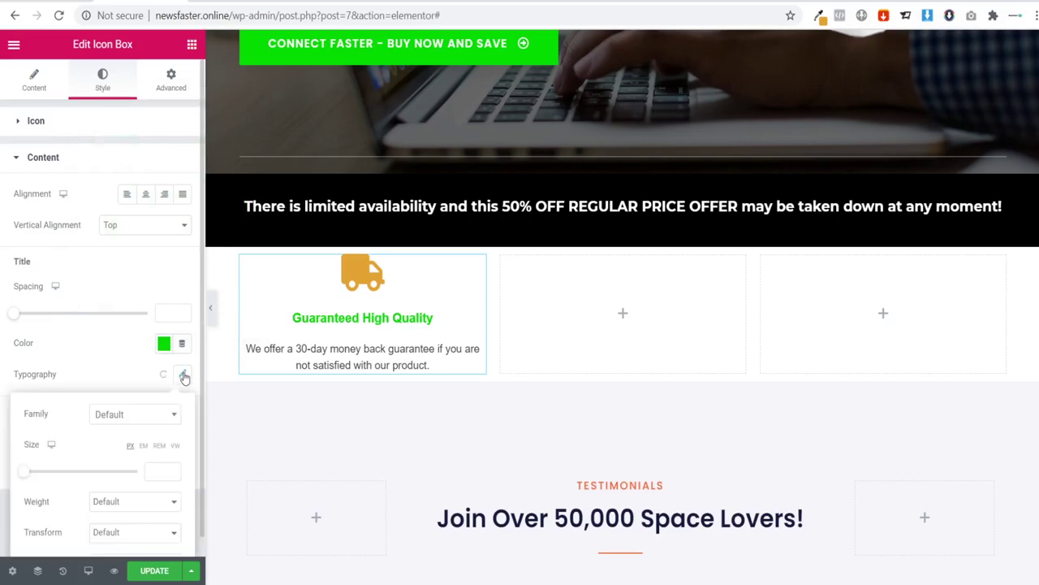
pyautogui.click(139, 414)
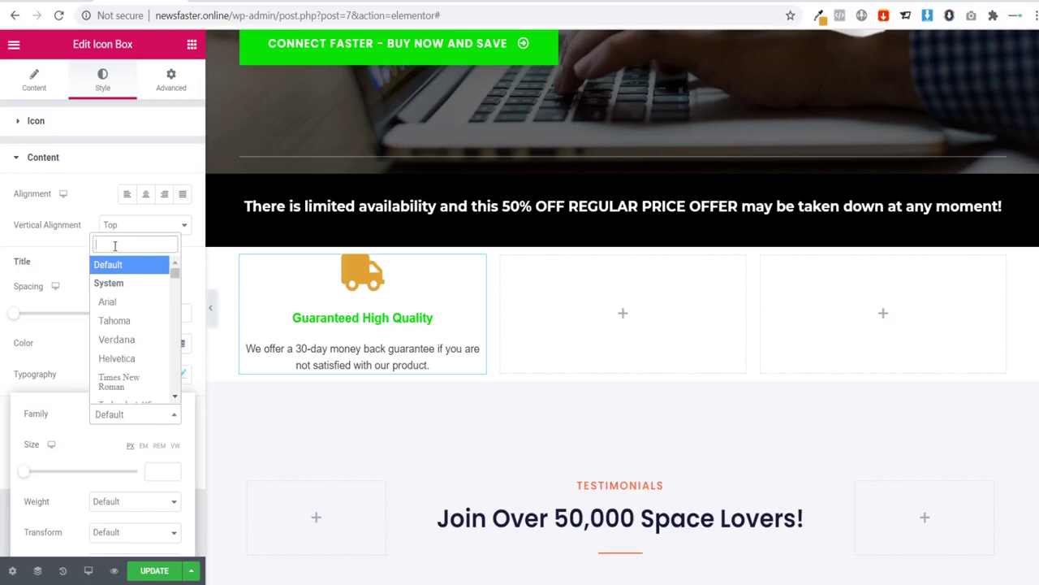
pyautogui.write('monts')
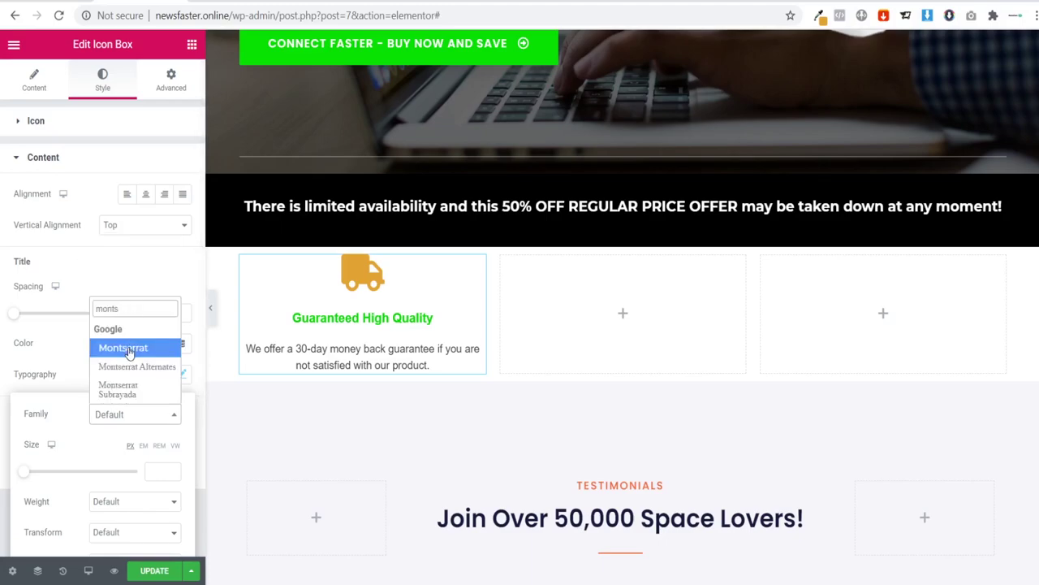
pyautogui.click(128, 350)
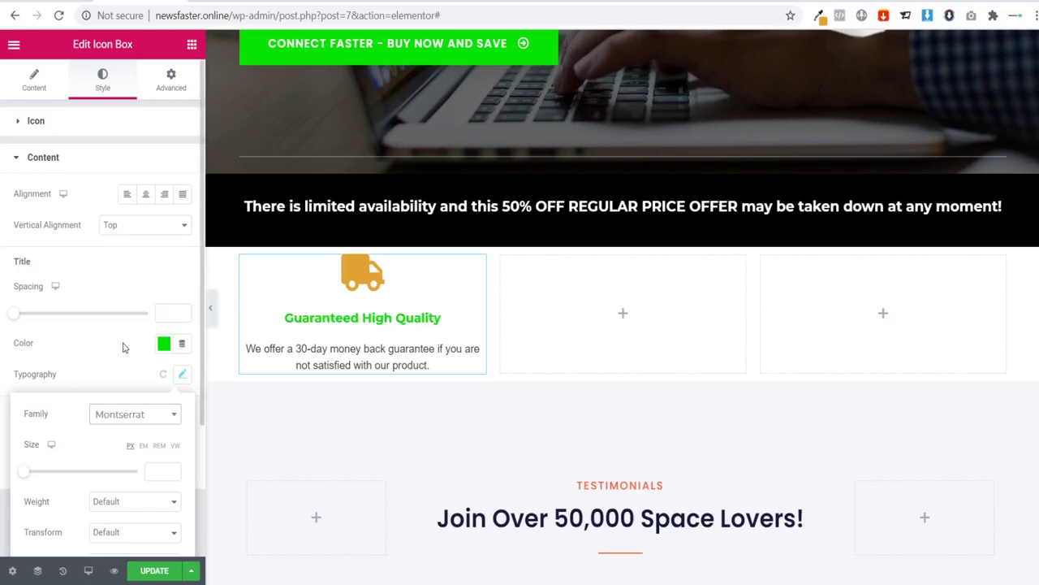
pyautogui.click(325, 351)
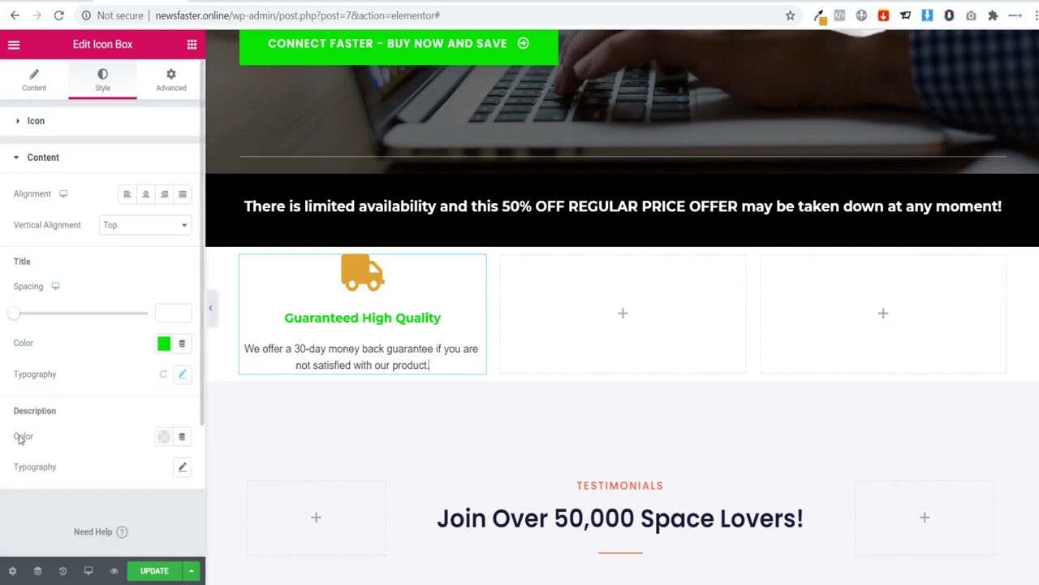
# Step: Set the description's typography family to Montserrat and preview the page
pyautogui.click(181, 467)
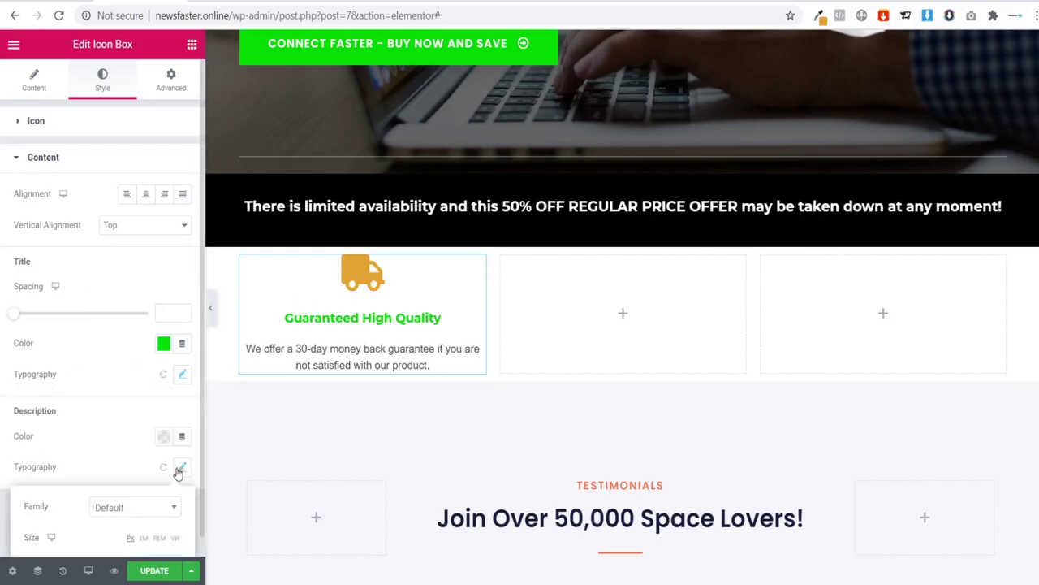
pyautogui.click(123, 508)
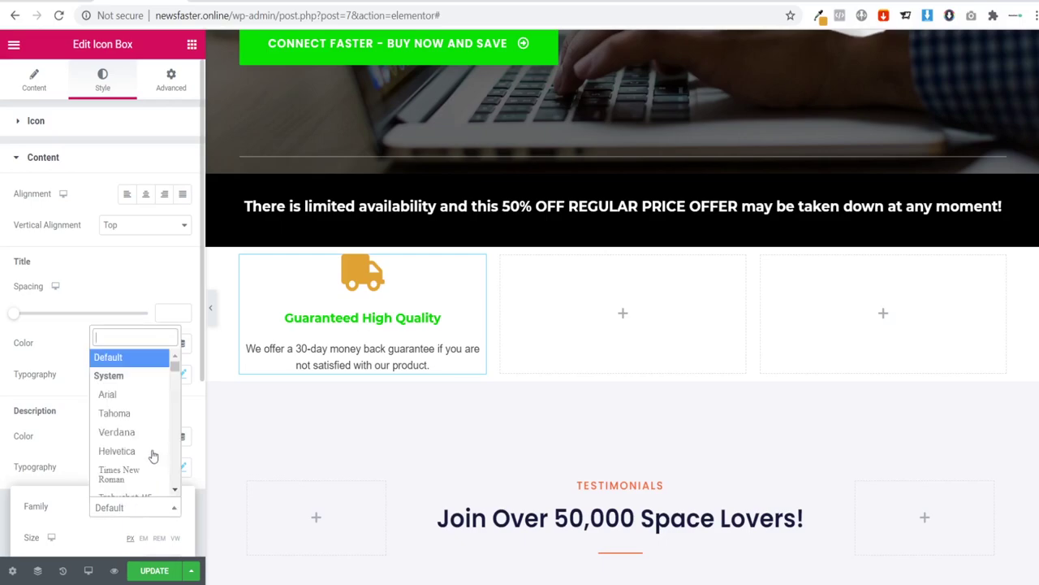
pyautogui.write('mont')
pyautogui.click(139, 442)
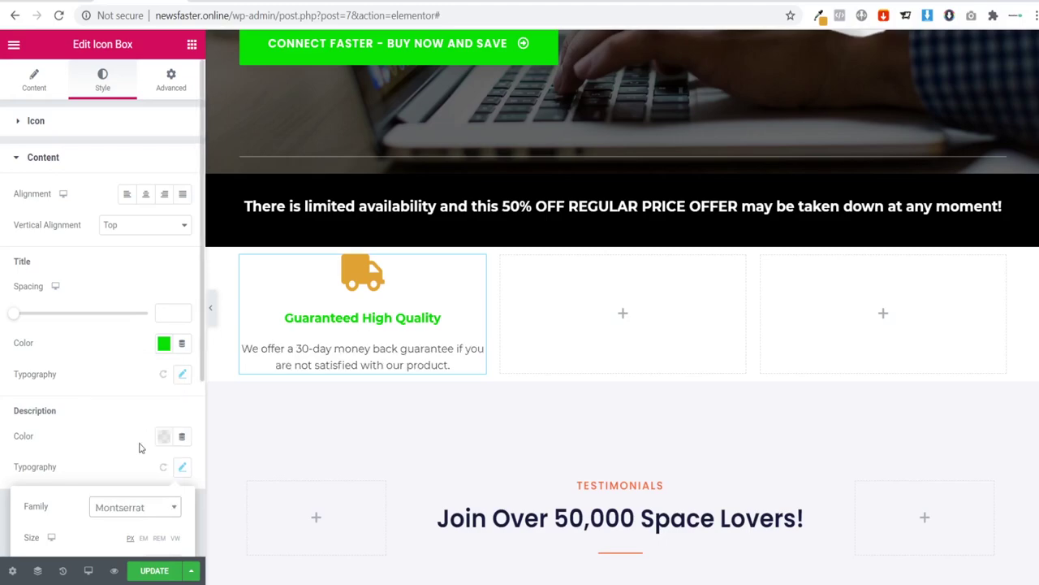
pyautogui.click(213, 311)
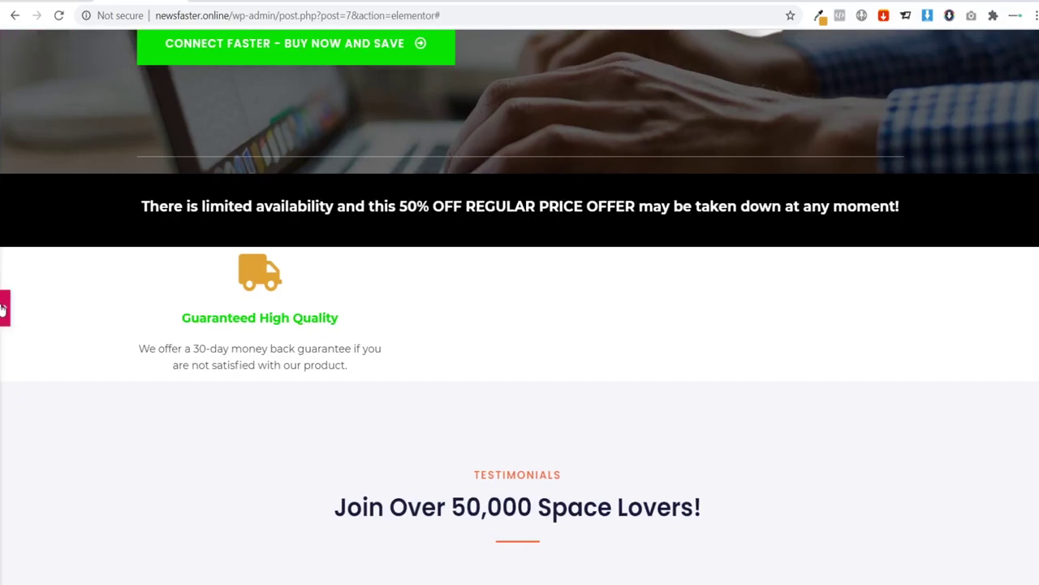
# Step: Set the icon box's Icon Position to Left, putting the truck beside the title and description
pyautogui.click(4, 308)
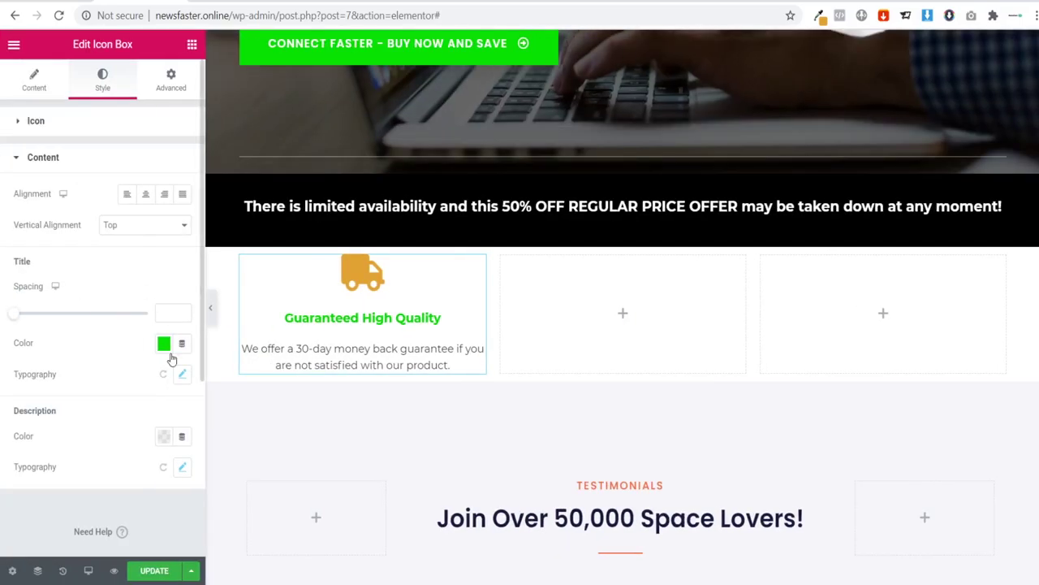
pyautogui.click(36, 121)
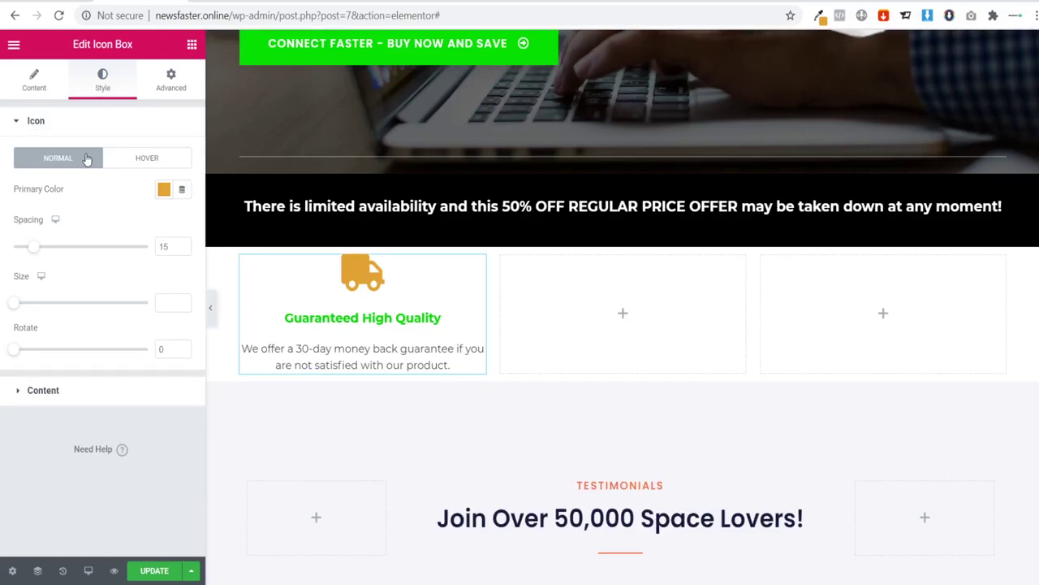
pyautogui.click(33, 79)
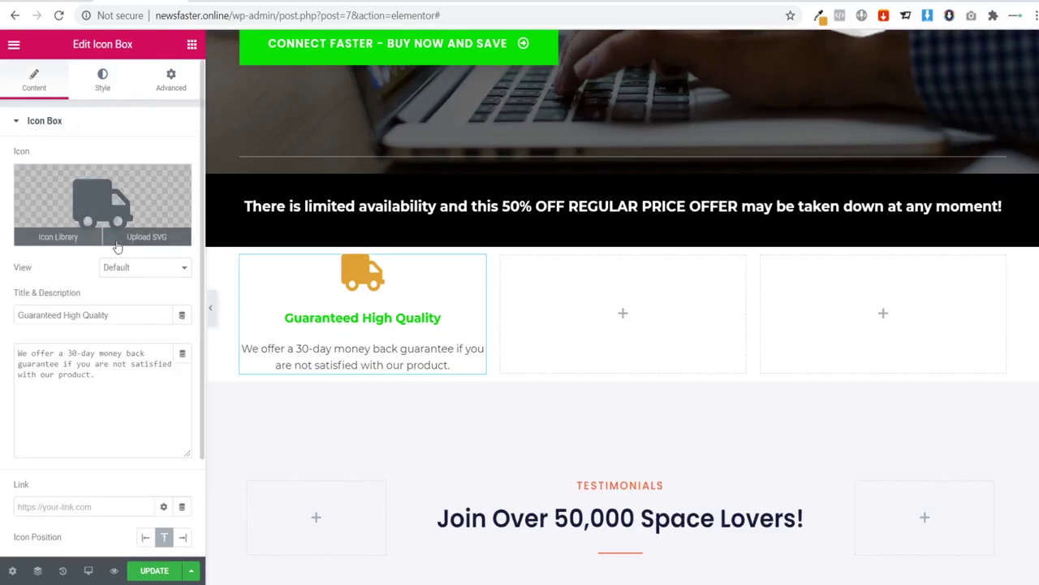
pyautogui.scroll(-3, 102, 203)
pyautogui.scroll(3, 112, 236)
pyautogui.scroll(-3, 129, 269)
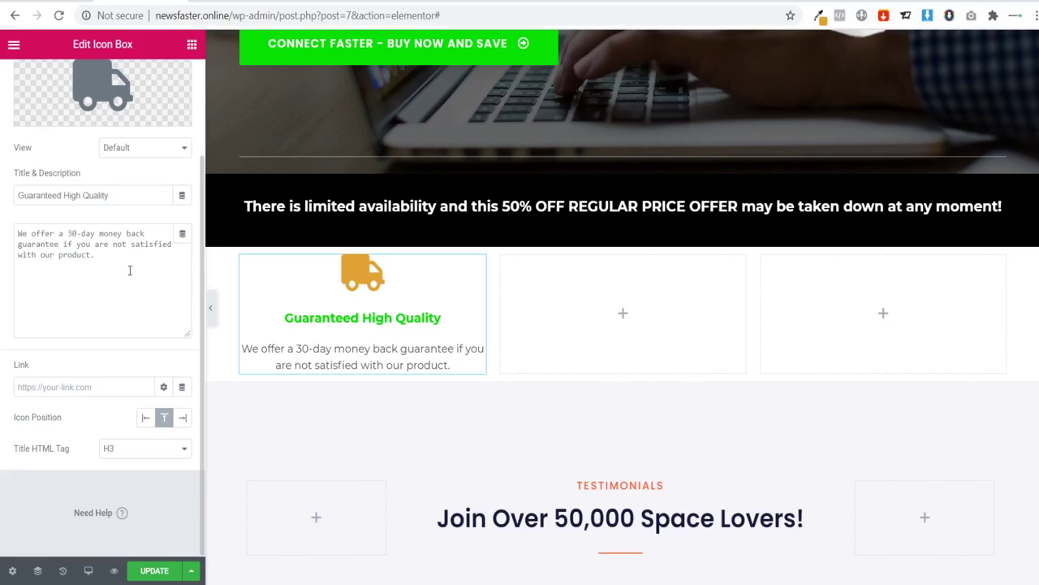
pyautogui.click(145, 419)
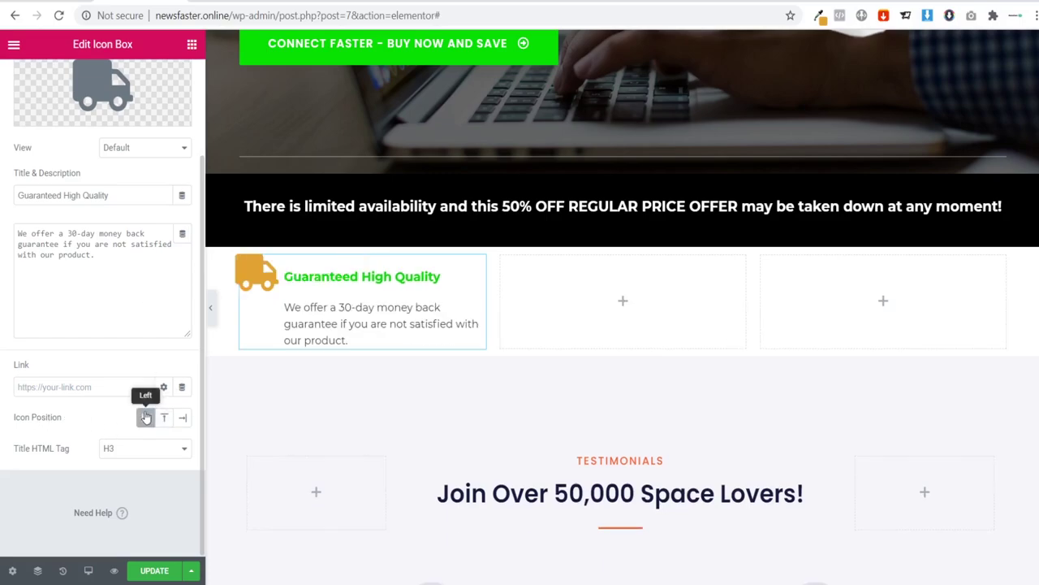
pyautogui.click(212, 314)
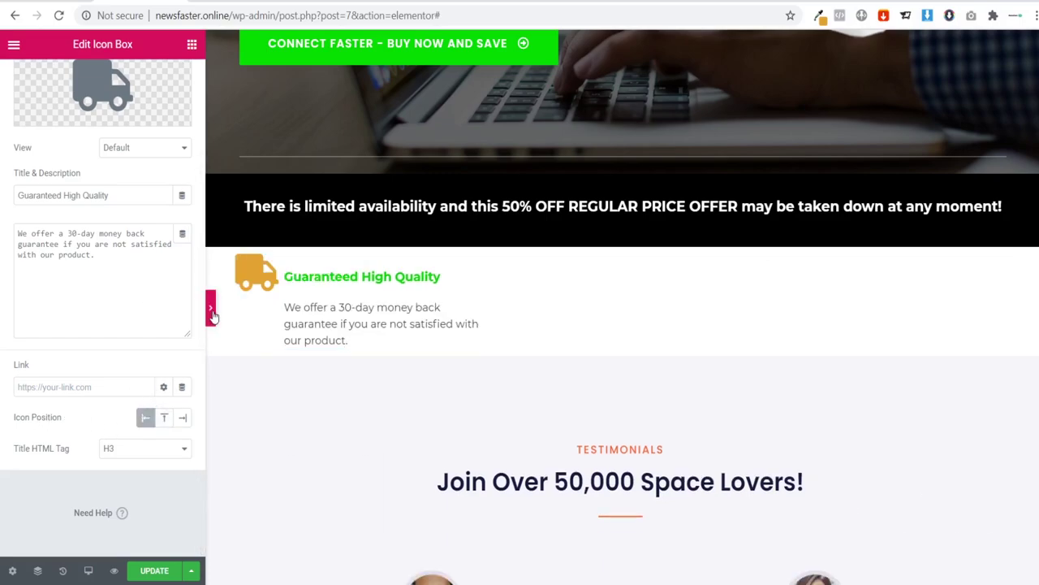
pyautogui.click(212, 315)
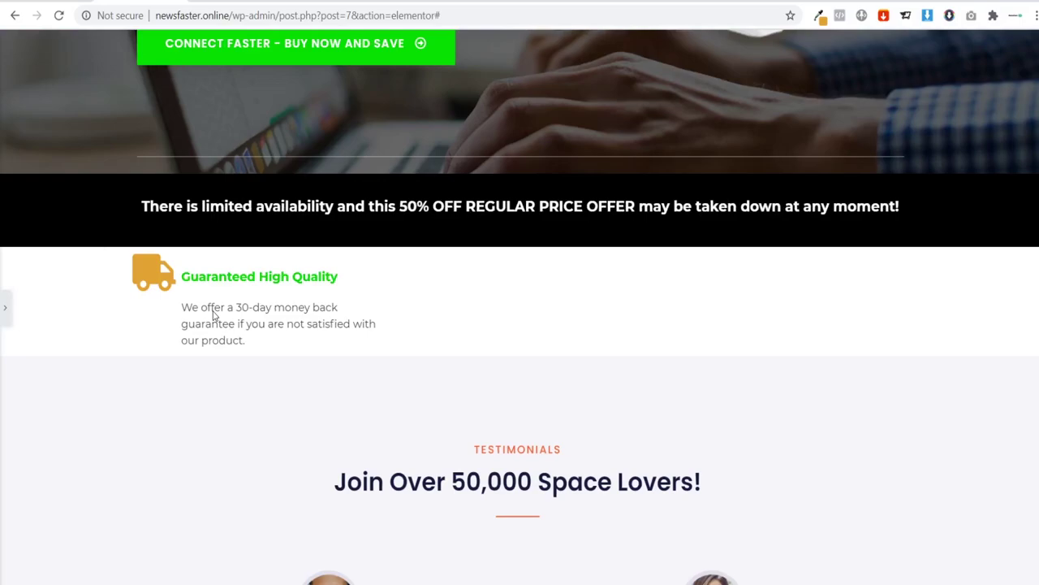
pyautogui.click(6, 311)
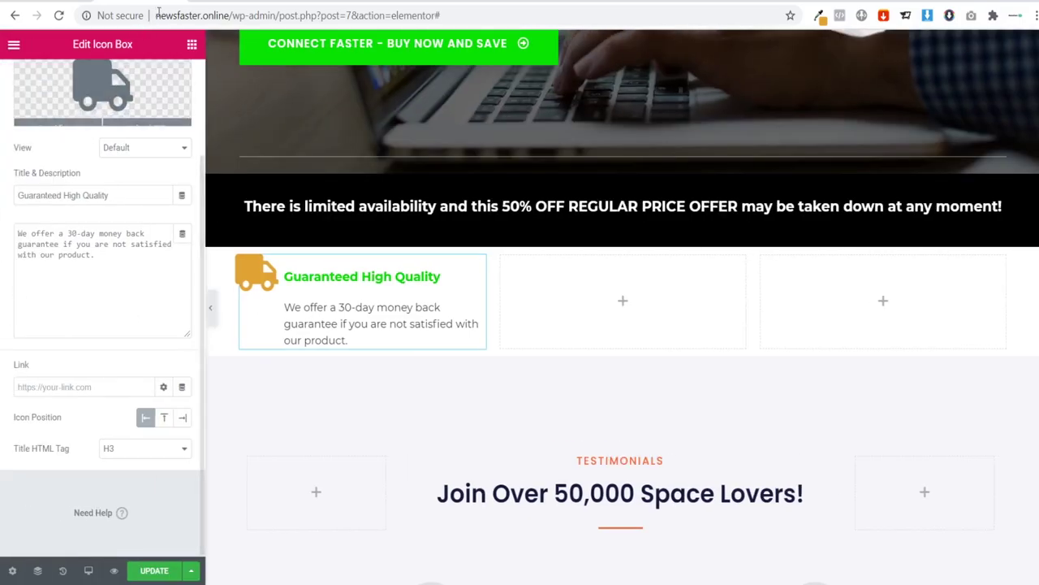
pyautogui.click(192, 47)
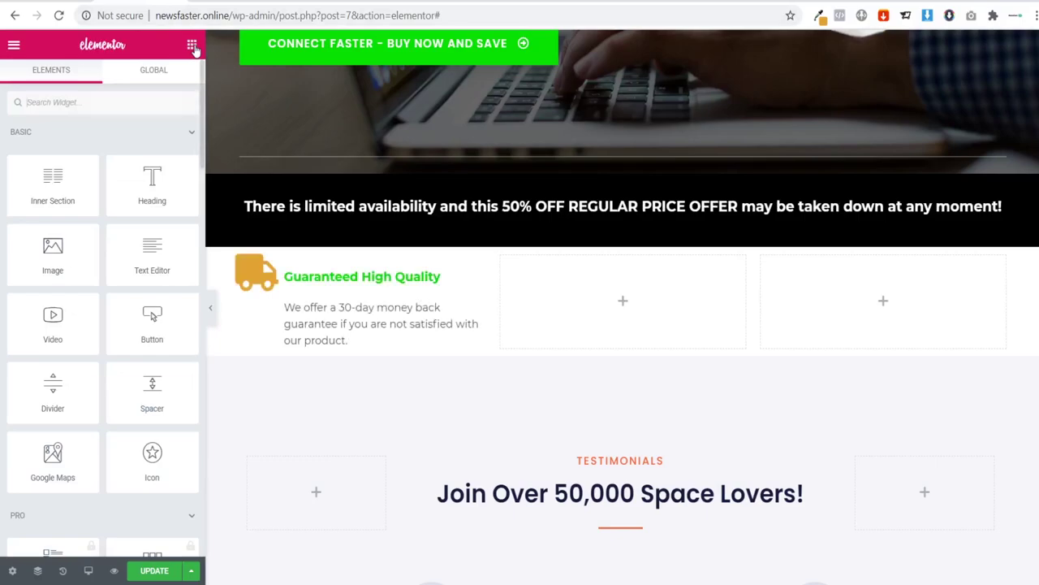
# Step: Add a Spacer above the Guaranteed High Quality box and set its Space to 10 px
pyautogui.moveTo(152, 389); pyautogui.dragTo(309, 265)
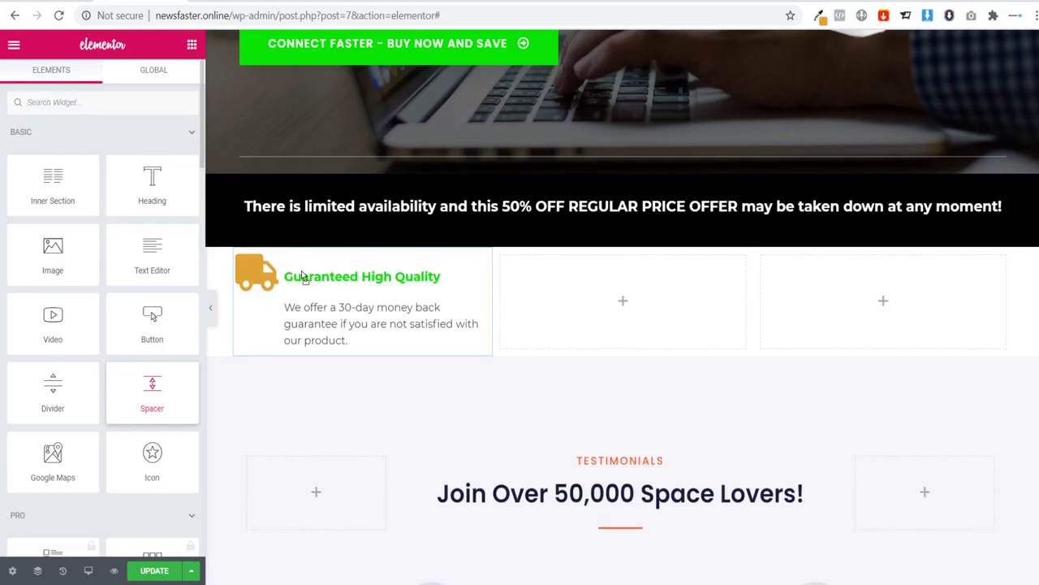
pyautogui.moveTo(313, 300); pyautogui.dragTo(293, 293)
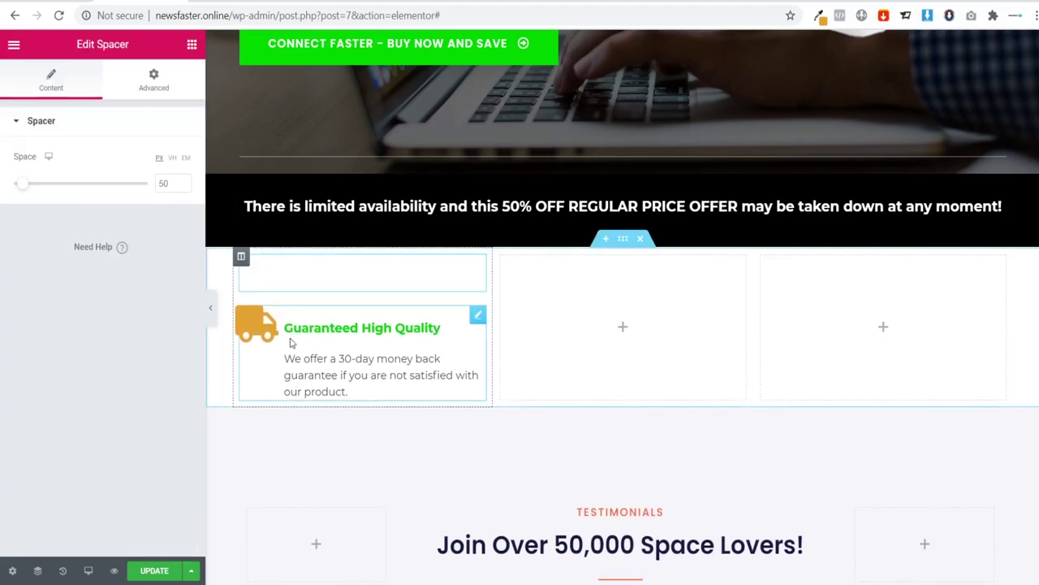
pyautogui.click(211, 309)
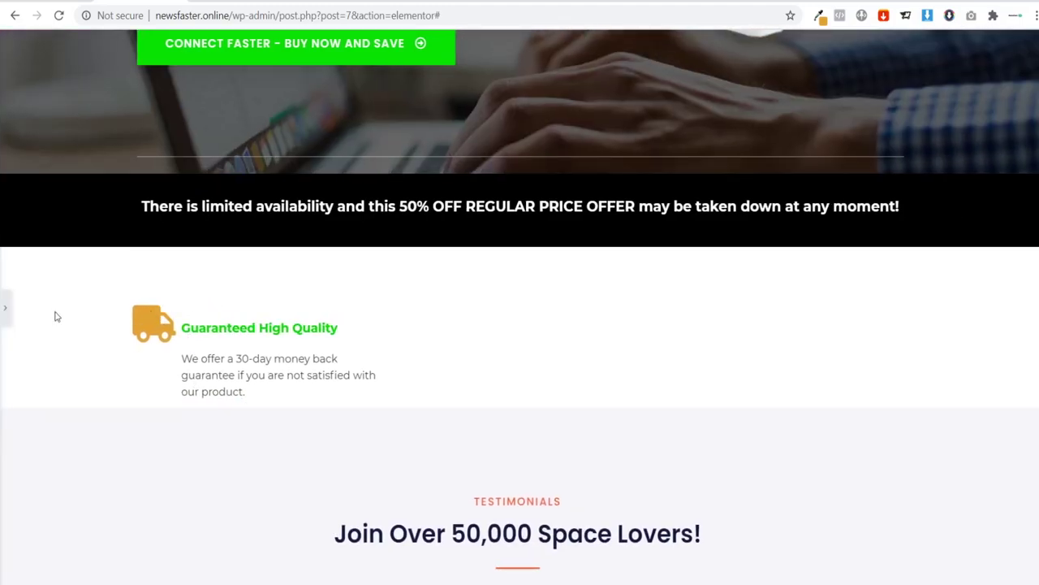
pyautogui.click(4, 310)
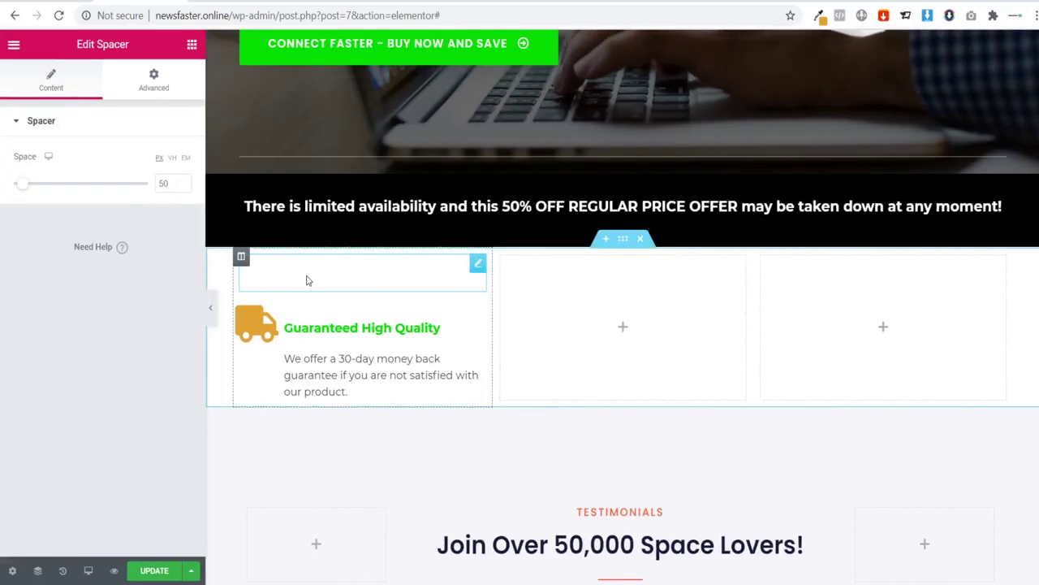
pyautogui.click(168, 183)
pyautogui.press('BackSpace')
pyautogui.press('BackSpace')
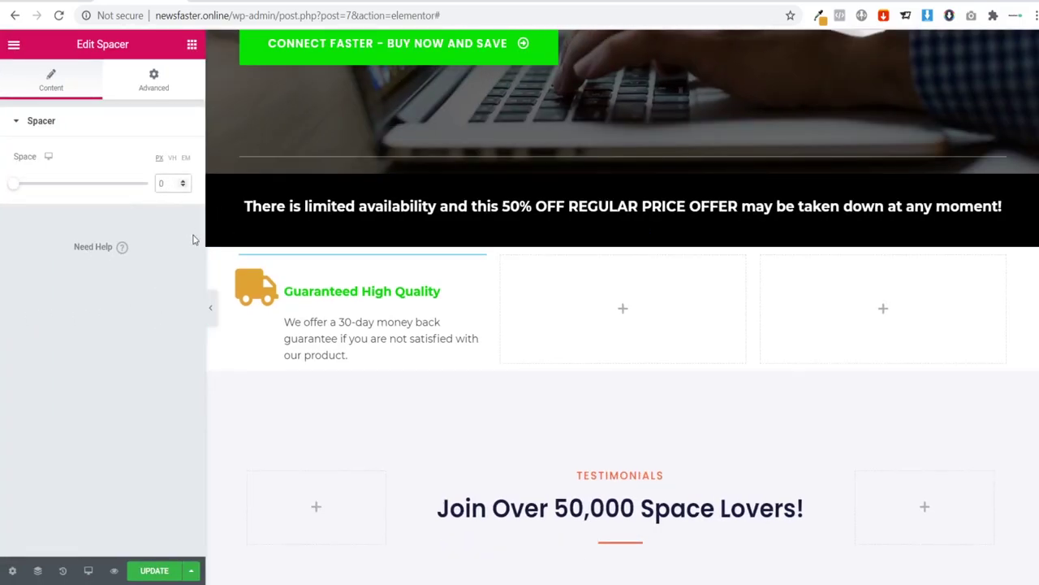
pyautogui.write('10')
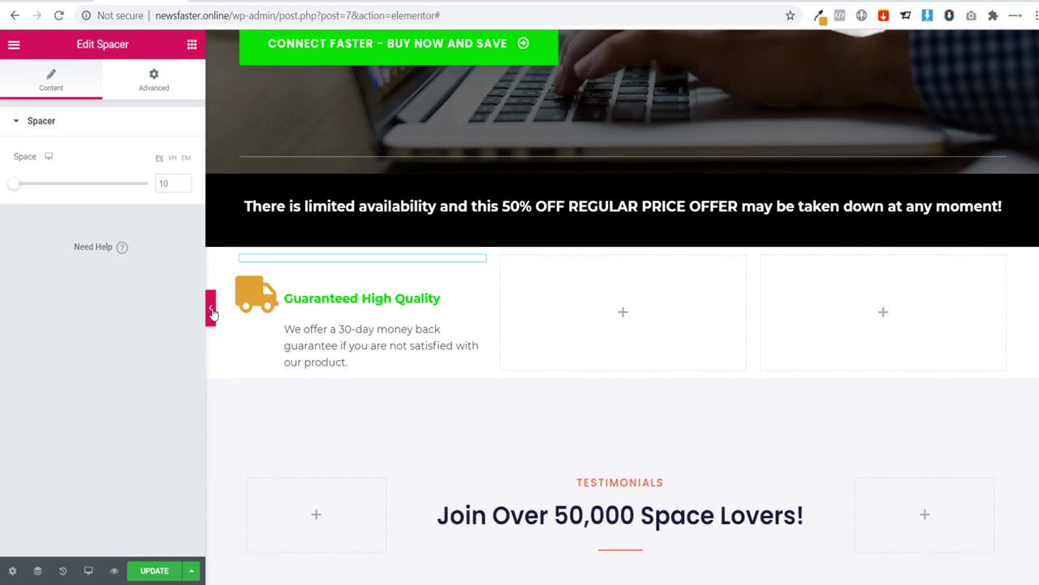
pyautogui.click(212, 312)
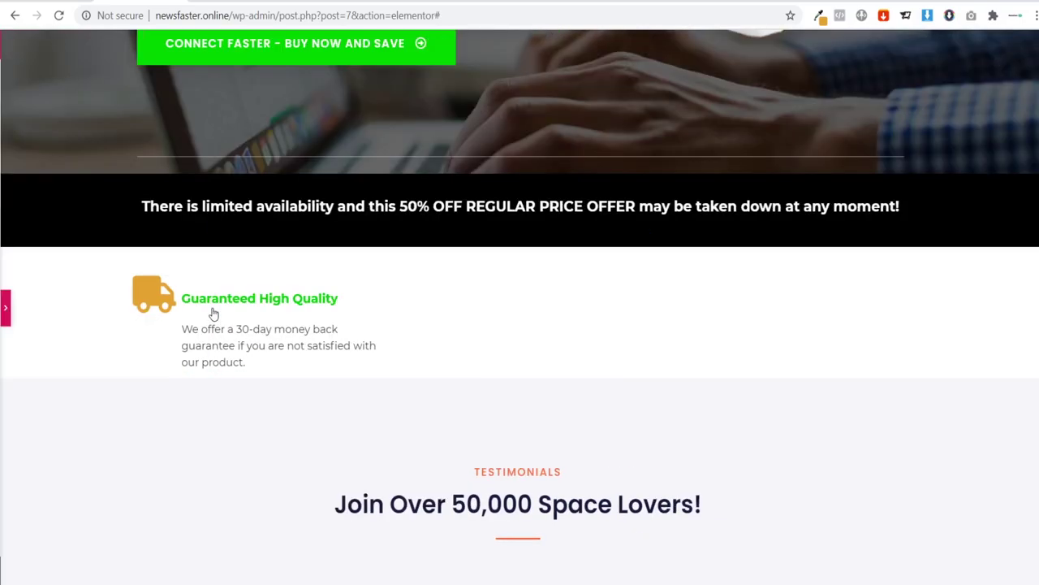
# Step: Delete the spacer above the Guaranteed High Quality icon box
pyautogui.click(6, 309)
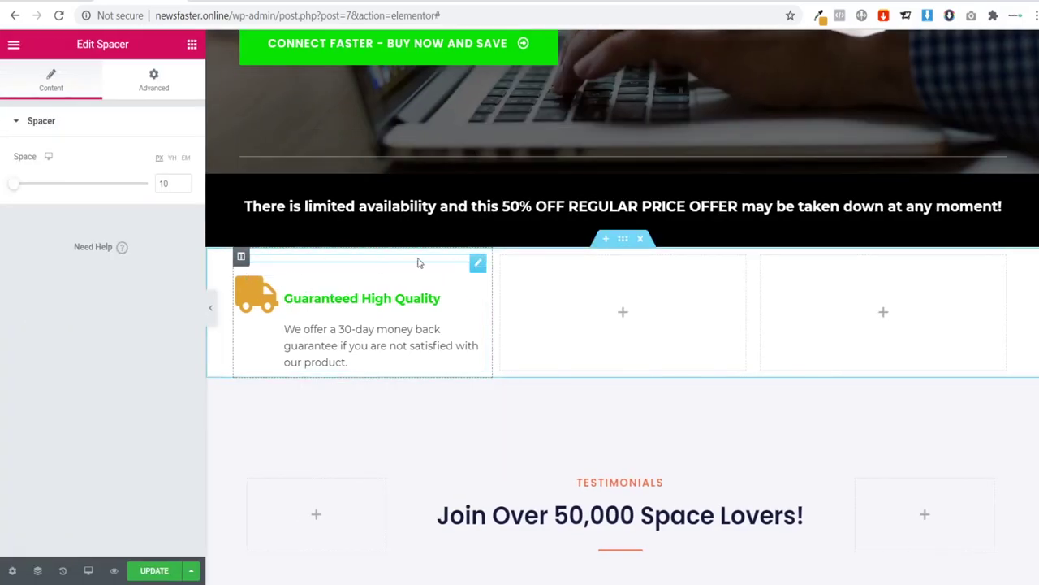
pyautogui.rightClick(477, 267)
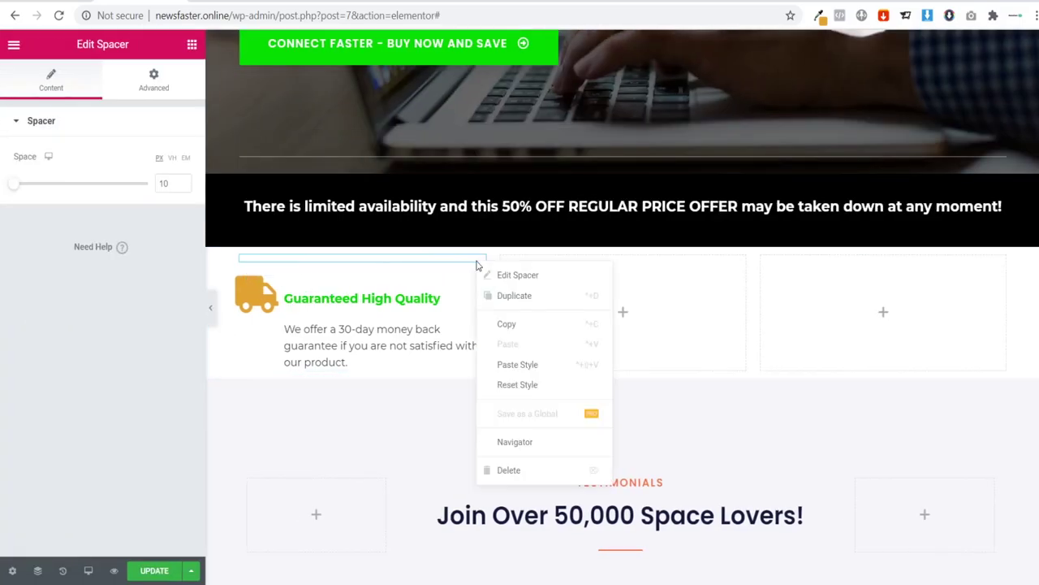
pyautogui.click(518, 471)
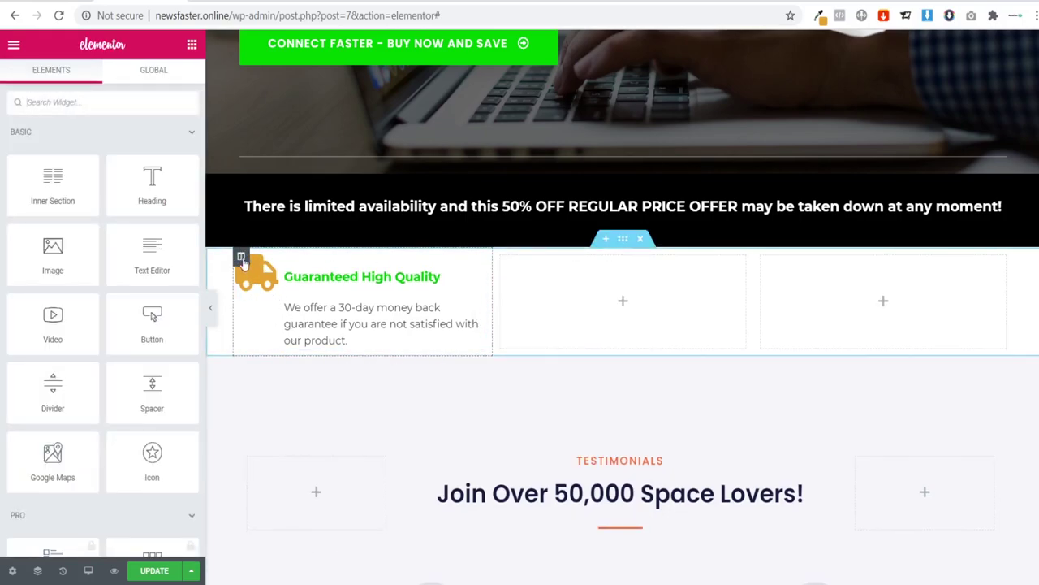
# Step: Give the first column linked padding of 30 px on every side in the Advanced tab
pyautogui.click(241, 259)
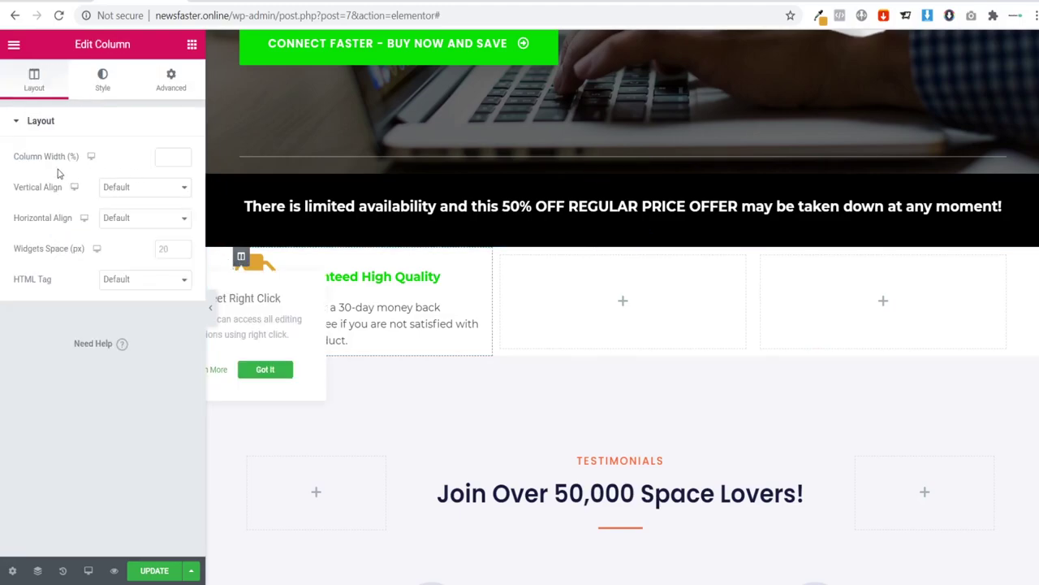
pyautogui.click(171, 81)
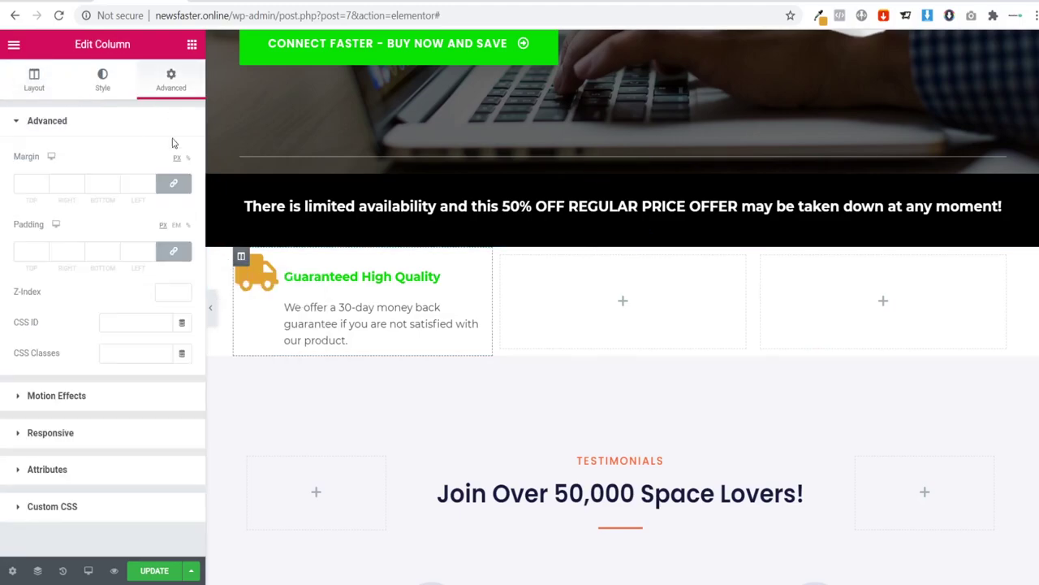
pyautogui.click(30, 253)
pyautogui.write('10')
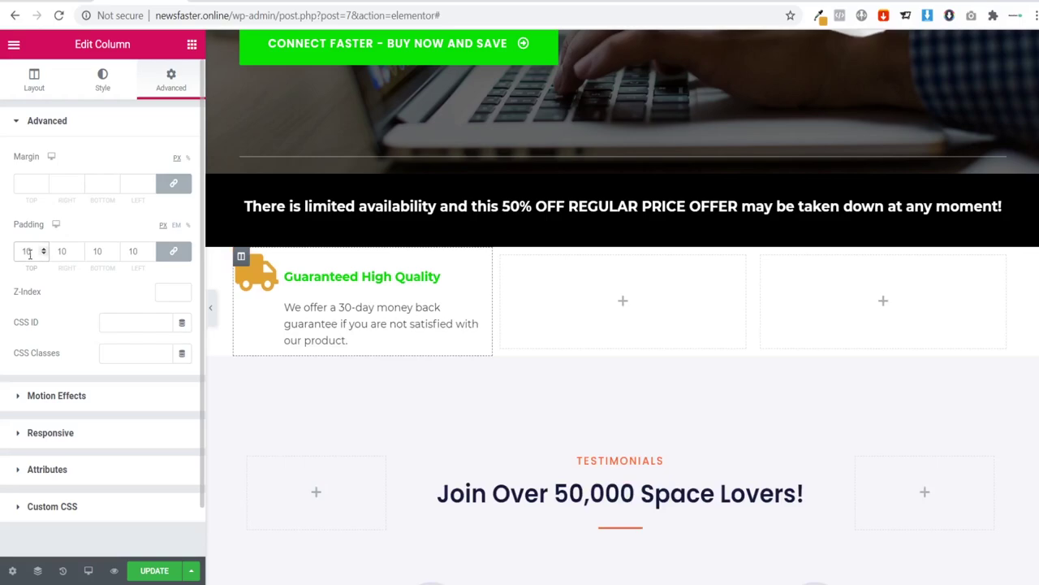
pyautogui.click(210, 307)
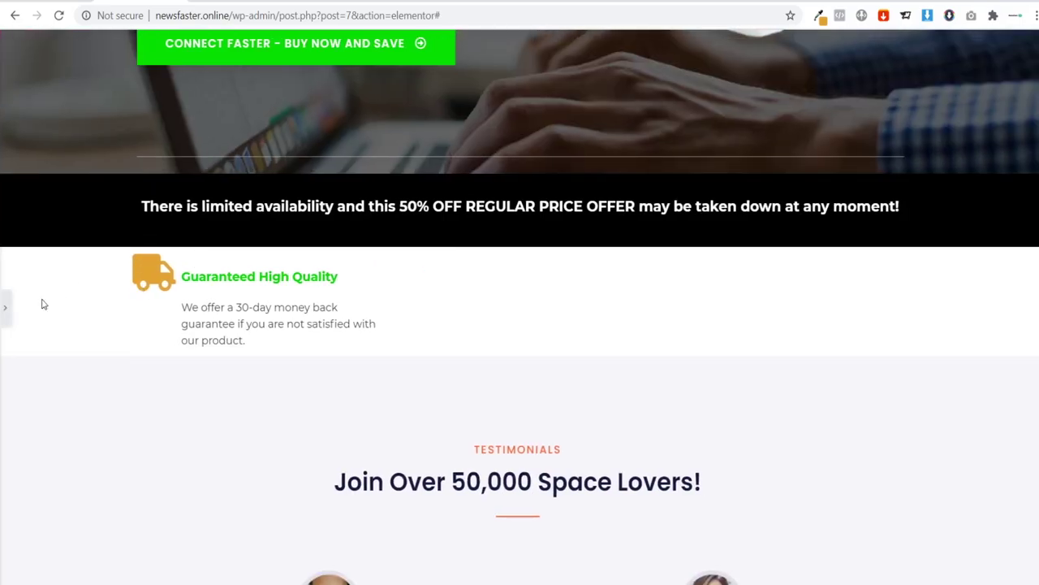
pyautogui.click(7, 307)
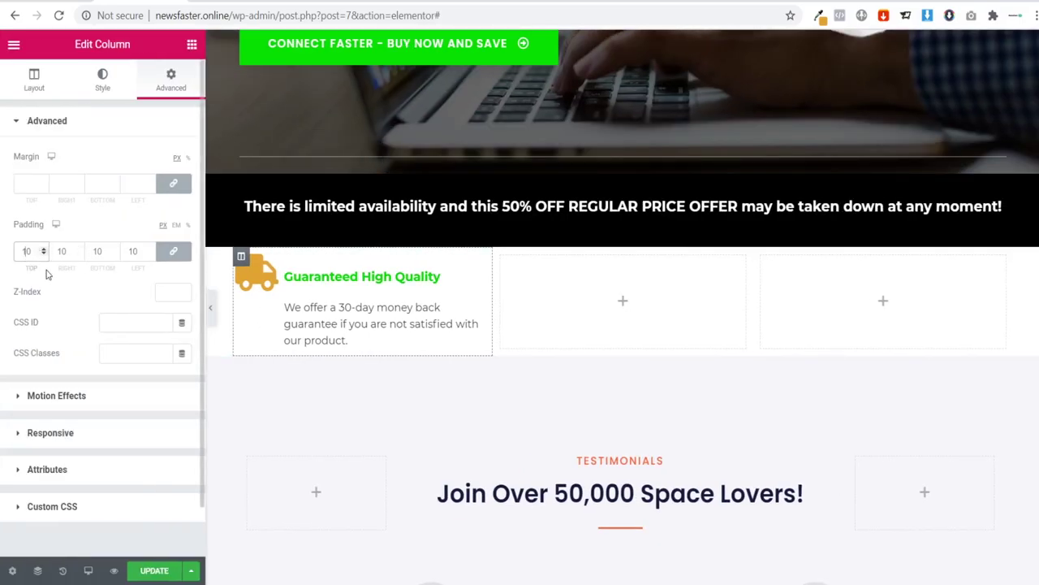
pyautogui.write('20')
pyautogui.press('BackSpace')
pyautogui.press('BackSpace')
pyautogui.write('30')
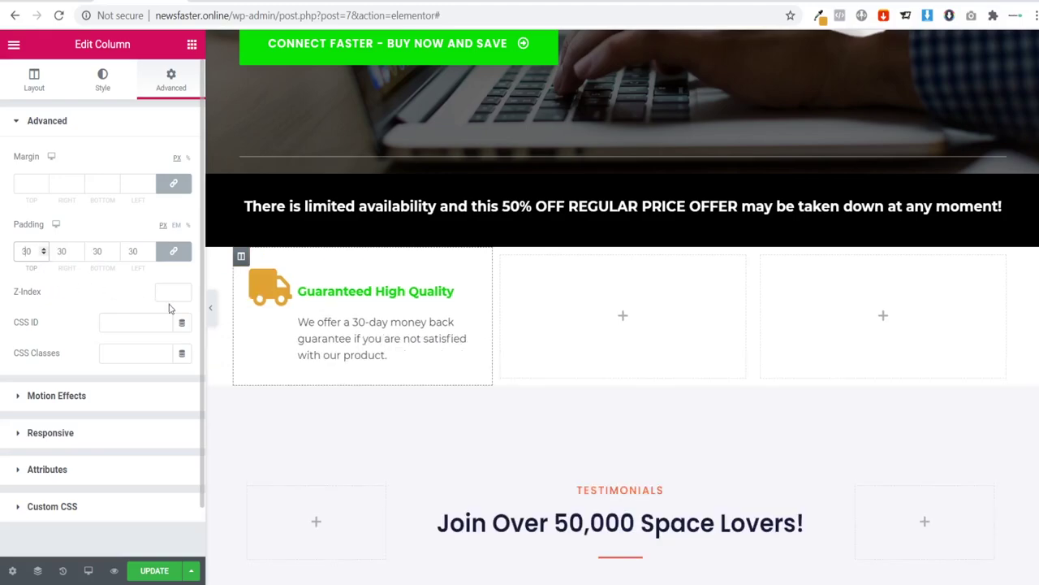
pyautogui.click(210, 307)
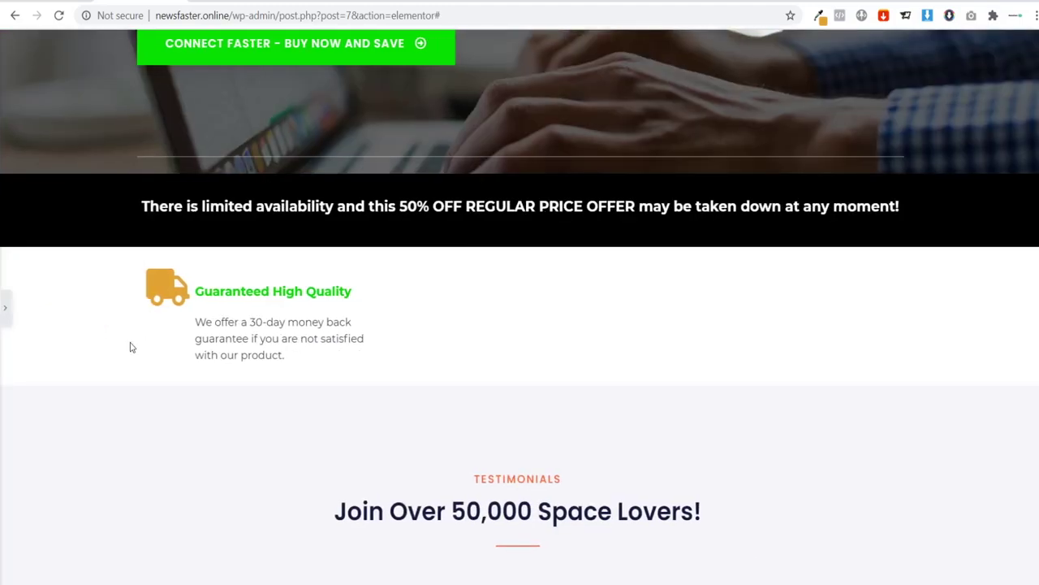
pyautogui.click(5, 307)
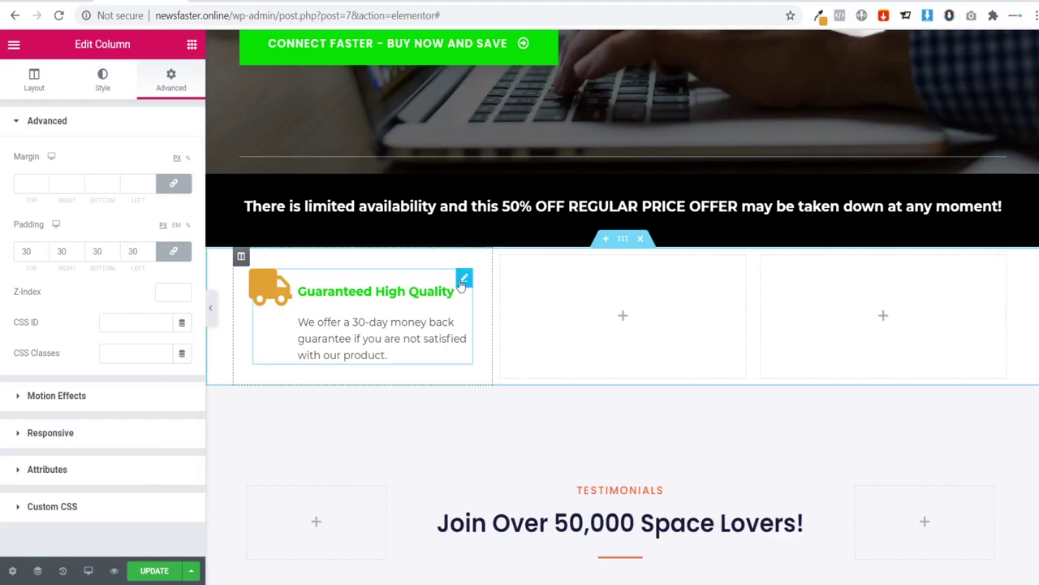
# Step: Duplicate the Guaranteed High Quality column twice
pyautogui.rightClick(242, 257)
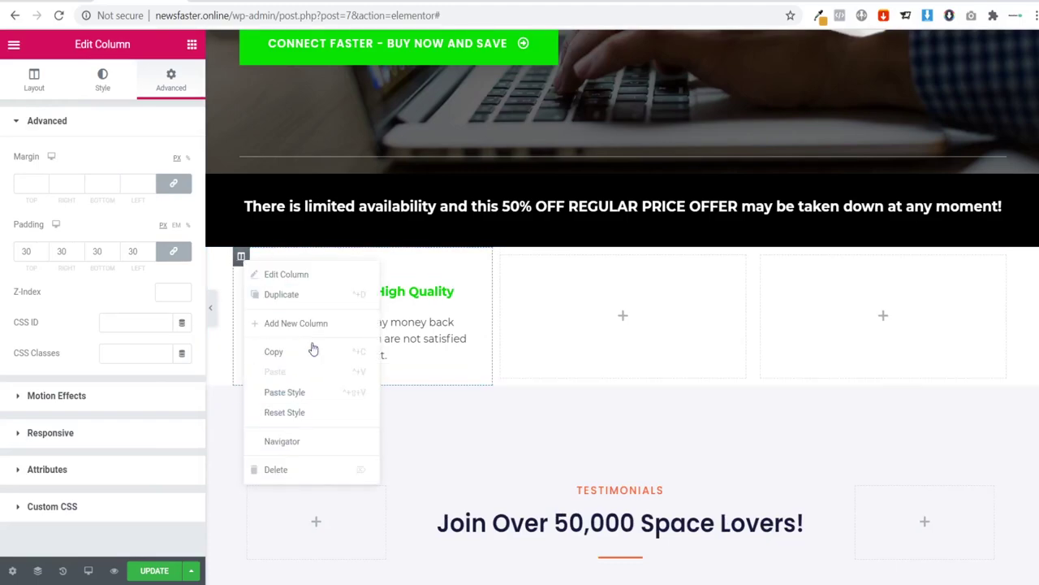
pyautogui.click(301, 294)
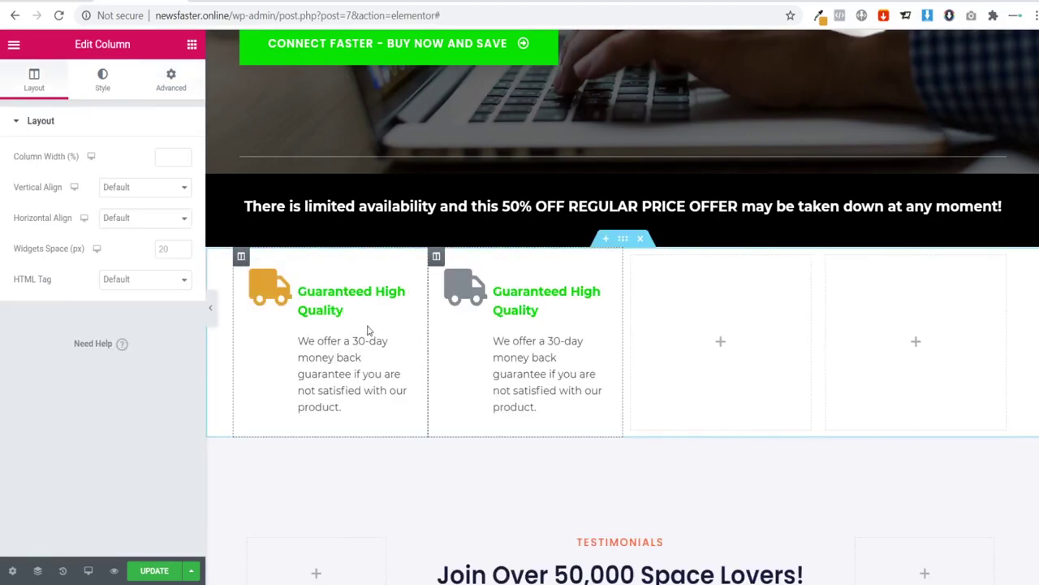
pyautogui.rightClick(241, 256)
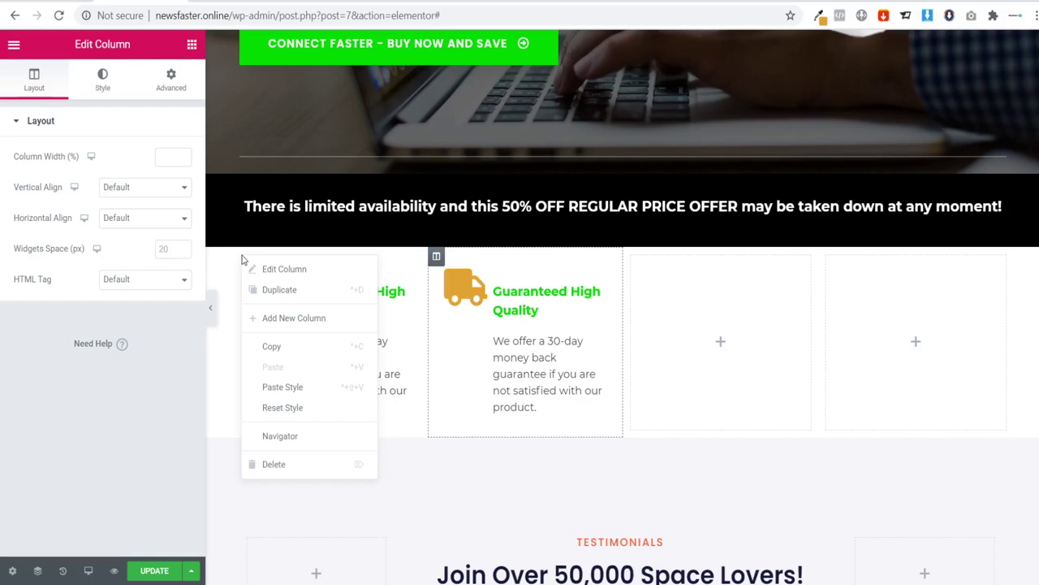
pyautogui.click(283, 296)
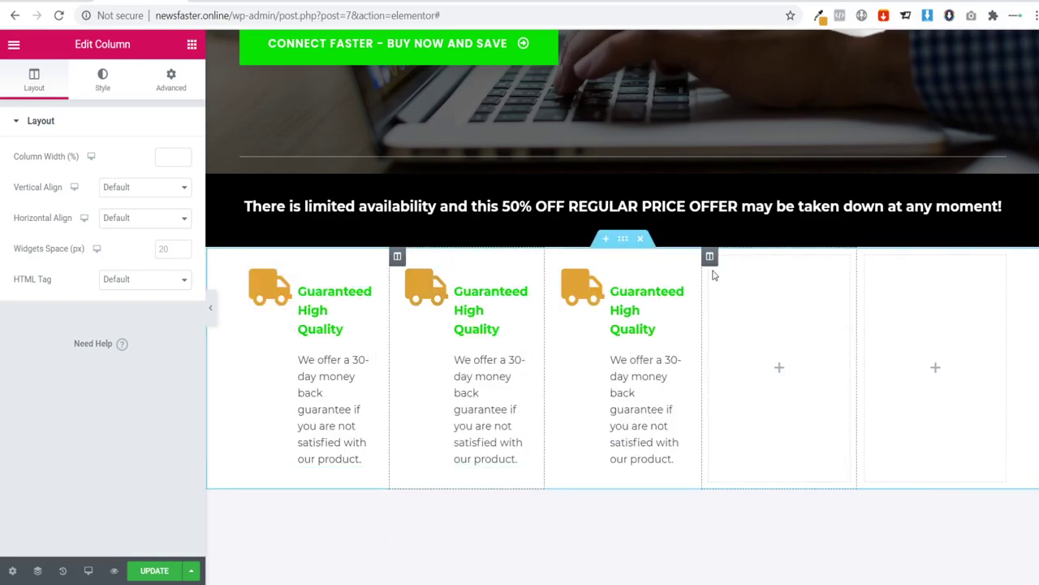
# Step: Delete the two leftover empty columns from the feature row
pyautogui.rightClick(711, 259)
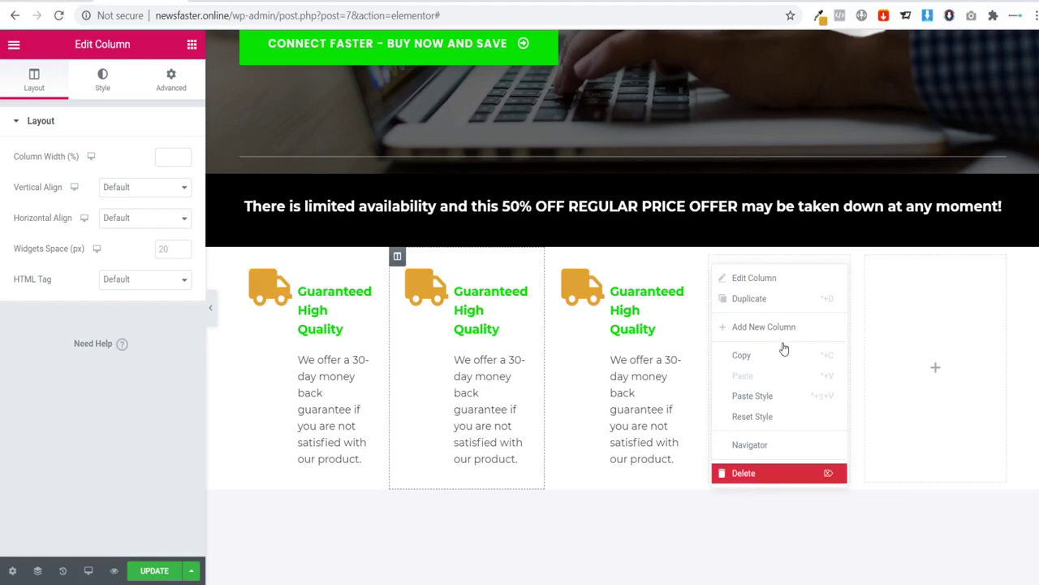
pyautogui.press('Delete')
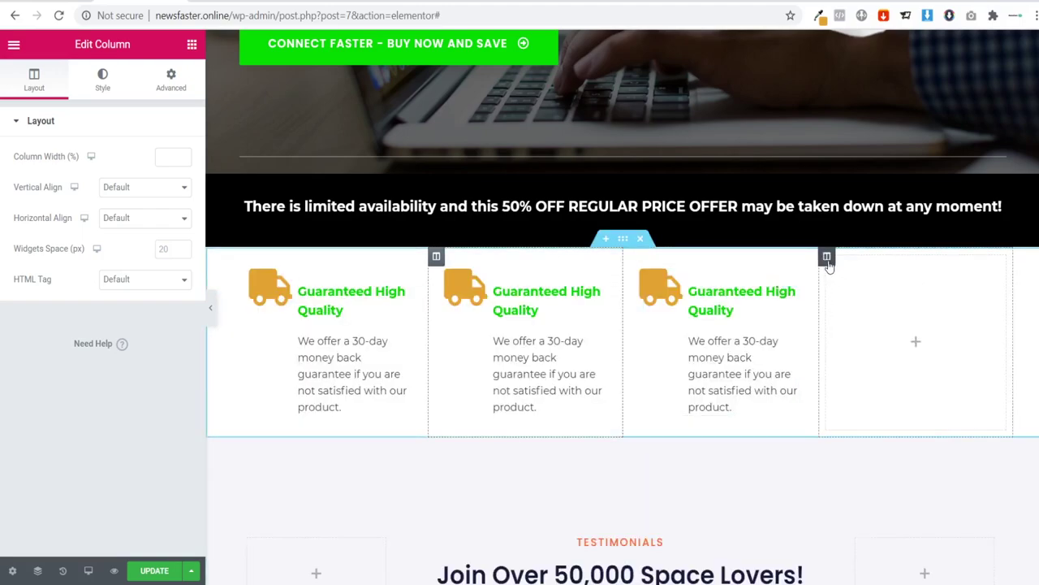
pyautogui.rightClick(829, 266)
pyautogui.click(846, 474)
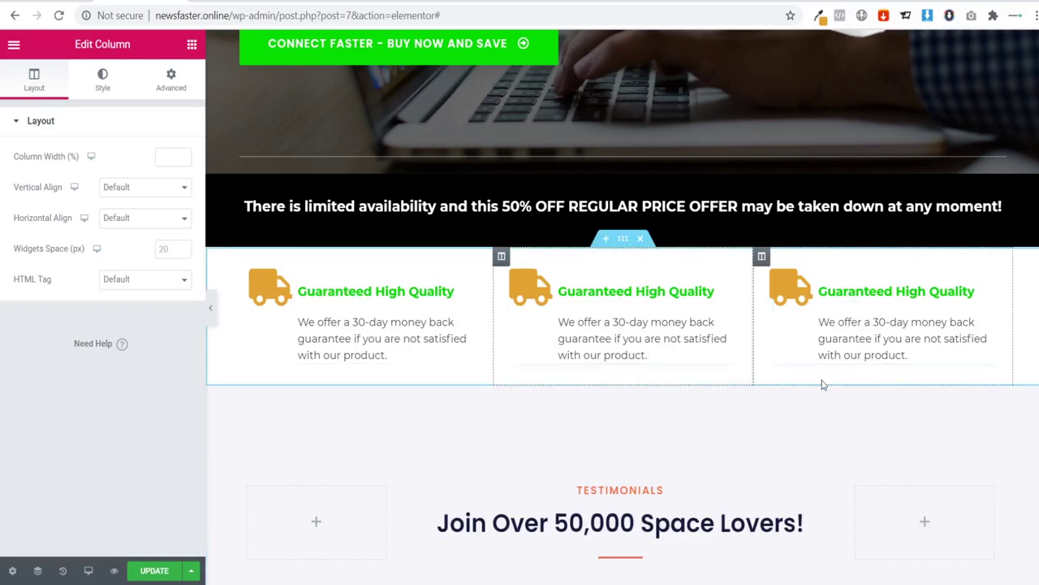
# Step: Select the middle feature box and copy the No Hassle Returns description from the reference page
pyautogui.click(566, 319)
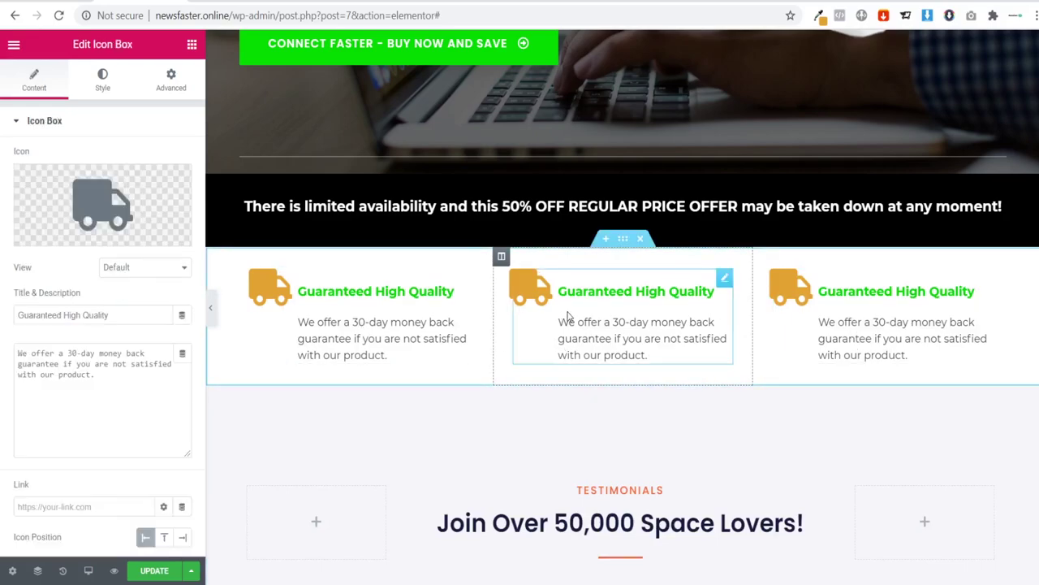
pyautogui.moveTo(114, 220)
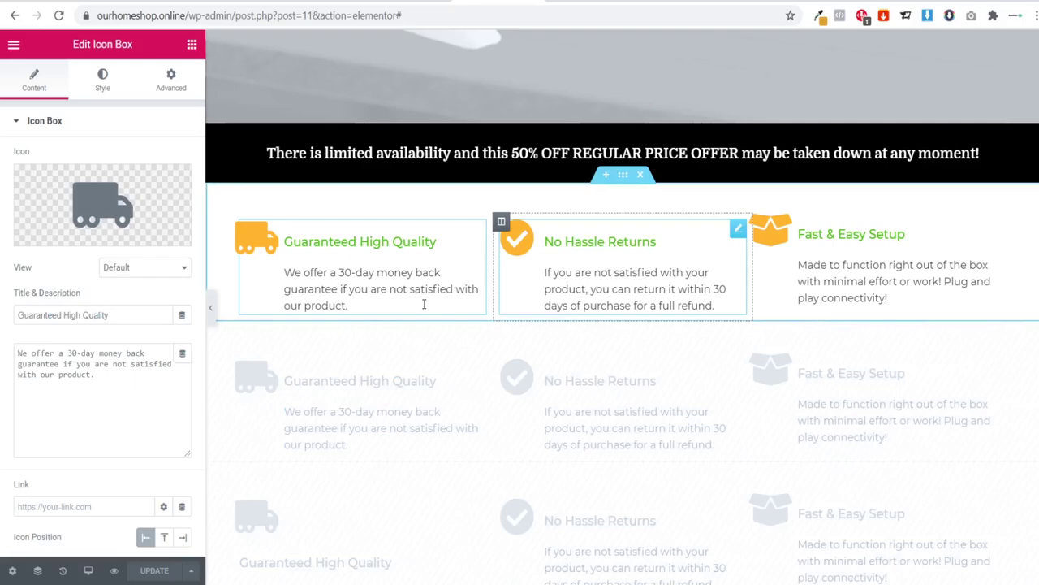
pyautogui.click(624, 302)
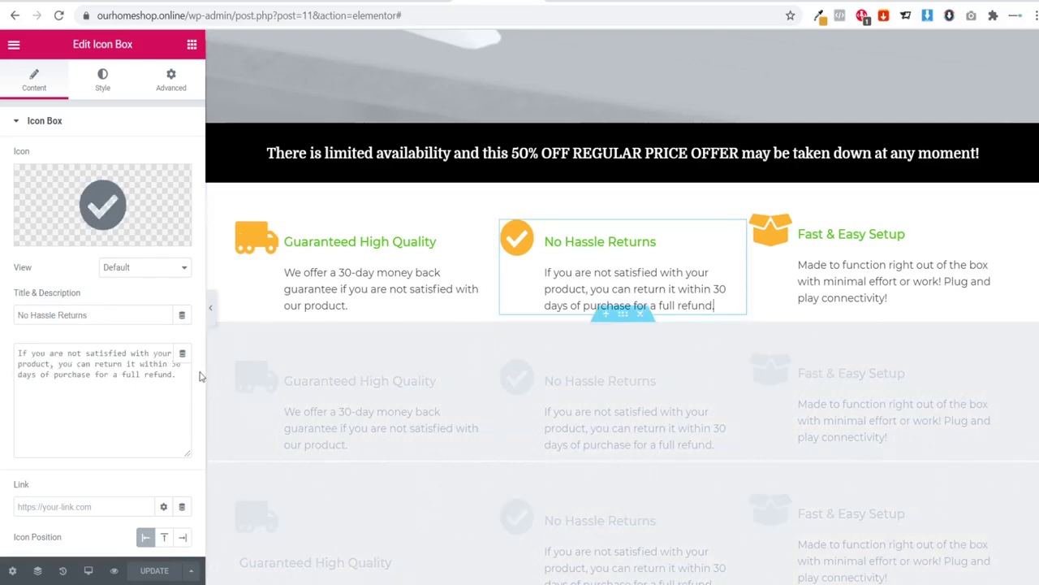
pyautogui.moveTo(182, 378); pyautogui.dragTo(3, 342)
pyautogui.hotkey('ctrl', 'c')
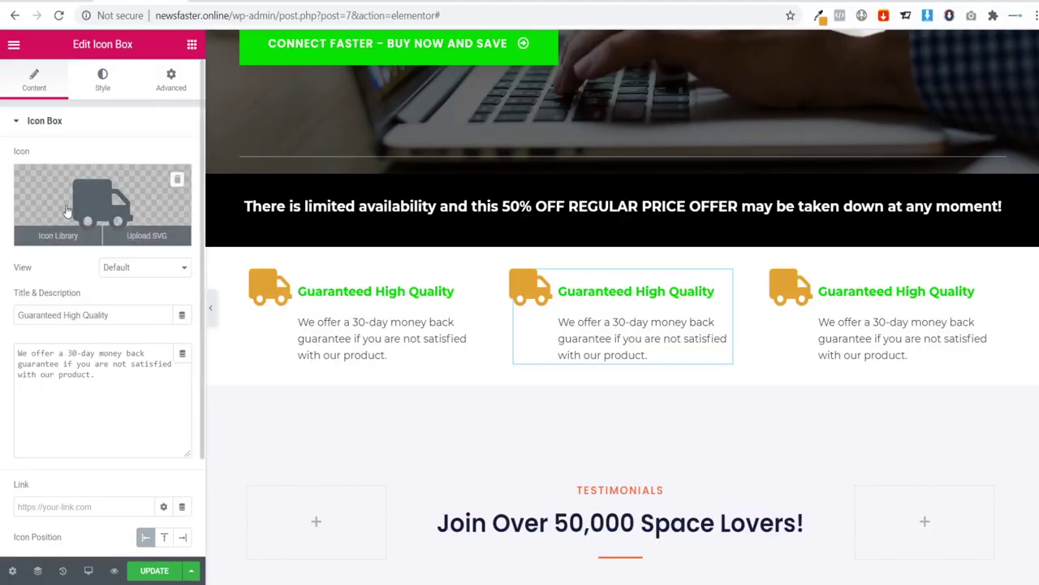
# Step: Replace the middle box's icon with the circled check icon
pyautogui.click(66, 210)
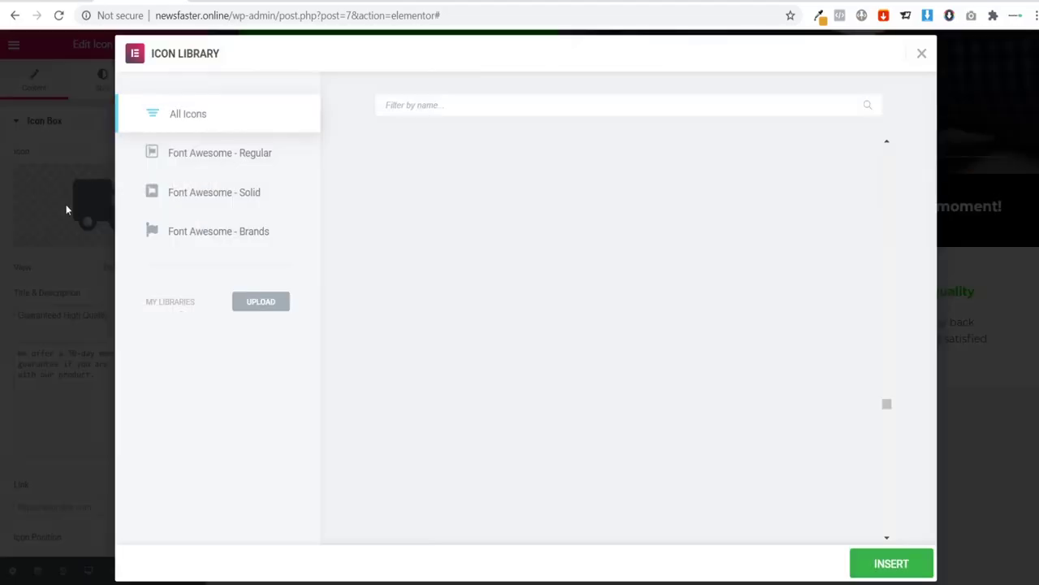
pyautogui.click(400, 113)
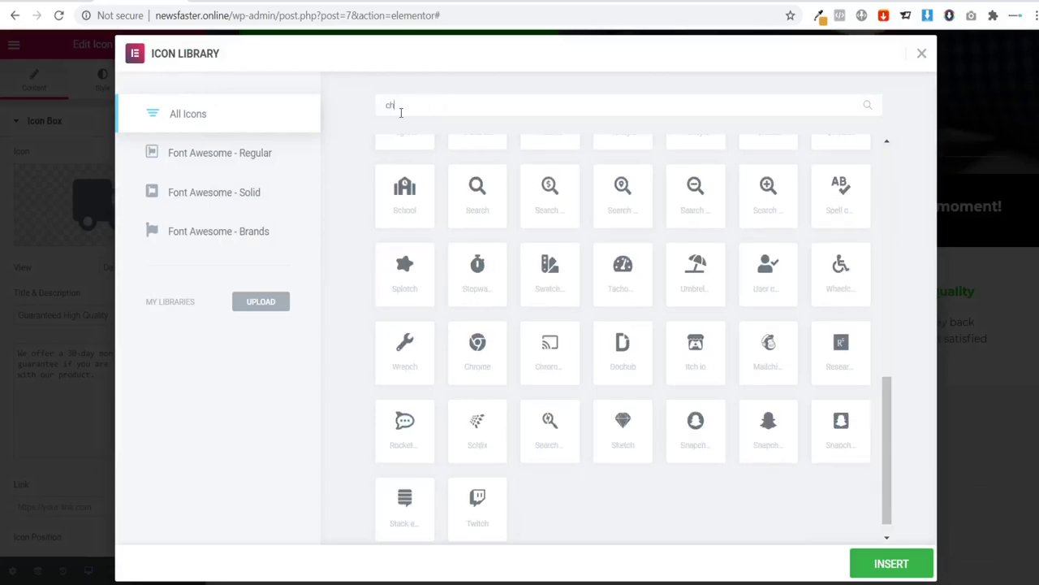
pyautogui.write('check')
pyautogui.click(471, 197)
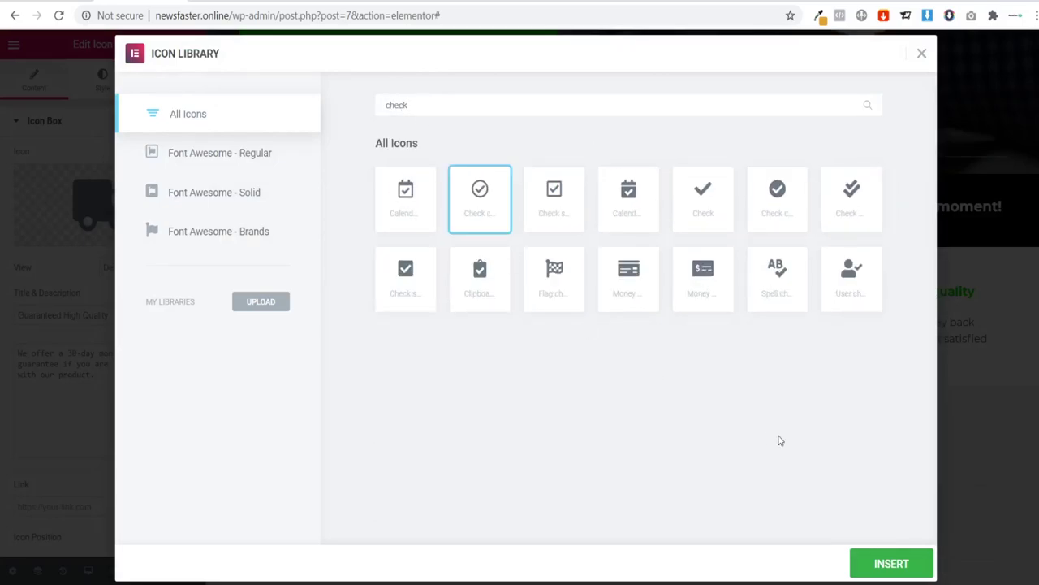
pyautogui.click(877, 563)
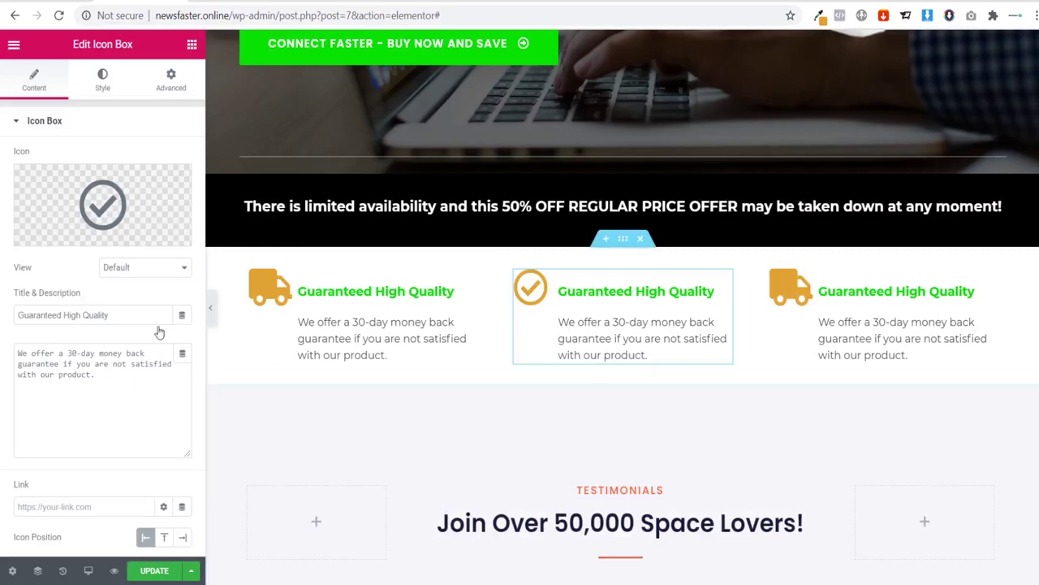
# Step: Paste the returns description, title the box 'No hassle returns', and copy the Fast & Easy Setup text
pyautogui.moveTo(101, 376); pyautogui.dragTo(3, 299)
pyautogui.hotkey('ctrl', 'v')
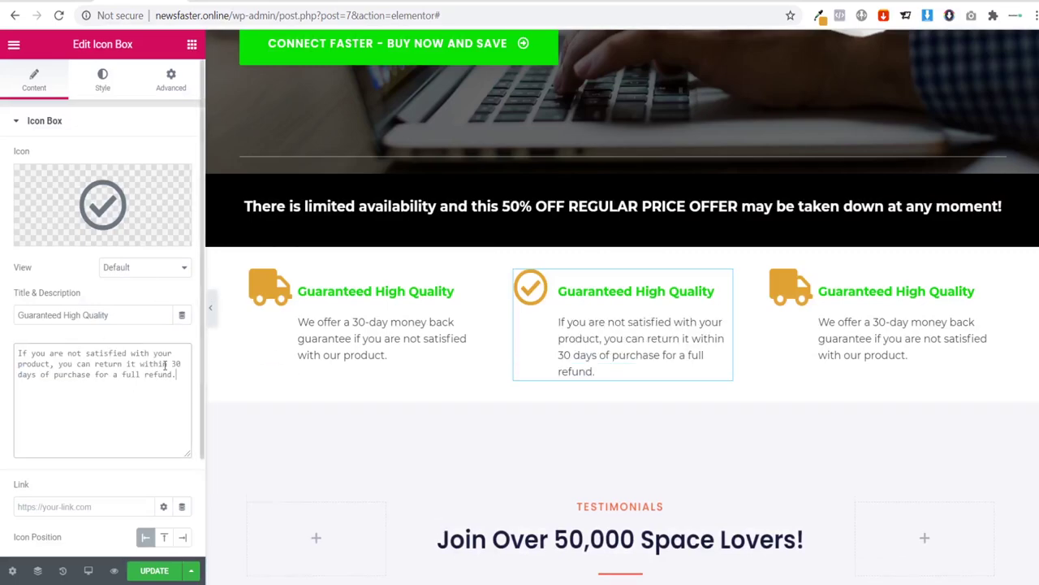
pyautogui.moveTo(128, 312); pyautogui.dragTo(3, 309)
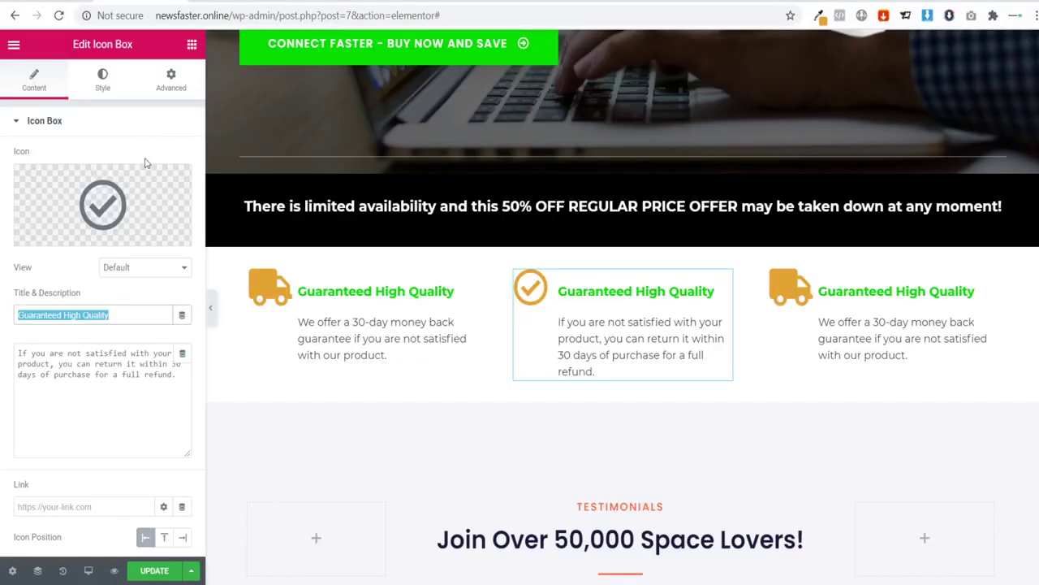
pyautogui.write('No has')
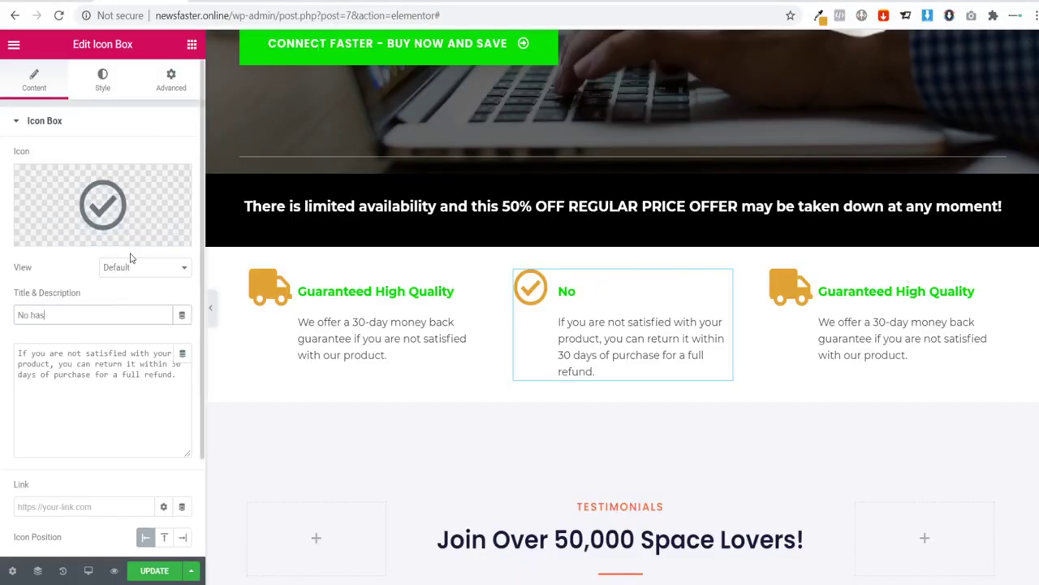
pyautogui.write('sle returns')
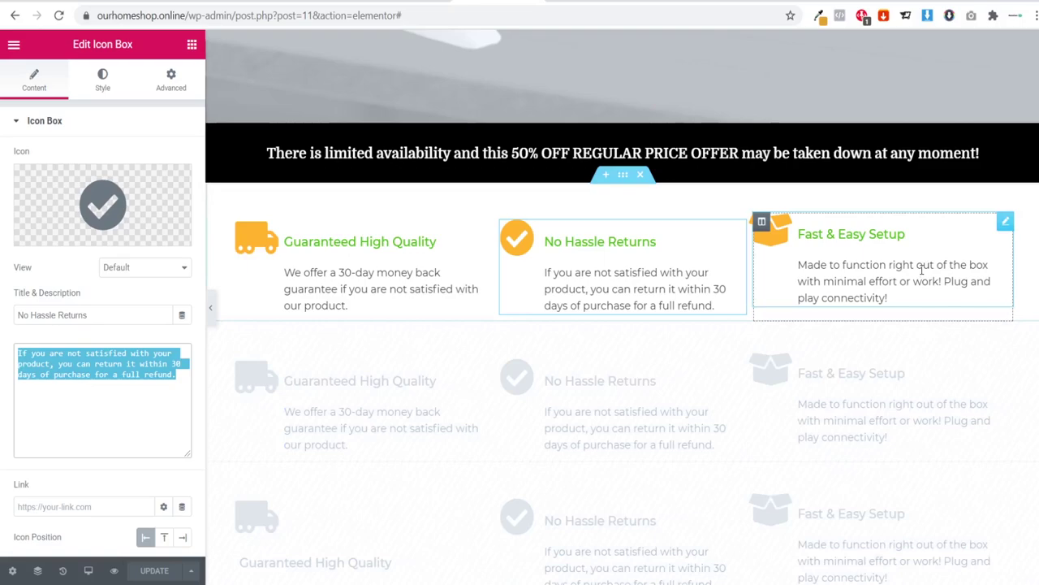
pyautogui.click(912, 294)
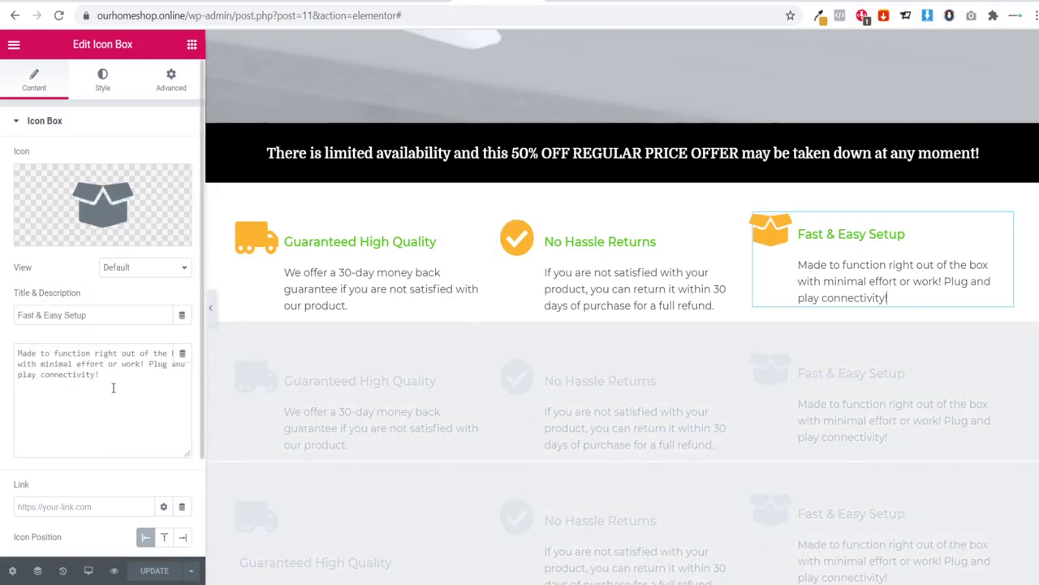
pyautogui.tripleClick(65, 366)
pyautogui.hotkey('ctrl', 'c')
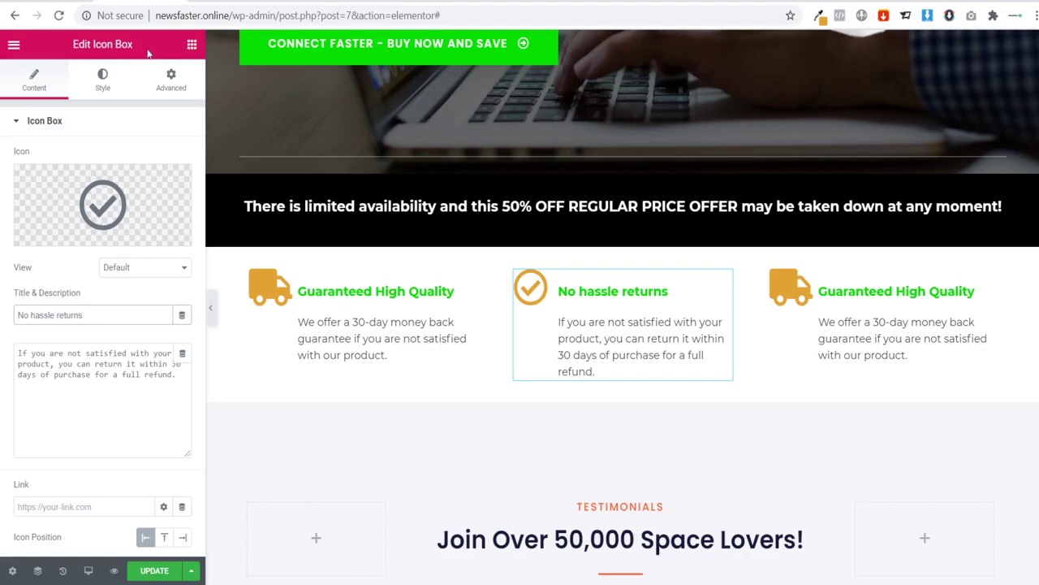
# Step: Give the third feature box the 'Box open' icon from the Icon Library
pyautogui.click(839, 294)
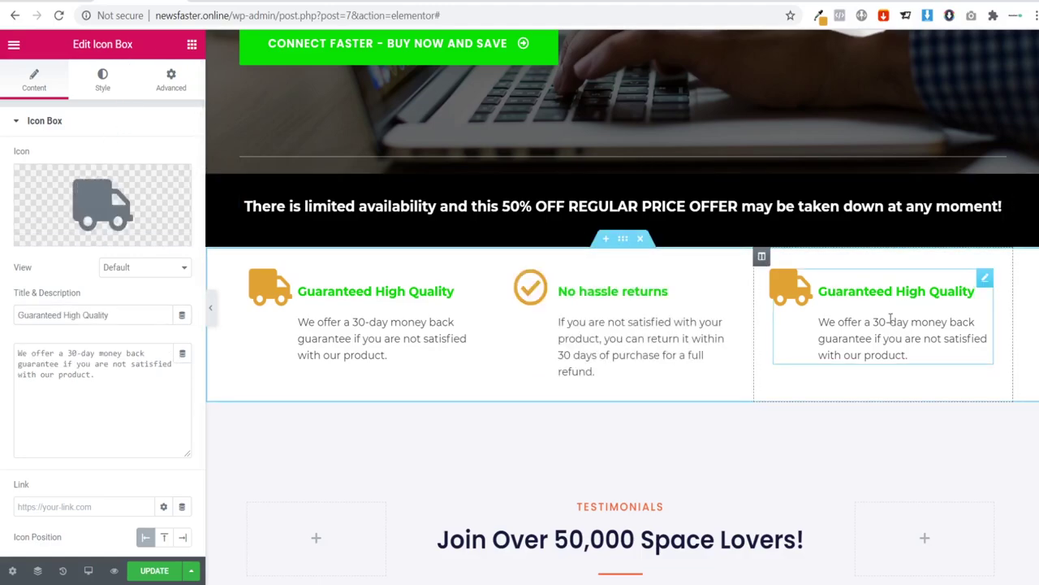
pyautogui.click(103, 199)
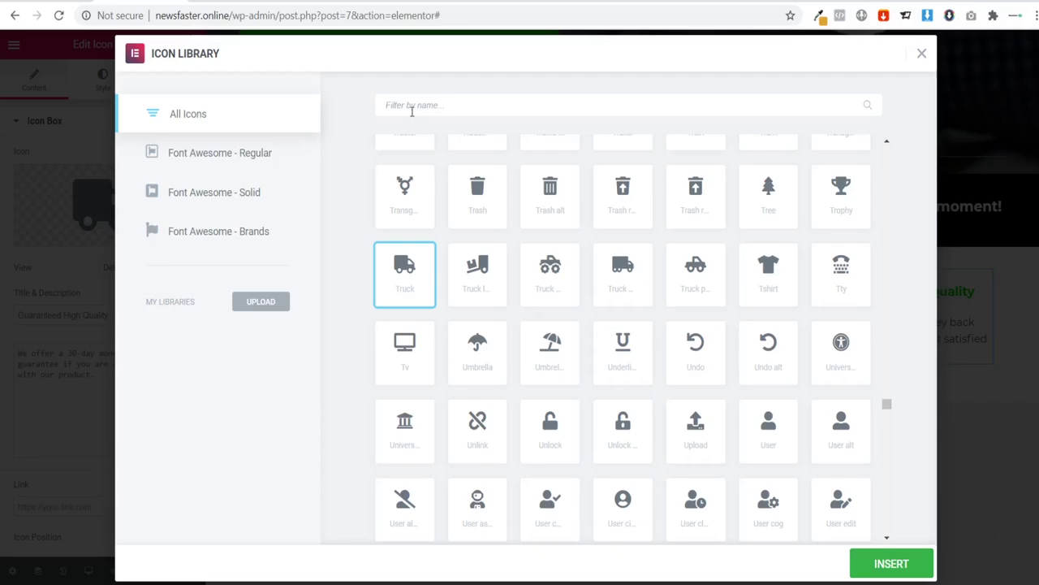
pyautogui.click(411, 111)
pyautogui.write('boo')
pyautogui.press('BackSpace')
pyautogui.write('x')
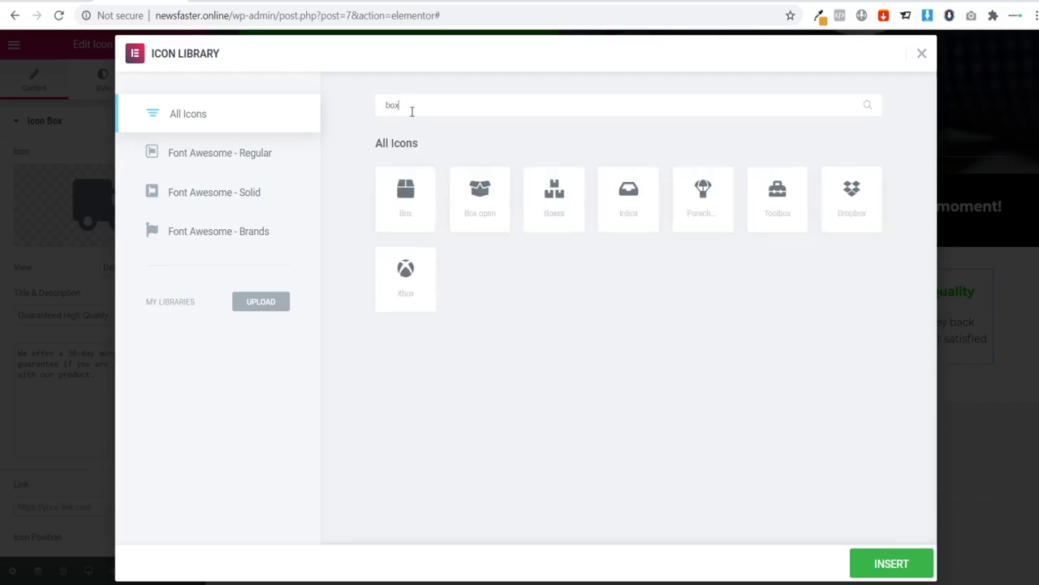
pyautogui.click(485, 209)
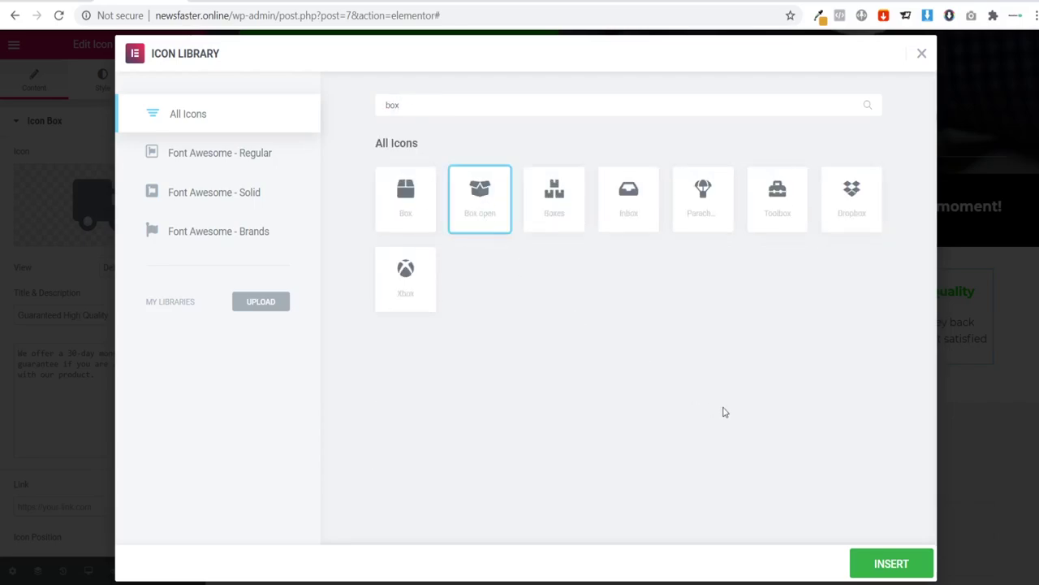
pyautogui.click(890, 562)
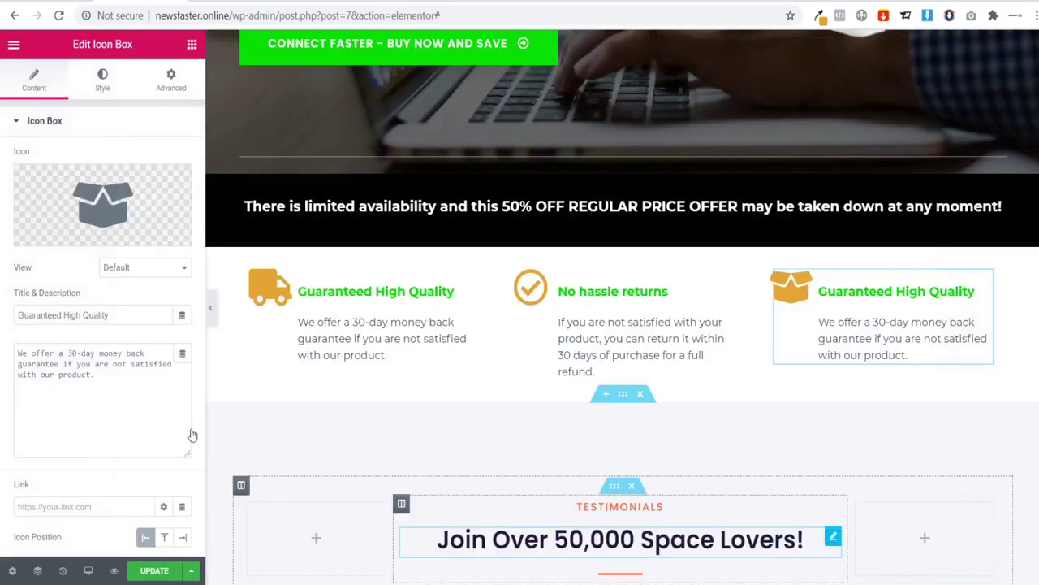
# Step: Replace its description with the plug-and-play text, retitle it 'Fast & Easy setup', and preview the page
pyautogui.click(81, 404)
pyautogui.hotkey('ctrl', 'a')
pyautogui.hotkey('ctrl', 'v')
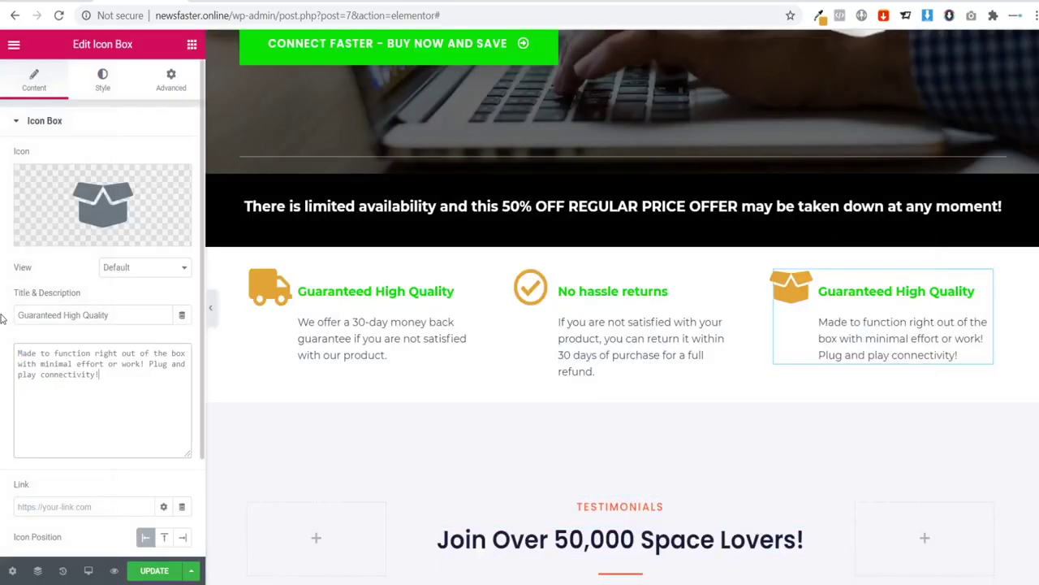
pyautogui.tripleClick(135, 319)
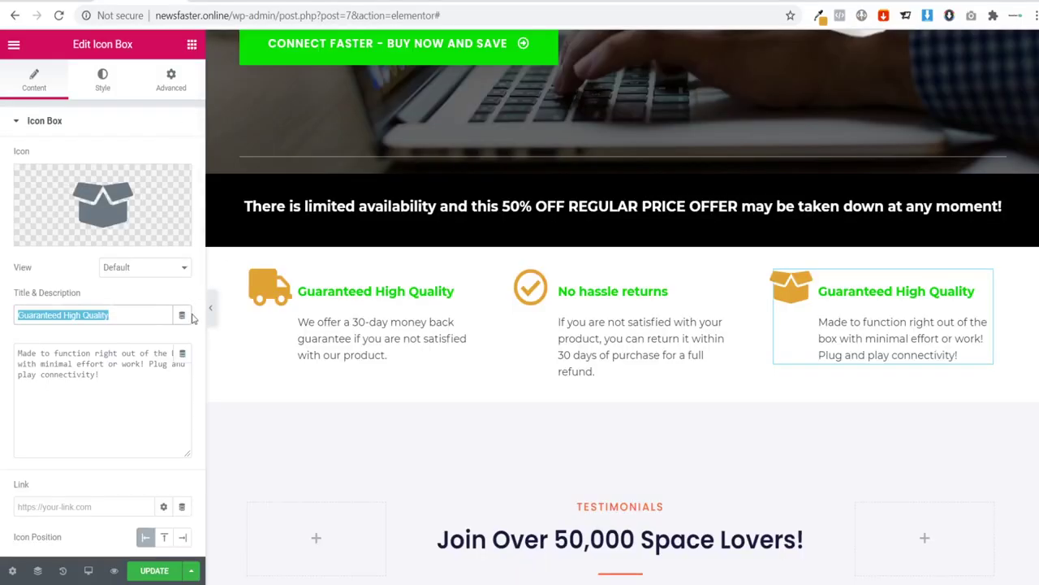
pyautogui.write('Fast')
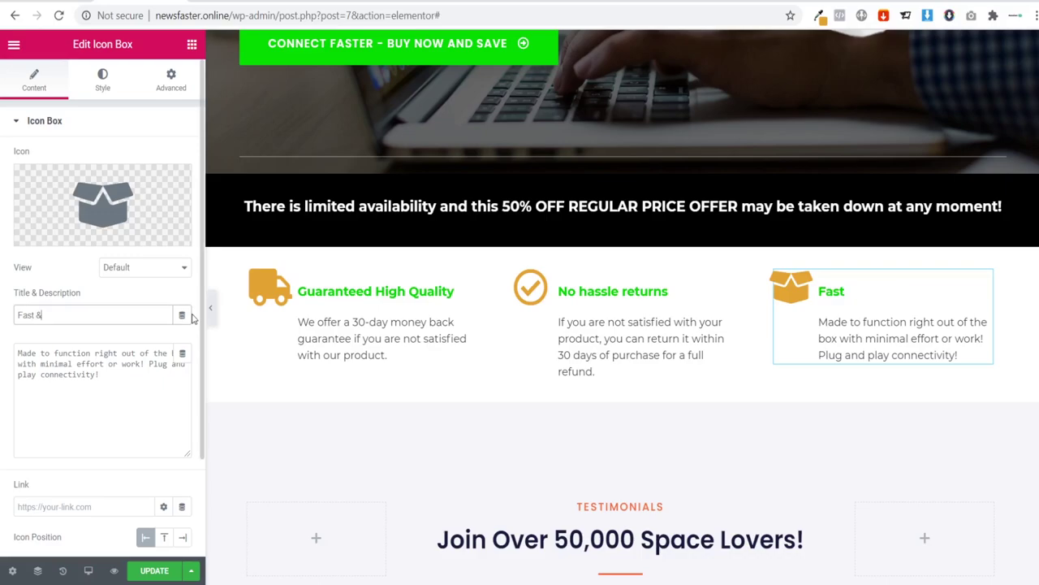
pyautogui.write('& East')
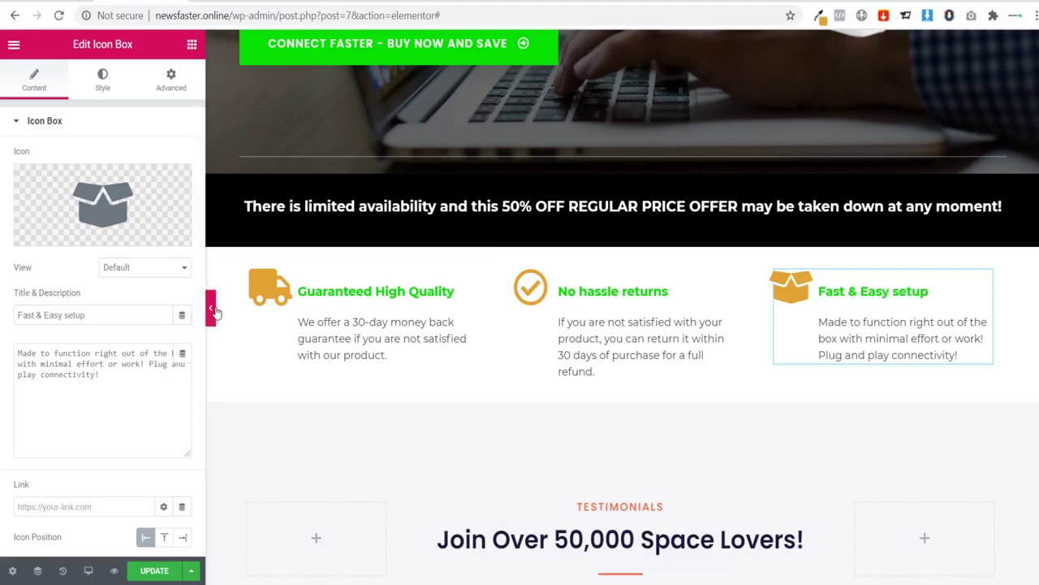
pyautogui.click(213, 309)
pyautogui.scroll(5, 260, 374)
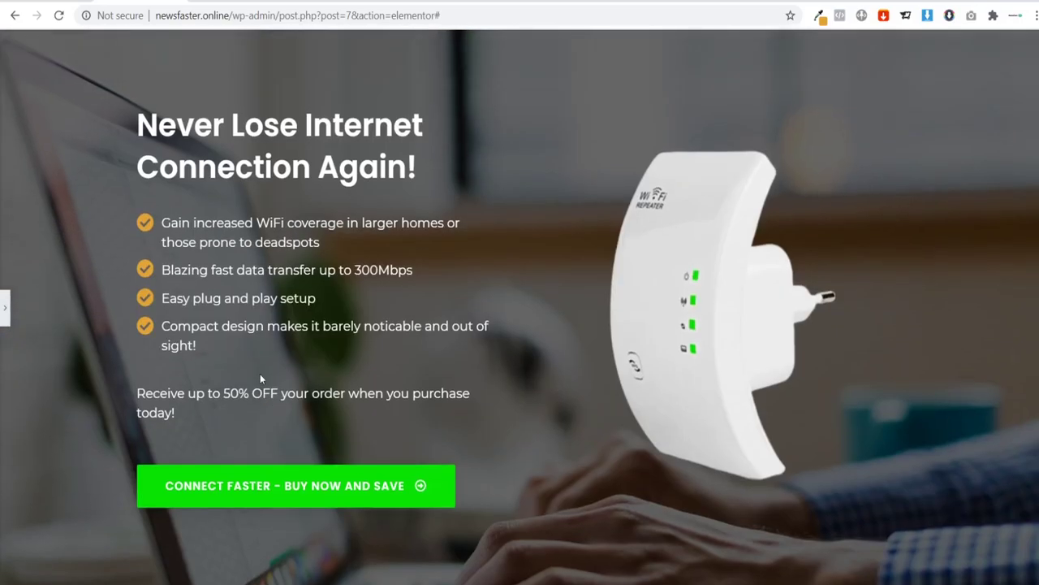
# Step: Scroll the page preview and restore the Elementor editing panel
pyautogui.scroll(-3, 285, 344)
pyautogui.scroll(3, 290, 349)
pyautogui.click(7, 310)
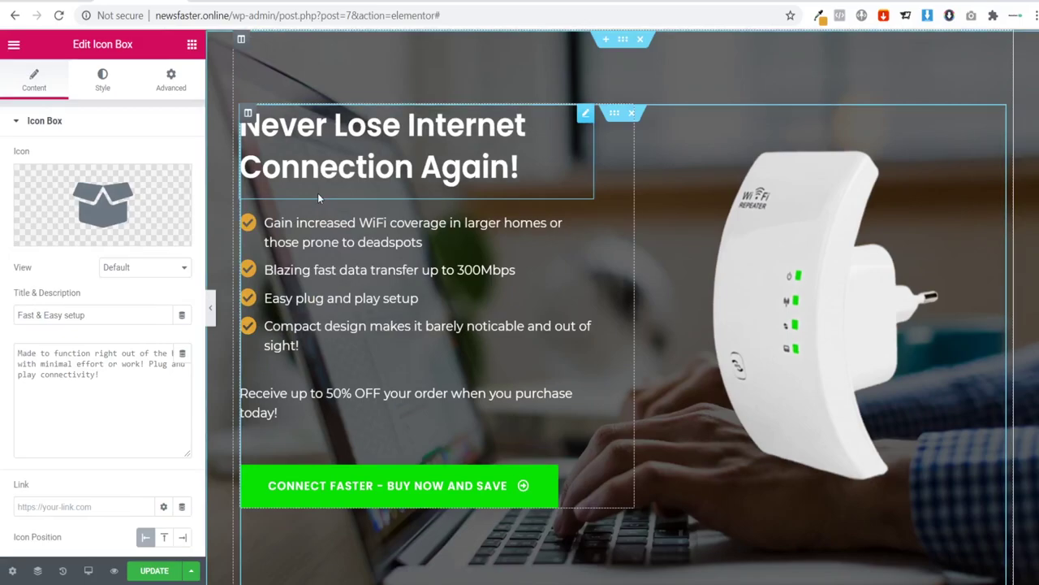
pyautogui.scroll(-5, 414, 219)
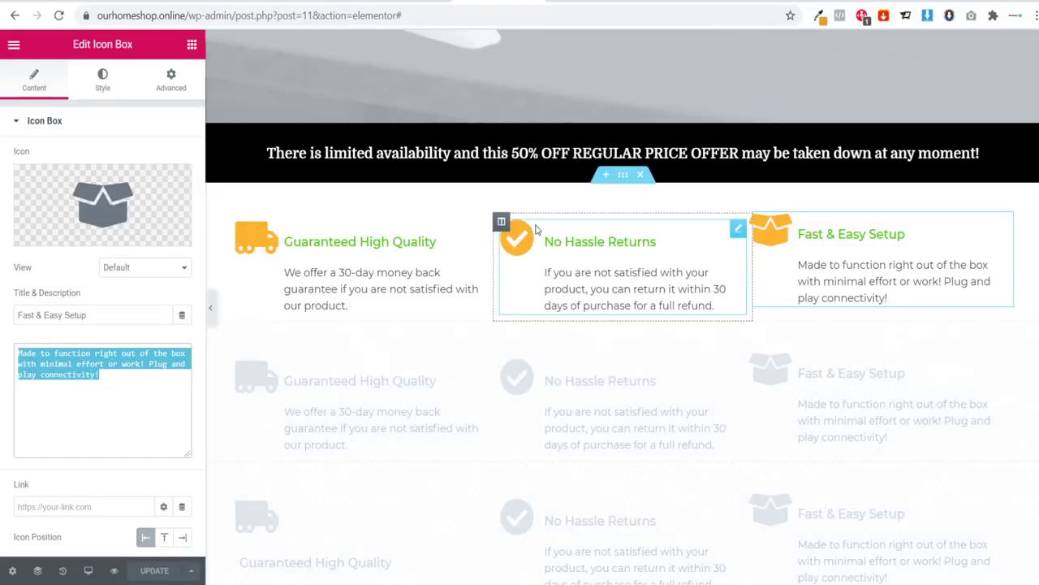
# Step: Hide the editor and scroll the reference page down to the 'Simplest way' deadspots heading section
pyautogui.scroll(-3, 557, 213)
pyautogui.scroll(-3, 557, 212)
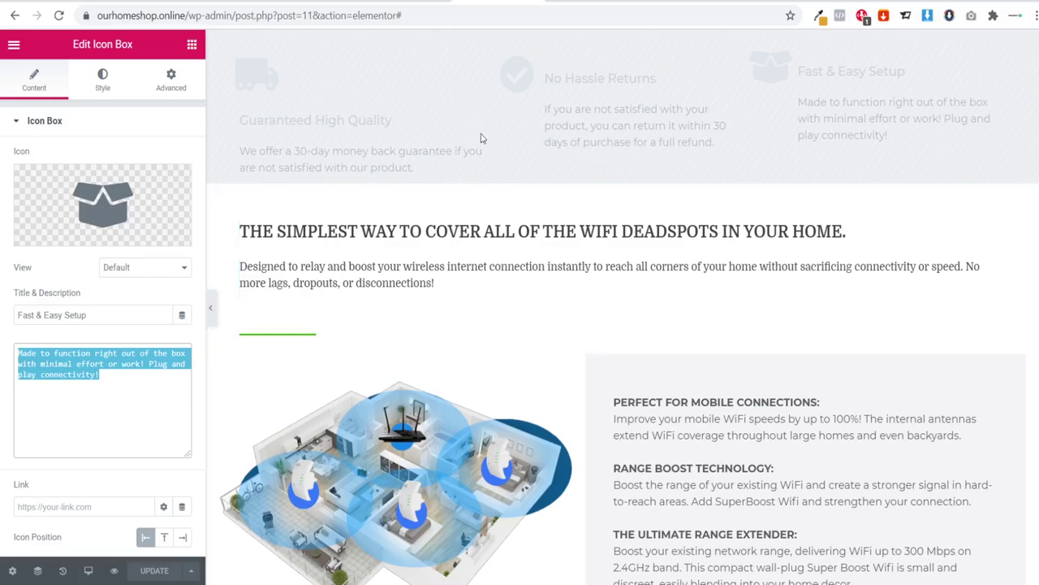
pyautogui.scroll(2, 510, 300)
pyautogui.scroll(10, 510, 300)
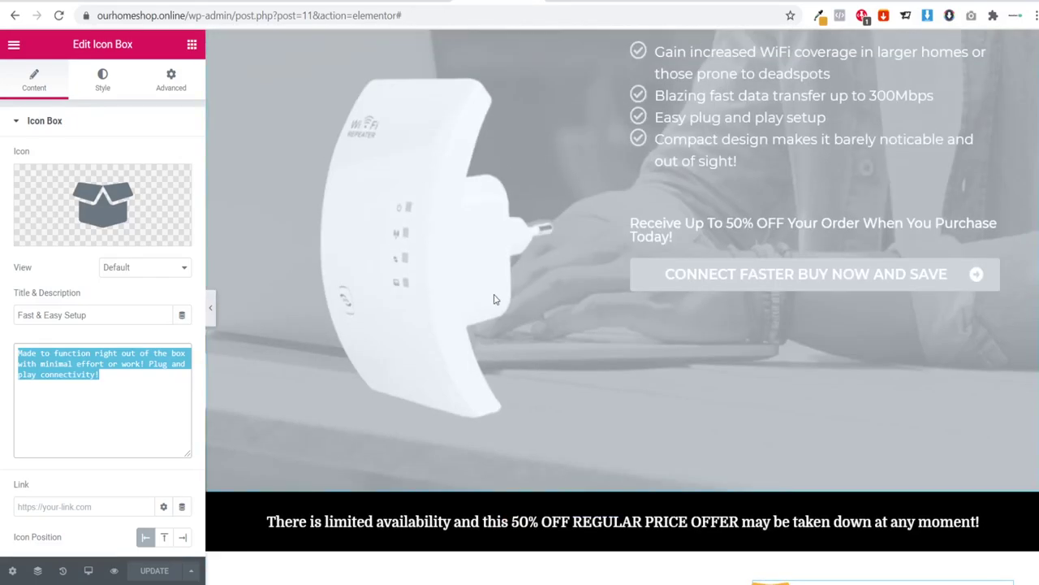
pyautogui.scroll(-5, 488, 292)
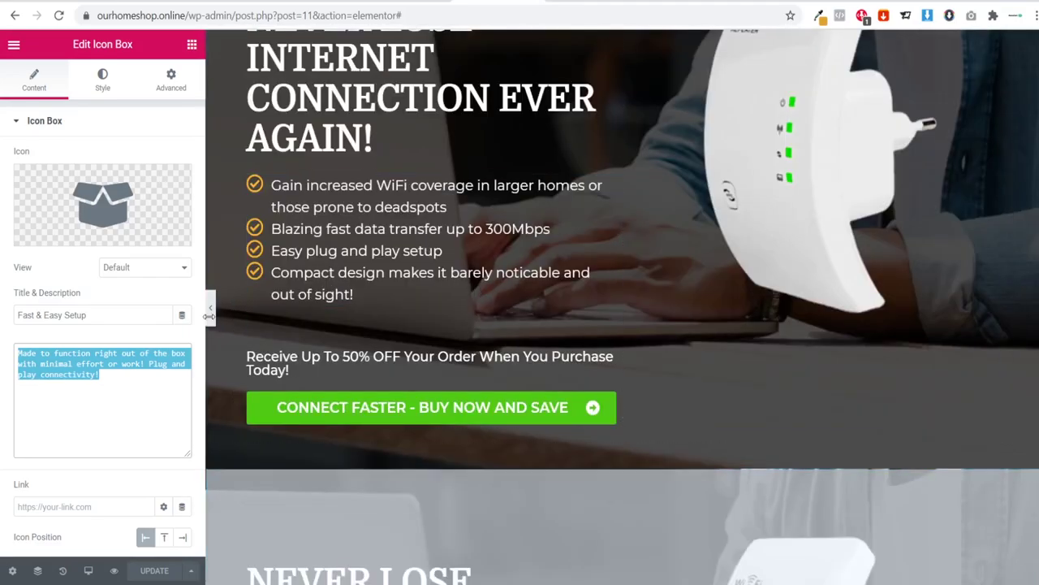
pyautogui.click(211, 317)
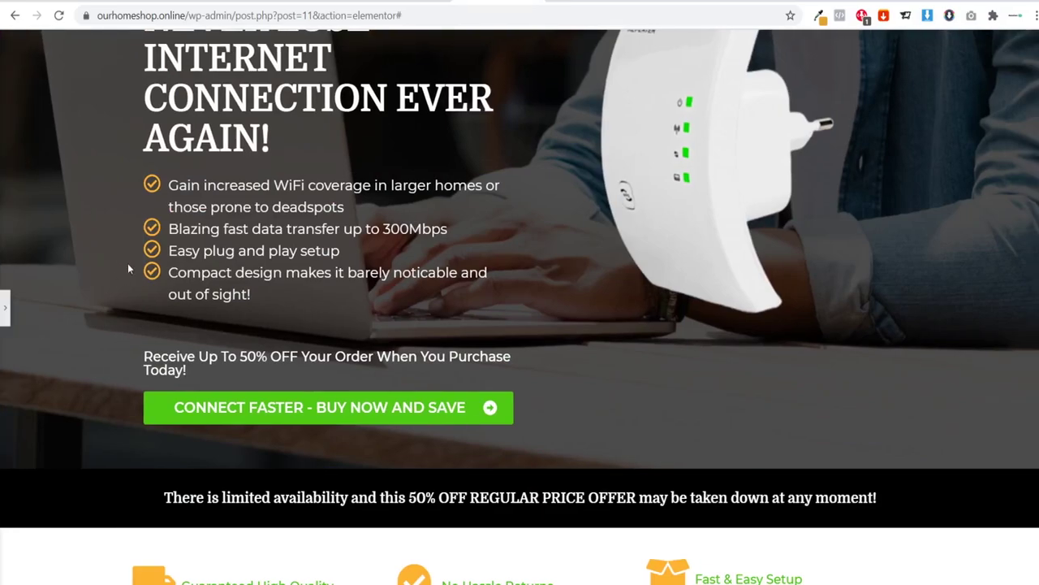
pyautogui.scroll(2, 524, 265)
pyautogui.scroll(-7, 527, 210)
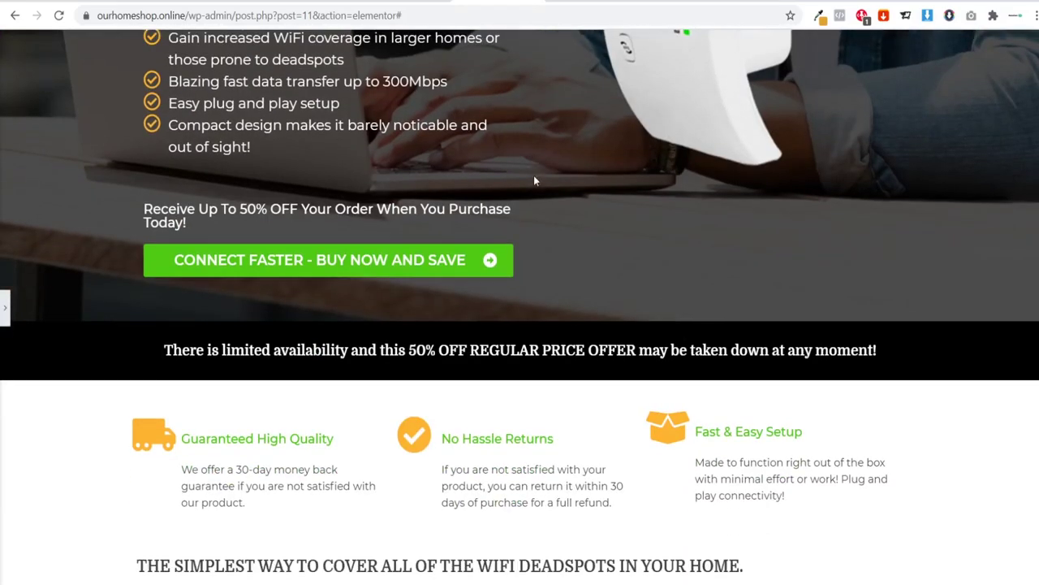
pyautogui.scroll(-3, 720, 367)
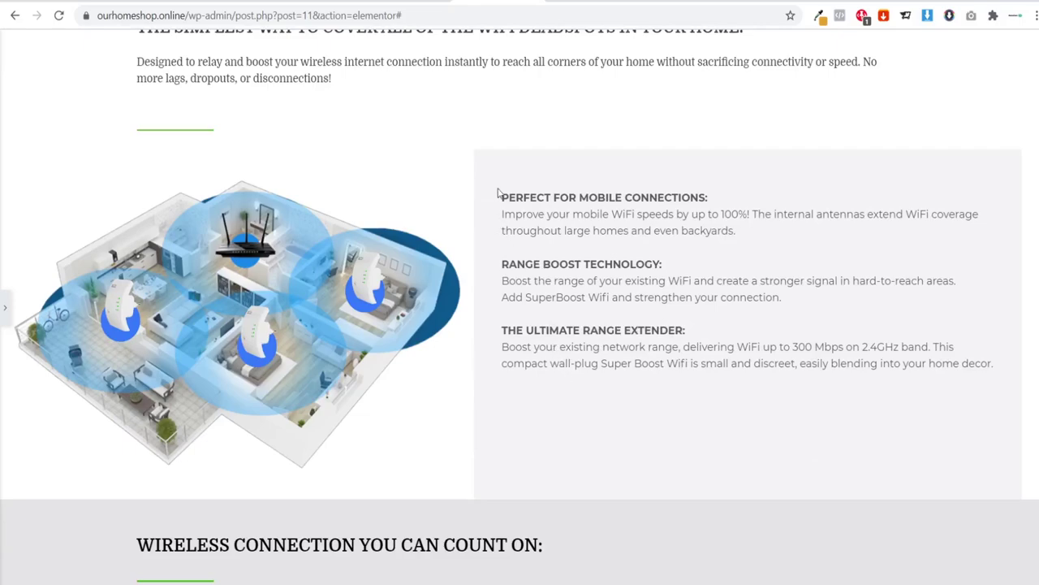
pyautogui.scroll(-3, 559, 207)
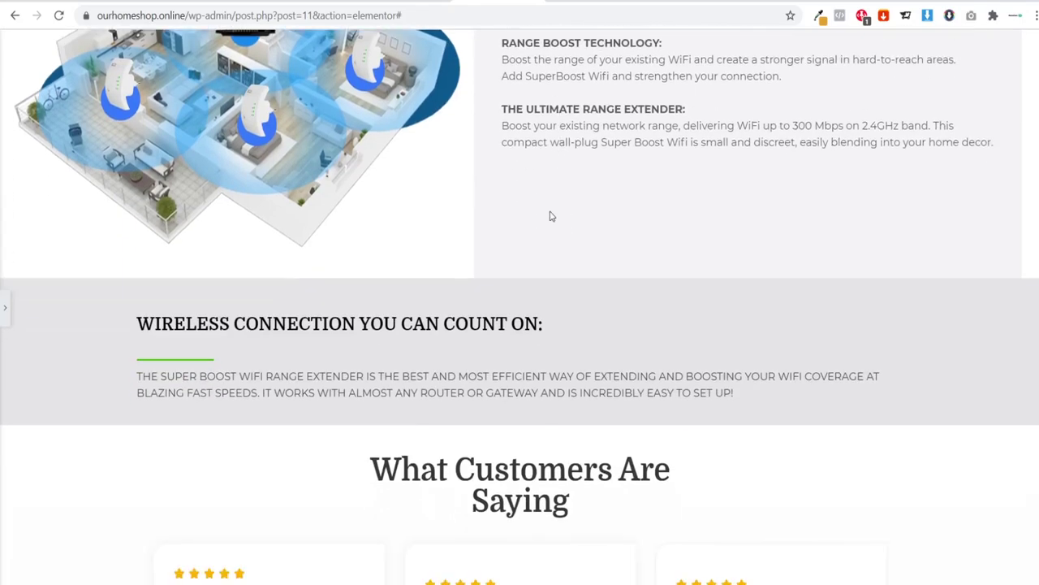
pyautogui.scroll(-9, 654, 320)
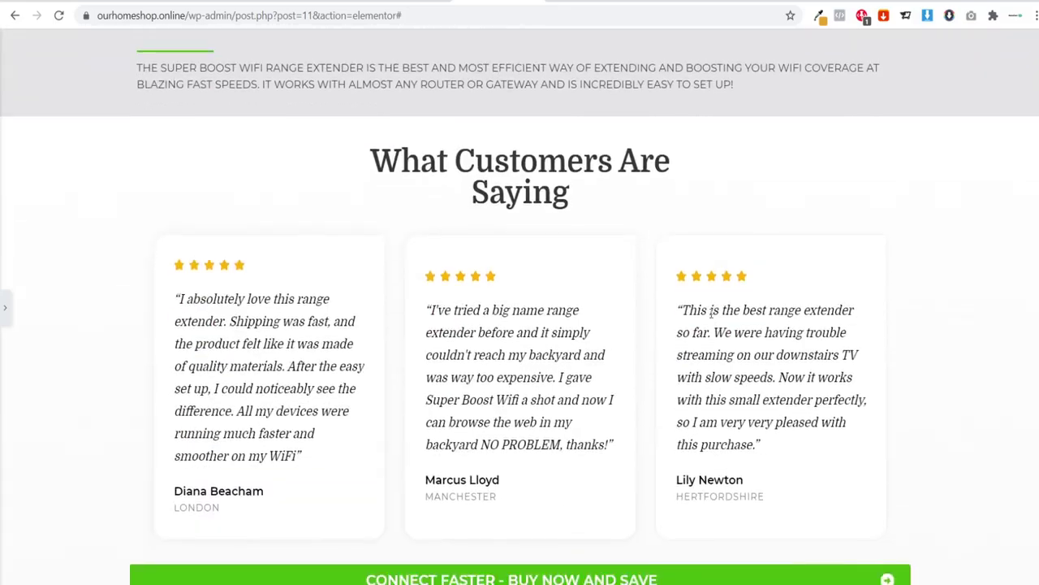
pyautogui.scroll(-3, 849, 442)
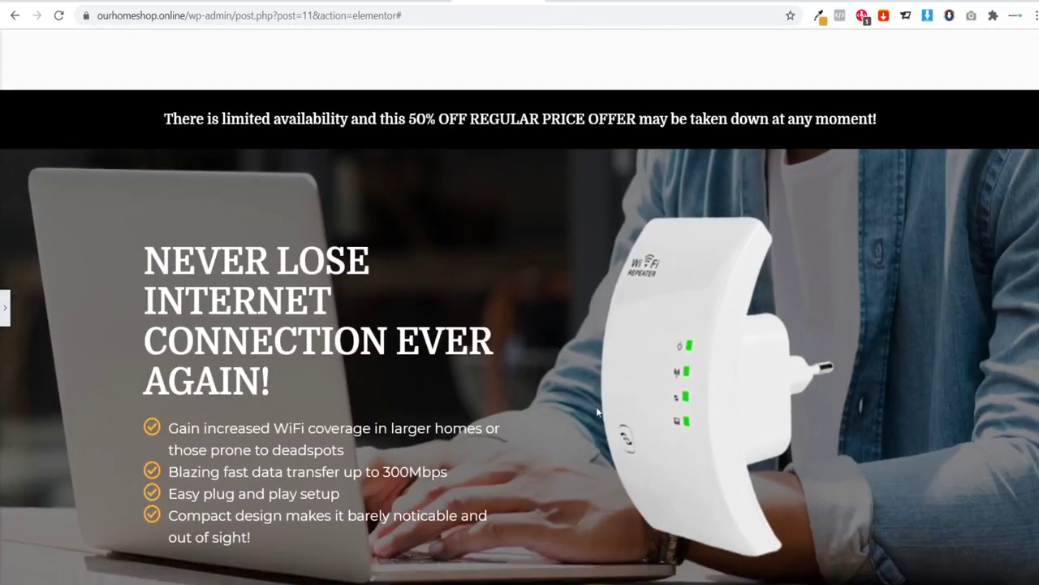
pyautogui.scroll(-3, 592, 398)
pyautogui.scroll(18, 588, 384)
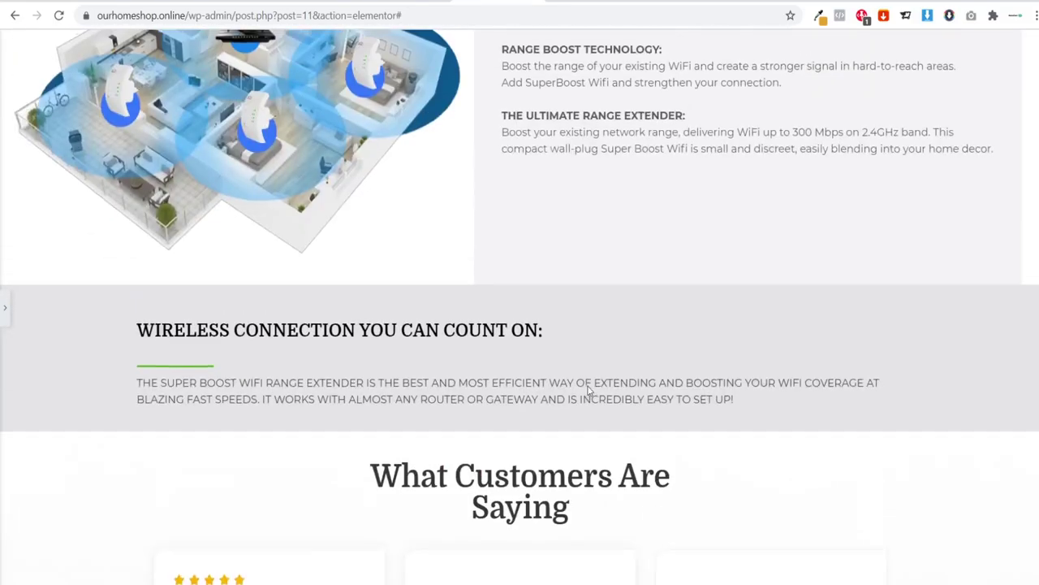
pyautogui.scroll(-17, 586, 385)
pyautogui.scroll(-5, 587, 391)
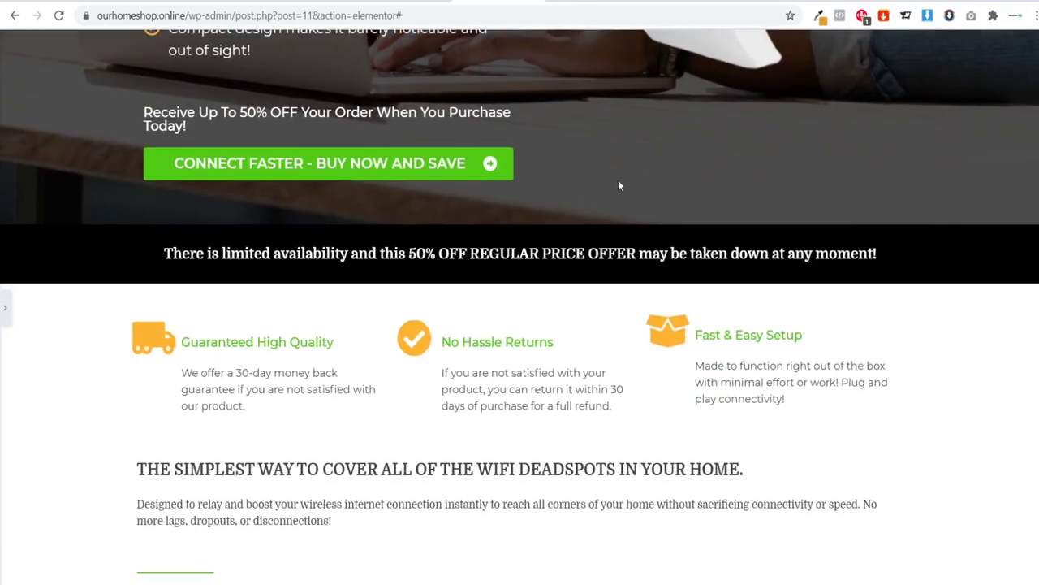
pyautogui.scroll(-11, 602, 354)
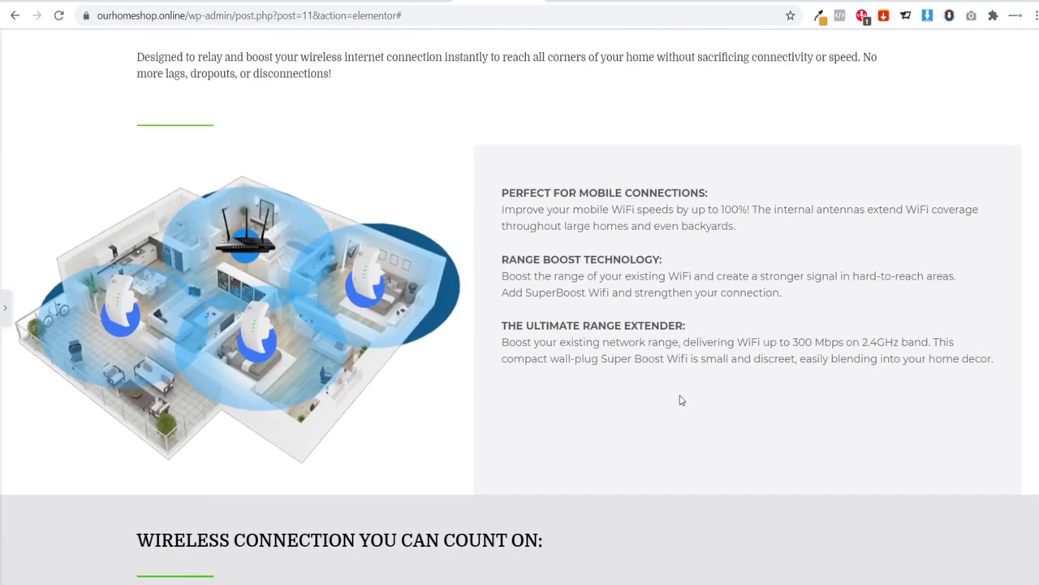
pyautogui.scroll(10, 684, 406)
pyautogui.scroll(5, 671, 413)
pyautogui.scroll(-11, 562, 177)
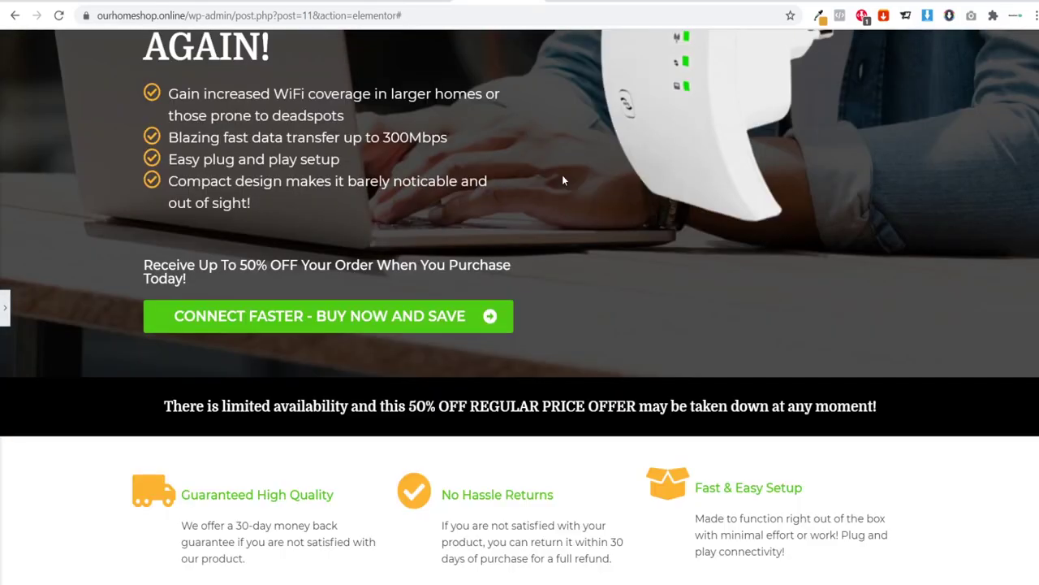
pyautogui.scroll(-5, 572, 374)
pyautogui.scroll(13, 599, 398)
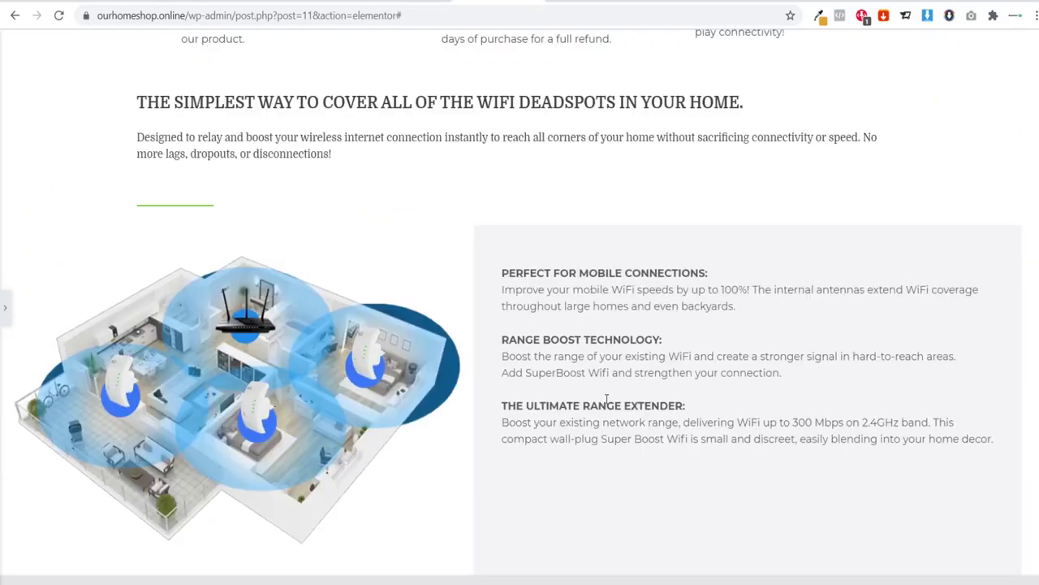
pyautogui.scroll(-8, 608, 343)
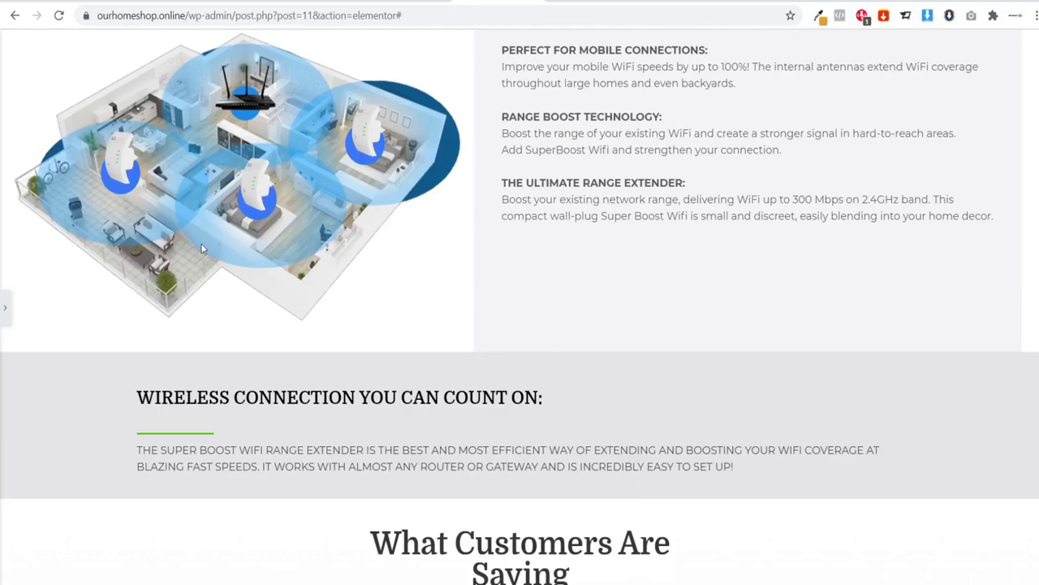
pyautogui.scroll(-4, 575, 237)
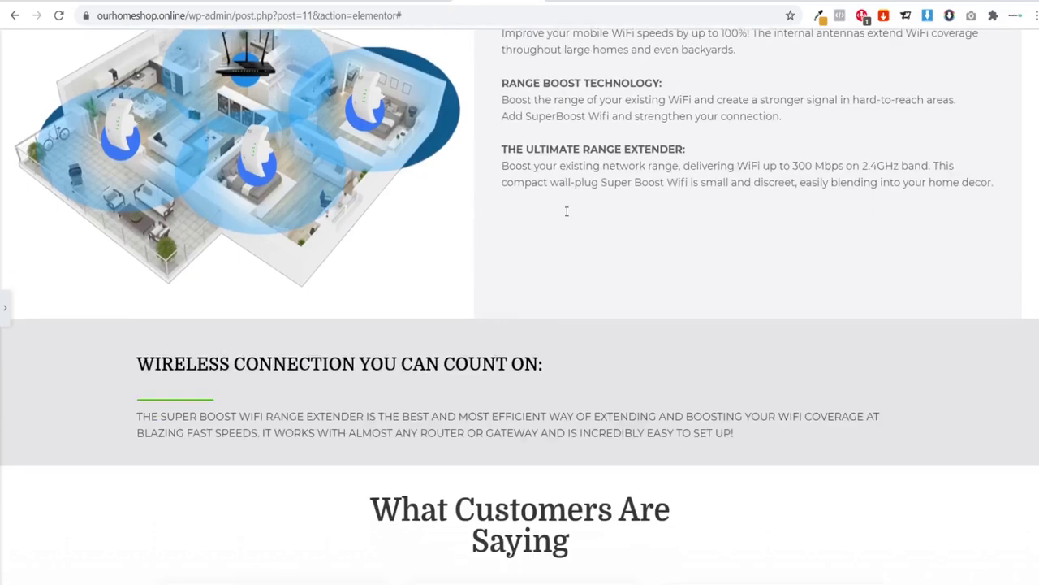
pyautogui.scroll(5, 580, 234)
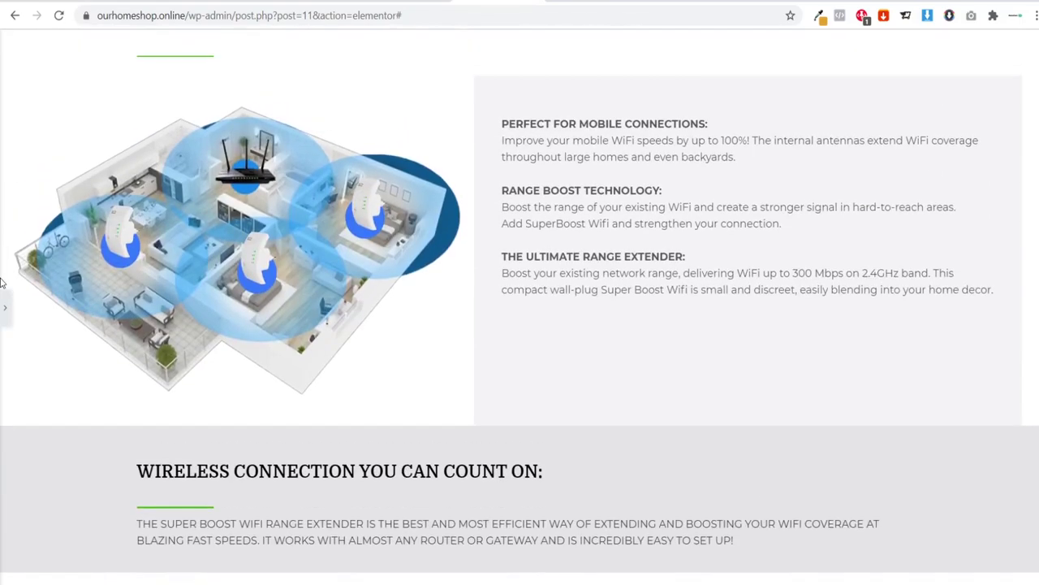
# Step: Reopen the editing sidebar and switch to the AliExpress product page
pyautogui.click(3, 305)
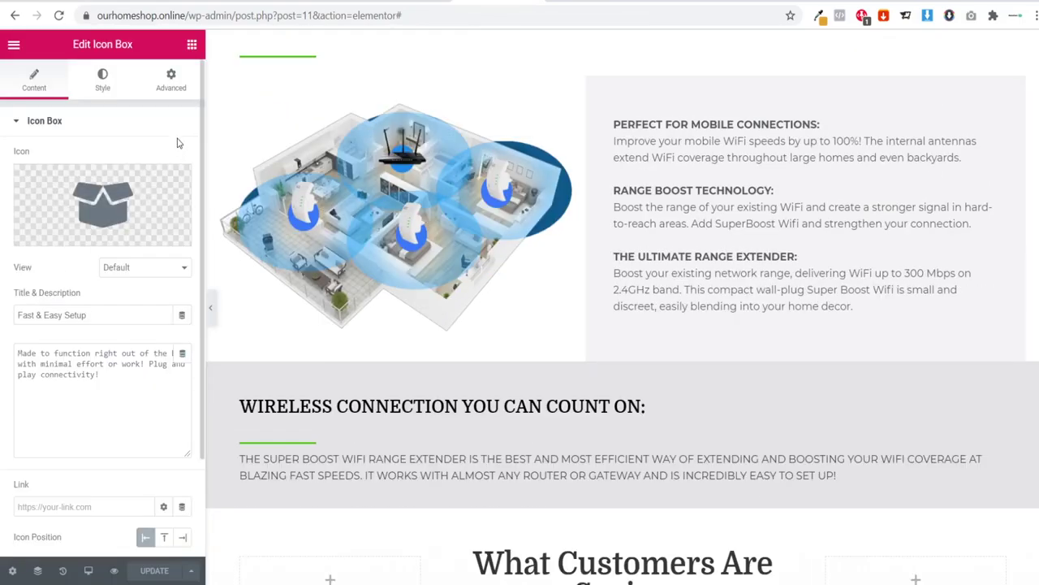
pyautogui.scroll(3, 511, 206)
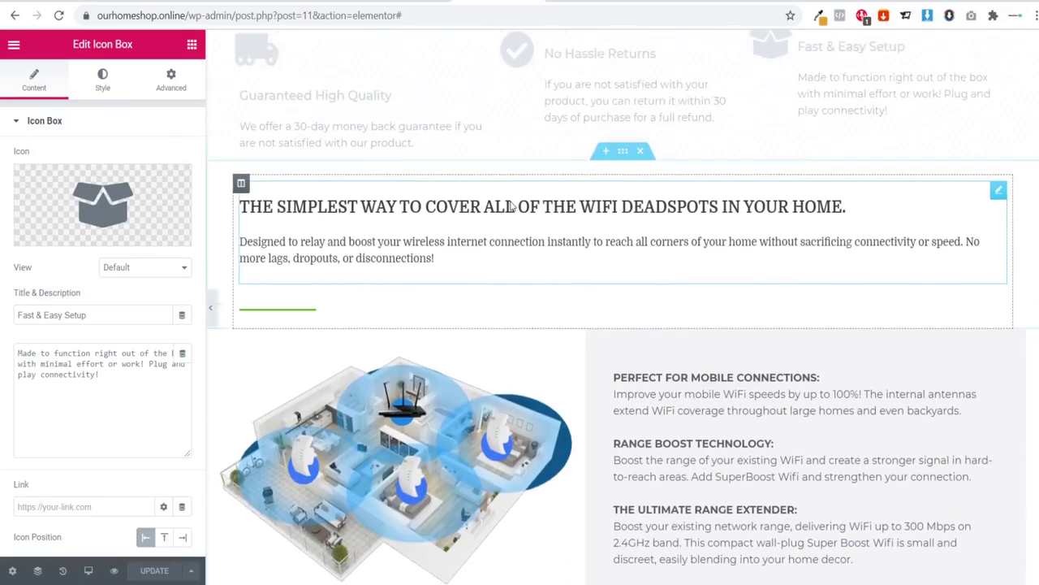
pyautogui.scroll(5, 512, 206)
pyautogui.scroll(-4, 484, 223)
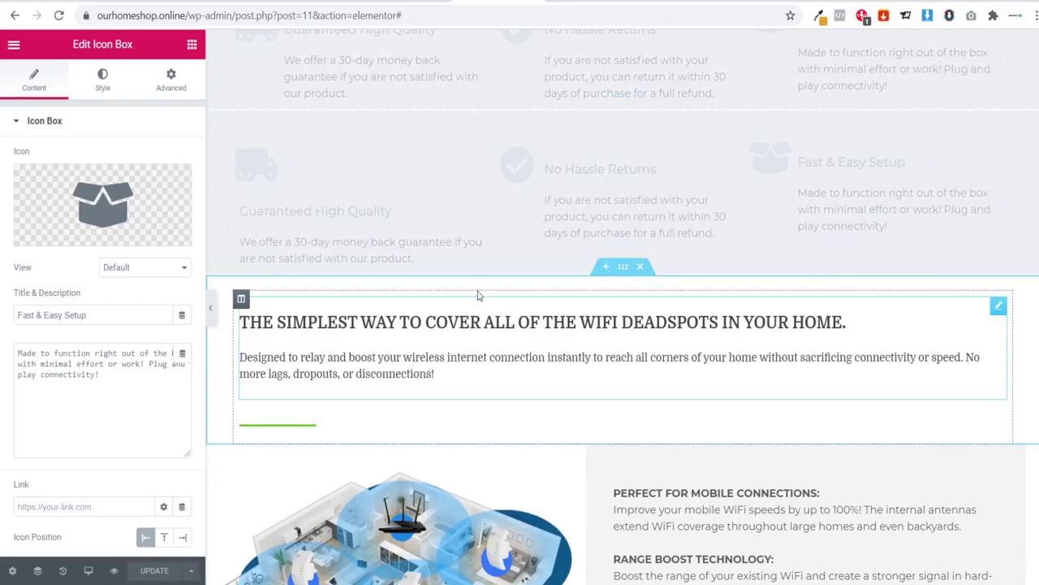
pyautogui.hotkey('ctrl', 'Tab')
# Step: Scroll the WiFi repeater's specifications and features down to the five-step Easy To Set Up guide
pyautogui.scroll(-10, 622, 330)
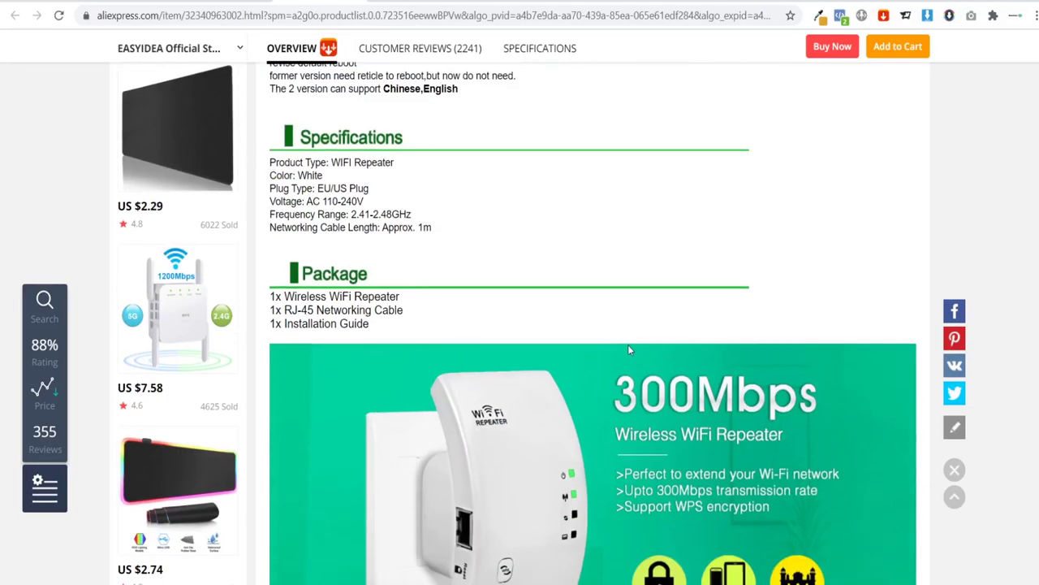
pyautogui.scroll(-5, 623, 335)
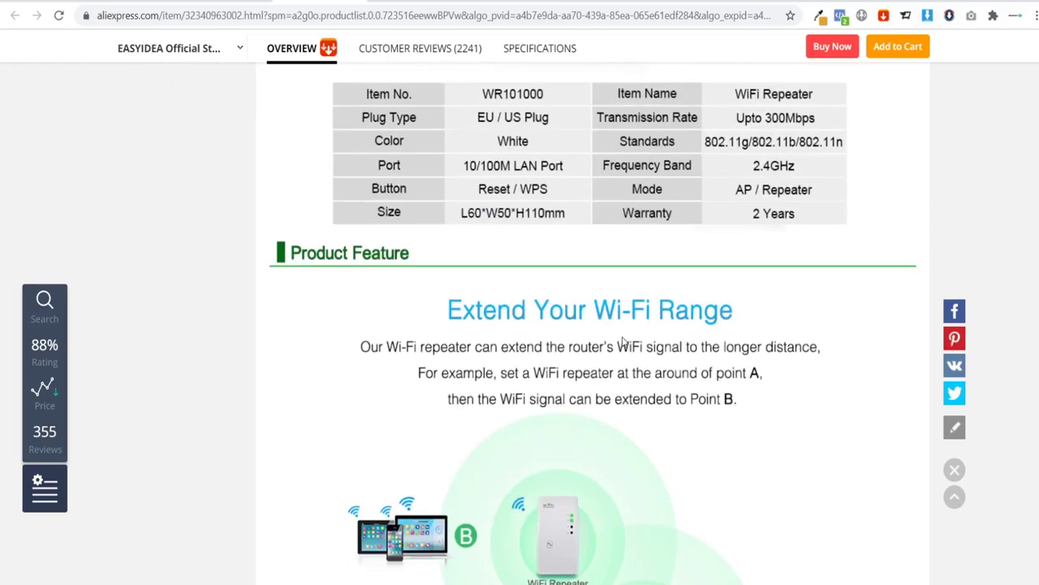
pyautogui.scroll(-6, 623, 342)
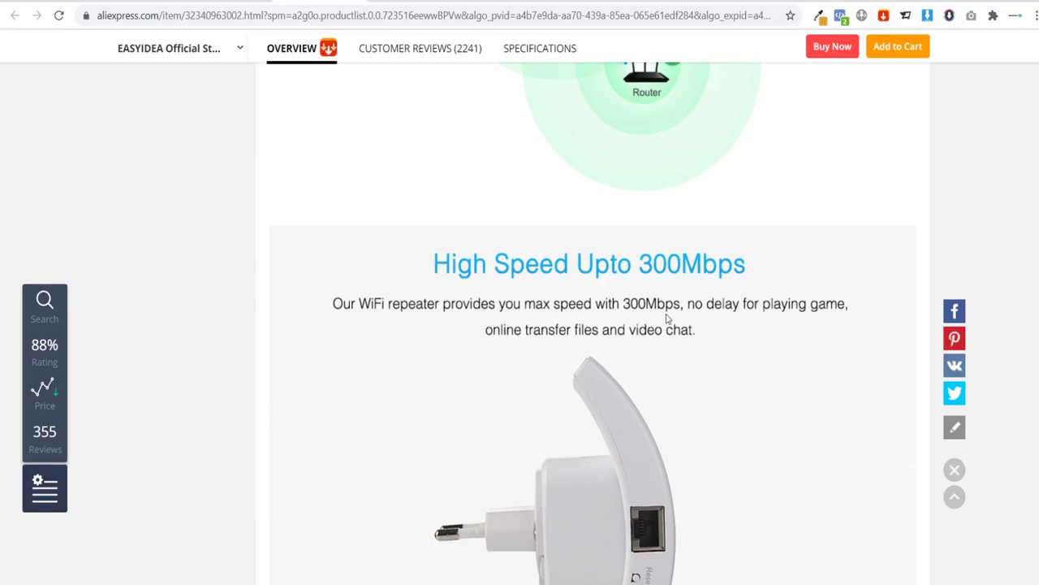
pyautogui.scroll(-15, 668, 319)
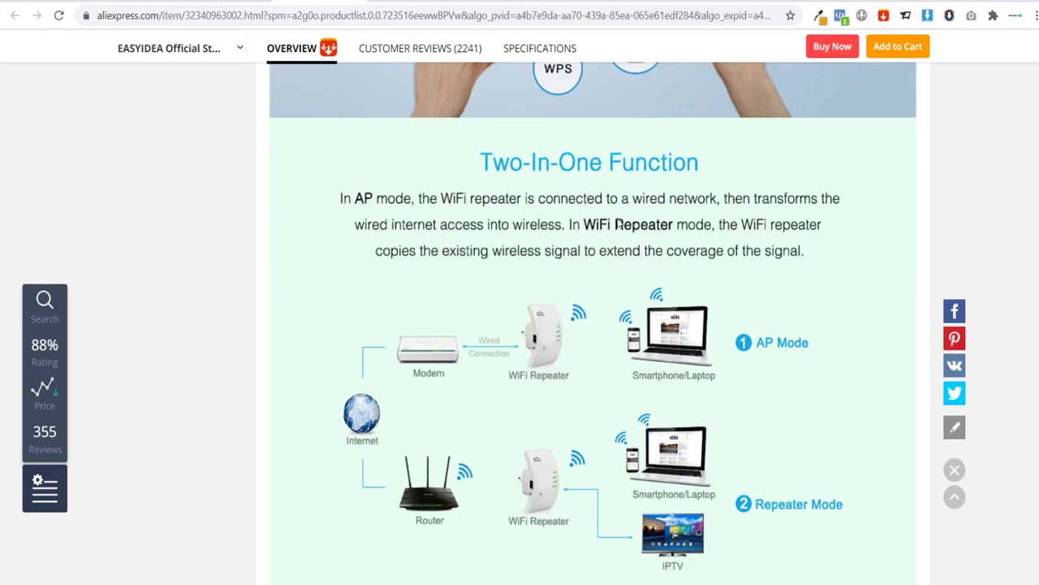
pyautogui.scroll(-10, 620, 254)
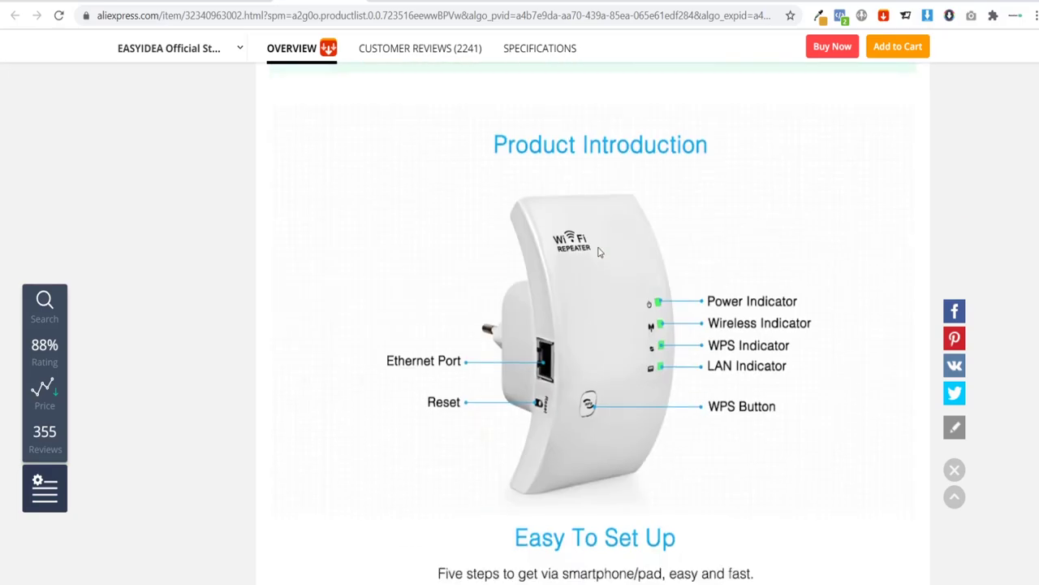
pyautogui.scroll(-5, 597, 255)
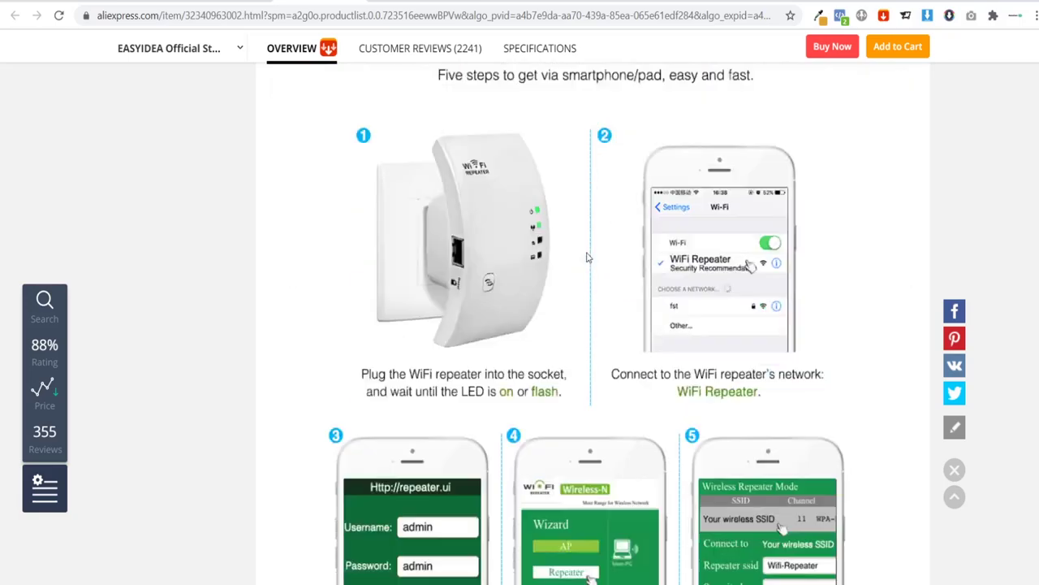
# Step: Select the reference page's deadspots heading sentence and insert a new section below the feature boxes
pyautogui.click(532, 2)
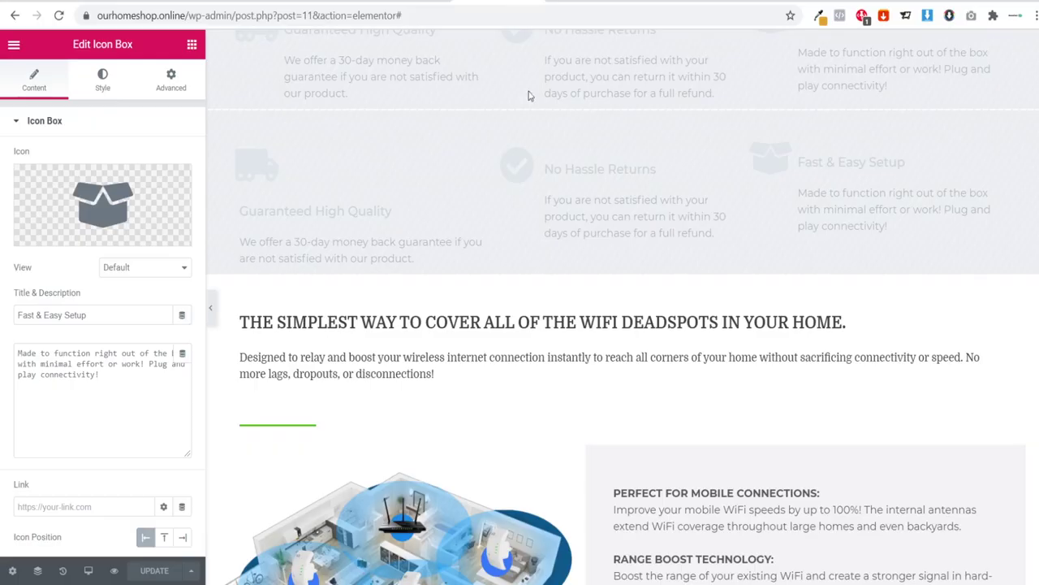
pyautogui.click(546, 391)
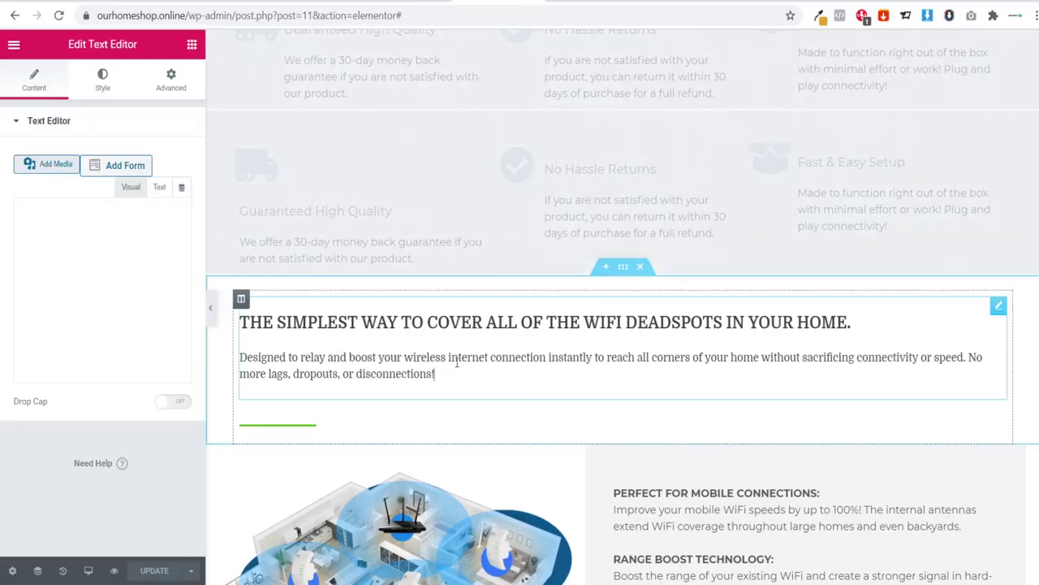
pyautogui.moveTo(889, 320); pyautogui.dragTo(237, 303)
pyautogui.hotkey('ctrl', 'c')
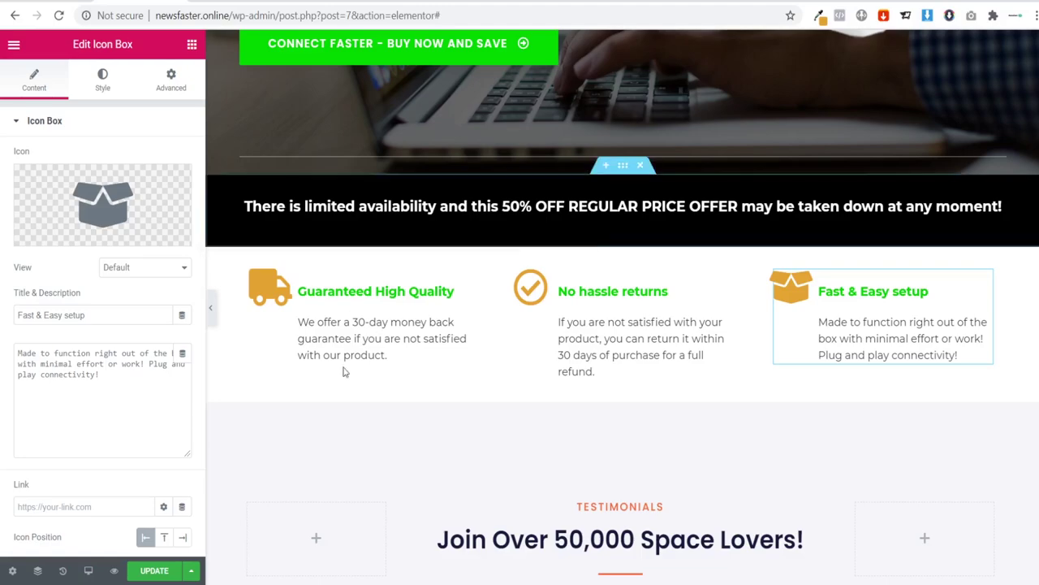
pyautogui.scroll(-2, 587, 388)
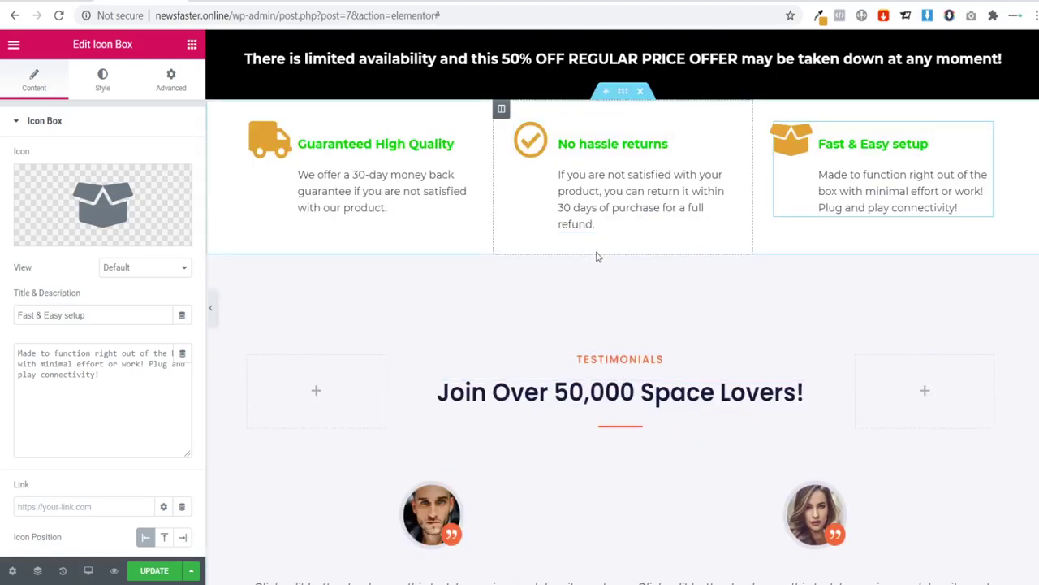
pyautogui.click(605, 245)
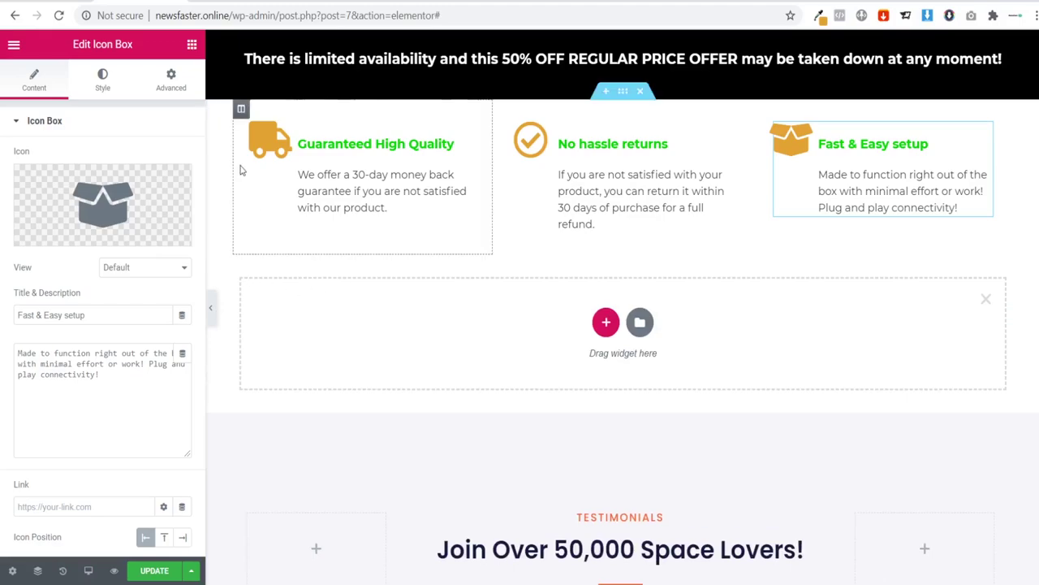
# Step: Make the section one column, add a Heading with the pasted deadspots sentence, and save
pyautogui.click(605, 322)
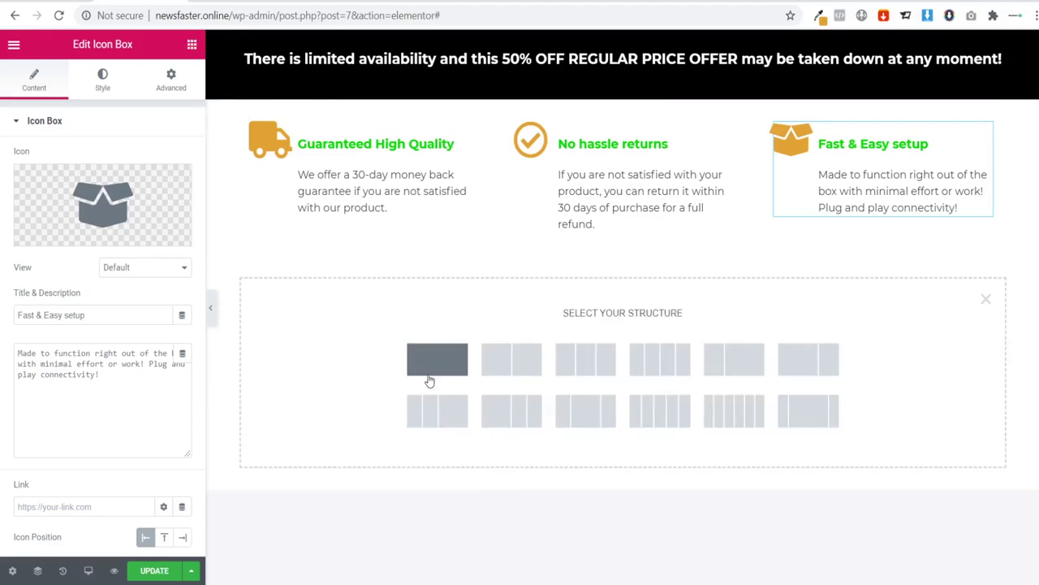
pyautogui.click(437, 359)
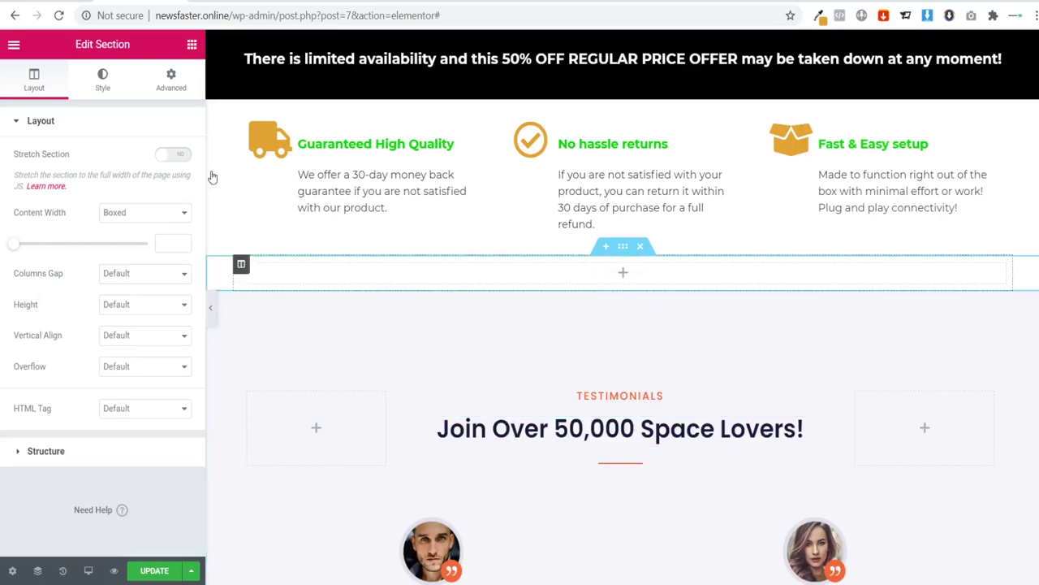
pyautogui.click(192, 45)
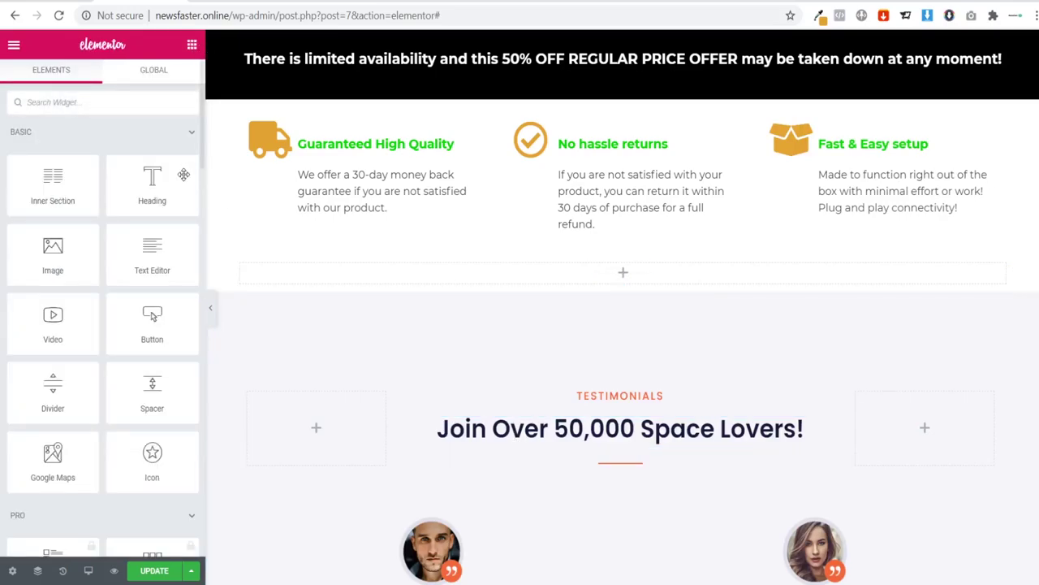
pyautogui.moveTo(152, 183); pyautogui.dragTo(637, 262)
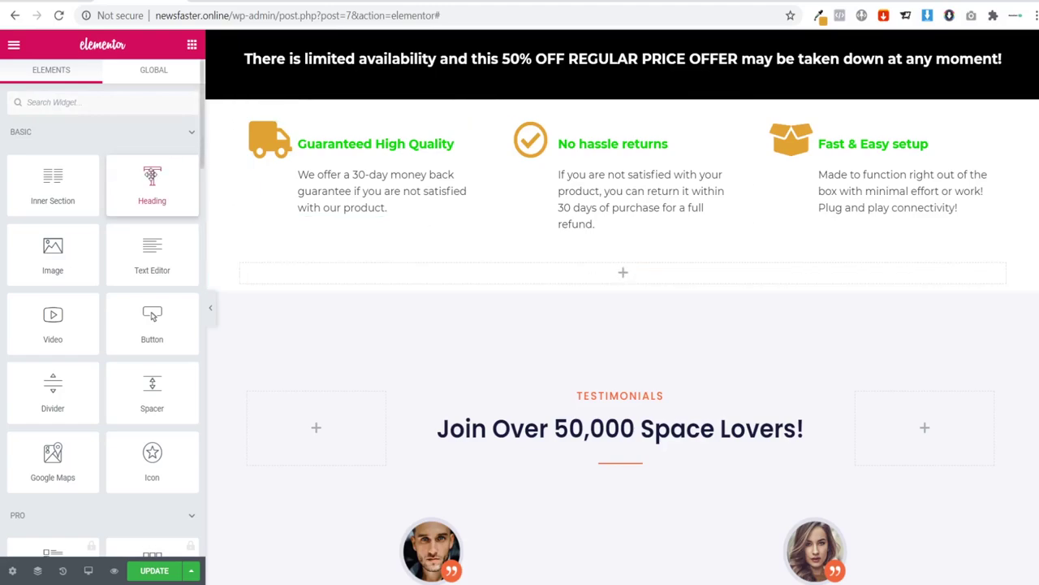
pyautogui.moveTo(152, 180); pyautogui.dragTo(626, 269)
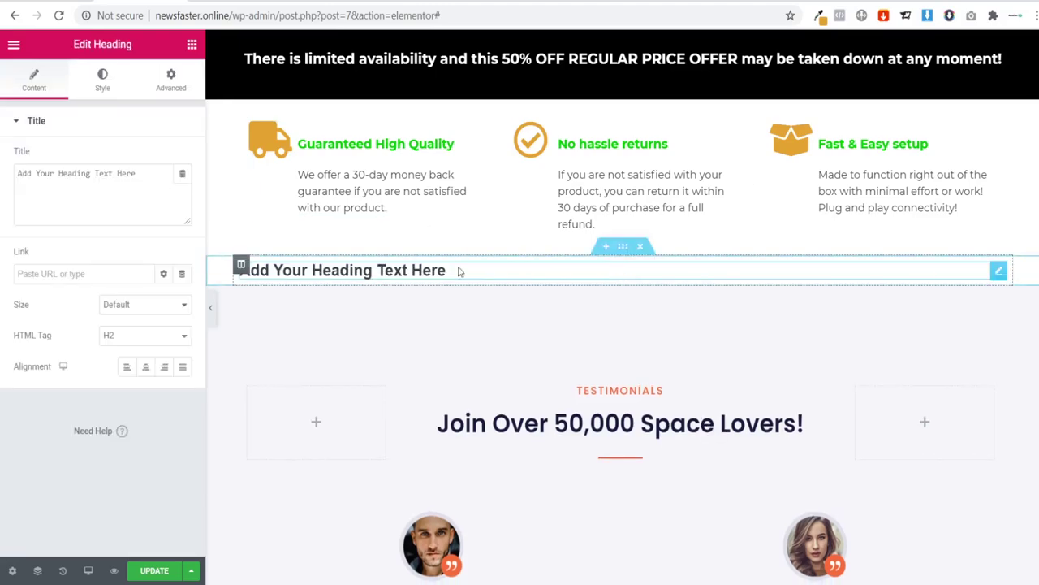
pyautogui.hotkey('ctrl', 'v')
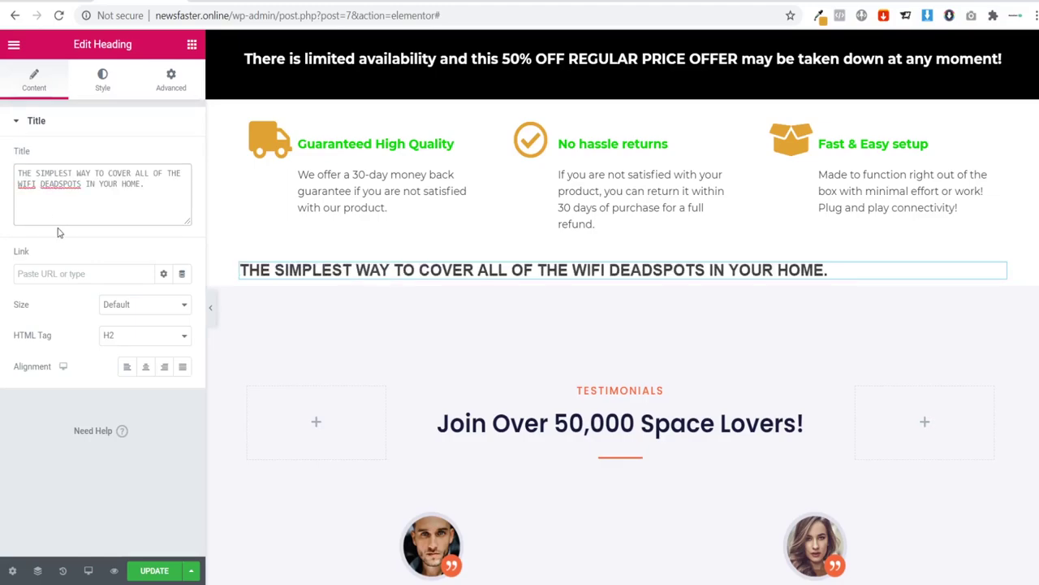
pyautogui.hotkey('ctrl', 's')
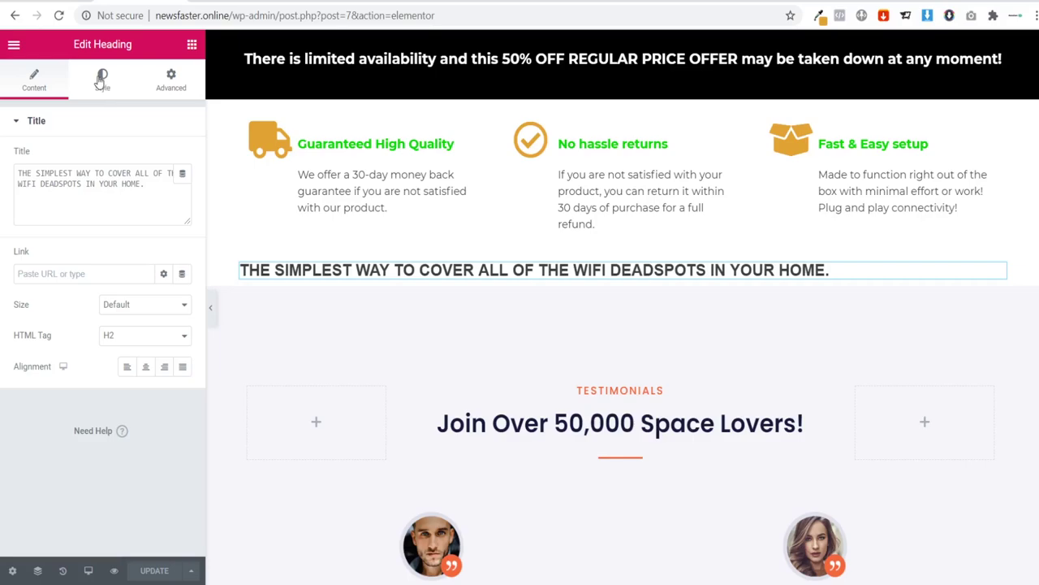
# Step: Go from Elementor's Default Fonts panel to the General settings page in the WordPress dashboard
pyautogui.click(14, 47)
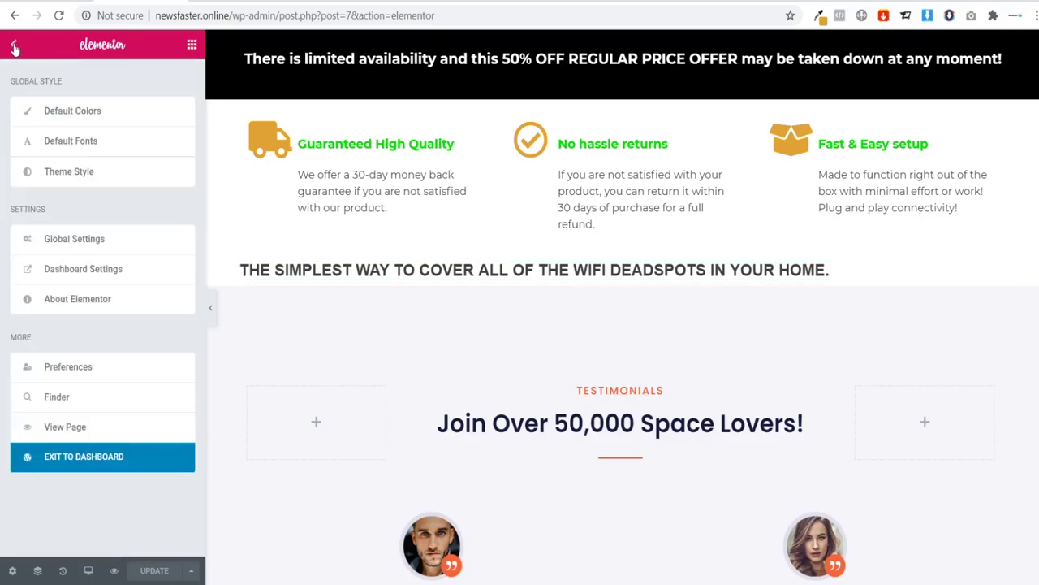
pyautogui.click(92, 142)
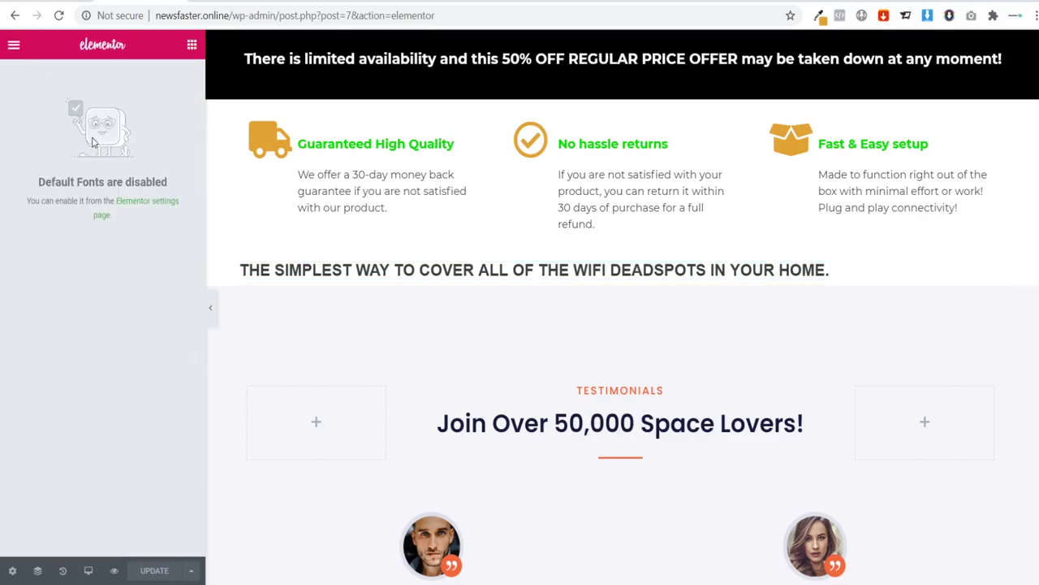
pyautogui.click(142, 223)
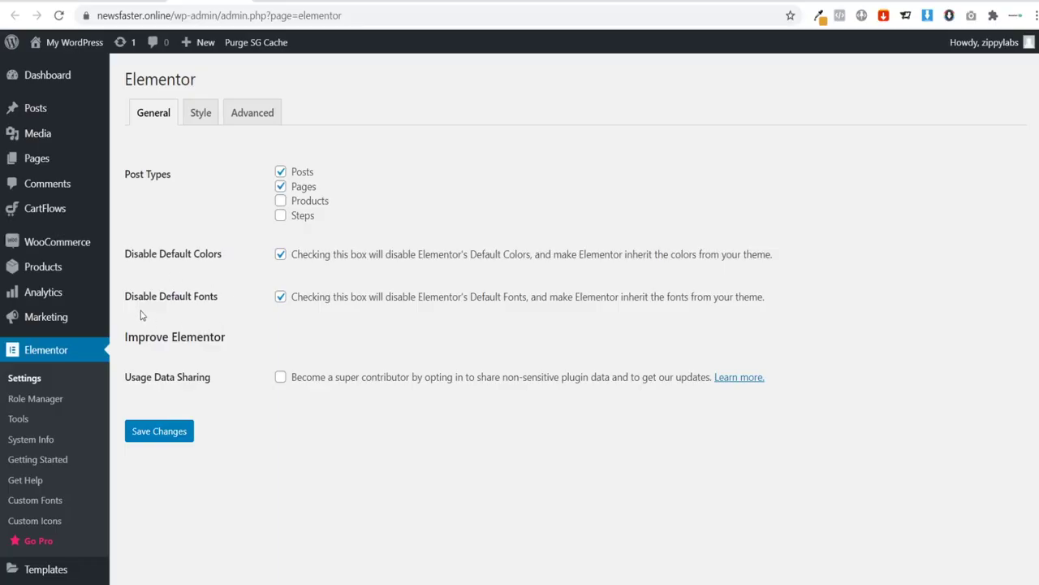
# Step: Uncheck Disable Default Fonts and save the Elementor general settings
pyautogui.click(281, 297)
pyautogui.click(166, 431)
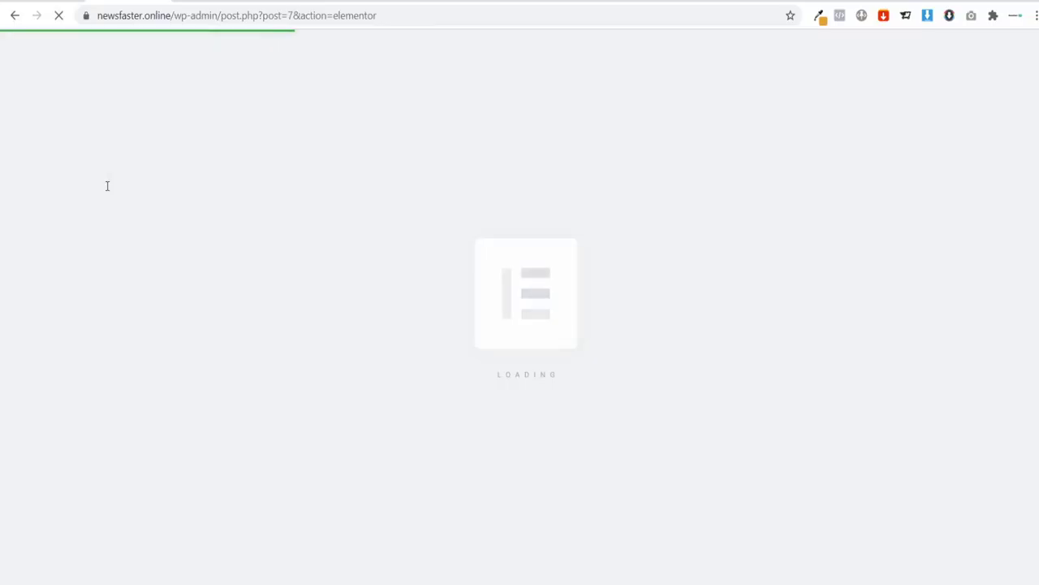
pyautogui.scroll(-10, 393, 213)
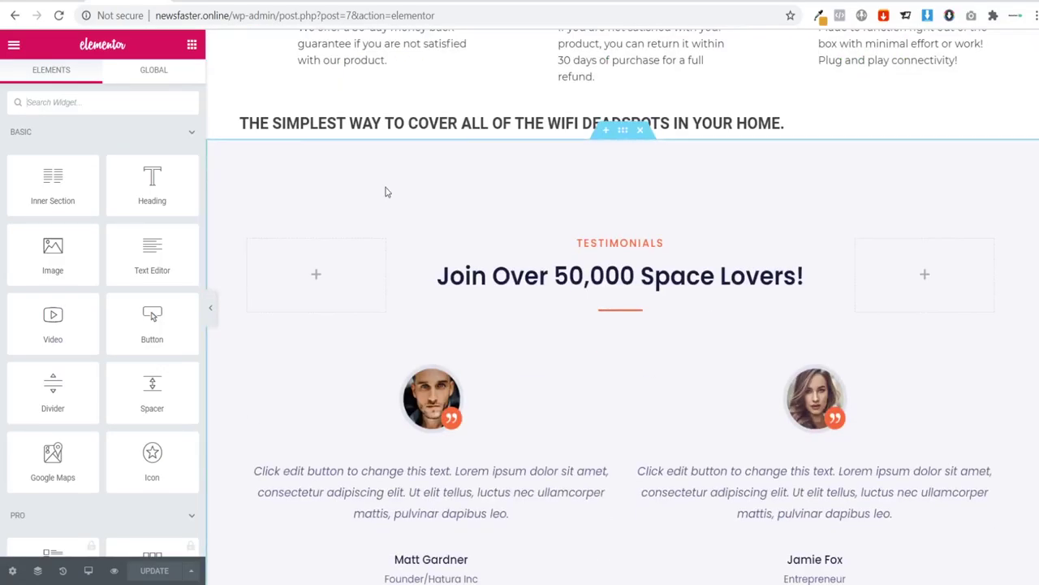
# Step: Set the Primary and Secondary Headline default font families to Montserrat
pyautogui.click(314, 124)
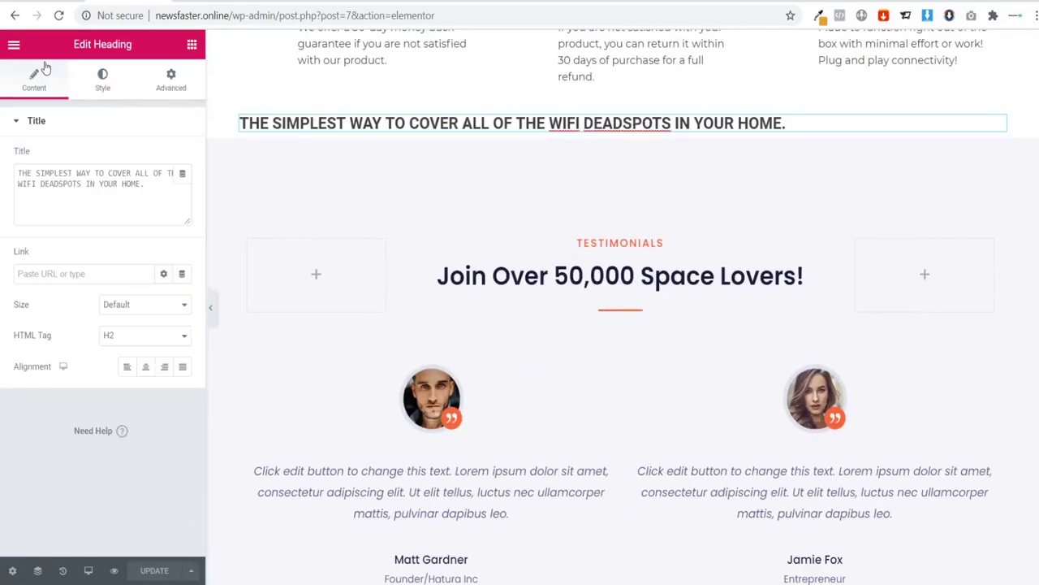
pyautogui.click(16, 46)
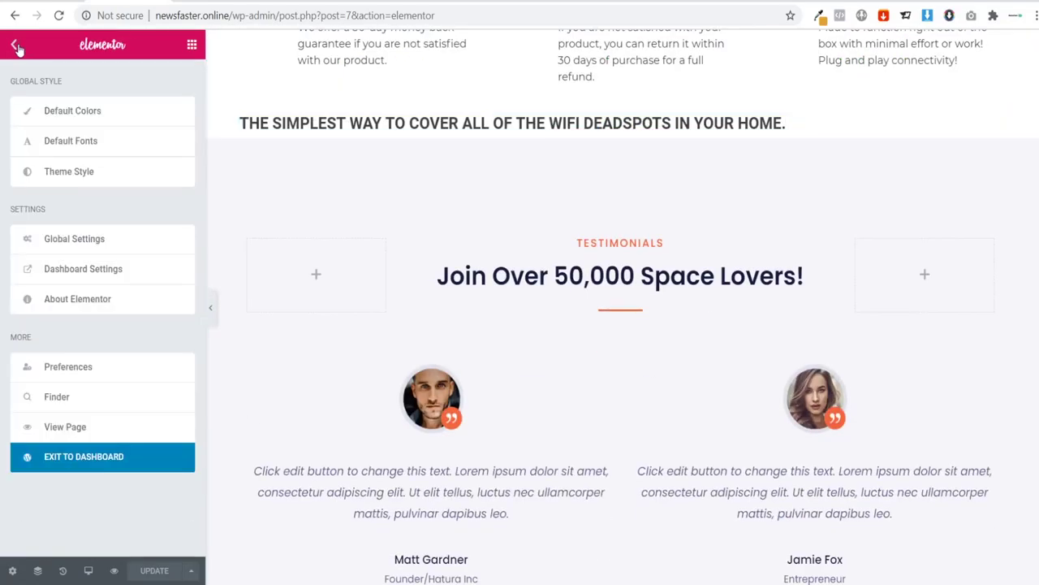
pyautogui.click(85, 141)
pyautogui.click(38, 120)
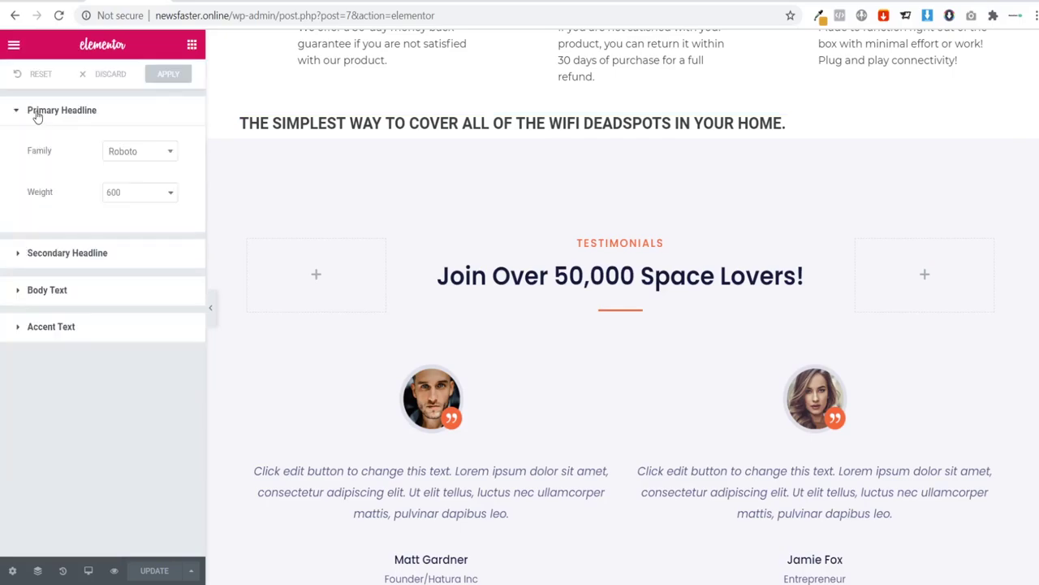
pyautogui.click(138, 158)
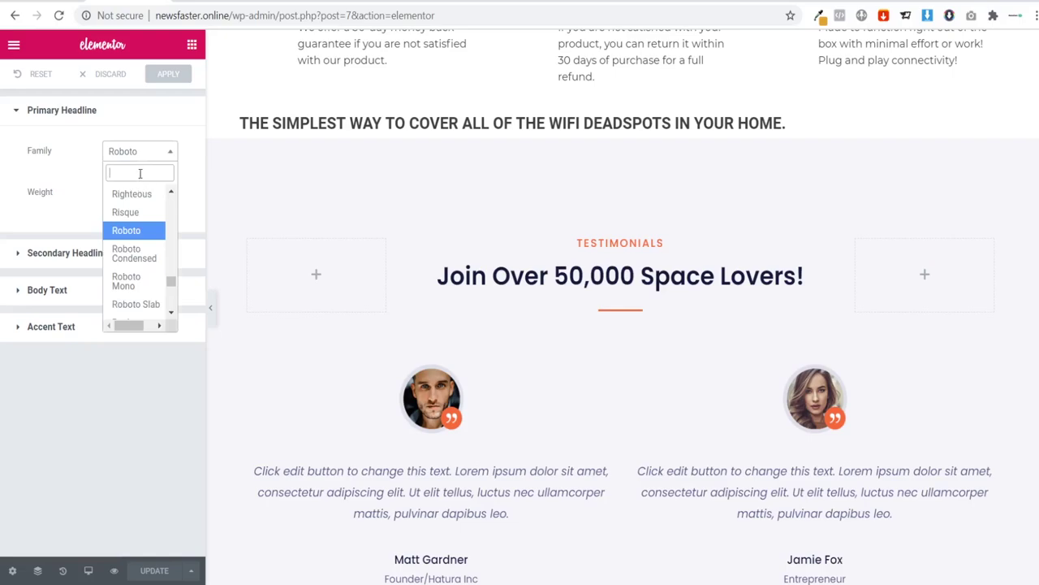
pyautogui.write('monts')
pyautogui.click(142, 212)
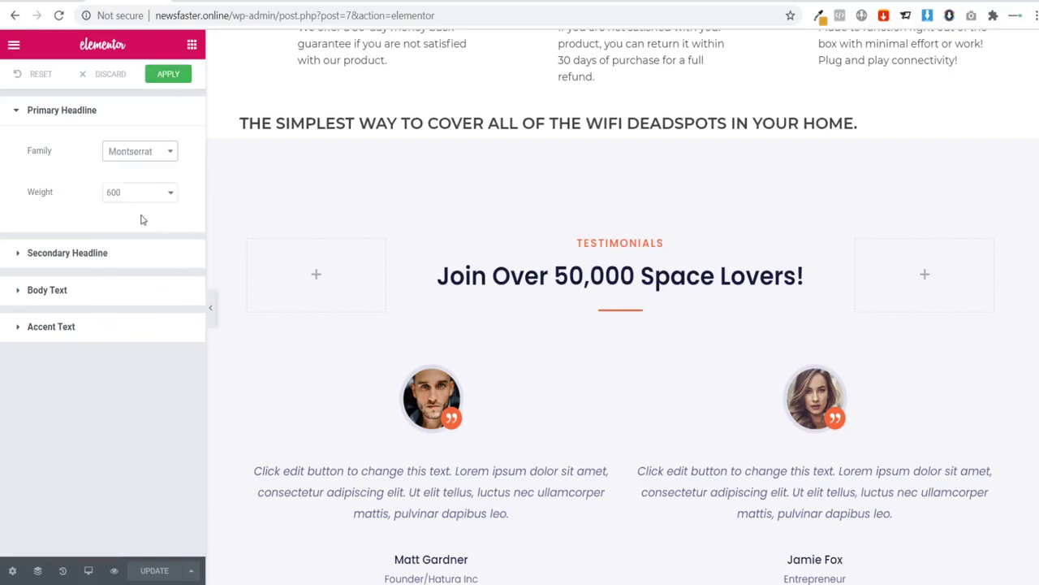
pyautogui.click(120, 252)
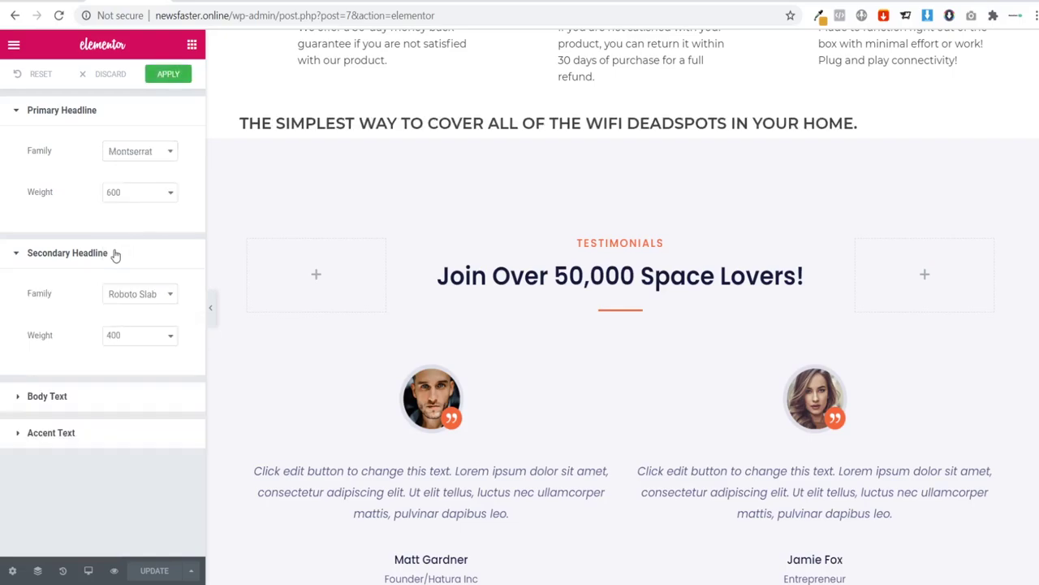
pyautogui.click(149, 294)
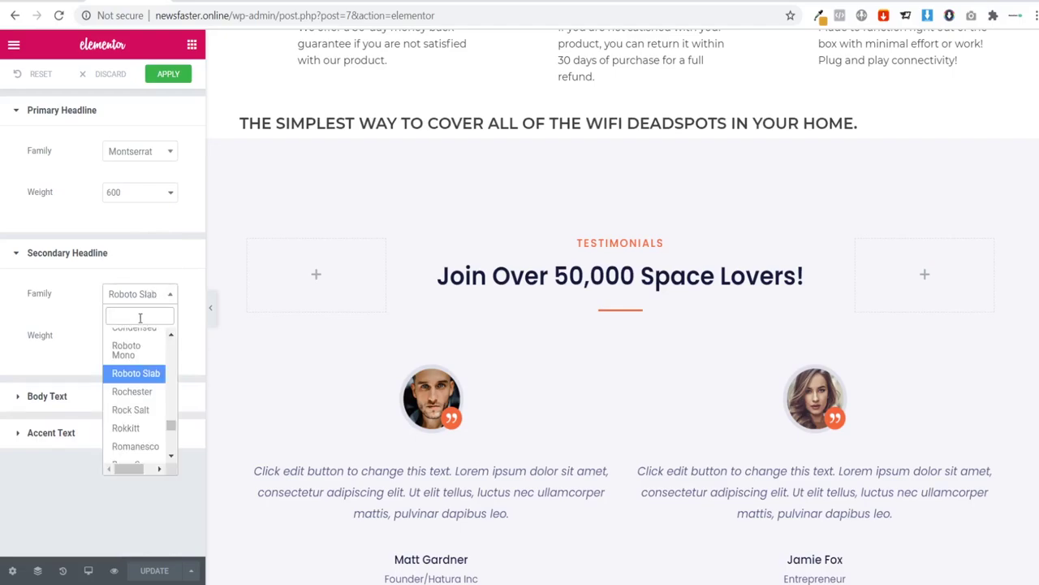
pyautogui.write('mont')
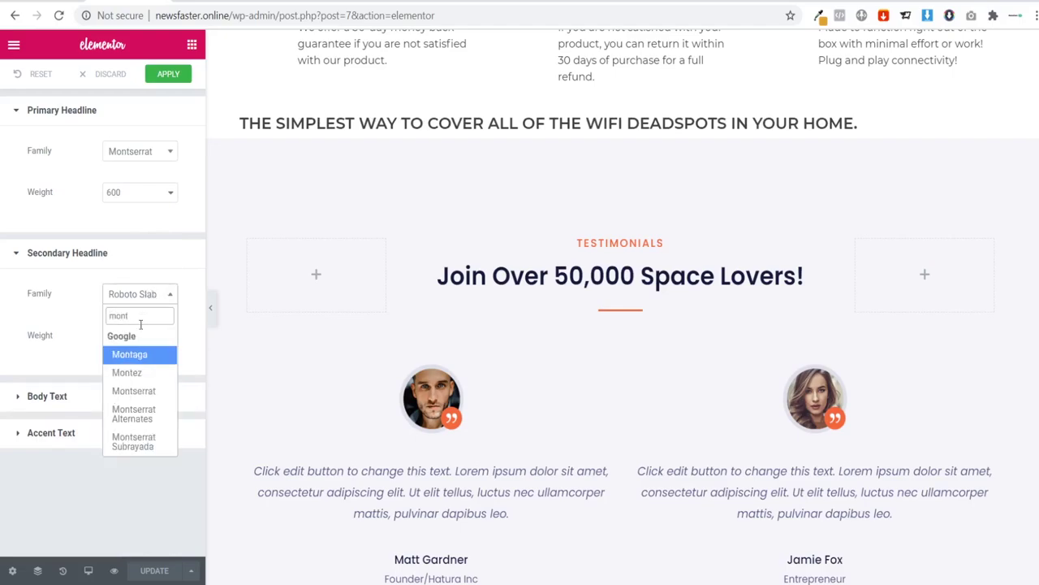
pyautogui.click(138, 392)
# Step: Set the Body Text and Accent Text default font families to Montserrat
pyautogui.click(73, 398)
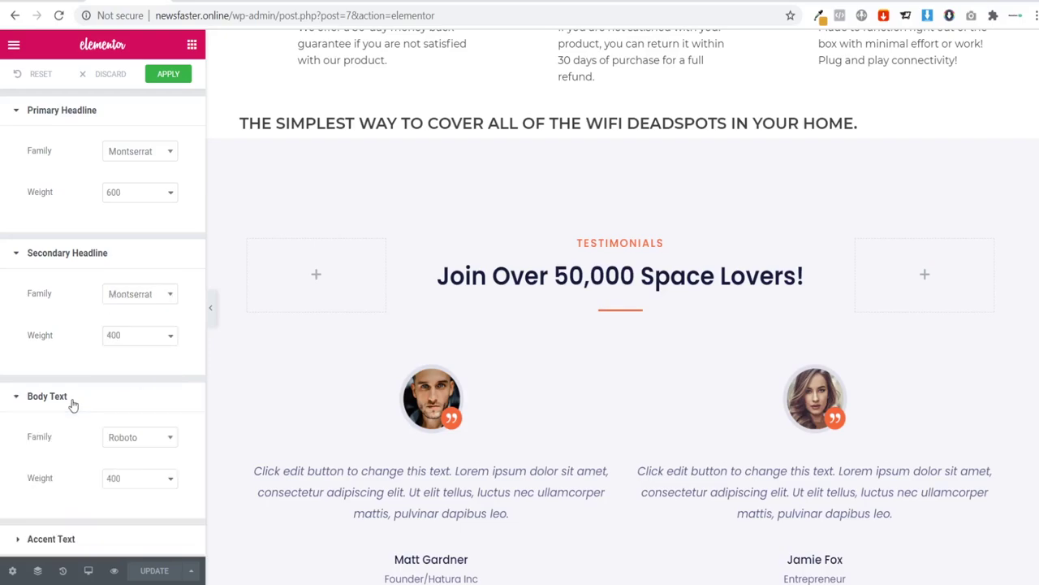
pyautogui.click(140, 439)
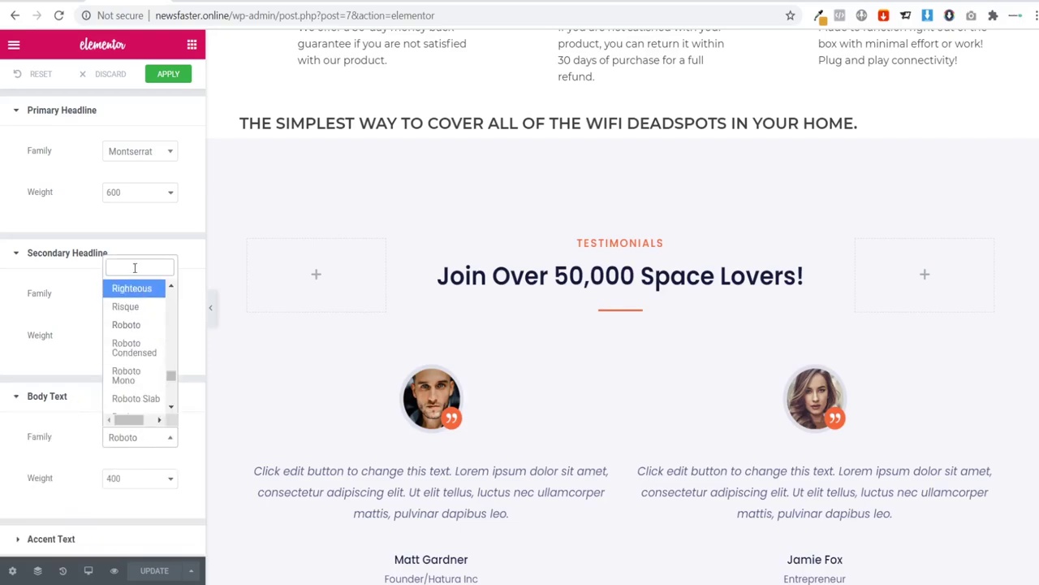
pyautogui.write('monts')
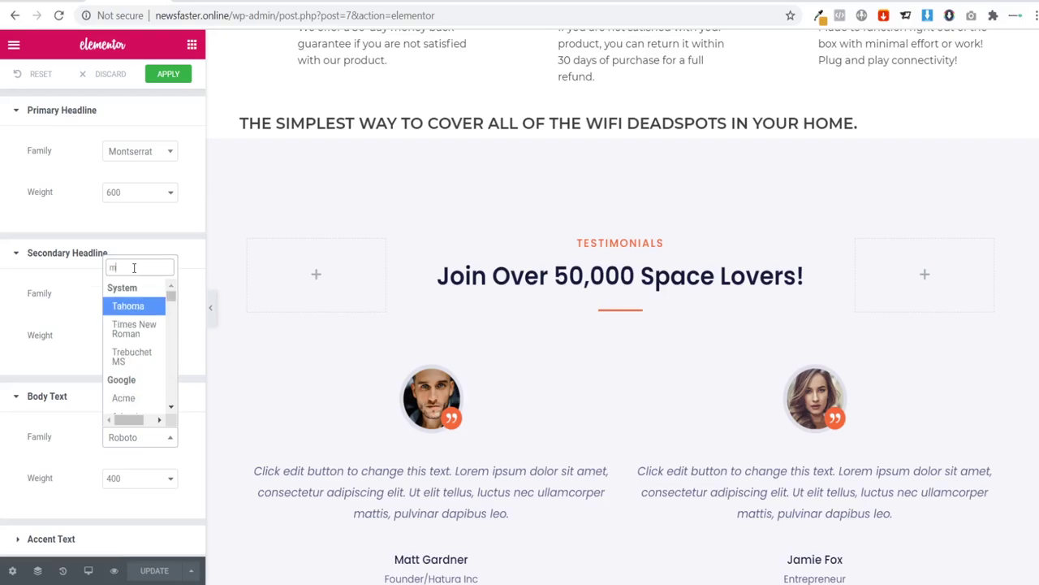
pyautogui.click(143, 366)
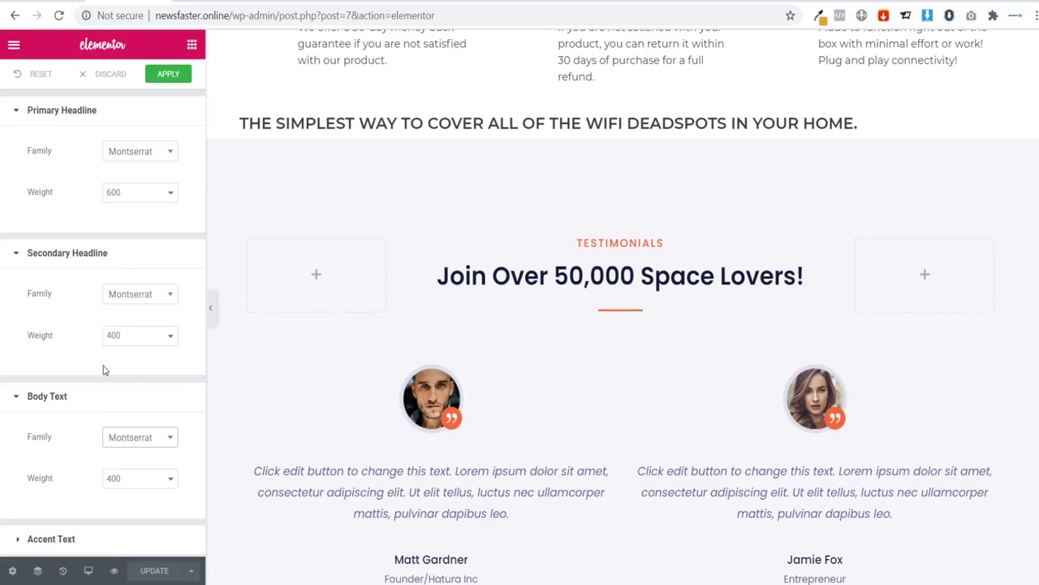
pyautogui.click(71, 398)
pyautogui.click(62, 430)
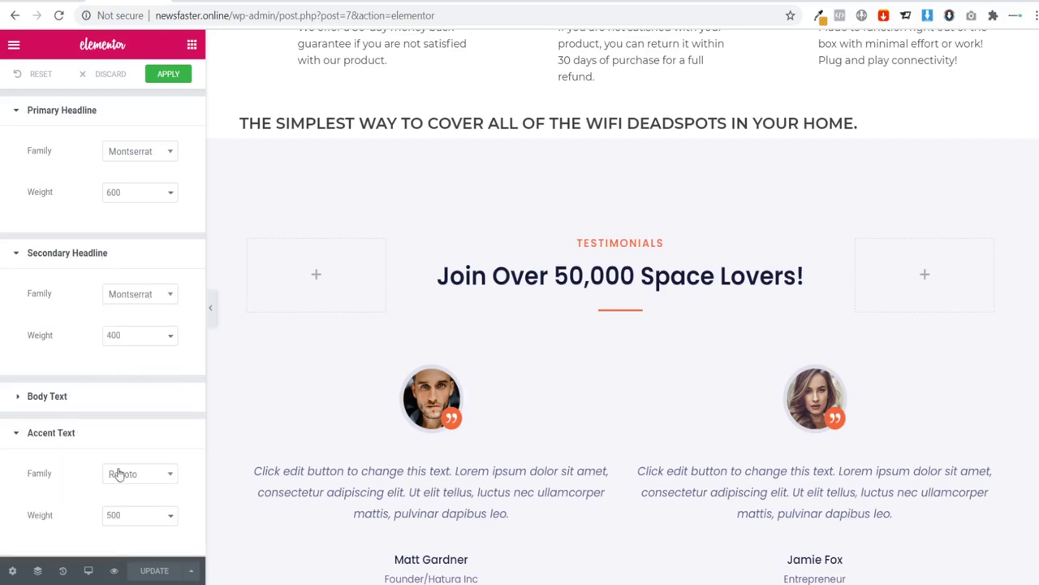
pyautogui.click(143, 474)
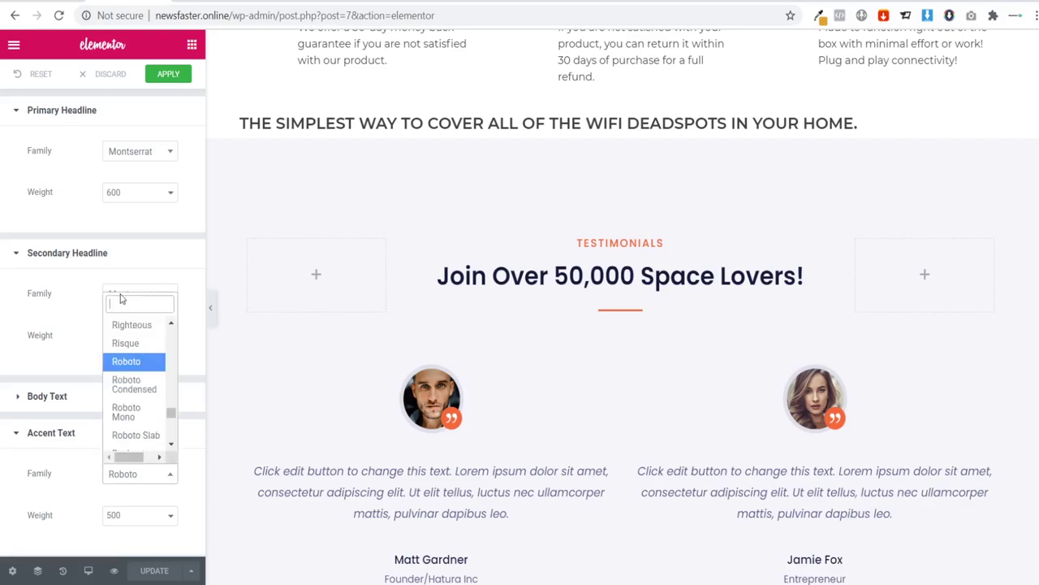
pyautogui.write(']')
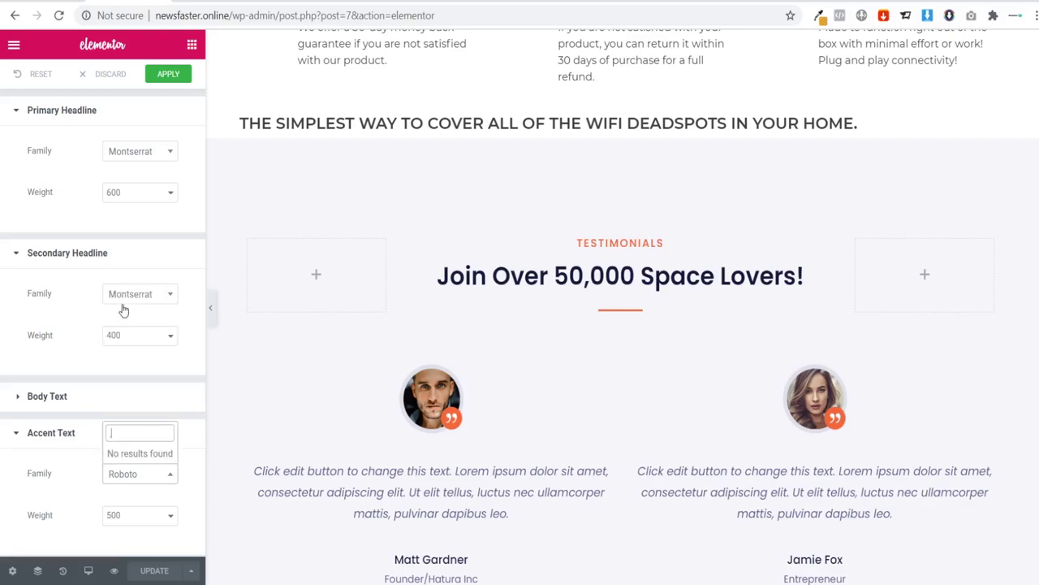
pyautogui.press('BackSpace')
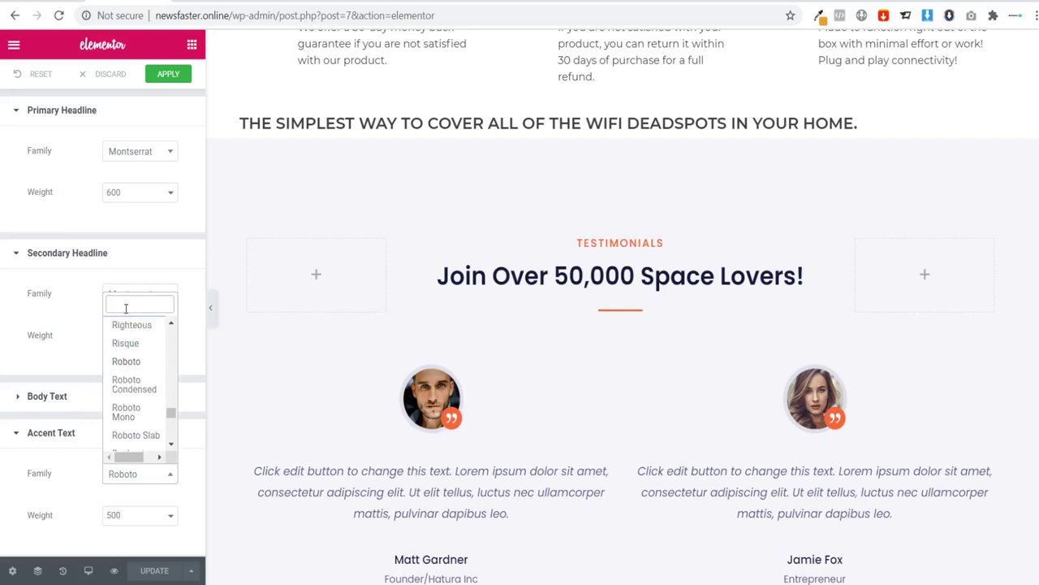
pyautogui.write('monts')
pyautogui.click(133, 398)
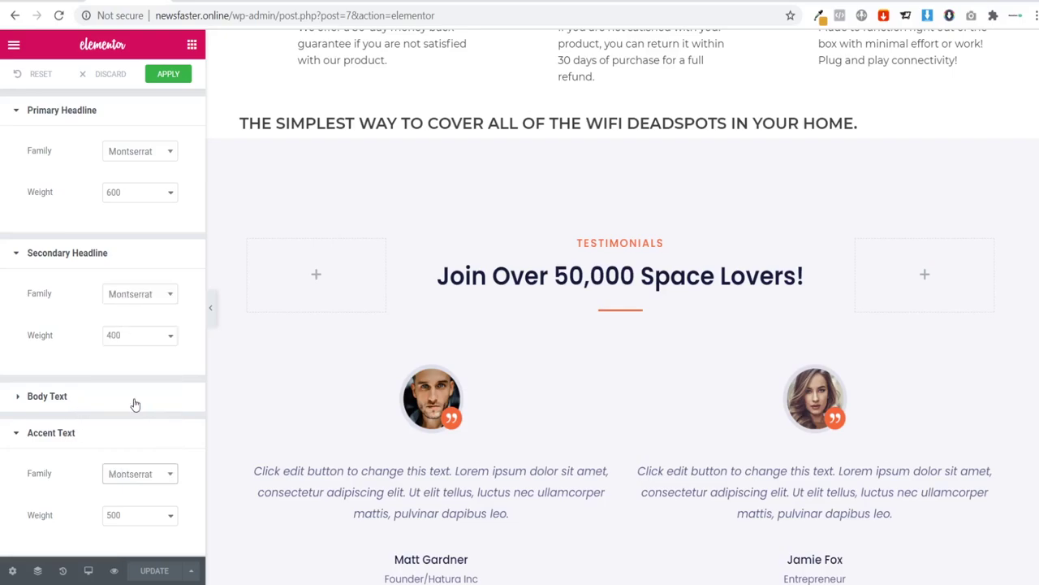
pyautogui.scroll(2, 327, 320)
# Step: Center the WiFi deadspots heading and copy the description paragraph from the reference page
pyautogui.scroll(6, 327, 320)
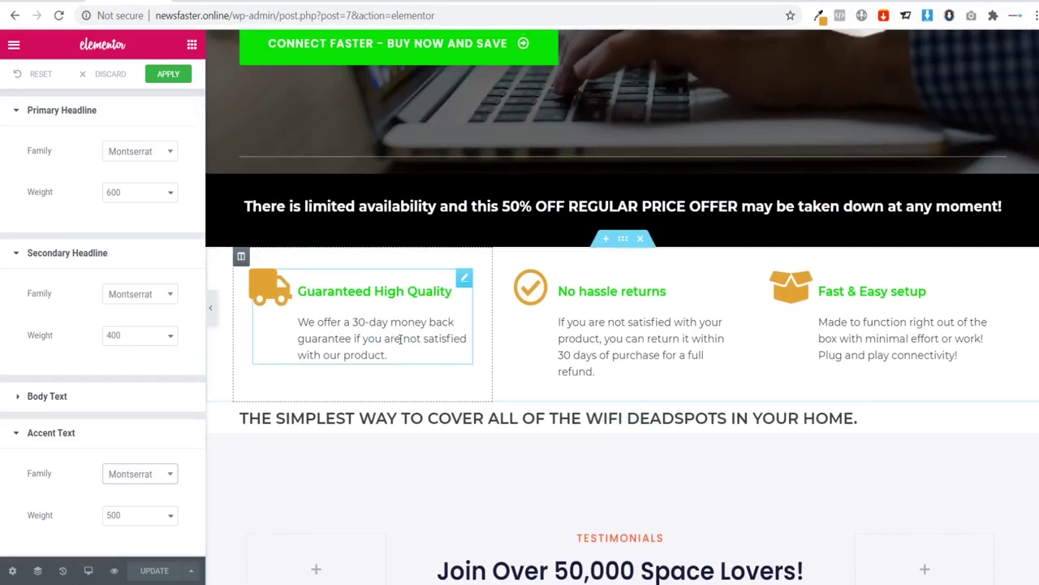
pyautogui.scroll(-5, 382, 364)
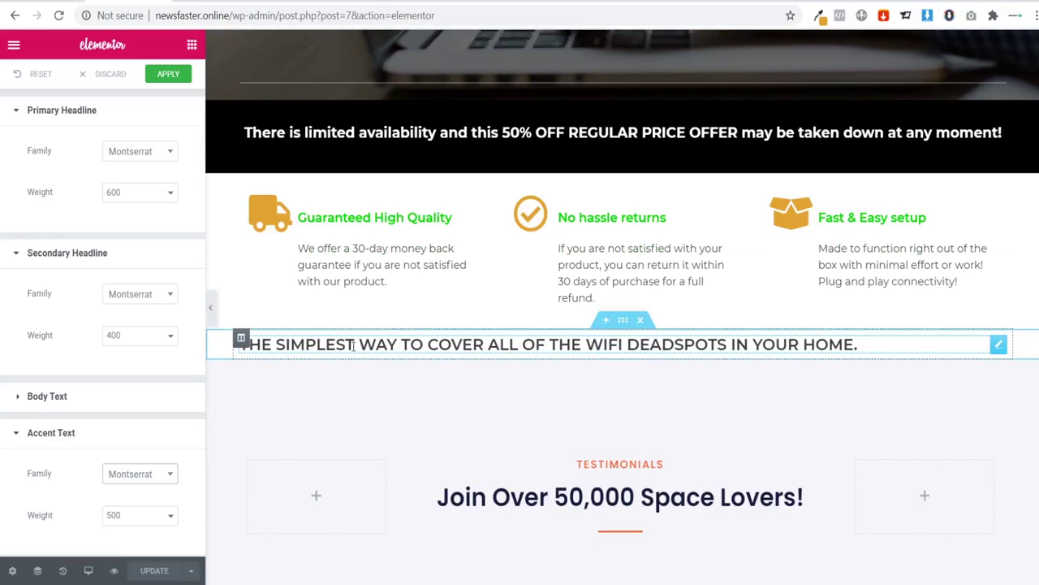
pyautogui.click(591, 345)
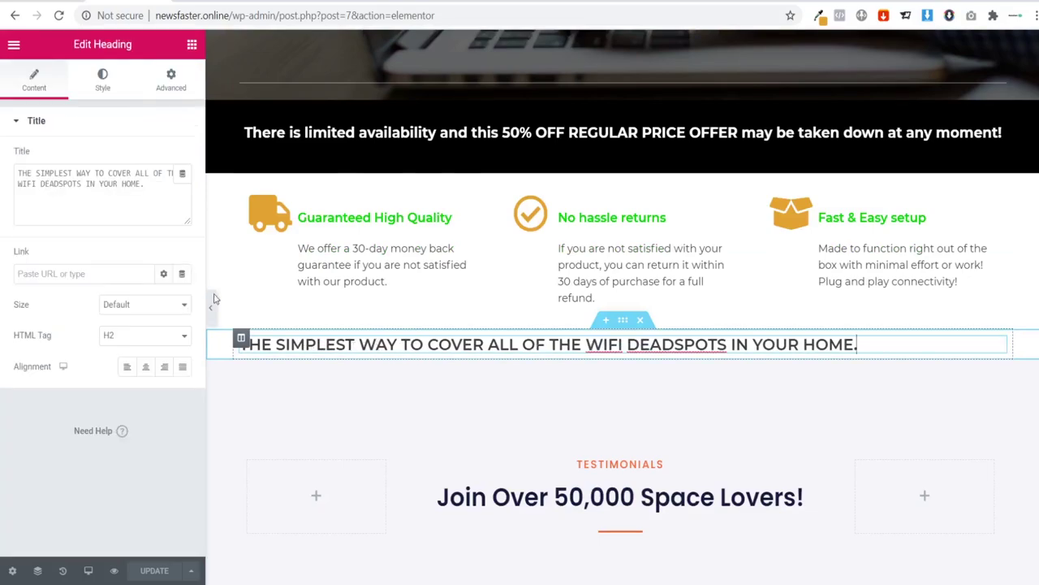
pyautogui.click(145, 366)
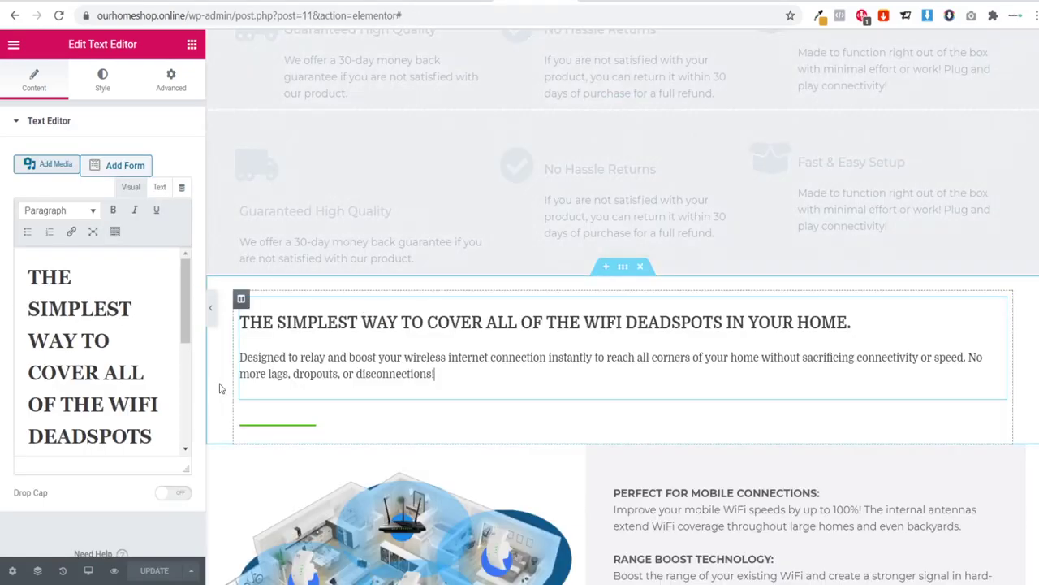
pyautogui.tripleClick(370, 358)
pyautogui.hotkey('ctrl', 'c')
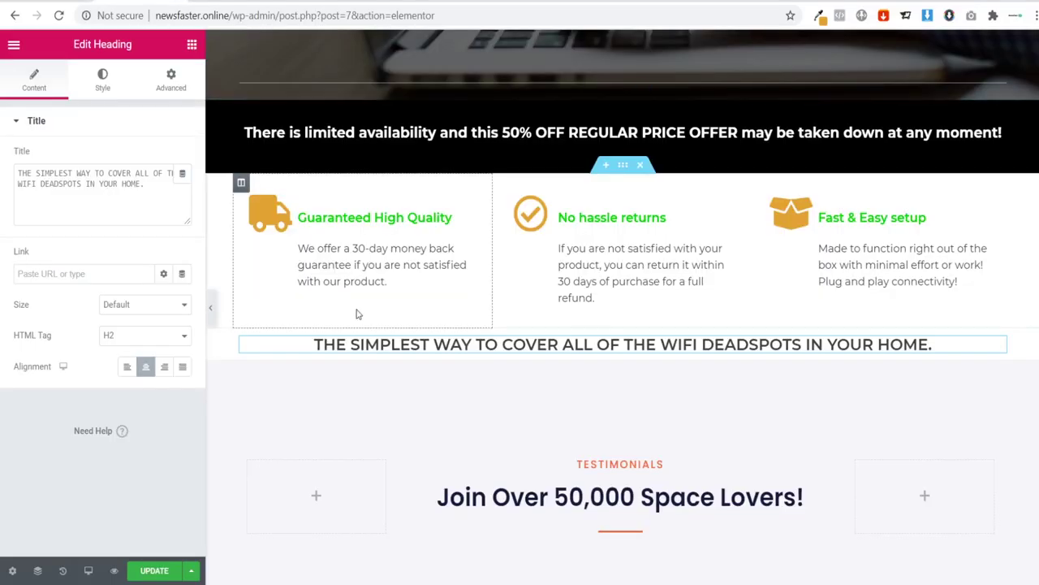
# Step: Add a Text Editor block below the heading, replacing the Lorem ipsum with the copied paragraph
pyautogui.click(192, 43)
pyautogui.moveTo(144, 255); pyautogui.dragTo(584, 352)
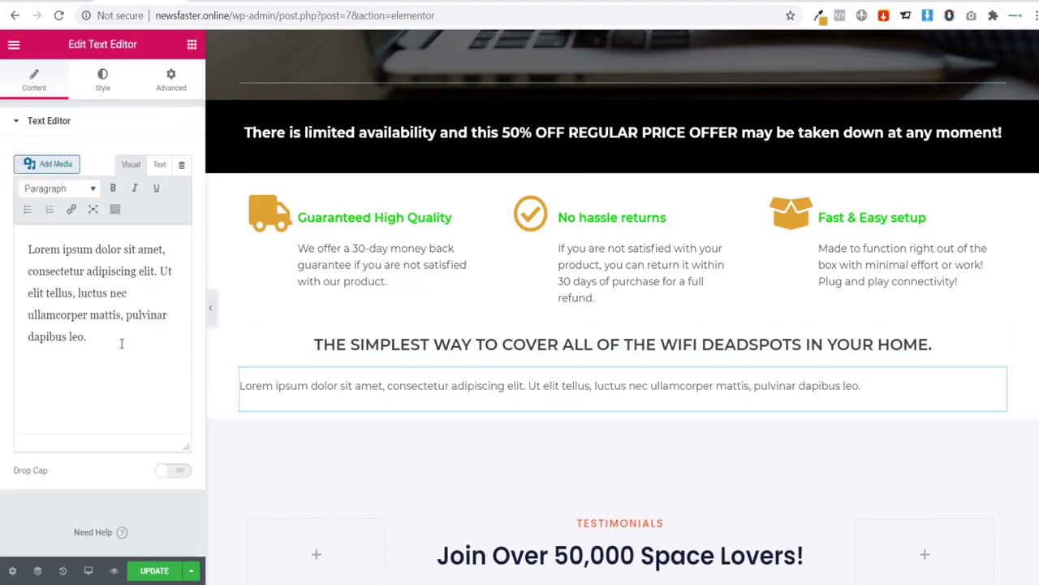
pyautogui.moveTo(122, 343); pyautogui.dragTo(8, 242)
pyautogui.hotkey('ctrl', 'v')
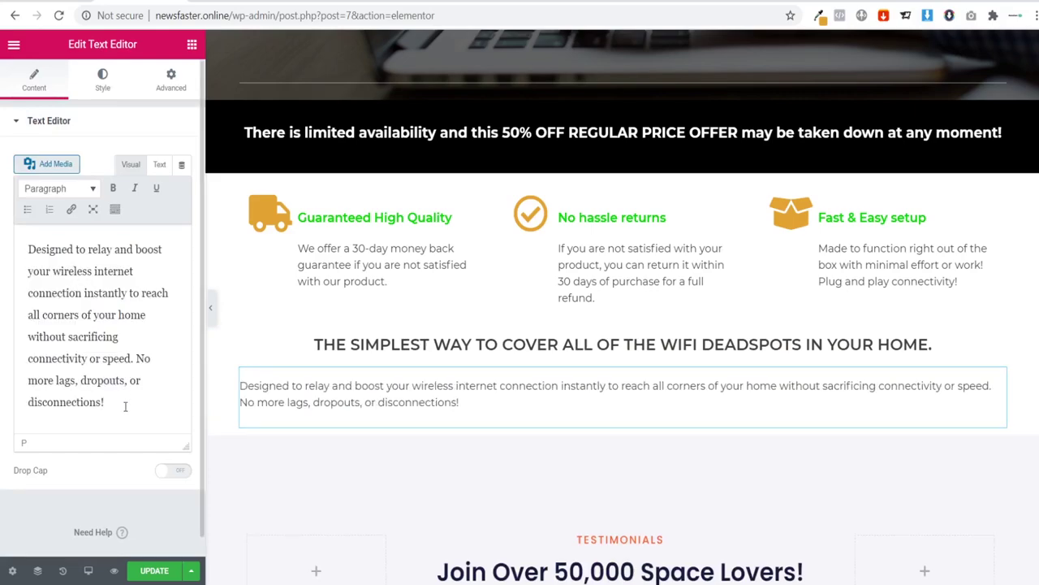
# Step: Center the description paragraph and preview the page at full width
pyautogui.click(101, 90)
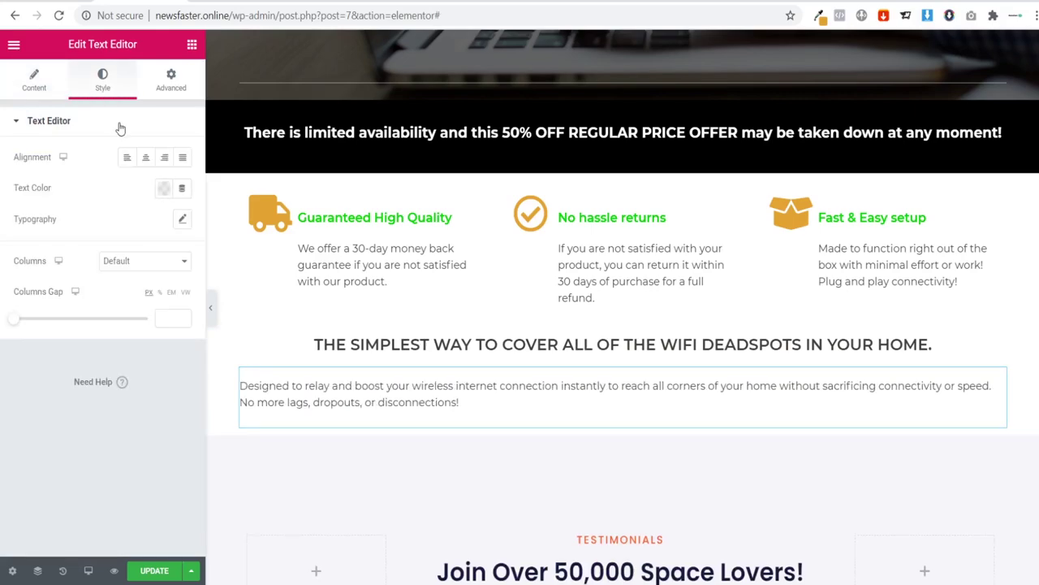
pyautogui.click(151, 158)
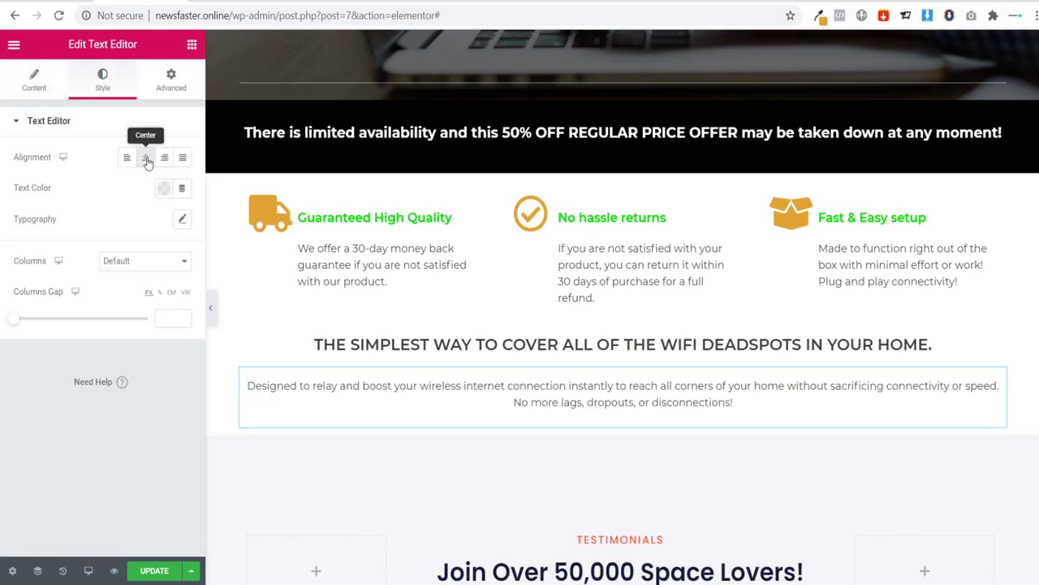
pyautogui.click(213, 313)
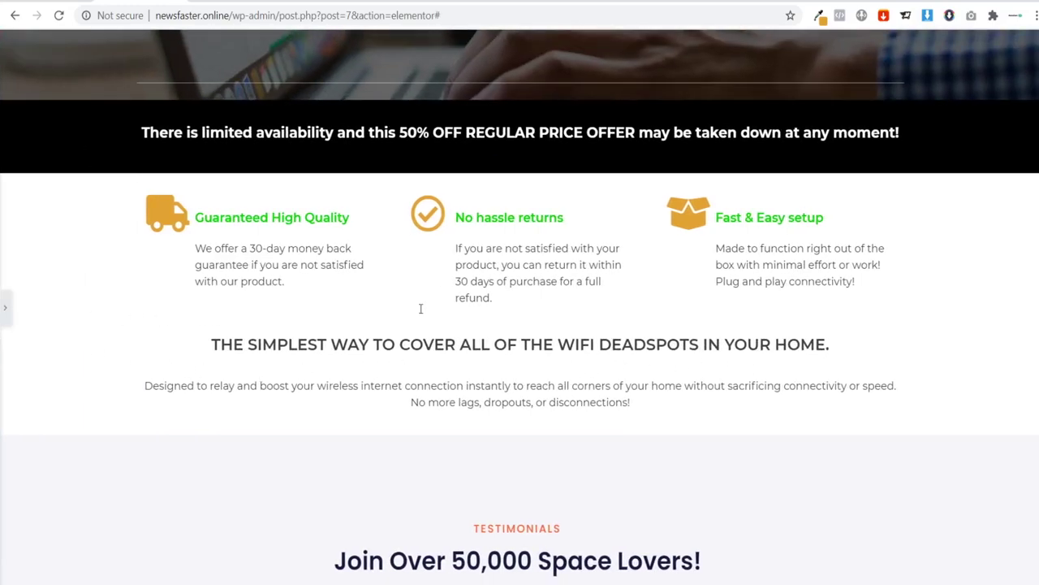
pyautogui.click(5, 308)
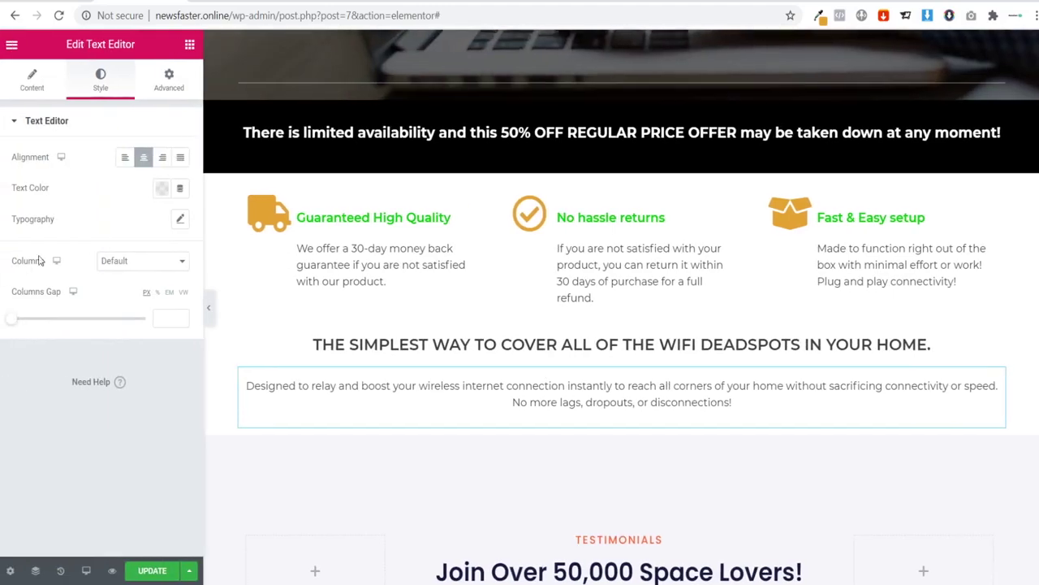
# Step: Add a 50 px Spacer above the deadspots heading and preview the result
pyautogui.click(191, 47)
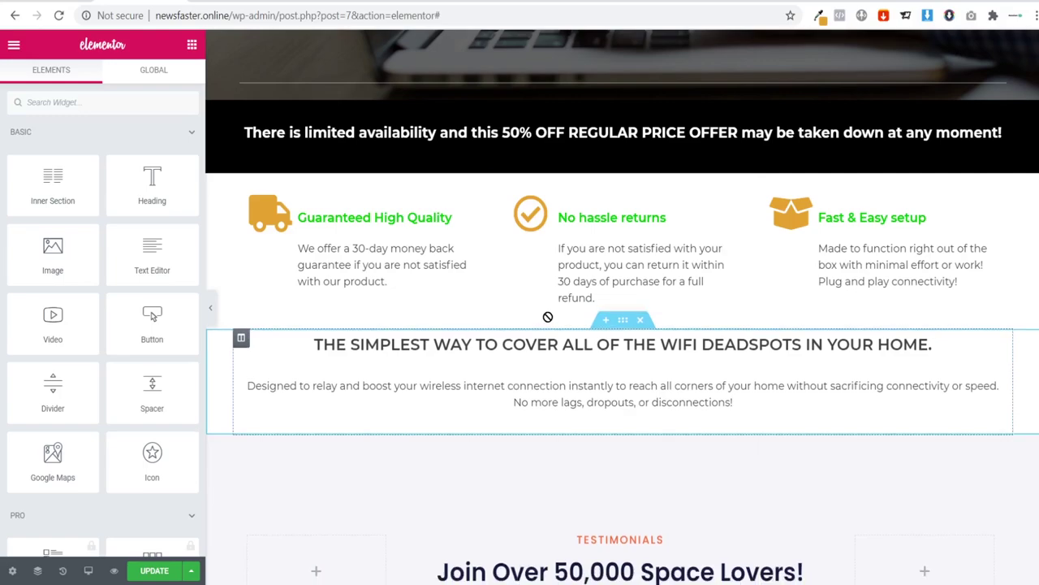
pyautogui.moveTo(531, 351); pyautogui.dragTo(510, 341)
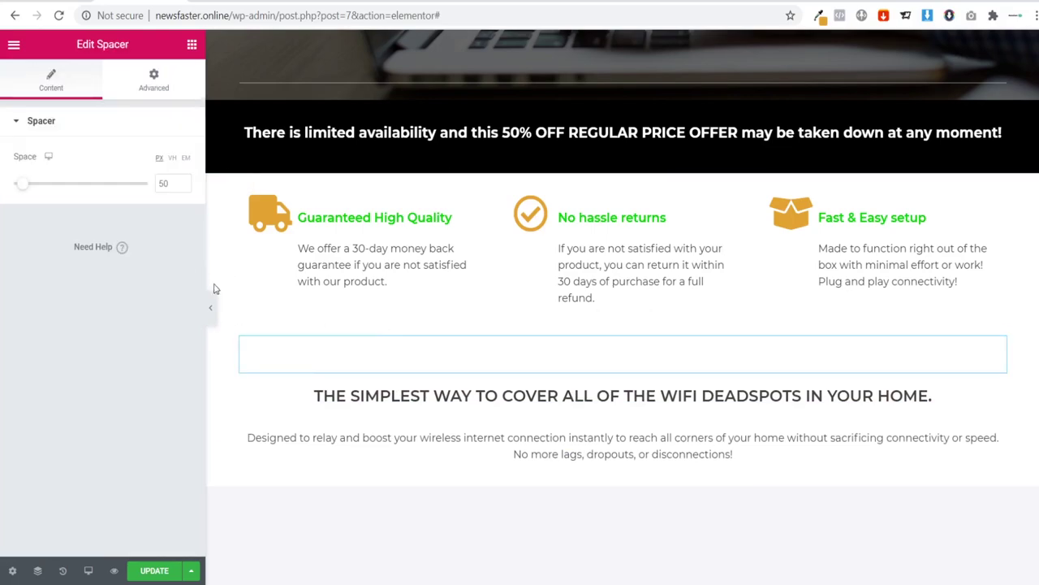
pyautogui.click(211, 309)
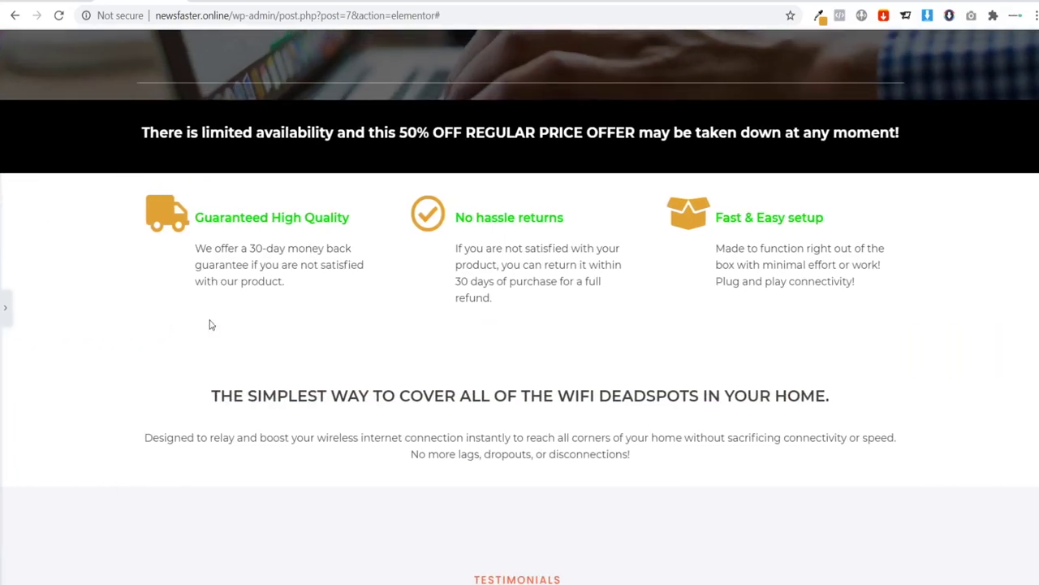
pyautogui.click(5, 309)
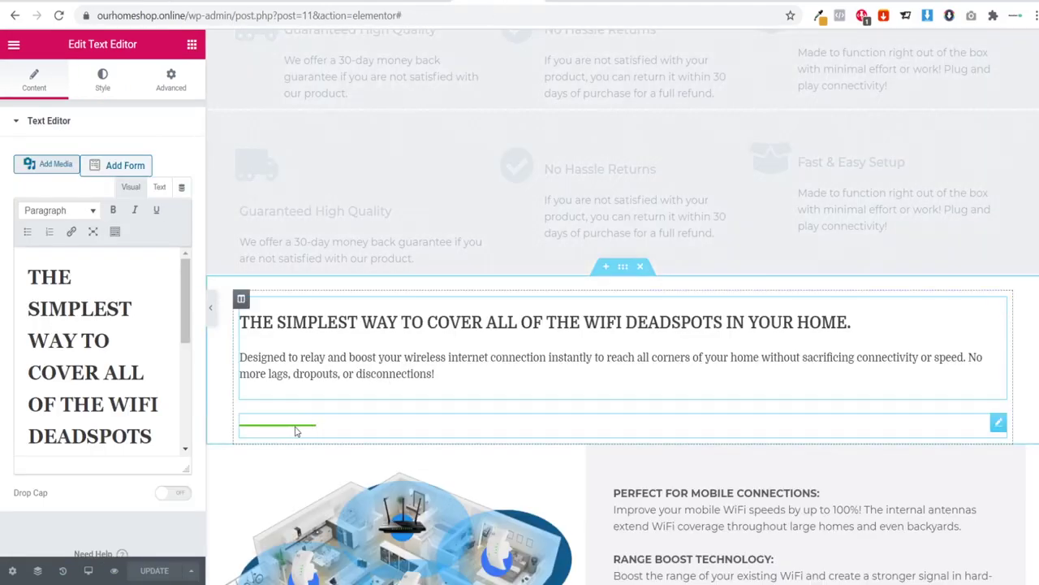
pyautogui.click(300, 432)
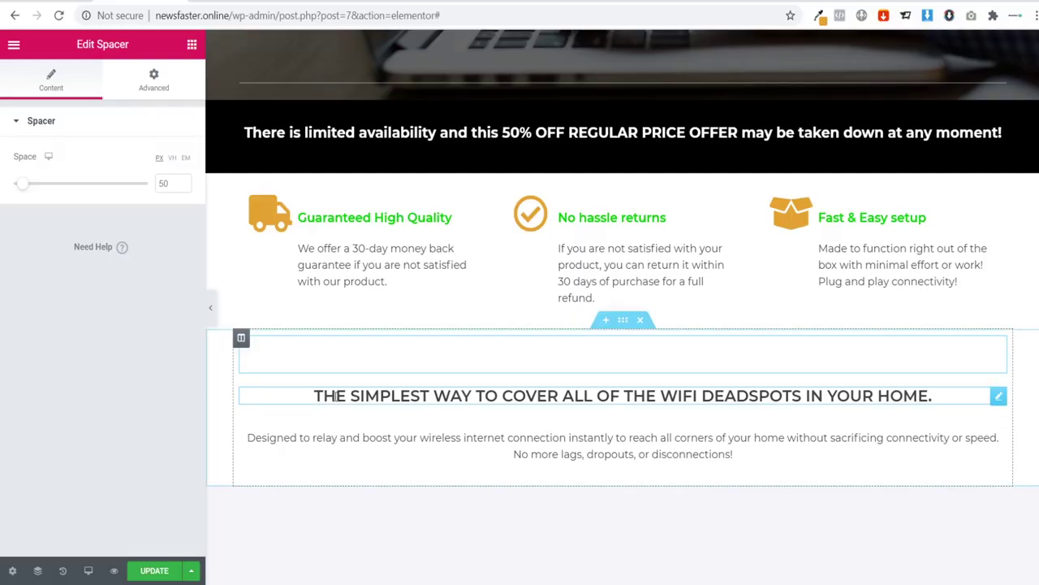
# Step: Left-align the deadspots heading and its paragraph, then place a Divider below the paragraph
pyautogui.click(647, 392)
pyautogui.click(127, 369)
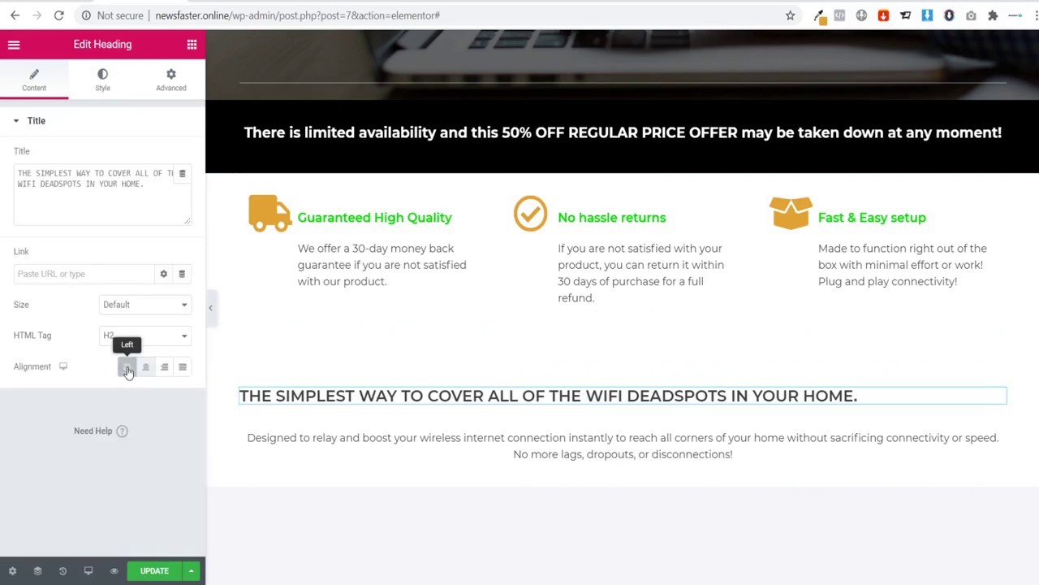
pyautogui.click(691, 433)
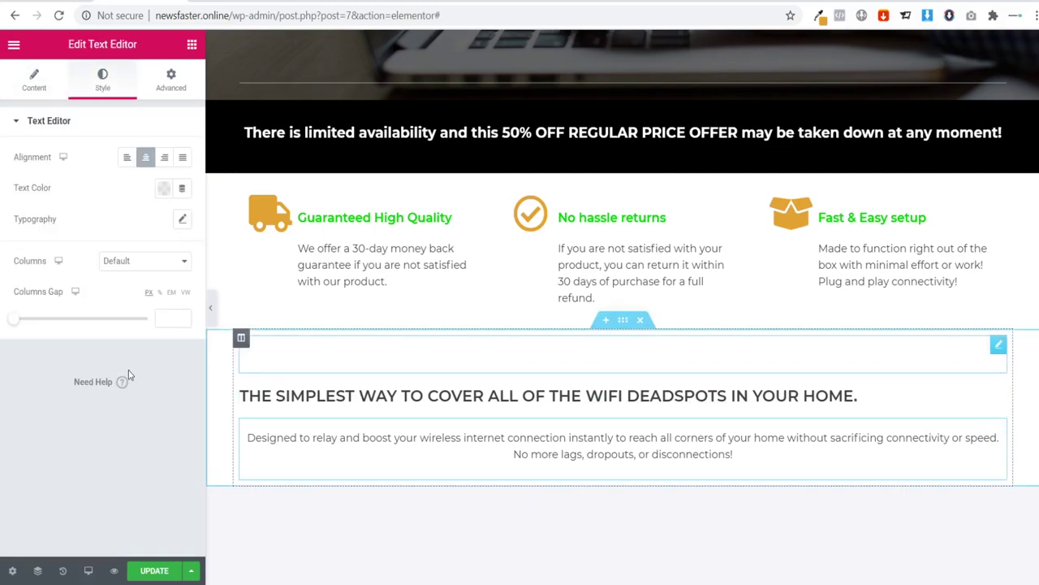
pyautogui.click(131, 162)
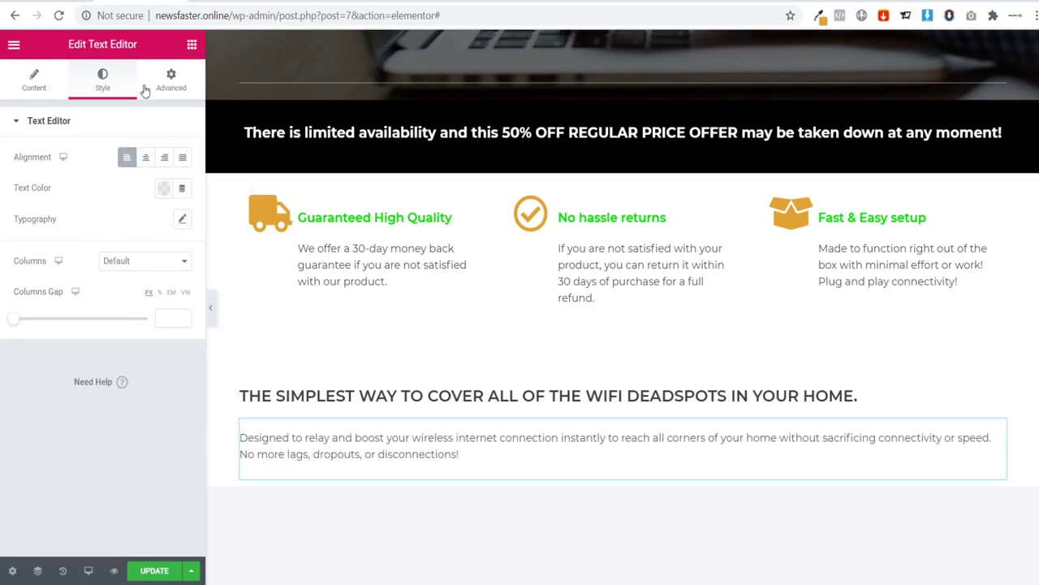
pyautogui.click(189, 47)
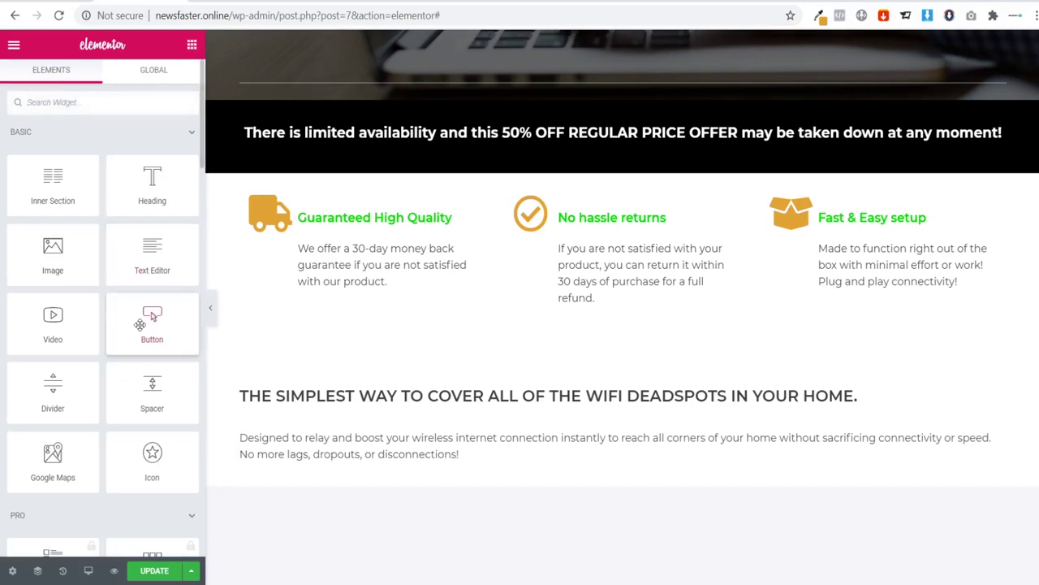
pyautogui.moveTo(58, 394); pyautogui.dragTo(321, 458)
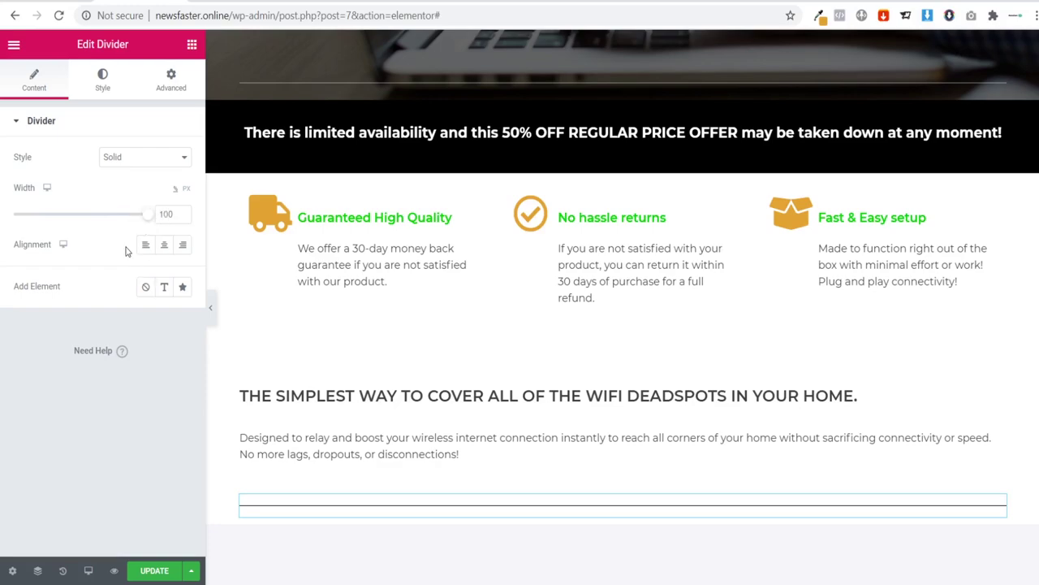
# Step: Make the divider 15% wide and left-aligned, keeping the Solid line style
pyautogui.doubleClick(166, 214)
pyautogui.press('BackSpace')
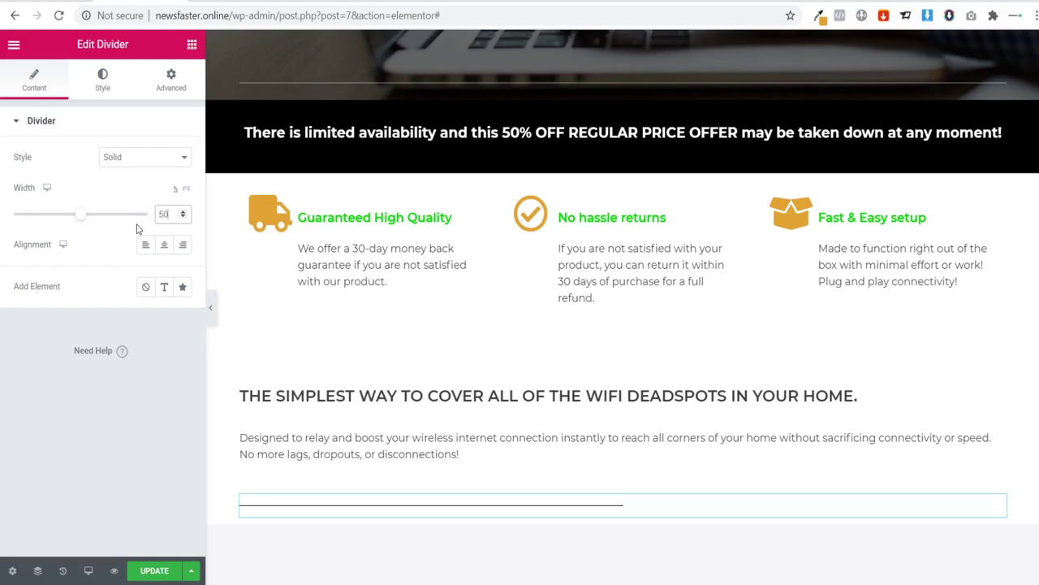
pyautogui.write('20')
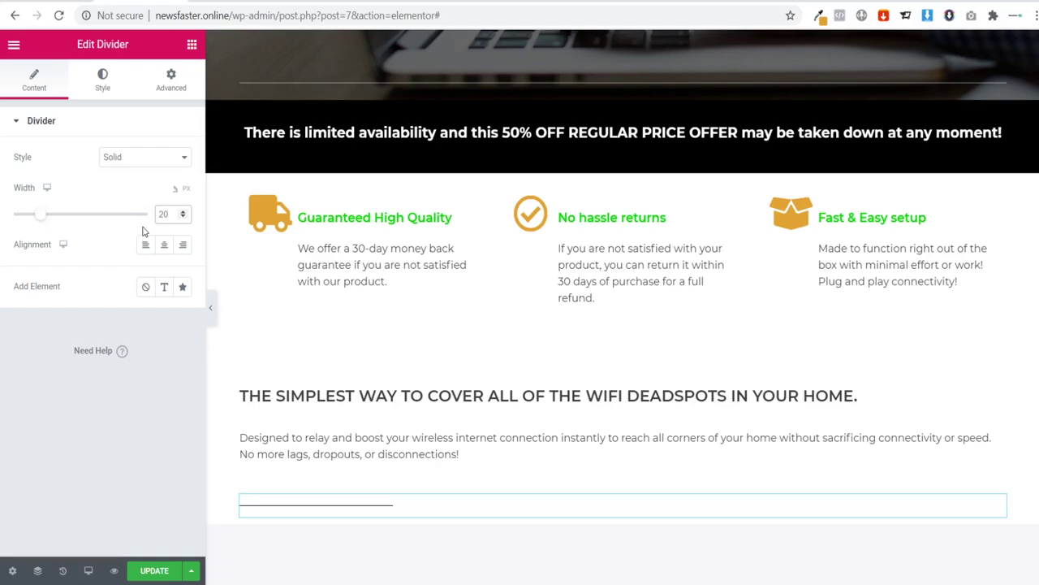
pyautogui.press('BackSpace')
pyautogui.press('BackSpace')
pyautogui.write('15')
pyautogui.click(145, 245)
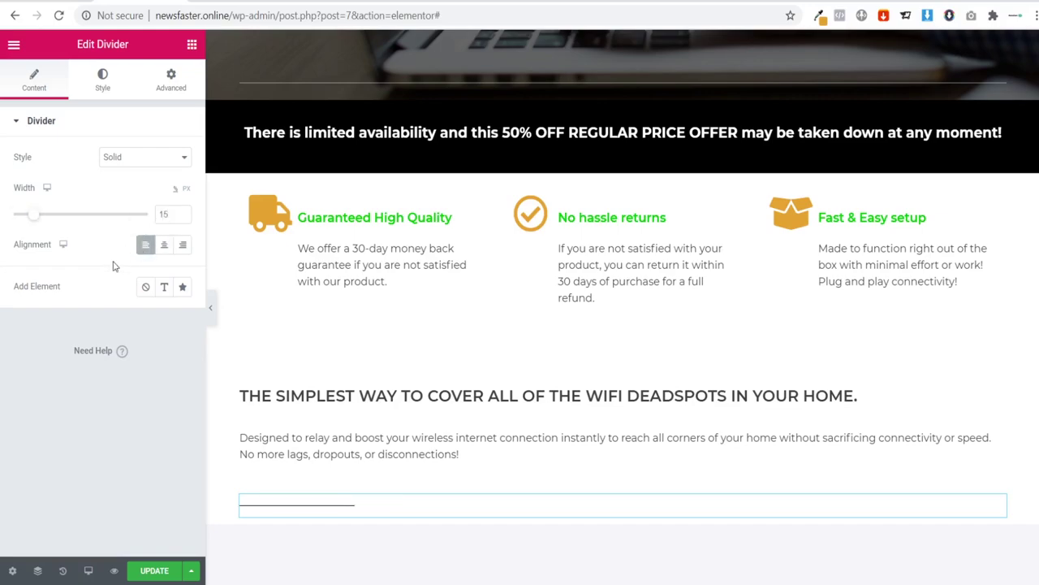
pyautogui.click(120, 165)
pyautogui.click(137, 221)
pyautogui.click(149, 160)
pyautogui.click(143, 241)
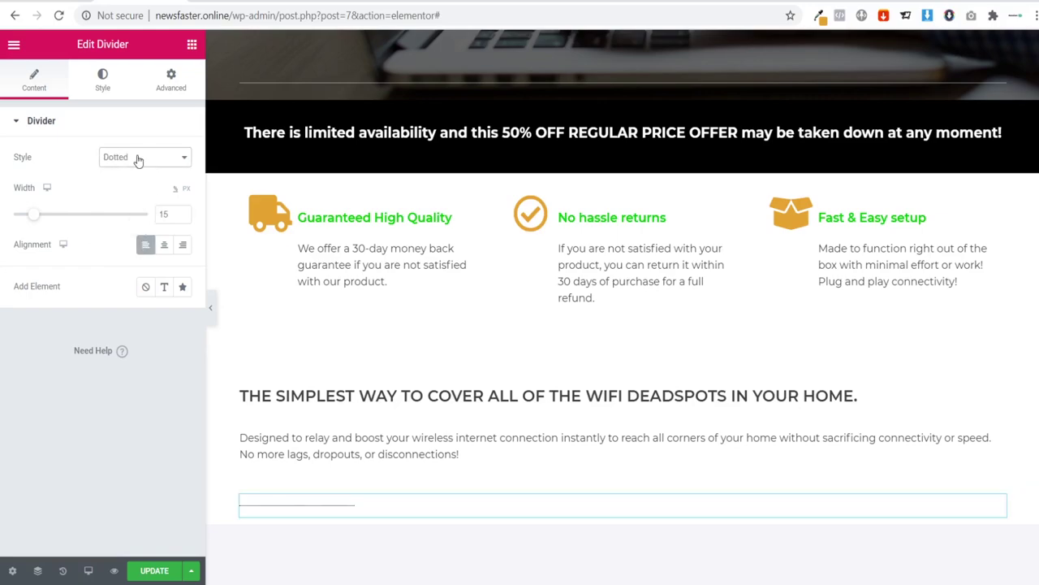
pyautogui.press('Up')
pyautogui.press('Up')
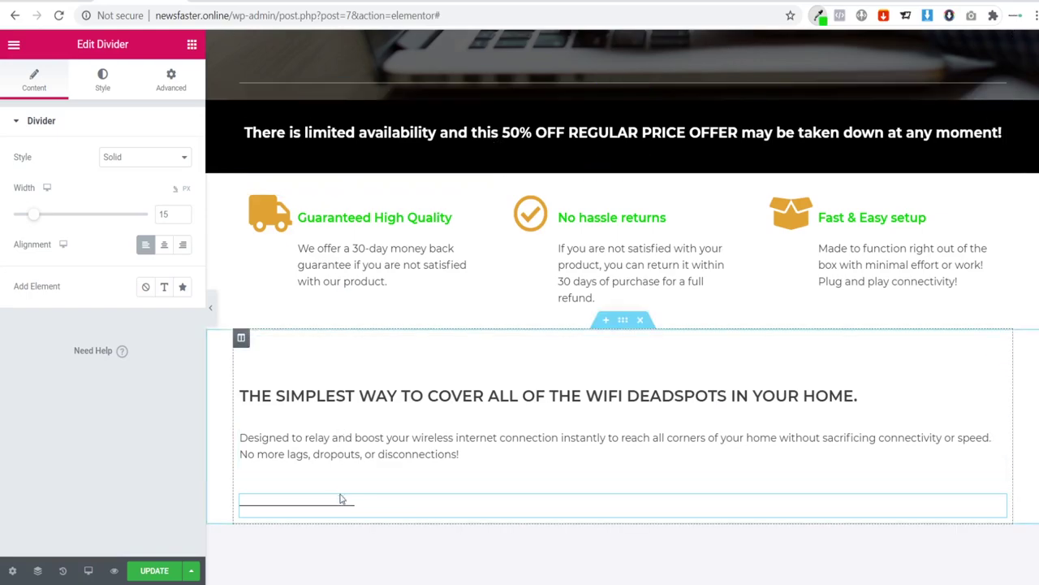
# Step: Colour the divider #09e303 with weight 3 and preview it at full width
pyautogui.click(104, 89)
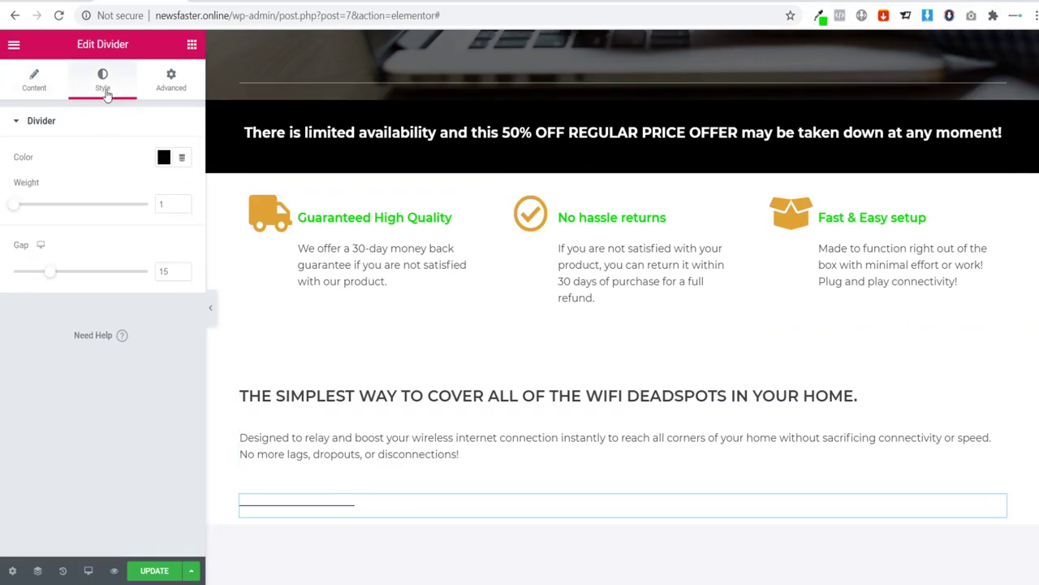
pyautogui.click(163, 157)
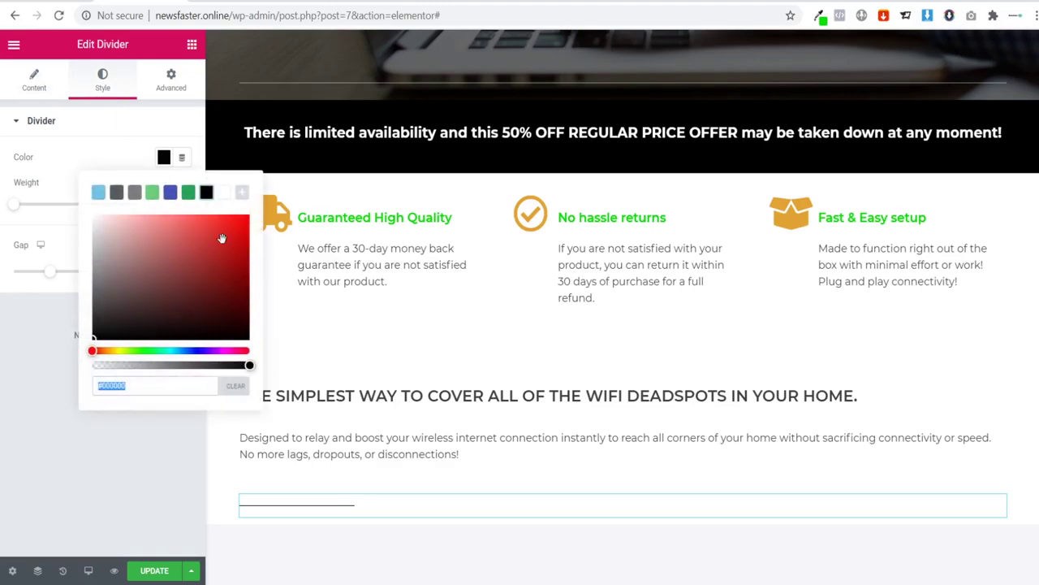
pyautogui.write('09e303')
pyautogui.click(10, 404)
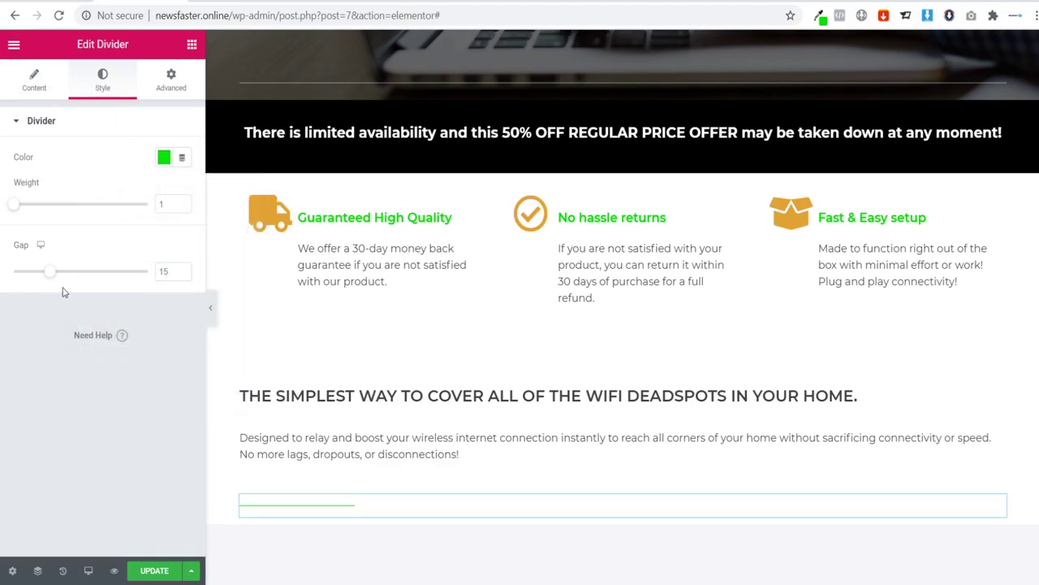
pyautogui.click(170, 201)
pyautogui.press('Up')
pyautogui.press('Up')
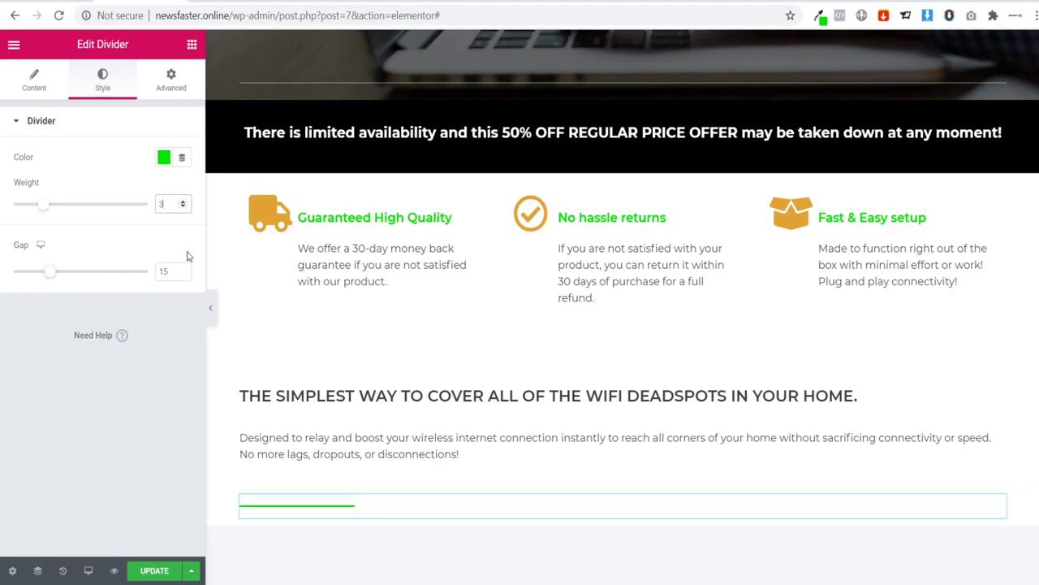
pyautogui.click(210, 307)
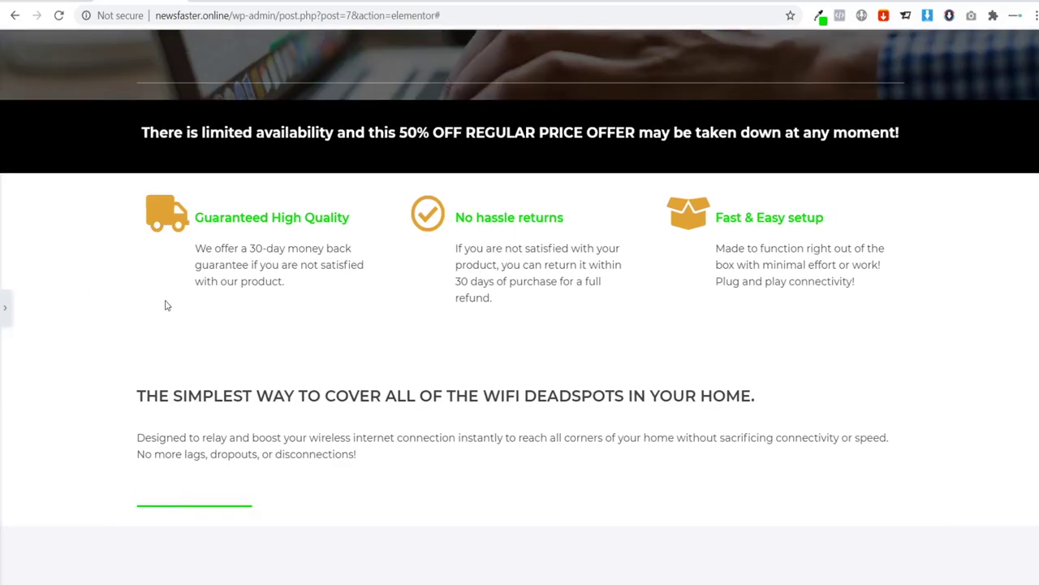
# Step: Scroll through the page to review the green divider above the testimonials section
pyautogui.scroll(-1, 150, 300)
pyautogui.scroll(1, 139, 300)
pyautogui.click(4, 312)
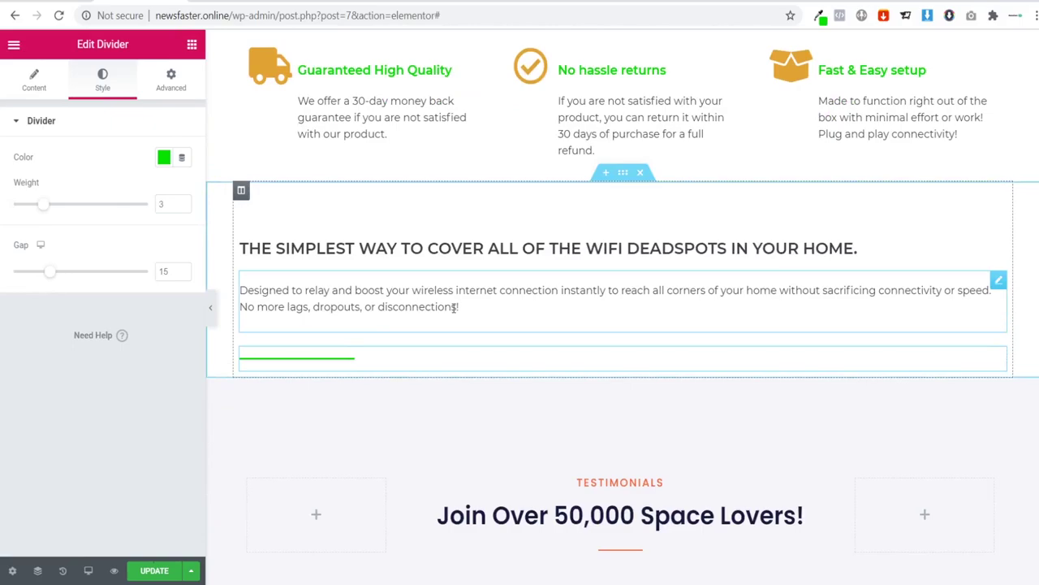
pyautogui.scroll(-1, 454, 307)
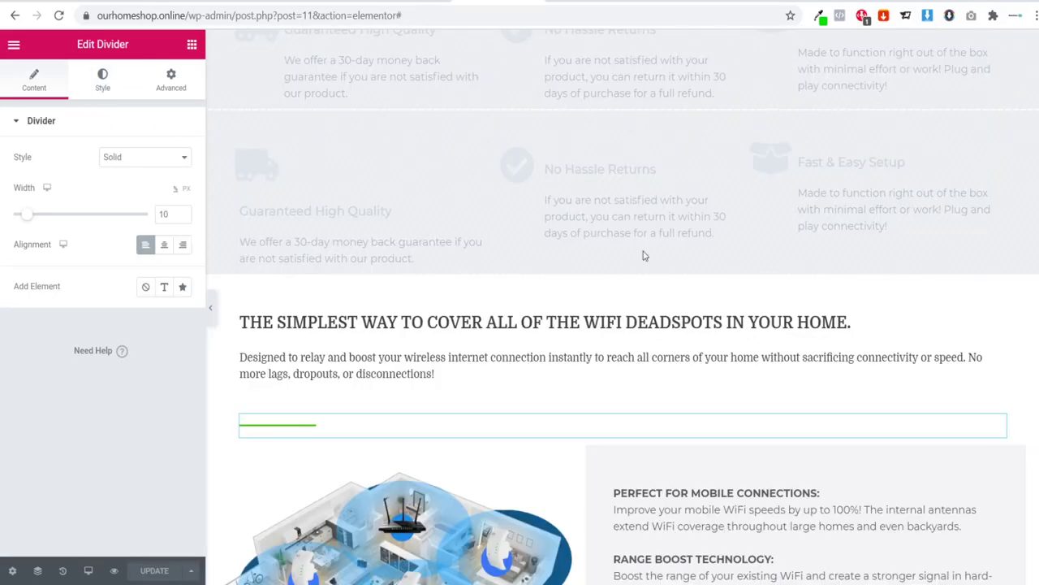
pyautogui.scroll(-2, 643, 256)
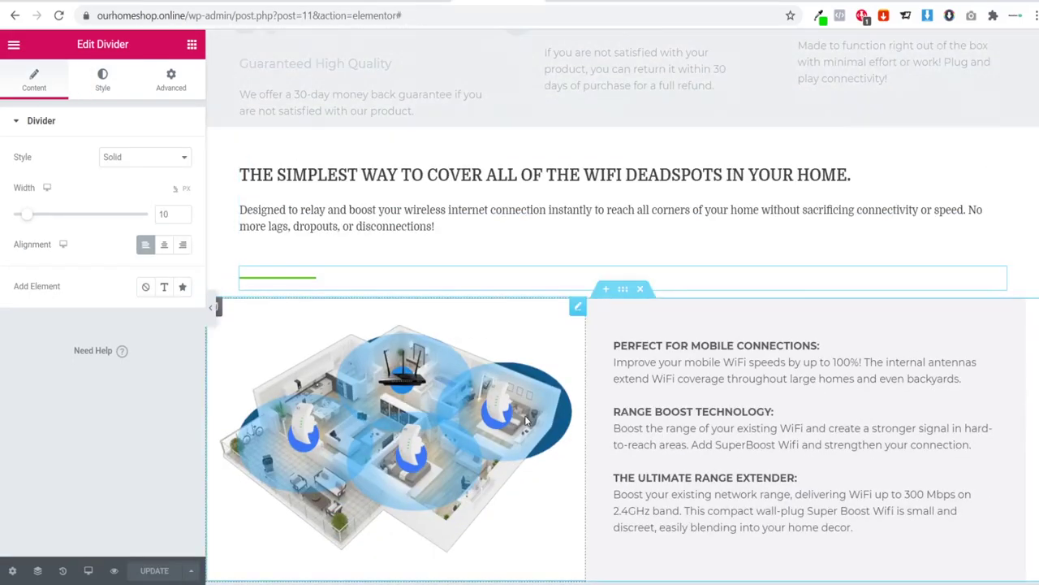
pyautogui.scroll(10, 526, 420)
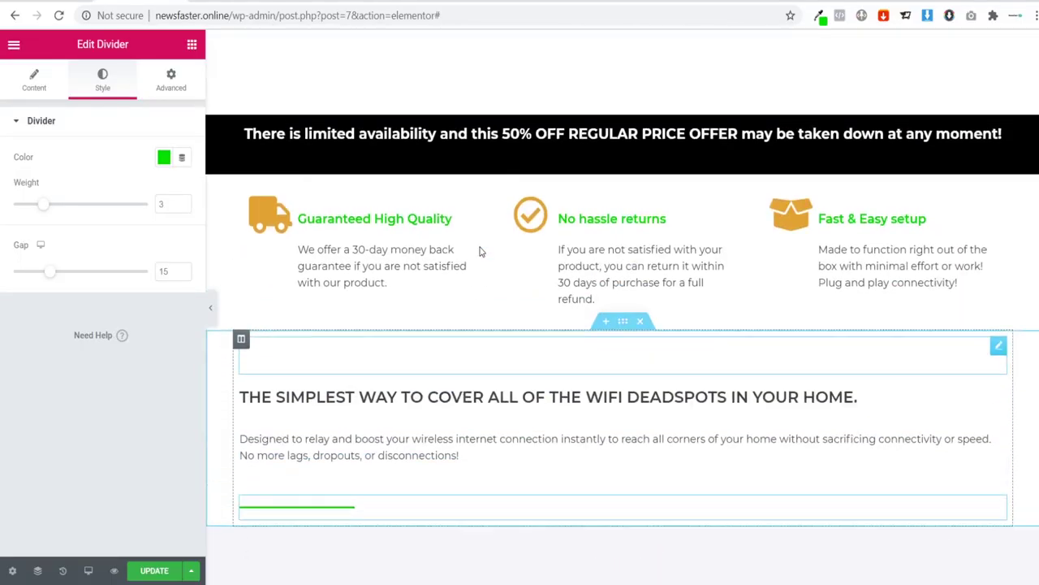
pyautogui.scroll(5, 807, 199)
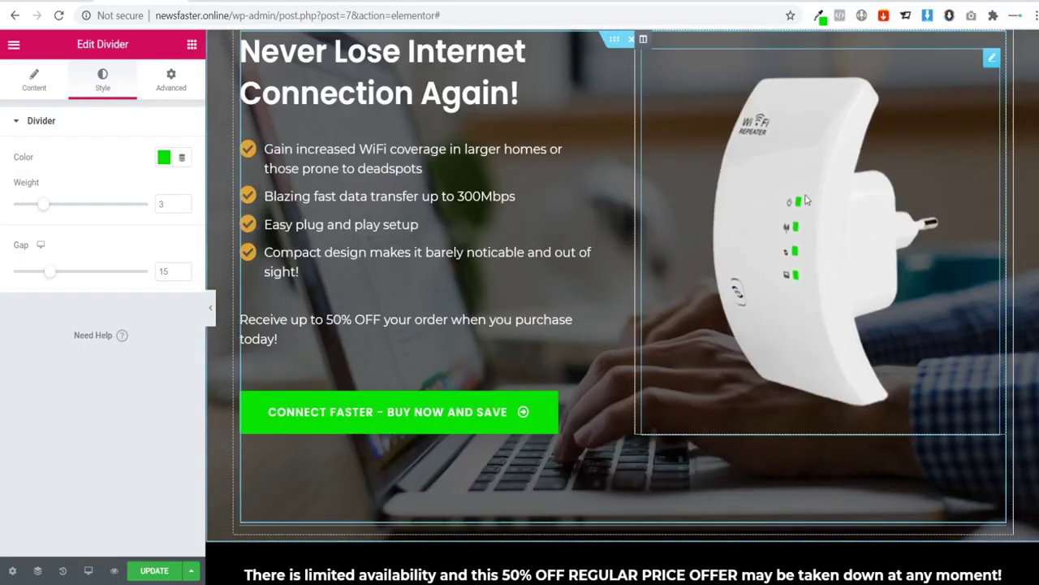
pyautogui.scroll(-8, 804, 228)
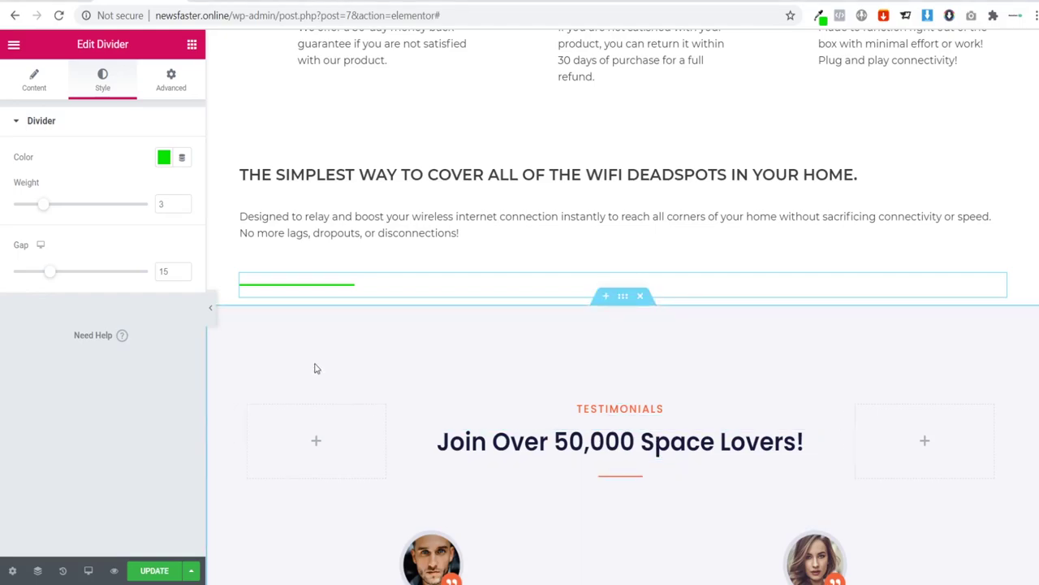
pyautogui.scroll(5, 317, 369)
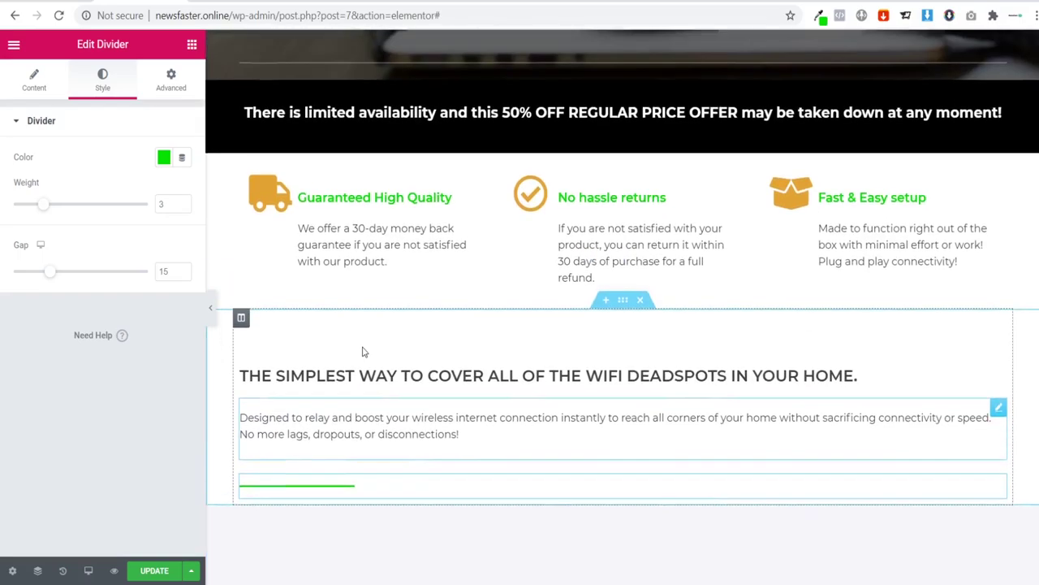
pyautogui.scroll(2, 358, 355)
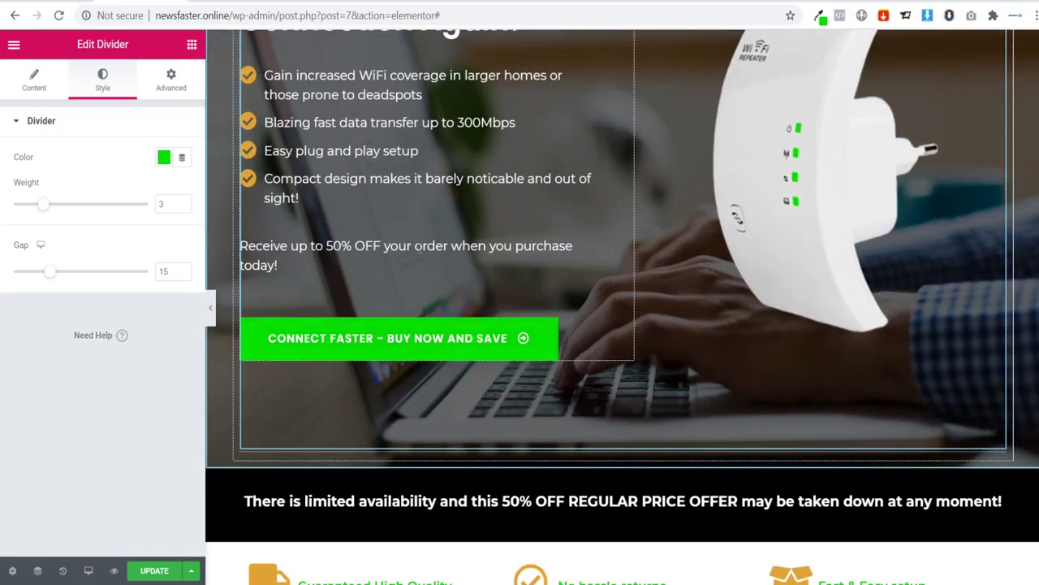
pyautogui.scroll(2, 642, 284)
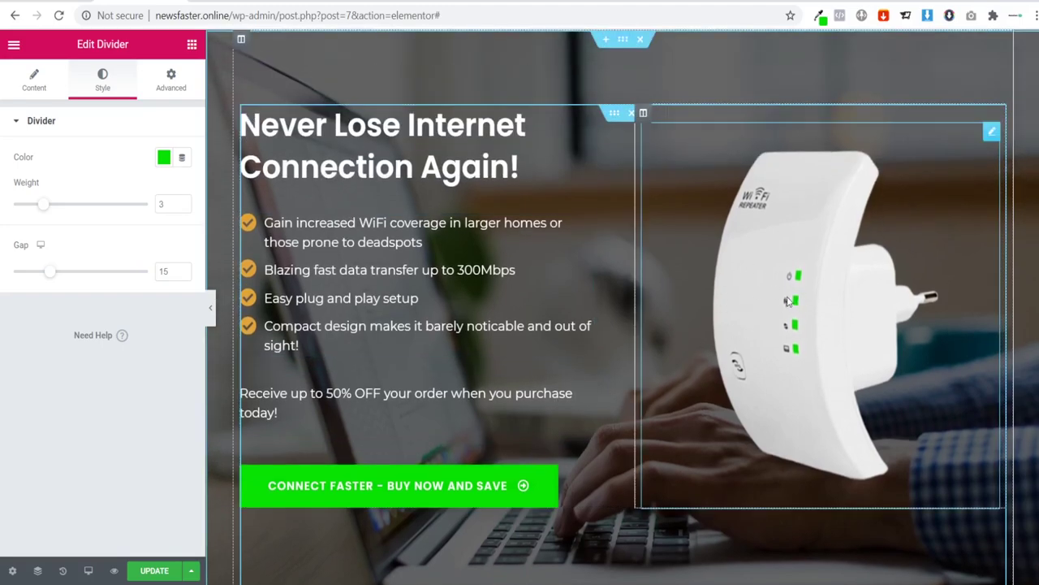
pyautogui.scroll(-11, 564, 279)
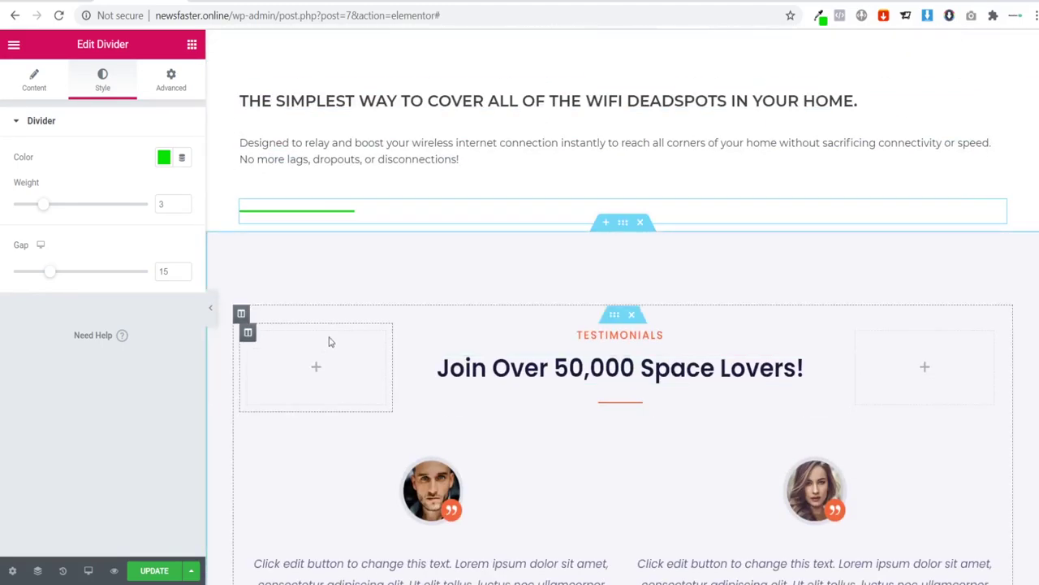
pyautogui.scroll(10, 355, 355)
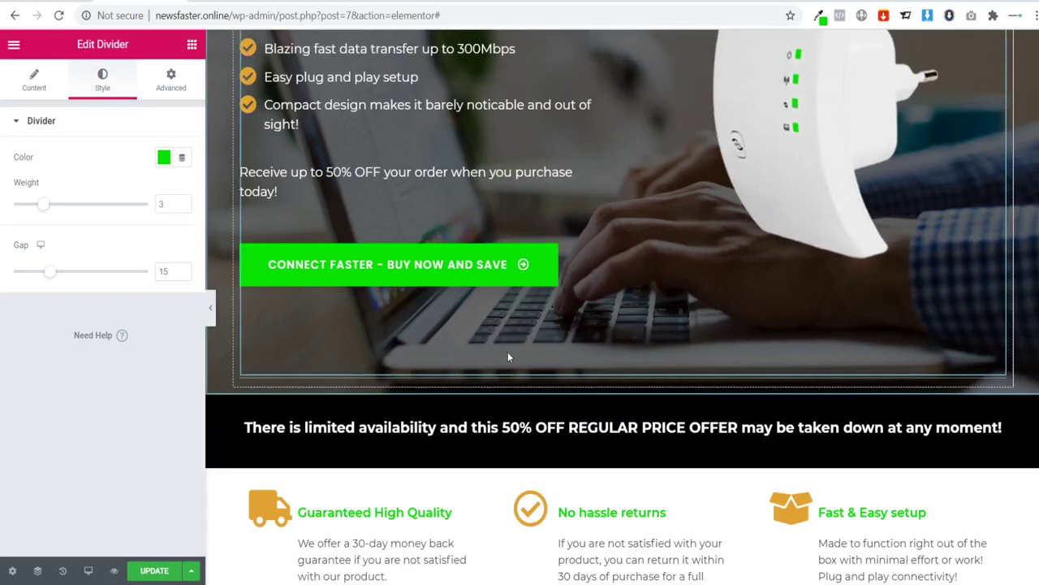
pyautogui.scroll(3, 507, 357)
pyautogui.scroll(-5, 580, 244)
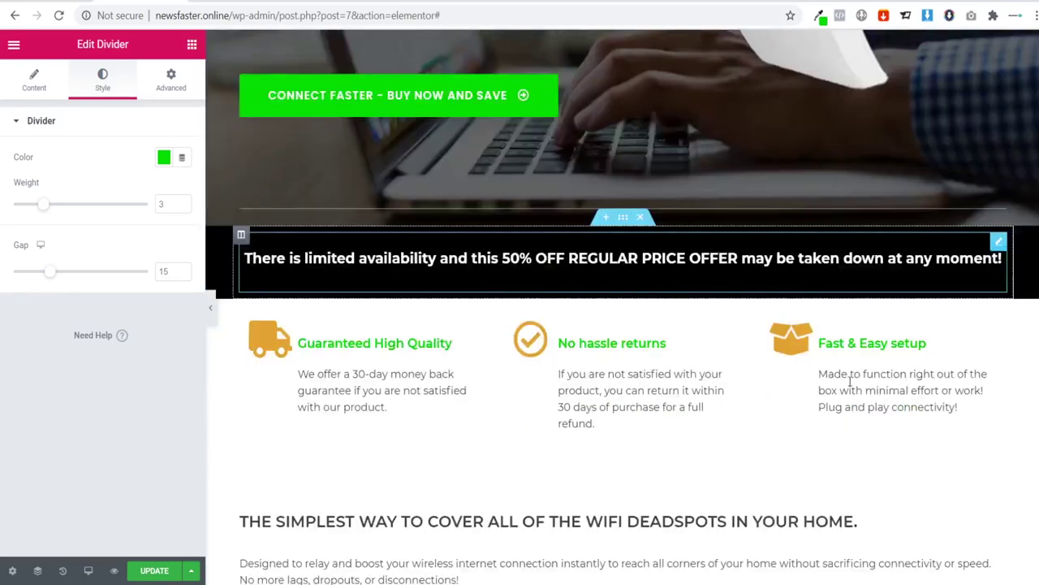
pyautogui.scroll(-3, 850, 382)
pyautogui.scroll(-2, 639, 259)
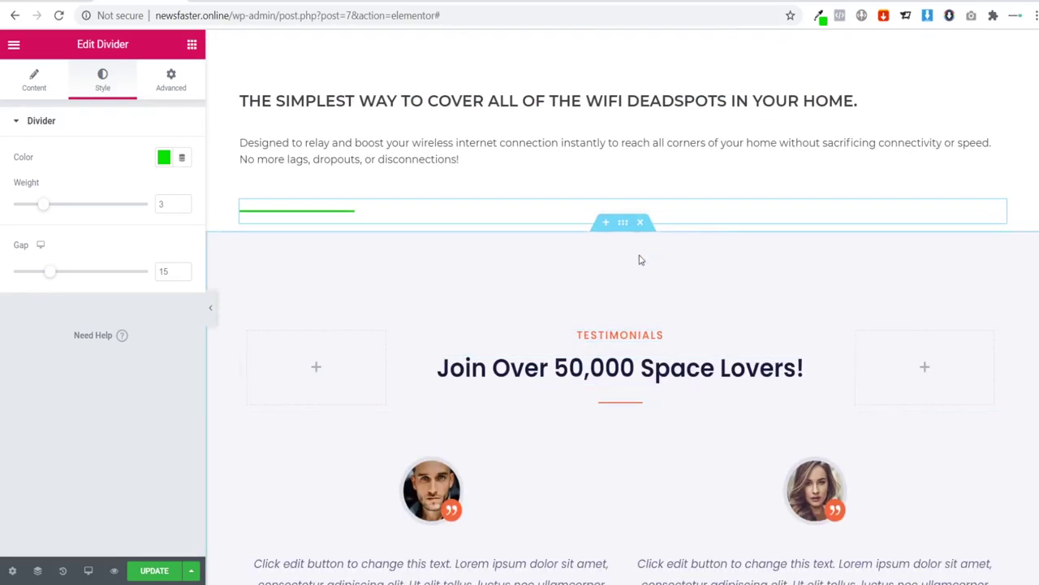
# Step: Insert a two-column section above the testimonials with an Image widget in the left column
pyautogui.click(622, 225)
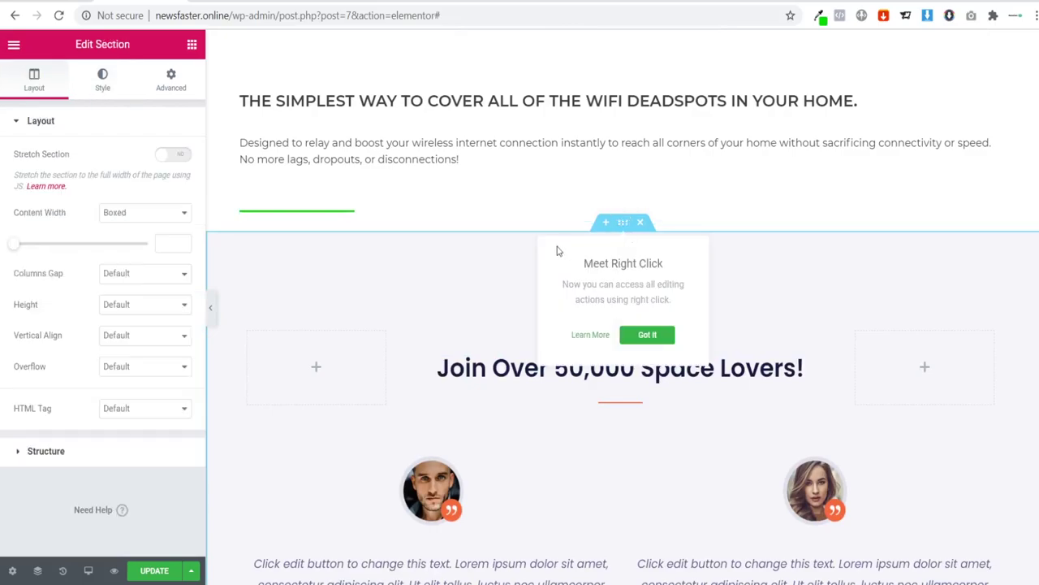
pyautogui.click(606, 222)
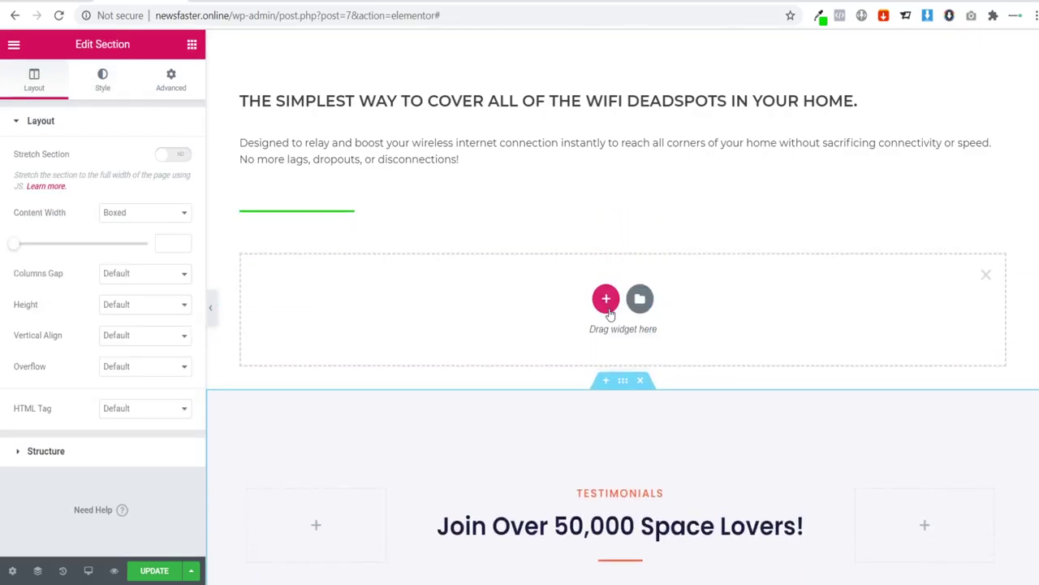
pyautogui.click(608, 312)
pyautogui.click(525, 343)
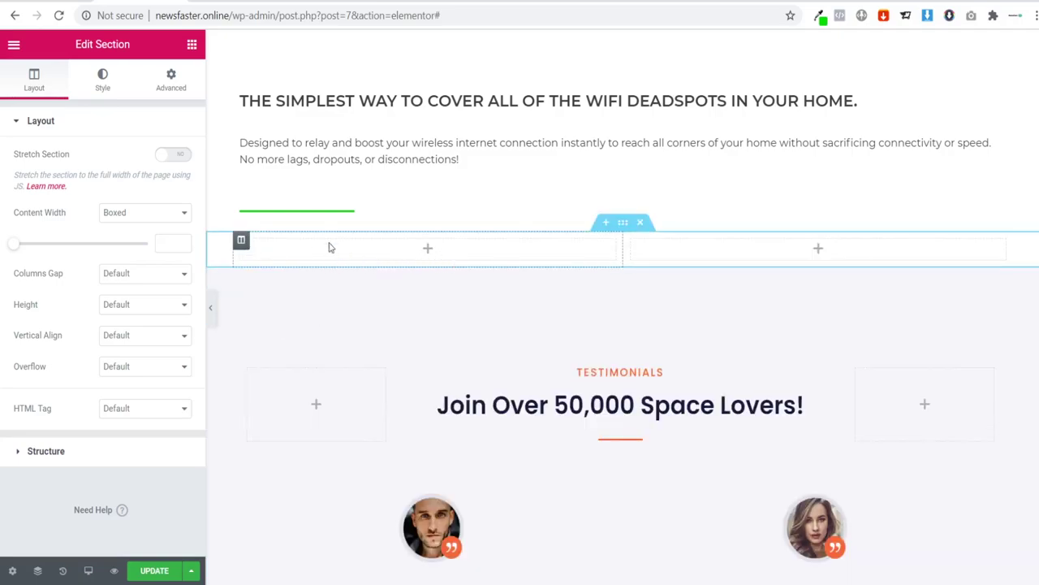
pyautogui.click(192, 44)
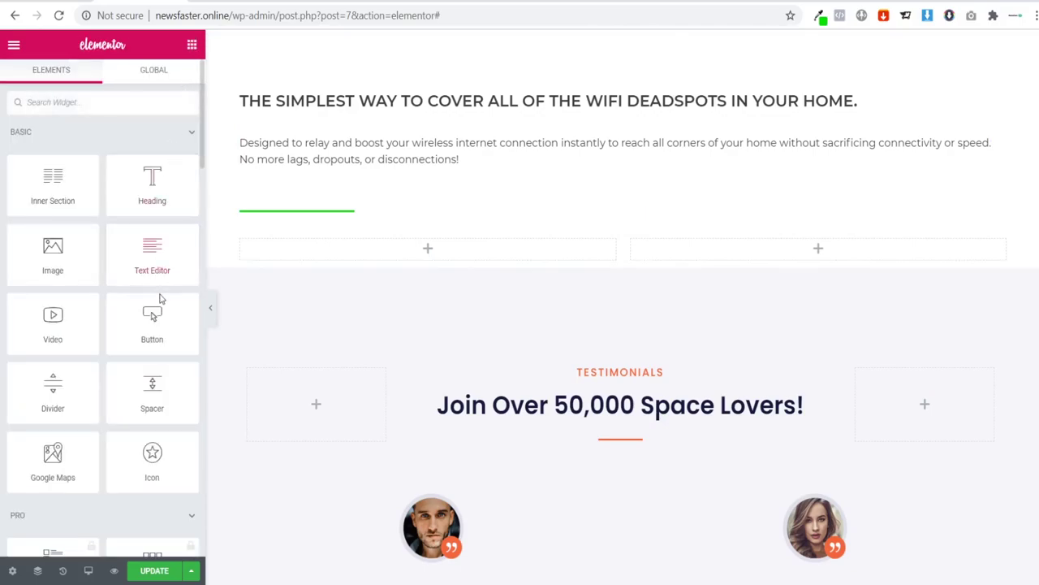
pyautogui.moveTo(53, 252); pyautogui.dragTo(408, 249)
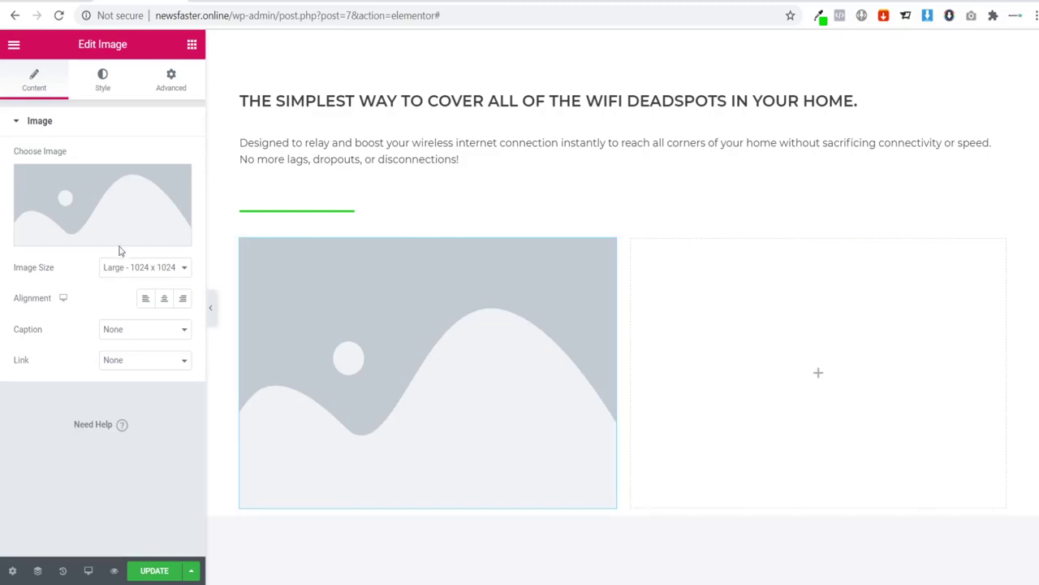
# Step: Upload Boost Room WiFi.png and insert it into the image widget
pyautogui.click(85, 194)
pyautogui.click(53, 106)
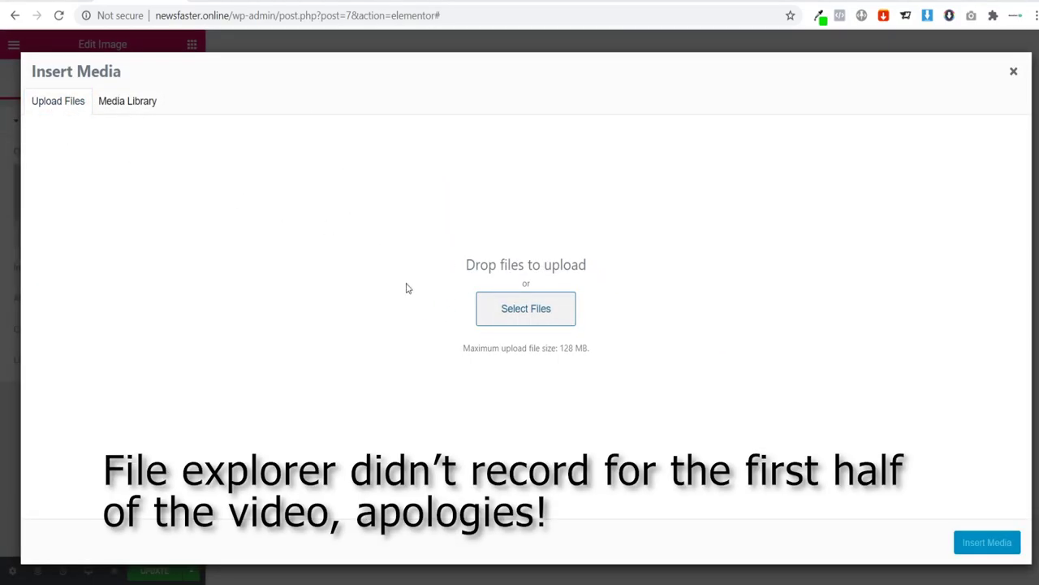
pyautogui.click(486, 318)
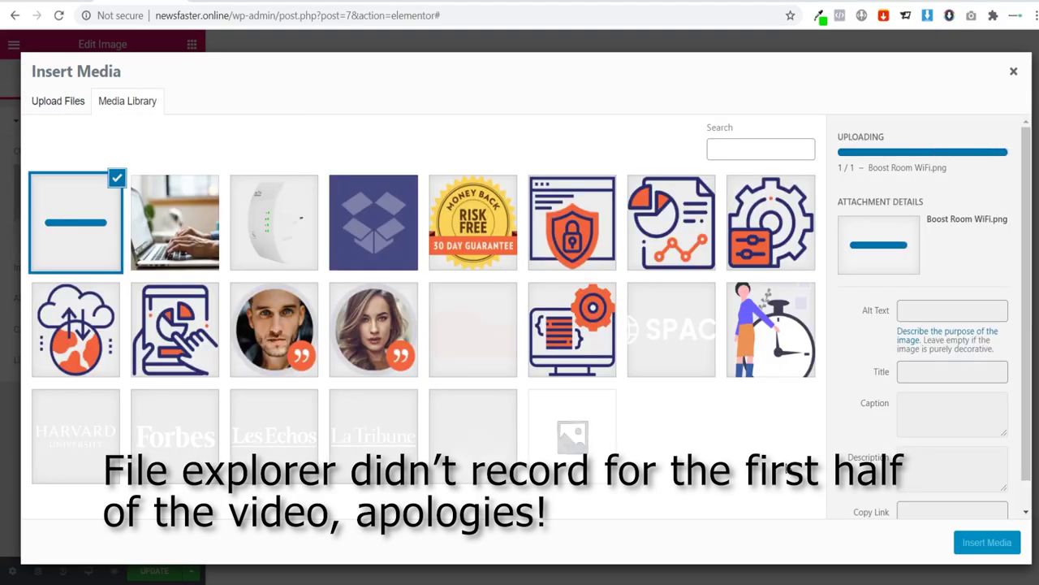
pyautogui.click(984, 542)
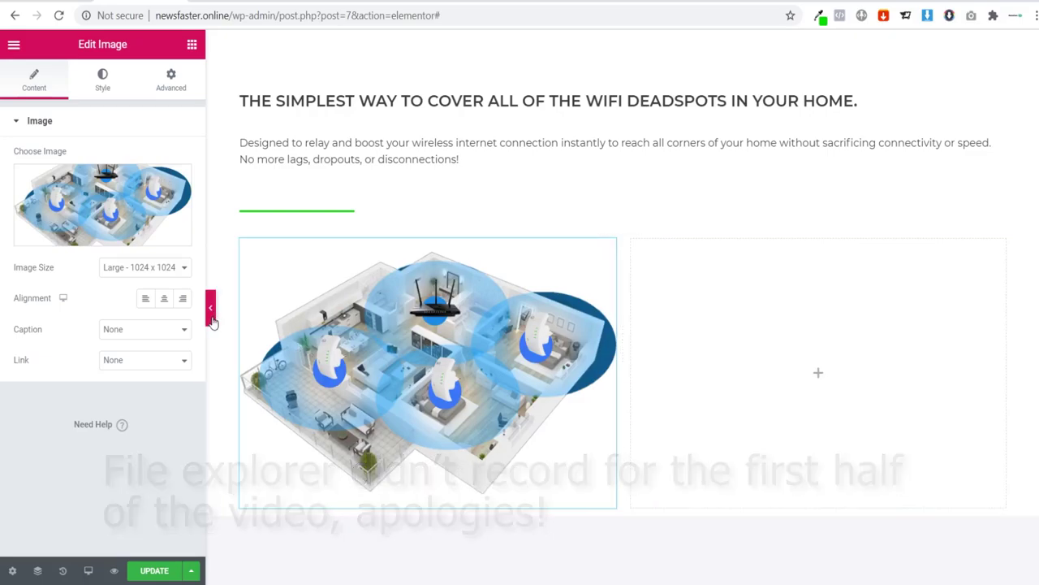
# Step: Preview the page with the floor-plan image, then restore the panel and open the editor menu
pyautogui.click(210, 307)
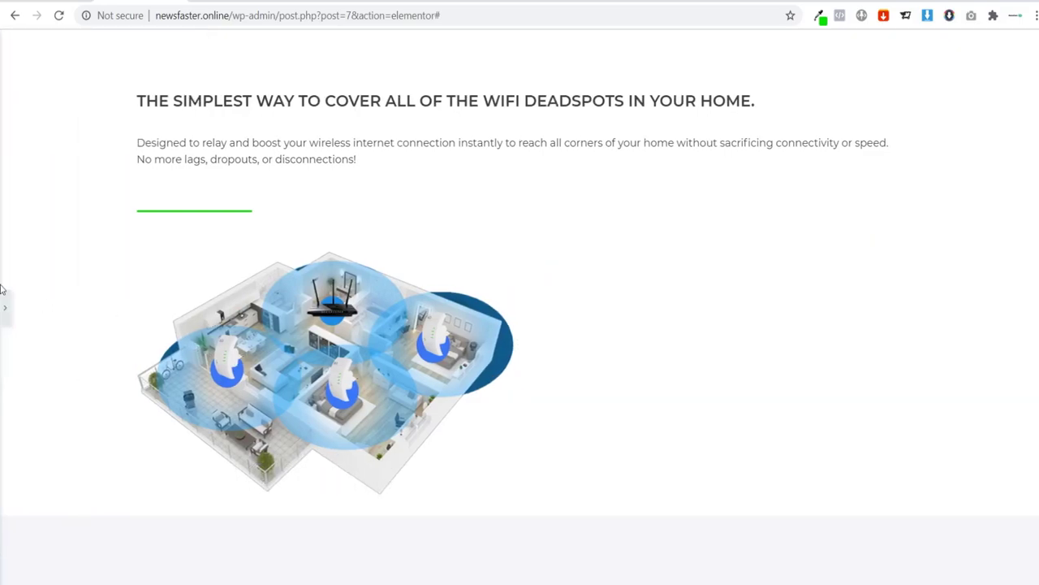
pyautogui.click(4, 305)
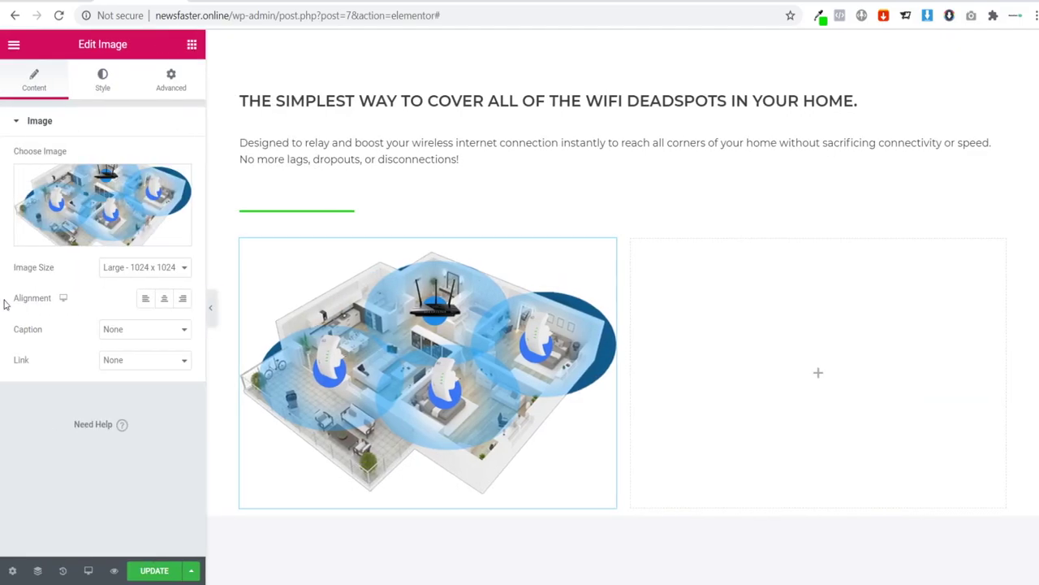
pyautogui.click(15, 46)
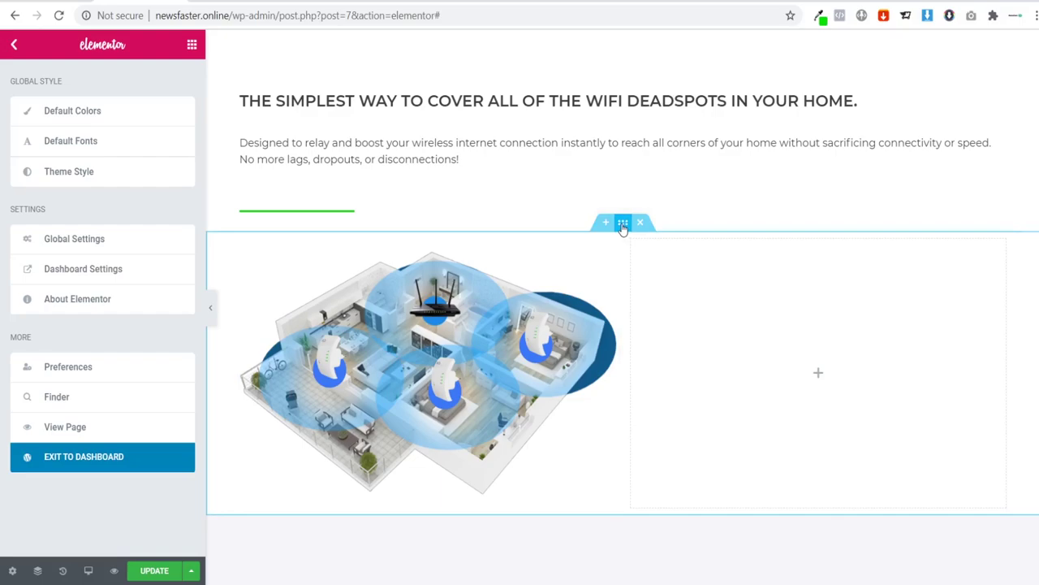
# Step: Set the new two-column section's content width to Full Width and preview it
pyautogui.click(622, 224)
pyautogui.click(151, 212)
pyautogui.click(150, 253)
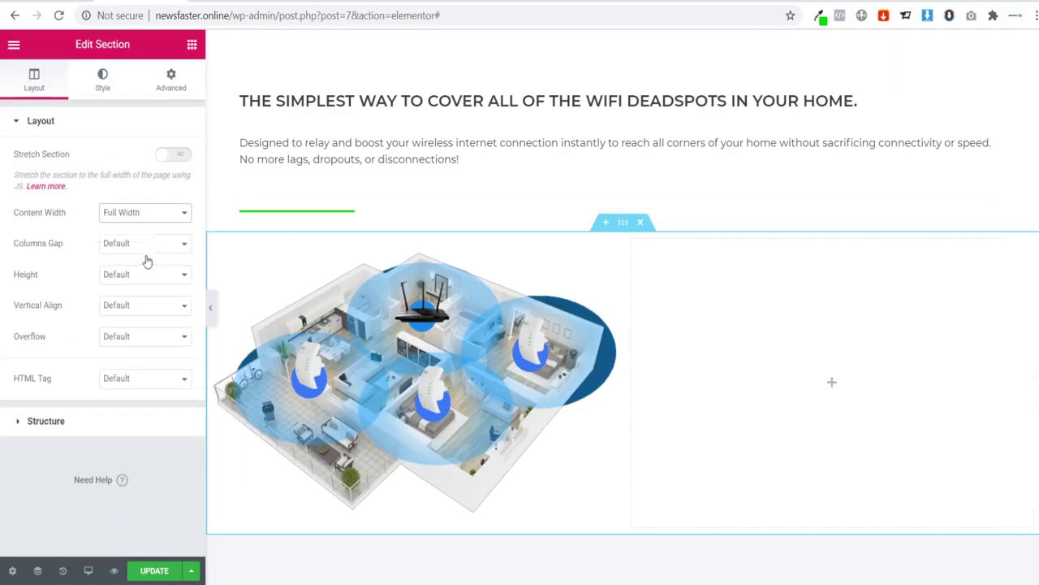
pyautogui.click(209, 307)
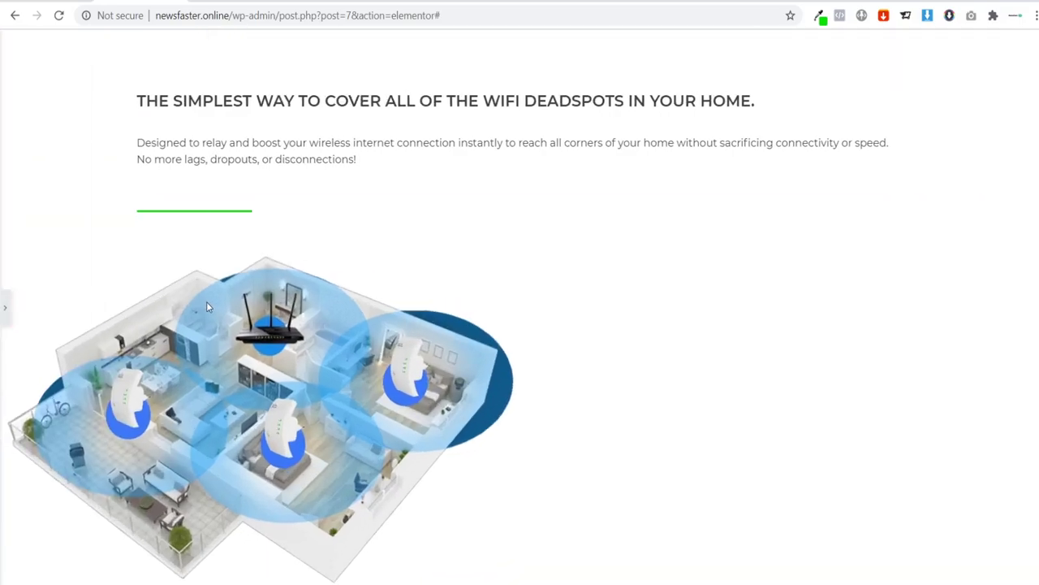
pyautogui.scroll(-1, 163, 351)
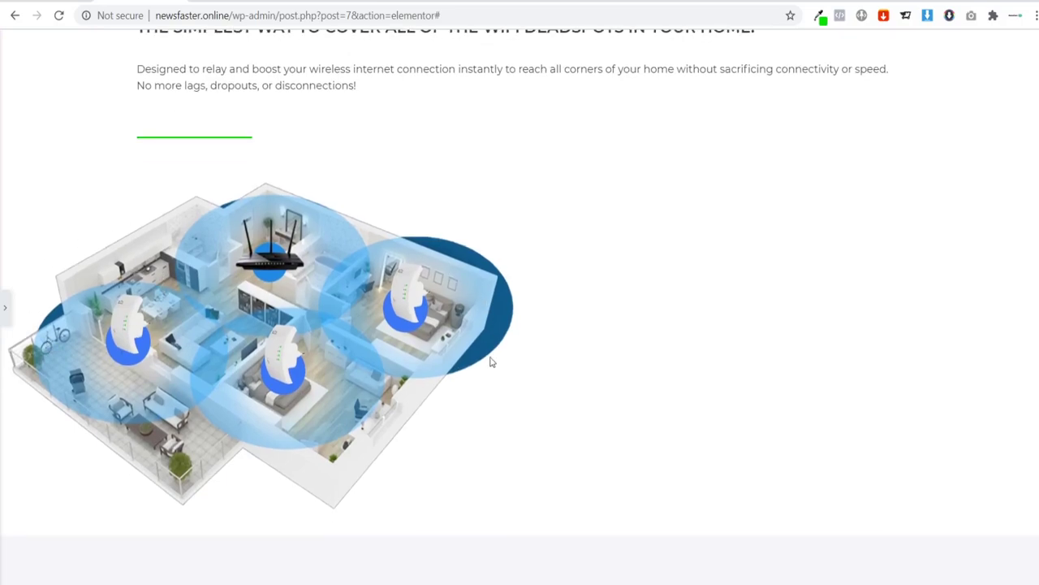
pyautogui.click(4, 307)
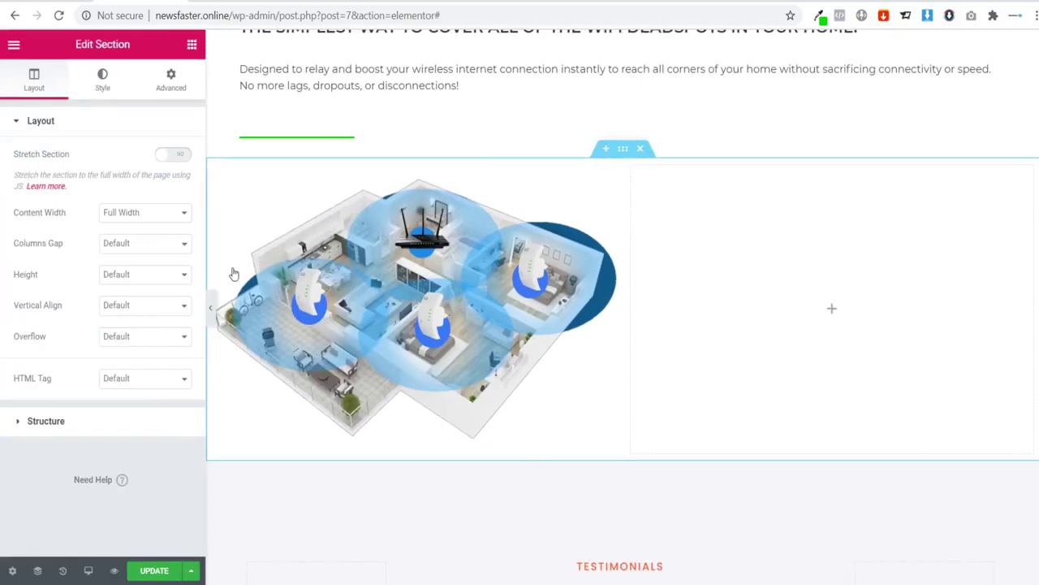
# Step: Give the WiFi image 10 px padding on all sides in its Advanced settings
pyautogui.click(452, 251)
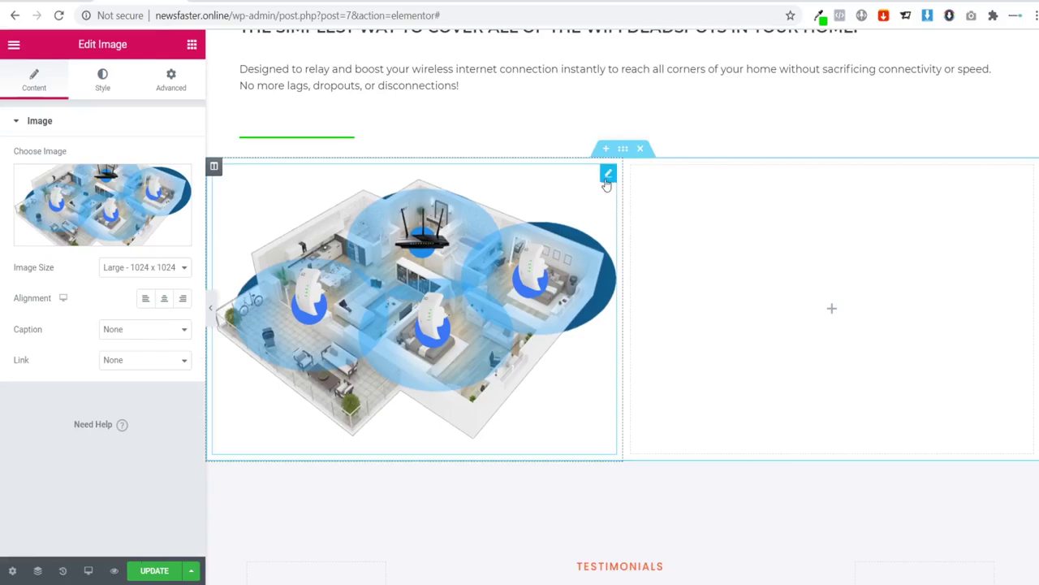
pyautogui.click(158, 86)
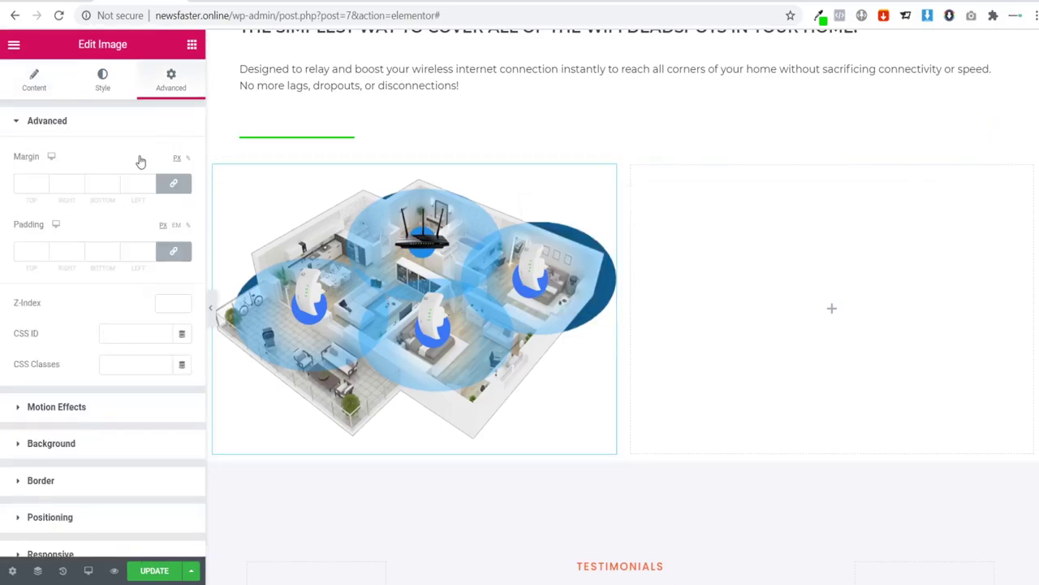
pyautogui.click(30, 251)
pyautogui.write('5')
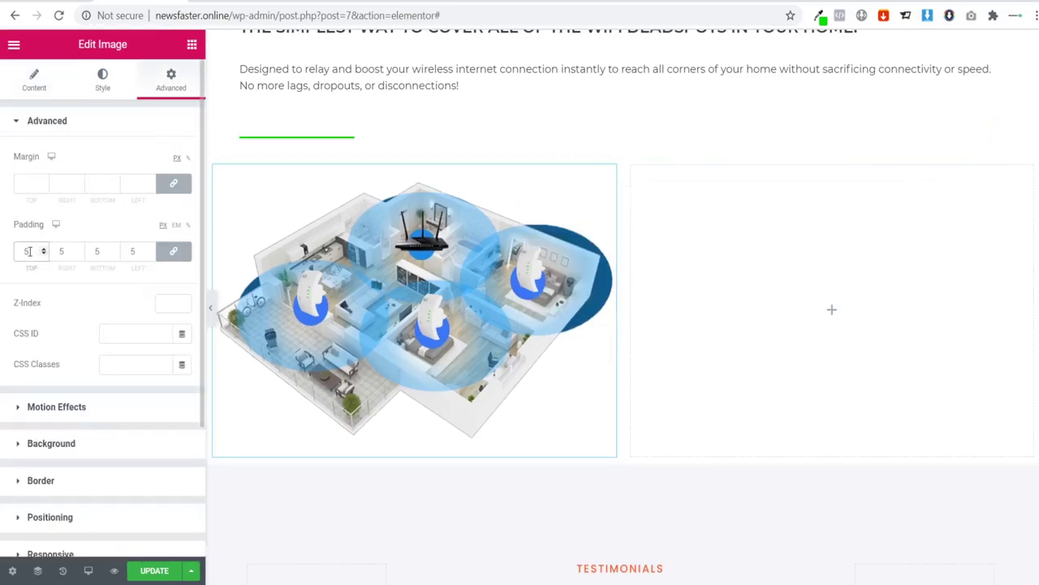
pyautogui.press('BackSpace')
pyautogui.write('10')
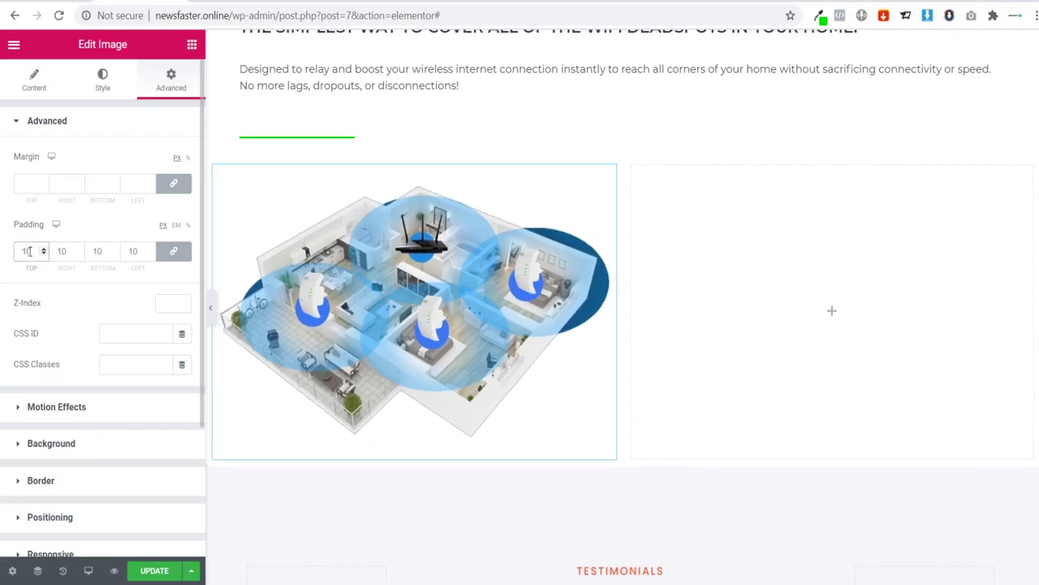
# Step: Preview the padded image, then return to editing and scroll the page
pyautogui.click(210, 307)
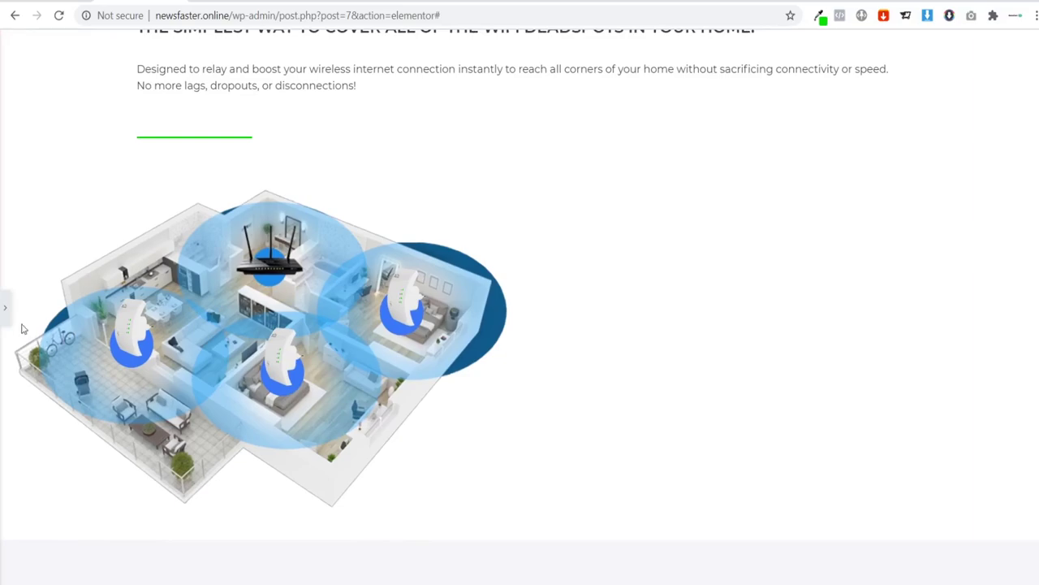
pyautogui.click(5, 307)
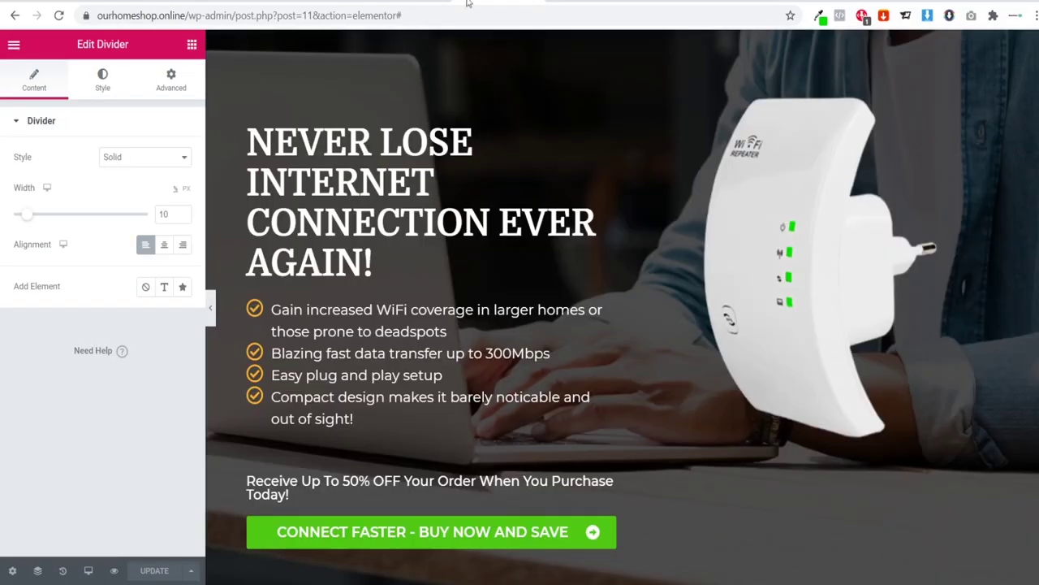
pyautogui.scroll(-4, 621, 190)
pyautogui.scroll(2, 620, 190)
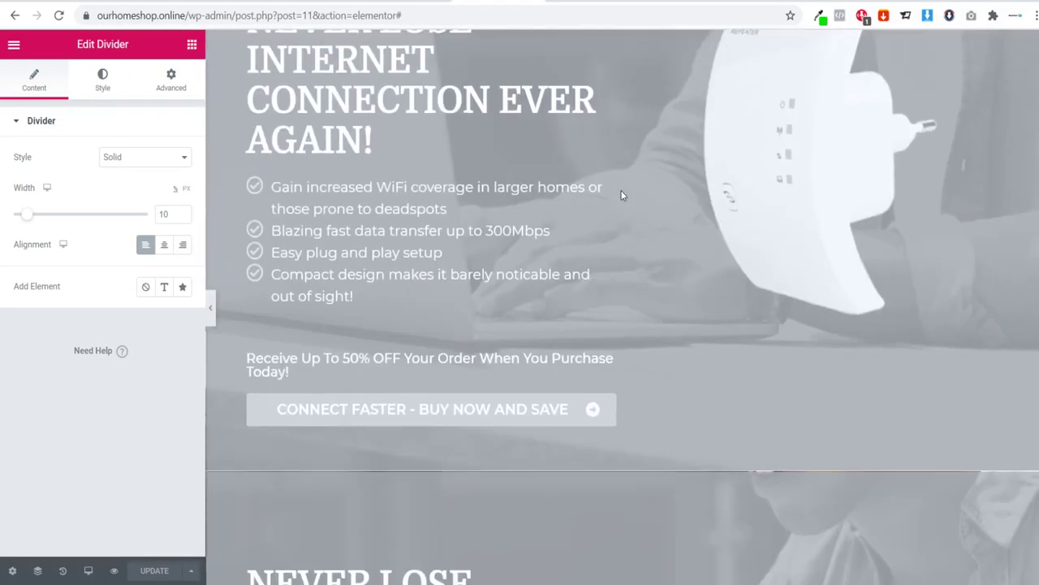
pyautogui.scroll(-12, 620, 195)
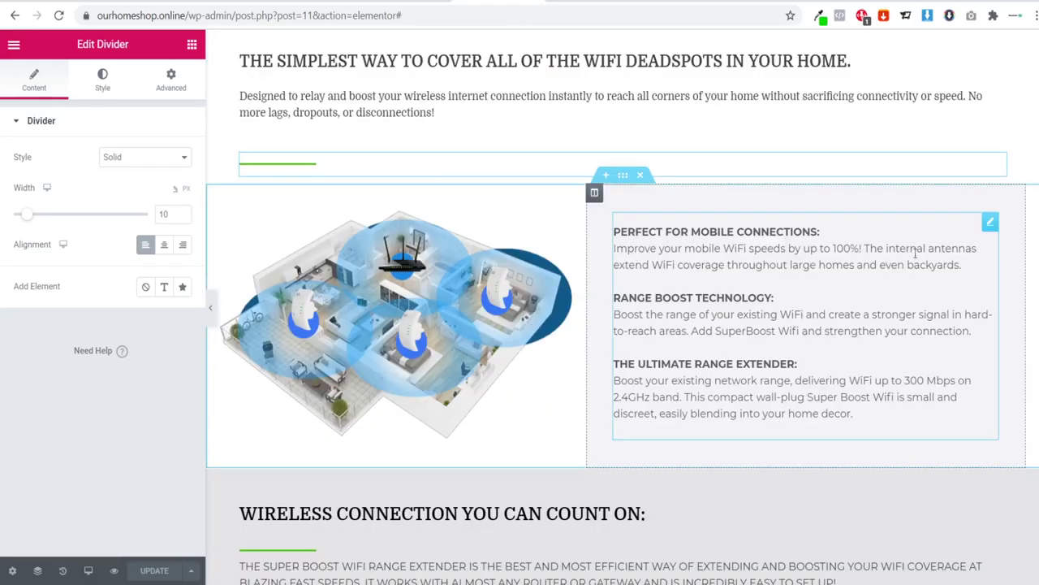
# Step: Select all the three-feature text in the reference site's Text Editor widget
pyautogui.click(995, 242)
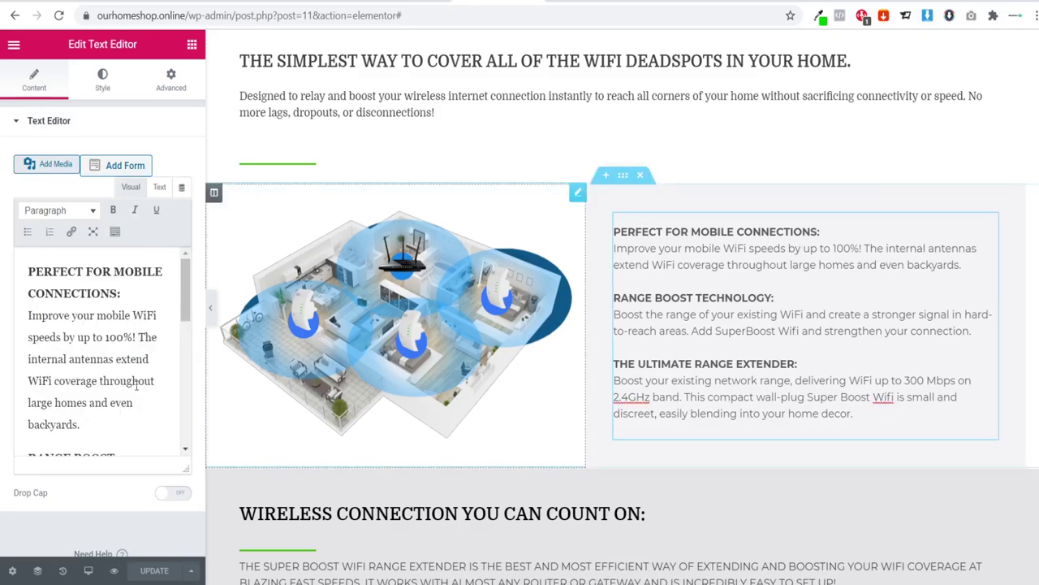
pyautogui.scroll(-5, 143, 357)
pyautogui.scroll(-2, 144, 358)
pyautogui.moveTo(72, 436); pyautogui.dragTo(2, 212)
pyautogui.hotkey('ctrl', 'c')
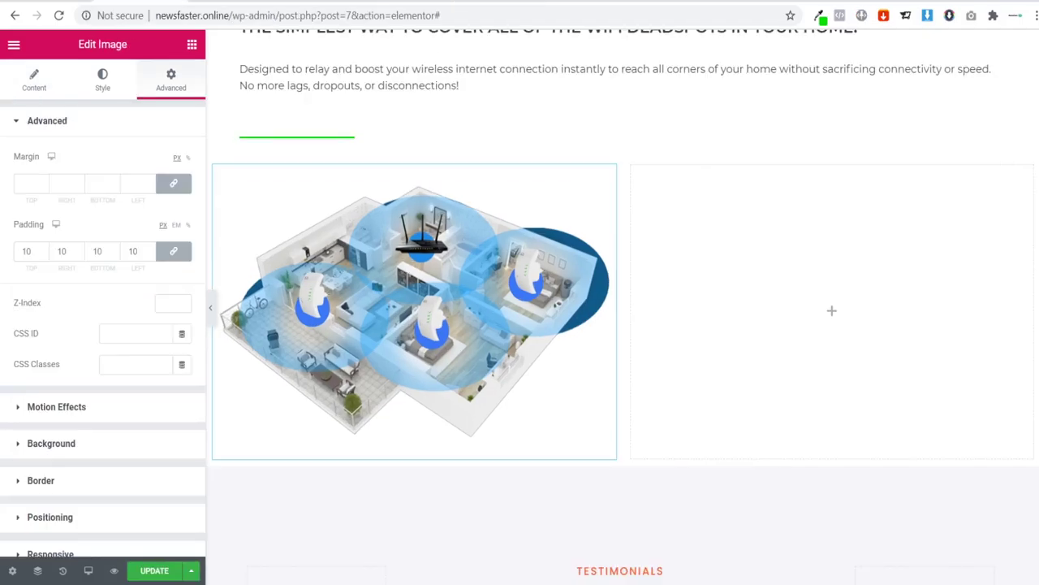
# Step: Add a text widget to the right column and paste in the WiFi feature text
pyautogui.click(192, 46)
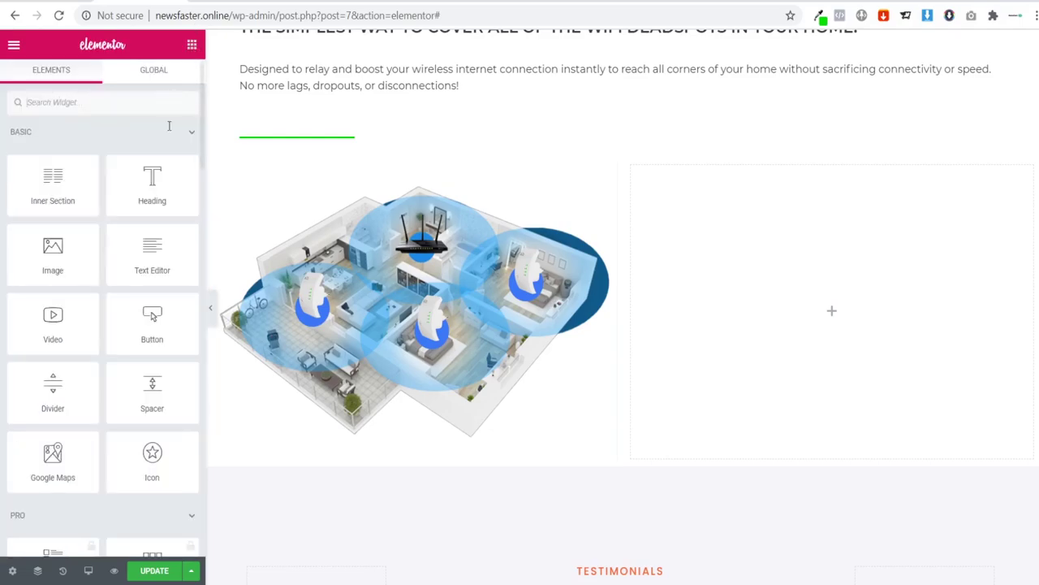
pyautogui.moveTo(144, 267); pyautogui.dragTo(761, 335)
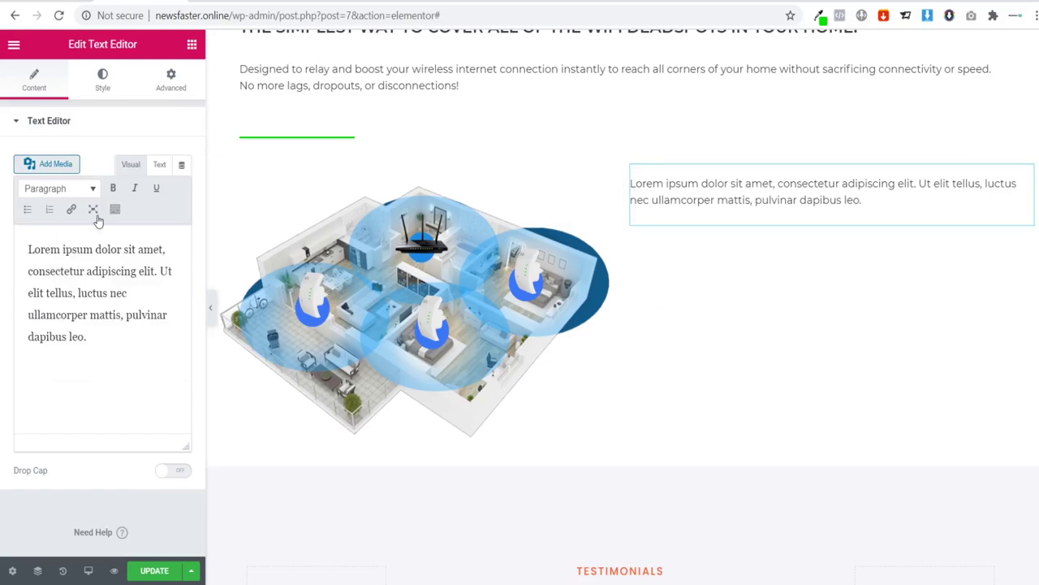
pyautogui.hotkey('ctrl', 'a')
pyautogui.hotkey('ctrl', 'v')
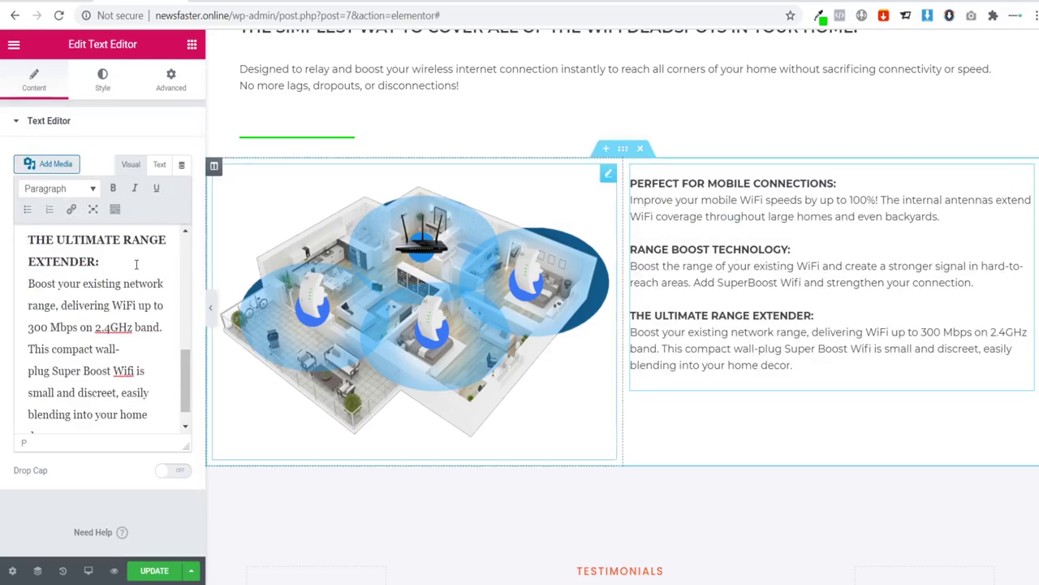
pyautogui.moveTo(845, 184); pyautogui.dragTo(630, 184)
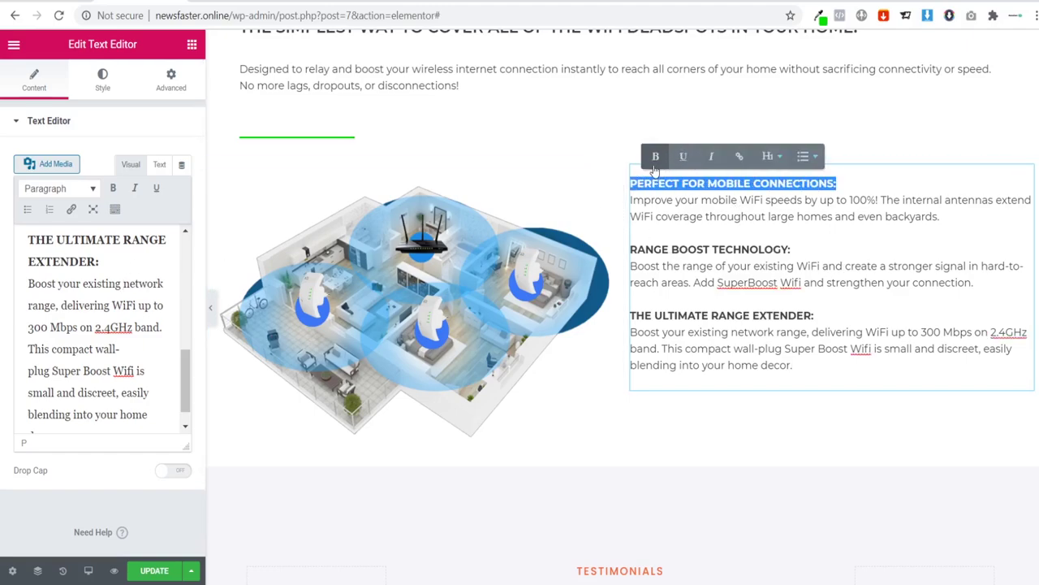
pyautogui.click(625, 146)
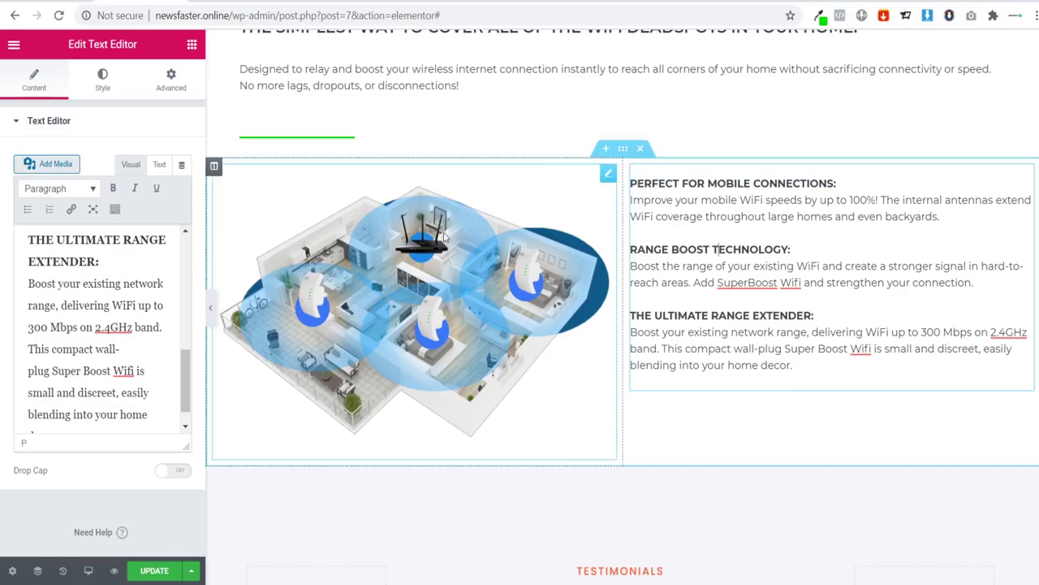
# Step: Open the feature text block's Advanced tab with Margin and Padding
pyautogui.click(1027, 176)
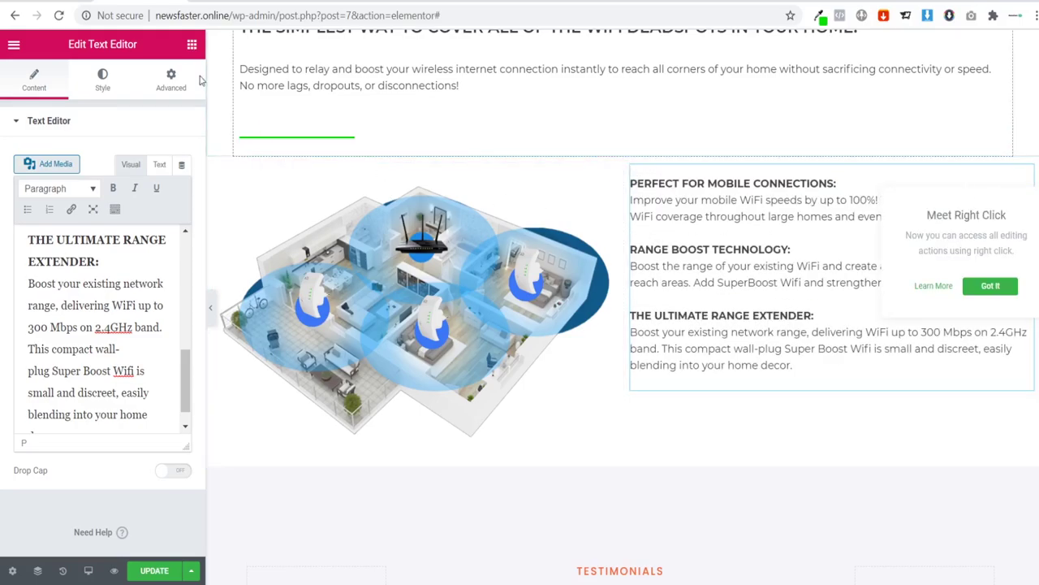
pyautogui.click(190, 45)
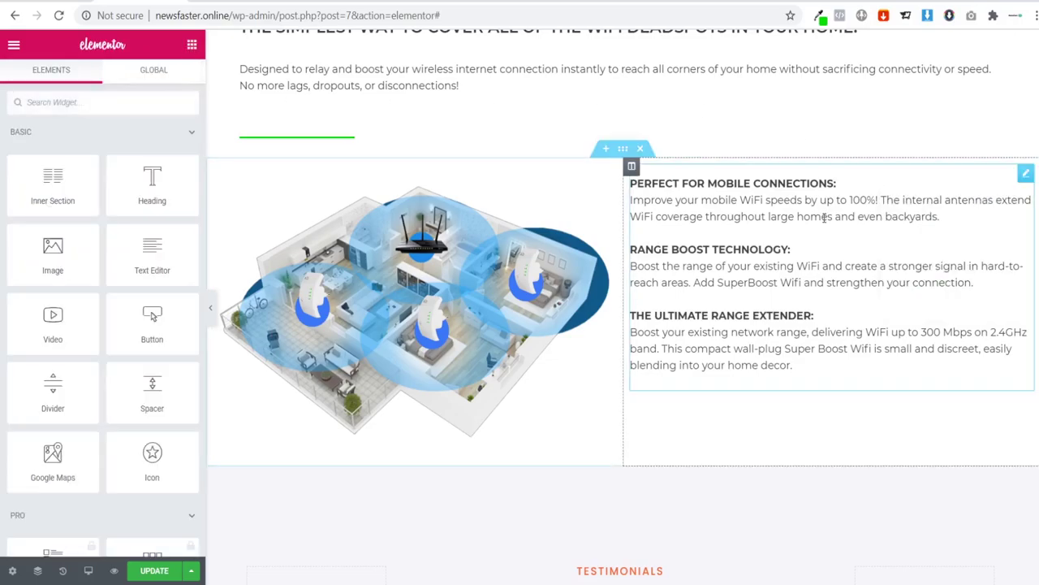
pyautogui.click(1026, 174)
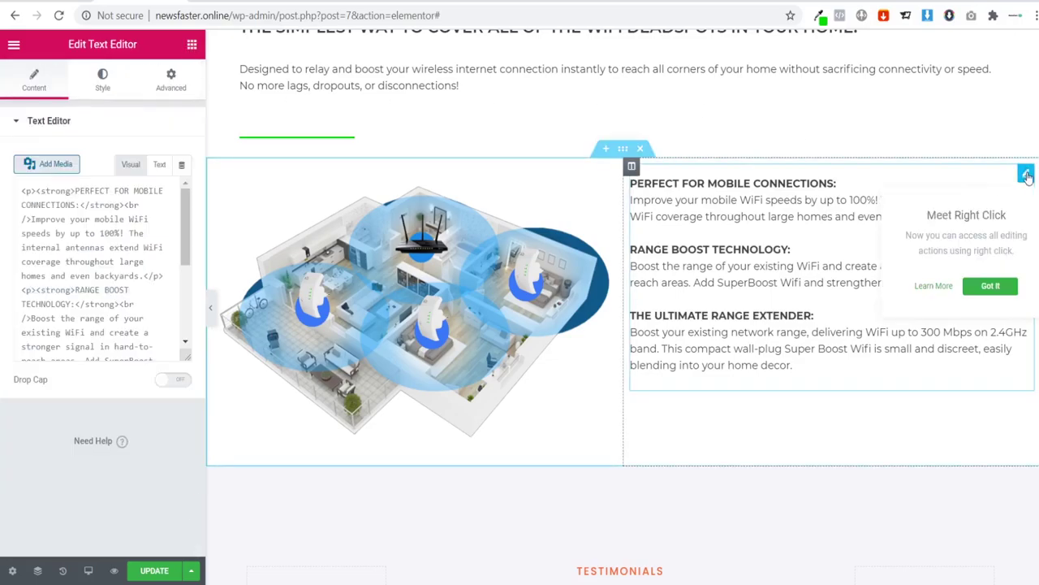
pyautogui.click(174, 91)
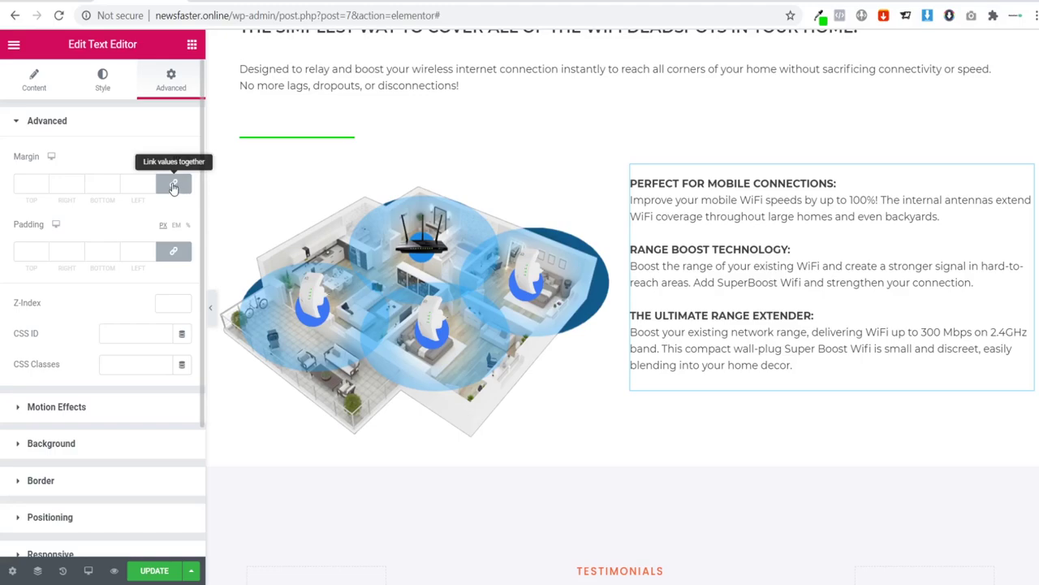
# Step: Unlink the four margin values and enter the text block's top margin
pyautogui.click(54, 185)
pyautogui.write('5')
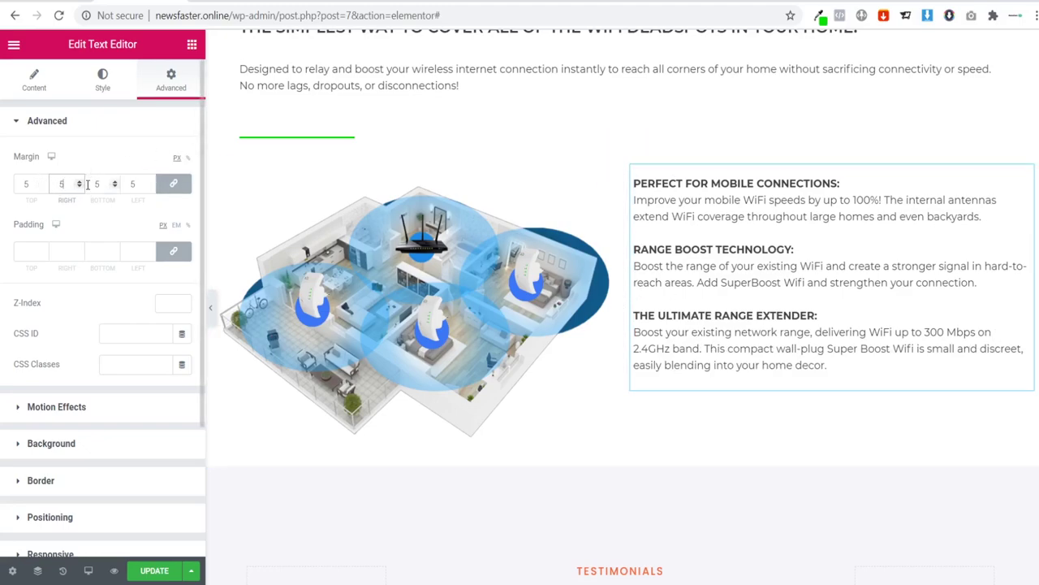
pyautogui.press('BackSpace')
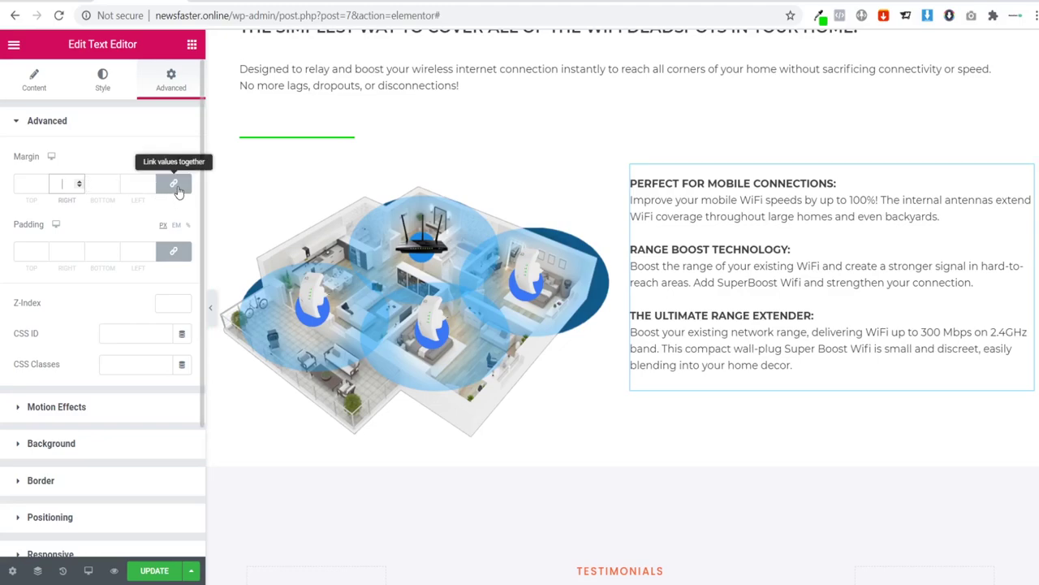
pyautogui.click(175, 185)
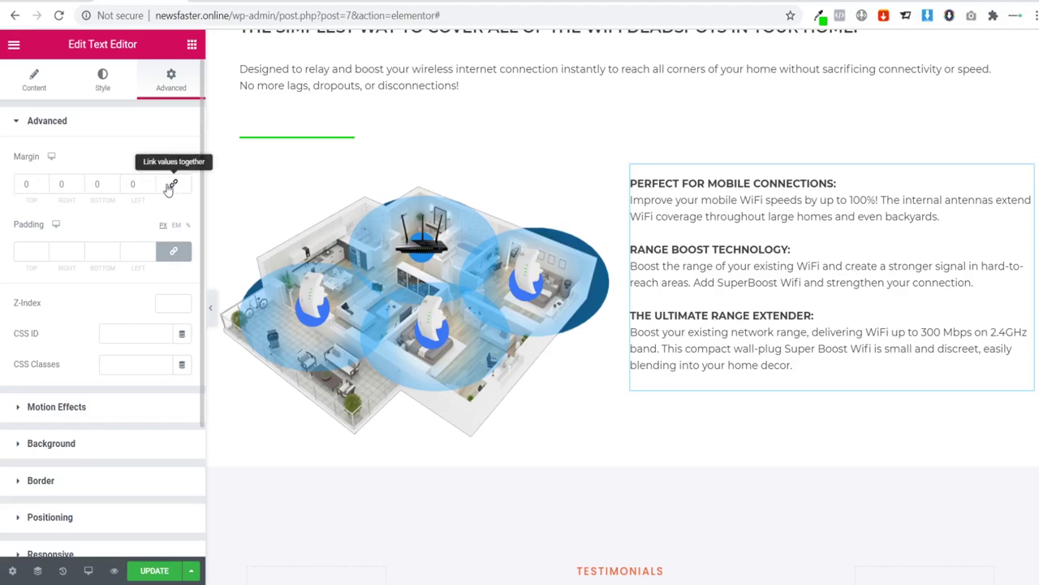
pyautogui.click(22, 186)
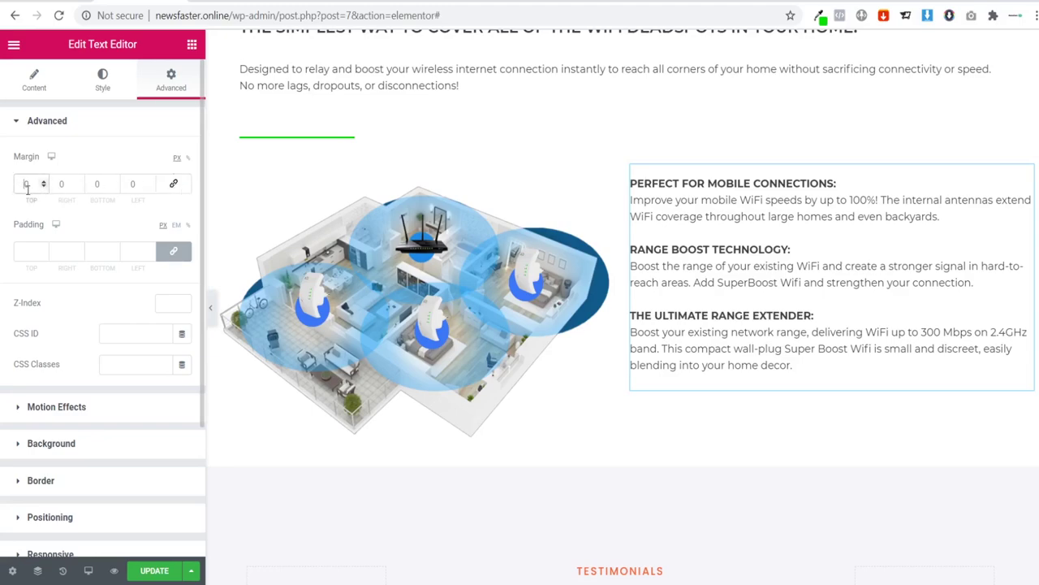
pyautogui.write('20')
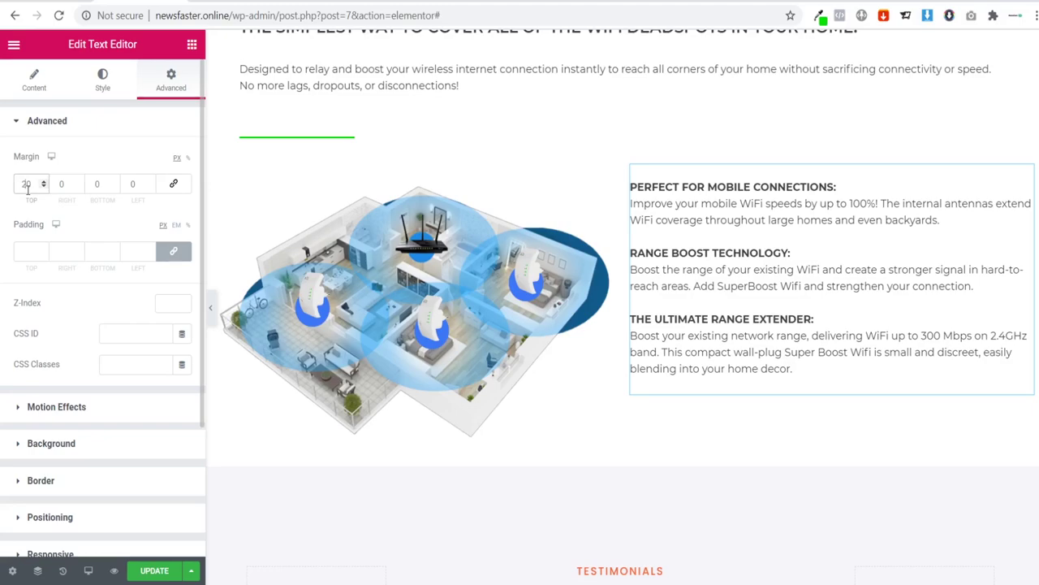
pyautogui.press('BackSpace')
pyautogui.press('BackSpace')
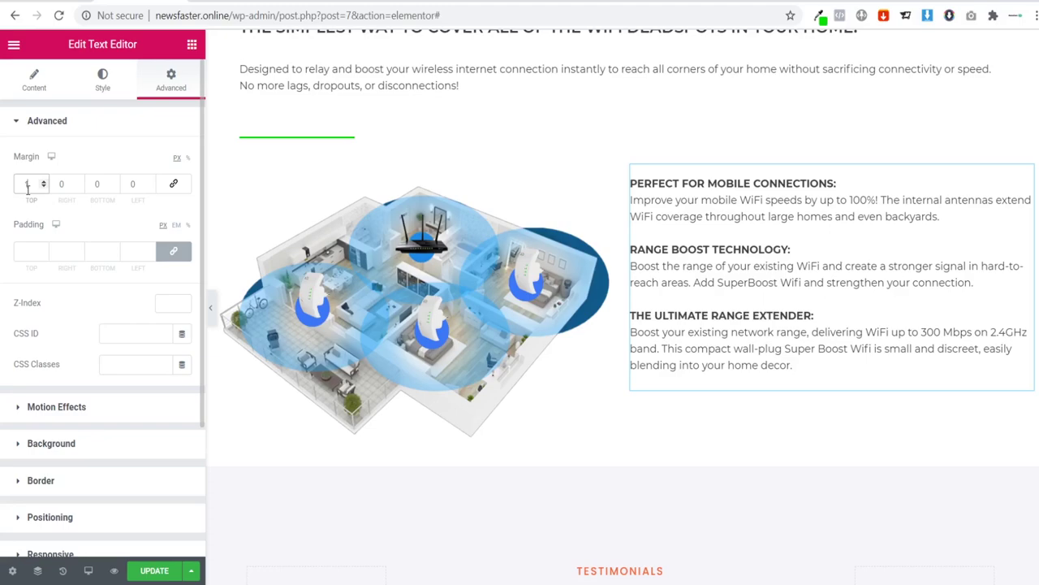
pyautogui.write('10')
pyautogui.press('BackSpace')
pyautogui.write('080')
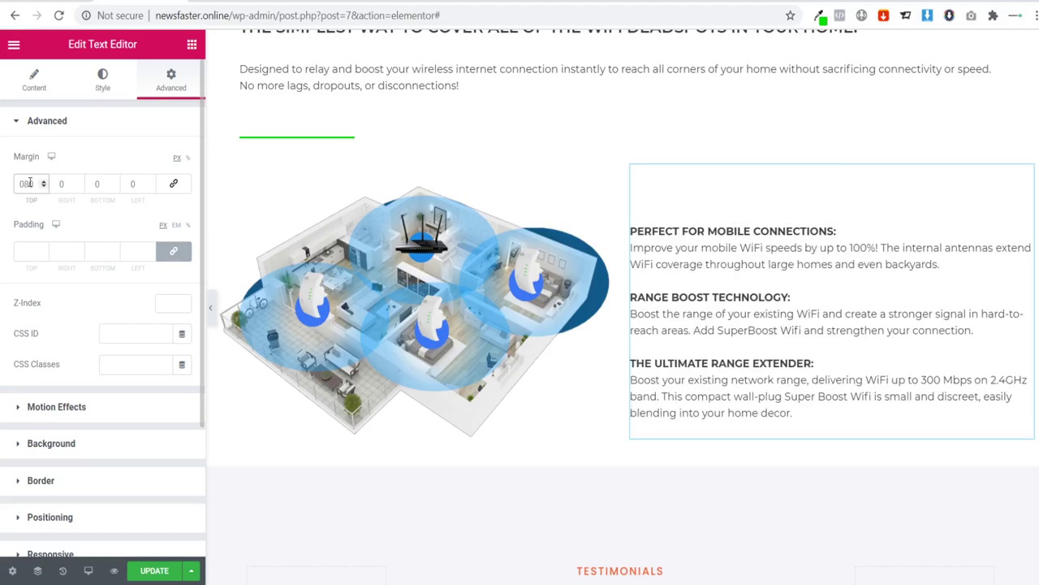
# Step: Enter 50 px right and left margins, previewing the spacing at full width
pyautogui.click(211, 308)
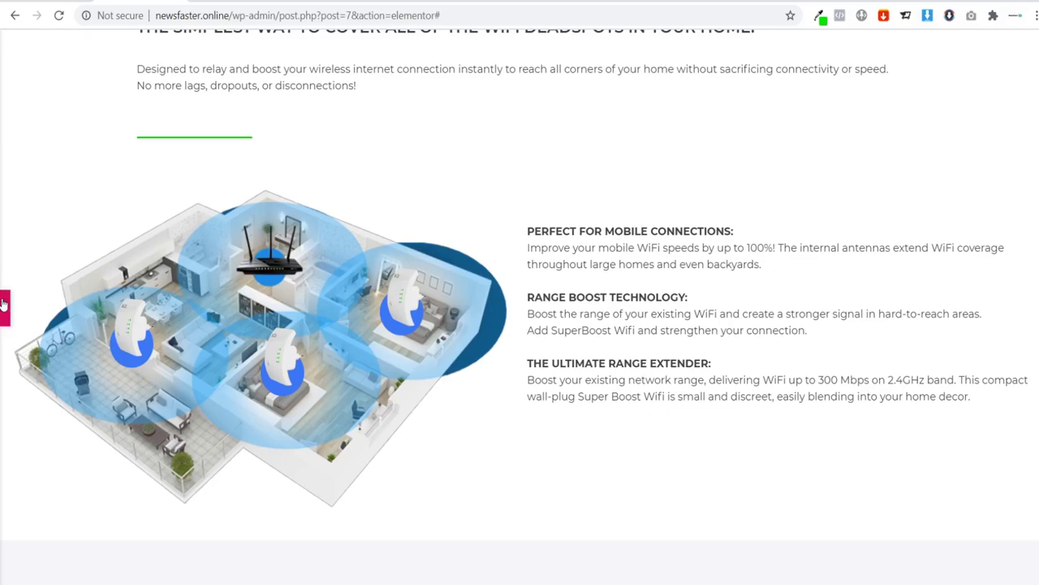
pyautogui.click(926, 287)
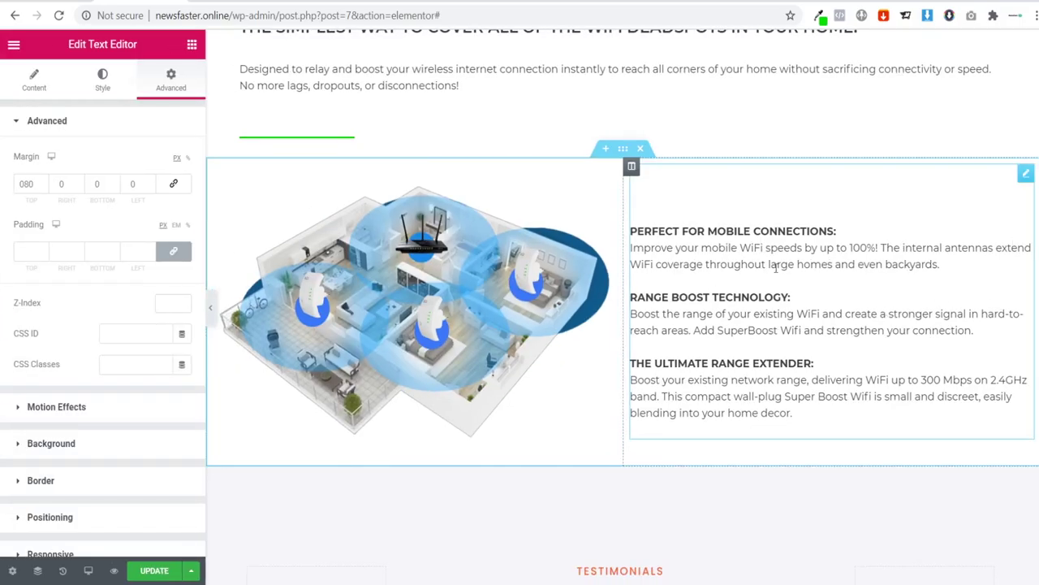
pyautogui.click(59, 185)
pyautogui.write('50')
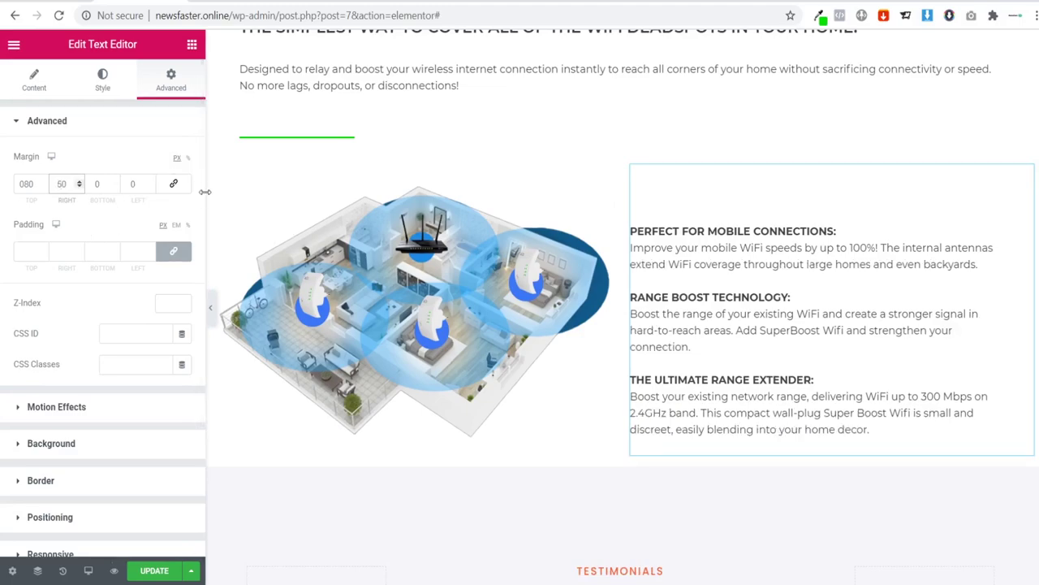
pyautogui.click(211, 308)
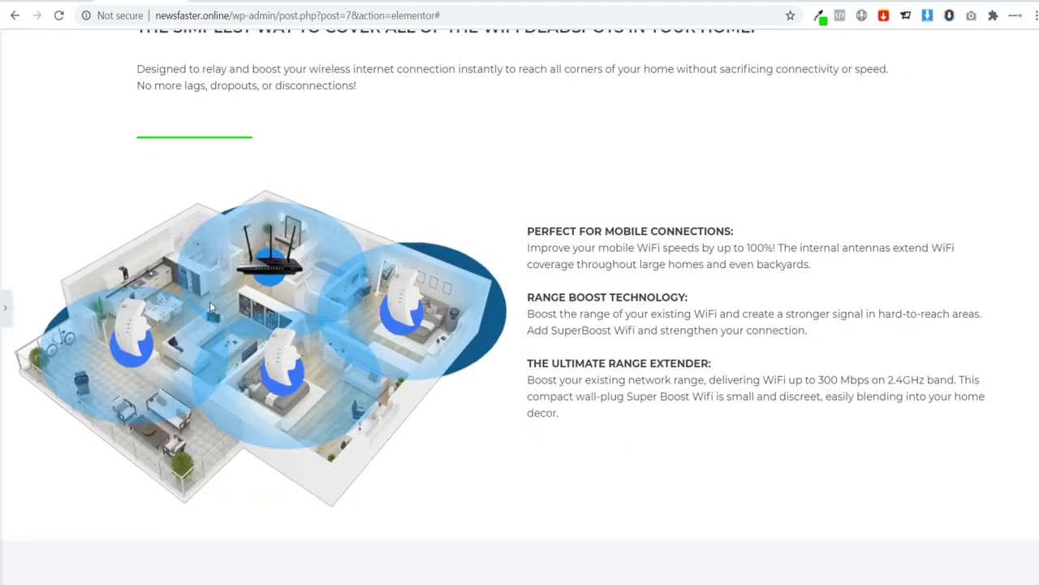
pyautogui.click(6, 307)
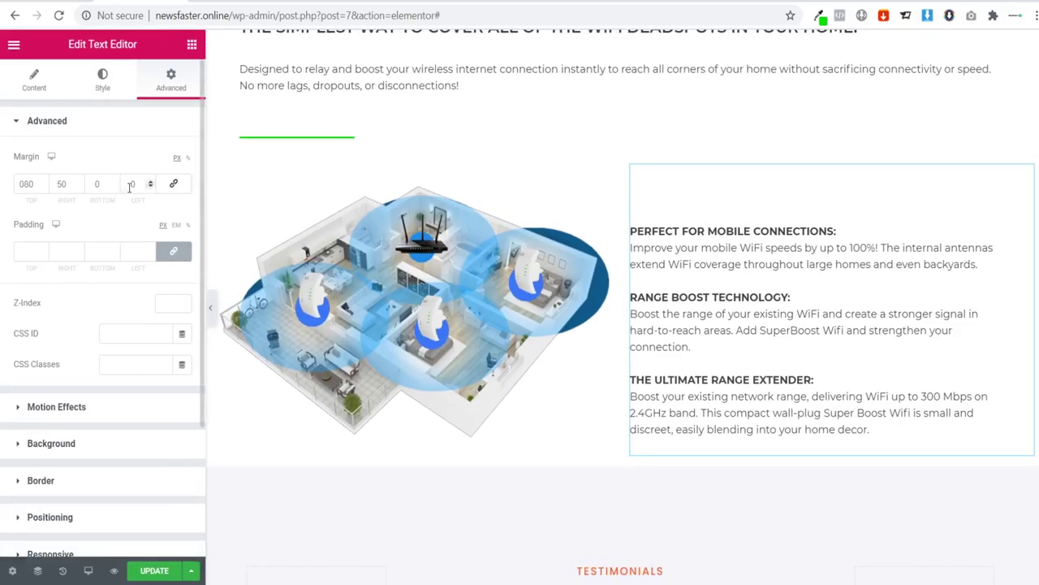
pyautogui.write('50')
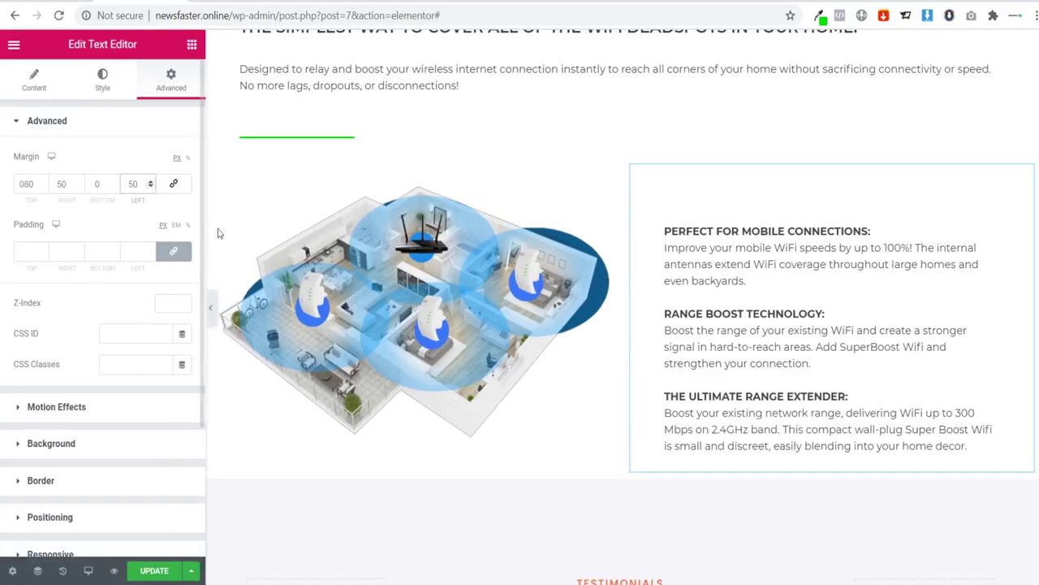
pyautogui.click(211, 308)
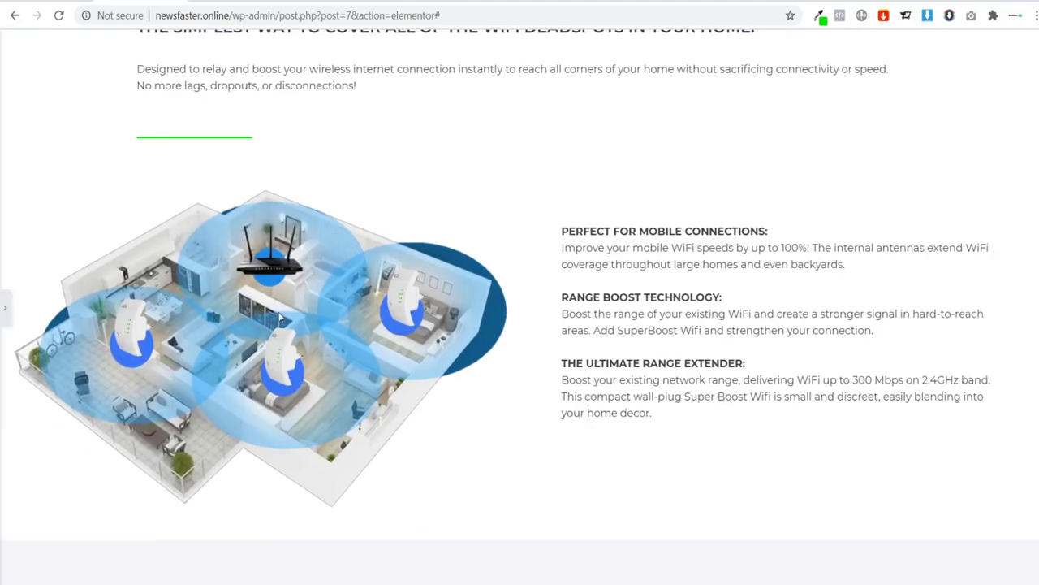
pyautogui.click(6, 306)
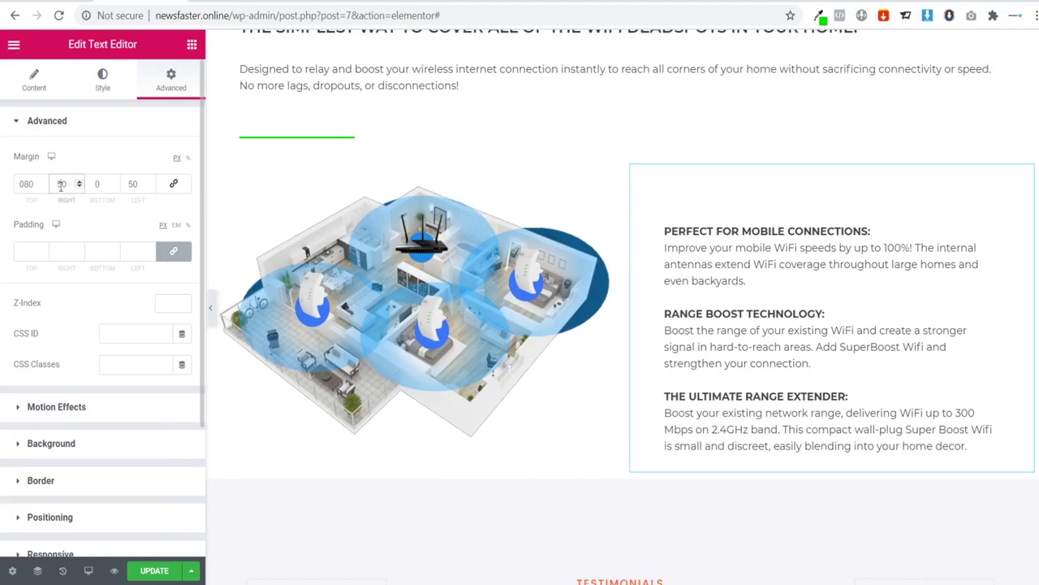
# Step: Change the right margin to 80 px and preview the result
pyautogui.doubleClick(64, 185)
pyautogui.write('80')
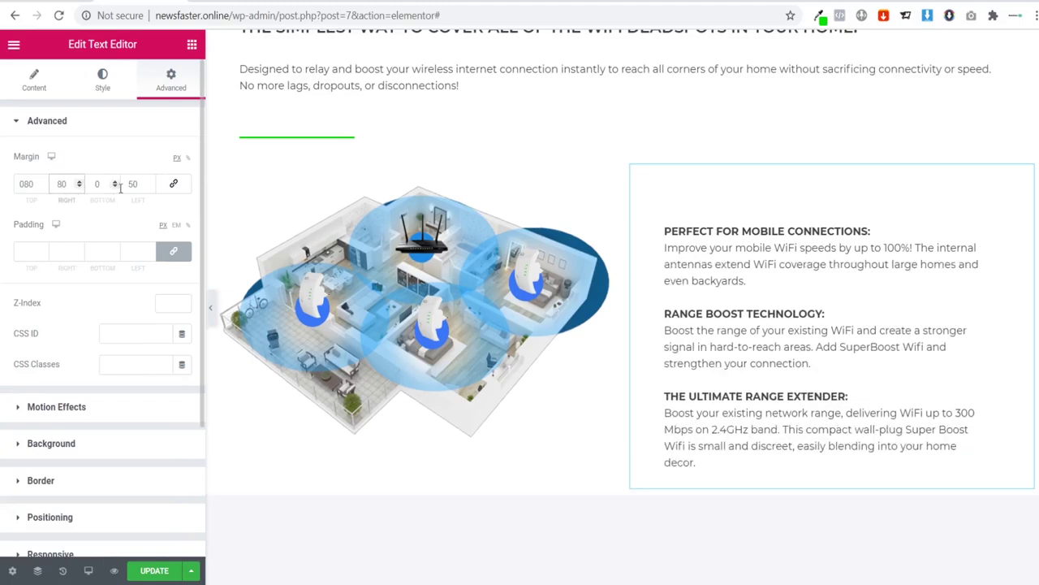
pyautogui.click(211, 307)
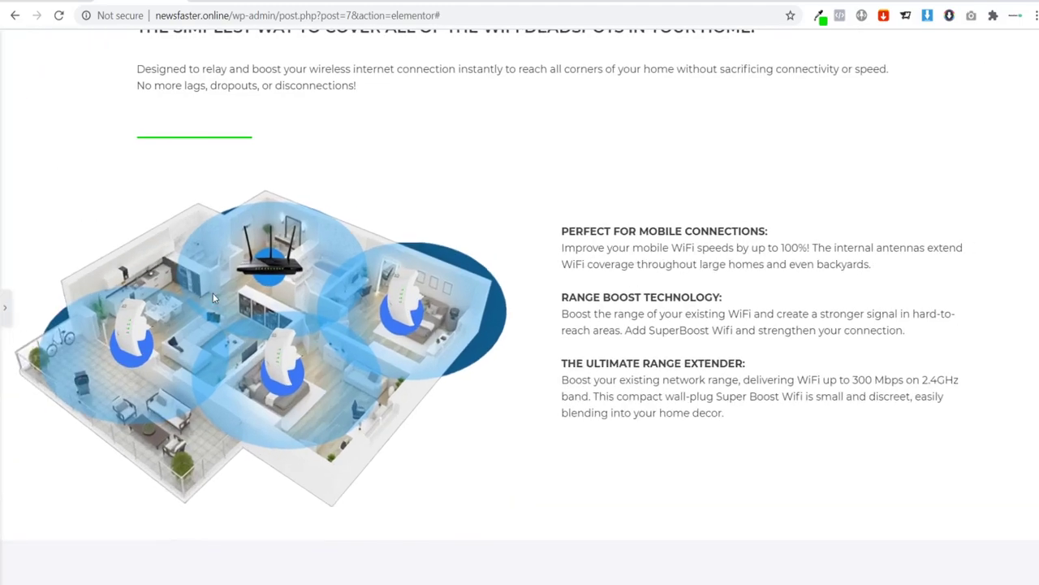
pyautogui.scroll(2, 138, 271)
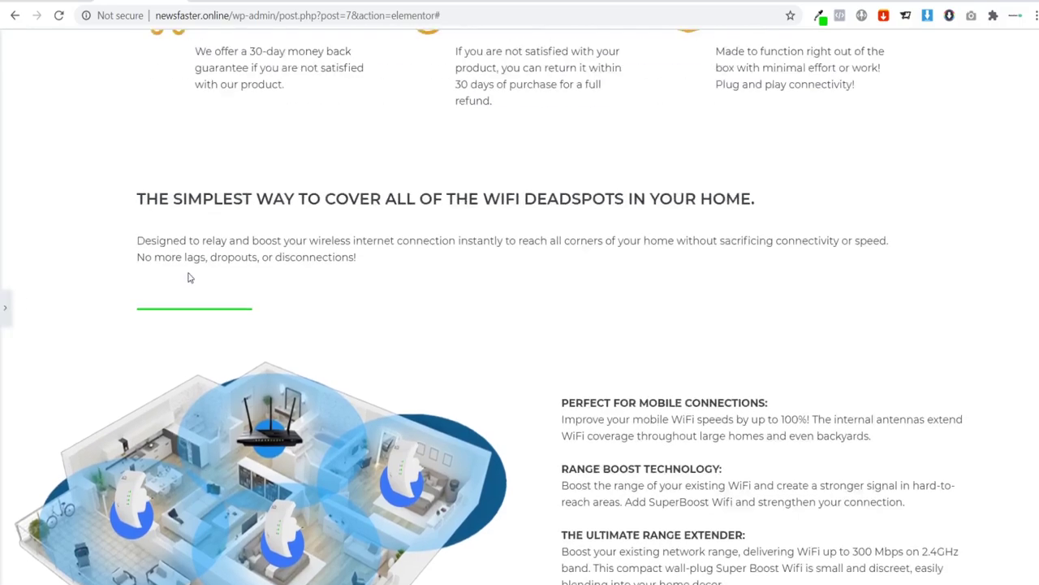
pyautogui.scroll(-3, 138, 271)
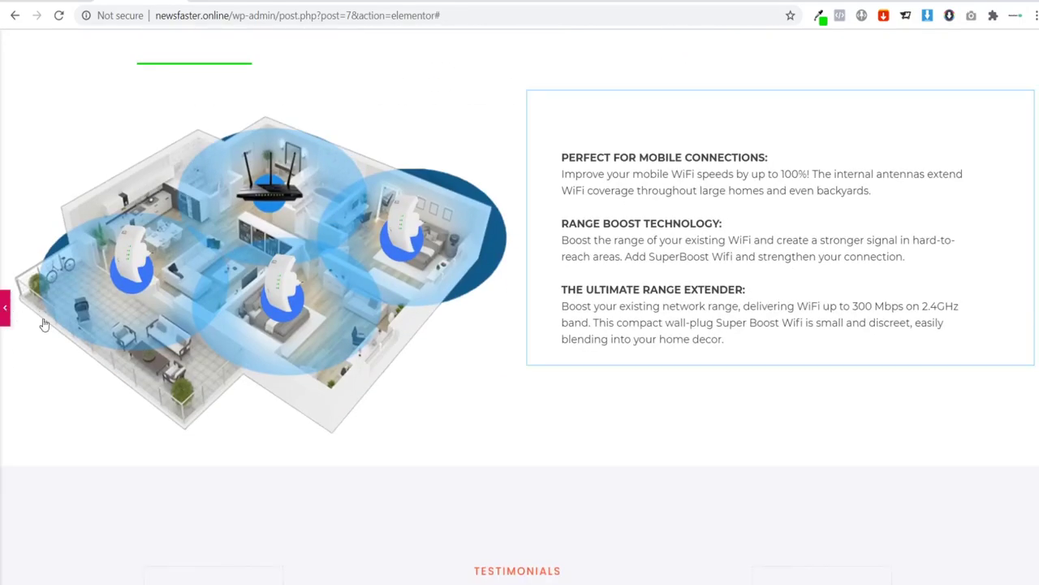
# Step: Give the feature text column a light grey solid background and preview it
pyautogui.click(7, 307)
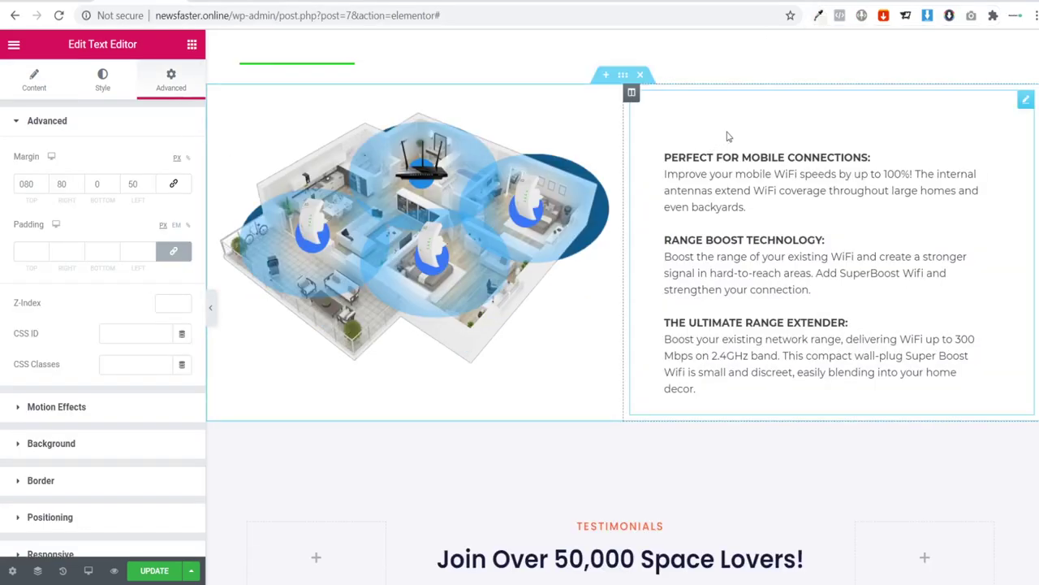
pyautogui.click(631, 95)
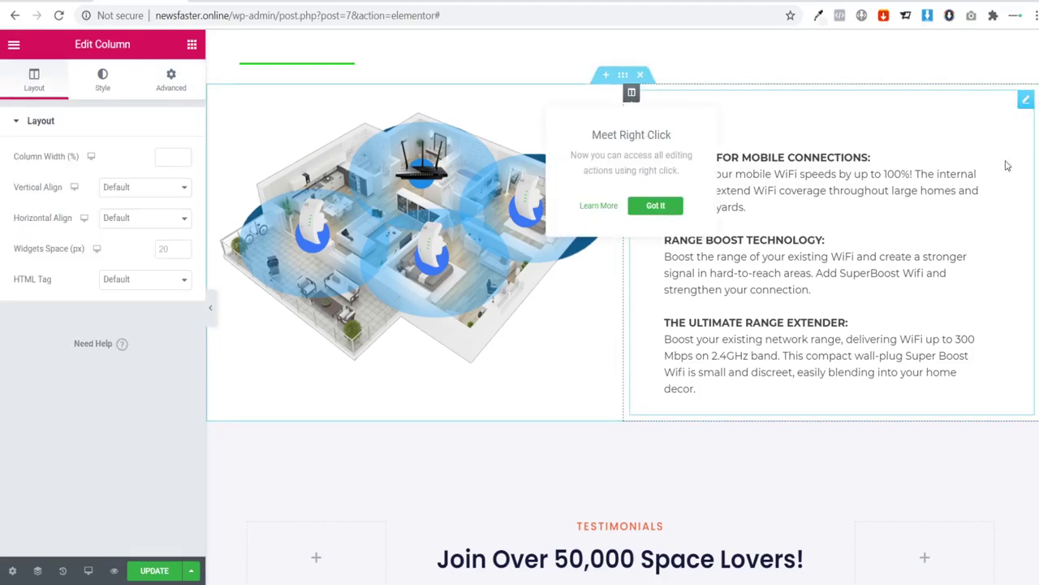
pyautogui.click(103, 79)
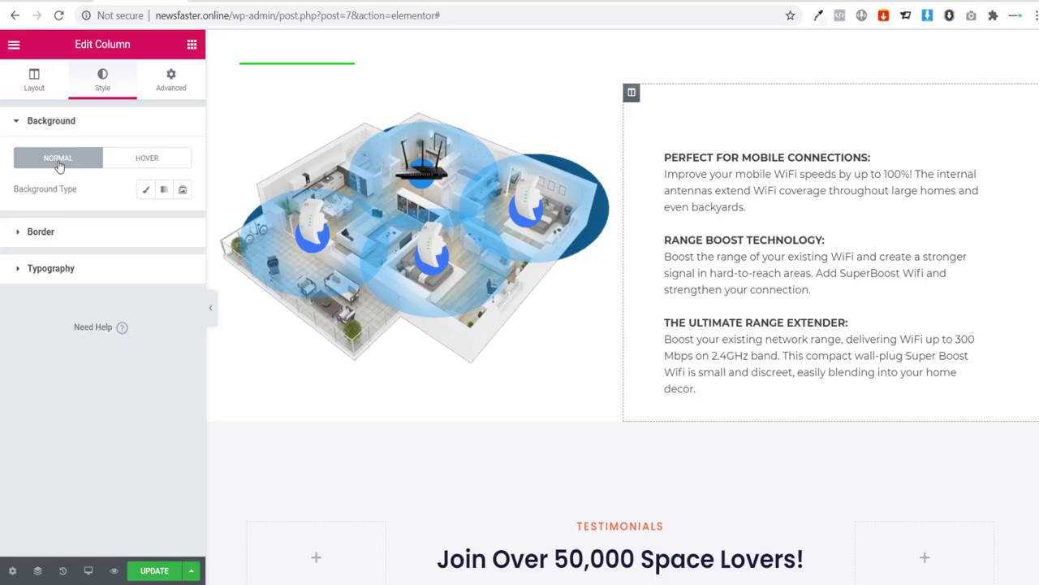
pyautogui.click(146, 190)
pyautogui.click(163, 221)
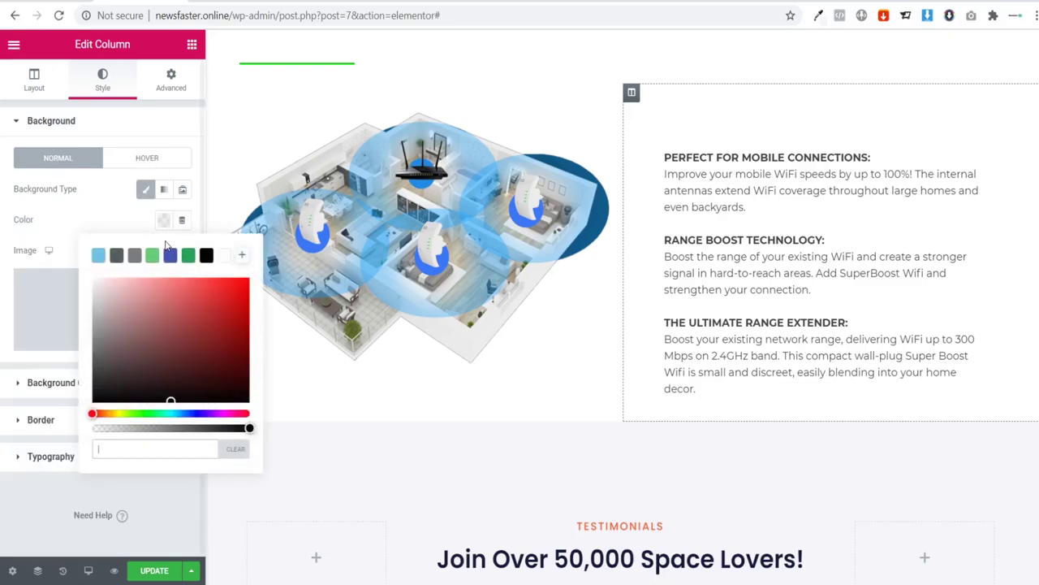
pyautogui.write('f3f3f6')
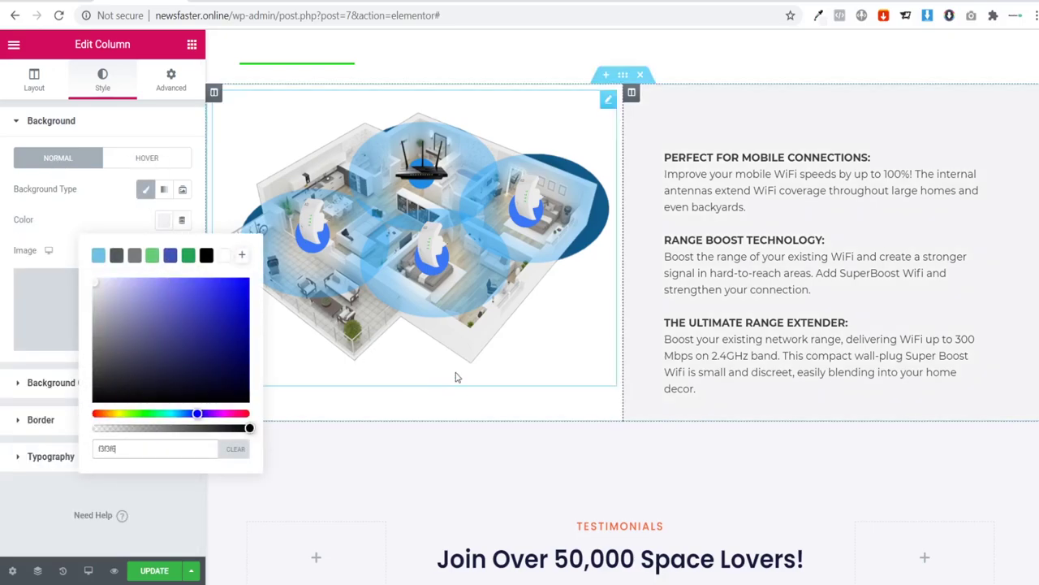
pyautogui.click(744, 264)
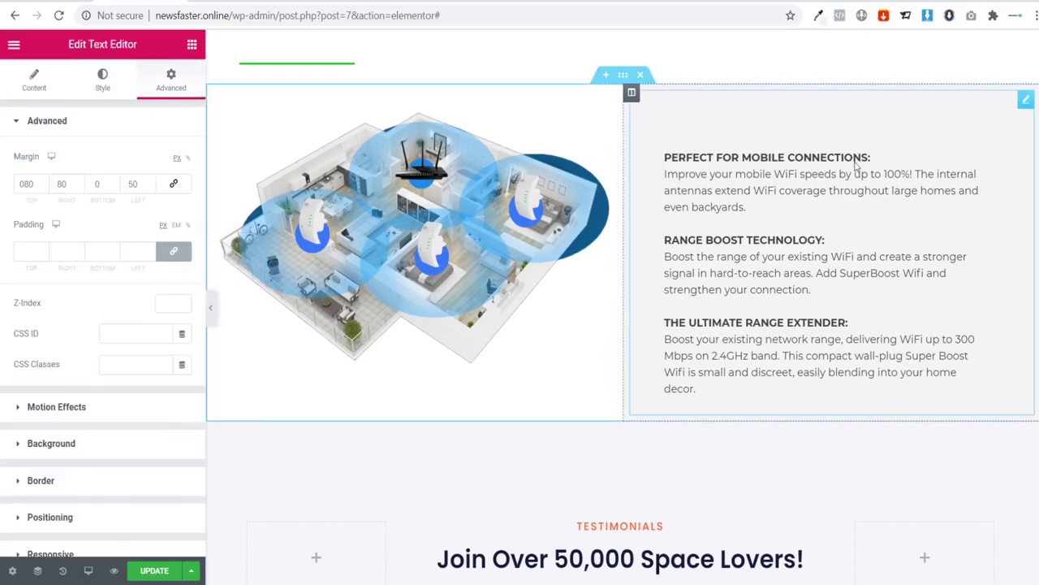
pyautogui.click(211, 308)
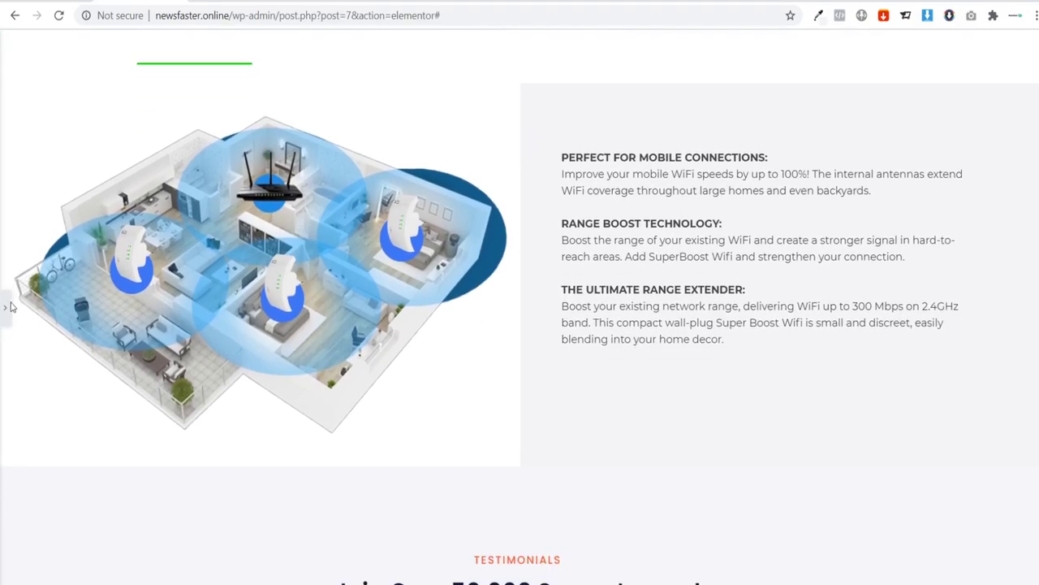
pyautogui.click(8, 307)
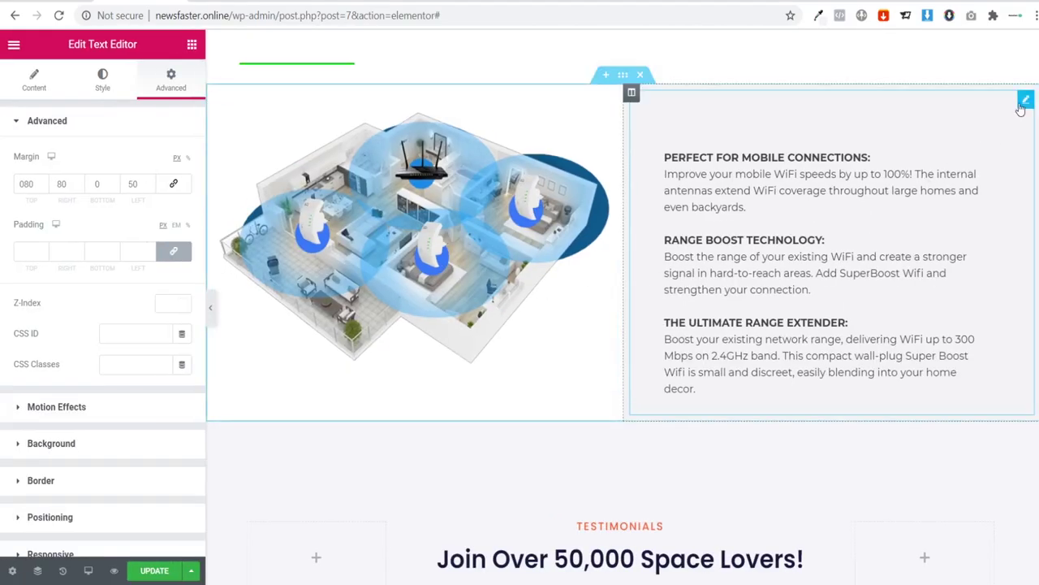
# Step: Change the text block's left margin from 50 to 80 px
pyautogui.click(135, 185)
pyautogui.press('BackSpace')
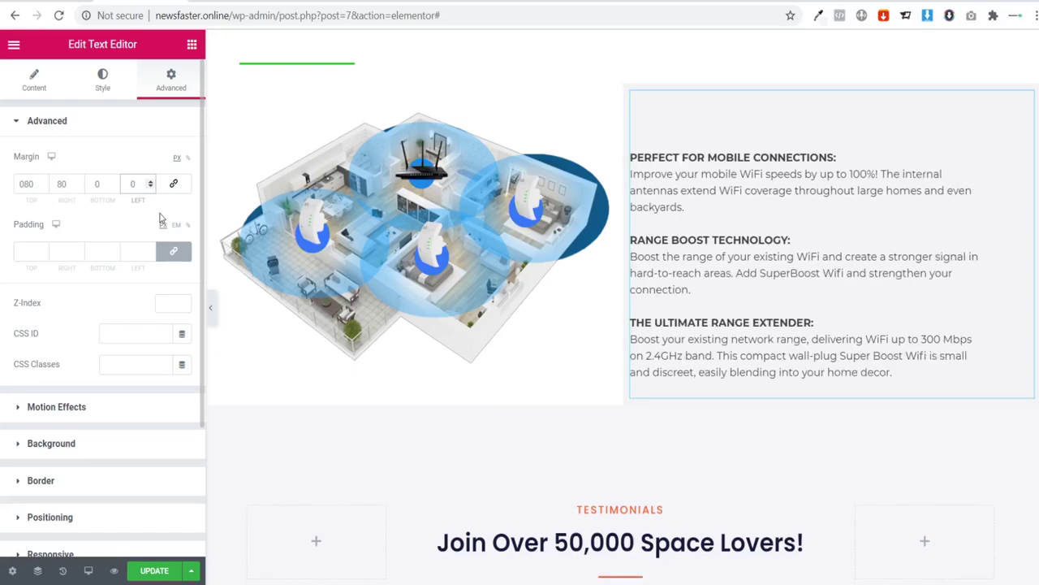
pyautogui.write('8')
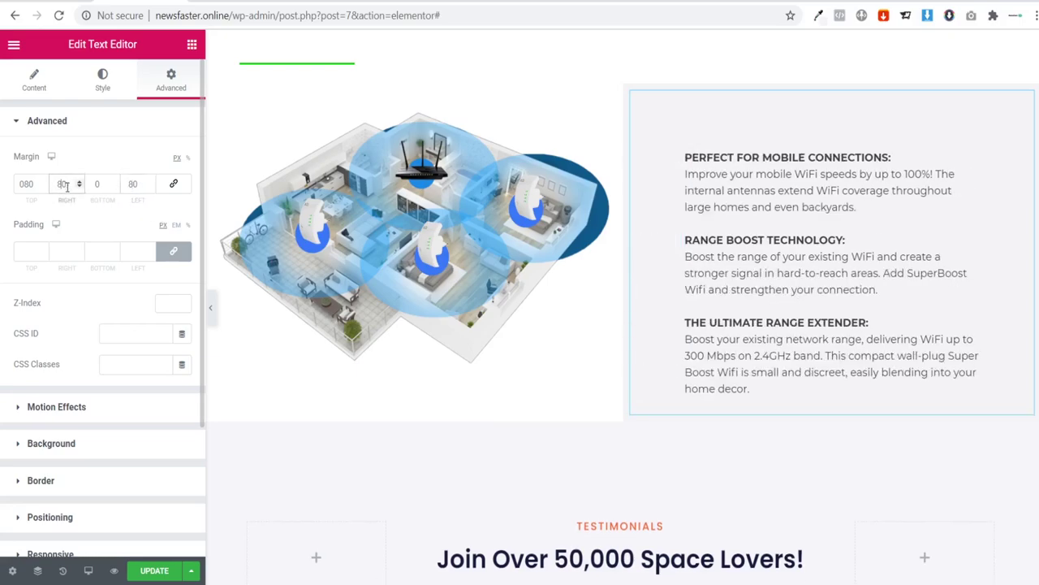
# Step: Set the right margin to 120 px and compare with the reference page at full width
pyautogui.press('BackSpace')
pyautogui.press('BackSpace')
pyautogui.write('120')
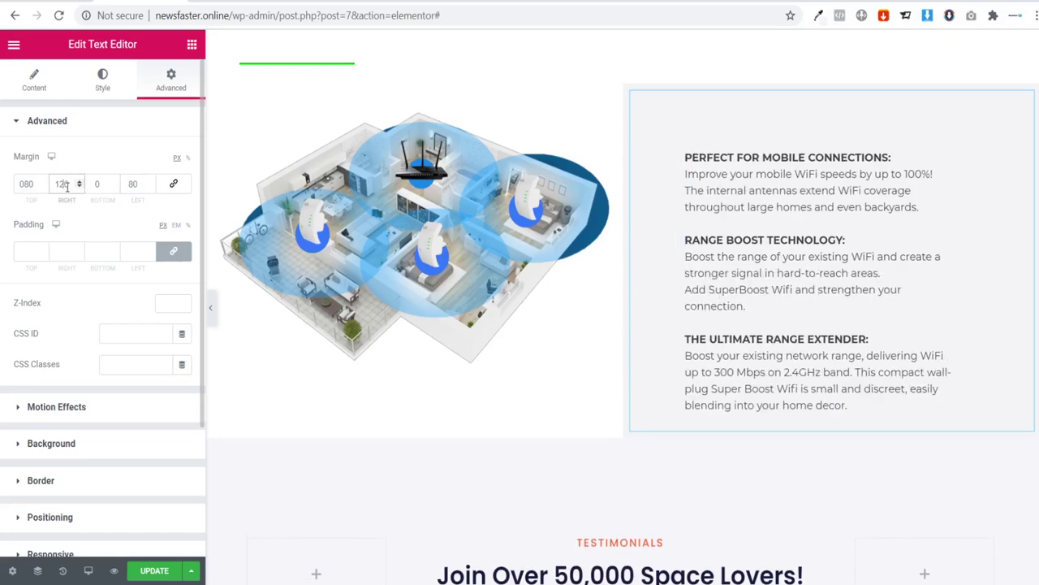
pyautogui.click(210, 311)
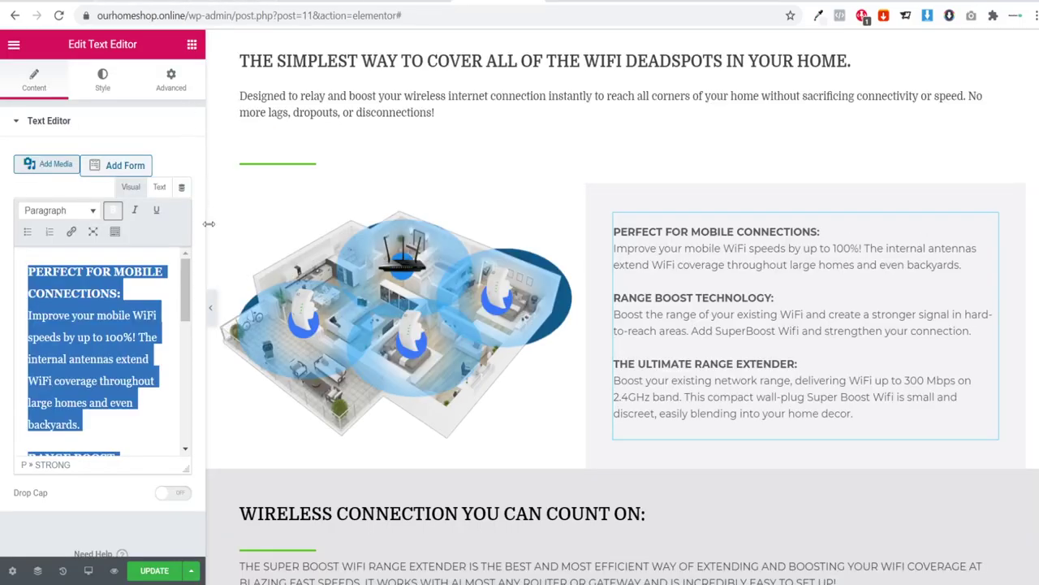
pyautogui.click(212, 305)
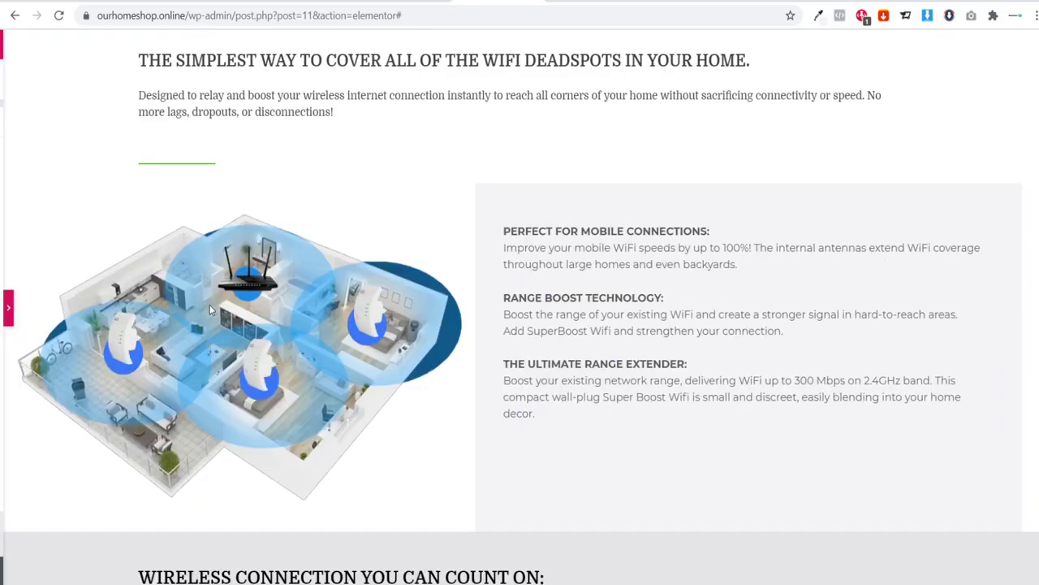
pyautogui.click(3, 307)
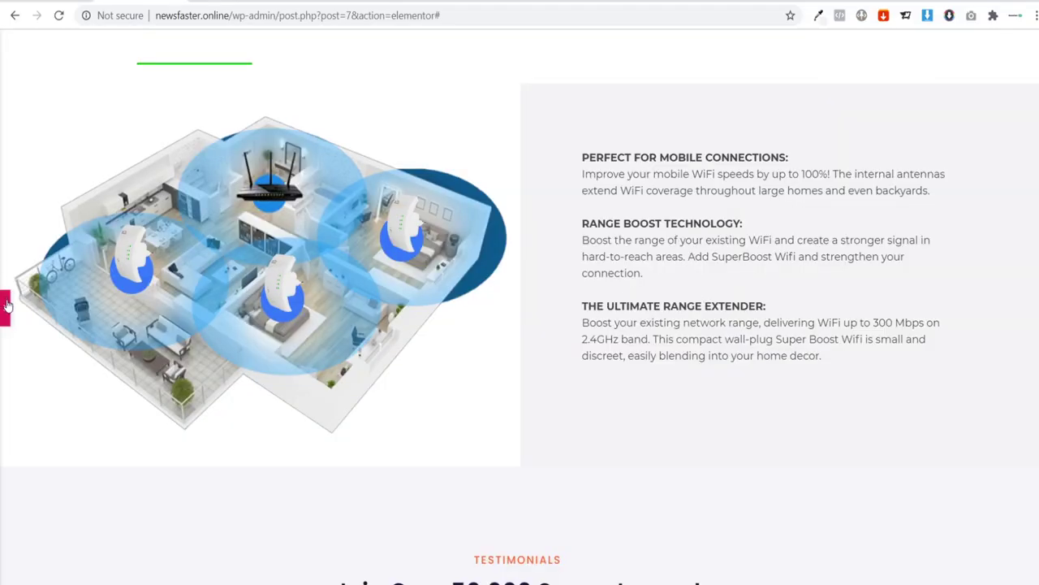
# Step: Set the top margin to 100 px and preview the new spacing
pyautogui.click(8, 307)
pyautogui.click(8, 313)
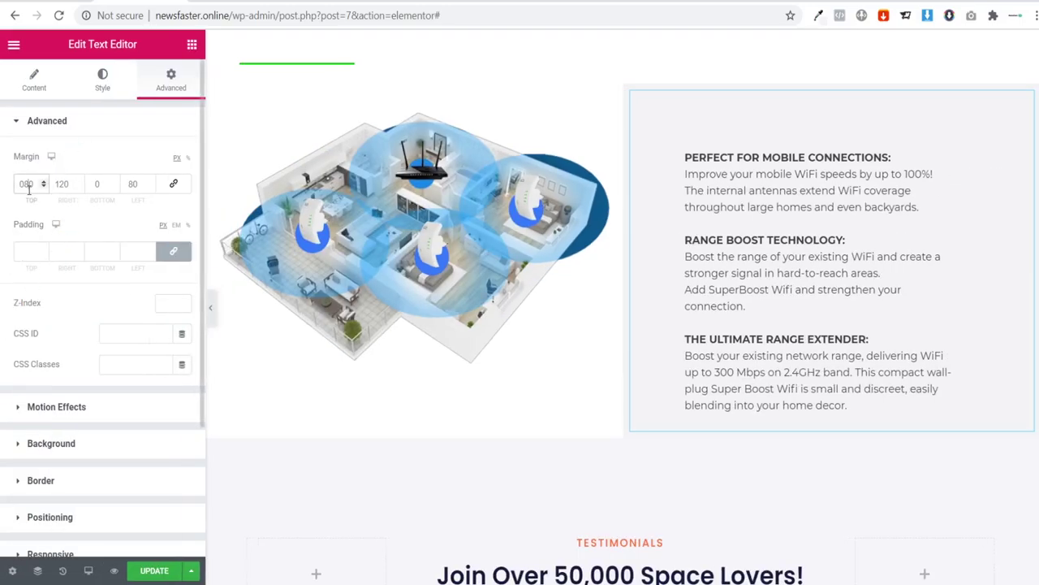
pyautogui.press('BackSpace')
pyautogui.press('BackSpace')
pyautogui.write('100')
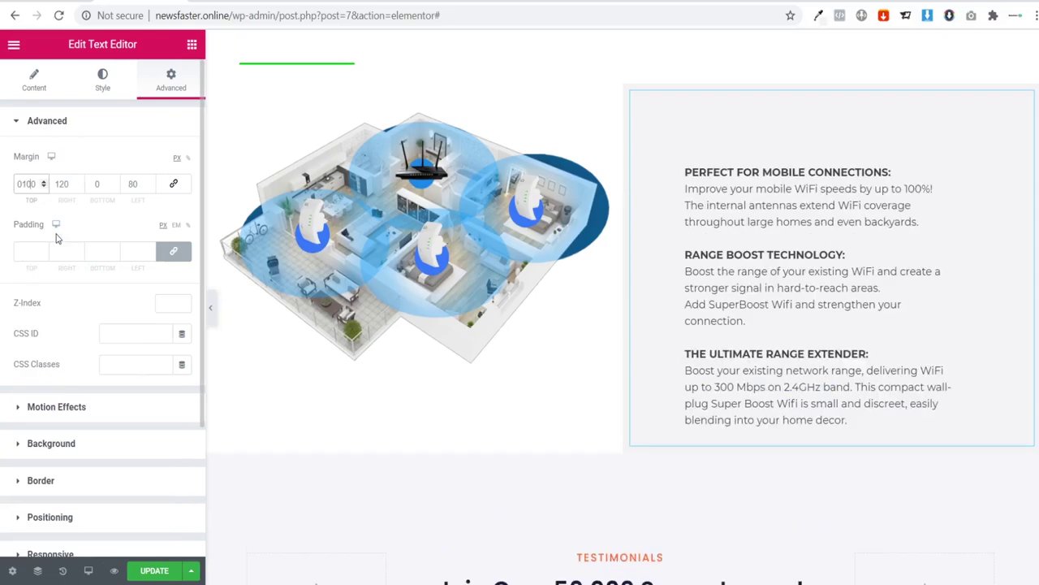
pyautogui.click(211, 308)
# Step: Scroll the reference page to its What Customers Are Saying section with three five-star reviews
pyautogui.scroll(2, 387, 281)
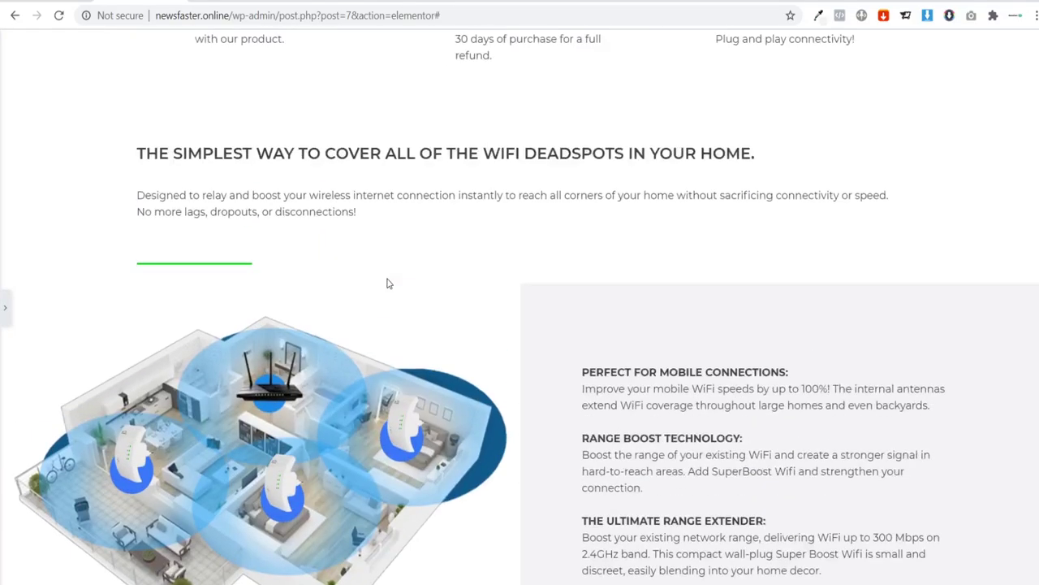
pyautogui.scroll(-4, 382, 279)
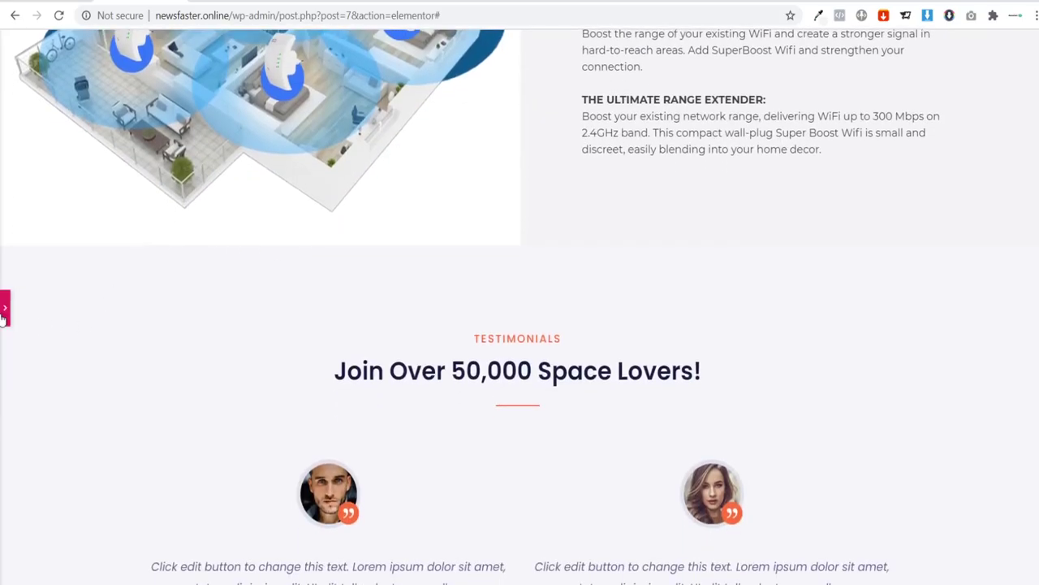
pyautogui.click(4, 311)
pyautogui.scroll(-4, 423, 308)
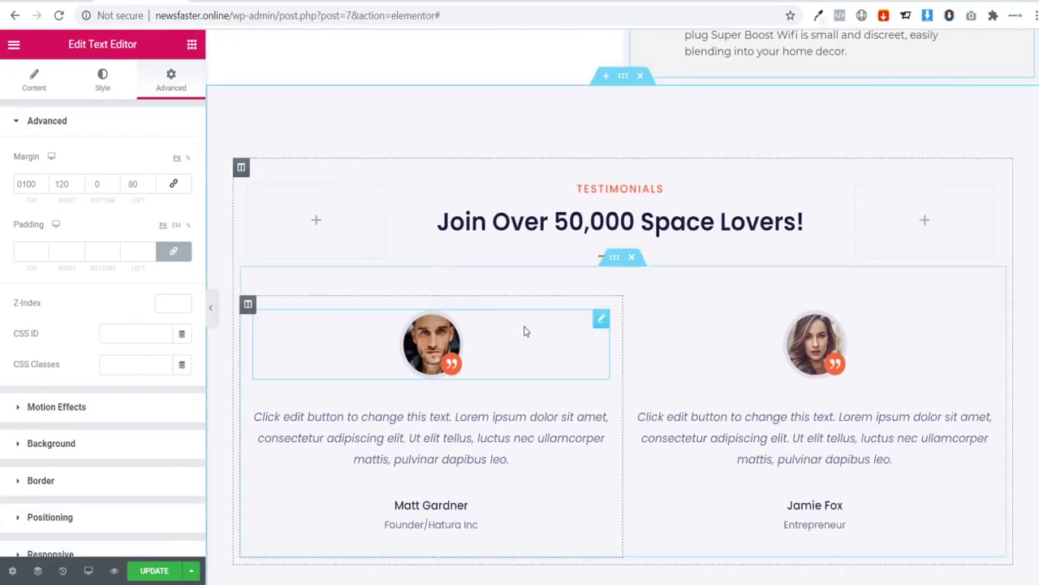
pyautogui.scroll(2, 591, 328)
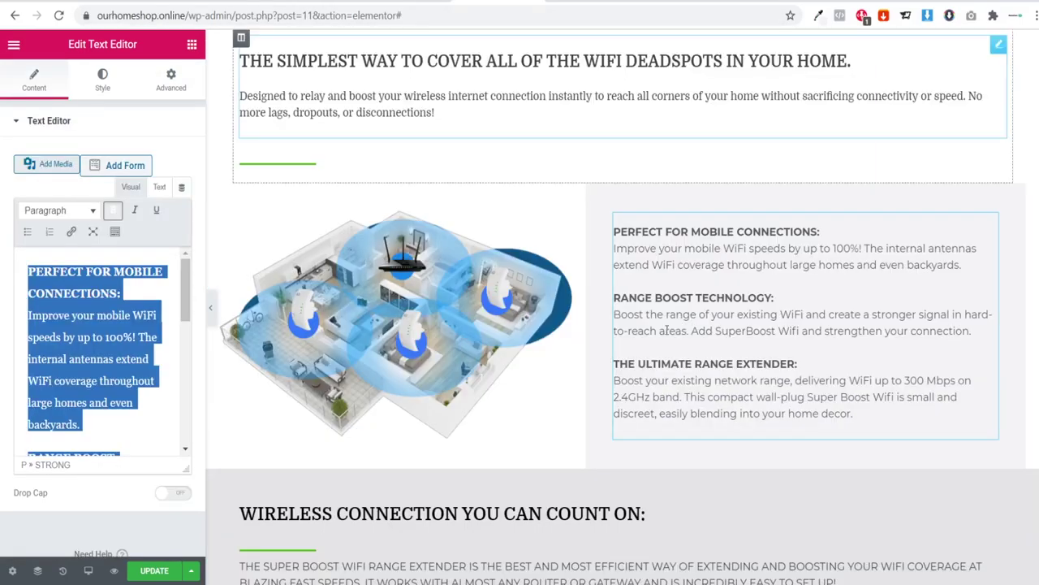
pyautogui.scroll(-3, 640, 275)
pyautogui.scroll(-2, 577, 300)
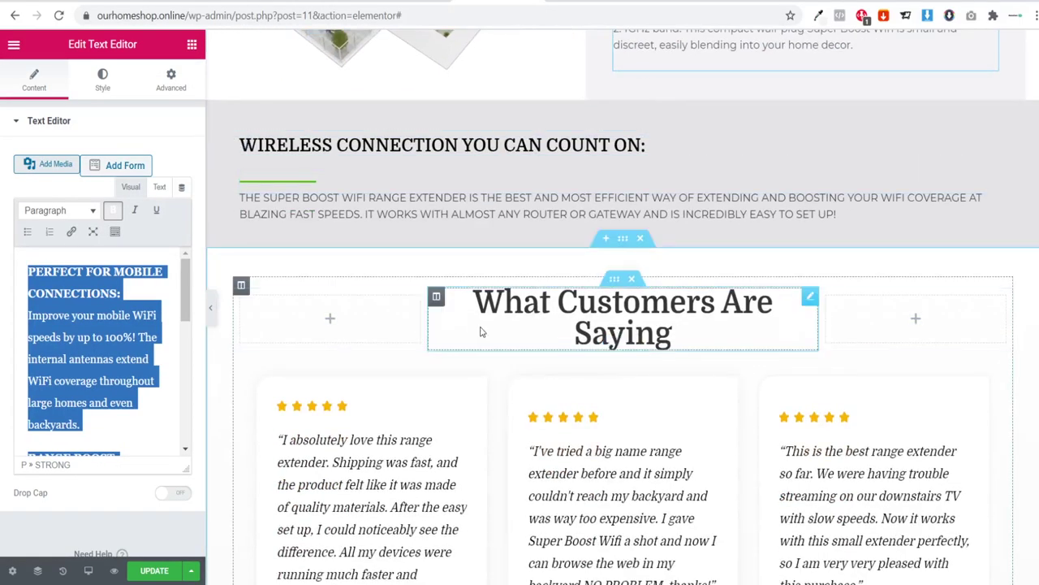
pyautogui.scroll(-3, 942, 413)
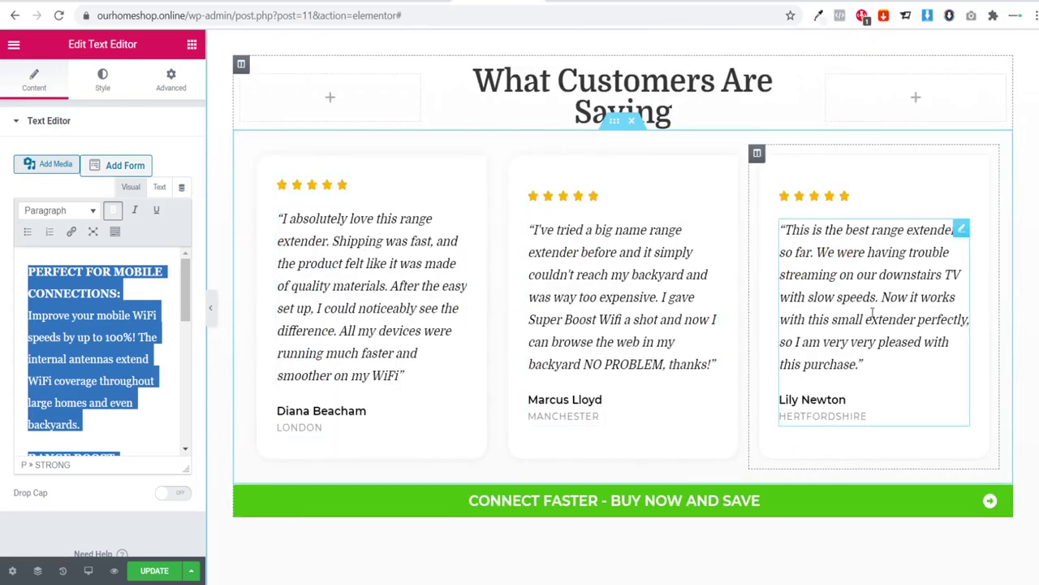
pyautogui.scroll(3, 411, 315)
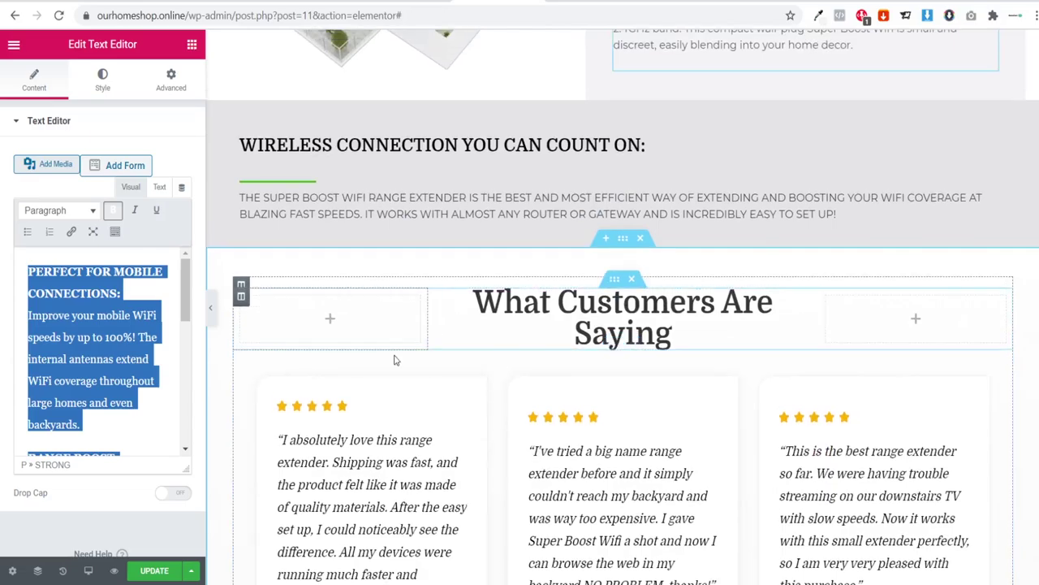
# Step: Jump to the AliExpress extender's customer reviews and select a five-star review's text
pyautogui.click(365, 10)
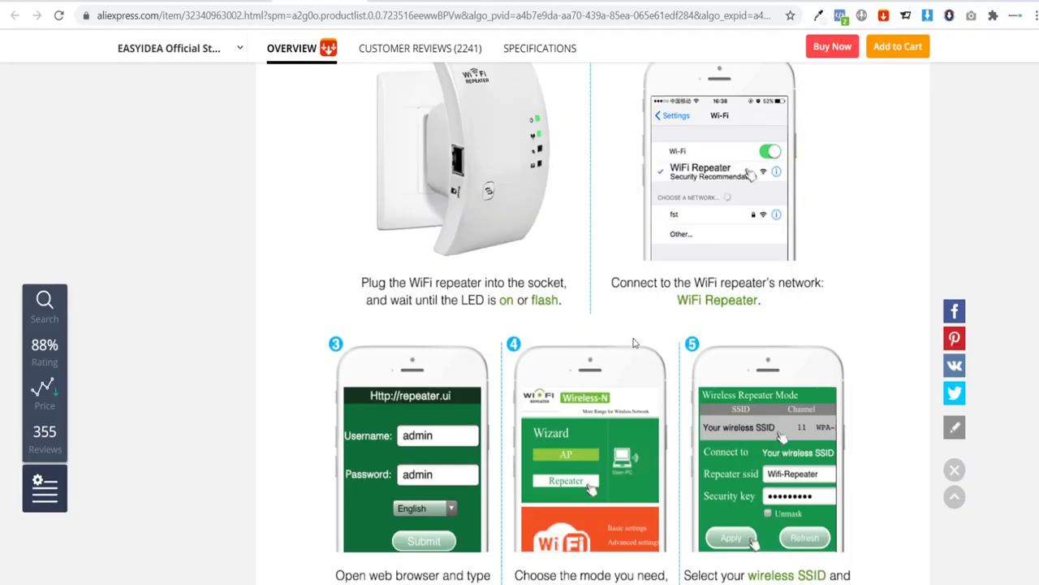
pyautogui.scroll(10, 568, 343)
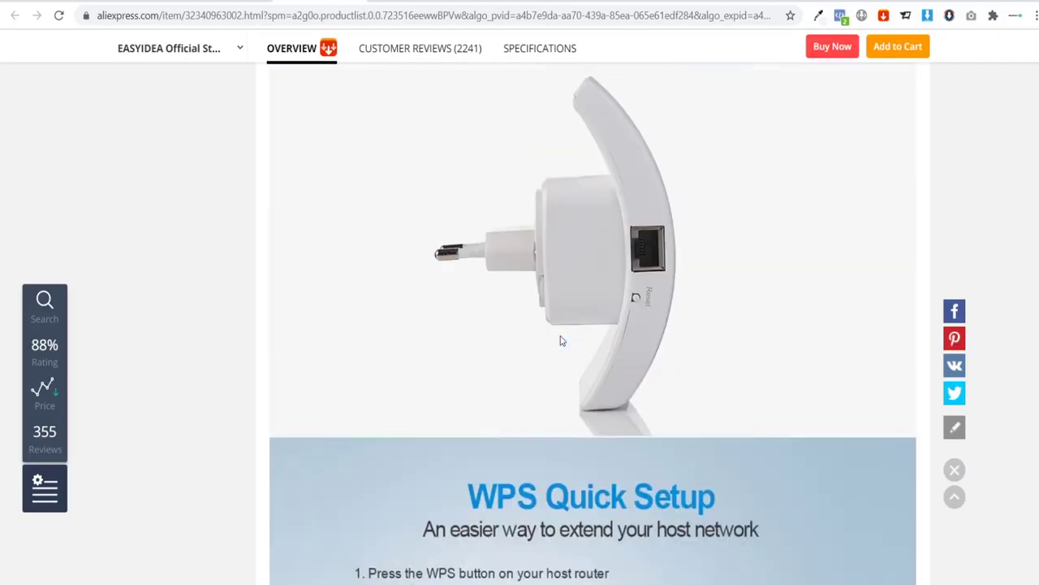
pyautogui.scroll(2, 560, 341)
pyautogui.click(438, 50)
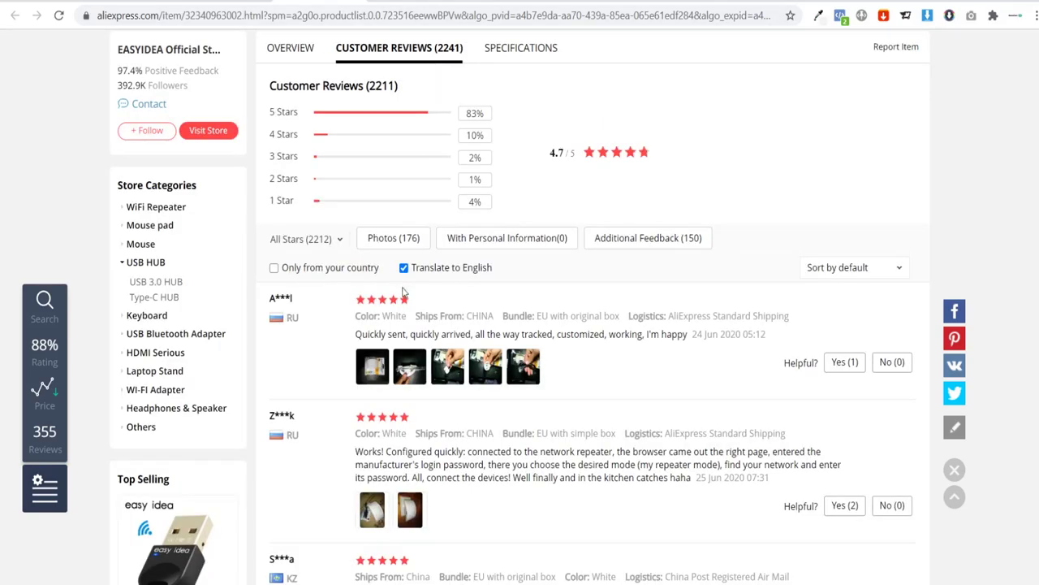
pyautogui.scroll(-2, 573, 354)
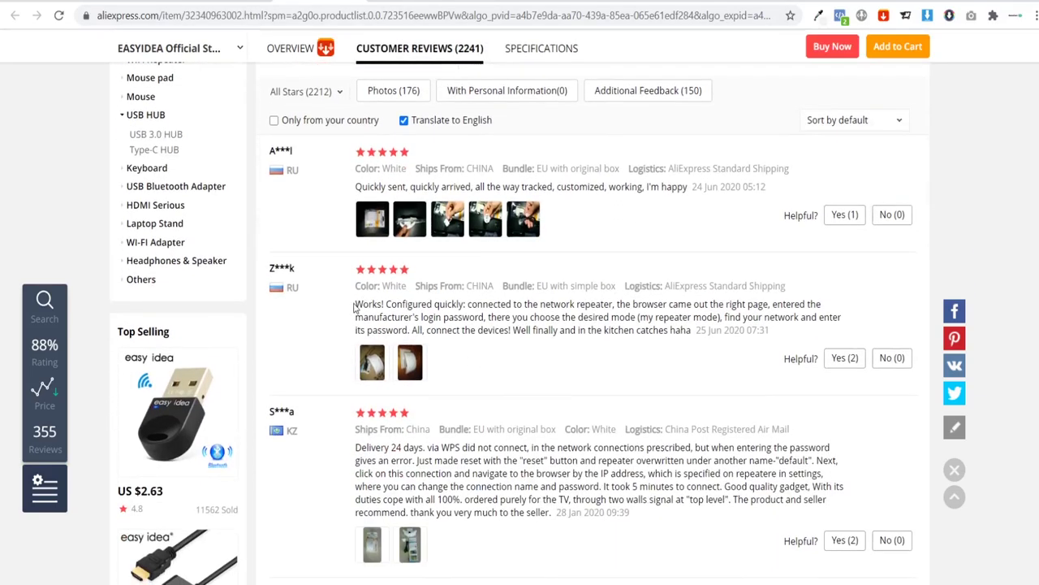
pyautogui.moveTo(354, 307); pyautogui.dragTo(708, 331)
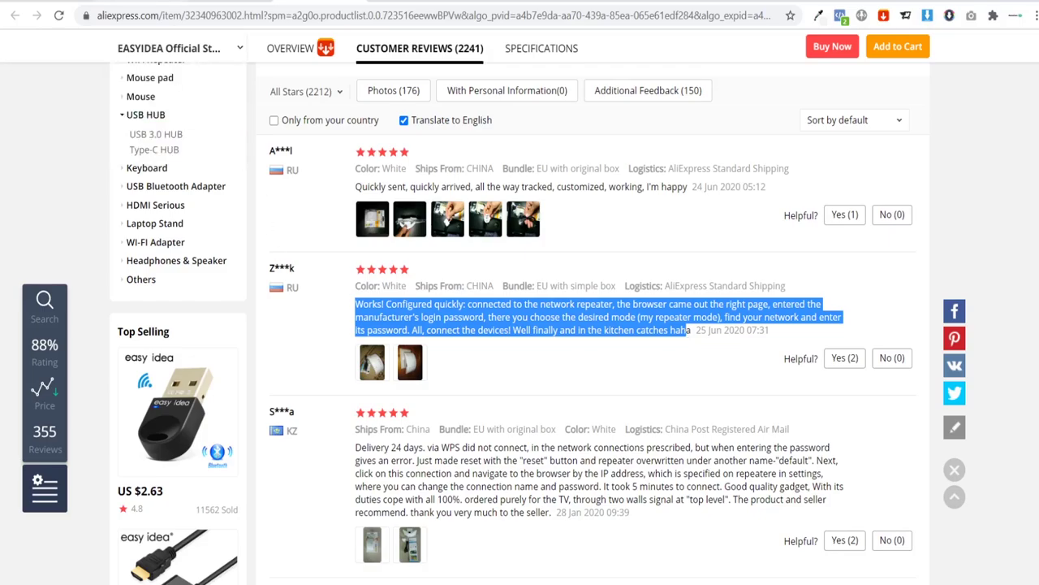
pyautogui.hotkey('alt', 'Tab')
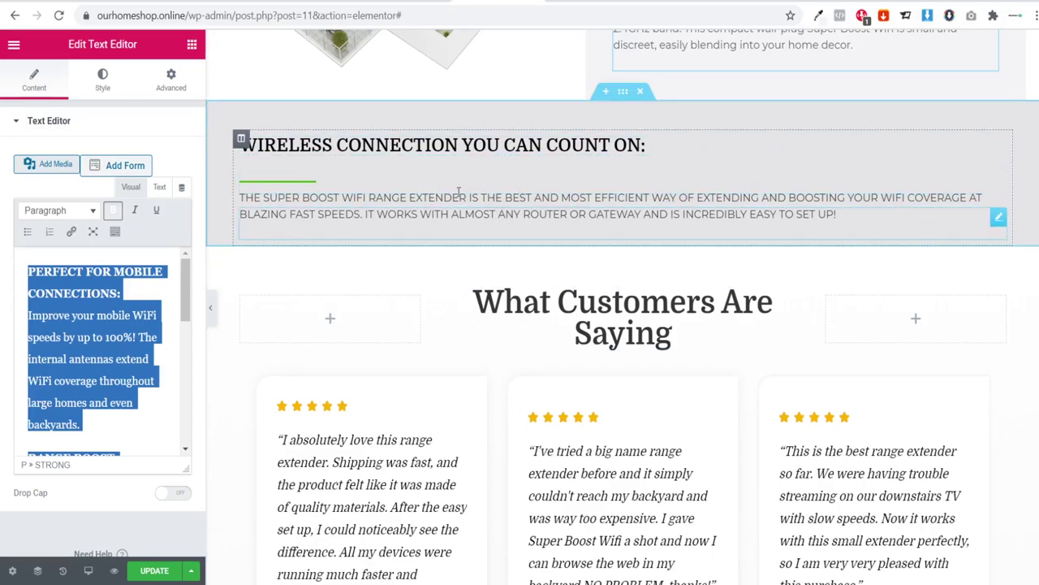
# Step: Add a single-column section below the WiFi feature block
pyautogui.scroll(1, 487, 195)
pyautogui.scroll(1, 499, 236)
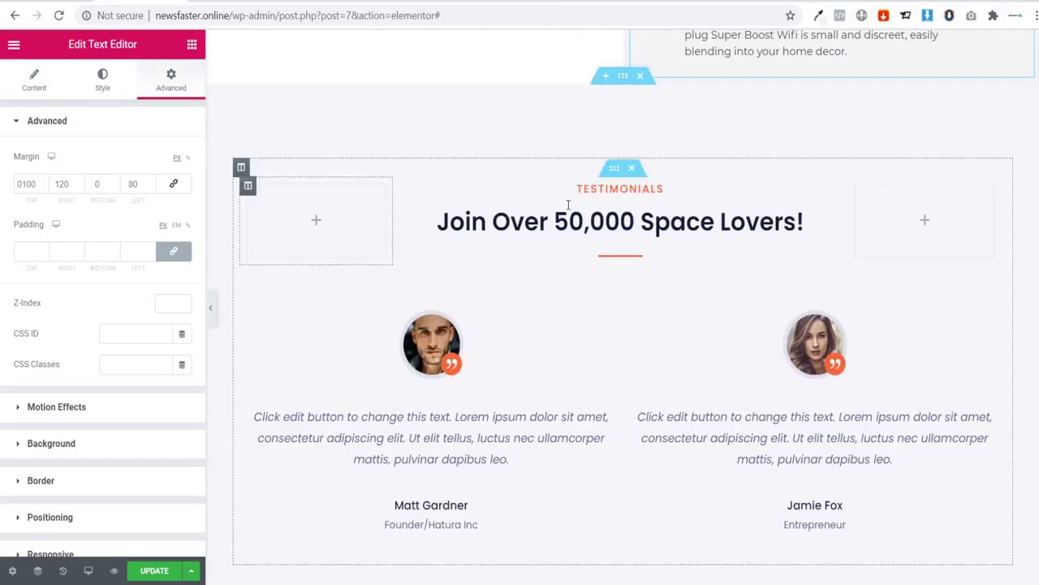
pyautogui.scroll(3, 581, 212)
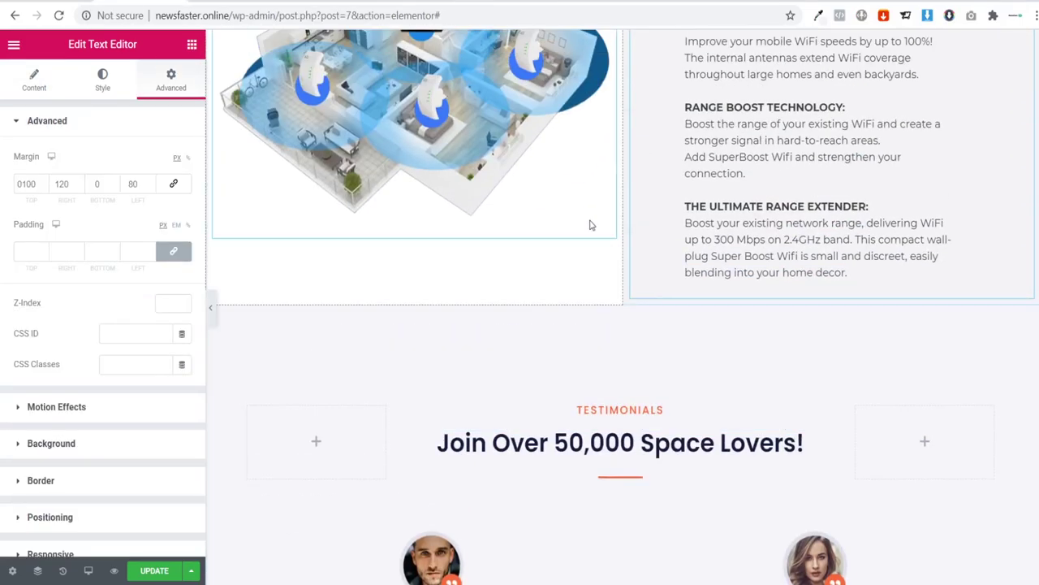
pyautogui.scroll(-1, 622, 309)
pyautogui.scroll(1, 634, 280)
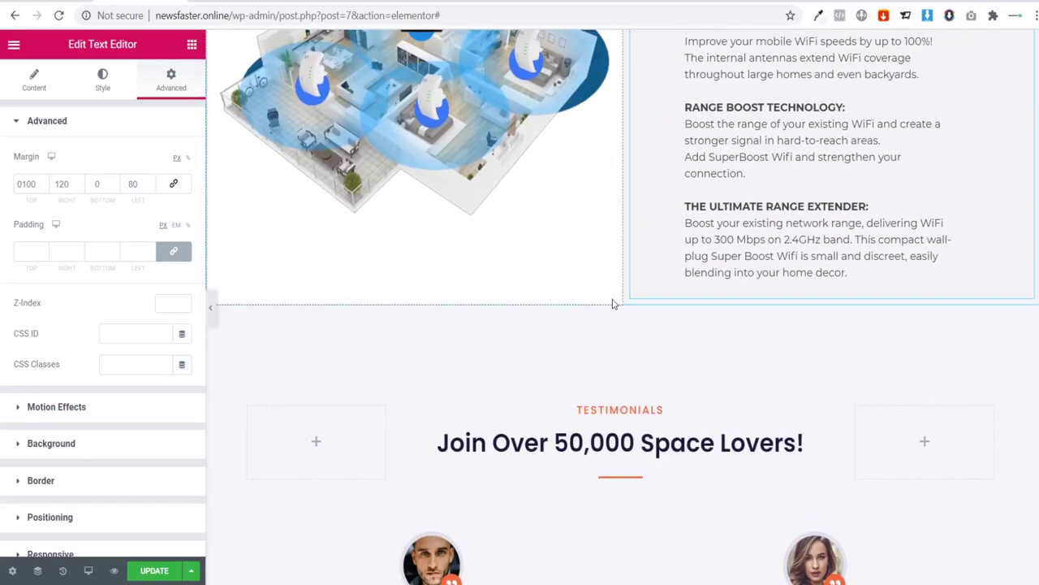
pyautogui.click(606, 299)
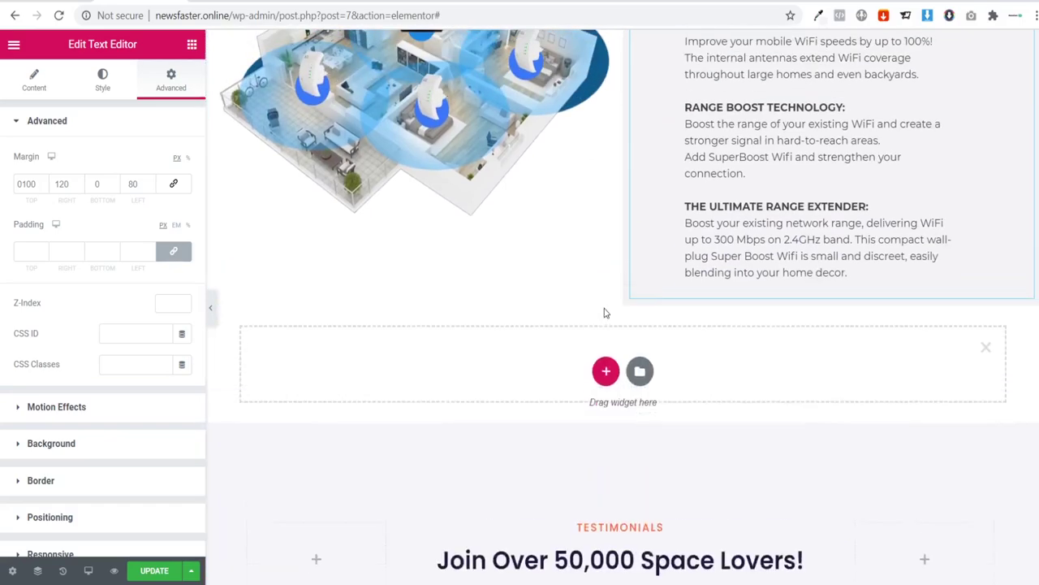
pyautogui.click(605, 371)
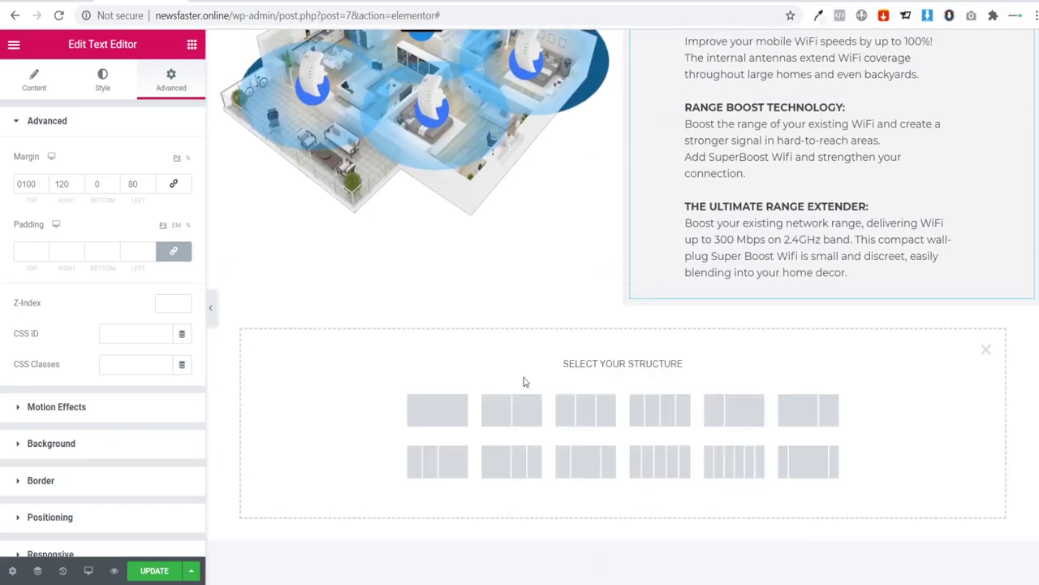
pyautogui.click(479, 398)
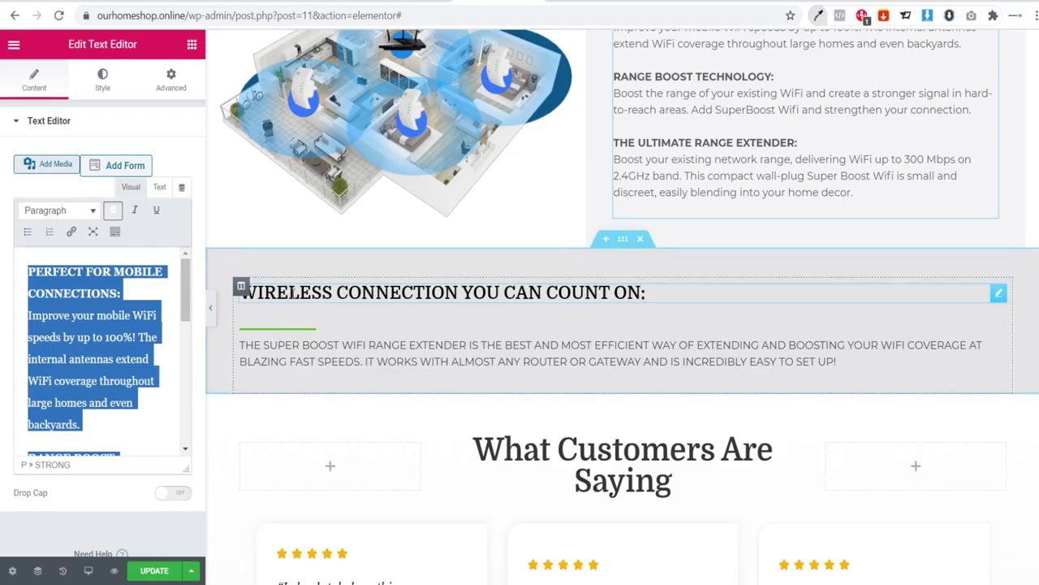
# Step: Select the reference heading title 'WIRELESS CONNECTION YOU CAN COUNT ON:'
pyautogui.click(291, 293)
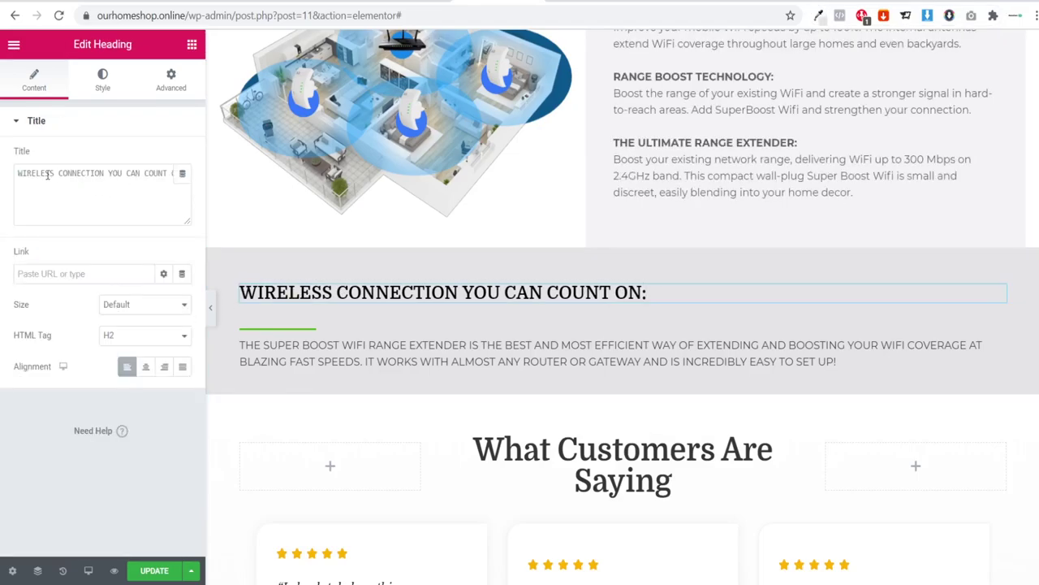
pyautogui.moveTo(17, 173); pyautogui.dragTo(186, 173)
pyautogui.hotkey('ctrl', 'c')
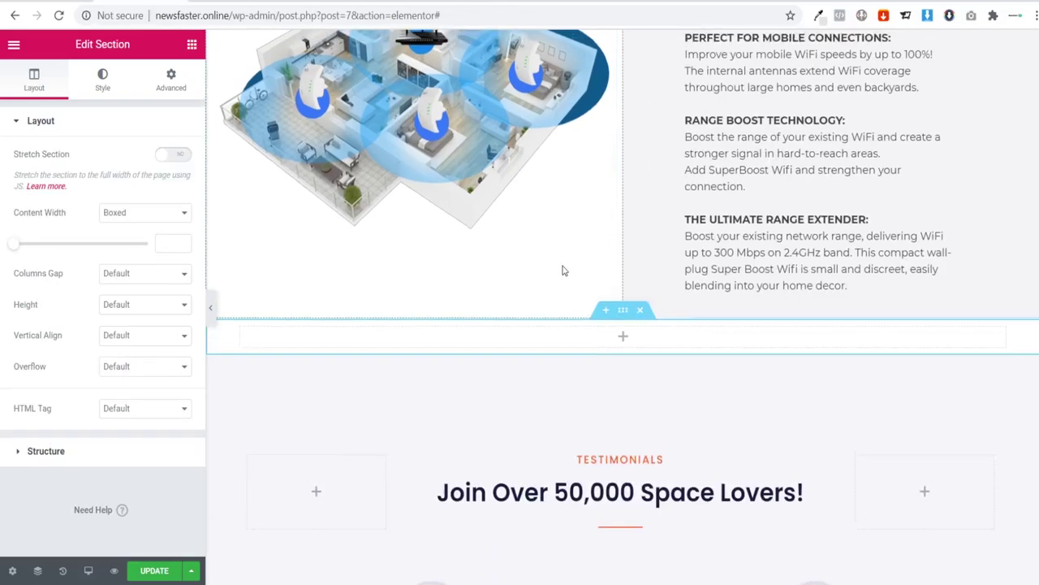
pyautogui.scroll(5, 564, 262)
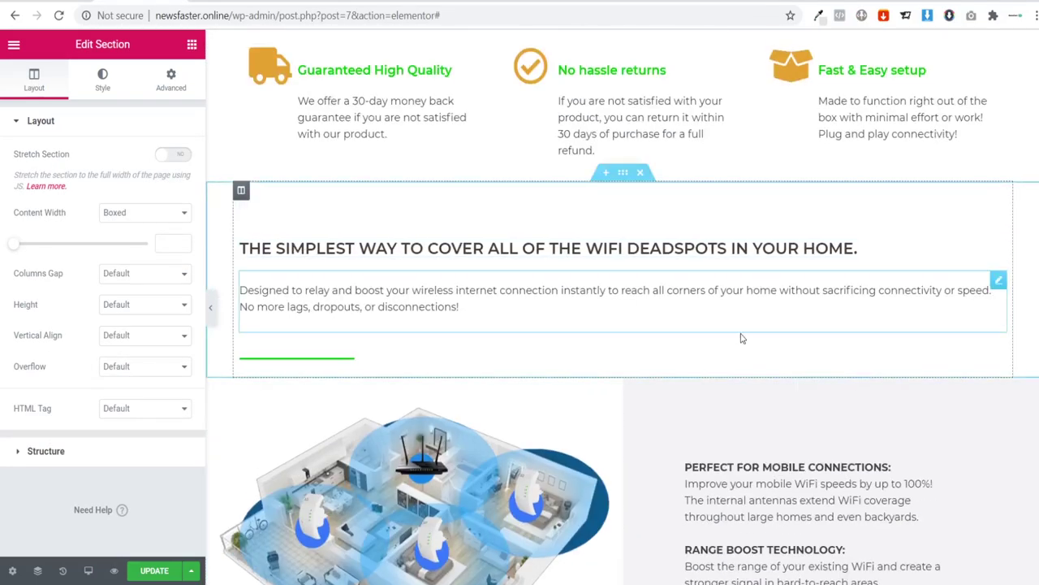
# Step: Delete the leftover empty section from the page
pyautogui.scroll(-4, 792, 249)
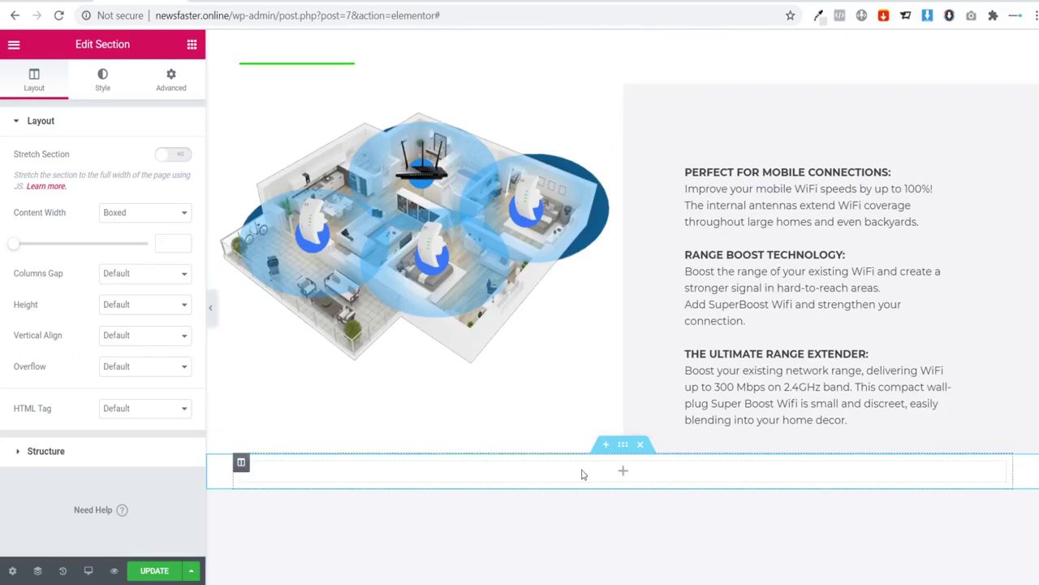
pyautogui.click(640, 444)
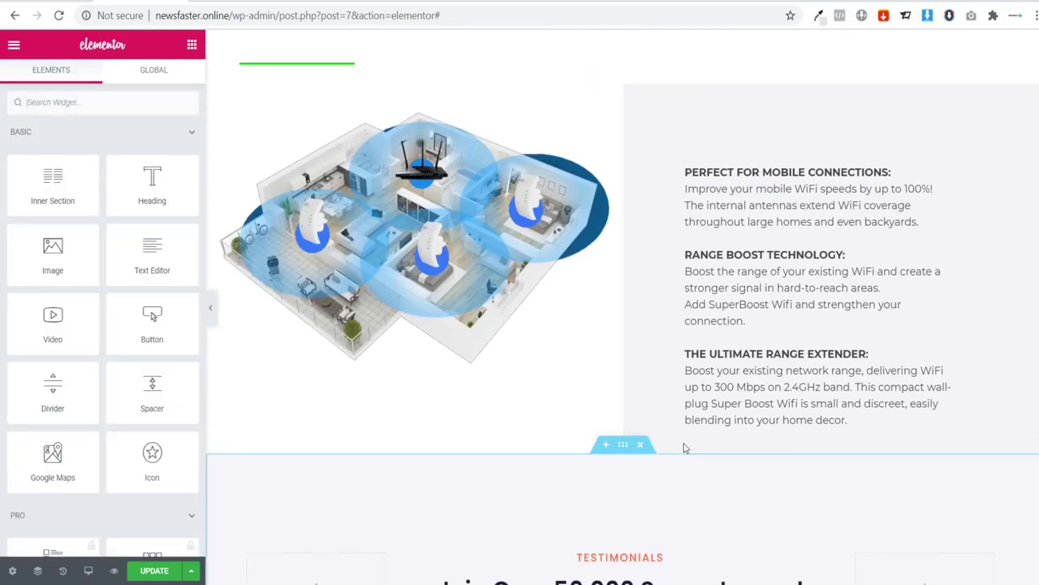
pyautogui.scroll(3, 587, 273)
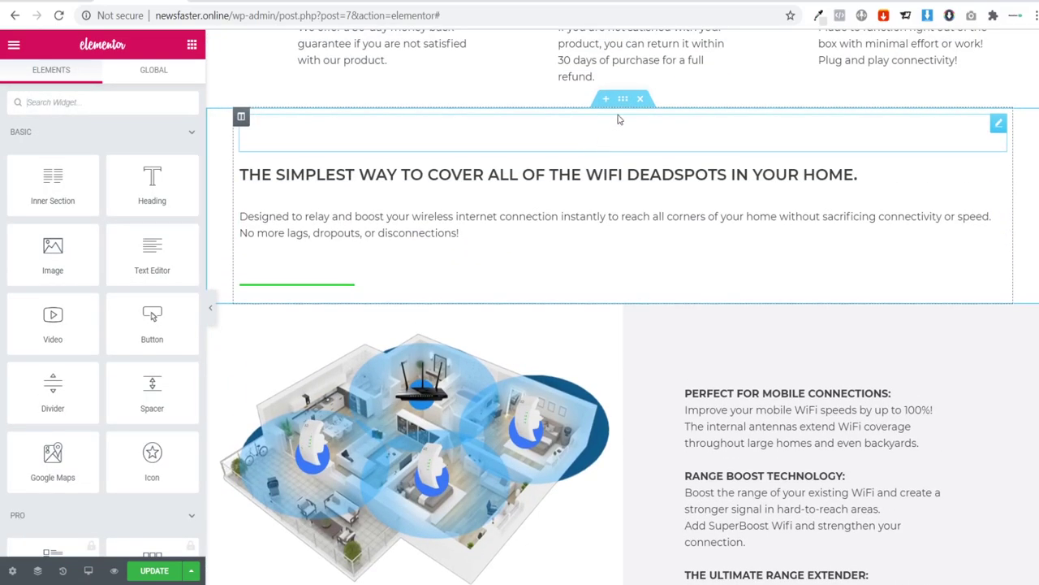
# Step: Copy the WiFi-deadspots section and paste it at the Testimonials section
pyautogui.rightClick(620, 116)
pyautogui.click(665, 165)
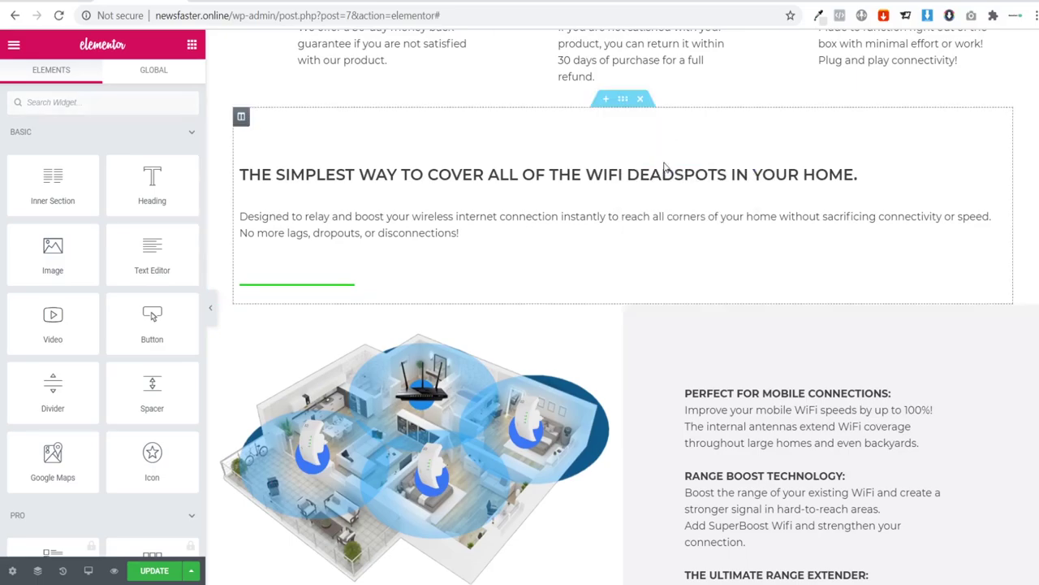
pyautogui.scroll(-7, 665, 167)
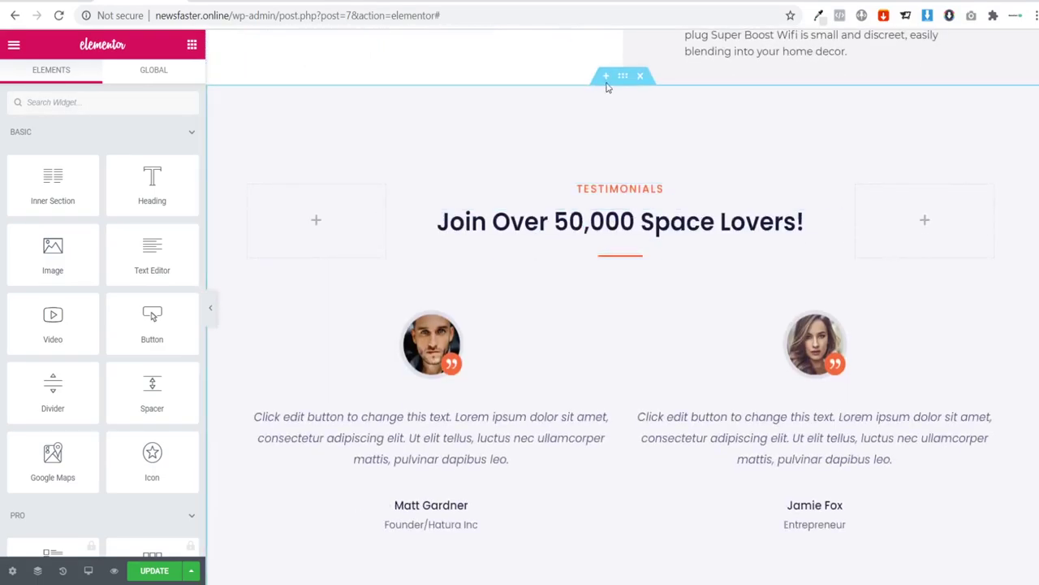
pyautogui.rightClick(605, 81)
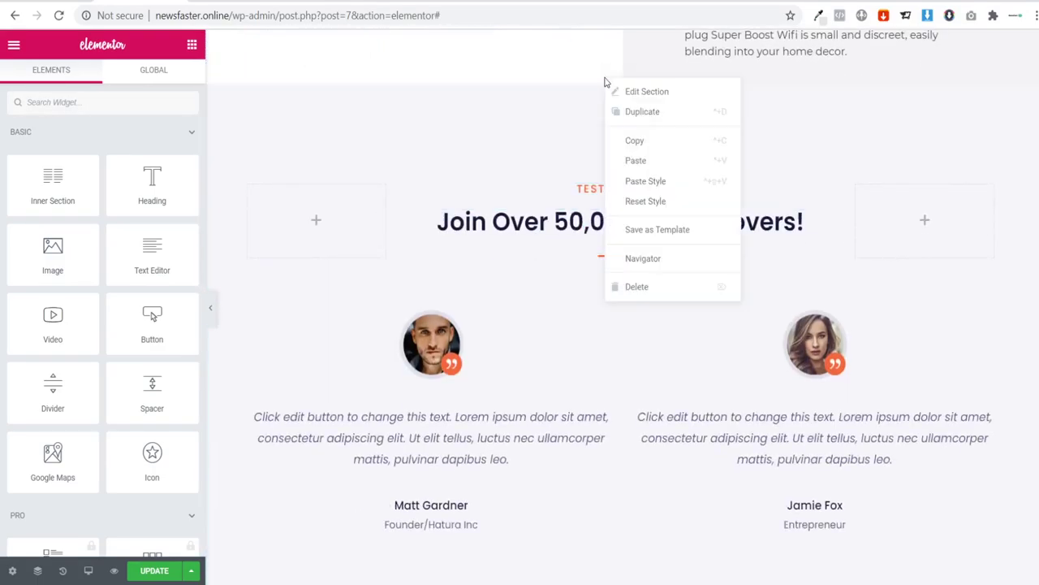
pyautogui.click(651, 161)
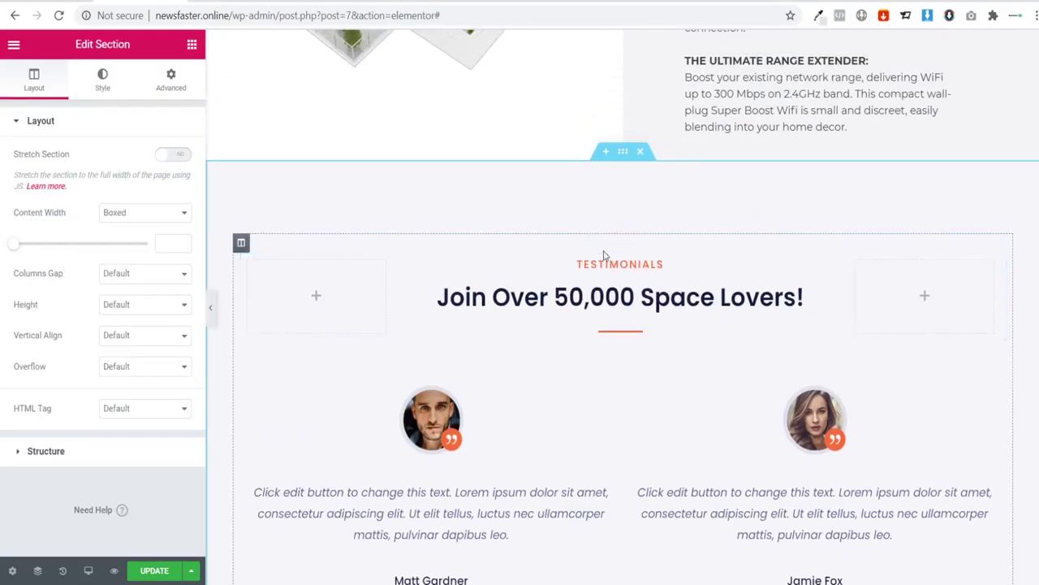
# Step: Drag the pasted deadspots section so it sits directly above Testimonials
pyautogui.scroll(-14, 641, 280)
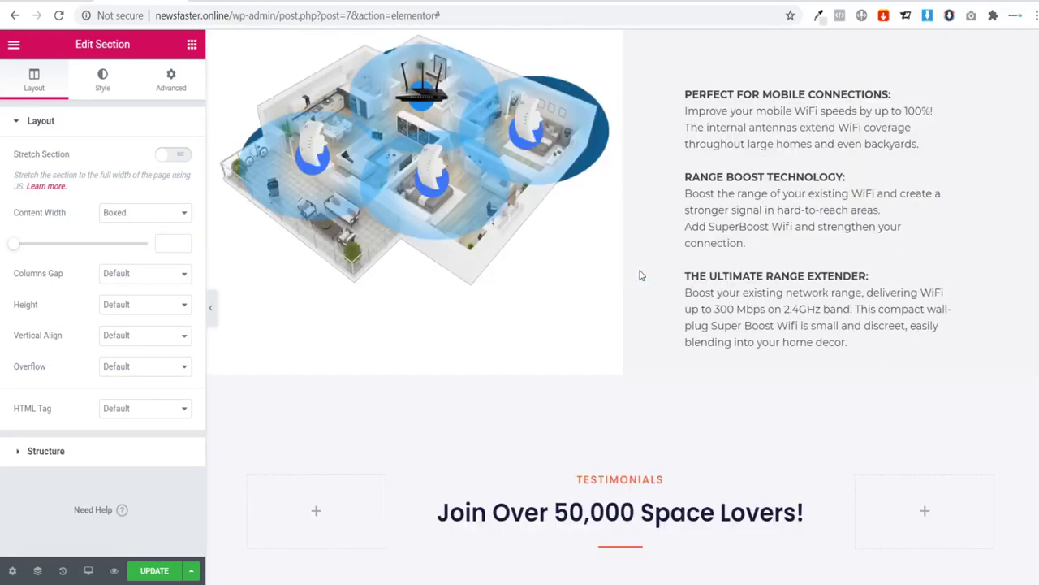
pyautogui.scroll(-8, 648, 272)
pyautogui.scroll(2, 638, 316)
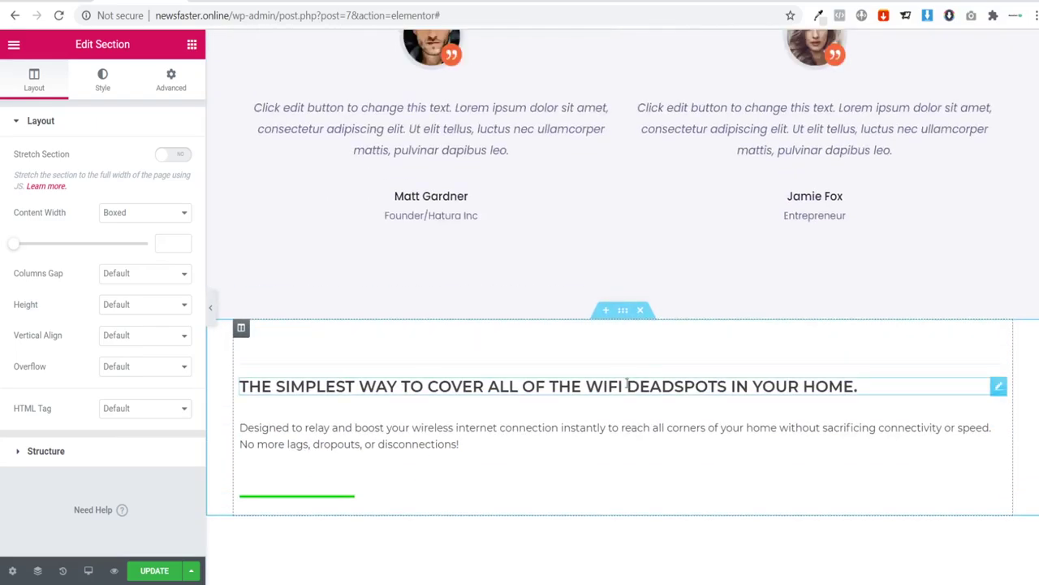
pyautogui.moveTo(632, 322); pyautogui.dragTo(643, 376)
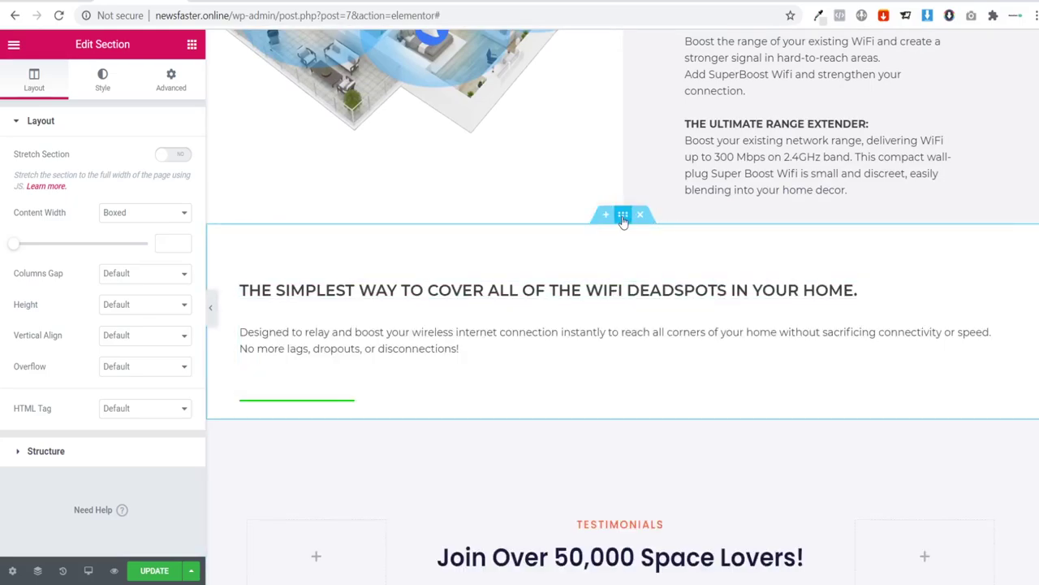
pyautogui.moveTo(623, 218); pyautogui.dragTo(597, 270)
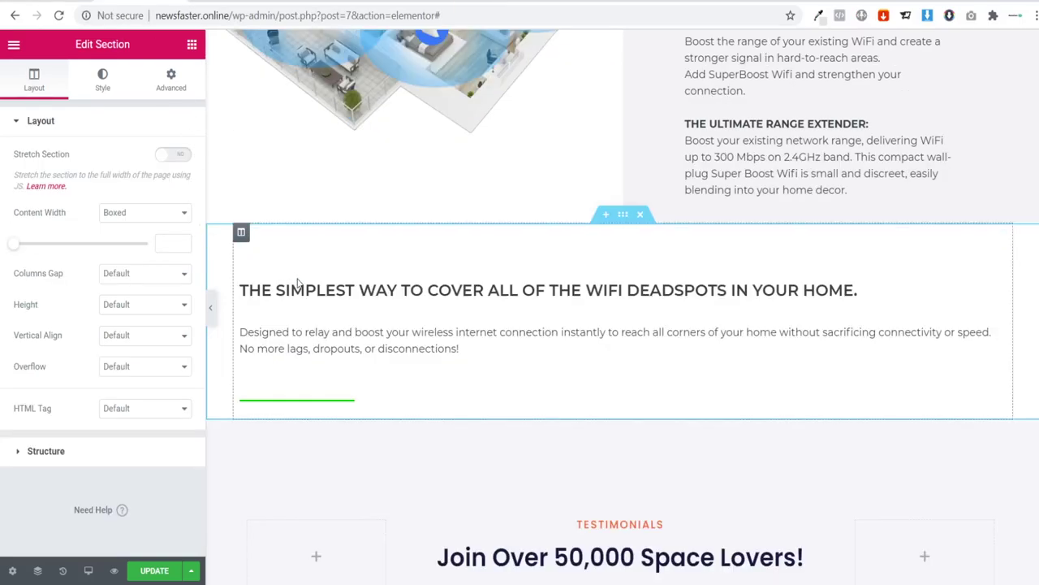
# Step: Change the copied section's heading to 'WIRELESS CONNECTION YOU CAN COUNT ON:'
pyautogui.click(297, 288)
pyautogui.click(158, 205)
pyautogui.hotkey('ctrl', 'a')
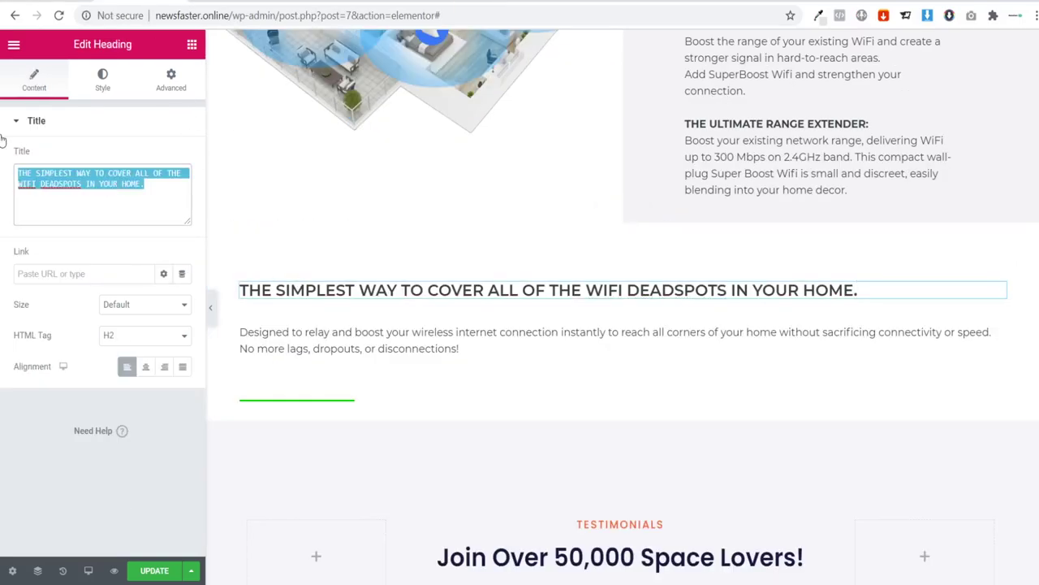
pyautogui.hotkey('ctrl', 'v')
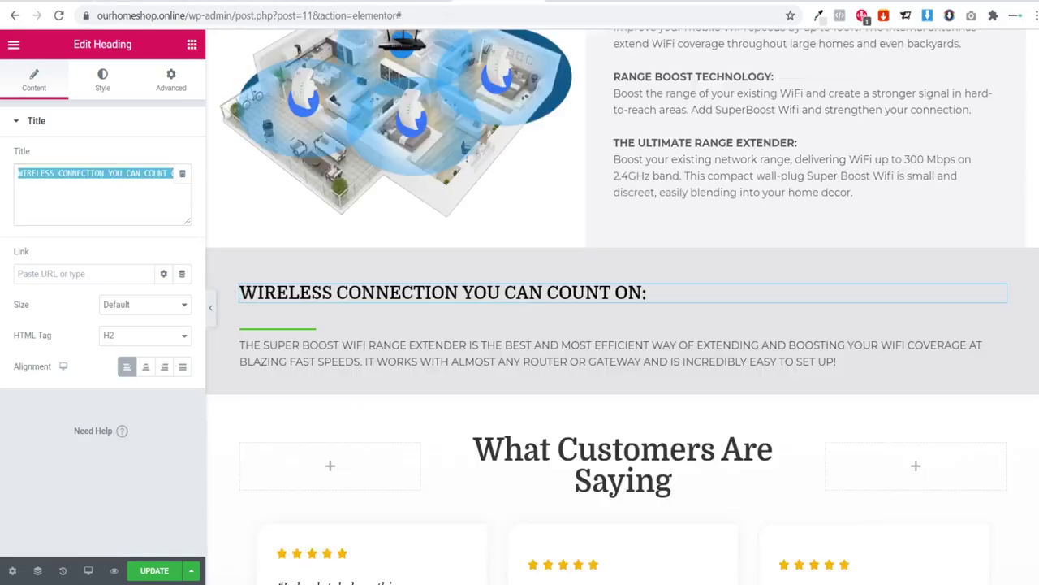
# Step: Replace the copied section's paragraph with the Super Boost description from the reference page
pyautogui.click(681, 348)
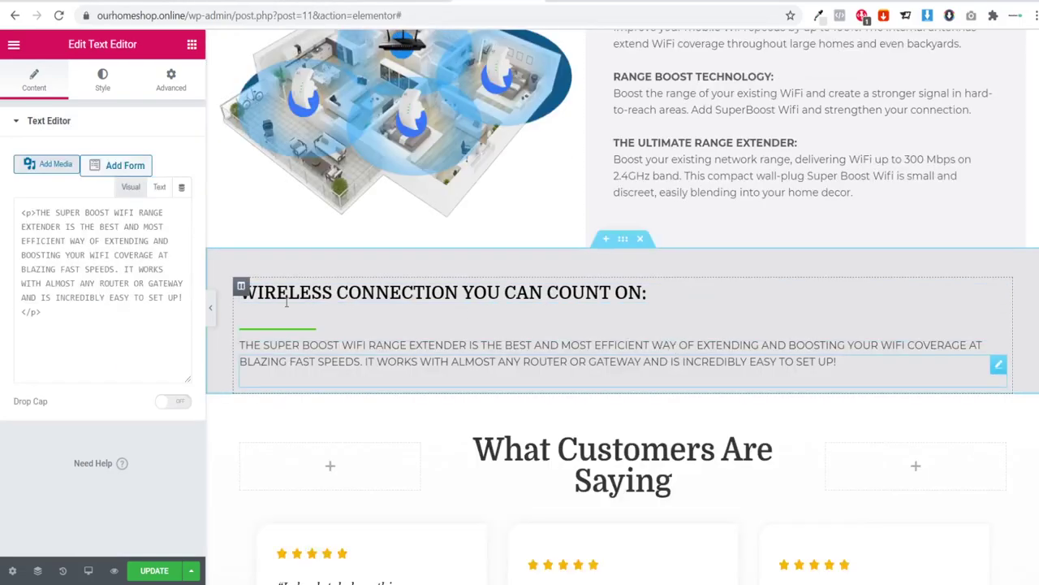
pyautogui.scroll(-2, 145, 431)
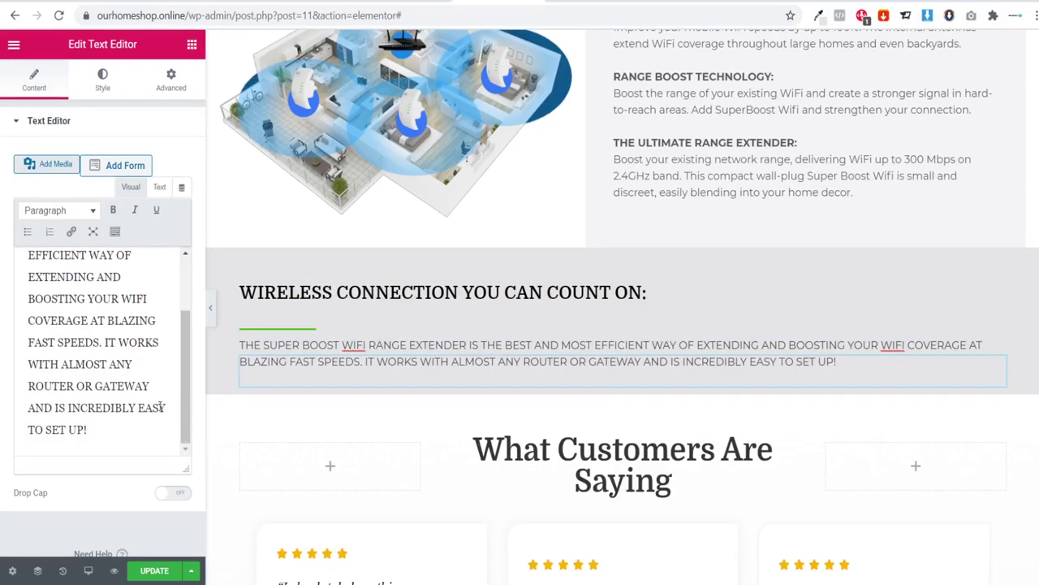
pyautogui.hotkey('ctrl', 'a')
pyautogui.hotkey('ctrl', 'c')
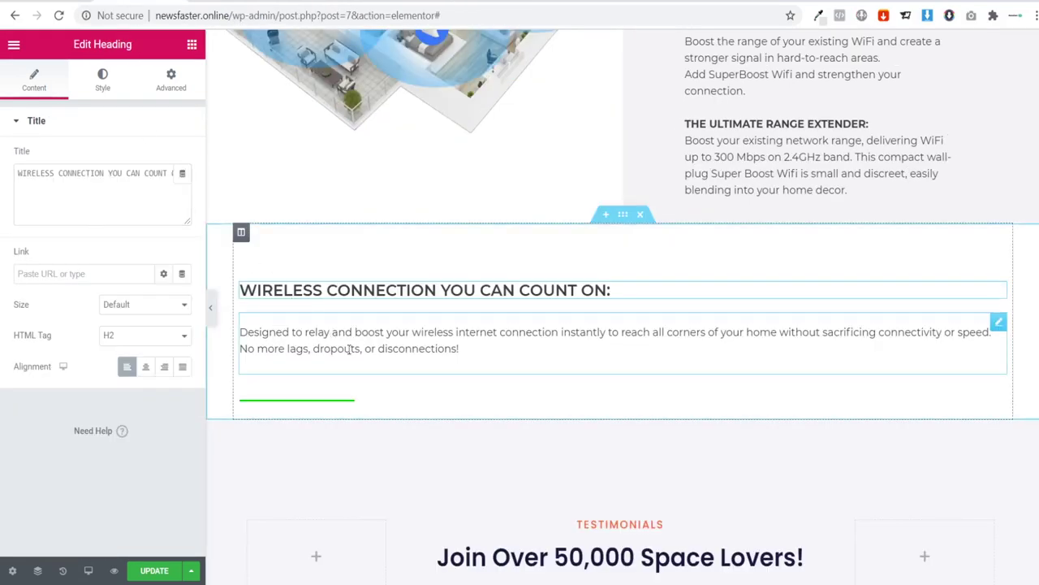
pyautogui.click(349, 347)
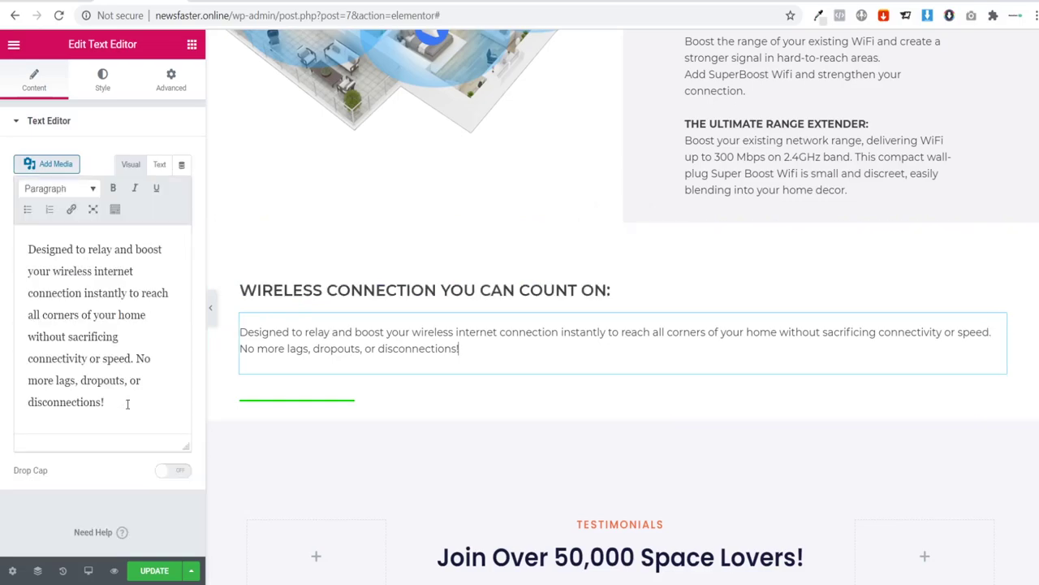
pyautogui.moveTo(127, 404); pyautogui.dragTo(2, 225)
pyautogui.hotkey('ctrl', 'v')
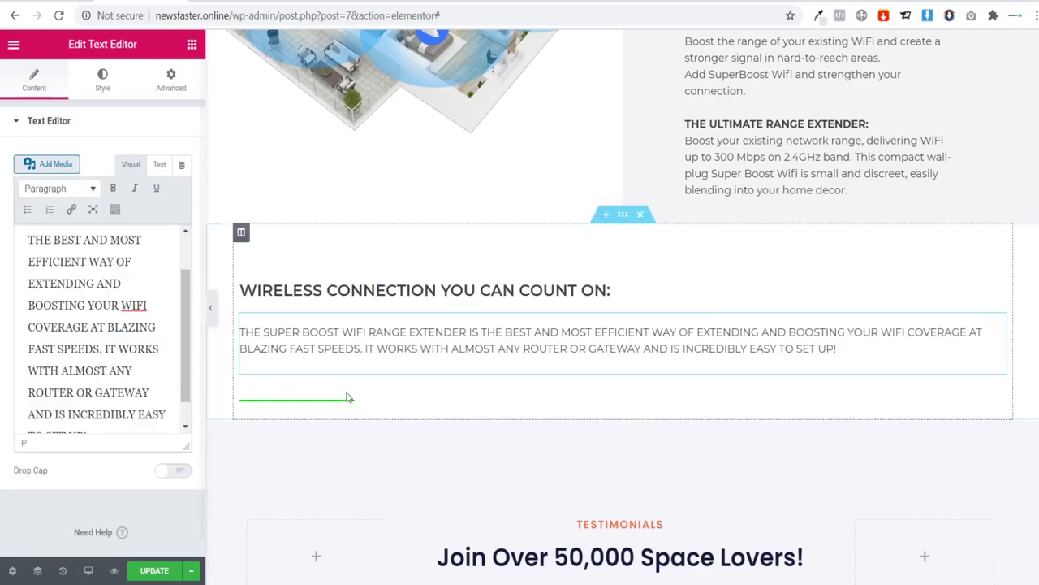
# Step: Move the green divider between the heading and the Super Boost paragraph
pyautogui.moveTo(997, 398); pyautogui.dragTo(909, 316)
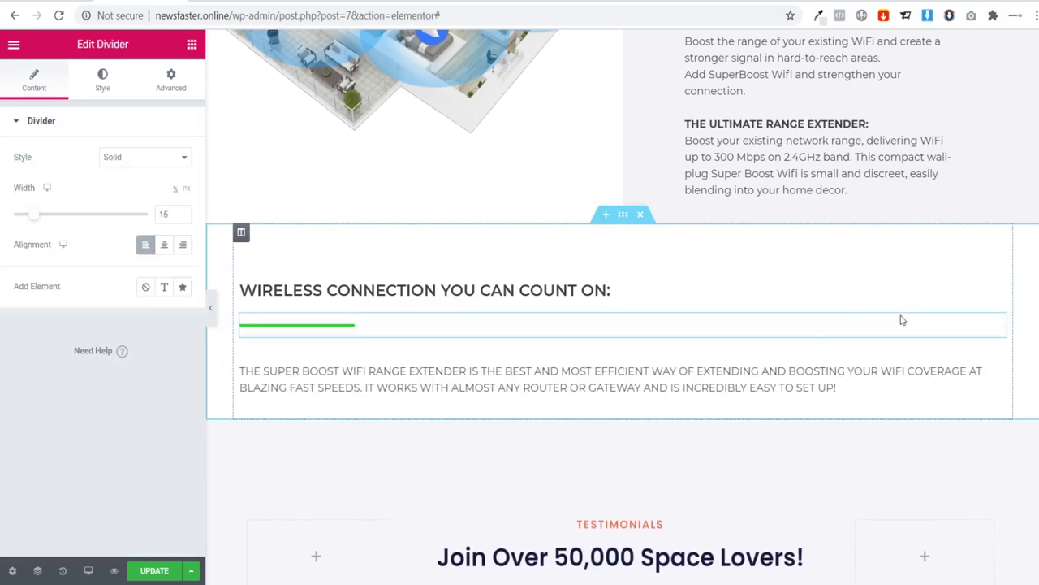
pyautogui.click(212, 308)
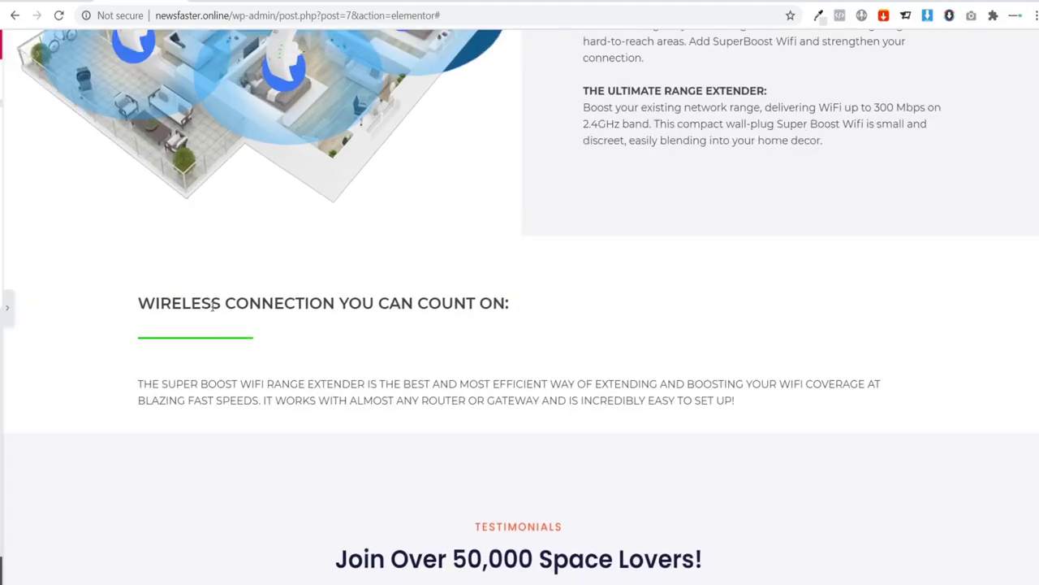
pyautogui.click(6, 306)
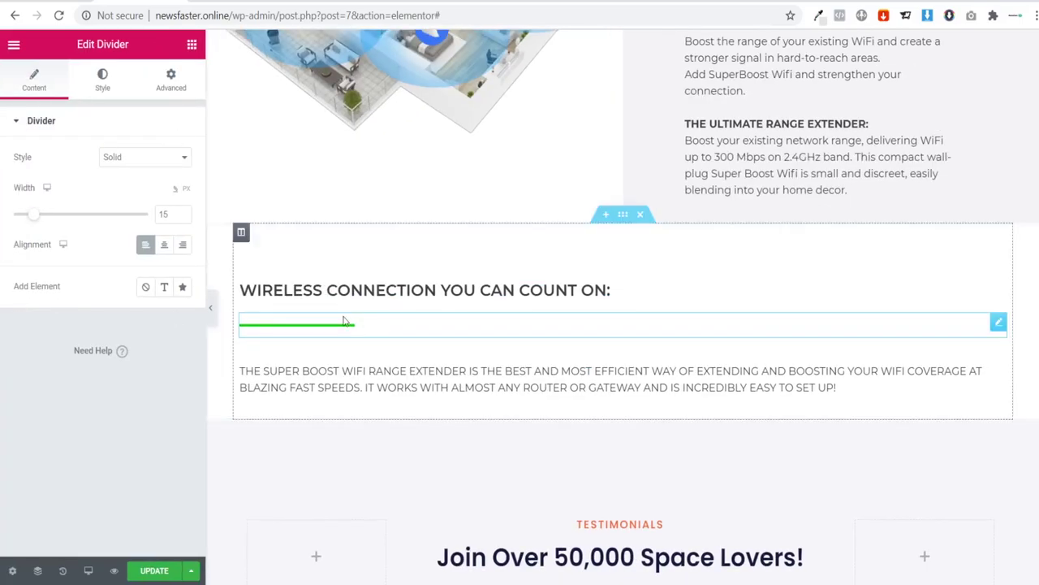
pyautogui.click(622, 219)
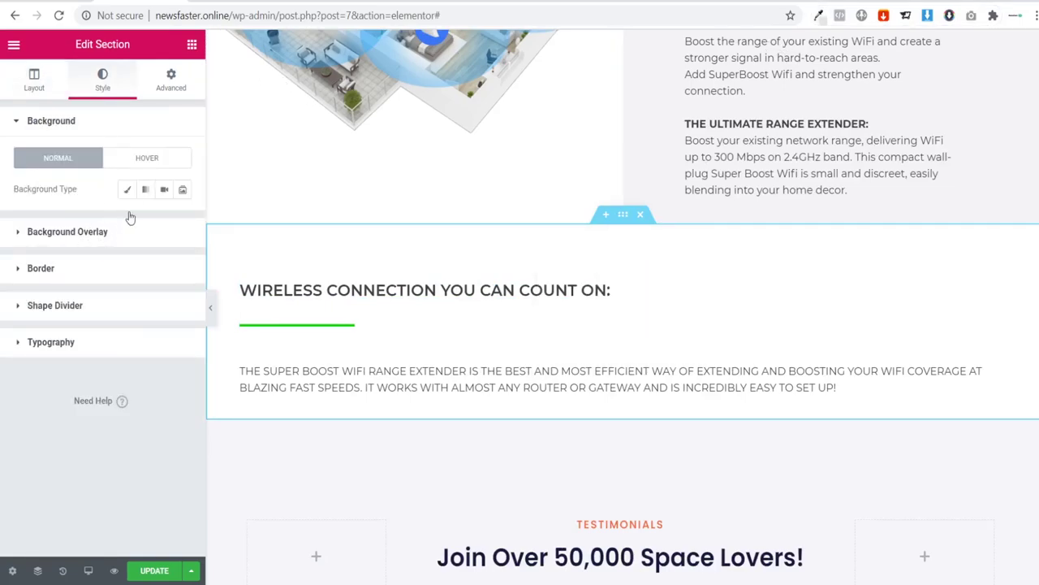
# Step: Set a Classic e4e4e6 background colour on the wireless-connection section and preview it
pyautogui.click(127, 189)
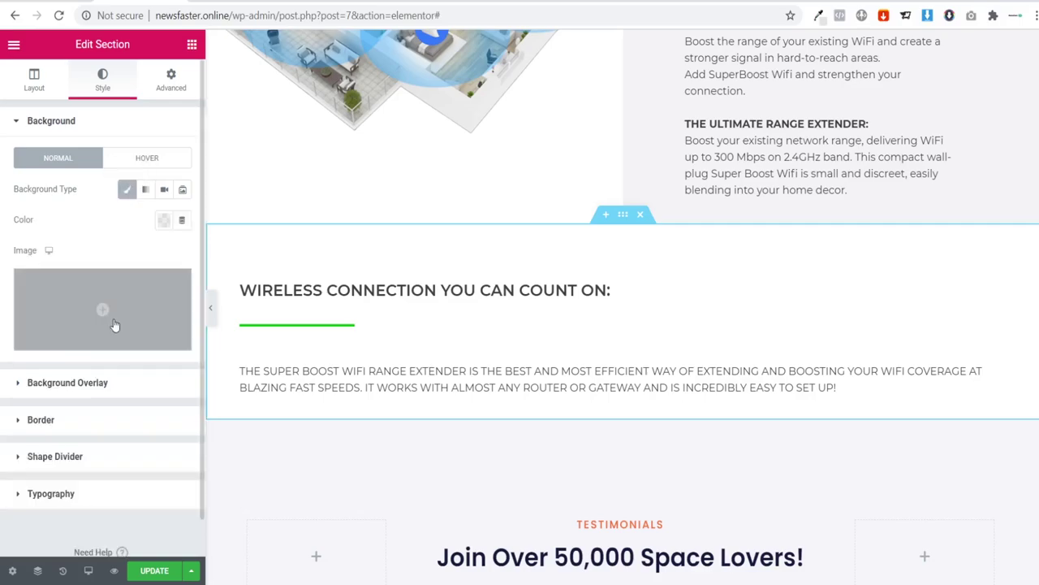
pyautogui.click(163, 219)
pyautogui.write('e4e4e6')
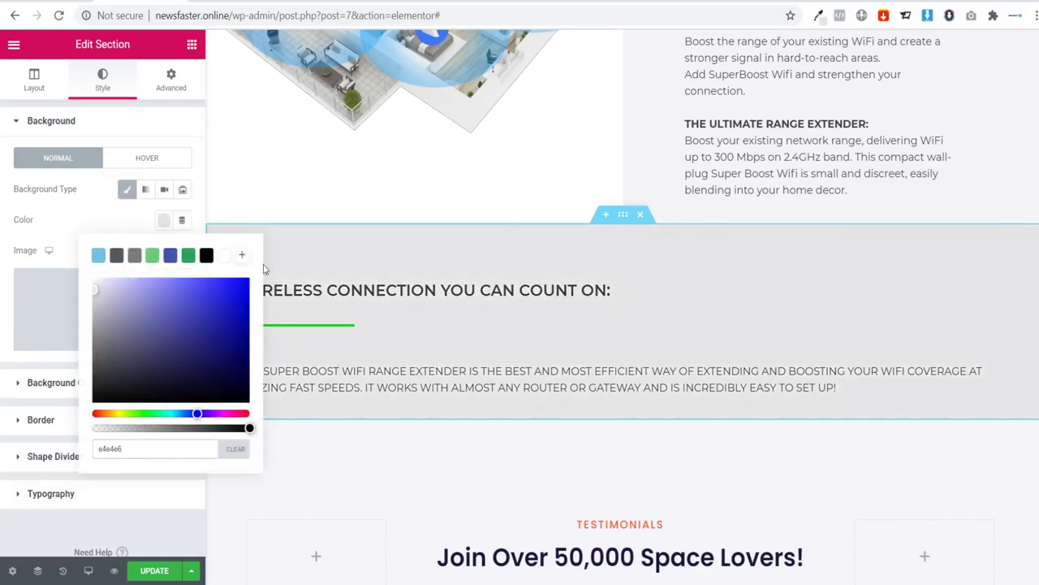
pyautogui.click(629, 329)
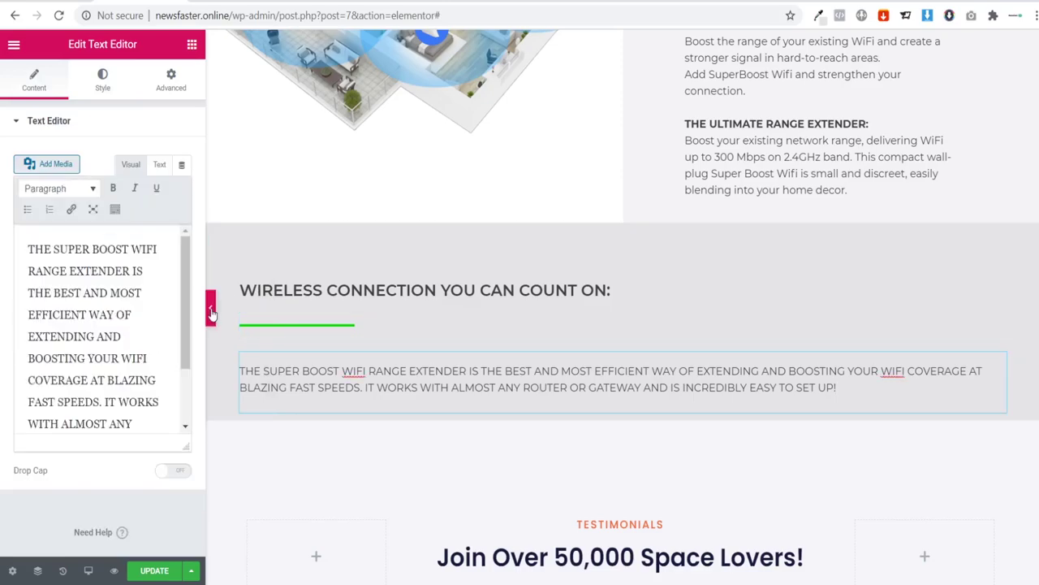
pyautogui.click(205, 308)
pyautogui.scroll(-2, 259, 274)
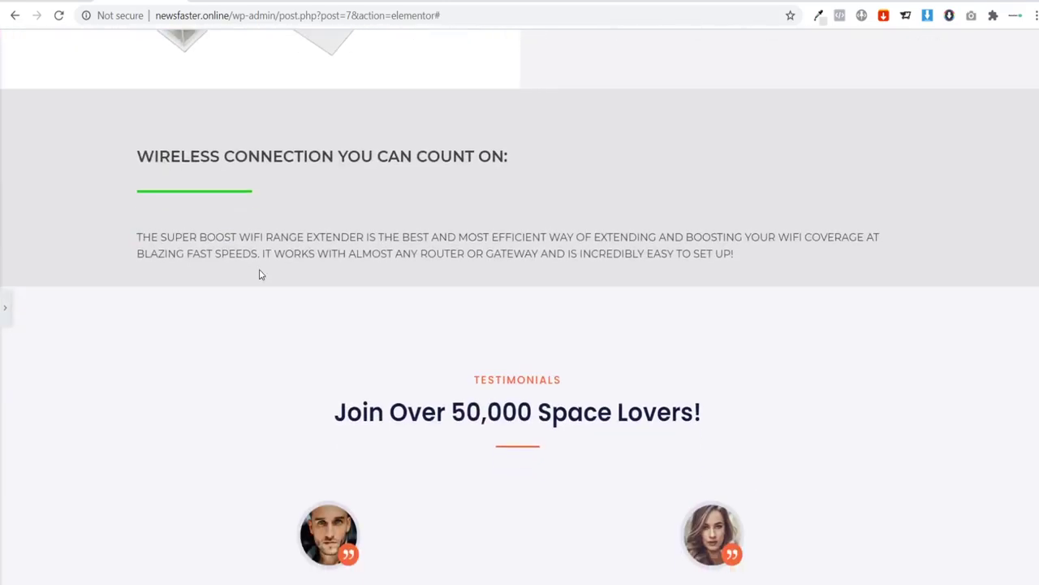
pyautogui.scroll(3, 268, 279)
pyautogui.scroll(-4, 163, 277)
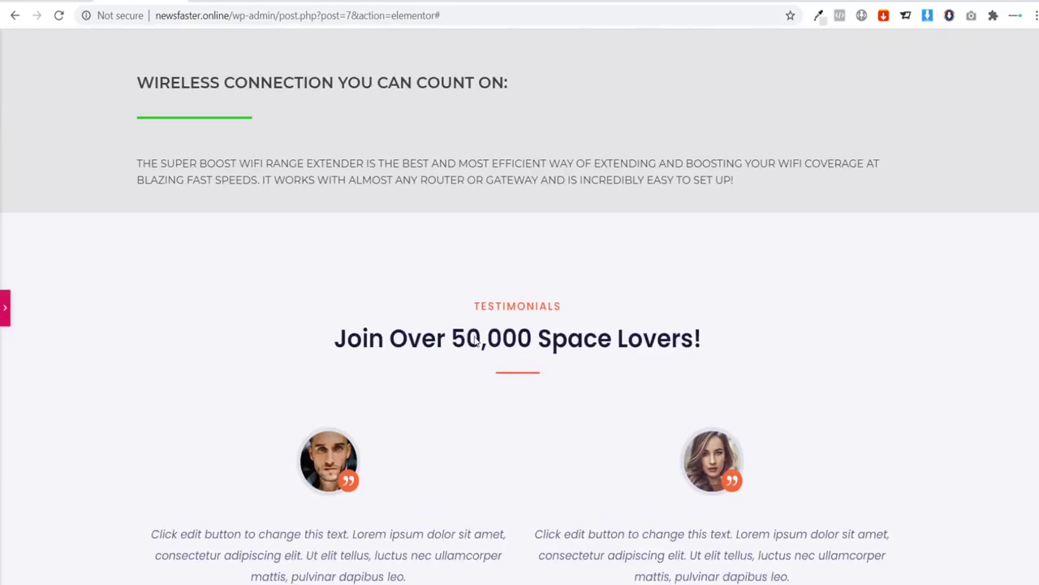
pyautogui.hotkey('ctrl', 'p')
pyautogui.scroll(-3, 742, 317)
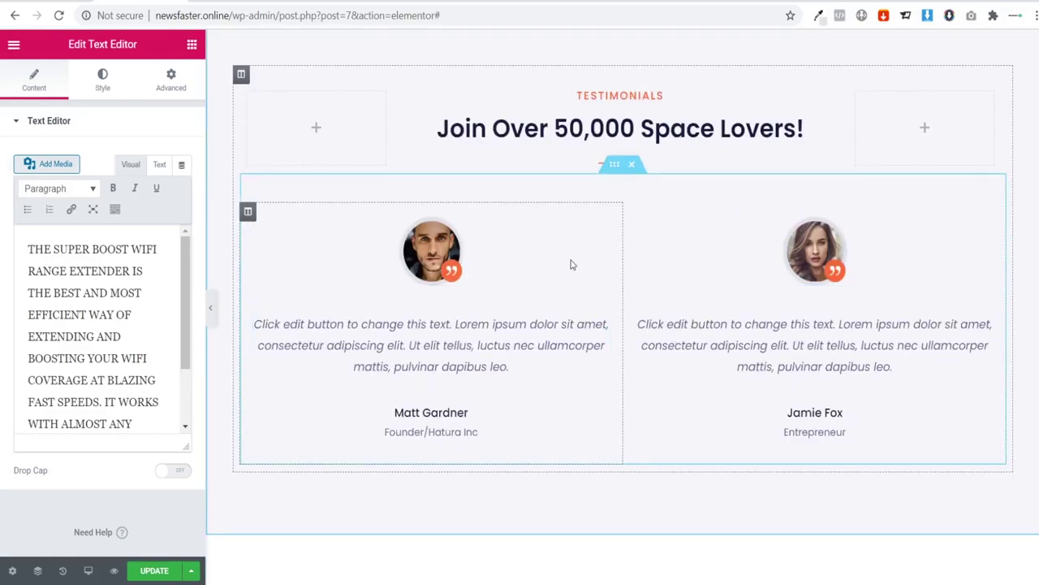
# Step: Delete the old two-column testimonial row beneath the grey Super Boost section
pyautogui.scroll(3, 593, 260)
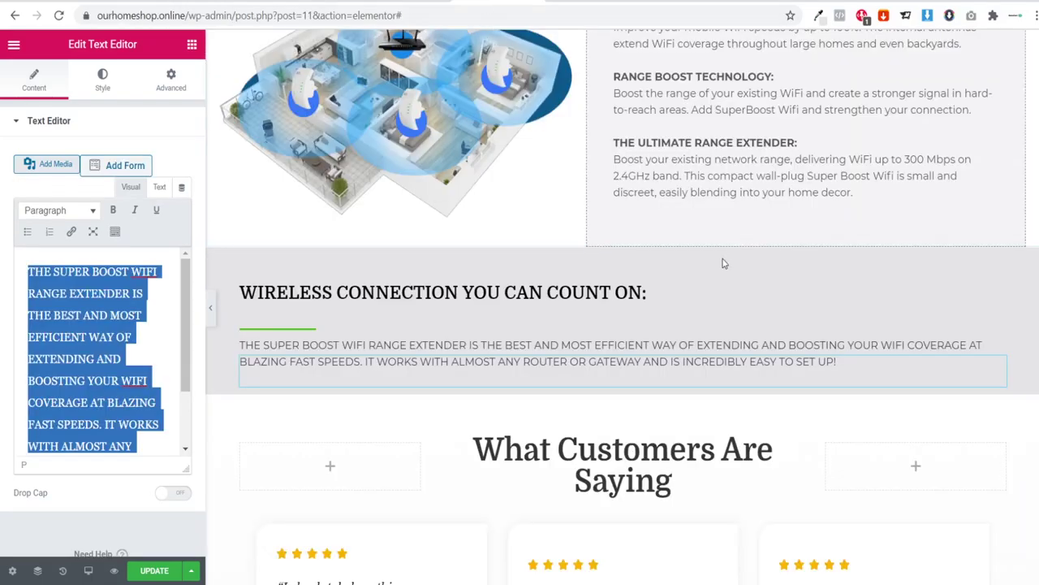
pyautogui.scroll(-5, 725, 263)
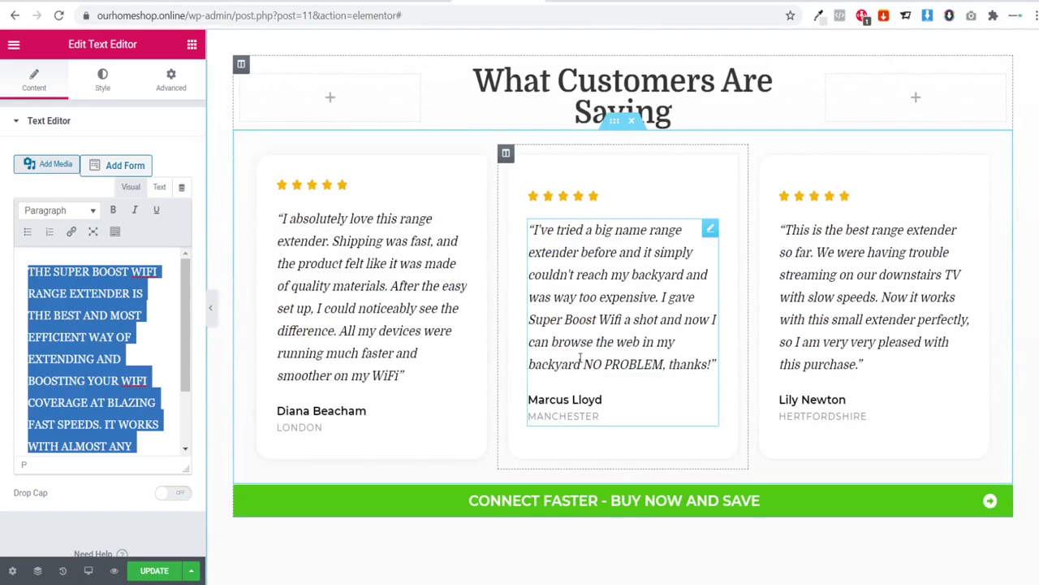
pyautogui.scroll(1, 367, 268)
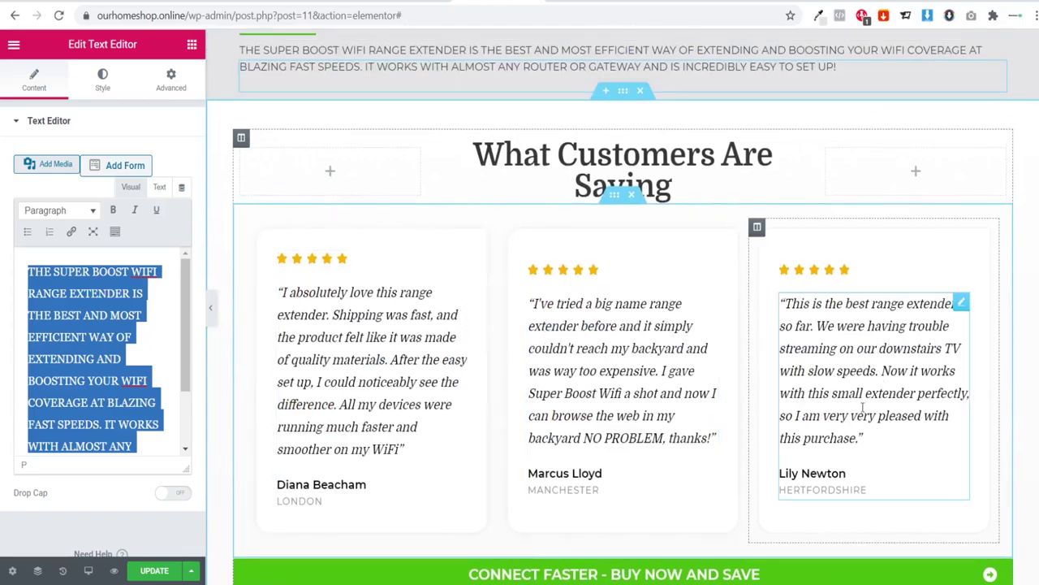
pyautogui.scroll(-1, 515, 337)
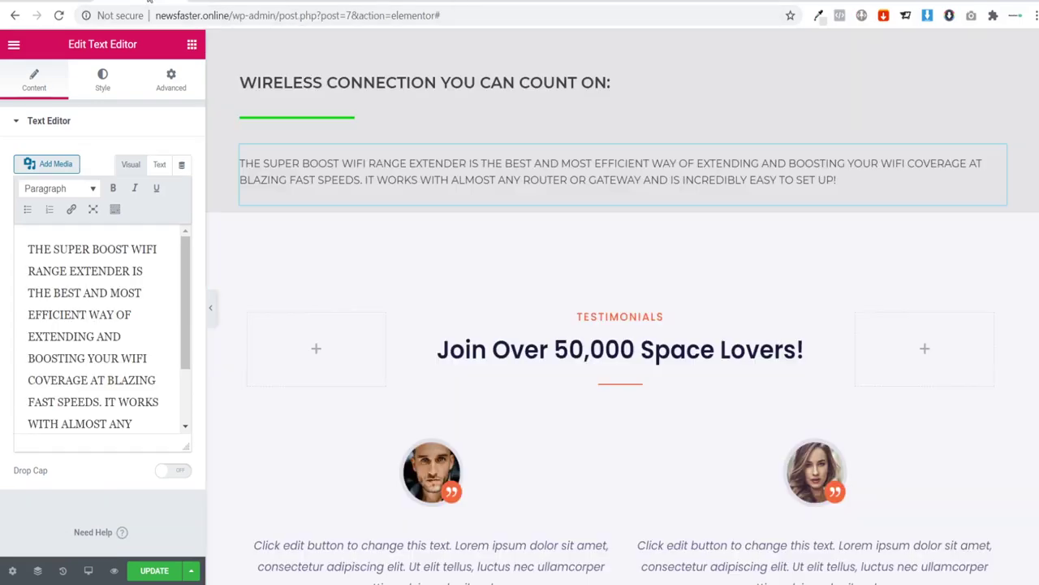
pyautogui.scroll(-3, 584, 349)
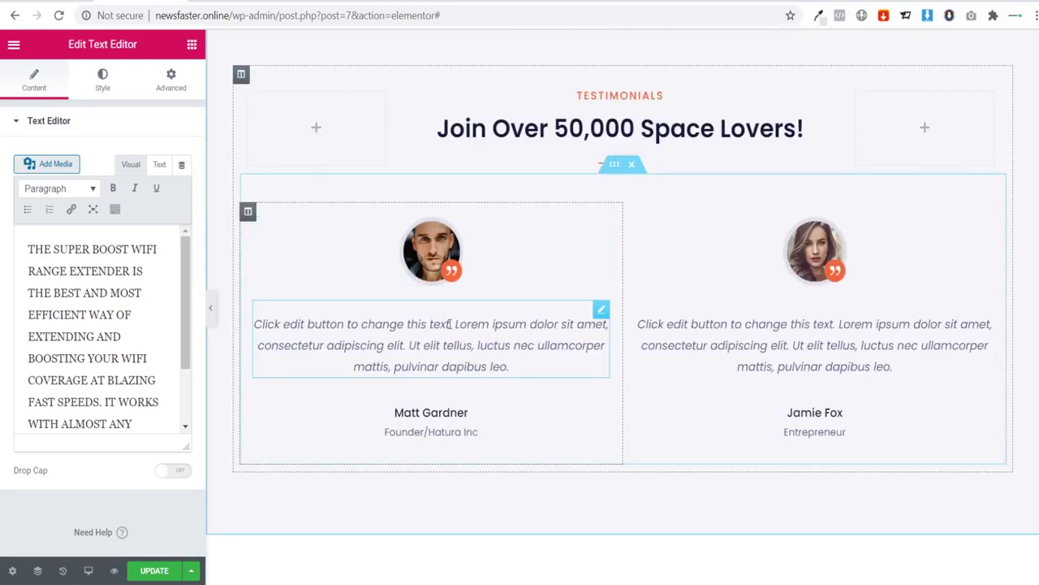
pyautogui.scroll(1, 583, 215)
pyautogui.scroll(1, 583, 215)
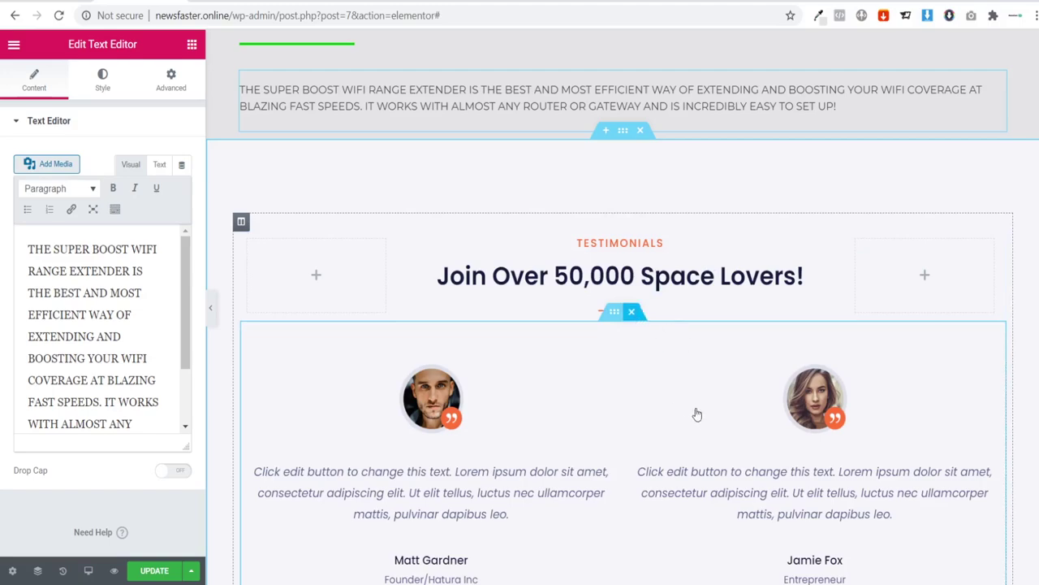
pyautogui.press('Delete')
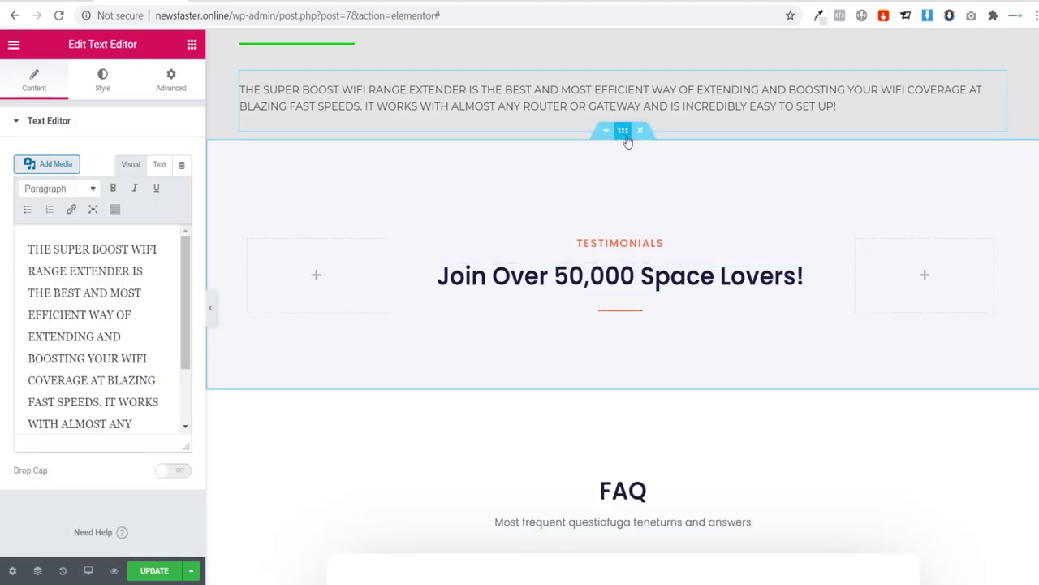
# Step: Set the testimonials section's background colour to white
pyautogui.click(622, 131)
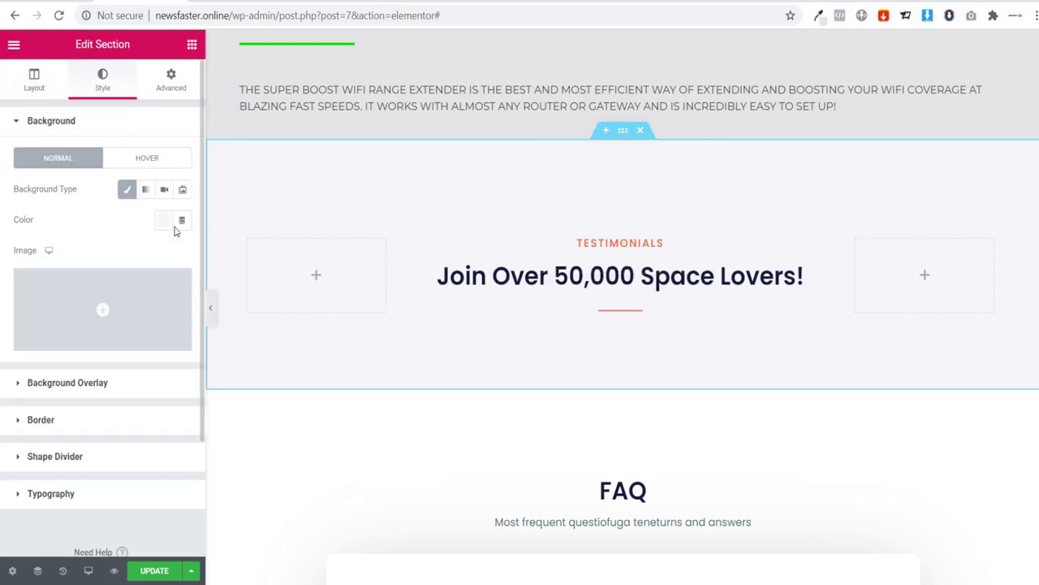
pyautogui.click(163, 220)
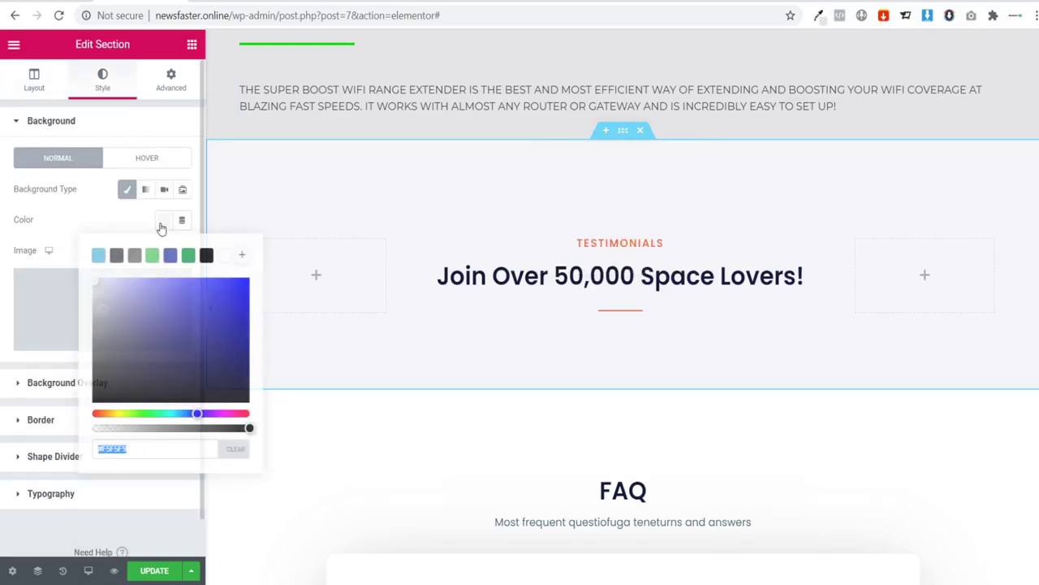
pyautogui.click(225, 255)
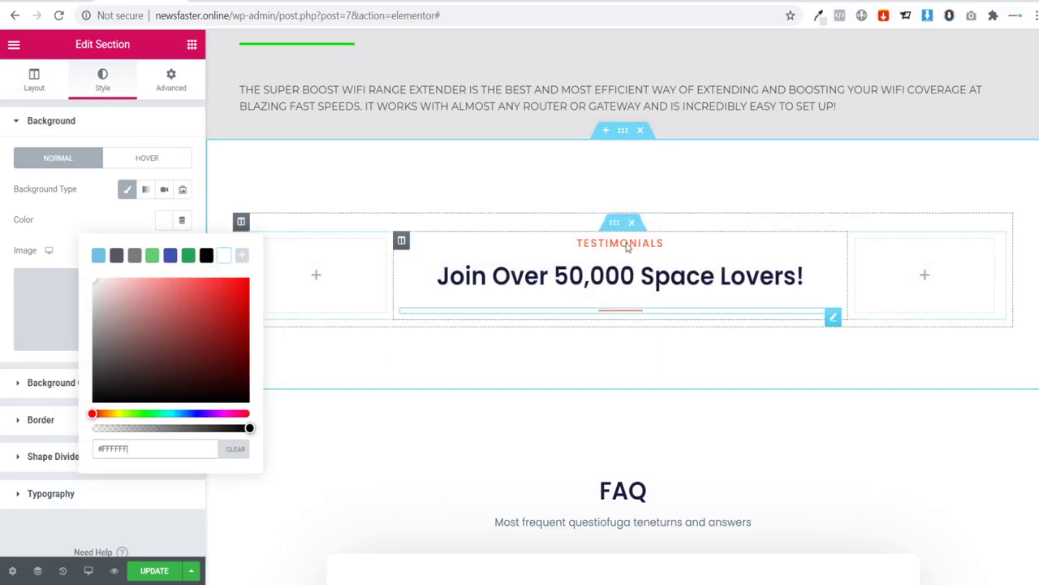
# Step: Retitle the label 'REVIEWS' and the main heading 'SEE WHAT OUR CUSTOMERS HAVE TO SAY'
pyautogui.click(624, 243)
pyautogui.moveTo(147, 174); pyautogui.dragTo(0, 181)
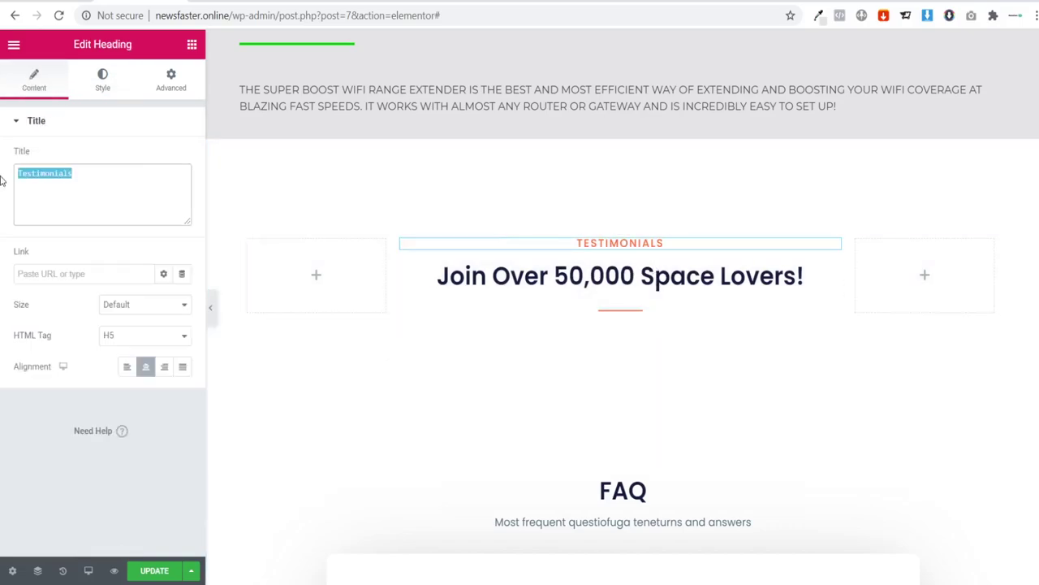
pyautogui.write('REVIEWS')
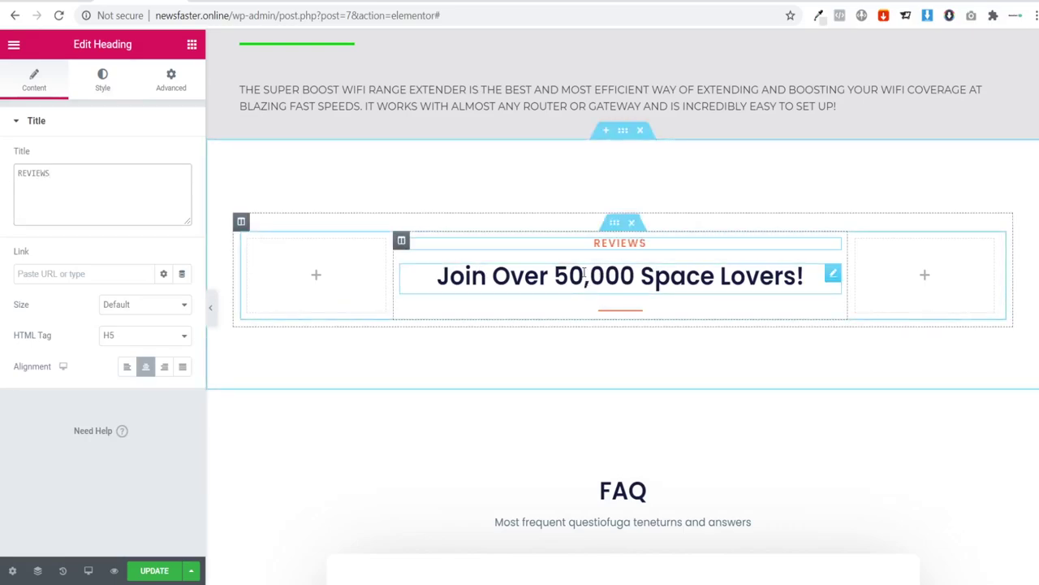
pyautogui.click(479, 269)
pyautogui.moveTo(153, 174); pyautogui.dragTo(2, 172)
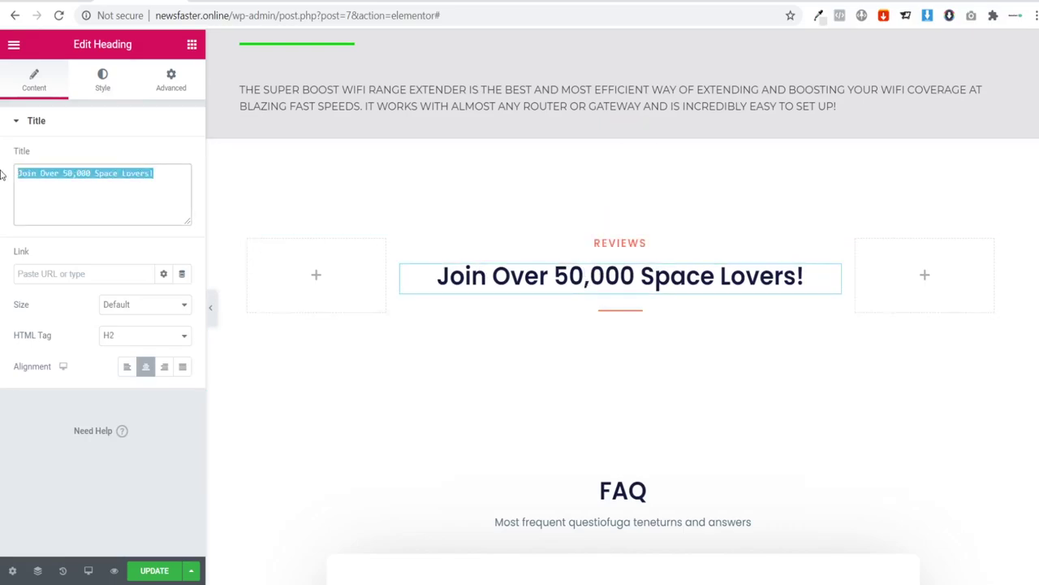
pyautogui.write('SEE wha')
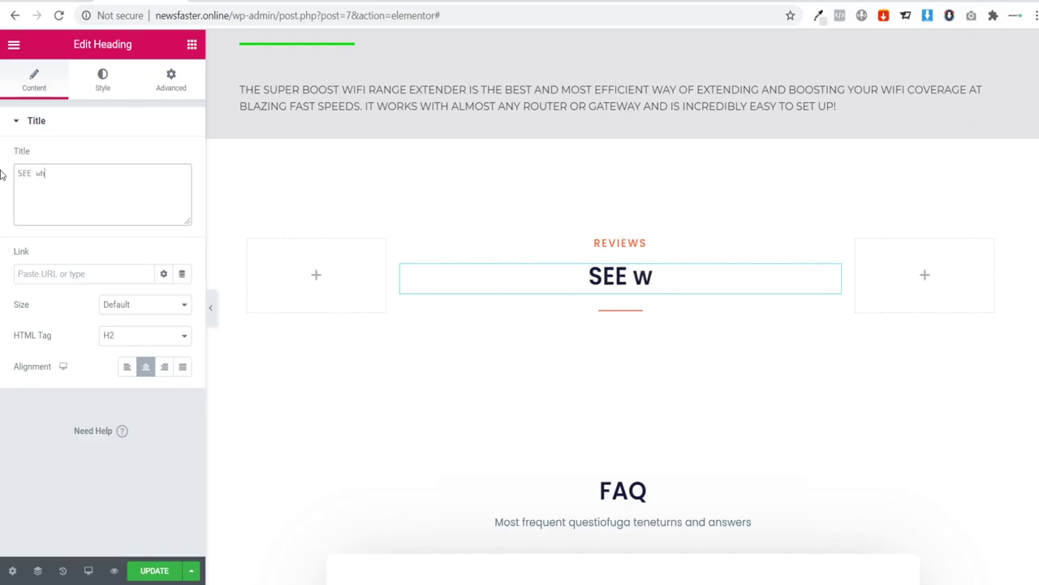
pyautogui.press('BackSpace')
pyautogui.press('BackSpace')
pyautogui.press('BackSpace')
pyautogui.press('BackSpace')
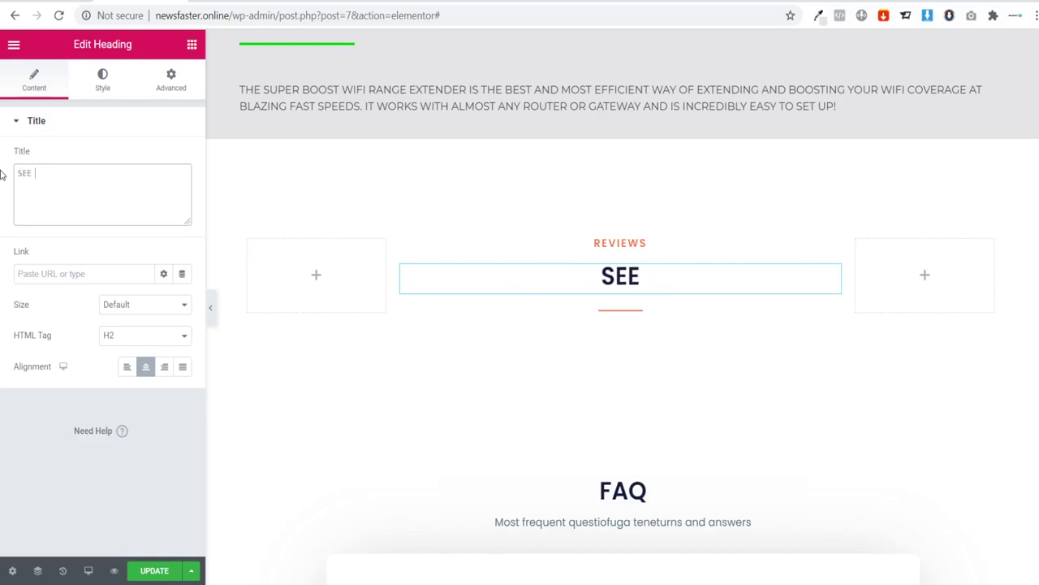
pyautogui.write('WHAT OUR ')
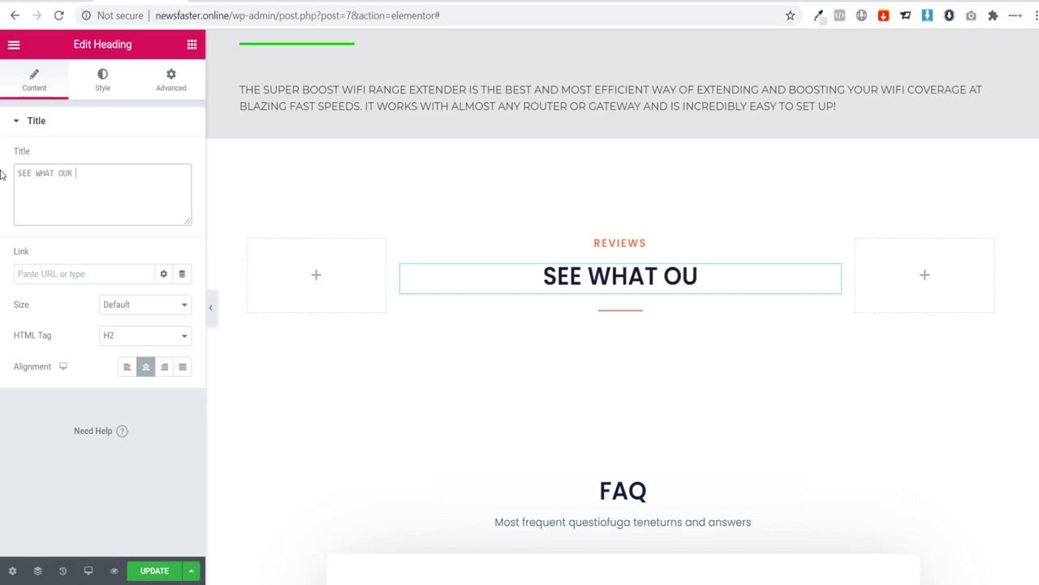
pyautogui.write('CUSTOMERS HAVE T')
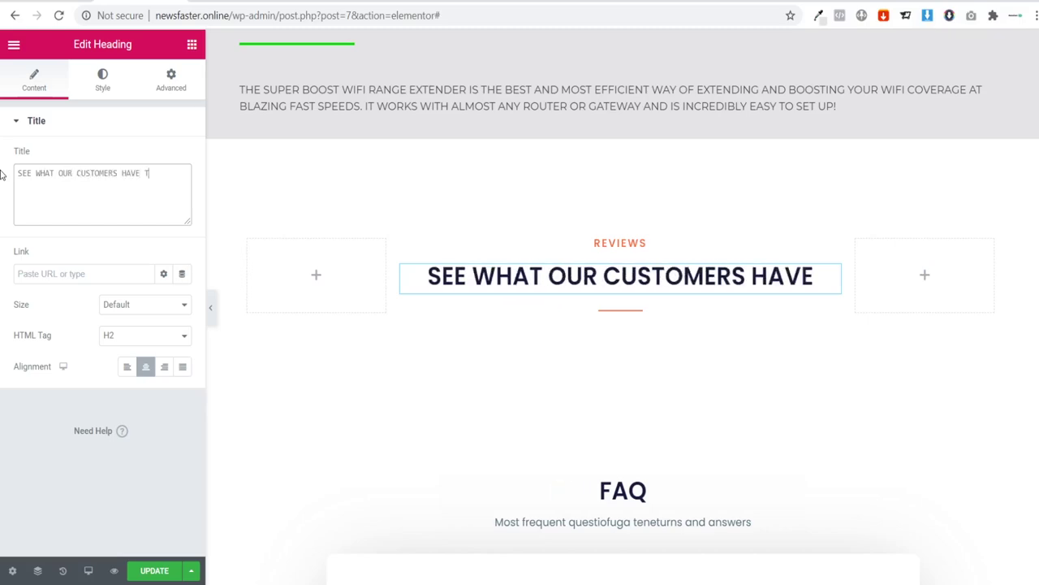
pyautogui.write('O SAY')
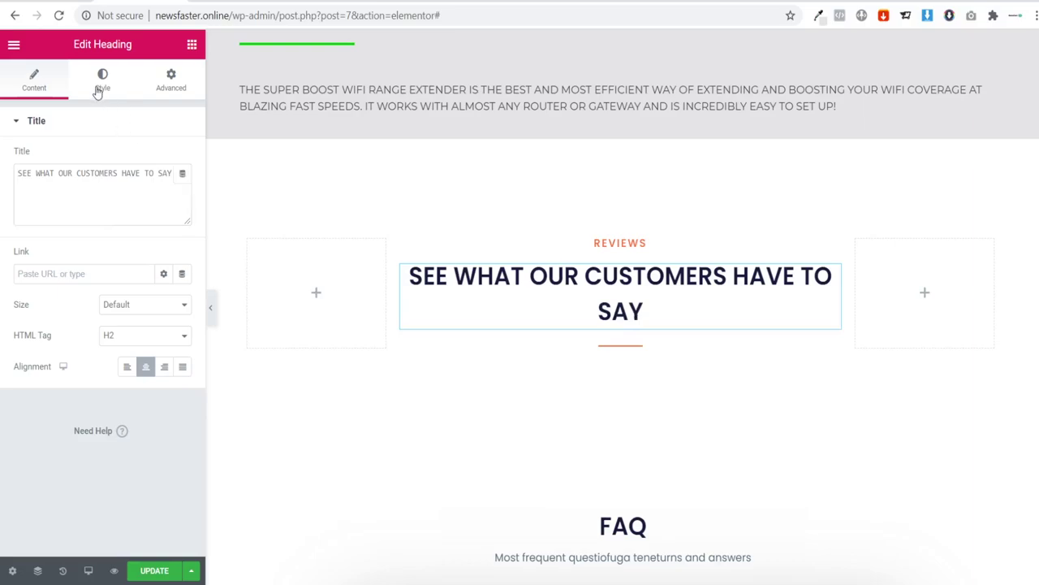
# Step: Set the customers heading's typography size to 30 px
pyautogui.click(96, 94)
pyautogui.click(182, 189)
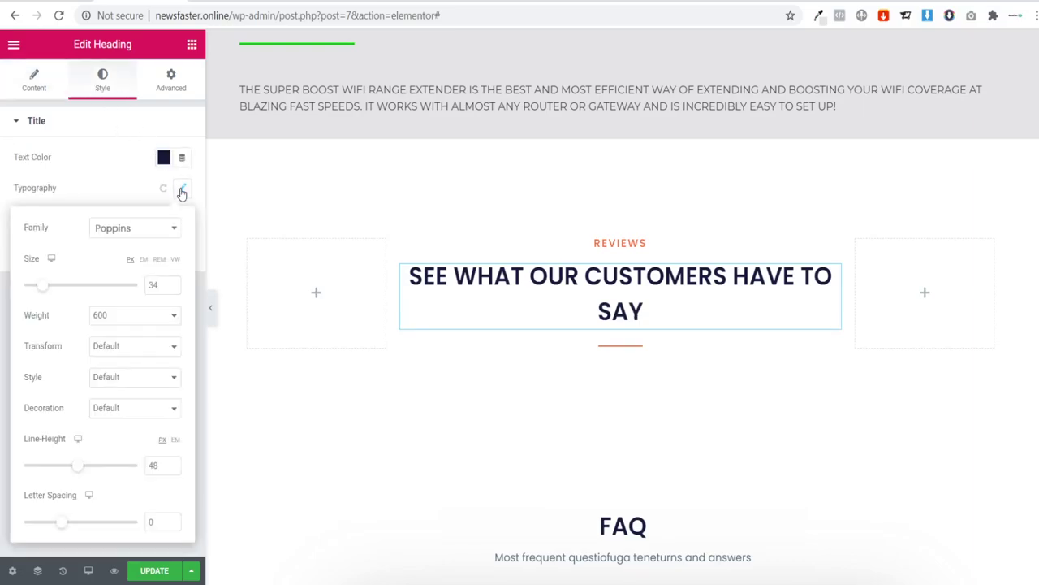
pyautogui.press('BackSpace')
pyautogui.write('0')
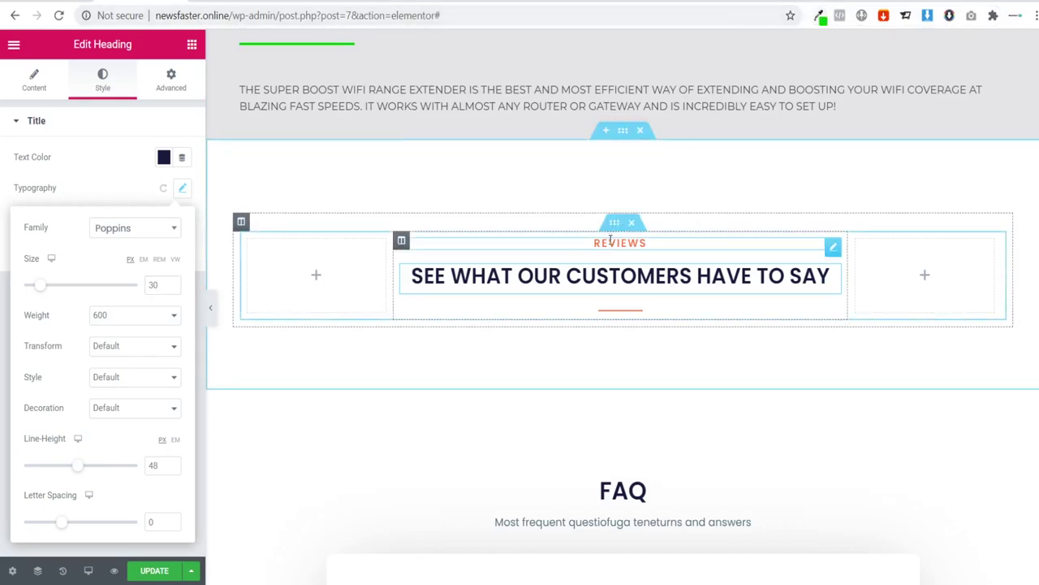
# Step: Colour the REVIEWS label text and the divider green 09e303
pyautogui.click(583, 242)
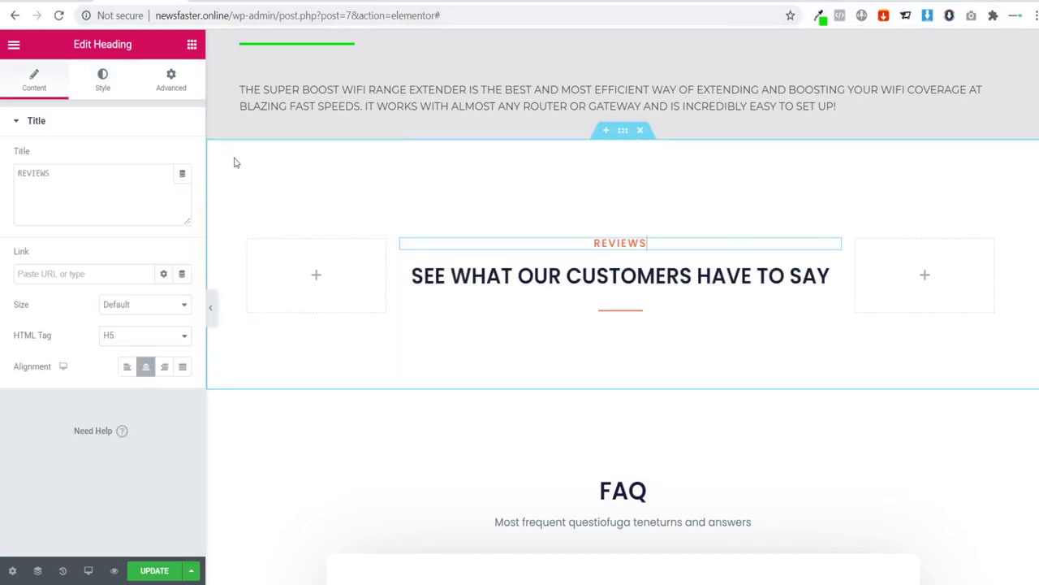
pyautogui.click(101, 84)
pyautogui.click(164, 158)
pyautogui.write('09e303')
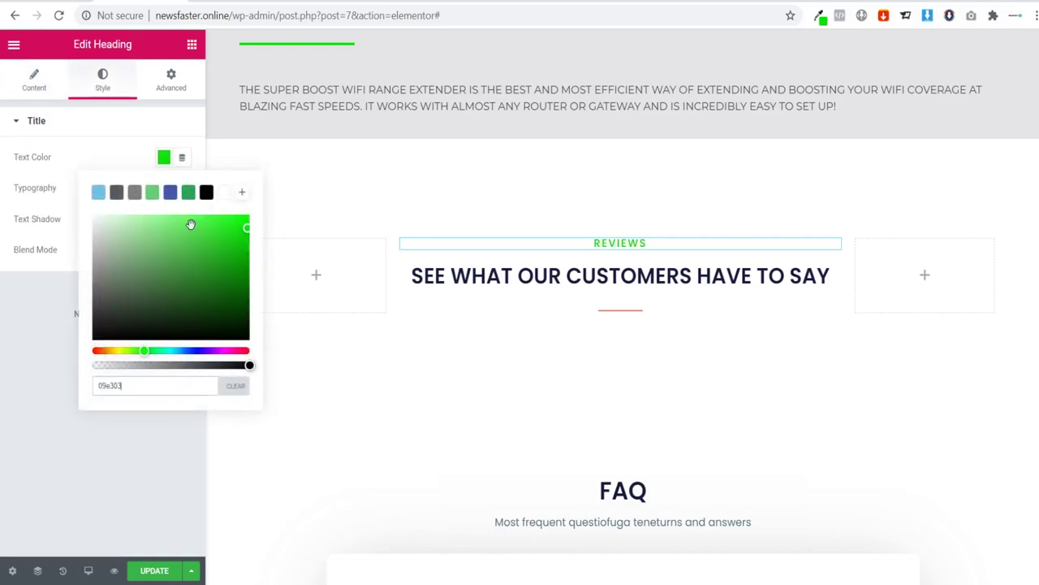
pyautogui.click(622, 311)
pyautogui.click(102, 81)
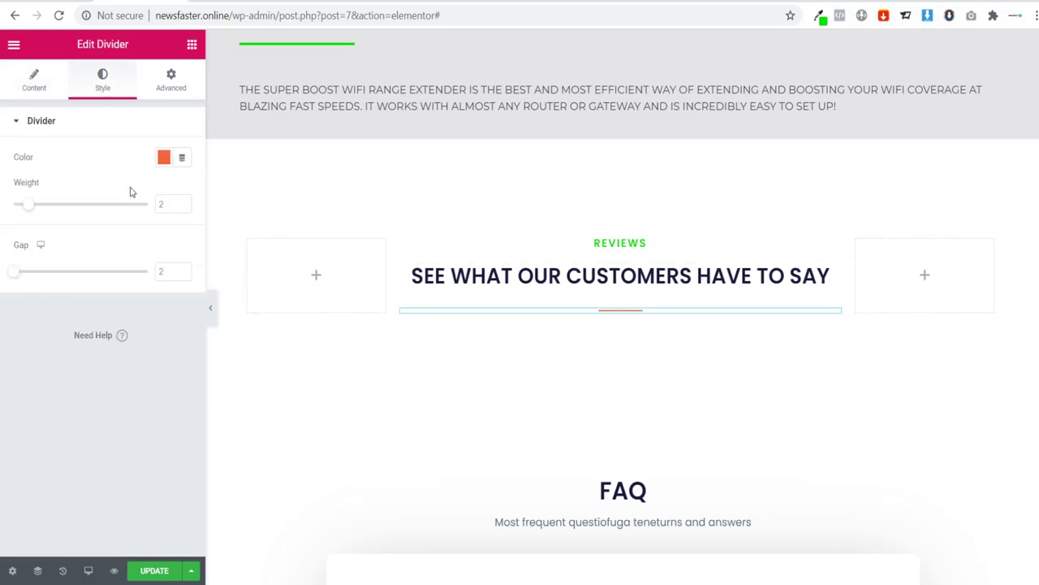
pyautogui.click(163, 156)
pyautogui.hotkey('ctrl', 'v')
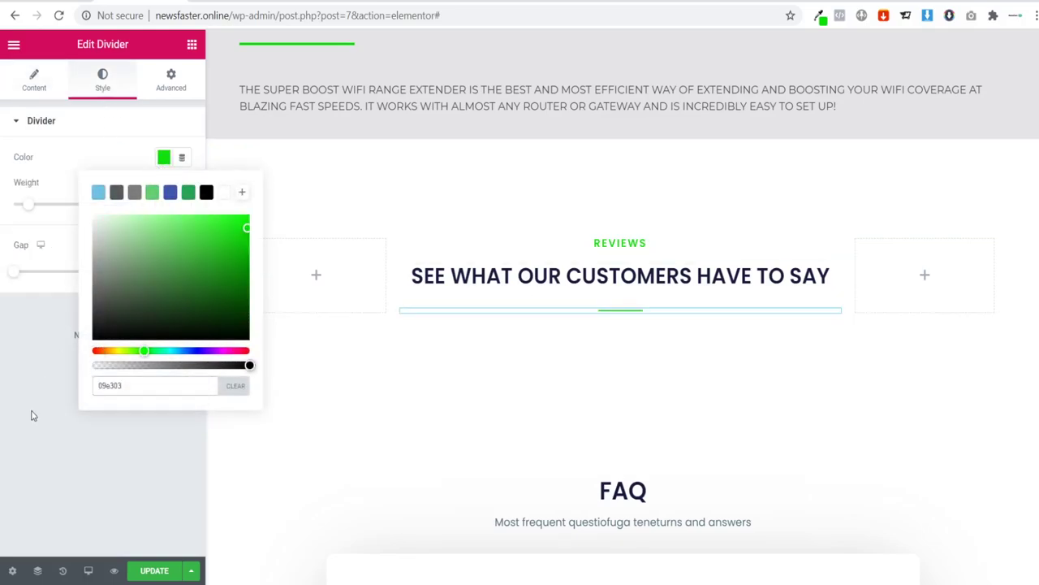
pyautogui.click(33, 410)
# Step: Scroll through the full-width preview of the REVIEWS section, then restore the editing panel
pyautogui.click(212, 308)
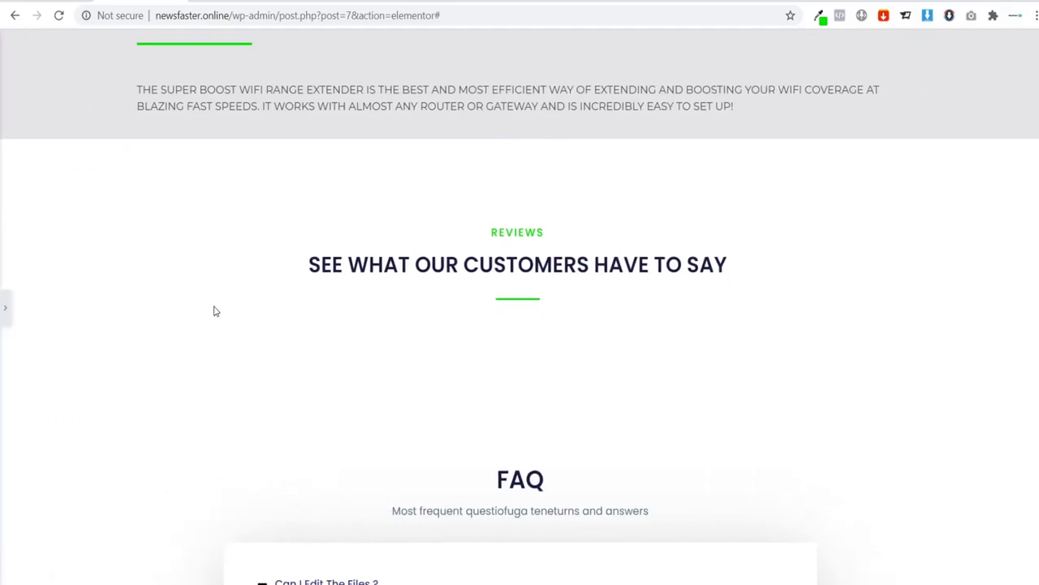
pyautogui.scroll(3, 258, 346)
pyautogui.scroll(15, 258, 346)
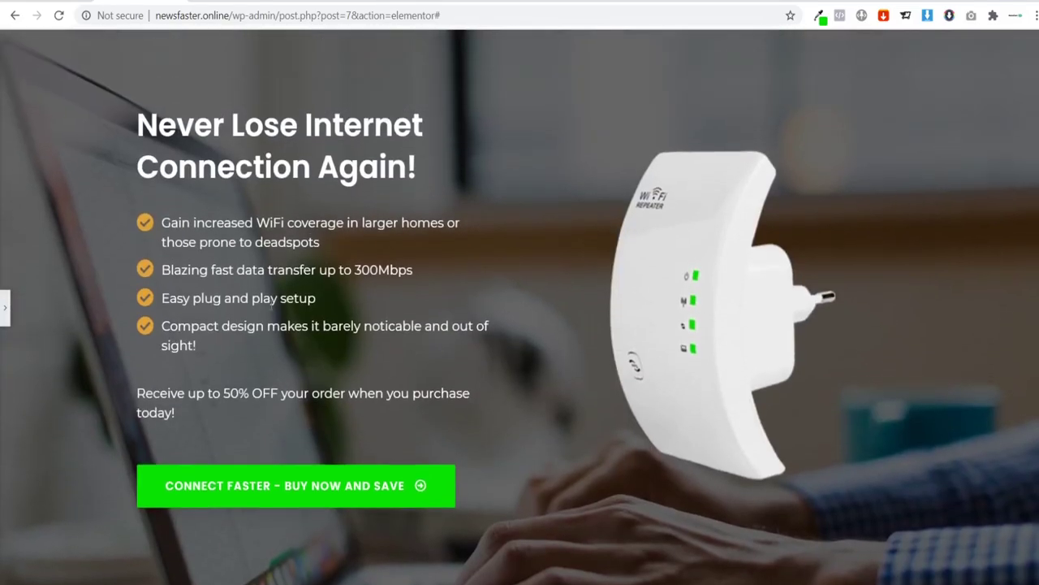
pyautogui.scroll(-10, 278, 315)
pyautogui.scroll(-10, 279, 315)
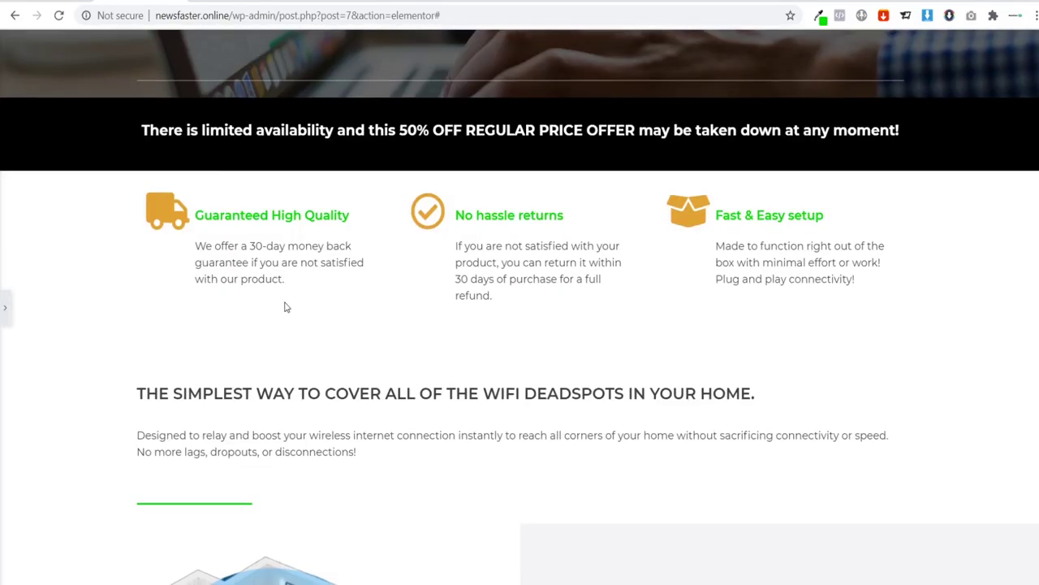
pyautogui.scroll(10, 285, 305)
pyautogui.scroll(-3, 286, 306)
pyautogui.scroll(8, 281, 301)
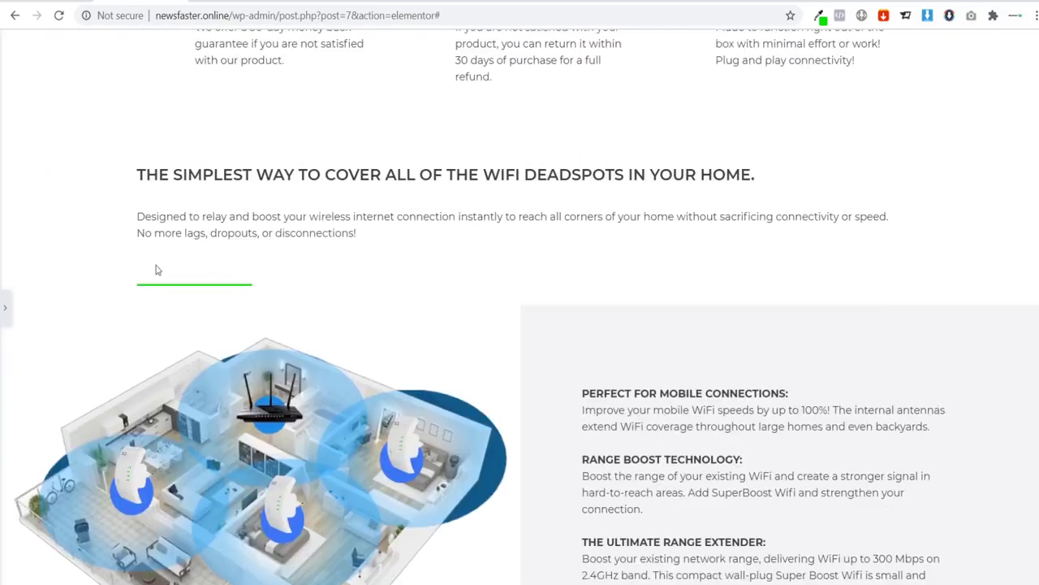
pyautogui.scroll(-2, 157, 269)
pyautogui.click(5, 307)
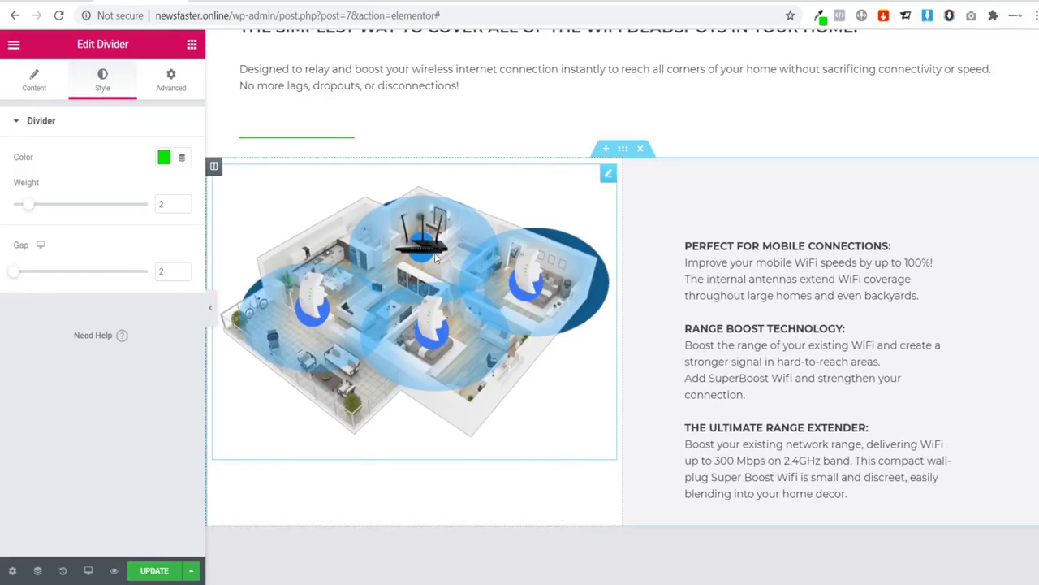
pyautogui.scroll(-5, 442, 281)
pyautogui.scroll(-5, 442, 281)
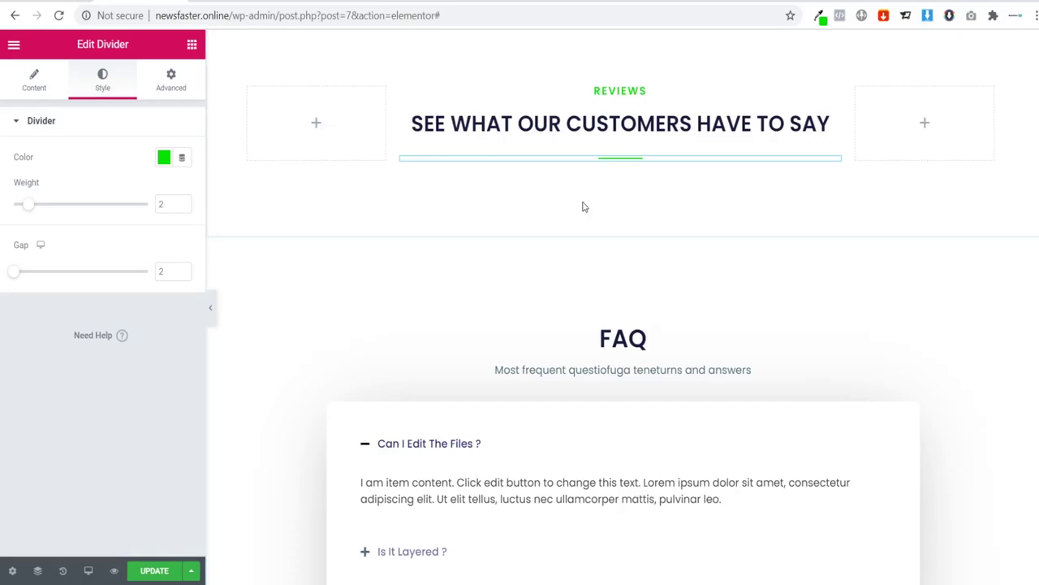
# Step: Reduce the Reviews section's bottom padding from 85 to 5
pyautogui.scroll(2, 612, 195)
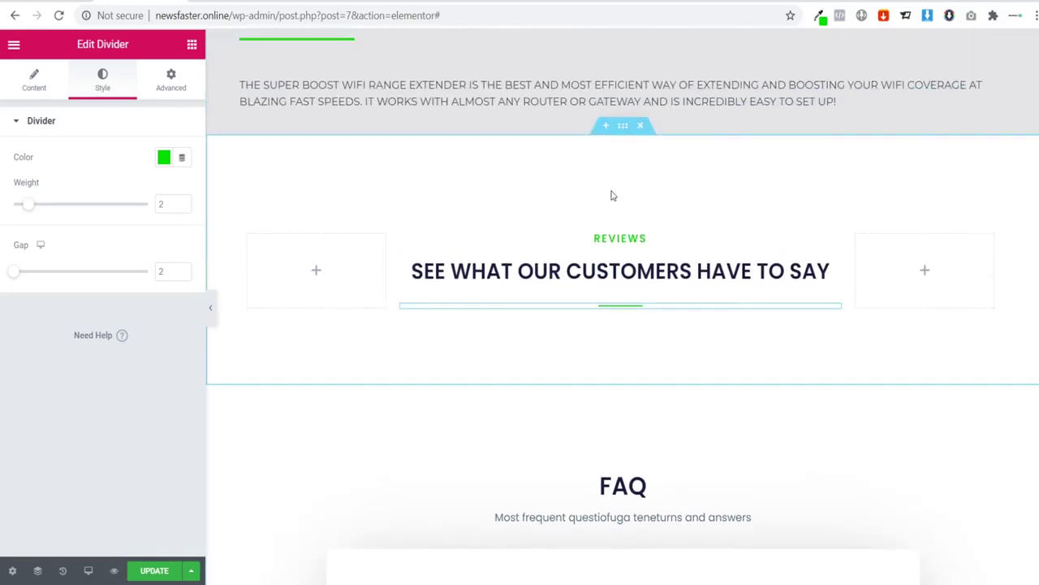
pyautogui.click(240, 203)
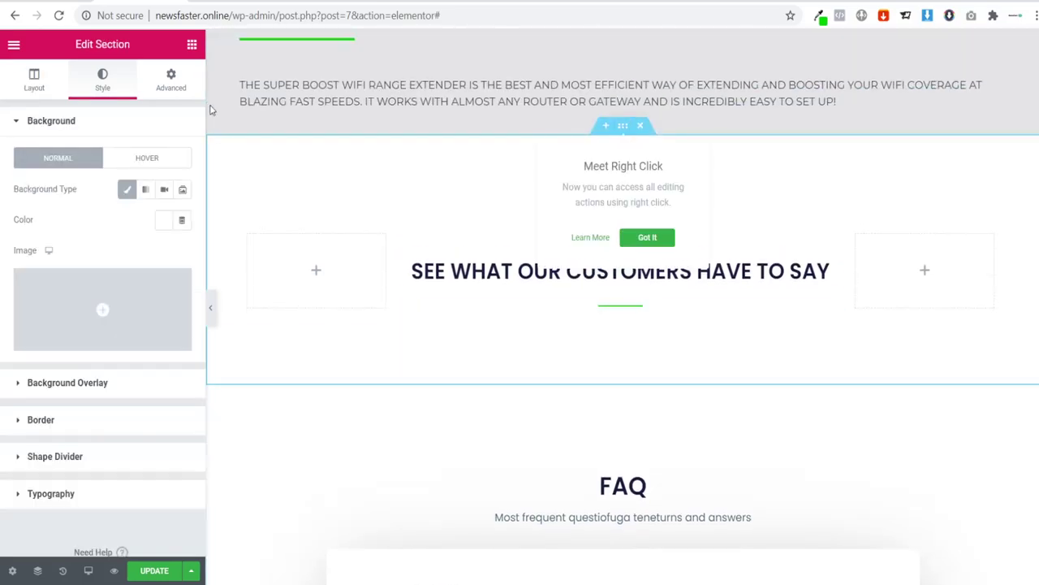
pyautogui.click(191, 47)
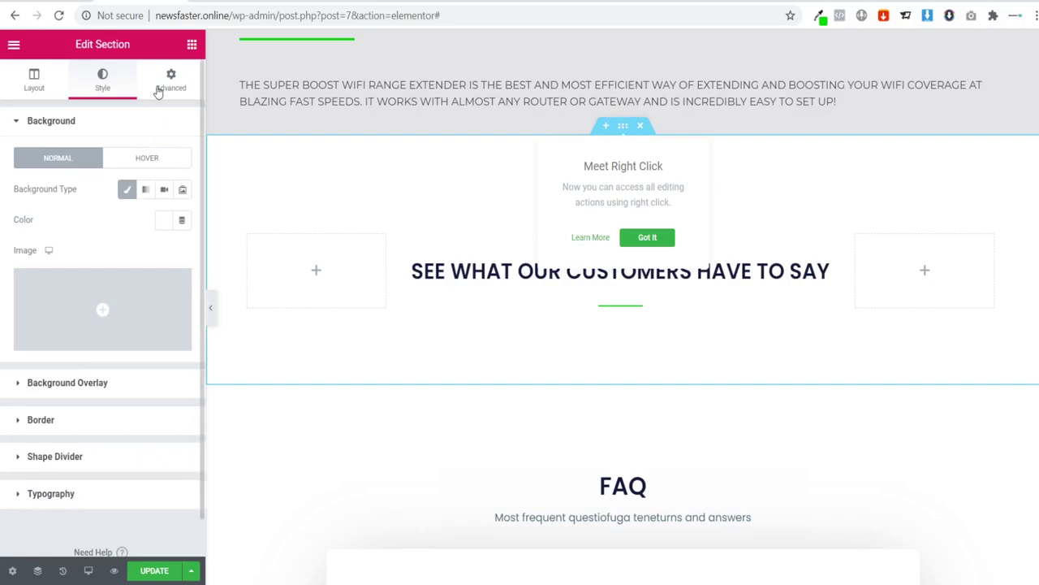
pyautogui.click(159, 91)
pyautogui.click(96, 251)
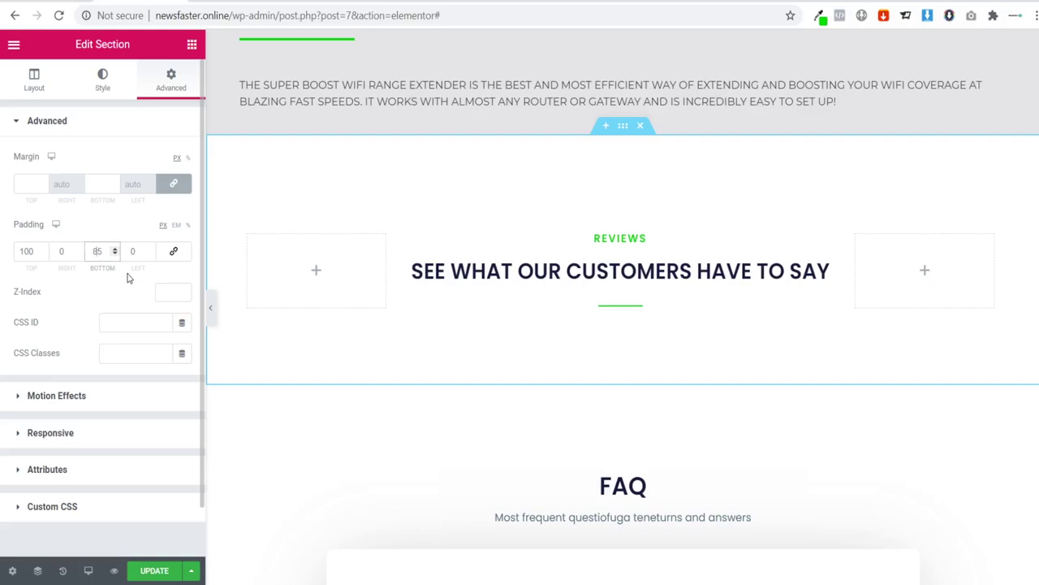
pyautogui.press('BackSpace')
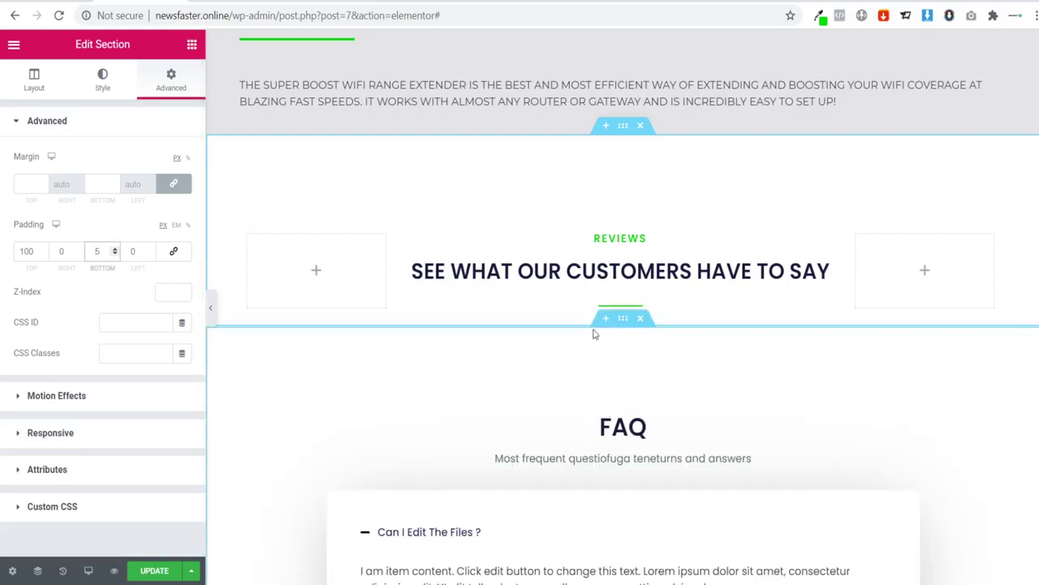
pyautogui.scroll(-1, 594, 333)
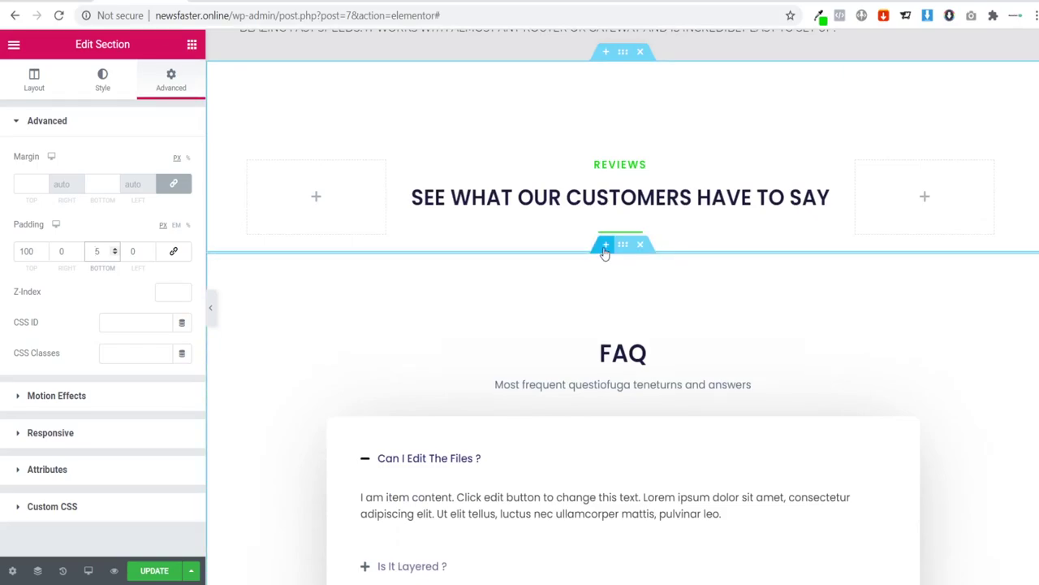
# Step: Add a new three-equal-column section below the Reviews heading for the review cards
pyautogui.click(605, 246)
pyautogui.click(602, 318)
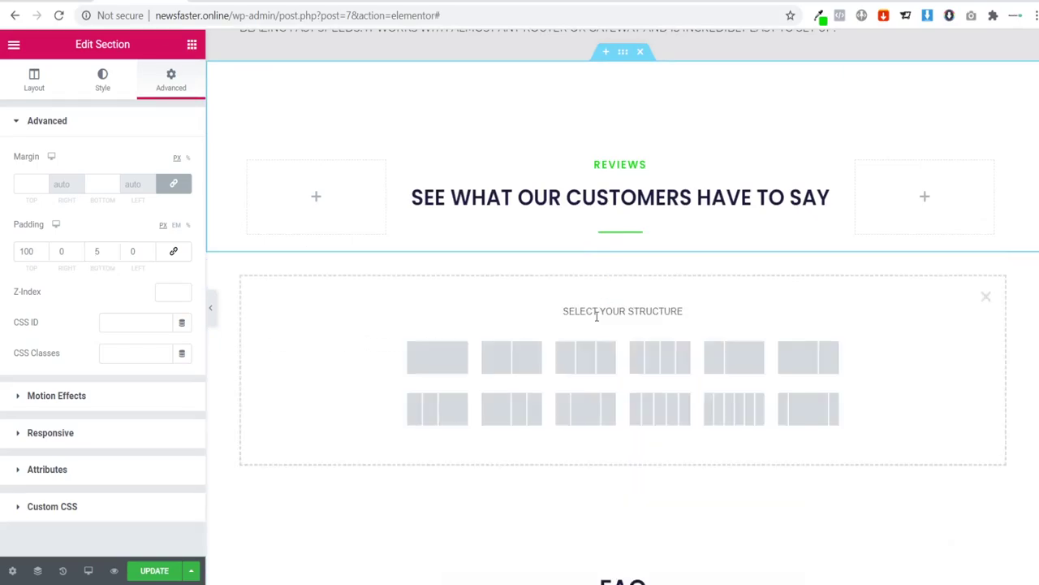
pyautogui.click(488, 366)
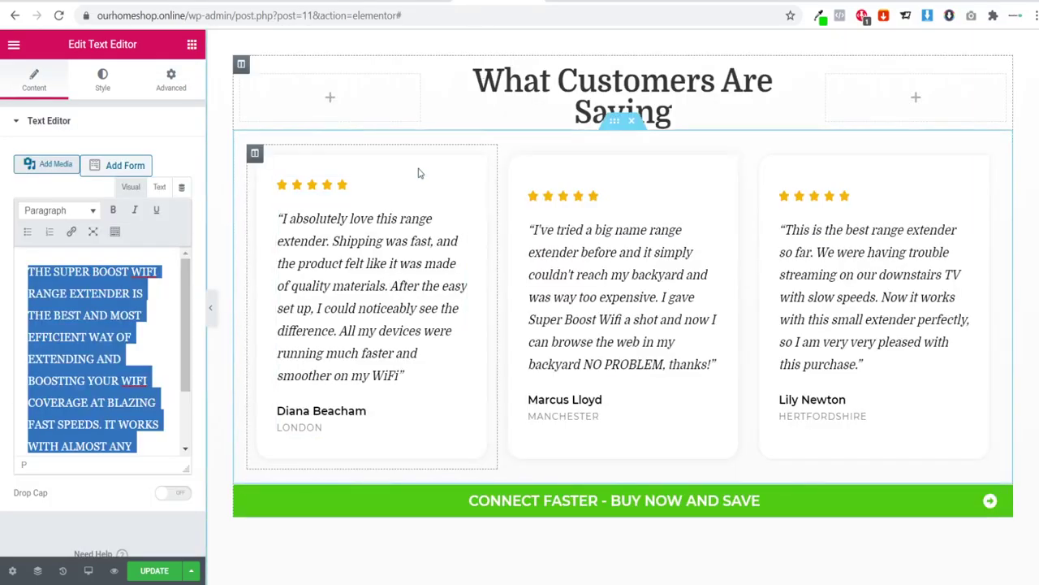
pyautogui.click(255, 156)
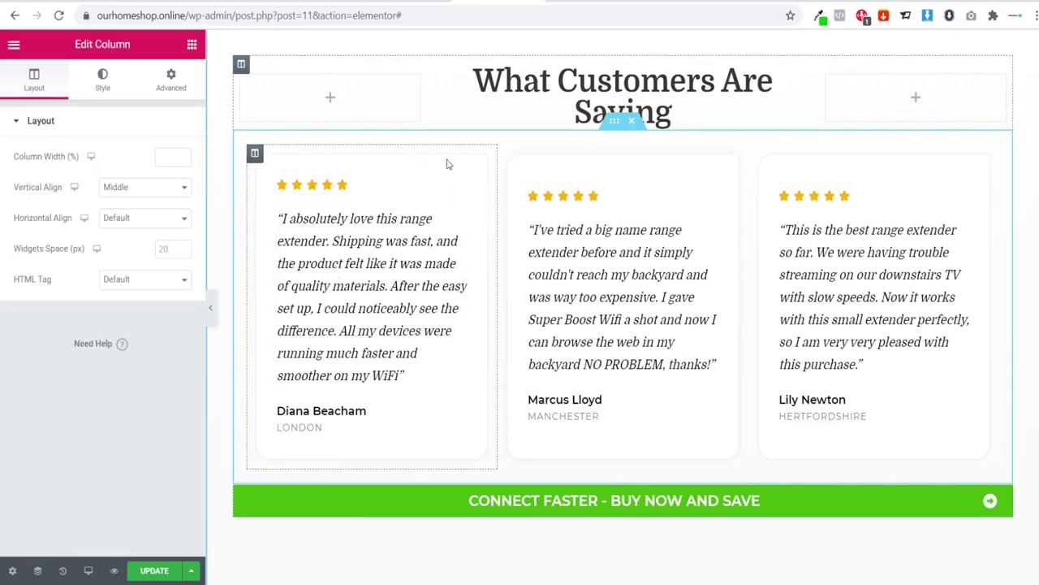
pyautogui.click(340, 229)
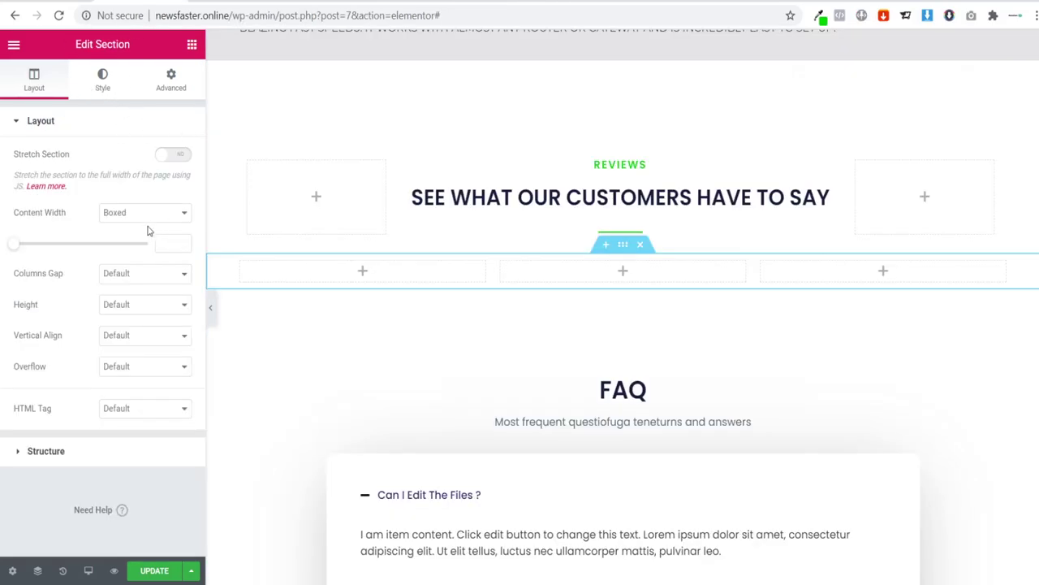
pyautogui.click(191, 46)
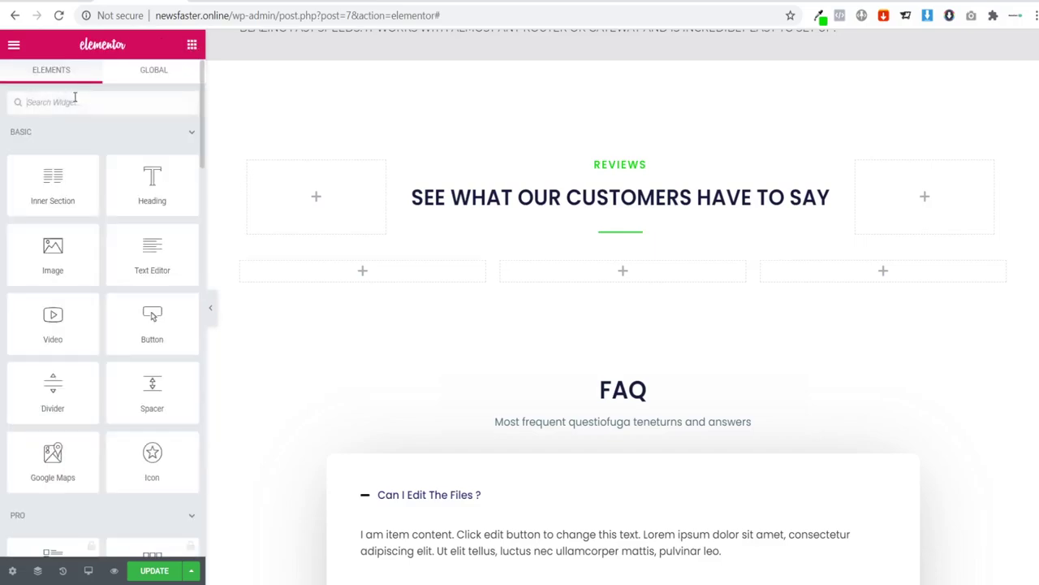
# Step: Add a Testimonial widget to the first review column
pyautogui.click(75, 101)
pyautogui.write('TES')
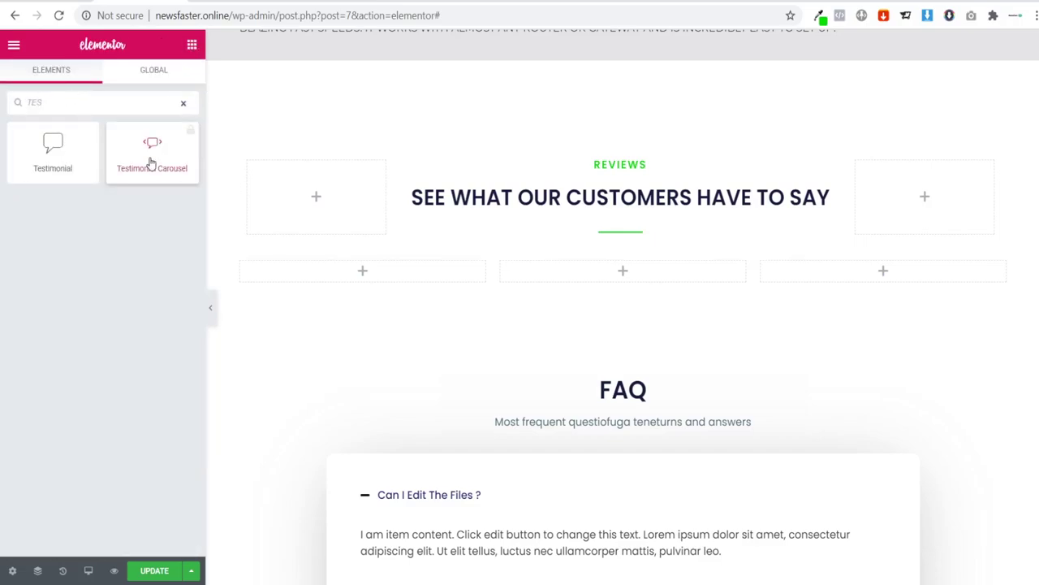
pyautogui.moveTo(50, 144); pyautogui.dragTo(362, 281)
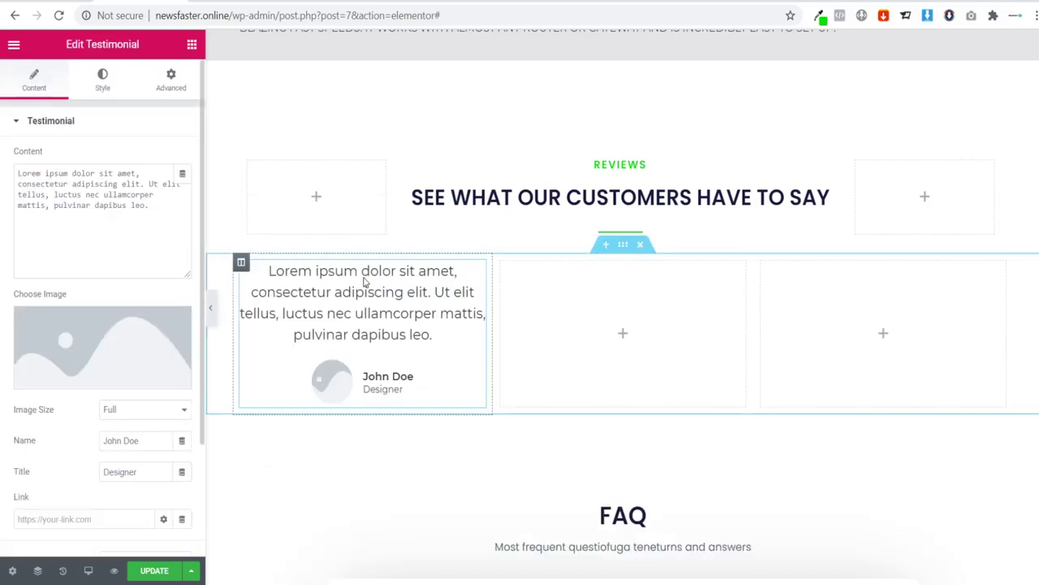
# Step: Place a five-star Star Rating widget above the testimonial
pyautogui.click(191, 45)
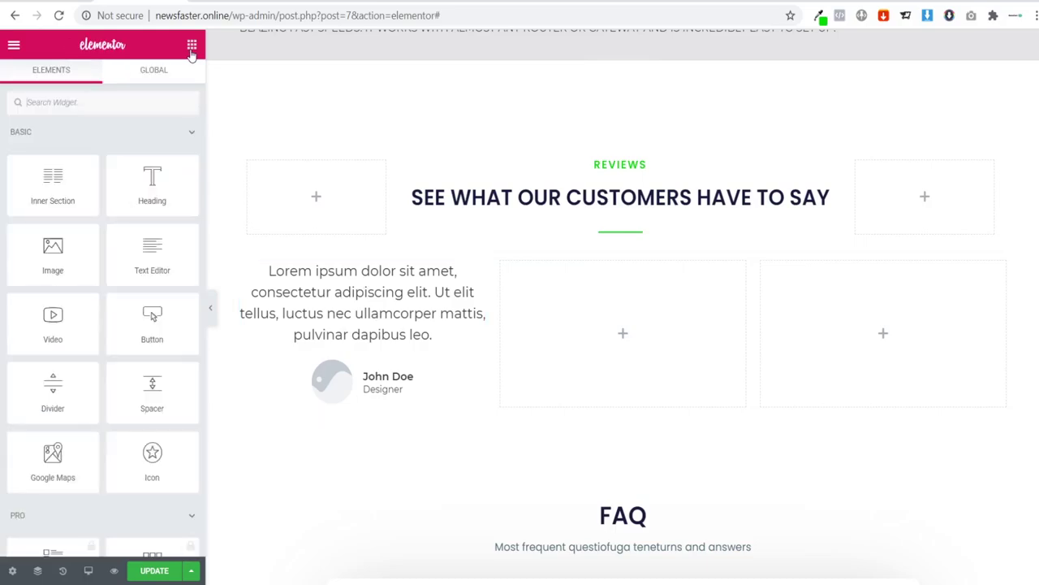
pyautogui.click(114, 104)
pyautogui.write('START')
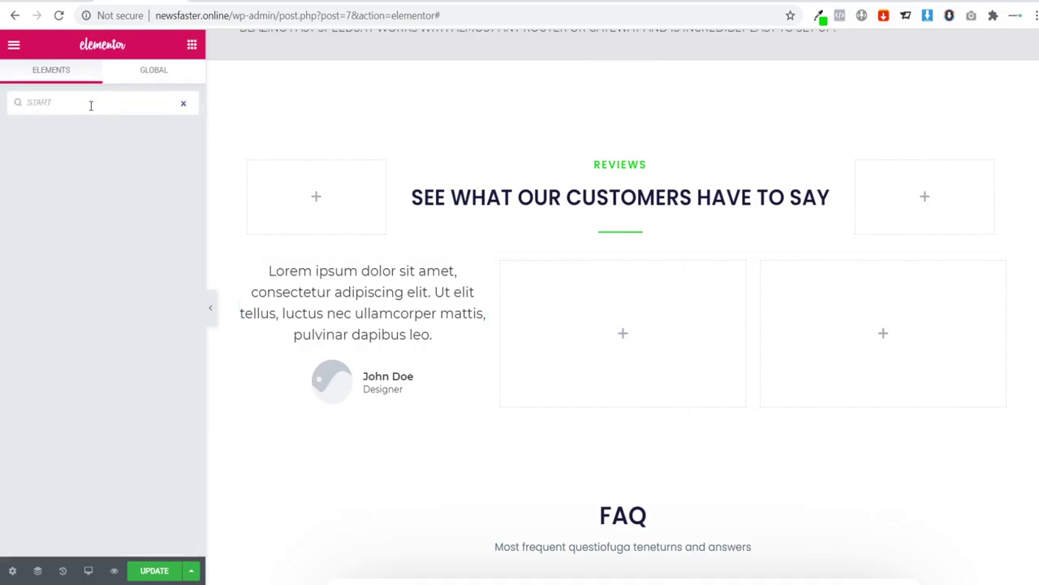
pyautogui.press('BackSpace')
pyautogui.moveTo(53, 163); pyautogui.dragTo(349, 281)
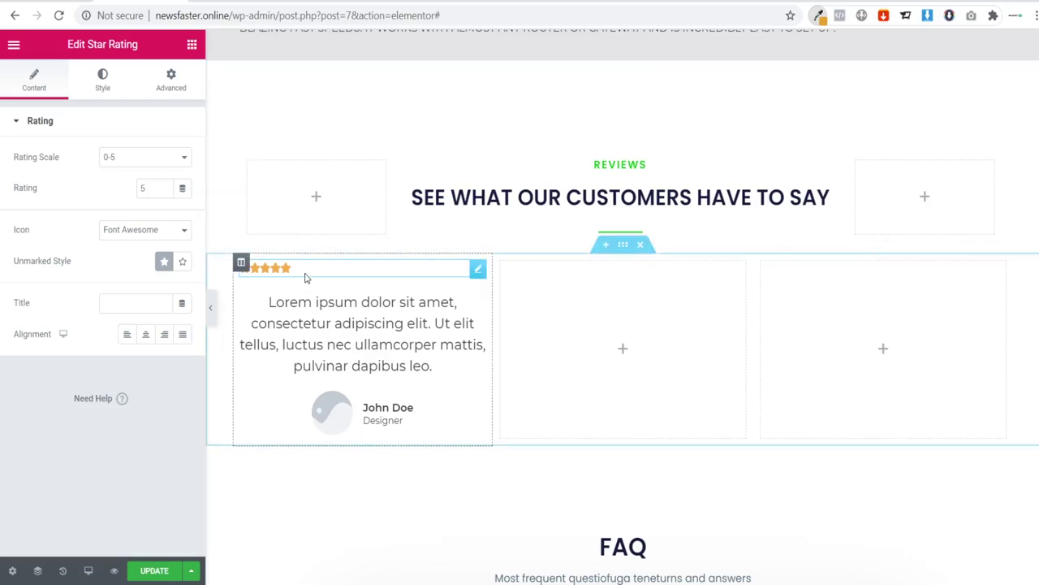
# Step: Colour the five rating stars above the first testimonial gold (#e1a233)
pyautogui.click(103, 88)
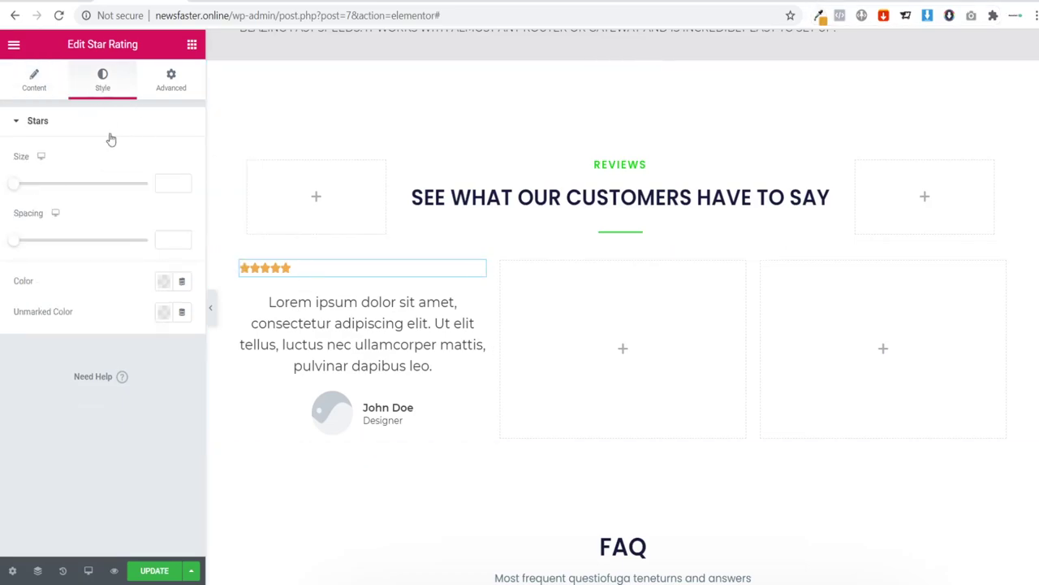
pyautogui.click(162, 283)
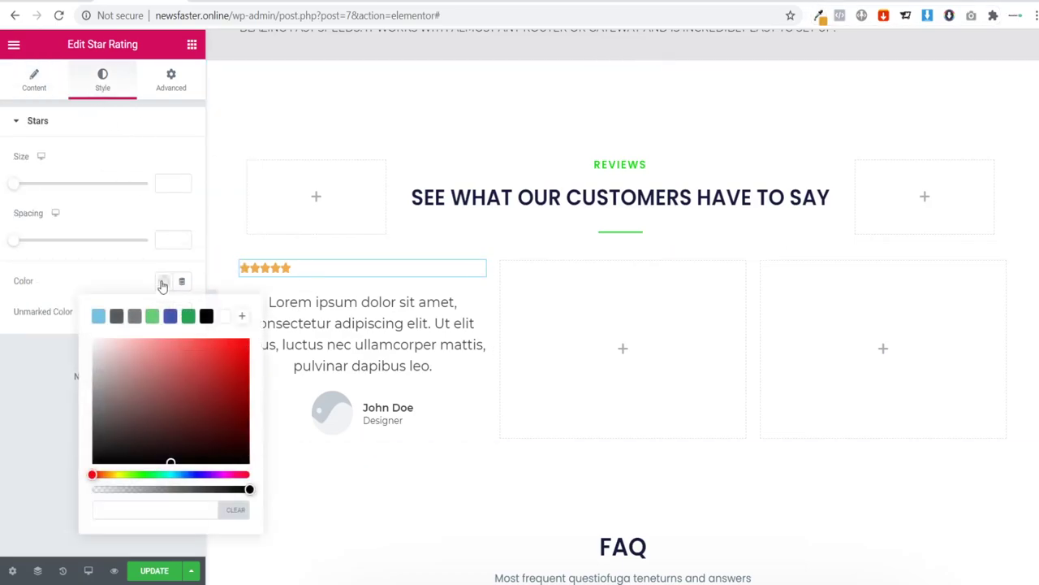
pyautogui.write('#e2a632')
pyautogui.click(39, 438)
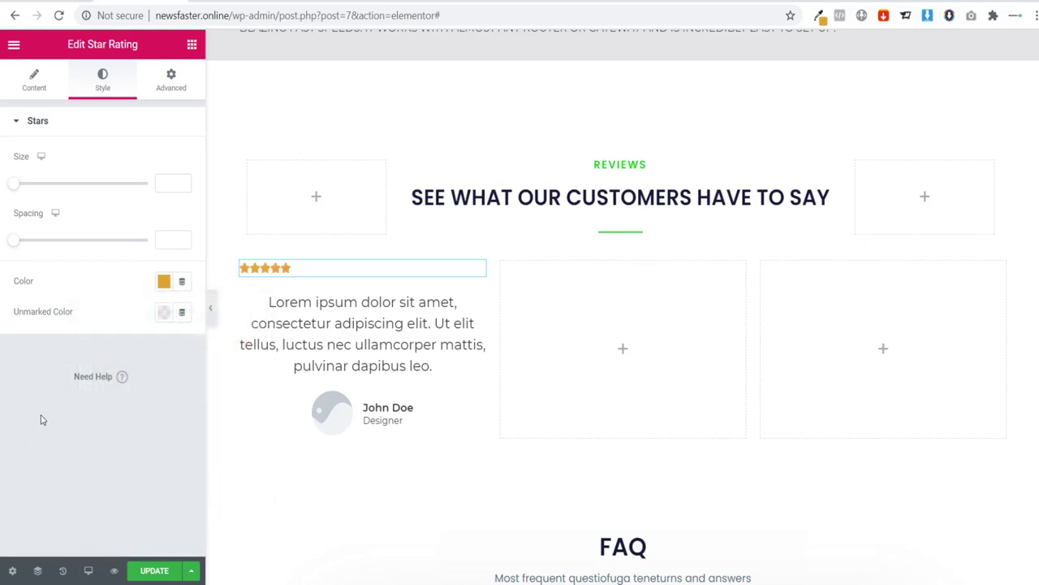
pyautogui.click(347, 347)
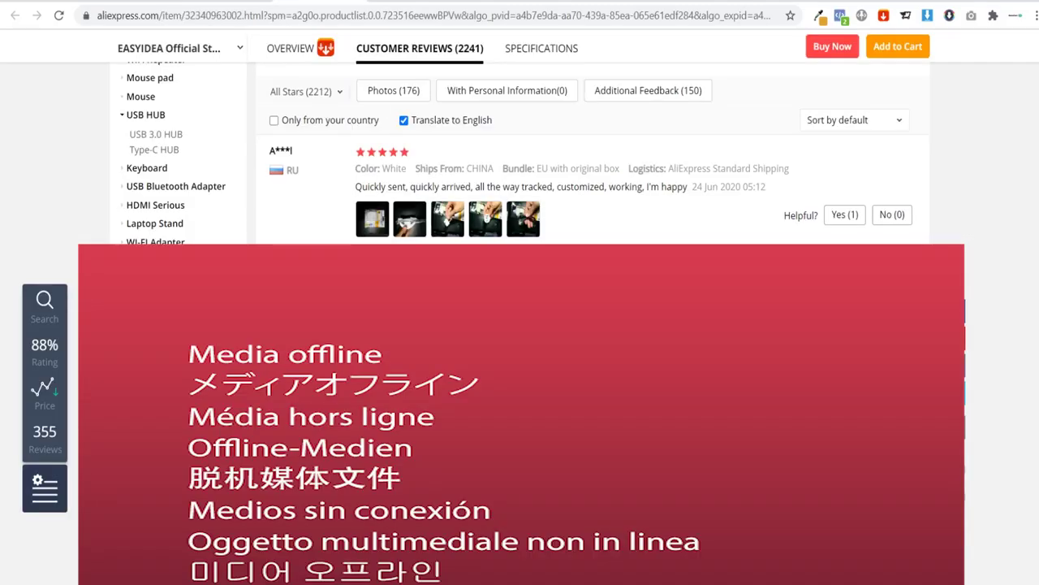
# Step: Replace the placeholder testimonial text with the 'Delivery 24 days. via WPS did not connect' review
pyautogui.scroll(-1, 520, 154)
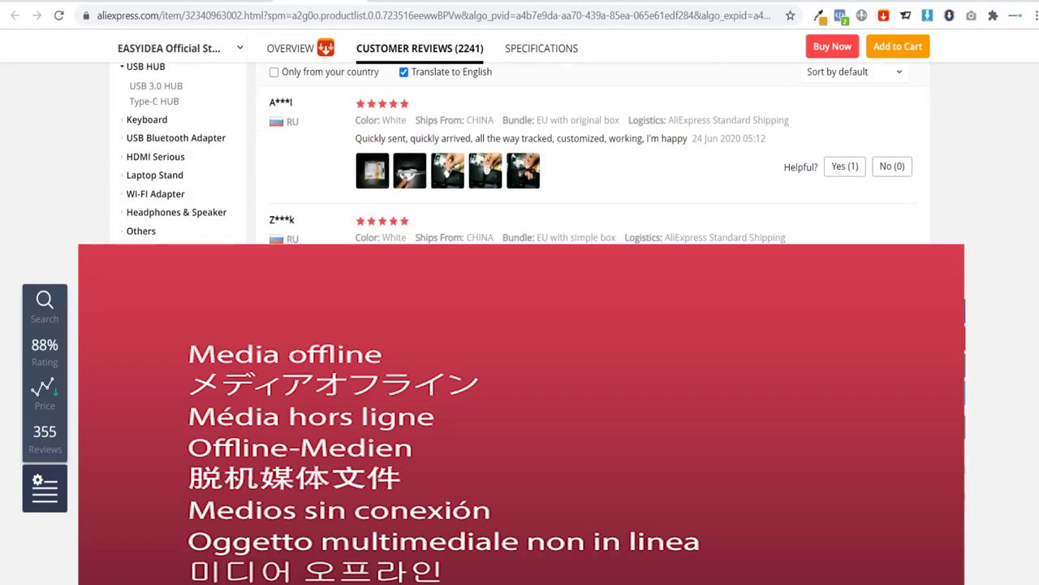
pyautogui.tripleClick(592, 236)
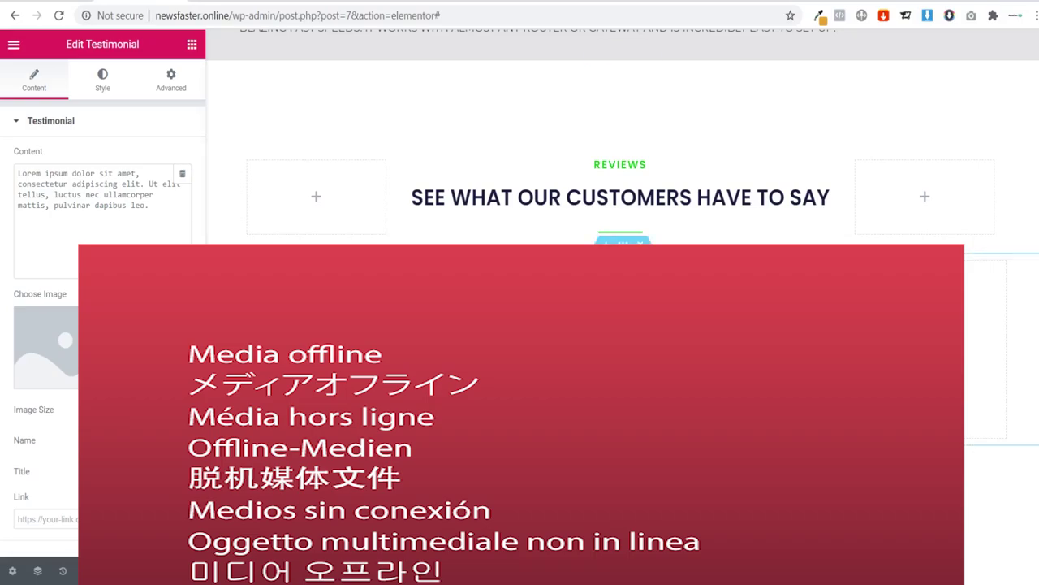
pyautogui.hotkey('ctrl', 'a')
pyautogui.hotkey('ctrl', 'v')
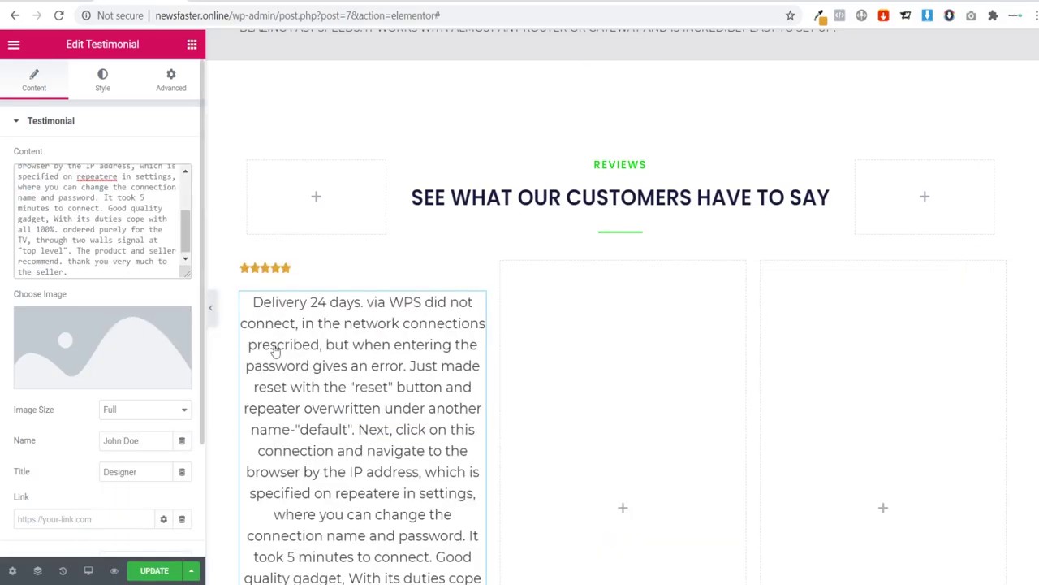
# Step: Browse the AliExpress reviews for a shorter one, briefly trying the 'Quickly sent' review
pyautogui.scroll(-3, 398, 350)
pyautogui.scroll(1, 402, 349)
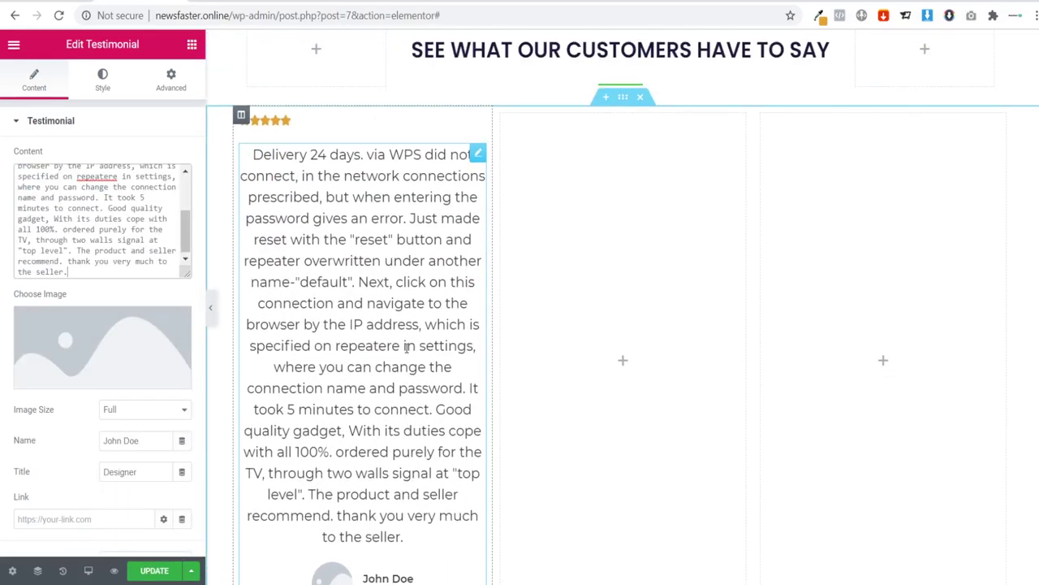
pyautogui.scroll(1, 379, 323)
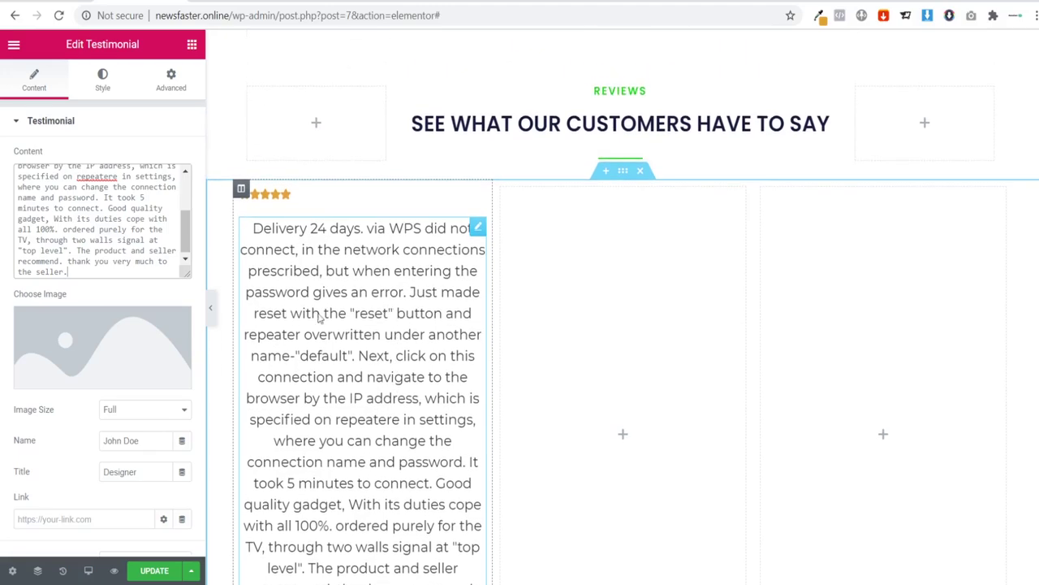
pyautogui.hotkey('ctrl', 'Tab')
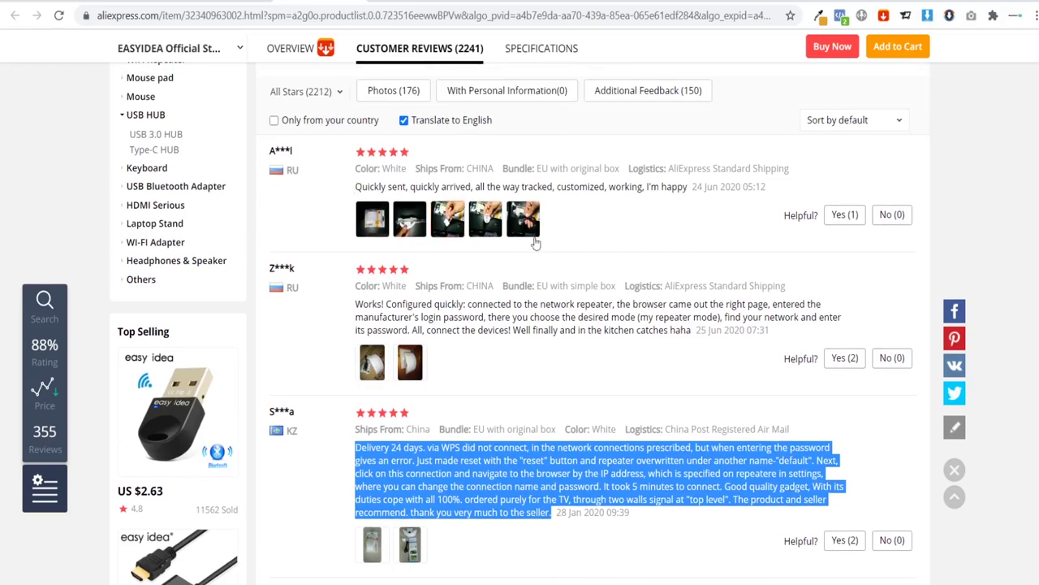
pyautogui.scroll(-5, 581, 233)
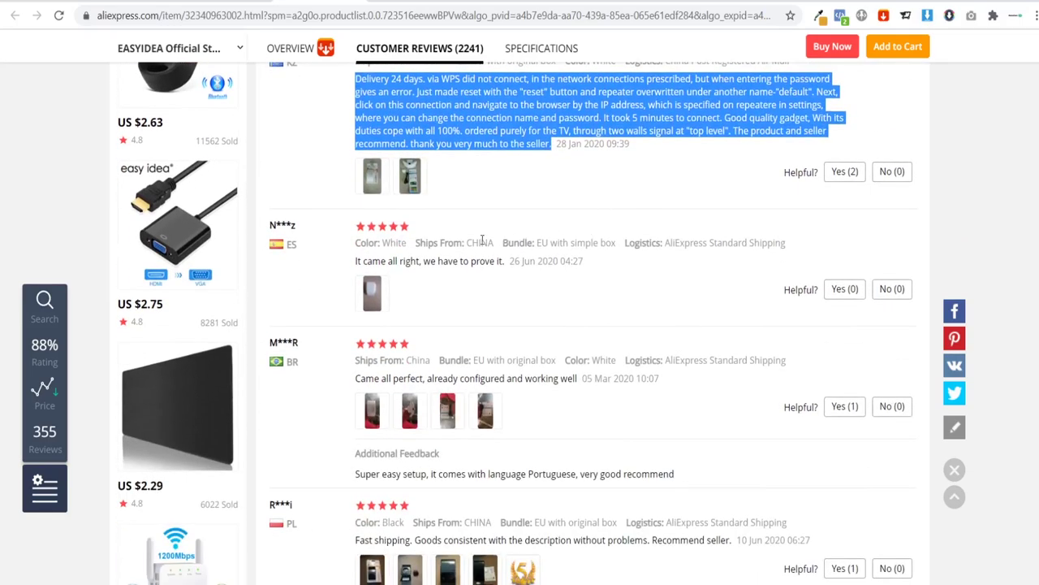
pyautogui.scroll(6, 482, 239)
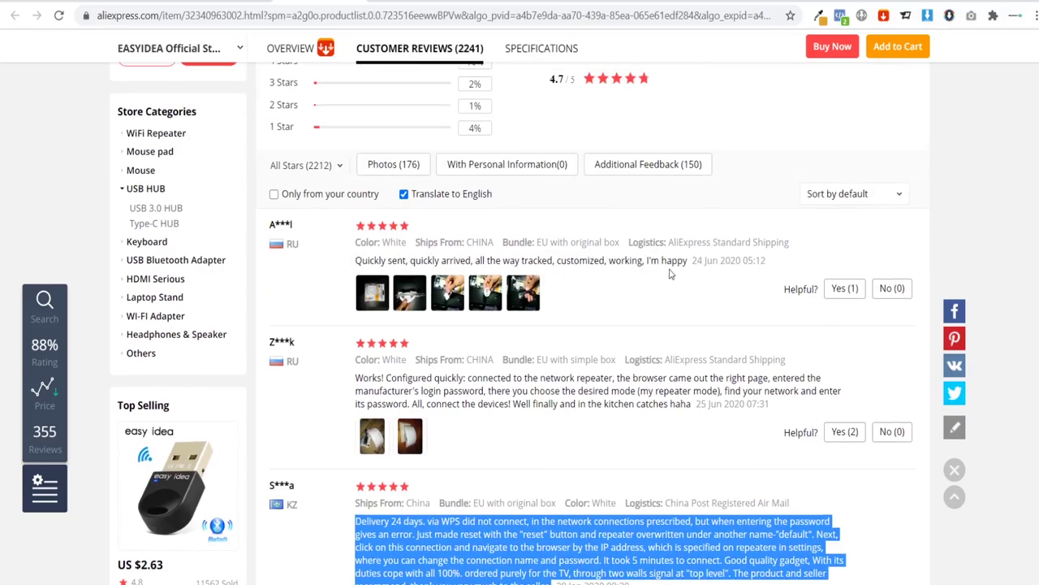
pyautogui.moveTo(687, 261); pyautogui.dragTo(375, 261)
pyautogui.click(351, 256)
pyautogui.scroll(-4, 352, 257)
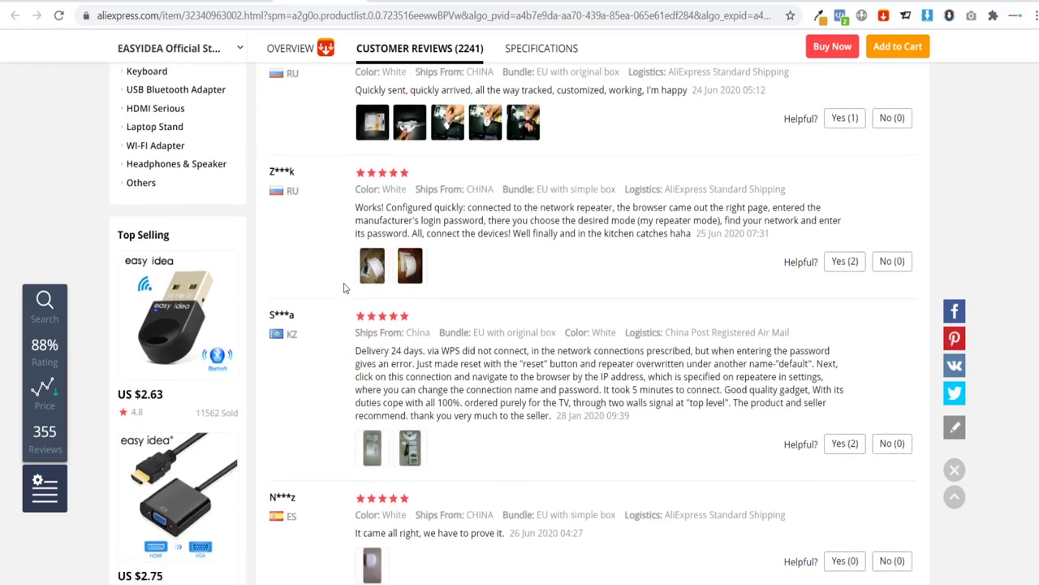
pyautogui.scroll(-2, 389, 264)
pyautogui.scroll(1, 473, 158)
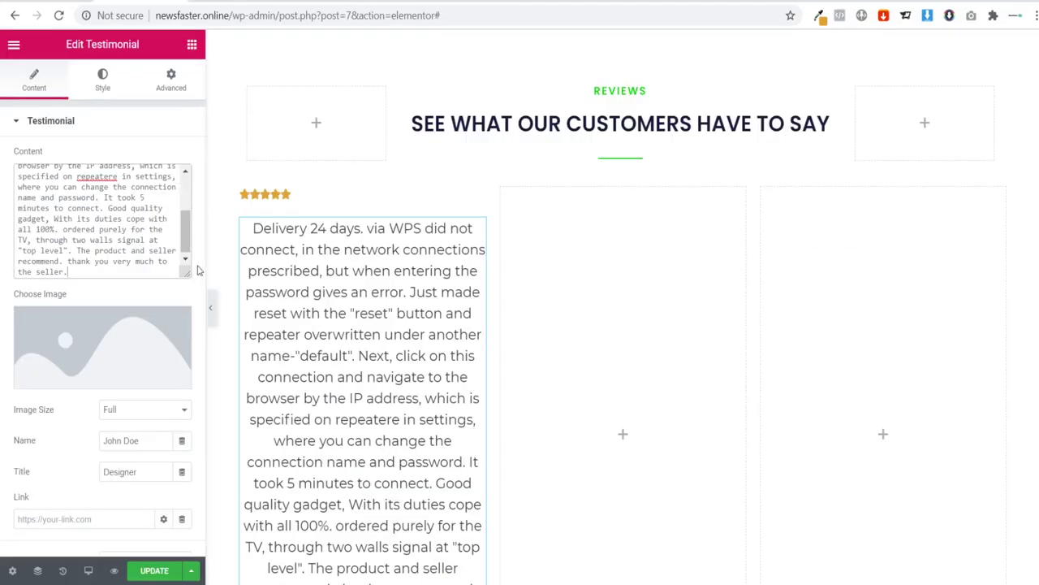
# Step: Swap in the review 'The package arrived without damage… I recommend the seller' as the first testimonial
pyautogui.scroll(-1, 406, 304)
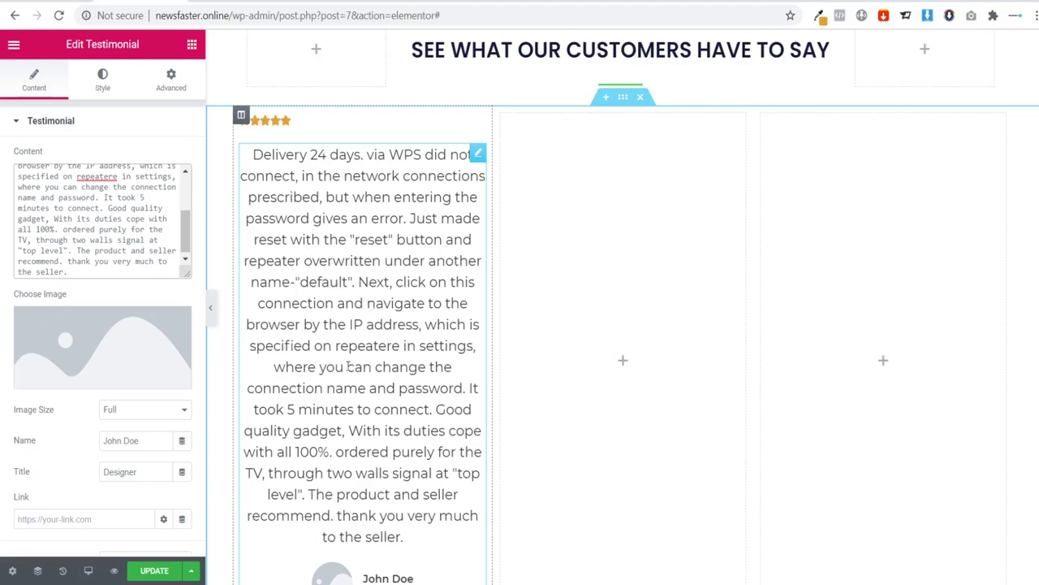
pyautogui.click(91, 273)
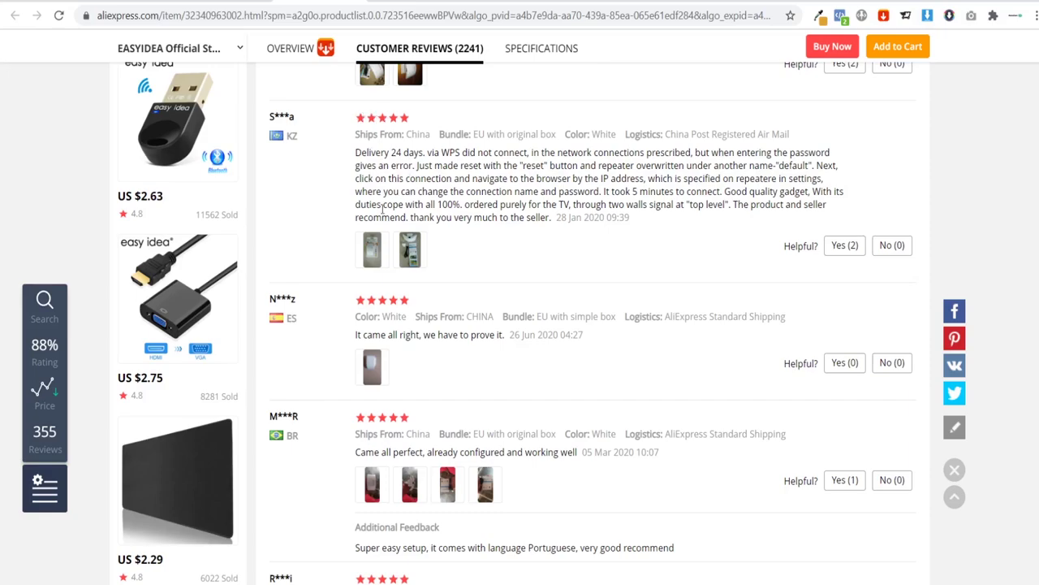
pyautogui.scroll(-3, 406, 203)
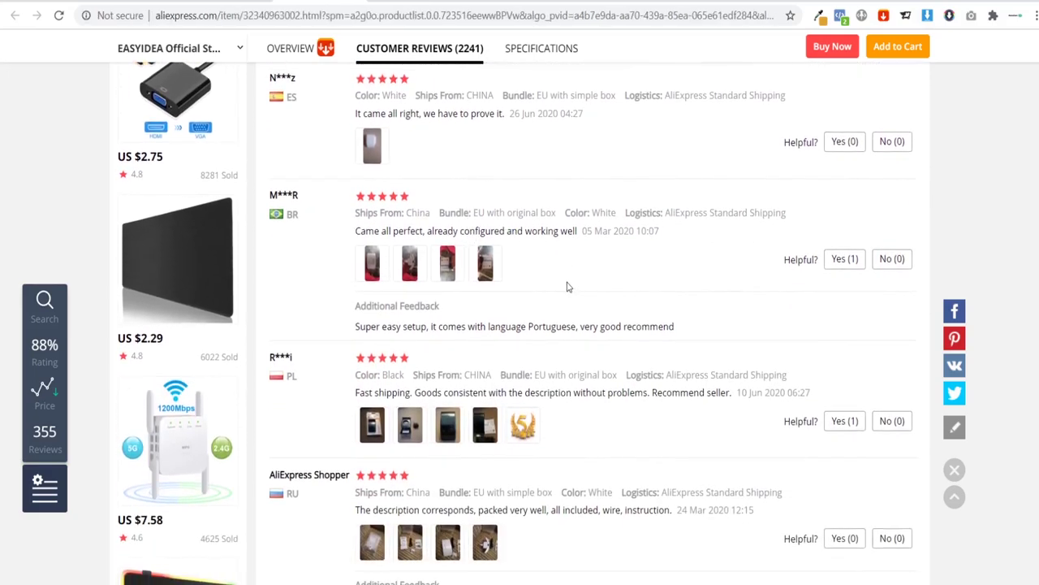
pyautogui.scroll(-1, 569, 287)
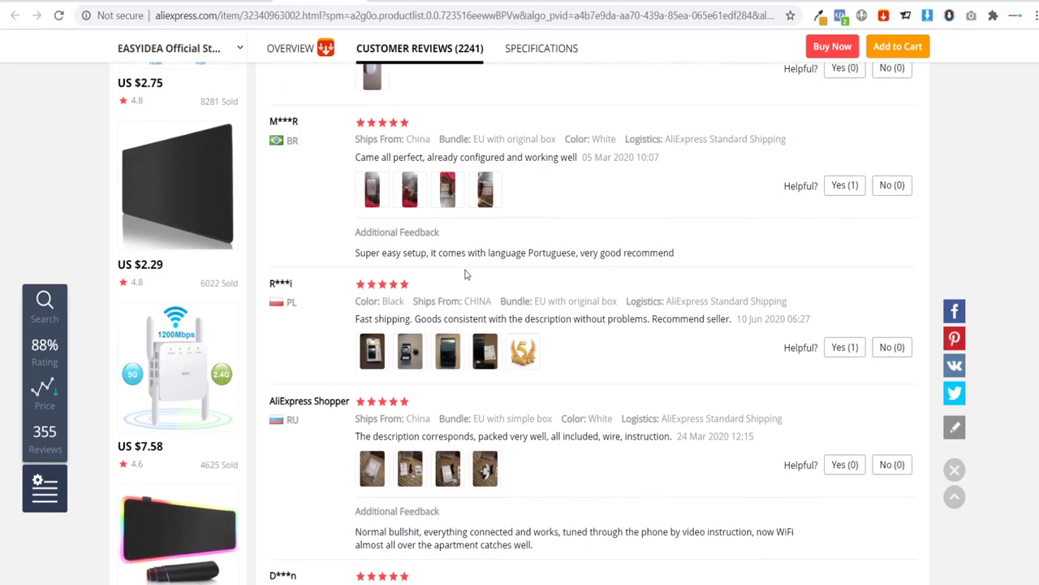
pyautogui.scroll(-1, 499, 279)
pyautogui.scroll(-1, 499, 279)
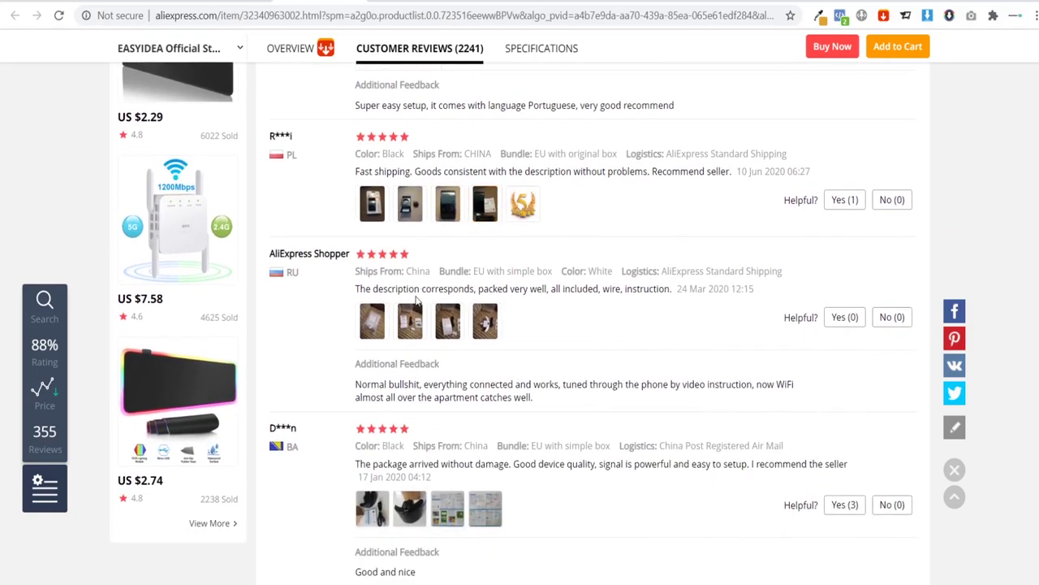
pyautogui.scroll(-1, 509, 349)
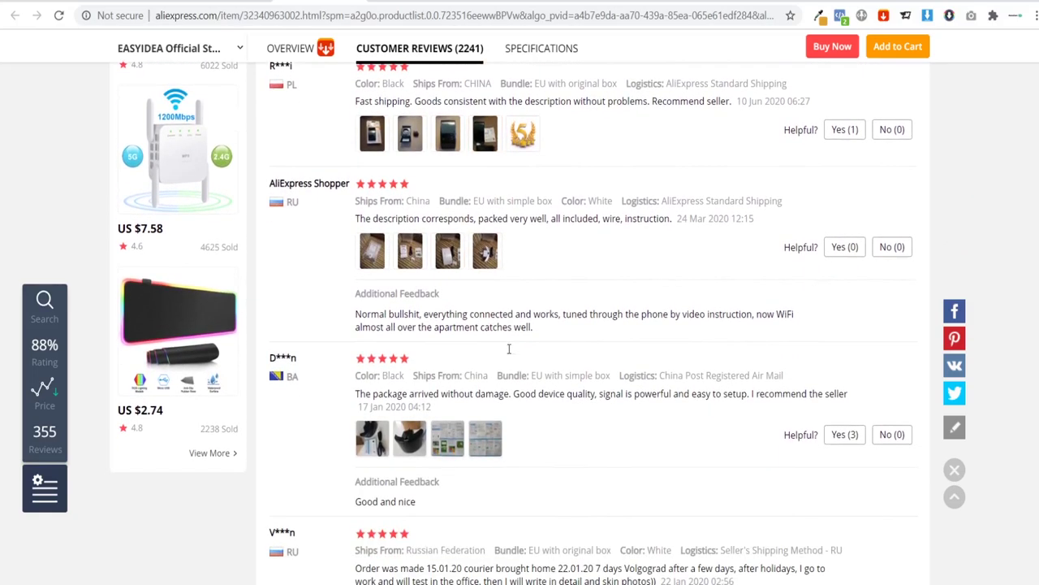
pyautogui.scroll(-1, 428, 323)
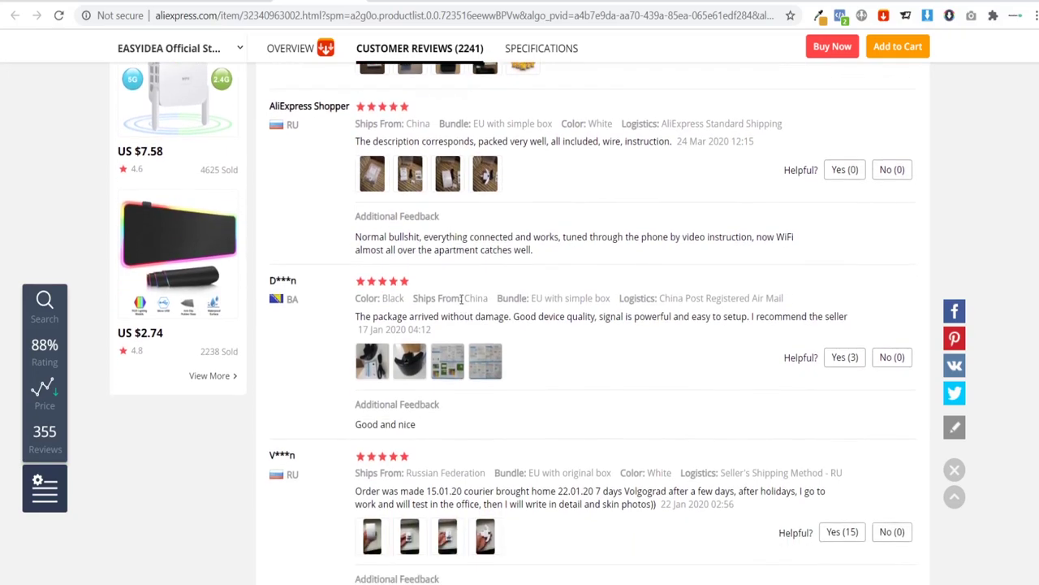
pyautogui.scroll(-2, 434, 339)
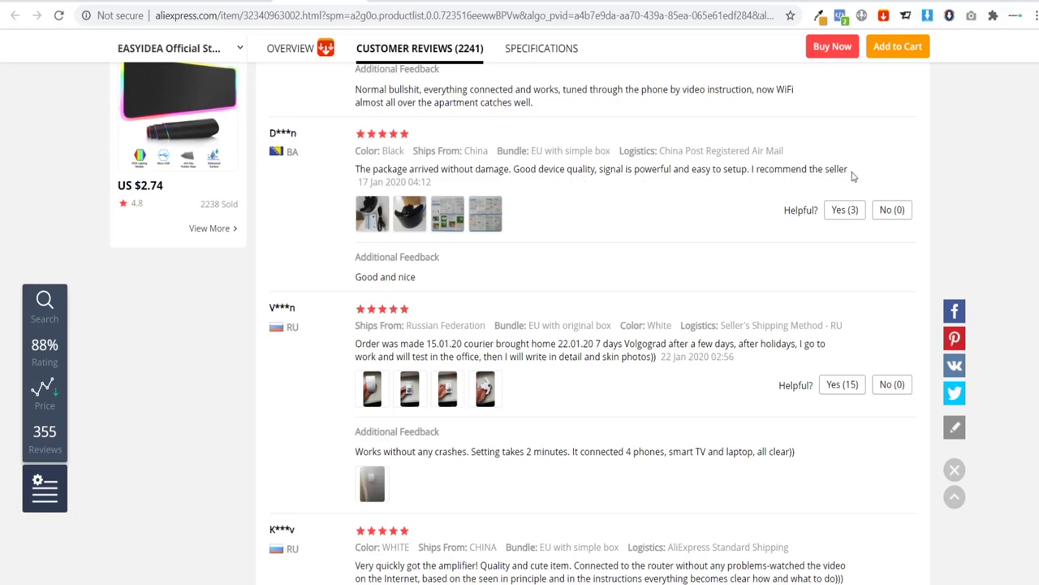
pyautogui.moveTo(849, 171); pyautogui.dragTo(353, 168)
pyautogui.hotkey('ctrl', 'c')
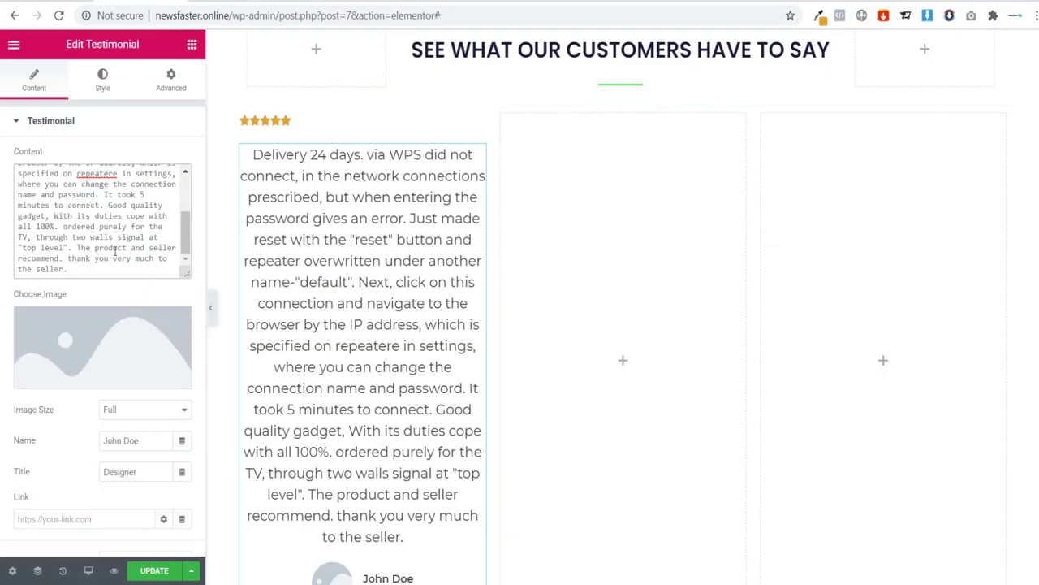
pyautogui.hotkey('ctrl', 'a')
pyautogui.hotkey('ctrl', 'v')
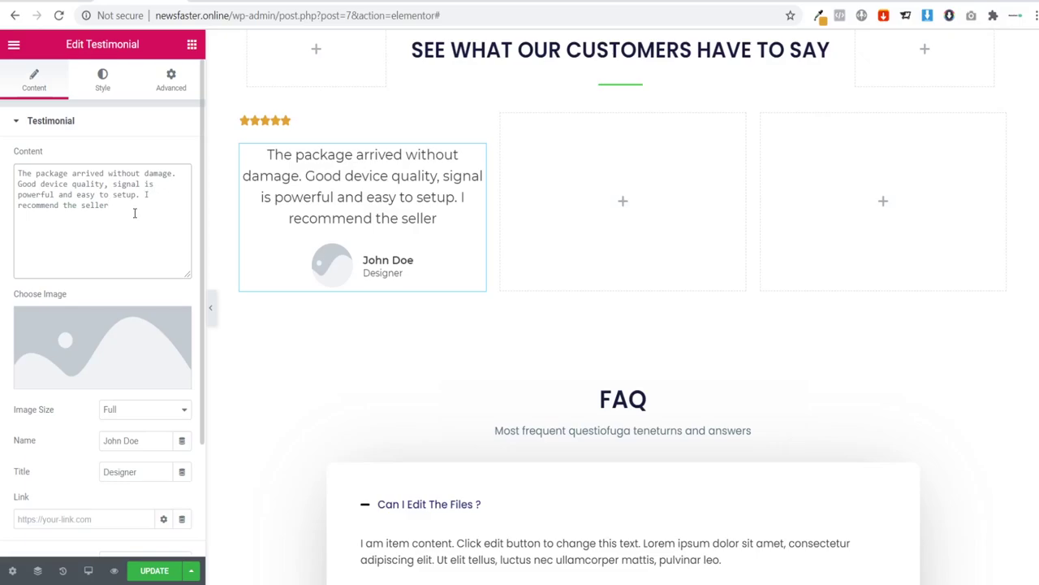
# Step: Replace 'seller' so the first testimonial ends with 'recommend the Wi-Fi boost.'
pyautogui.press('BackSpace')
pyautogui.press('BackSpace')
pyautogui.press('BackSpace')
pyautogui.press('BackSpace')
pyautogui.press('BackSpace')
pyautogui.press('BackSpace')
pyautogui.write('w')
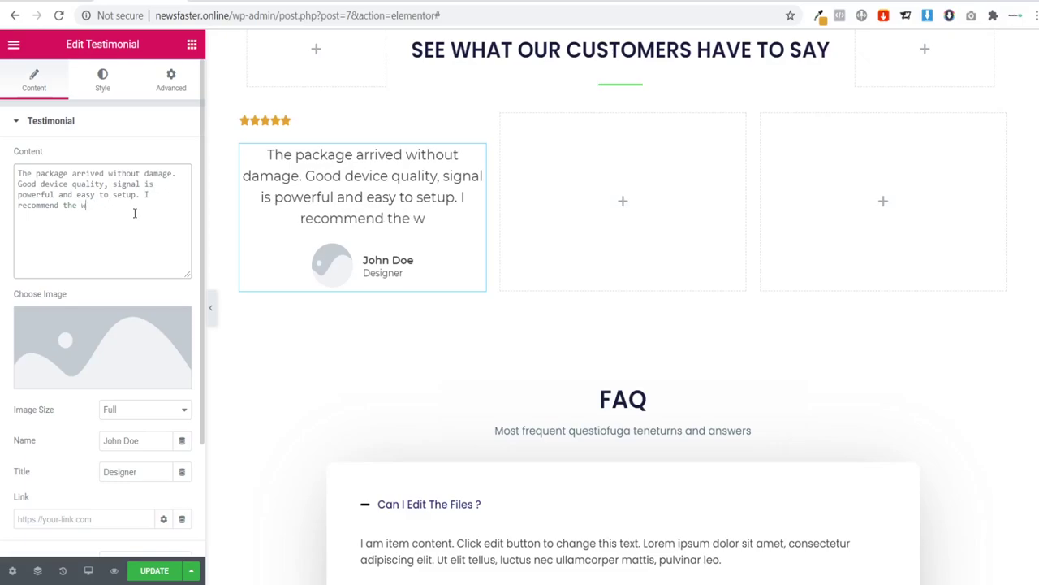
pyautogui.write('i')
pyautogui.press('BackSpace')
pyautogui.press('BackSpace')
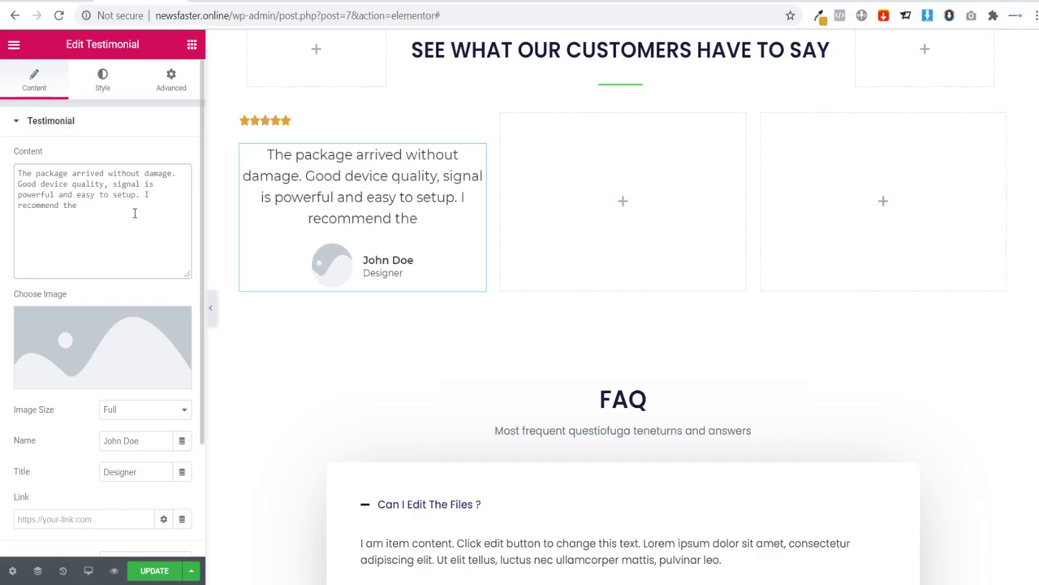
pyautogui.write('Wif')
pyautogui.press('BackSpace')
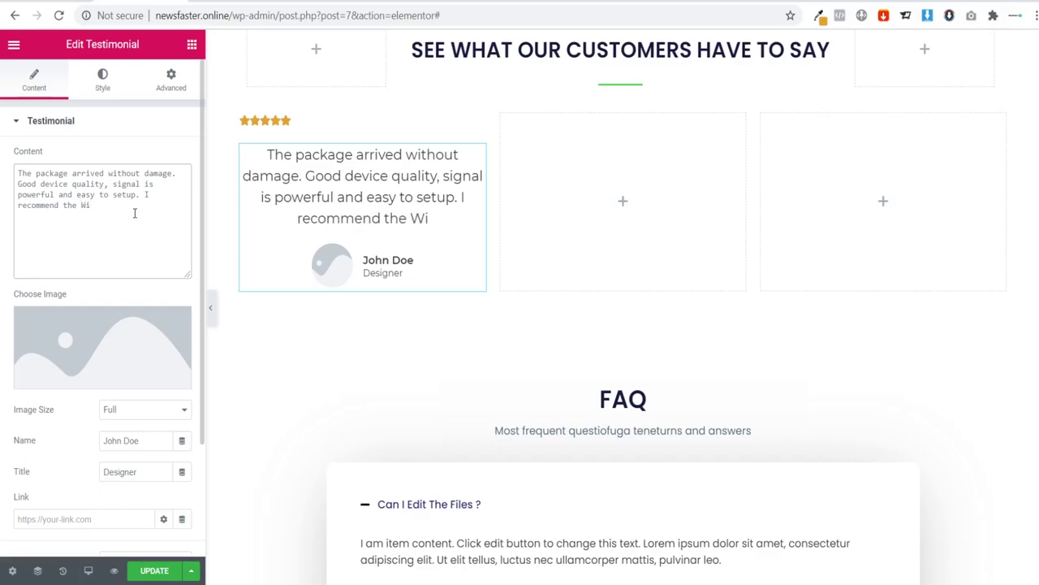
pyautogui.write('-Fi b')
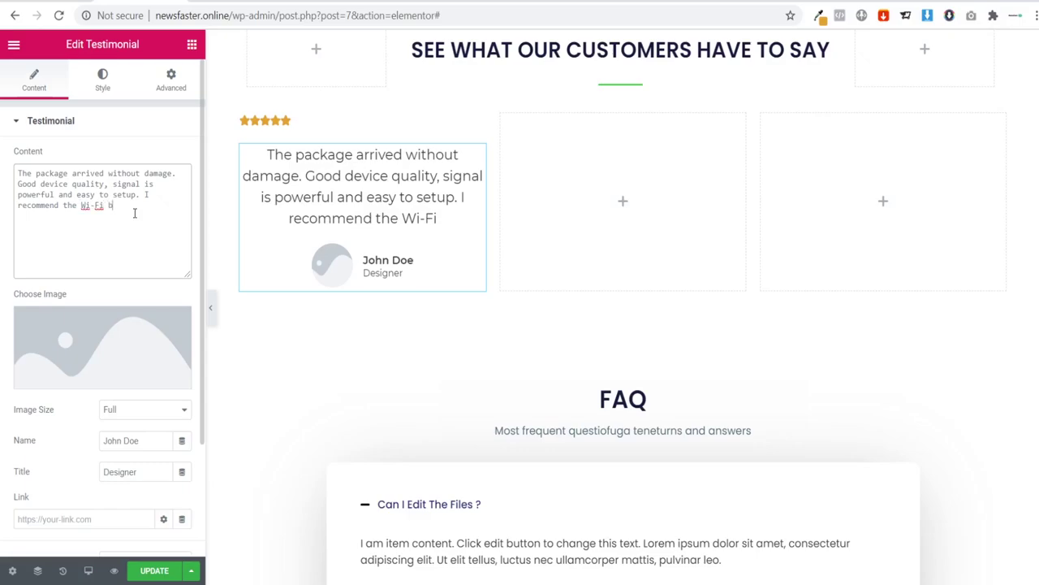
pyautogui.write('oost,')
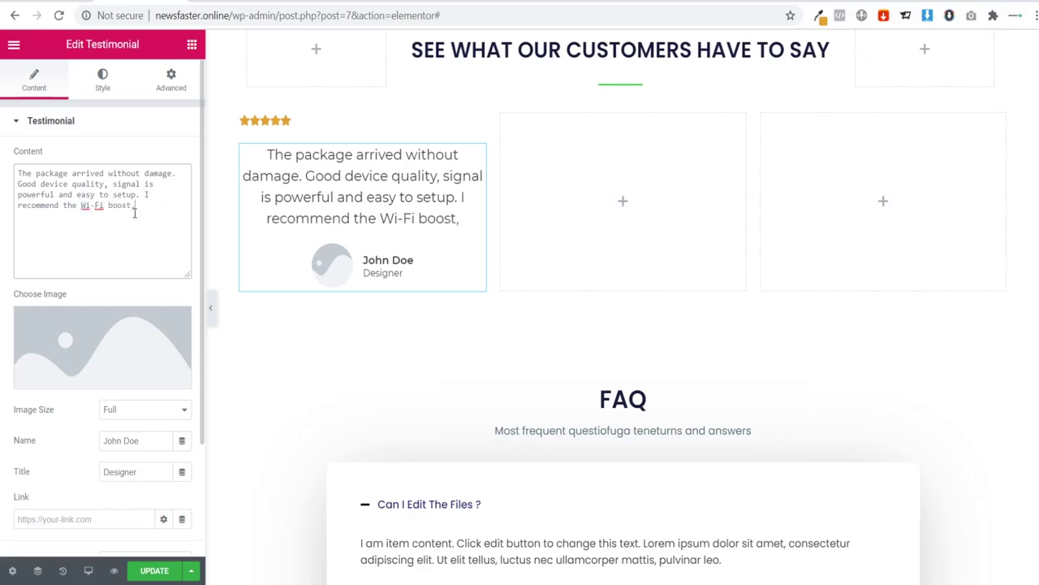
pyautogui.press('BackSpace')
# Step: Give the first testimonial the author-1.png avatar photo from the media library
pyautogui.hotkey('alt', 'Tab')
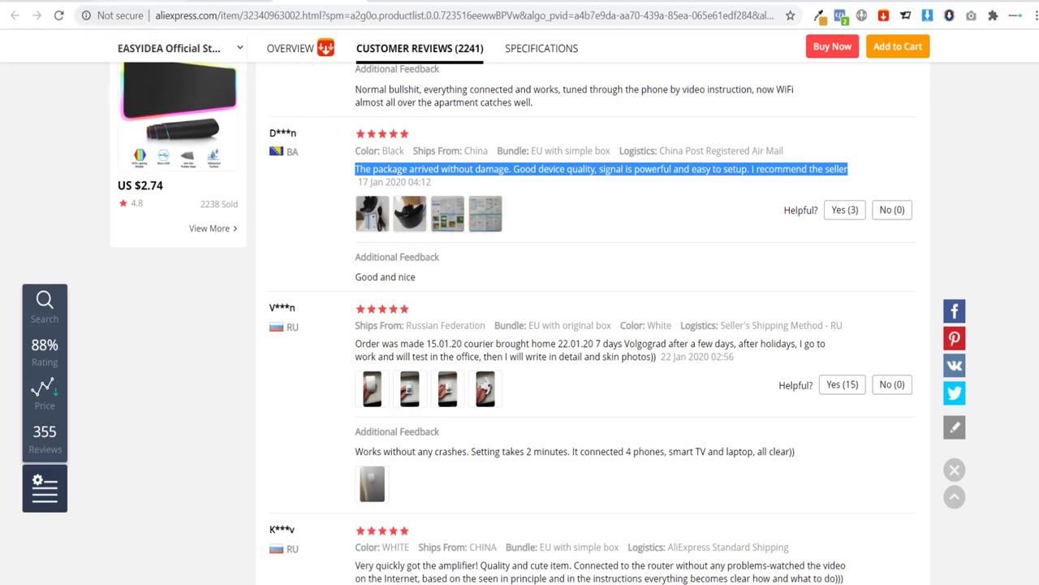
pyautogui.hotkey('alt', 'Tab')
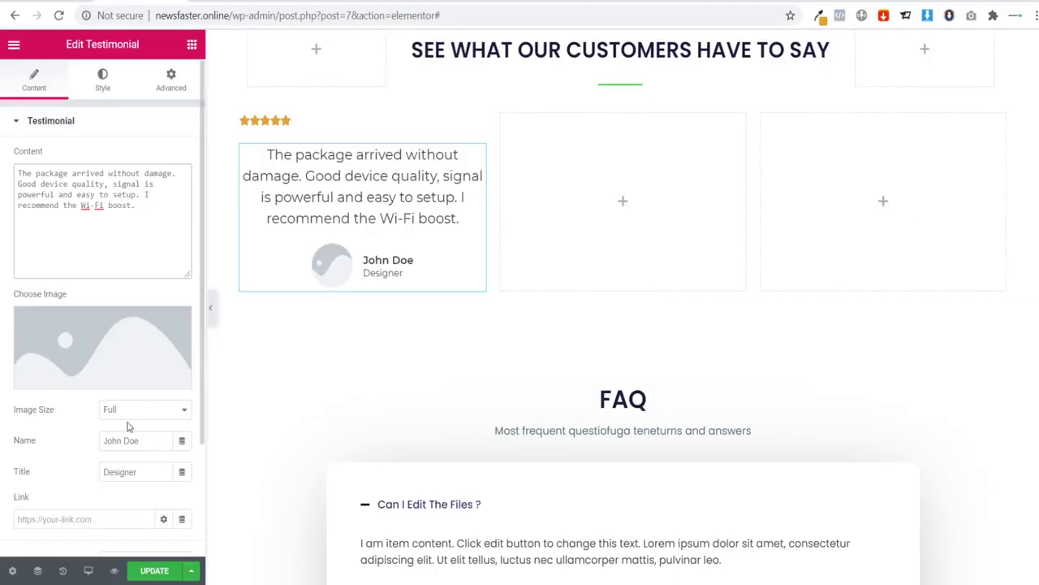
pyautogui.click(81, 339)
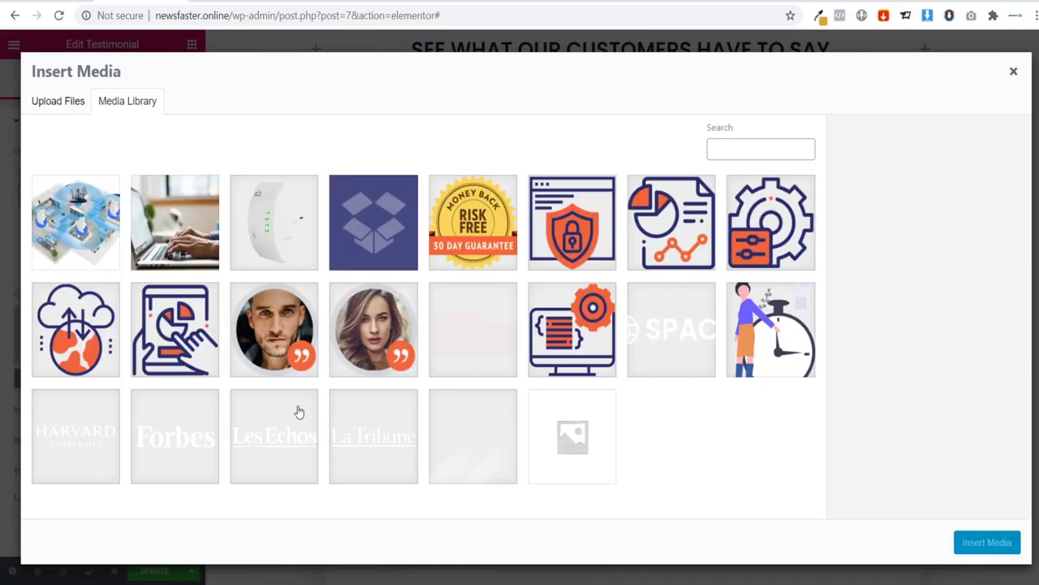
pyautogui.click(275, 352)
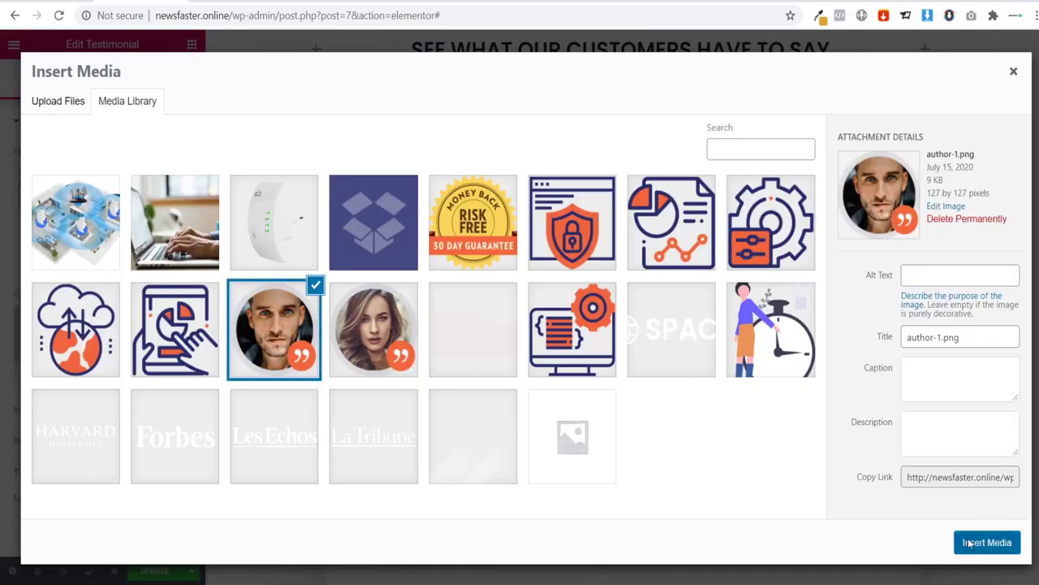
pyautogui.click(970, 544)
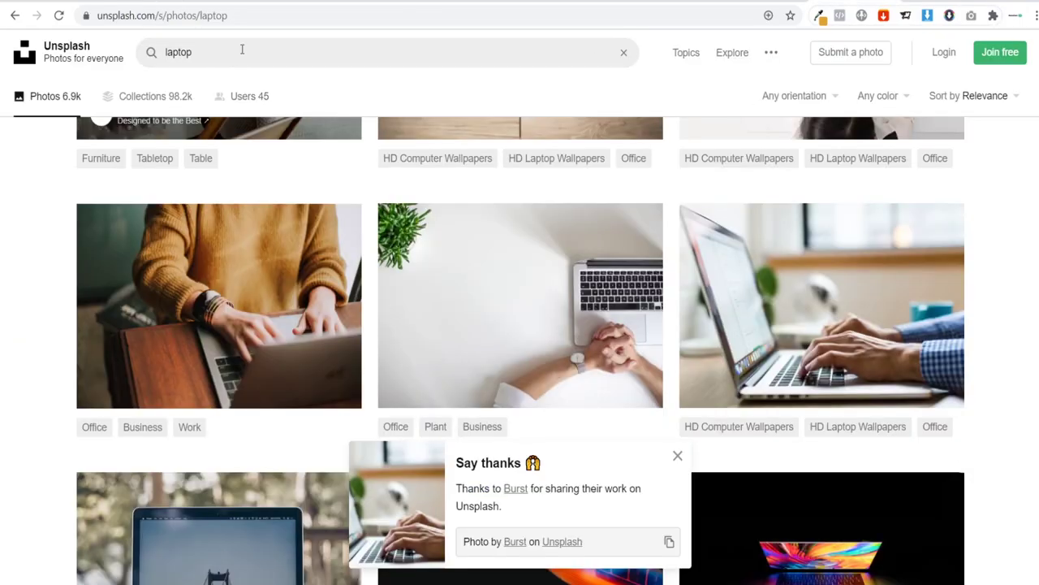
# Step: Search Unsplash for 'man' instead of 'laptop' and scroll through the photo results
pyautogui.click(242, 50)
pyautogui.write('man')
pyautogui.press('Return')
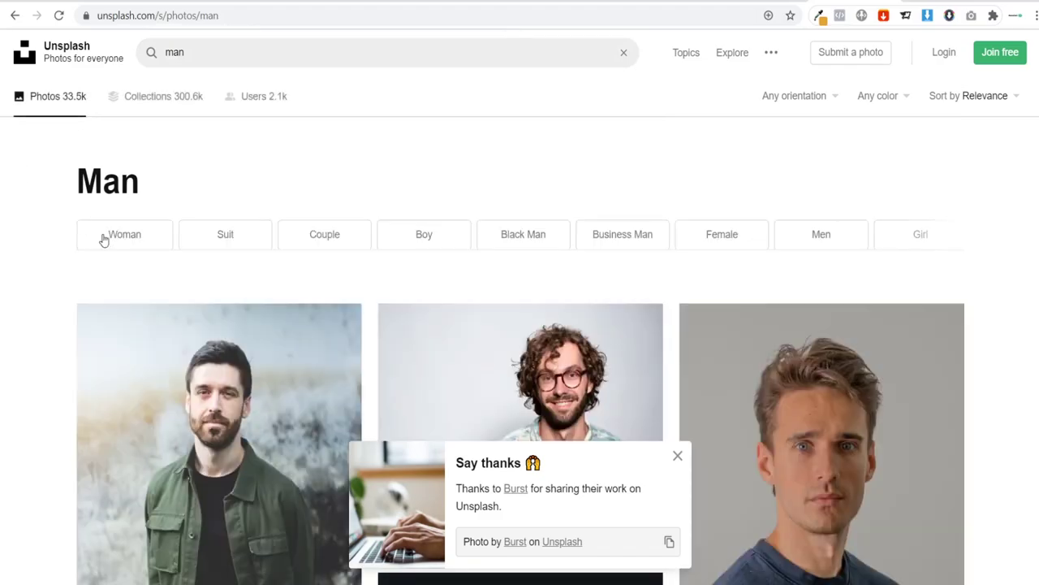
pyautogui.scroll(-2, 90, 241)
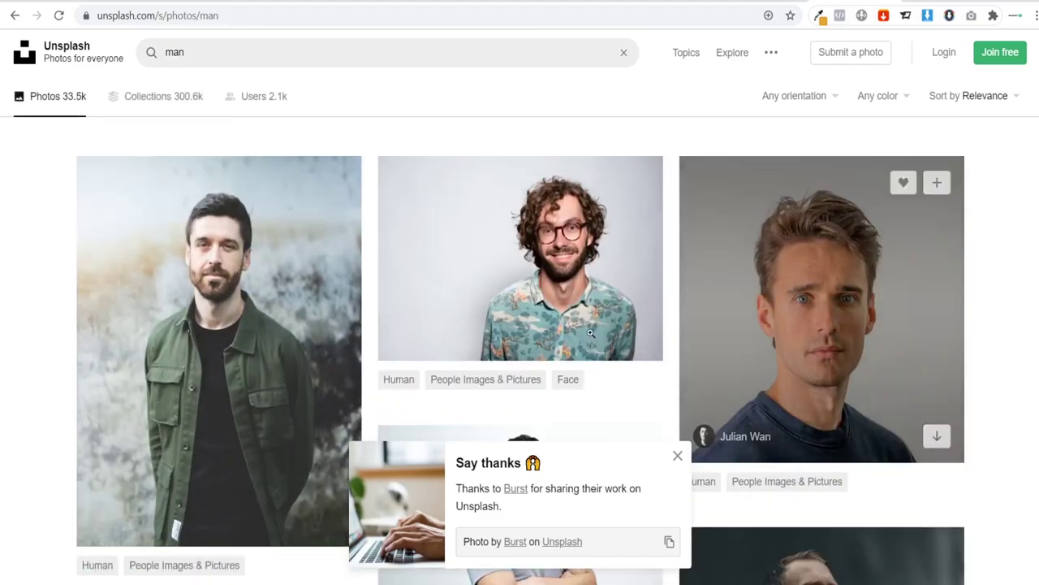
pyautogui.scroll(-3, 232, 284)
pyautogui.scroll(-2, 232, 284)
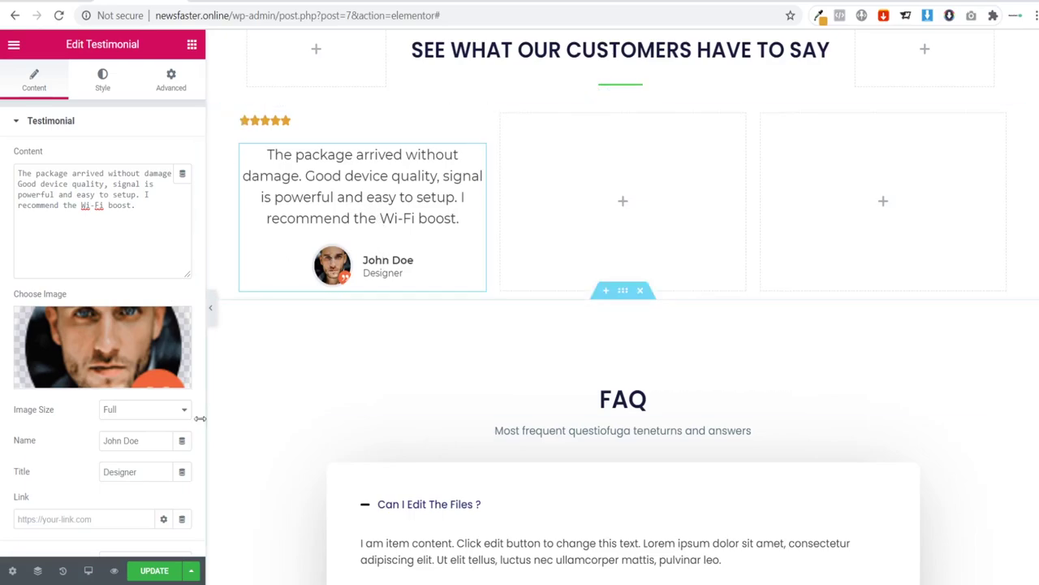
# Step: Set the first testimonial's alignment to Left
pyautogui.click(354, 192)
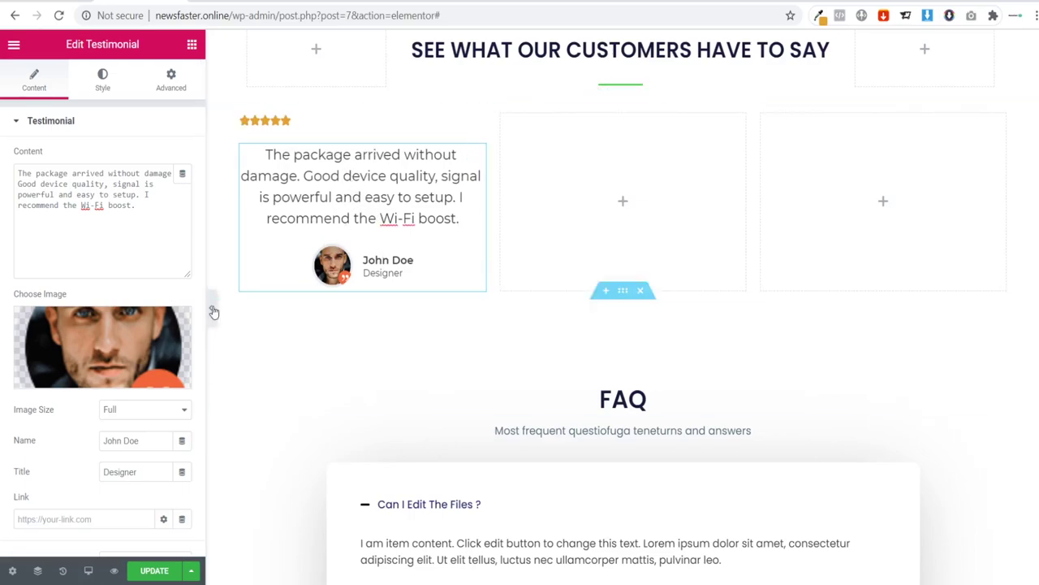
pyautogui.scroll(-2, 105, 406)
pyautogui.click(144, 451)
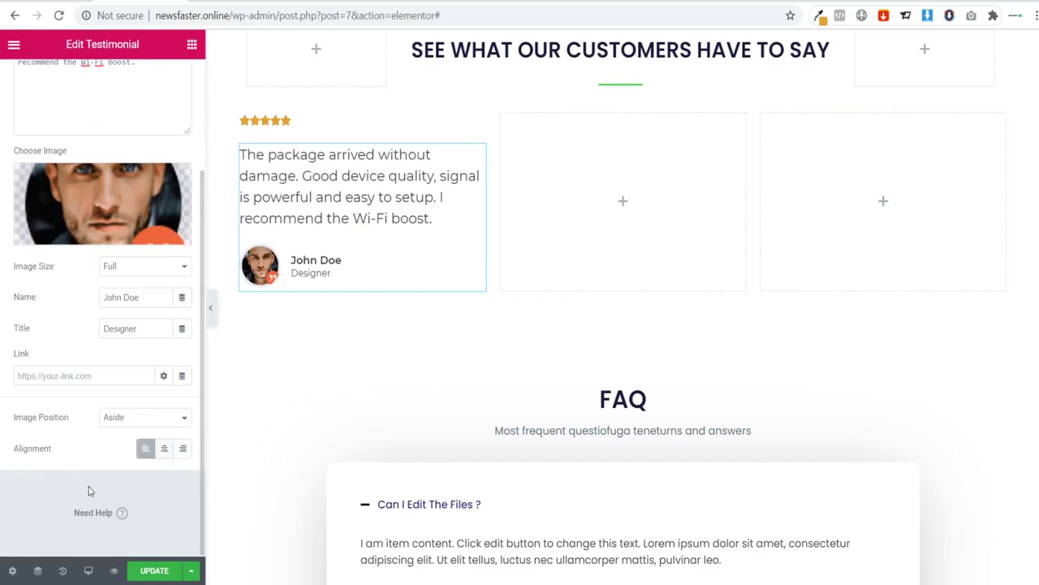
pyautogui.scroll(2, 56, 433)
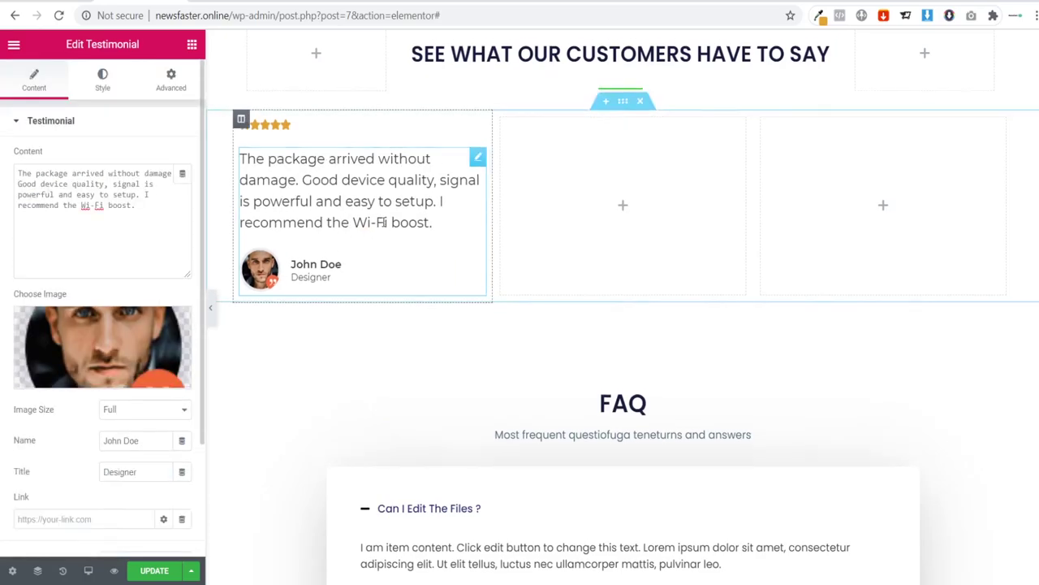
pyautogui.scroll(1, 370, 235)
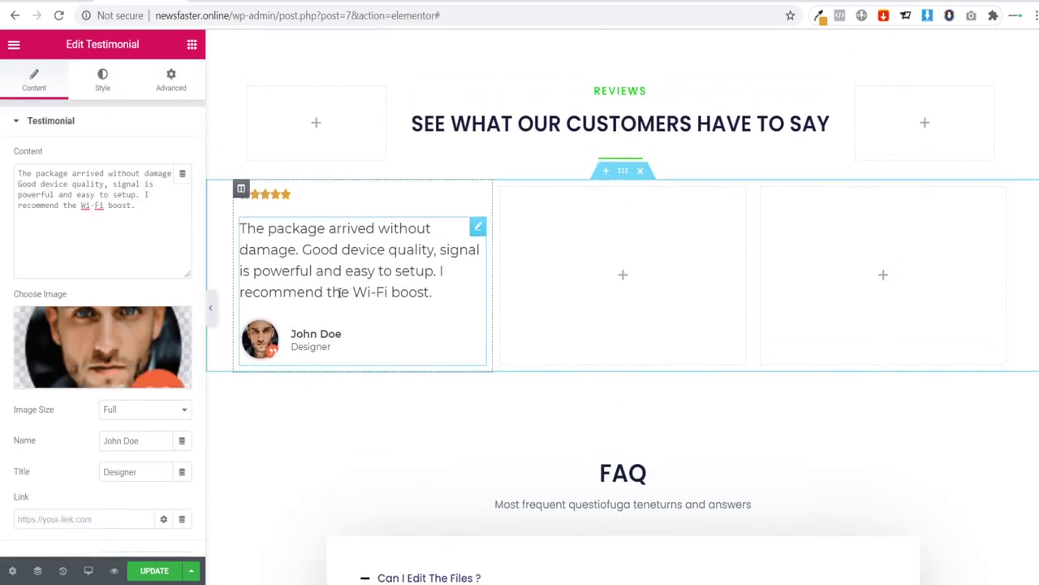
pyautogui.scroll(-2, 170, 455)
pyautogui.click(162, 452)
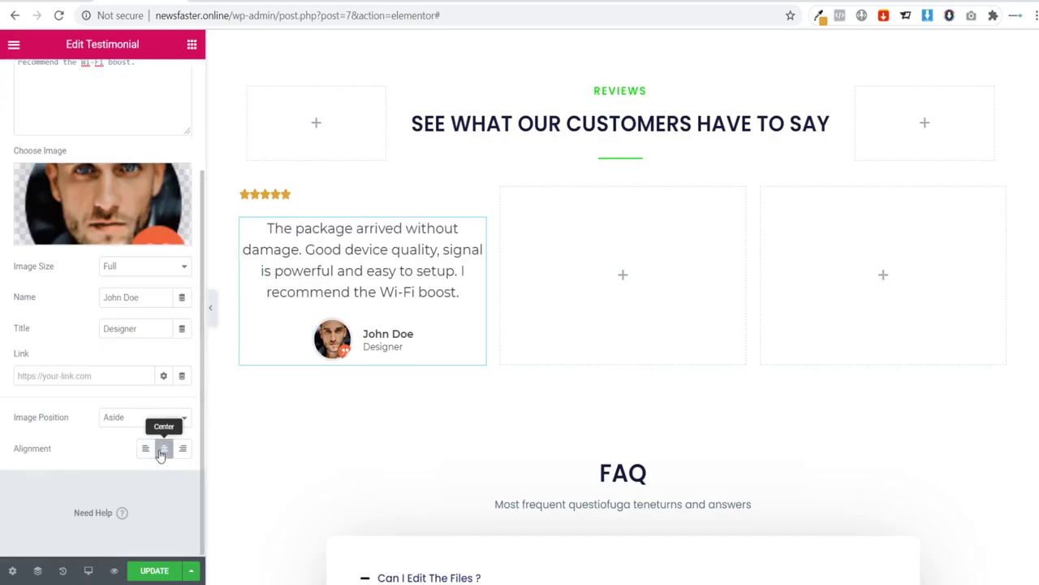
pyautogui.click(145, 451)
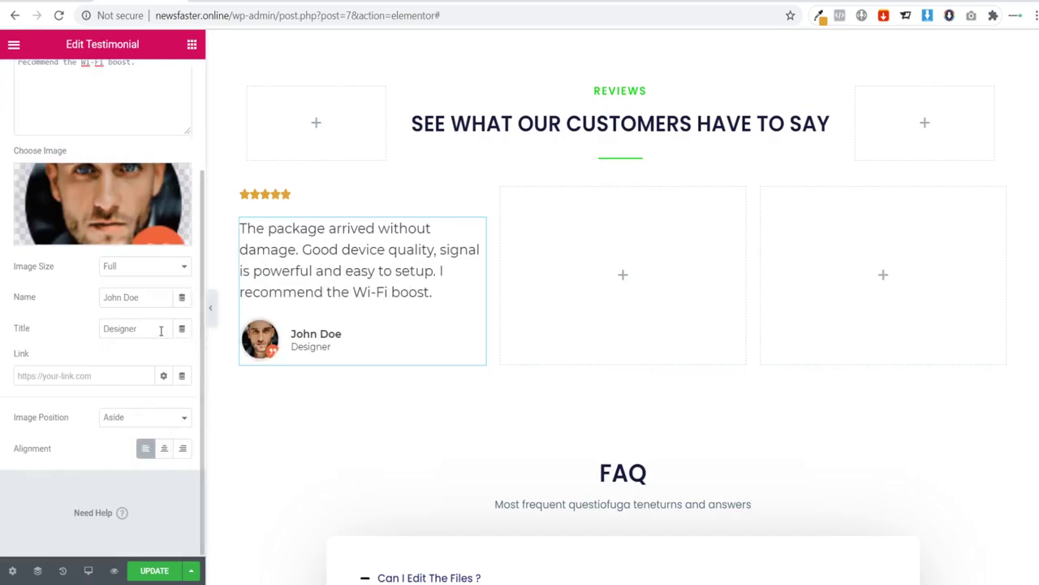
# Step: Clear the Designer job title and remove the testimonial's avatar photo
pyautogui.moveTo(161, 330); pyautogui.dragTo(36, 335)
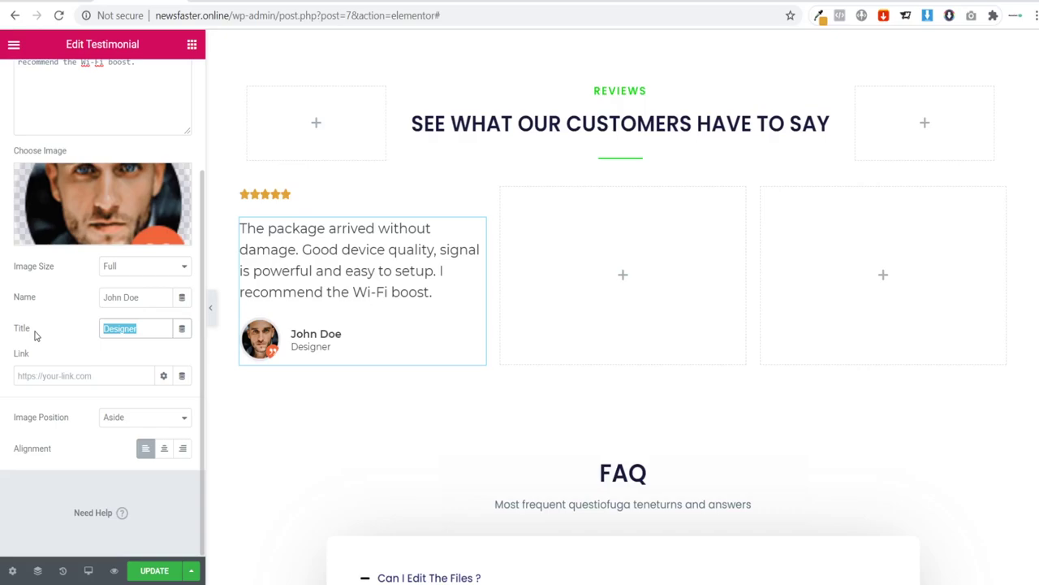
pyautogui.write('Michigan')
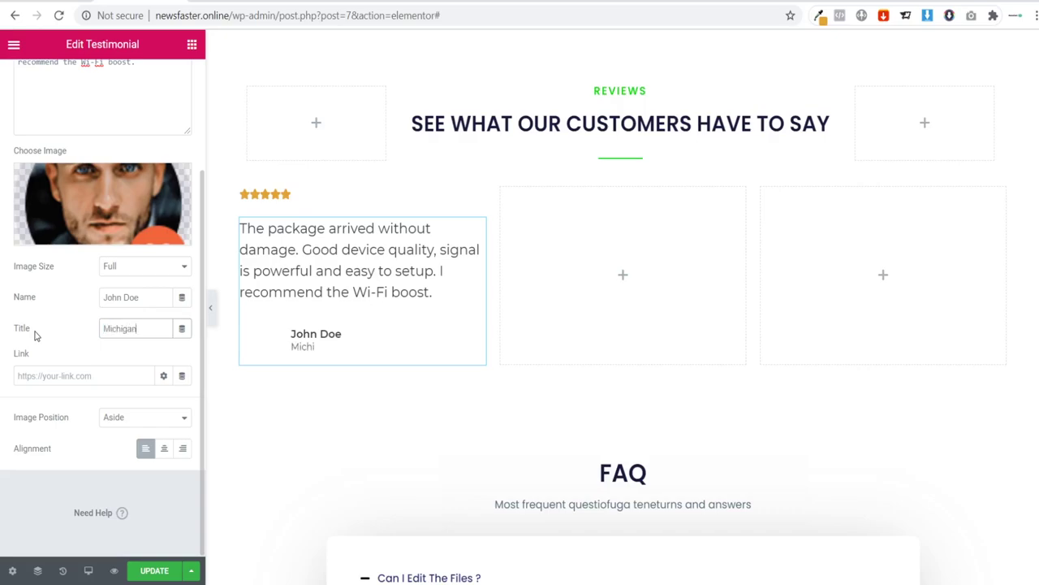
pyautogui.press('BackSpace')
pyautogui.press('BackSpace')
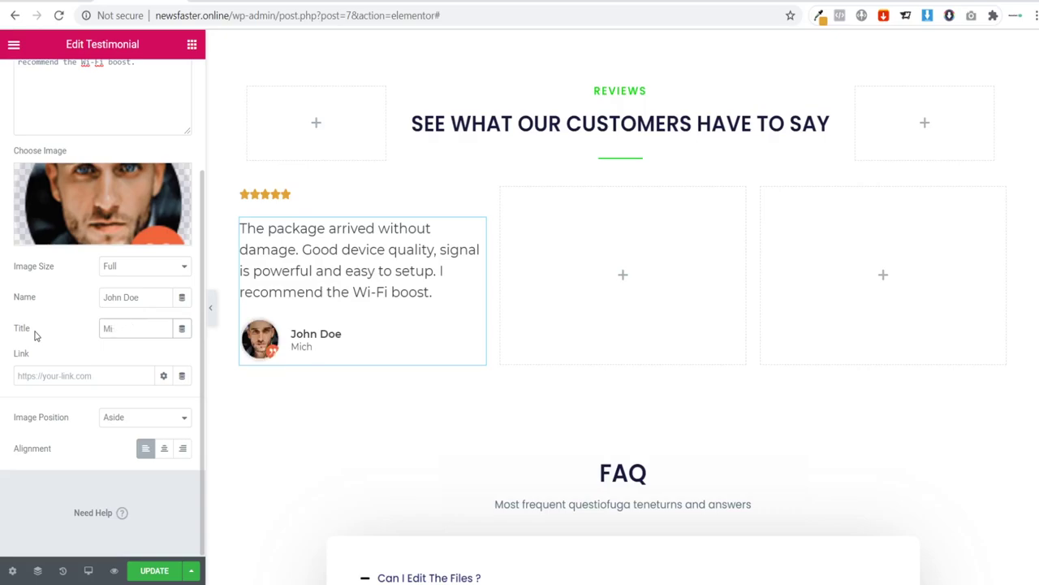
pyautogui.press('BackSpace')
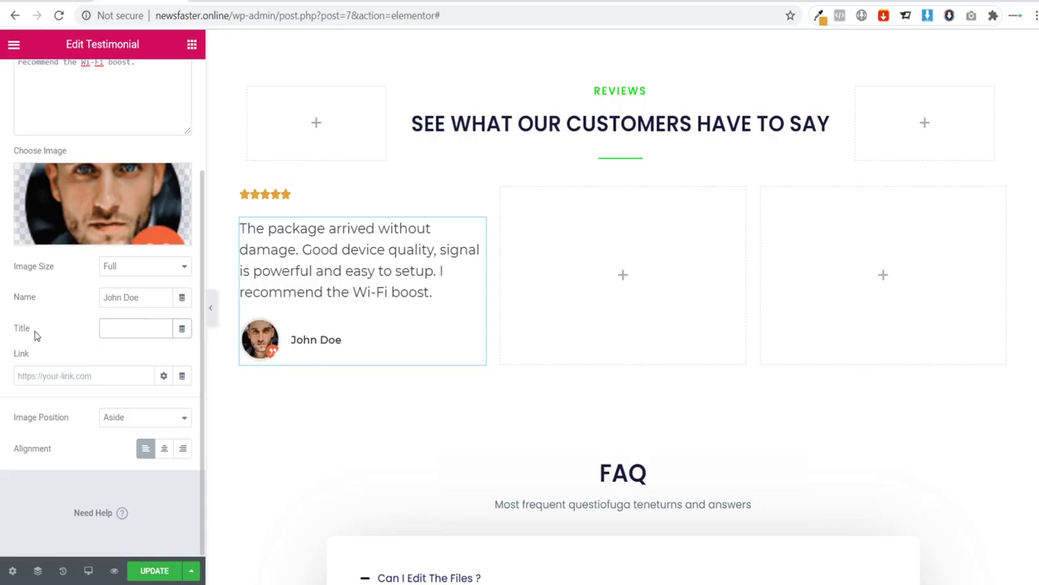
pyautogui.scroll(3, 121, 317)
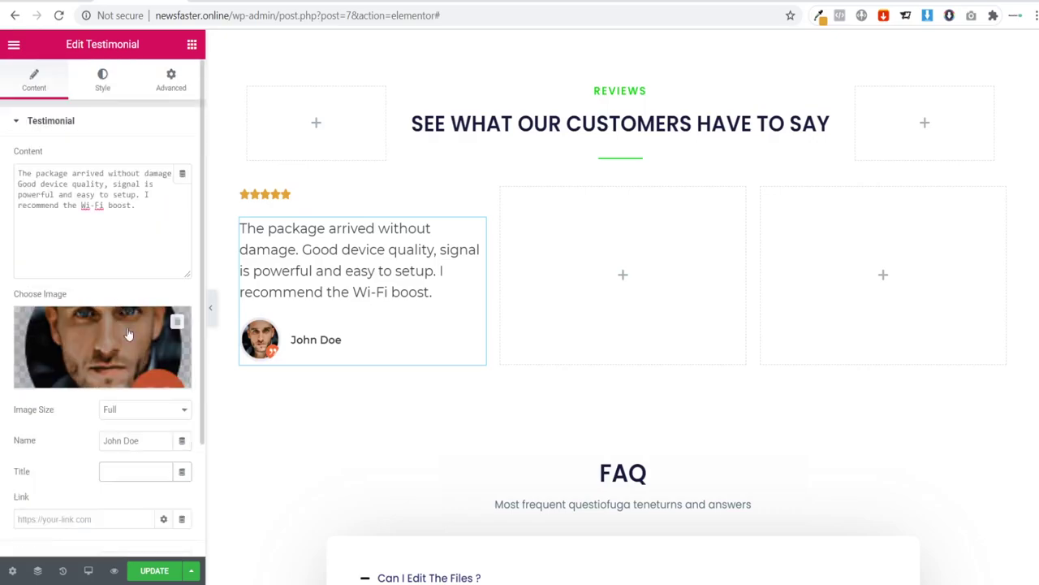
pyautogui.click(177, 323)
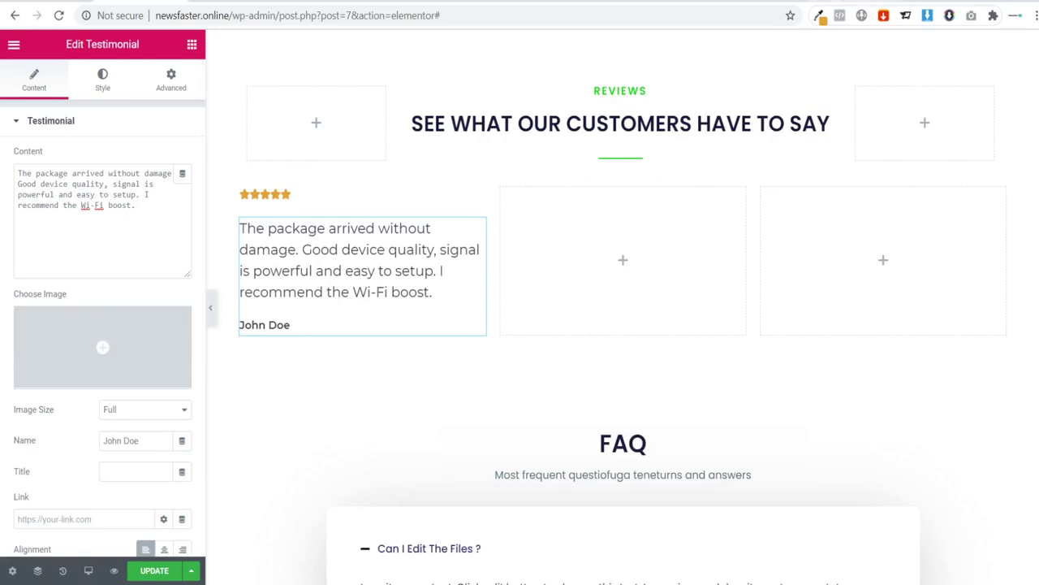
pyautogui.hotkey('ctrl', 'Tab')
pyautogui.hotkey('ctrl', 'shift', 'Tab')
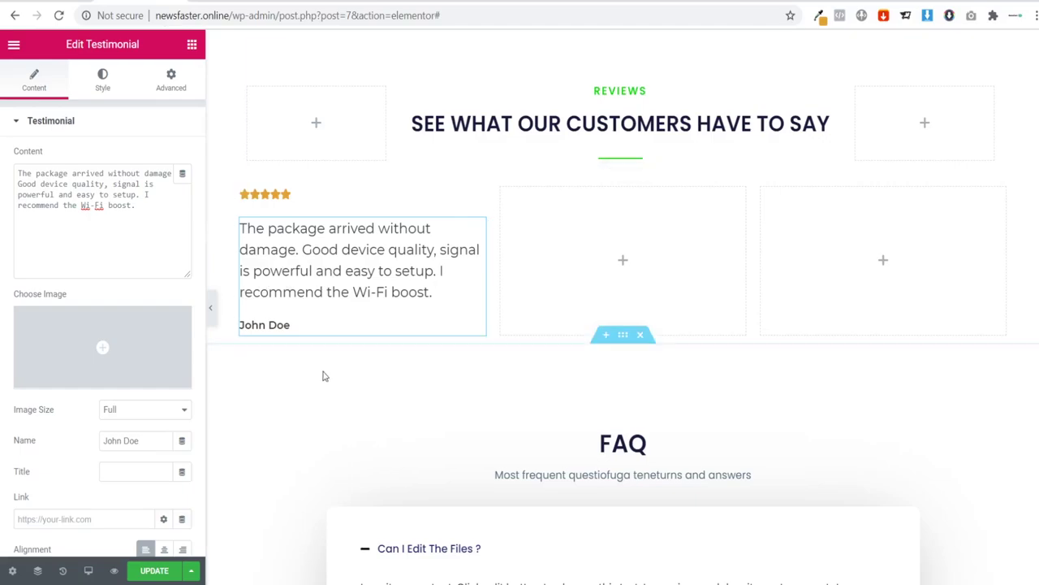
# Step: Duplicate the testimonial column twice to get three identical review columns
pyautogui.rightClick(241, 189)
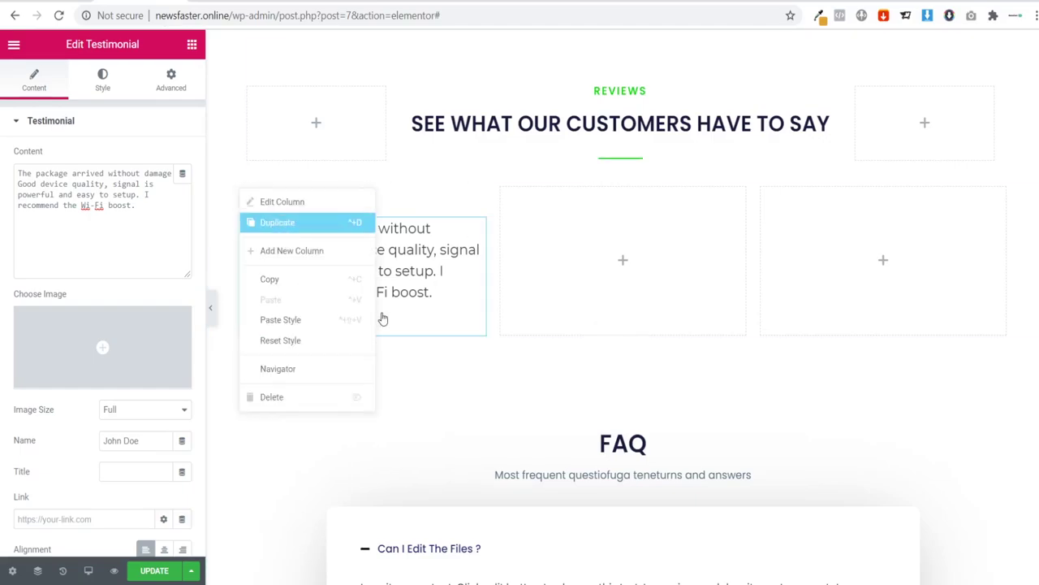
pyautogui.click(277, 222)
pyautogui.rightClick(437, 191)
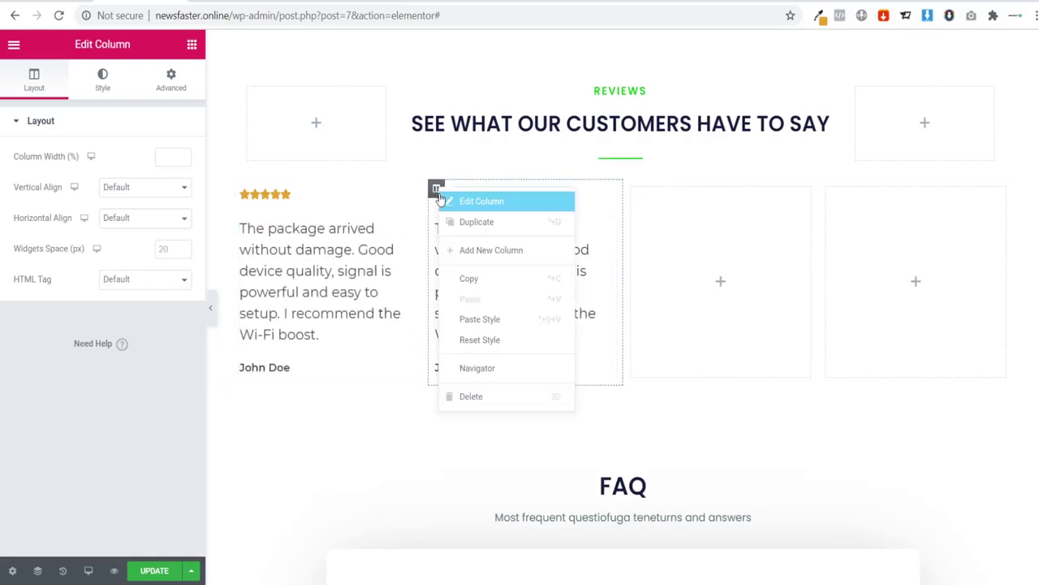
pyautogui.click(460, 227)
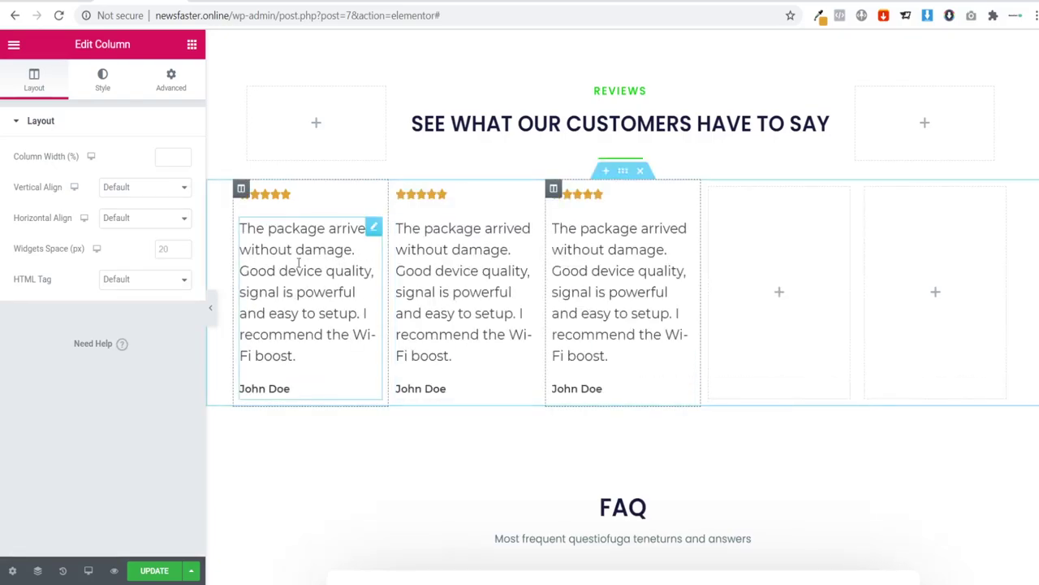
pyautogui.click(210, 306)
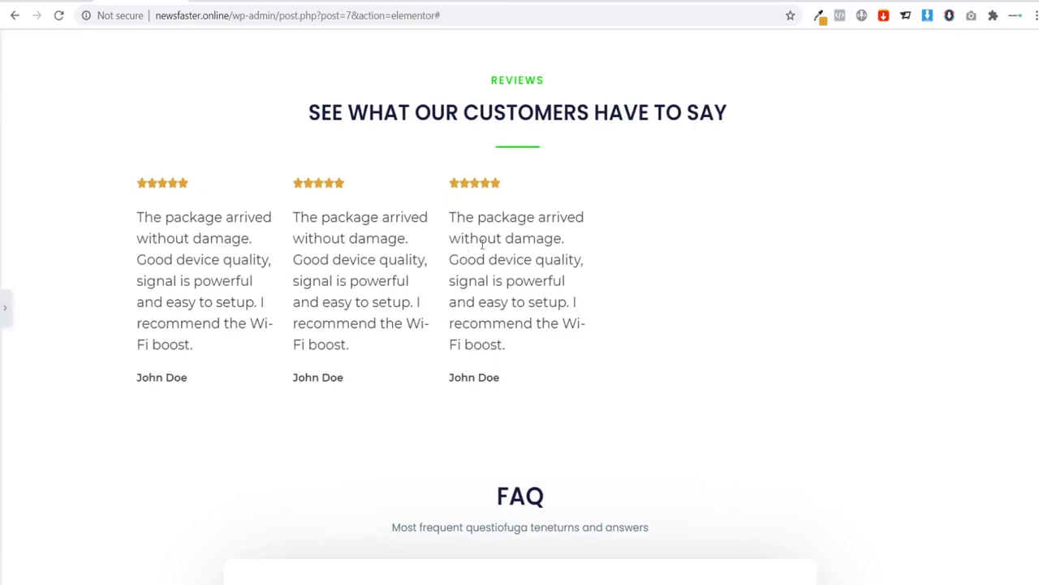
pyautogui.click(5, 306)
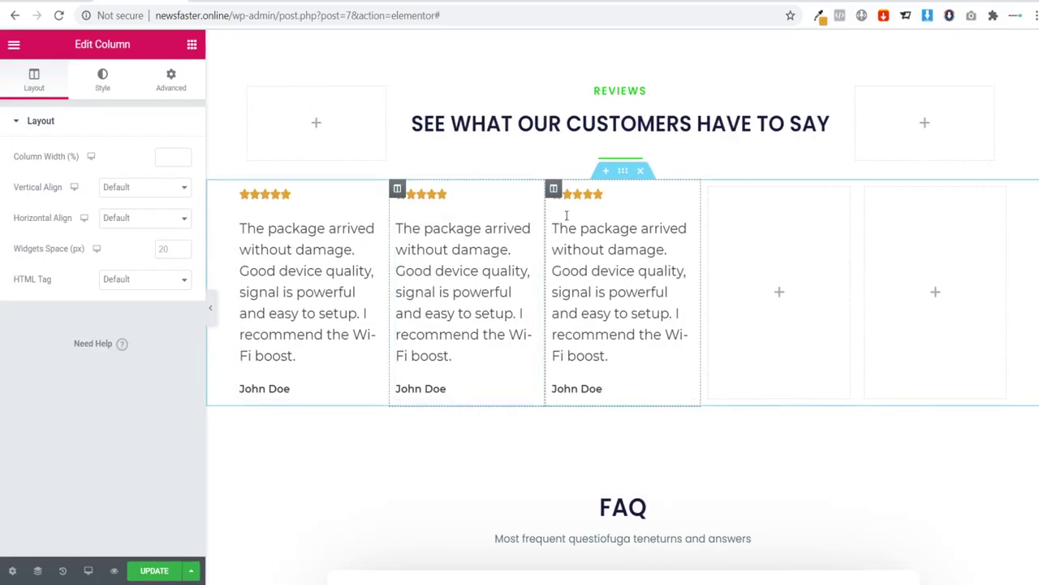
# Step: Set the reviews section's Content Width to Full Width
pyautogui.click(622, 172)
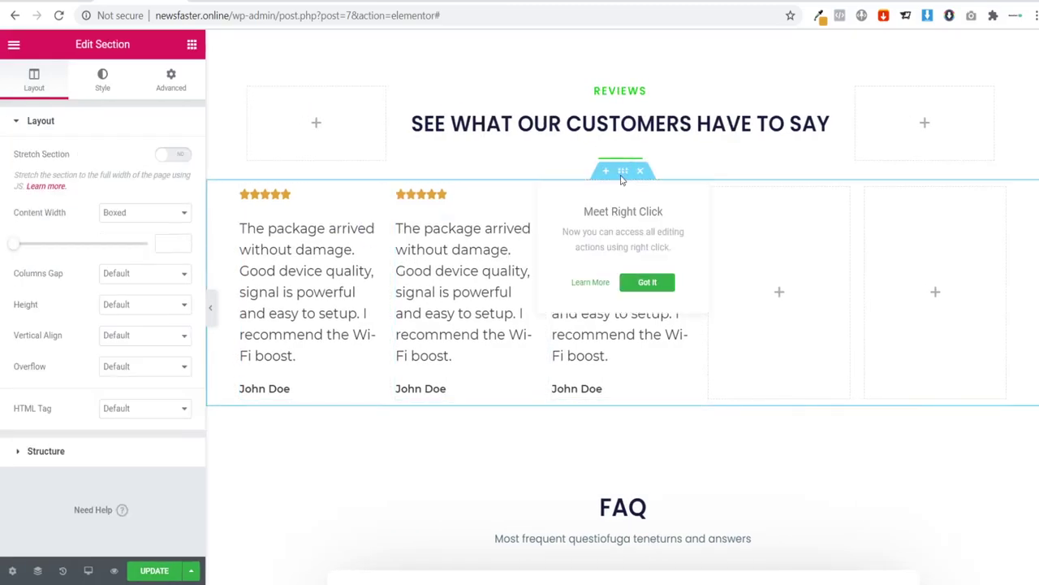
pyautogui.click(134, 209)
pyautogui.click(127, 255)
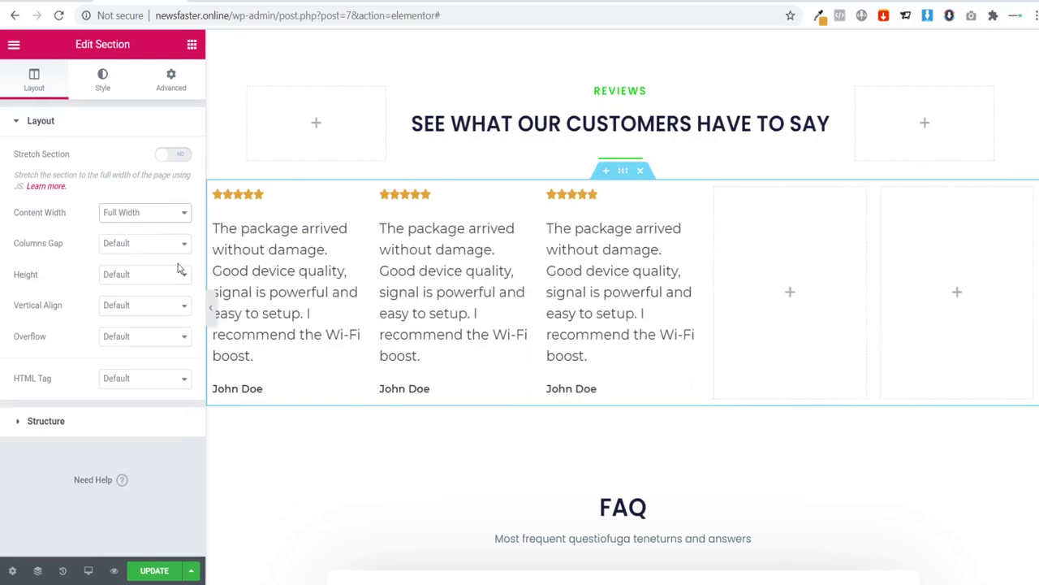
pyautogui.click(206, 303)
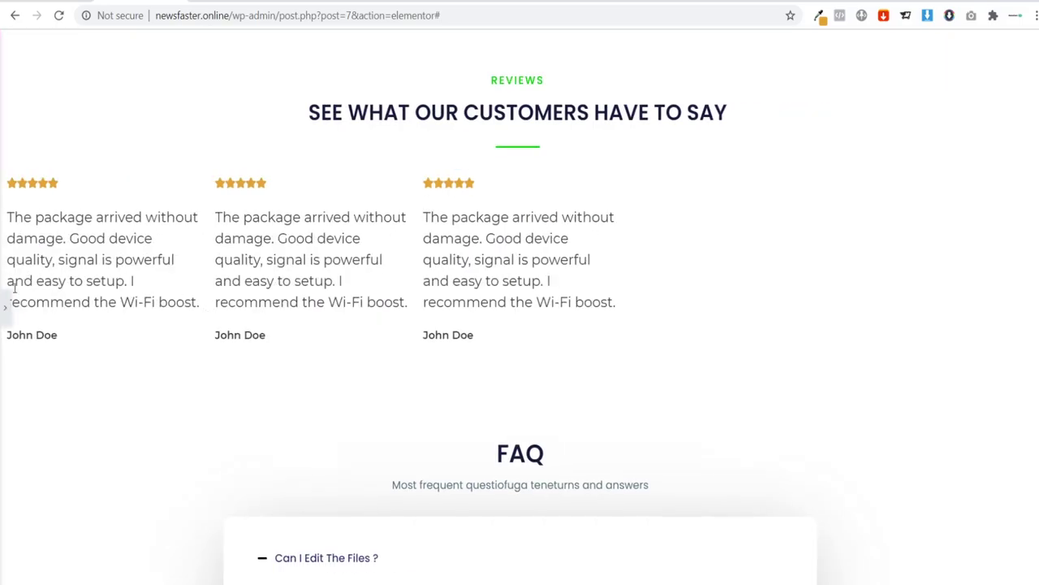
pyautogui.click(4, 307)
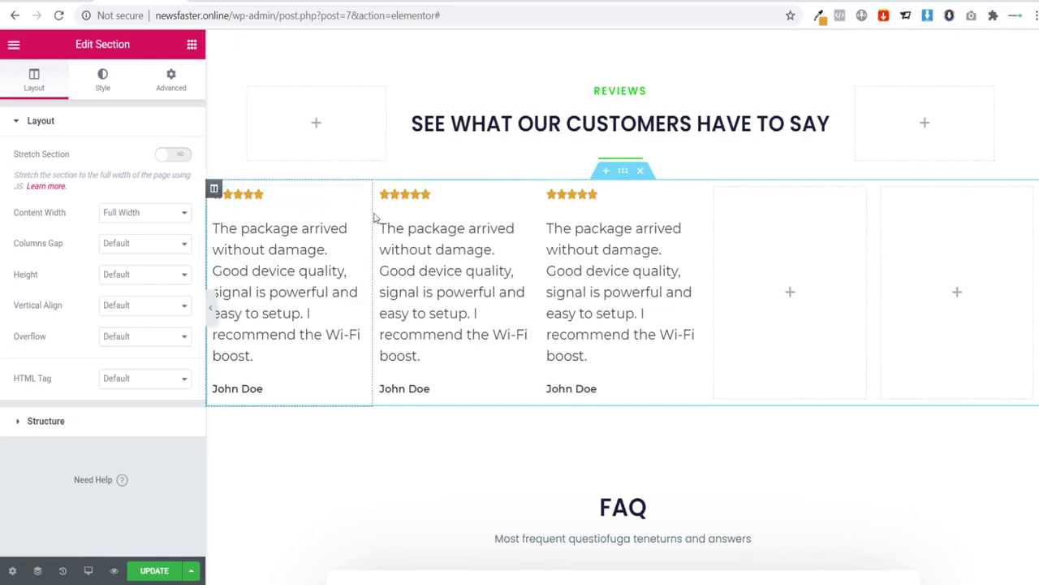
# Step: Try 20 px padding on the first review column in its Advanced settings
pyautogui.click(215, 191)
pyautogui.click(171, 78)
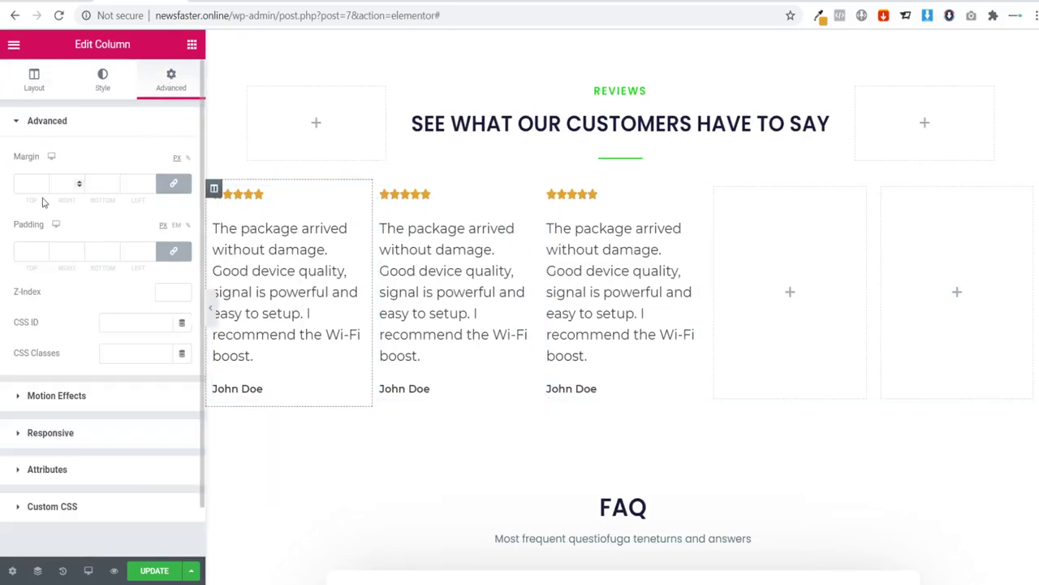
pyautogui.click(25, 250)
pyautogui.write('10')
pyautogui.press('BackSpace')
pyautogui.press('BackSpace')
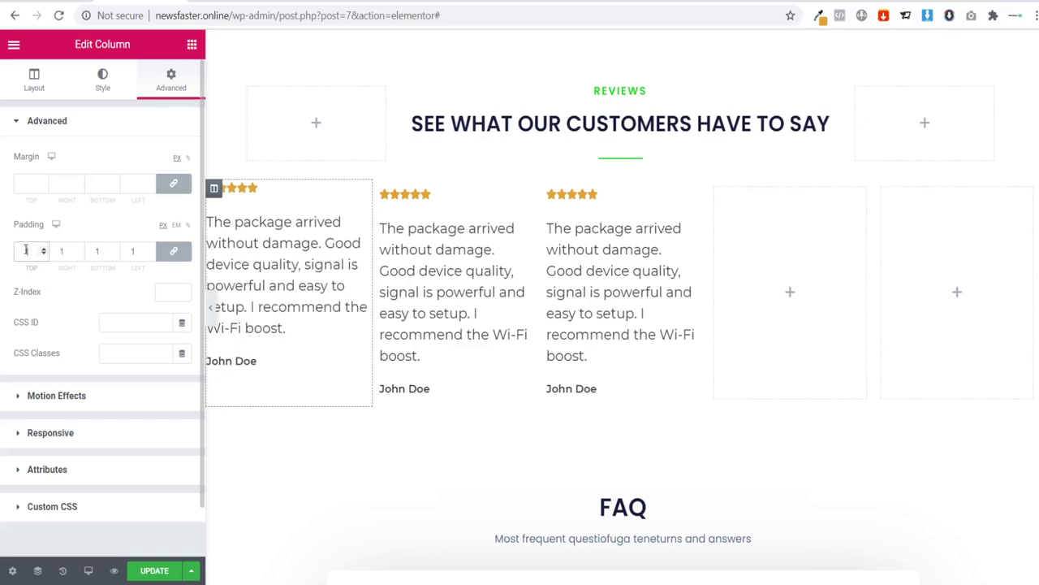
pyautogui.write('20')
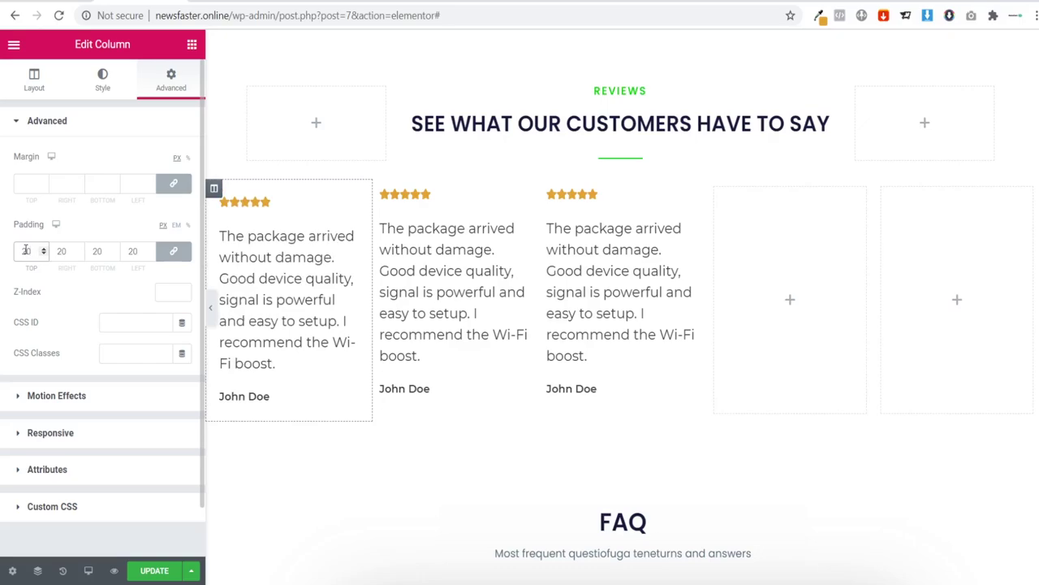
pyautogui.click(210, 310)
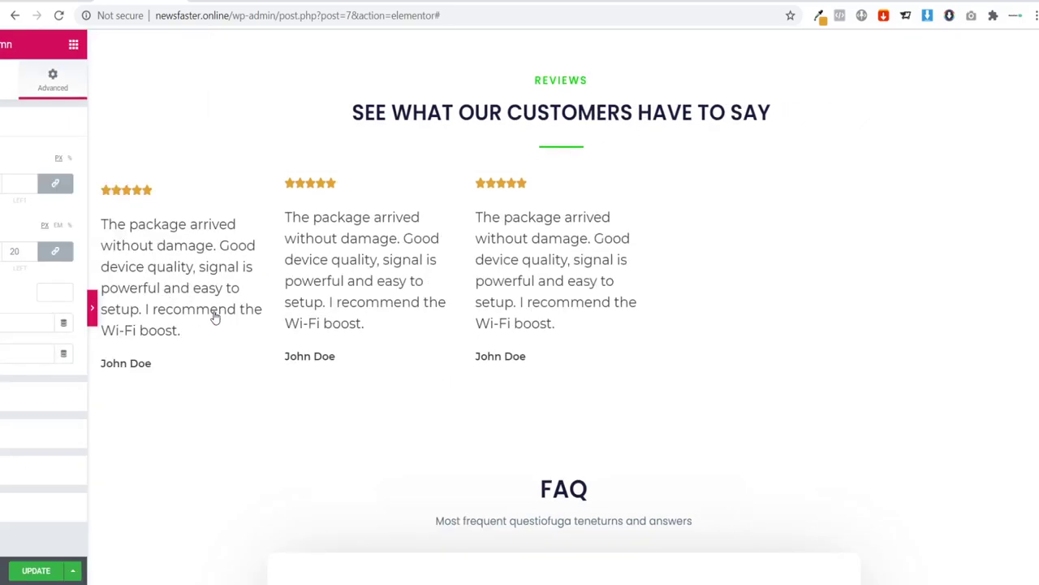
pyautogui.click(5, 303)
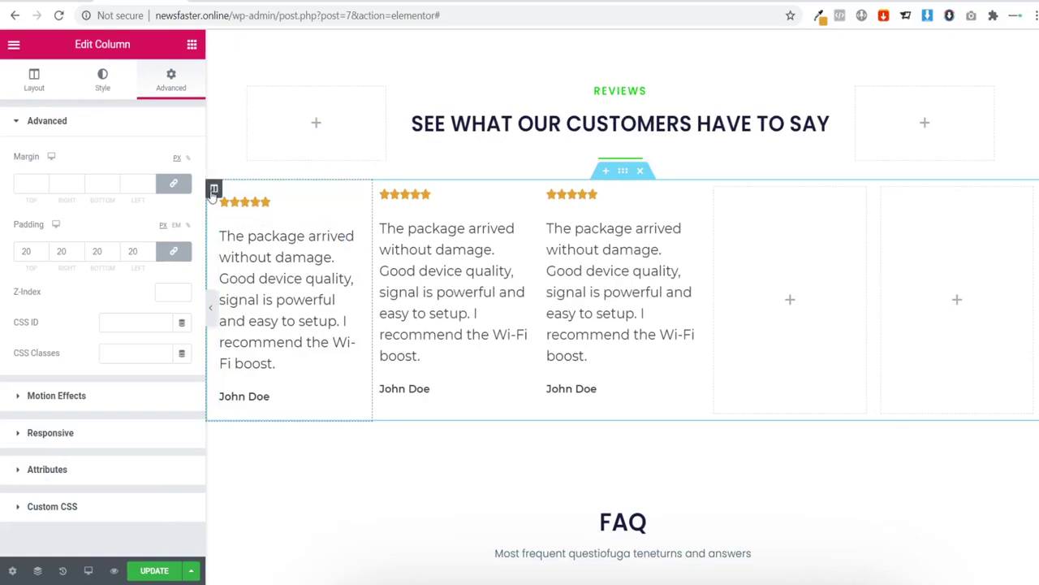
# Step: Settle the first column's linked padding at 30 px on every side
pyautogui.click(36, 251)
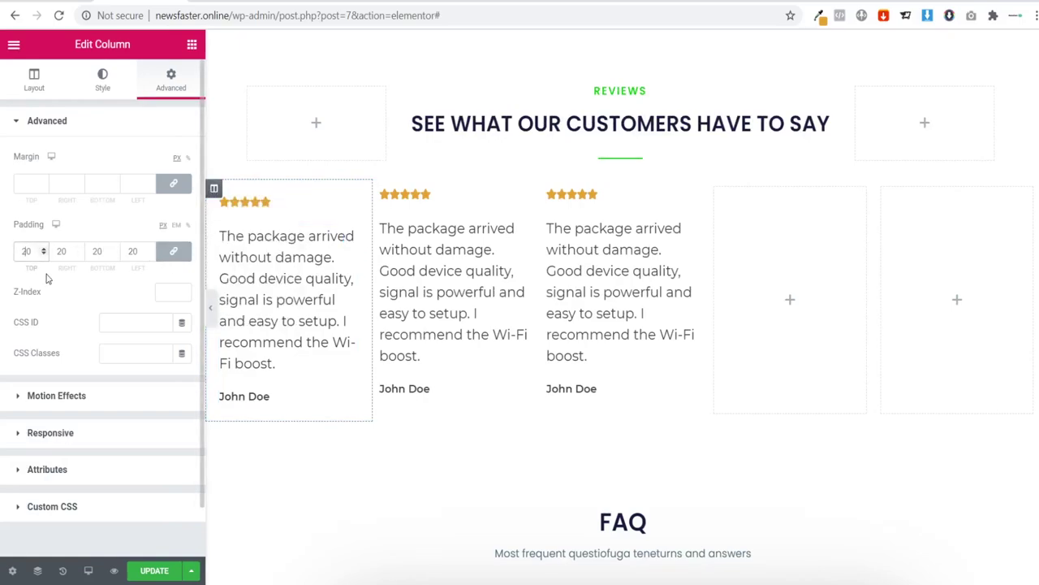
pyautogui.press('BackSpace')
pyautogui.press('BackSpace')
pyautogui.write('50')
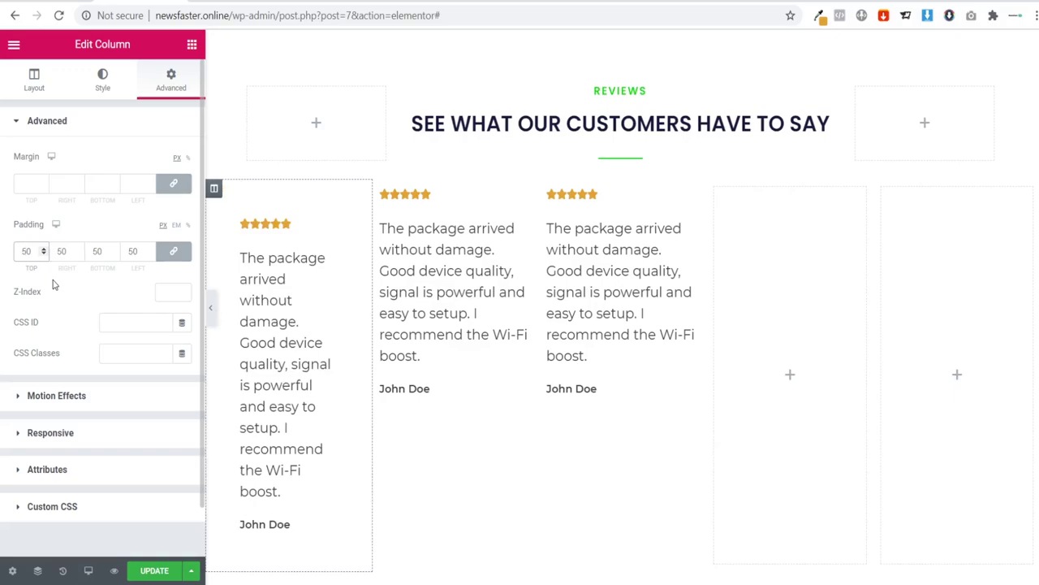
pyautogui.press('BackSpace')
pyautogui.press('BackSpace')
pyautogui.write('0')
pyautogui.press('BackSpace')
pyautogui.write('350')
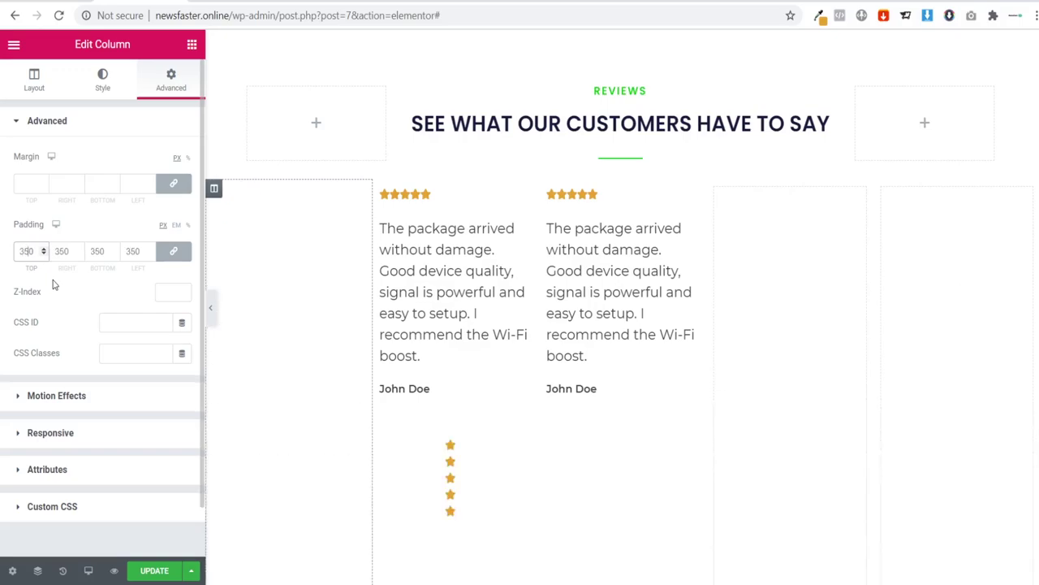
pyautogui.press('BackSpace')
pyautogui.press('BackSpace')
pyautogui.write('0')
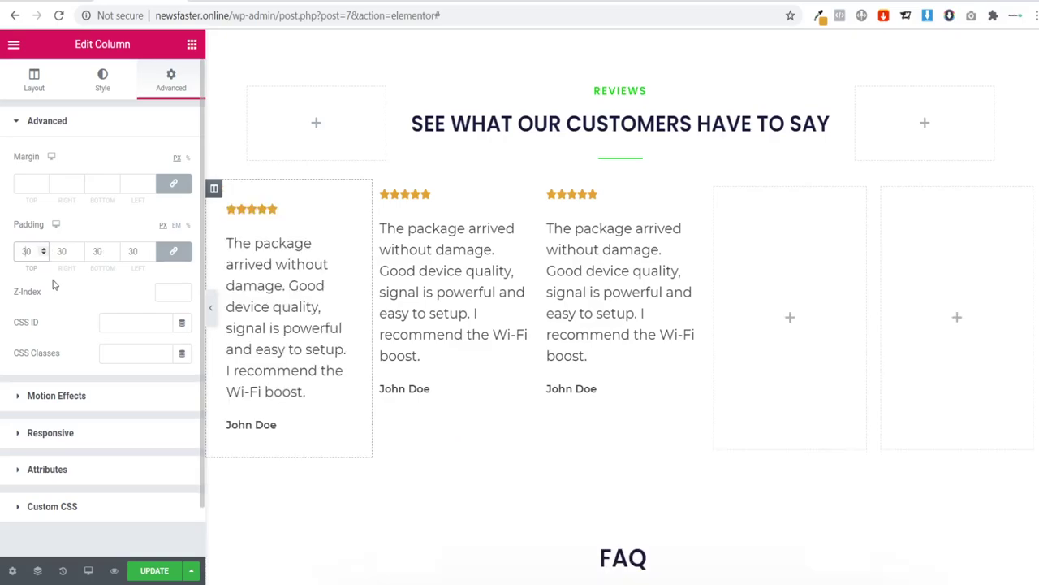
pyautogui.click(211, 308)
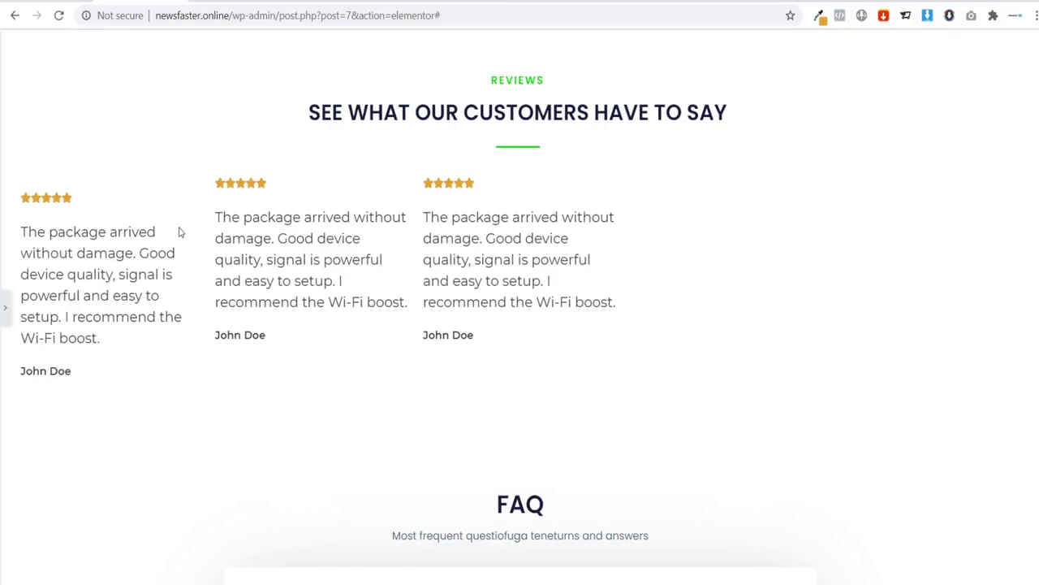
pyautogui.click(6, 312)
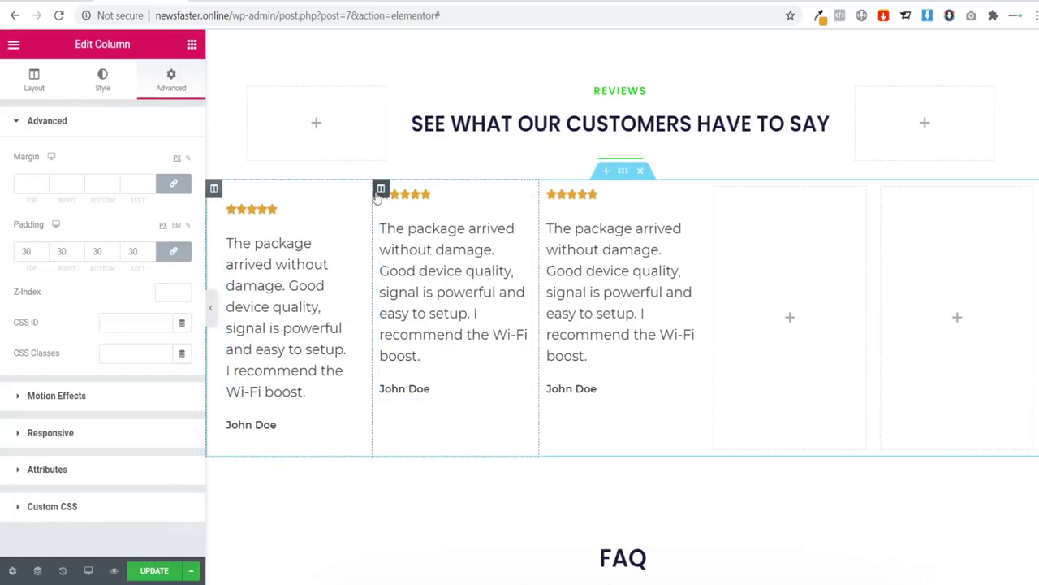
# Step: Delete the two unpadded review columns
pyautogui.rightClick(378, 191)
pyautogui.press('Delete')
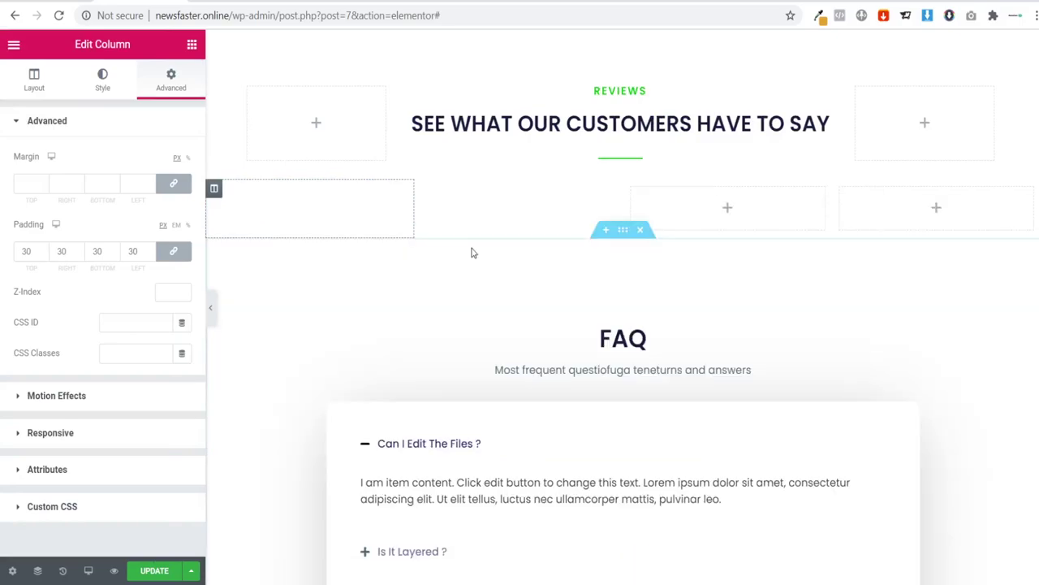
pyautogui.rightClick(424, 195)
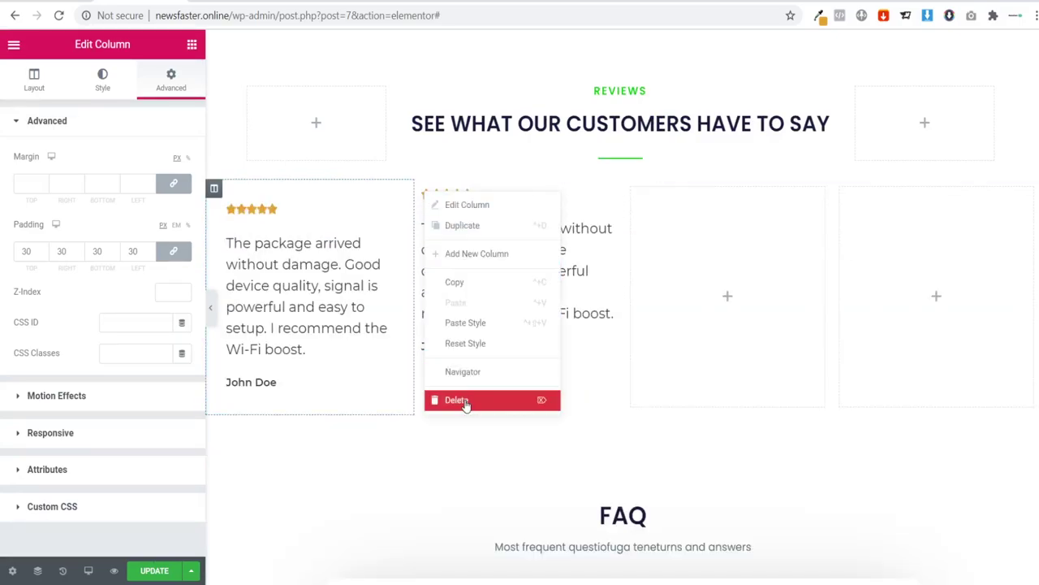
pyautogui.press('Delete')
# Step: Duplicate the padded review column twice to make three padded columns
pyautogui.rightClick(216, 195)
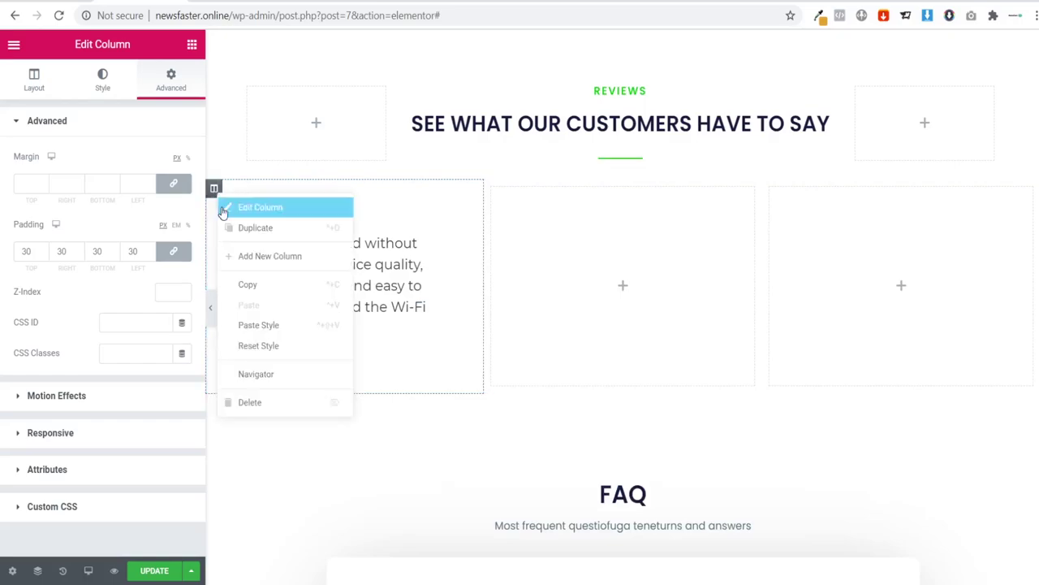
pyautogui.click(273, 235)
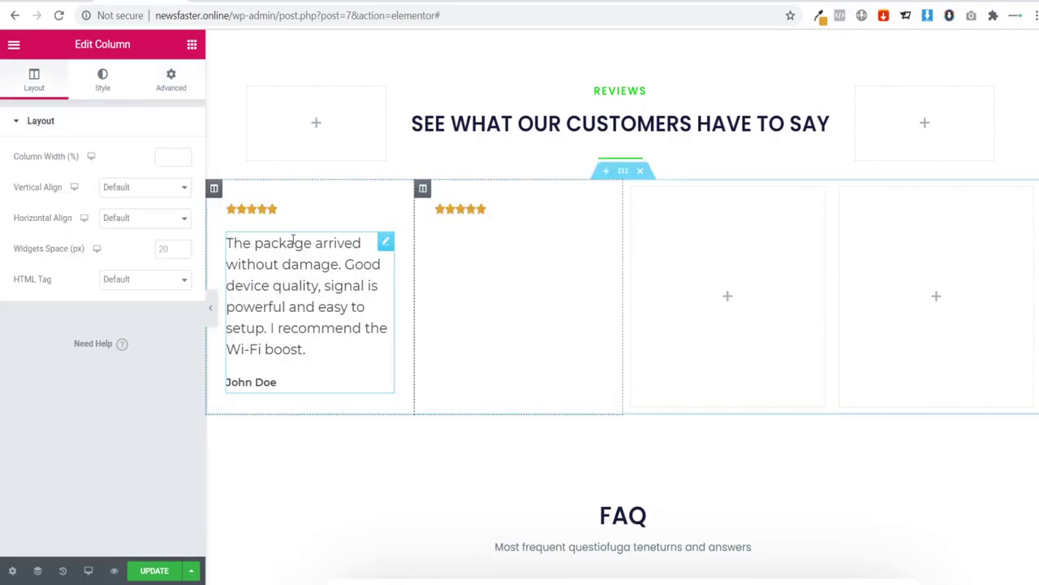
pyautogui.rightClick(216, 193)
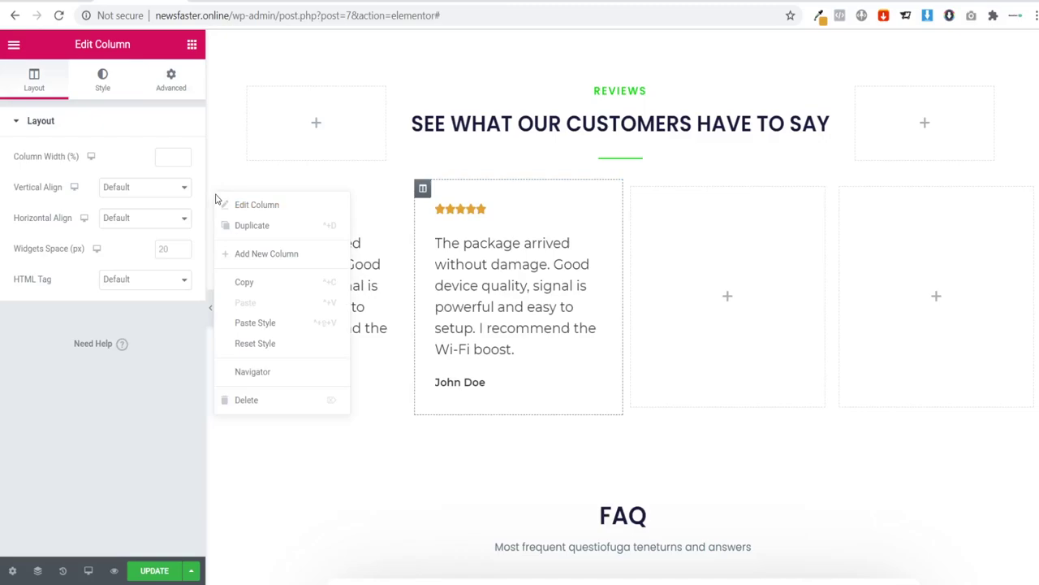
pyautogui.click(258, 233)
pyautogui.click(211, 309)
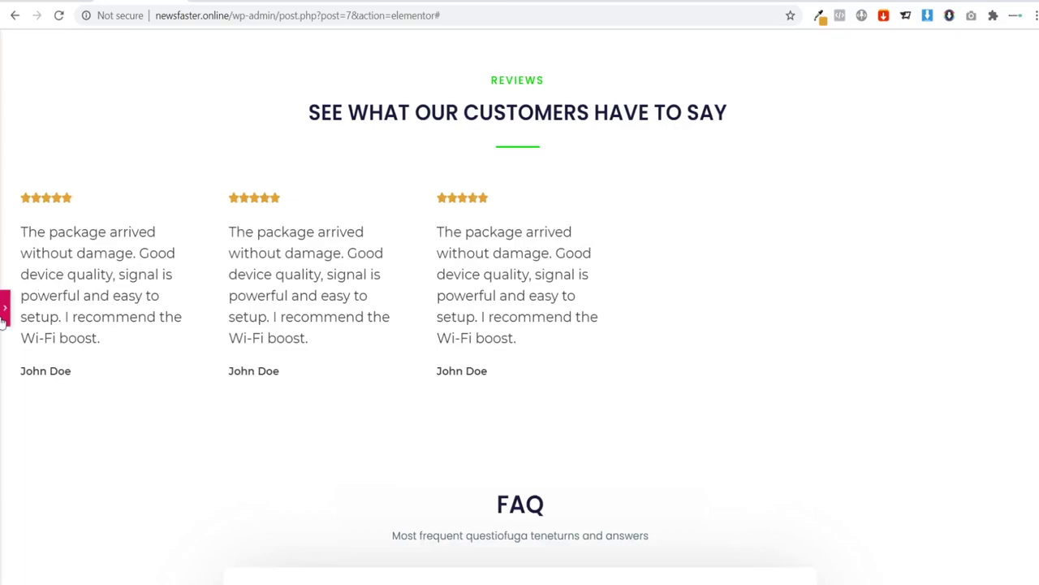
pyautogui.hotkey('ctrl', 'p')
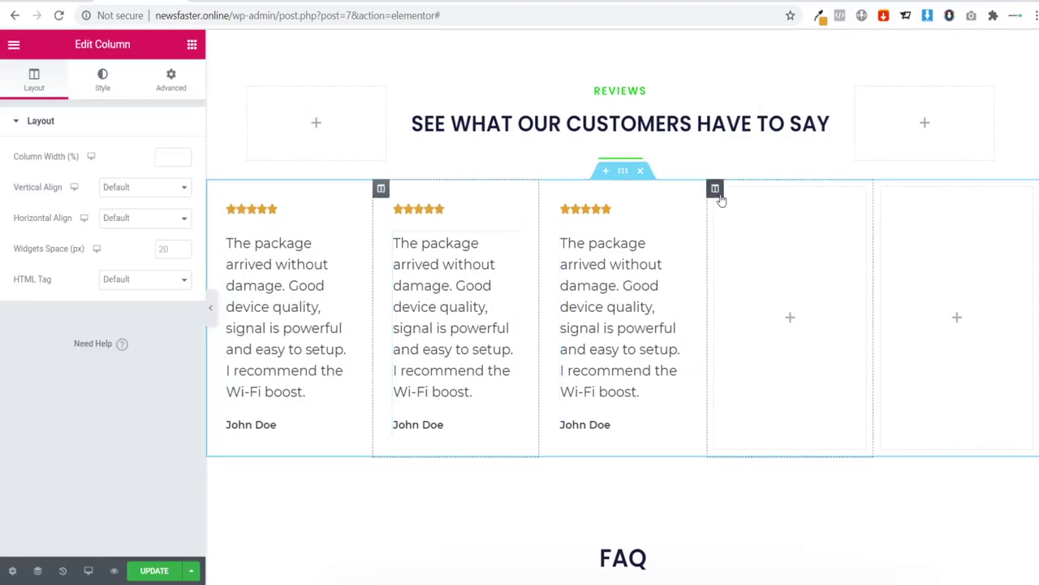
# Step: Delete the empty fourth and fifth columns
pyautogui.rightClick(719, 199)
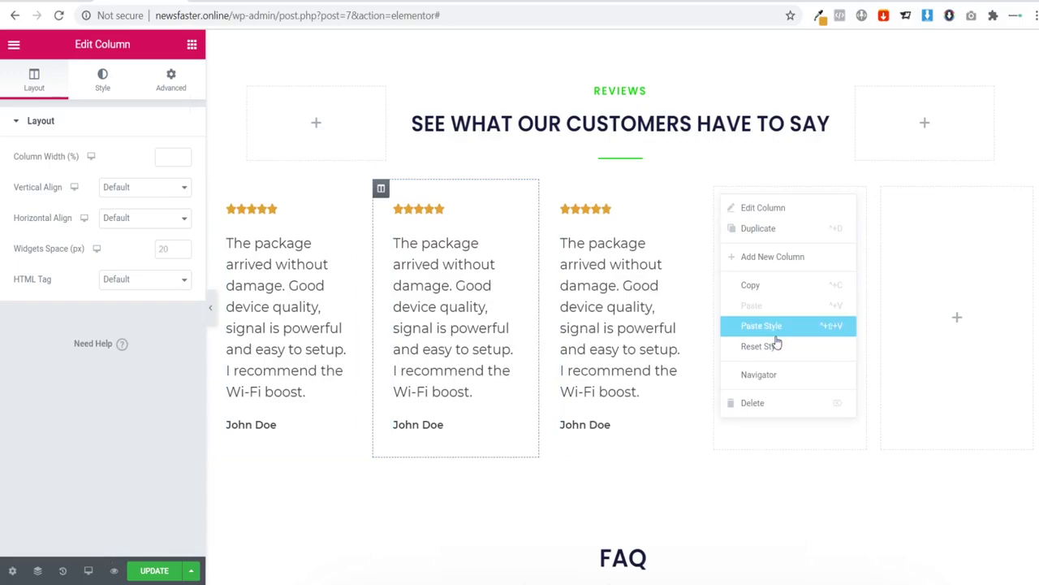
pyautogui.click(772, 404)
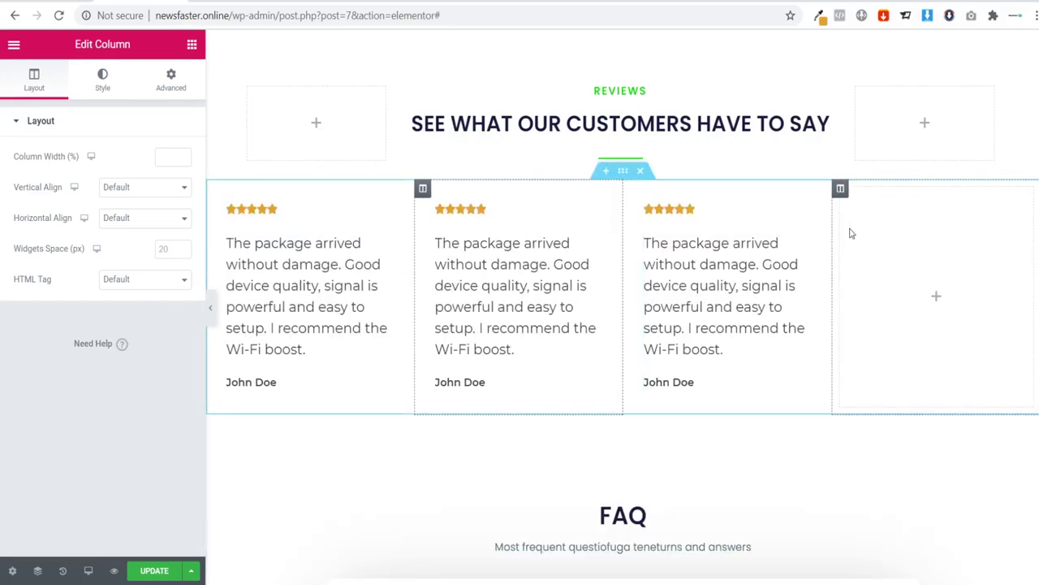
pyautogui.rightClick(848, 196)
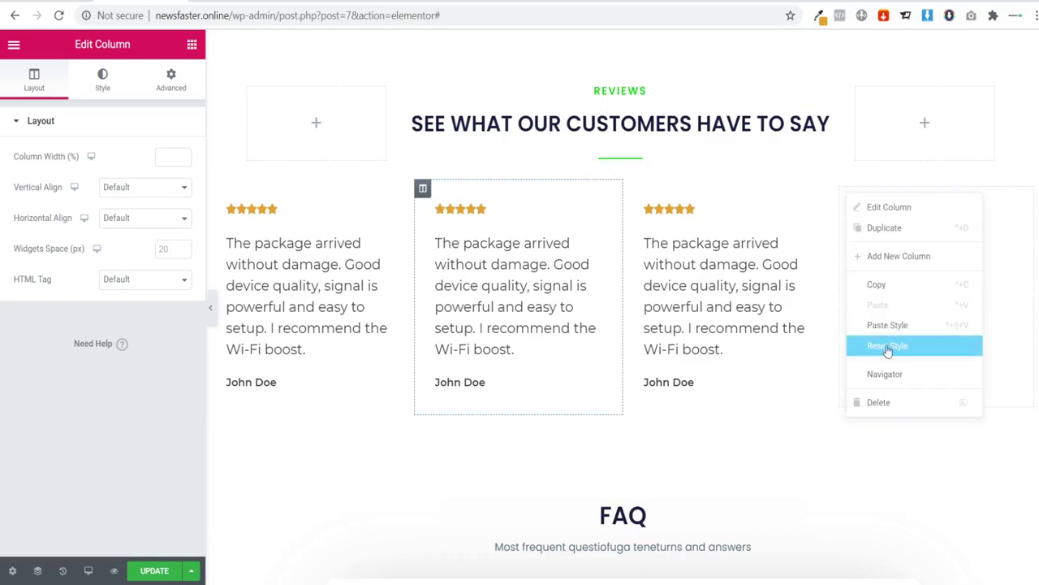
pyautogui.click(893, 404)
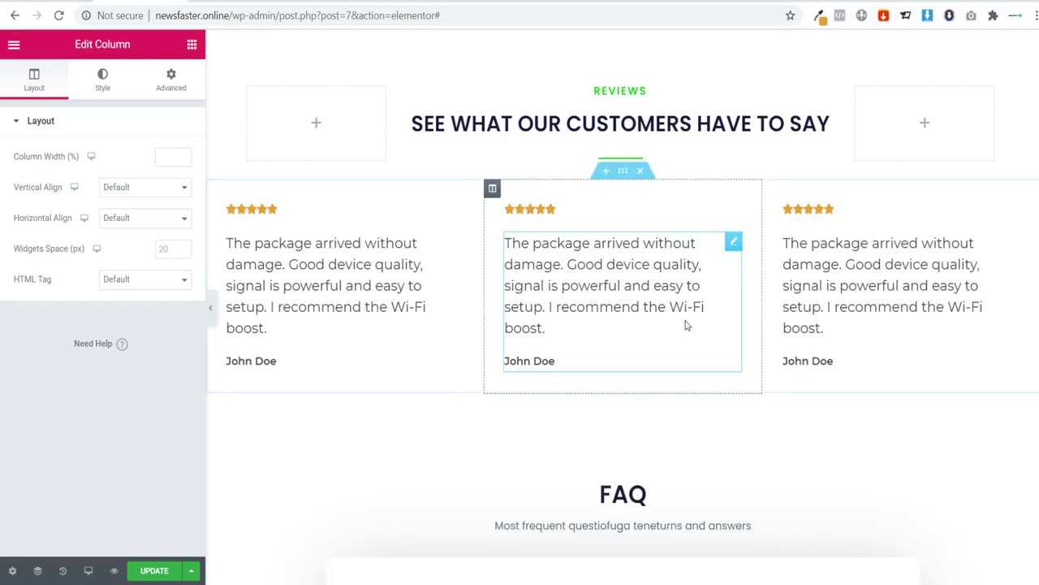
# Step: Duplicate the customer reviews section into a second row
pyautogui.rightClick(623, 173)
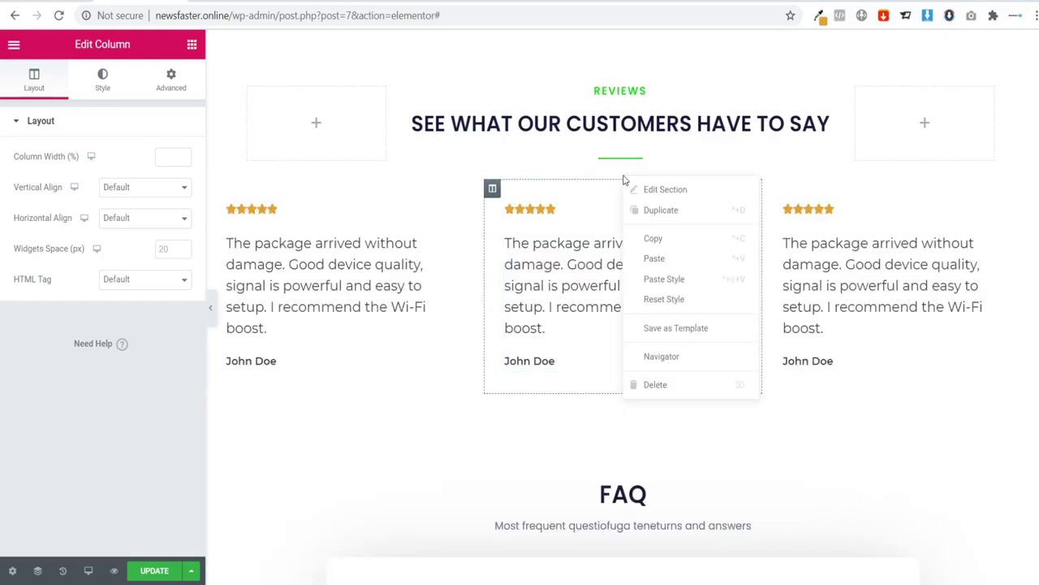
pyautogui.click(655, 214)
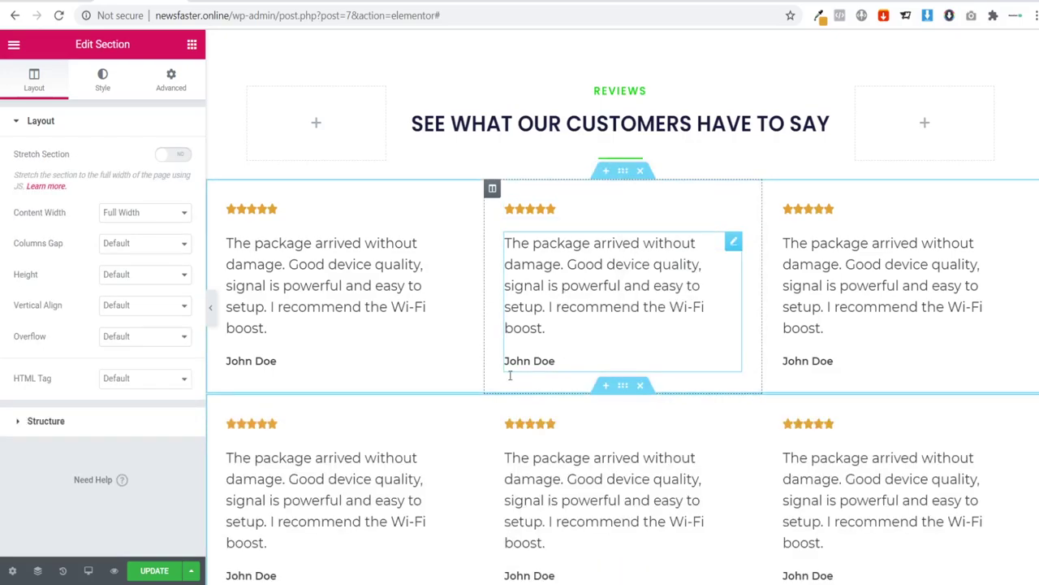
pyautogui.scroll(-2, 399, 283)
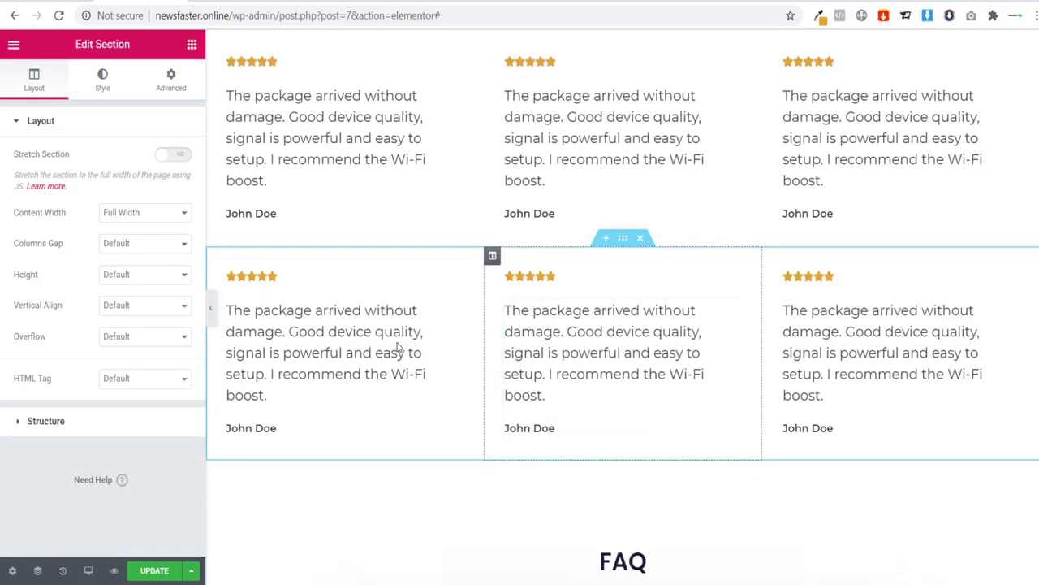
pyautogui.click(211, 317)
pyautogui.scroll(2, 404, 376)
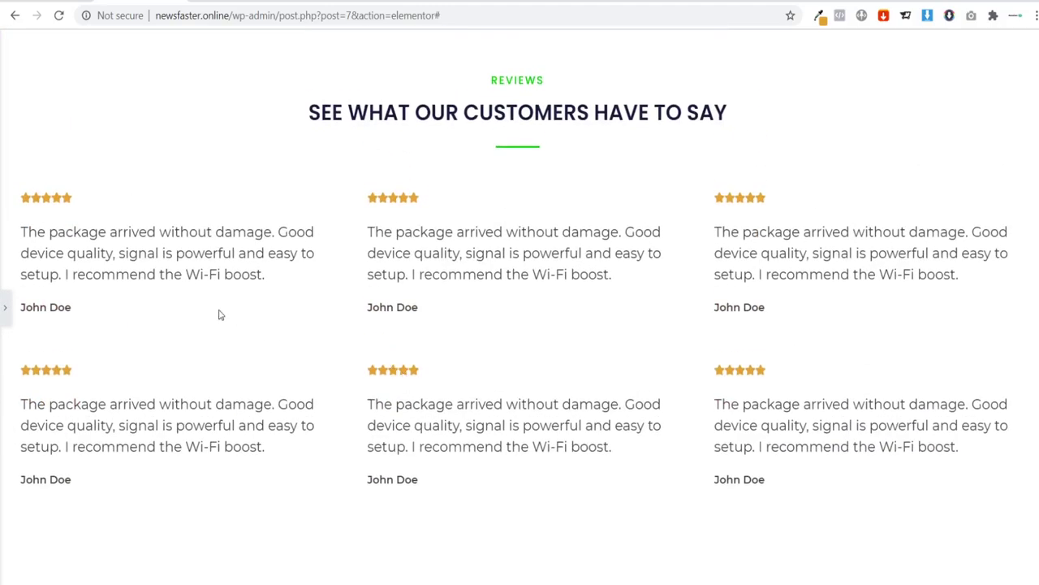
pyautogui.click(6, 314)
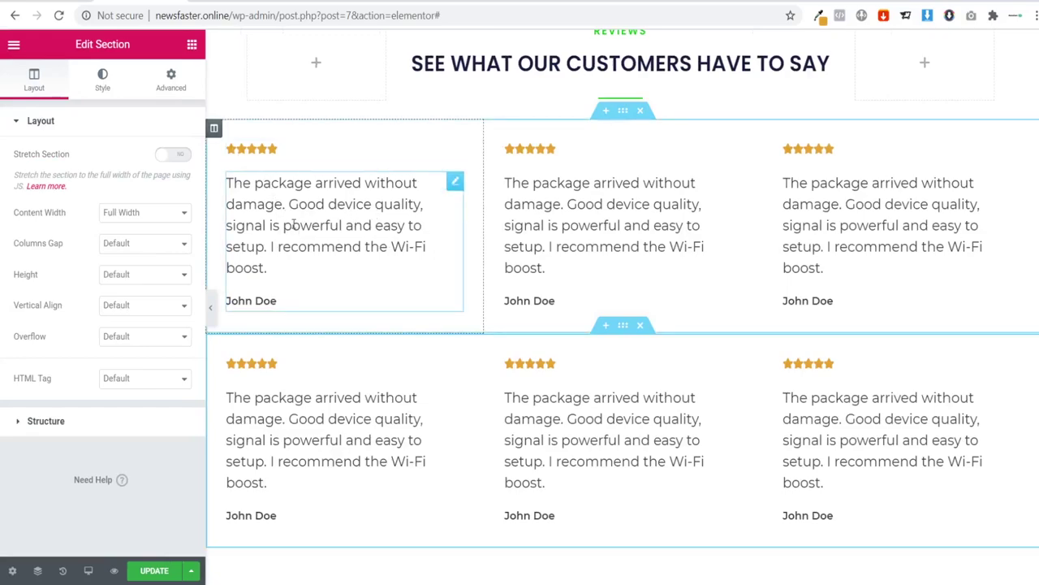
# Step: Unlink the top section's padding, set right and left to 50 px, and delete the duplicate row
pyautogui.click(624, 115)
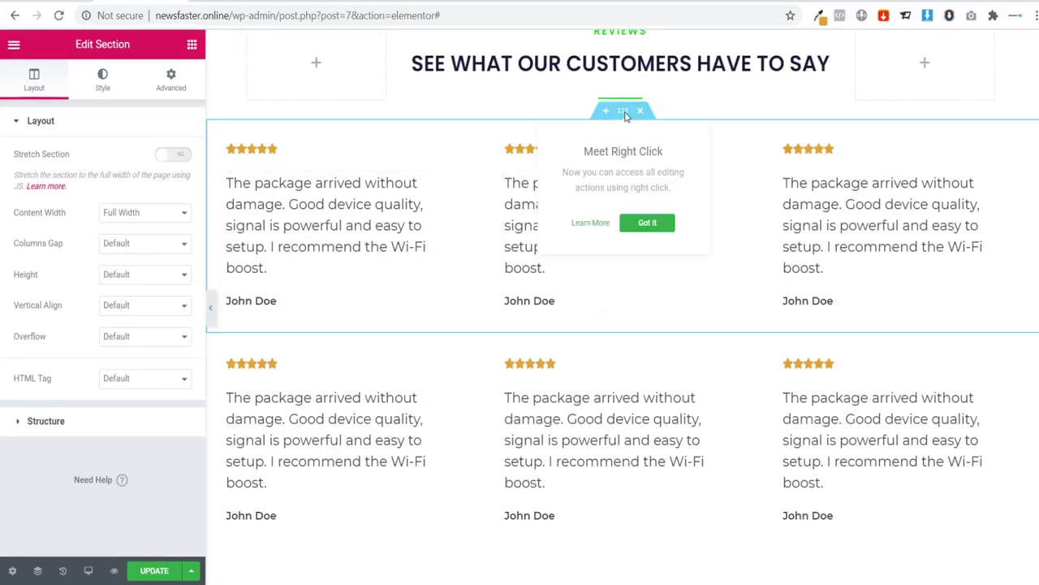
pyautogui.click(170, 84)
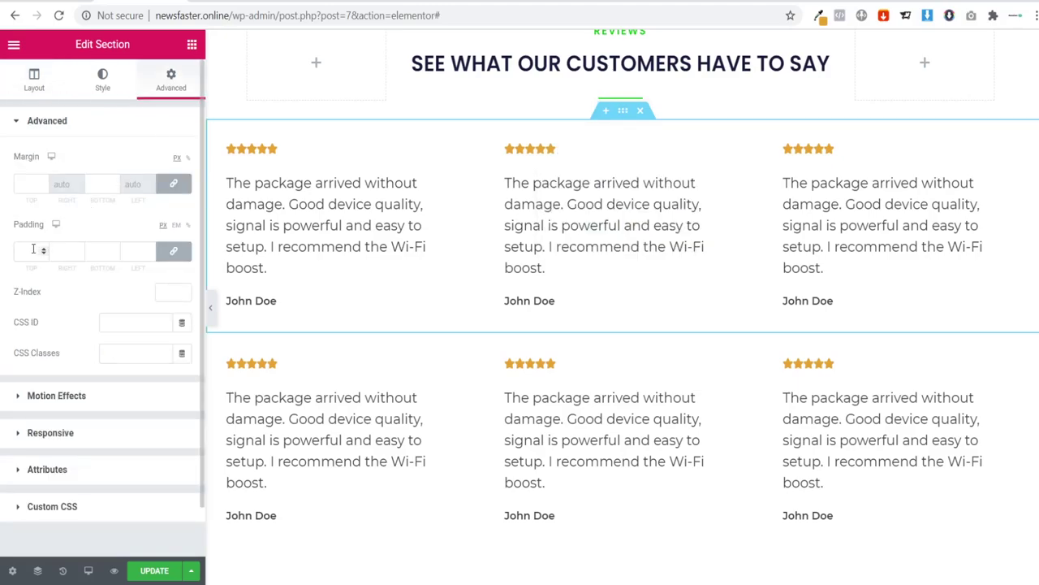
pyautogui.click(173, 251)
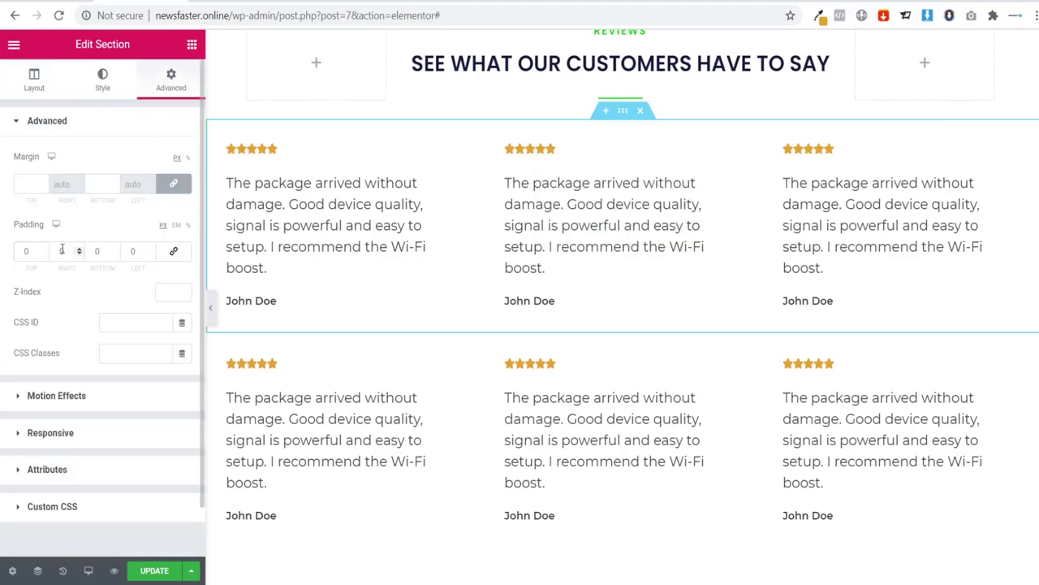
pyautogui.click(69, 251)
pyautogui.write('5')
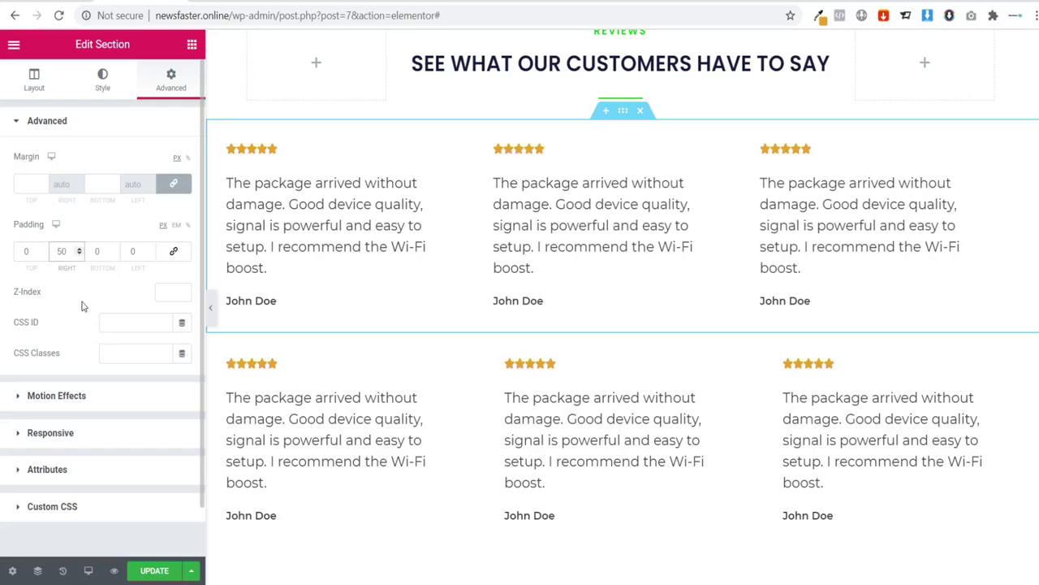
pyautogui.click(132, 253)
pyautogui.write('5')
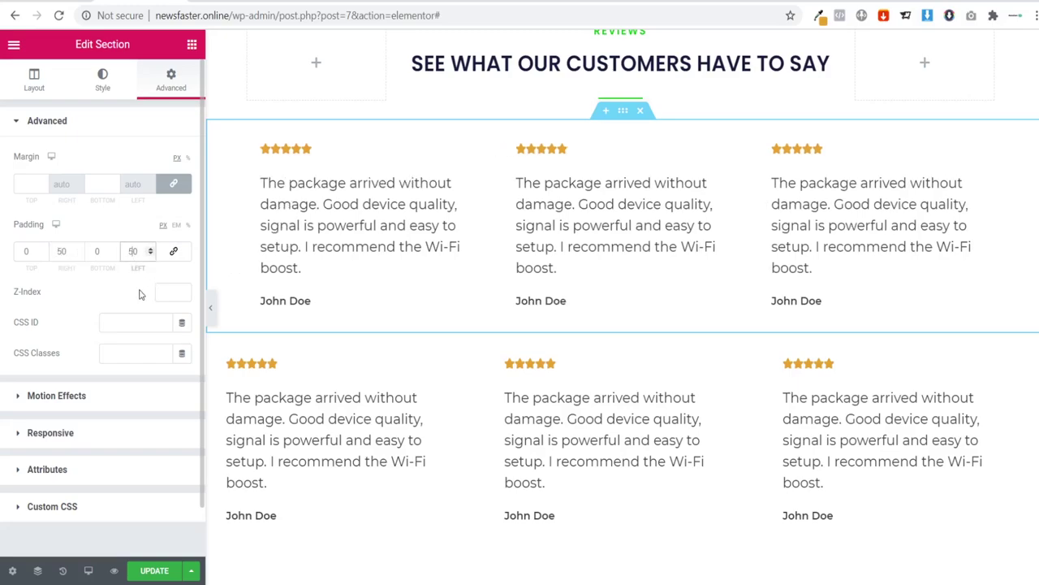
pyautogui.click(212, 313)
pyautogui.scroll(1, 35, 343)
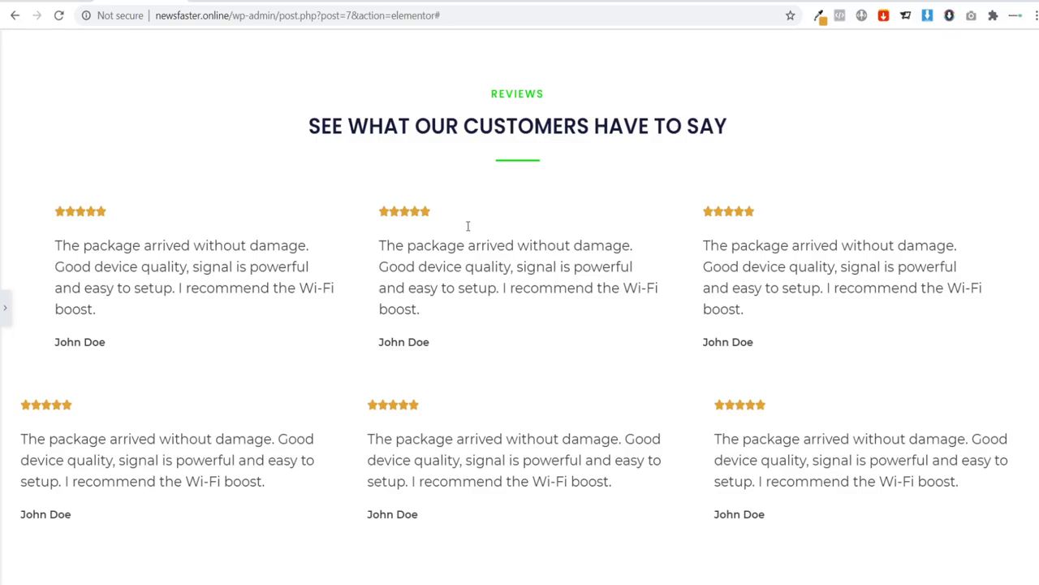
pyautogui.click(5, 307)
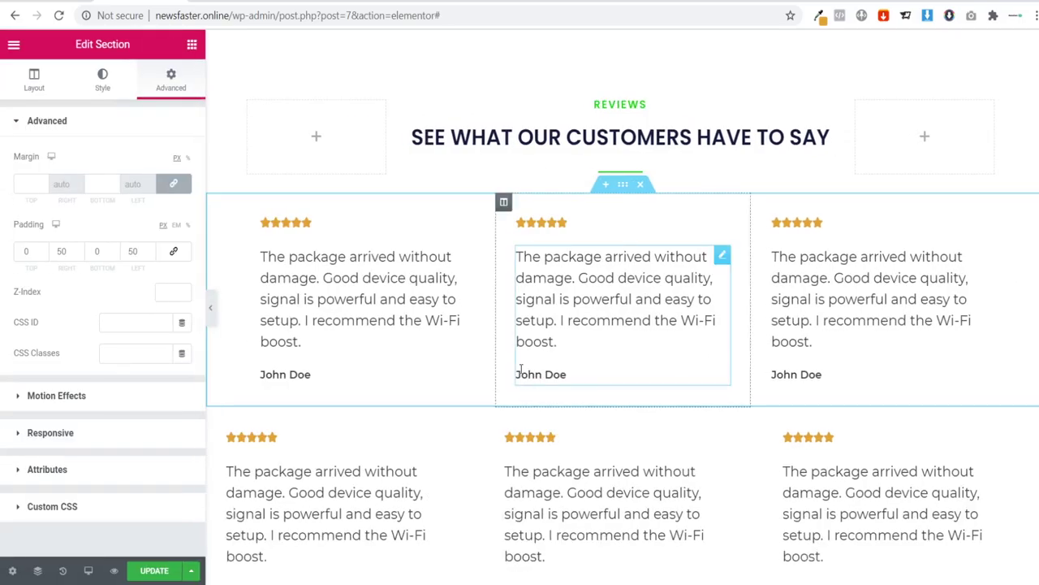
pyautogui.scroll(-1, 594, 391)
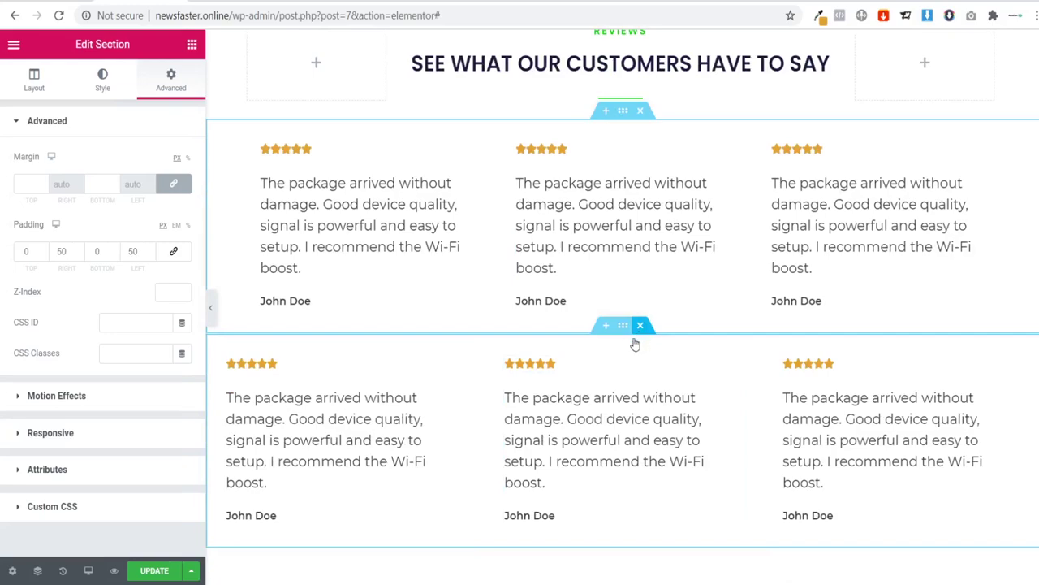
pyautogui.click(637, 332)
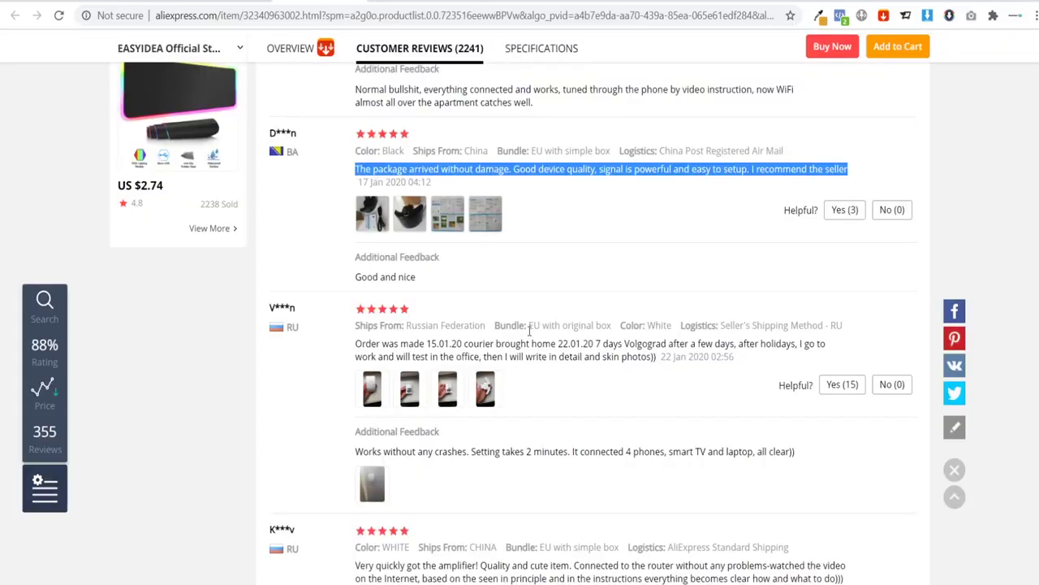
# Step: Copy the amplifier review's opening text up to 'on the Internet' from AliExpress
pyautogui.scroll(-1, 563, 347)
pyautogui.moveTo(355, 269); pyautogui.dragTo(733, 270)
pyautogui.click(620, 346)
pyautogui.scroll(-2, 610, 346)
pyautogui.scroll(-1, 569, 338)
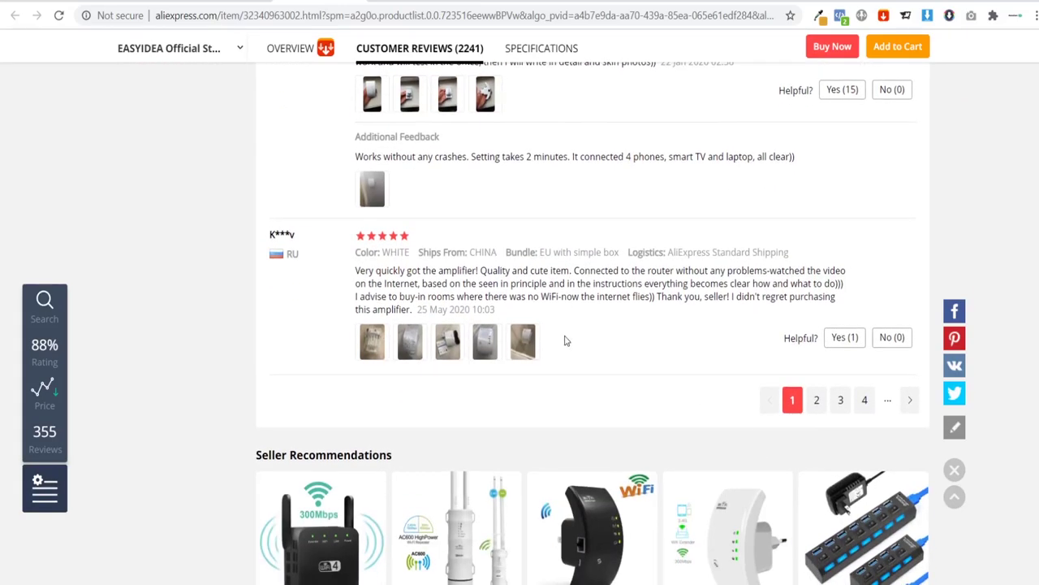
pyautogui.moveTo(354, 273); pyautogui.dragTo(559, 284)
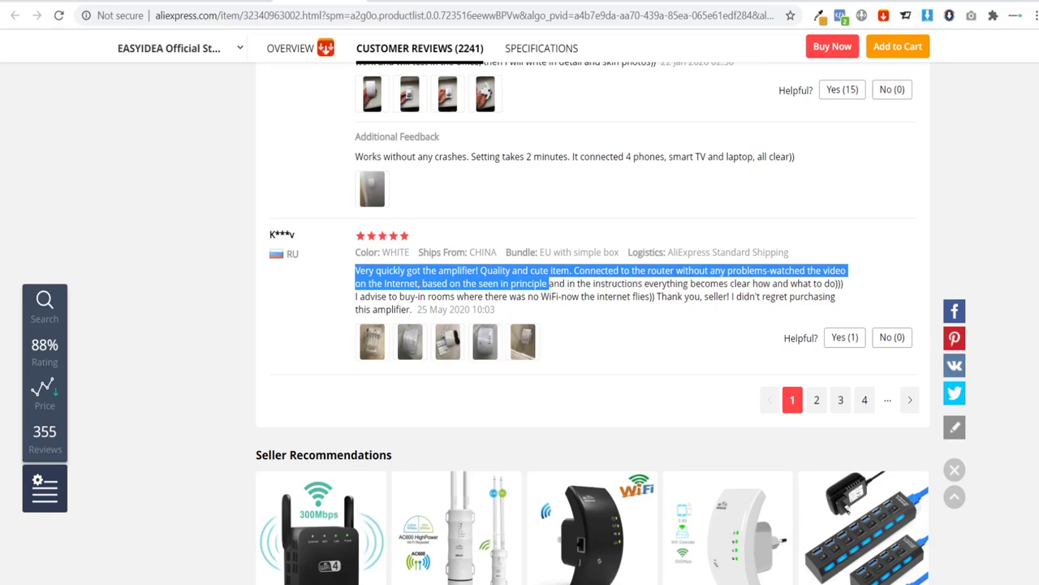
pyautogui.moveTo(356, 271); pyautogui.dragTo(422, 284)
pyautogui.hotkey('ctrl', 'c')
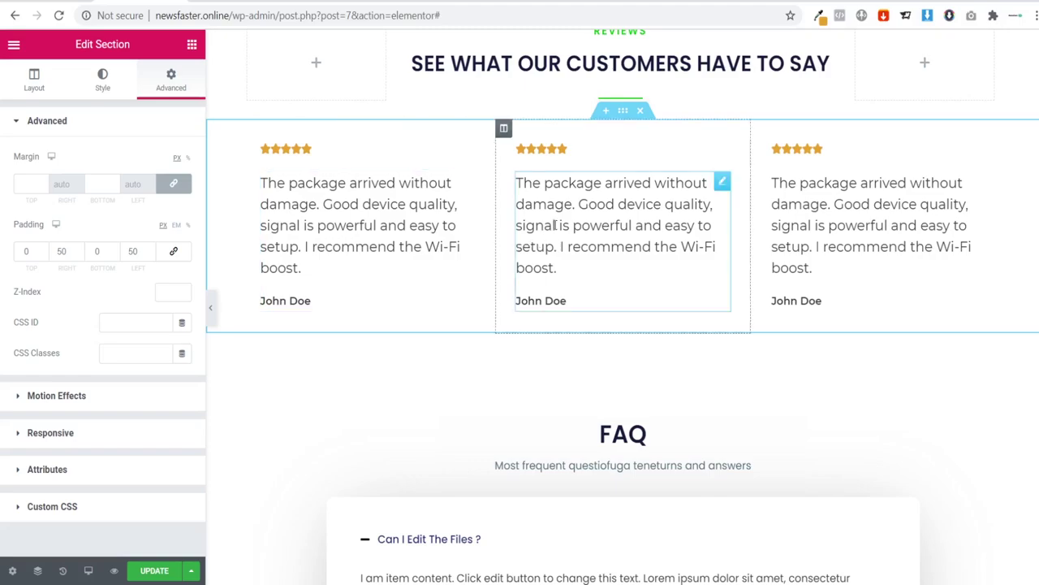
pyautogui.click(554, 225)
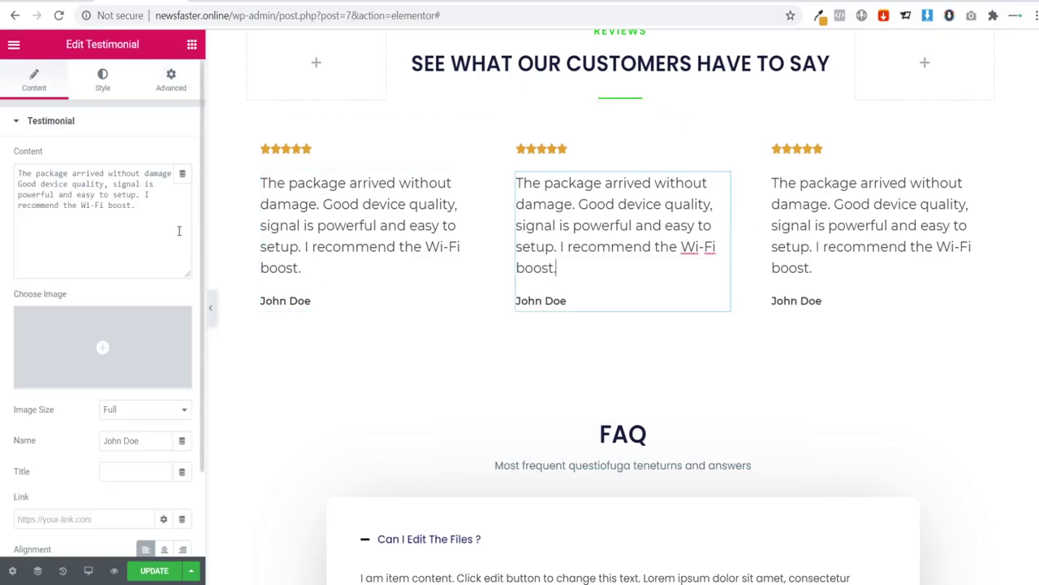
# Step: Paste the amplifier review into the middle testimonial and replace its reviewer name
pyautogui.moveTo(161, 213); pyautogui.dragTo(6, 166)
pyautogui.hotkey('ctrl', 'v')
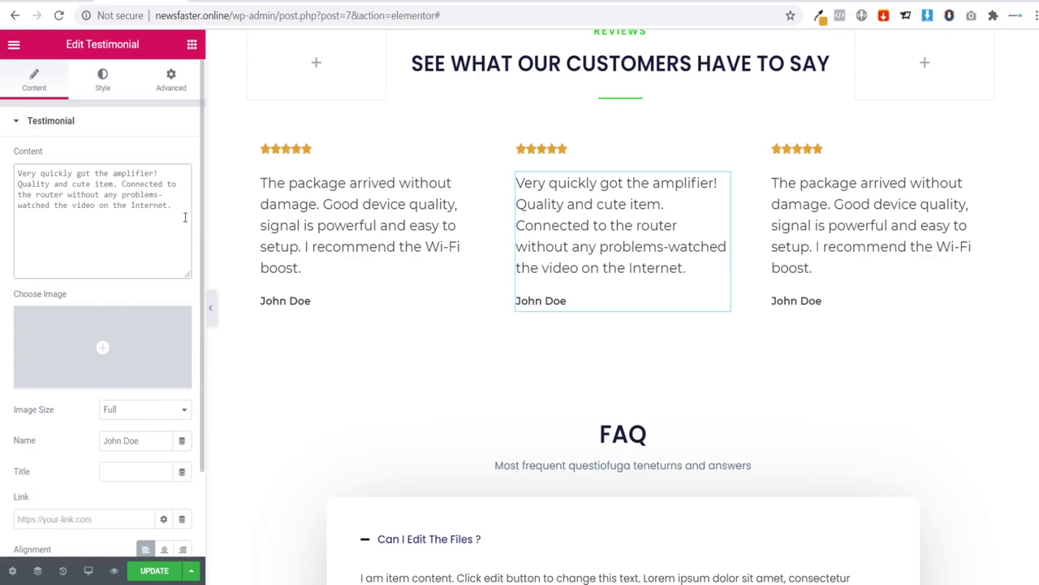
pyautogui.moveTo(141, 438); pyautogui.dragTo(43, 432)
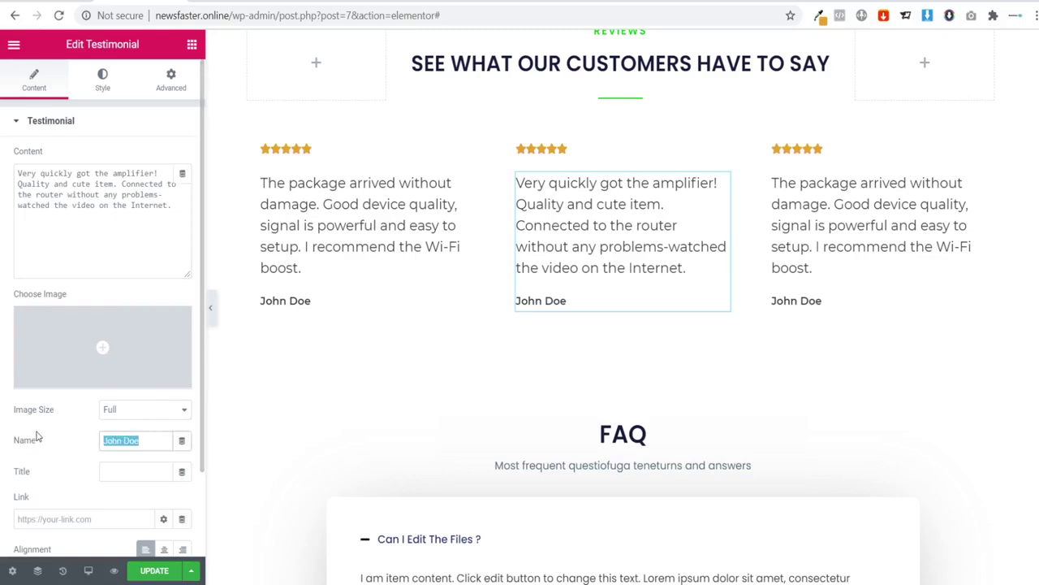
pyautogui.write('Jane')
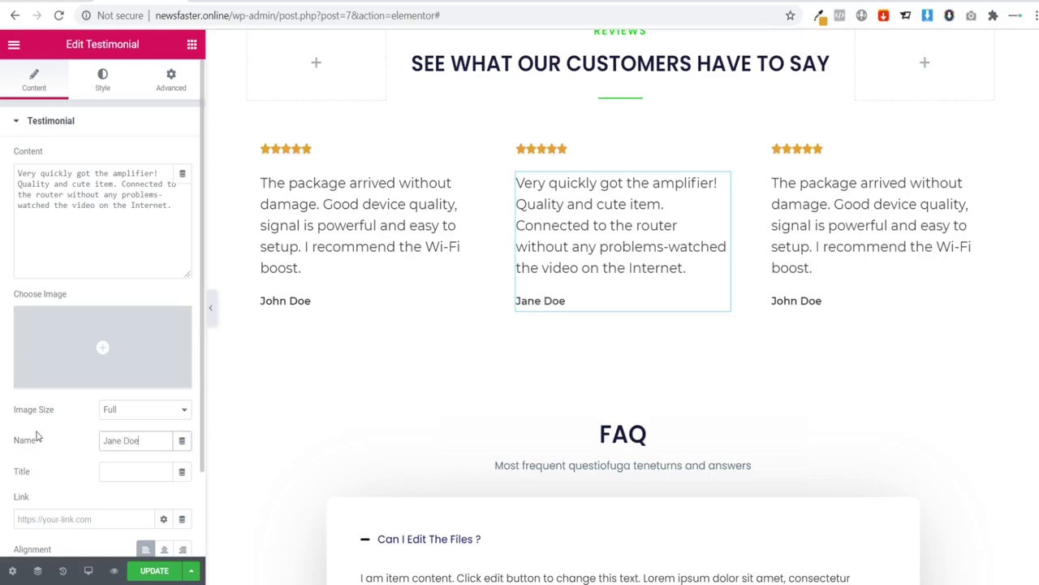
# Step: Copy the 'Works without any crashes…' feedback line from the AliExpress reviews
pyautogui.hotkey('ctrl', 'Tab')
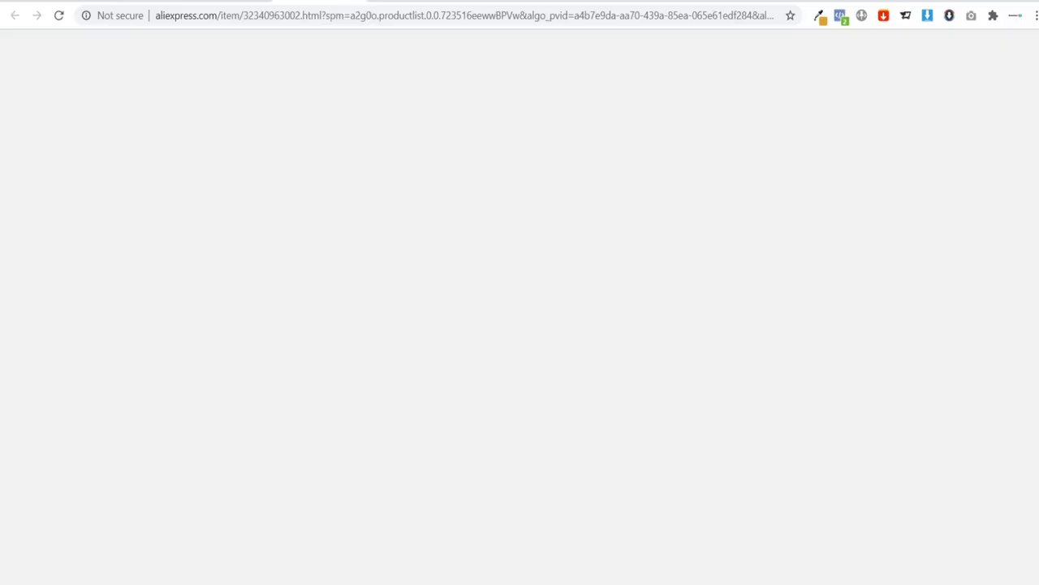
pyautogui.scroll(3, 431, 337)
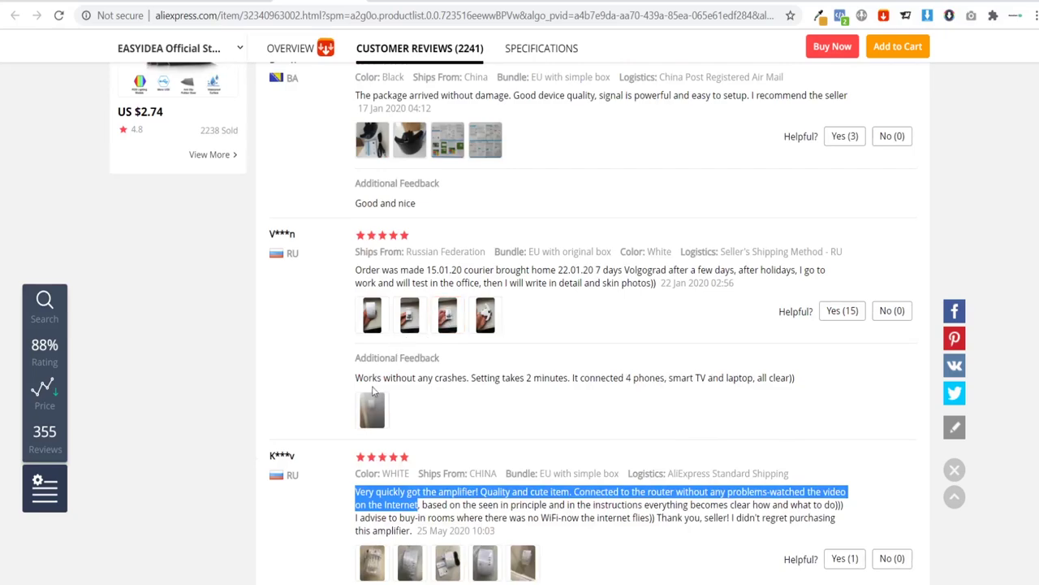
pyautogui.moveTo(348, 388); pyautogui.dragTo(795, 380)
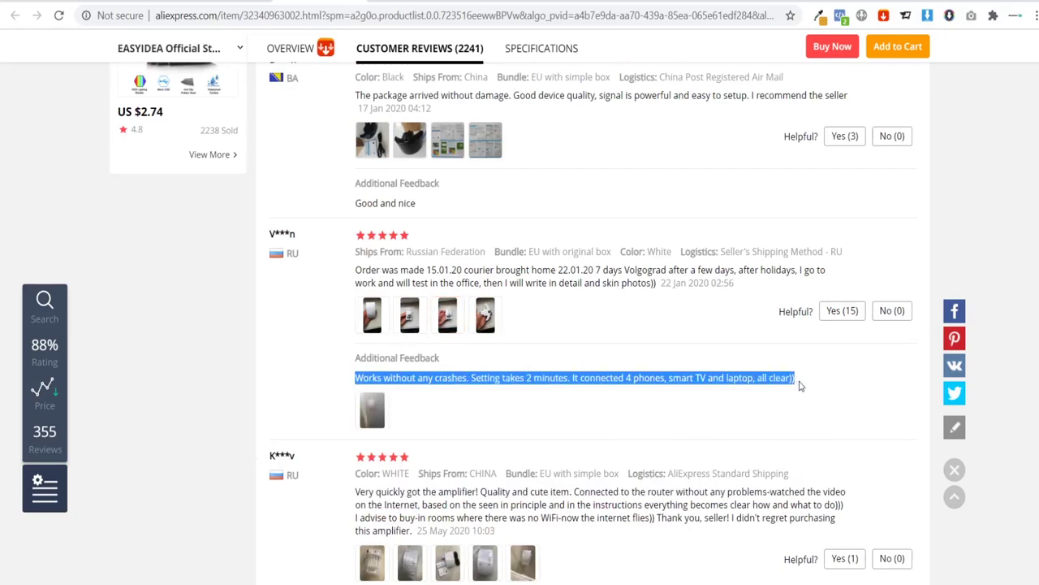
pyautogui.hotkey('ctrl', 'Tab')
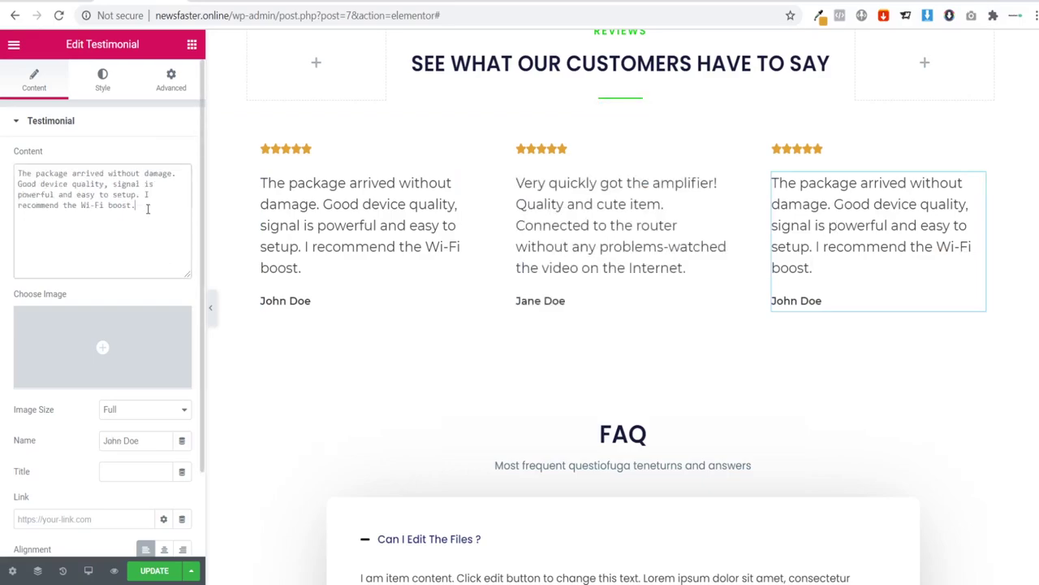
# Step: Paste the 'Works without any crashes' feedback into the third testimonial and enter a new reviewer name
pyautogui.moveTo(146, 205); pyautogui.dragTo(3, 177)
pyautogui.write('Works without any crashes. Setting takes 2 minutes. It connected 4 phones, smart TV and laptop, all clear))')
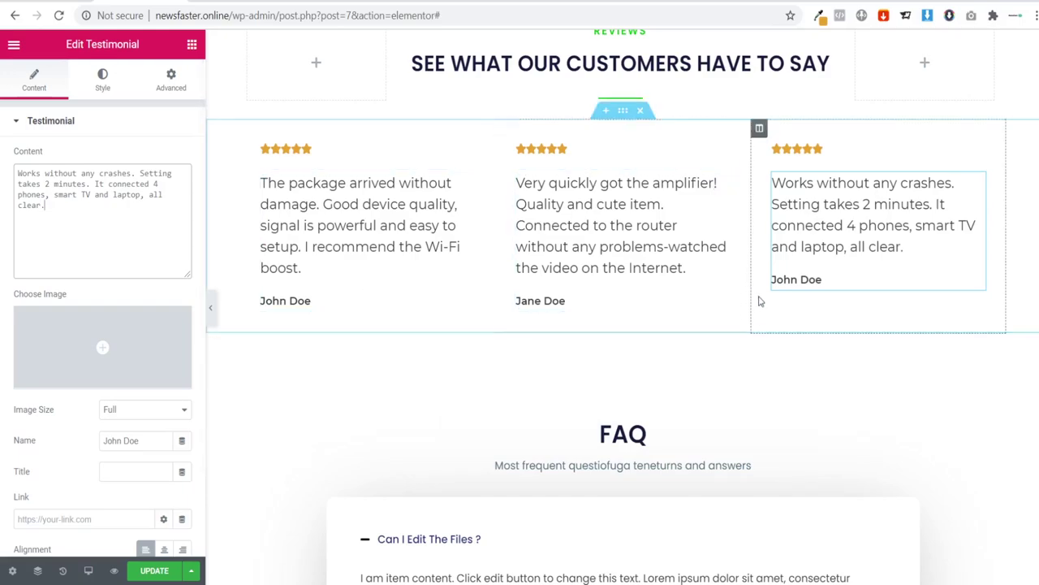
pyautogui.moveTo(139, 440); pyautogui.dragTo(2, 442)
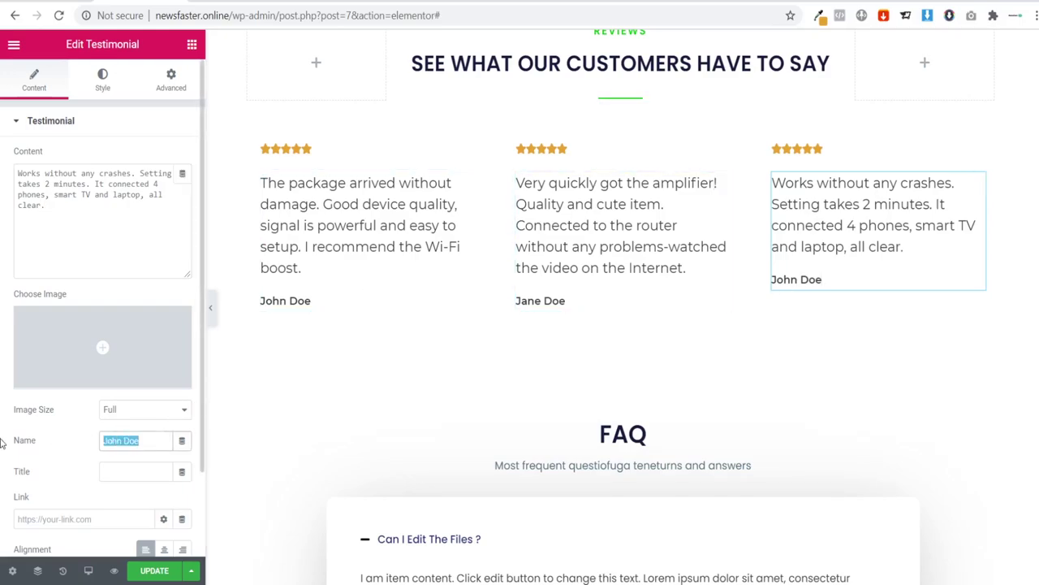
pyautogui.write('Bob Sm')
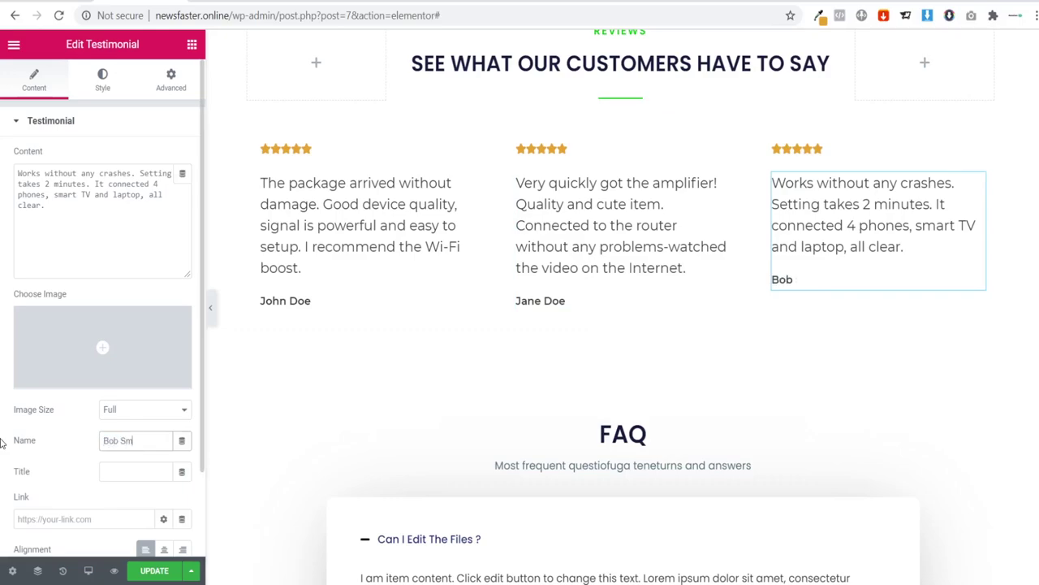
pyautogui.write('ith')
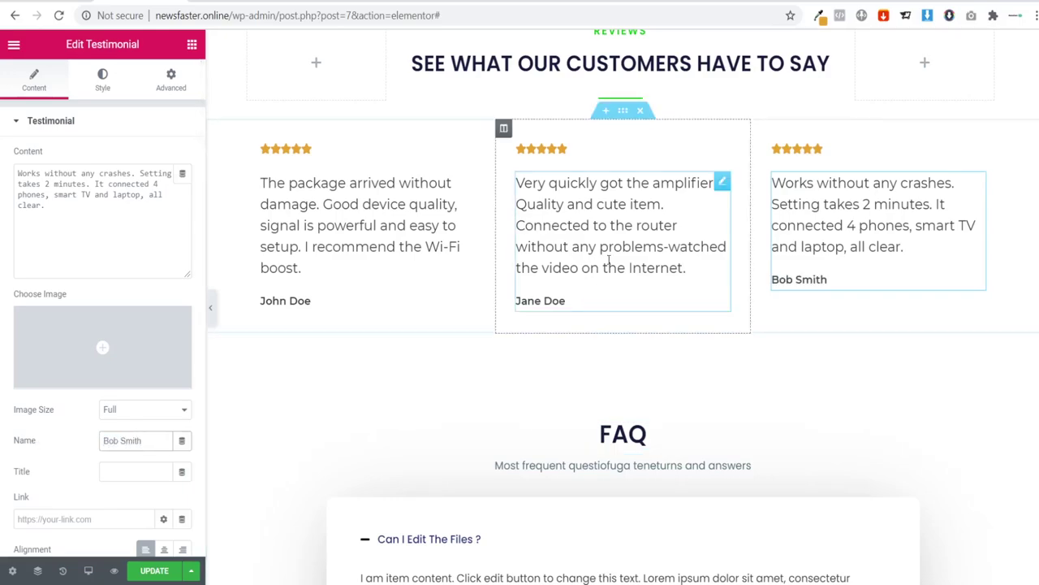
pyautogui.scroll(2, 608, 262)
pyautogui.scroll(-2, 298, 298)
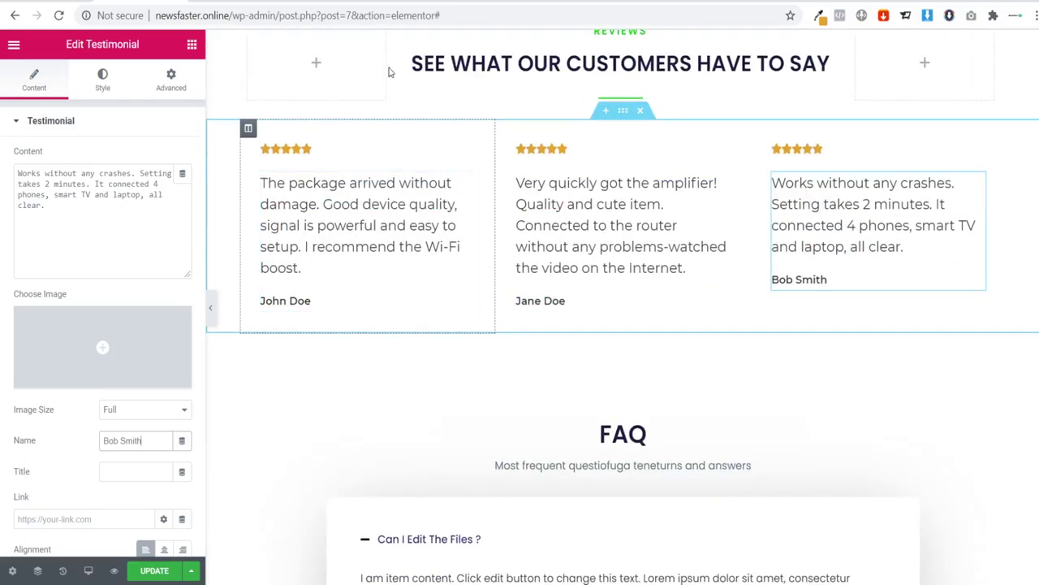
pyautogui.scroll(2, 430, 178)
pyautogui.scroll(-2, 439, 222)
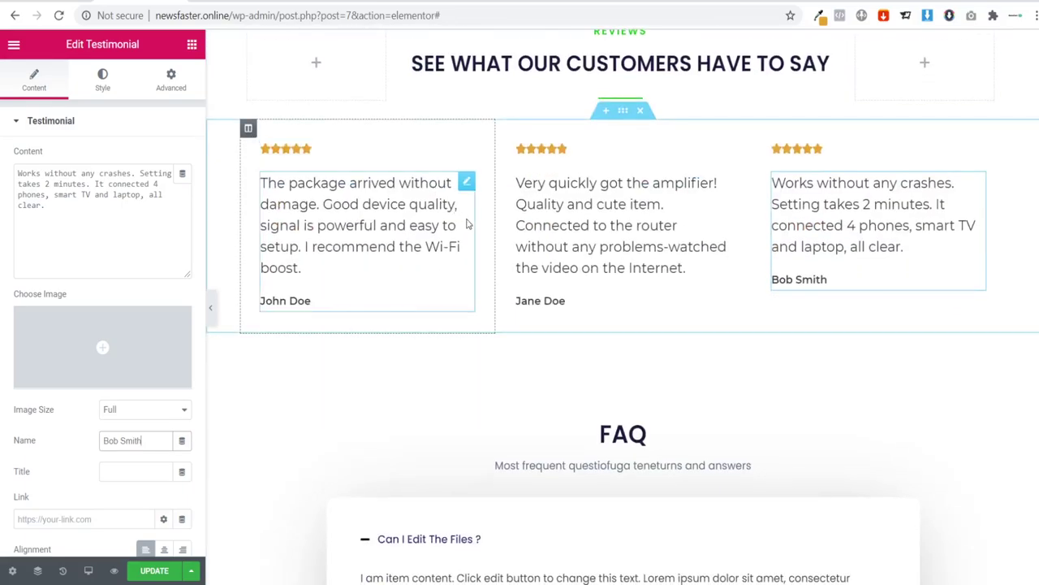
pyautogui.scroll(12, 480, 230)
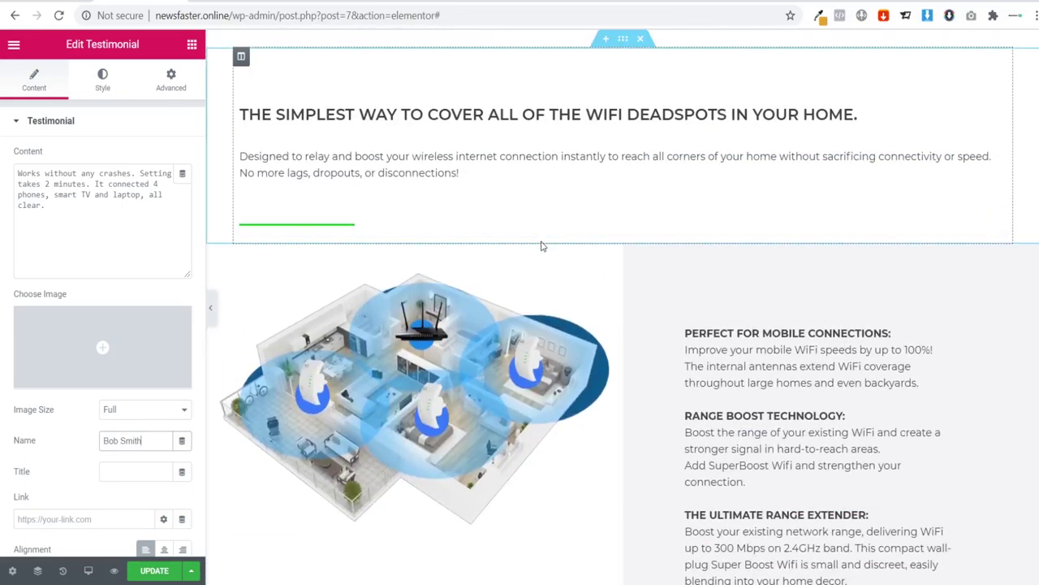
pyautogui.scroll(8, 542, 246)
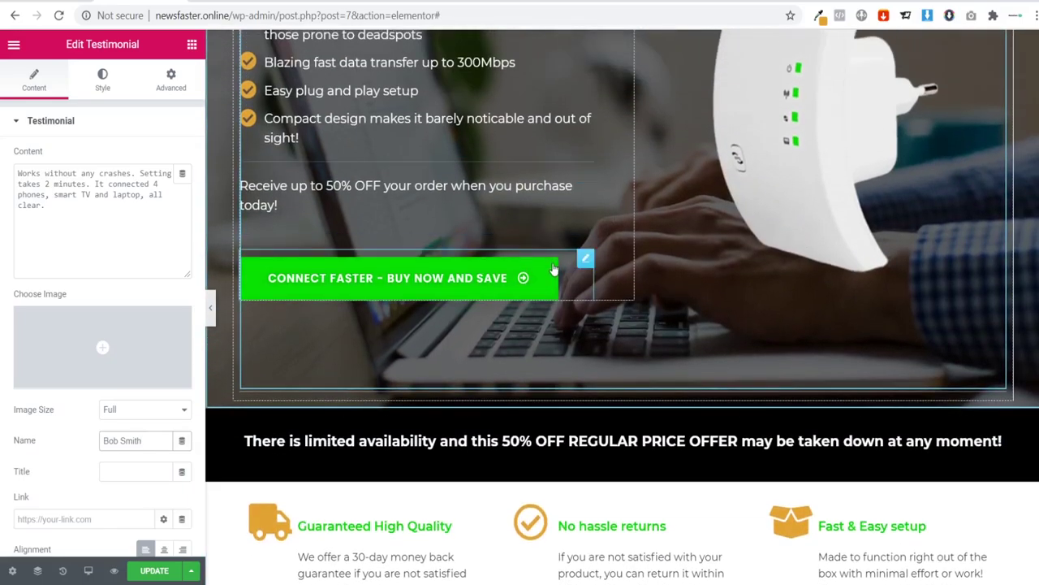
pyautogui.scroll(-8, 534, 280)
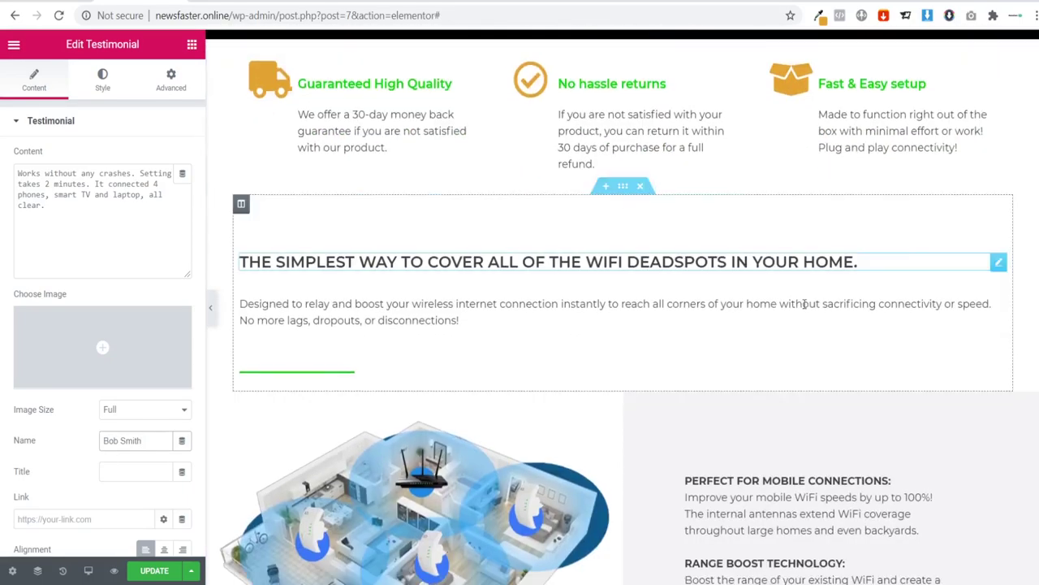
pyautogui.scroll(8, 575, 284)
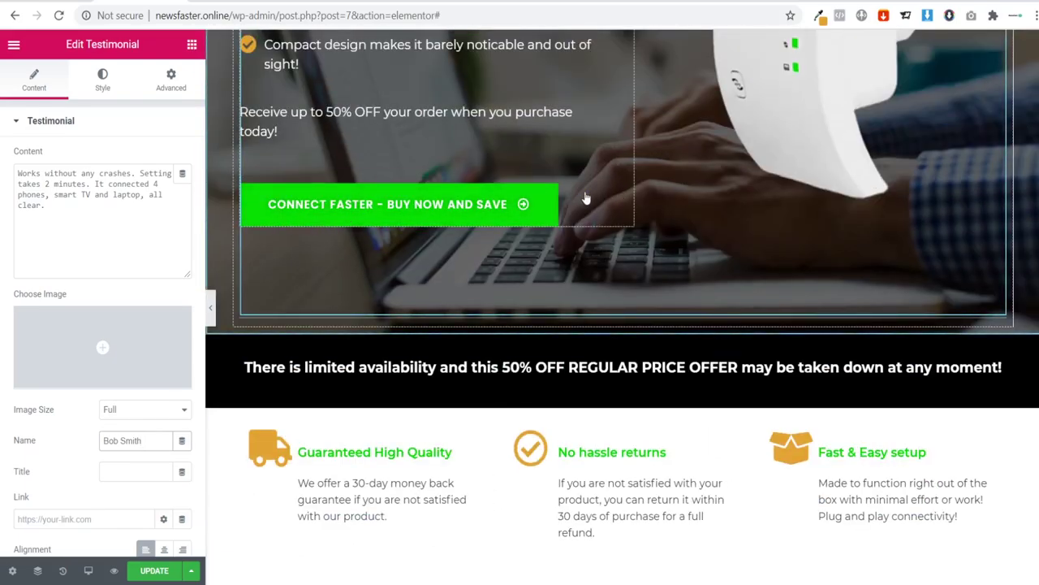
# Step: Copy the green 'Connect Faster – Buy Now and Save' button and paste it into the WiFi features column
pyautogui.rightClick(584, 189)
pyautogui.click(611, 254)
pyautogui.scroll(-8, 571, 269)
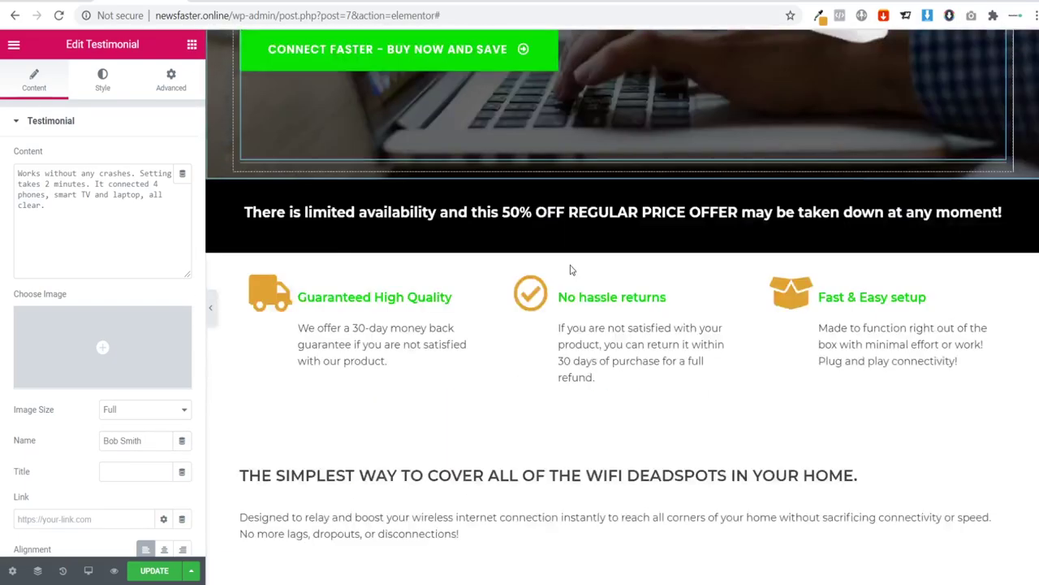
pyautogui.scroll(-2, 961, 523)
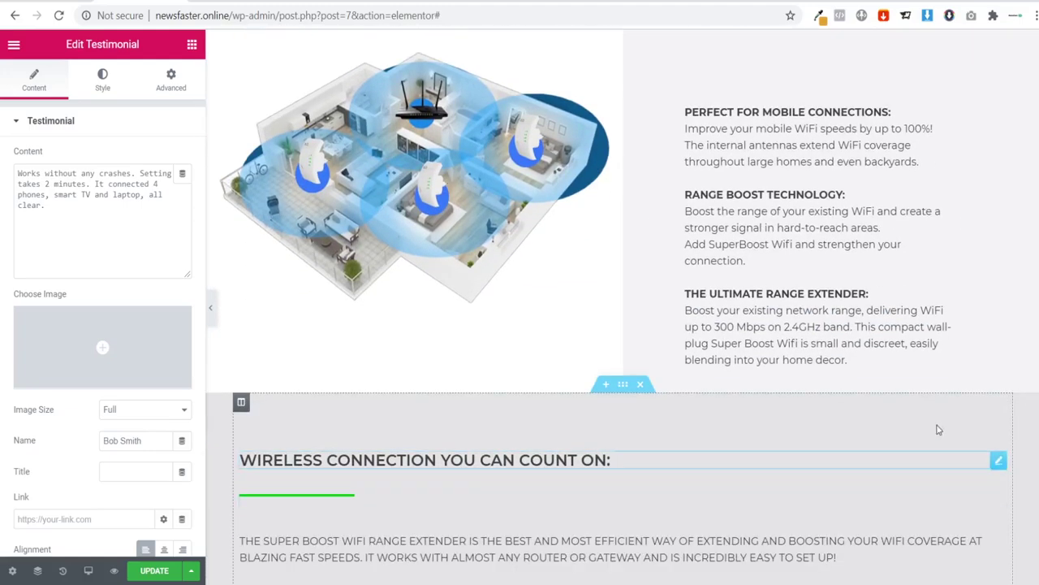
pyautogui.rightClick(915, 371)
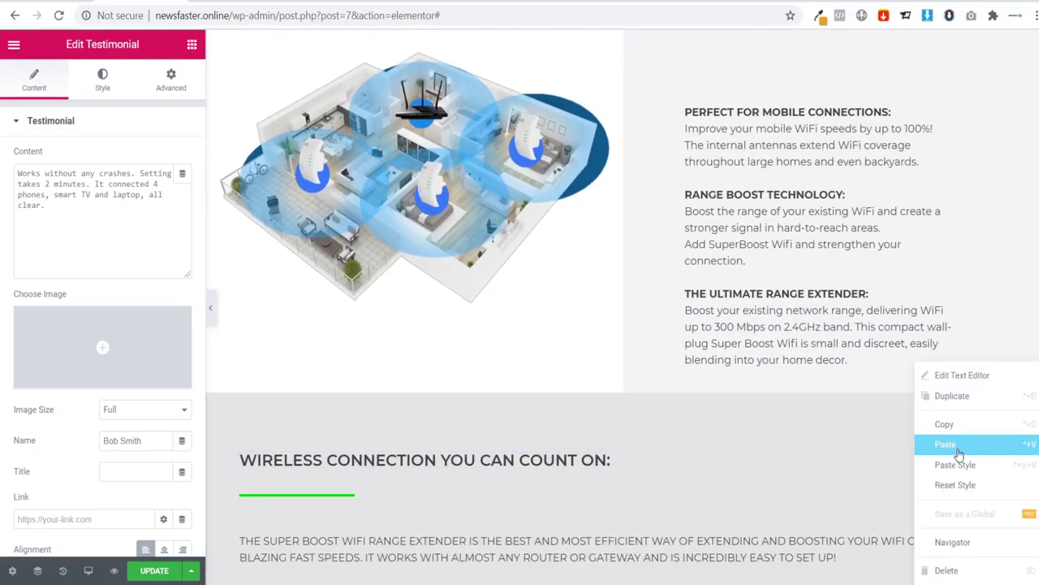
pyautogui.click(948, 444)
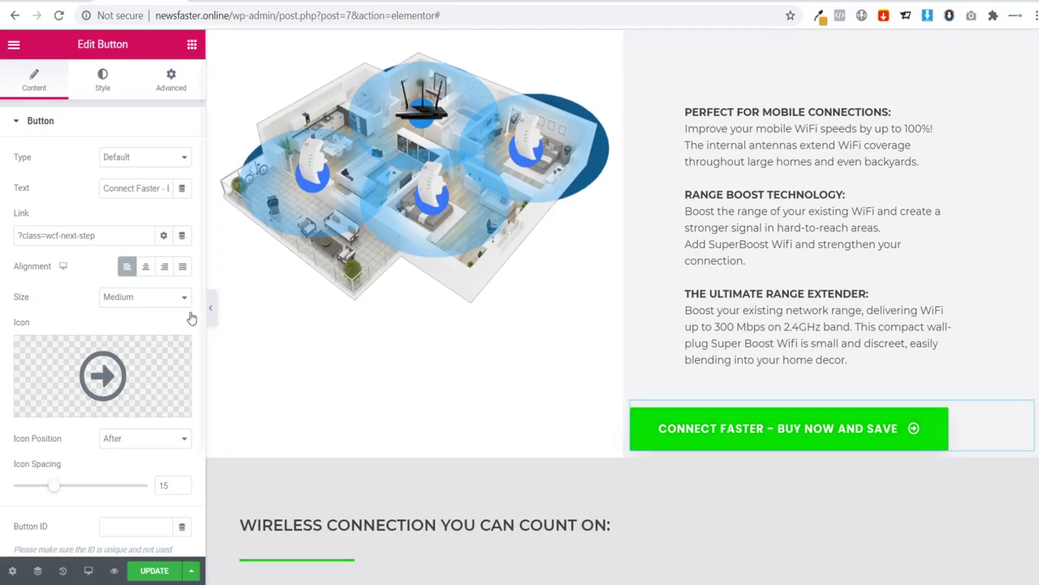
# Step: Center the pasted button within its column
pyautogui.click(210, 313)
pyautogui.scroll(1, 209, 316)
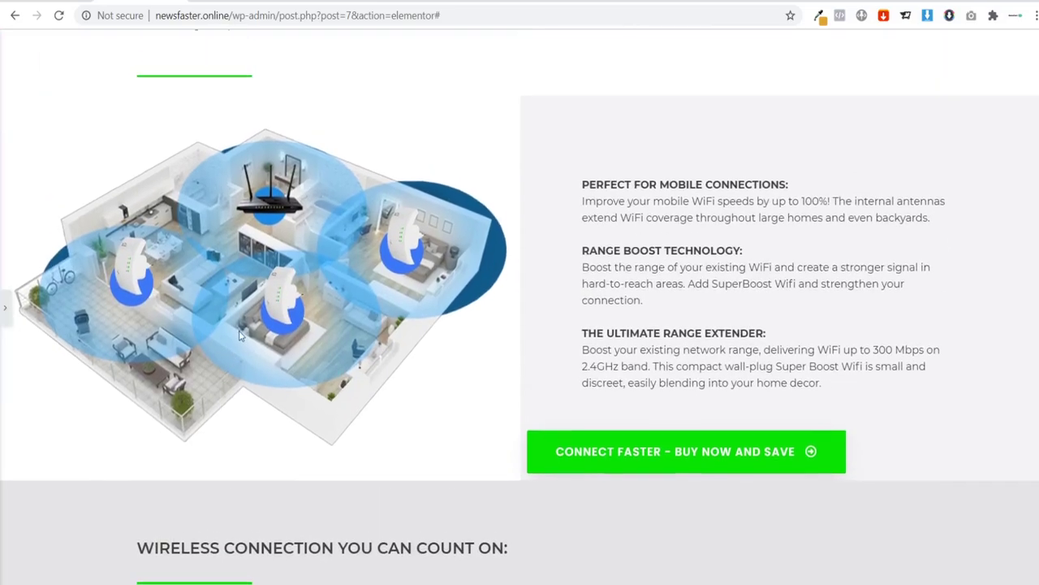
pyautogui.click(8, 310)
pyautogui.scroll(-2, 138, 486)
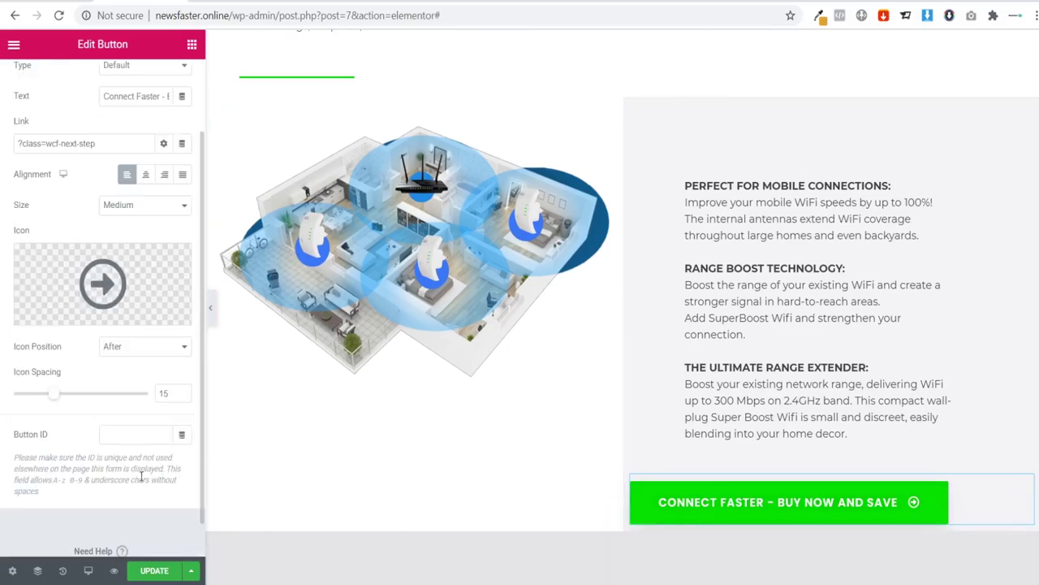
pyautogui.click(164, 175)
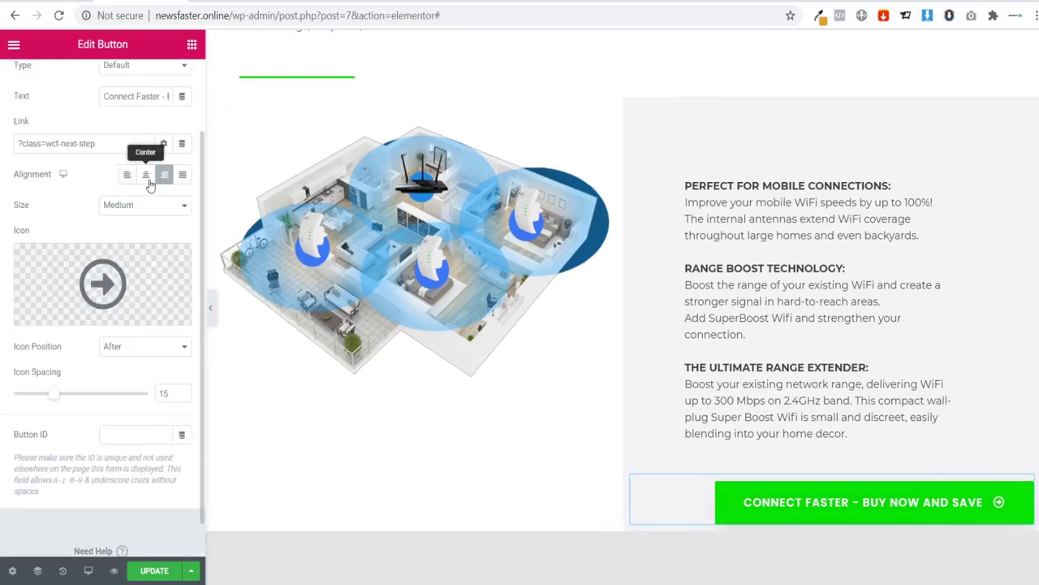
pyautogui.click(146, 175)
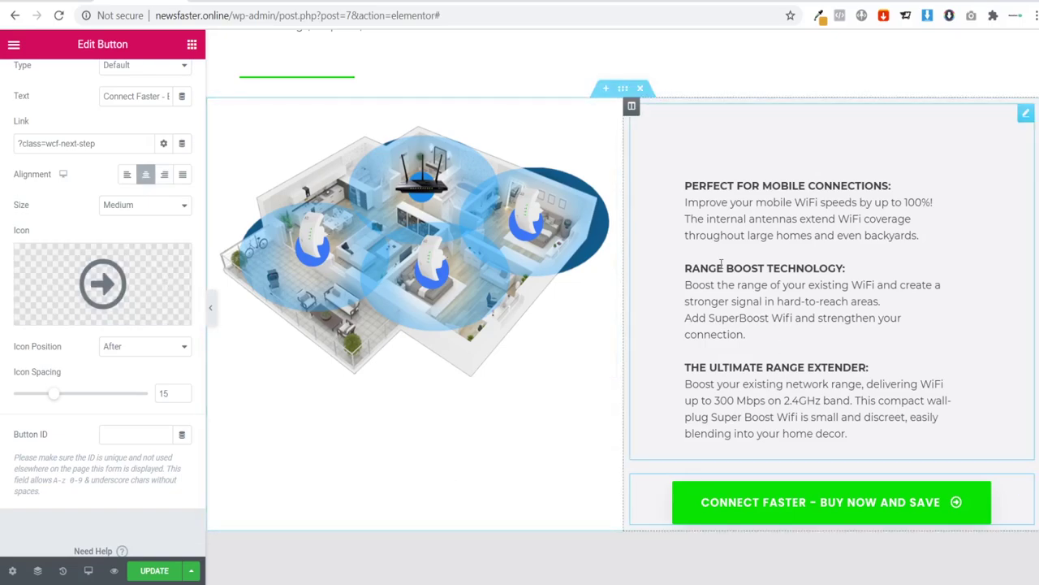
# Step: Change the feature text's top margin to 80 and move the green button up into the text column
pyautogui.click(982, 138)
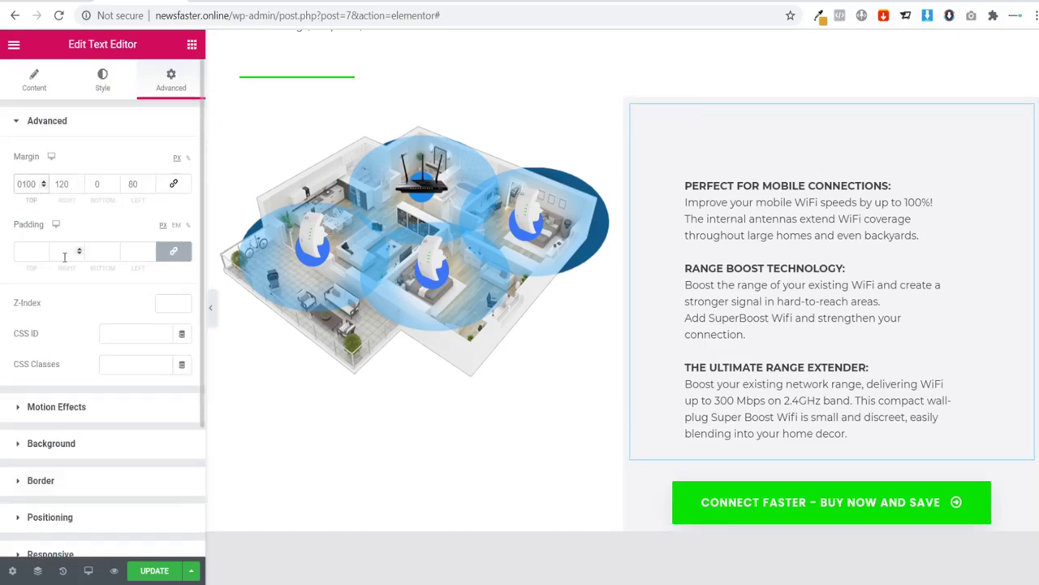
pyautogui.press('BackSpace')
pyautogui.write('8')
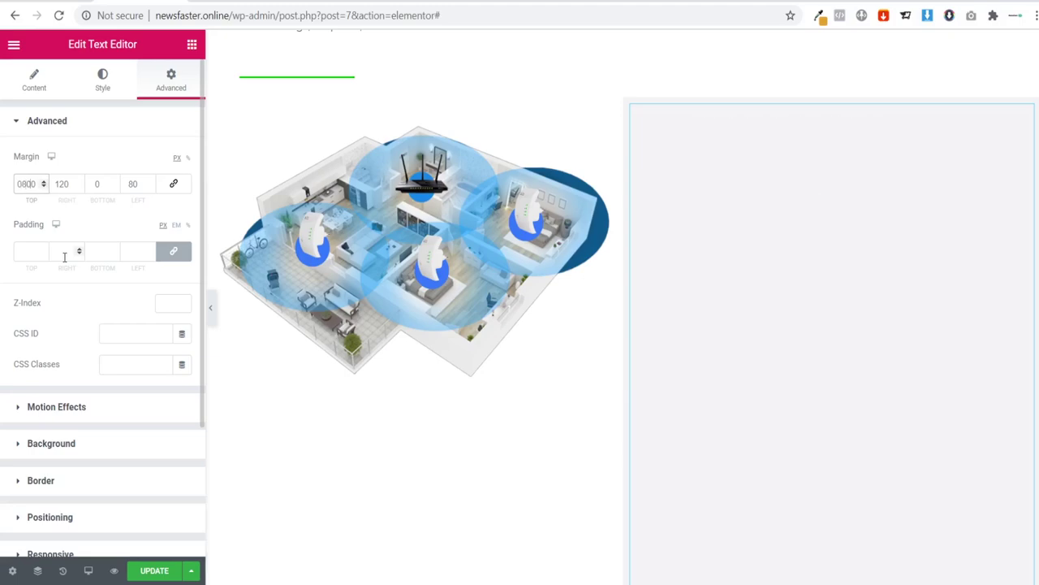
pyautogui.press('BackSpace')
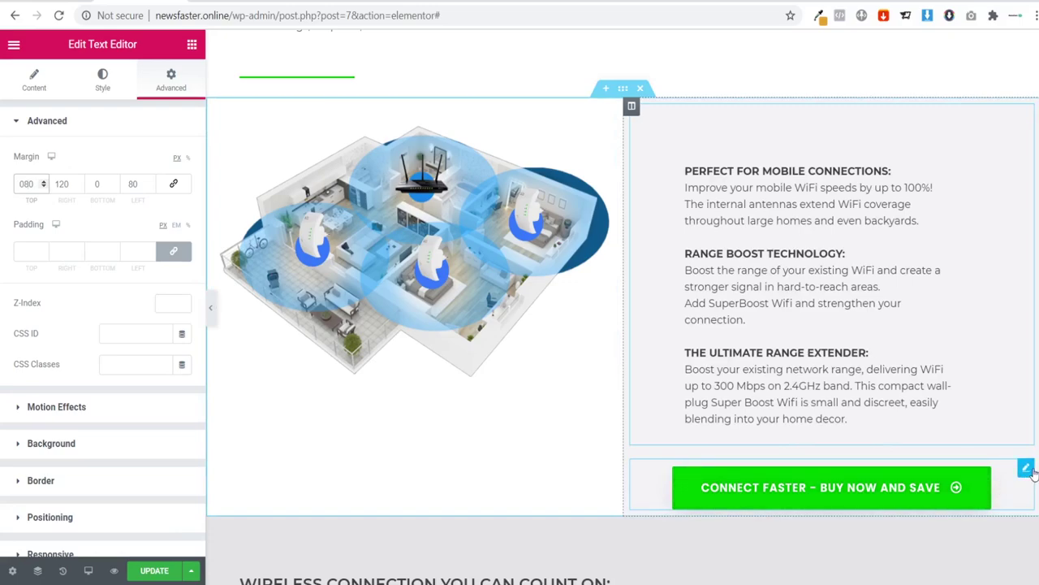
pyautogui.moveTo(1026, 469); pyautogui.dragTo(838, 408)
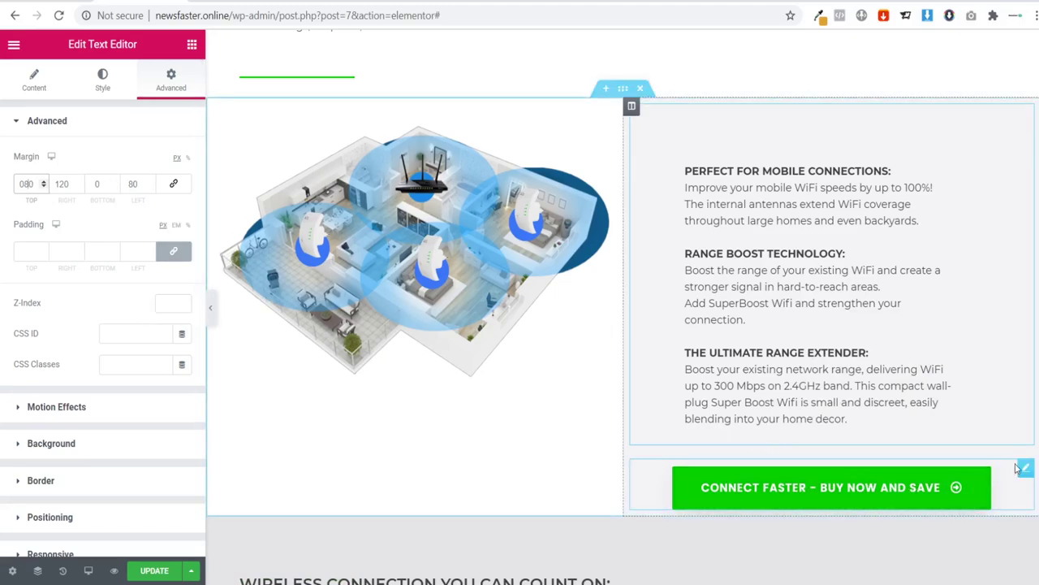
pyautogui.click(1027, 469)
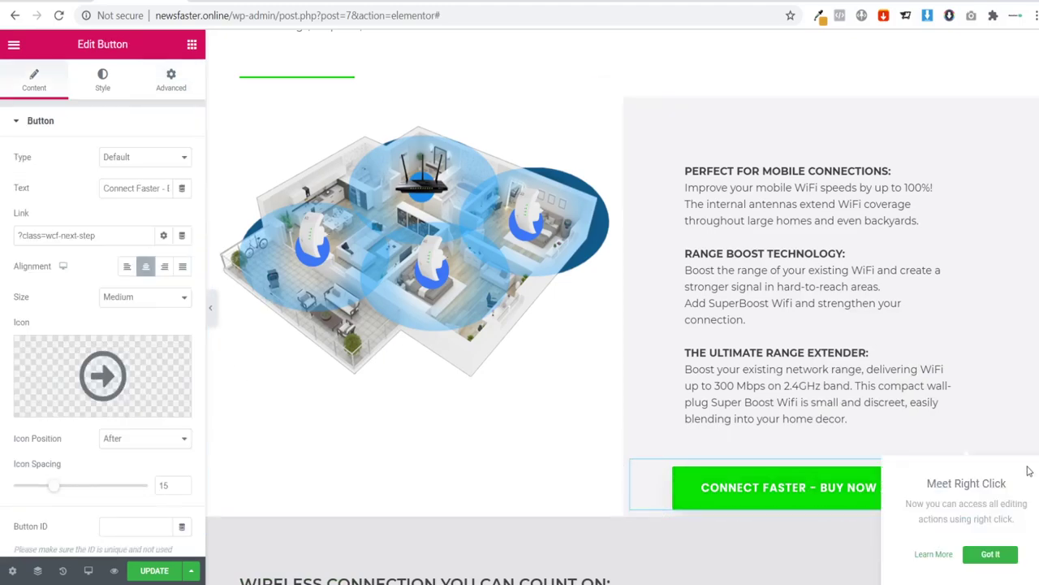
# Step: Remove the button's top padding and set its top margin to -2
pyautogui.click(166, 86)
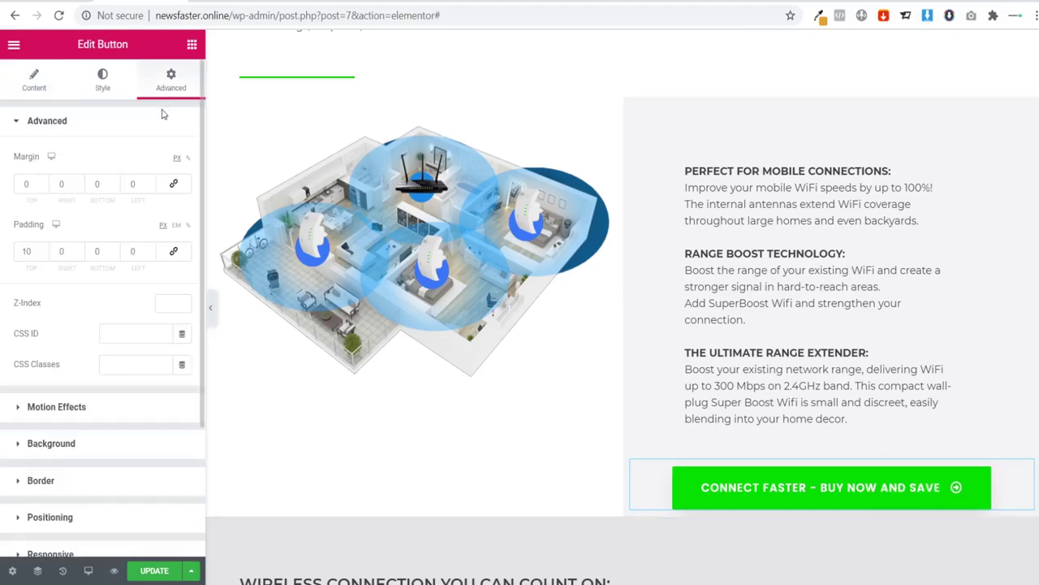
pyautogui.click(27, 252)
pyautogui.press('BackSpace')
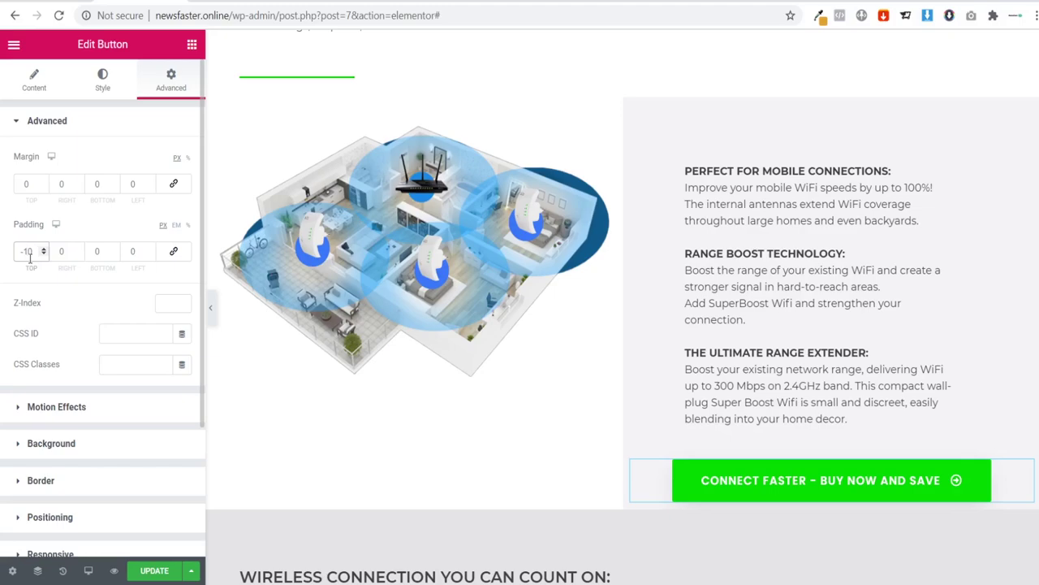
pyautogui.click(22, 185)
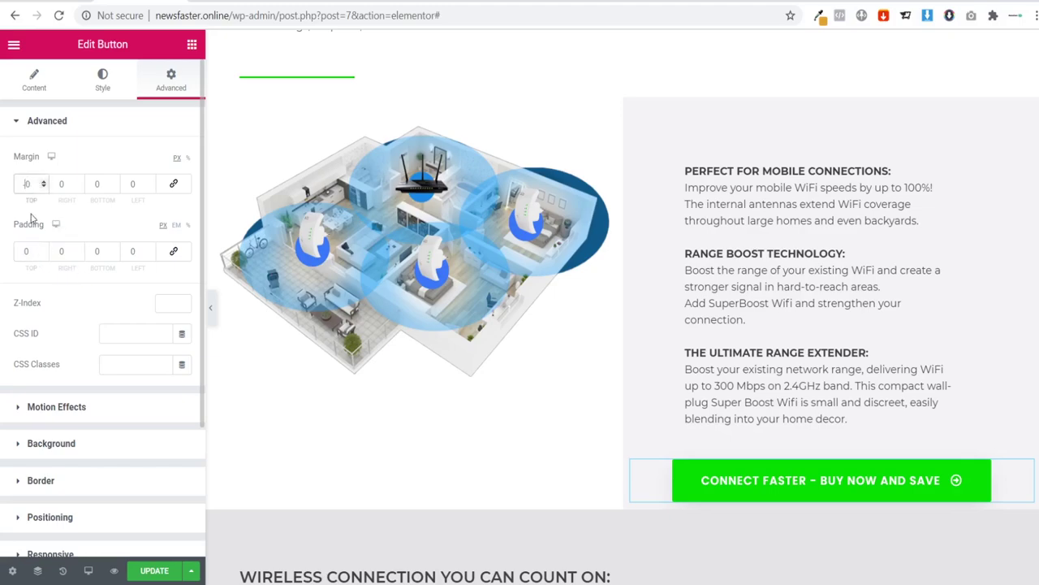
pyautogui.write('-2')
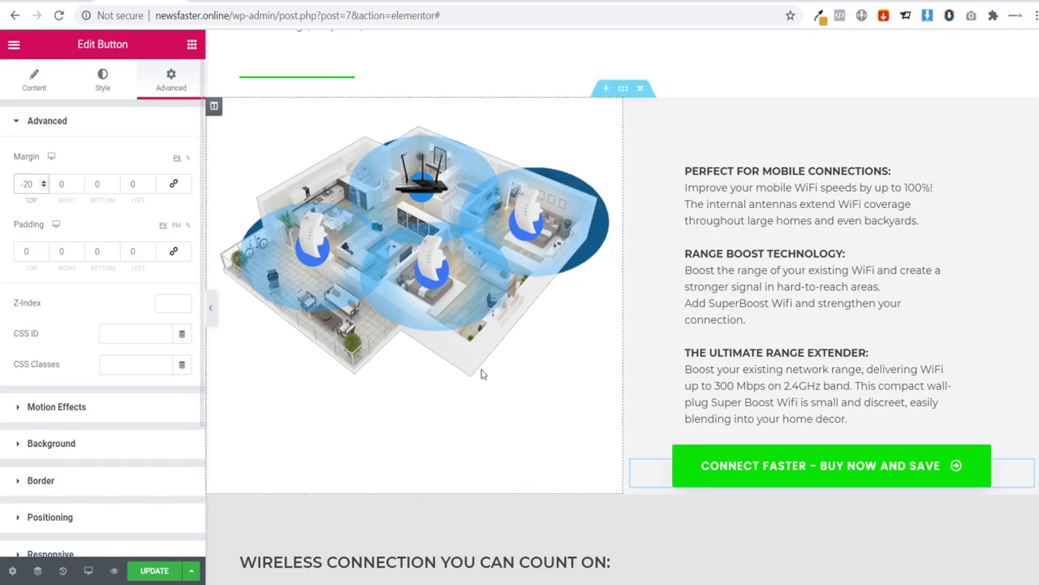
pyautogui.click(211, 308)
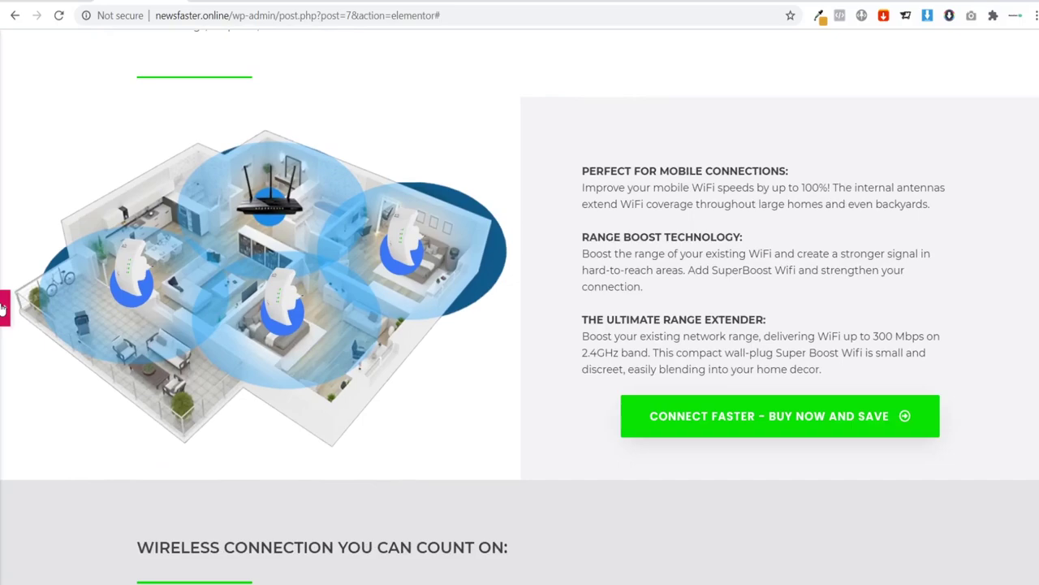
pyautogui.click(4, 307)
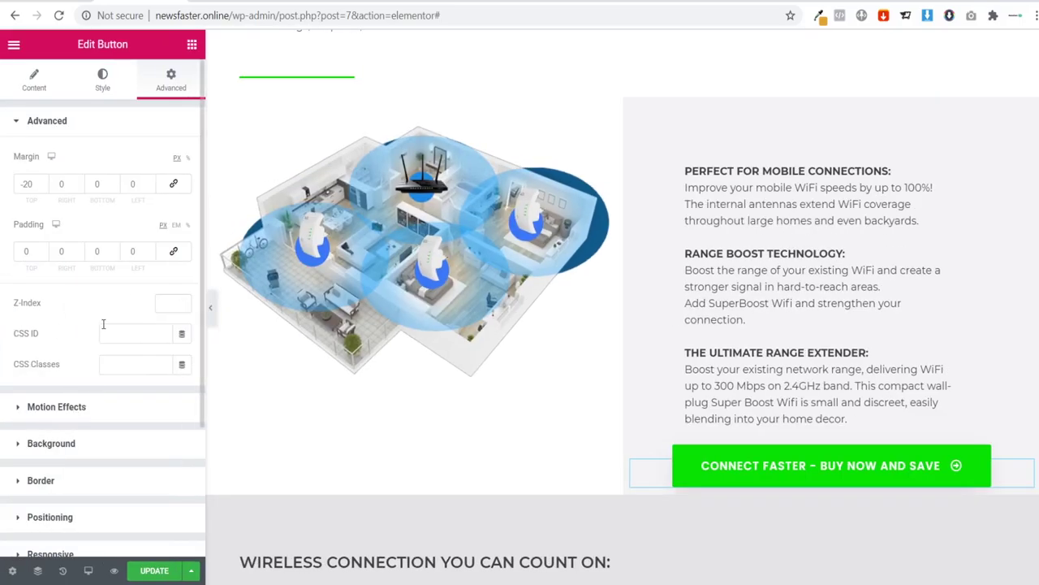
# Step: Set the button's alignment to Justified so it stretches across the column
pyautogui.click(32, 82)
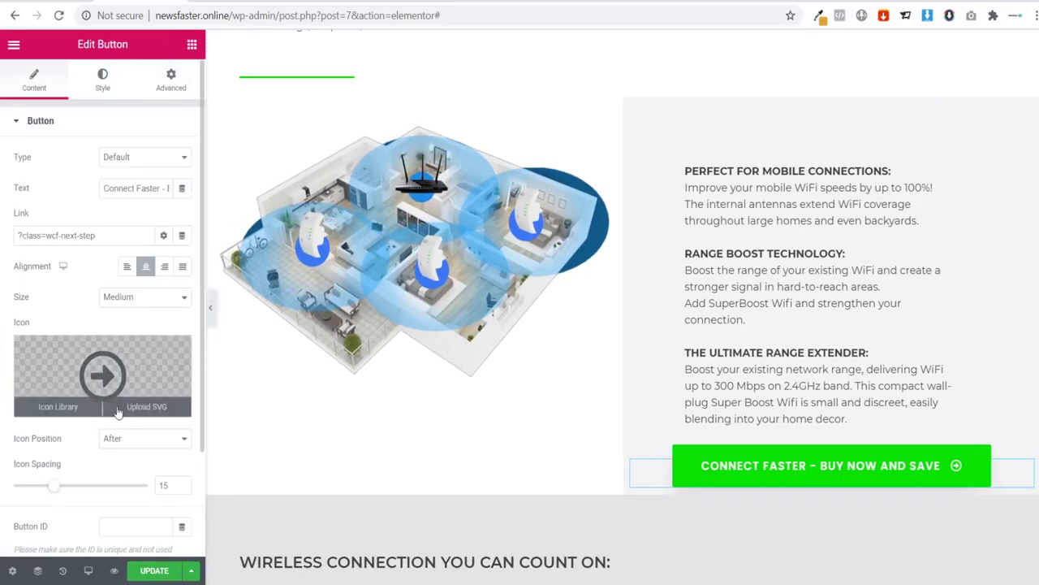
pyautogui.scroll(-3, 130, 446)
pyautogui.scroll(2, 128, 345)
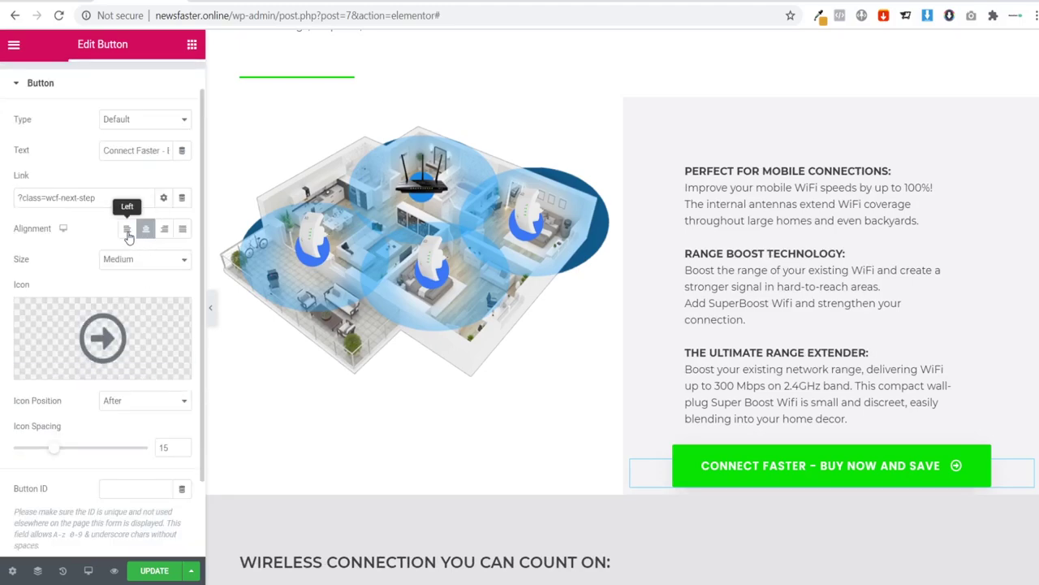
pyautogui.click(127, 228)
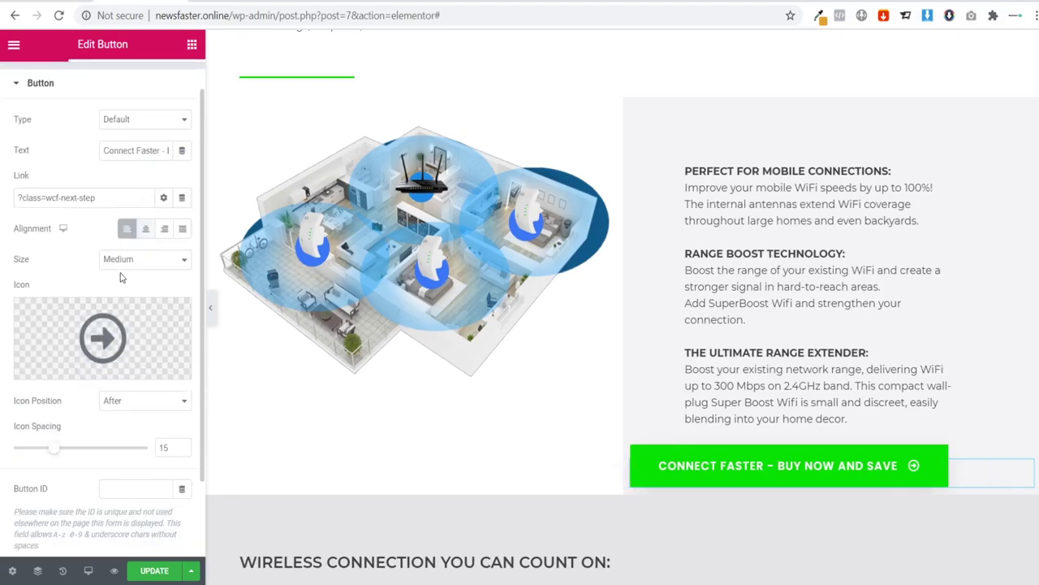
pyautogui.click(210, 310)
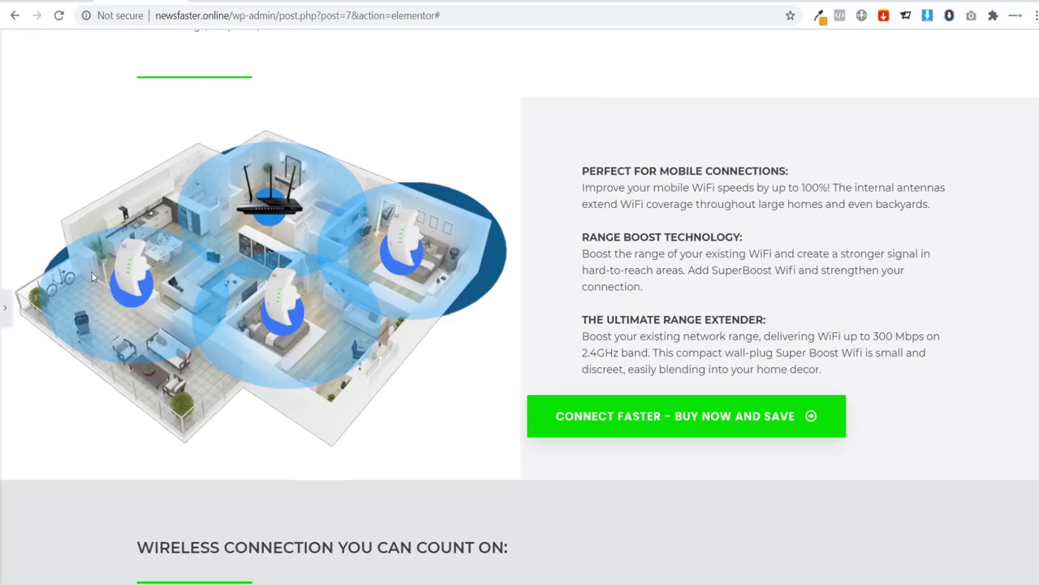
pyautogui.click(3, 311)
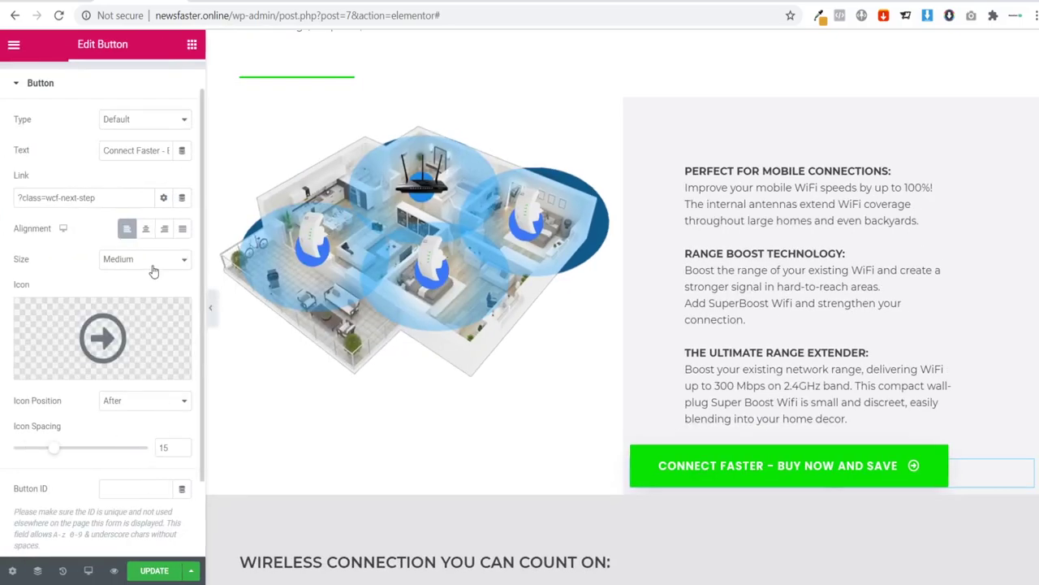
pyautogui.click(146, 229)
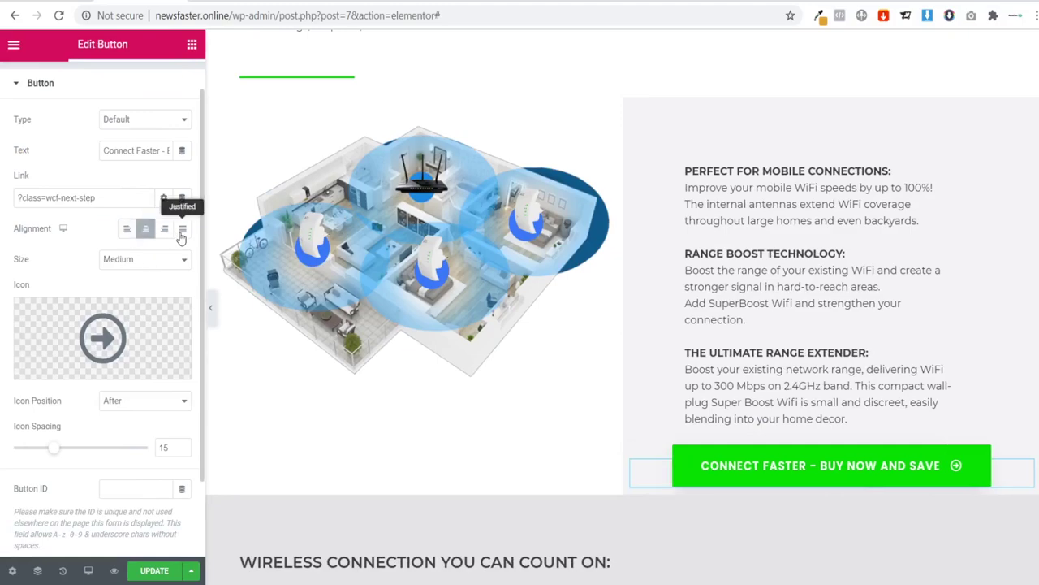
pyautogui.click(181, 231)
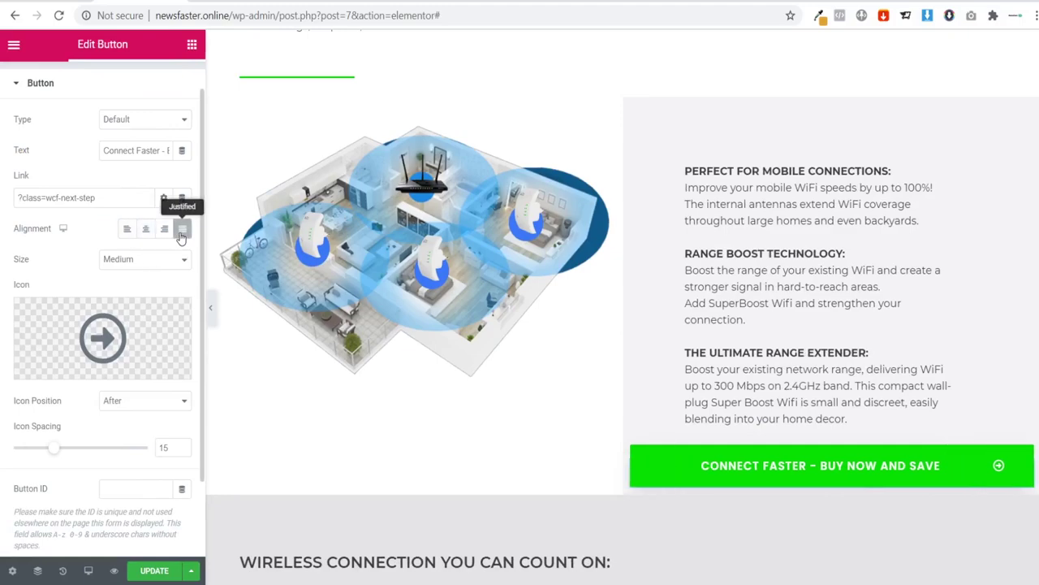
pyautogui.click(211, 309)
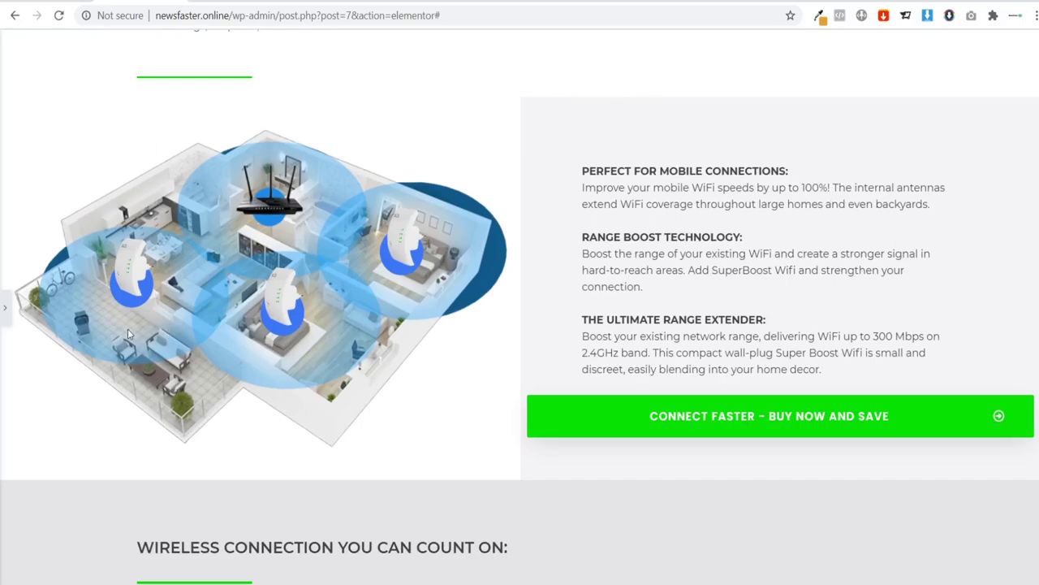
pyautogui.click(5, 307)
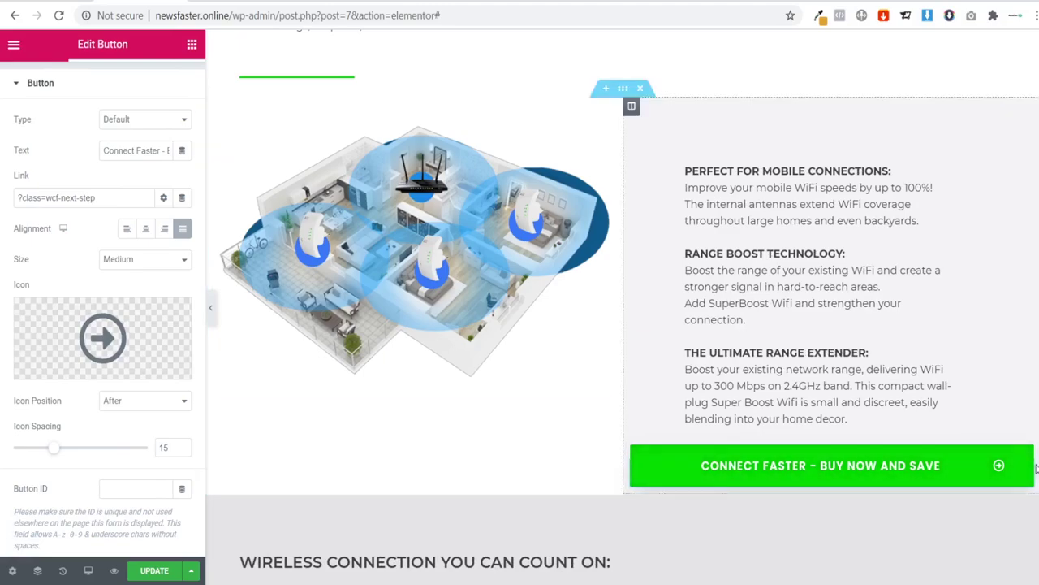
# Step: Give the green button 80 px of padding on the left and right
pyautogui.click(1026, 468)
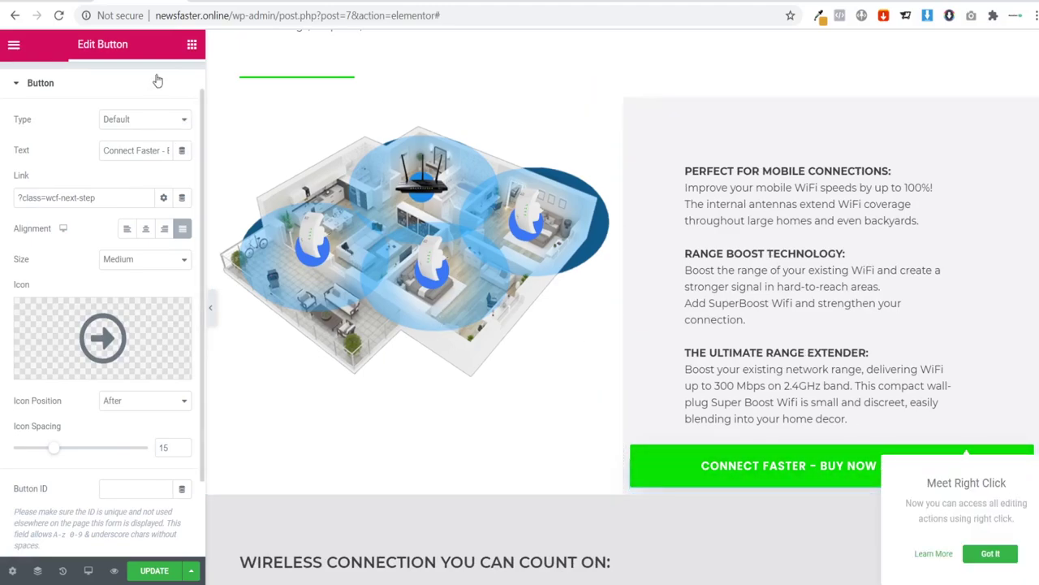
pyautogui.scroll(1, 195, 250)
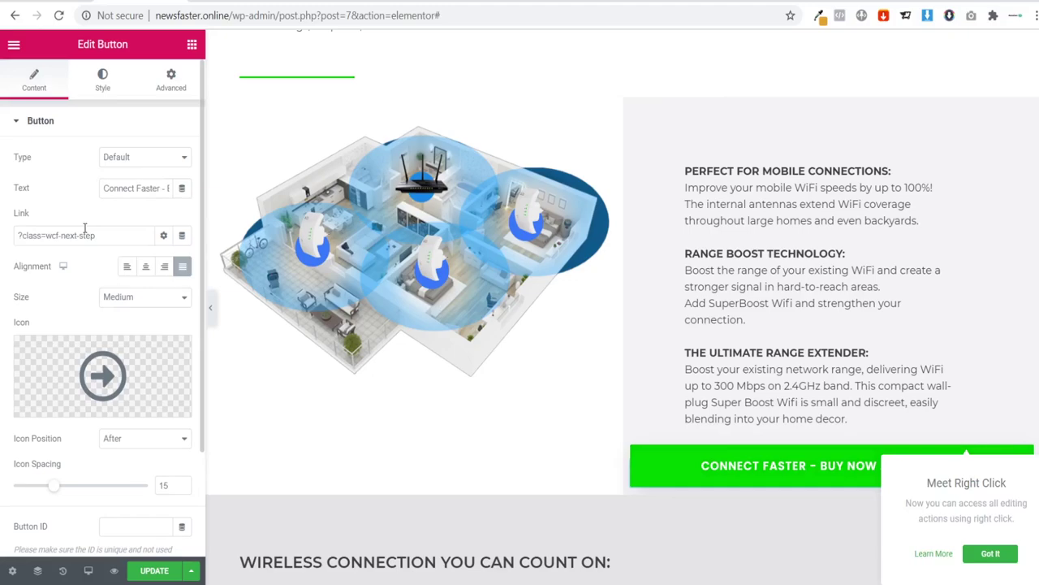
pyautogui.click(169, 90)
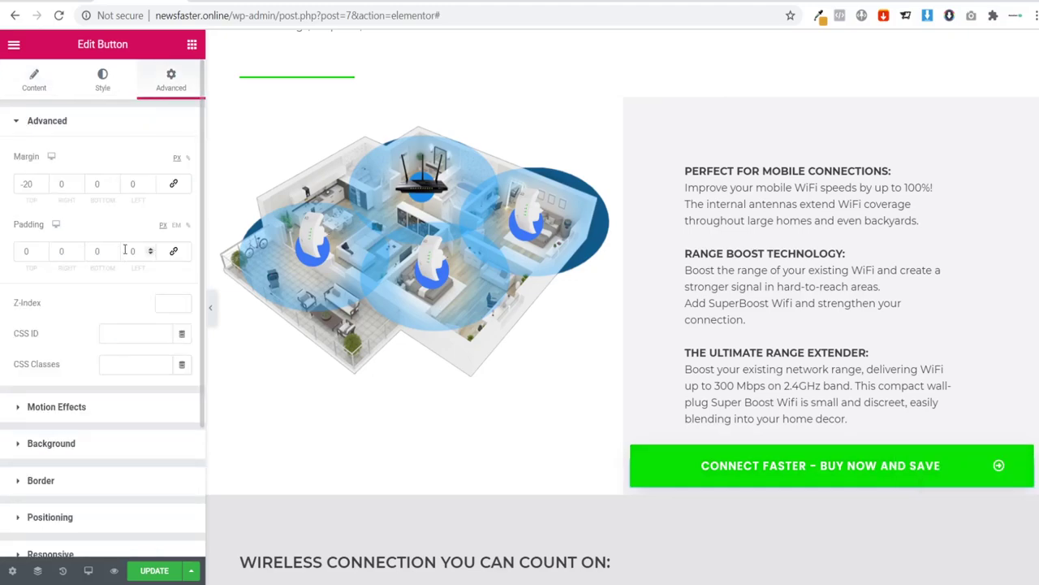
pyautogui.write('50')
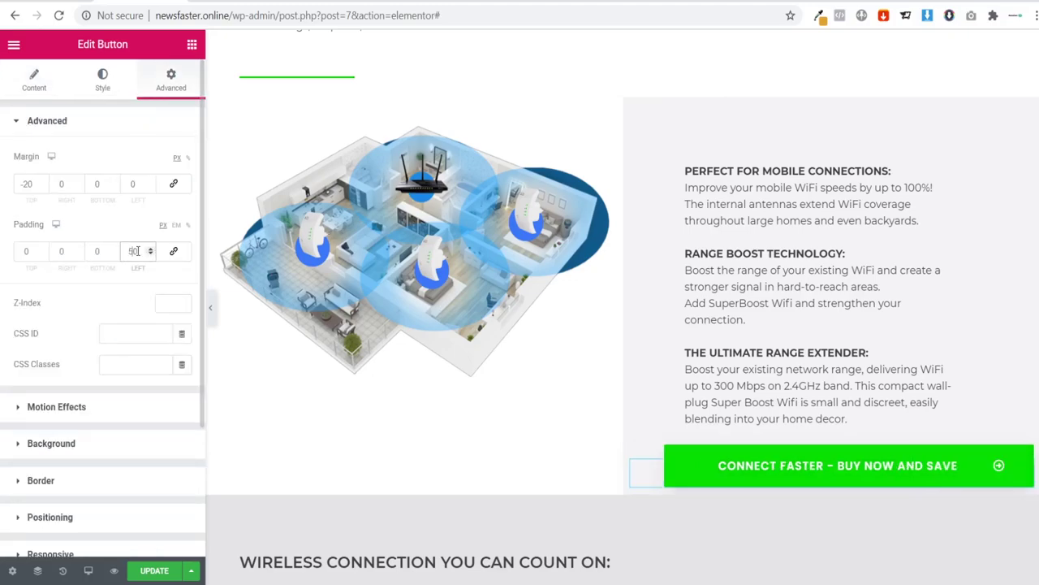
pyautogui.press('BackSpace')
pyautogui.press('BackSpace')
pyautogui.write('0')
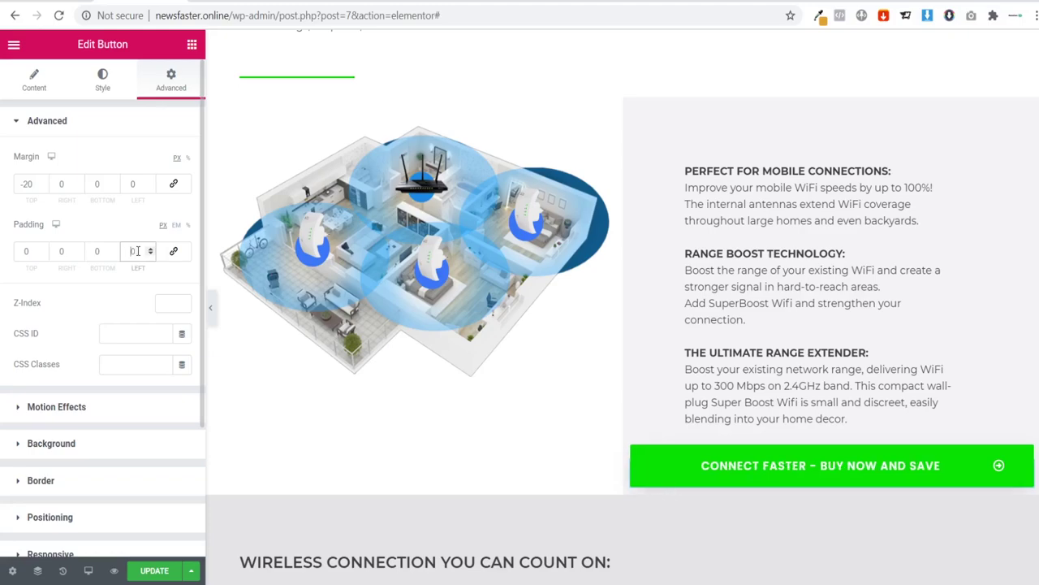
pyautogui.write('60')
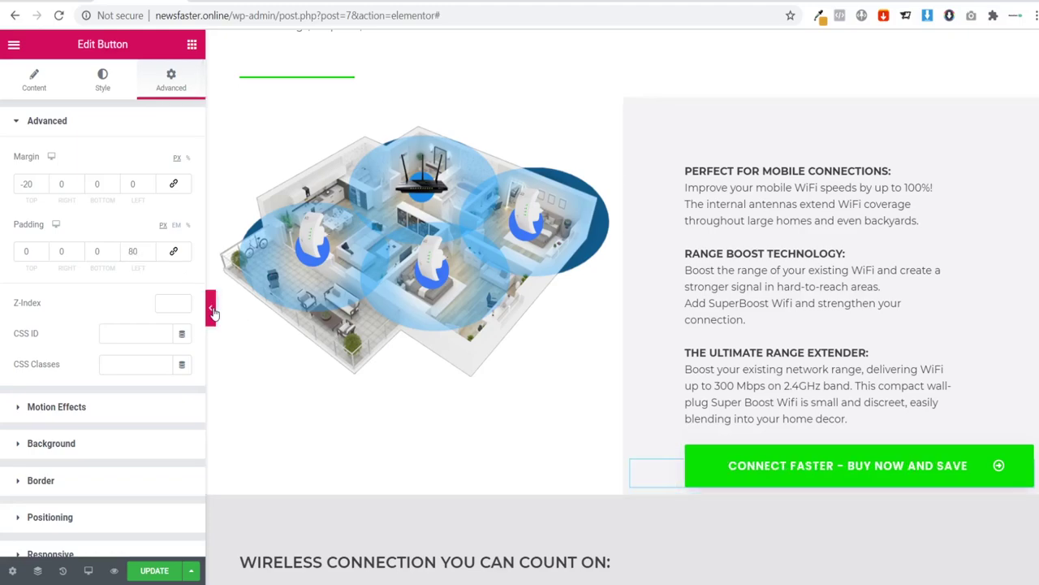
pyautogui.click(210, 305)
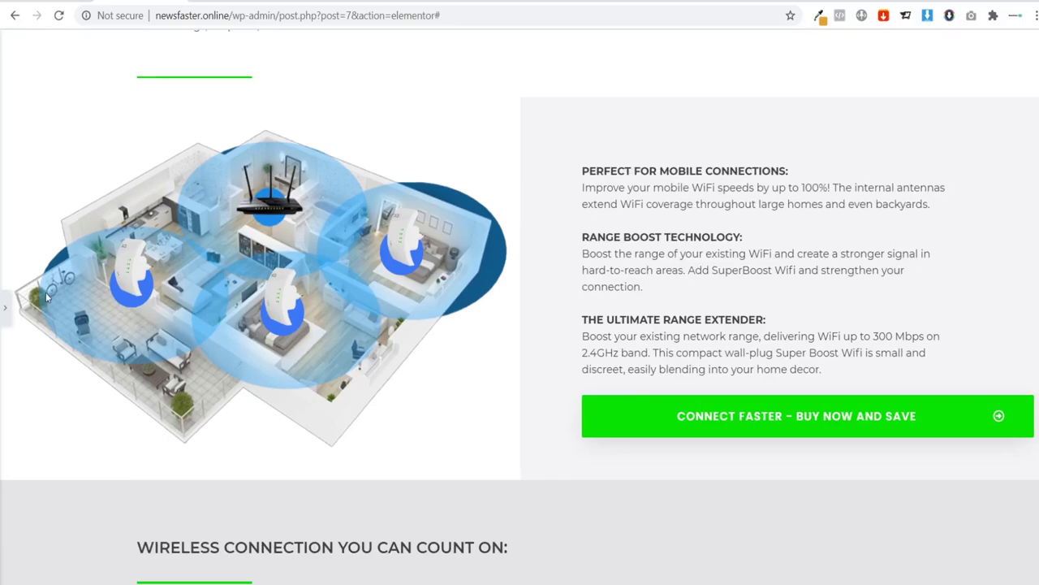
pyautogui.click(4, 302)
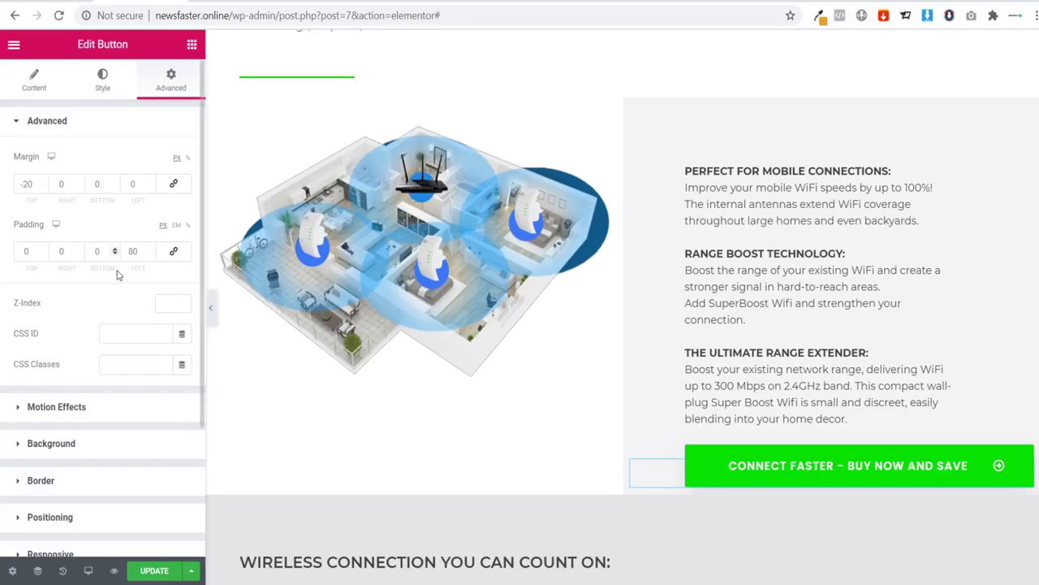
pyautogui.click(63, 251)
pyautogui.write('80')
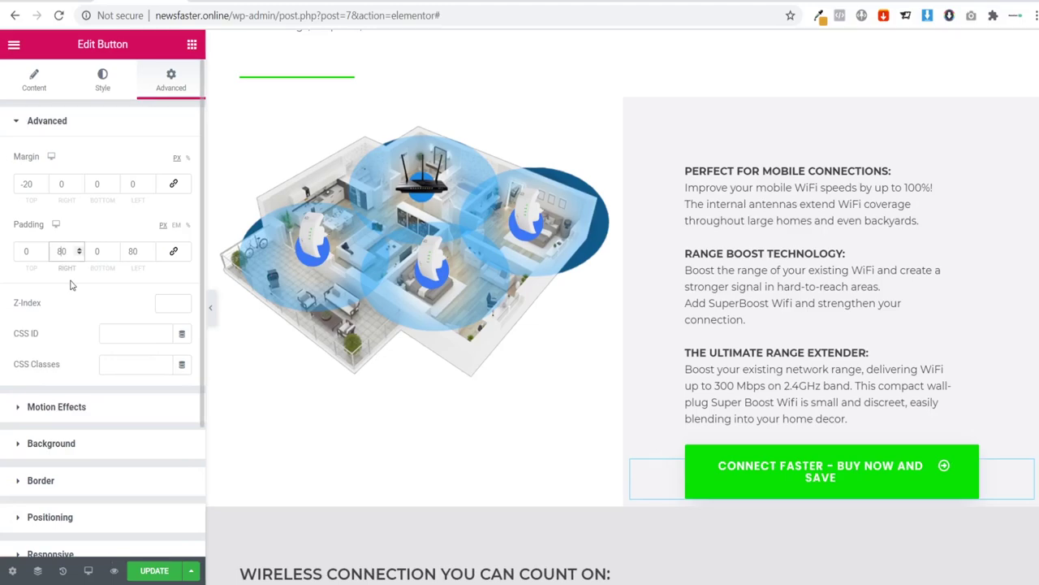
pyautogui.click(209, 316)
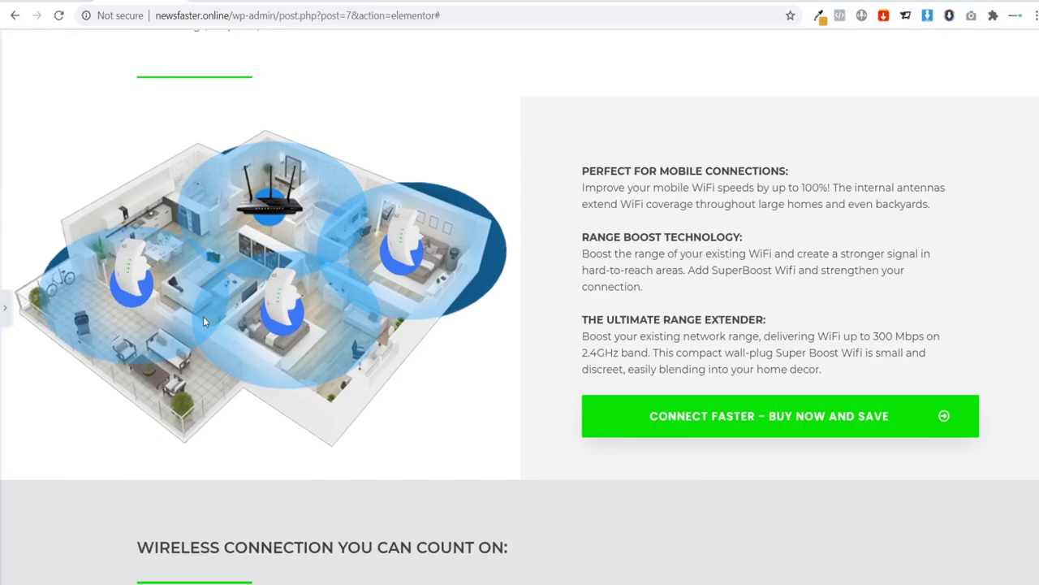
# Step: Copy the hero's green 'Connect Faster – Buy Now and Save' button
pyautogui.scroll(2, 731, 369)
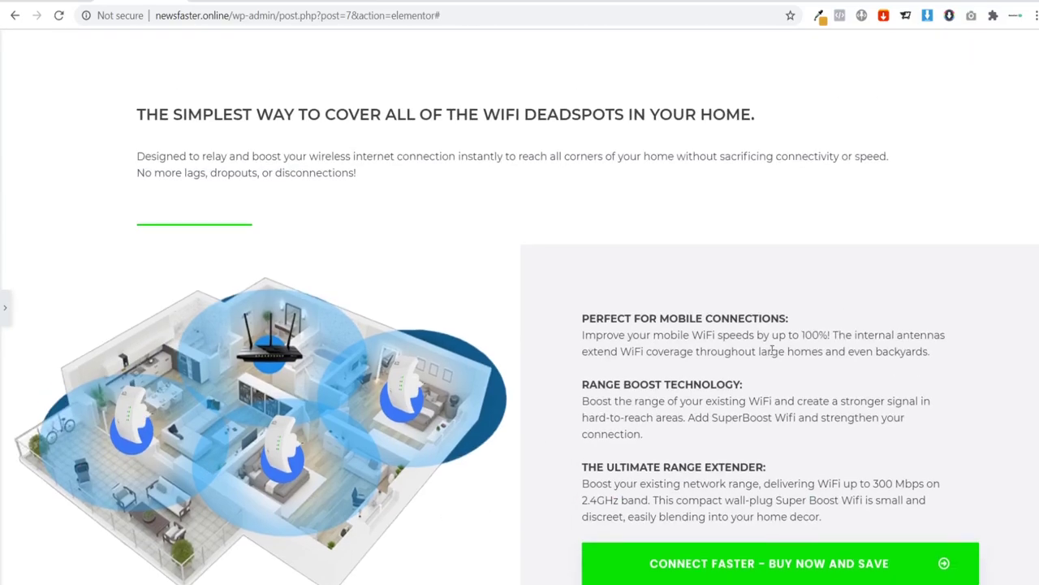
pyautogui.scroll(-1, 713, 379)
pyautogui.scroll(1, 457, 358)
pyautogui.scroll(10, 457, 358)
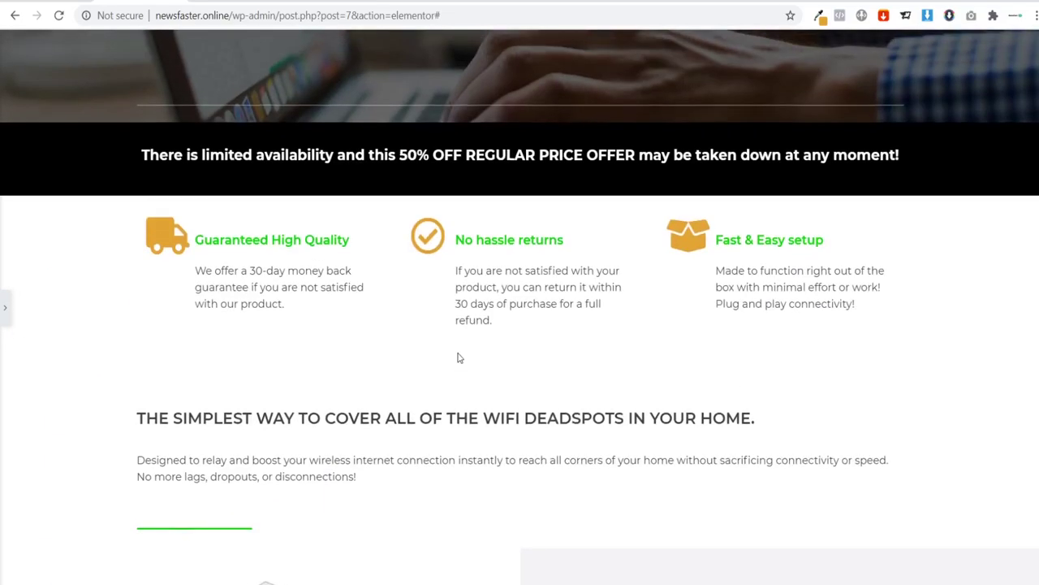
pyautogui.scroll(-6, 358, 302)
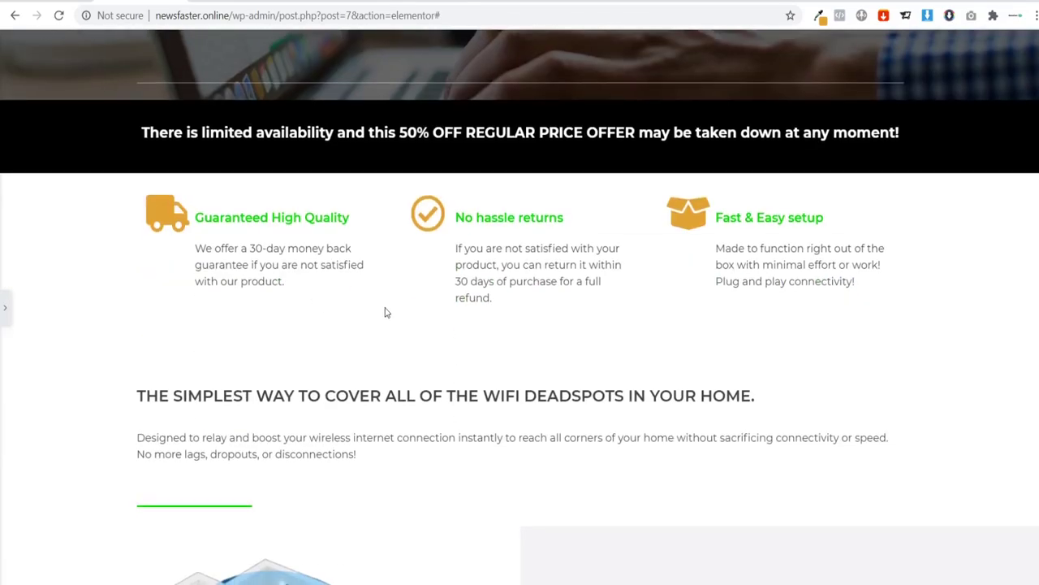
pyautogui.scroll(-6, 387, 312)
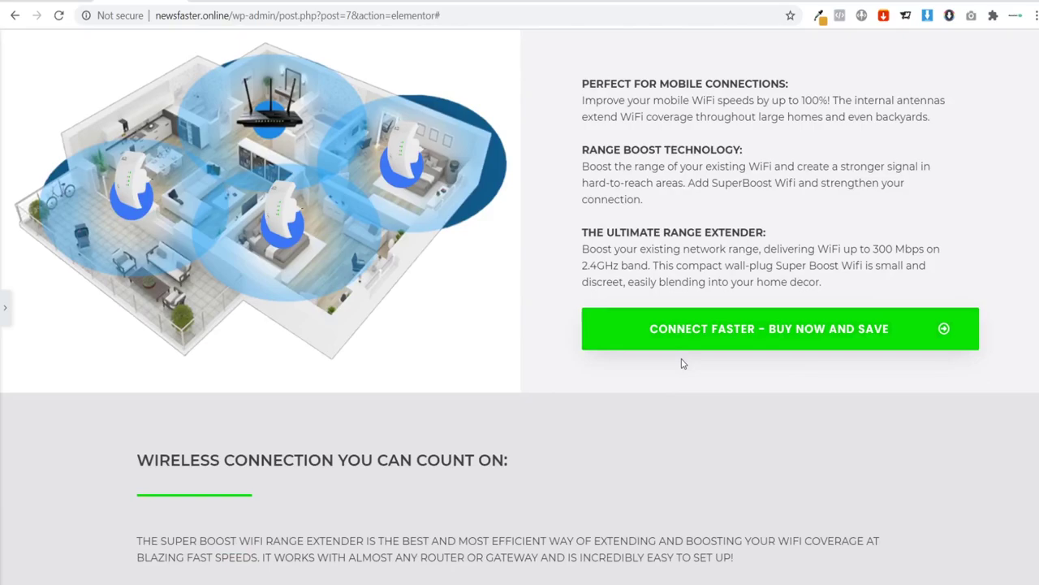
pyautogui.scroll(-5, 636, 371)
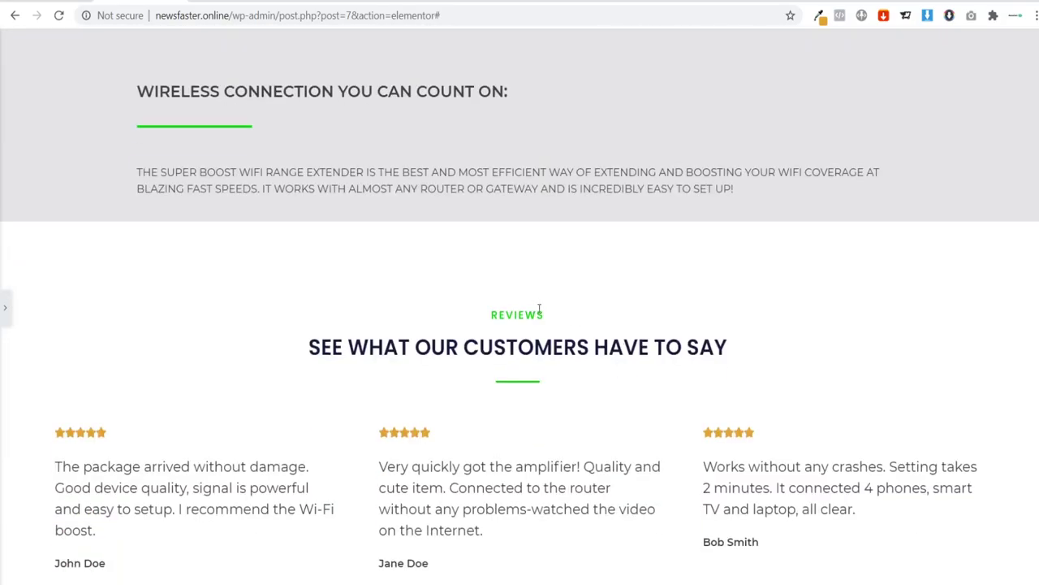
pyautogui.scroll(4, 539, 308)
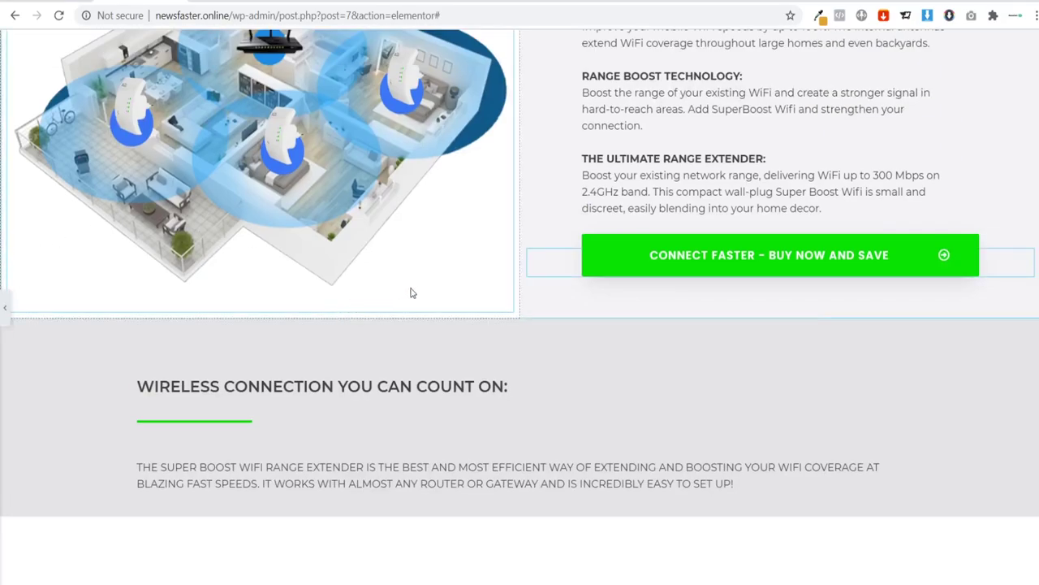
pyautogui.scroll(10, 475, 281)
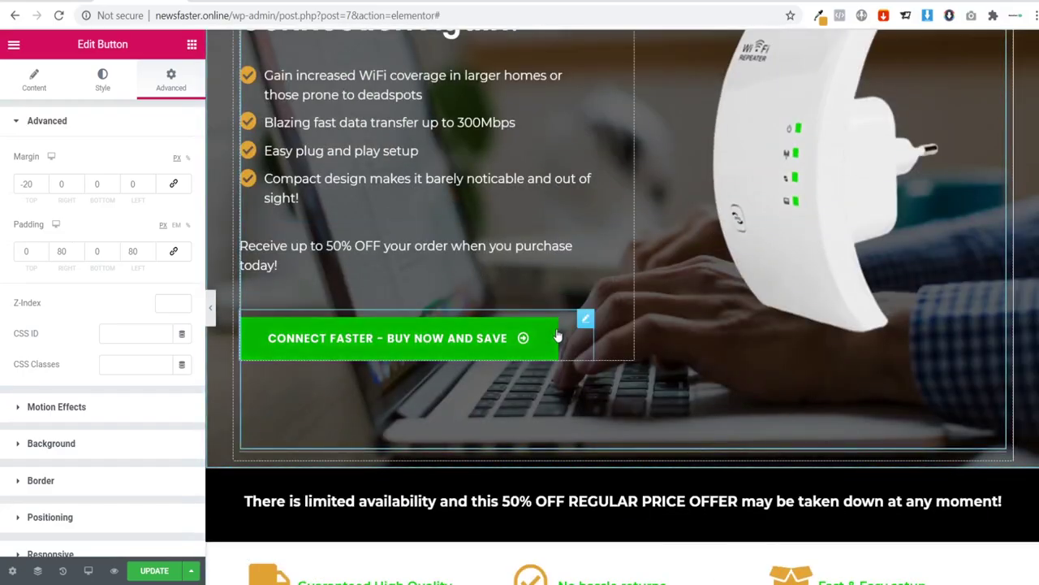
pyautogui.rightClick(585, 324)
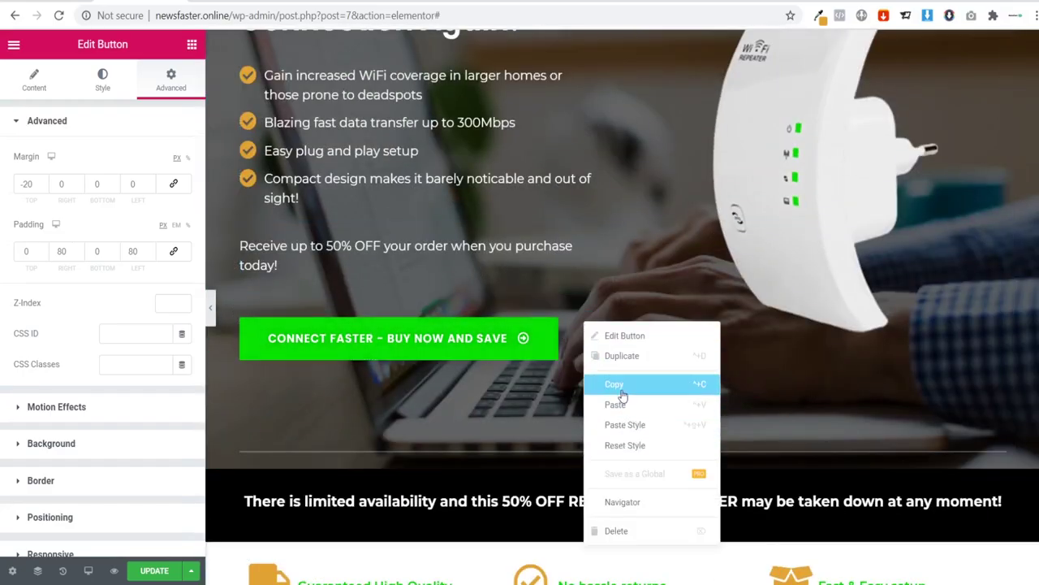
pyautogui.click(621, 385)
pyautogui.scroll(-10, 520, 342)
# Step: Paste the button under the middle review, then delete it again
pyautogui.scroll(-5, 520, 341)
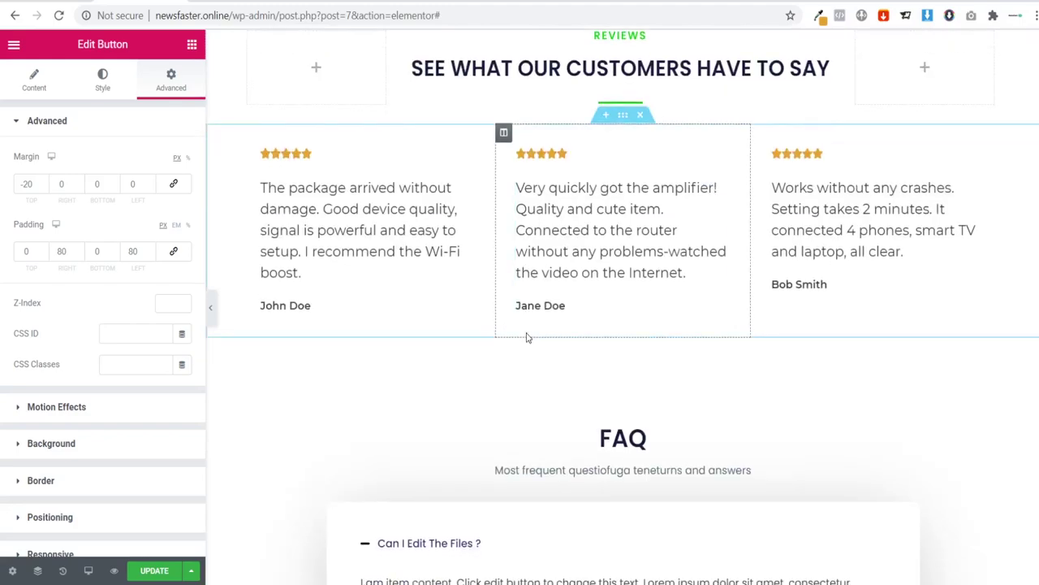
pyautogui.scroll(1, 666, 317)
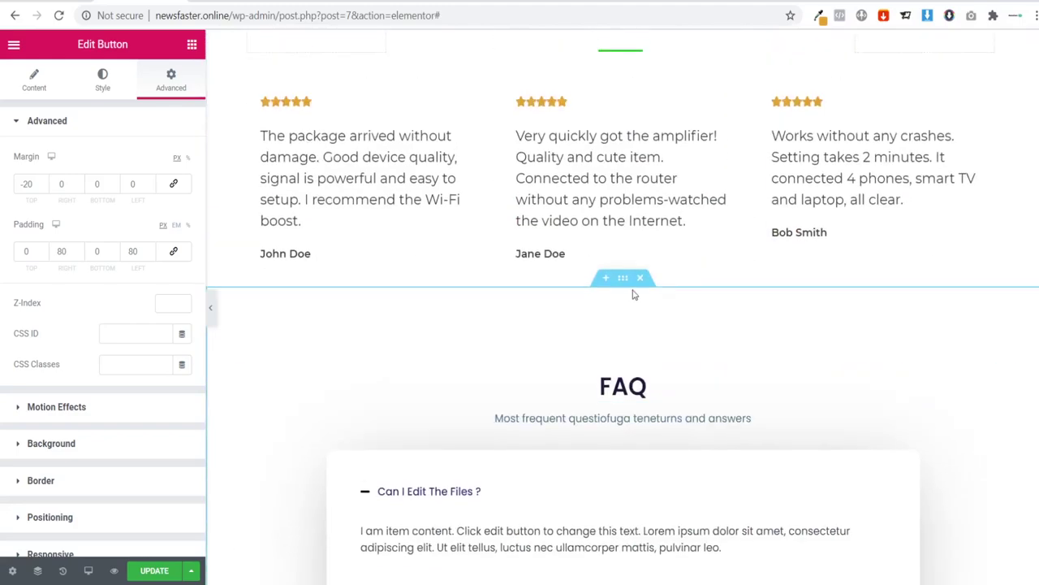
pyautogui.rightClick(719, 284)
pyautogui.click(748, 392)
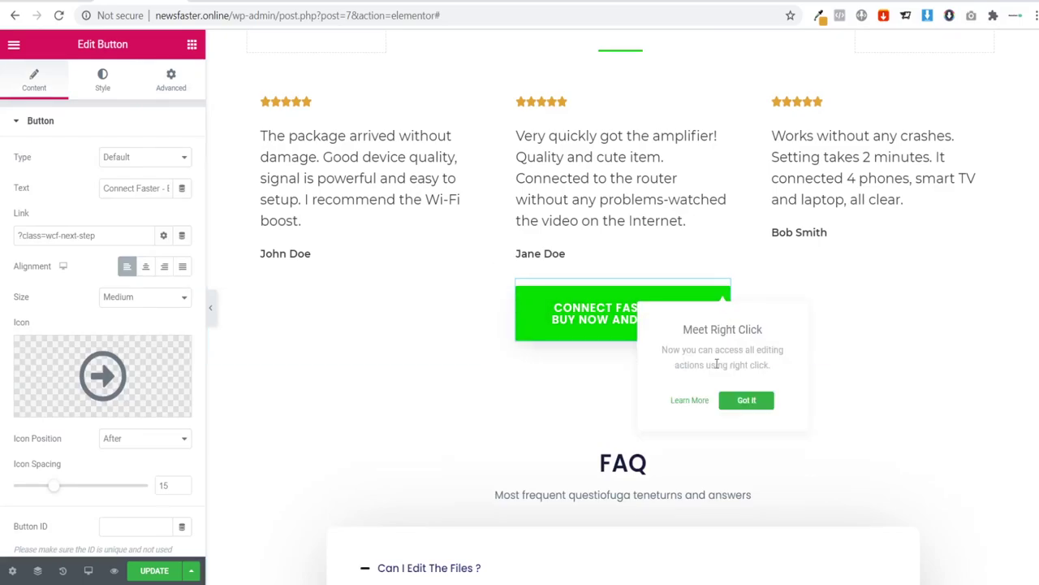
pyautogui.click(364, 300)
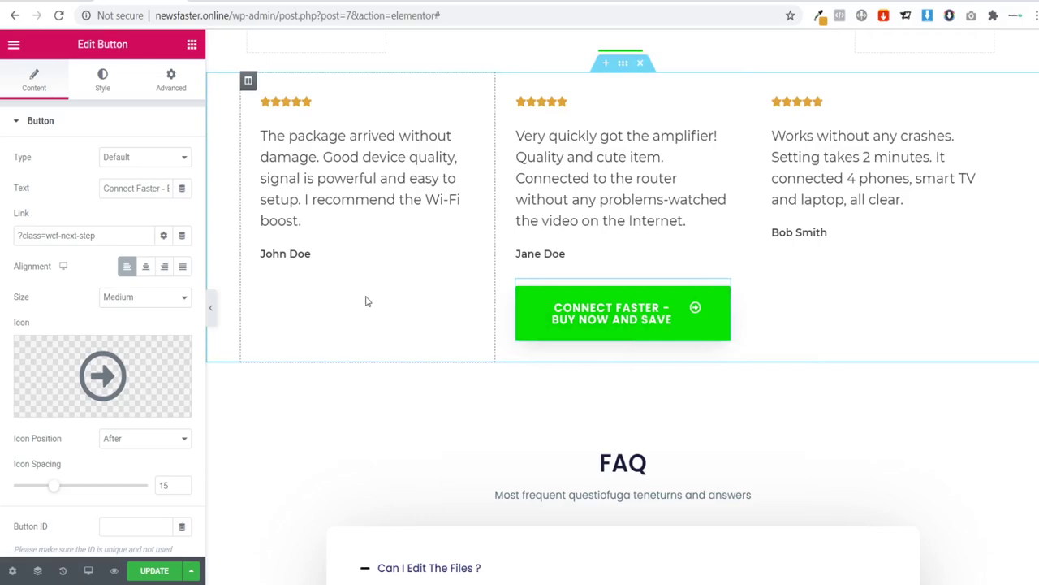
pyautogui.rightClick(719, 295)
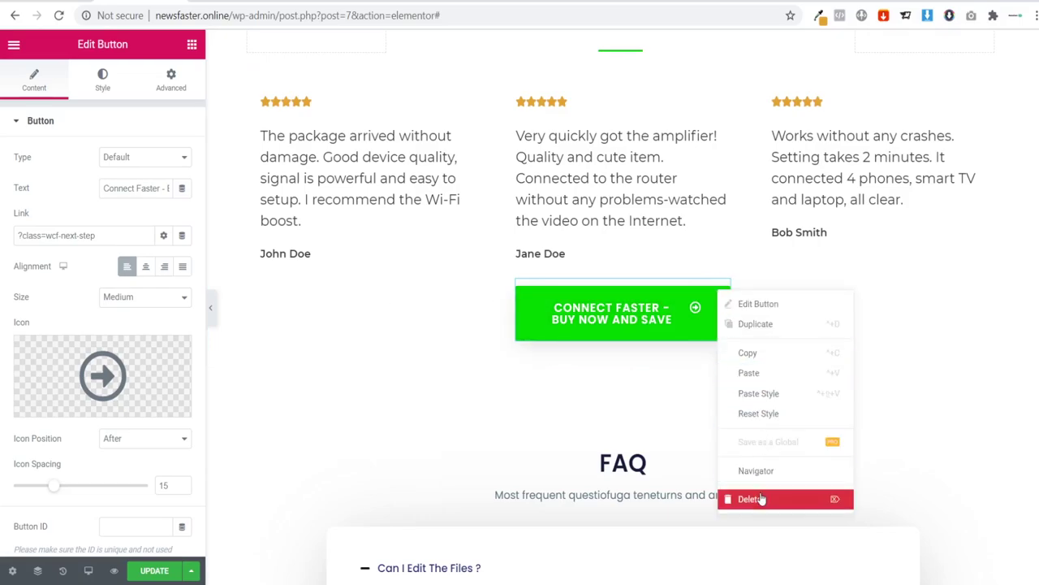
pyautogui.press('Delete')
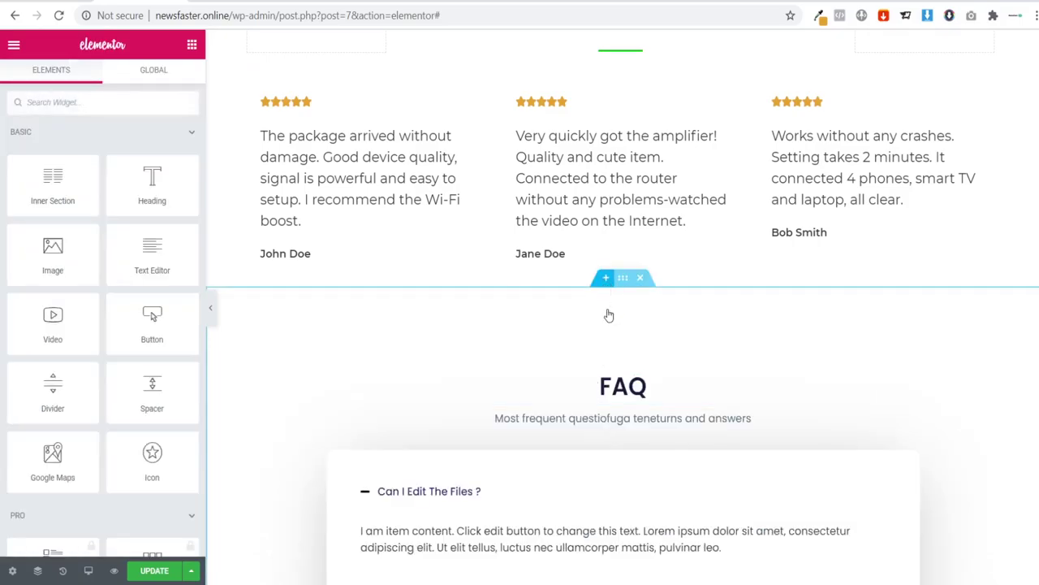
# Step: Add a single-column section below the reviews, paste the button into it and center it
pyautogui.click(605, 277)
pyautogui.click(606, 352)
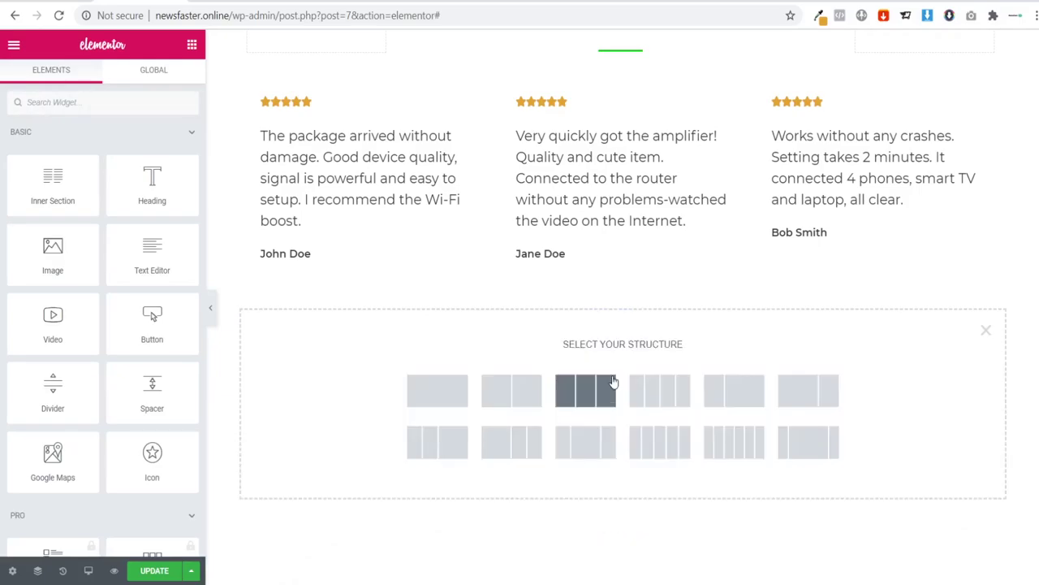
pyautogui.click(470, 386)
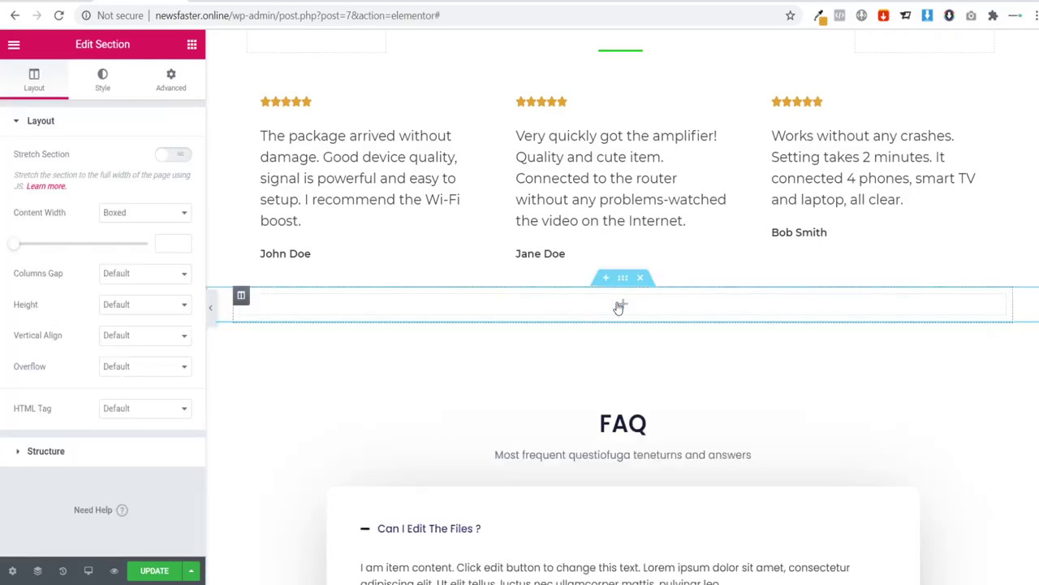
pyautogui.rightClick(622, 304)
pyautogui.click(658, 414)
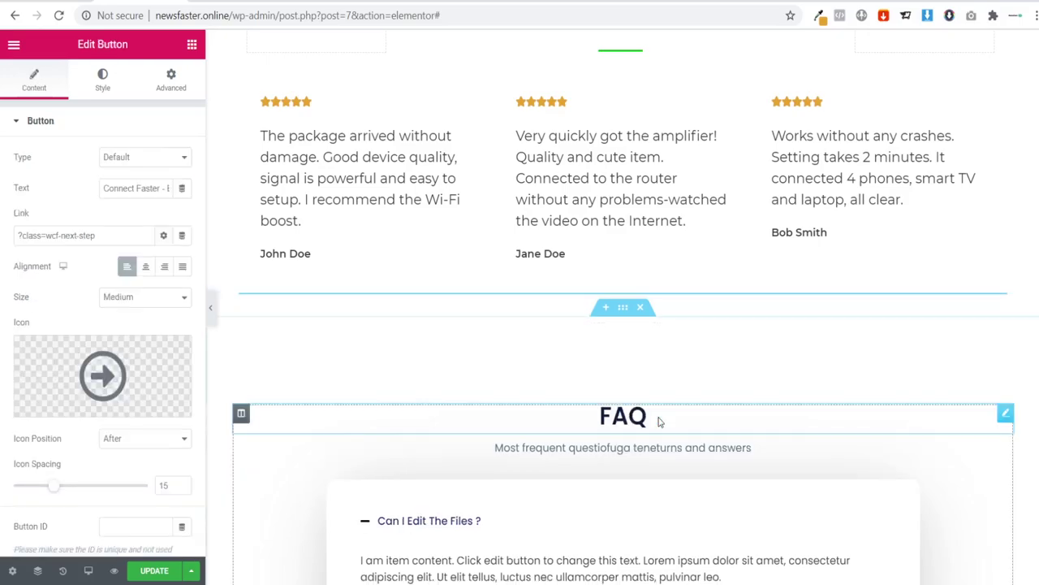
pyautogui.click(146, 266)
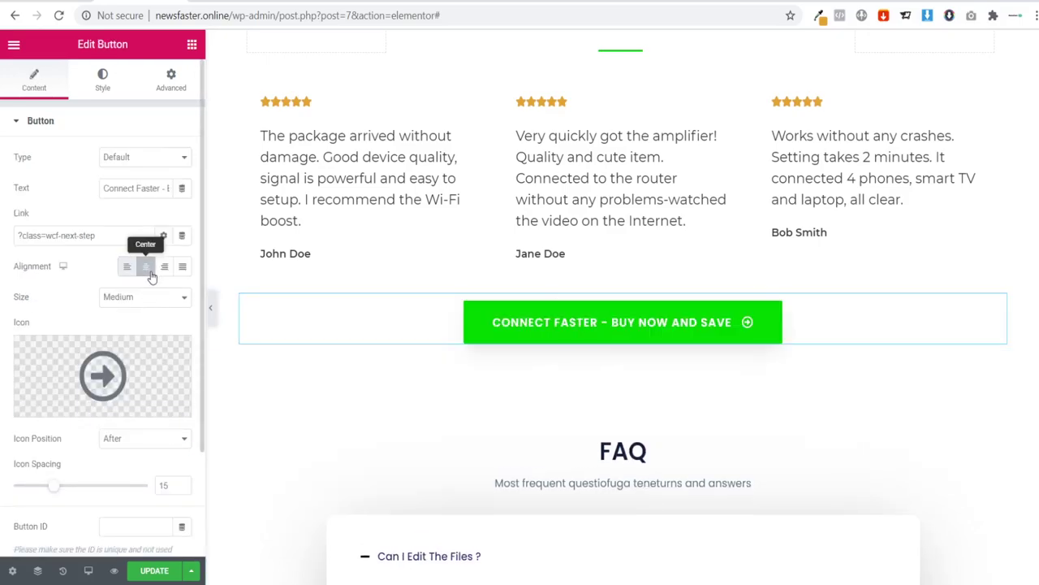
pyautogui.click(210, 308)
# Step: Scroll through the page preview, restore the editing panel and scroll down to the FAQ section
pyautogui.scroll(5, 268, 366)
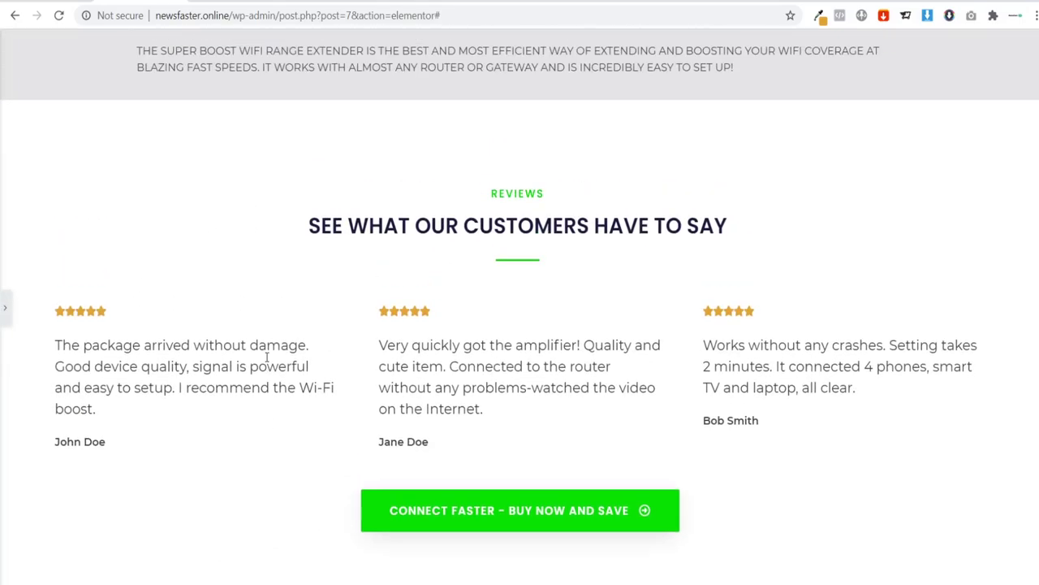
pyautogui.scroll(-3, 287, 290)
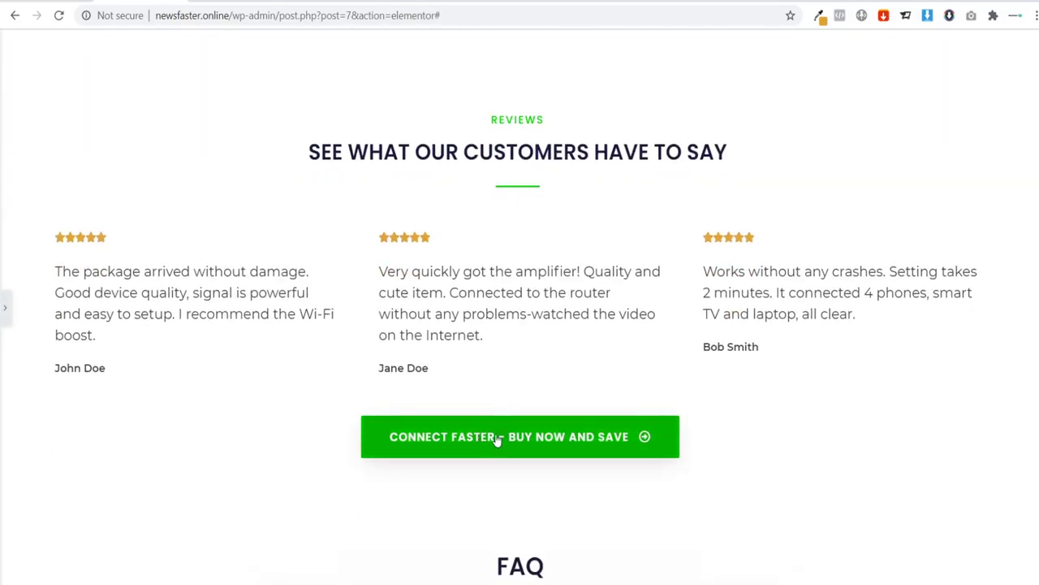
pyautogui.scroll(-1, 500, 430)
pyautogui.scroll(10, 504, 396)
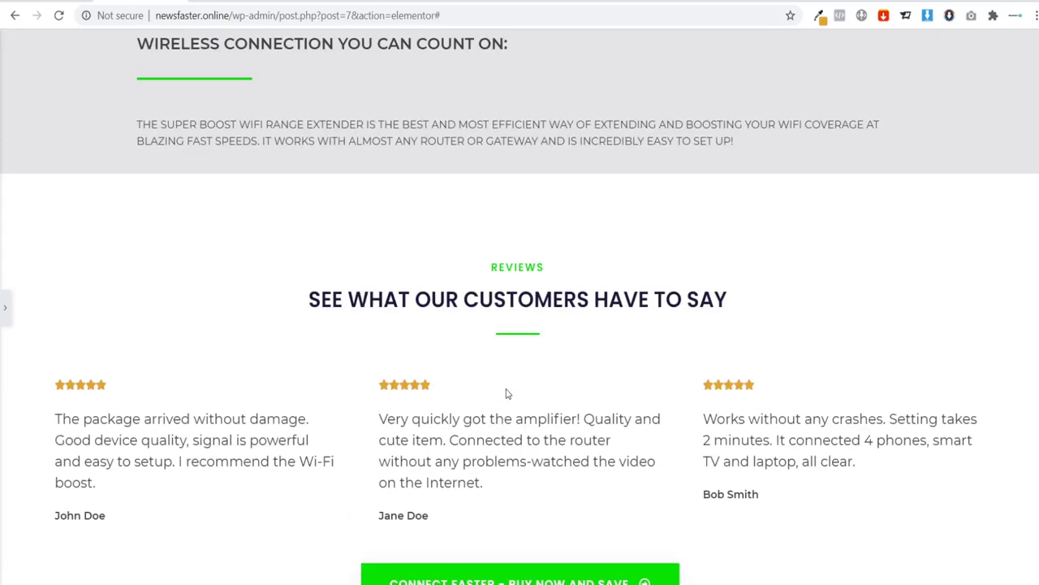
pyautogui.scroll(8, 542, 382)
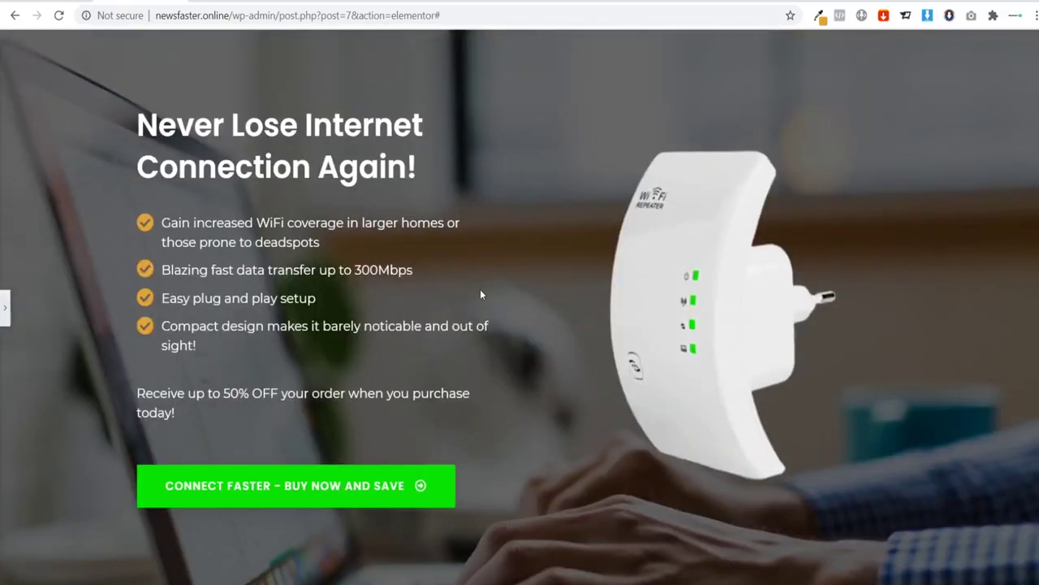
pyautogui.scroll(-7, 492, 301)
pyautogui.scroll(-10, 544, 314)
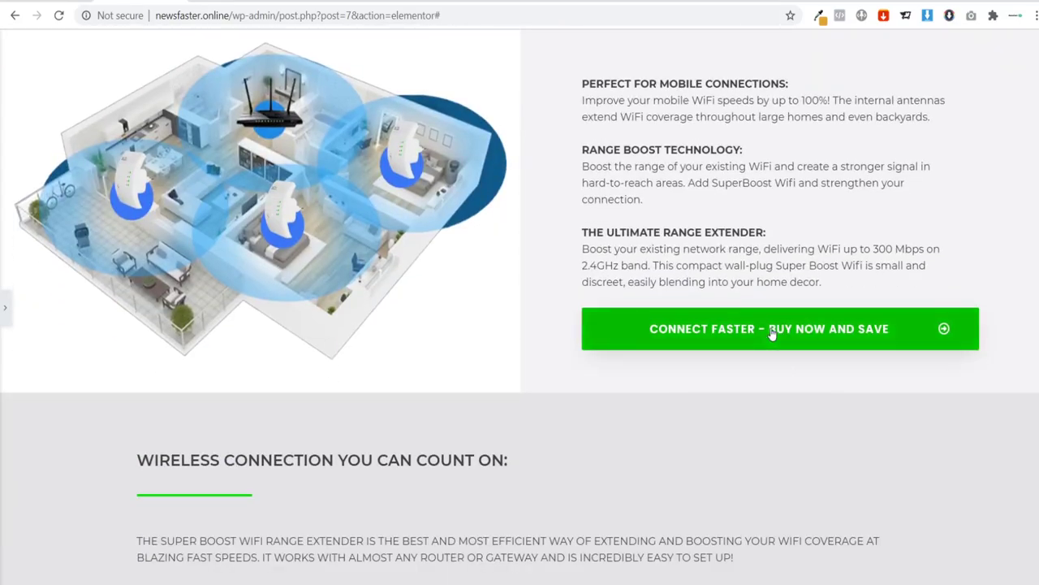
pyautogui.scroll(-8, 546, 345)
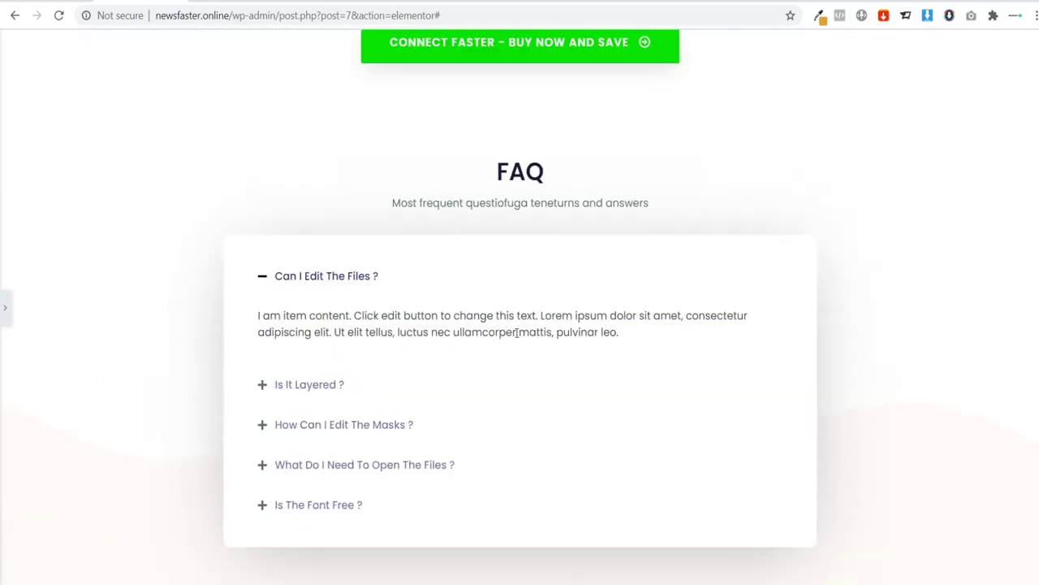
pyautogui.click(7, 309)
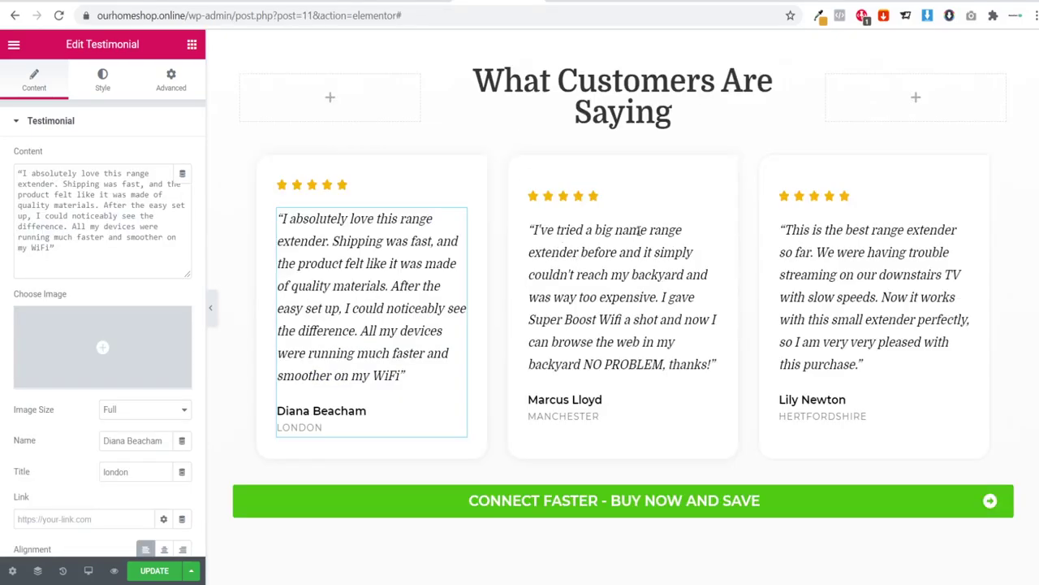
pyautogui.scroll(-5, 639, 231)
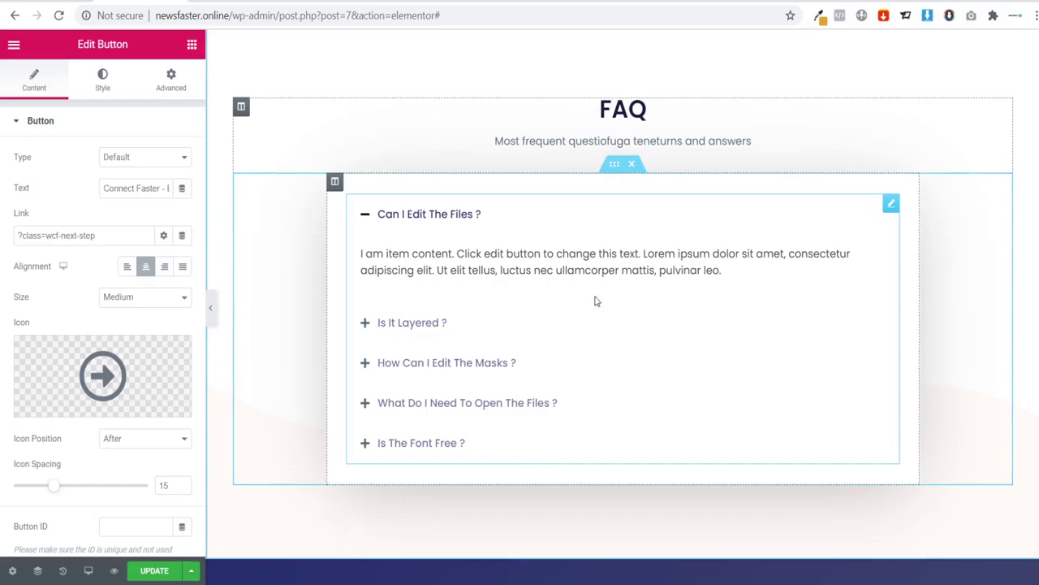
pyautogui.scroll(5, 599, 284)
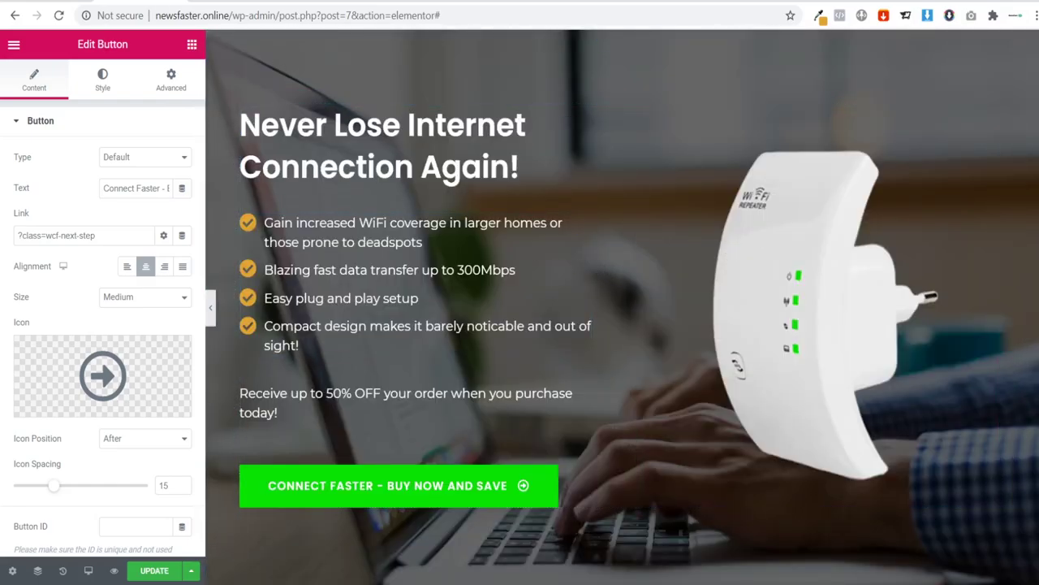
pyautogui.scroll(-15, 999, 179)
pyautogui.scroll(-1, 623, 308)
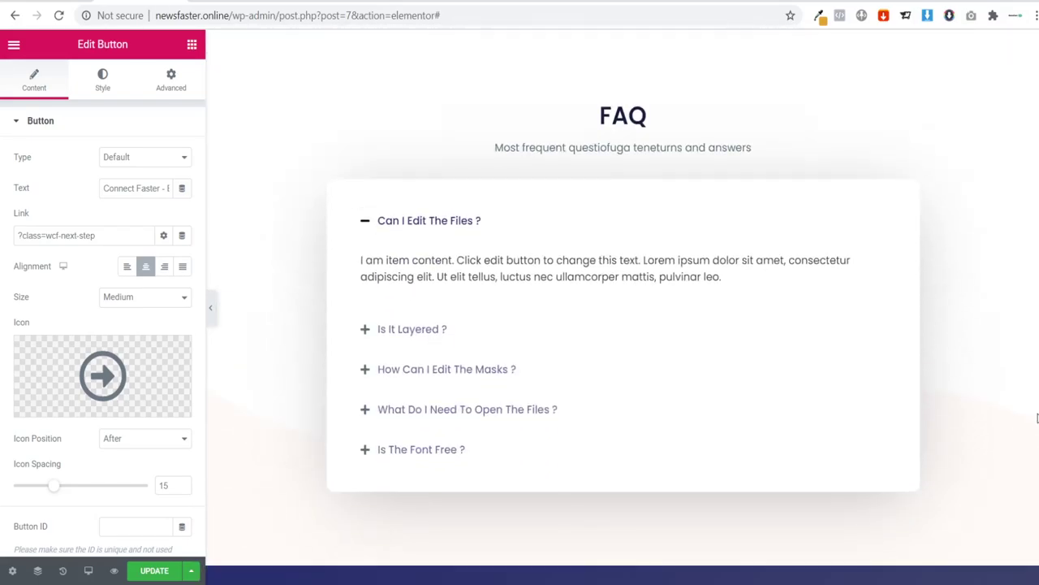
# Step: Delete all of the FAQ subheading's title text
pyautogui.click(574, 142)
pyautogui.click(38, 173)
pyautogui.hotkey('ctrl', 'a')
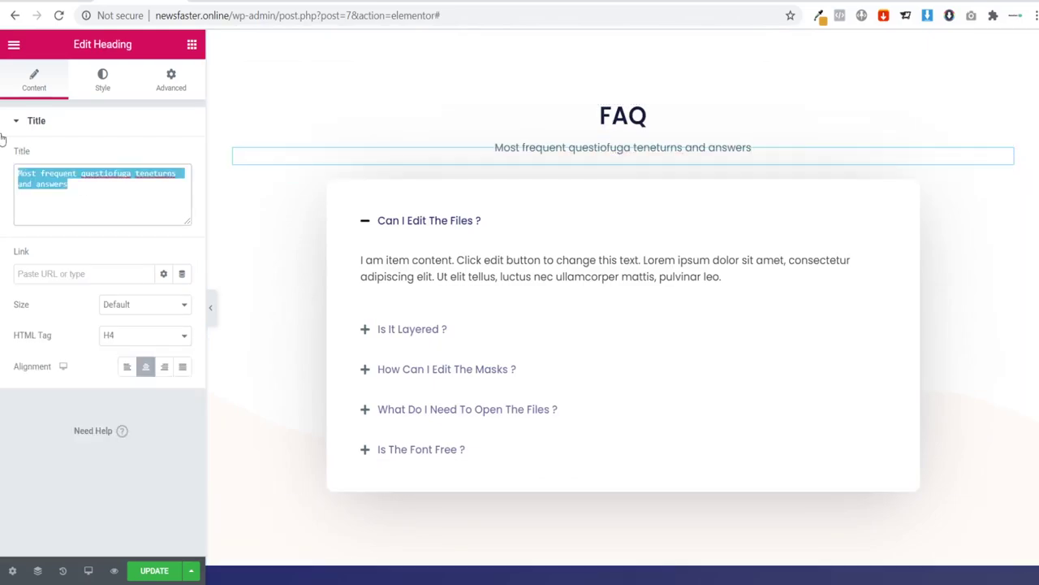
pyautogui.write('Fr')
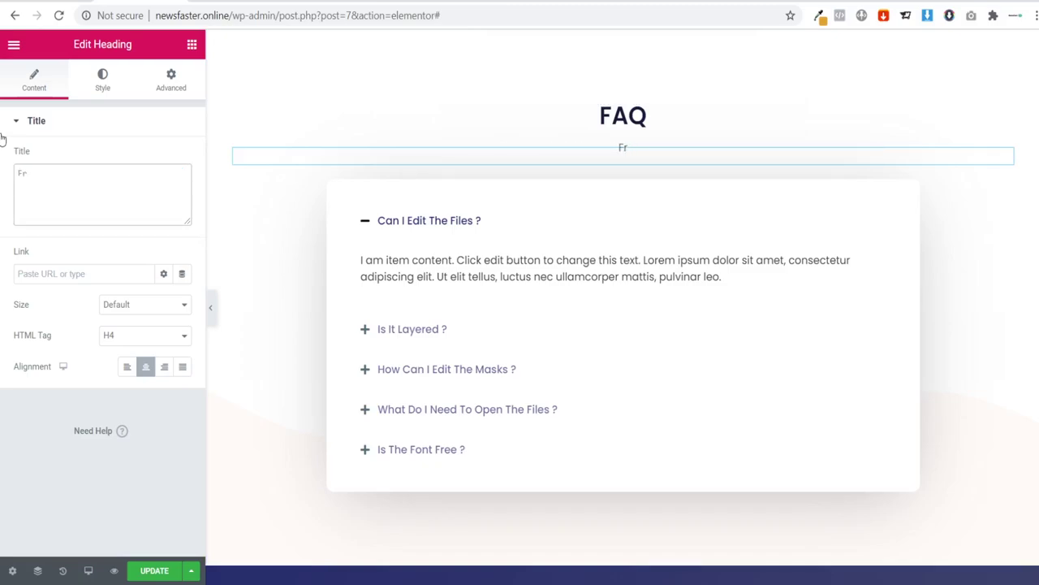
pyautogui.press('BackSpace')
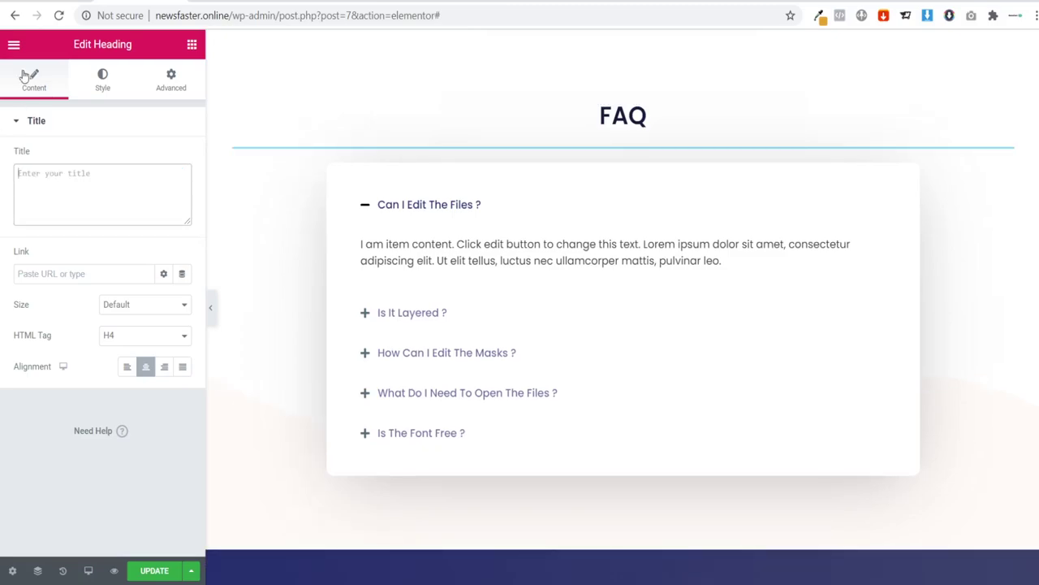
# Step: Search the widgets for 'togg' and select the FAQ toggle to edit its questions
pyautogui.click(446, 240)
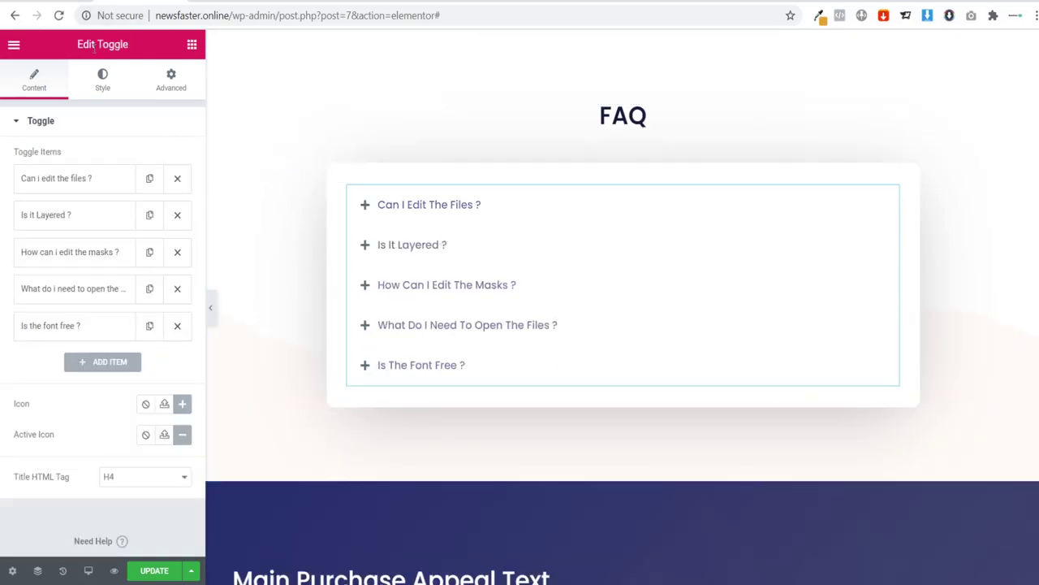
pyautogui.click(191, 46)
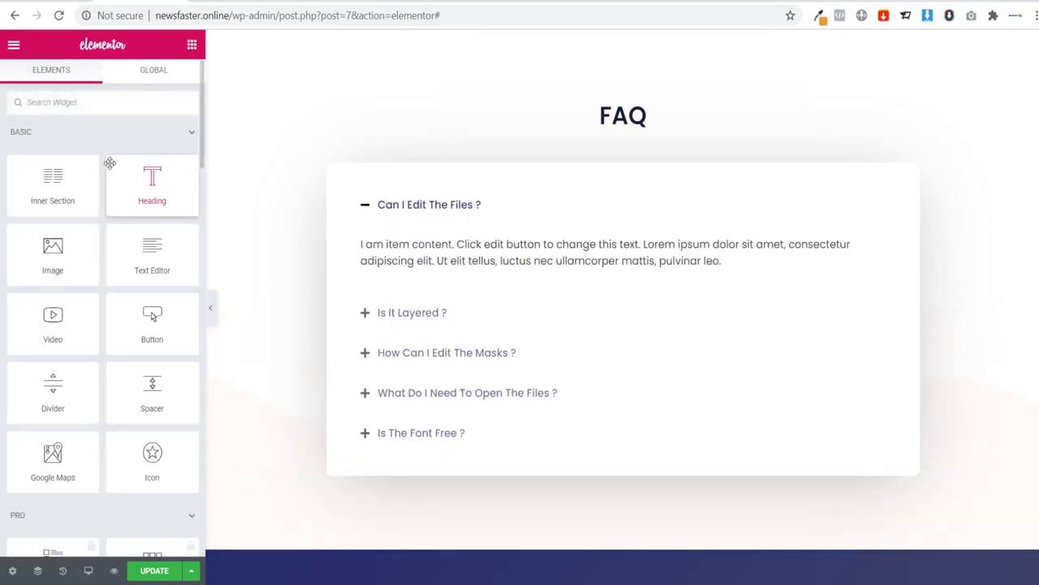
pyautogui.click(60, 104)
pyautogui.write('toggl')
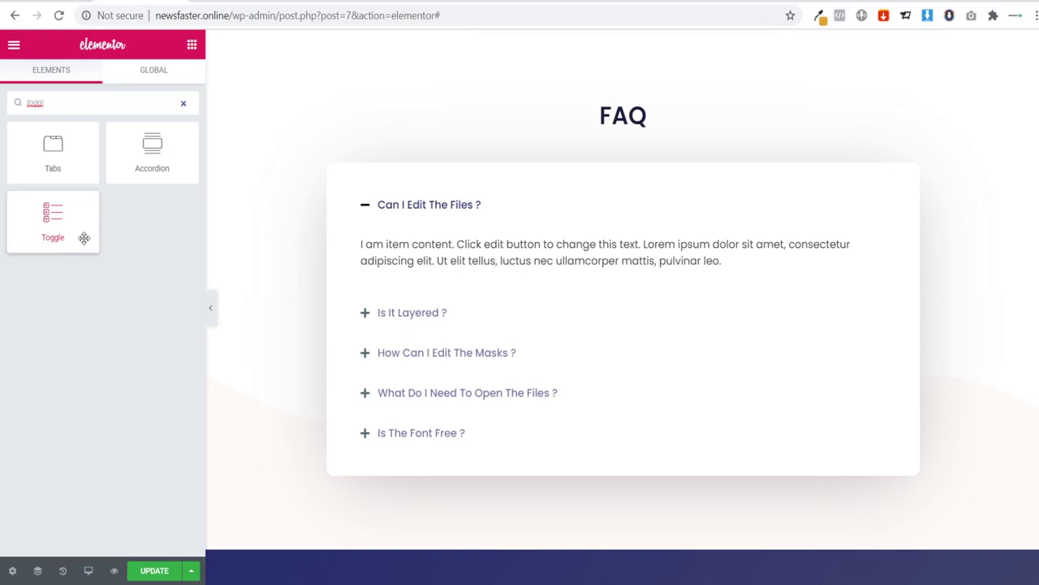
pyautogui.click(853, 237)
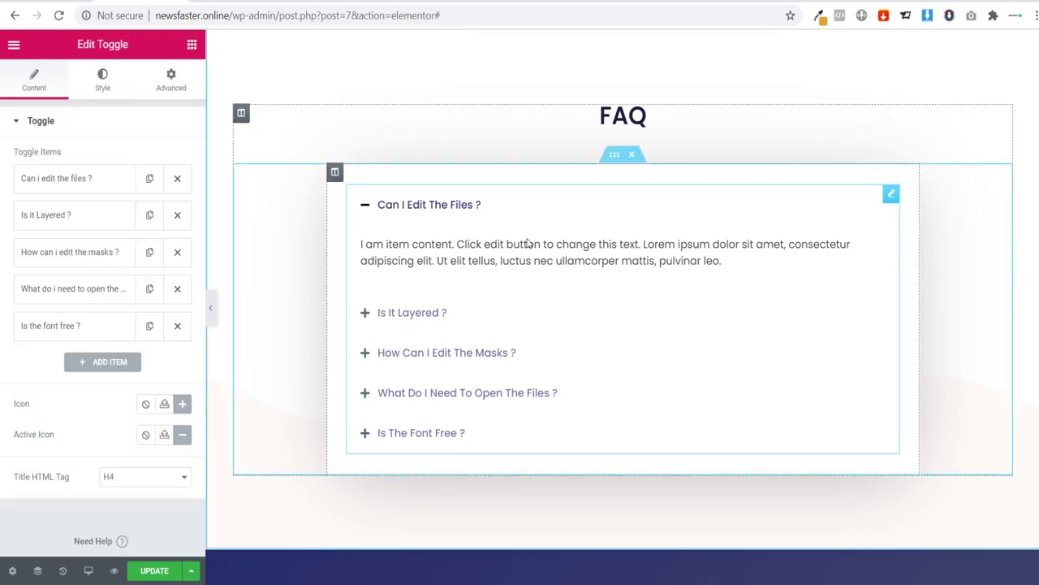
# Step: Retitle the first toggle item 'How Long is Shiping?'
pyautogui.click(65, 181)
pyautogui.moveTo(103, 231); pyautogui.dragTo(4, 233)
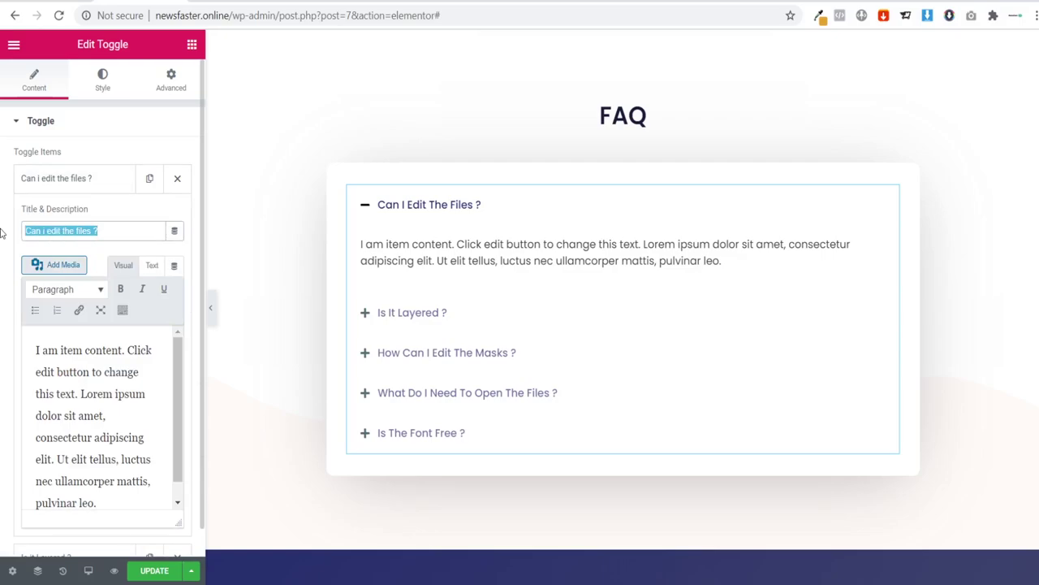
pyautogui.write('W')
pyautogui.press('BackSpace')
pyautogui.write('How')
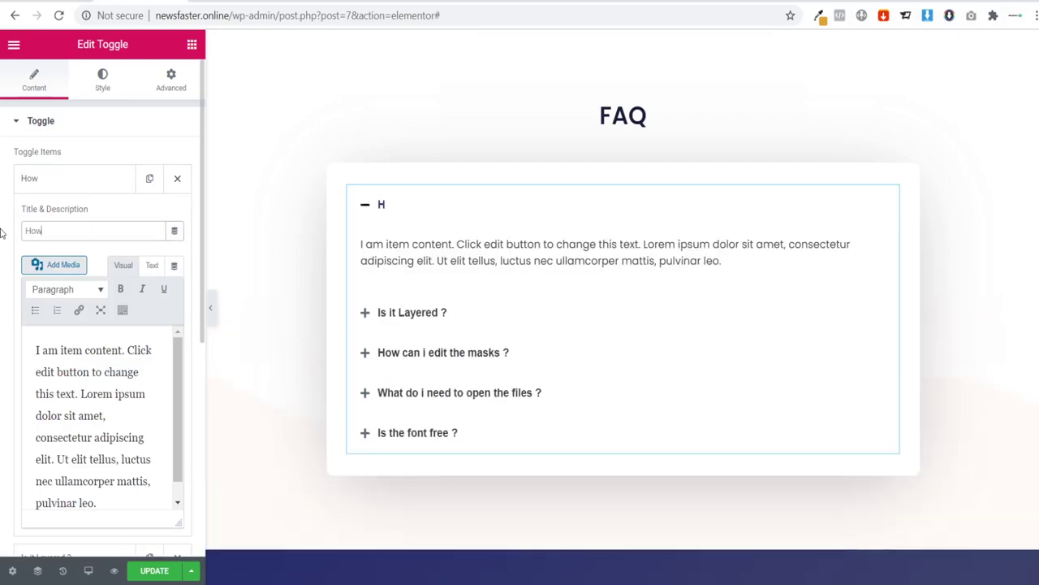
pyautogui.write(' Long D')
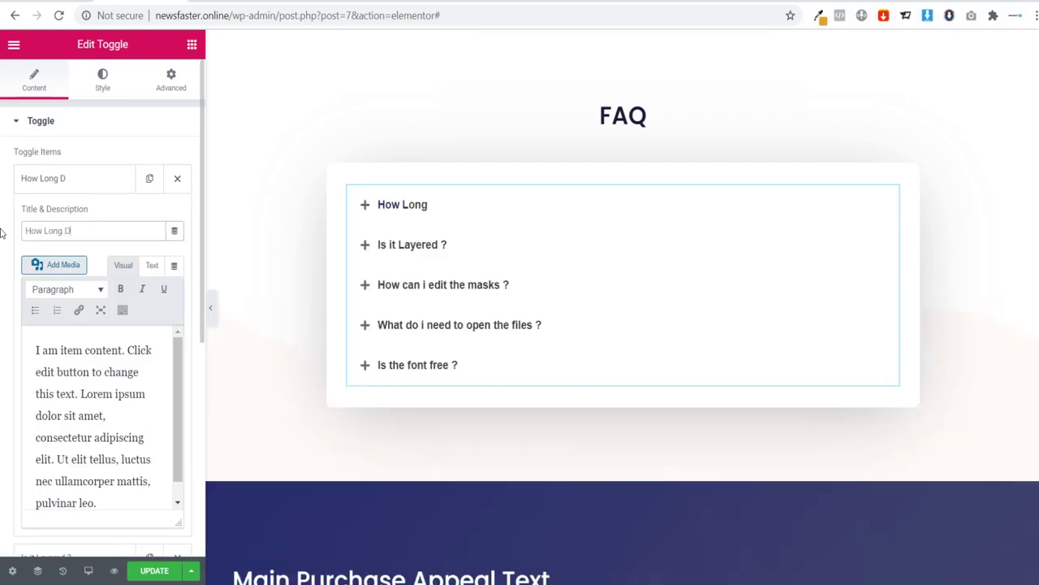
pyautogui.write('oes I')
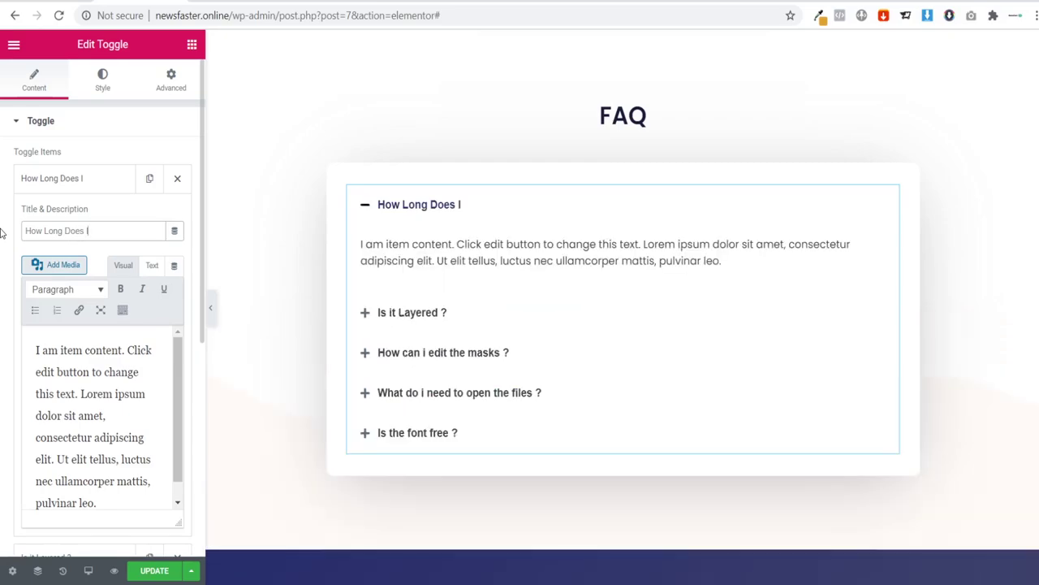
pyautogui.press('BackSpace')
pyautogui.press('BackSpace')
pyautogui.press('BackSpace')
pyautogui.press('BackSpace')
pyautogui.press('BackSpace')
pyautogui.press('BackSpace')
pyautogui.press('BackSpace')
pyautogui.press('BackSpace')
pyautogui.press('BackSpace')
pyautogui.press('BackSpace')
pyautogui.write('on')
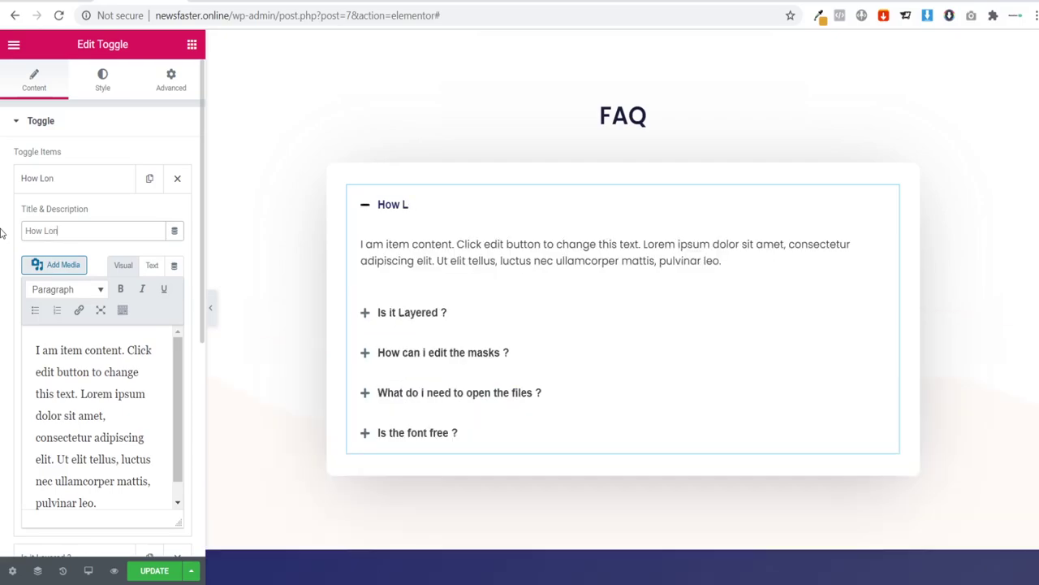
pyautogui.write('f')
pyautogui.write('g i')
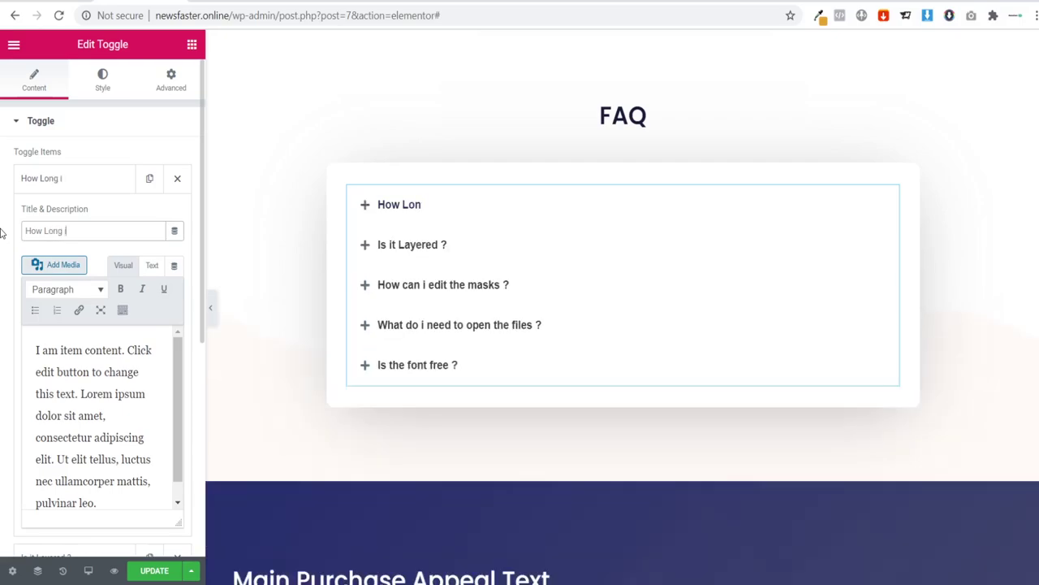
pyautogui.write('s Shiping?')
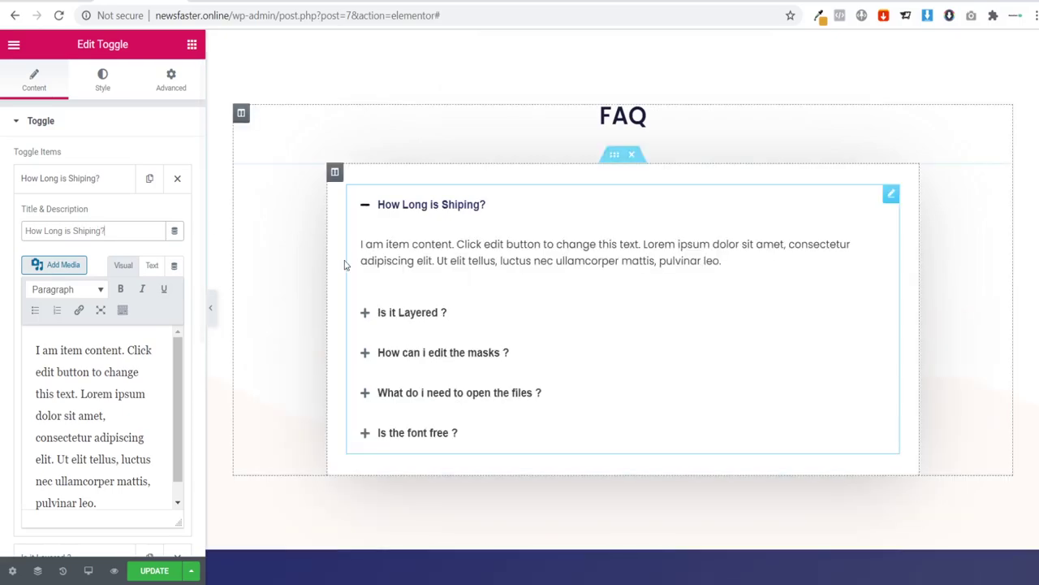
pyautogui.scroll(-1, 101, 461)
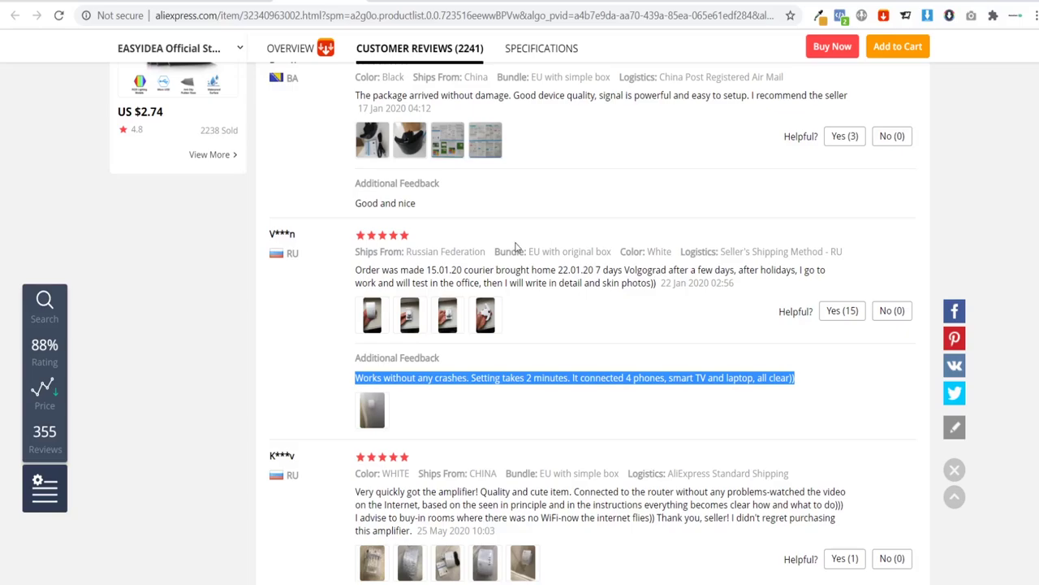
# Step: Compare the bundle and ship-from options, ending on EU with original box shipped from Spain
pyautogui.scroll(15, 465, 256)
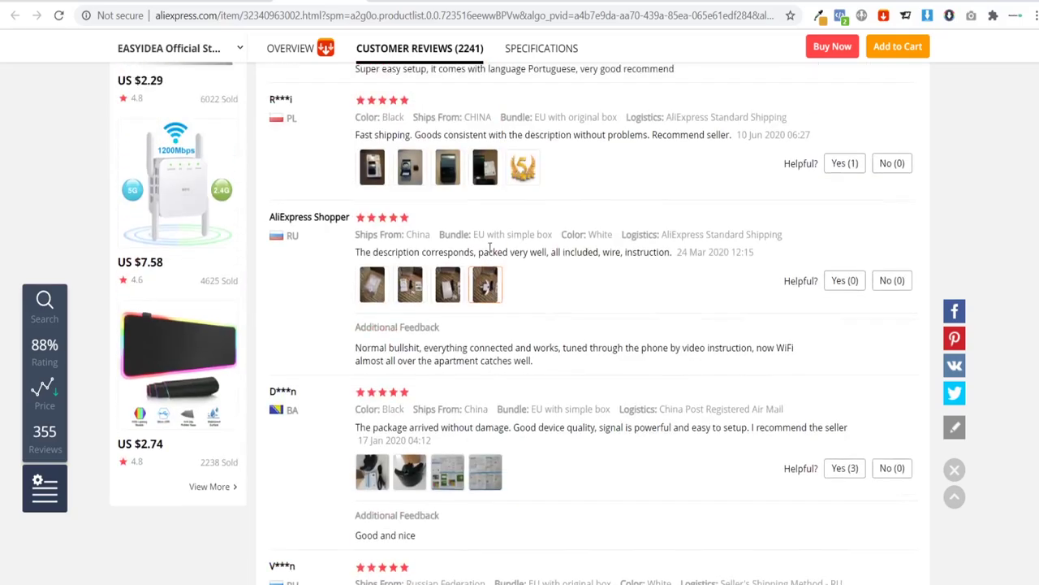
pyautogui.scroll(5, 466, 256)
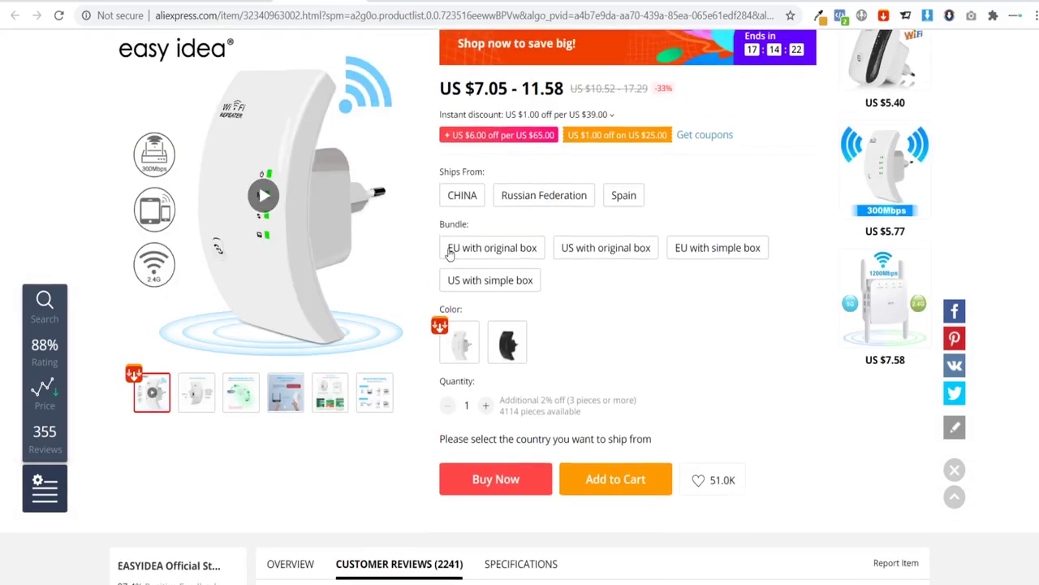
pyautogui.click(607, 272)
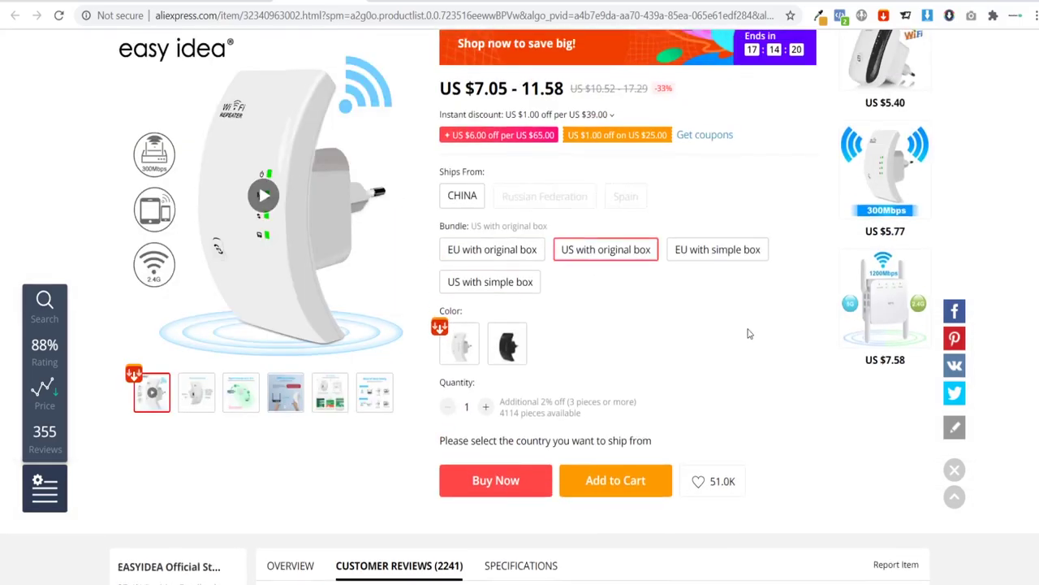
pyautogui.click(493, 249)
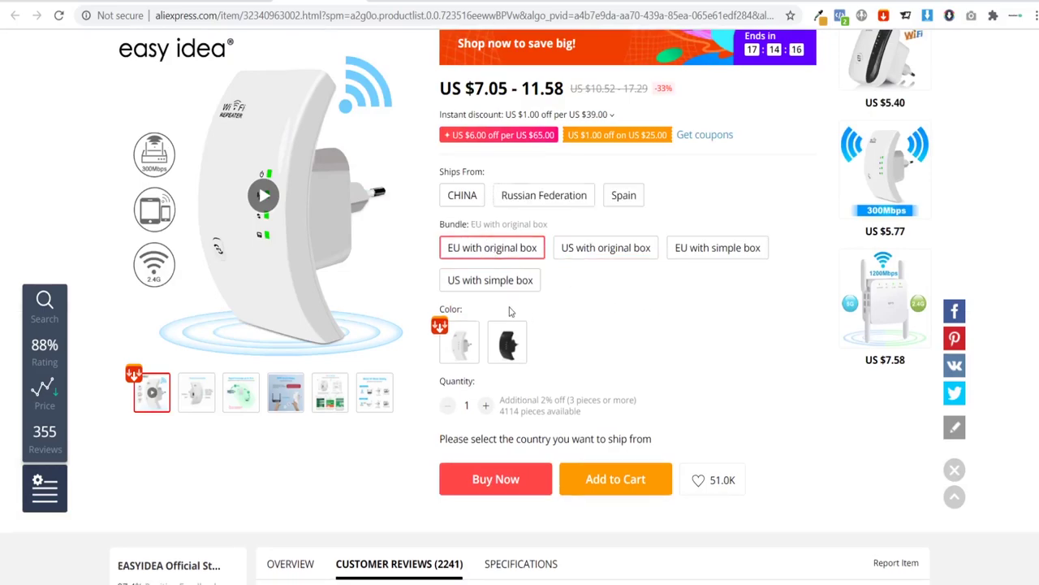
pyautogui.click(558, 202)
pyautogui.click(463, 200)
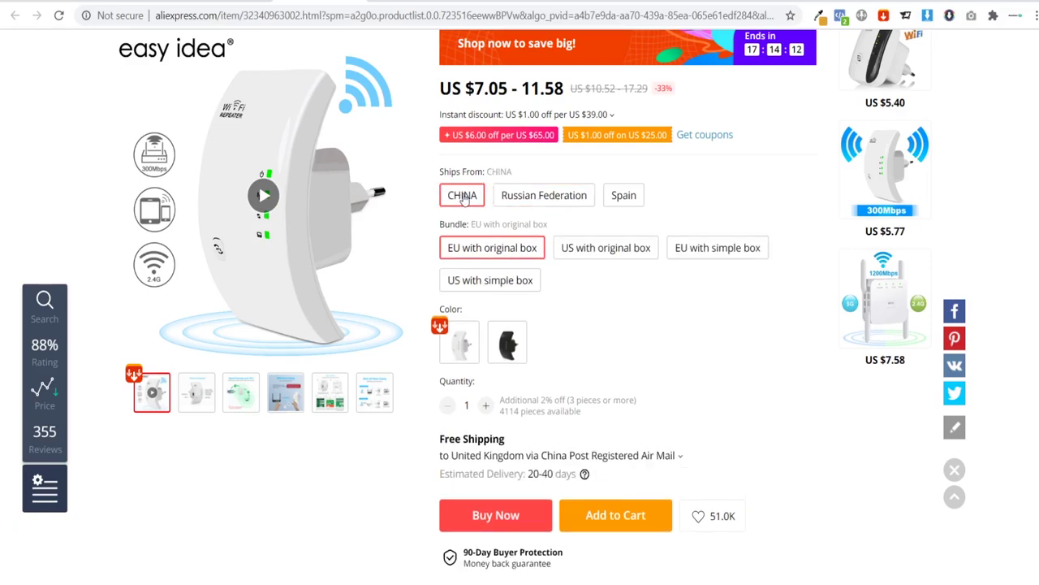
pyautogui.click(596, 248)
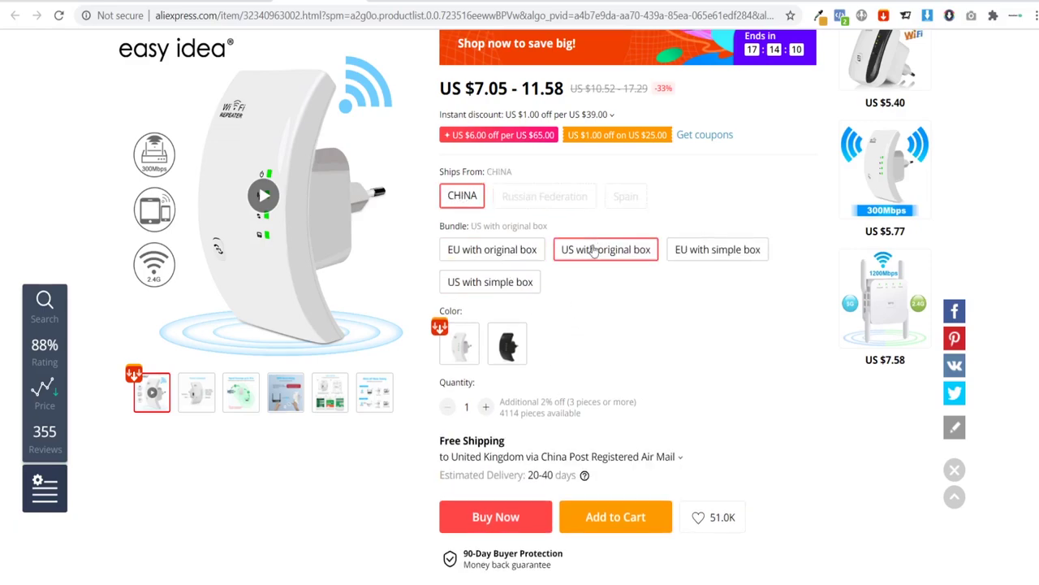
pyautogui.click(719, 250)
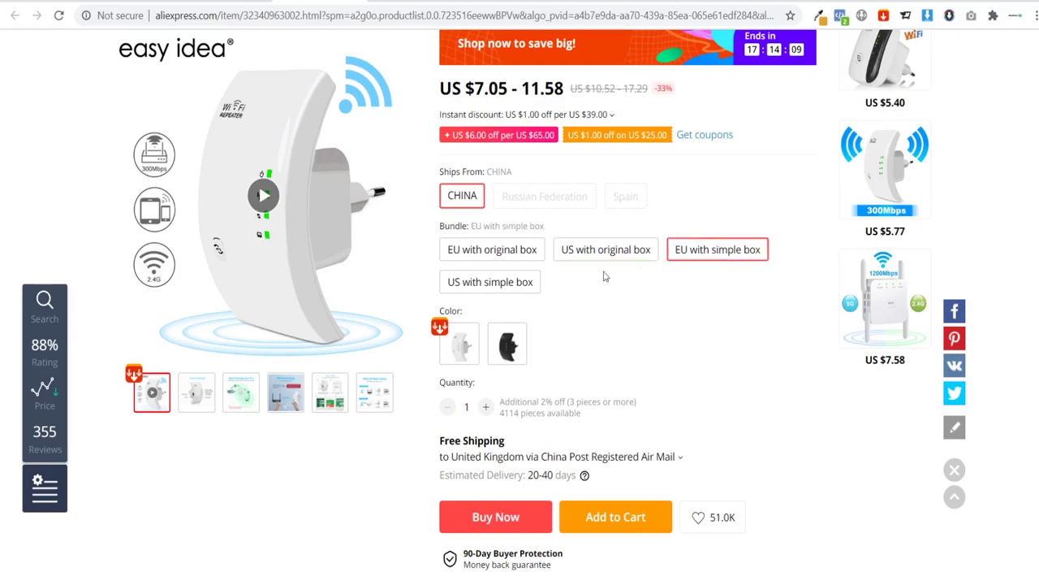
pyautogui.click(505, 284)
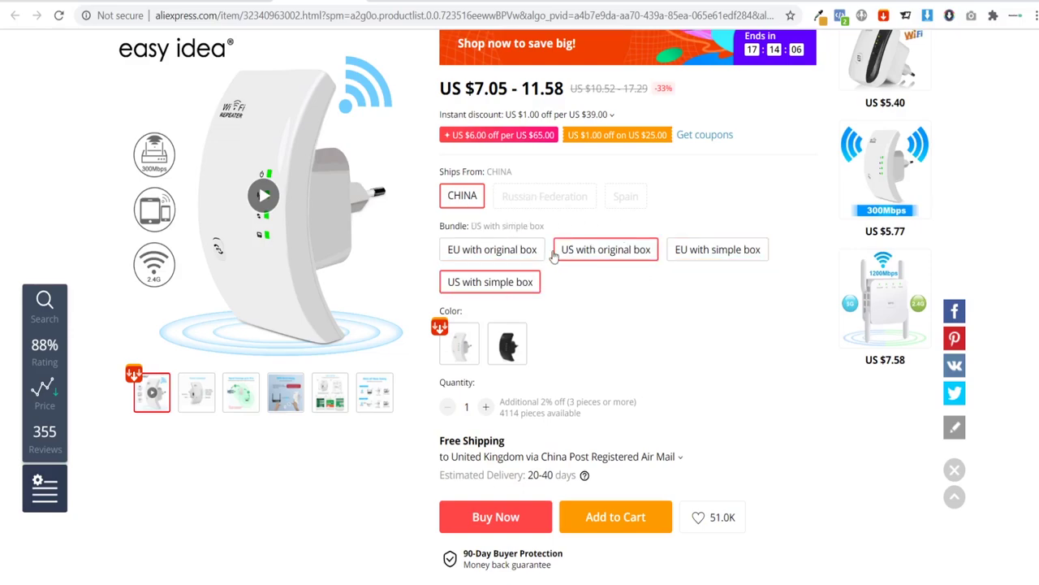
pyautogui.click(532, 251)
pyautogui.click(623, 196)
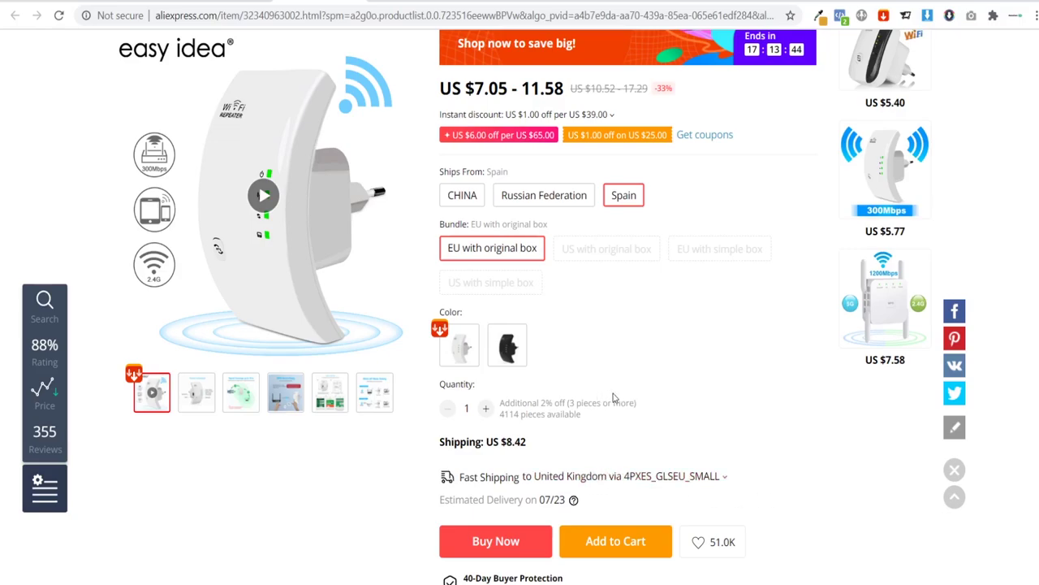
# Step: Replace the placeholder answer under 'How Long is Shiping?' with 'Shipping typically takes between 8 - 14 days.'
pyautogui.moveTo(509, 437); pyautogui.dragTo(532, 445)
pyautogui.click(567, 447)
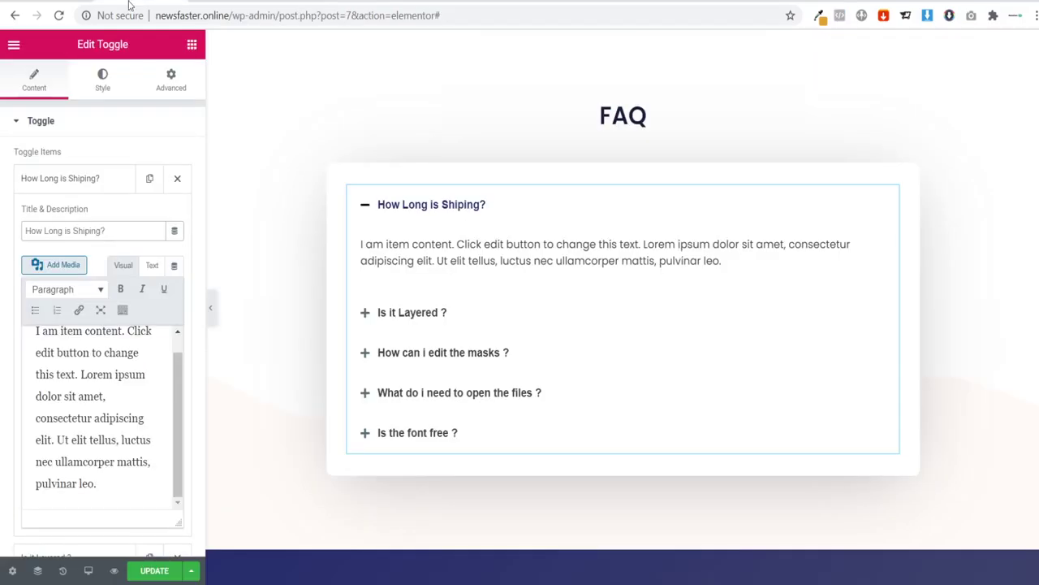
pyautogui.moveTo(116, 490); pyautogui.dragTo(1, 304)
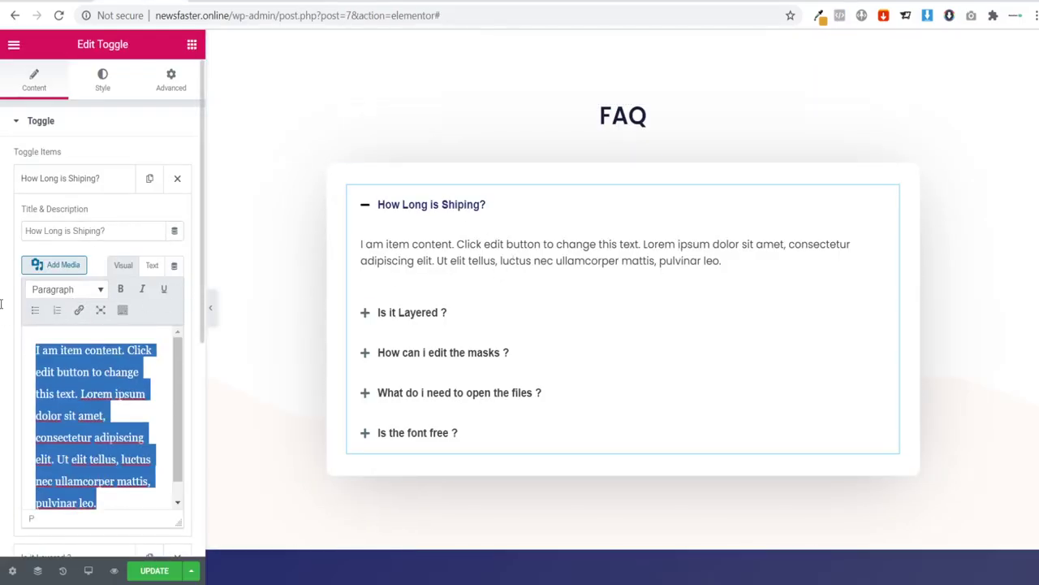
pyautogui.write('Shippn')
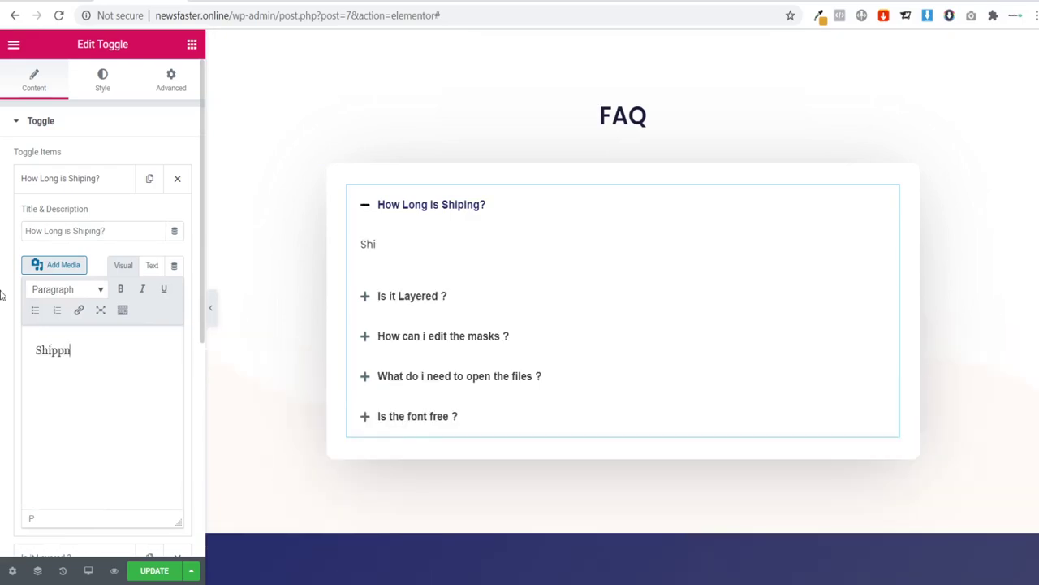
pyautogui.press('BackSpace')
pyautogui.write('ing typical')
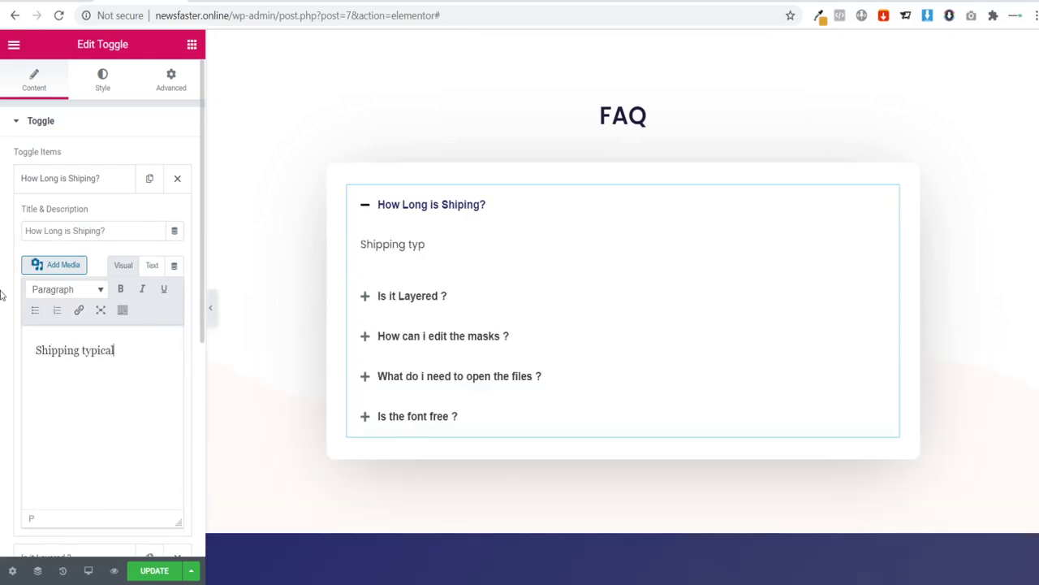
pyautogui.write('ly takes betw')
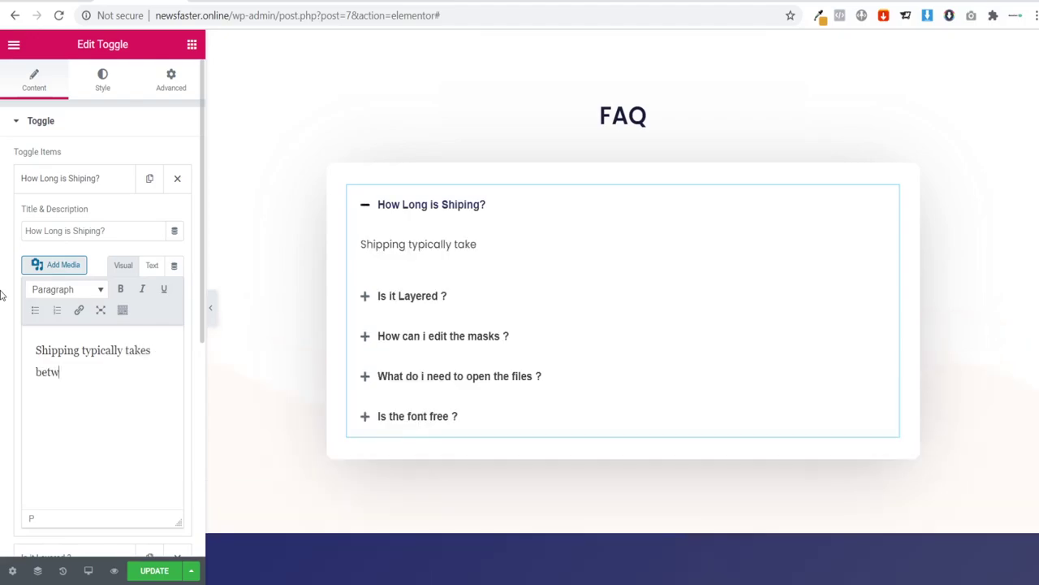
pyautogui.write('een')
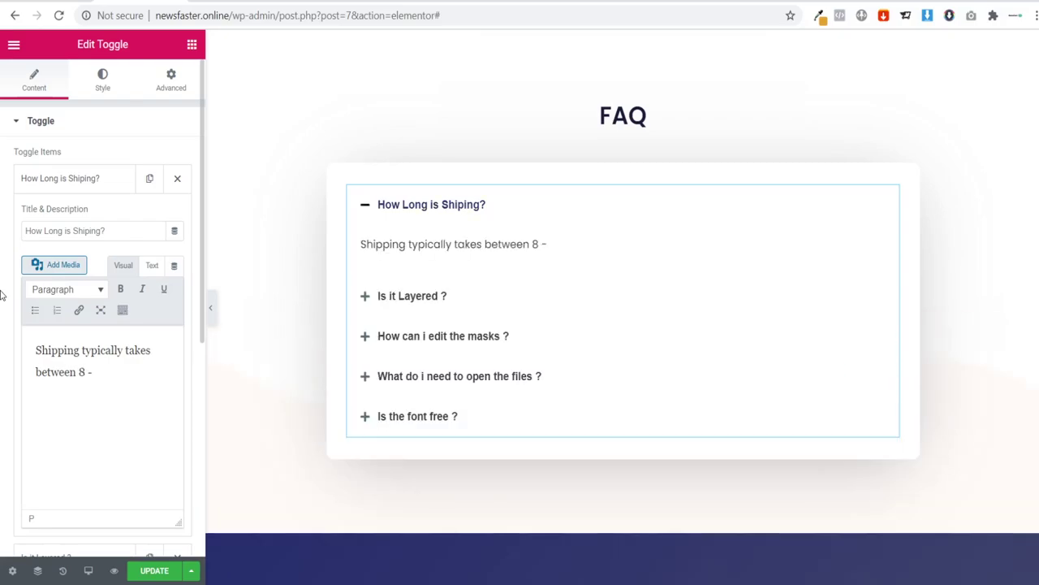
pyautogui.write('8 - 14 days')
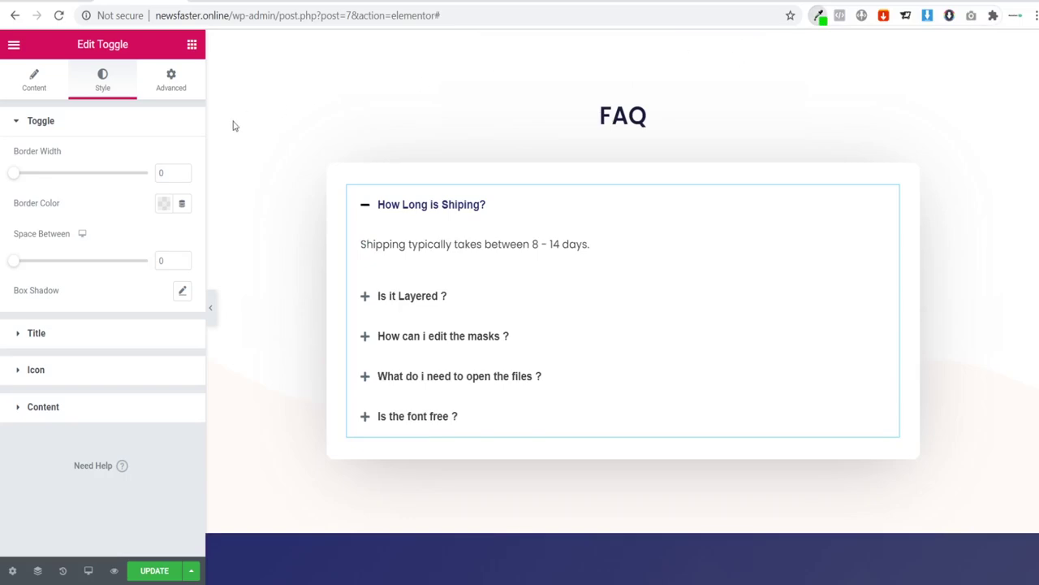
# Step: Set the toggle title Color and Active Color both to green #09e303
pyautogui.click(38, 334)
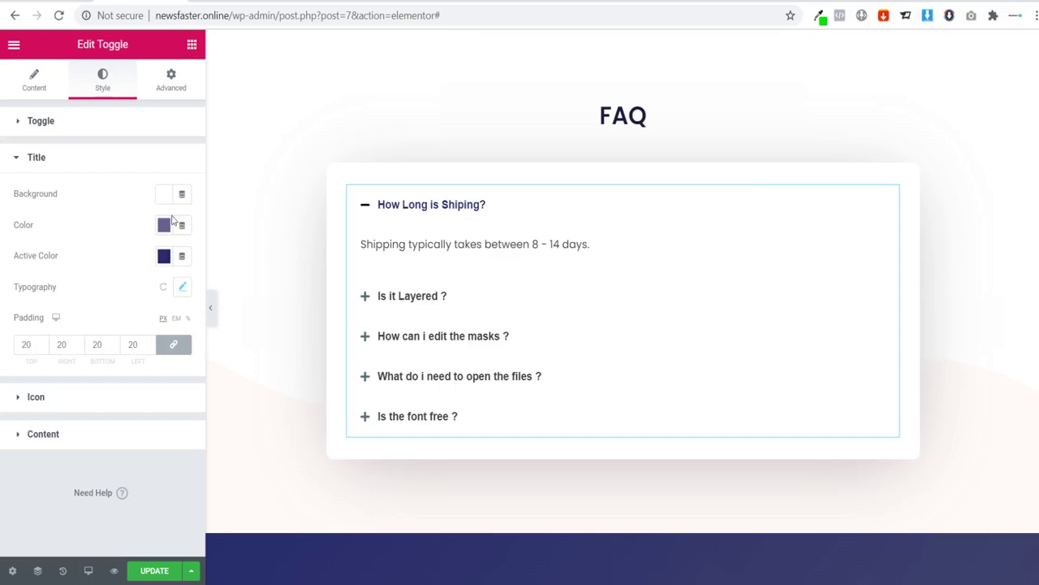
pyautogui.click(164, 226)
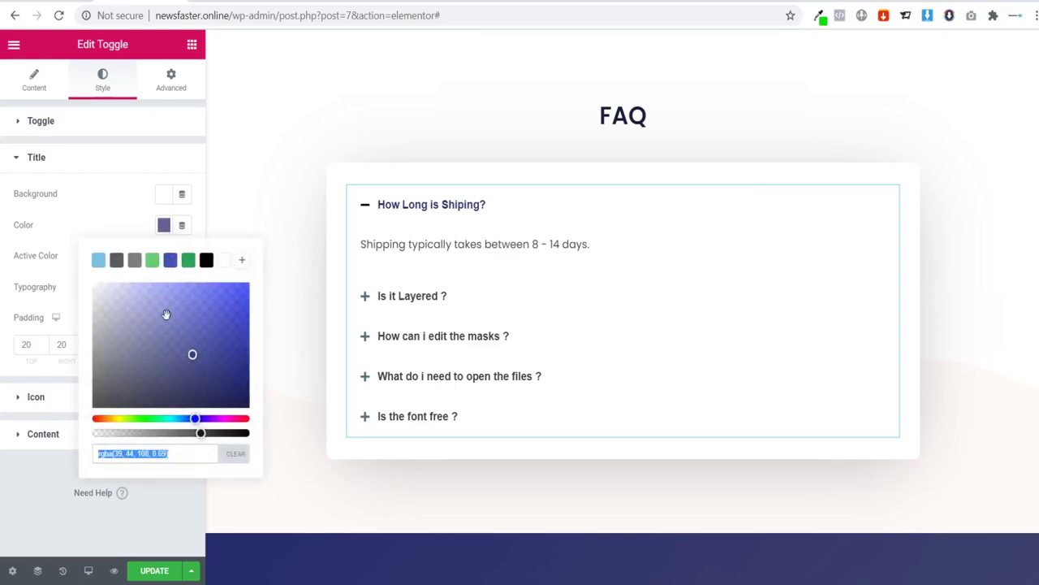
pyautogui.write('09e303')
pyautogui.click(83, 215)
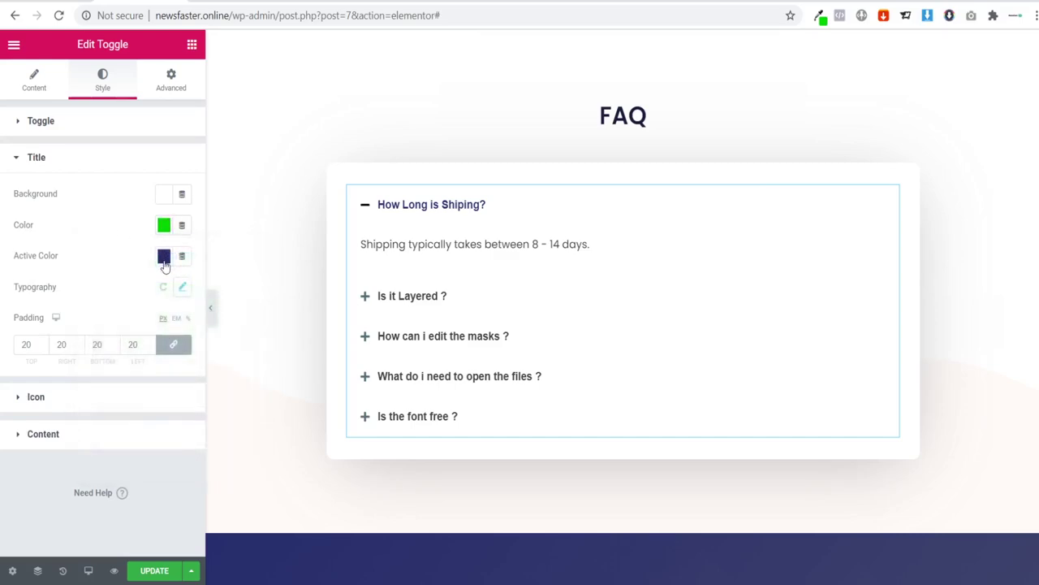
pyautogui.click(164, 257)
pyautogui.write('#09e303')
pyautogui.click(120, 235)
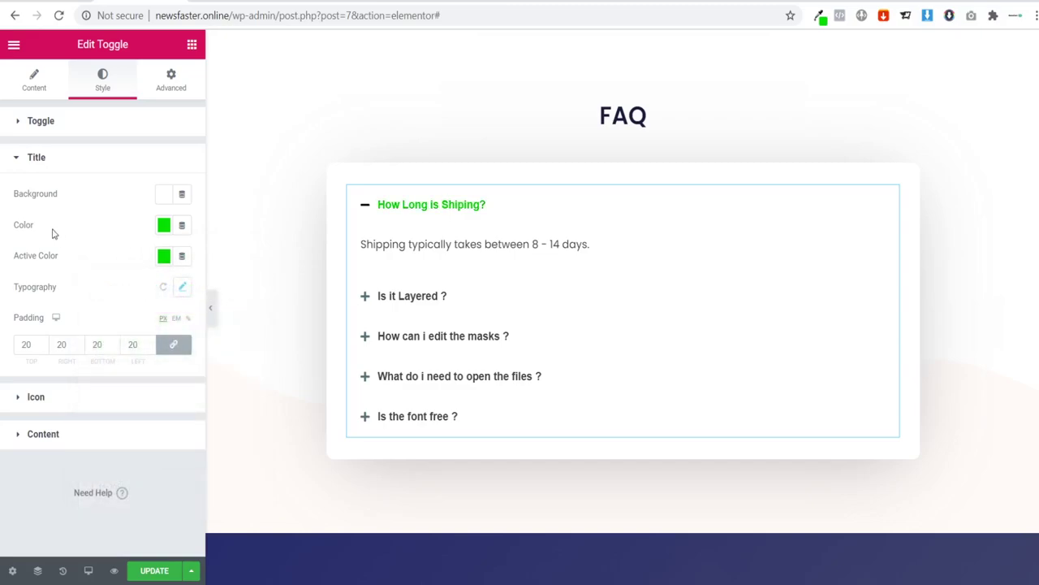
# Step: Leave title typography unchanged, save the page with Update, and recheck the green shipping question
pyautogui.click(182, 287)
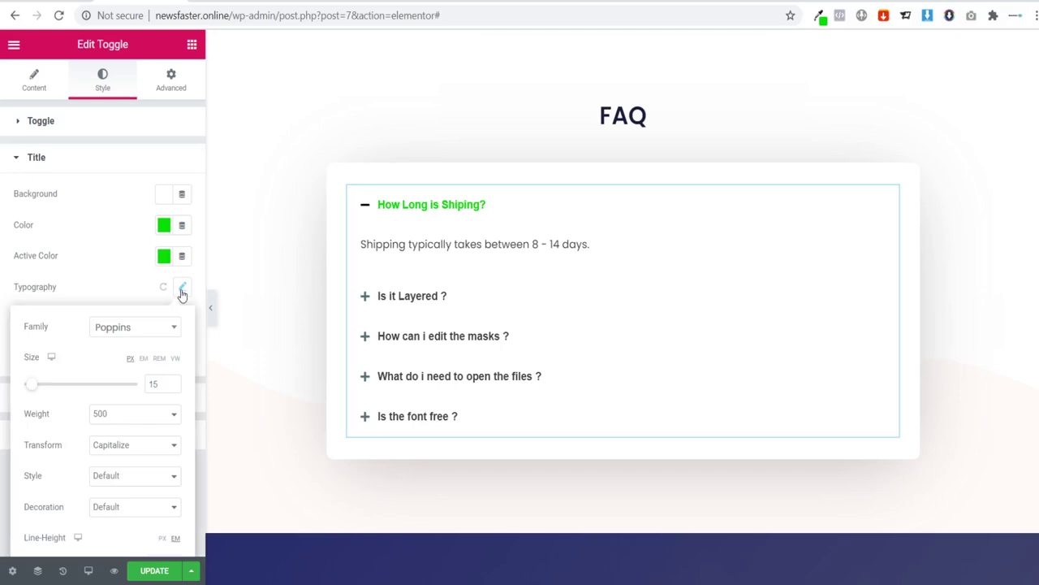
pyautogui.click(138, 329)
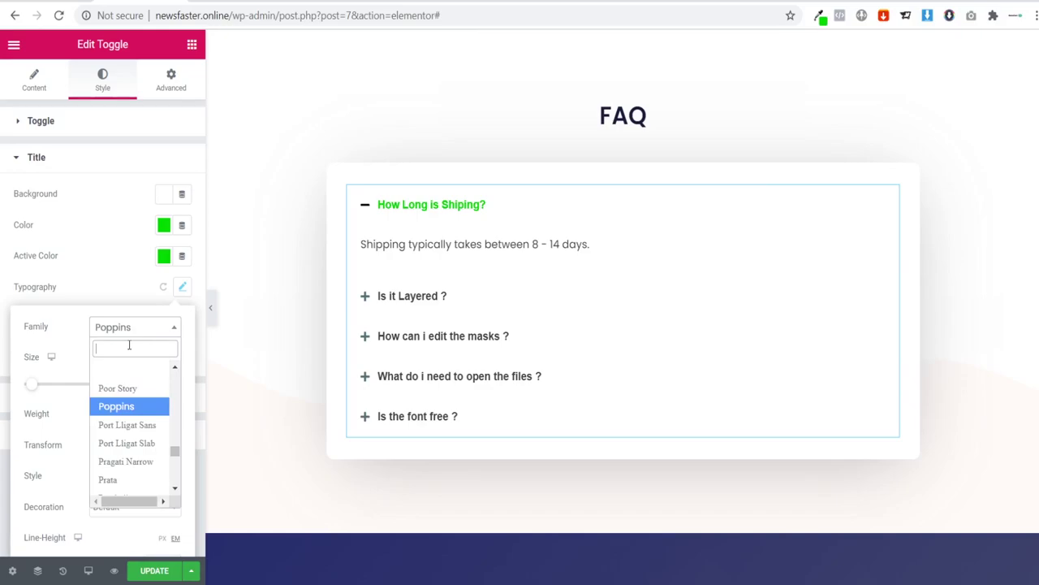
pyautogui.write(']')
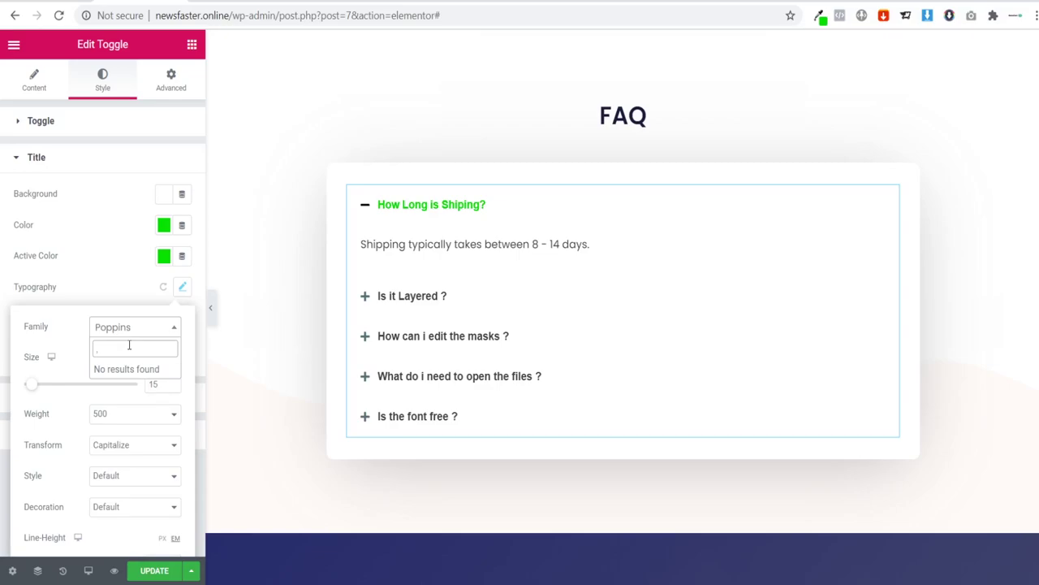
pyautogui.click(126, 253)
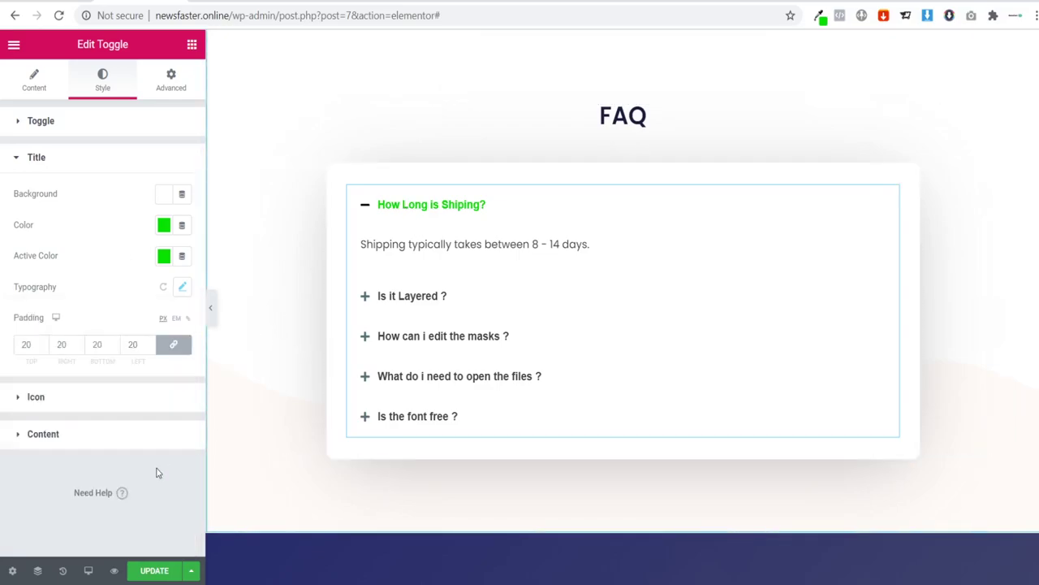
pyautogui.click(154, 570)
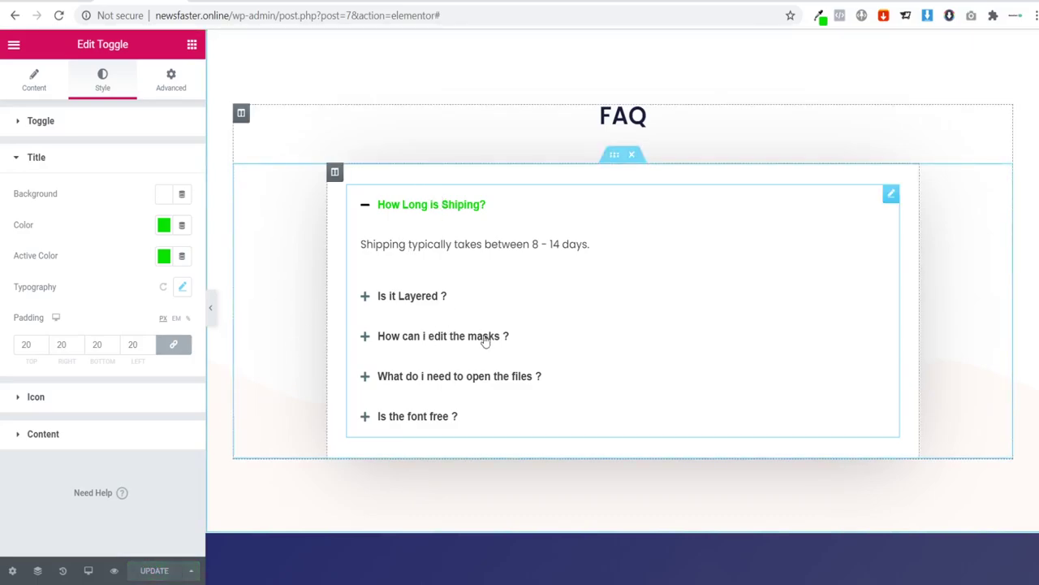
pyautogui.click(414, 207)
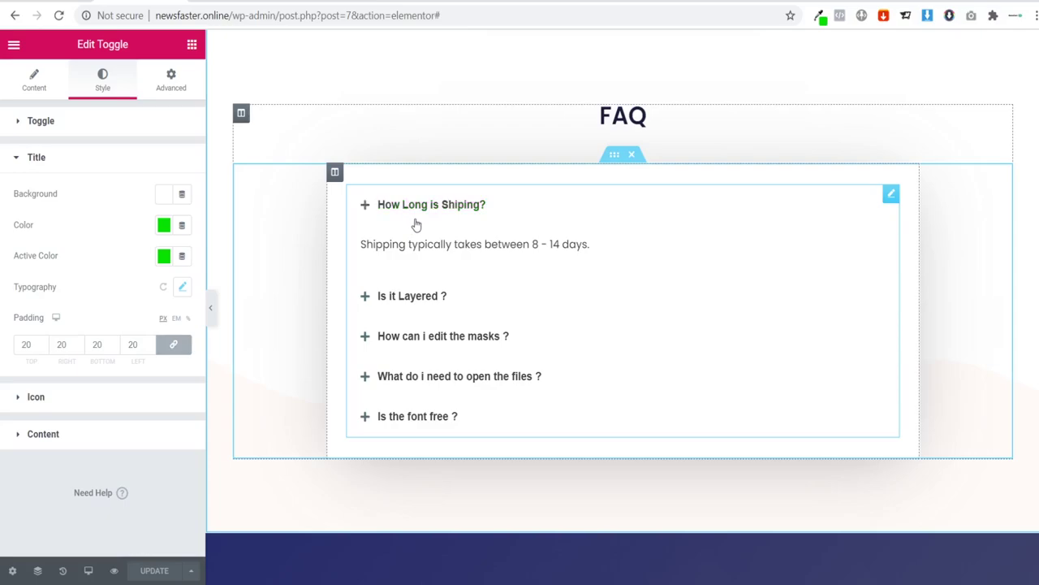
pyautogui.click(413, 205)
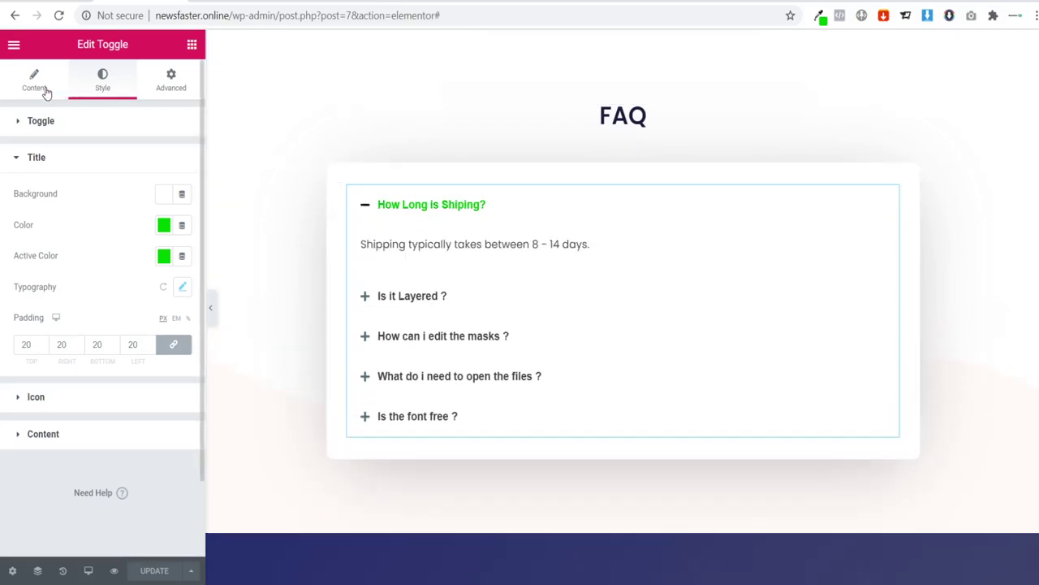
pyautogui.click(44, 91)
# Step: Retitle the second question 'Is it safe to order online?' and paste the online-safety answer
pyautogui.click(78, 180)
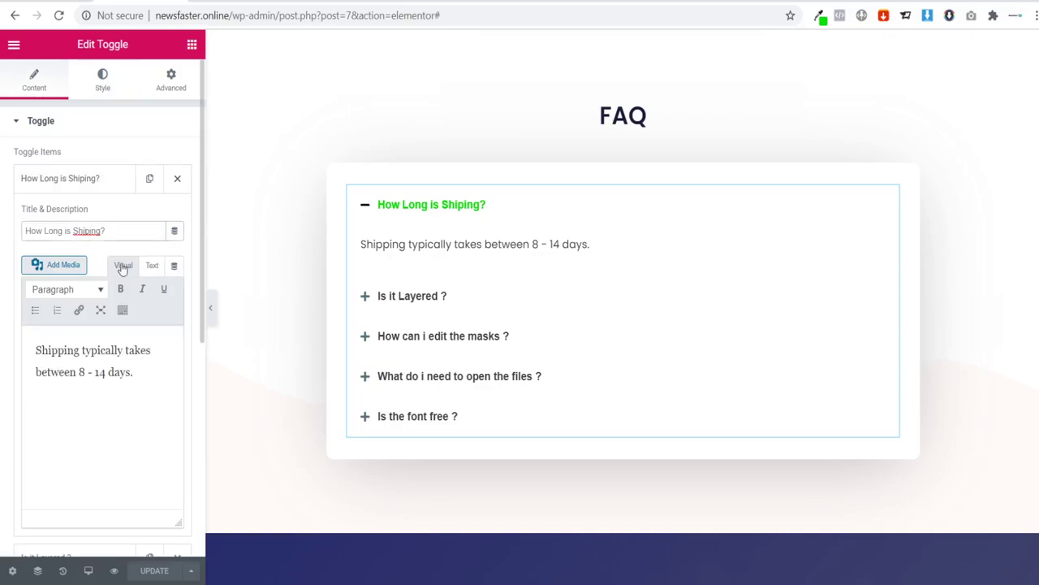
pyautogui.write('p')
pyautogui.click(518, 304)
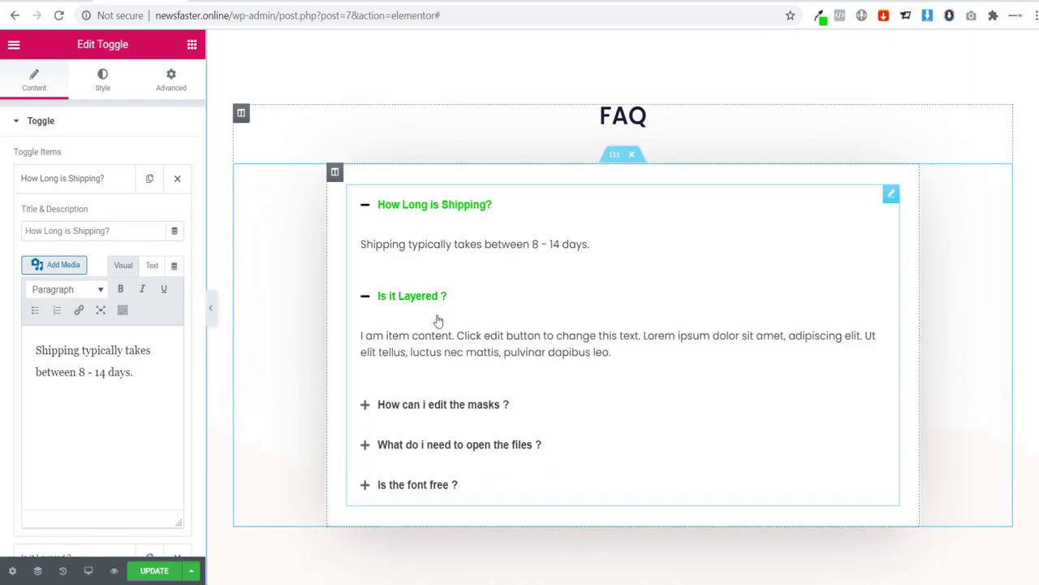
pyautogui.click(71, 183)
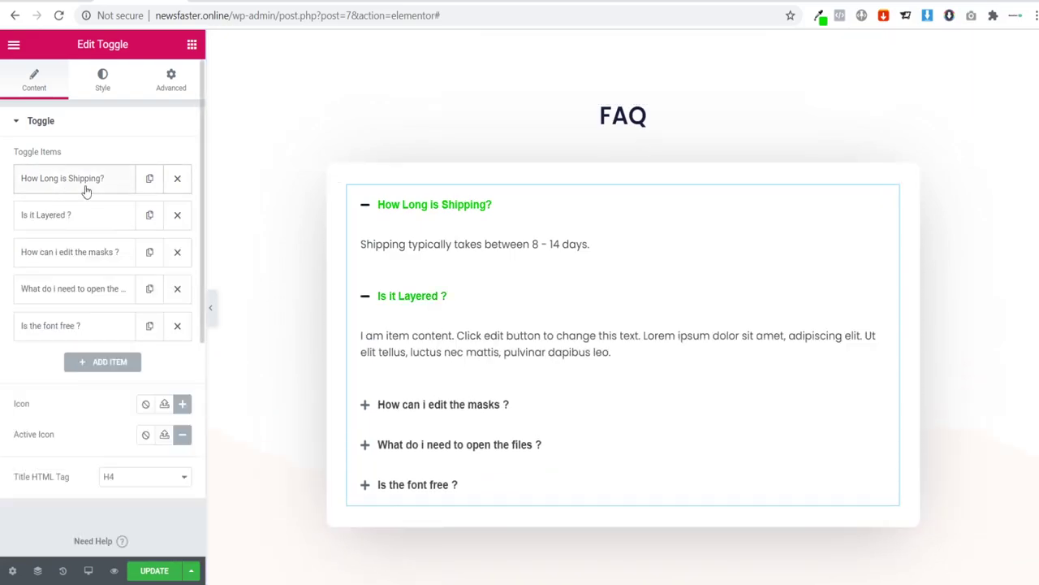
pyautogui.click(39, 224)
pyautogui.moveTo(101, 268); pyautogui.dragTo(2, 270)
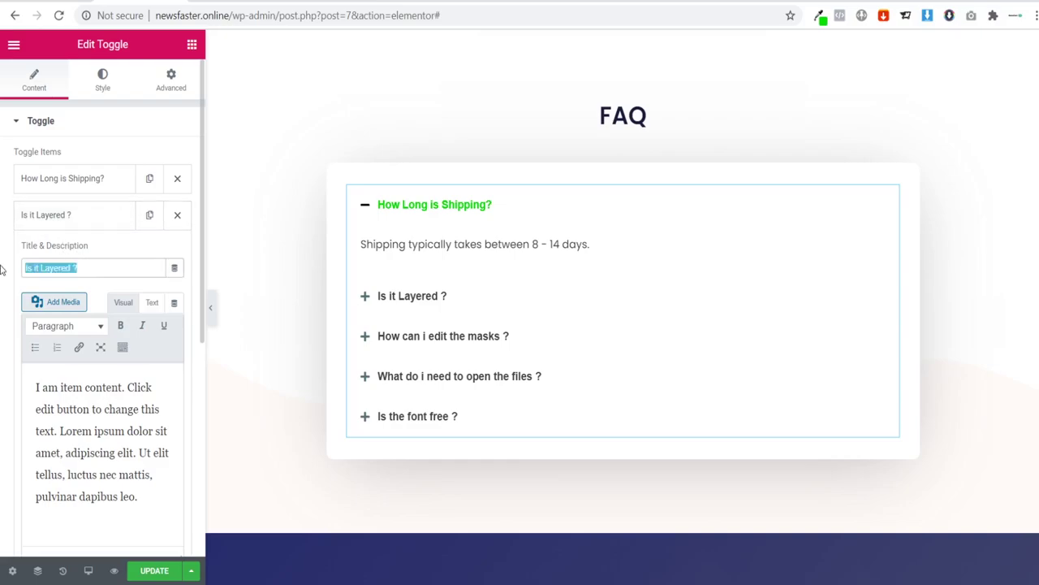
pyautogui.write('Is it')
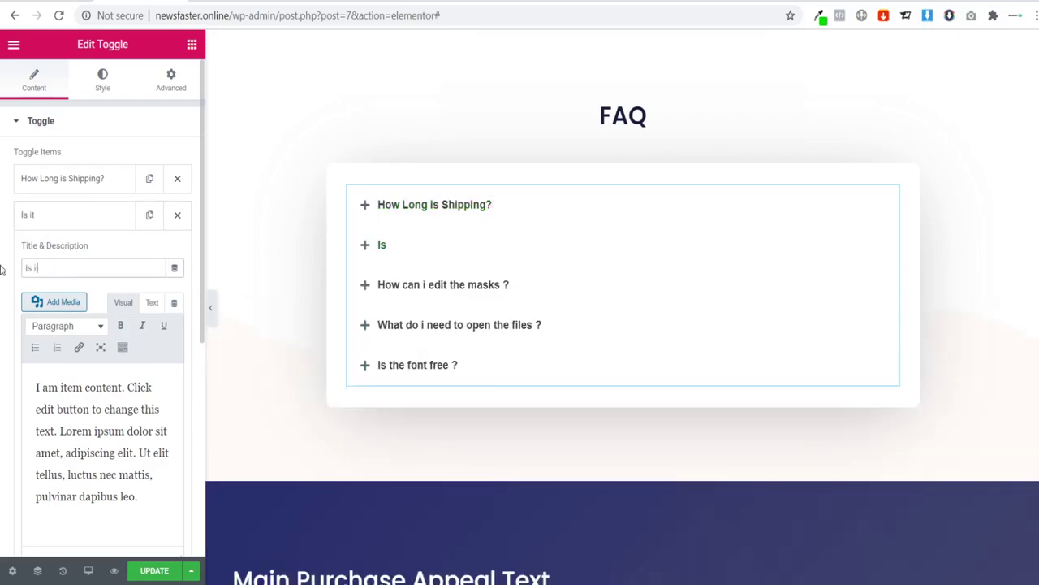
pyautogui.write(' safe to order online?')
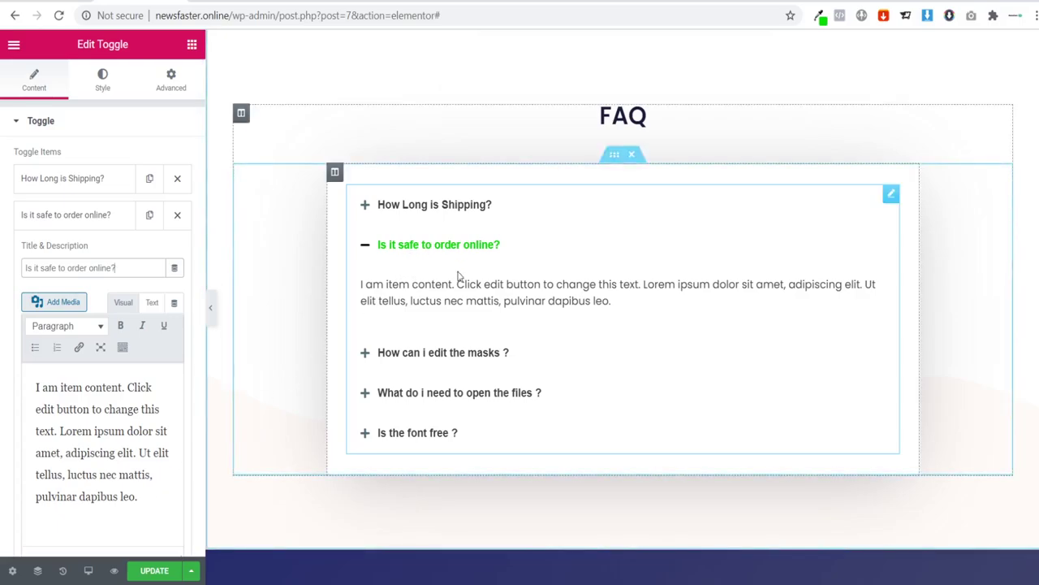
pyautogui.click(157, 495)
pyautogui.hotkey('ctrl', 'a')
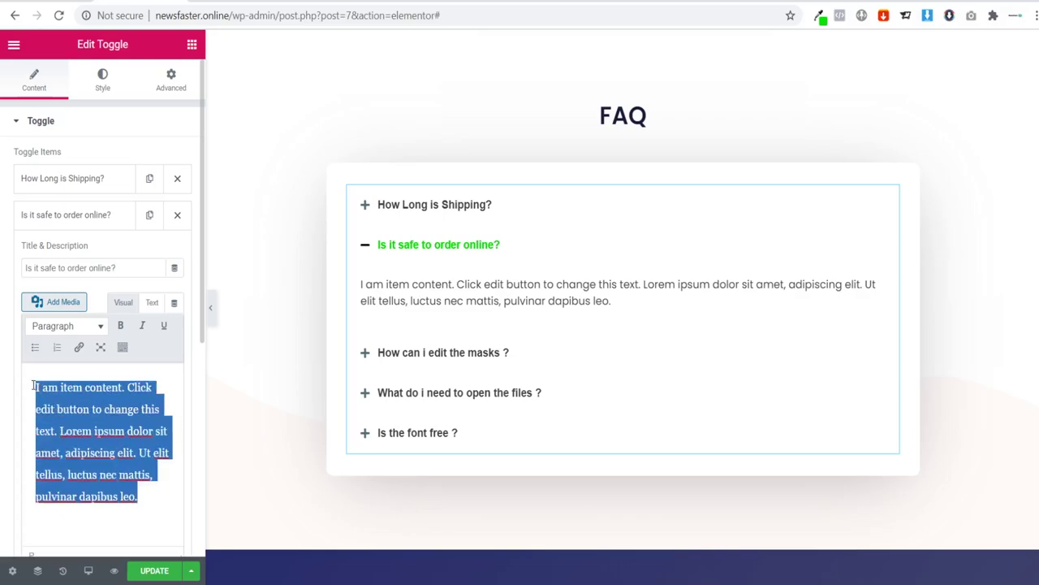
pyautogui.hotkey('ctrl', 'v')
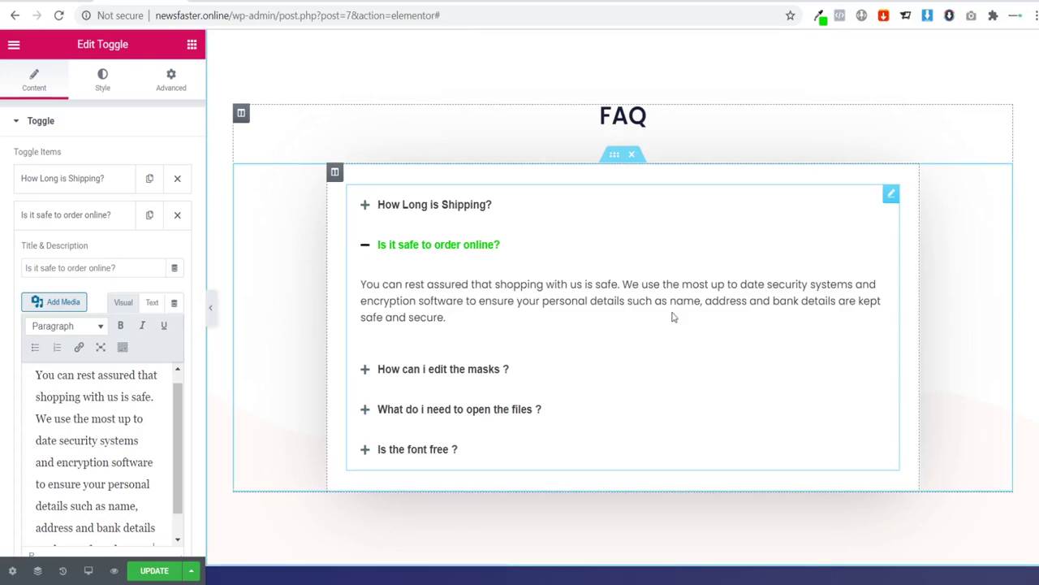
# Step: Retitle the first question 'How long does delivery take?'
pyautogui.click(57, 179)
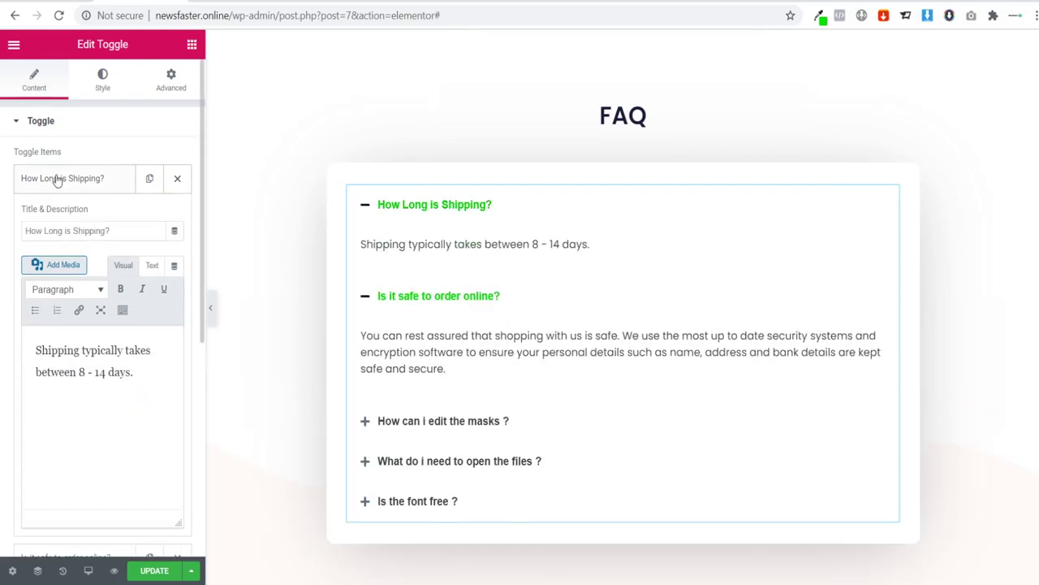
pyautogui.click(109, 187)
pyautogui.click(47, 188)
pyautogui.click(106, 230)
pyautogui.press('BackSpace')
pyautogui.press('BackSpace')
pyautogui.press('BackSpace')
pyautogui.press('BackSpace')
pyautogui.press('BackSpace')
pyautogui.press('BackSpace')
pyautogui.press('BackSpace')
pyautogui.press('BackSpace')
pyautogui.press('BackSpace')
pyautogui.press('BackSpace')
pyautogui.press('BackSpace')
pyautogui.press('BackSpace')
pyautogui.press('BackSpace')
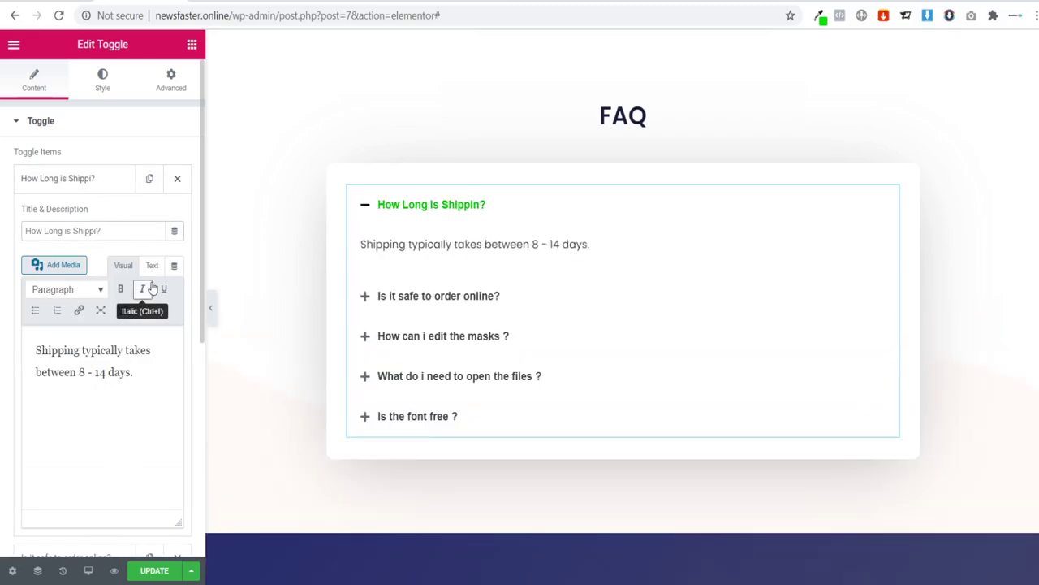
pyautogui.press('BackSpace')
pyautogui.press('BackSpace')
pyautogui.press('BackSpace')
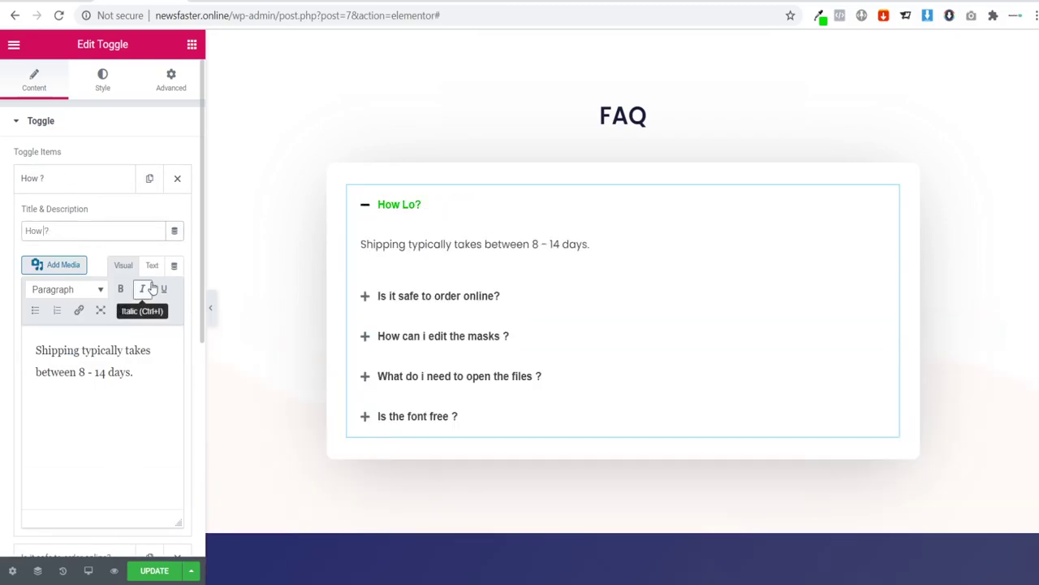
pyautogui.write('long ')
pyautogui.write('does del')
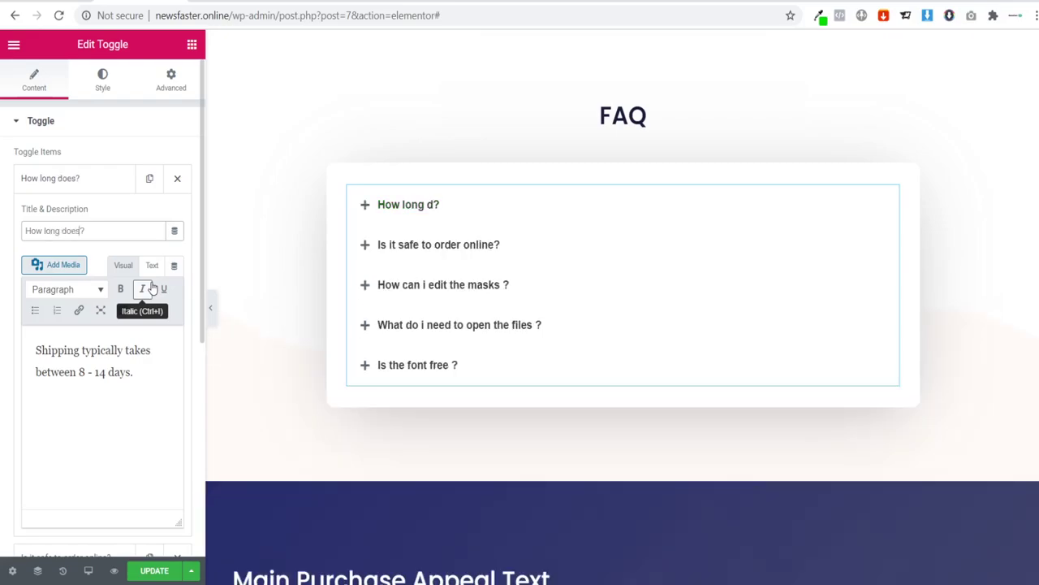
pyautogui.write('ivery take')
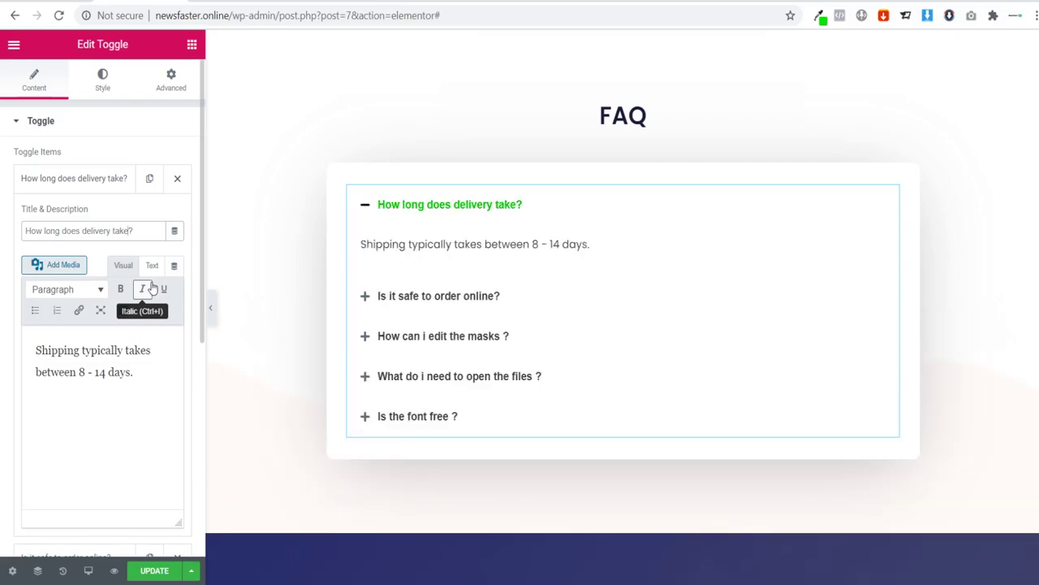
pyautogui.click(57, 180)
pyautogui.click(65, 253)
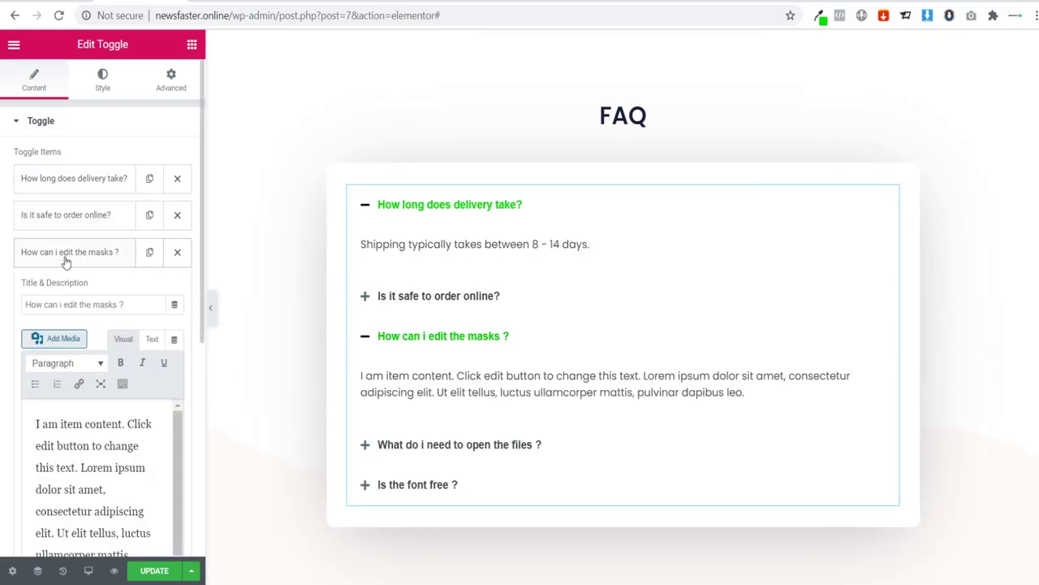
# Step: Retitle the third question 'Do you offer free returns?' and paste the free-returns answer
pyautogui.moveTo(126, 305); pyautogui.dragTo(7, 294)
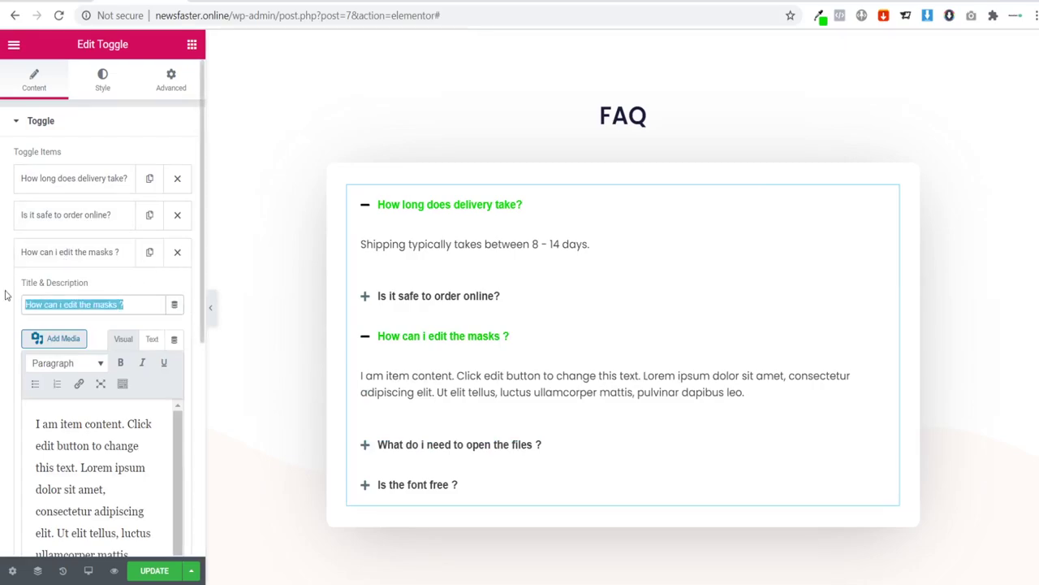
pyautogui.write('Do you off')
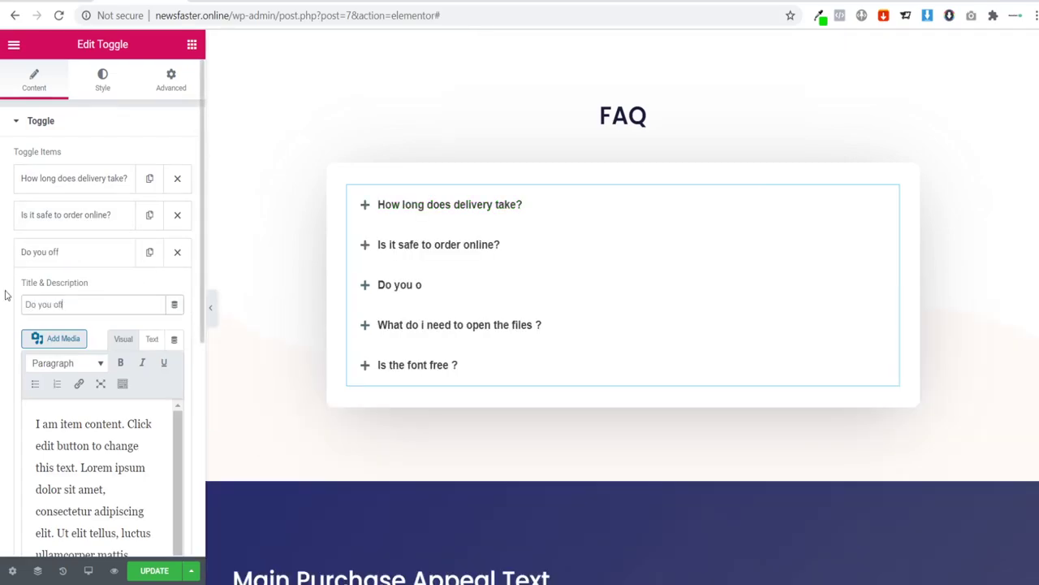
pyautogui.write('er free re')
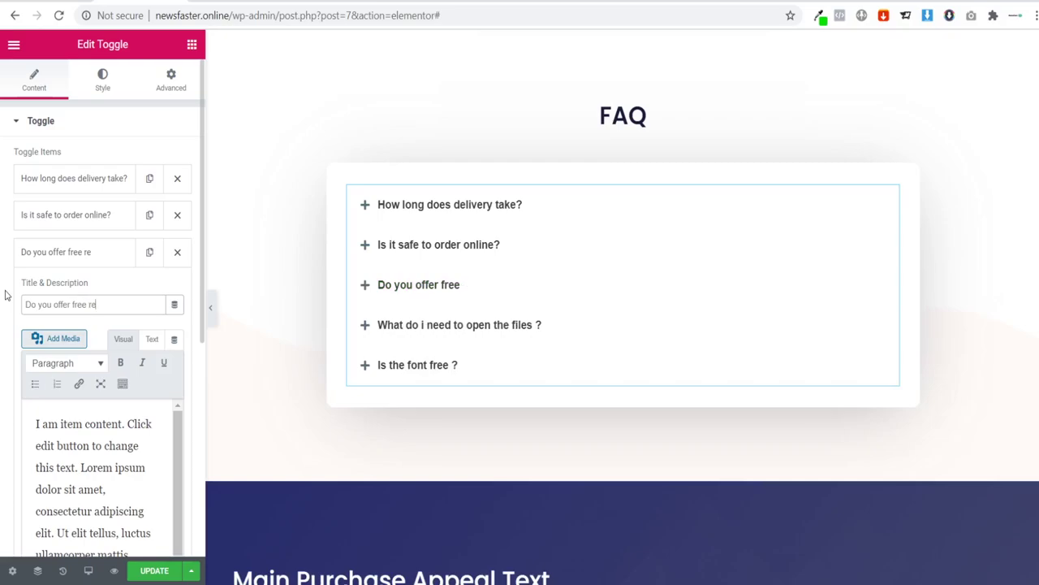
pyautogui.write('turns?')
pyautogui.scroll(-1, 123, 464)
pyautogui.tripleClick(147, 461)
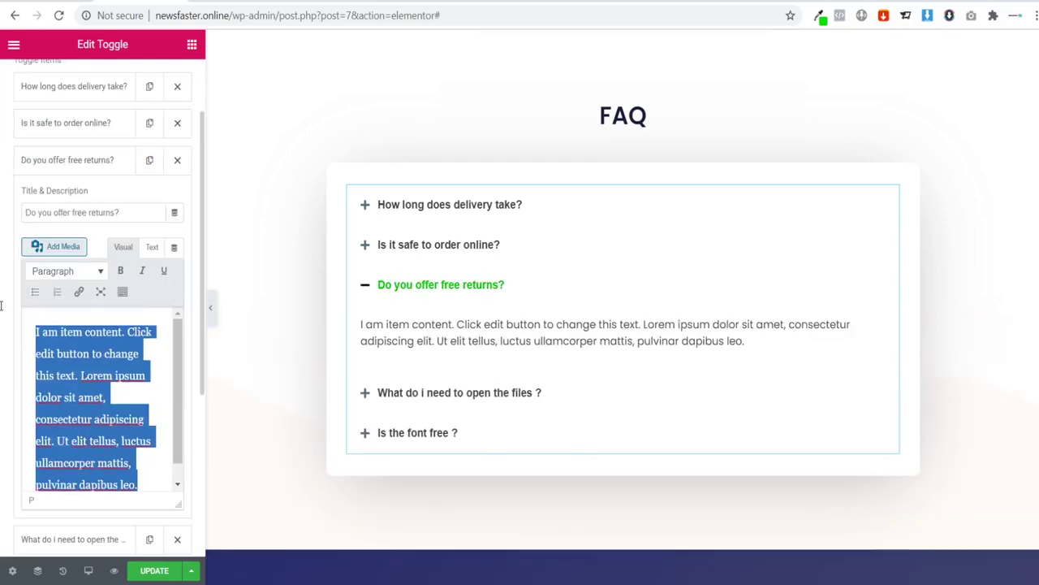
pyautogui.write('Unfortunately, we do not offer free returns. Any returns costs will be at your own expense. However, if your item is faulty we are happy to refund your item.')
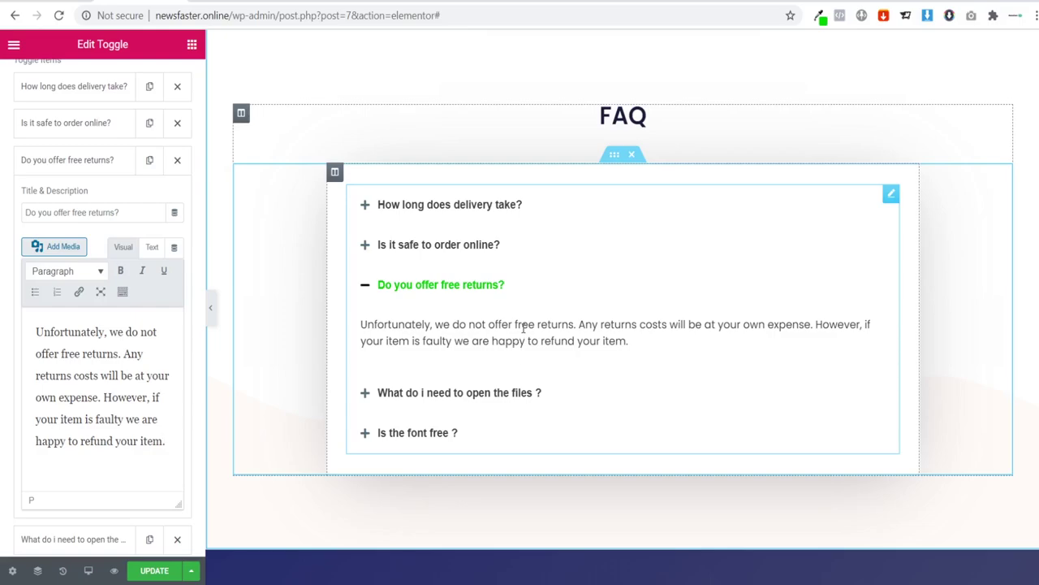
pyautogui.click(85, 162)
# Step: Retitle the fourth question 'What is your returns policy?' and paste the bulleted returns rules
pyautogui.click(76, 199)
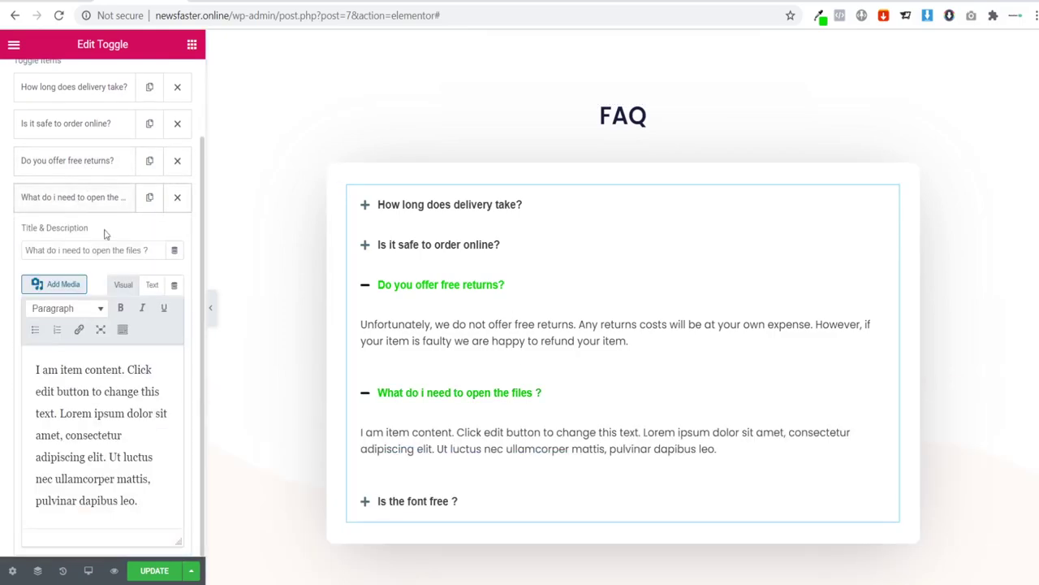
pyautogui.moveTo(146, 259); pyautogui.dragTo(1, 258)
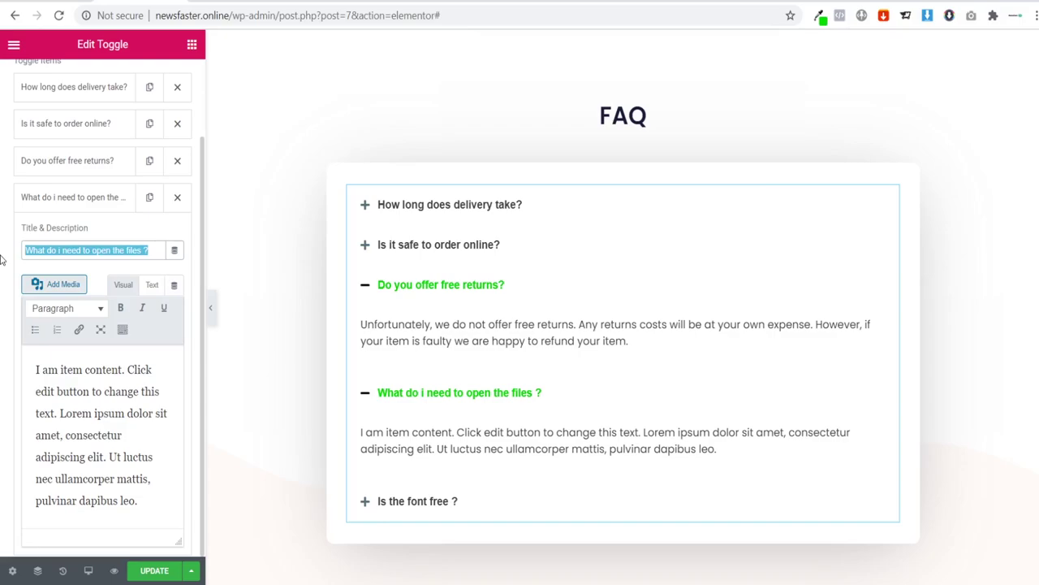
pyautogui.write('What is your')
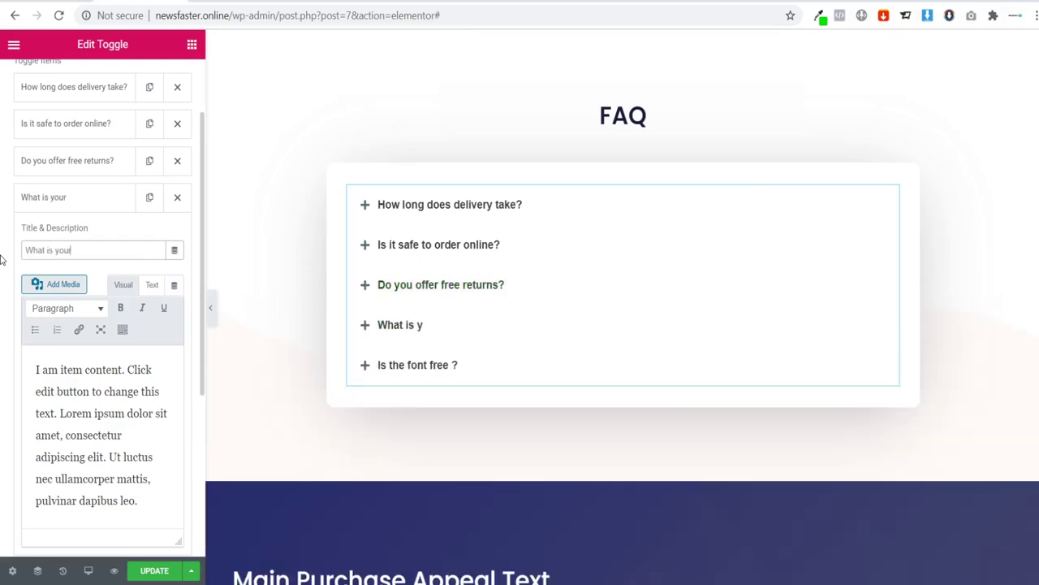
pyautogui.write(' returns p')
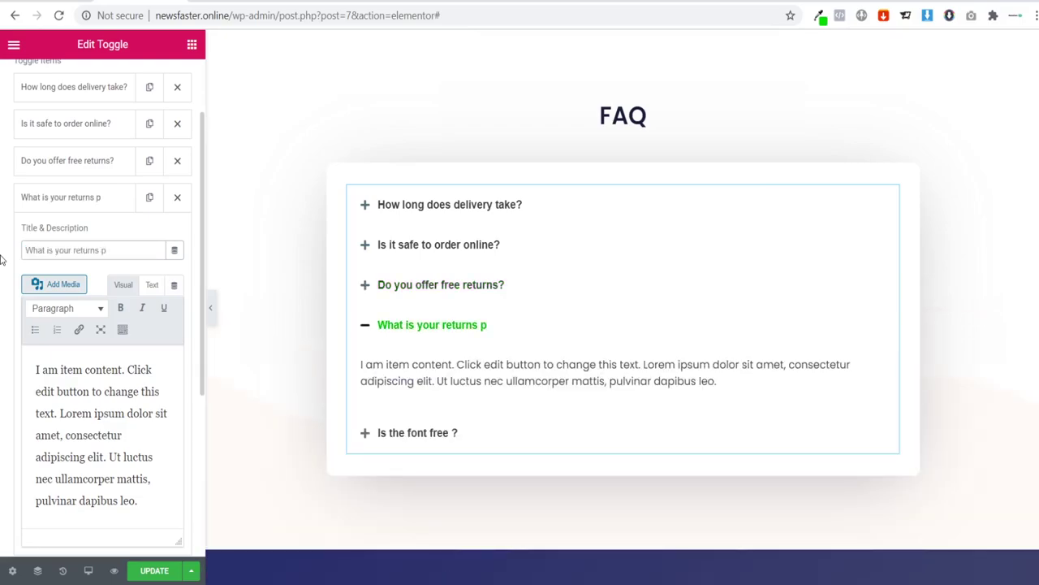
pyautogui.write('olicy?')
pyautogui.moveTo(157, 506); pyautogui.dragTo(14, 349)
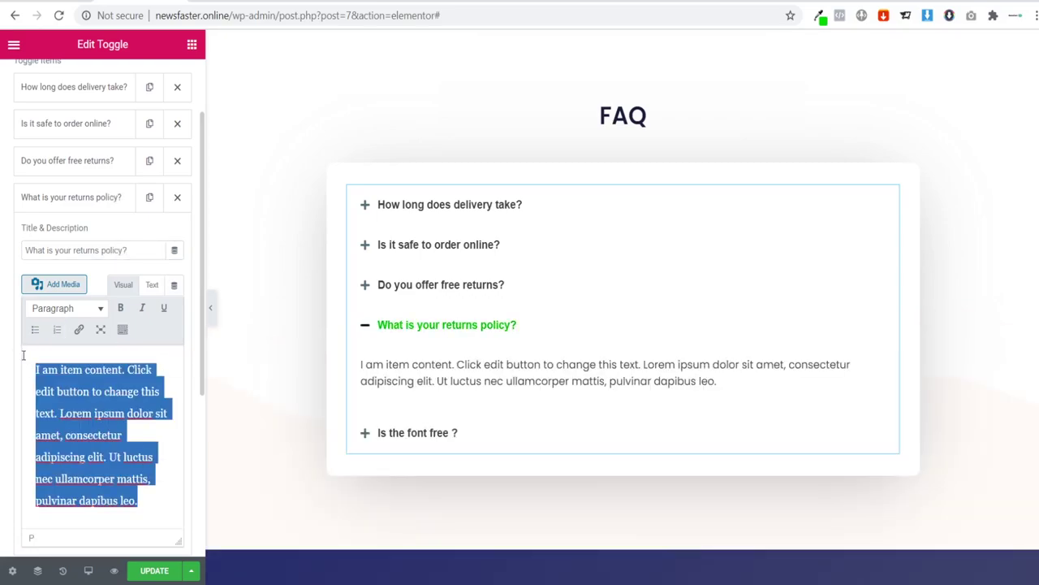
pyautogui.hotkey('ctrl', 'v')
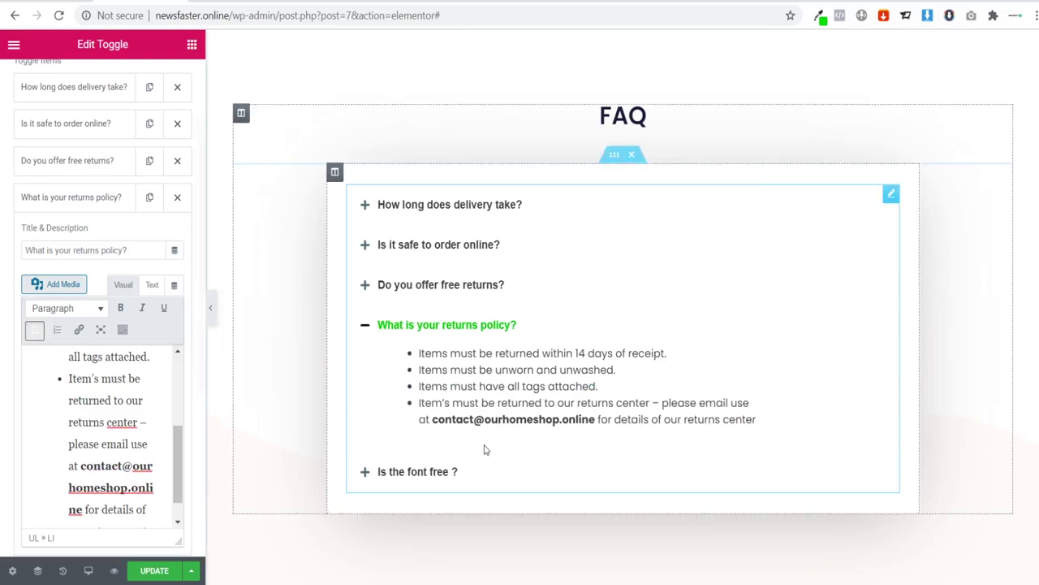
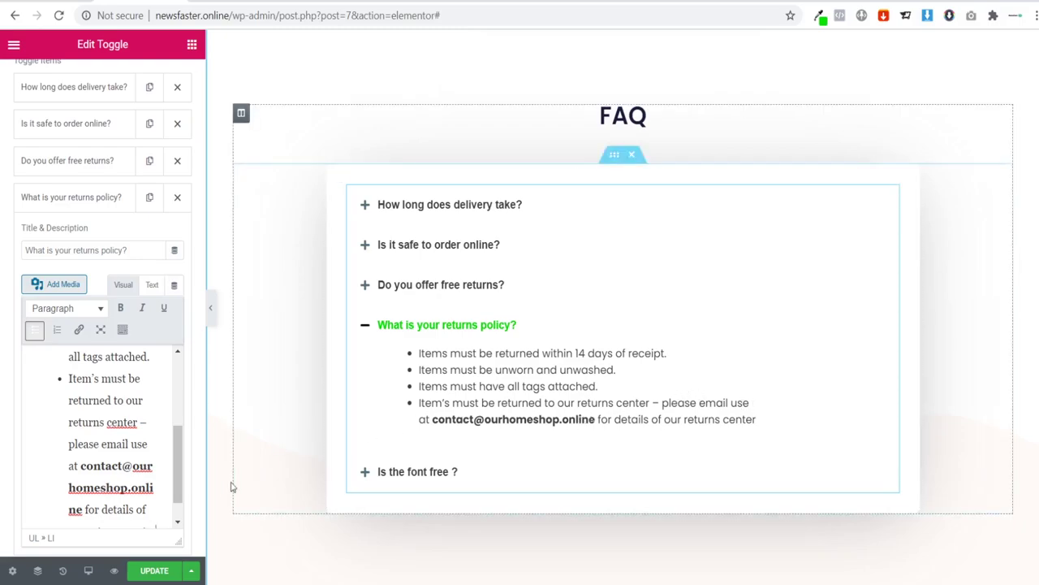
# Step: Correct the wording to 'email us at' and delete the 'Is the font free ?' question
pyautogui.press('BackSpace')
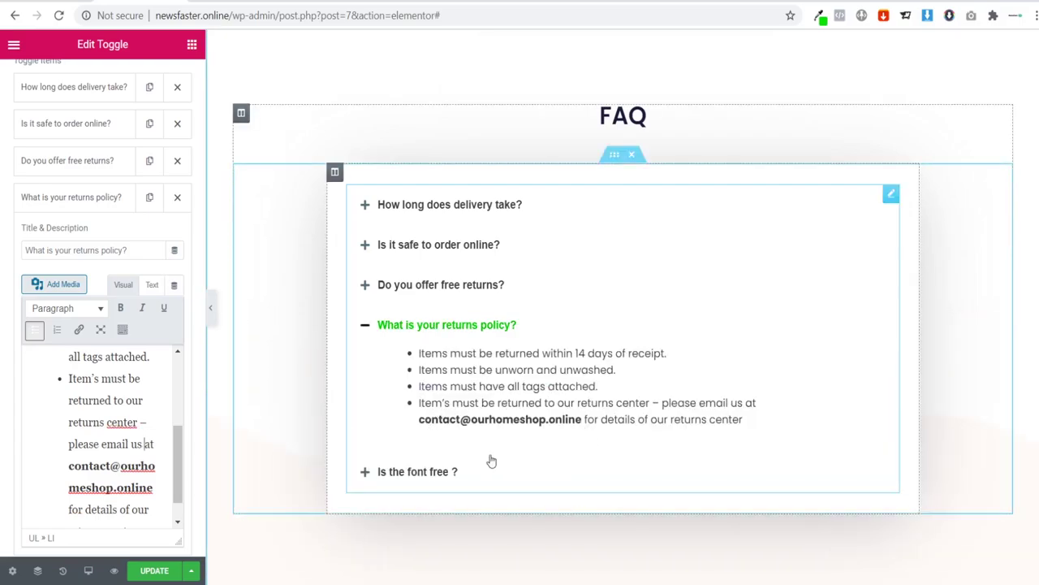
pyautogui.click(82, 209)
pyautogui.click(178, 236)
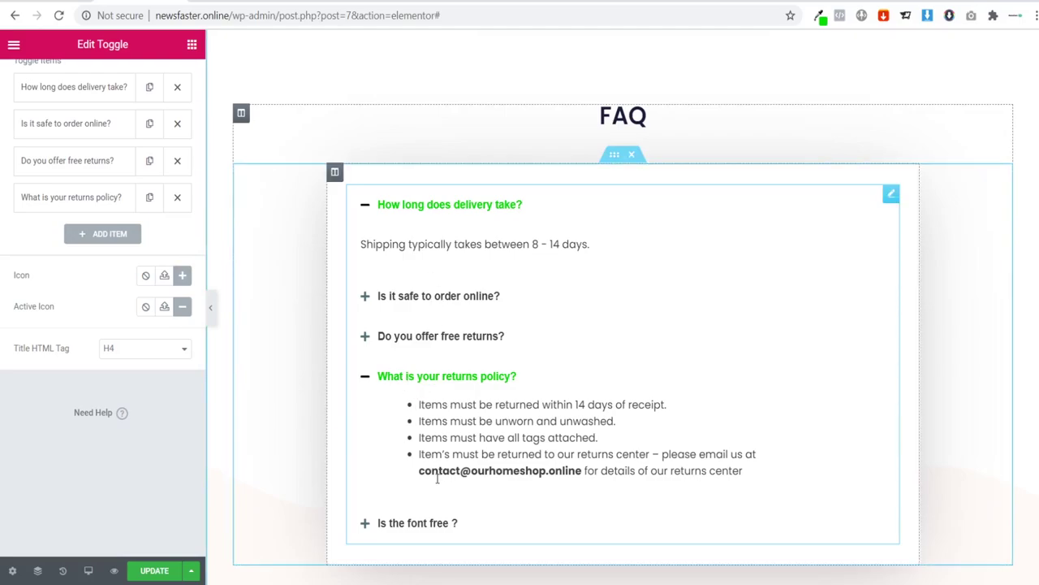
# Step: Make the contact e-mail address in the last returns-policy bullet bold
pyautogui.moveTo(466, 473); pyautogui.dragTo(587, 472)
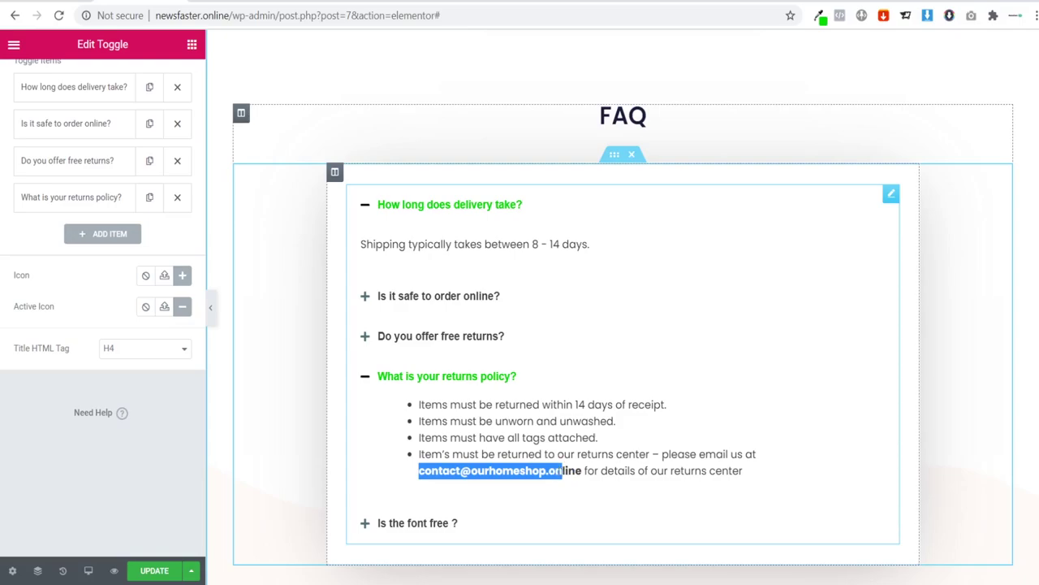
pyautogui.click(526, 474)
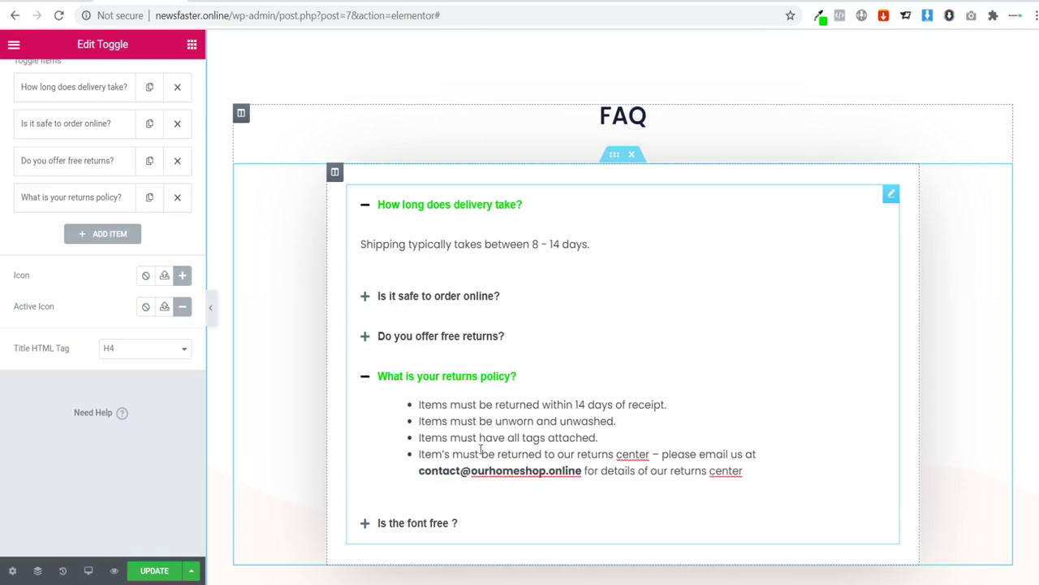
pyautogui.moveTo(415, 469); pyautogui.dragTo(563, 472)
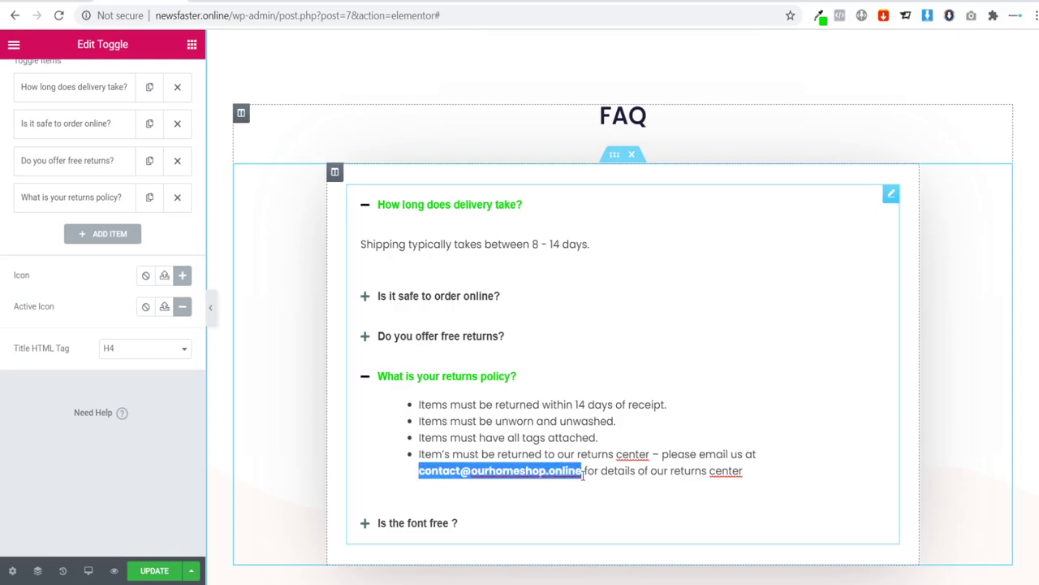
pyautogui.hotkey('ctrl', 'b')
pyautogui.click(457, 471)
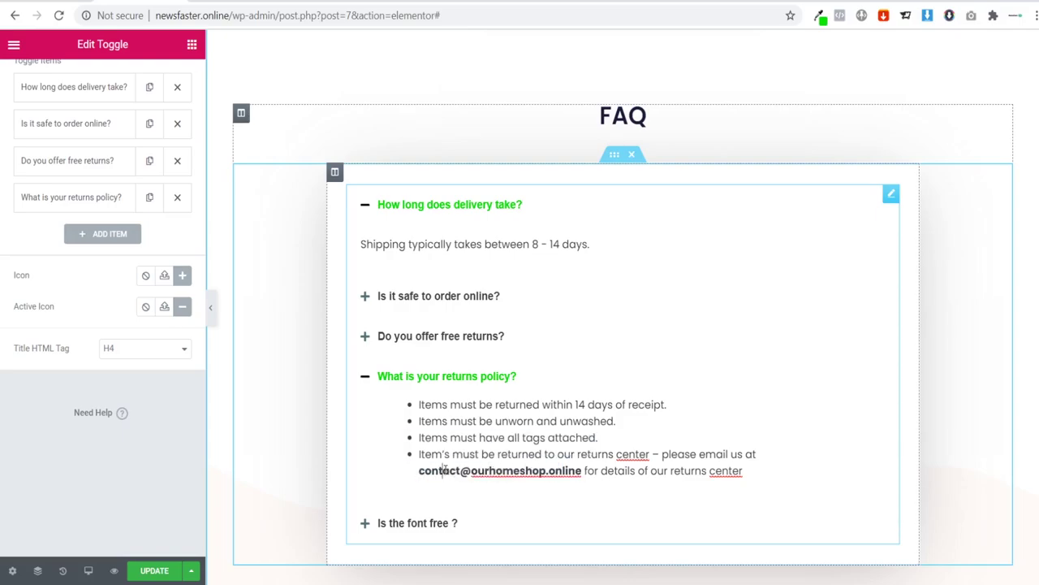
pyautogui.doubleClick(443, 471)
pyautogui.click(525, 471)
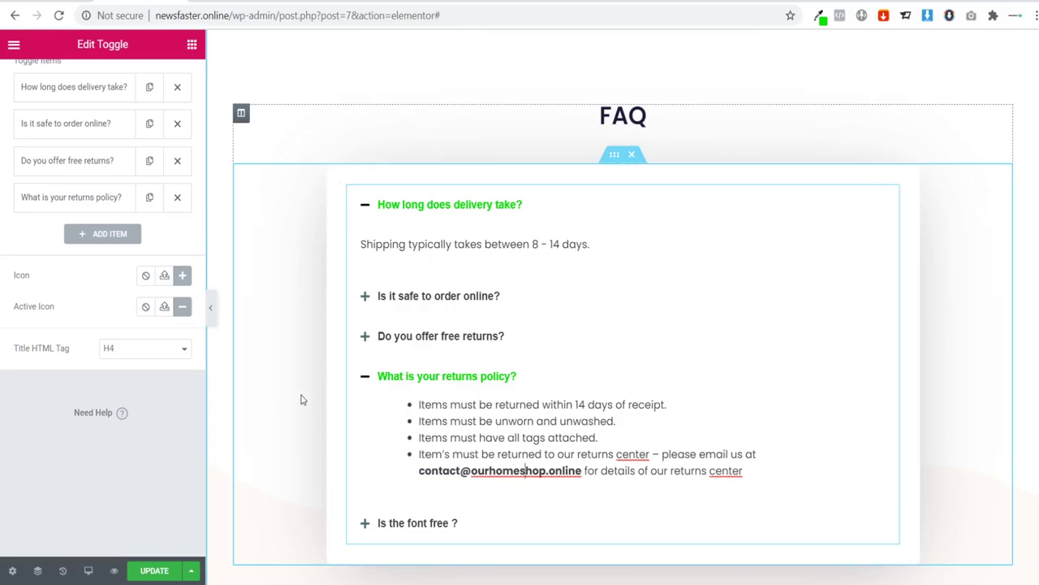
# Step: Hide the editor panel and scroll through the full-width page preview
pyautogui.scroll(3, 464, 314)
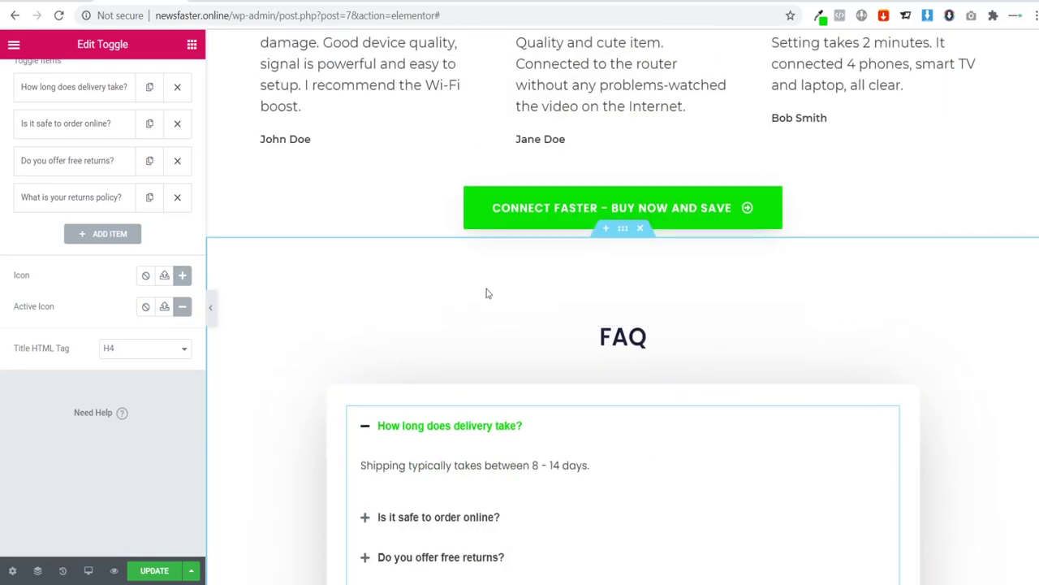
pyautogui.click(210, 307)
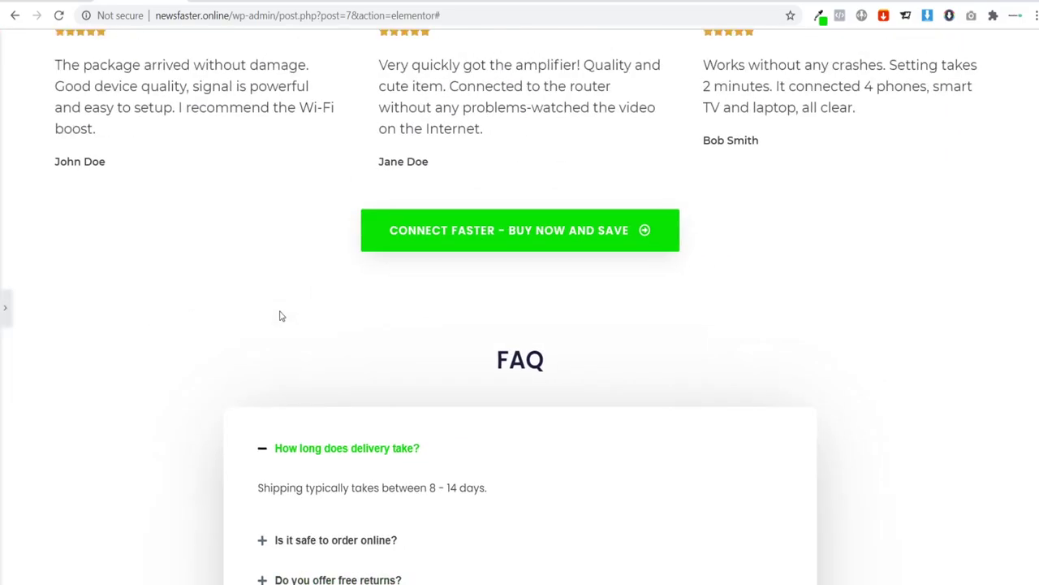
pyautogui.scroll(5, 279, 314)
pyautogui.scroll(-5, 272, 302)
pyautogui.scroll(-5, 271, 306)
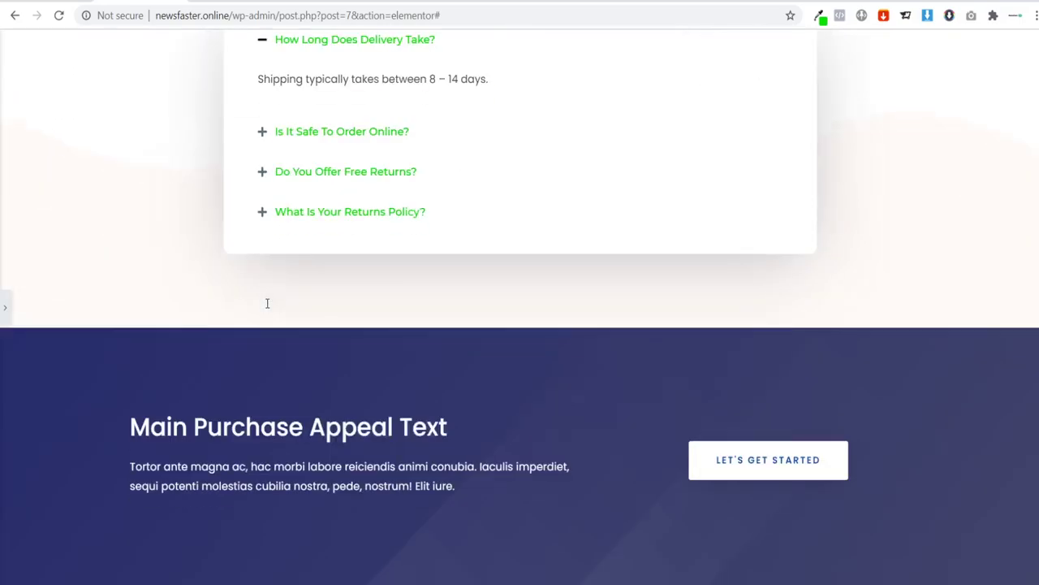
pyautogui.scroll(4, 268, 302)
pyautogui.scroll(-4, 258, 306)
pyautogui.scroll(4, 252, 423)
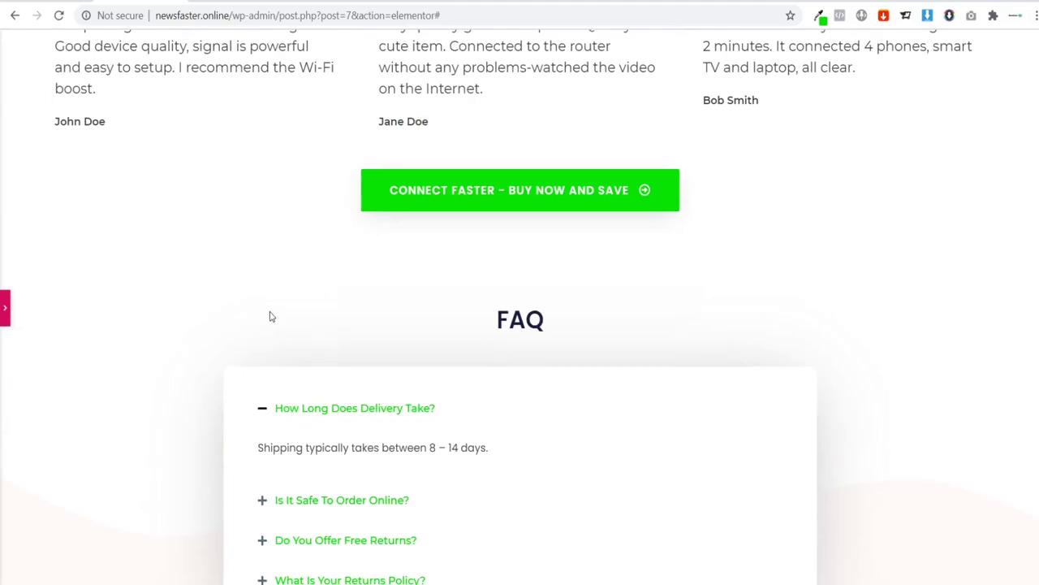
# Step: Restore the editor panel and scroll back up to the 'Never Lose Internet Connection Again!' hero
pyautogui.hotkey('ctrl', 'p')
pyautogui.scroll(10, 455, 287)
pyautogui.scroll(-1, 547, 287)
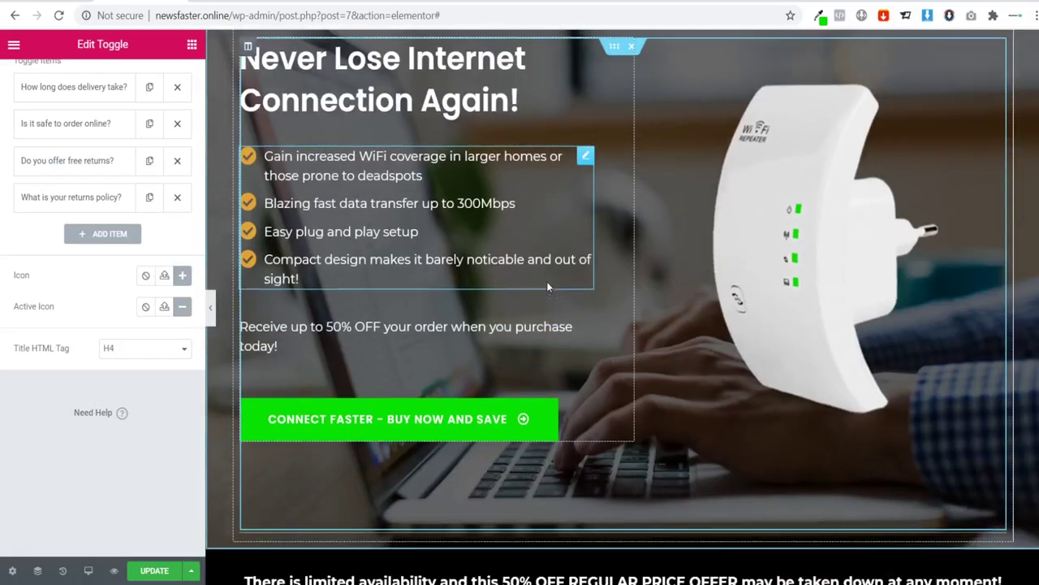
pyautogui.scroll(-18, 546, 286)
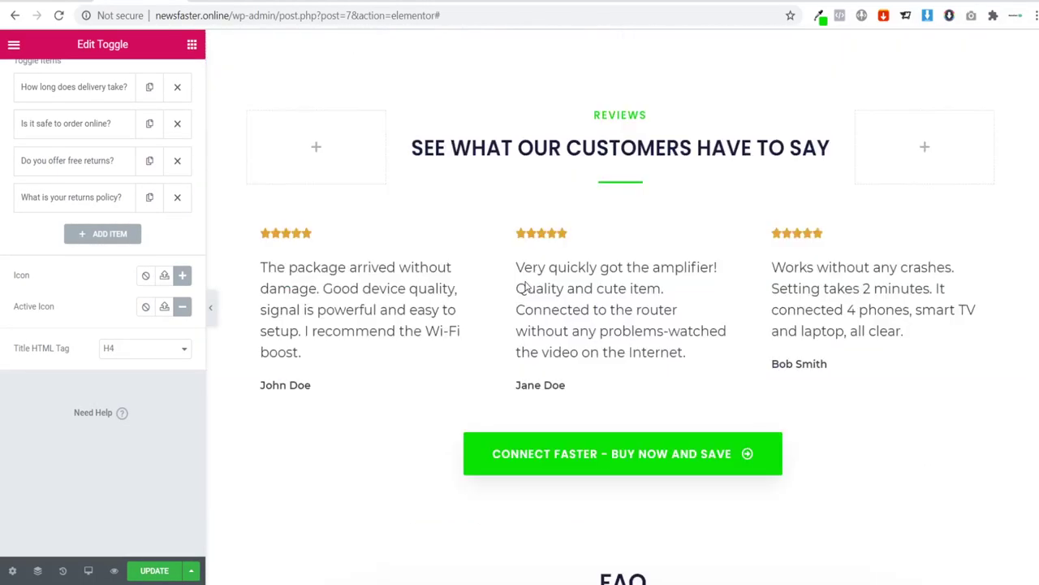
pyautogui.scroll(-9, 525, 285)
pyautogui.scroll(4, 584, 320)
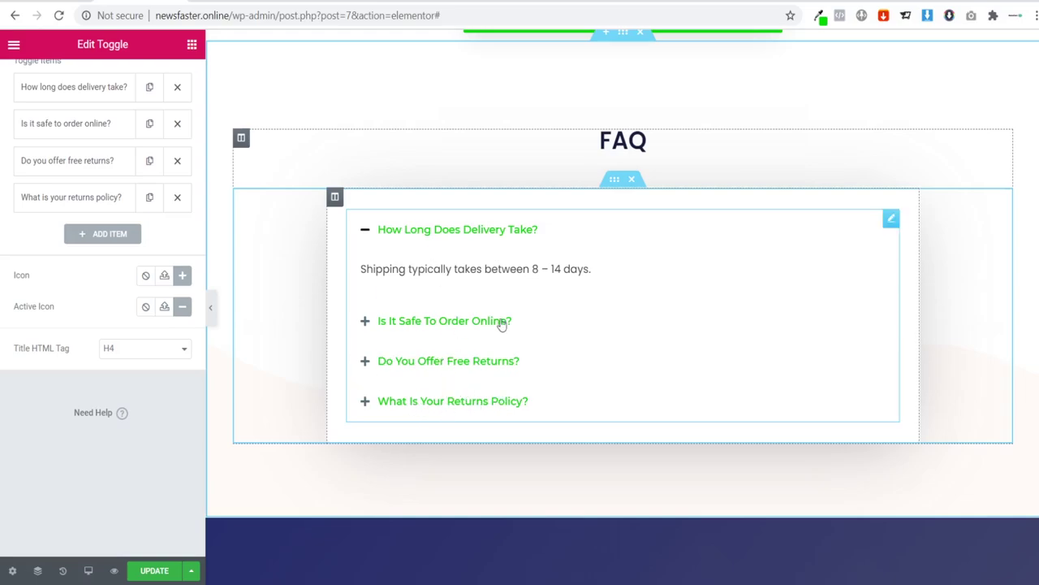
pyautogui.scroll(2, 512, 354)
pyautogui.scroll(4, 520, 402)
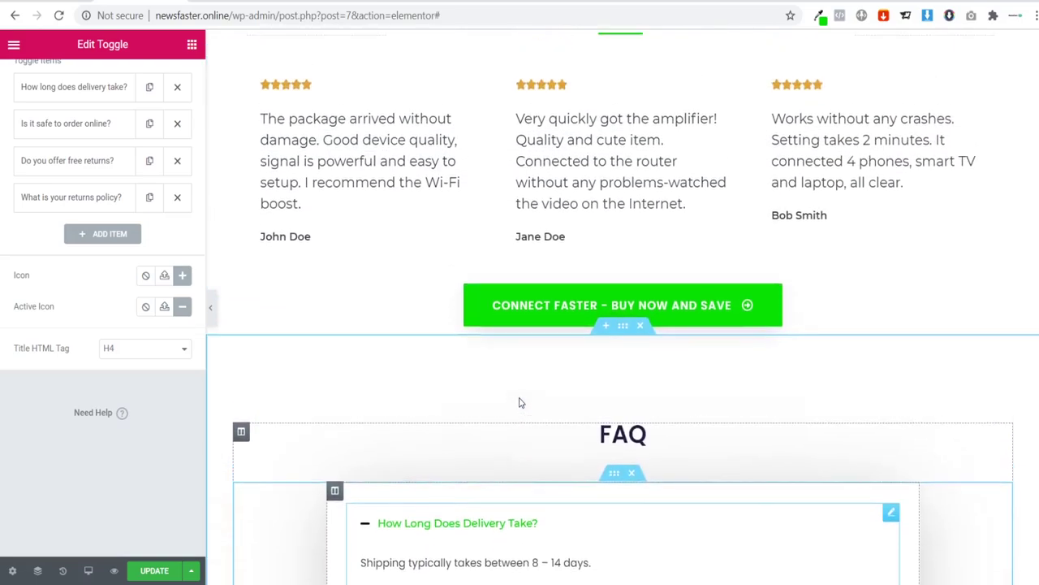
pyautogui.scroll(16, 494, 389)
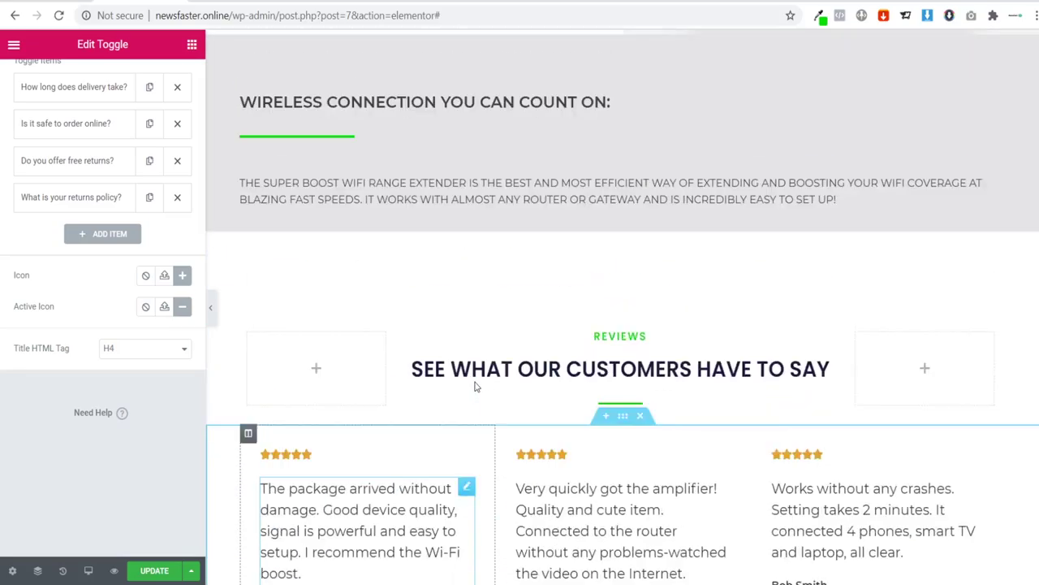
pyautogui.scroll(1, 453, 397)
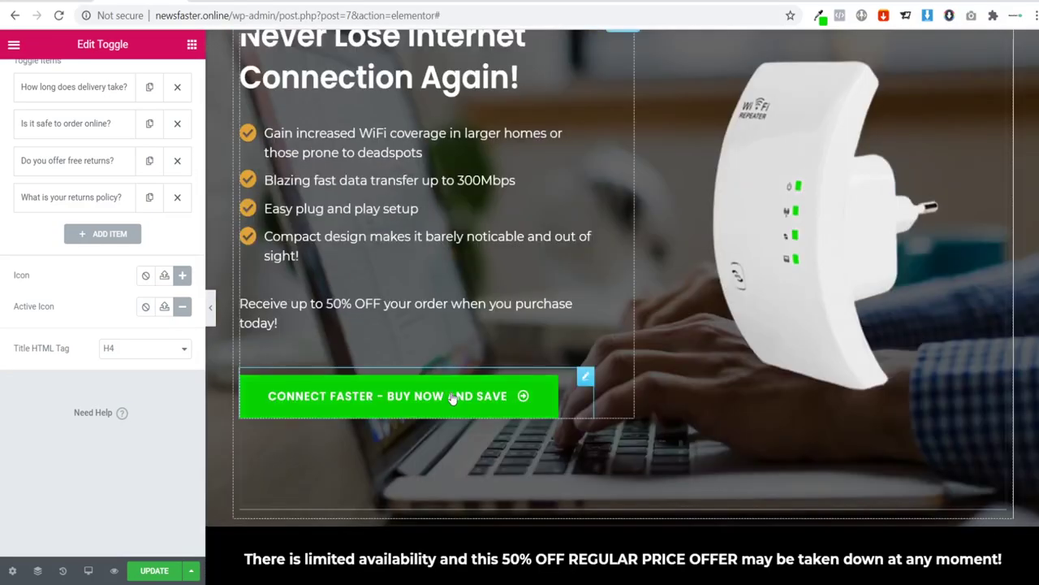
pyautogui.scroll(-3, 488, 326)
pyautogui.scroll(4, 525, 306)
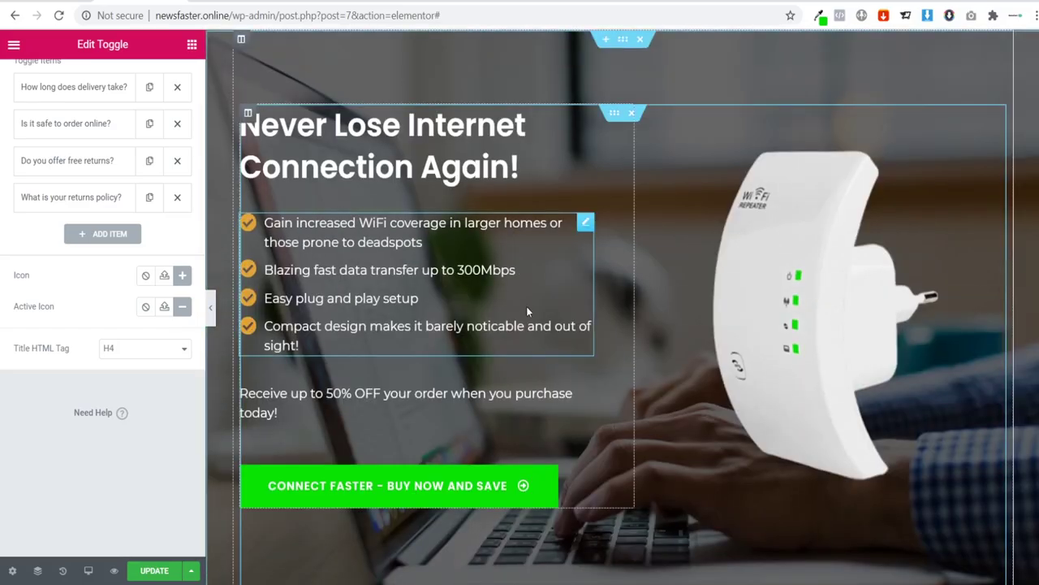
# Step: Copy the hero section, undo the last change, and paste the copy below the FAQ
pyautogui.rightClick(619, 49)
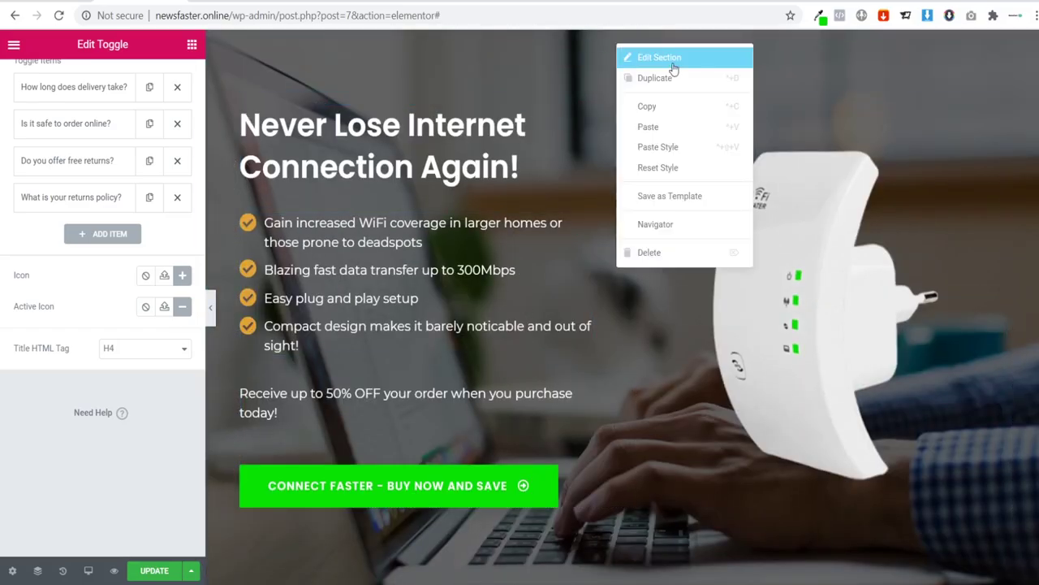
pyautogui.click(660, 105)
pyautogui.scroll(-4, 520, 261)
pyautogui.scroll(-15, 519, 261)
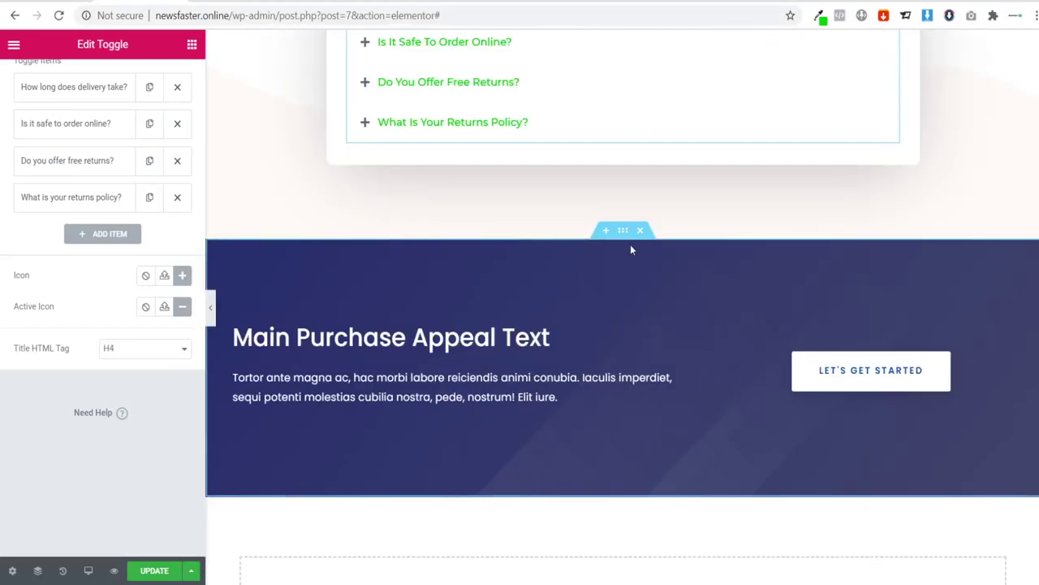
pyautogui.hotkey('ctrl', 'z')
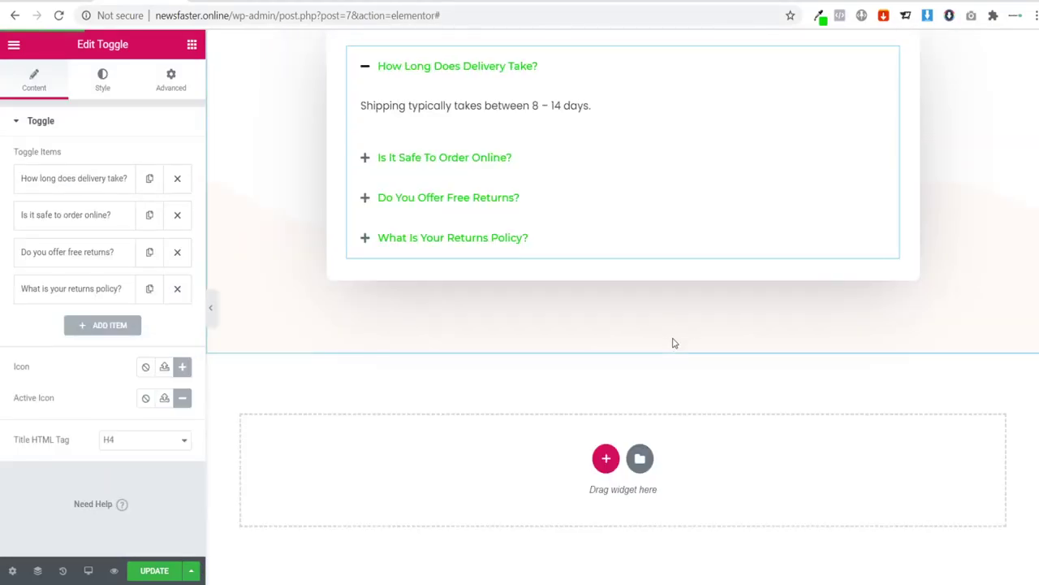
pyautogui.rightClick(605, 457)
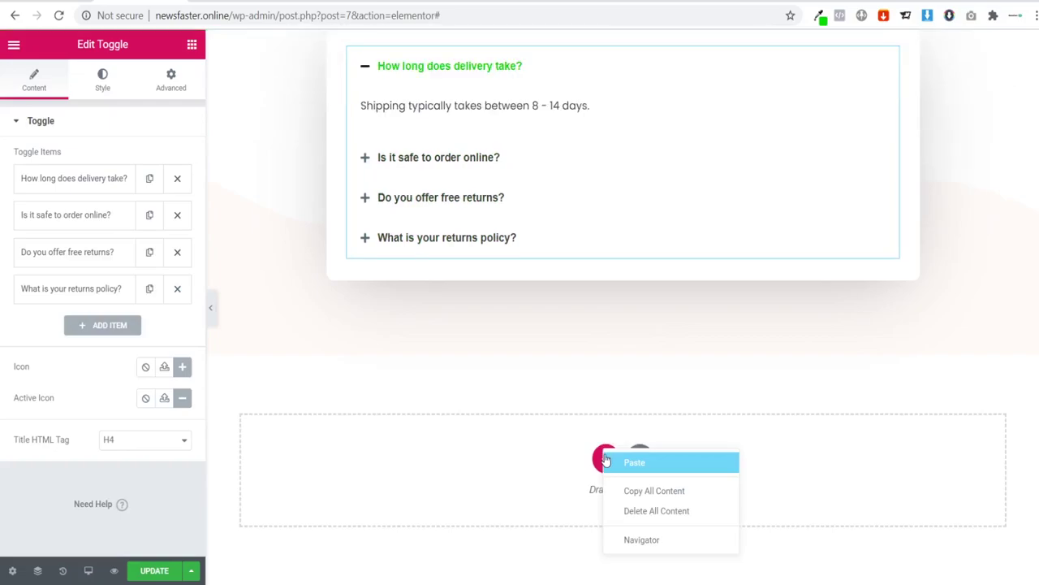
pyautogui.hotkey('ctrl', 'v')
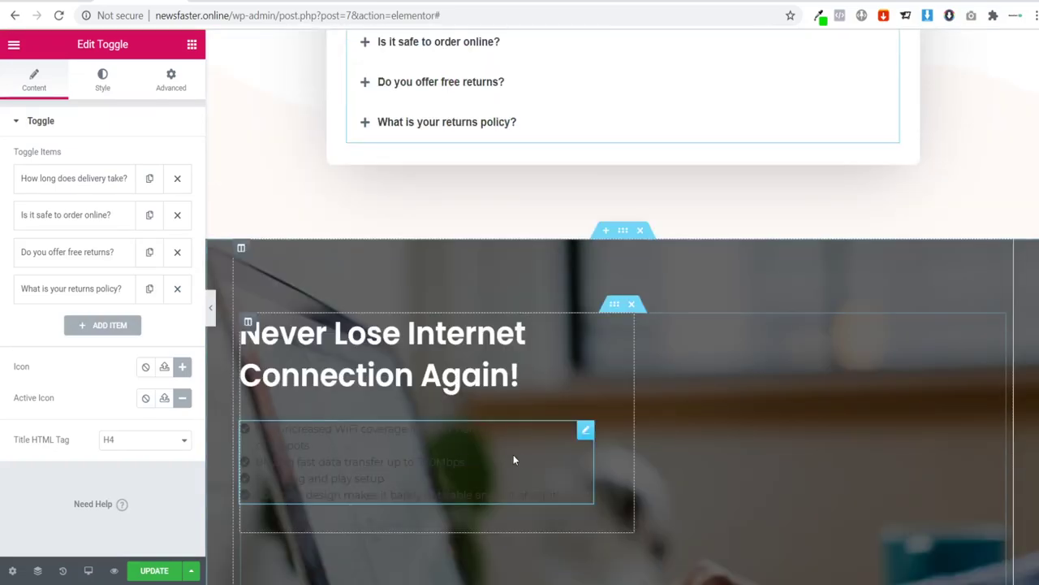
# Step: Copy the top section and paste the black 50% OFF offer bar above the pasted hero
pyautogui.scroll(-5, 483, 424)
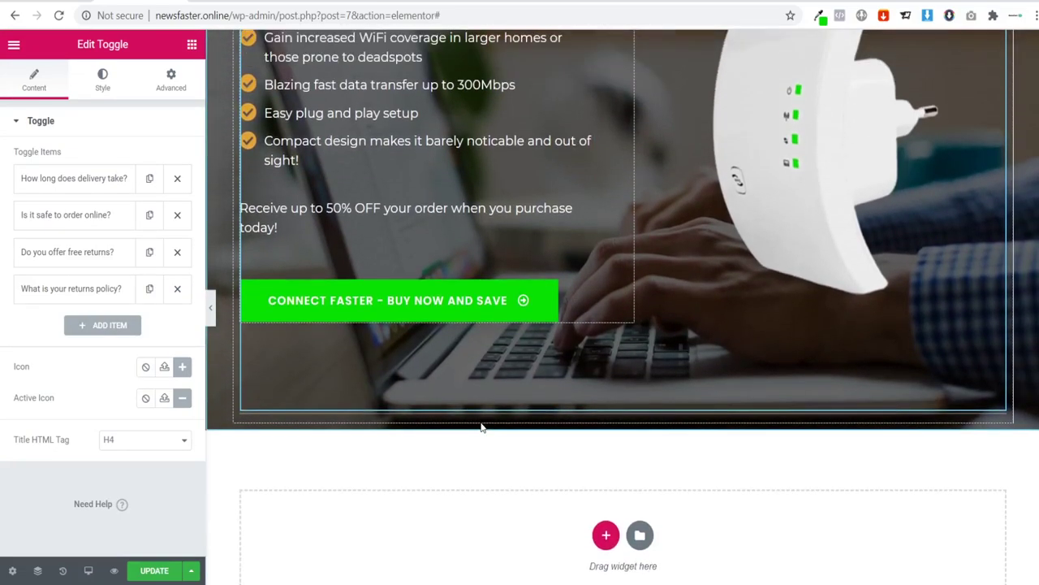
pyautogui.scroll(15, 471, 431)
pyautogui.scroll(5, 457, 436)
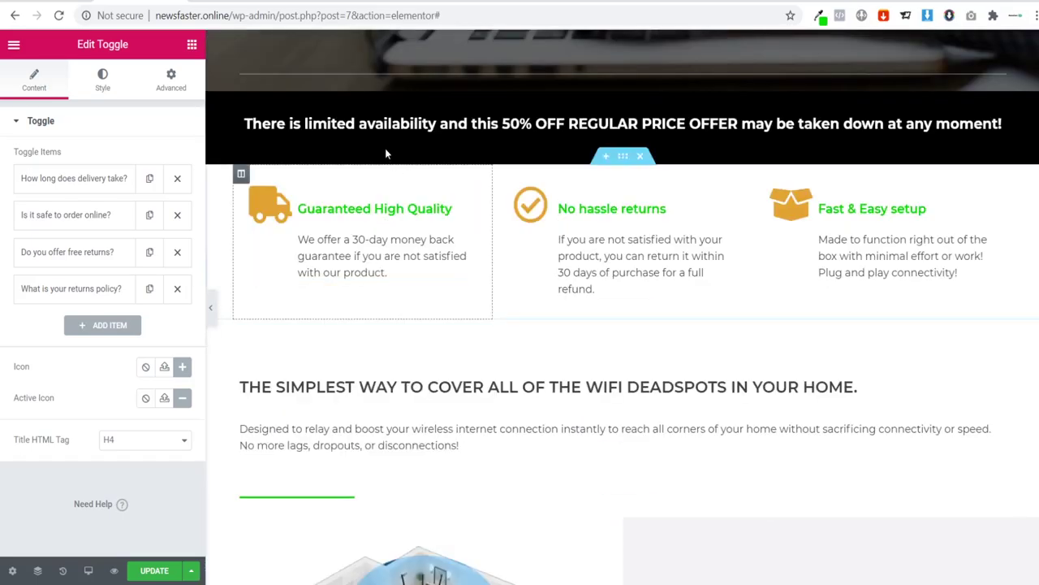
pyautogui.rightClick(624, 85)
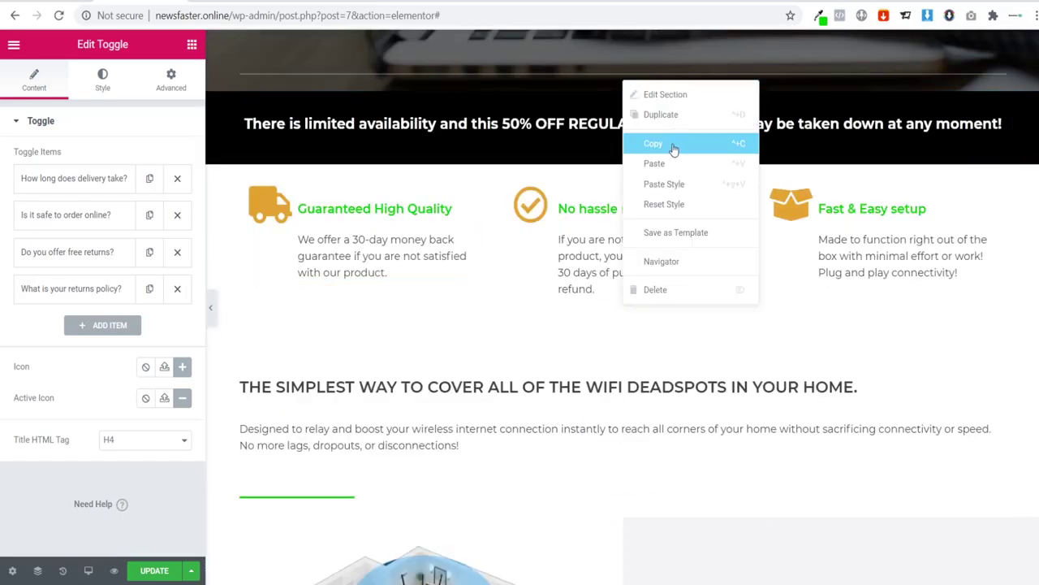
pyautogui.click(671, 144)
pyautogui.scroll(-5, 539, 352)
pyautogui.scroll(-8, 553, 357)
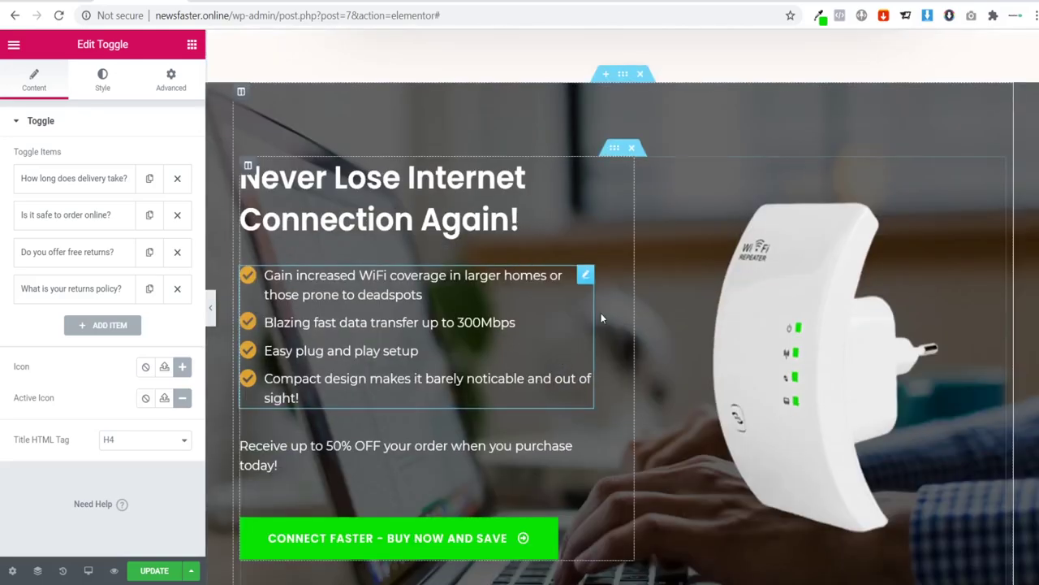
pyautogui.scroll(3, 601, 312)
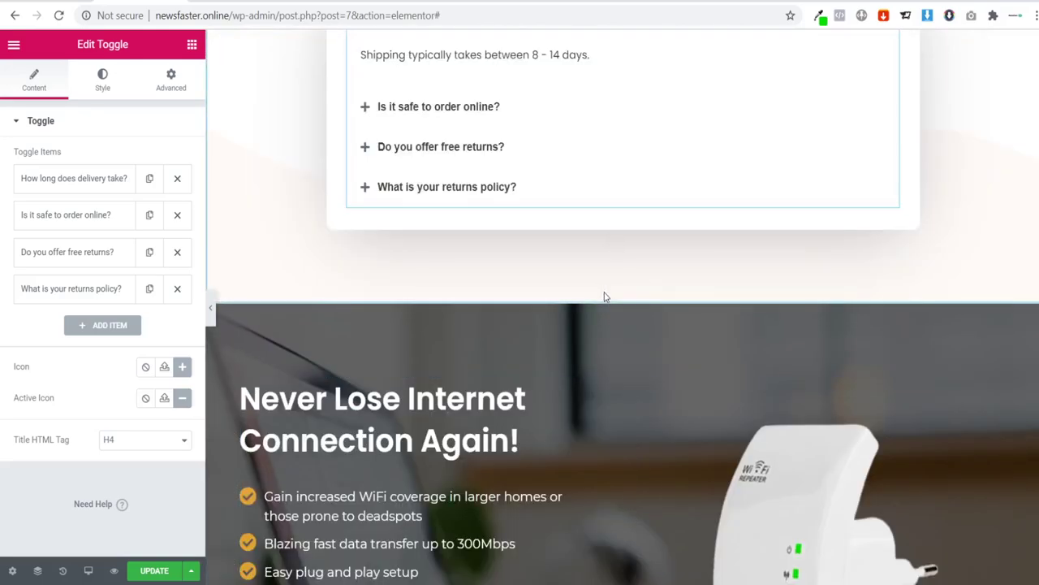
pyautogui.rightClick(608, 298)
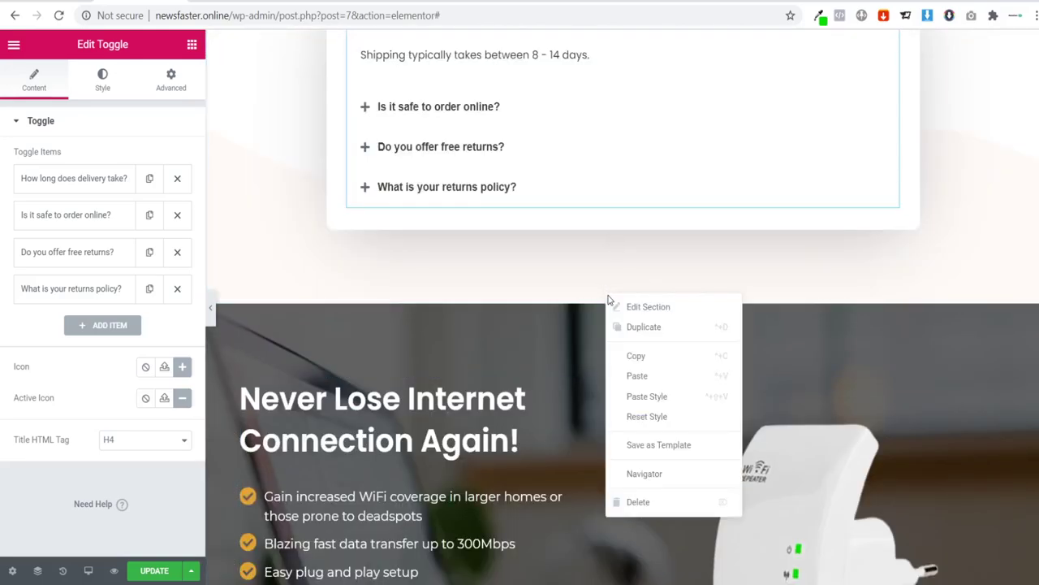
pyautogui.click(638, 375)
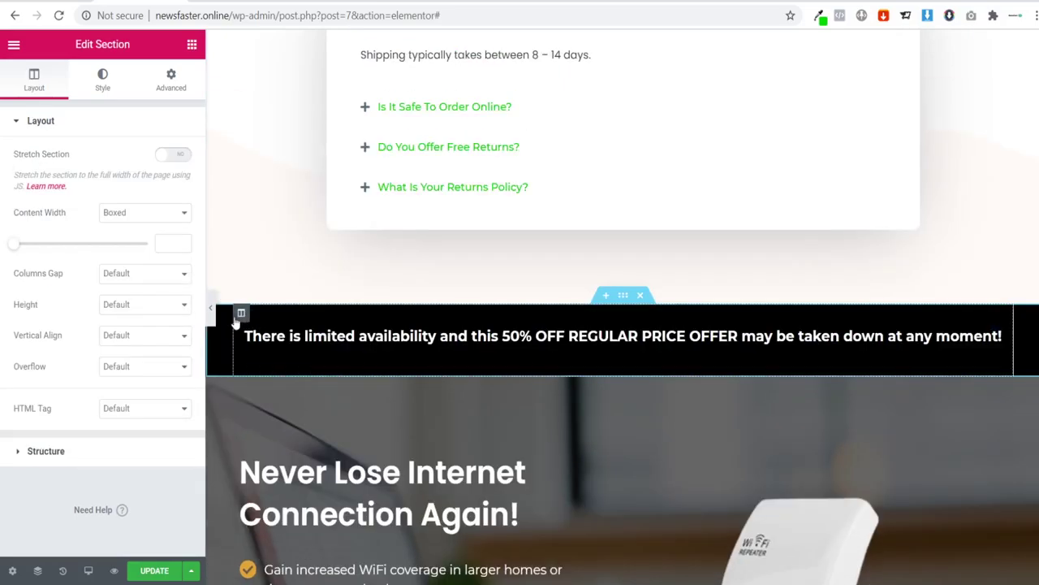
# Step: Review the page full-width with the panel hidden, then bring the panel back
pyautogui.click(212, 313)
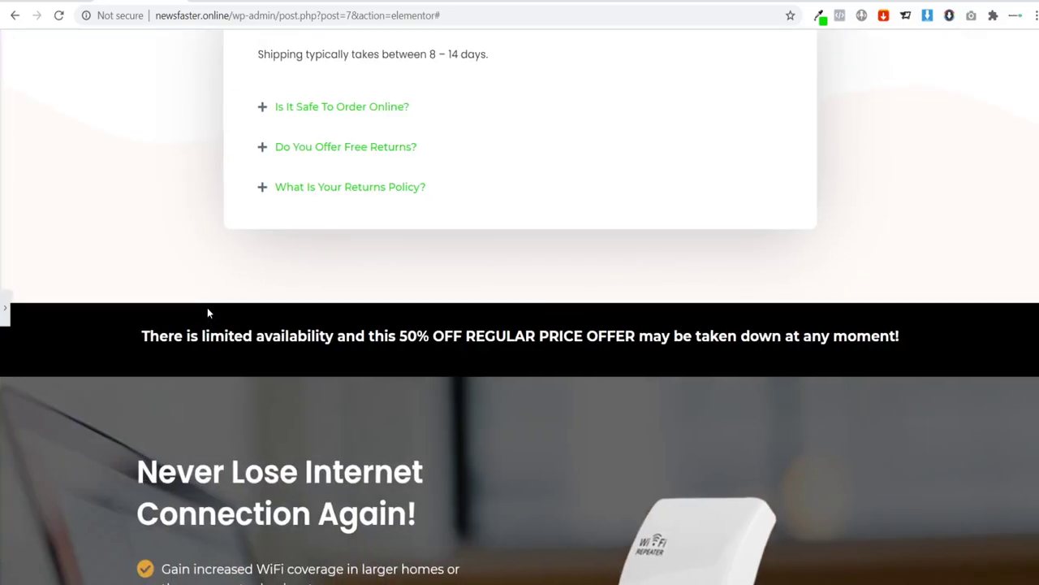
pyautogui.scroll(-6, 414, 317)
pyautogui.scroll(20, 439, 346)
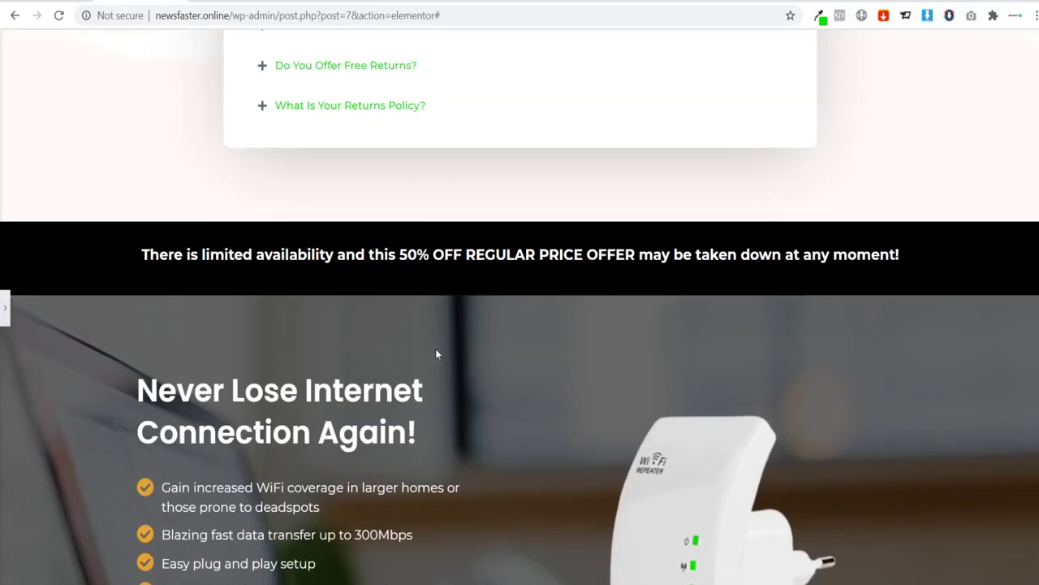
pyautogui.scroll(5, 366, 378)
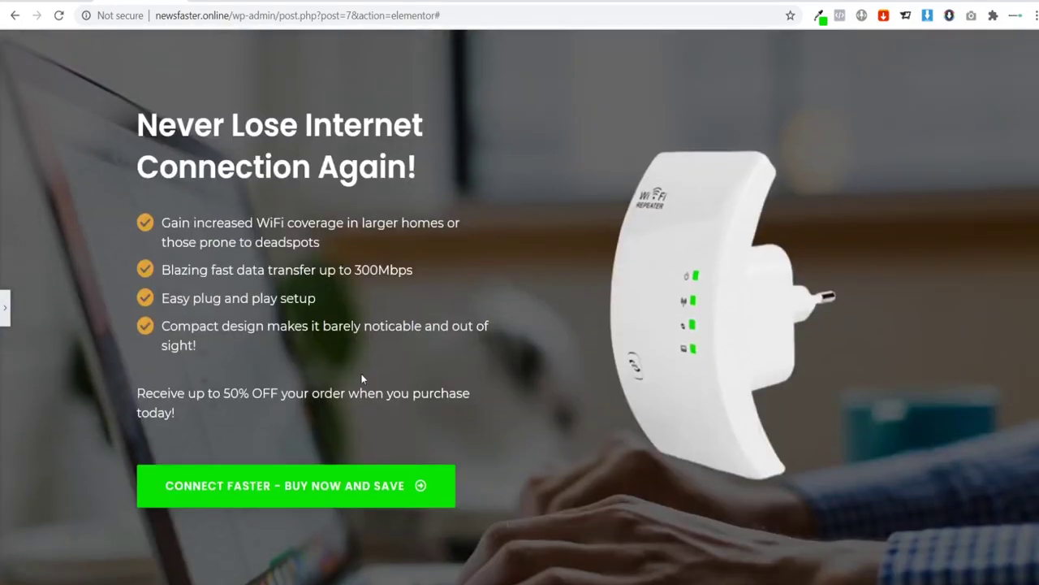
pyautogui.click(7, 306)
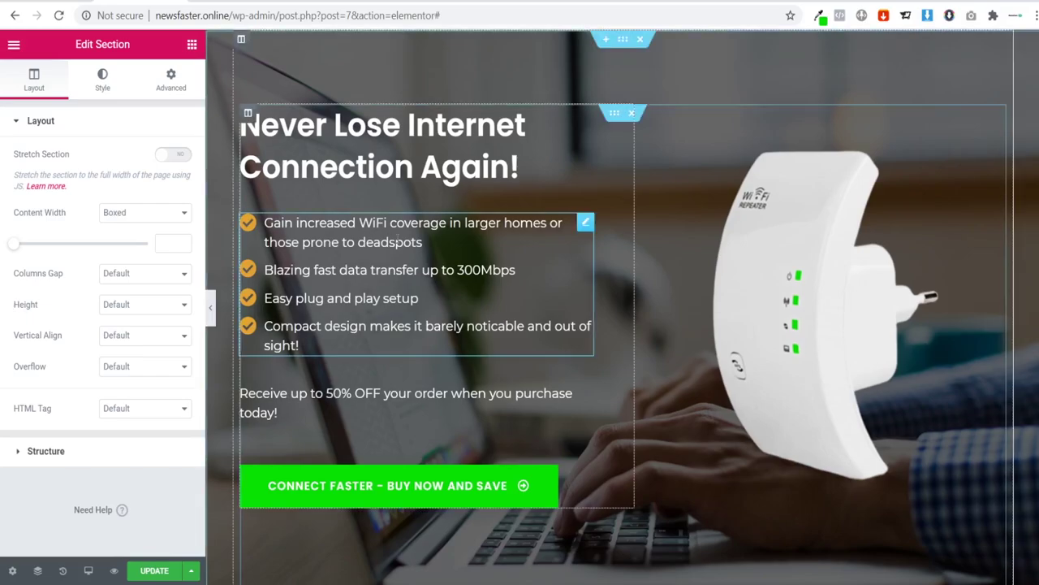
# Step: Scroll down to the page's end, then open the Responsive Mode device menu
pyautogui.scroll(-1, 404, 247)
pyautogui.scroll(-8, 411, 254)
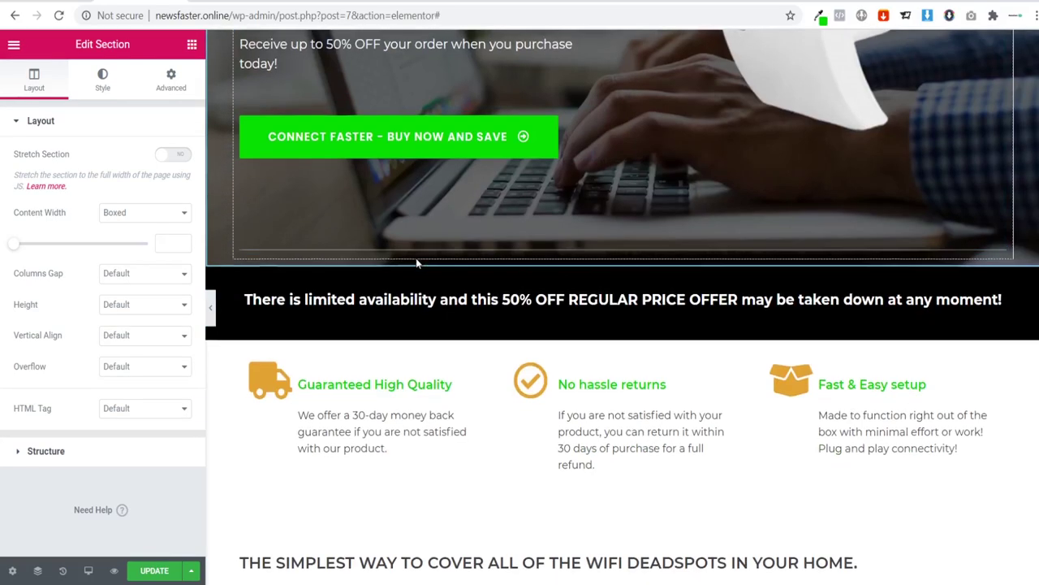
pyautogui.scroll(-2, 430, 262)
pyautogui.scroll(-3, 445, 267)
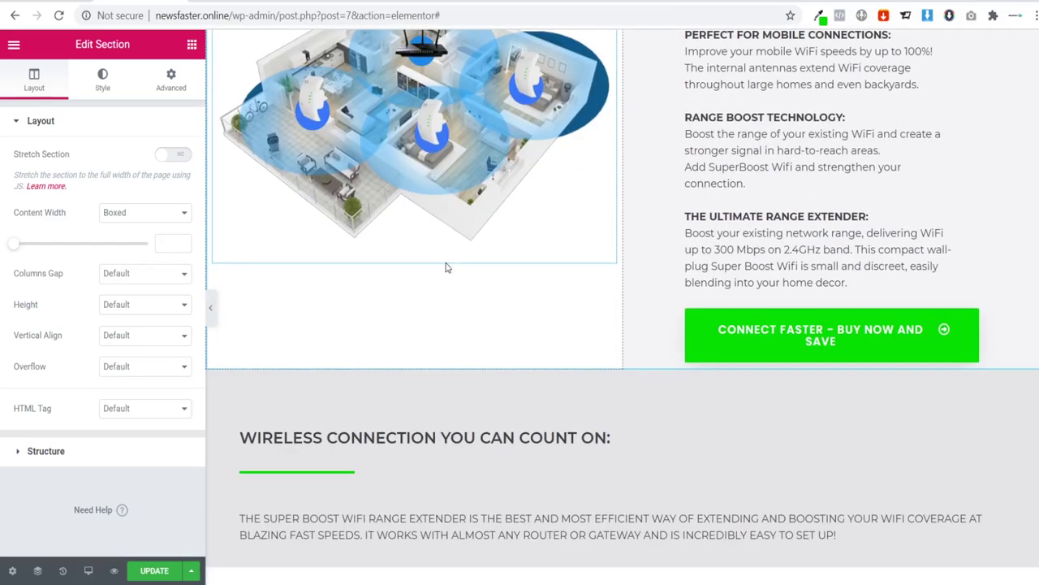
pyautogui.scroll(-5, 448, 272)
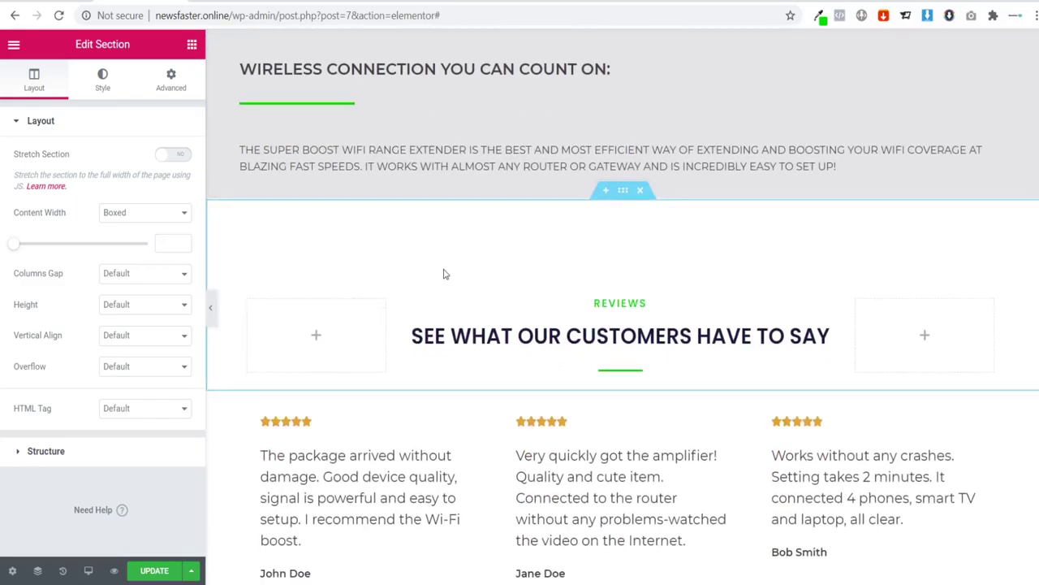
pyautogui.scroll(10, 517, 271)
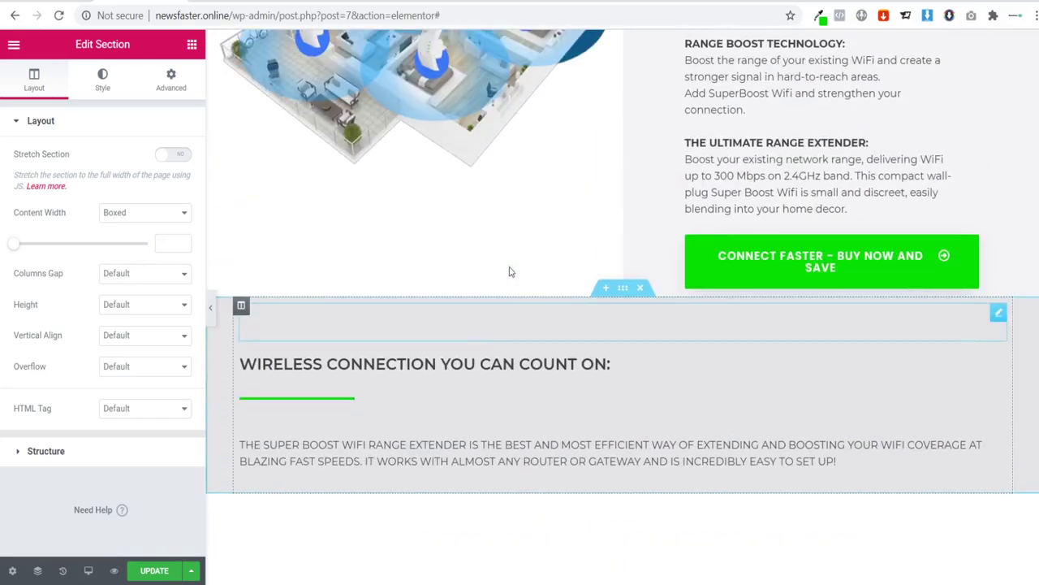
pyautogui.scroll(8, 489, 277)
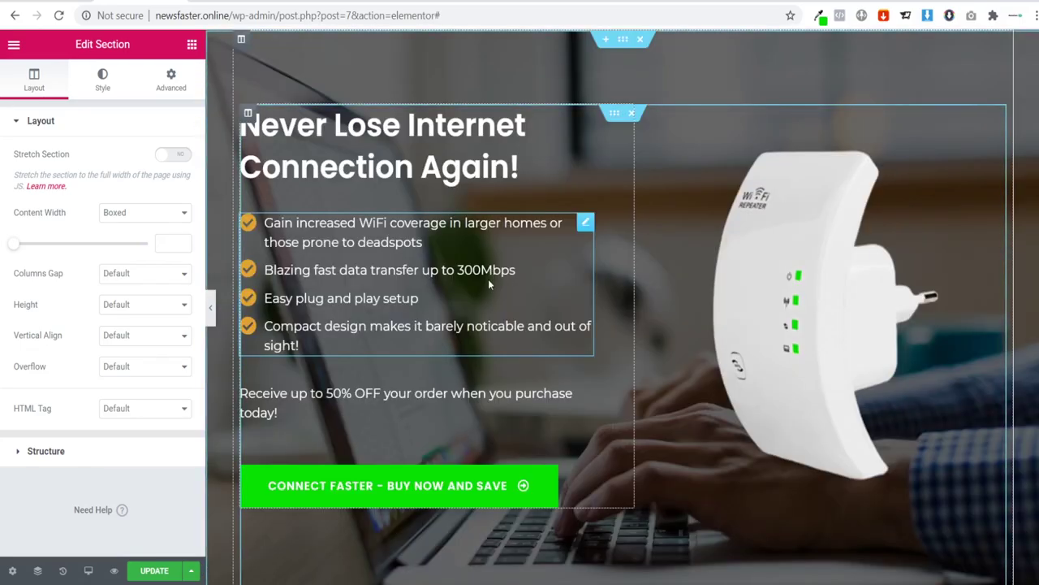
pyautogui.scroll(-5, 485, 279)
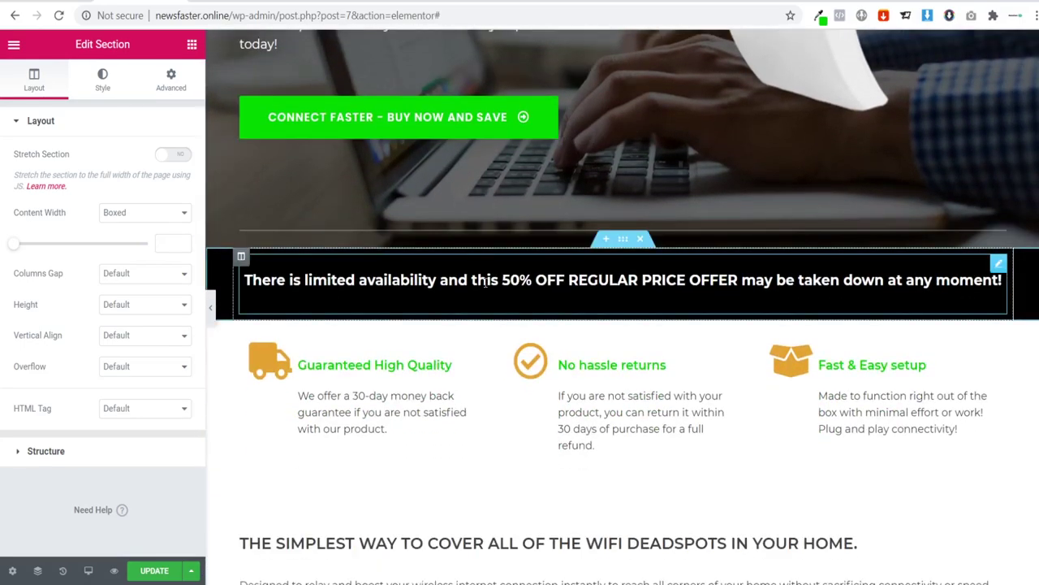
pyautogui.scroll(-18, 491, 280)
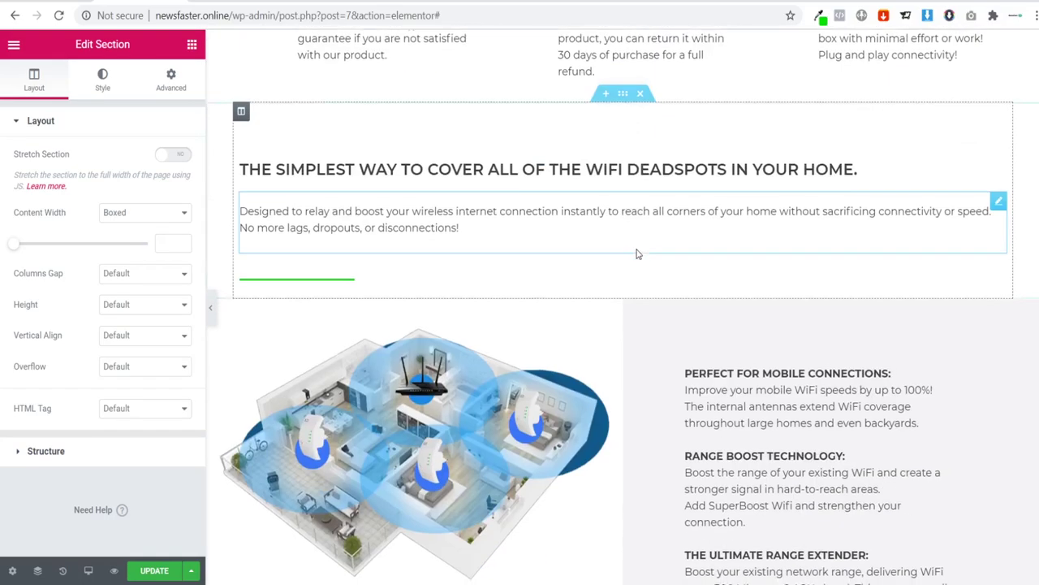
pyautogui.scroll(15, 632, 280)
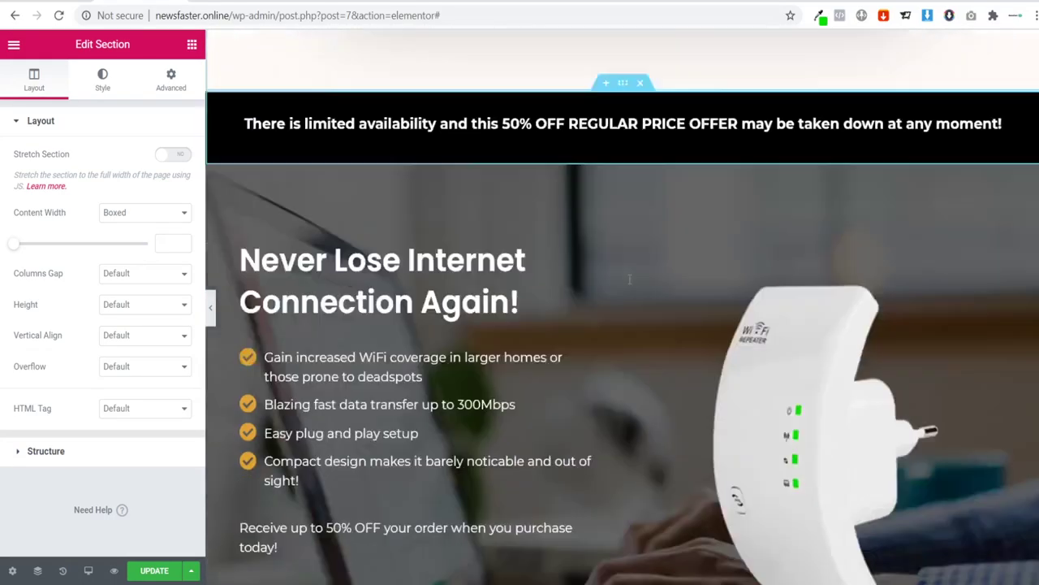
pyautogui.scroll(-10, 626, 278)
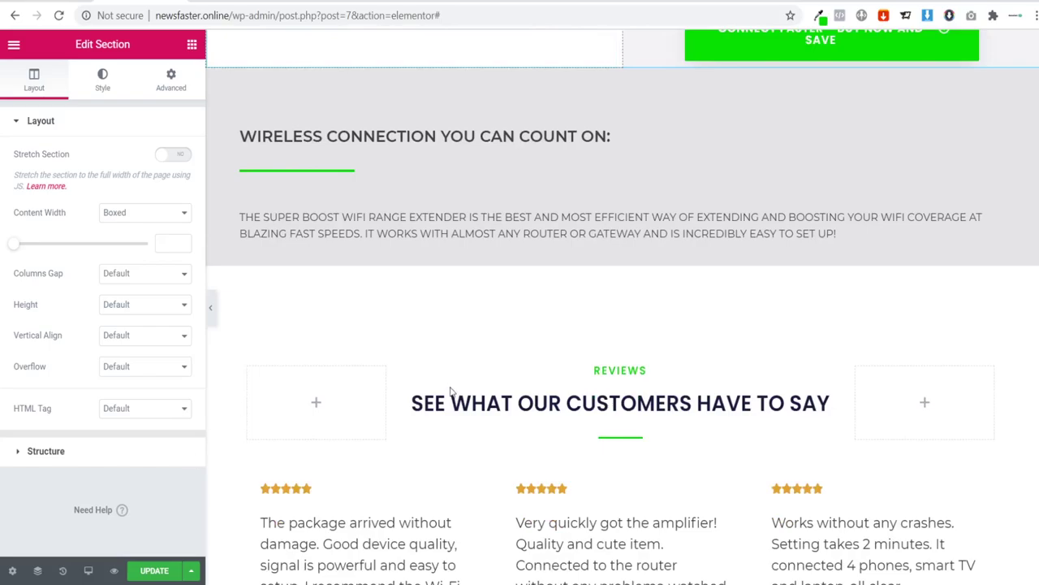
pyautogui.scroll(-15, 451, 391)
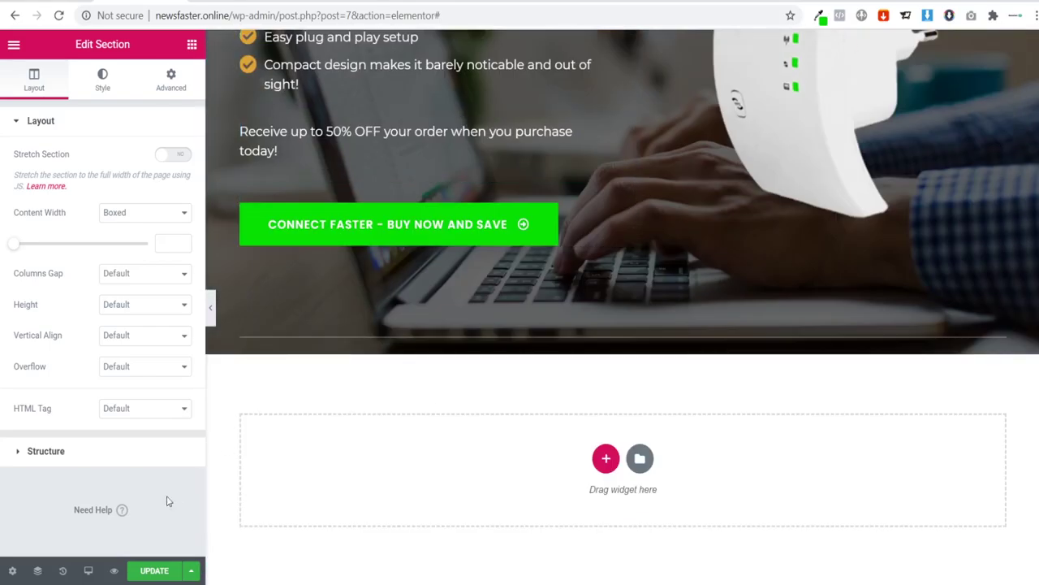
pyautogui.click(89, 570)
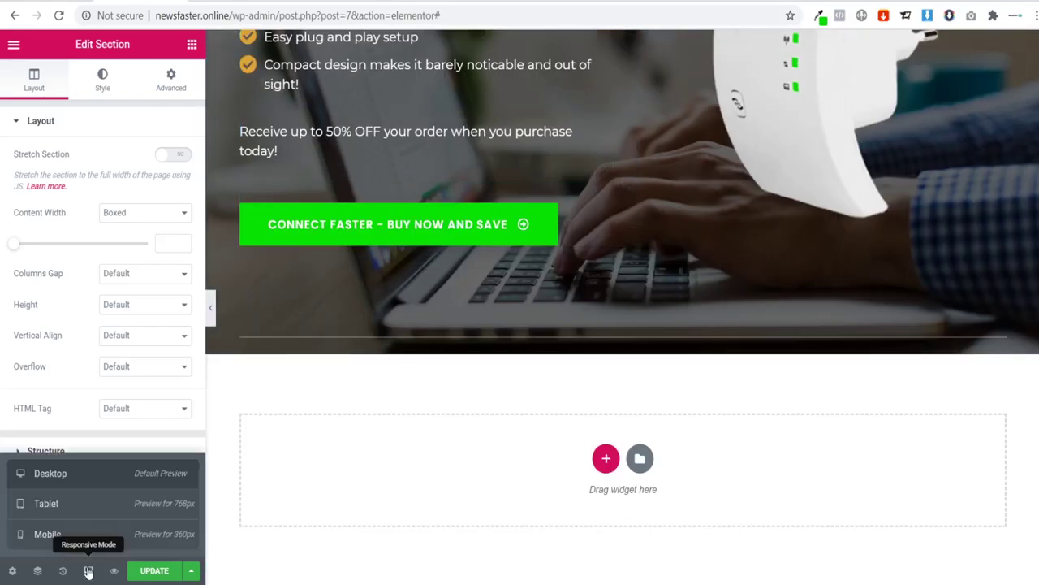
# Step: Switch to the 768px Tablet preview and scroll through the reflowed features, reviews and FAQ
pyautogui.click(56, 513)
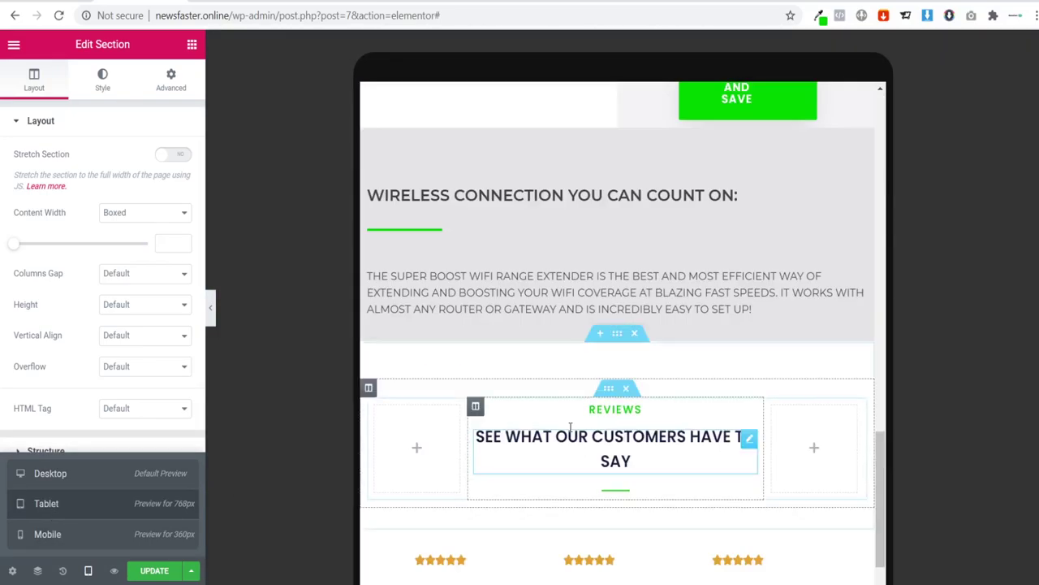
pyautogui.moveTo(881, 445); pyautogui.dragTo(856, 162)
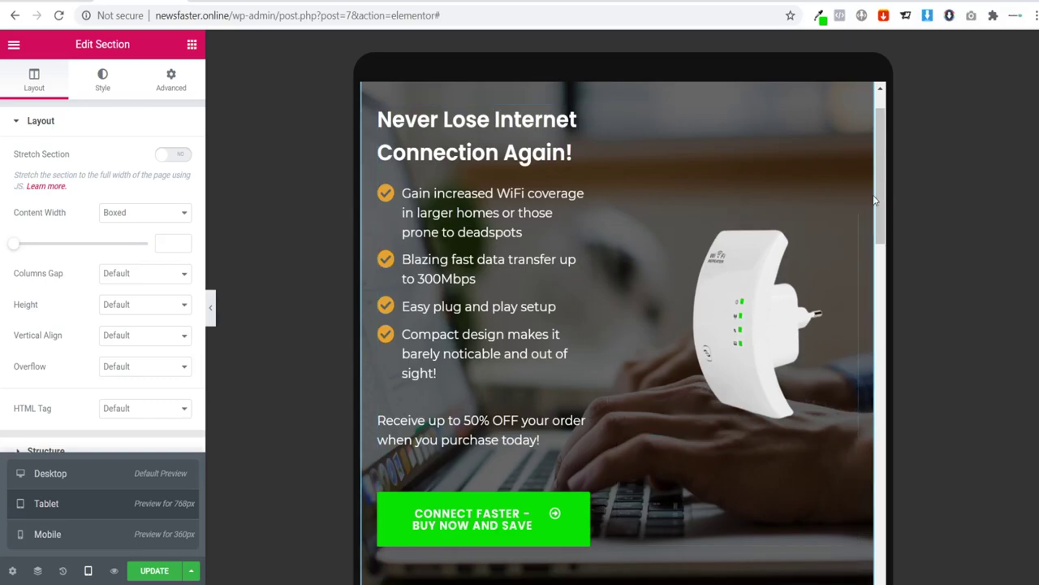
pyautogui.moveTo(876, 200); pyautogui.dragTo(877, 321)
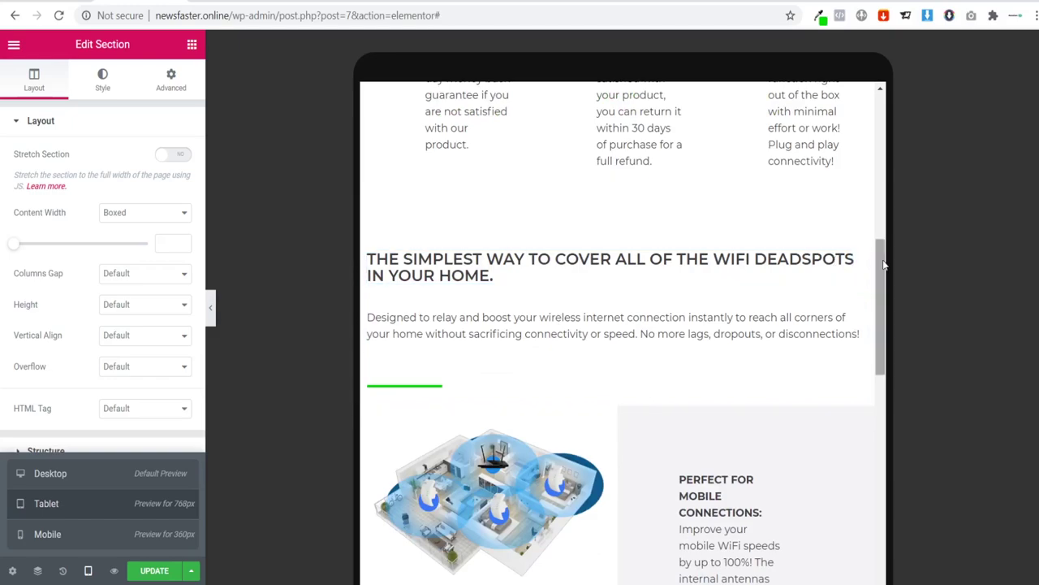
pyautogui.moveTo(880, 265); pyautogui.dragTo(866, 307)
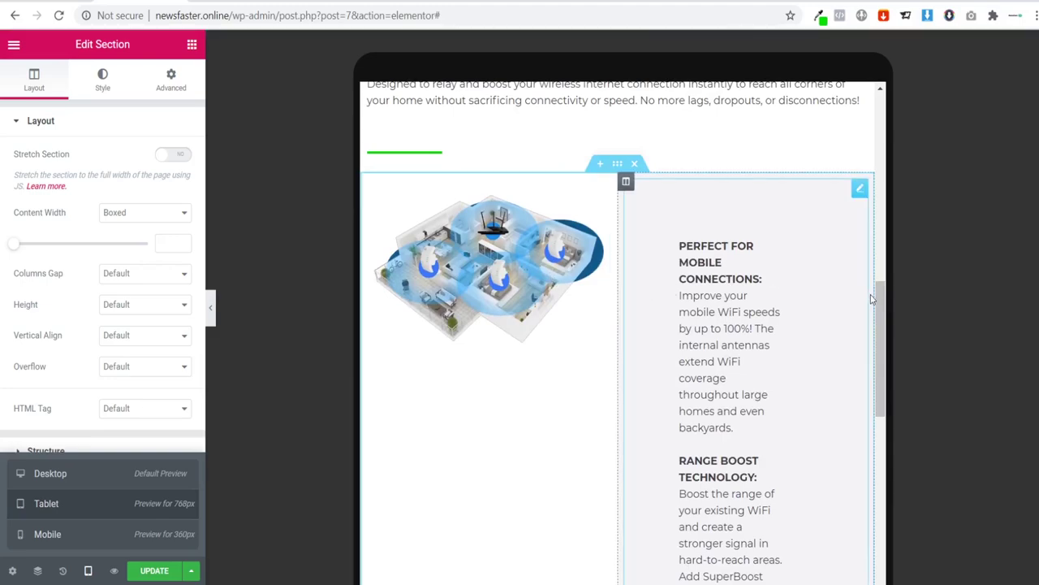
pyautogui.moveTo(880, 304); pyautogui.dragTo(849, 584)
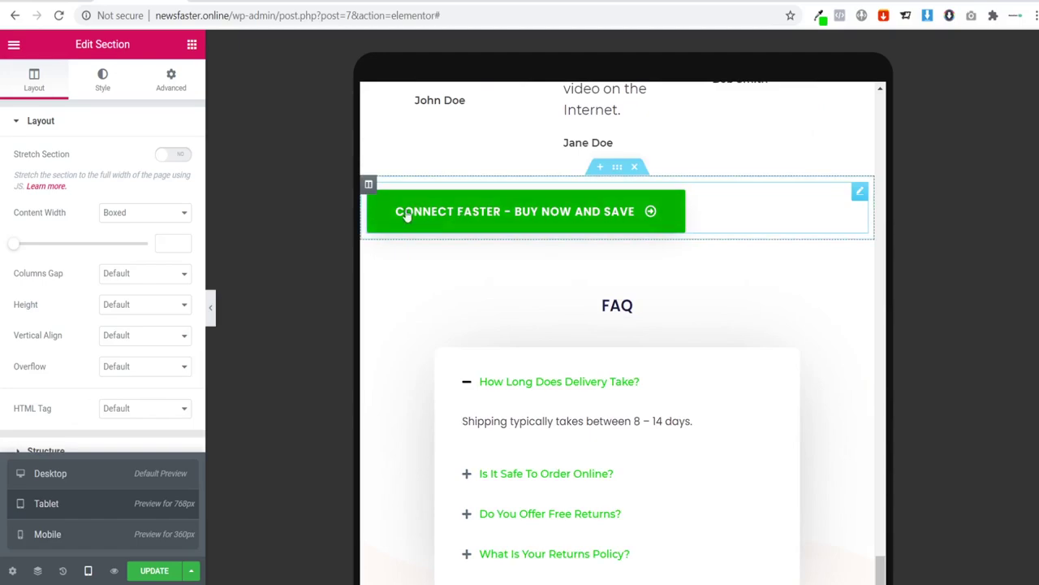
pyautogui.scroll(-1, 701, 394)
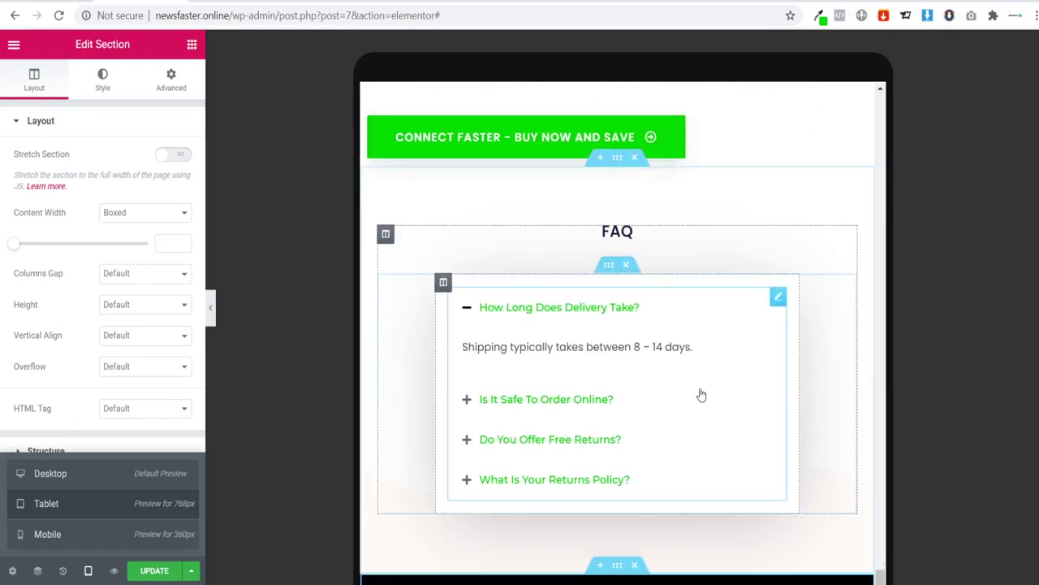
# Step: Preview the page at the 360px Mobile width, scroll through it, then return to Desktop
pyautogui.click(50, 543)
pyautogui.scroll(-5, 707, 406)
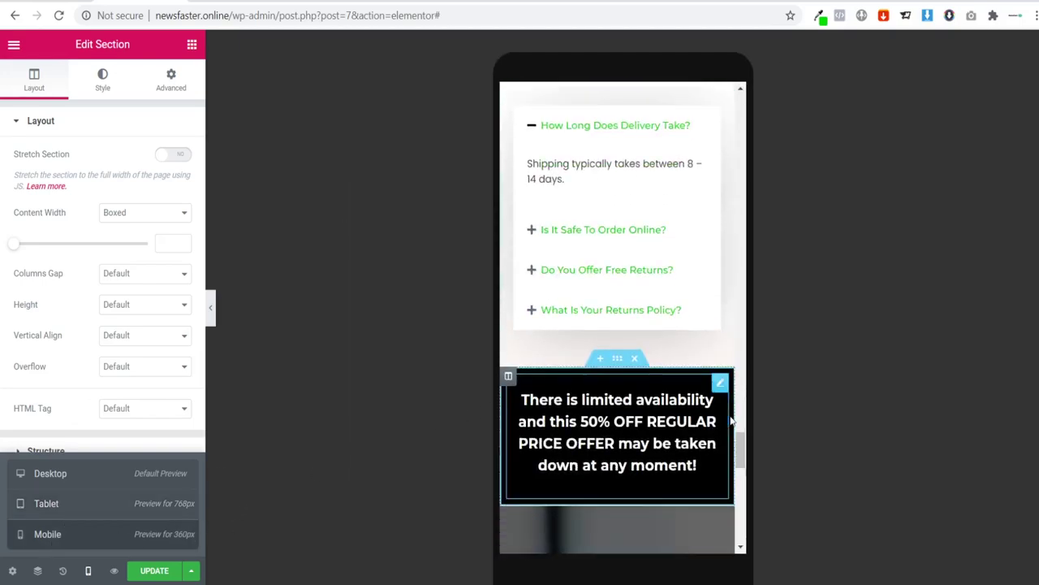
pyautogui.scroll(-1, 733, 438)
pyautogui.moveTo(741, 463); pyautogui.dragTo(741, 120)
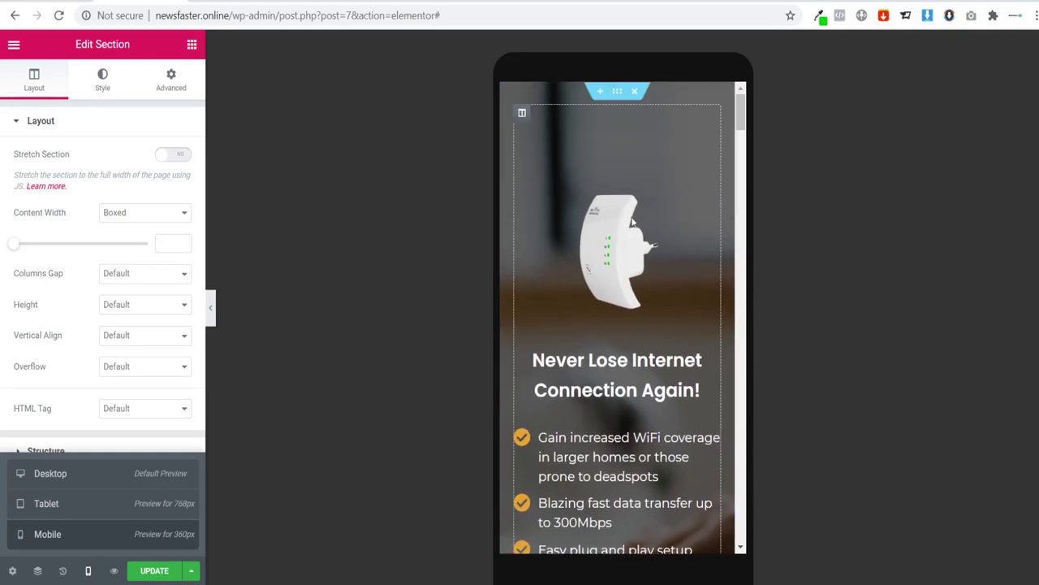
pyautogui.moveTo(741, 113); pyautogui.dragTo(743, 227)
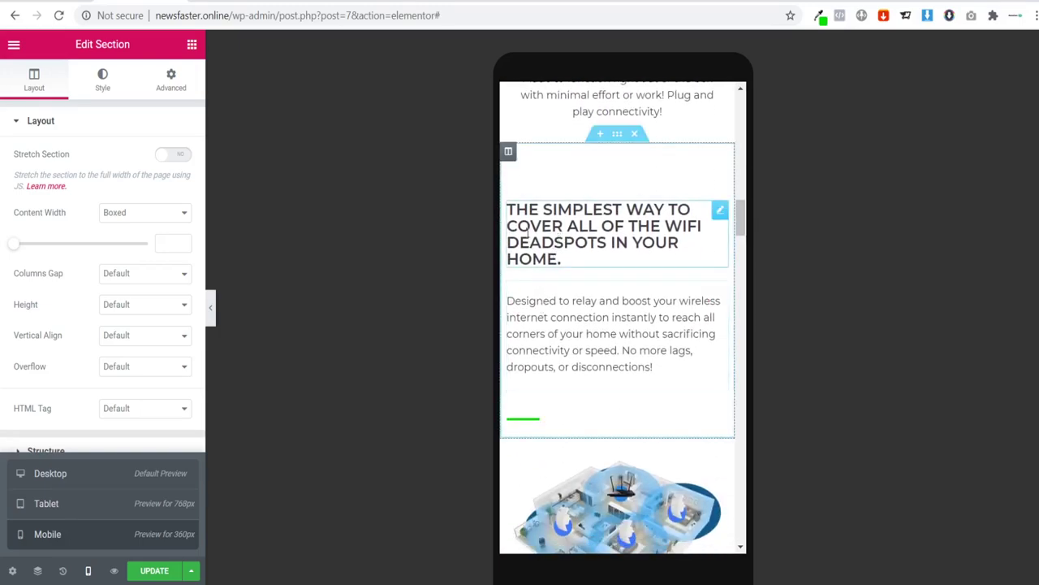
pyautogui.moveTo(744, 213); pyautogui.dragTo(738, 95)
pyautogui.click(48, 472)
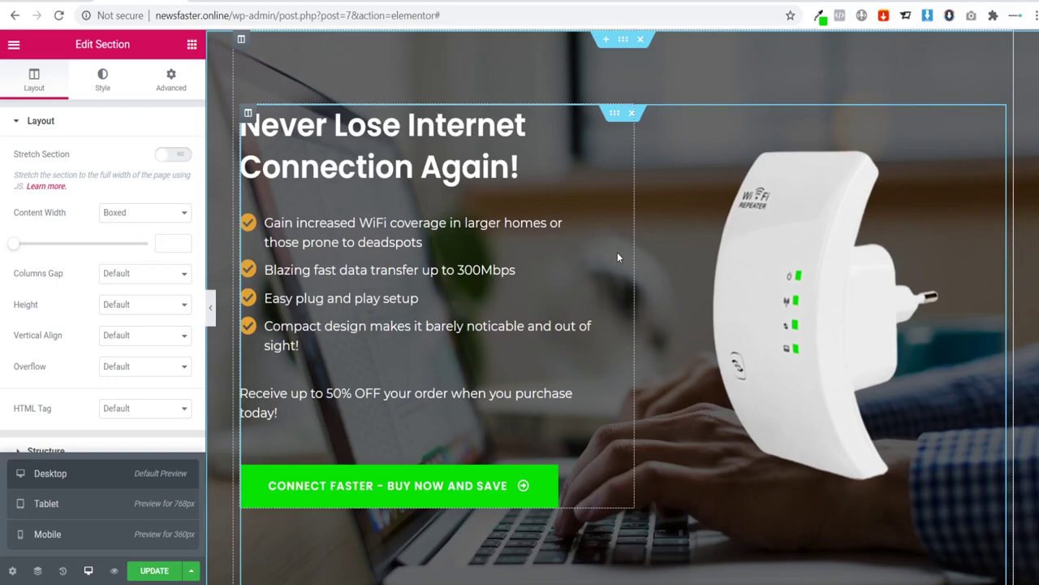
pyautogui.press('Escape')
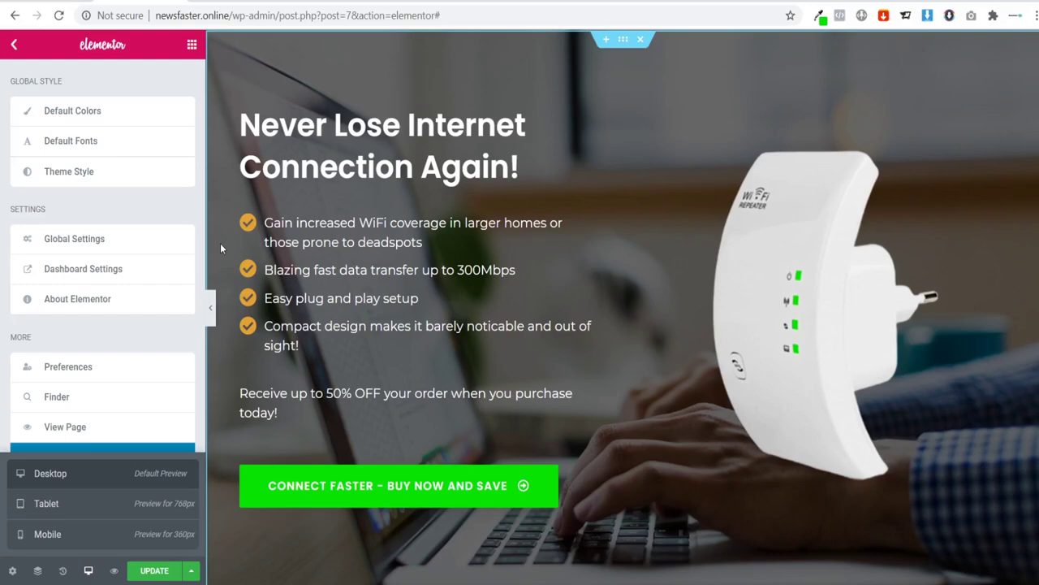
pyautogui.click(62, 504)
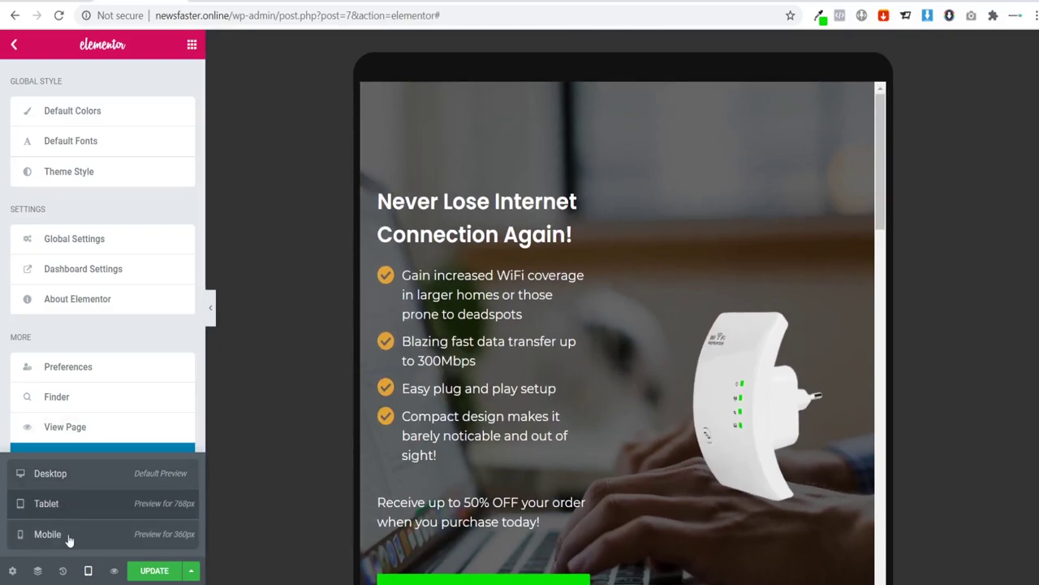
pyautogui.scroll(-10, 594, 341)
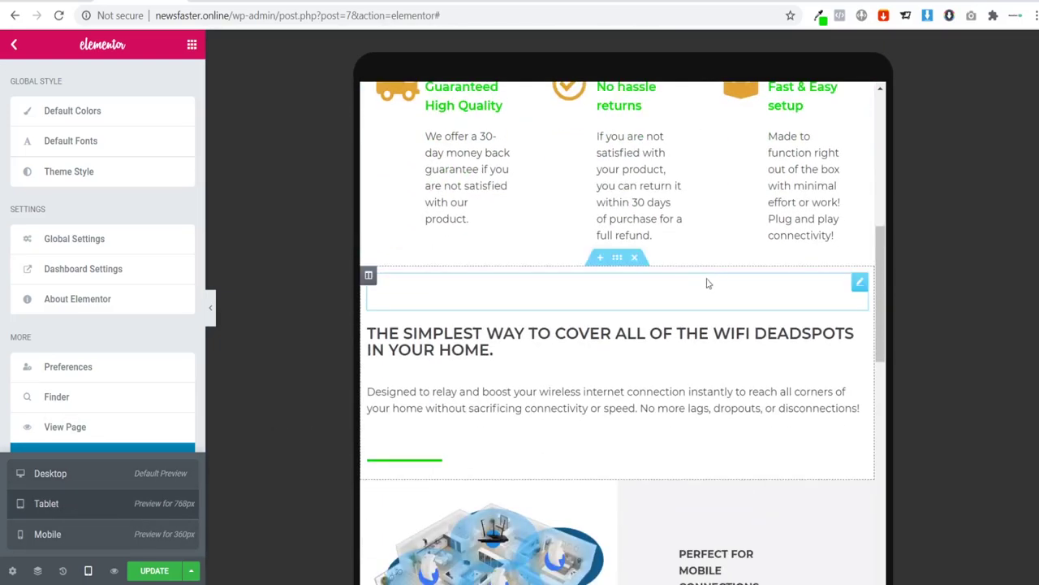
pyautogui.scroll(-10, 608, 322)
pyautogui.scroll(4, 595, 325)
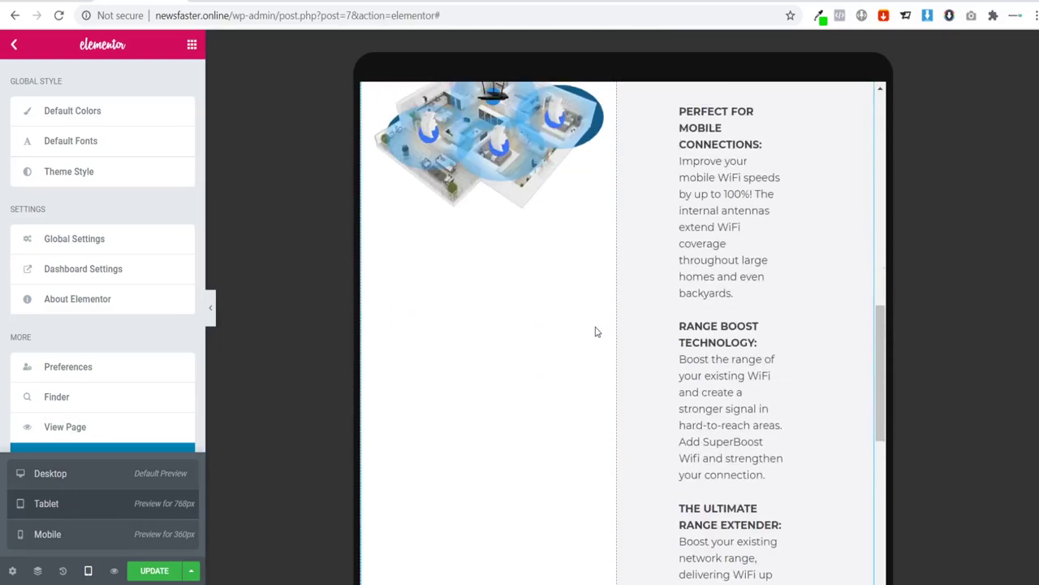
pyautogui.scroll(12, 597, 325)
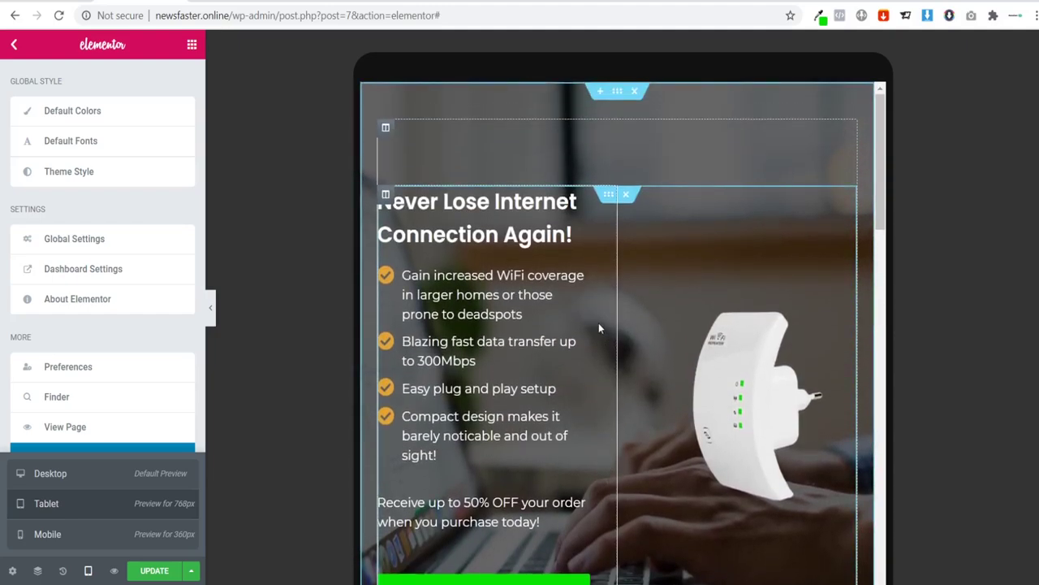
pyautogui.scroll(-1, 597, 317)
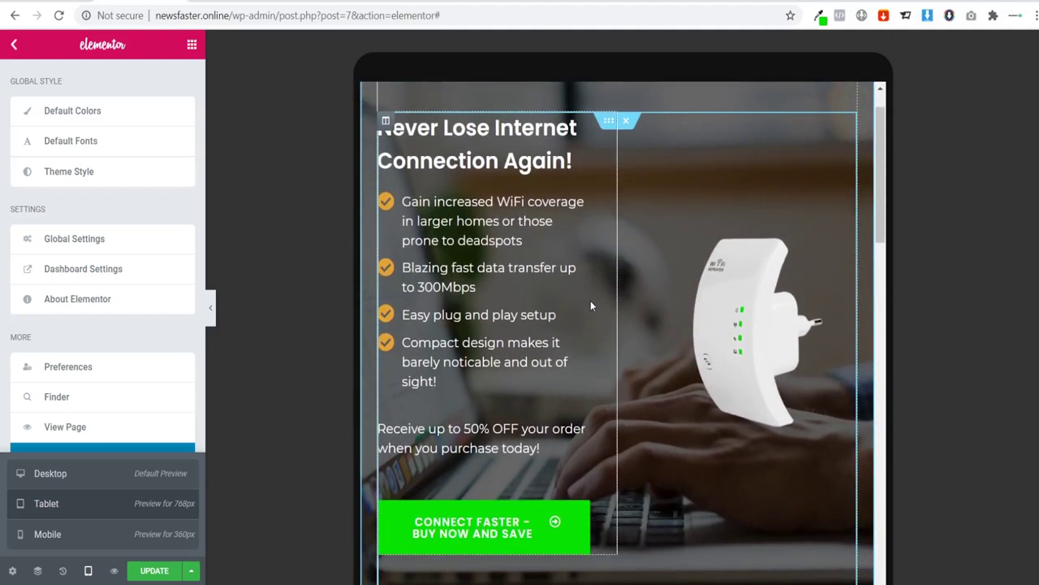
pyautogui.scroll(1, 590, 301)
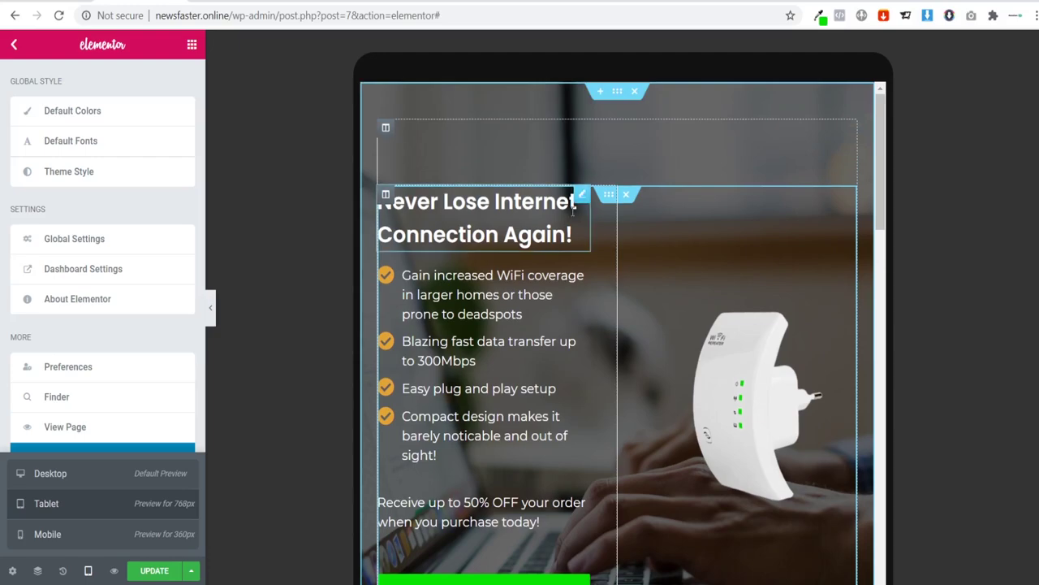
# Step: Duplicate the hero section
pyautogui.rightClick(616, 94)
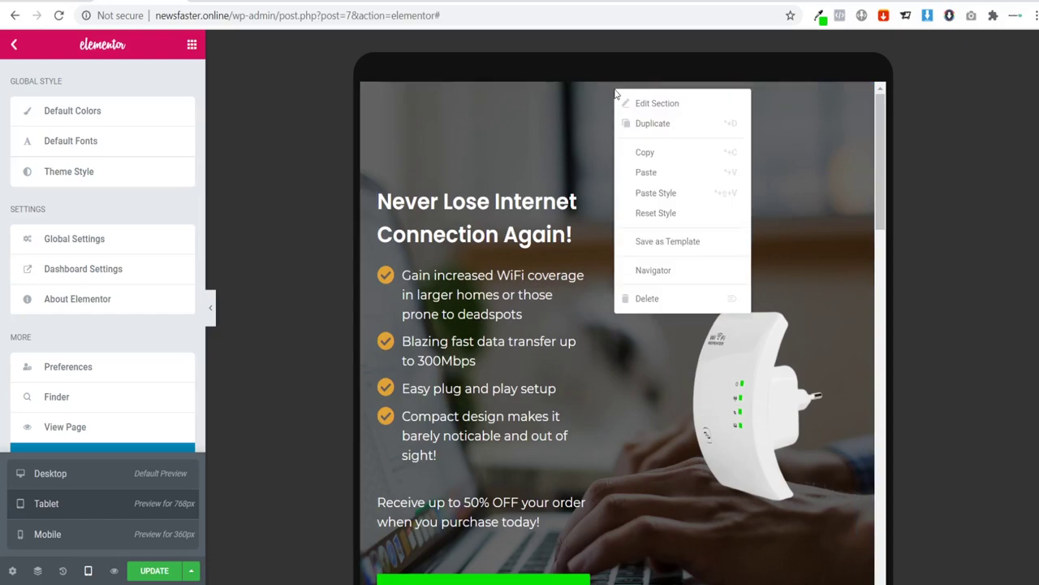
pyautogui.click(660, 124)
pyautogui.scroll(-4, 644, 297)
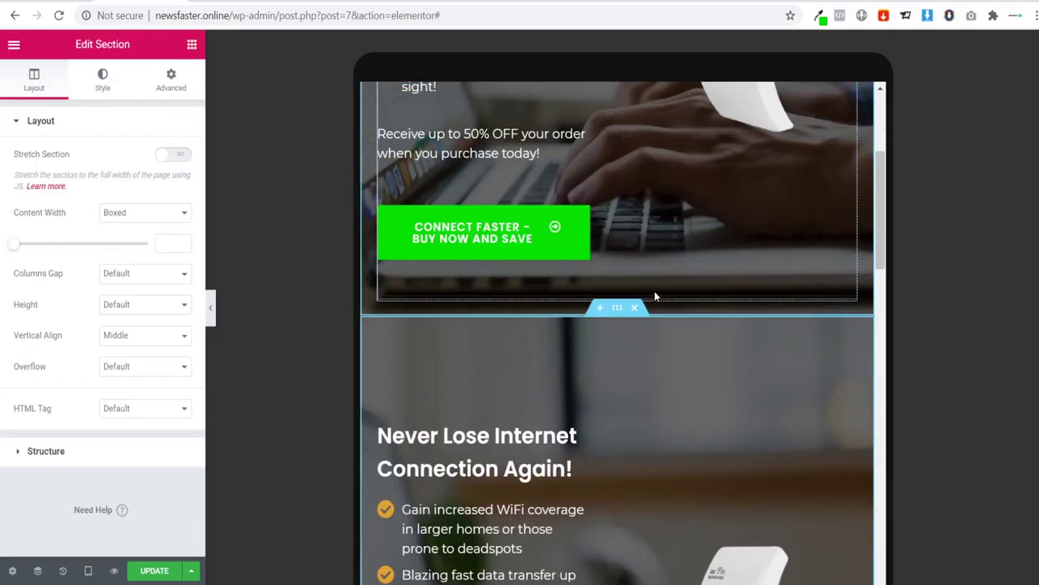
pyautogui.scroll(2, 651, 292)
pyautogui.scroll(3, 617, 272)
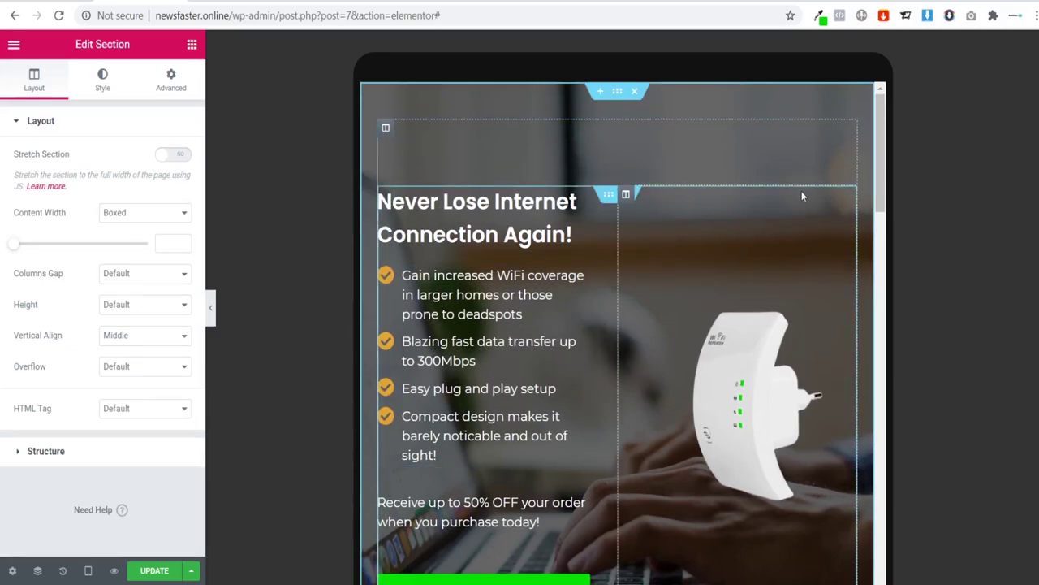
pyautogui.scroll(-4, 800, 195)
pyautogui.scroll(-2, 788, 225)
pyautogui.scroll(-3, 573, 333)
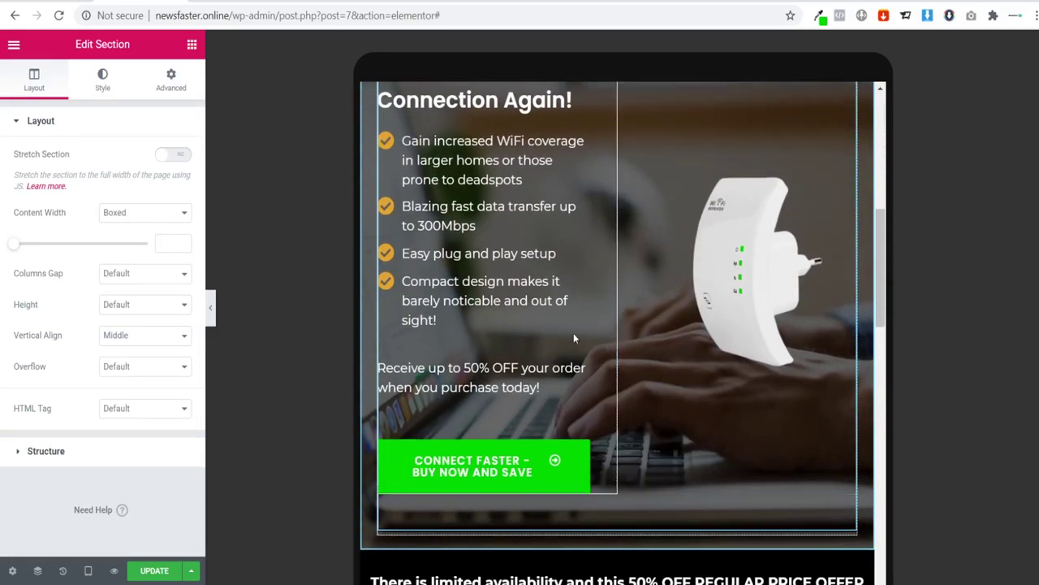
pyautogui.scroll(1, 686, 328)
pyautogui.scroll(1, 641, 308)
pyautogui.scroll(-3, 659, 292)
pyautogui.scroll(4, 644, 144)
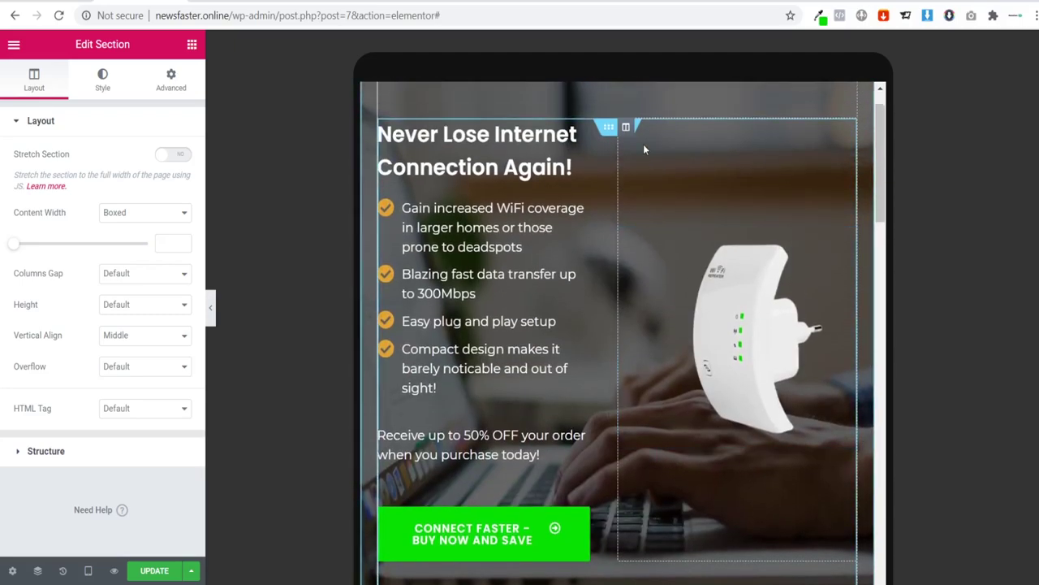
# Step: Turn on Hide On Tablet and Hide On Mobile in the original hero's Advanced > Responsive settings
pyautogui.click(618, 95)
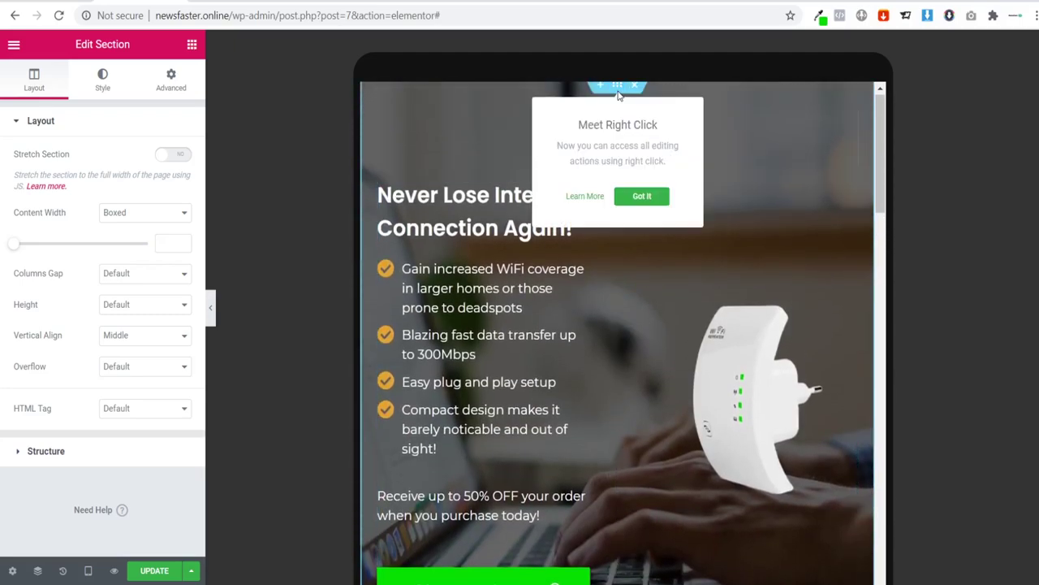
pyautogui.click(170, 83)
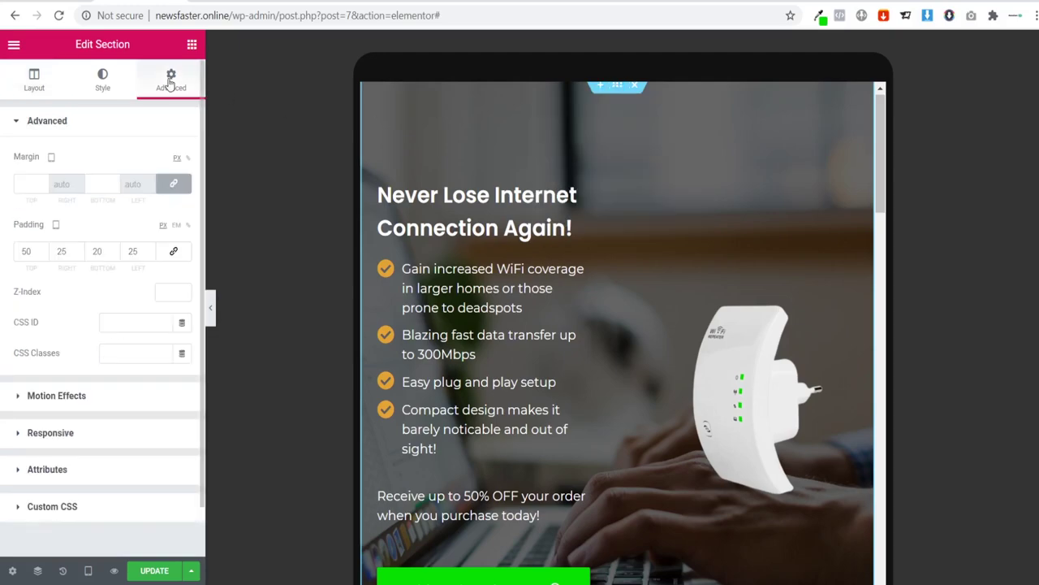
pyautogui.click(50, 434)
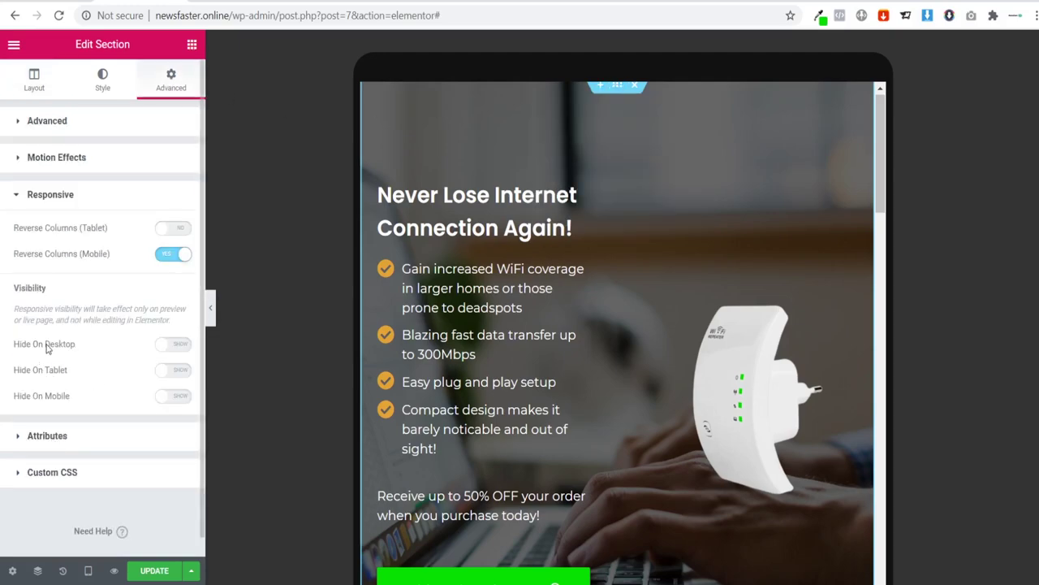
pyautogui.click(172, 371)
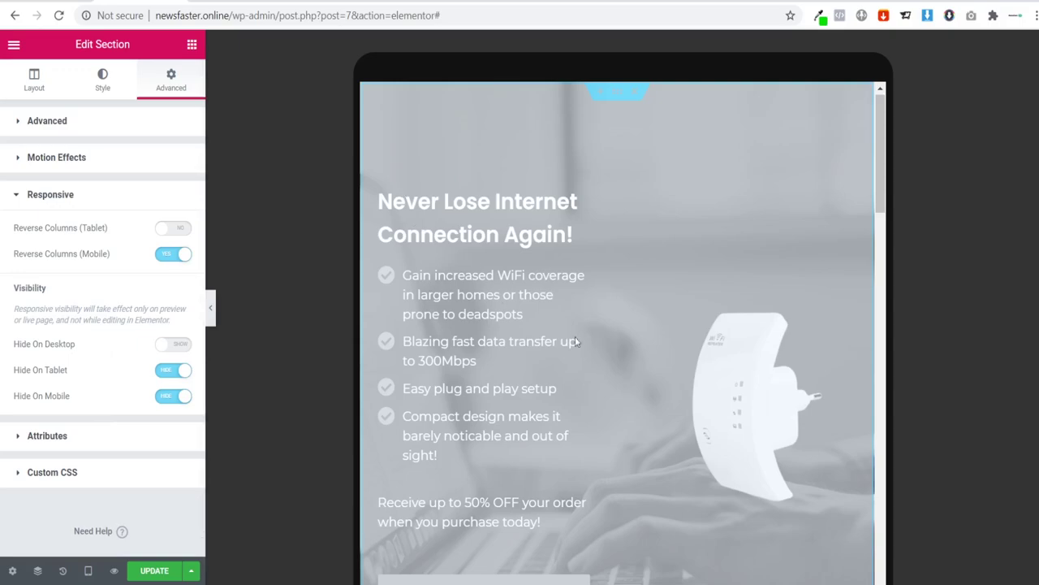
pyautogui.scroll(-7, 575, 341)
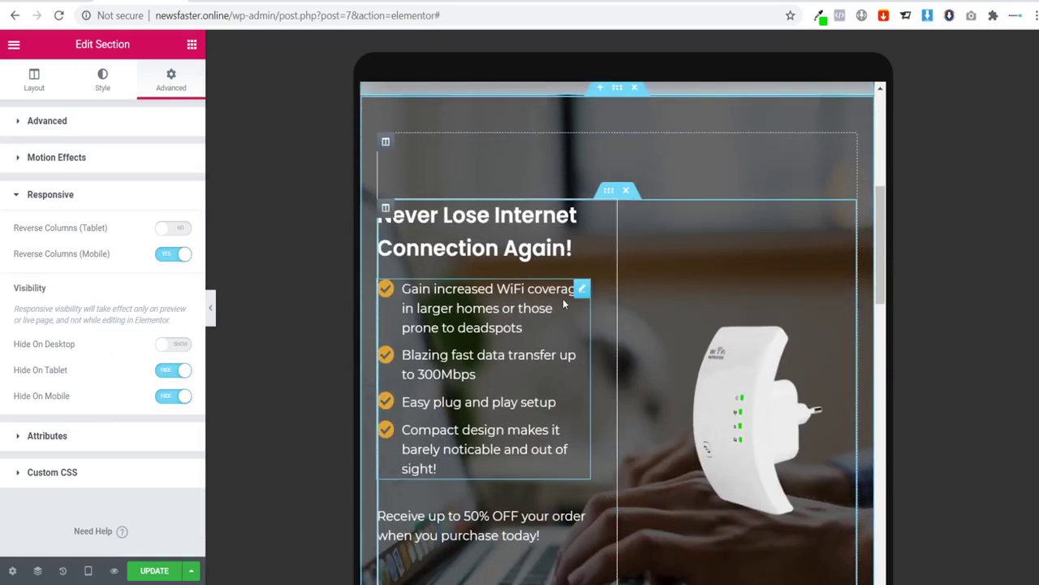
# Step: Duplicate the visible hero section copy
pyautogui.rightClick(621, 95)
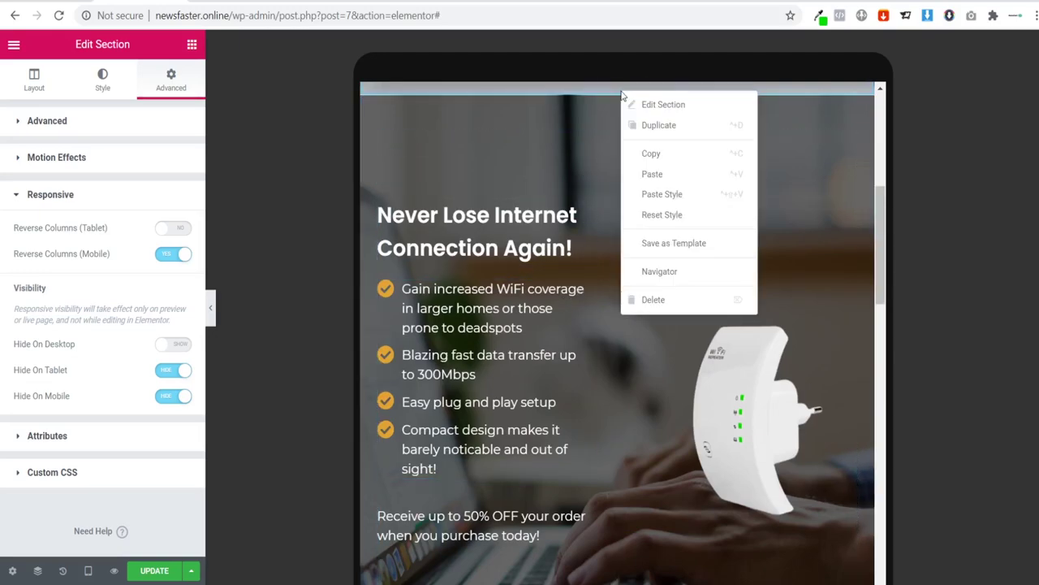
pyautogui.click(657, 126)
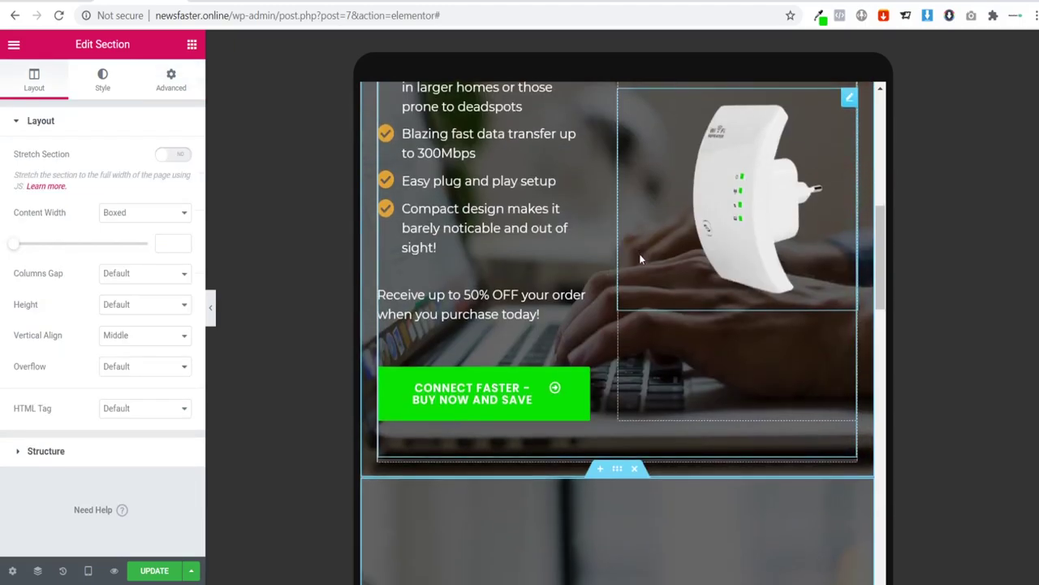
pyautogui.scroll(-5, 641, 380)
pyautogui.scroll(4, 658, 463)
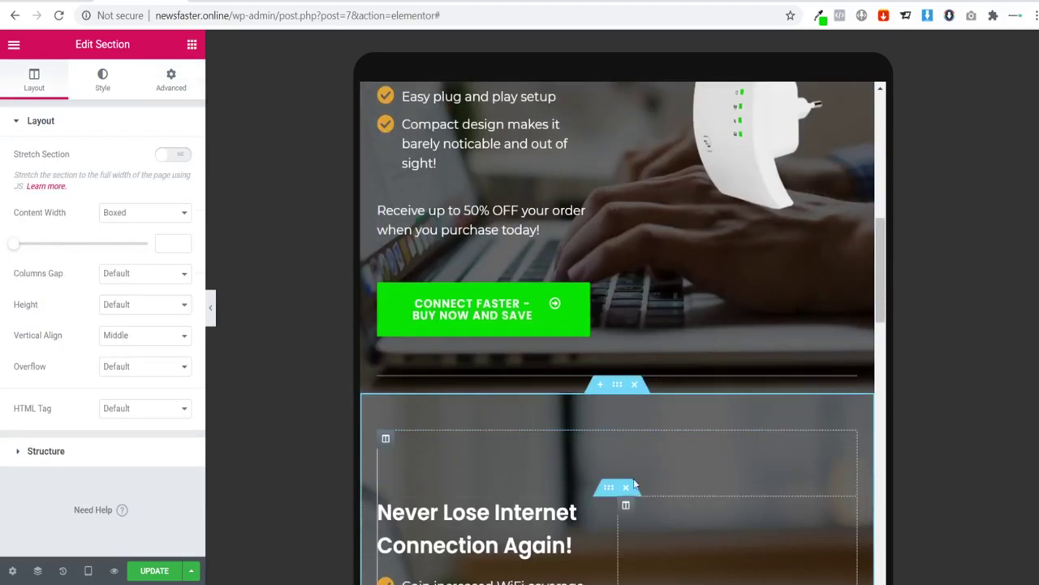
pyautogui.scroll(2, 666, 500)
pyautogui.scroll(-4, 658, 471)
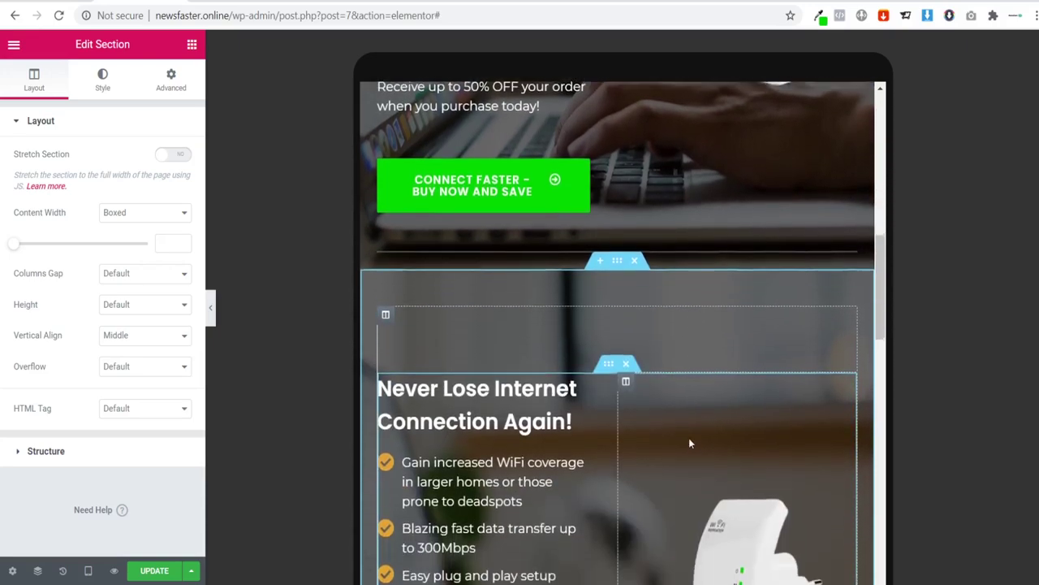
pyautogui.scroll(3, 635, 453)
pyautogui.scroll(-5, 589, 448)
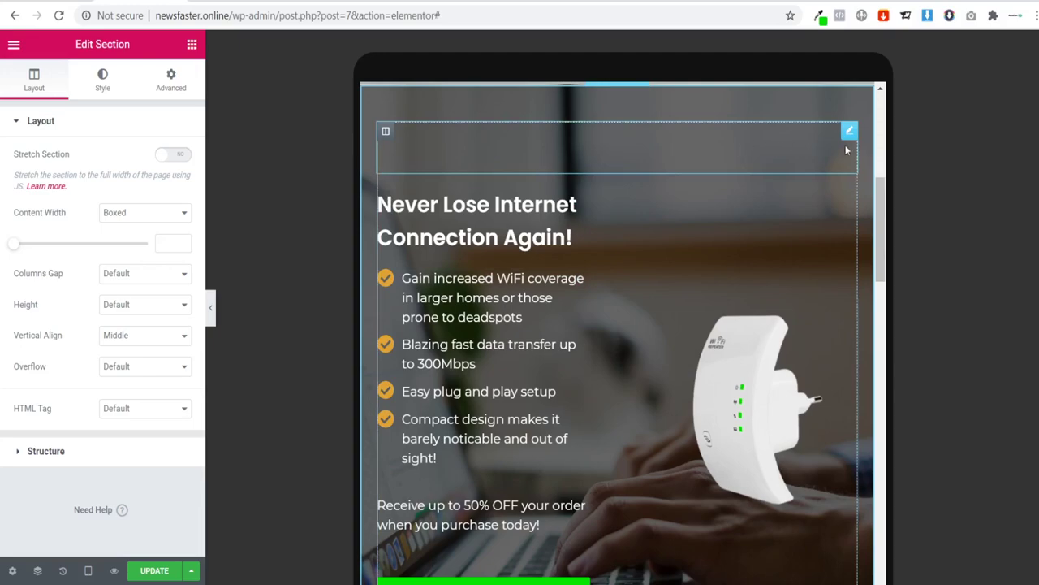
# Step: Delete the empty spacer above the heading so the product image sits above it
pyautogui.rightClick(847, 142)
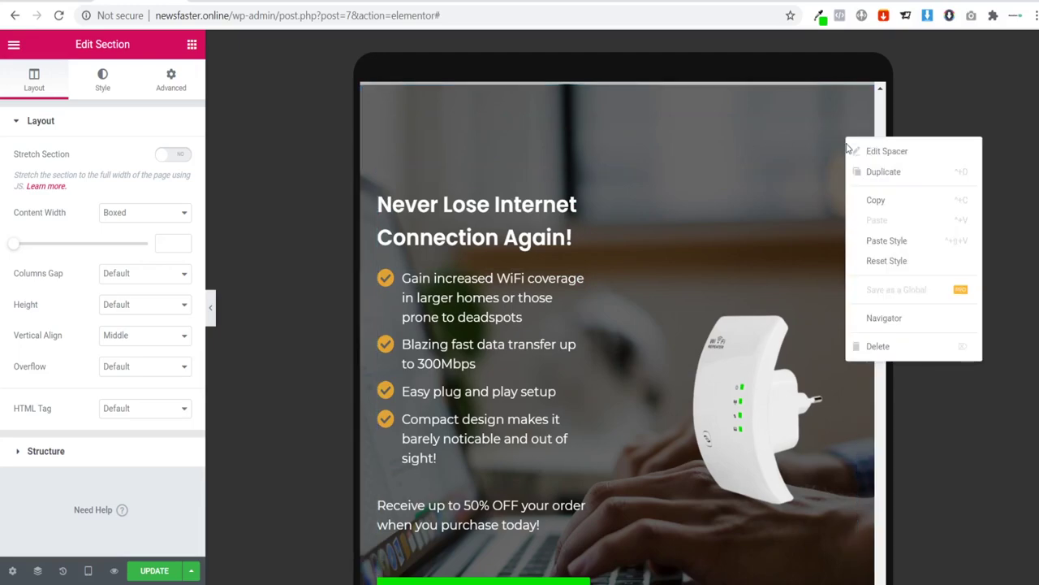
pyautogui.click(896, 345)
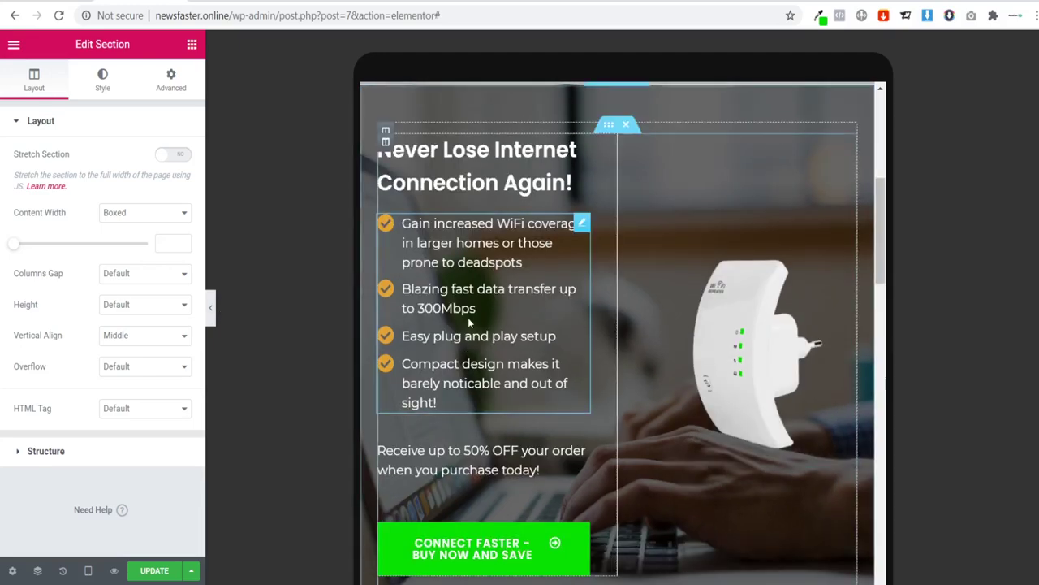
pyautogui.scroll(-2, 432, 355)
pyautogui.scroll(1, 391, 322)
pyautogui.scroll(2, 678, 233)
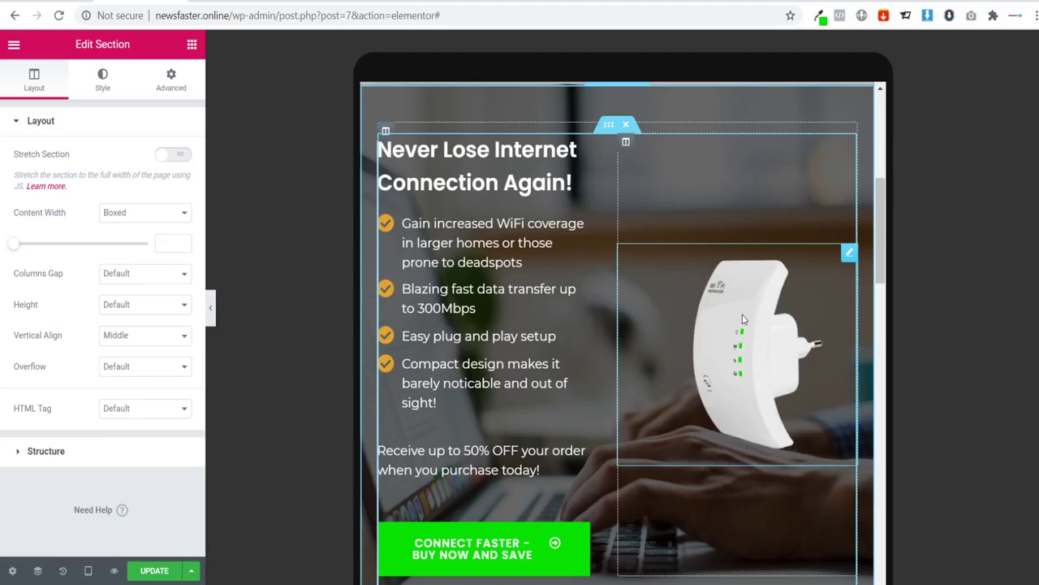
pyautogui.scroll(-2, 744, 300)
pyautogui.scroll(1, 741, 297)
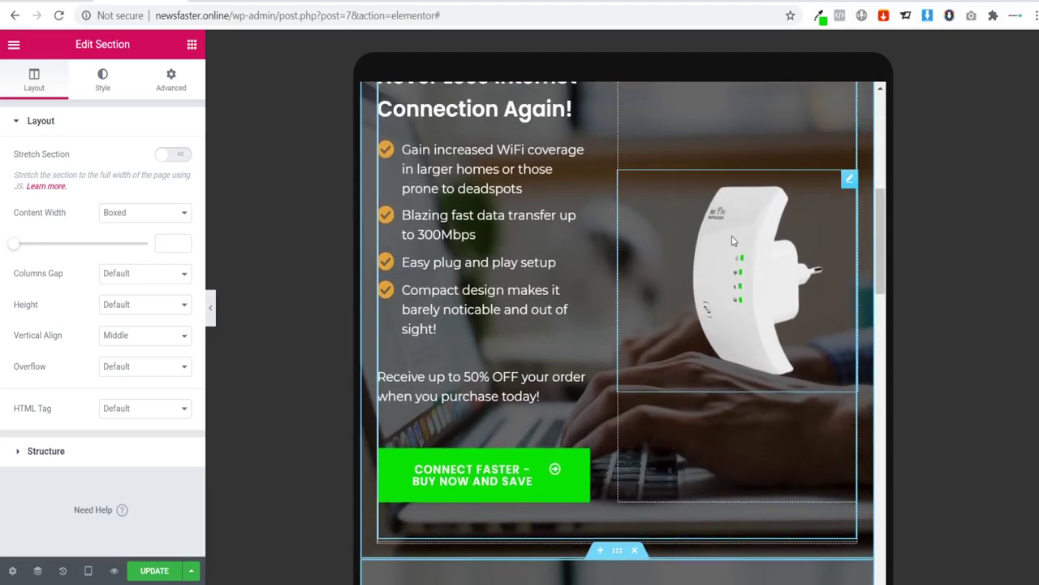
pyautogui.scroll(1, 760, 291)
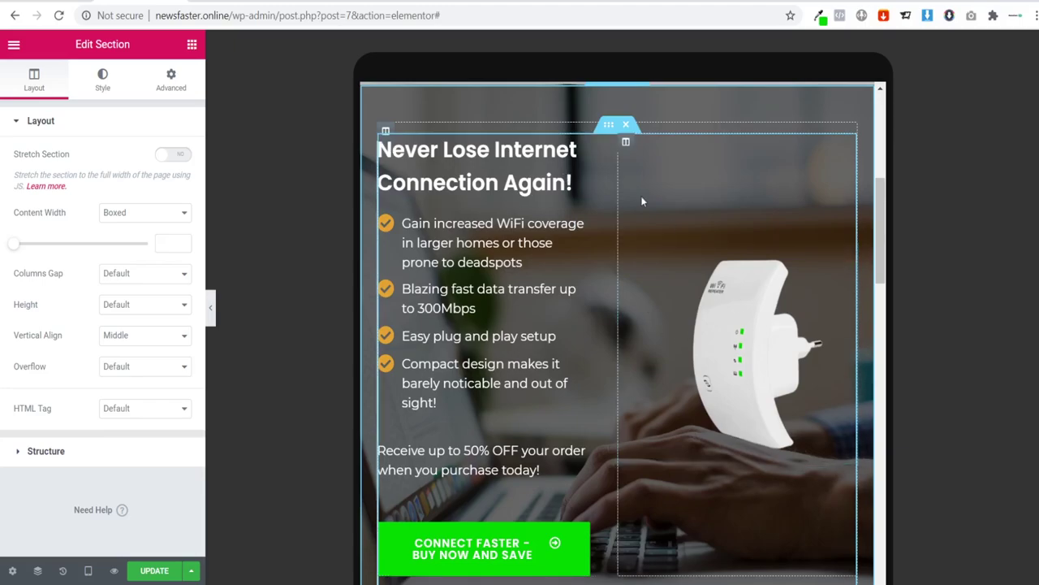
pyautogui.scroll(-2, 641, 200)
pyautogui.scroll(2, 666, 238)
pyautogui.scroll(1, 683, 241)
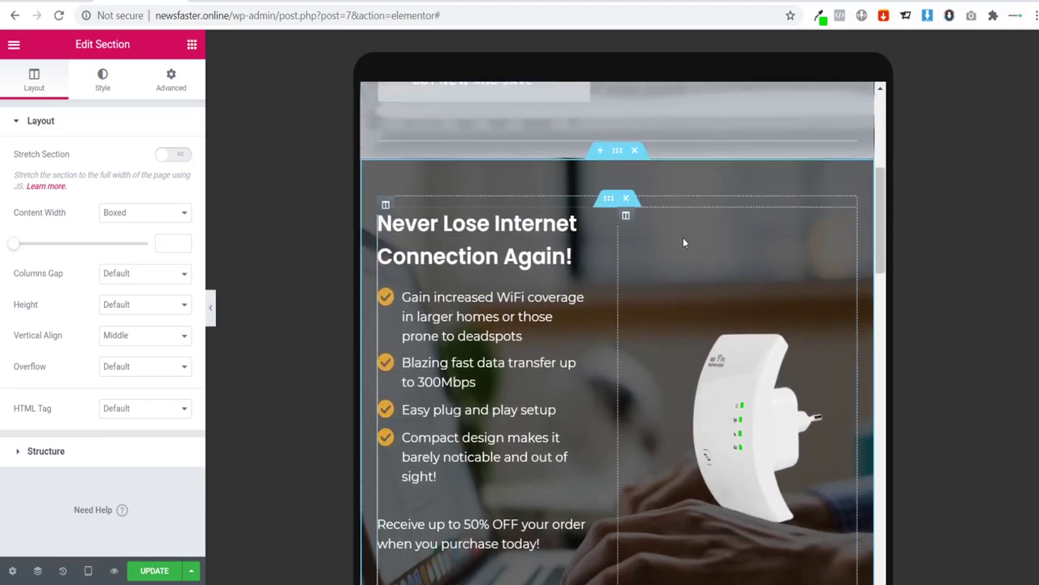
pyautogui.scroll(-2, 683, 242)
# Step: Delete the empty right column and set the left column's width to 10
pyautogui.moveTo(739, 243); pyautogui.dragTo(477, 211)
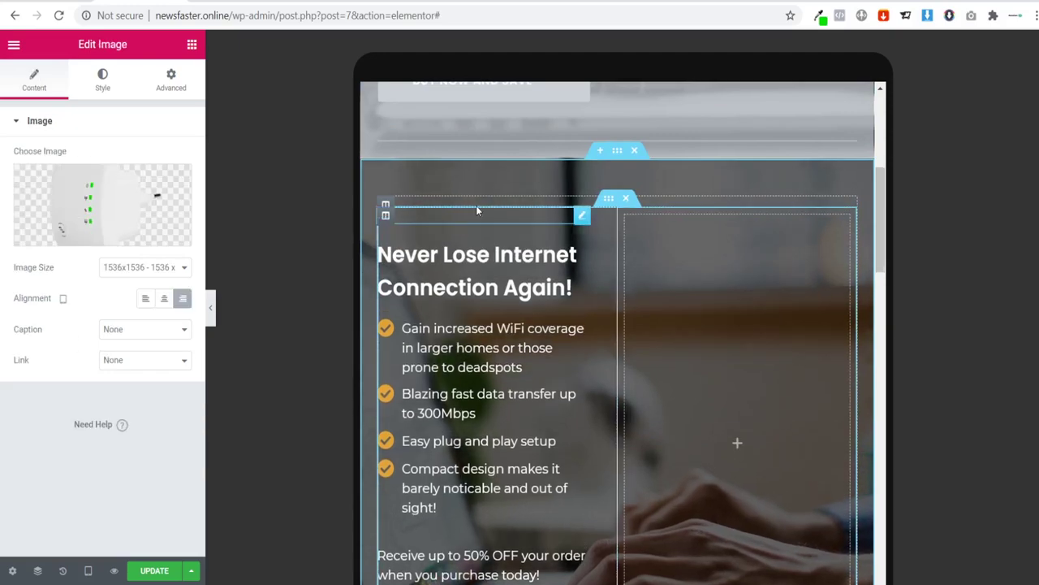
pyautogui.scroll(-1, 621, 203)
pyautogui.rightClick(624, 147)
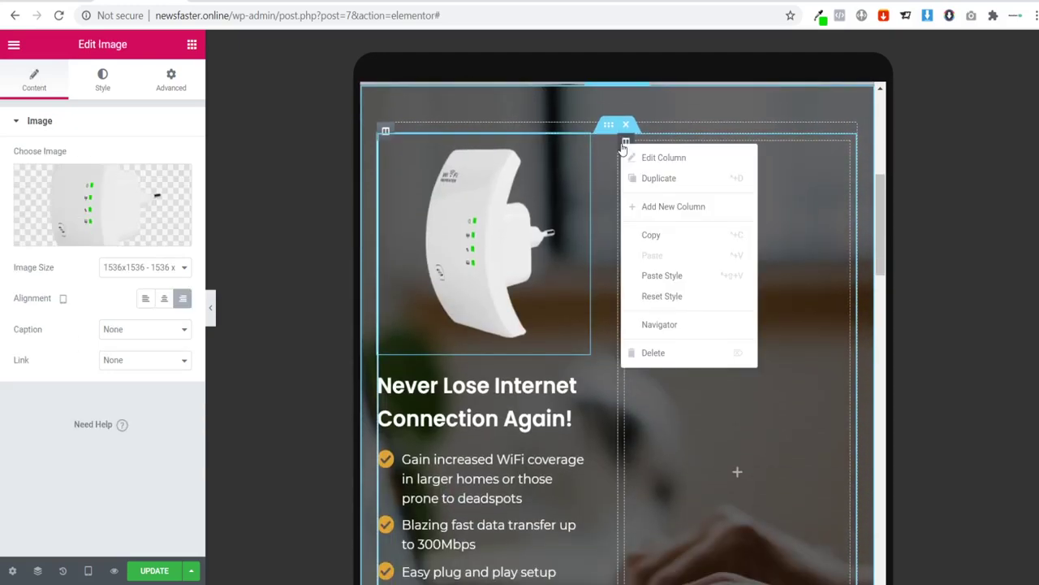
pyautogui.click(656, 353)
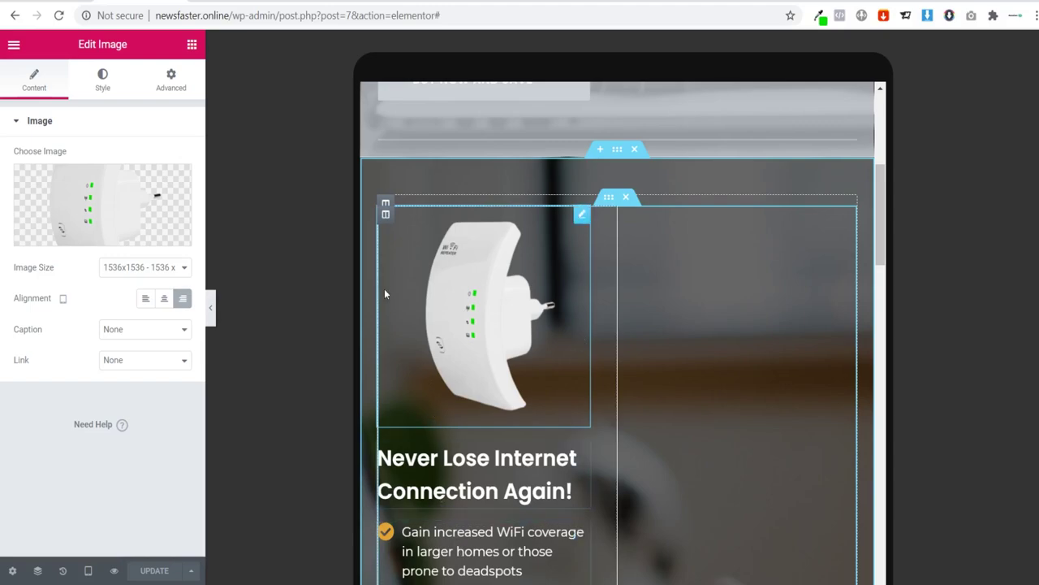
pyautogui.click(387, 216)
pyautogui.click(162, 157)
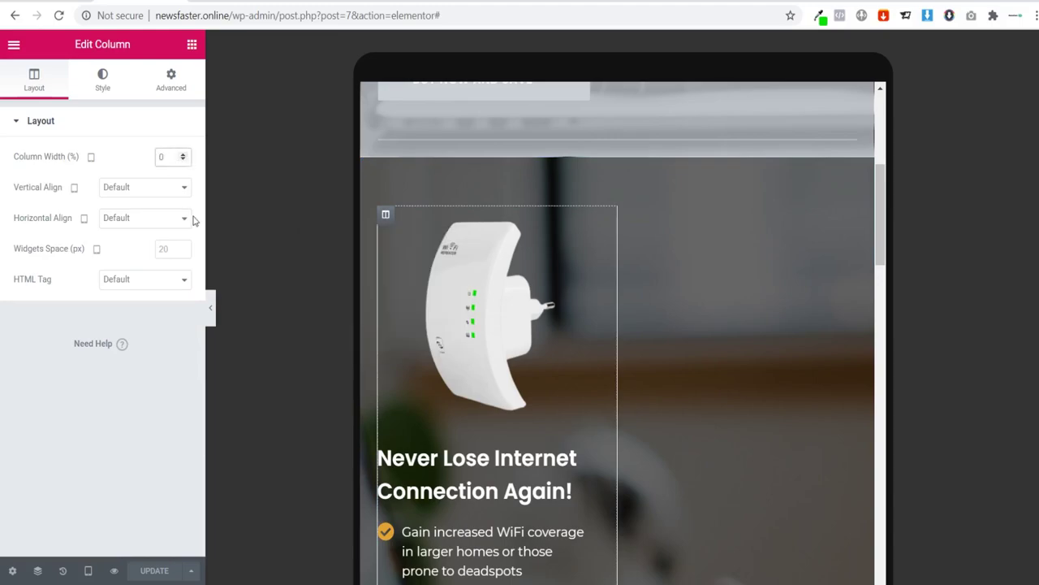
pyautogui.write('100')
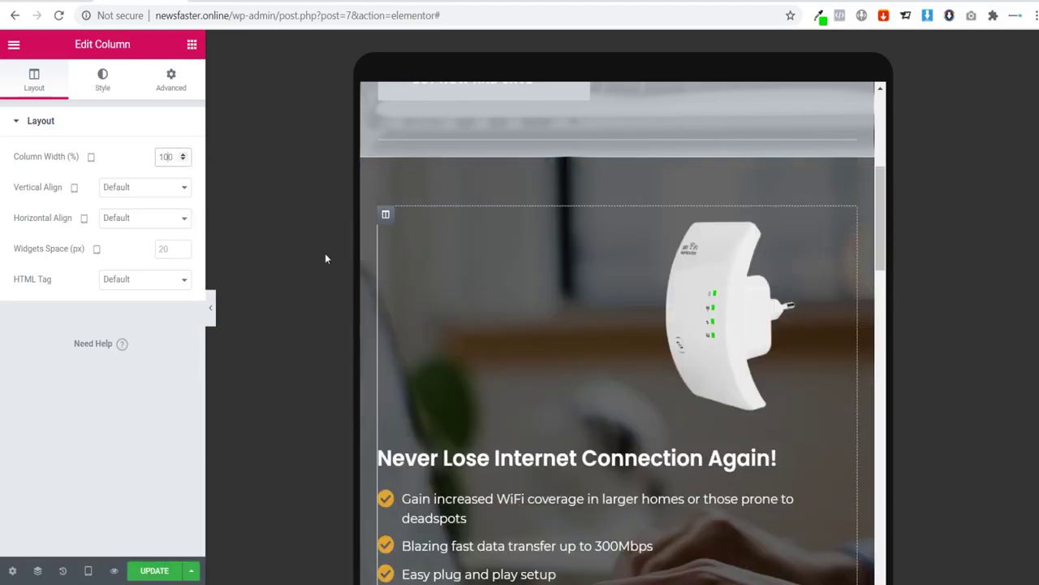
# Step: Center the router image and the main heading in the tablet layout
pyautogui.click(650, 293)
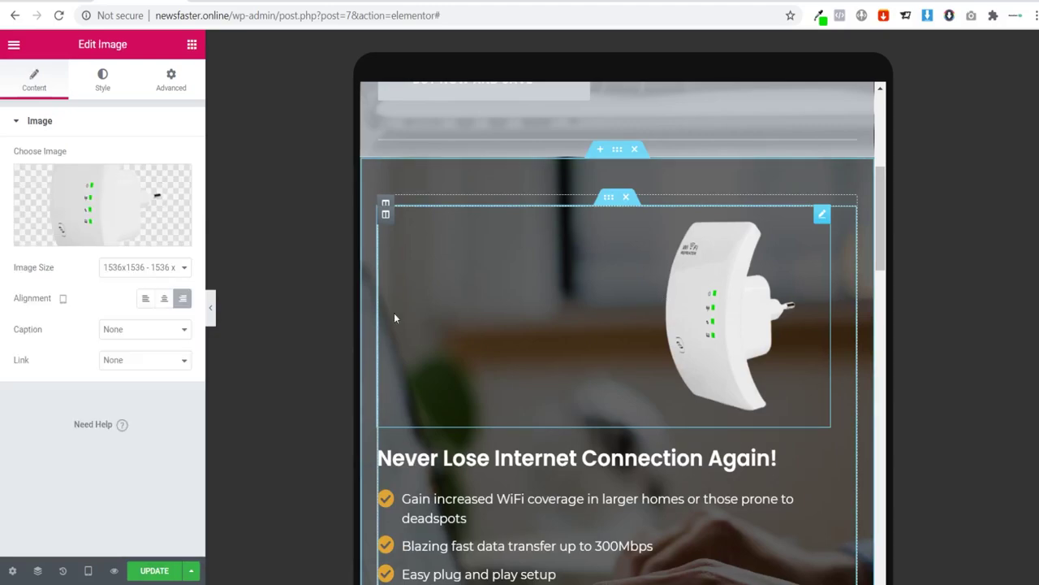
pyautogui.click(164, 299)
pyautogui.scroll(-3, 416, 362)
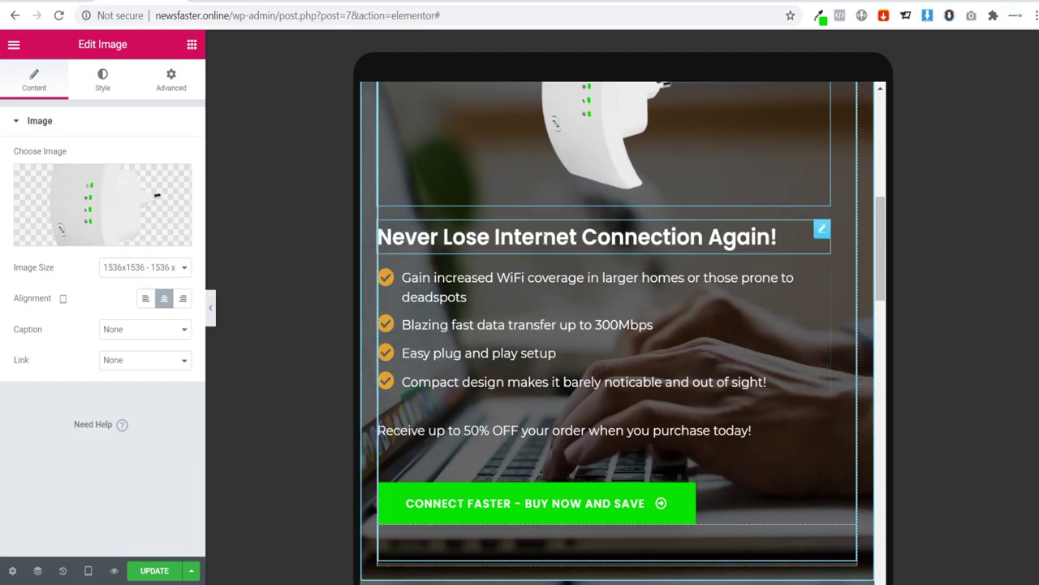
pyautogui.click(528, 237)
pyautogui.click(151, 369)
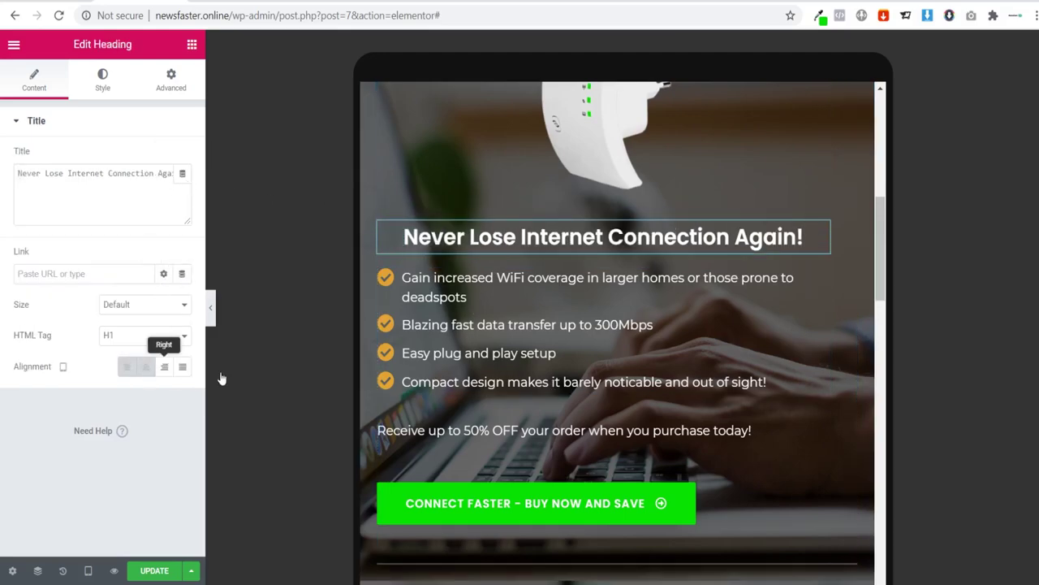
# Step: Try centering the feature checklist, then leave it left-aligned
pyautogui.click(817, 277)
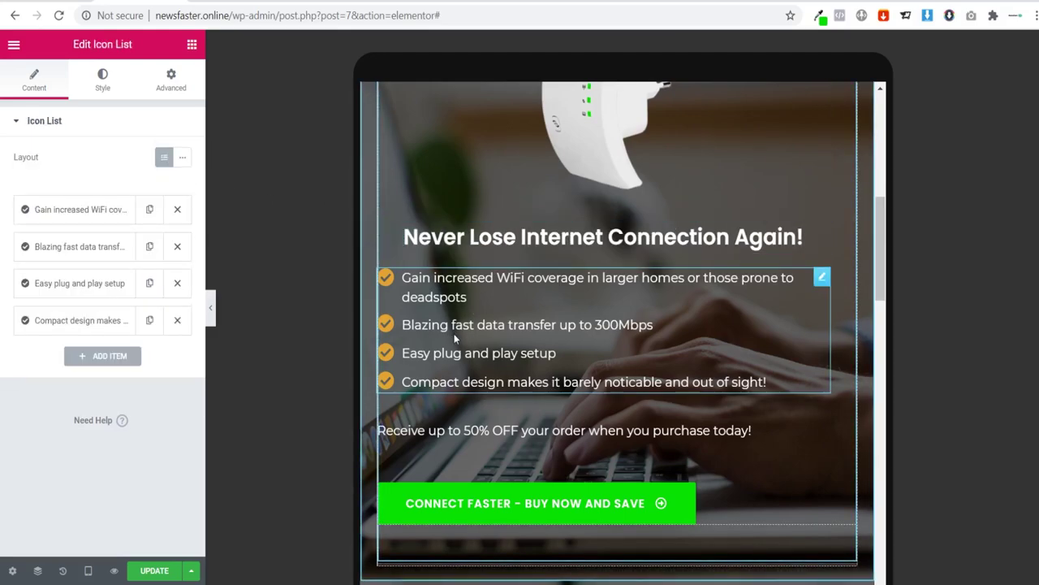
pyautogui.click(95, 84)
pyautogui.click(166, 222)
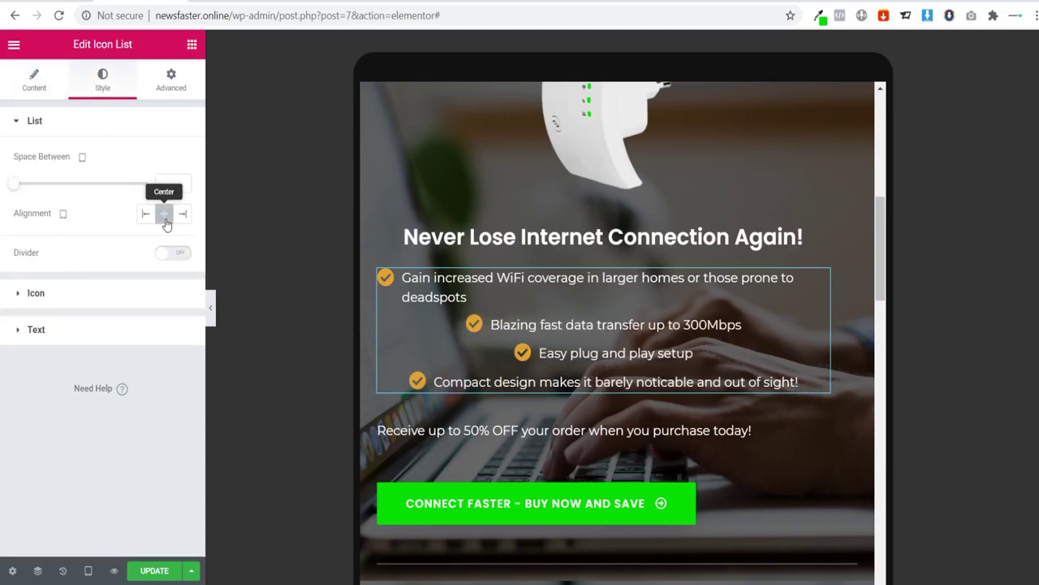
pyautogui.click(144, 214)
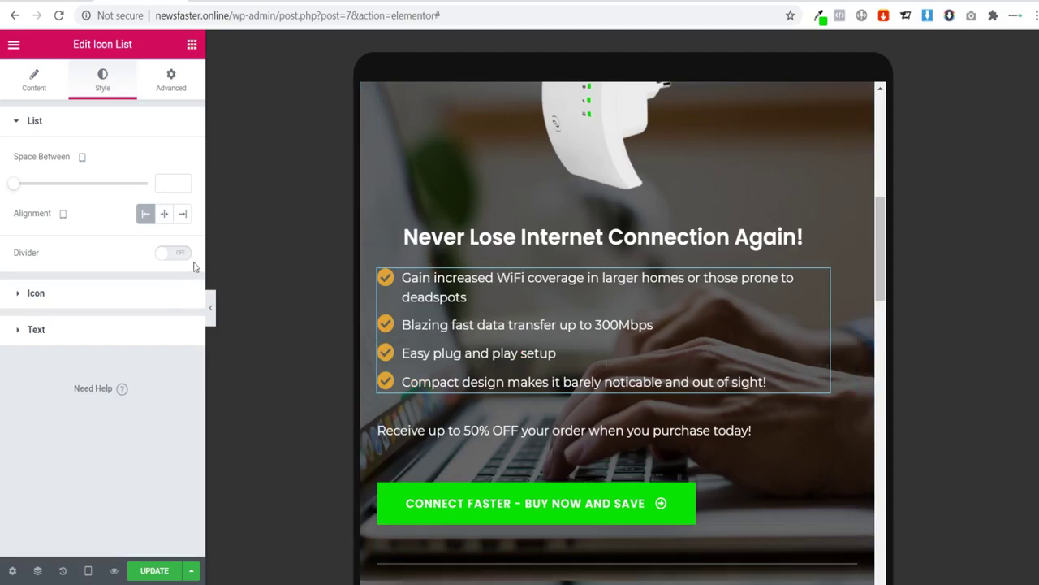
pyautogui.click(164, 215)
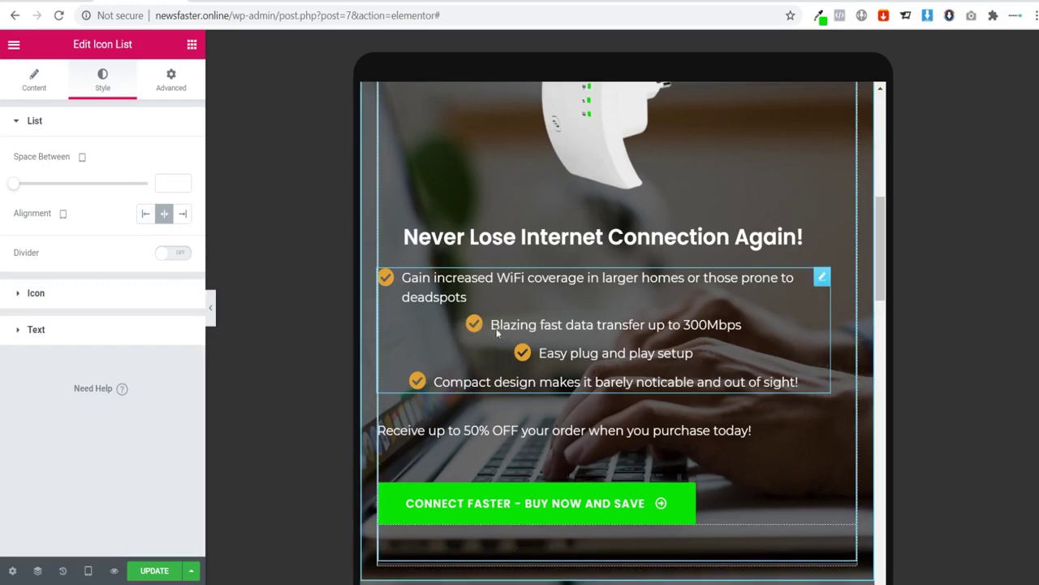
pyautogui.click(145, 214)
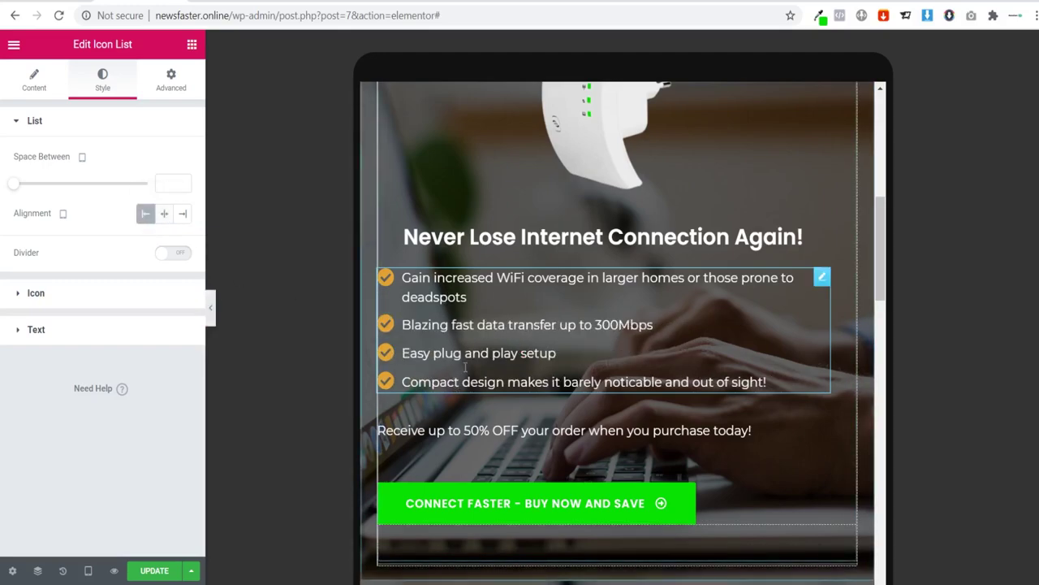
# Step: Center the 50% OFF offer text and the green buy button, keeping the button at centered width rather than full width
pyautogui.click(520, 442)
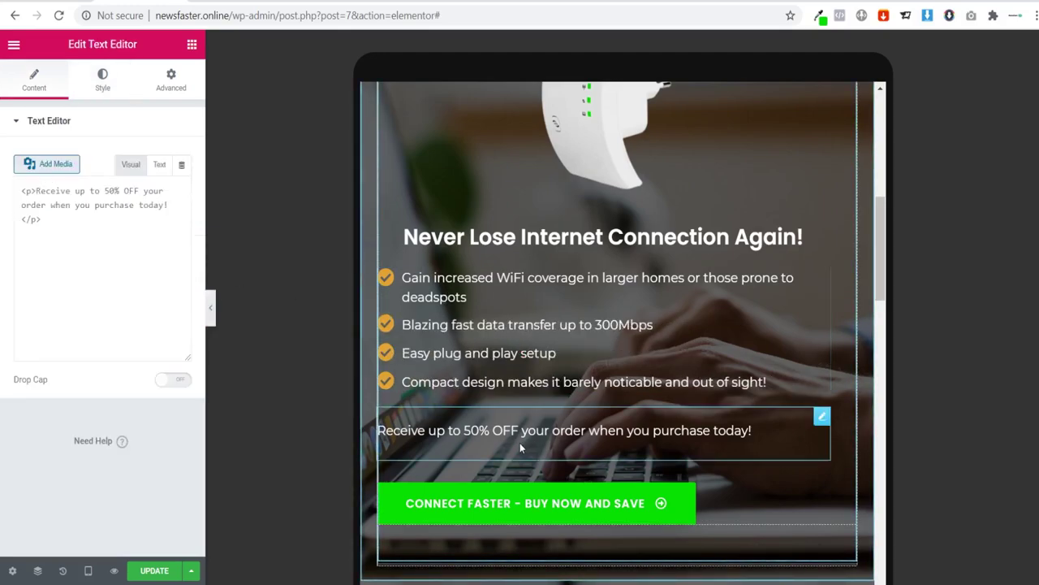
pyautogui.click(106, 84)
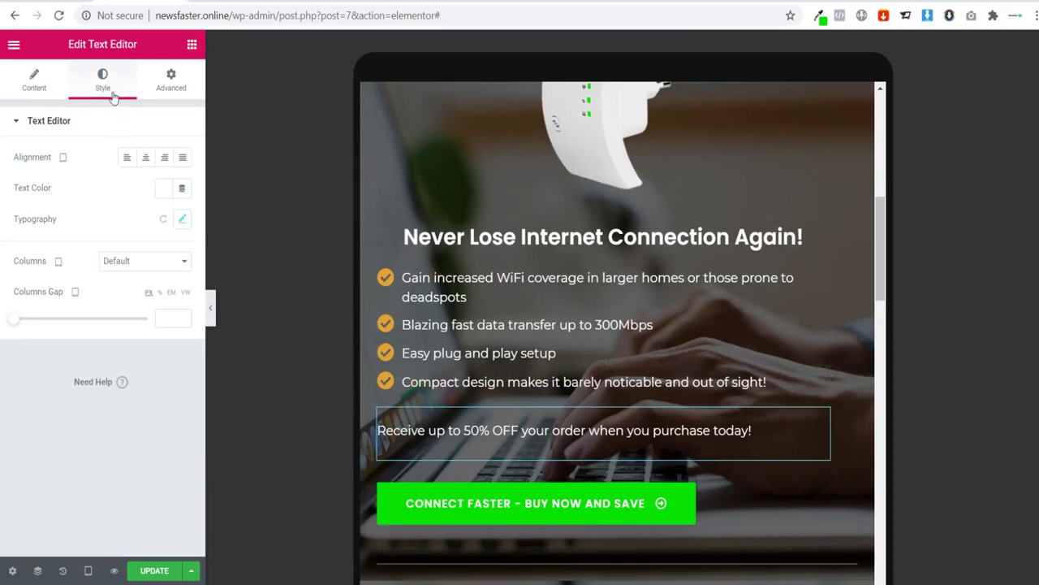
pyautogui.click(147, 159)
pyautogui.click(739, 504)
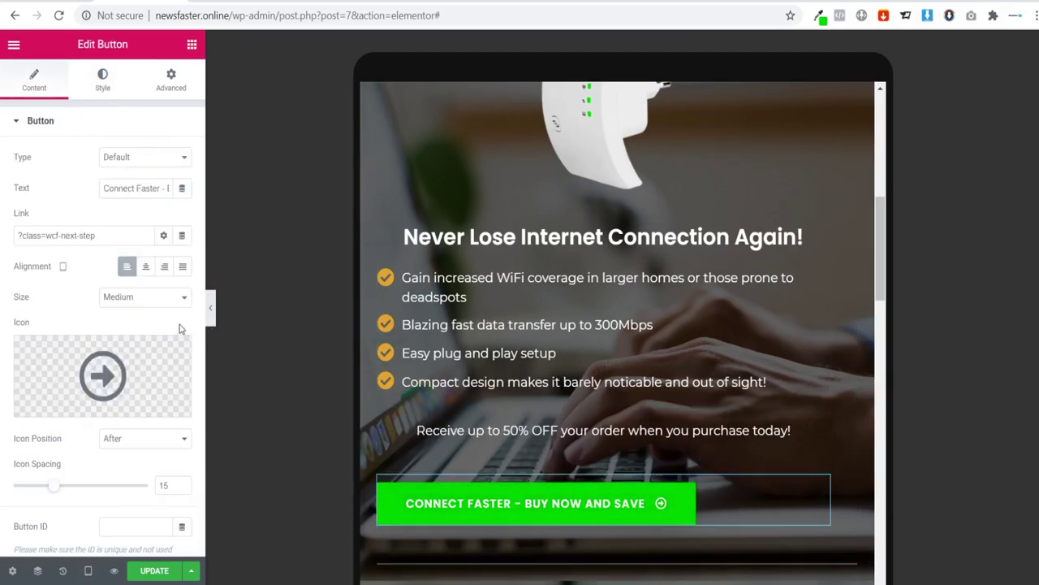
pyautogui.click(147, 267)
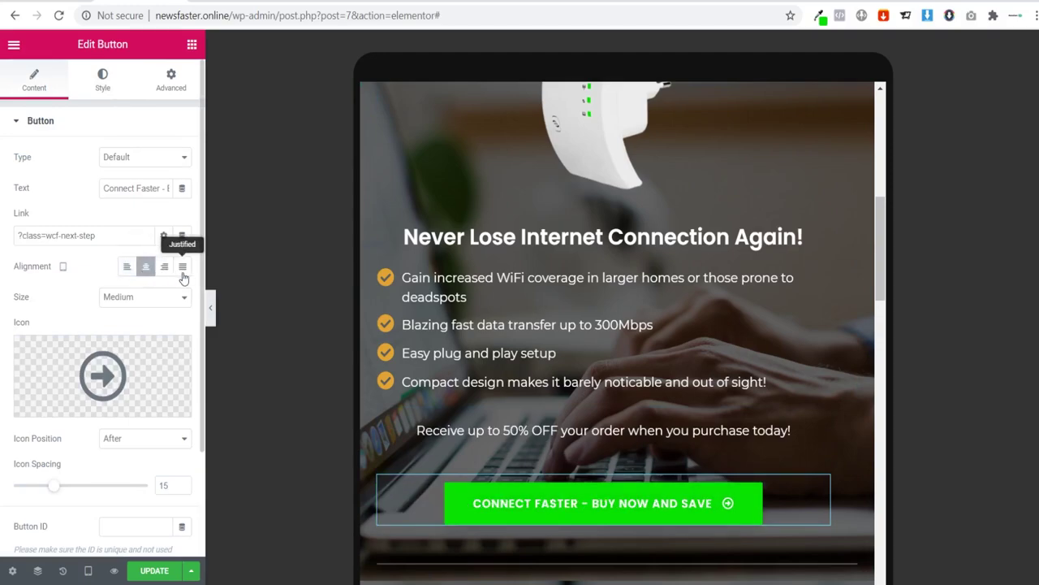
pyautogui.click(182, 268)
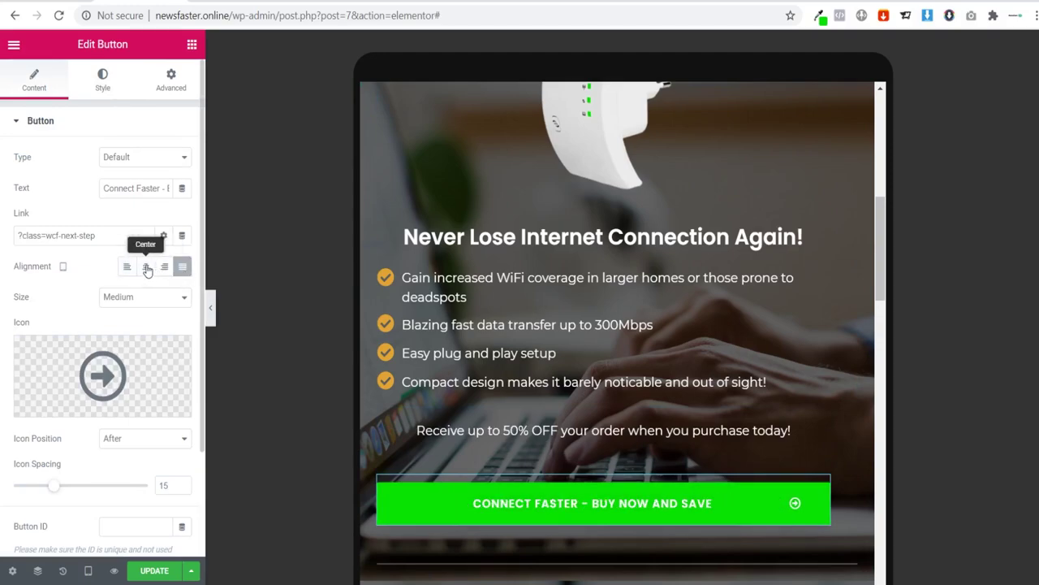
pyautogui.click(147, 268)
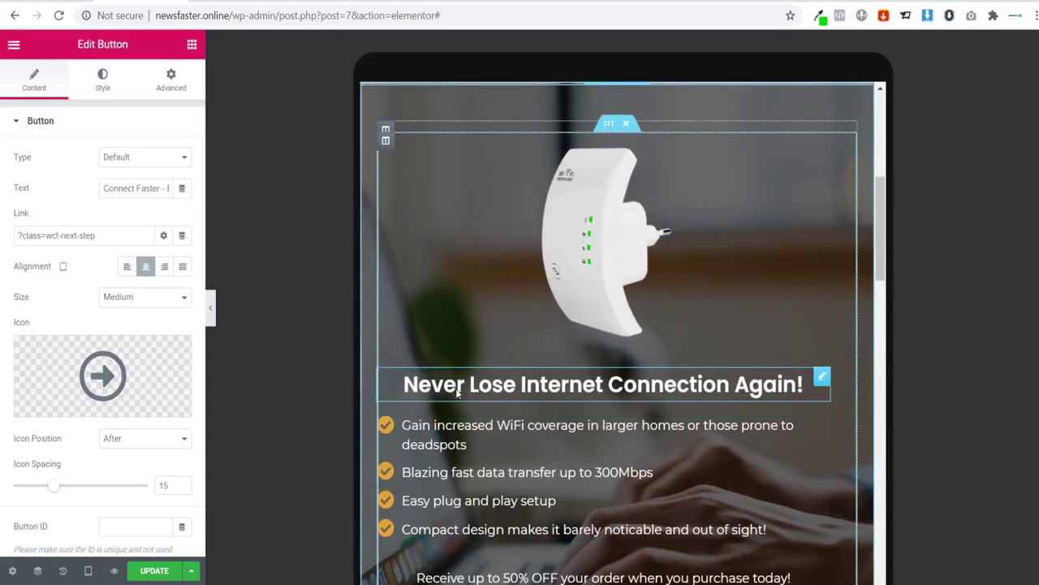
pyautogui.scroll(-2, 474, 335)
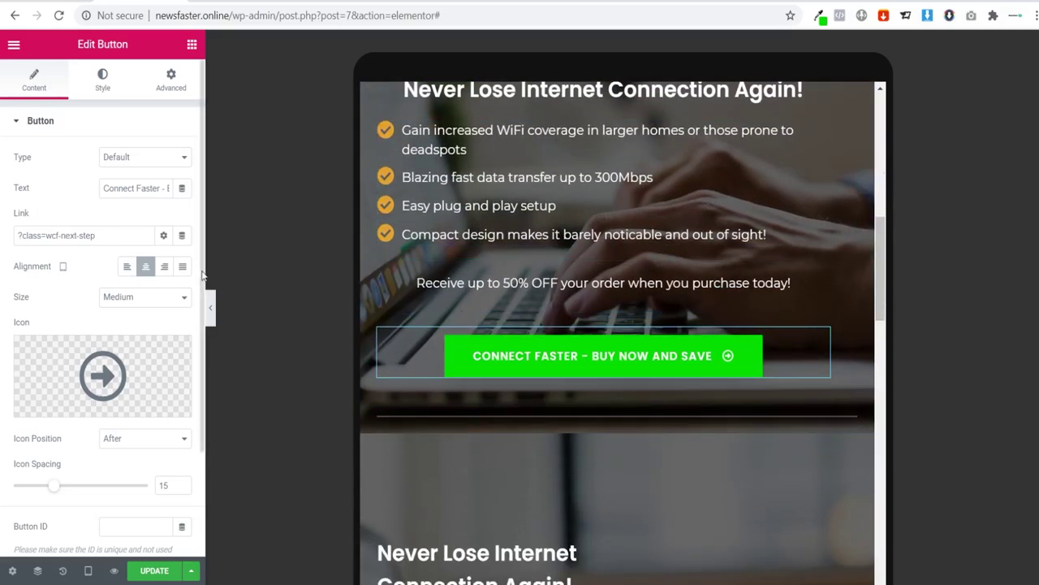
# Step: Hide and restore the editing panel to preview the tablet page
pyautogui.click(209, 304)
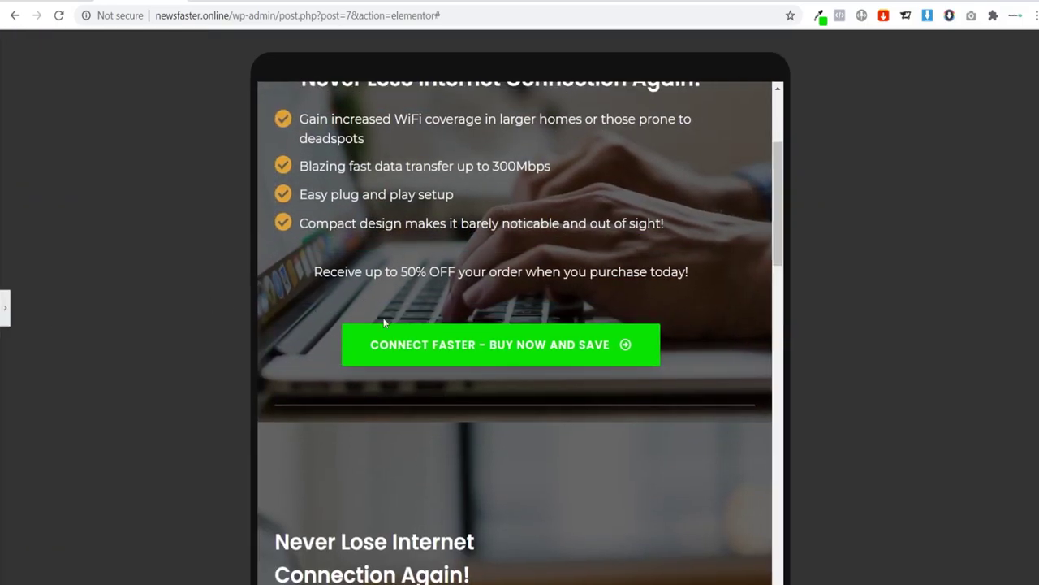
pyautogui.scroll(3, 425, 325)
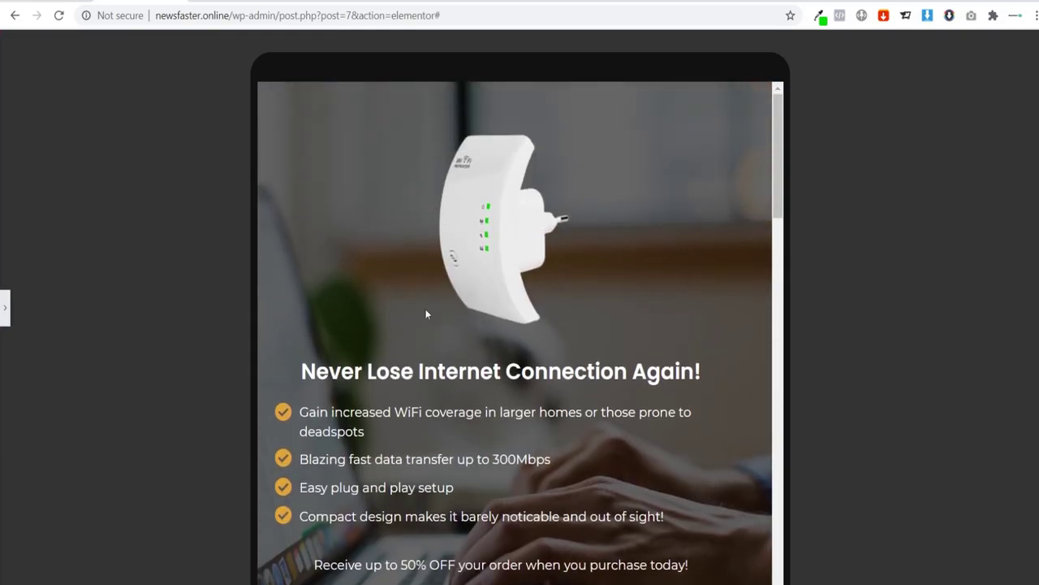
pyautogui.click(7, 307)
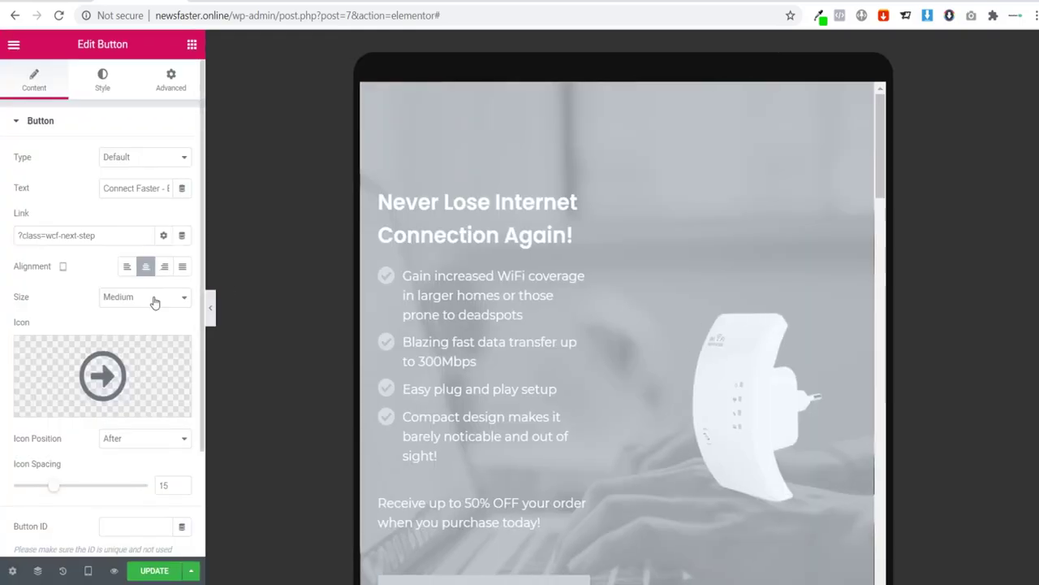
pyautogui.scroll(-3, 456, 336)
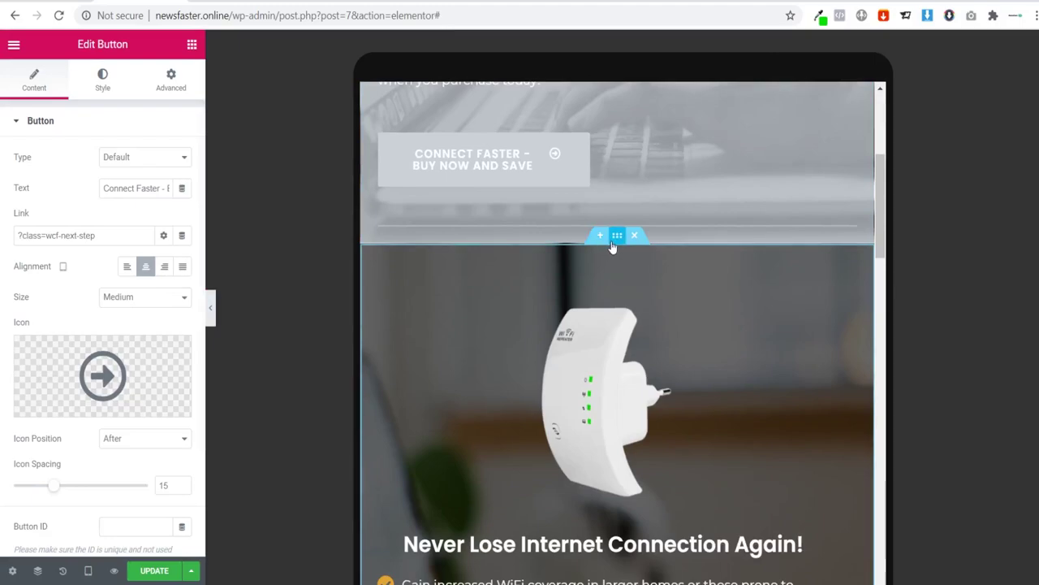
# Step: Open the second hero section's Advanced tab and expand its Responsive visibility group
pyautogui.click(617, 234)
pyautogui.click(167, 73)
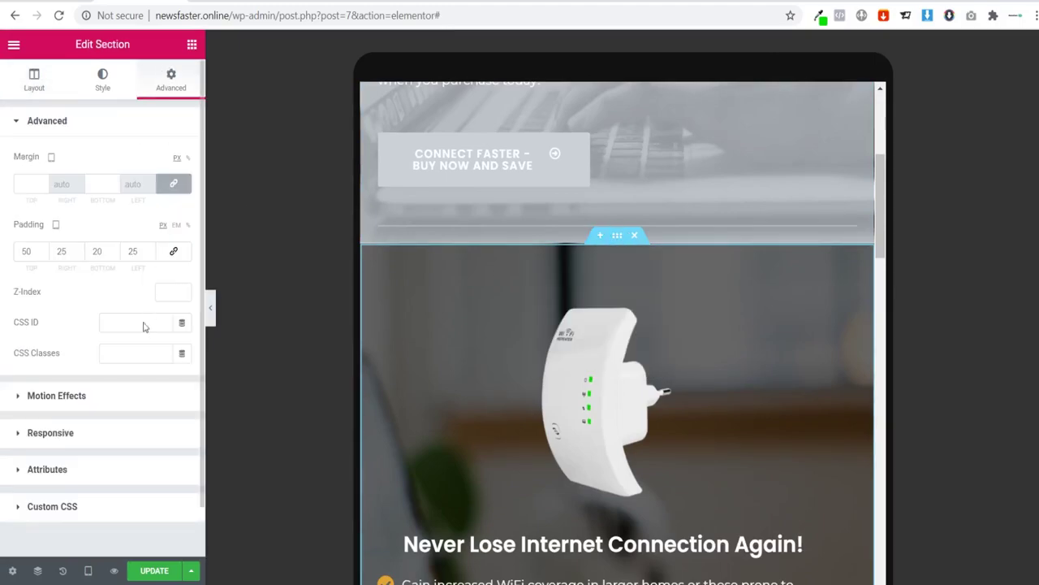
pyautogui.click(51, 433)
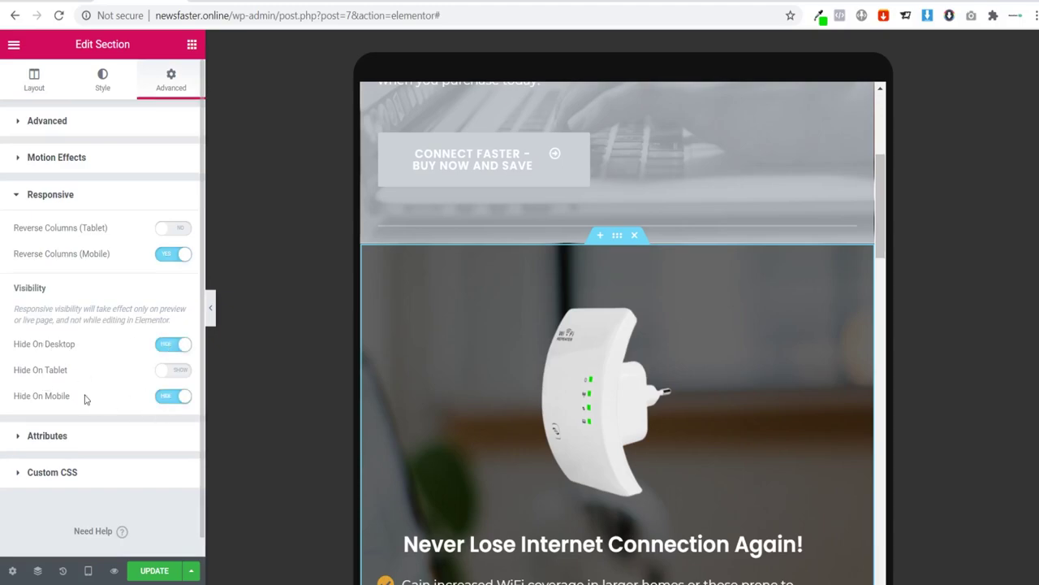
pyautogui.scroll(-4, 530, 363)
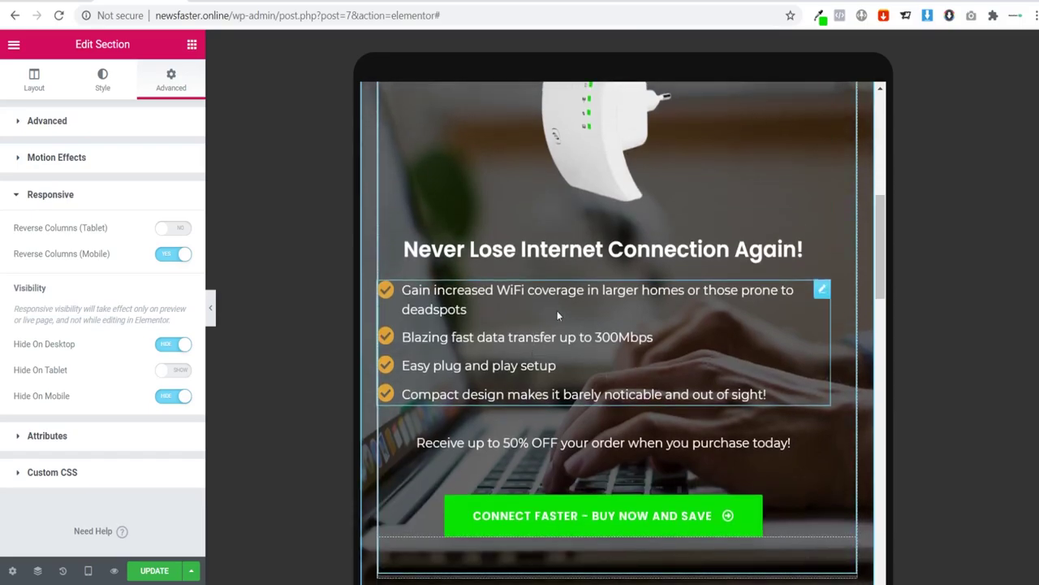
pyautogui.scroll(2, 557, 311)
pyautogui.scroll(-9, 557, 286)
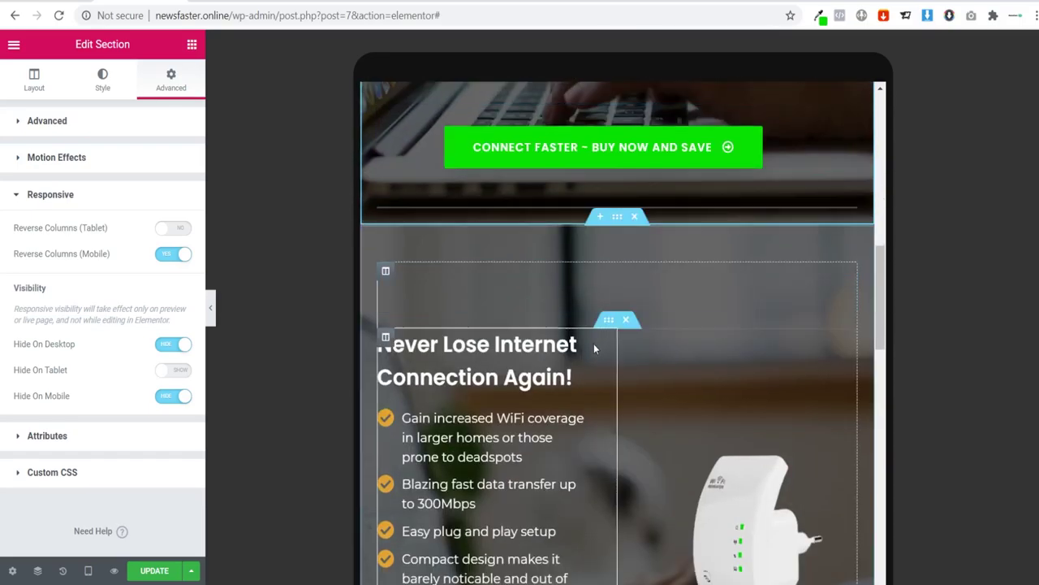
pyautogui.scroll(-1, 596, 348)
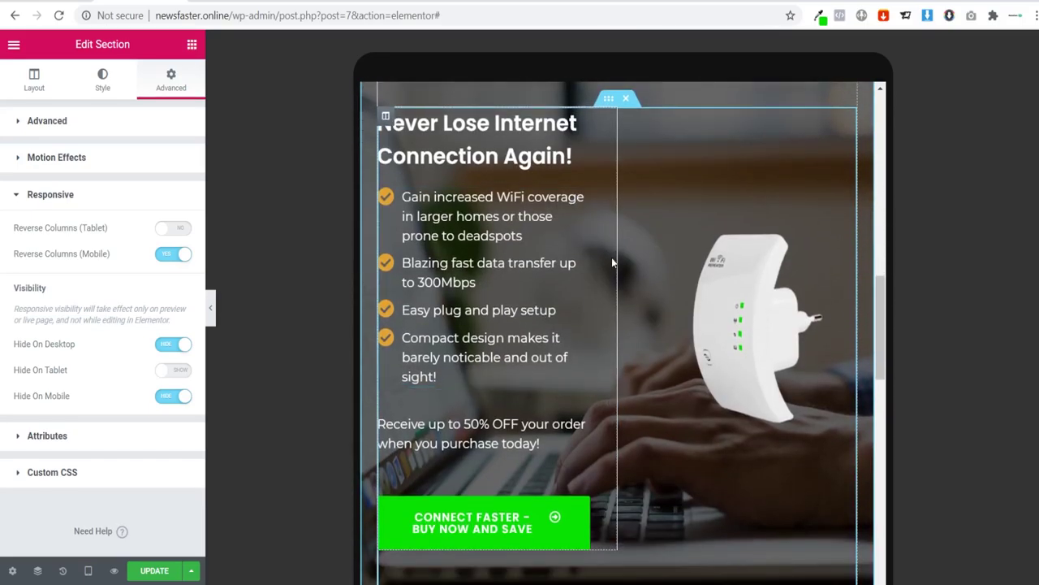
pyautogui.scroll(1, 614, 263)
pyautogui.scroll(1, 614, 262)
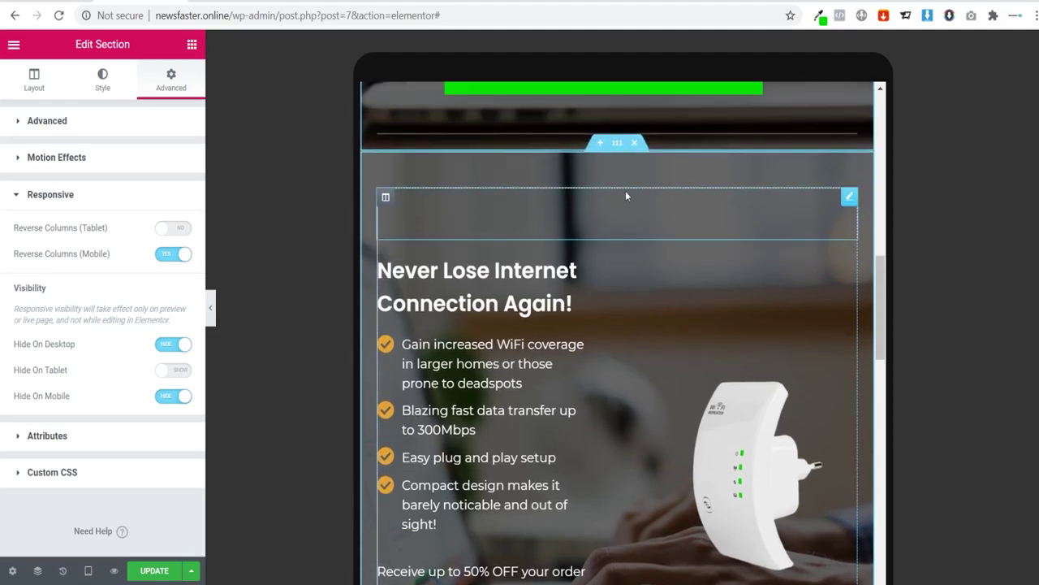
# Step: Select the hero section and preview the page at mobile width
pyautogui.click(648, 262)
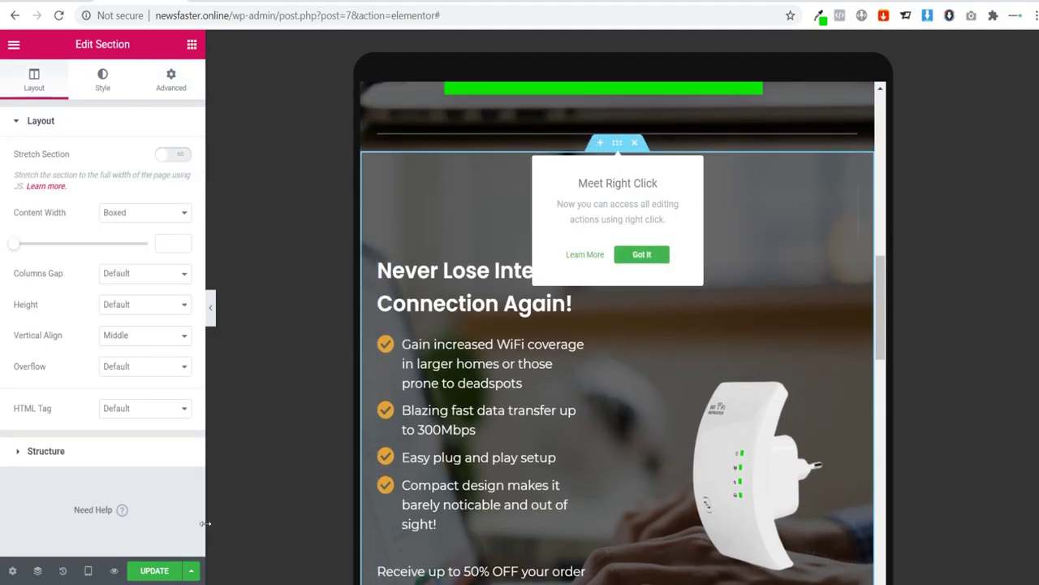
pyautogui.click(89, 571)
pyautogui.click(61, 539)
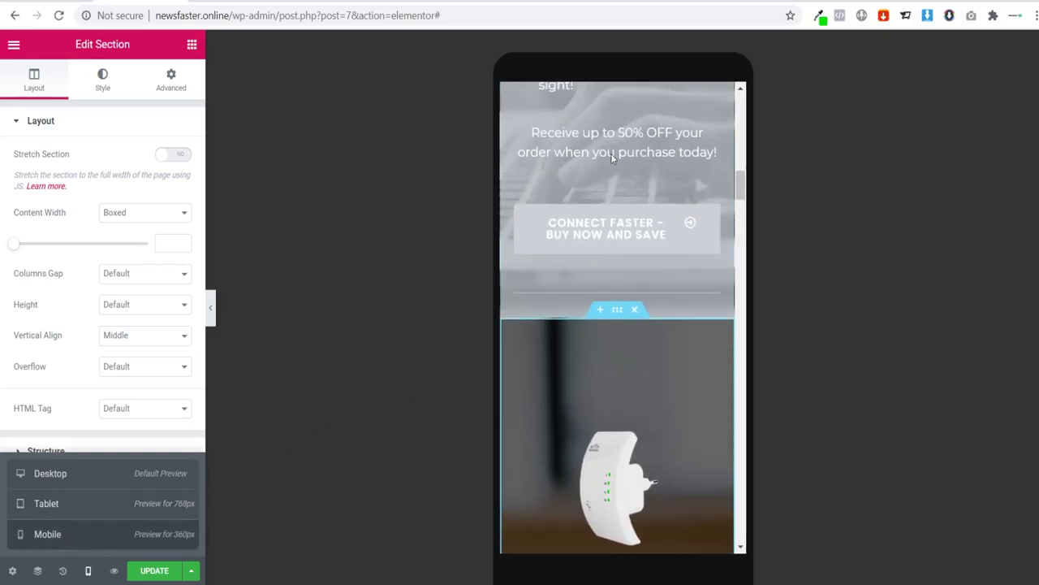
pyautogui.scroll(-5, 617, 317)
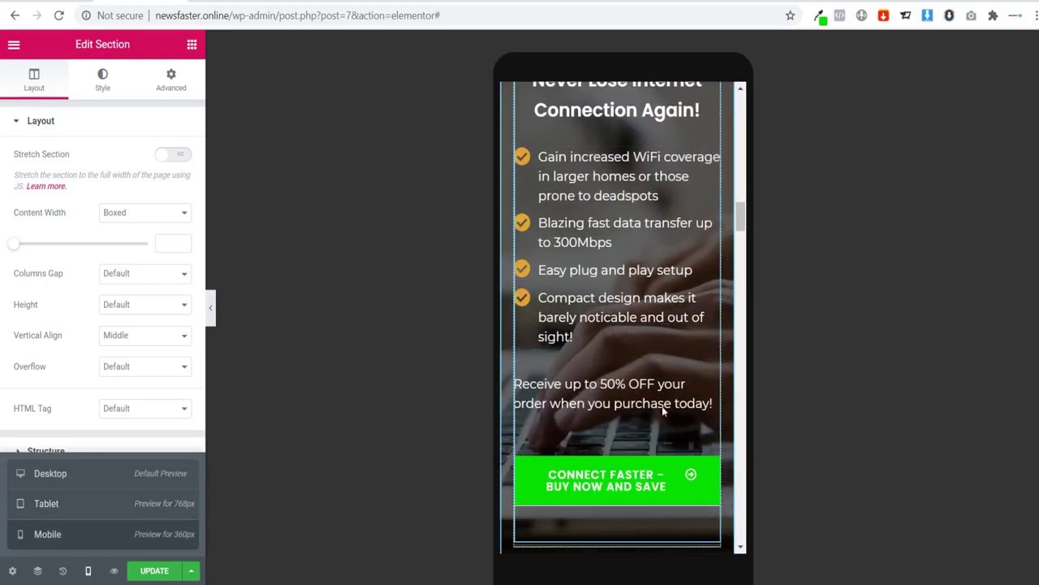
pyautogui.scroll(3, 662, 406)
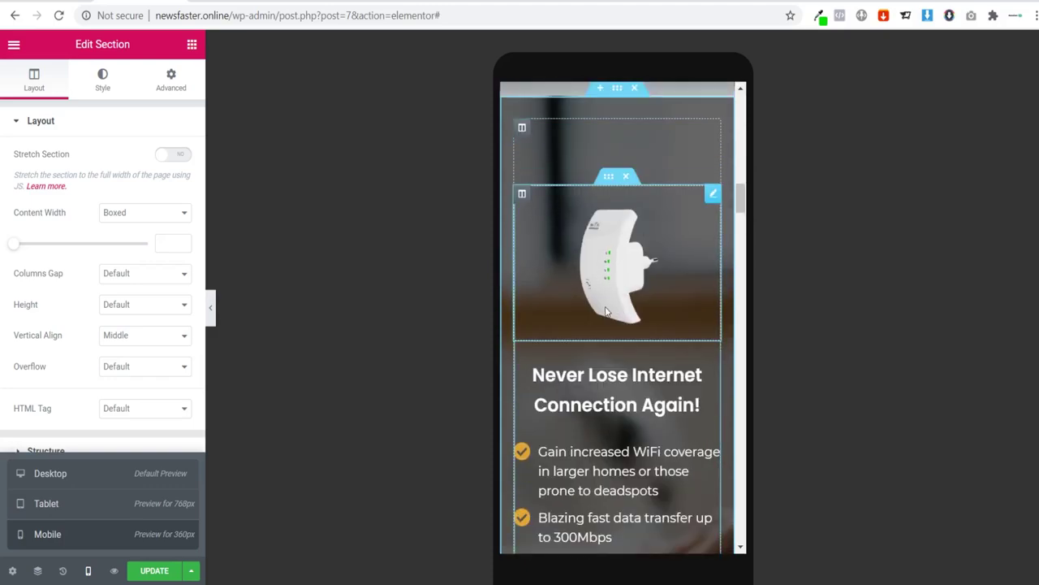
pyautogui.scroll(-3, 619, 349)
pyautogui.scroll(-2, 618, 334)
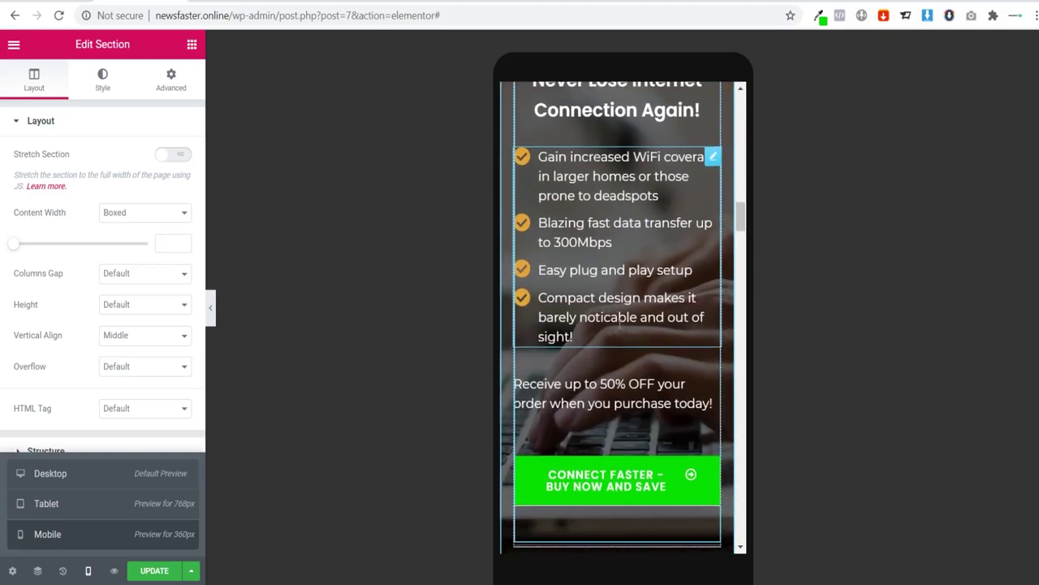
pyautogui.scroll(5, 619, 324)
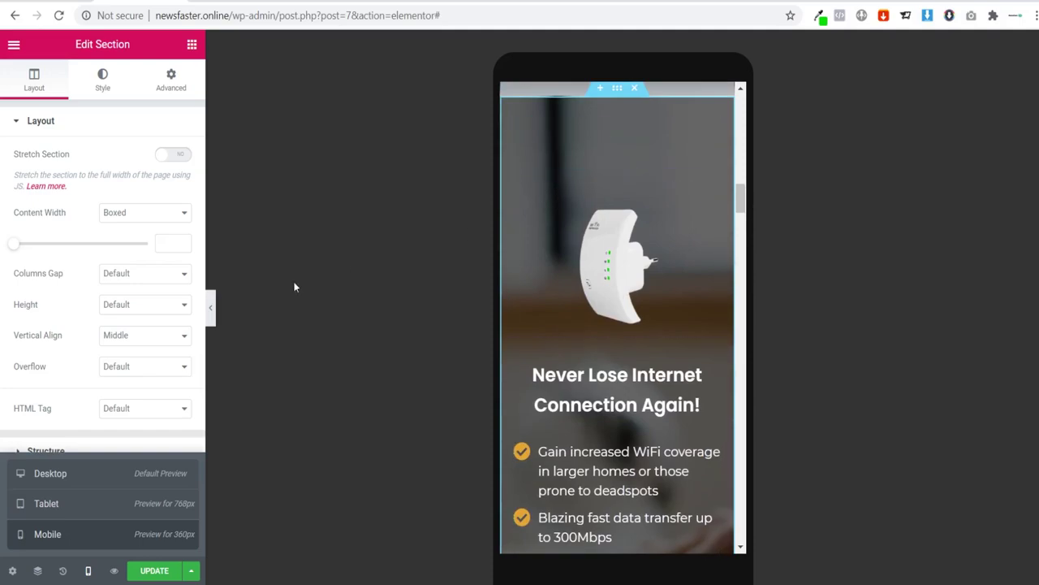
pyautogui.click(616, 94)
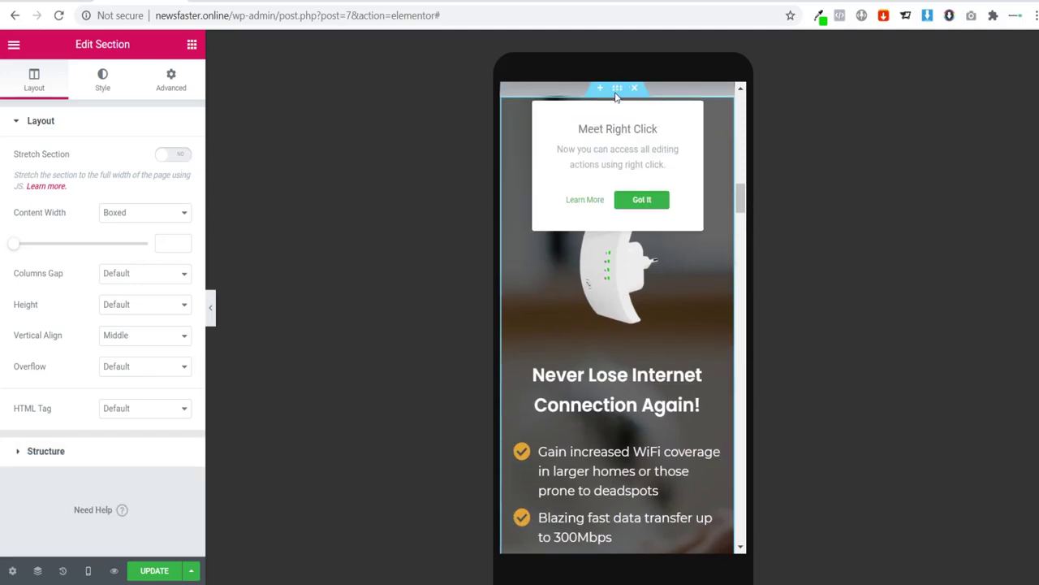
# Step: Switch on Hide On Tablet and Hide On Desktop in the section's Advanced responsive settings
pyautogui.click(167, 81)
pyautogui.click(82, 446)
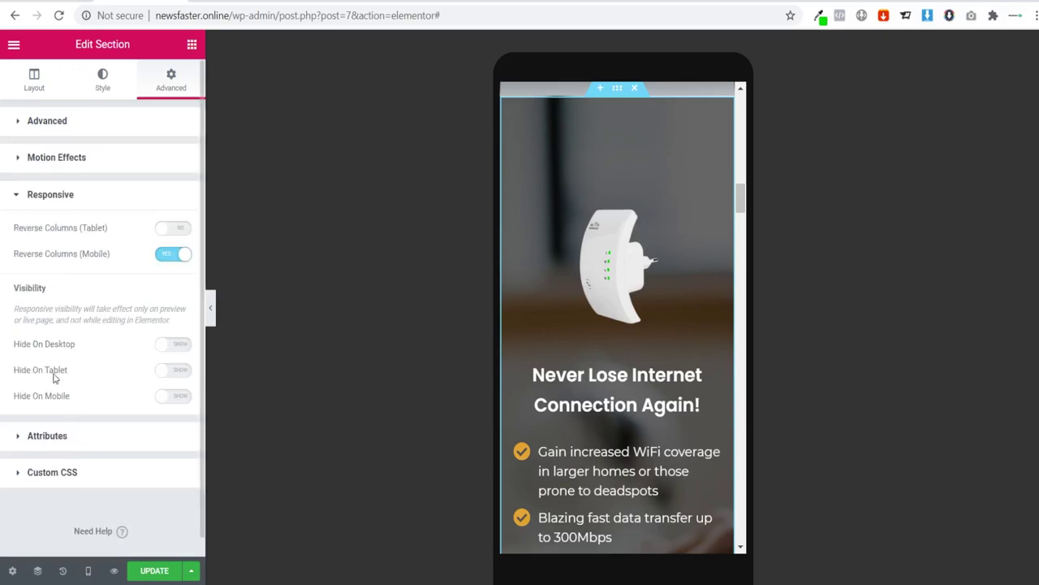
pyautogui.click(171, 370)
pyautogui.click(172, 347)
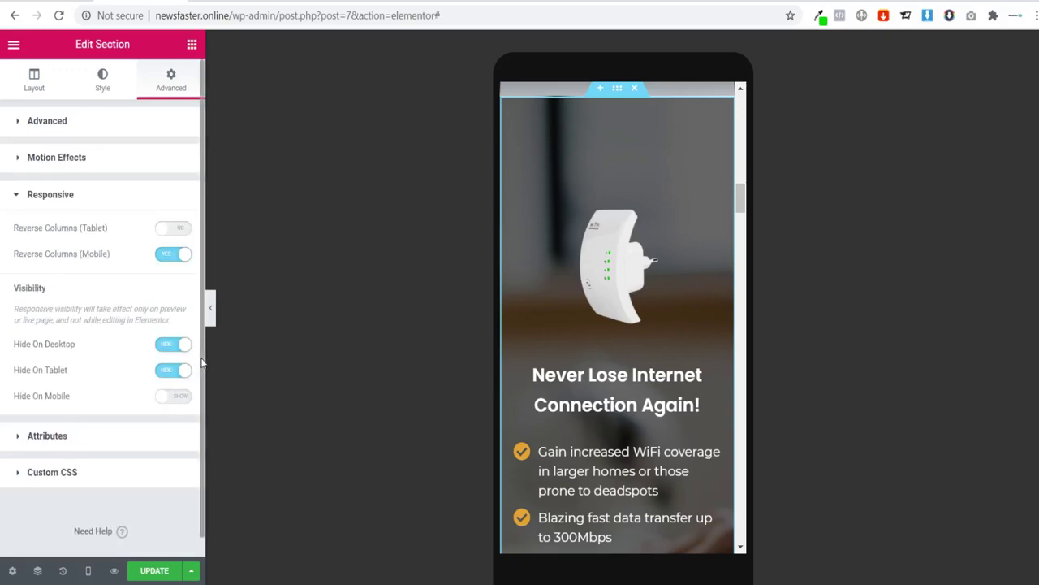
# Step: Delete the empty spacer and move the extender image below the headline
pyautogui.click(617, 149)
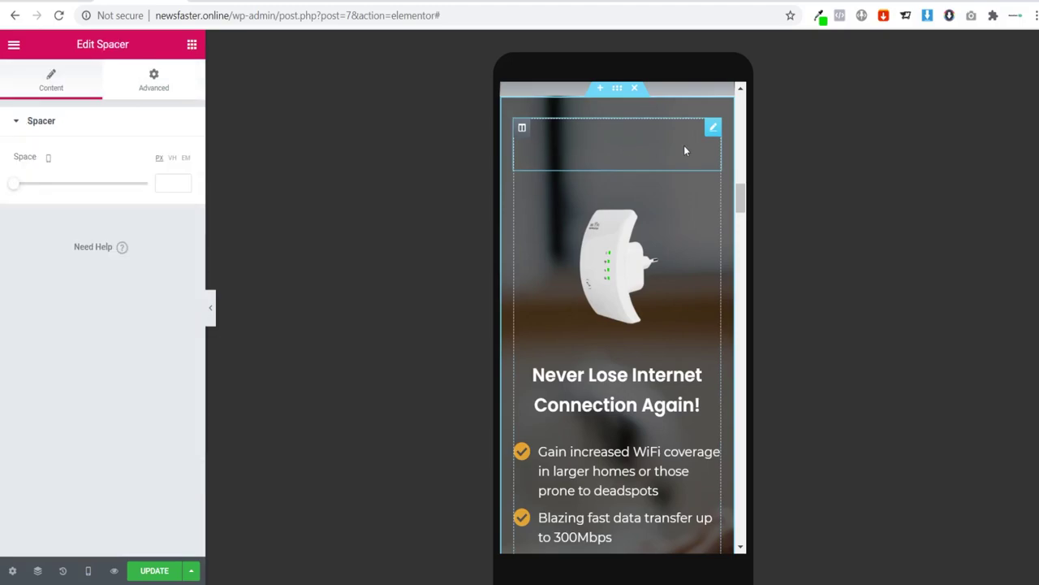
pyautogui.rightClick(706, 132)
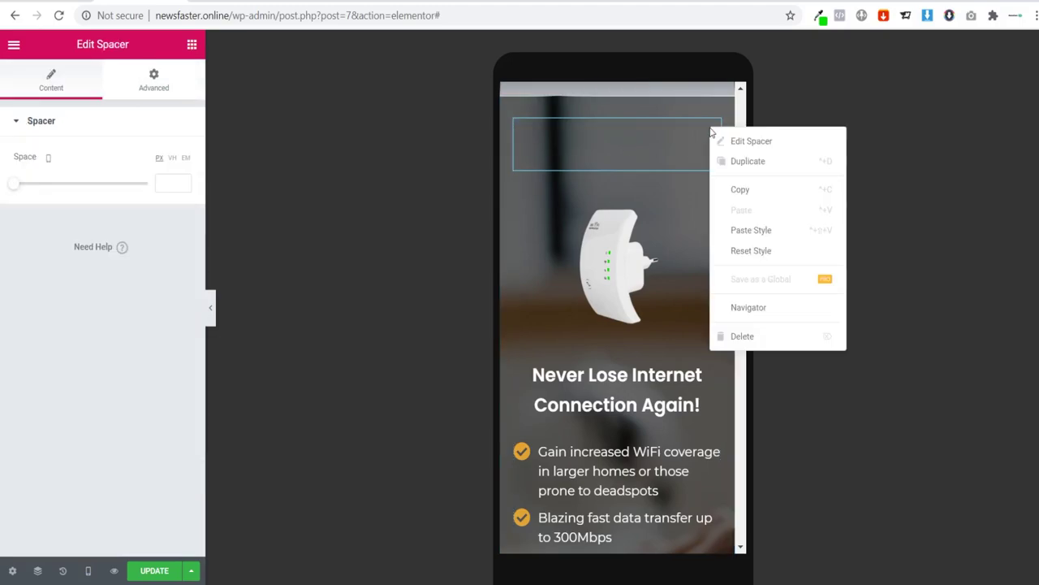
pyautogui.click(754, 336)
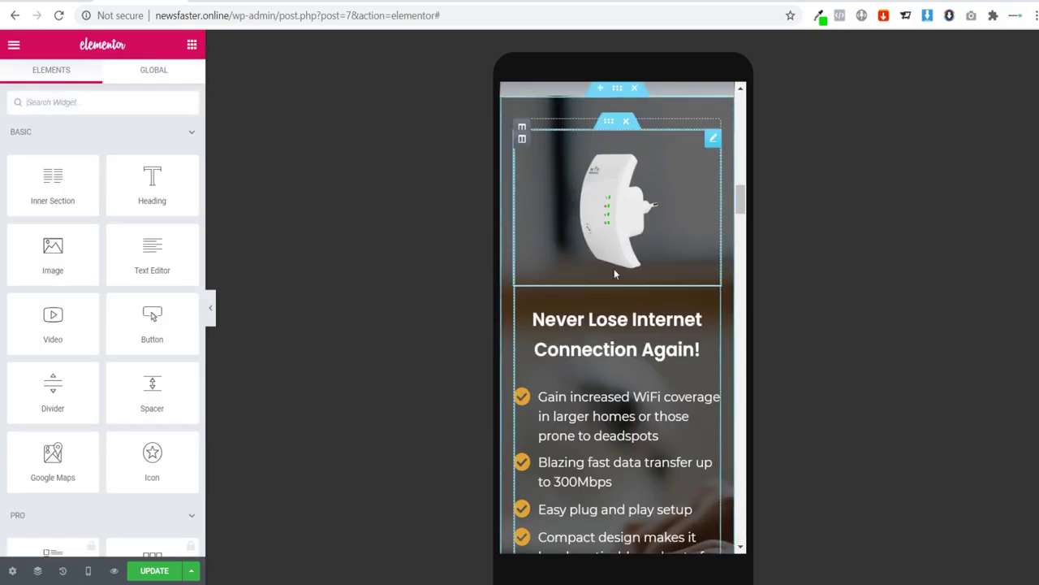
pyautogui.moveTo(621, 212); pyautogui.dragTo(682, 260)
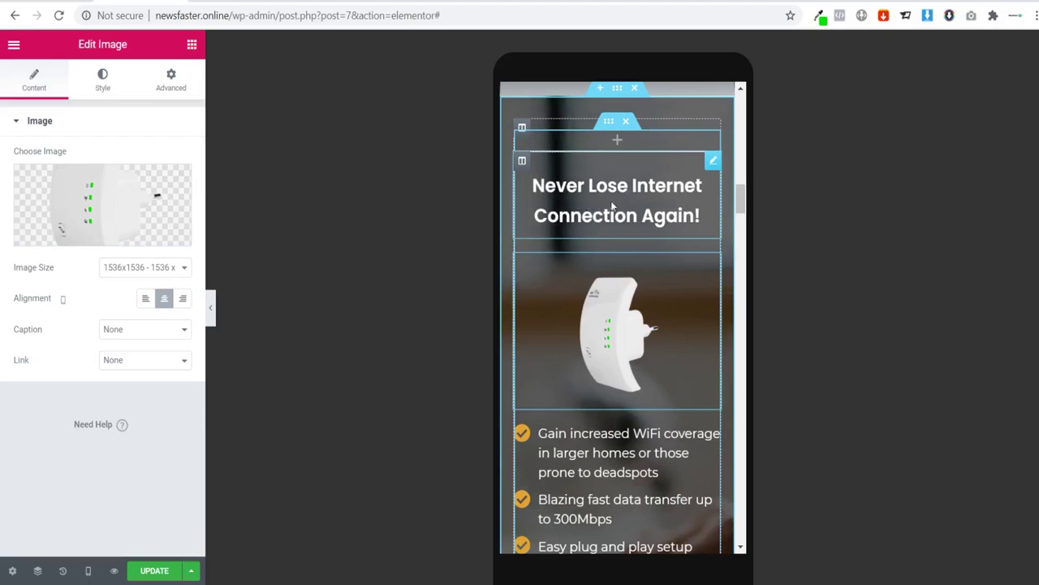
# Step: Center the 50% OFF promo text
pyautogui.scroll(-3, 634, 281)
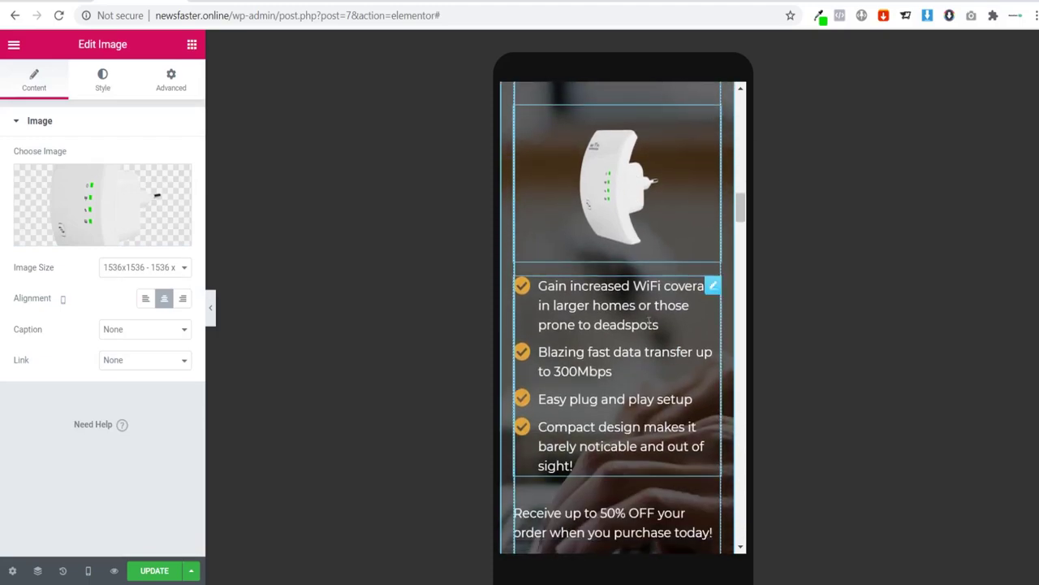
pyautogui.scroll(-2, 617, 268)
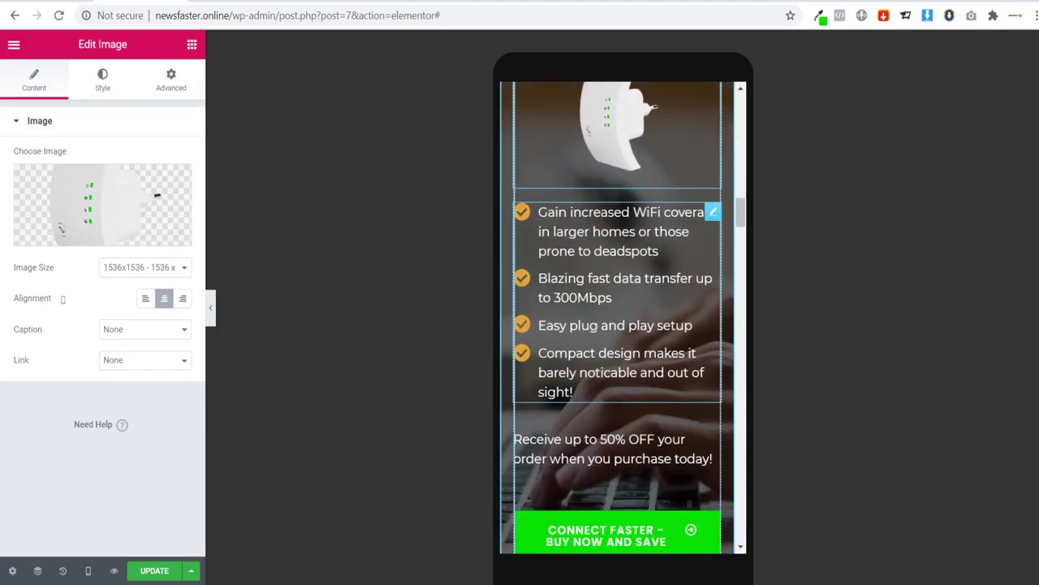
pyautogui.click(605, 453)
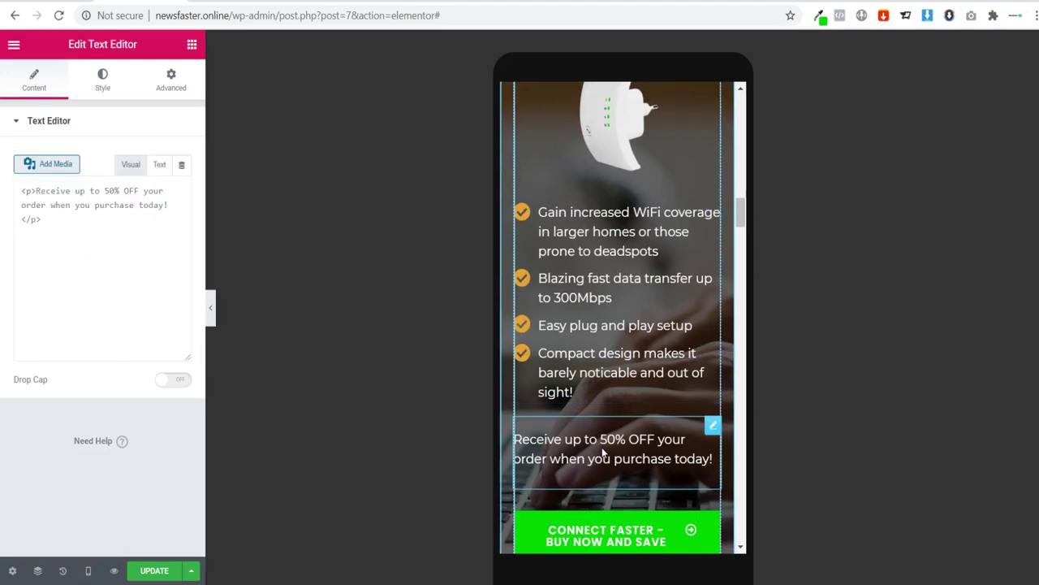
pyautogui.click(99, 90)
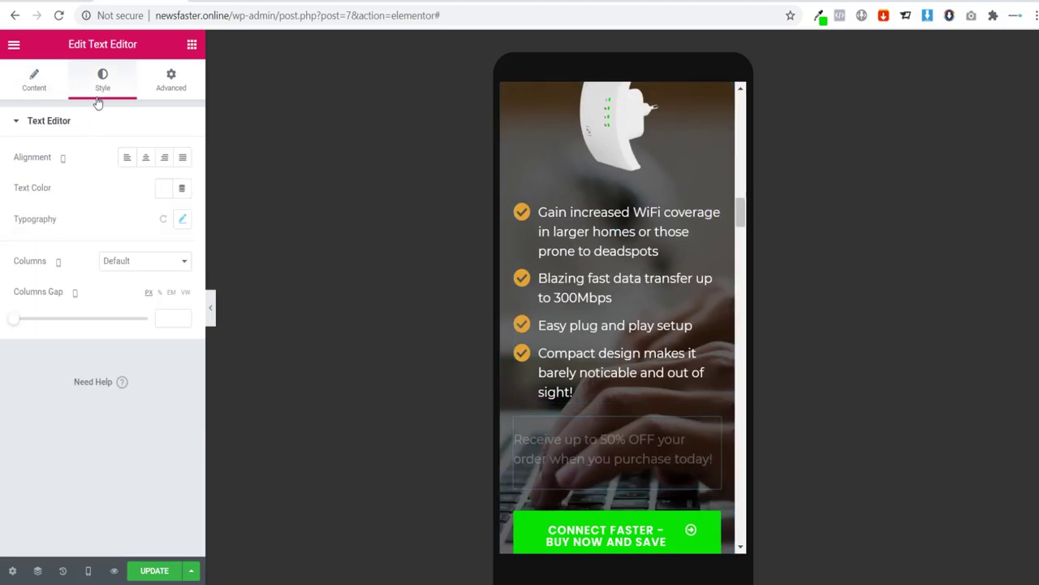
pyautogui.click(146, 157)
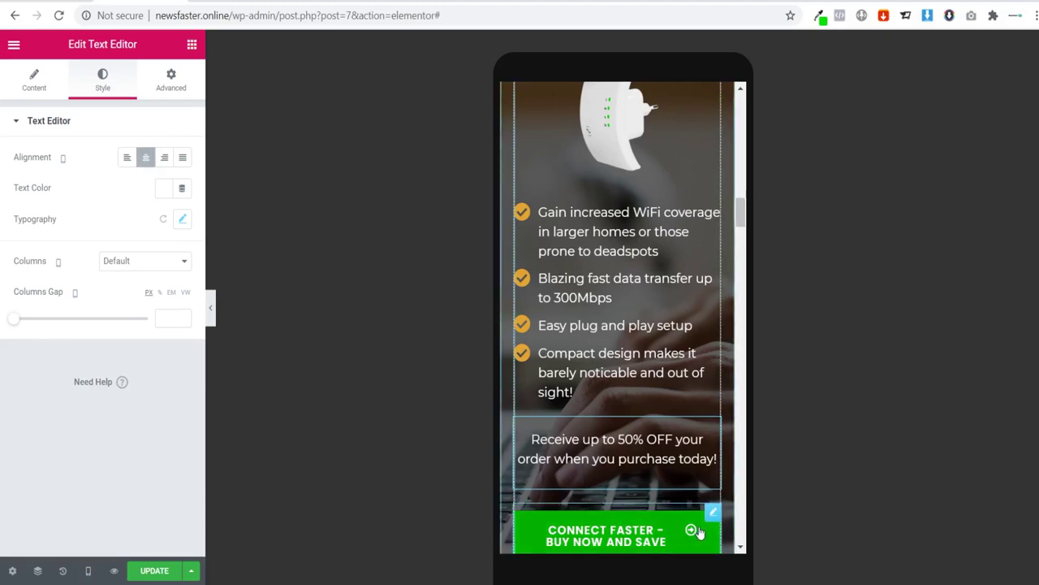
# Step: Remove the arrow icon from the Connect Faster button
pyautogui.click(712, 510)
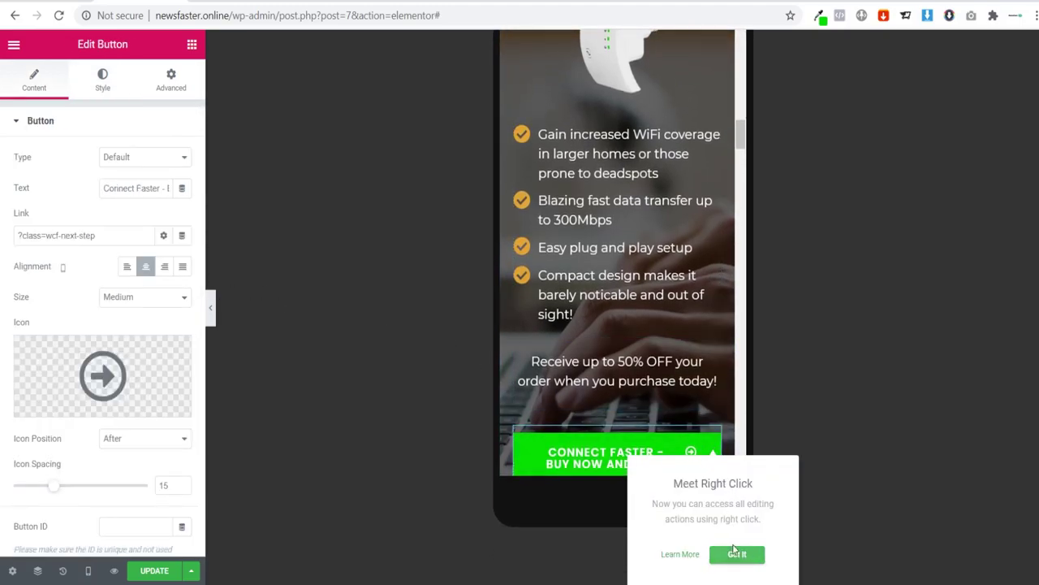
pyautogui.click(736, 556)
pyautogui.scroll(-1, 690, 422)
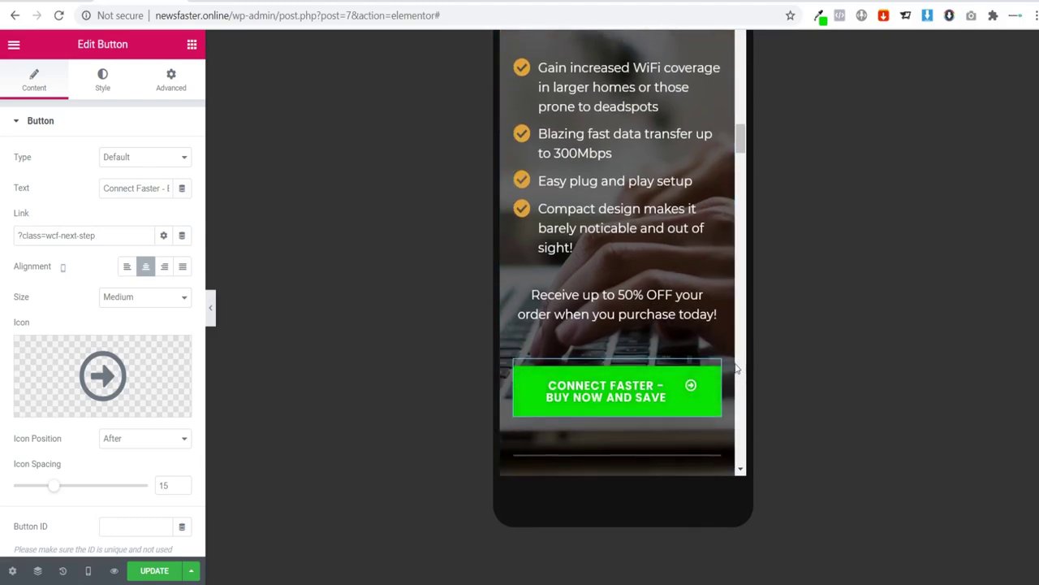
pyautogui.moveTo(166, 389)
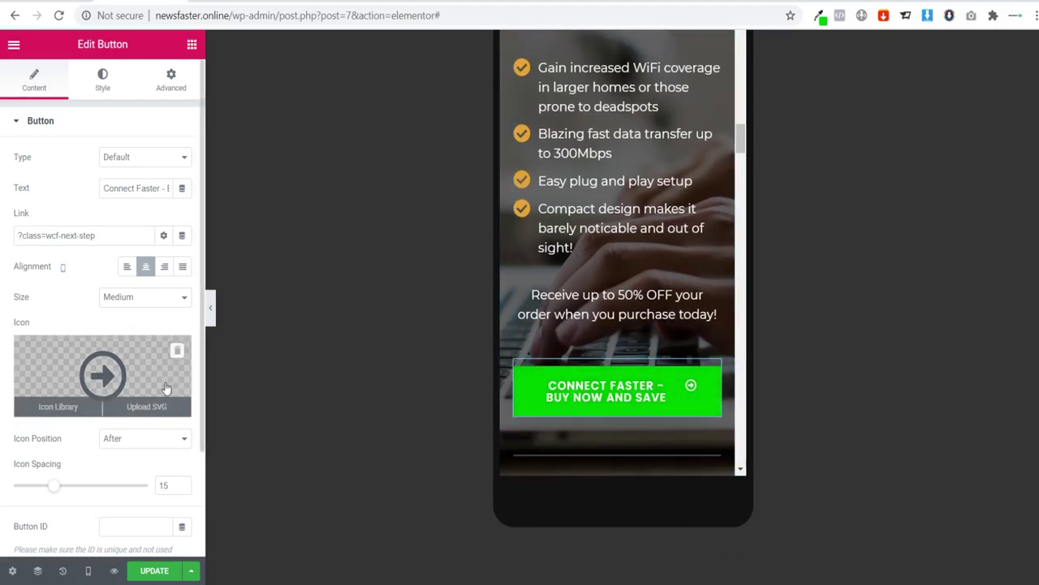
pyautogui.click(177, 351)
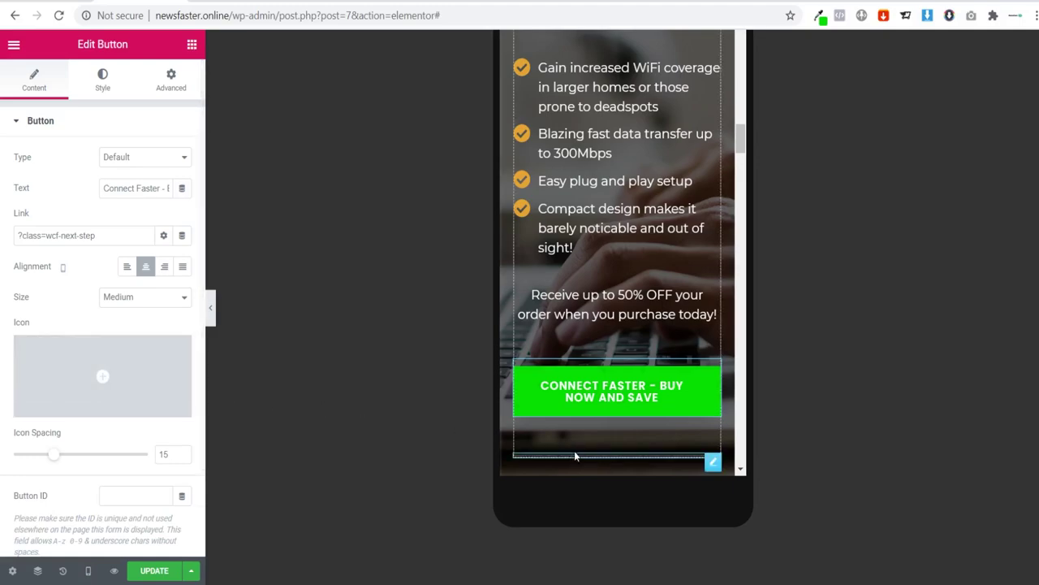
pyautogui.scroll(4, 647, 251)
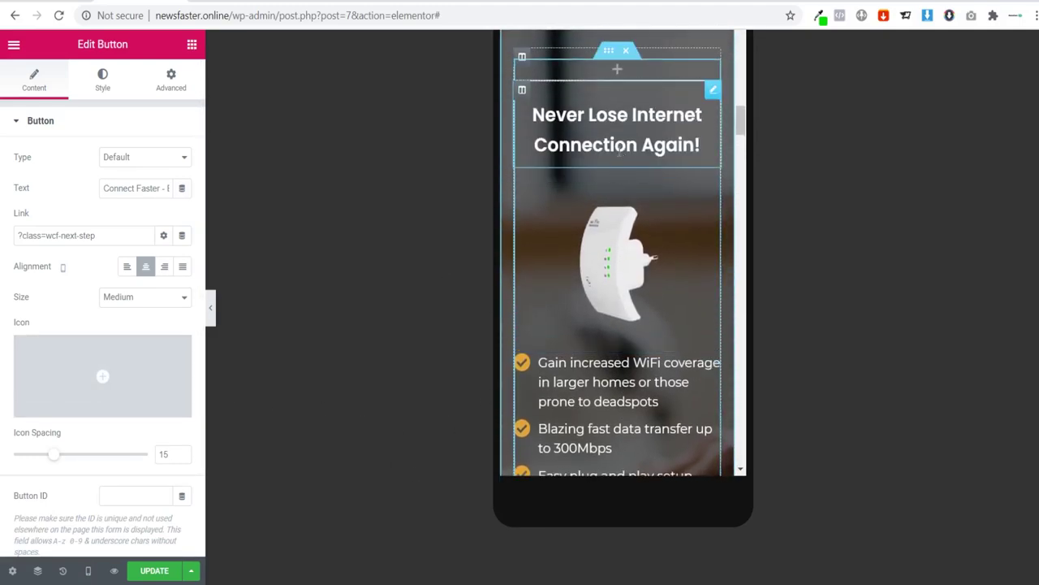
pyautogui.click(619, 151)
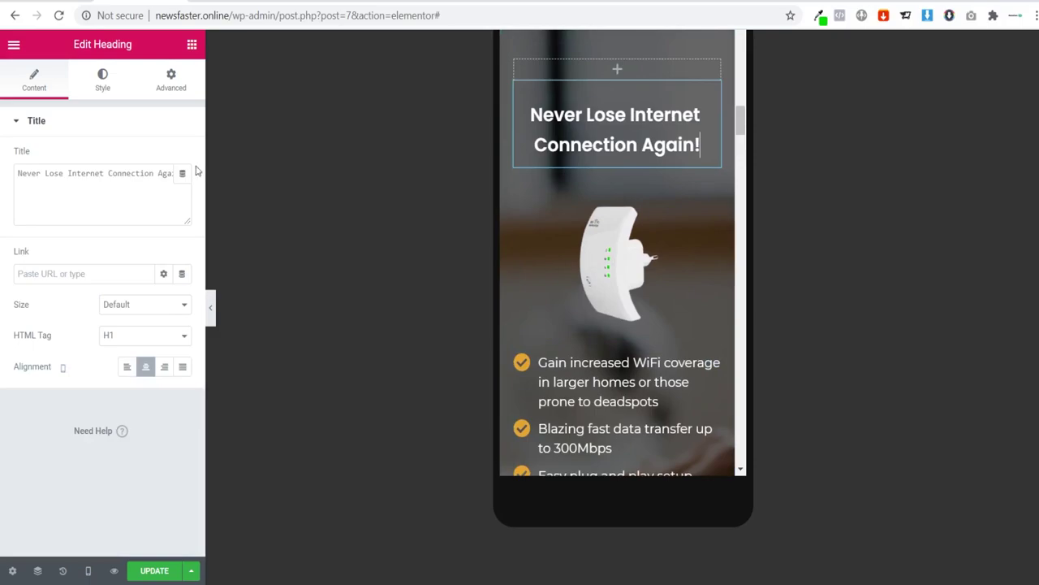
pyautogui.click(211, 308)
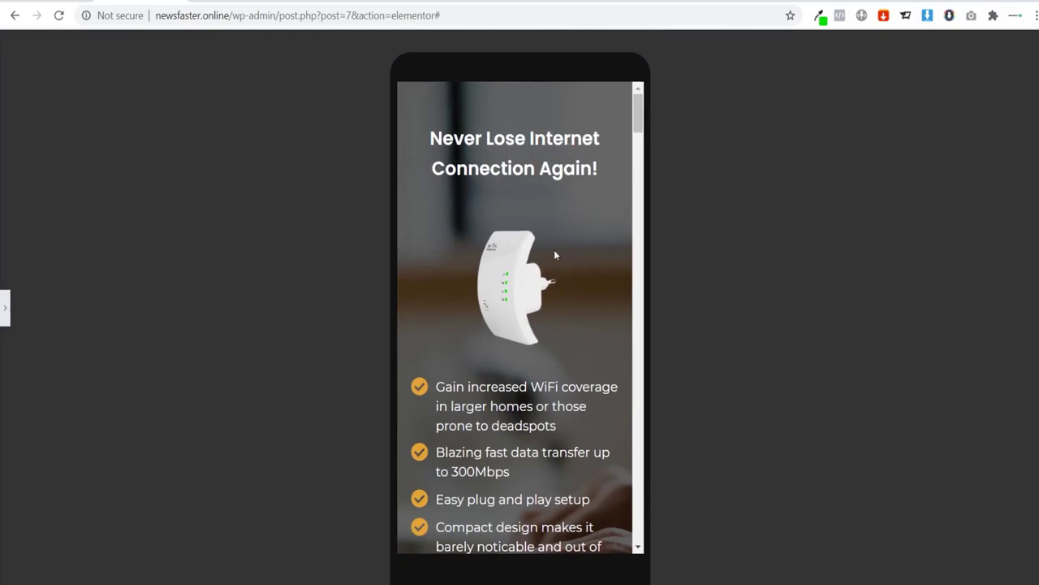
pyautogui.scroll(-5, 527, 244)
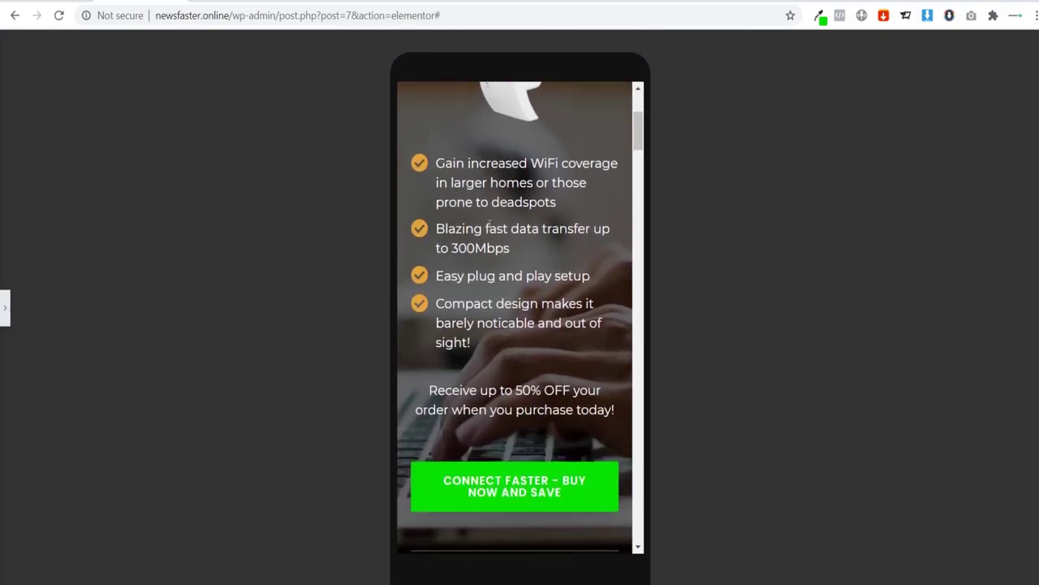
pyautogui.scroll(-4, 528, 332)
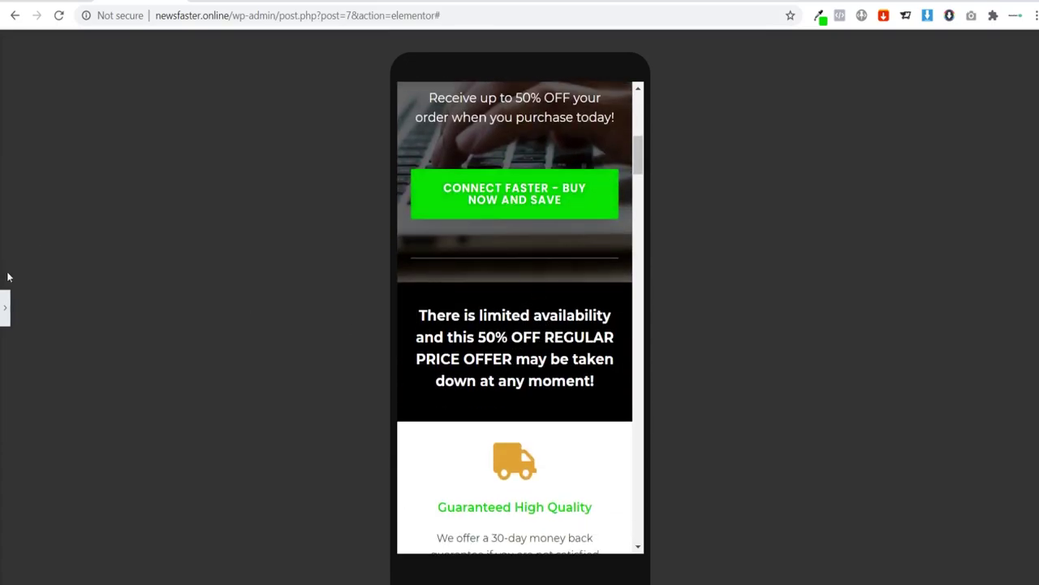
pyautogui.click(11, 307)
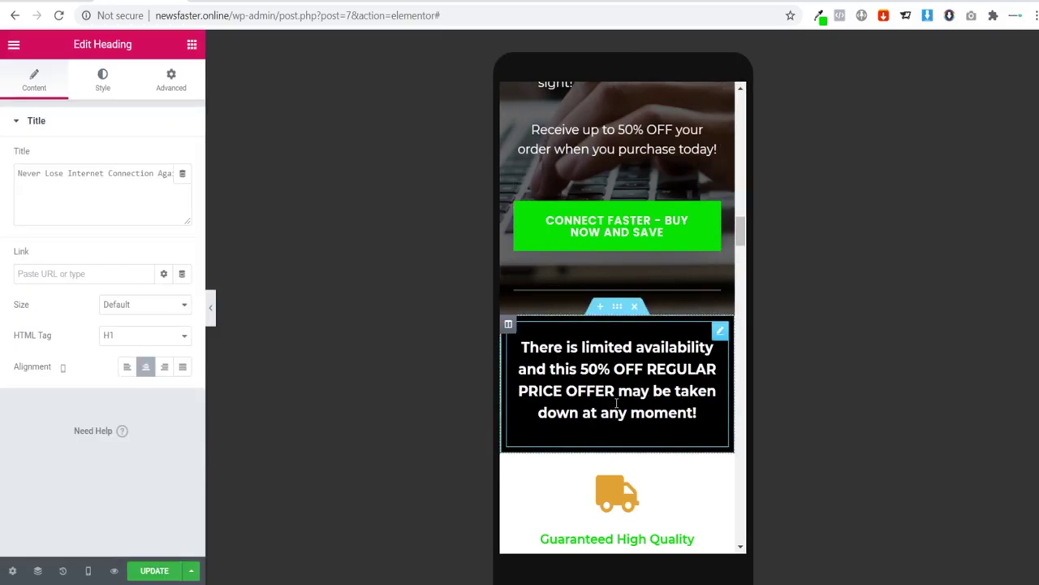
# Step: Set the limited-availability offer text's typography size to 15 px, then switch the preview to Tablet
pyautogui.click(614, 437)
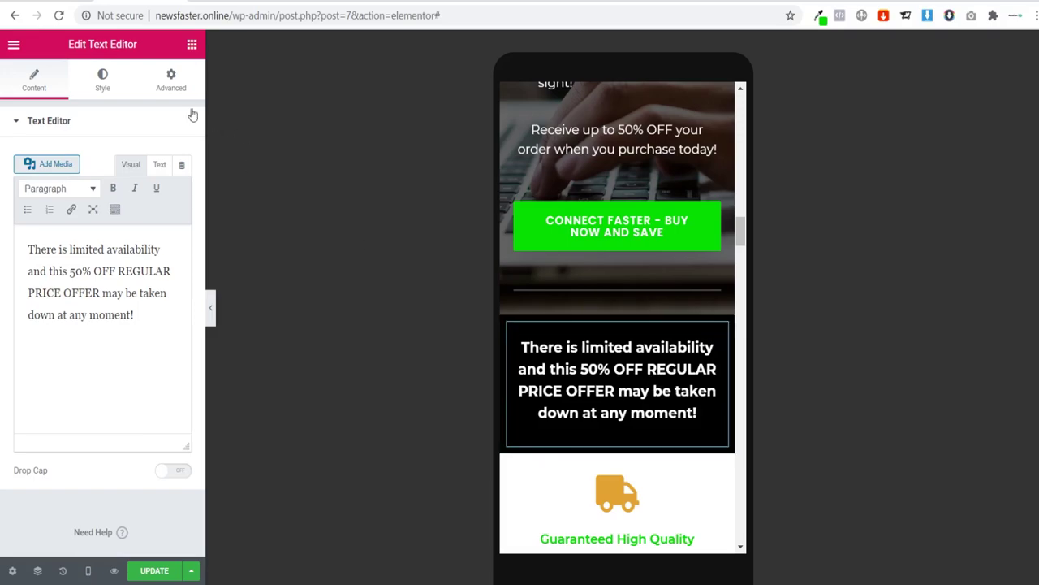
pyautogui.click(100, 81)
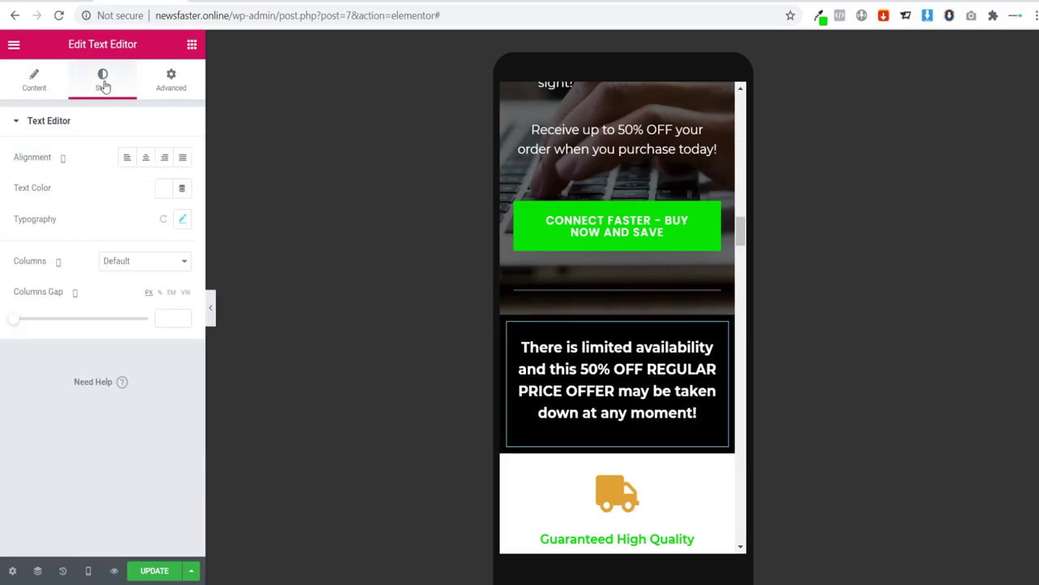
pyautogui.click(182, 221)
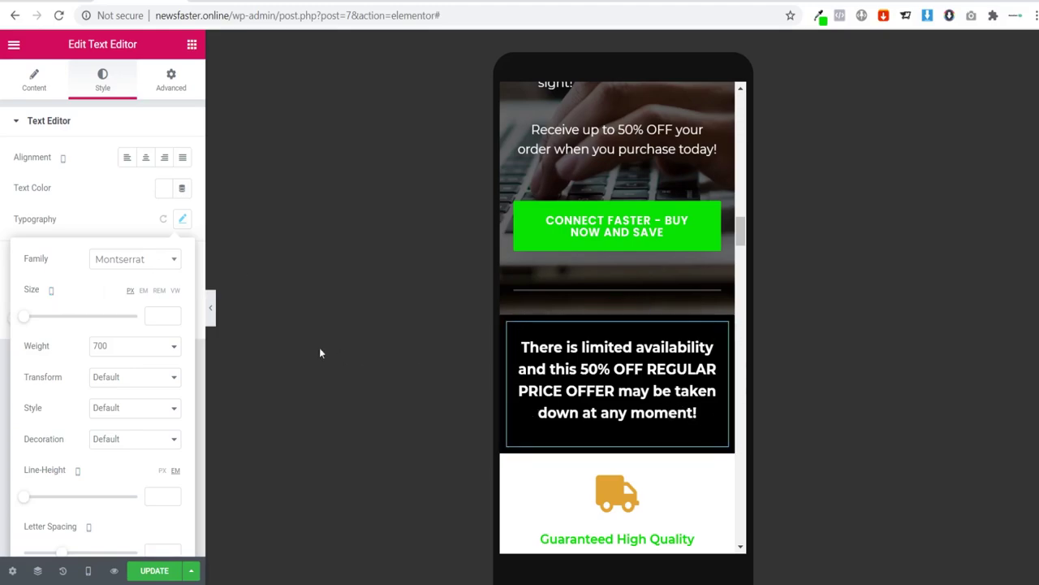
pyautogui.click(160, 313)
pyautogui.write('15')
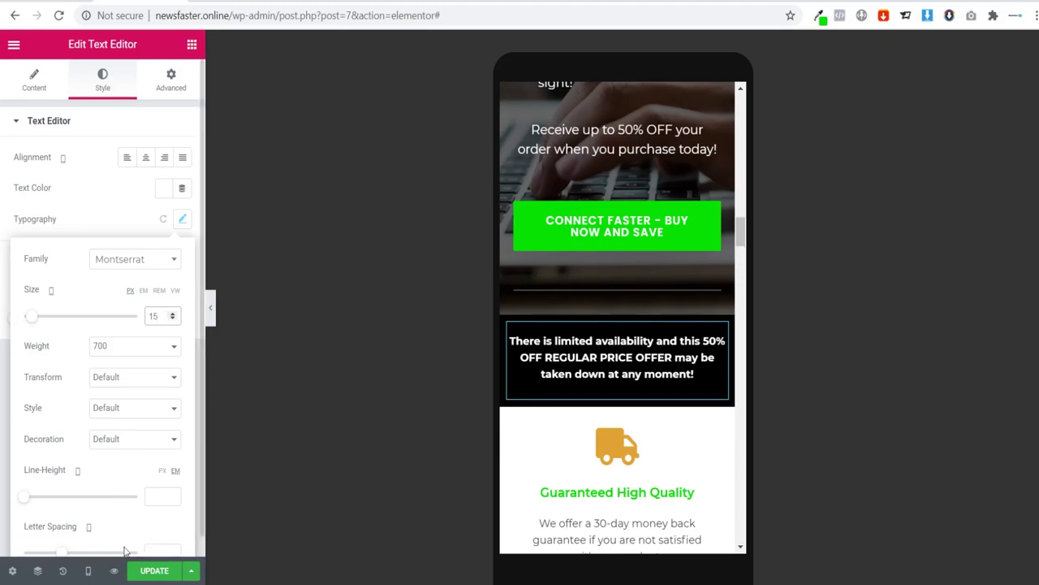
pyautogui.click(88, 570)
pyautogui.click(120, 504)
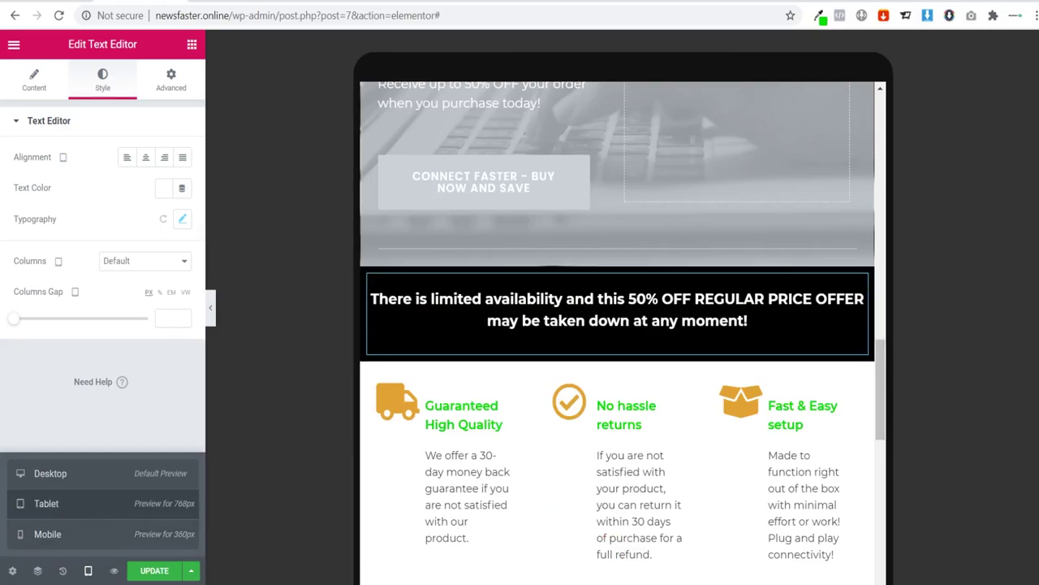
# Step: Toggle the preview to mobile and back to tablet, then open the Guaranteed High Quality box's Advanced settings
pyautogui.click(49, 534)
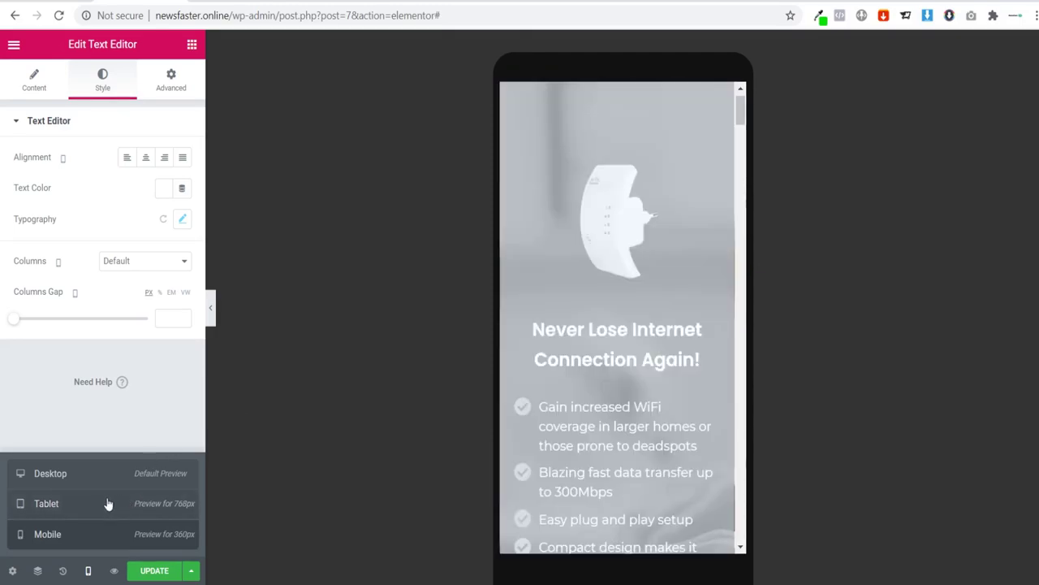
pyautogui.click(101, 505)
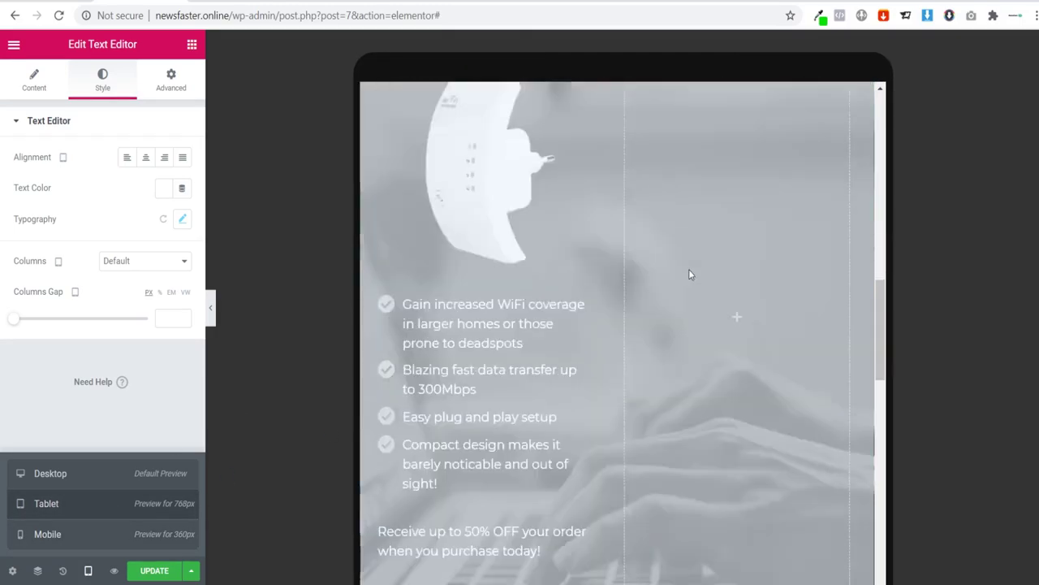
pyautogui.scroll(-5, 657, 241)
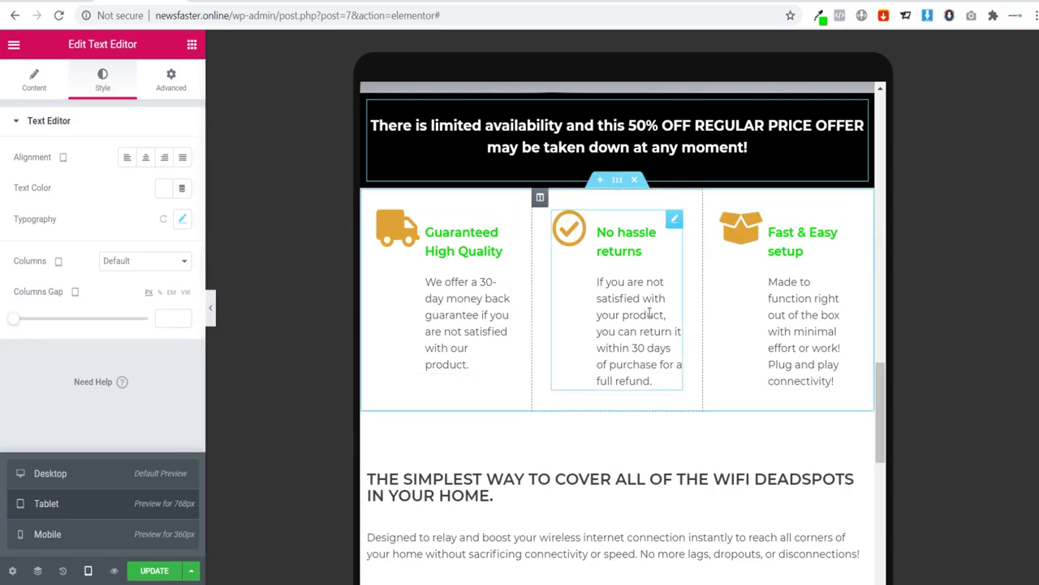
pyautogui.click(449, 311)
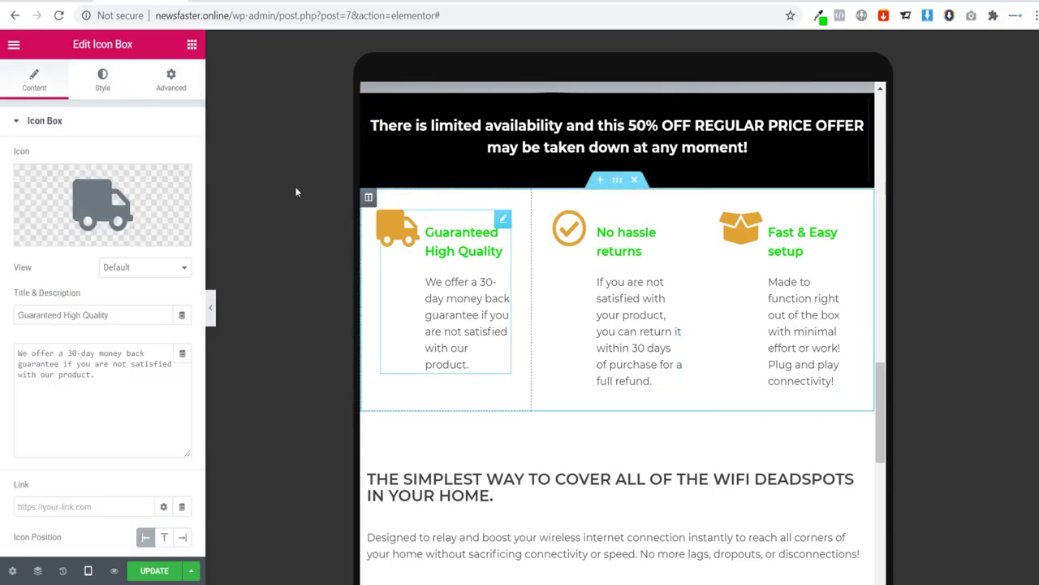
pyautogui.click(200, 96)
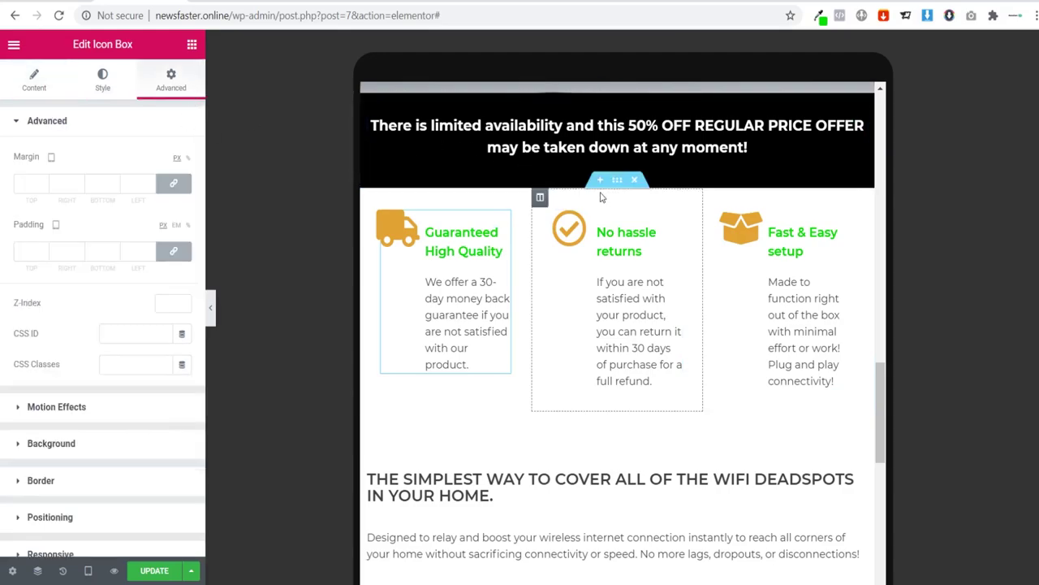
# Step: Unlink the padding and margin sides of the three-column feature section
pyautogui.click(617, 181)
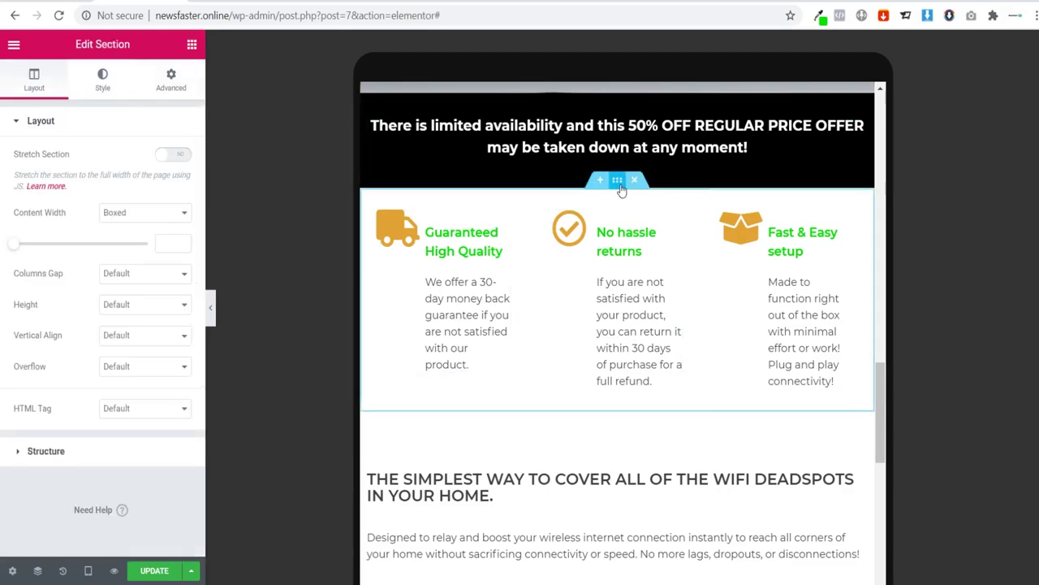
pyautogui.click(172, 81)
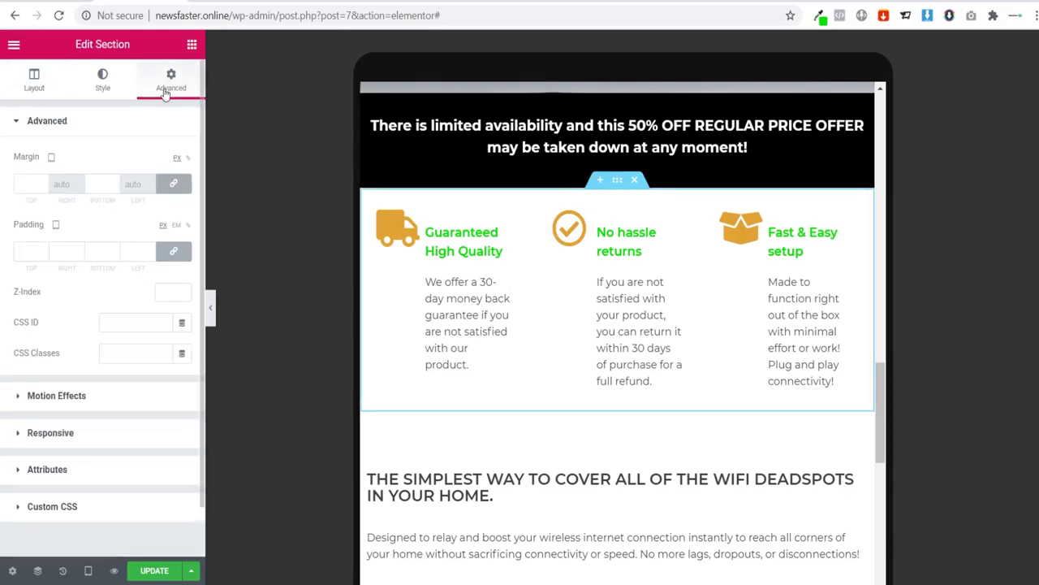
pyautogui.click(172, 251)
pyautogui.click(175, 186)
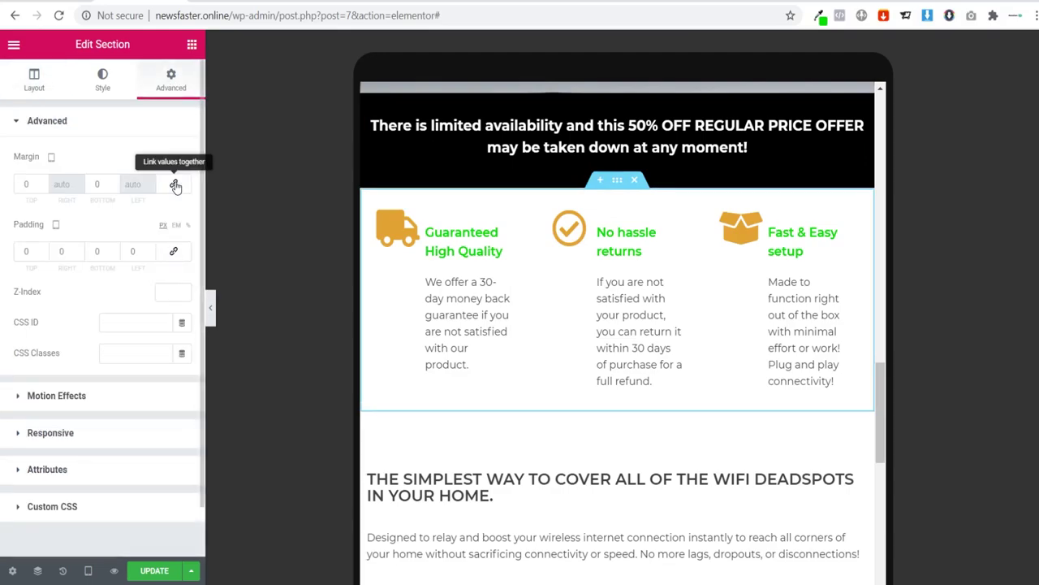
# Step: Unlink the Guaranteed High Quality box's margin and padding sides, then check the other feature boxes
pyautogui.click(478, 315)
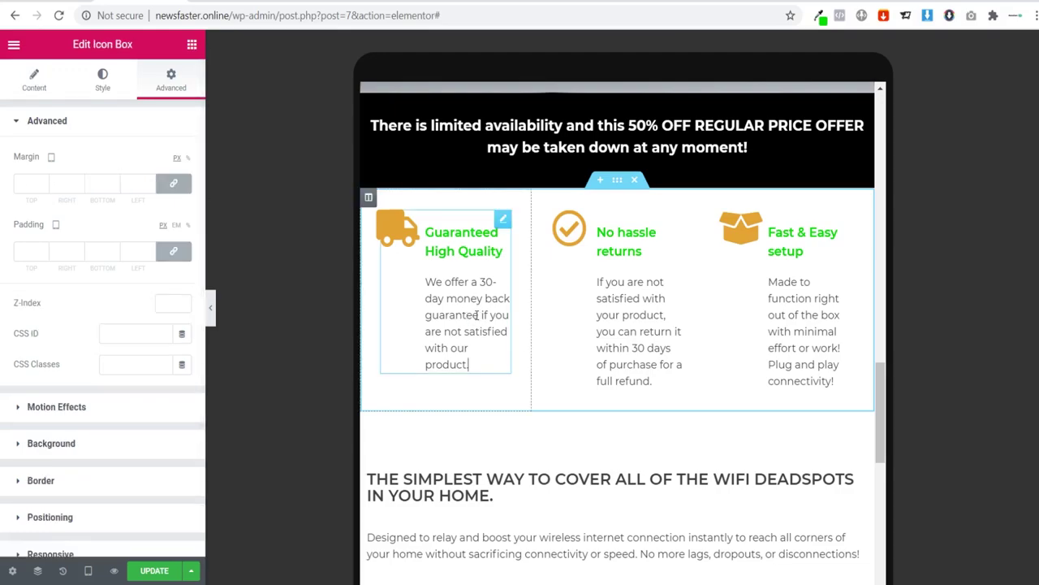
pyautogui.click(177, 189)
pyautogui.click(178, 251)
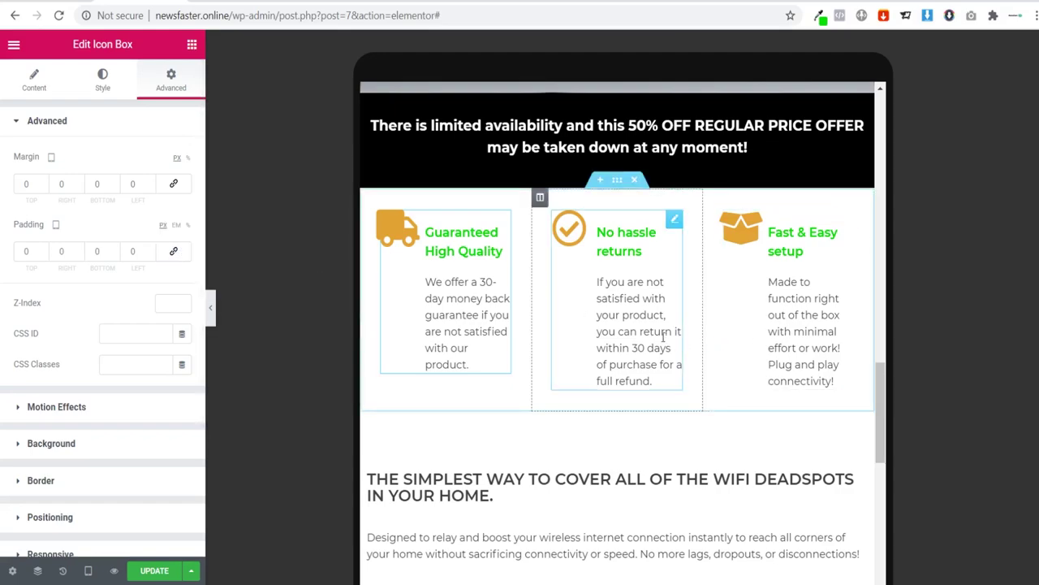
pyautogui.click(629, 317)
pyautogui.click(763, 315)
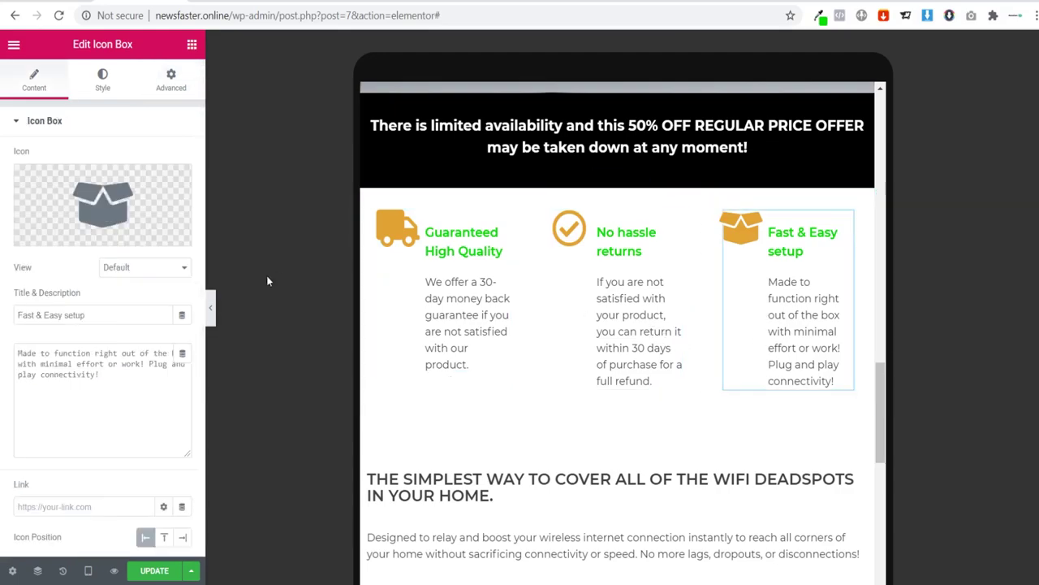
# Step: Hide and restore the editing panel to preview the tablet layout
pyautogui.click(212, 311)
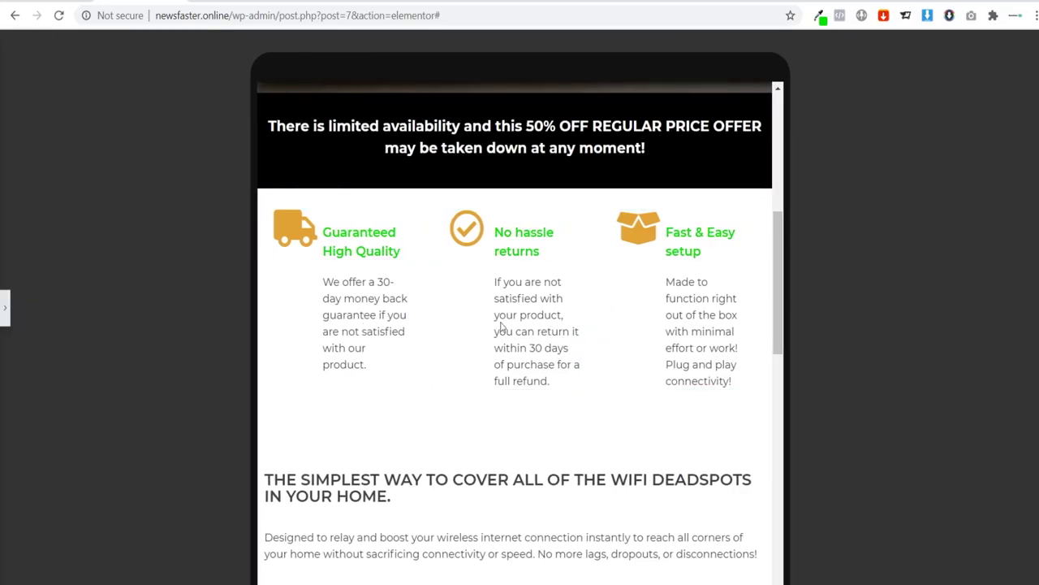
pyautogui.scroll(2, 499, 329)
pyautogui.scroll(1, 502, 324)
pyautogui.scroll(-4, 503, 329)
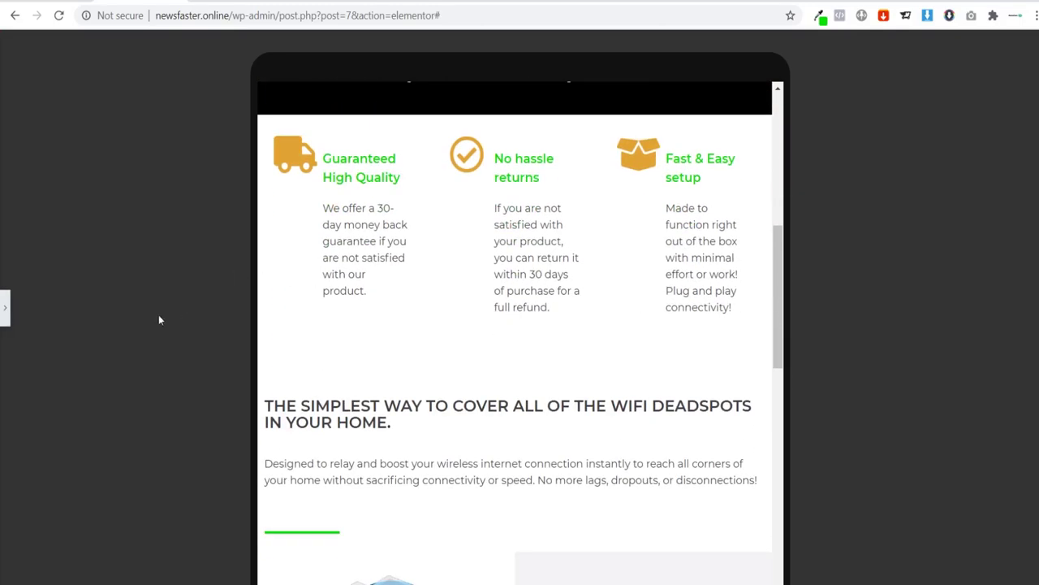
pyautogui.click(7, 311)
pyautogui.scroll(-2, 554, 245)
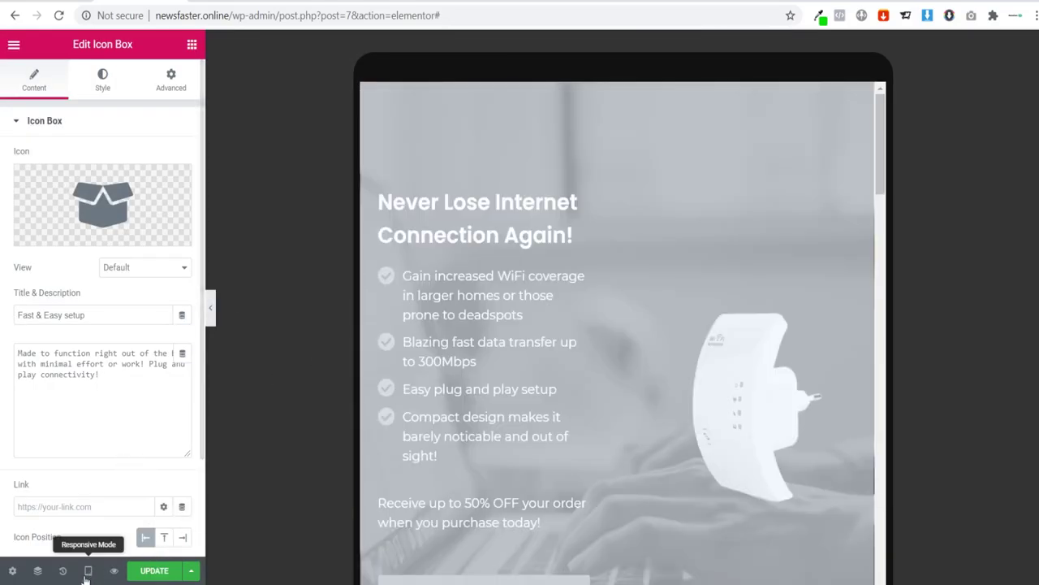
pyautogui.click(87, 571)
pyautogui.click(72, 536)
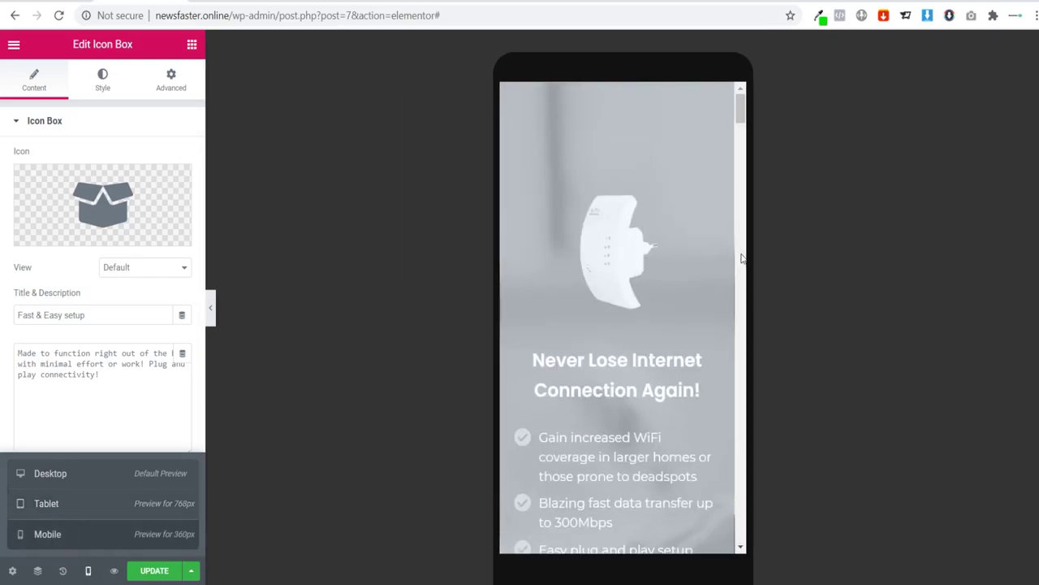
pyautogui.scroll(-10, 705, 241)
pyautogui.scroll(3, 690, 195)
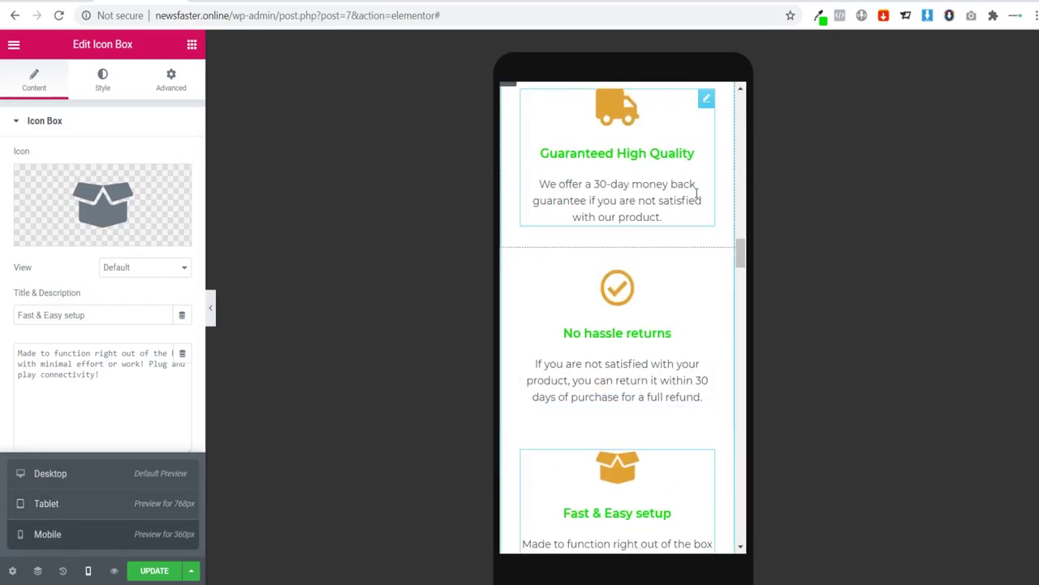
pyautogui.scroll(2, 696, 195)
pyautogui.scroll(-7, 691, 200)
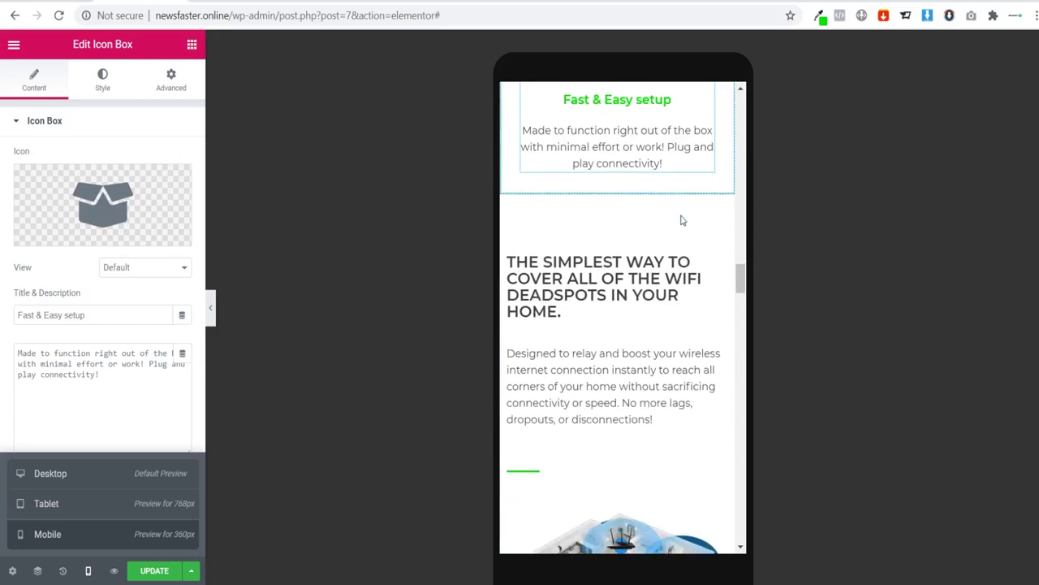
pyautogui.scroll(-1, 623, 210)
pyautogui.scroll(1, 626, 219)
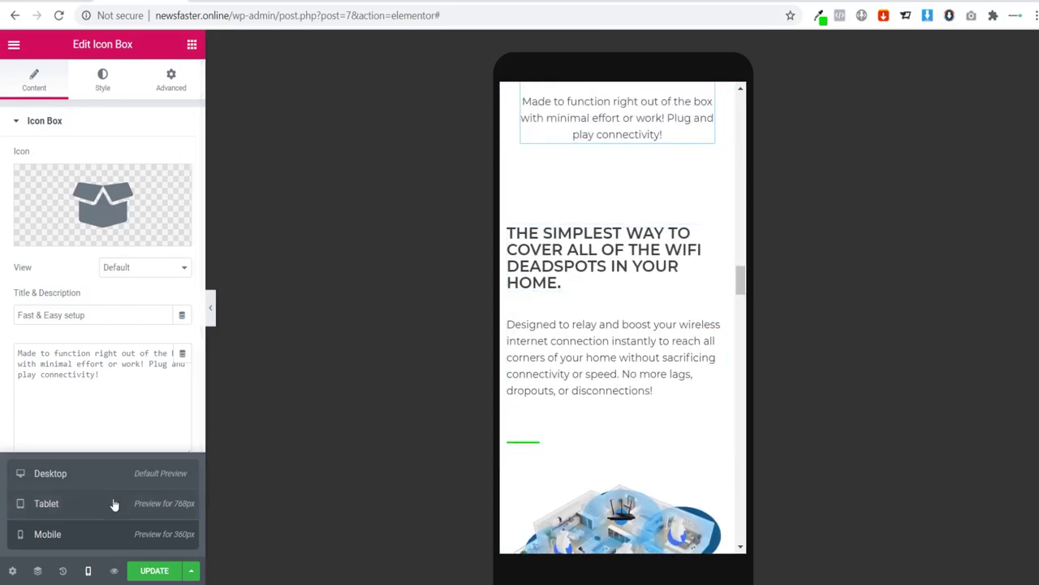
pyautogui.click(69, 505)
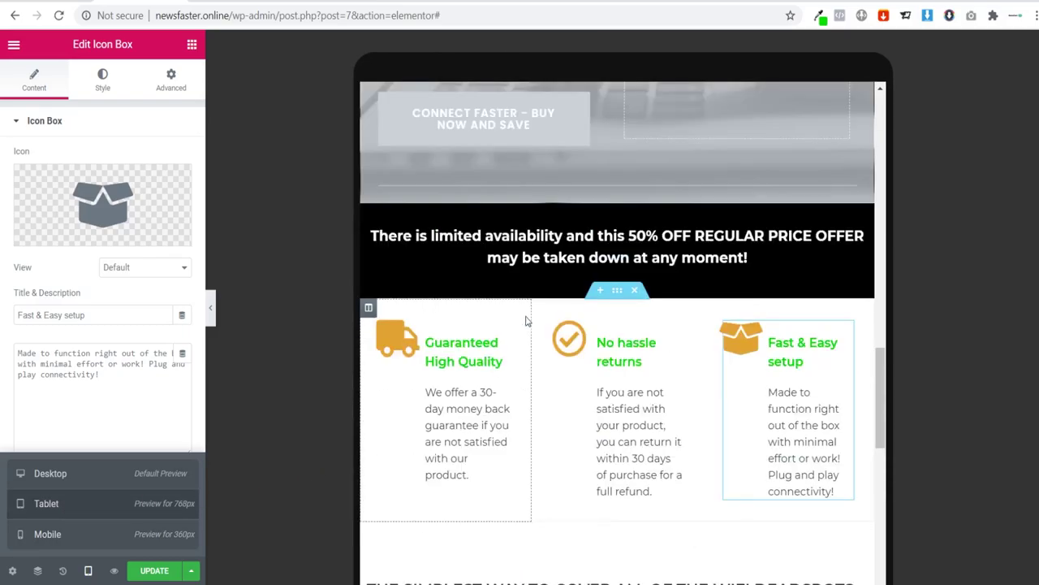
pyautogui.scroll(-6, 536, 325)
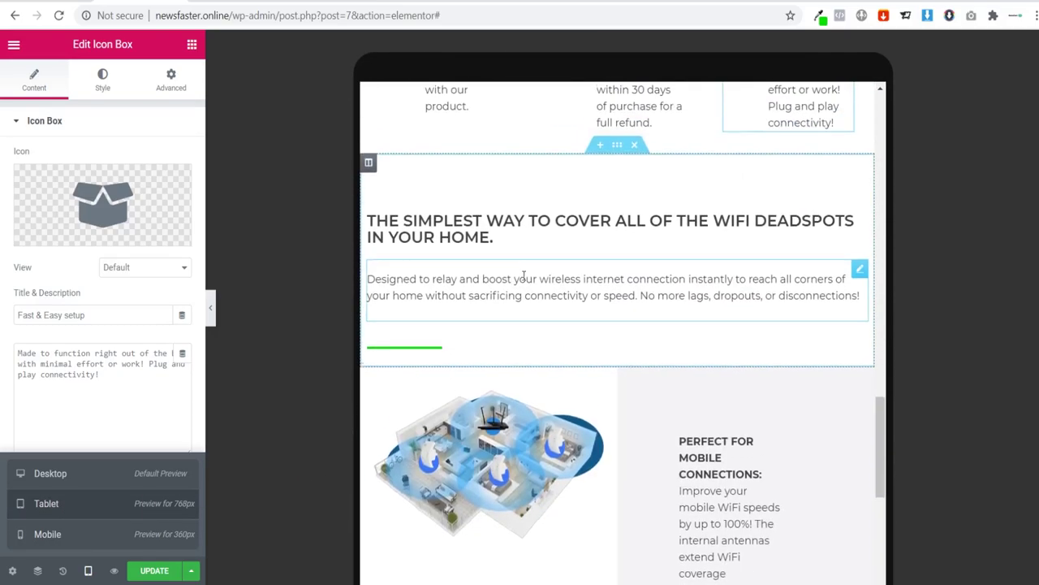
pyautogui.scroll(1, 528, 341)
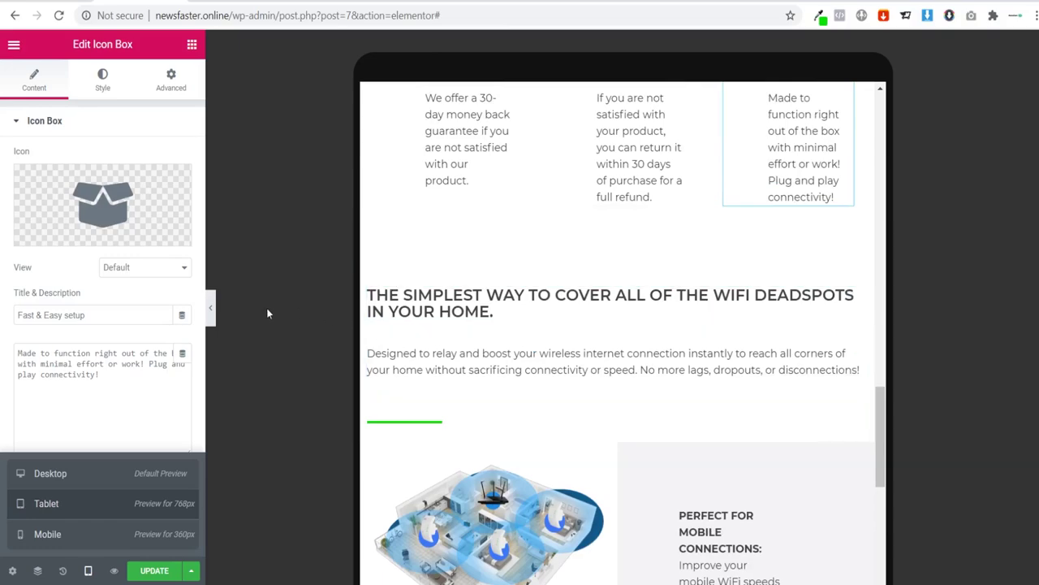
pyautogui.click(212, 313)
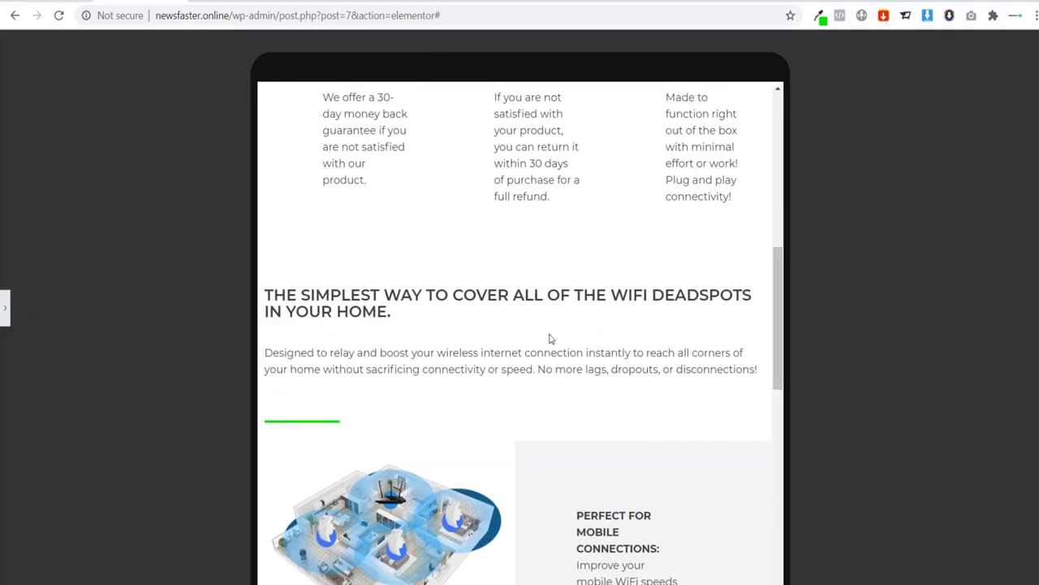
pyautogui.click(7, 309)
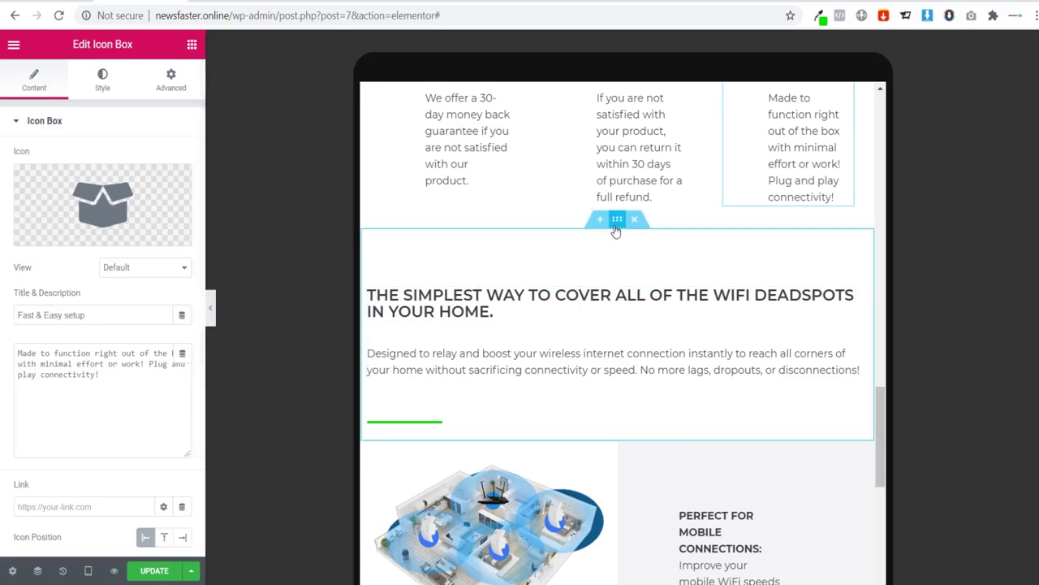
# Step: Unlink the deadspots section's padding and set two sides, including the left, to 3
pyautogui.click(616, 231)
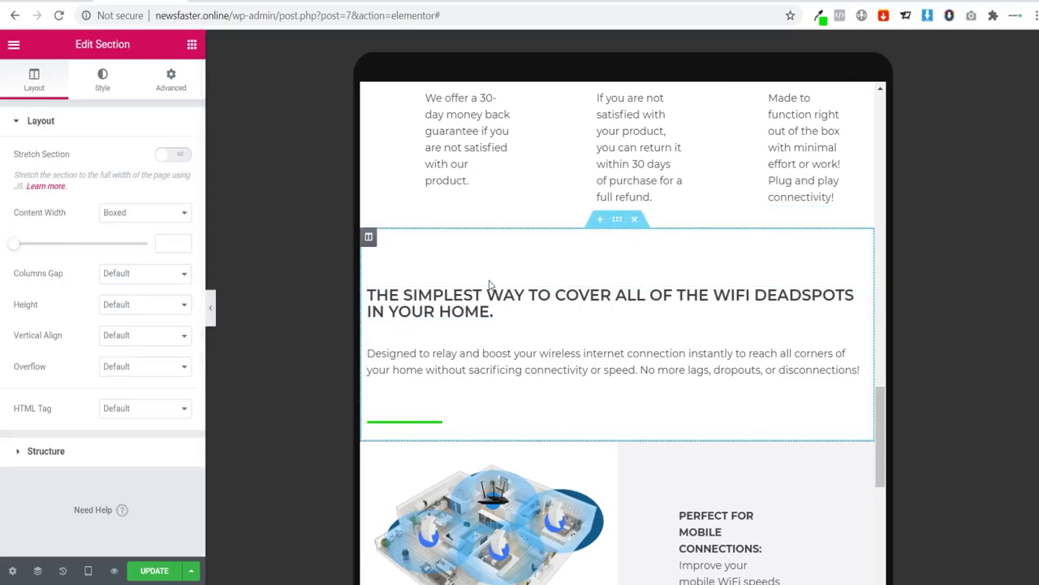
pyautogui.click(173, 94)
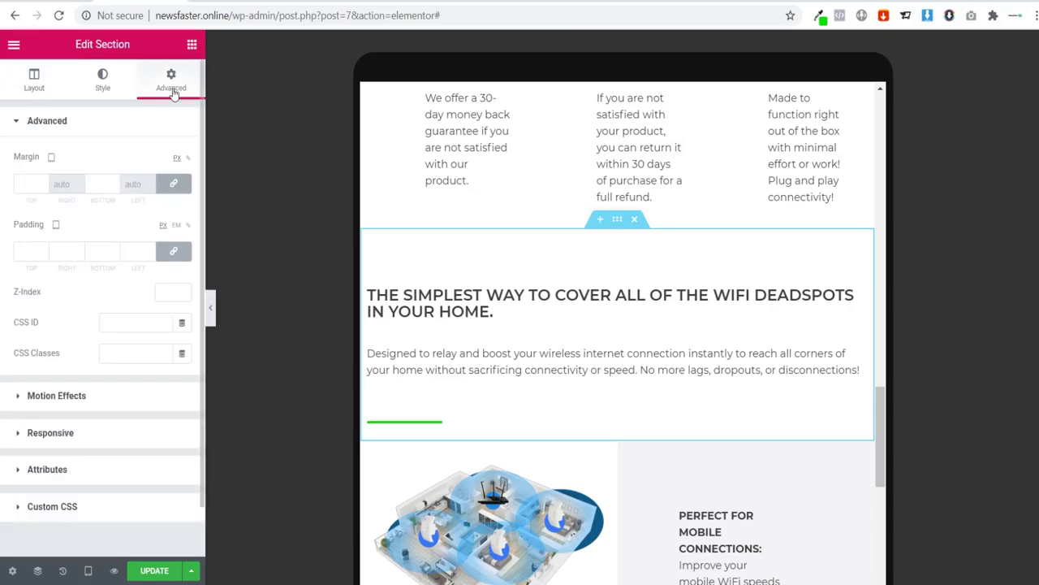
pyautogui.click(182, 252)
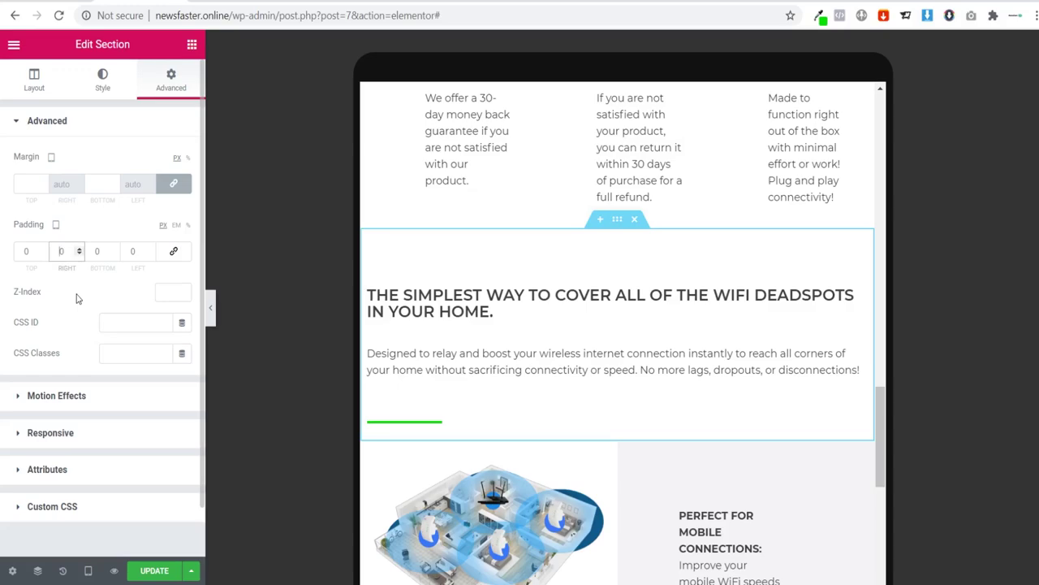
pyautogui.write('3')
pyautogui.click(130, 250)
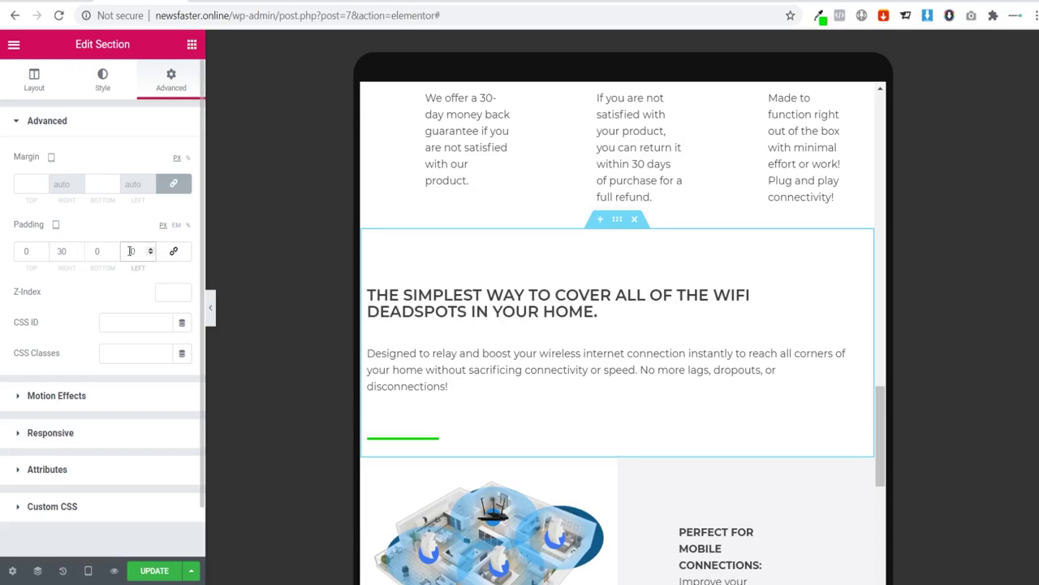
pyautogui.write('3')
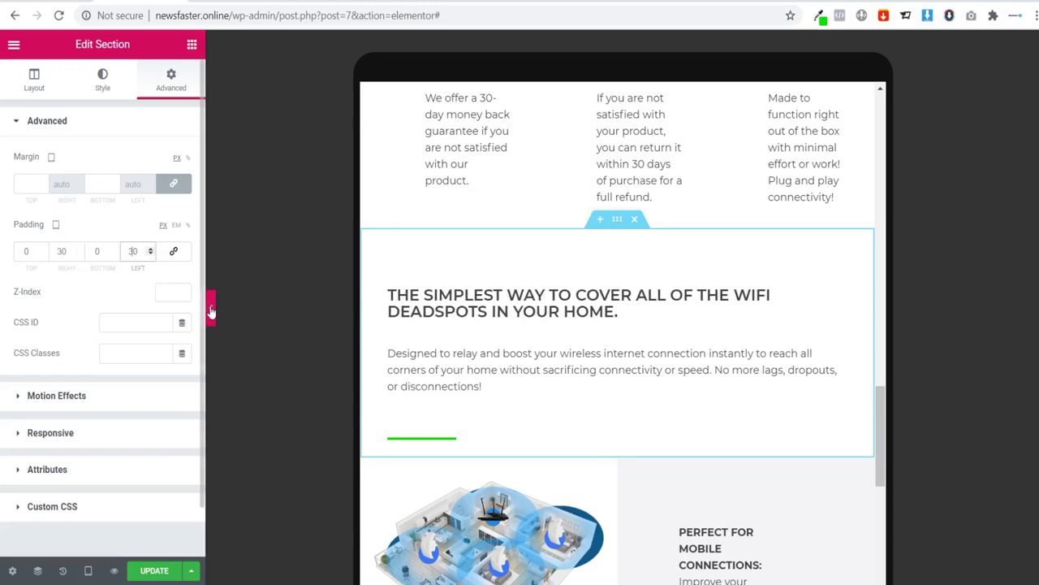
# Step: Preview the result, then scroll the tablet preview down to the house-coverage feature section
pyautogui.click(210, 307)
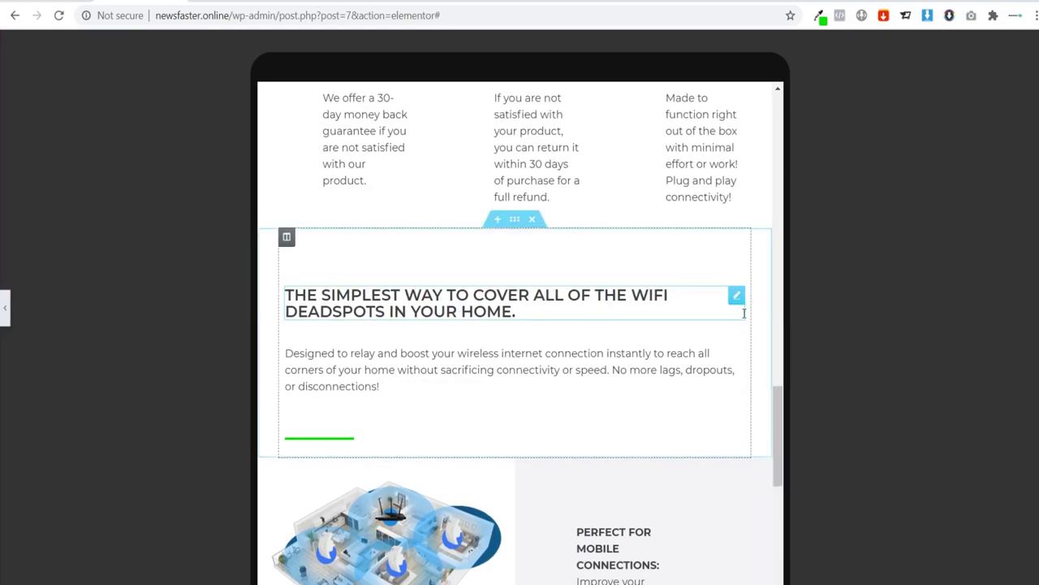
pyautogui.hotkey('ctrl', 'p')
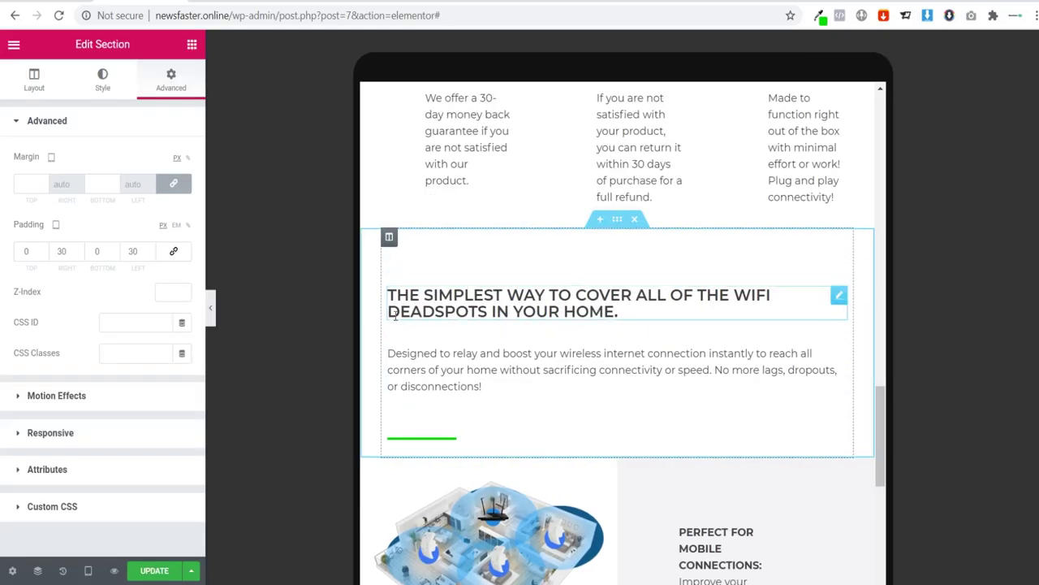
pyautogui.scroll(-4, 583, 331)
pyautogui.scroll(-8, 584, 330)
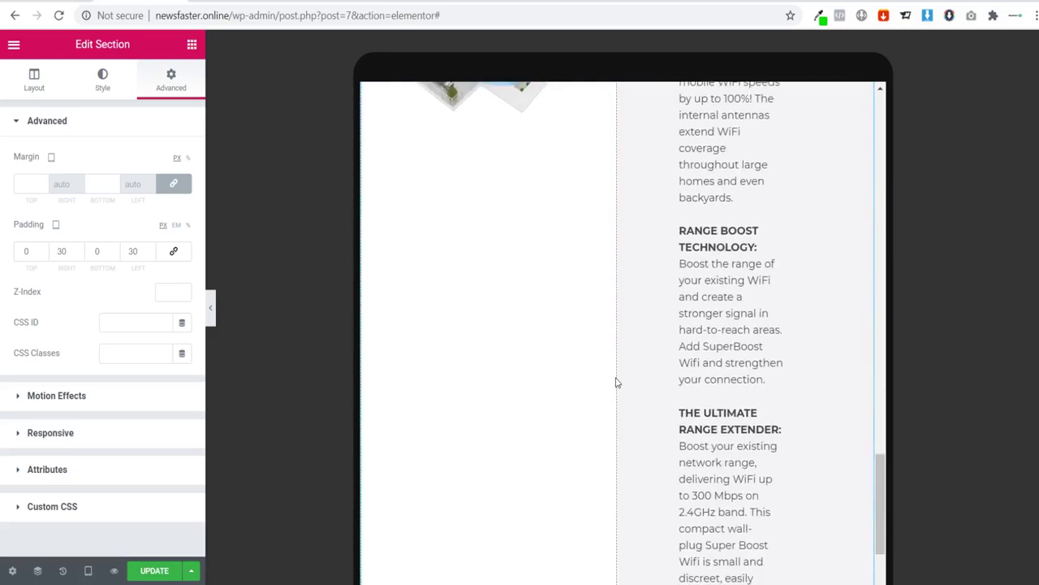
pyautogui.scroll(8, 612, 376)
pyautogui.scroll(10, 612, 351)
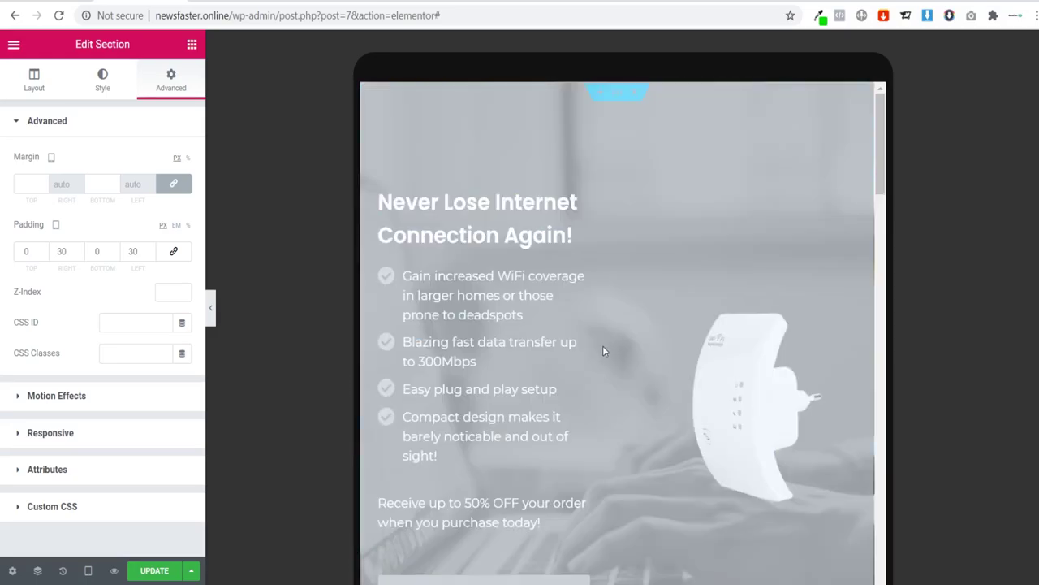
pyautogui.scroll(-5, 602, 347)
pyautogui.scroll(-5, 605, 357)
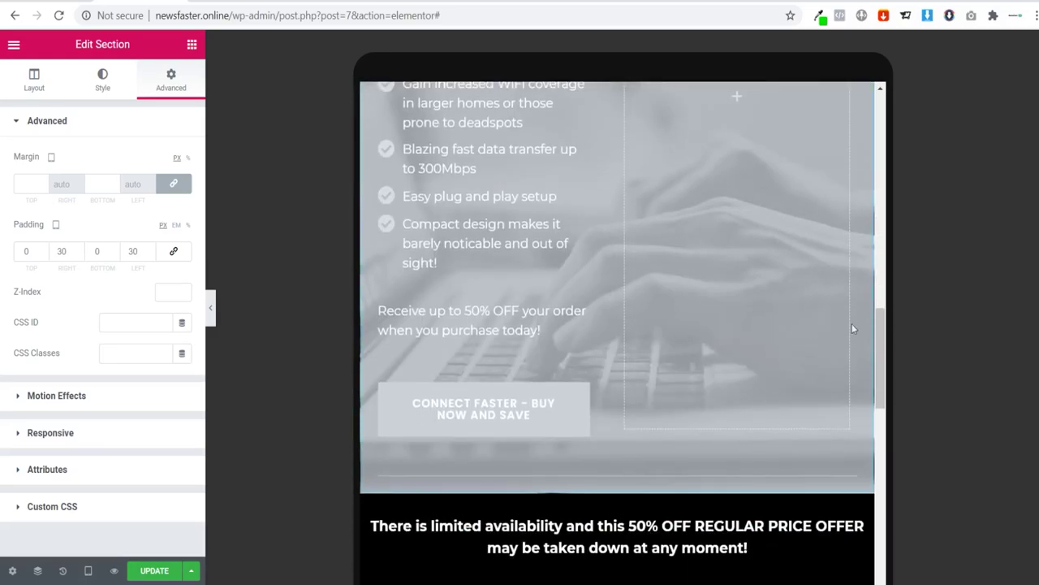
pyautogui.scroll(3, 811, 355)
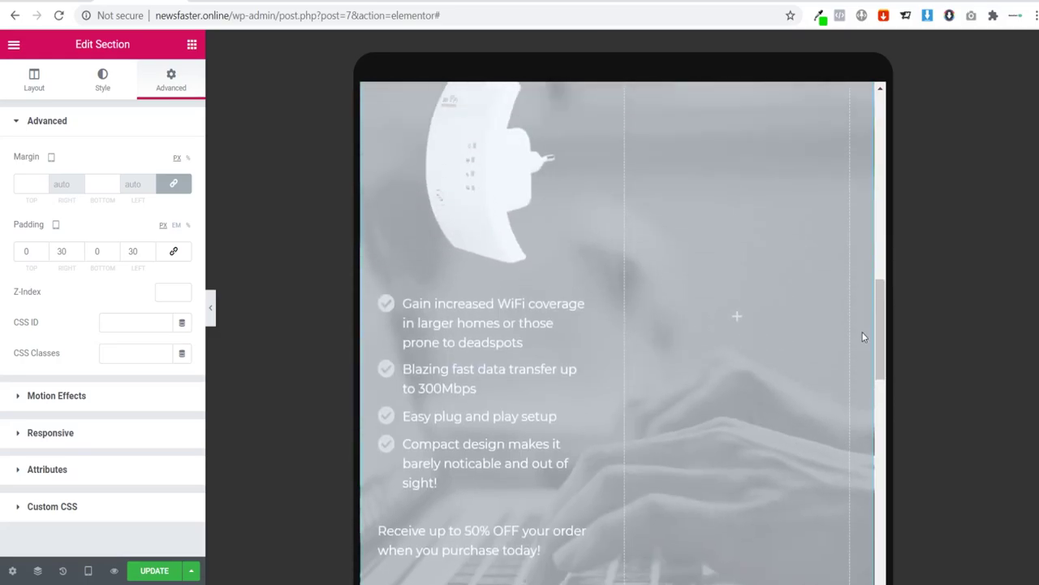
pyautogui.moveTo(875, 157); pyautogui.dragTo(919, 460)
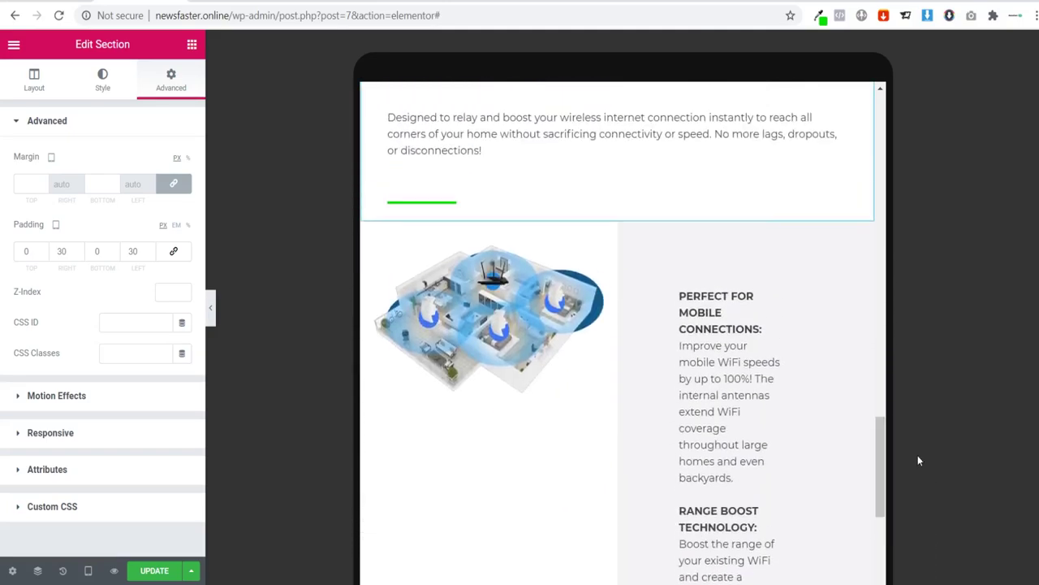
# Step: Duplicate the house-image features section
pyautogui.rightClick(615, 216)
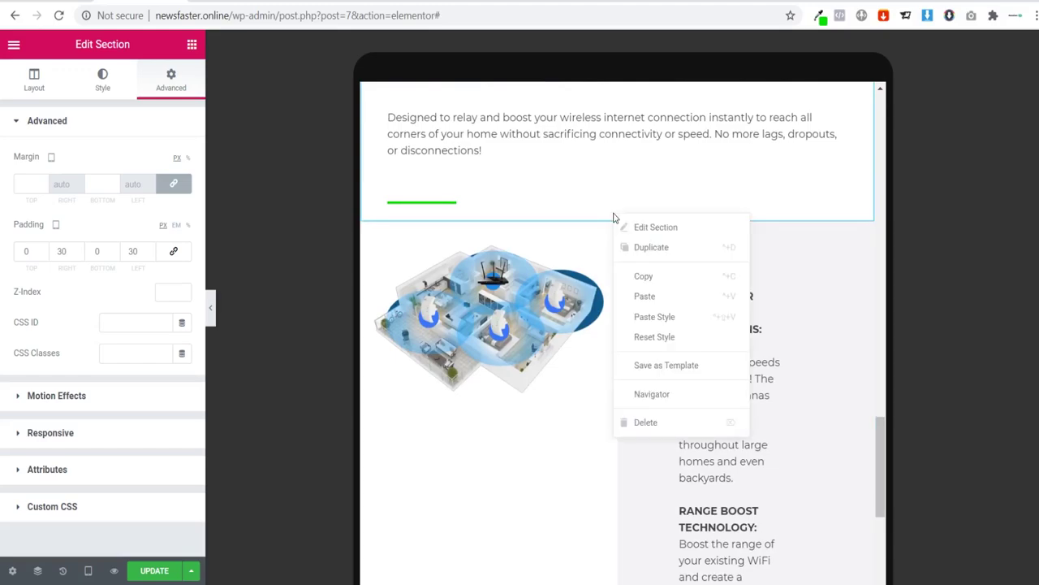
pyautogui.click(655, 248)
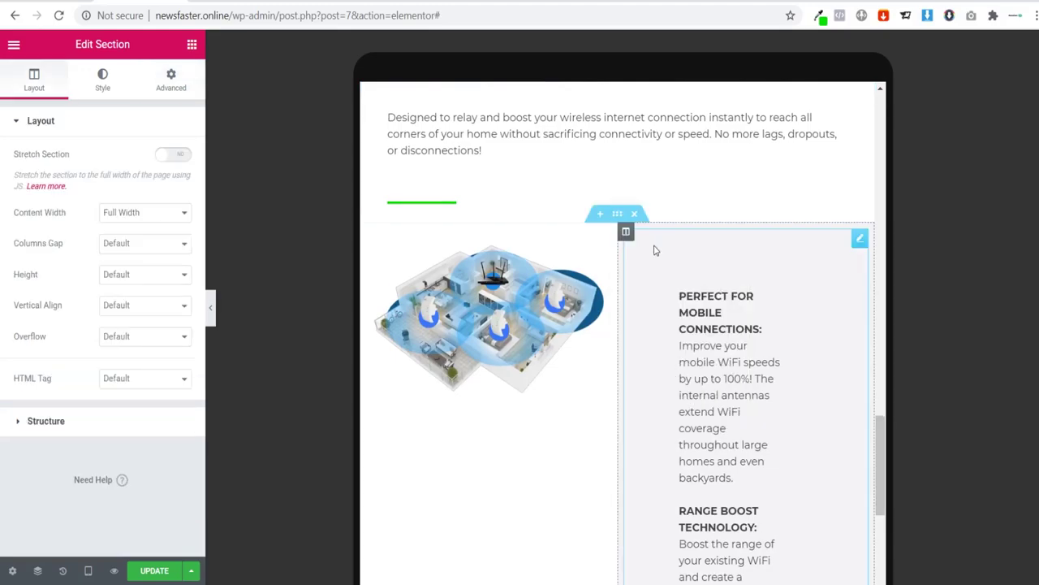
pyautogui.moveTo(884, 401)
pyautogui.mouseDown()
pyautogui.moveTo(885, 467)
pyautogui.moveTo(887, 384)
pyautogui.mouseUp()
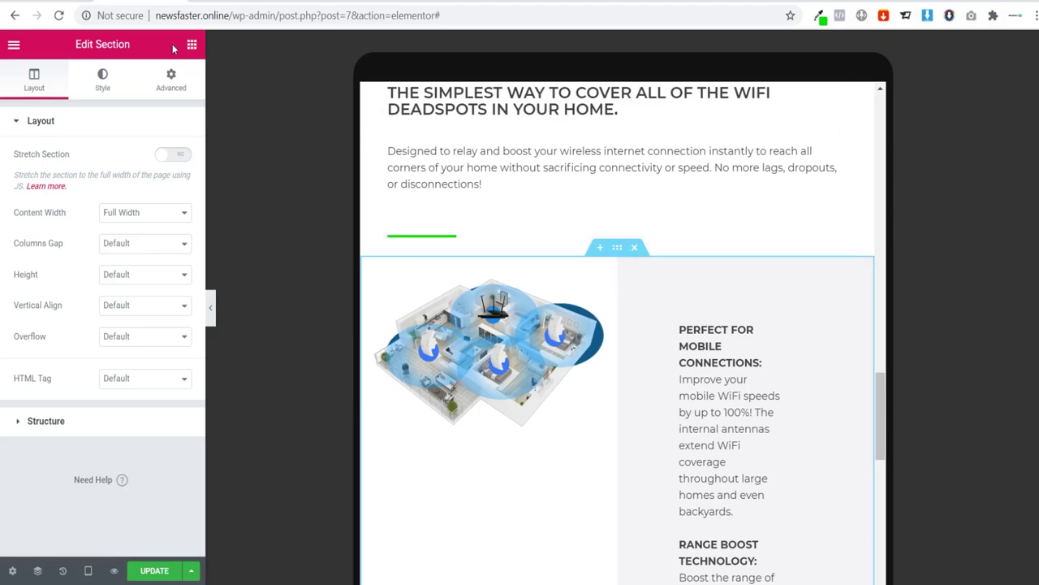
# Step: Turn on Hide On Tablet and Hide On Mobile for the upper copy
pyautogui.click(186, 94)
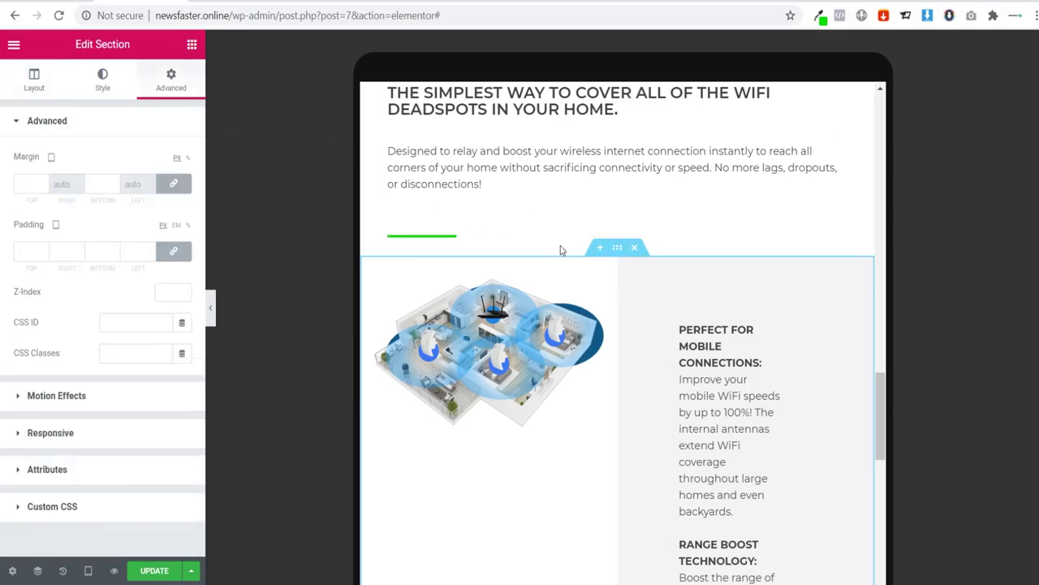
pyautogui.click(71, 441)
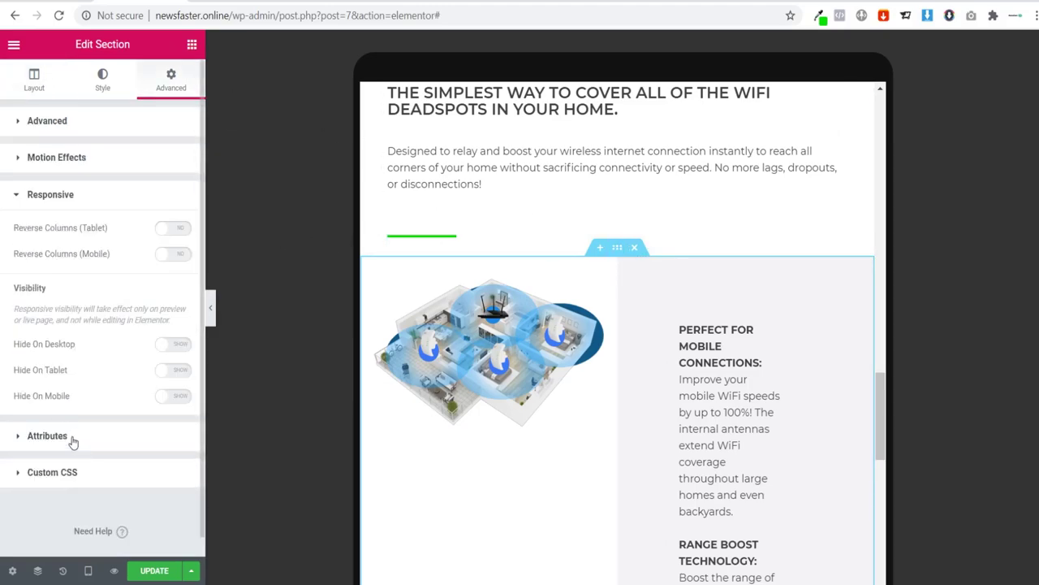
pyautogui.click(173, 372)
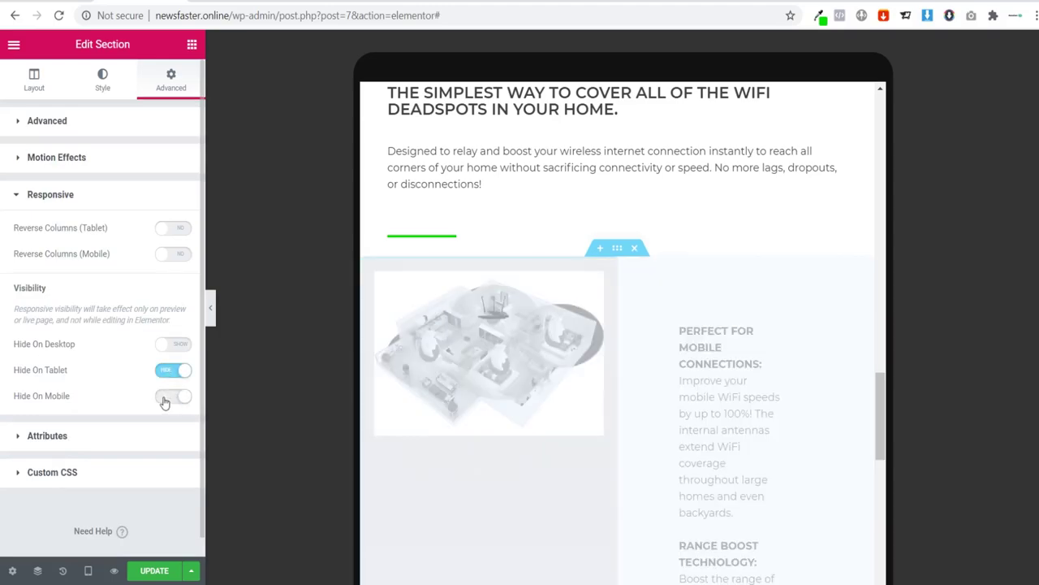
pyautogui.click(165, 398)
pyautogui.scroll(-1, 520, 304)
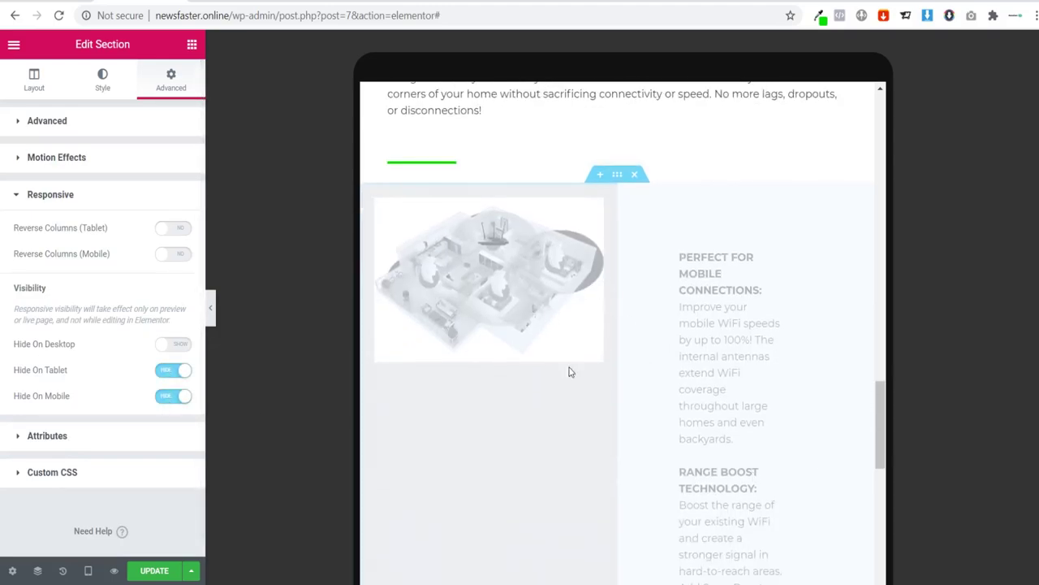
pyautogui.scroll(-10, 577, 276)
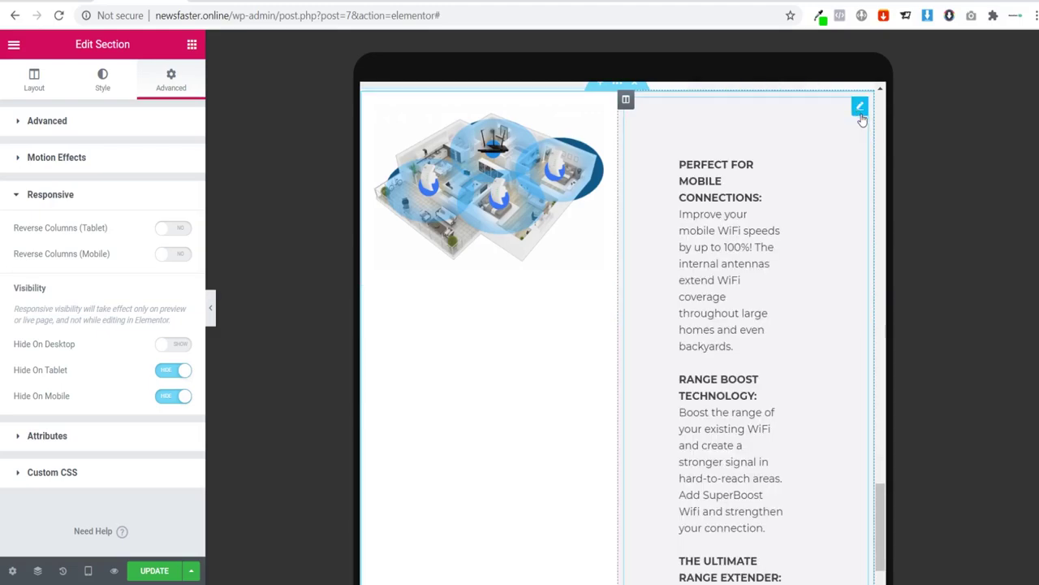
# Step: Duplicate the features section again and open the copy's Advanced responsive visibility options
pyautogui.click(860, 110)
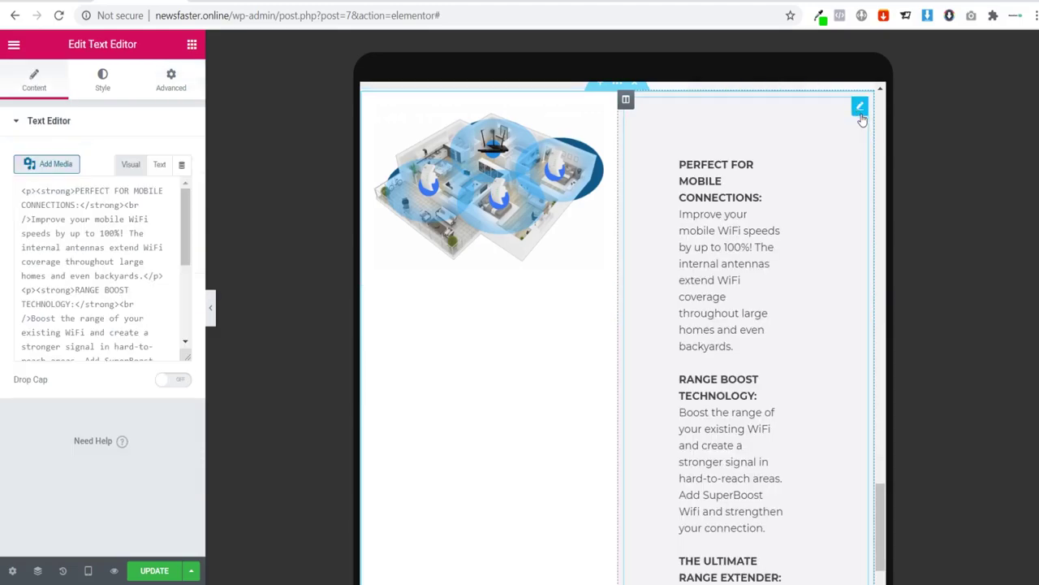
pyautogui.click(191, 45)
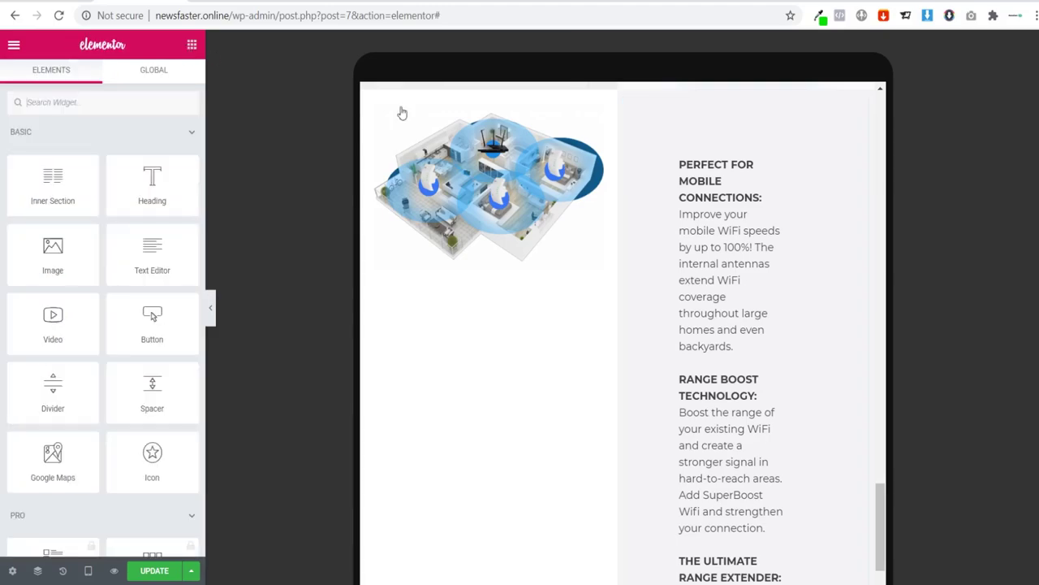
pyautogui.rightClick(618, 87)
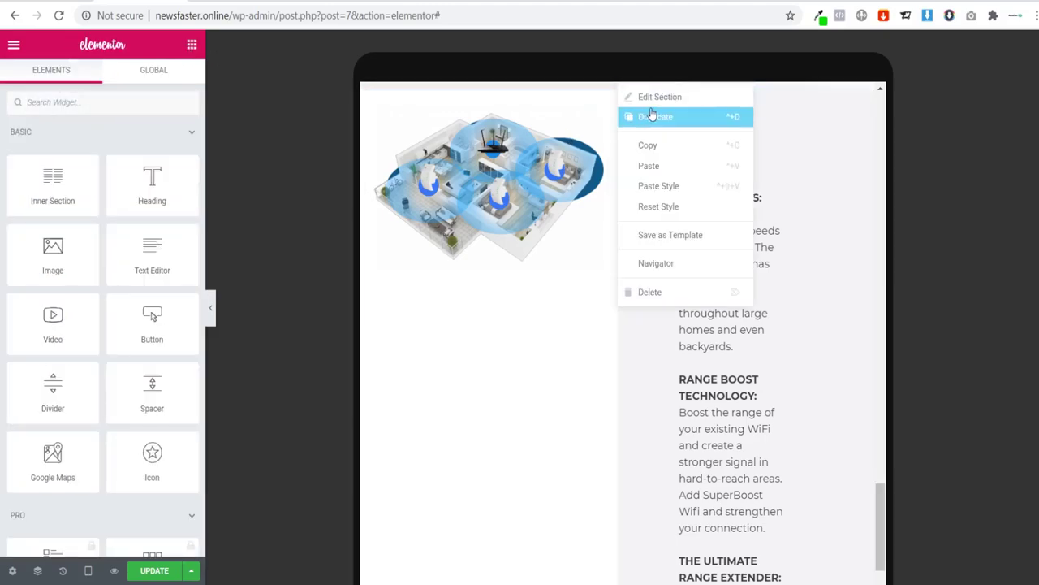
pyautogui.click(703, 501)
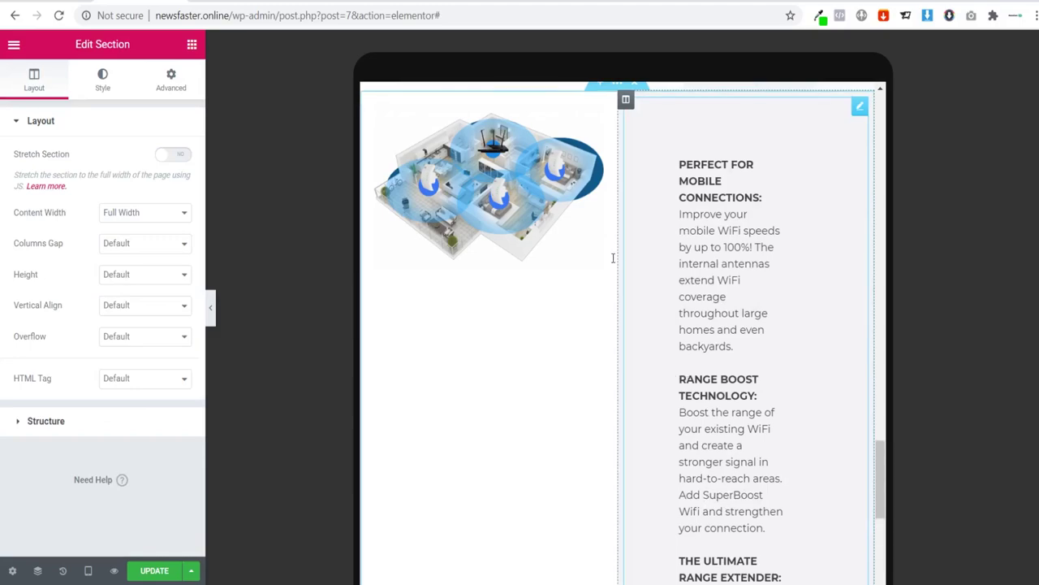
pyautogui.scroll(1, 625, 195)
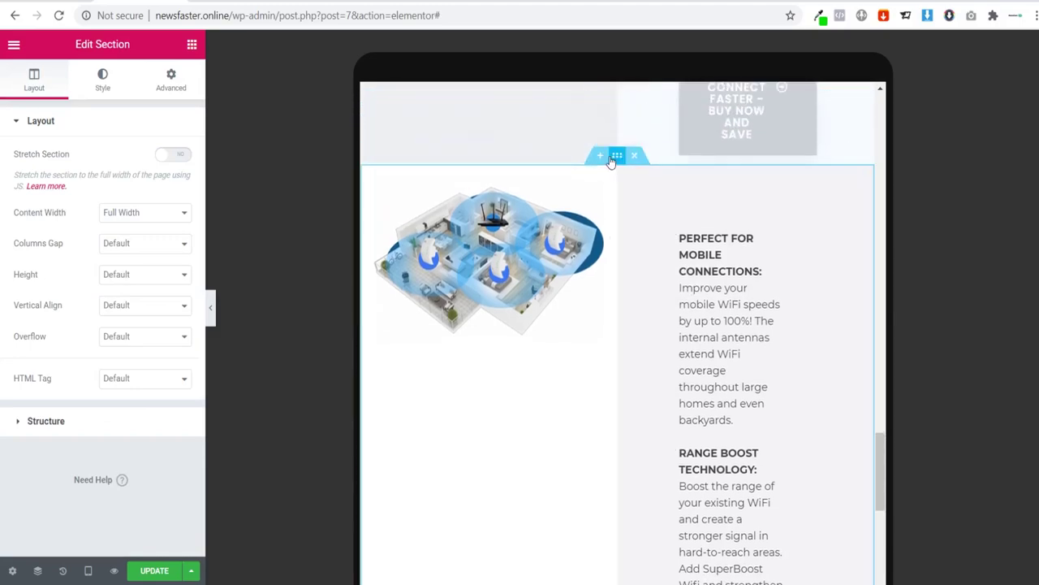
pyautogui.click(171, 79)
pyautogui.click(52, 440)
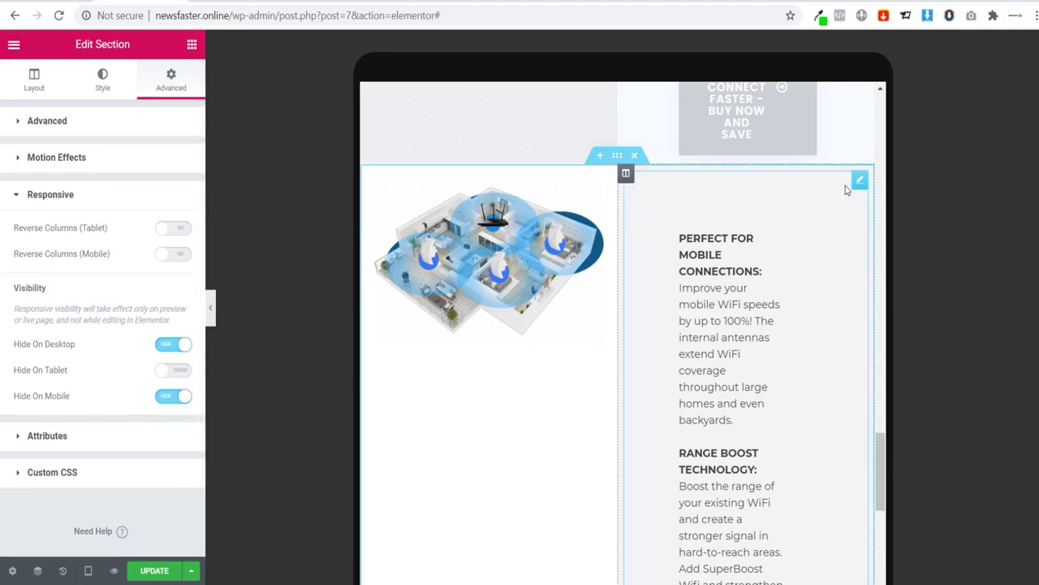
# Step: Unlink the feature text widget's padding and set each side to 0
pyautogui.click(860, 183)
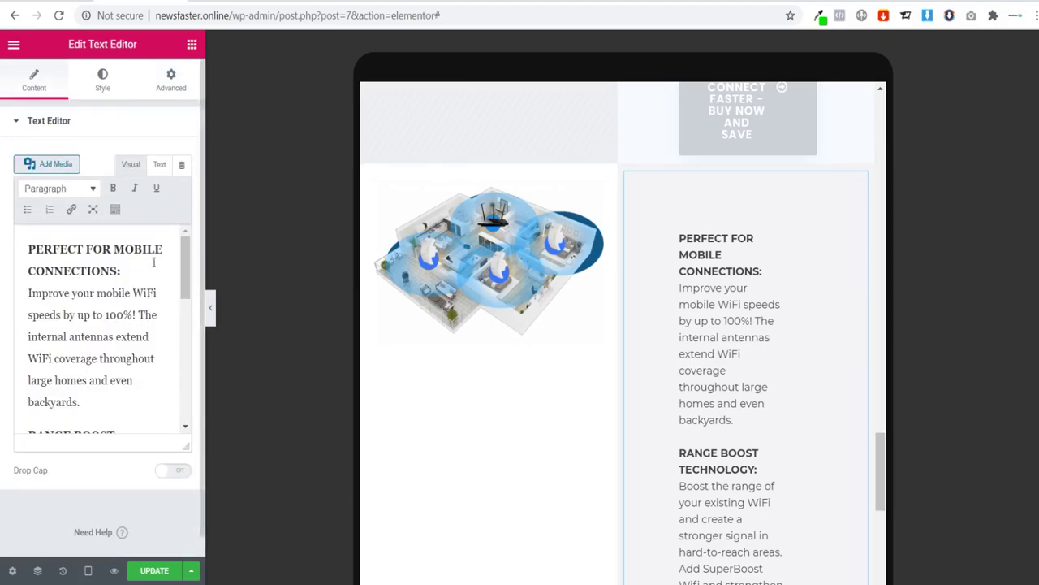
pyautogui.click(172, 80)
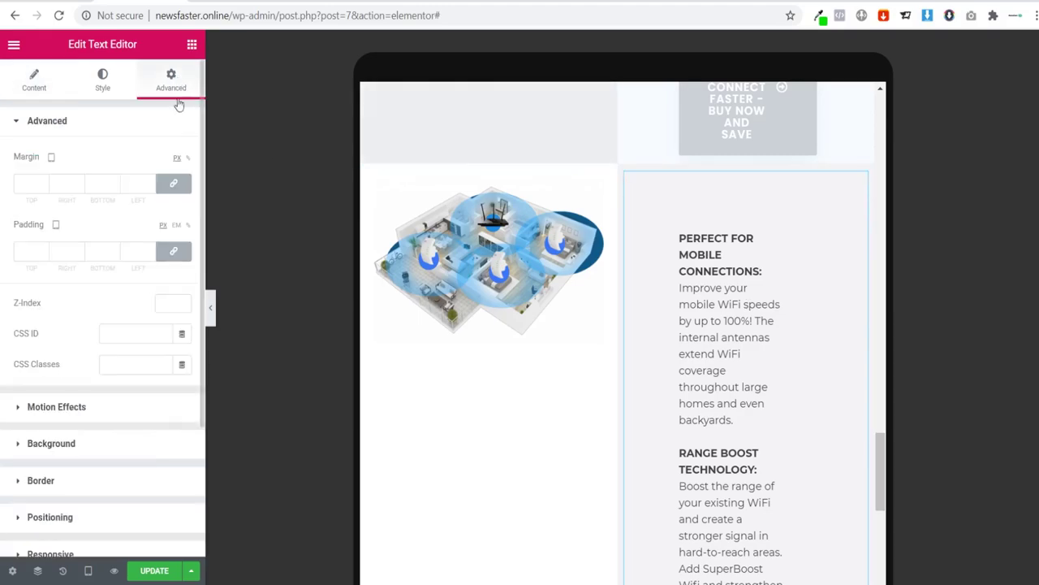
pyautogui.click(173, 251)
pyautogui.scroll(-2, 479, 385)
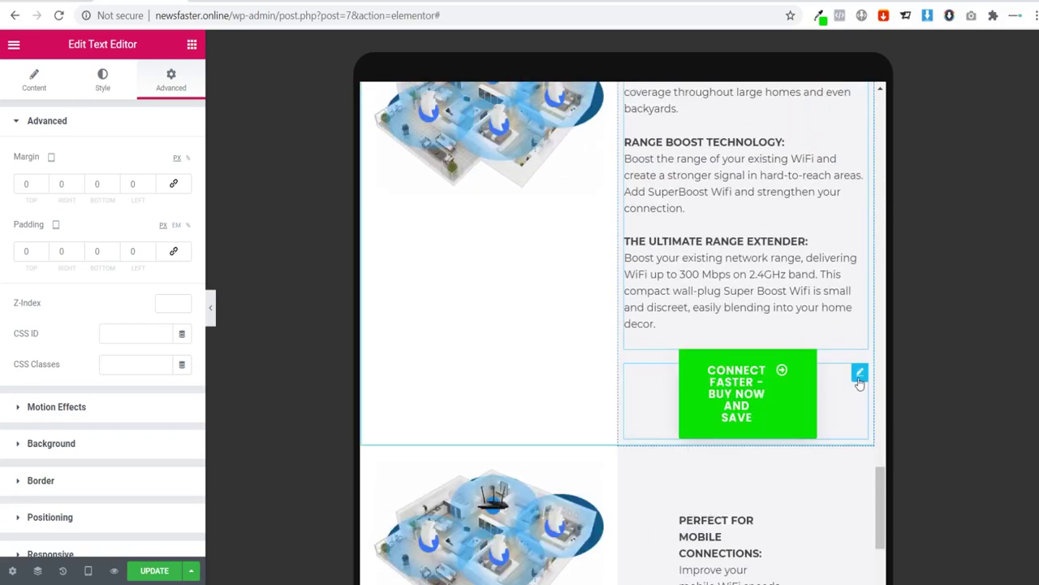
# Step: Unlink the Connect Faster button's margin and padding, with each side at 0
pyautogui.click(860, 375)
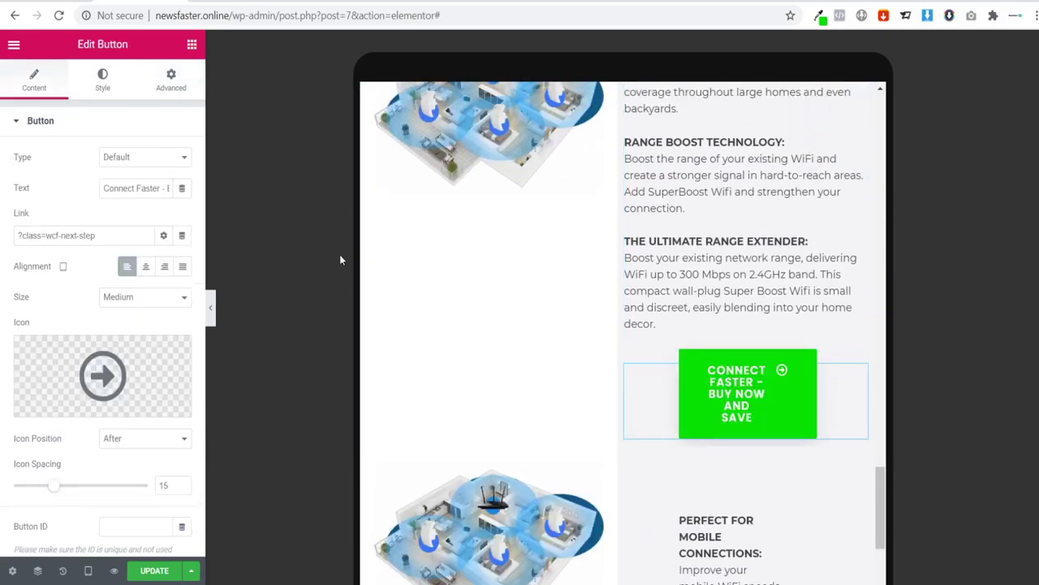
pyautogui.click(178, 97)
pyautogui.click(170, 185)
pyautogui.click(171, 185)
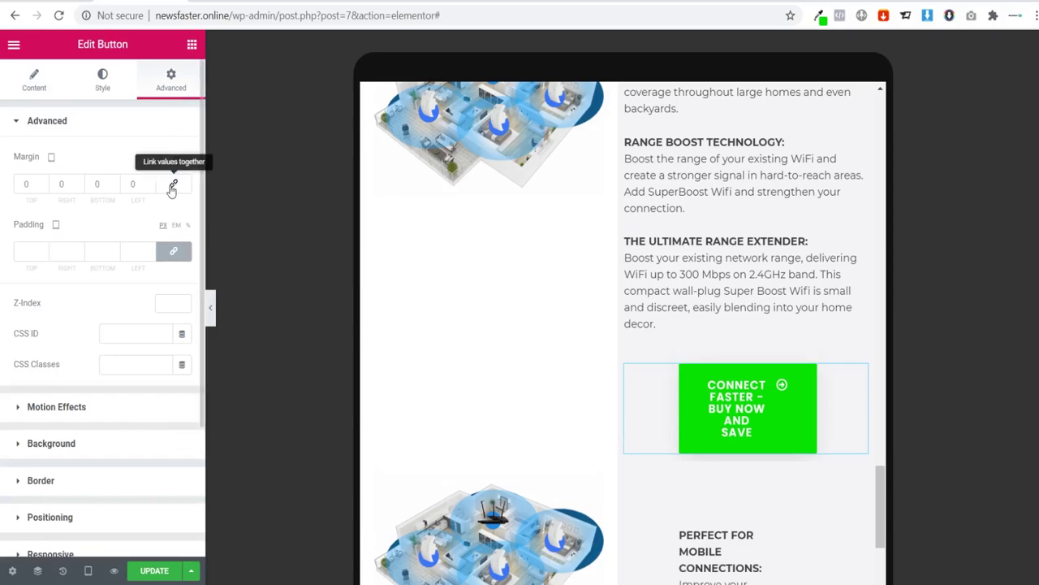
pyautogui.click(176, 256)
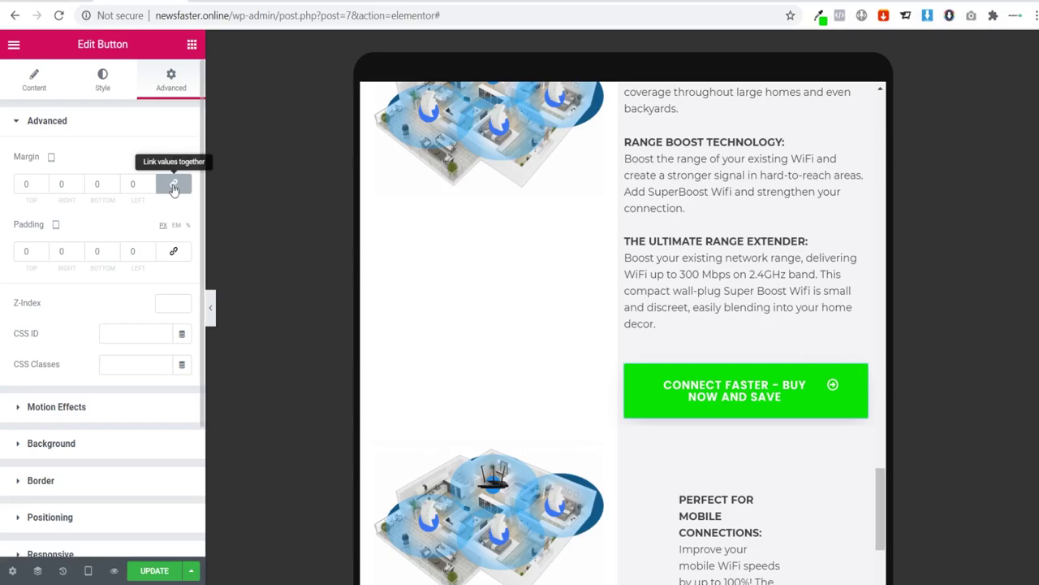
pyautogui.scroll(2, 541, 352)
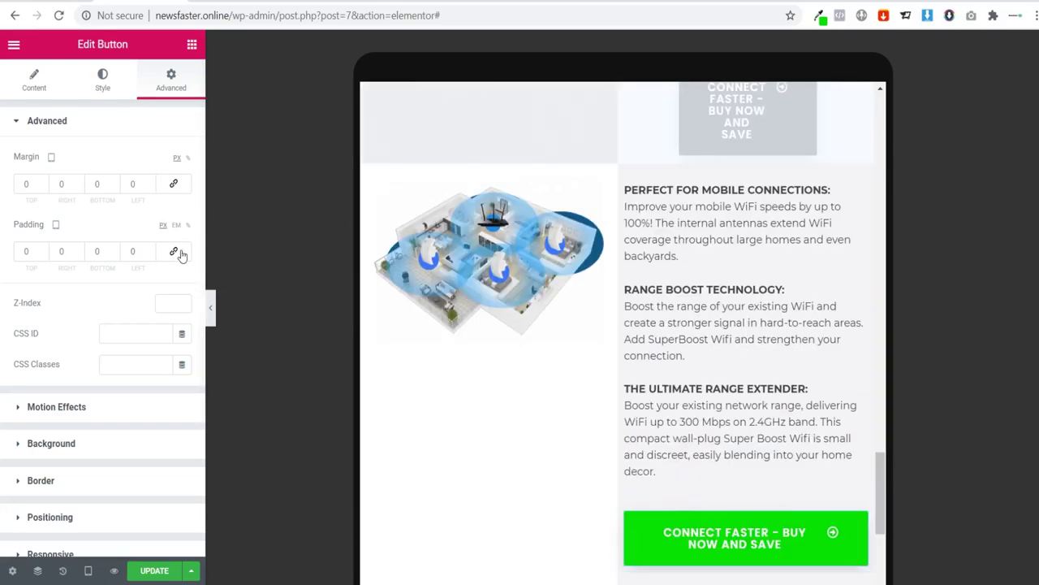
pyautogui.scroll(-2, 603, 420)
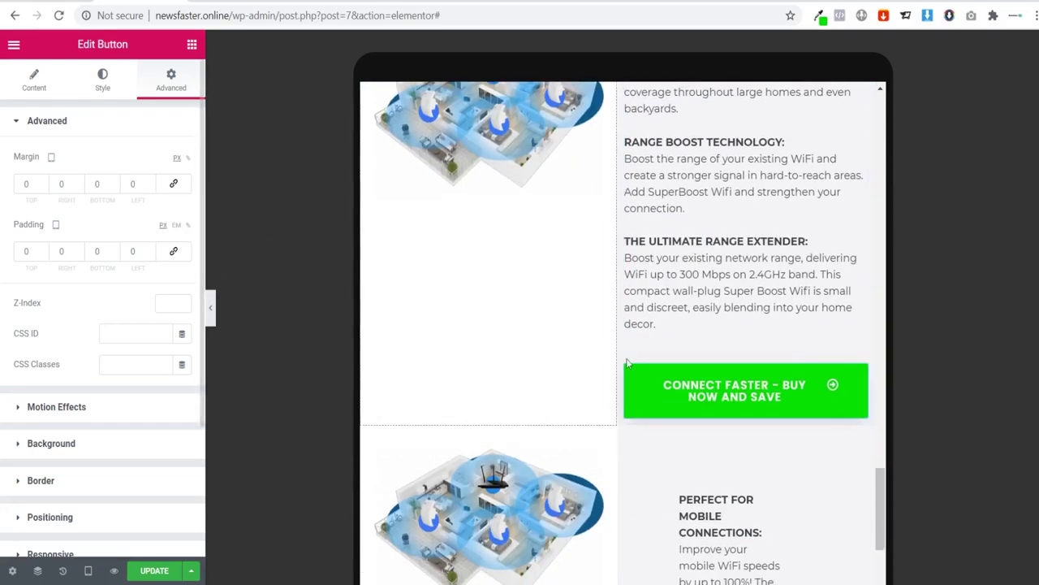
pyautogui.scroll(2, 625, 353)
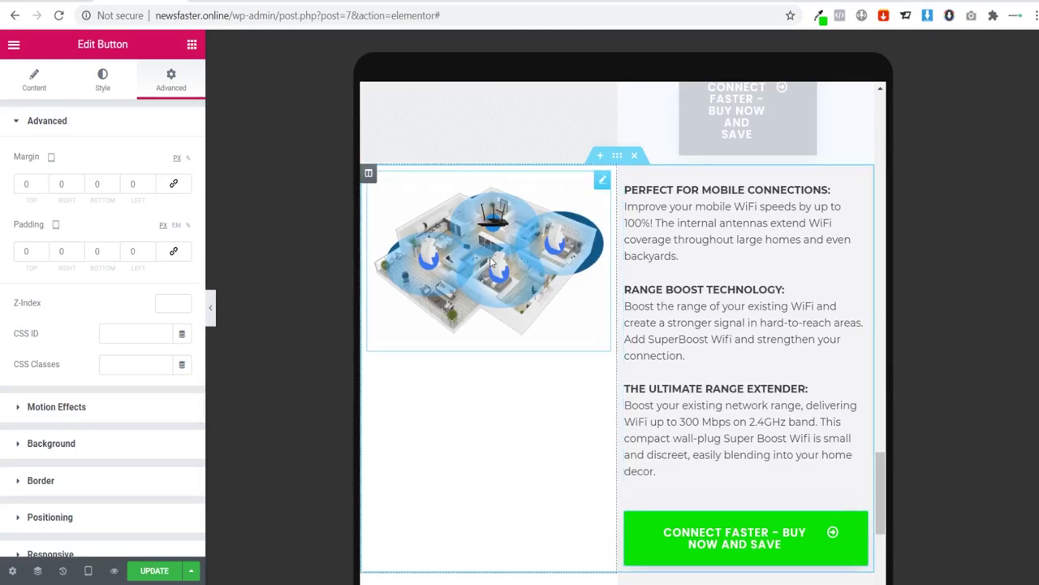
# Step: Reset the house image's margins to 0 and relink the margin values in its Advanced settings
pyautogui.click(601, 182)
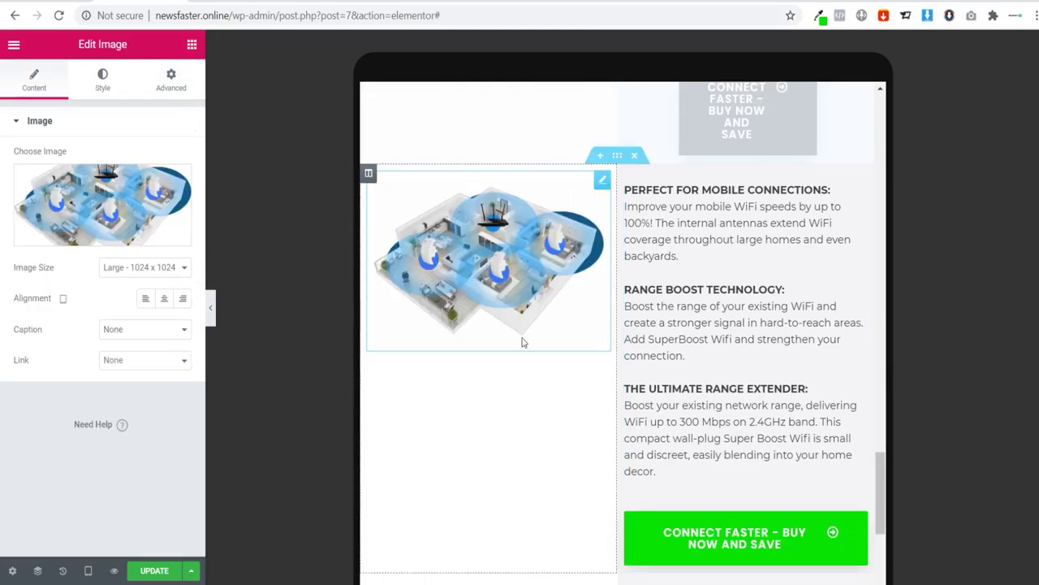
pyautogui.click(168, 95)
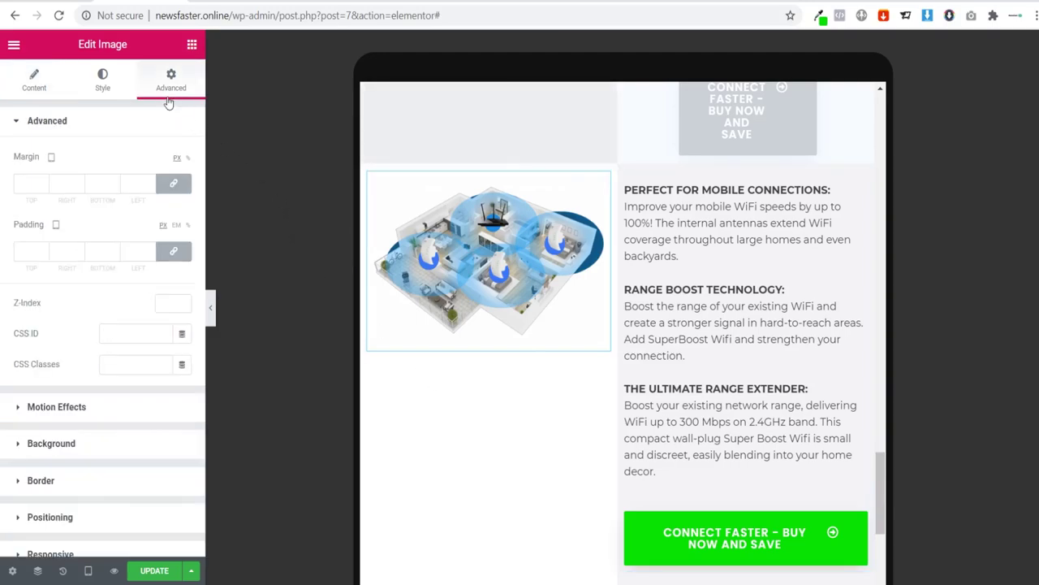
pyautogui.click(167, 188)
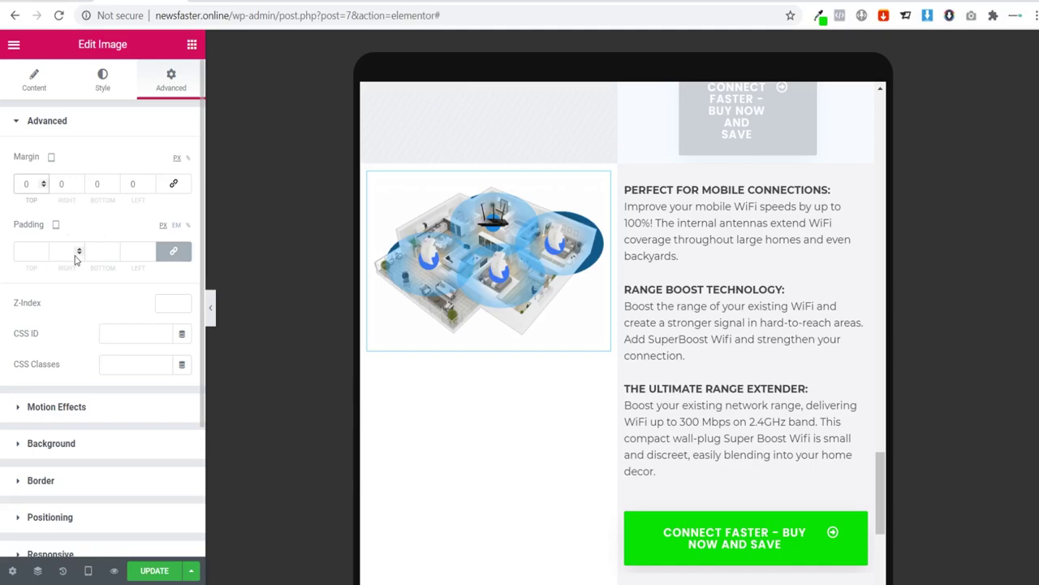
pyautogui.click(173, 183)
# Step: Give the house image 150 px top padding and preview the tablet layout
pyautogui.click(173, 252)
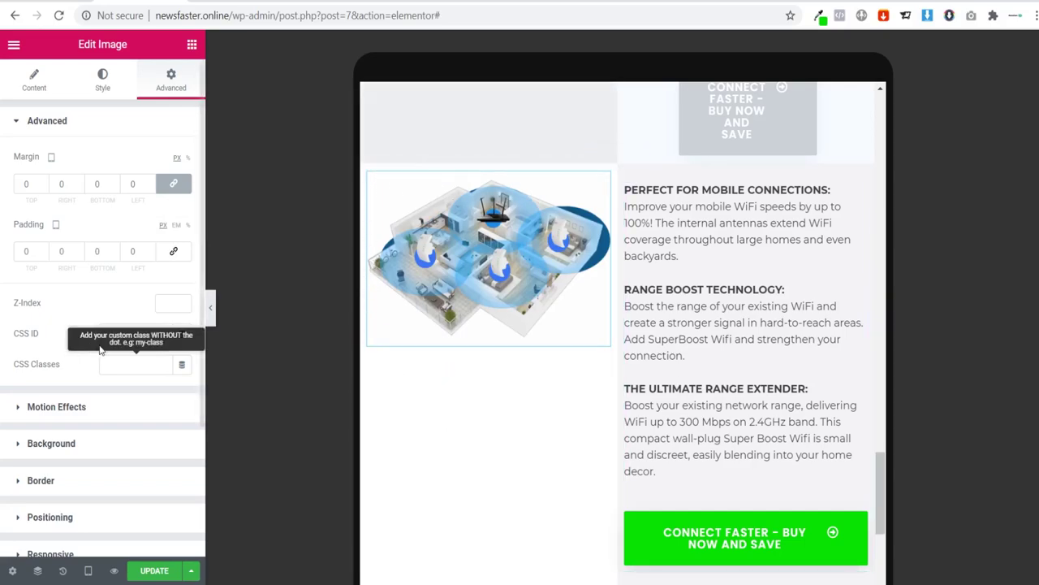
pyautogui.write('100')
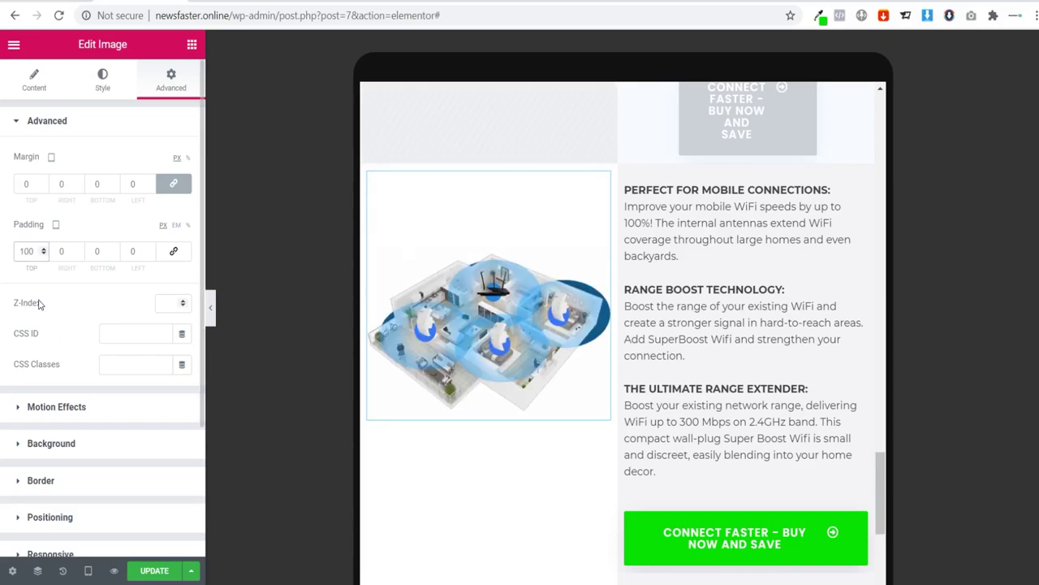
pyautogui.press('BackSpace')
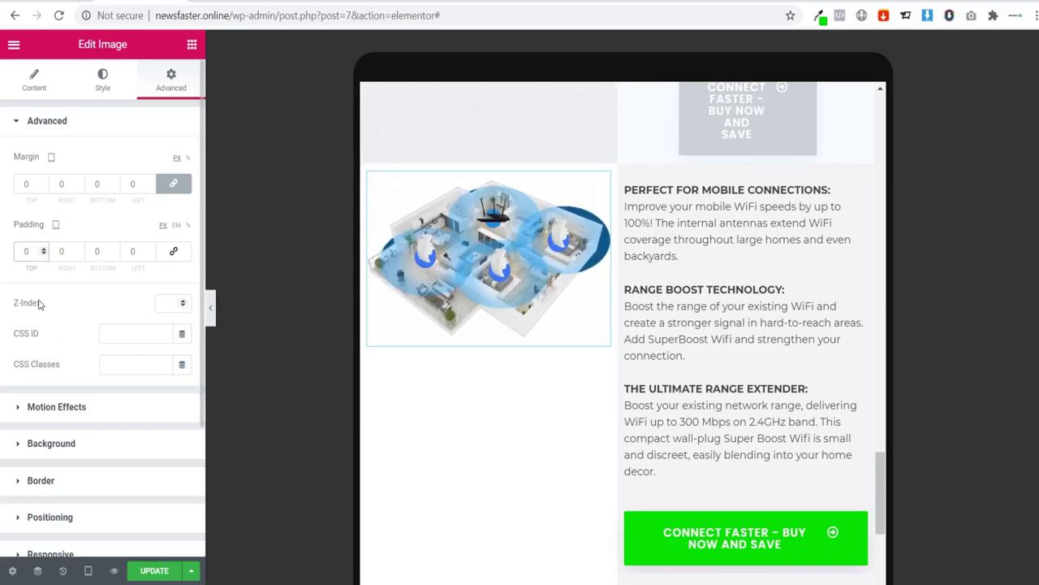
pyautogui.write('5')
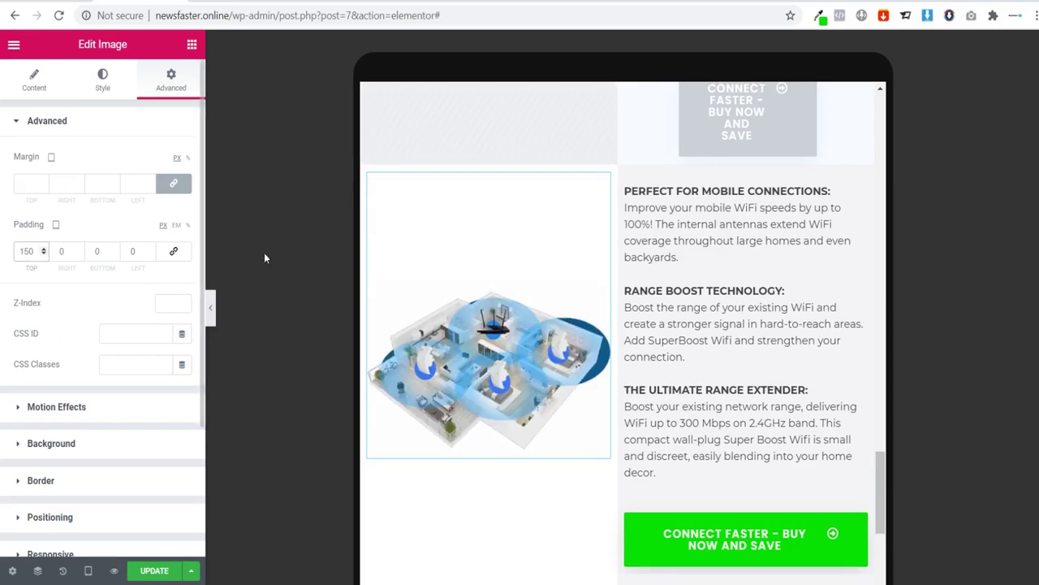
pyautogui.click(212, 311)
pyautogui.scroll(-2, 360, 307)
pyautogui.scroll(2, 360, 305)
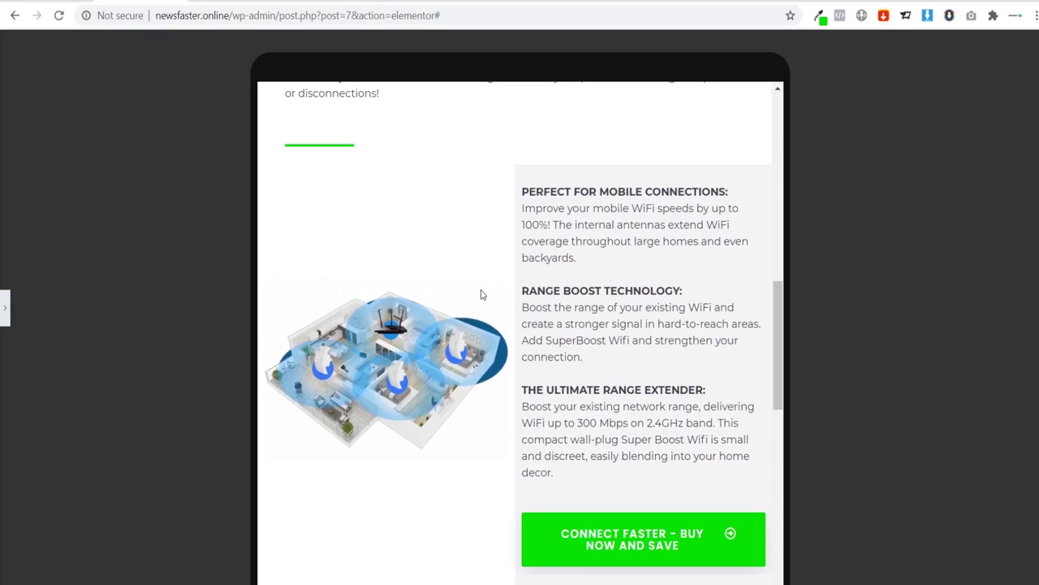
# Step: Hide the image-and-features section on desktop and tablet via Responsive visibility
pyautogui.click(7, 312)
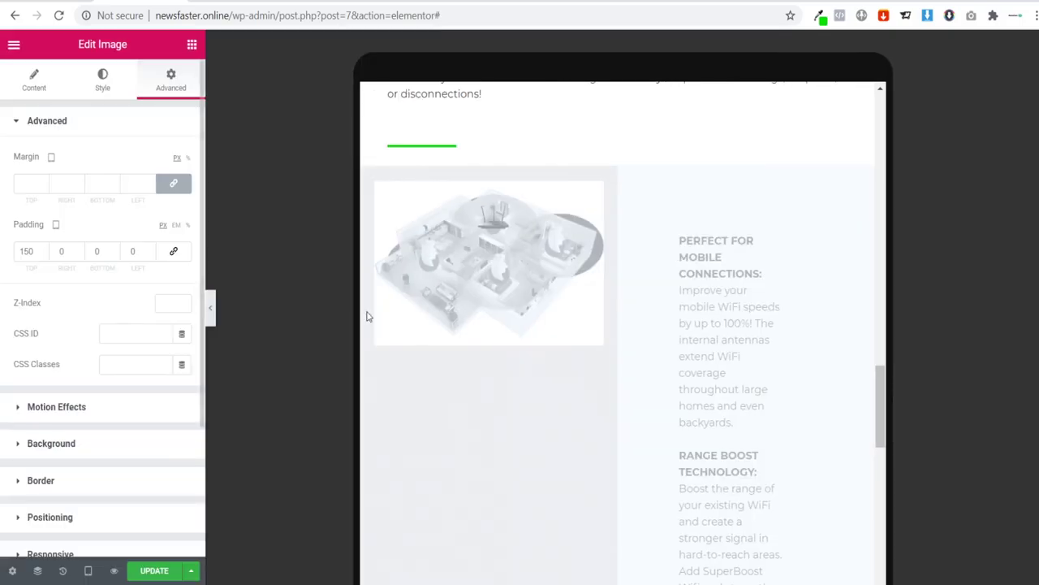
pyautogui.scroll(-4, 634, 370)
pyautogui.scroll(-4, 641, 366)
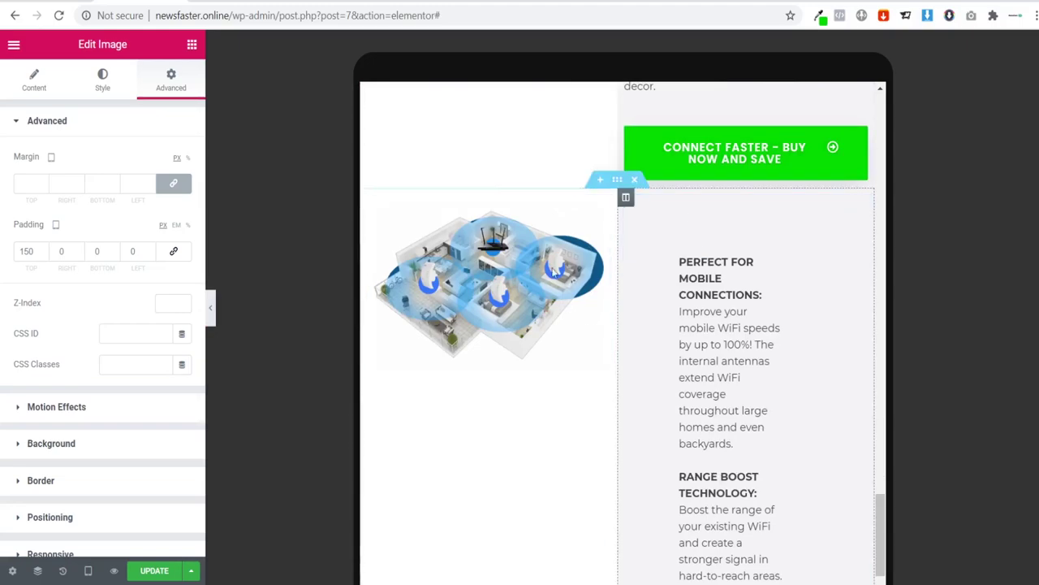
pyautogui.click(617, 180)
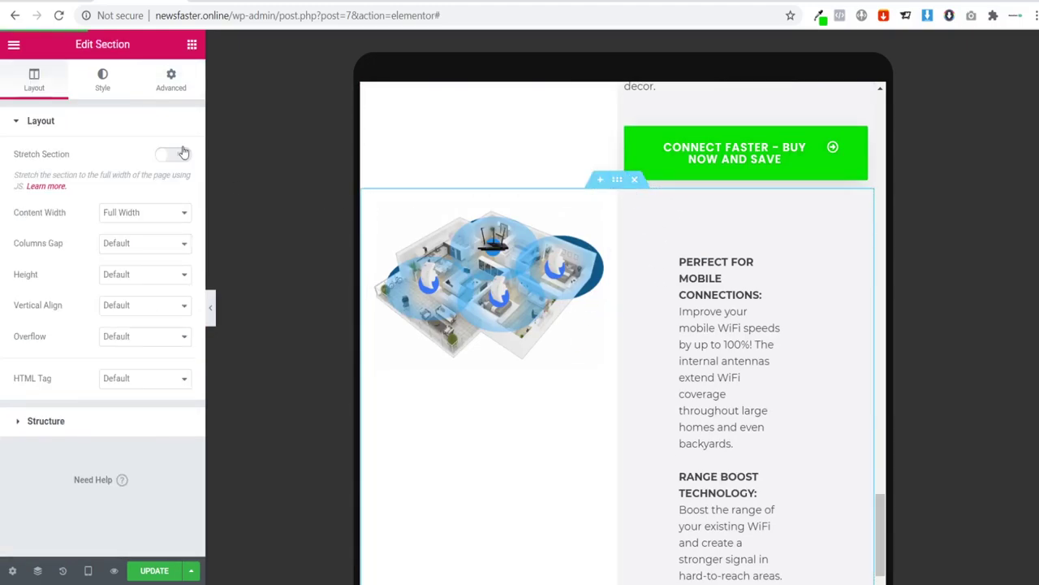
pyautogui.click(170, 79)
pyautogui.click(50, 432)
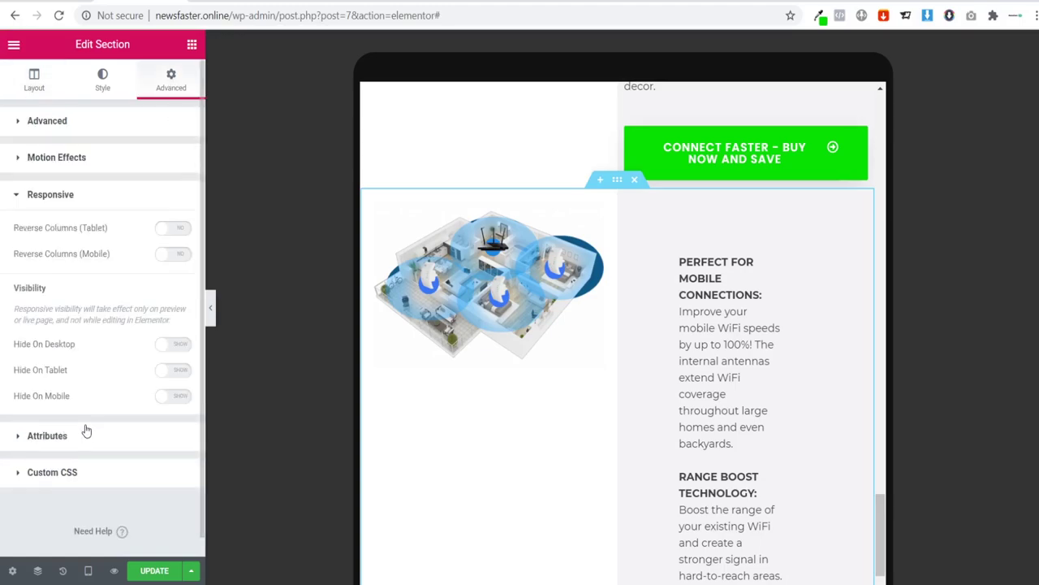
pyautogui.click(174, 370)
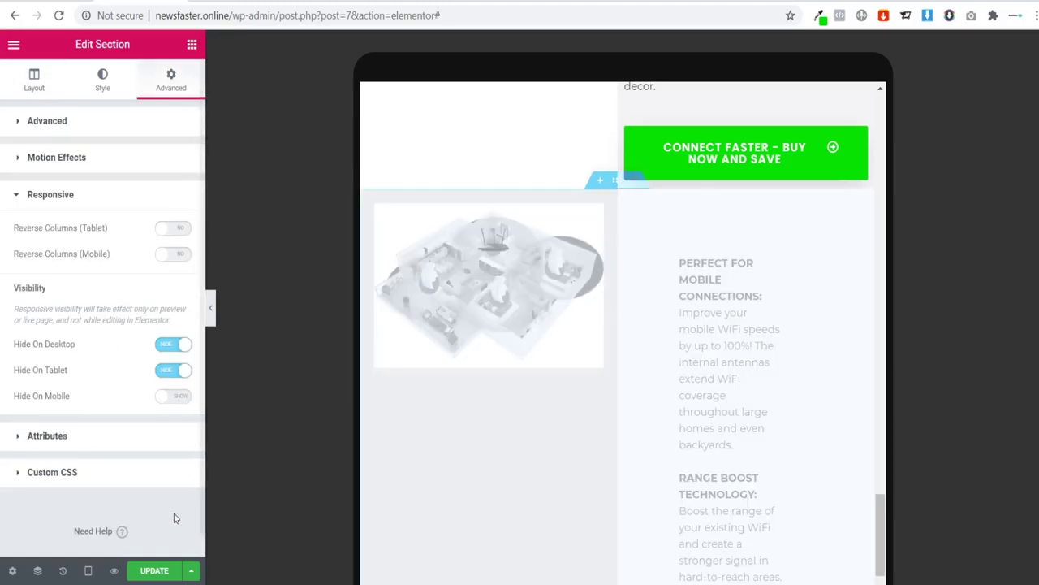
# Step: In mobile preview, clear the feature text block's custom margins and reset its padding to zero
pyautogui.click(88, 570)
pyautogui.click(65, 534)
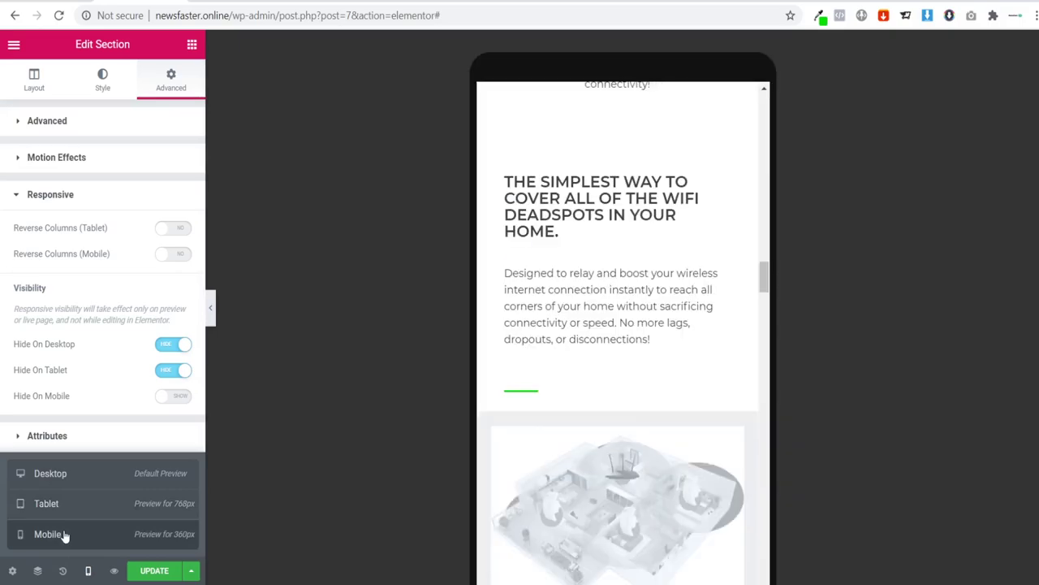
pyautogui.scroll(-6, 562, 371)
pyautogui.scroll(-8, 641, 325)
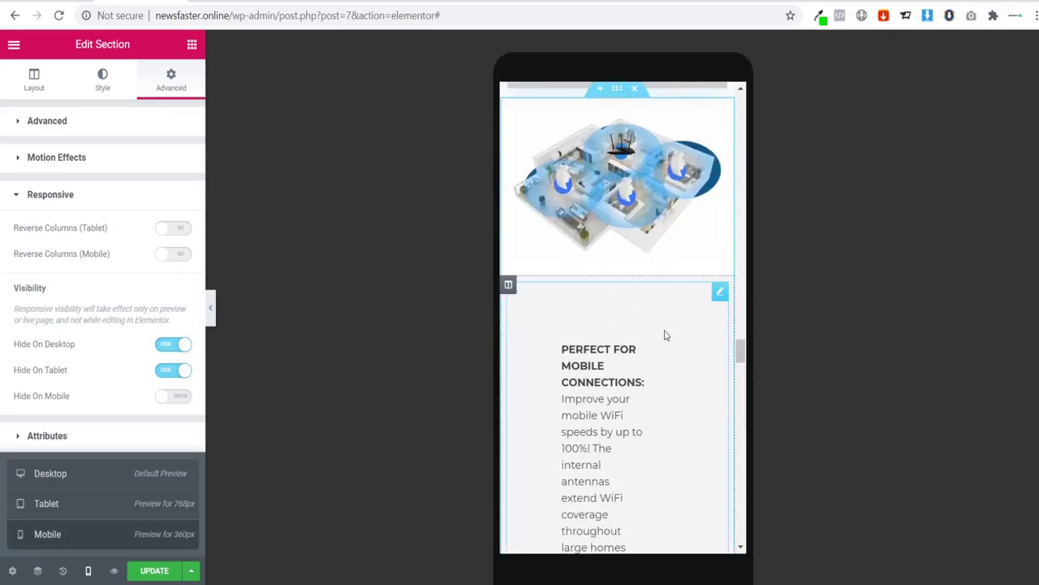
pyautogui.scroll(1, 659, 331)
pyautogui.scroll(4, 660, 330)
pyautogui.scroll(-1, 654, 317)
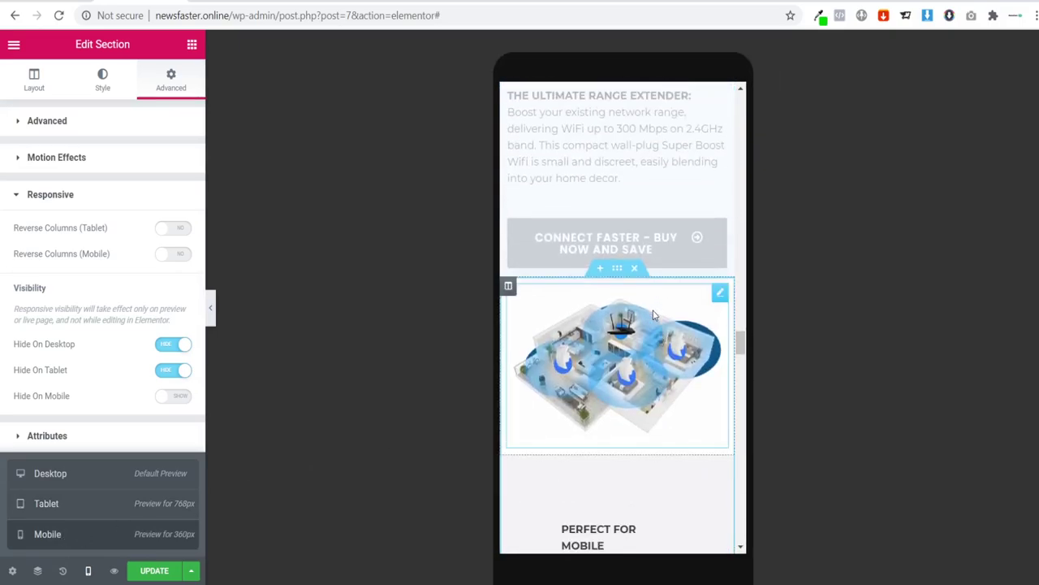
pyautogui.scroll(-4, 659, 333)
pyautogui.click(721, 147)
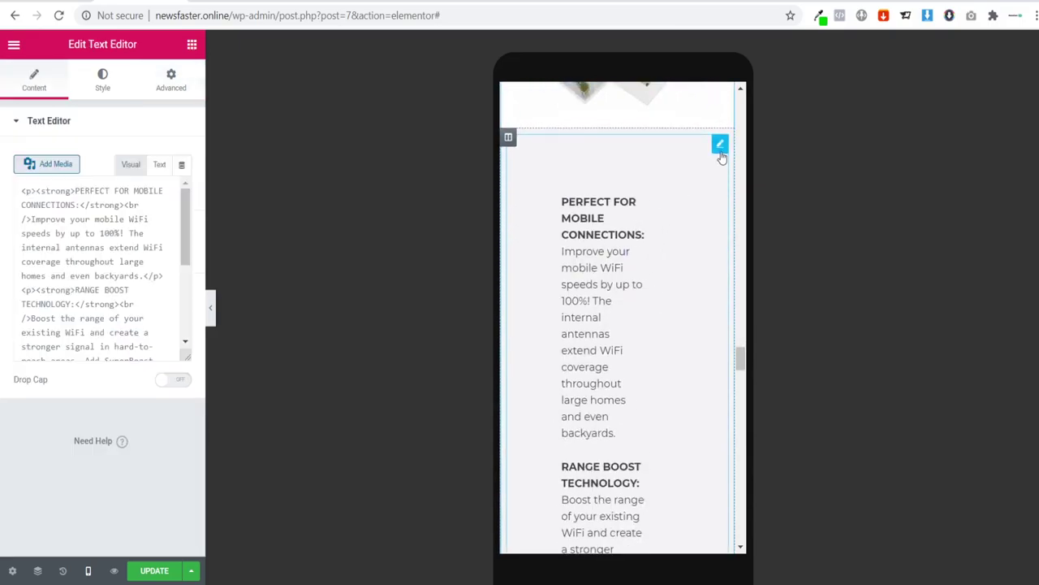
pyautogui.click(172, 81)
pyautogui.click(173, 187)
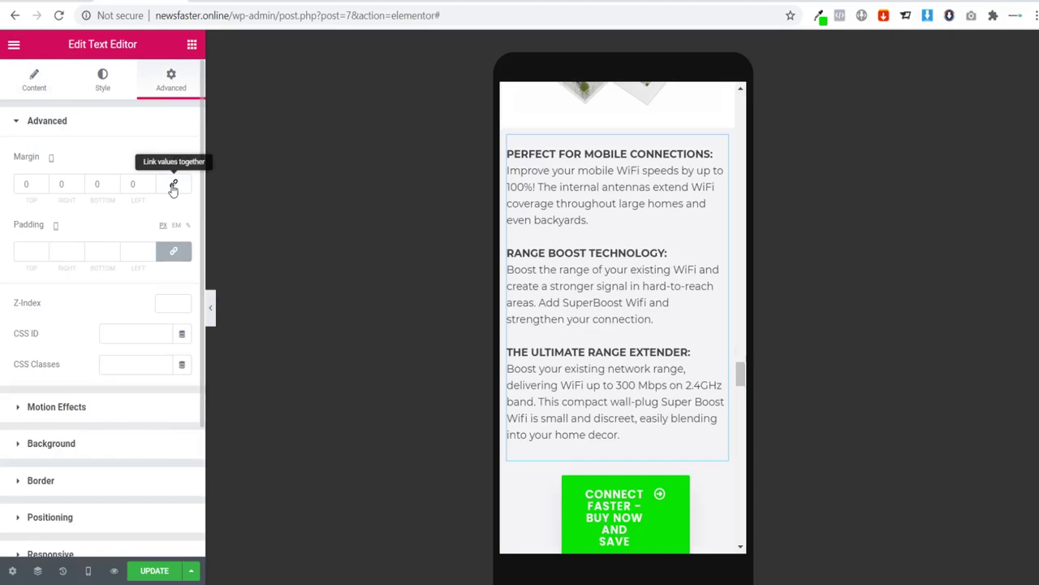
pyautogui.click(173, 250)
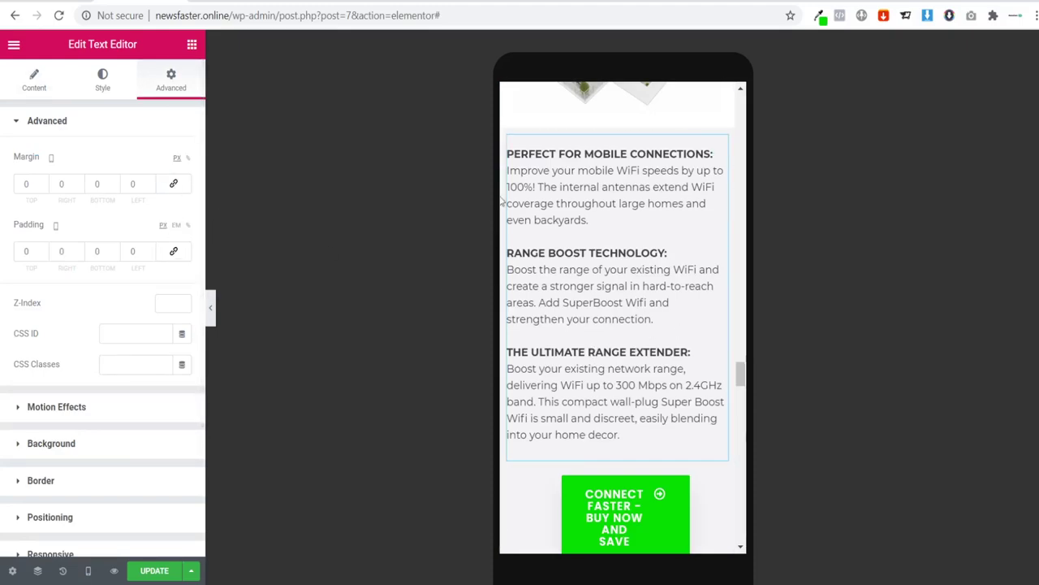
# Step: Reset the Connect Faster button's margins and padding so it spans full width
pyautogui.scroll(-3, 611, 419)
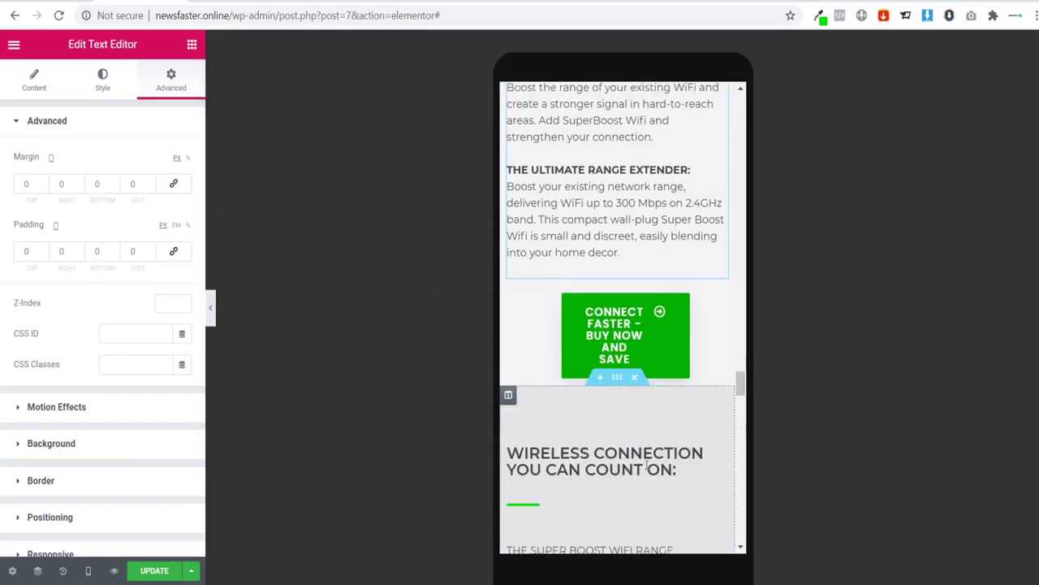
pyautogui.click(717, 268)
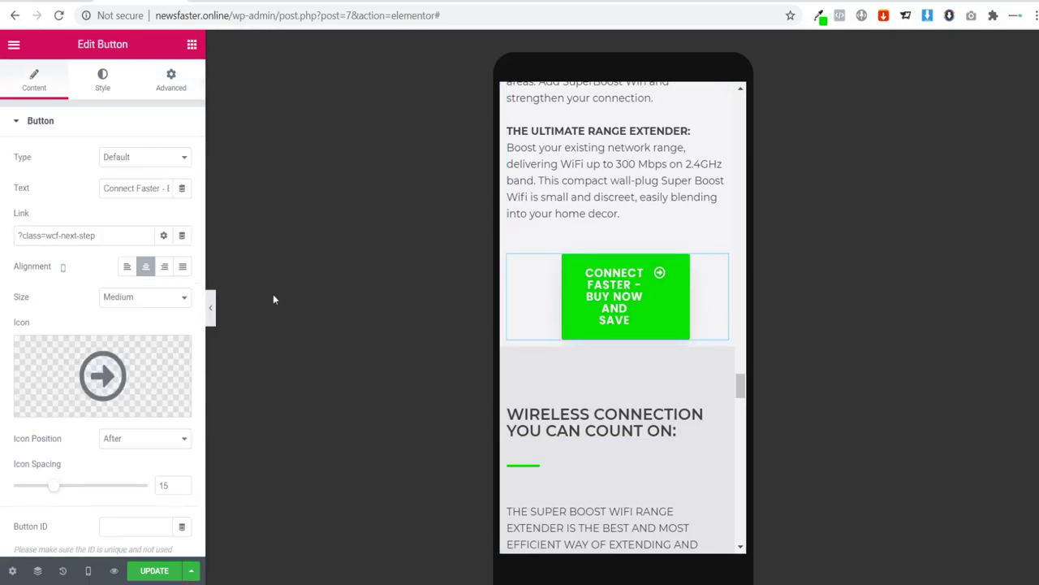
pyautogui.click(180, 78)
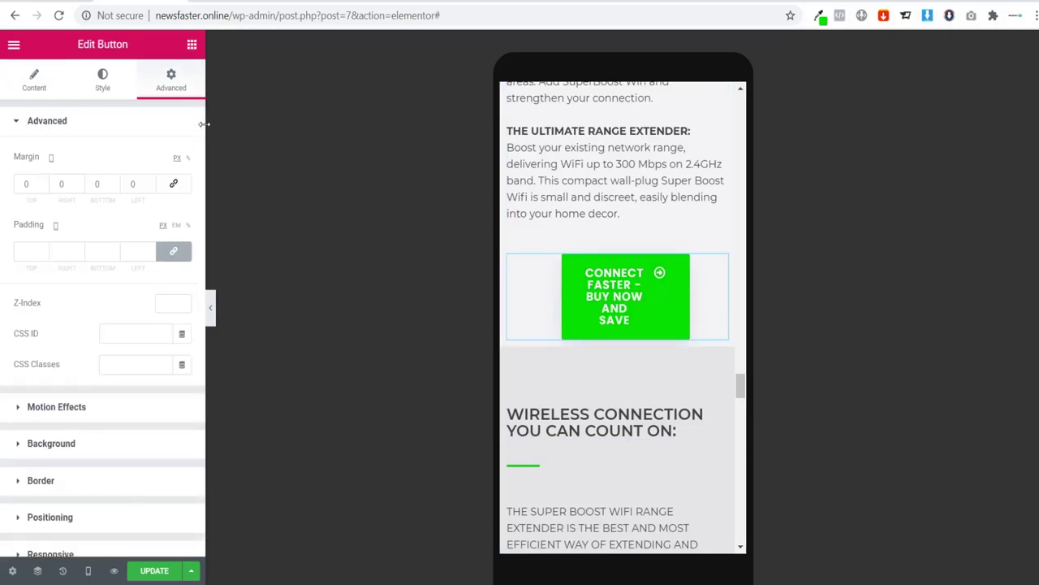
pyautogui.click(174, 183)
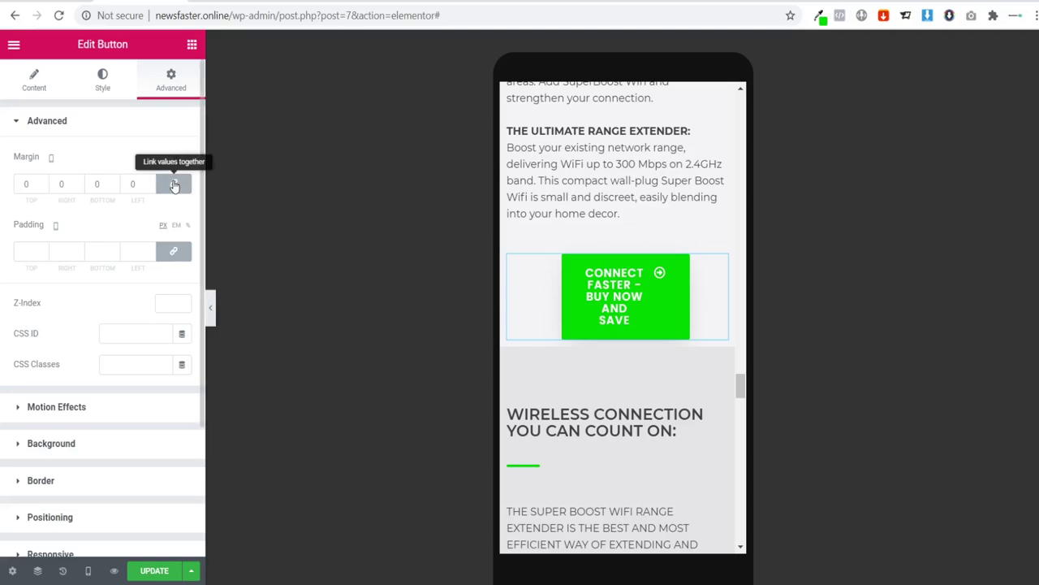
pyautogui.click(176, 253)
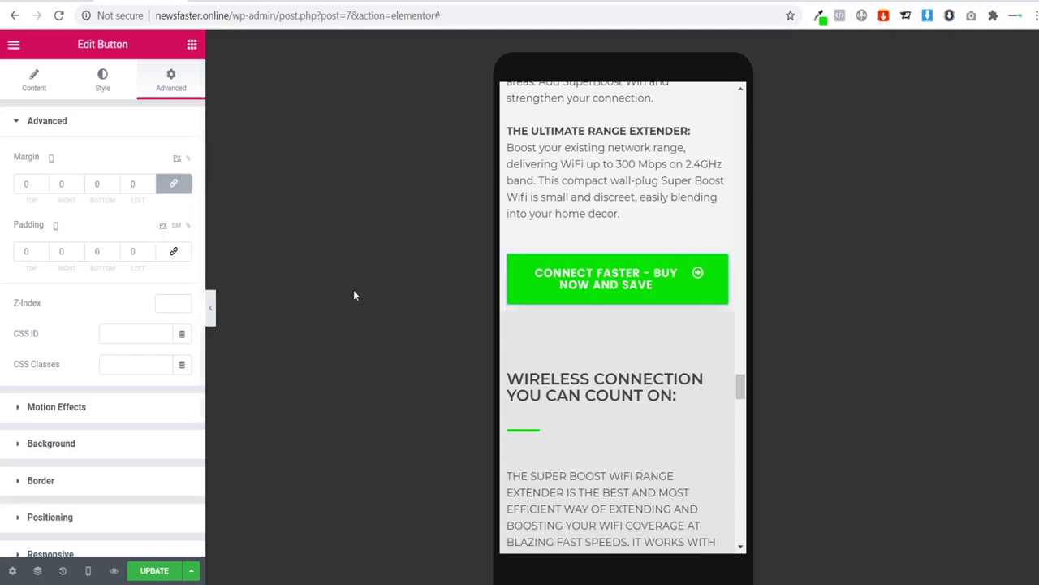
# Step: Centre-align the feature text on mobile
pyautogui.scroll(3, 613, 276)
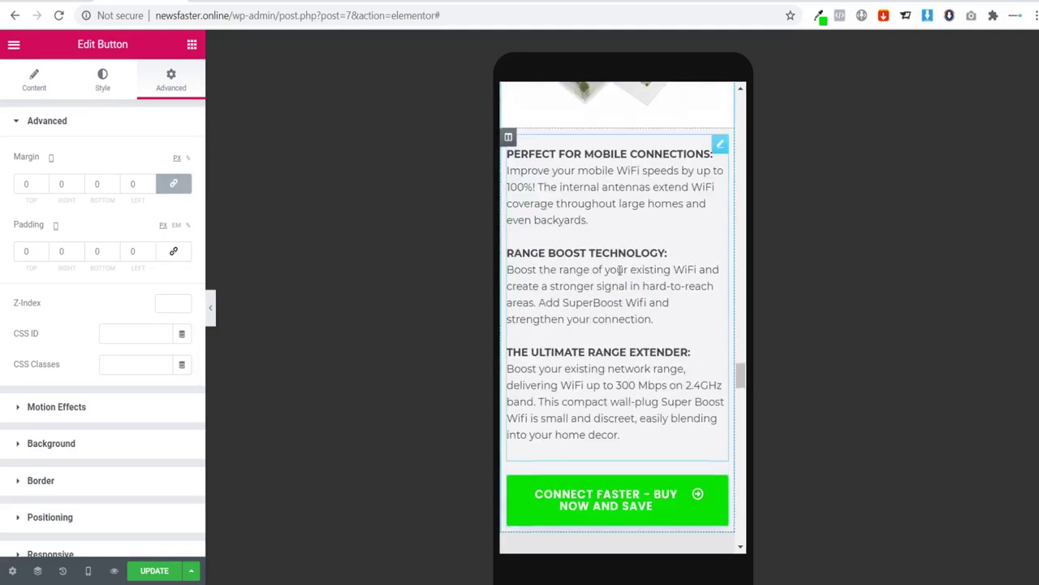
pyautogui.scroll(2, 617, 268)
pyautogui.scroll(-2, 605, 236)
pyautogui.click(593, 220)
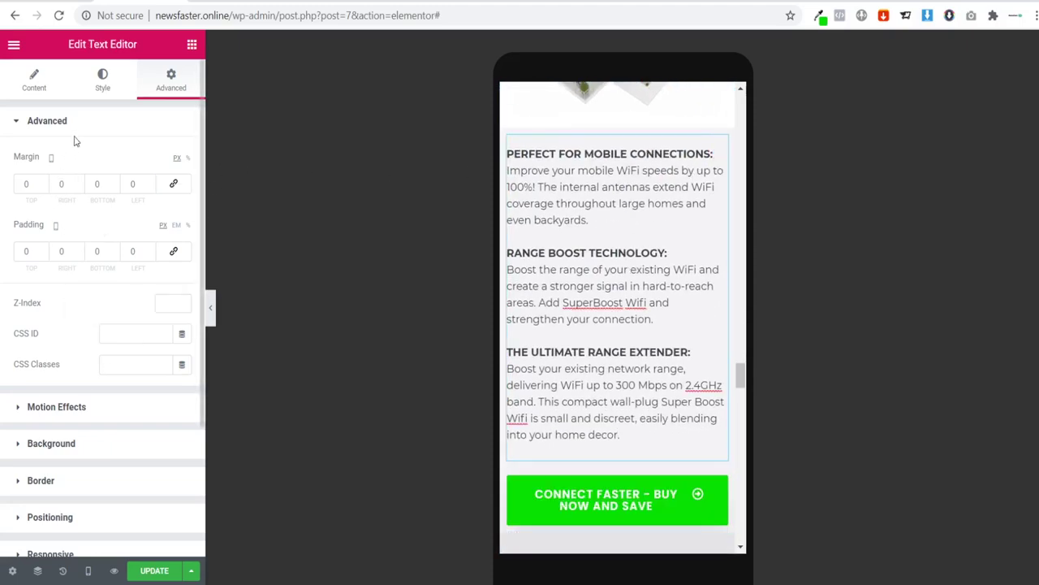
pyautogui.click(95, 91)
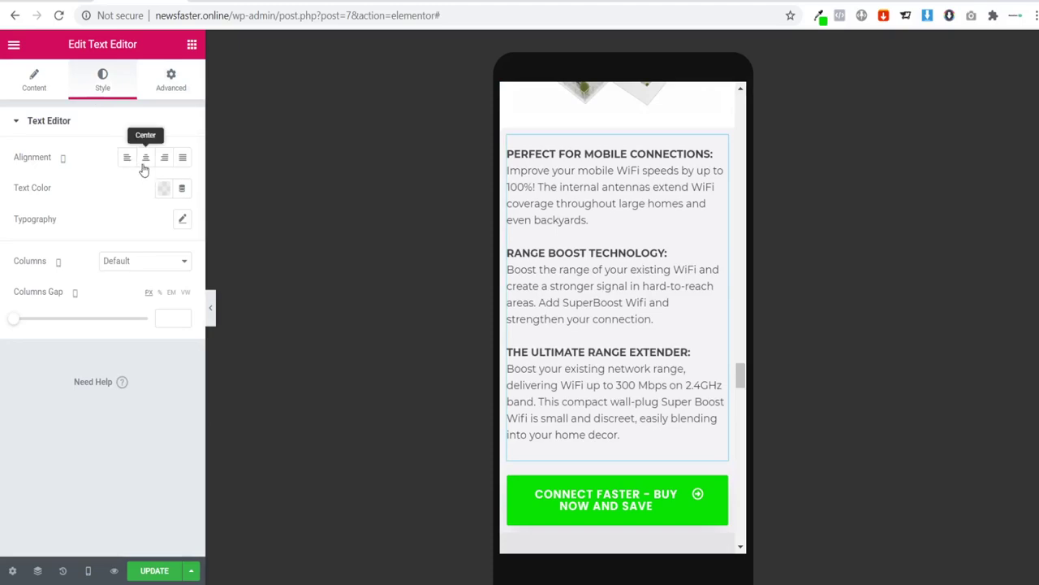
pyautogui.click(144, 160)
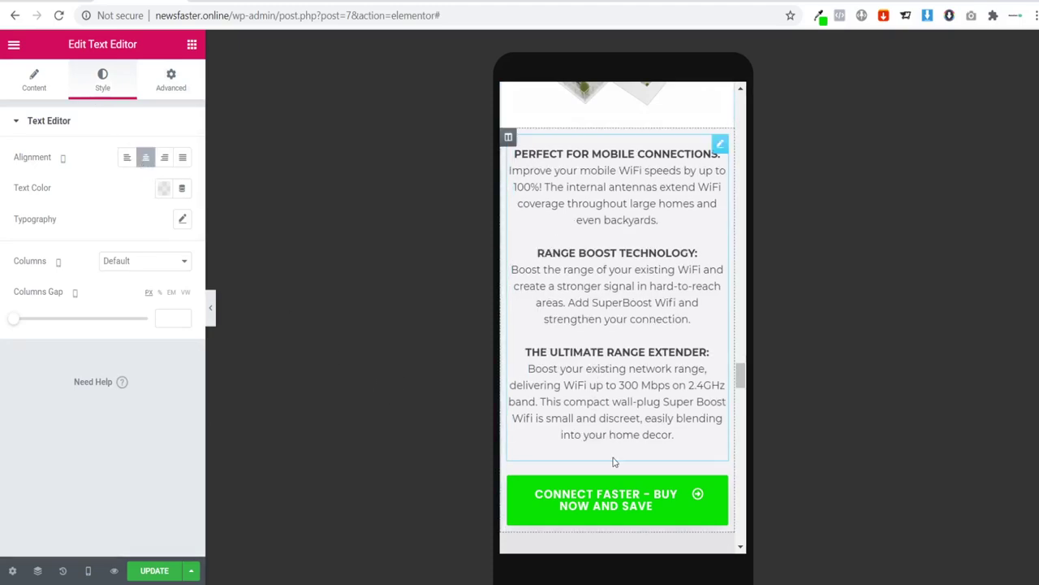
# Step: Remove the arrow icon from the Connect Faster button
pyautogui.scroll(-2, 682, 384)
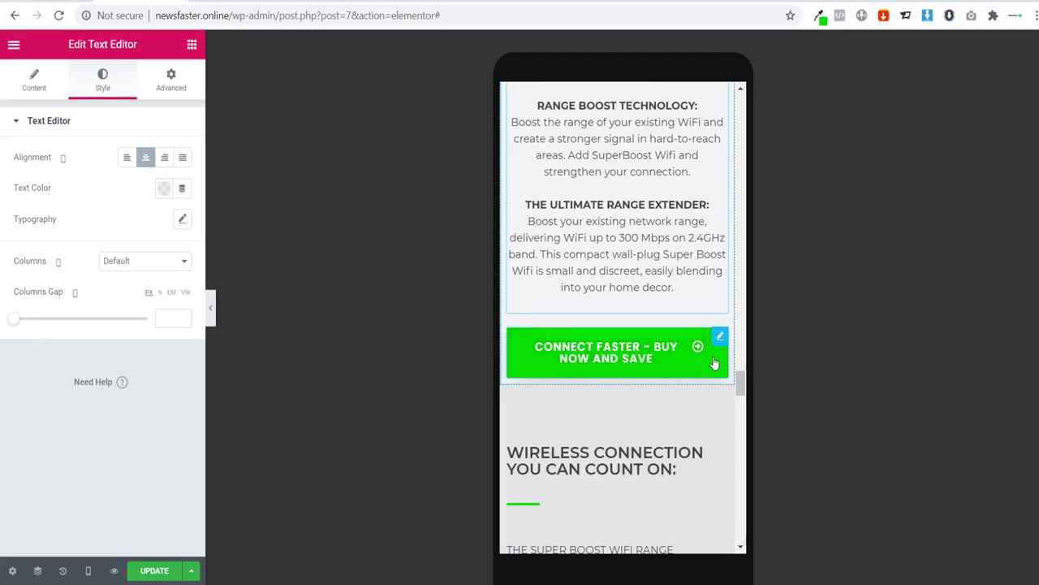
pyautogui.click(718, 337)
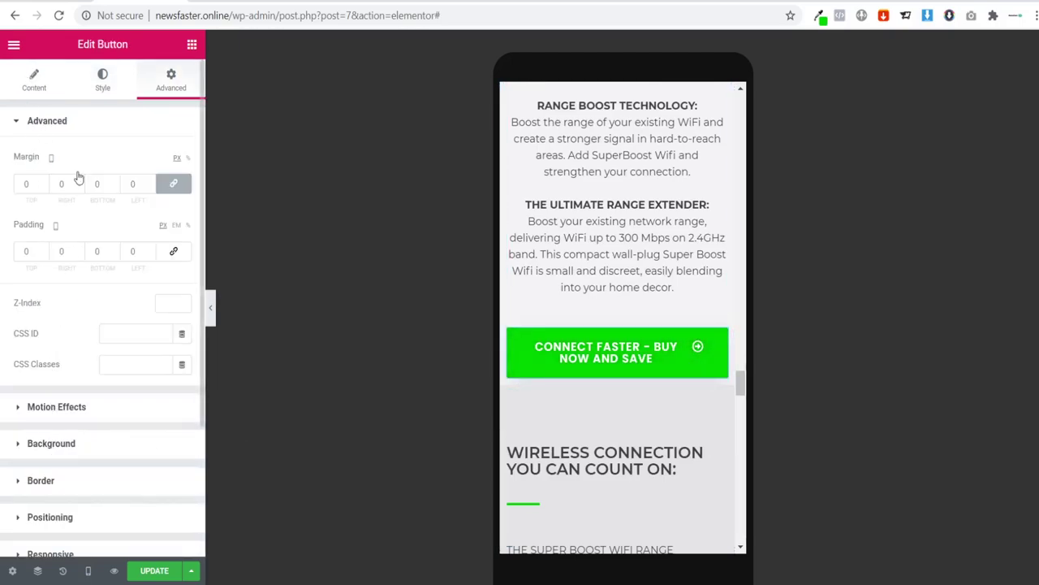
pyautogui.click(178, 352)
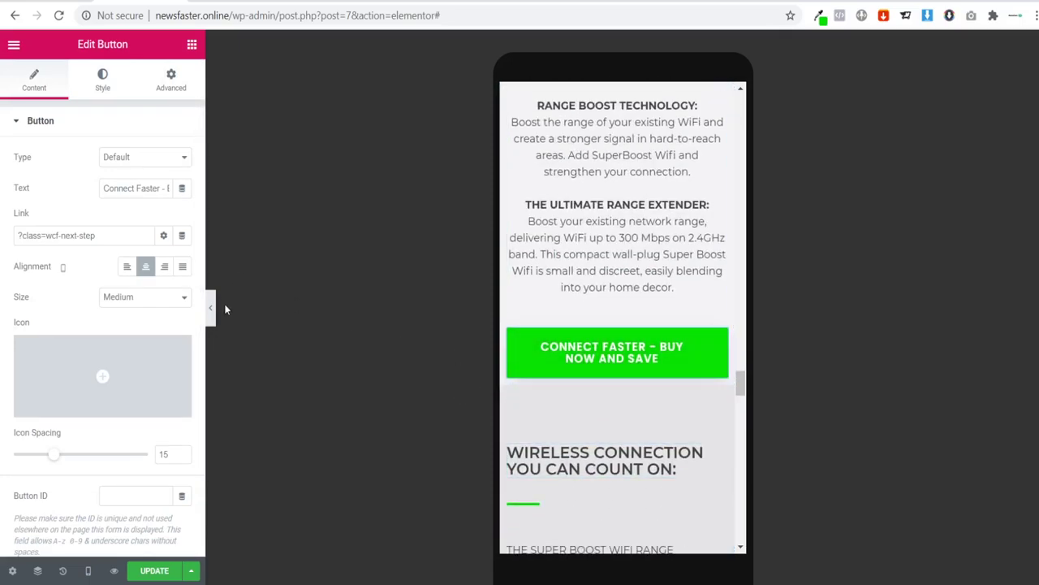
# Step: Review the mobile page down to the Connect Faster – Buy Now and Save button and reopen its settings
pyautogui.click(210, 309)
pyautogui.scroll(5, 565, 337)
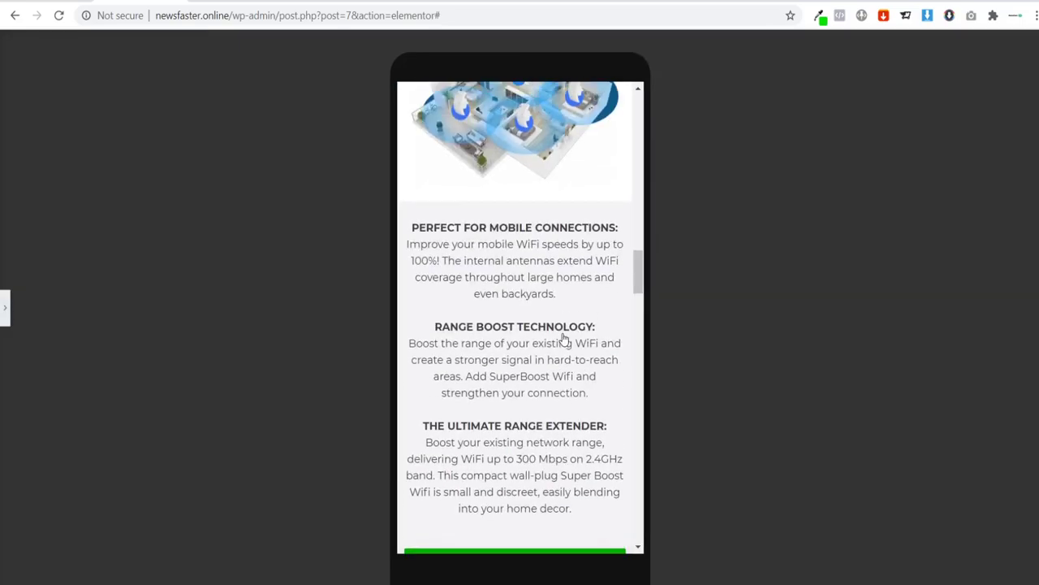
pyautogui.scroll(10, 567, 334)
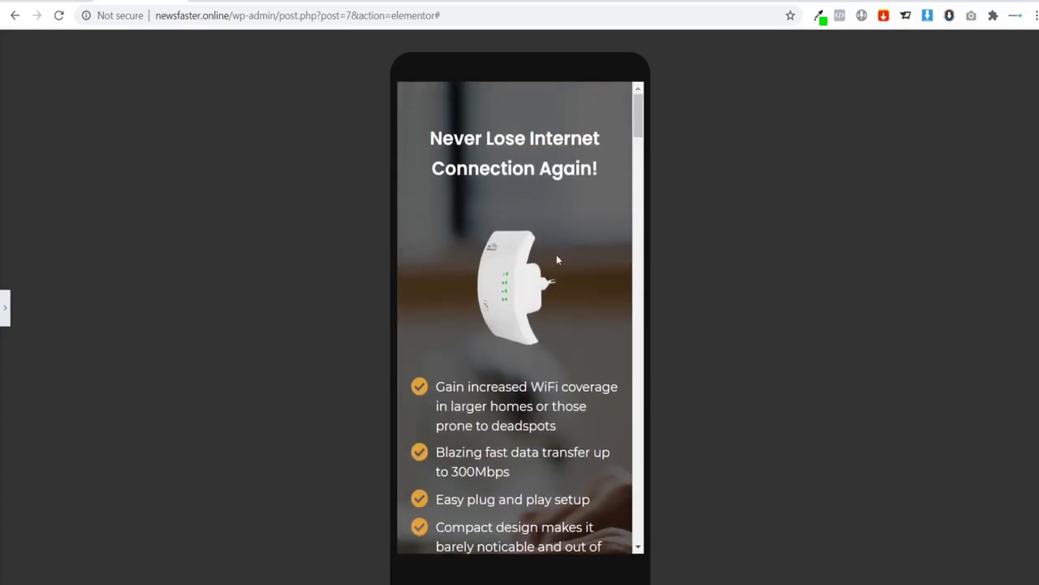
pyautogui.scroll(-10, 527, 195)
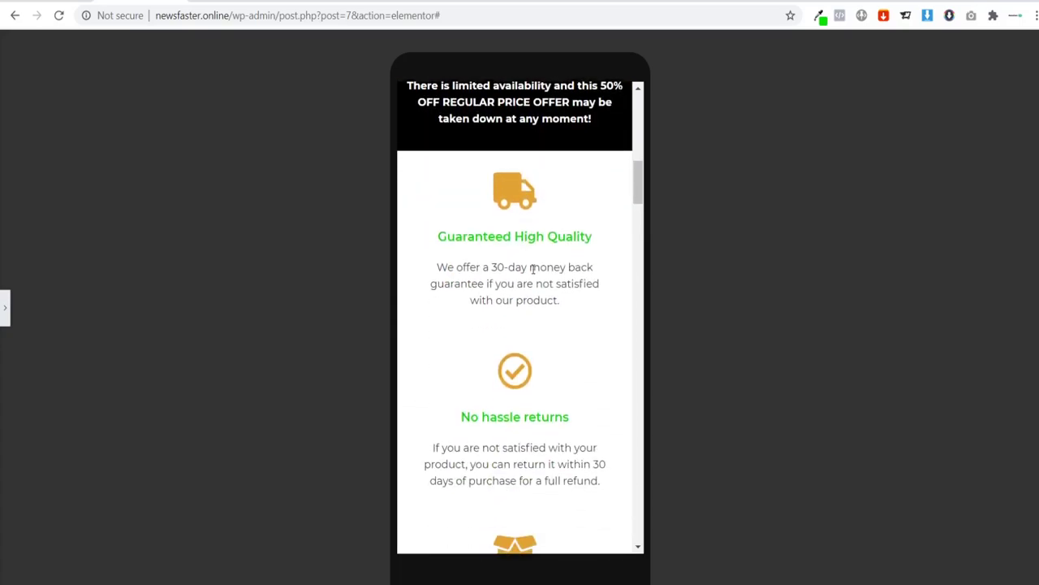
pyautogui.scroll(-6, 551, 209)
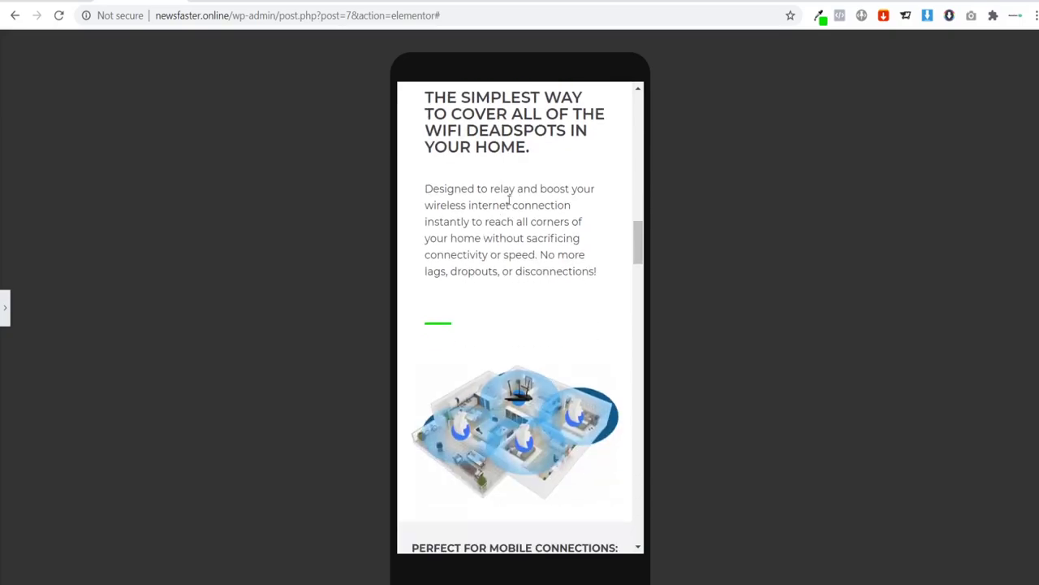
pyautogui.scroll(-2, 536, 268)
pyautogui.scroll(-3, 502, 259)
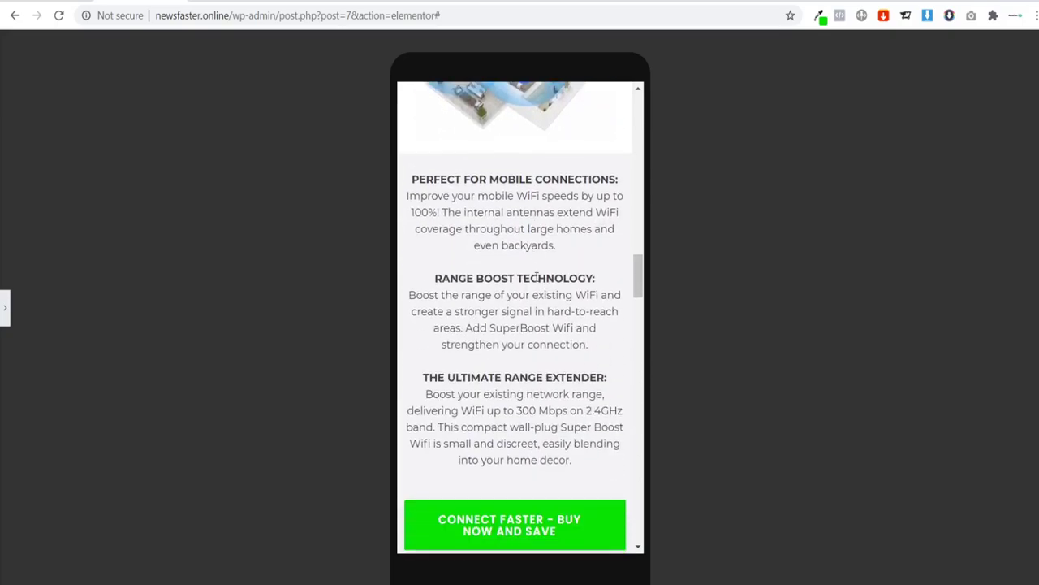
pyautogui.scroll(-4, 520, 258)
pyautogui.scroll(-1, 525, 257)
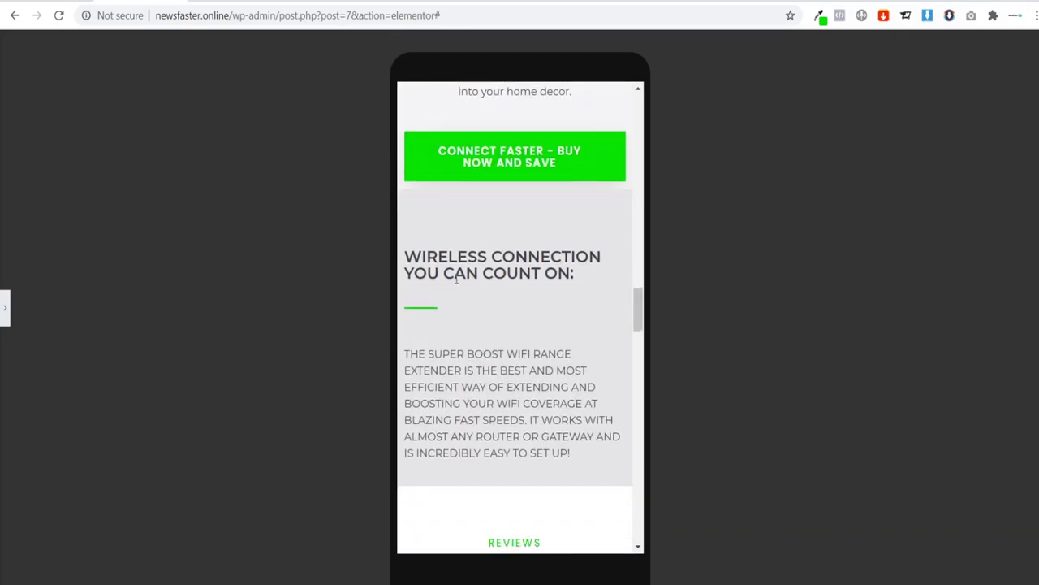
pyautogui.click(4, 308)
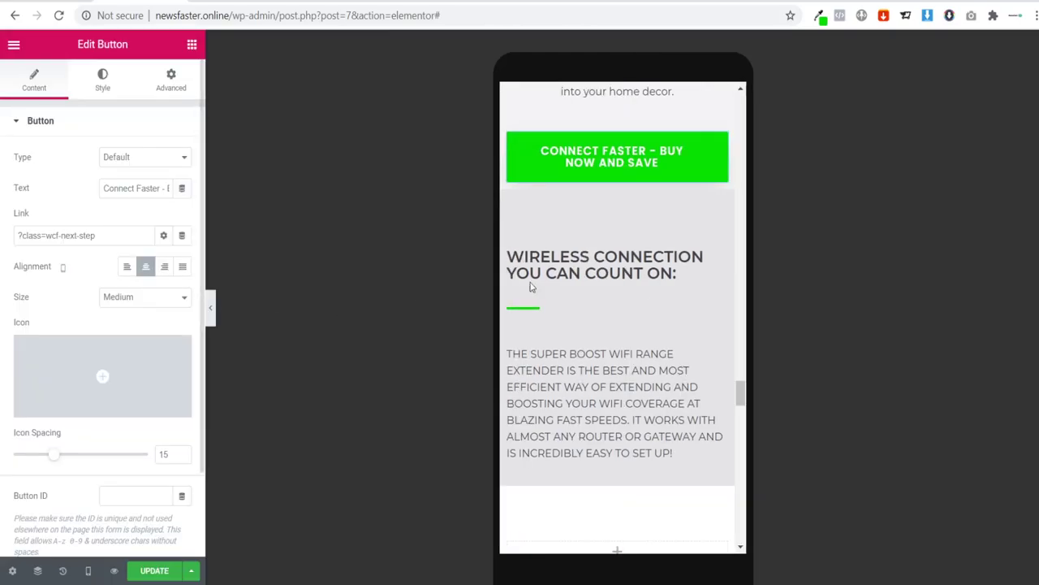
# Step: Centre the Connect Faster – Buy Now and Save button at tablet width, then return to desktop preview
pyautogui.click(88, 570)
pyautogui.click(74, 517)
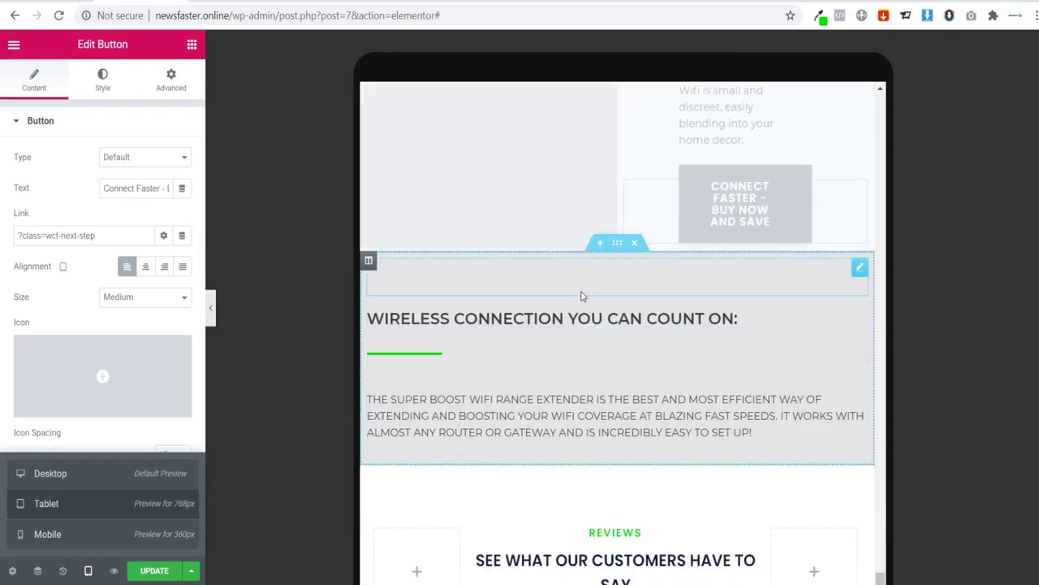
pyautogui.scroll(-5, 671, 349)
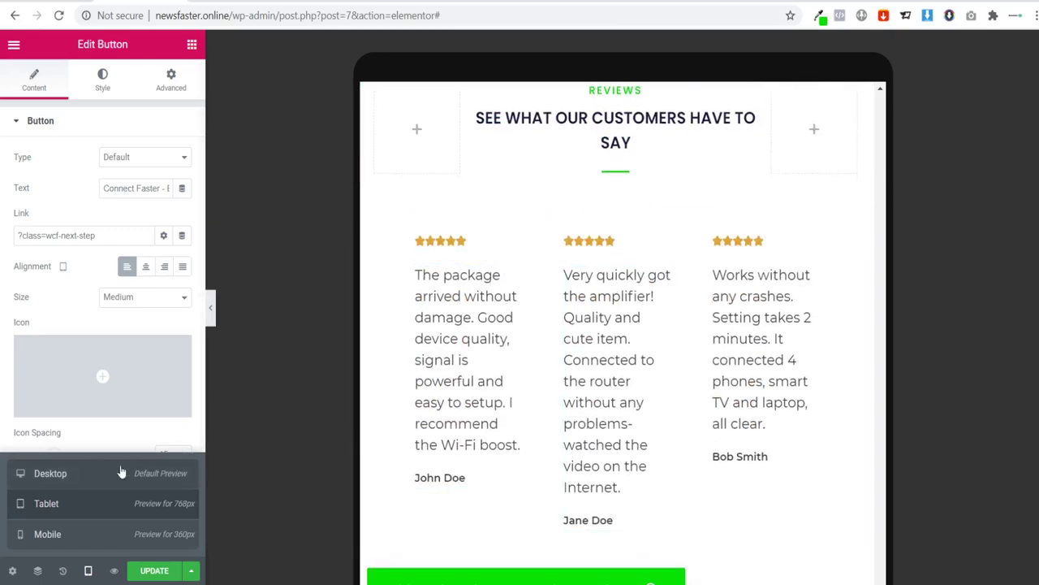
pyautogui.scroll(-3, 638, 303)
pyautogui.scroll(-1, 638, 303)
pyautogui.scroll(3, 564, 299)
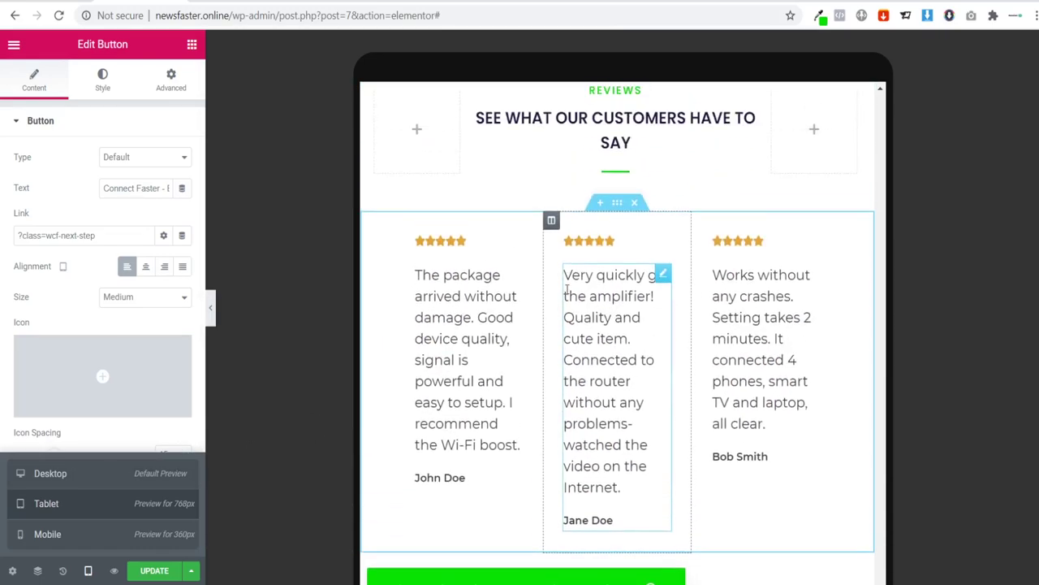
pyautogui.scroll(-2, 584, 342)
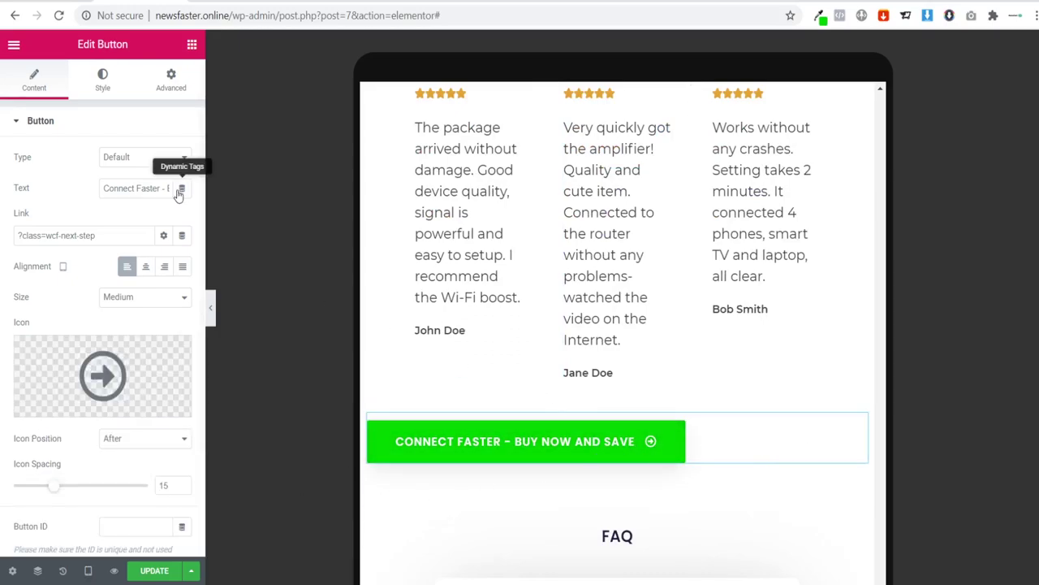
pyautogui.click(146, 271)
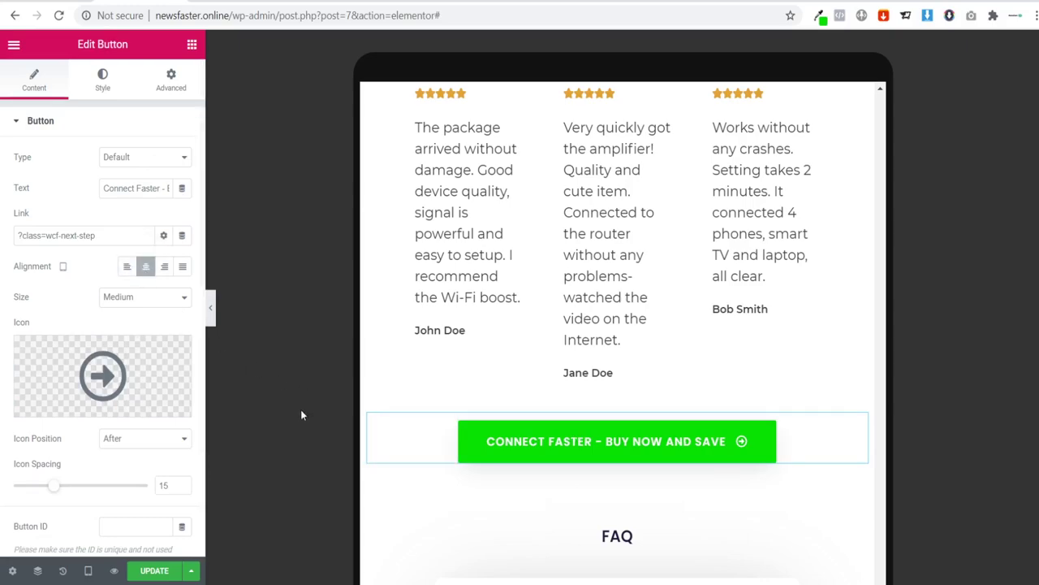
pyautogui.click(89, 573)
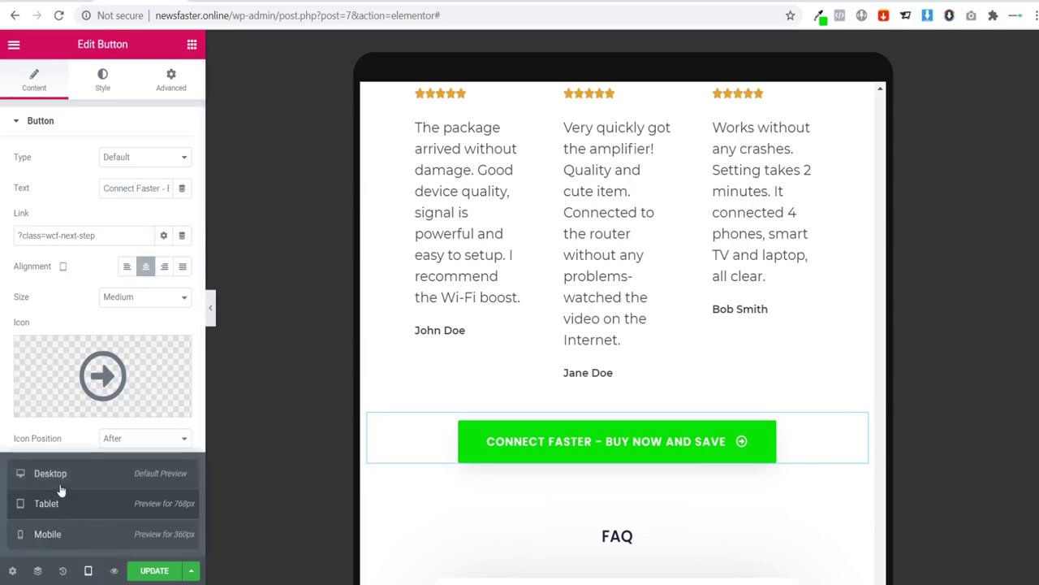
pyautogui.click(57, 483)
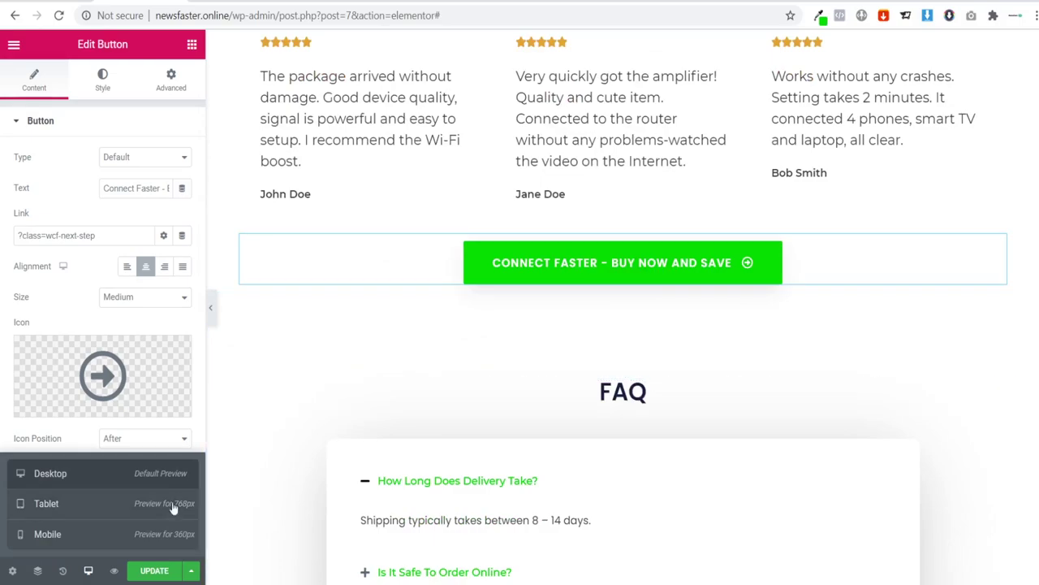
# Step: At mobile width, centre the first testimonial's text and show its star rating settings
pyautogui.click(62, 533)
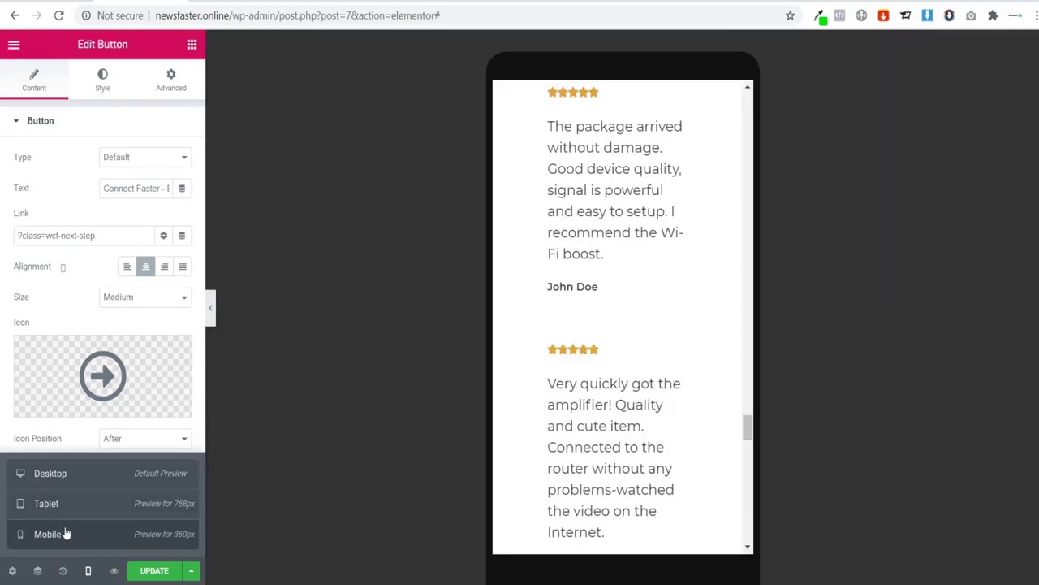
pyautogui.scroll(10, 635, 368)
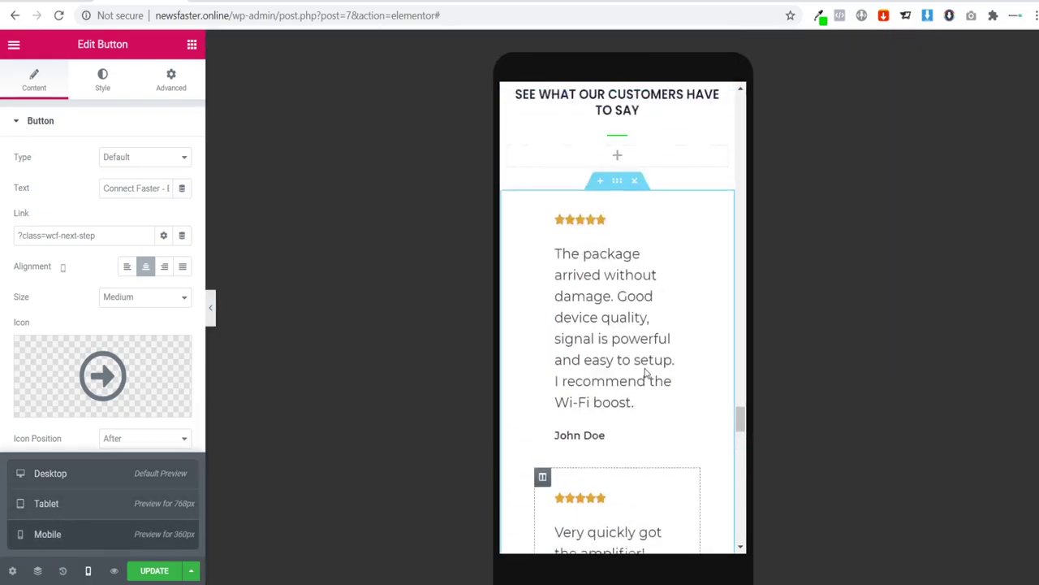
pyautogui.scroll(-3, 673, 179)
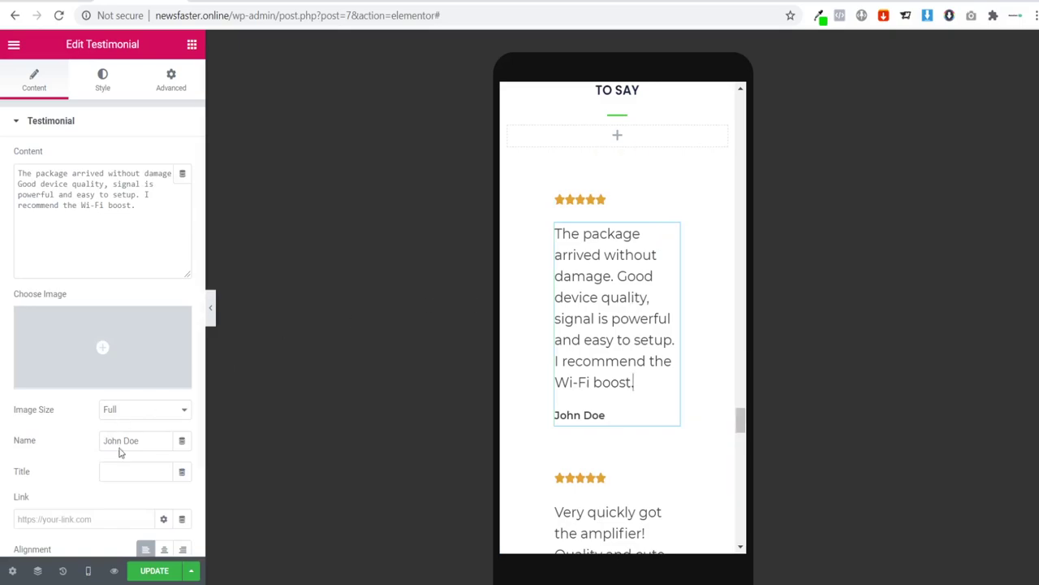
pyautogui.click(166, 550)
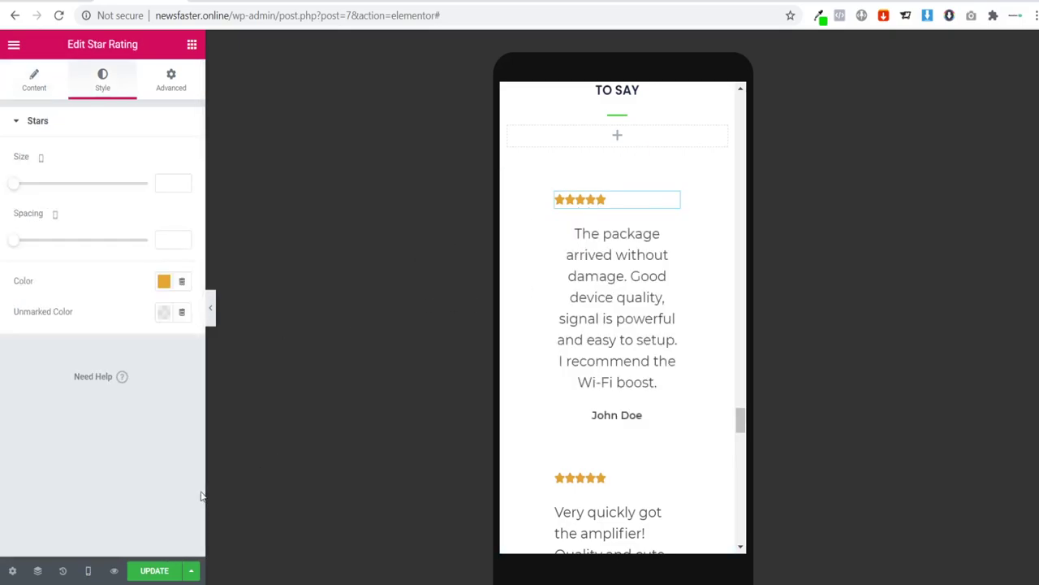
pyautogui.click(36, 81)
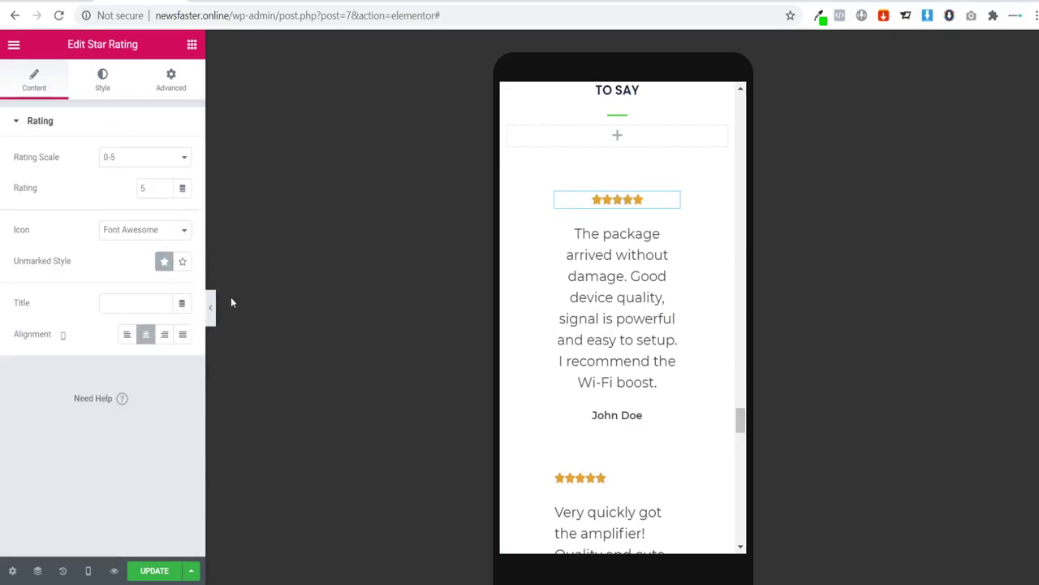
# Step: At desktop width, centre the first review's star rating
pyautogui.click(88, 571)
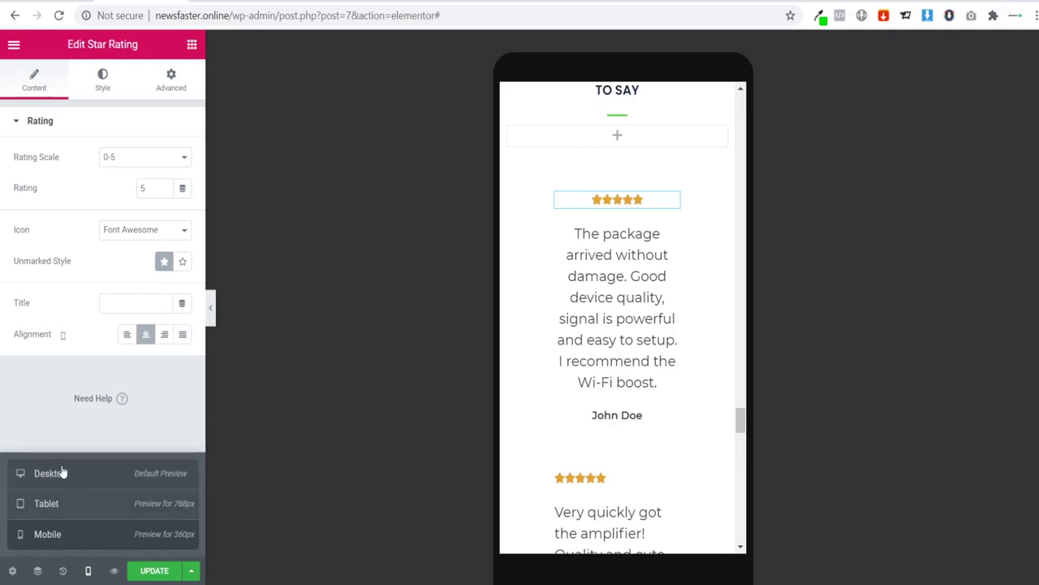
pyautogui.click(49, 473)
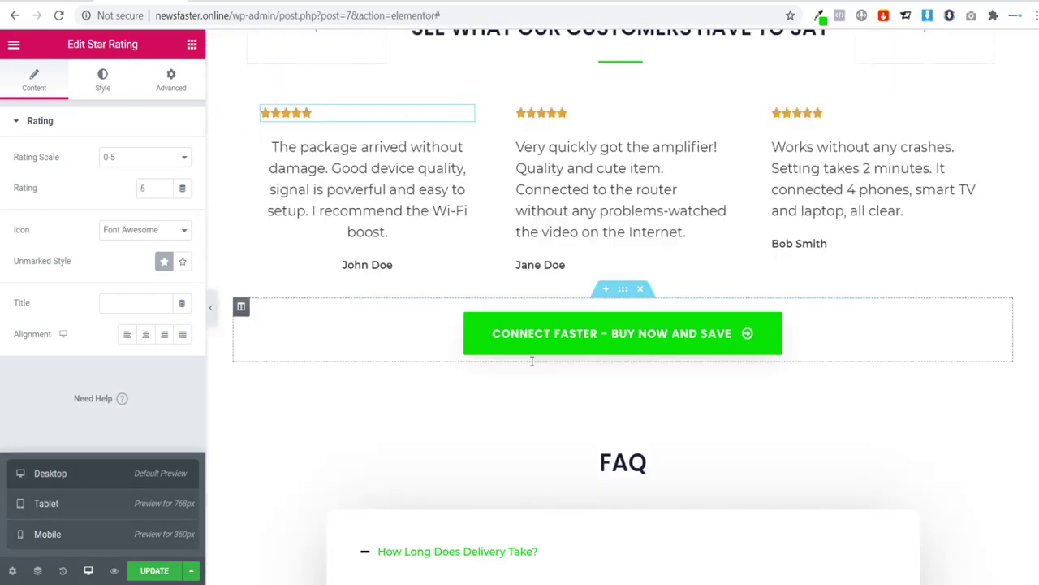
pyautogui.scroll(2, 532, 361)
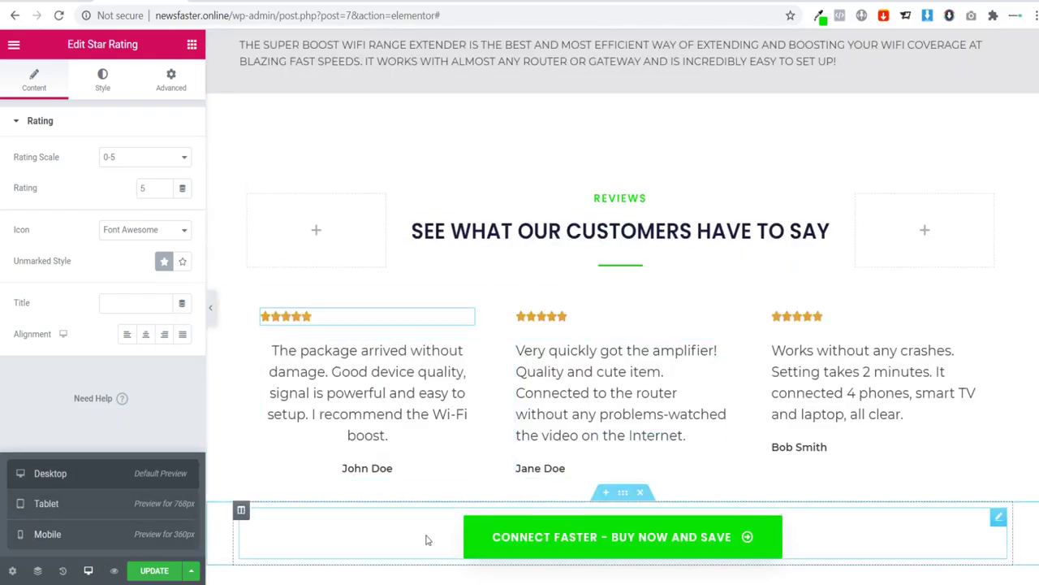
pyautogui.click(235, 318)
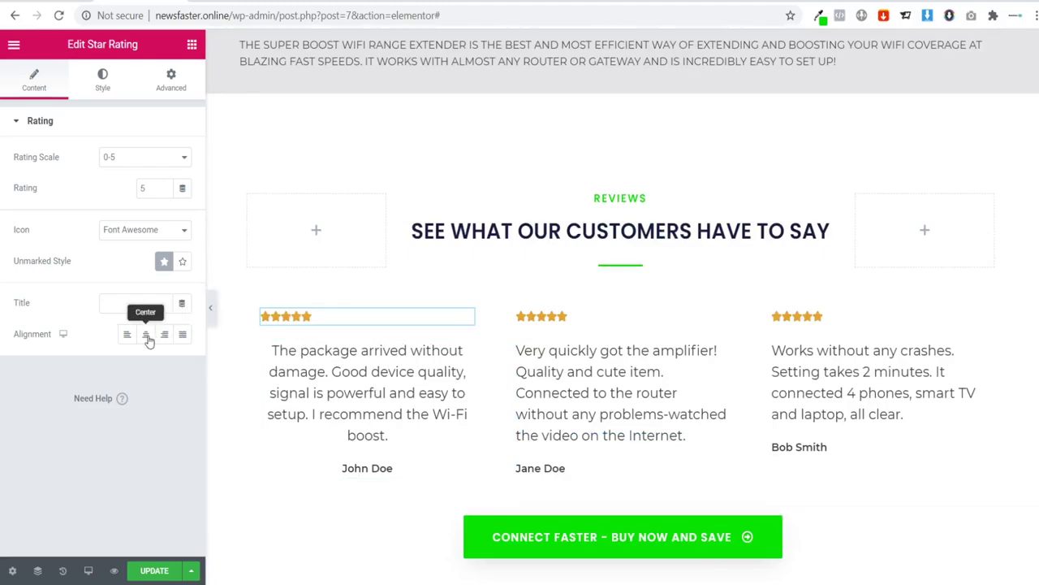
# Step: Centre the middle and third testimonials and their star ratings, then preview at mobile width
pyautogui.click(517, 412)
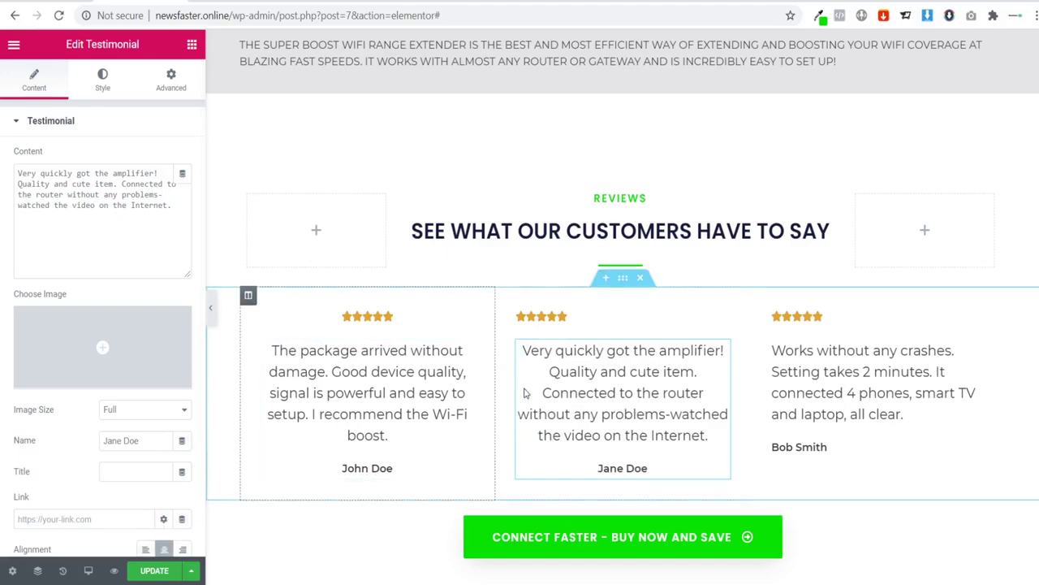
pyautogui.click(547, 319)
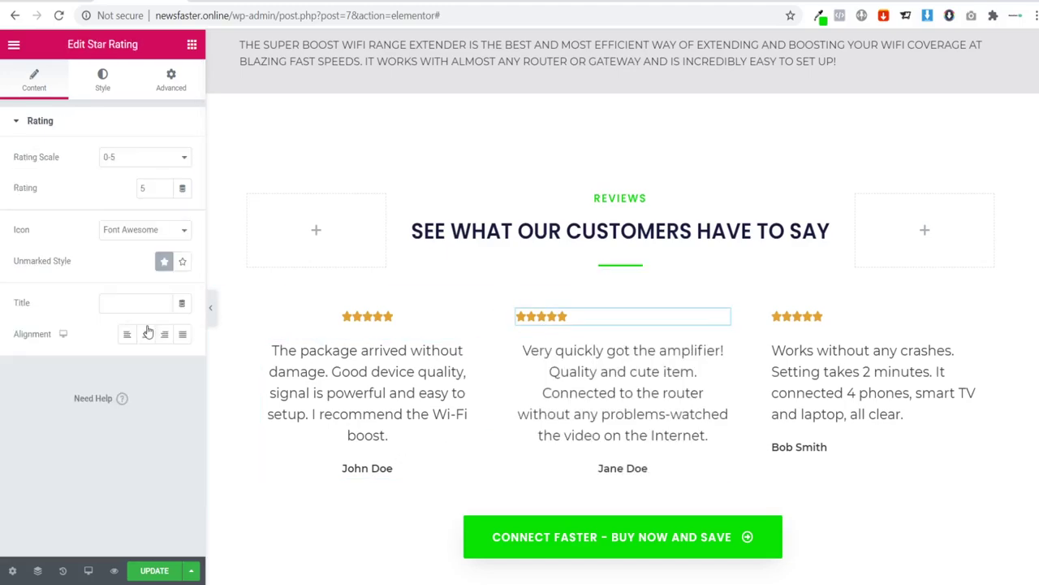
pyautogui.click(845, 409)
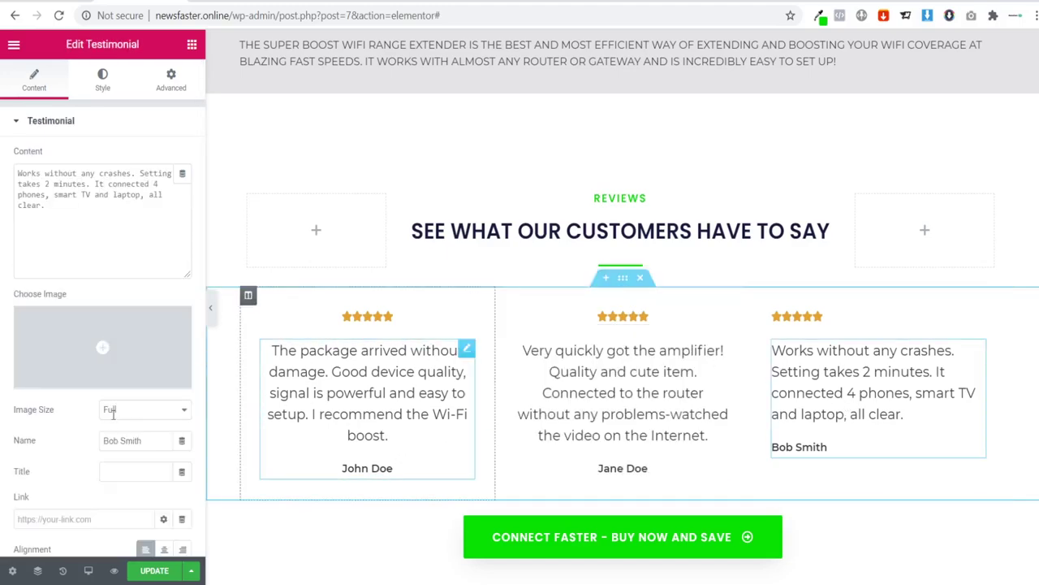
pyautogui.click(164, 550)
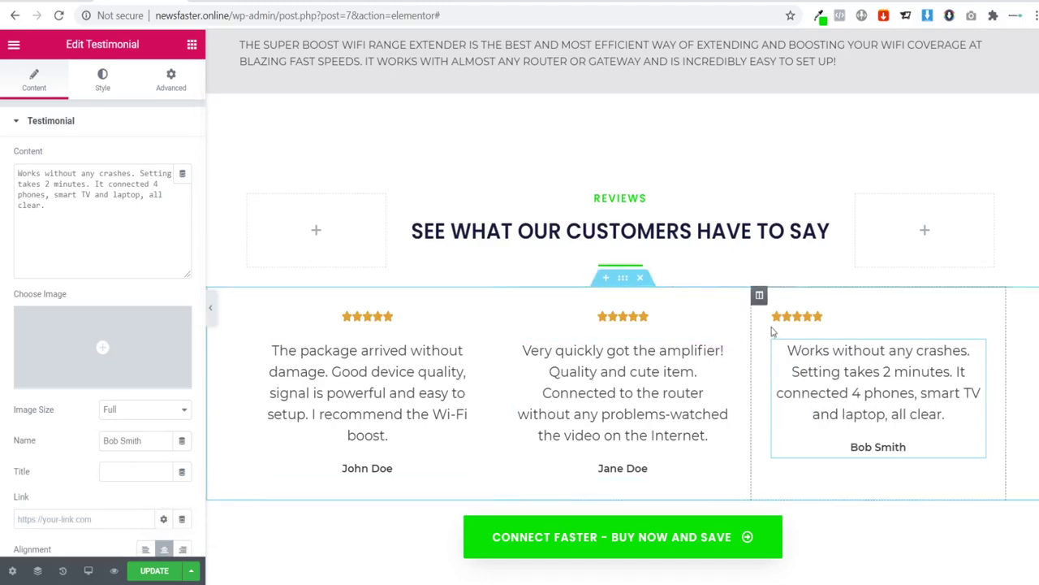
pyautogui.click(800, 322)
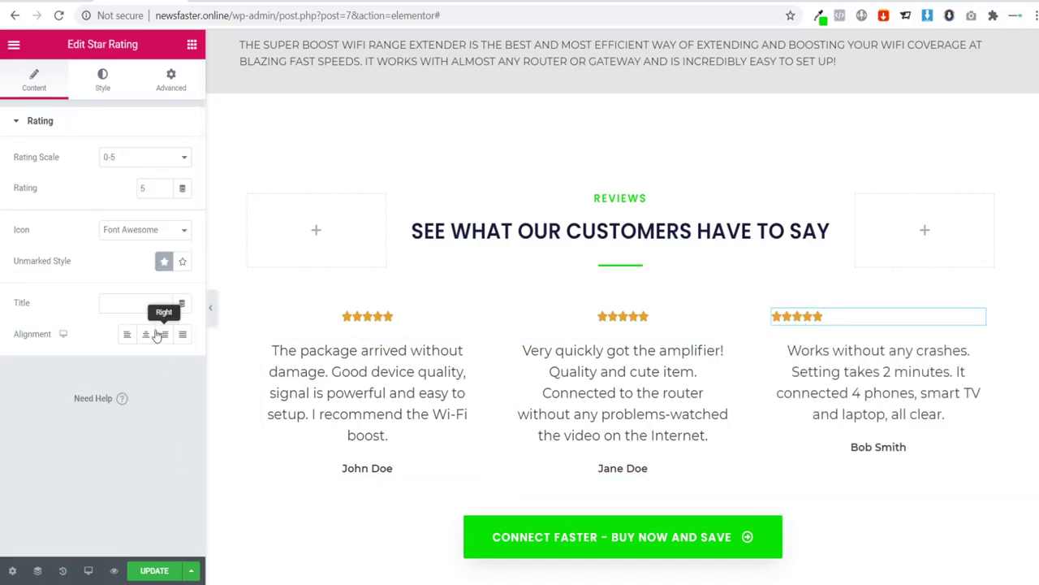
pyautogui.scroll(-4, 425, 355)
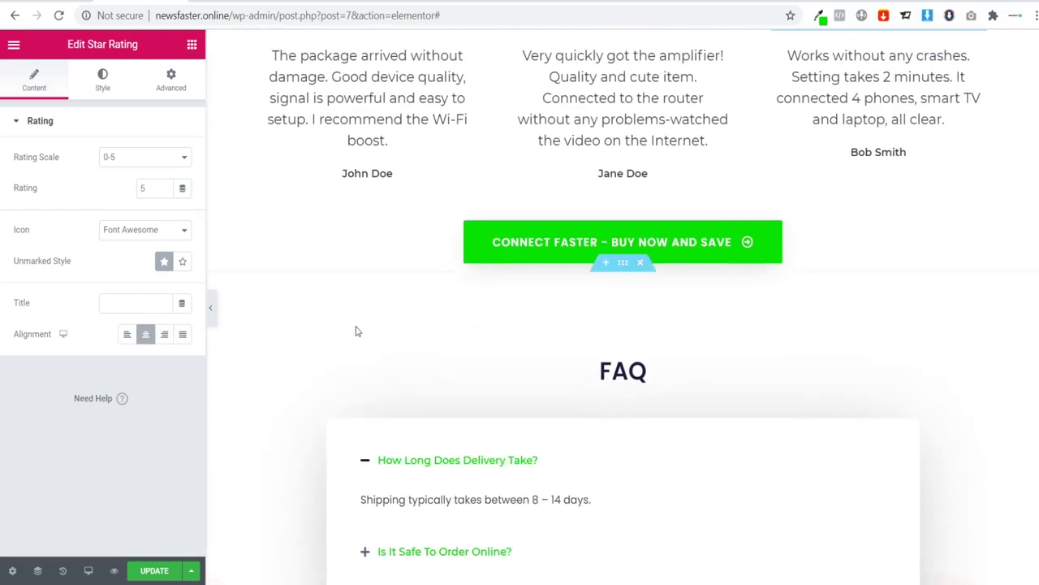
pyautogui.click(89, 570)
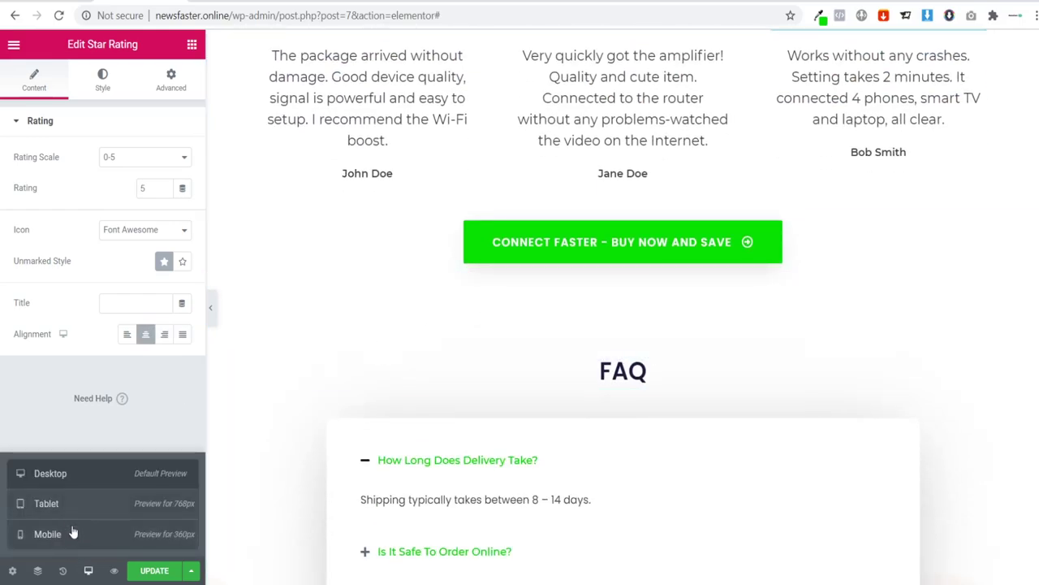
pyautogui.click(73, 533)
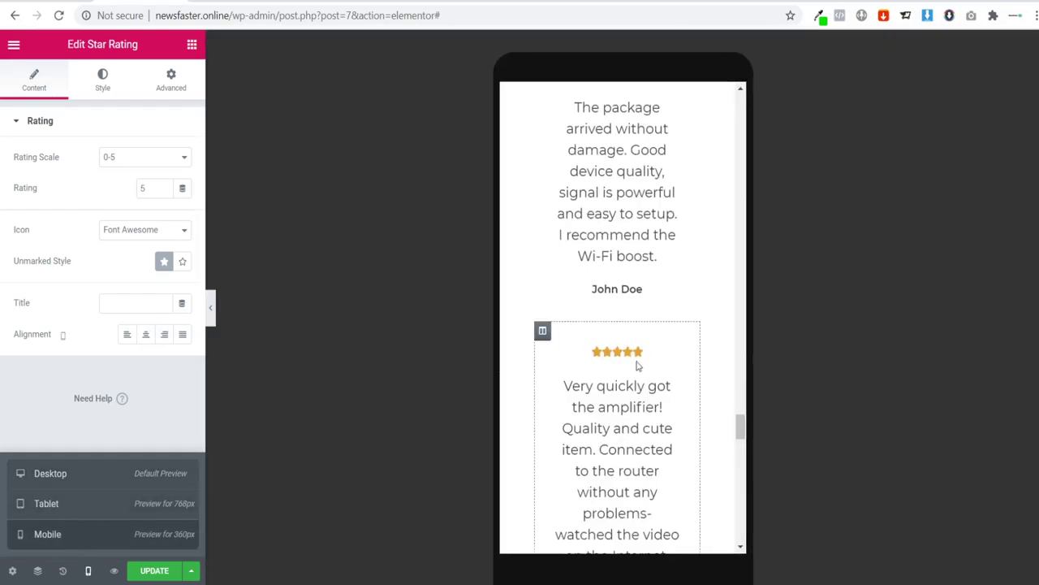
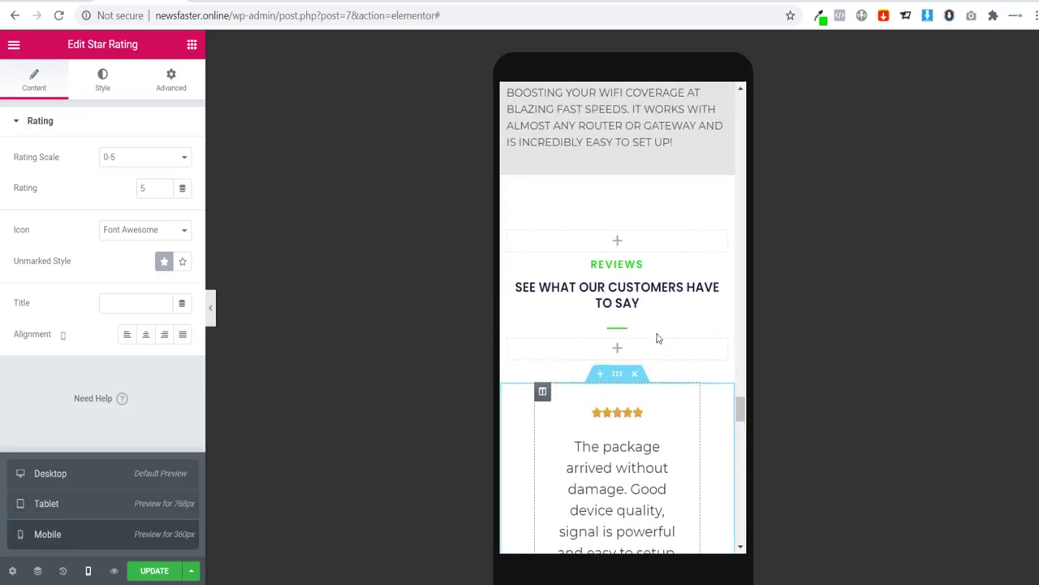
# Step: Remove the arrow icon from the green Connect Faster – Buy Now and Save button
pyautogui.click(210, 304)
pyautogui.scroll(-10, 571, 278)
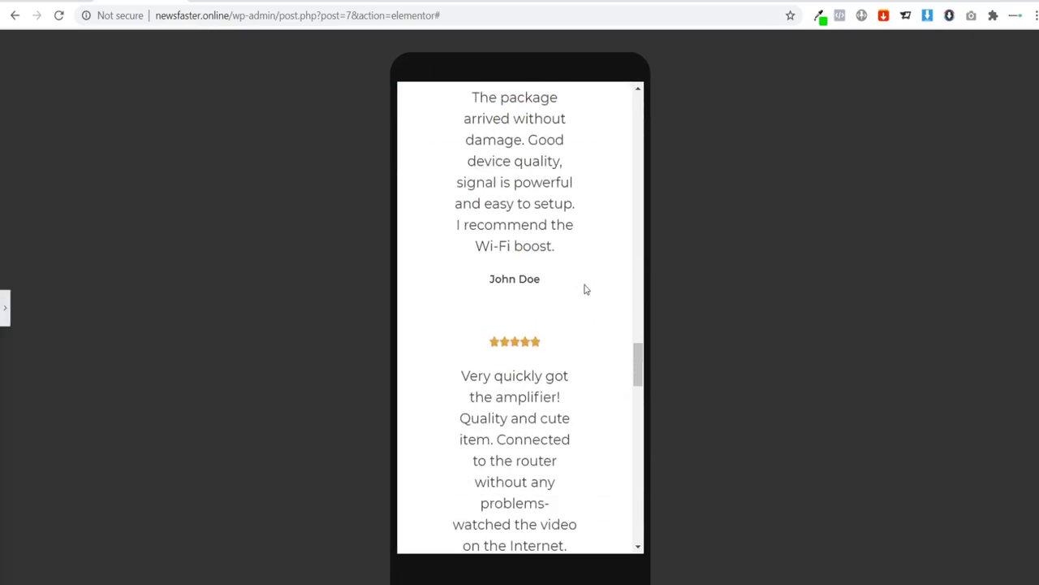
pyautogui.scroll(-1, 534, 268)
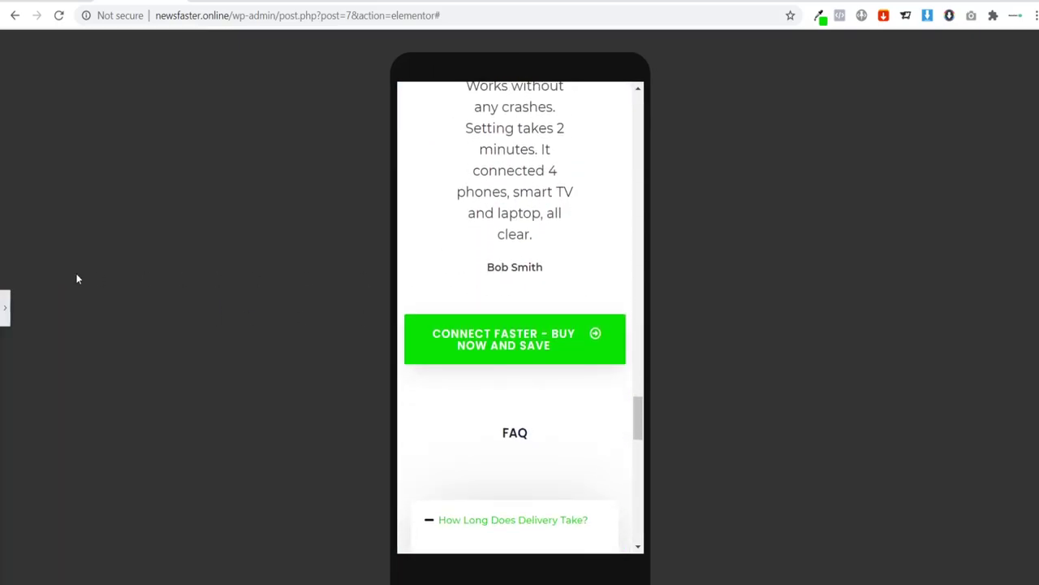
pyautogui.click(3, 320)
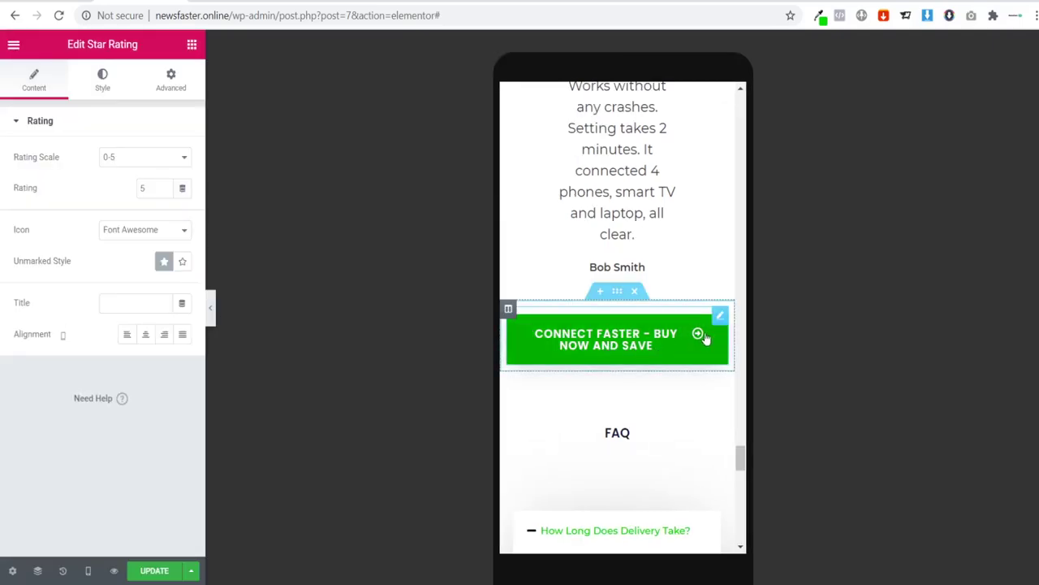
pyautogui.click(668, 366)
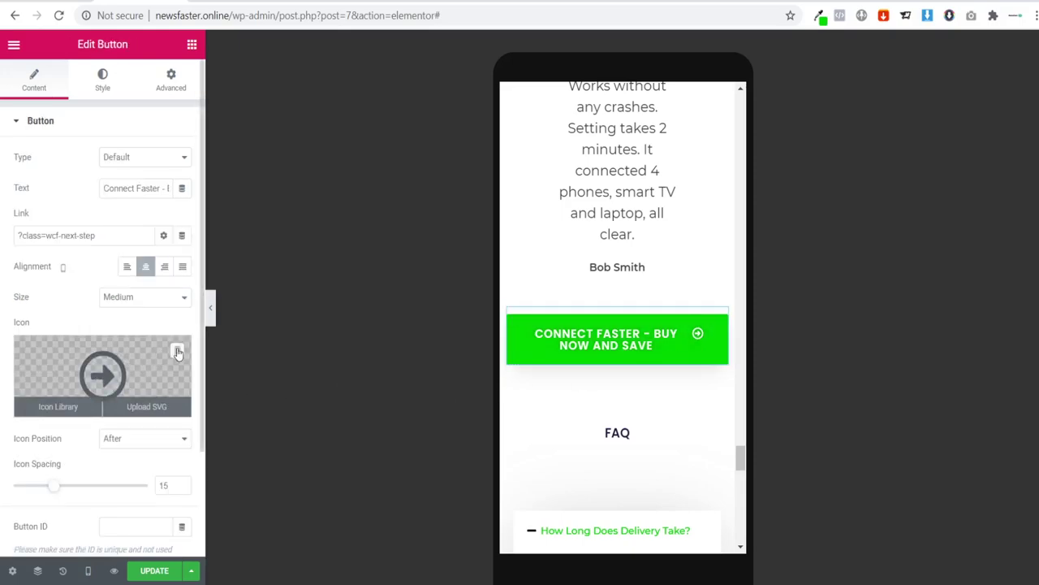
pyautogui.click(180, 352)
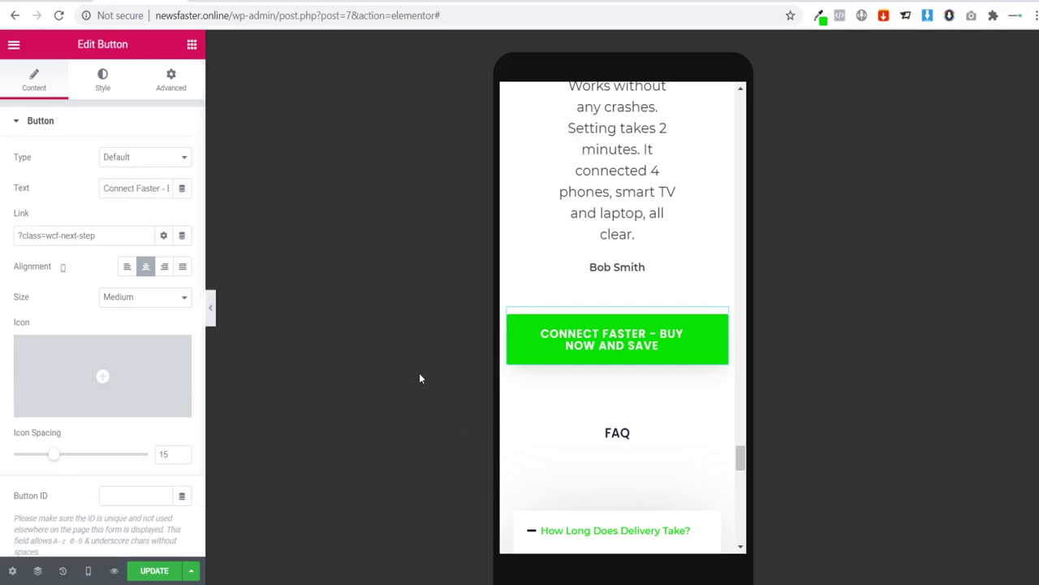
# Step: Scroll to review the updated button, then switch the preview to tablet width
pyautogui.scroll(10, 620, 381)
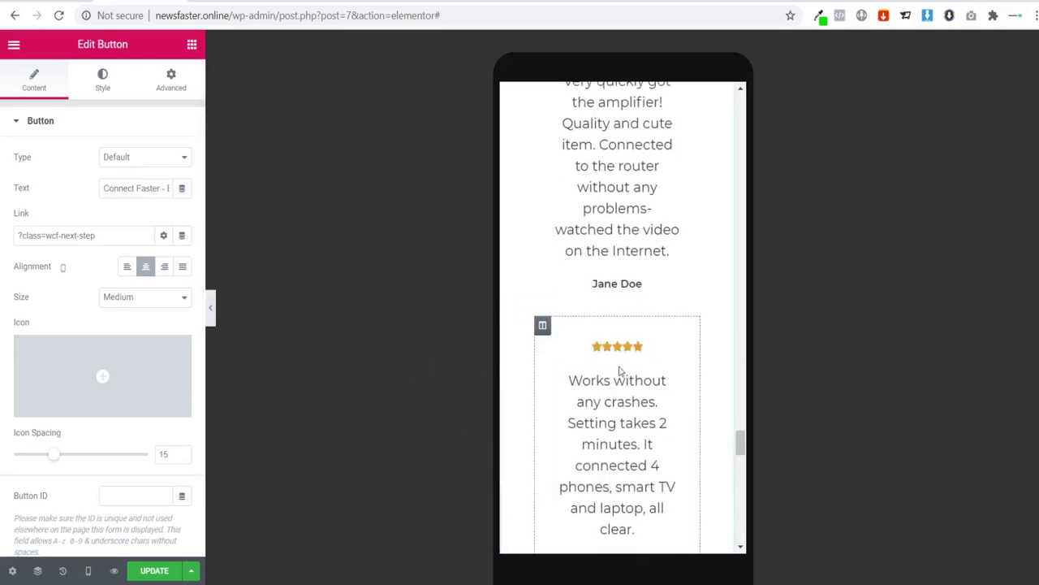
pyautogui.scroll(4, 609, 351)
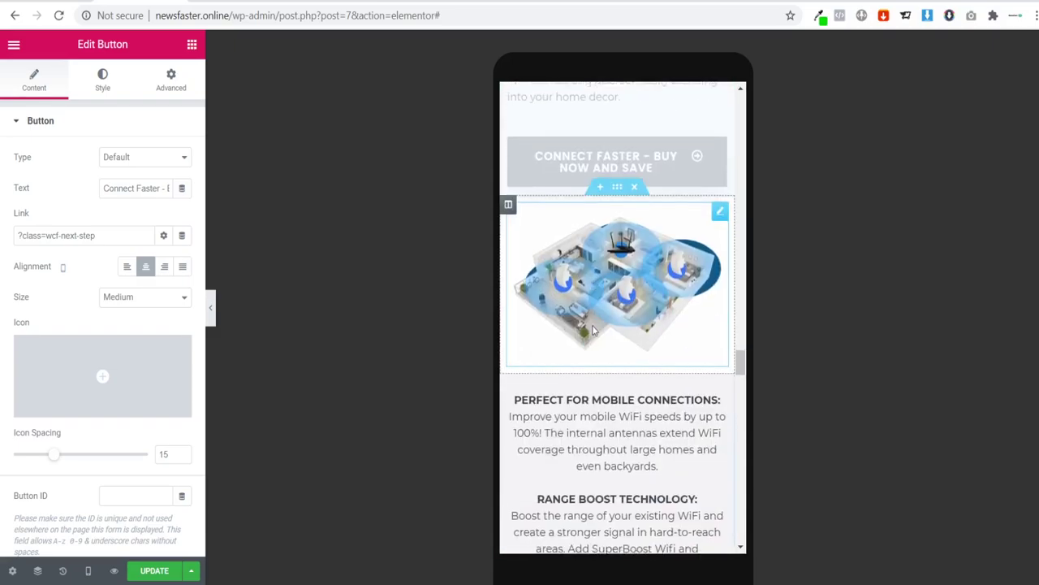
pyautogui.scroll(-8, 597, 337)
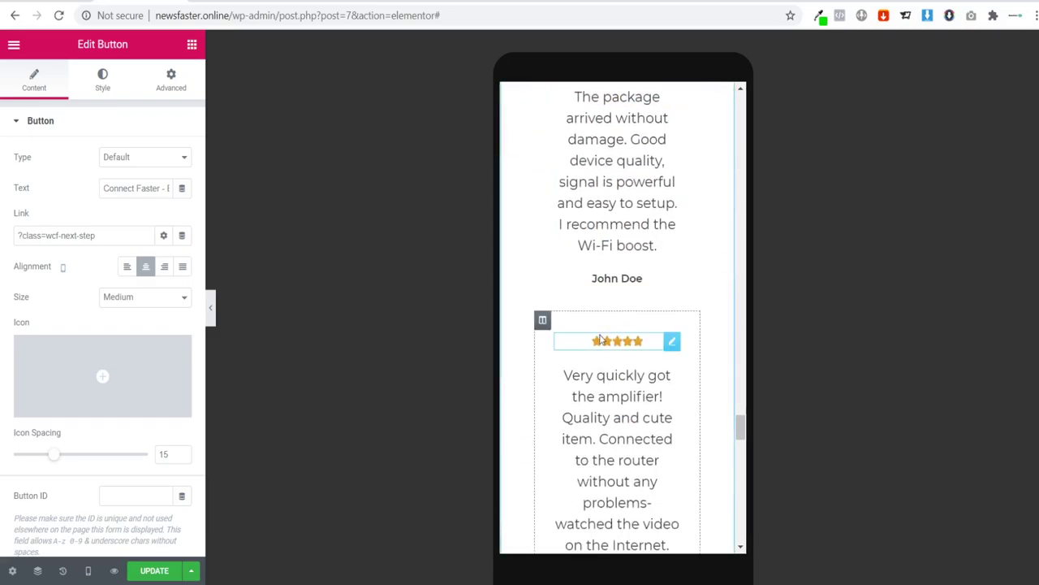
pyautogui.scroll(-6, 594, 340)
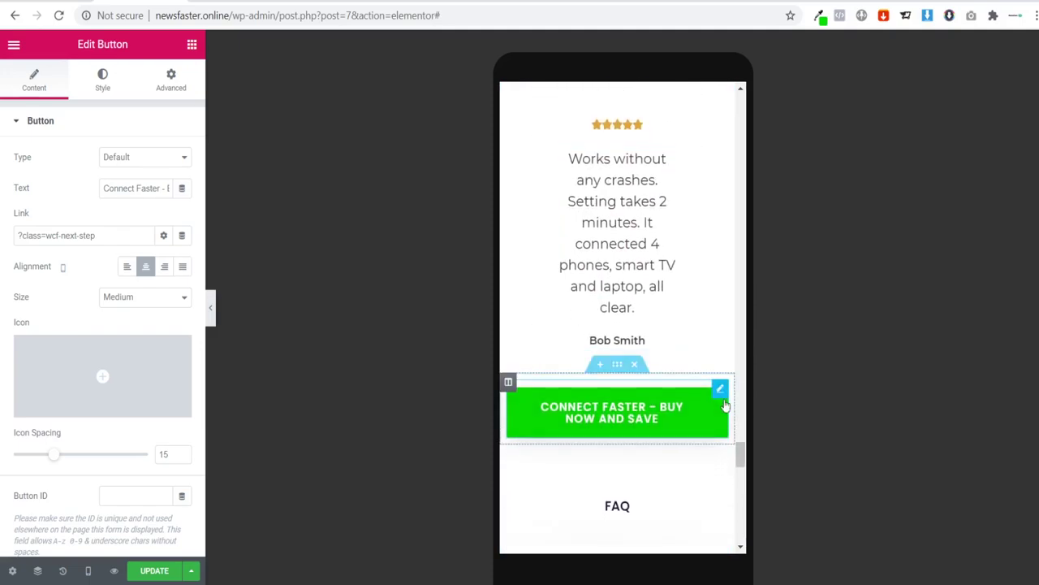
pyautogui.scroll(-3, 649, 406)
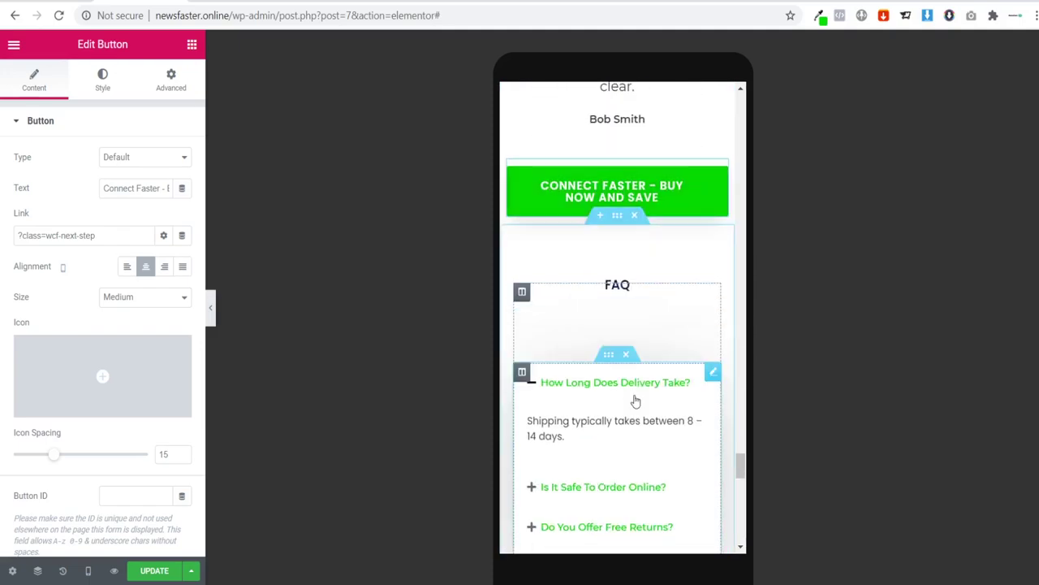
pyautogui.scroll(-3, 621, 374)
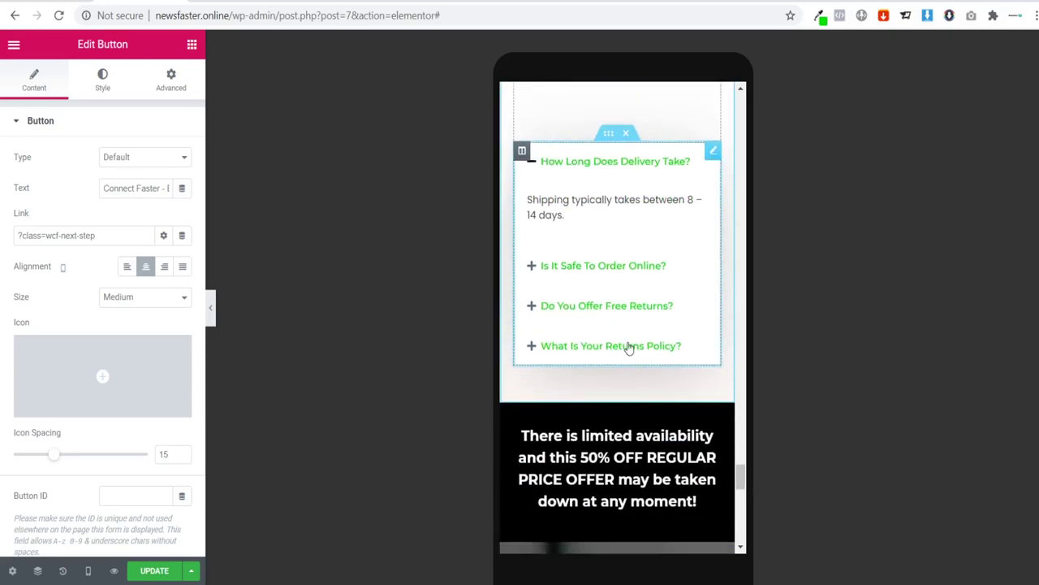
pyautogui.scroll(2, 648, 228)
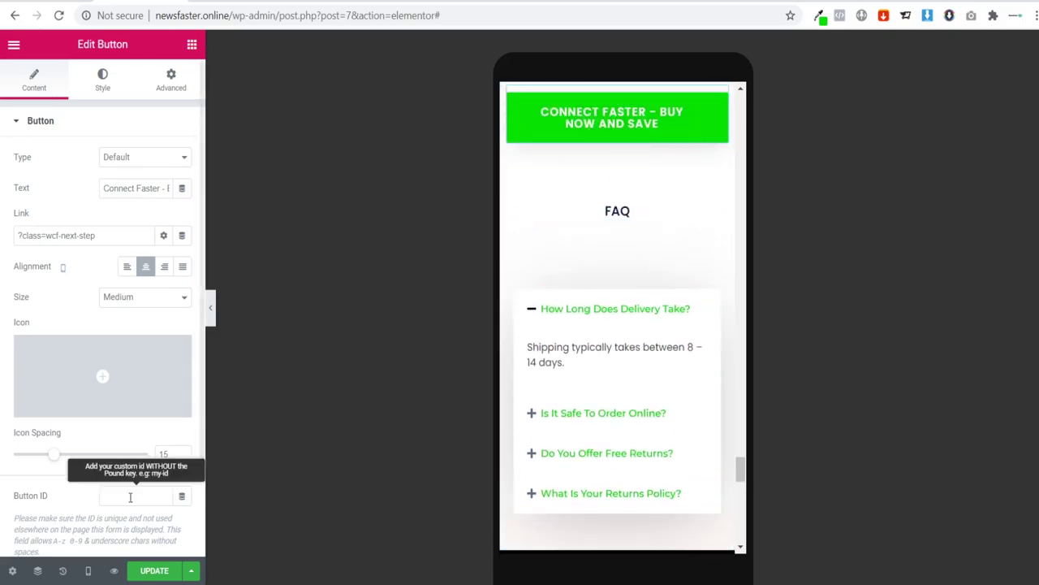
pyautogui.click(87, 570)
pyautogui.click(46, 508)
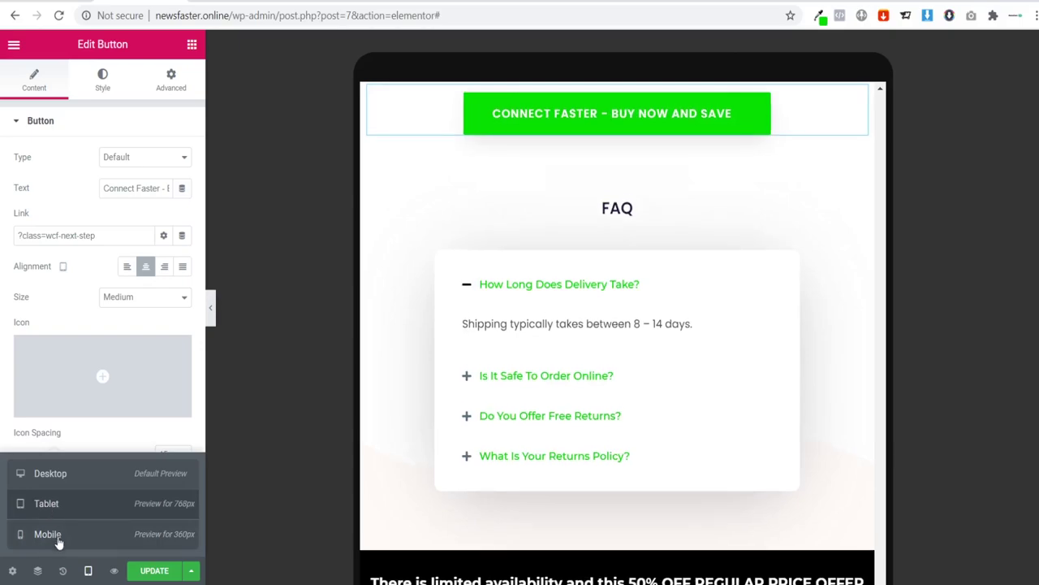
# Step: Preview the page at mobile width and scroll through it
pyautogui.click(57, 538)
pyautogui.scroll(-6, 625, 313)
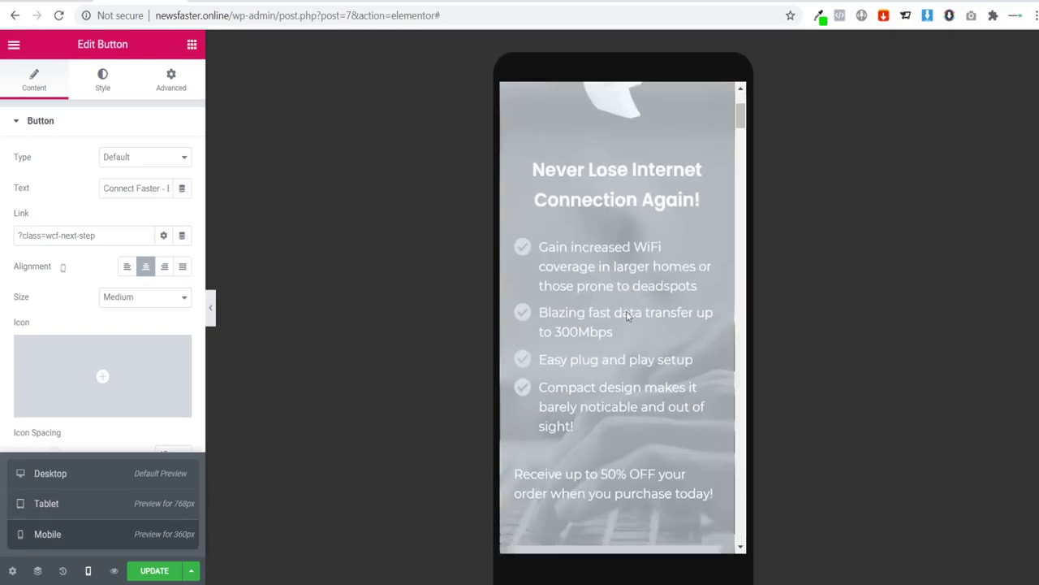
pyautogui.scroll(-3, 627, 316)
pyautogui.moveTo(740, 166); pyautogui.dragTo(748, 490)
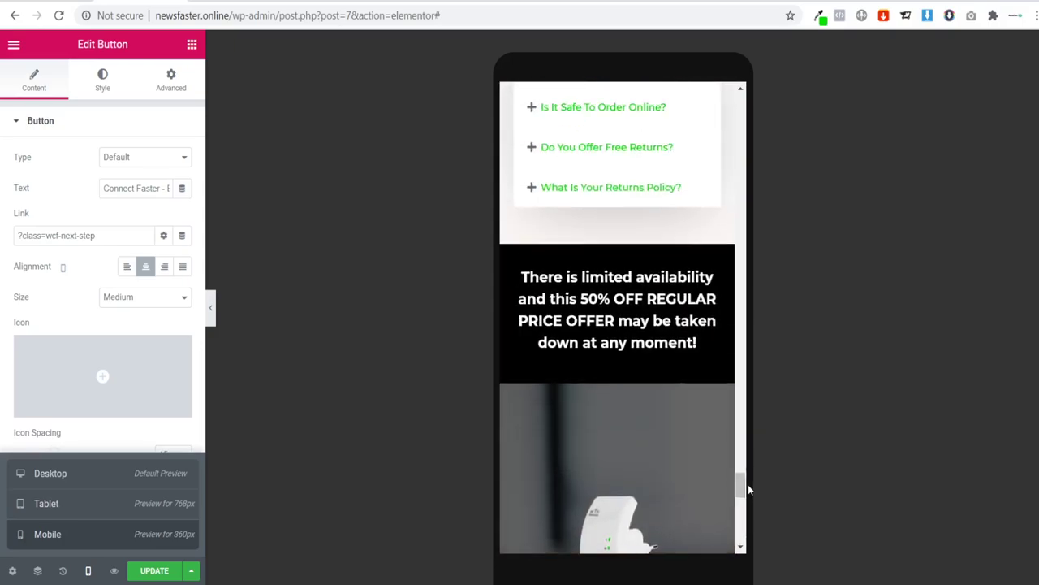
# Step: Switch the preview back to desktop and scroll to the 50% OFF banner
pyautogui.click(50, 485)
pyautogui.scroll(10, 485, 430)
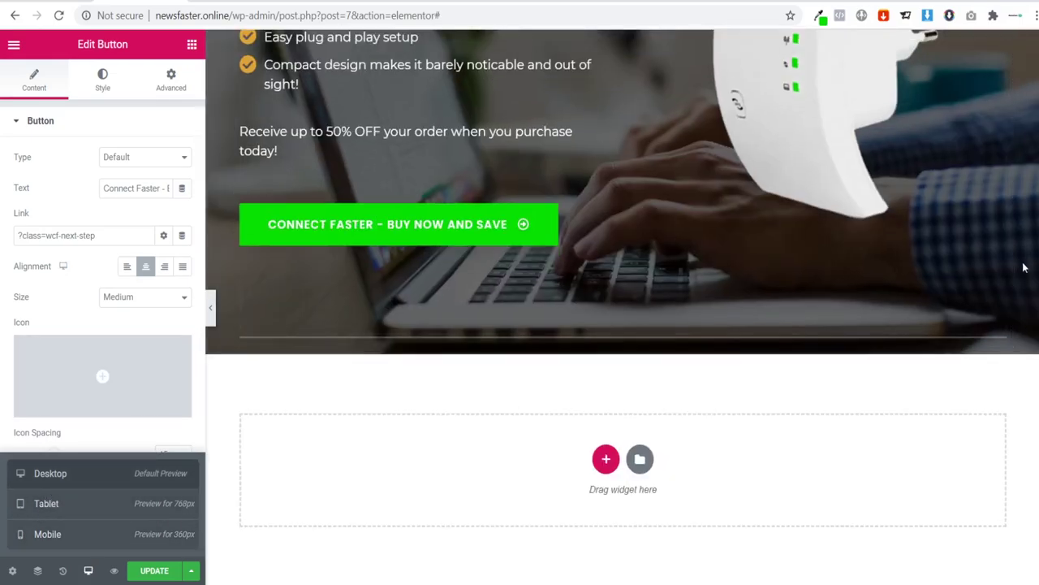
pyautogui.scroll(6, 623, 307)
pyautogui.scroll(-11, 622, 307)
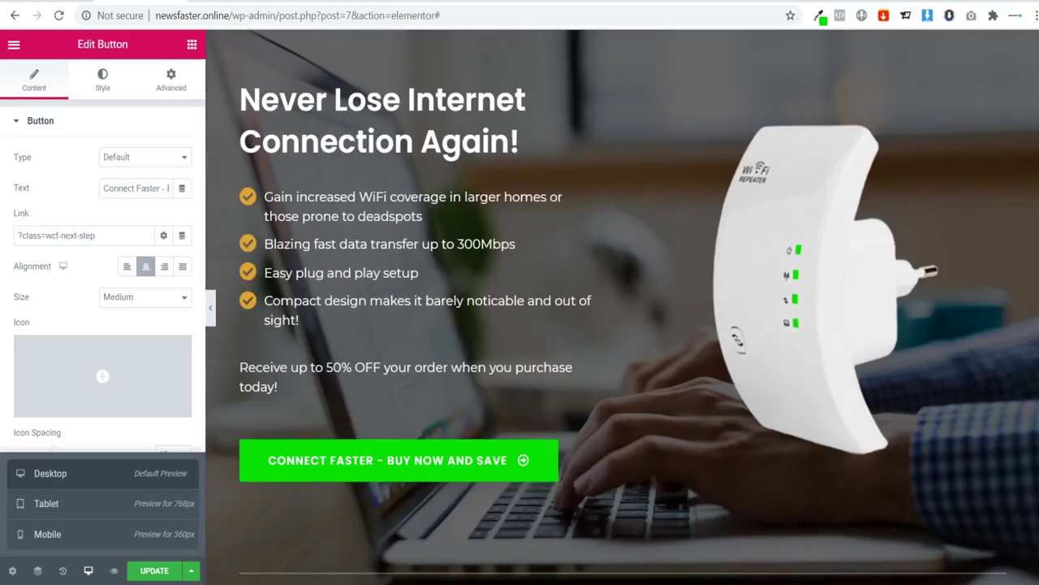
pyautogui.scroll(4, 623, 205)
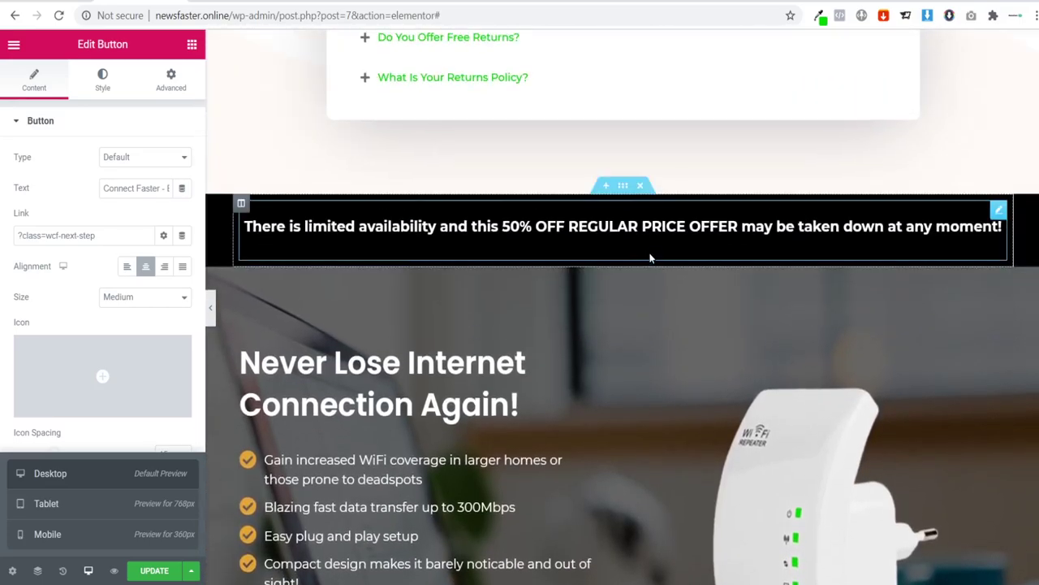
# Step: Show the responsive visibility options of the limited-availability banner section
pyautogui.click(623, 189)
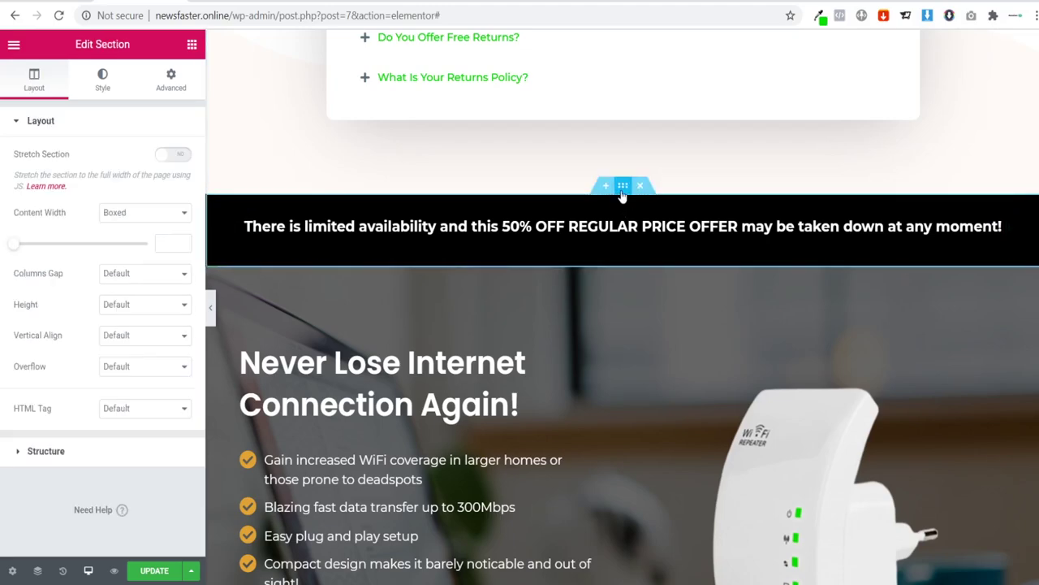
pyautogui.click(172, 85)
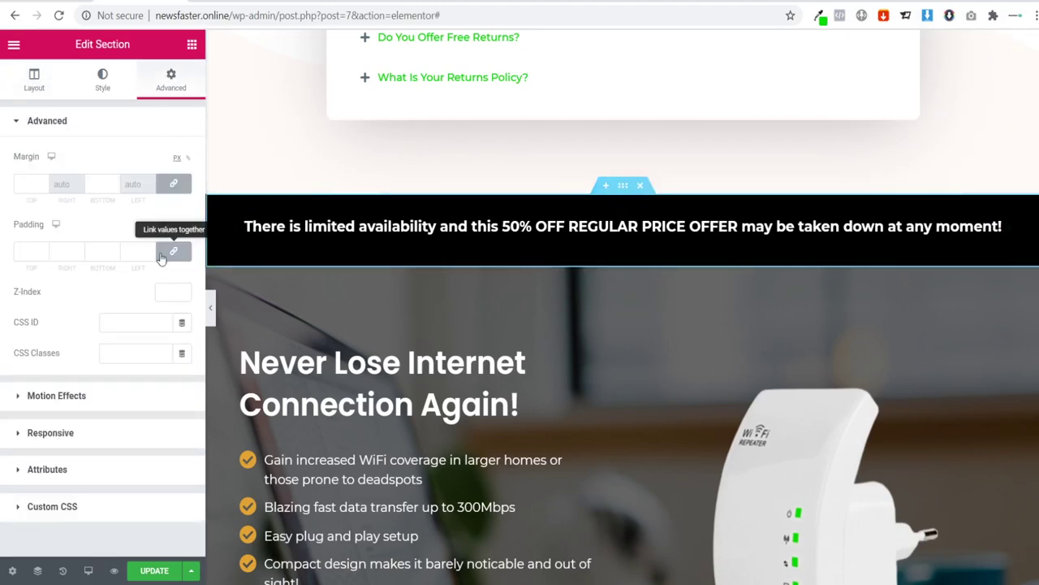
pyautogui.click(50, 433)
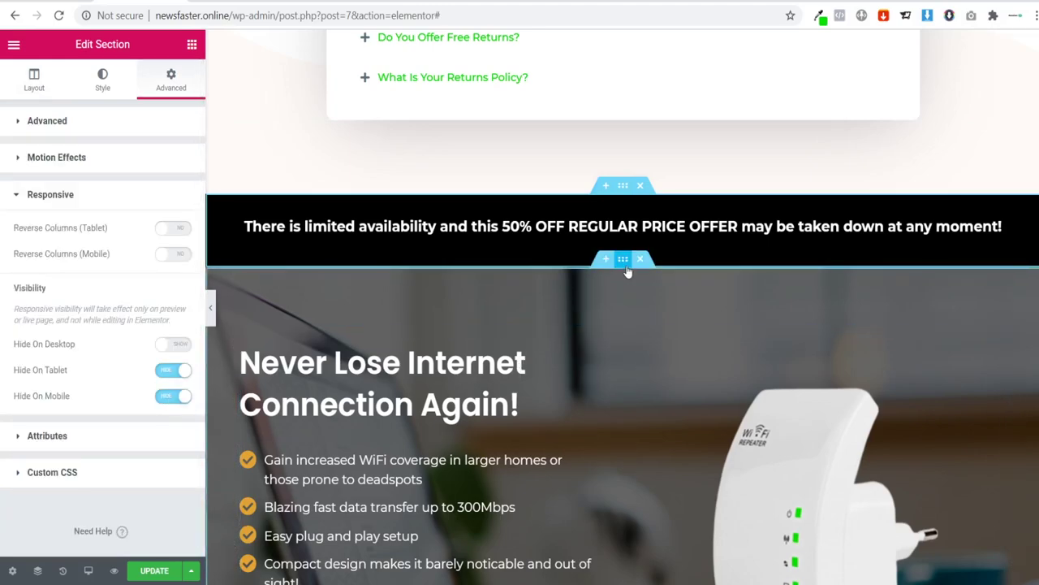
# Step: Turn on Hide On Tablet and Hide On Mobile for the Never Lose Internet Connection Again! section
pyautogui.click(624, 260)
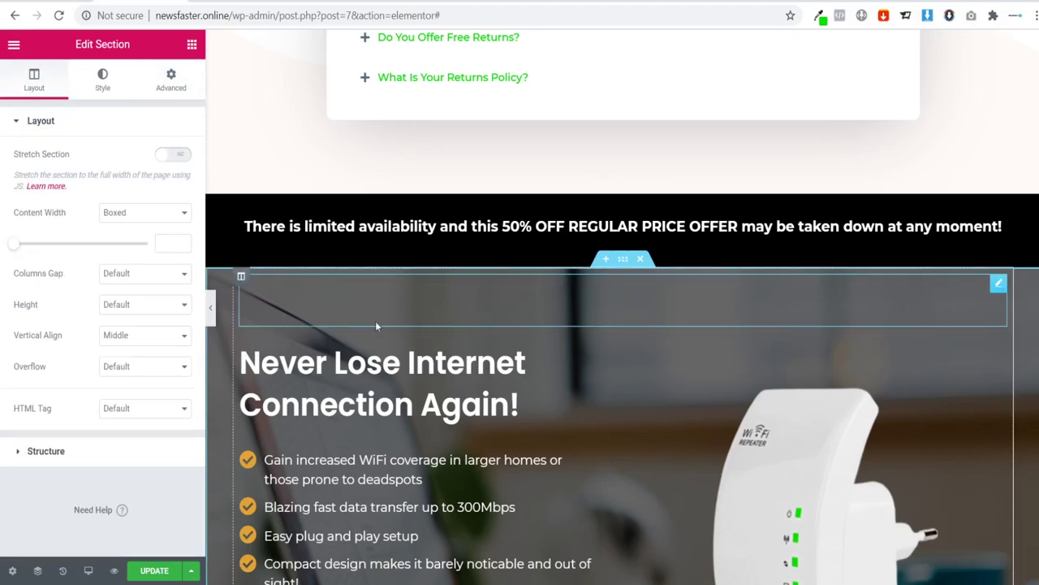
pyautogui.click(162, 85)
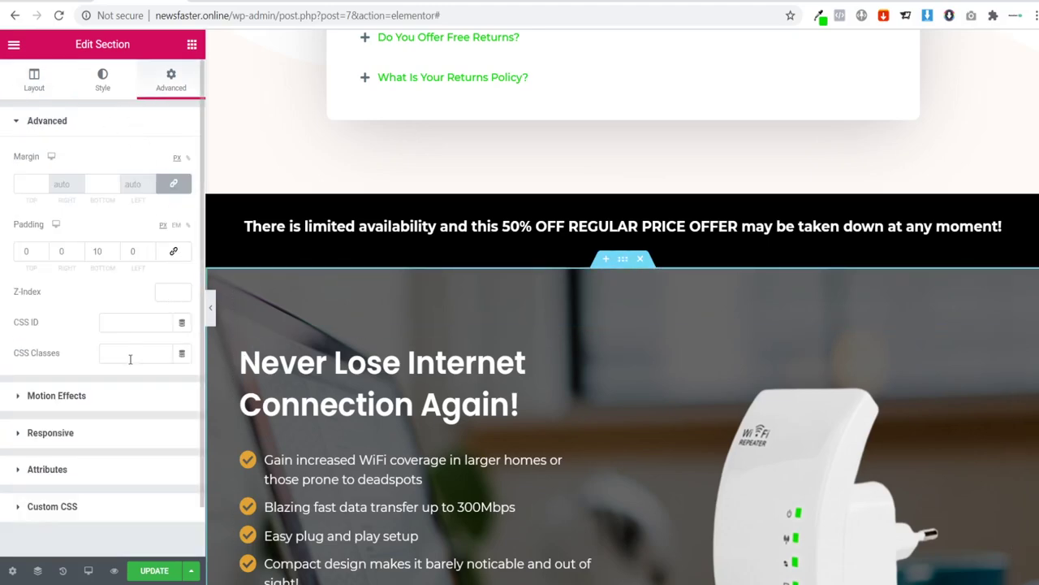
pyautogui.click(59, 436)
pyautogui.click(58, 438)
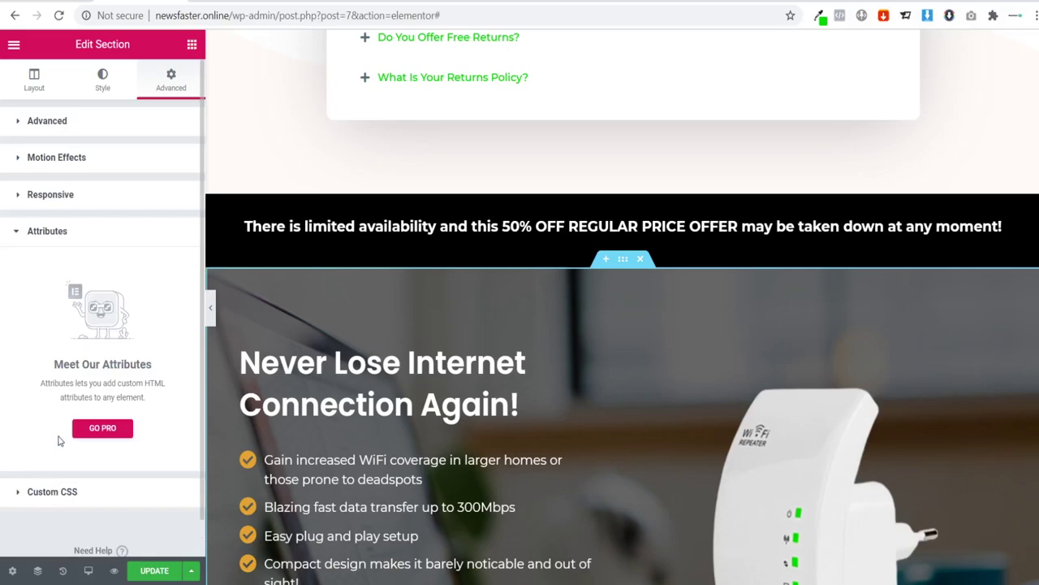
pyautogui.click(68, 199)
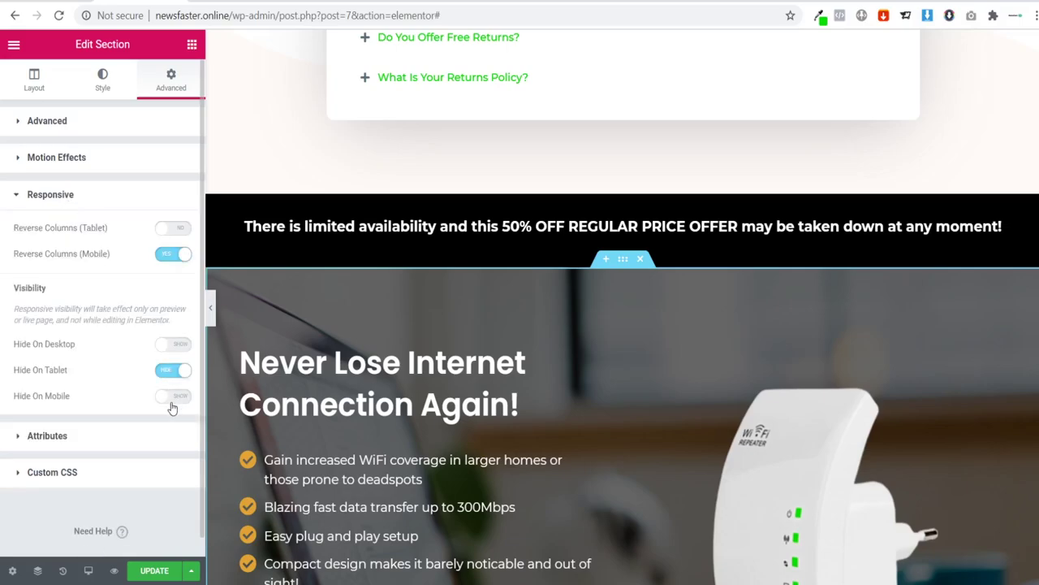
pyautogui.scroll(-5, 462, 425)
pyautogui.scroll(12, 455, 418)
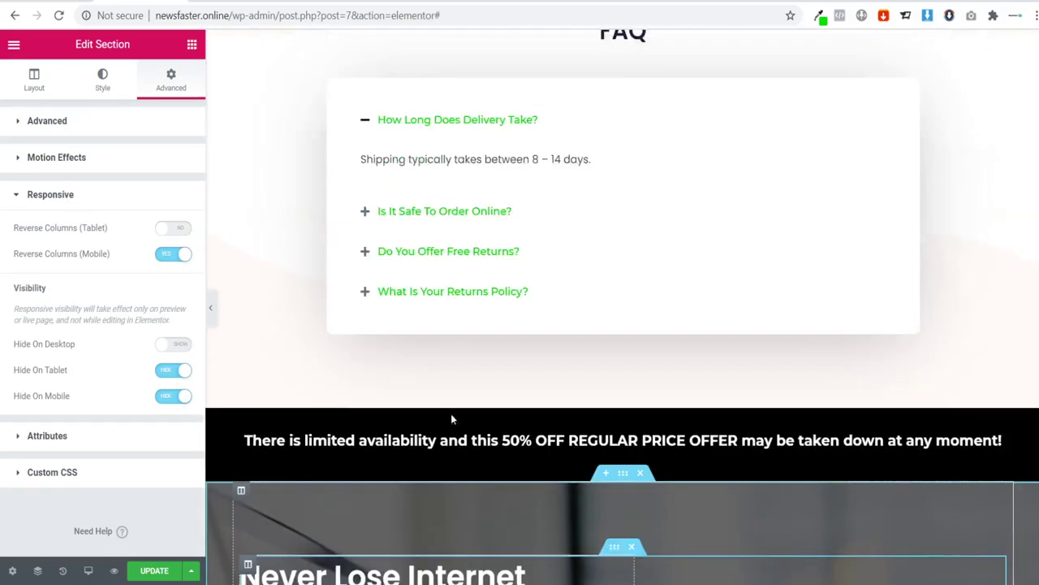
pyautogui.scroll(5, 441, 422)
pyautogui.scroll(10, 974, 383)
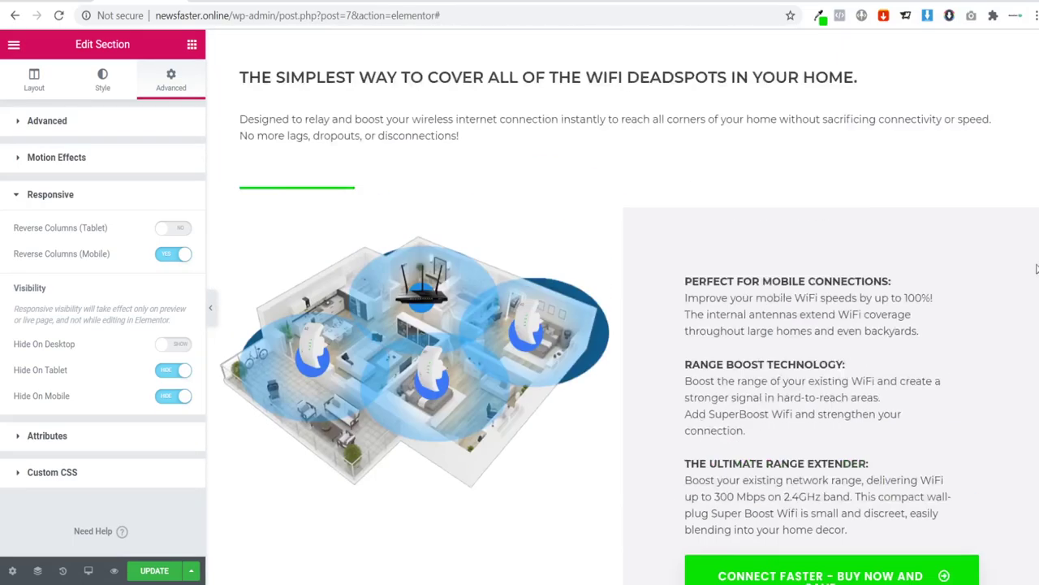
pyautogui.scroll(1, 1036, 162)
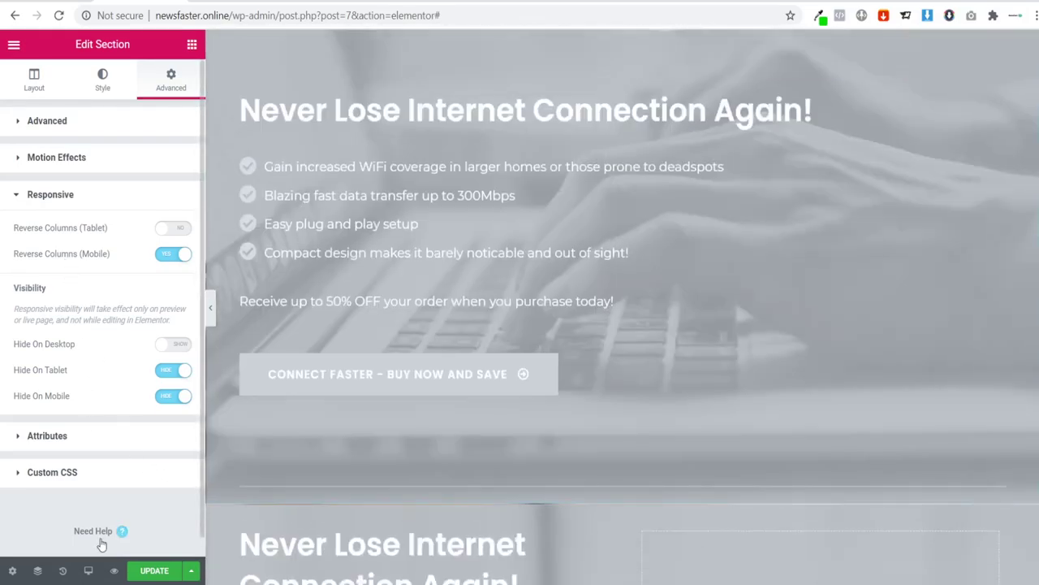
# Step: Switch to the Tablet preview and scroll through the hero and offer sections
pyautogui.click(89, 571)
pyautogui.click(46, 504)
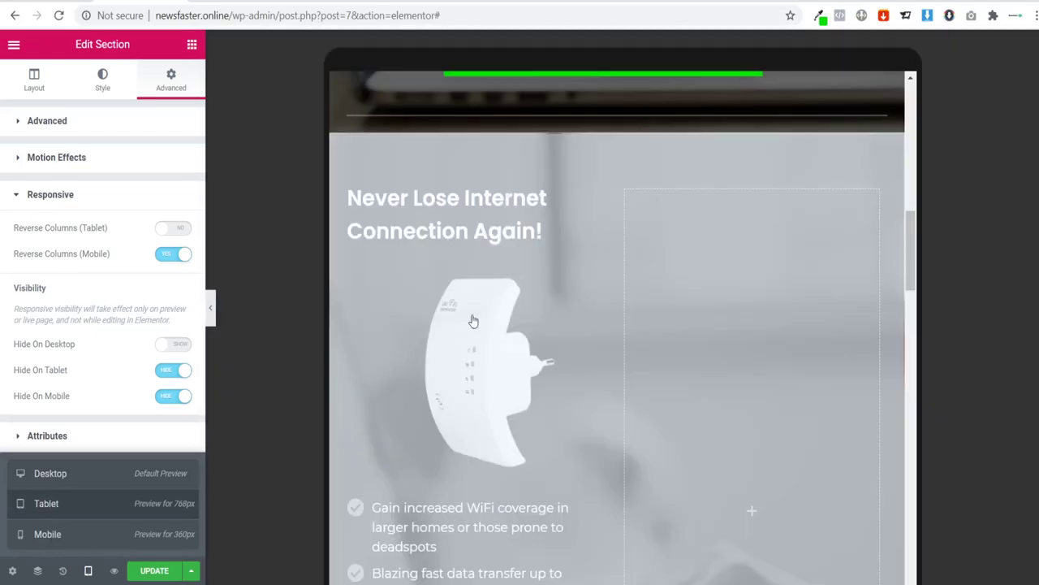
pyautogui.scroll(-5, 837, 243)
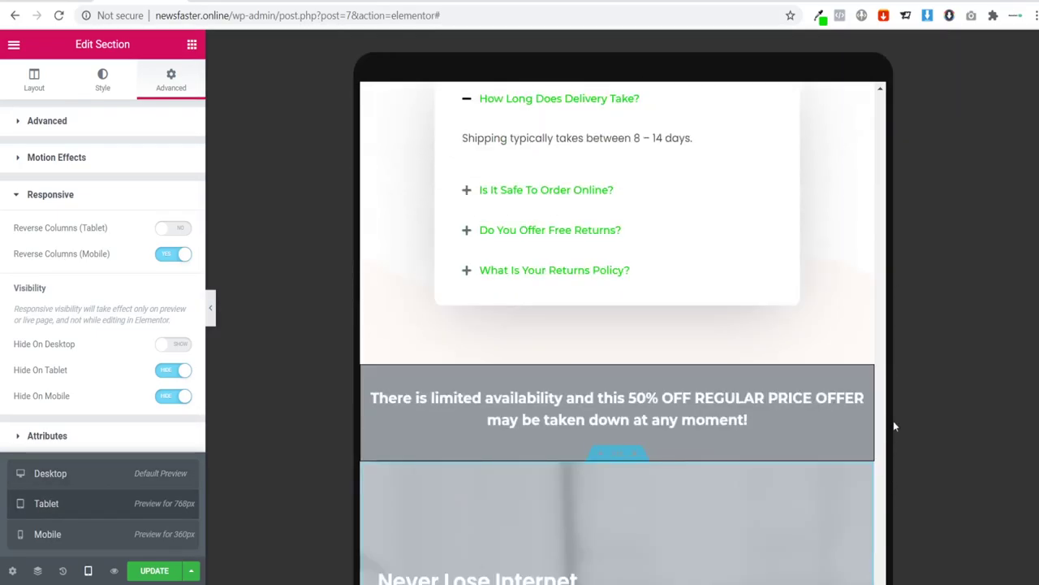
pyautogui.scroll(-2, 814, 353)
pyautogui.scroll(-10, 850, 404)
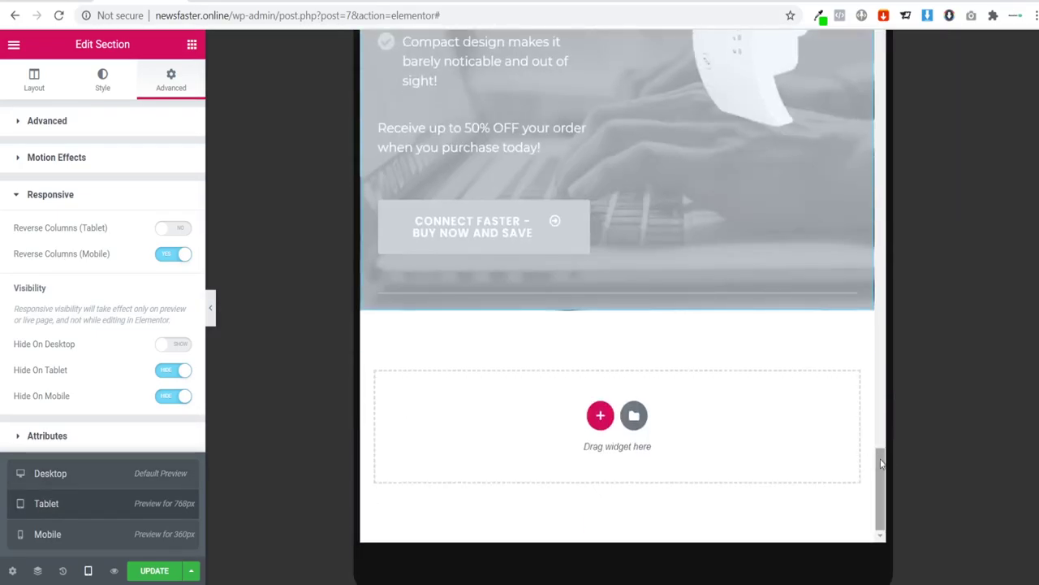
pyautogui.scroll(6, 810, 109)
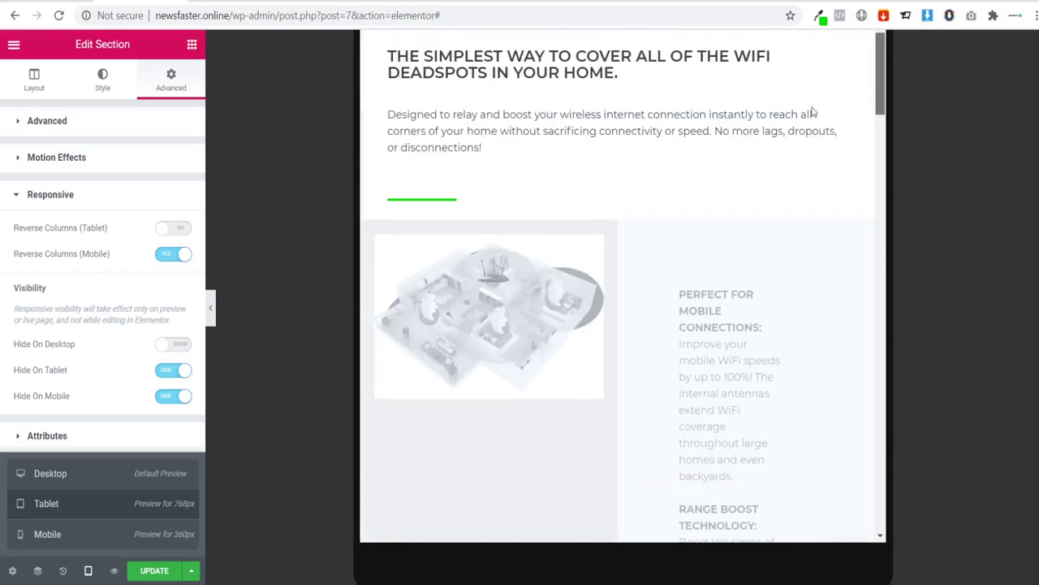
pyautogui.scroll(3, 829, 206)
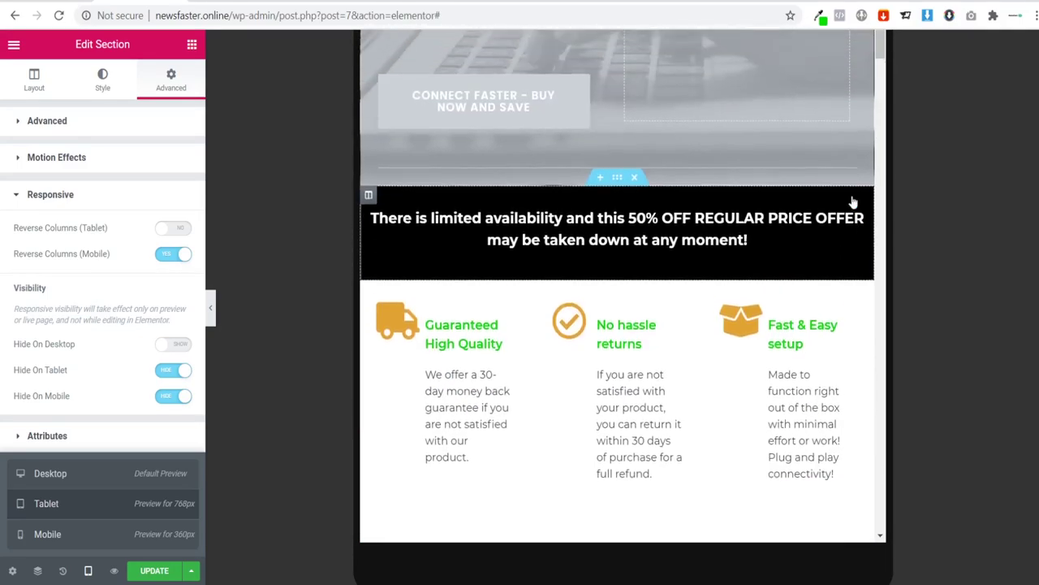
pyautogui.scroll(8, 776, 213)
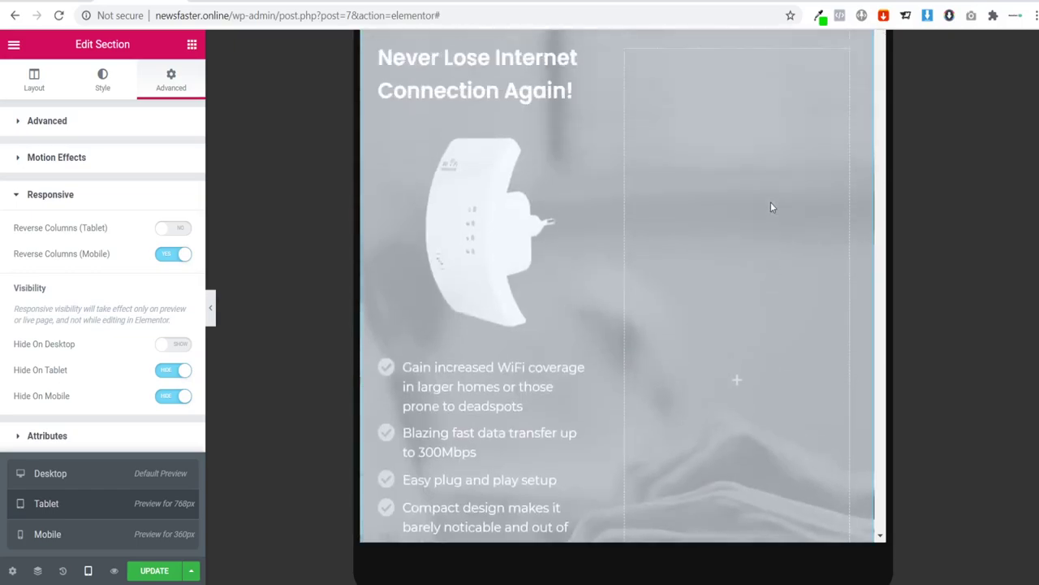
pyautogui.scroll(5, 771, 213)
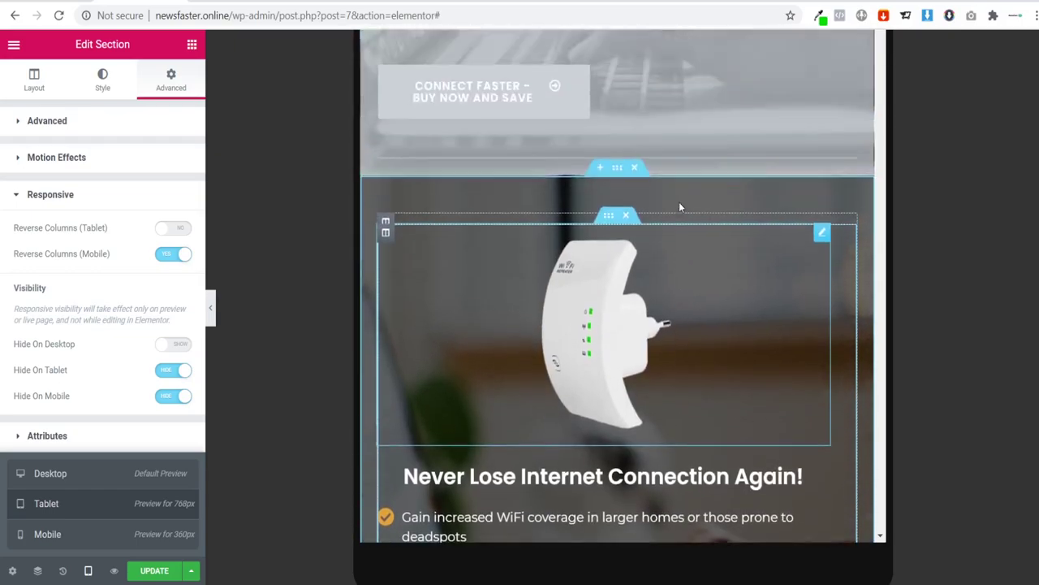
# Step: Copy the router hero section and paste it below the grey limited-offer banner
pyautogui.rightClick(614, 231)
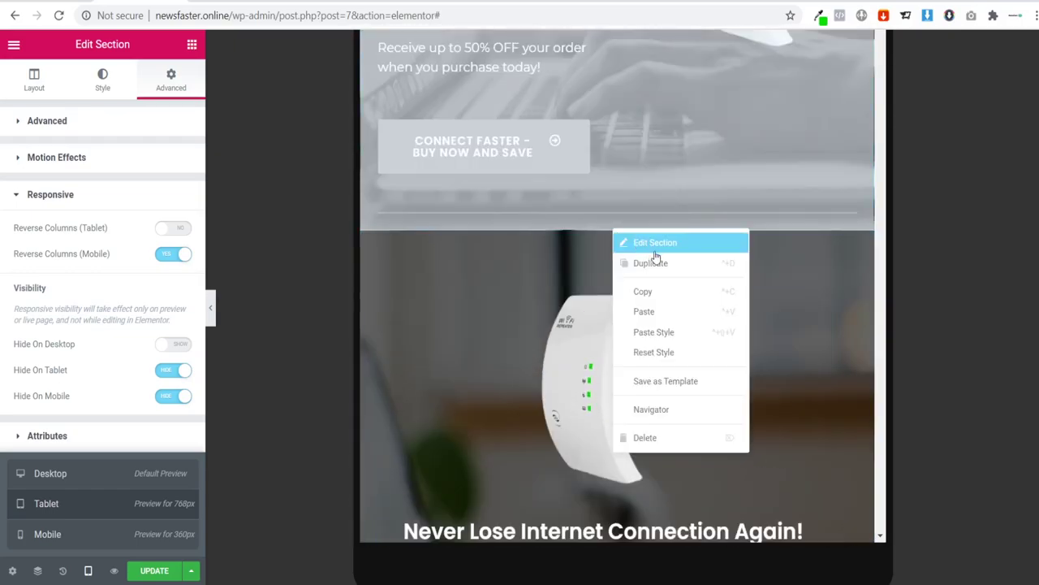
pyautogui.click(668, 290)
pyautogui.scroll(-1, 868, 201)
pyautogui.scroll(-5, 868, 201)
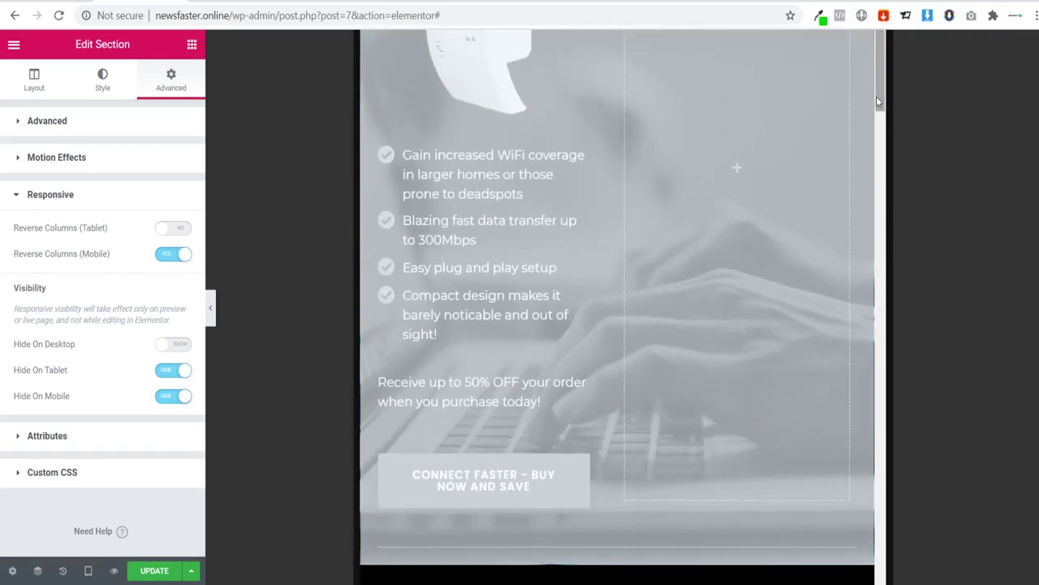
pyautogui.moveTo(876, 95); pyautogui.dragTo(883, 532)
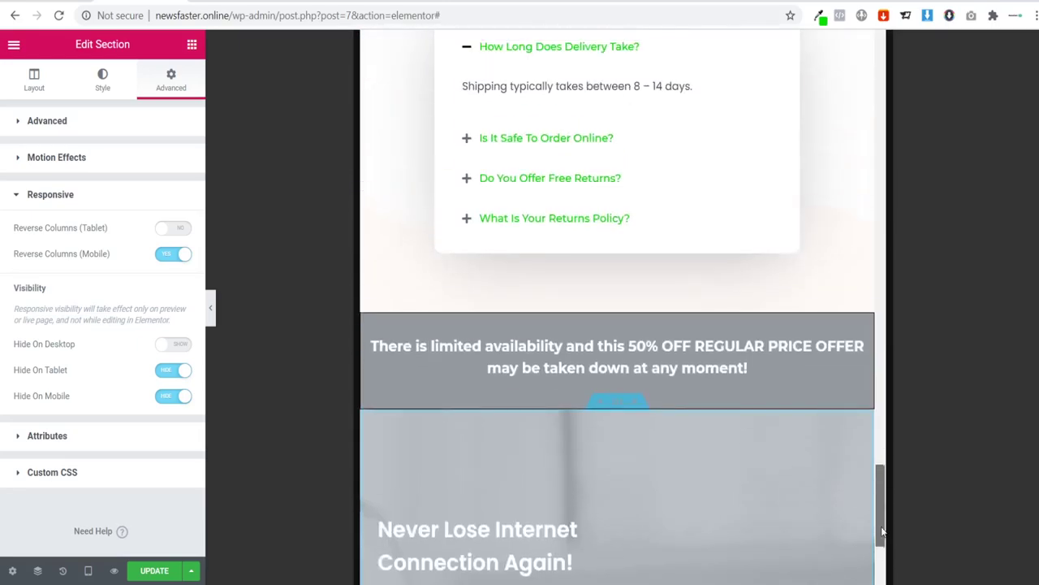
pyautogui.rightClick(601, 311)
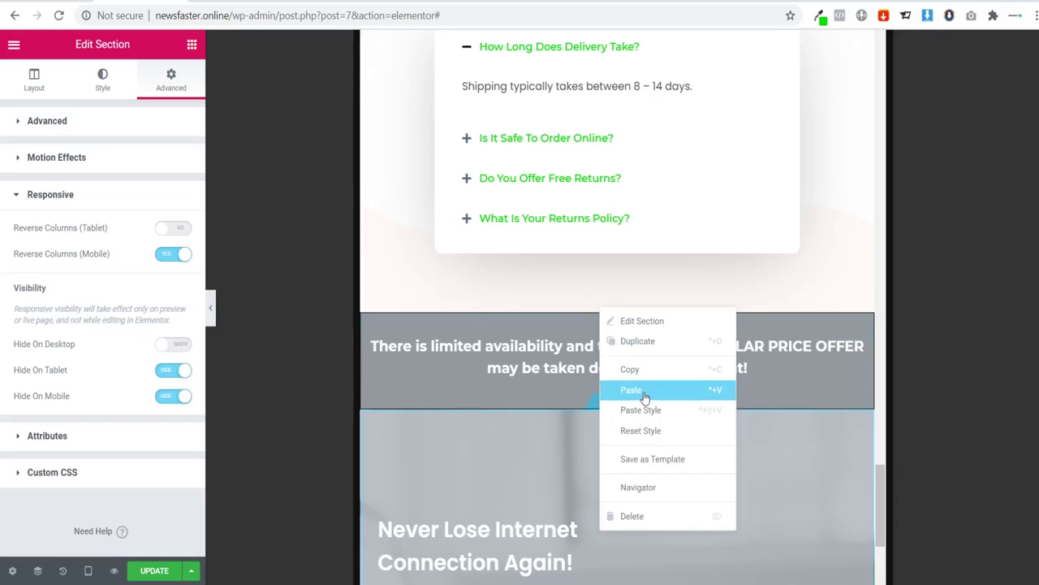
pyautogui.click(644, 395)
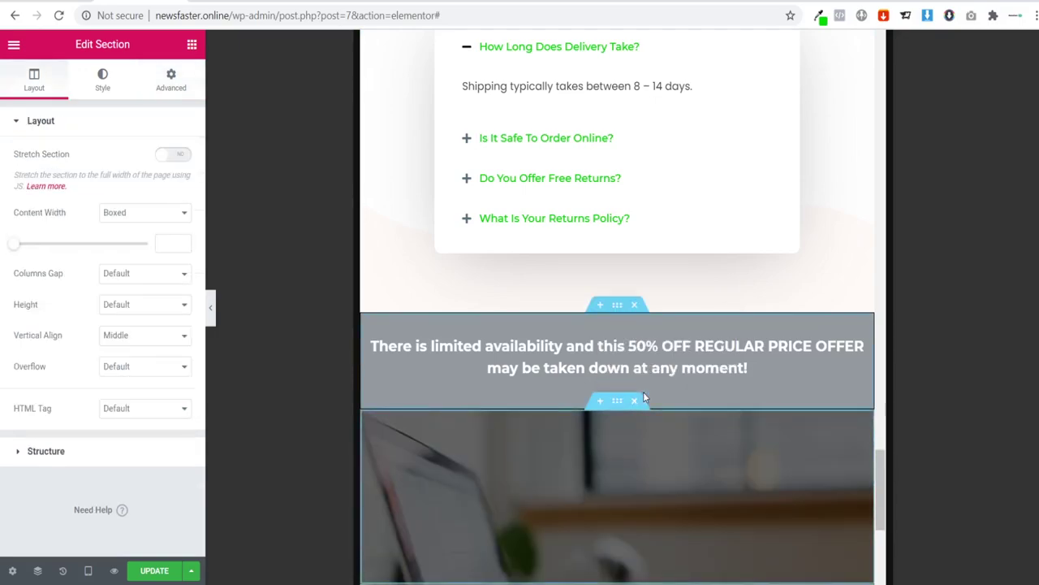
pyautogui.scroll(-2, 590, 408)
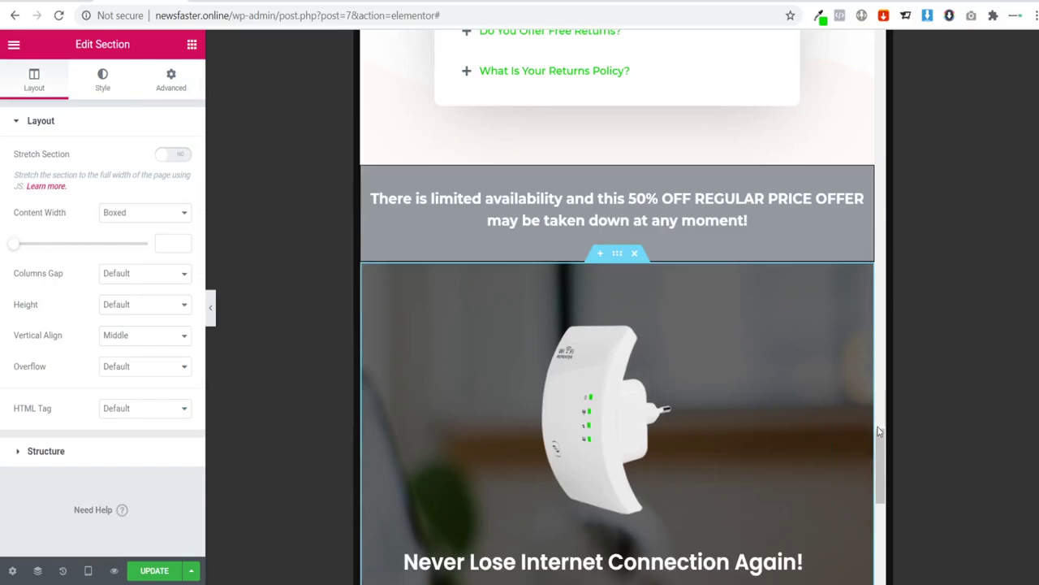
pyautogui.moveTo(877, 430); pyautogui.dragTo(876, 103)
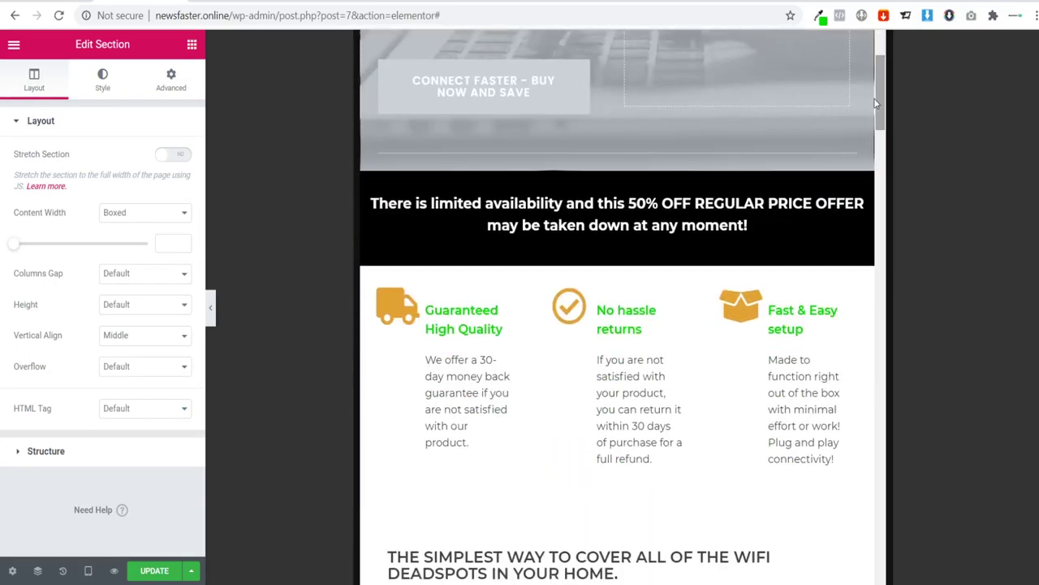
# Step: Move the black 50% OFF offer banner directly above the pasted hero section
pyautogui.rightClick(617, 170)
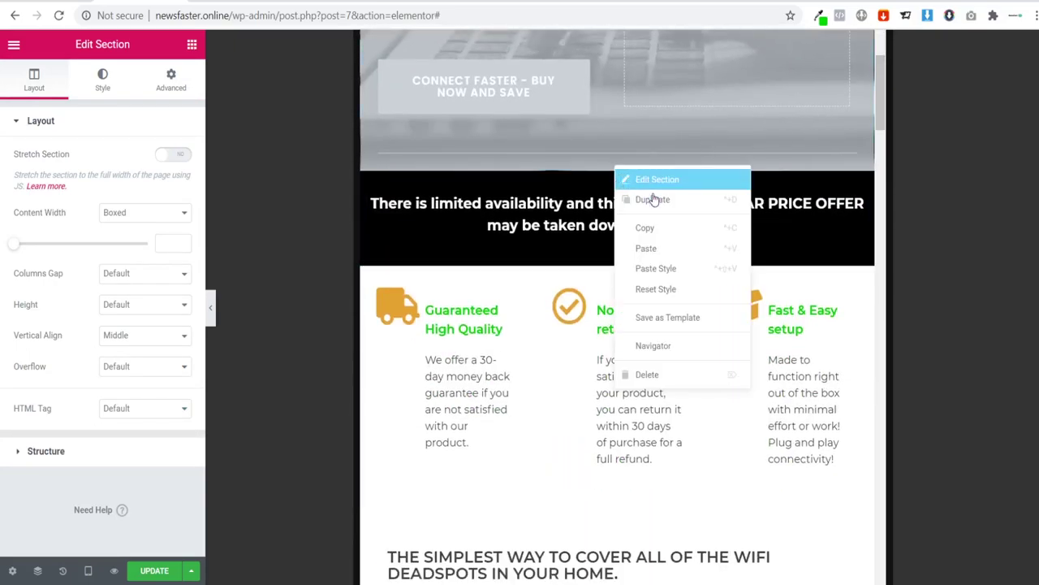
pyautogui.click(654, 225)
pyautogui.moveTo(880, 90); pyautogui.dragTo(881, 248)
pyautogui.scroll(-1, 618, 138)
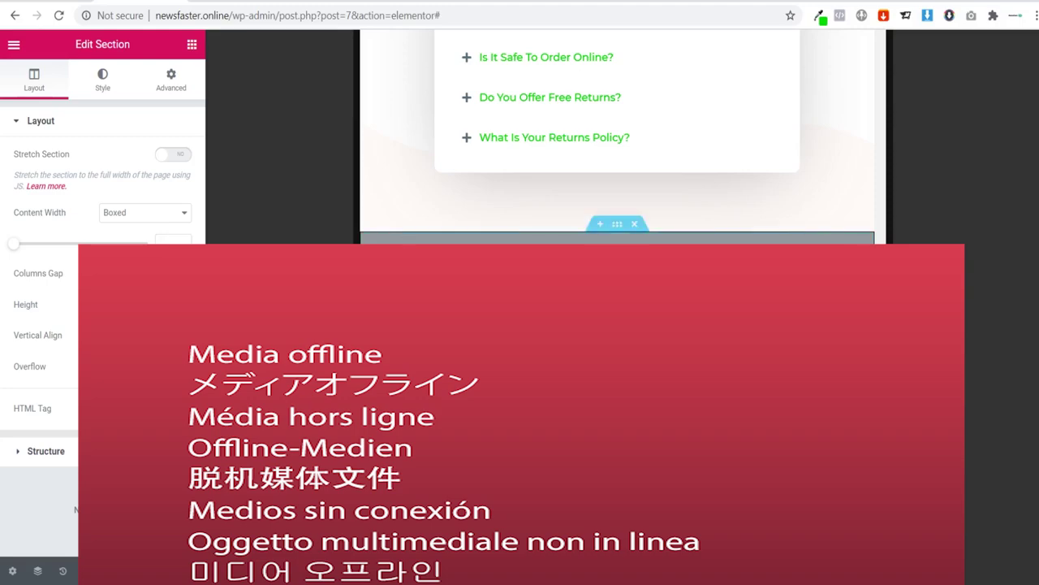
pyautogui.scroll(-3, 630, 423)
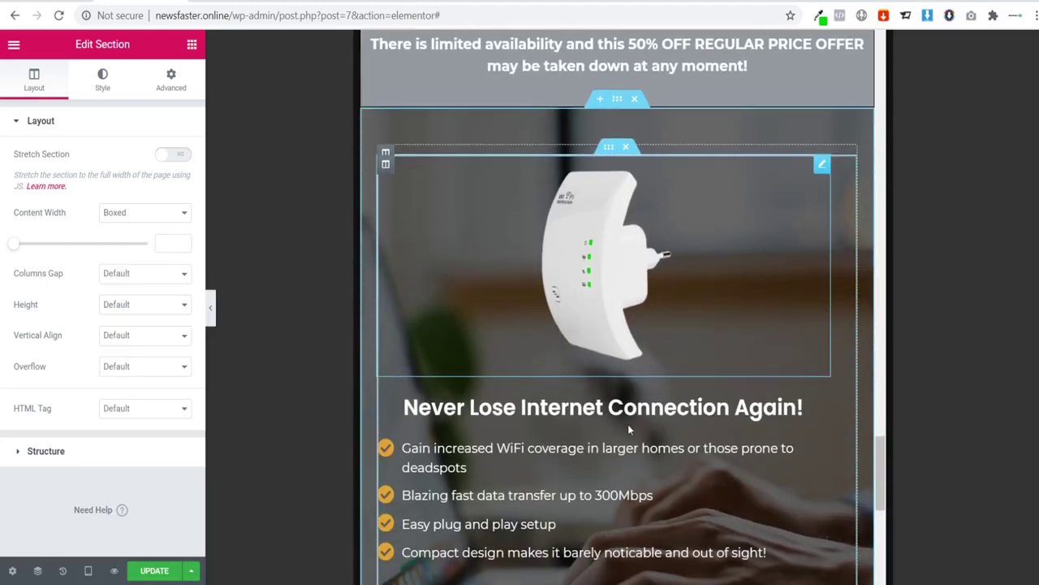
pyautogui.scroll(-2, 636, 424)
pyautogui.moveTo(617, 449); pyautogui.dragTo(618, 286)
pyautogui.scroll(-3, 662, 363)
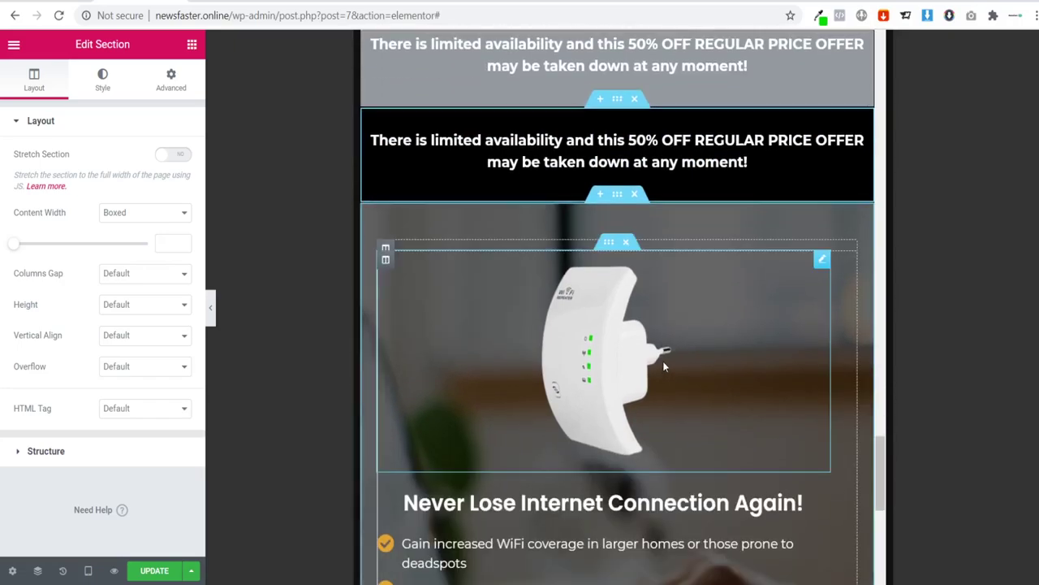
pyautogui.moveTo(882, 484); pyautogui.dragTo(899, 143)
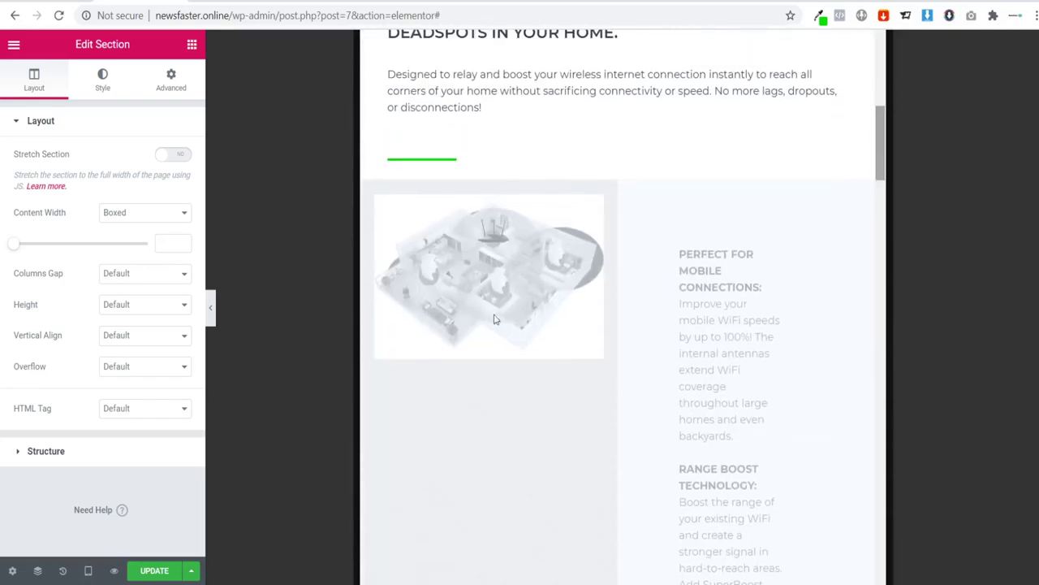
pyautogui.click(89, 571)
# Step: Switch the preview to mobile width and scroll to the hero section
pyautogui.click(71, 536)
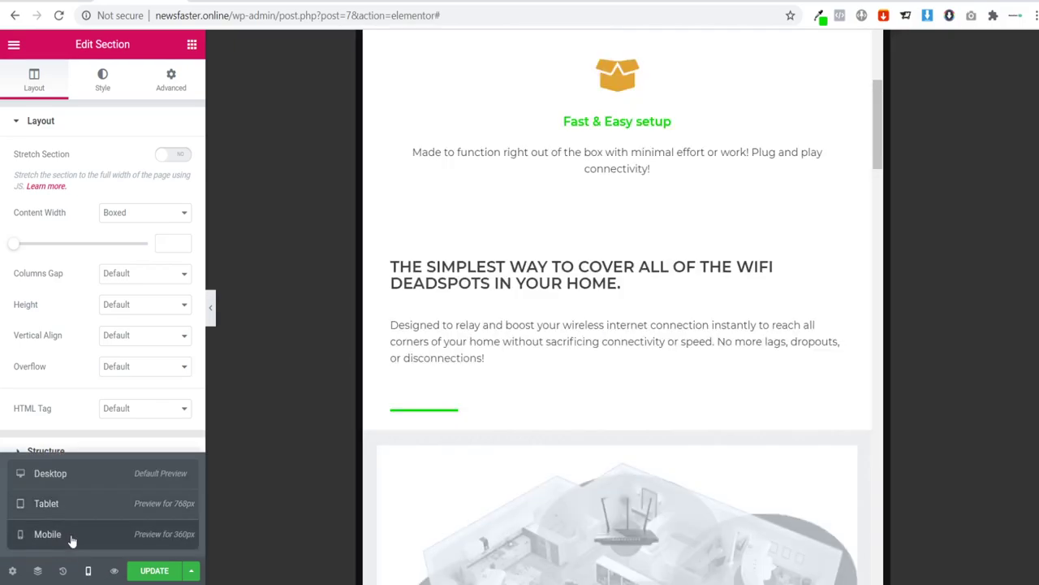
pyautogui.scroll(-5, 719, 268)
pyautogui.scroll(-10, 735, 226)
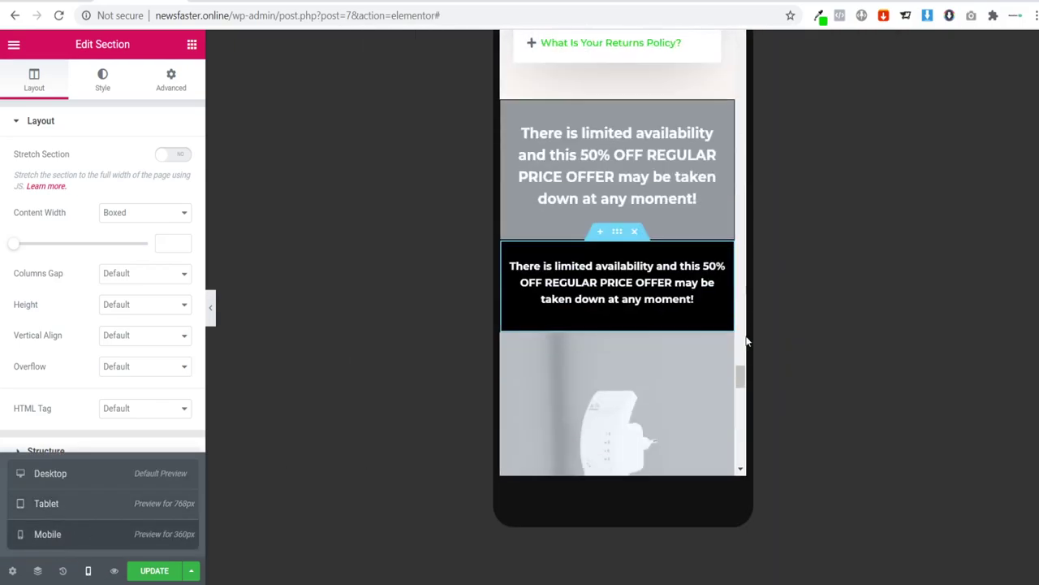
pyautogui.moveTo(739, 377); pyautogui.dragTo(740, 91)
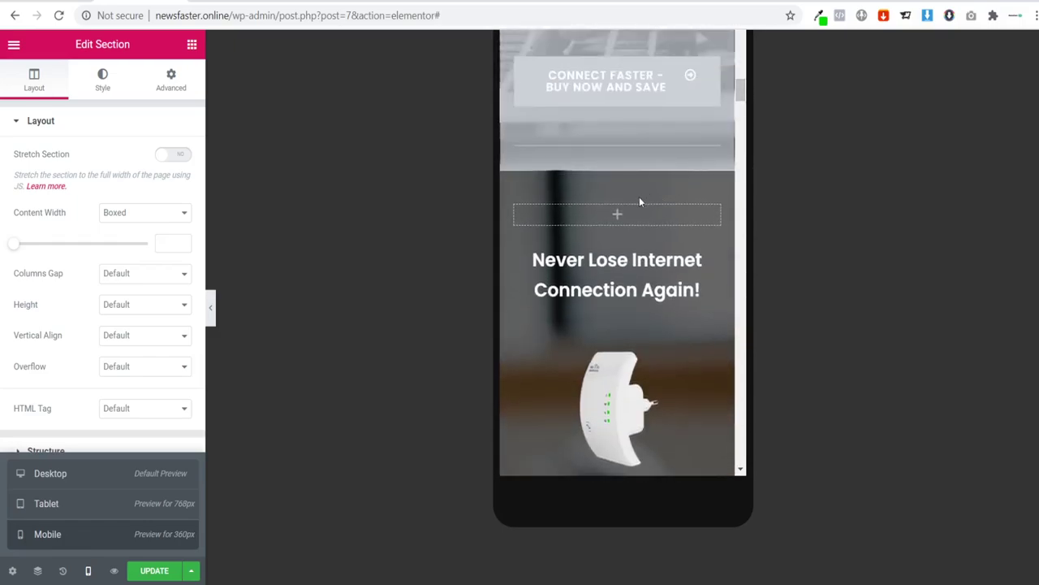
# Step: Copy the hero section and paste it into the empty section at the page bottom
pyautogui.rightClick(619, 169)
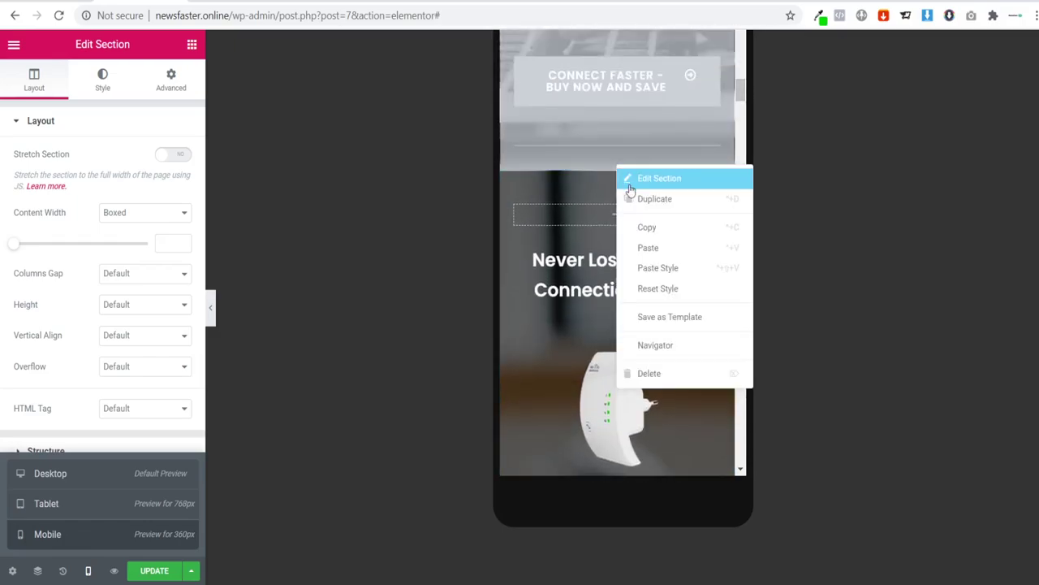
pyautogui.click(648, 226)
pyautogui.moveTo(748, 89); pyautogui.dragTo(745, 463)
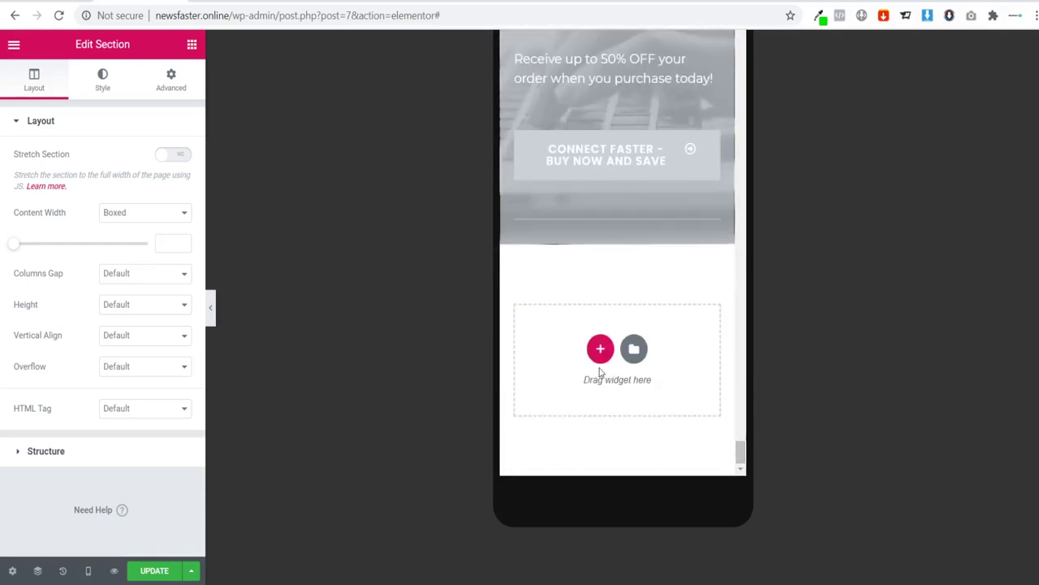
pyautogui.rightClick(600, 362)
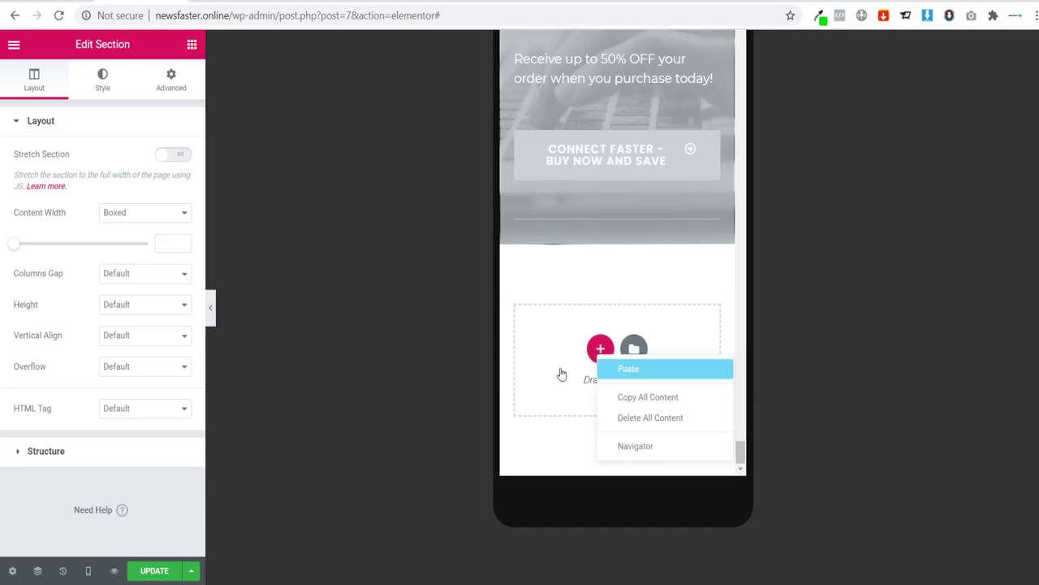
pyautogui.hotkey('ctrl', 'v')
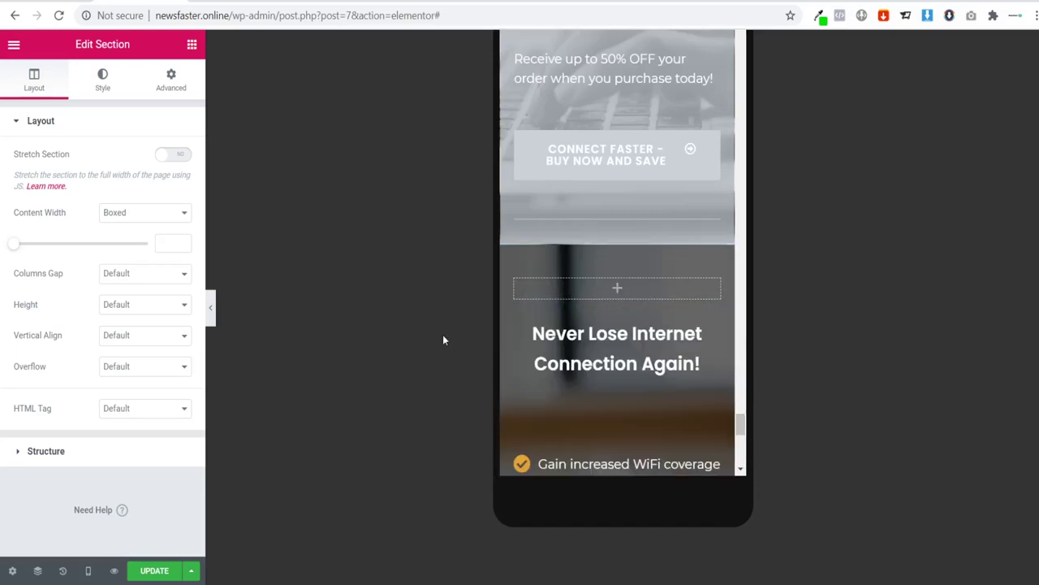
pyautogui.click(210, 308)
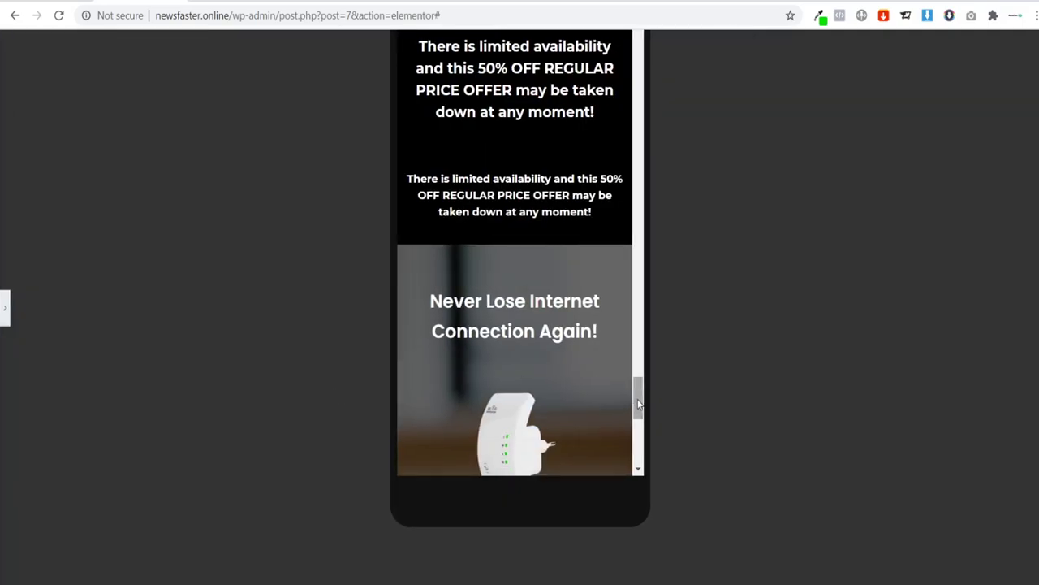
pyautogui.moveTo(639, 404); pyautogui.dragTo(639, 394)
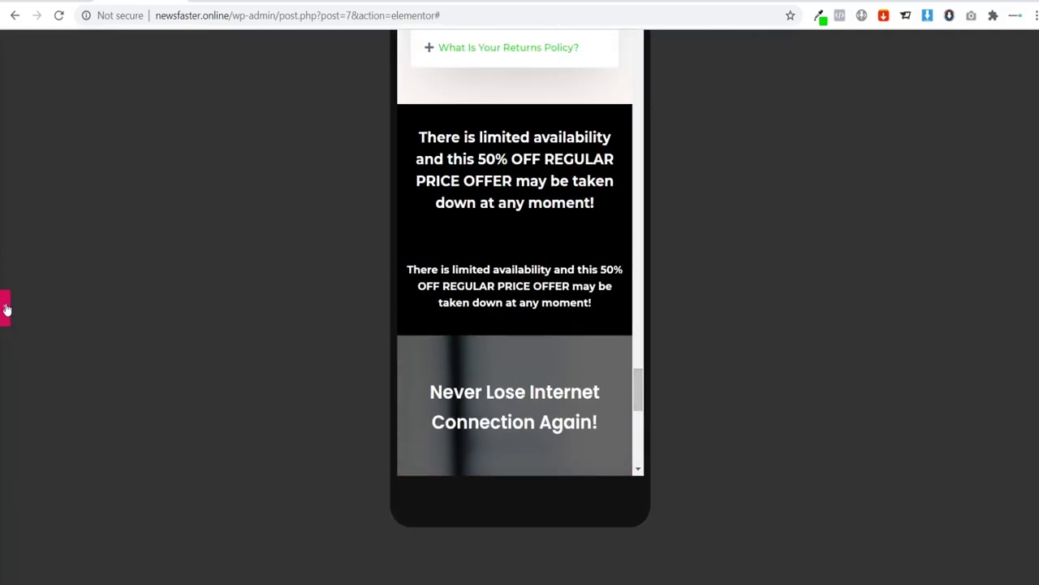
pyautogui.click(508, 178)
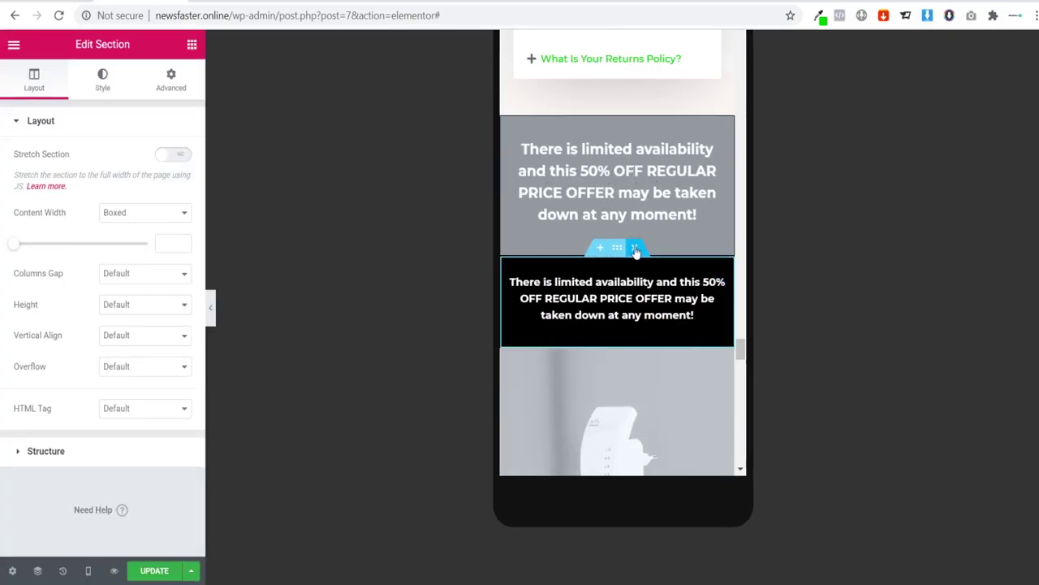
# Step: Delete the black offer banner and stop hiding the grey banner on mobile and tablet
pyautogui.press('Delete')
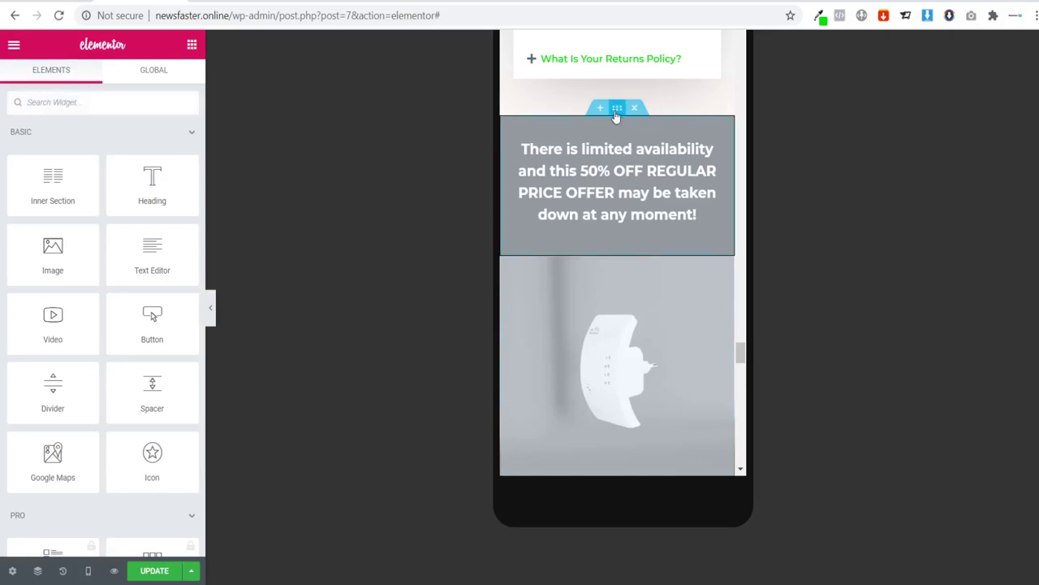
pyautogui.click(617, 108)
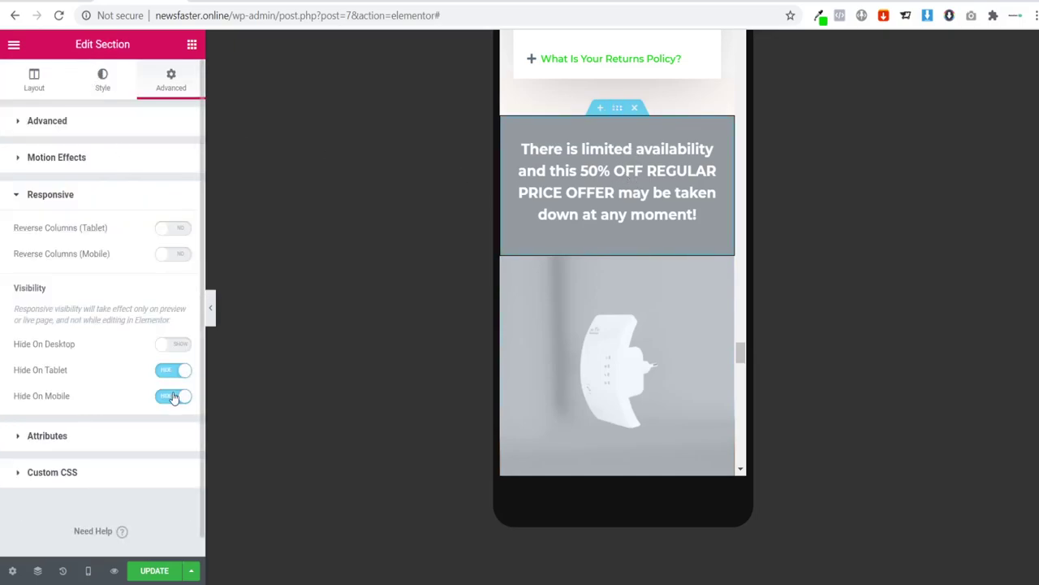
pyautogui.click(177, 397)
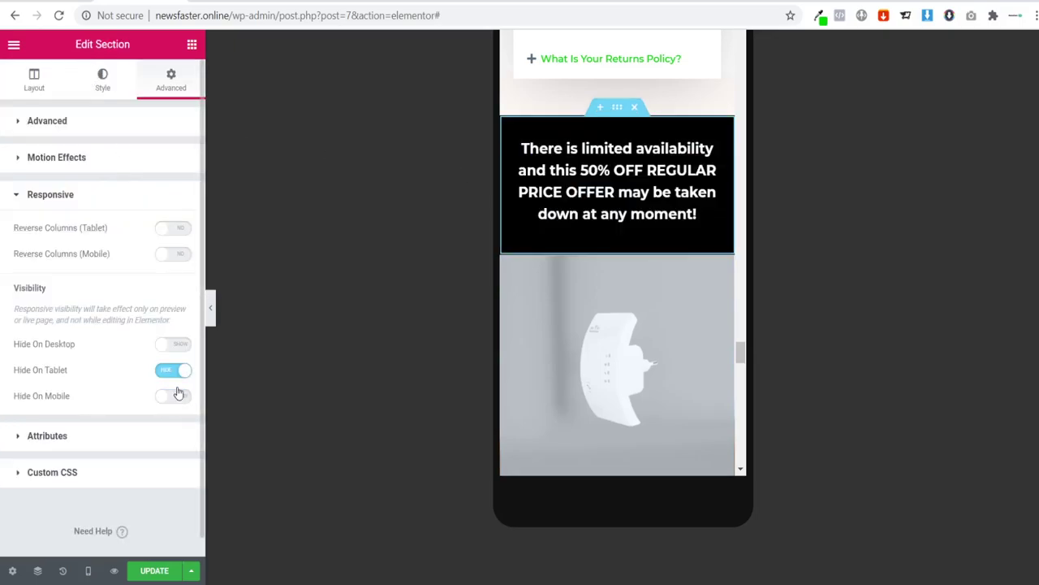
pyautogui.click(171, 369)
# Step: Set the limited-availability banner text's typography size to 15 and preview it
pyautogui.click(642, 192)
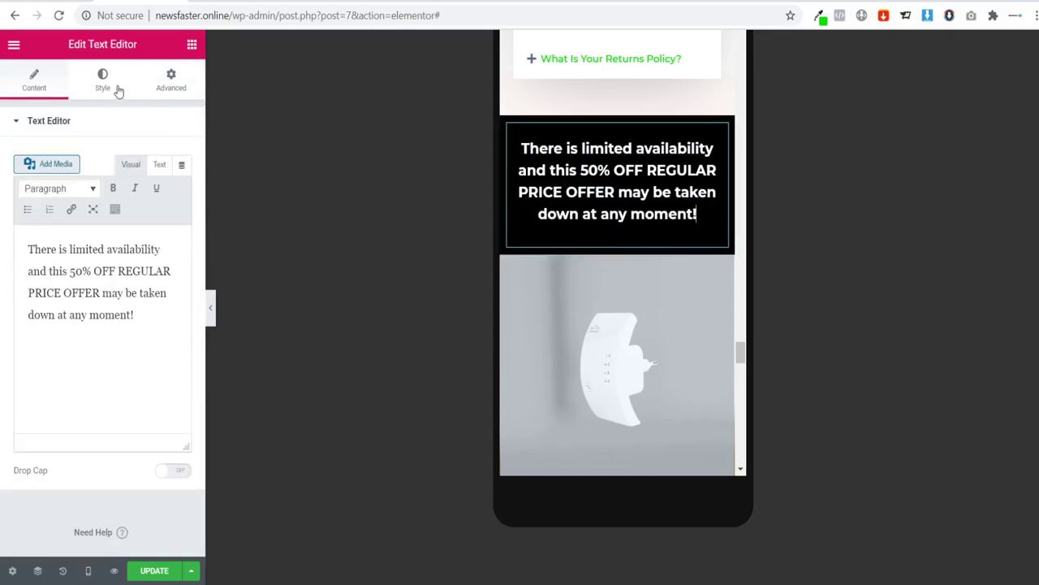
pyautogui.click(104, 91)
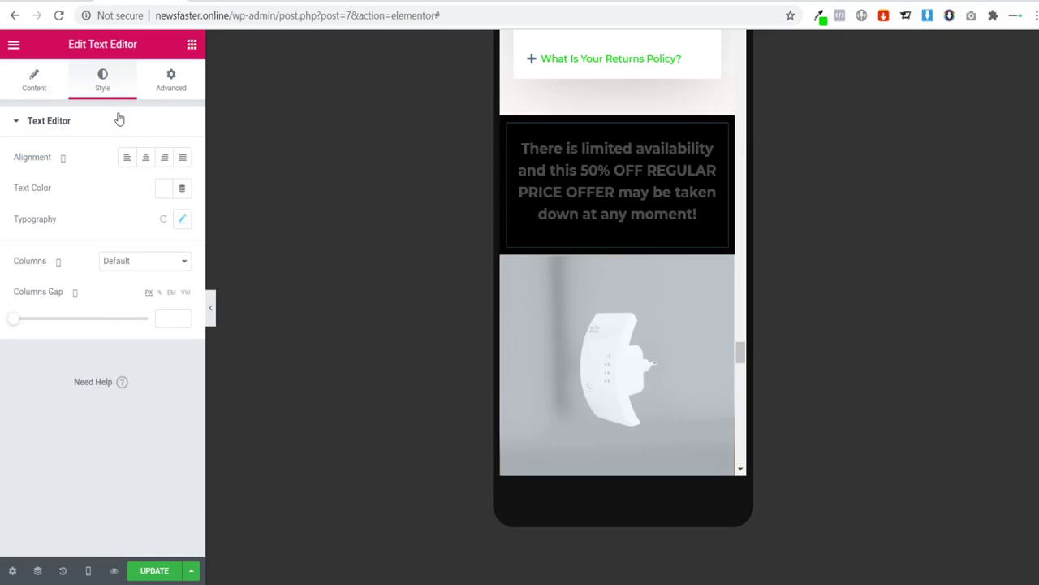
pyautogui.click(183, 221)
pyautogui.click(162, 317)
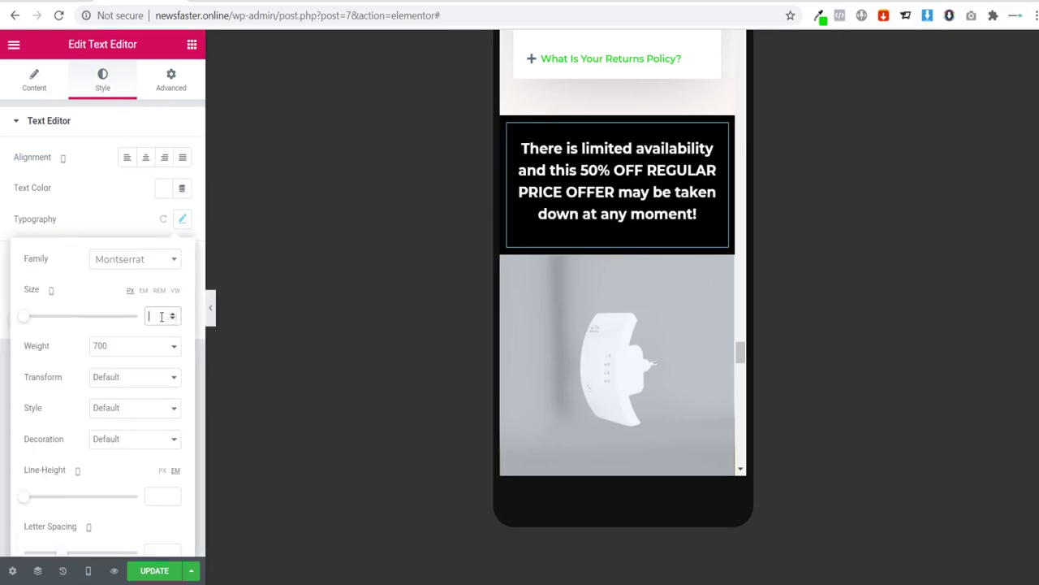
pyautogui.write('15')
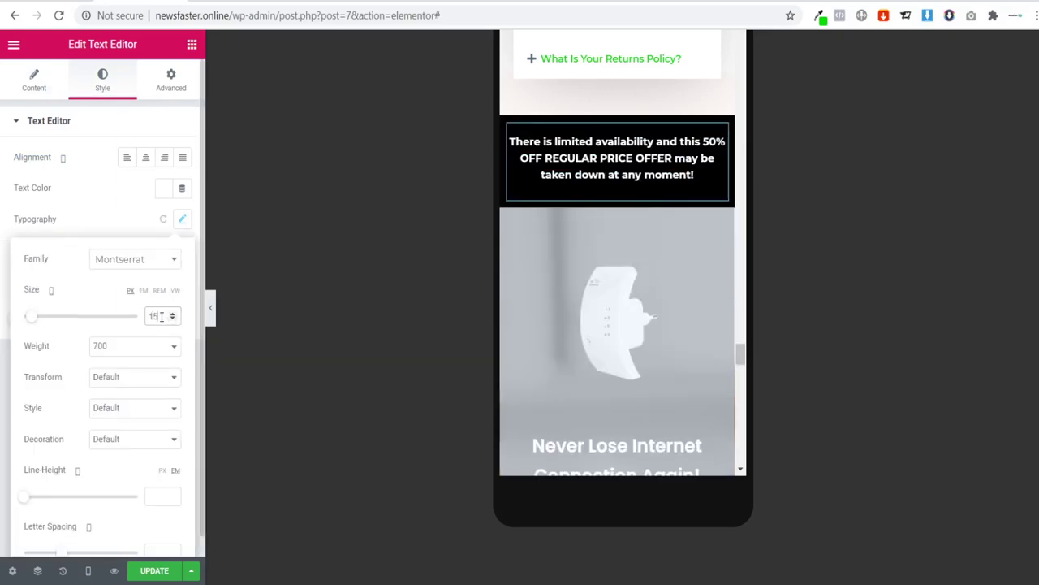
pyautogui.click(324, 337)
pyautogui.hotkey('ctrl', 'p')
pyautogui.moveTo(638, 414); pyautogui.dragTo(641, 36)
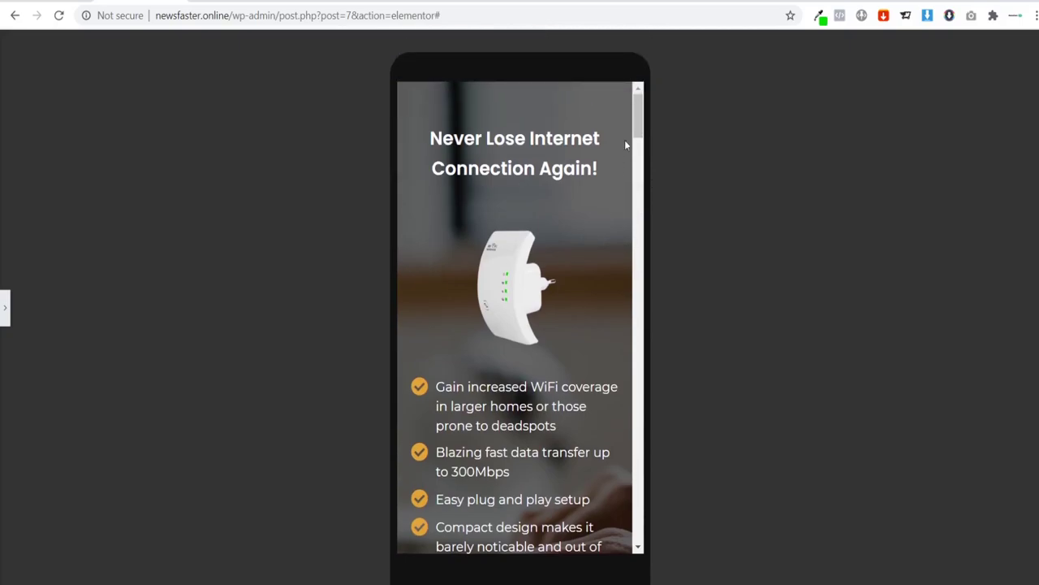
# Step: Review the mobile layout, save the page with UPDATE, and return to the Desktop preview
pyautogui.moveTo(638, 126); pyautogui.dragTo(641, 274)
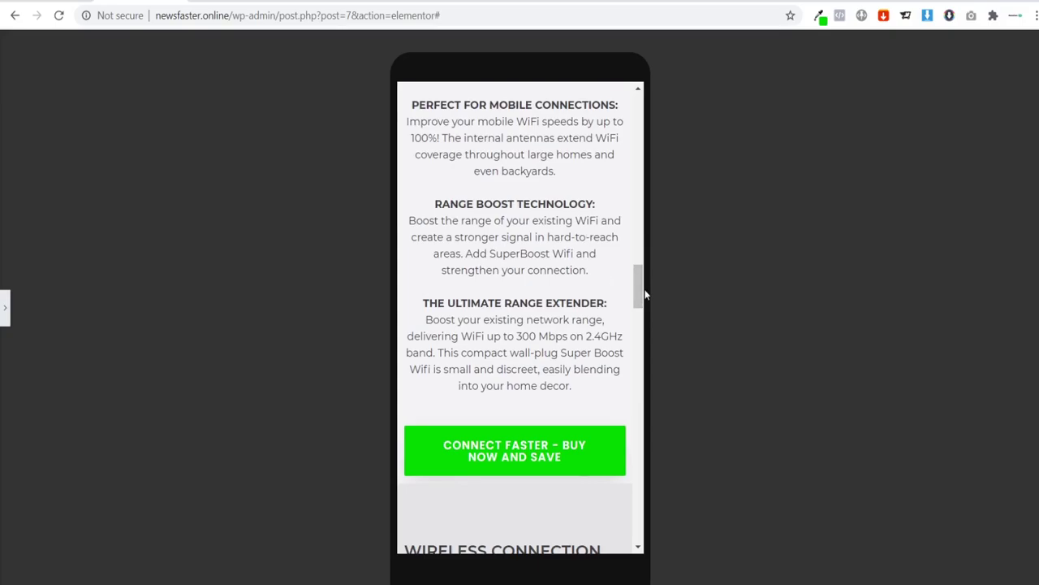
pyautogui.moveTo(640, 301); pyautogui.dragTo(628, 128)
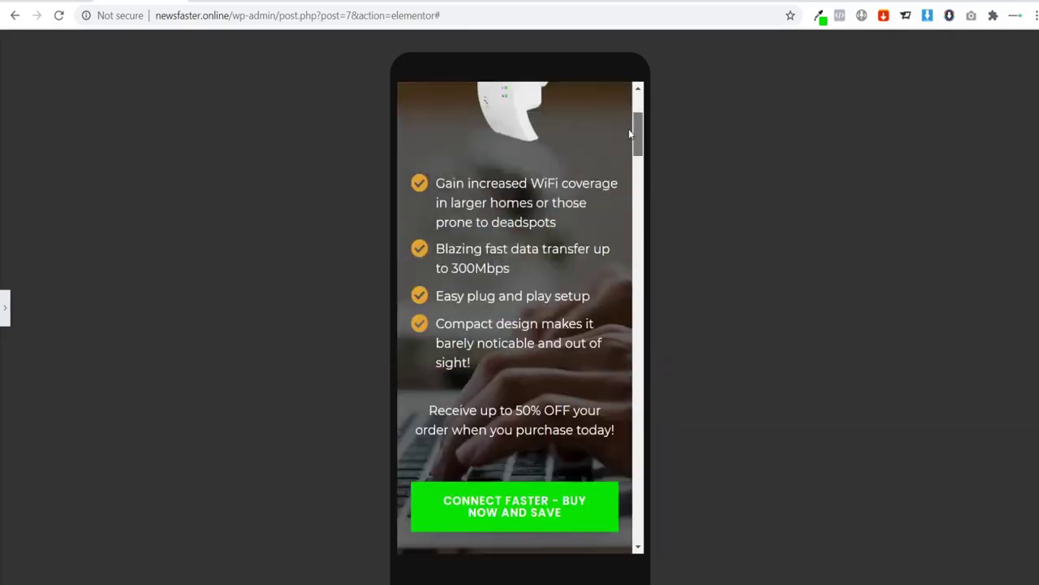
pyautogui.click(6, 313)
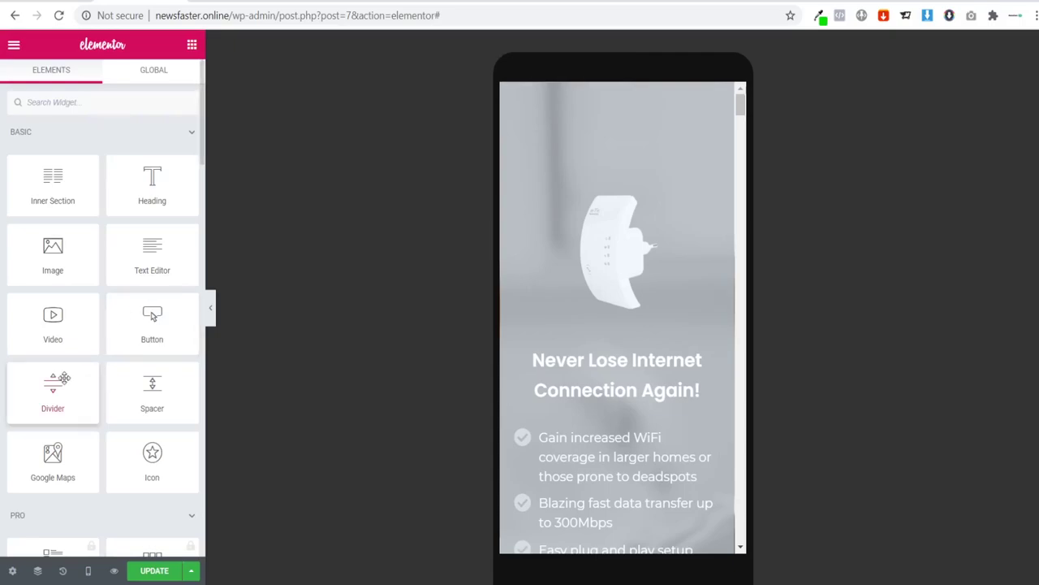
pyautogui.click(154, 571)
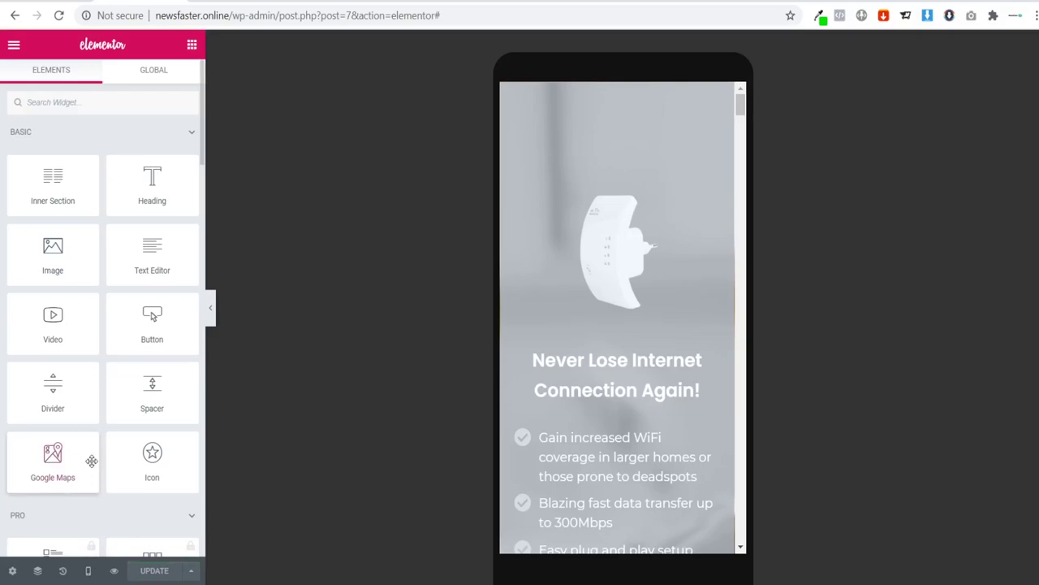
pyautogui.click(89, 571)
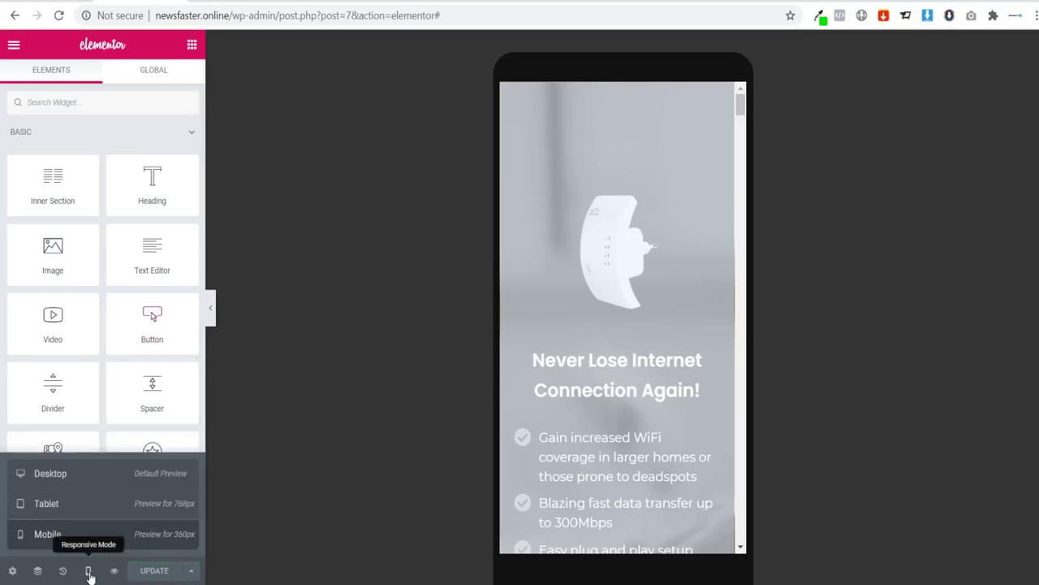
pyautogui.click(38, 476)
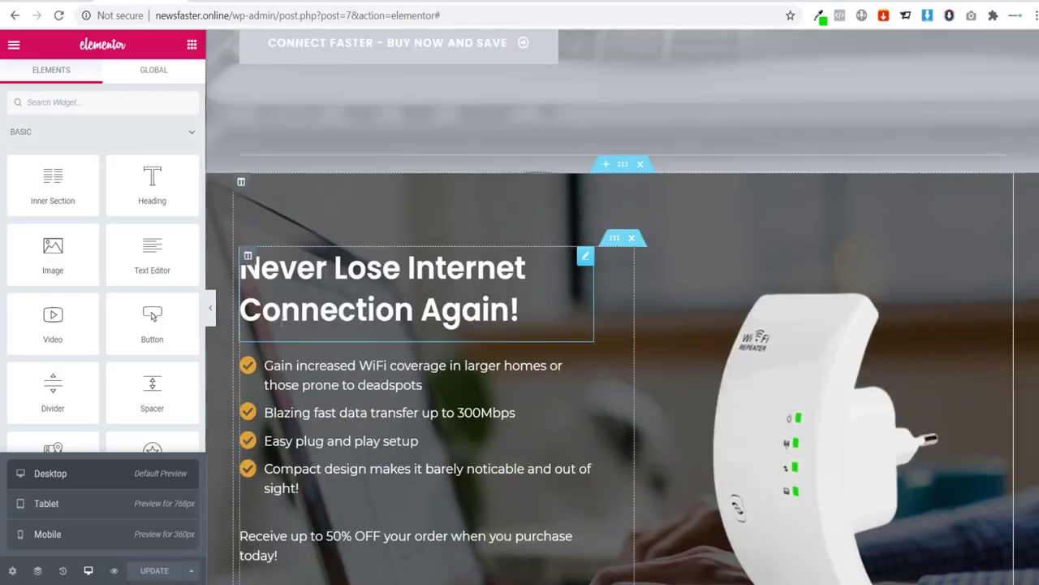
# Step: Collapse the panel to view the full-width desktop hero, then restore the panel
pyautogui.click(210, 307)
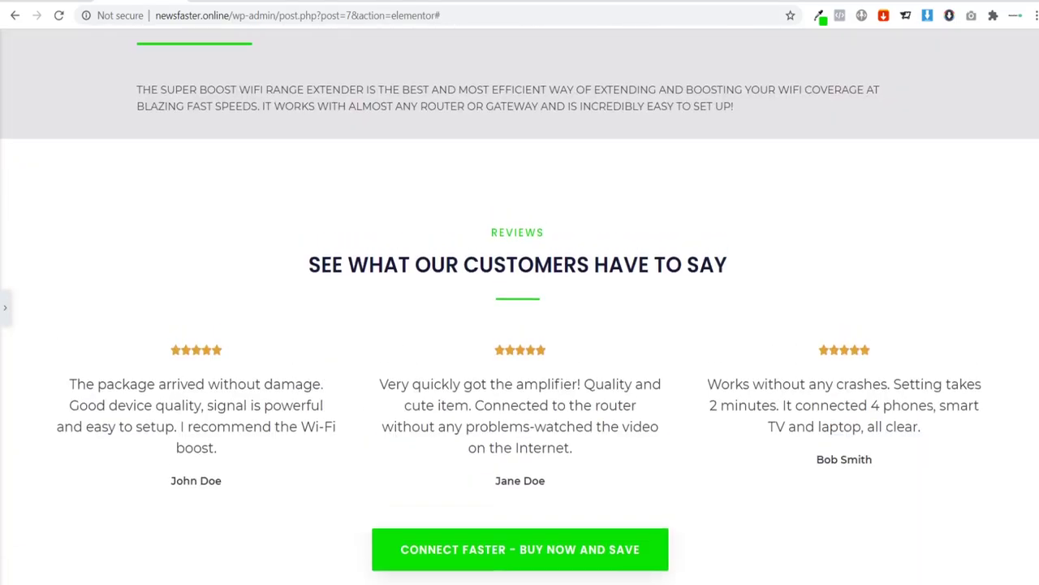
pyautogui.scroll(15, 519, 309)
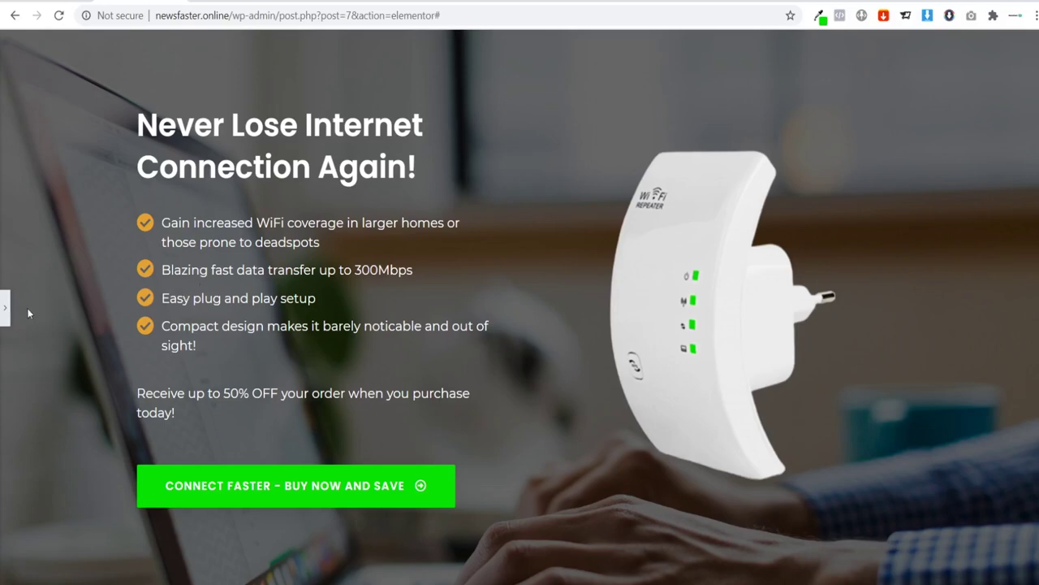
pyautogui.click(5, 313)
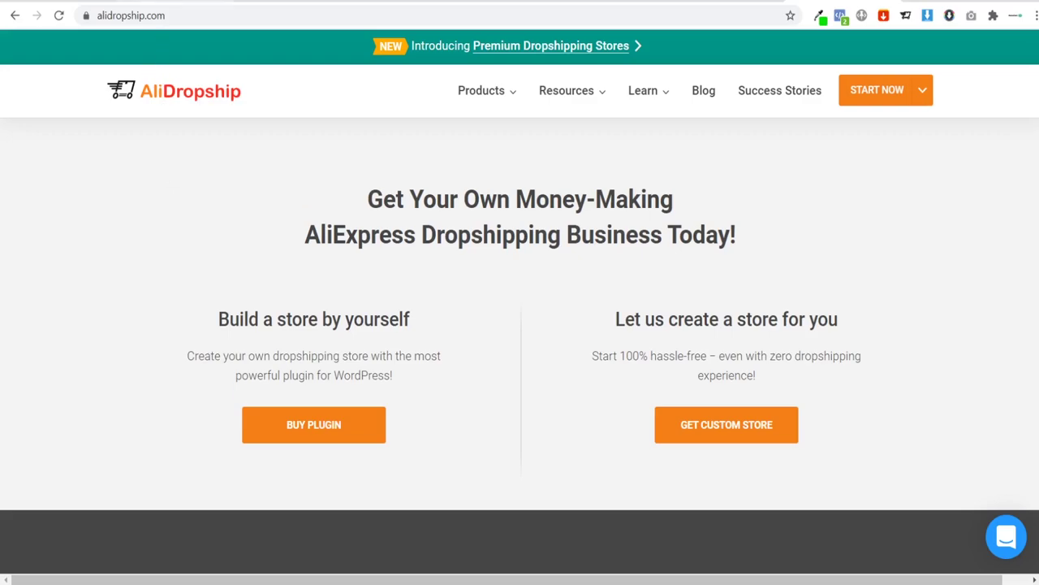
# Step: Open the AliDropship plugin's $89 BUY NOW checkout page, then return to Elementor
pyautogui.click(186, 1)
pyautogui.click(336, 424)
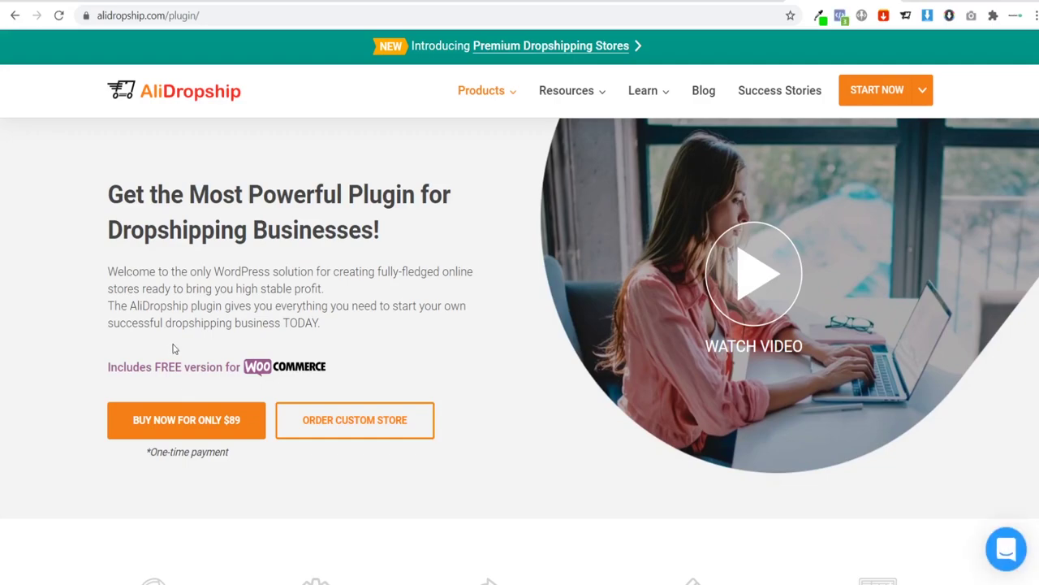
pyautogui.click(195, 429)
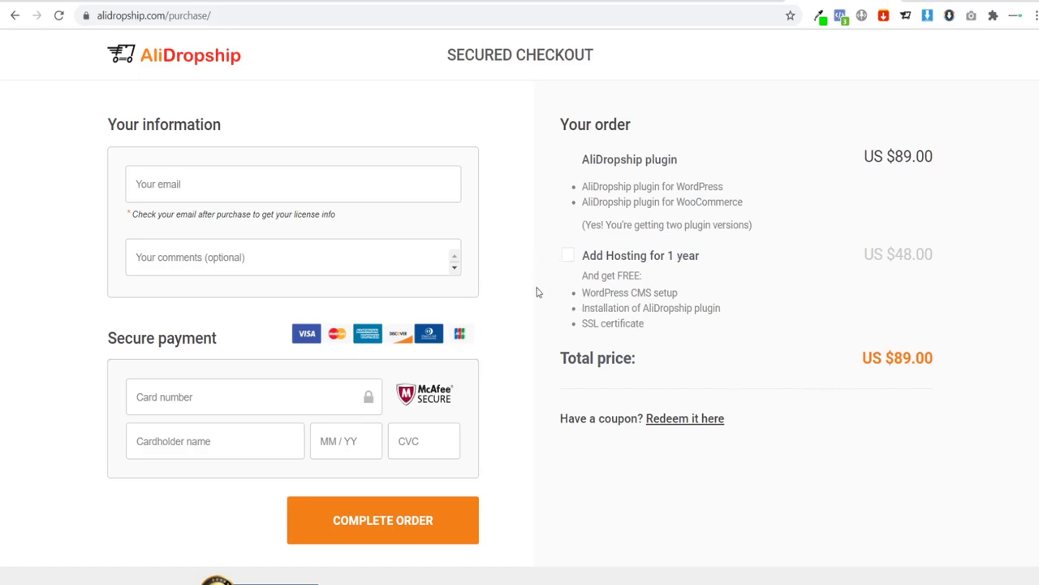
pyautogui.scroll(-2, 552, 208)
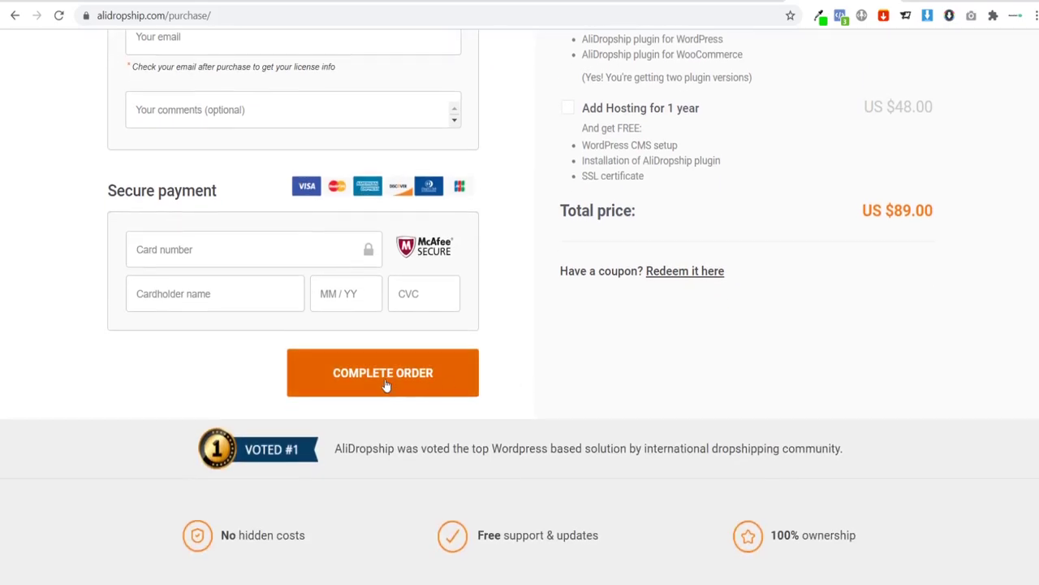
pyautogui.scroll(2, 593, 376)
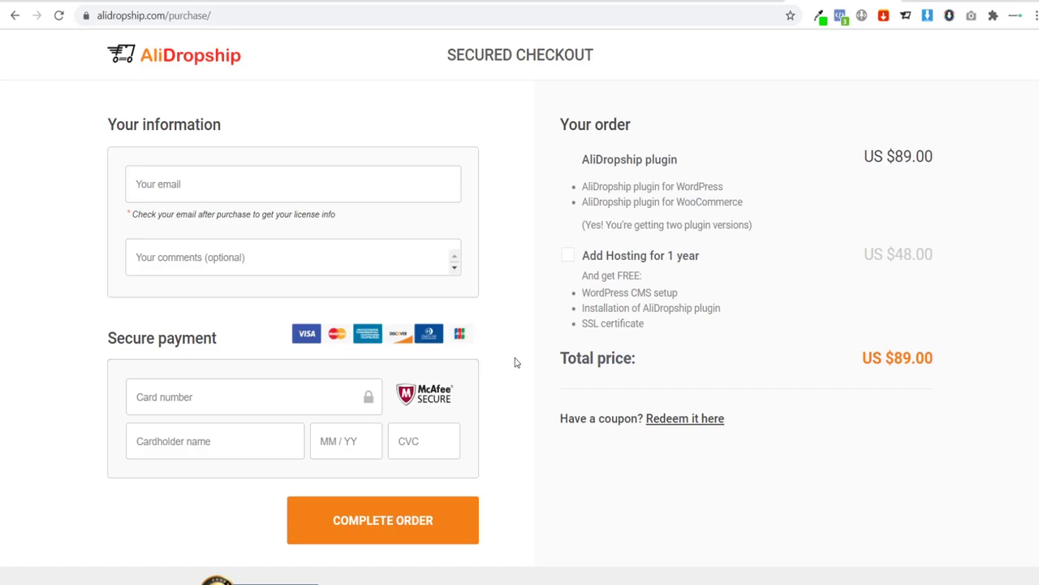
pyautogui.click(174, 2)
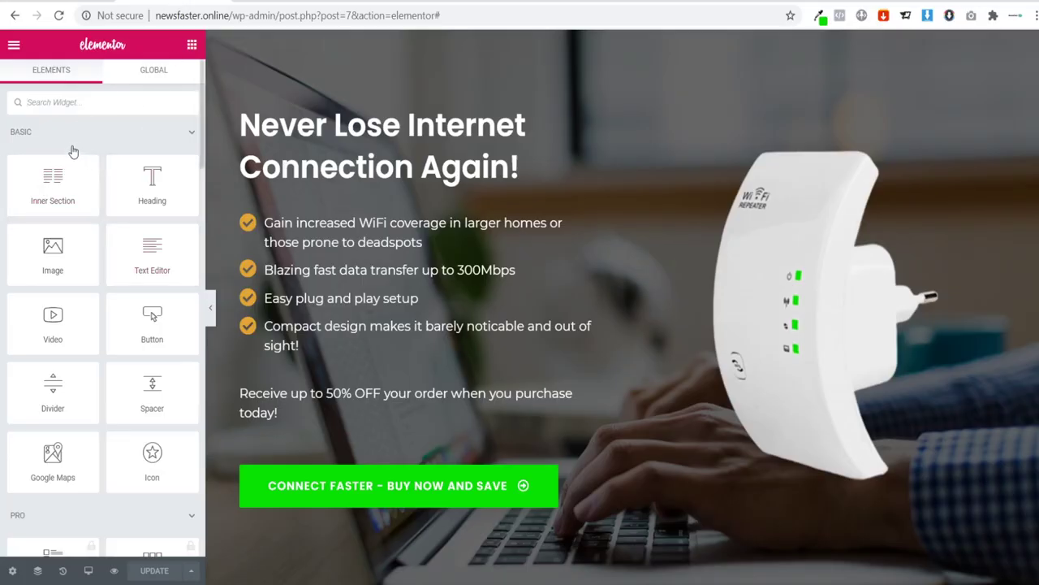
# Step: Leave the Elementor editor for the WordPress dashboard and go to Plugins > Add New
pyautogui.click(13, 48)
pyautogui.click(70, 457)
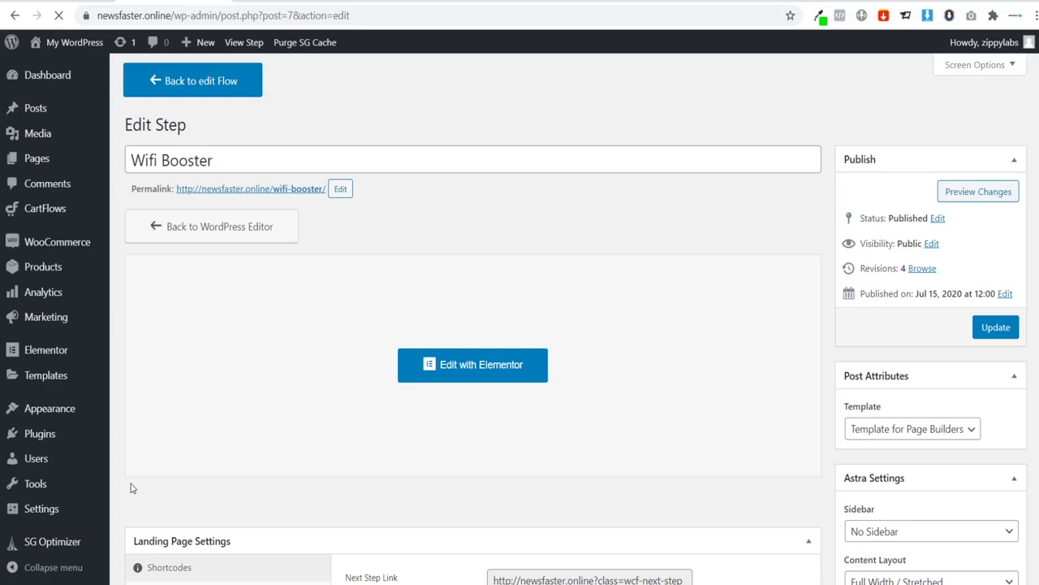
pyautogui.moveTo(44, 432)
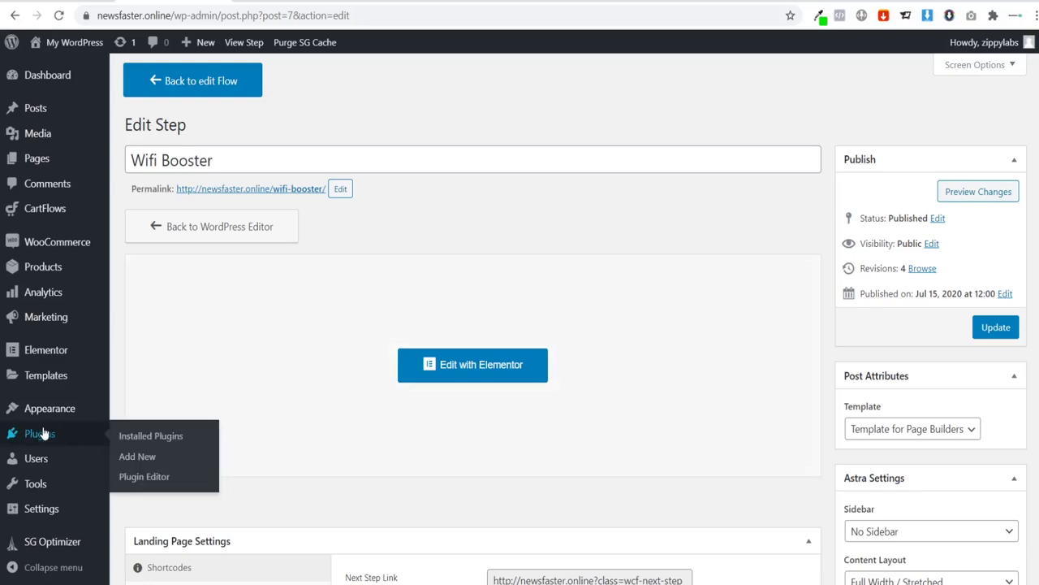
pyautogui.click(136, 457)
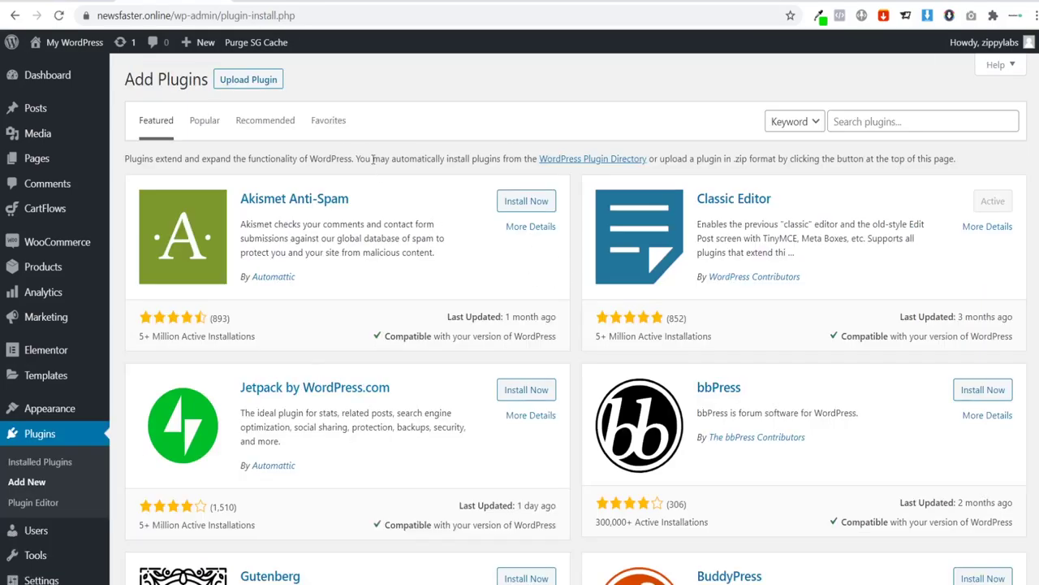
# Step: Upload and install the alidswoo_ion72.zip plugin file
pyautogui.click(262, 79)
pyautogui.click(475, 213)
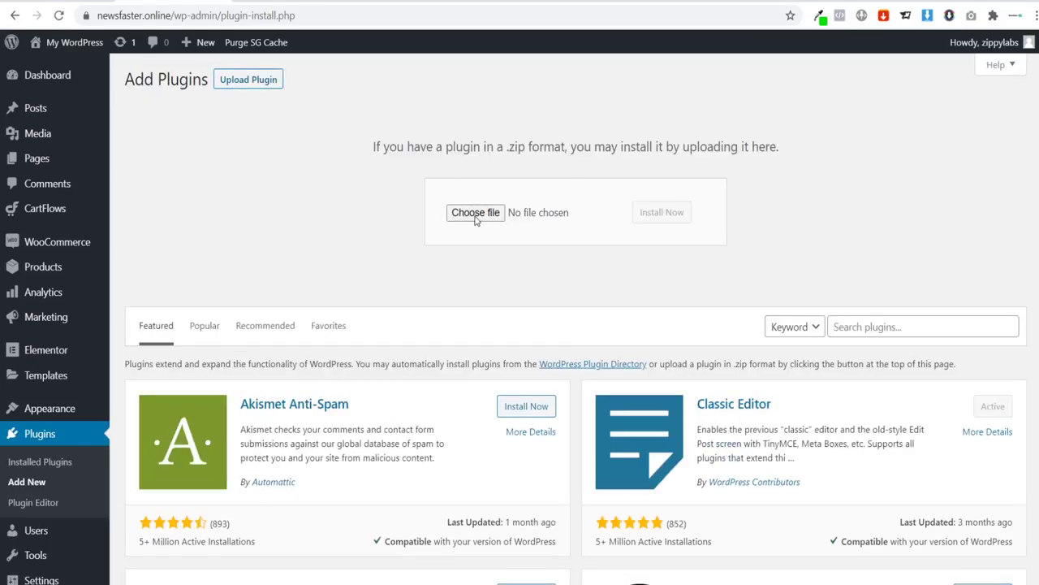
pyautogui.moveTo(285, 212); pyautogui.dragTo(338, 199)
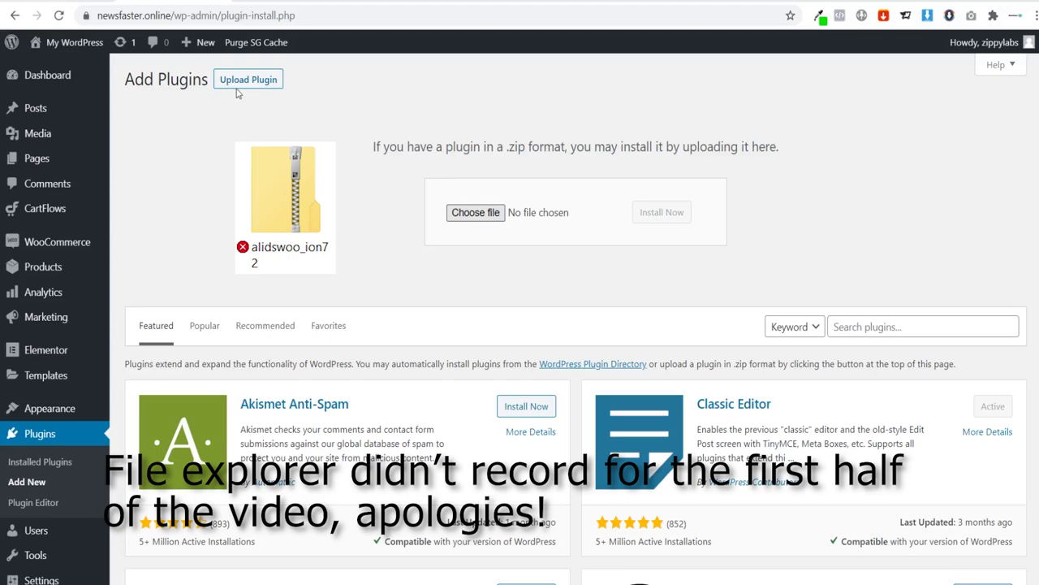
pyautogui.moveTo(241, 96); pyautogui.dragTo(495, 213)
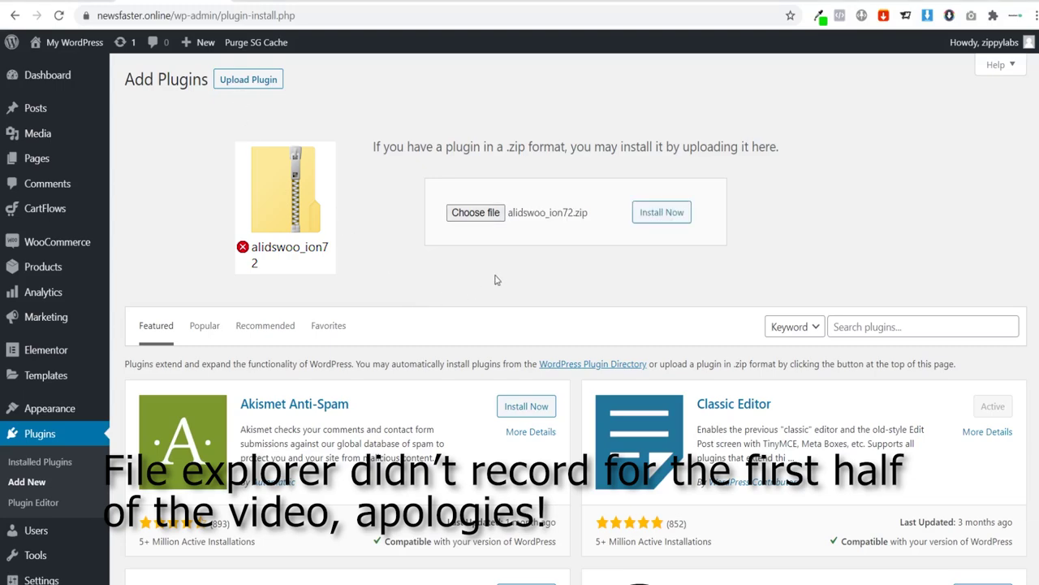
pyautogui.click(651, 215)
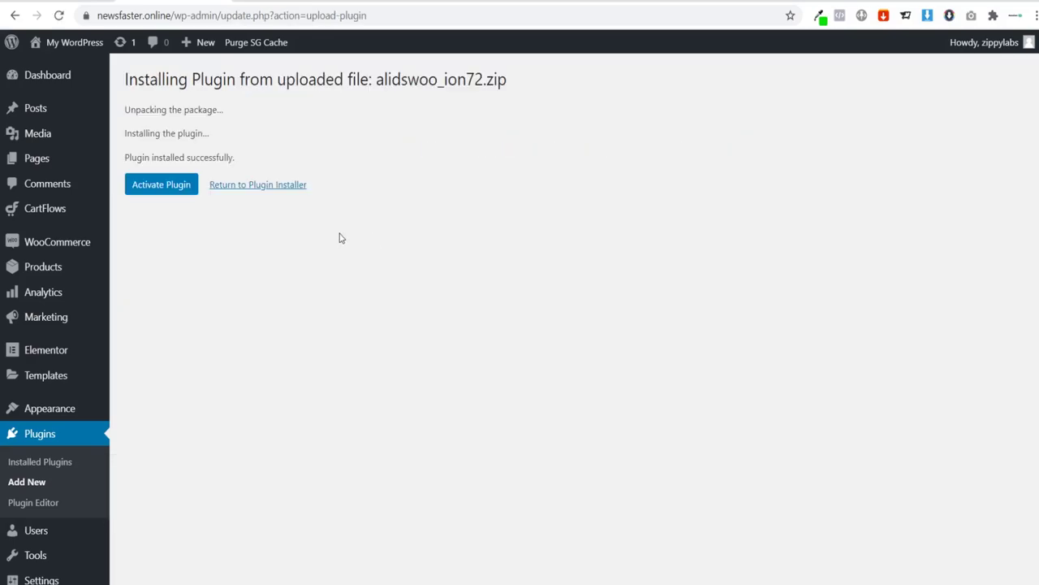
# Step: Activate the newly installed AliDropship Woo plugin, version 1.6.6
pyautogui.moveTo(376, 79); pyautogui.dragTo(440, 81)
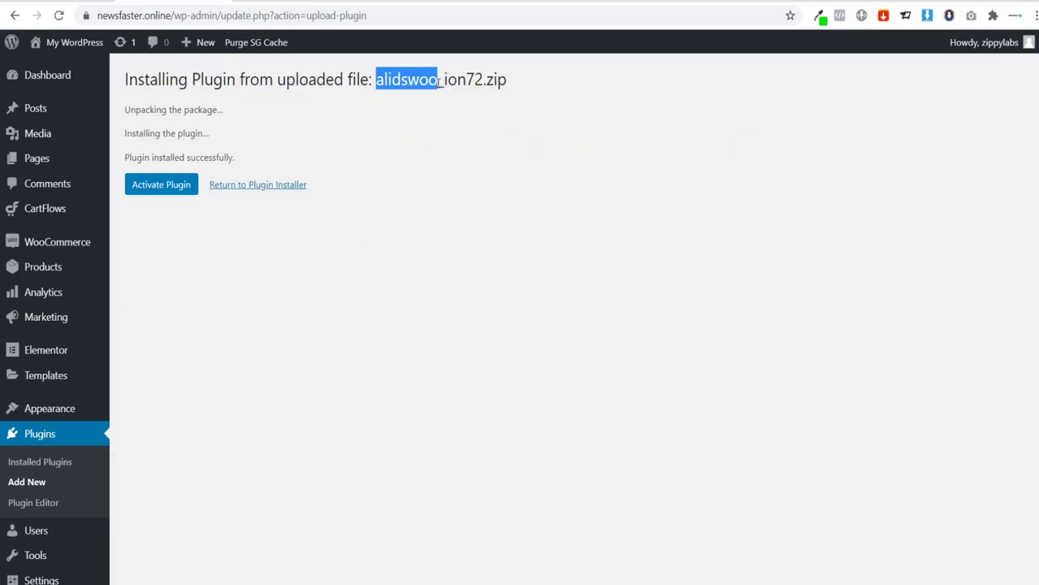
pyautogui.doubleClick(439, 80)
pyautogui.click(430, 139)
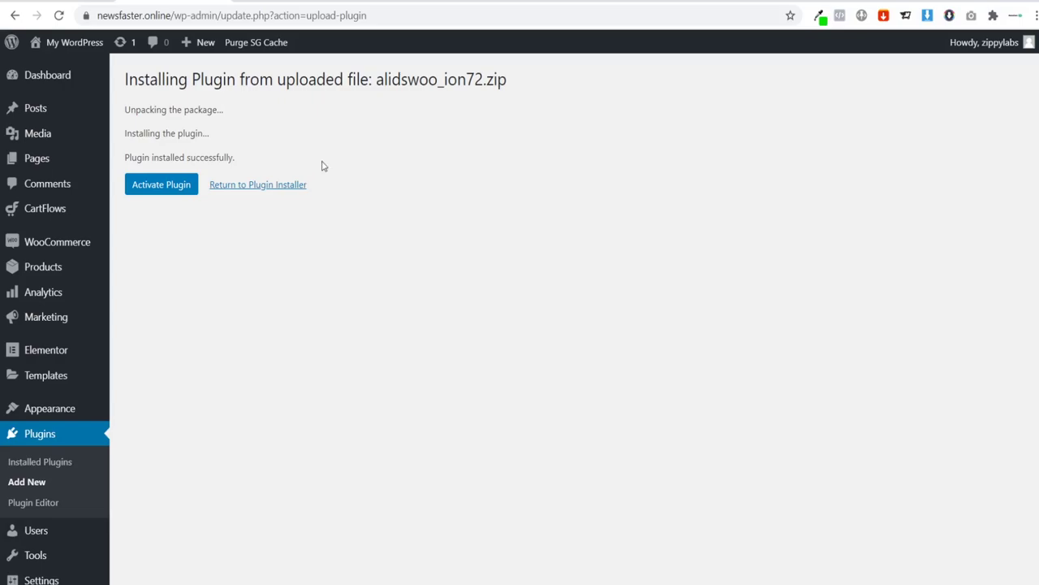
pyautogui.moveTo(377, 81); pyautogui.dragTo(439, 80)
pyautogui.click(420, 104)
pyautogui.moveTo(376, 80); pyautogui.dragTo(437, 80)
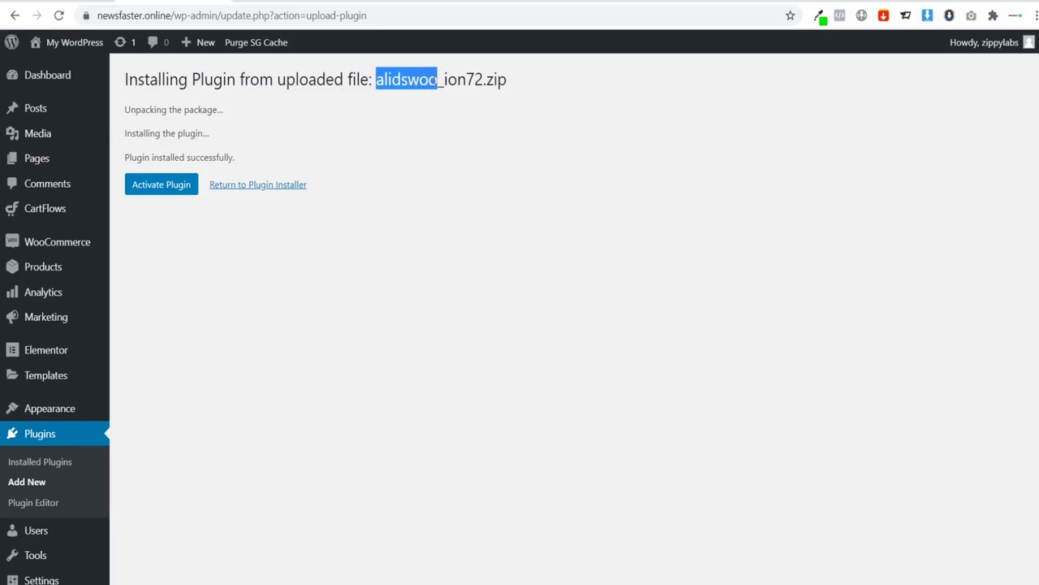
pyautogui.click(420, 85)
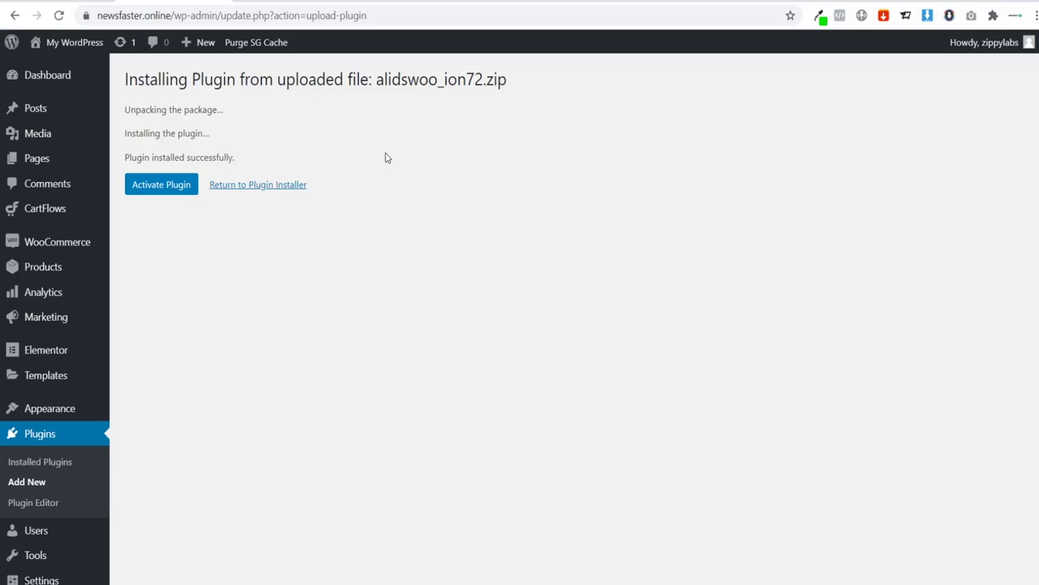
pyautogui.moveTo(376, 80); pyautogui.dragTo(437, 80)
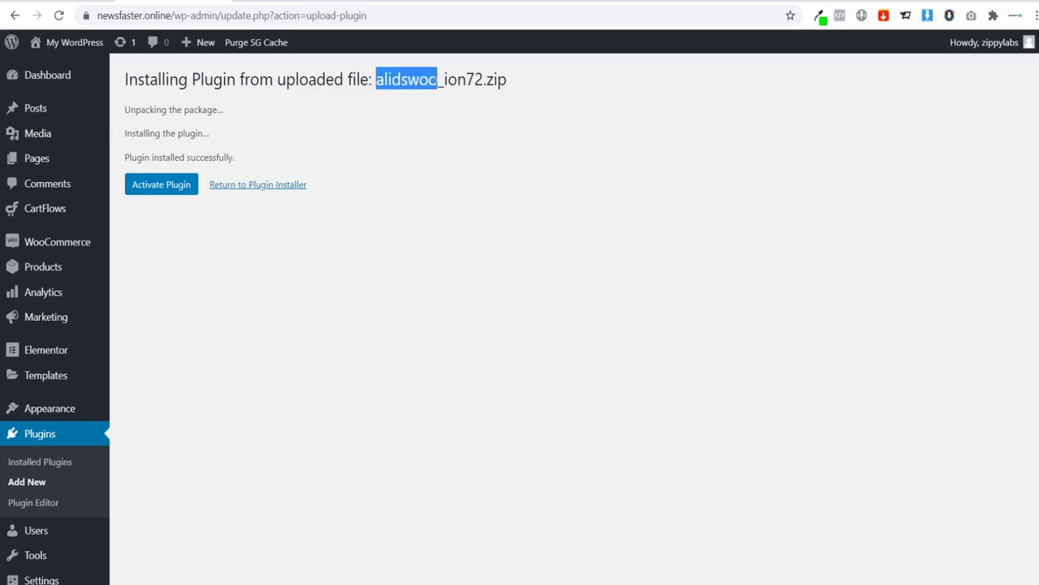
pyautogui.click(392, 113)
pyautogui.click(142, 192)
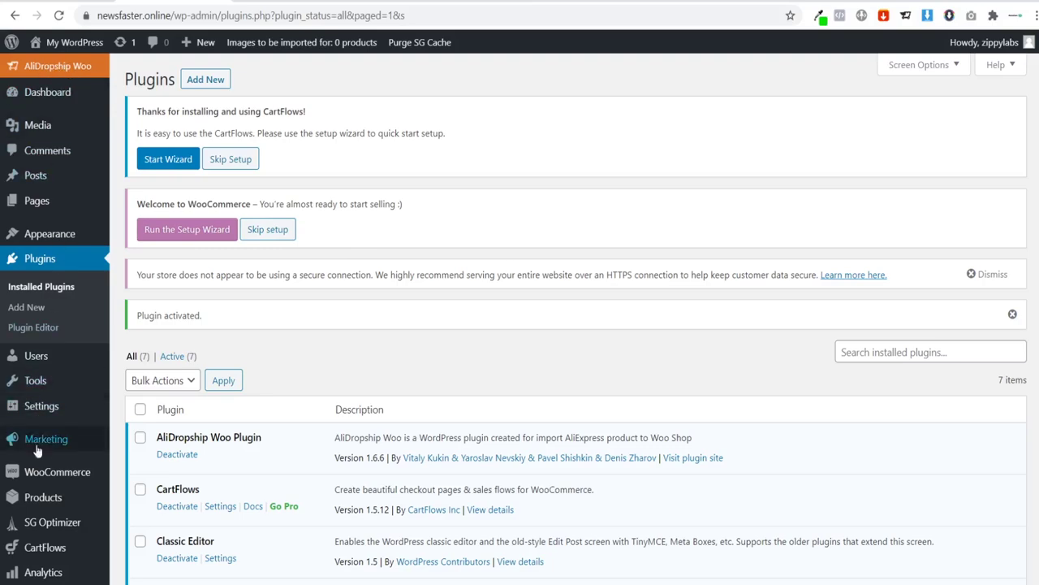
# Step: Paste the license key on the AliDropship Woo License page and activate it
pyautogui.click(49, 68)
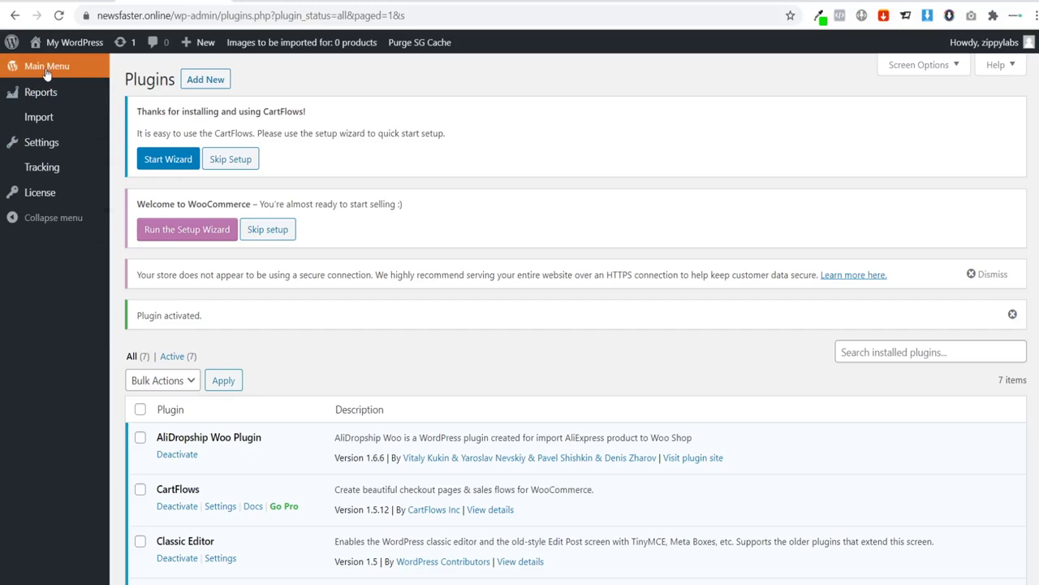
pyautogui.click(50, 194)
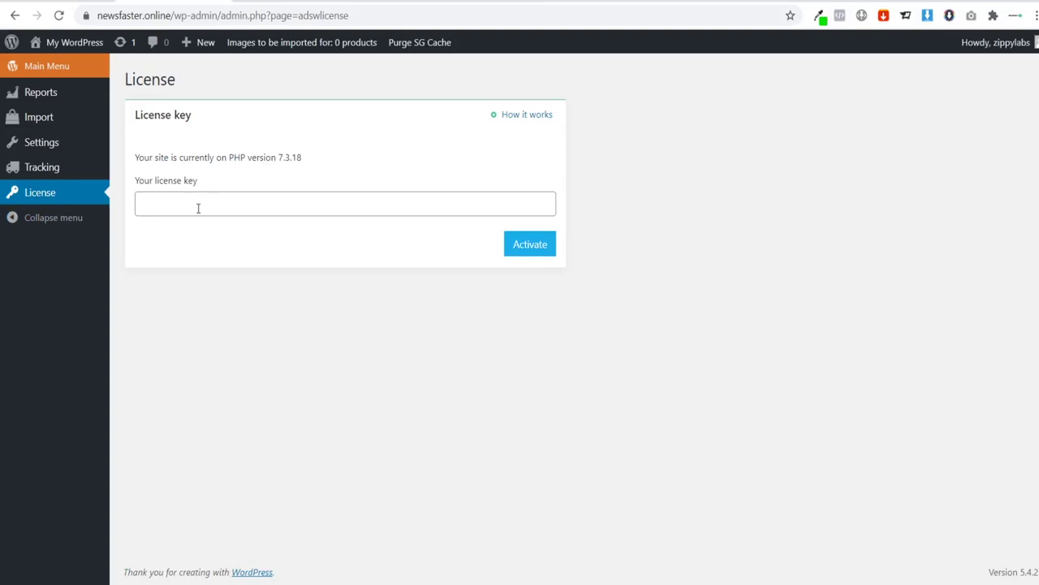
pyautogui.hotkey('ctrl', 'v')
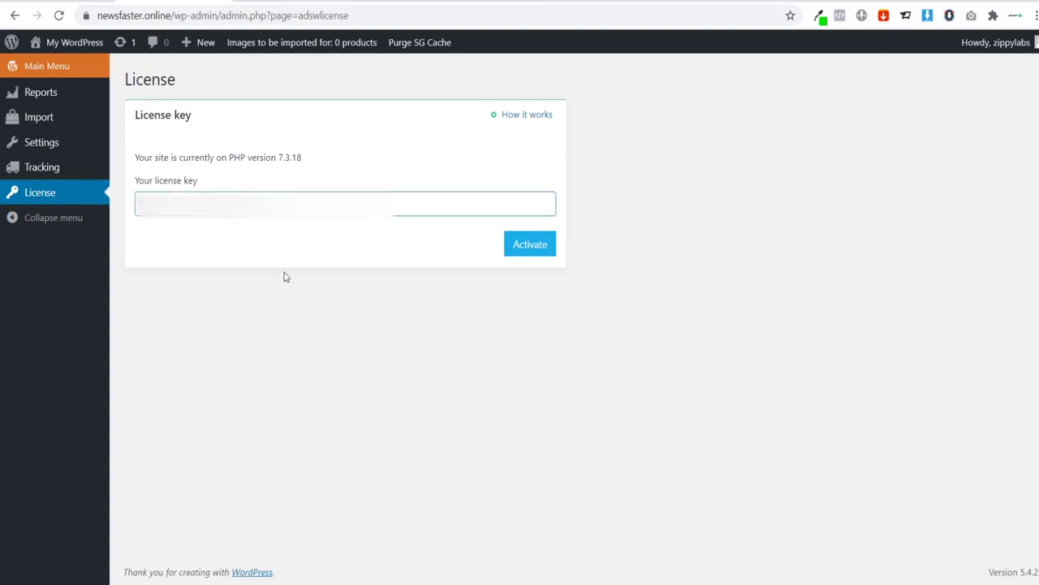
pyautogui.click(530, 245)
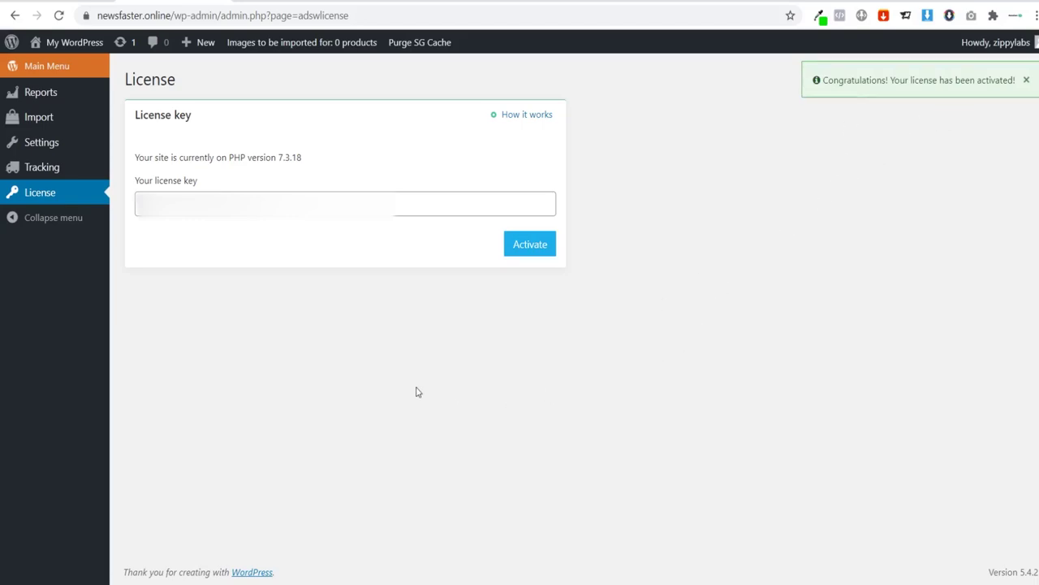
pyautogui.click(86, 68)
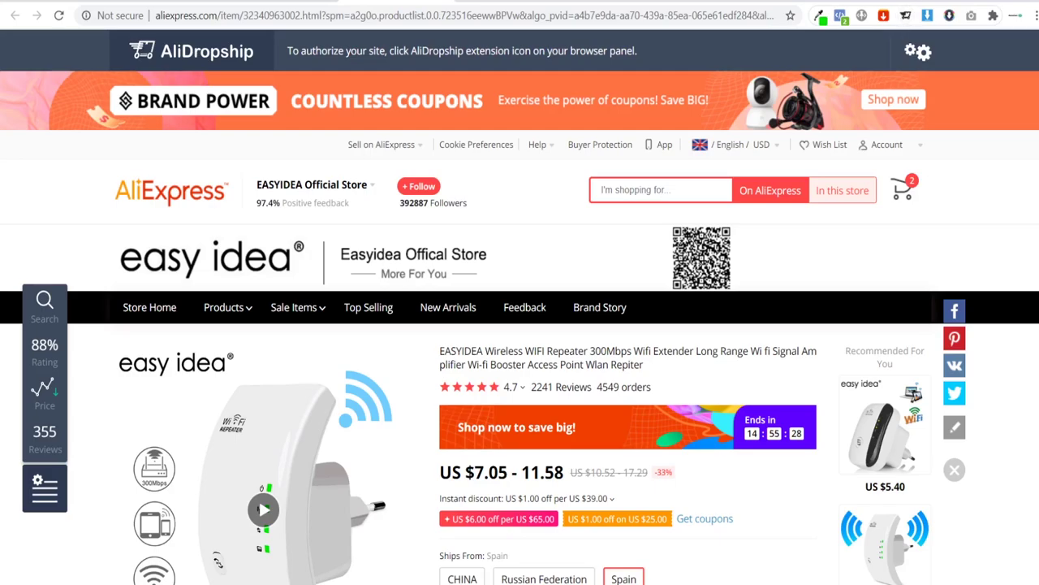
# Step: Search for 'alidropship chrome extension' in a new tab and open its Chrome Web Store listing
pyautogui.hotkey('ctrl', 't')
pyautogui.write('ali')
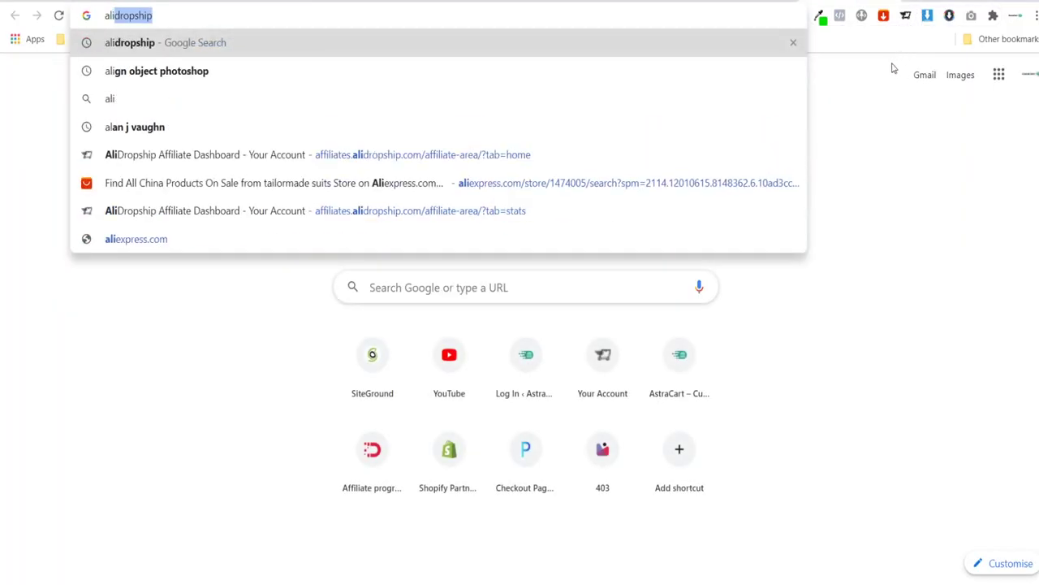
pyautogui.write('dropship')
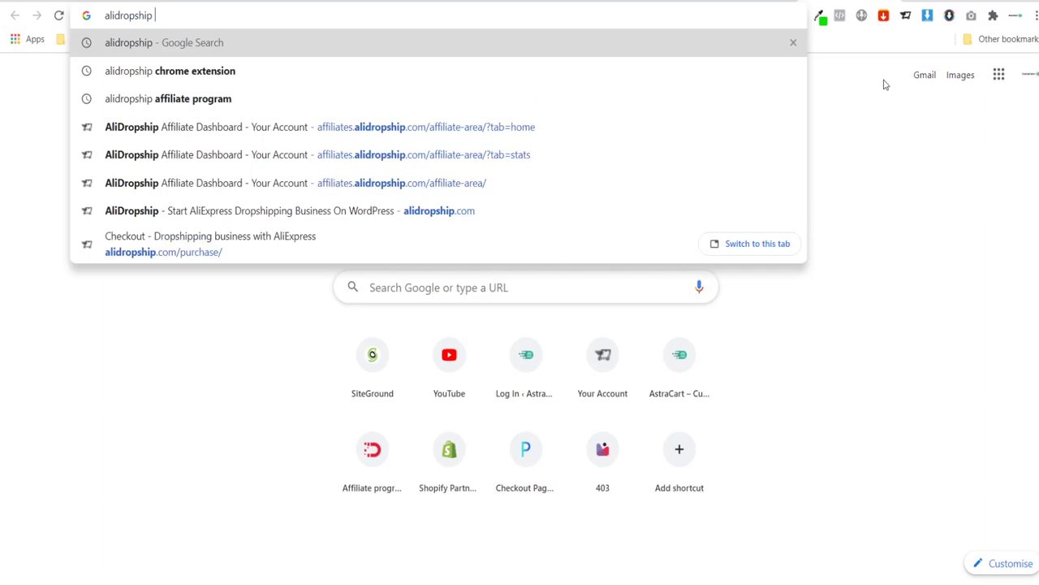
pyautogui.press('Down')
pyautogui.press('Return')
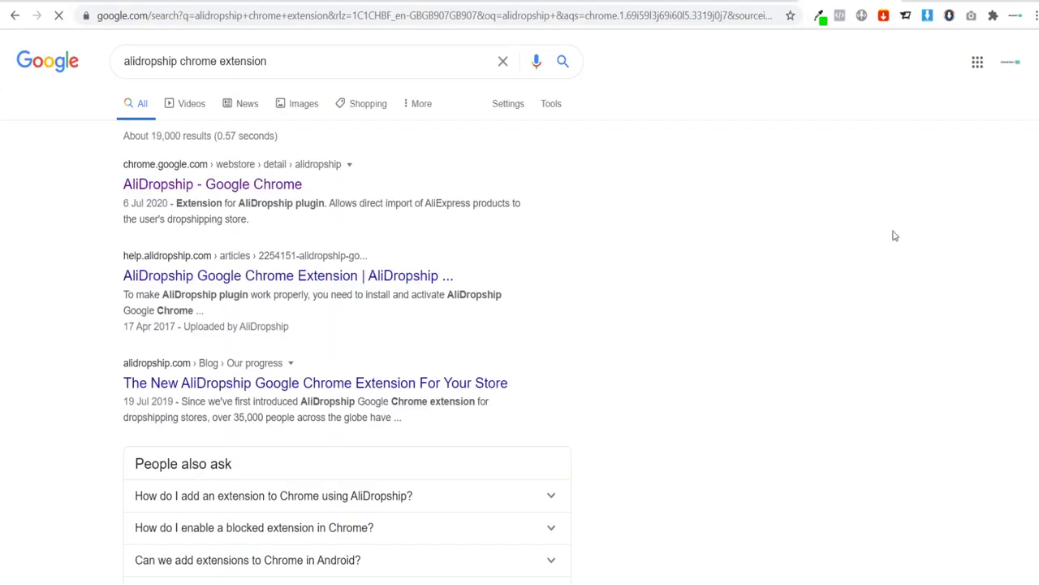
pyautogui.click(209, 184)
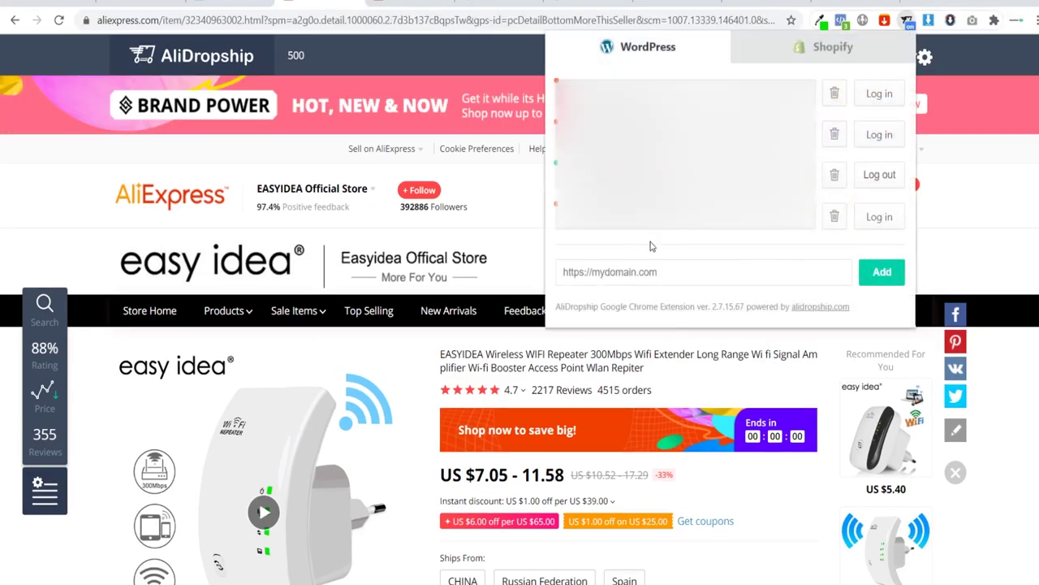
# Step: Add the newsfaster.online site to the extension, authorize the connection, and return to AliExpress
pyautogui.write('https://newsfaster.online/')
pyautogui.click(630, 301)
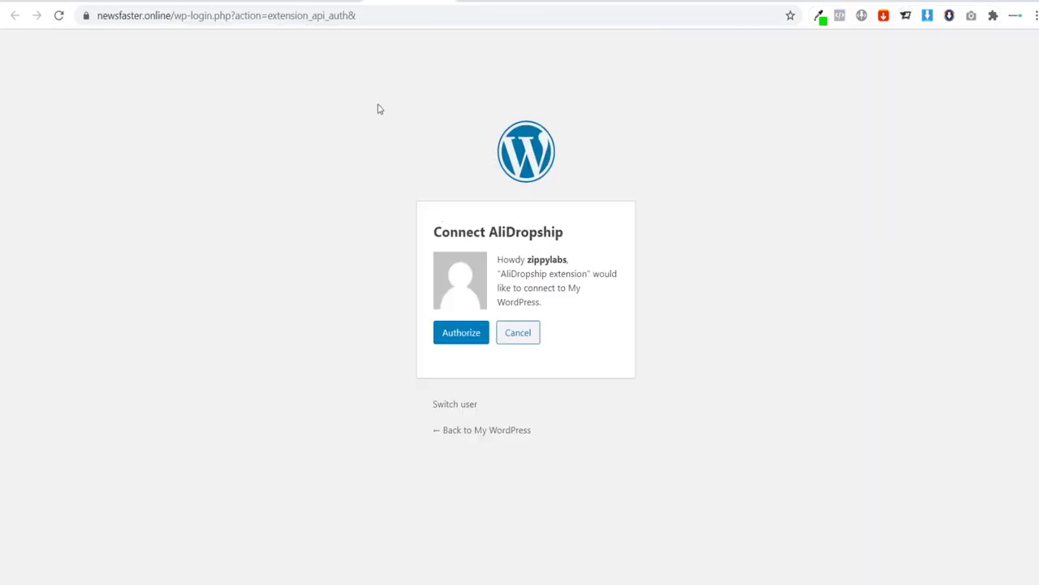
pyautogui.click(454, 338)
pyautogui.hotkey('ctrl', 'w')
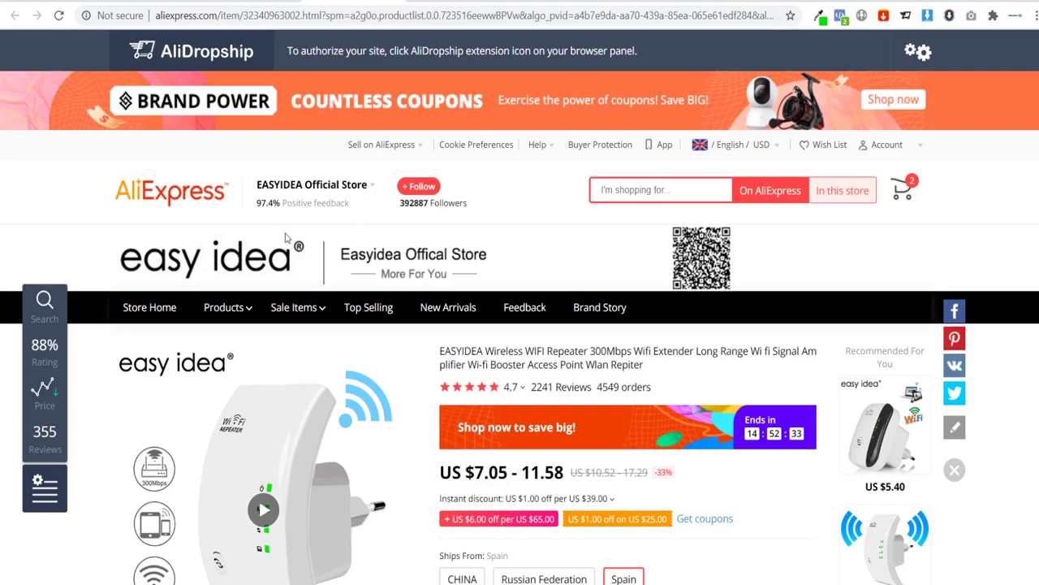
# Step: Reload the AliExpress page, check the import categories, and open the EASYIDEA repeater's import editor
pyautogui.click(56, 17)
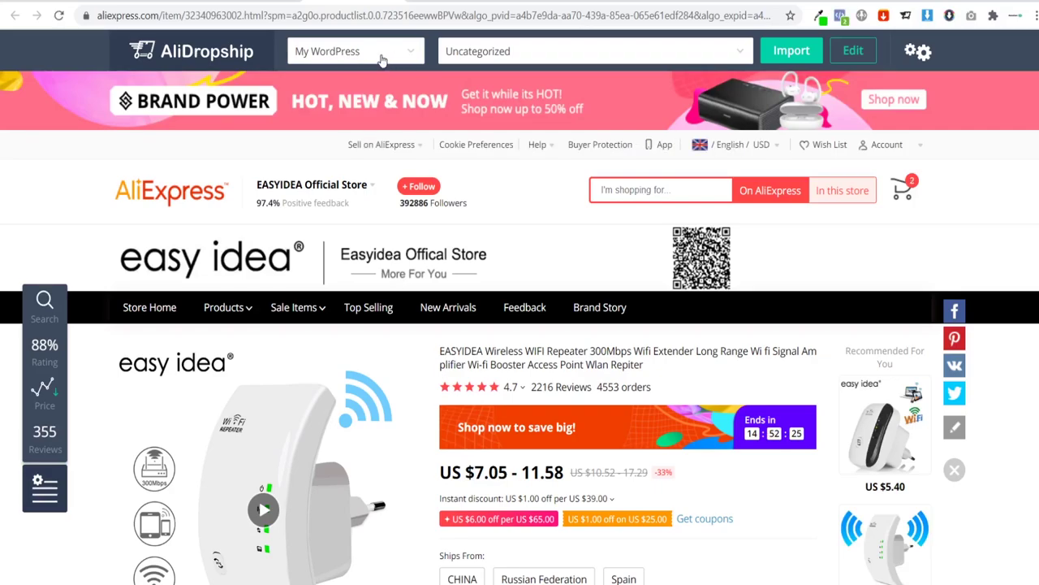
pyautogui.click(487, 57)
pyautogui.click(503, 57)
pyautogui.scroll(-4, 307, 315)
pyautogui.scroll(4, 307, 314)
pyautogui.moveTo(533, 164)
pyautogui.click(852, 54)
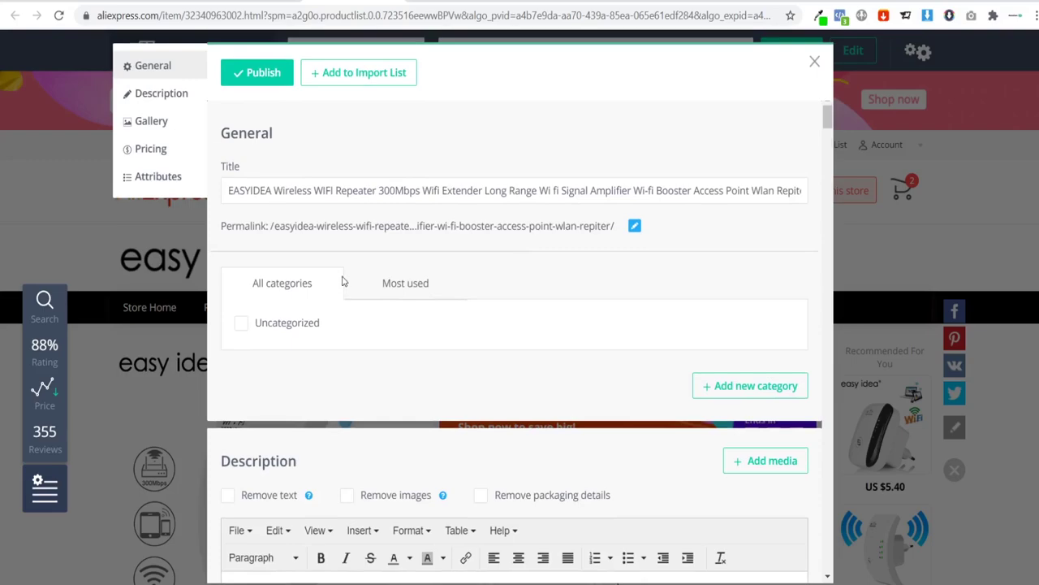
pyautogui.scroll(-3, 343, 281)
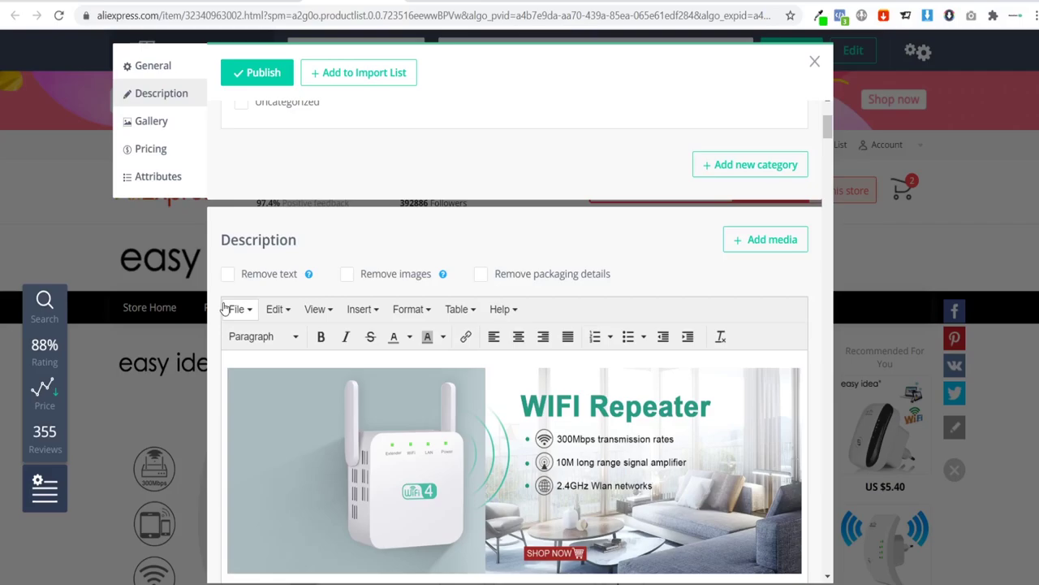
# Step: Remove both the text and the images from the imported product description
pyautogui.click(228, 275)
pyautogui.click(347, 280)
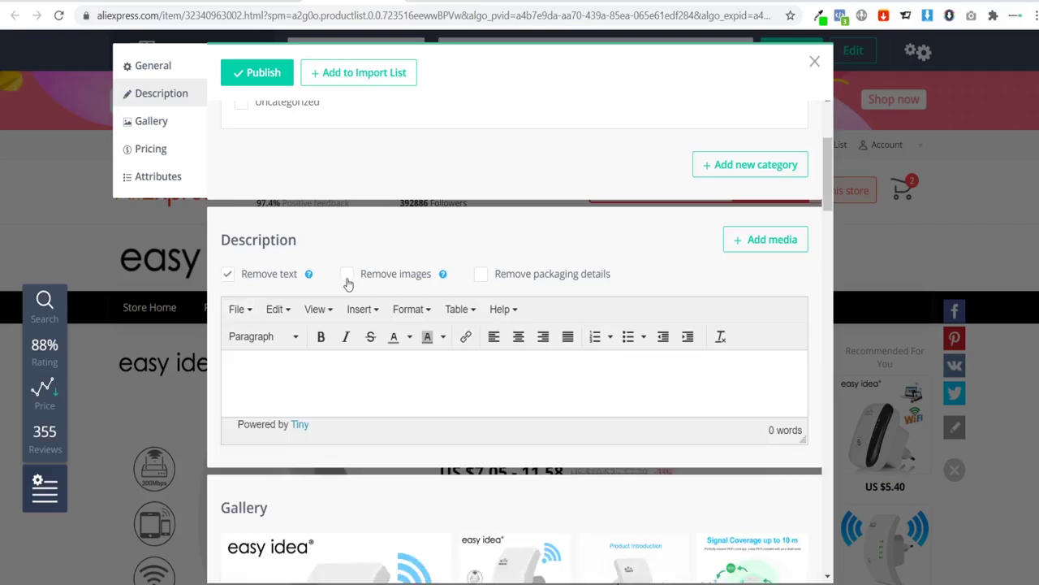
pyautogui.scroll(-3, 468, 352)
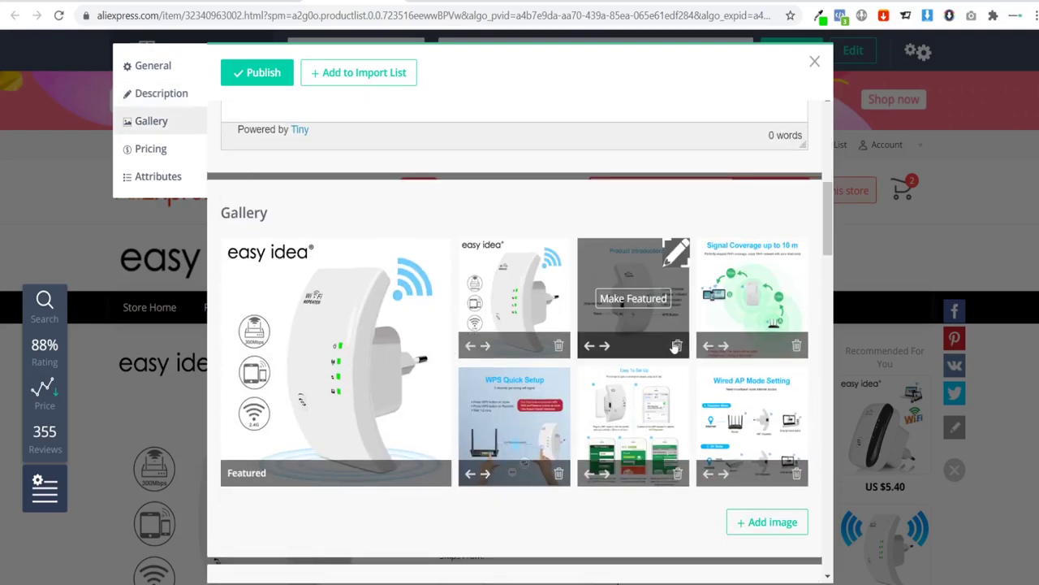
pyautogui.scroll(-1, 675, 346)
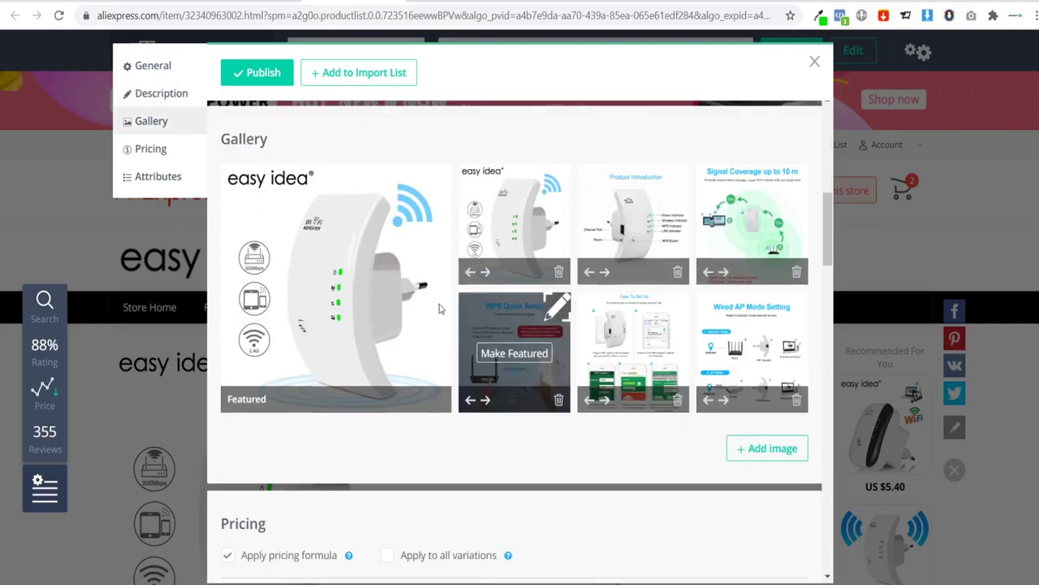
# Step: Delete all six images from the product gallery
pyautogui.click(558, 276)
pyautogui.click(559, 275)
pyautogui.click(559, 274)
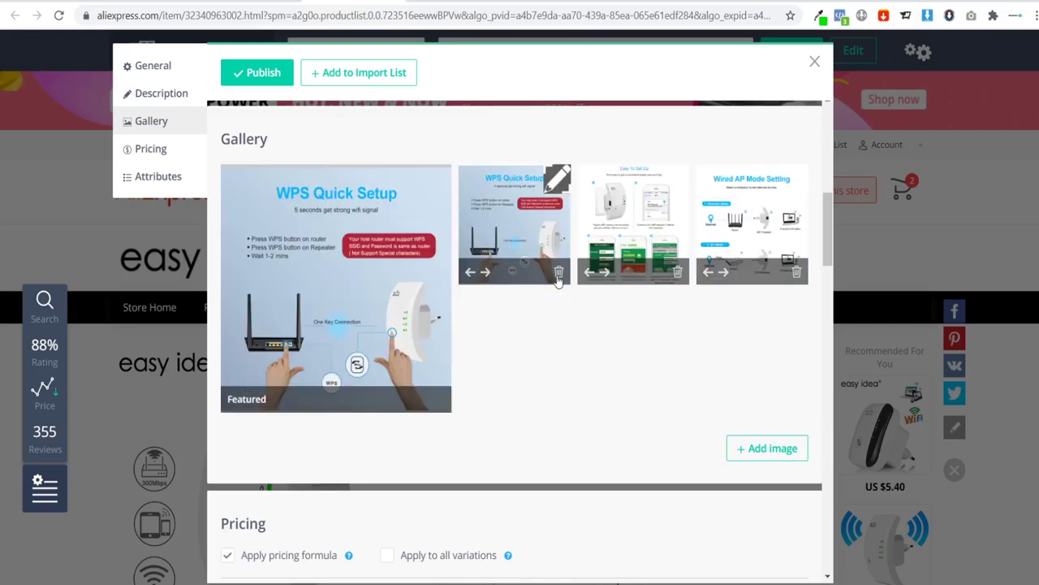
pyautogui.click(559, 274)
pyautogui.click(559, 274)
pyautogui.click(558, 280)
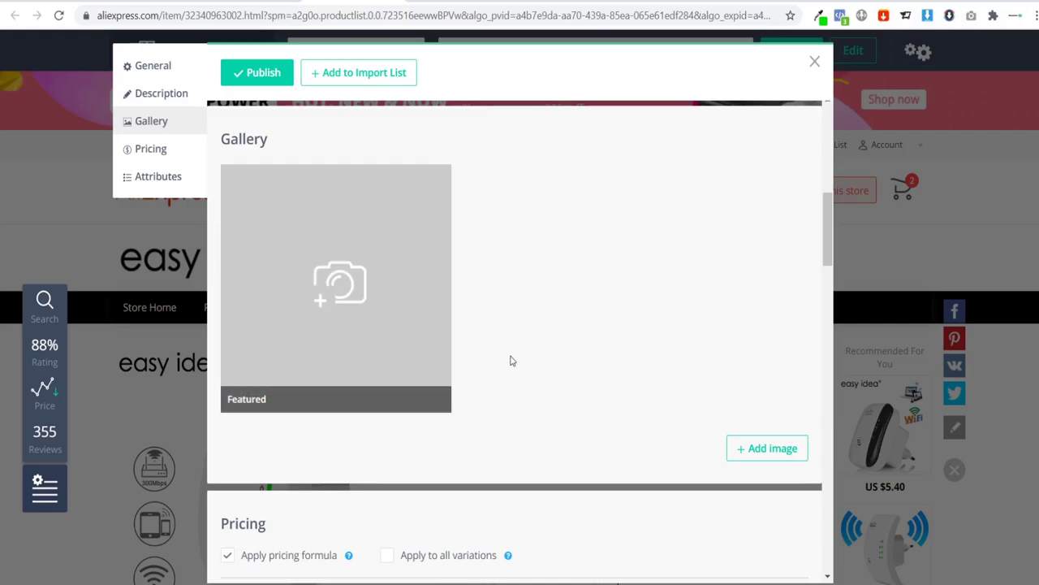
# Step: Apply the pricing formula to all variations, giving a 5.57 sale price and an 8.31 product price
pyautogui.scroll(-2, 525, 292)
pyautogui.scroll(-1, 490, 260)
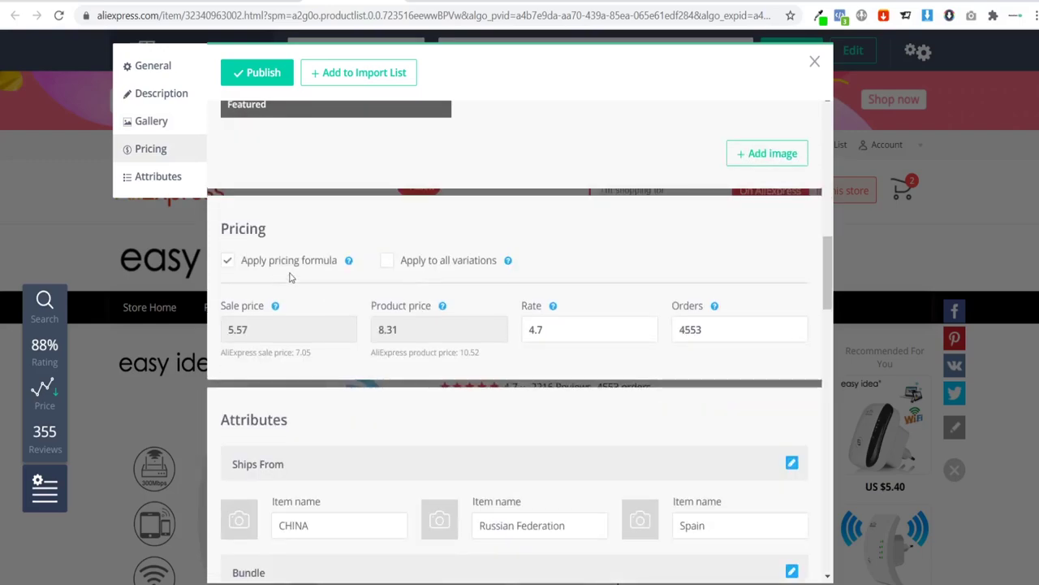
pyautogui.click(389, 267)
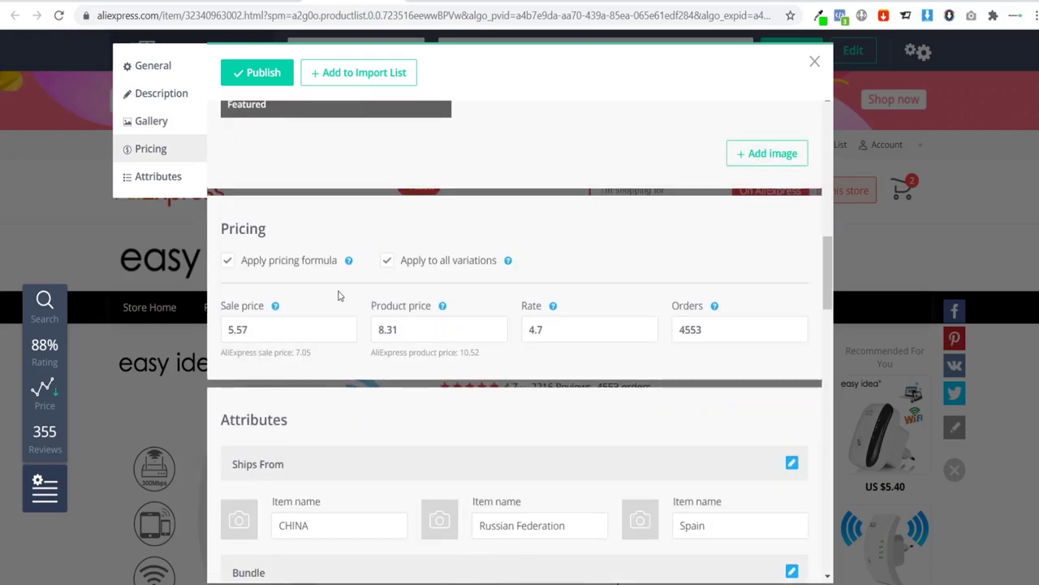
pyautogui.scroll(-1, 300, 290)
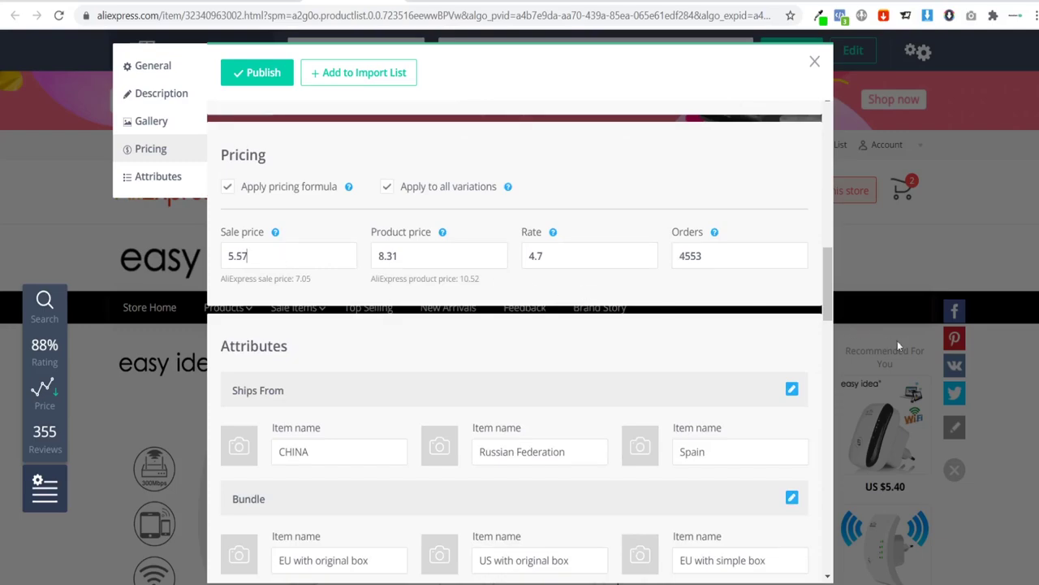
pyautogui.scroll(-5, 897, 340)
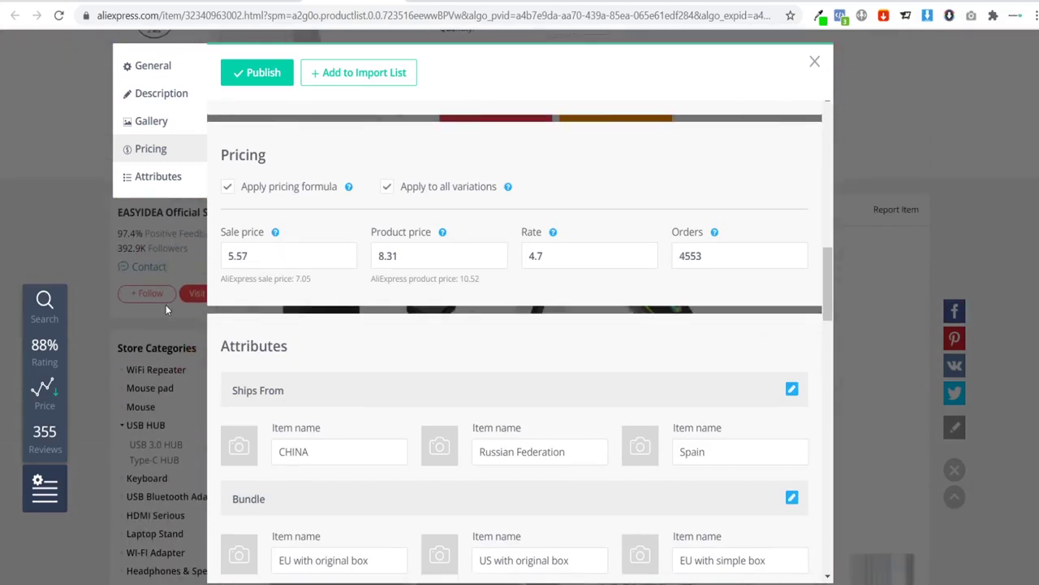
pyautogui.scroll(5, 166, 305)
pyautogui.scroll(-2, 173, 305)
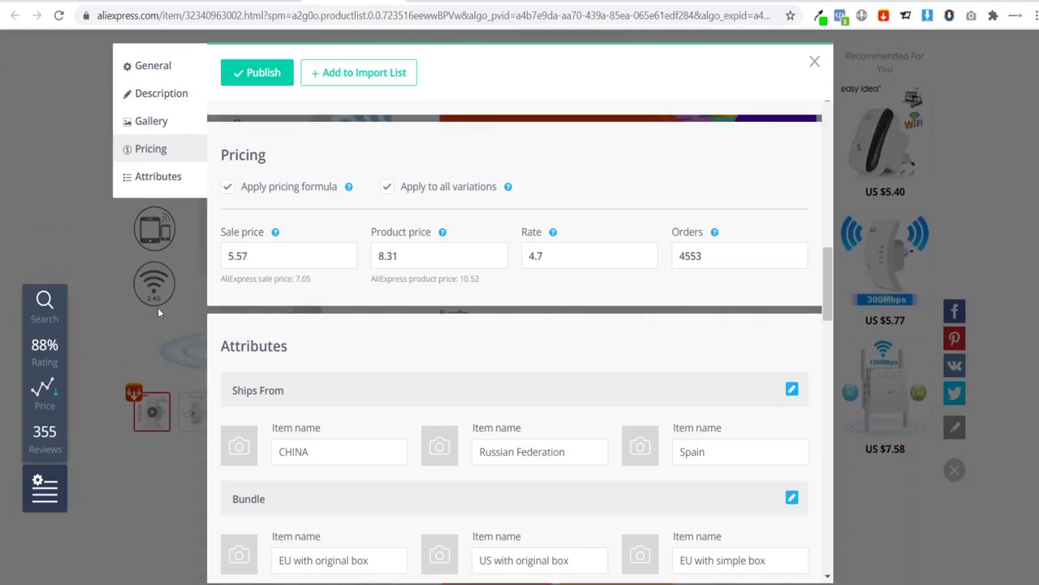
pyautogui.scroll(-4, 196, 305)
pyautogui.scroll(5, 193, 296)
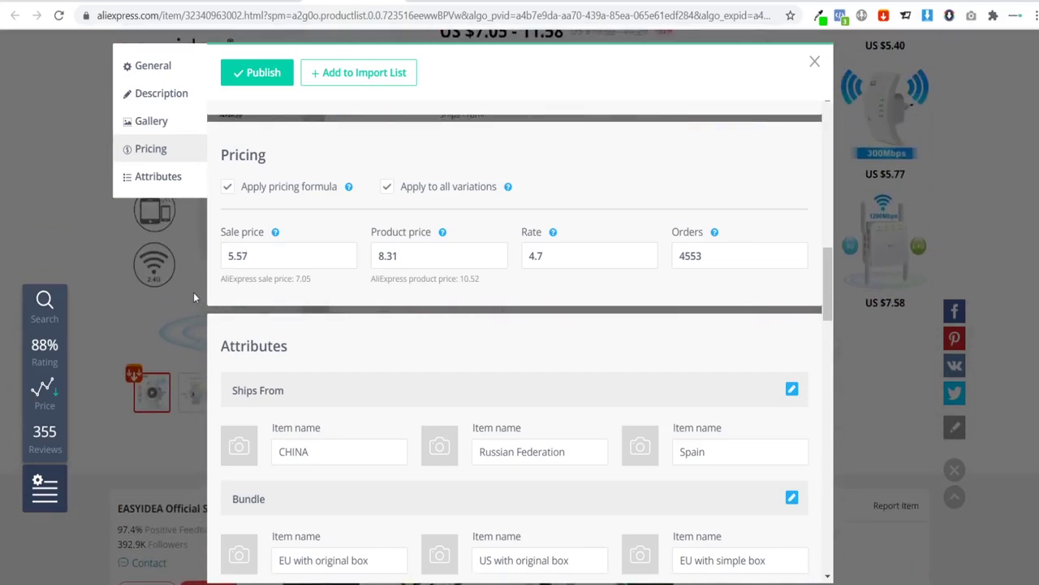
# Step: Close the import editor and pick the Spain, EU with original box, White variant at US $11.58
pyautogui.click(815, 64)
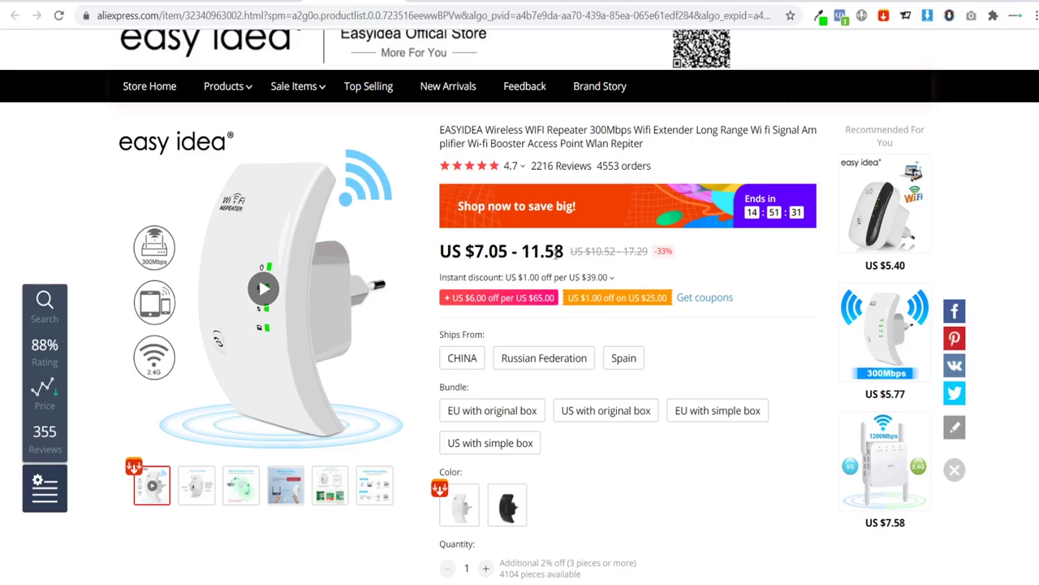
pyautogui.click(625, 359)
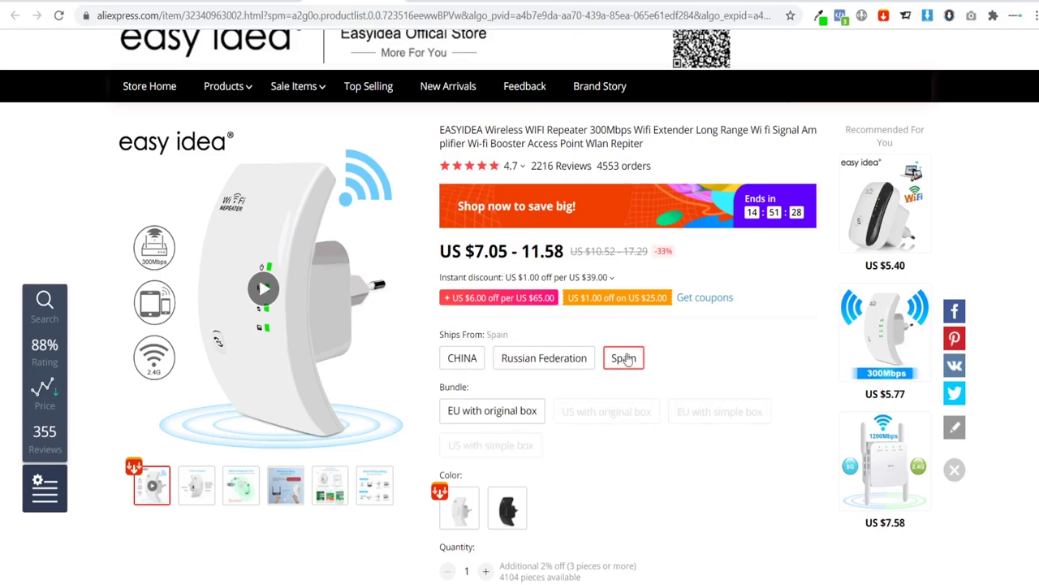
pyautogui.click(467, 365)
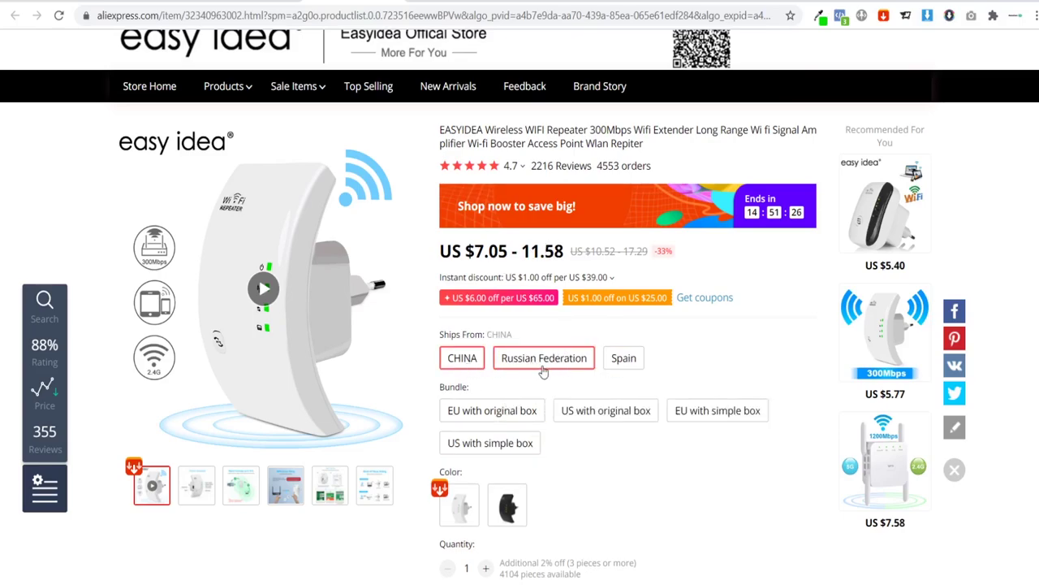
pyautogui.click(624, 358)
pyautogui.click(492, 411)
pyautogui.scroll(-1, 591, 424)
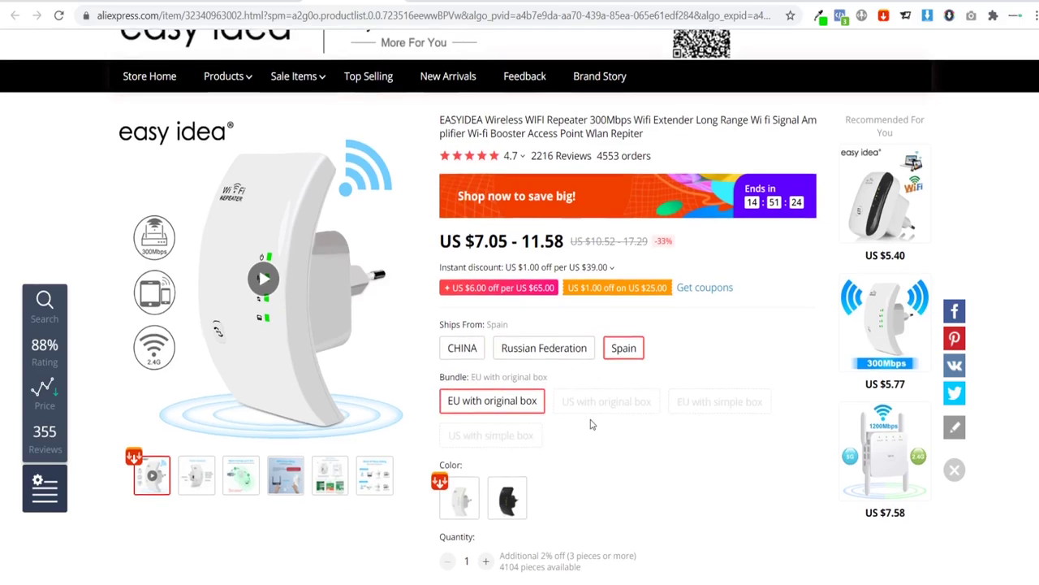
pyautogui.scroll(-2, 591, 424)
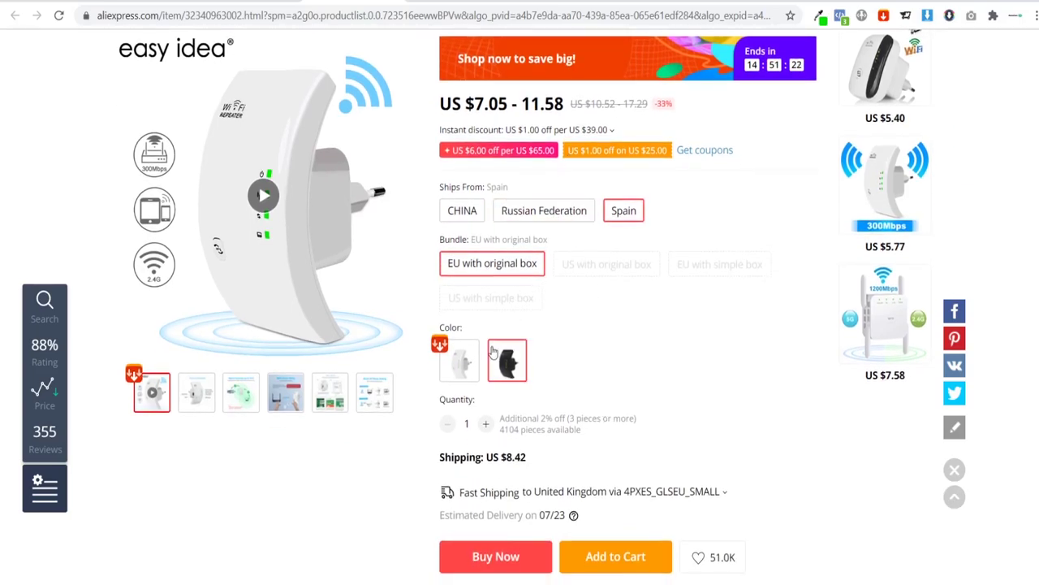
pyautogui.click(458, 360)
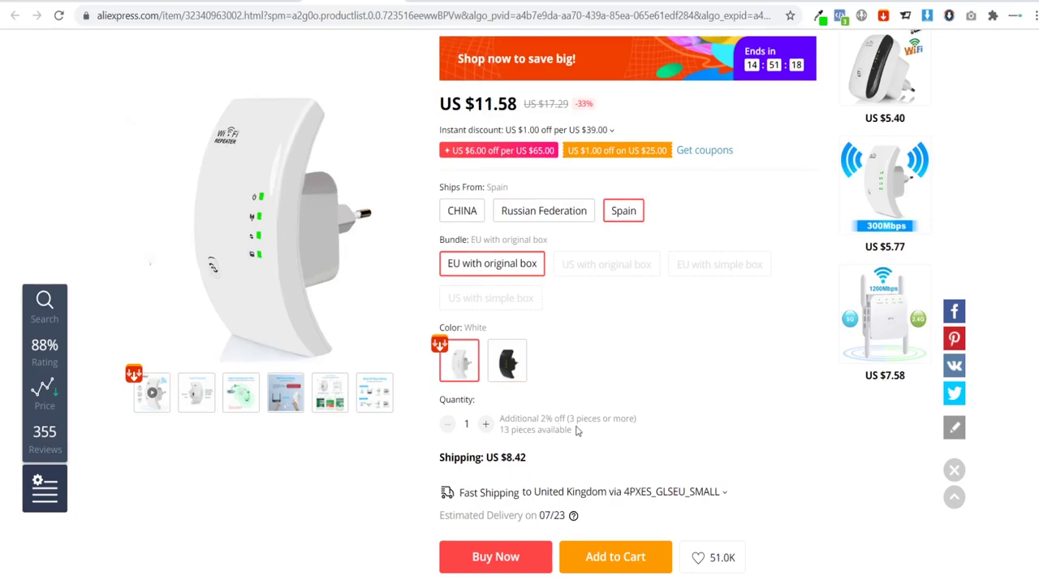
pyautogui.scroll(5, 618, 446)
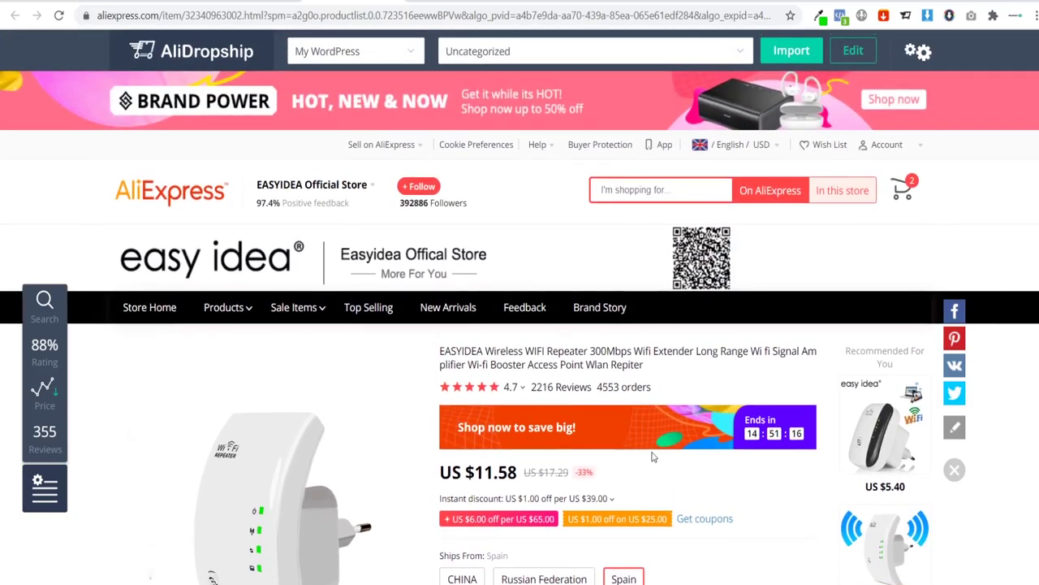
# Step: Reopen the import editor and delete the four gallery images
pyautogui.click(852, 52)
pyautogui.scroll(5, 333, 255)
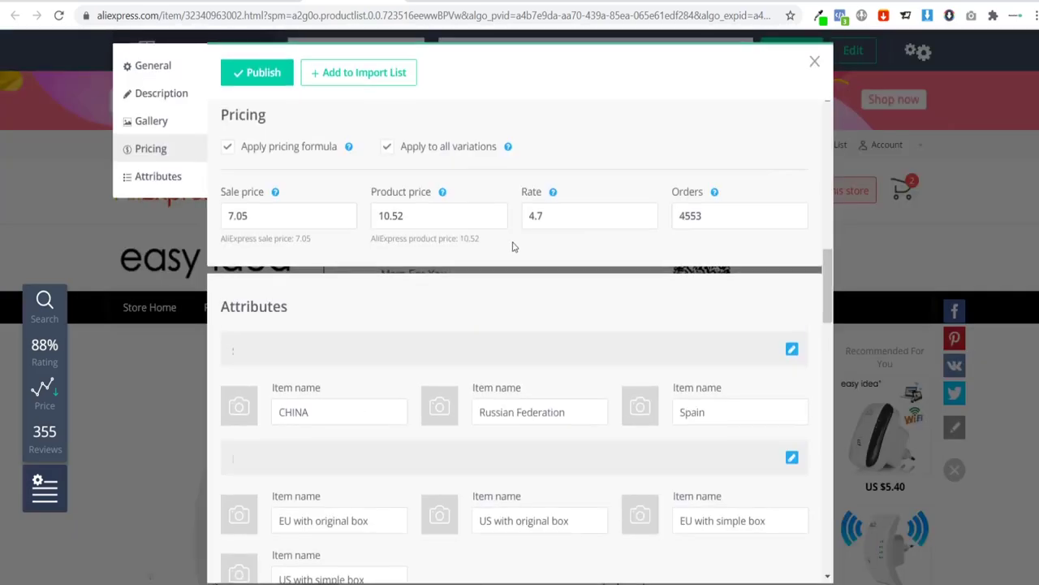
pyautogui.scroll(10, 341, 257)
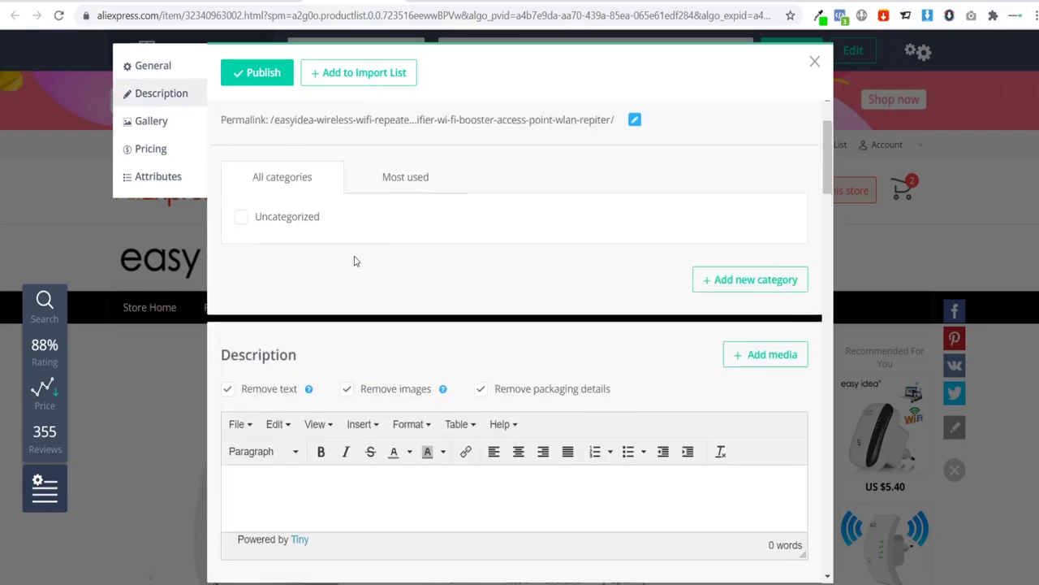
pyautogui.scroll(-10, 314, 269)
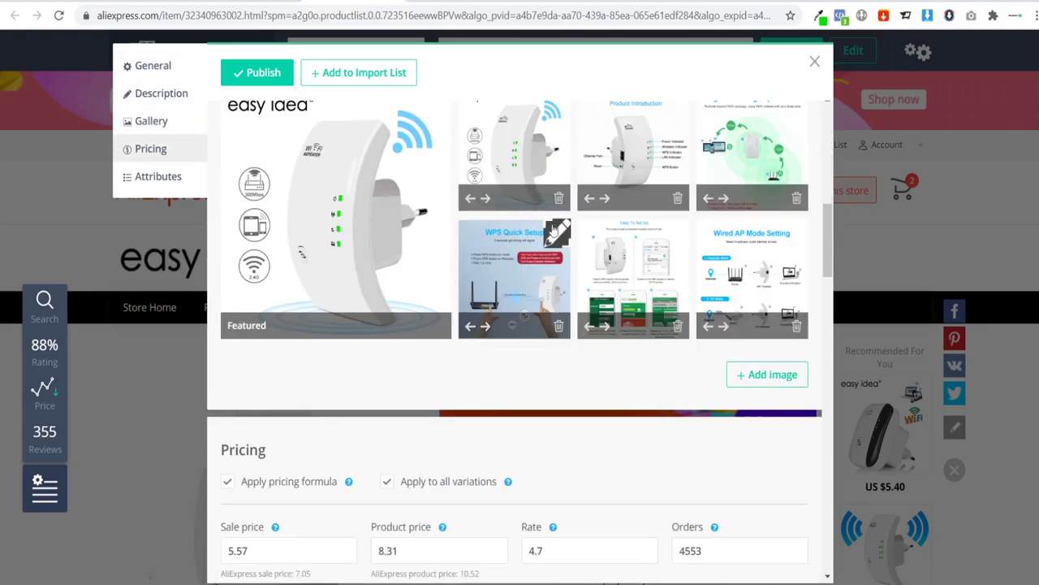
pyautogui.click(558, 200)
pyautogui.click(559, 199)
pyautogui.click(559, 200)
pyautogui.click(559, 200)
pyautogui.click(559, 199)
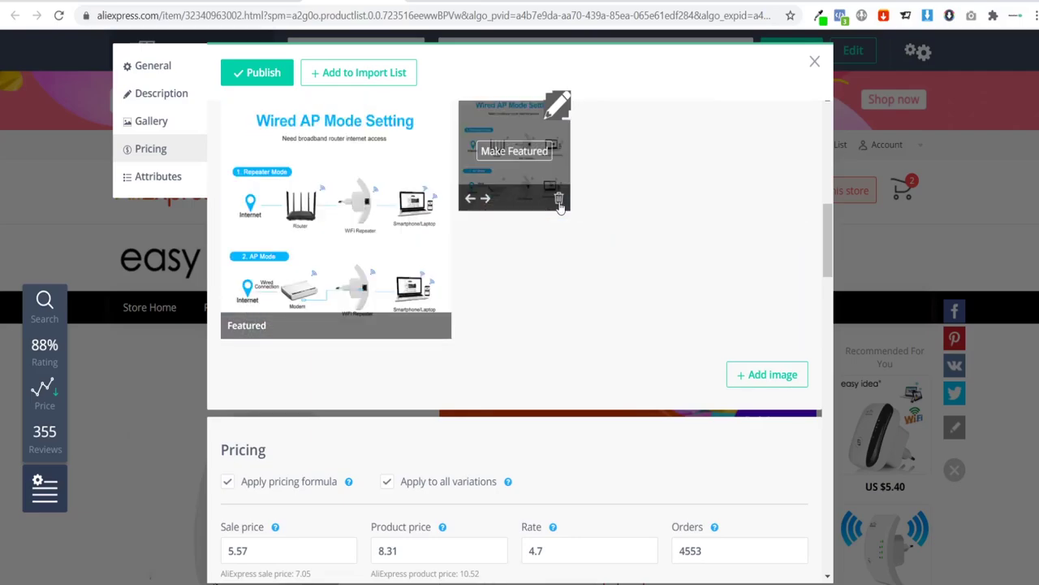
pyautogui.click(558, 200)
pyautogui.scroll(-1, 520, 278)
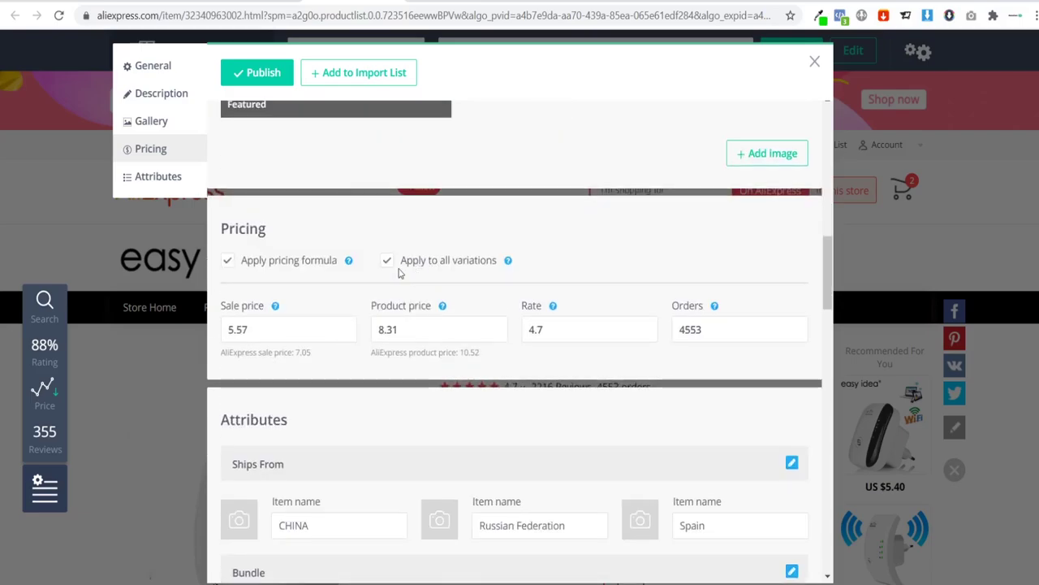
# Step: Change the sale price to 39.99 and the product price from 8.31 to 79.98
pyautogui.moveTo(279, 331); pyautogui.dragTo(172, 340)
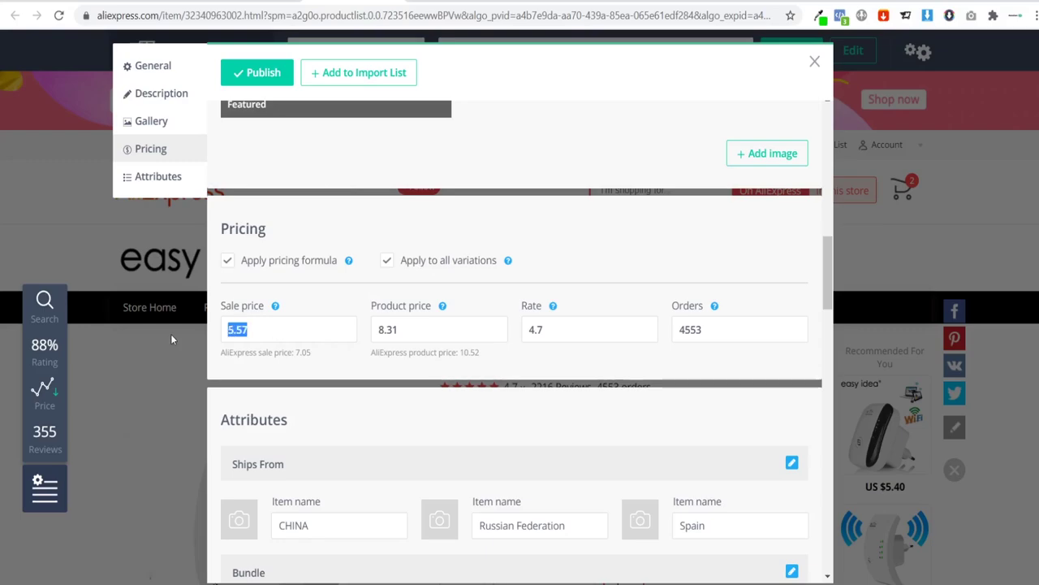
pyautogui.write('39.99')
pyautogui.moveTo(432, 328); pyautogui.dragTo(330, 333)
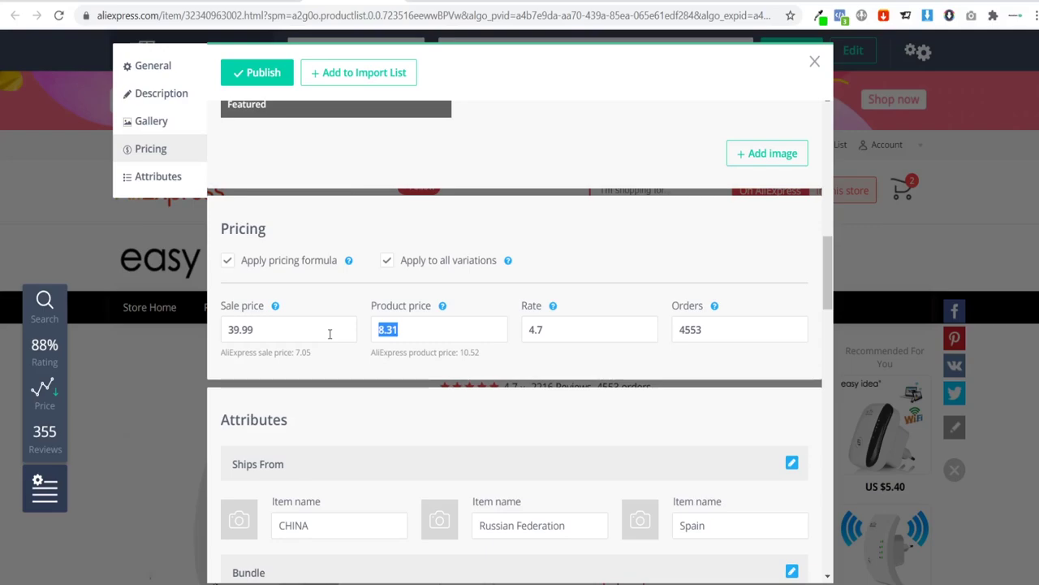
pyautogui.click(434, 327)
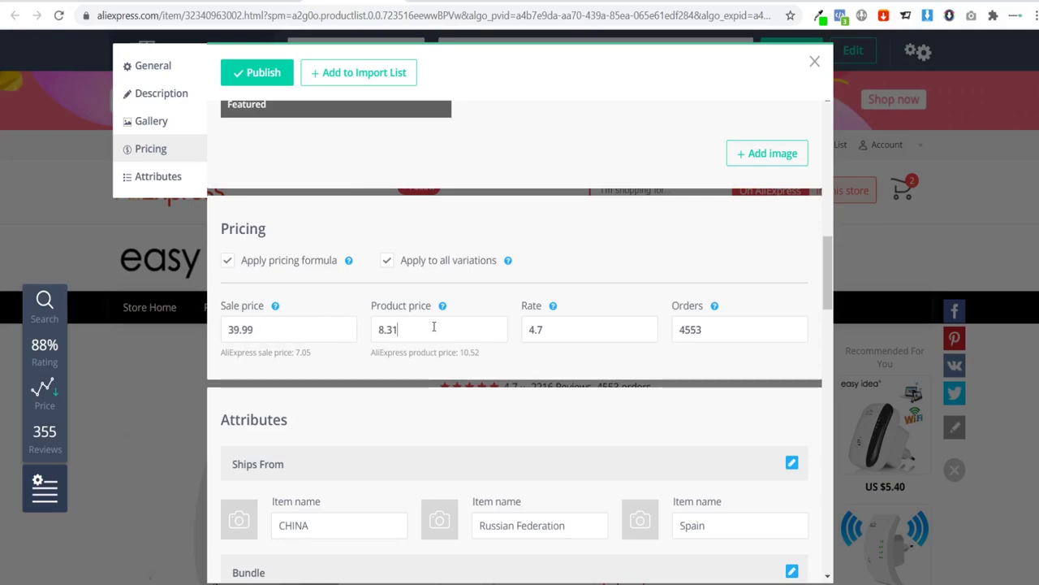
pyautogui.doubleClick(433, 327)
pyautogui.write('79.98')
pyautogui.scroll(-2, 353, 406)
pyautogui.scroll(-1, 356, 362)
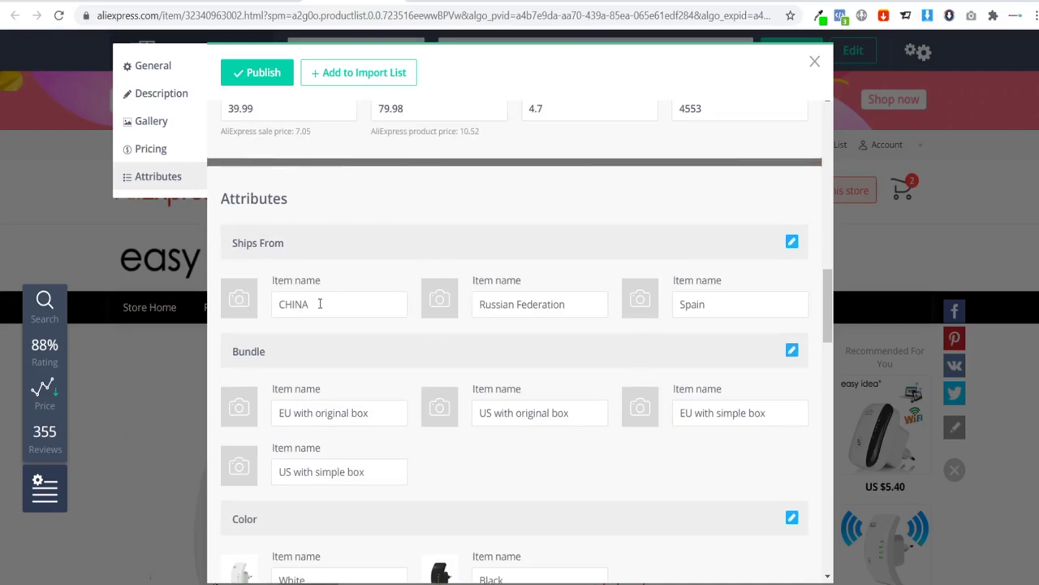
pyautogui.scroll(-2, 331, 298)
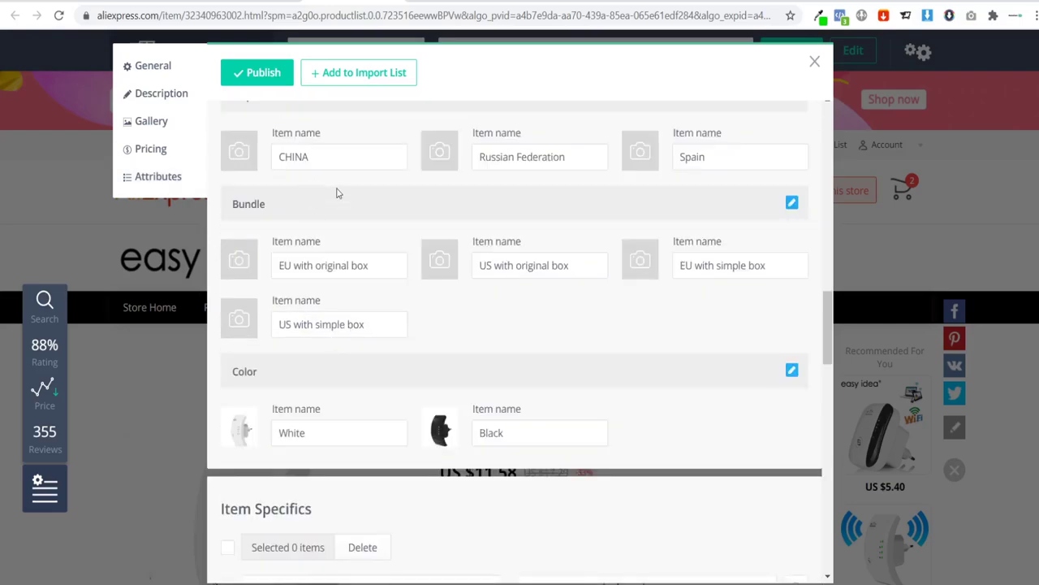
pyautogui.scroll(2, 332, 204)
pyautogui.scroll(-2, 339, 323)
pyautogui.scroll(-4, 360, 236)
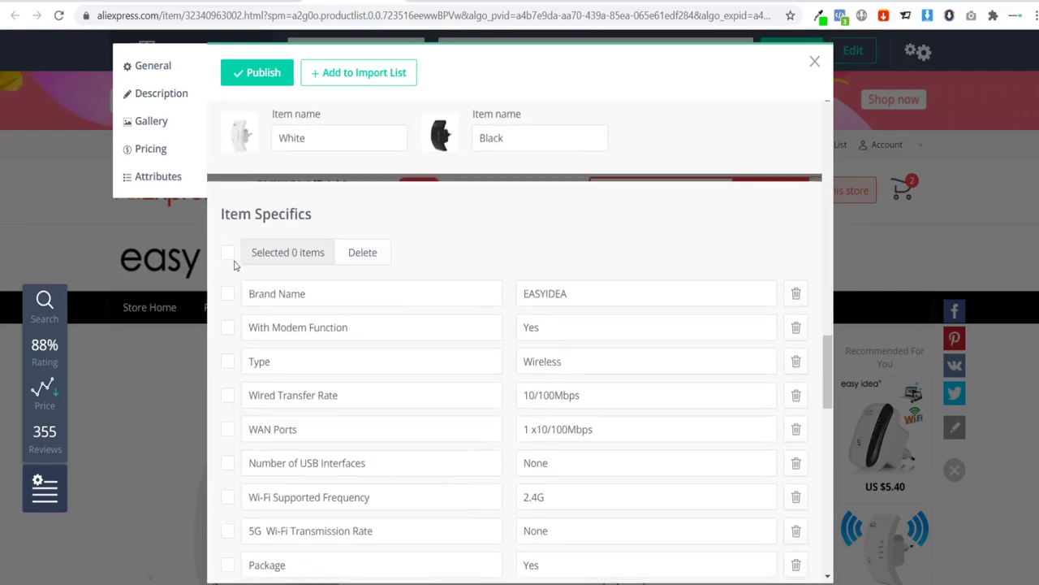
# Step: Delete all 37 item specifics and replace the product title with 'Wi-Fi Boost'
pyautogui.click(229, 253)
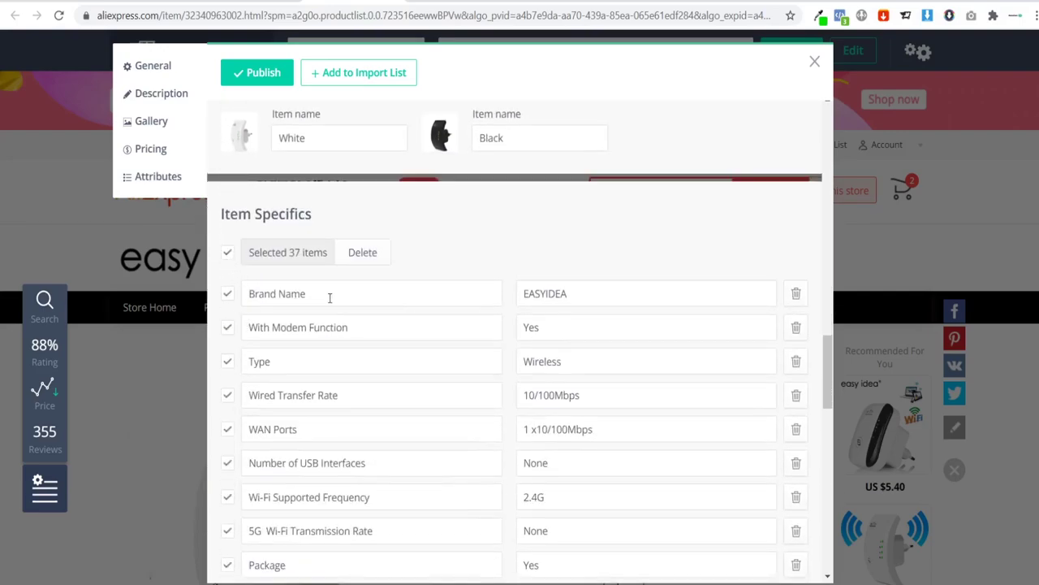
pyautogui.click(363, 253)
pyautogui.scroll(10, 480, 337)
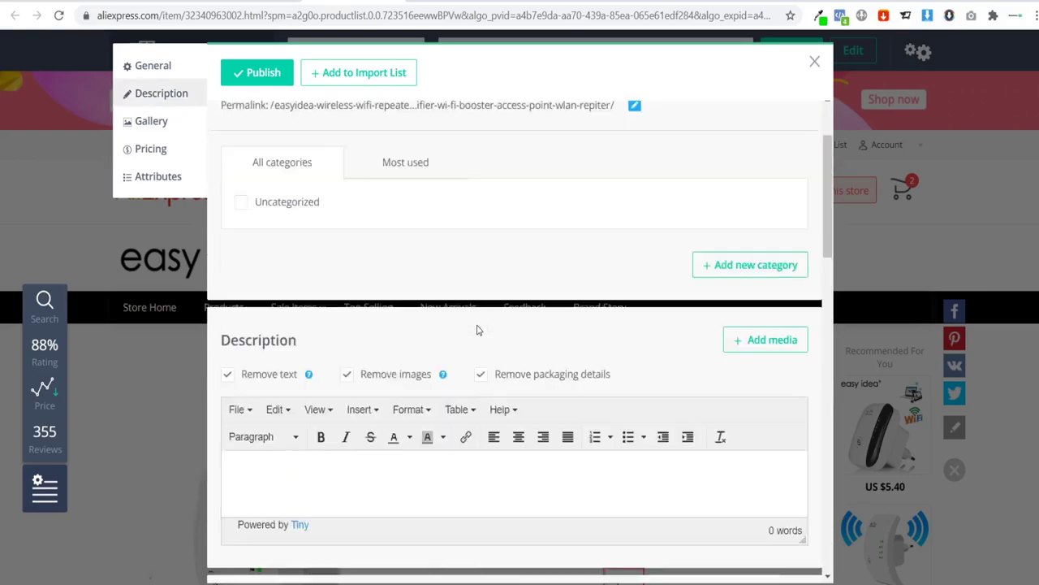
pyautogui.scroll(2, 477, 330)
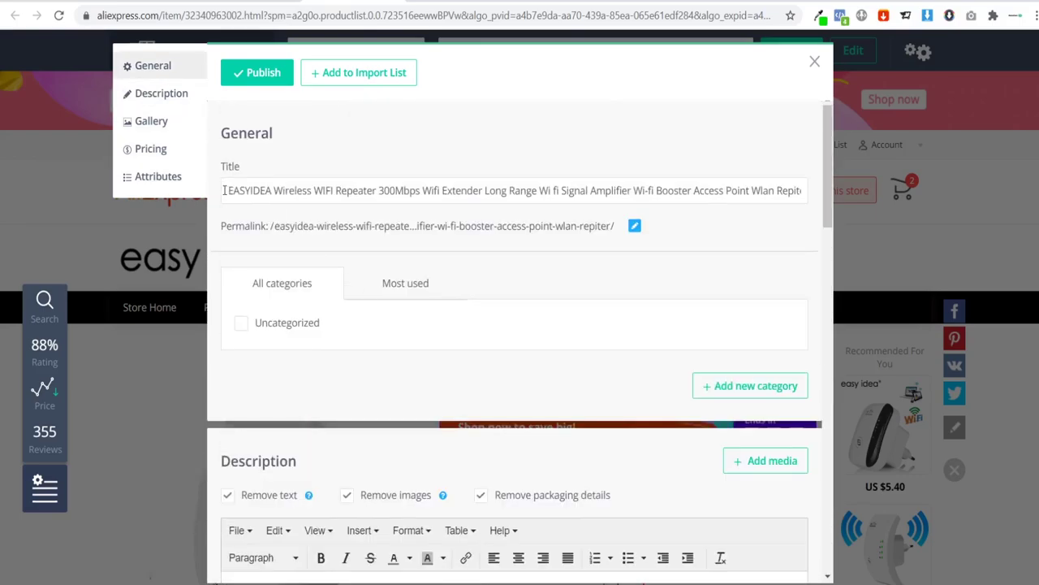
pyautogui.moveTo(224, 190); pyautogui.dragTo(867, 198)
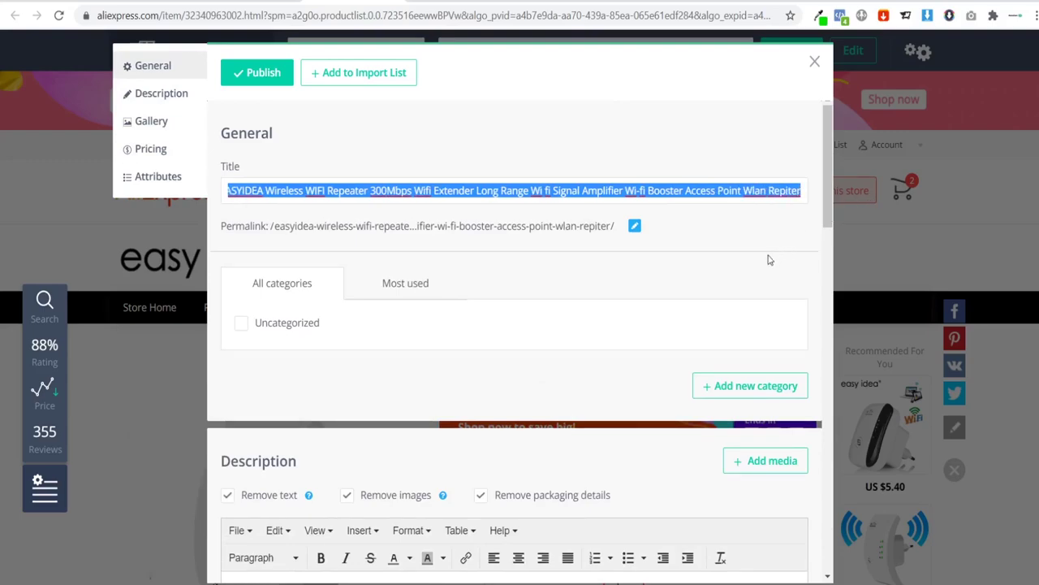
pyautogui.write('Wi')
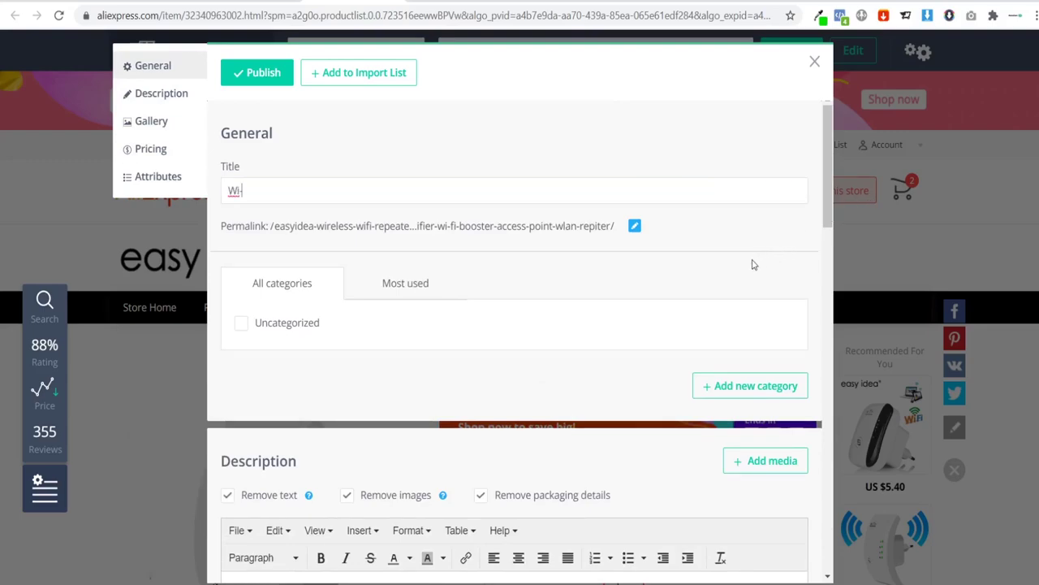
pyautogui.write('-Fi Boost')
pyautogui.moveTo(229, 191); pyautogui.dragTo(313, 191)
# Step: Add a new 'Electronics' category and leave it ticked for the Wi-Fi Boost product
pyautogui.click(329, 162)
pyautogui.click(719, 386)
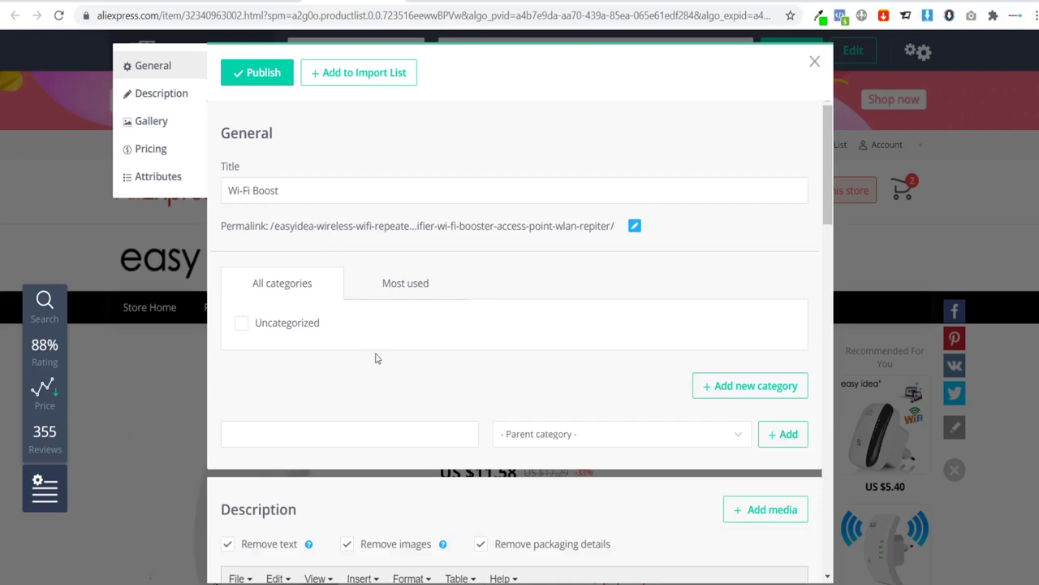
pyautogui.scroll(-1, 374, 356)
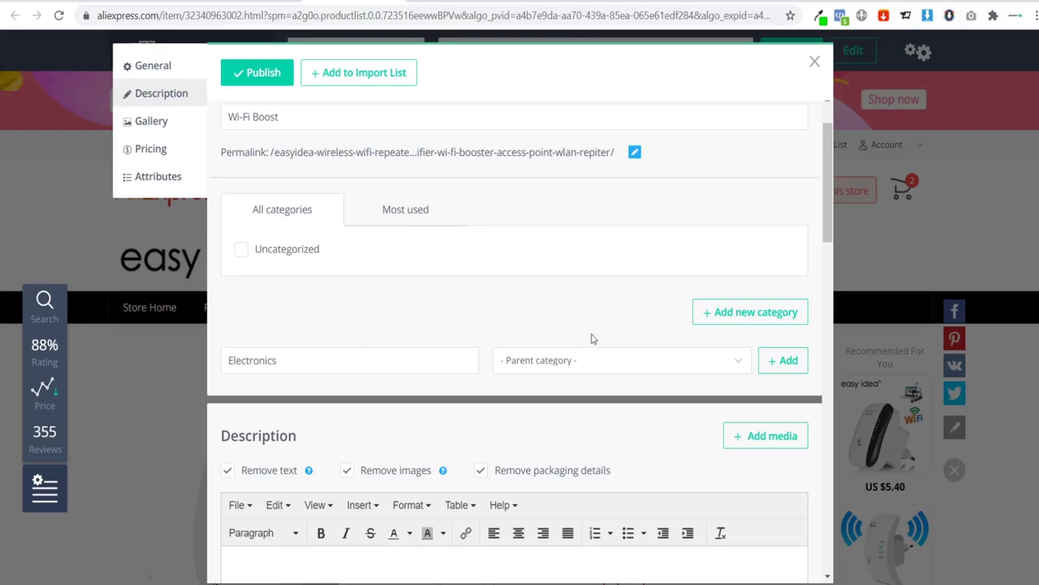
pyautogui.click(784, 362)
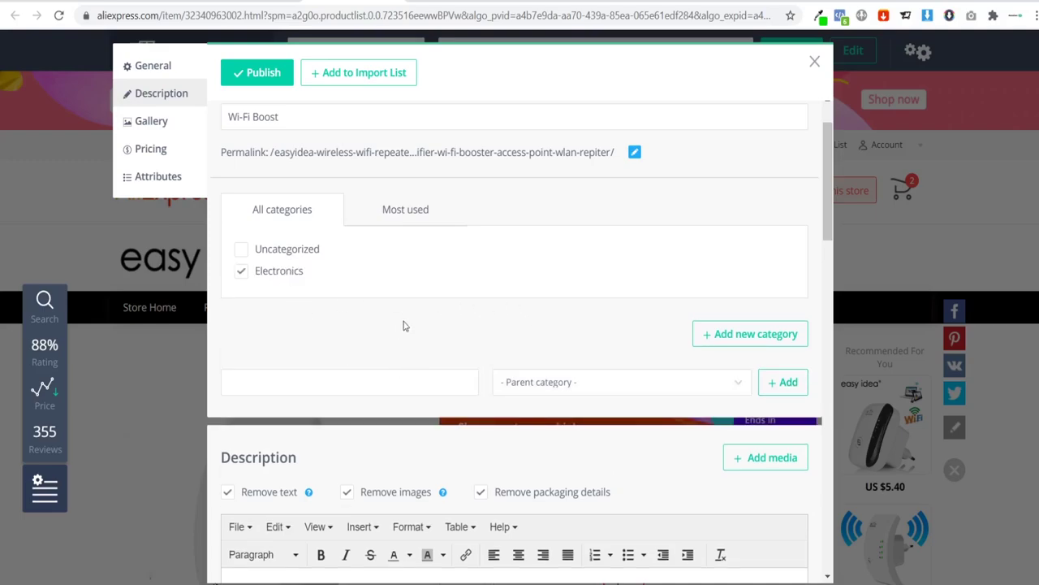
pyautogui.scroll(1, 406, 326)
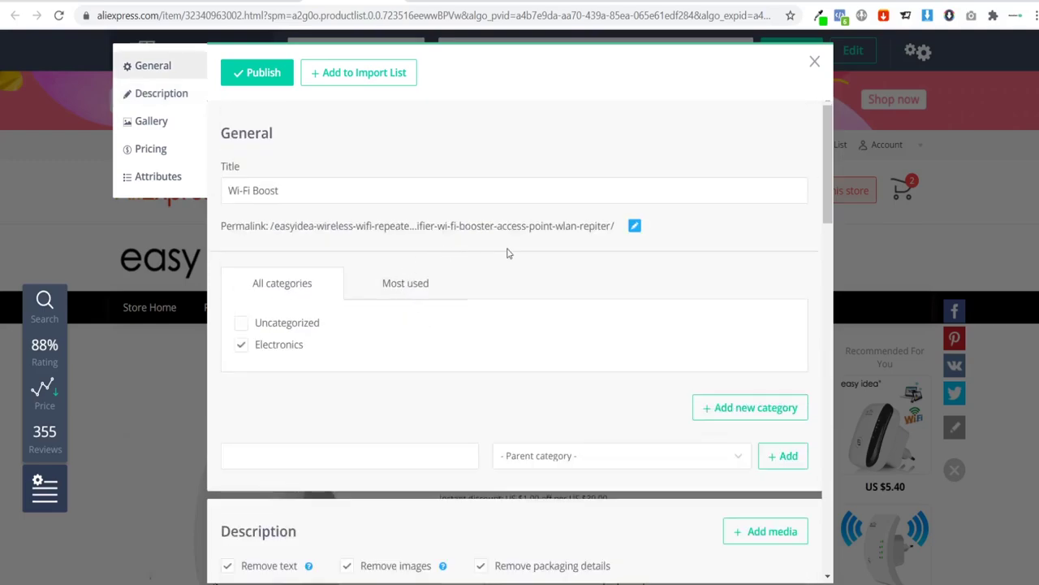
# Step: Add Wi-Fi Boost to the import list, then view it in the WooCommerce products list at £39.99
pyautogui.click(363, 78)
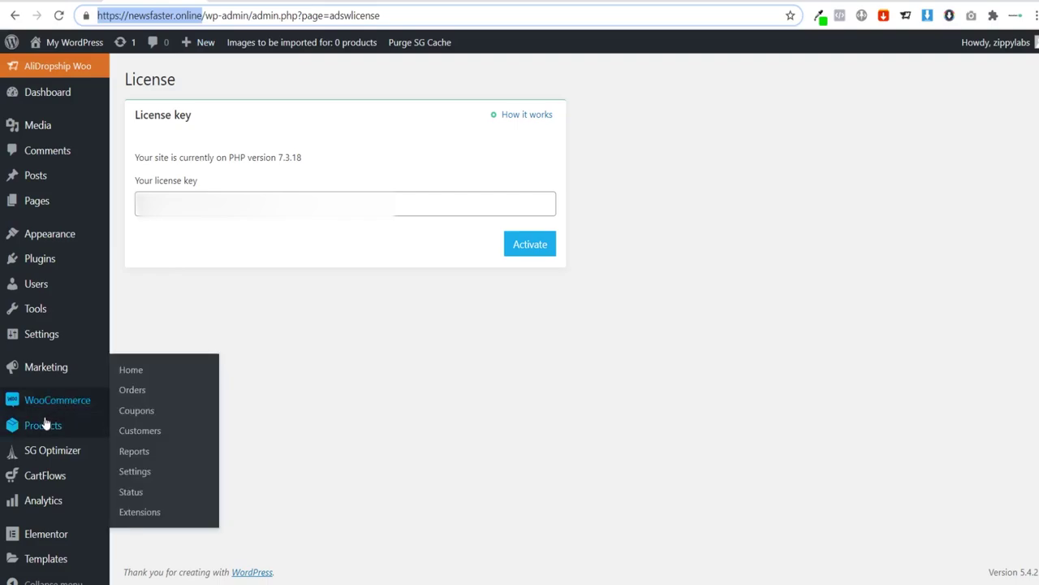
pyautogui.moveTo(41, 423)
pyautogui.click(126, 427)
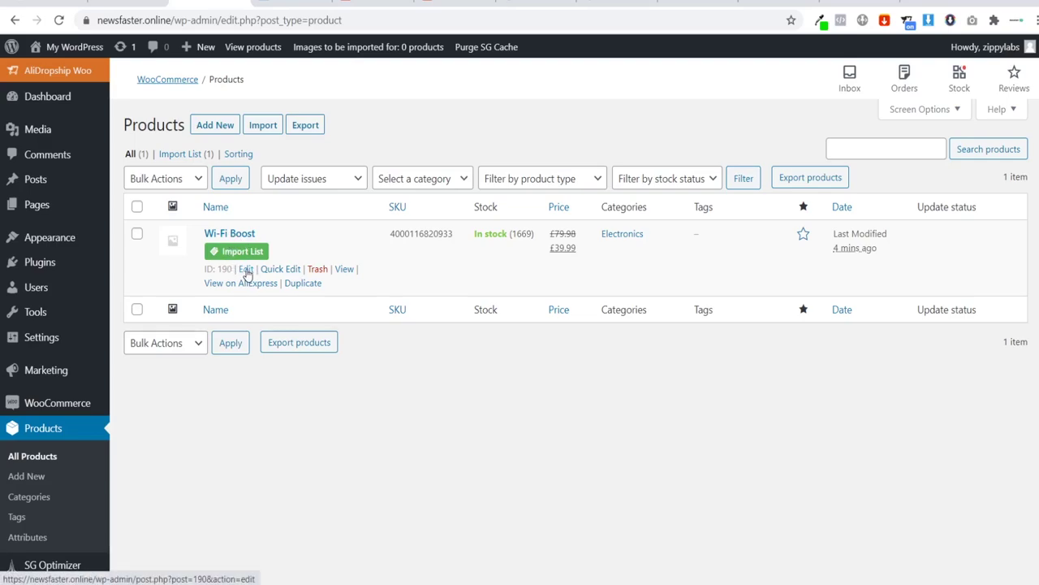
# Step: Open Wi-Fi Boost's edit screen and scroll to its Inventory panel showing 1669 in stock
pyautogui.click(246, 270)
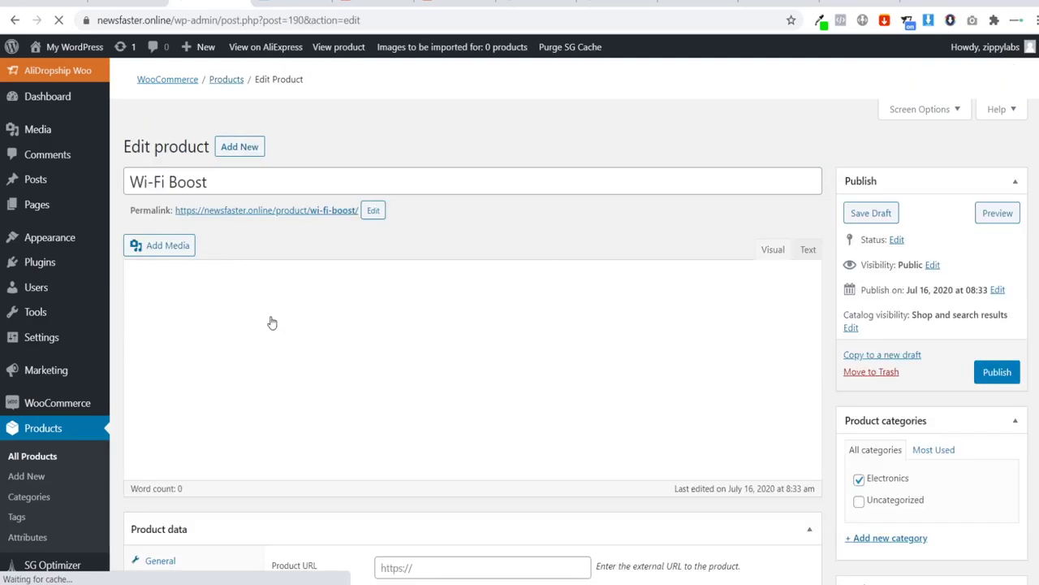
pyautogui.scroll(-3, 351, 301)
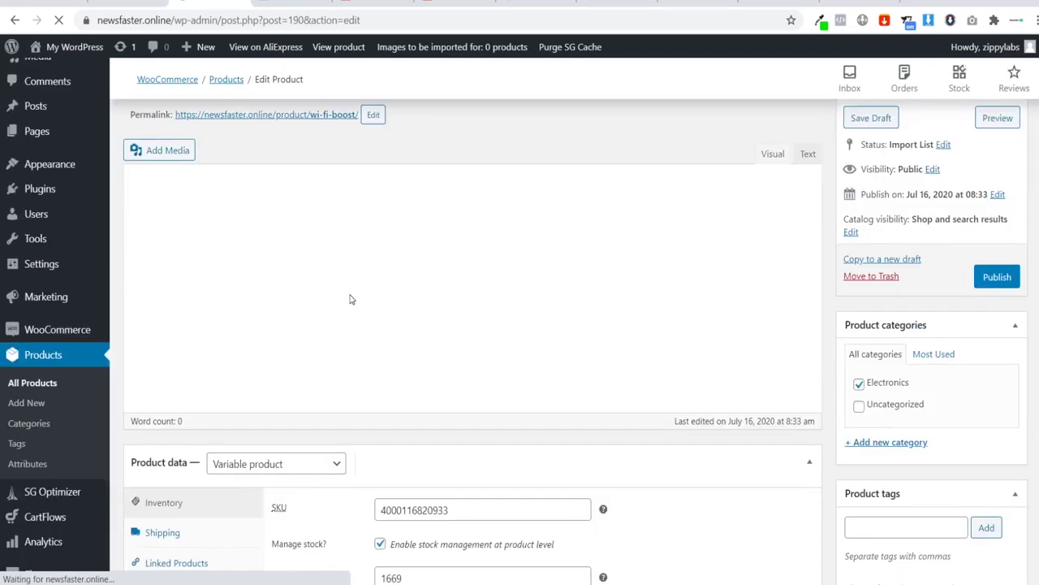
pyautogui.scroll(-1, 268, 364)
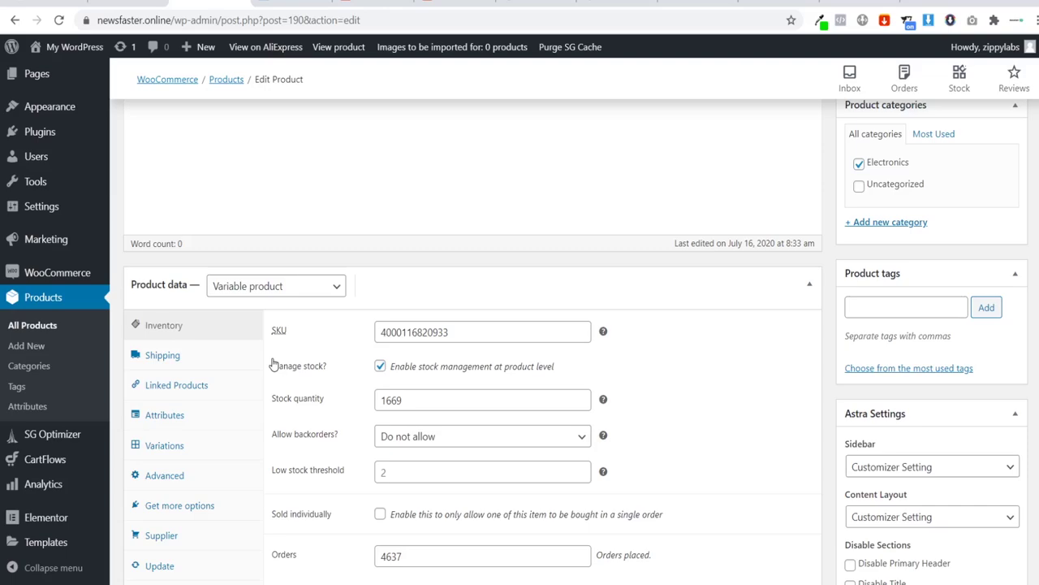
# Step: Check the US with simple box bundle on AliExpress, then return to Wi-Fi Boost's Product data box
pyautogui.hotkey('ctrl', 'Tab')
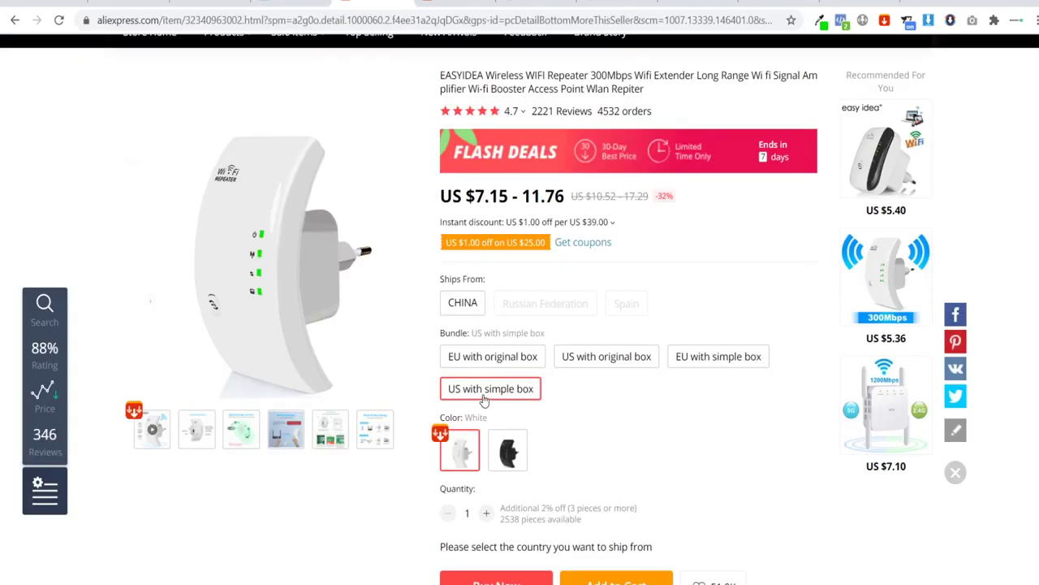
pyautogui.click(478, 395)
pyautogui.click(476, 397)
pyautogui.click(199, 4)
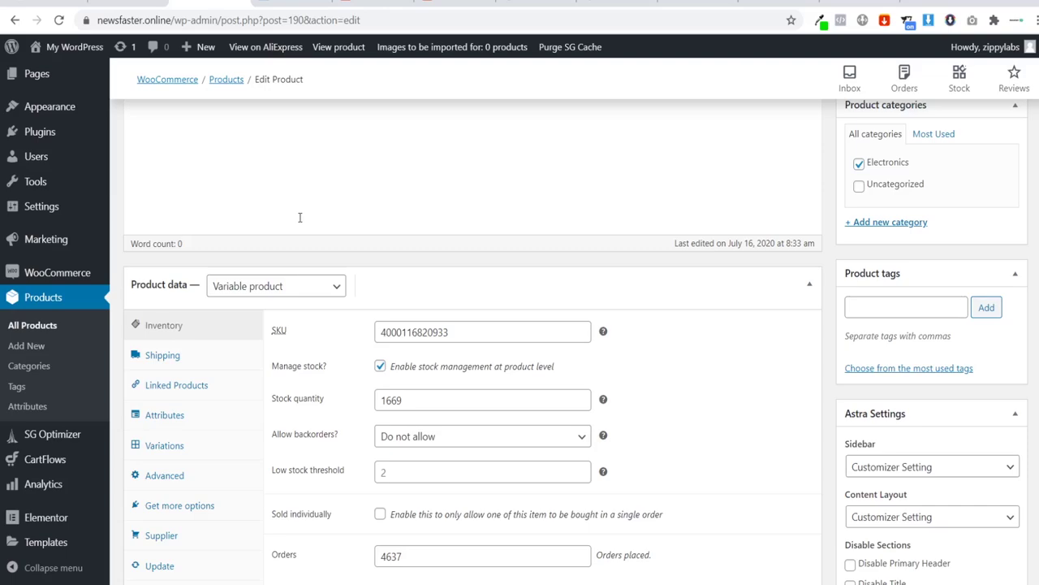
pyautogui.scroll(-2, 303, 226)
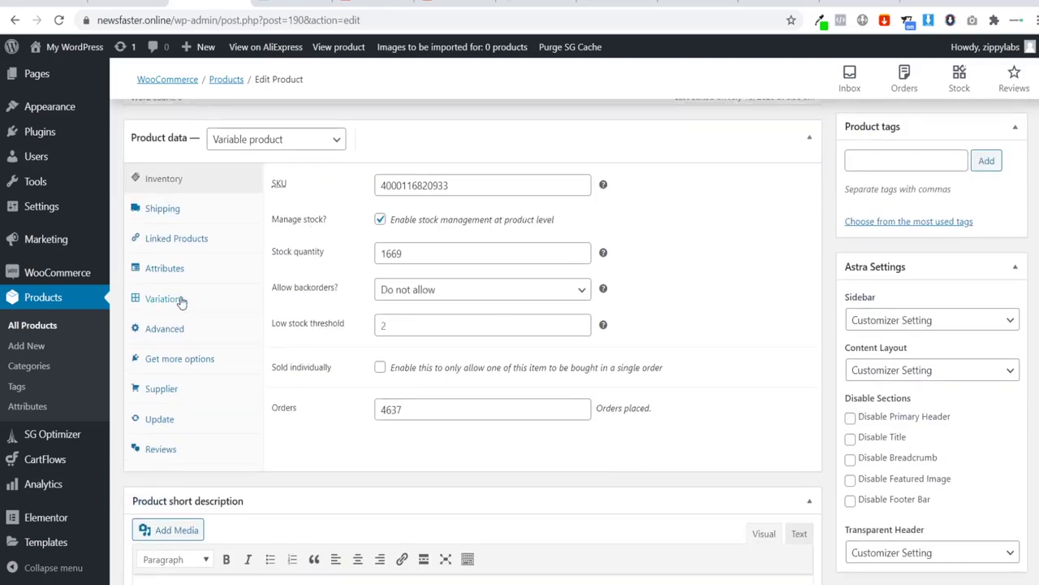
# Step: Show Wi-Fi Boost's variations and compare them with AliExpress's US with original box bundle
pyautogui.click(172, 299)
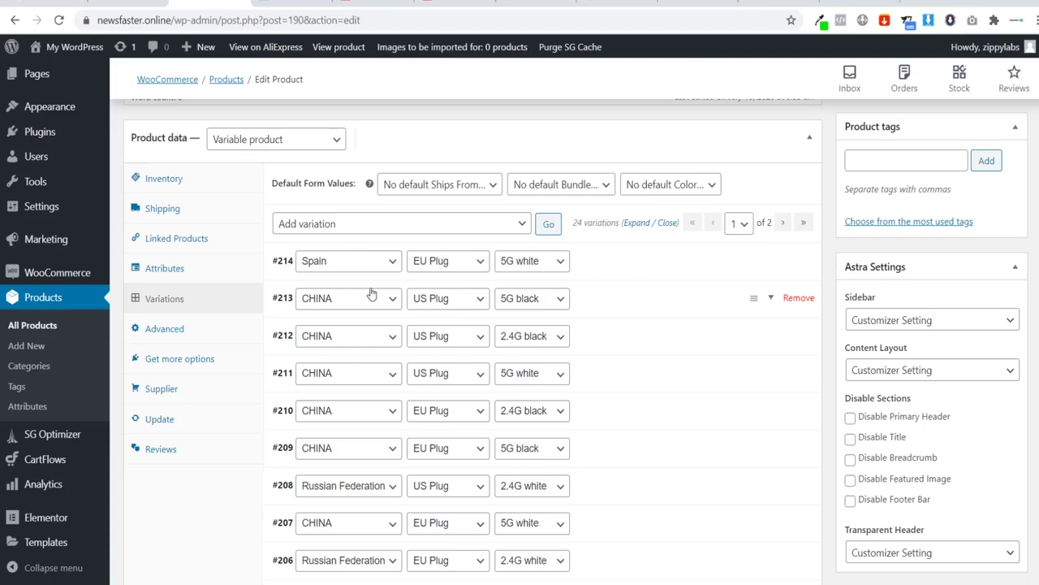
pyautogui.hotkey('ctrl', 'Tab')
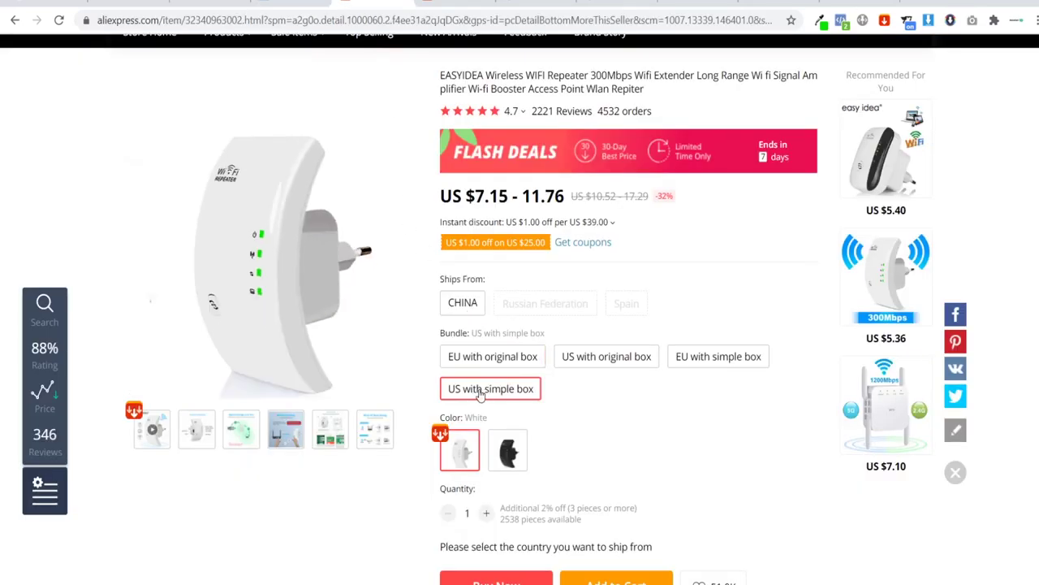
pyautogui.click(573, 361)
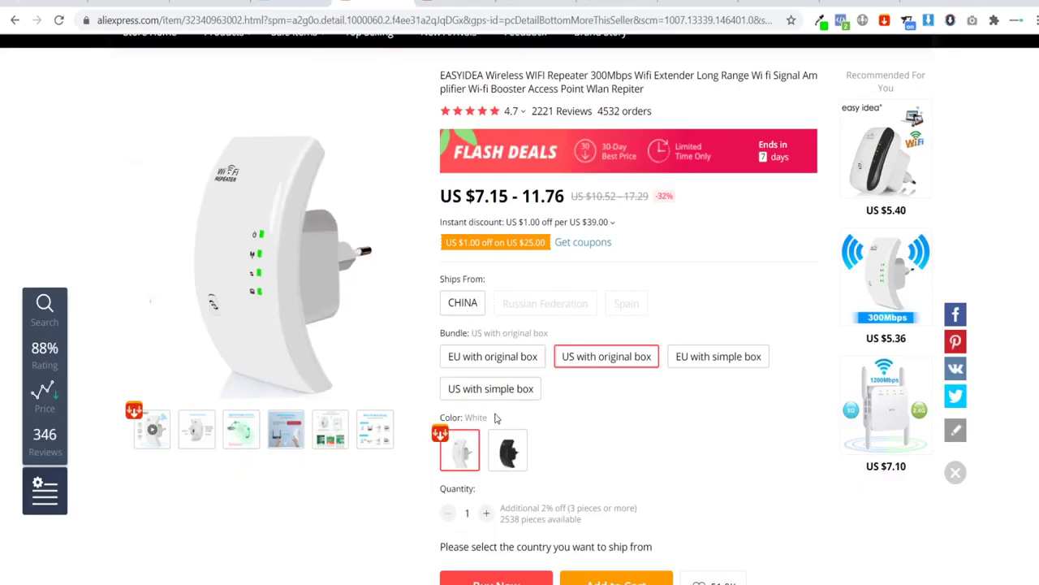
pyautogui.hotkey('ctrl', 'shift', 'Tab')
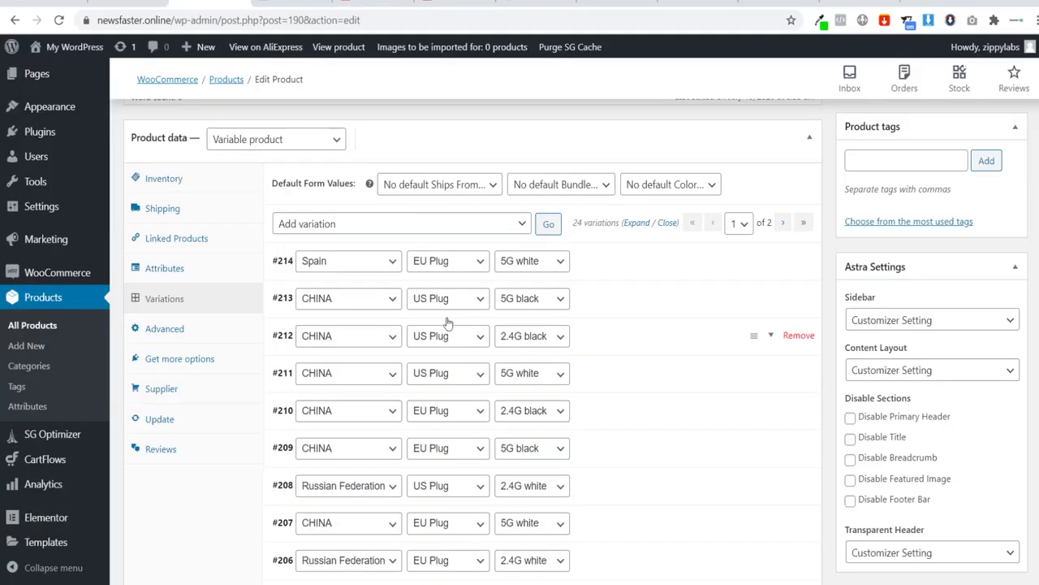
# Step: Scroll through the variation list and move to its second page
pyautogui.scroll(-3, 613, 331)
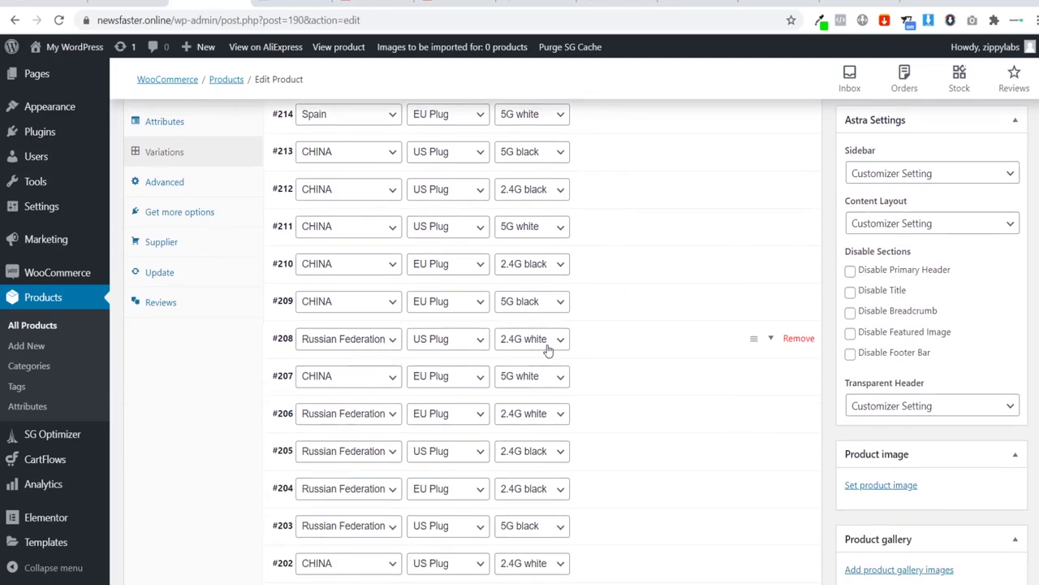
pyautogui.scroll(-3, 536, 345)
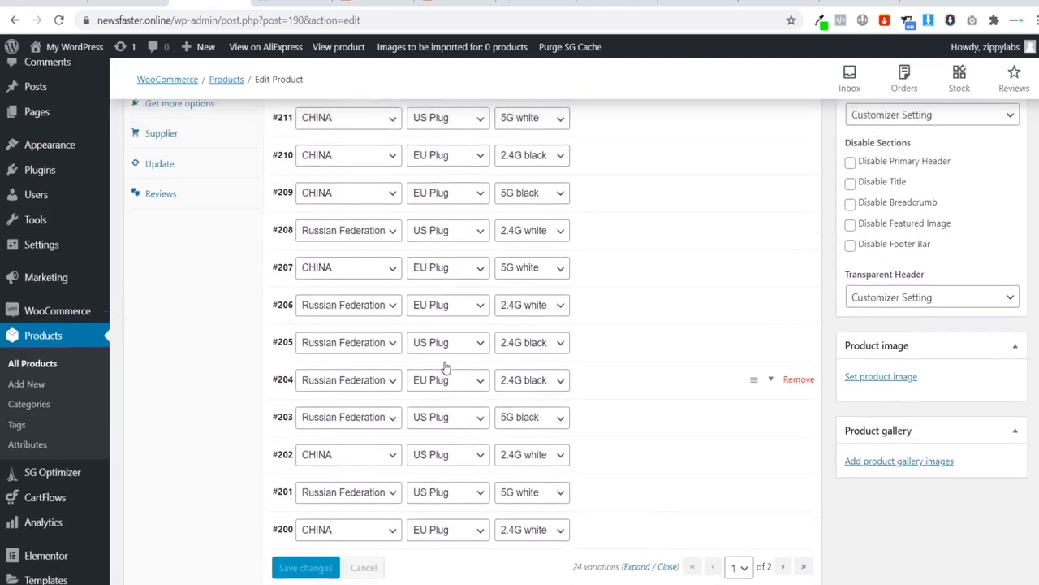
pyautogui.scroll(5, 442, 341)
pyautogui.scroll(-8, 636, 258)
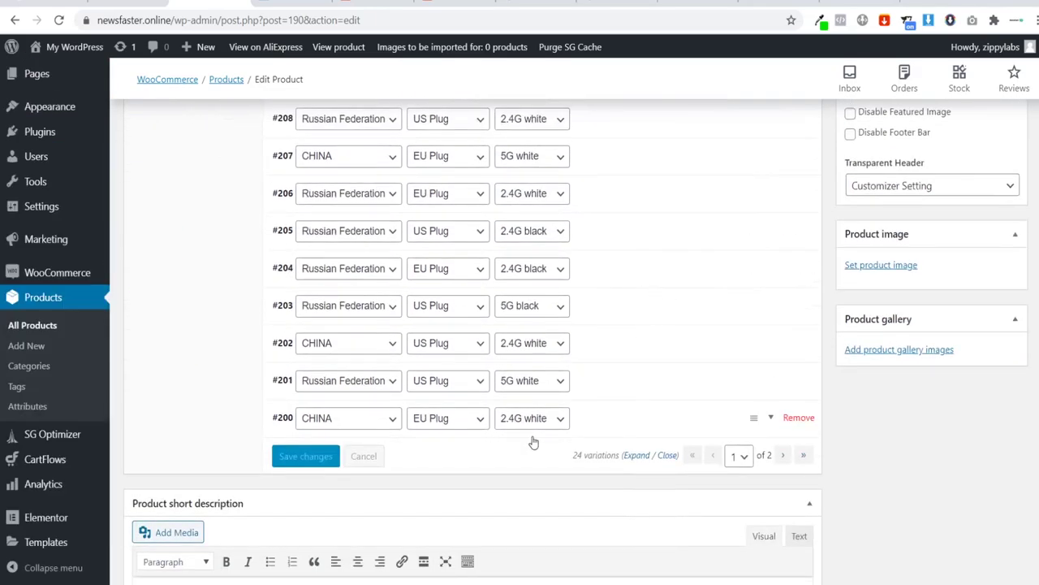
pyautogui.click(783, 457)
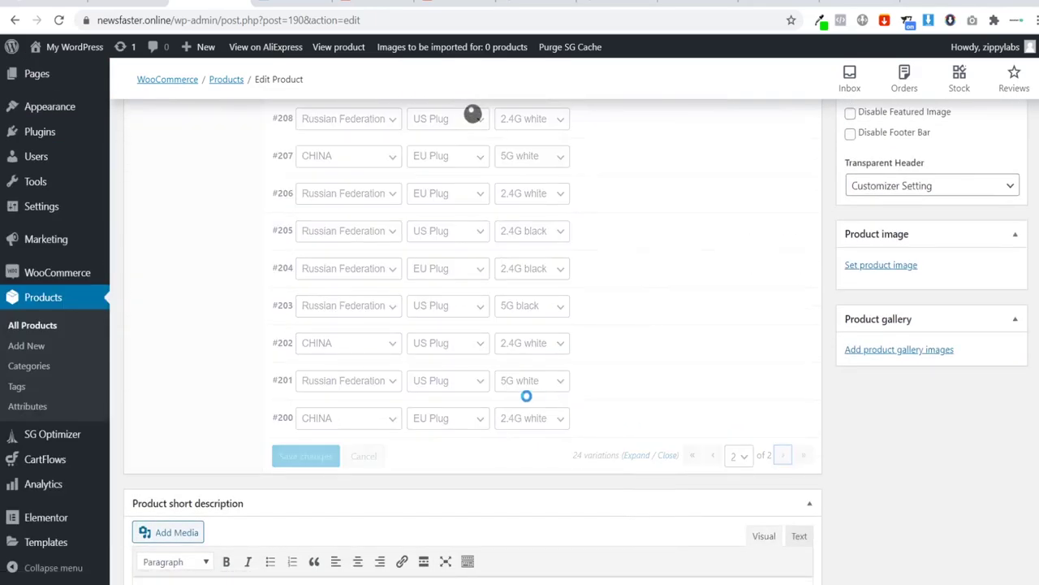
pyautogui.scroll(5, 496, 269)
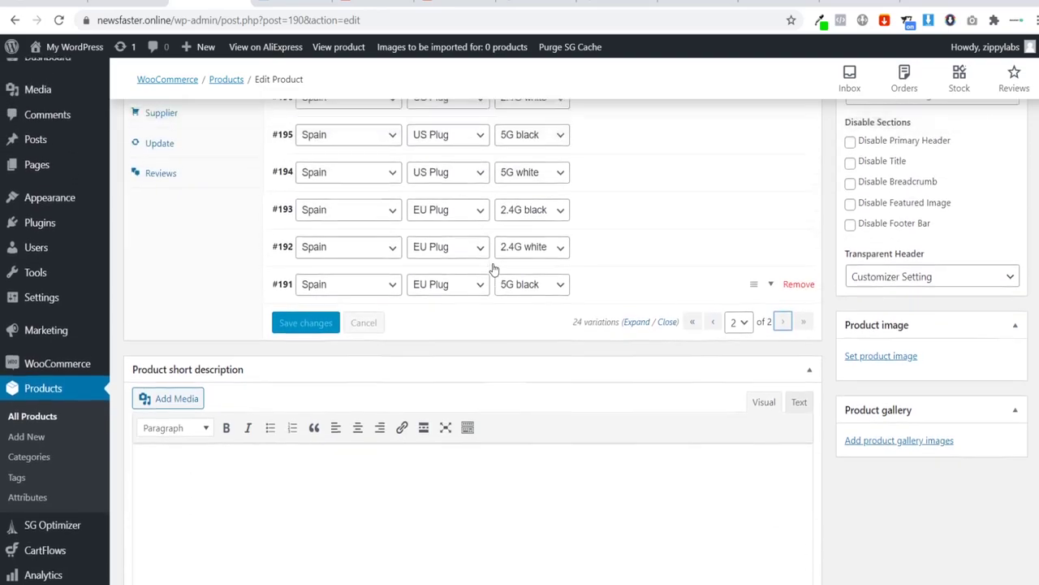
pyautogui.scroll(-3, 497, 270)
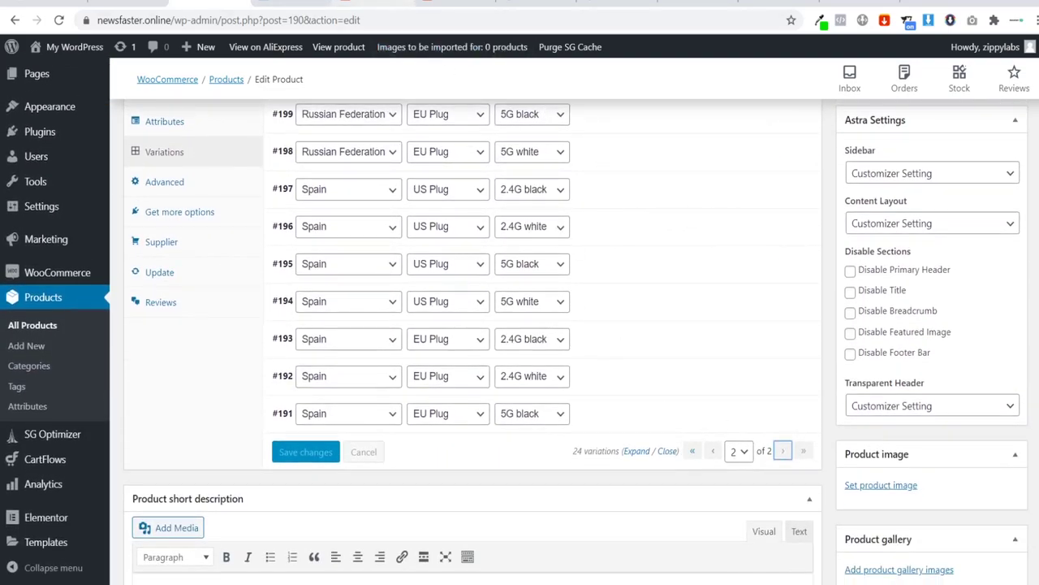
# Step: Check the CHINA ship-from option on AliExpress, then go back to the first page of variations
pyautogui.click(365, 4)
pyautogui.click(466, 312)
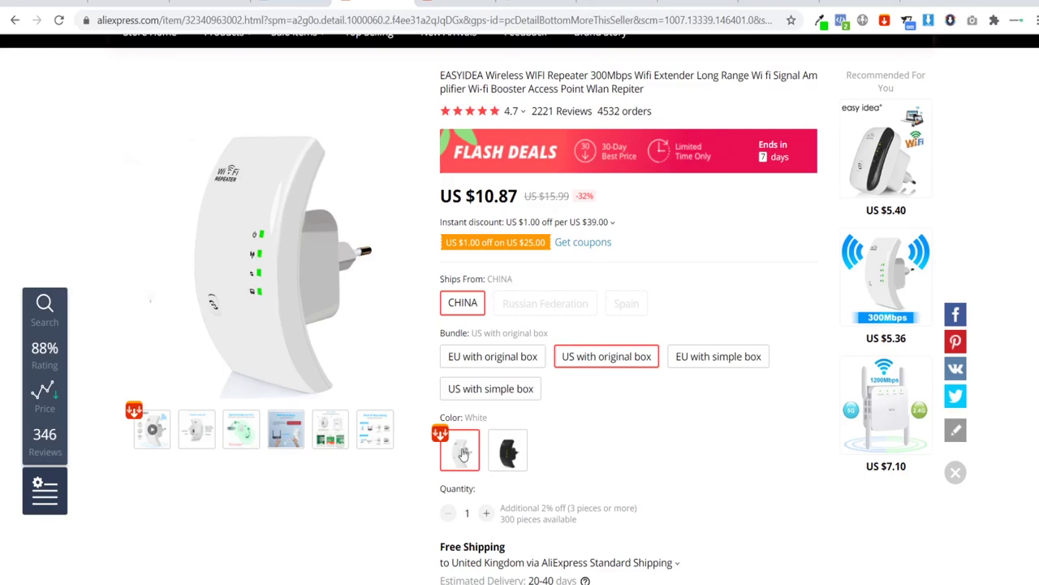
pyautogui.click(209, 3)
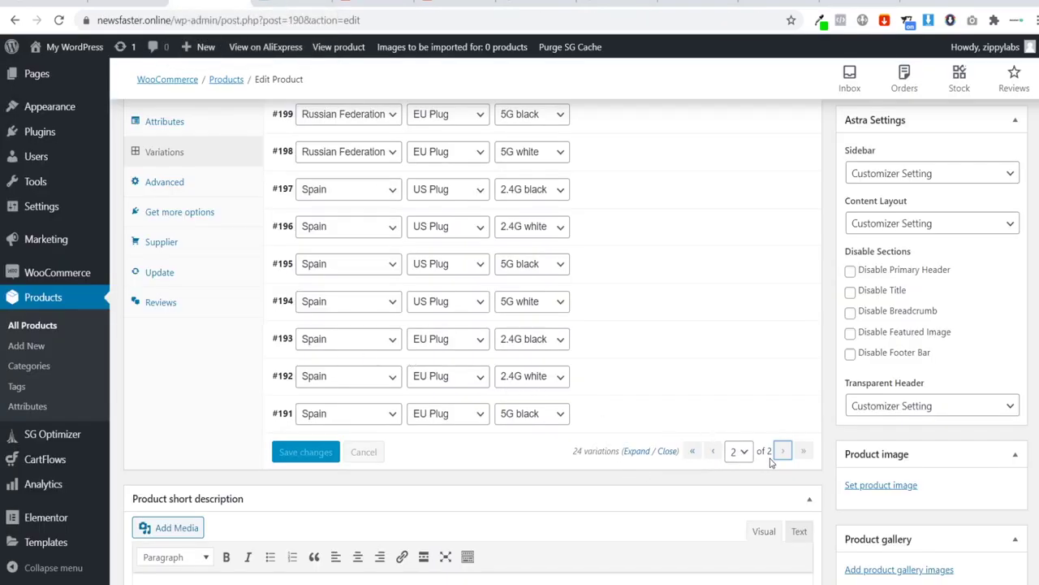
pyautogui.click(701, 453)
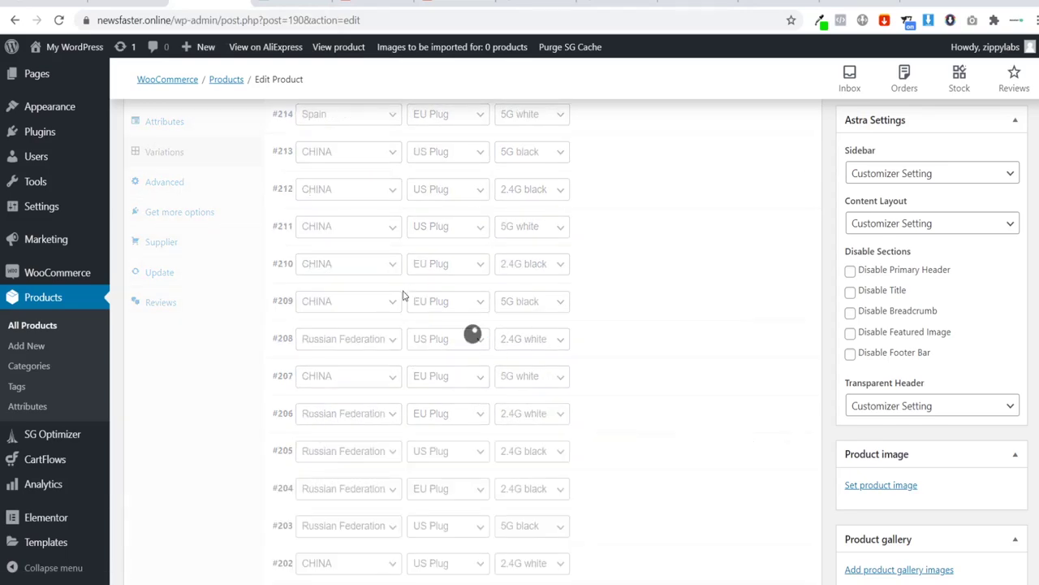
pyautogui.scroll(1, 400, 210)
# Step: Remove variations #213, #214 and #211, leaving only #212: CHINA, US Plug, 2.4G white
pyautogui.scroll(1, 399, 210)
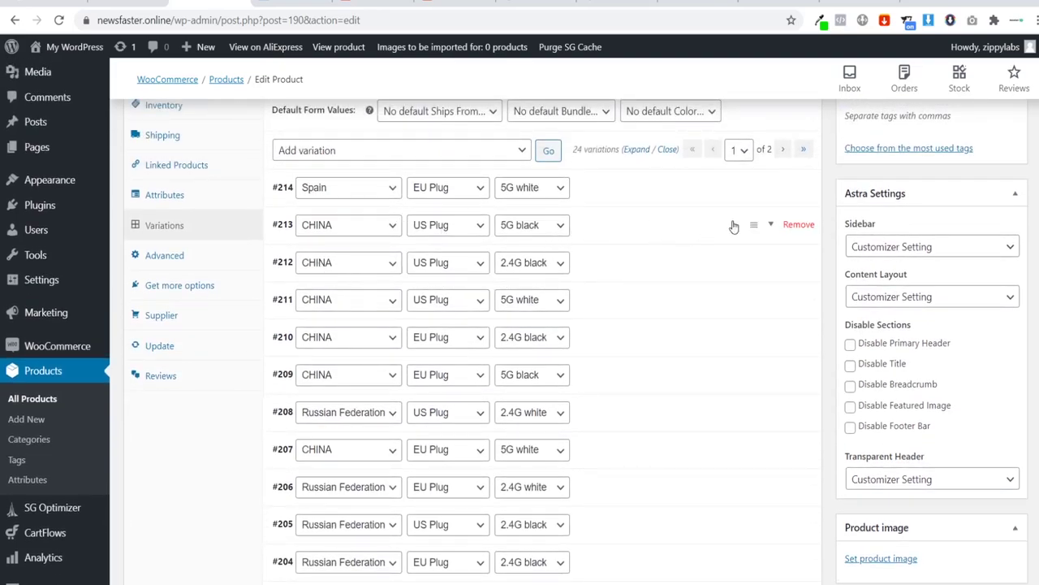
pyautogui.click(788, 228)
pyautogui.click(613, 104)
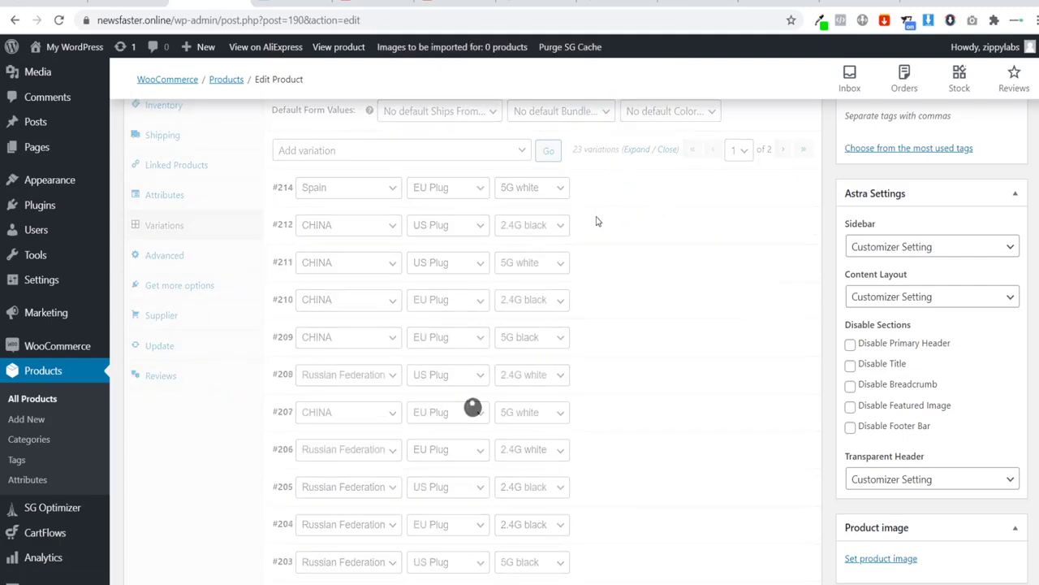
pyautogui.click(799, 188)
pyautogui.click(596, 104)
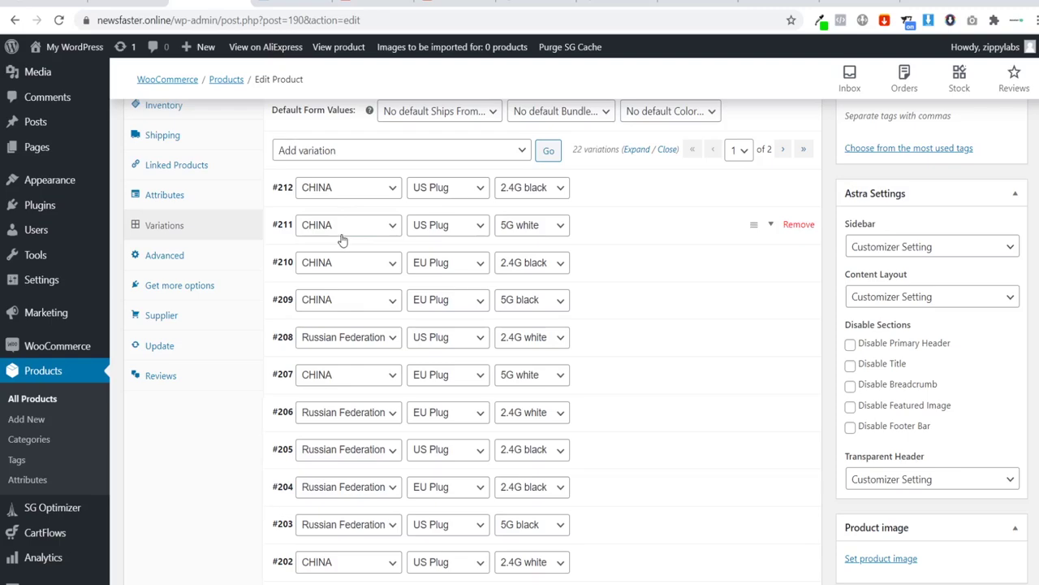
pyautogui.click(799, 225)
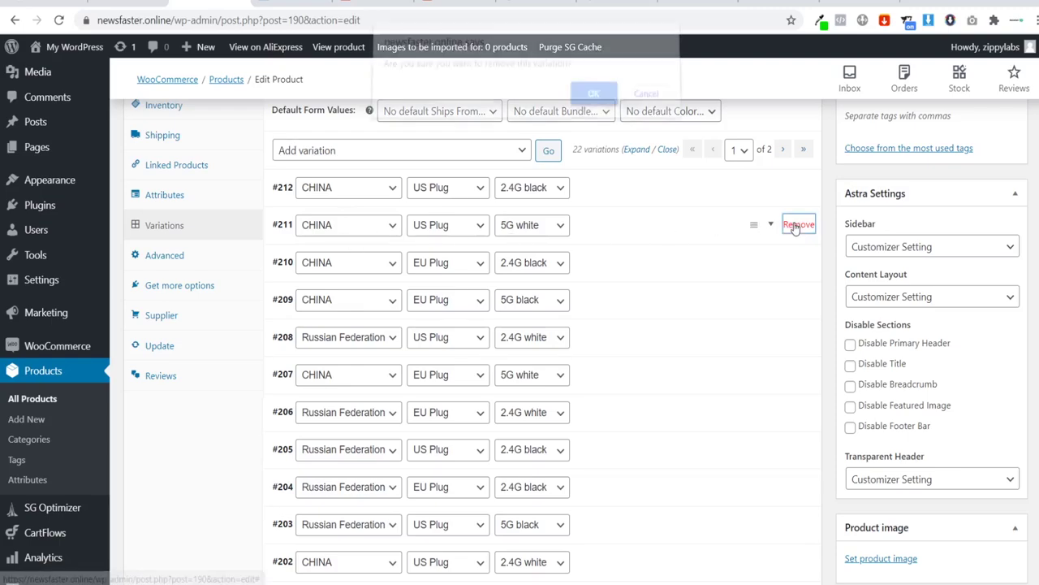
pyautogui.click(594, 104)
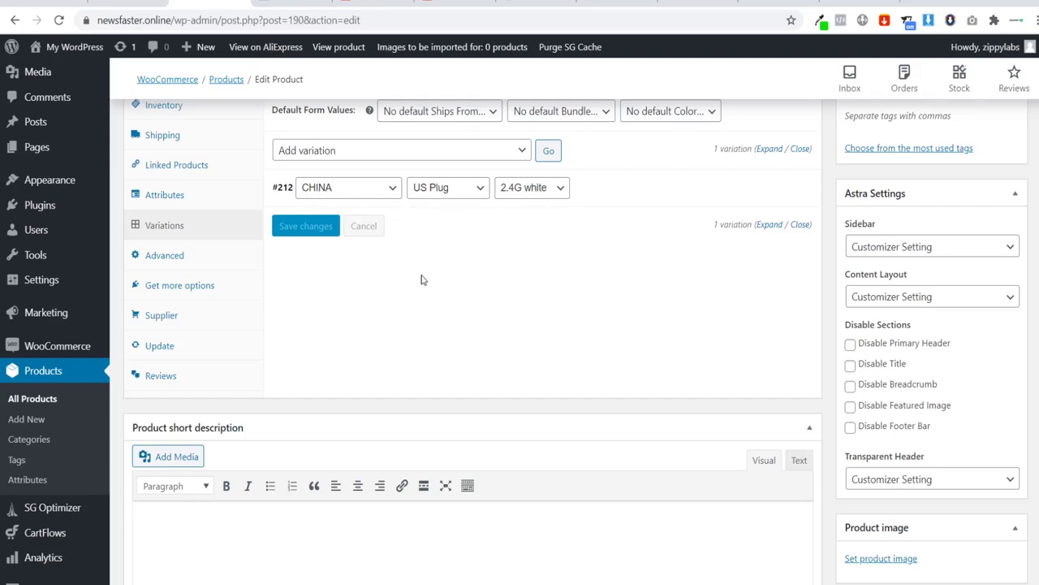
pyautogui.scroll(-1, 495, 303)
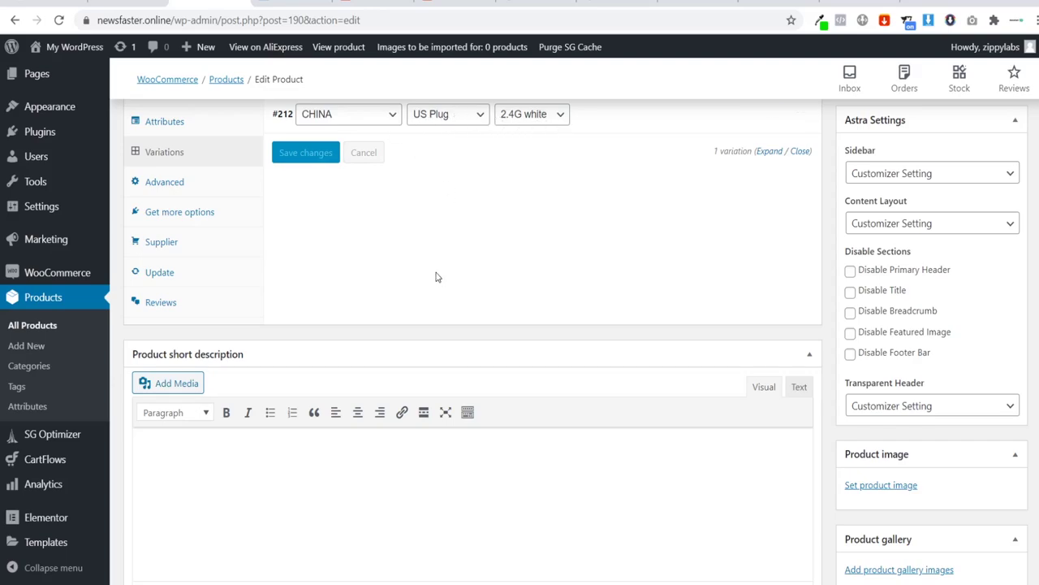
pyautogui.scroll(1, 436, 277)
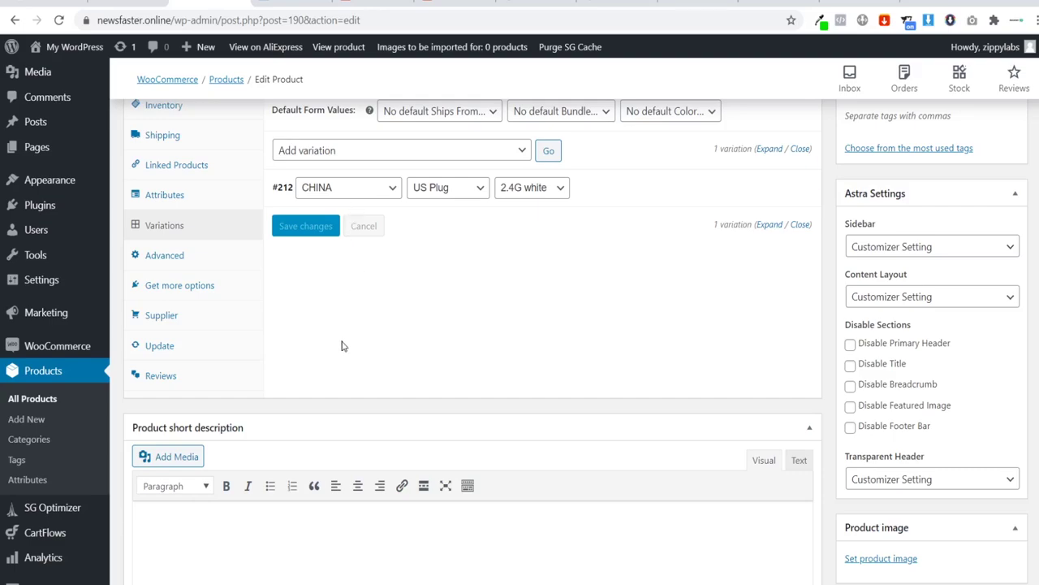
# Step: Update Wi-Fi Boost so it is published with only variation #212
pyautogui.scroll(5, 445, 360)
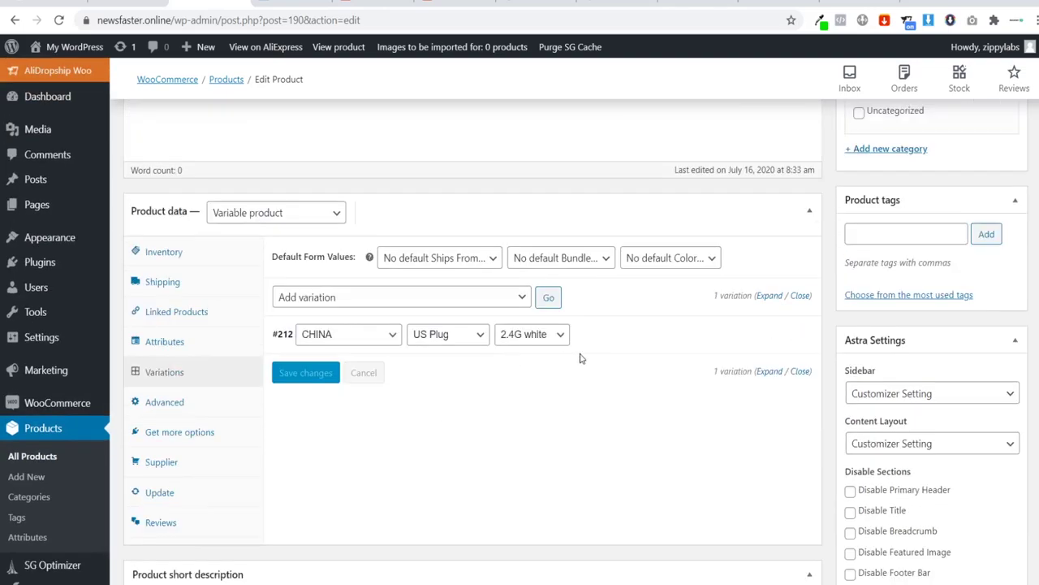
pyautogui.click(990, 205)
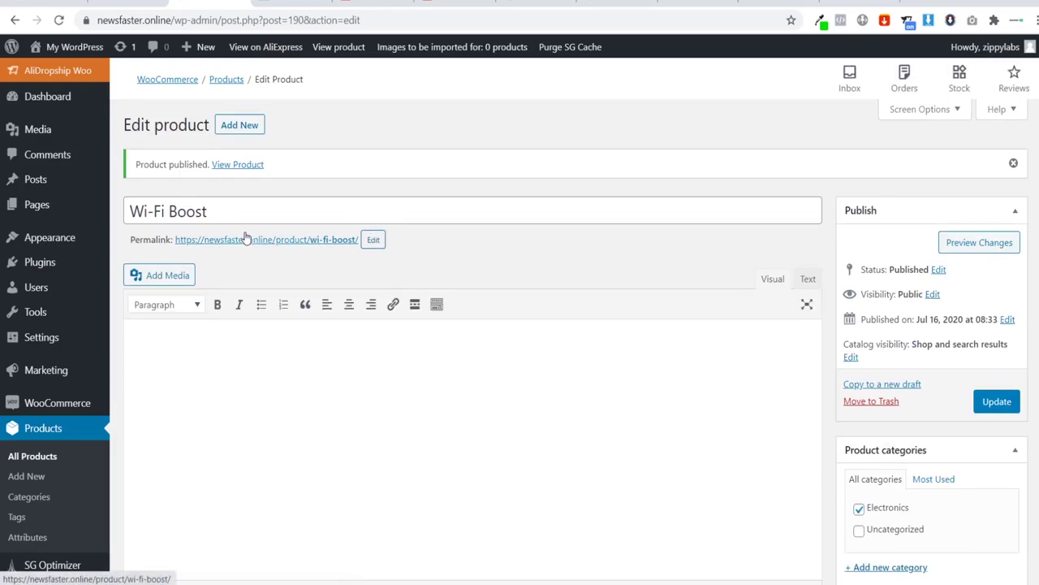
pyautogui.scroll(-2, 108, 252)
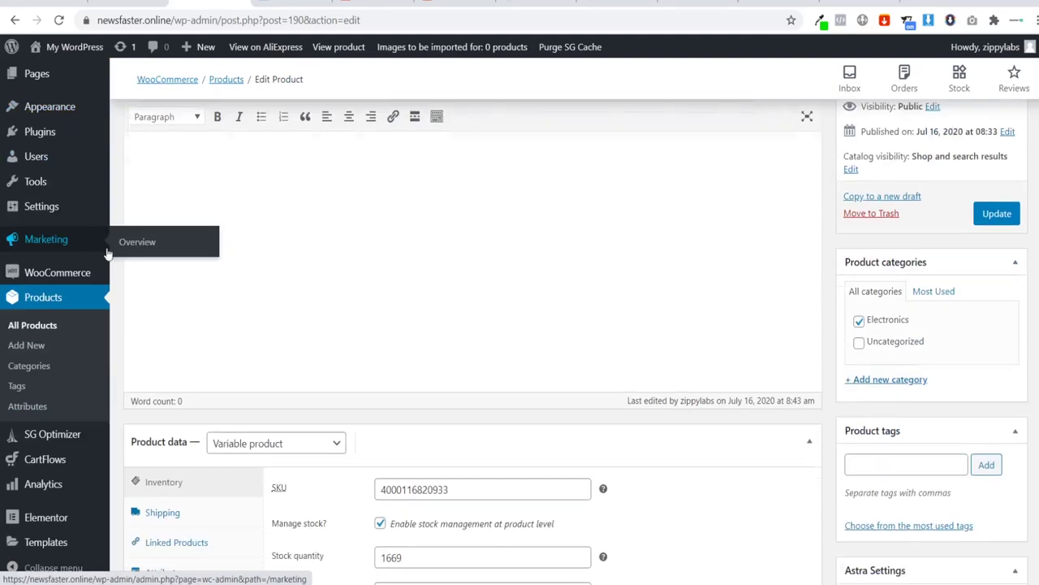
# Step: Open the Wifi Booster flow's Checkout Page step and retitle it 'WifiBoost Checkout Page'
pyautogui.click(130, 464)
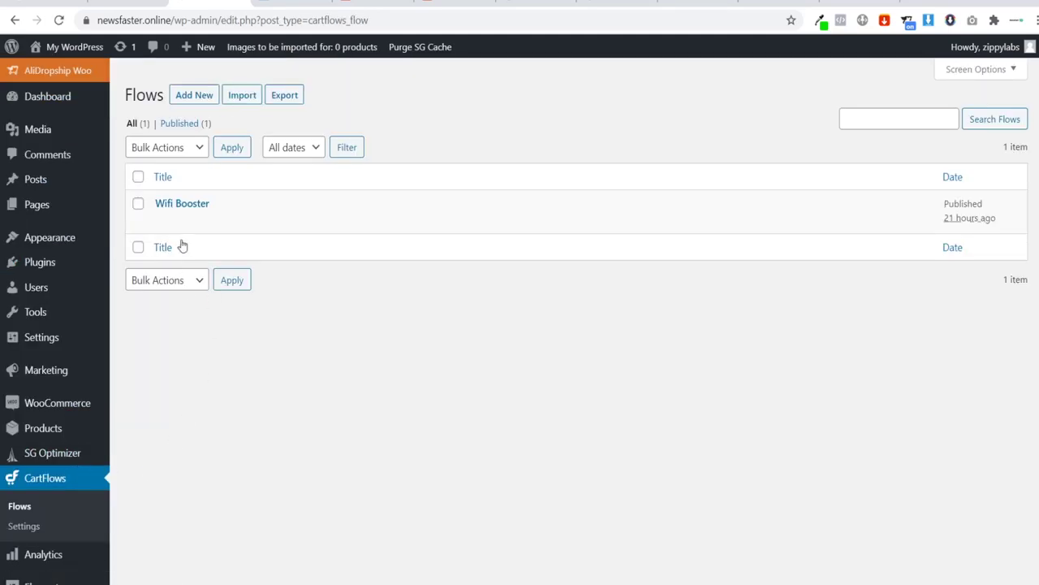
pyautogui.click(186, 203)
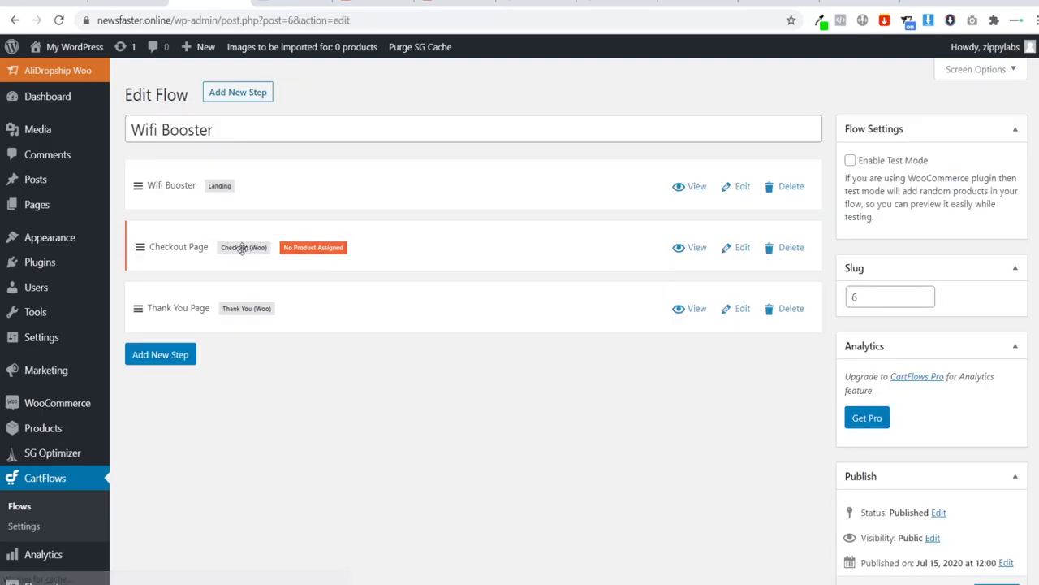
pyautogui.click(743, 247)
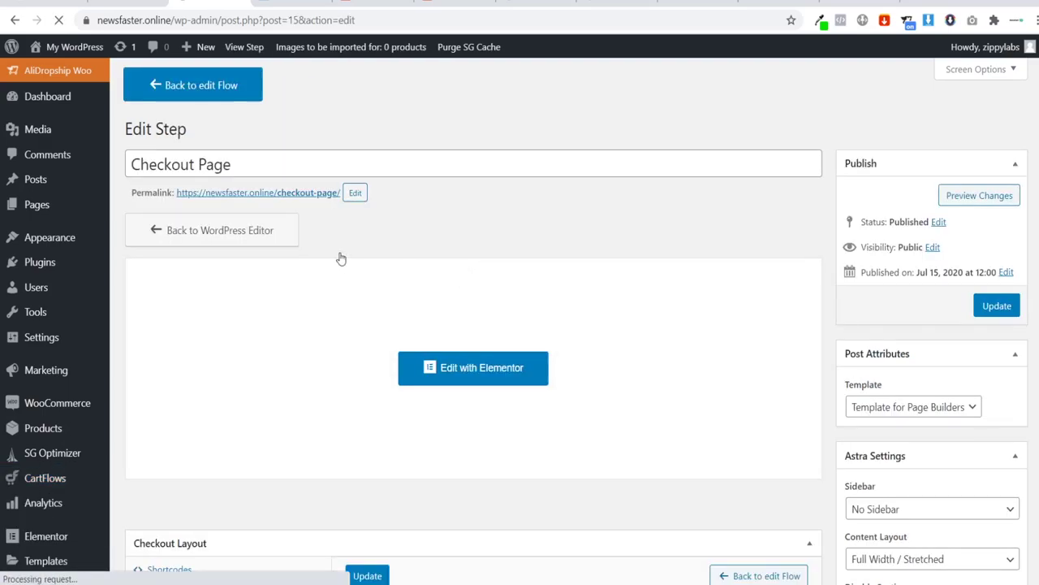
pyautogui.click(132, 165)
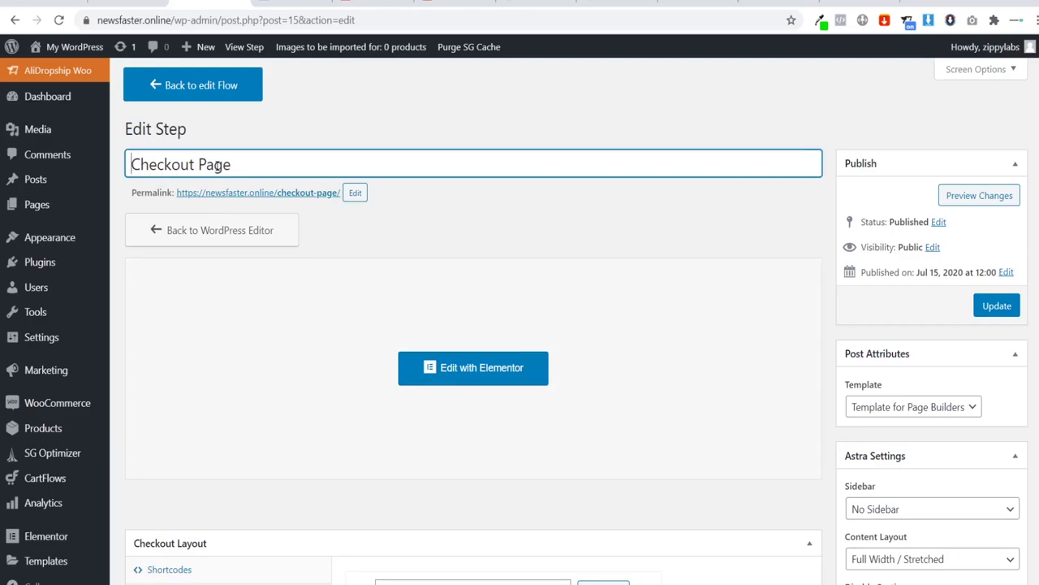
pyautogui.write('Wifi')
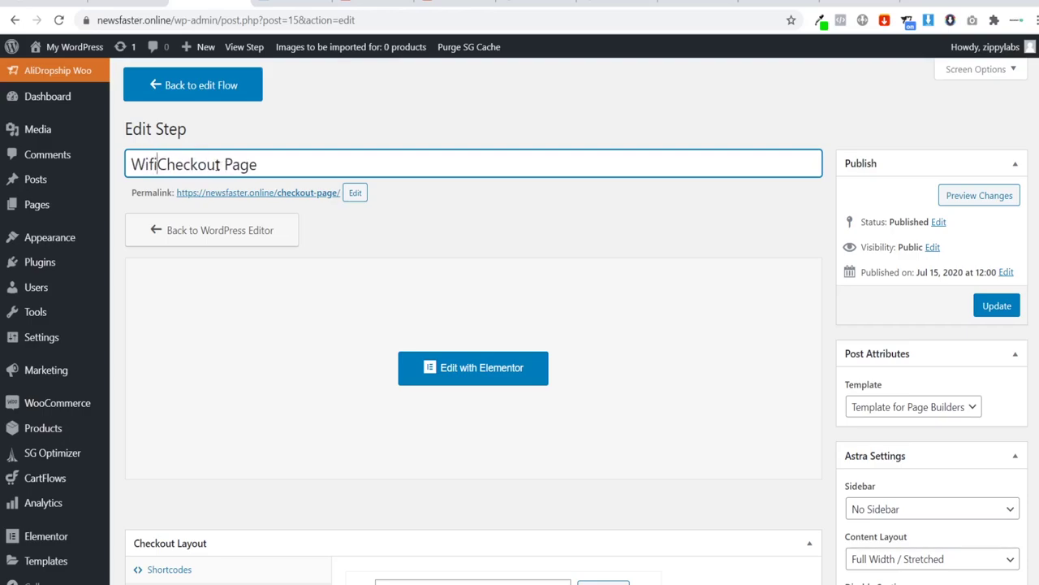
pyautogui.write('B')
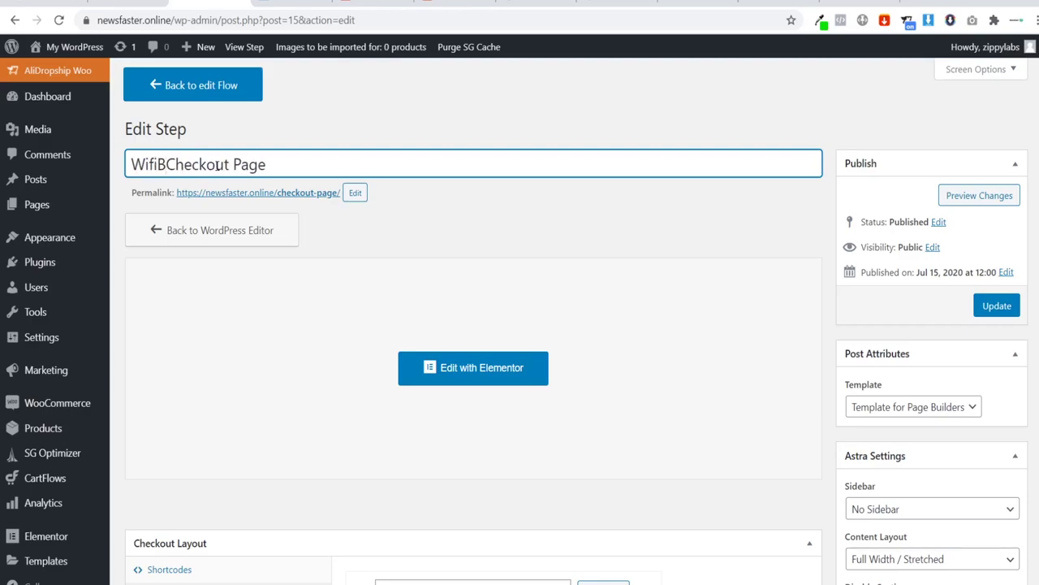
pyautogui.press('BackSpace')
pyautogui.write('Boost')
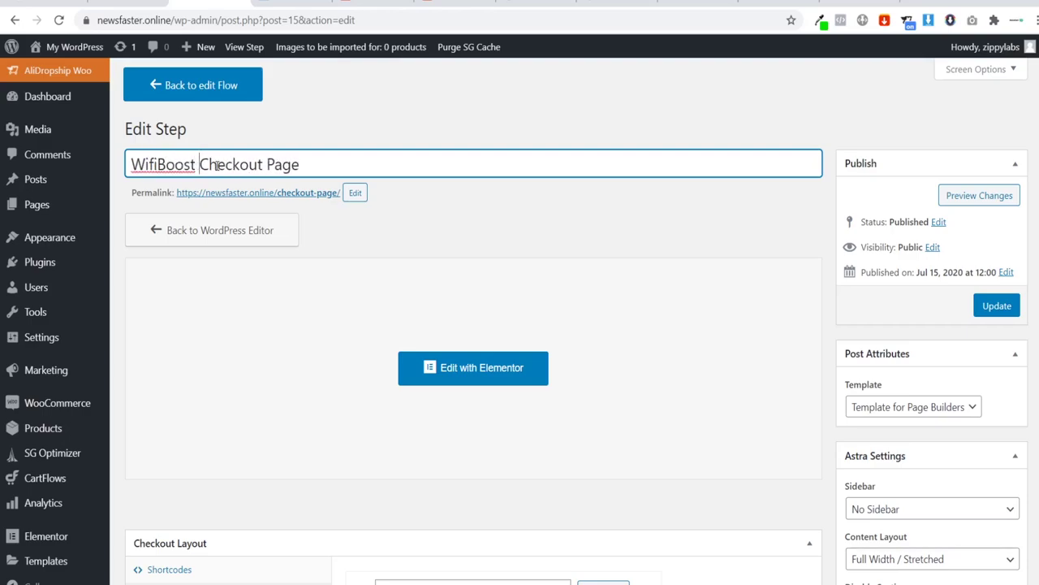
# Step: Change the step's permalink slug to wifiboost-checkout-page
pyautogui.moveTo(292, 168); pyautogui.dragTo(124, 172)
pyautogui.hotkey('ctrl', 'c')
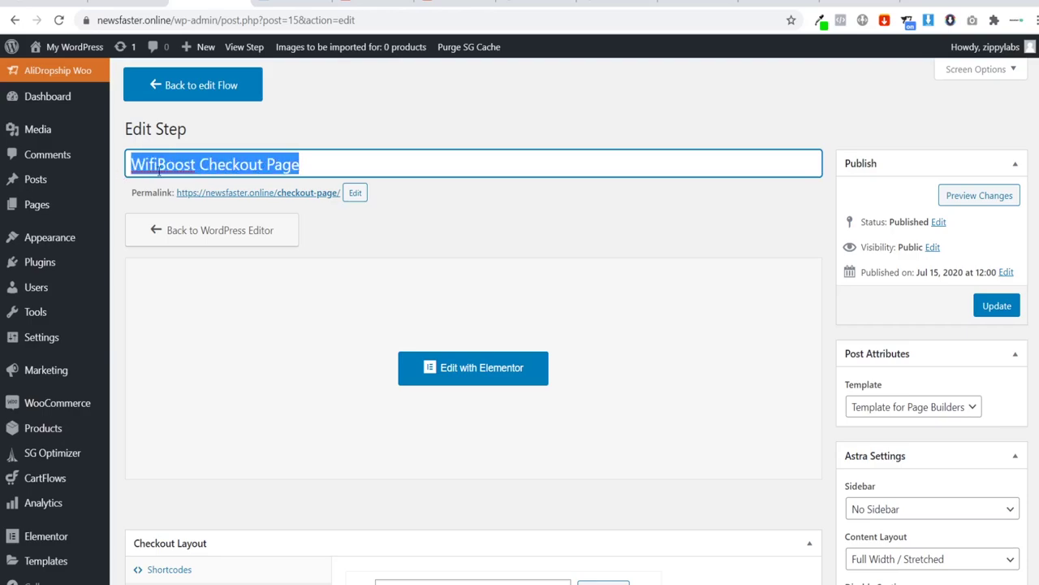
pyautogui.click(356, 193)
pyautogui.moveTo(341, 197); pyautogui.dragTo(285, 193)
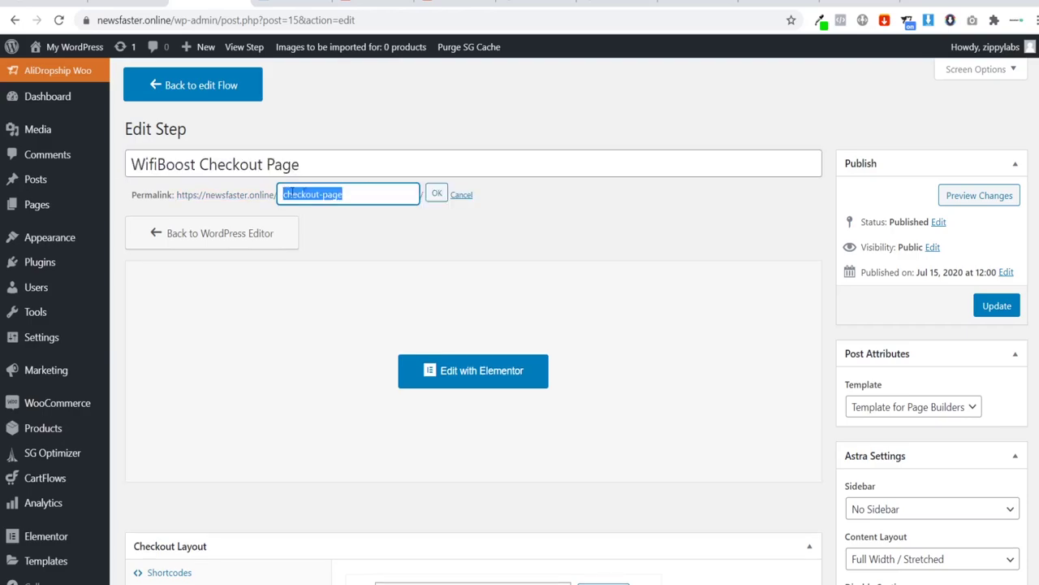
pyautogui.hotkey('ctrl', 'v')
pyautogui.click(436, 200)
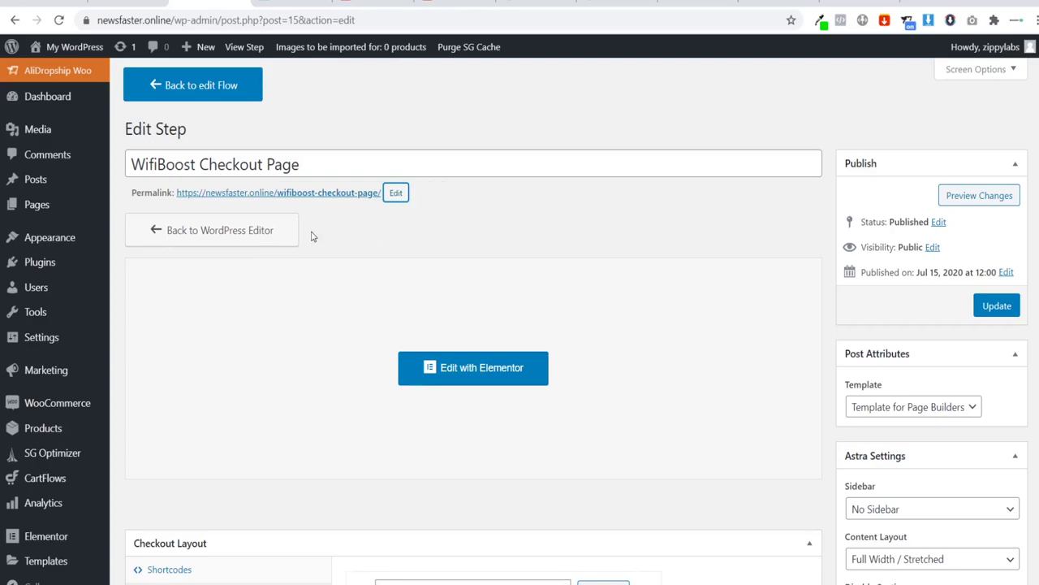
# Step: Search 'wi-fi' and select Wi-Fi Boost as the checkout product, then view the Checkout Design settings
pyautogui.scroll(-4, 374, 244)
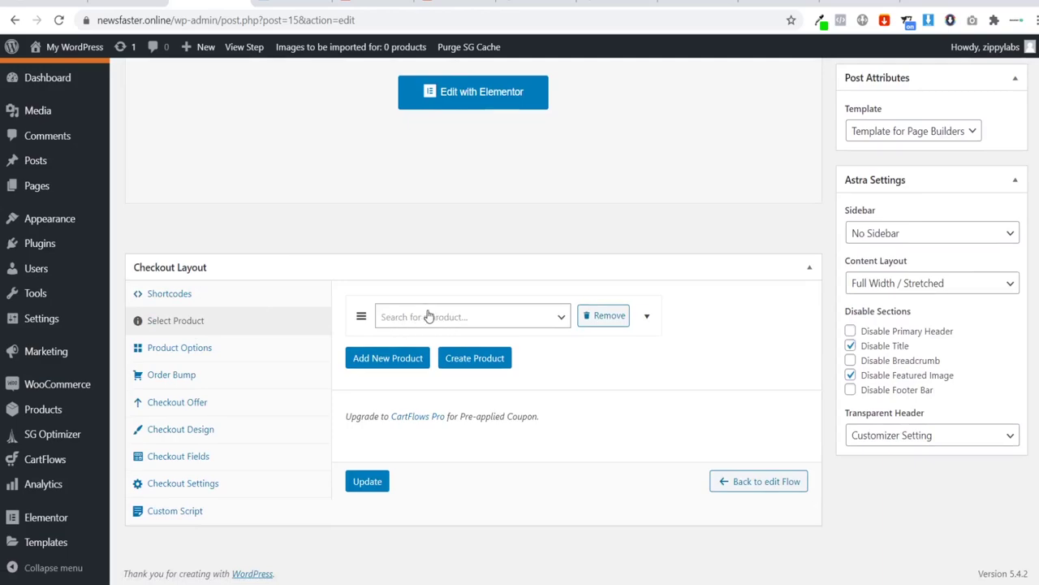
pyautogui.click(430, 318)
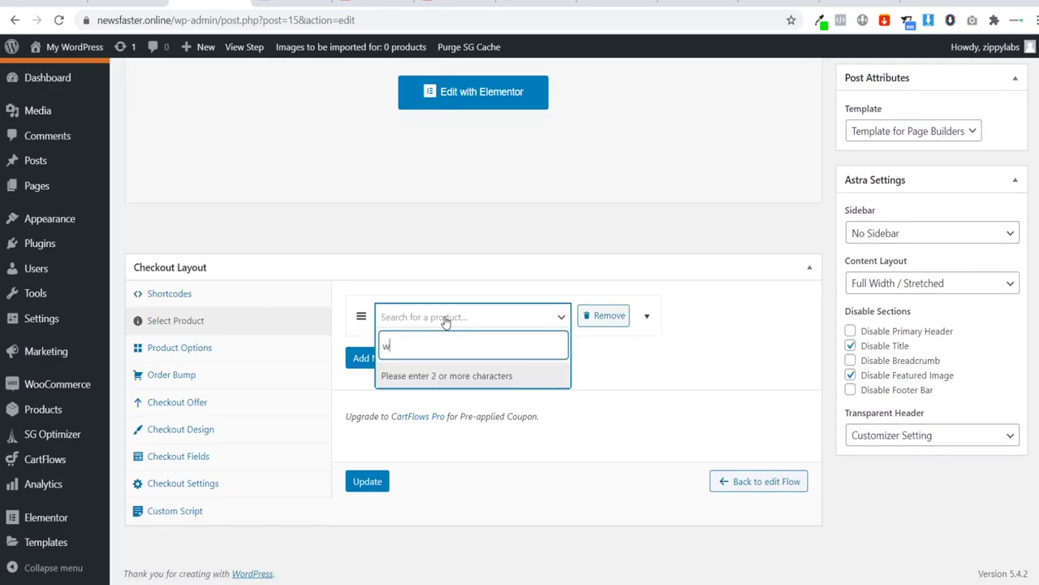
pyautogui.write('wif')
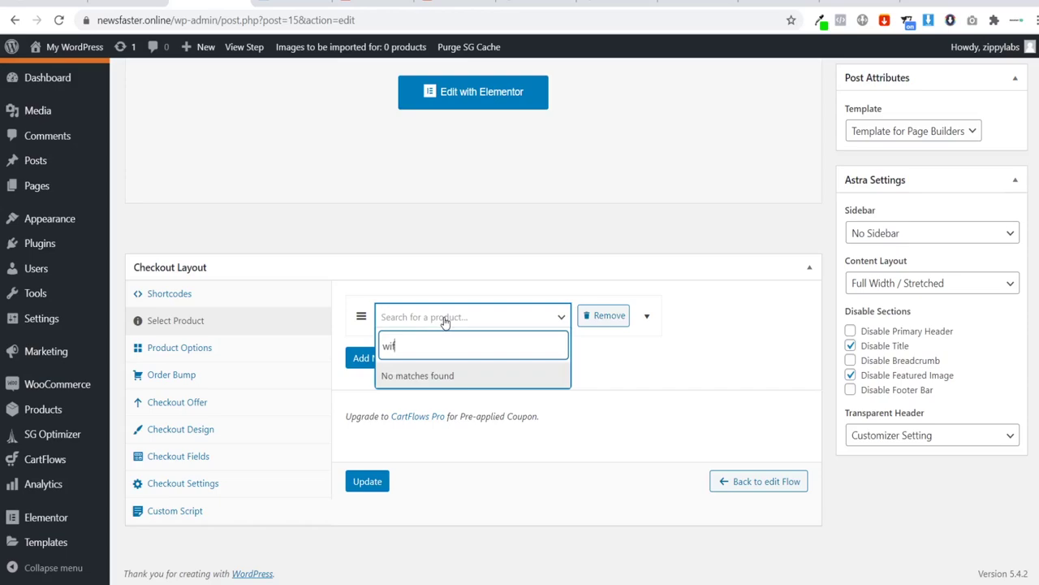
pyautogui.write('i')
pyautogui.press('BackSpace')
pyautogui.press('BackSpace')
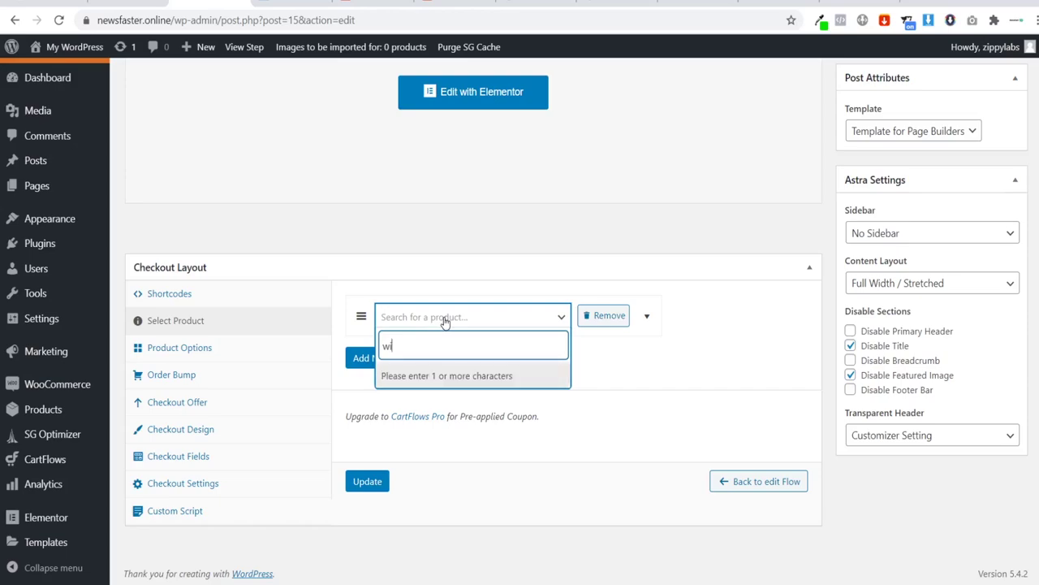
pyautogui.write('-fi')
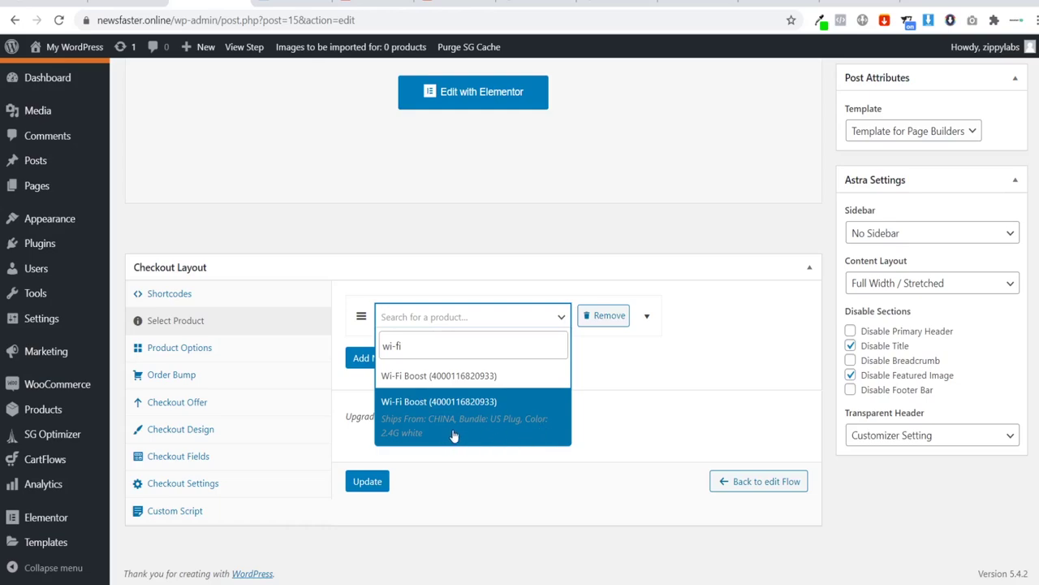
pyautogui.click(442, 421)
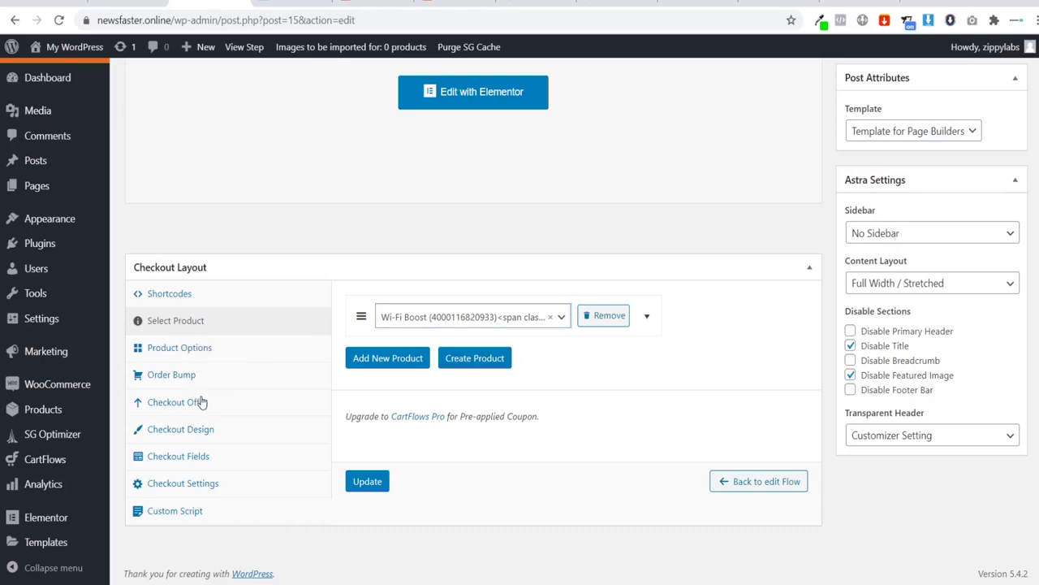
pyautogui.click(190, 433)
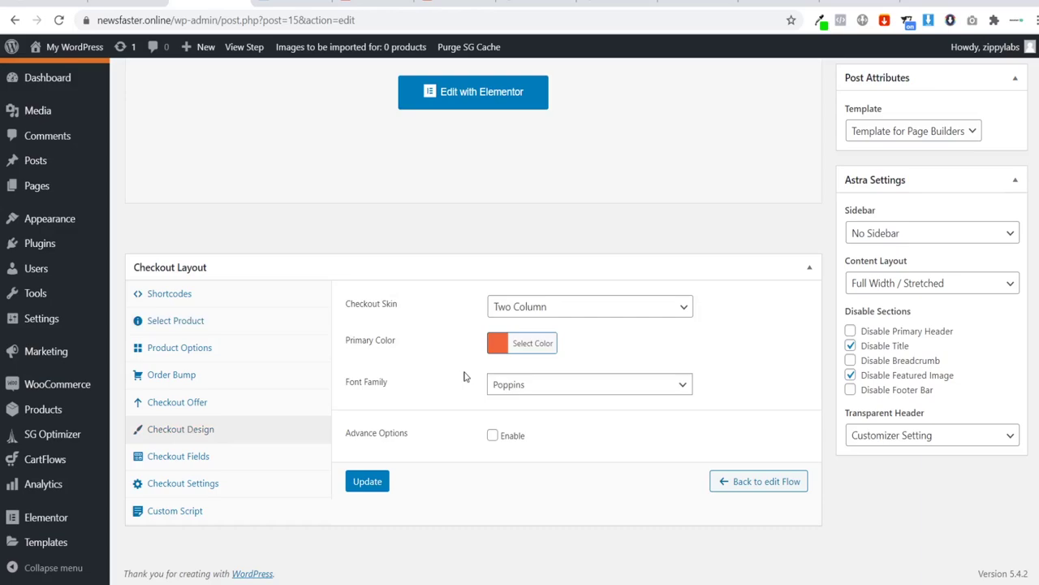
# Step: Set the checkout's primary colour to #09e303, copied from the Eye Dropper extension
pyautogui.click(820, 21)
pyautogui.doubleClick(772, 49)
pyautogui.hotkey('ctrl', 'c')
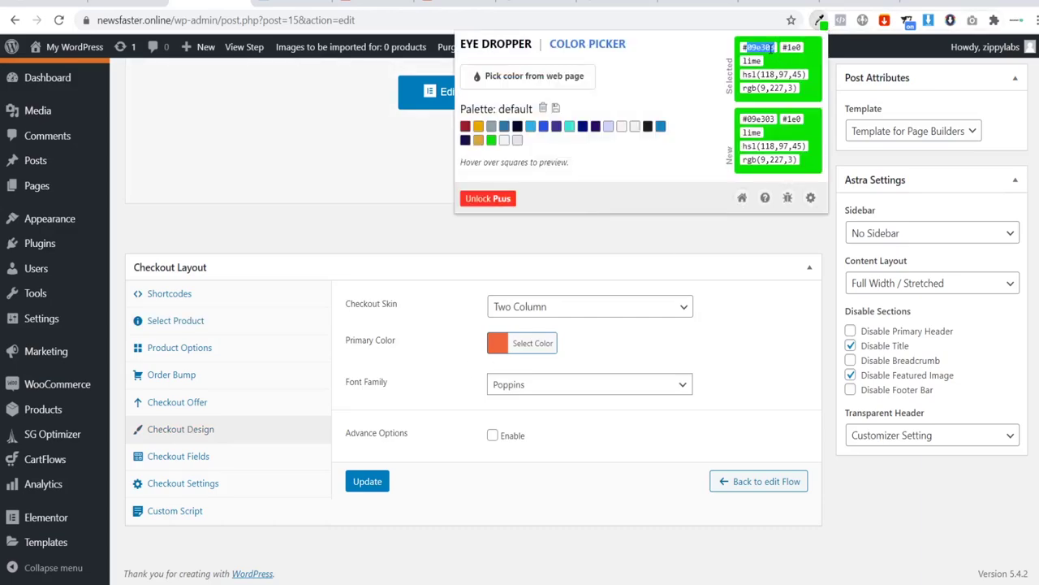
pyautogui.click(540, 346)
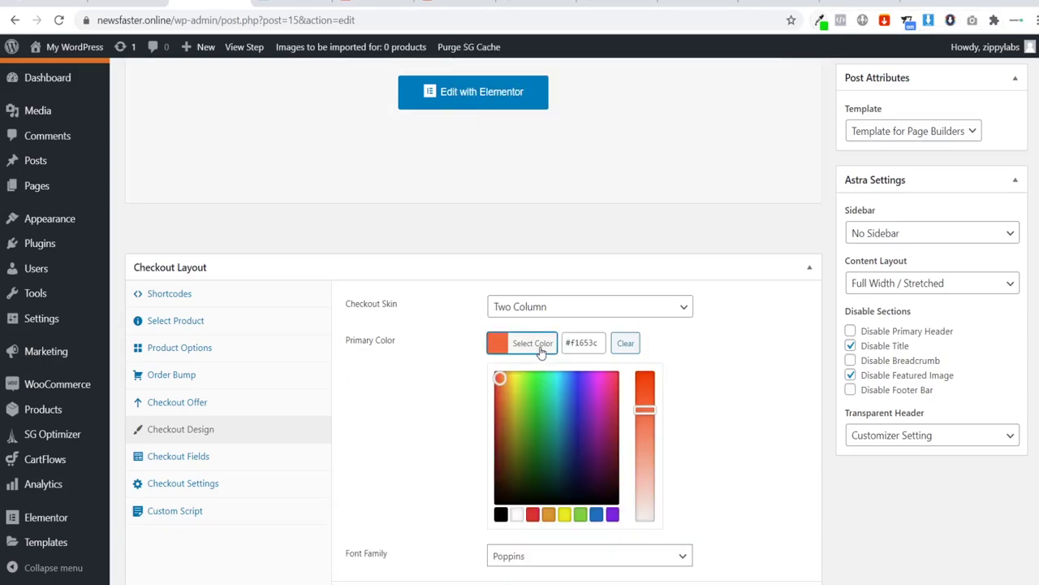
pyautogui.click(546, 345)
pyautogui.click(541, 344)
pyautogui.doubleClick(582, 343)
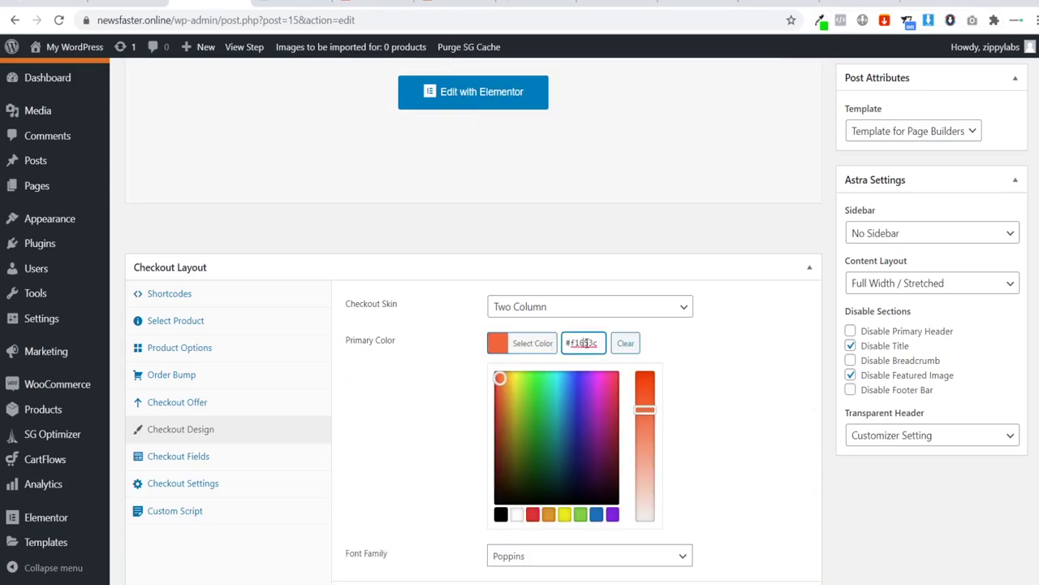
pyautogui.hotkey('ctrl', 'v')
pyautogui.click(455, 352)
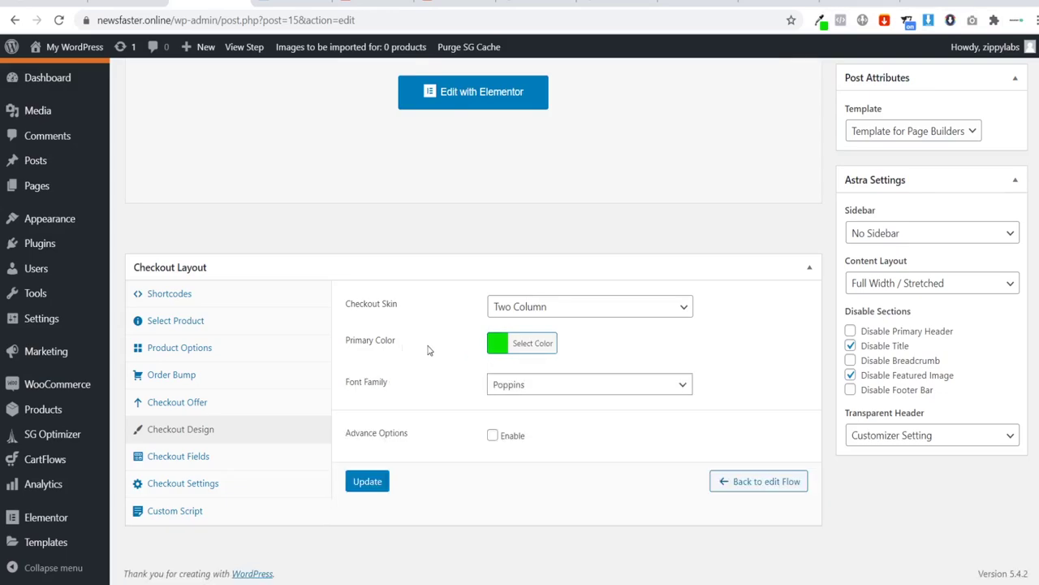
# Step: Choose Montserrat as the checkout font family and update the step
pyautogui.click(506, 386)
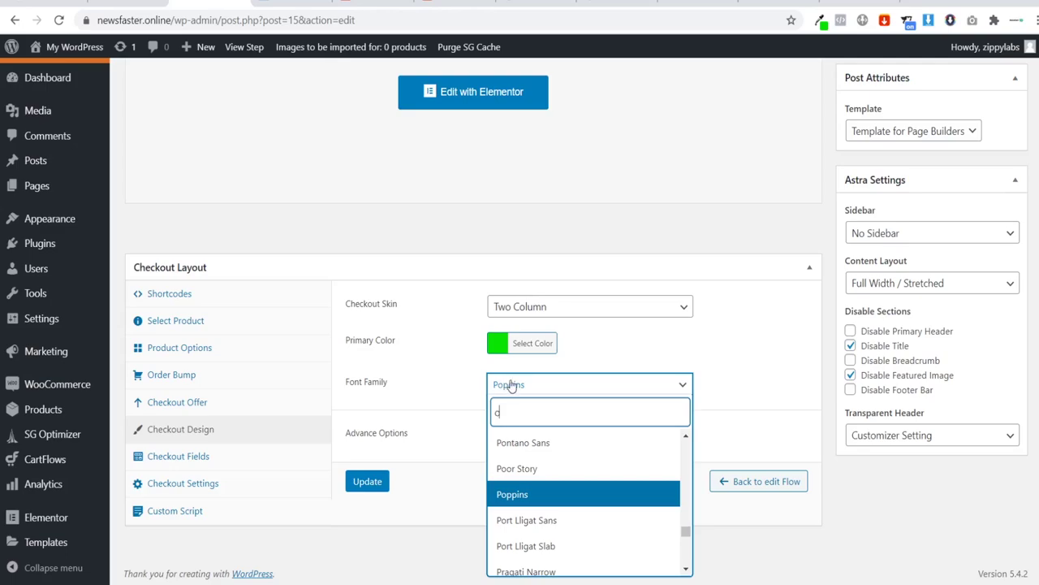
pyautogui.write('mon')
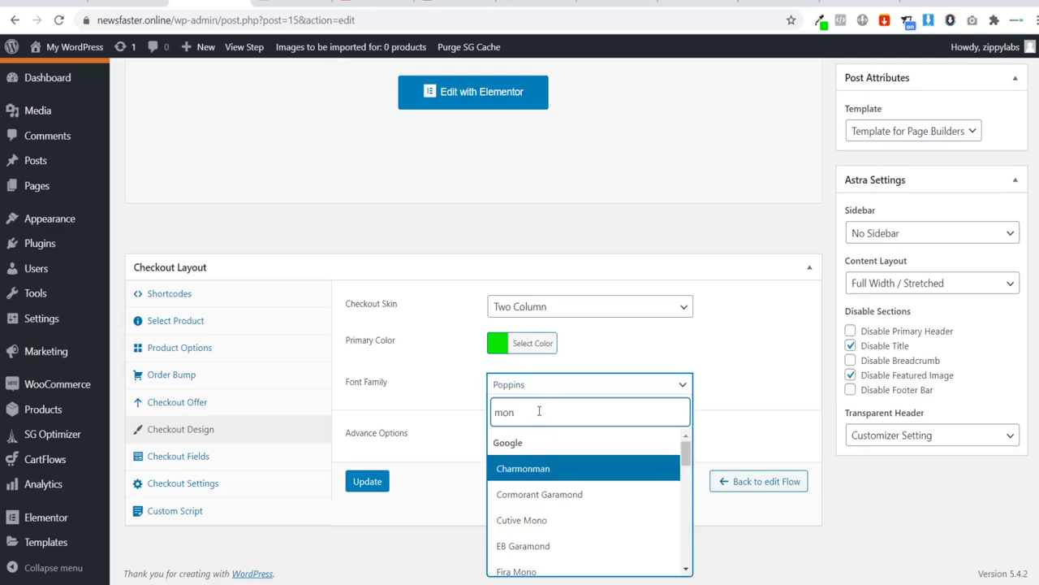
pyautogui.write('s')
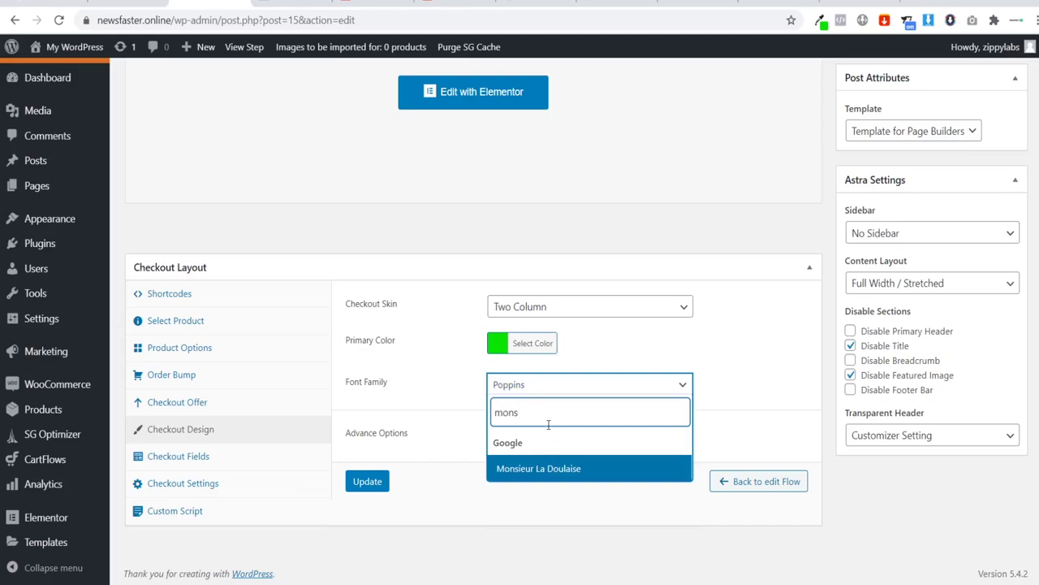
pyautogui.press('BackSpace')
pyautogui.write('ts')
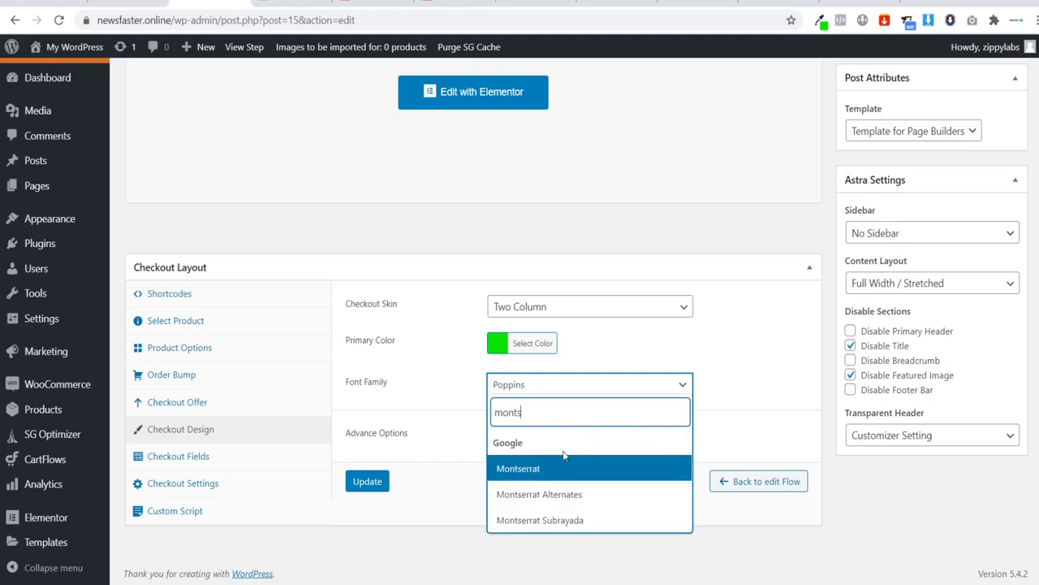
pyautogui.click(553, 468)
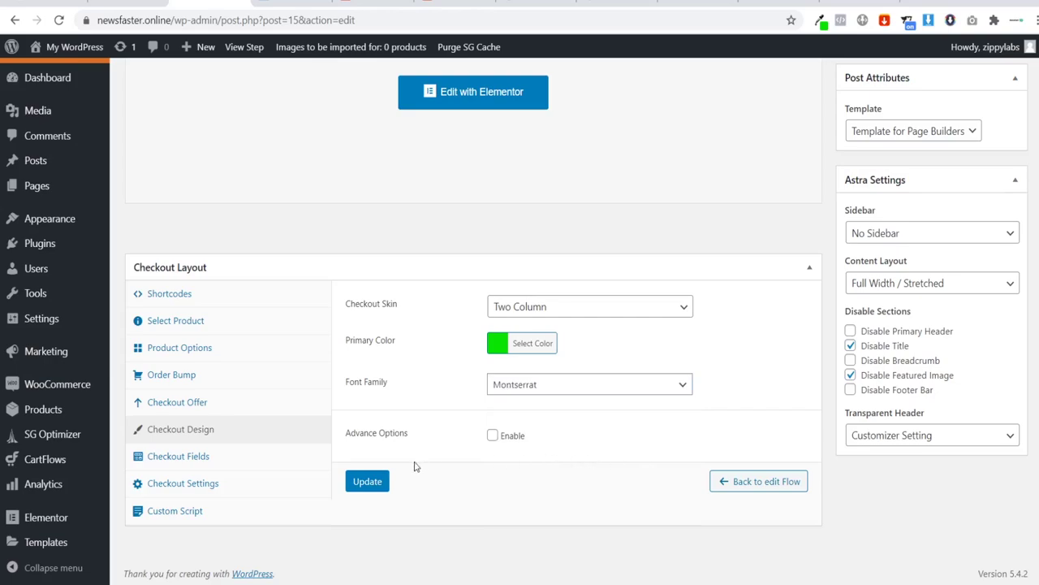
pyautogui.click(371, 481)
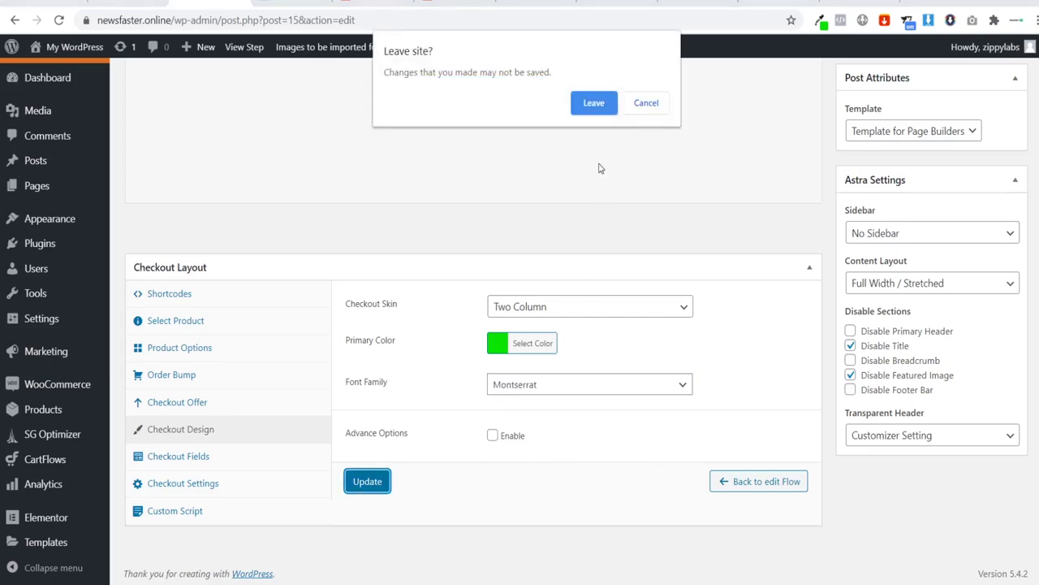
pyautogui.click(587, 107)
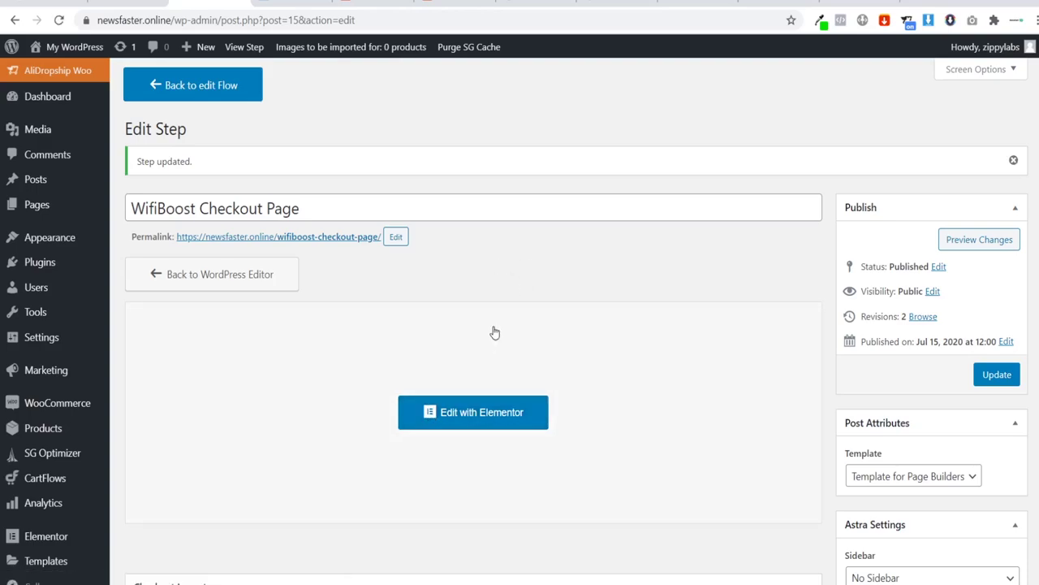
# Step: Launch Elementor on the WifiBoost Checkout Page from the Edit Step page
pyautogui.click(459, 414)
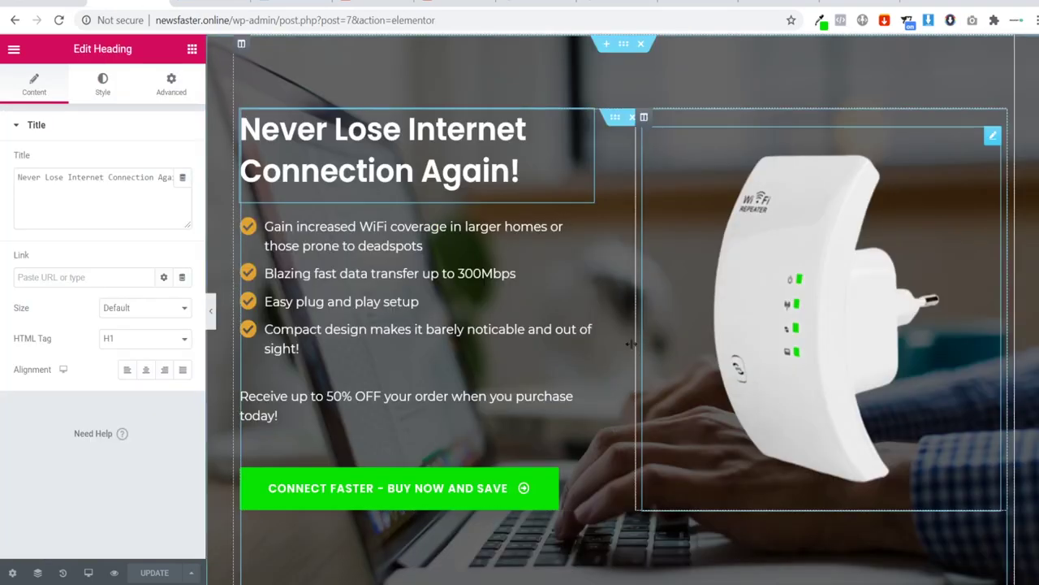
# Step: Copy the landing page's Wi-Fi feature bullet list
pyautogui.scroll(-7, 638, 318)
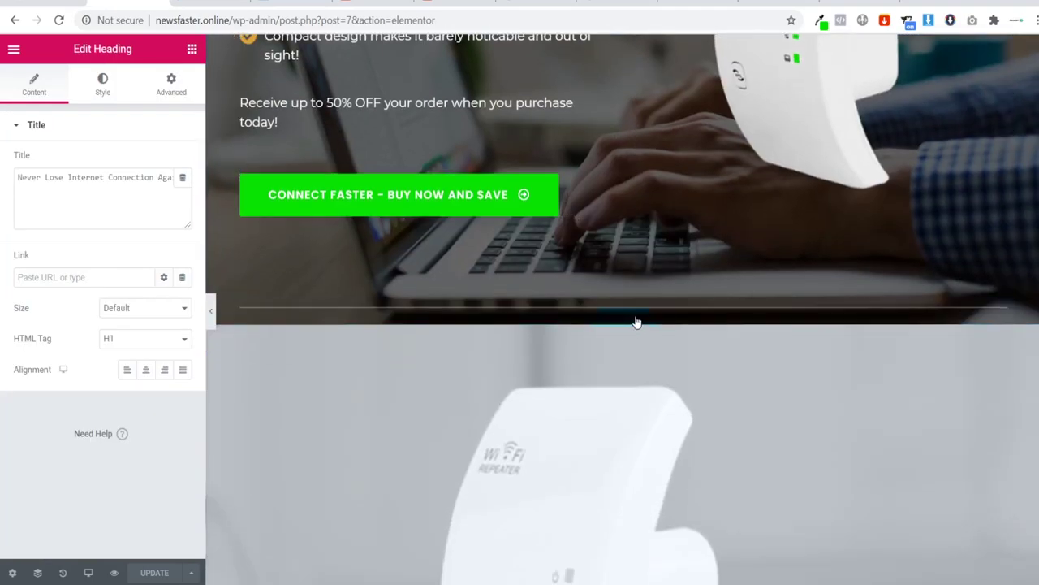
pyautogui.scroll(7, 626, 338)
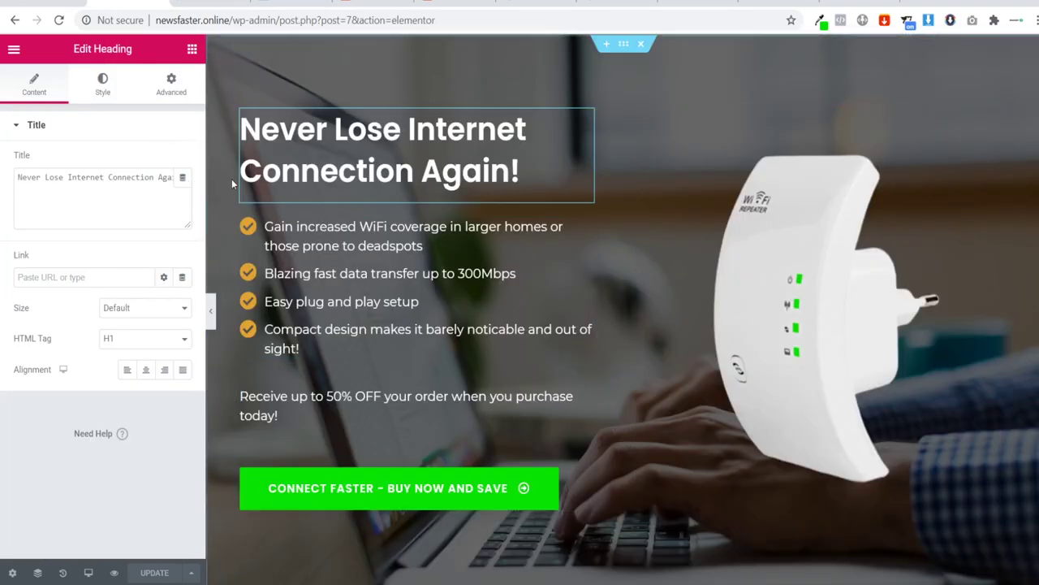
pyautogui.click(358, 255)
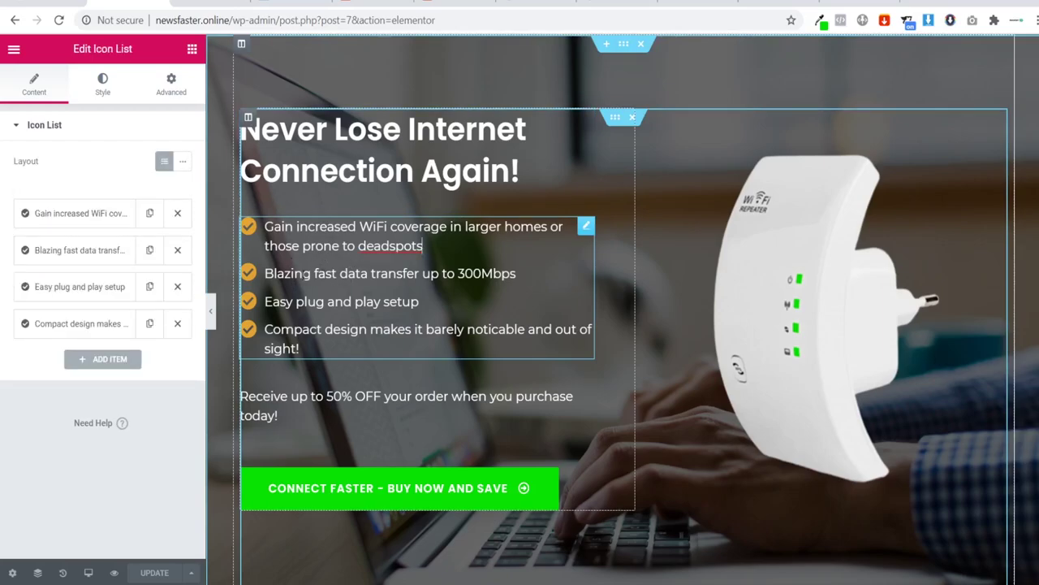
pyautogui.rightClick(585, 226)
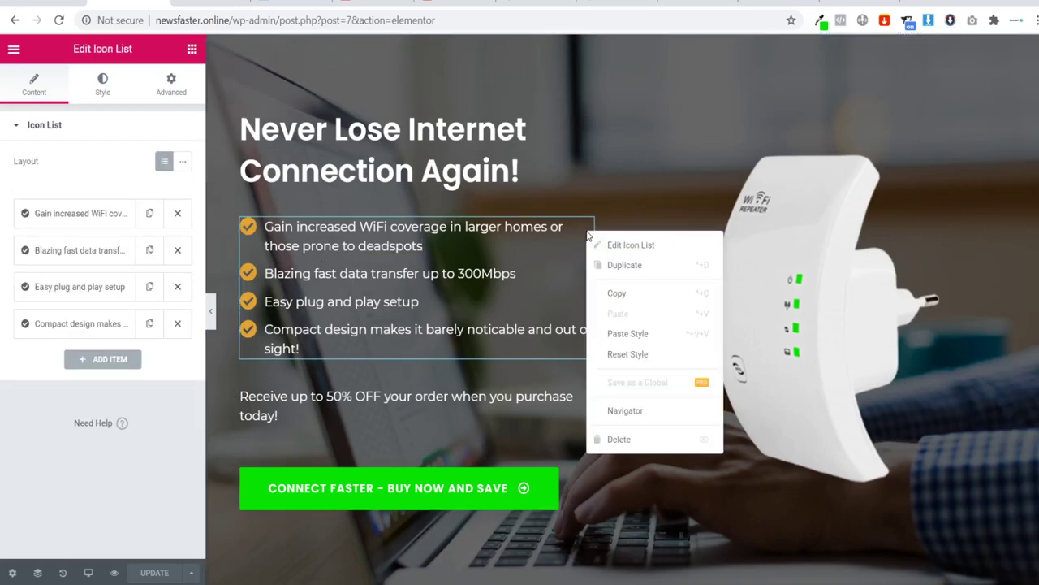
pyautogui.click(605, 292)
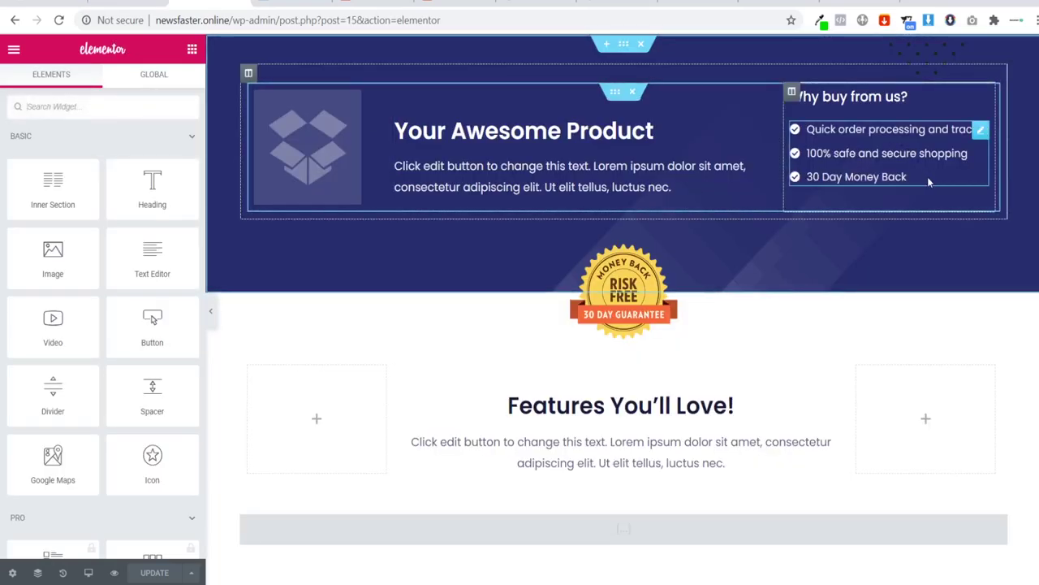
# Step: Paste the Wi-Fi benefit list into the checkout hero, then delete the old icon list and 'Why buy from us?' heading
pyautogui.rightClick(980, 130)
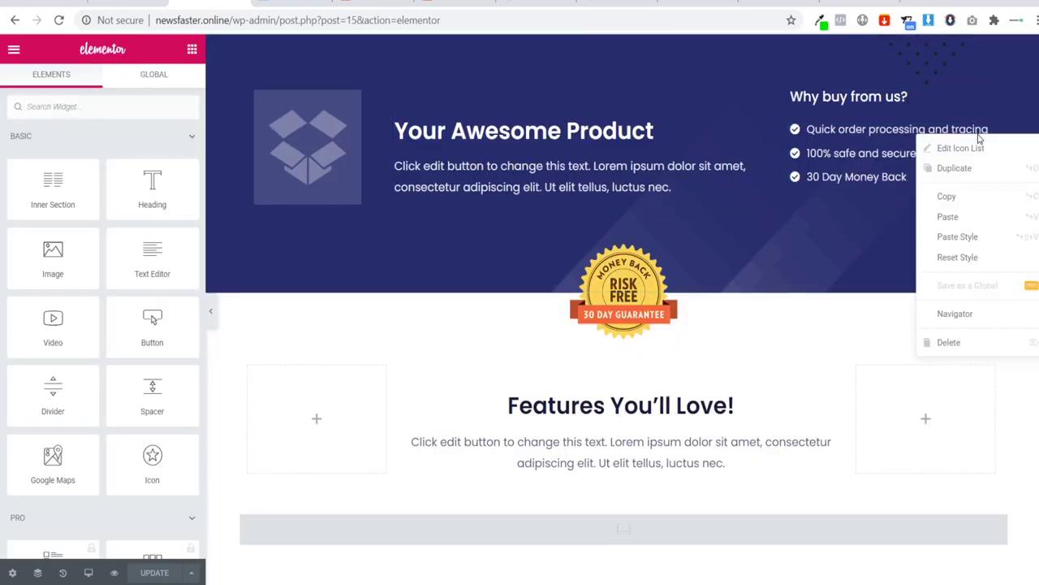
pyautogui.click(975, 218)
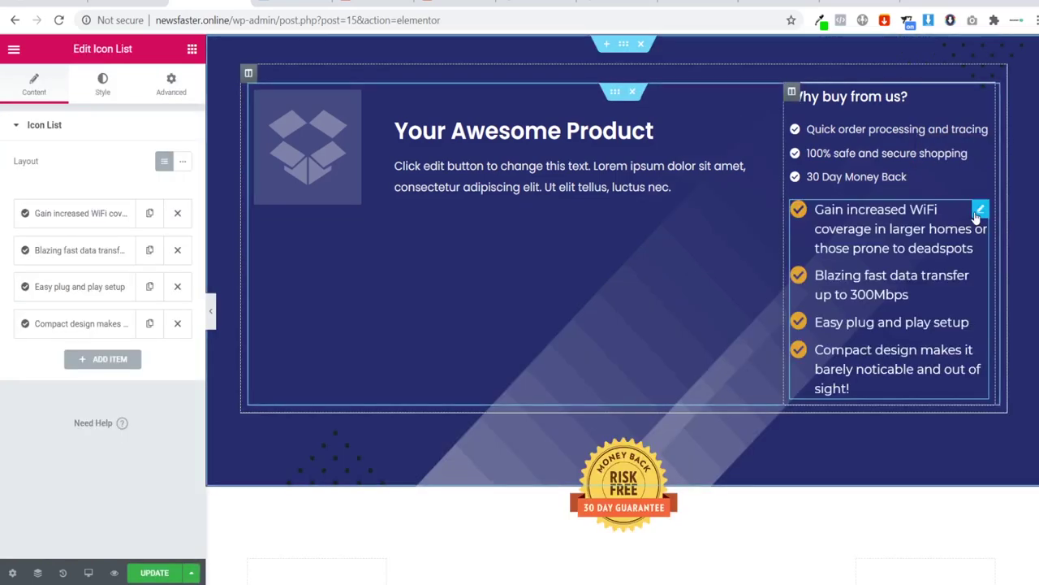
pyautogui.rightClick(984, 137)
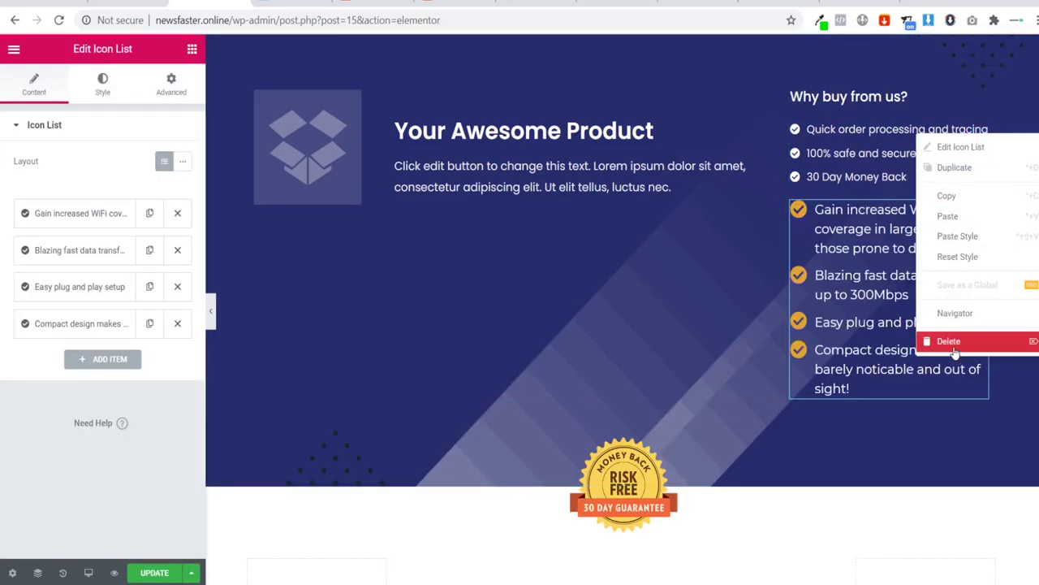
pyautogui.click(948, 342)
pyautogui.rightClick(978, 101)
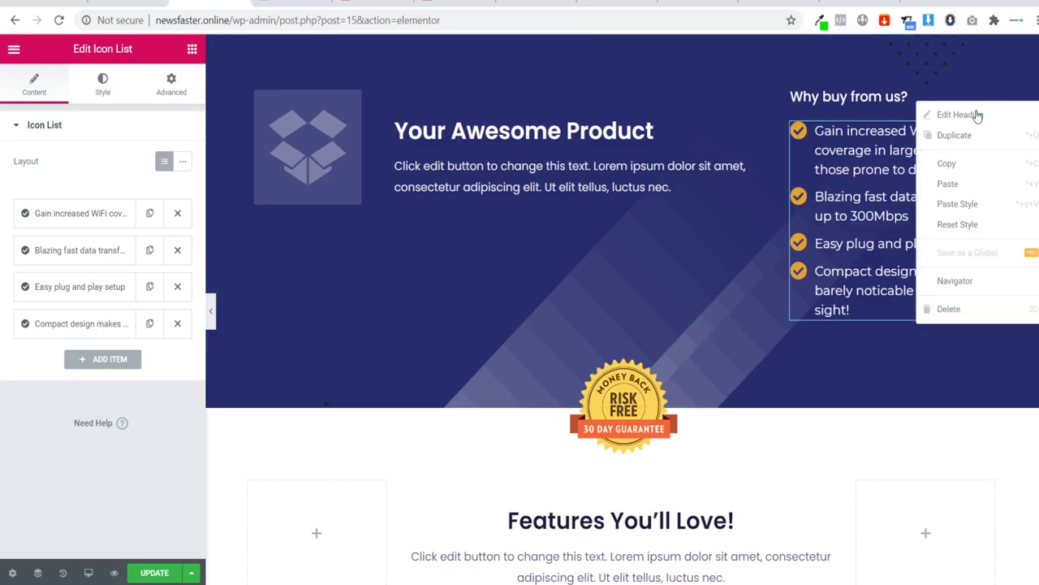
pyautogui.click(947, 309)
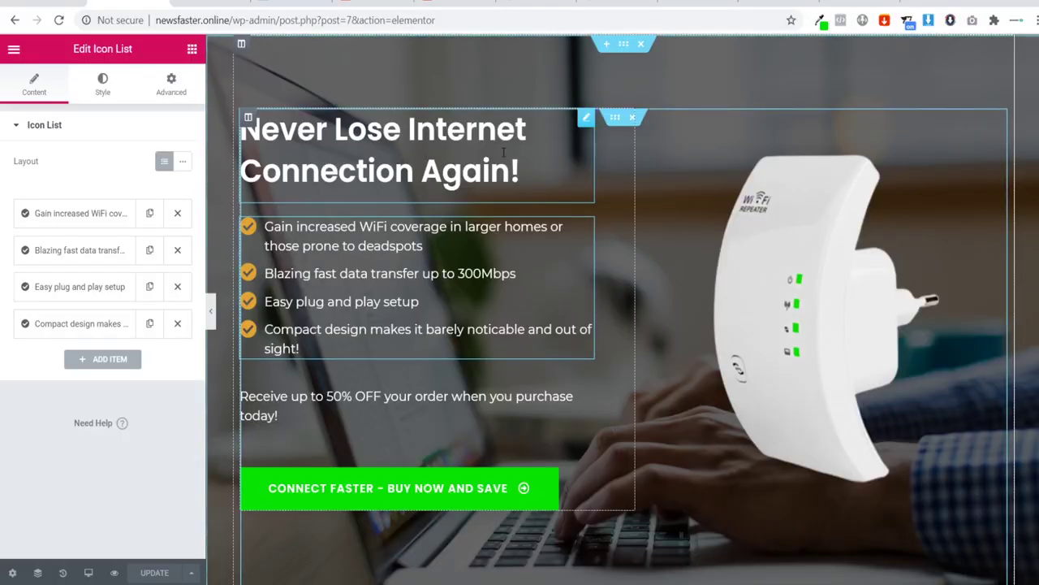
# Step: Copy the landing-page headline and select its full title text for pasting into the checkout icon box
pyautogui.rightClick(578, 123)
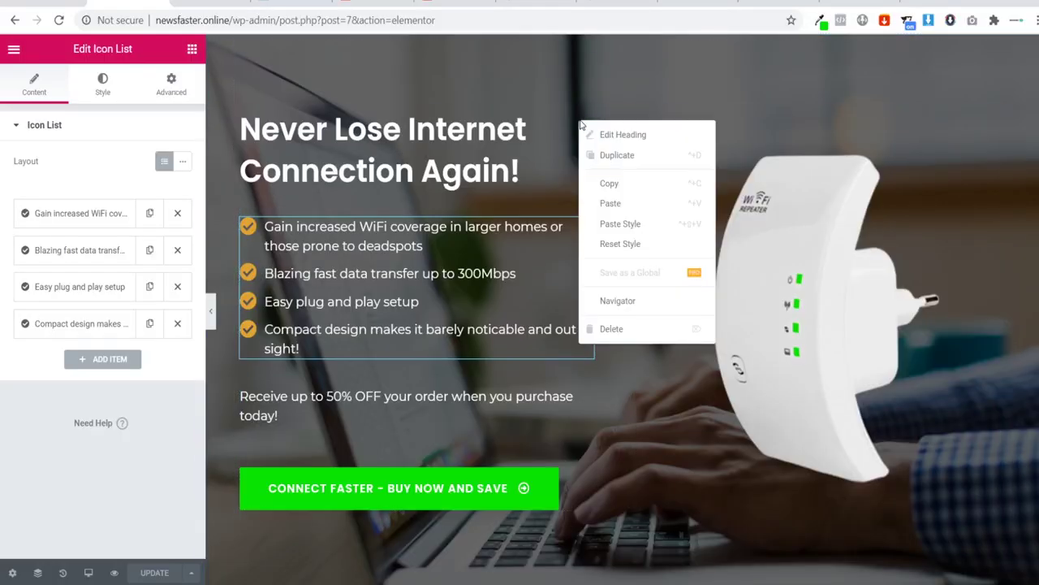
pyautogui.click(626, 185)
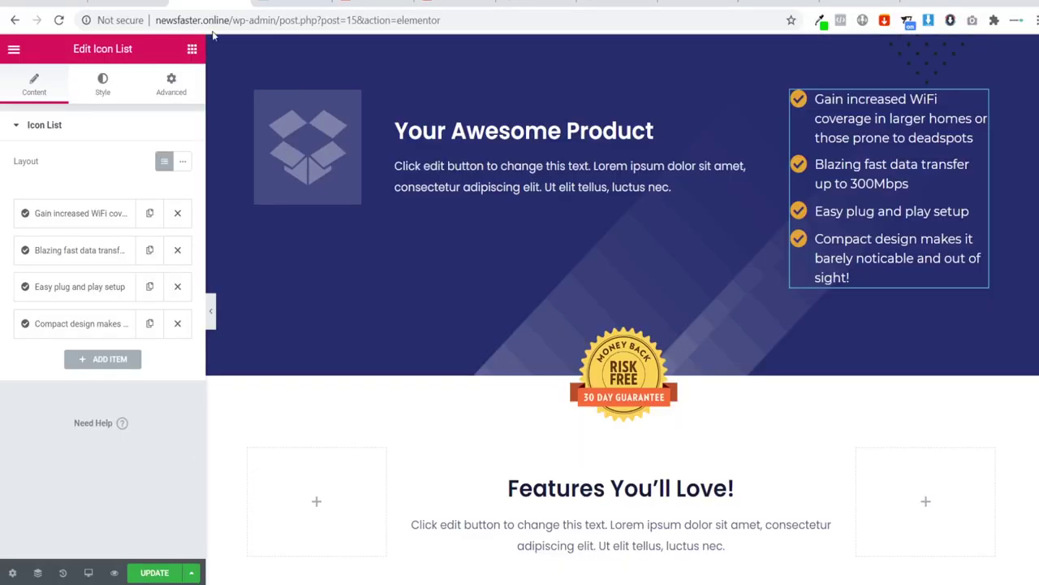
pyautogui.rightClick(764, 128)
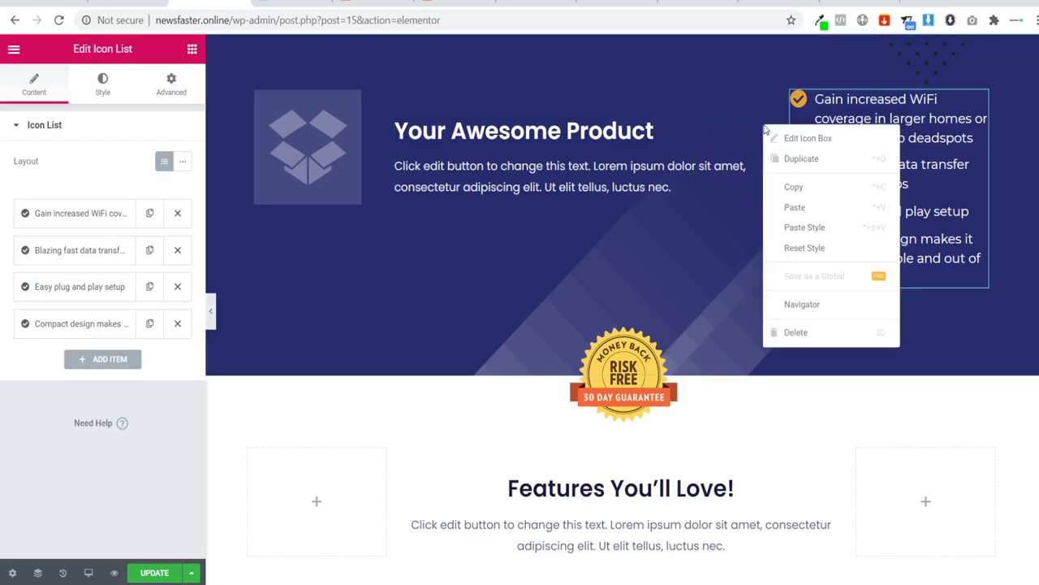
pyautogui.click(792, 186)
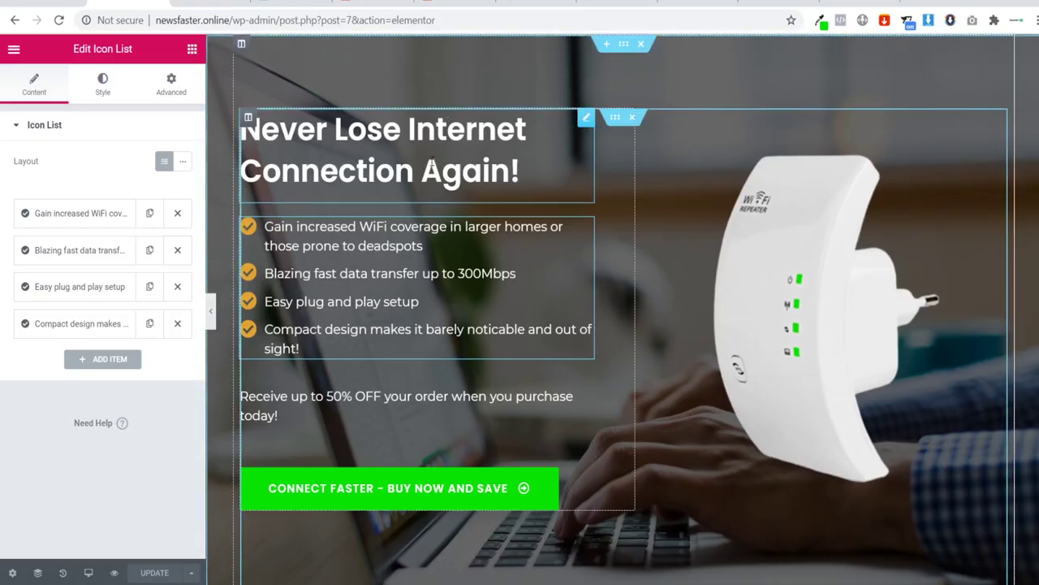
pyautogui.click(432, 167)
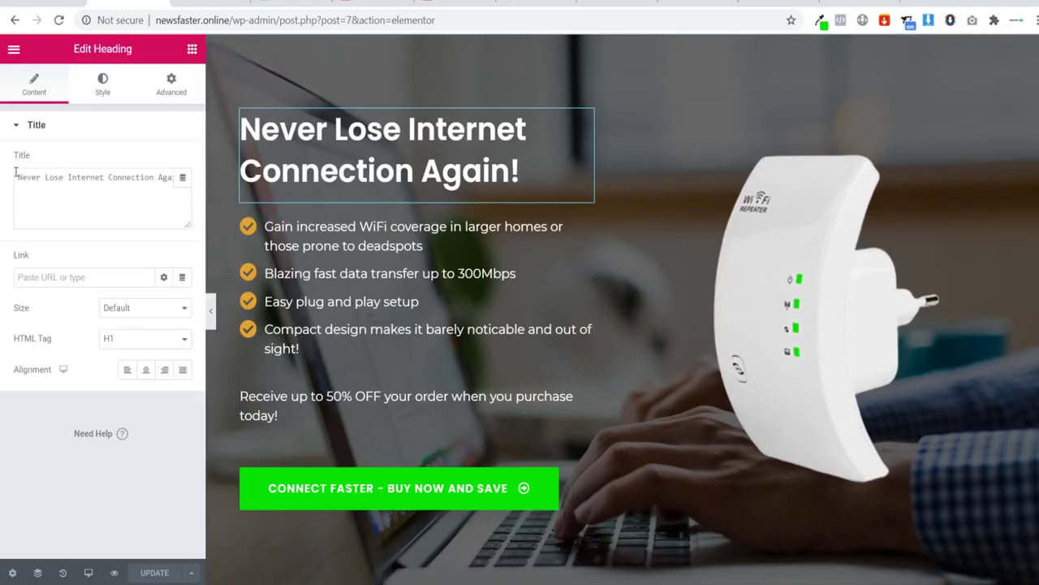
pyautogui.moveTo(15, 172); pyautogui.dragTo(192, 180)
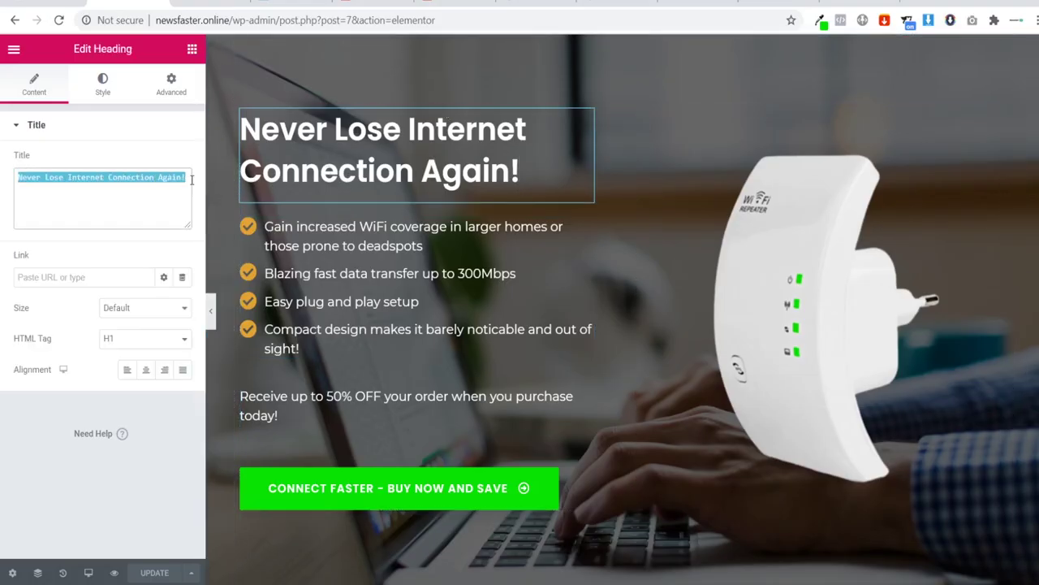
# Step: Replace the Icon Box title 'Your Awesome Product' with the pasted headline and delete the placeholder description
pyautogui.click(203, 5)
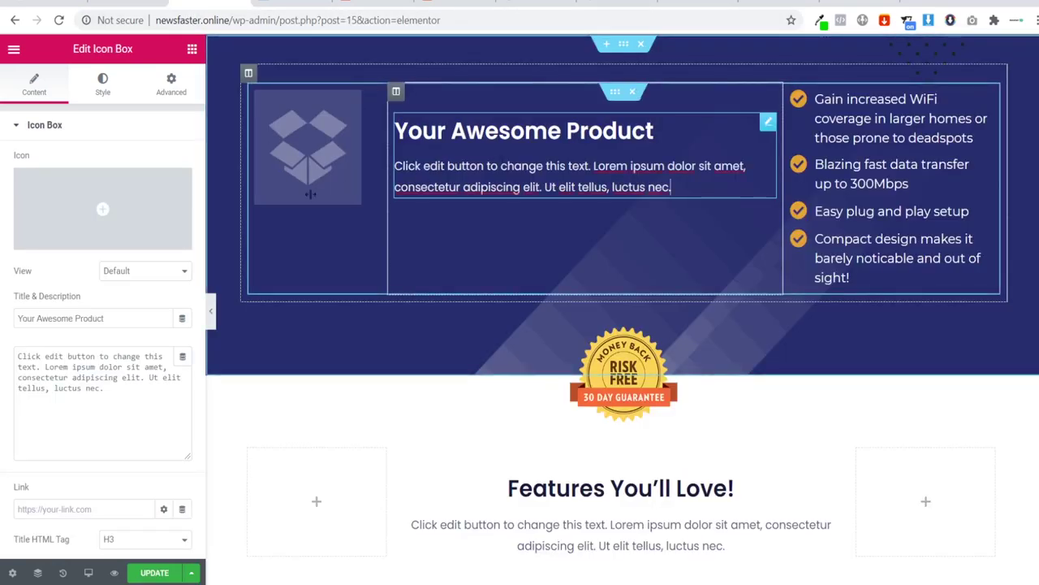
pyautogui.tripleClick(126, 317)
pyautogui.hotkey('ctrl', 'v')
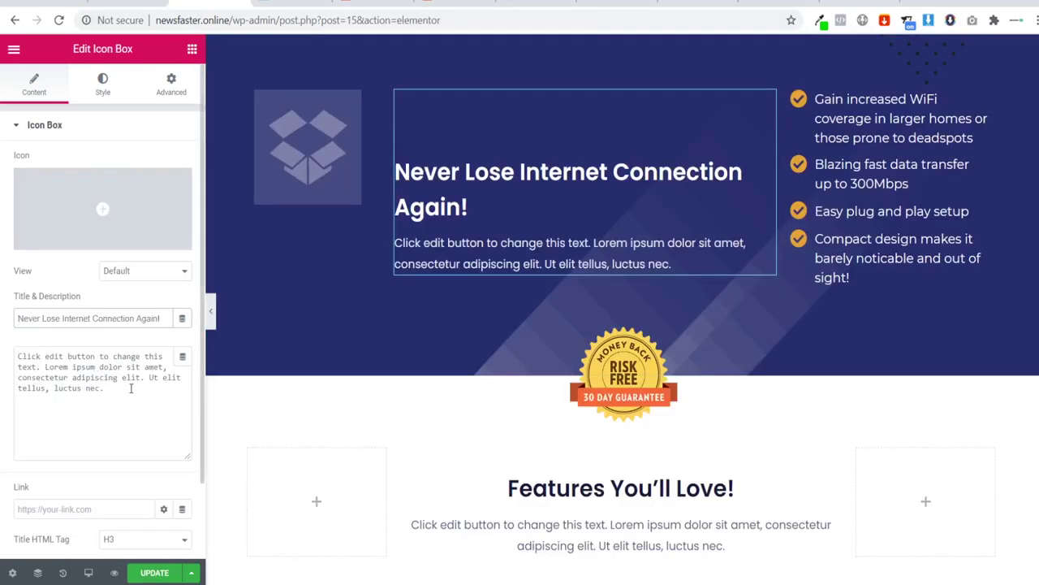
pyautogui.moveTo(136, 391); pyautogui.dragTo(2, 319)
pyautogui.press('BackSpace')
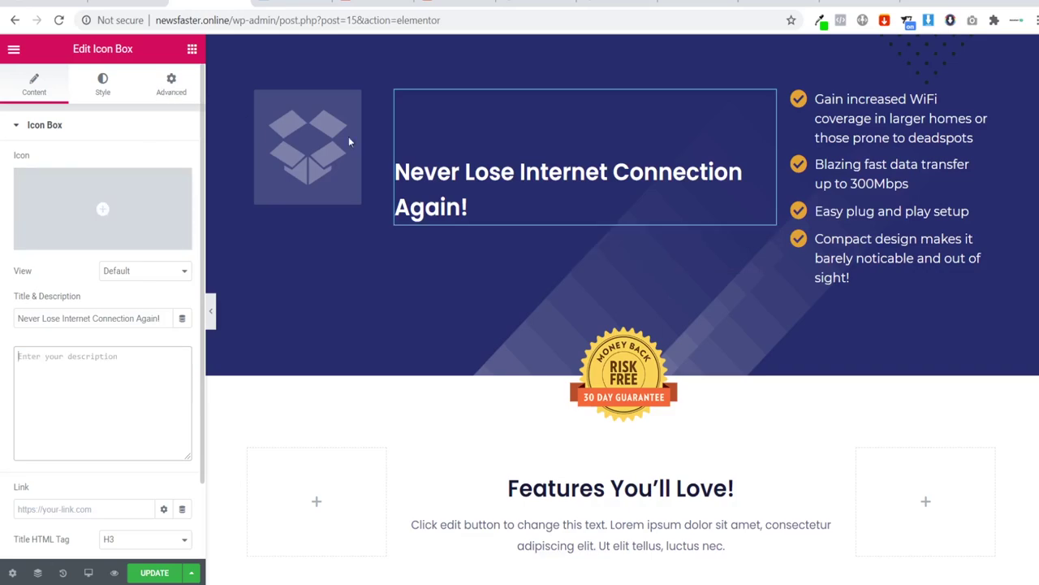
# Step: Adjust the headline in the icon box, then add and remove an empty heading widget above it
pyautogui.click(716, 111)
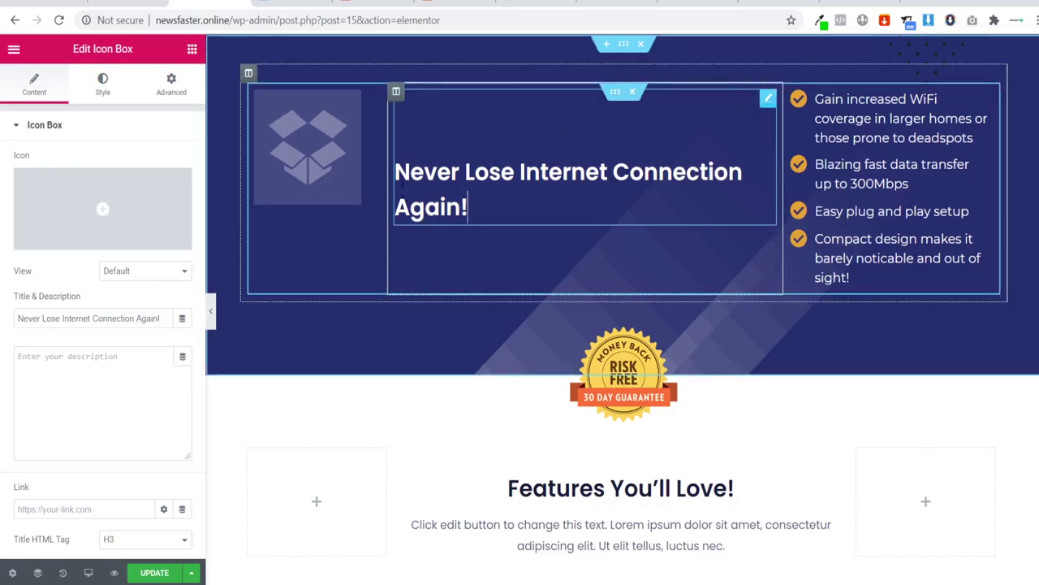
pyautogui.hotkey('ctrl', 'Home')
pyautogui.click(171, 83)
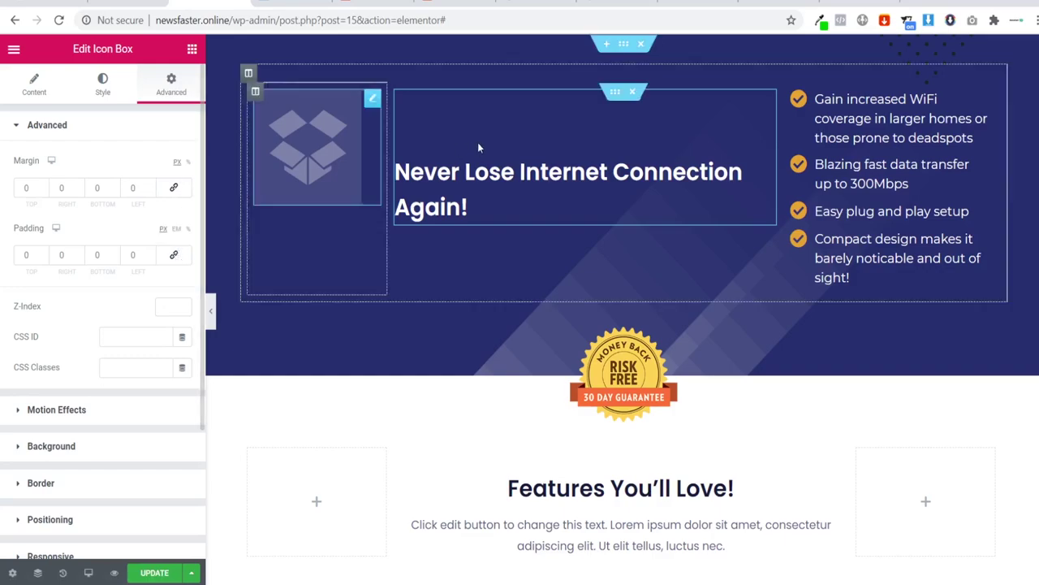
pyautogui.click(493, 203)
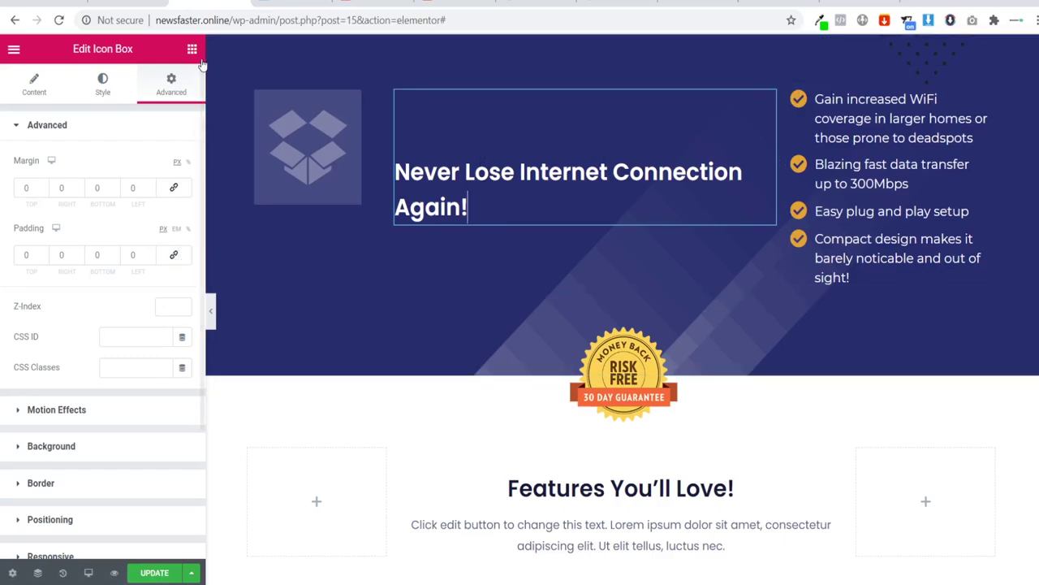
pyautogui.moveTo(521, 141); pyautogui.dragTo(651, 143)
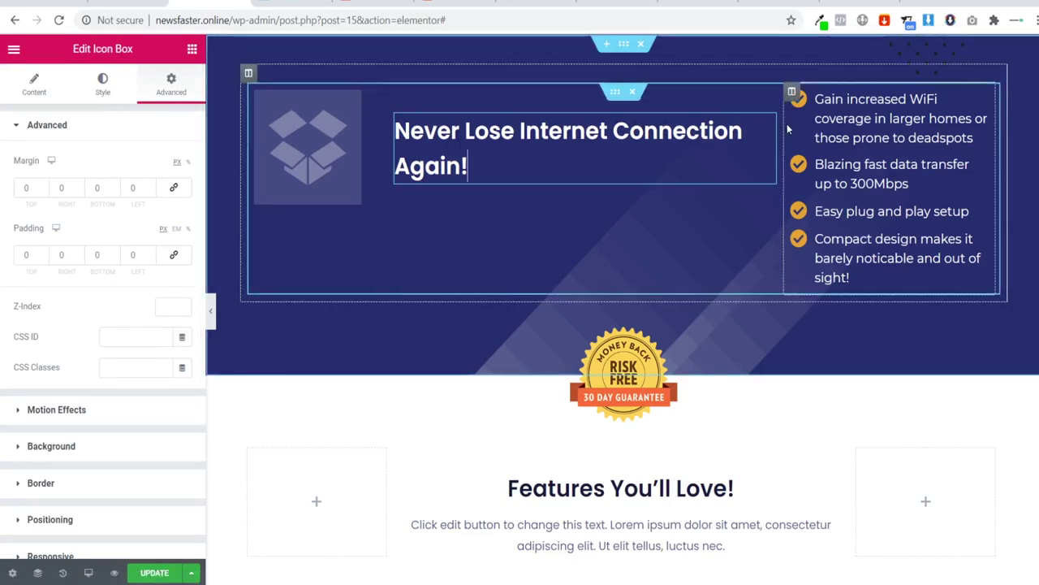
pyautogui.click(192, 50)
pyautogui.moveTo(148, 206); pyautogui.dragTo(432, 108)
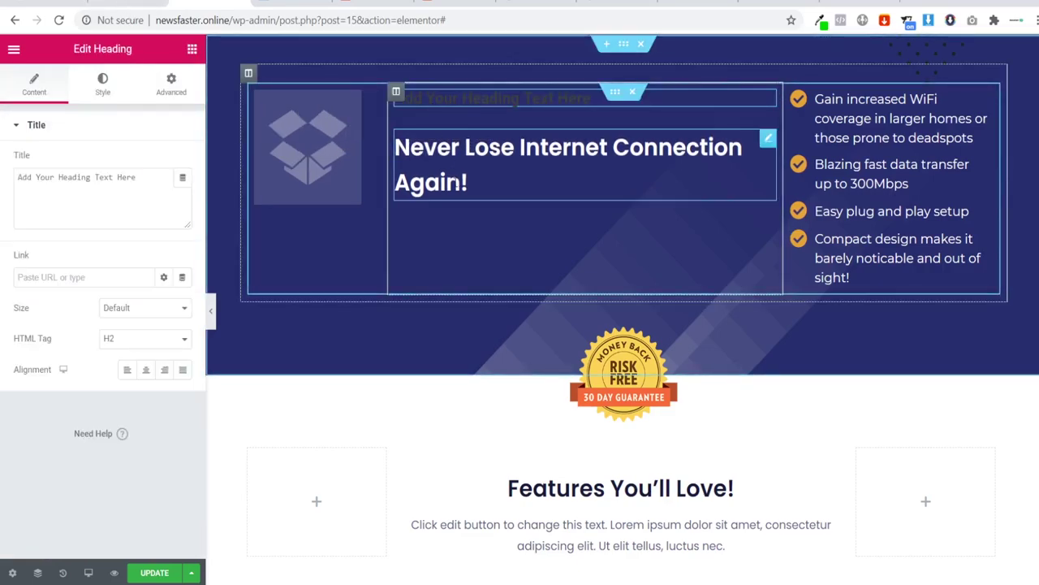
pyautogui.rightClick(774, 98)
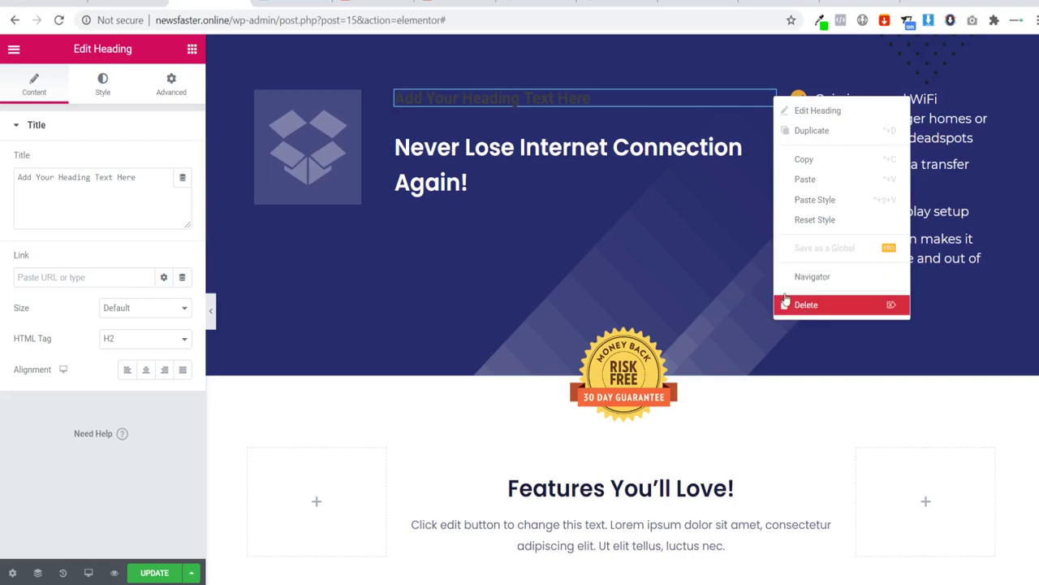
pyautogui.click(807, 304)
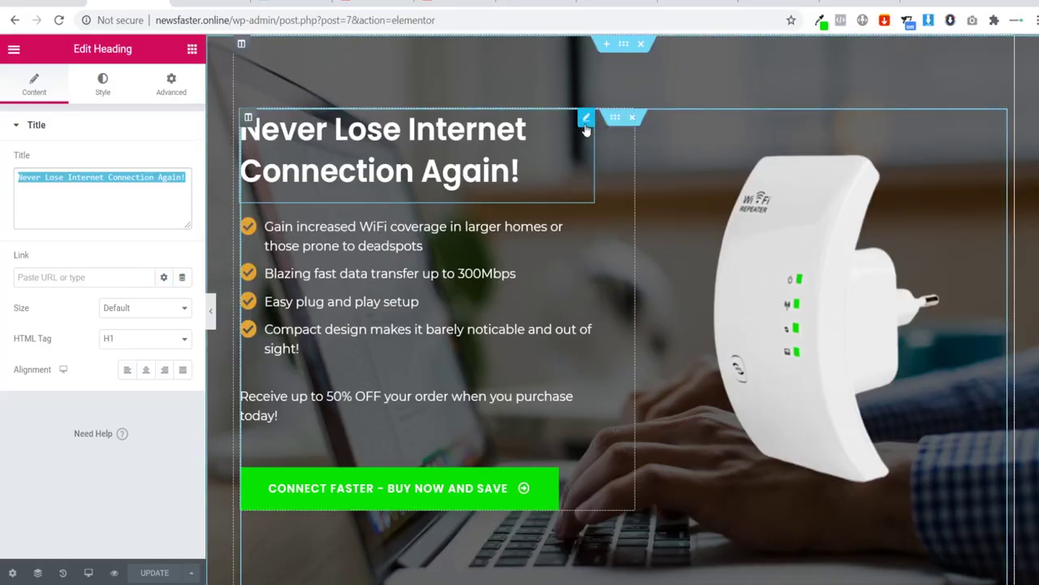
# Step: Paste the landing-page Heading widget into the middle column above the old headline and delete the Icon Box
pyautogui.rightClick(585, 124)
pyautogui.click(621, 187)
pyautogui.click(211, 5)
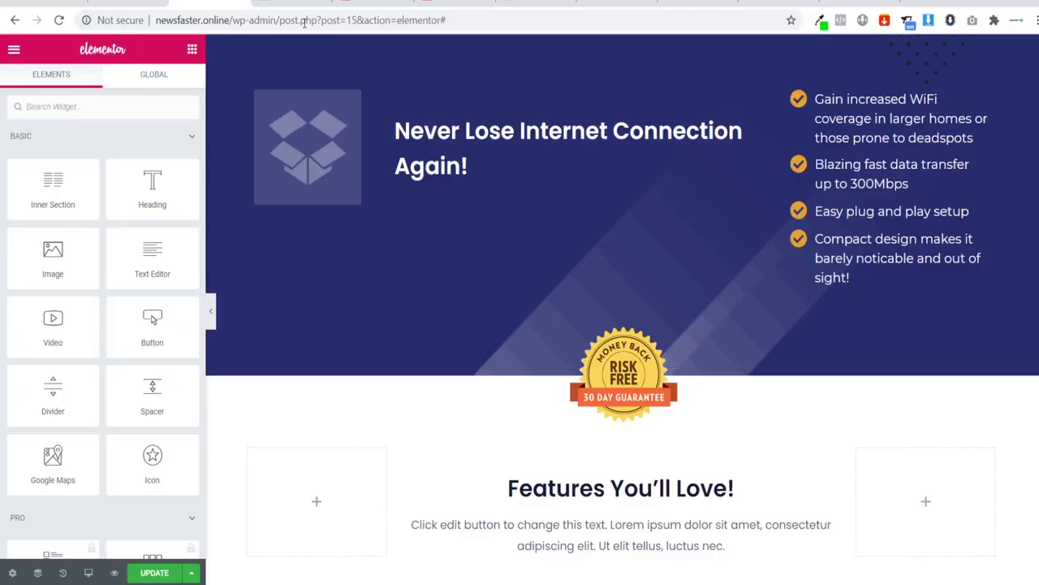
pyautogui.rightClick(735, 114)
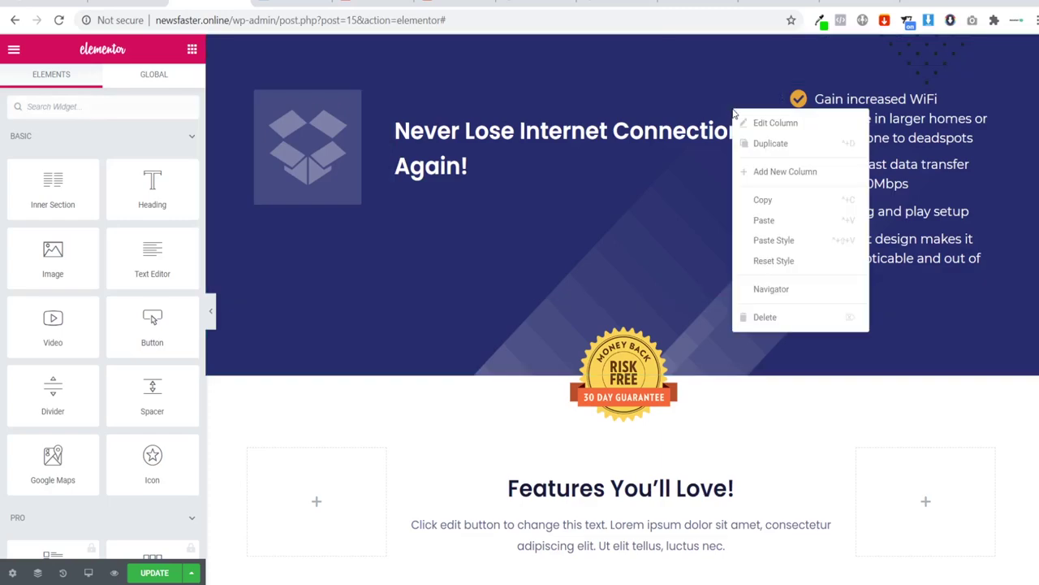
pyautogui.click(761, 220)
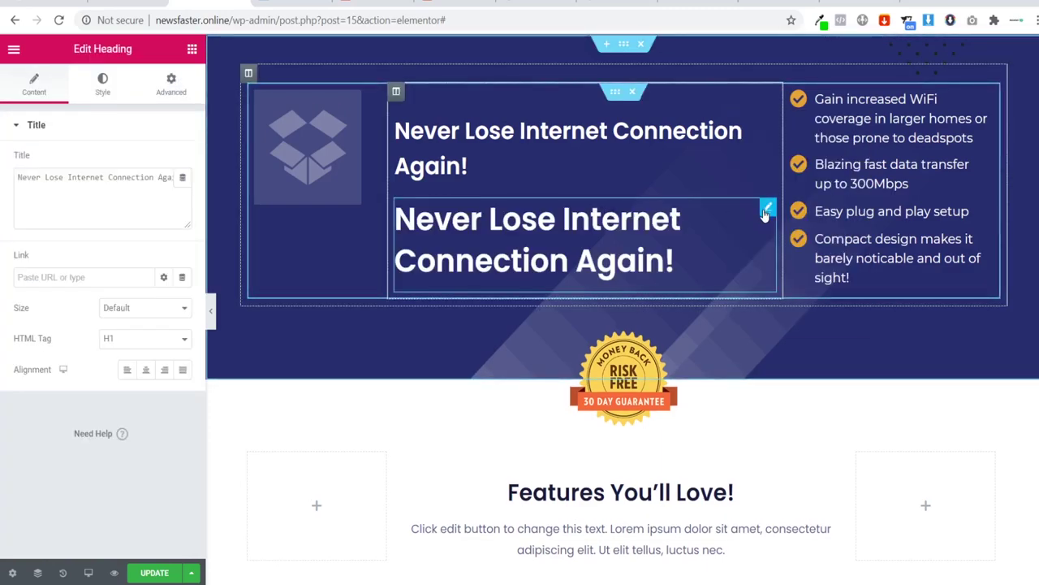
pyautogui.moveTo(709, 214); pyautogui.dragTo(687, 160)
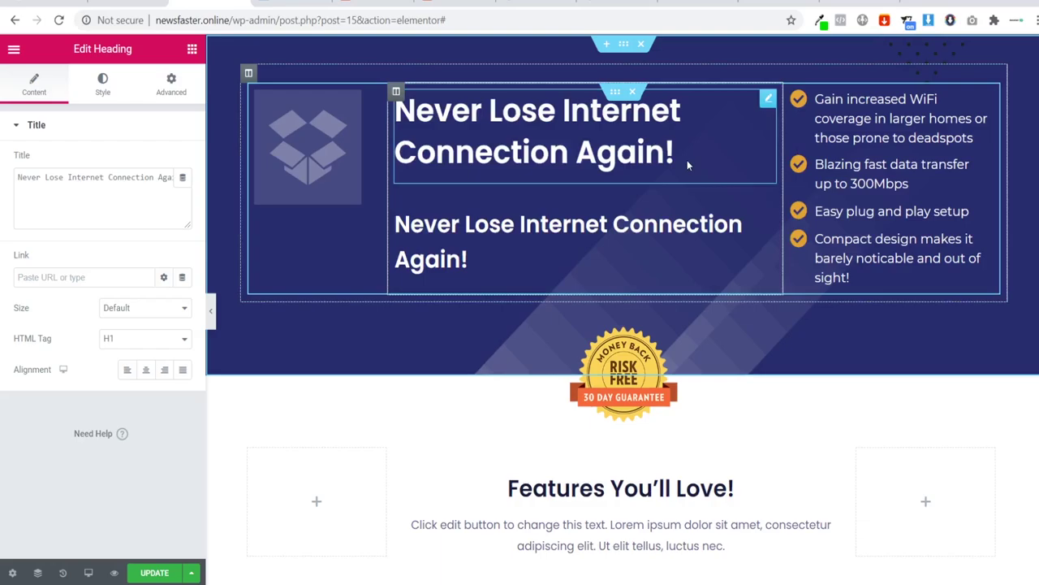
pyautogui.rightClick(766, 217)
pyautogui.click(819, 423)
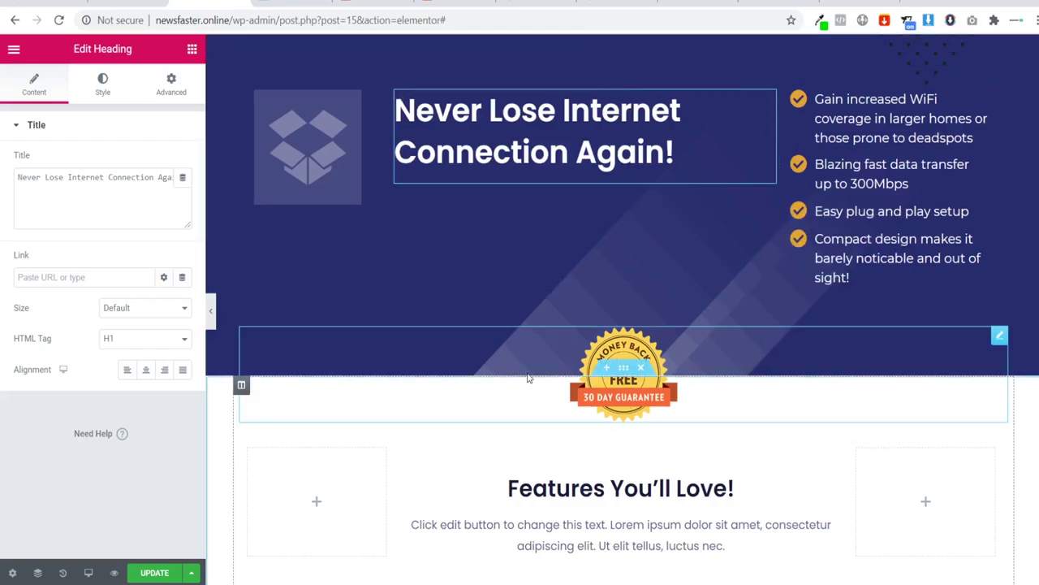
# Step: Replace the placeholder box picture with the white Wi-Fi repeater image from the Media Library
pyautogui.click(307, 151)
pyautogui.click(93, 211)
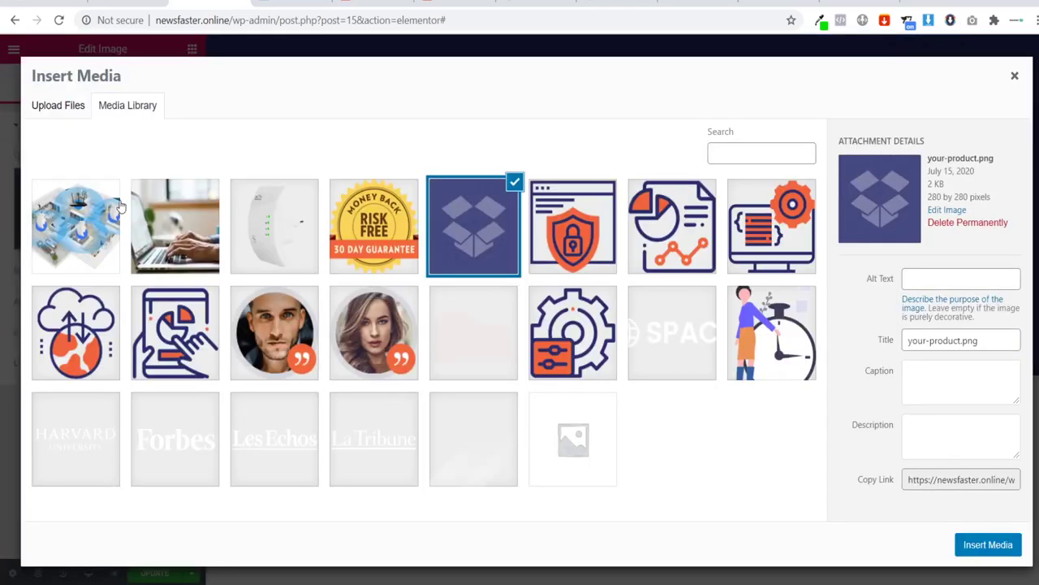
pyautogui.click(265, 210)
pyautogui.click(986, 545)
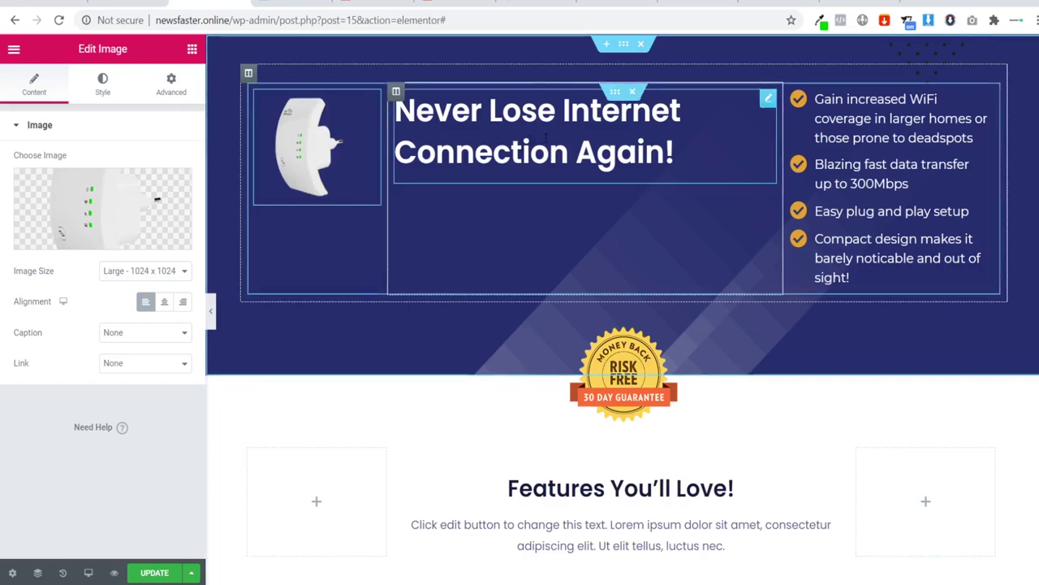
pyautogui.click(621, 45)
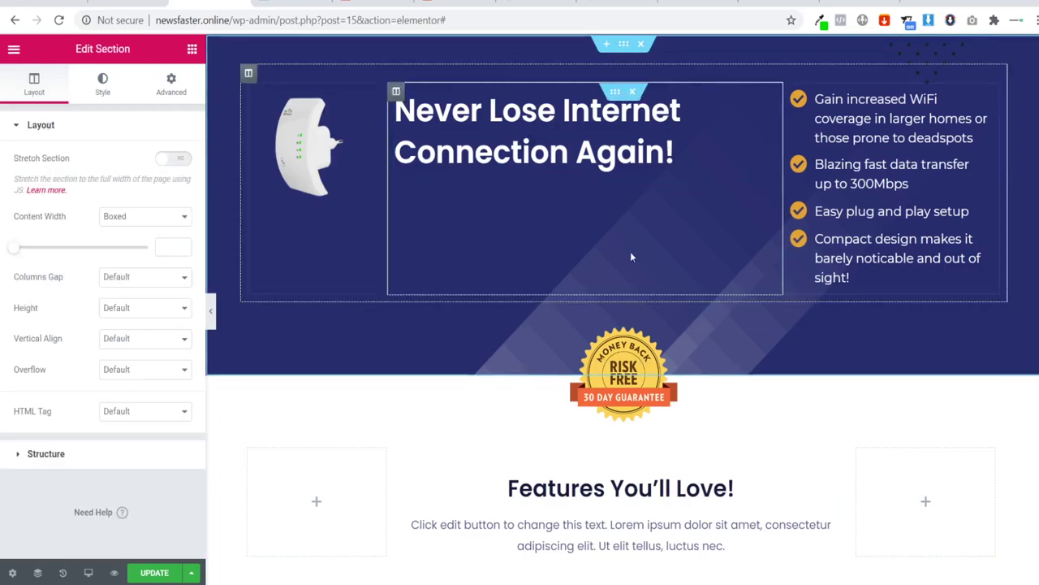
# Step: Set the laptop photo as the hero section background with size Cover
pyautogui.click(103, 91)
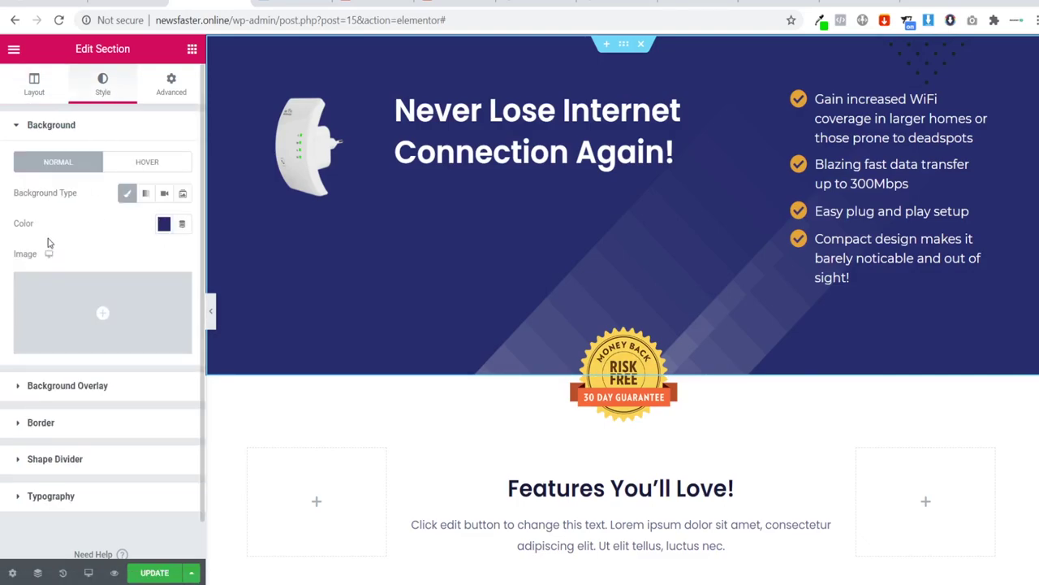
pyautogui.click(104, 342)
pyautogui.click(159, 248)
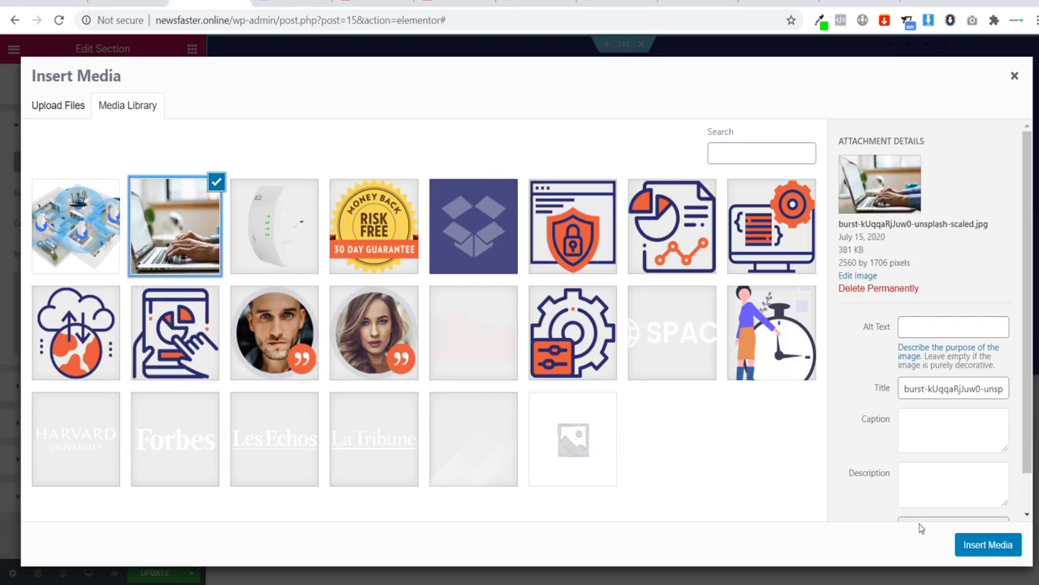
pyautogui.click(971, 545)
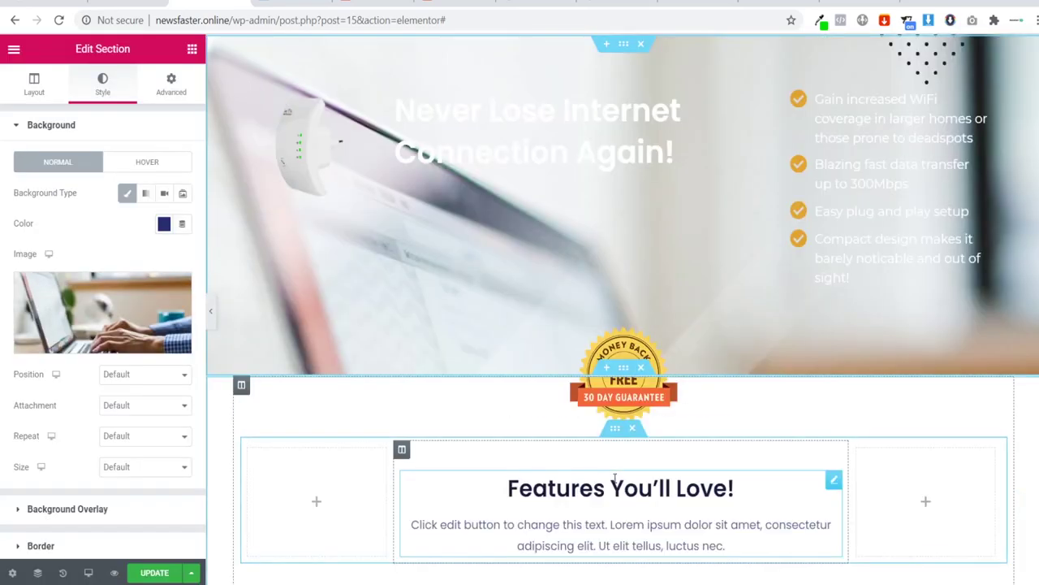
pyautogui.click(148, 467)
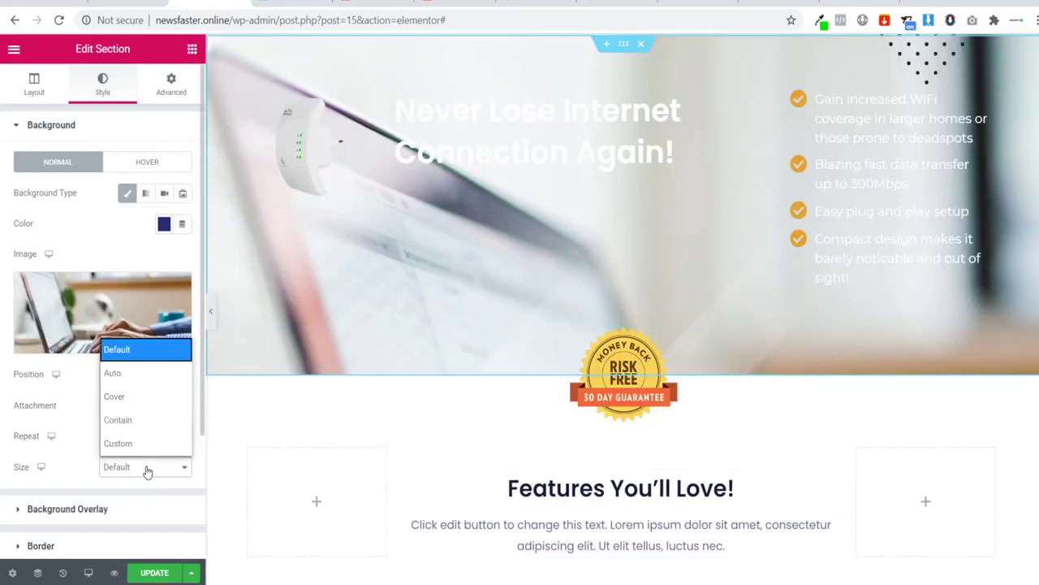
pyautogui.click(128, 399)
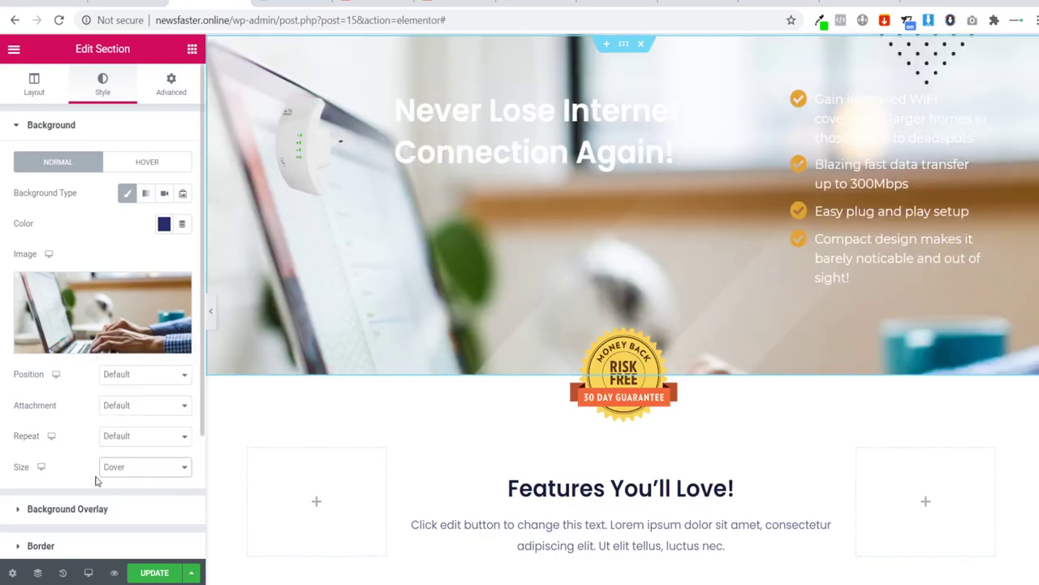
pyautogui.click(53, 130)
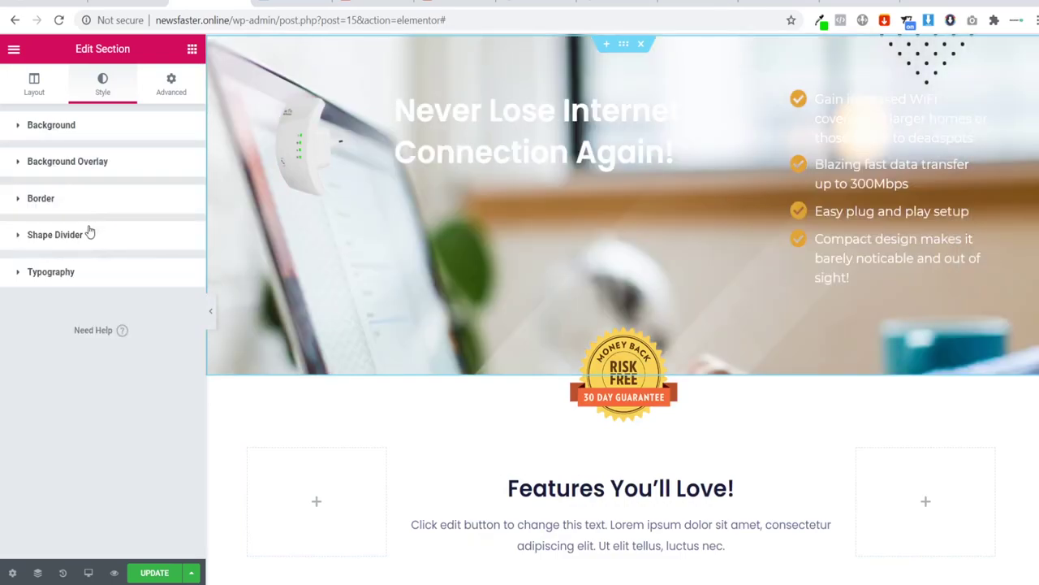
# Step: Add a black background overlay at 0.6 opacity with no overlay image
pyautogui.click(67, 161)
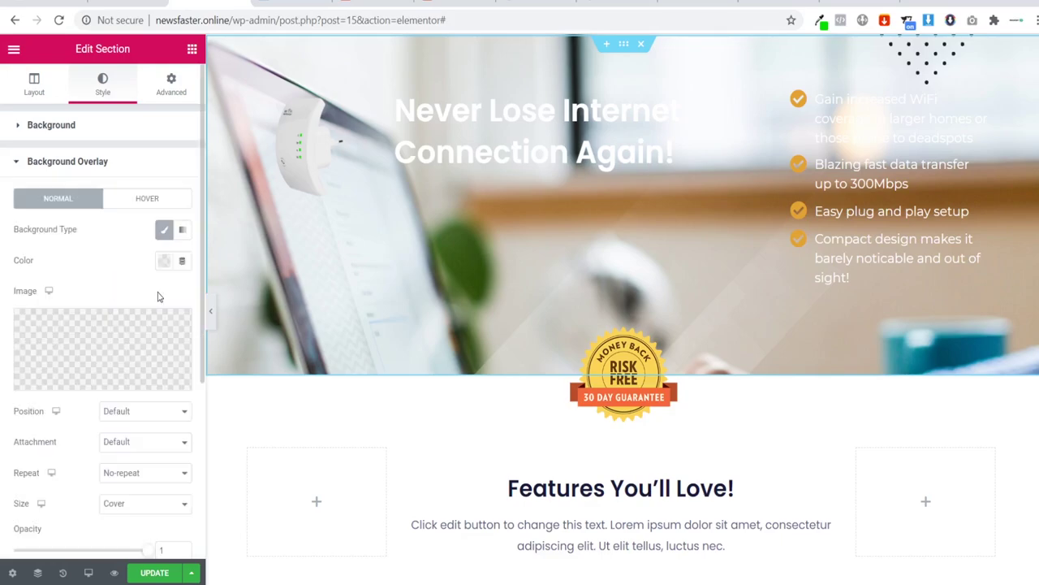
pyautogui.click(163, 261)
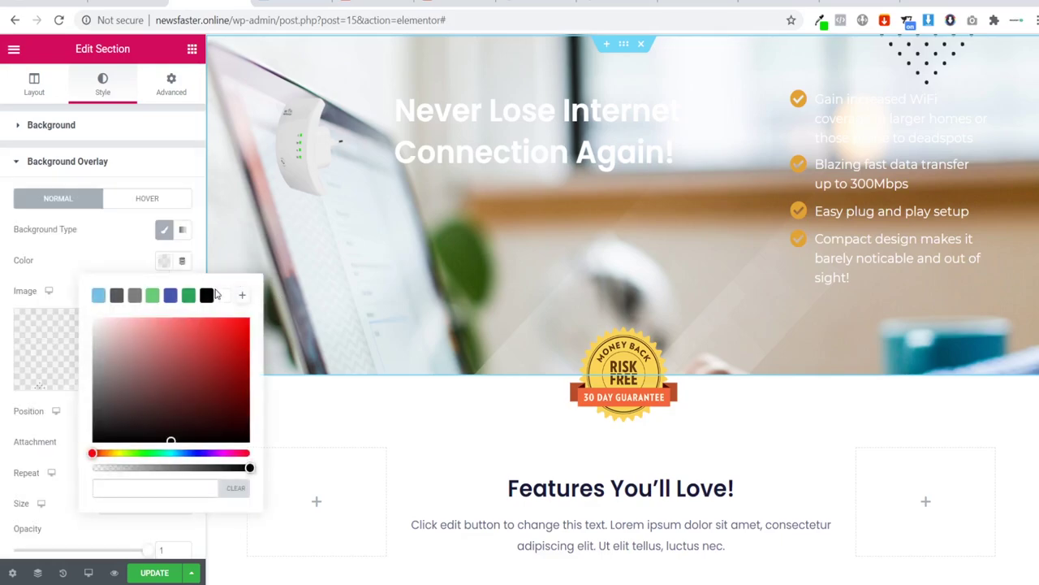
pyautogui.click(206, 295)
pyautogui.click(67, 262)
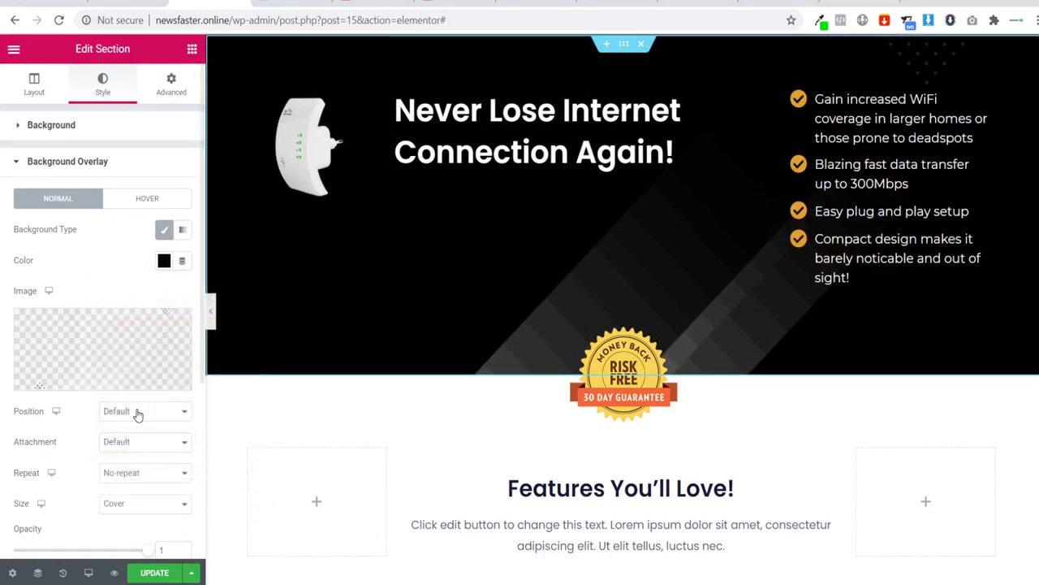
pyautogui.scroll(-1, 155, 480)
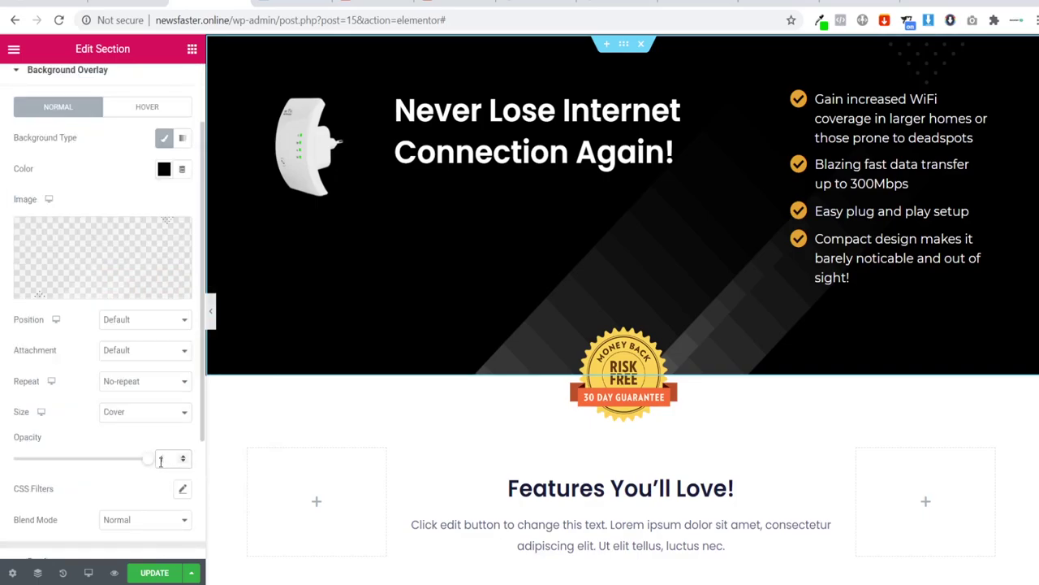
pyautogui.click(161, 460)
pyautogui.write('0.6')
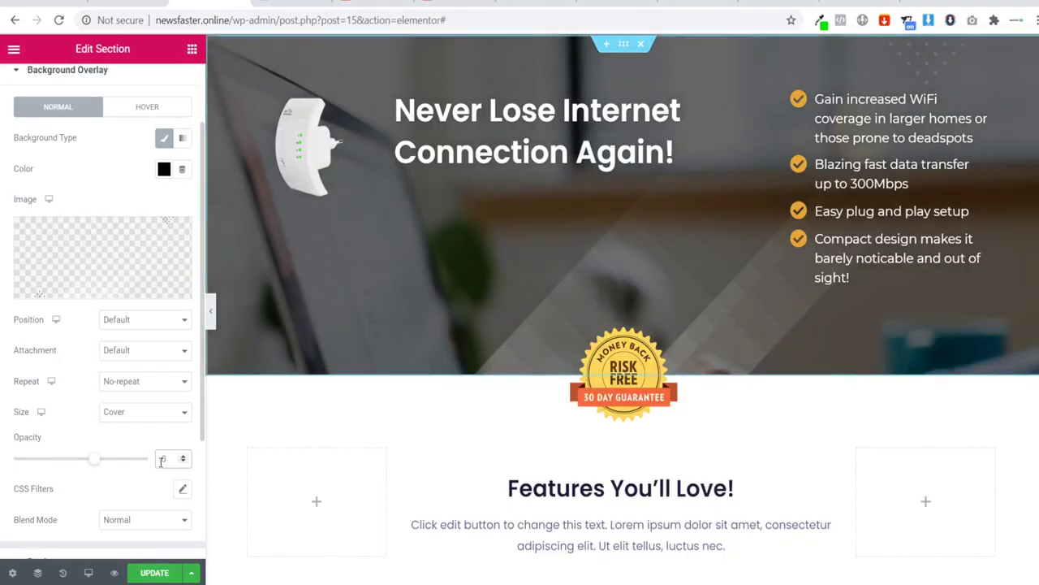
pyautogui.click(182, 287)
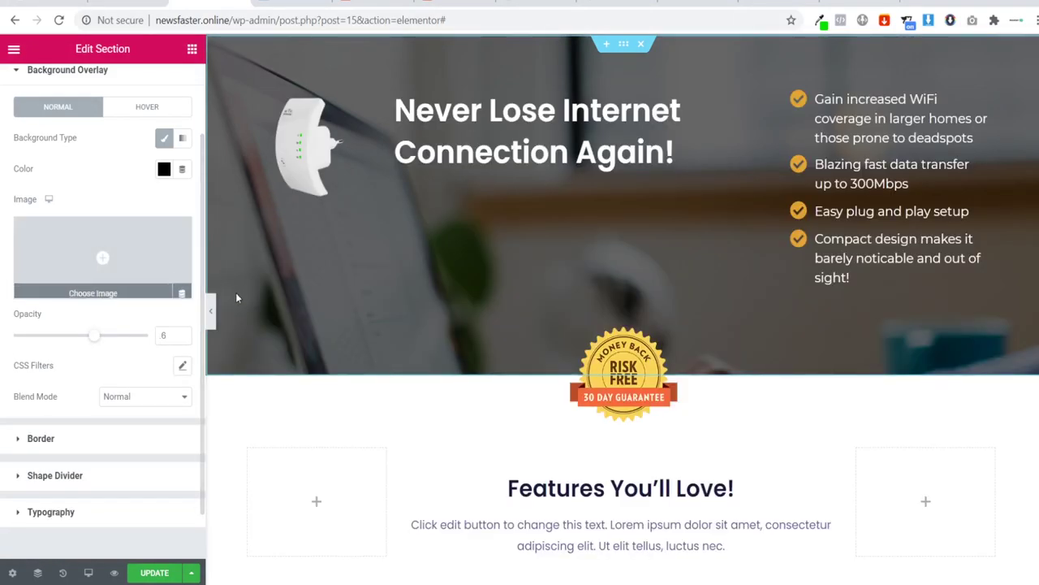
pyautogui.click(212, 310)
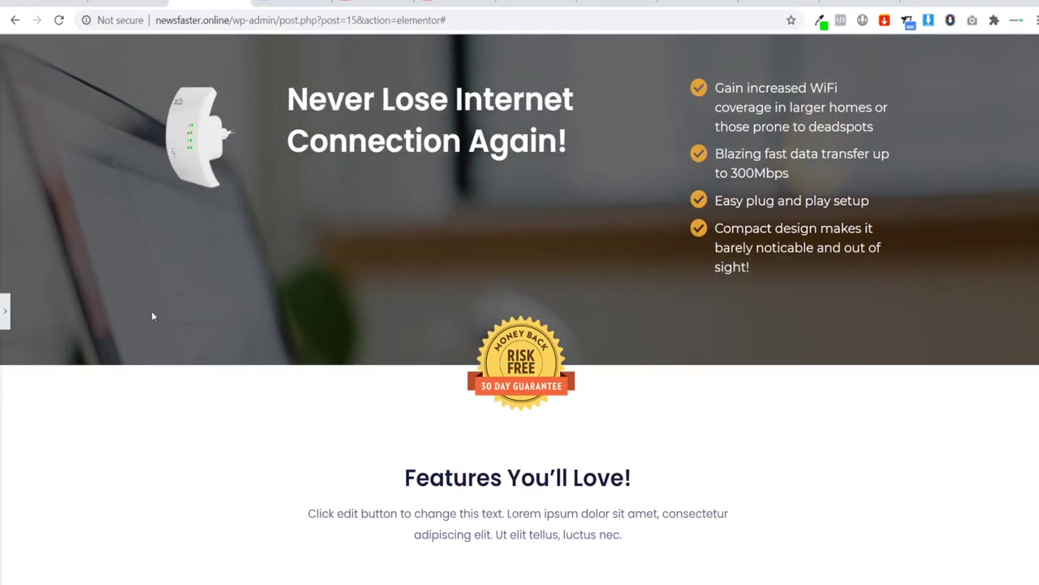
pyautogui.click(4, 313)
# Step: Position the background photo at Bottom Center and preview the hero
pyautogui.scroll(2, 59, 104)
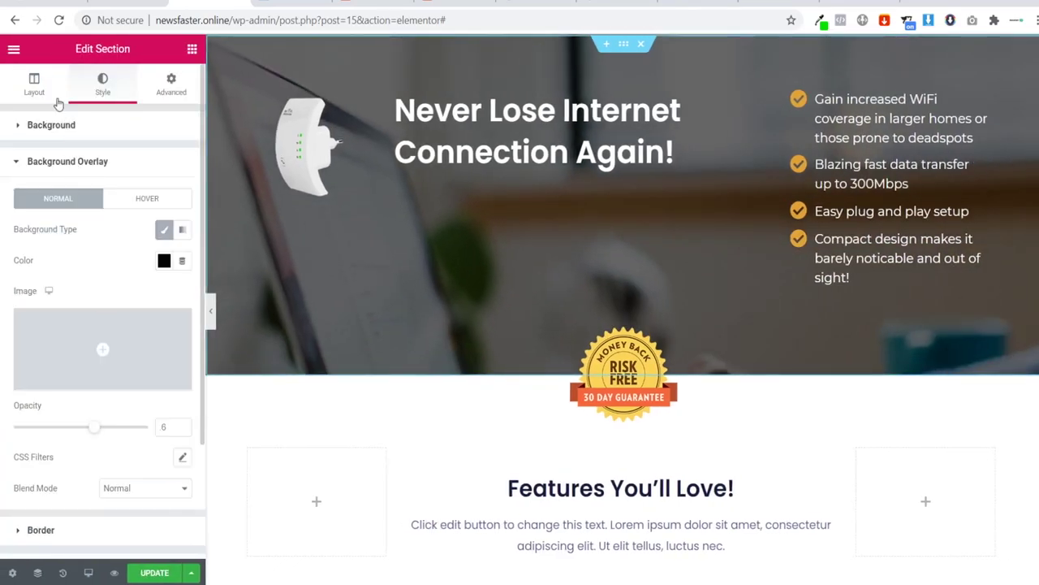
pyautogui.click(71, 130)
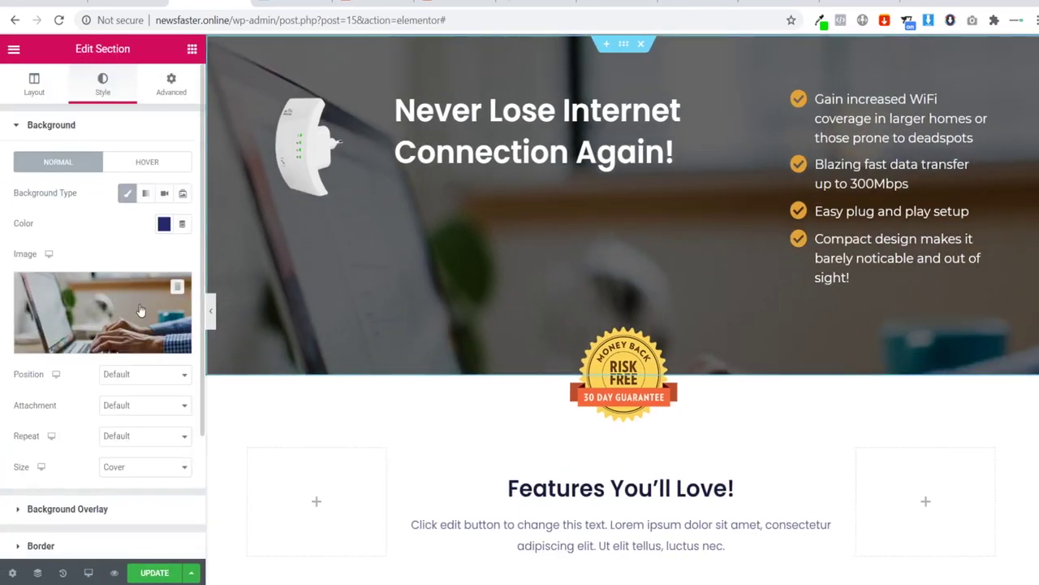
pyautogui.click(128, 379)
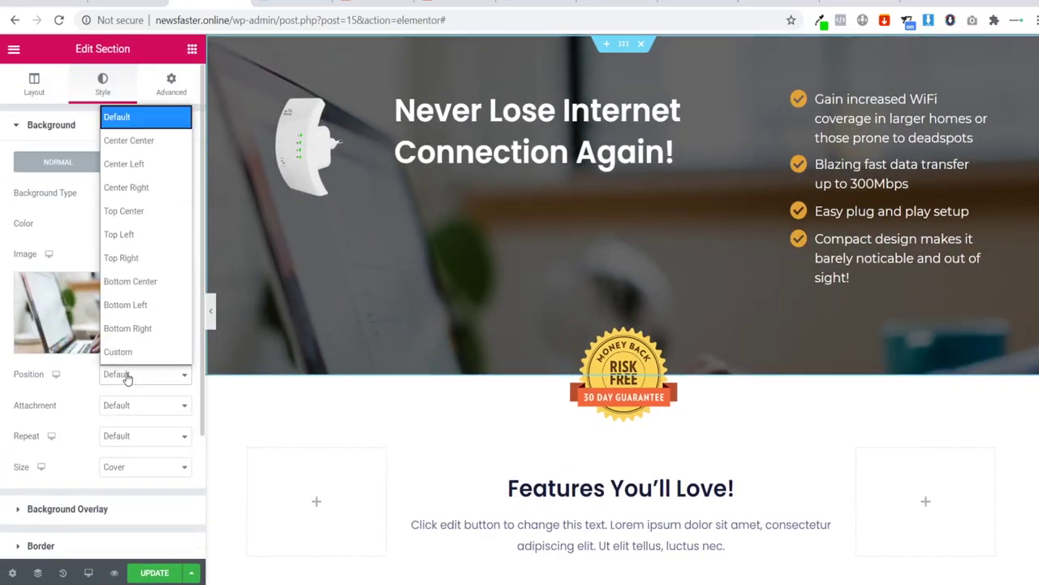
pyautogui.click(163, 290)
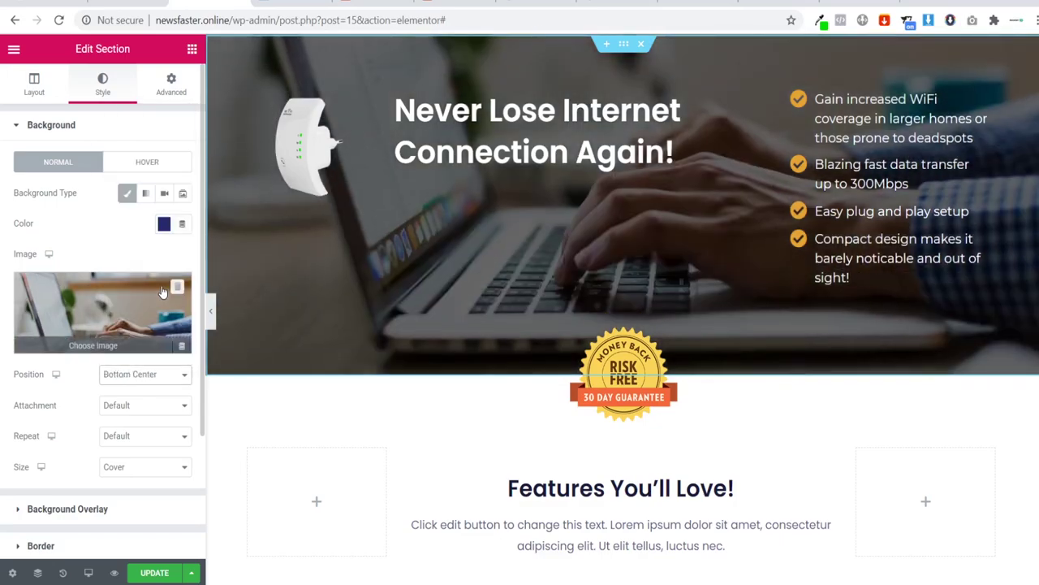
pyautogui.click(213, 310)
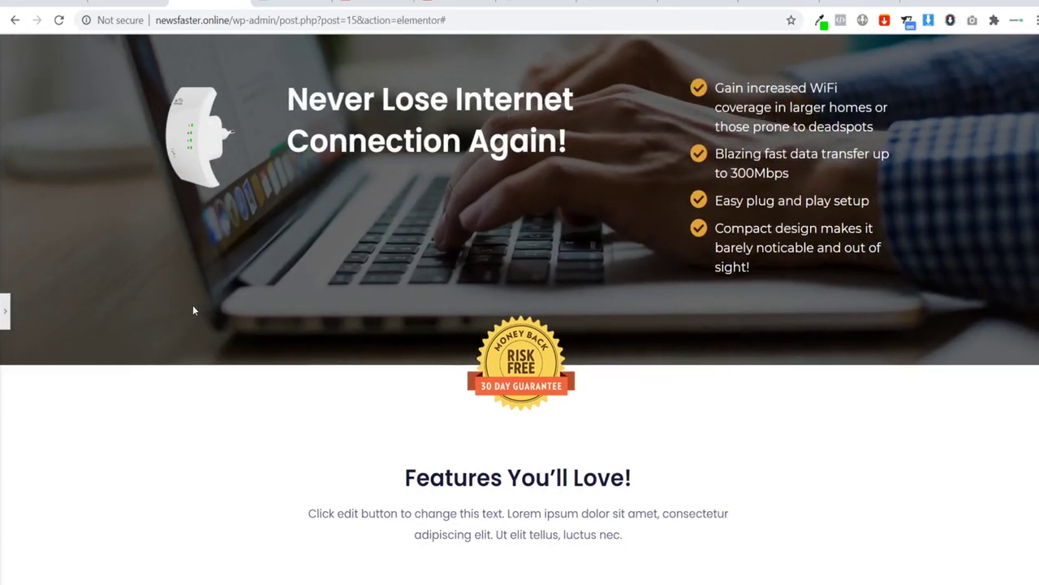
pyautogui.click(5, 313)
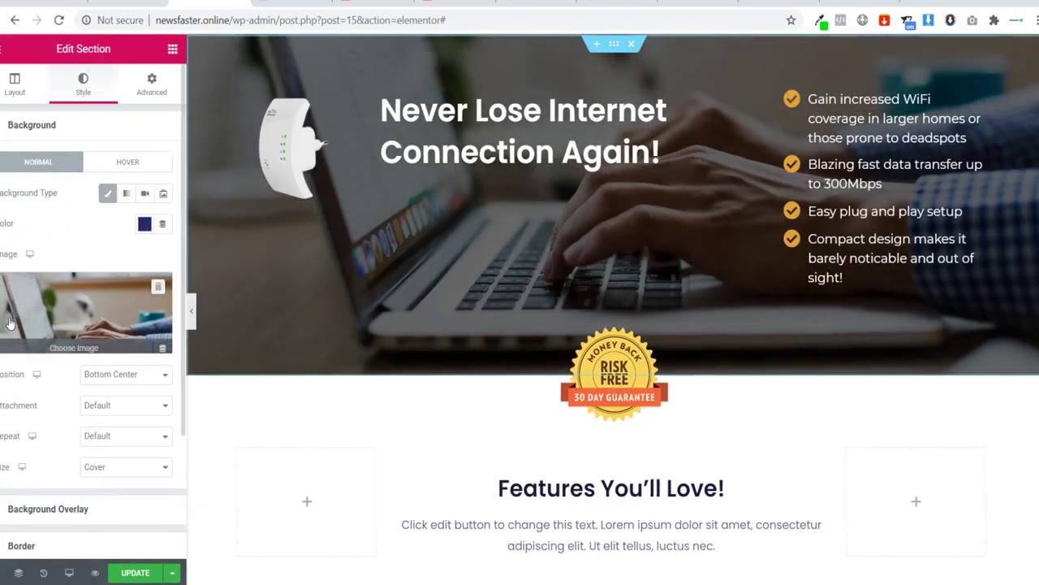
pyautogui.scroll(-3, 480, 264)
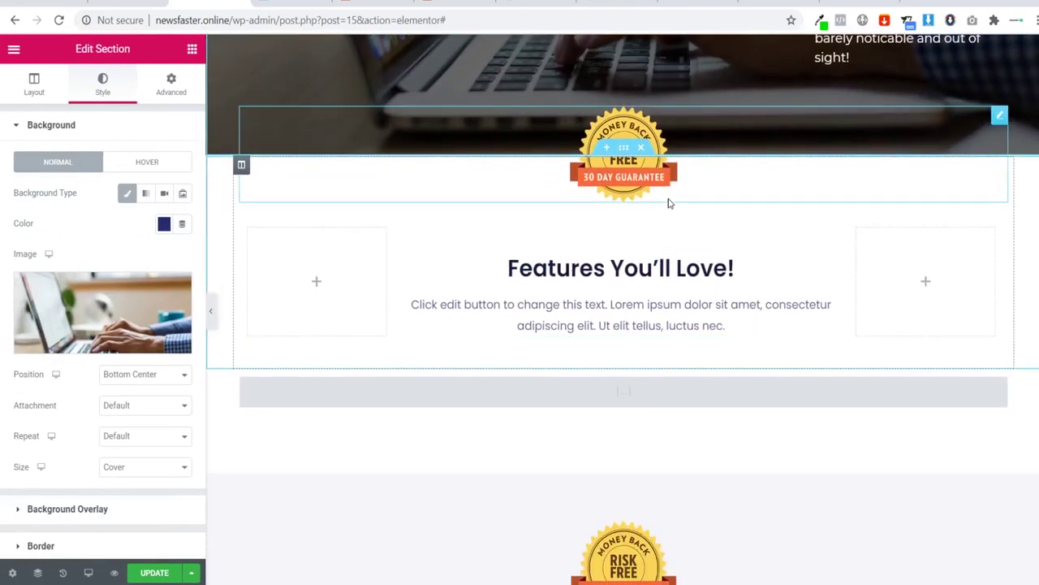
pyautogui.scroll(1, 671, 202)
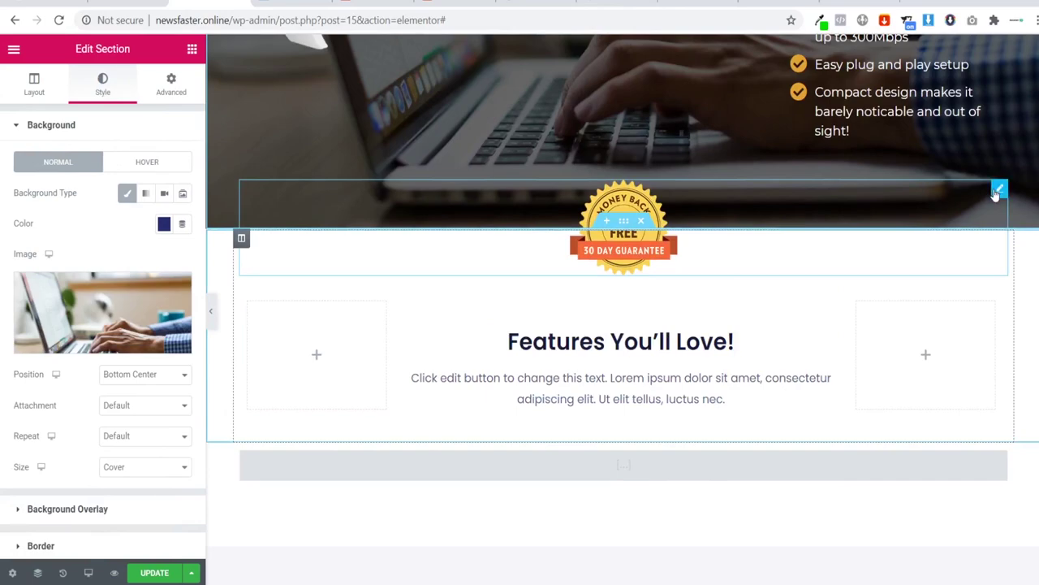
# Step: Delete the extra money-back badge and the Features You'll Love section
pyautogui.rightClick(998, 190)
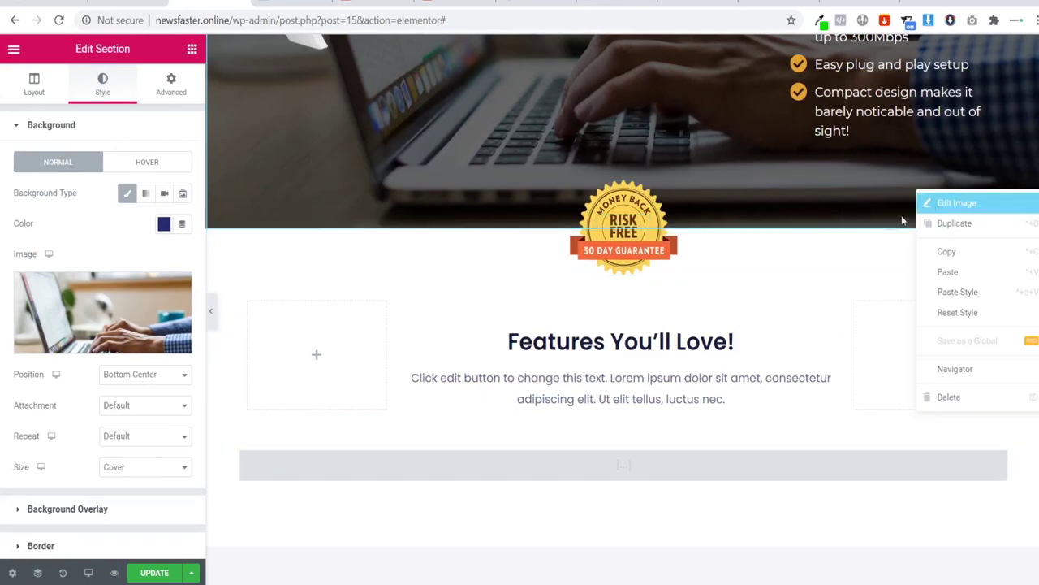
pyautogui.click(965, 401)
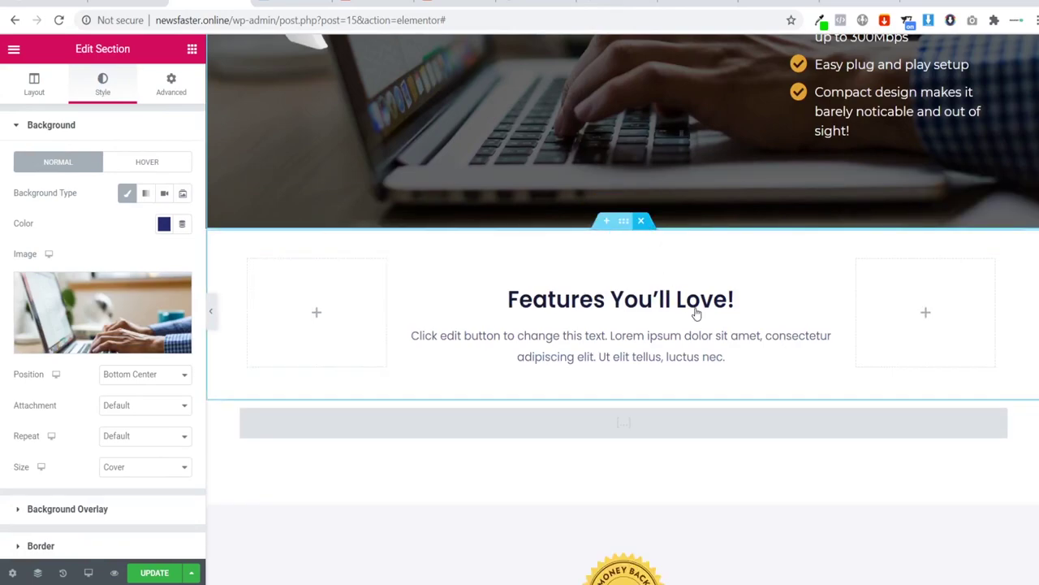
pyautogui.press('Delete')
pyautogui.scroll(-3, 682, 282)
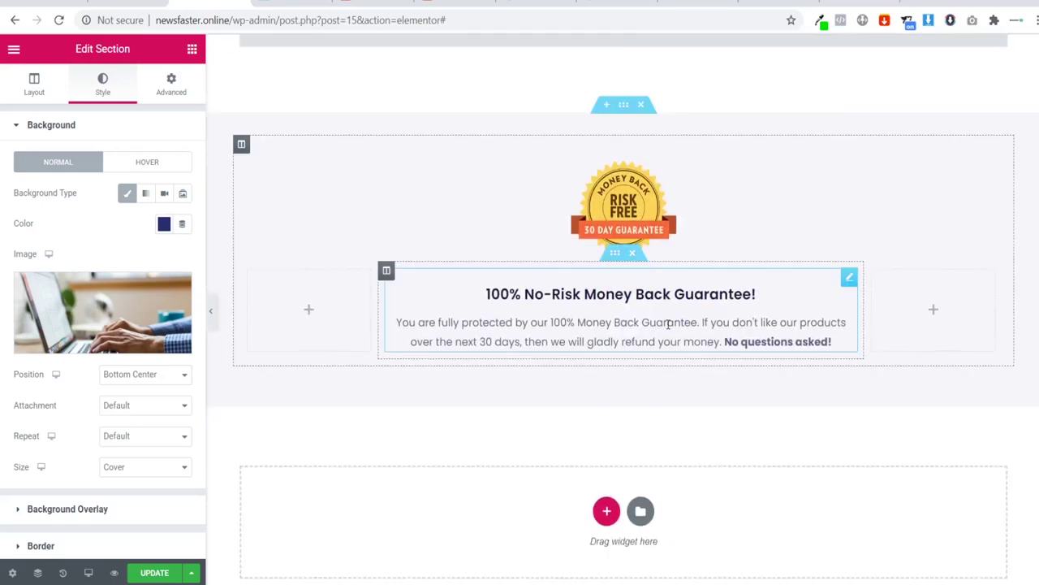
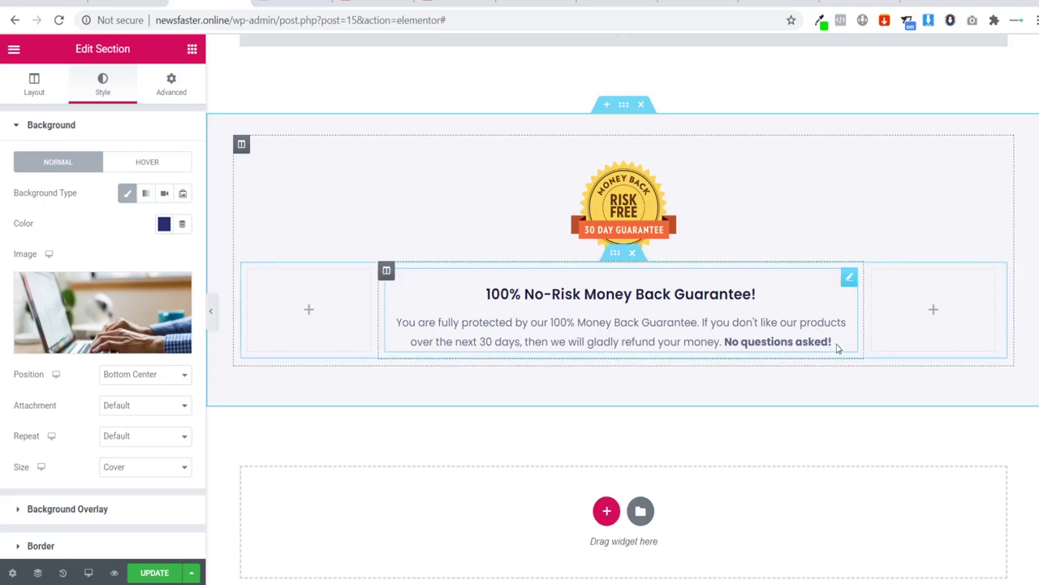
# Step: Append 'Contact us at' and the contact e-mail address to the bold end of the guarantee description
pyautogui.click(542, 323)
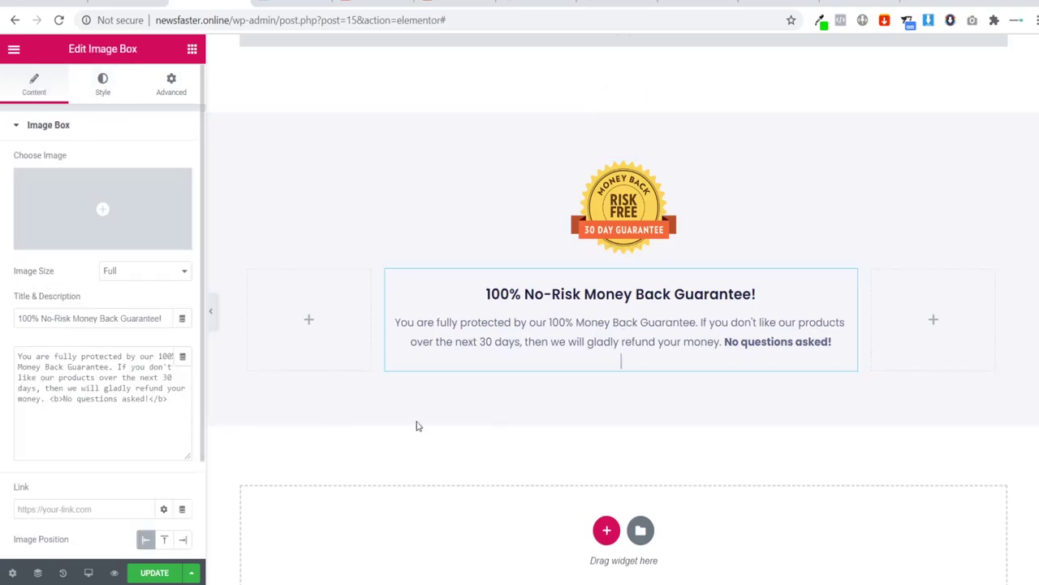
pyautogui.click(150, 398)
pyautogui.write('Contact')
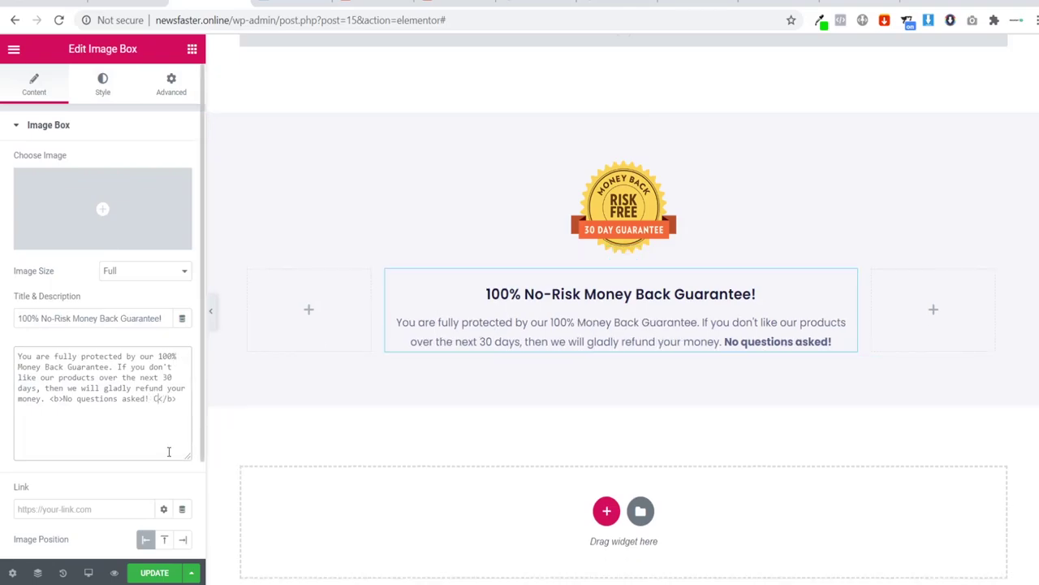
pyautogui.write(' us')
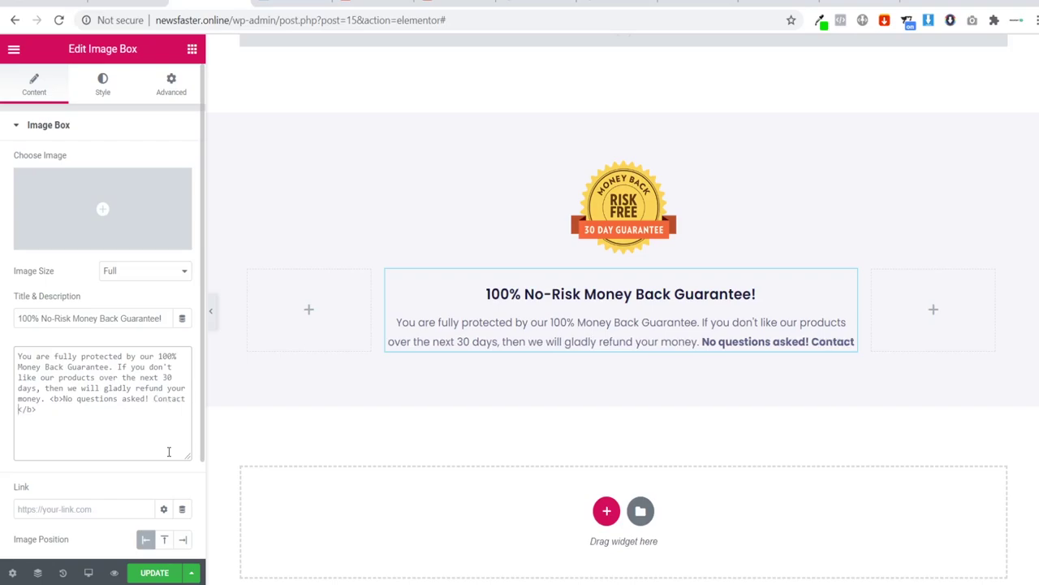
pyautogui.write(' a')
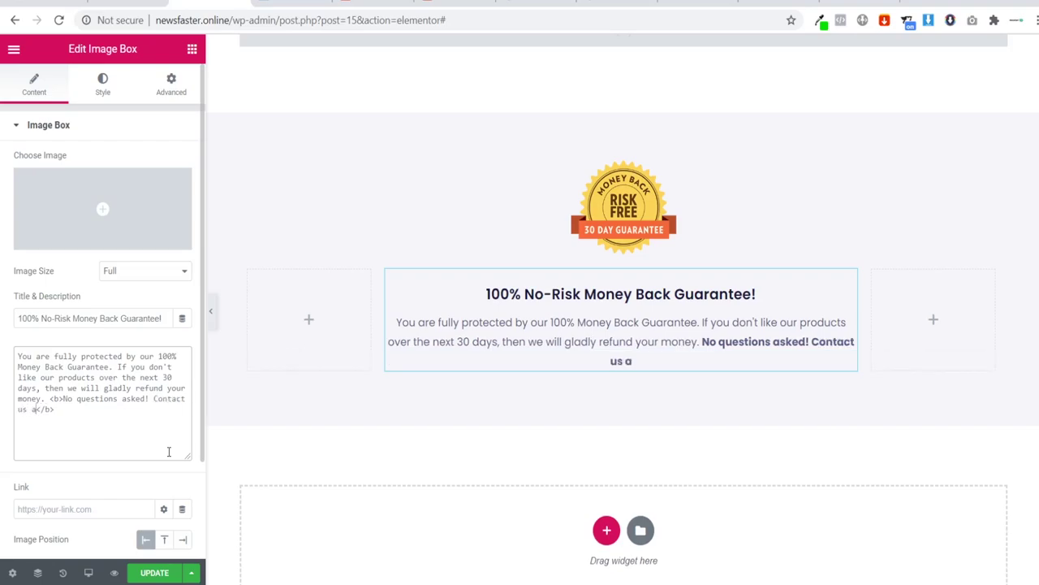
pyautogui.write('t contact@domain')
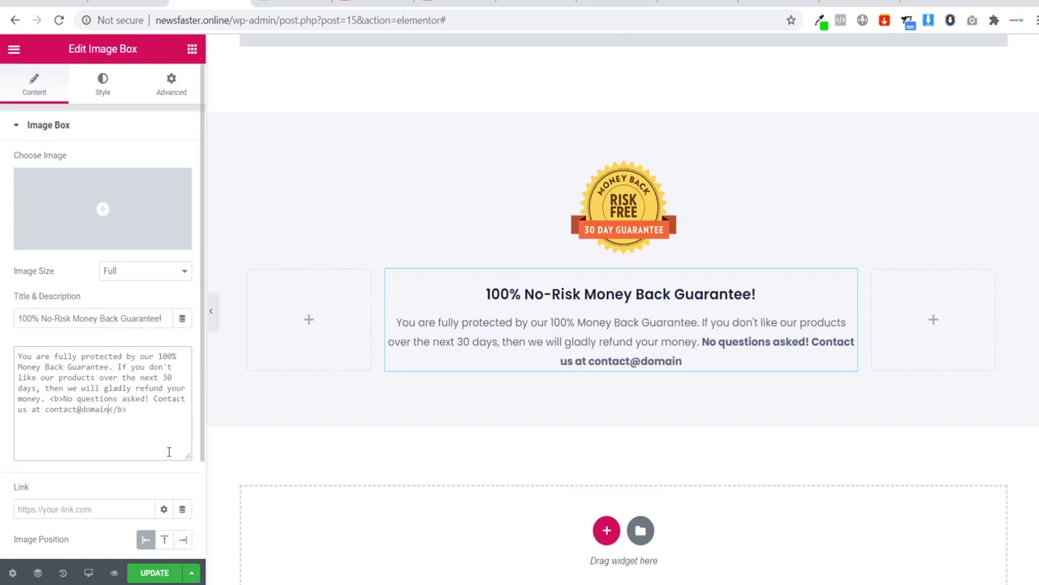
pyautogui.write('.com')
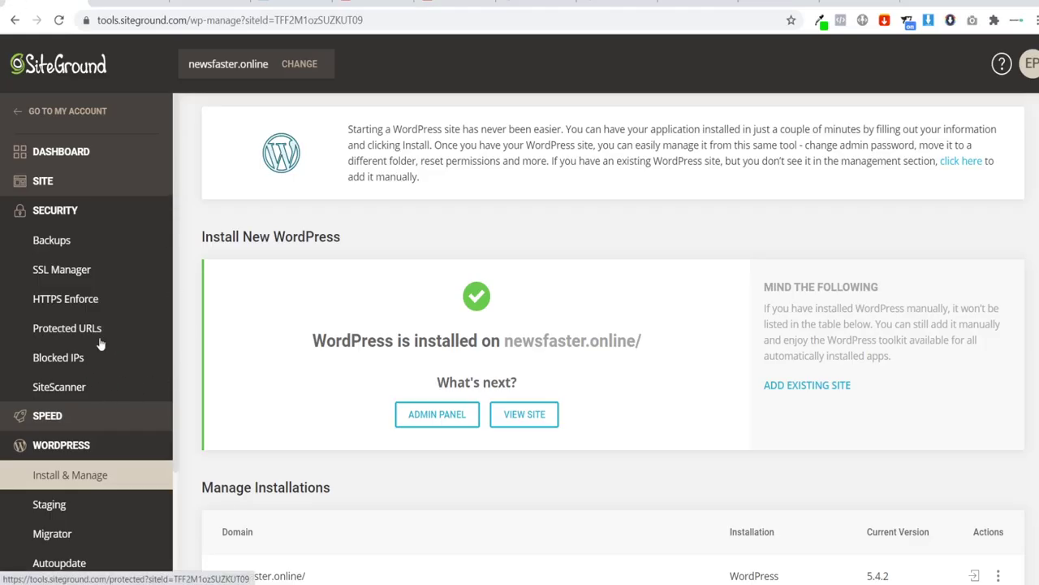
# Step: Create a 'contact' e-mail account on newsfaster.online with a generated password
pyautogui.scroll(-2, 88, 324)
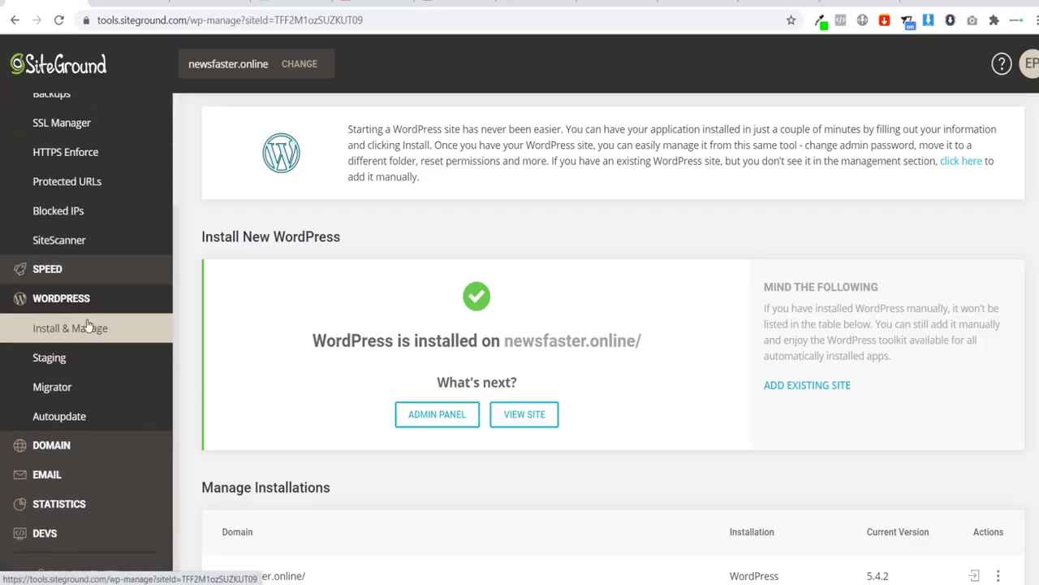
pyautogui.click(62, 476)
pyautogui.scroll(-1, 98, 483)
pyautogui.click(51, 435)
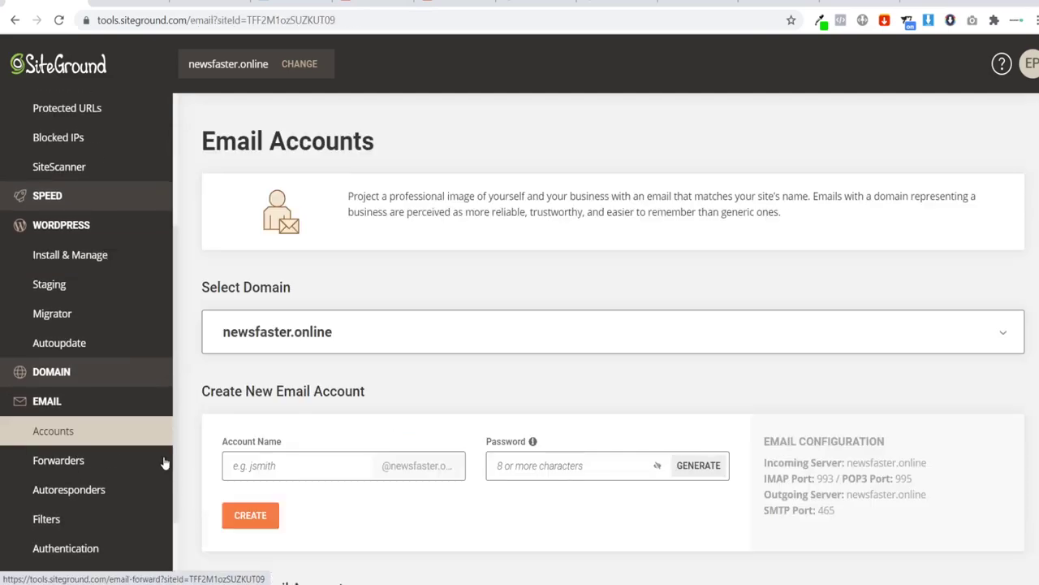
pyautogui.scroll(-1, 325, 373)
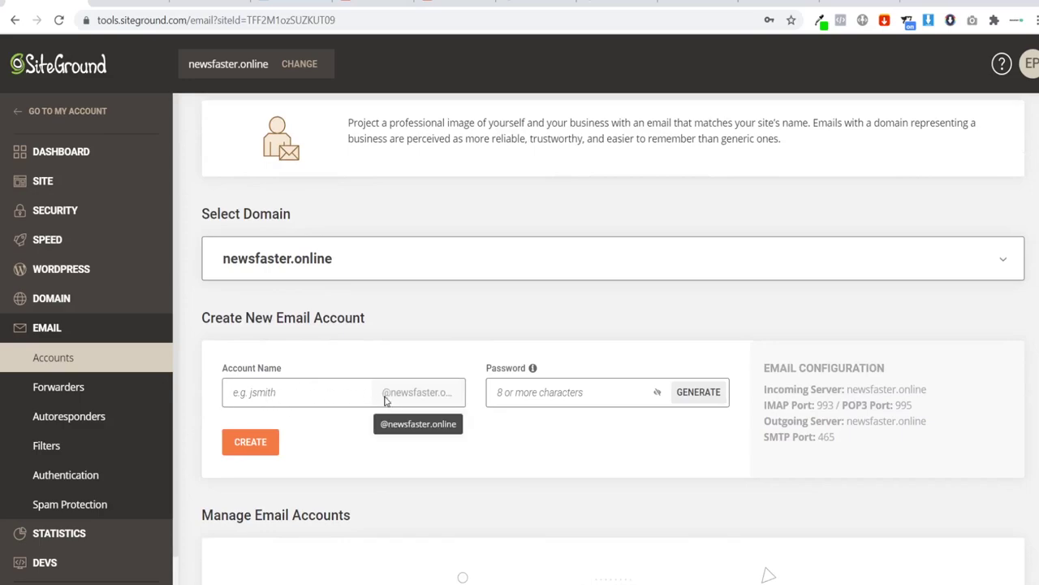
pyautogui.click(315, 391)
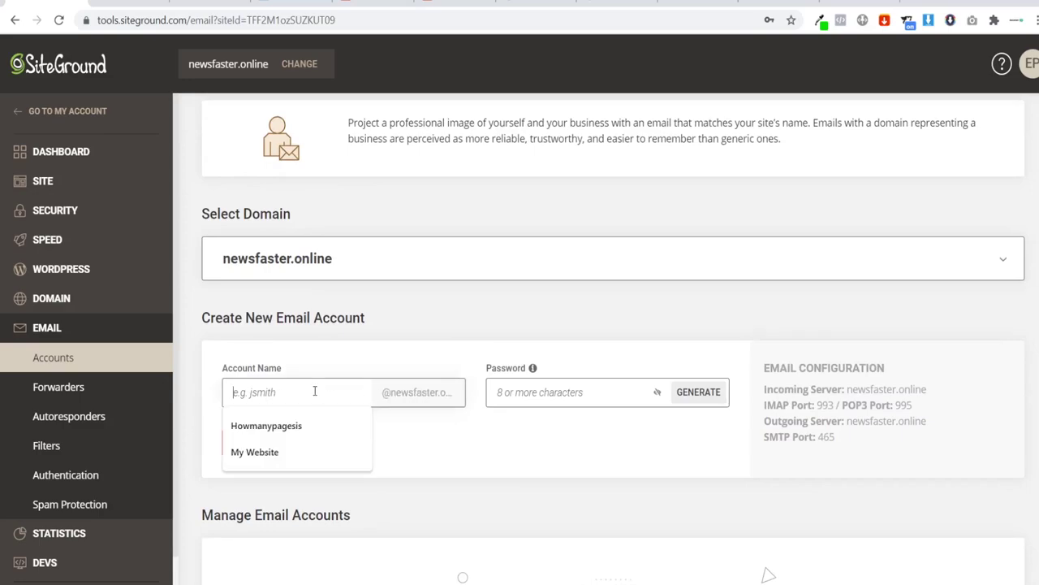
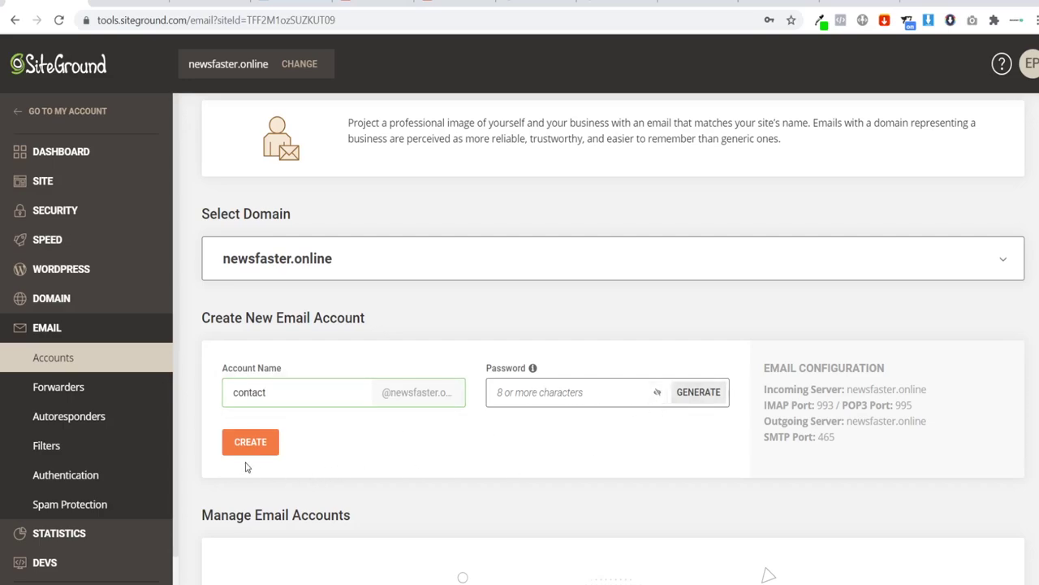
pyautogui.scroll(-3, 248, 468)
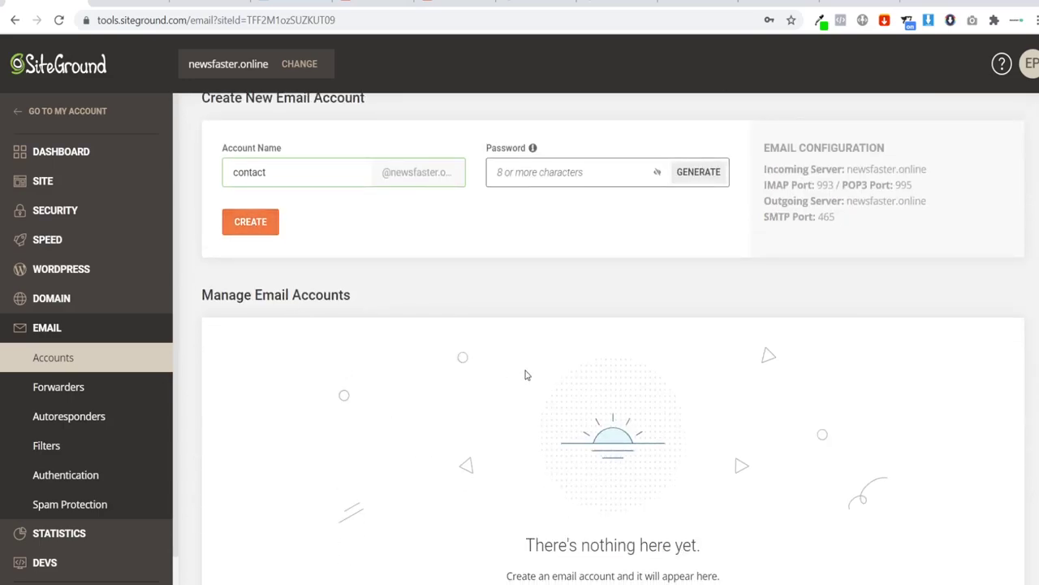
pyautogui.scroll(2, 536, 382)
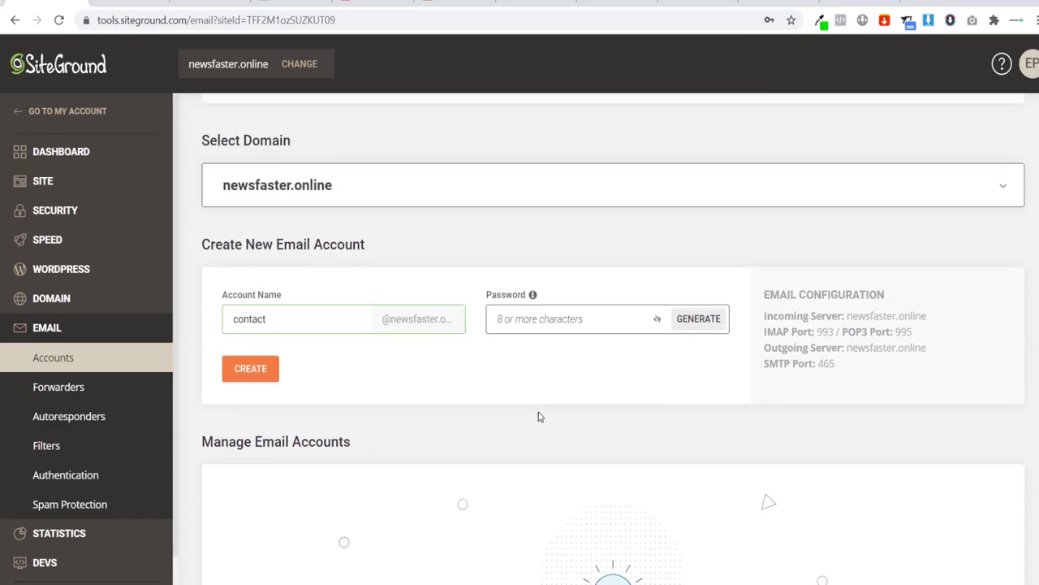
pyautogui.click(698, 319)
pyautogui.click(251, 368)
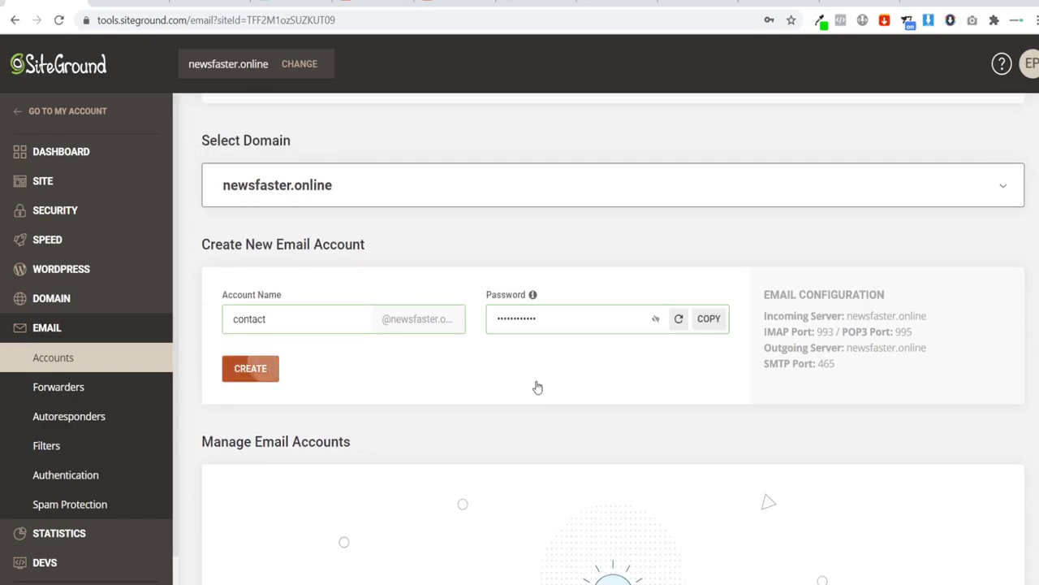
# Step: Log in to the new contact account's webmail from its actions menu
pyautogui.scroll(-1, 701, 419)
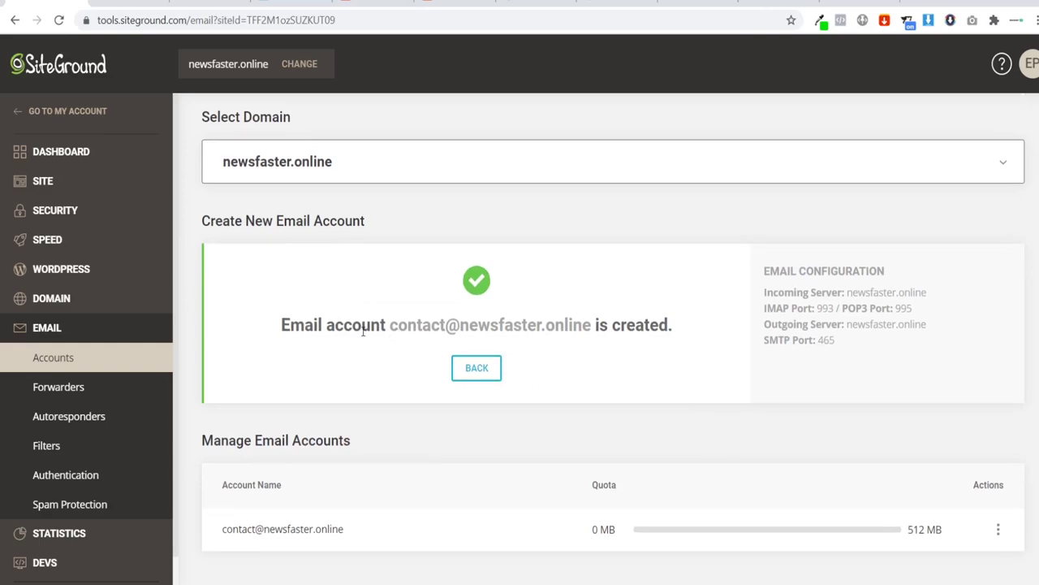
pyautogui.moveTo(312, 327); pyautogui.dragTo(510, 329)
pyautogui.click(404, 324)
pyautogui.click(998, 530)
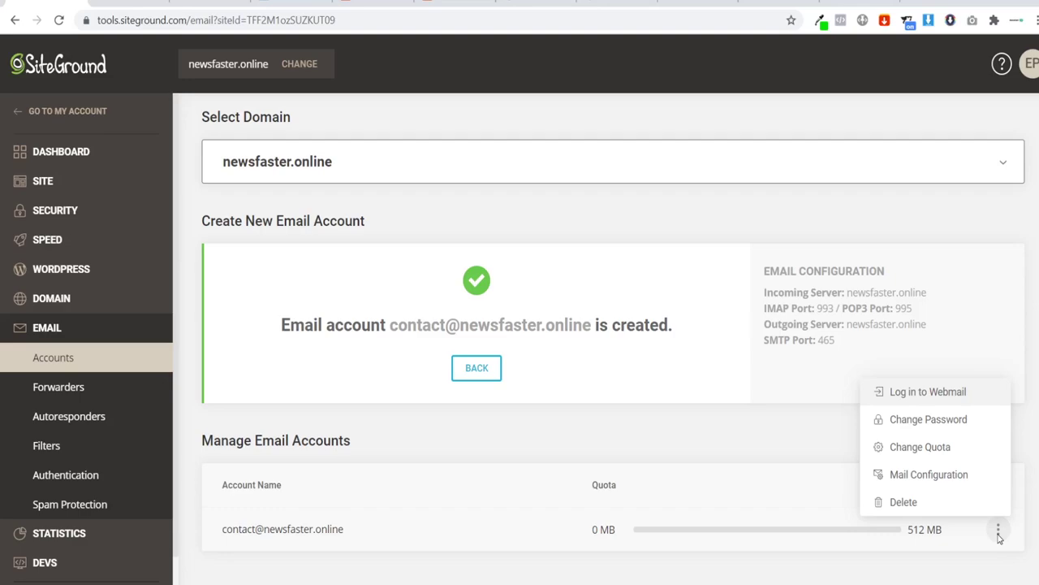
pyautogui.click(915, 389)
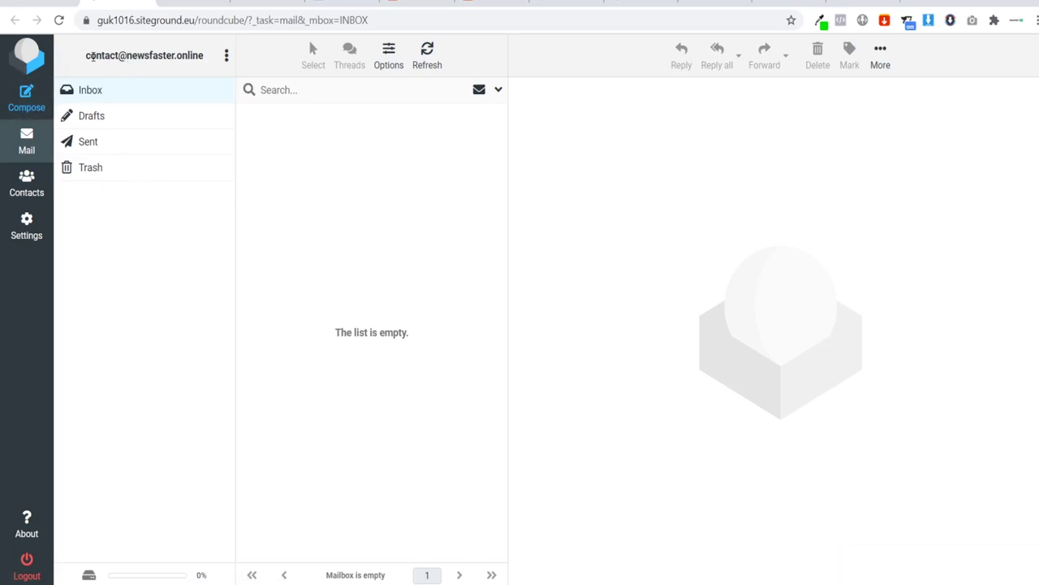
# Step: Check the contact mailbox address in the Roundcube header, then return to the Elementor editor
pyautogui.moveTo(84, 55); pyautogui.dragTo(202, 55)
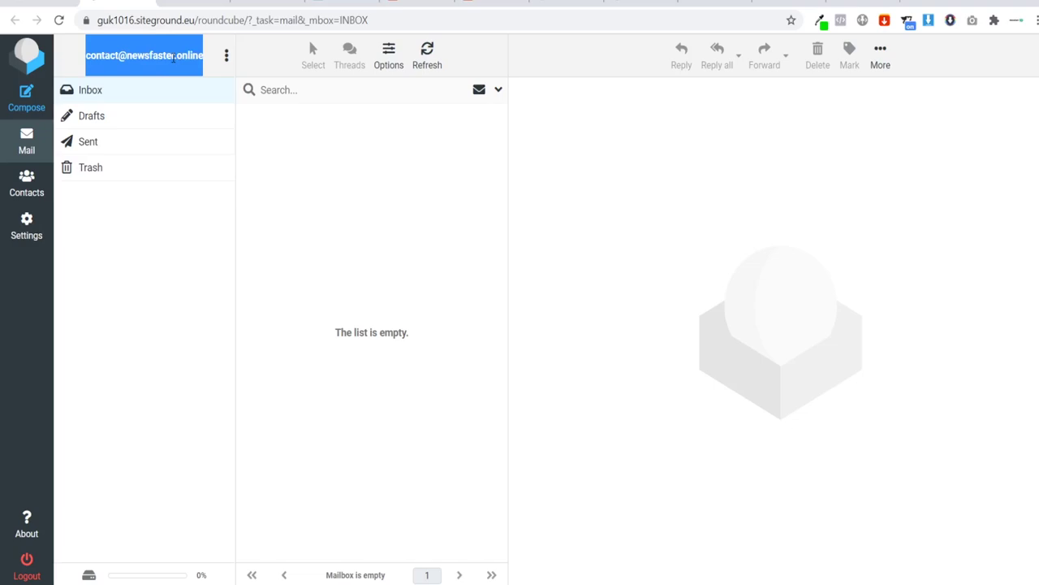
pyautogui.click(172, 57)
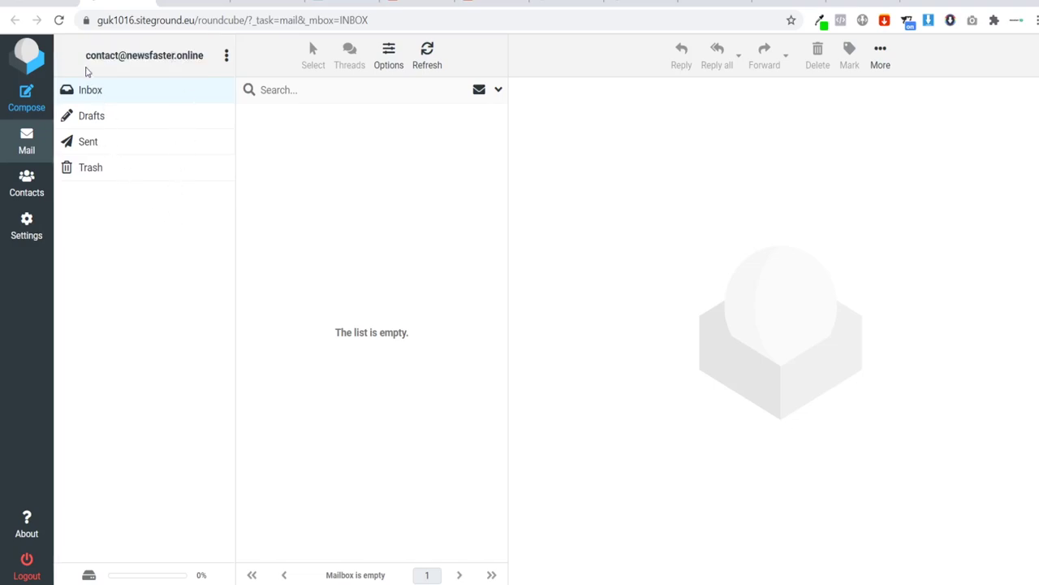
pyautogui.moveTo(87, 62); pyautogui.dragTo(213, 65)
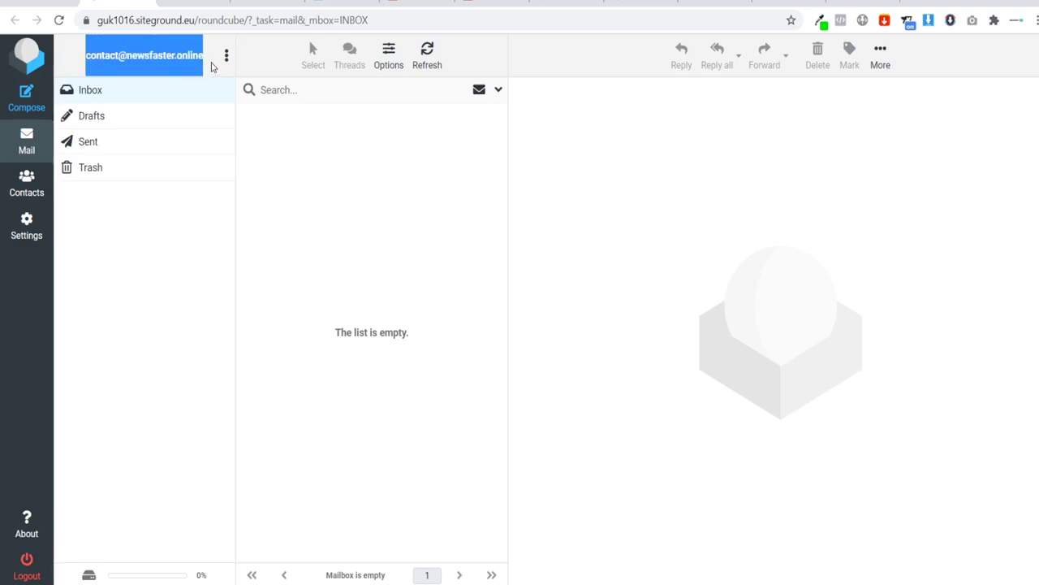
pyautogui.click(169, 226)
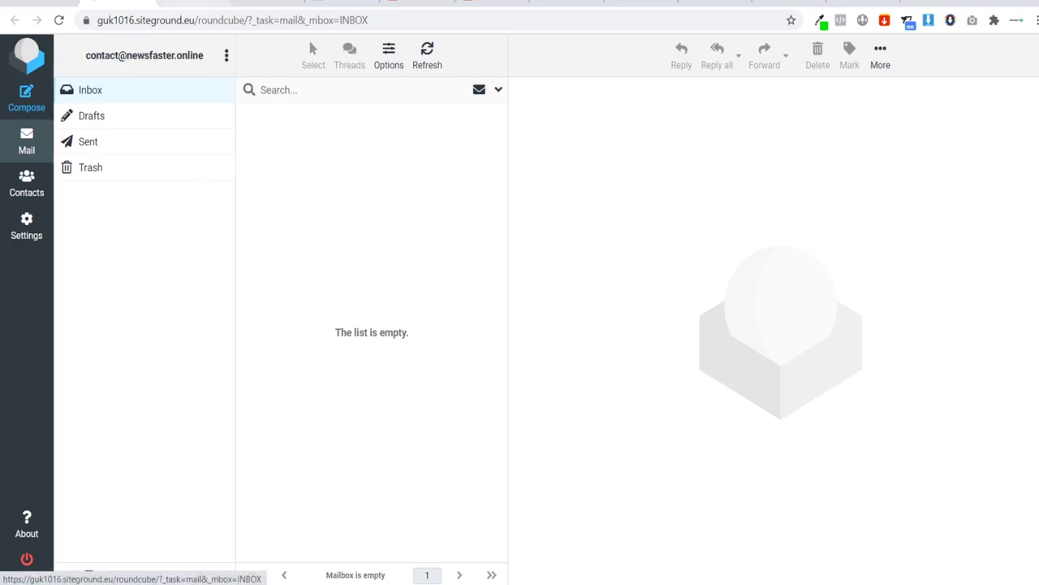
pyautogui.click(193, 3)
pyautogui.click(269, 3)
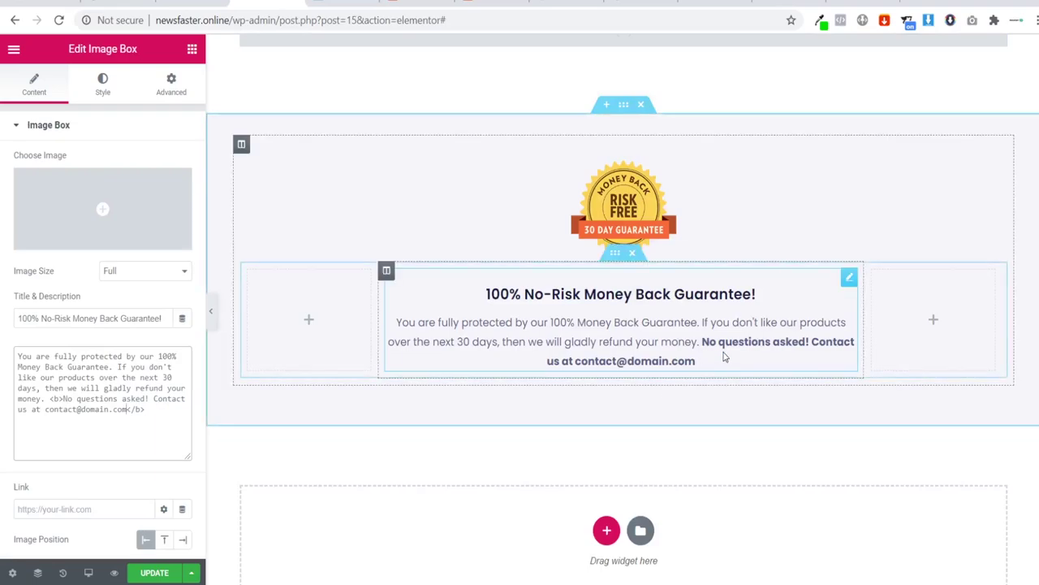
# Step: Add a line break after the contact address in the guarantee description
pyautogui.click(816, 356)
pyautogui.press('Return')
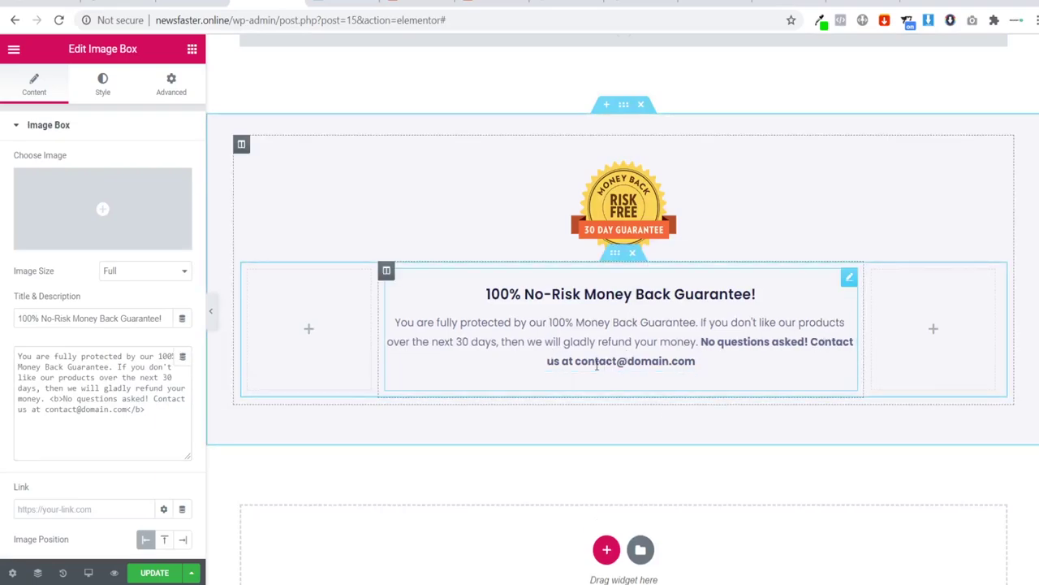
pyautogui.moveTo(700, 363); pyautogui.dragTo(811, 347)
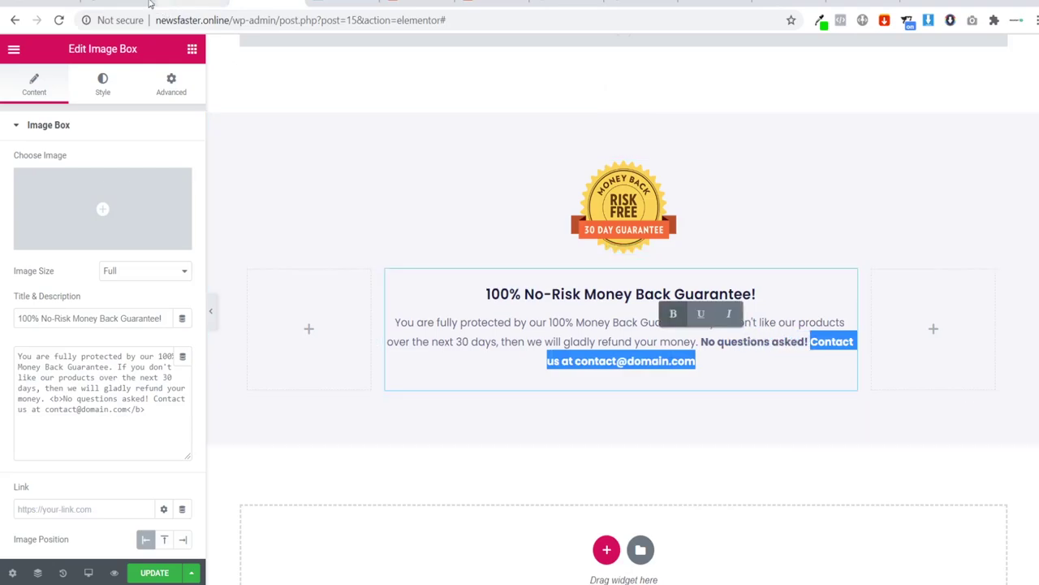
pyautogui.click(117, 3)
pyautogui.click(316, 3)
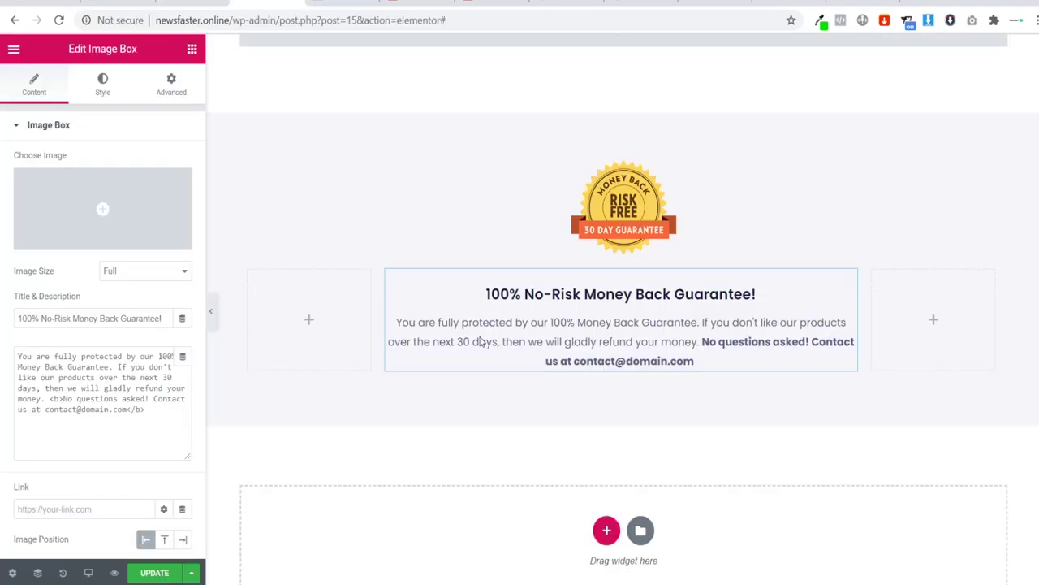
pyautogui.scroll(2, 441, 376)
pyautogui.scroll(3, 462, 376)
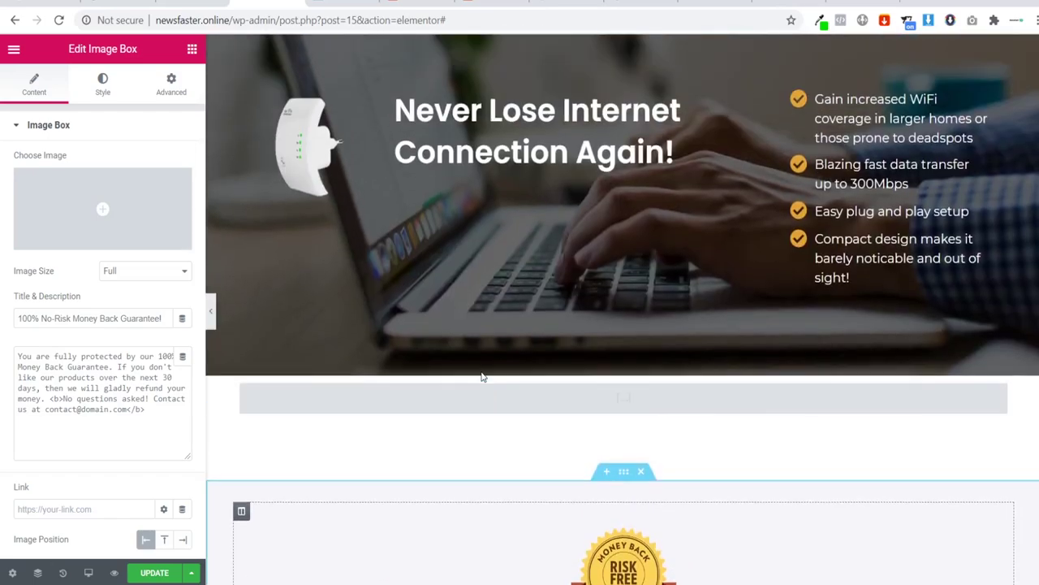
pyautogui.scroll(-4, 457, 373)
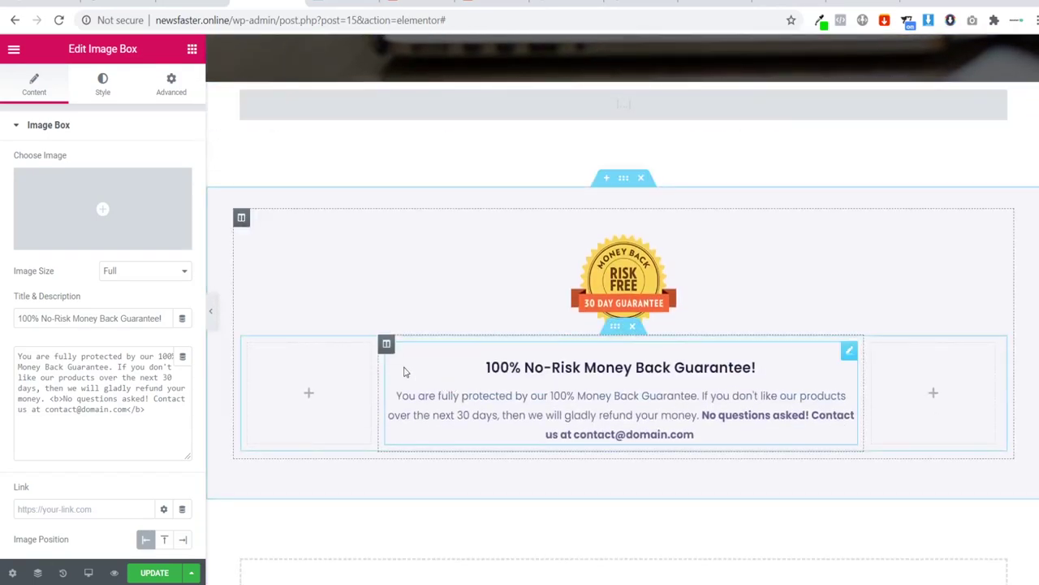
# Step: Save the page changes and view the live page
pyautogui.click(173, 573)
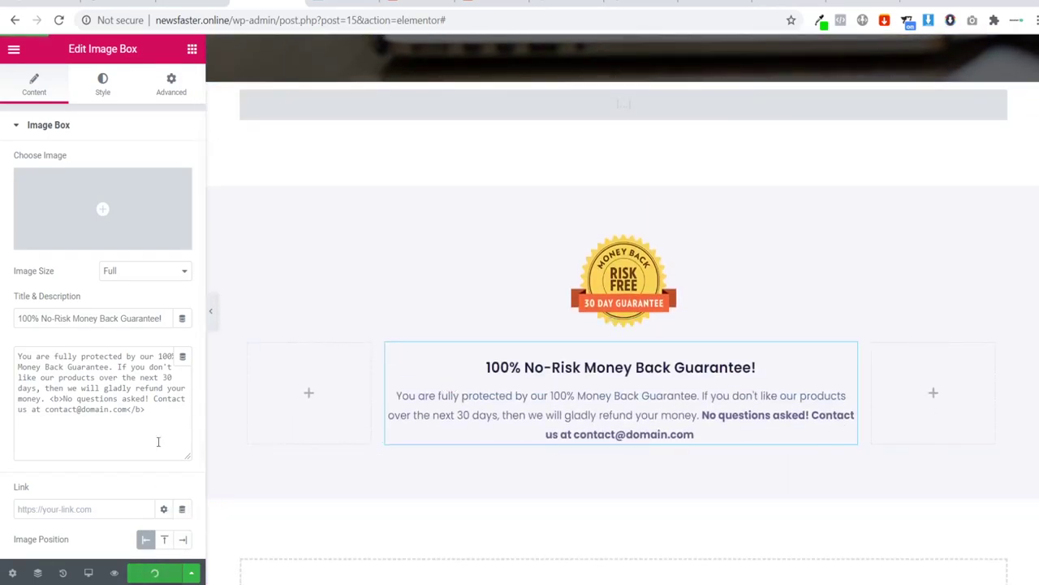
pyautogui.click(14, 49)
pyautogui.click(97, 437)
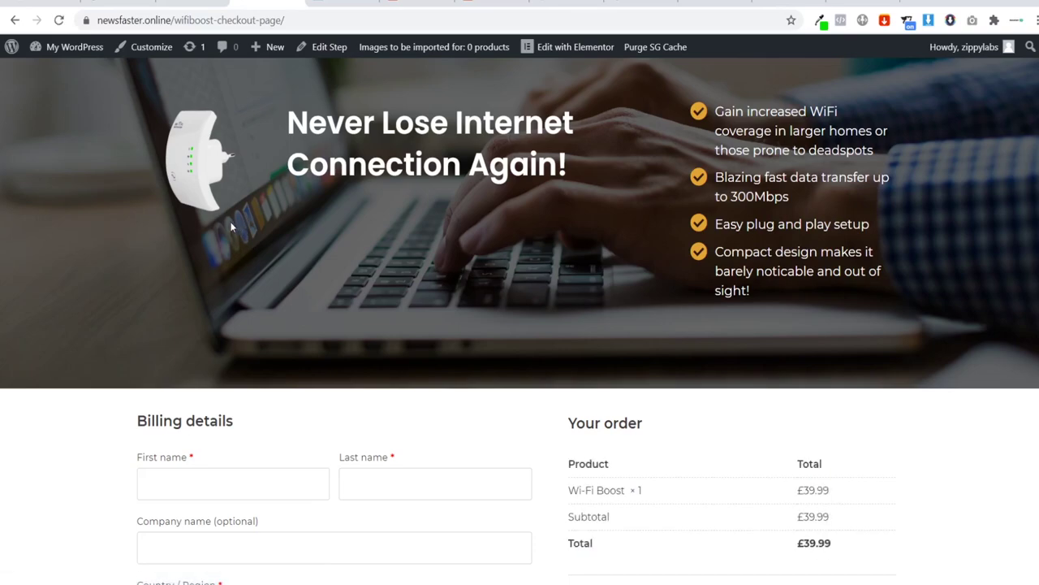
pyautogui.scroll(-5, 233, 225)
pyautogui.scroll(2, 214, 210)
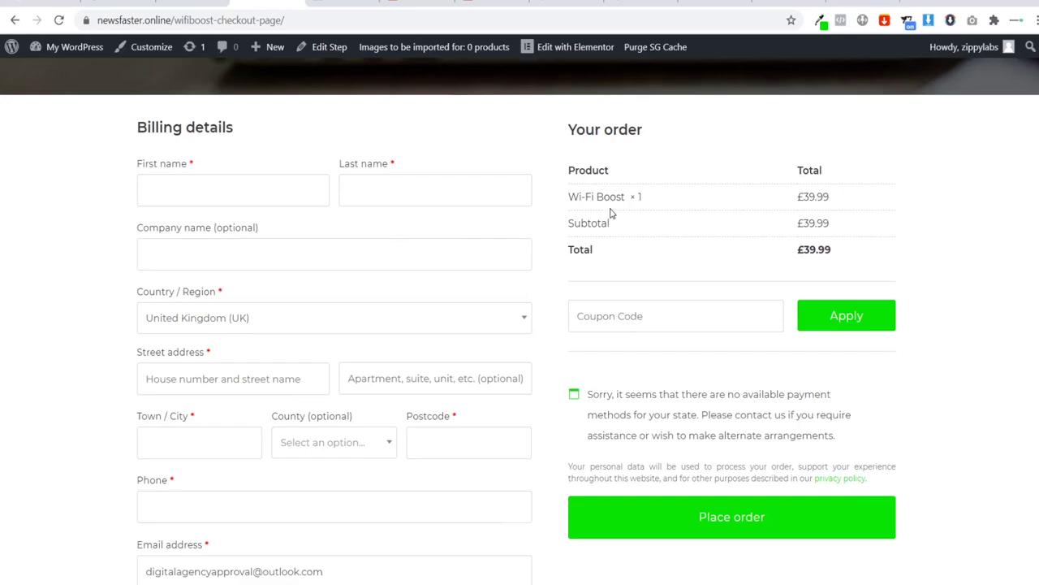
pyautogui.moveTo(566, 199); pyautogui.dragTo(661, 202)
pyautogui.click(802, 196)
pyautogui.moveTo(801, 196); pyautogui.dragTo(839, 202)
pyautogui.click(769, 219)
pyautogui.scroll(-2, 694, 230)
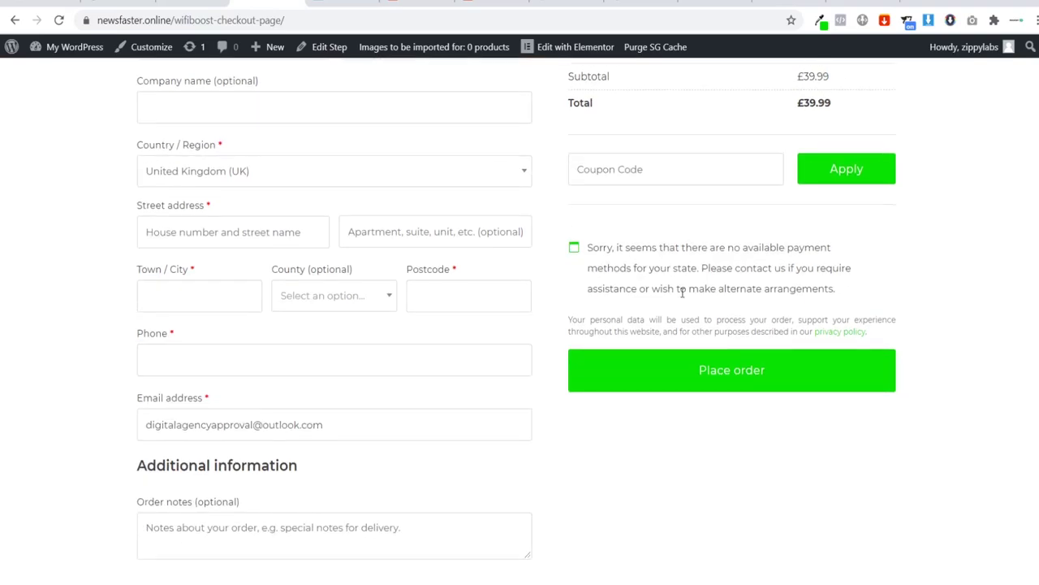
pyautogui.scroll(-2, 548, 352)
pyautogui.scroll(7, 541, 364)
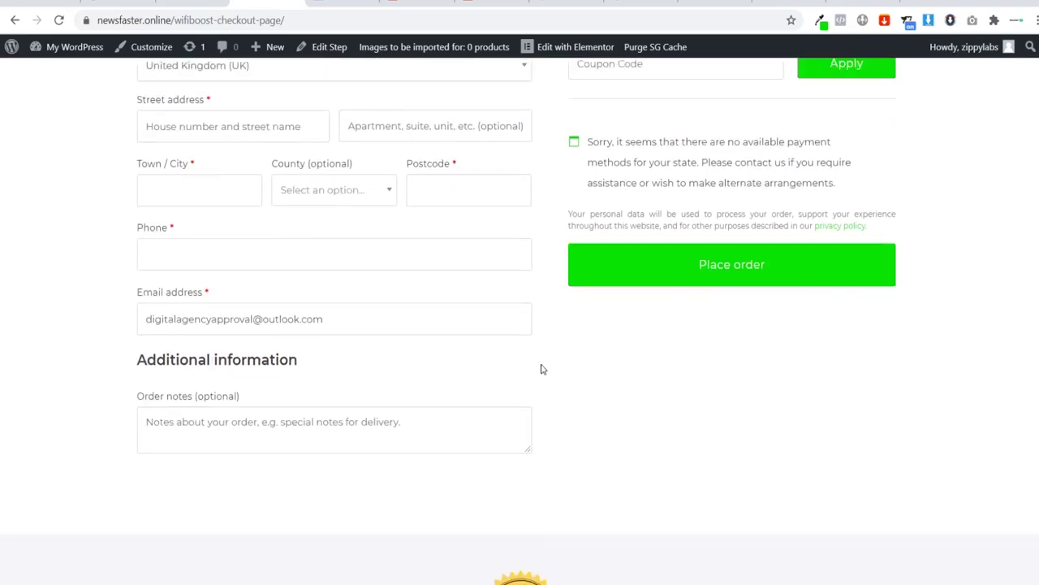
pyautogui.scroll(-10, 485, 323)
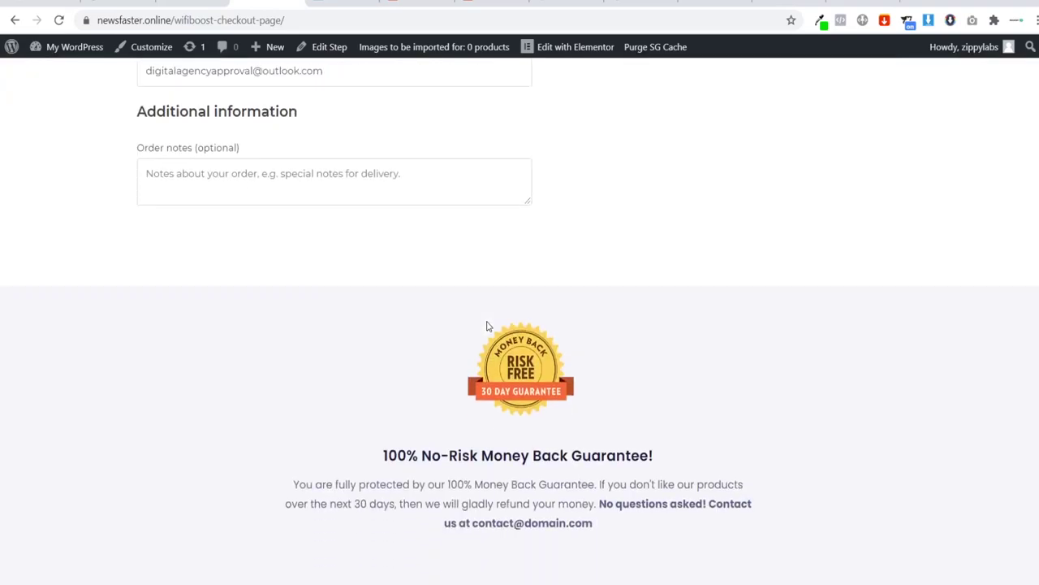
pyautogui.scroll(3, 487, 325)
pyautogui.scroll(7, 488, 325)
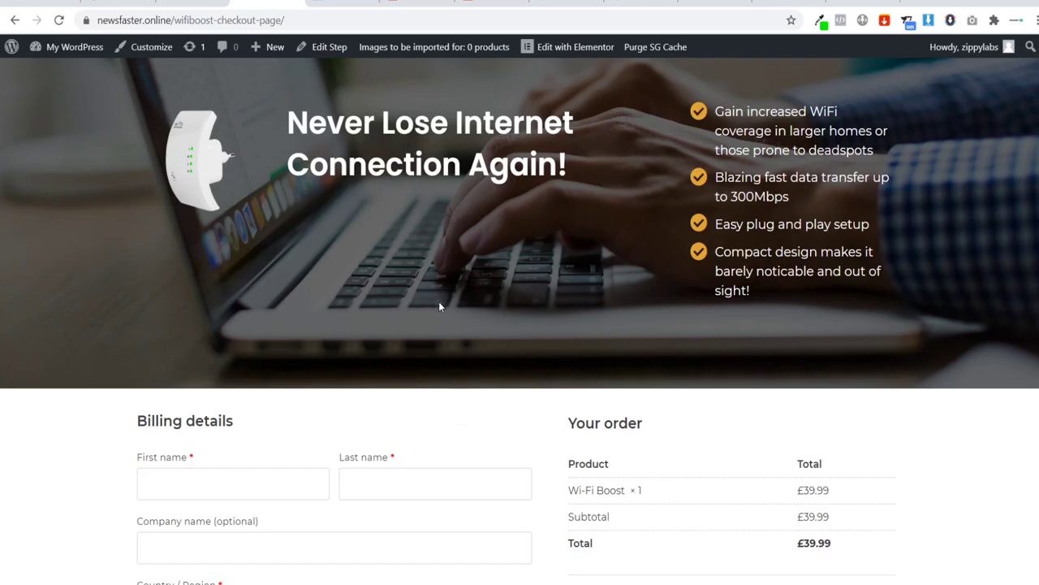
pyautogui.scroll(-4, 425, 325)
pyautogui.scroll(4, 411, 362)
# Step: Retitle the Wifi Booster flow's Thank You Page step to 'WifiBoost Thank You Page'
pyautogui.click(74, 46)
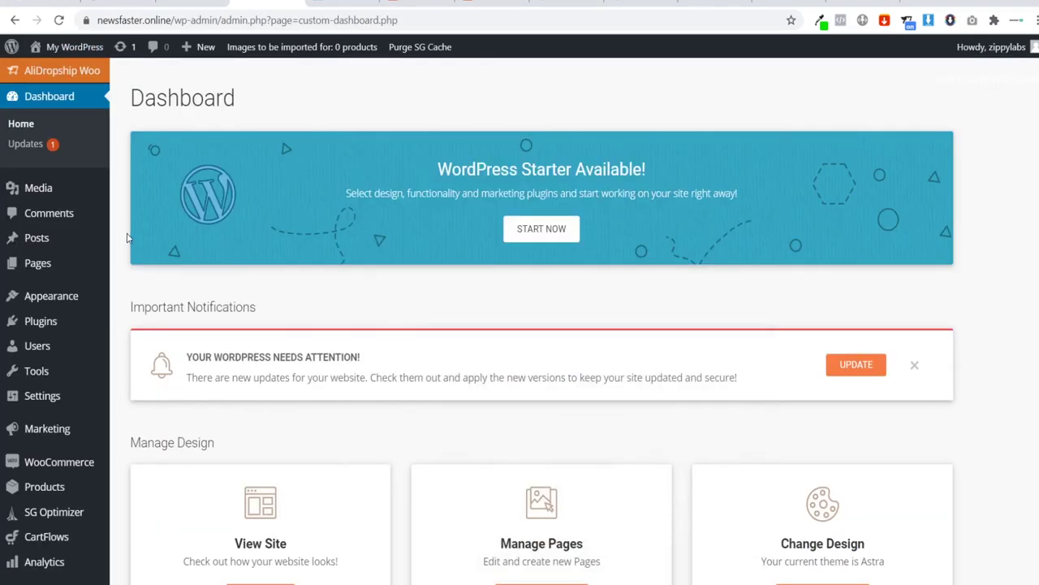
pyautogui.scroll(-2, 96, 320)
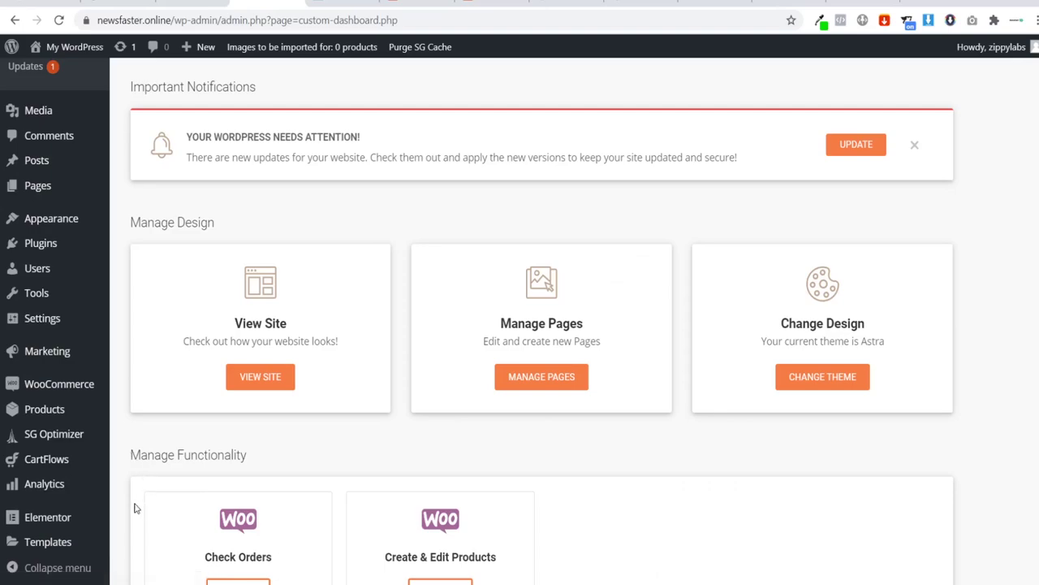
pyautogui.moveTo(79, 468)
pyautogui.click(132, 462)
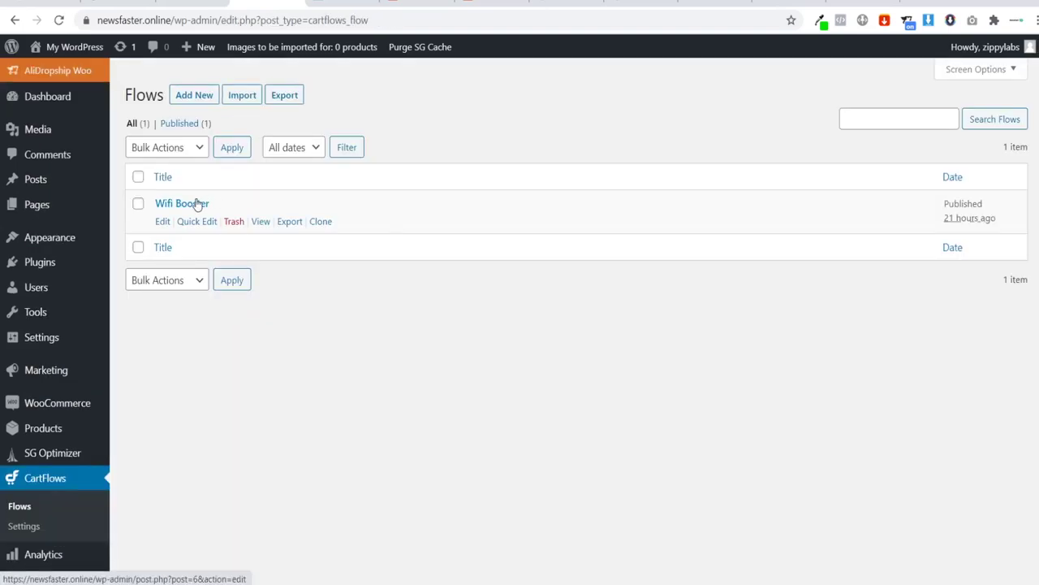
pyautogui.click(166, 208)
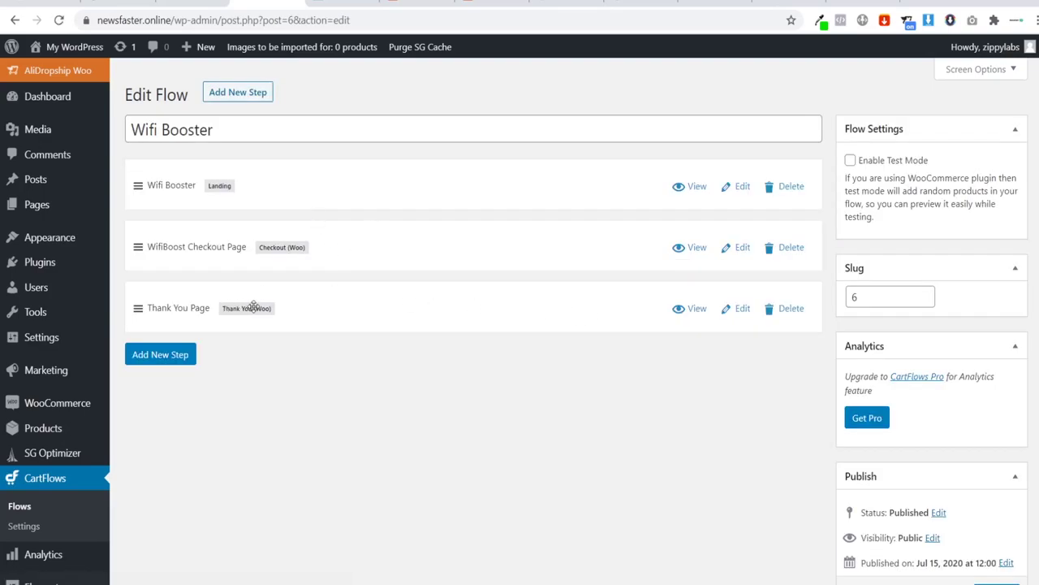
pyautogui.click(740, 310)
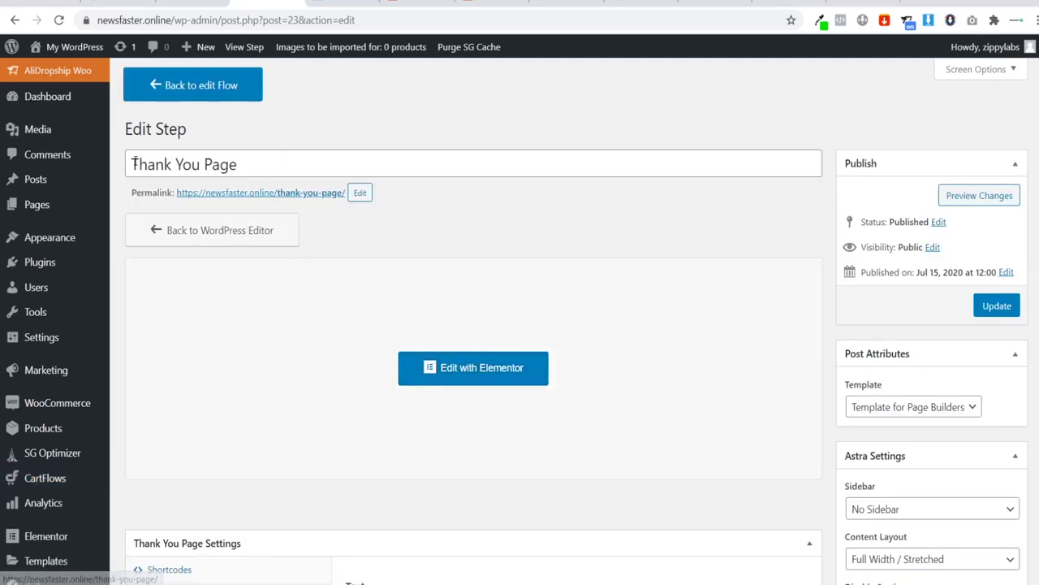
pyautogui.write('Wifibose')
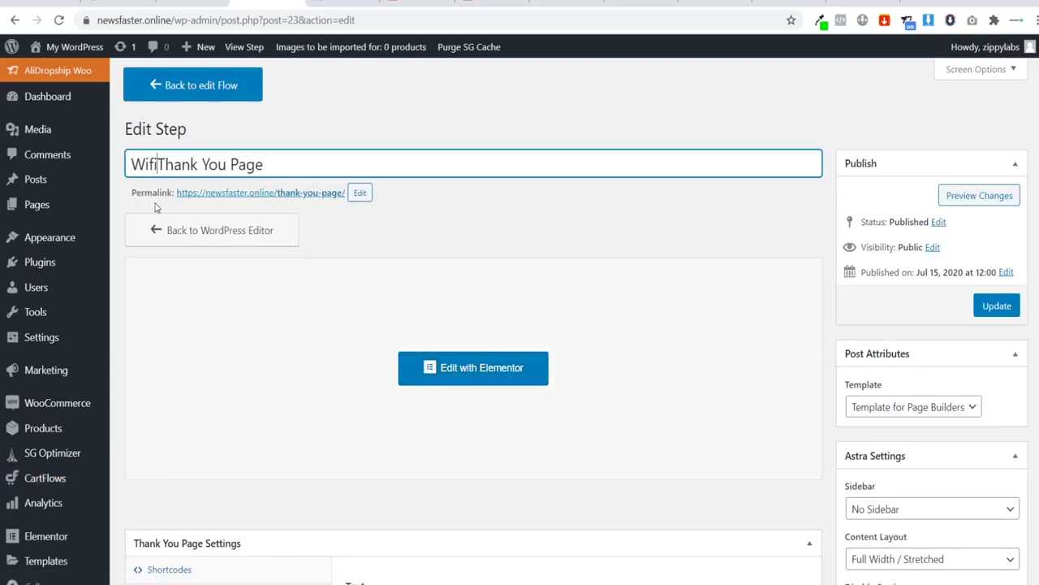
pyautogui.press('BackSpace')
pyautogui.press('BackSpace')
pyautogui.write('oo')
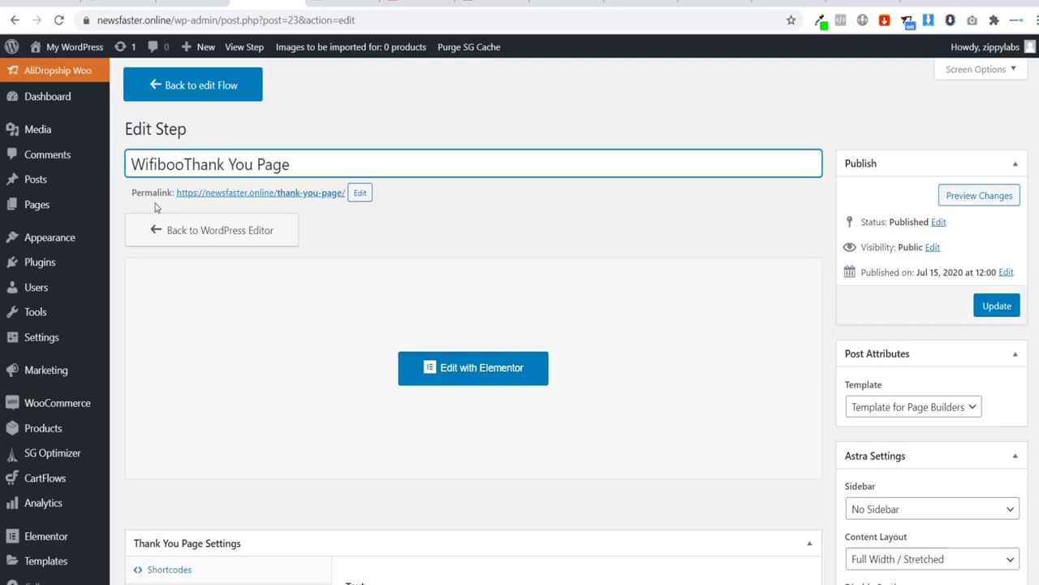
pyautogui.write('st')
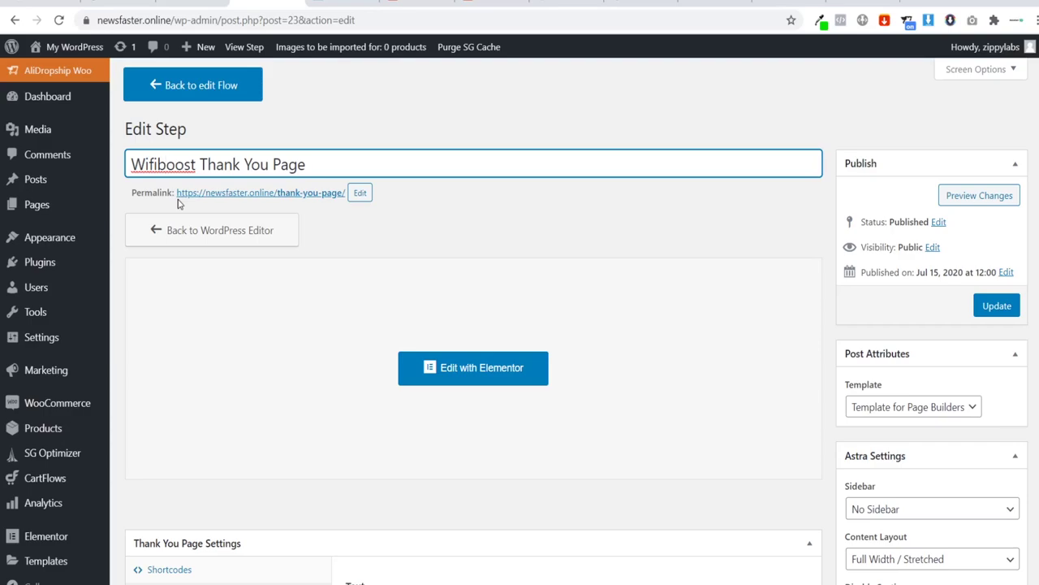
pyautogui.press('BackSpace')
pyautogui.write('B')
# Step: Replace the step's permalink slug with the copied step title and confirm it
pyautogui.moveTo(316, 167); pyautogui.dragTo(118, 160)
pyautogui.hotkey('ctrl', 'c')
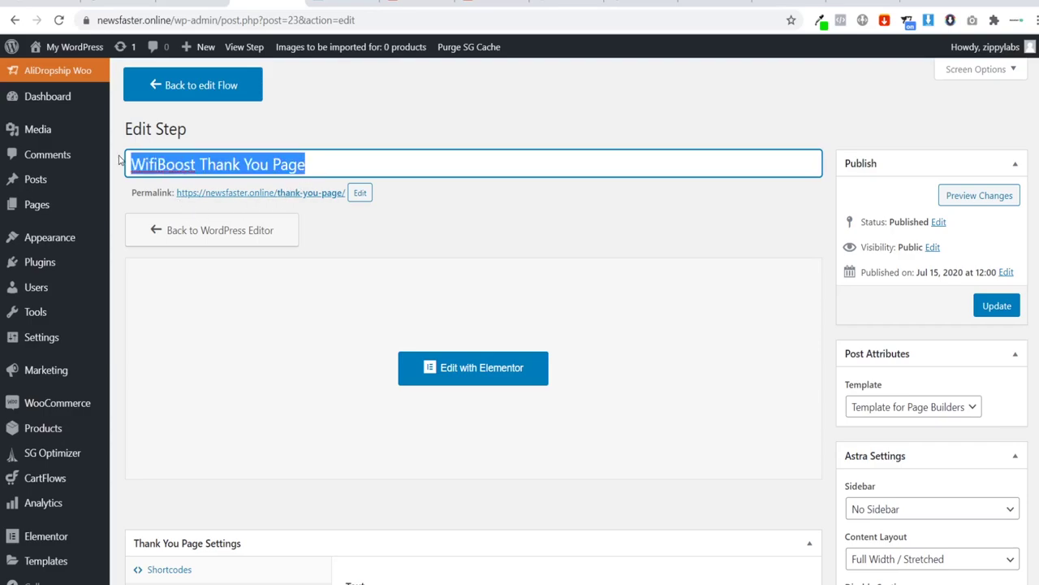
pyautogui.click(360, 193)
pyautogui.hotkey('ctrl', 'a')
pyautogui.hotkey('ctrl', 'v')
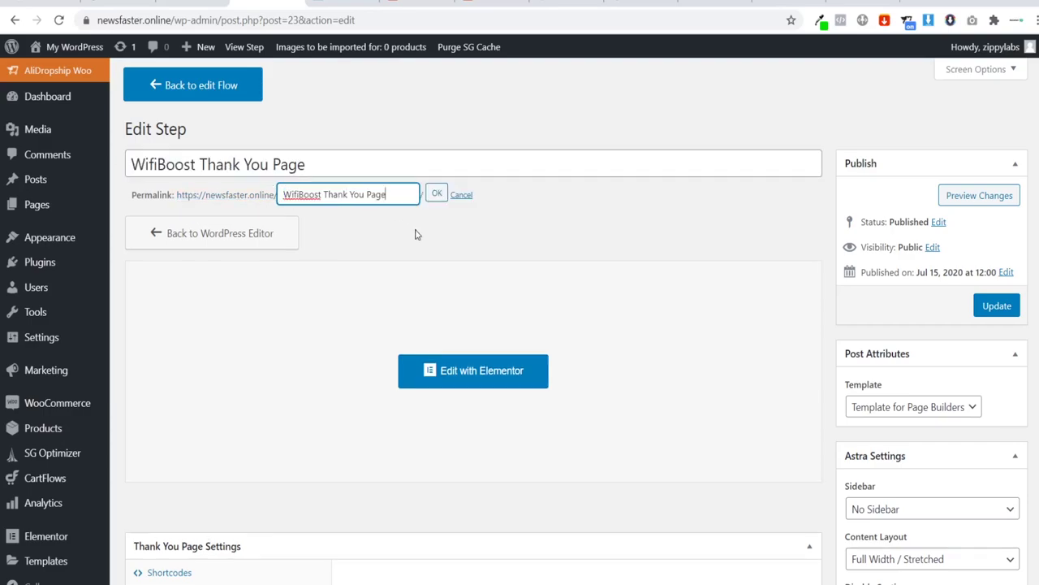
pyautogui.click(438, 195)
# Step: Set the thank-you step's text font family to Montserrat
pyautogui.scroll(-3, 386, 306)
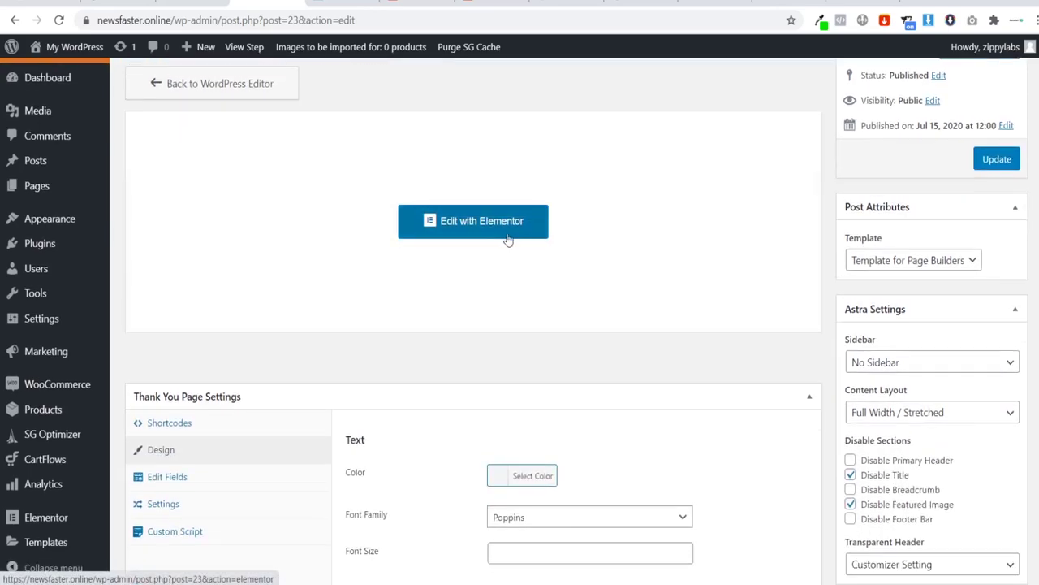
pyautogui.scroll(-1, 386, 305)
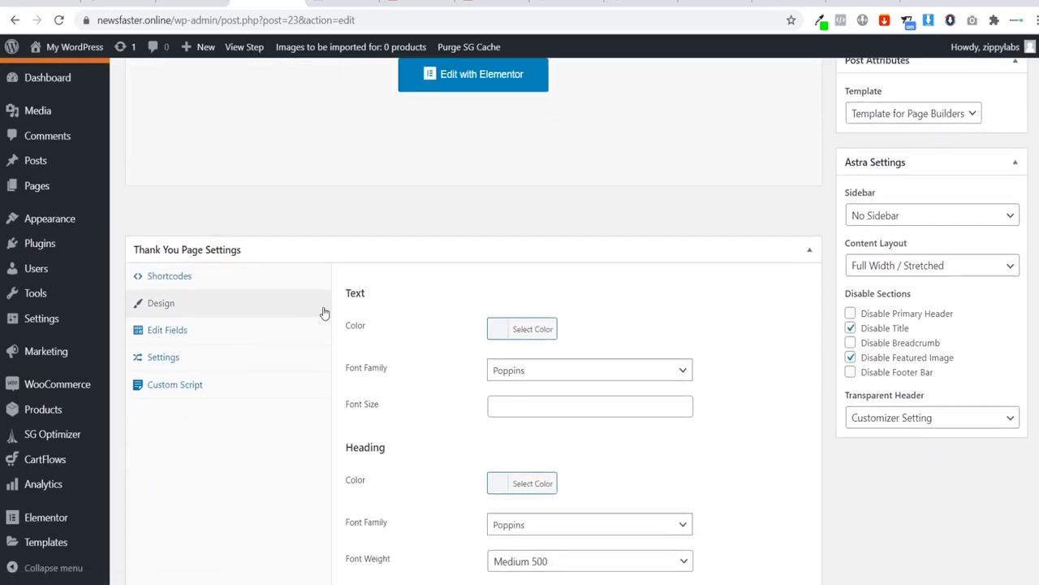
pyautogui.click(527, 374)
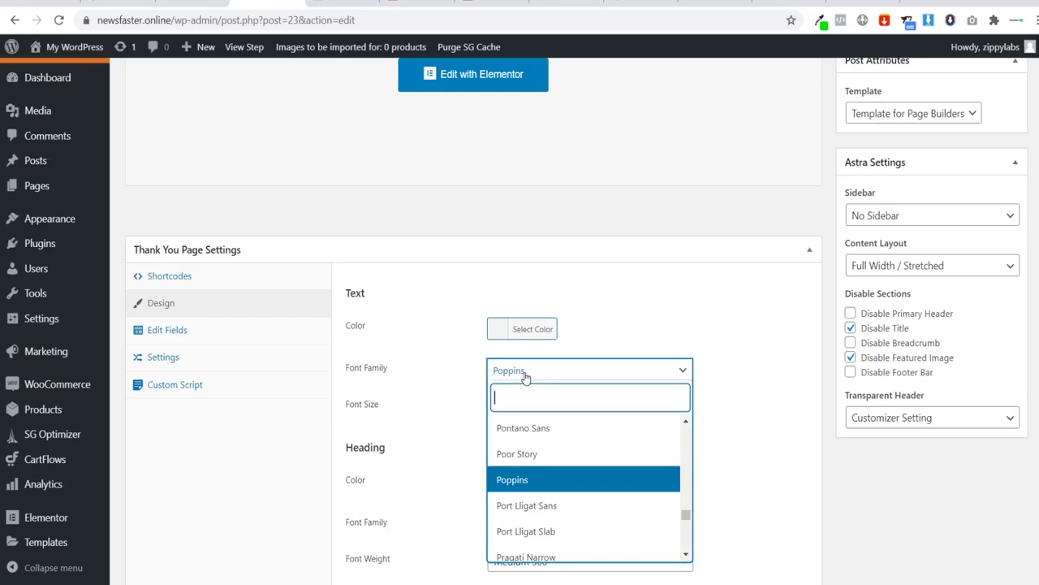
pyautogui.write('mot')
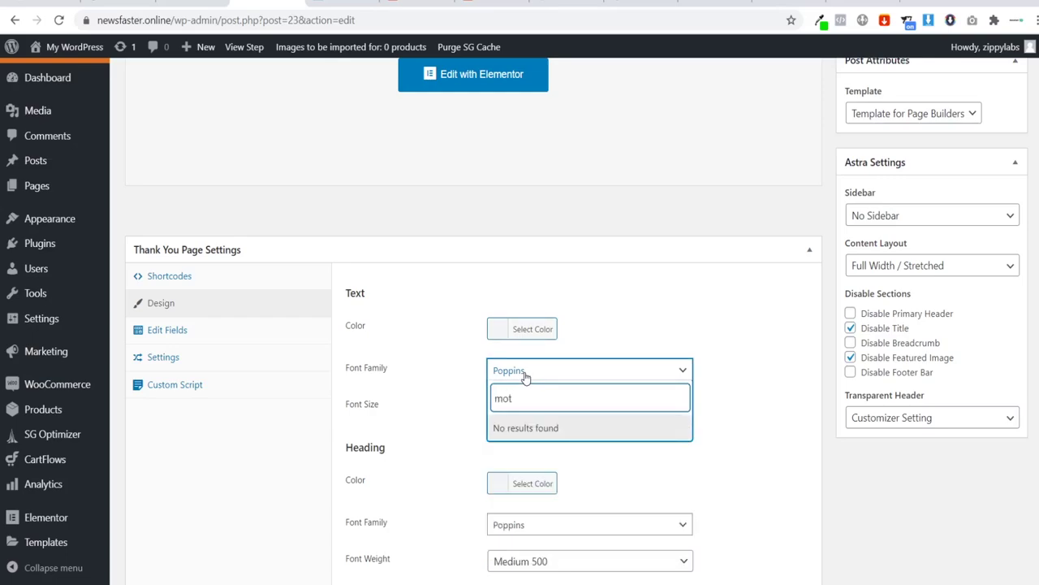
pyautogui.press('BackSpace')
pyautogui.write('nts')
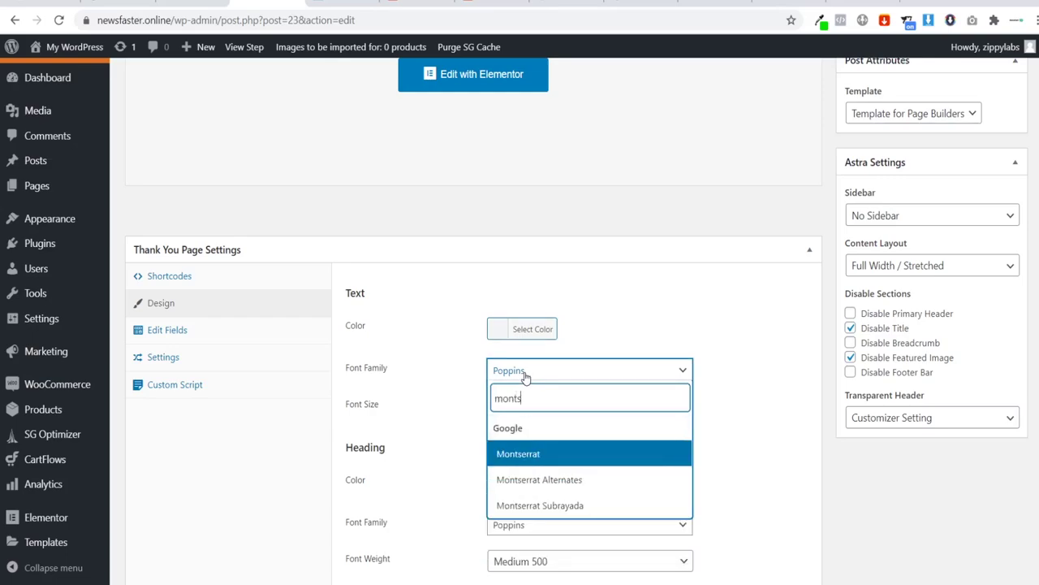
pyautogui.click(537, 451)
# Step: Set the heading font family to Montserrat and save the step
pyautogui.scroll(-1, 545, 459)
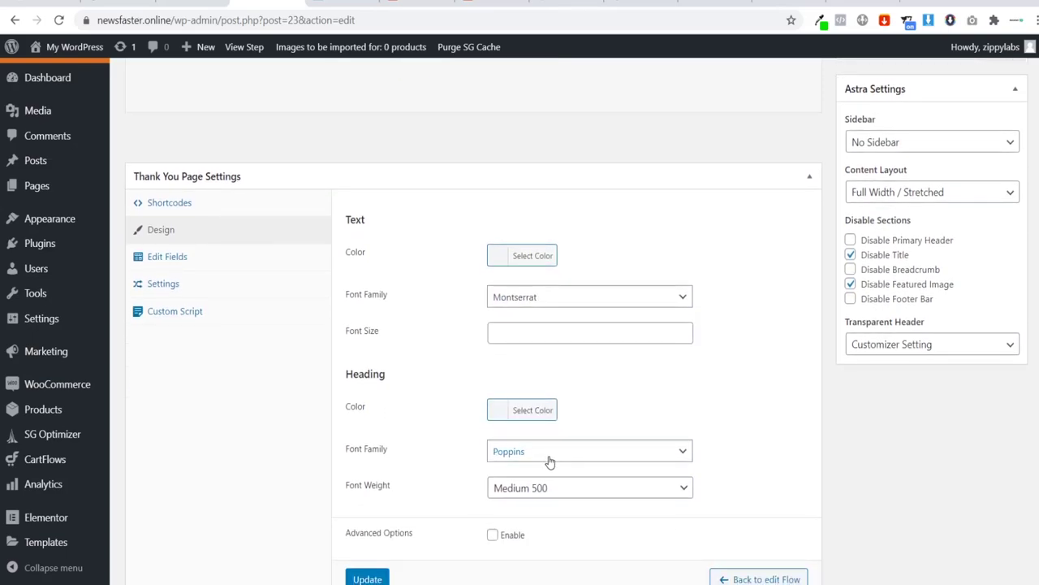
pyautogui.click(550, 461)
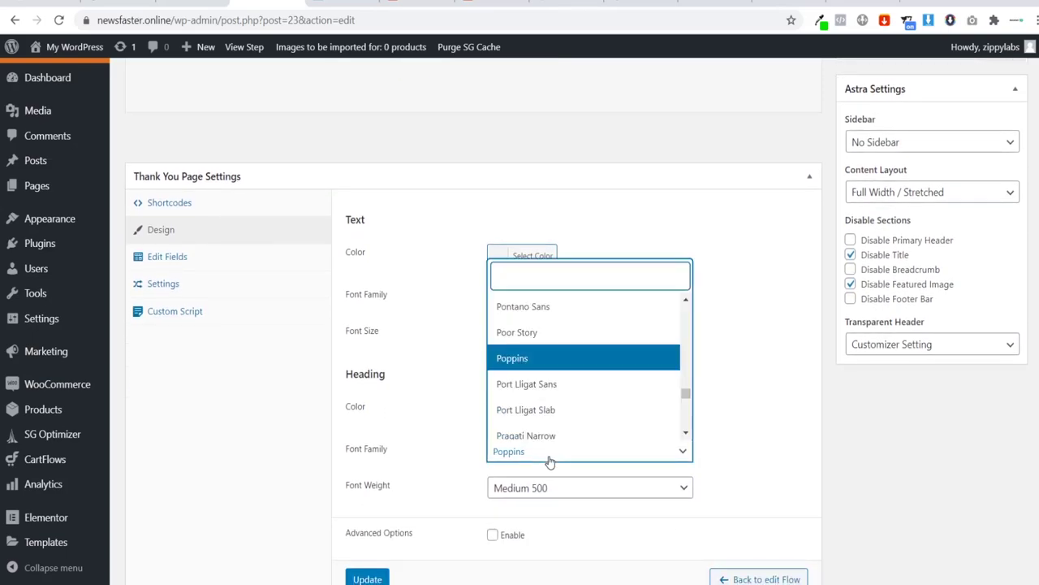
pyautogui.write('ontse')
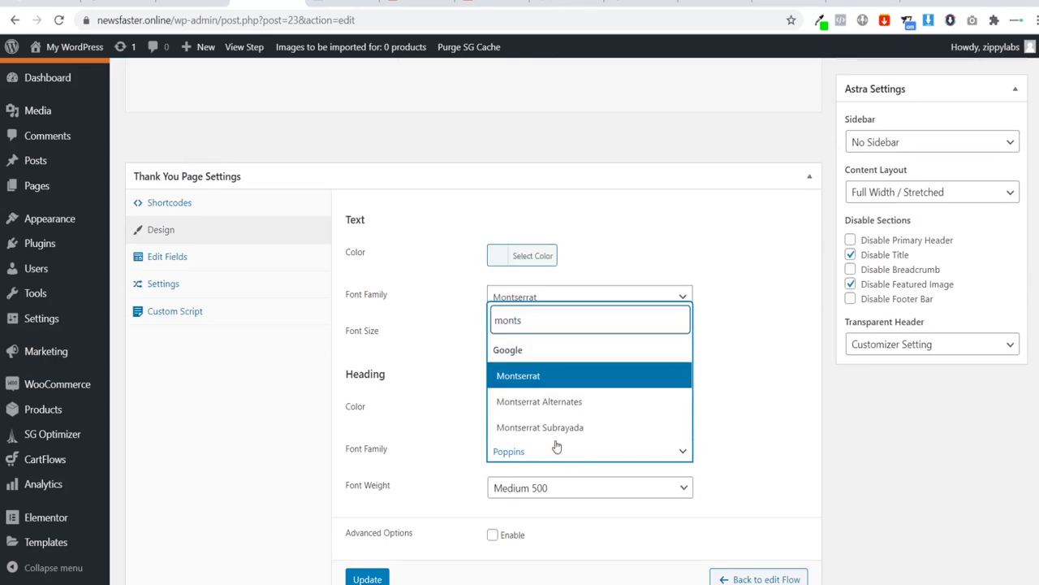
pyautogui.click(541, 382)
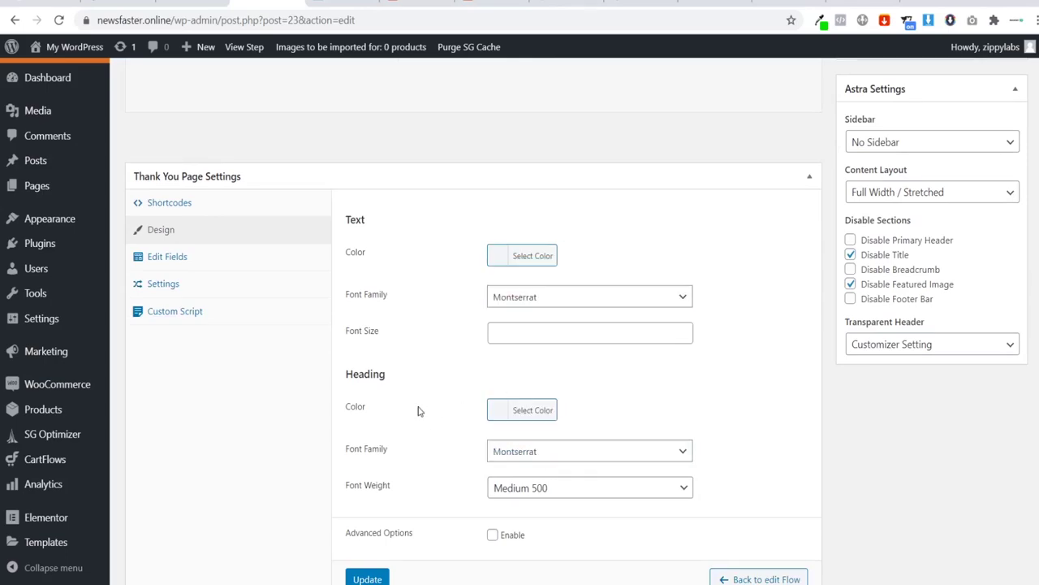
pyautogui.scroll(-1, 414, 409)
pyautogui.click(371, 506)
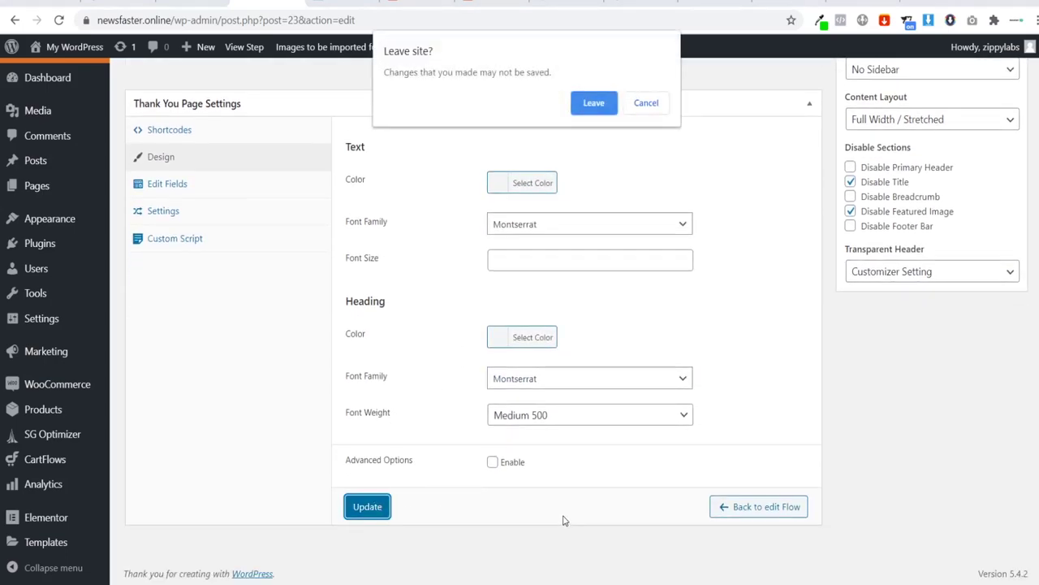
pyautogui.click(595, 109)
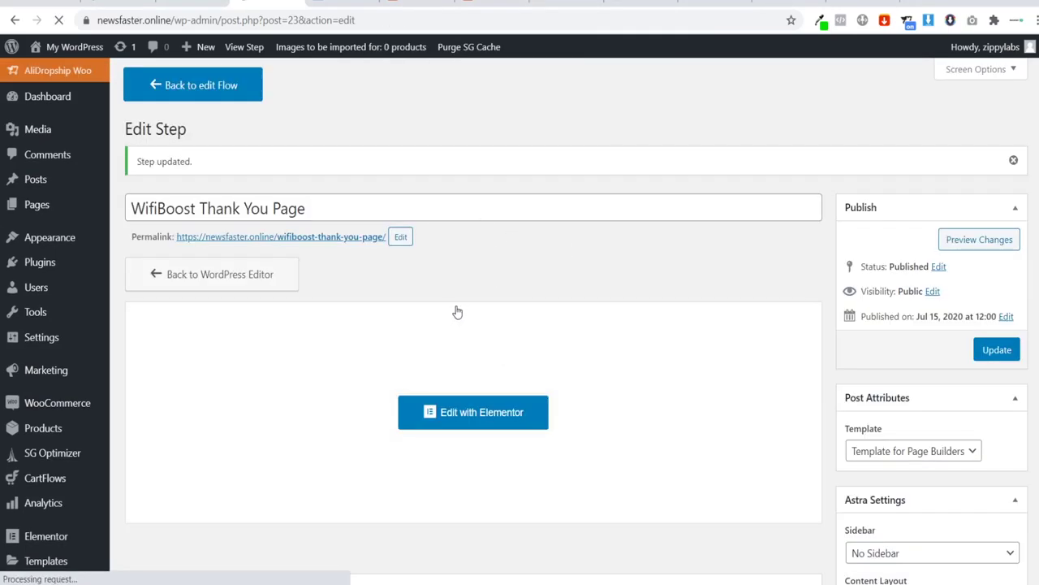
# Step: In Elementor, change the icon box title to 'Thank you for ordering the Wi-Fi Boost'
pyautogui.click(473, 406)
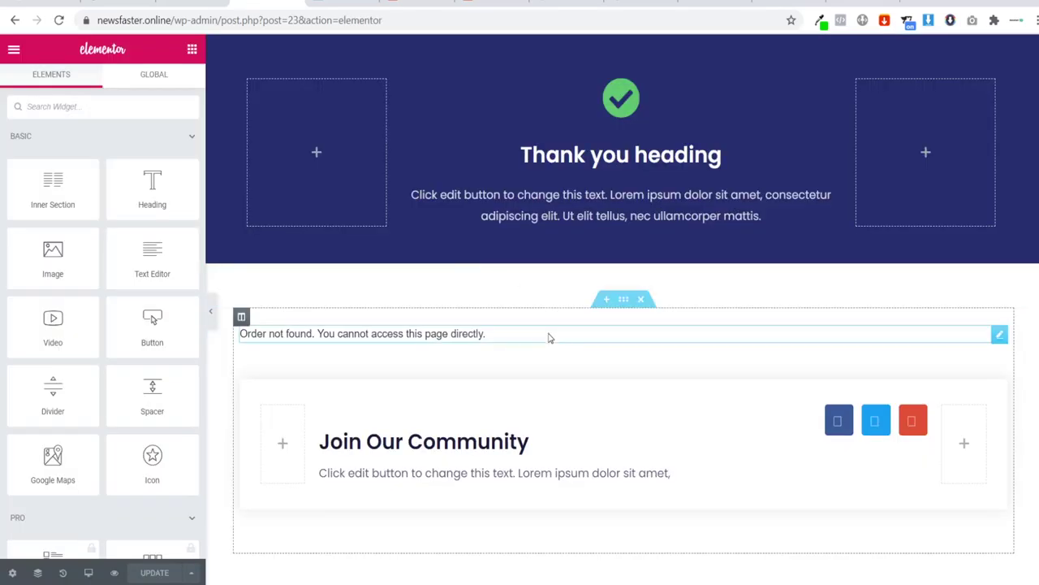
pyautogui.click(594, 213)
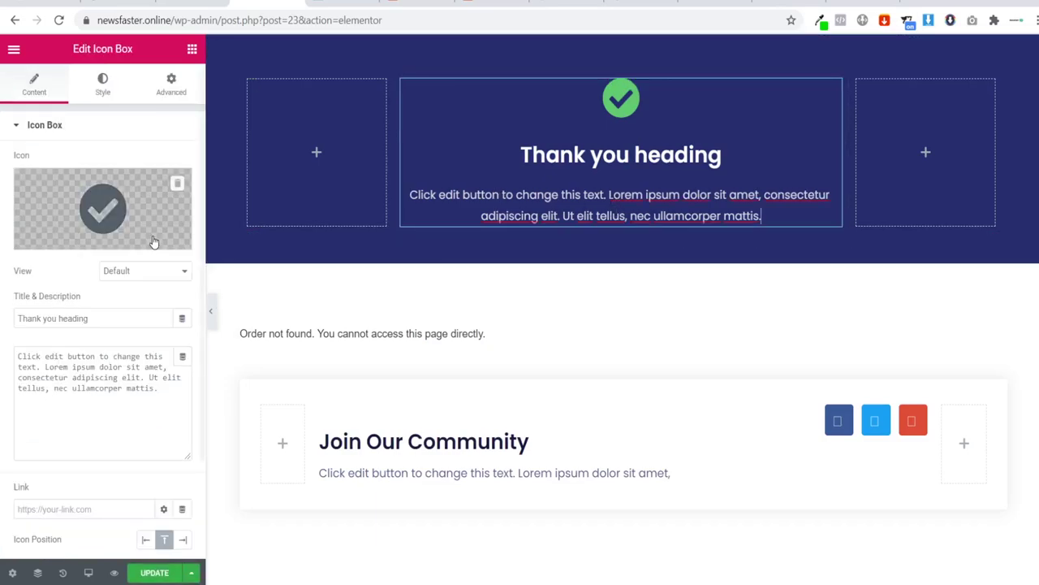
pyautogui.click(119, 319)
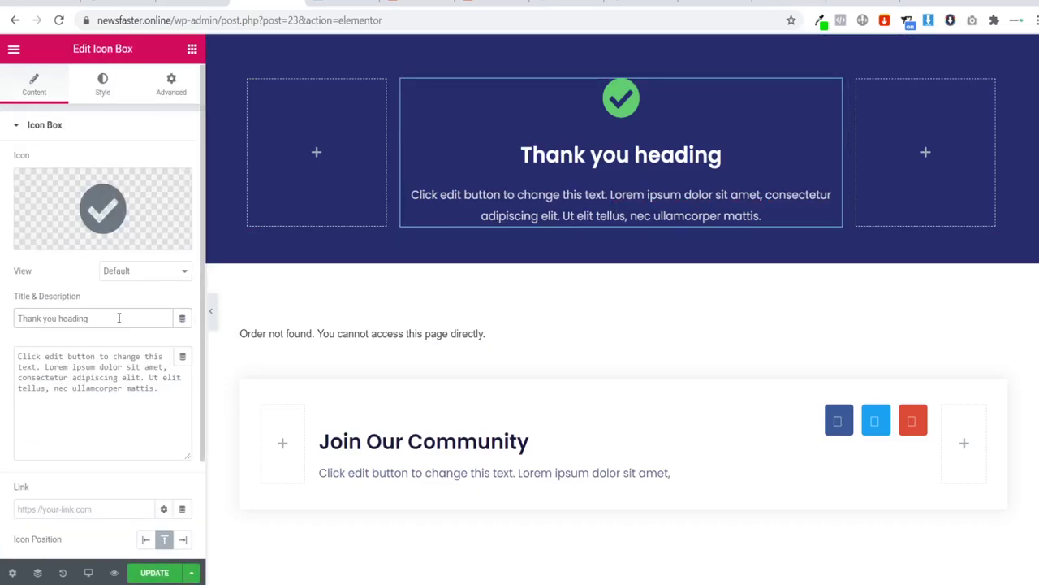
pyautogui.press('BackSpace')
pyautogui.press('BackSpace')
pyautogui.press('BackSpace')
pyautogui.press('BackSpace')
pyautogui.press('BackSpace')
pyautogui.press('BackSpace')
pyautogui.press('BackSpace')
pyautogui.write('f')
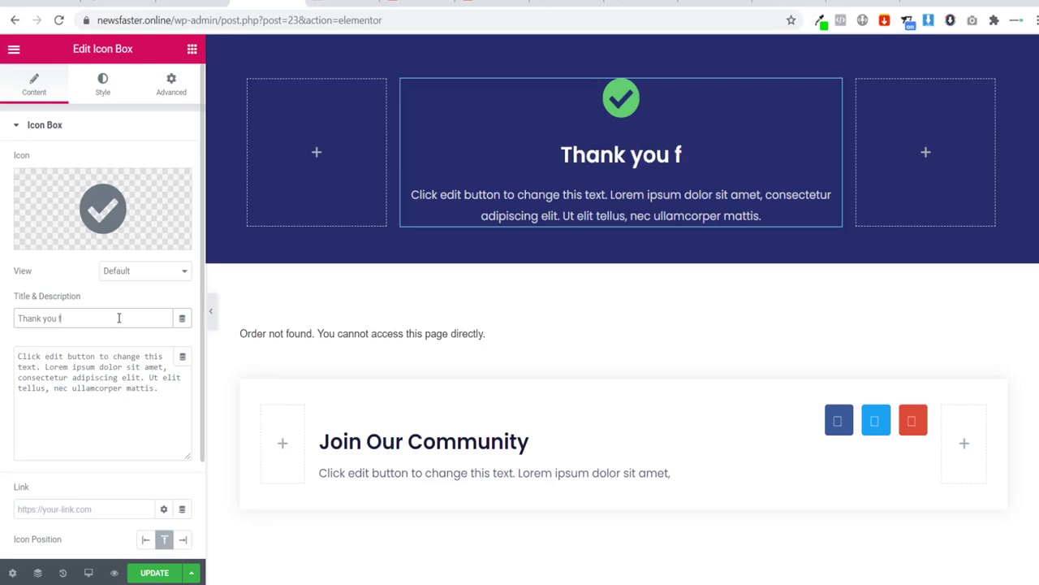
pyautogui.write('or ordering ')
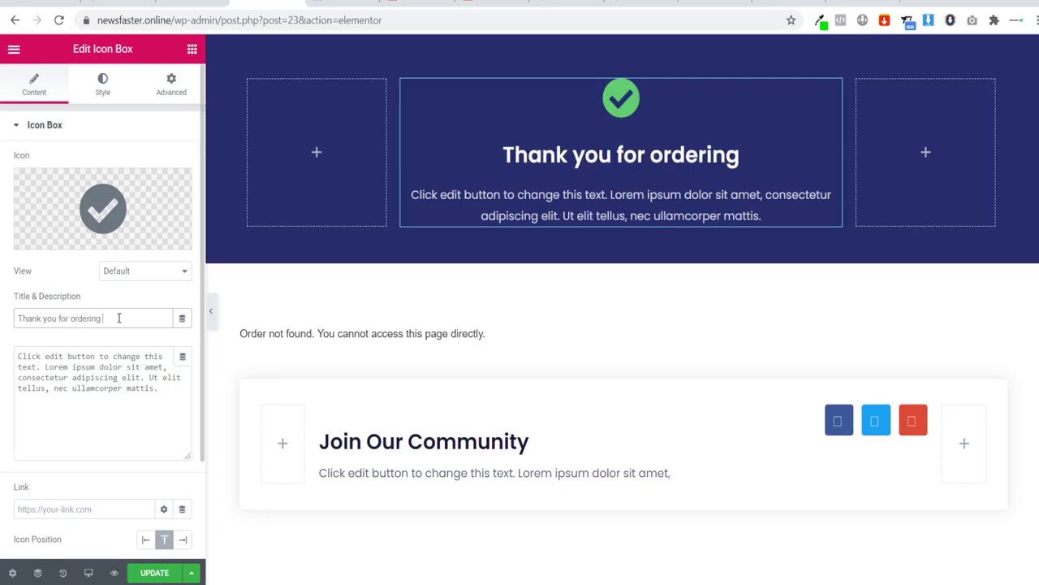
pyautogui.write('the Wif')
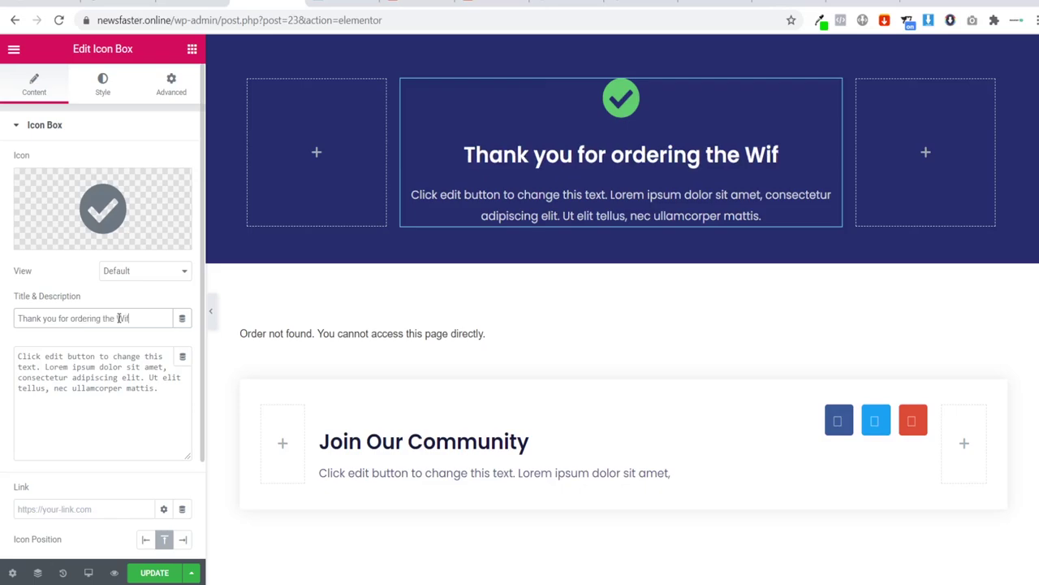
pyautogui.press('BackSpace')
pyautogui.write('-')
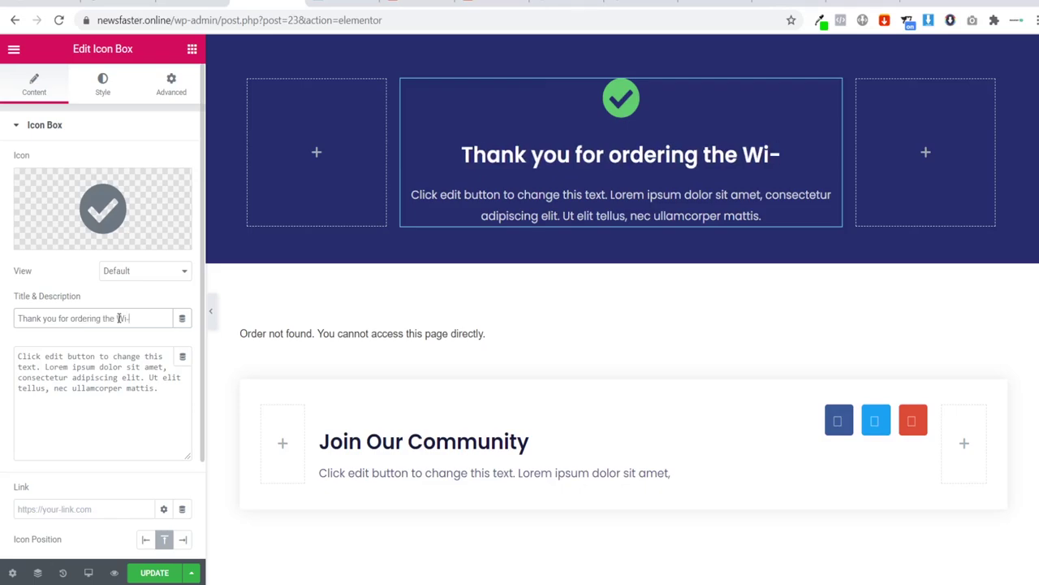
pyautogui.write('Fi Boost')
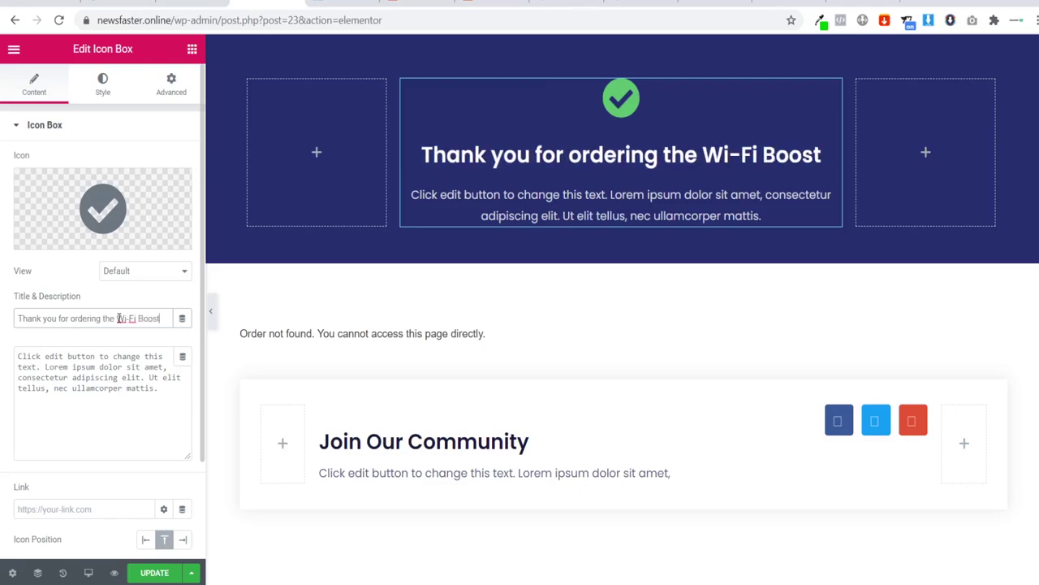
# Step: Write the 3-day processing, 14-18 day delivery, tracking-email note; delete Join Our Community
pyautogui.moveTo(177, 410); pyautogui.dragTo(2, 353)
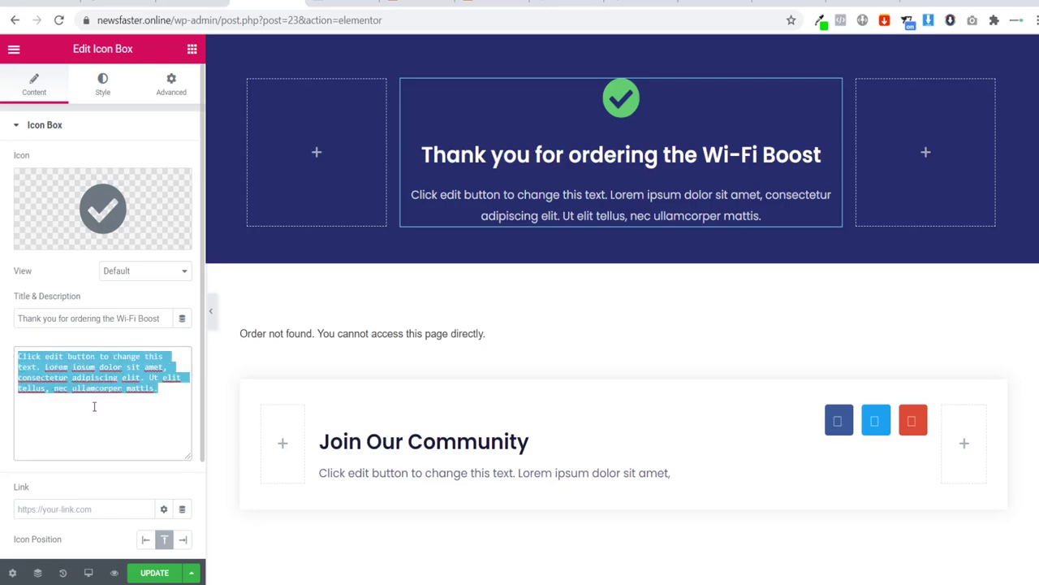
pyautogui.write('Your order ')
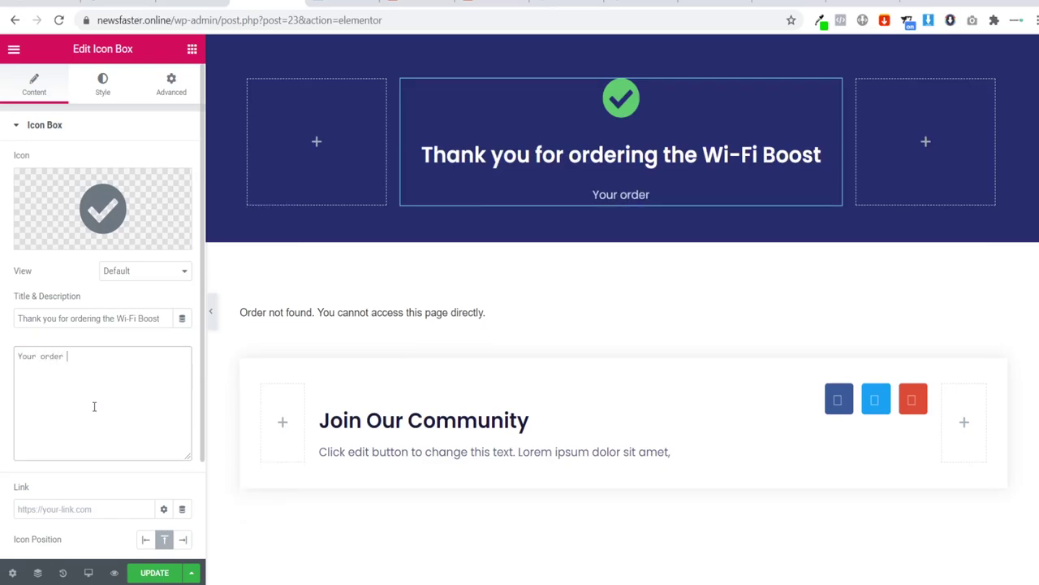
pyautogui.write('will be pr')
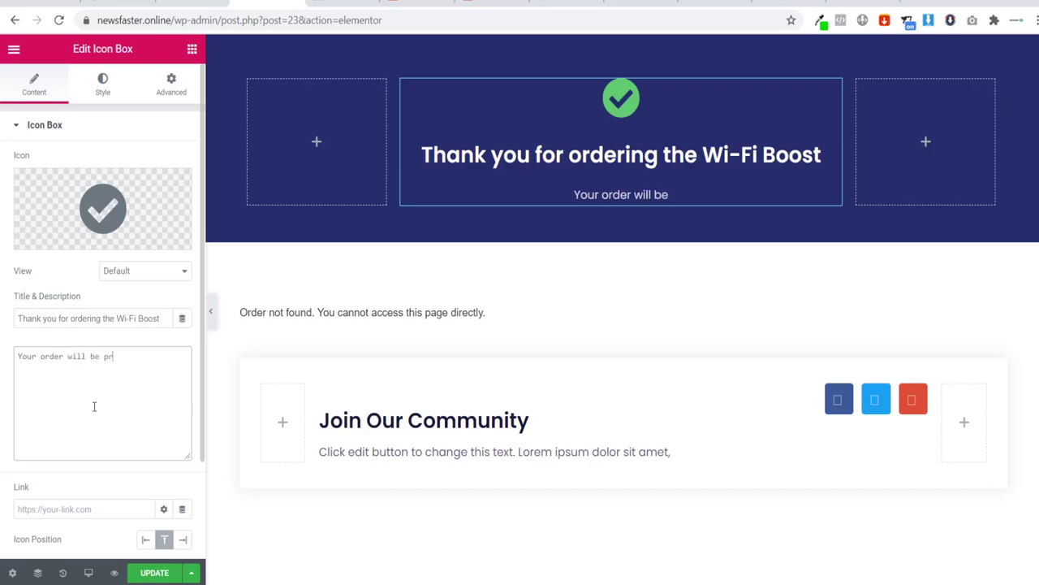
pyautogui.write('ocessed wi')
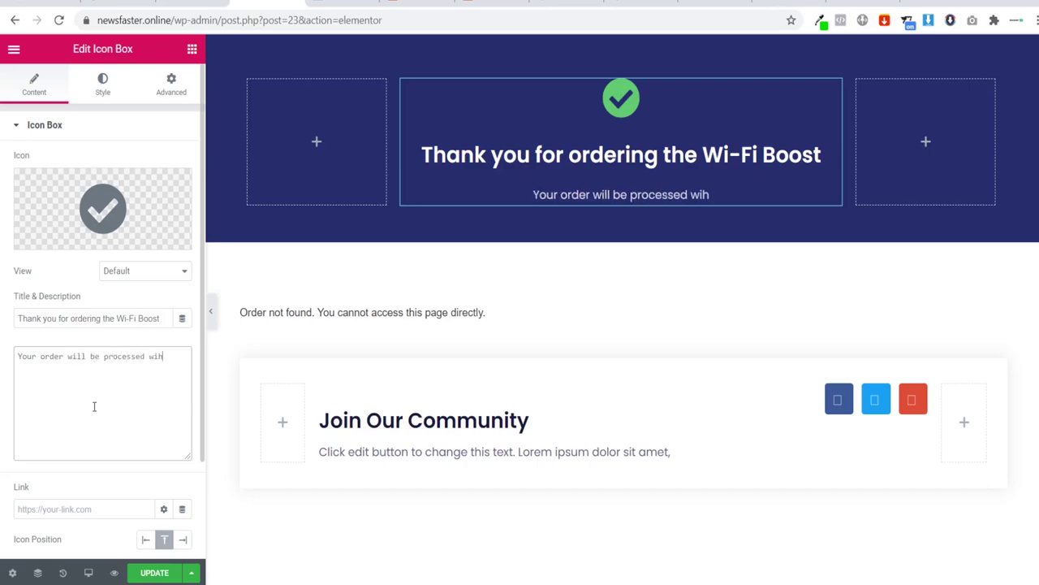
pyautogui.write('thin 3 wo')
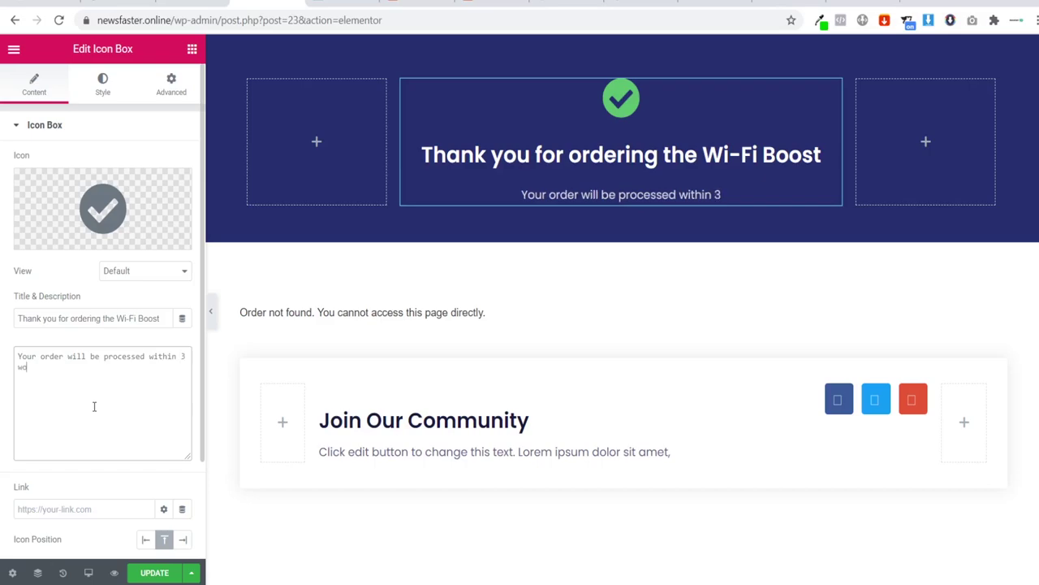
pyautogui.write('rking days')
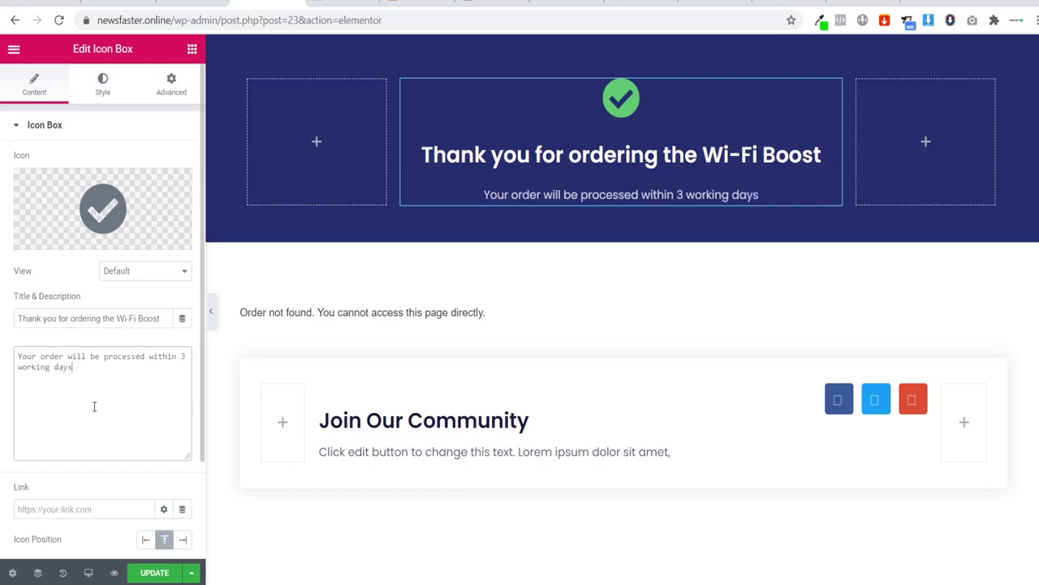
pyautogui.write(' and should ')
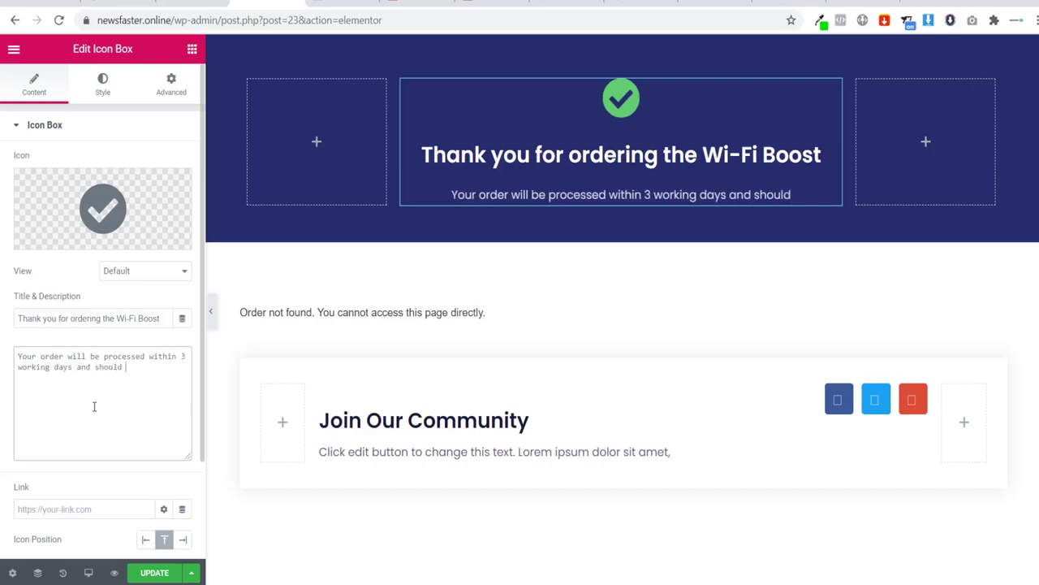
pyautogui.write('be with you')
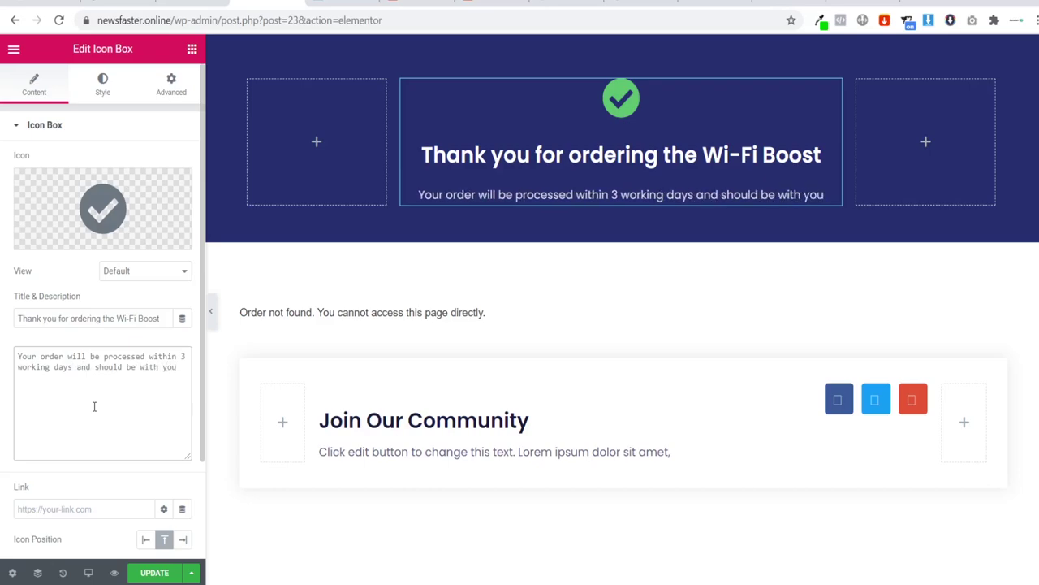
pyautogui.write(' 1')
pyautogui.press('BackSpace')
pyautogui.write('within 14')
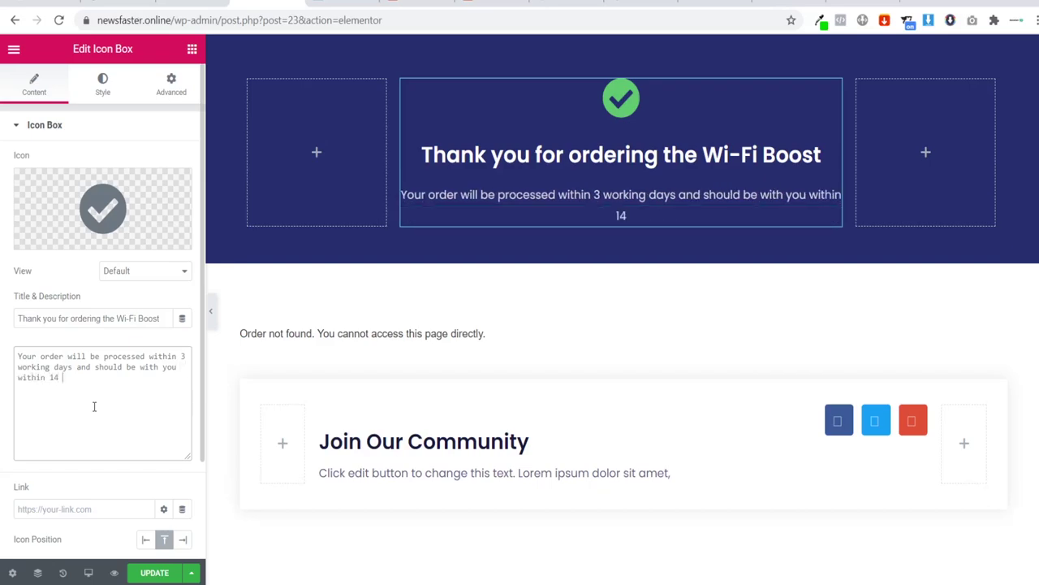
pyautogui.write(' - 18 working ')
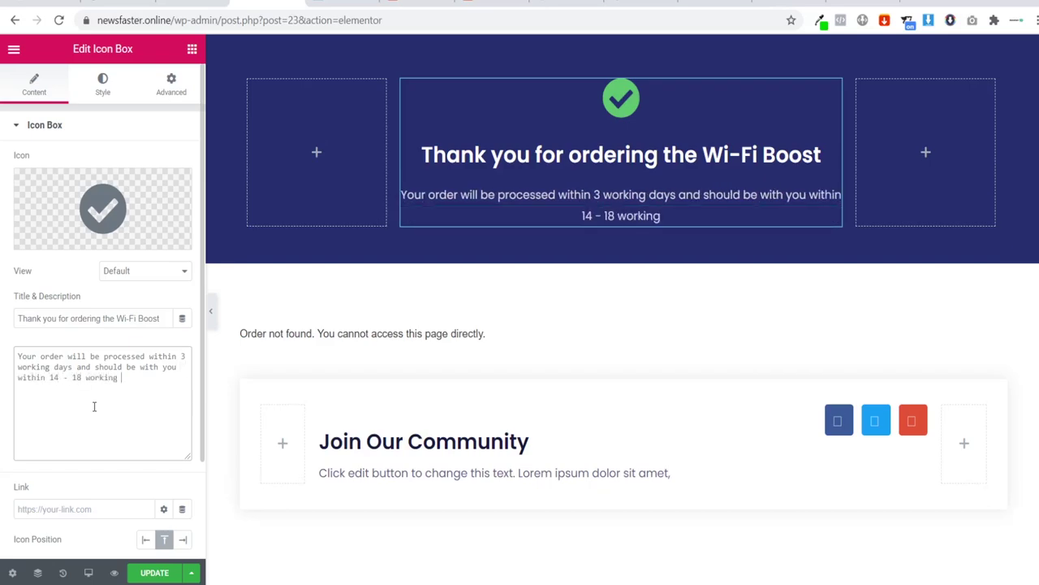
pyautogui.write('days.')
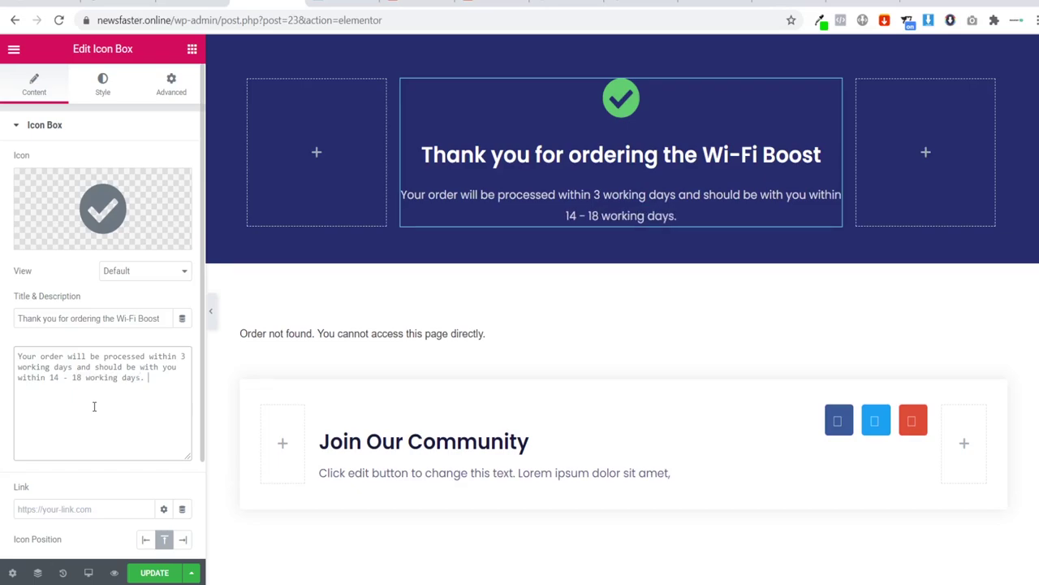
pyautogui.write(' You wil')
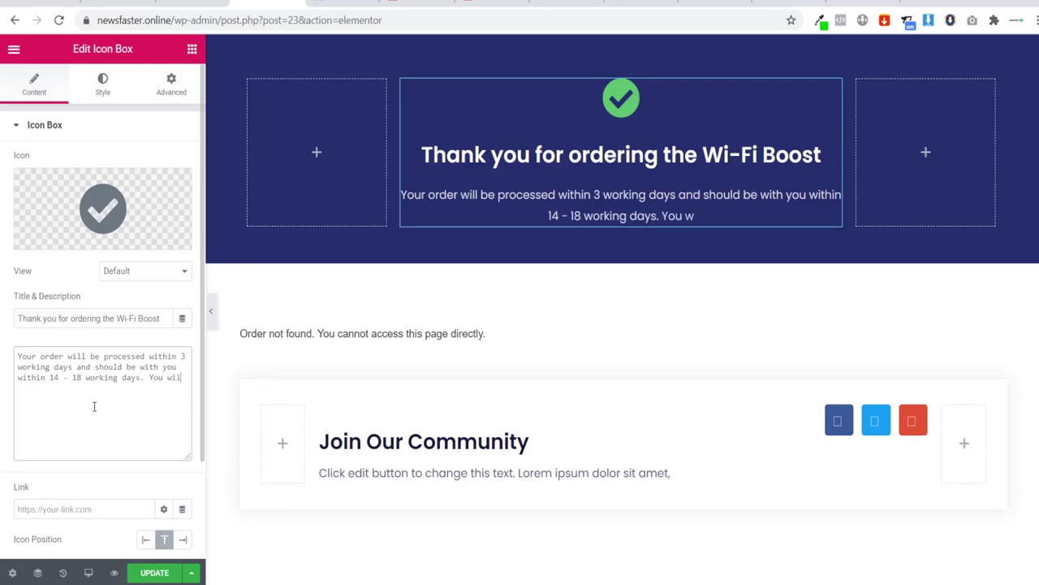
pyautogui.write('l receive you')
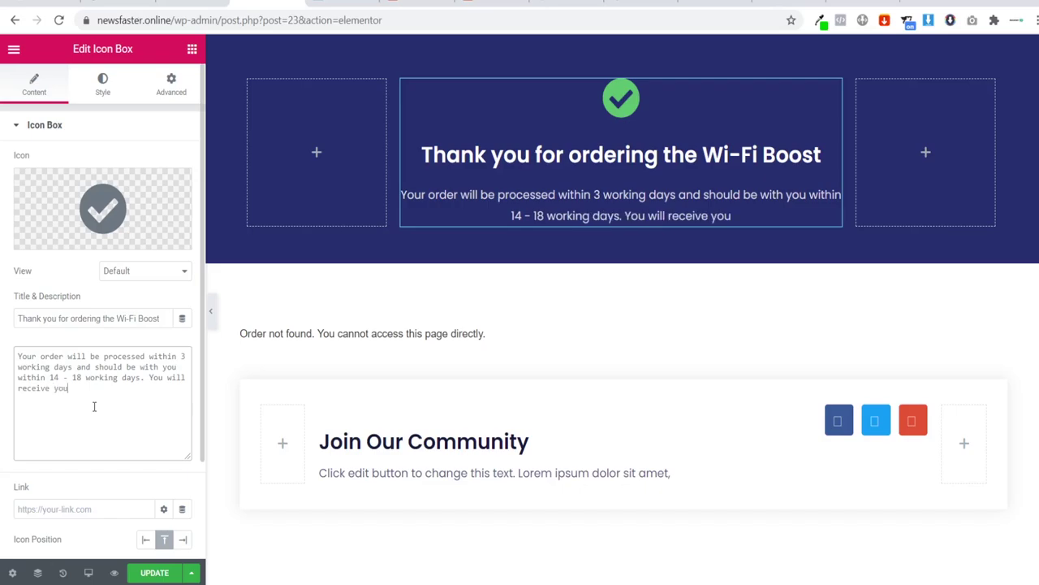
pyautogui.write('r tracking detail')
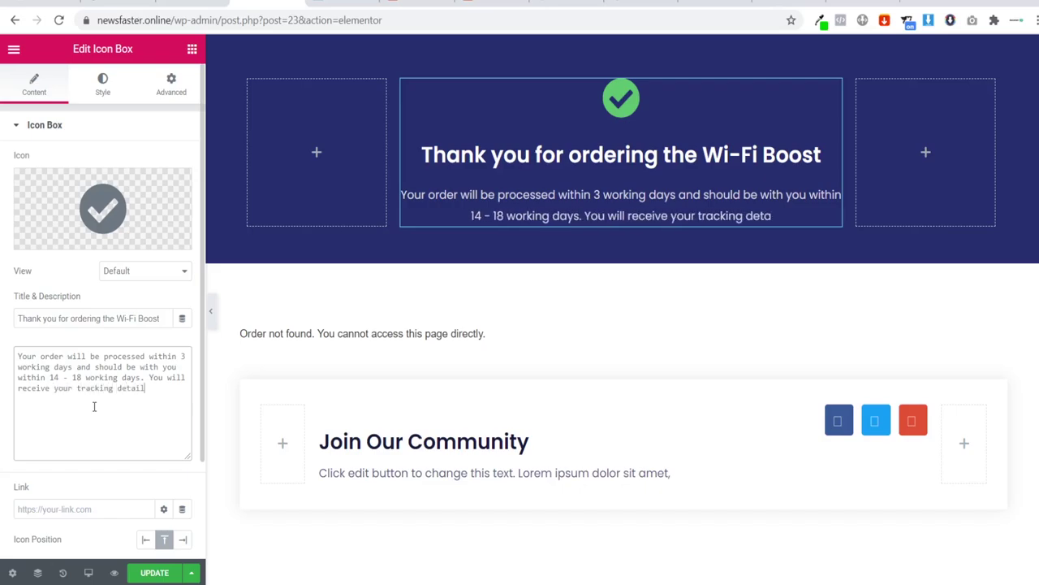
pyautogui.write('s via em')
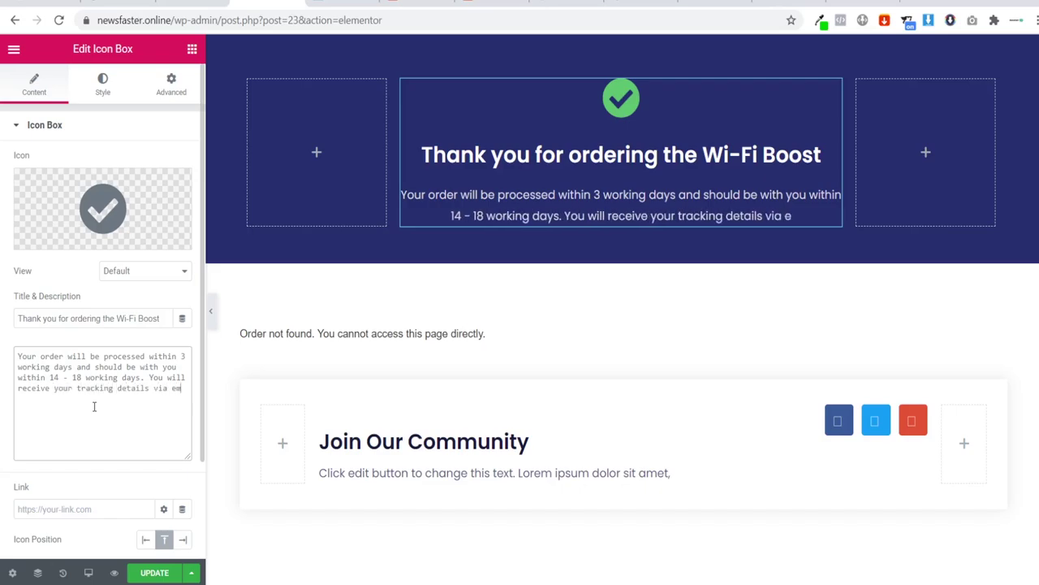
pyautogui.write('ail.')
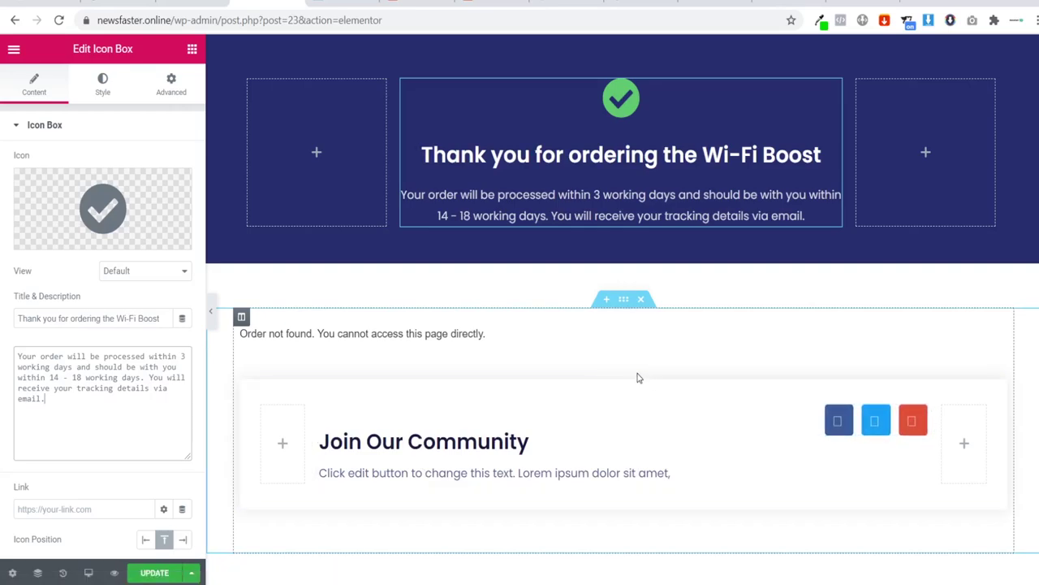
pyautogui.click(632, 372)
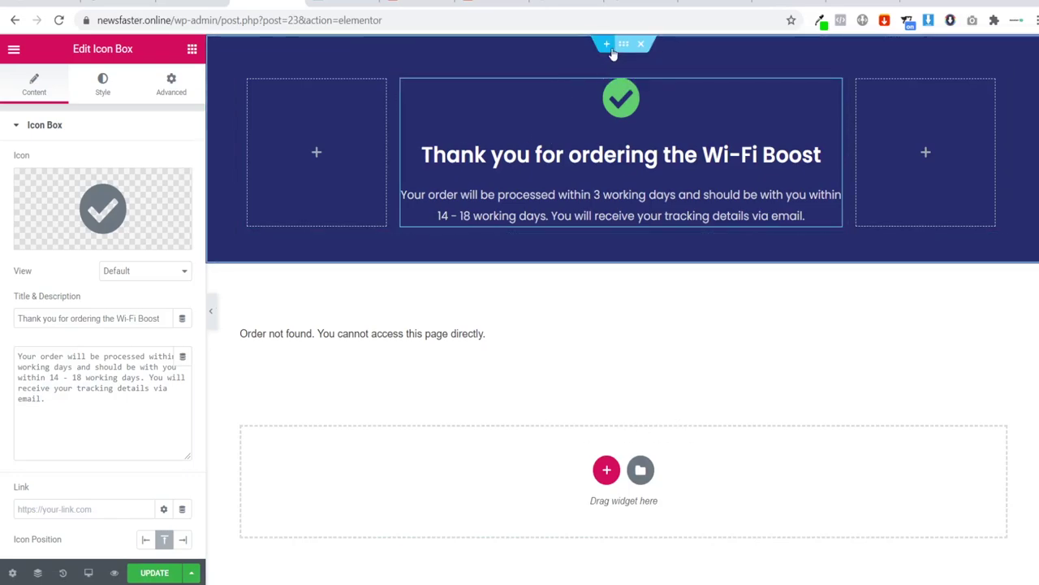
pyautogui.click(622, 45)
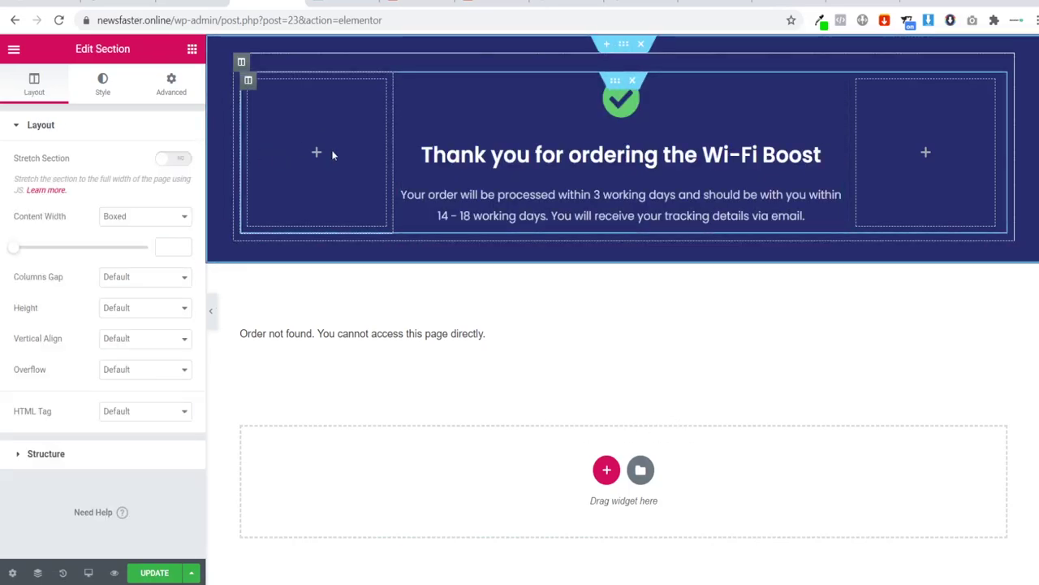
# Step: Set the checkmark icon box's primary colour to 09e303
pyautogui.click(626, 113)
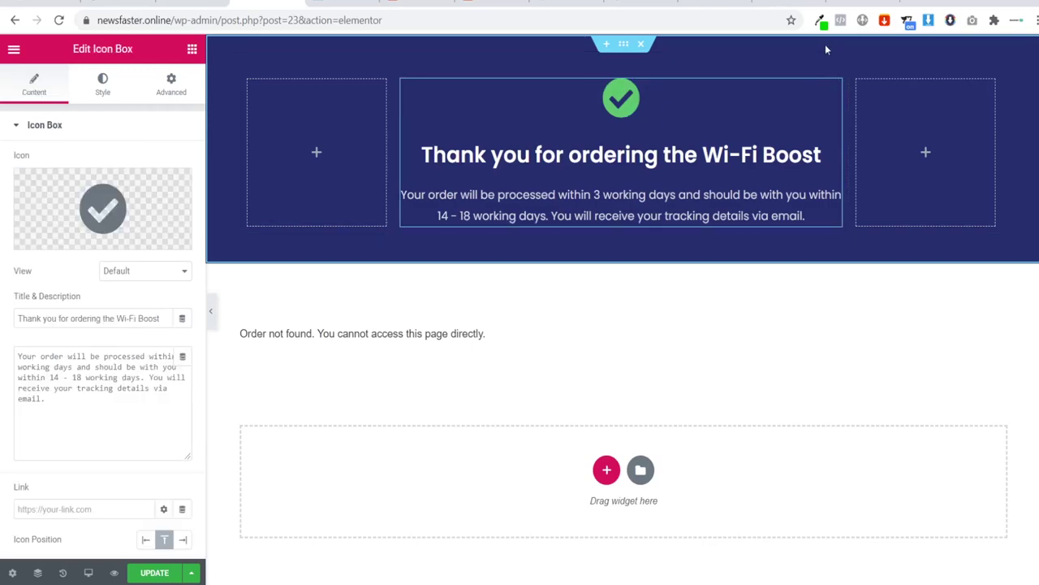
pyautogui.moveTo(95, 205)
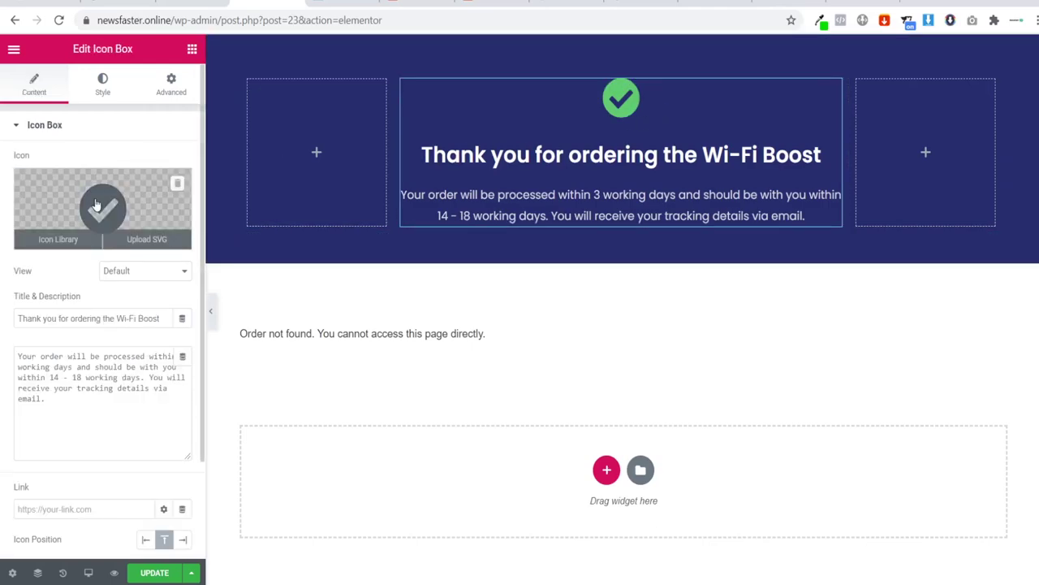
pyautogui.click(821, 21)
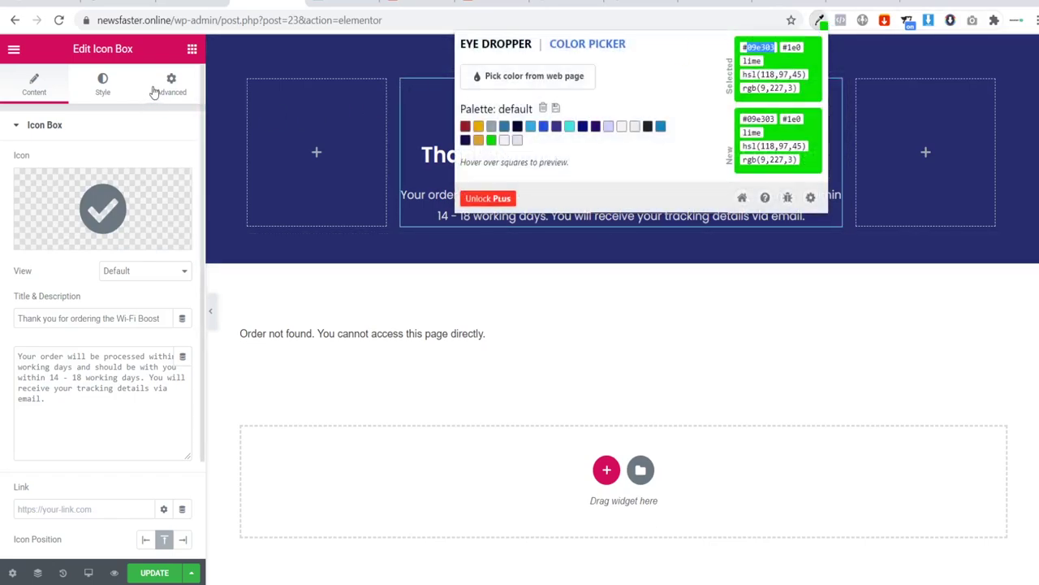
pyautogui.click(110, 87)
pyautogui.click(163, 193)
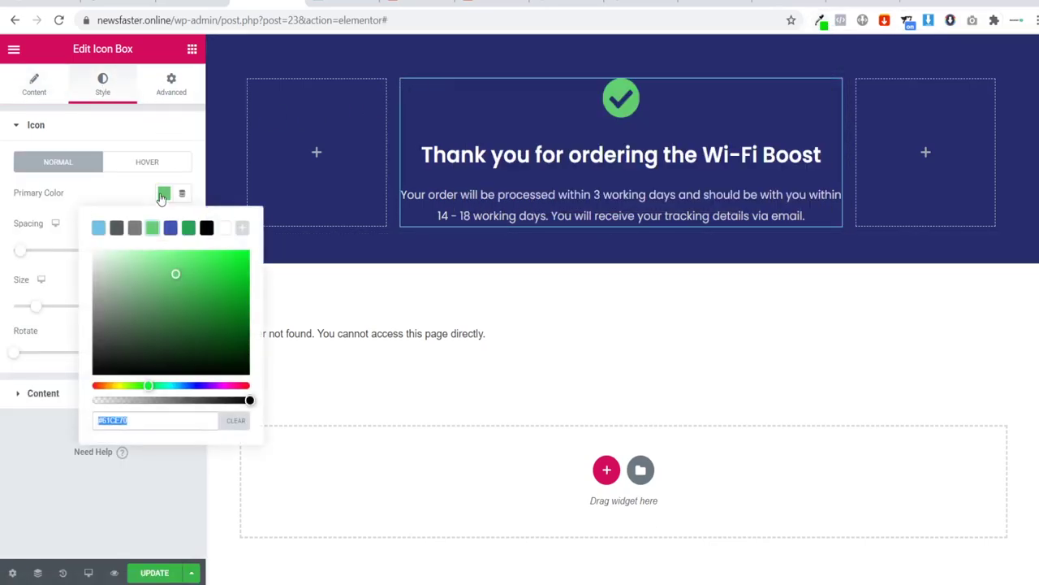
pyautogui.write('09e303')
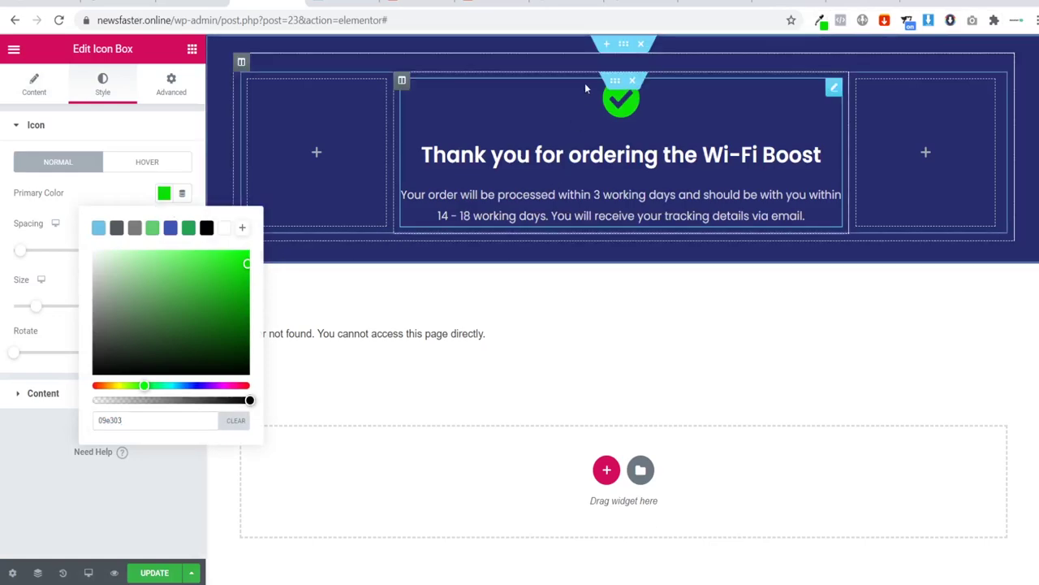
pyautogui.click(622, 44)
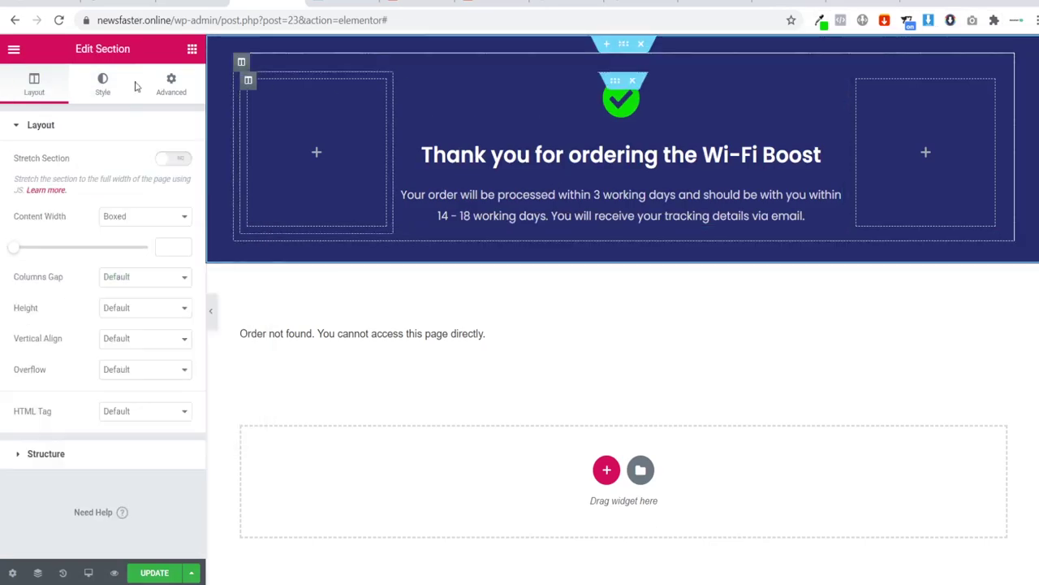
# Step: Set the laptop photo from the media library as the section's background image
pyautogui.click(103, 84)
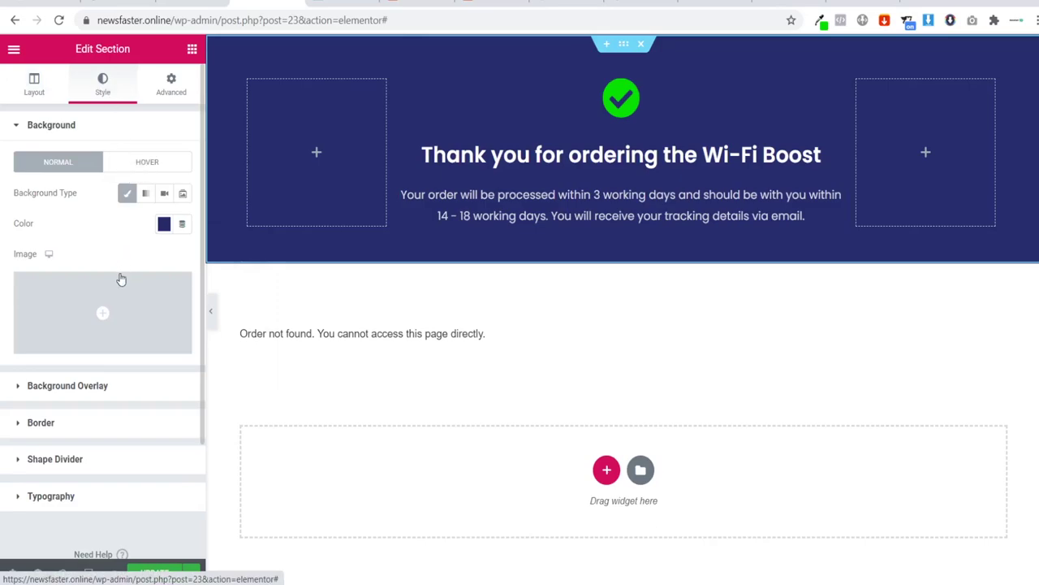
pyautogui.click(104, 298)
pyautogui.click(181, 237)
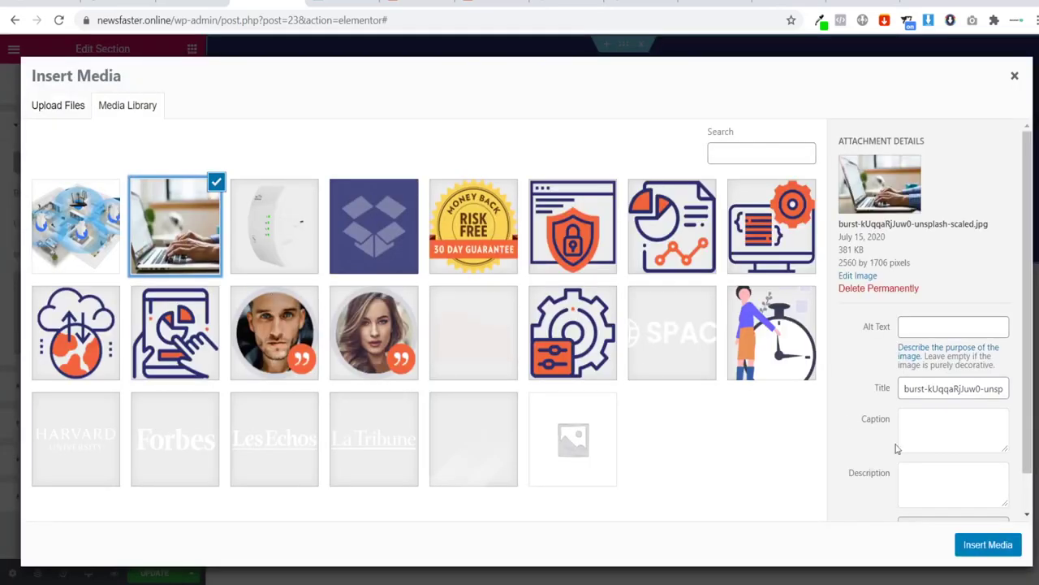
pyautogui.click(981, 545)
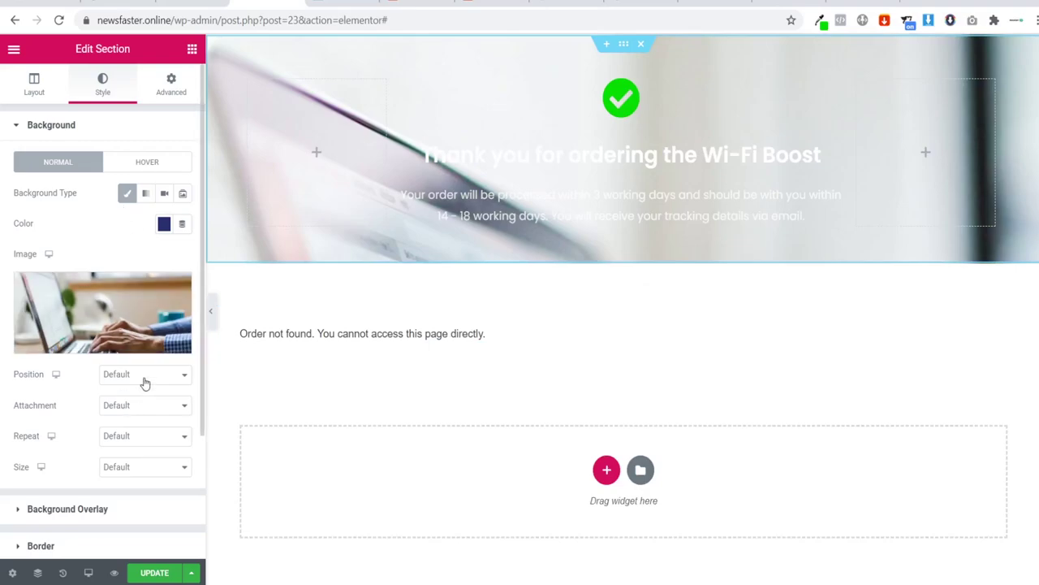
# Step: Add a classic black background overlay over the section's image
pyautogui.scroll(-2, 119, 423)
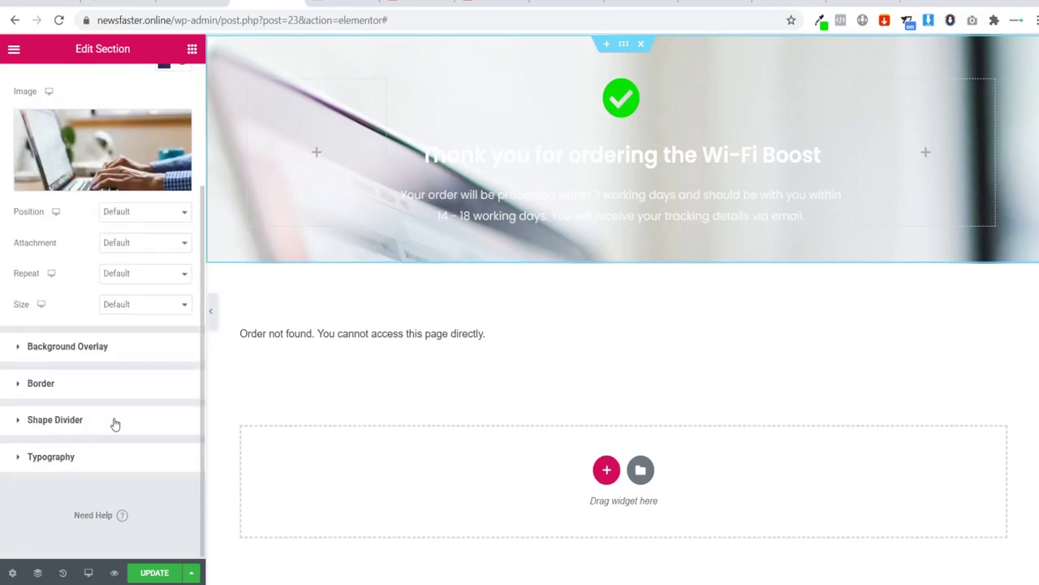
pyautogui.click(139, 347)
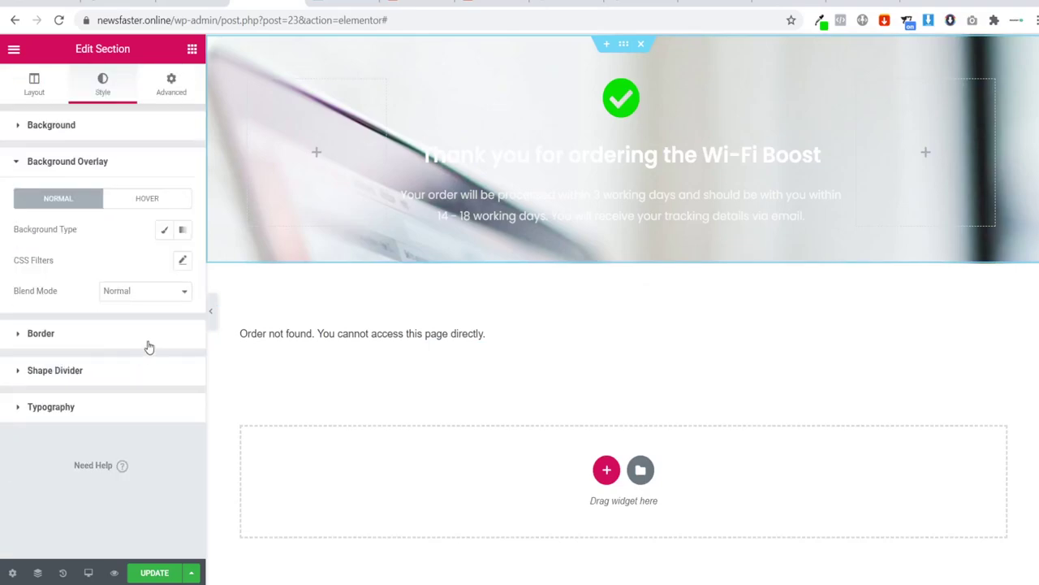
pyautogui.click(164, 229)
pyautogui.click(165, 264)
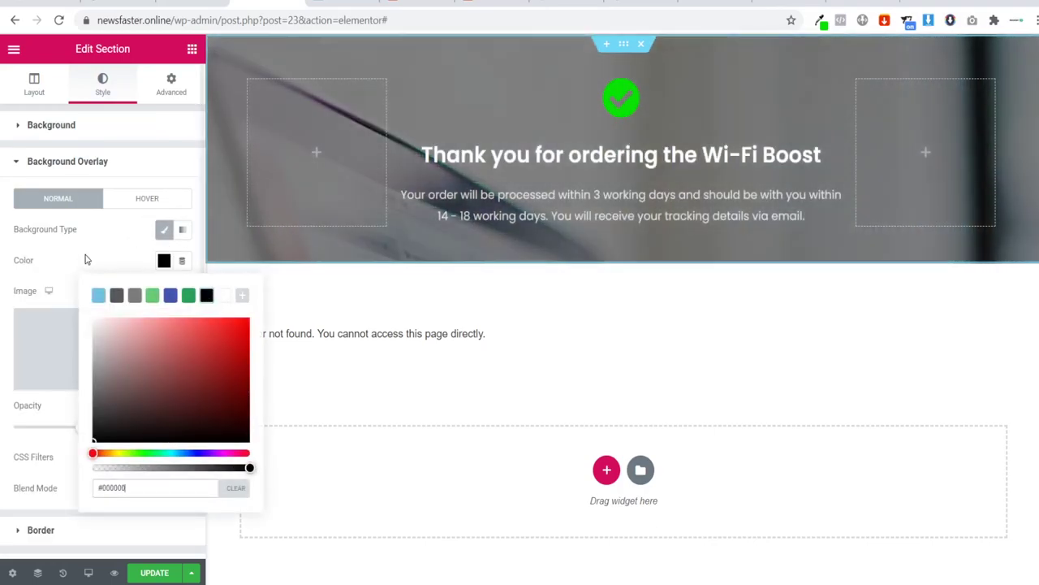
pyautogui.click(207, 295)
pyautogui.click(94, 256)
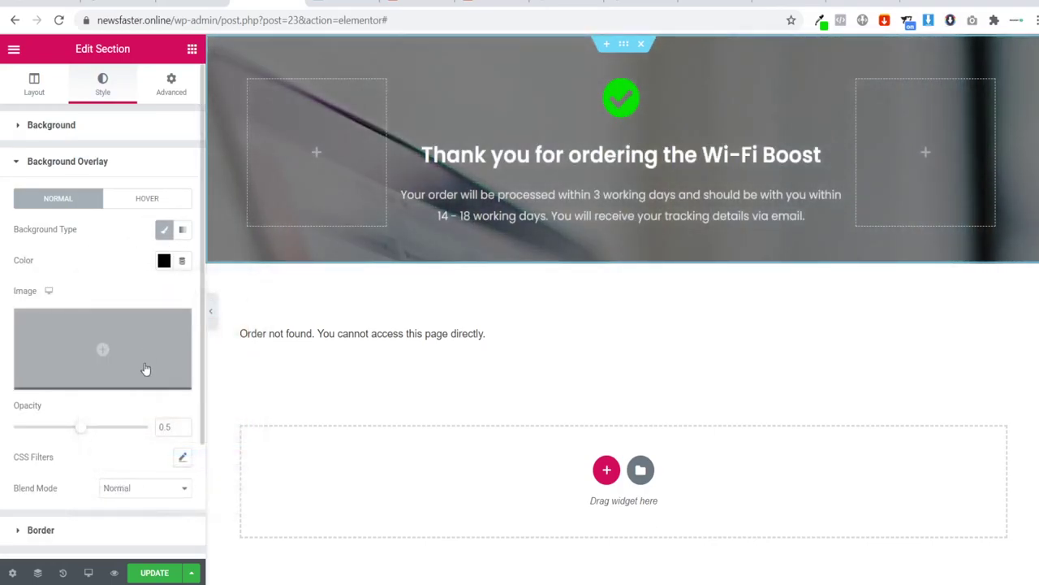
# Step: Set the hero background image to Cover size, positioned Bottom Center
pyautogui.click(71, 130)
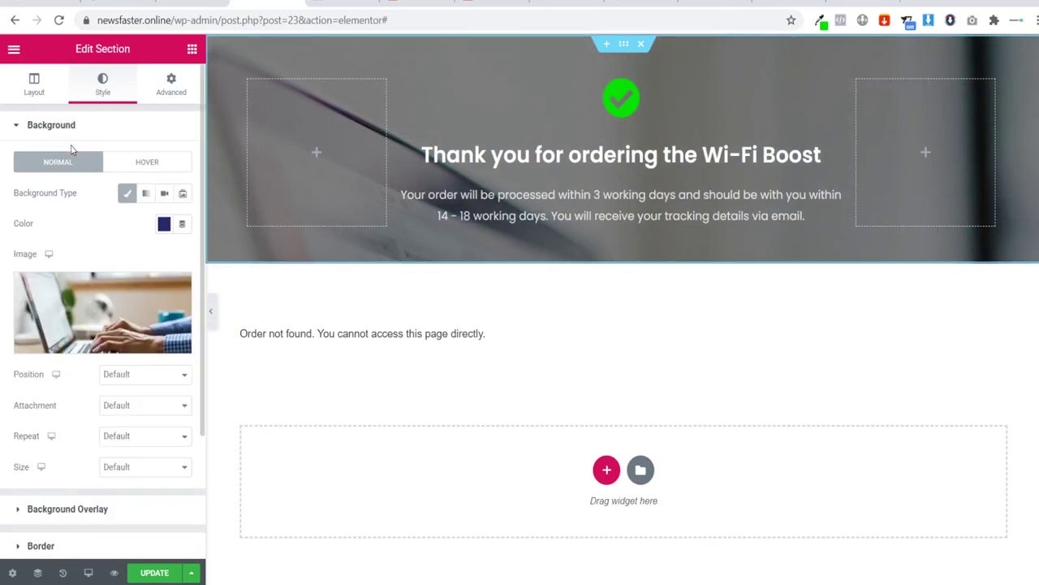
pyautogui.click(135, 466)
pyautogui.click(143, 397)
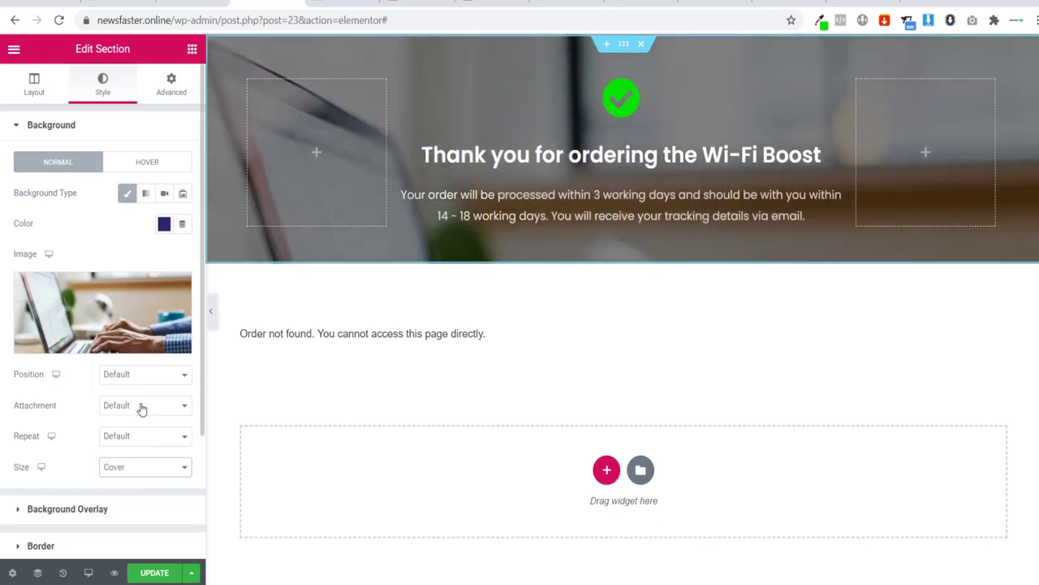
pyautogui.click(130, 374)
pyautogui.click(143, 281)
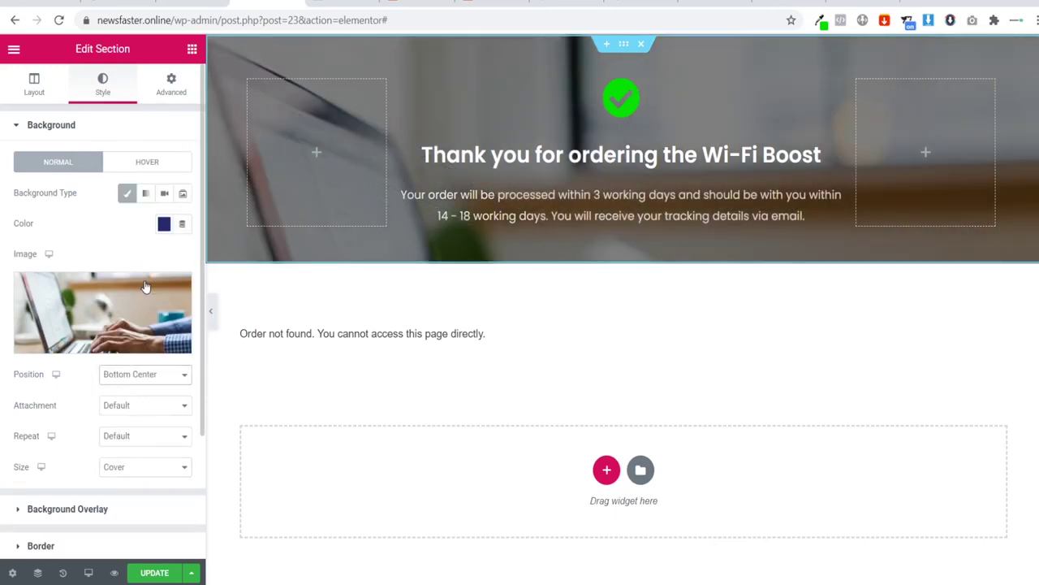
pyautogui.click(211, 311)
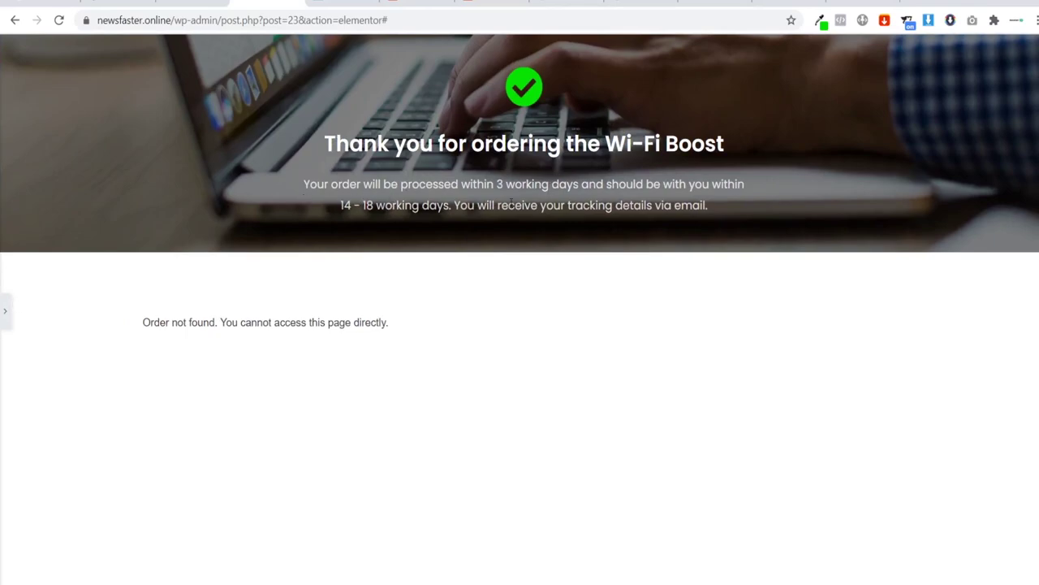
pyautogui.click(5, 310)
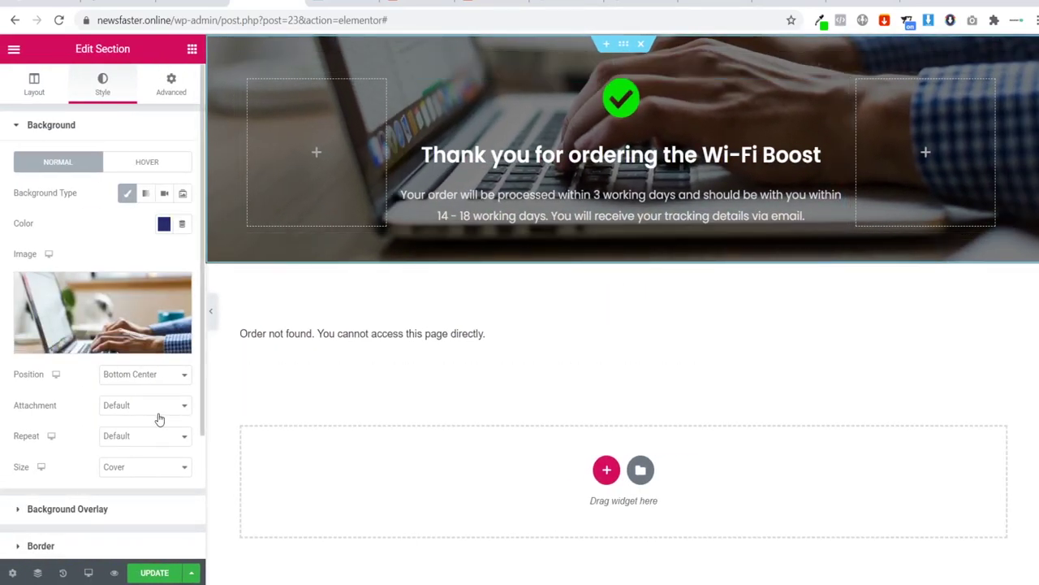
# Step: Change the background overlay opacity to 0.6 and preview the hero
pyautogui.click(92, 508)
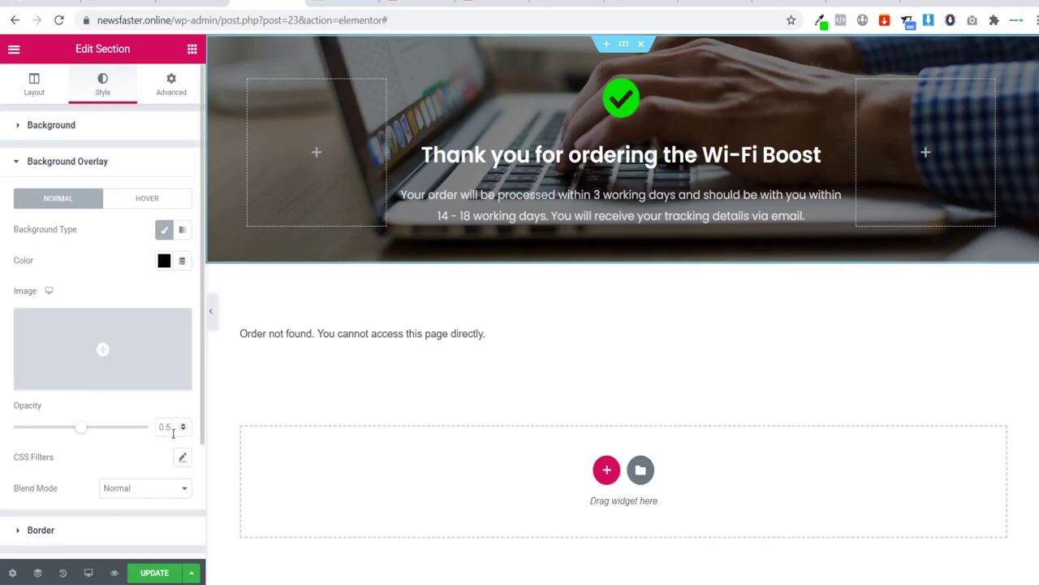
pyautogui.click(173, 433)
pyautogui.press('BackSpace')
pyautogui.write('75')
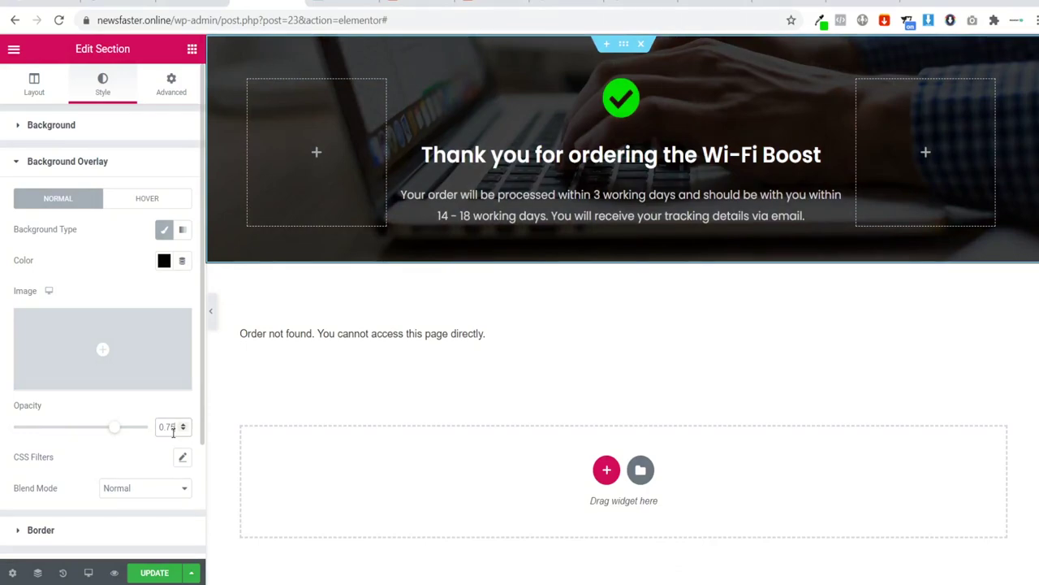
pyautogui.press('BackSpace')
pyautogui.press('BackSpace')
pyautogui.write('6')
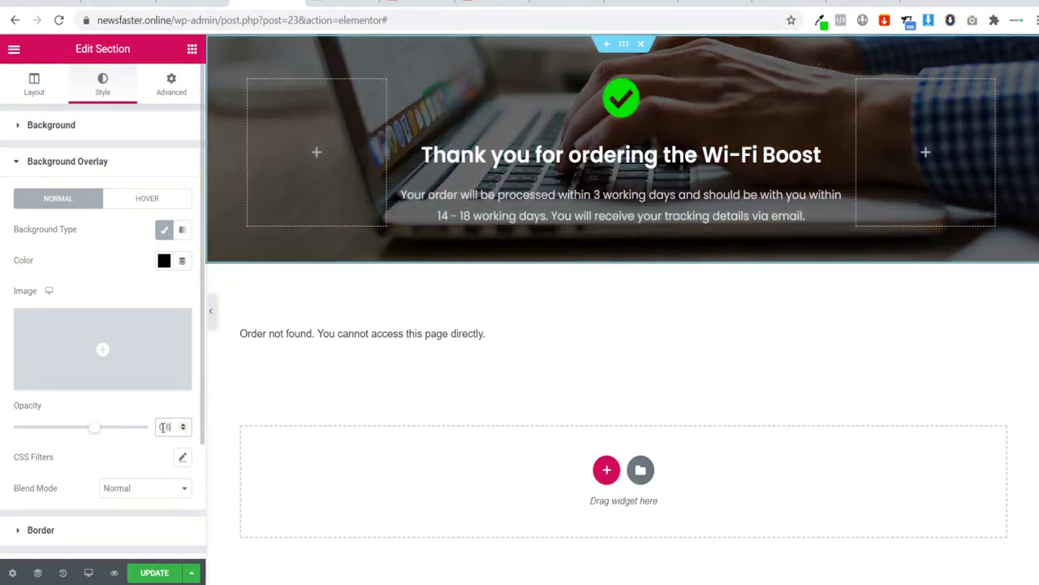
pyautogui.click(212, 319)
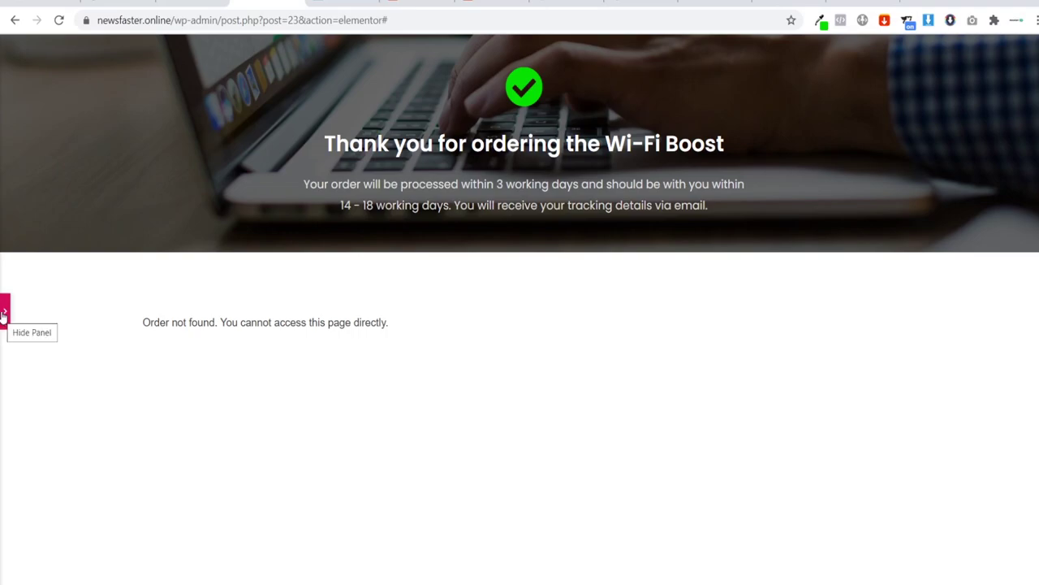
pyautogui.click(4, 312)
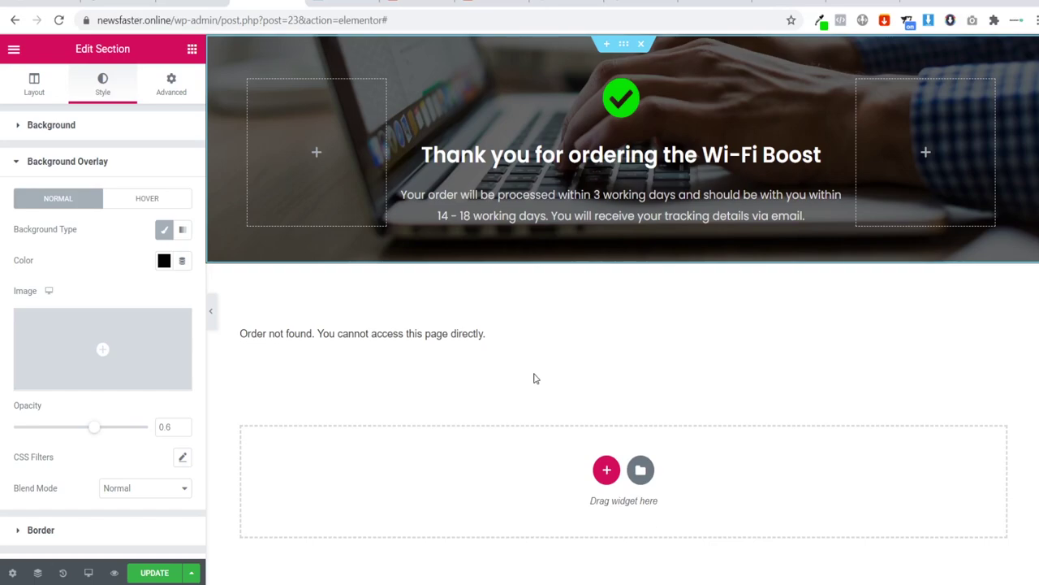
# Step: Save the thank-you page with UPDATE
pyautogui.scroll(-1, 720, 355)
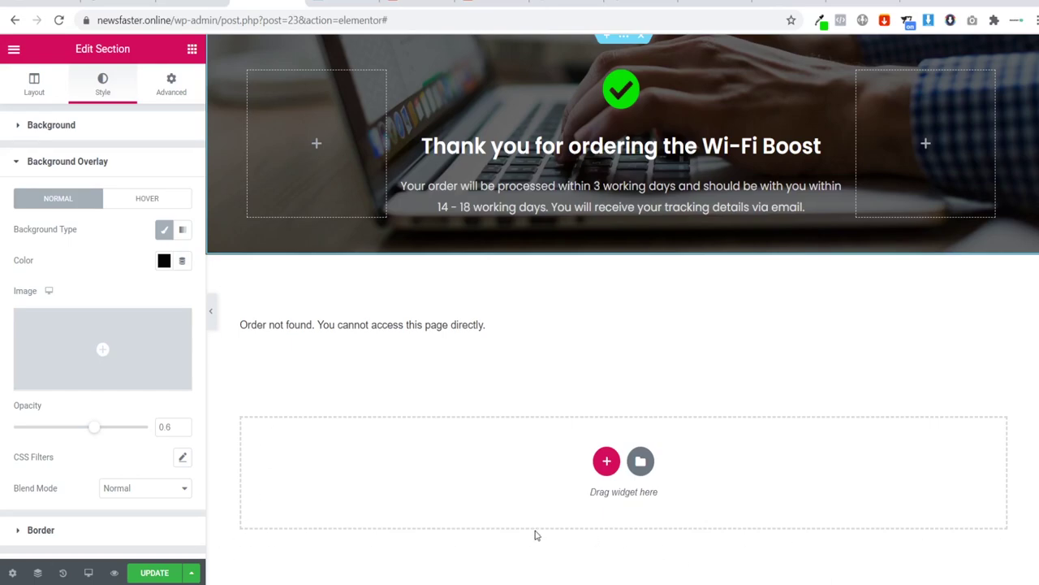
pyautogui.click(168, 572)
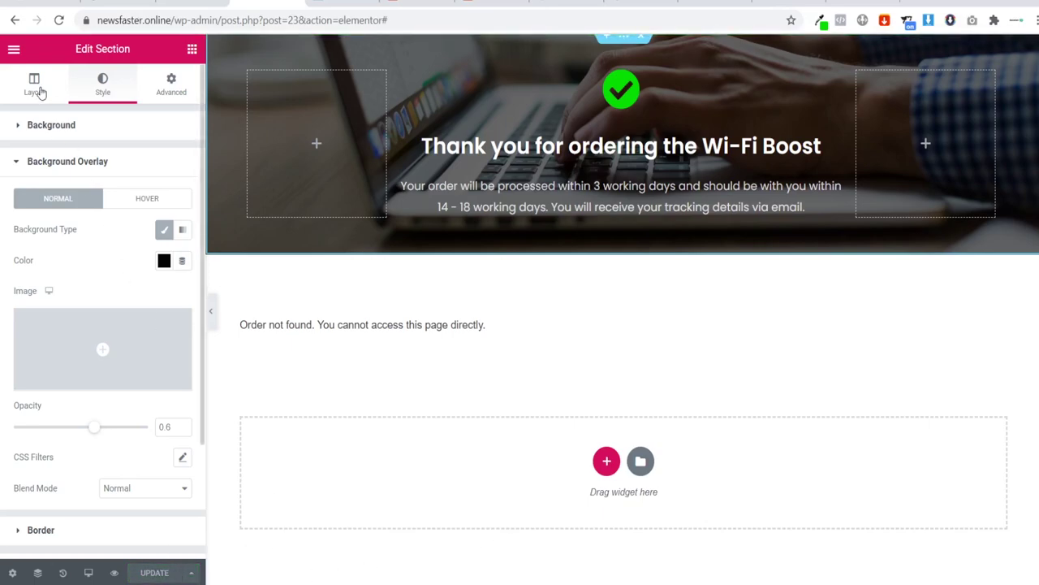
pyautogui.click(14, 50)
# Step: Exit Elementor to the dashboard and go to Pages > All Pages
pyautogui.click(87, 461)
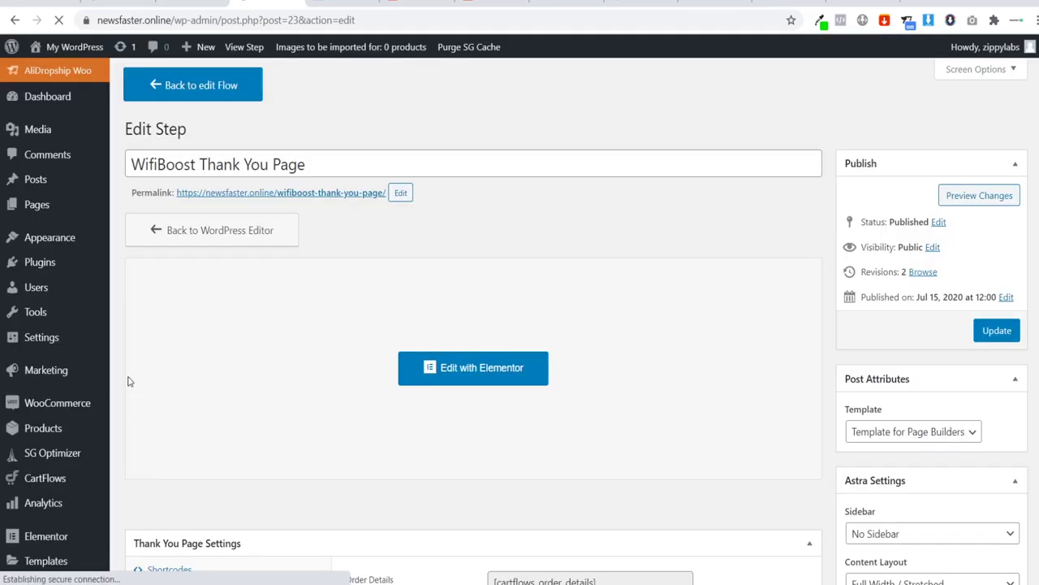
pyautogui.moveTo(52, 205)
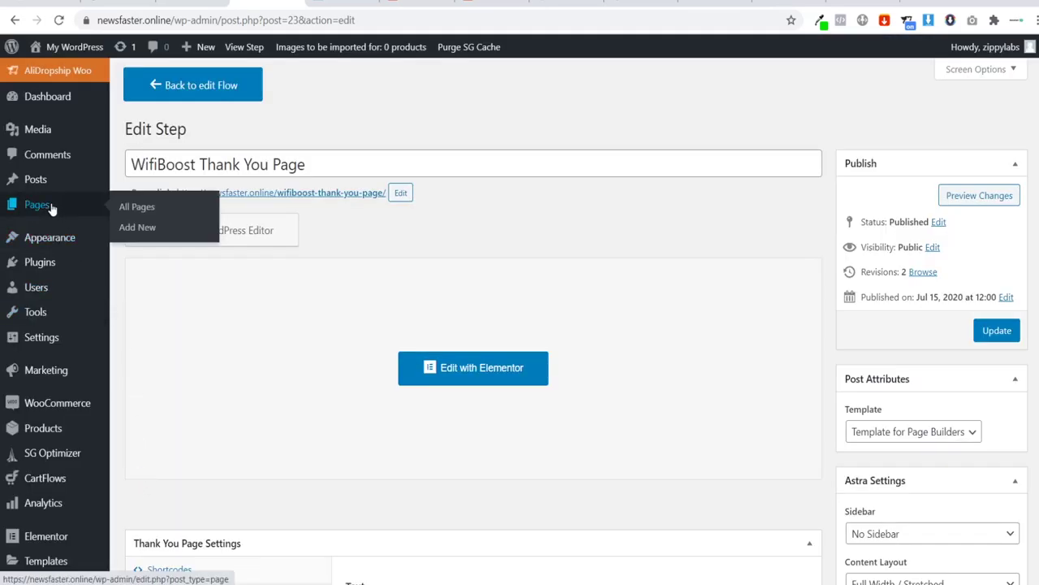
pyautogui.click(133, 210)
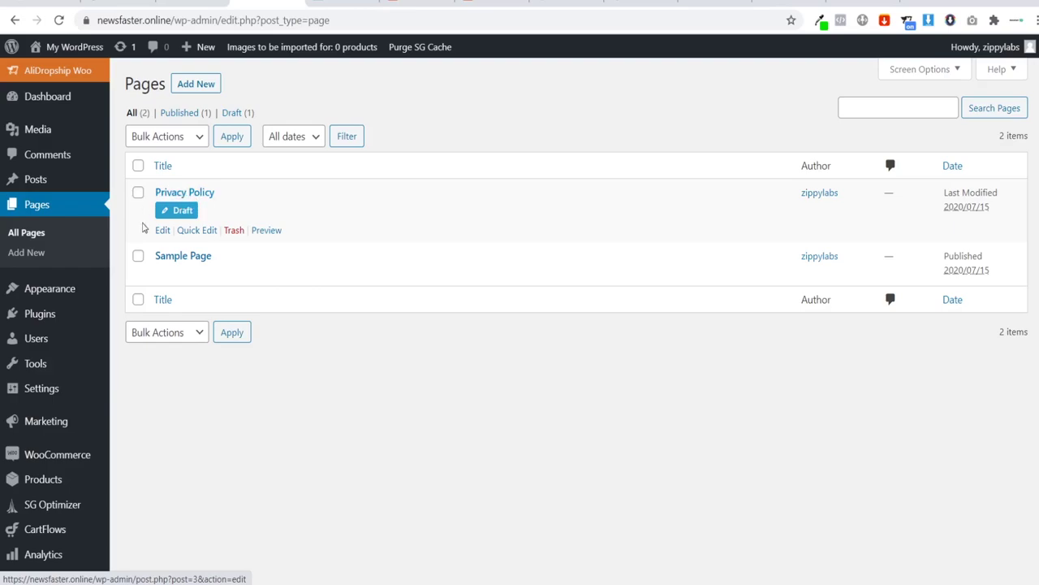
# Step: Bulk-trash the Privacy Policy and Sample Page pages
pyautogui.click(138, 193)
pyautogui.click(138, 256)
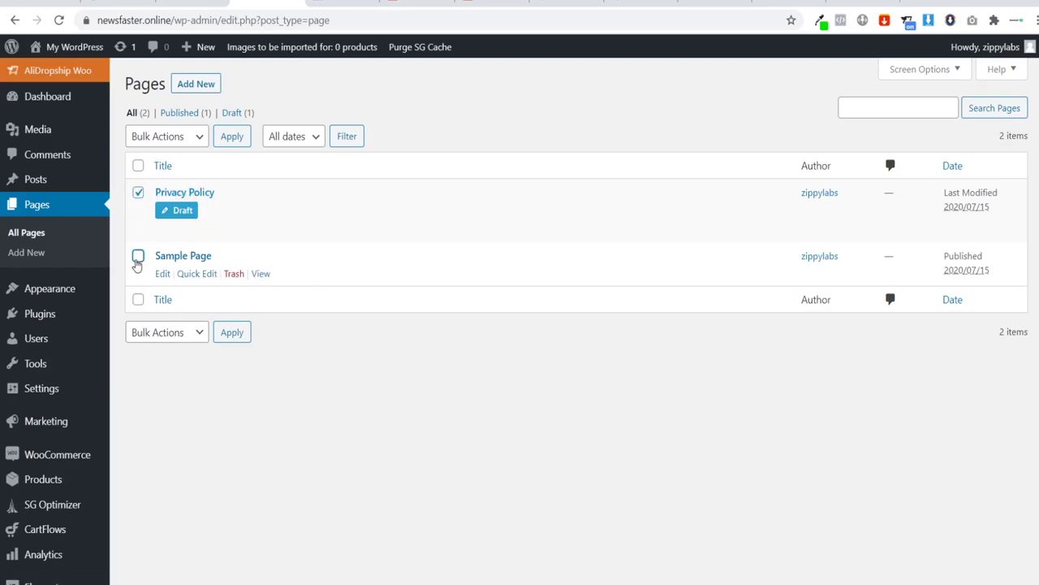
pyautogui.click(166, 136)
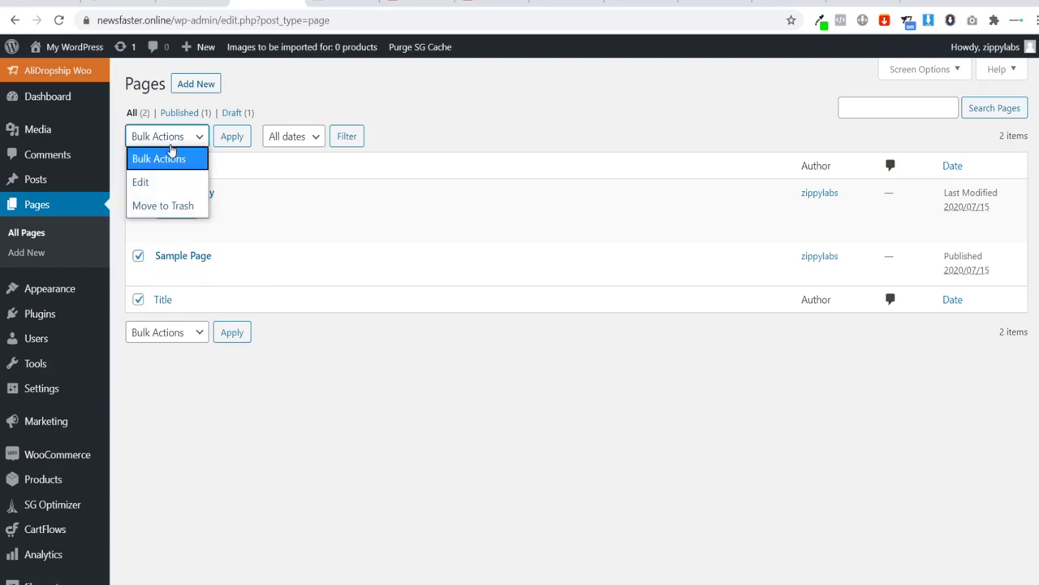
pyautogui.click(165, 206)
pyautogui.click(224, 146)
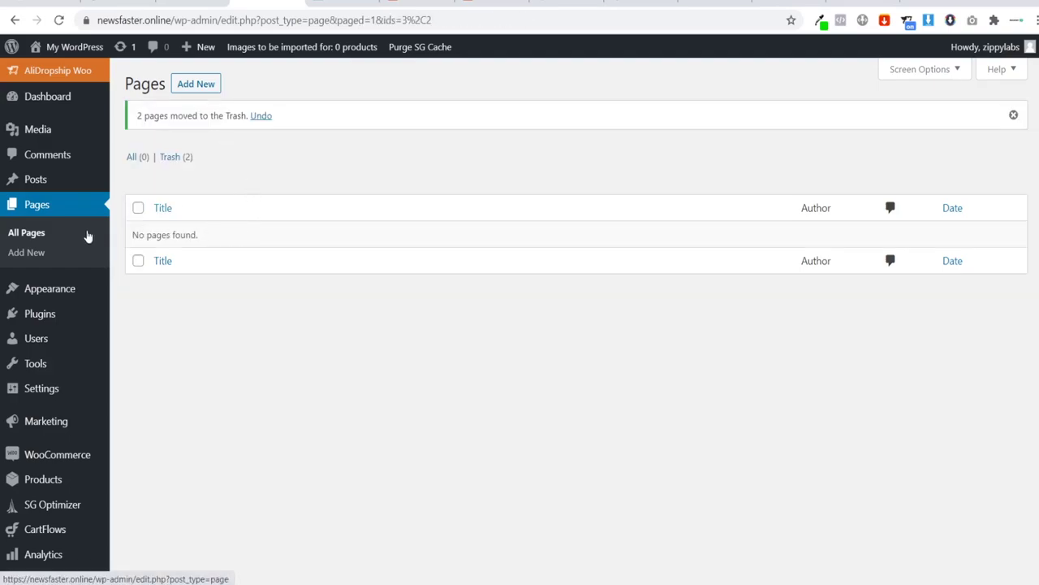
# Step: Start a new page titled 'Privacy Policy' using the Elementor Full Width template
pyautogui.click(25, 252)
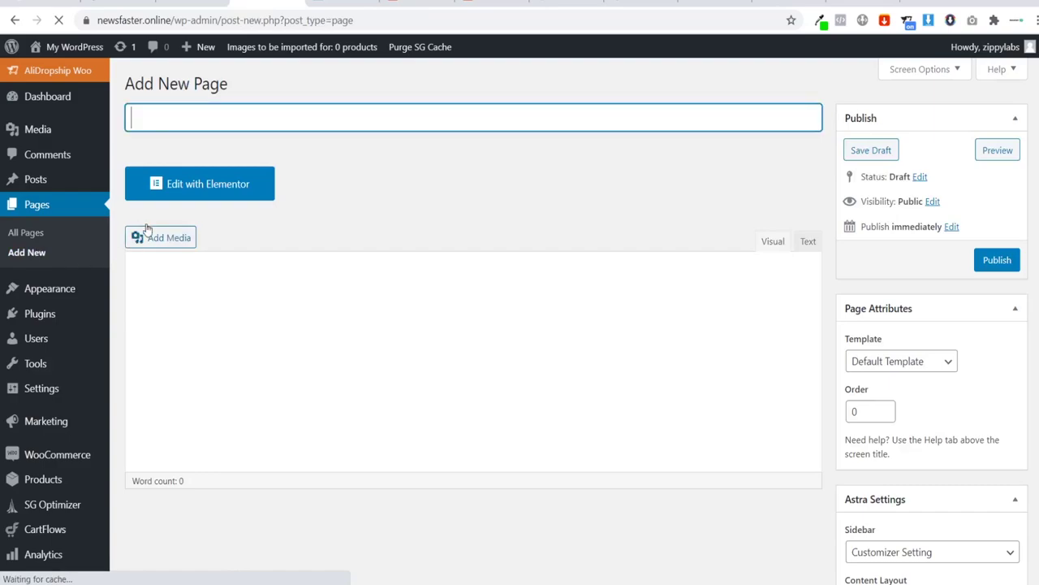
pyautogui.write('Pri')
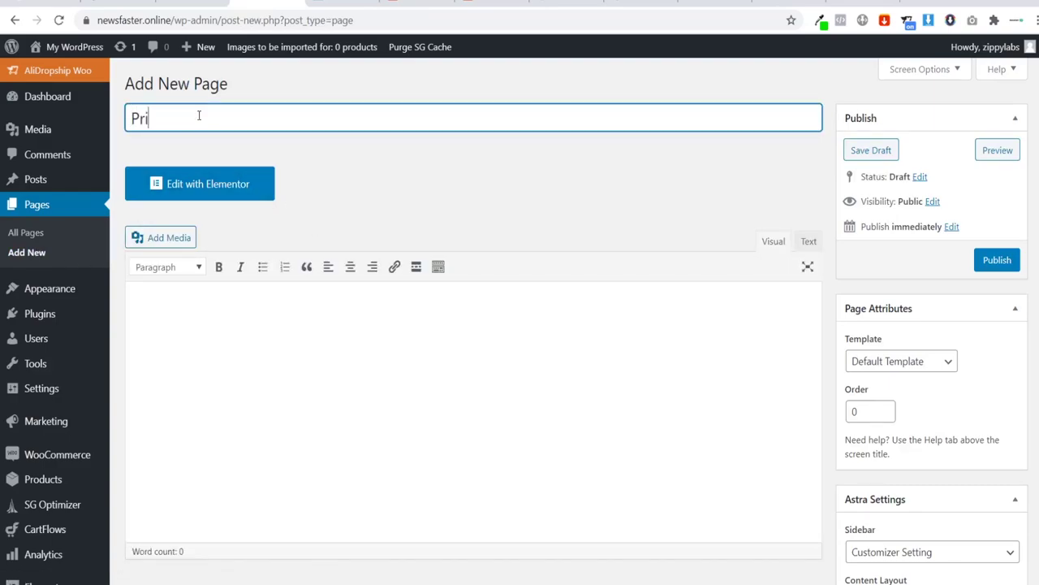
pyautogui.write('vacy Policy')
pyautogui.click(399, 179)
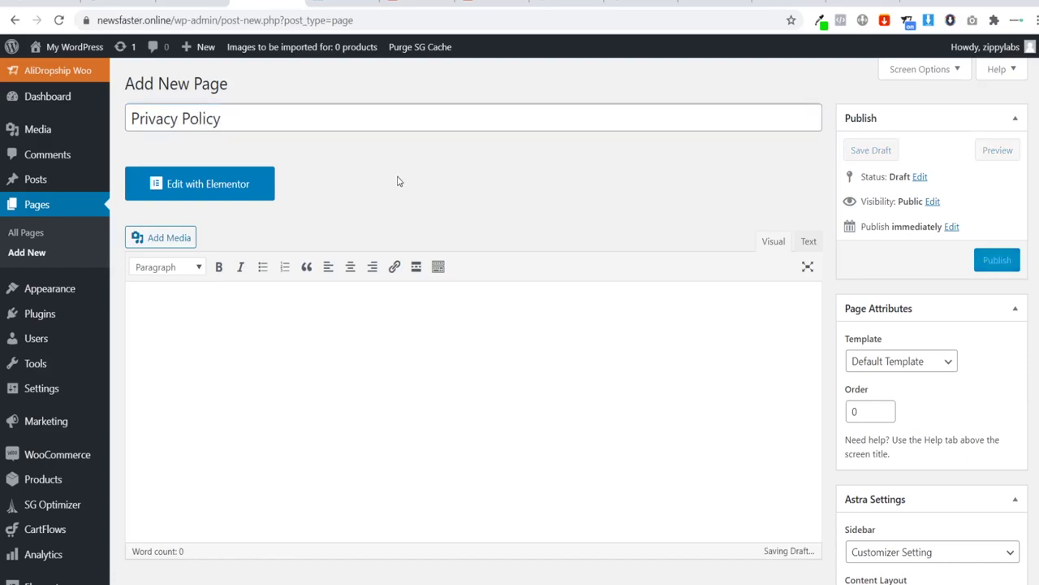
pyautogui.scroll(-1, 597, 220)
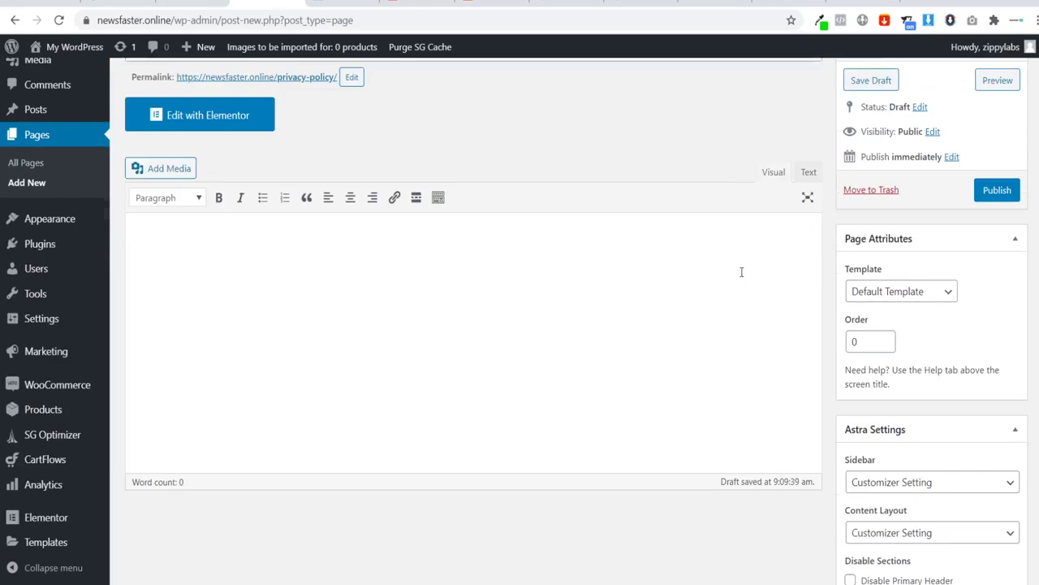
pyautogui.click(887, 289)
pyautogui.click(898, 358)
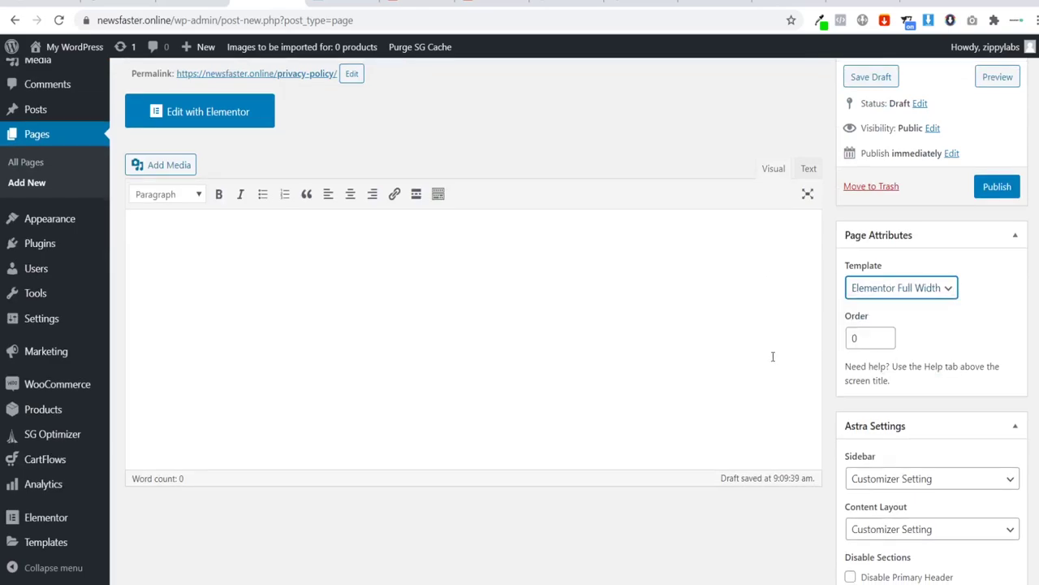
# Step: Disable the primary header and footer bar, publish, and edit with Elementor
pyautogui.scroll(-2, 807, 511)
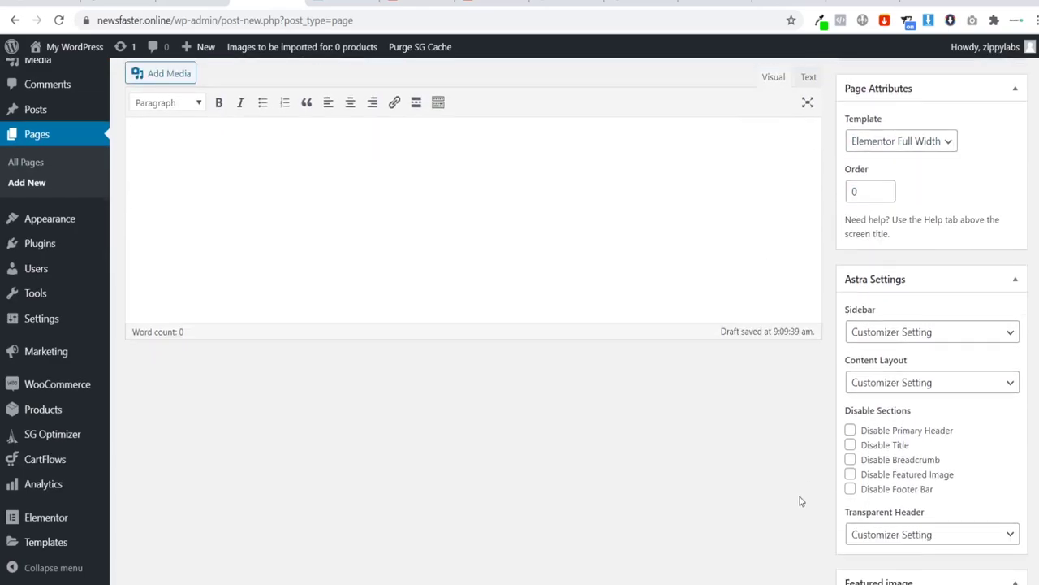
pyautogui.click(851, 430)
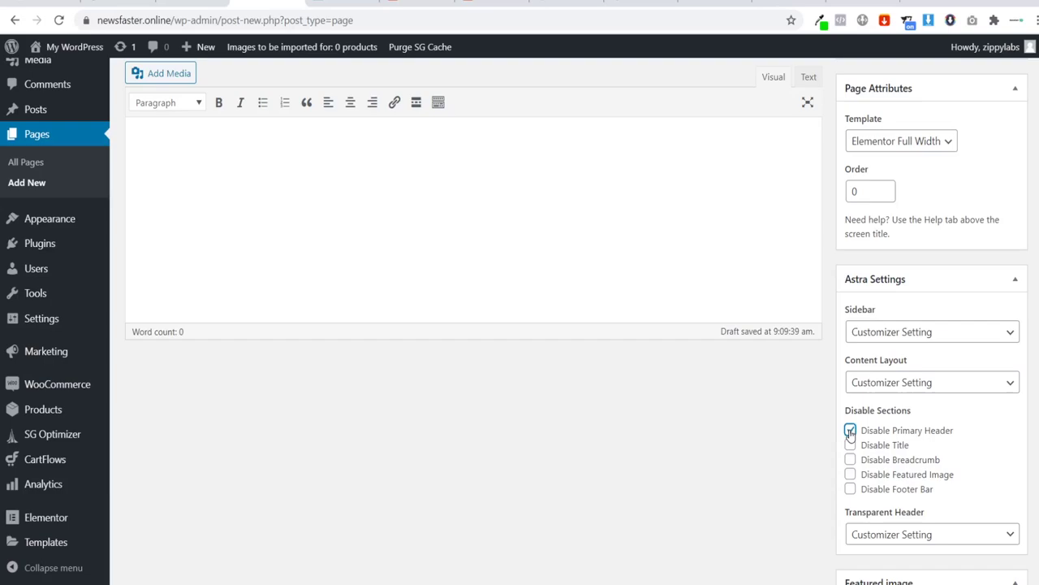
pyautogui.click(851, 489)
pyautogui.scroll(2, 742, 490)
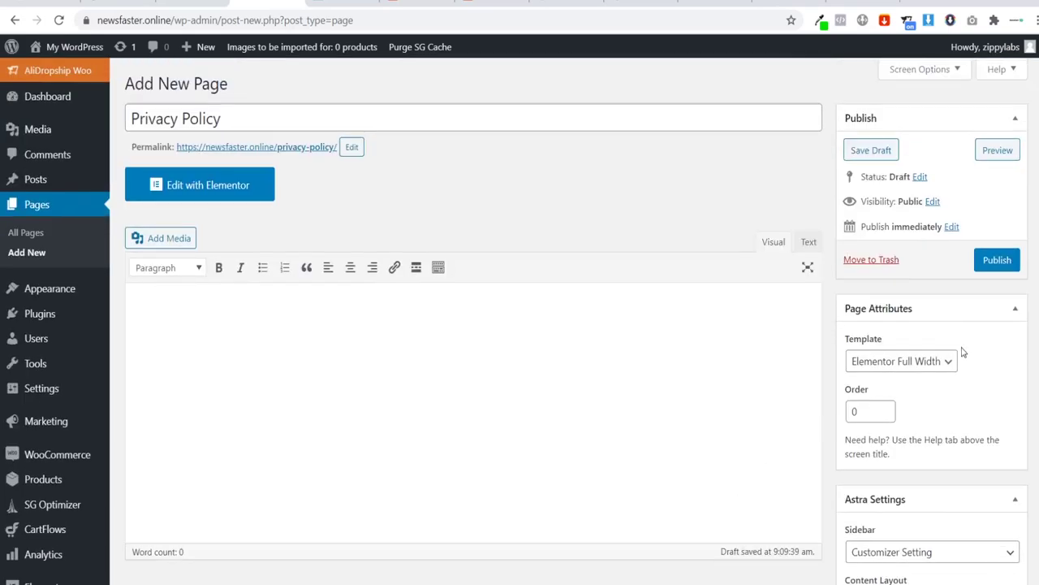
pyautogui.click(997, 260)
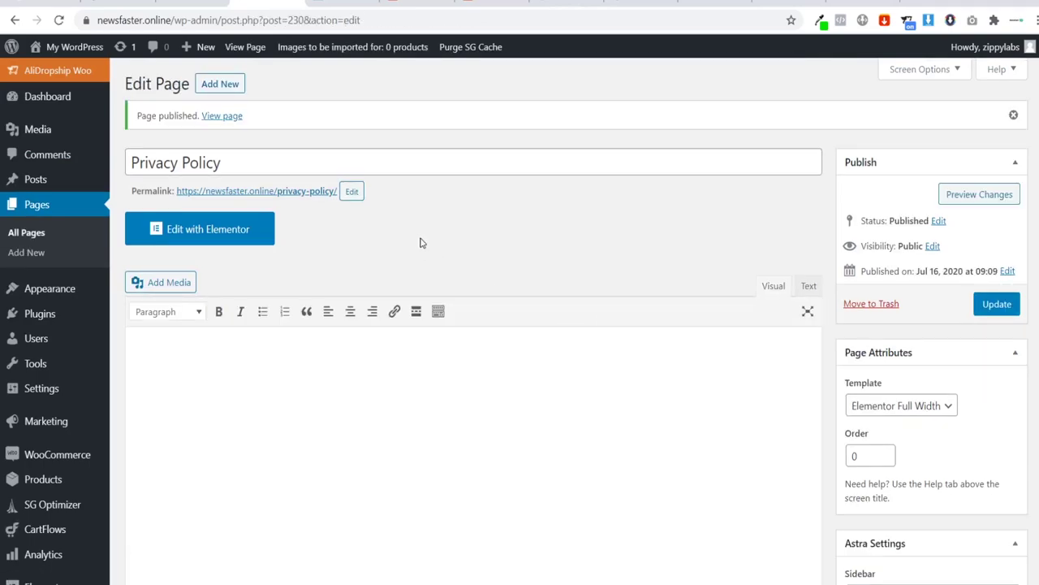
pyautogui.click(240, 235)
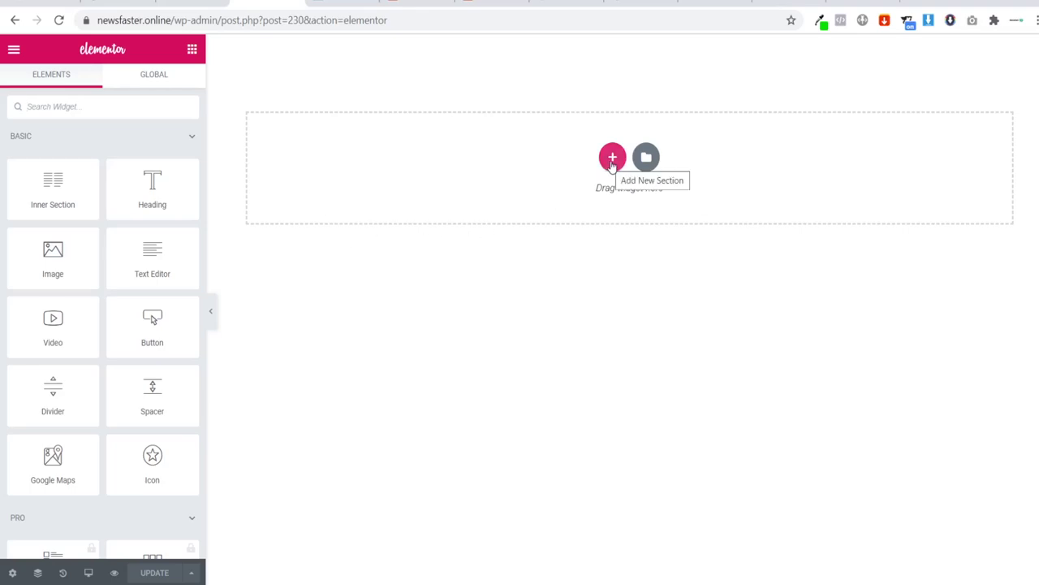
# Step: Add a single-column section with a Text Editor widget holding the pasted Privacy Policy text
pyautogui.click(614, 162)
pyautogui.click(445, 193)
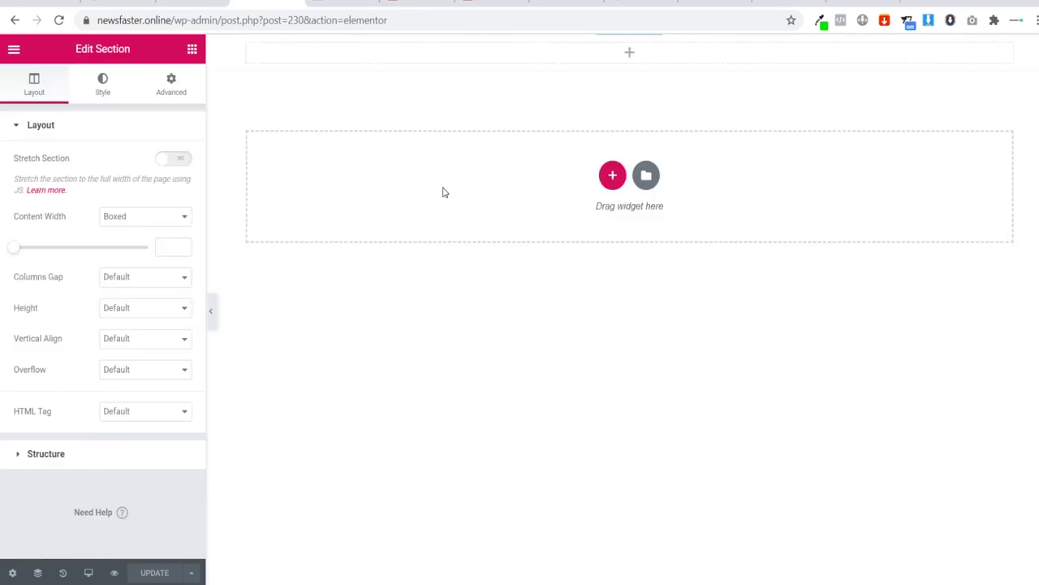
pyautogui.click(192, 49)
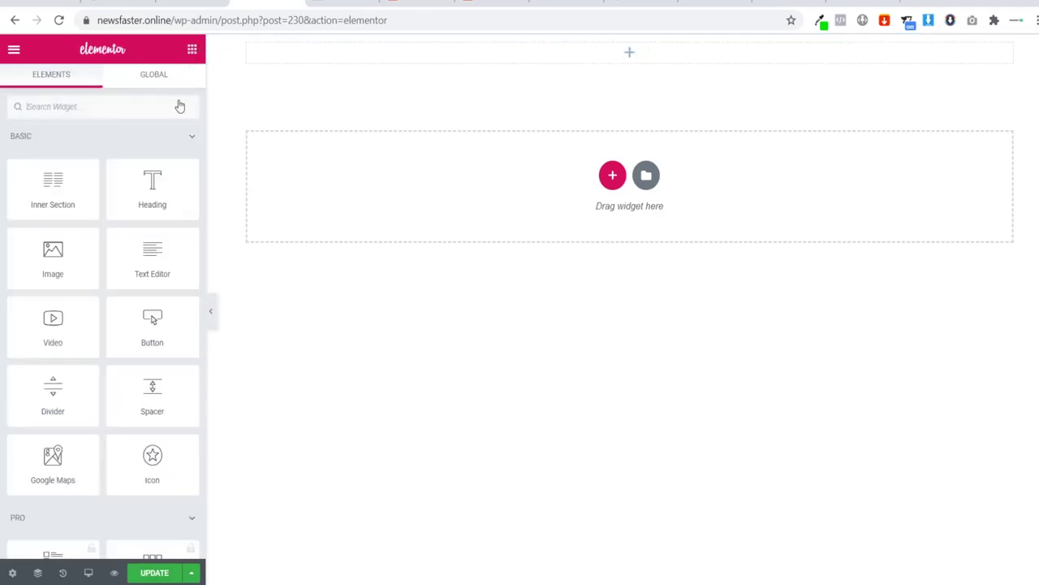
pyautogui.moveTo(152, 254); pyautogui.dragTo(622, 42)
pyautogui.moveTo(152, 185); pyautogui.dragTo(213, 118)
pyautogui.moveTo(152, 255); pyautogui.dragTo(615, 46)
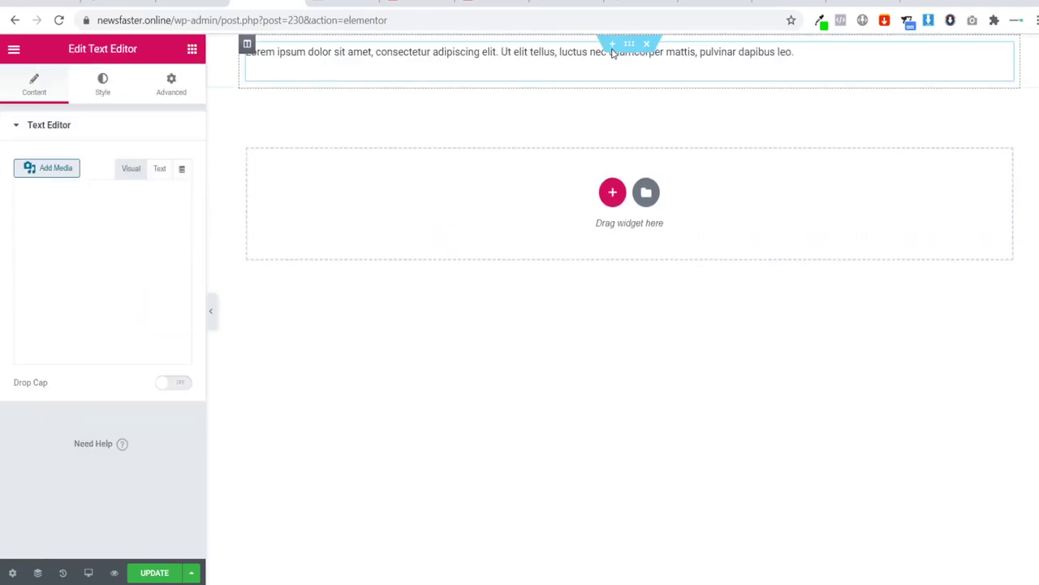
pyautogui.hotkey('ctrl', 'a')
pyautogui.write('Privacy Policy Your privacy is important to us. It is Our Home Shop’s policy to respect your privacy regarding any information we may collect from you across our website, https://ourhomeshop.online, and other sites we own and operate. We only ask for personal information when we truly need it to provide a service to you. We collect it by fair and lawful means, with your knowledge and consent. We also let you know why we’re collecting it and how it will be used. We only retain collected information for as long as necessary to provide you with your requested service. What data we store, we’ll protect within commercially acceptable means to prevent loss and theft, as well as unauthorised access, disclosure, copying, use or modification. We don’t share any personally identifying information publicly or with third-parties, except when required to by law. Our website may link to external sites that are not operated by us. Please be aware that we have no control over the content and practices of these sites, and cannot accept responsibility or liability for their respective privacy policies. You are free to refuse our request for your personal information, with the understanding that we may be unable to provide you with some of your desired services. Your continued use of our website will be regarded as acceptance of our practices around privacy and personal information. If you have any questions about how we handle user data and personal information, feel free to contact us. This policy is effective as of 10 October 2019.')
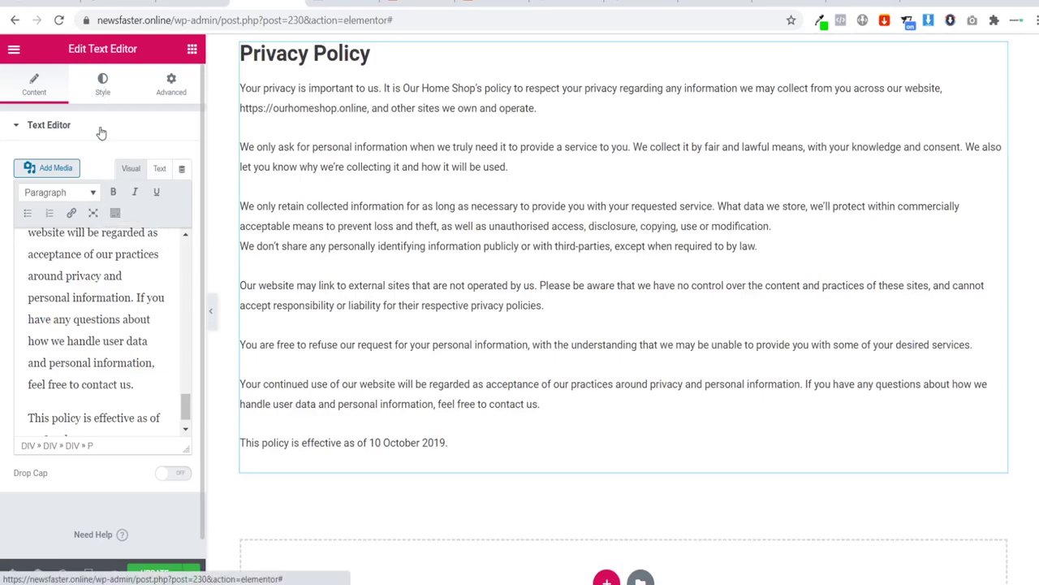
# Step: Center-align the policy text and preview the page
pyautogui.click(99, 84)
pyautogui.click(142, 162)
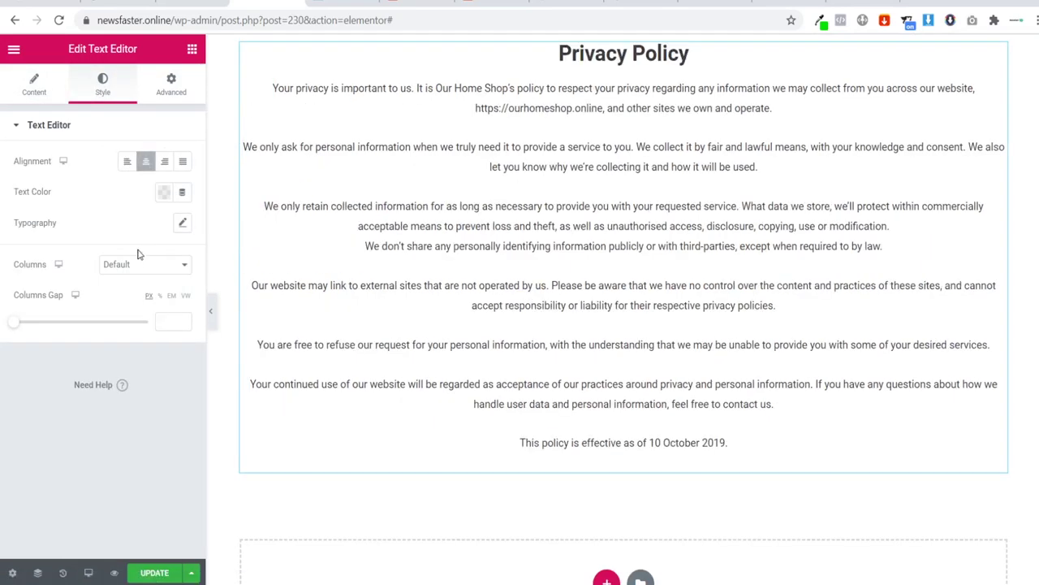
pyautogui.click(211, 312)
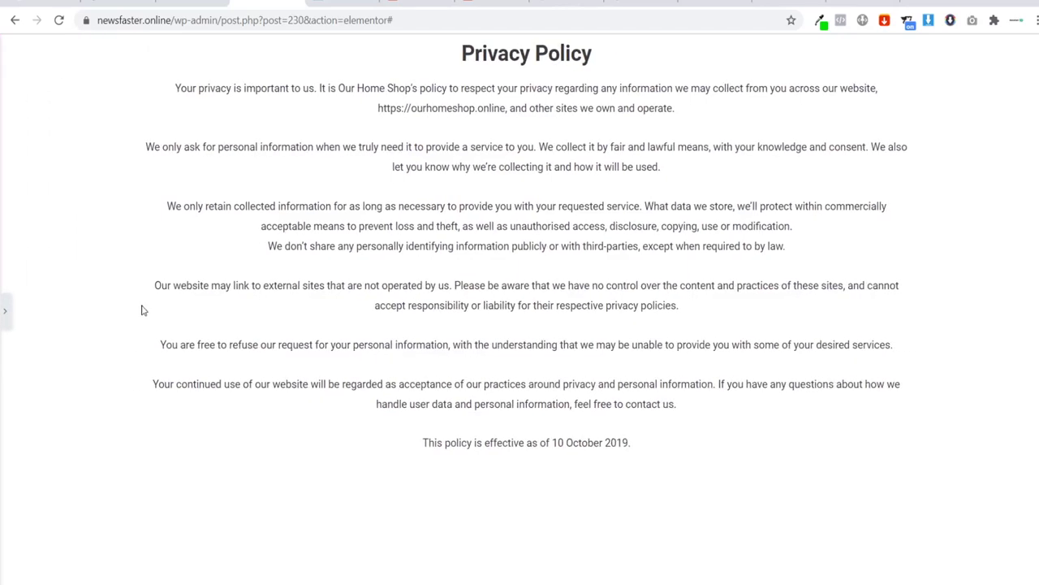
pyautogui.click(5, 308)
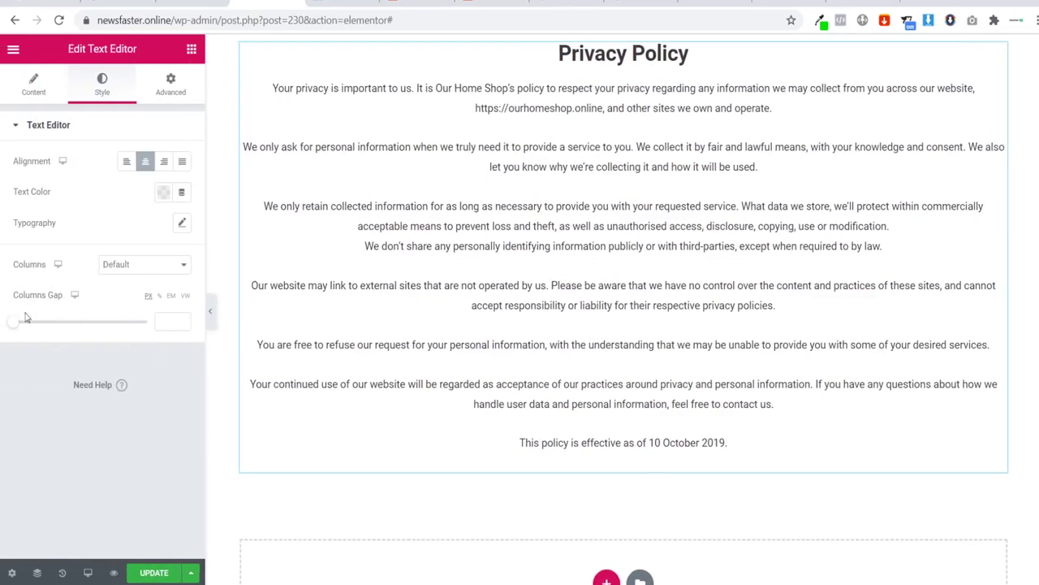
pyautogui.scroll(-1, 385, 537)
pyautogui.scroll(1, 339, 496)
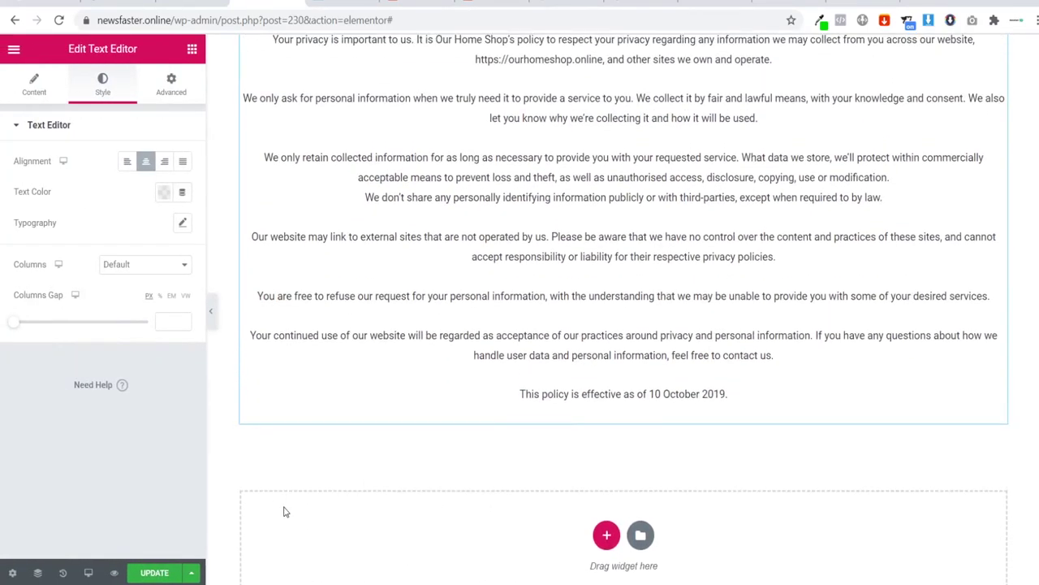
pyautogui.scroll(1, 552, 496)
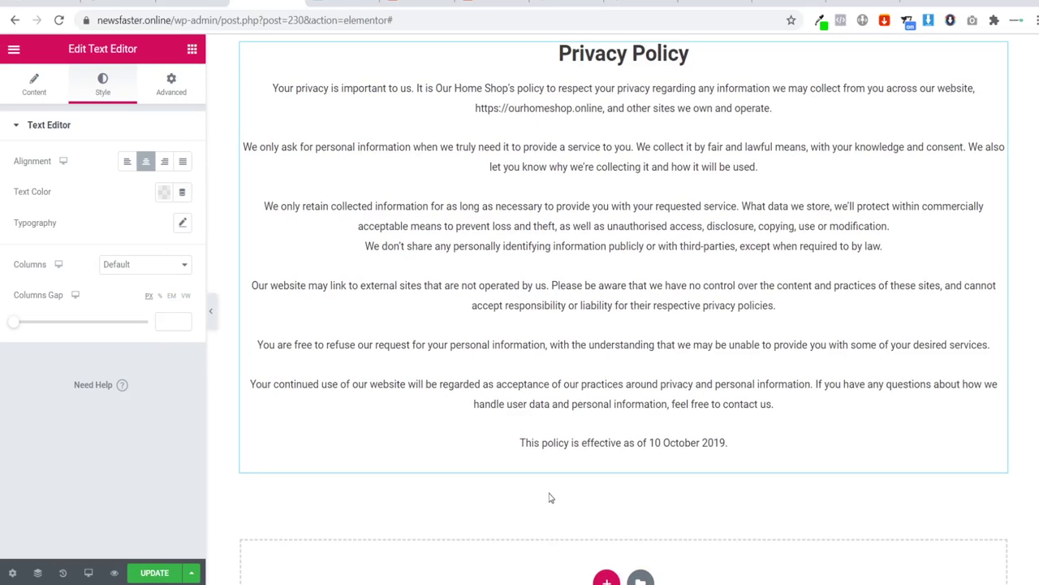
# Step: Place a Spacer widget above the Privacy Policy text
pyautogui.click(191, 50)
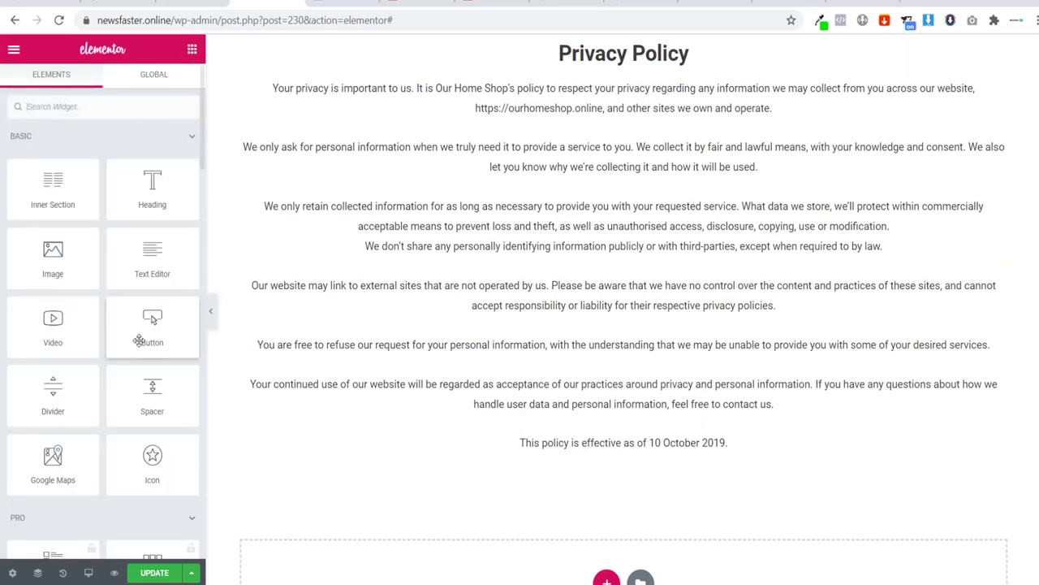
pyautogui.moveTo(152, 392); pyautogui.dragTo(559, 74)
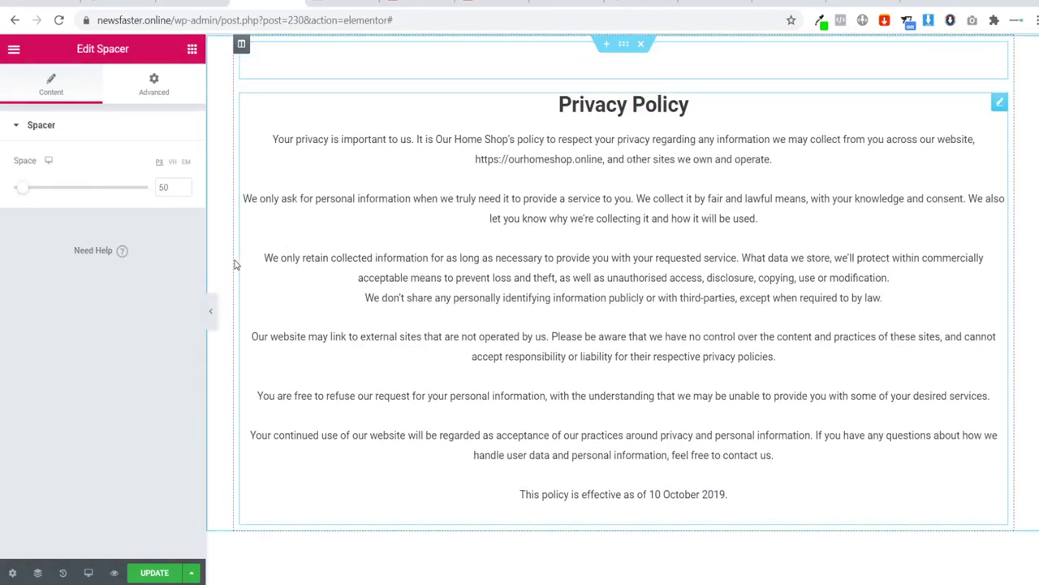
pyautogui.click(190, 50)
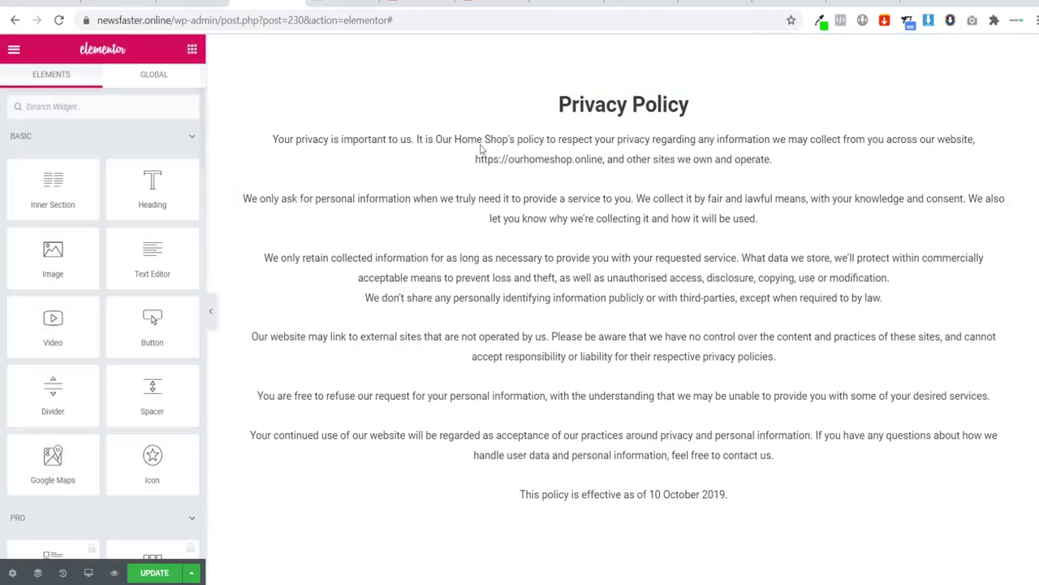
# Step: Set the policy text's typography font family to Montserrat and preview it
pyautogui.click(264, 178)
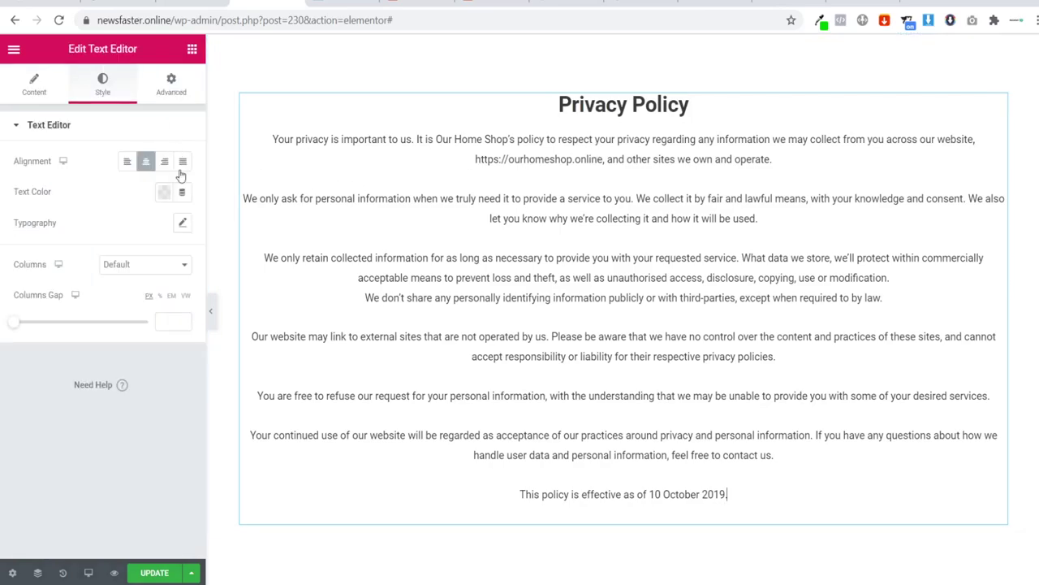
pyautogui.click(182, 222)
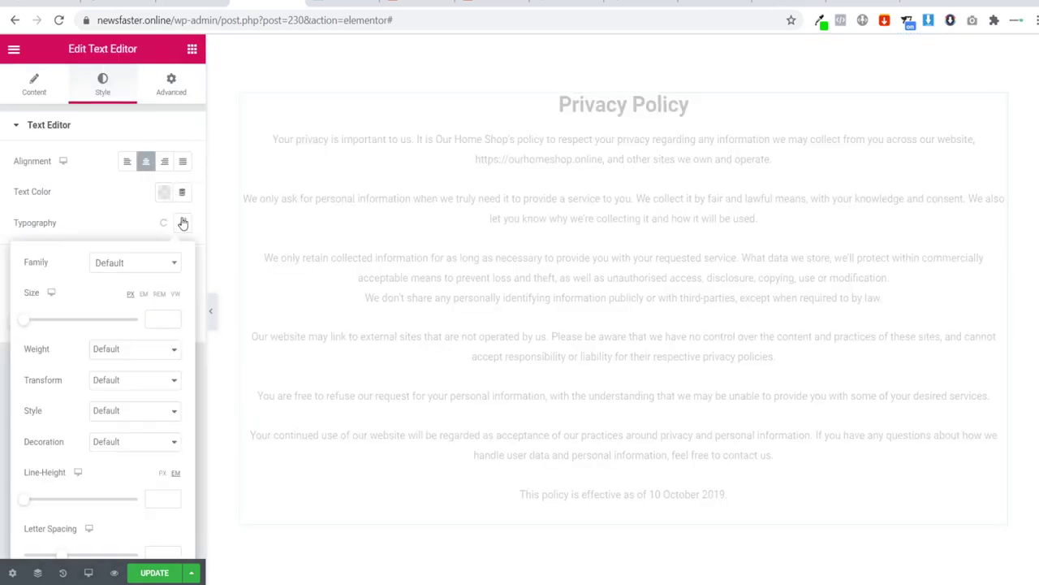
pyautogui.click(137, 263)
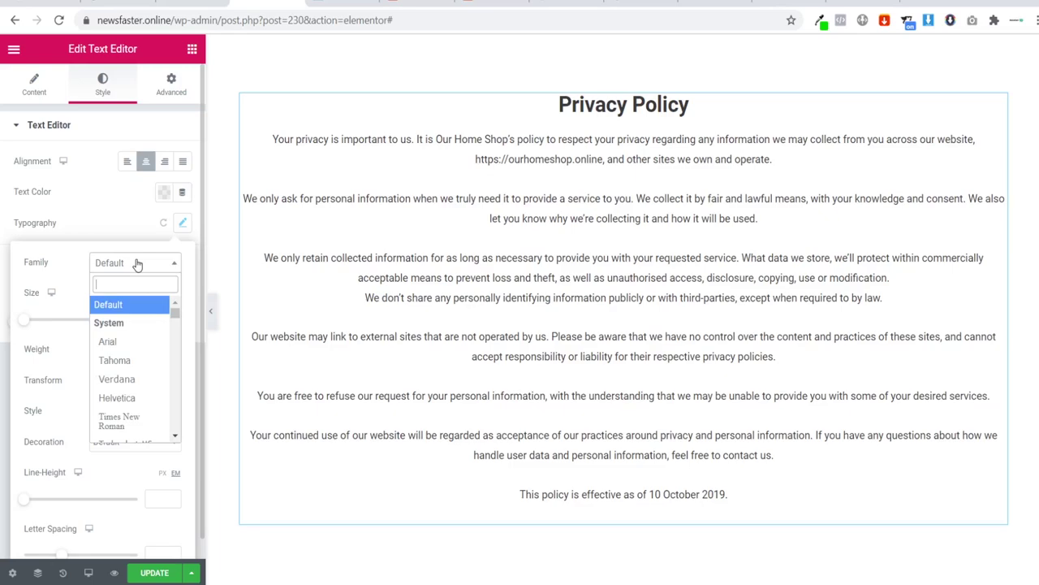
pyautogui.write('monts')
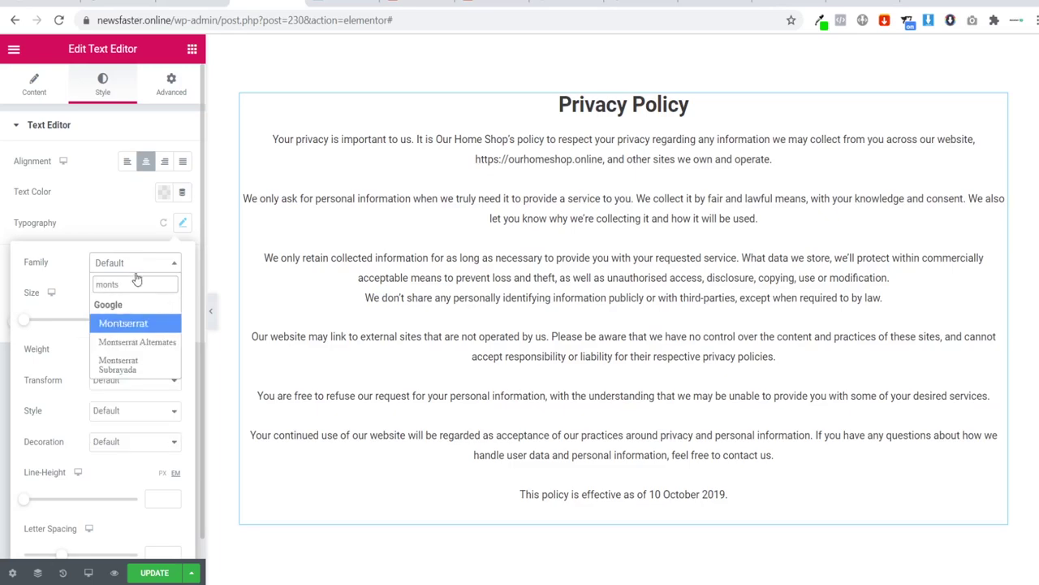
pyautogui.click(137, 324)
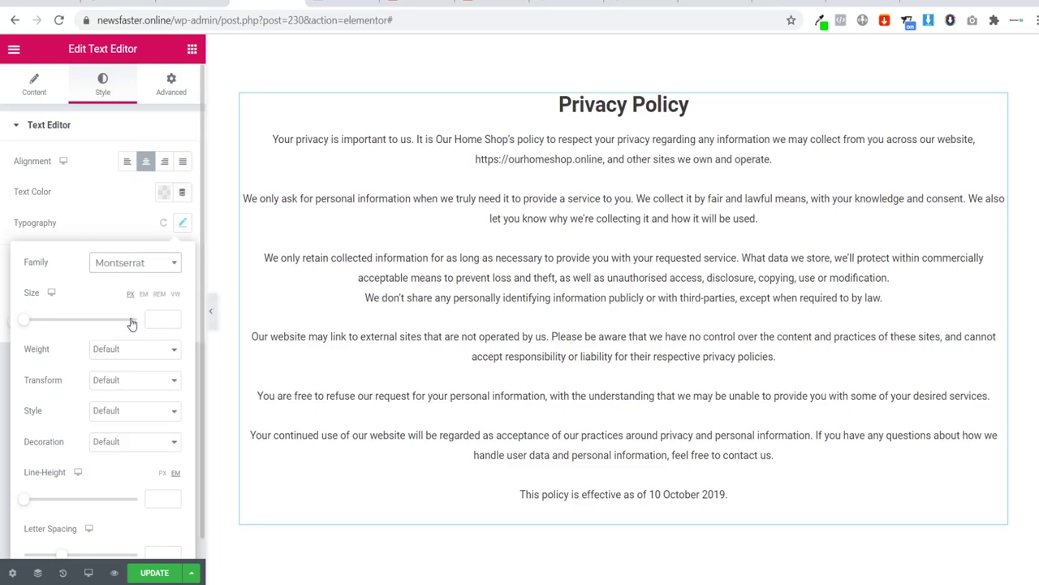
pyautogui.click(106, 220)
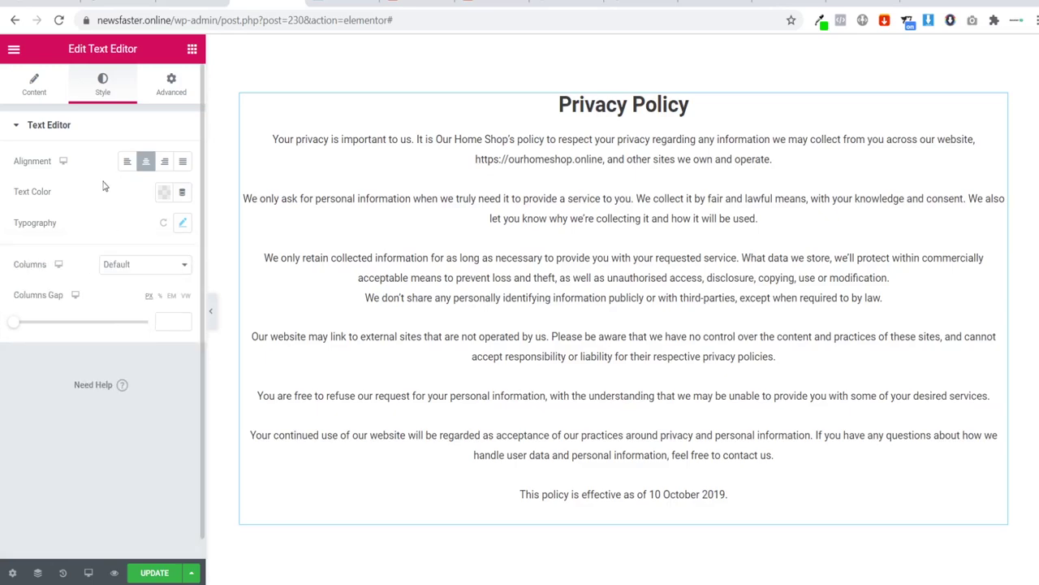
pyautogui.click(210, 311)
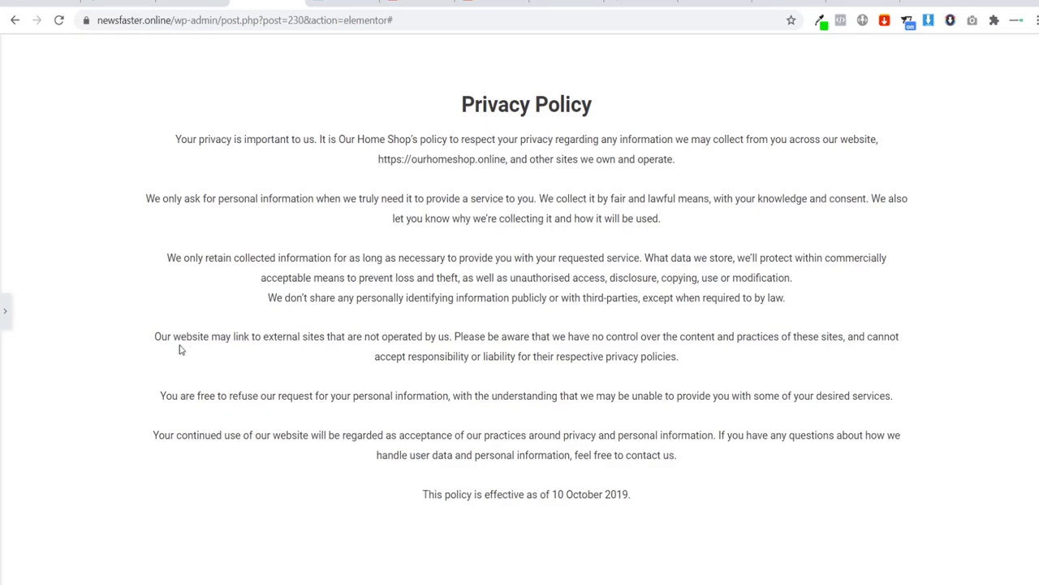
pyautogui.click(5, 310)
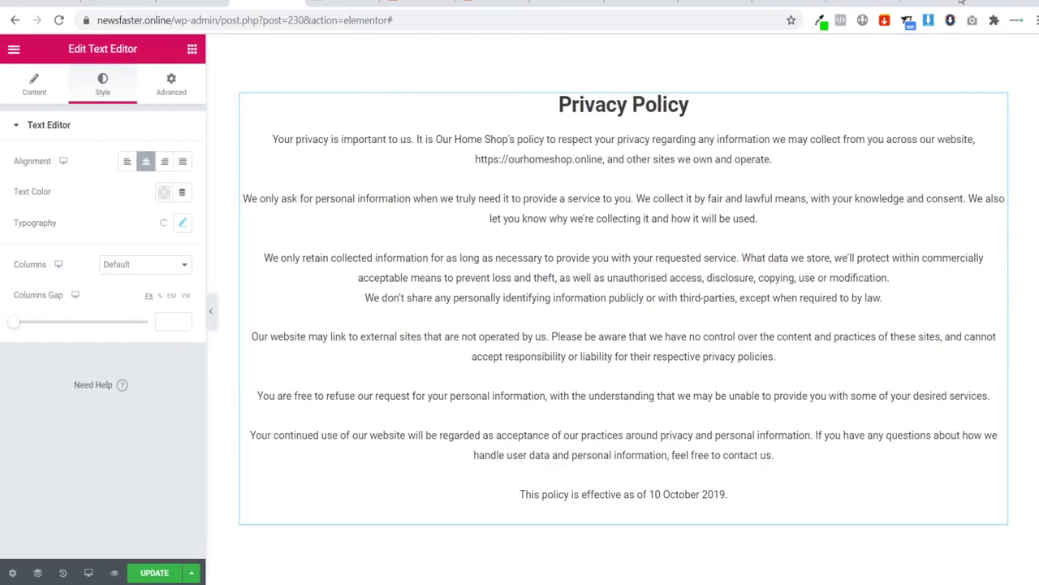
# Step: In a new browser tab, search for and open getterms.io
pyautogui.hotkey('ctrl', 't')
pyautogui.write('get')
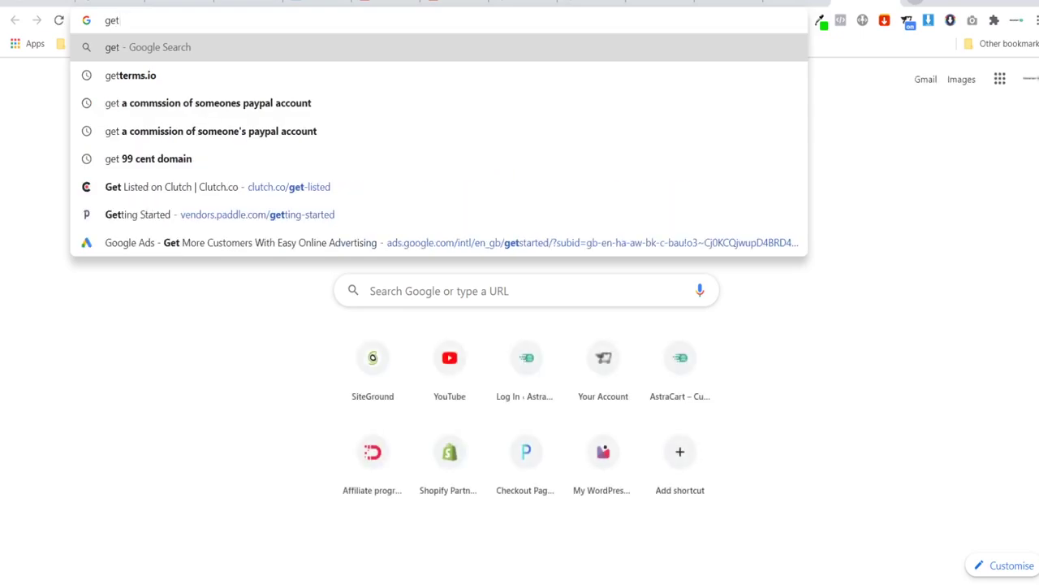
pyautogui.press('Down')
pyautogui.press('Return')
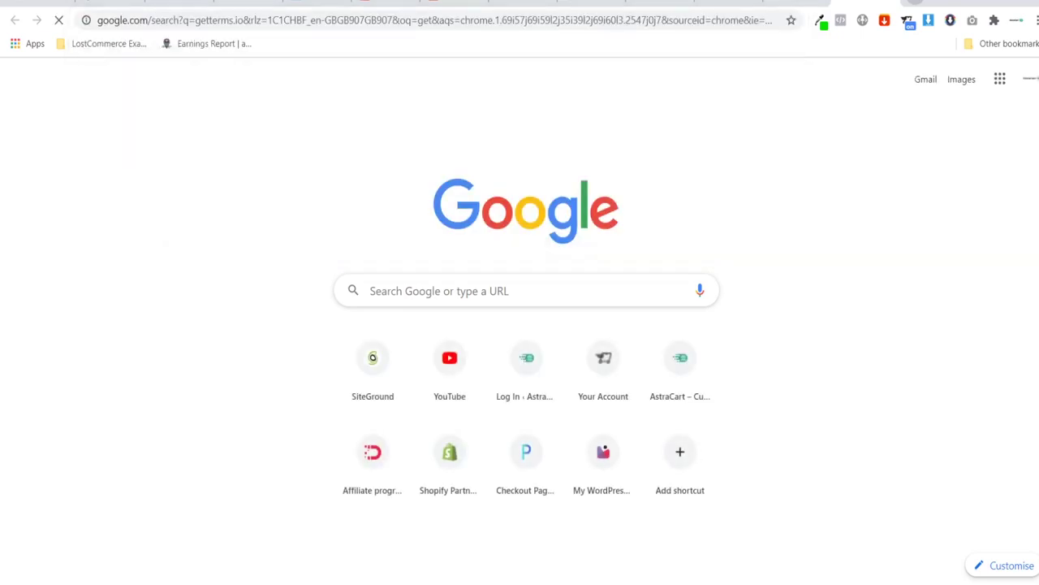
pyautogui.click(325, 188)
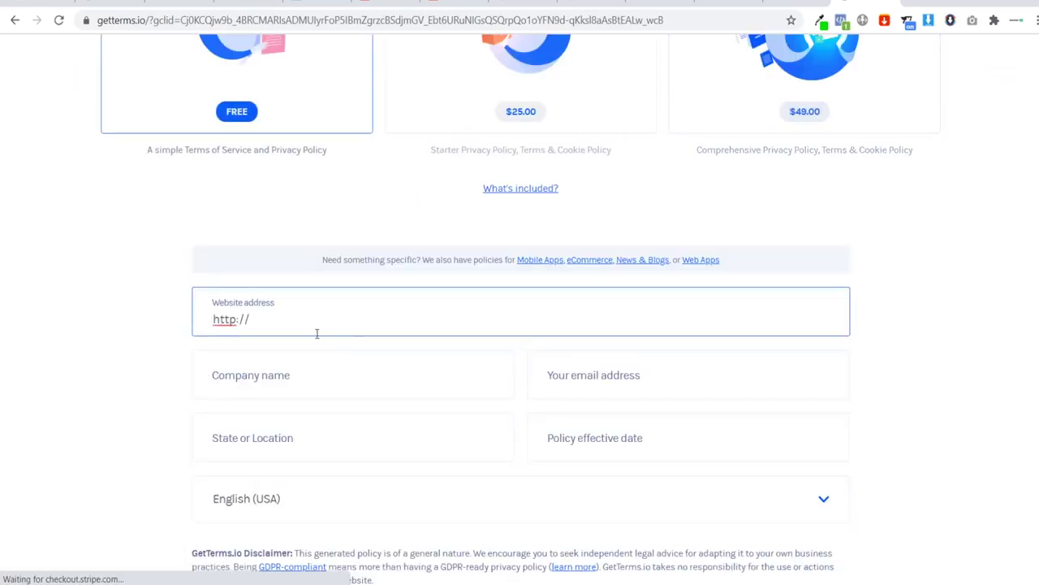
# Step: Look over the company name and email fields of the GetTerms.io form
pyautogui.scroll(-1, 259, 325)
pyautogui.click(262, 306)
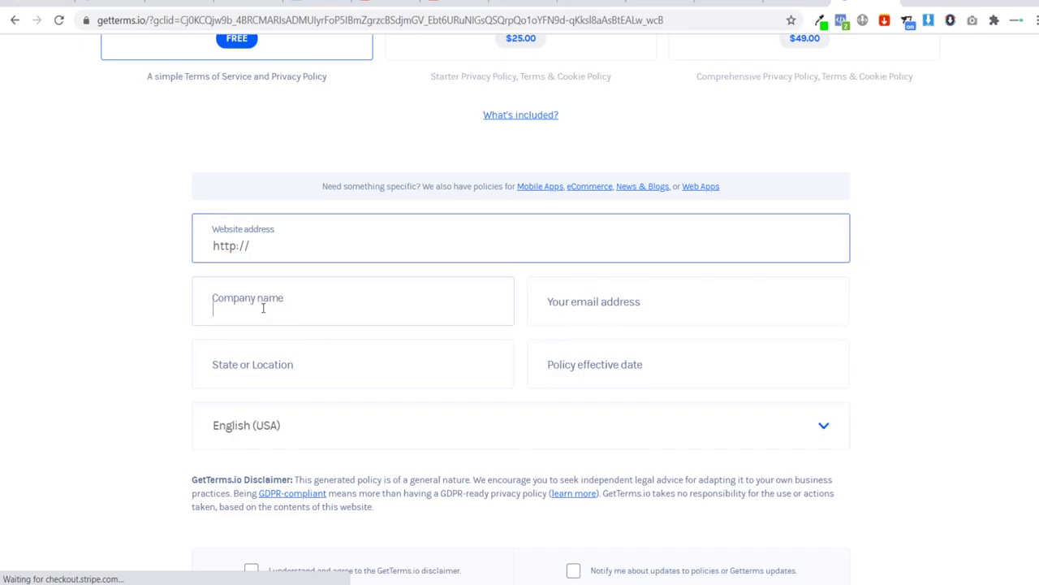
pyautogui.click(629, 317)
pyautogui.scroll(-3, 308, 425)
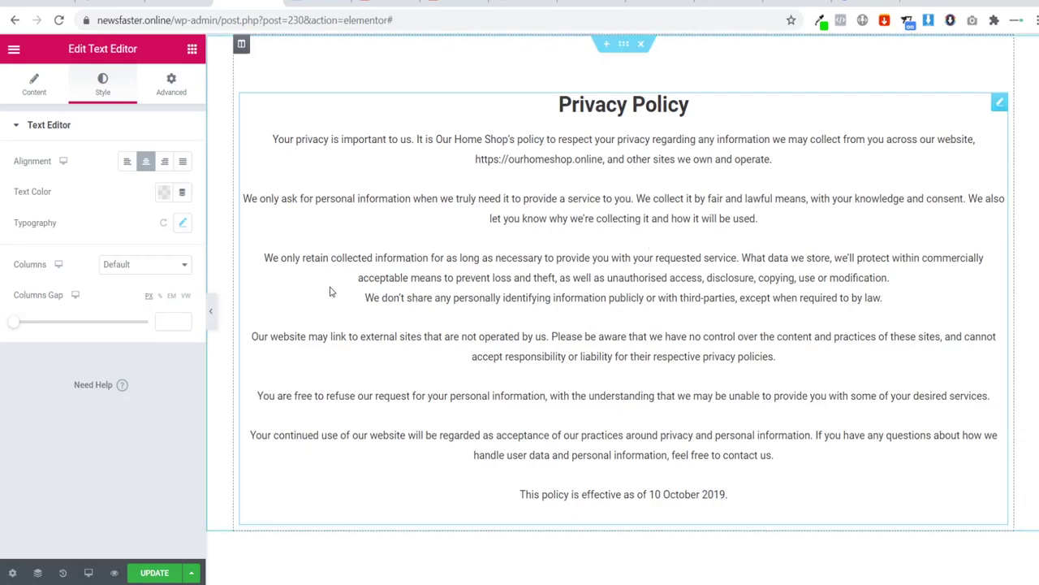
# Step: Update the Privacy Policy page and exit Elementor to its Edit Page screen
pyautogui.click(155, 572)
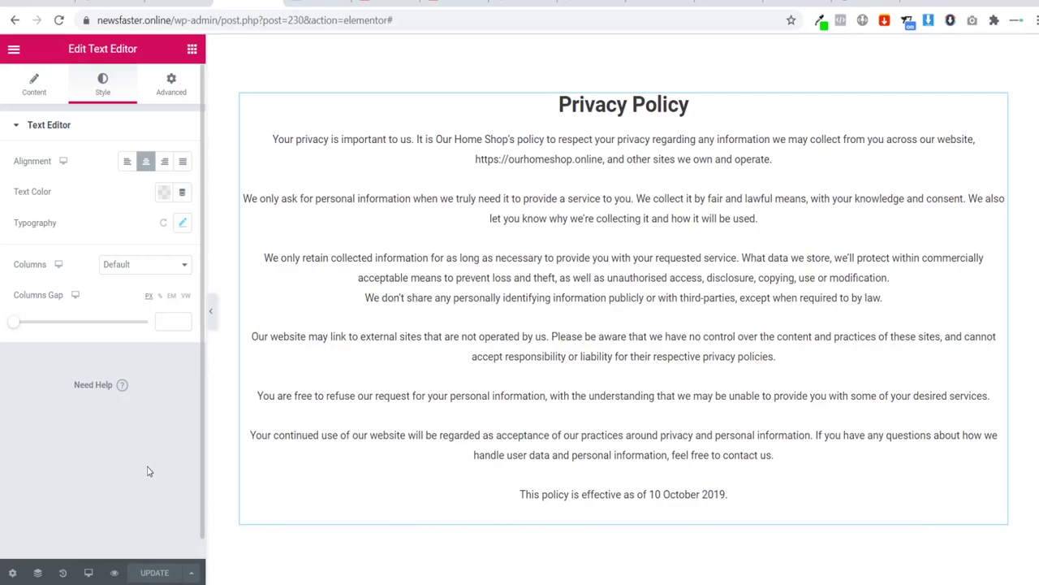
pyautogui.click(12, 50)
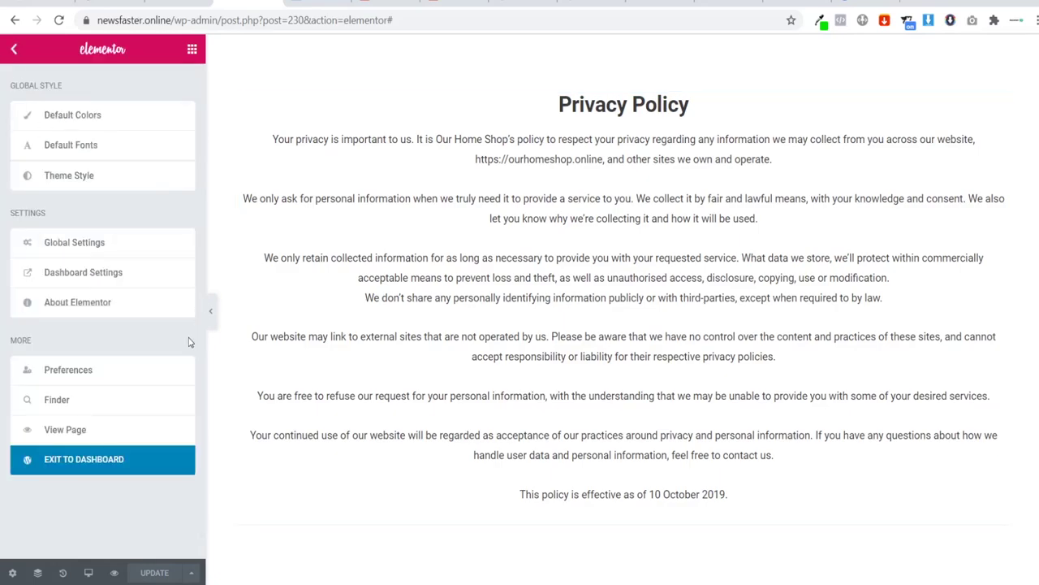
pyautogui.click(71, 459)
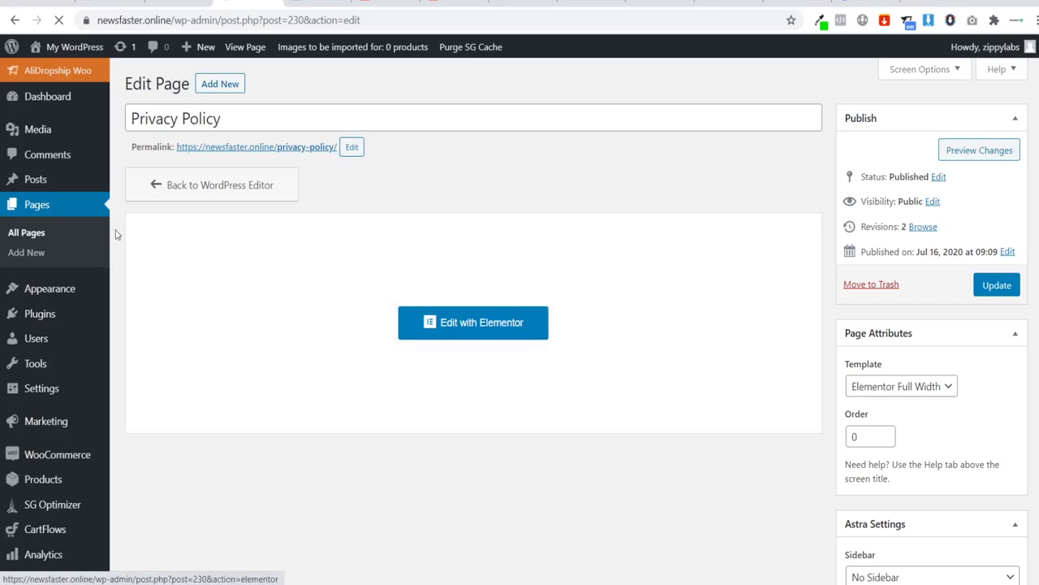
# Step: Start a new page titled 'Terms of Service' on the Elementor Full Width template
pyautogui.click(38, 255)
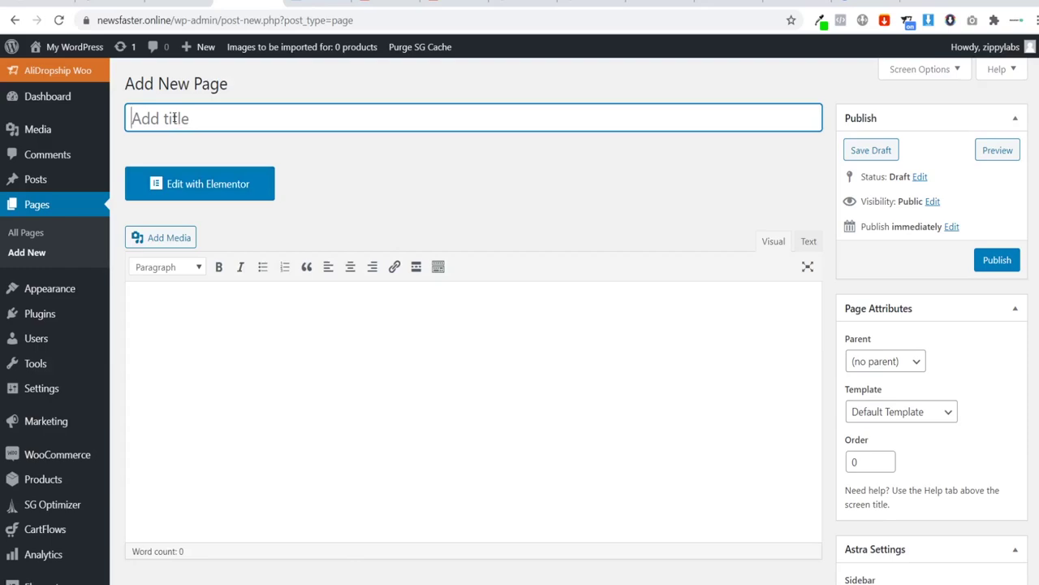
pyautogui.write('Terms of Service')
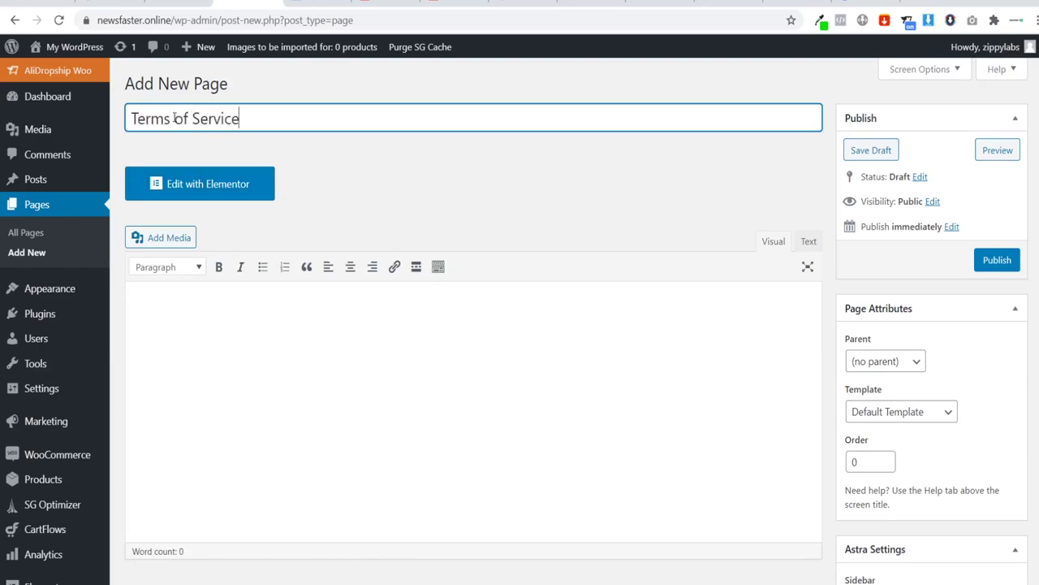
pyautogui.click(401, 209)
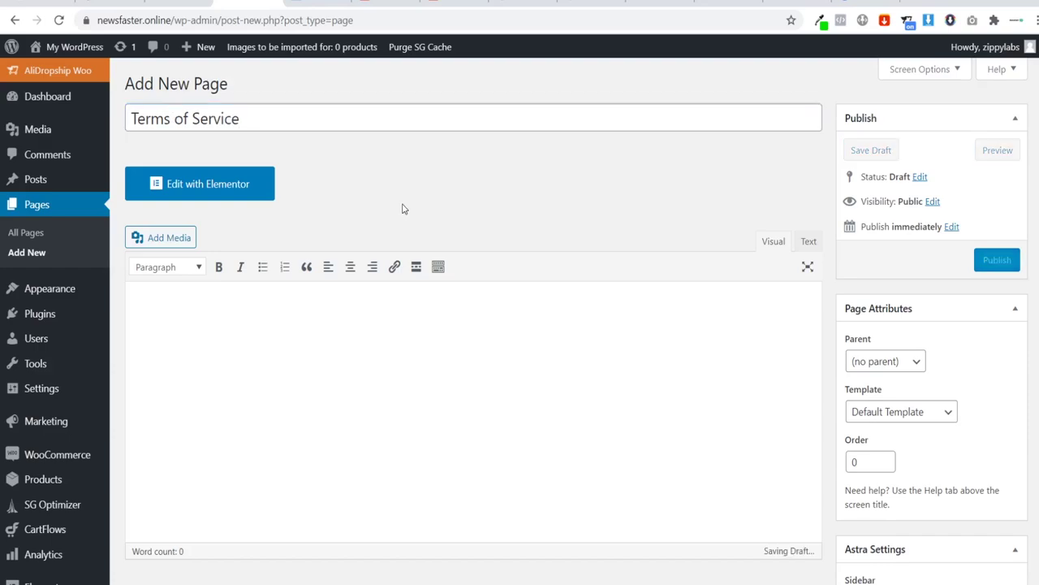
pyautogui.click(909, 411)
pyautogui.click(889, 478)
# Step: Disable its primary header and footer bar, then publish it
pyautogui.scroll(-3, 777, 438)
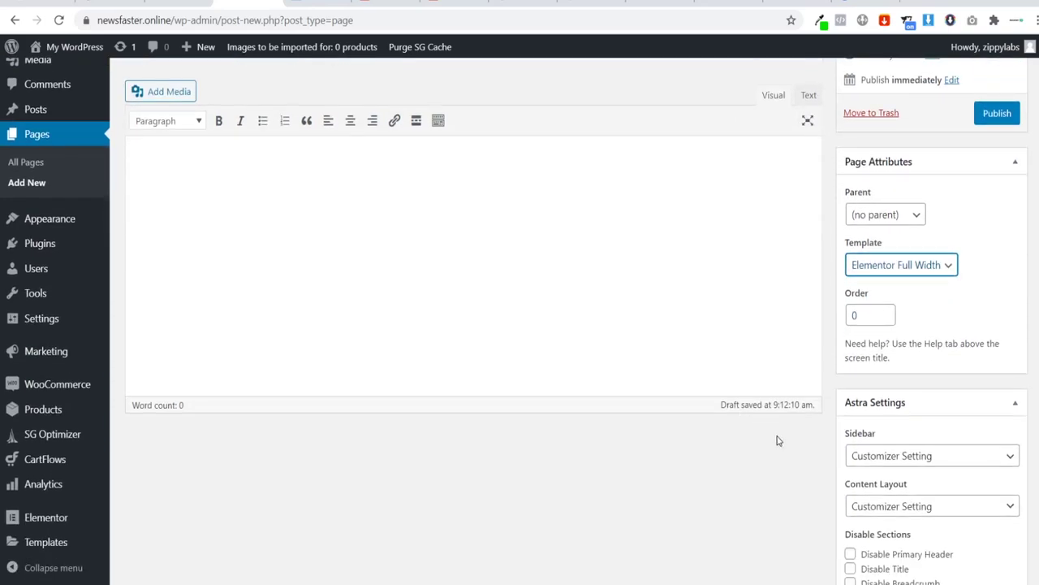
pyautogui.click(851, 407)
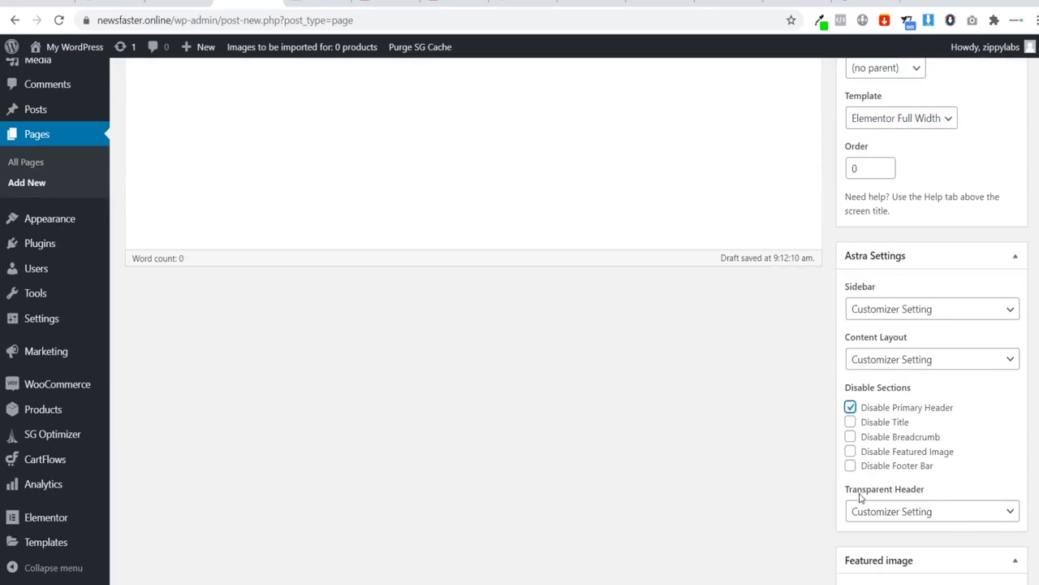
pyautogui.click(850, 465)
pyautogui.scroll(4, 740, 433)
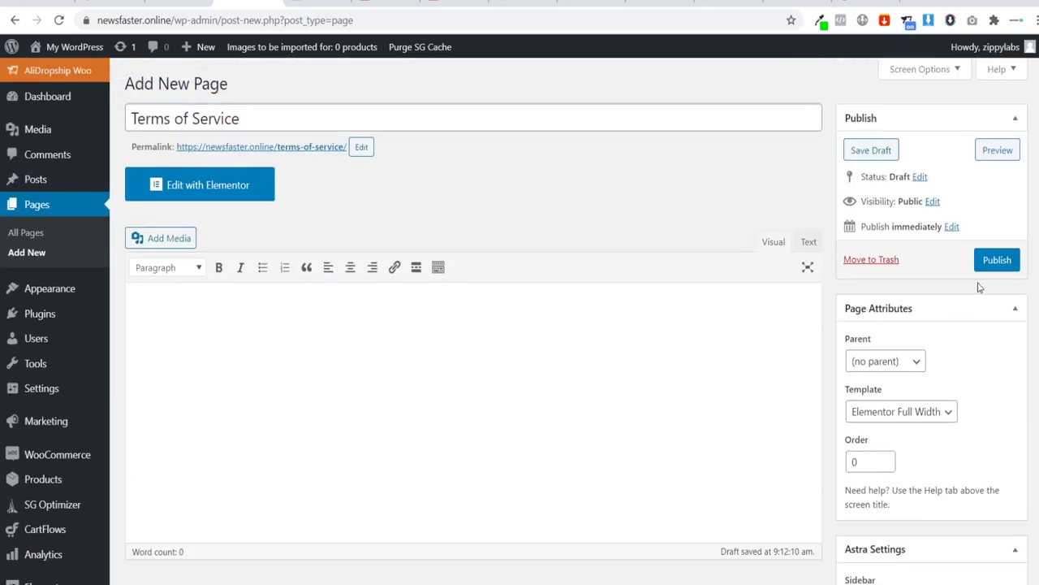
pyautogui.click(998, 259)
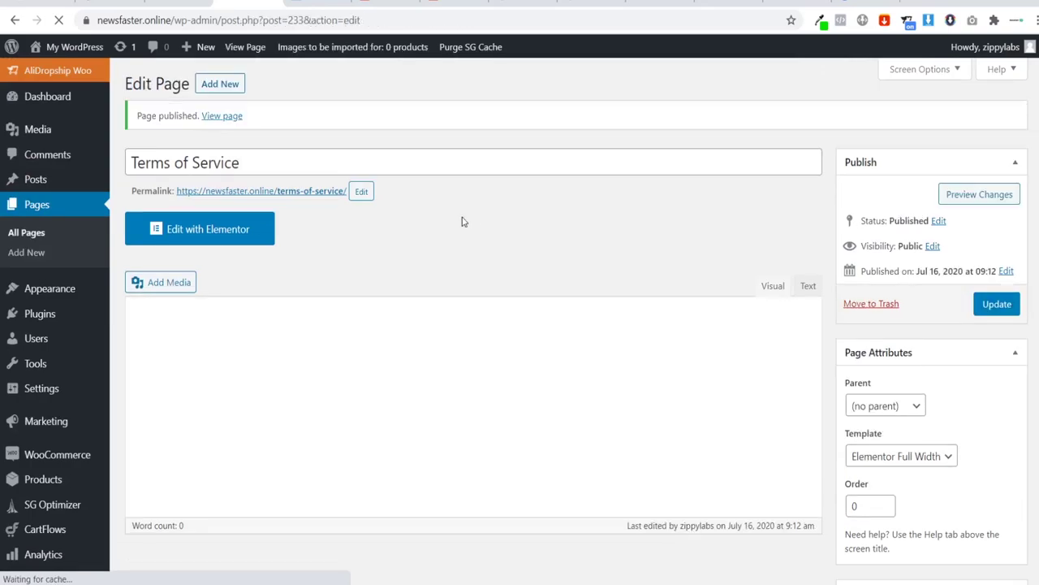
# Step: In Elementor, add a Text Editor with the pasted Terms of Service text, center-aligned
pyautogui.click(203, 229)
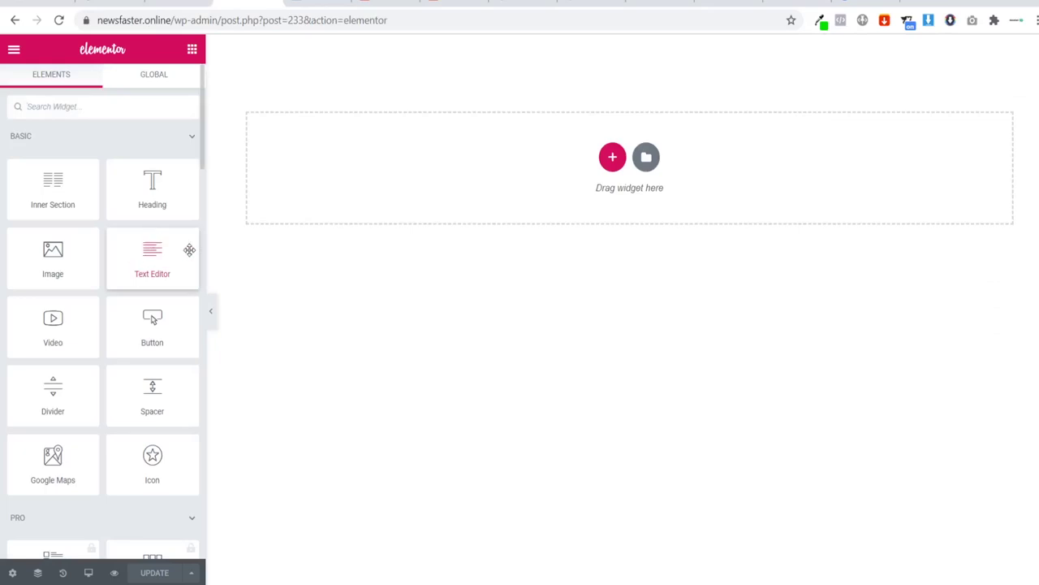
pyautogui.moveTo(188, 251); pyautogui.dragTo(557, 156)
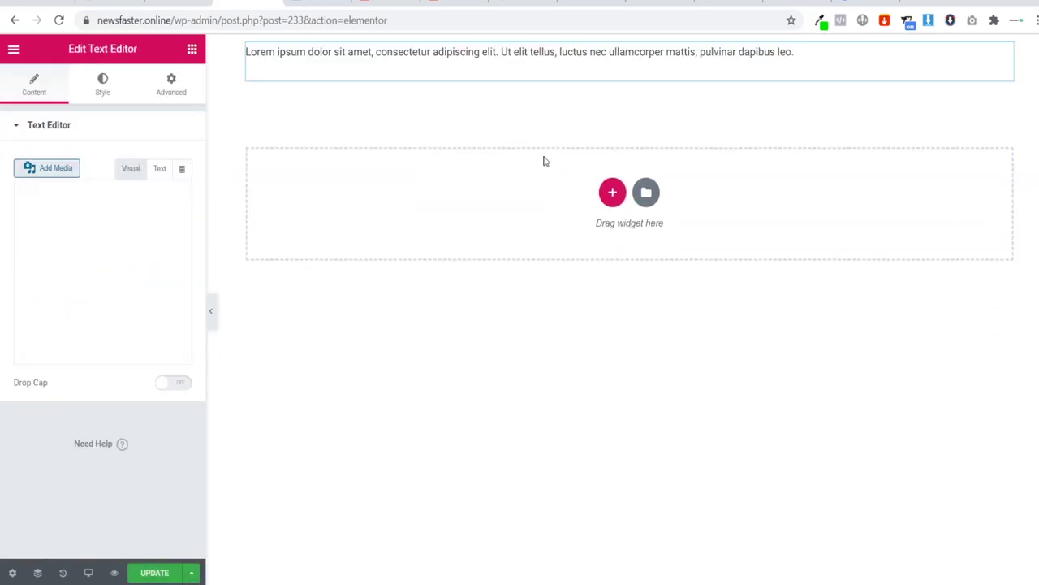
pyautogui.moveTo(116, 343); pyautogui.dragTo(2, 238)
pyautogui.hotkey('ctrl', 'v')
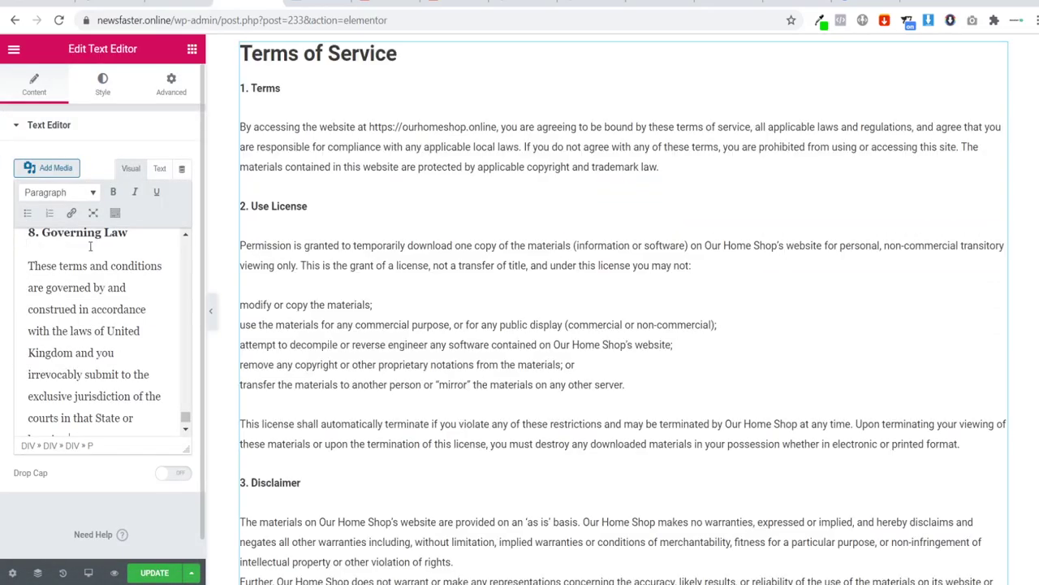
pyautogui.click(102, 86)
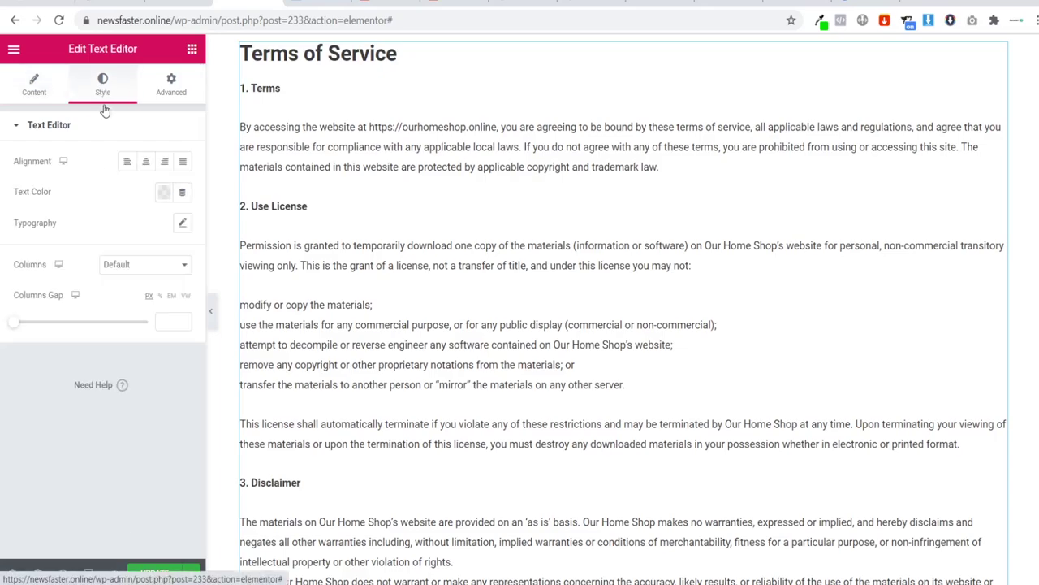
pyautogui.click(147, 163)
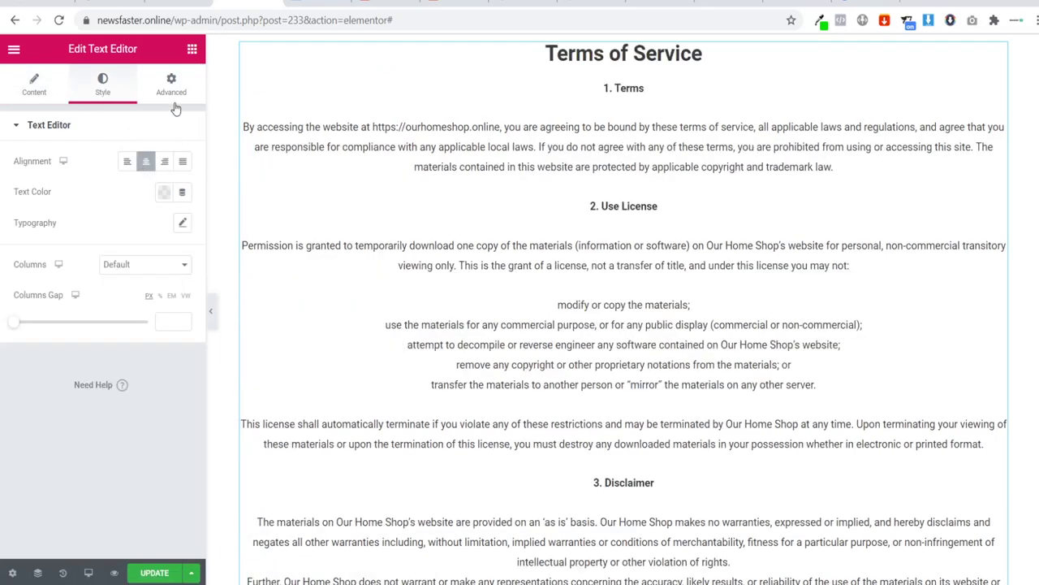
# Step: Put a Spacer above the terms heading and view the live page
pyautogui.click(192, 51)
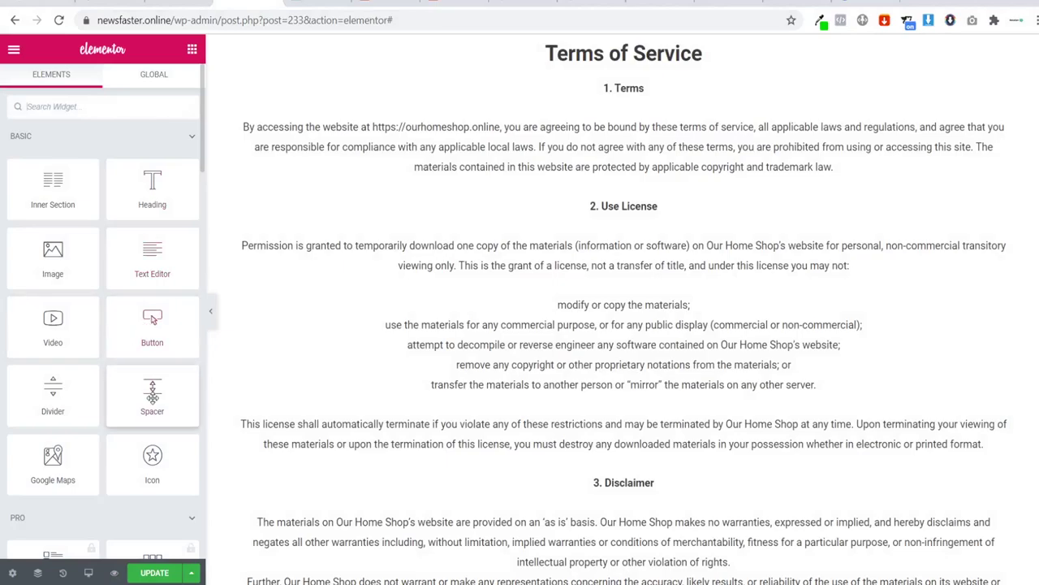
pyautogui.moveTo(152, 390); pyautogui.dragTo(577, 65)
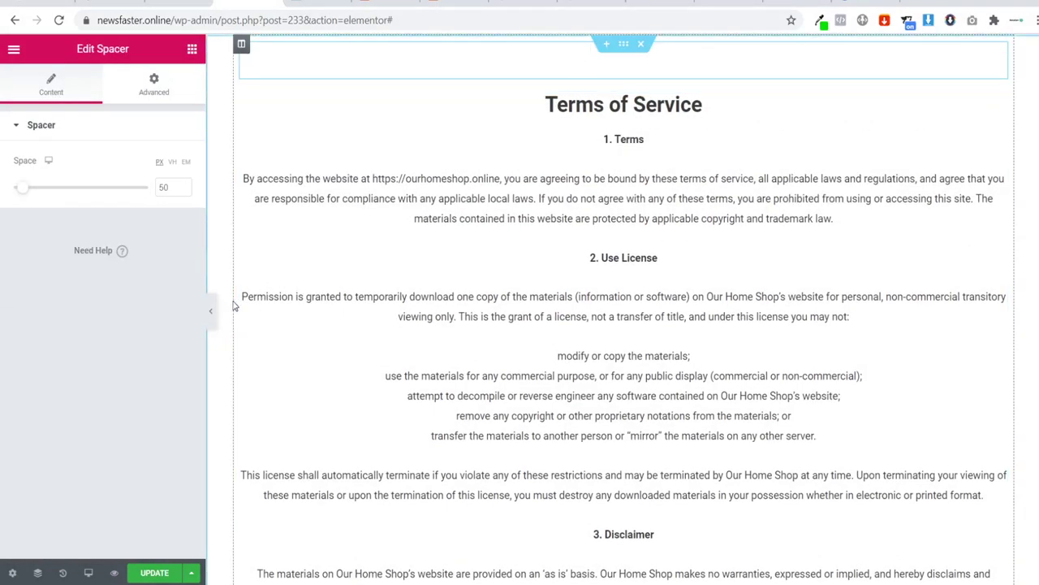
pyautogui.click(207, 308)
pyautogui.scroll(-7, 290, 233)
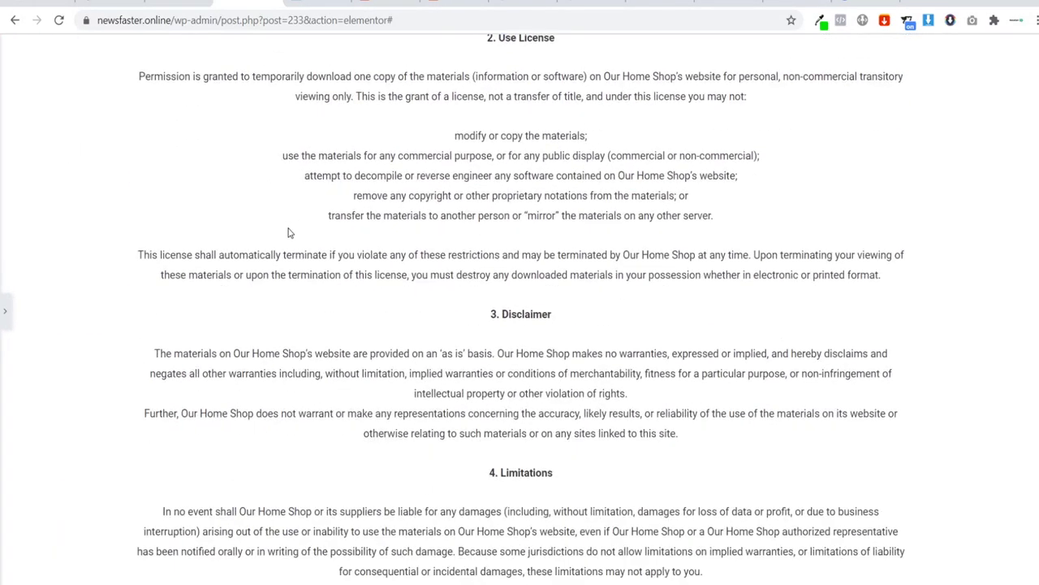
pyautogui.scroll(8, 290, 236)
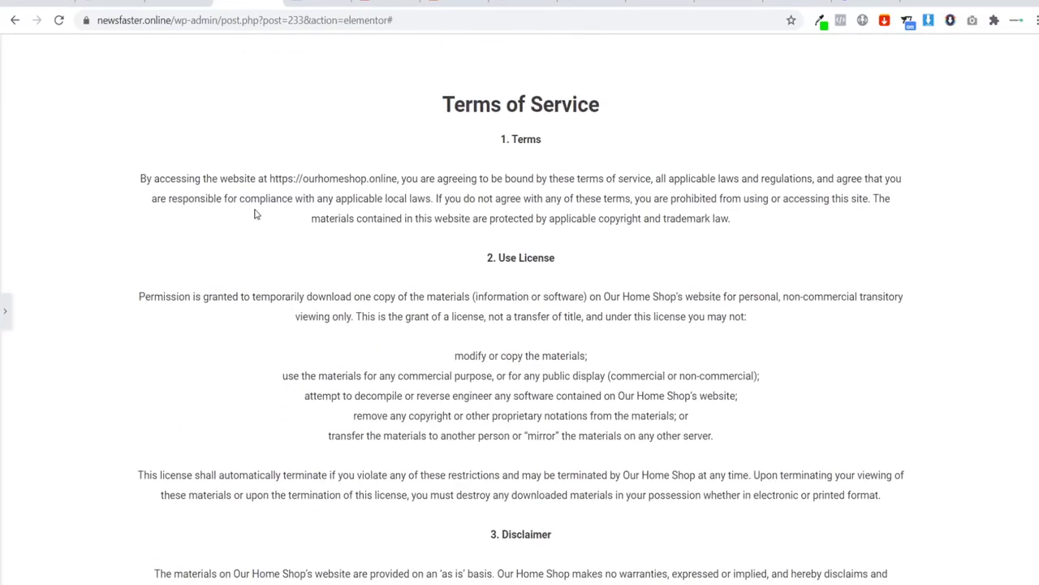
pyautogui.click(5, 310)
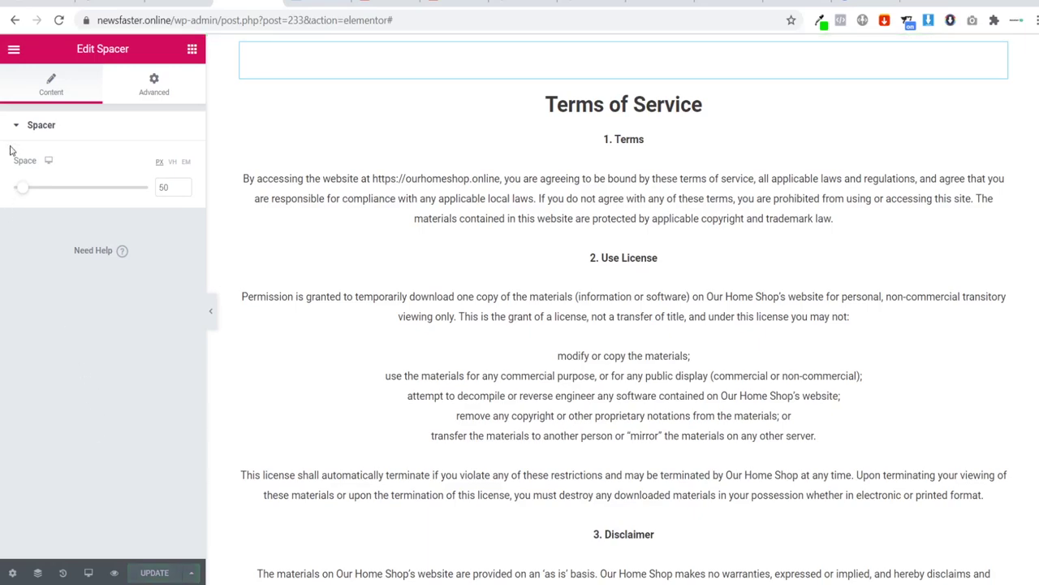
pyautogui.click(13, 53)
pyautogui.click(73, 437)
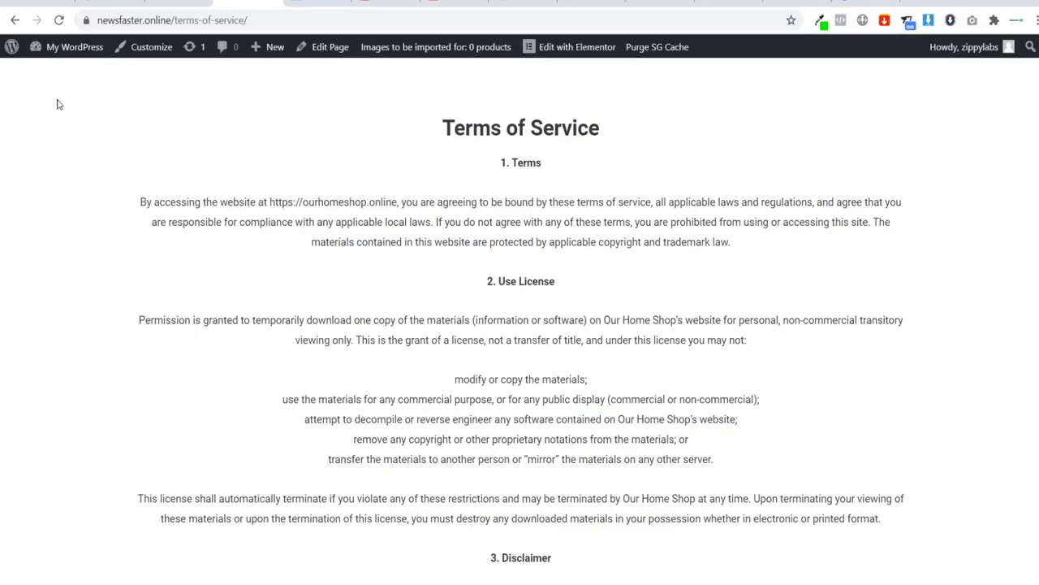
# Step: Go to the Dashboard, then Plugins > Add New, and start a plugin search
pyautogui.moveTo(52, 53)
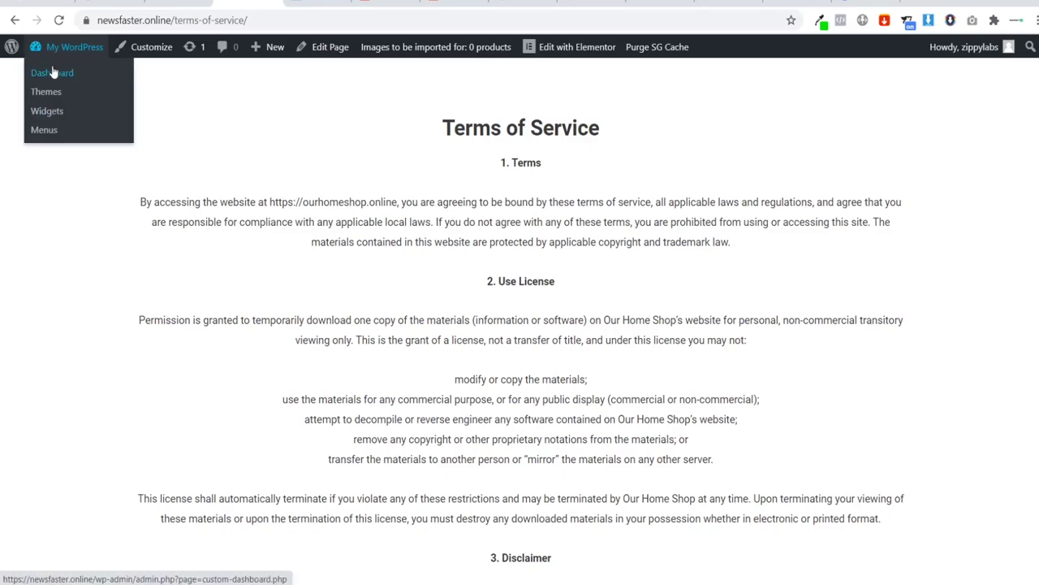
pyautogui.click(52, 74)
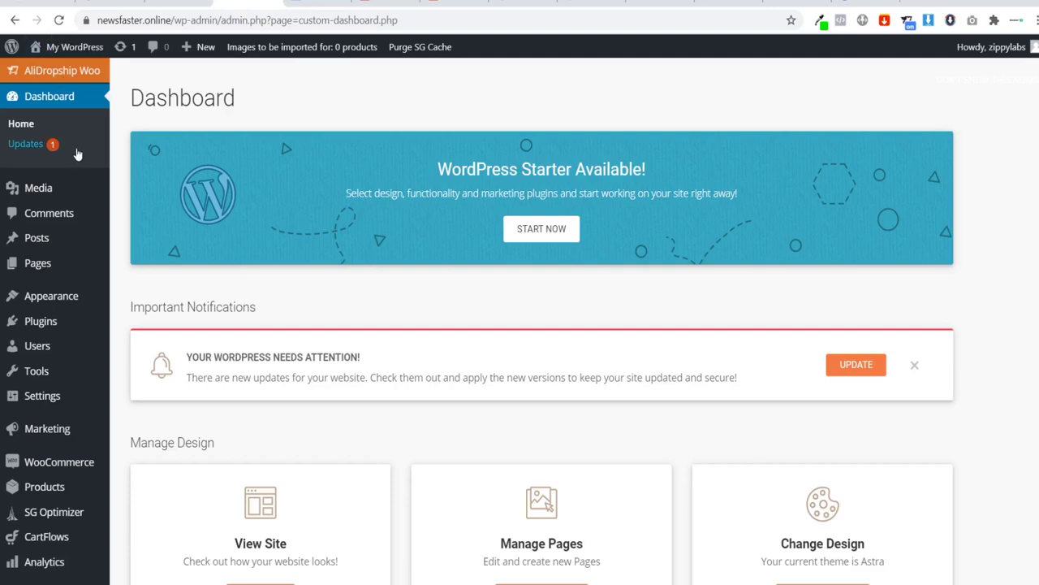
pyautogui.scroll(-3, 30, 329)
pyautogui.scroll(-3, 97, 540)
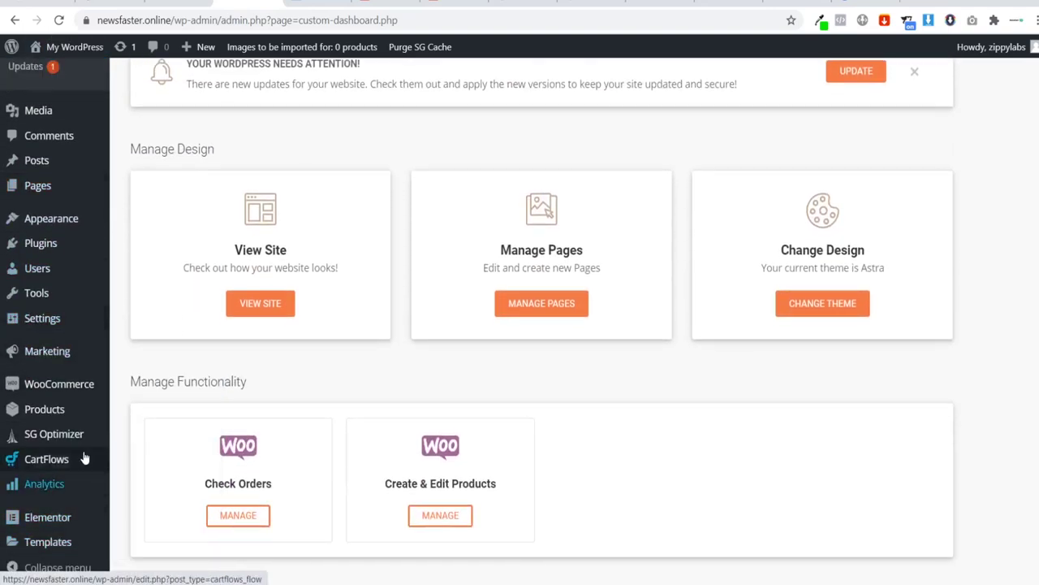
pyautogui.moveTo(46, 244)
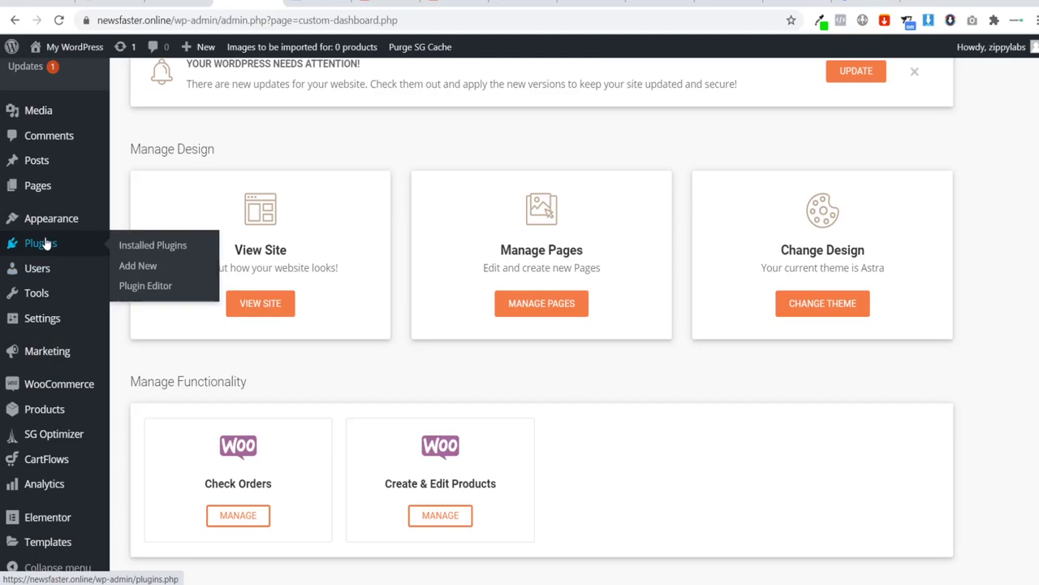
pyautogui.click(140, 268)
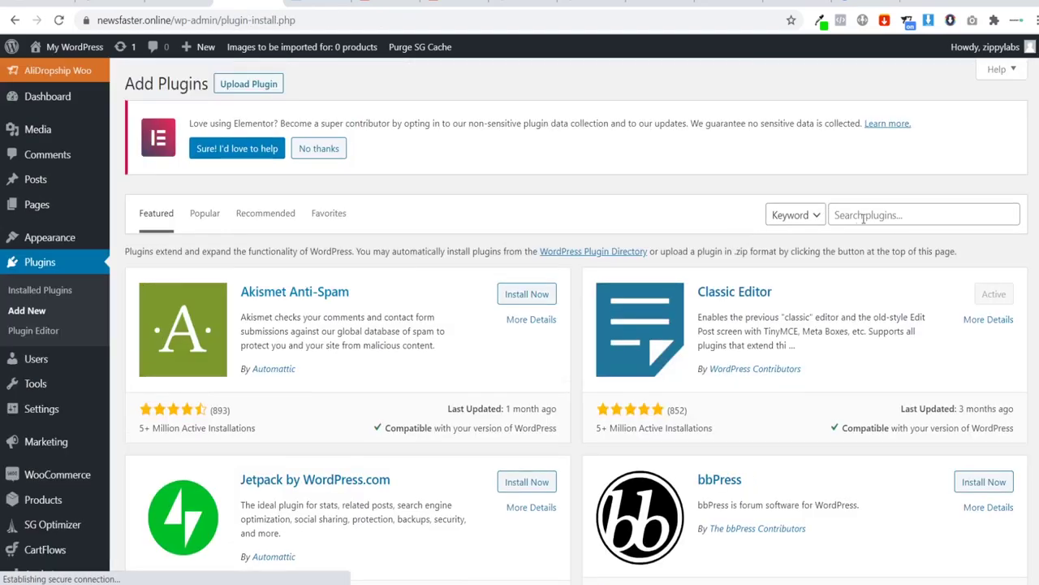
pyautogui.click(867, 216)
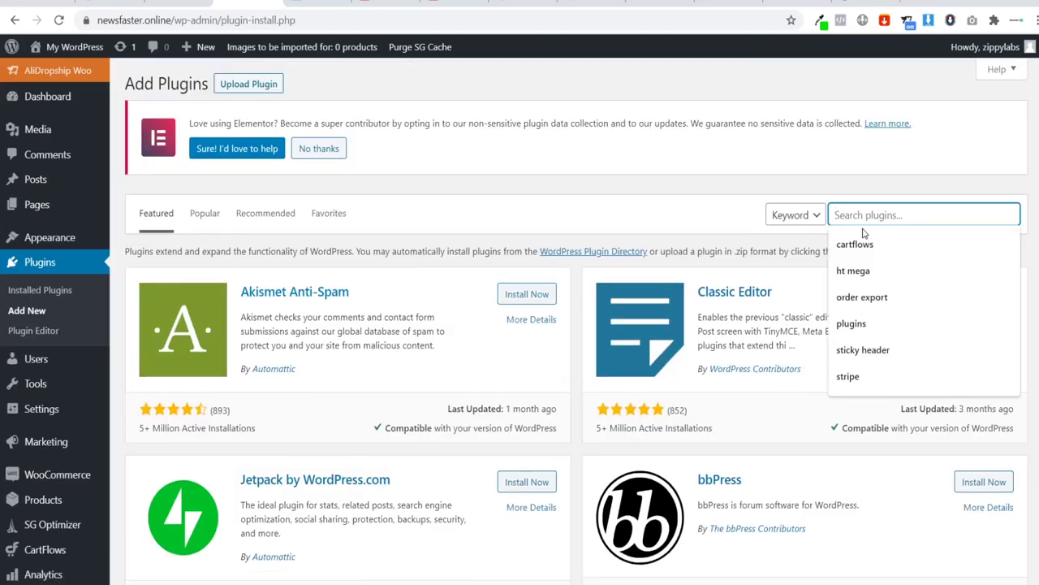
# Step: Search plugins for 'contact form 7', then install and activate the Contact Form 7 plugin
pyautogui.write('contact form ')
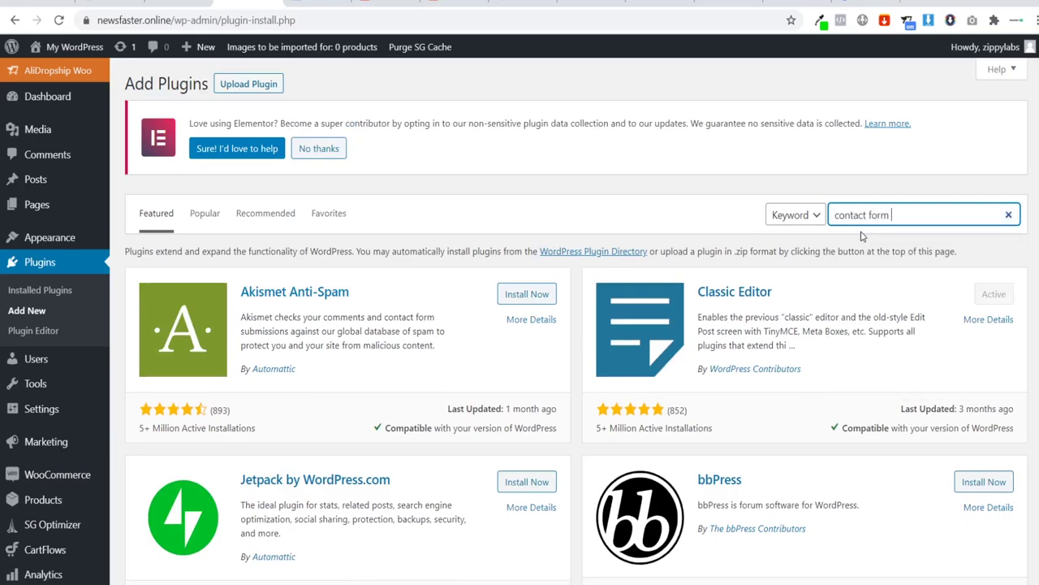
pyautogui.write('7')
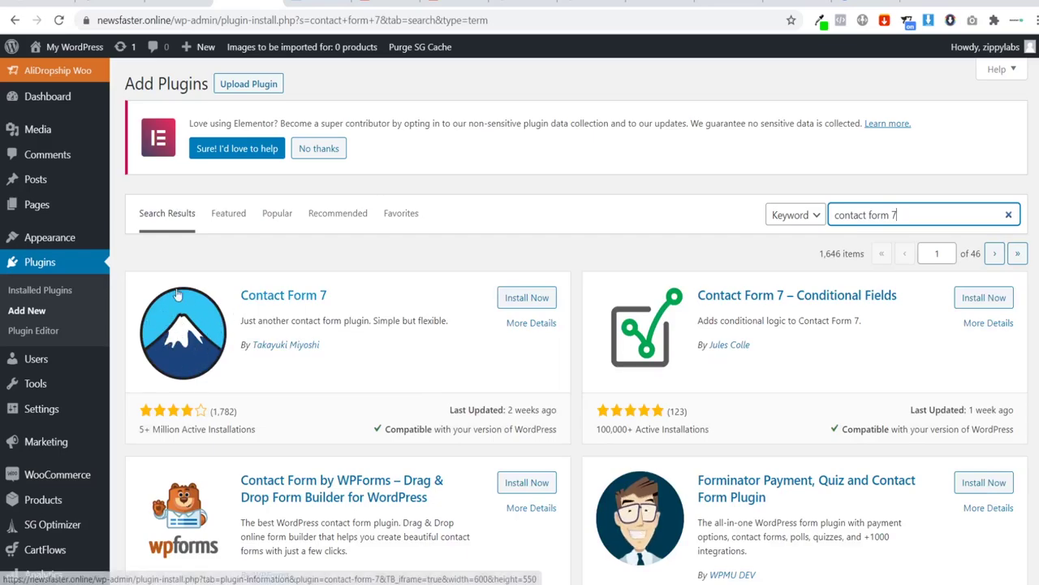
pyautogui.click(548, 304)
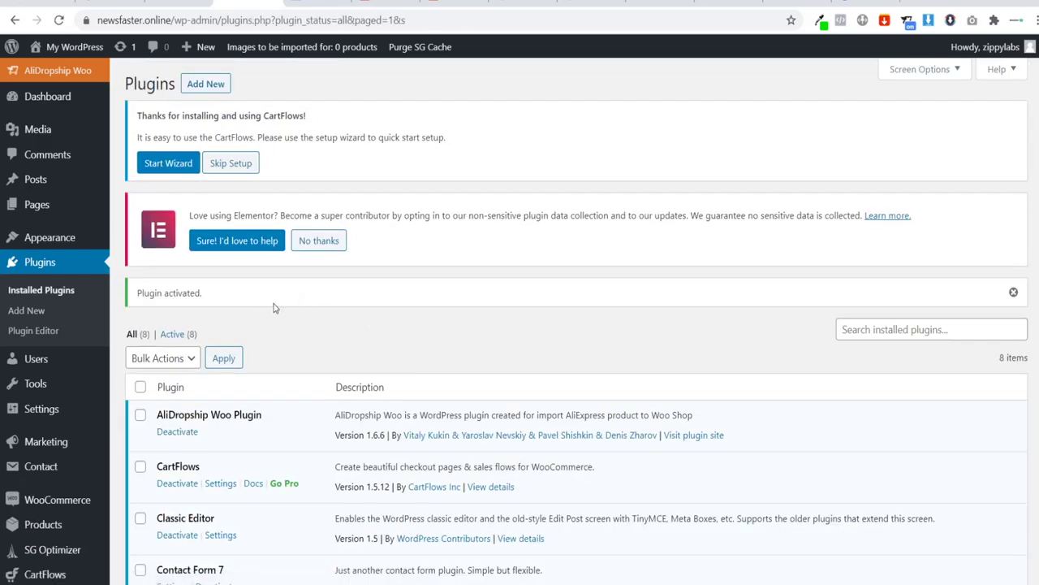
pyautogui.scroll(-3, 234, 331)
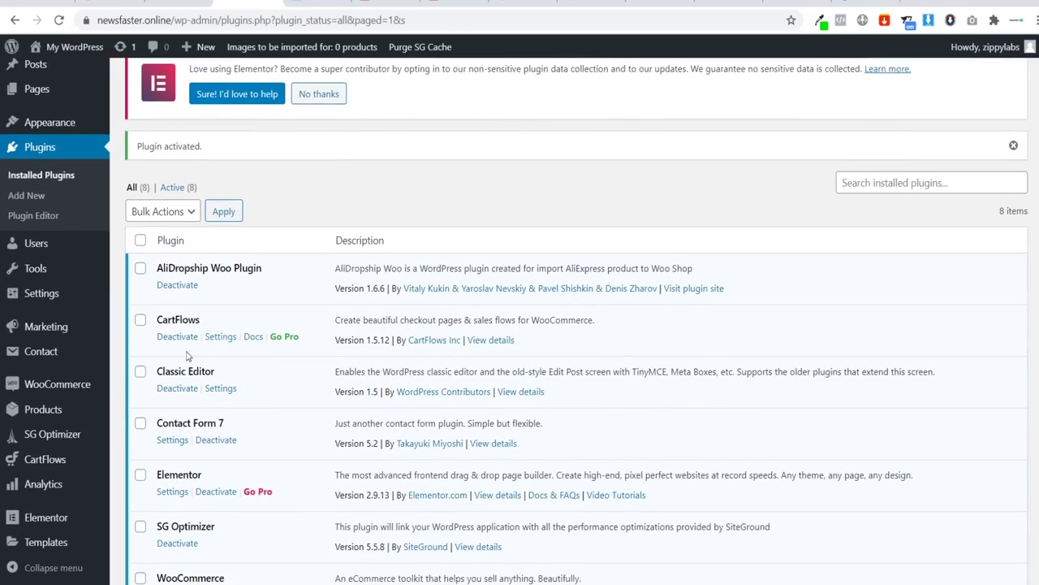
pyautogui.scroll(3, 81, 358)
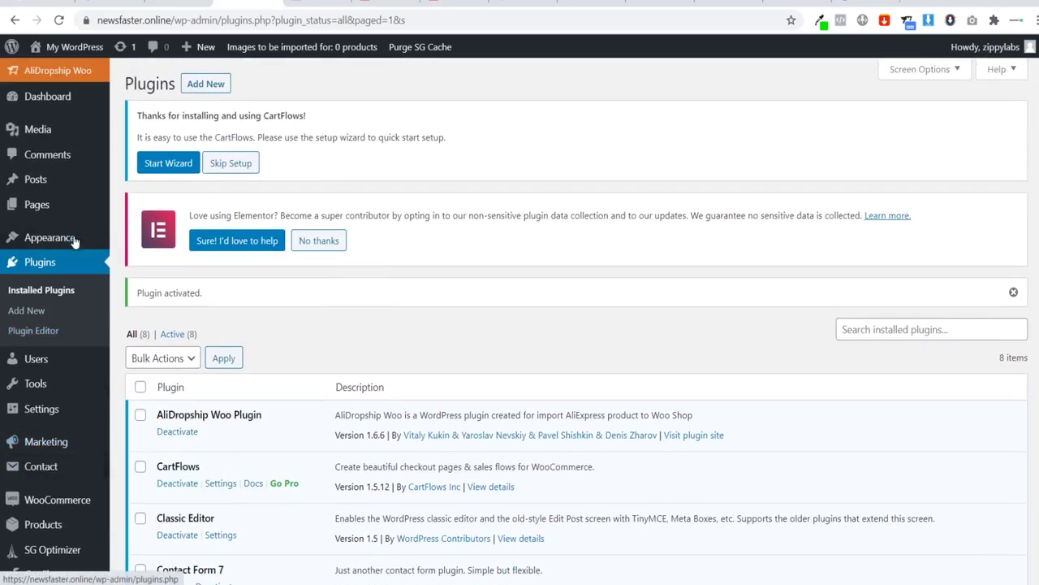
# Step: From Contact > Contact Forms, open Contact form 1 to see its shortcode and template
pyautogui.moveTo(69, 469)
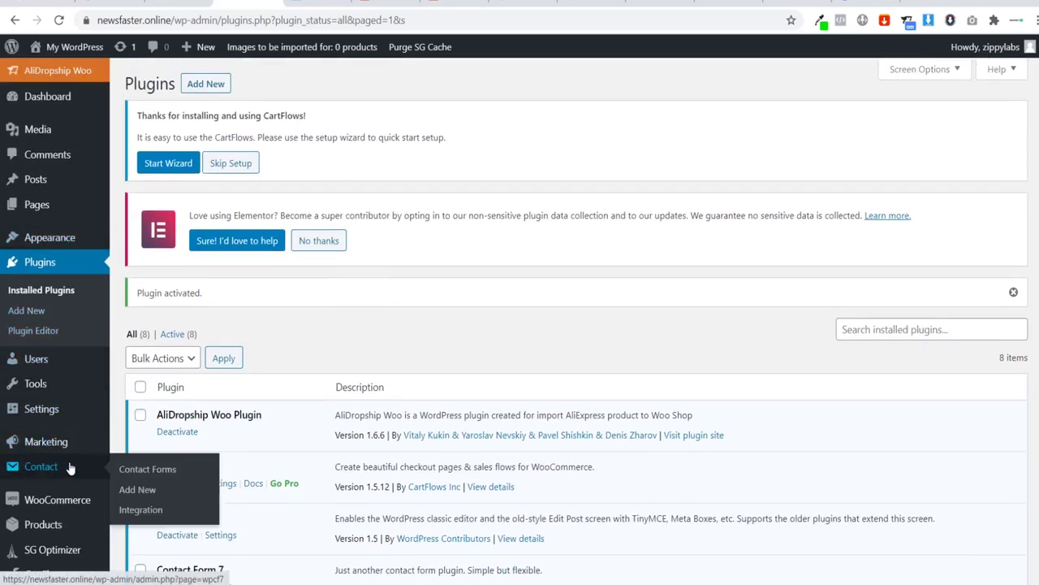
pyautogui.click(136, 469)
pyautogui.scroll(-3, 329, 364)
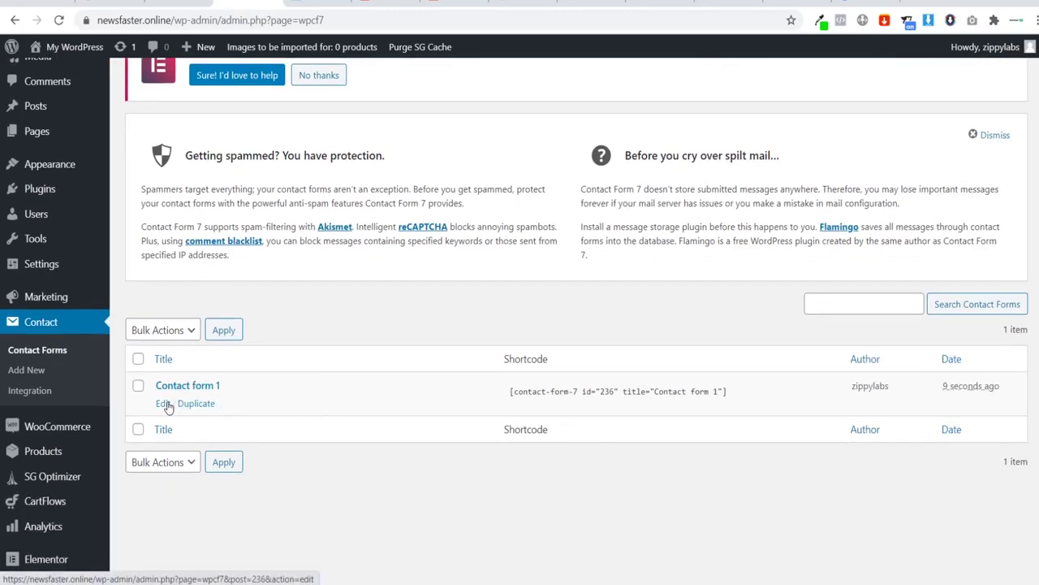
pyautogui.click(164, 403)
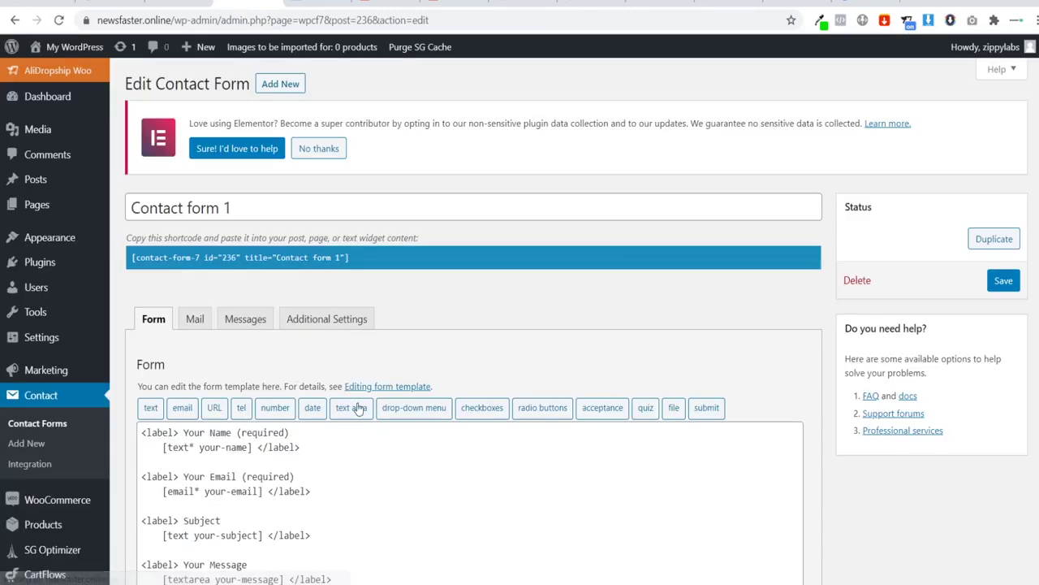
pyautogui.scroll(-3, 328, 348)
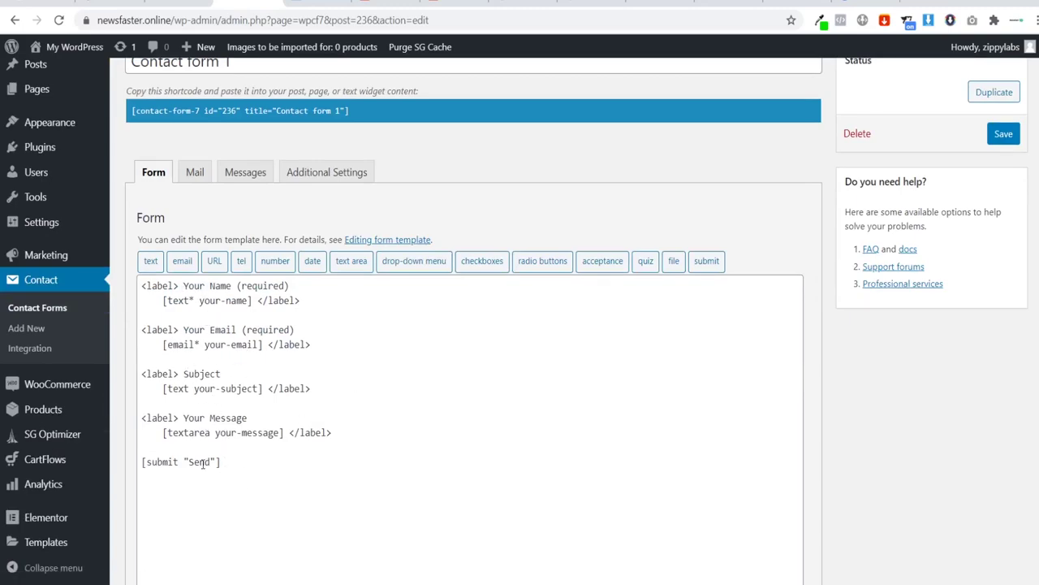
pyautogui.scroll(3, 244, 483)
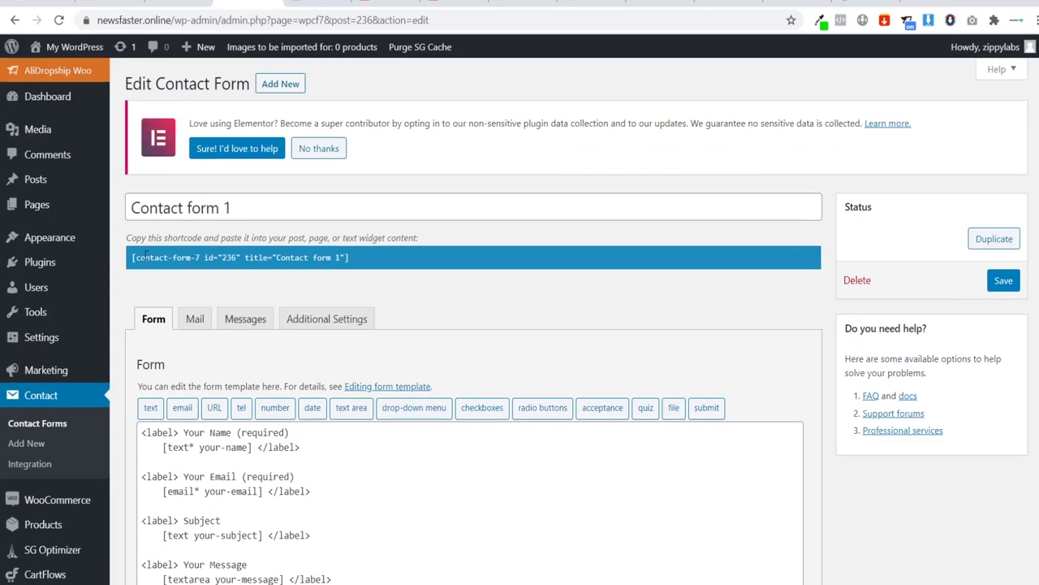
# Step: On the Mail tab, set the recipient to the contact address and sender name to Your Store
pyautogui.click(194, 320)
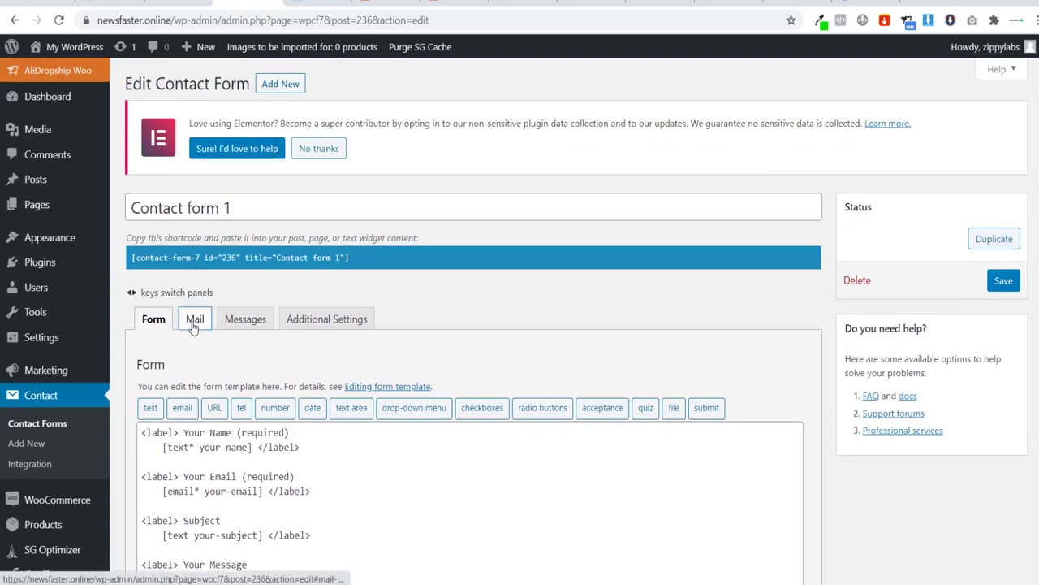
pyautogui.scroll(-1, 252, 347)
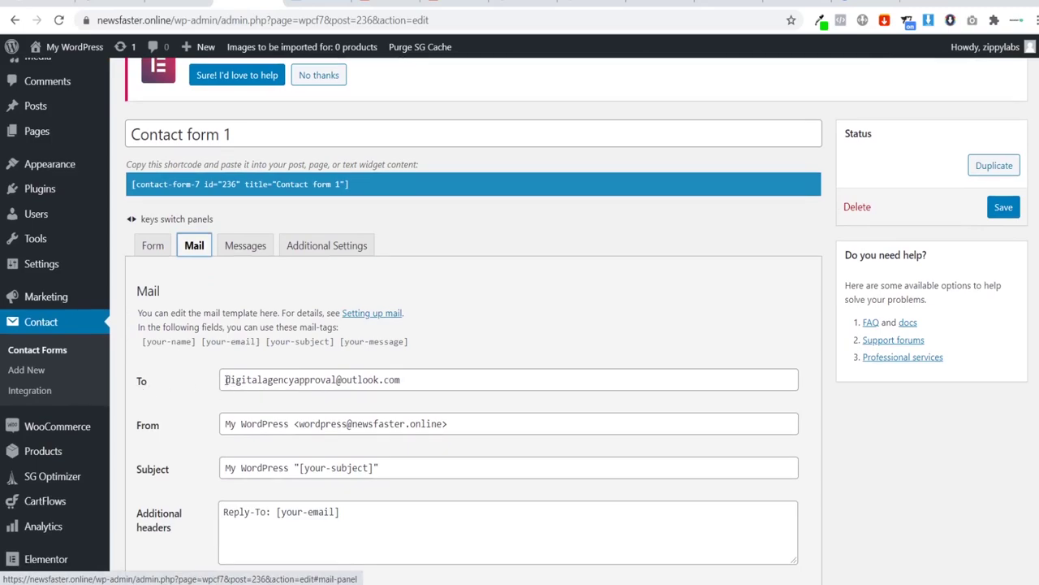
pyautogui.tripleClick(422, 377)
pyautogui.write('con')
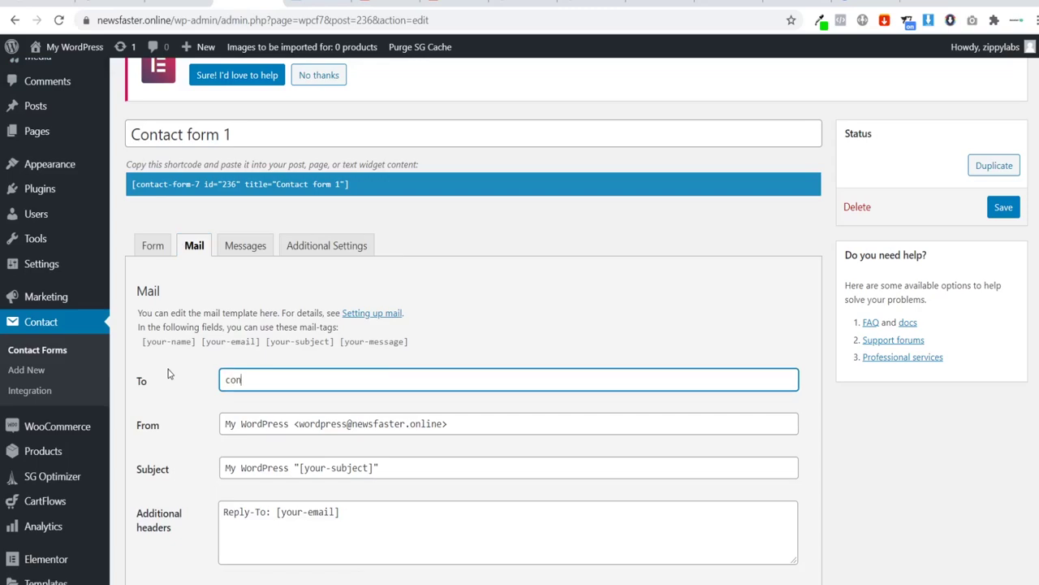
pyautogui.write('tact@domain.com')
pyautogui.click(172, 376)
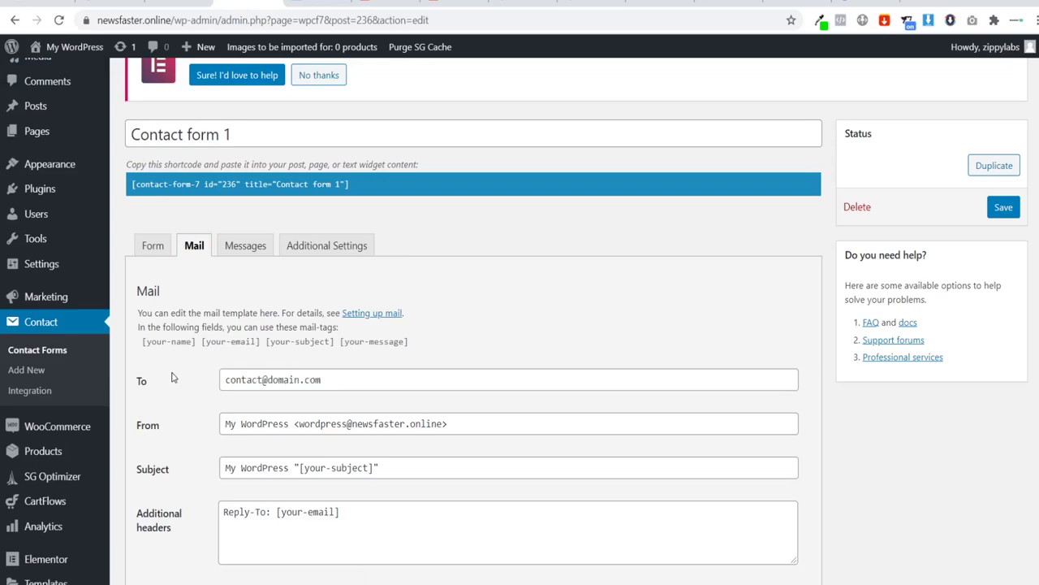
pyautogui.moveTo(226, 417); pyautogui.dragTo(285, 429)
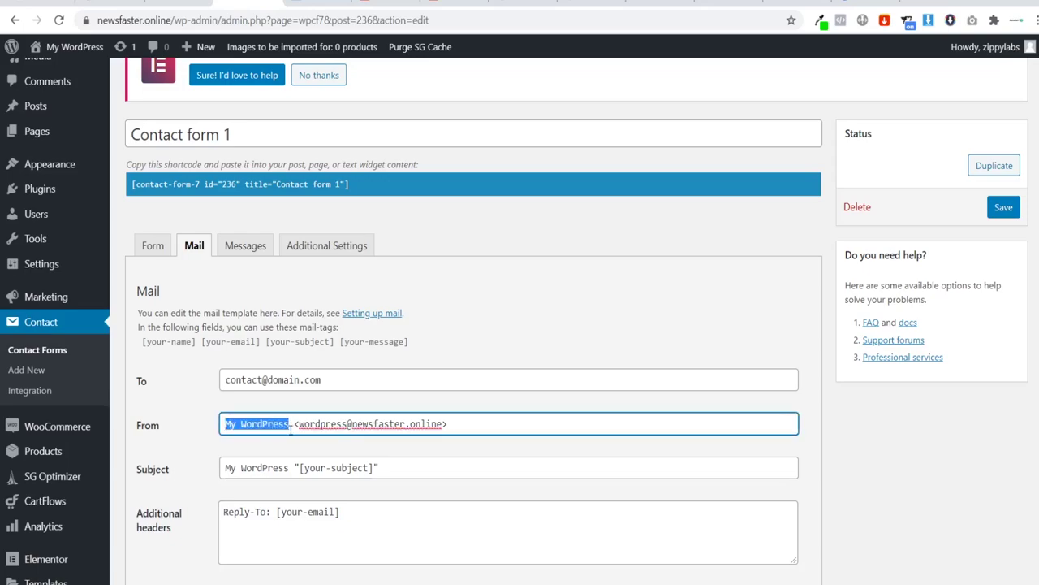
pyautogui.write('Your Store')
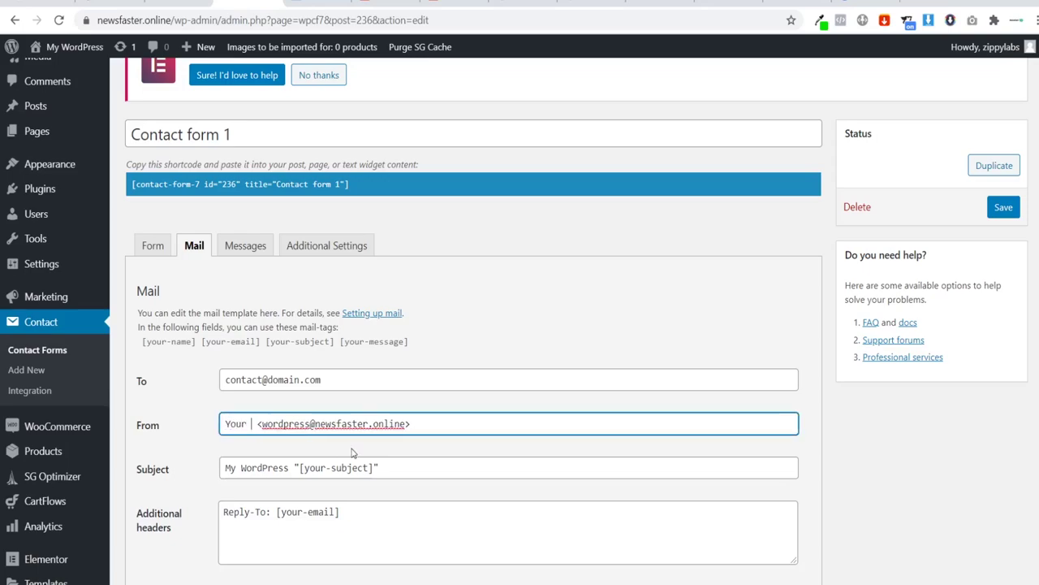
# Step: Try the contact address as sender, then restore the site-domain sender address to clear the error
pyautogui.moveTo(287, 423); pyautogui.dragTo(231, 385)
pyautogui.hotkey('ctrl', 'c')
pyautogui.click(290, 423)
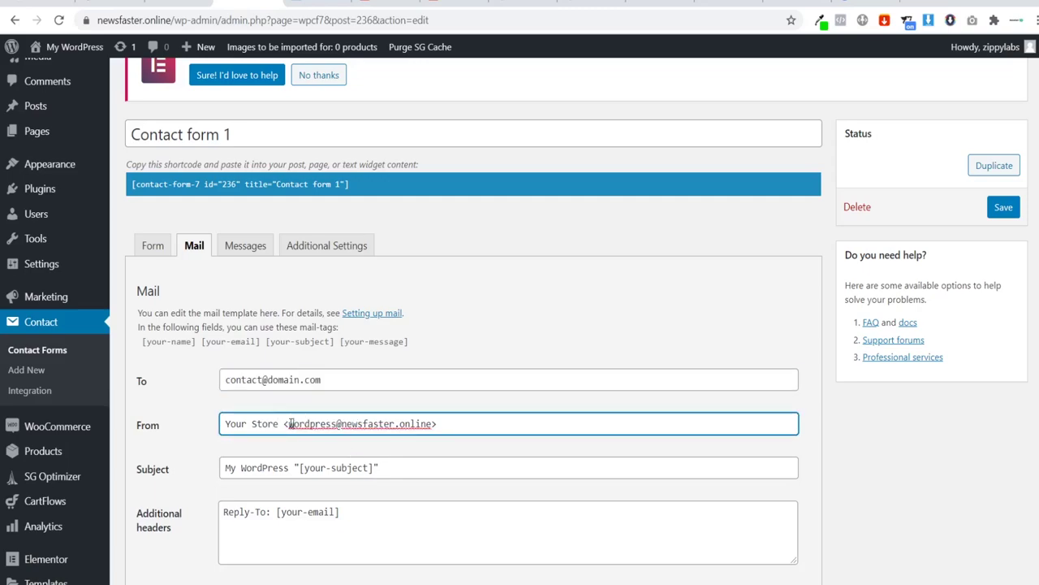
pyautogui.moveTo(290, 423); pyautogui.dragTo(411, 421)
pyautogui.hotkey('ctrl', 'v')
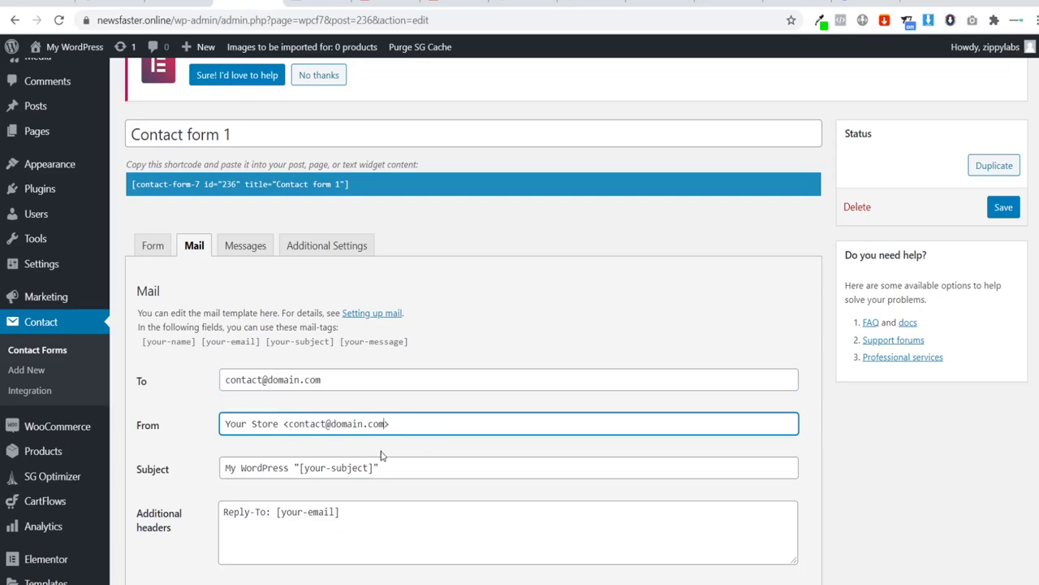
pyautogui.click(381, 455)
pyautogui.scroll(-1, 336, 461)
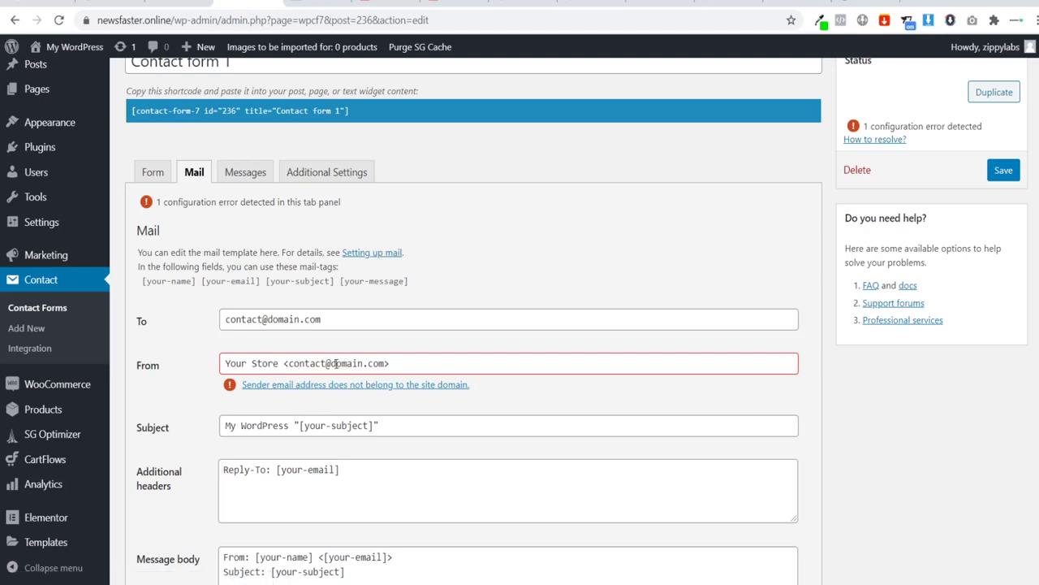
pyautogui.moveTo(334, 363); pyautogui.dragTo(358, 363)
pyautogui.hotkey('ctrl', 'v')
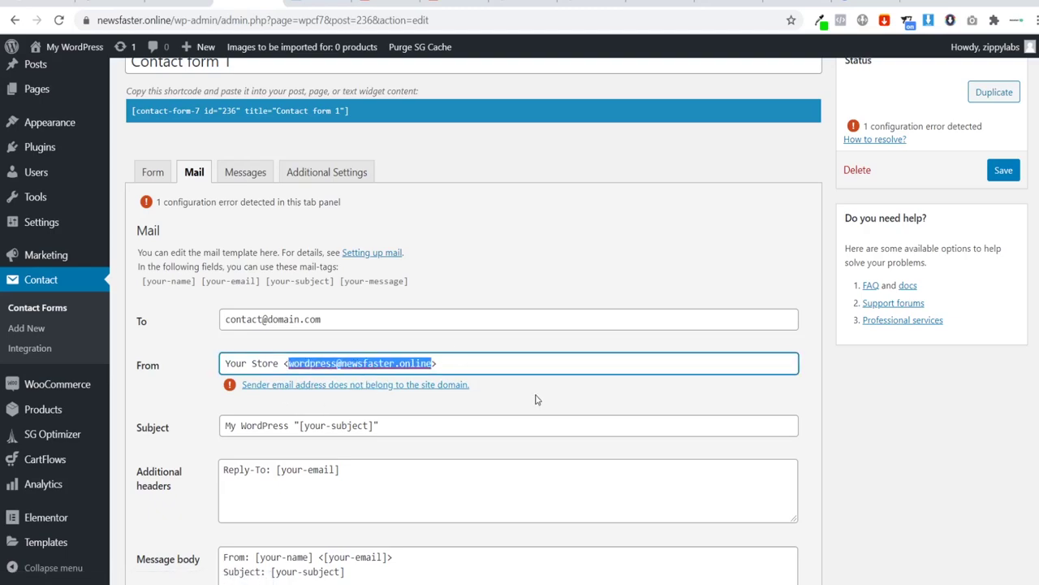
pyautogui.click(535, 398)
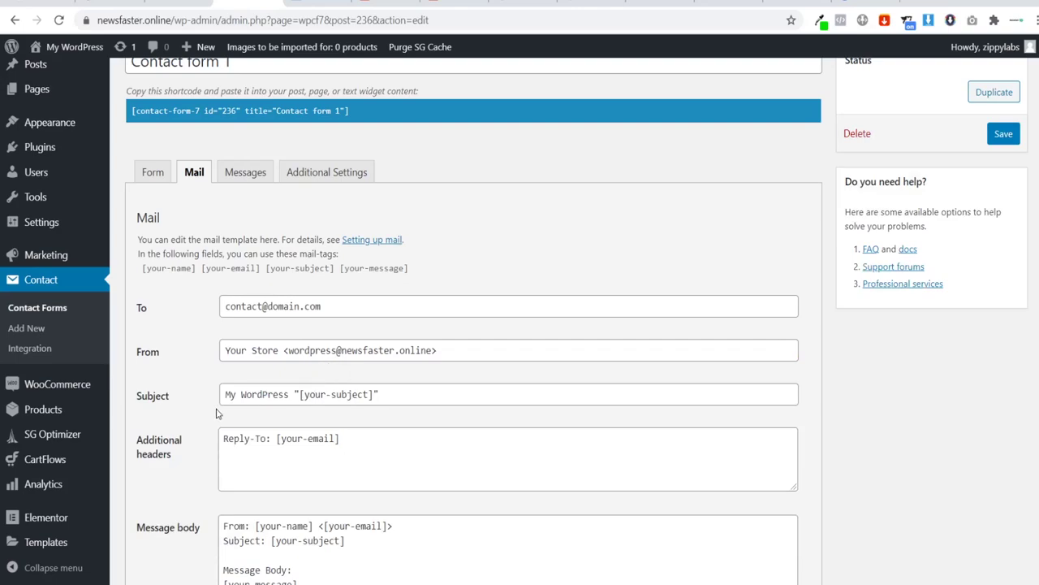
# Step: Replace 'My WordPress' in the mail subject with 'Customer Enquiry'
pyautogui.scroll(-1, 228, 320)
pyautogui.moveTo(224, 320); pyautogui.dragTo(292, 322)
pyautogui.write('Customer ')
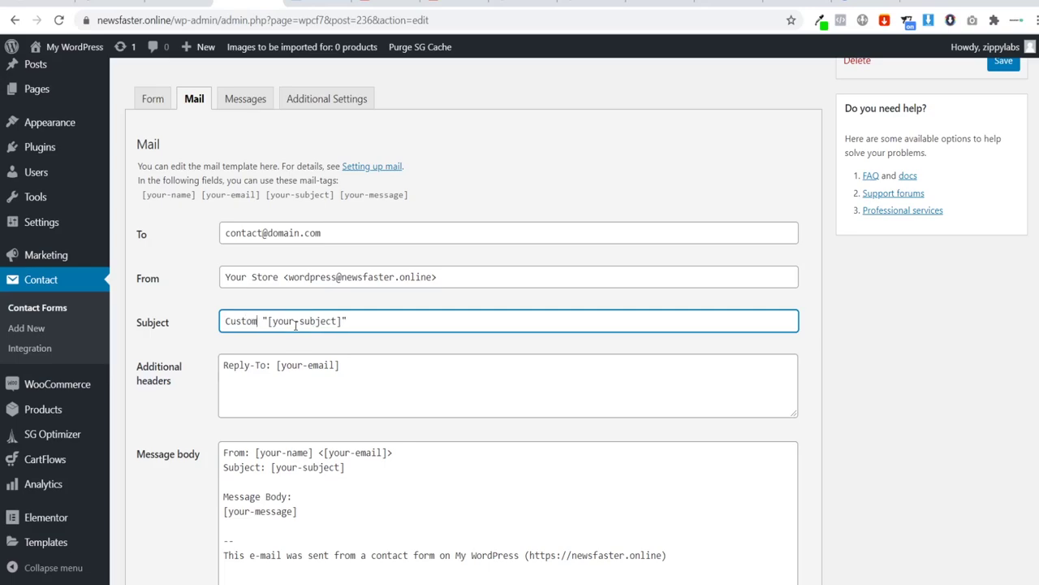
pyautogui.write('Enquiry')
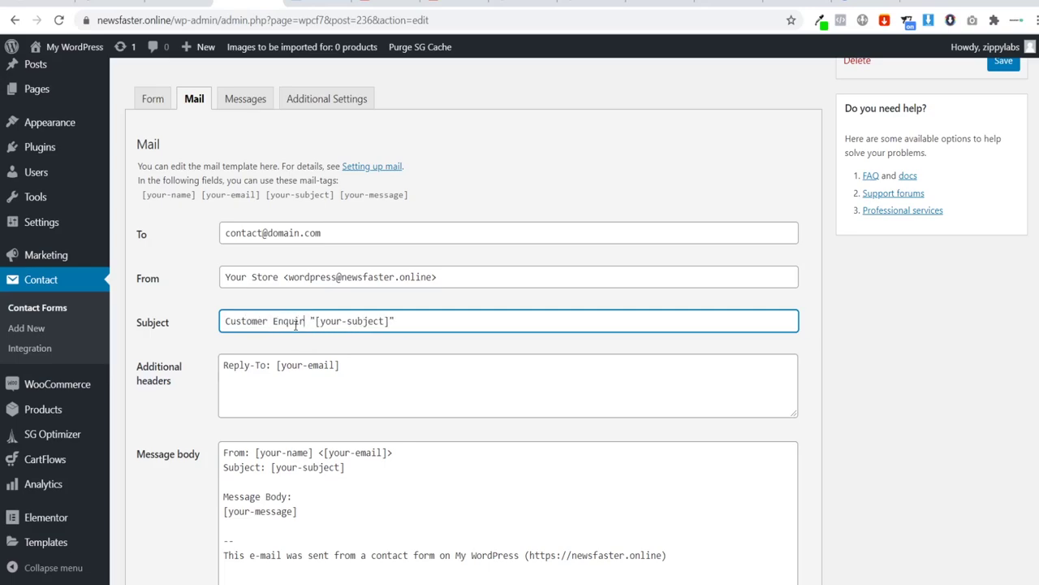
pyautogui.click(206, 389)
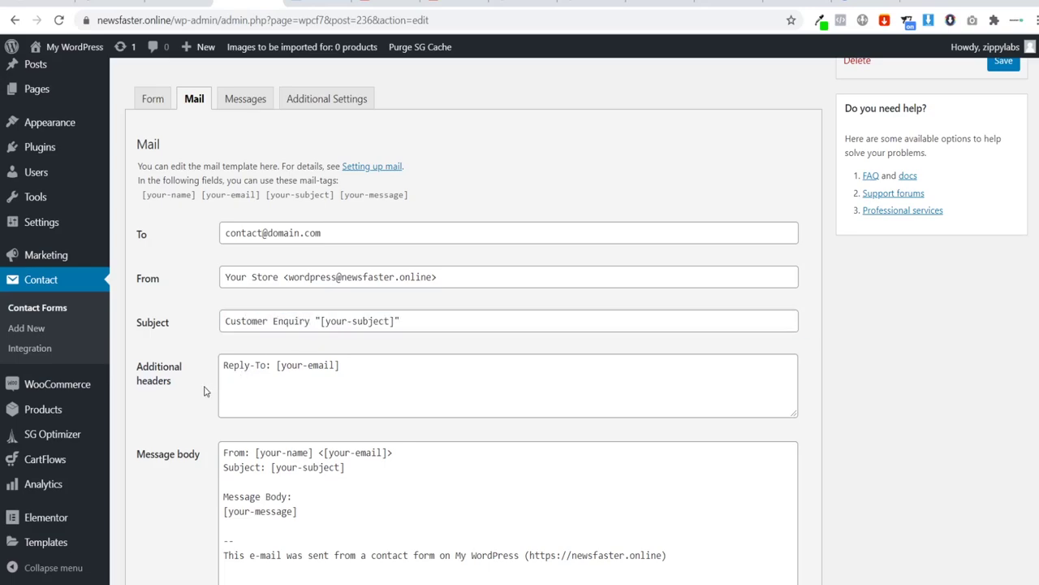
pyautogui.scroll(-4, 284, 378)
pyautogui.scroll(3, 289, 370)
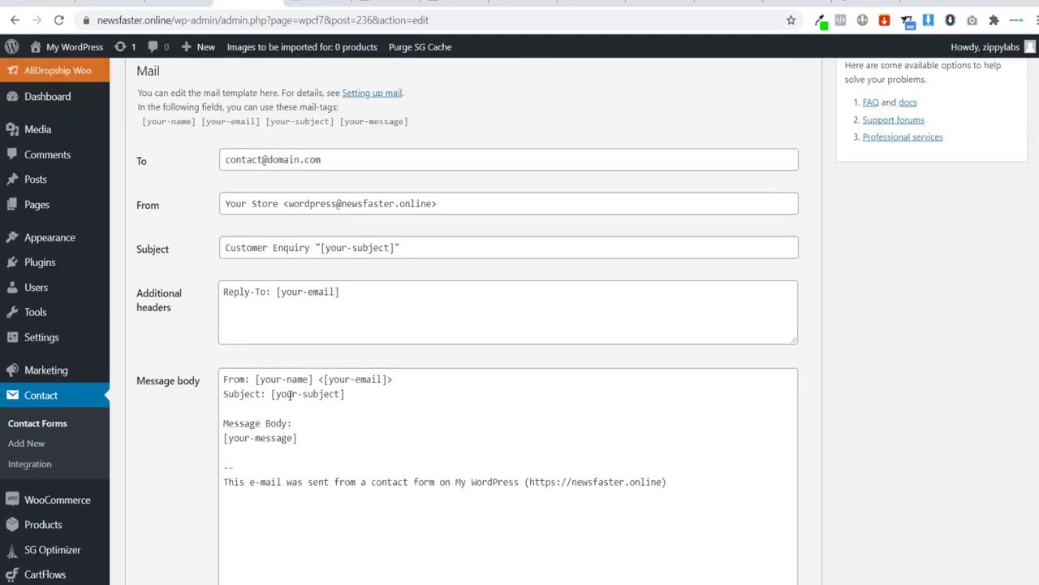
pyautogui.scroll(1, 340, 393)
# Step: Check the Roundcube inbox for incoming messages, then return to the mail settings
pyautogui.click(114, 4)
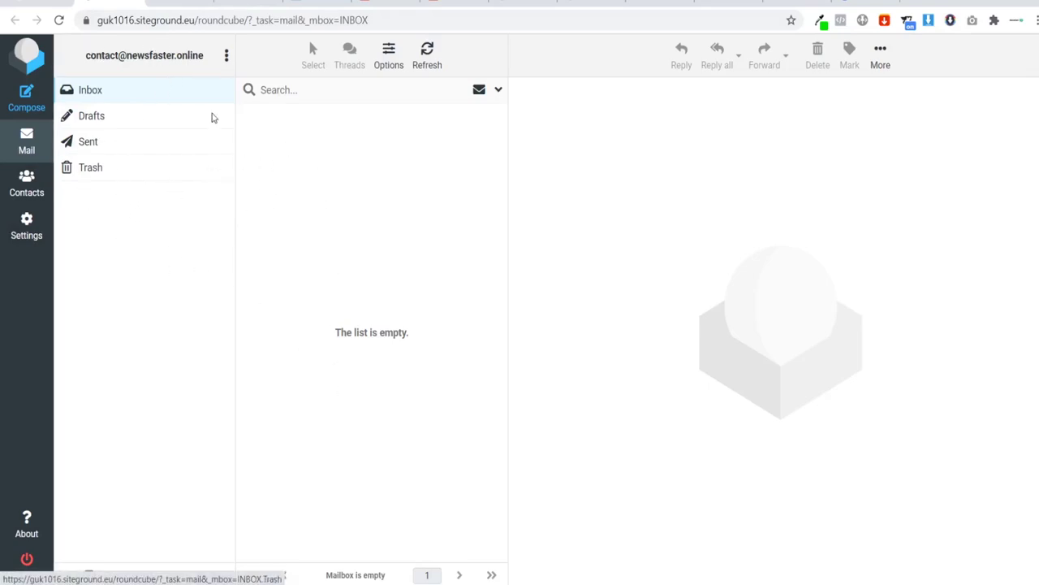
pyautogui.hotkey('ctrl', 'Tab')
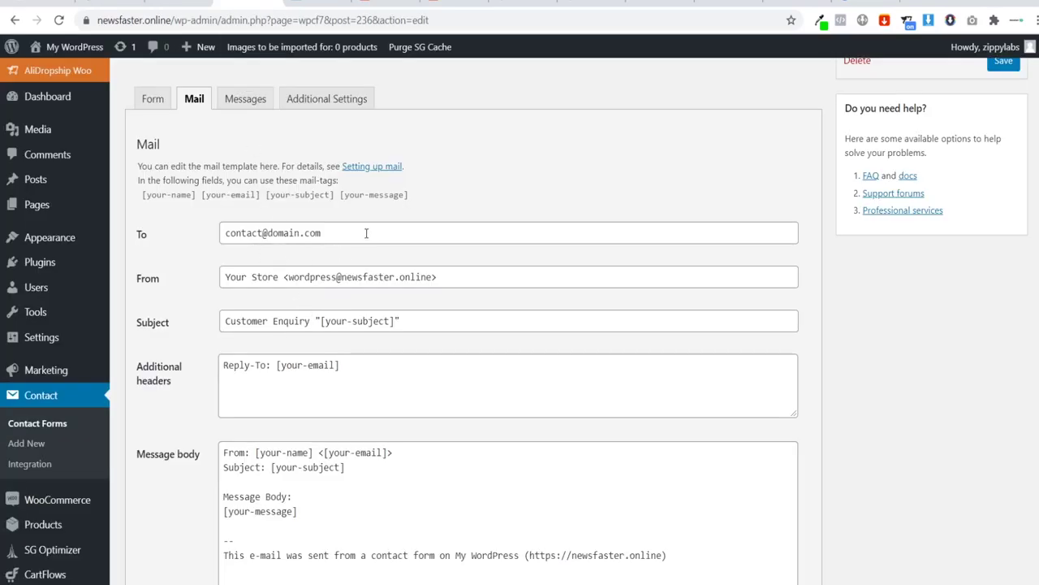
pyautogui.scroll(-4, 366, 233)
pyautogui.scroll(2, 399, 357)
pyautogui.scroll(-5, 297, 352)
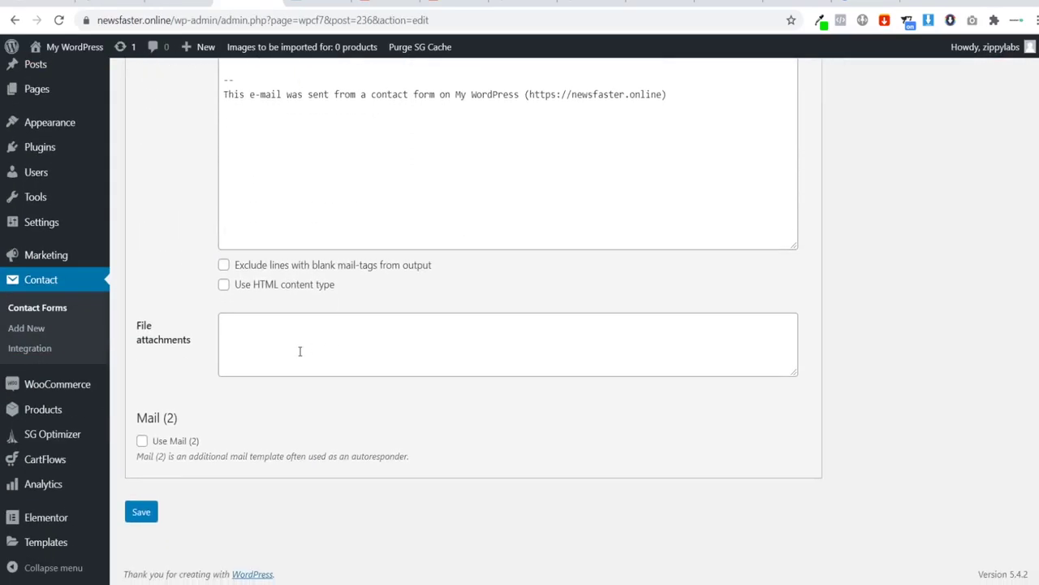
# Step: Save Contact form 1 and select its shortcode for copying
pyautogui.click(151, 508)
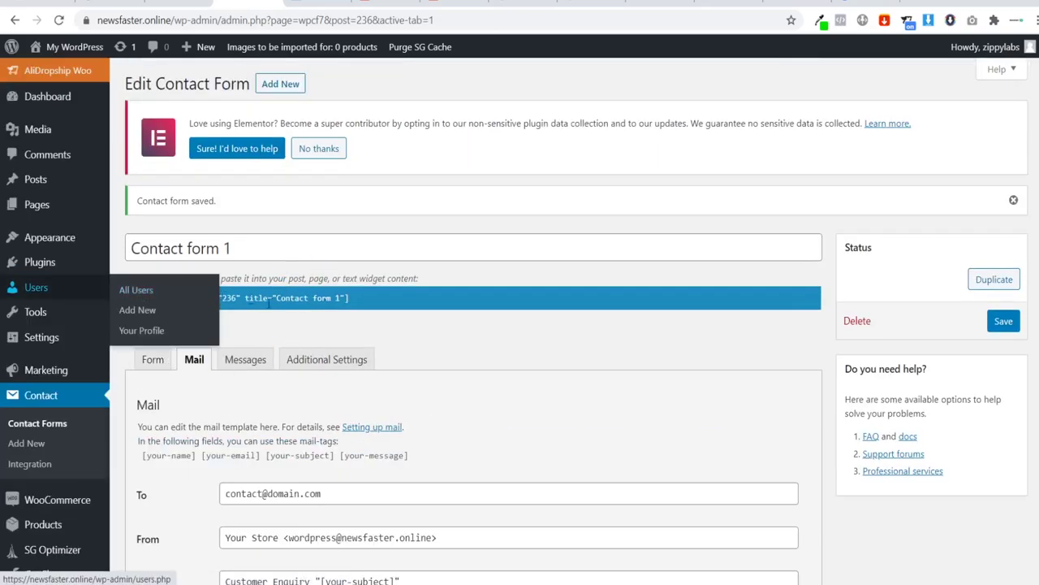
pyautogui.click(340, 297)
pyautogui.hotkey('ctrl', 'c')
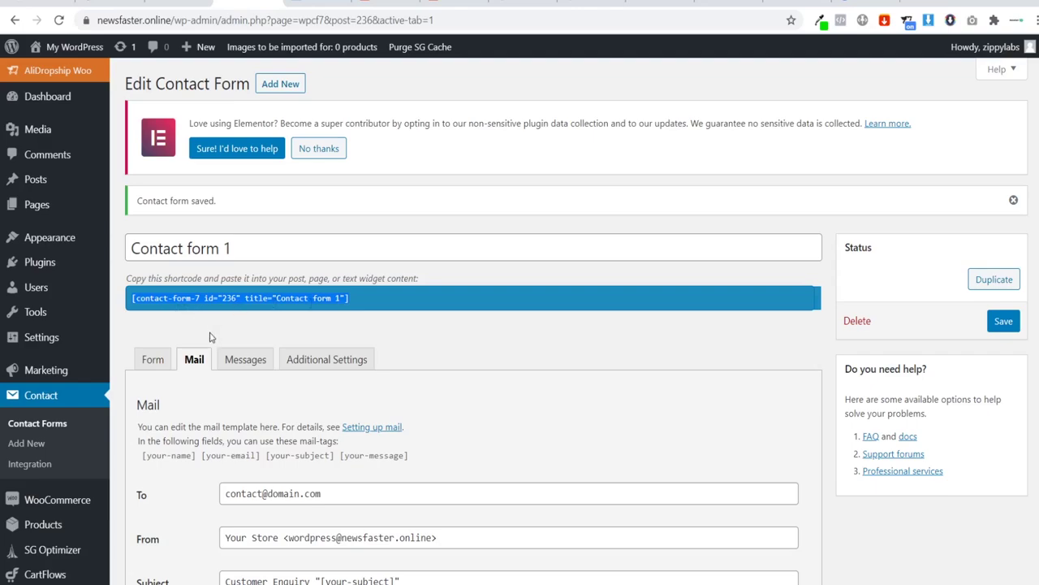
# Step: Start a new page titled 'Contact Us'
pyautogui.moveTo(42, 205)
pyautogui.click(127, 230)
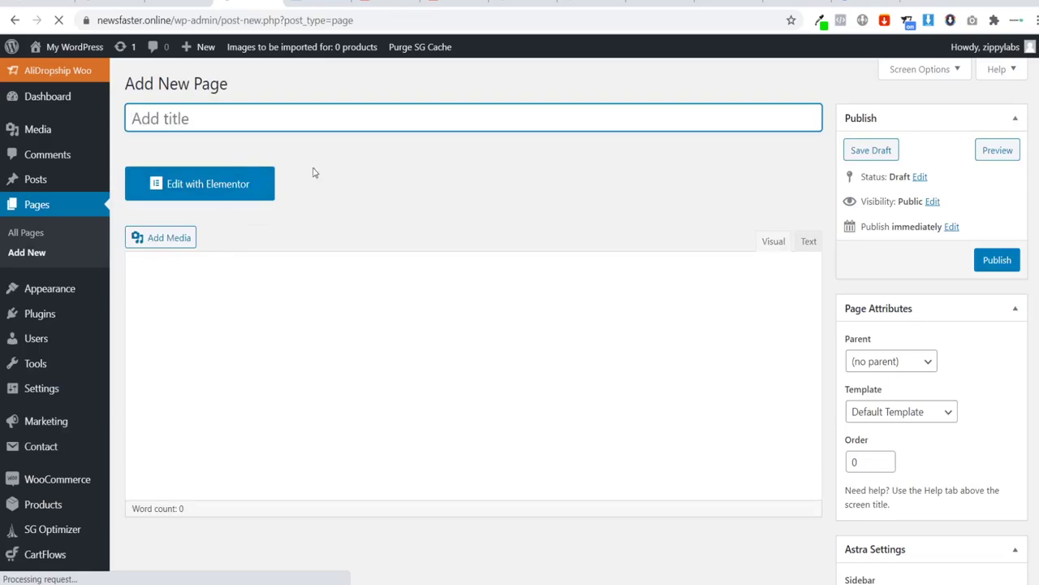
pyautogui.write('Cont')
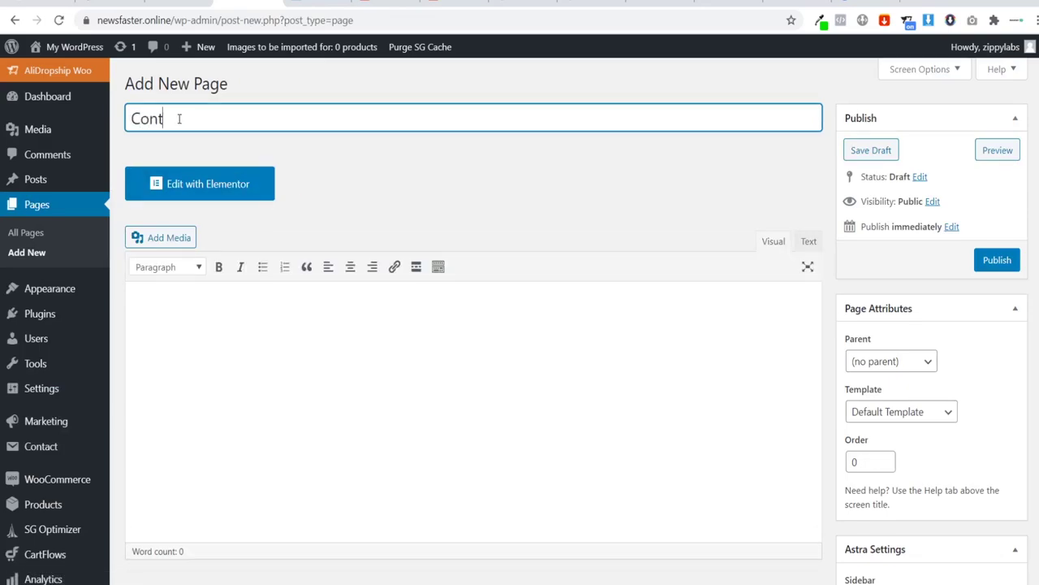
pyautogui.write('act Us')
pyautogui.click(374, 203)
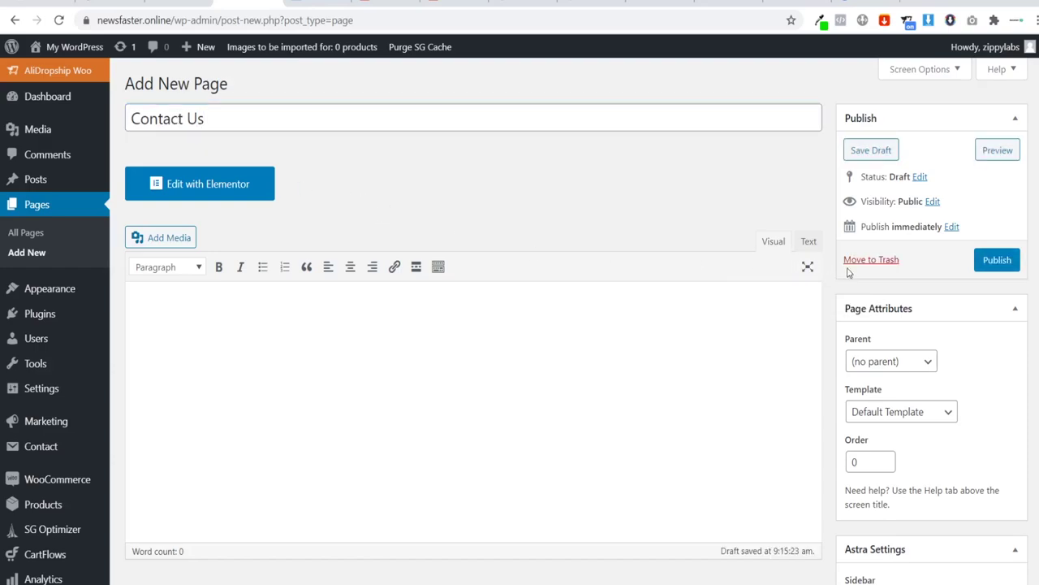
# Step: Use the Elementor Full Width template, disable primary header, footer bar and title, and publish
pyautogui.click(915, 412)
pyautogui.click(898, 479)
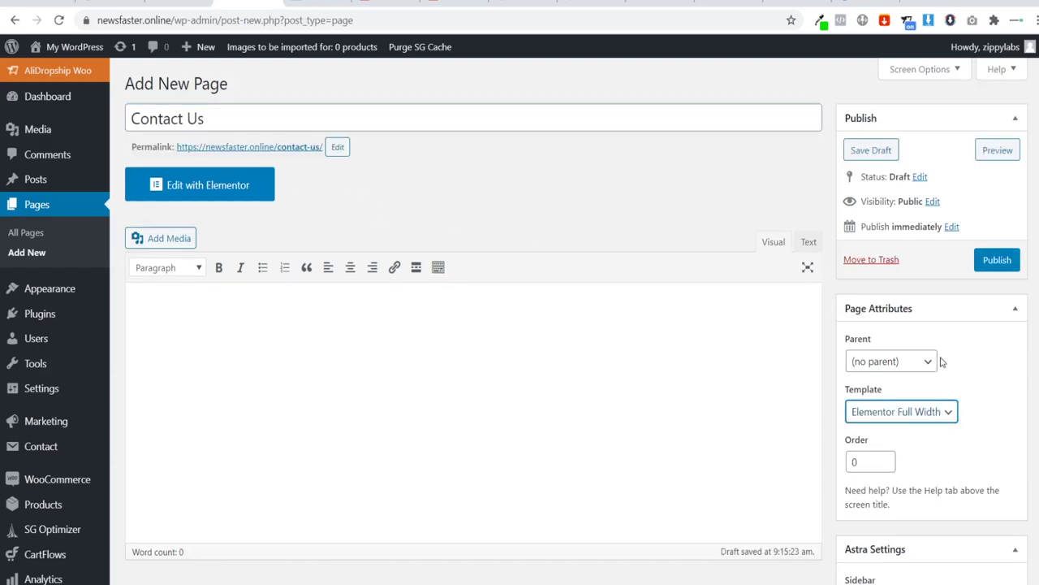
pyautogui.scroll(-3, 877, 341)
pyautogui.click(850, 480)
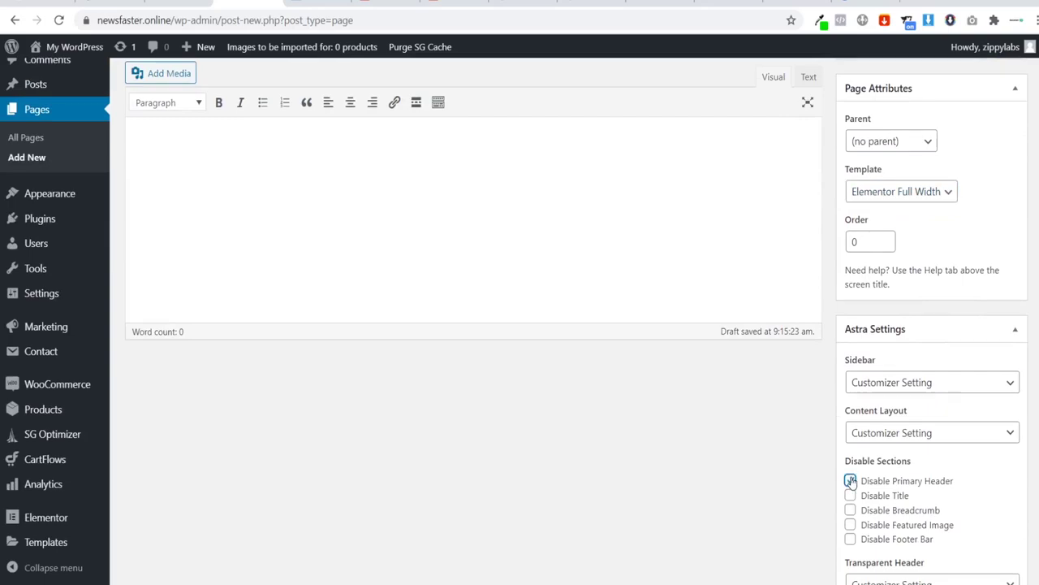
pyautogui.click(850, 539)
pyautogui.click(850, 495)
pyautogui.scroll(3, 888, 349)
pyautogui.scroll(1, 888, 349)
pyautogui.click(995, 260)
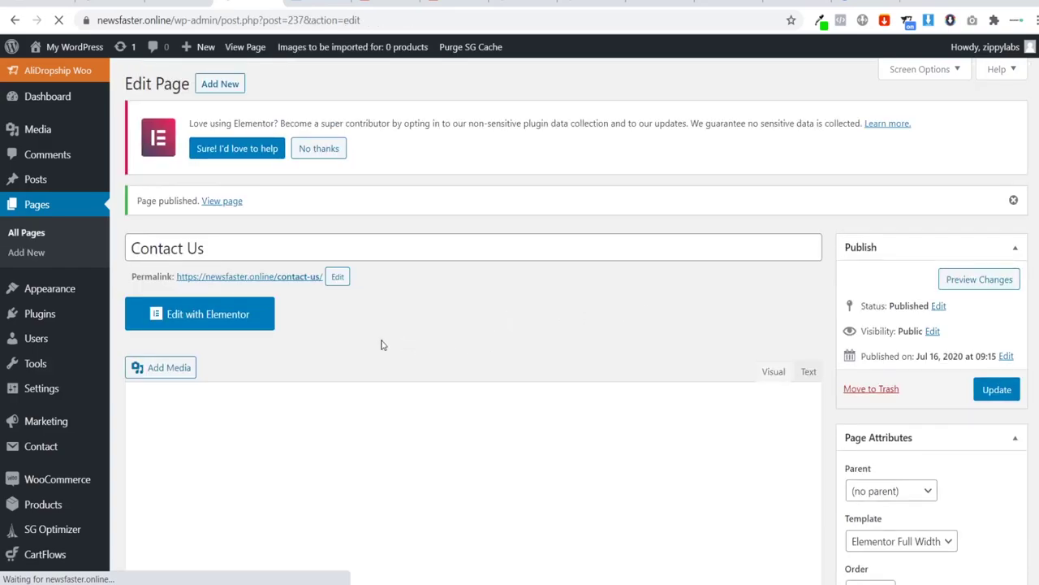
# Step: In Elementor, add a Shortcode widget containing the pasted contact form shortcode
pyautogui.click(199, 317)
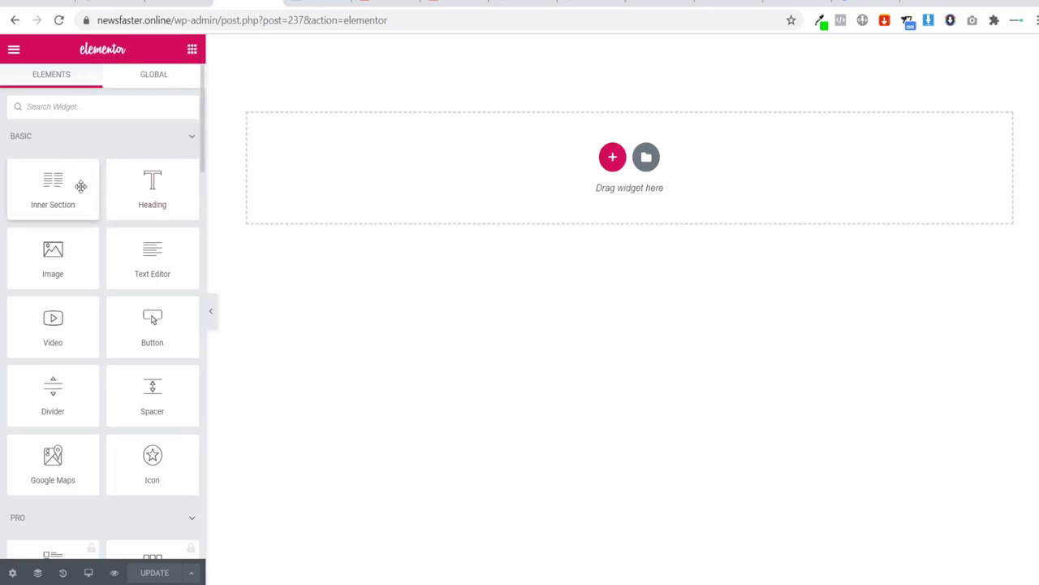
pyautogui.click(71, 109)
pyautogui.write('short')
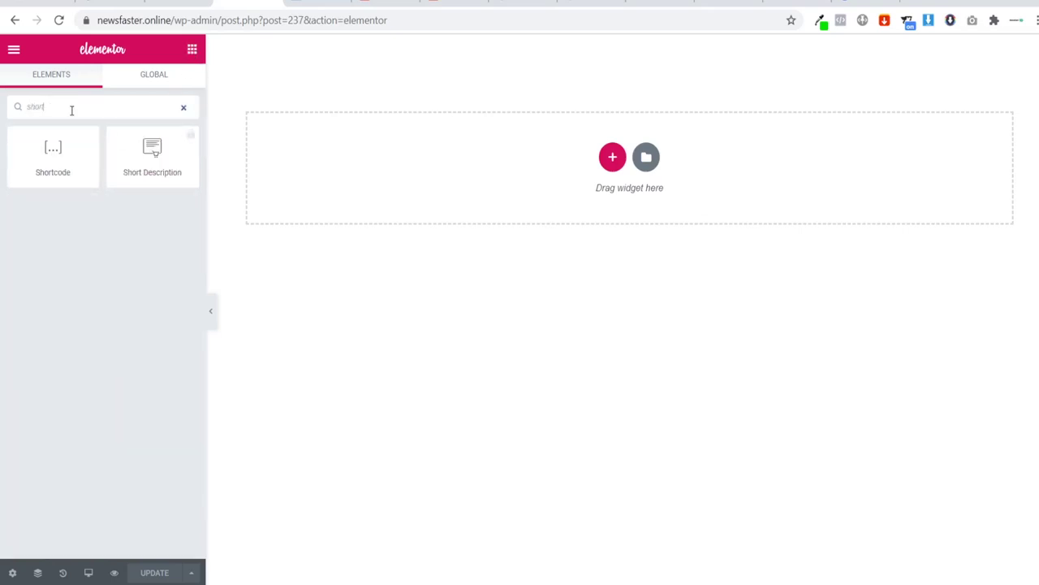
pyautogui.moveTo(53, 152); pyautogui.dragTo(624, 170)
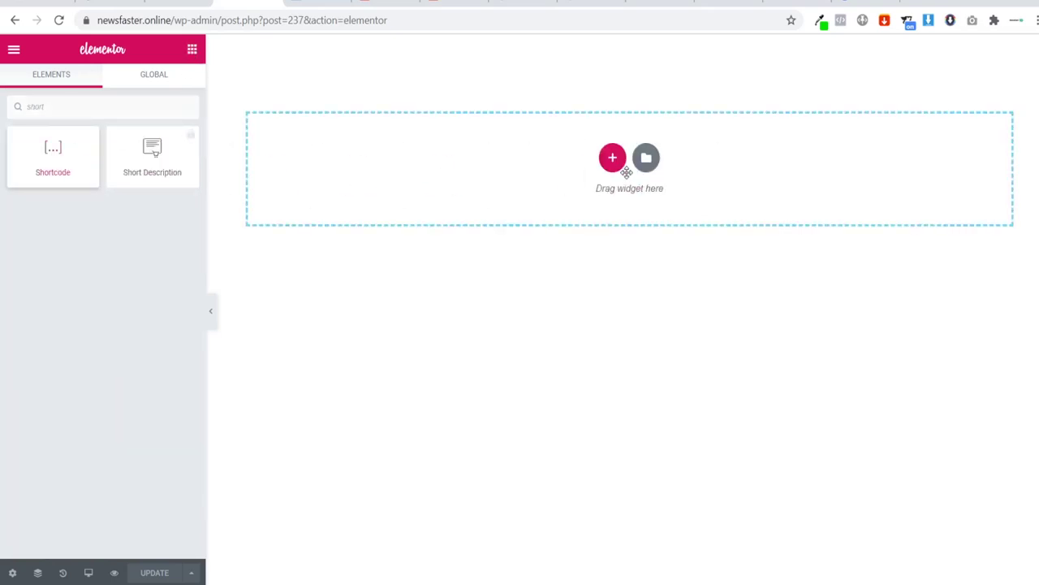
pyautogui.click(97, 225)
pyautogui.hotkey('ctrl', 'v')
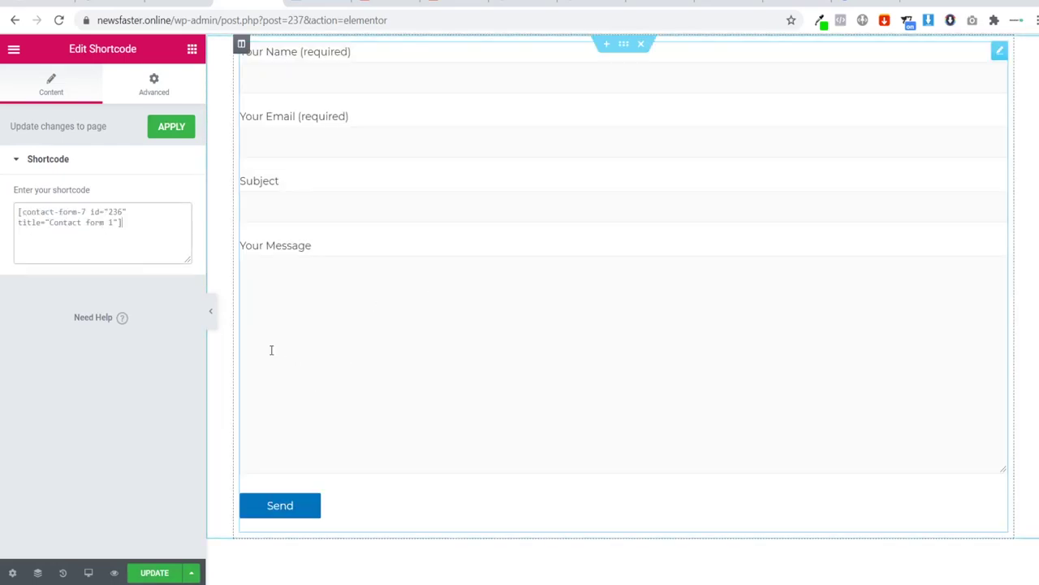
pyautogui.click(210, 311)
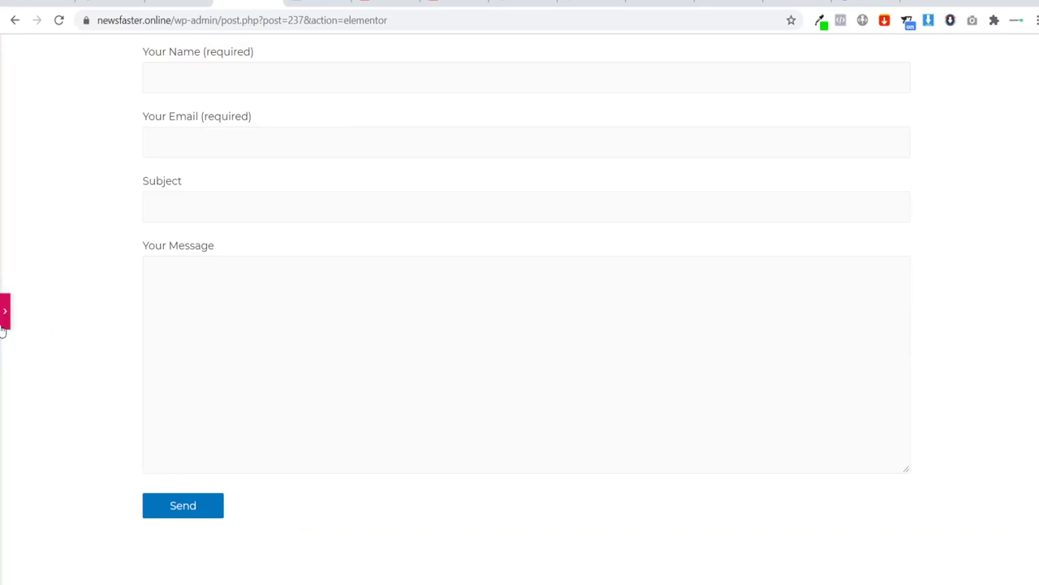
pyautogui.click(4, 323)
# Step: Add a centered 'Contact Us' Heading widget above the contact form
pyautogui.click(192, 49)
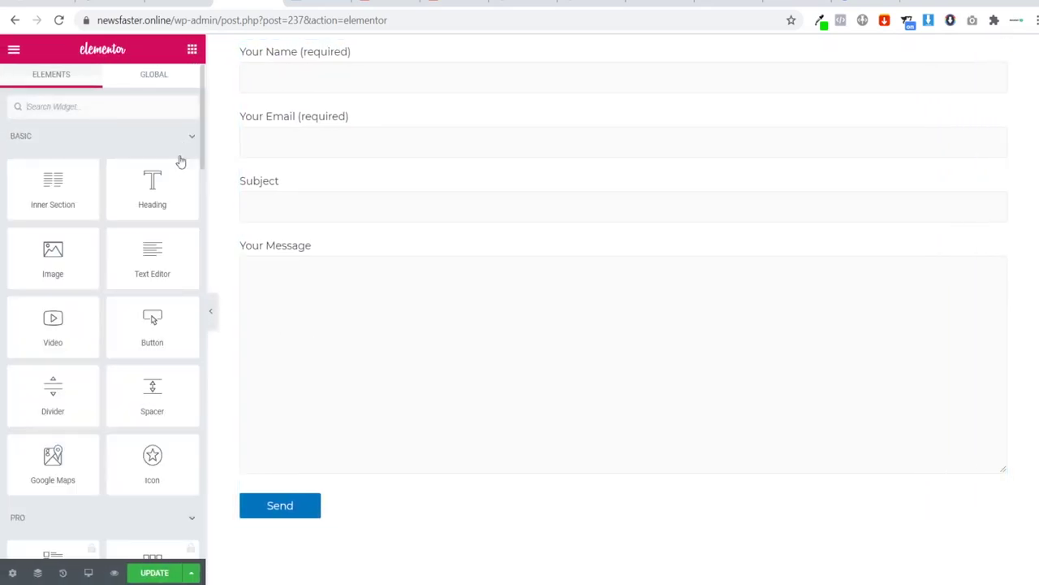
pyautogui.moveTo(180, 162); pyautogui.dragTo(408, 46)
pyautogui.moveTo(154, 175); pyautogui.dragTo(2, 185)
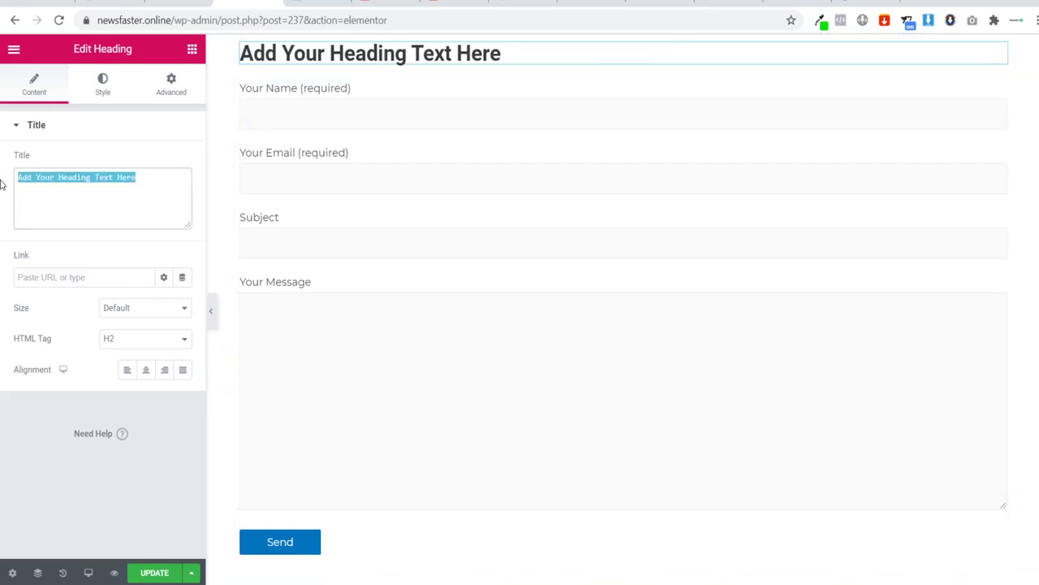
pyautogui.write('Contact')
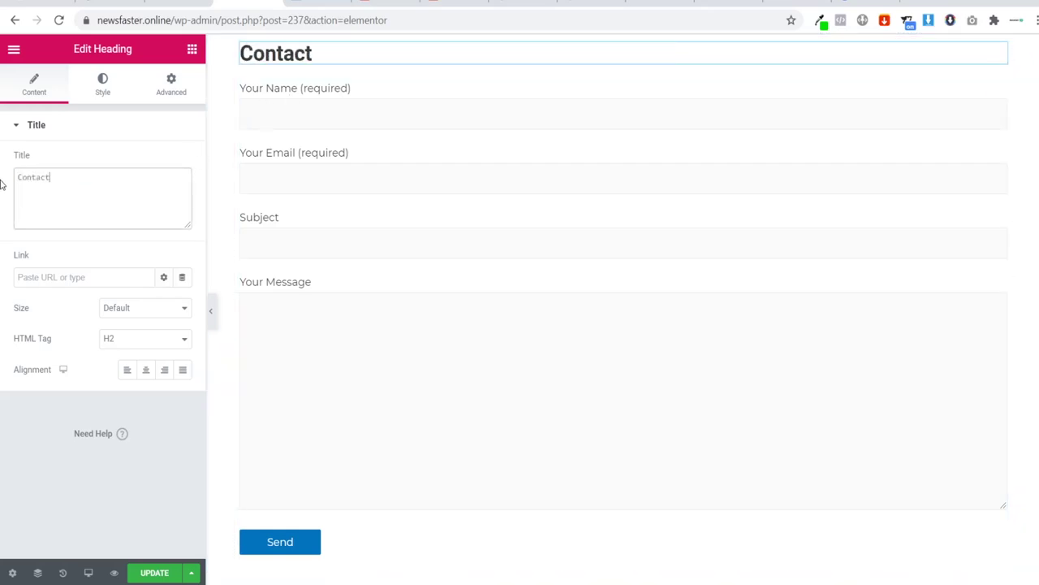
pyautogui.write(' Us')
pyautogui.click(146, 370)
# Step: Set the heading's typography font family to Montserrat
pyautogui.click(110, 96)
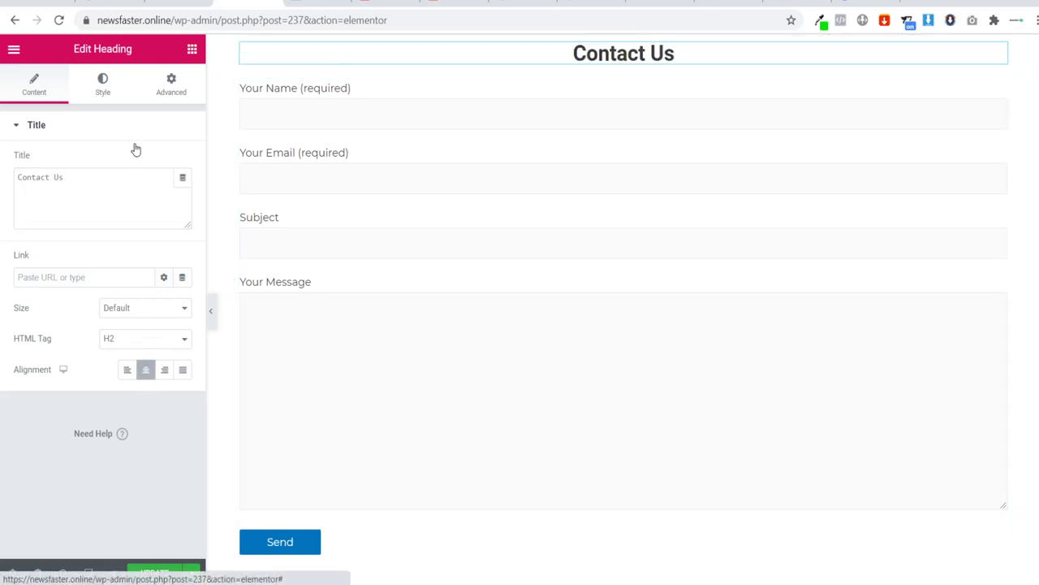
pyautogui.click(181, 194)
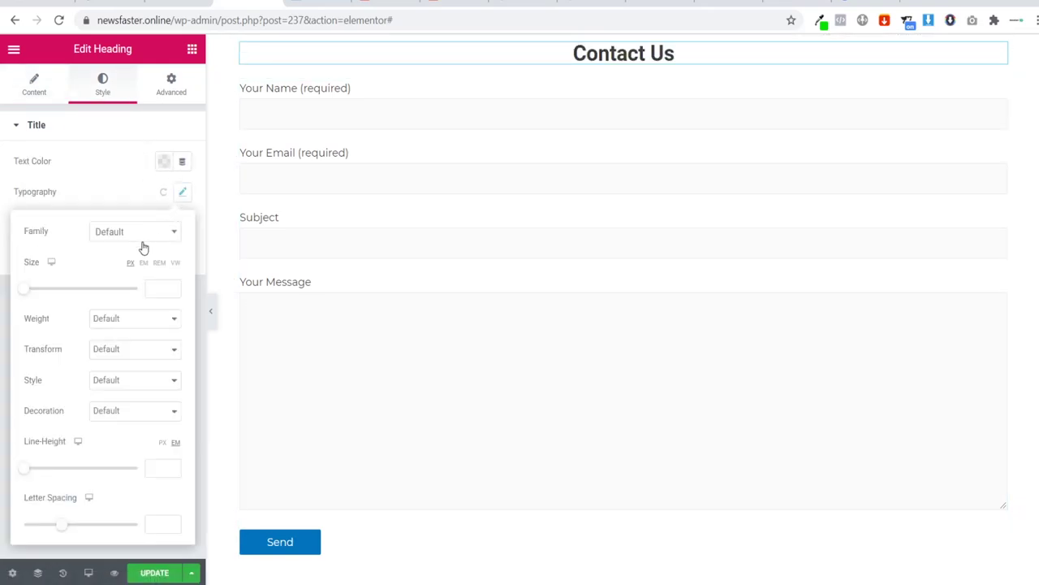
pyautogui.click(137, 246)
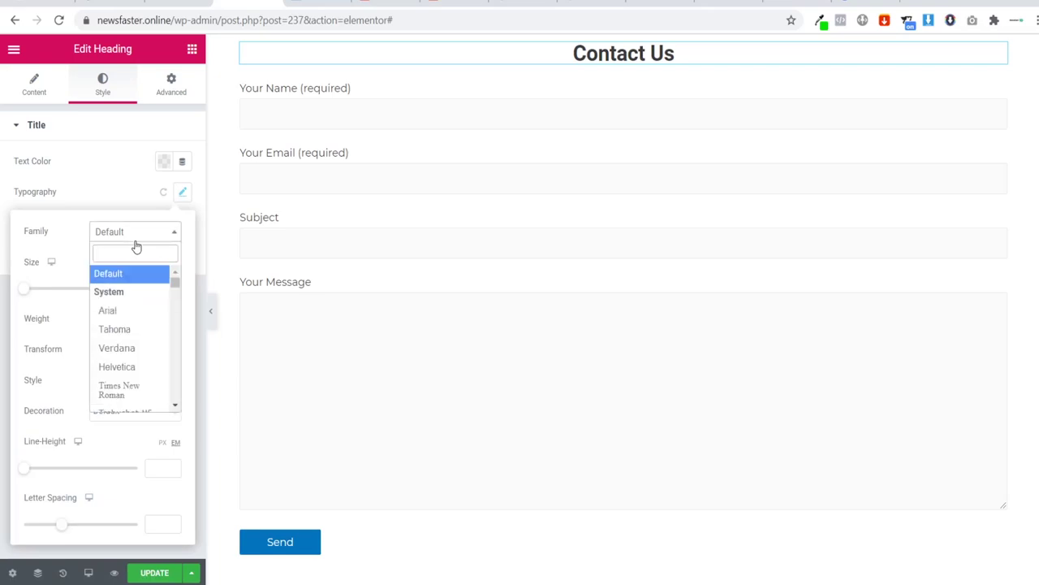
pyautogui.write('s')
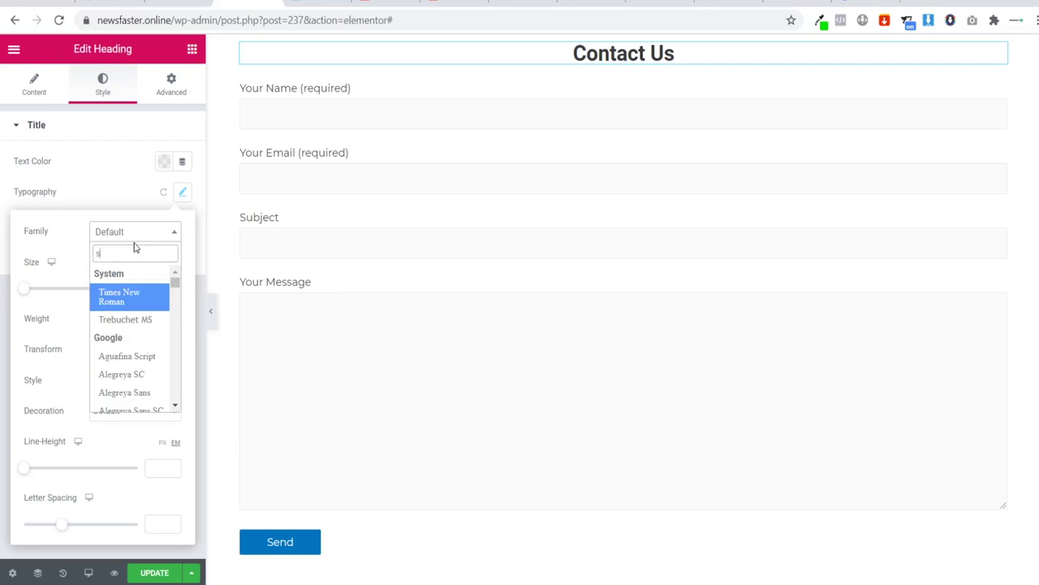
pyautogui.press('BackSpace')
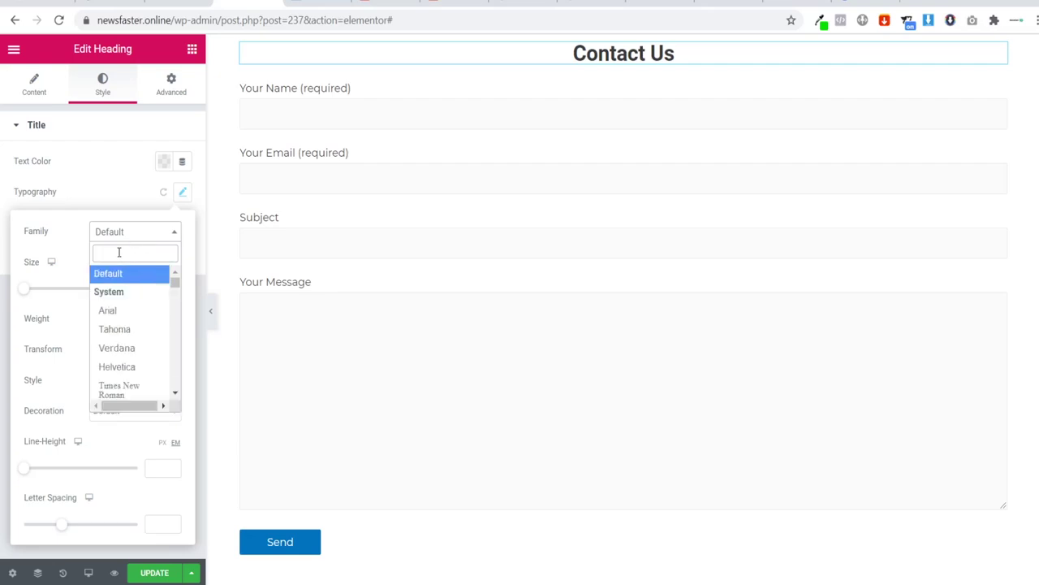
pyautogui.write('monts')
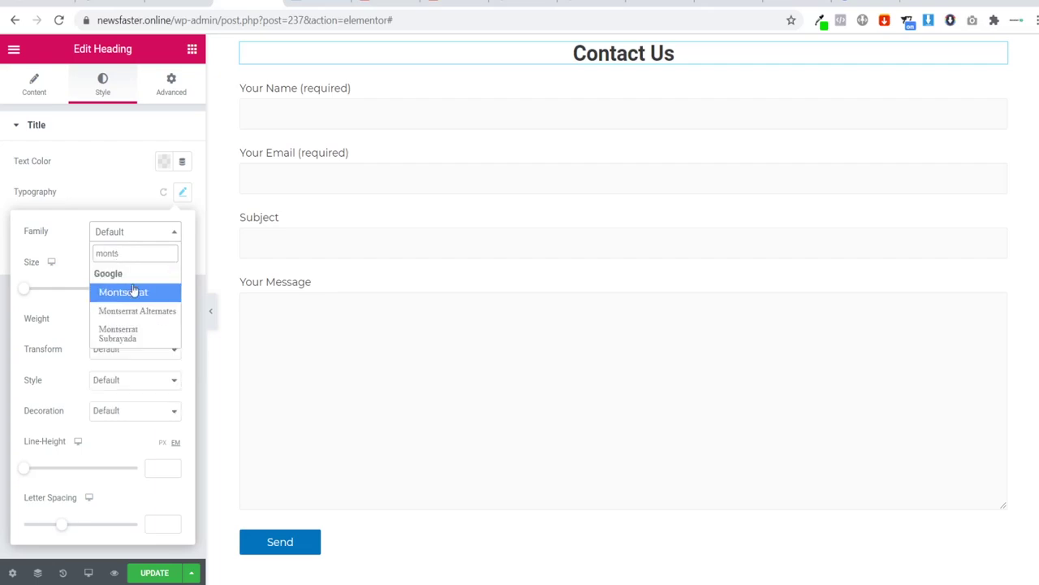
pyautogui.click(133, 292)
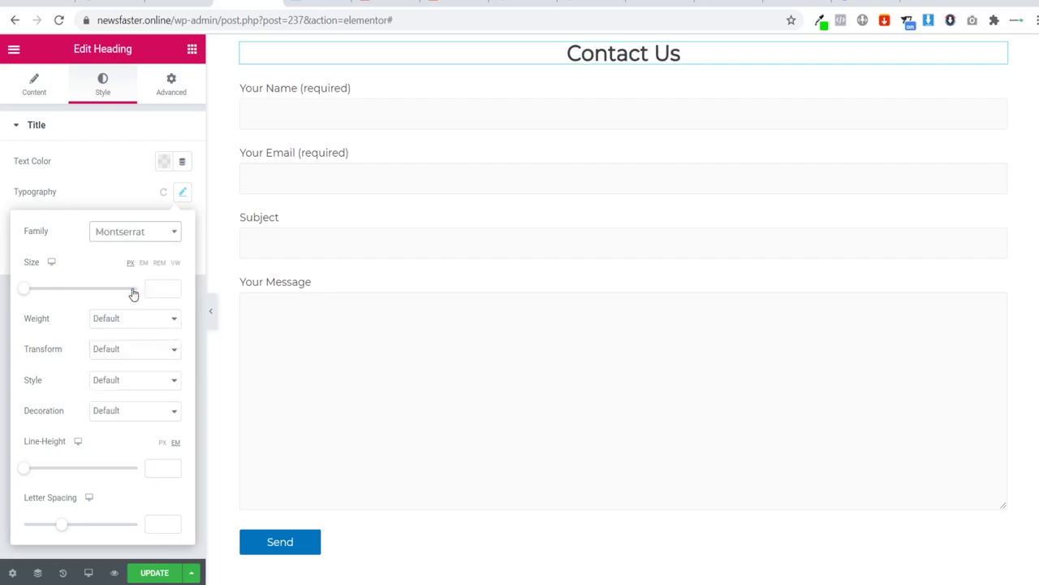
pyautogui.click(191, 50)
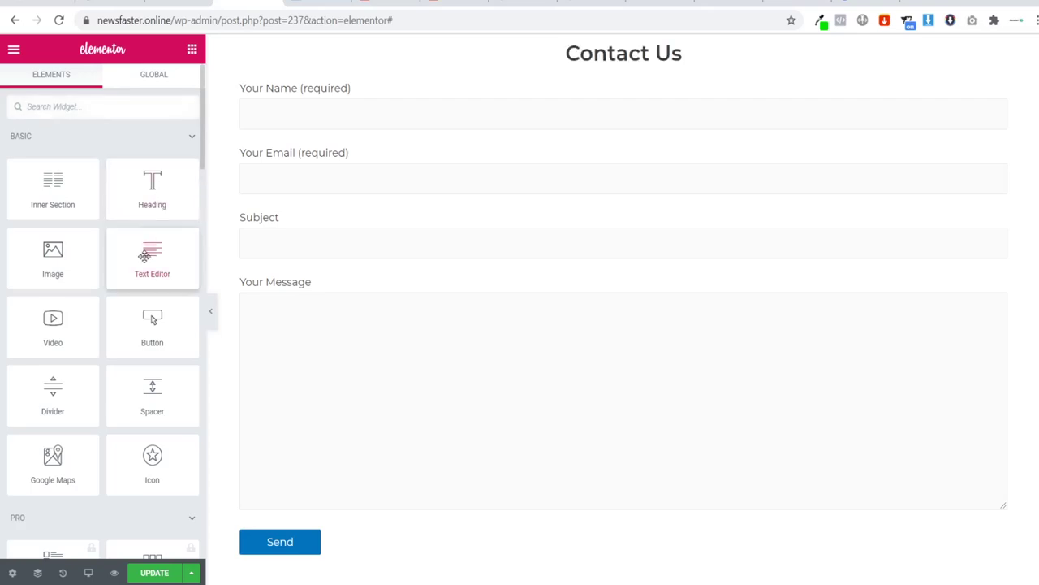
# Step: Add a text block reading 'We will aim to get back to you in 1 - 3 working days'
pyautogui.moveTo(170, 258); pyautogui.dragTo(572, 94)
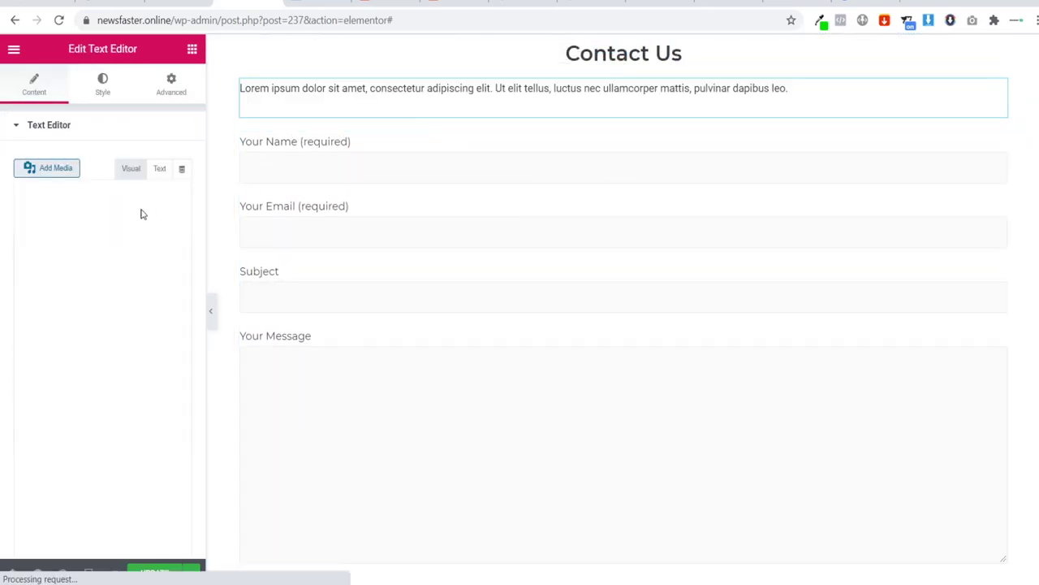
pyautogui.moveTo(134, 338); pyautogui.dragTo(2, 182)
pyautogui.write('We w')
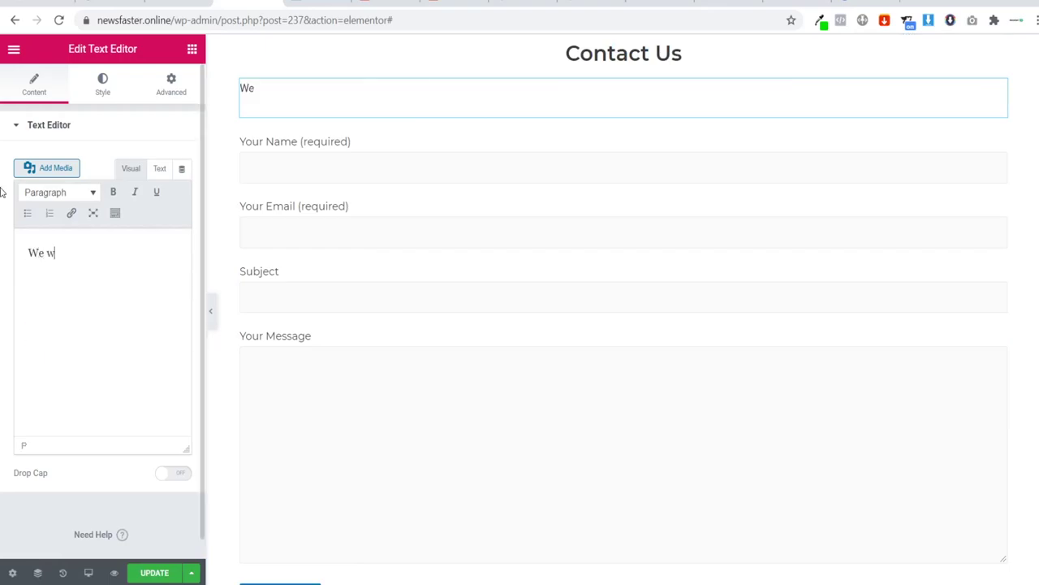
pyautogui.write('ill aim to get')
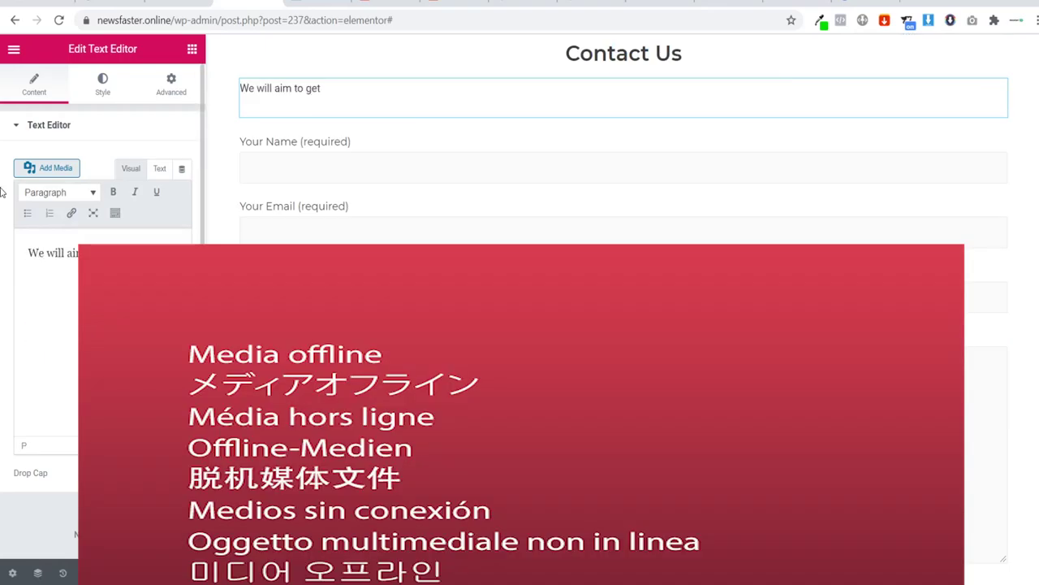
pyautogui.write(' back to you in i')
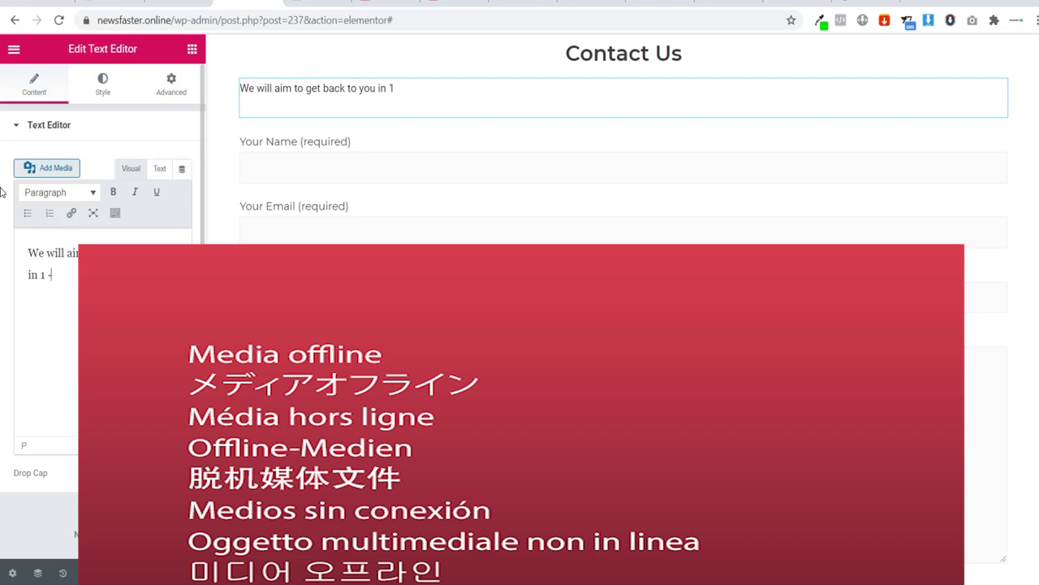
pyautogui.write(' - 3 wirjubg')
pyautogui.write('ing days.')
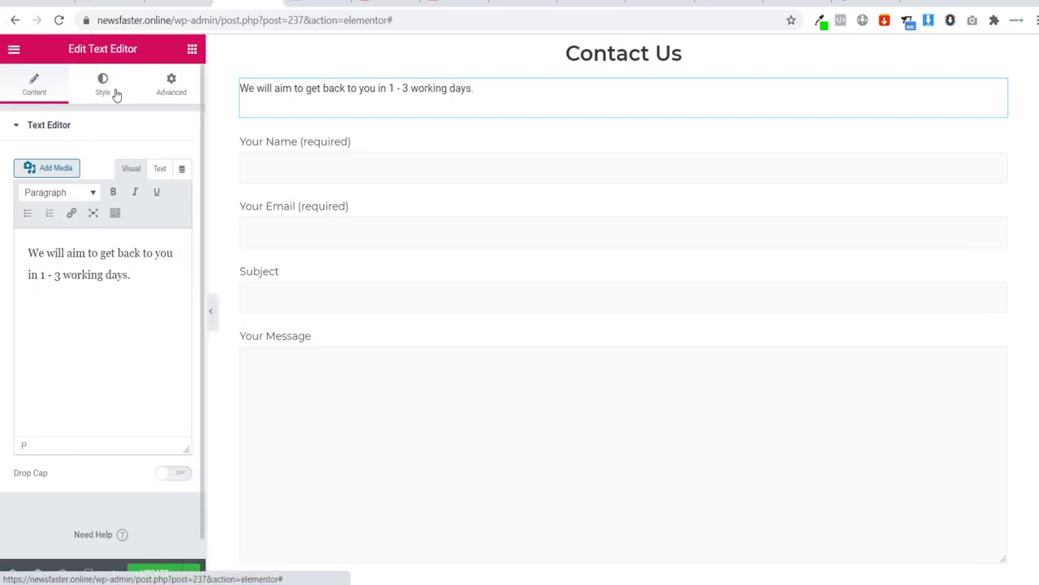
# Step: Set the note's typography font family to Montserrat
pyautogui.click(103, 84)
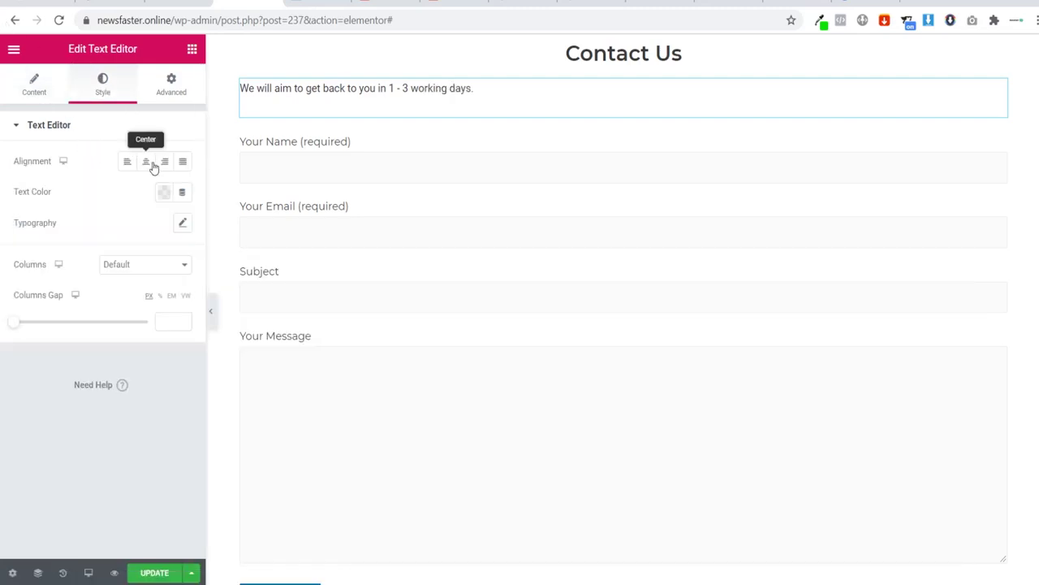
pyautogui.click(185, 224)
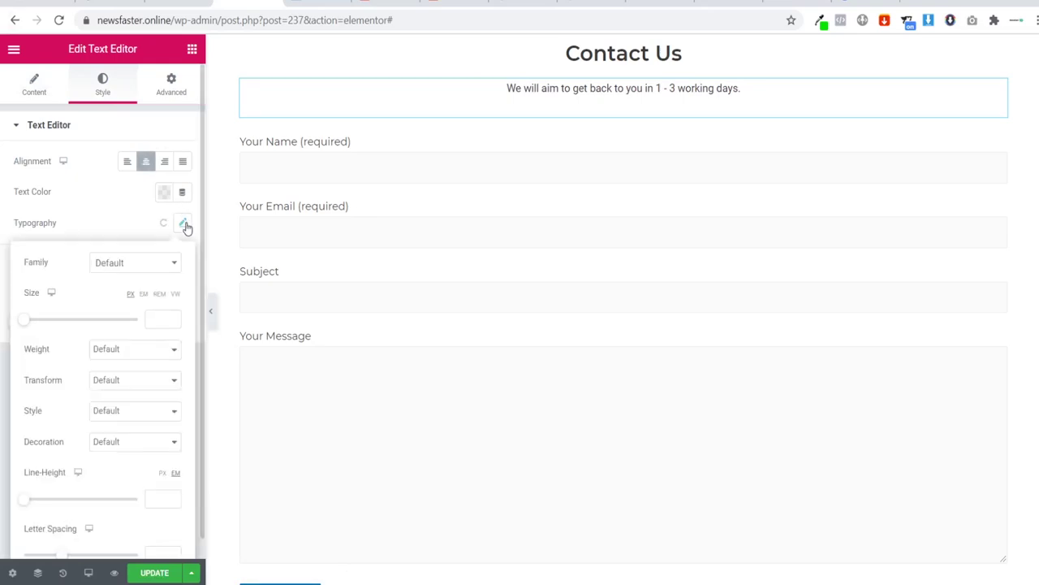
pyautogui.click(148, 264)
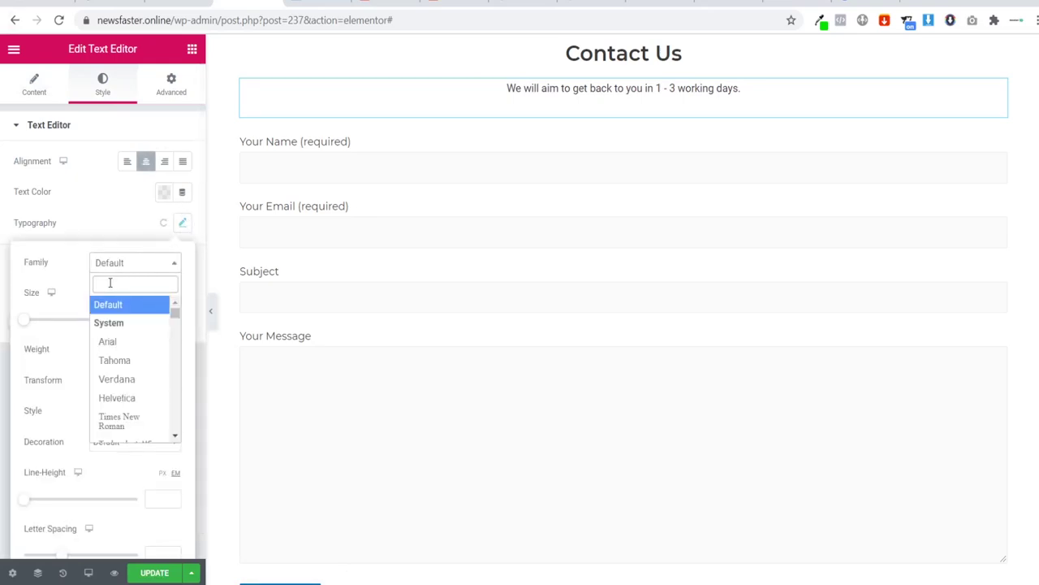
pyautogui.write('monts')
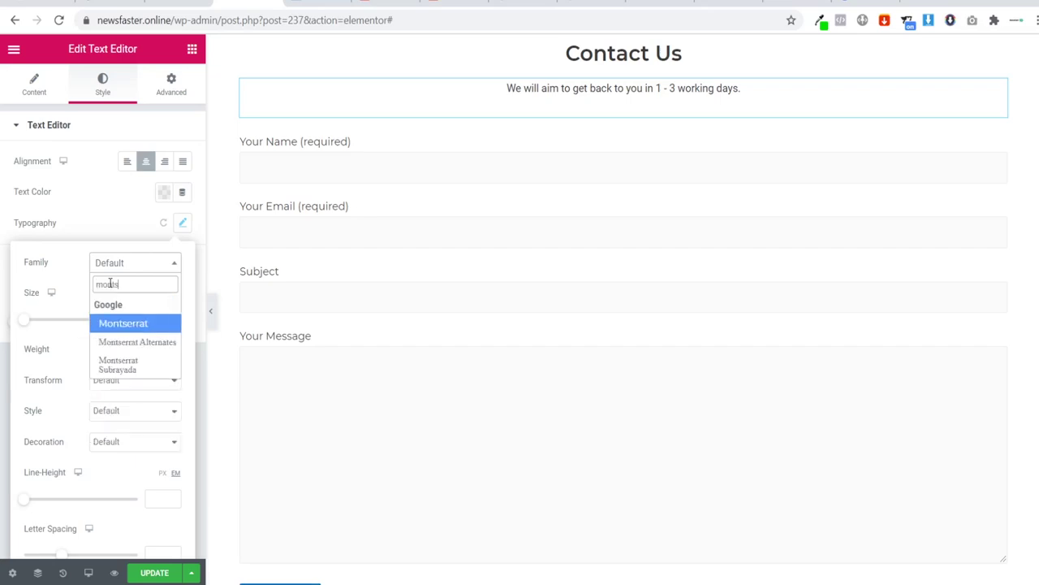
pyautogui.click(130, 324)
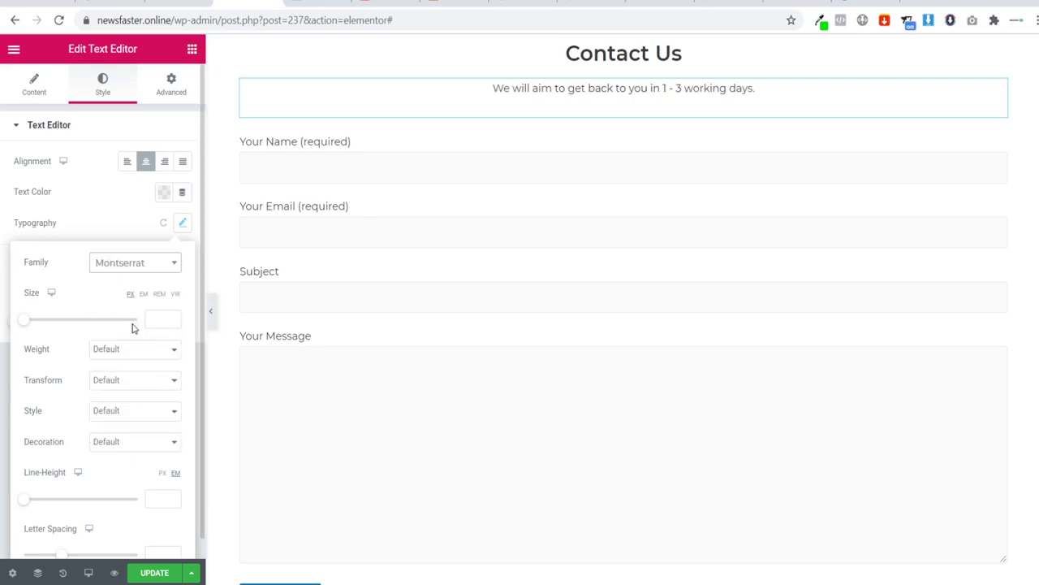
pyautogui.click(192, 51)
# Step: Add a 50 px Spacer widget above the Contact Us heading and preview the layout
pyautogui.moveTo(164, 380); pyautogui.dragTo(599, 50)
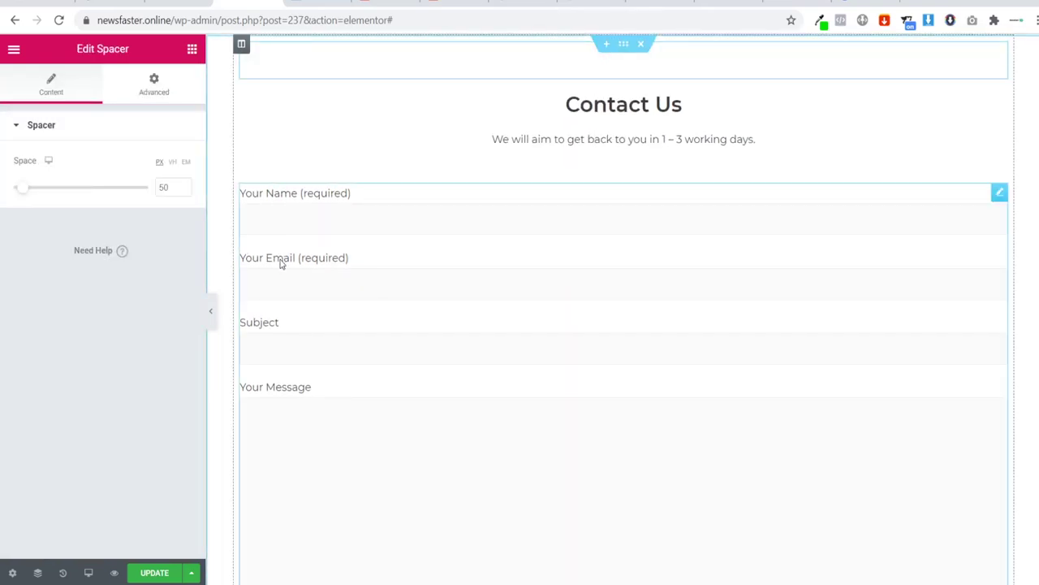
pyautogui.click(210, 311)
pyautogui.scroll(-1, 317, 197)
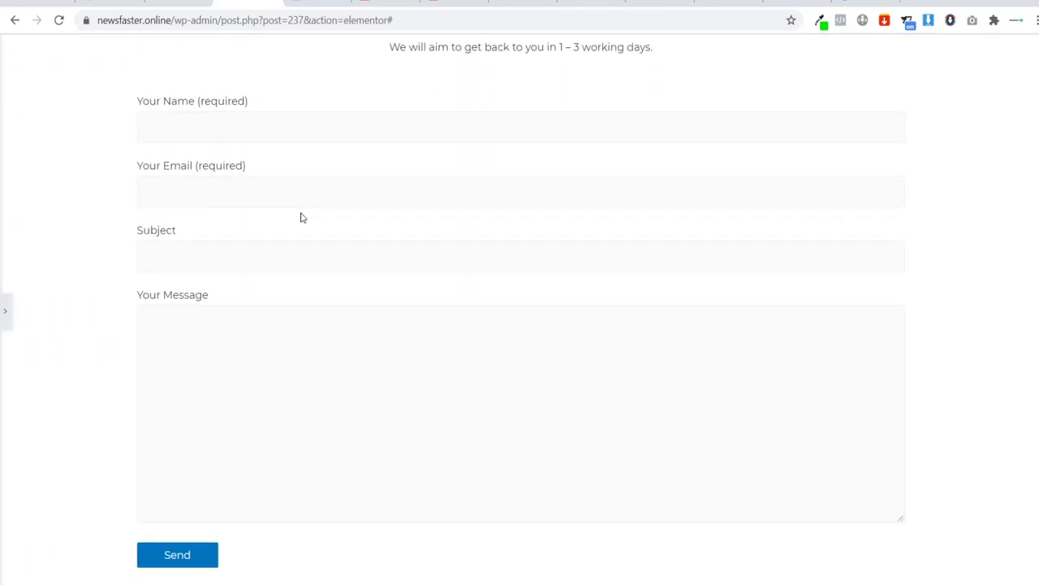
pyautogui.scroll(1, 296, 215)
pyautogui.scroll(-1, 42, 301)
pyautogui.click(4, 313)
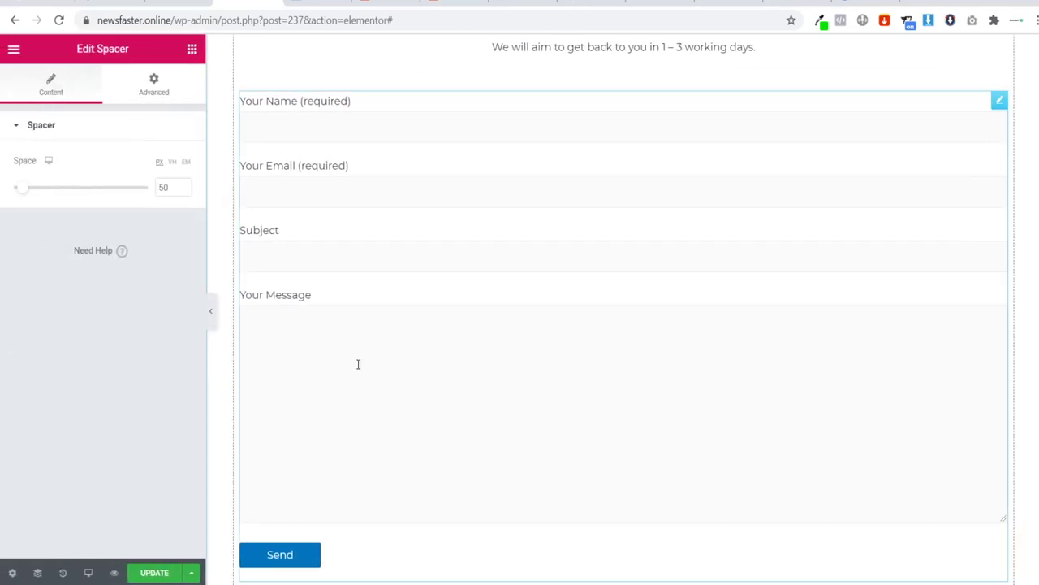
pyautogui.scroll(-3, 393, 338)
pyautogui.scroll(4, 389, 333)
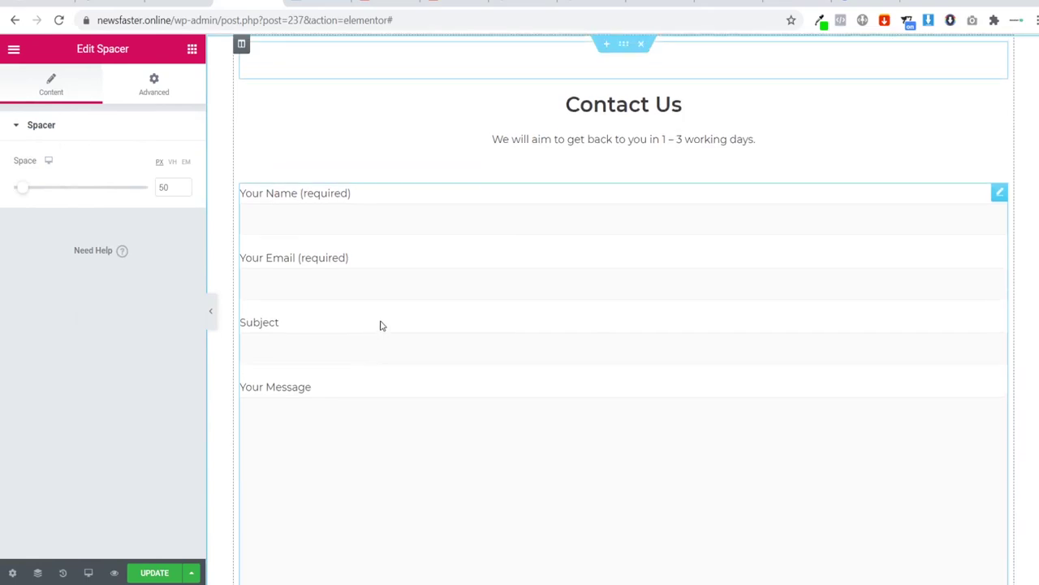
# Step: Update the page in Elementor and view the live Contact Us page
pyautogui.click(157, 574)
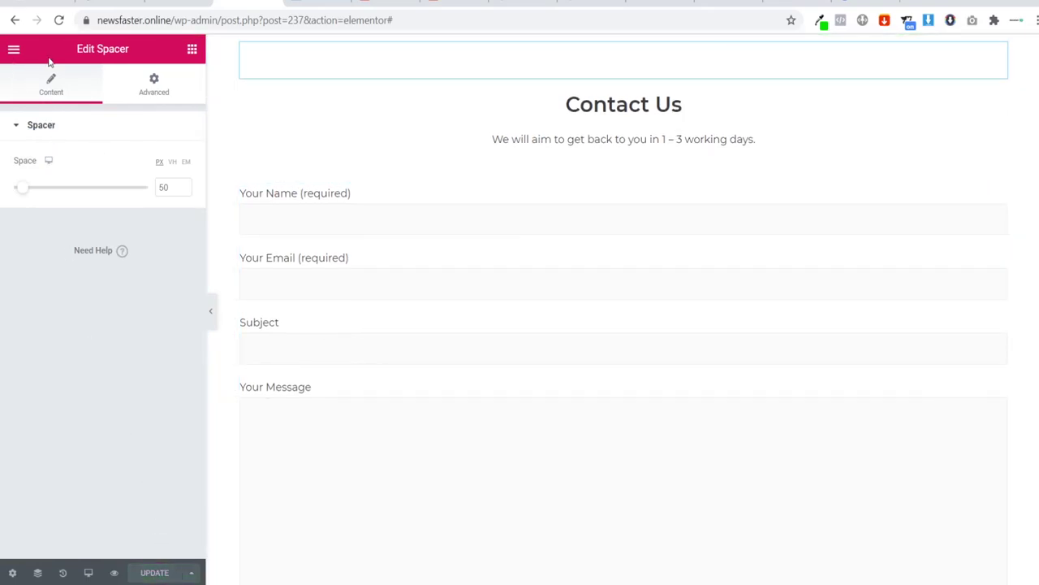
pyautogui.hotkey('ctrl', 'Tab')
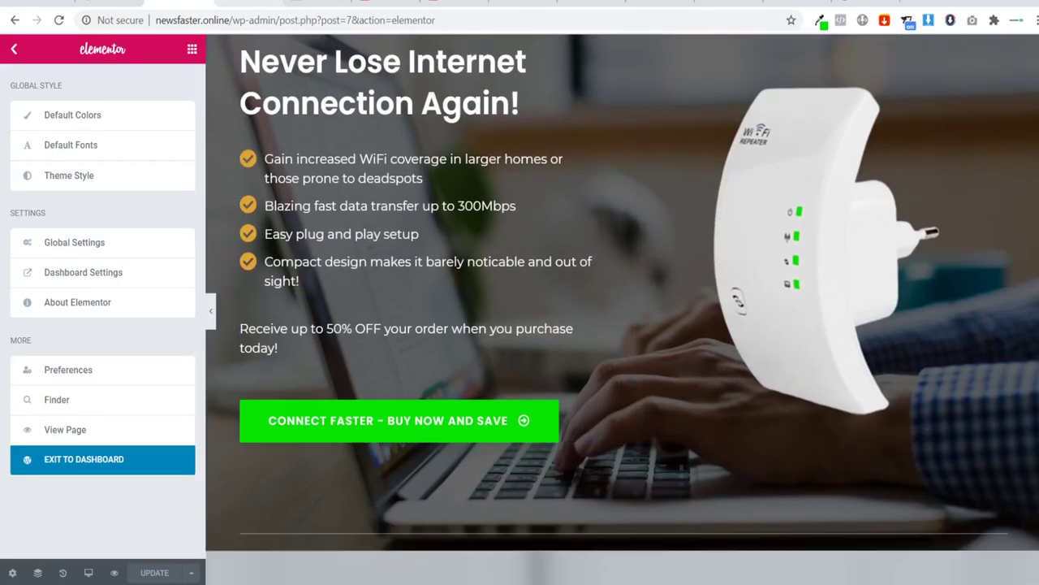
pyautogui.hotkey('ctrl', 'shift', 'Tab')
pyautogui.click(12, 49)
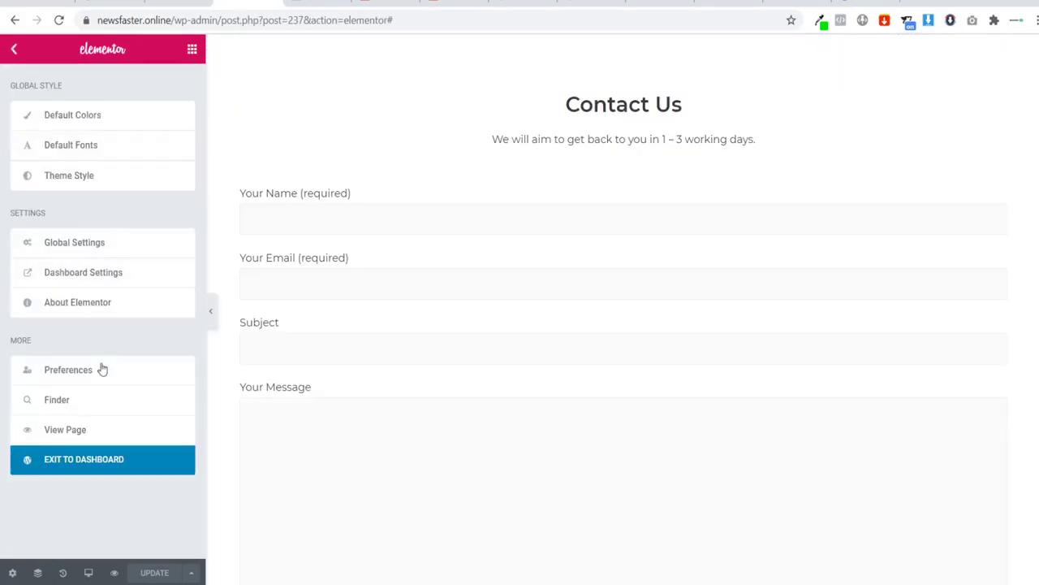
pyautogui.click(82, 430)
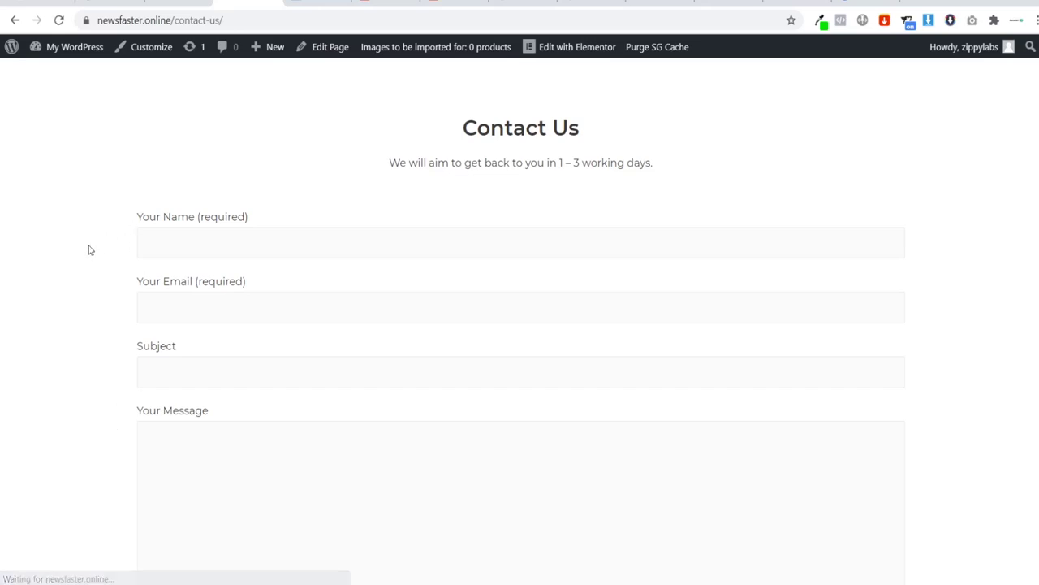
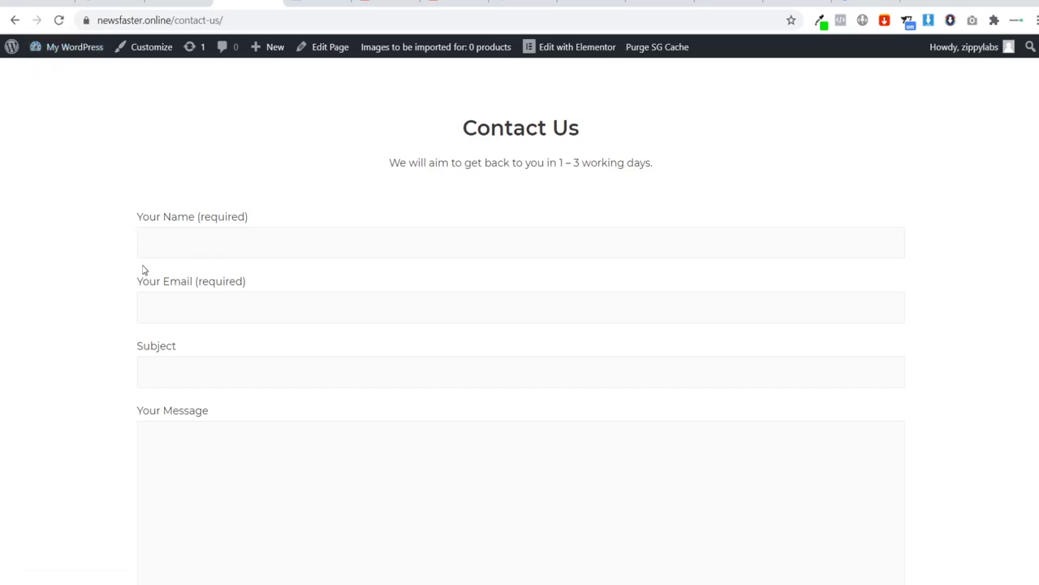
# Step: Open the Wifi Booster flow's landing step from CartFlows > Flows in the Elementor editor
pyautogui.click(71, 48)
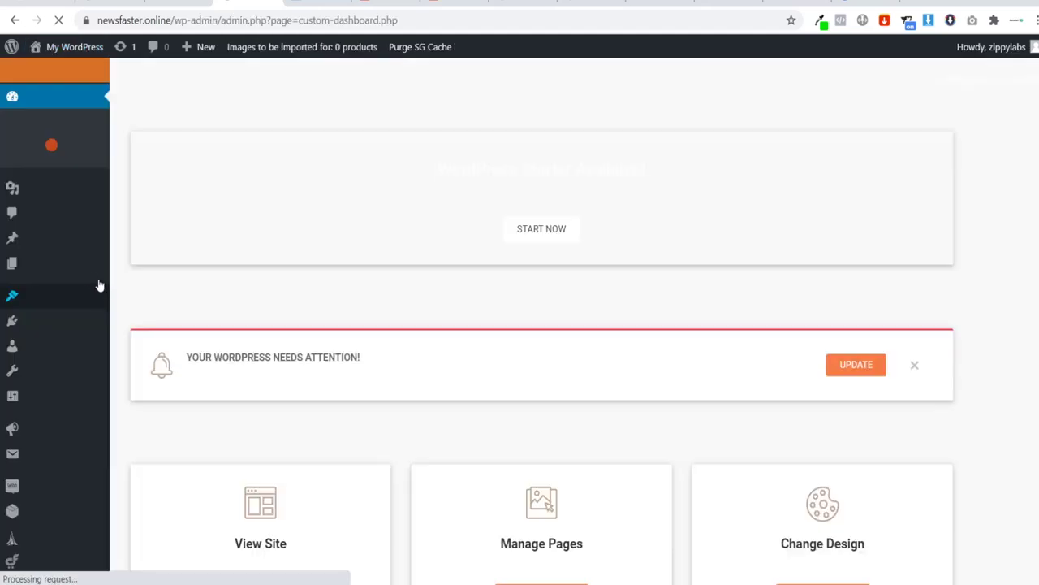
pyautogui.scroll(-1, 96, 305)
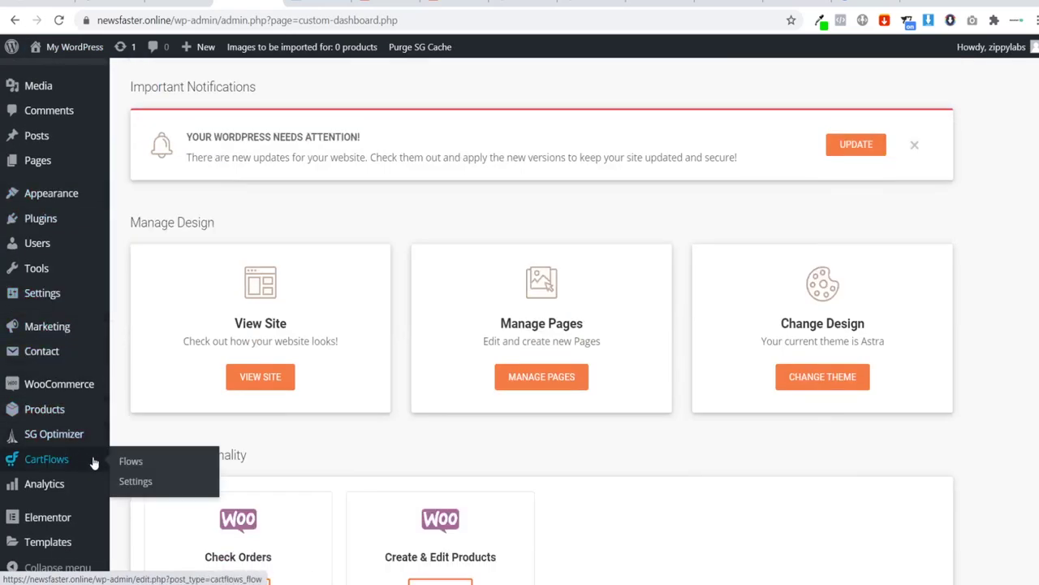
pyautogui.click(122, 463)
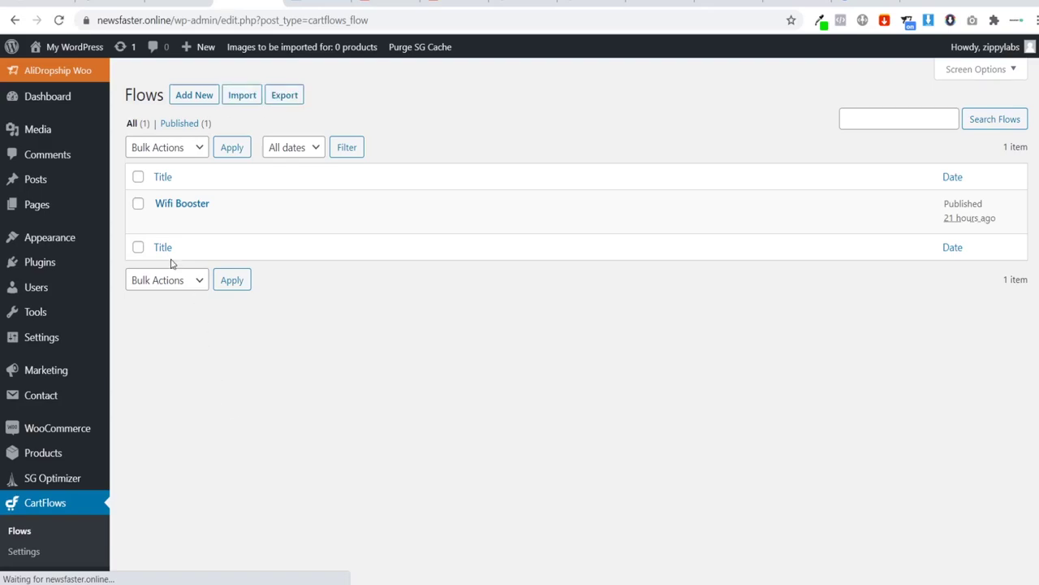
pyautogui.click(186, 206)
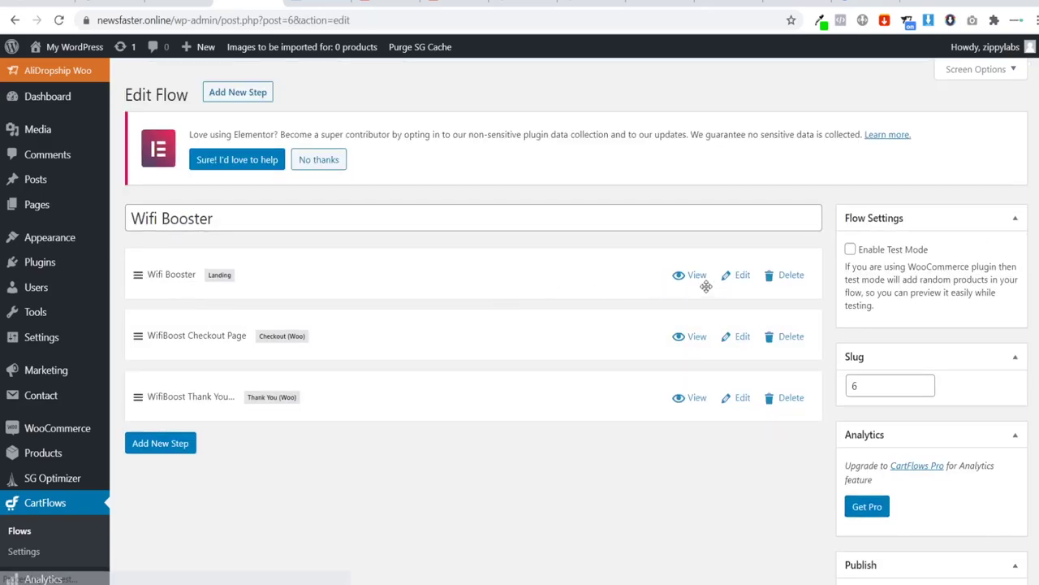
pyautogui.click(703, 280)
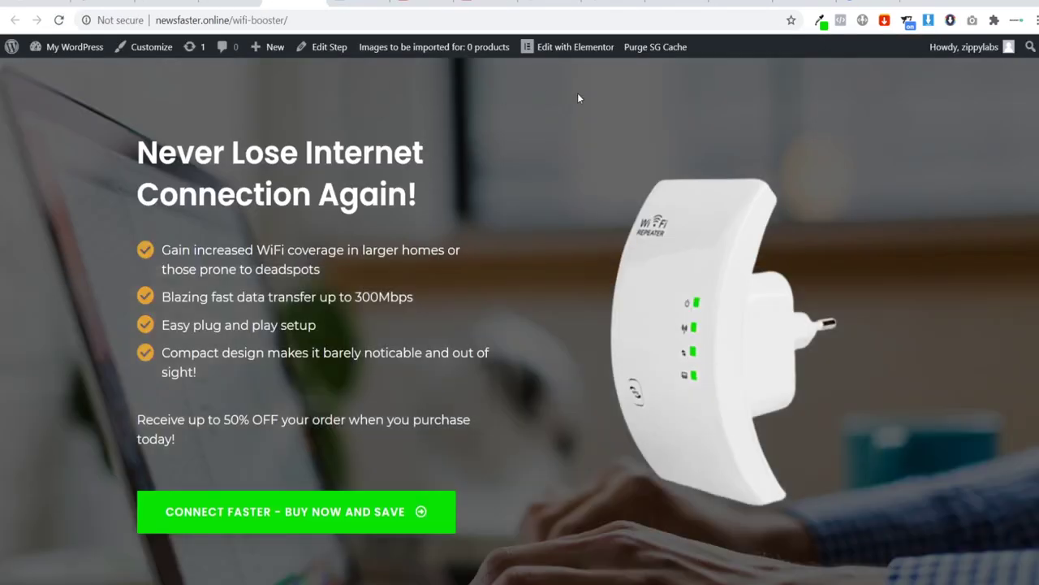
pyautogui.click(572, 46)
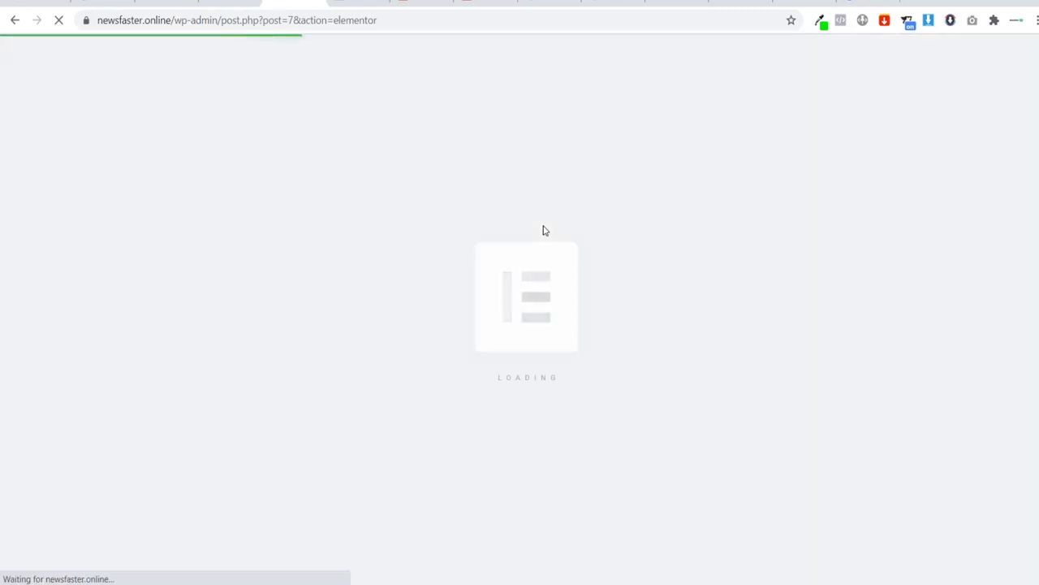
pyautogui.scroll(-6, 357, 333)
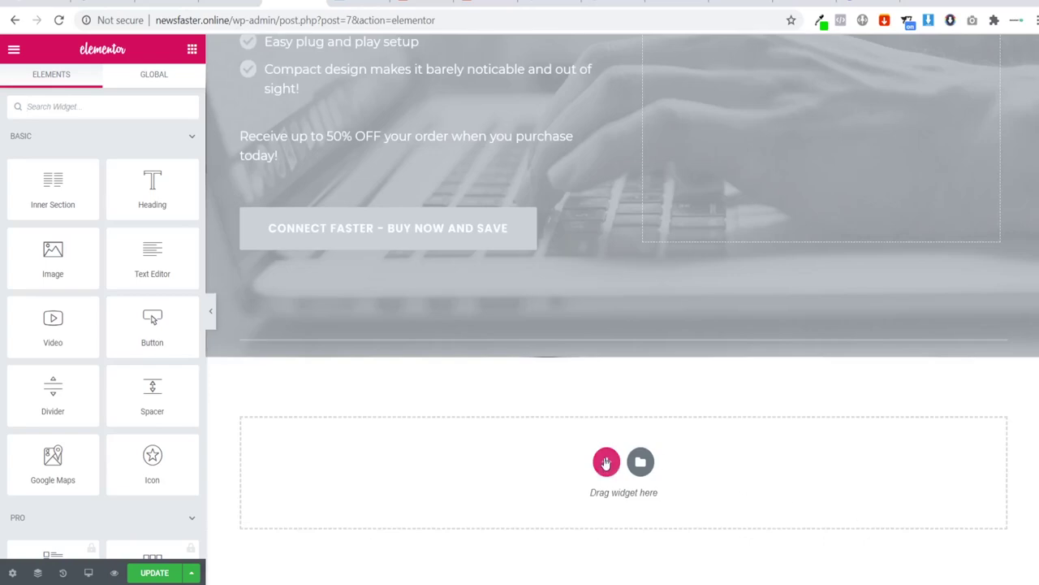
# Step: Add a three-column section below the hero with a classic black background
pyautogui.click(607, 461)
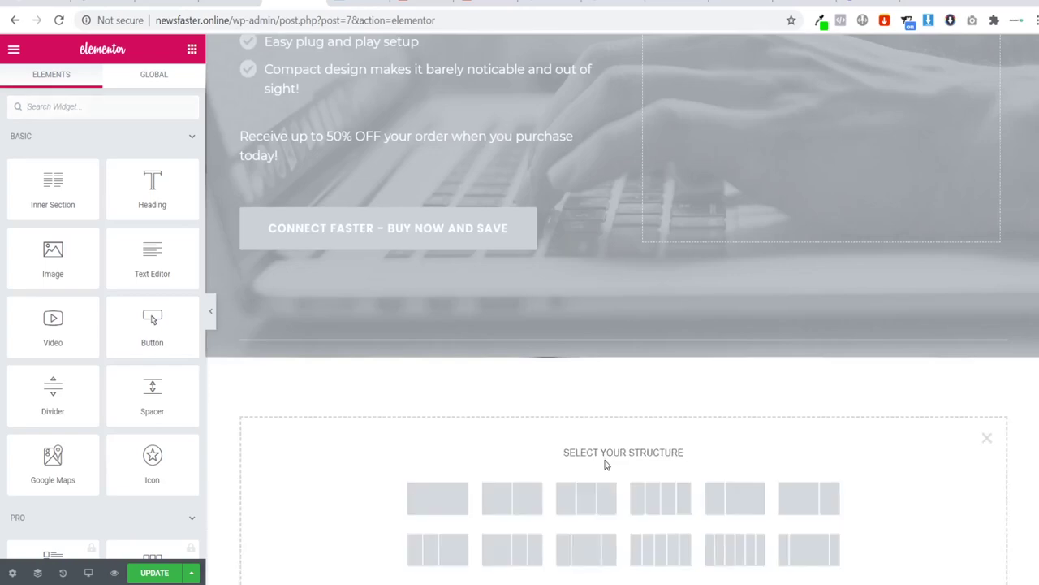
pyautogui.click(587, 504)
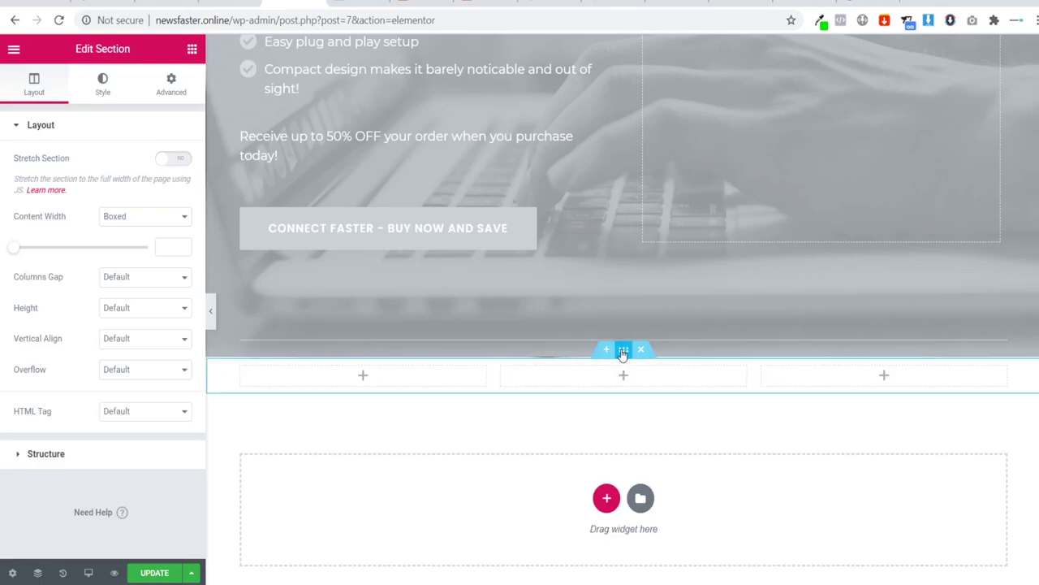
pyautogui.click(105, 83)
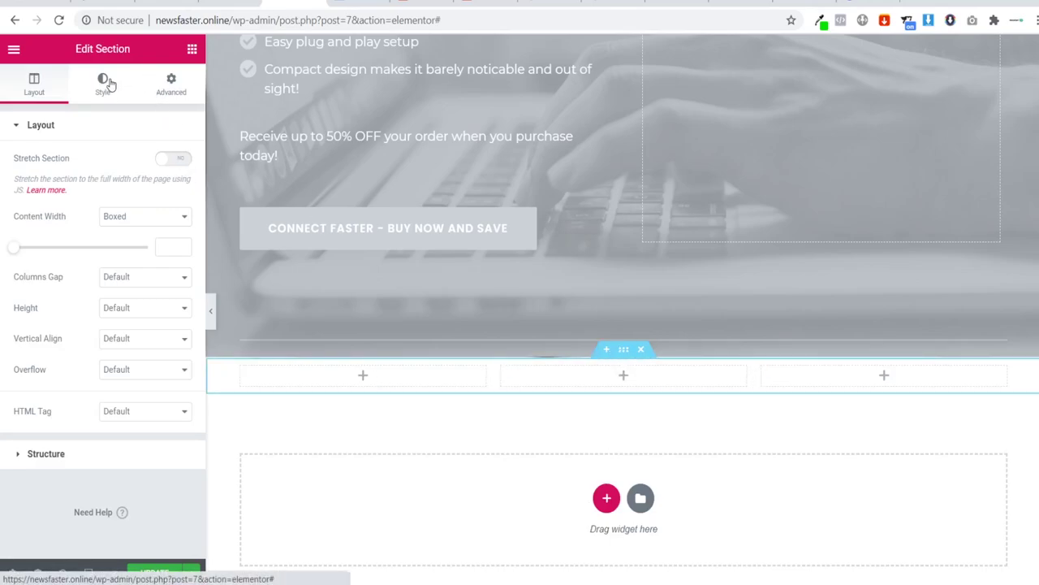
pyautogui.click(127, 192)
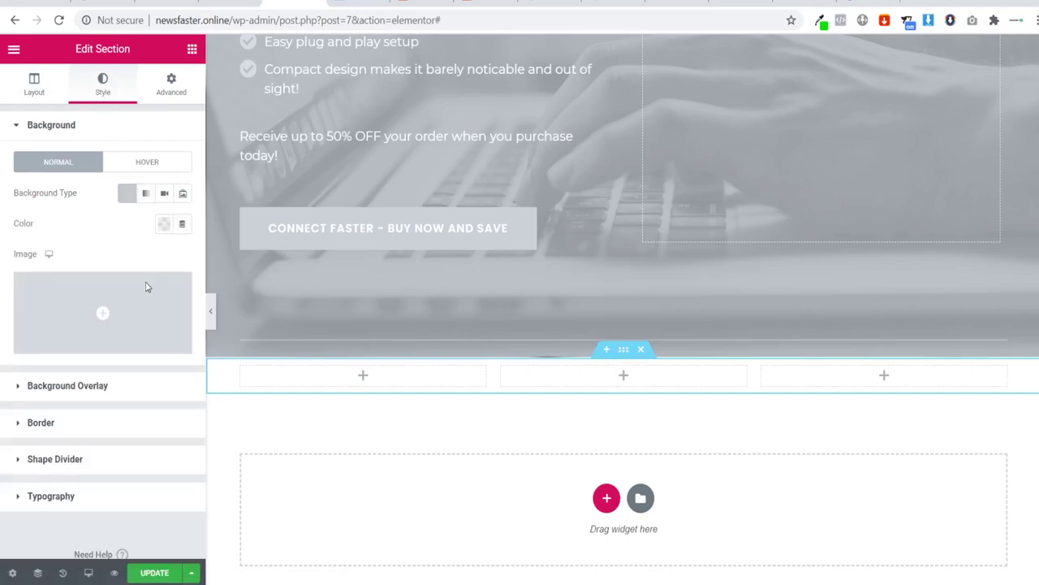
pyautogui.click(163, 225)
pyautogui.click(206, 259)
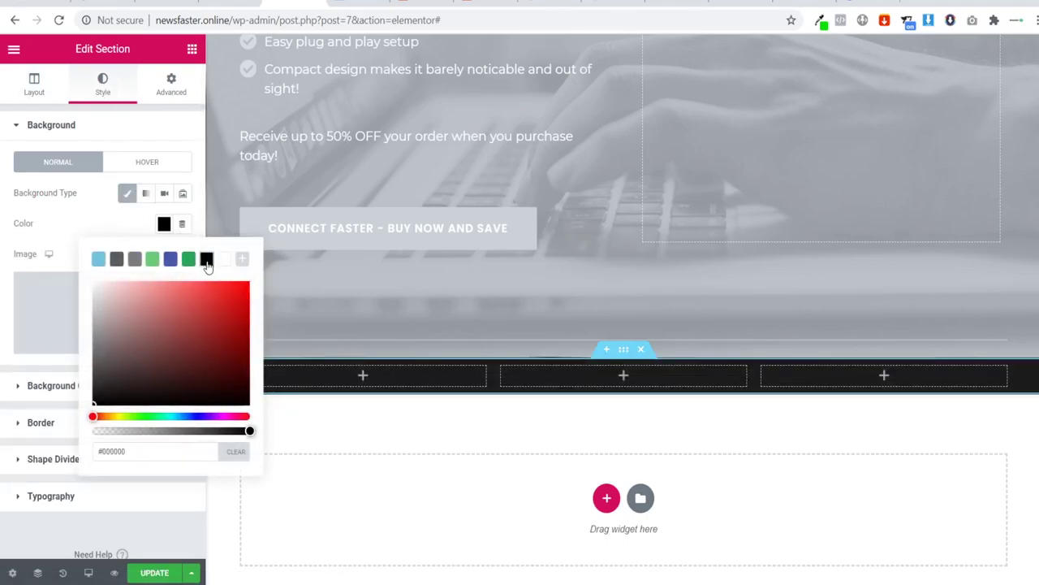
pyautogui.click(72, 230)
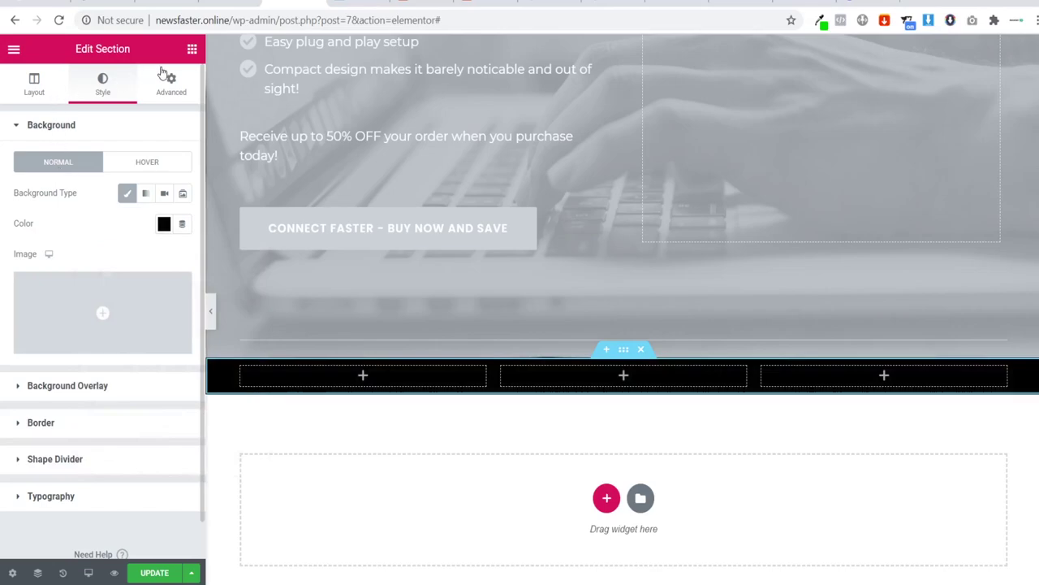
# Step: Put a text block reading 'Contact Us' in the first column, centered and white
pyautogui.click(192, 49)
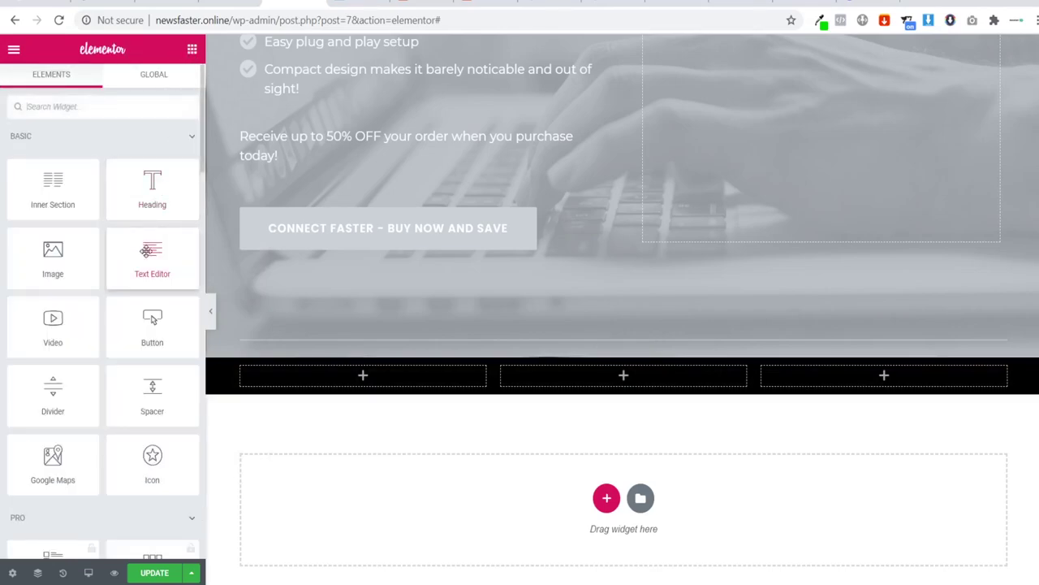
pyautogui.moveTo(146, 251); pyautogui.dragTo(358, 377)
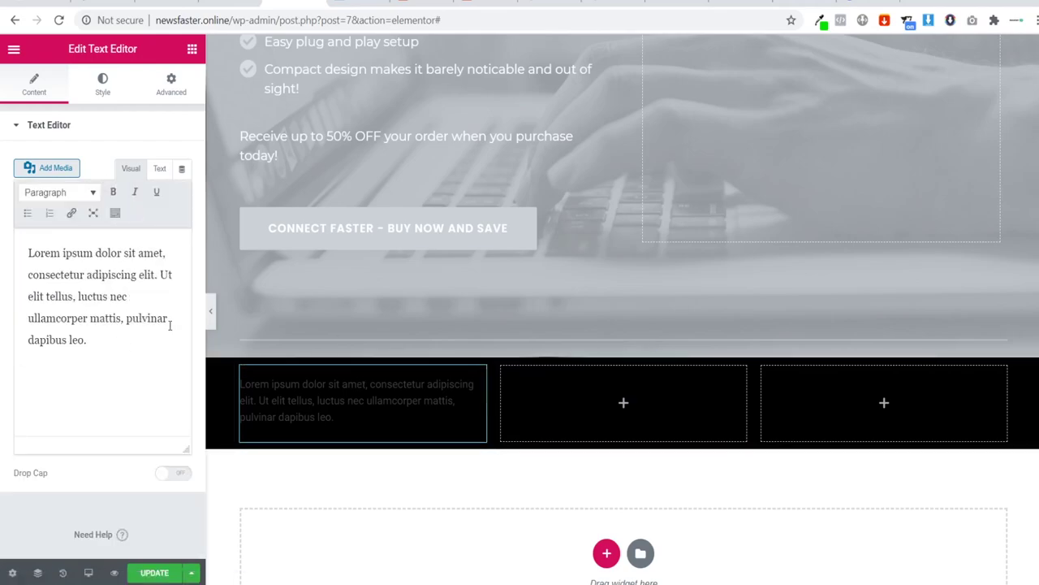
pyautogui.moveTo(146, 351); pyautogui.dragTo(2, 221)
pyautogui.write('Cont')
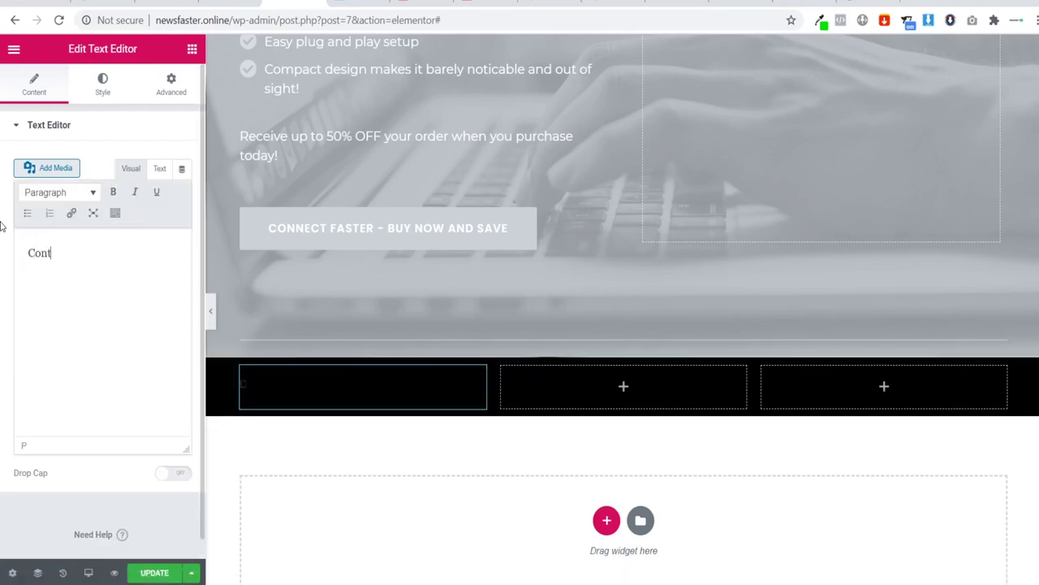
pyautogui.write('act Us')
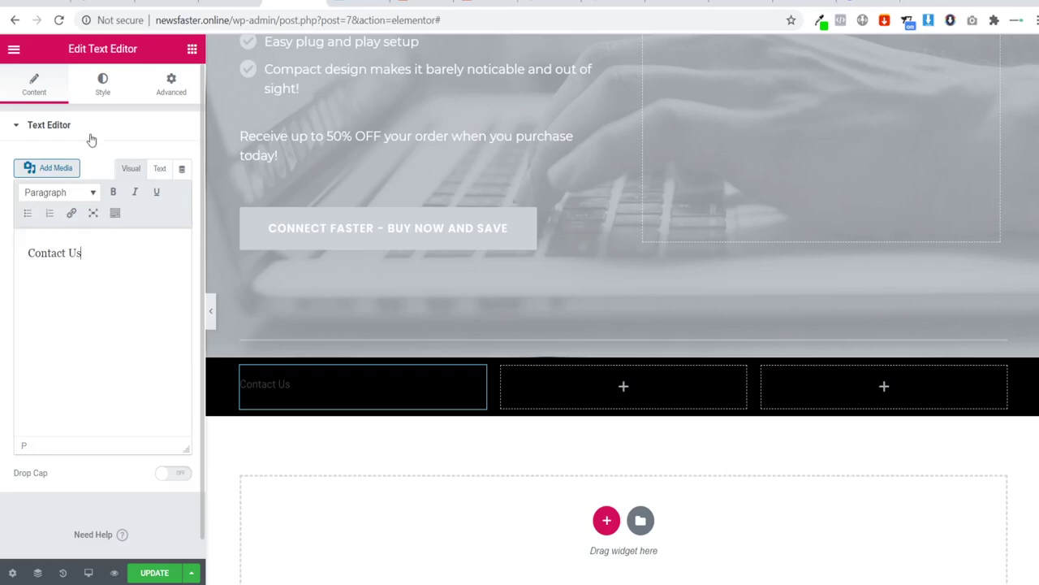
pyautogui.click(102, 83)
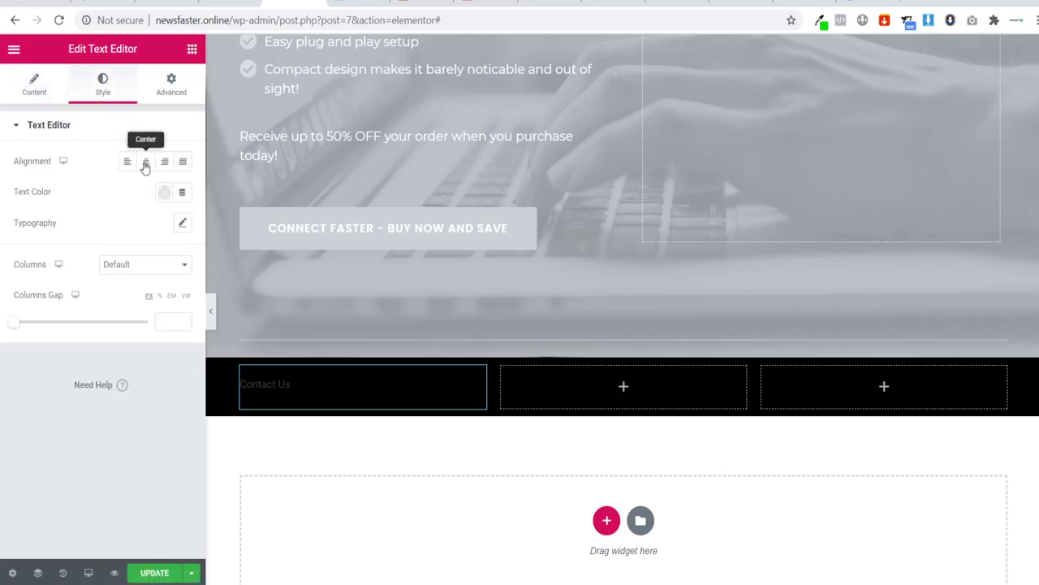
pyautogui.click(146, 162)
pyautogui.click(166, 193)
pyautogui.click(225, 227)
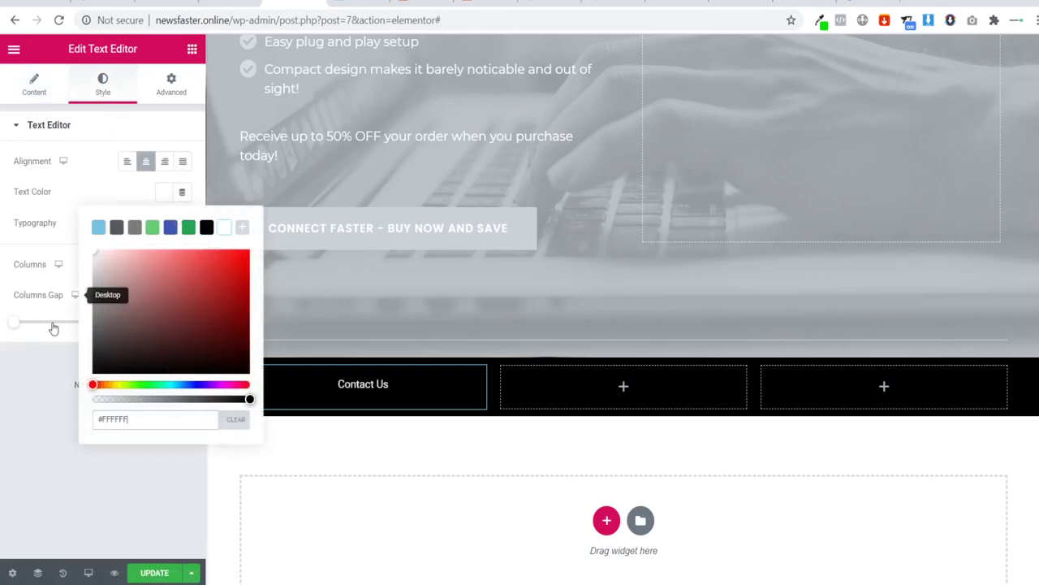
pyautogui.click(53, 328)
# Step: Set the Contact Us text's font family to Montserrat
pyautogui.click(185, 224)
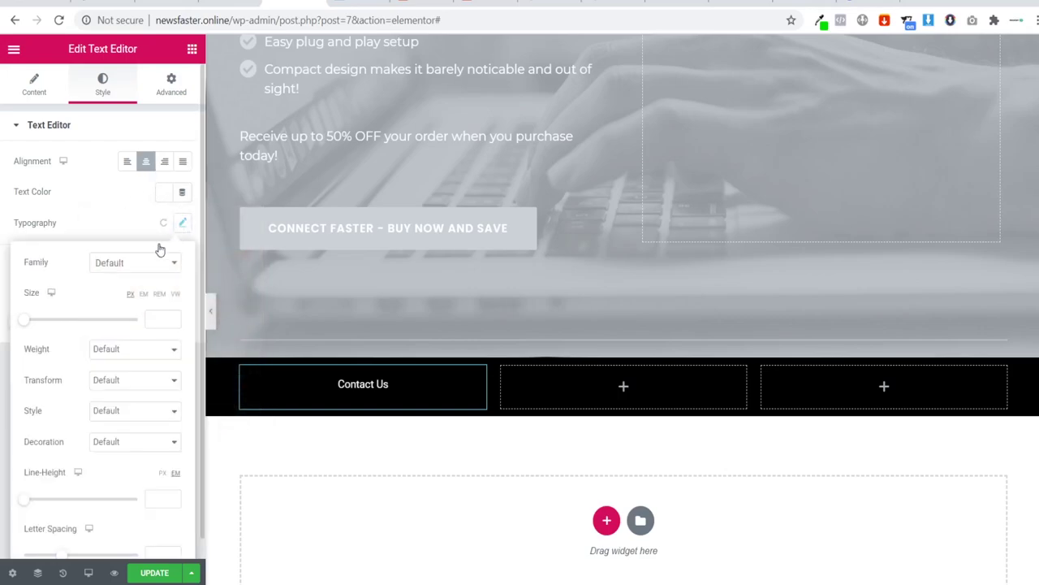
pyautogui.click(145, 264)
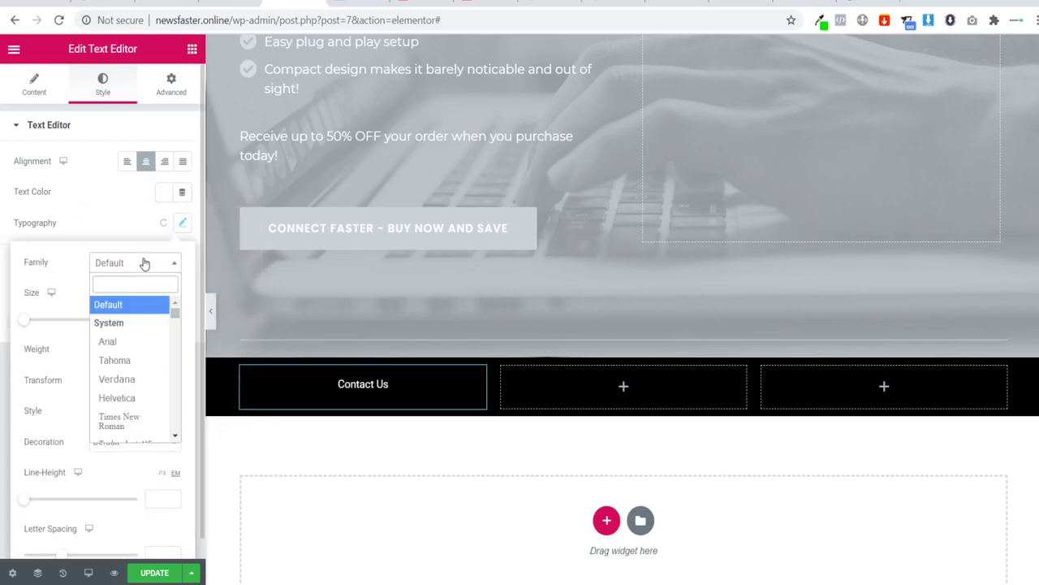
pyautogui.write('monts')
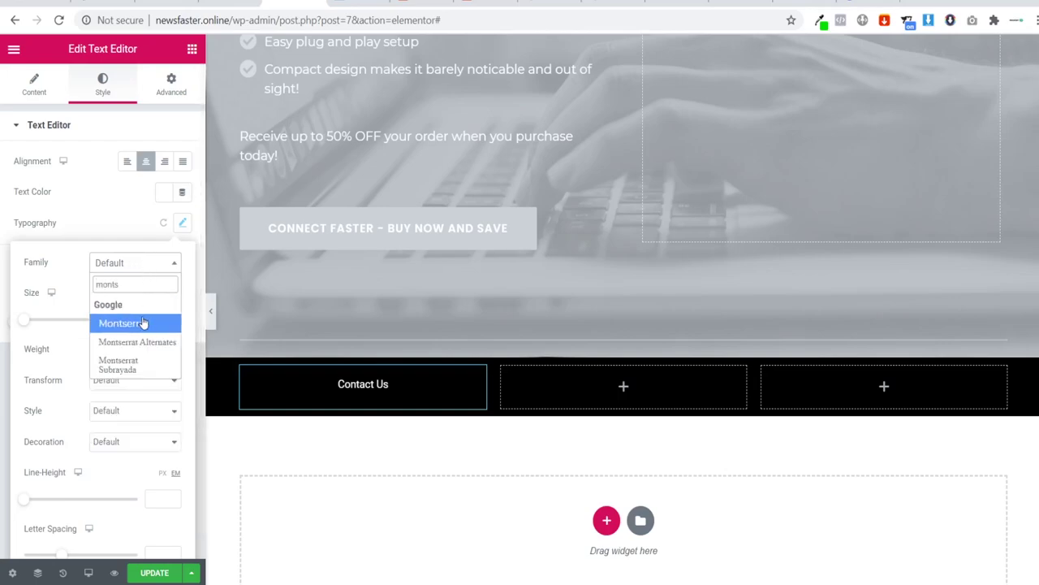
pyautogui.click(143, 322)
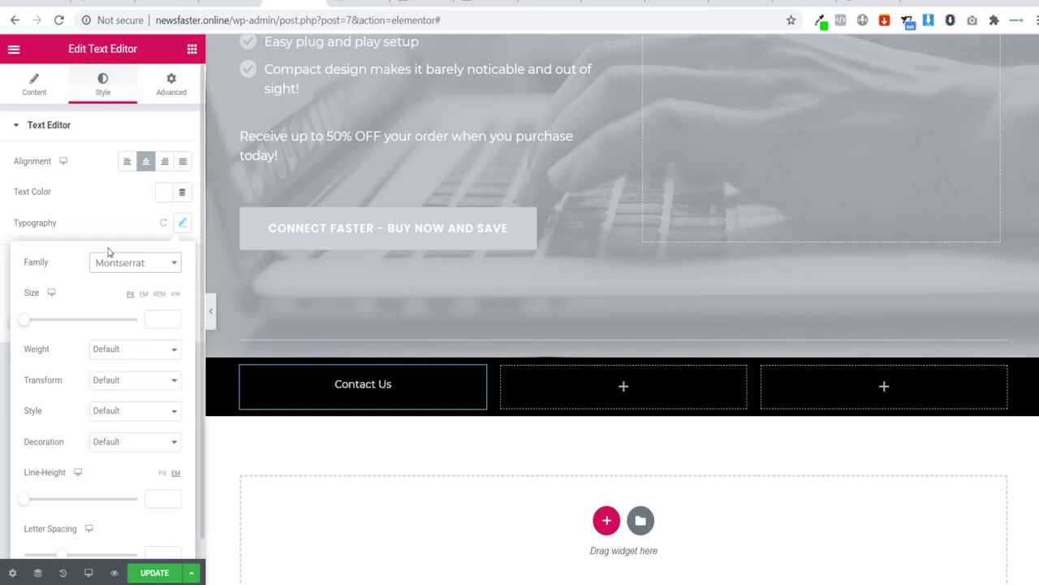
pyautogui.click(34, 88)
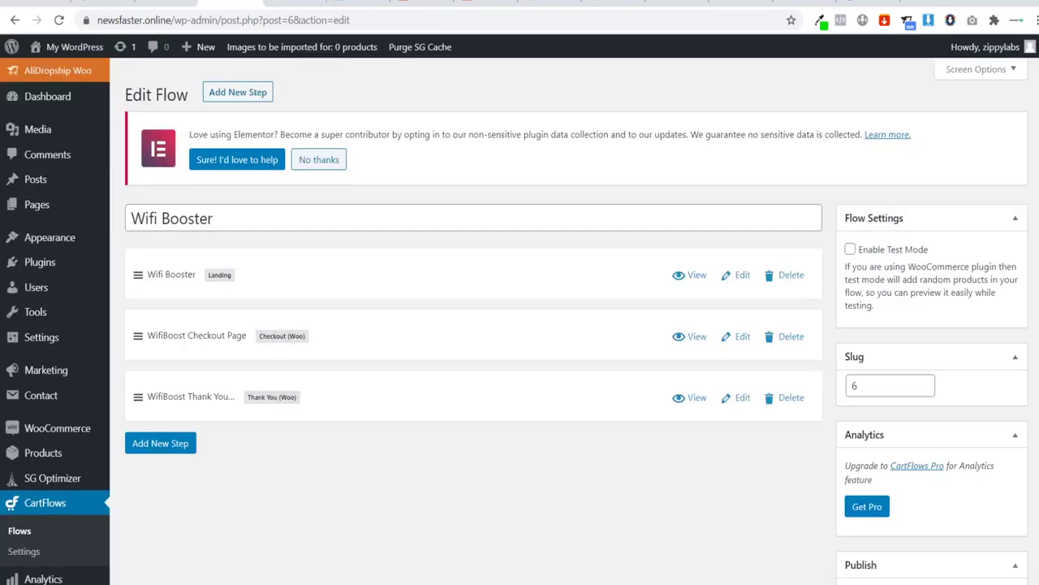
# Step: Copy the Contact Us page's permalink from Pages, then reselect the Contact Us text in Elementor
pyautogui.moveTo(55, 206)
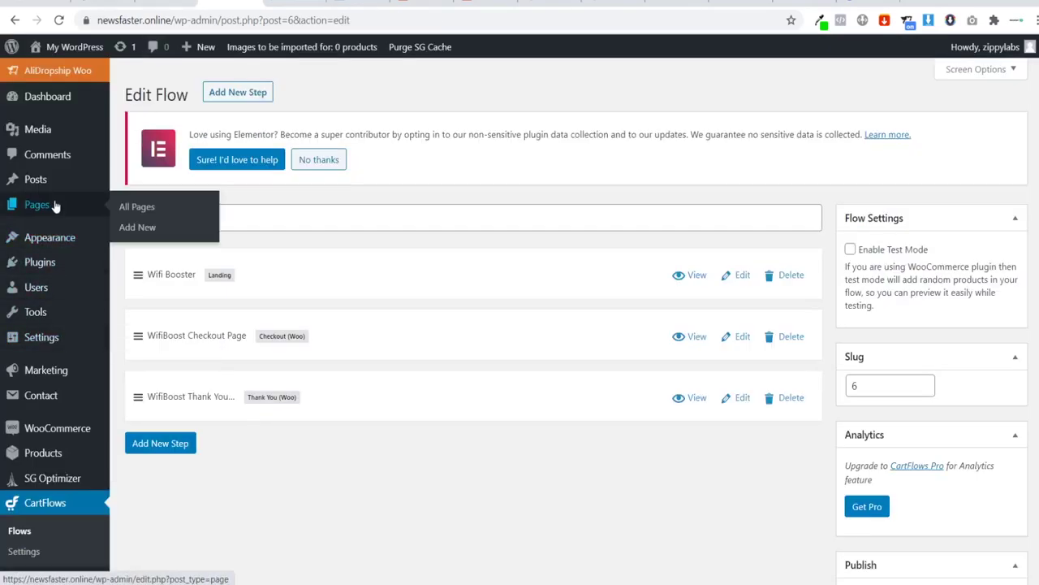
pyautogui.click(123, 209)
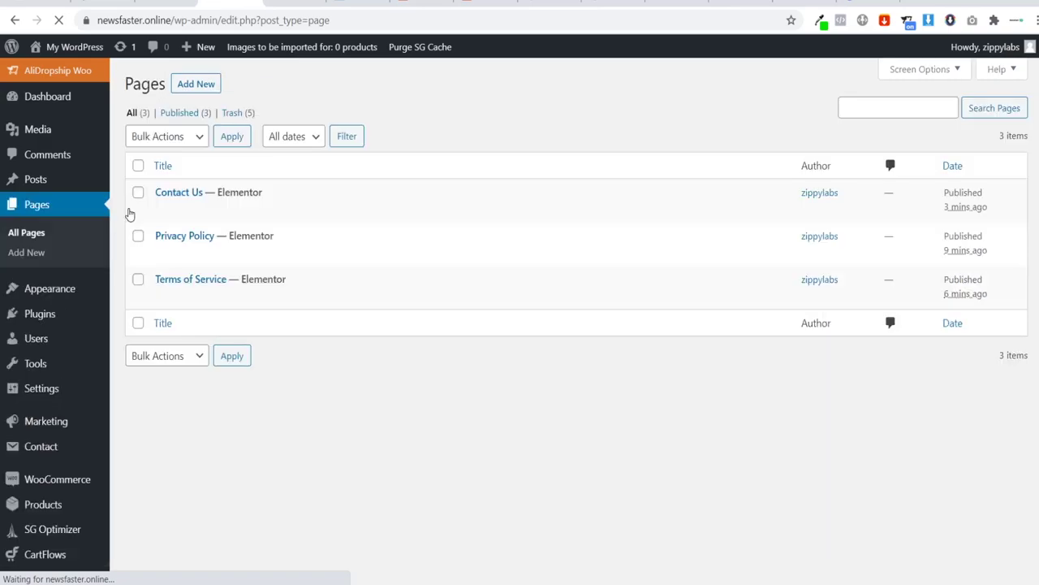
pyautogui.click(177, 192)
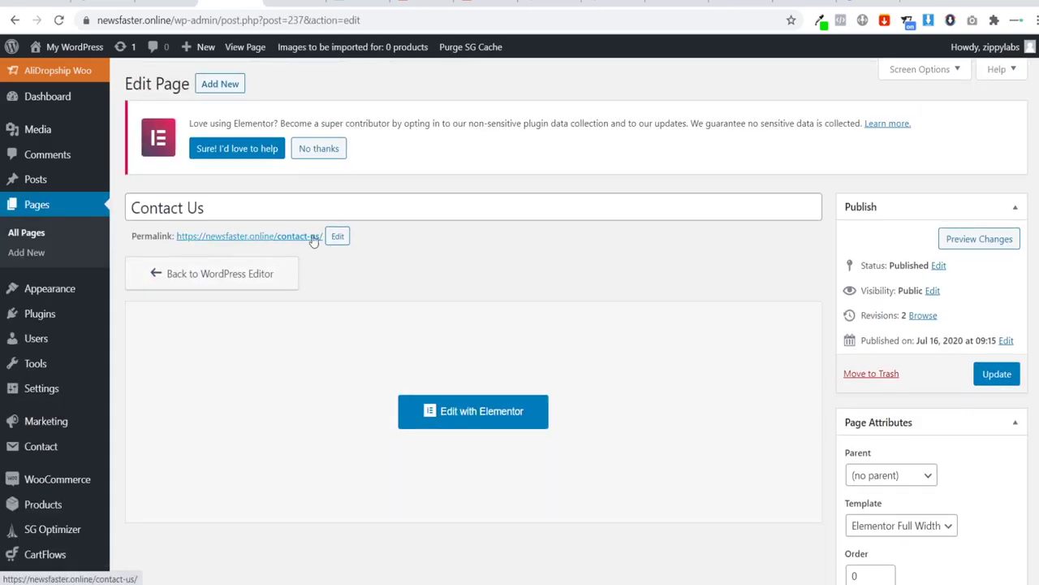
pyautogui.moveTo(175, 236); pyautogui.dragTo(321, 237)
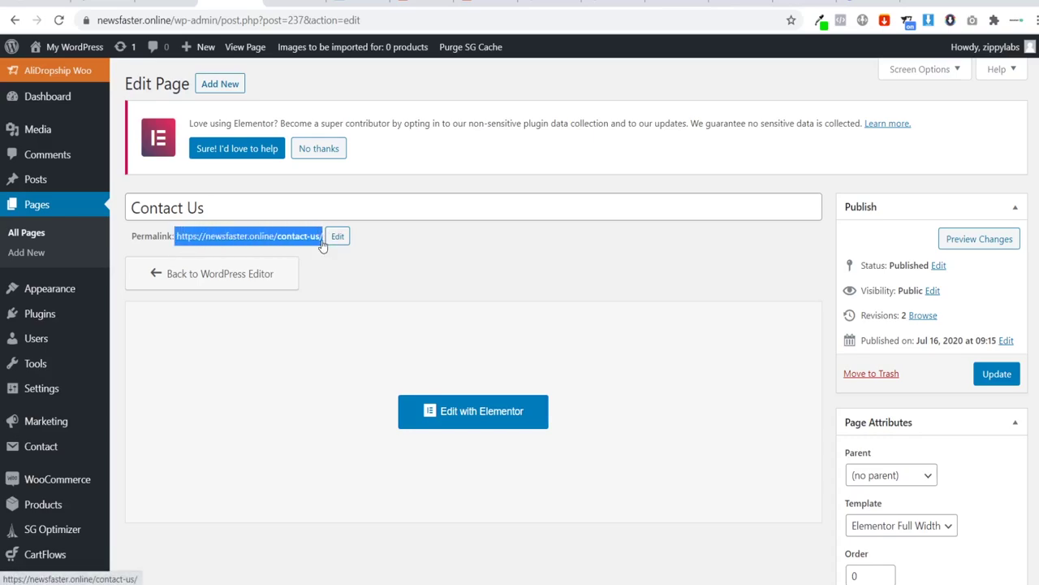
pyautogui.click(193, 255)
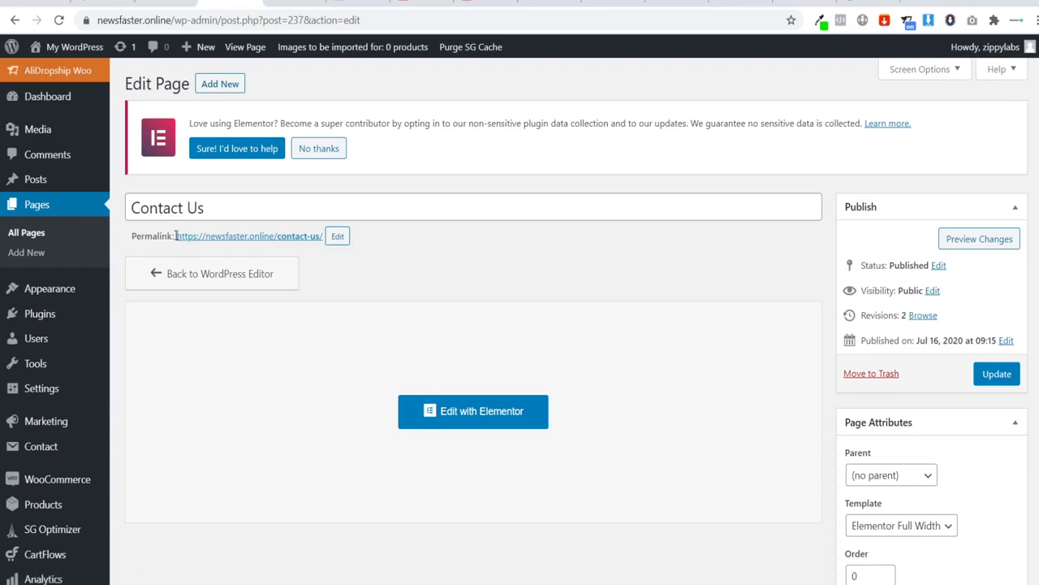
pyautogui.moveTo(177, 237); pyautogui.dragTo(313, 274)
pyautogui.hotkey('ctrl', 'c')
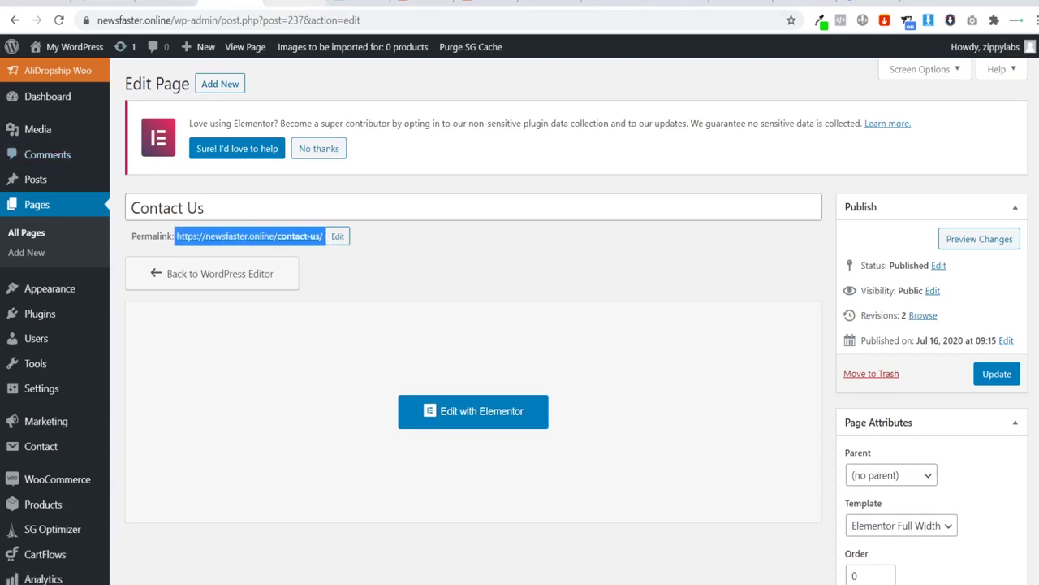
pyautogui.click(293, 4)
pyautogui.moveTo(74, 251); pyautogui.dragTo(18, 250)
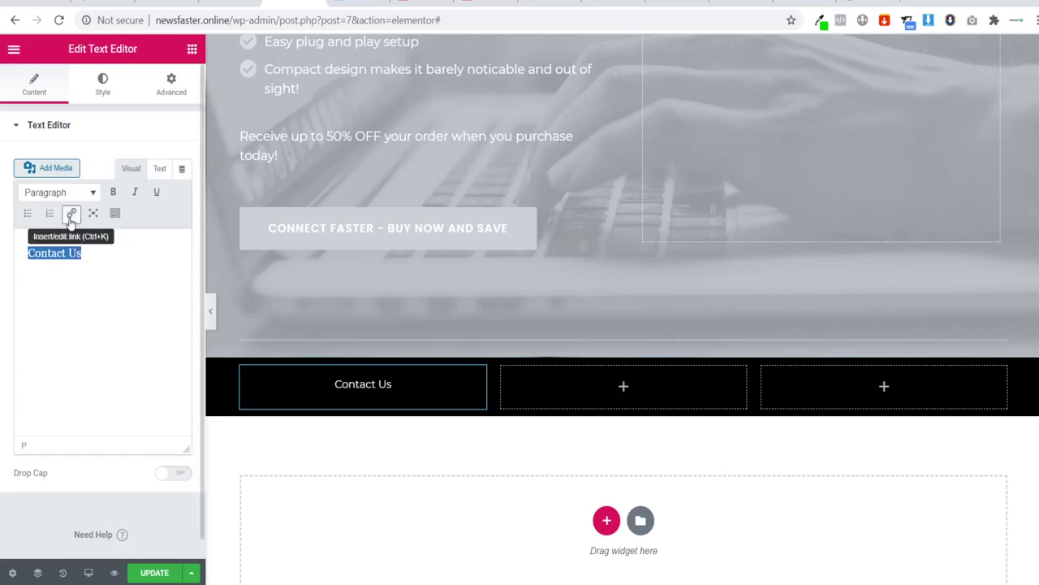
# Step: Link the Contact Us text to the pasted contact-us page address
pyautogui.moveTo(78, 256); pyautogui.dragTo(6, 247)
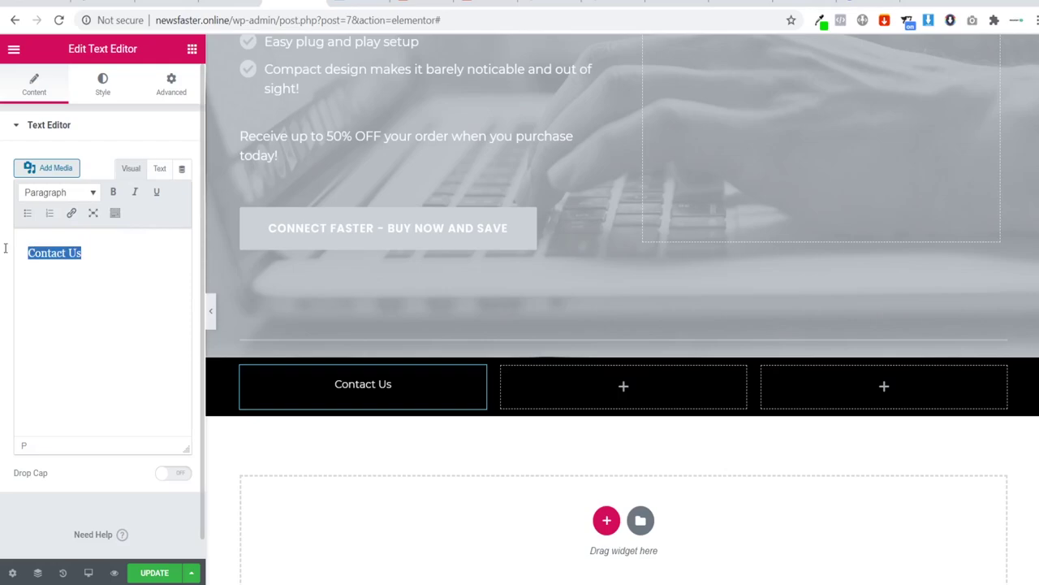
pyautogui.click(71, 215)
pyautogui.hotkey('ctrl', 'v')
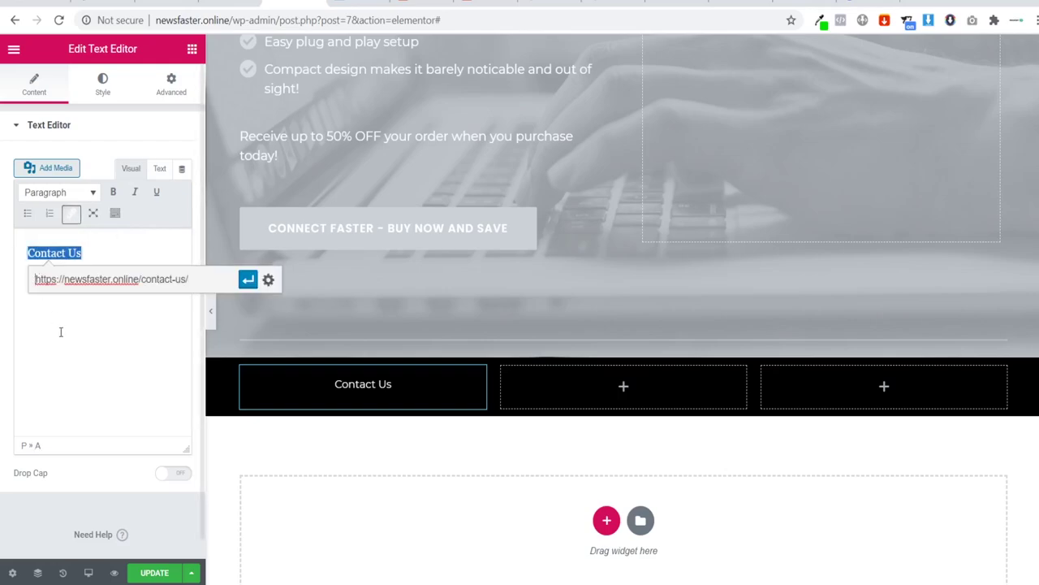
pyautogui.click(204, 277)
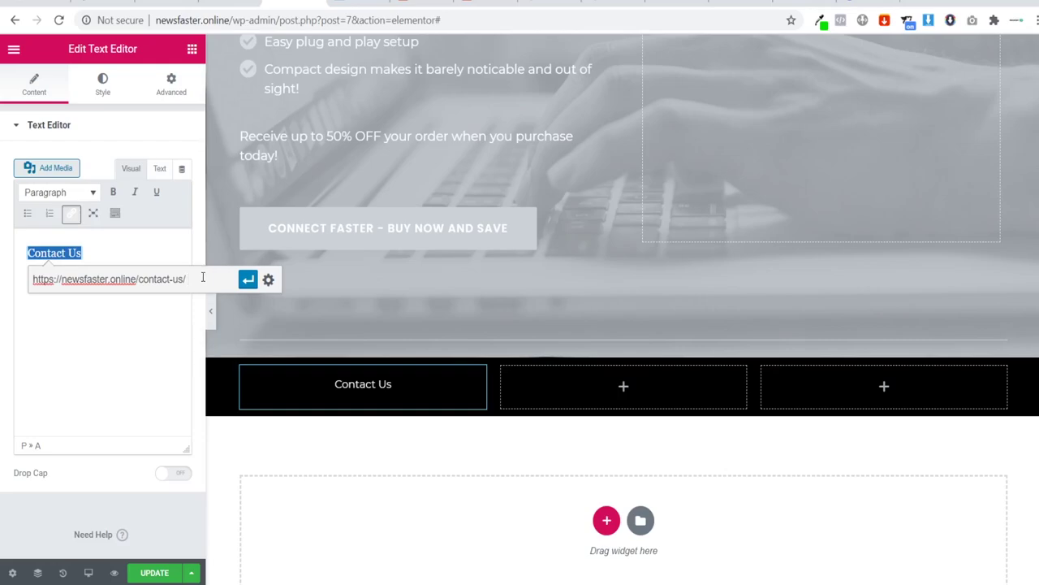
pyautogui.click(247, 279)
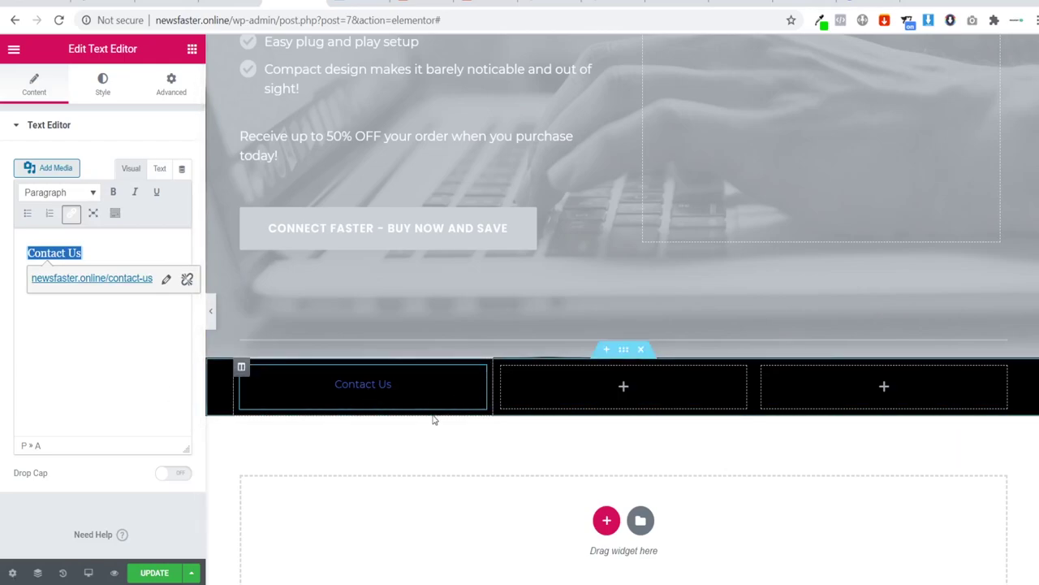
# Step: Duplicate the Contact Us item into the middle column and retype it as 'Privacy Policy'
pyautogui.rightClick(478, 379)
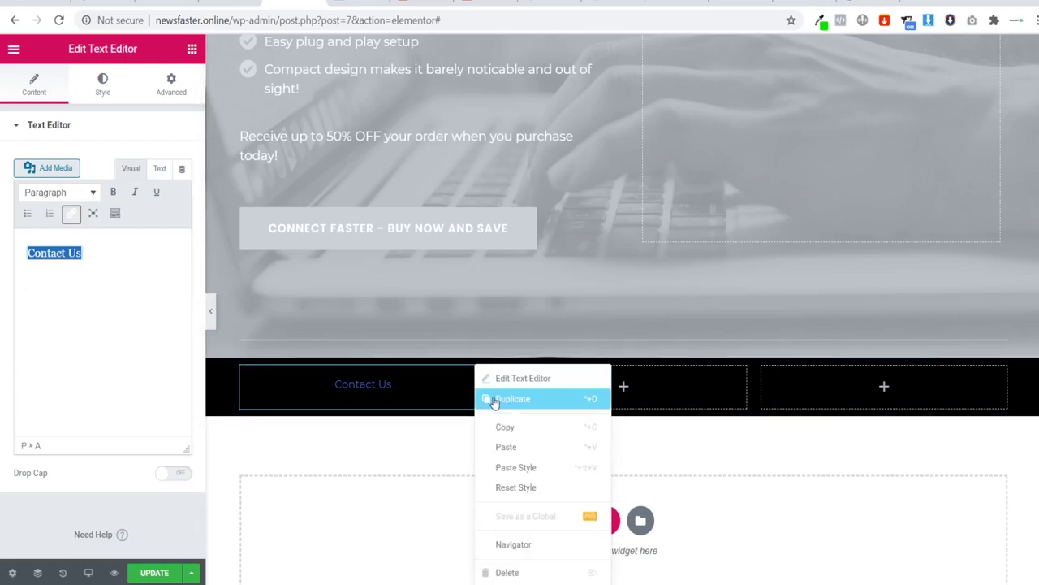
pyautogui.click(496, 398)
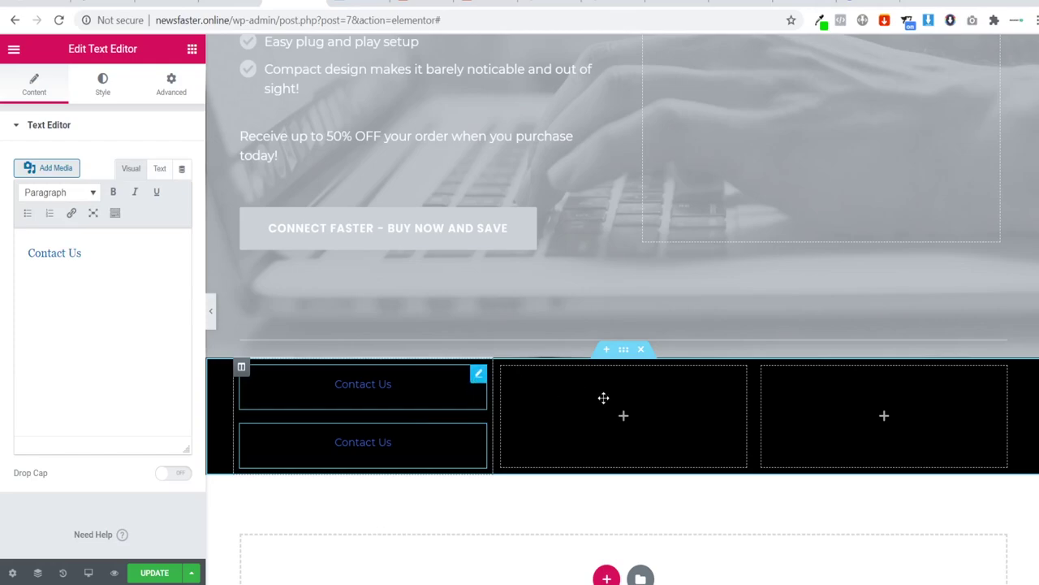
pyautogui.moveTo(603, 398); pyautogui.dragTo(629, 400)
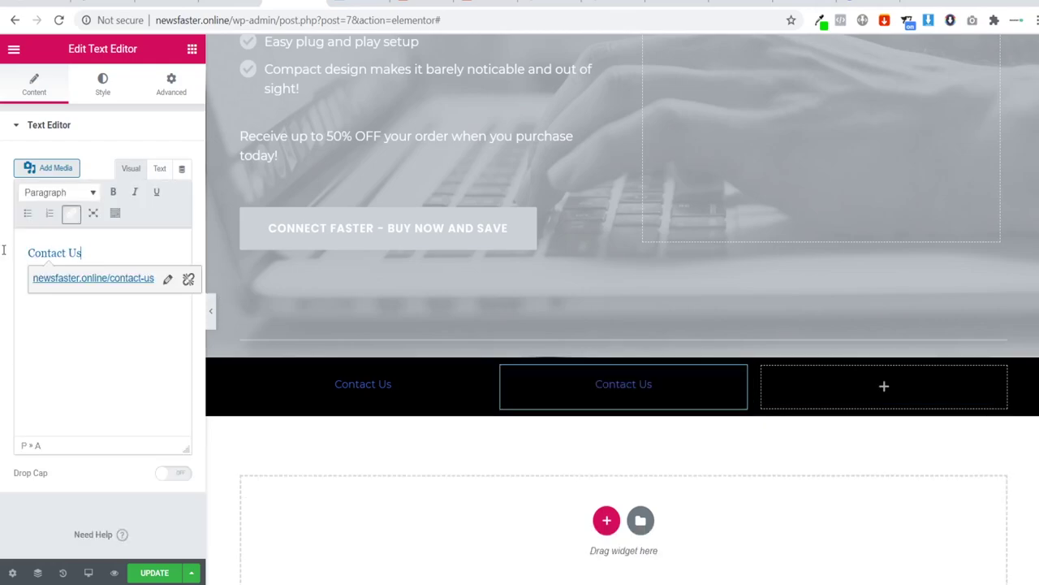
pyautogui.hotkey('ctrl', 'a')
pyautogui.write('P')
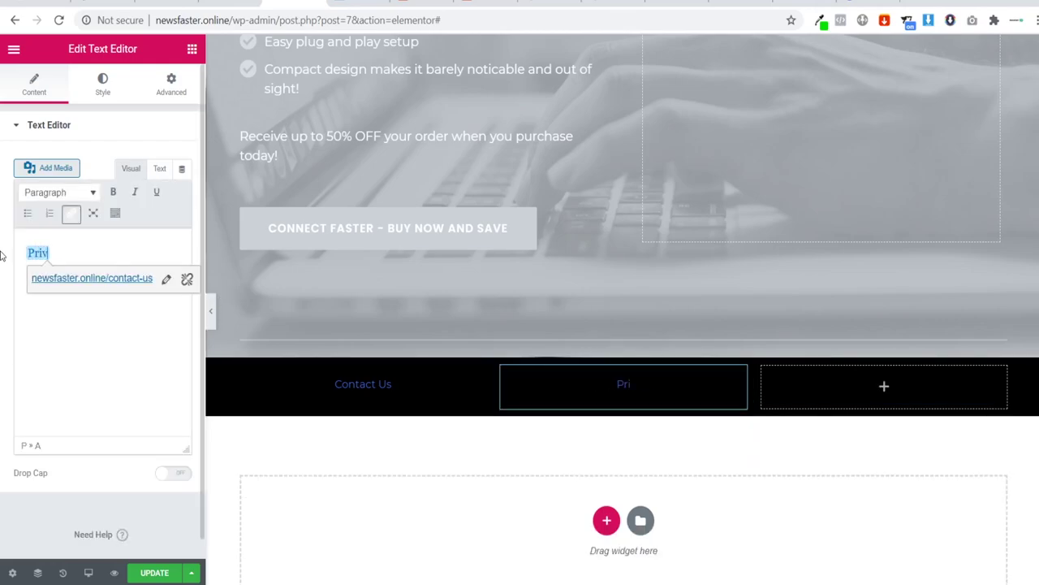
pyautogui.write('rivacy Poli')
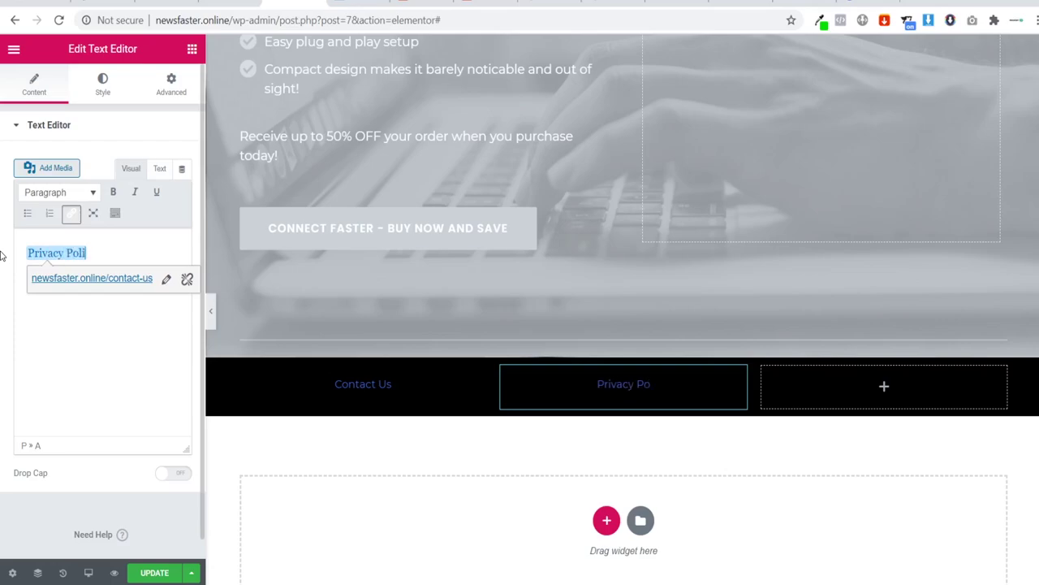
pyautogui.write('cy')
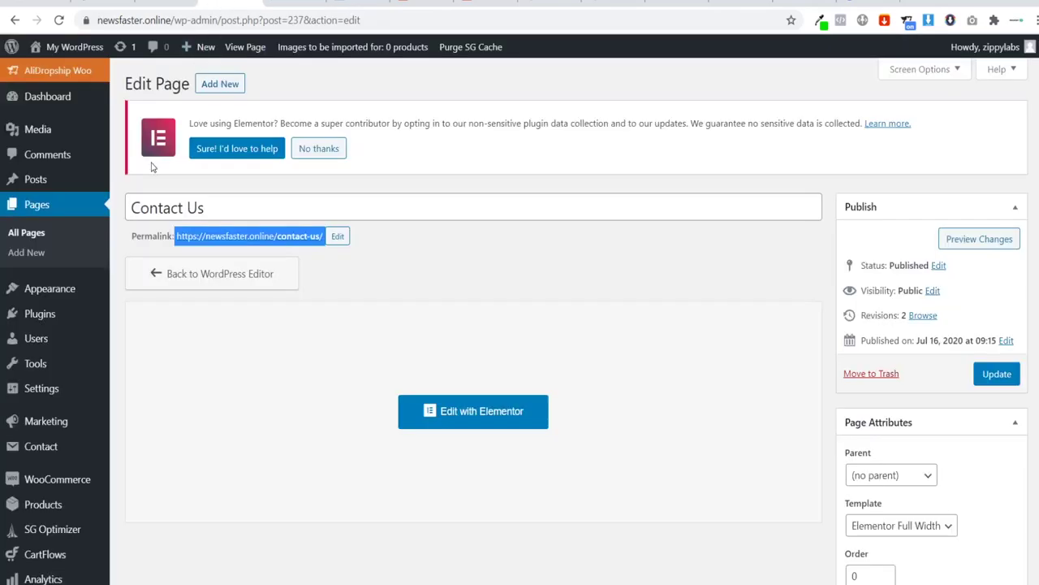
# Step: Link the Privacy Policy item to the Privacy Policy page's permalink
pyautogui.click(14, 20)
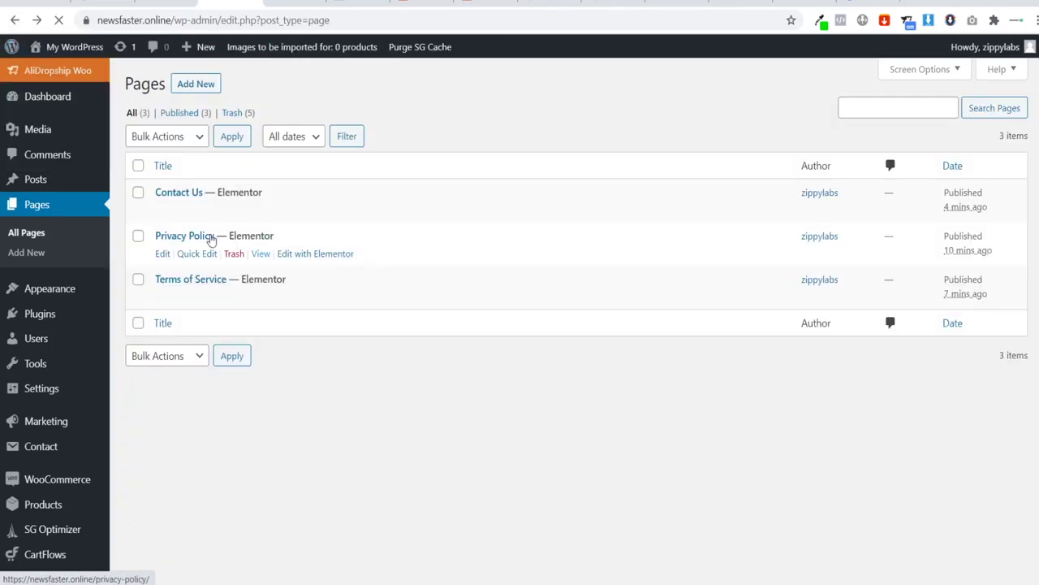
pyautogui.click(203, 235)
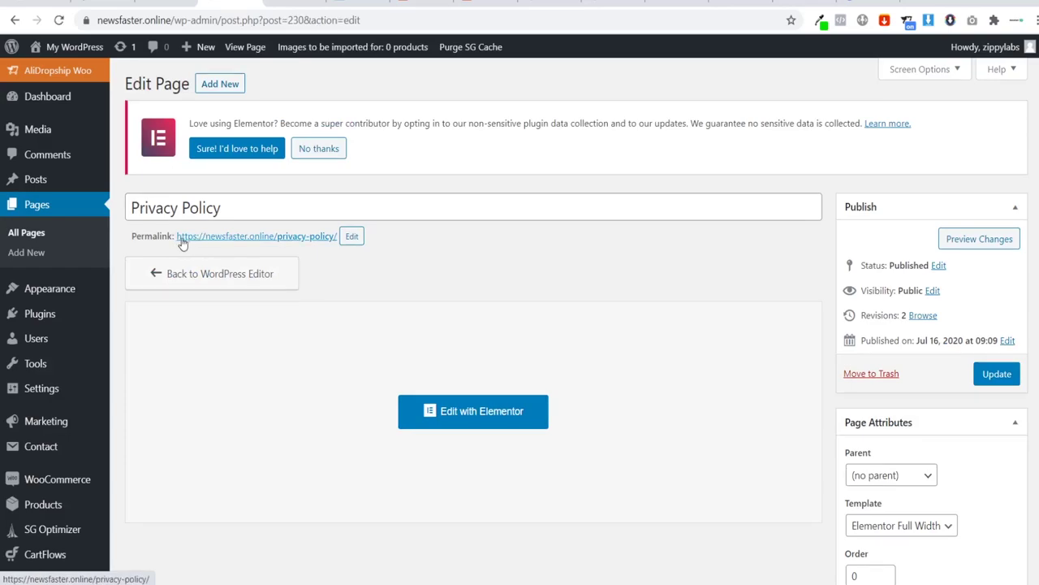
pyautogui.moveTo(174, 236); pyautogui.dragTo(334, 236)
pyautogui.hotkey('ctrl', 'c')
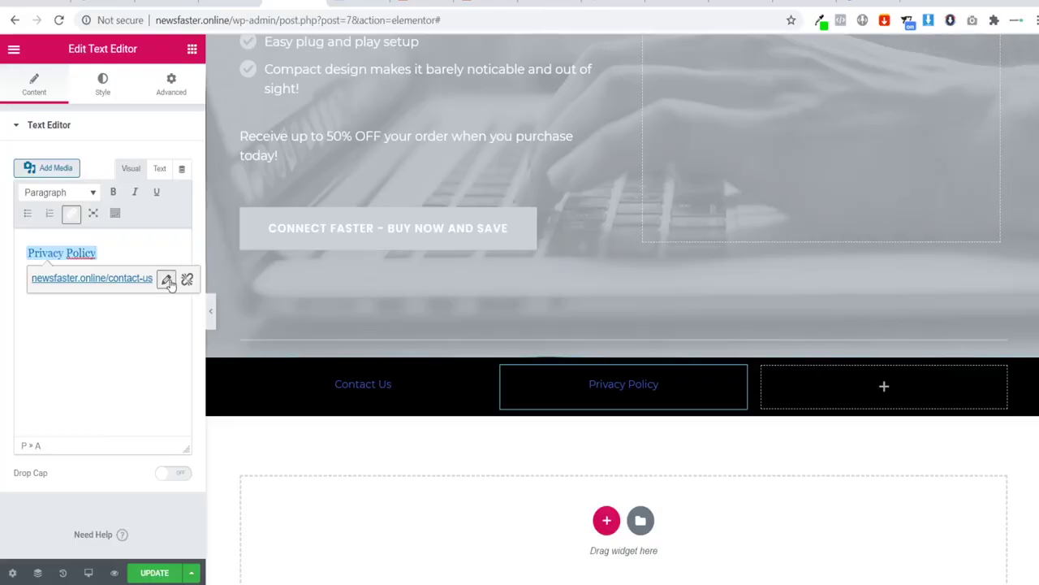
pyautogui.click(167, 280)
pyautogui.hotkey('ctrl', 'v')
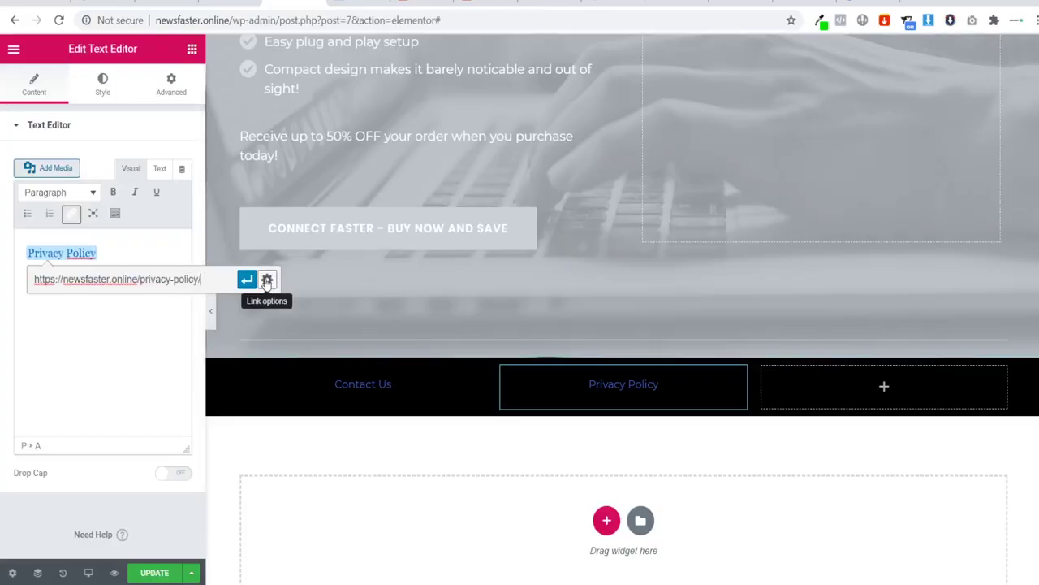
pyautogui.click(246, 280)
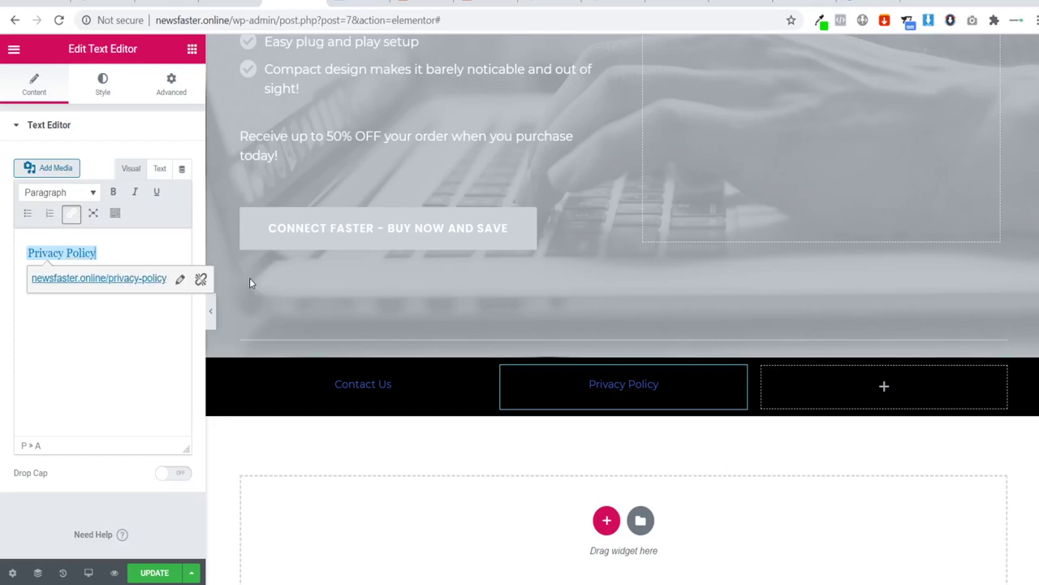
# Step: Duplicate the Privacy Policy item into the empty third column
pyautogui.rightClick(737, 380)
pyautogui.click(773, 400)
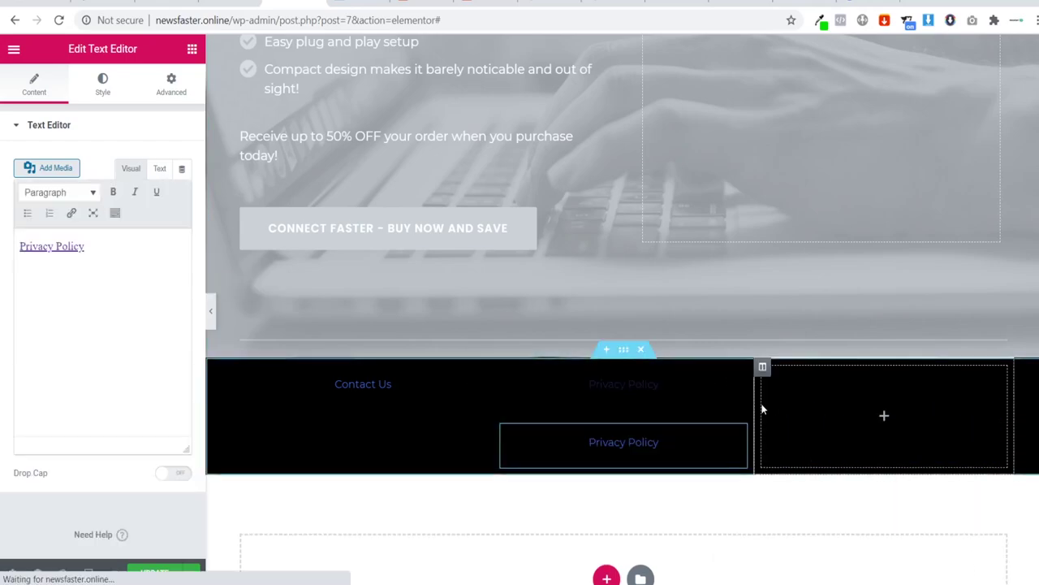
pyautogui.moveTo(738, 431); pyautogui.dragTo(837, 446)
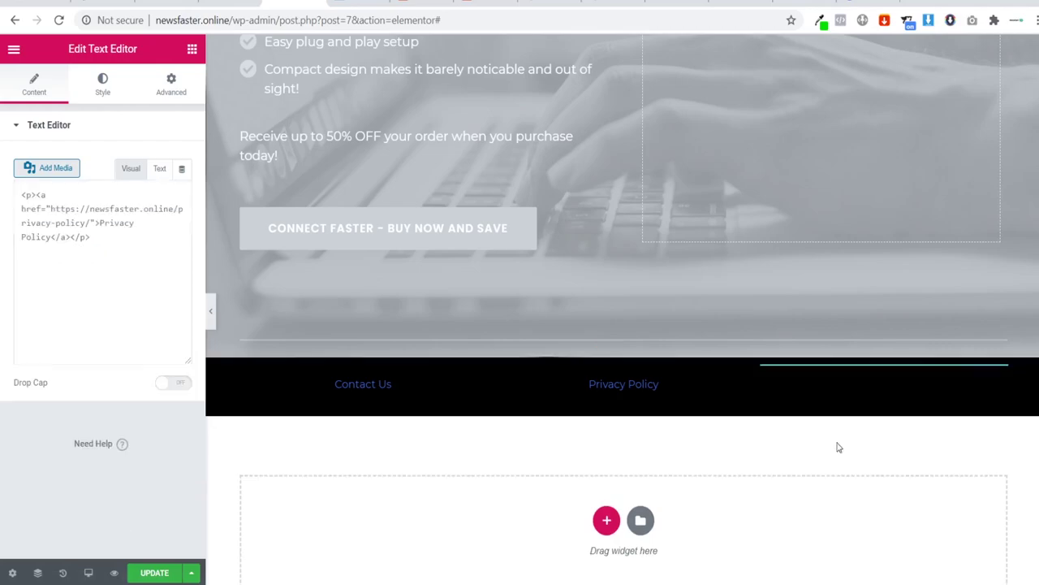
# Step: Retype the third item as 'Terms of Service' and copy the Terms of Service page's permalink
pyautogui.moveTo(142, 258); pyautogui.dragTo(3, 256)
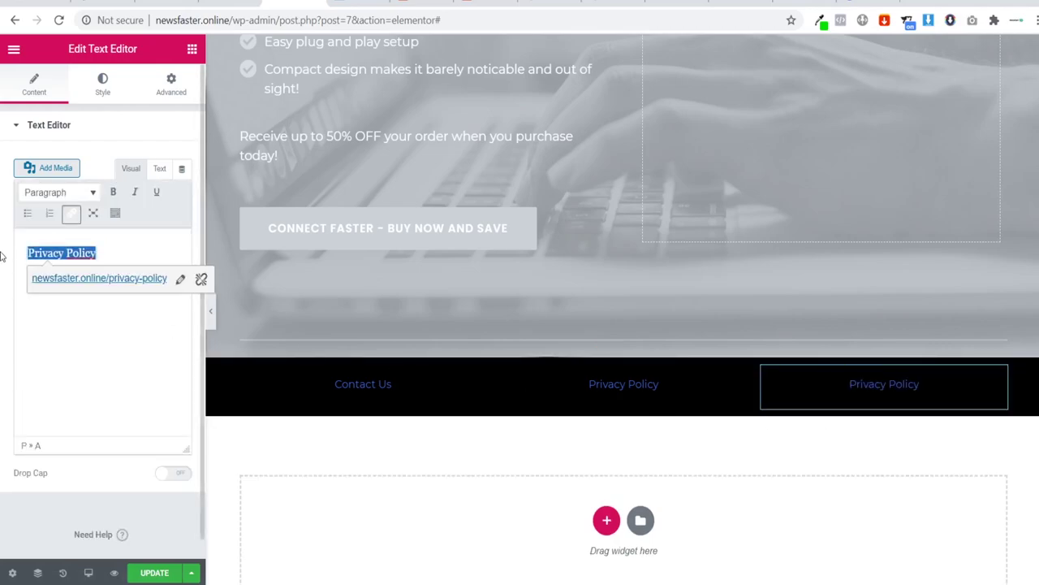
pyautogui.write('Terms')
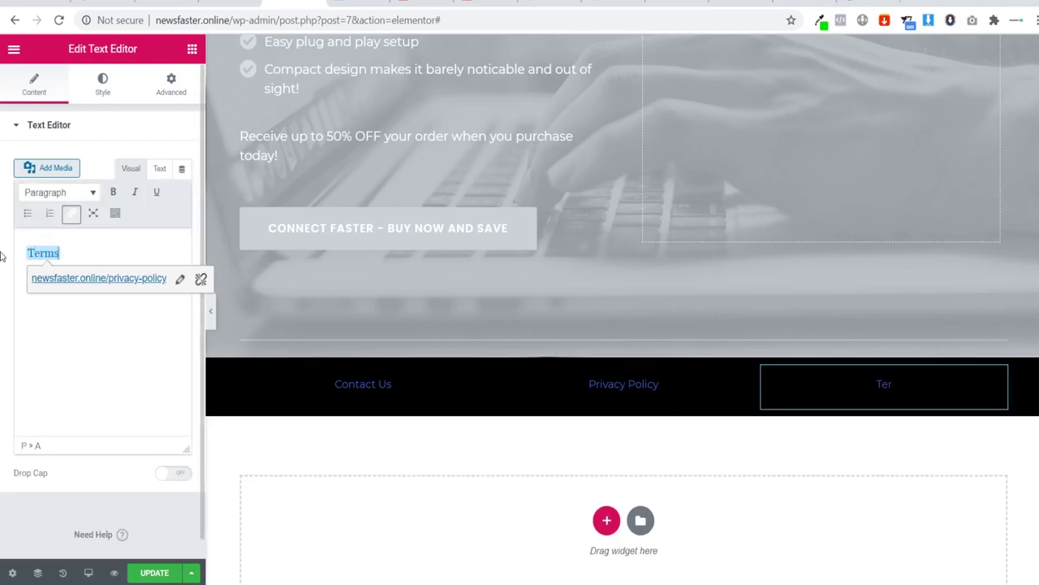
pyautogui.write(' of Service')
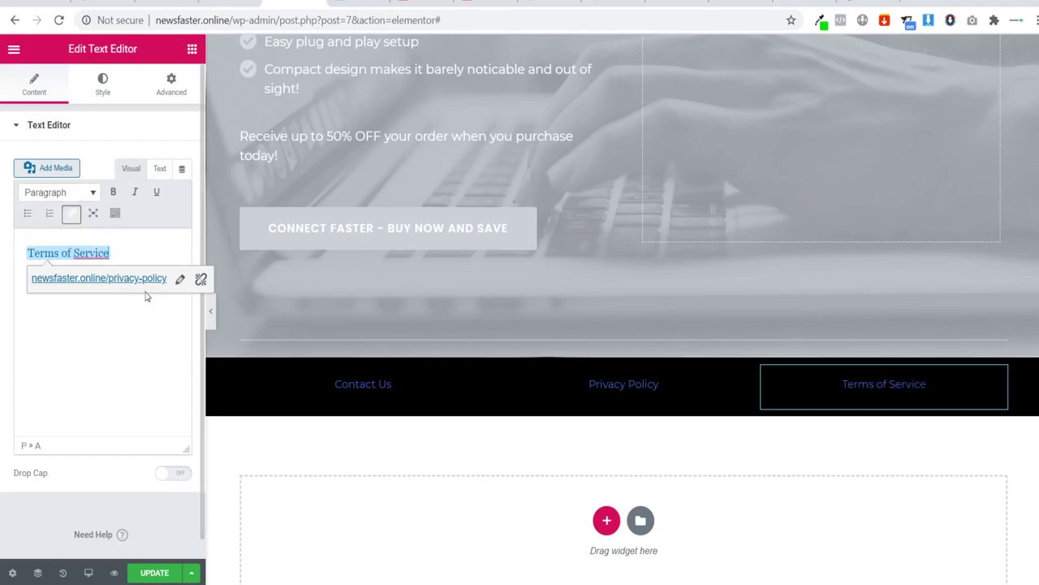
pyautogui.click(230, 3)
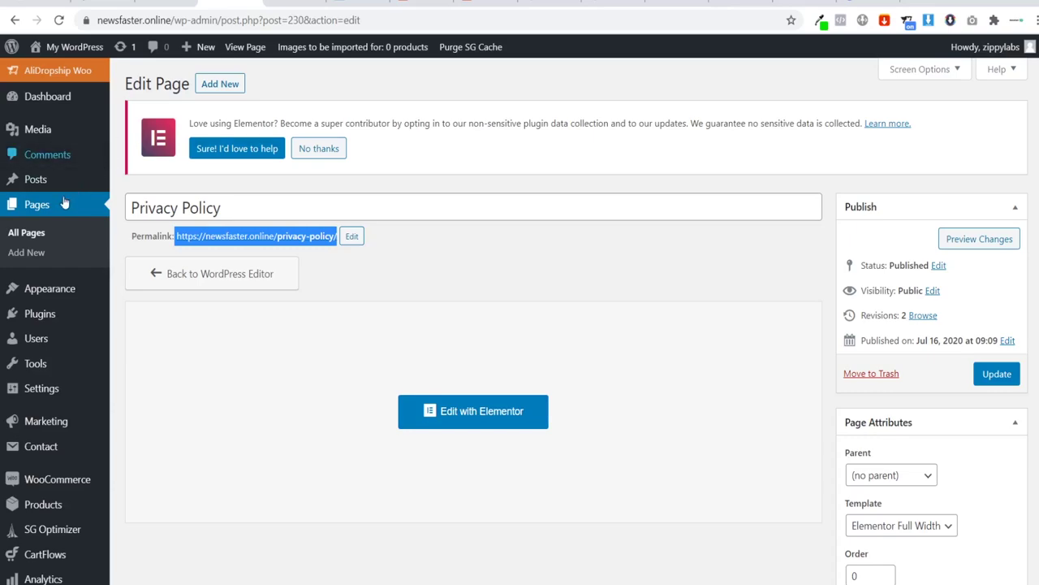
pyautogui.click(14, 20)
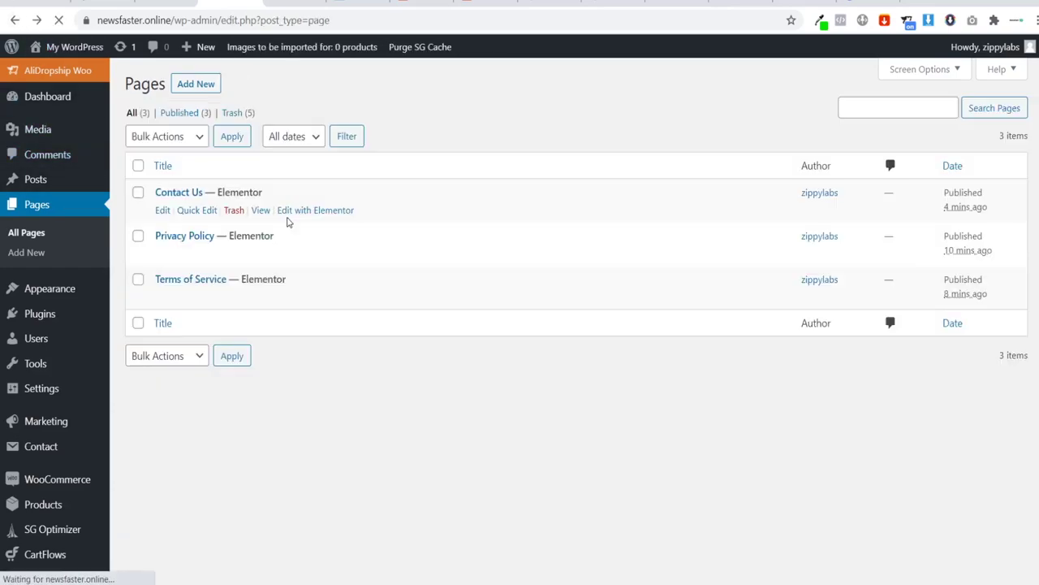
pyautogui.click(172, 280)
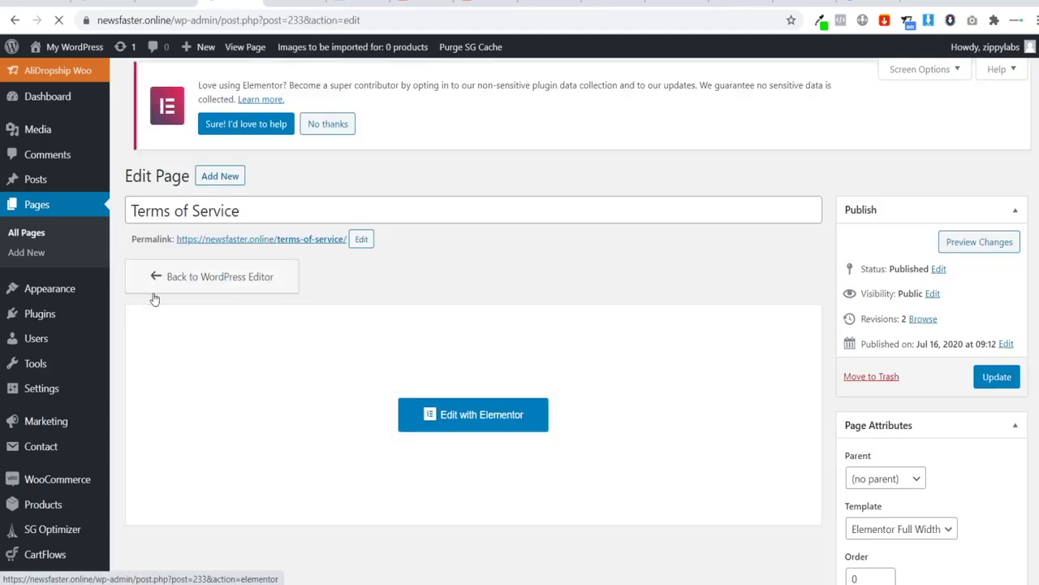
pyautogui.moveTo(176, 237); pyautogui.dragTo(346, 248)
pyautogui.hotkey('ctrl', 'c')
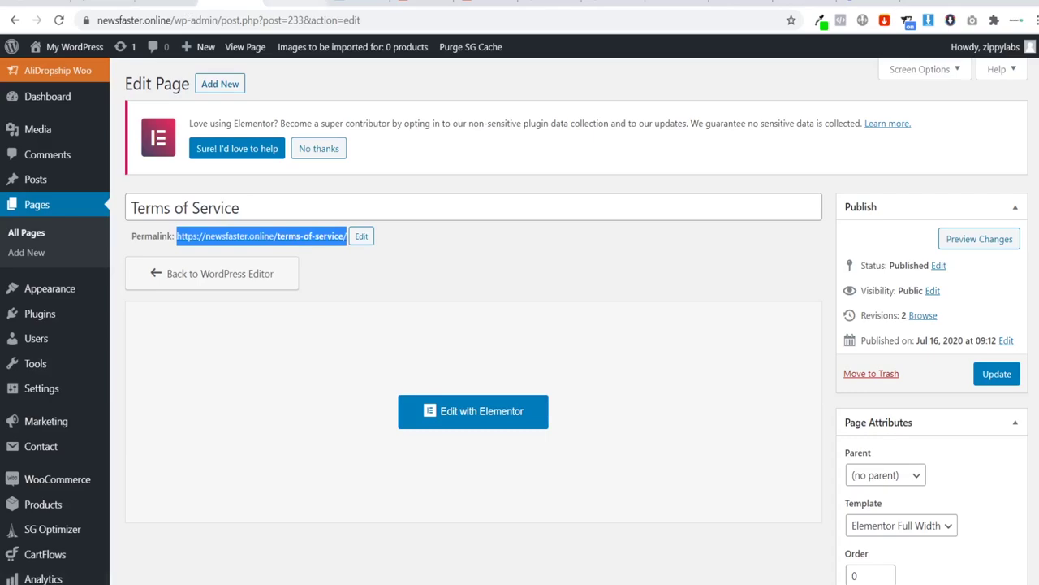
# Step: Link Terms of Service to newsfaster.online/terms-of-service and update the page
pyautogui.click(296, 6)
pyautogui.click(180, 280)
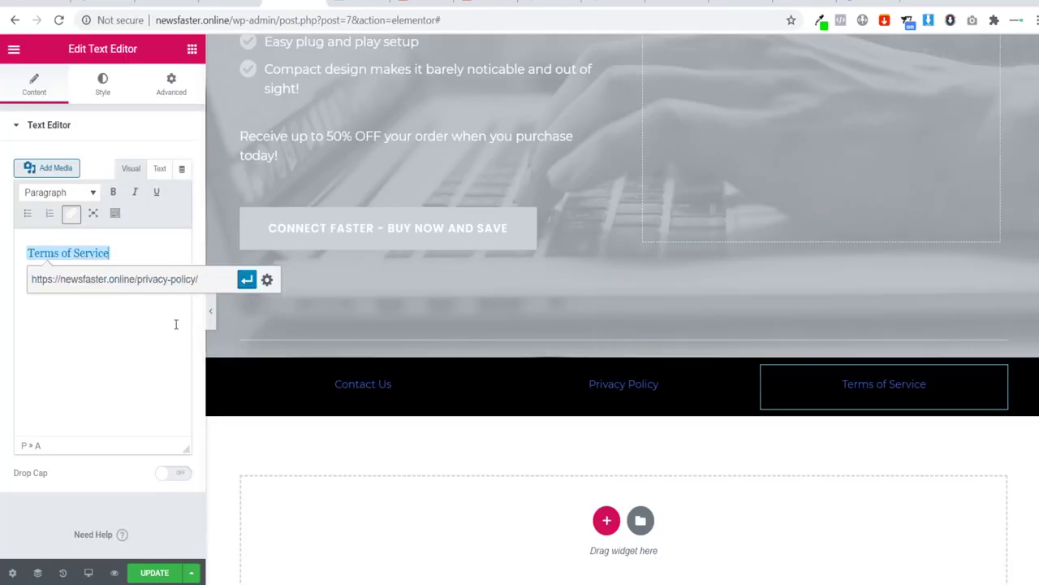
pyautogui.hotkey('ctrl', 'a')
pyautogui.hotkey('ctrl', 'v')
pyautogui.click(247, 280)
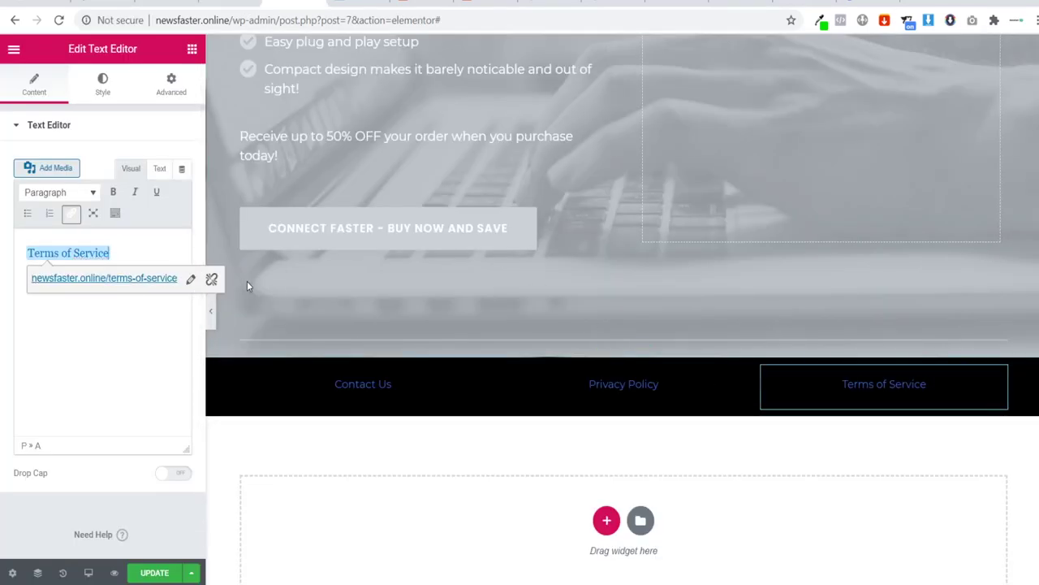
pyautogui.click(163, 572)
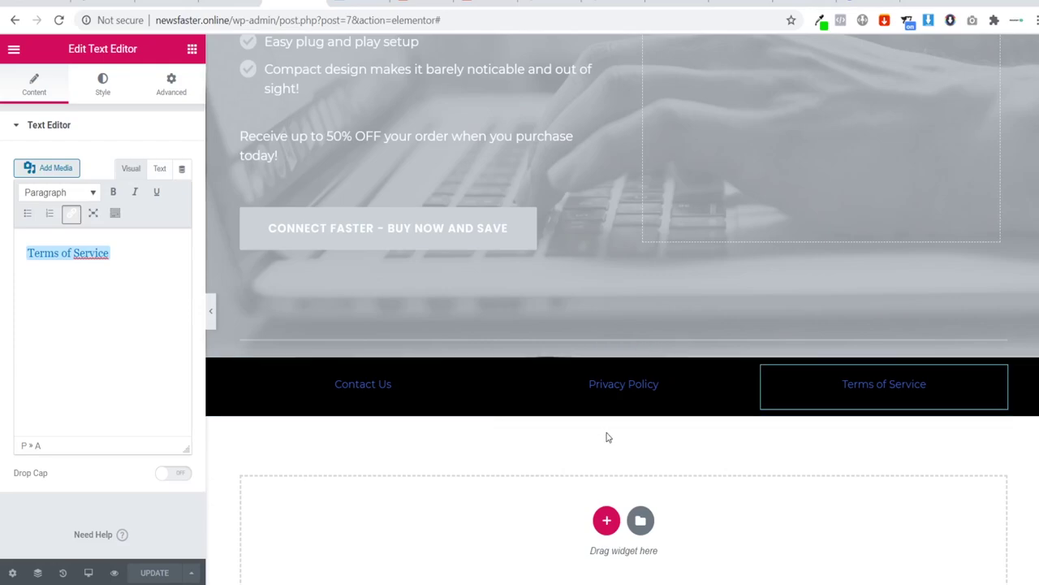
# Step: Save the black footer section as a library template named 'Footer' and close the library
pyautogui.rightClick(623, 351)
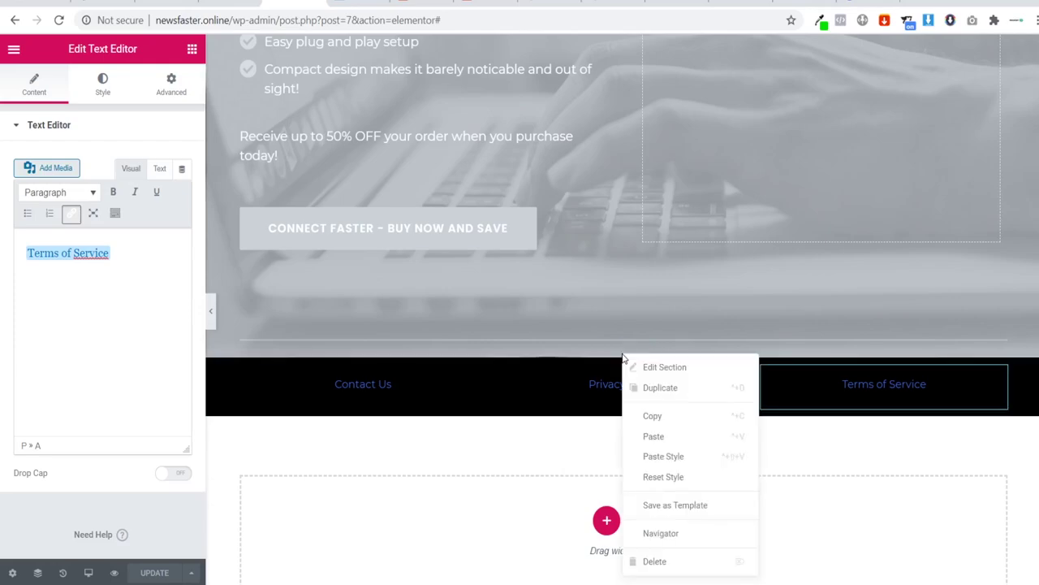
pyautogui.click(674, 505)
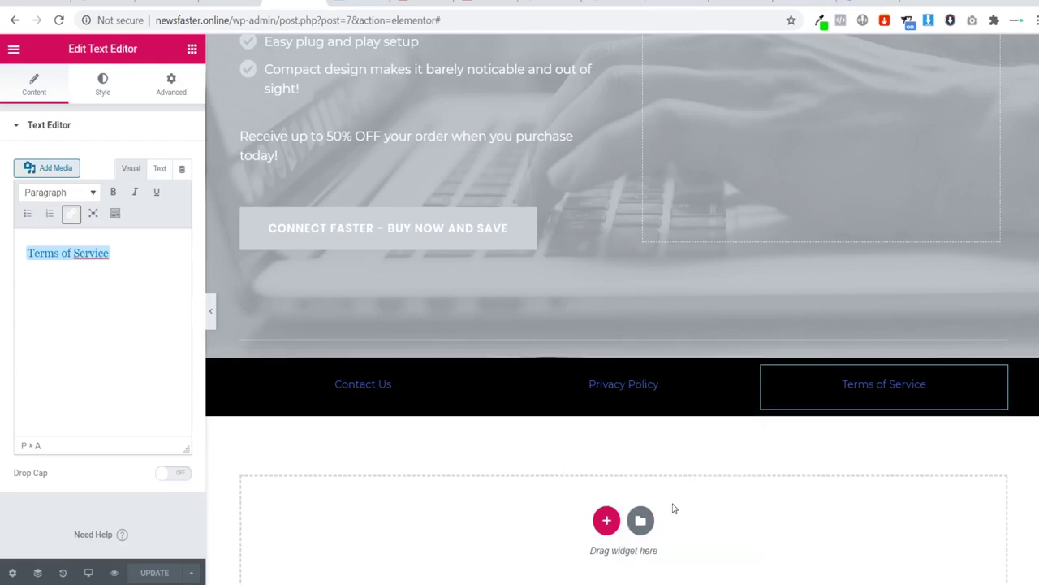
pyautogui.click(417, 338)
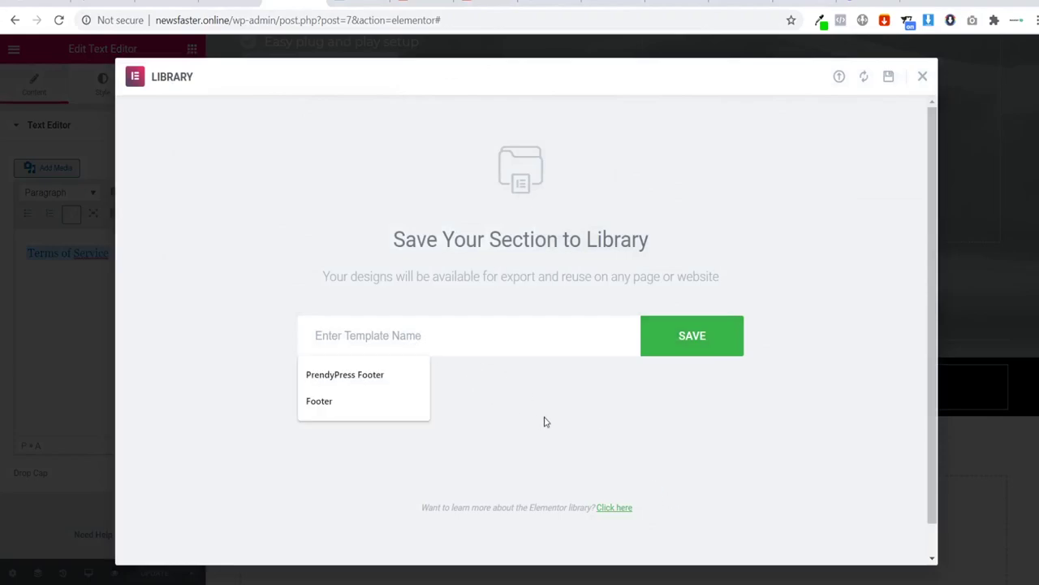
pyautogui.click(391, 406)
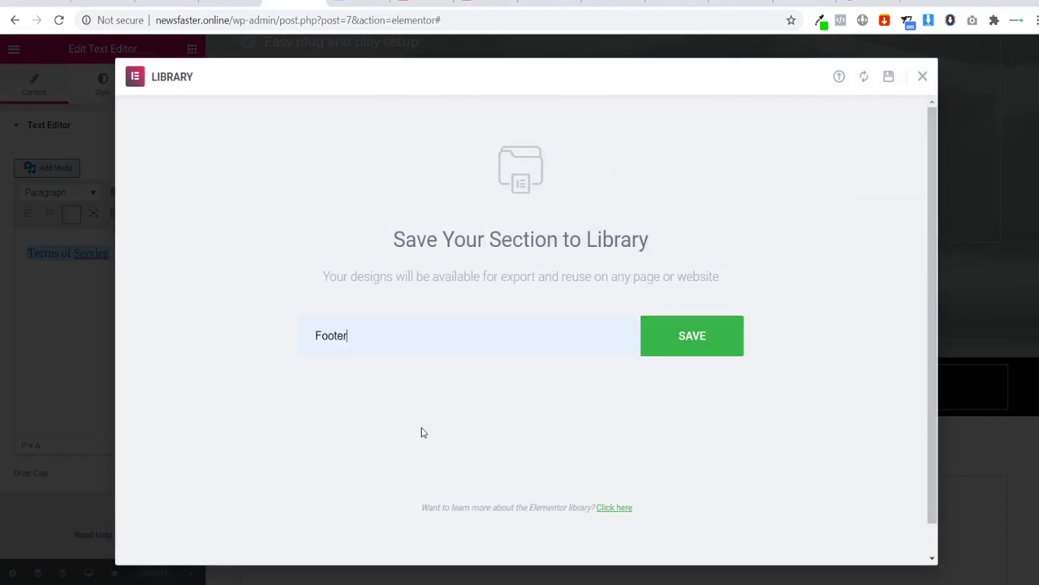
pyautogui.click(664, 352)
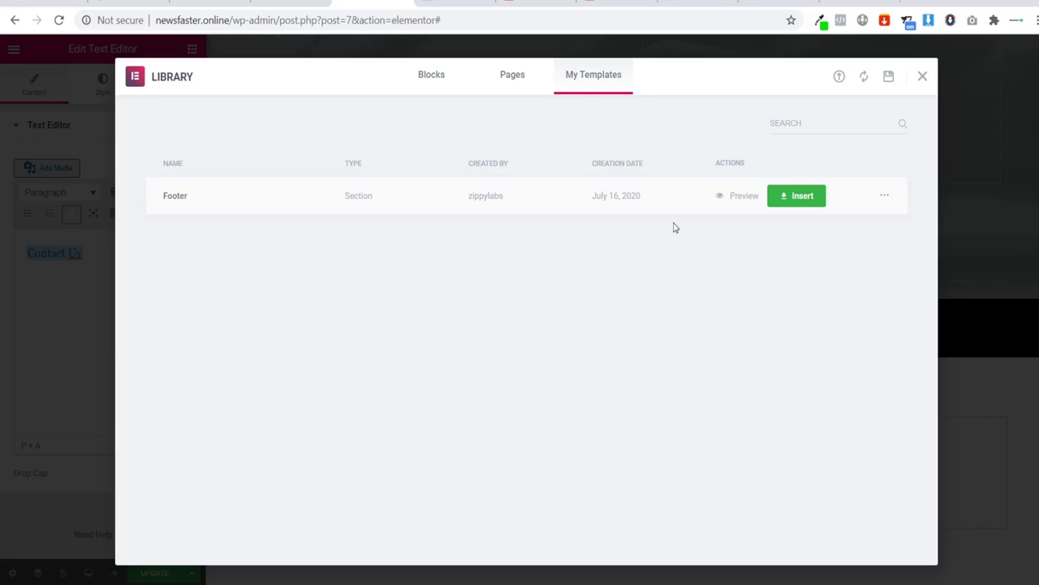
pyautogui.click(923, 76)
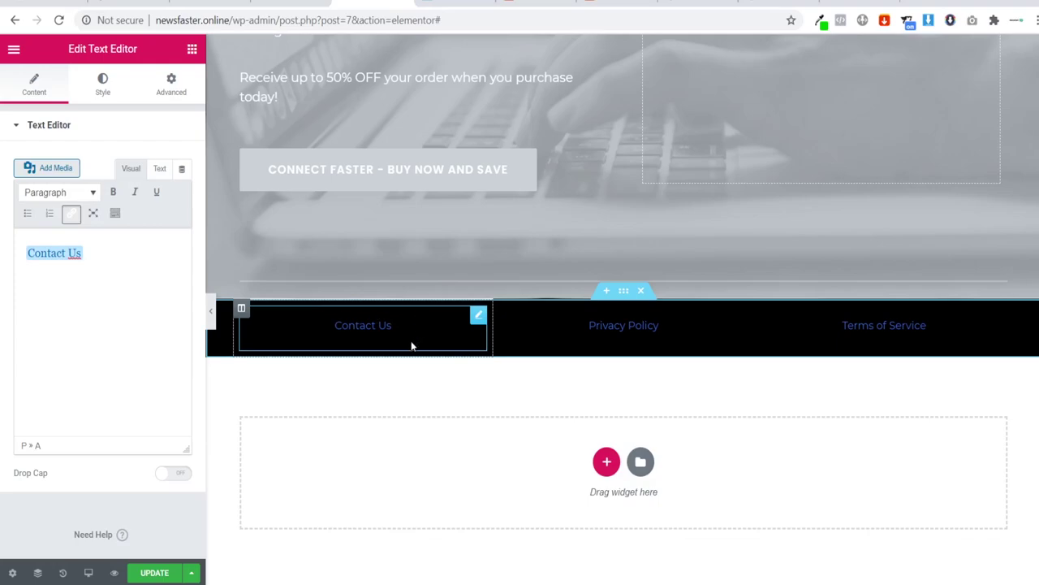
# Step: Set the Contact Us text's font weight to 500
pyautogui.click(104, 90)
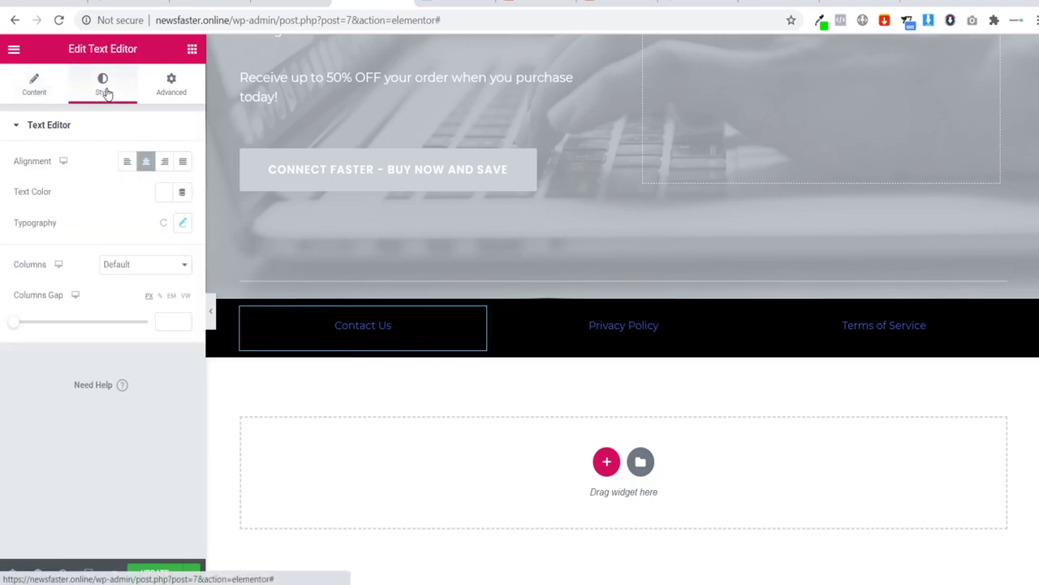
pyautogui.click(184, 224)
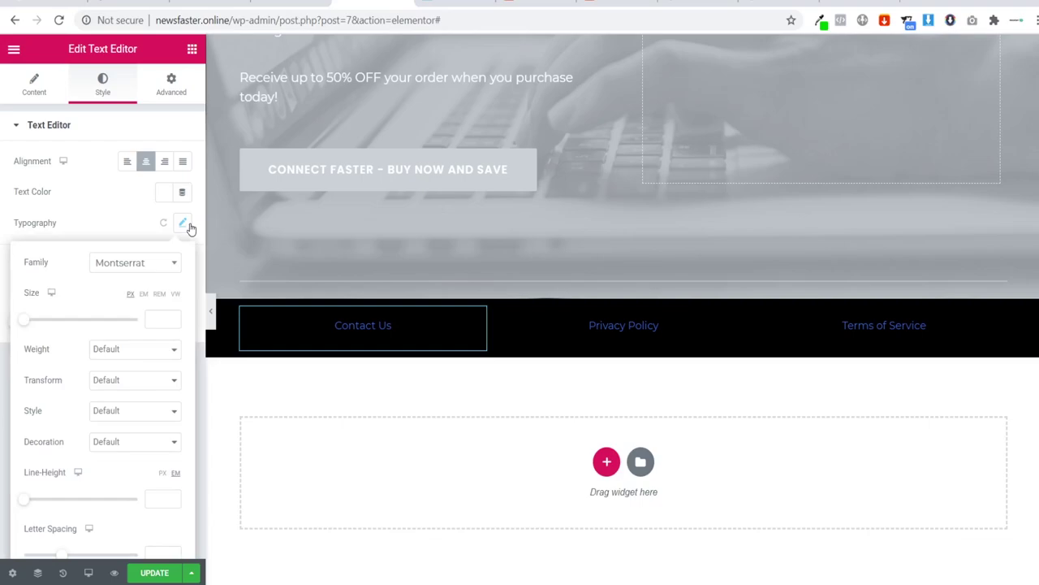
pyautogui.click(161, 318)
pyautogui.write('500')
pyautogui.press('BackSpace')
pyautogui.press('BackSpace')
pyautogui.press('BackSpace')
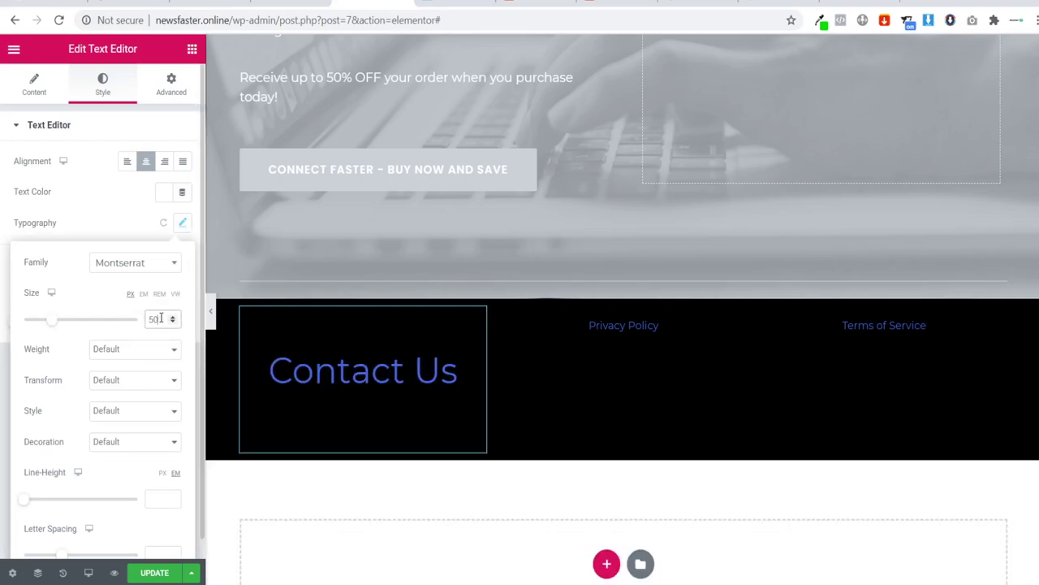
pyautogui.click(114, 358)
pyautogui.click(110, 174)
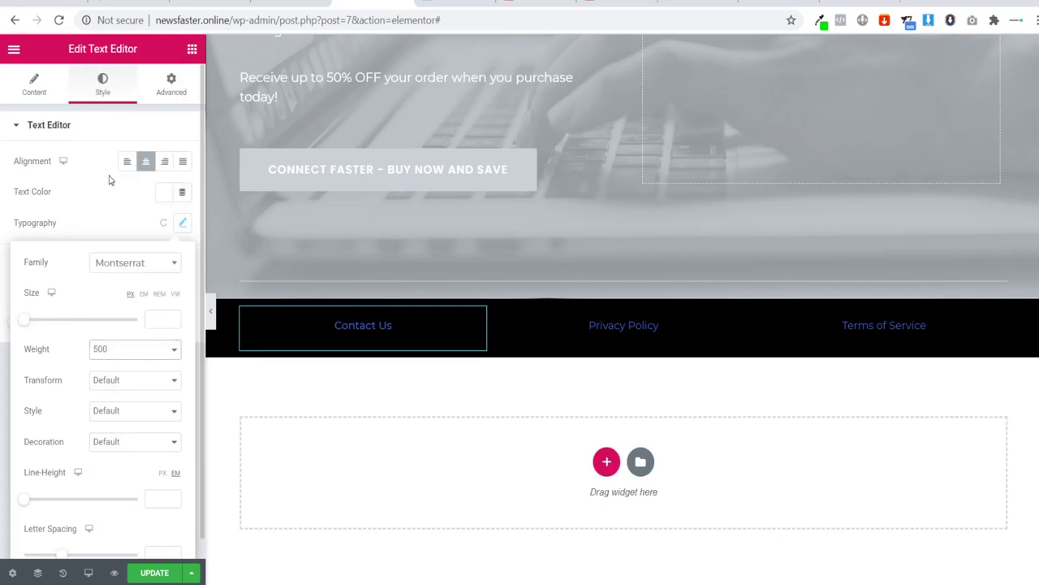
# Step: Set the Privacy Policy text's font weight to 500
pyautogui.click(739, 317)
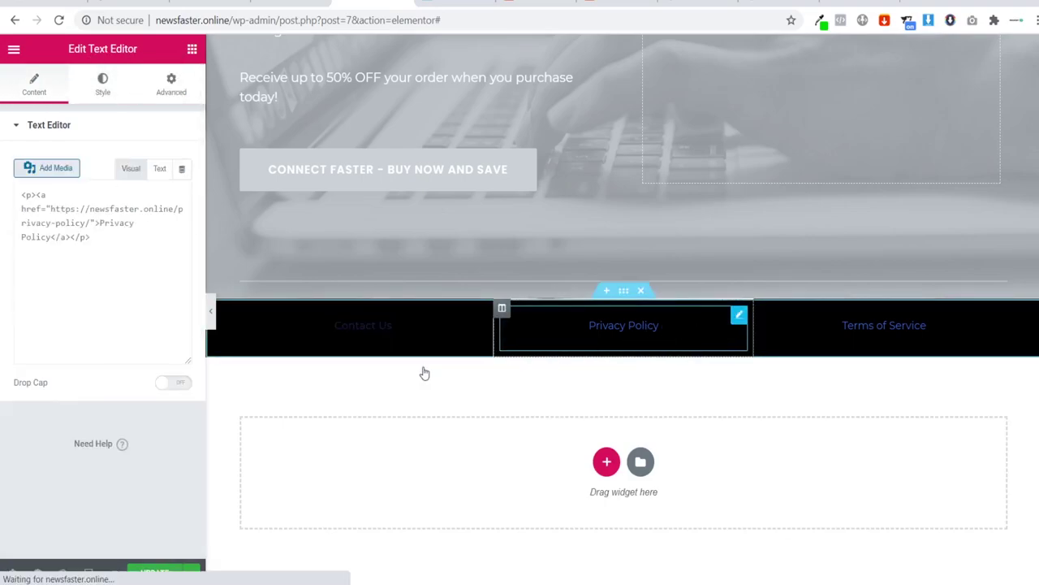
pyautogui.click(102, 84)
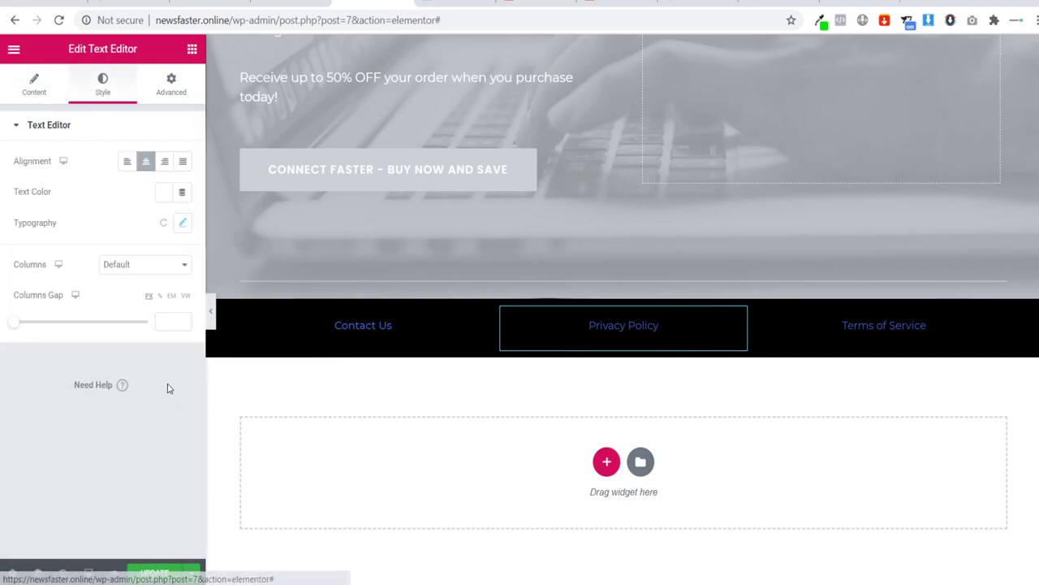
pyautogui.click(167, 268)
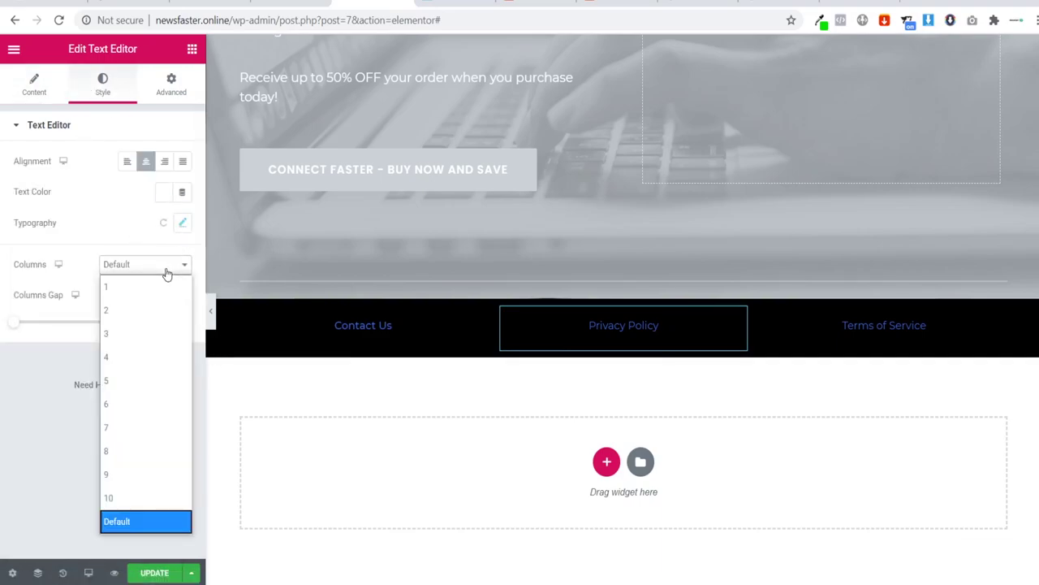
pyautogui.click(182, 225)
pyautogui.click(140, 353)
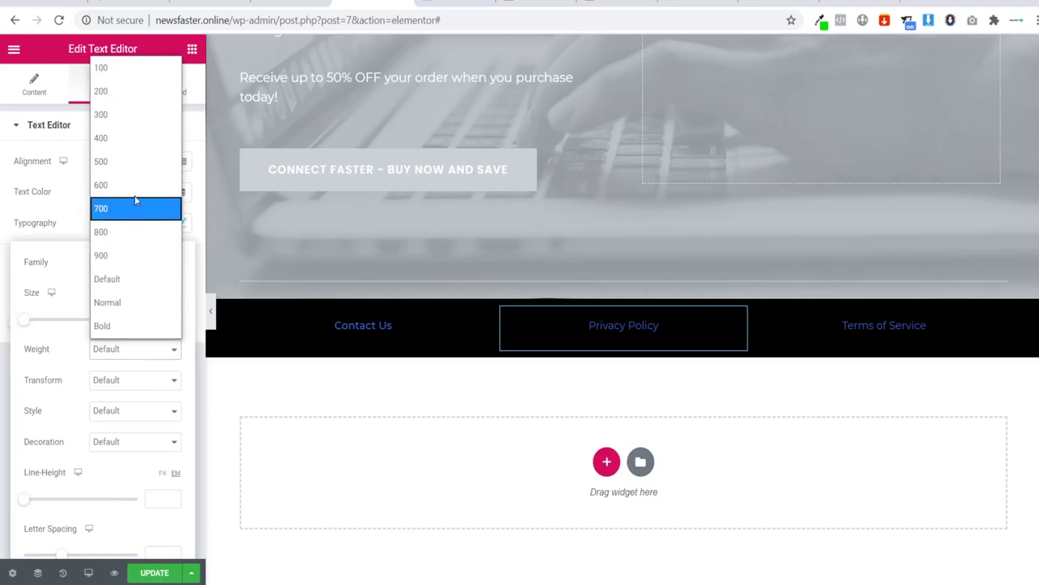
pyautogui.click(127, 161)
# Step: Set the Terms of Service text's font weight to 500
pyautogui.click(873, 341)
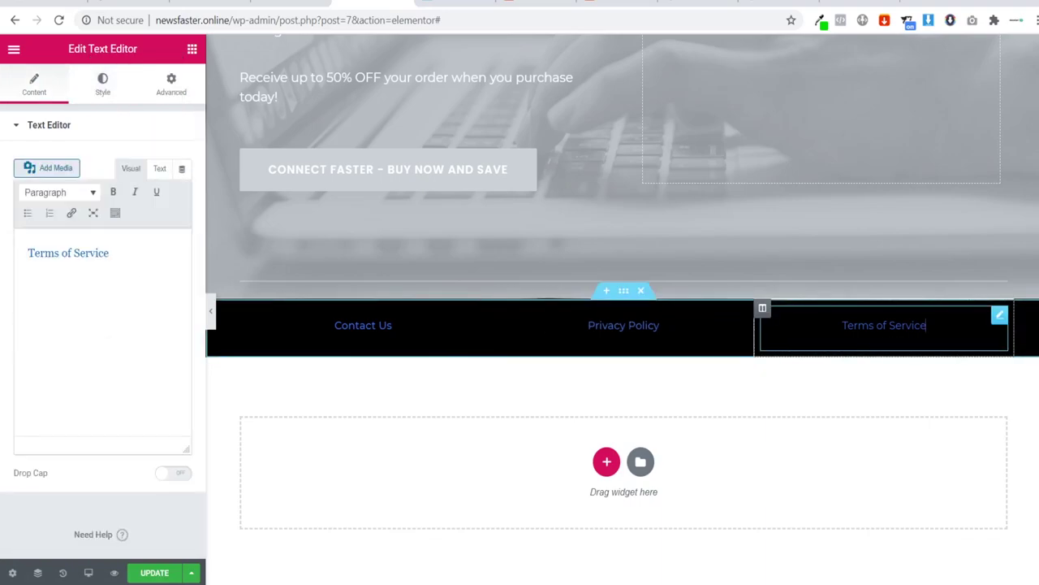
pyautogui.click(105, 89)
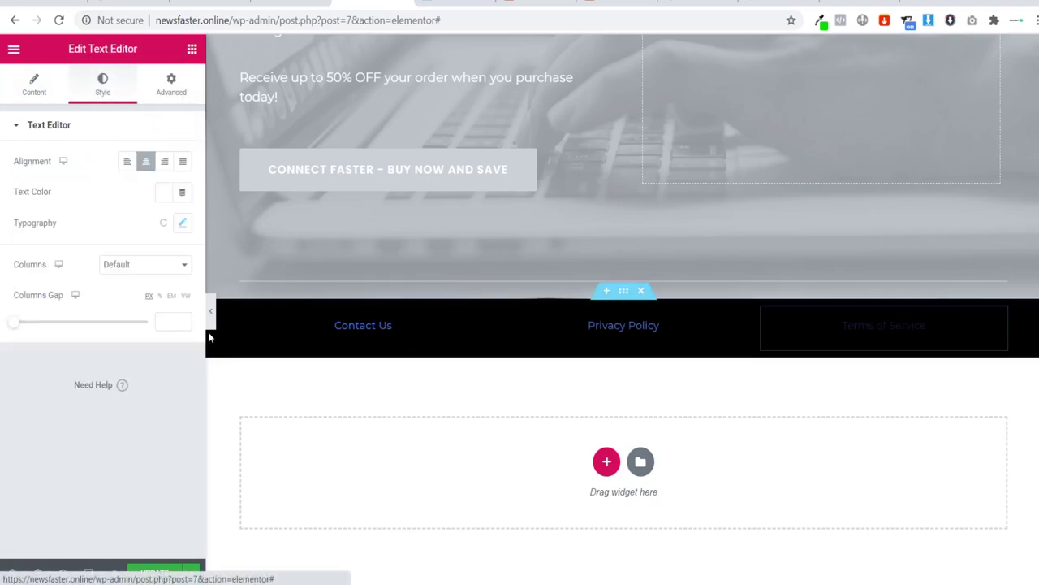
pyautogui.click(181, 228)
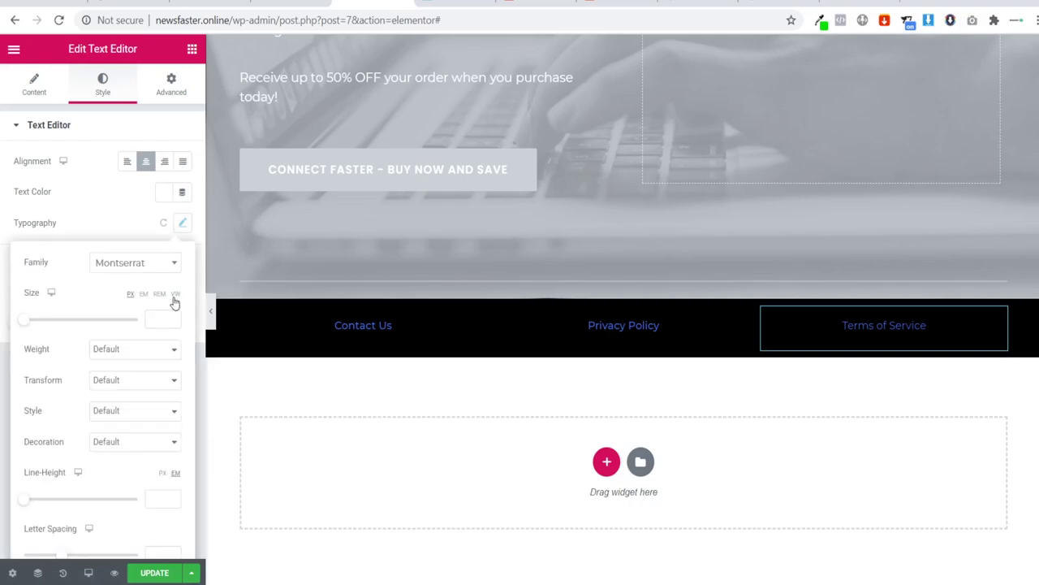
pyautogui.click(126, 357)
pyautogui.click(137, 164)
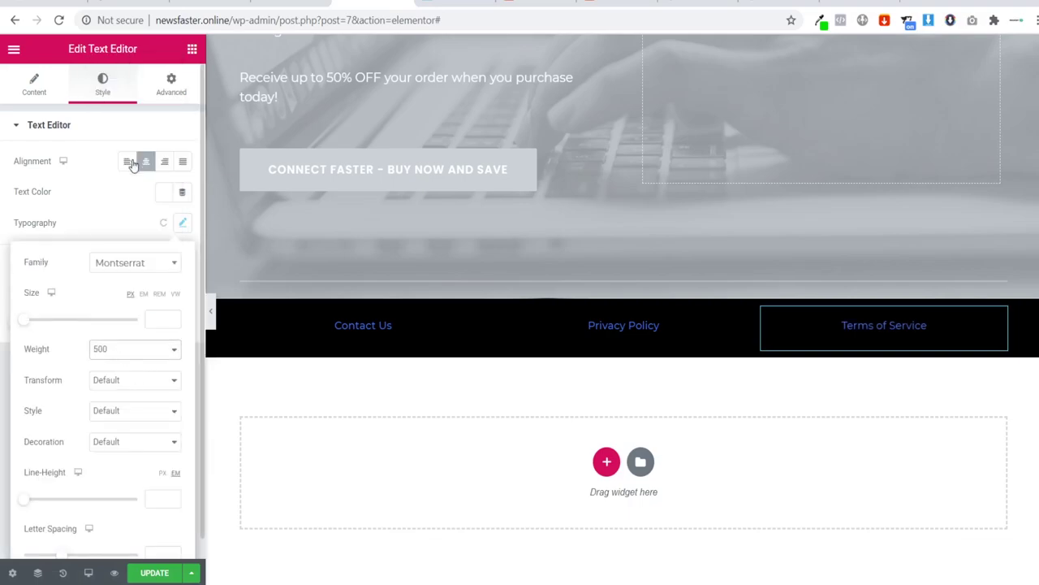
pyautogui.click(151, 469)
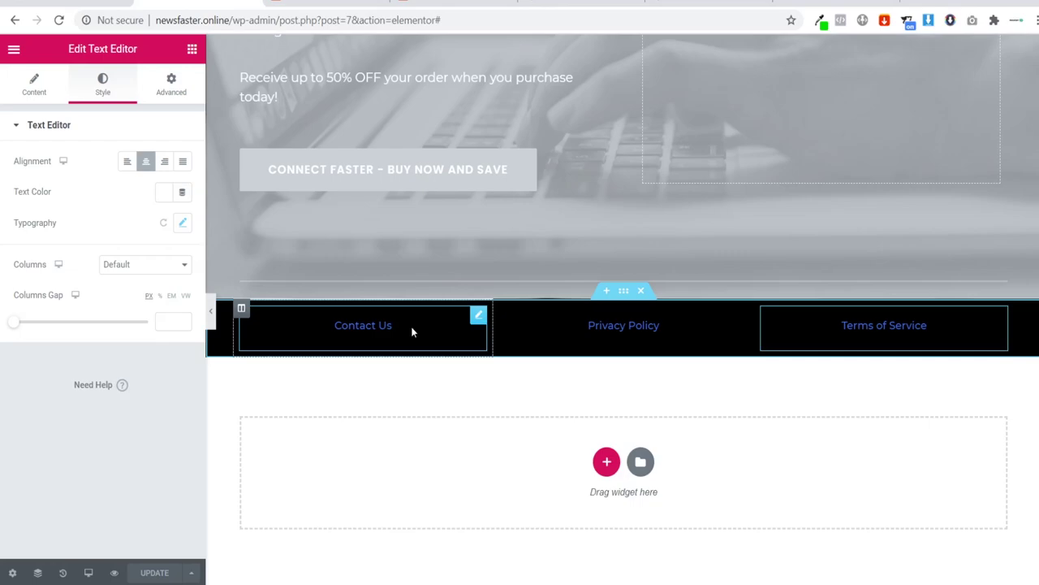
# Step: Make the Contact Us link open in a new tab
pyautogui.click(412, 331)
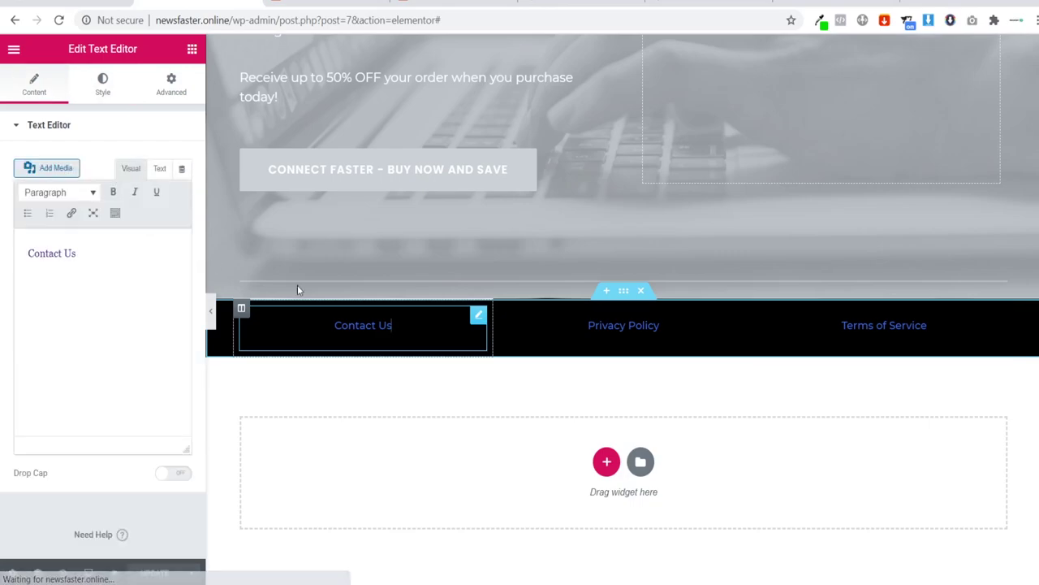
pyautogui.tripleClick(103, 256)
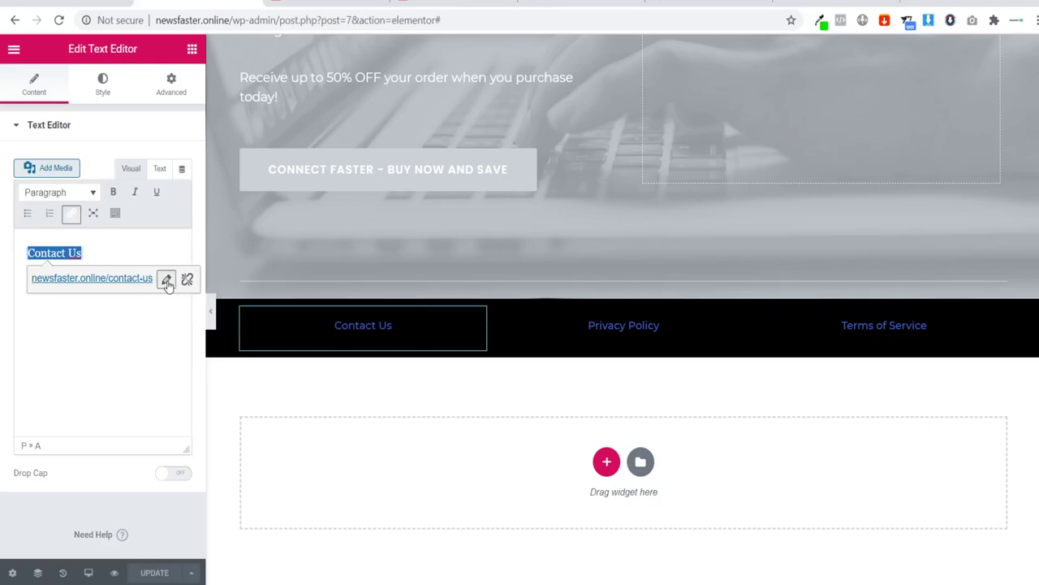
pyautogui.click(166, 278)
pyautogui.click(267, 279)
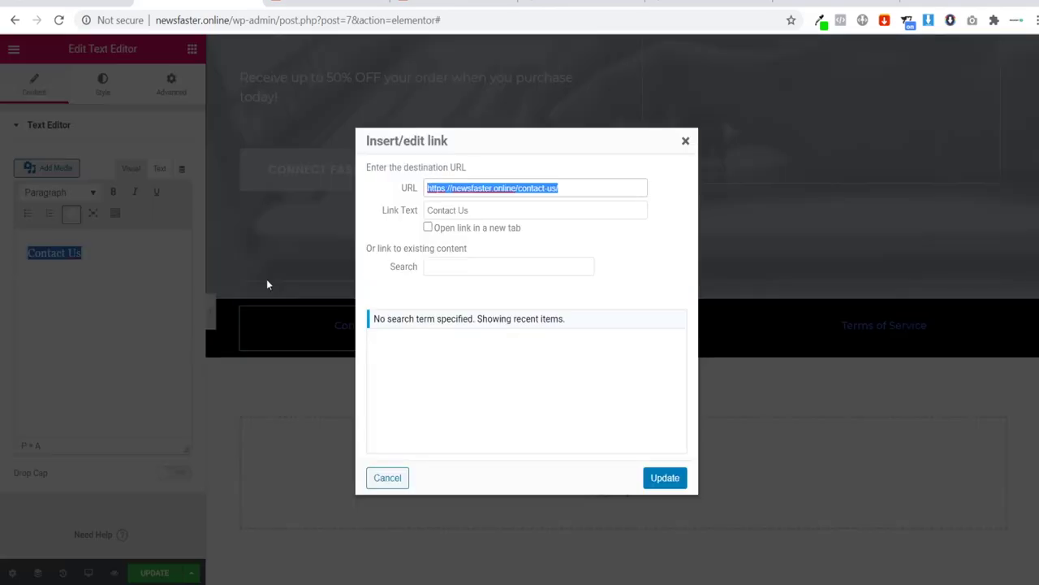
pyautogui.click(428, 229)
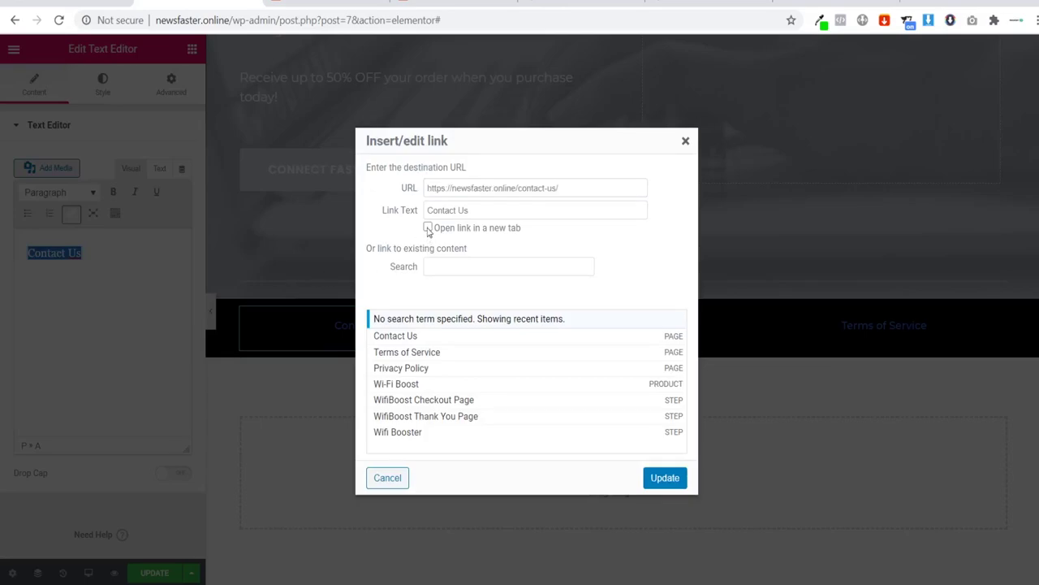
pyautogui.click(658, 479)
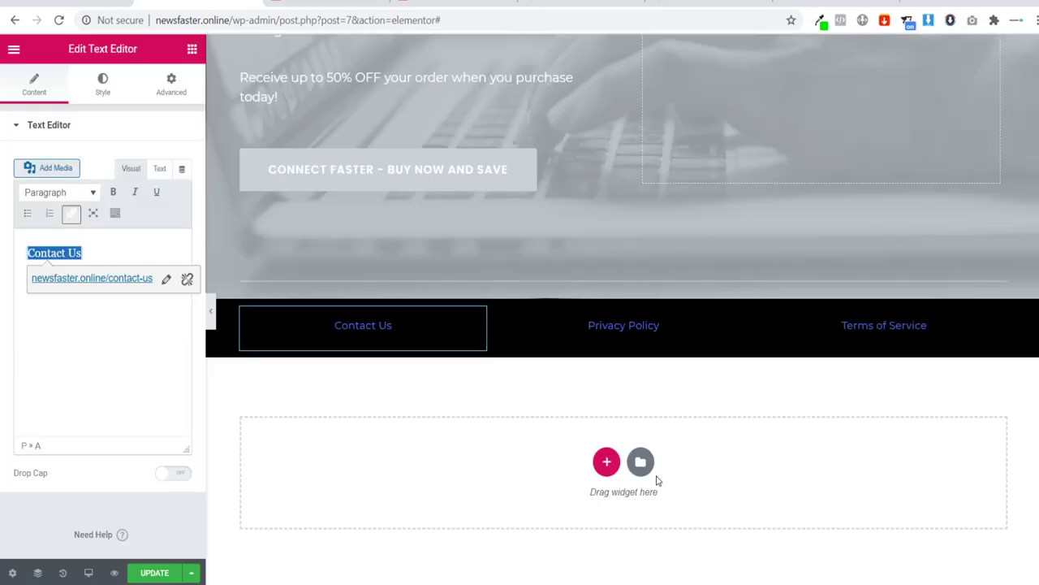
# Step: Make the Privacy Policy link open in a new tab
pyautogui.click(735, 328)
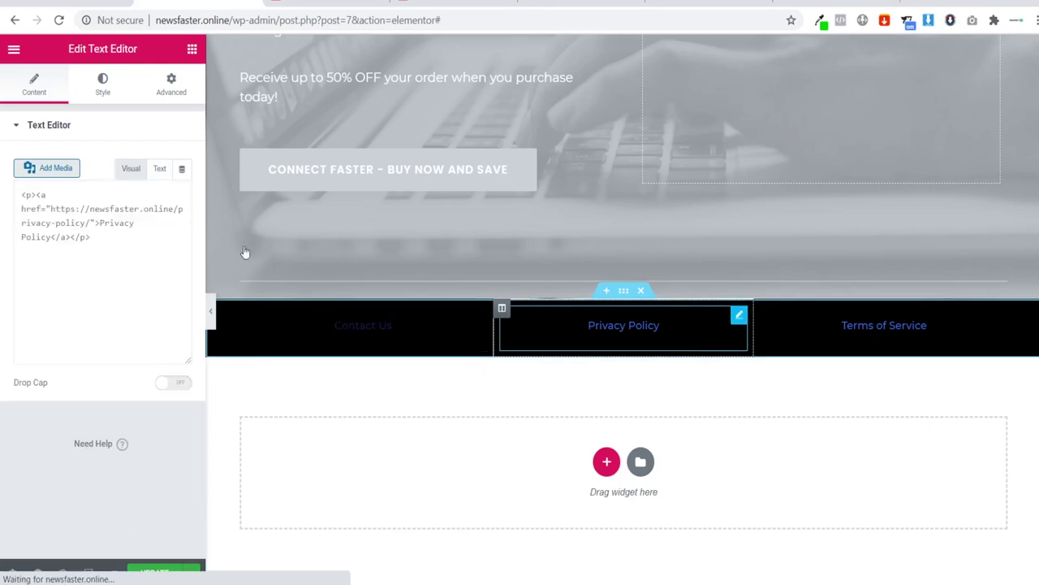
pyautogui.tripleClick(126, 247)
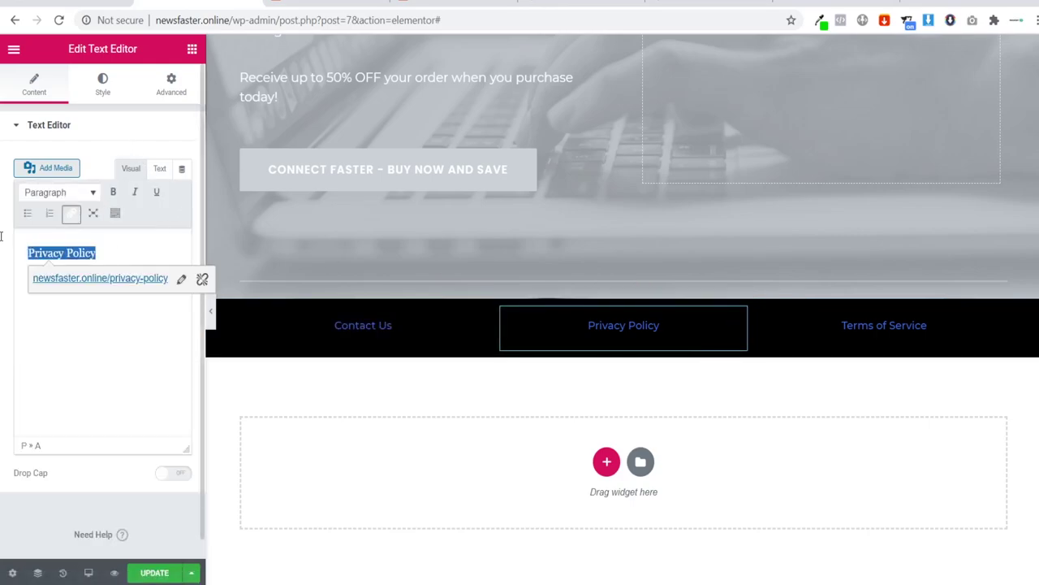
pyautogui.click(181, 277)
pyautogui.click(267, 279)
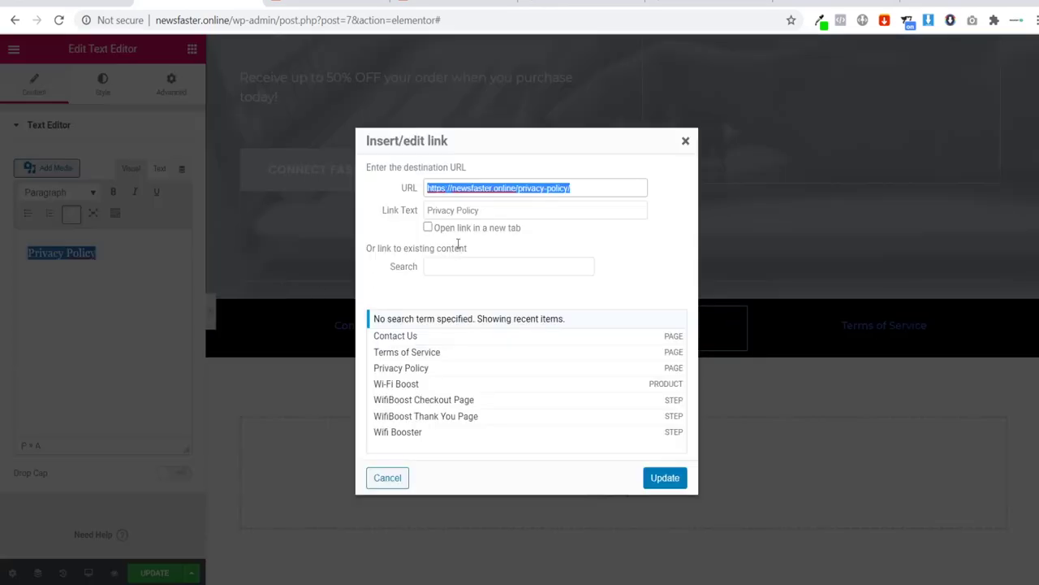
pyautogui.click(427, 227)
pyautogui.click(664, 477)
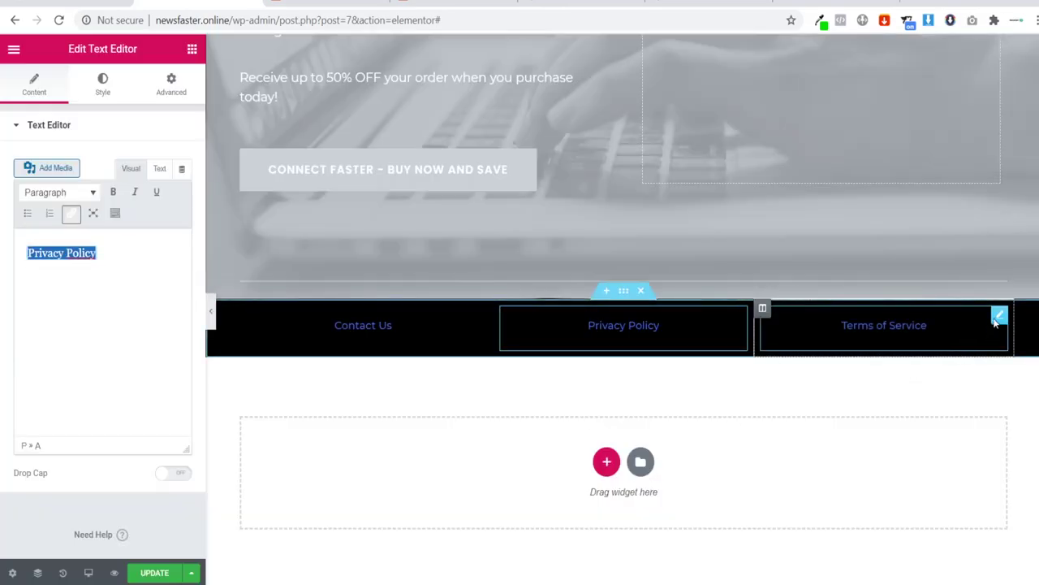
# Step: Make the Terms of Service link open in a new tab
pyautogui.click(997, 319)
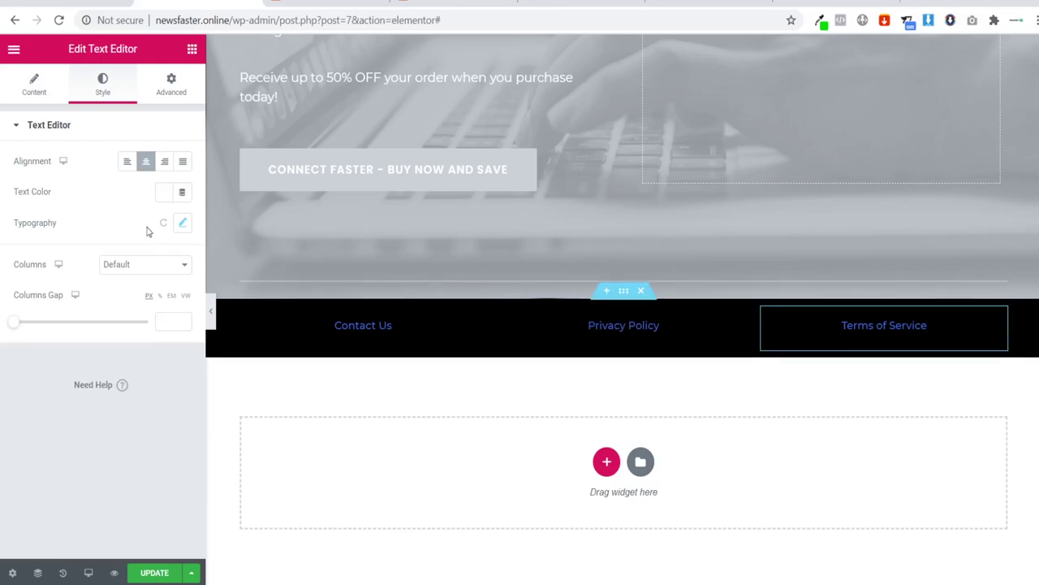
pyautogui.click(46, 100)
pyautogui.click(129, 249)
pyautogui.tripleClick(130, 249)
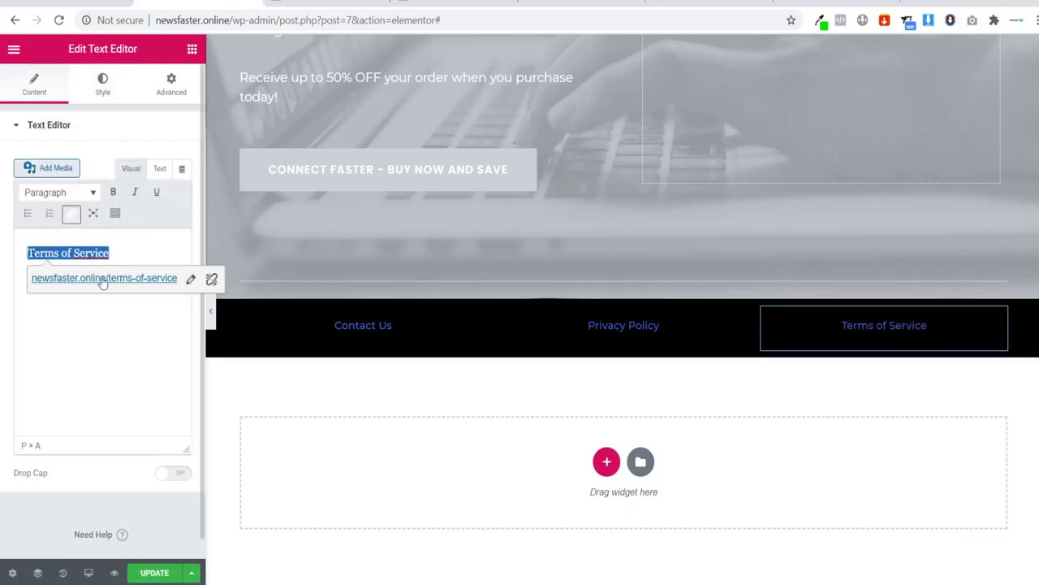
pyautogui.click(189, 280)
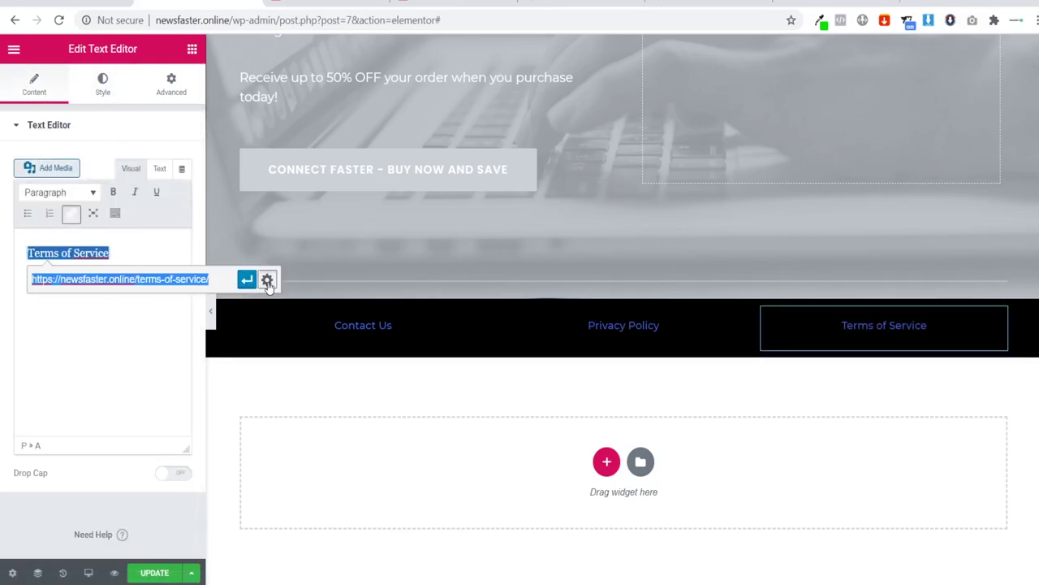
pyautogui.click(267, 280)
pyautogui.click(428, 228)
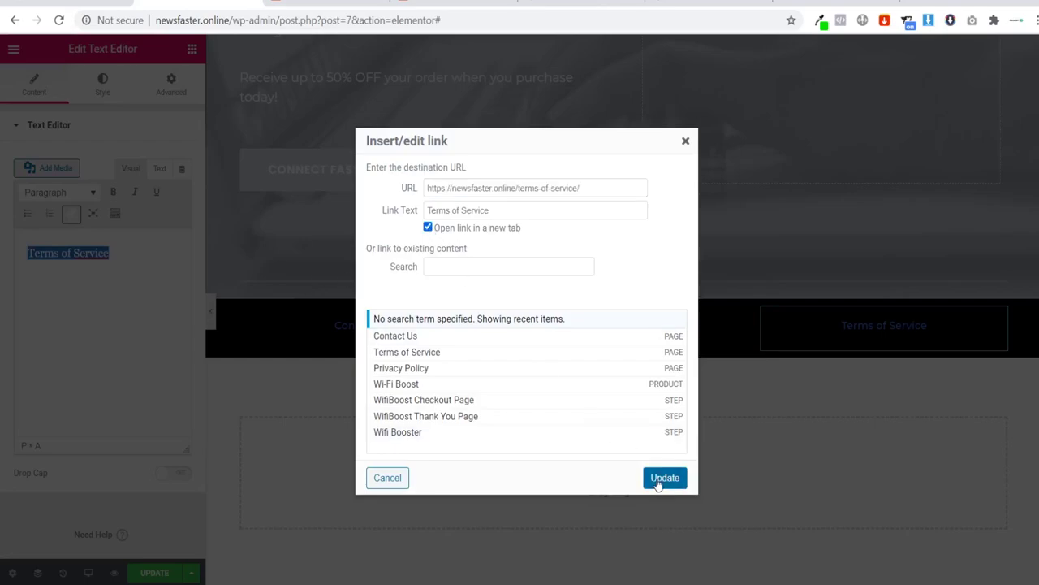
pyautogui.click(664, 480)
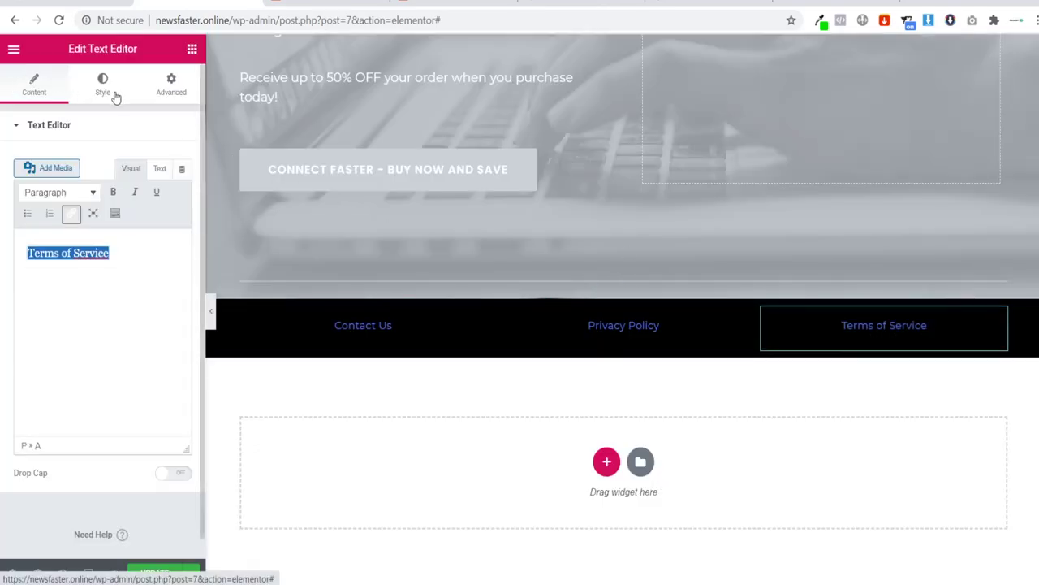
# Step: Save the edits, view the live Wifi Booster page and open the theme Customizer
pyautogui.click(156, 572)
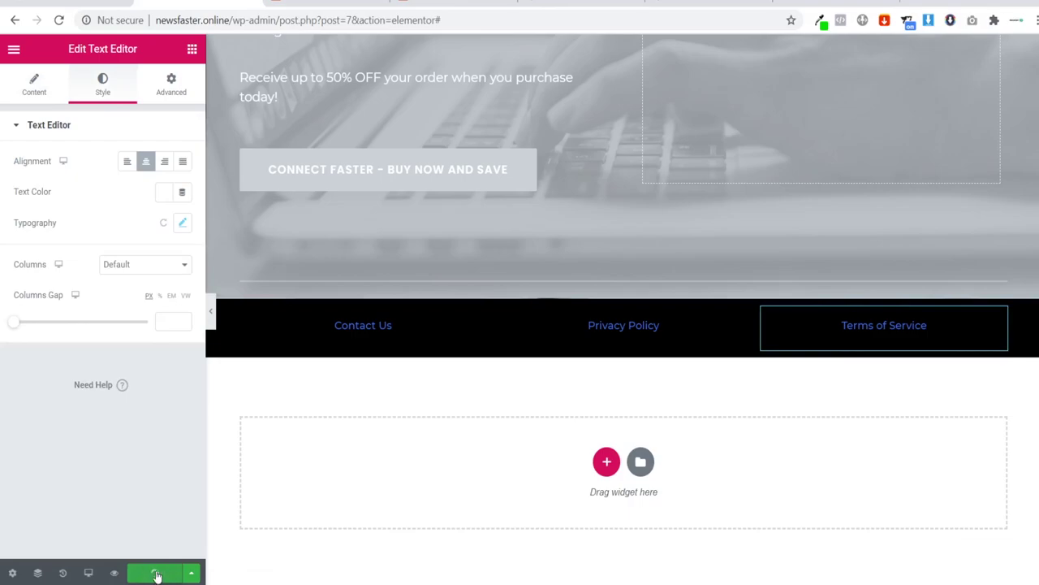
pyautogui.click(14, 48)
pyautogui.click(71, 436)
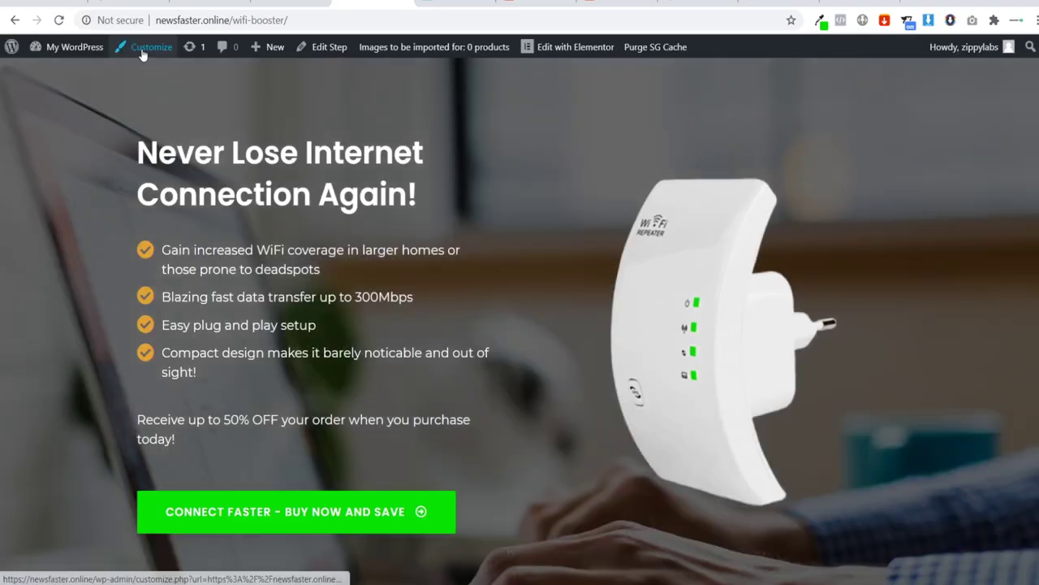
pyautogui.click(142, 50)
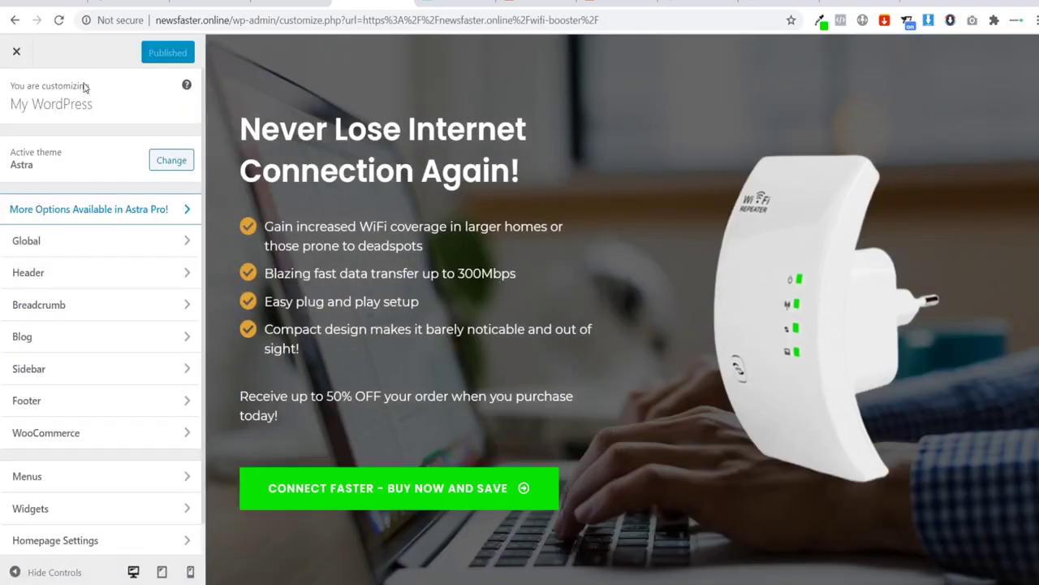
pyautogui.scroll(-1, 122, 312)
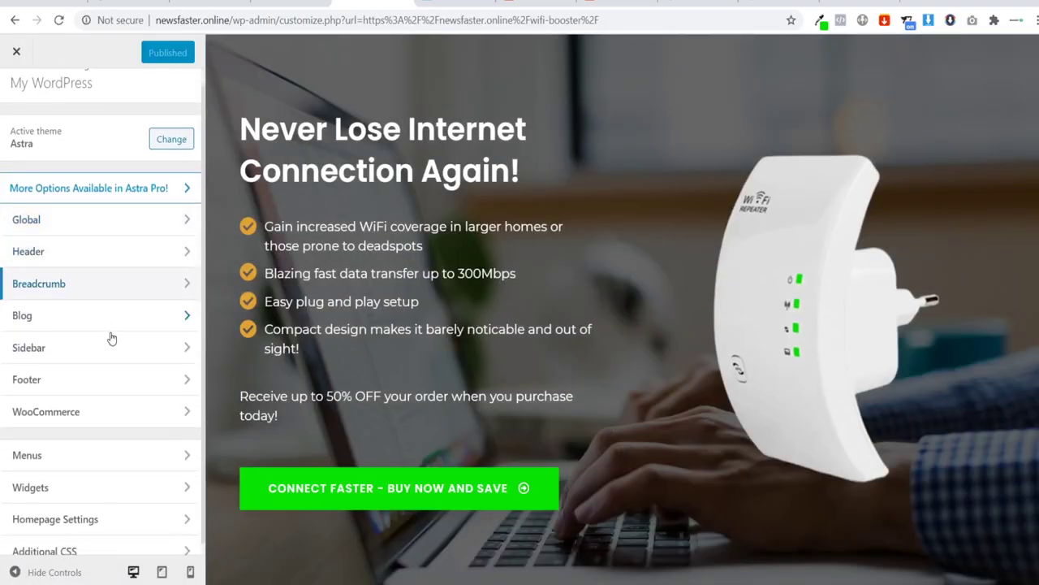
# Step: Paste the rule a { color: #fff; } into Additional CSS and publish it
pyautogui.click(81, 542)
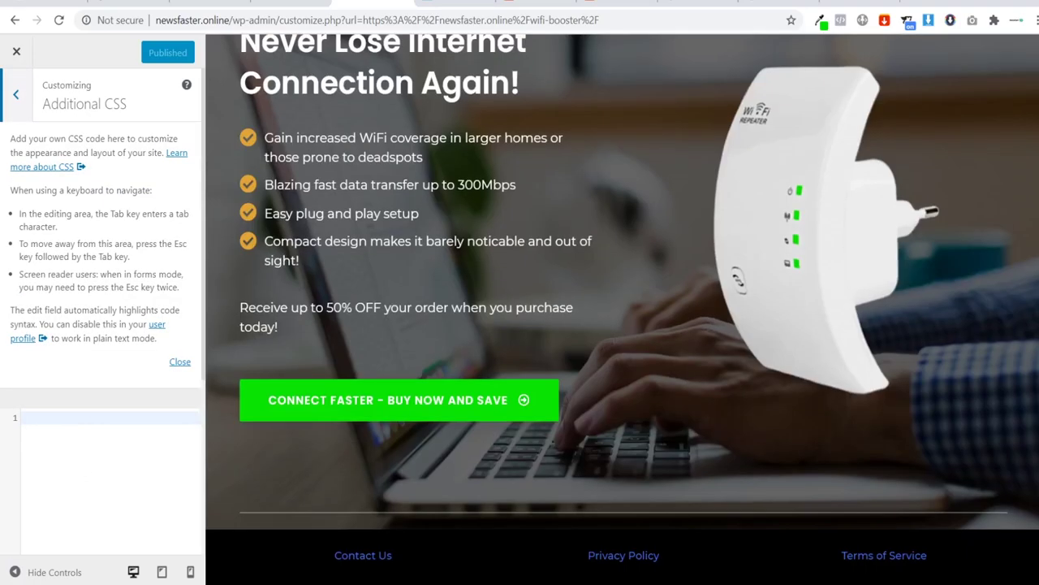
pyautogui.click(72, 442)
pyautogui.write('a {   color: #fff; }')
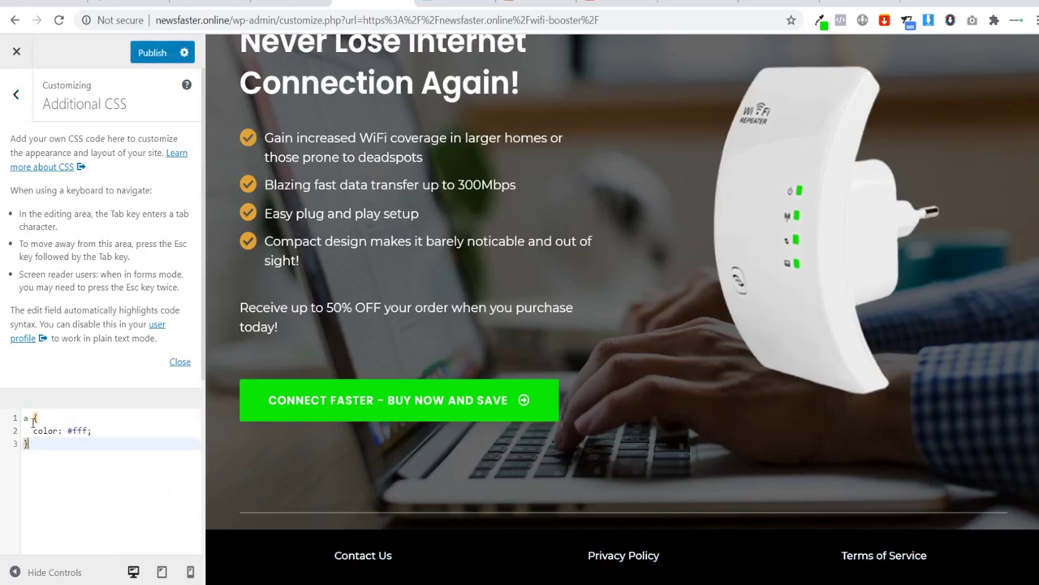
pyautogui.click(38, 417)
pyautogui.click(49, 444)
pyautogui.scroll(6, 464, 446)
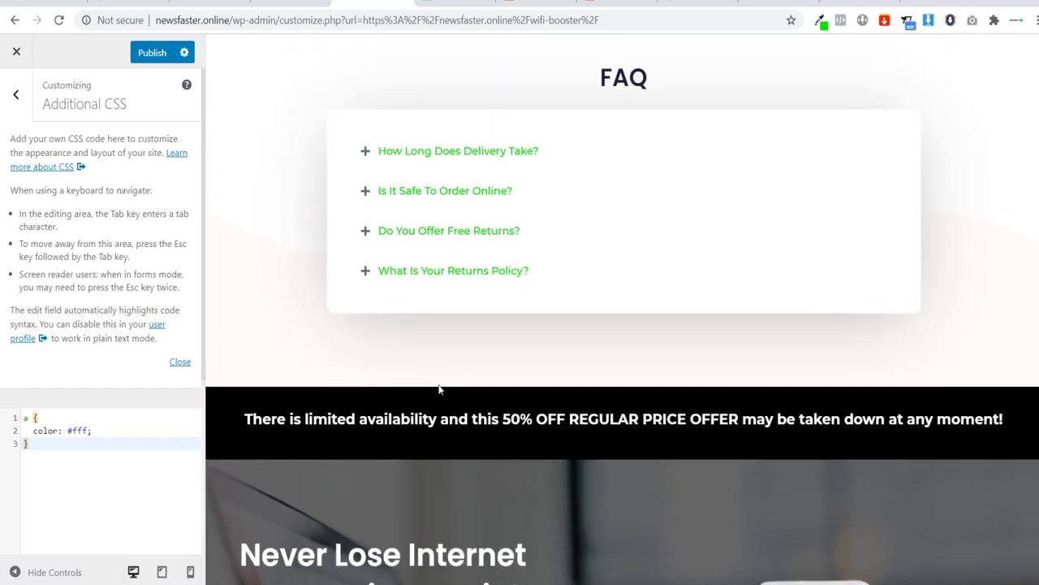
pyautogui.click(152, 52)
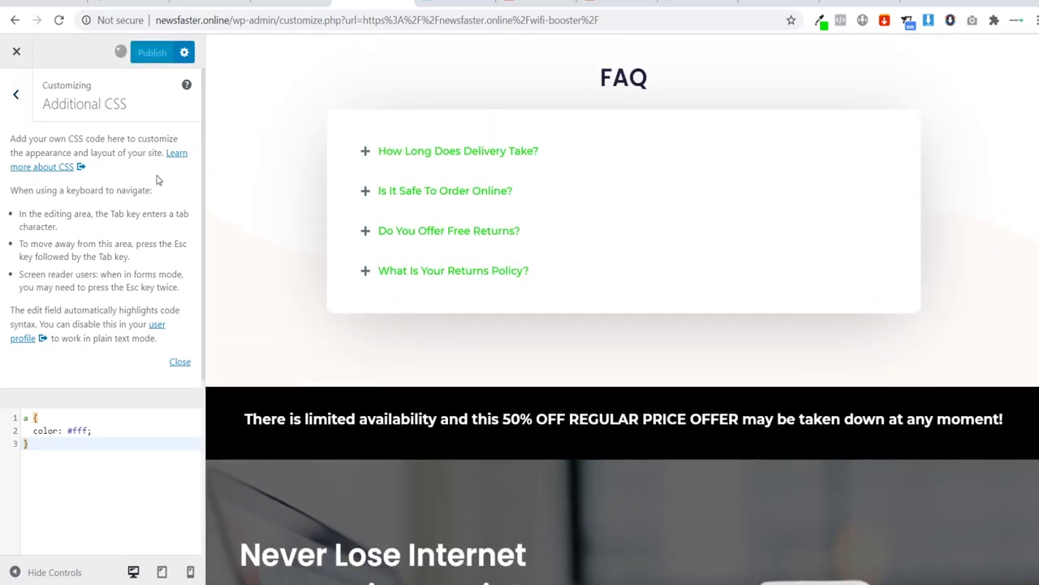
# Step: Leave the Customizer and open the Wifi Booster flow's checkout step in Elementor via CartFlows > Flows
pyautogui.click(17, 55)
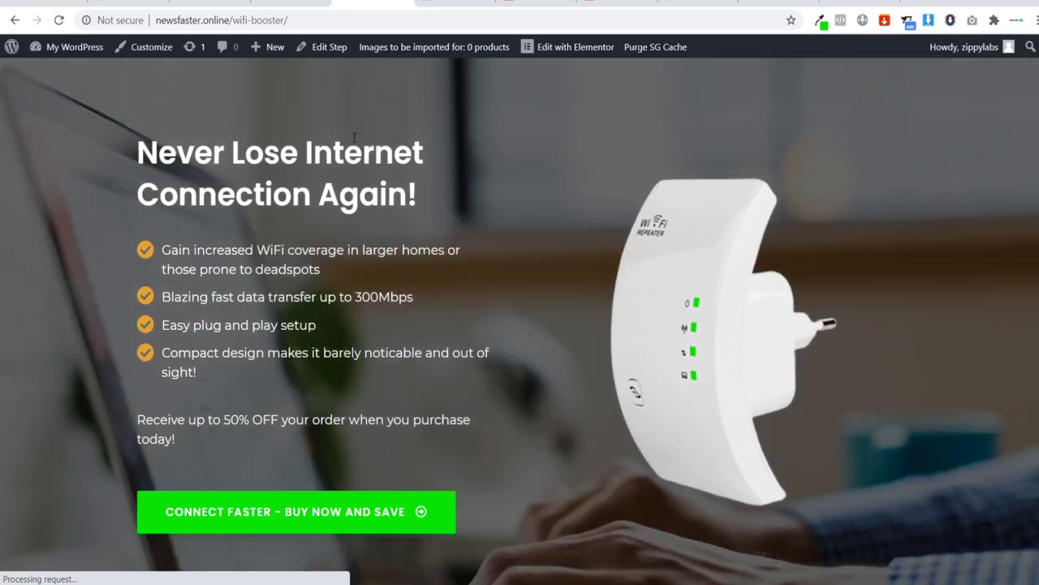
pyautogui.click(67, 51)
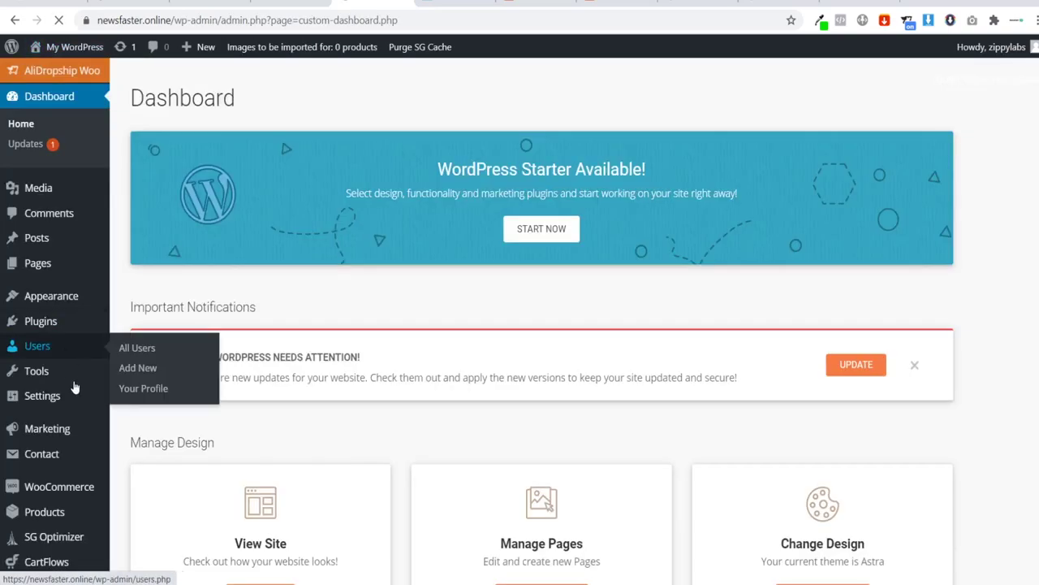
pyautogui.scroll(-1, 90, 416)
pyautogui.scroll(-2, 88, 412)
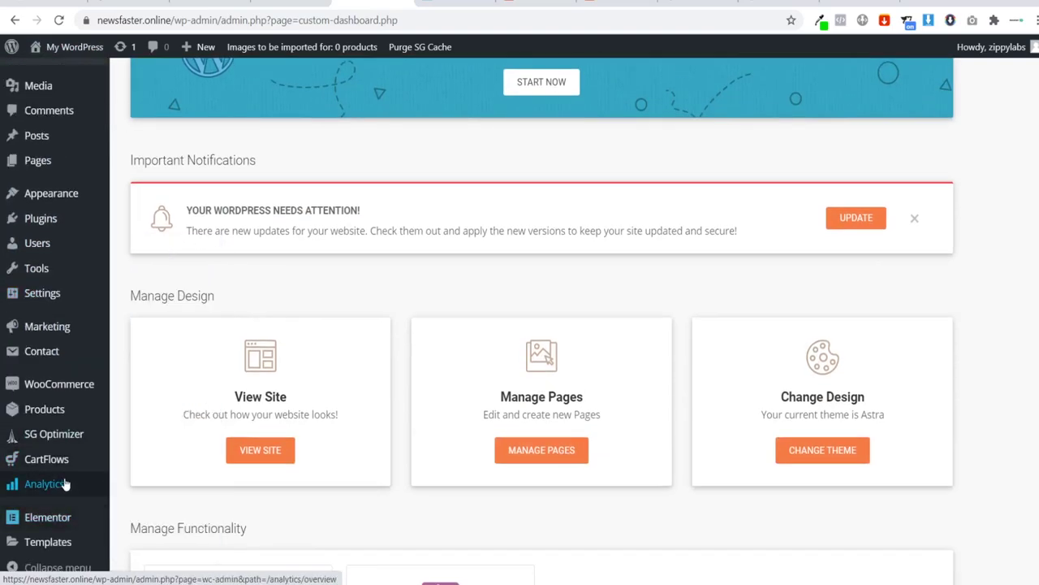
pyautogui.moveTo(61, 465)
pyautogui.click(147, 469)
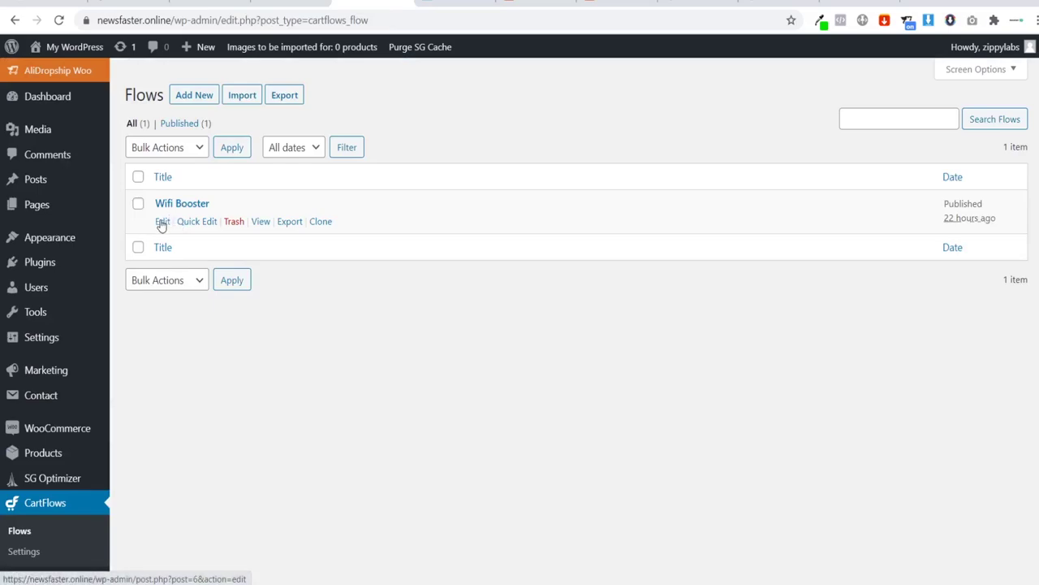
pyautogui.click(163, 223)
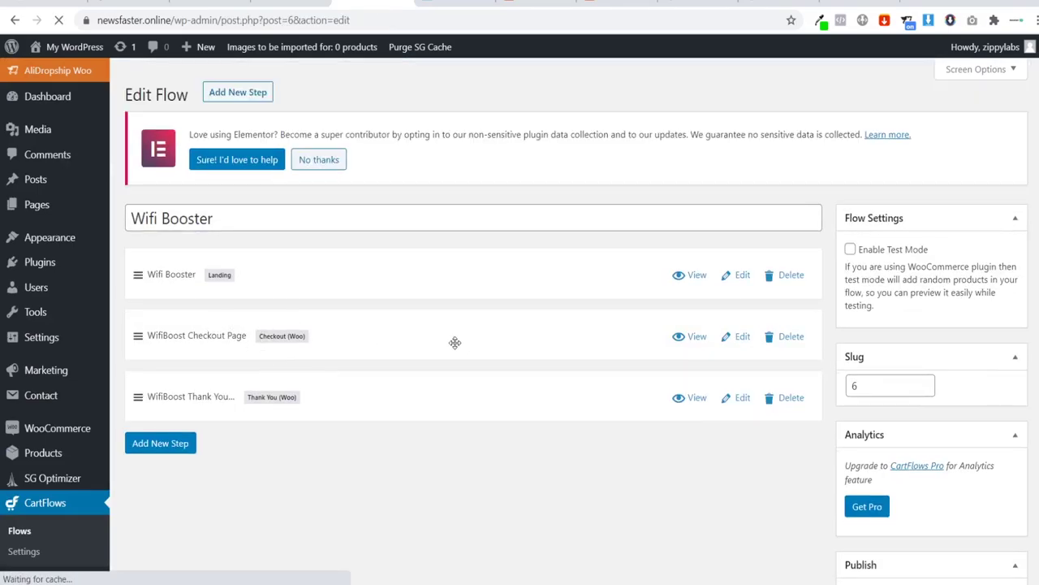
pyautogui.click(740, 337)
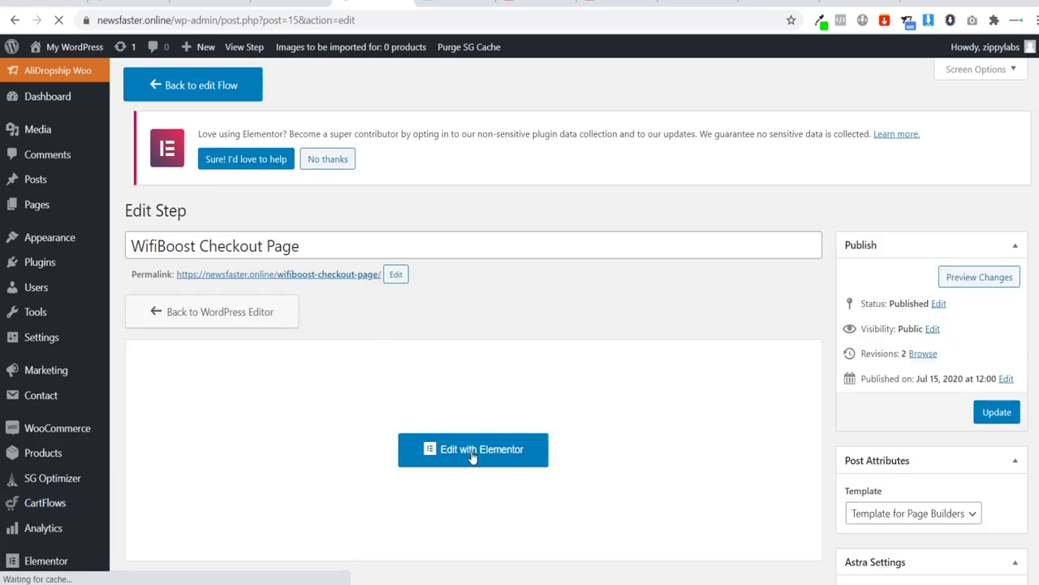
pyautogui.click(474, 453)
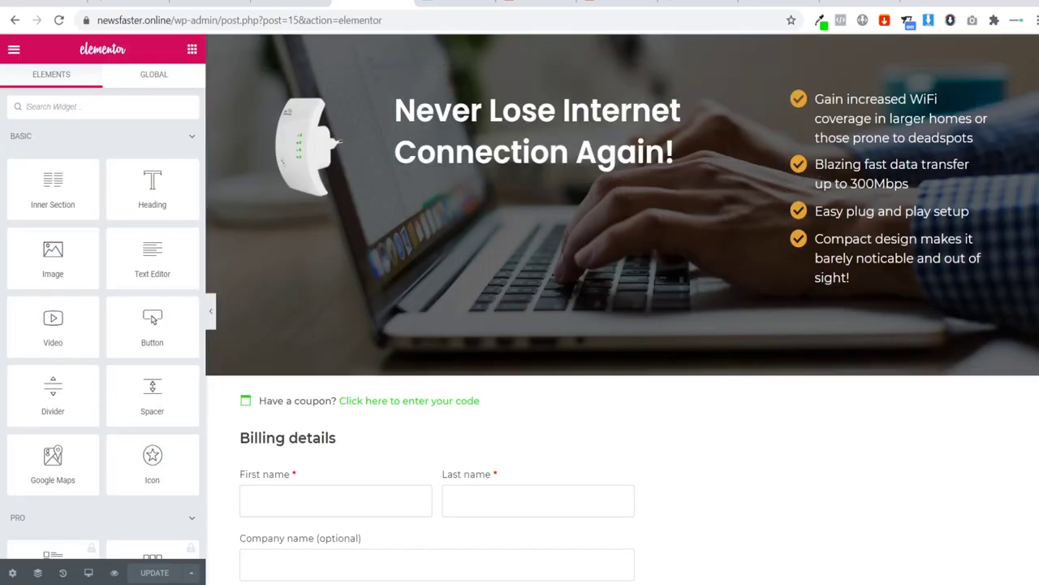
# Step: Insert the saved Footer template from My Templates at the bottom of the checkout page
pyautogui.scroll(-15, 838, 477)
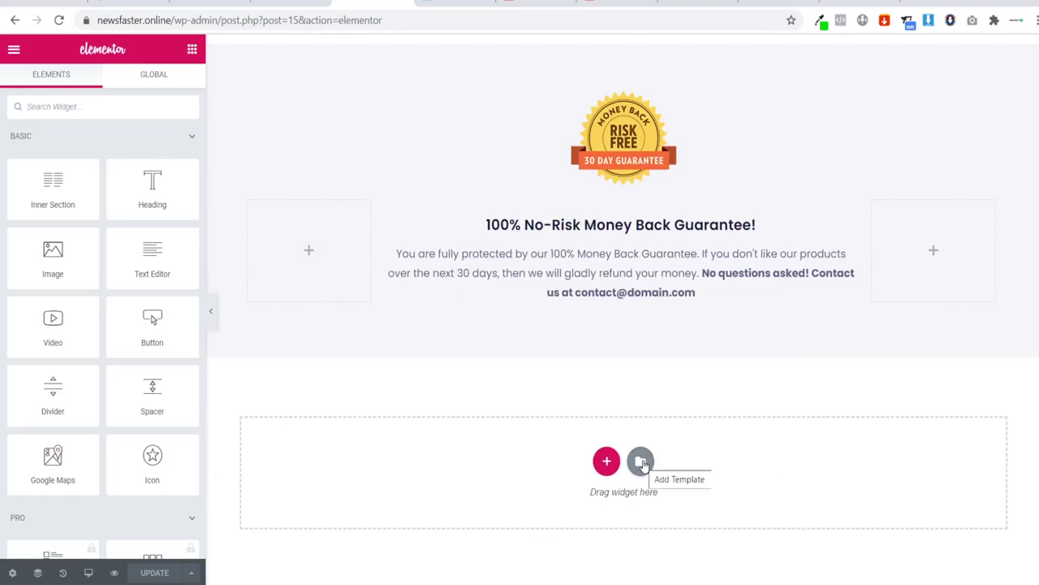
pyautogui.click(641, 462)
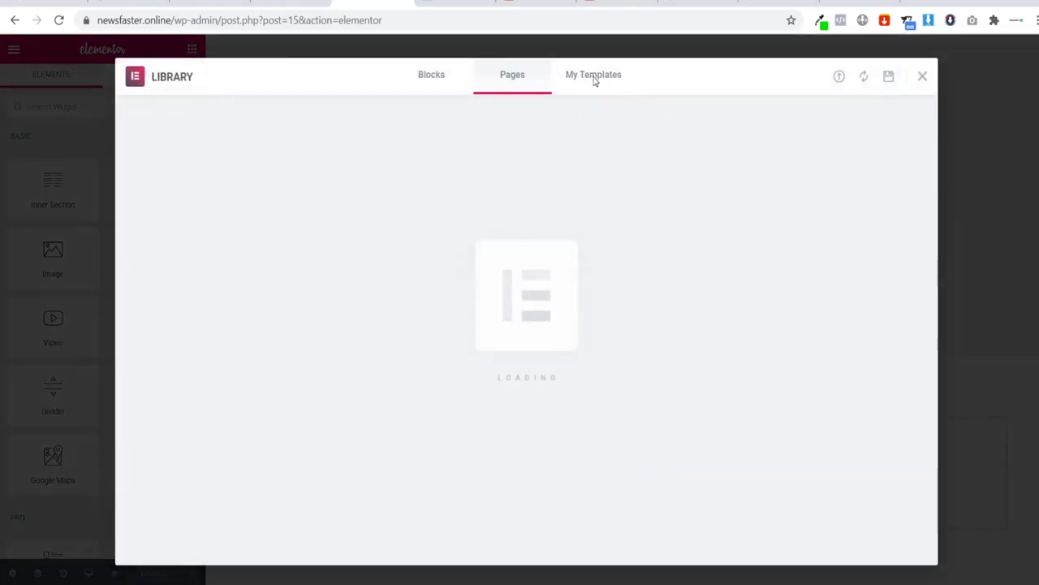
pyautogui.click(594, 79)
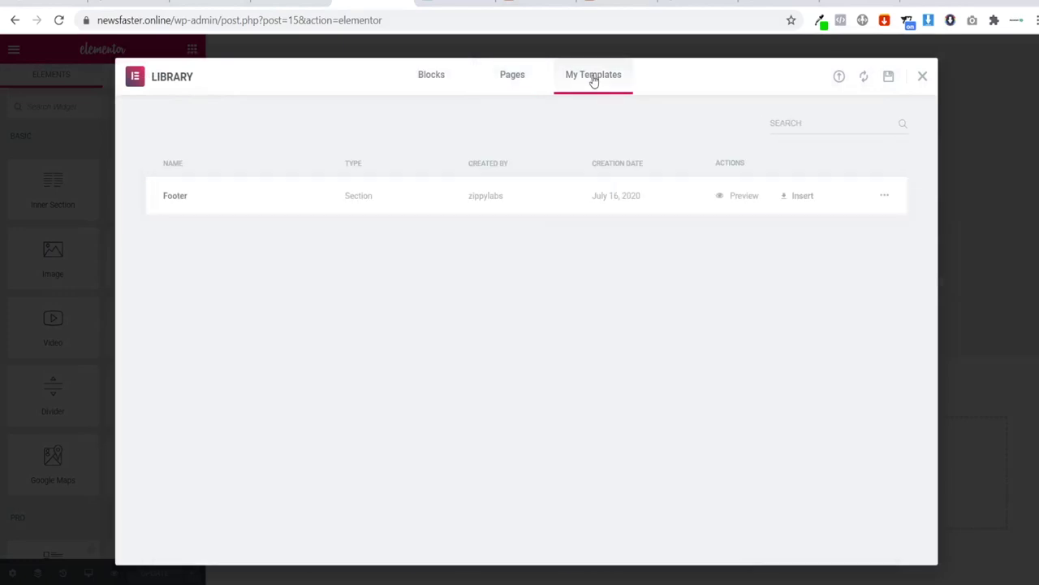
pyautogui.click(800, 196)
pyautogui.click(627, 354)
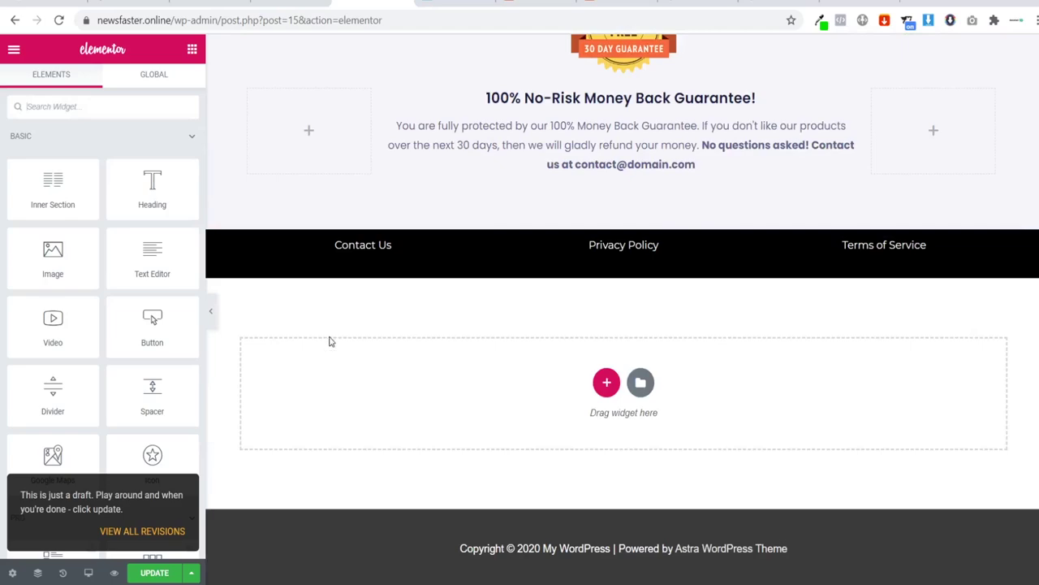
# Step: Update the checkout page to save the added footer
pyautogui.click(164, 574)
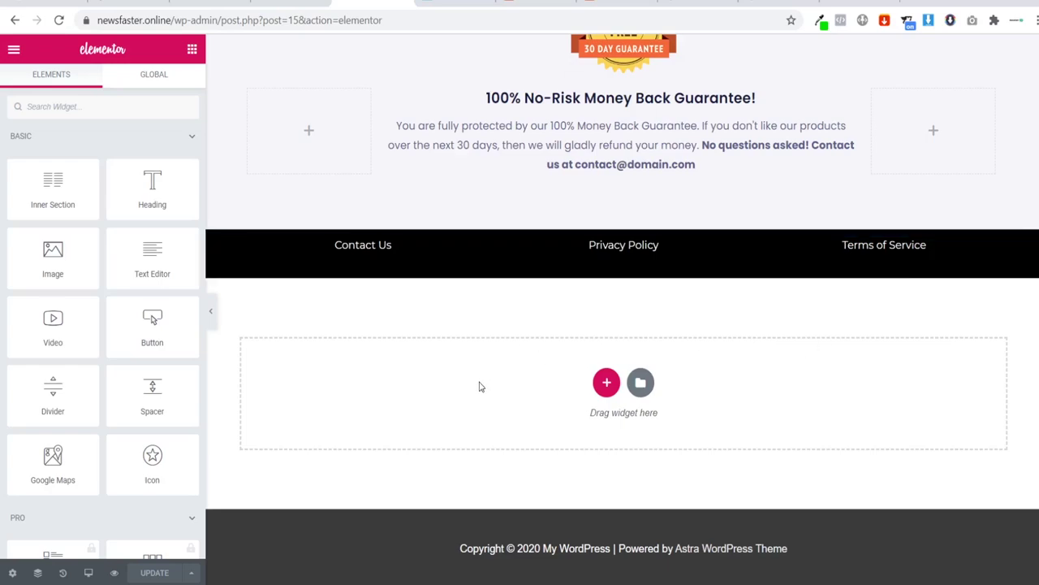
pyautogui.scroll(15, 479, 398)
pyautogui.scroll(6, 479, 404)
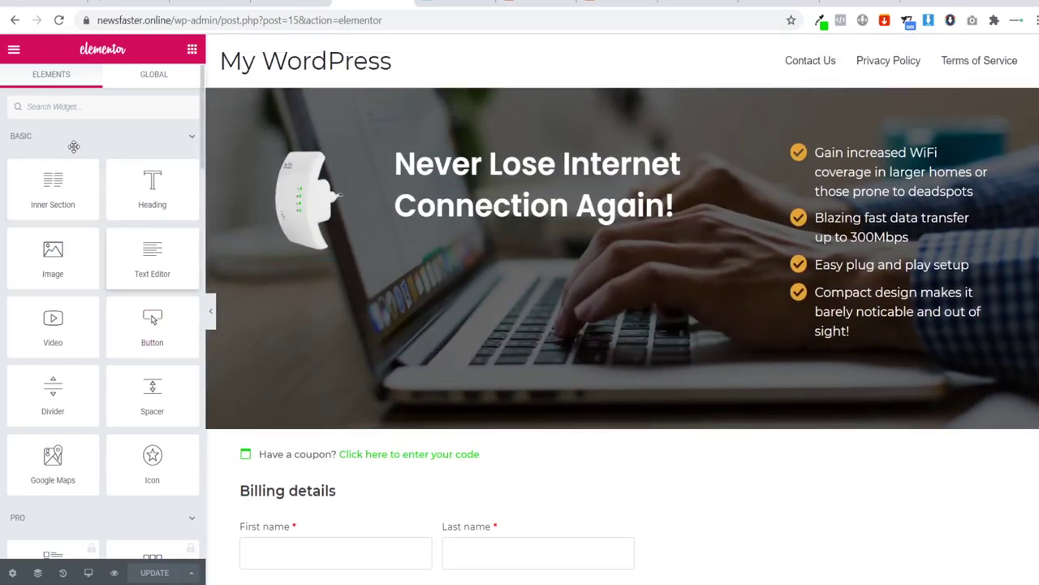
# Step: View the live checkout page, then return to it in Elementor
pyautogui.click(13, 49)
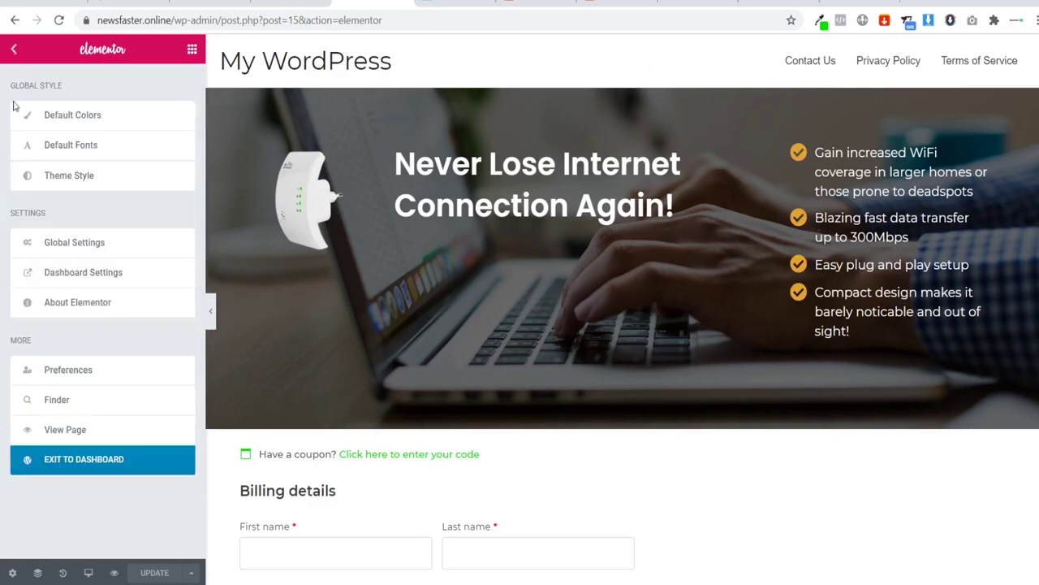
pyautogui.click(80, 429)
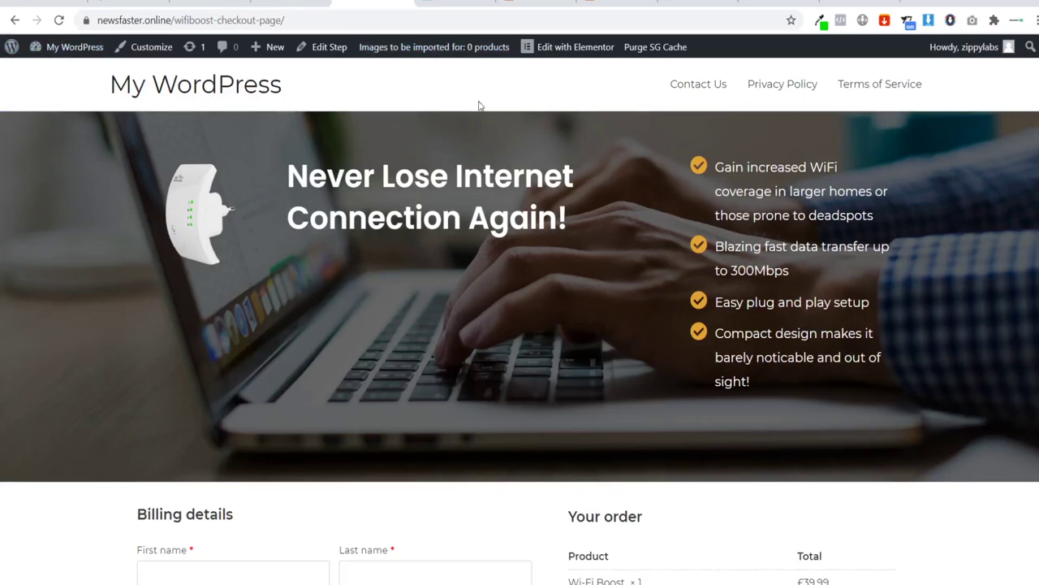
pyautogui.click(549, 52)
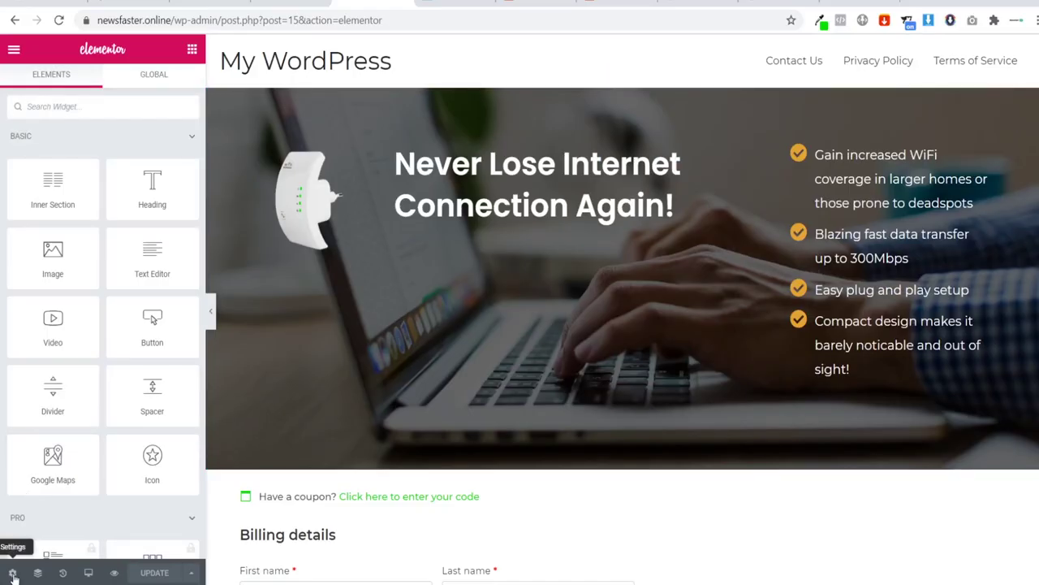
# Step: Set the checkout page layout to Template for Page Builders and update the page
pyautogui.click(13, 573)
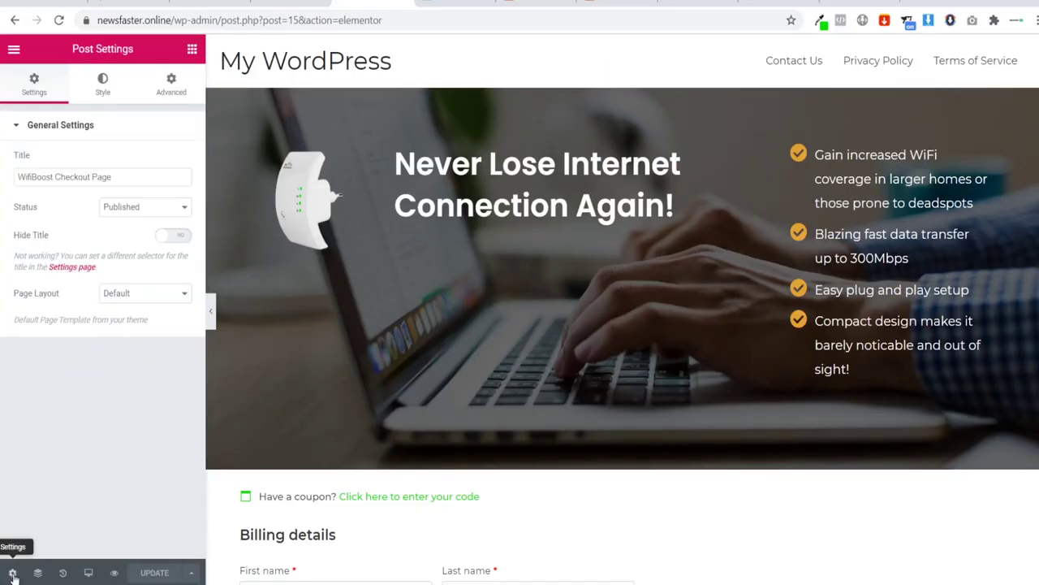
pyautogui.click(120, 299)
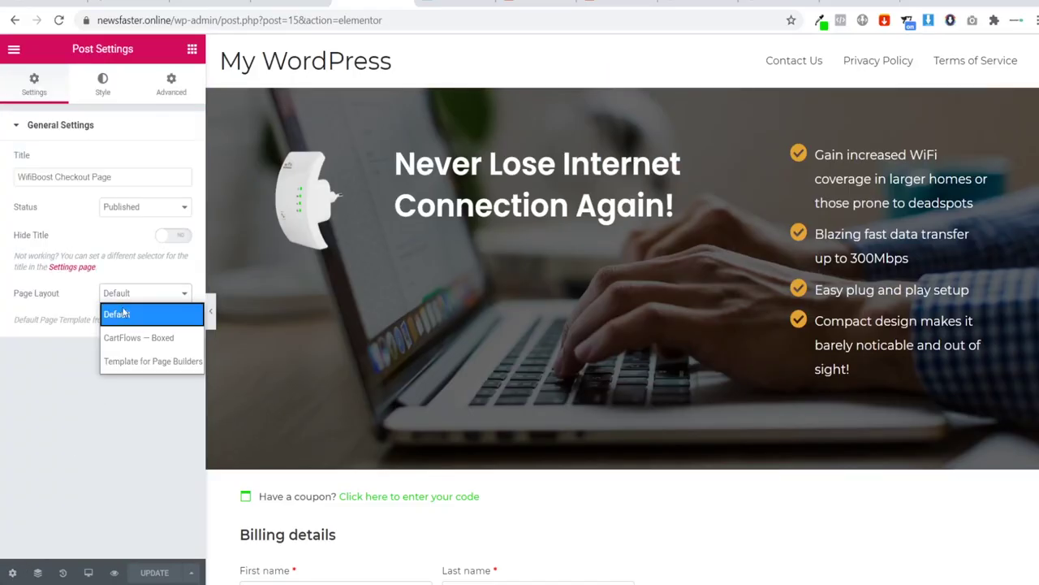
pyautogui.click(136, 364)
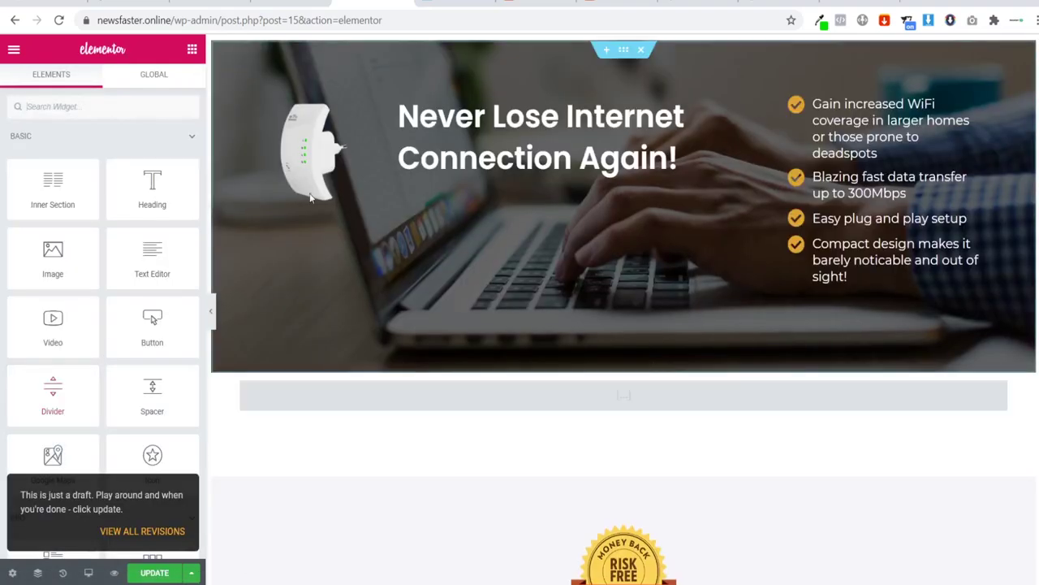
pyautogui.scroll(-15, 624, 309)
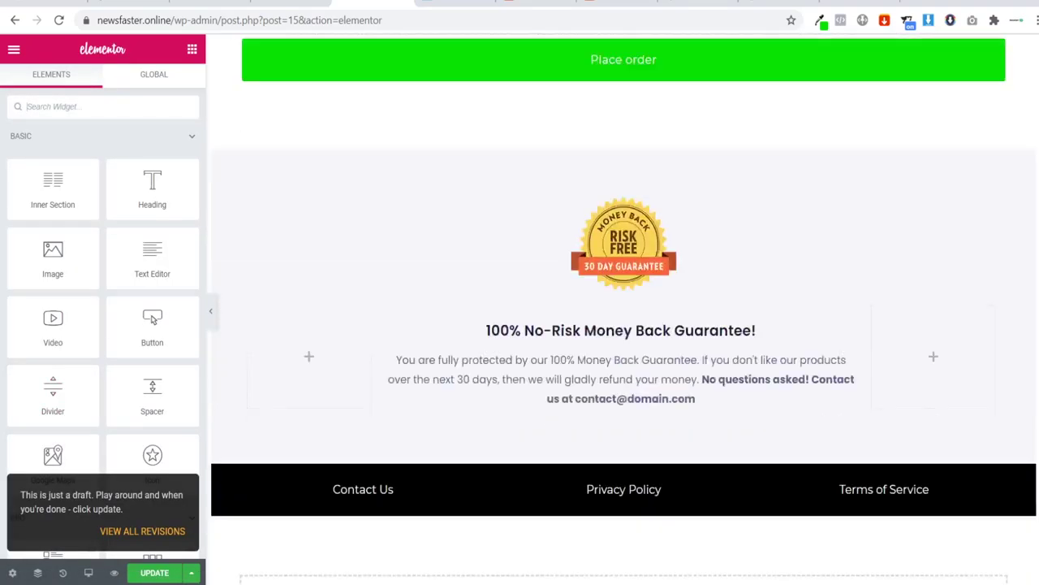
pyautogui.scroll(15, 624, 309)
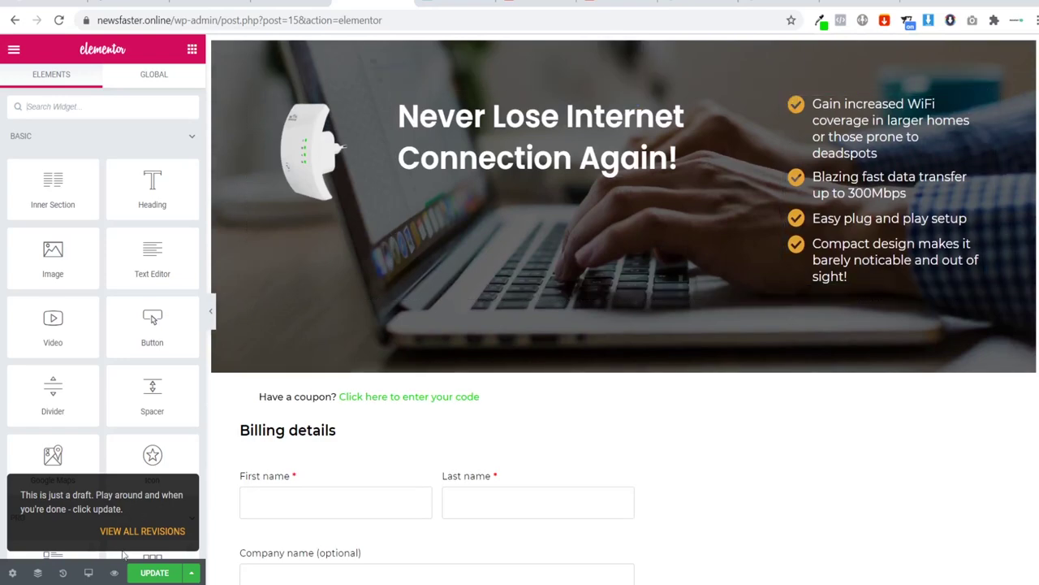
pyautogui.click(155, 572)
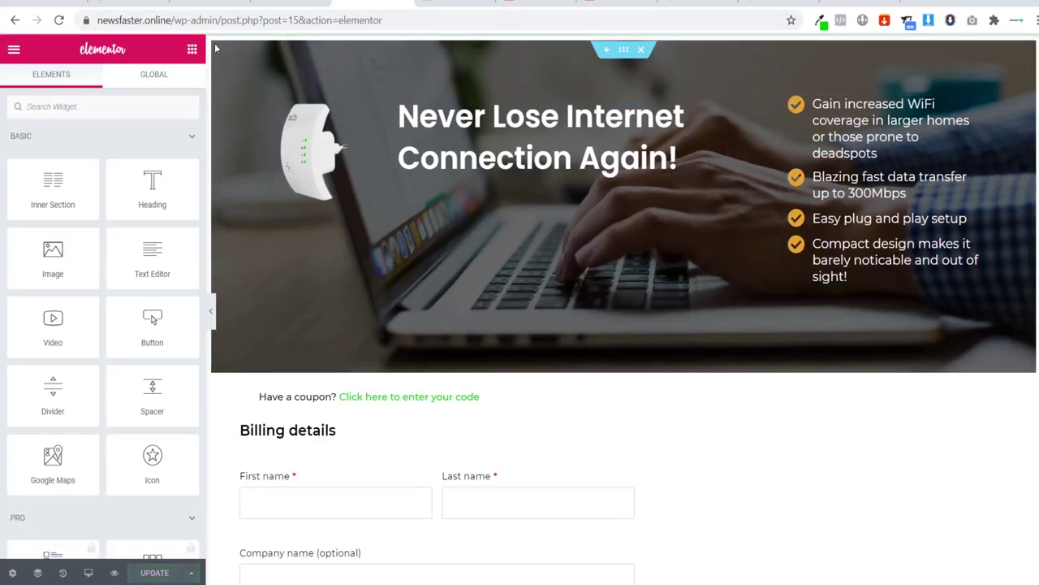
# Step: Preview the checkout page full width, restore the editing panel, and bring up the main menu
pyautogui.click(211, 311)
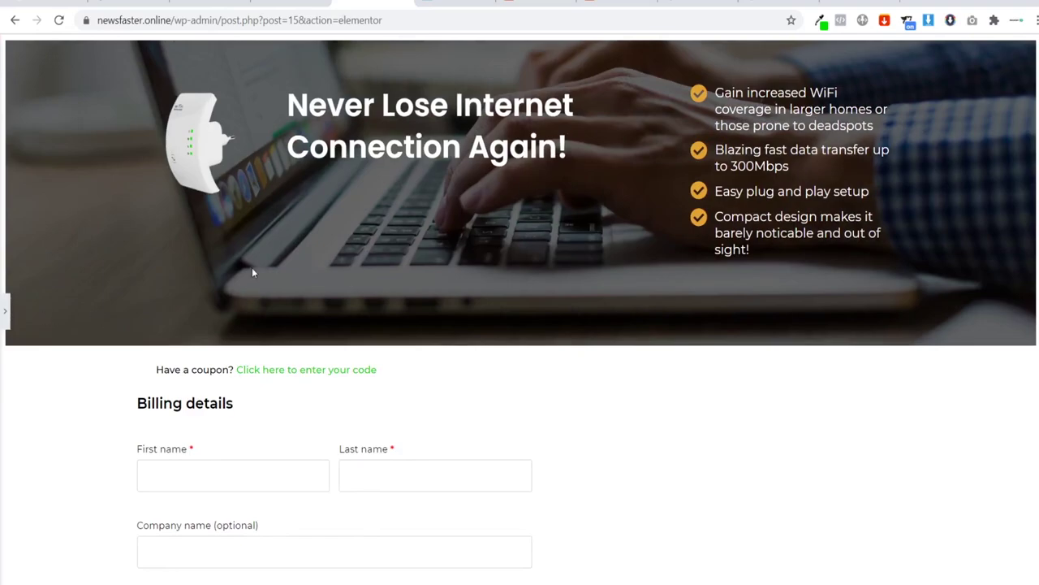
pyautogui.scroll(-7, 252, 272)
pyautogui.scroll(7, 239, 276)
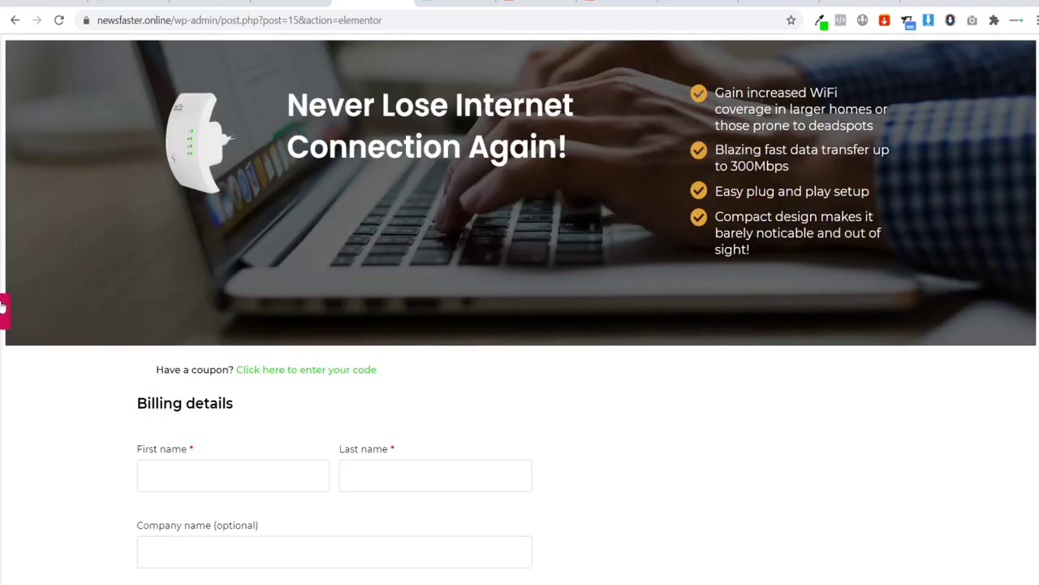
pyautogui.click(1, 307)
pyautogui.click(13, 51)
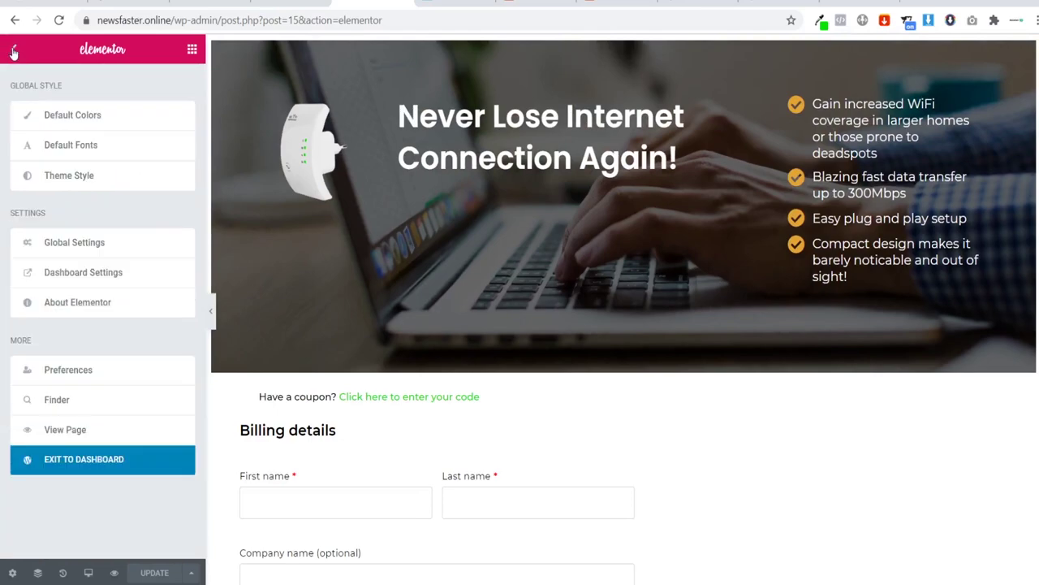
# Step: Follow the live checkout page's footer Contact Us link and open that page in Elementor
pyautogui.click(74, 434)
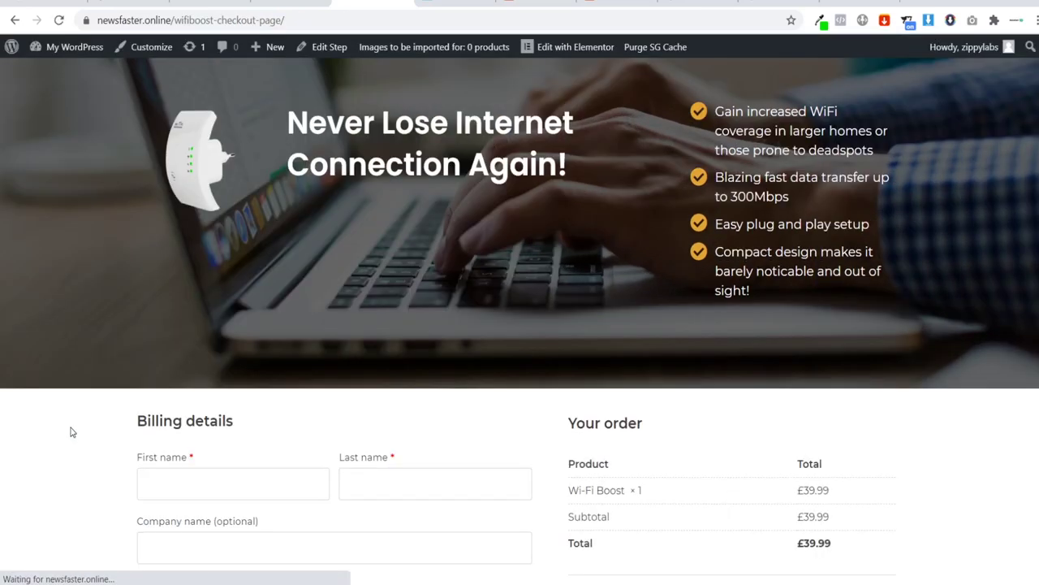
pyautogui.scroll(-8, 441, 252)
pyautogui.scroll(-2, 438, 258)
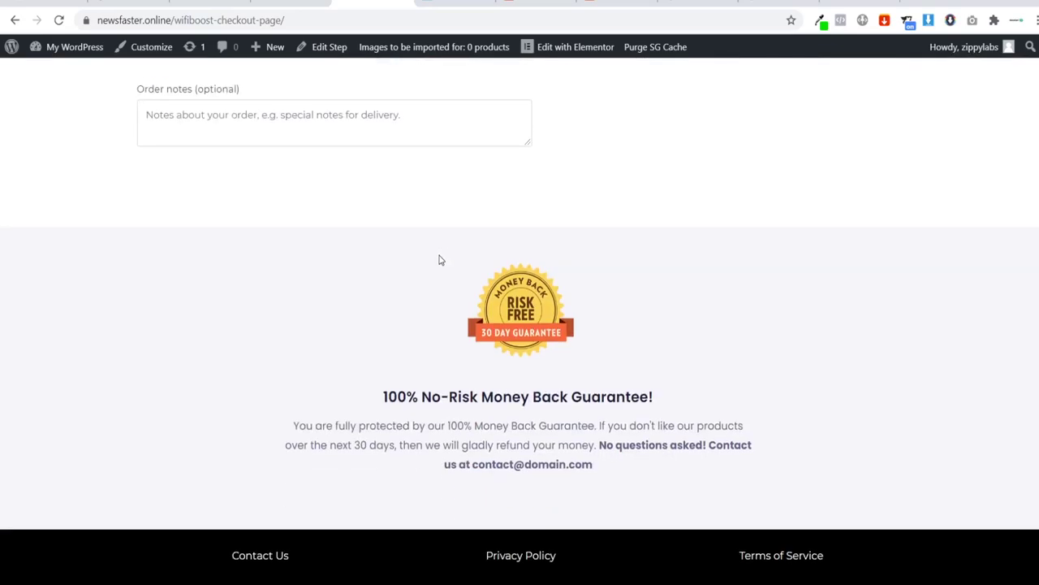
pyautogui.click(261, 558)
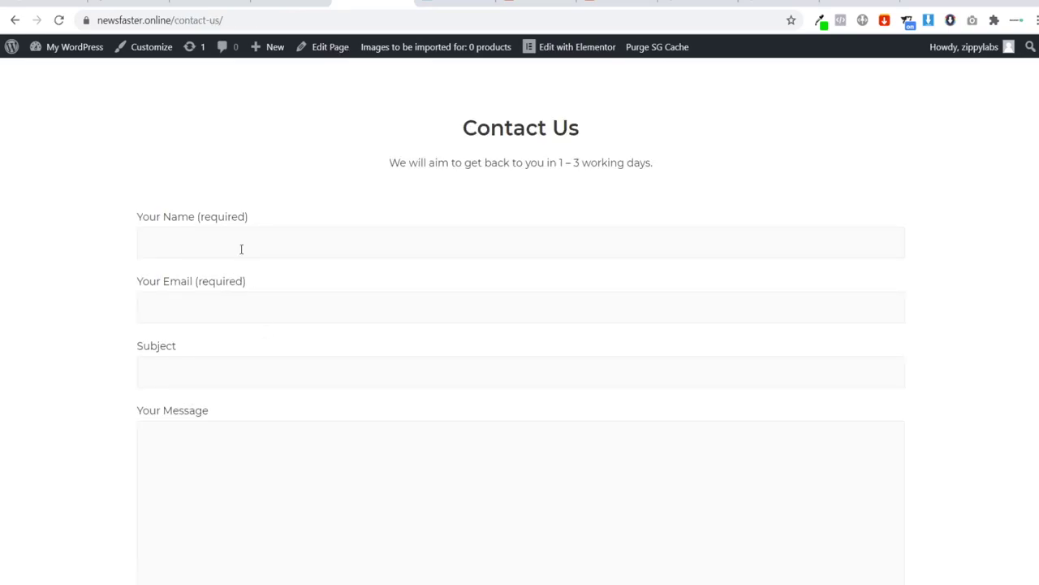
pyautogui.scroll(-1, 738, 257)
pyautogui.scroll(1, 604, 244)
pyautogui.click(536, 47)
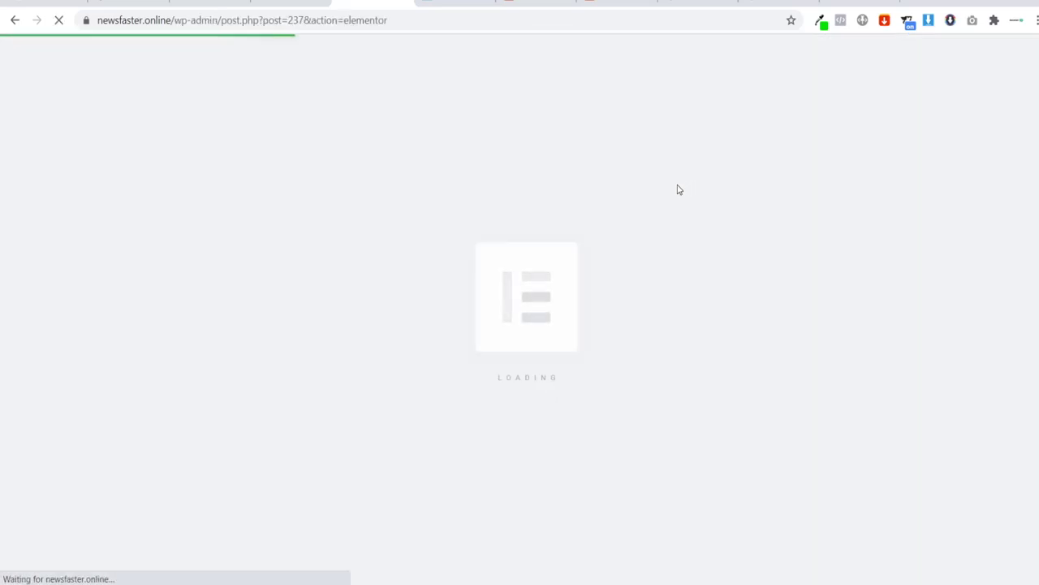
# Step: Insert the saved Footer template from My Templates beneath the Contact Us form
pyautogui.scroll(-4, 680, 189)
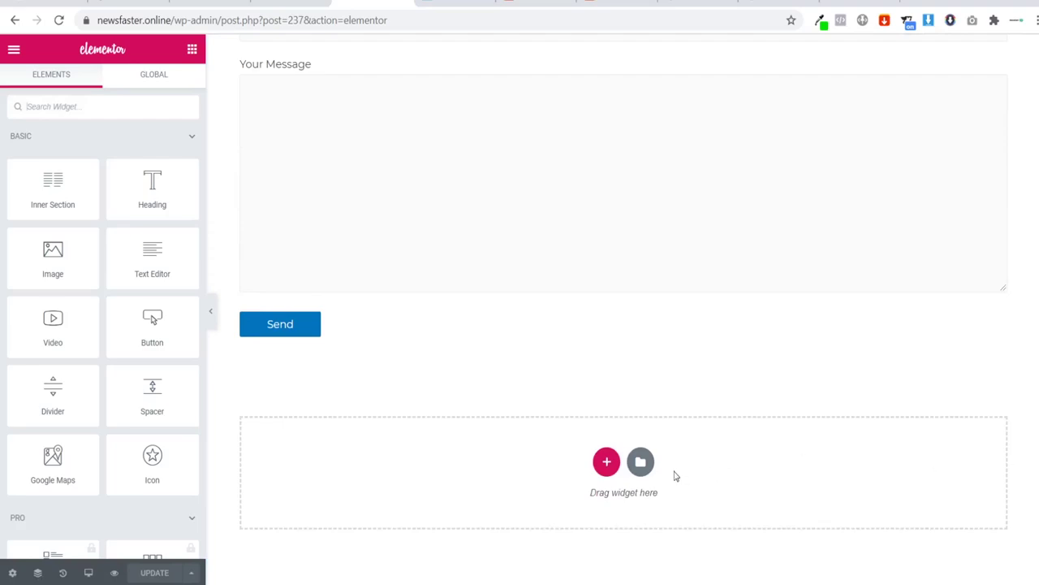
pyautogui.click(640, 461)
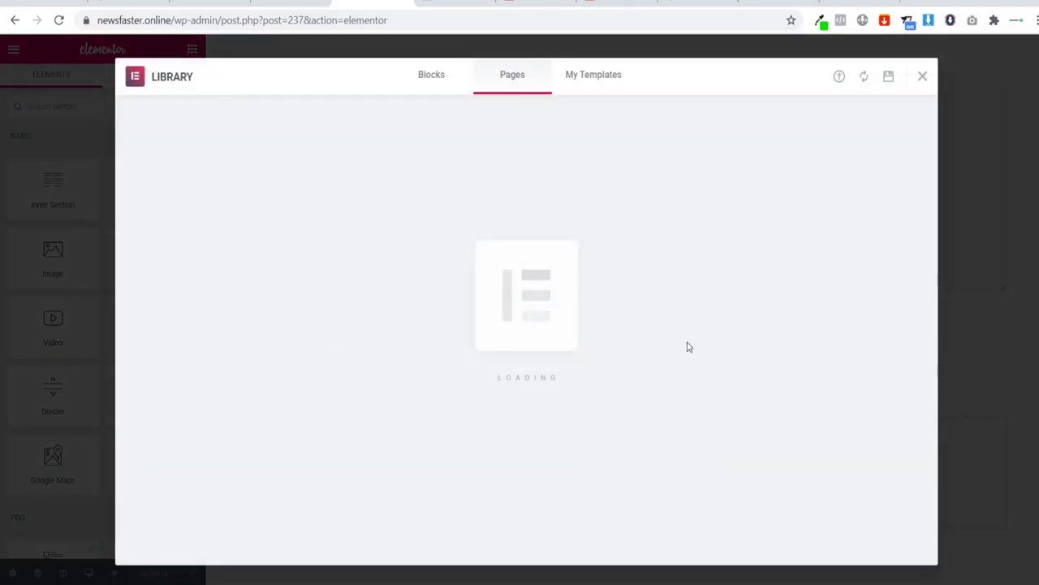
pyautogui.click(579, 76)
pyautogui.click(811, 199)
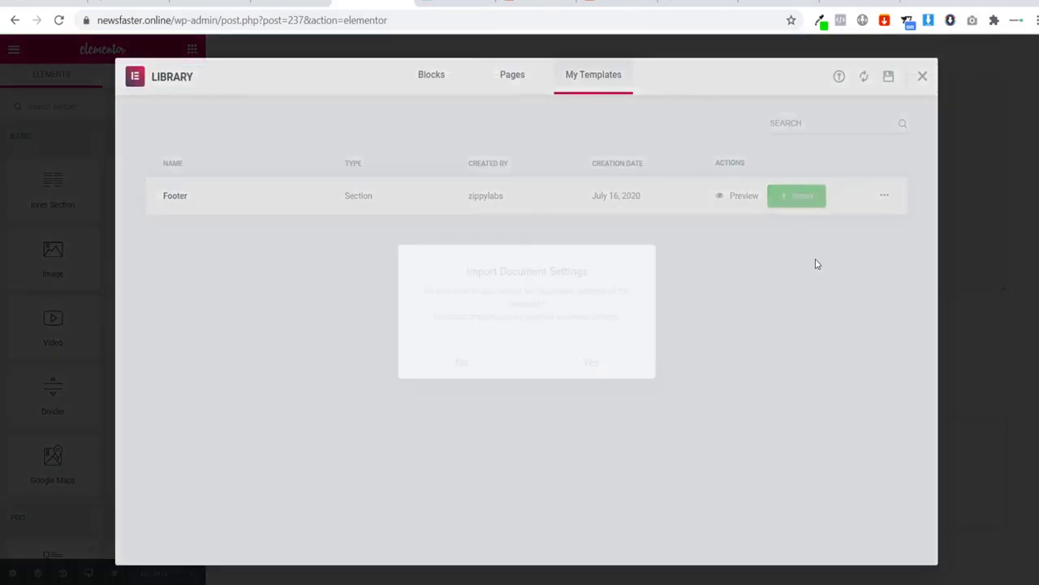
pyautogui.click(605, 367)
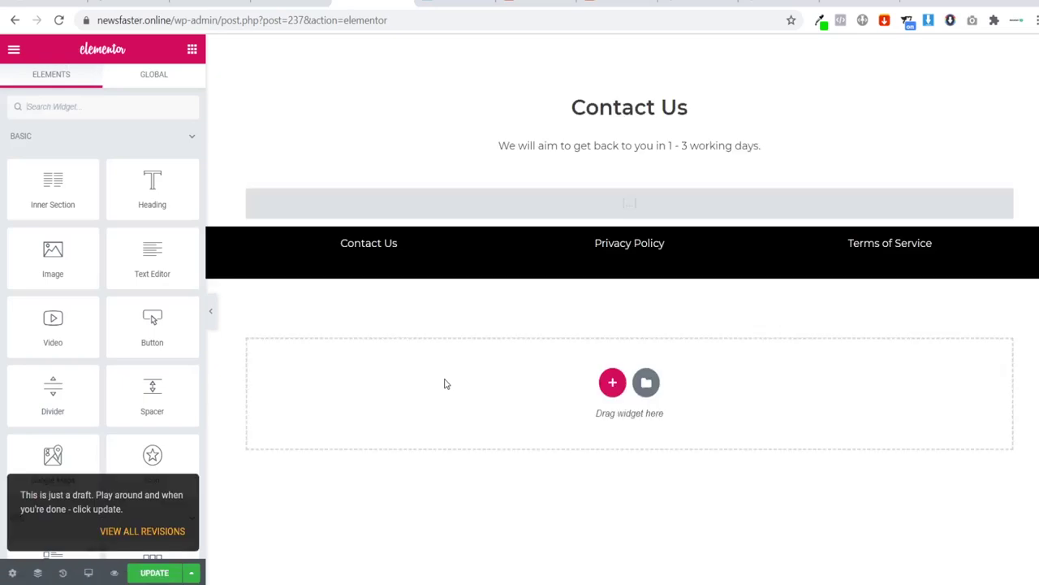
# Step: Update the Contact Us page and view it live
pyautogui.scroll(-4, 430, 381)
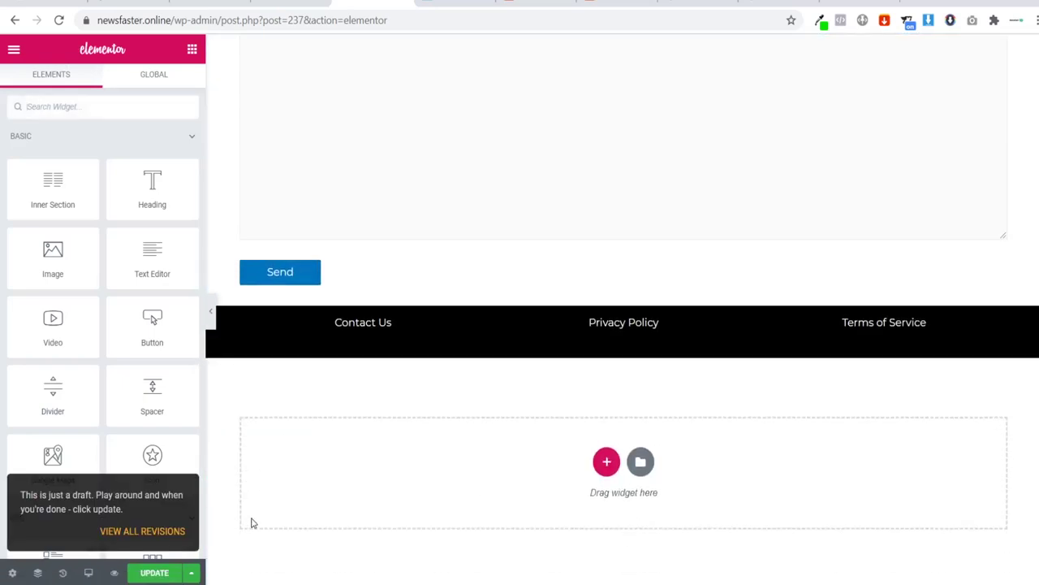
pyautogui.click(158, 572)
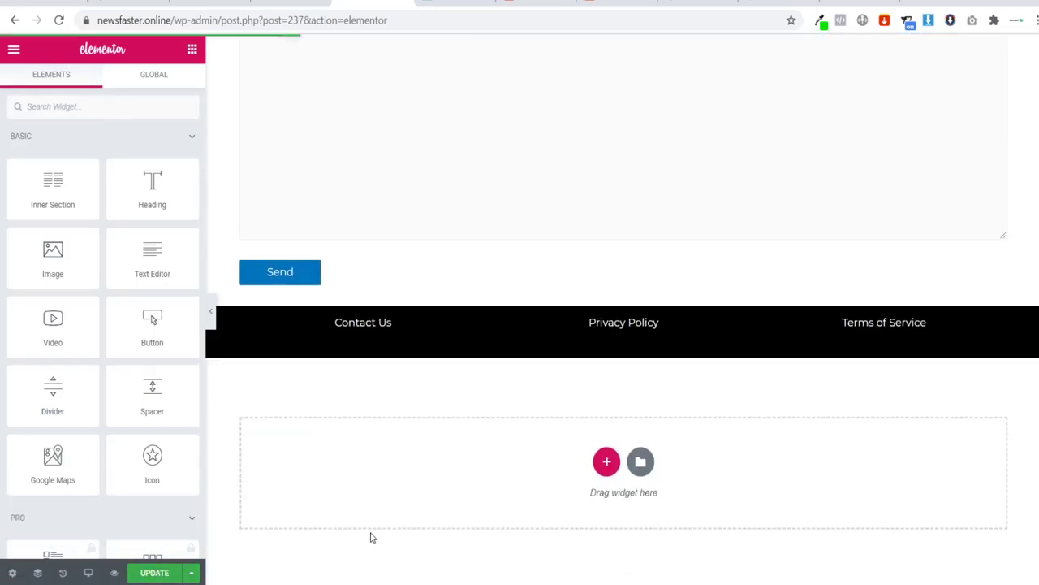
pyautogui.scroll(5, 376, 406)
pyautogui.scroll(-4, 378, 408)
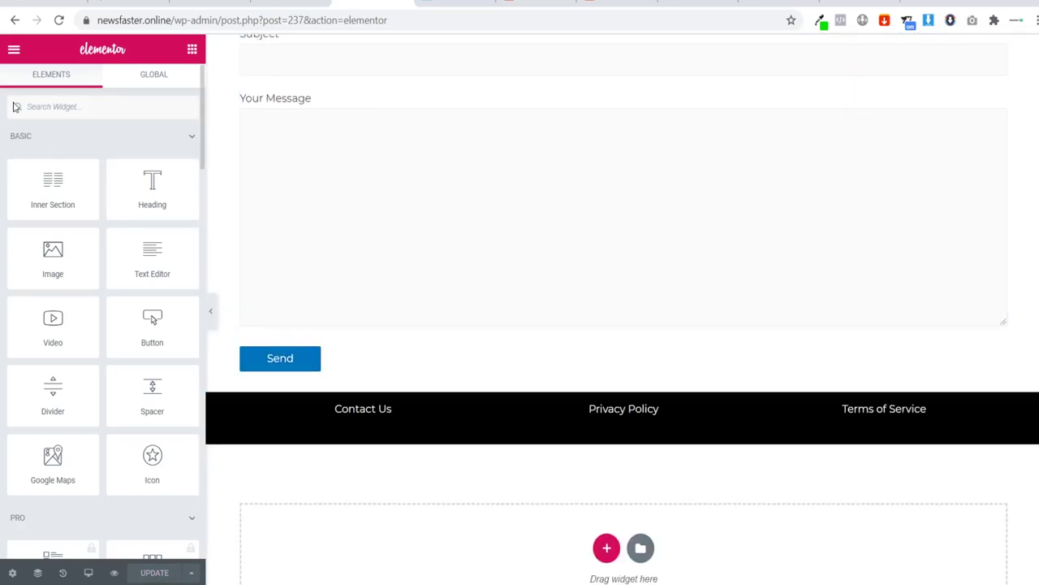
pyautogui.click(12, 49)
pyautogui.click(64, 431)
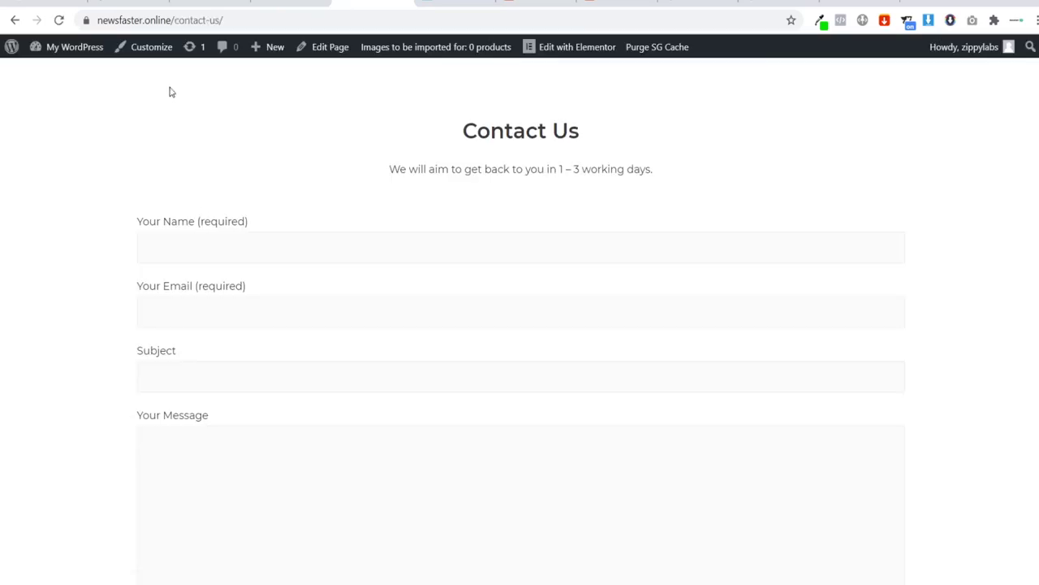
# Step: In the Customizer's Global > Buttons settings, set the button text colour to white
pyautogui.scroll(-2, 195, 130)
pyautogui.scroll(2, 219, 171)
pyautogui.click(151, 48)
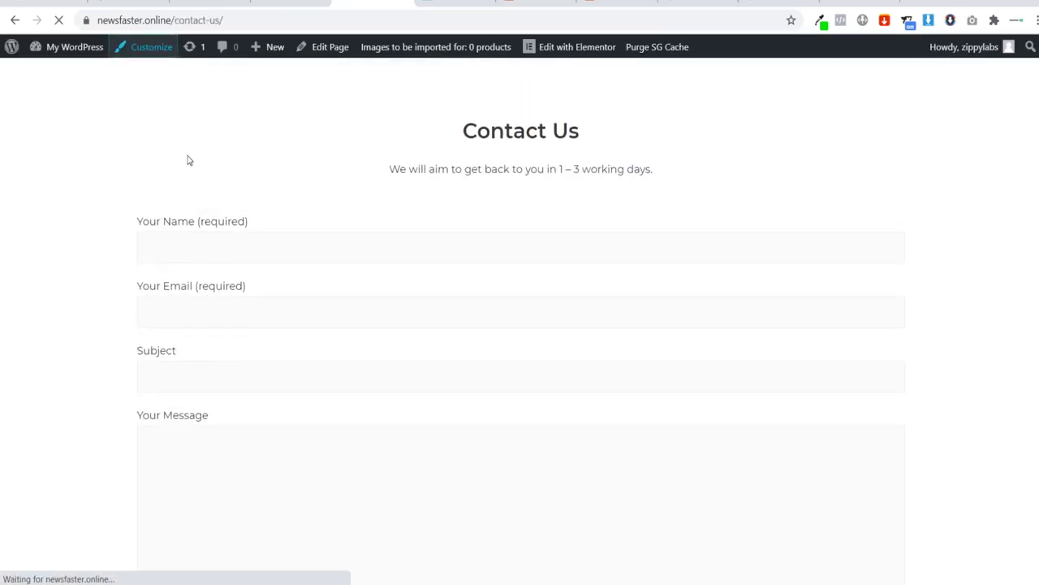
pyautogui.click(52, 247)
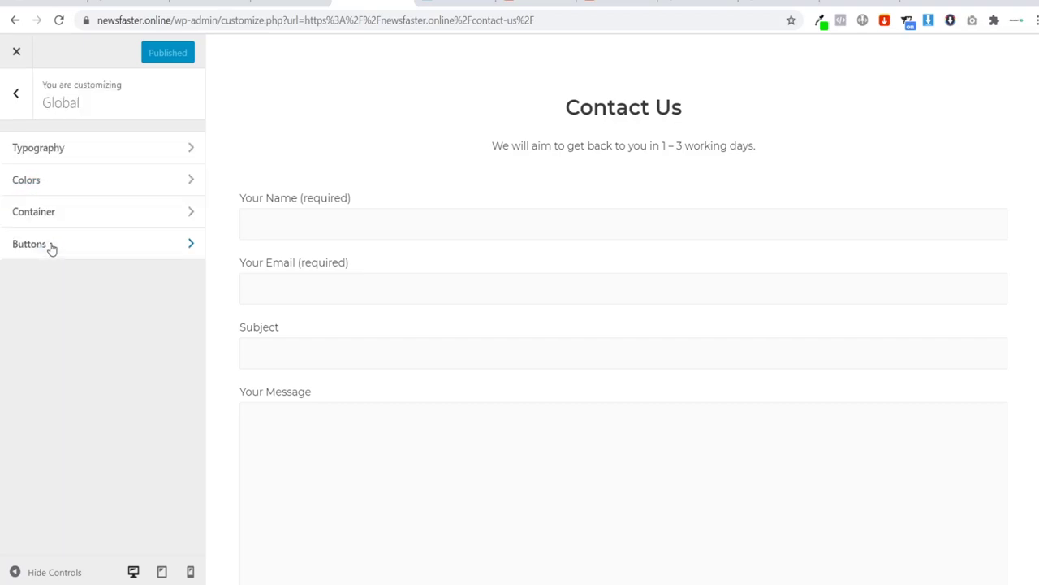
pyautogui.click(48, 247)
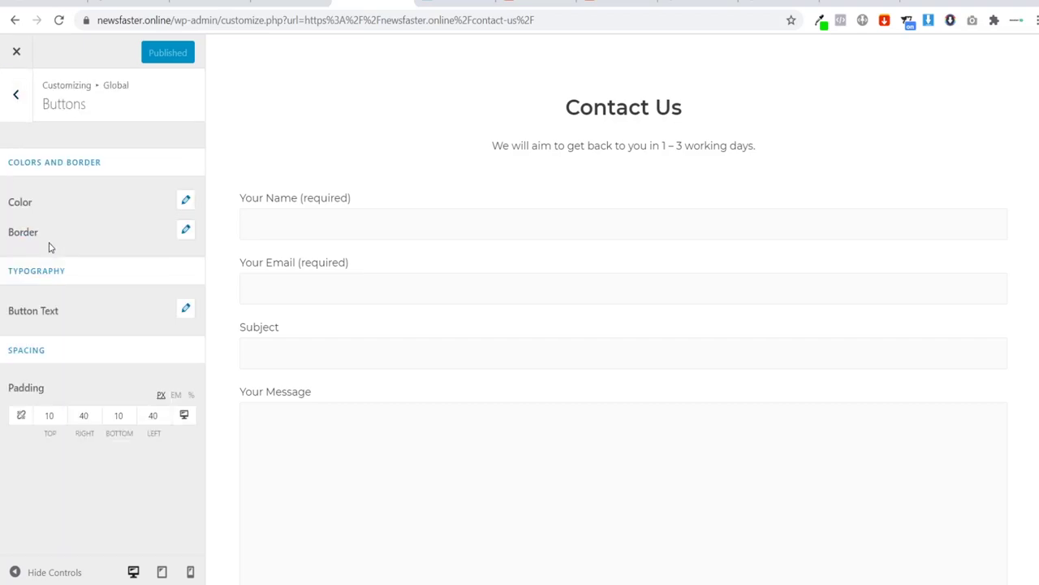
pyautogui.click(185, 201)
pyautogui.click(50, 300)
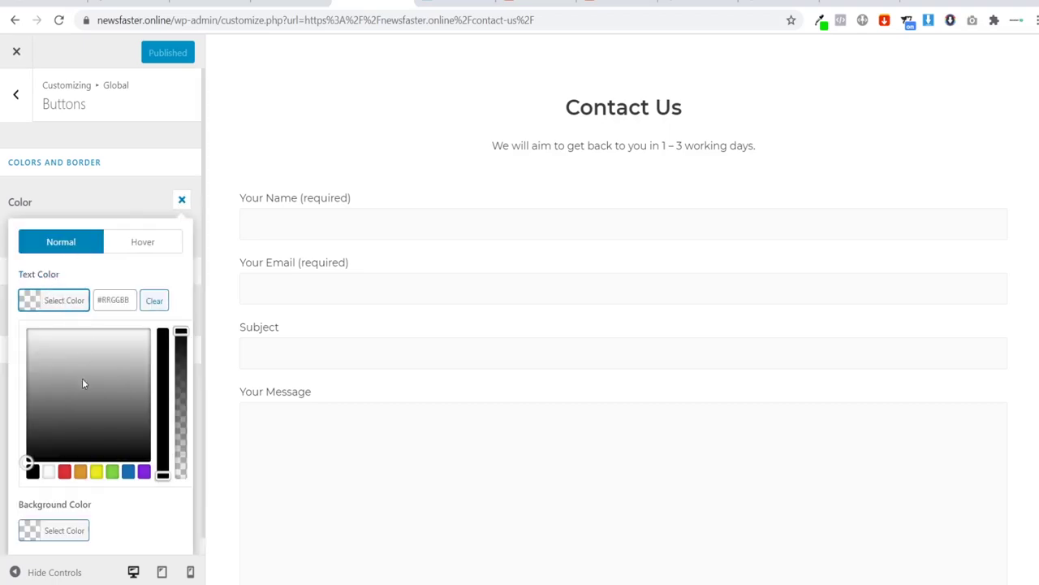
pyautogui.click(49, 472)
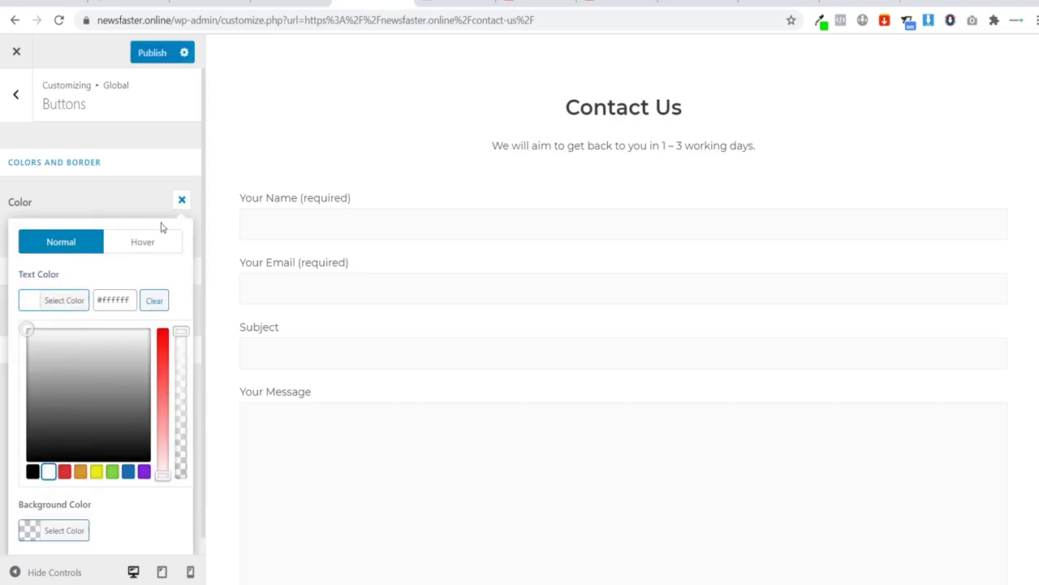
pyautogui.click(182, 199)
# Step: Set the button background to black #000000, publish, and close the Customizer
pyautogui.click(182, 203)
pyautogui.click(37, 362)
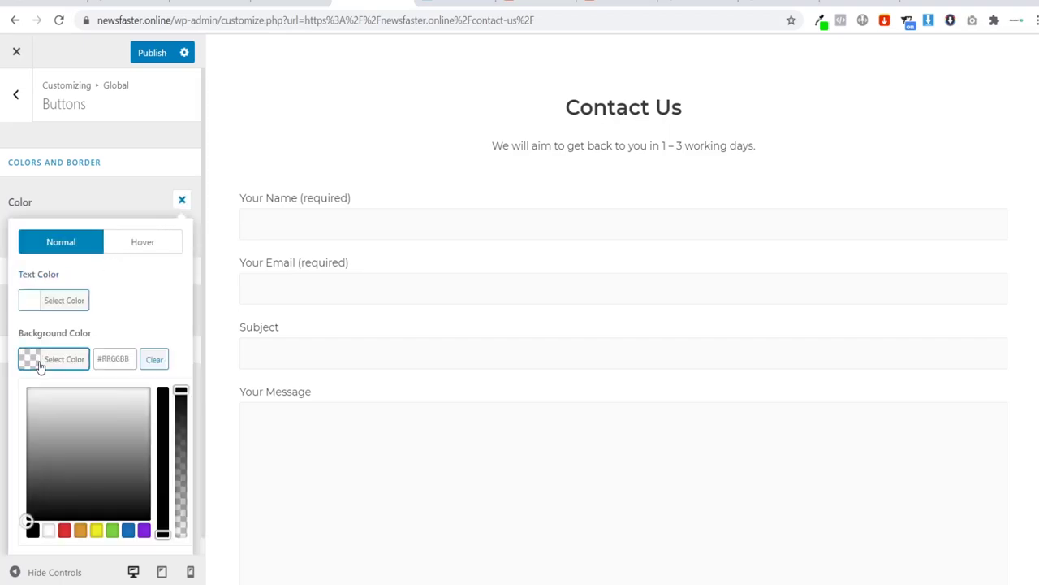
pyautogui.click(34, 532)
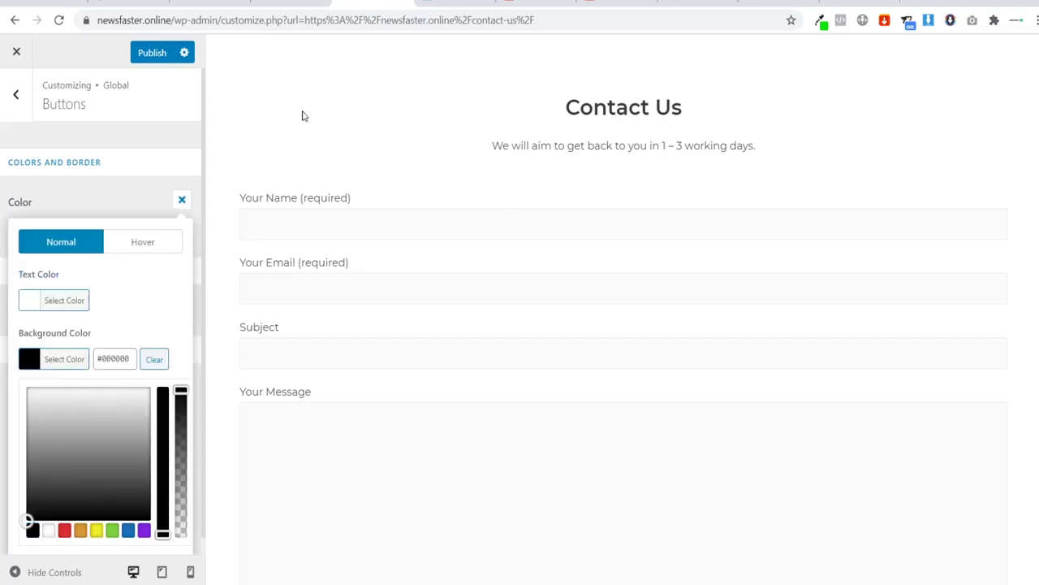
pyautogui.scroll(-2, 961, 438)
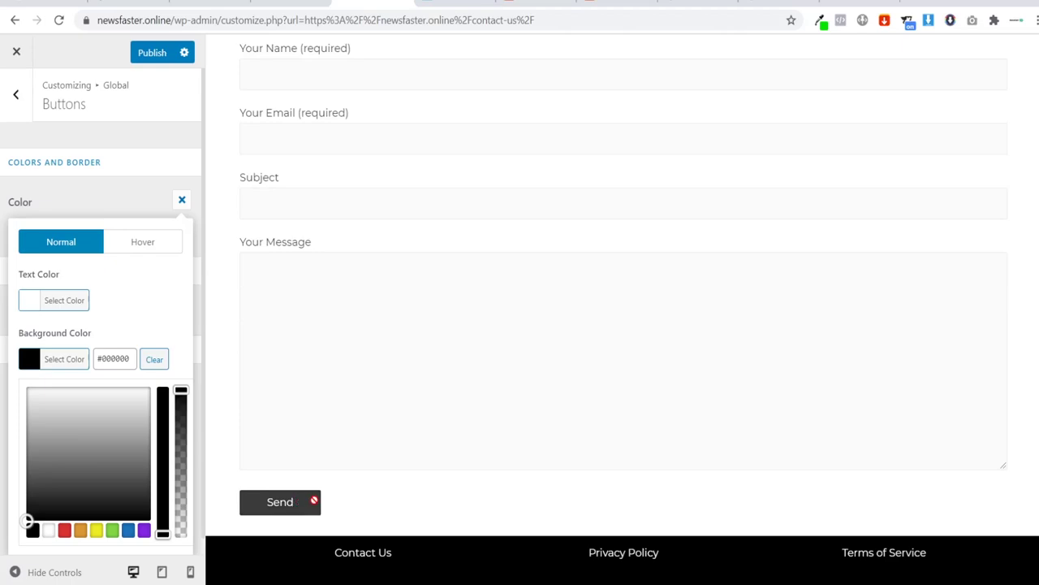
pyautogui.click(148, 57)
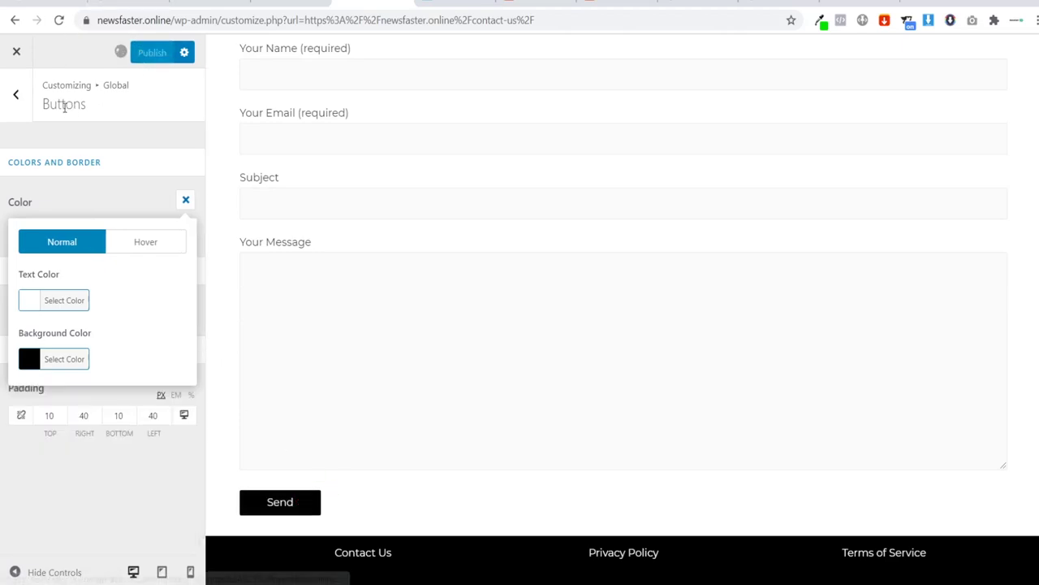
pyautogui.click(13, 60)
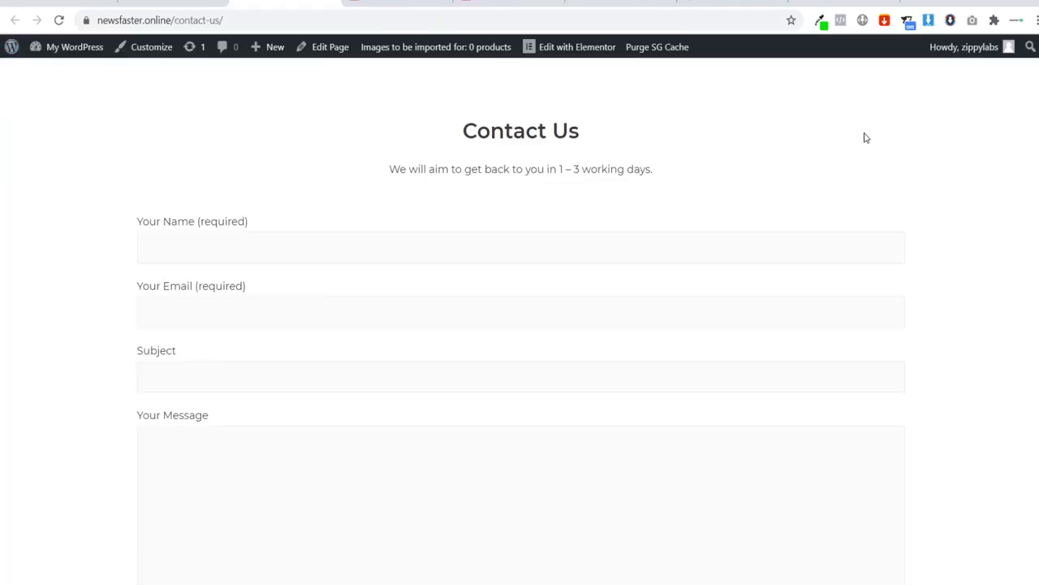
pyautogui.scroll(-2, 826, 148)
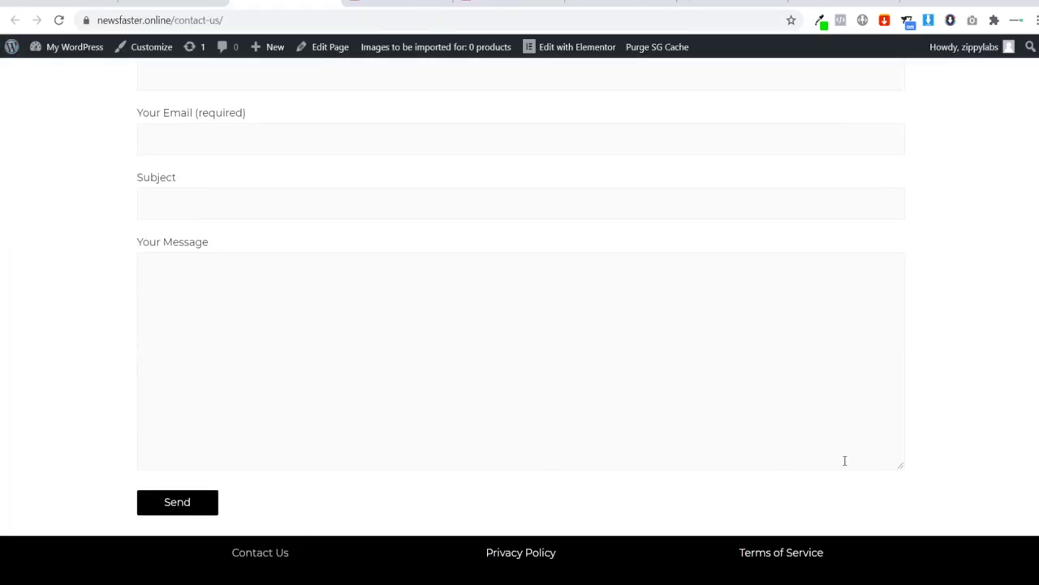
pyautogui.scroll(2, 845, 460)
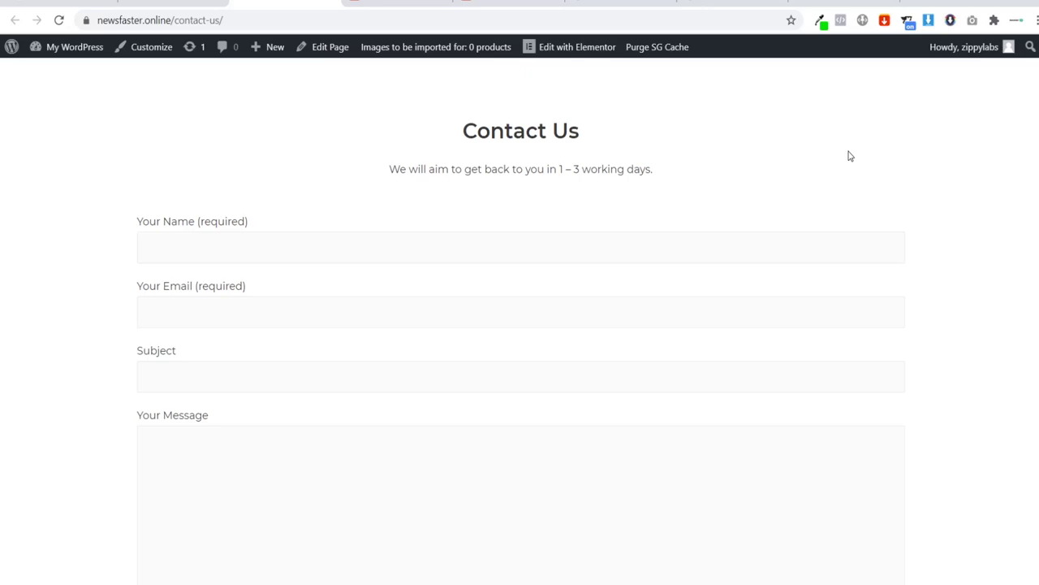
pyautogui.moveTo(55, 54)
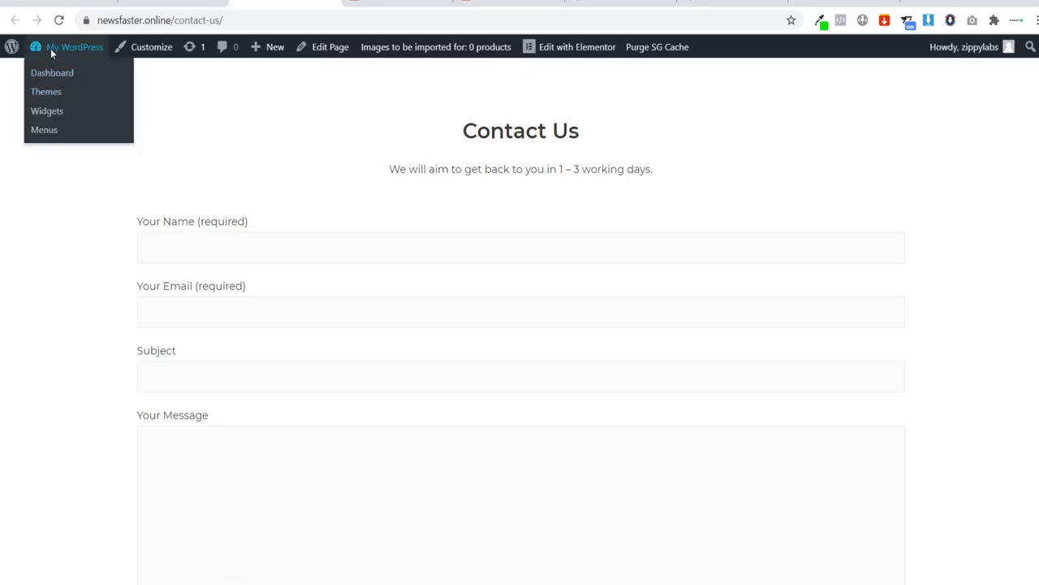
# Step: Add a new CartFlows flow by importing the Evergreen Product 01 template from the Flows Library
pyautogui.click(77, 49)
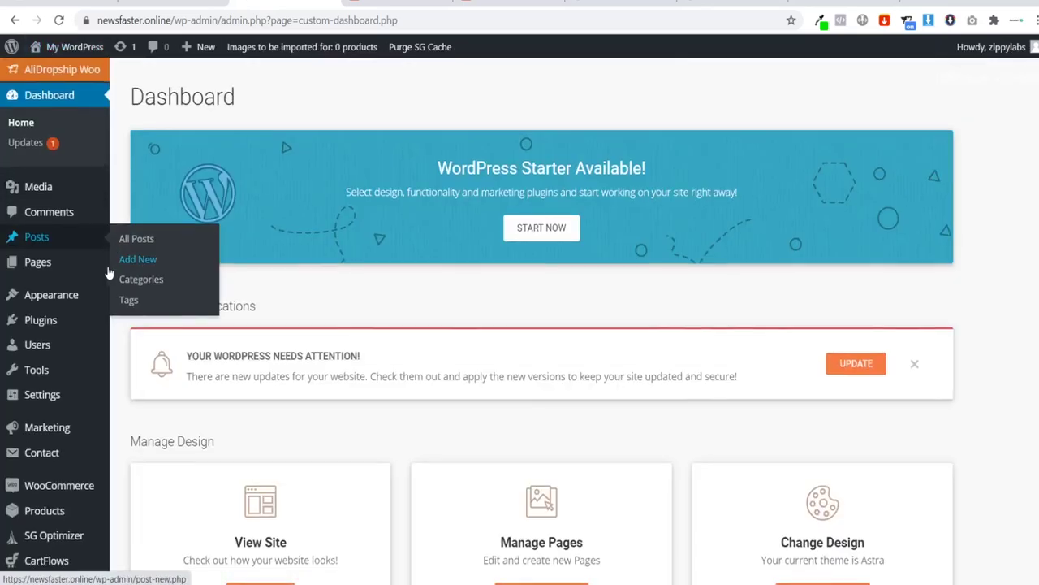
pyautogui.scroll(-2, 49, 349)
pyautogui.moveTo(58, 464)
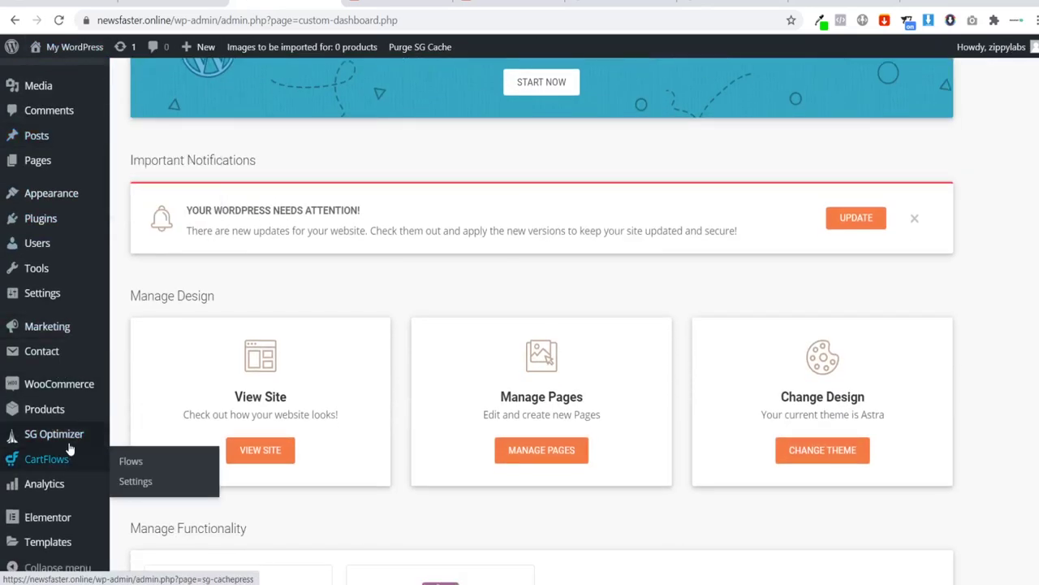
pyautogui.click(126, 463)
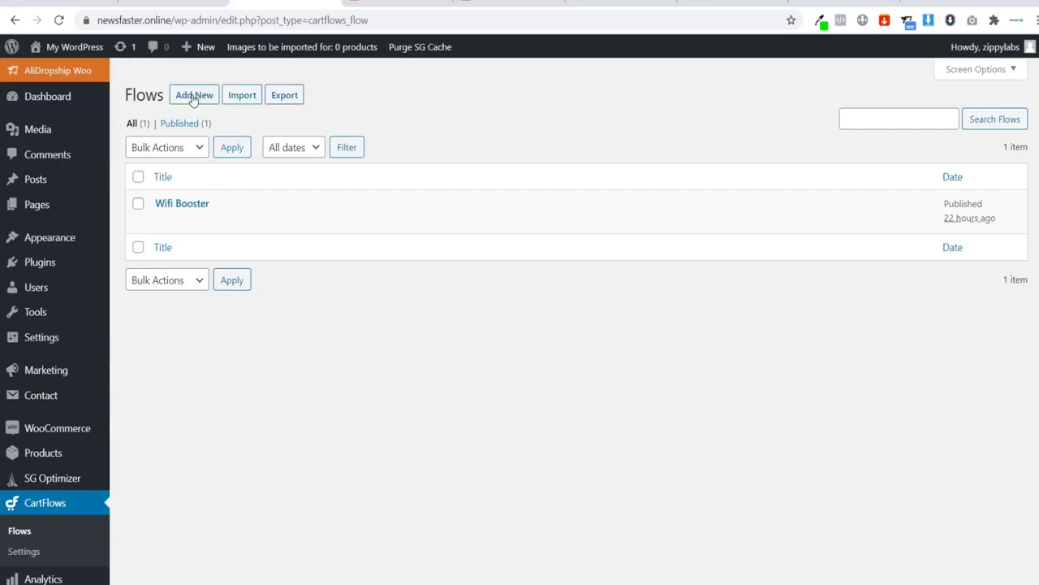
pyautogui.click(193, 96)
pyautogui.scroll(-3, 735, 280)
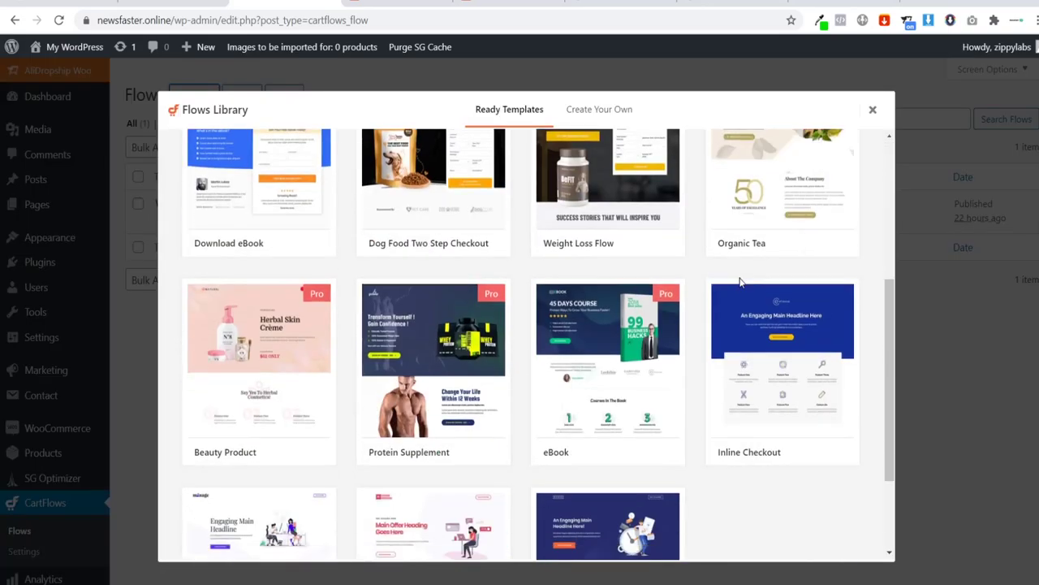
pyautogui.scroll(-3, 741, 349)
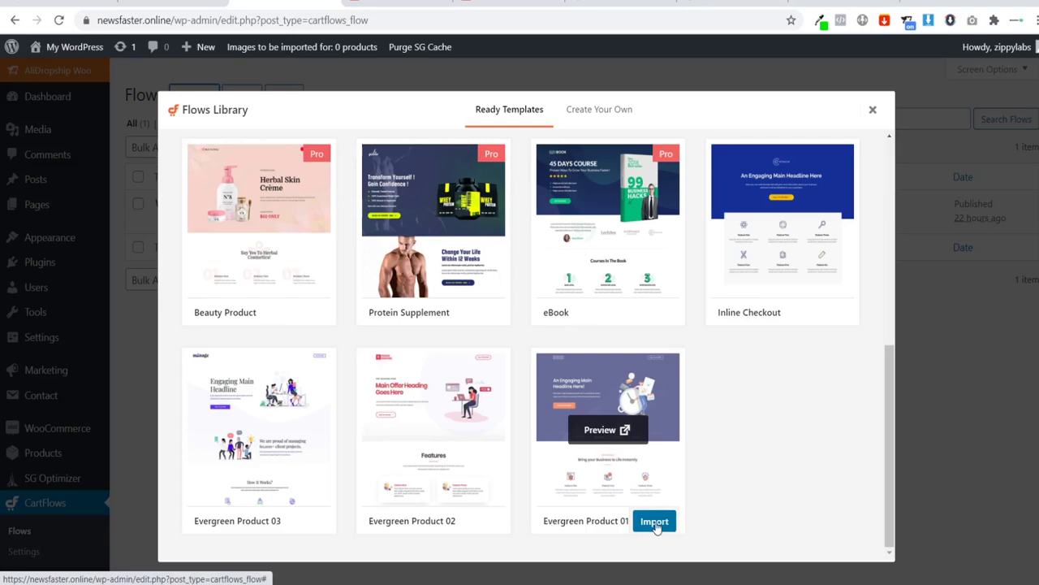
pyautogui.click(655, 522)
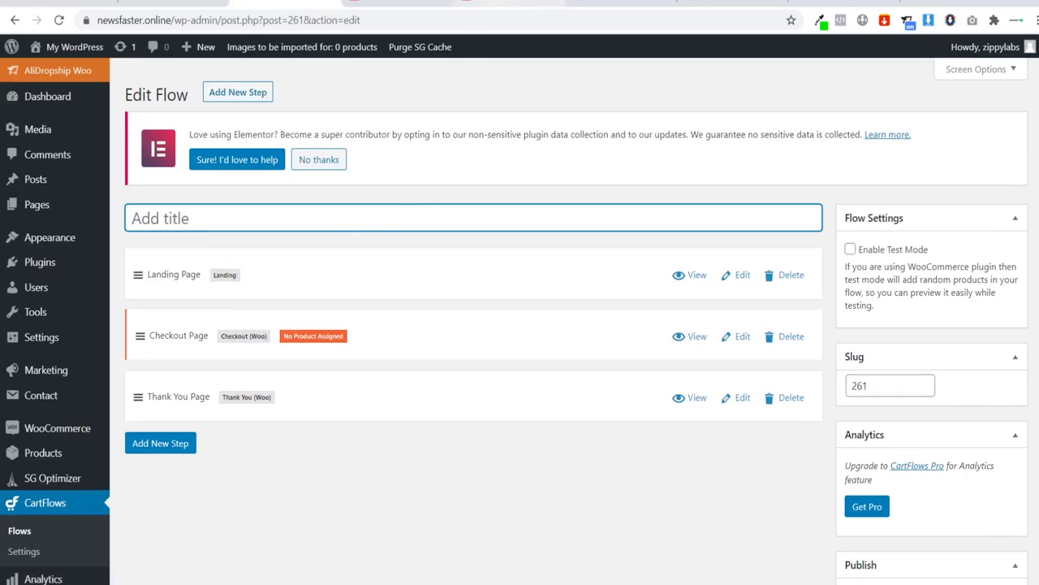
# Step: Look over the AliExpress product page, then return to the flow editor
pyautogui.click(499, 3)
pyautogui.scroll(-3, 365, 359)
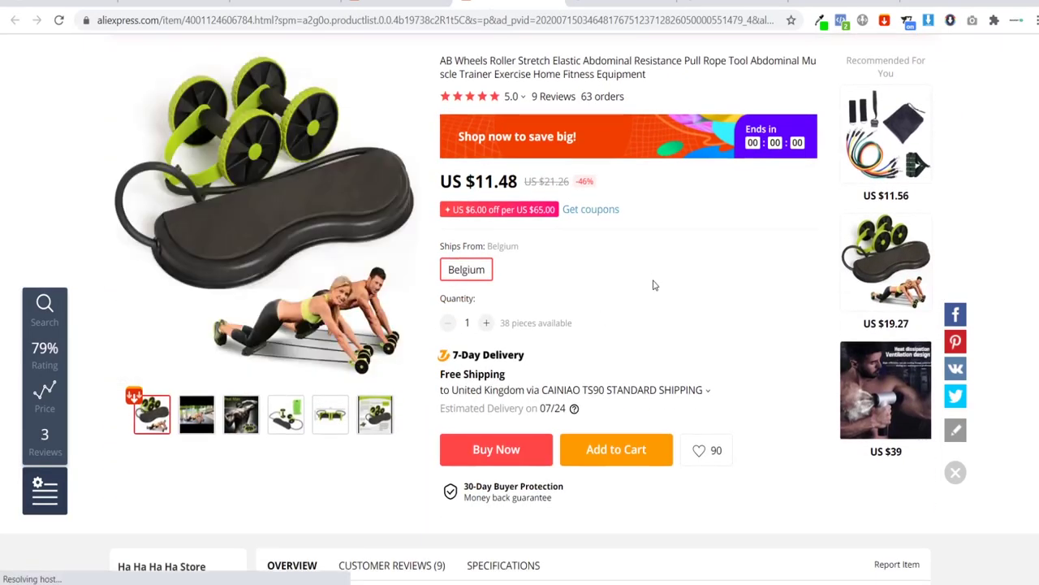
pyautogui.scroll(1, 649, 304)
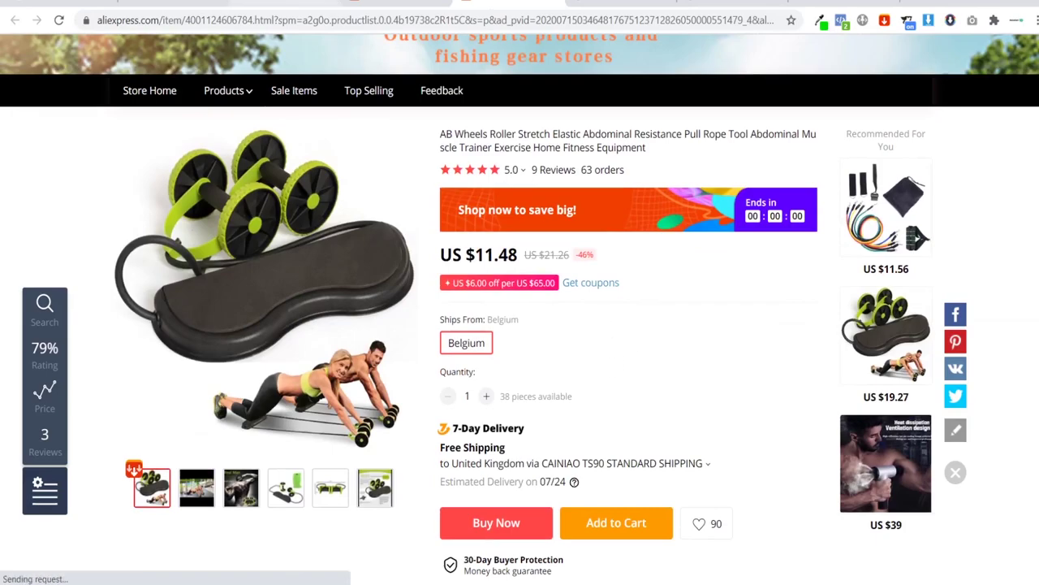
pyautogui.click(296, 3)
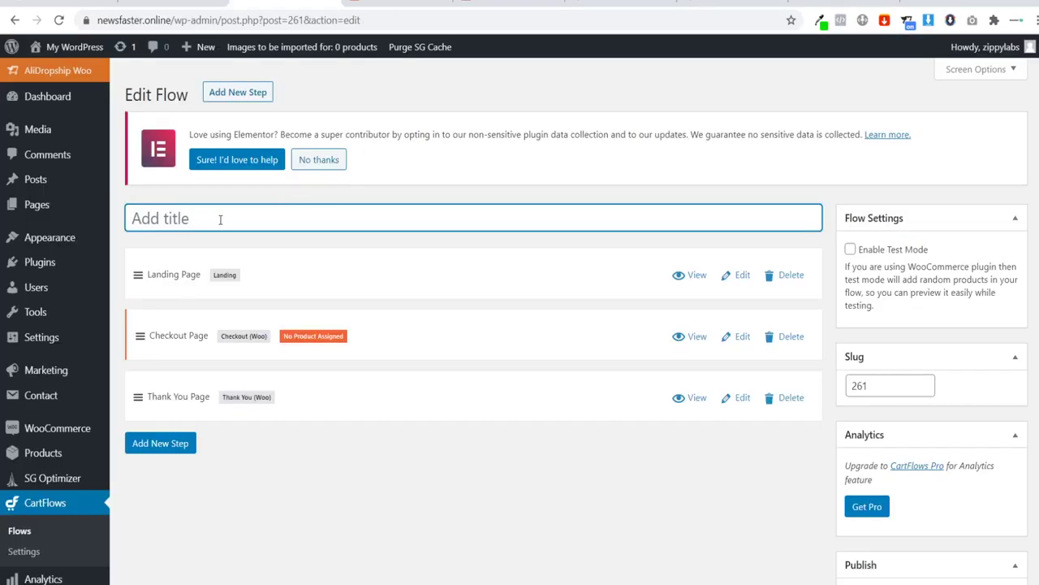
# Step: Title the new flow 'Abomatic' and update it
pyautogui.write('Abomatic')
pyautogui.click(250, 247)
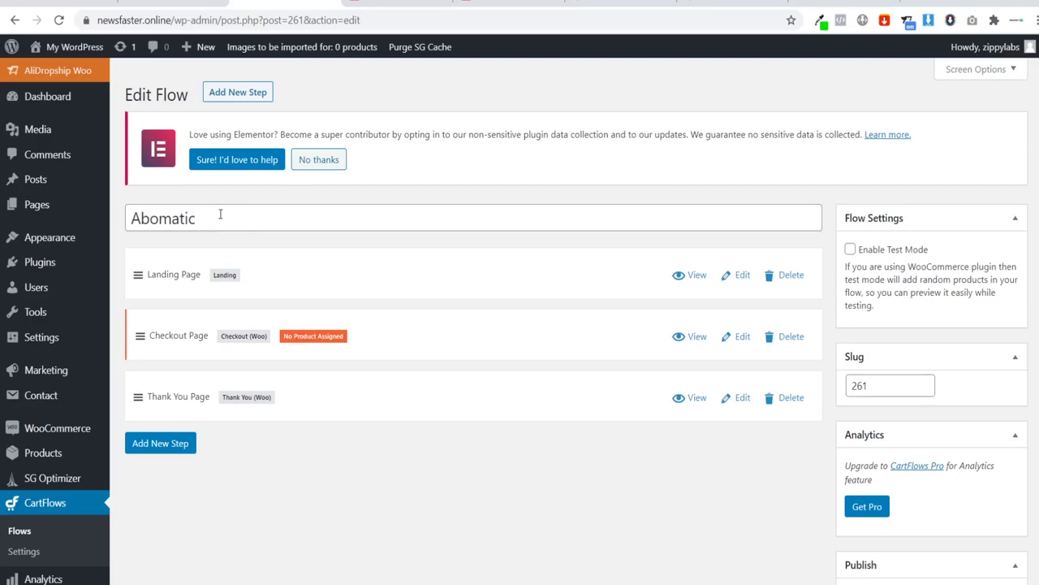
pyautogui.moveTo(220, 214); pyautogui.dragTo(143, 221)
pyautogui.click(281, 241)
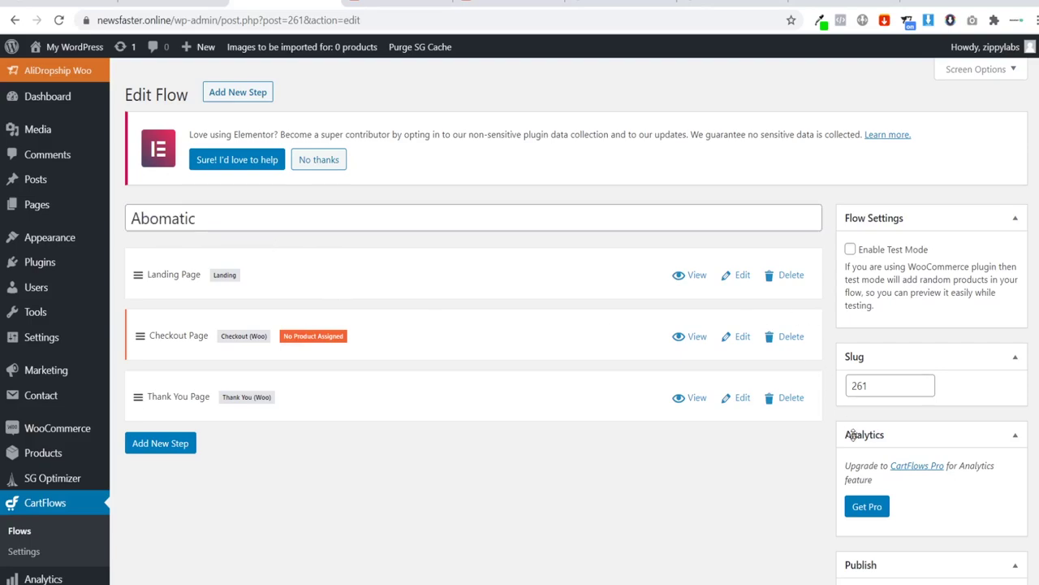
pyautogui.scroll(-2, 910, 504)
pyautogui.click(979, 538)
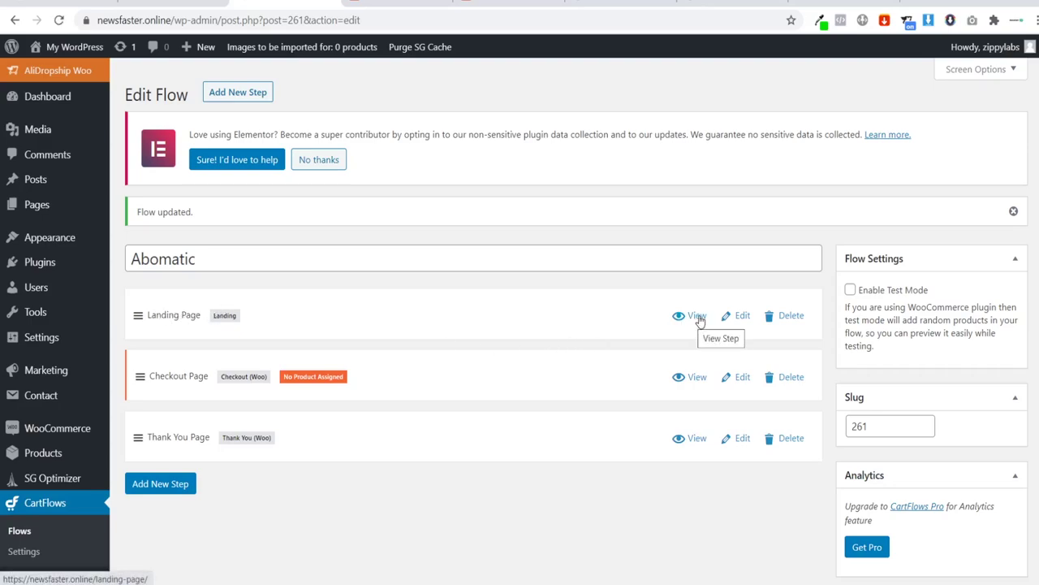
# Step: Retitle the Landing Page step to 'Abomatic'
pyautogui.click(744, 317)
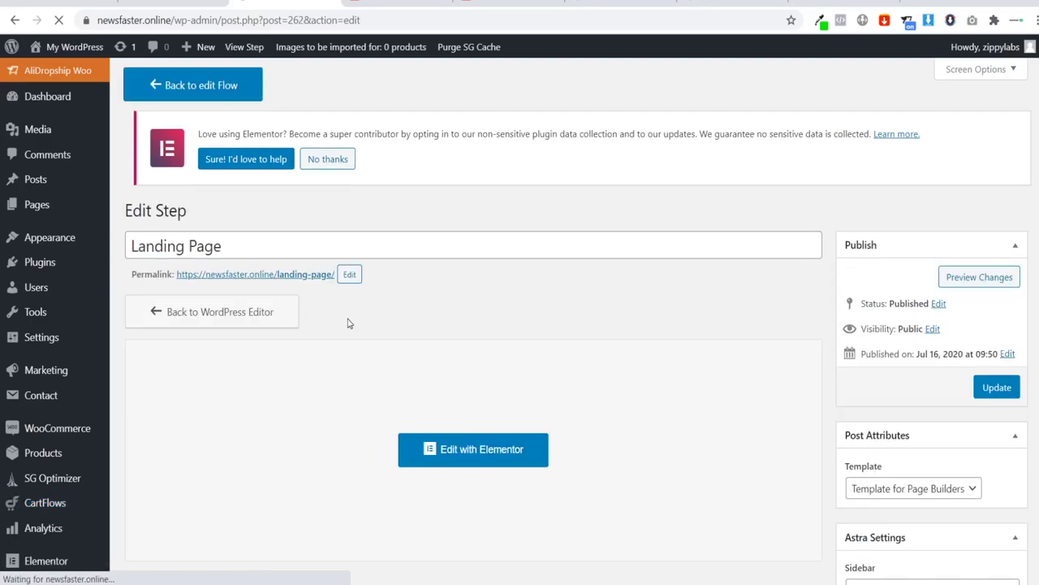
pyautogui.tripleClick(251, 248)
pyautogui.write('Abomatic')
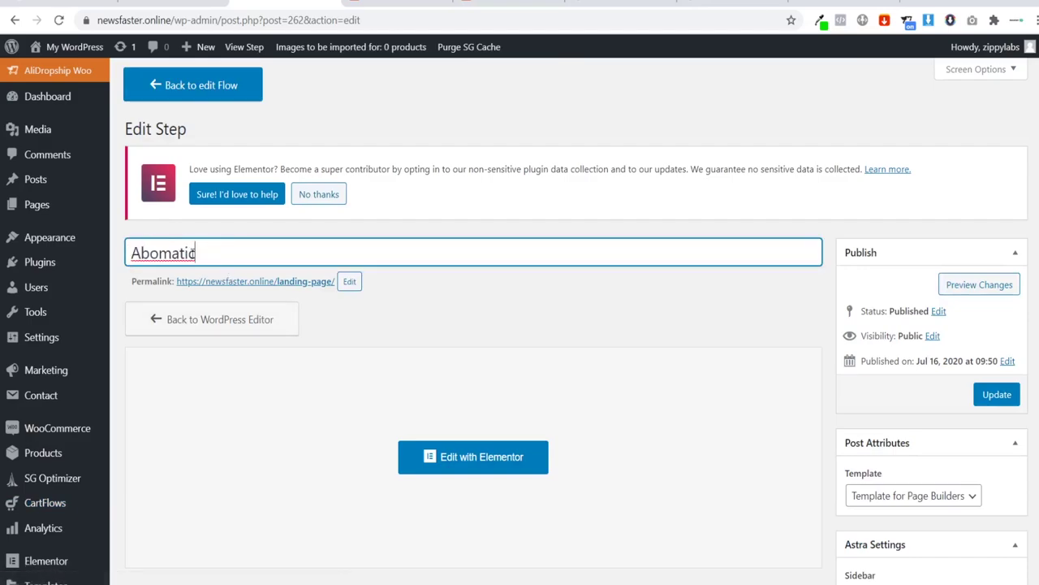
pyautogui.moveTo(243, 256); pyautogui.dragTo(118, 253)
pyautogui.hotkey('ctrl', 'c')
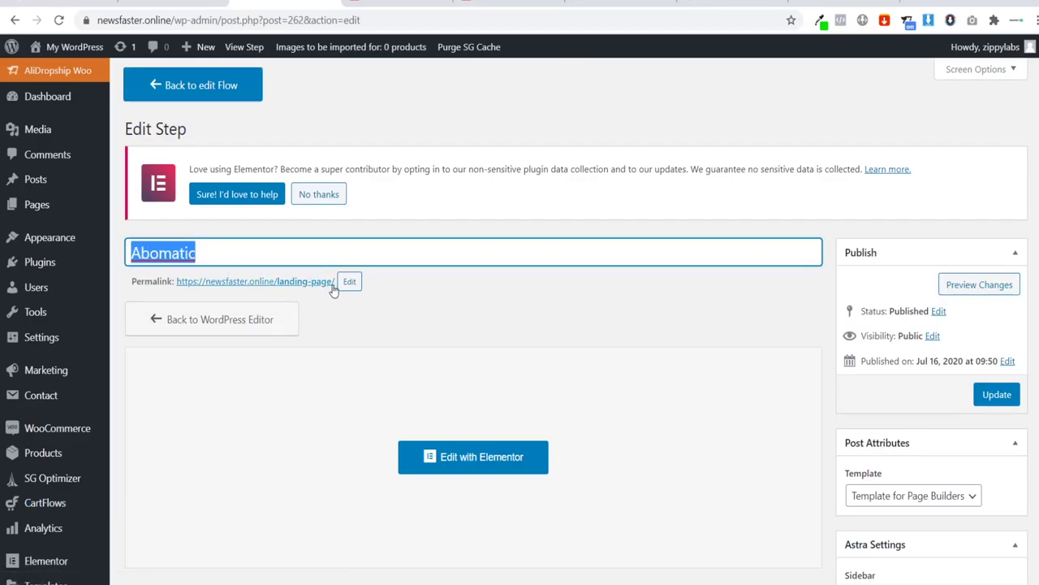
# Step: Change the step's permalink slug to abomatic and open the page in Elementor
pyautogui.click(349, 281)
pyautogui.hotkey('ctrl', 'a')
pyautogui.hotkey('ctrl', 'v')
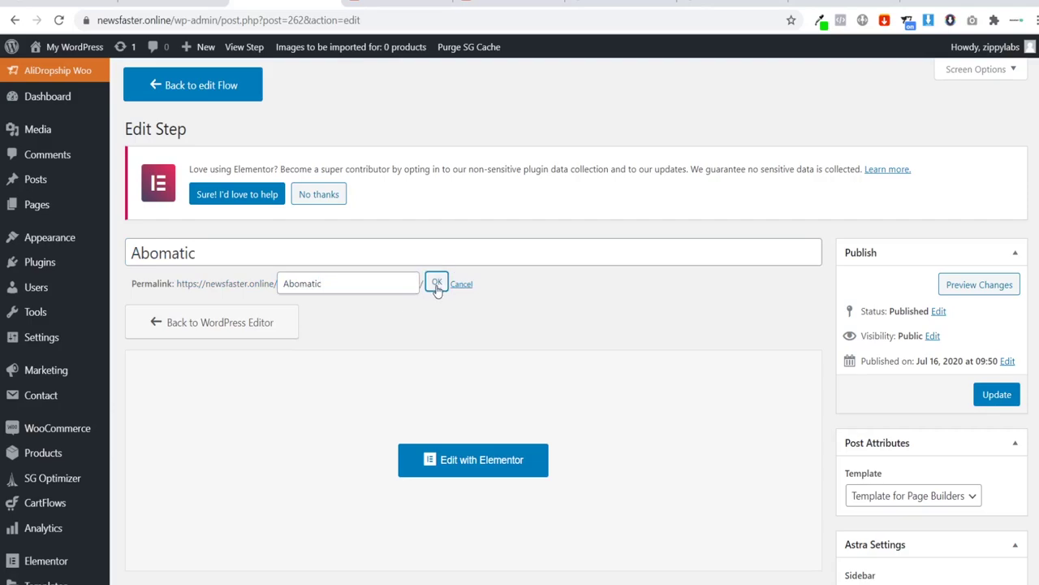
pyautogui.click(437, 284)
pyautogui.scroll(-1, 568, 365)
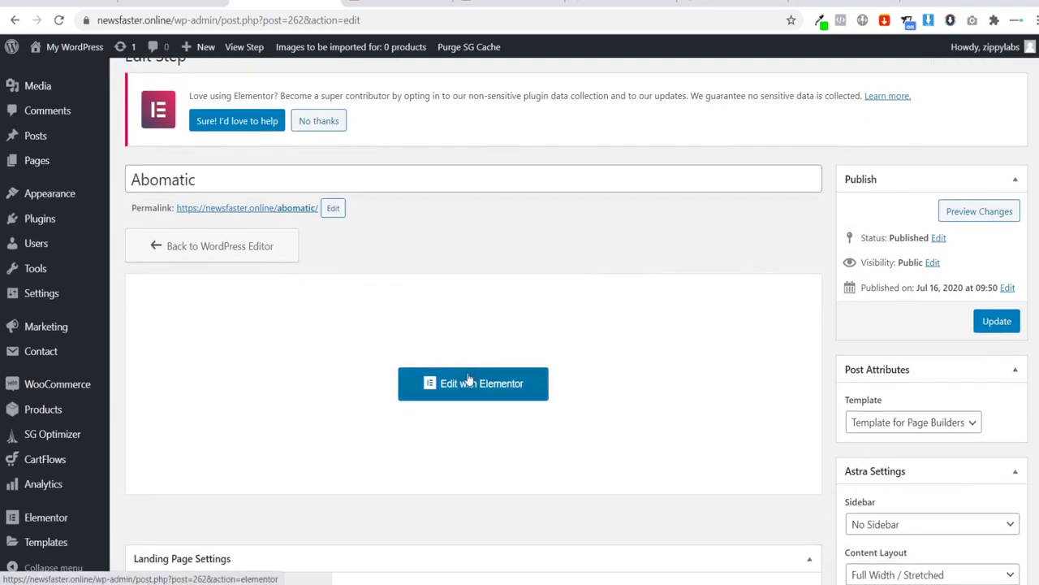
pyautogui.click(492, 381)
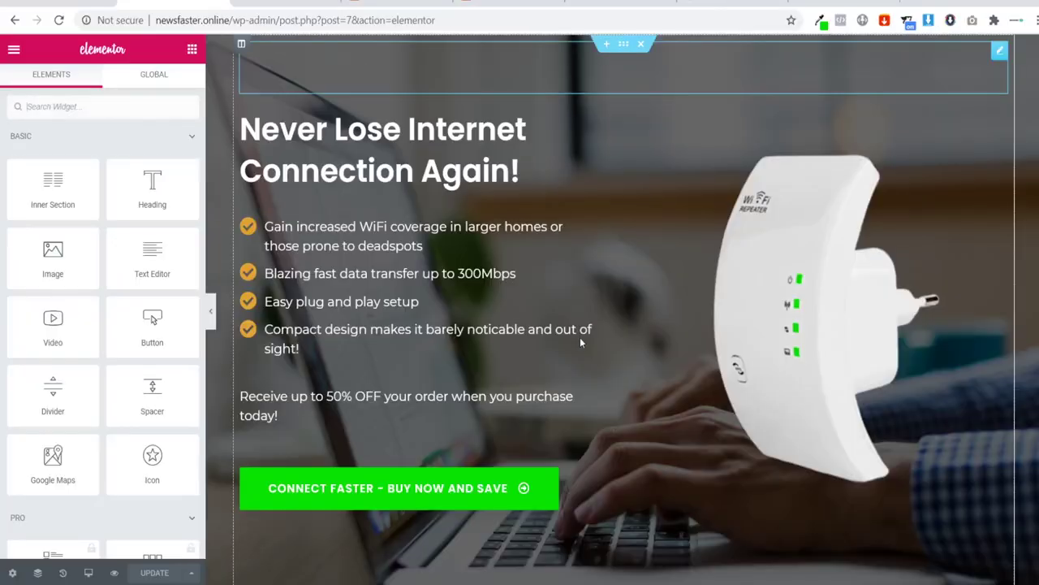
# Step: Delete the template's hero, features heading, features grid, testimonials, FAQ and purchase-appeal sections
pyautogui.scroll(-15, 622, 309)
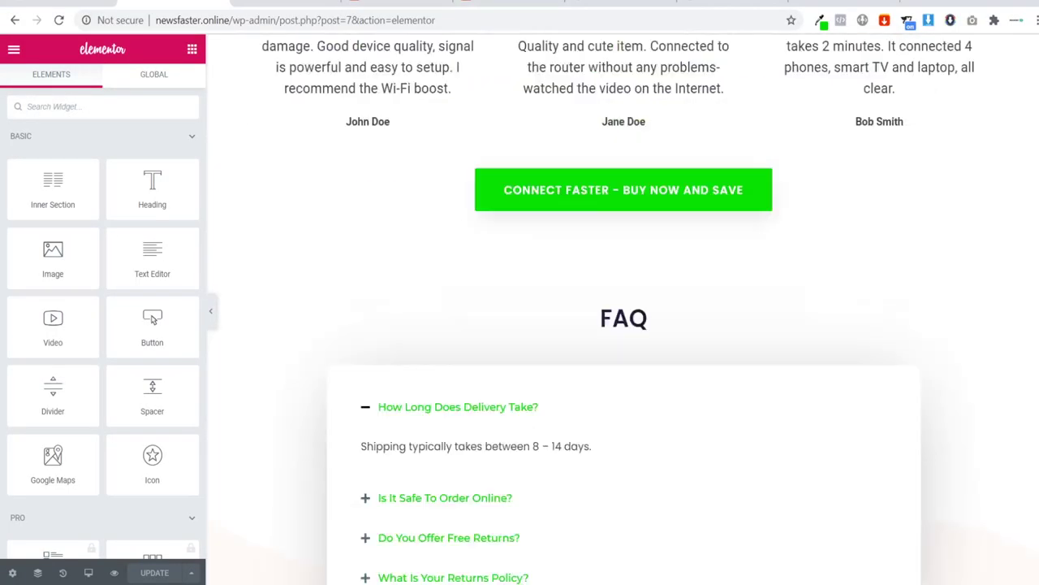
pyautogui.scroll(-5, 1024, 334)
pyautogui.scroll(20, 1023, 334)
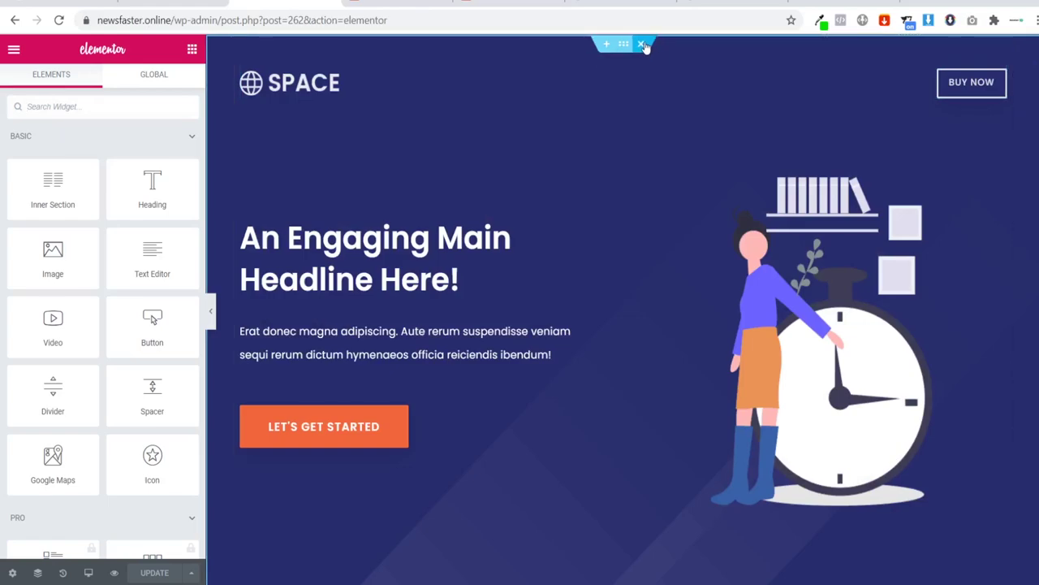
pyautogui.click(643, 45)
pyautogui.click(643, 45)
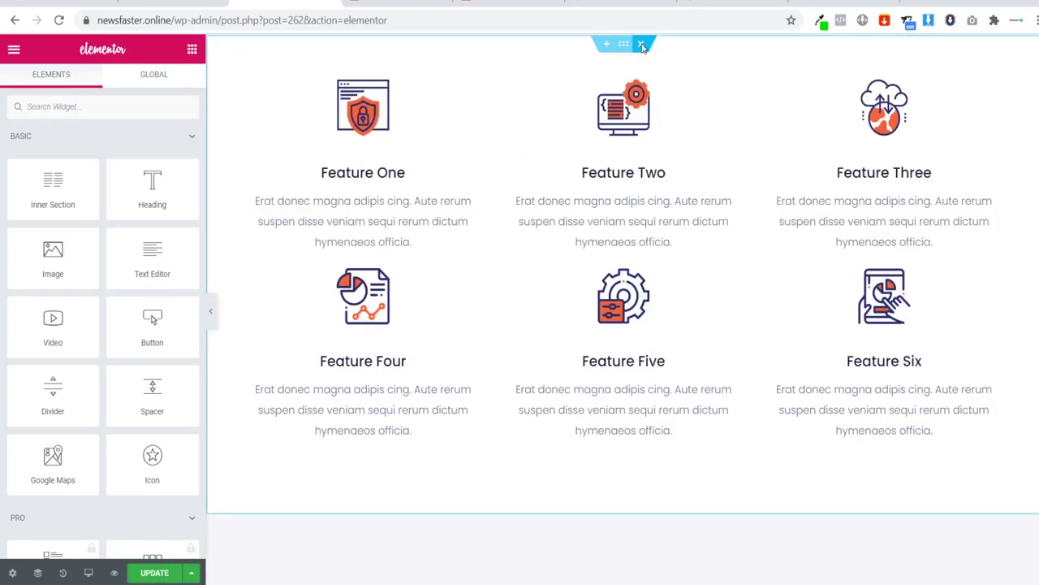
pyautogui.click(642, 45)
pyautogui.click(642, 46)
pyautogui.click(642, 45)
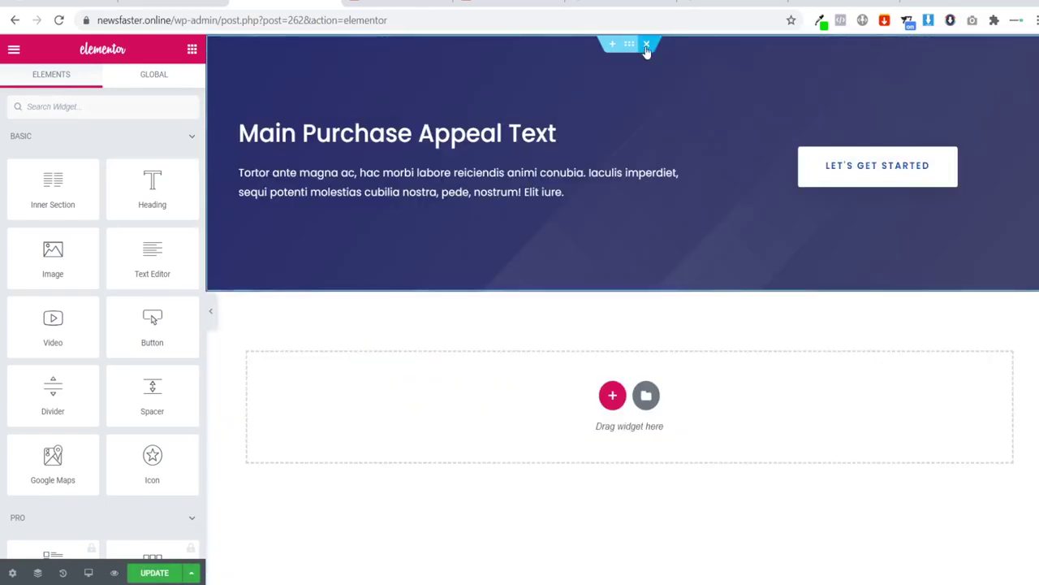
pyautogui.click(643, 45)
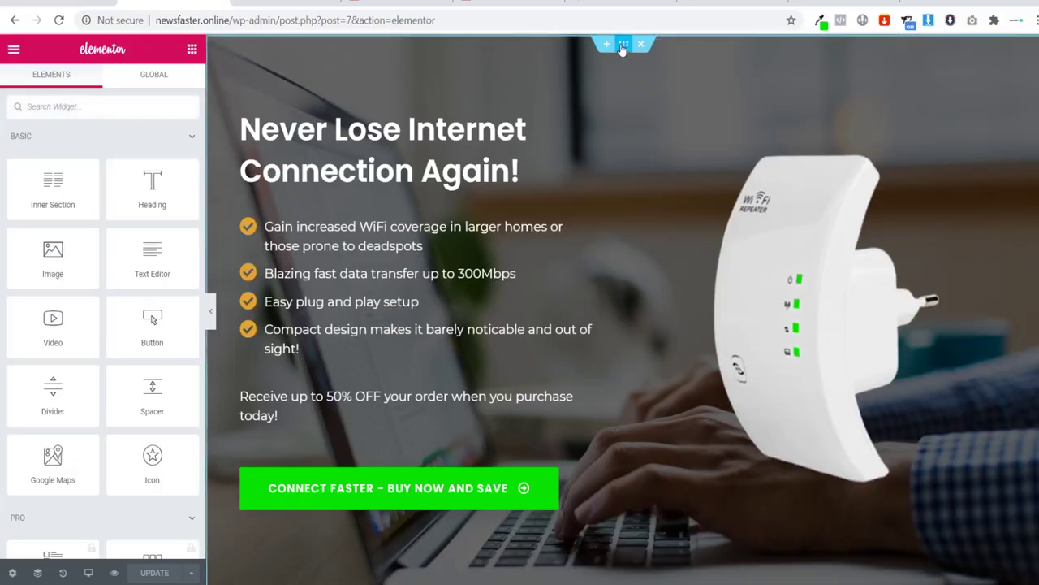
# Step: Copy the WiFi page's hero section and paste it into the empty Abomatic page
pyautogui.rightClick(622, 48)
pyautogui.press('Escape')
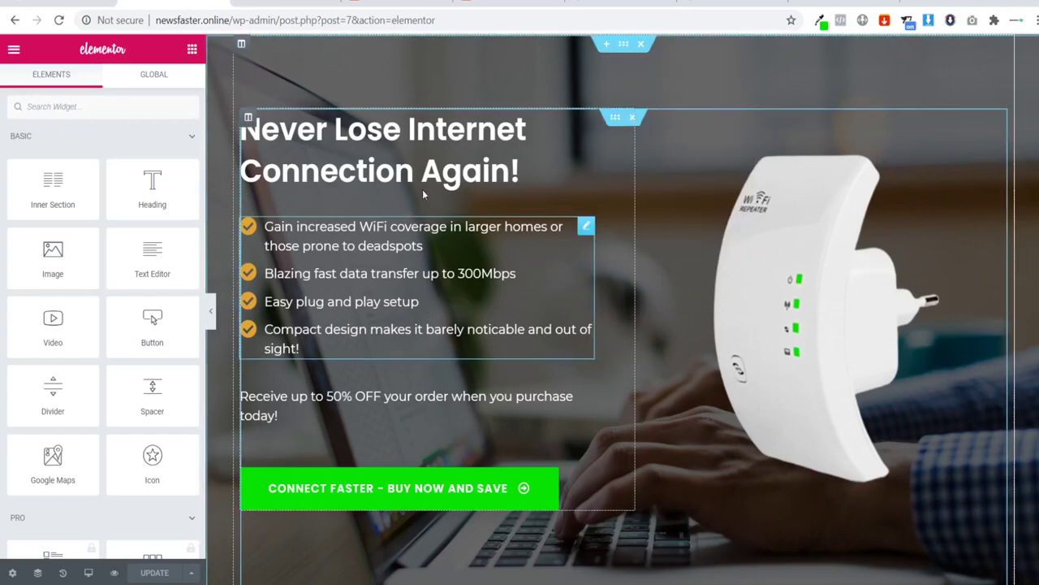
pyautogui.hotkey('ctrl', 'shift', 'Tab')
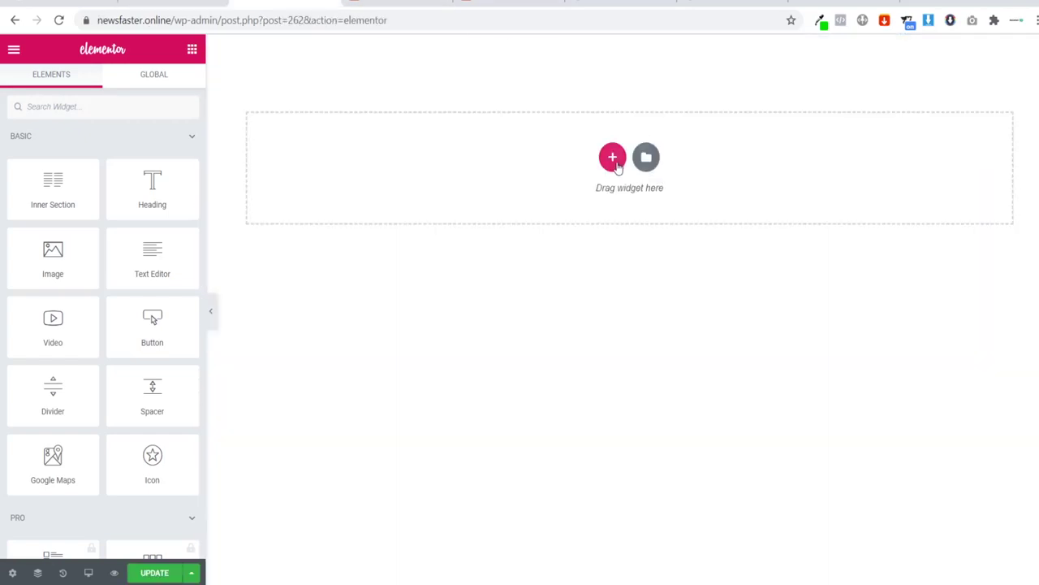
pyautogui.rightClick(616, 164)
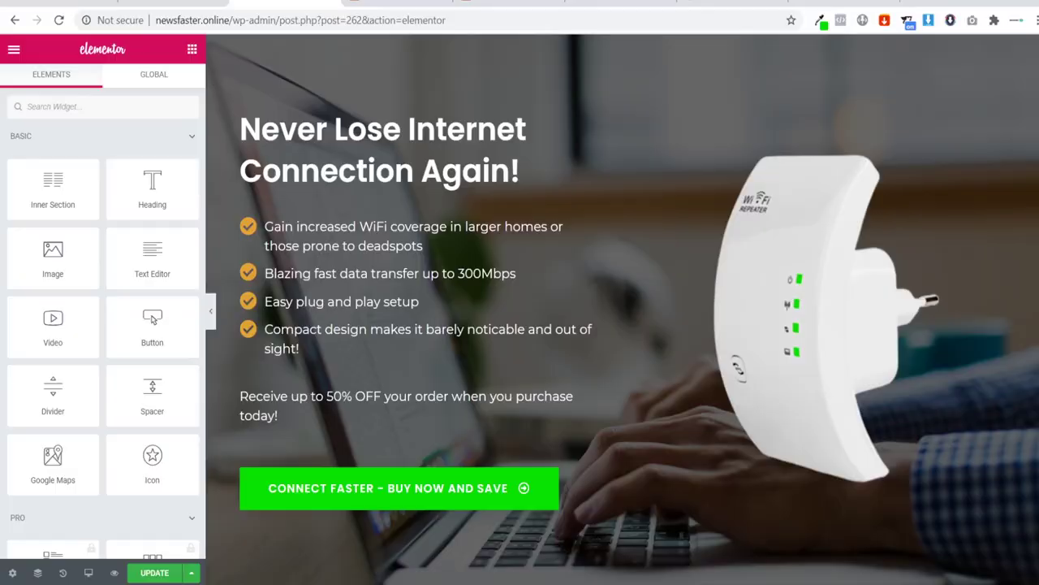
# Step: Check the AliExpress product page's image downloader, then close its popup
pyautogui.click(562, 2)
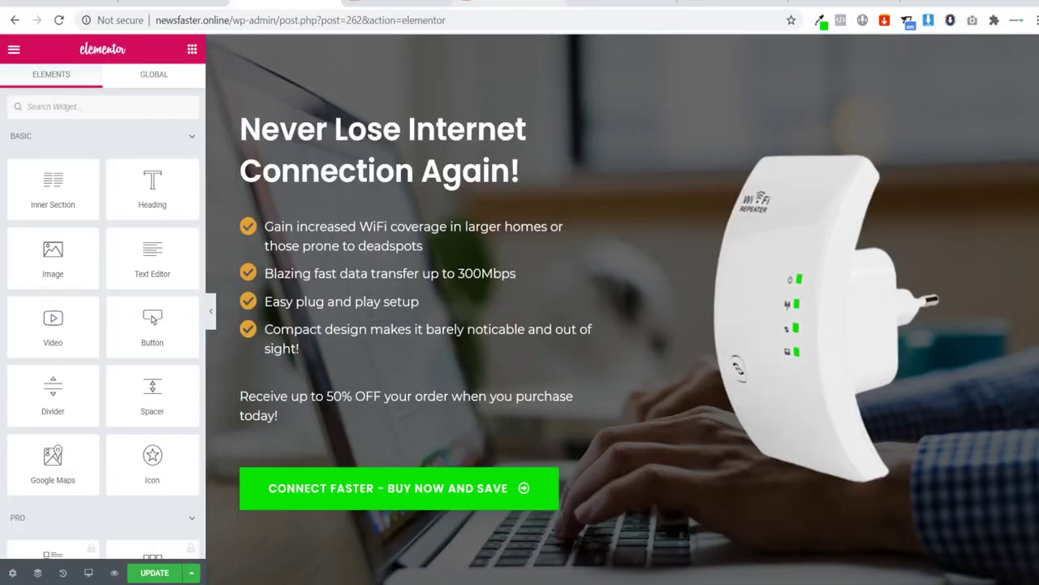
pyautogui.click(617, 4)
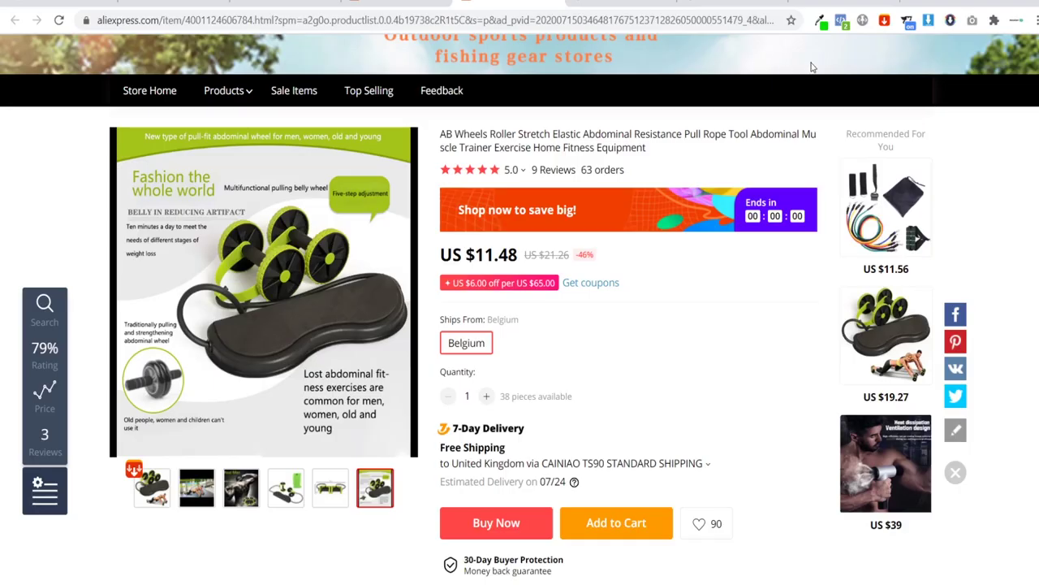
pyautogui.click(885, 21)
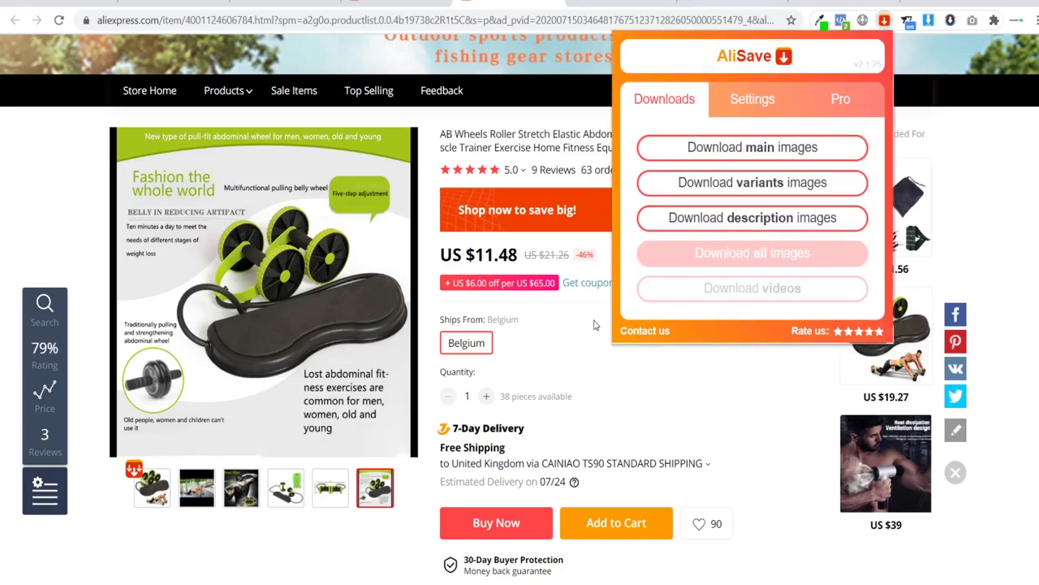
pyautogui.click(594, 371)
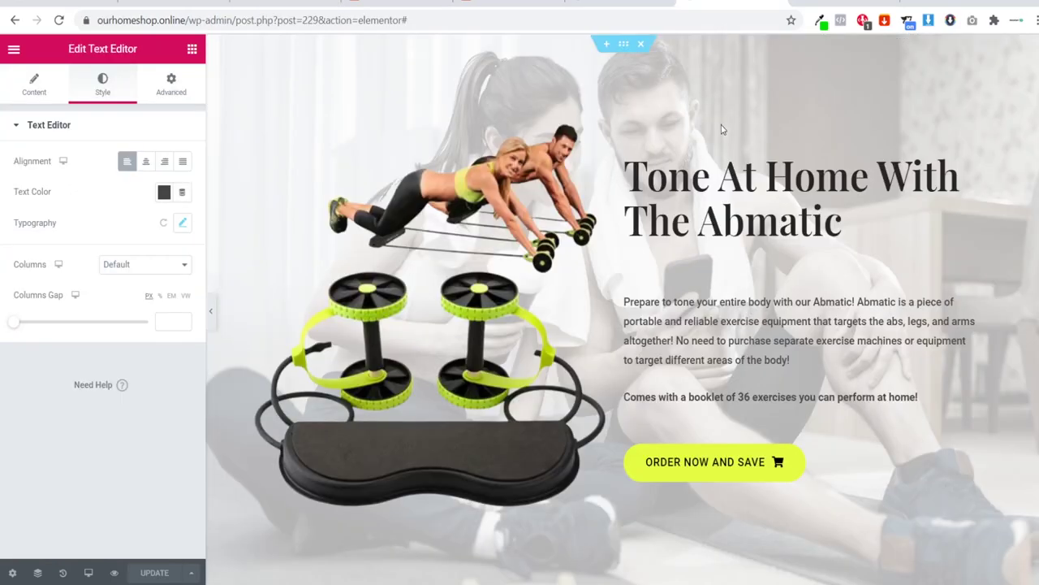
# Step: Preview the copied WiFi hero full-width and select its description text in Elementor
pyautogui.click(209, 321)
pyautogui.scroll(-3, 560, 160)
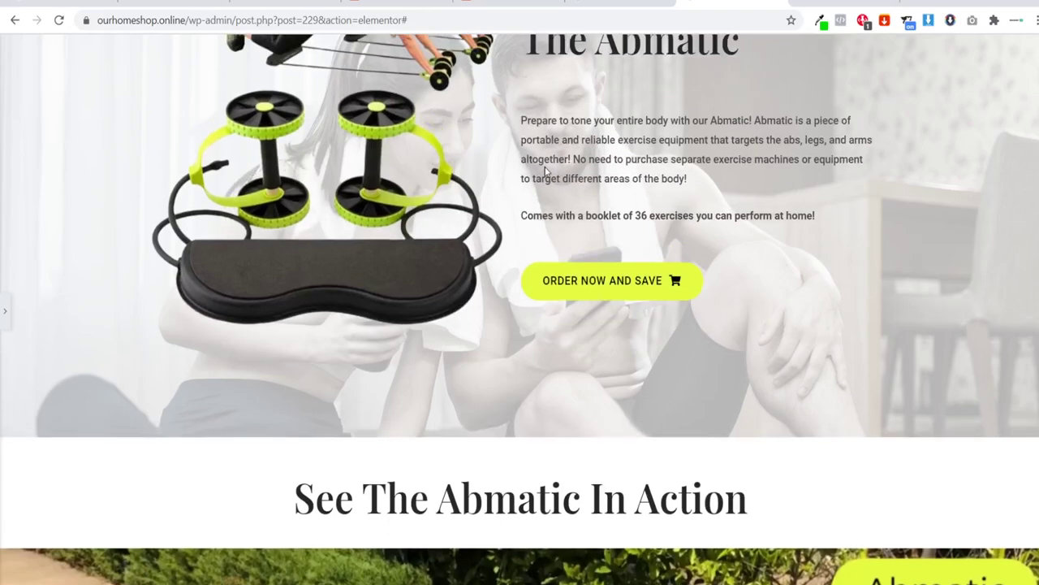
pyautogui.scroll(2, 546, 172)
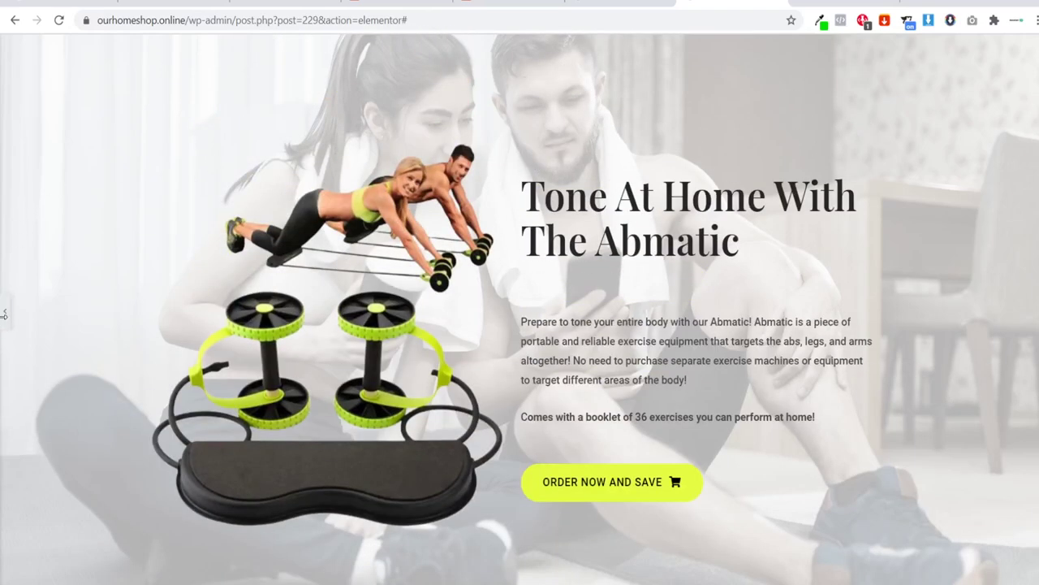
pyautogui.click(5, 311)
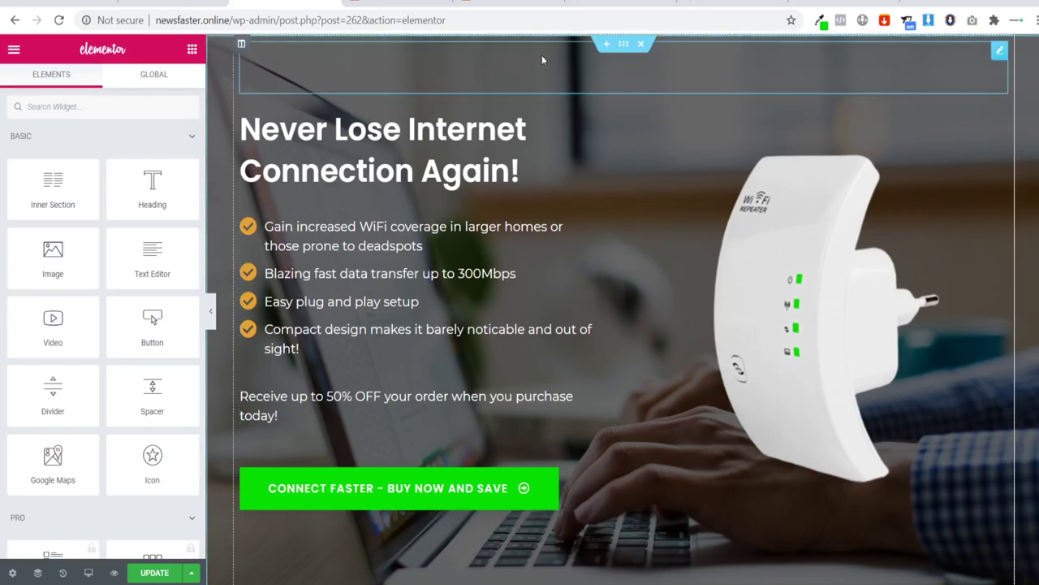
# Step: Upload the Ab Wheel Couple Training photo as the hero section's background, replacing the laptop image
pyautogui.click(628, 53)
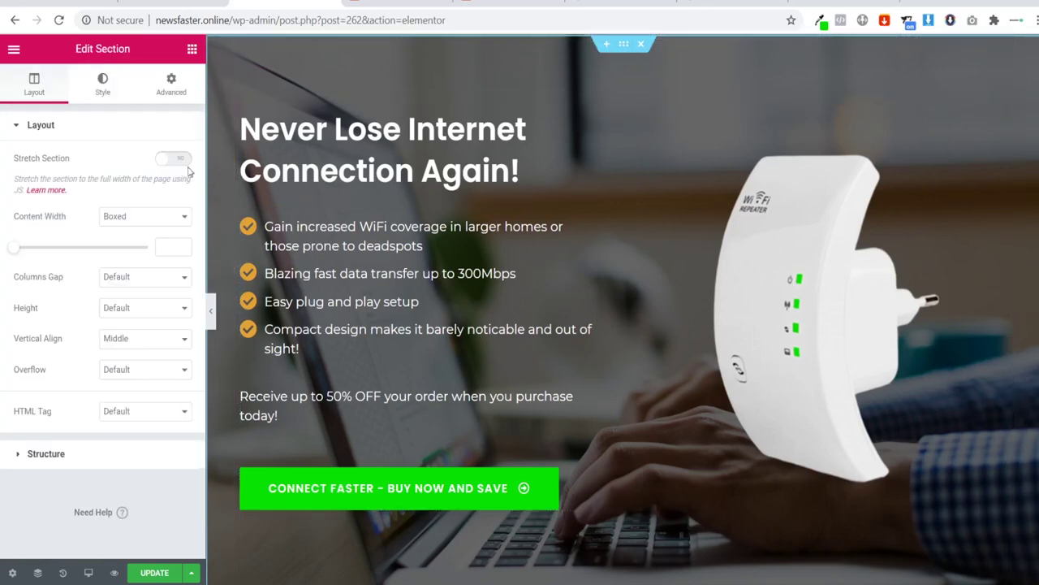
pyautogui.click(101, 89)
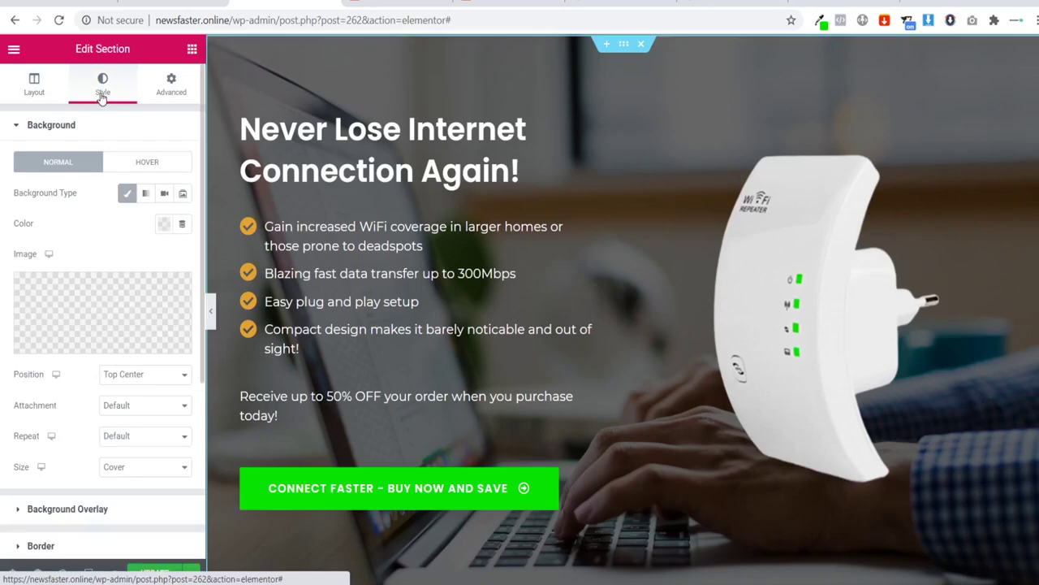
pyautogui.click(96, 317)
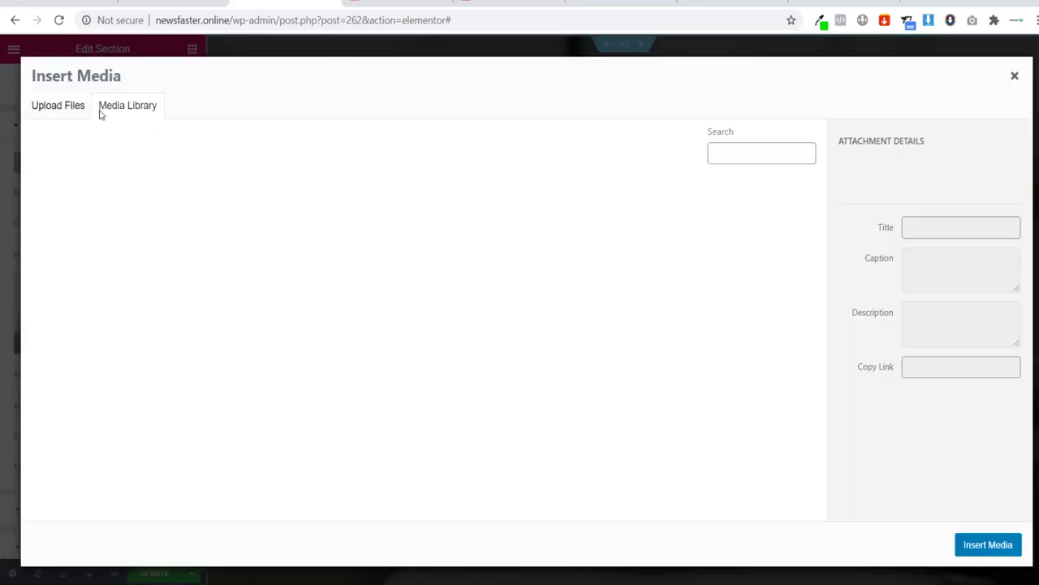
pyautogui.click(65, 108)
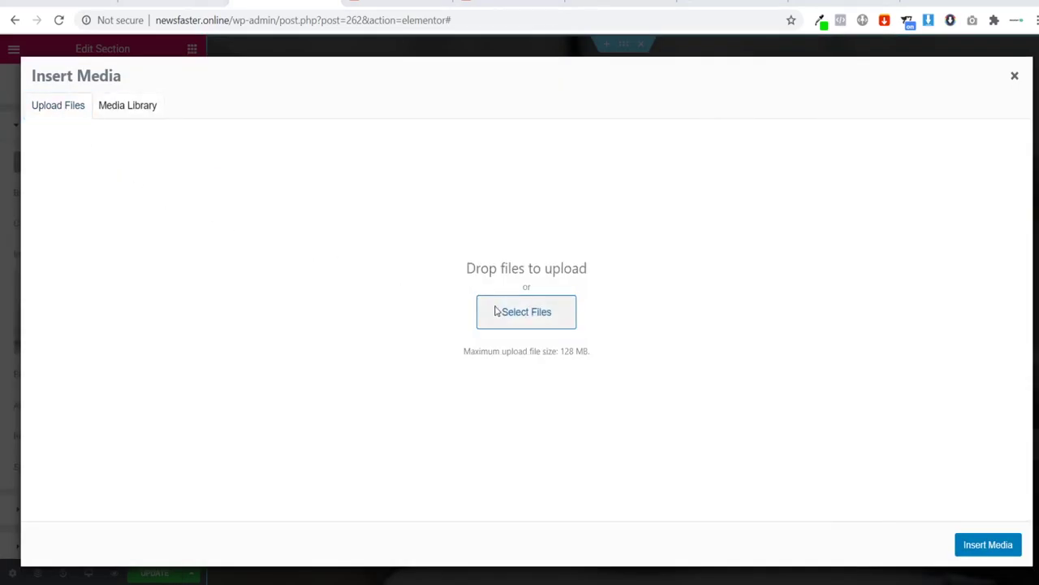
pyautogui.click(497, 311)
pyautogui.click(391, 114)
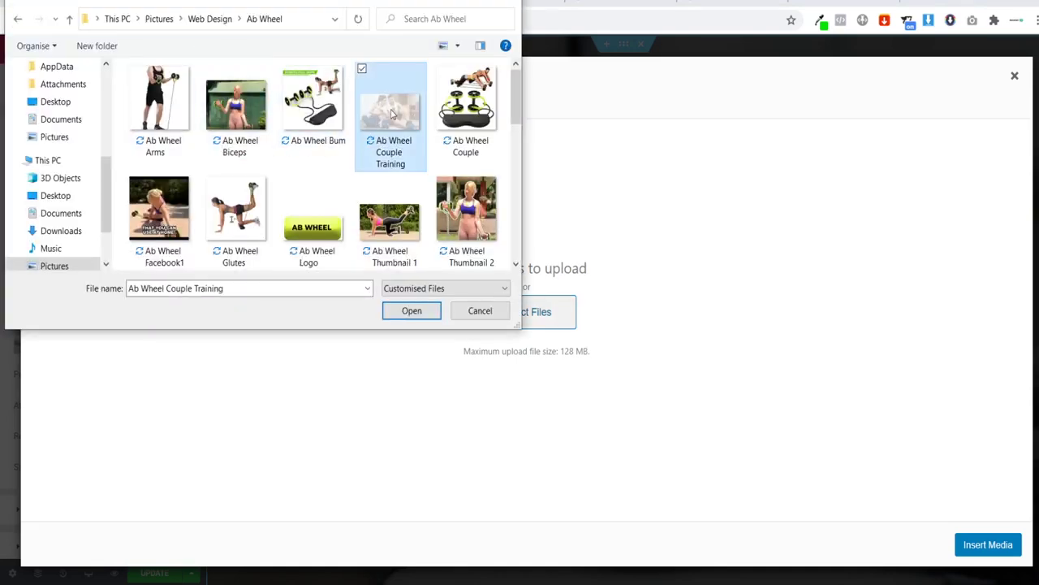
pyautogui.click(412, 313)
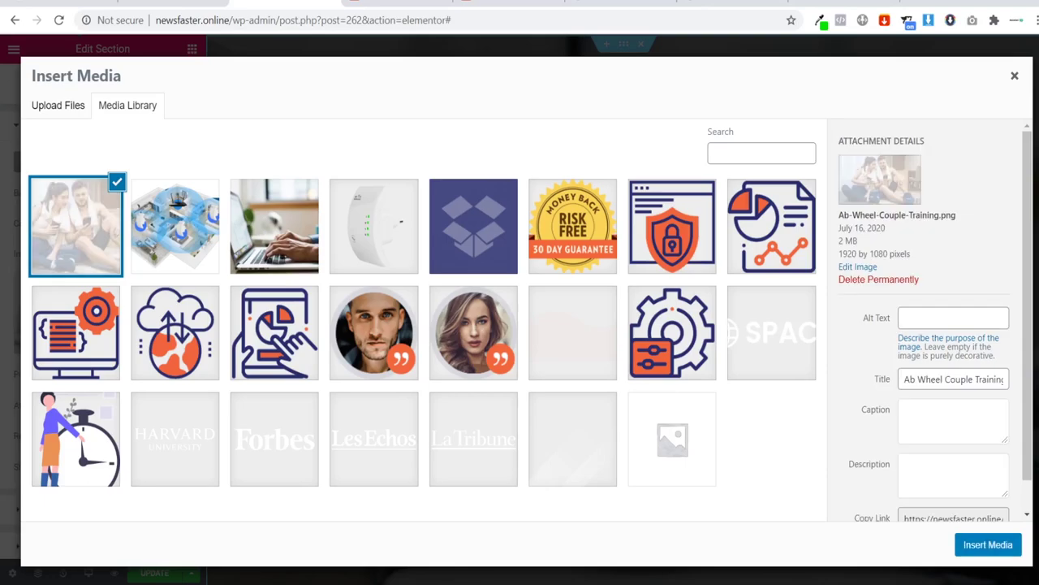
pyautogui.click(1002, 546)
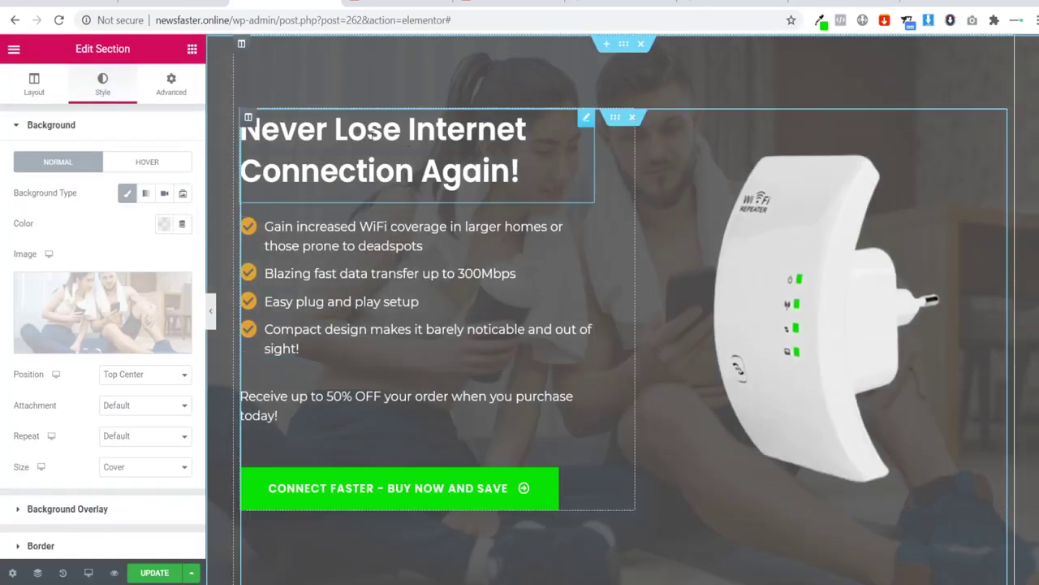
# Step: Clear the hero's Background Overlay colour so the couple photo appears unshaded
pyautogui.click(96, 126)
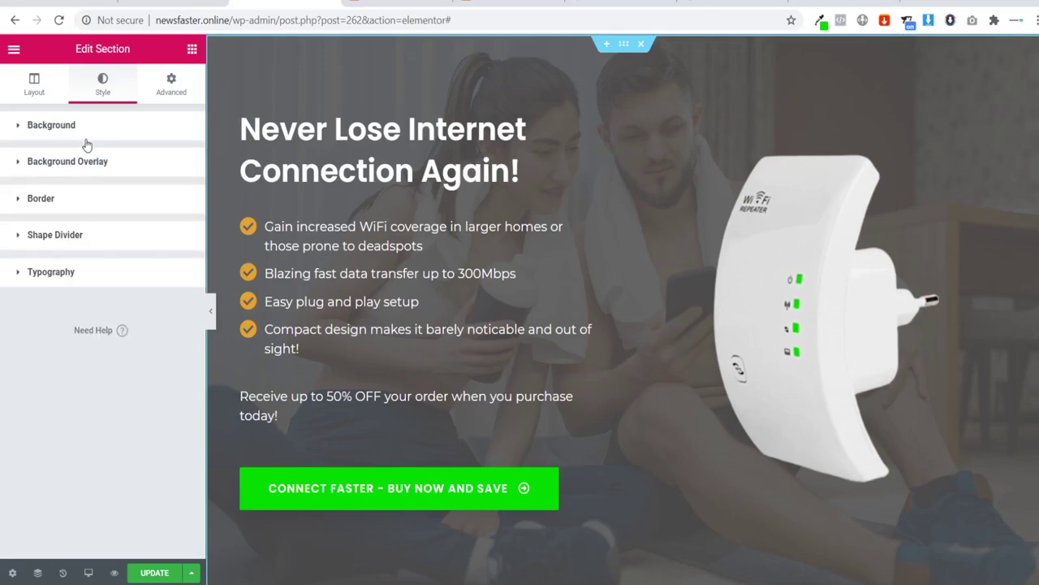
pyautogui.click(79, 161)
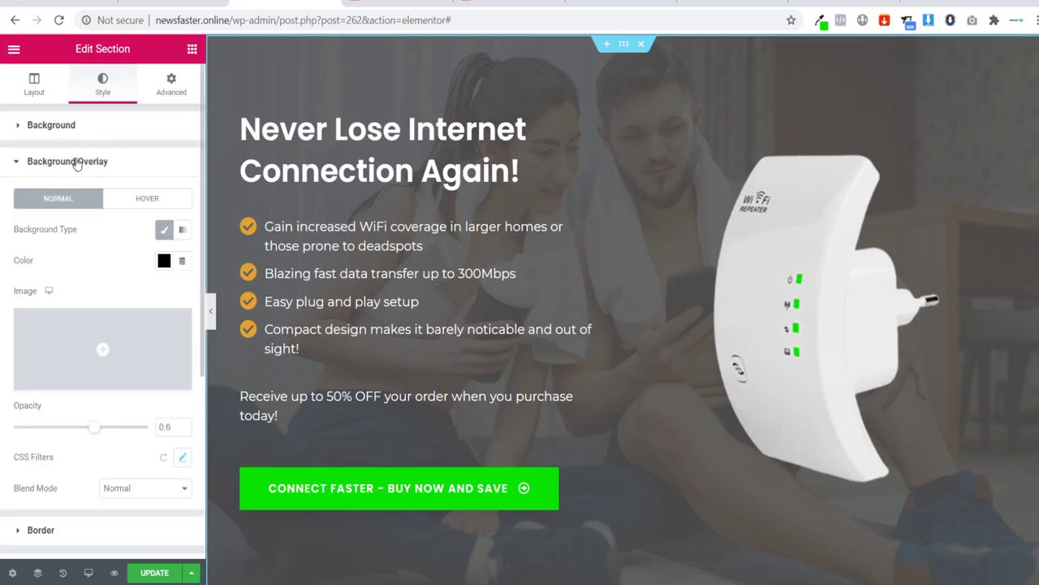
pyautogui.click(164, 261)
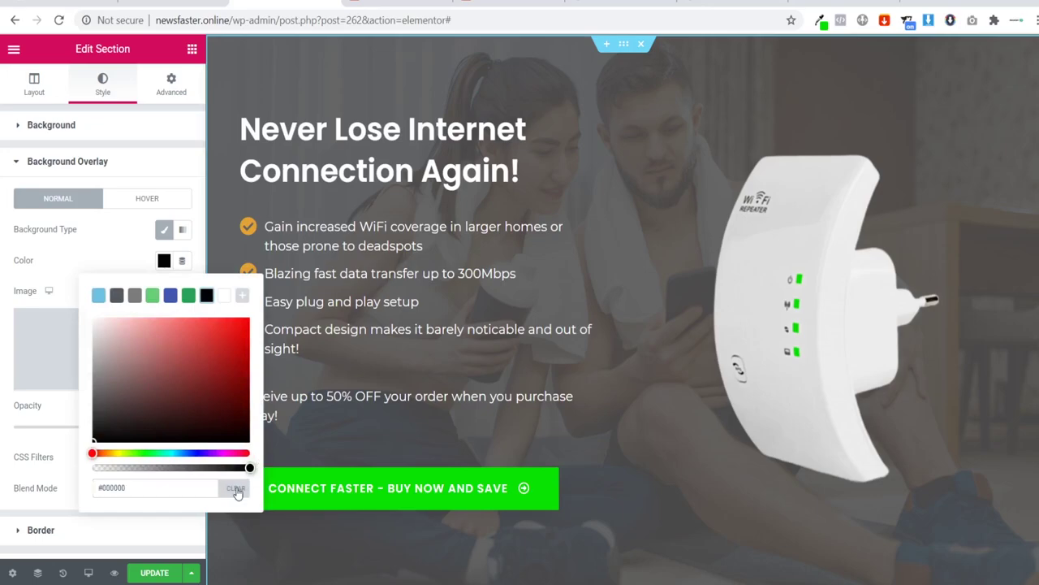
pyautogui.click(235, 489)
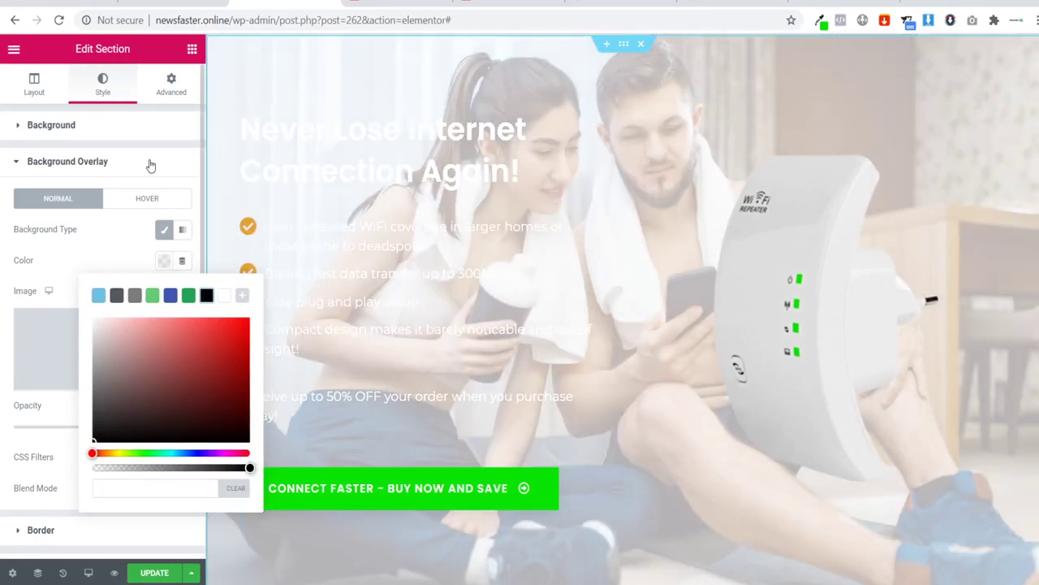
pyautogui.click(865, 265)
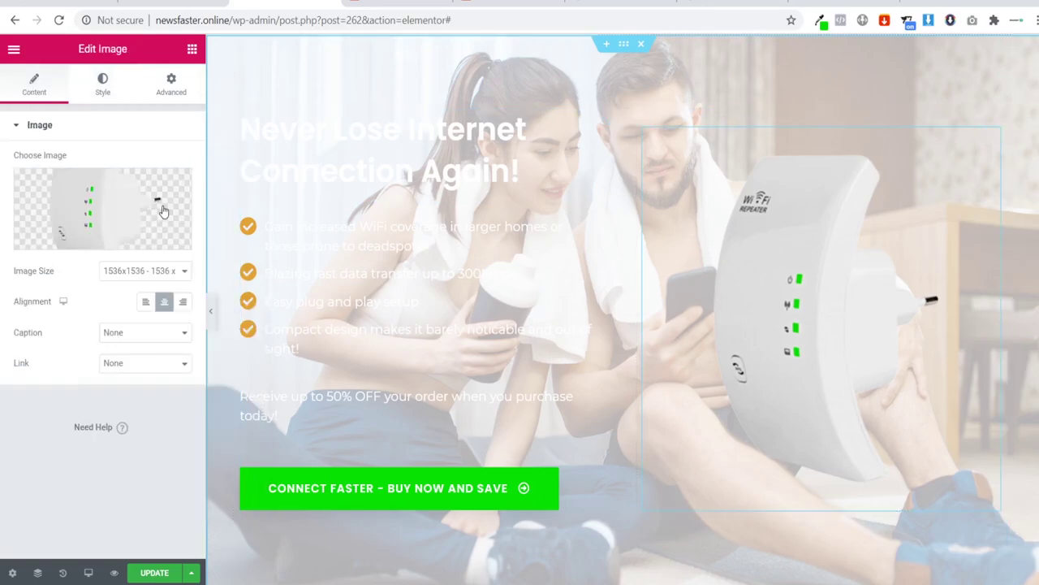
# Step: Swap the WiFi repeater picture for the uploaded Ab_Wheel_Couple-removebg-preview cutout
pyautogui.click(96, 211)
pyautogui.click(72, 110)
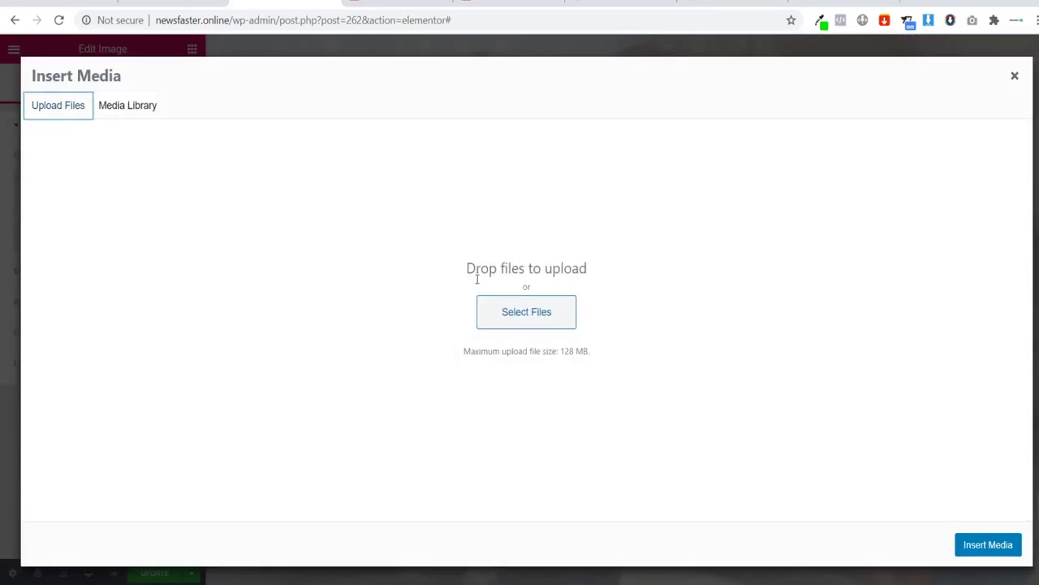
pyautogui.click(362, 288)
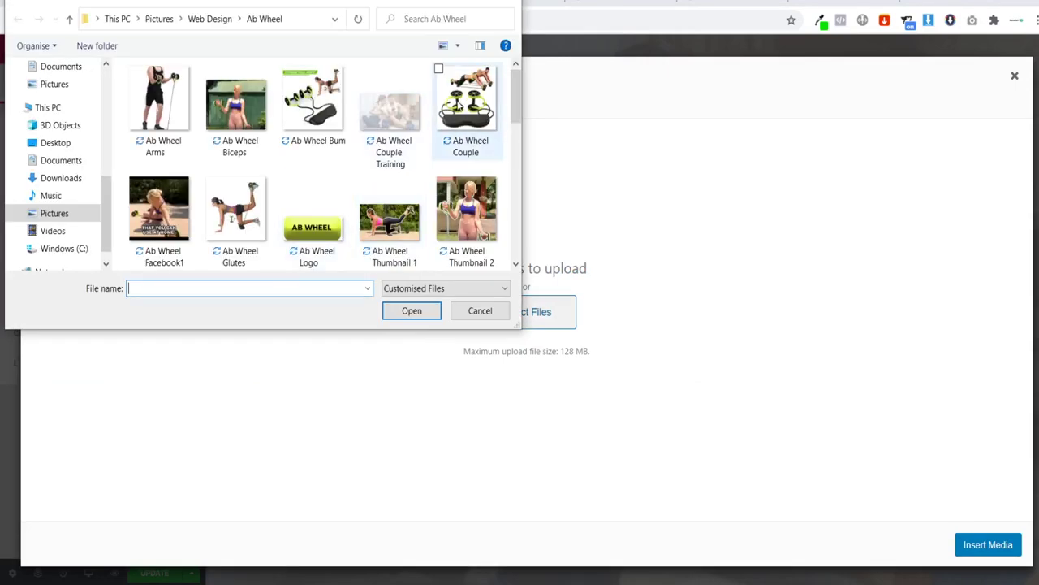
pyautogui.moveTo(514, 97); pyautogui.dragTo(515, 160)
pyautogui.click(390, 175)
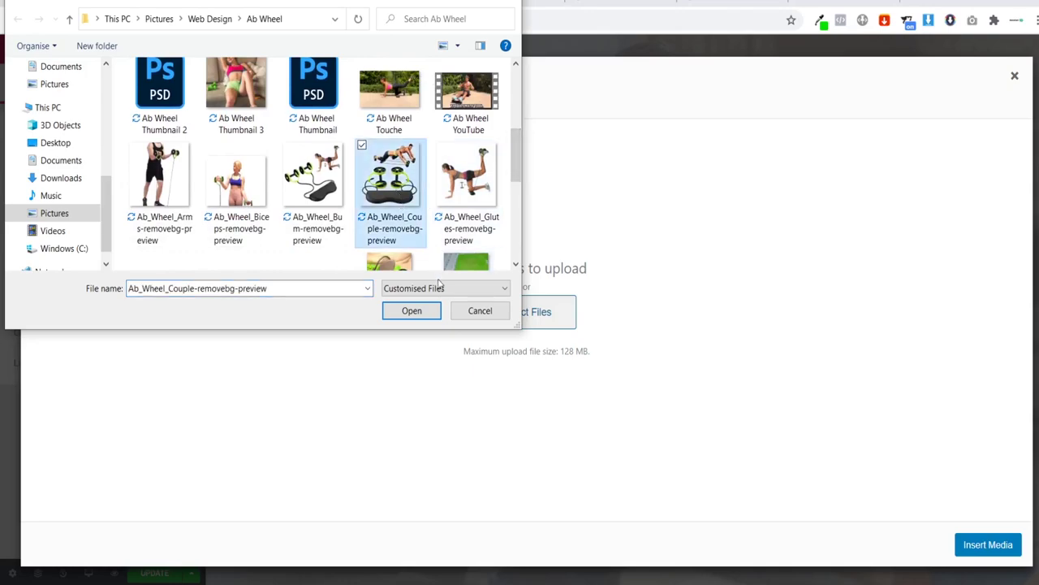
pyautogui.click(410, 311)
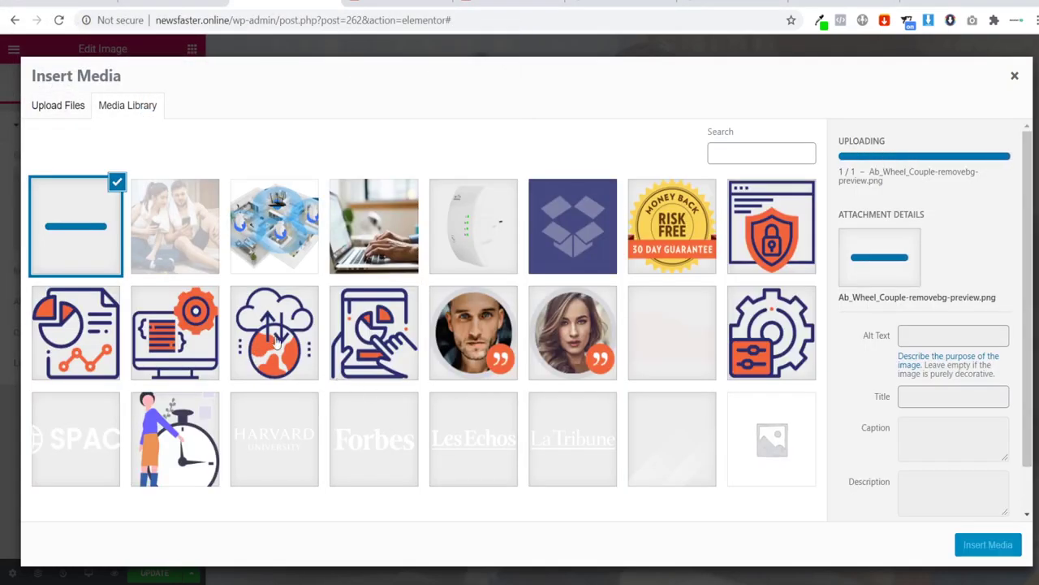
pyautogui.click(995, 549)
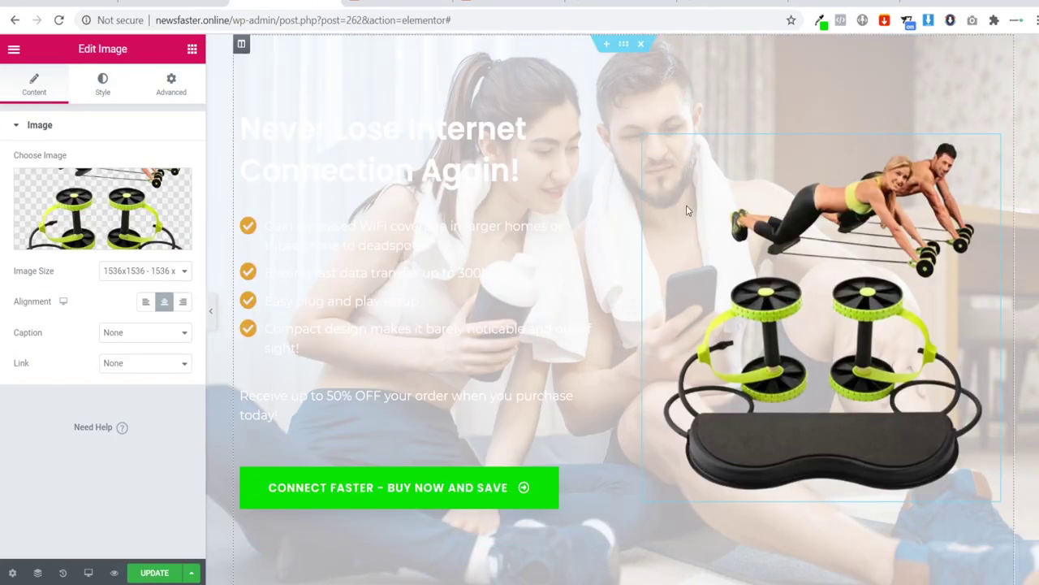
# Step: Move the text column beside the image and pick black for the heading text colour
pyautogui.moveTo(411, 127); pyautogui.dragTo(336, 131)
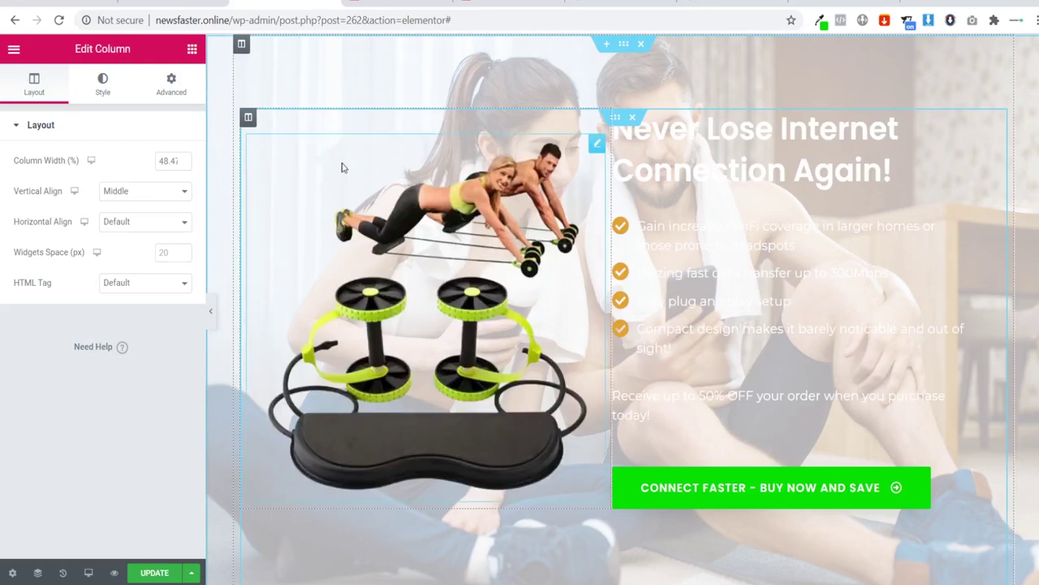
pyautogui.click(695, 157)
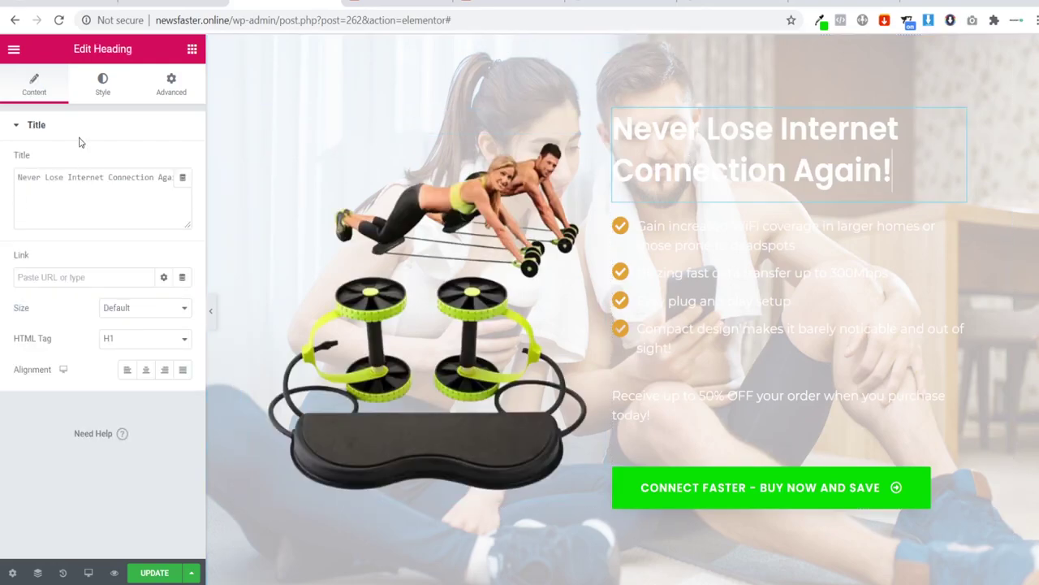
pyautogui.click(102, 85)
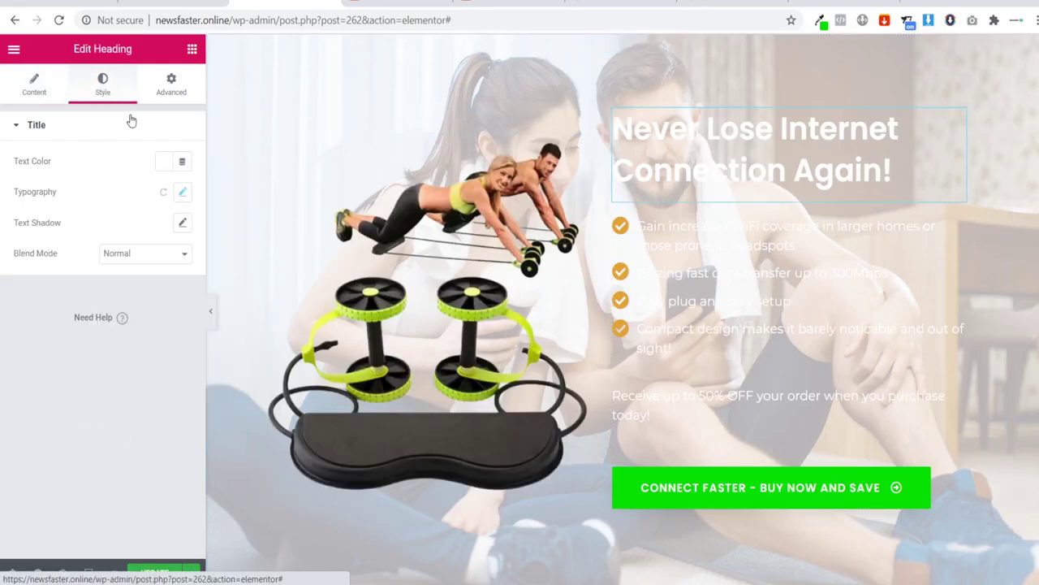
pyautogui.click(166, 163)
pyautogui.click(205, 195)
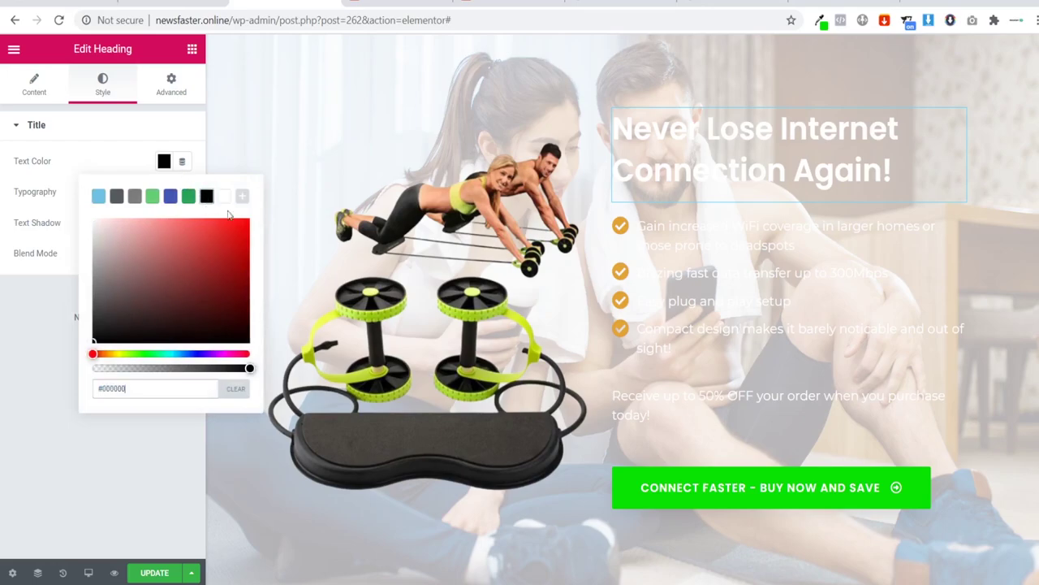
pyautogui.click(721, 297)
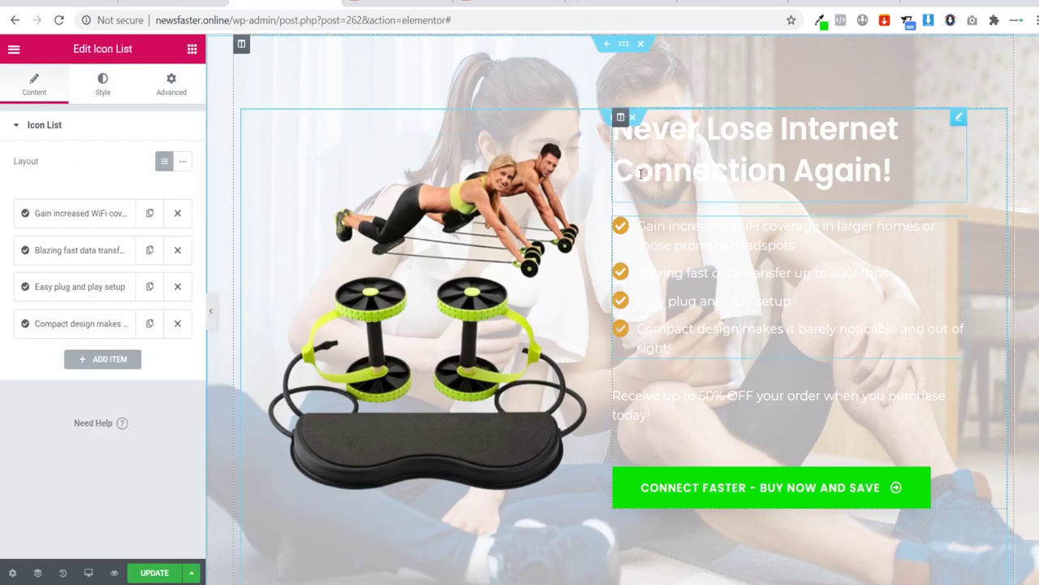
# Step: Set the heading colour to fully opaque black #000000 using the alpha slider
pyautogui.hotkey('ctrl', 'z')
pyautogui.click(166, 162)
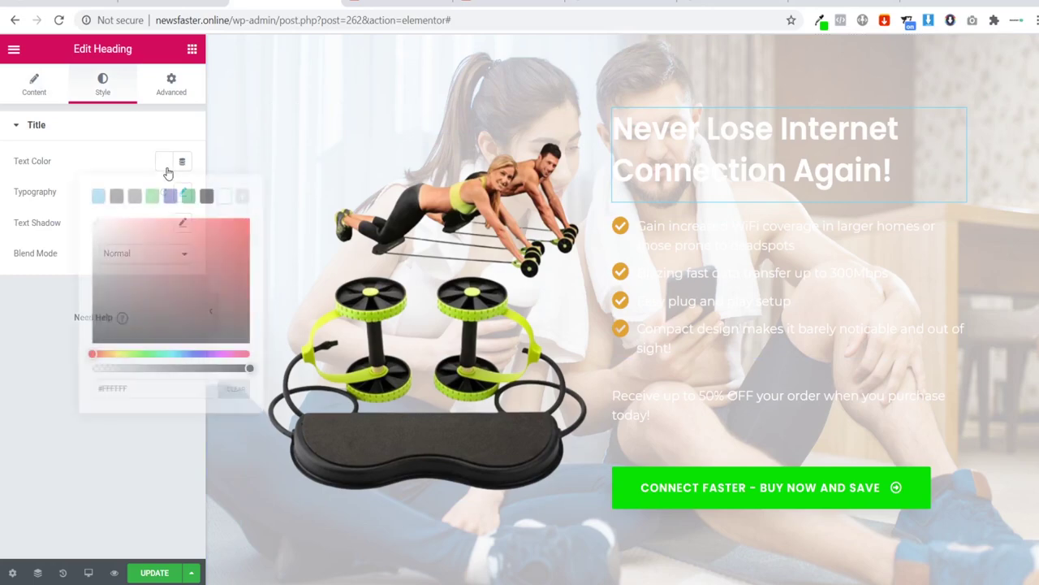
pyautogui.click(208, 197)
pyautogui.click(86, 157)
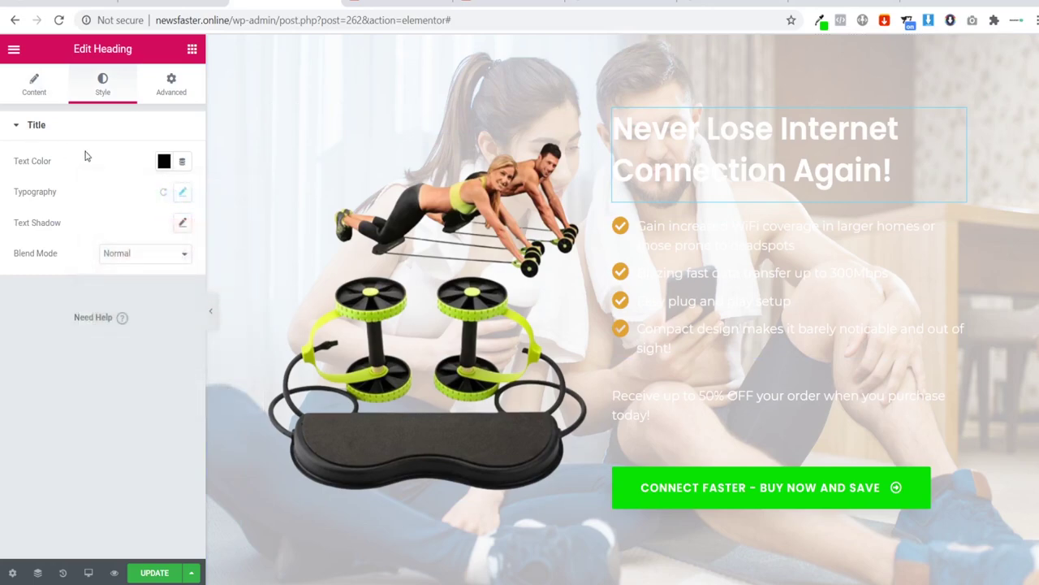
pyautogui.click(138, 137)
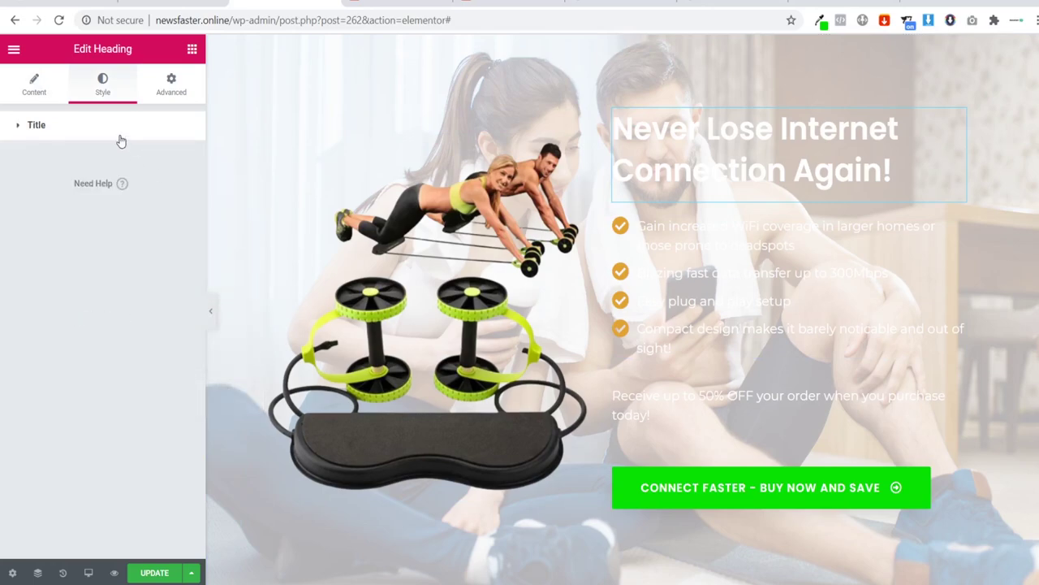
pyautogui.click(121, 142)
pyautogui.click(165, 161)
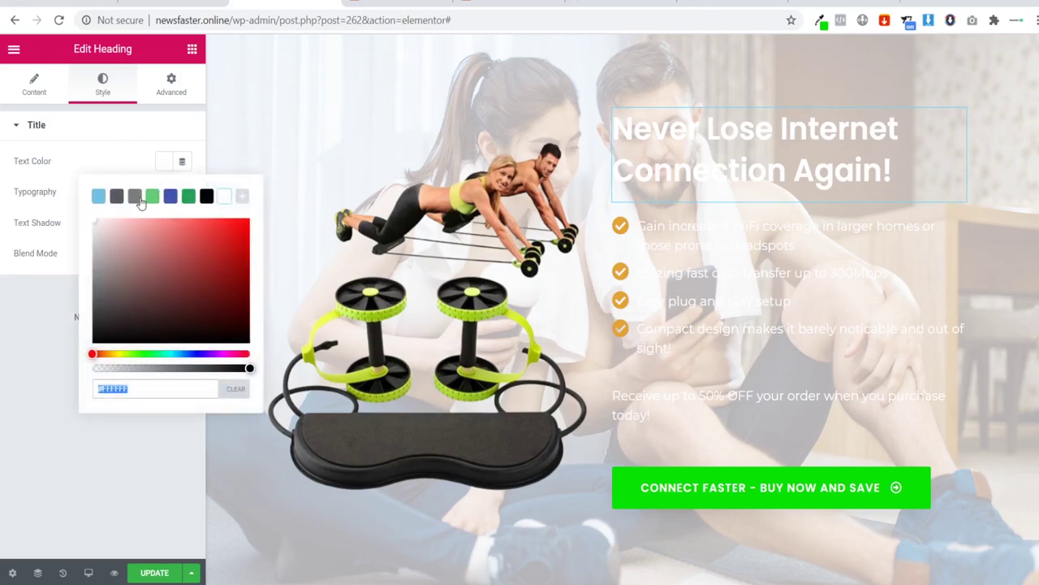
pyautogui.click(208, 198)
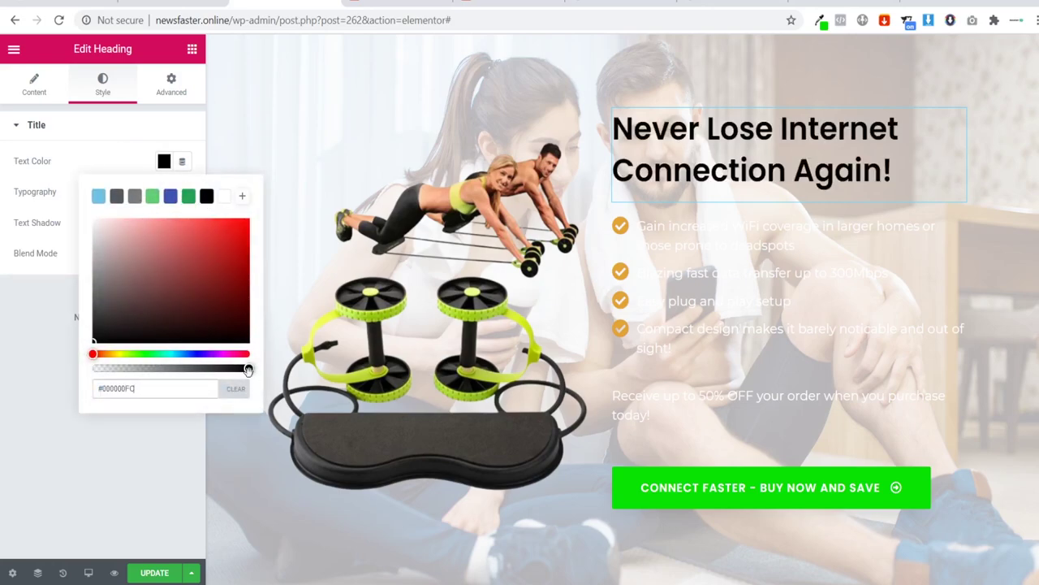
pyautogui.moveTo(248, 370); pyautogui.dragTo(93, 370)
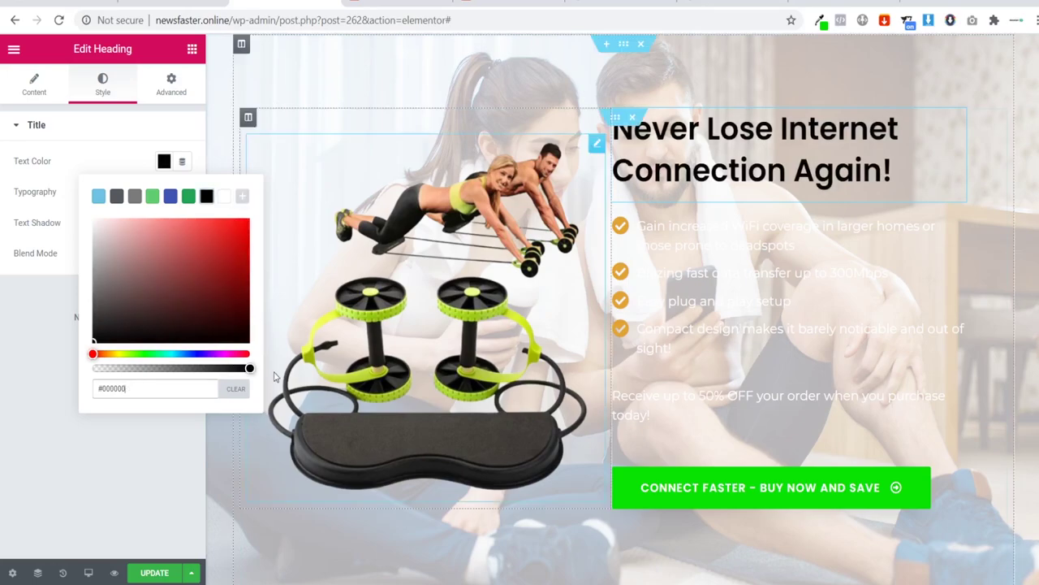
pyautogui.click(248, 370)
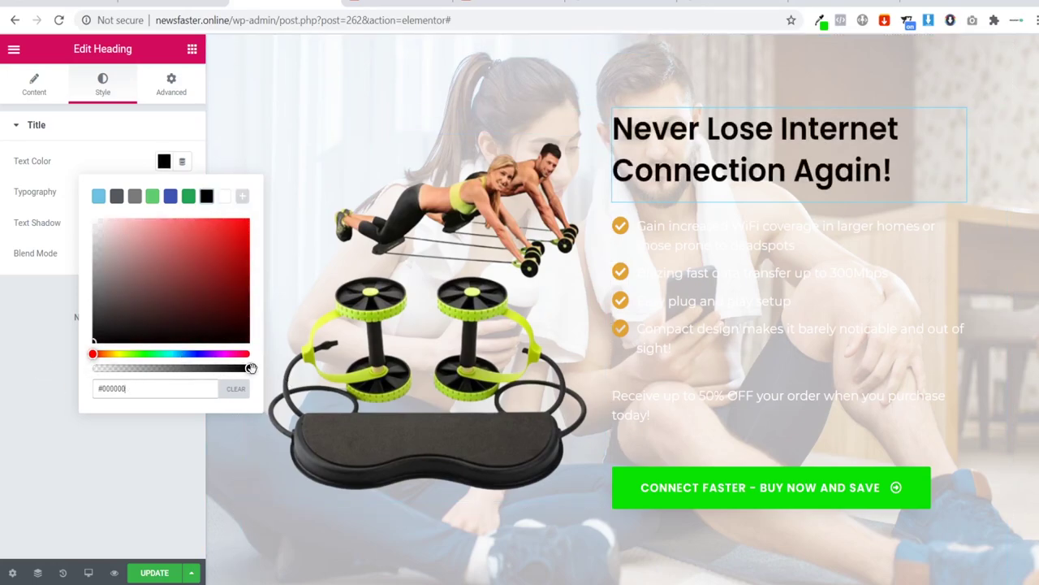
pyautogui.click(279, 398)
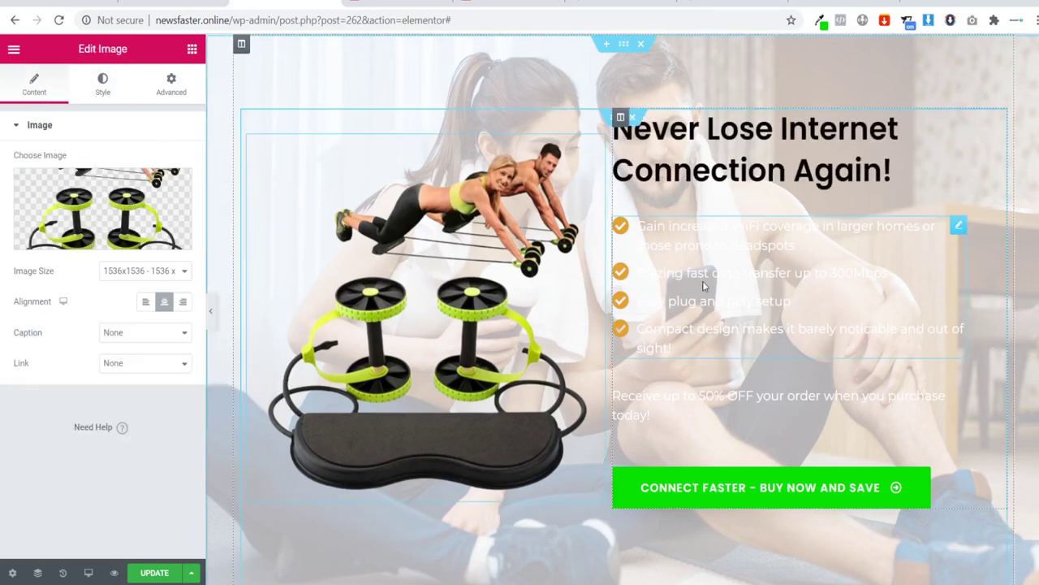
# Step: Copy the Abmatic description text from the reference page
pyautogui.click(731, 269)
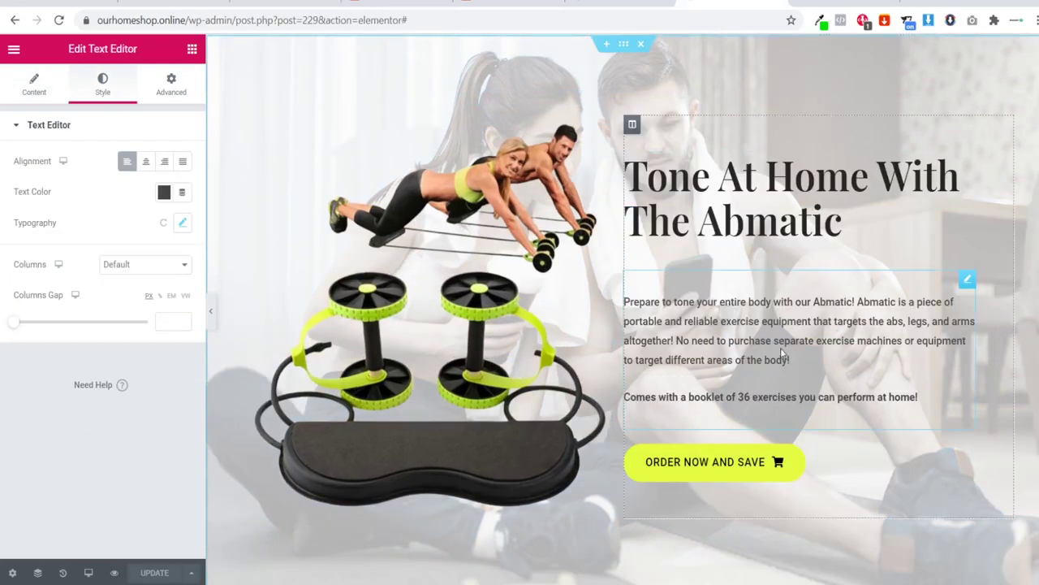
pyautogui.click(782, 355)
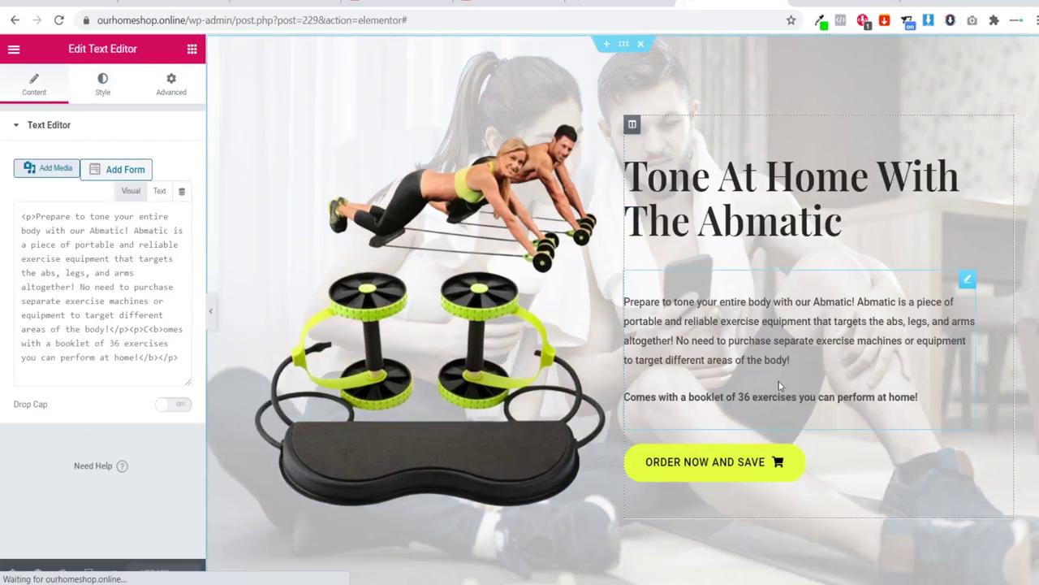
pyautogui.scroll(-4, 192, 329)
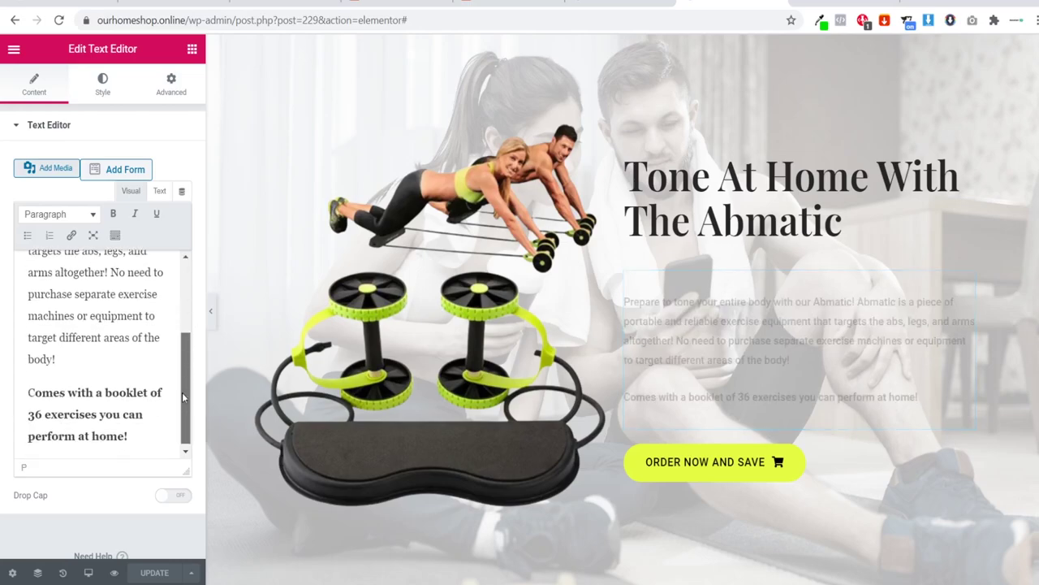
pyautogui.moveTo(152, 428); pyautogui.dragTo(12, 241)
pyautogui.hotkey('ctrl', 'c')
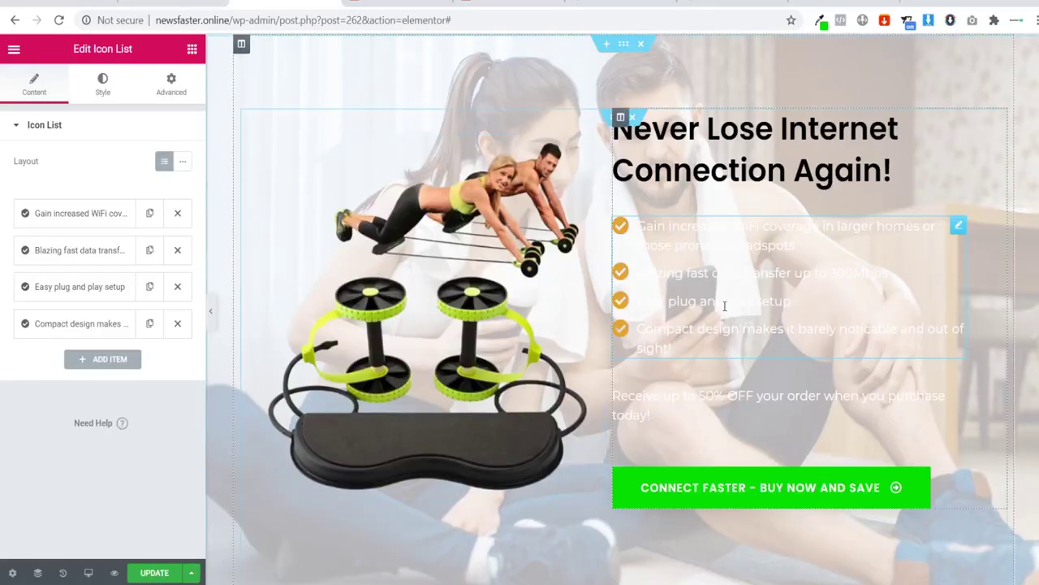
pyautogui.click(718, 394)
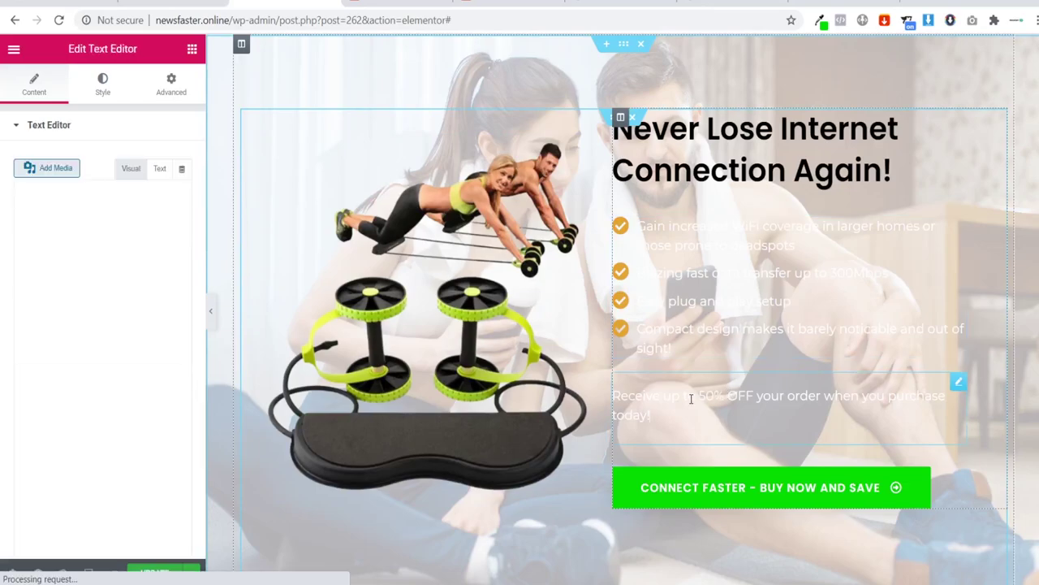
# Step: Delete the WiFi feature list and paste the Abmatic description into a new Text Editor under the heading
pyautogui.click(930, 231)
pyautogui.rightClick(930, 231)
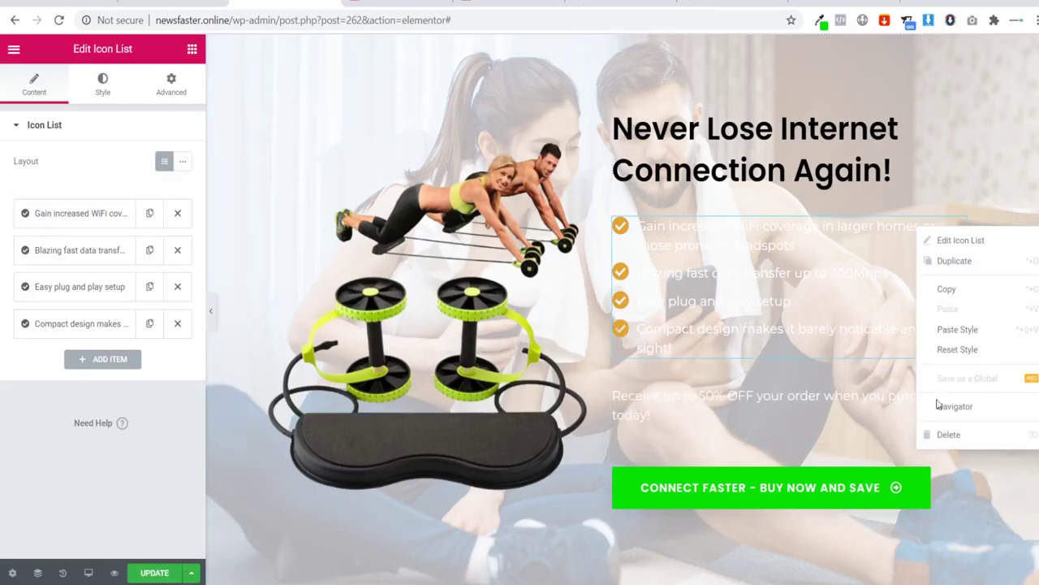
pyautogui.click(933, 437)
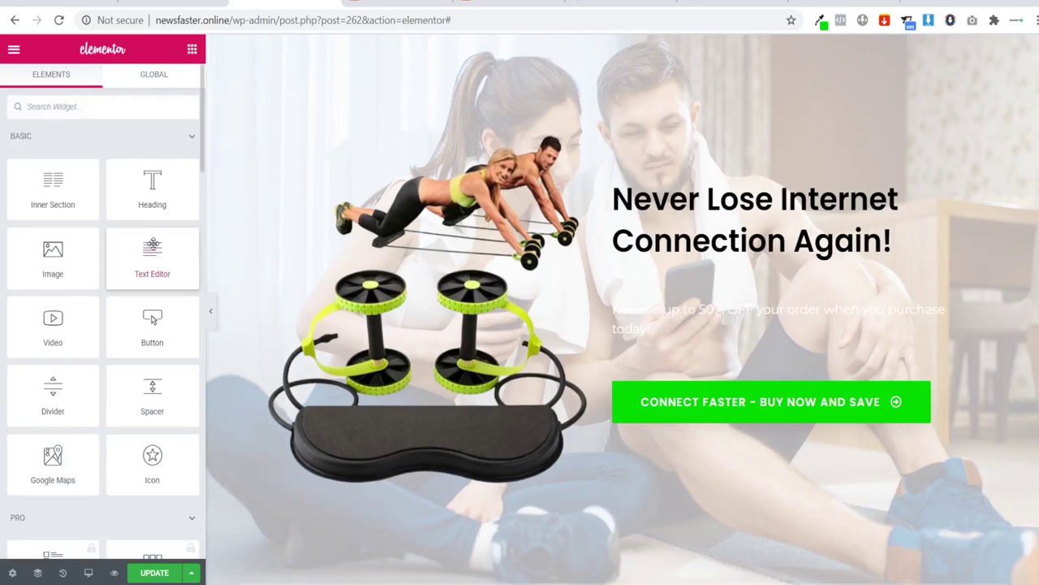
pyautogui.moveTo(152, 258); pyautogui.dragTo(731, 268)
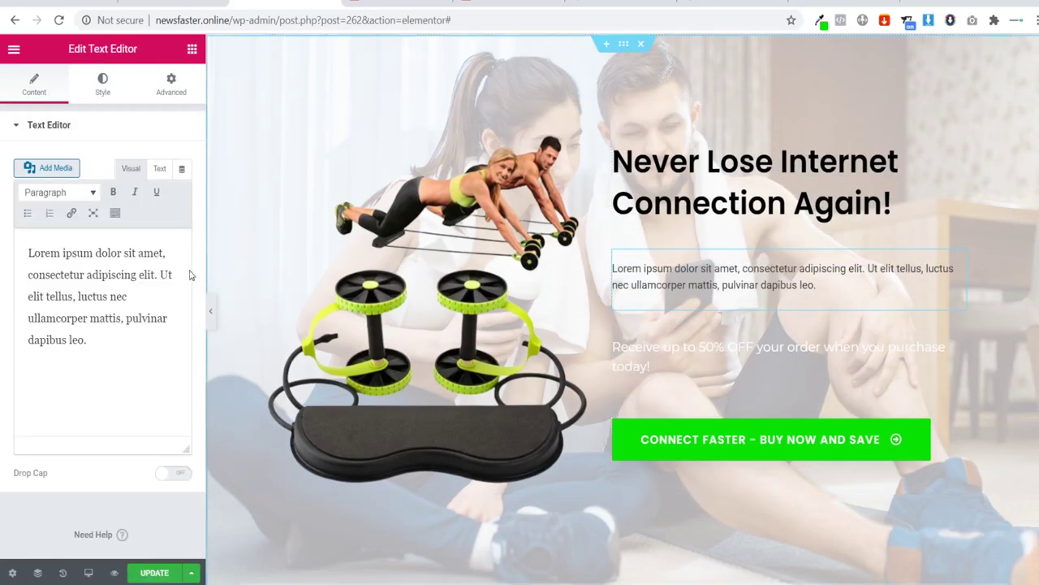
pyautogui.hotkey('ctrl', 'a')
pyautogui.hotkey('ctrl', 'v')
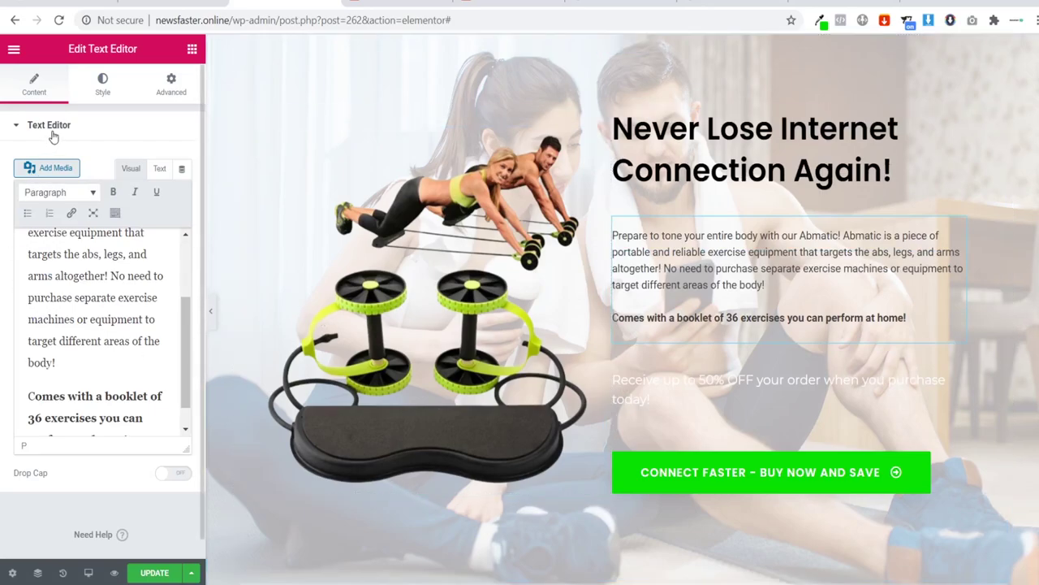
pyautogui.click(104, 85)
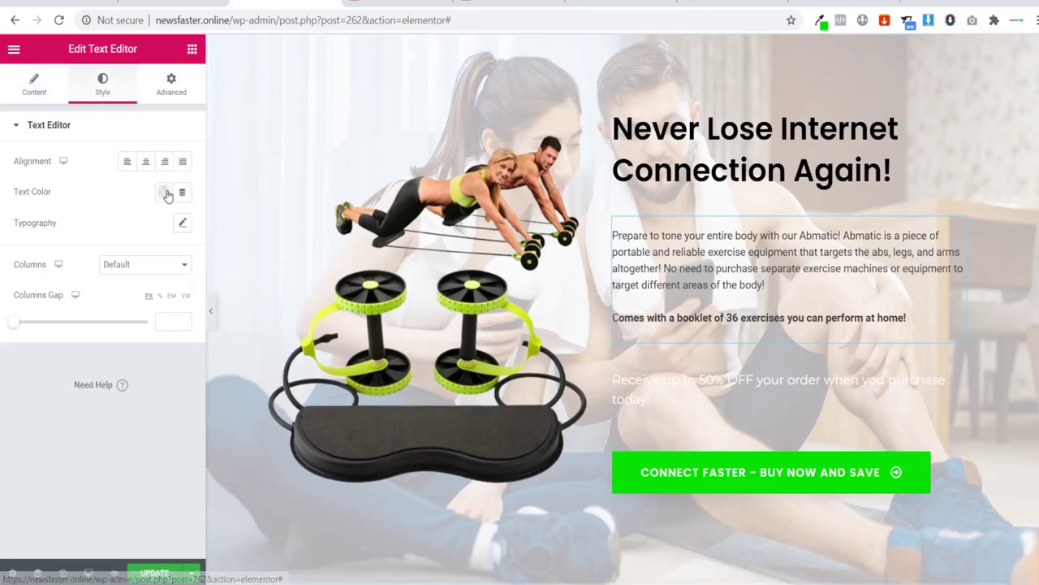
# Step: Set the description text block's Typography font family to Roboto
pyautogui.click(181, 224)
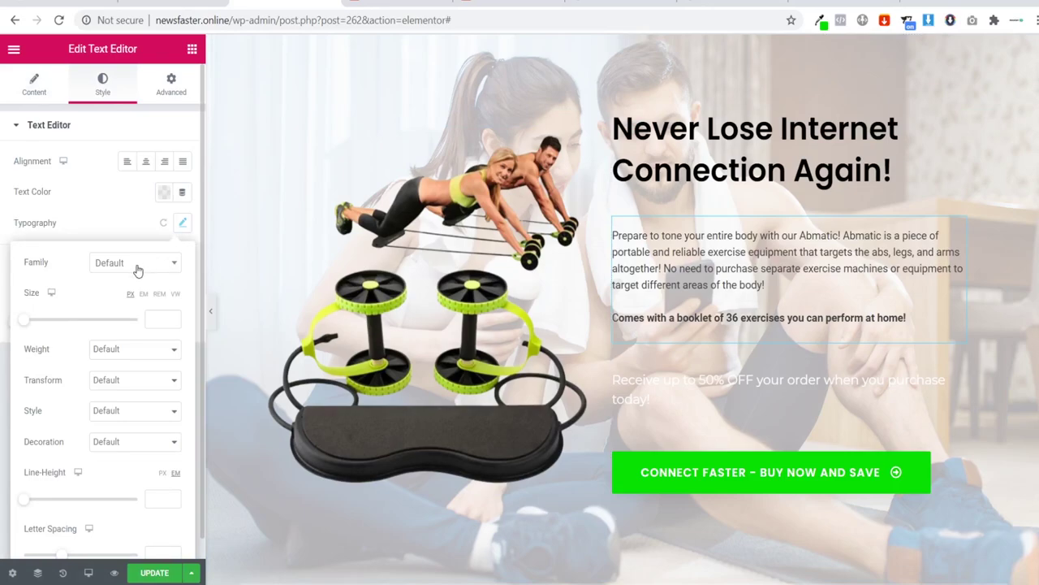
pyautogui.click(137, 265)
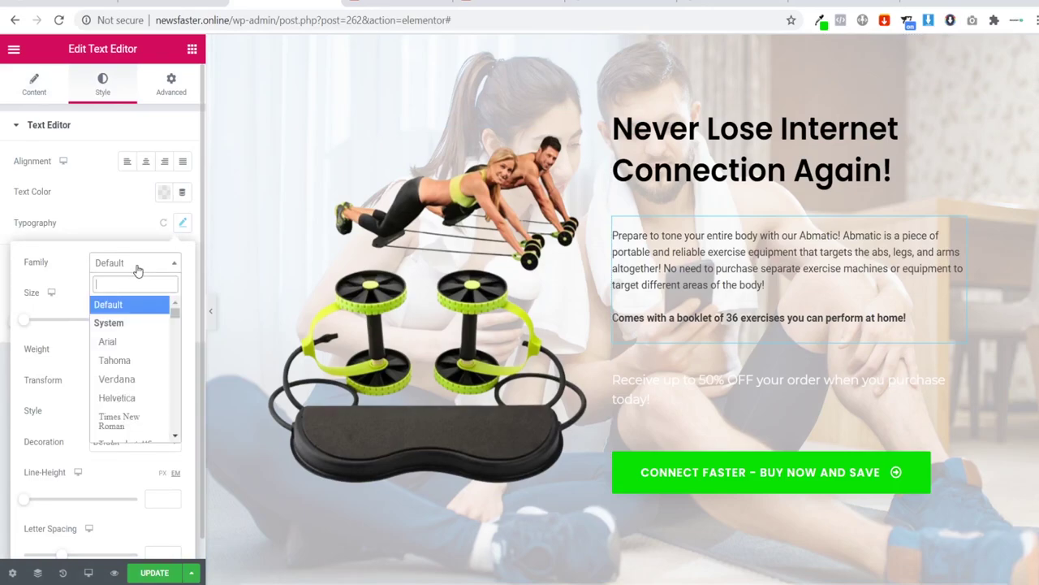
pyautogui.write('robto')
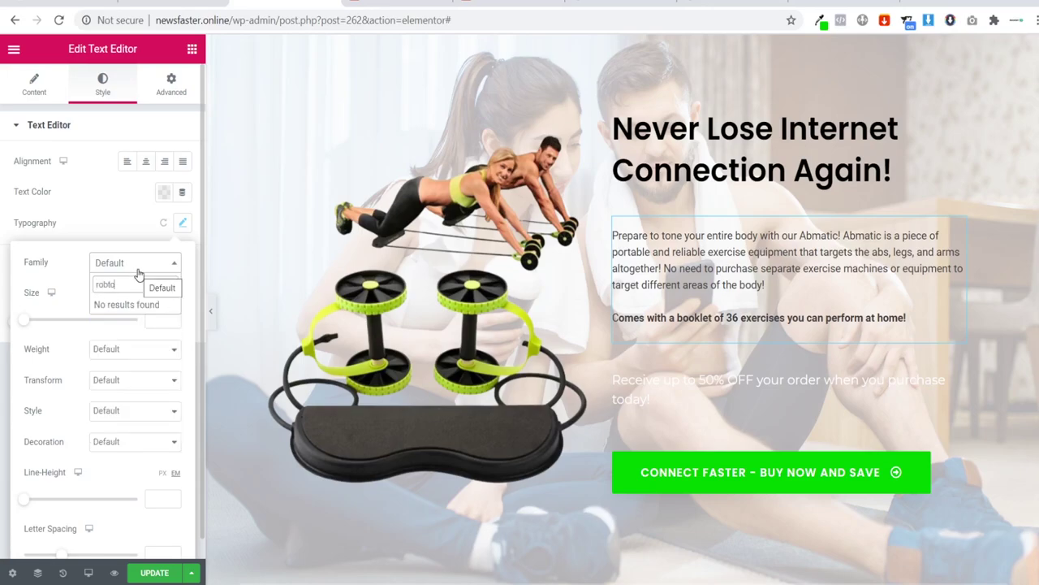
pyautogui.press('BackSpace')
pyautogui.press('BackSpace')
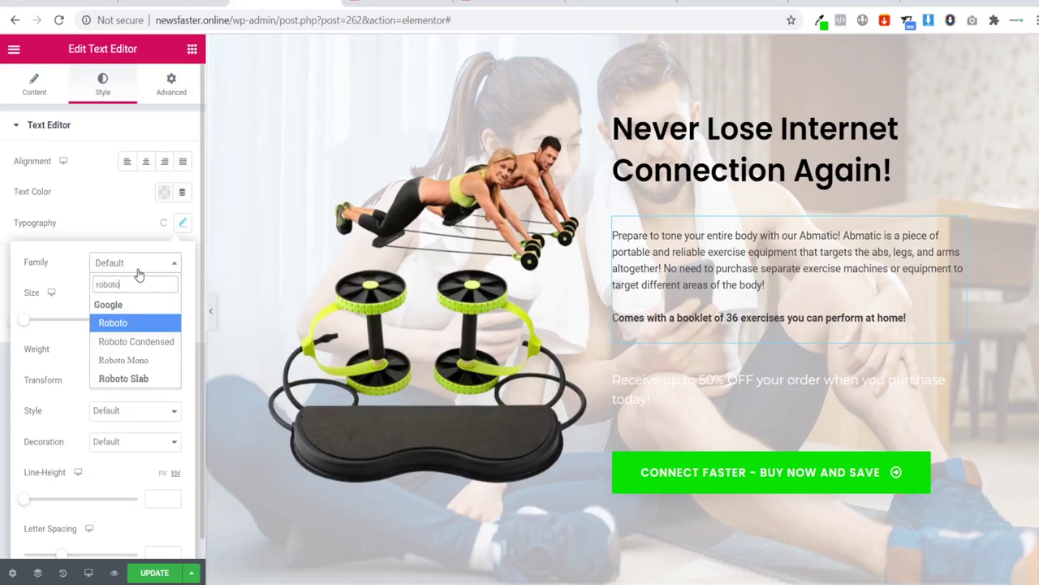
pyautogui.click(129, 324)
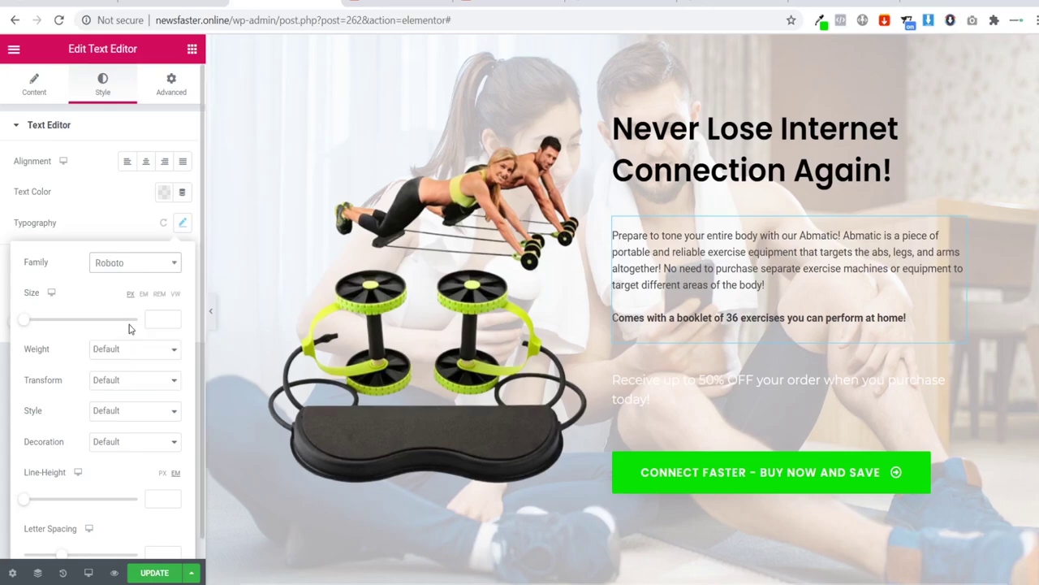
pyautogui.click(722, 155)
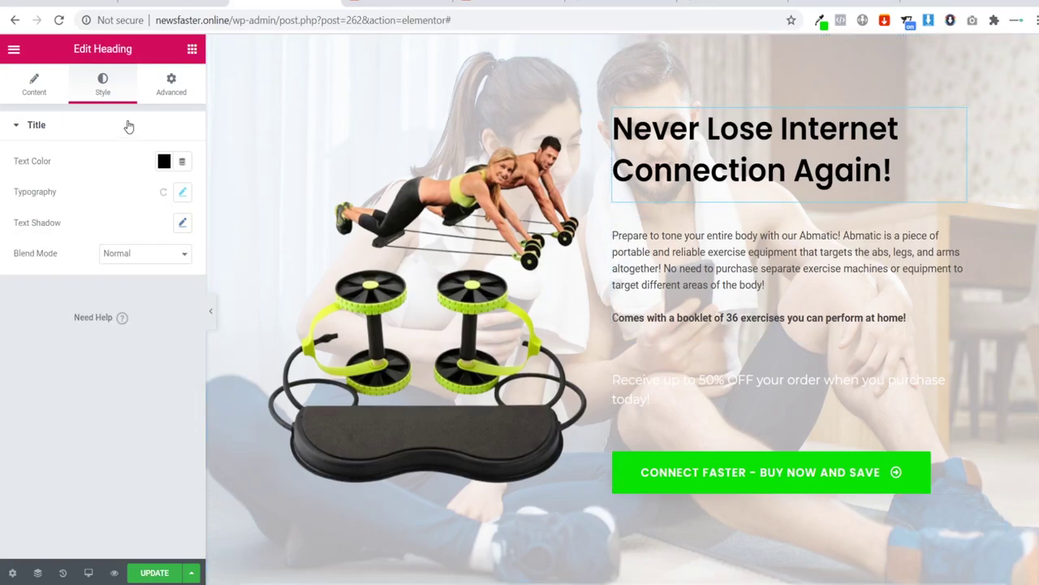
# Step: Change the heading's Typography font family from Poppins to Playfair Display
pyautogui.click(182, 194)
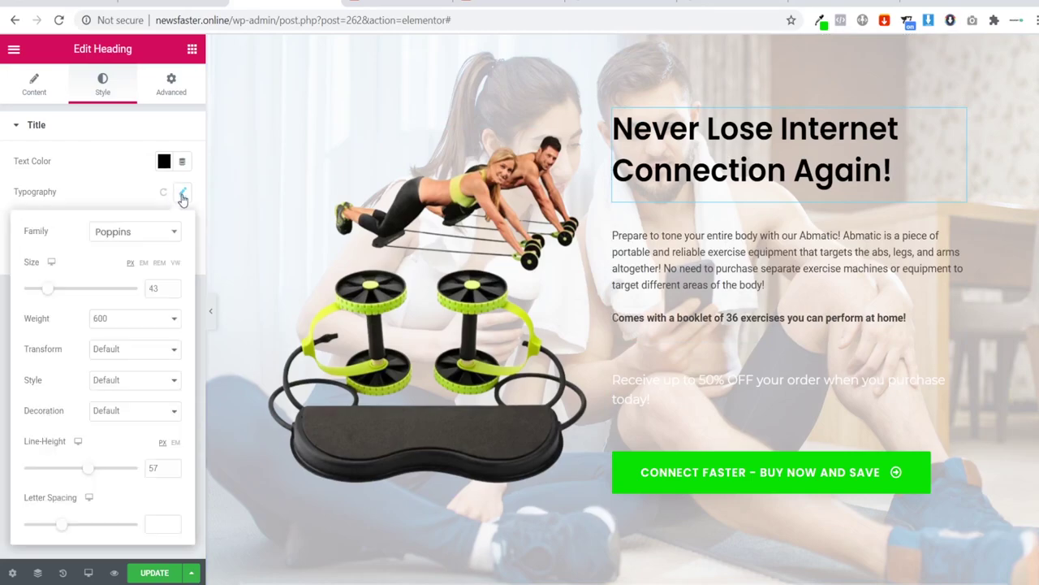
pyautogui.click(144, 235)
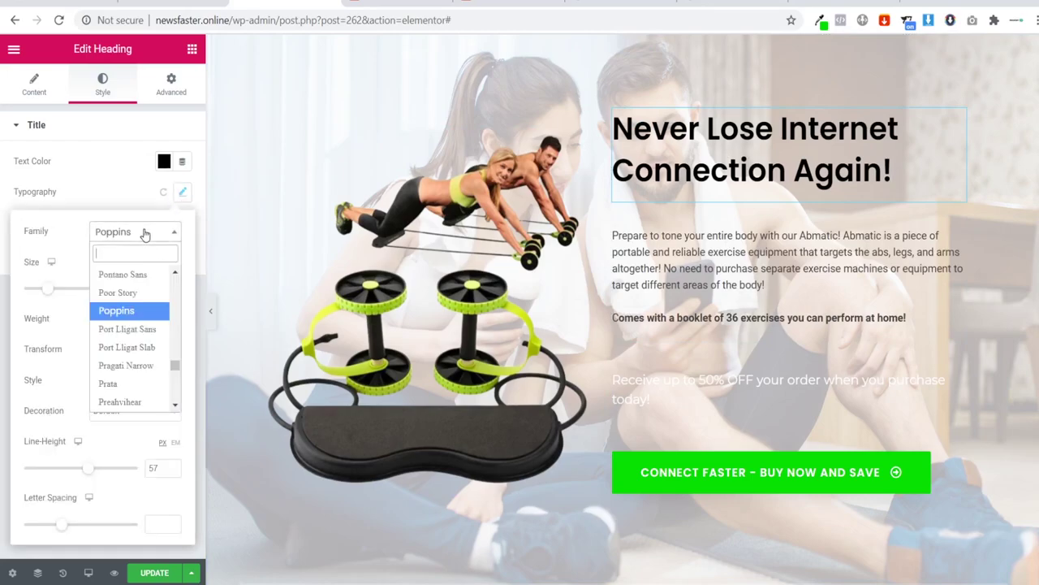
pyautogui.write('play')
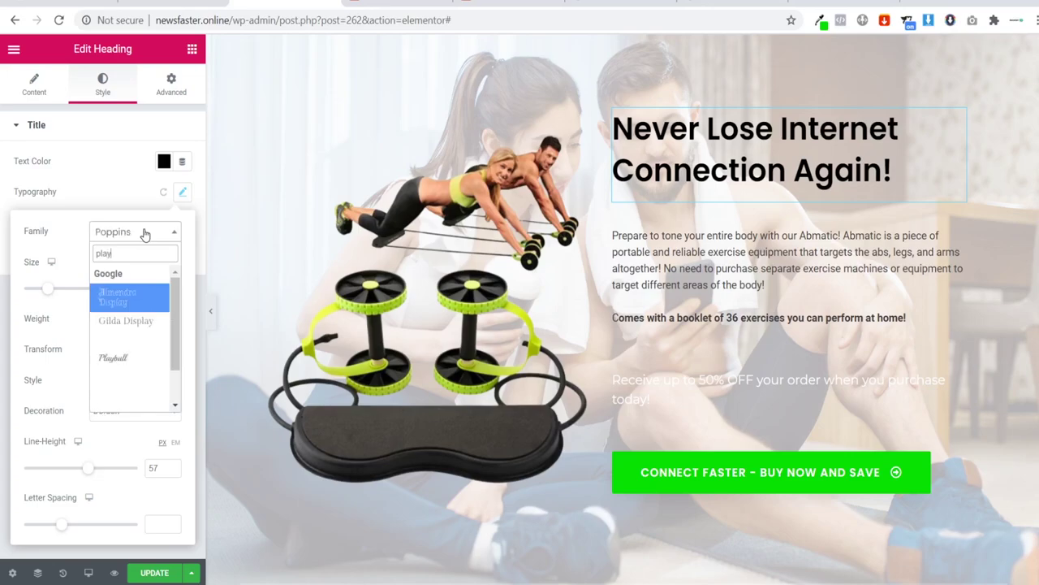
pyautogui.write('l')
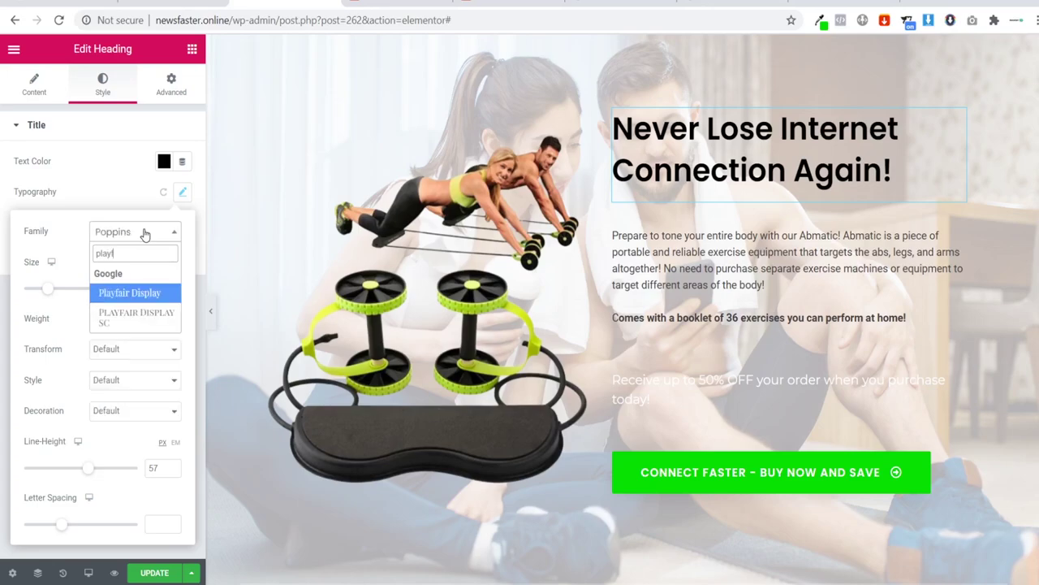
pyautogui.click(136, 298)
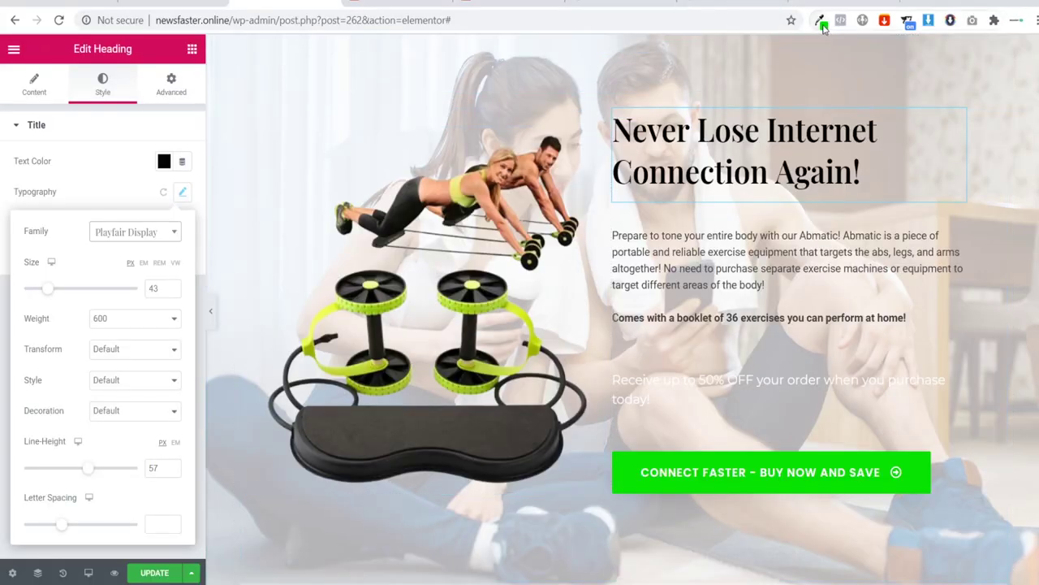
# Step: Sample the lime green from the Abmatic product image with the Eye Dropper extension
pyautogui.click(820, 20)
pyautogui.click(528, 76)
pyautogui.click(309, 341)
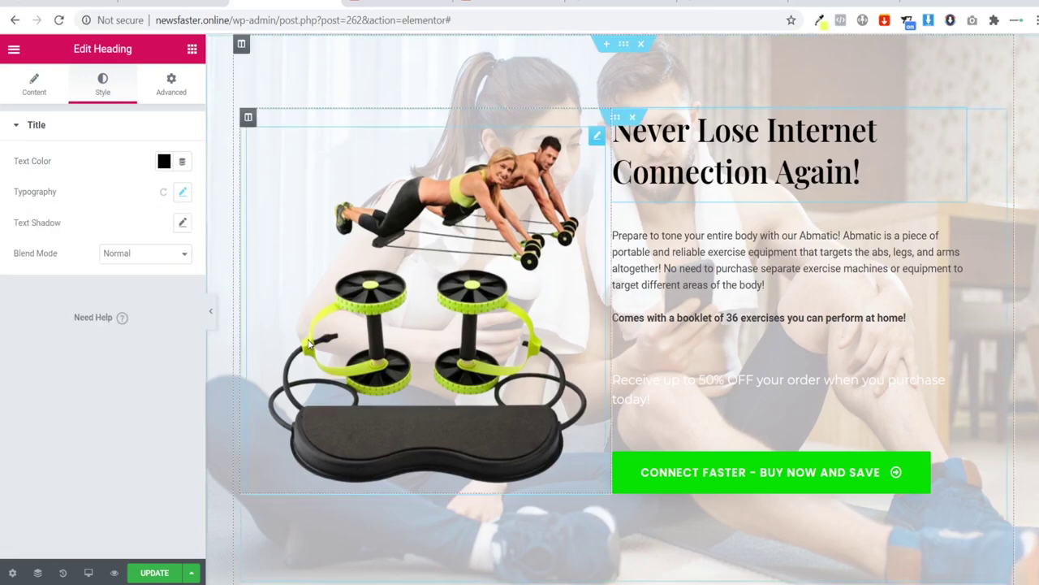
pyautogui.click(959, 453)
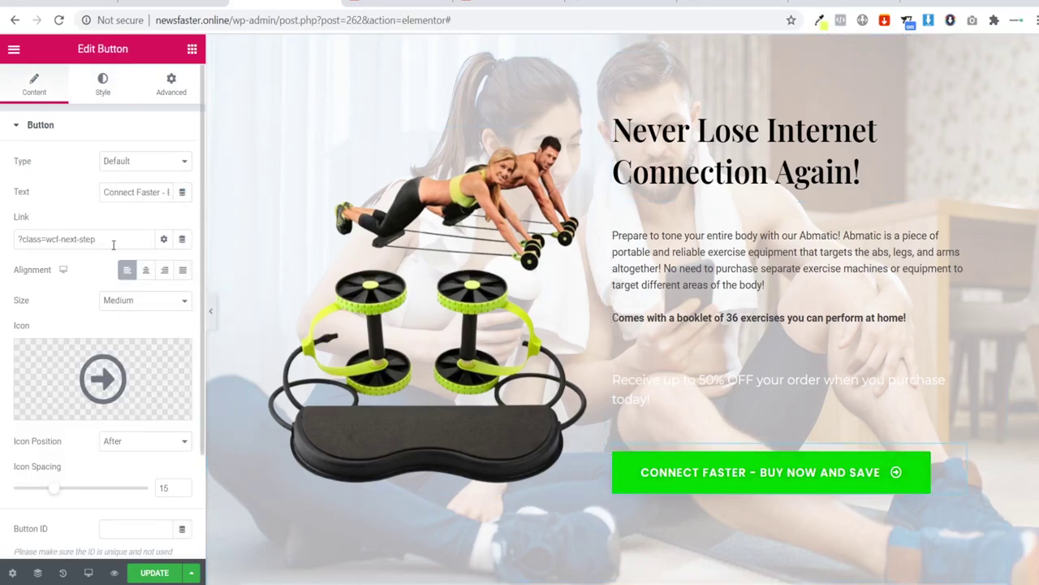
# Step: Set the button's normal background to the sampled lime yellow #ebfd66
pyautogui.click(101, 86)
pyautogui.click(164, 285)
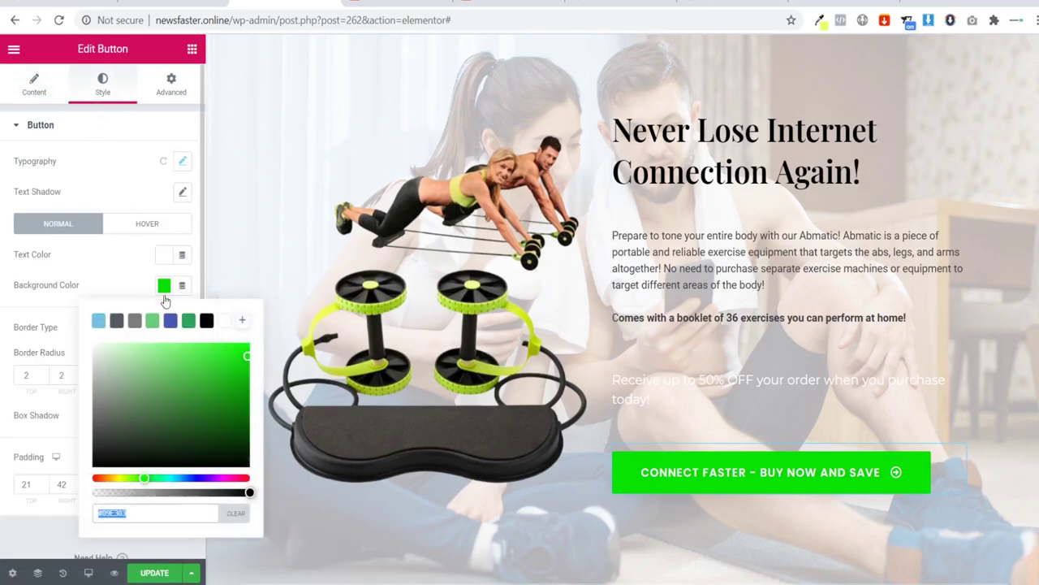
pyautogui.write('5 exercises you can perform at home!')
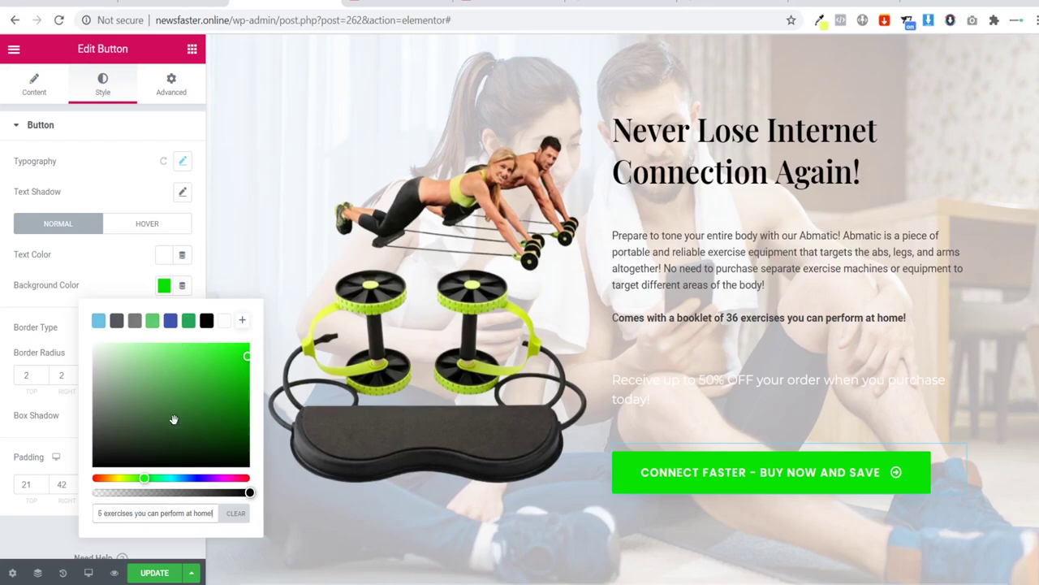
pyautogui.hotkey('ctrl', 'z')
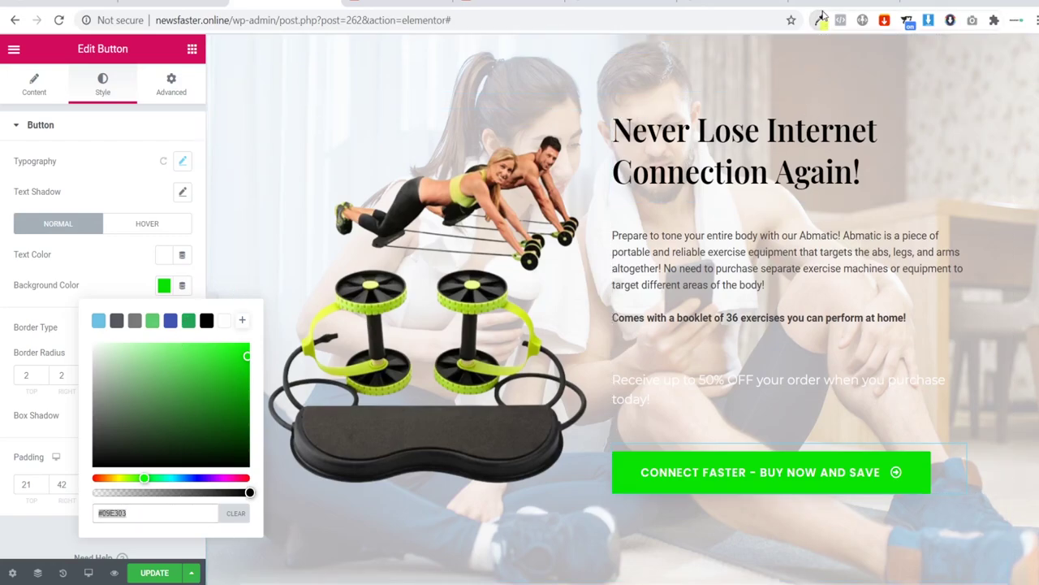
pyautogui.click(820, 19)
pyautogui.doubleClick(760, 47)
pyautogui.hotkey('ctrl', 'c')
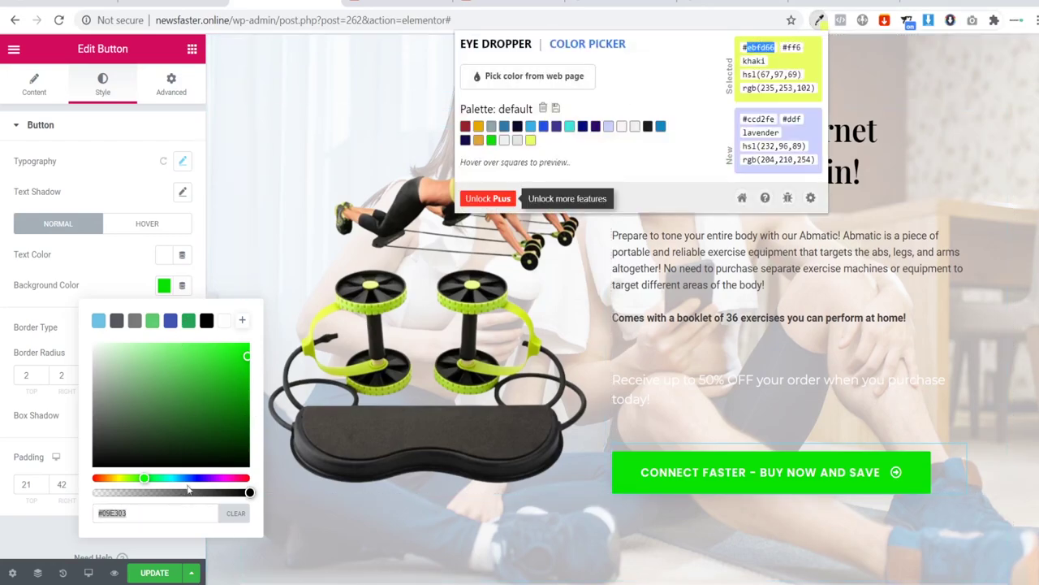
pyautogui.click(123, 513)
pyautogui.write('#ebfd66')
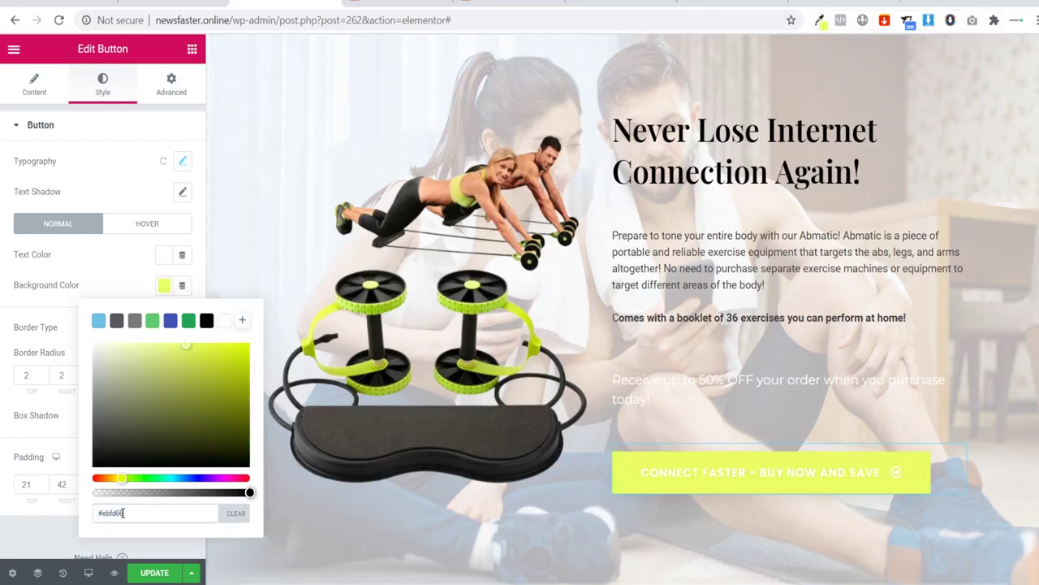
pyautogui.click(121, 188)
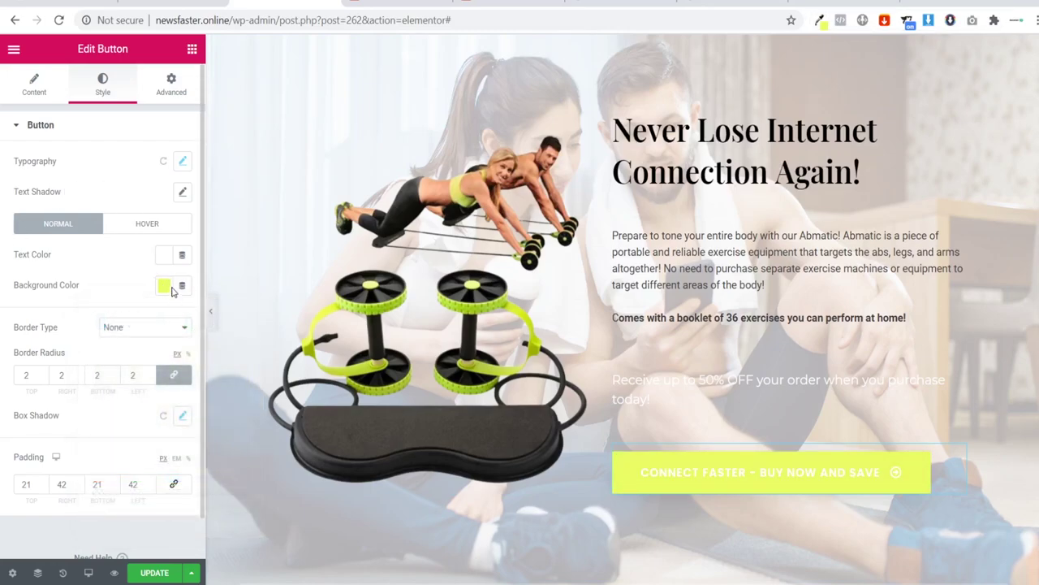
# Step: Set the button's hover background to a slightly darker yellow, #C8D854
pyautogui.click(140, 232)
pyautogui.click(164, 288)
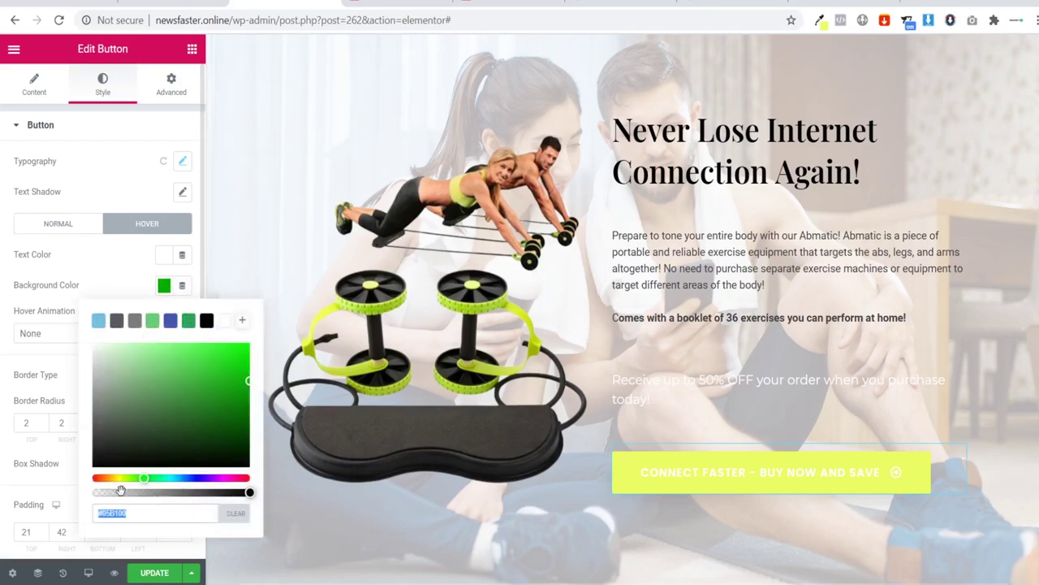
pyautogui.click(140, 513)
pyautogui.hotkey('ctrl', 'v')
pyautogui.moveTo(187, 349); pyautogui.dragTo(186, 364)
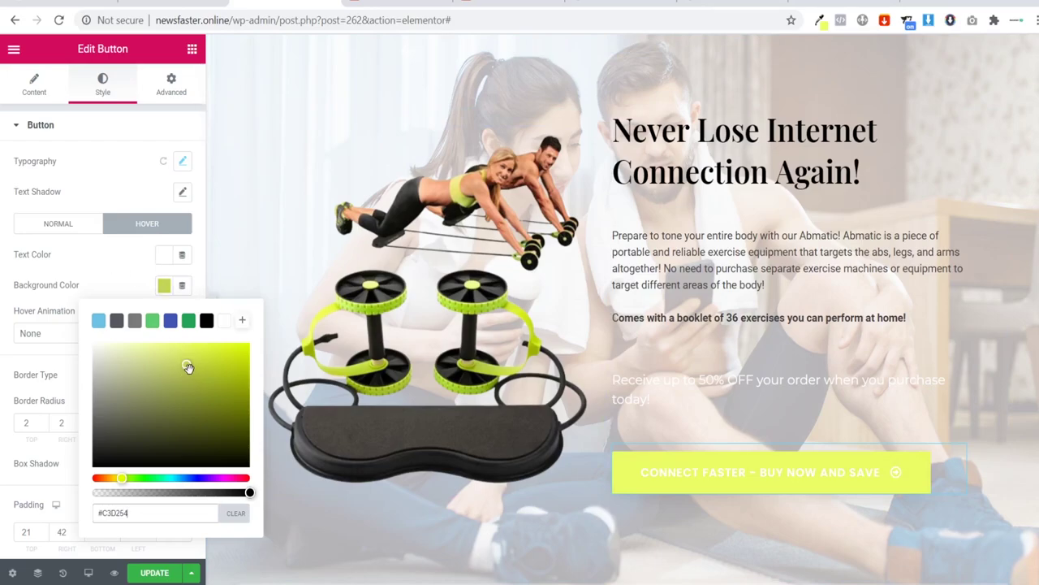
pyautogui.moveTo(188, 367); pyautogui.dragTo(220, 343)
pyautogui.click(118, 257)
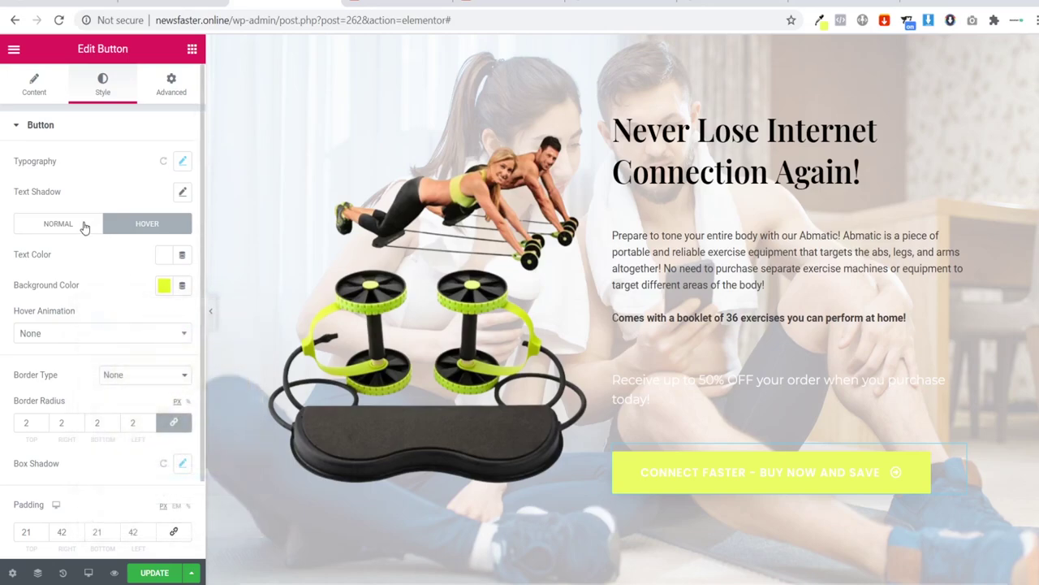
# Step: Make the button text near-black in both the hover and normal states
pyautogui.click(163, 255)
pyautogui.click(207, 292)
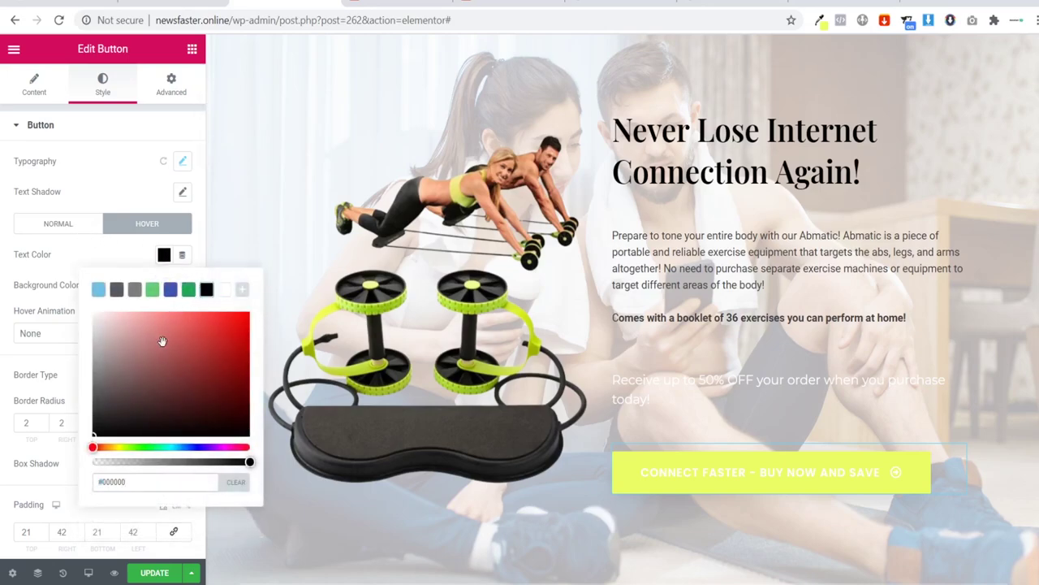
pyautogui.moveTo(260, 465)
pyautogui.mouseDown()
pyautogui.moveTo(92, 461)
pyautogui.moveTo(253, 463)
pyautogui.mouseUp()
pyautogui.click(70, 224)
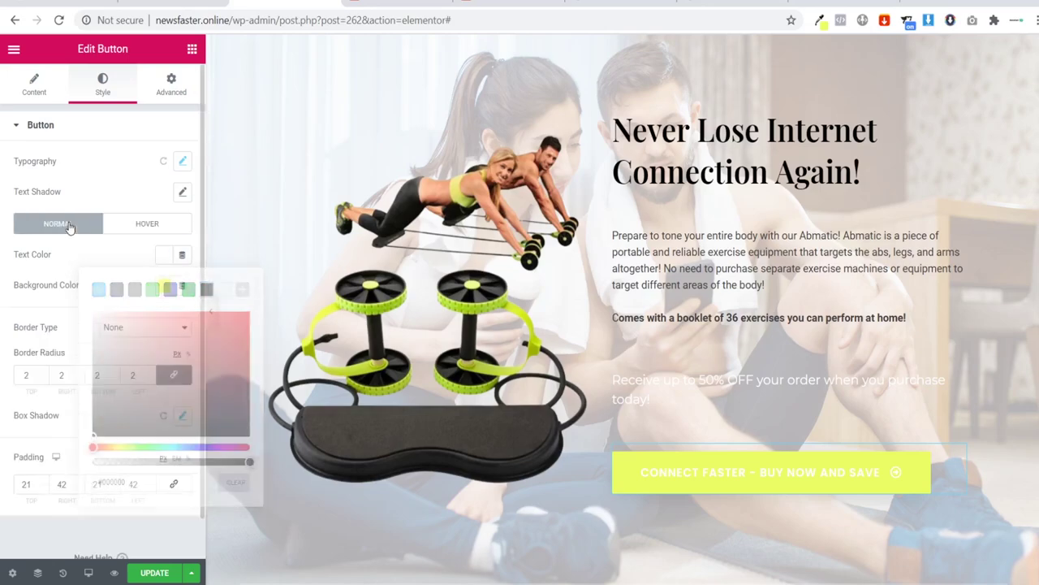
pyautogui.click(165, 259)
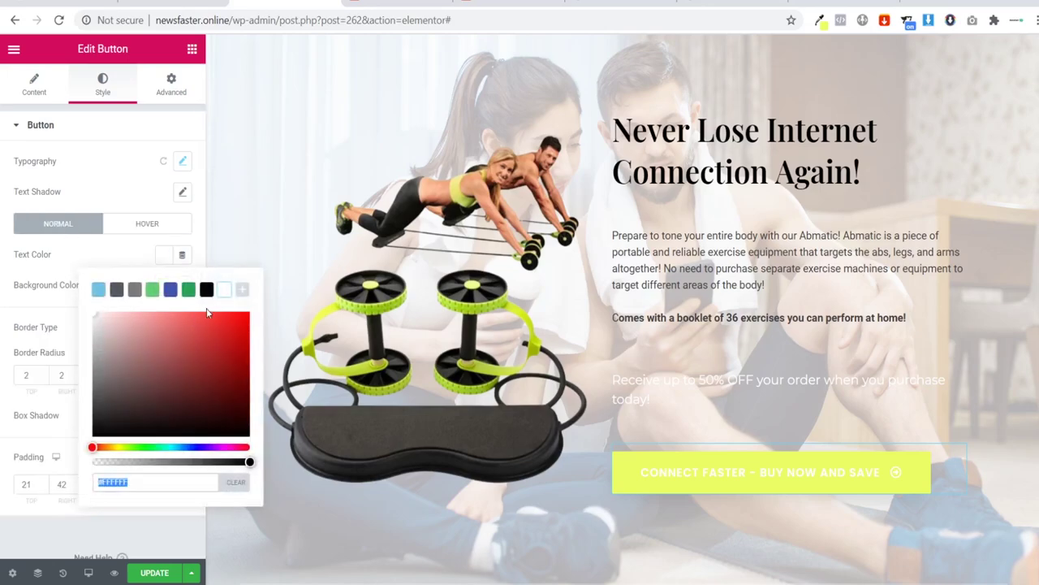
pyautogui.click(208, 290)
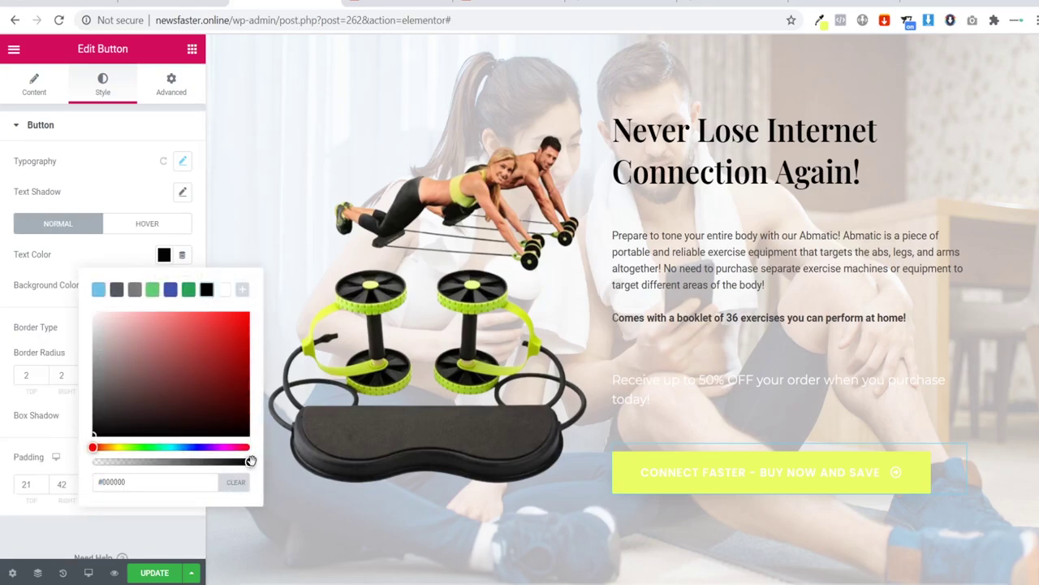
pyautogui.moveTo(250, 462); pyautogui.dragTo(247, 462)
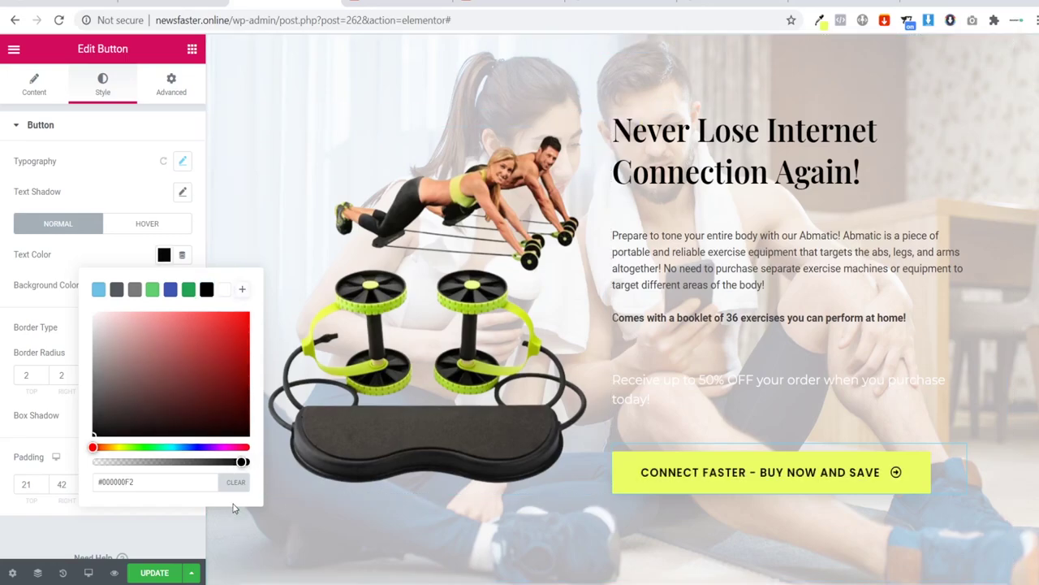
pyautogui.click(280, 495)
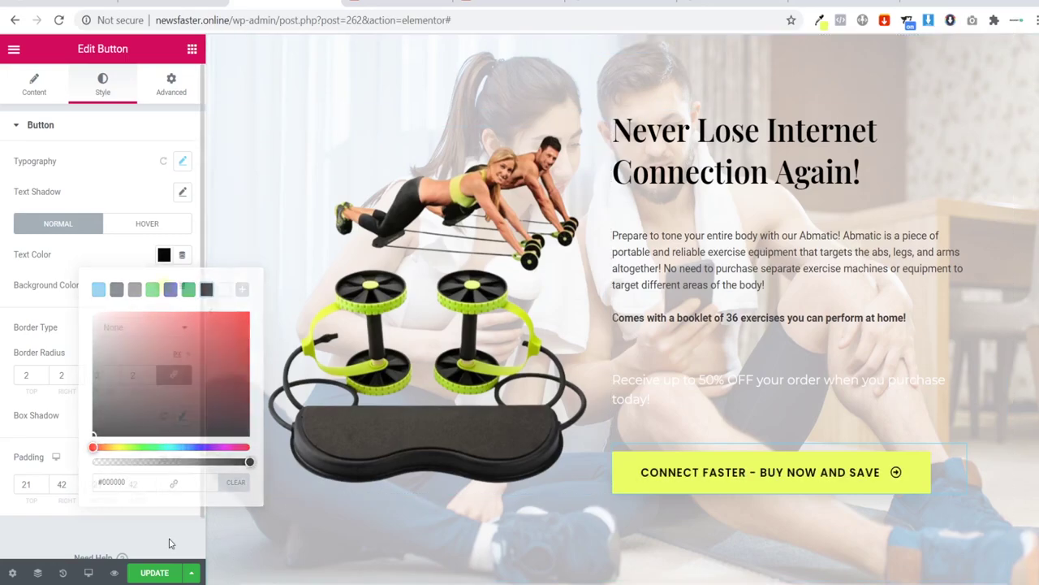
# Step: Select the 50% OFF promo paragraph and keep its text colour solid black
pyautogui.click(708, 411)
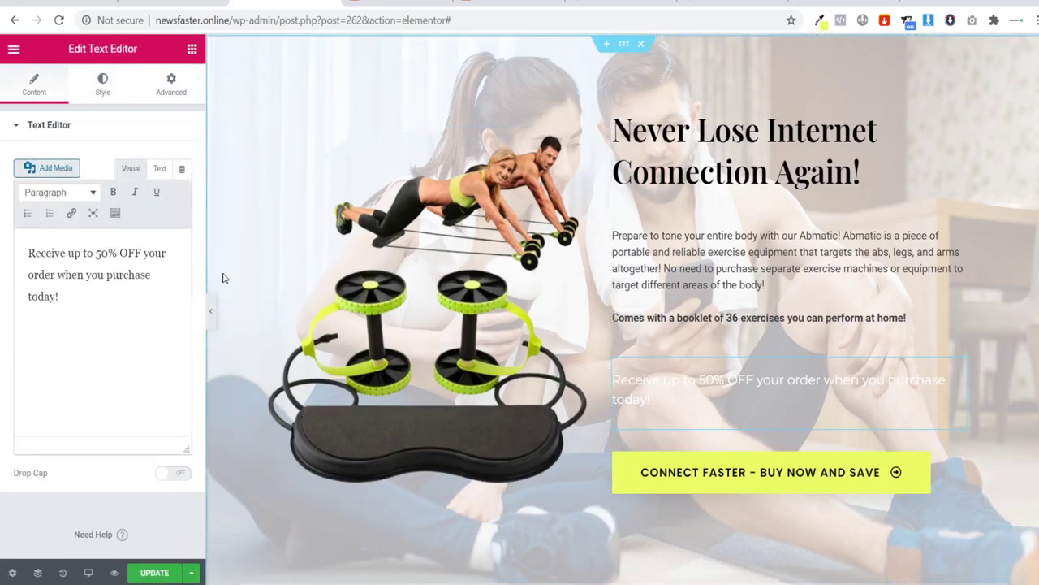
pyautogui.click(210, 310)
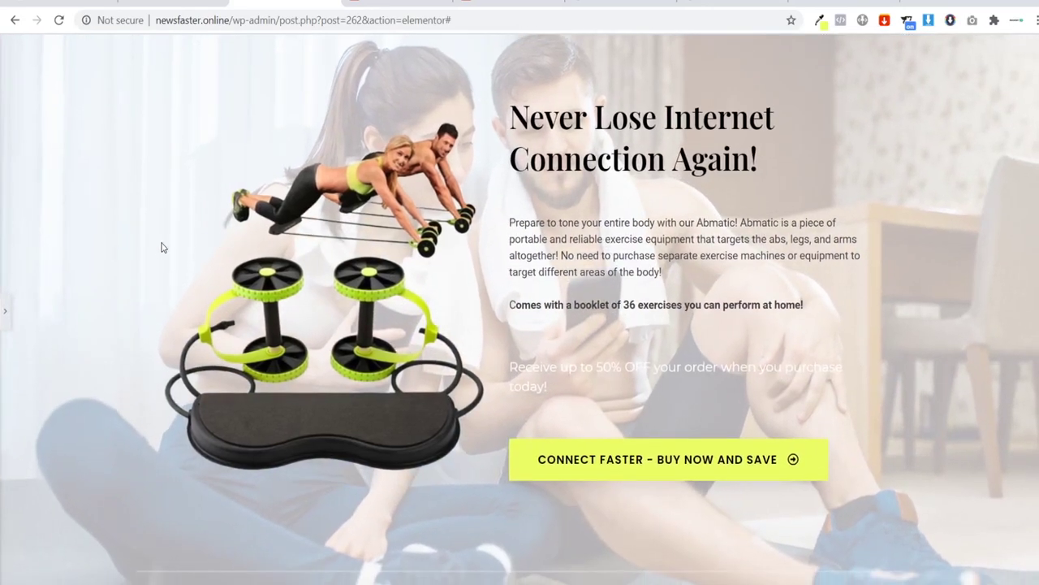
pyautogui.click(3, 321)
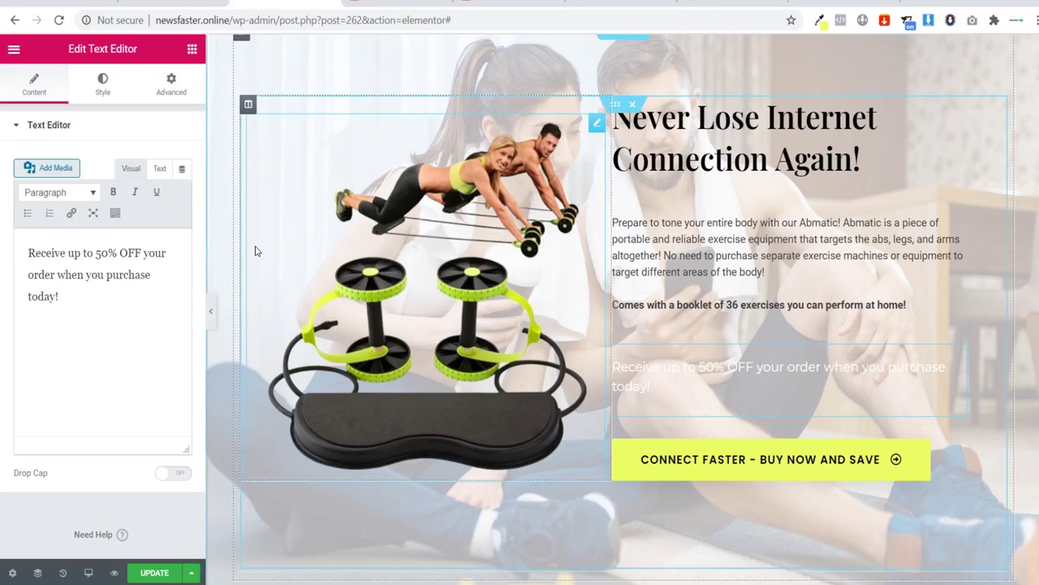
pyautogui.moveTo(111, 309); pyautogui.dragTo(1, 211)
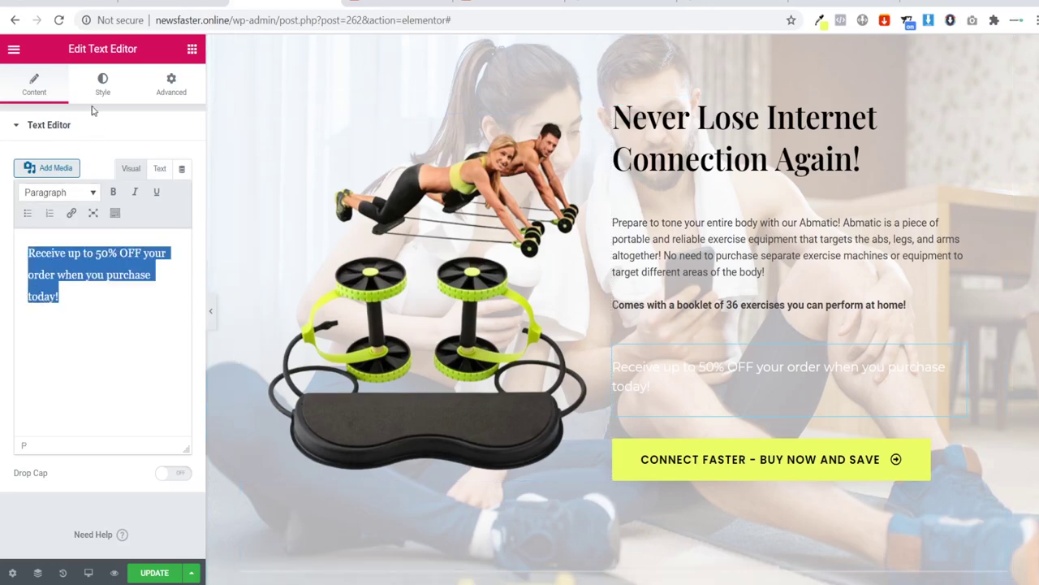
pyautogui.click(102, 85)
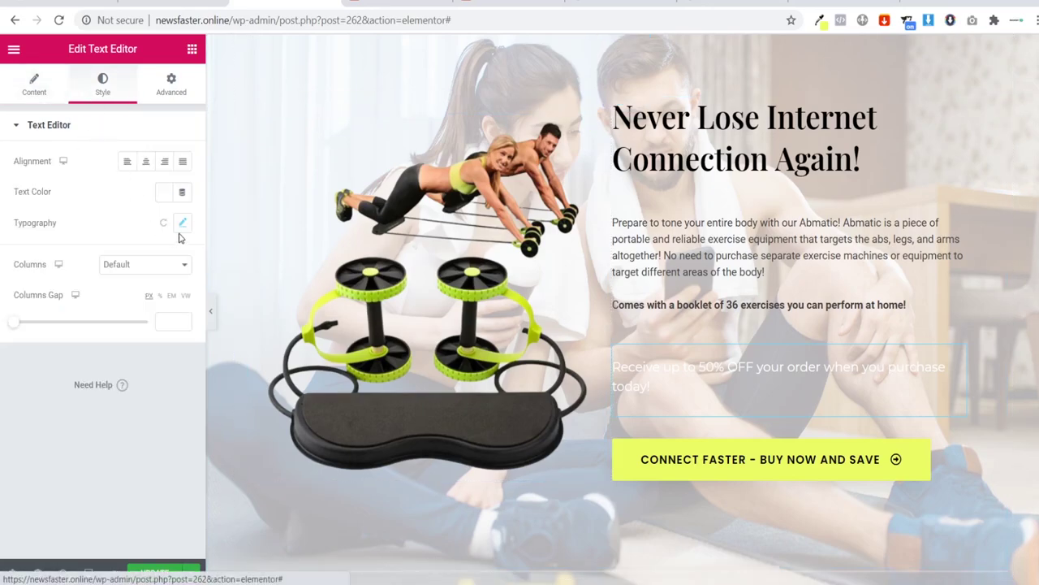
pyautogui.click(168, 197)
pyautogui.click(207, 227)
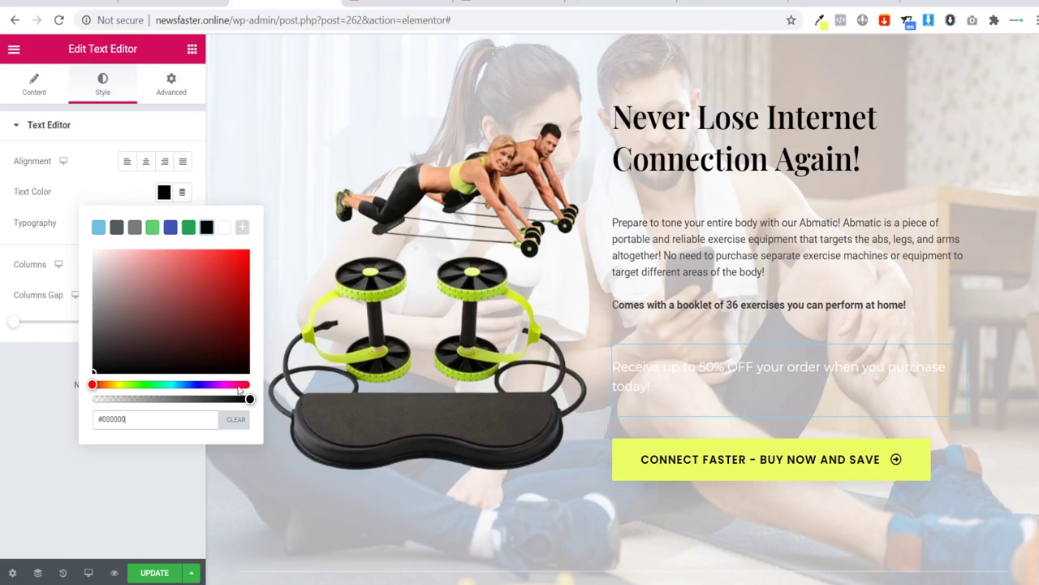
pyautogui.moveTo(250, 399); pyautogui.dragTo(138, 398)
pyautogui.click(207, 227)
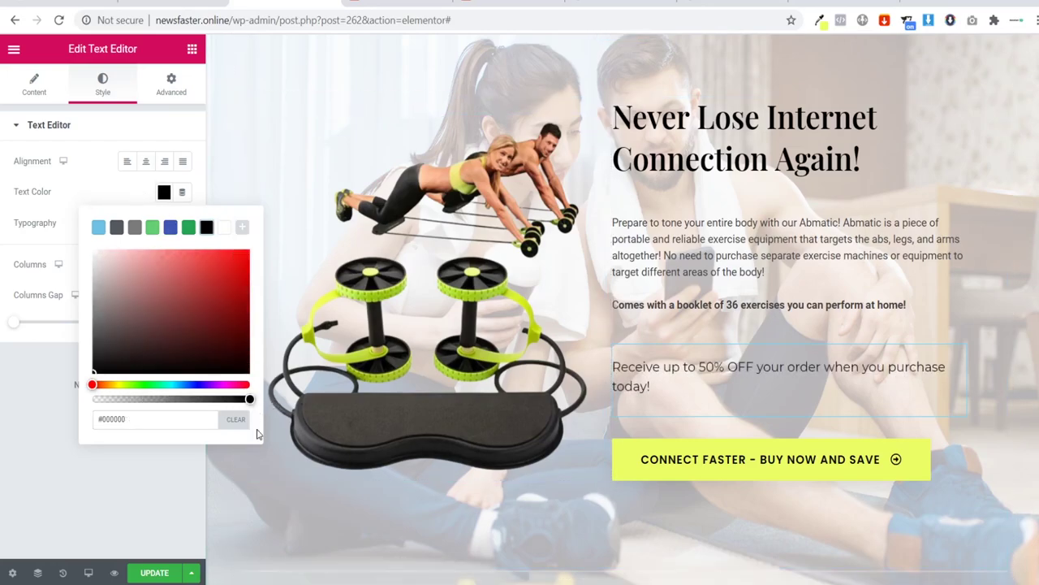
pyautogui.click(159, 477)
# Step: Set the promo paragraph's typography to Roboto at size 18
pyautogui.click(182, 224)
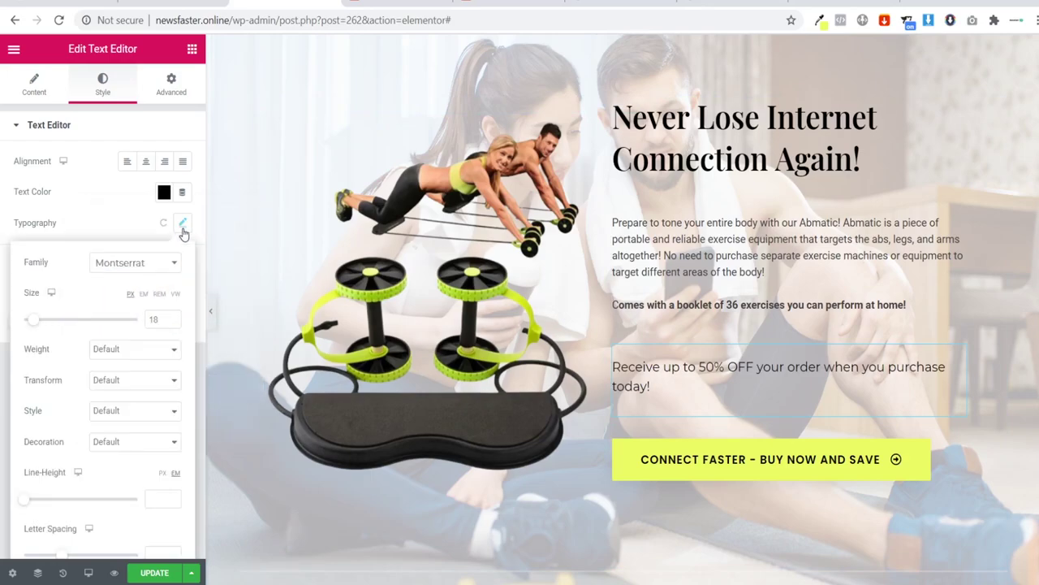
pyautogui.click(130, 268)
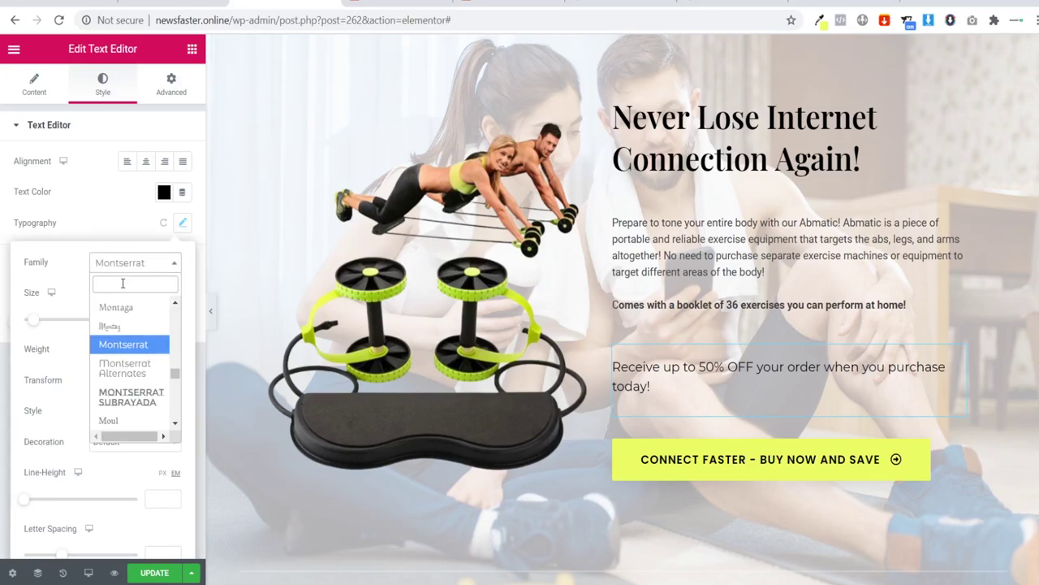
pyautogui.write('r')
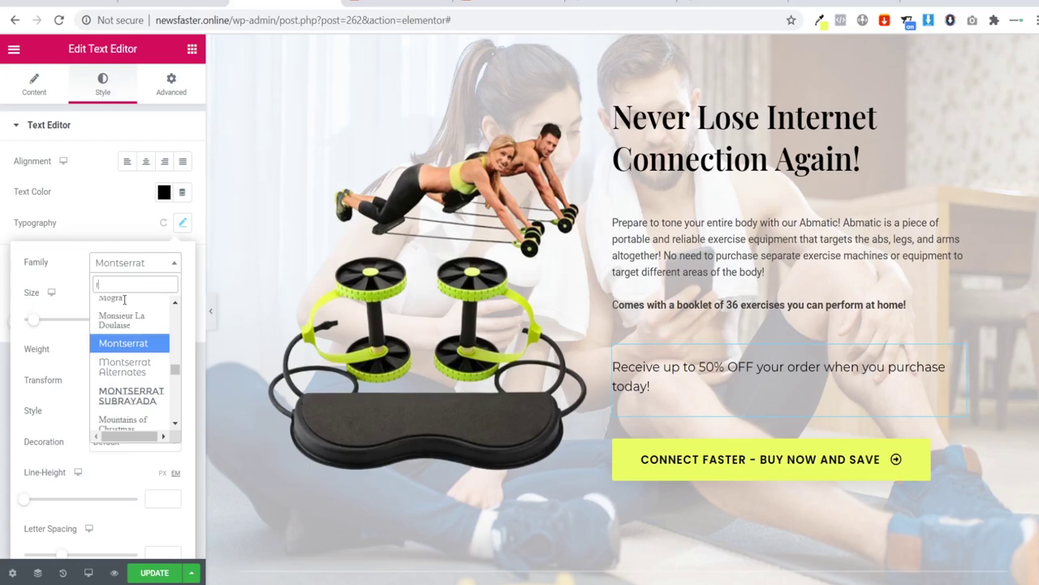
pyautogui.write('oboto')
pyautogui.click(122, 324)
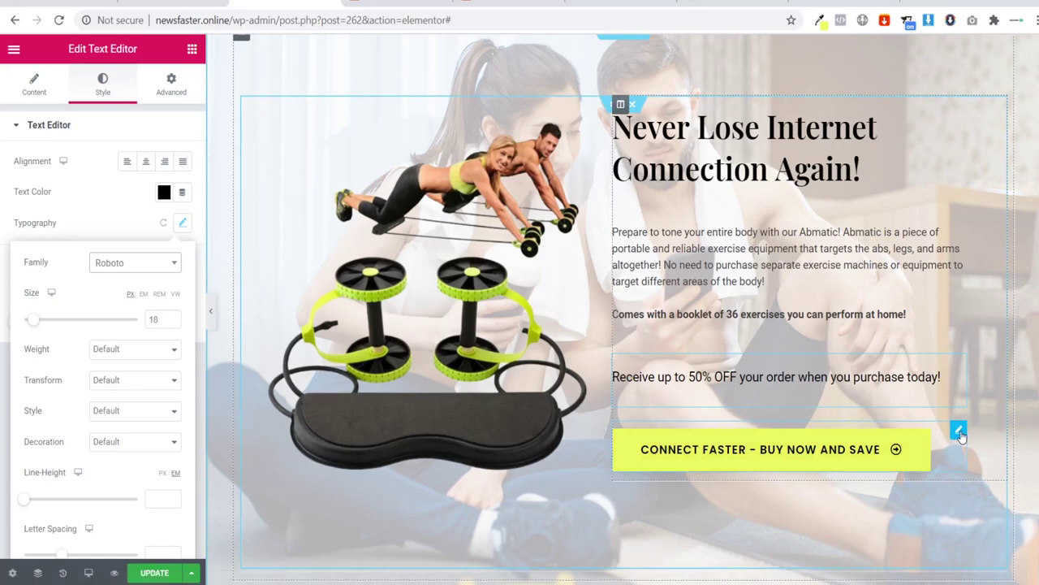
pyautogui.click(959, 432)
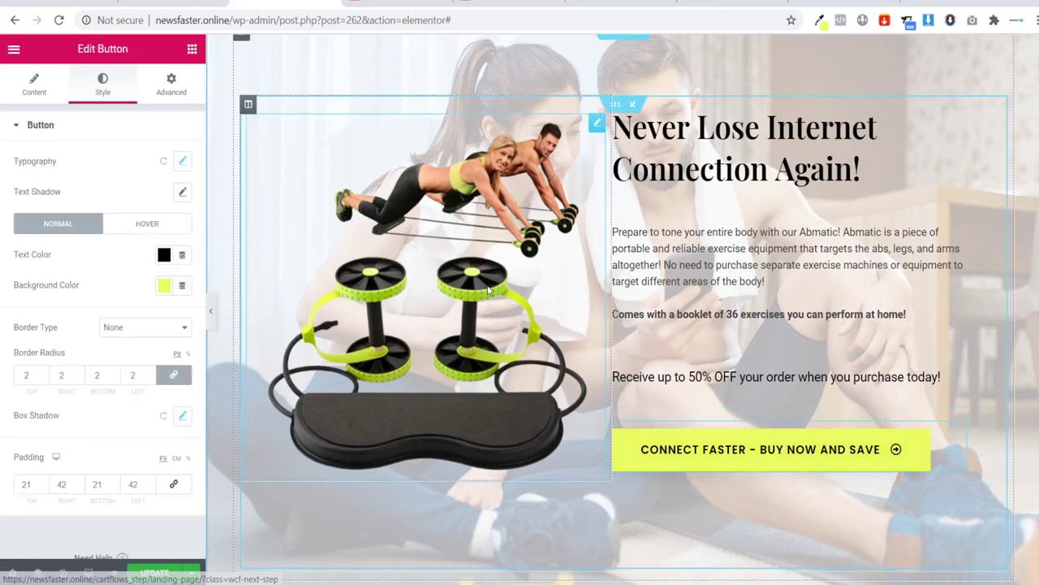
# Step: Replace 'Connect Faster' in the button label with 'Tone Up' to read TONE UP - BUY NOW AND SAVE
pyautogui.click(32, 85)
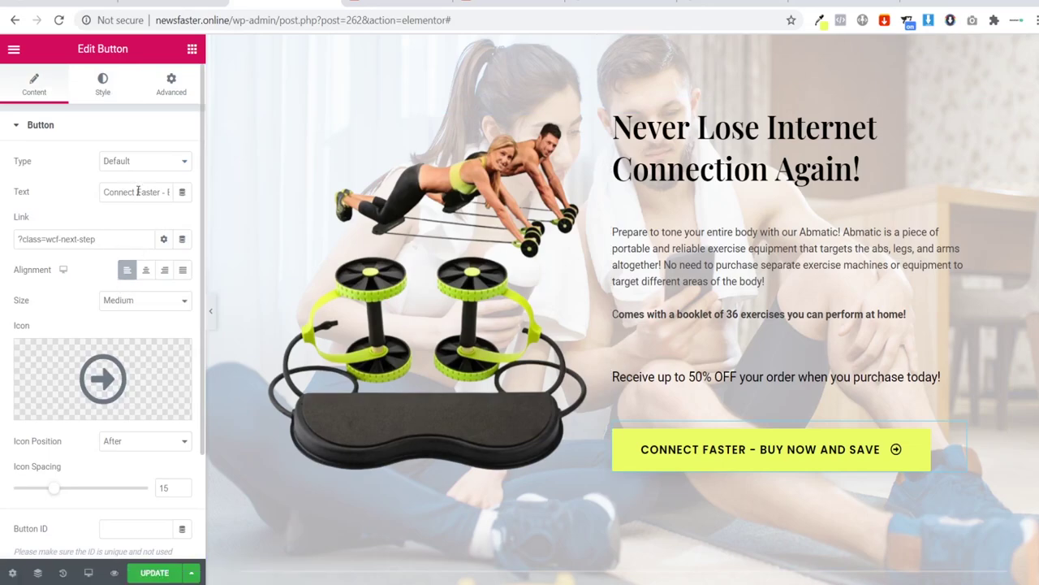
pyautogui.moveTo(104, 192); pyautogui.dragTo(148, 196)
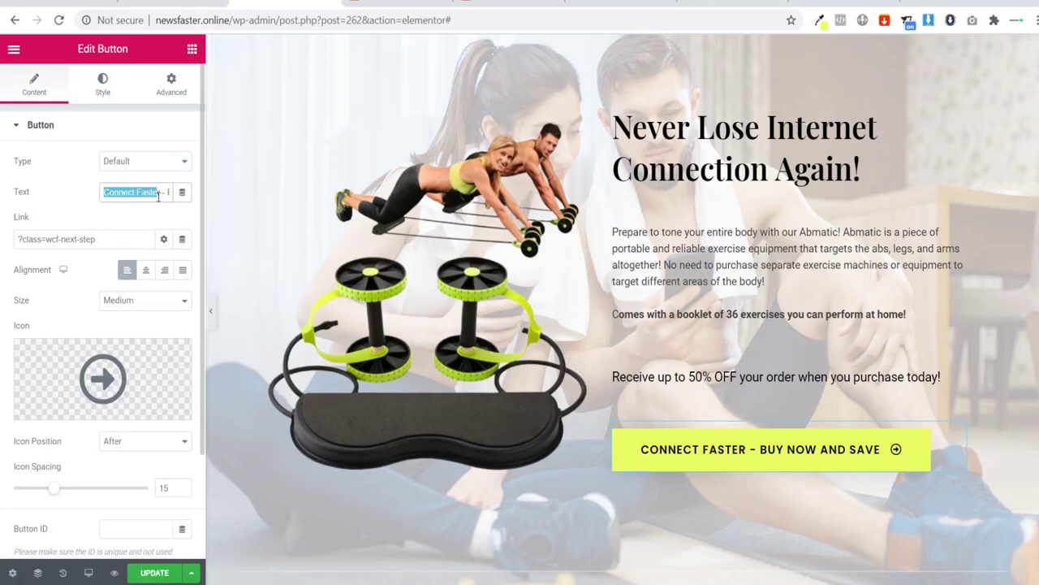
pyautogui.click(734, 4)
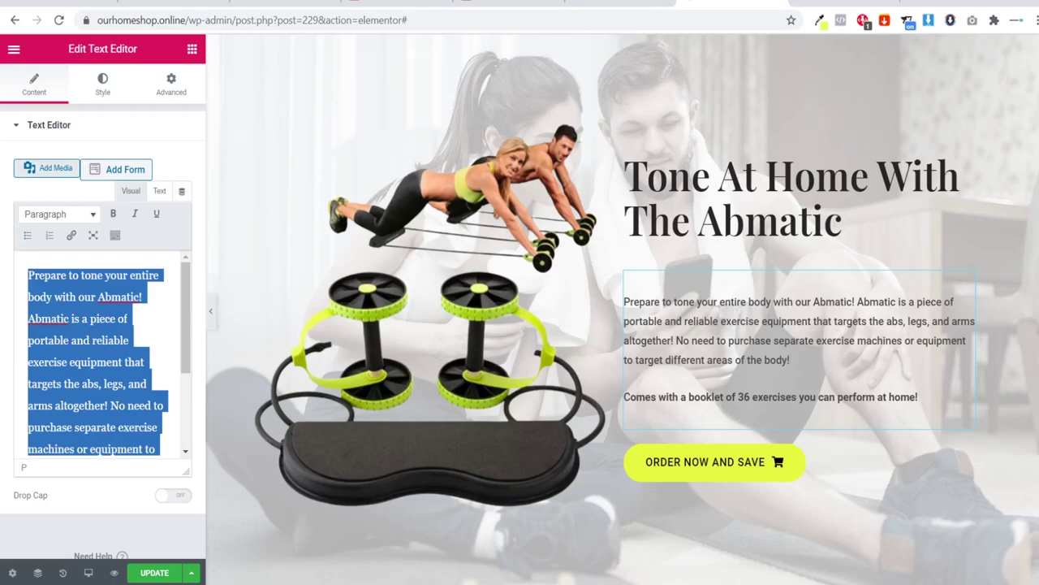
pyautogui.click(173, 3)
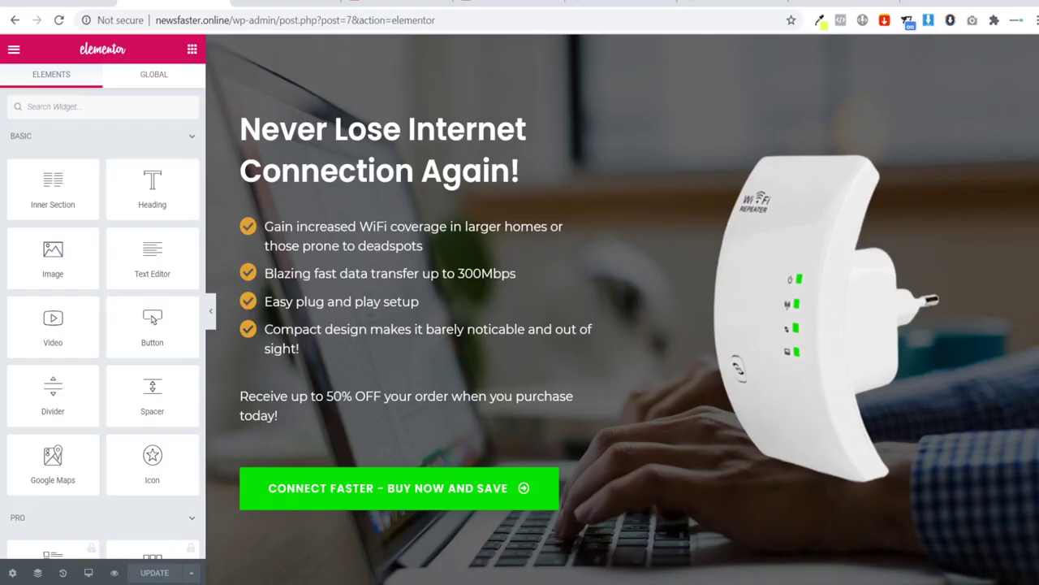
pyautogui.click(138, 3)
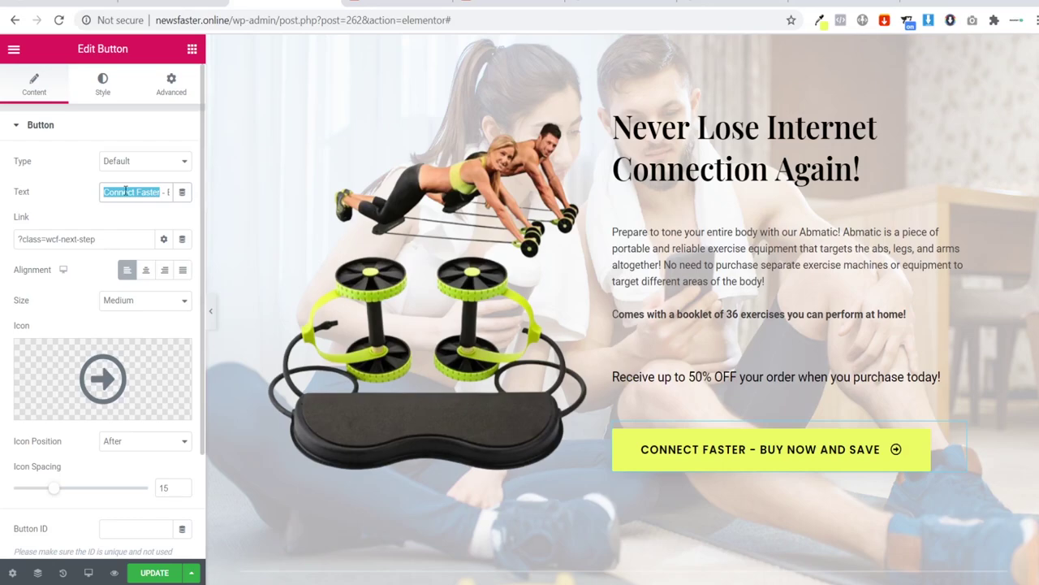
pyautogui.write('Tone U')
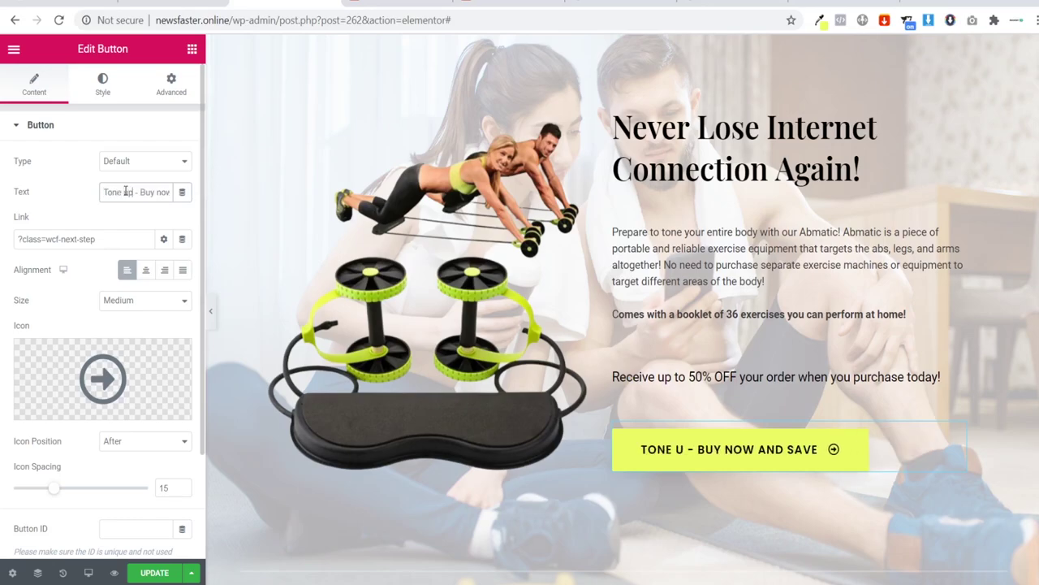
pyautogui.write('p')
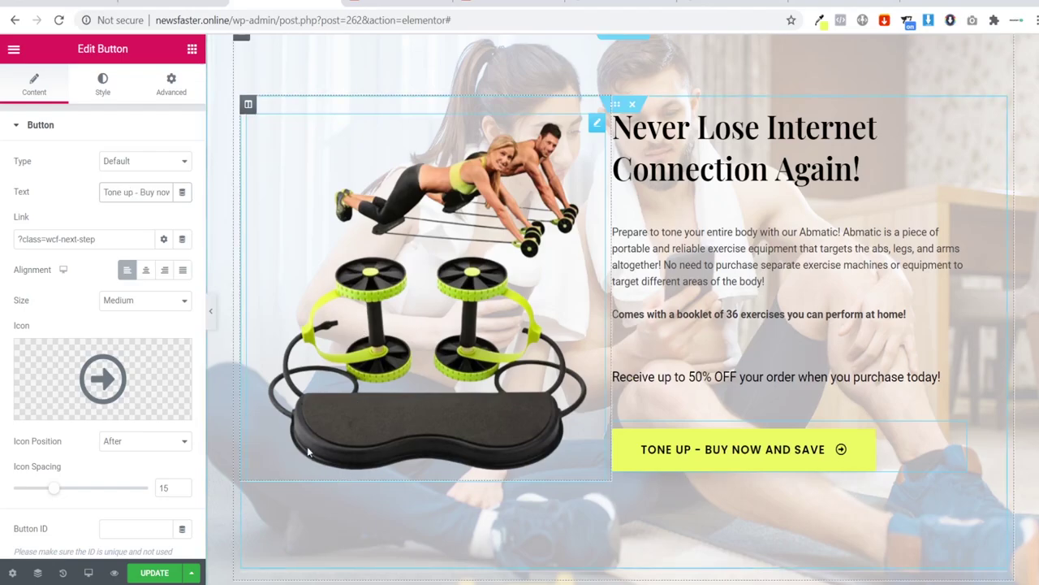
pyautogui.scroll(-3, 337, 355)
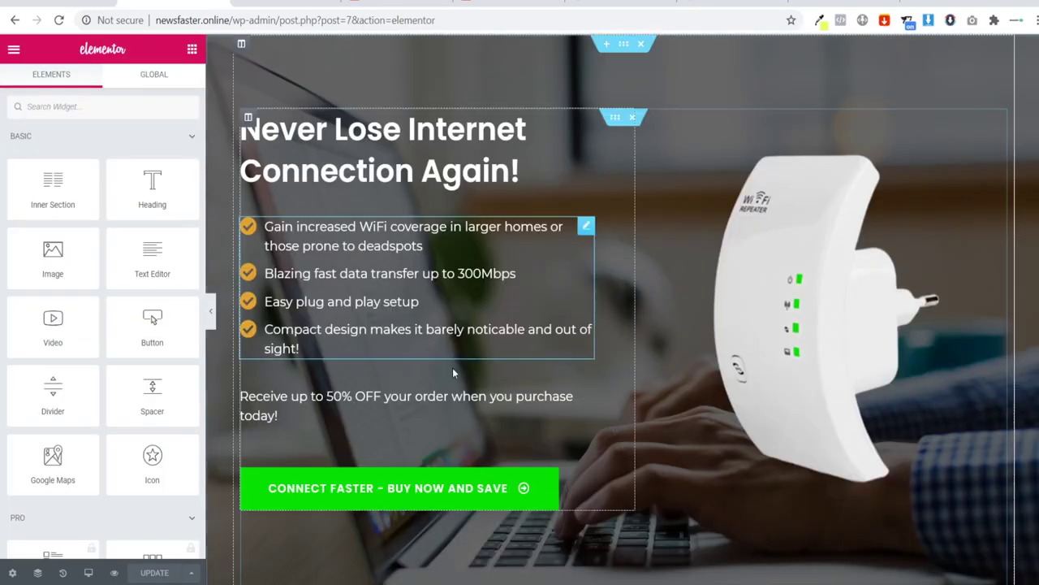
# Step: Copy the black limited-availability banner section from the WiFi repeater page editor
pyautogui.scroll(-4, 487, 354)
pyautogui.scroll(-3, 568, 349)
pyautogui.scroll(7, 617, 348)
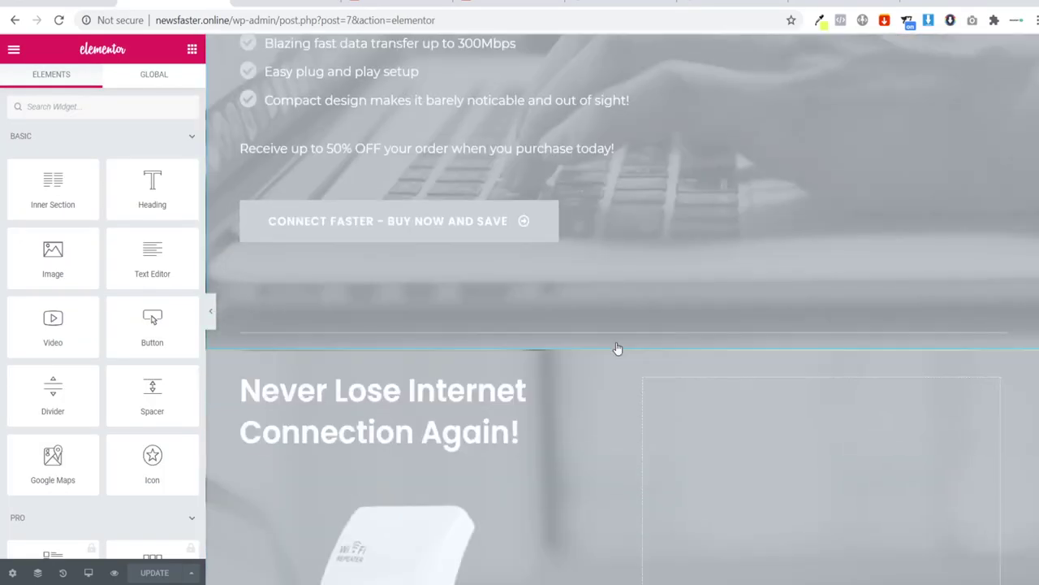
pyautogui.scroll(-4, 621, 344)
pyautogui.scroll(-8, 622, 344)
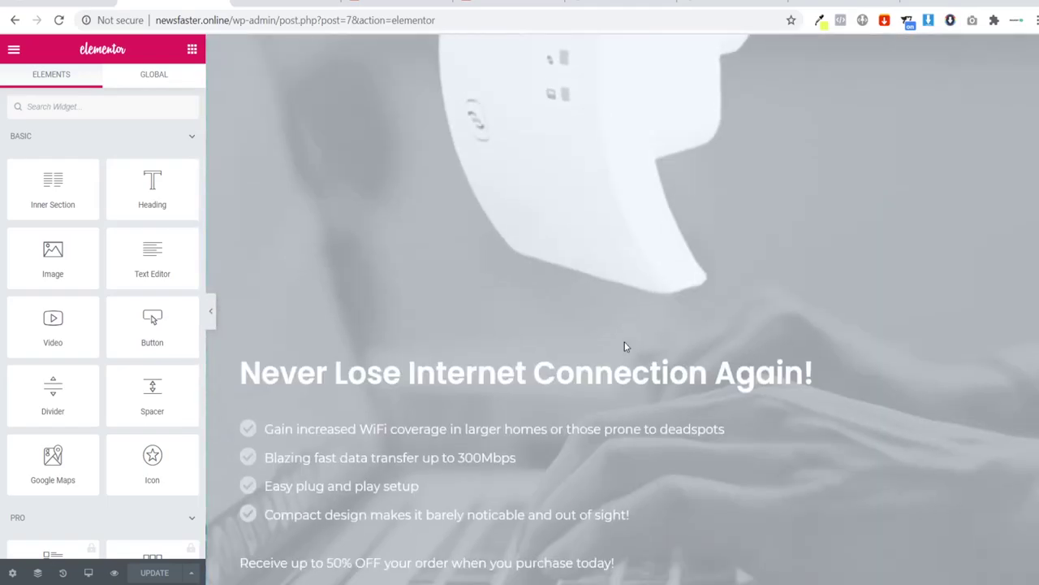
pyautogui.scroll(-6, 629, 345)
pyautogui.scroll(2, 395, 241)
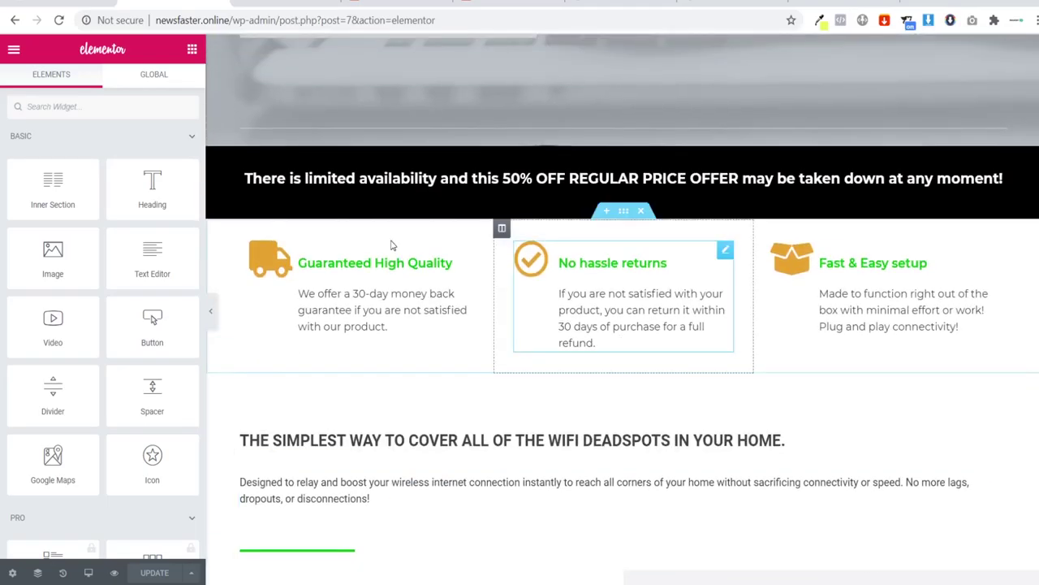
pyautogui.rightClick(623, 138)
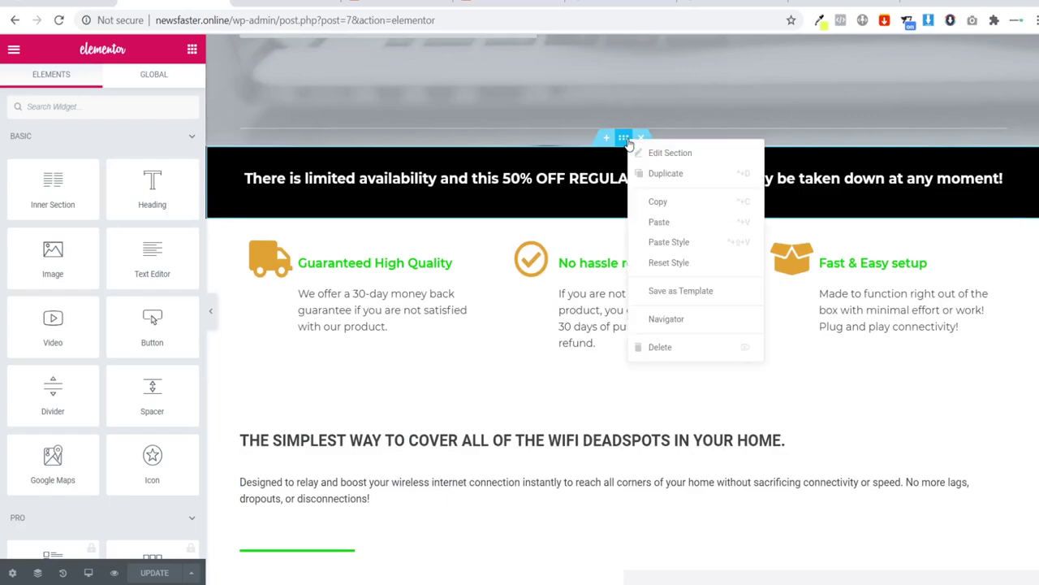
pyautogui.click(681, 204)
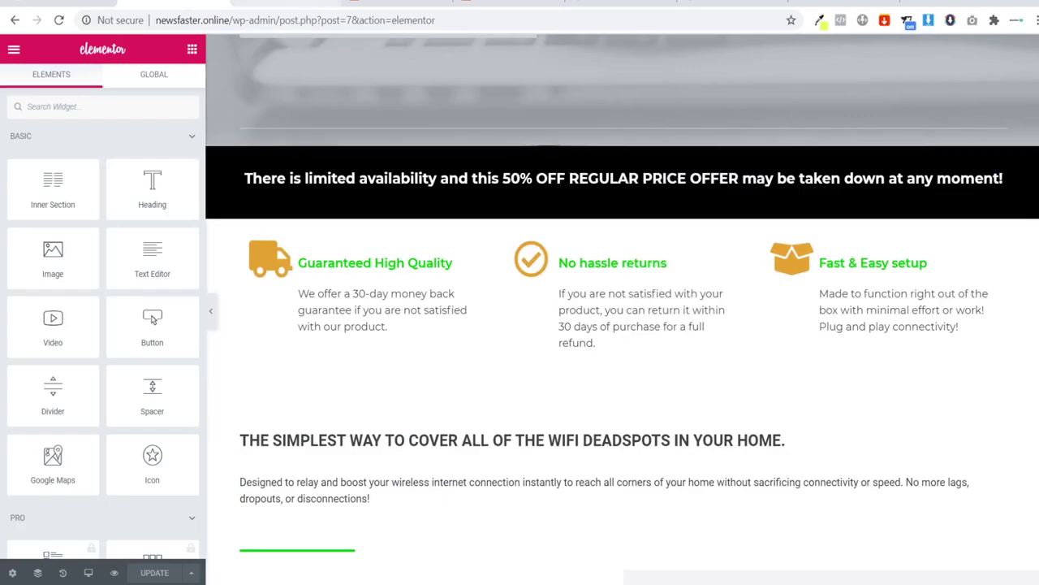
pyautogui.click(286, 6)
pyautogui.scroll(-3, 679, 477)
# Step: Paste the black banner into the empty section below the hero and set its text to Roboto
pyautogui.rightClick(605, 469)
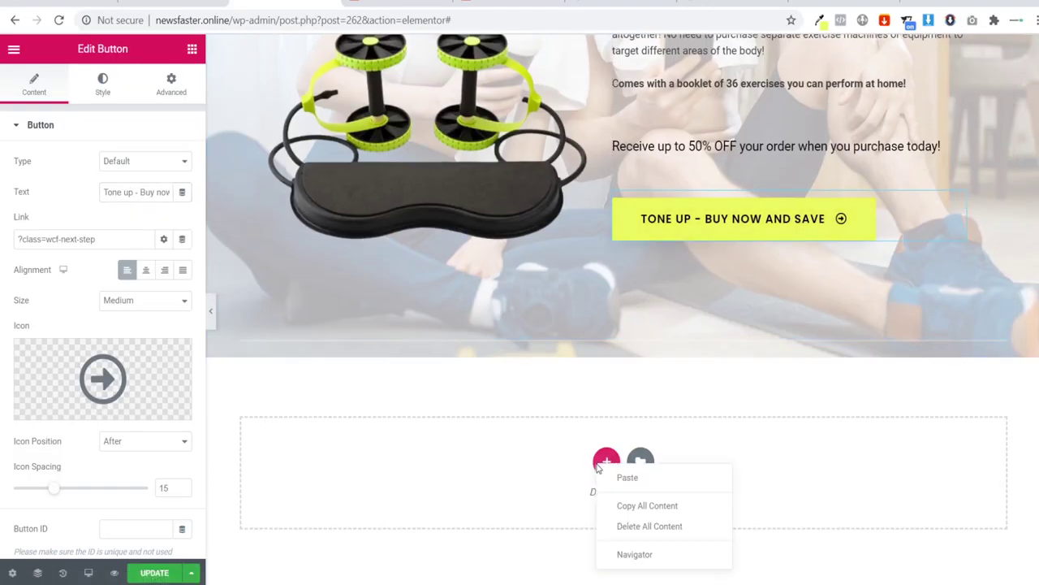
pyautogui.click(616, 481)
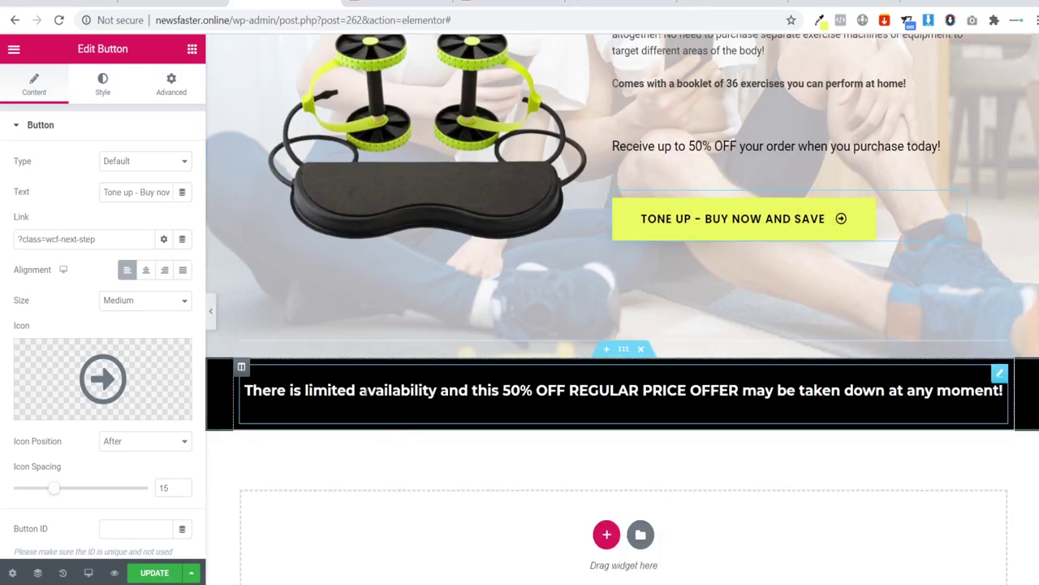
pyautogui.click(367, 393)
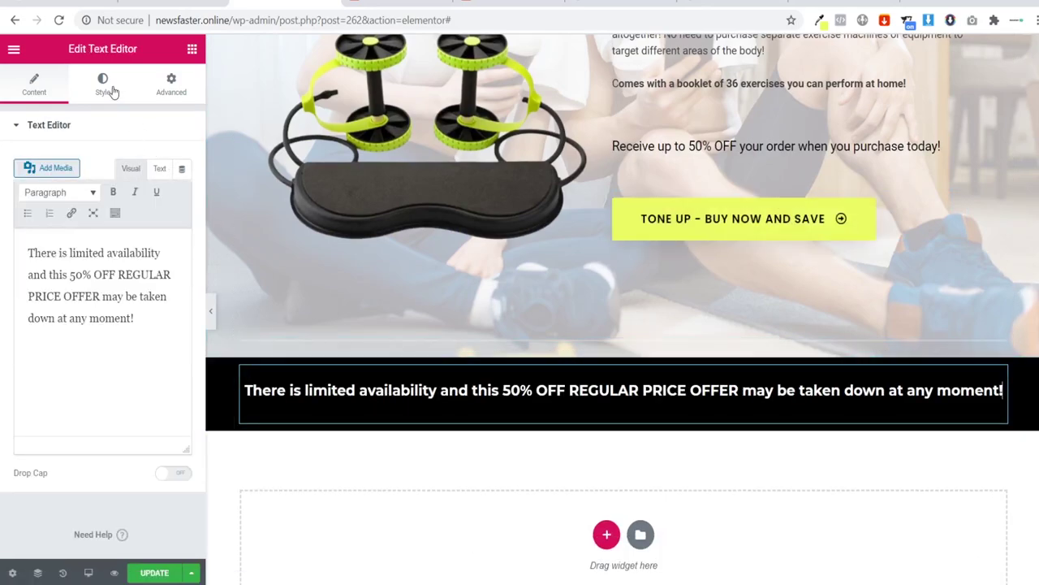
pyautogui.click(113, 91)
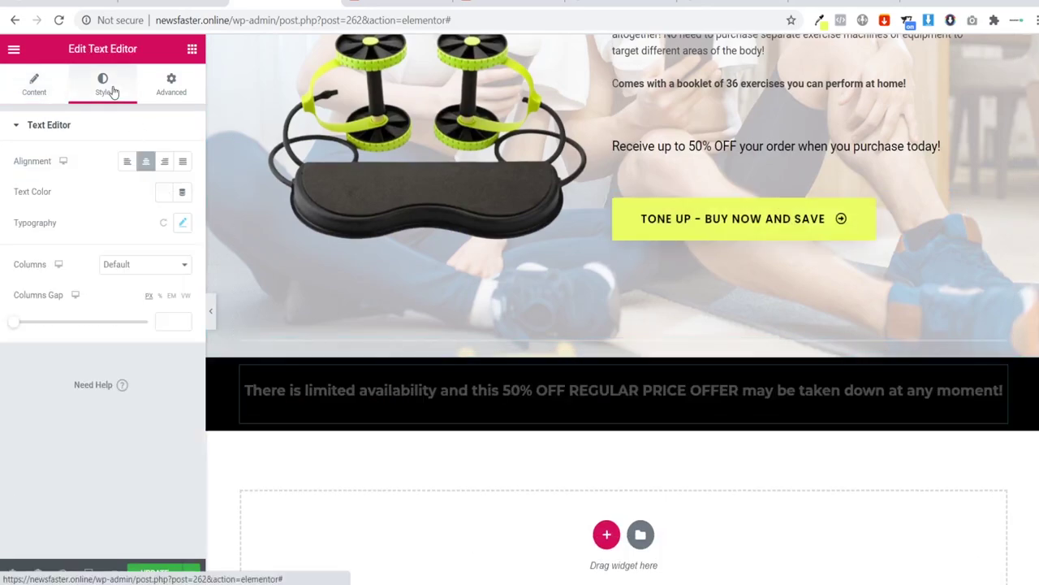
pyautogui.click(182, 222)
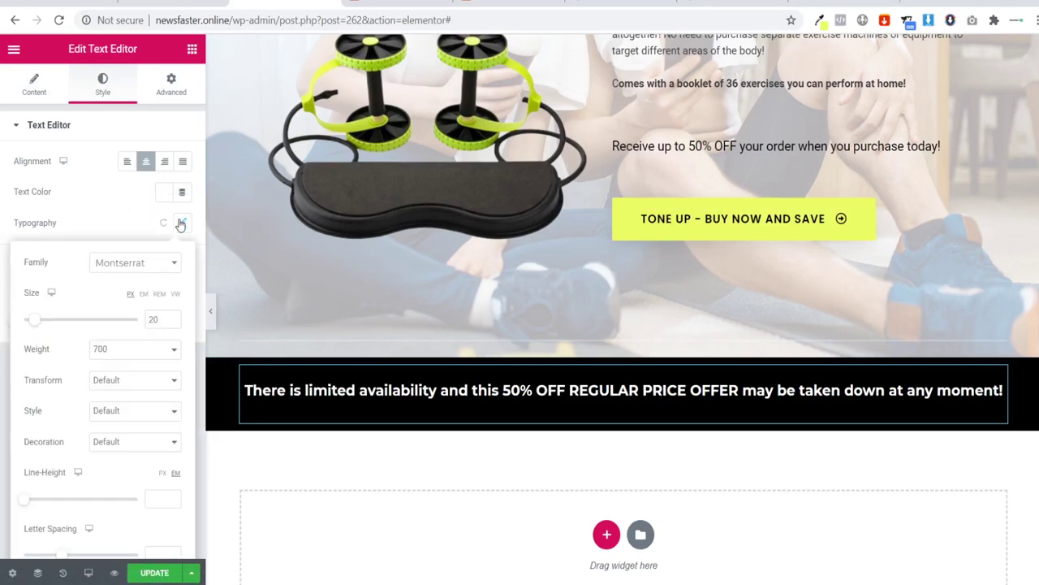
pyautogui.click(149, 268)
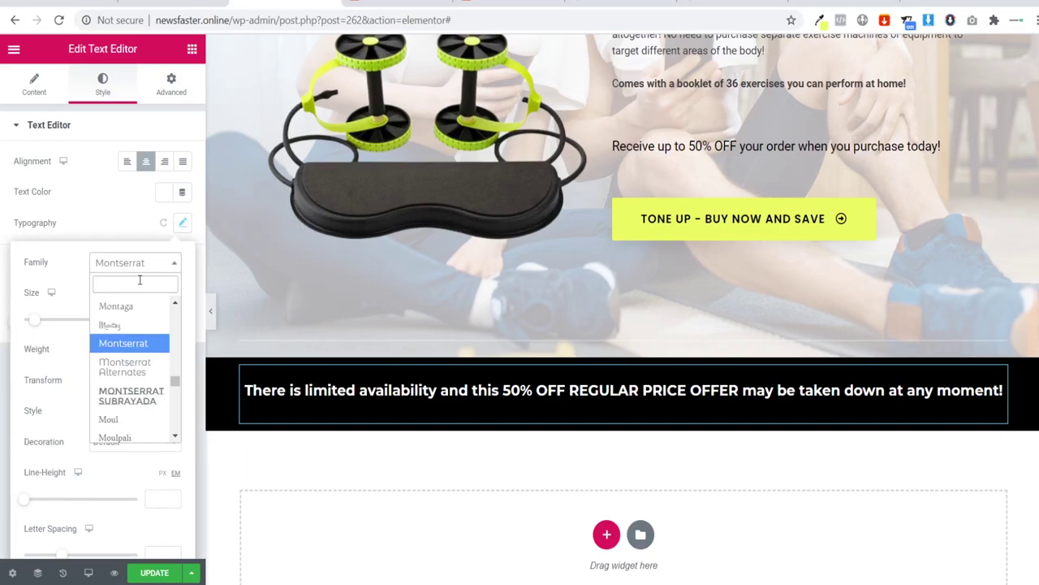
pyautogui.write('roboto')
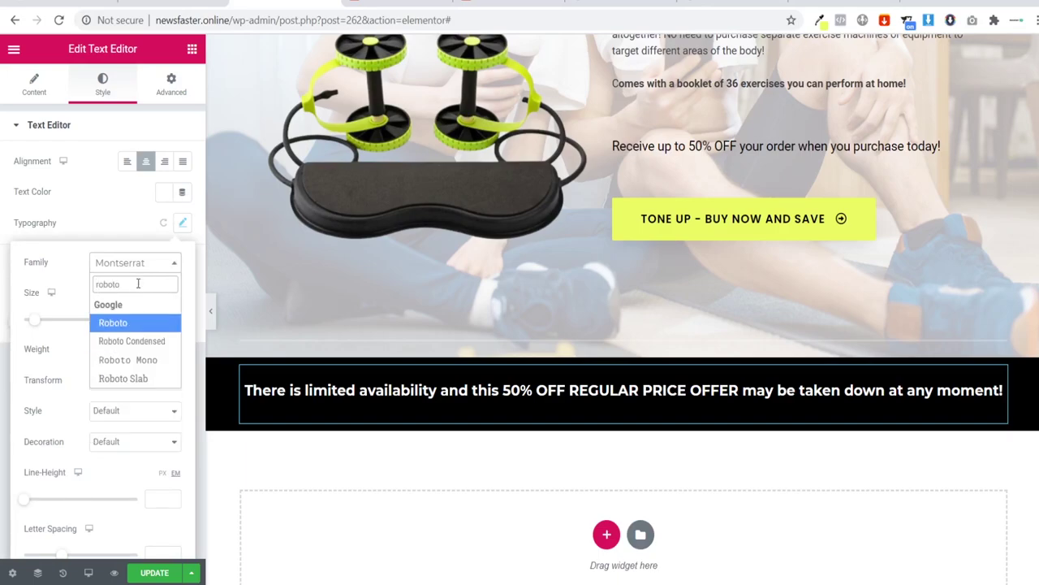
pyautogui.click(128, 323)
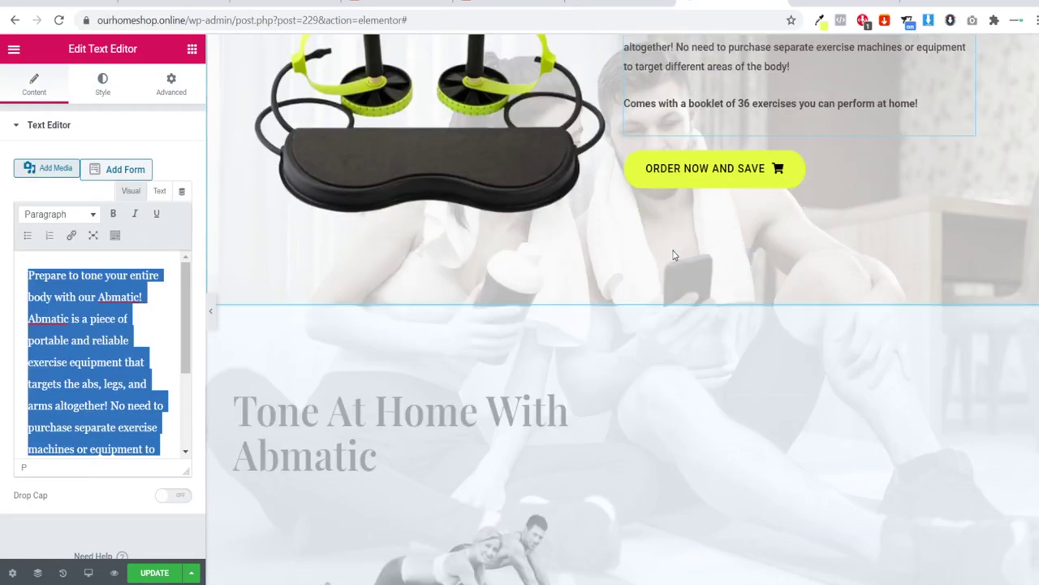
pyautogui.scroll(-10, 672, 255)
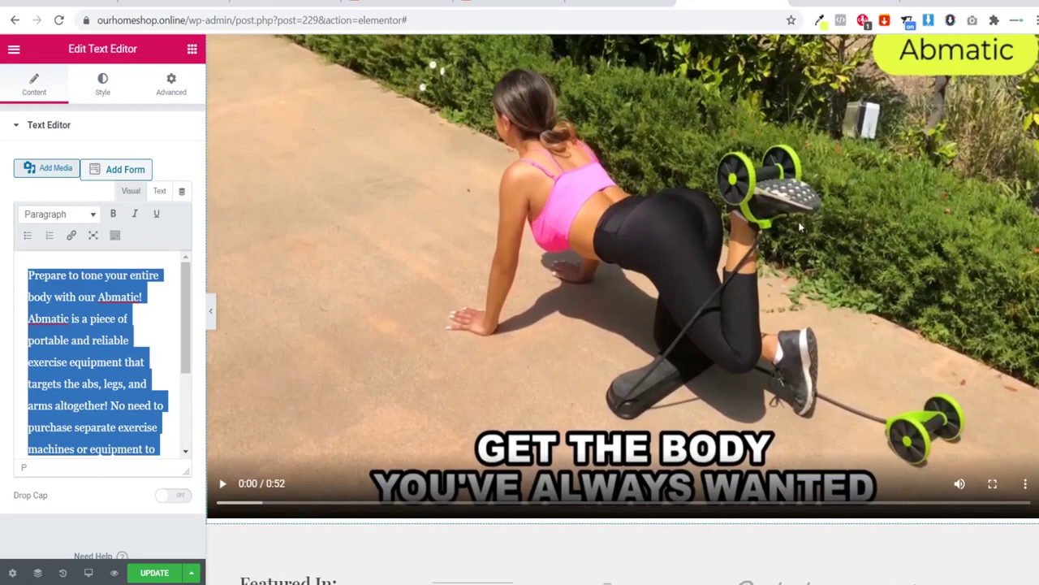
pyautogui.scroll(2, 591, 305)
pyautogui.scroll(-1, 638, 327)
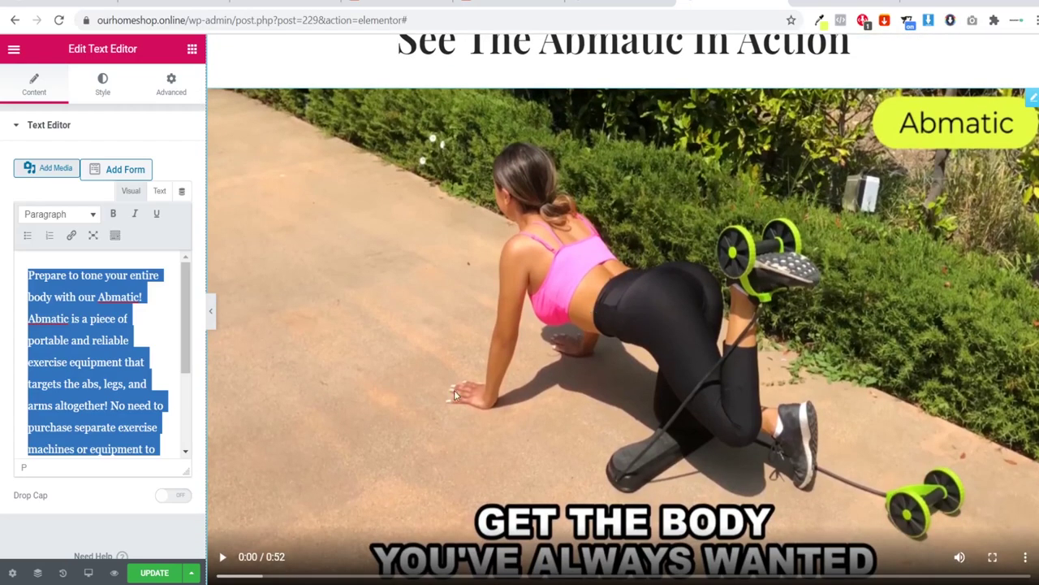
pyautogui.scroll(1, 483, 316)
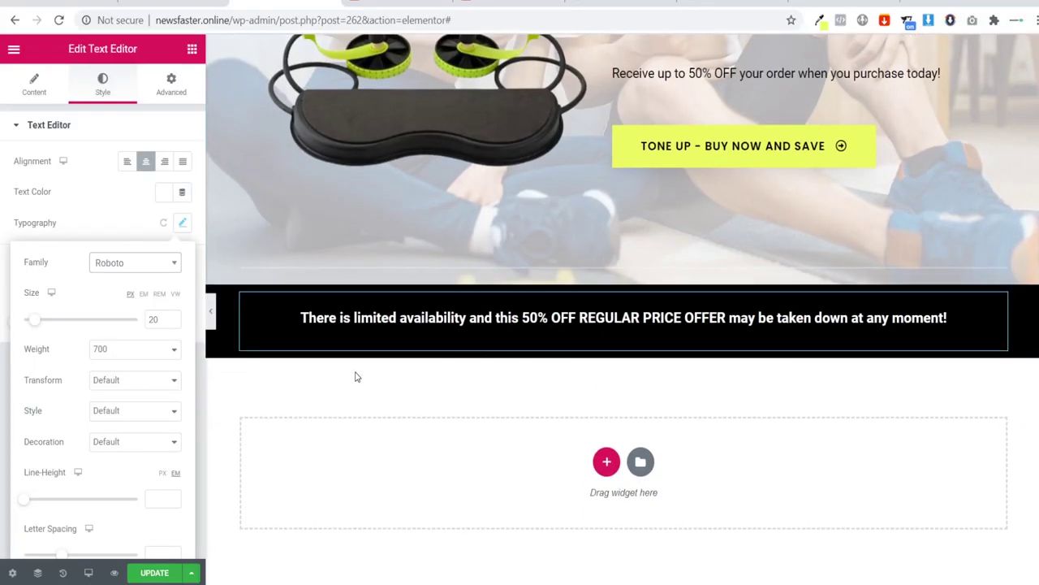
# Step: Add a centred heading below the banner reading 'See Abmatic In Action'
pyautogui.click(192, 49)
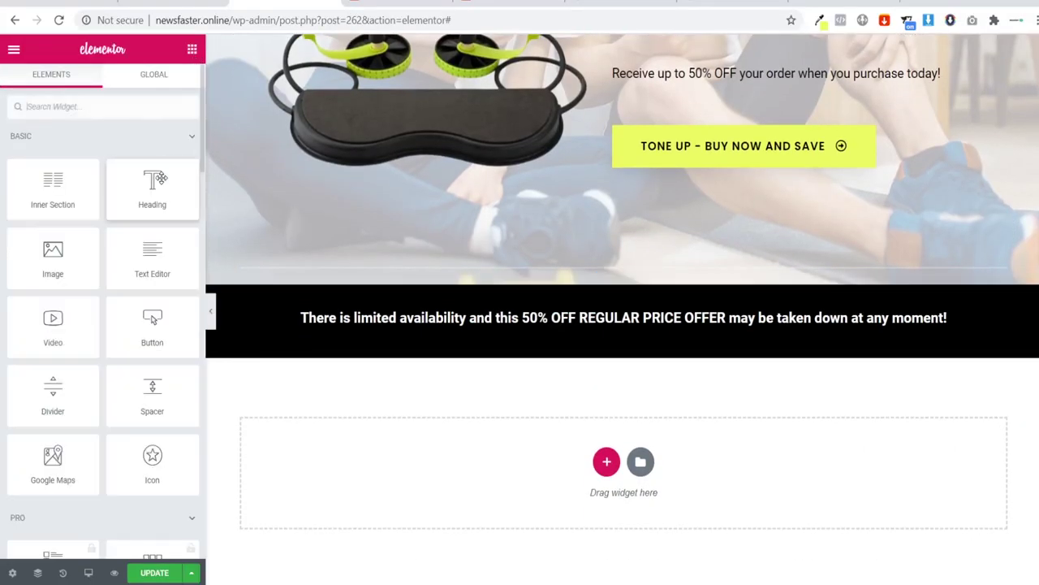
pyautogui.moveTo(161, 177); pyautogui.dragTo(607, 464)
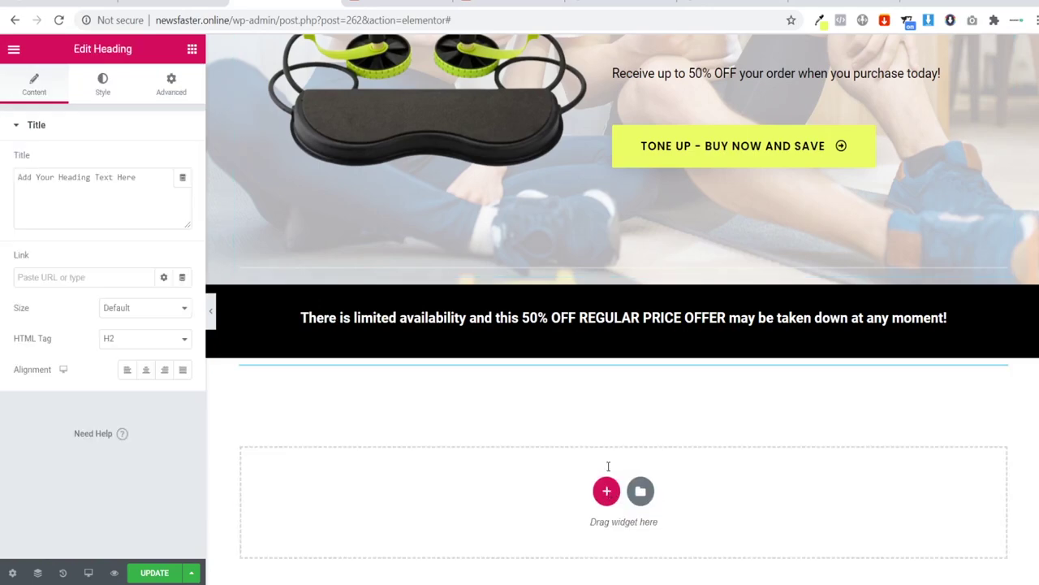
pyautogui.click(146, 370)
pyautogui.moveTo(111, 191); pyautogui.dragTo(3, 158)
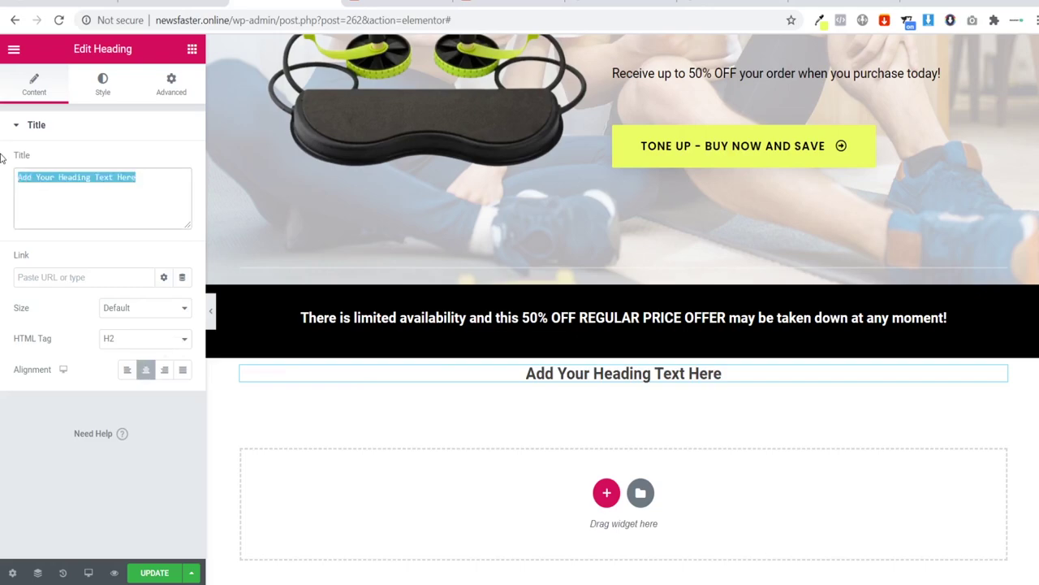
pyautogui.write('See A')
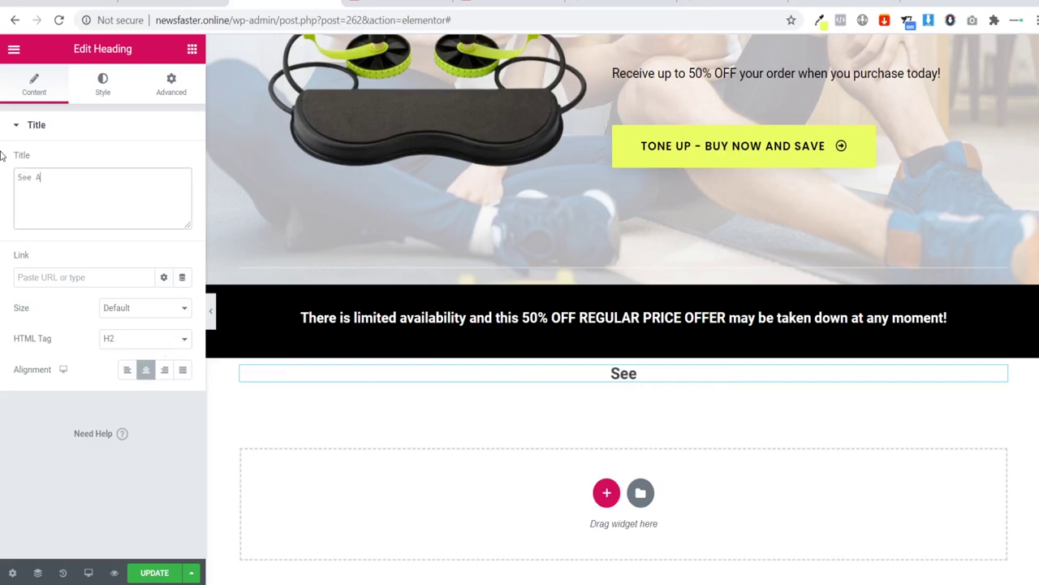
pyautogui.write('bmatic In A')
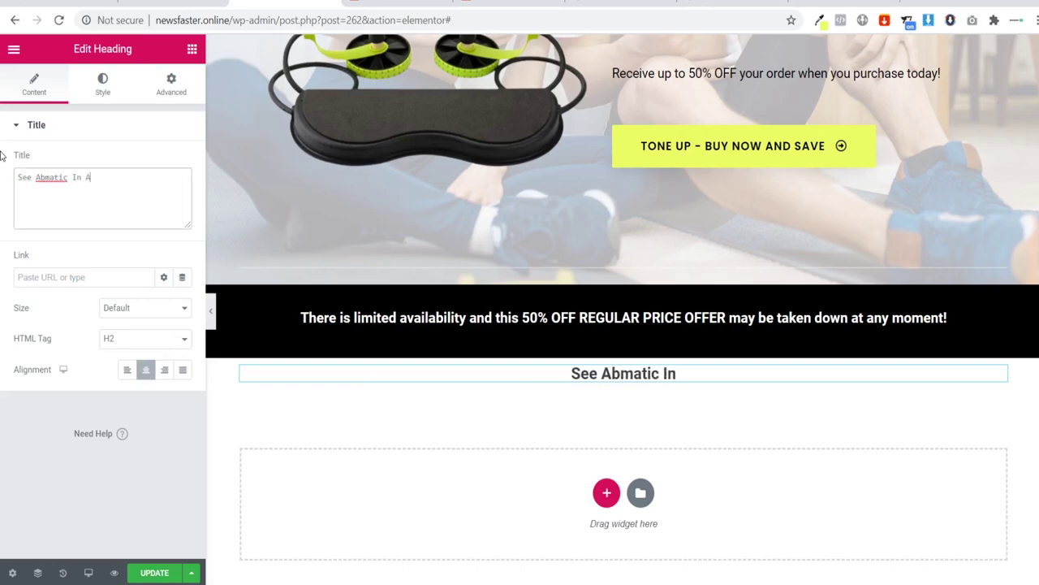
pyautogui.write('ction')
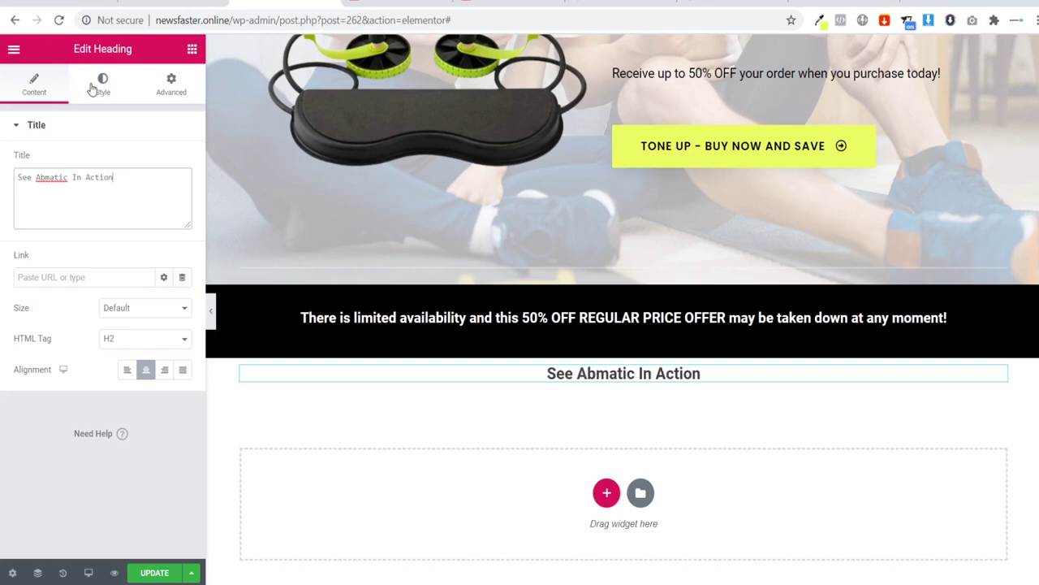
# Step: Set the heading's typography to Playfair Display at size 35
pyautogui.click(98, 87)
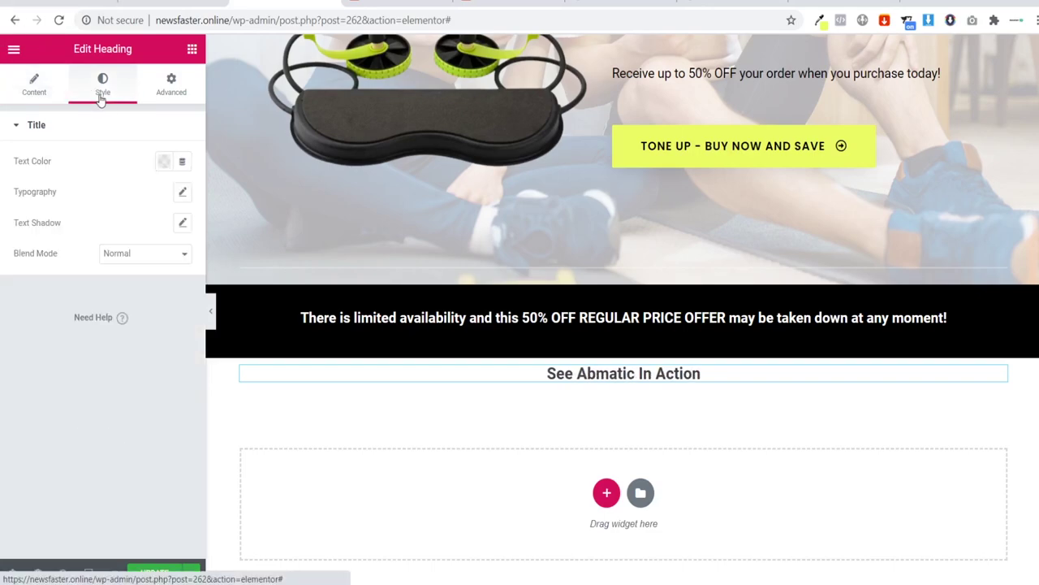
pyautogui.click(181, 191)
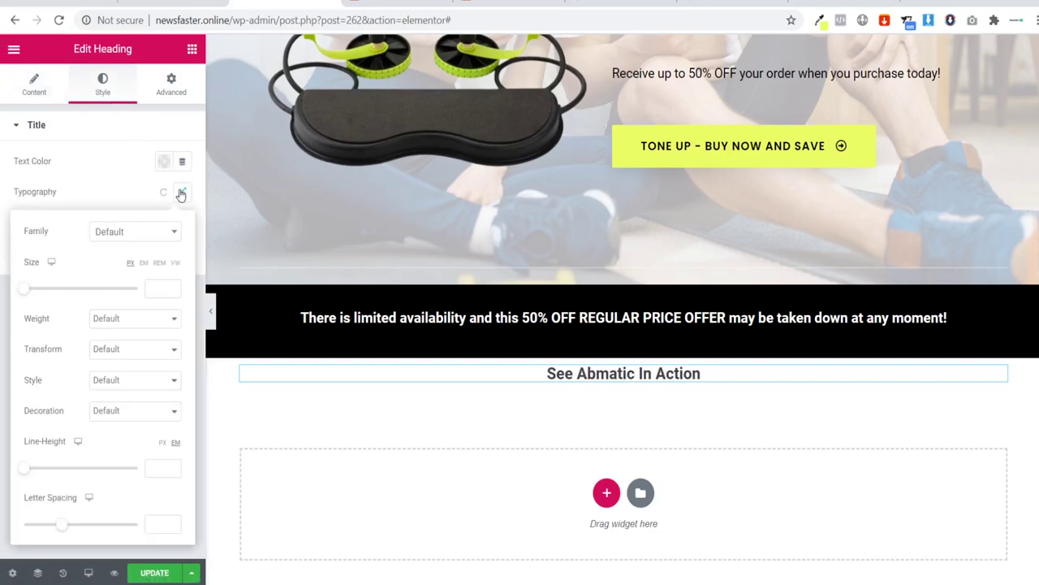
pyautogui.click(129, 232)
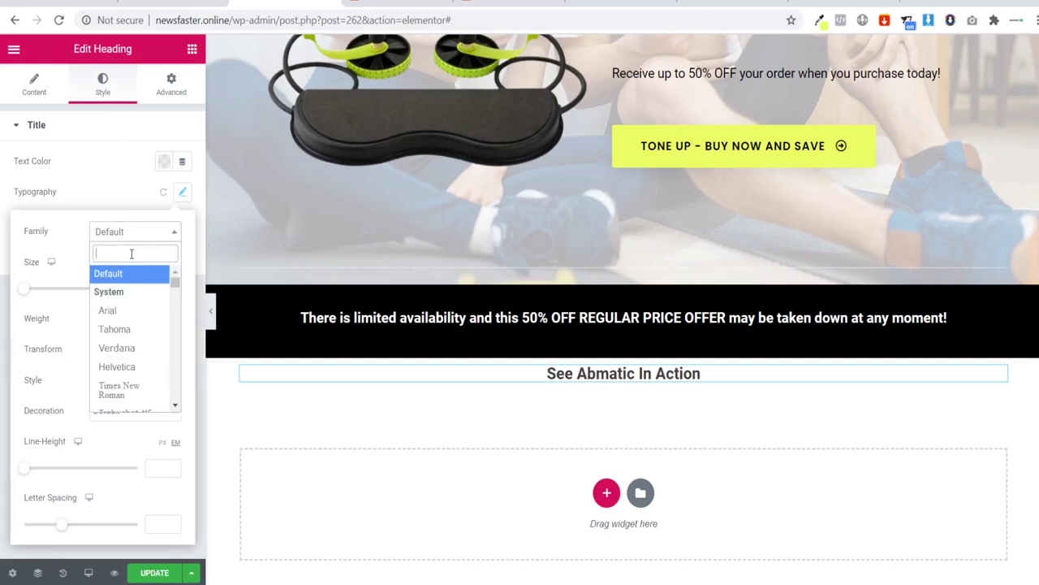
pyautogui.write('playfa')
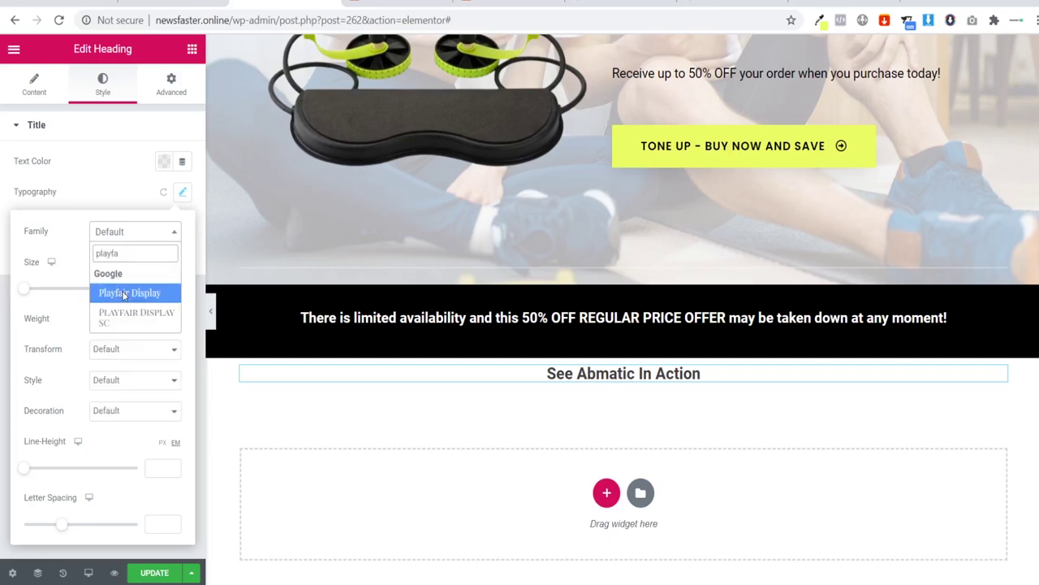
pyautogui.click(124, 293)
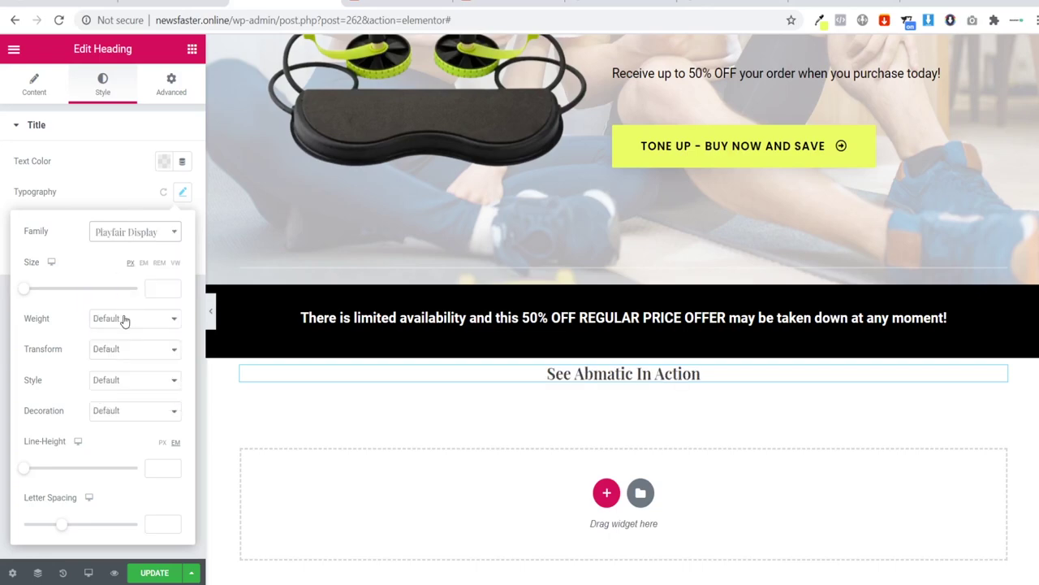
pyautogui.click(152, 292)
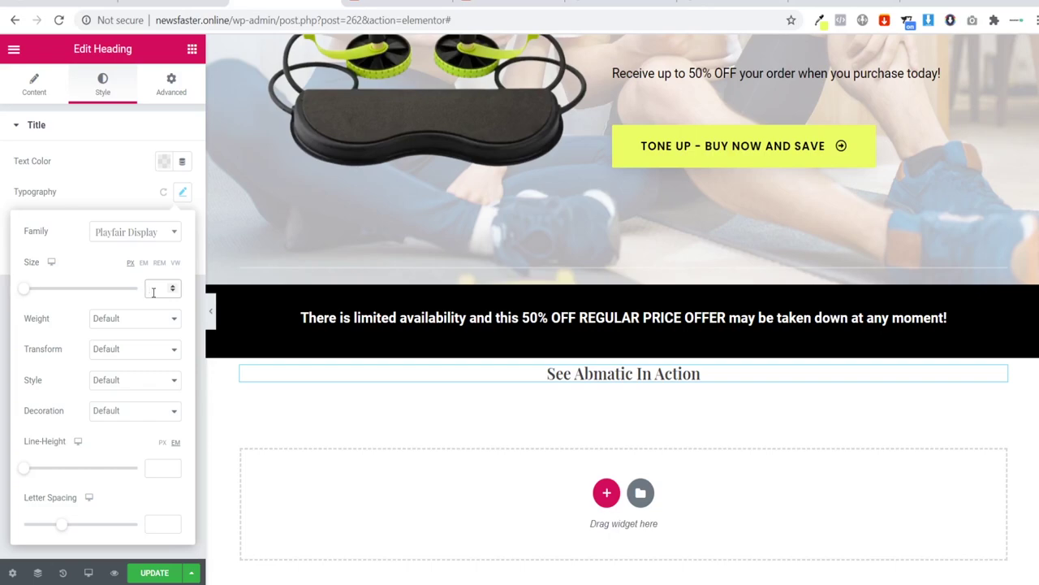
pyautogui.write('30')
pyautogui.press('BackSpace')
pyautogui.write('5')
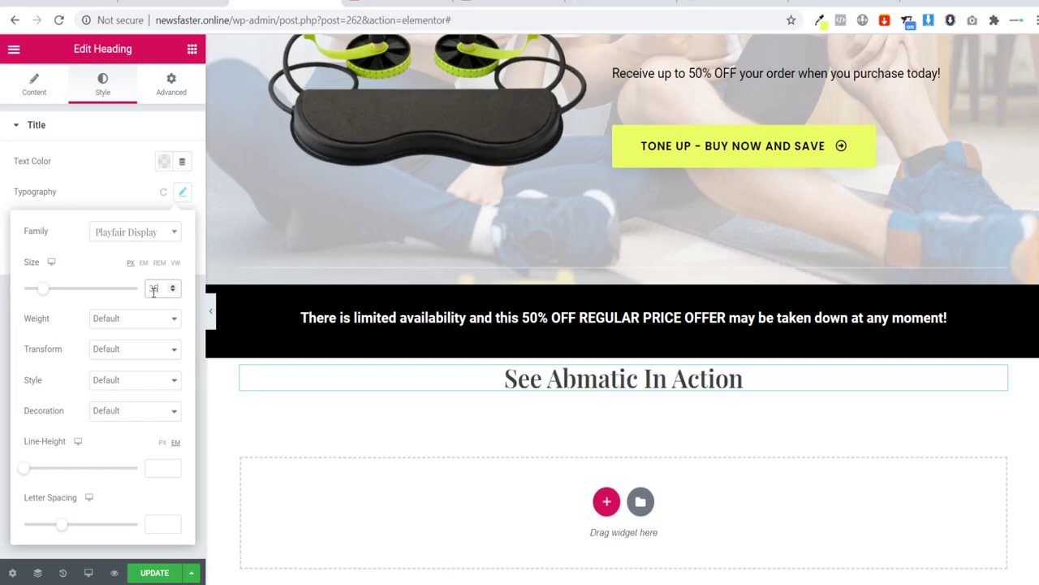
pyautogui.click(191, 49)
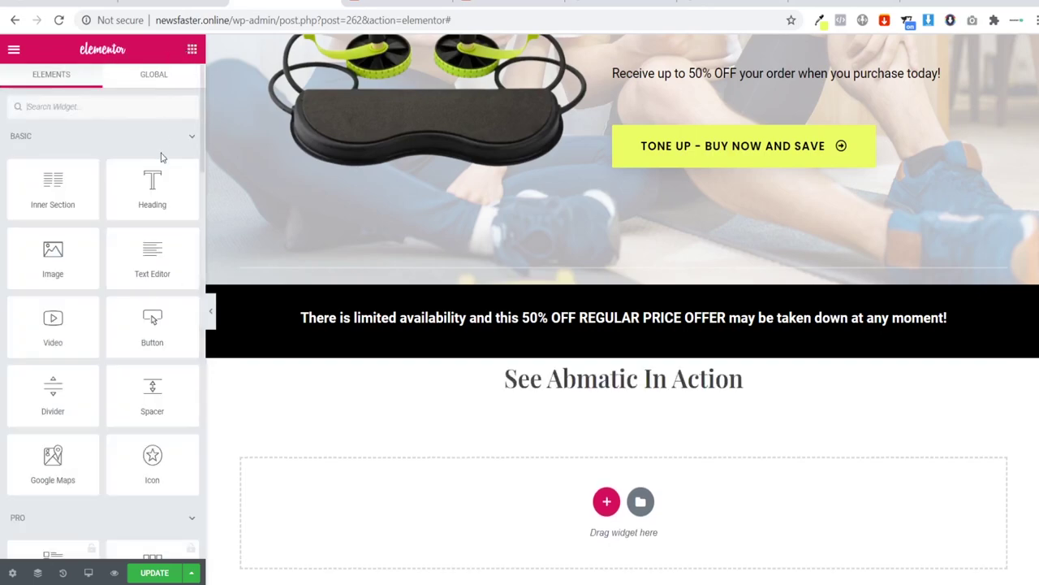
# Step: Add a Spacer and a Video widget below the See Abmatic In Action heading
pyautogui.moveTo(152, 388); pyautogui.dragTo(585, 374)
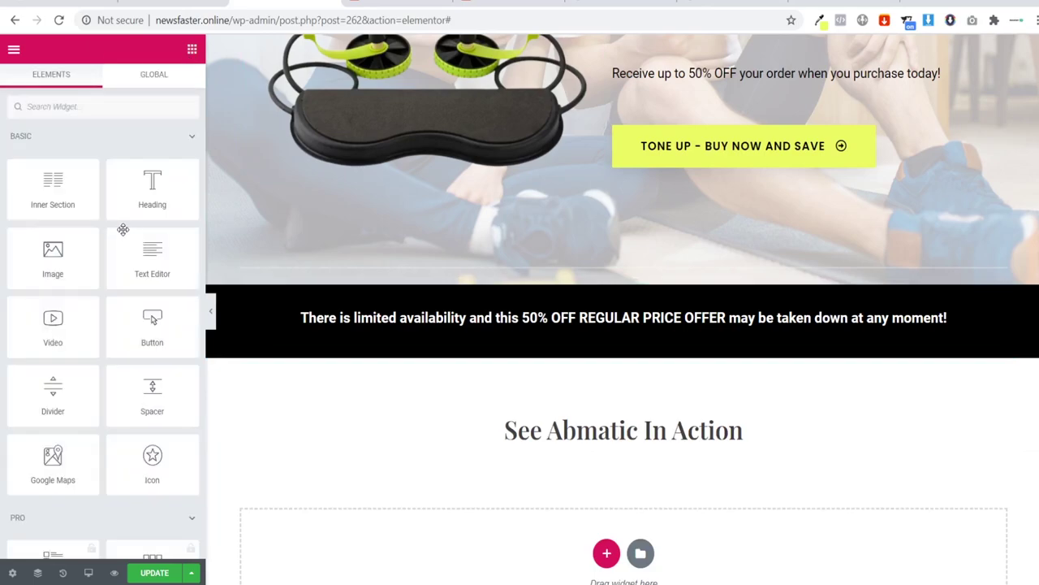
pyautogui.click(191, 49)
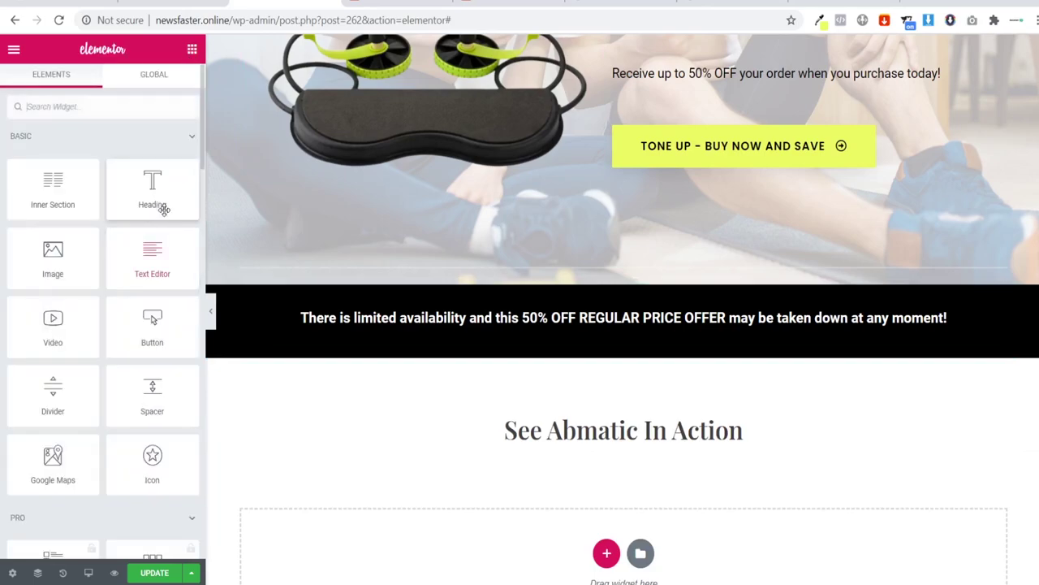
pyautogui.click(57, 108)
pyautogui.write('video')
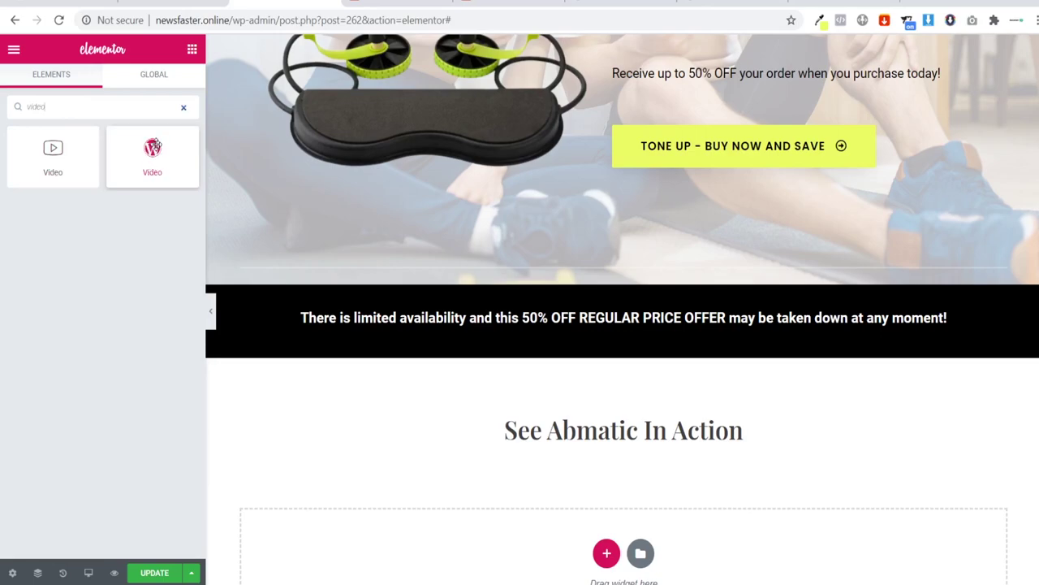
pyautogui.moveTo(152, 157); pyautogui.dragTo(623, 445)
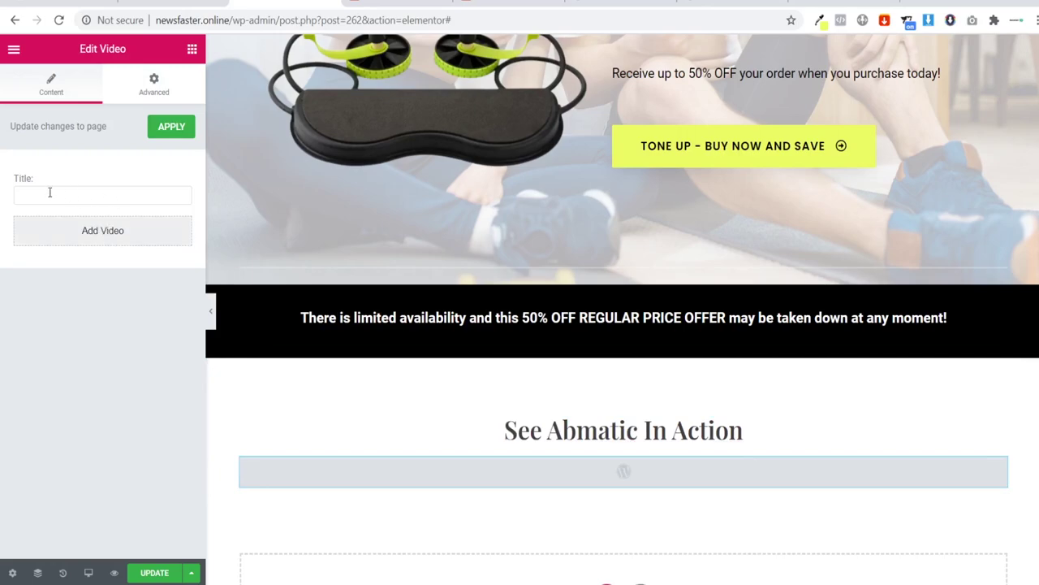
# Step: Upload Abmatic.mp4 to the media library and insert it into the video widget
pyautogui.click(79, 241)
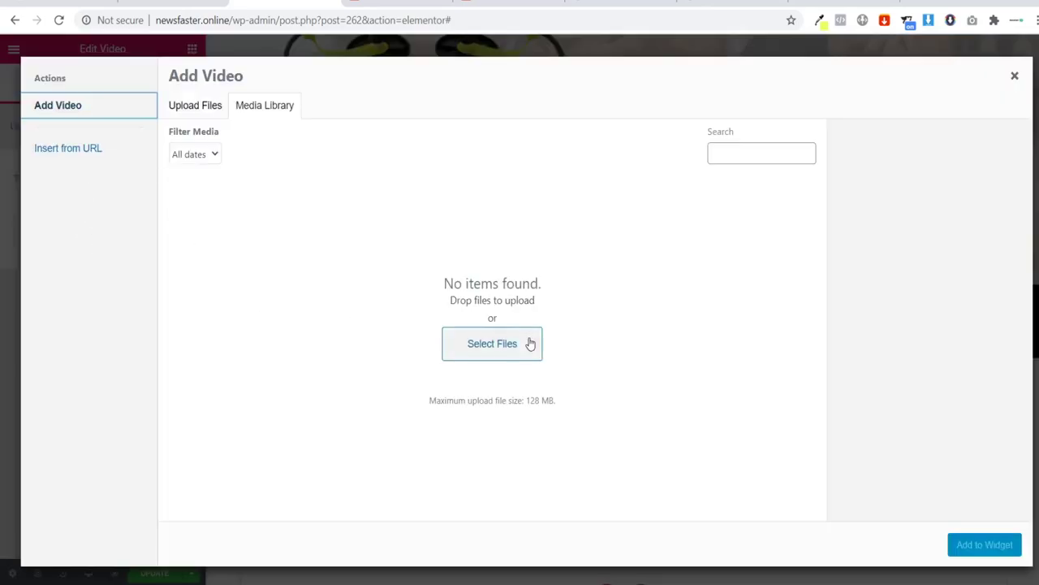
pyautogui.click(530, 344)
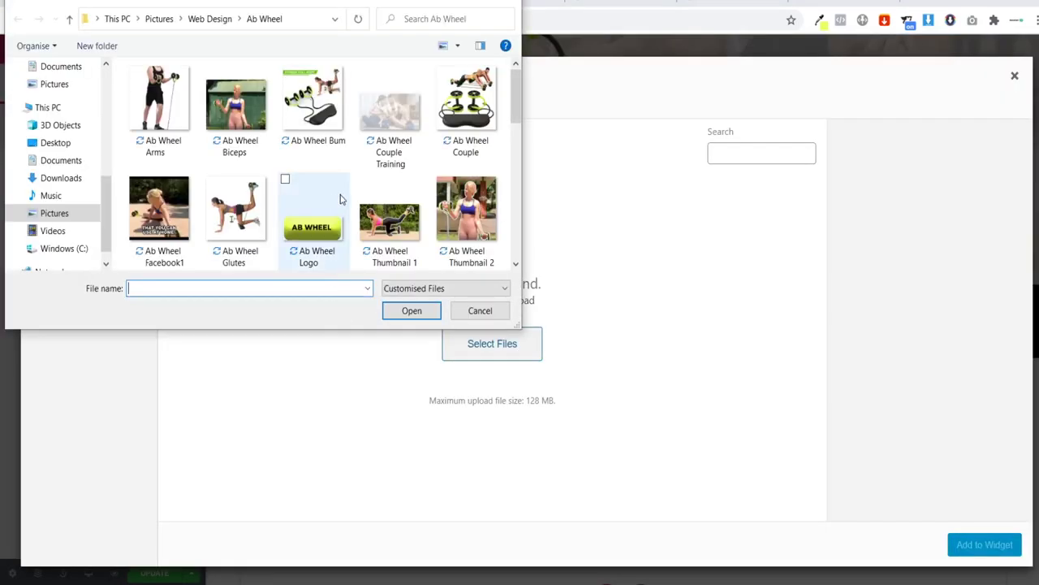
pyautogui.scroll(-2, 365, 167)
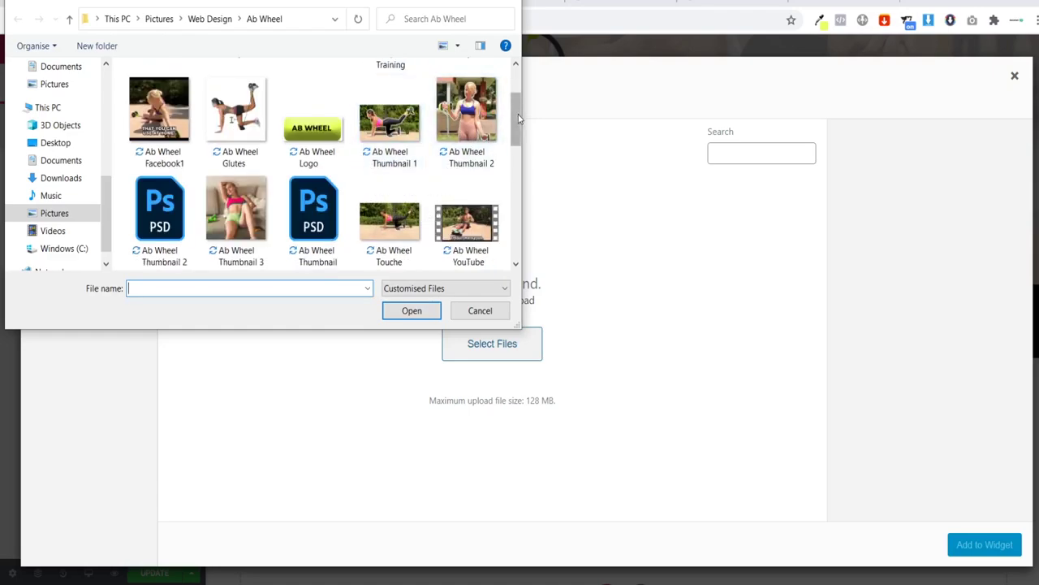
pyautogui.scroll(-2, 385, 122)
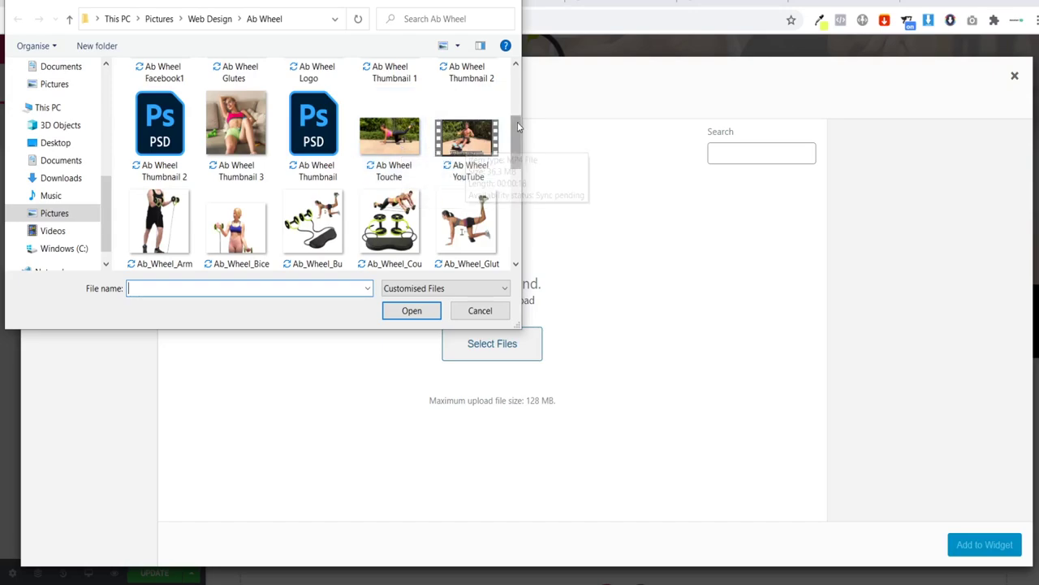
pyautogui.scroll(-5, 454, 142)
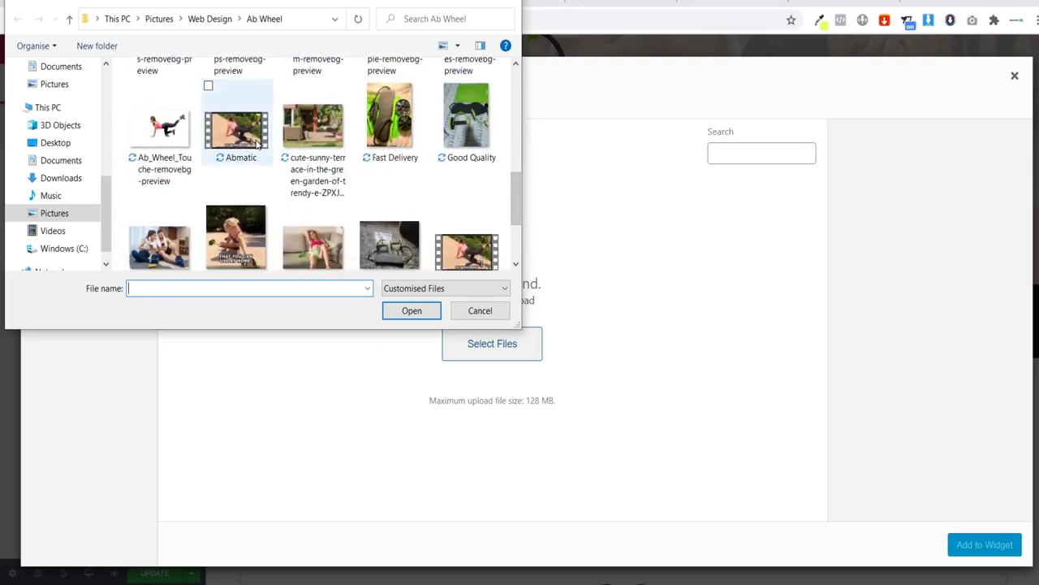
pyautogui.click(243, 134)
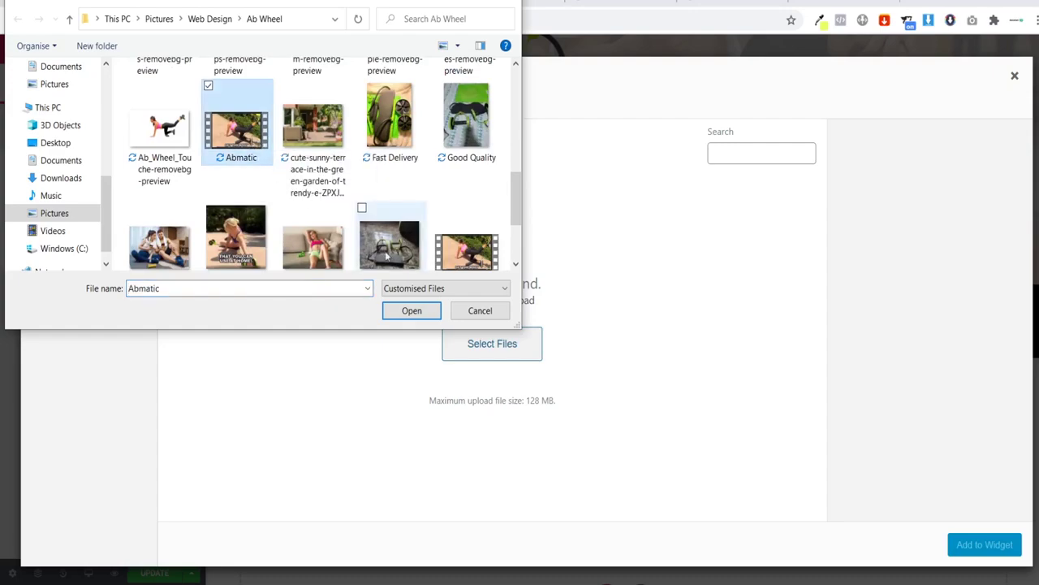
pyautogui.click(412, 311)
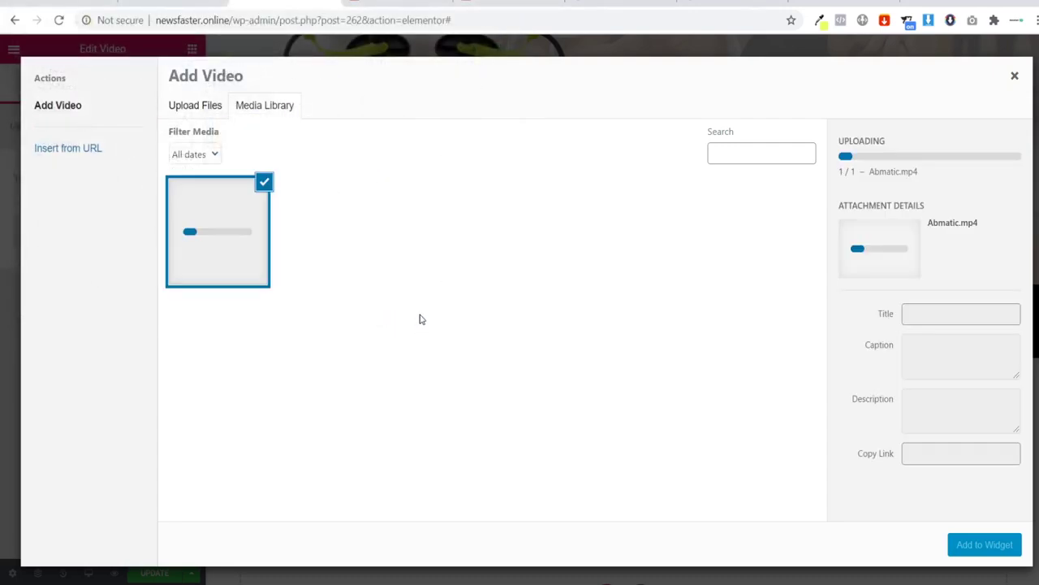
pyautogui.click(983, 545)
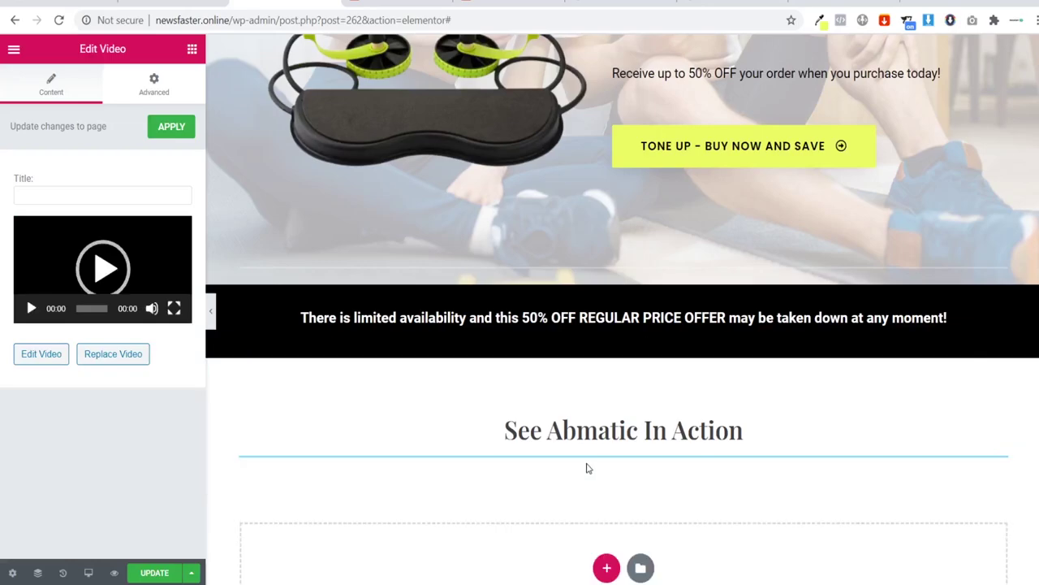
# Step: Set the video section's content width to Full Width and preview it without the panel
pyautogui.scroll(-3, 341, 406)
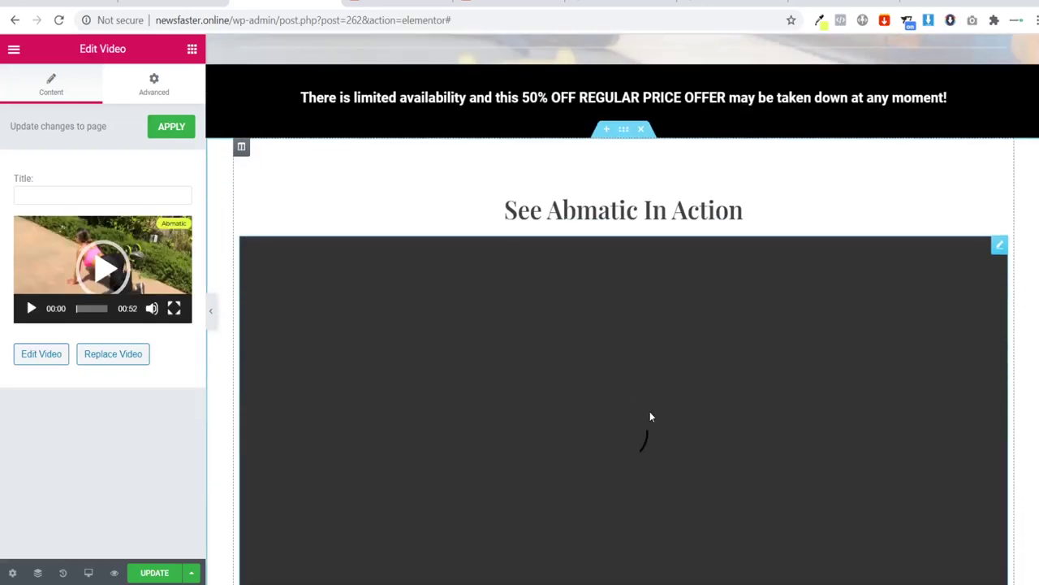
pyautogui.scroll(-2, 353, 255)
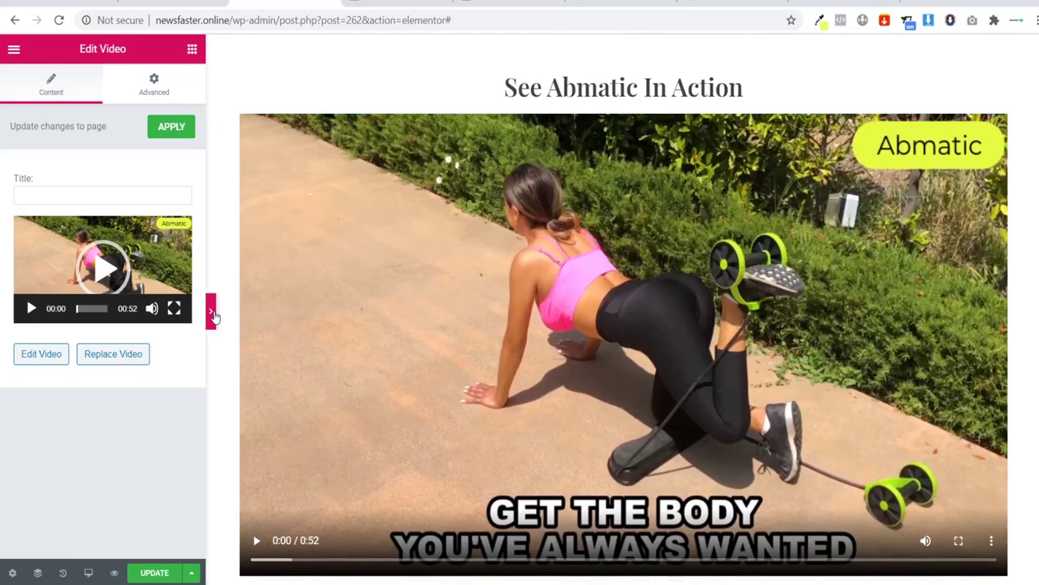
pyautogui.click(211, 311)
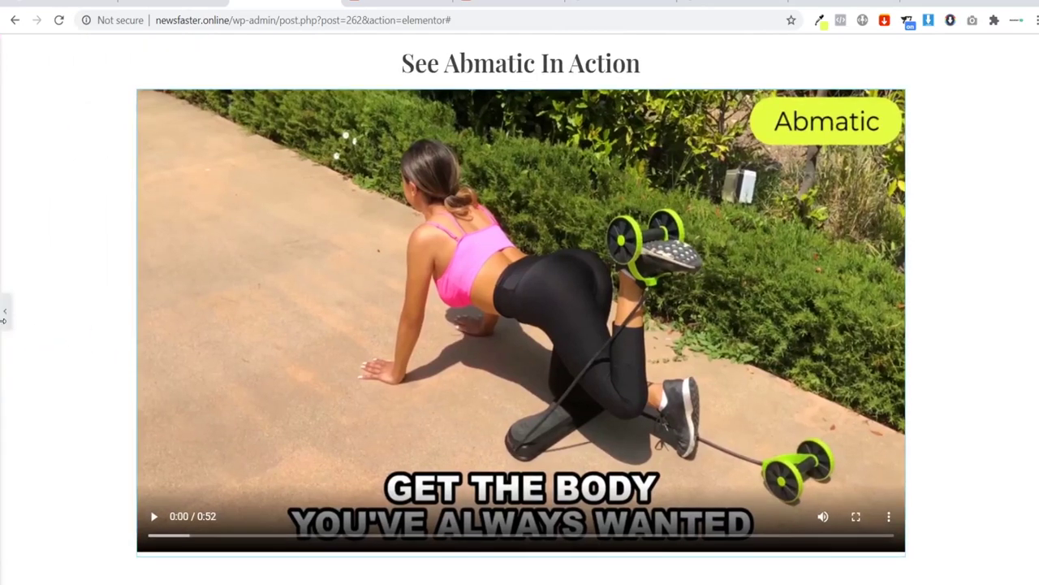
pyautogui.click(5, 311)
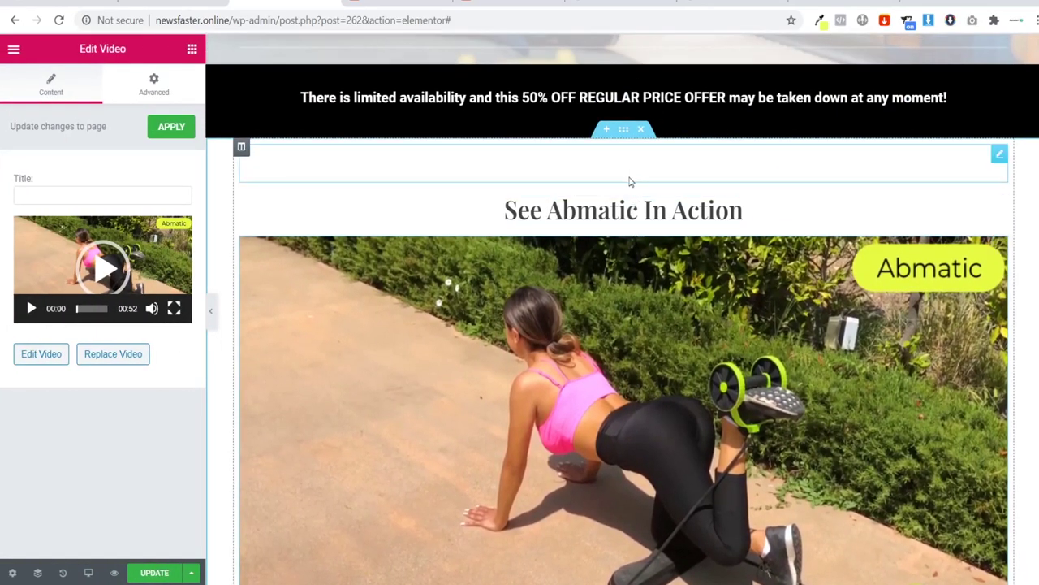
pyautogui.click(622, 133)
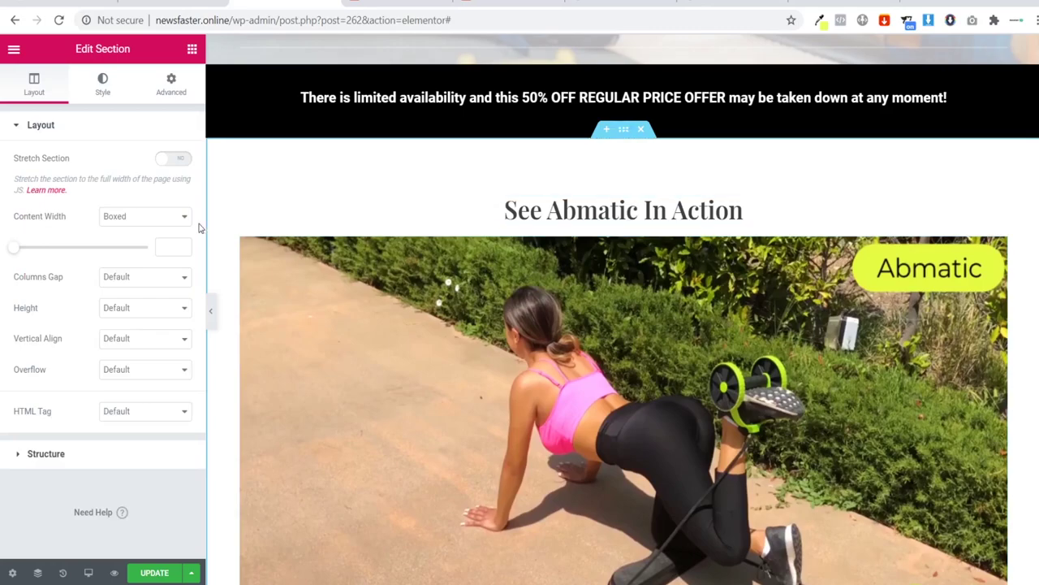
pyautogui.click(153, 218)
pyautogui.click(152, 261)
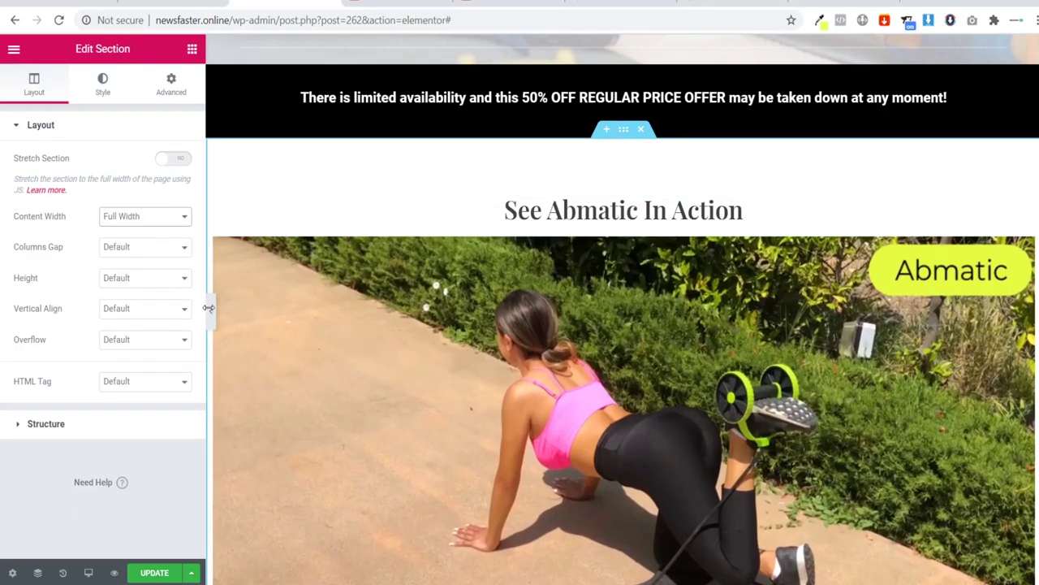
pyautogui.click(210, 311)
pyautogui.scroll(-5, 273, 318)
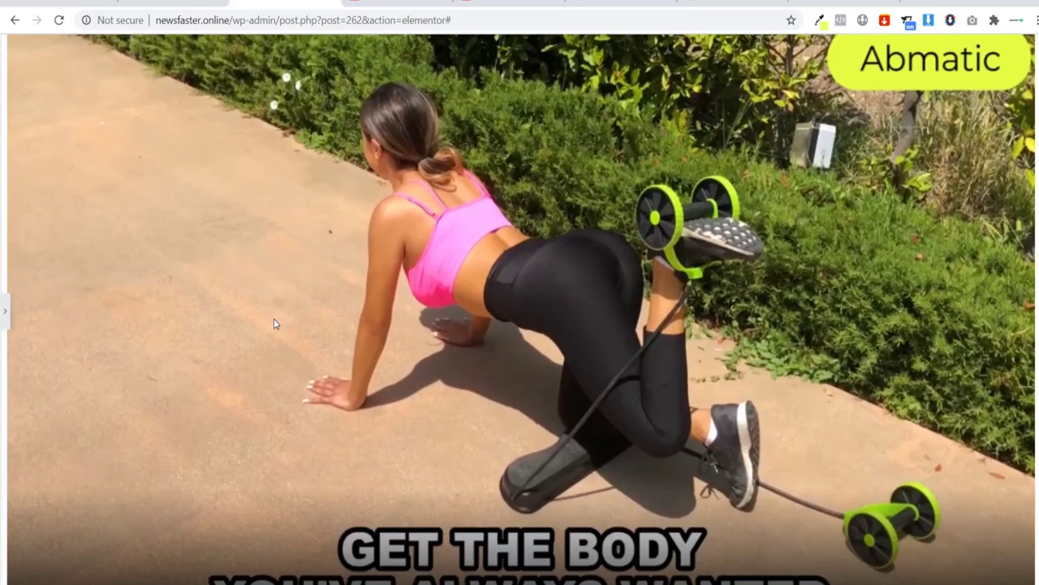
pyautogui.scroll(5, 158, 295)
# Step: Reopen the editing panel and scroll through the reviews and FAQ back to the Tone At Home hero
pyautogui.scroll(-4, 151, 345)
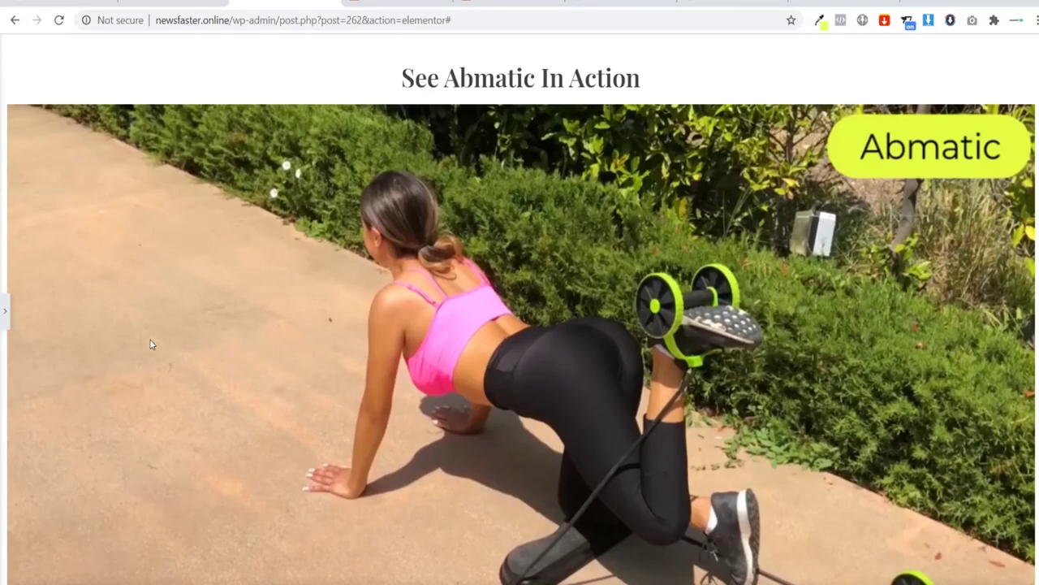
pyautogui.click(4, 304)
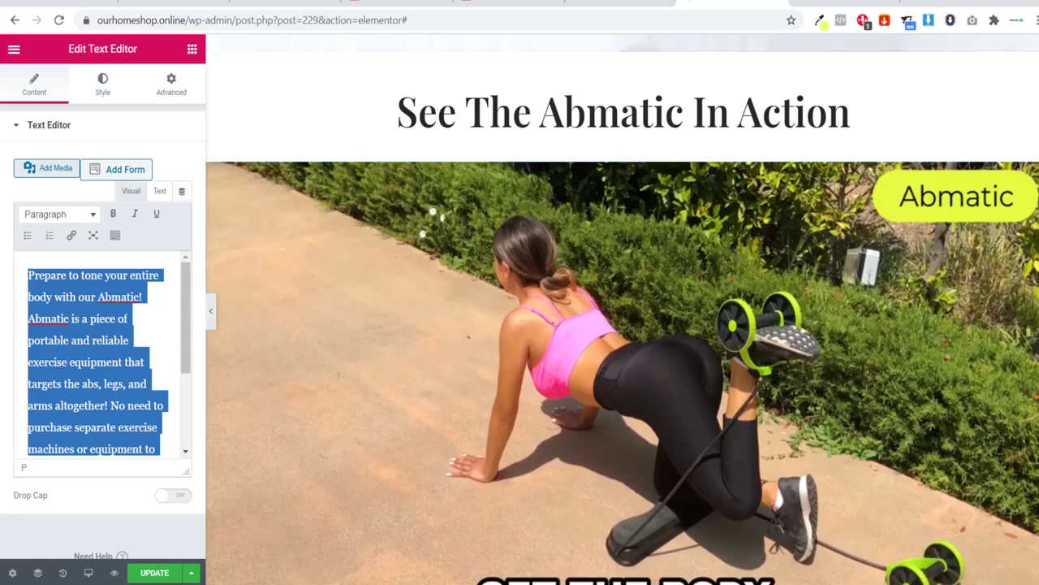
pyautogui.scroll(-8, 622, 325)
pyautogui.scroll(-15, 384, 513)
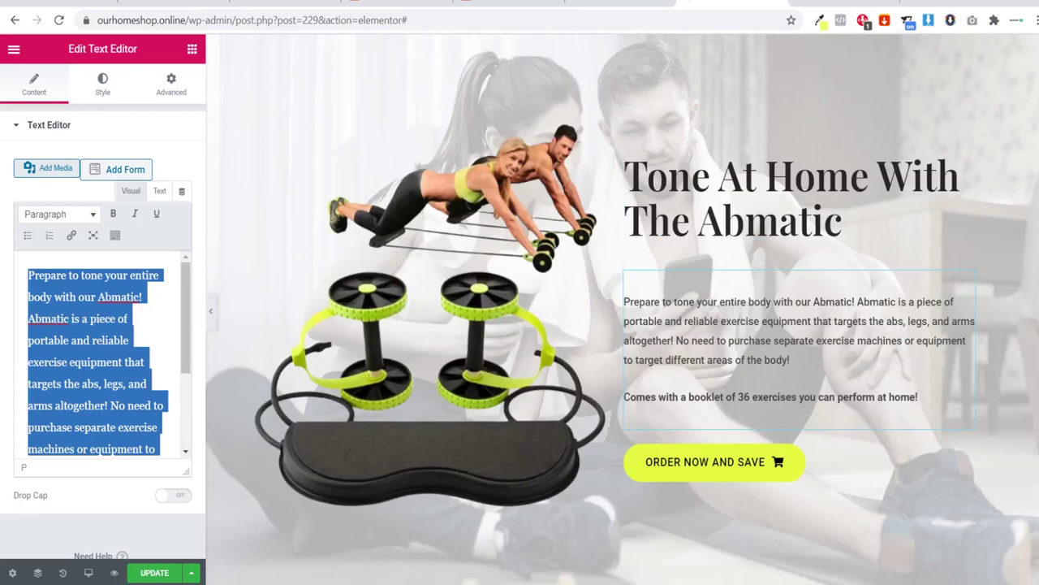
pyautogui.scroll(-9, 384, 513)
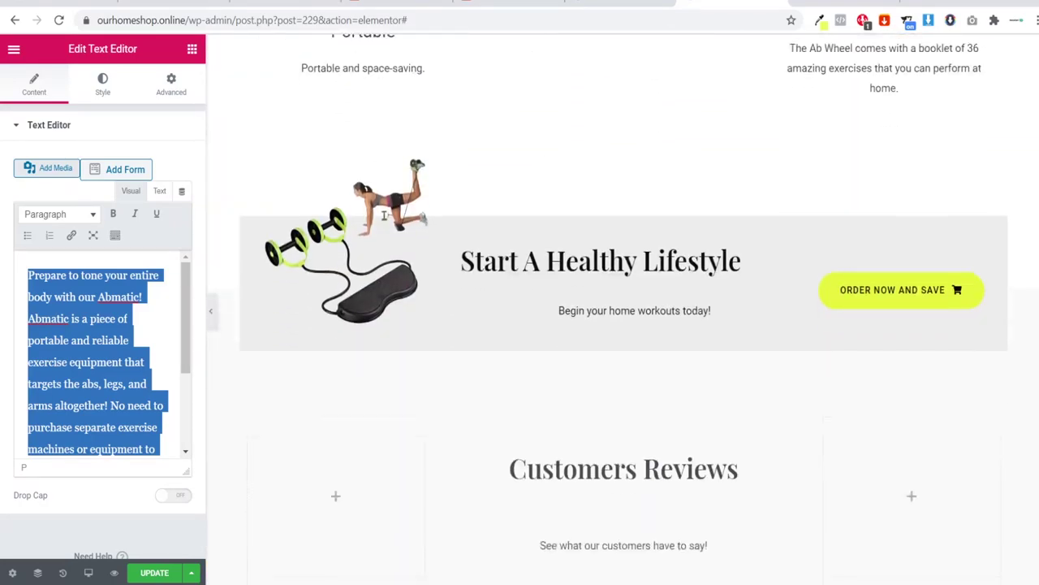
pyautogui.scroll(1, 766, 282)
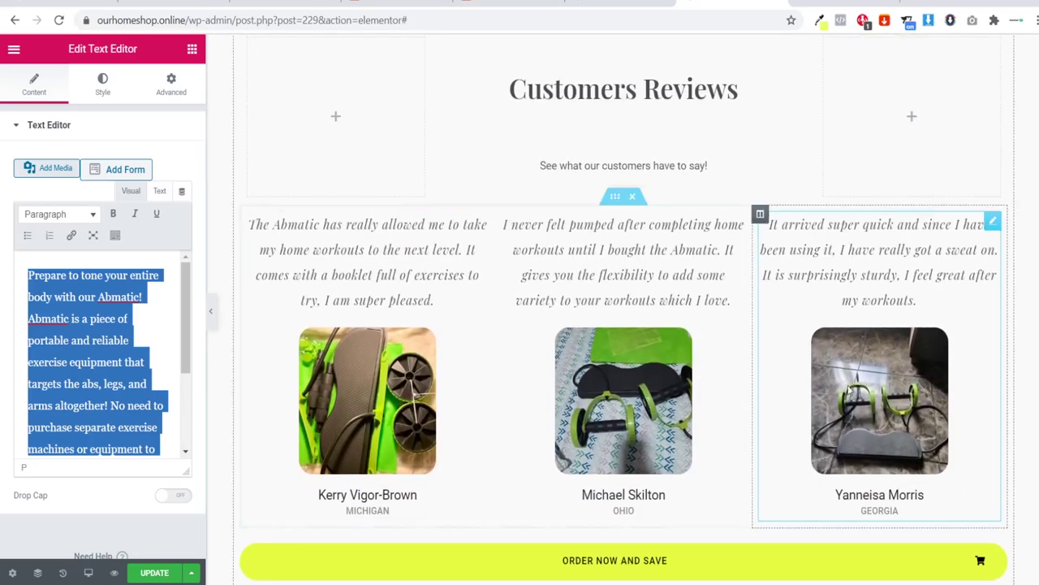
pyautogui.scroll(-5, 671, 343)
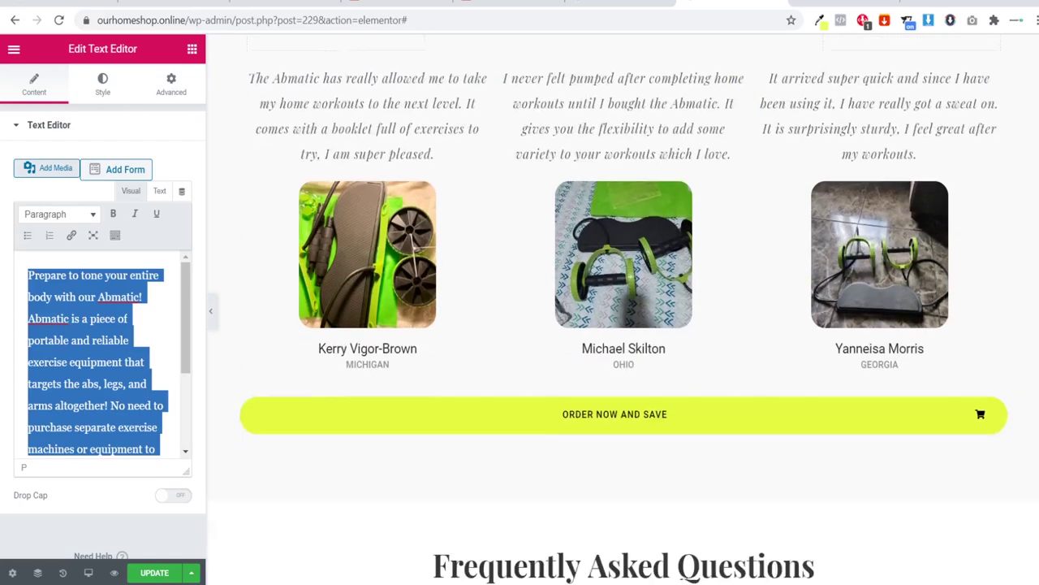
pyautogui.scroll(-3, 758, 331)
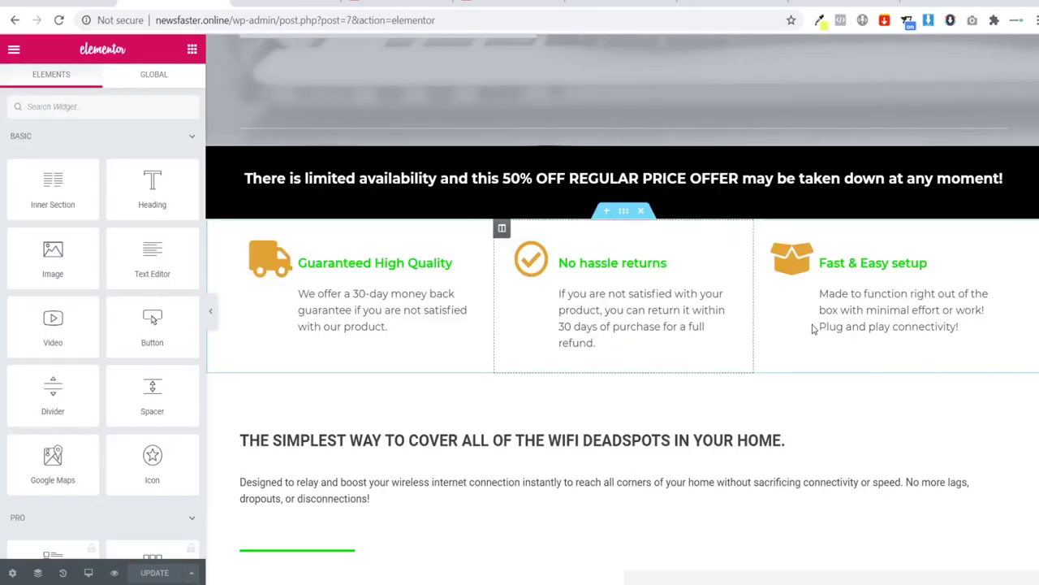
pyautogui.scroll(-12, 812, 328)
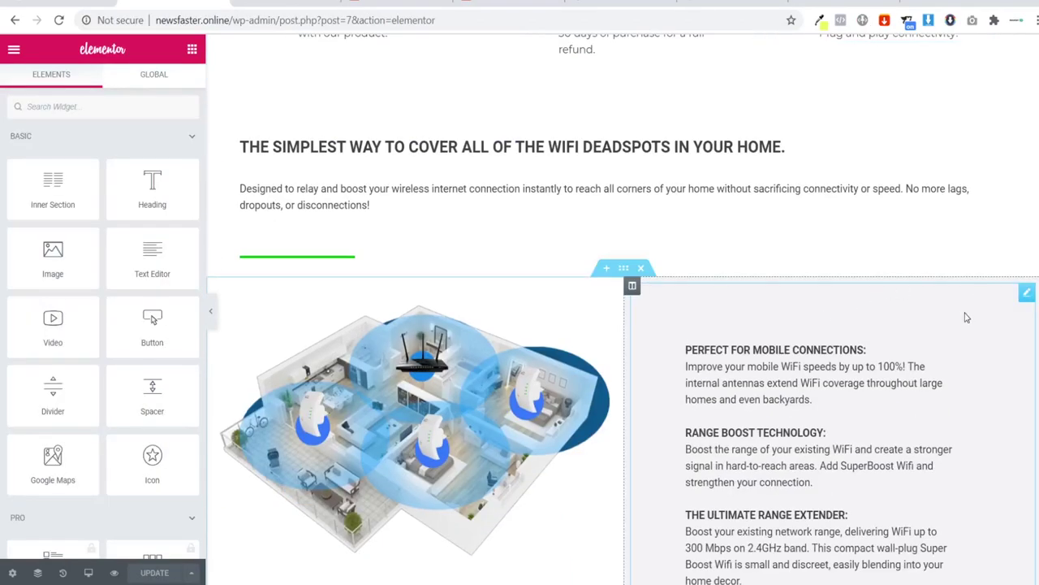
pyautogui.scroll(3, 550, 363)
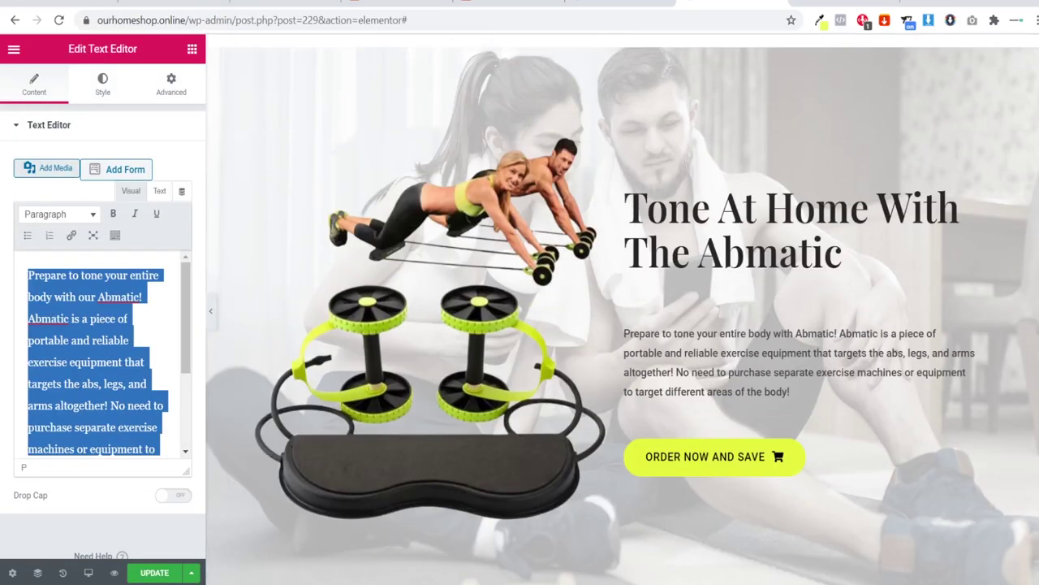
# Step: Scroll up and down through the Abmatic and WiFi booster page previews to compare their layouts
pyautogui.scroll(-8, 384, 430)
pyautogui.scroll(-20, 384, 431)
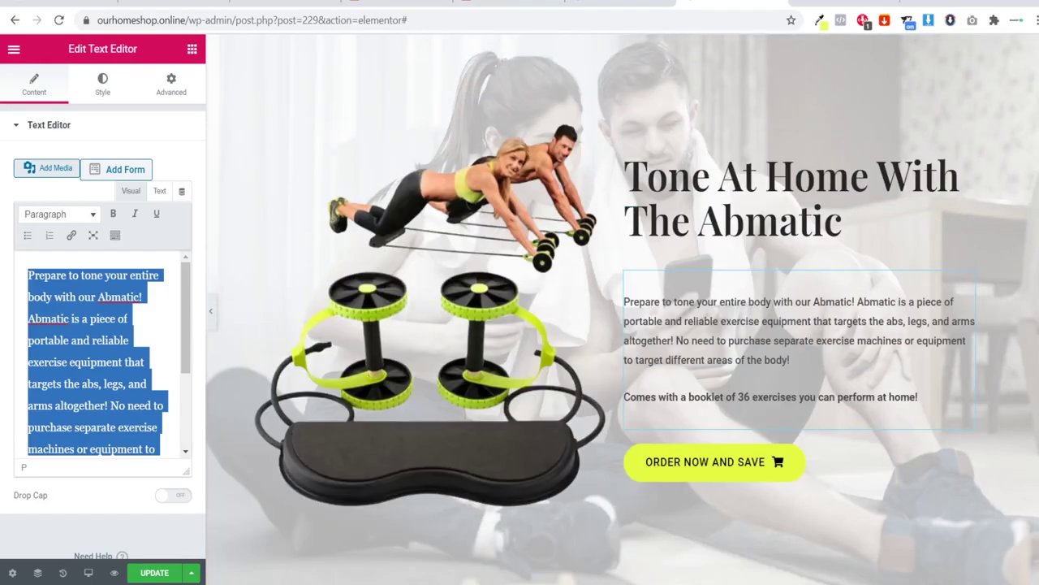
pyautogui.scroll(20, 384, 210)
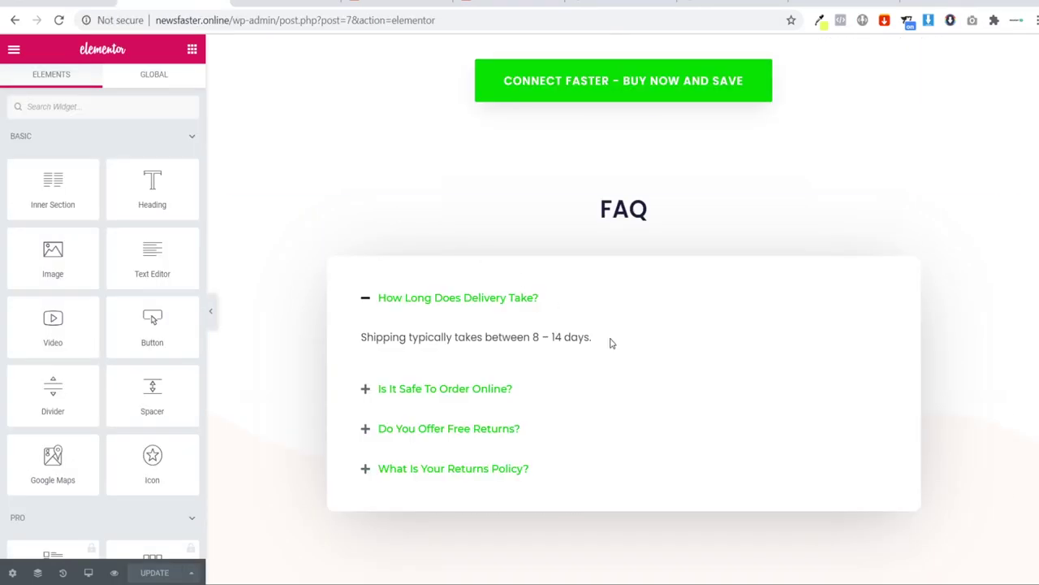
pyautogui.scroll(8, 580, 285)
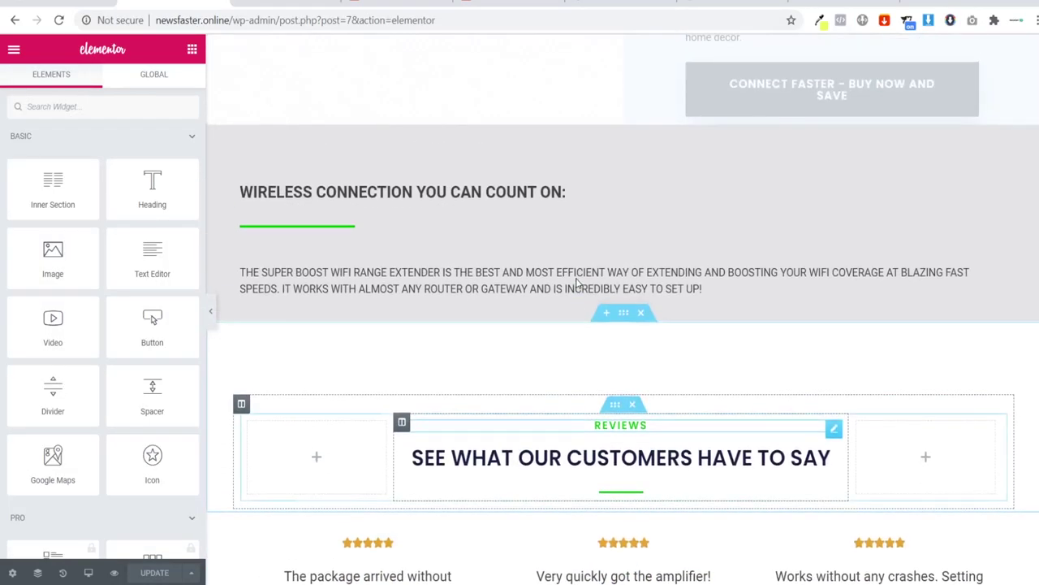
pyautogui.scroll(10, 569, 292)
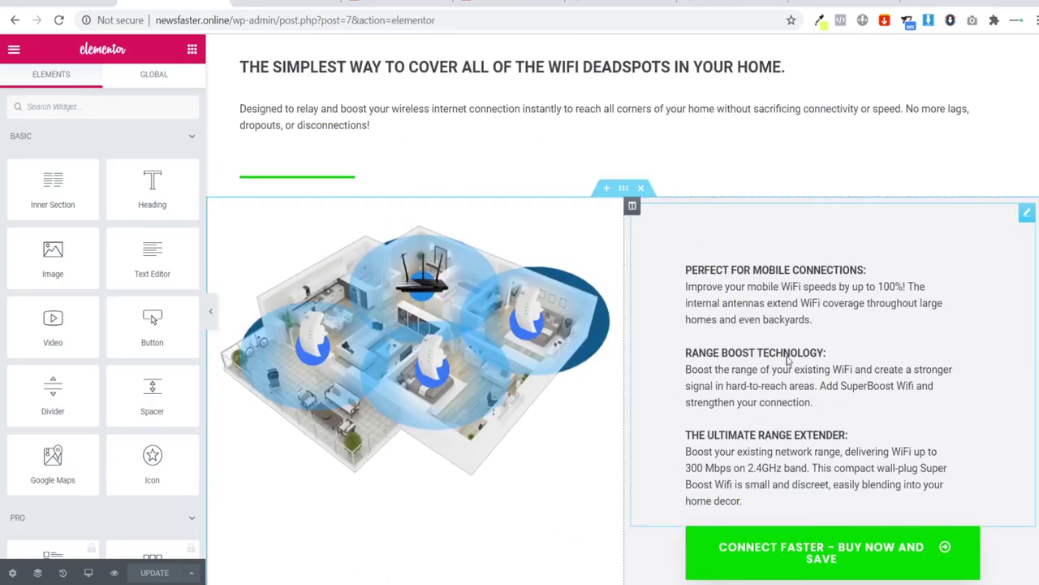
pyautogui.scroll(-2, 691, 382)
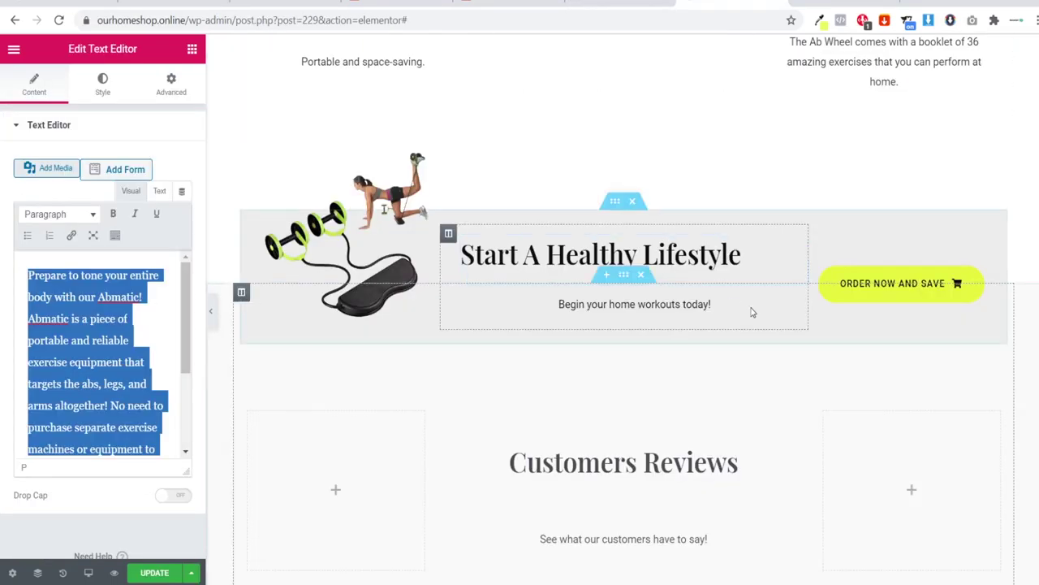
pyautogui.scroll(10, 752, 312)
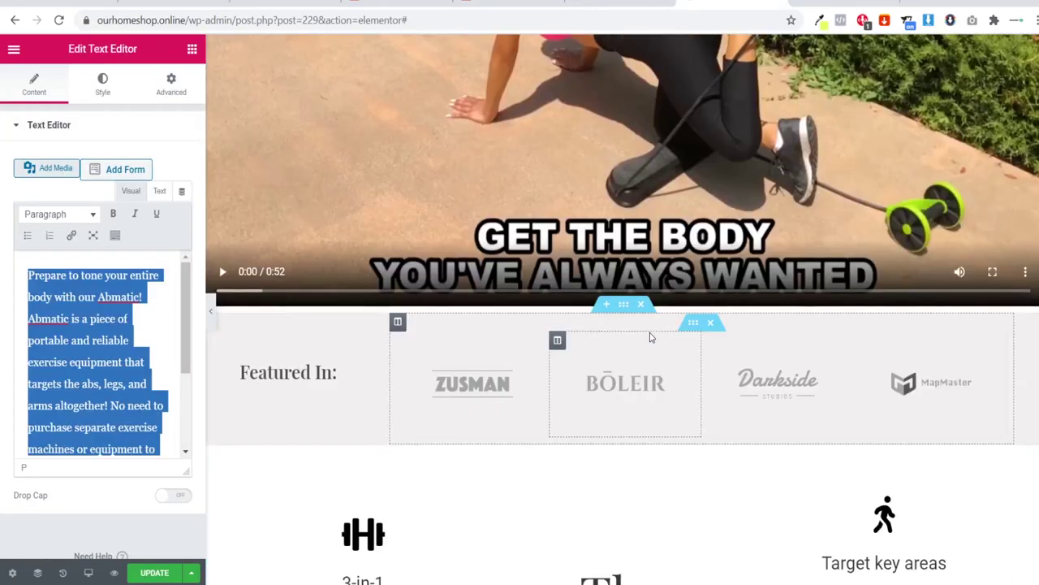
pyautogui.scroll(8, 656, 330)
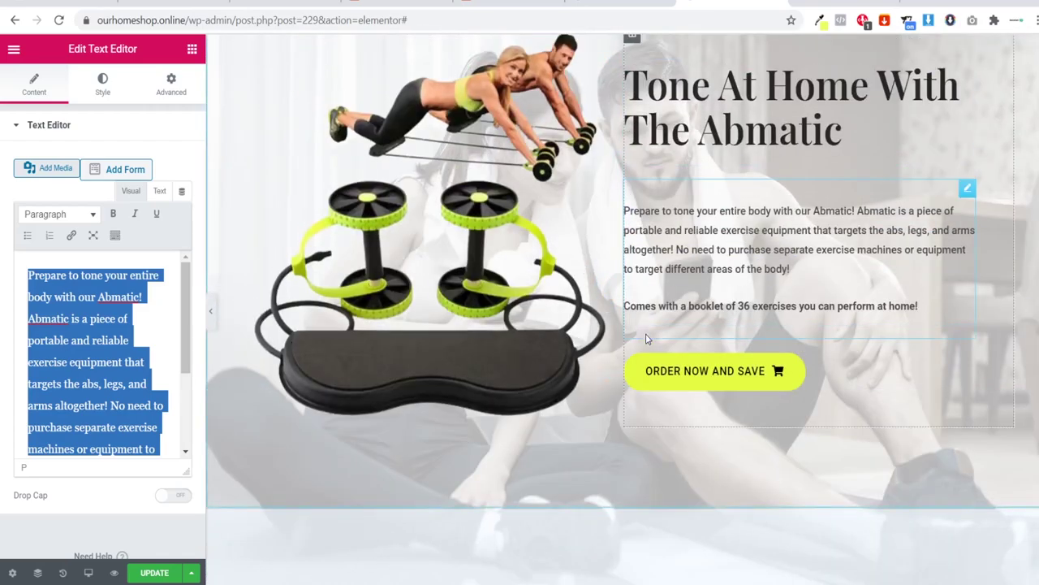
pyautogui.scroll(2, 648, 338)
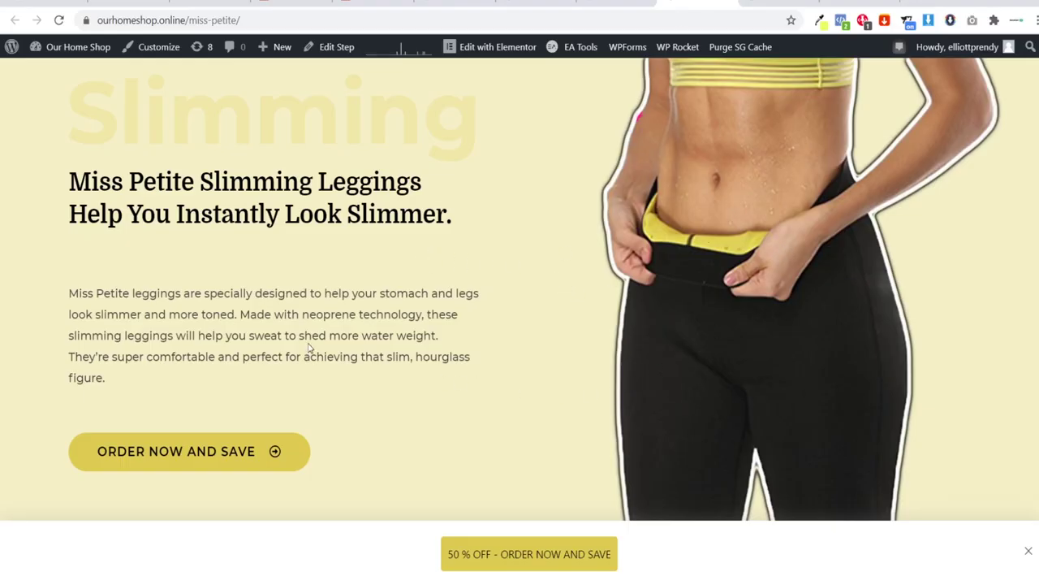
# Step: Close the sticky 50% off banner and scroll through the Miss Petite leggings page
pyautogui.scroll(-2, 464, 246)
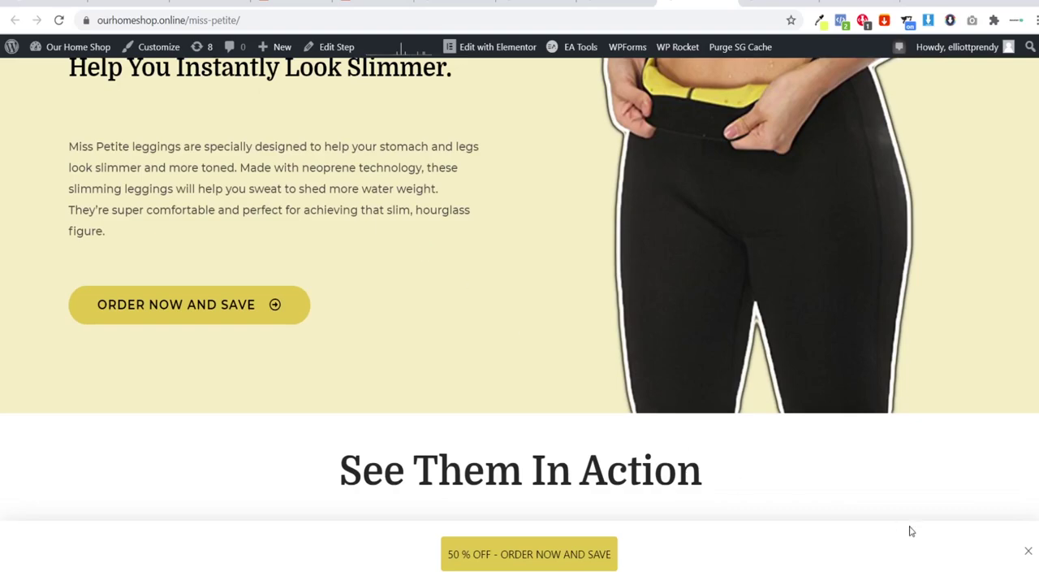
pyautogui.click(1028, 554)
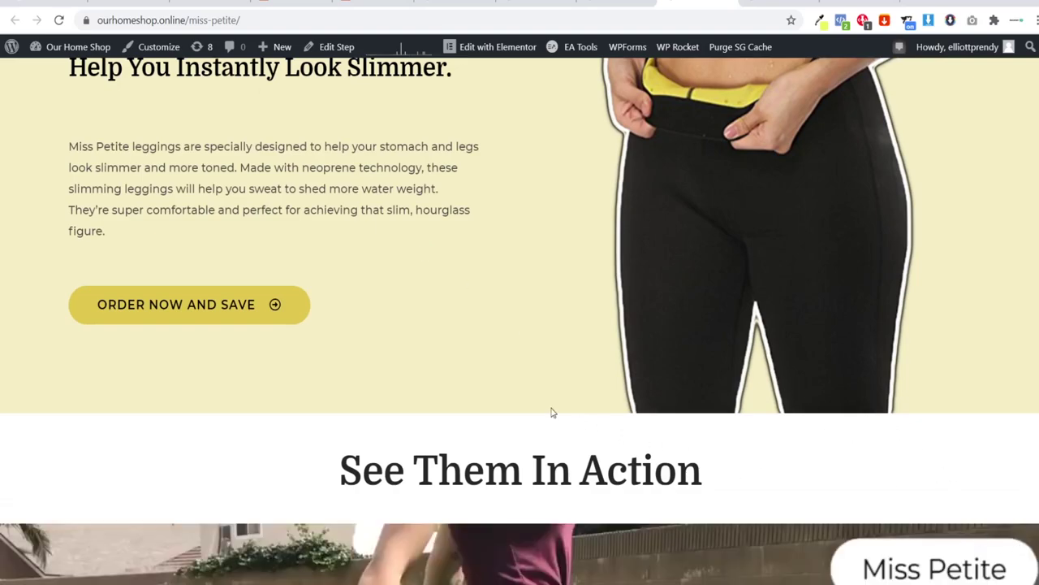
pyautogui.scroll(-3, 464, 255)
pyautogui.scroll(4, 292, 251)
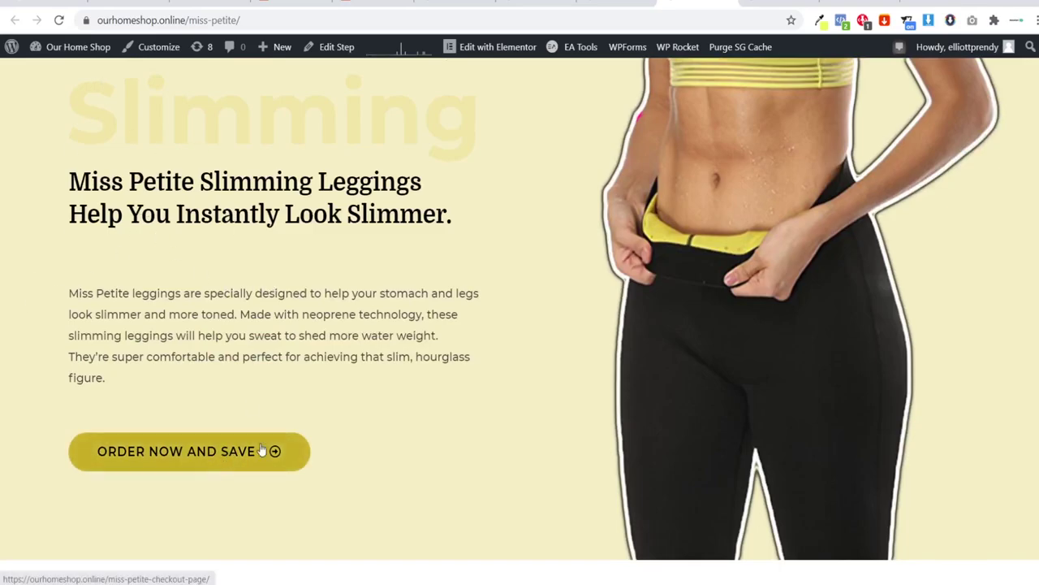
pyautogui.scroll(-10, 268, 449)
pyautogui.scroll(-10, 452, 269)
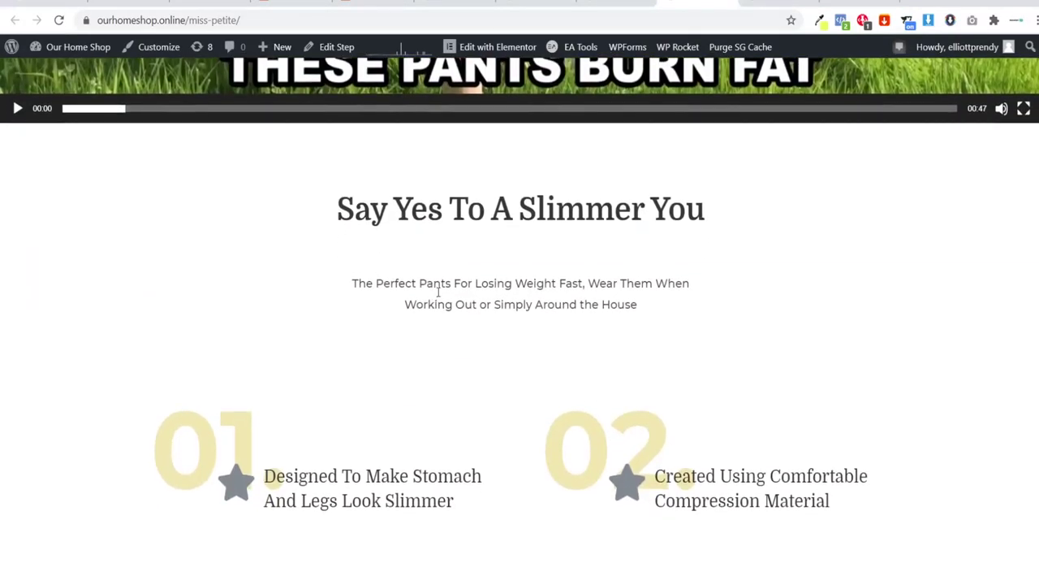
pyautogui.scroll(-8, 767, 306)
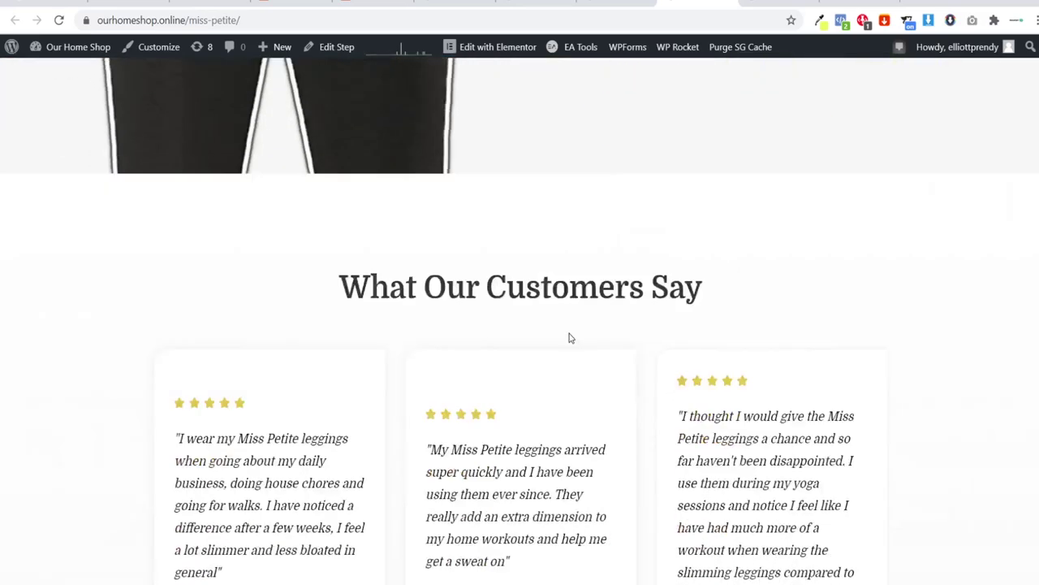
pyautogui.scroll(-10, 610, 255)
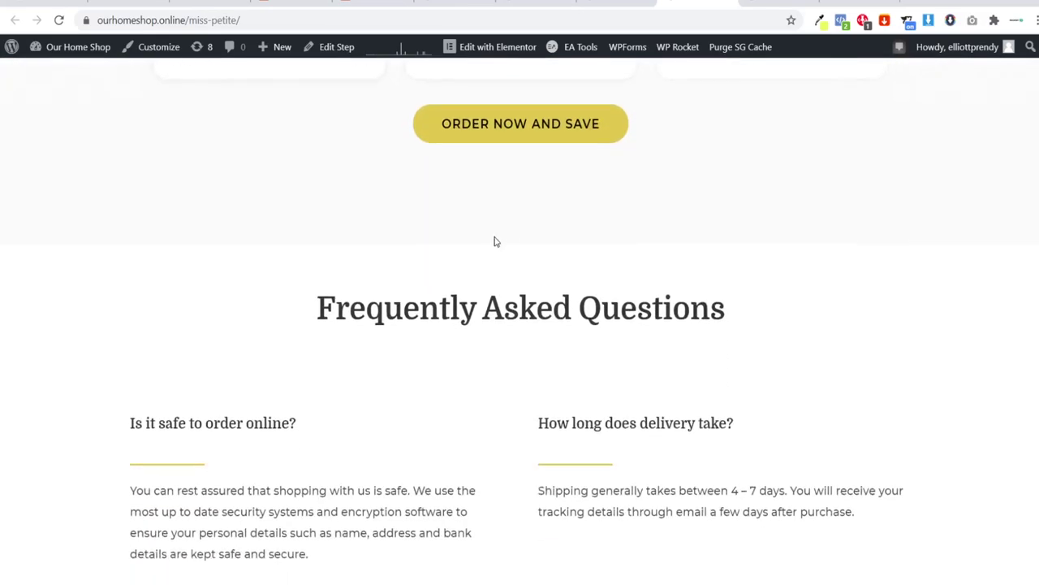
pyautogui.scroll(3, 622, 429)
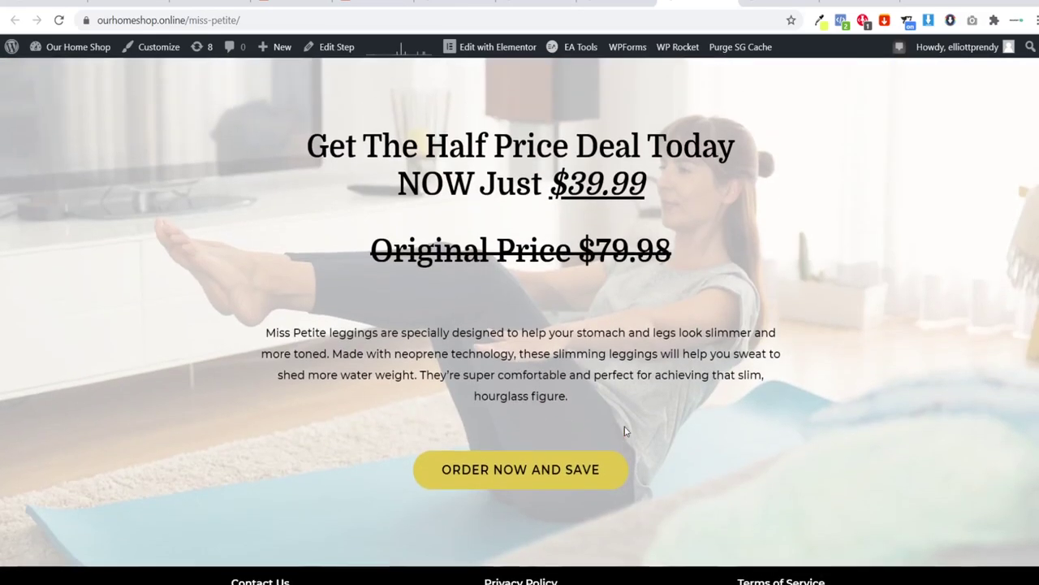
pyautogui.scroll(-3, 889, 432)
# Step: Jump between the Slimming hero and the footer, then move to the Pulsar Lamp page
pyautogui.press('Home')
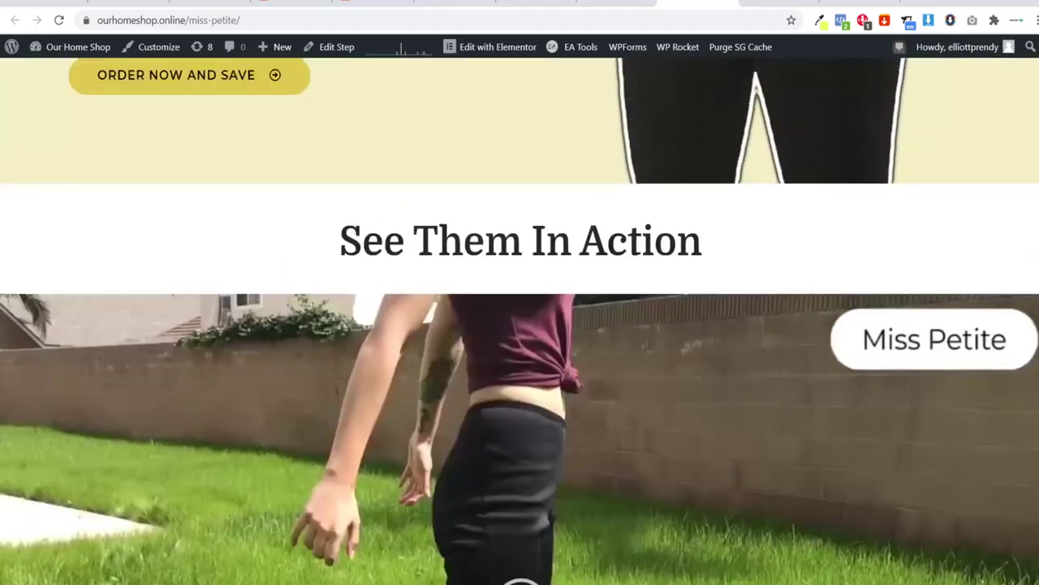
pyautogui.press('End')
pyautogui.press('Home')
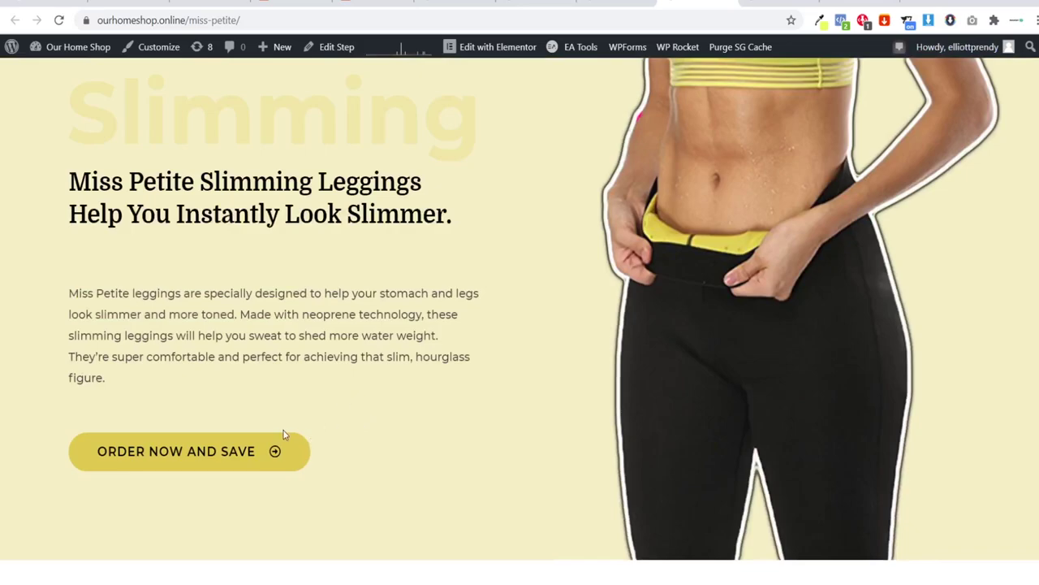
pyautogui.press('End')
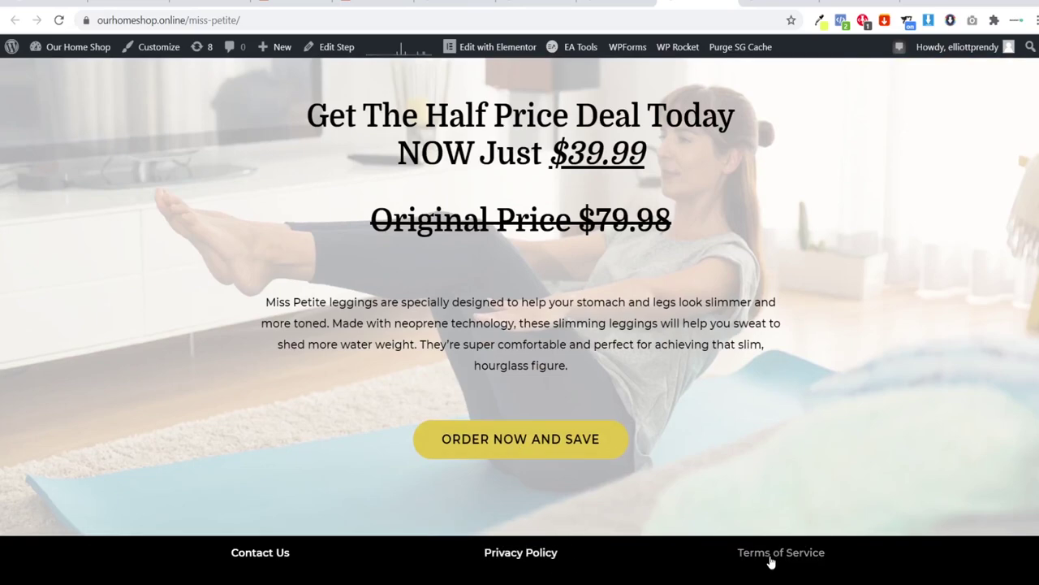
pyautogui.scroll(1, 437, 494)
pyautogui.scroll(-1, 439, 487)
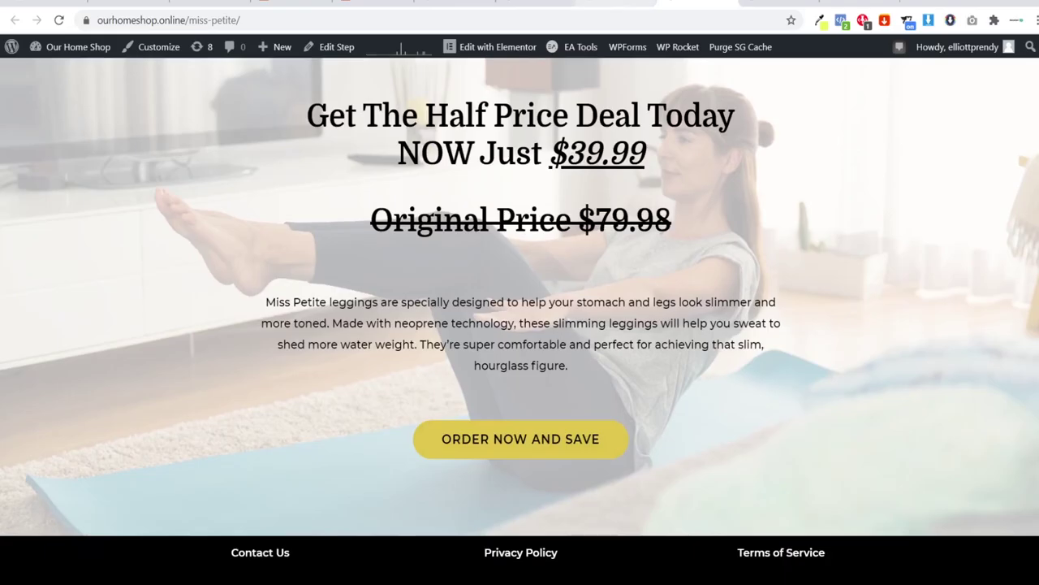
pyautogui.hotkey('ctrl', 'shift', 'Tab')
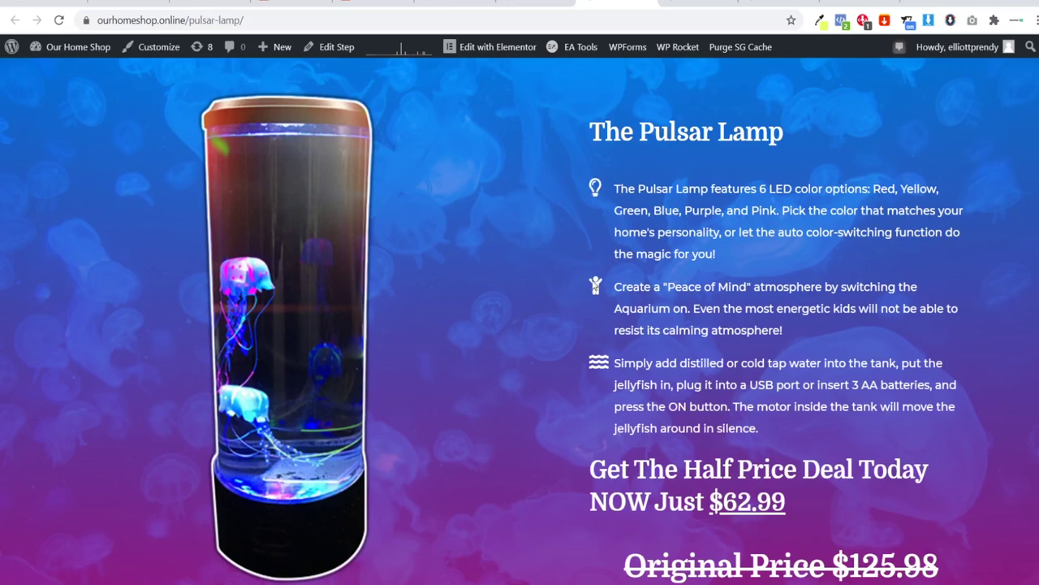
# Step: Expand the Pre-Order Details and How Does It Work? FAQ answers on the Pulsar Lamp page
pyautogui.scroll(-3, 606, 363)
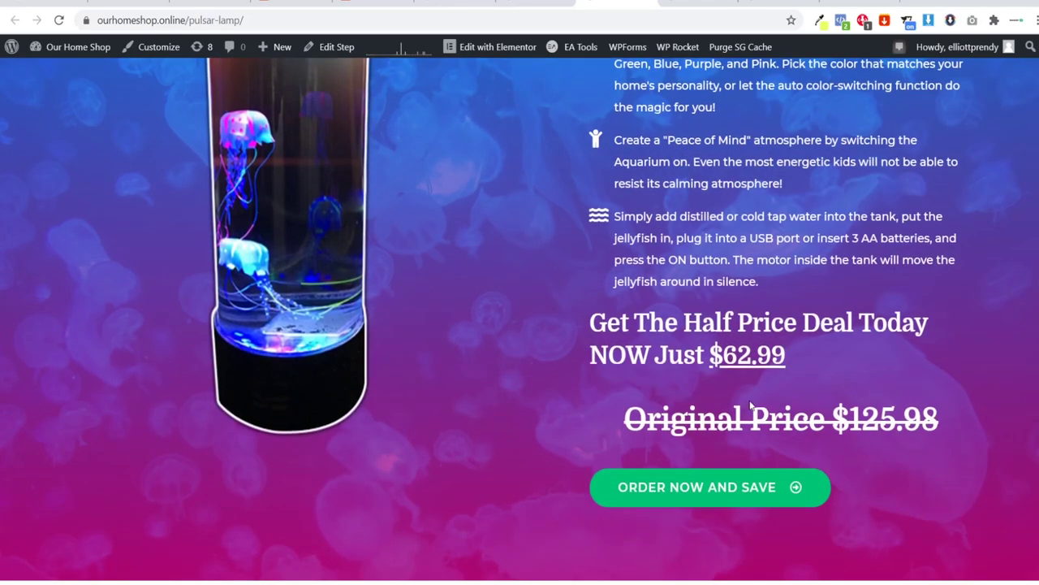
pyautogui.scroll(-10, 606, 363)
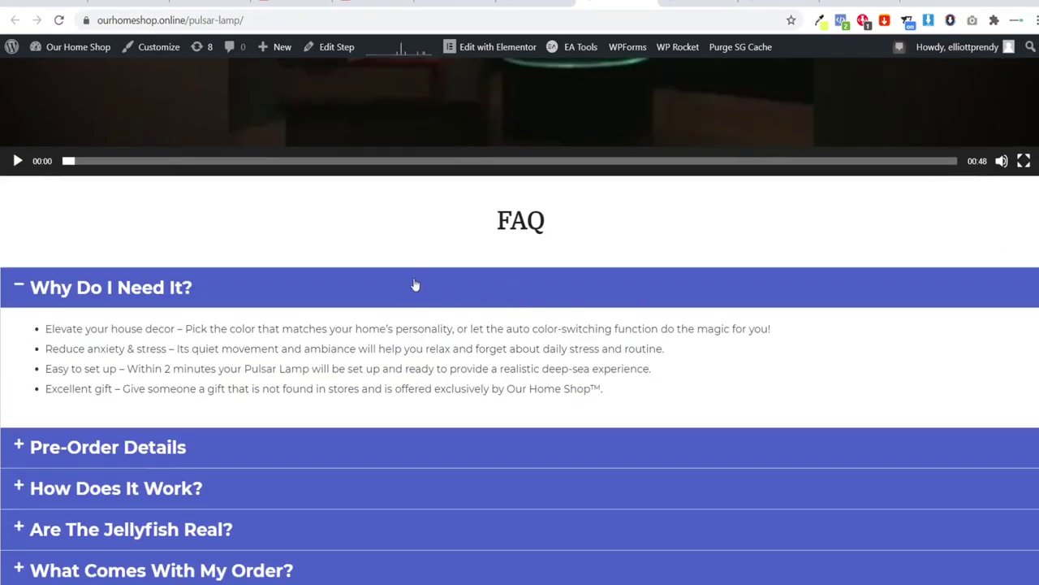
pyautogui.click(414, 285)
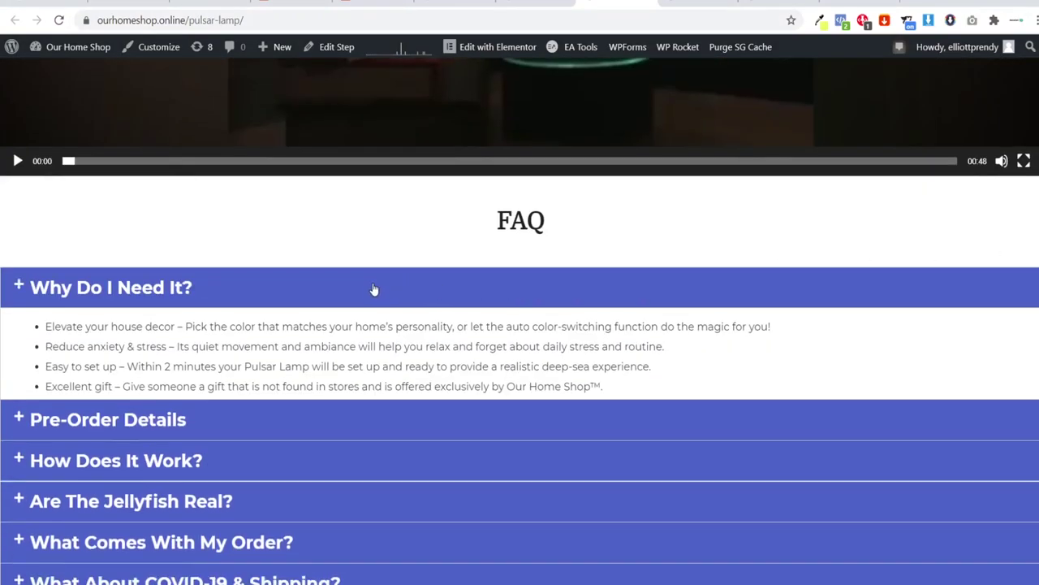
pyautogui.click(138, 334)
pyautogui.click(137, 336)
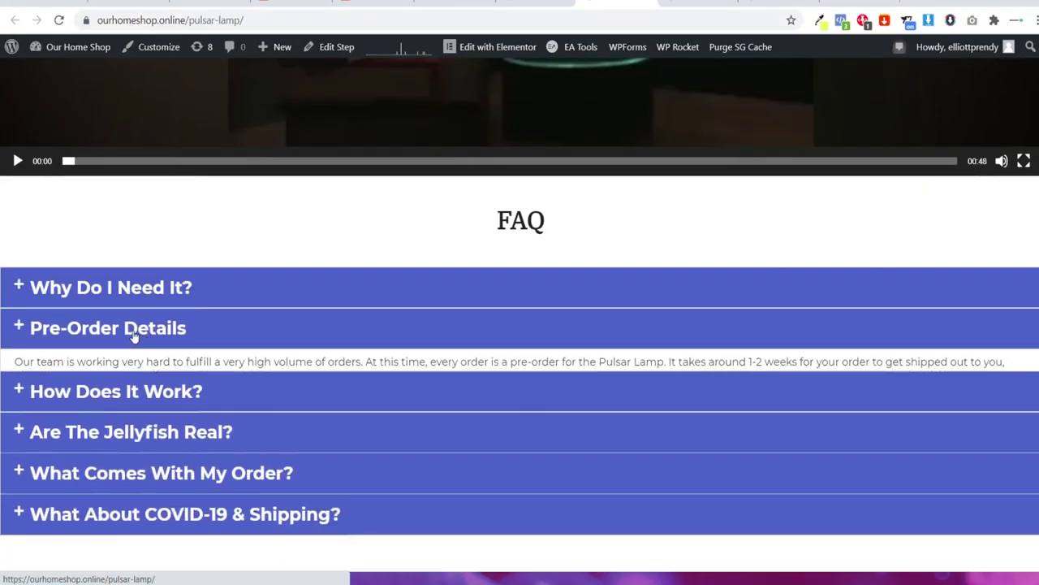
pyautogui.click(109, 367)
pyautogui.click(288, 357)
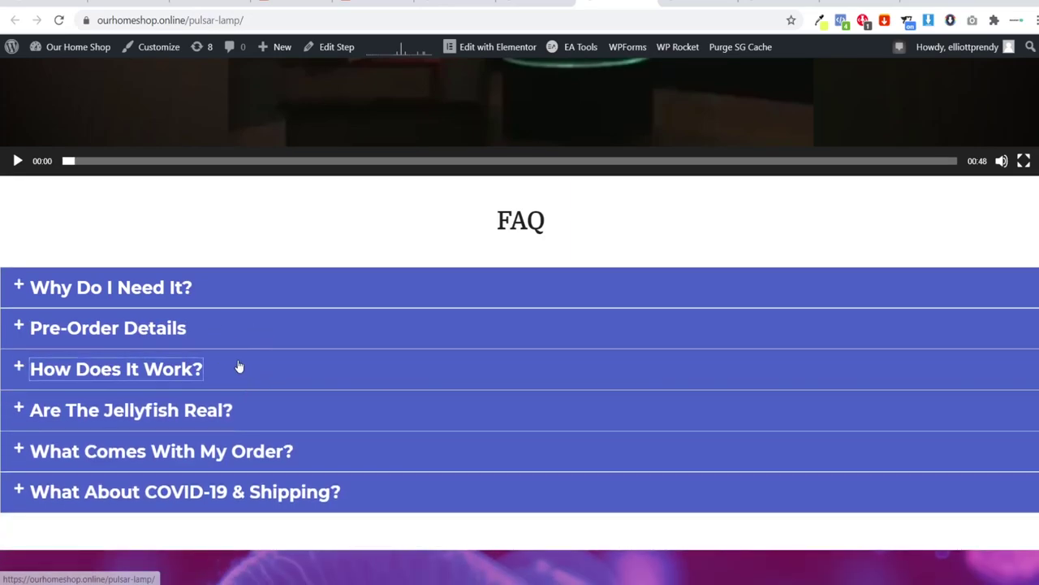
# Step: Scroll through the rest of the Pulsar Lamp page to review its customer reviews
pyautogui.scroll(-12, 878, 299)
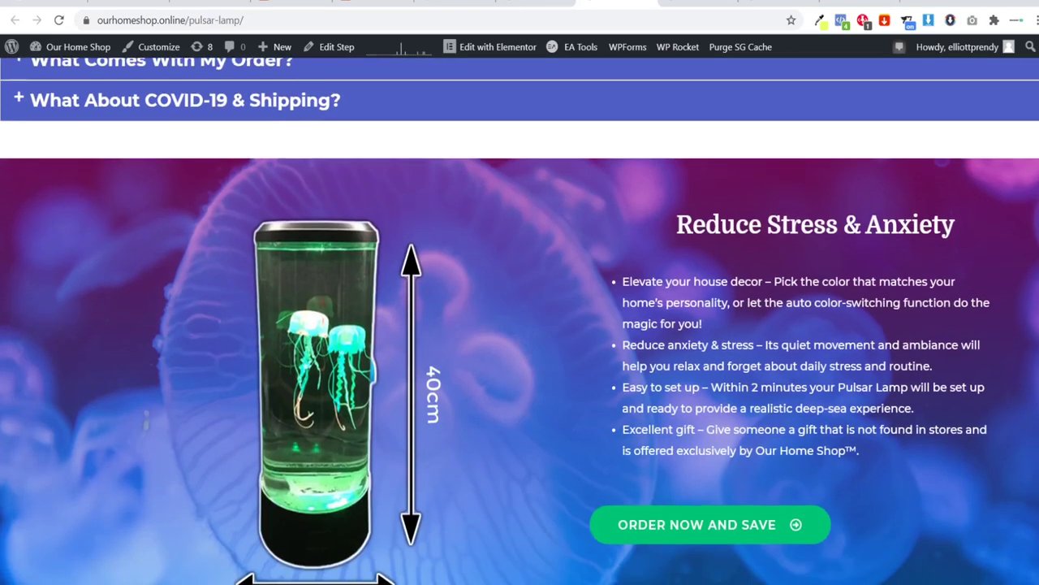
pyautogui.scroll(-10, 520, 325)
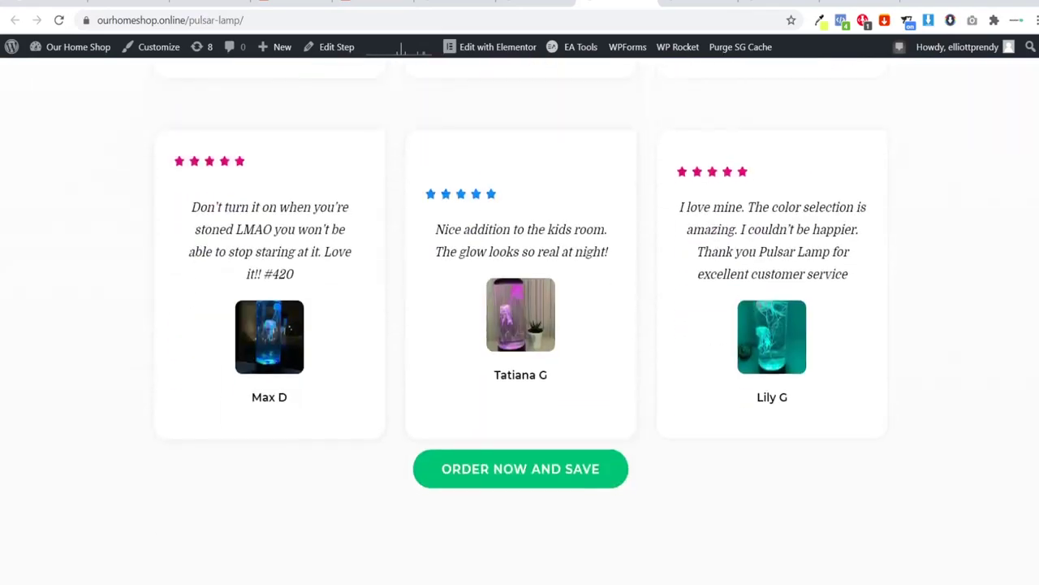
pyautogui.scroll(-8, 519, 325)
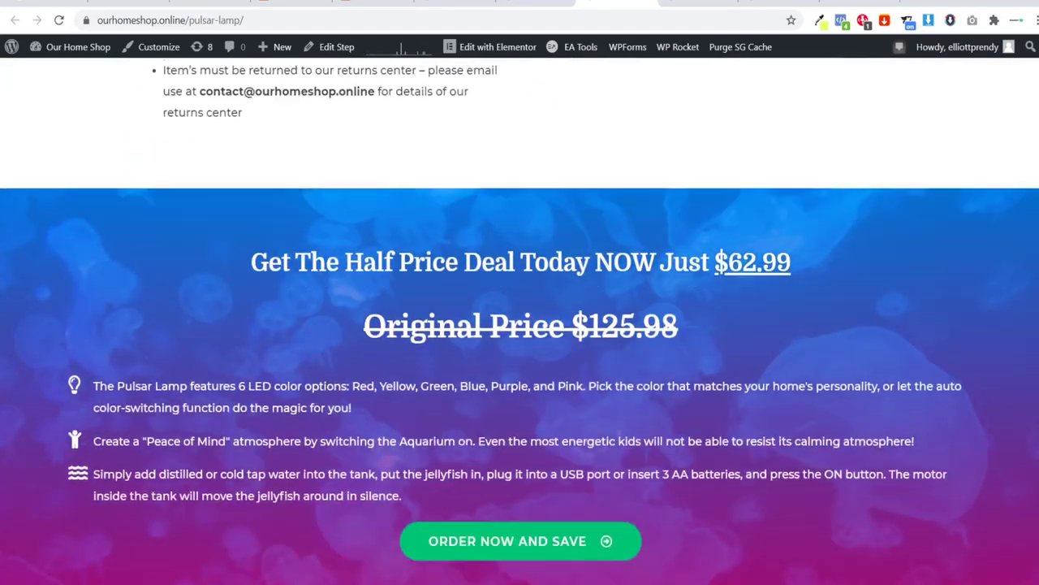
pyautogui.scroll(15, 519, 325)
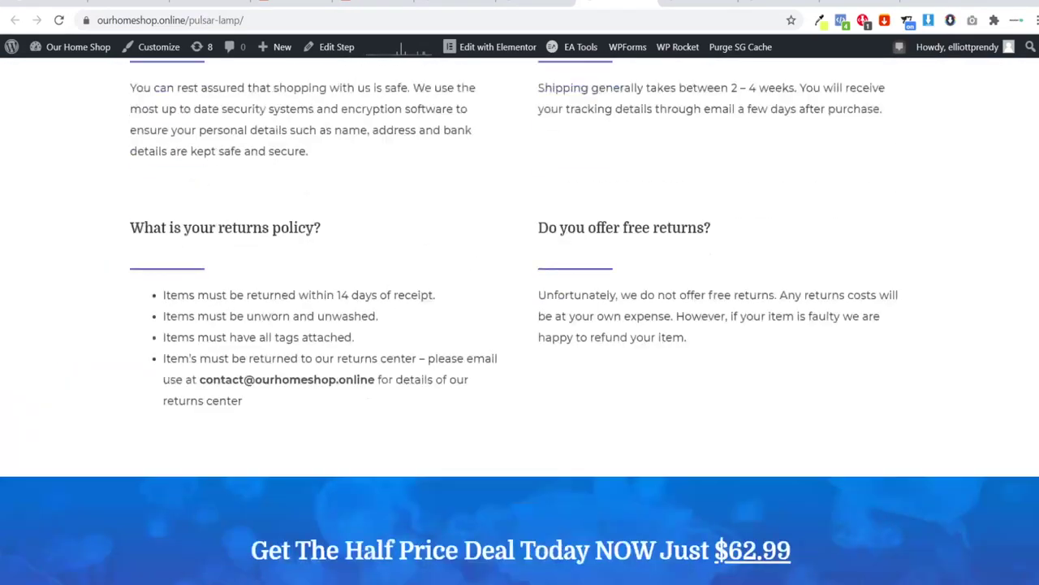
pyautogui.scroll(-15, 520, 325)
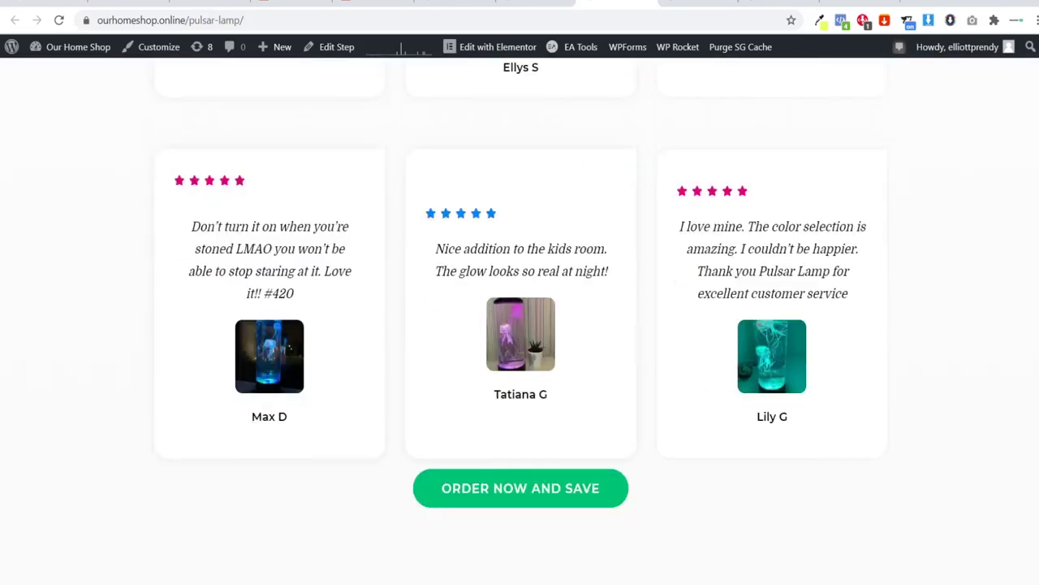
pyautogui.scroll(1, 519, 324)
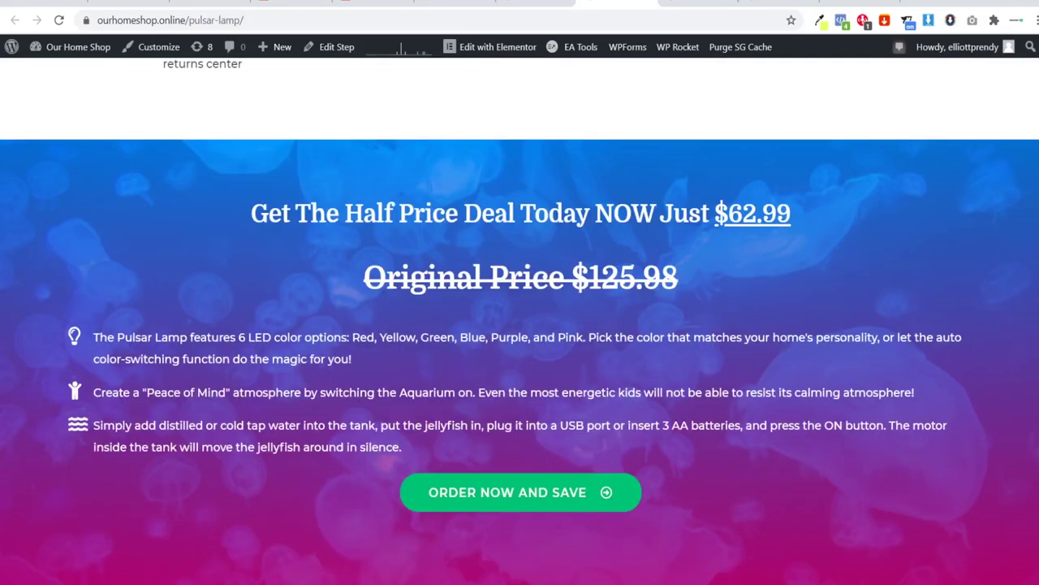
pyautogui.scroll(-1, 519, 325)
pyautogui.scroll(10, 519, 324)
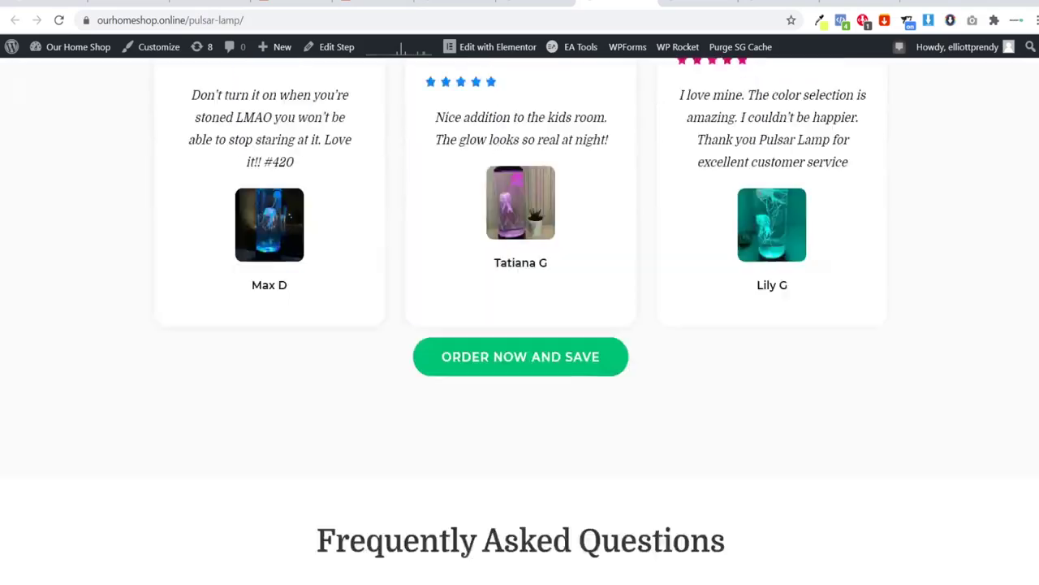
pyautogui.scroll(10, 519, 325)
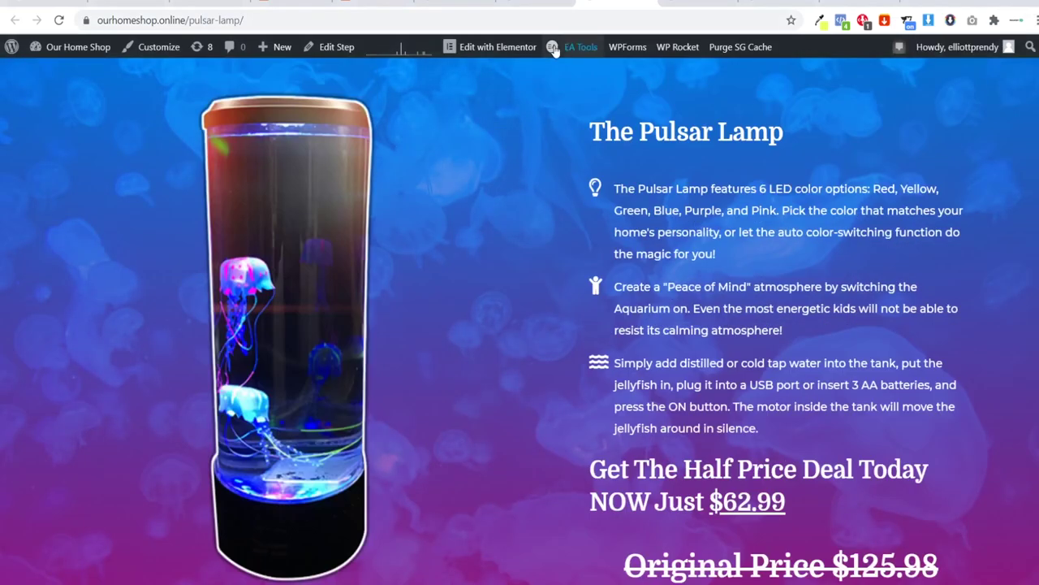
# Step: Switch to the CyclePal home page and scroll through it
pyautogui.hotkey('ctrl', 'shift', 'Tab')
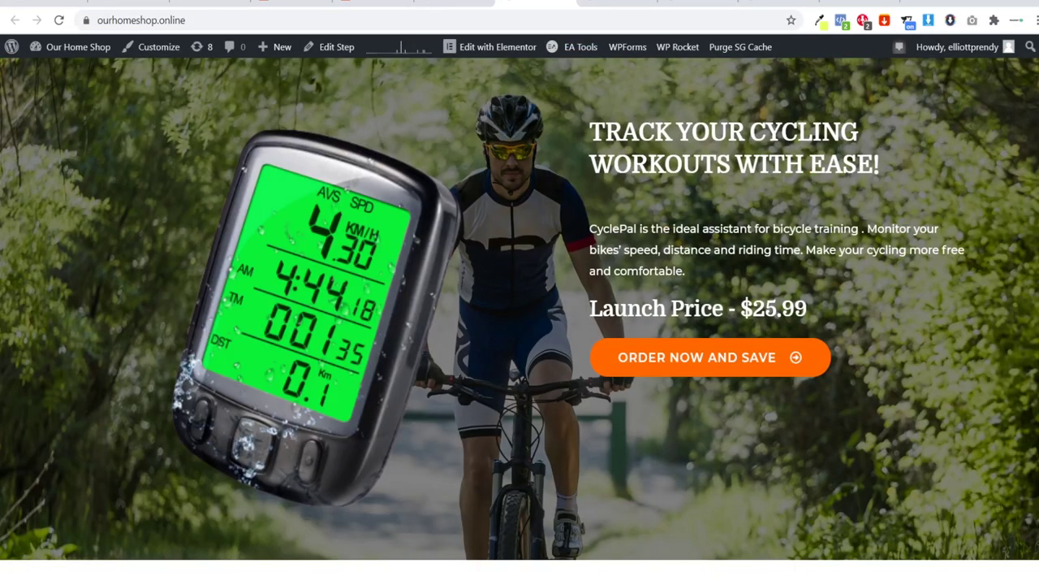
pyautogui.scroll(-20, 520, 325)
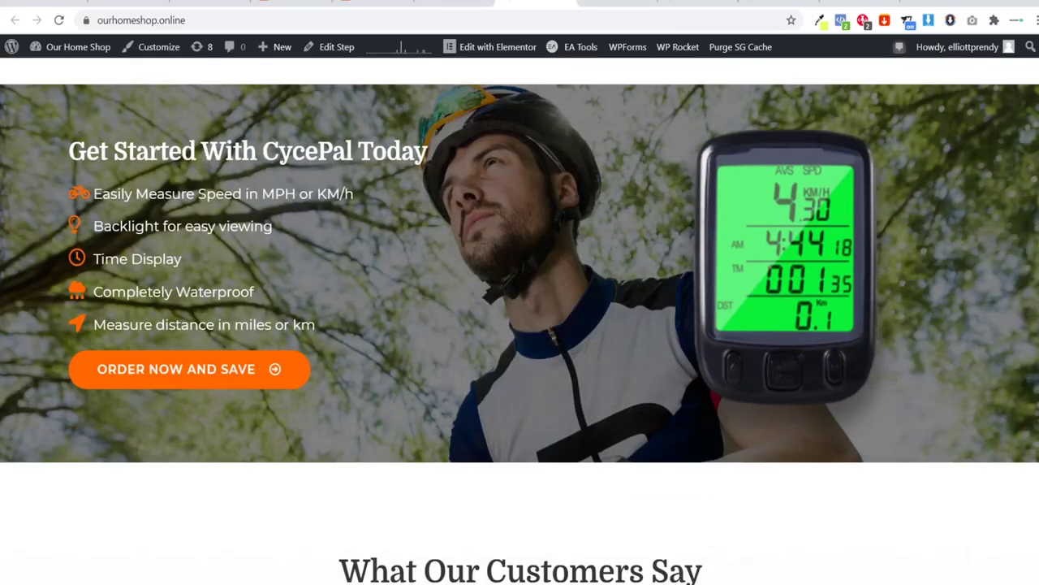
pyautogui.scroll(-20, 519, 325)
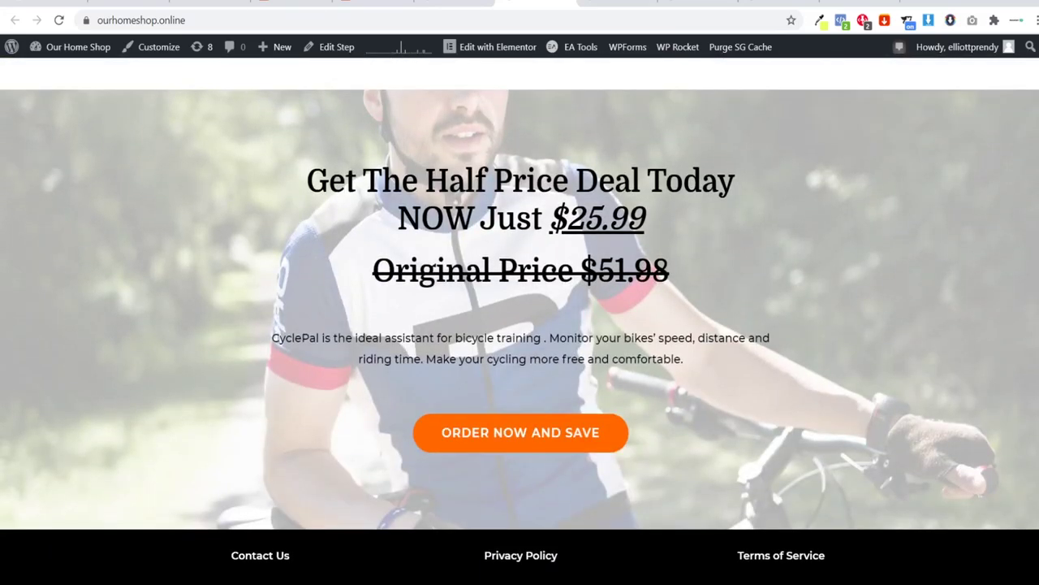
pyautogui.scroll(20, 520, 324)
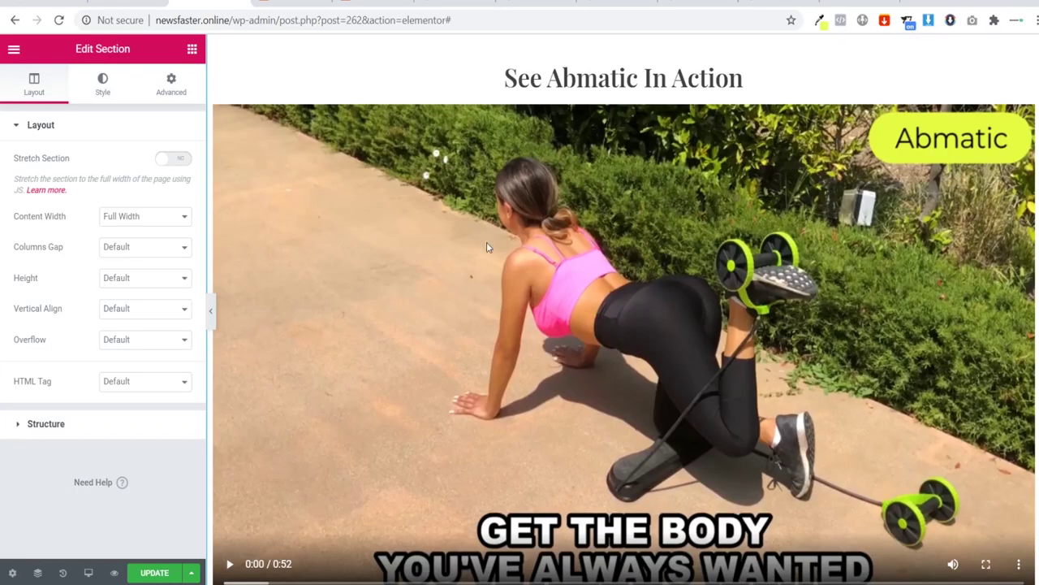
# Step: Return to the top of the preview and select the WiFi repeater hero image in Elementor
pyautogui.scroll(10, 488, 248)
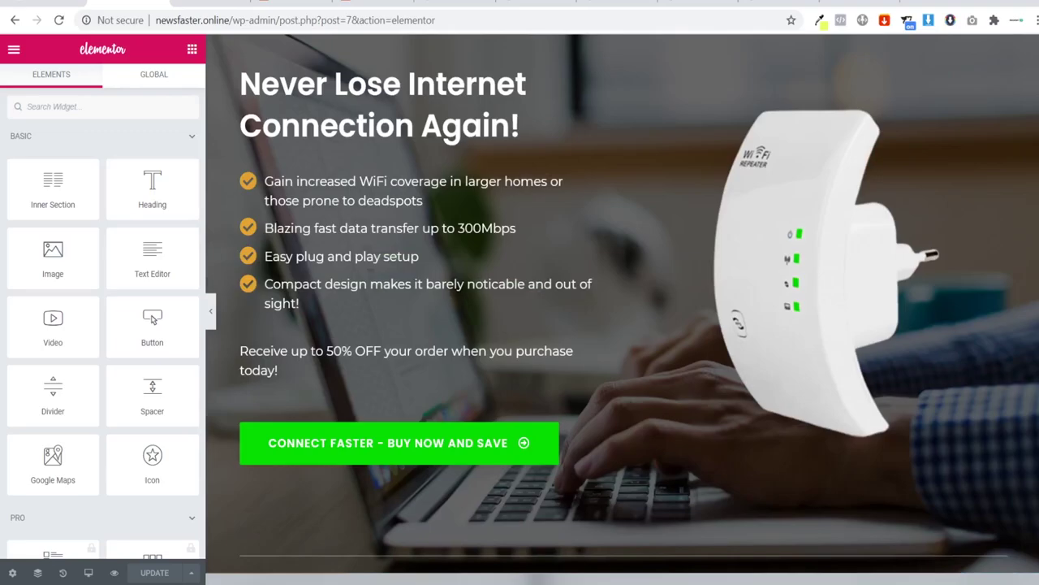
pyautogui.scroll(-15, 622, 308)
pyautogui.scroll(16, 622, 309)
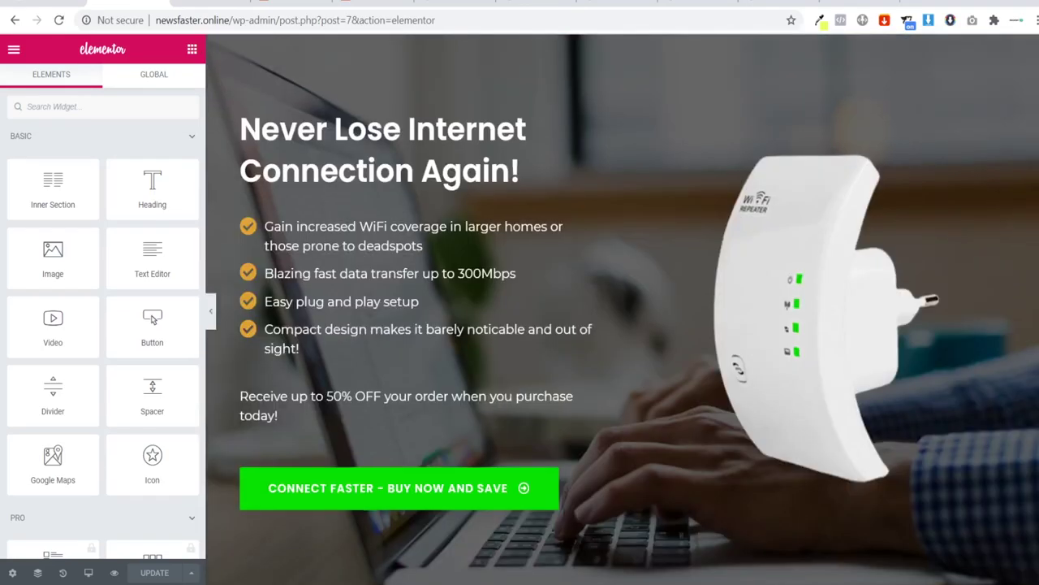
pyautogui.click(827, 284)
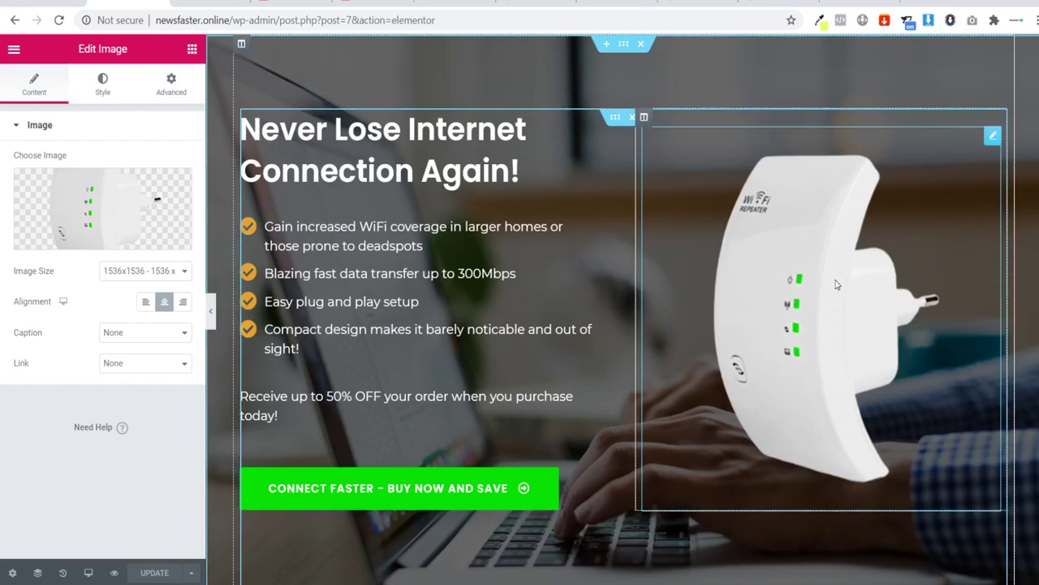
# Step: Replace the hero picture with the Ab_Wheel fitness couple image from the Media Library
pyautogui.click(147, 212)
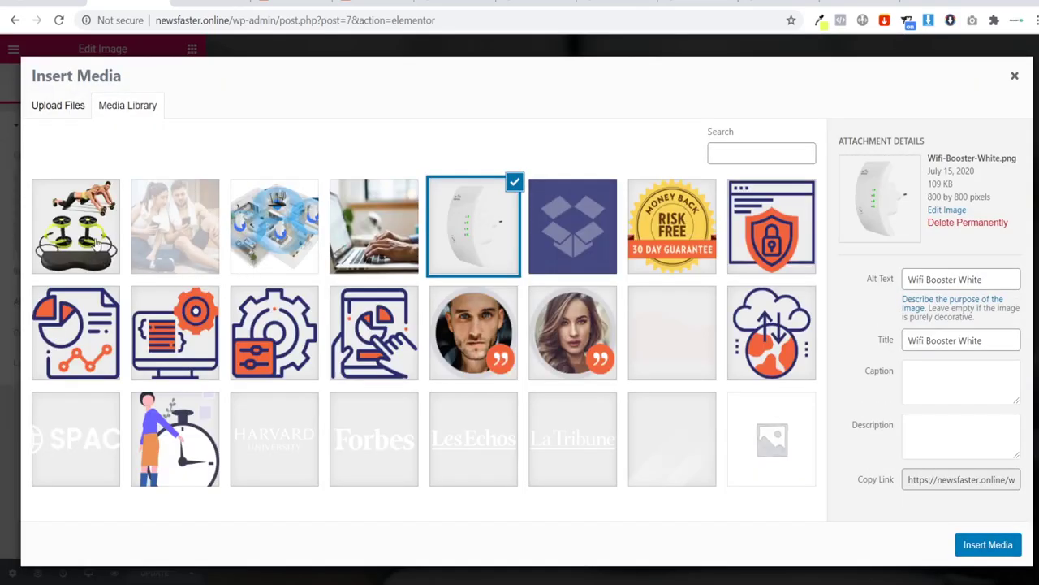
pyautogui.click(96, 242)
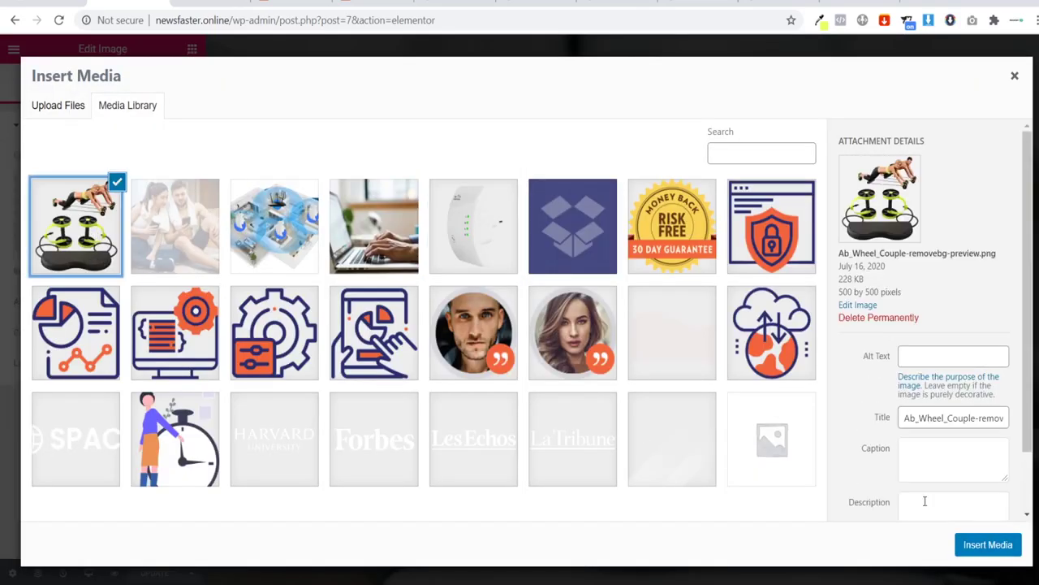
pyautogui.click(980, 557)
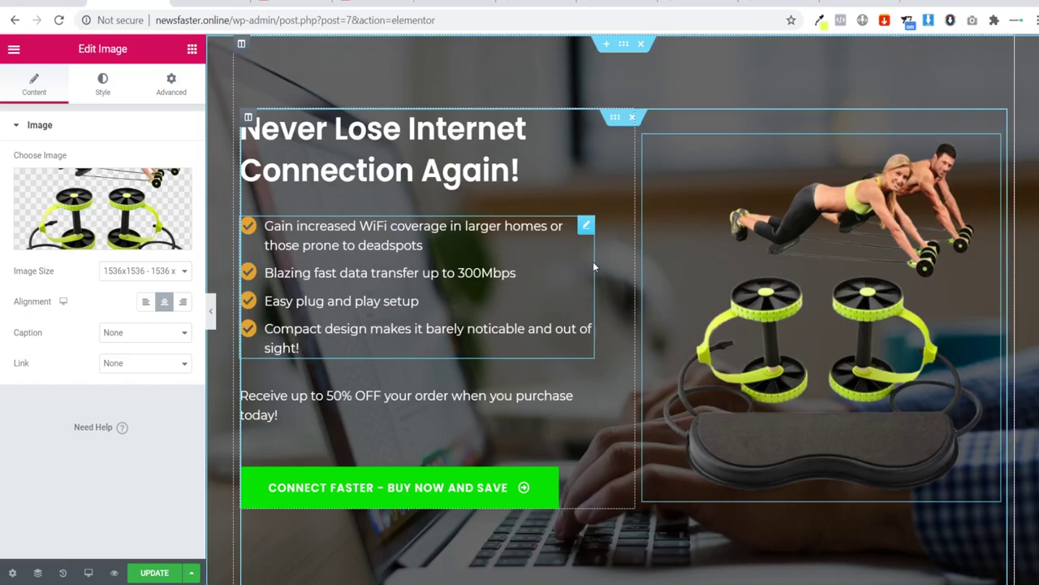
# Step: Scroll the updated hero, then move on to the Miss Petite sales page
pyautogui.scroll(-10, 593, 325)
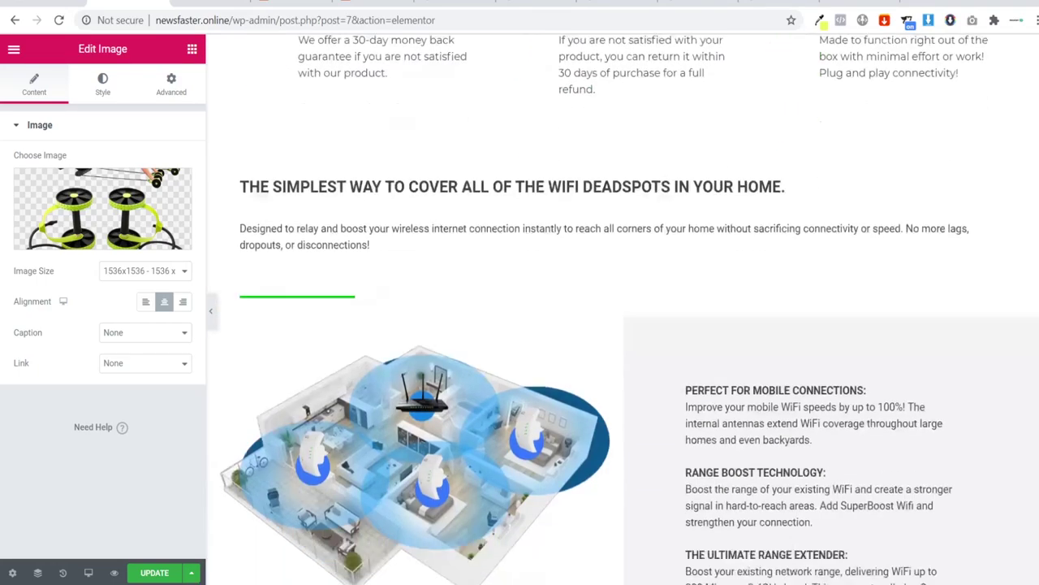
pyautogui.scroll(-10, 622, 308)
pyautogui.scroll(20, 622, 309)
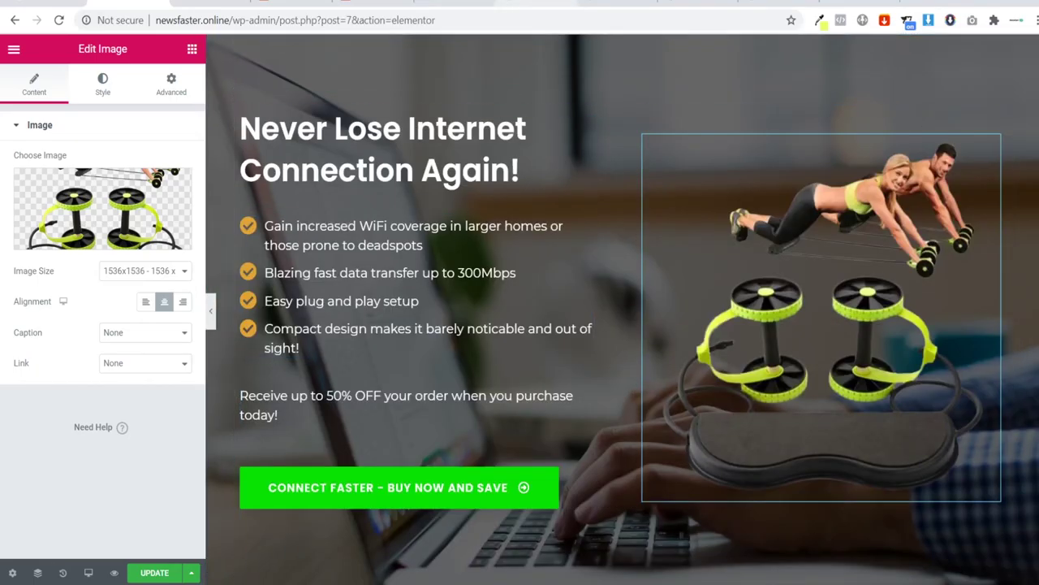
pyautogui.hotkey('ctrl', 'Tab')
pyautogui.hotkey('ctrl', 'Tab')
pyautogui.hotkey('ctrl', 'Tab')
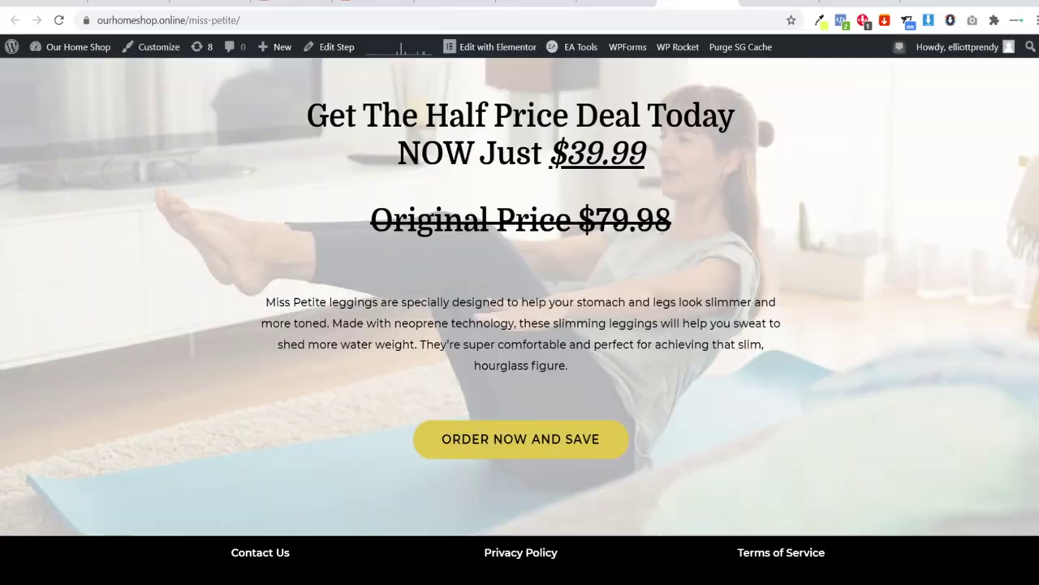
pyautogui.hotkey('ctrl', 'Tab')
# Step: Open the Miss Petite checkout page and choose the Black, M leggings option
pyautogui.hotkey('ctrl', 'shift', 'Tab')
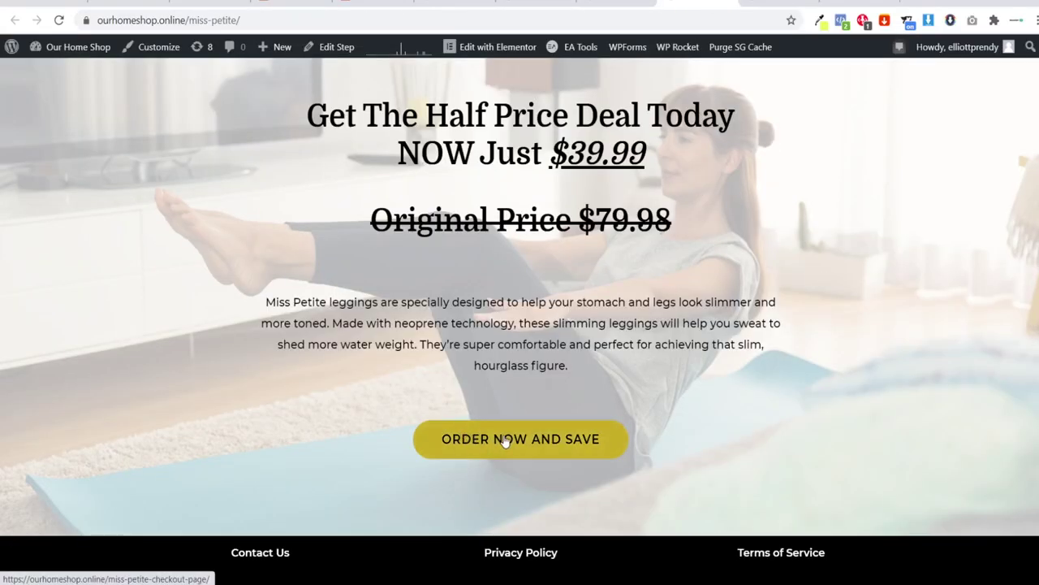
pyautogui.scroll(5, 1013, 370)
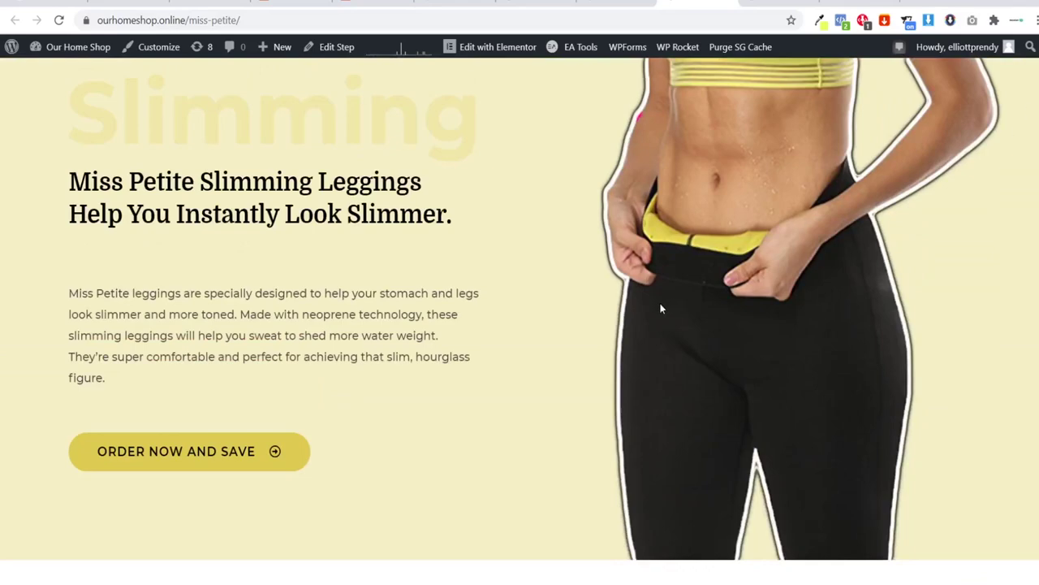
pyautogui.click(125, 465)
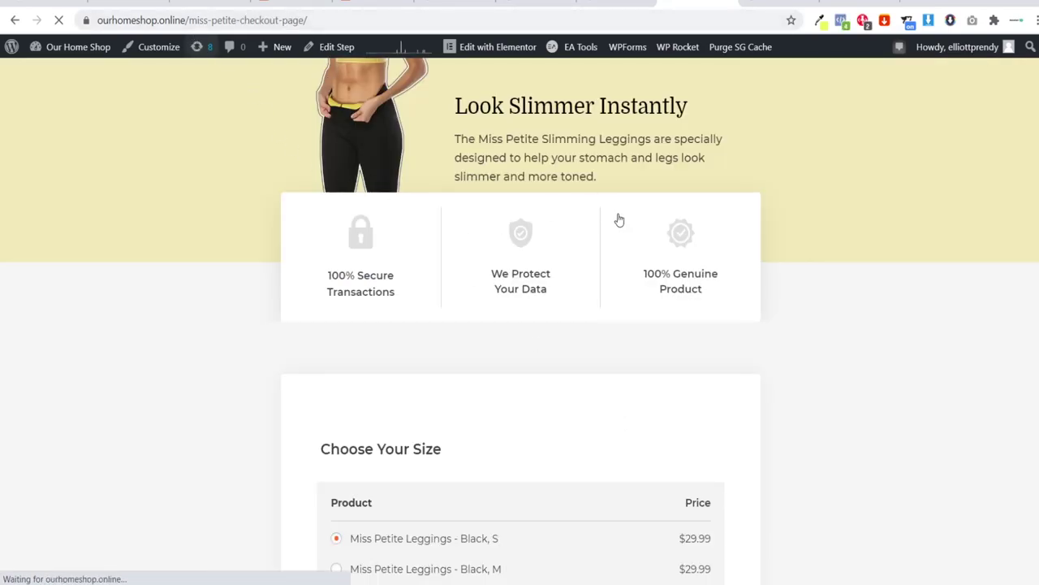
pyautogui.scroll(-1, 618, 218)
pyautogui.scroll(-15, 520, 324)
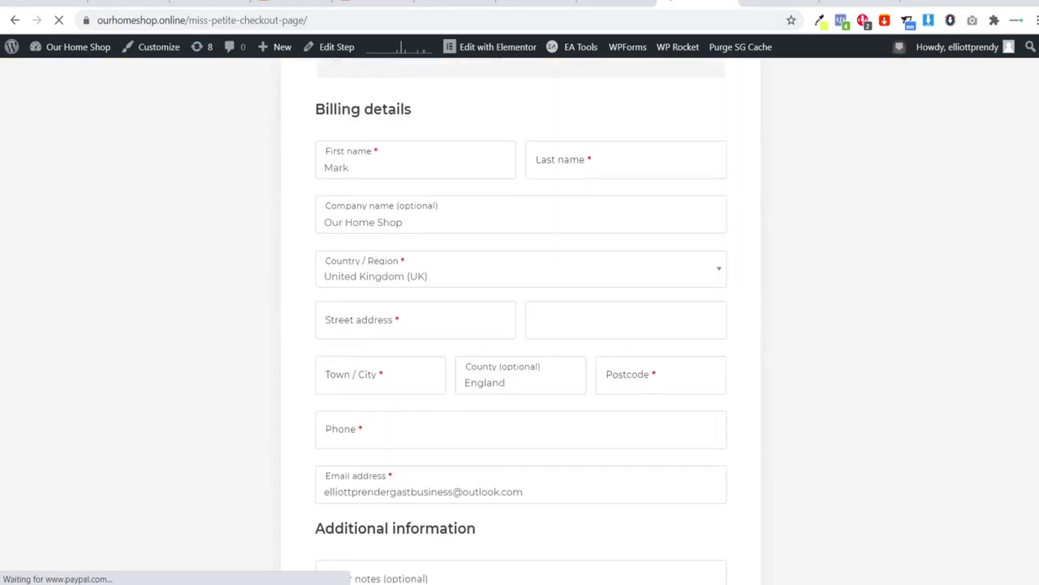
pyautogui.scroll(9, 520, 325)
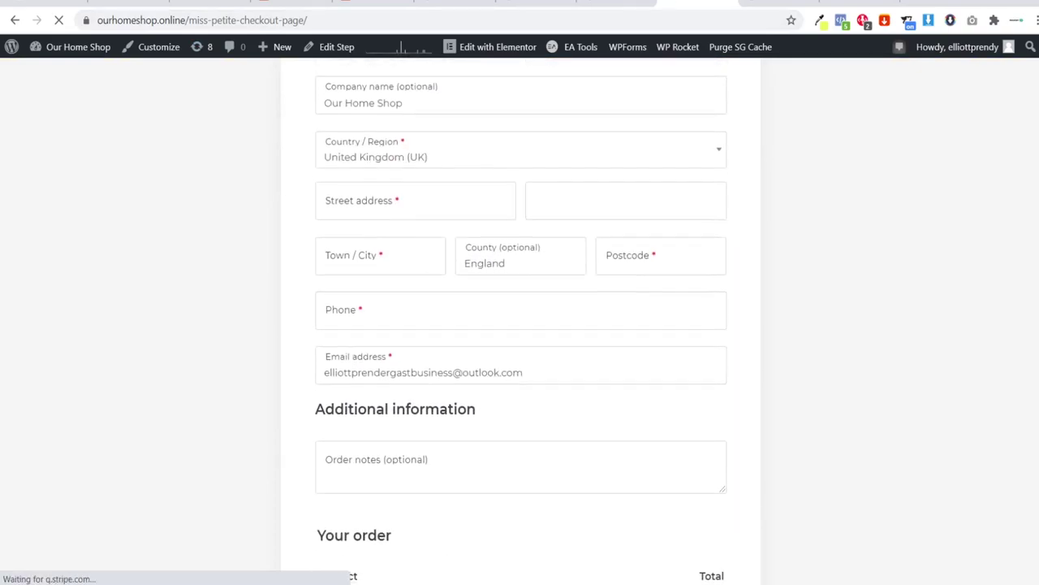
pyautogui.scroll(2, 519, 325)
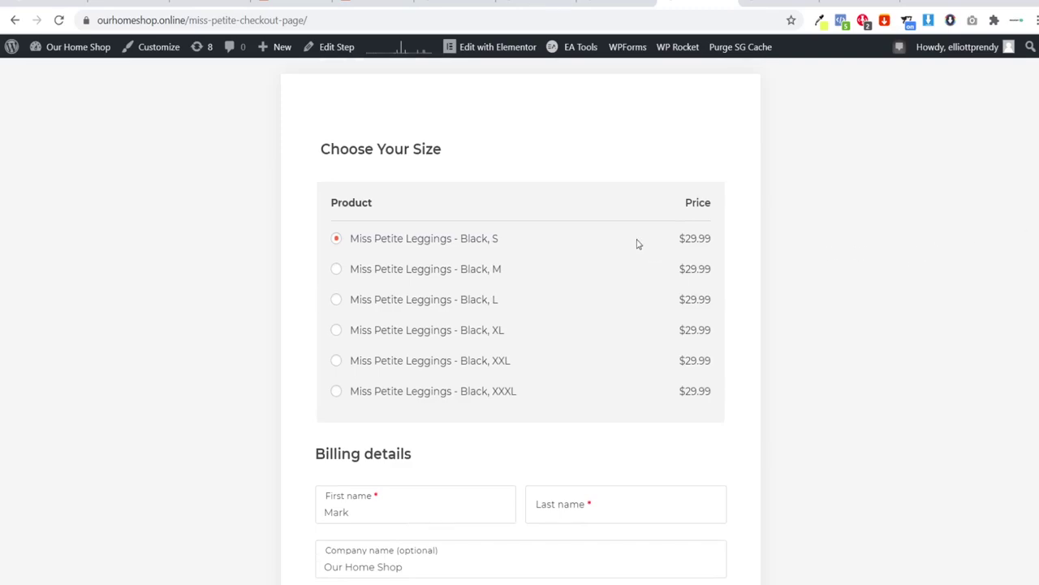
pyautogui.click(337, 271)
# Step: Open the Pulsar Lamp checkout page from its sales page and scroll through it
pyautogui.click(615, 8)
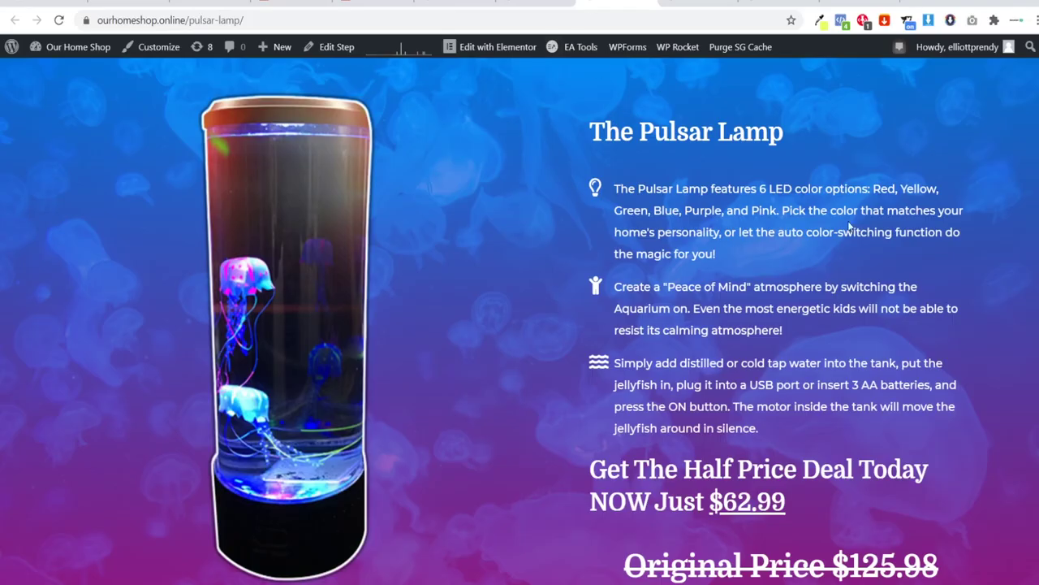
pyautogui.scroll(-3, 519, 324)
pyautogui.click(699, 424)
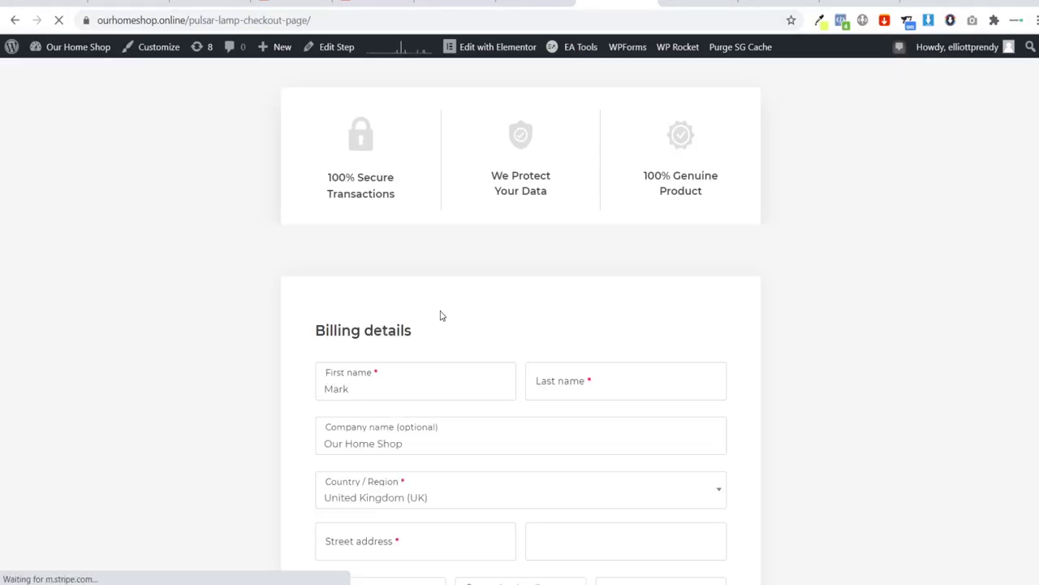
pyautogui.scroll(-10, 899, 198)
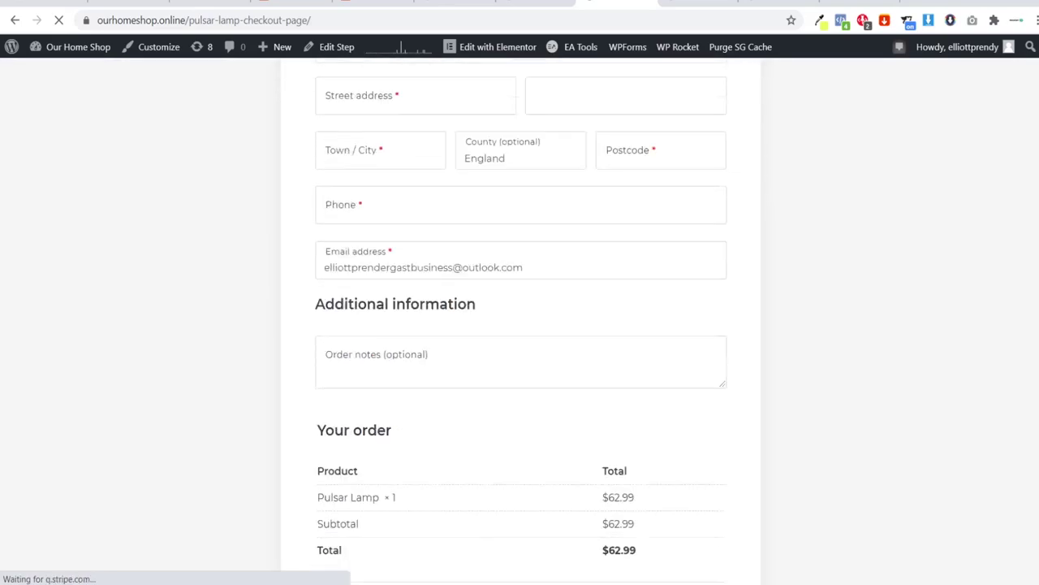
pyautogui.scroll(9, 898, 198)
pyautogui.scroll(1, 1028, 301)
pyautogui.scroll(-10, 1029, 301)
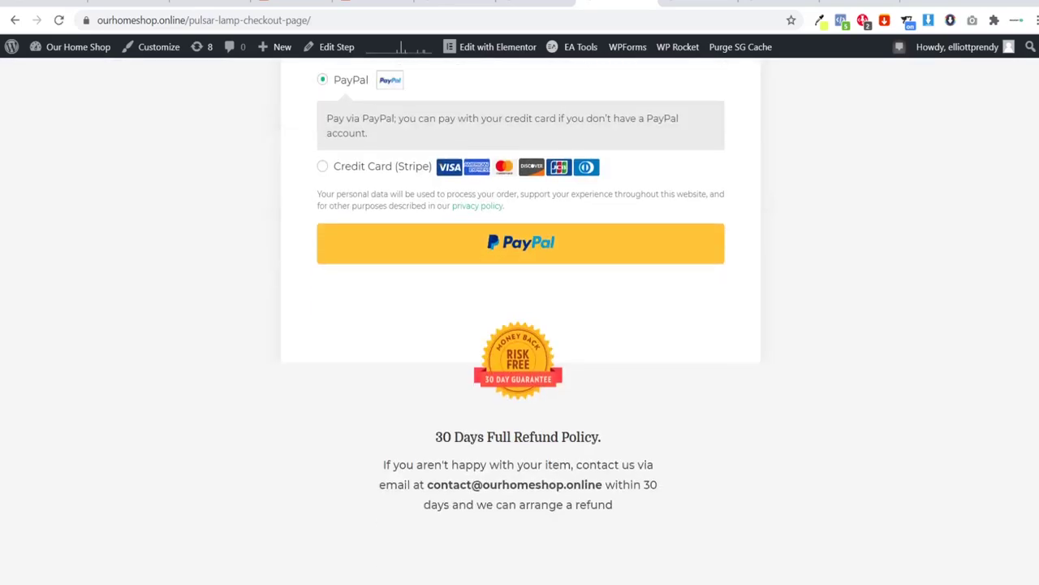
pyautogui.scroll(10, 1028, 301)
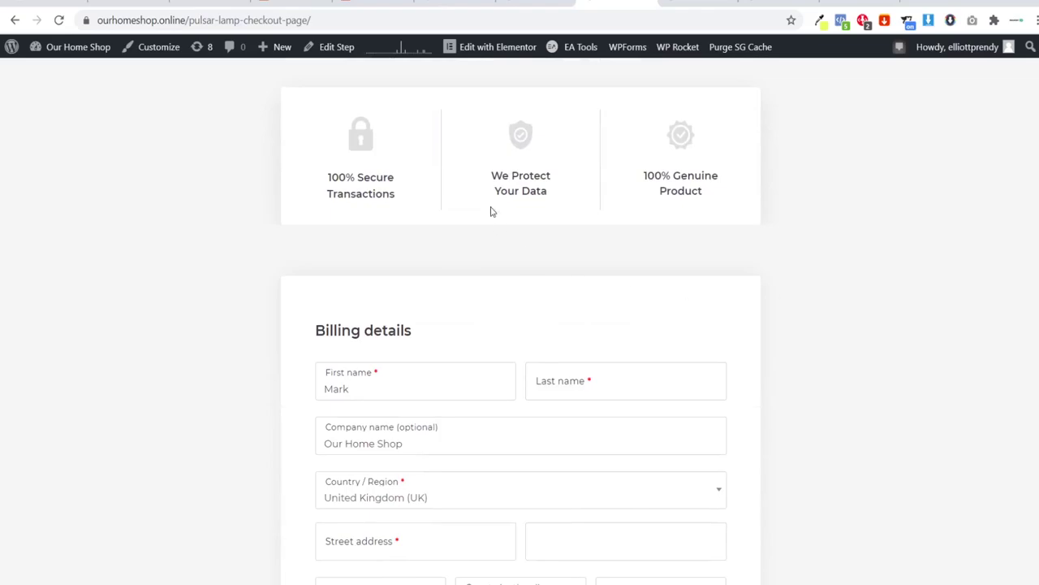
# Step: Open the CyclePal checkout page, then return to the Abmatic page editor
pyautogui.click(533, 2)
pyautogui.click(710, 342)
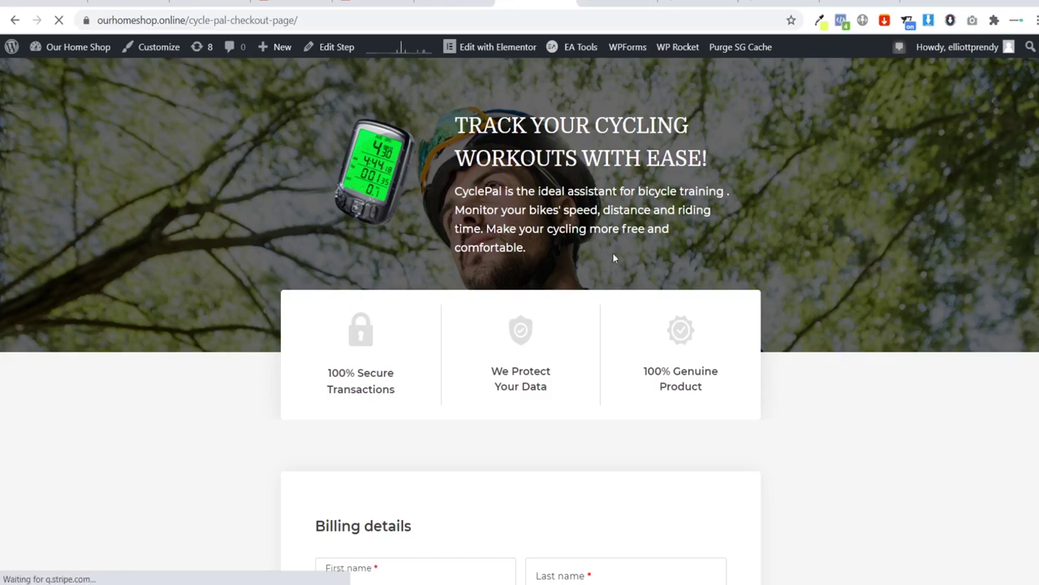
pyautogui.moveTo(589, 244); pyautogui.dragTo(464, 123)
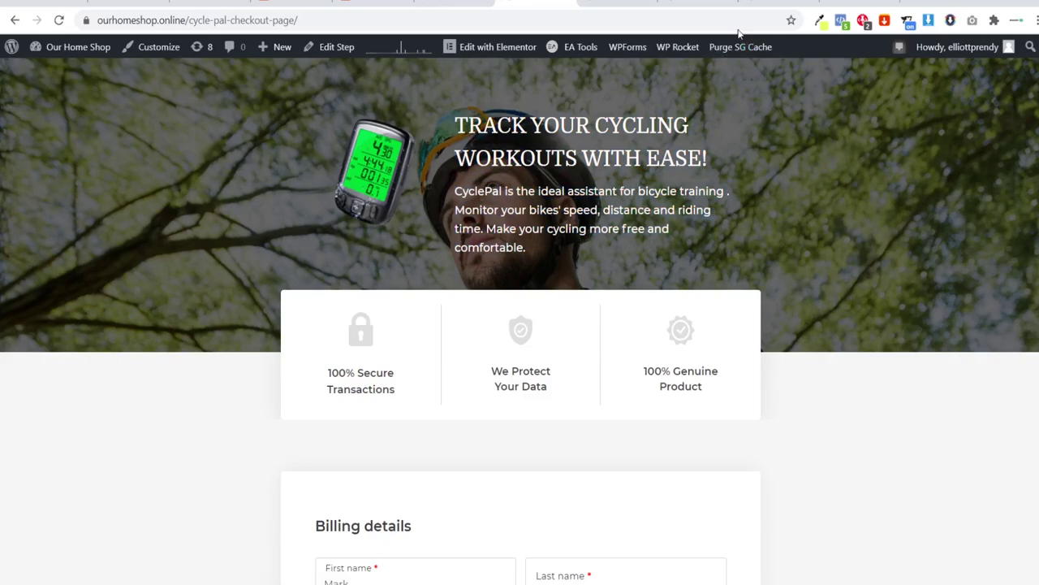
pyautogui.click(780, 3)
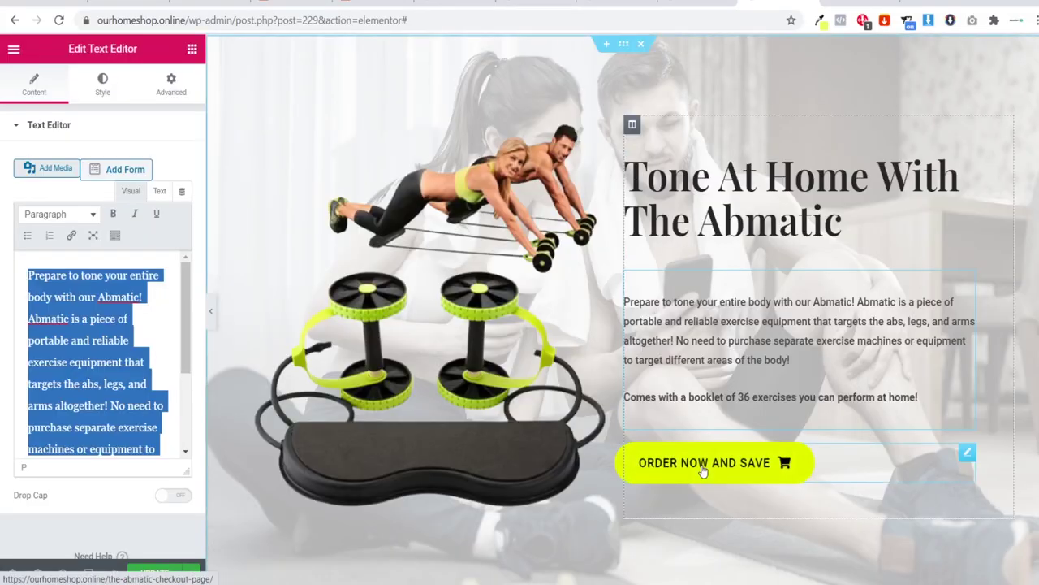
# Step: View the published Abmatic page from the editor menu and open its checkout via ORDER NOW AND SAVE
pyautogui.click(14, 49)
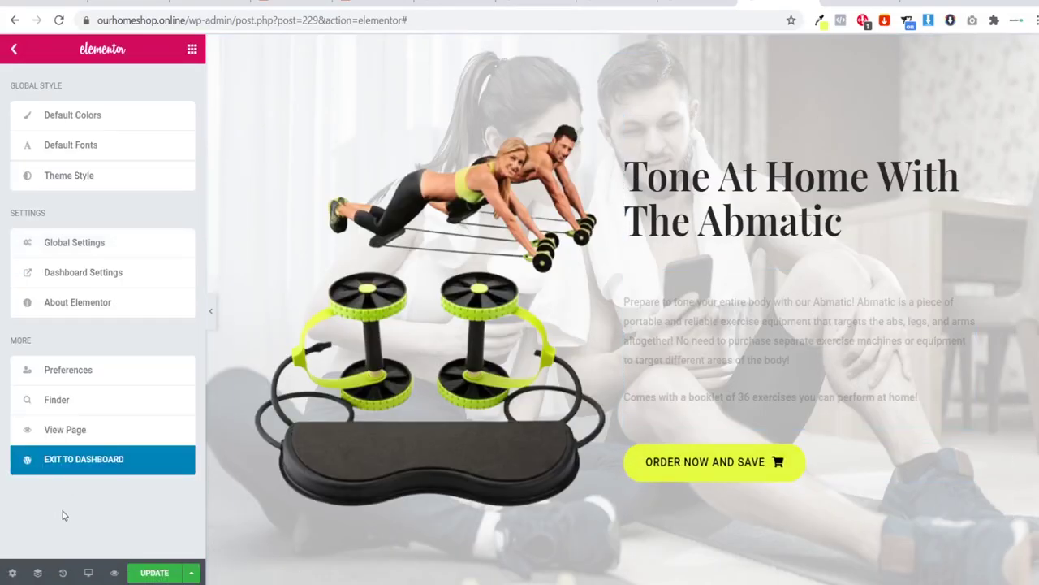
pyautogui.click(65, 429)
pyautogui.click(593, 103)
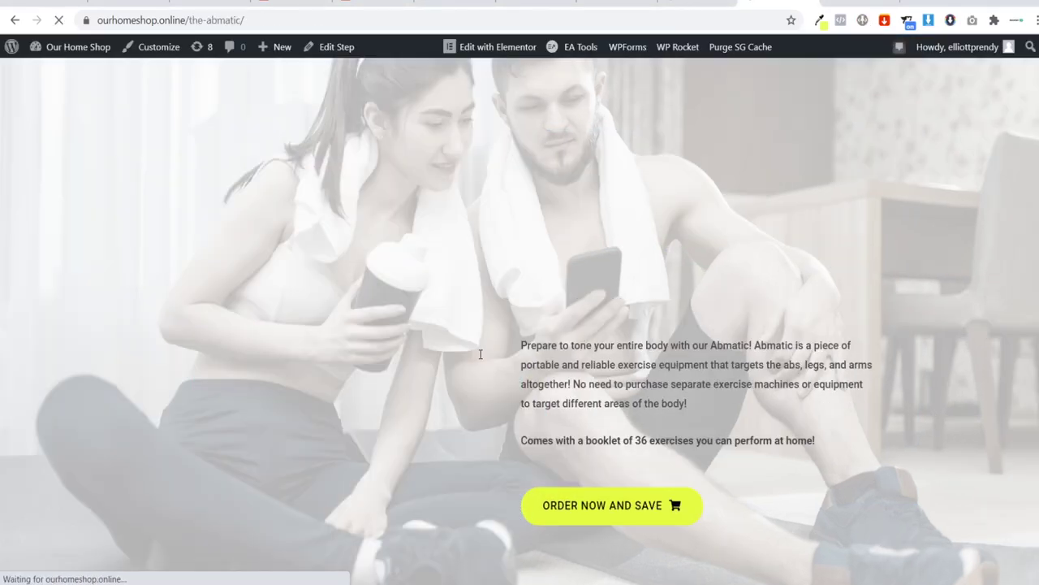
pyautogui.click(566, 306)
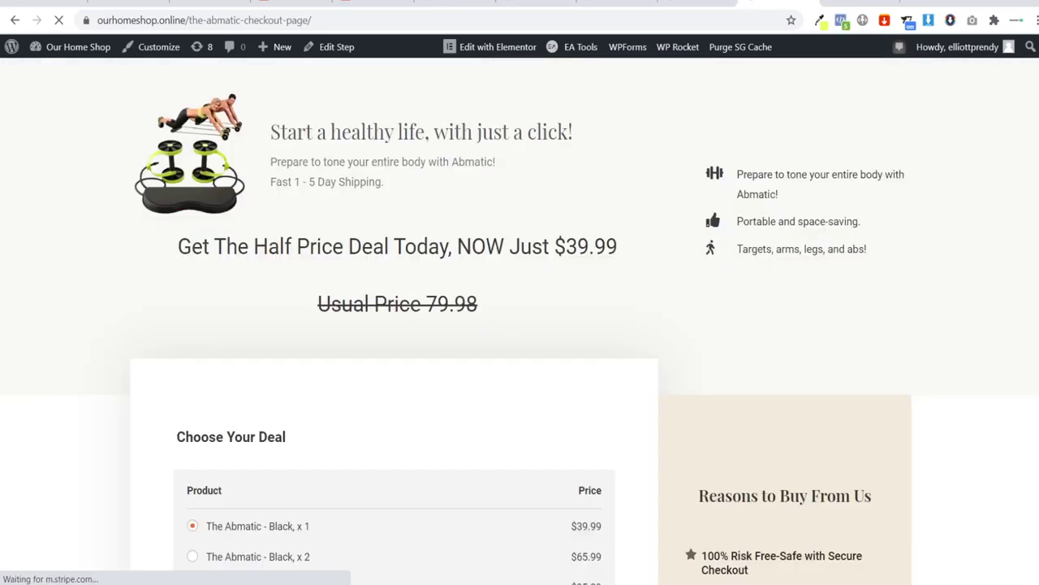
# Step: Scroll the Abmatic checkout to review its three deal prices and PayPal and Stripe options
pyautogui.scroll(-4, 520, 325)
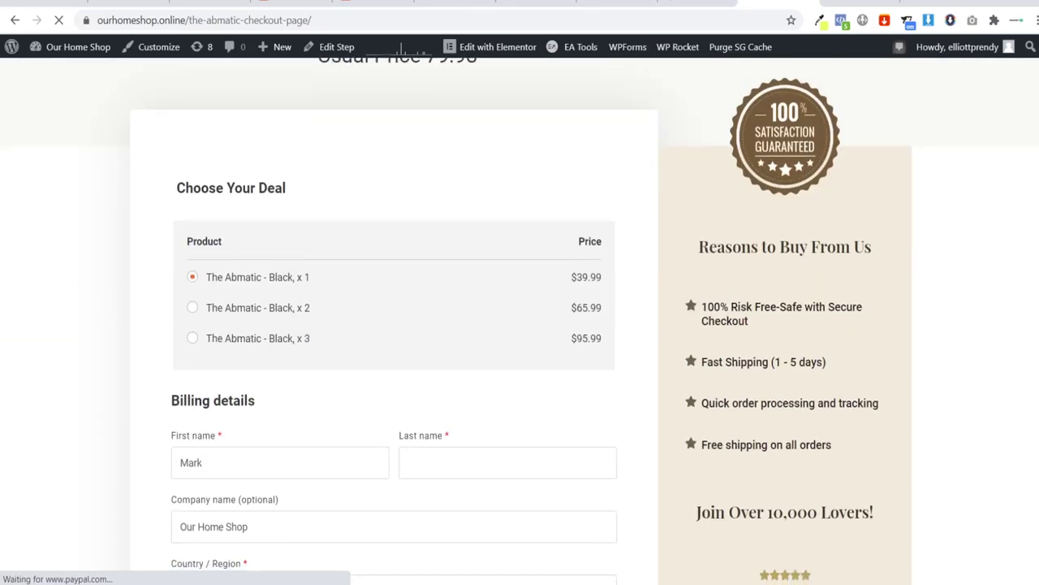
pyautogui.scroll(-7, 847, 309)
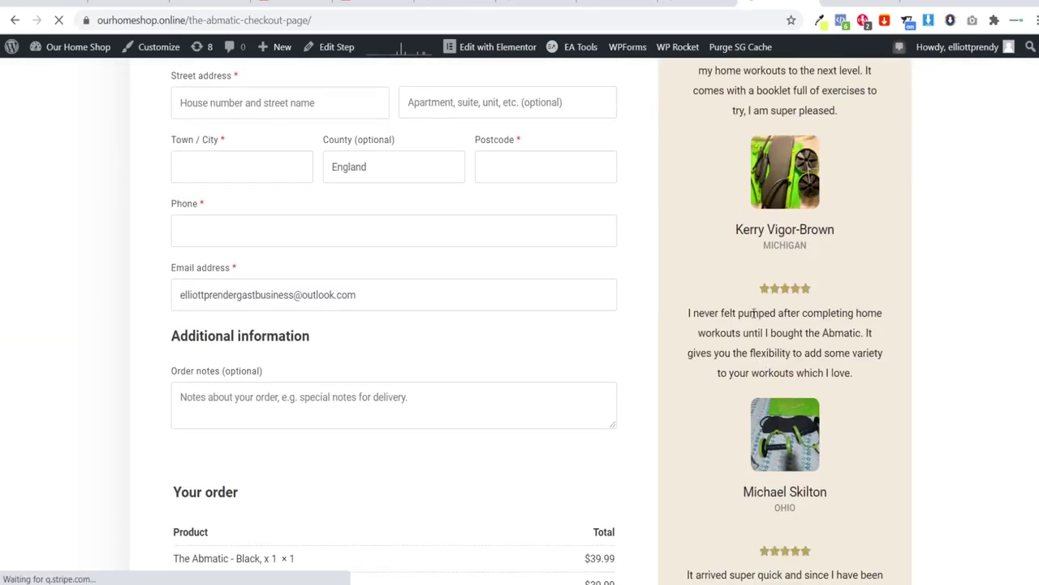
pyautogui.scroll(-5, 1019, 352)
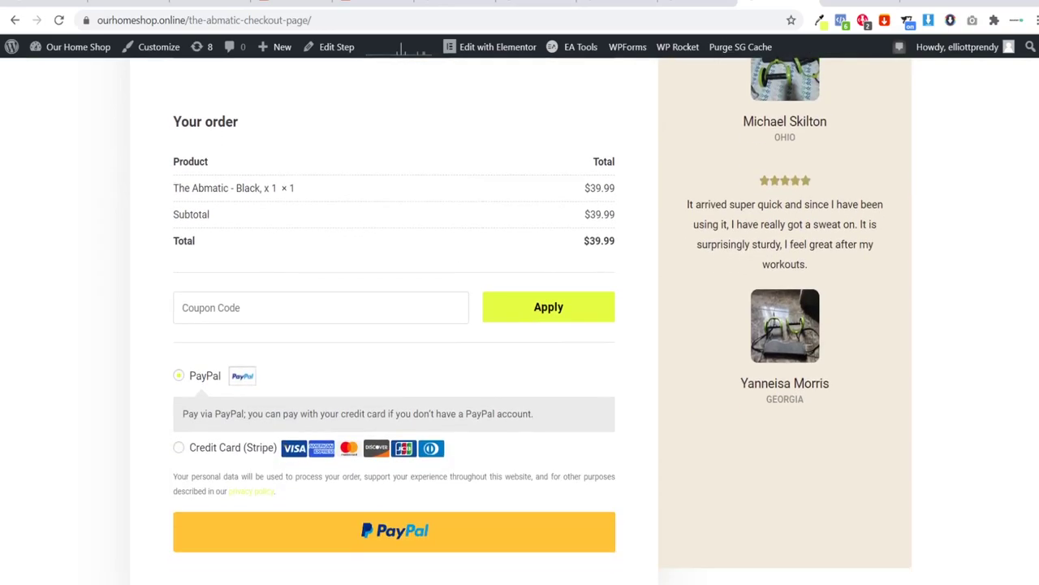
pyautogui.scroll(-2, 520, 325)
pyautogui.scroll(14, 519, 325)
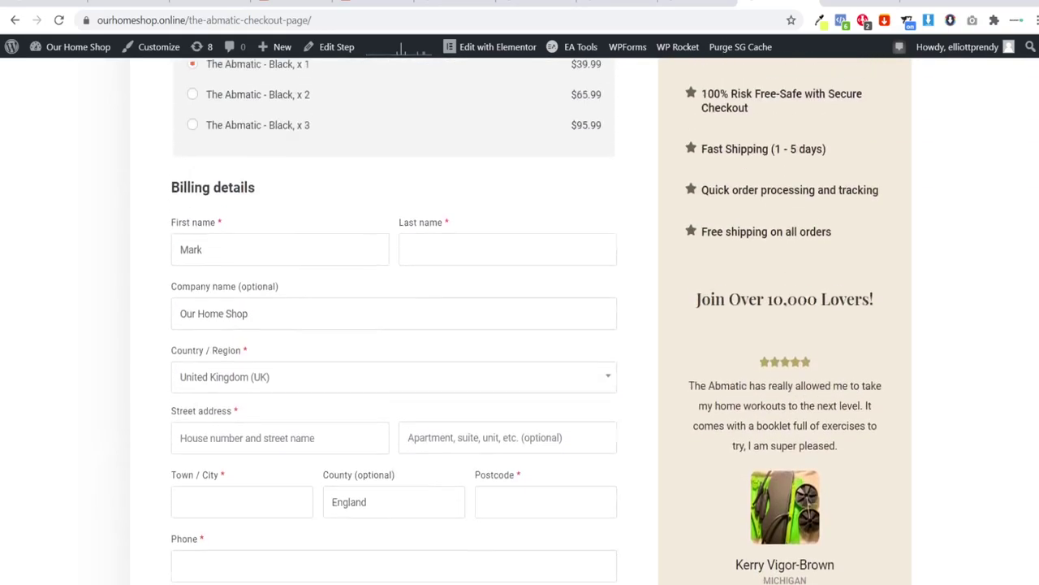
pyautogui.scroll(6, 520, 325)
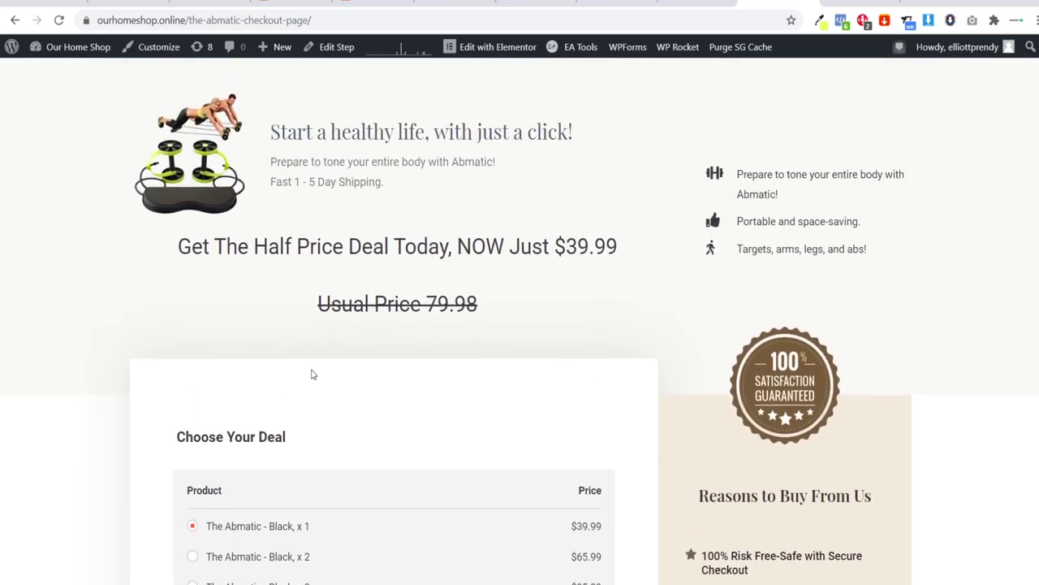
pyautogui.scroll(-5, 995, 188)
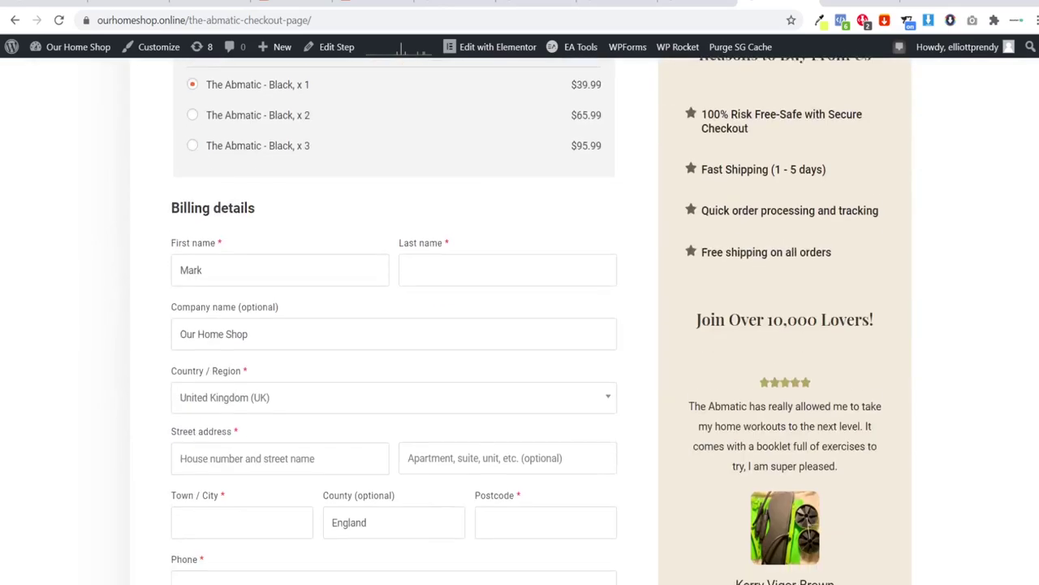
pyautogui.scroll(3, 995, 188)
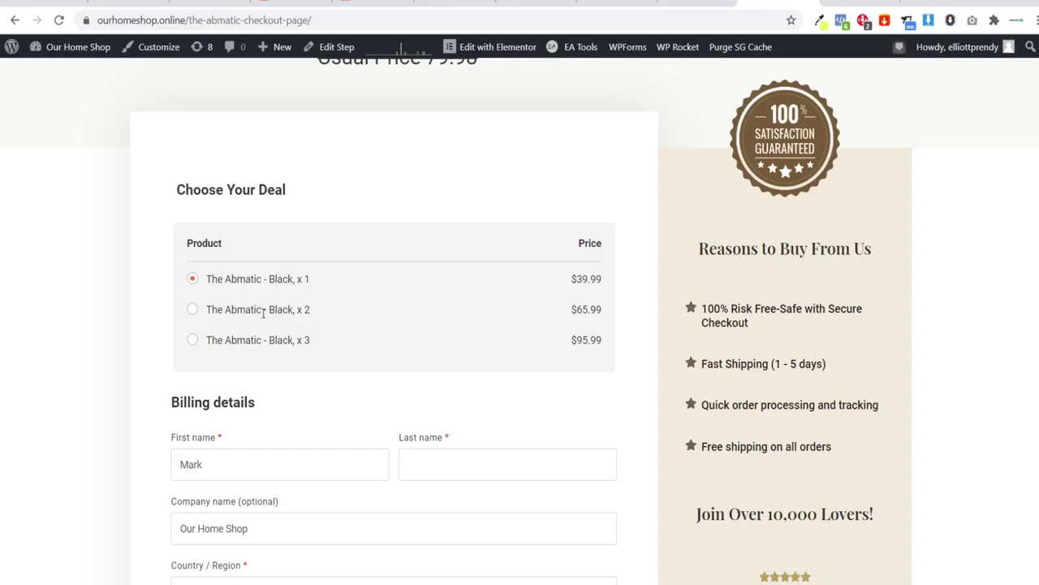
# Step: Clear accidental text selections around the $95.99 price, then move to the CyclePal checkout
pyautogui.moveTo(576, 304); pyautogui.dragTo(469, 336)
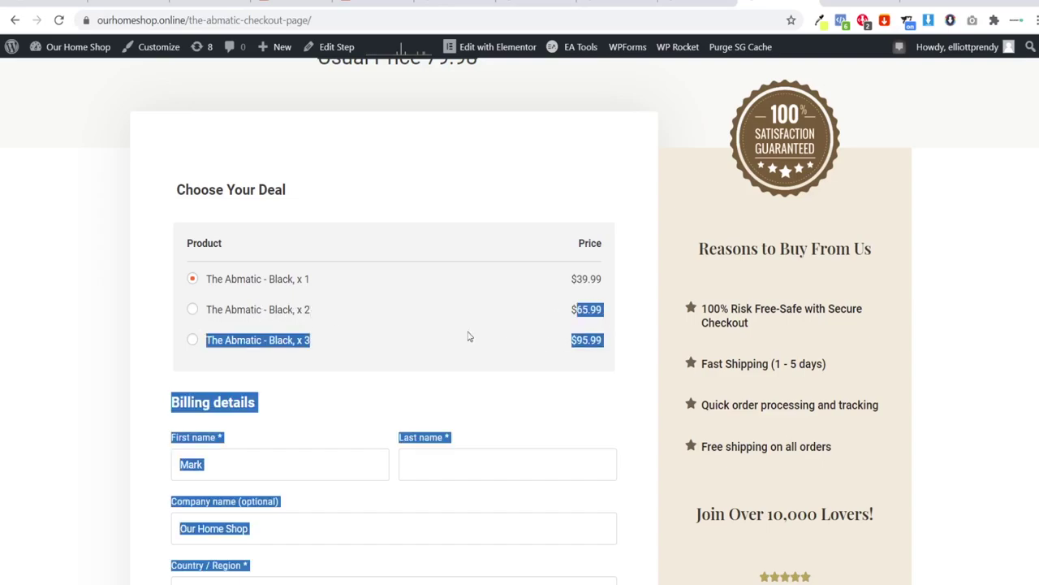
pyautogui.click(265, 333)
pyautogui.moveTo(573, 339); pyautogui.dragTo(608, 342)
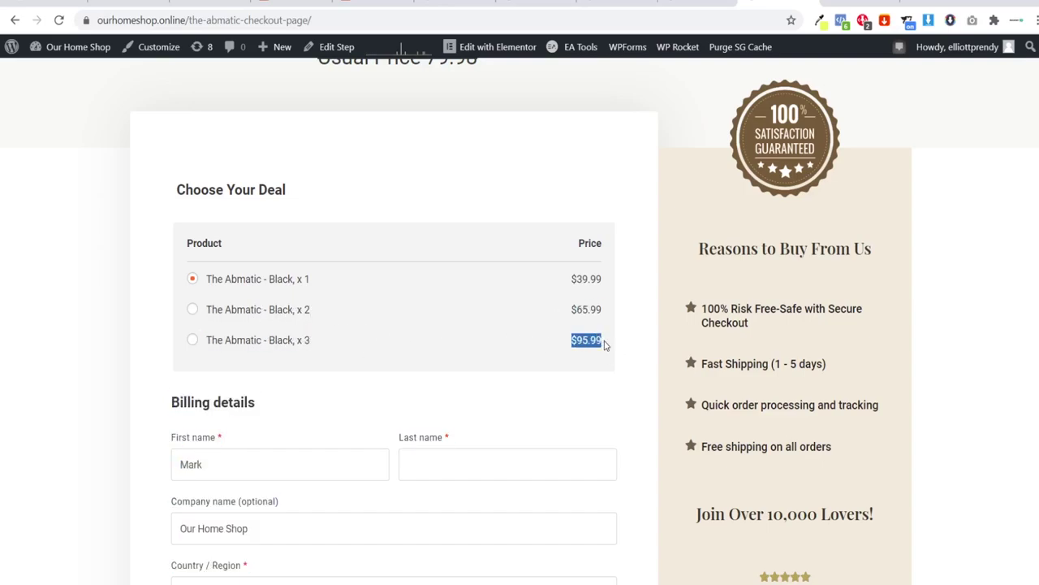
pyautogui.click(604, 352)
pyautogui.scroll(2, 597, 355)
pyautogui.scroll(2, 594, 359)
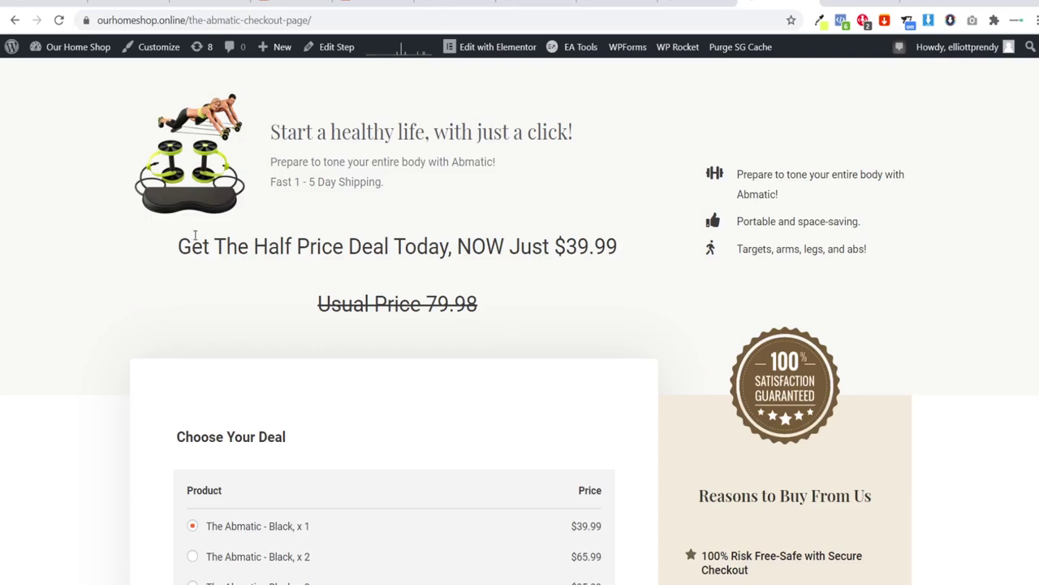
pyautogui.scroll(-2, 220, 515)
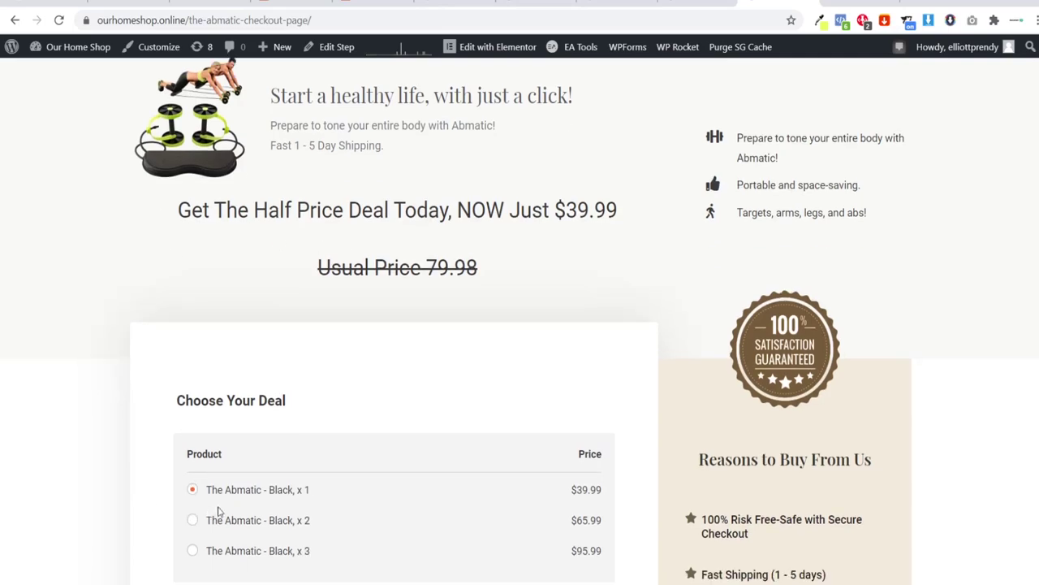
pyautogui.scroll(2, 560, 422)
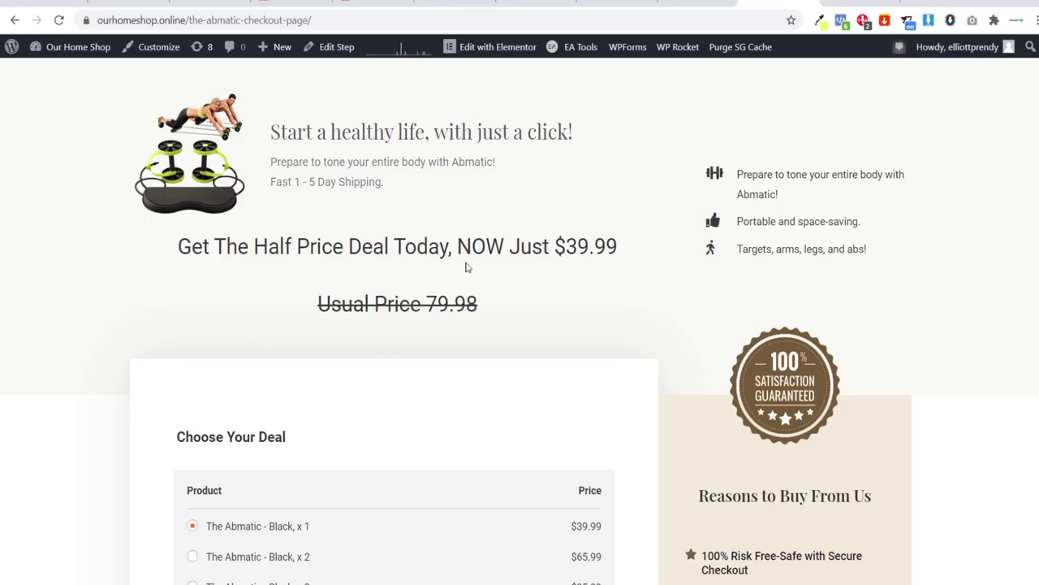
pyautogui.hotkey('ctrl', 'Tab')
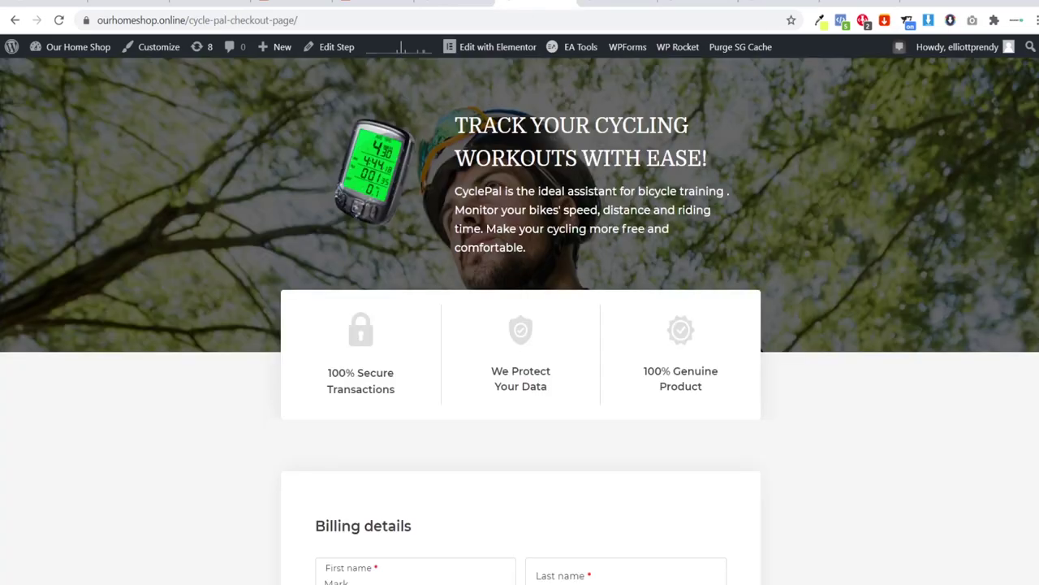
# Step: Return to the newsfaster.online page editor and choose Exit to Dashboard from Elementor's main menu
pyautogui.hotkey('ctrl', 'shift', 'Tab')
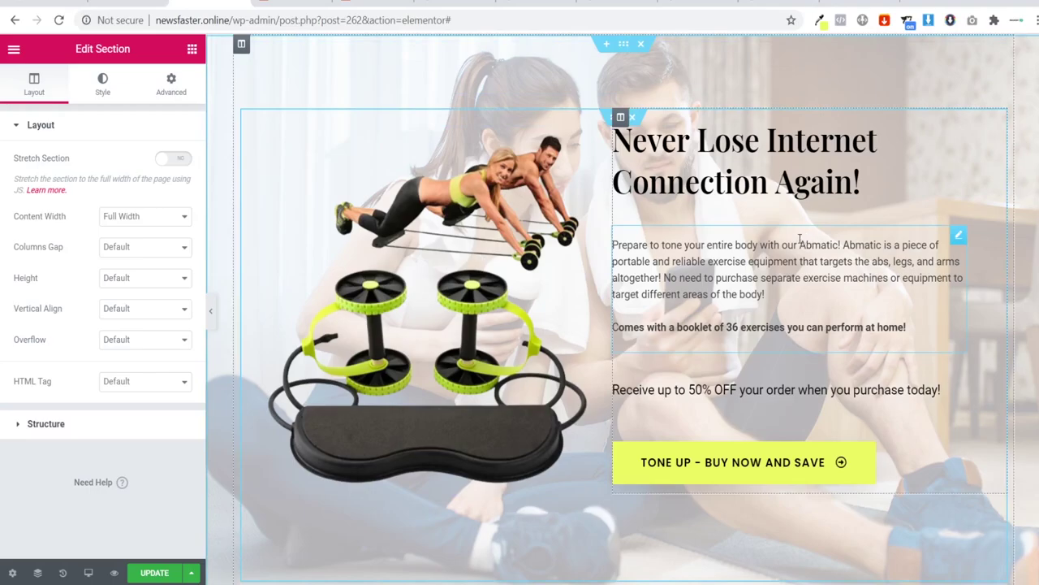
pyautogui.scroll(-10, 826, 232)
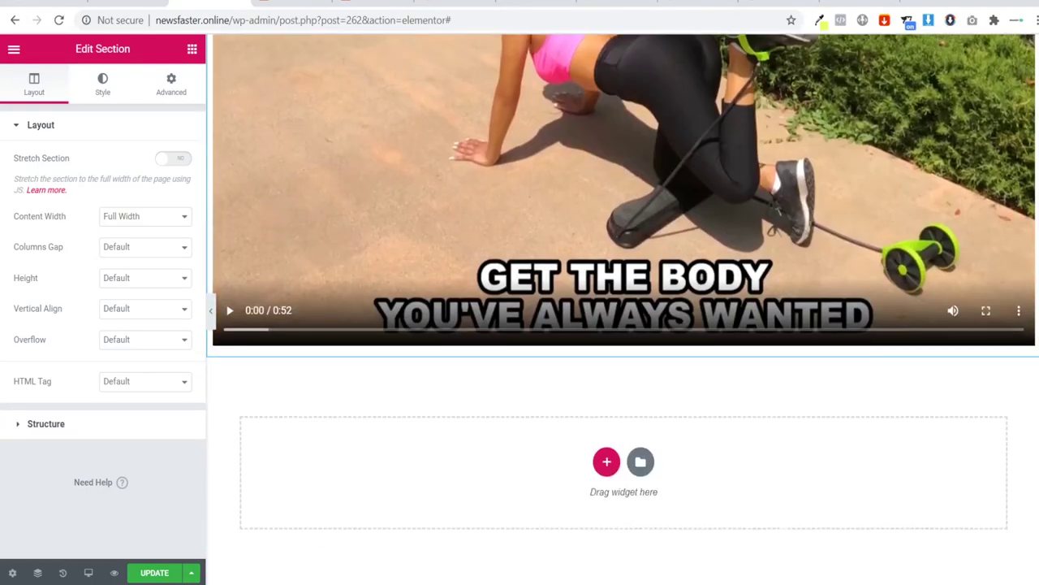
pyautogui.scroll(10, 569, 176)
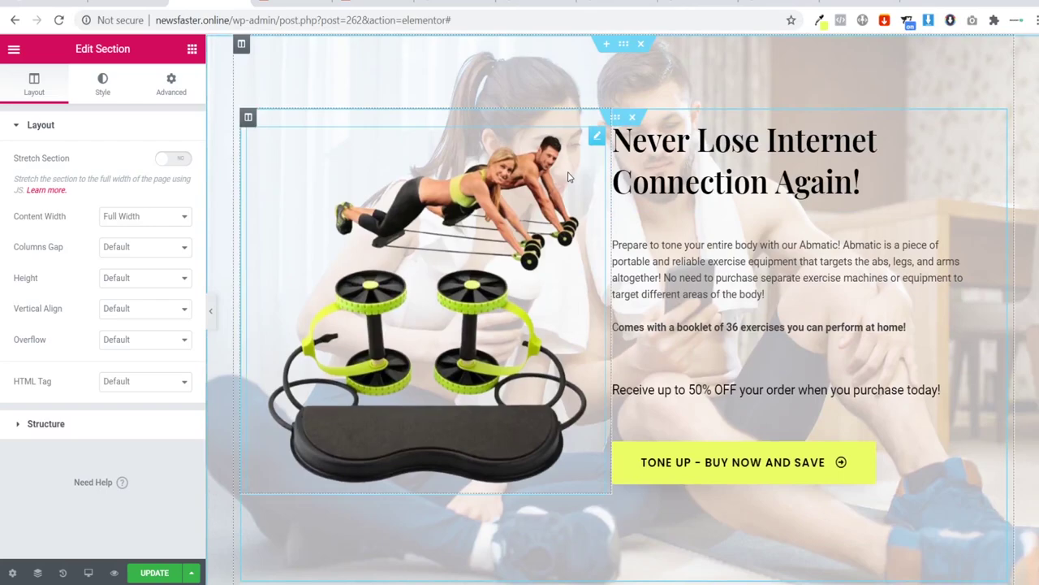
pyautogui.click(14, 49)
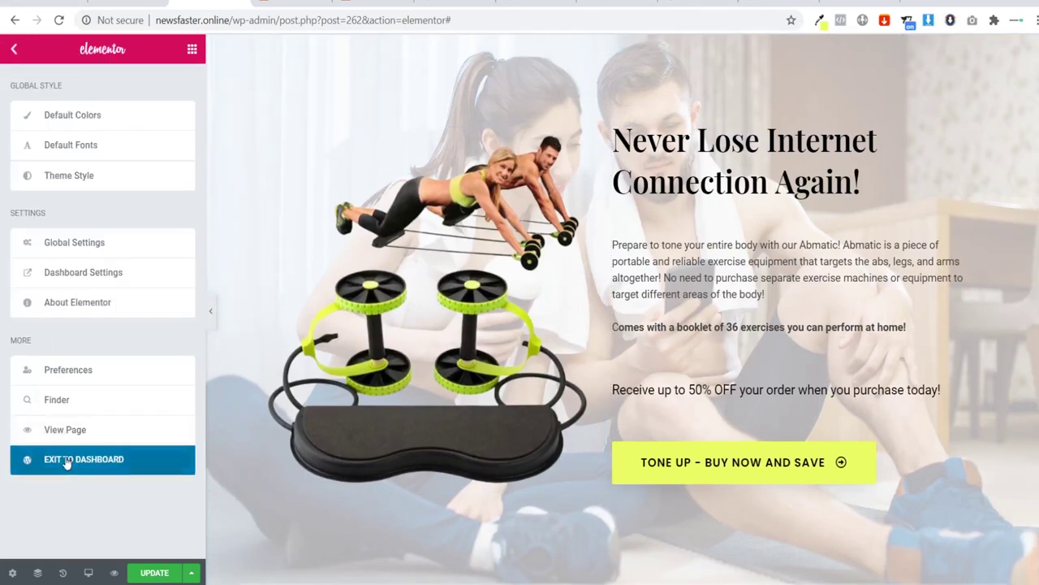
pyautogui.click(67, 461)
# Step: Update the landing page, exit to the dashboard, and go back to the Abomatic flow's steps
pyautogui.click(662, 105)
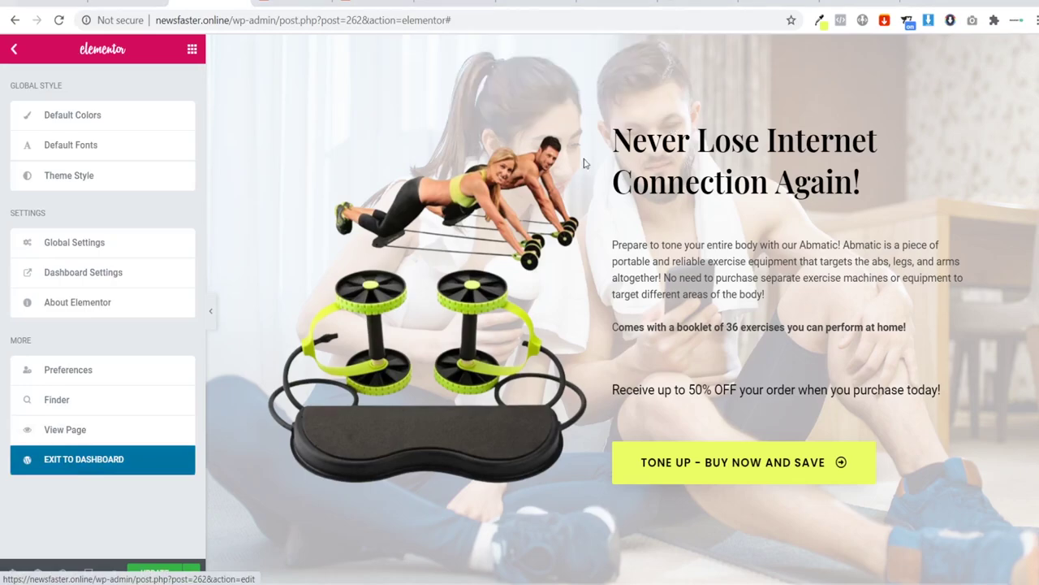
pyautogui.click(146, 572)
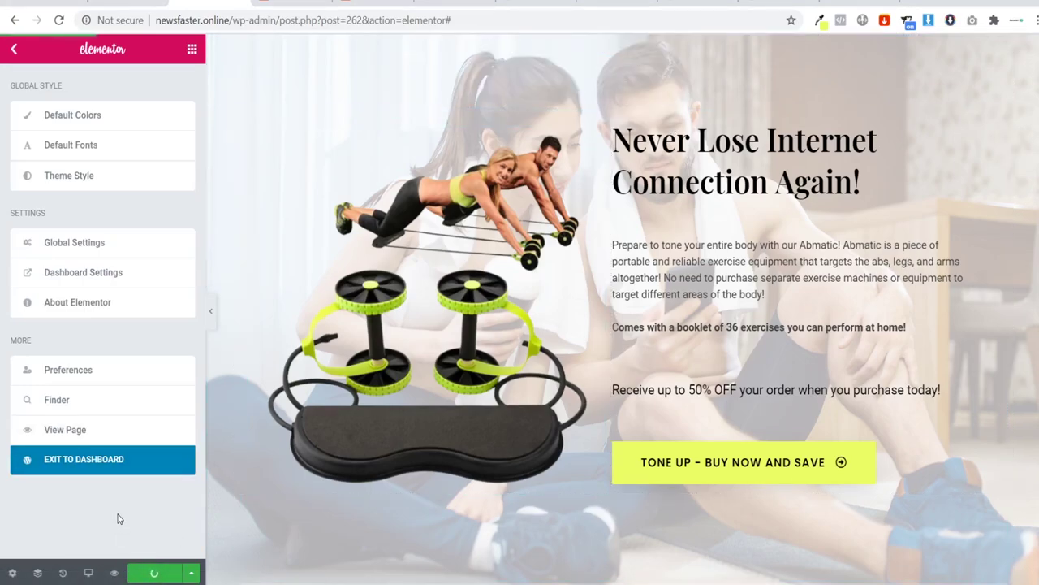
pyautogui.click(85, 464)
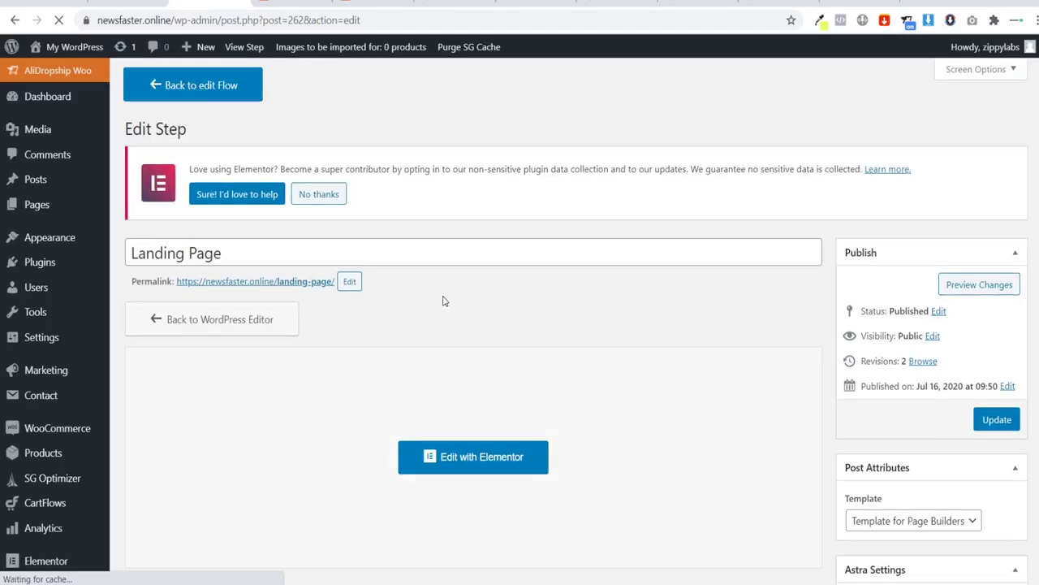
pyautogui.scroll(-1, 389, 280)
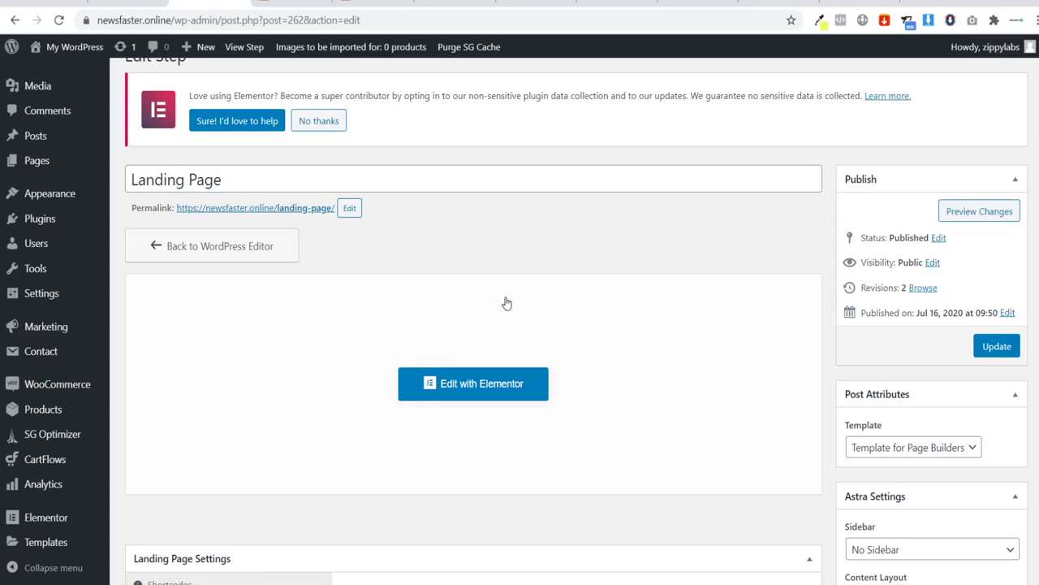
pyautogui.scroll(-1, 506, 301)
pyautogui.scroll(2, 214, 116)
pyautogui.click(210, 91)
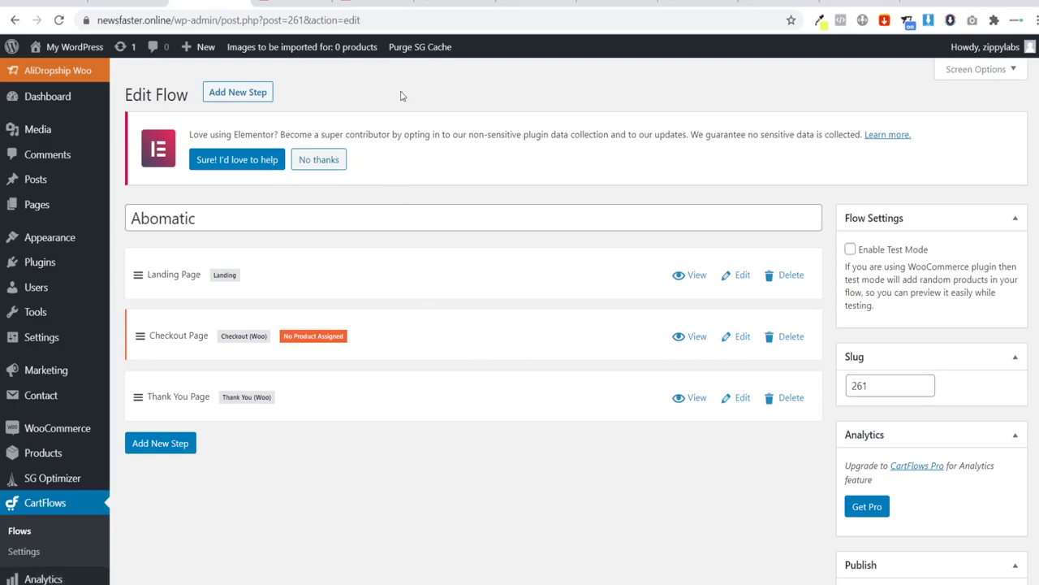
pyautogui.click(381, 4)
pyautogui.scroll(2, 548, 329)
pyautogui.scroll(1, 557, 326)
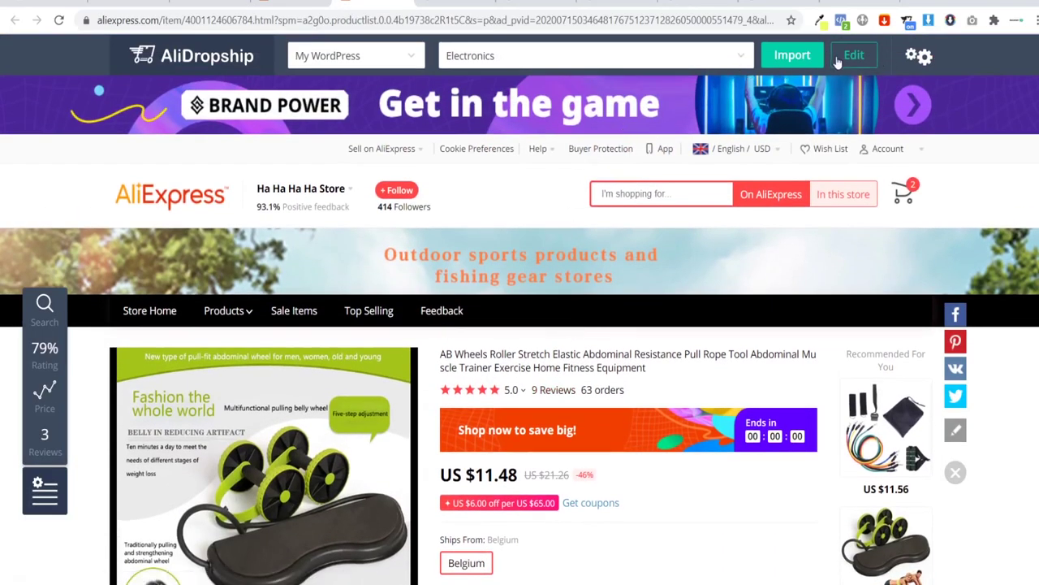
pyautogui.click(591, 63)
pyautogui.click(591, 63)
pyautogui.click(196, 3)
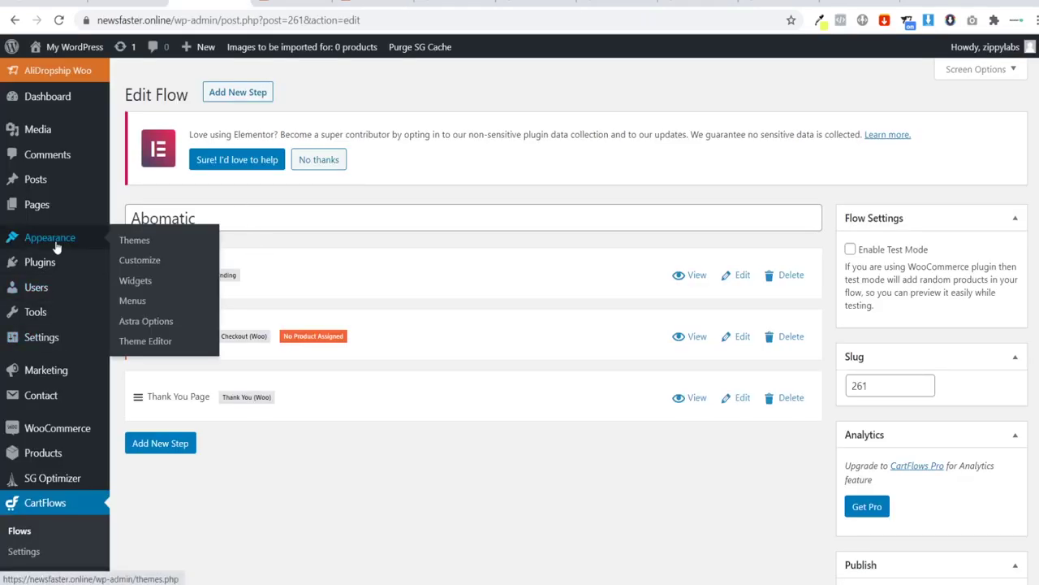
# Step: Edit the Checkout Page step and inspect its Checkout Layout product search, leaving no product chosen
pyautogui.click(742, 339)
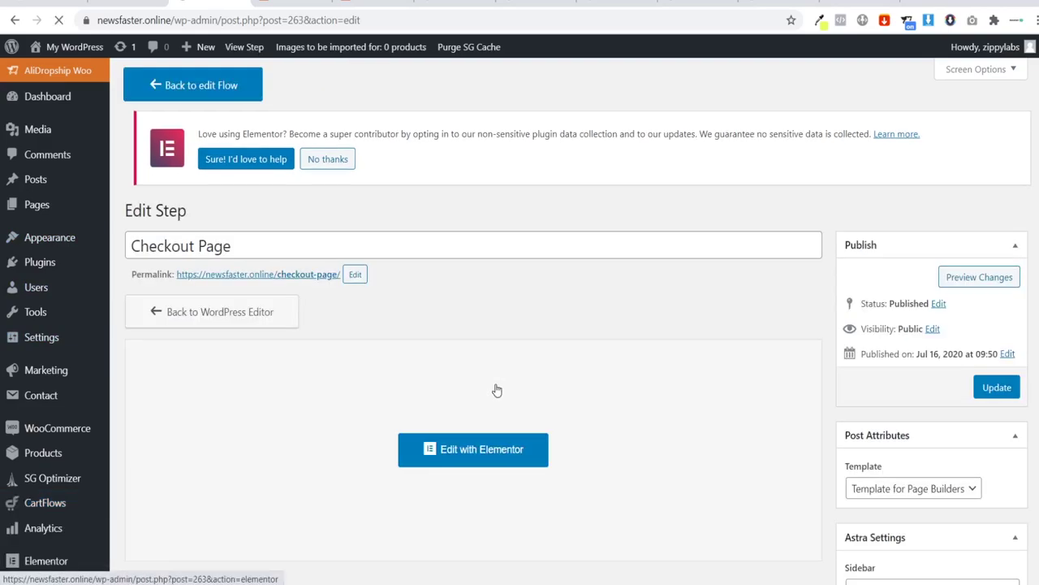
pyautogui.scroll(-5, 527, 375)
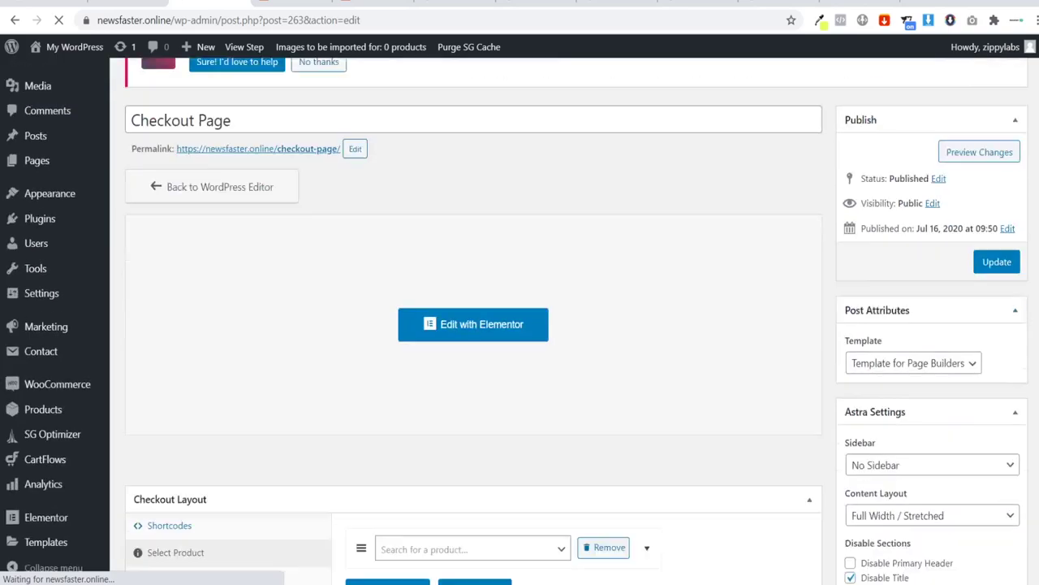
pyautogui.click(412, 317)
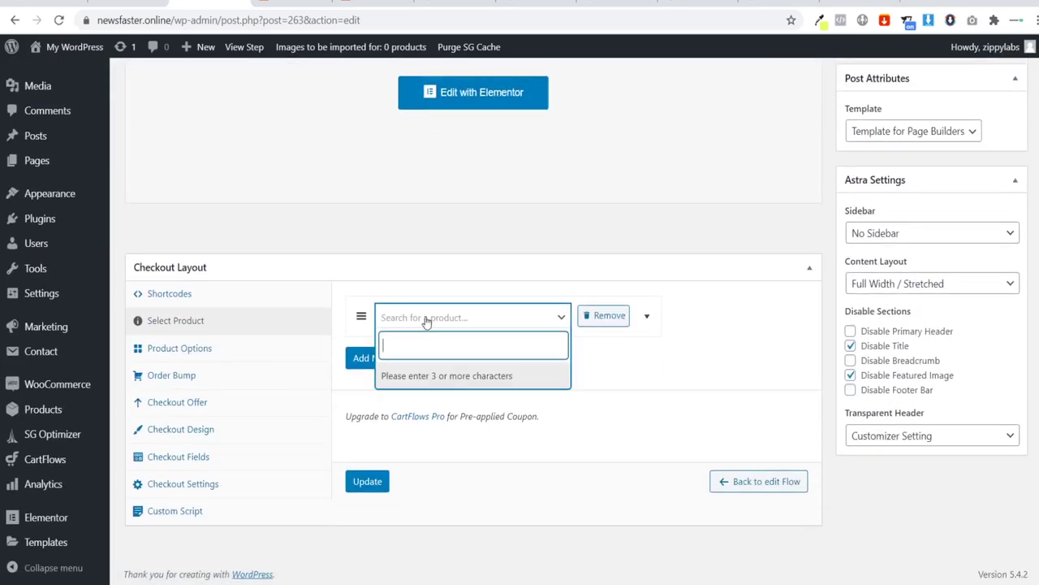
pyautogui.click(383, 228)
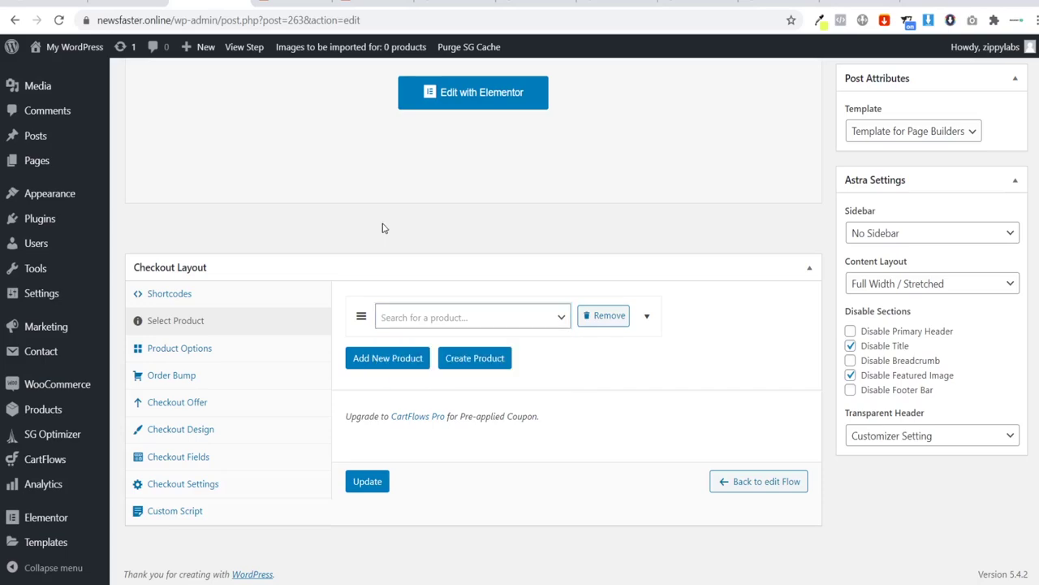
pyautogui.click(427, 318)
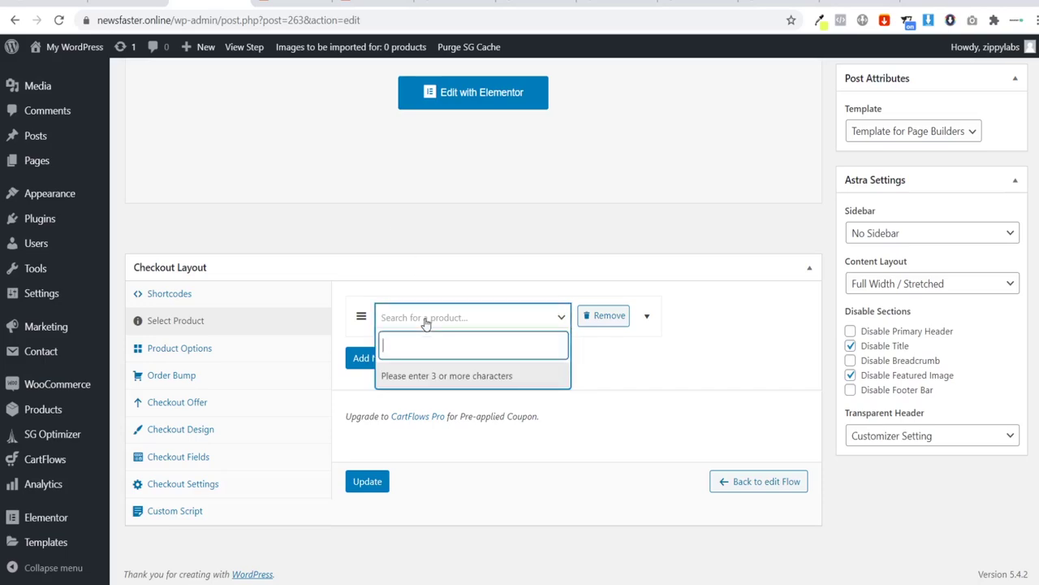
pyautogui.click(405, 267)
pyautogui.click(338, 333)
pyautogui.scroll(2, 370, 333)
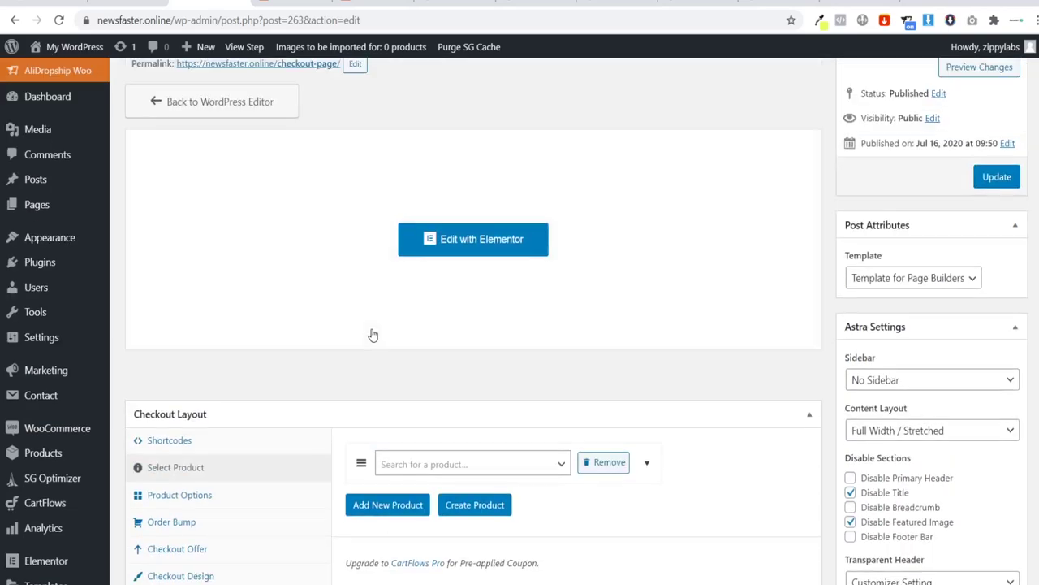
pyautogui.scroll(2, 368, 334)
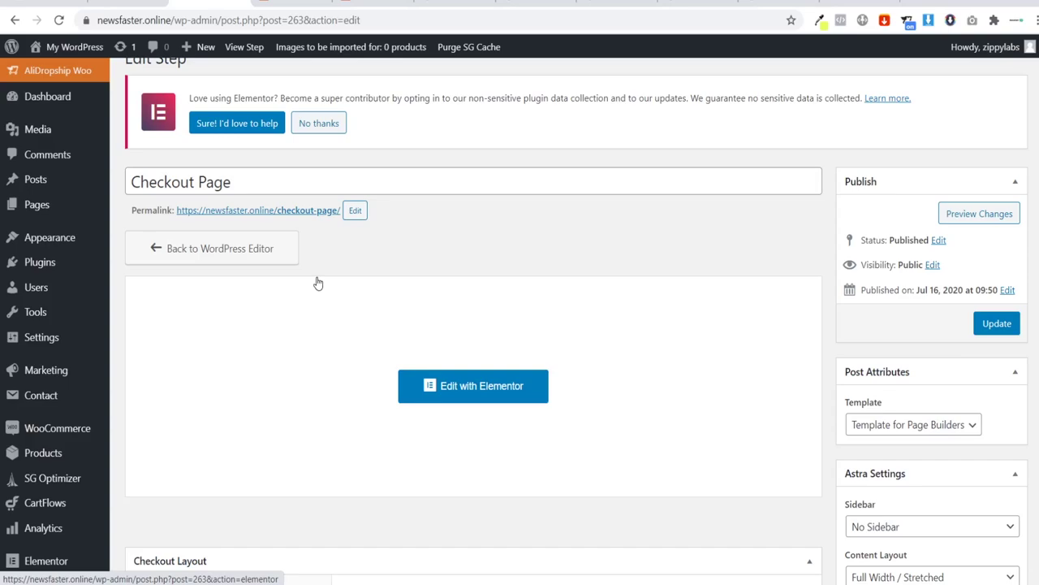
pyautogui.scroll(-4, 418, 348)
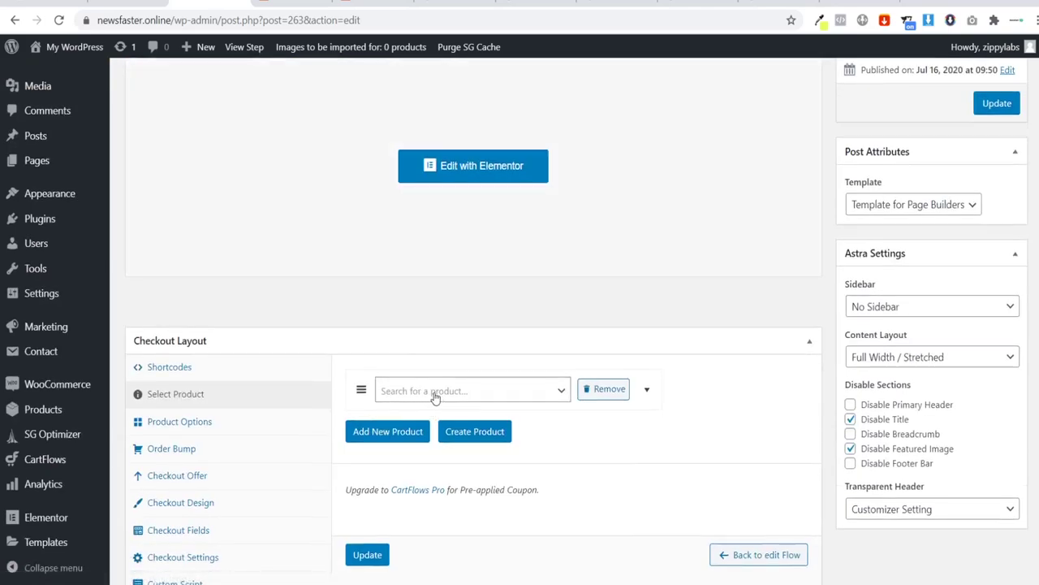
pyautogui.scroll(1, 366, 290)
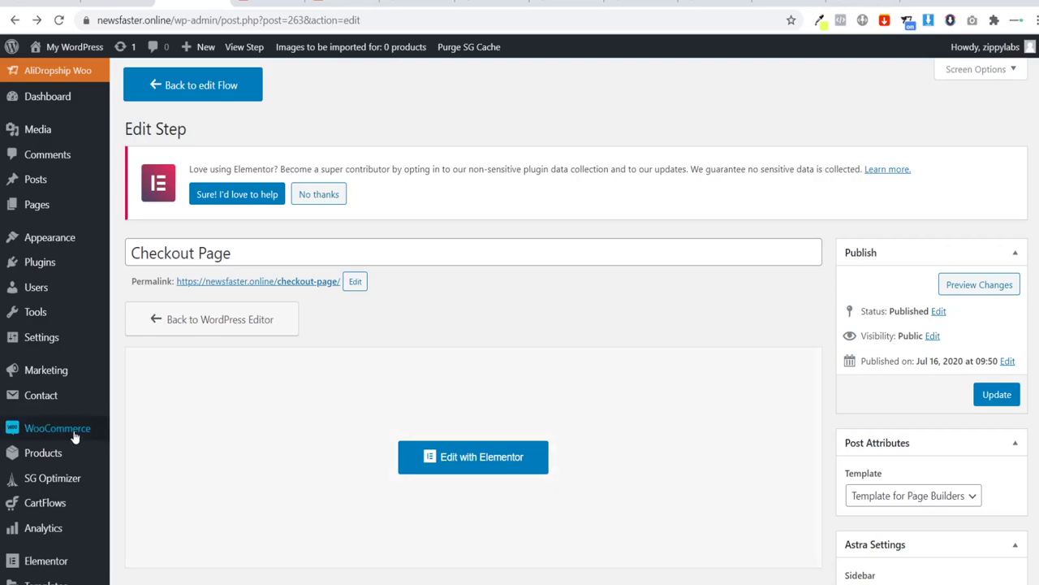
# Step: Review WooCommerce's General tab: blank store address, Åland Islands country, and selling to all countries
pyautogui.moveTo(14, 428)
pyautogui.click(128, 505)
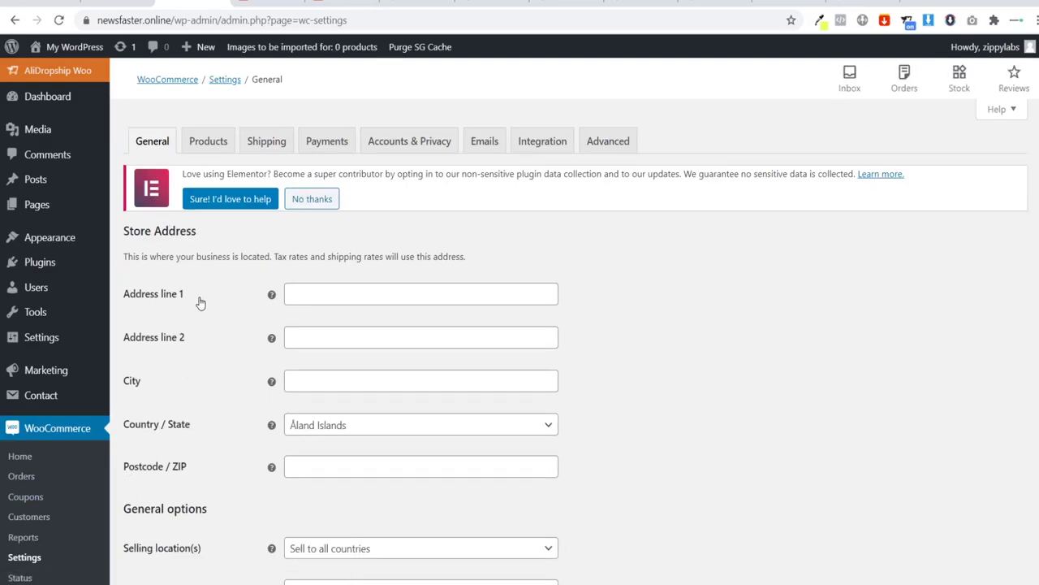
pyautogui.scroll(-5, 203, 309)
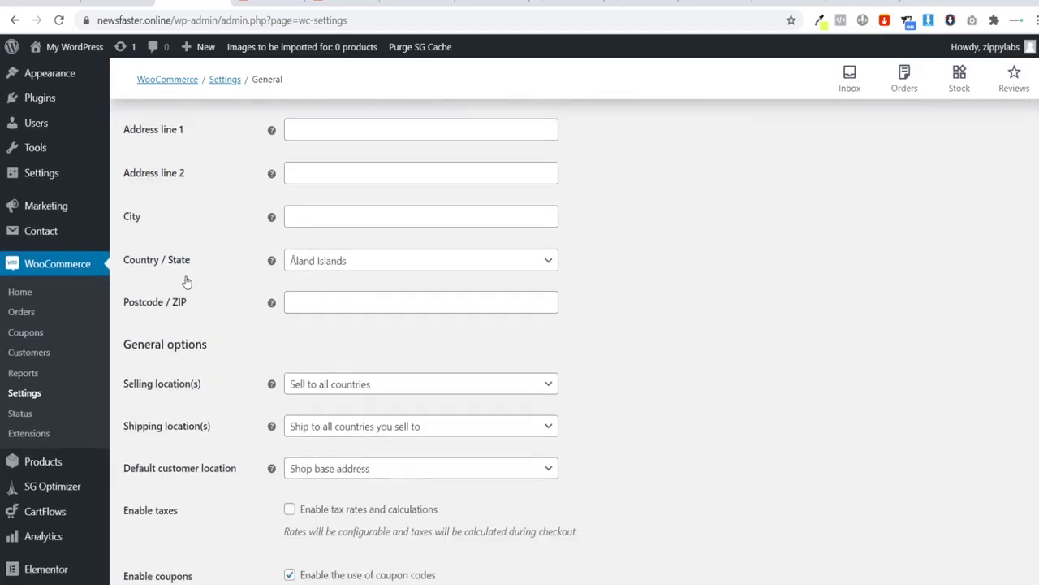
pyautogui.scroll(-2, 186, 280)
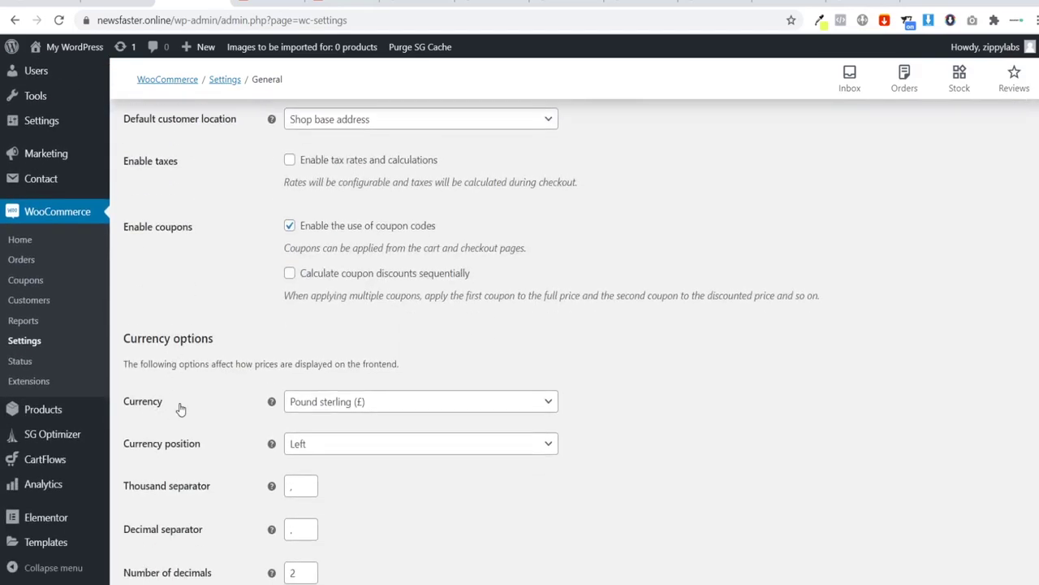
pyautogui.moveTo(360, 366); pyautogui.dragTo(409, 368)
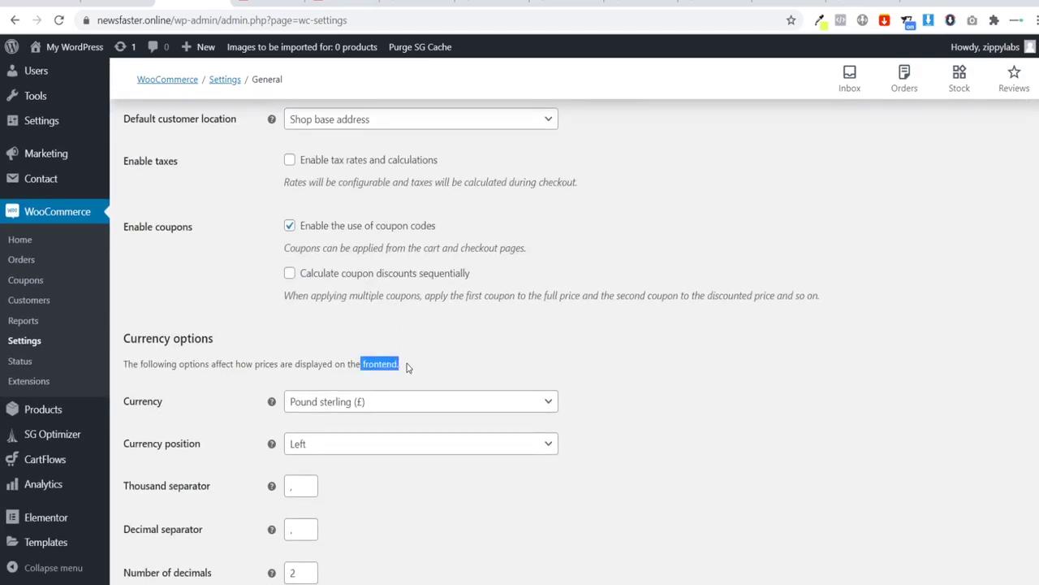
pyautogui.click(428, 368)
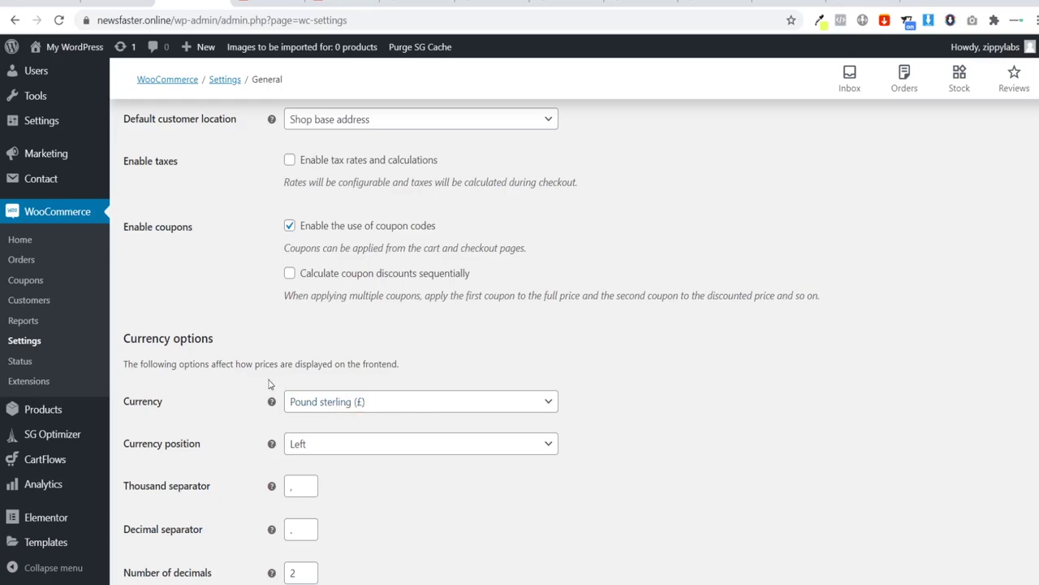
pyautogui.scroll(7, 269, 384)
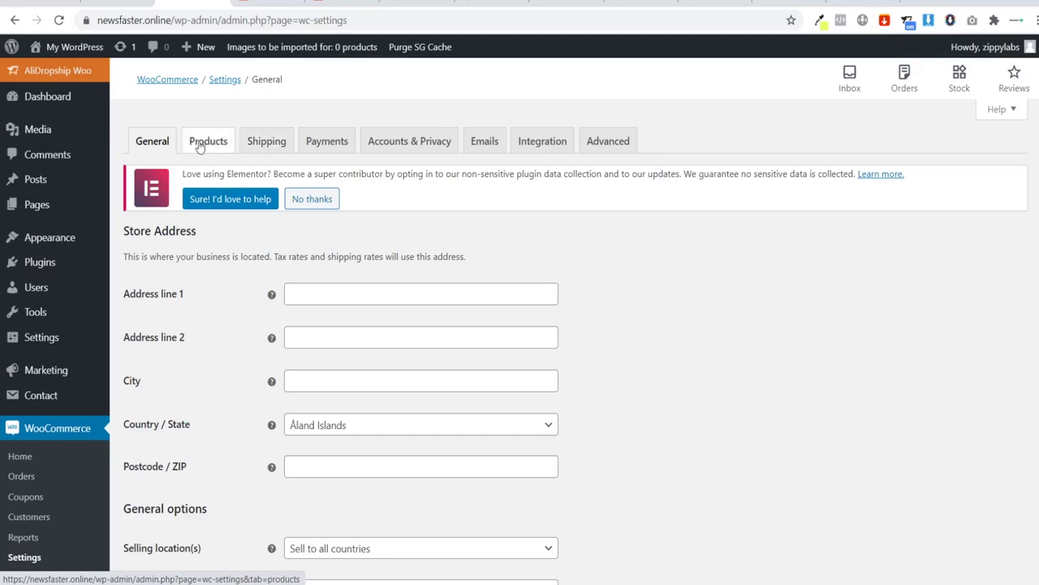
pyautogui.click(268, 3)
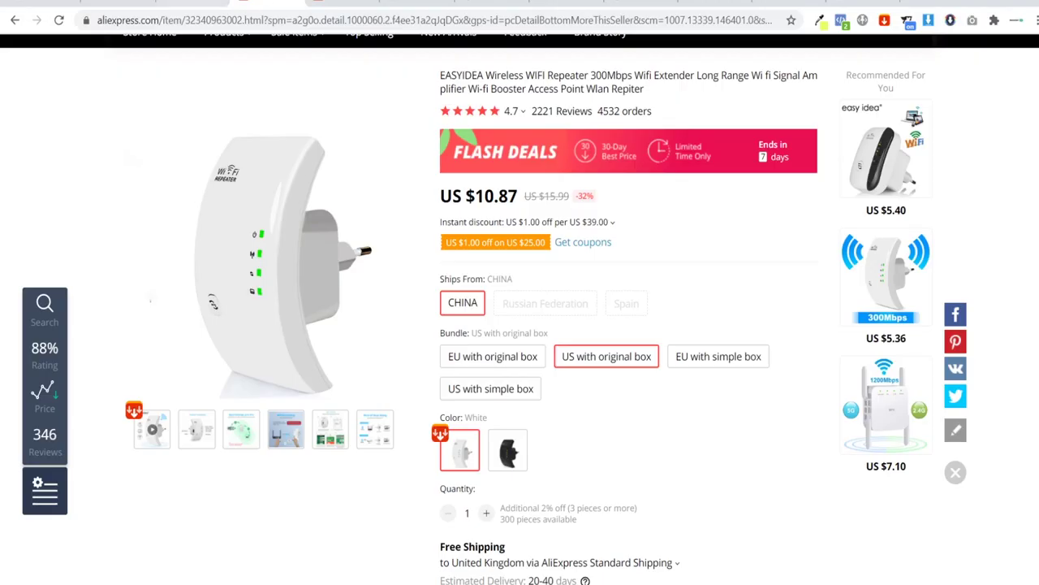
pyautogui.click(181, 4)
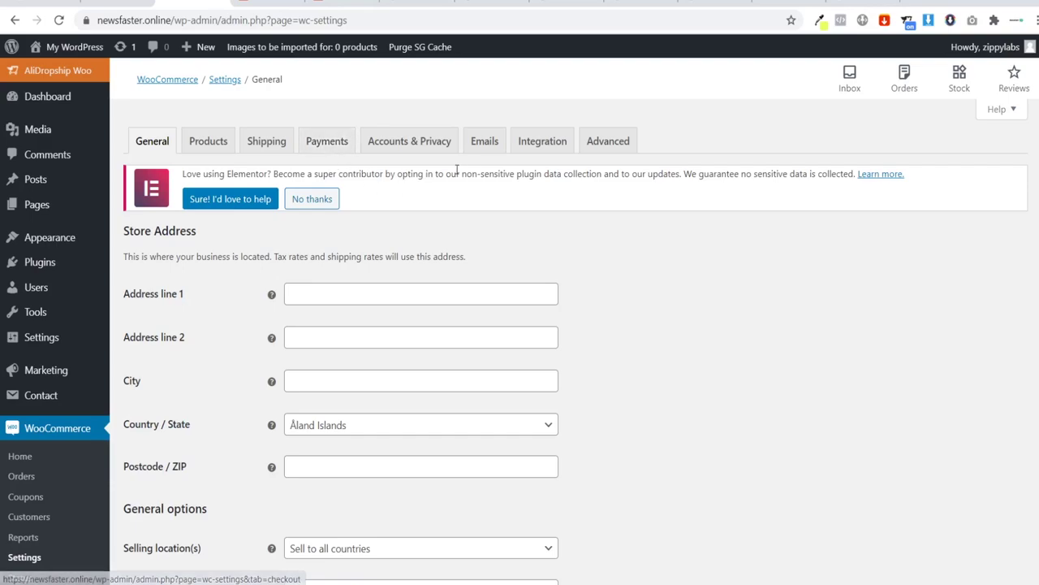
pyautogui.click(483, 145)
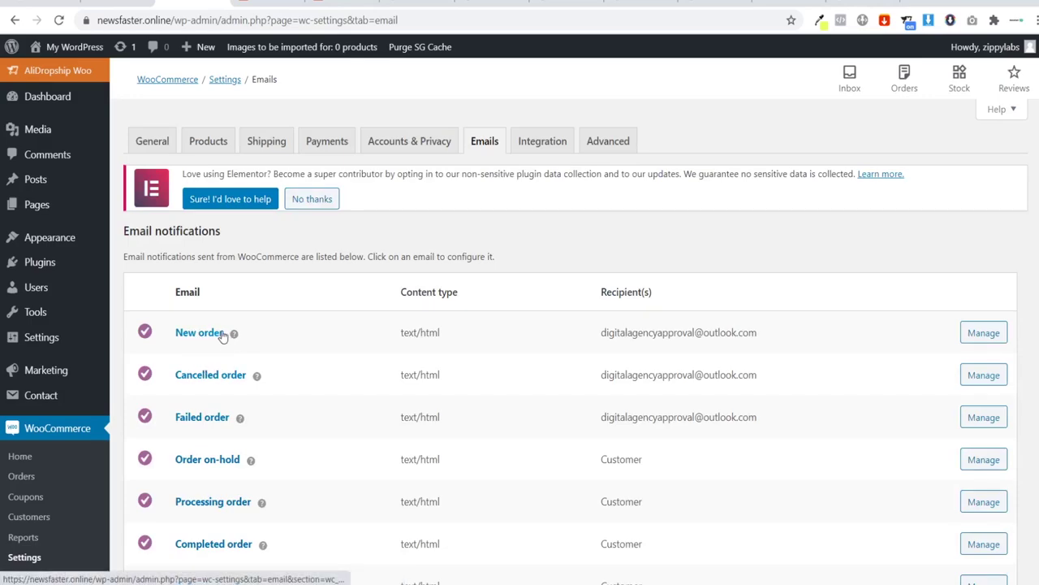
pyautogui.moveTo(600, 332); pyautogui.dragTo(826, 336)
pyautogui.click(785, 333)
pyautogui.click(591, 331)
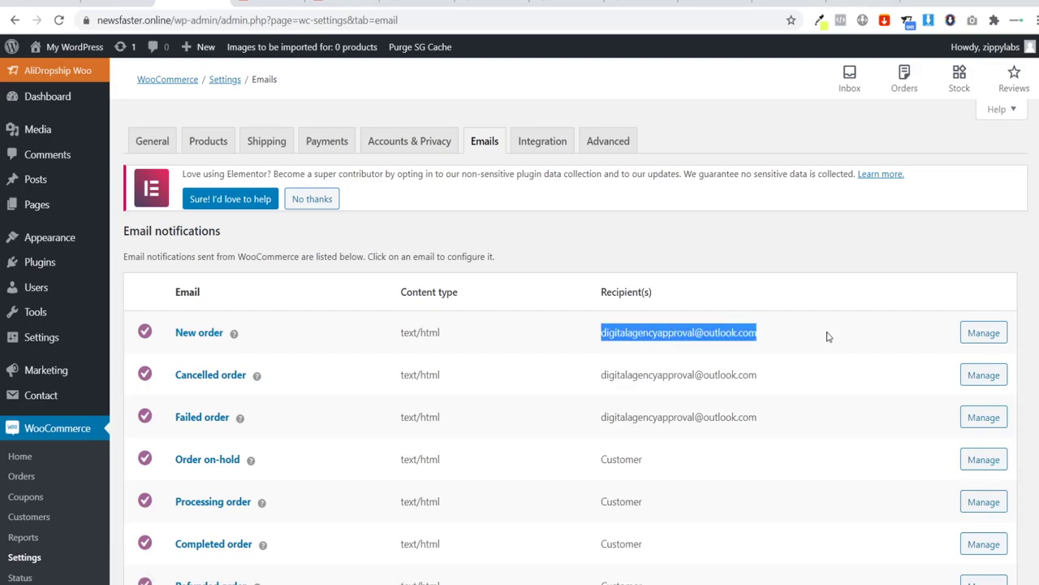
pyautogui.click(822, 337)
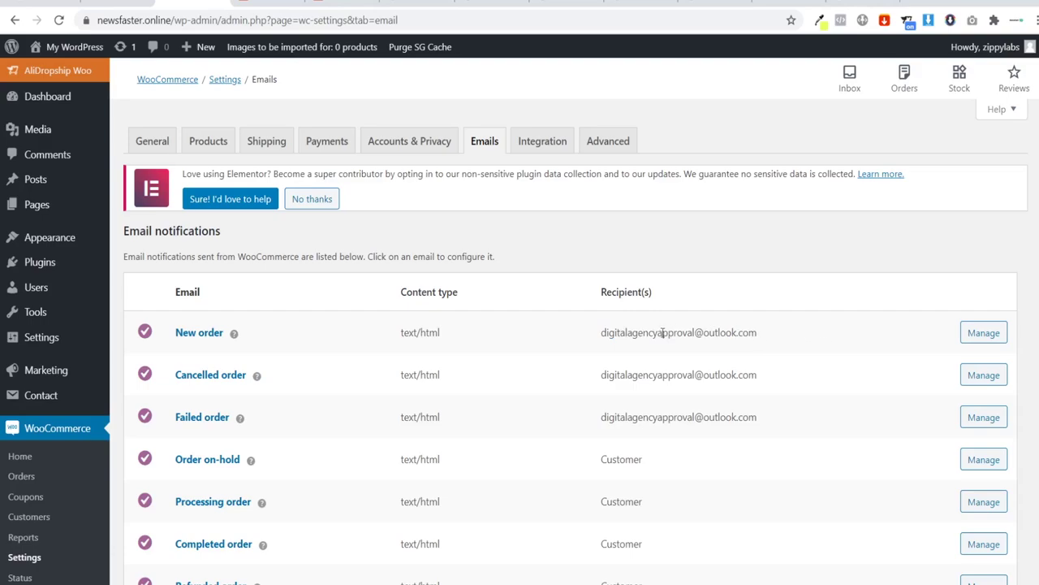
pyautogui.moveTo(603, 337); pyautogui.dragTo(785, 346)
pyautogui.click(788, 346)
pyautogui.moveTo(606, 333); pyautogui.dragTo(775, 339)
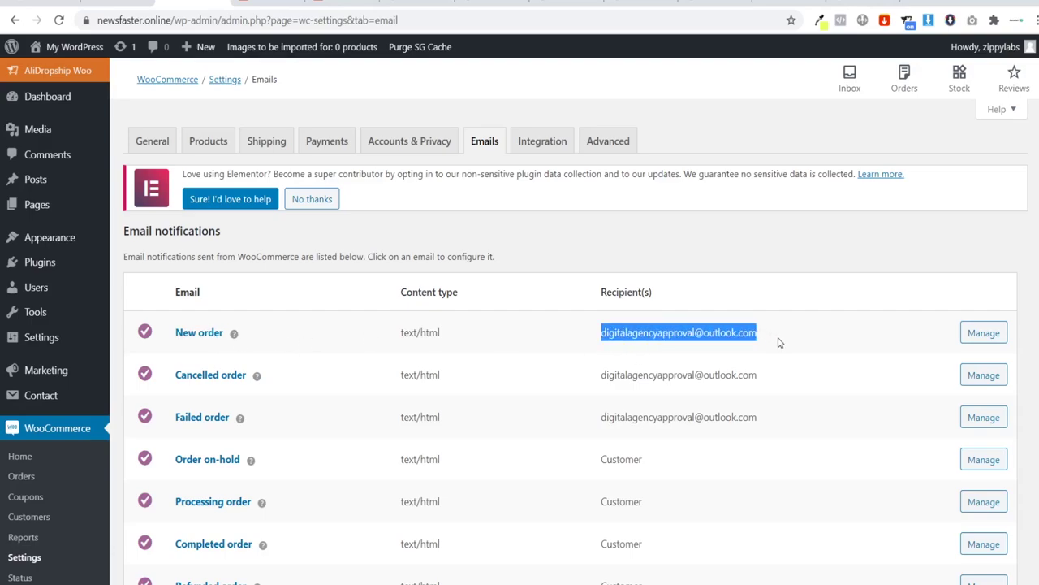
pyautogui.scroll(-5, 778, 342)
pyautogui.scroll(4, 690, 290)
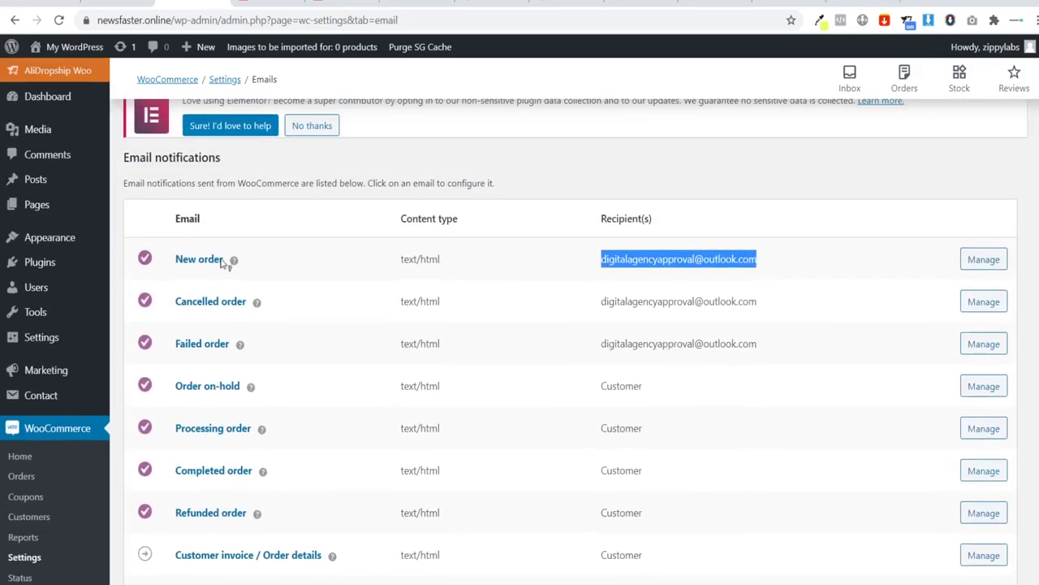
# Step: Change the email sender name to 'Your Store' and enter a new sender e-mail address
pyautogui.scroll(-8, 494, 362)
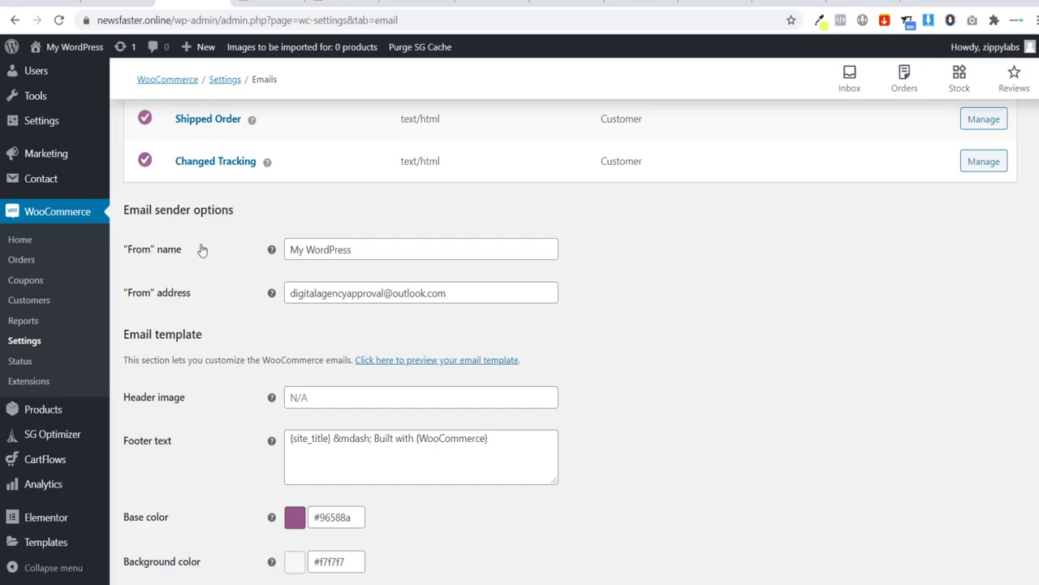
pyautogui.moveTo(375, 251); pyautogui.dragTo(133, 235)
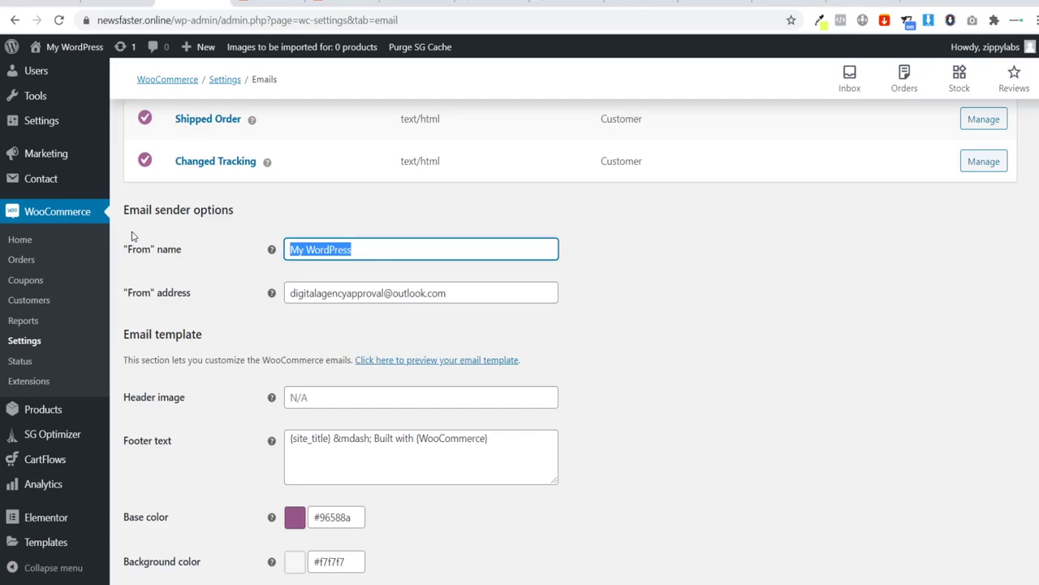
pyautogui.write('Your St')
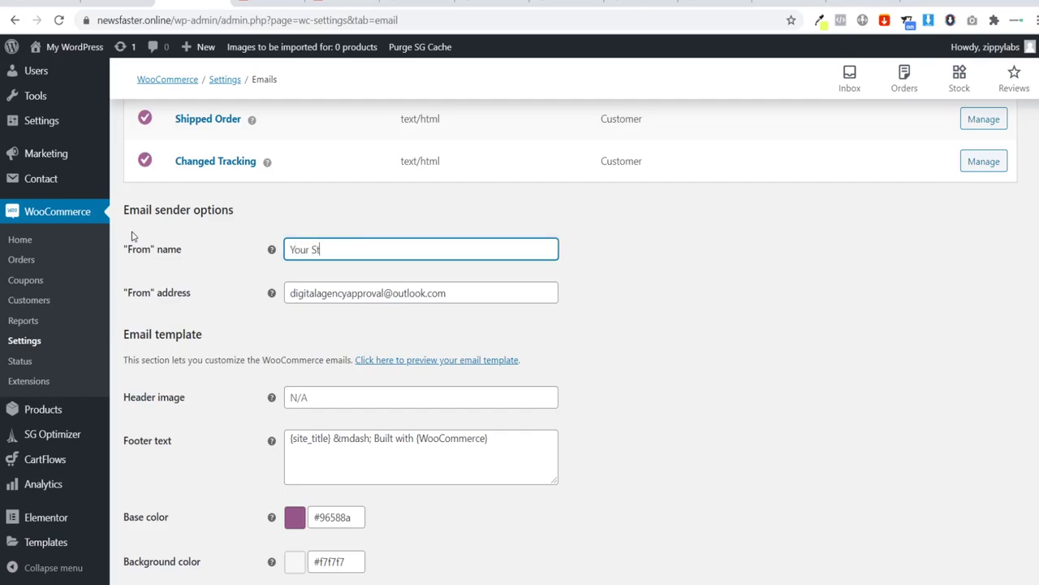
pyautogui.write('ore')
pyautogui.moveTo(476, 292); pyautogui.dragTo(255, 297)
pyautogui.write('d')
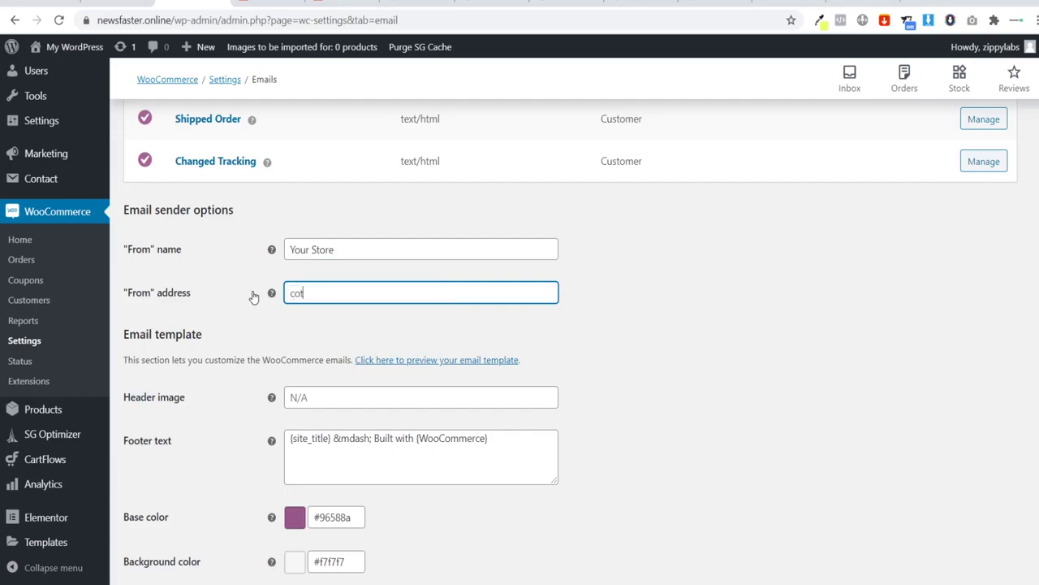
pyautogui.write('ontact@domain.com')
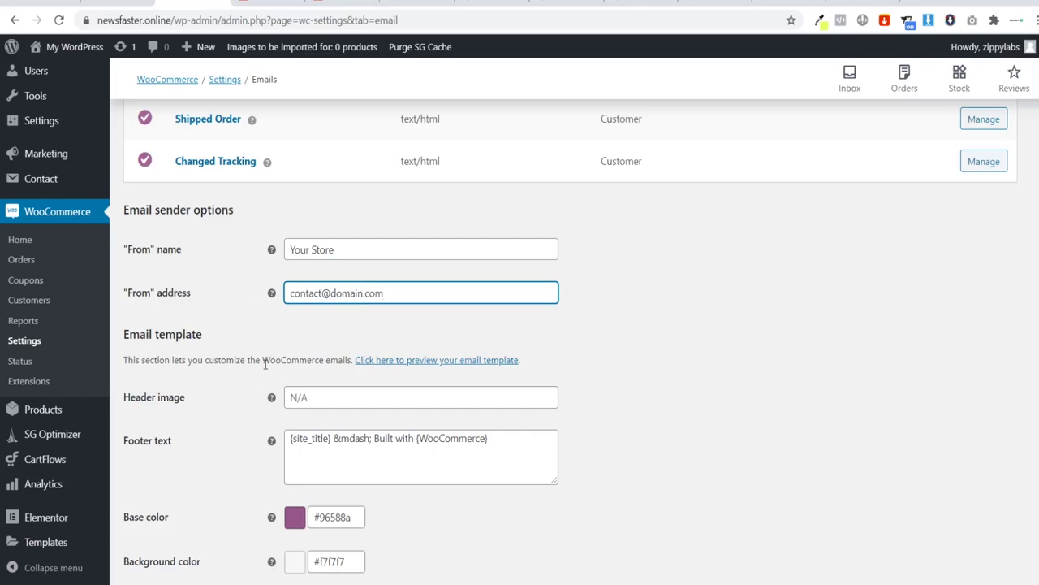
pyautogui.click(225, 399)
# Step: Set the email template base colour to #191e23
pyautogui.scroll(-2, 226, 399)
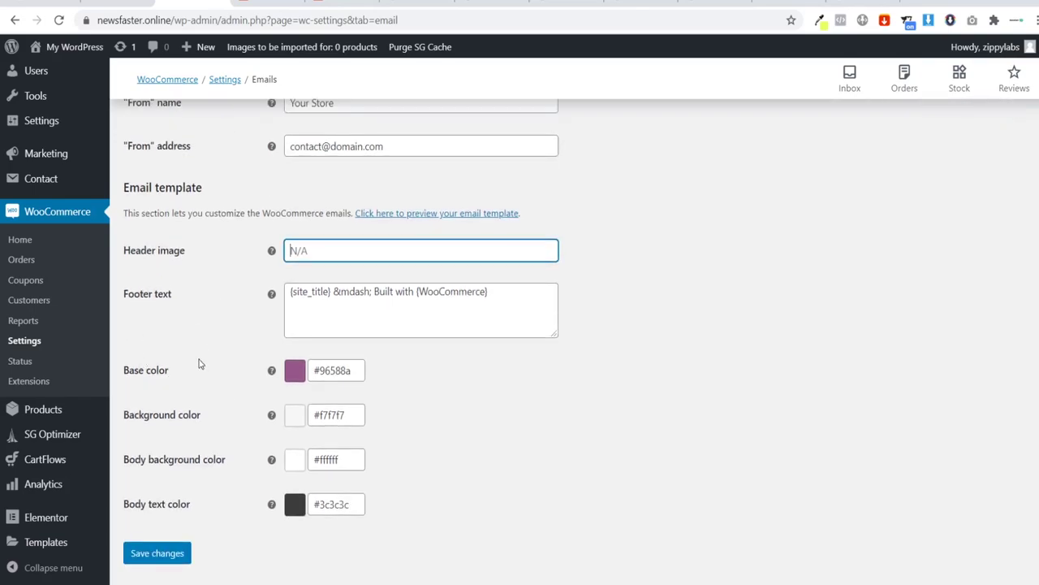
pyautogui.click(820, 20)
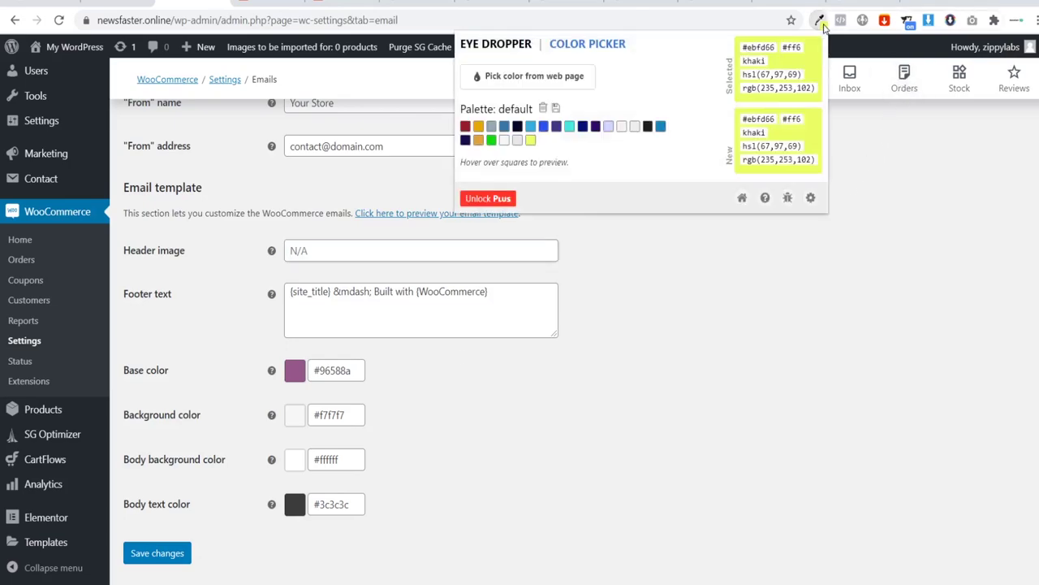
pyautogui.click(647, 126)
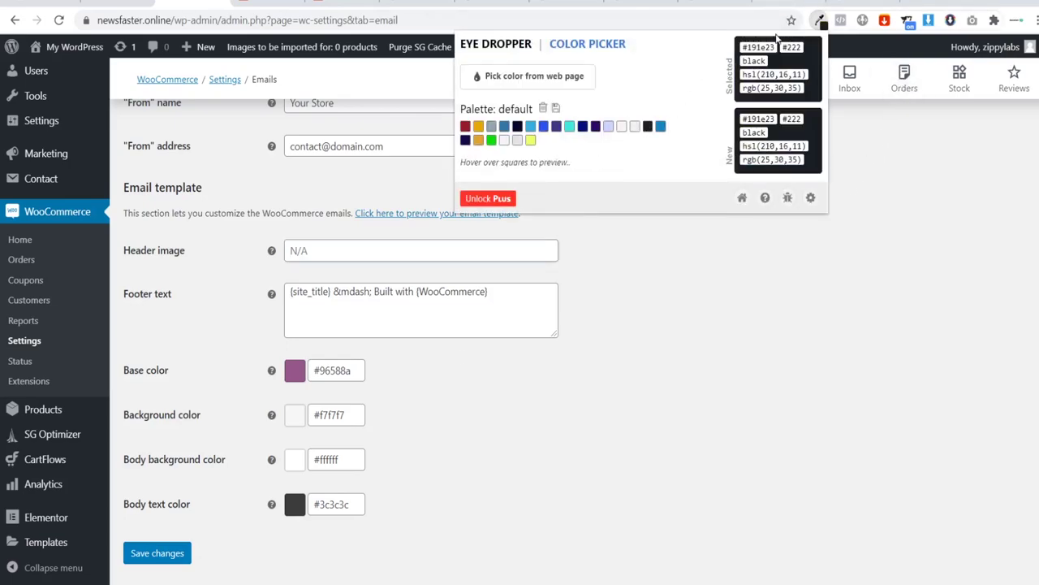
pyautogui.click(661, 283)
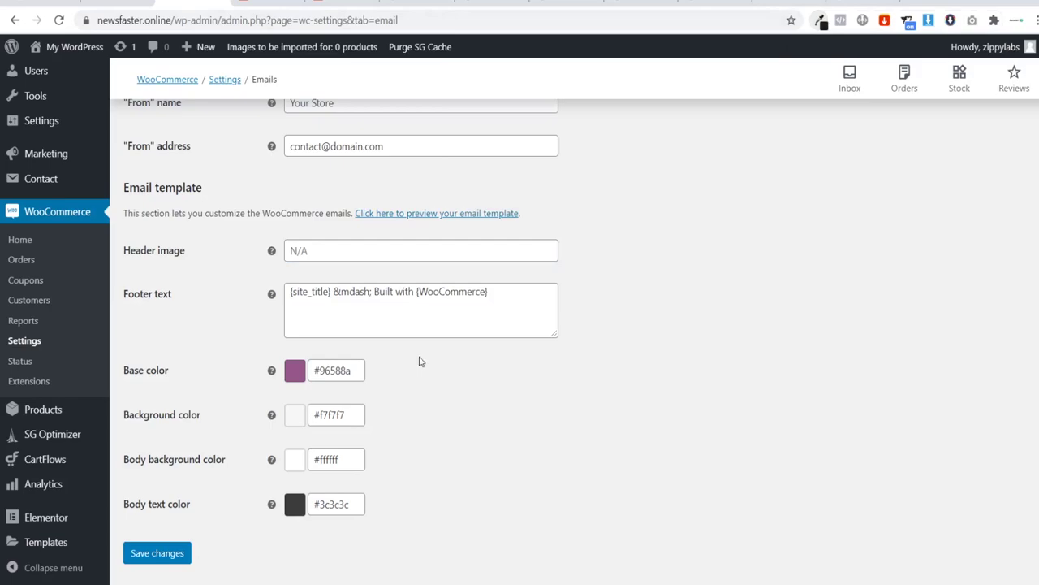
pyautogui.doubleClick(341, 370)
pyautogui.write('191e23')
pyautogui.click(469, 373)
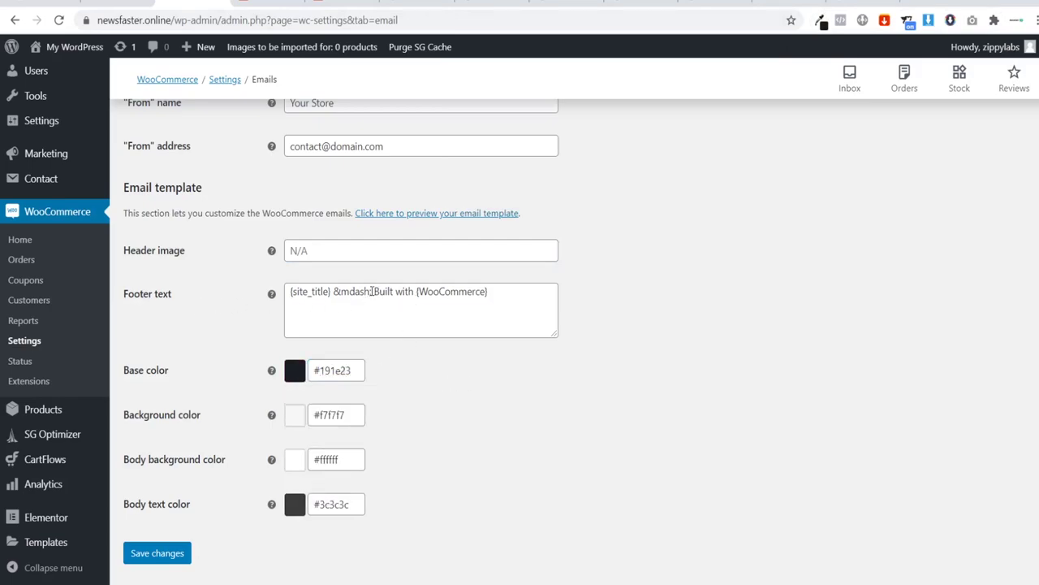
# Step: Replace the footer text with 'Thank you from Your Store', save, and preview the email template
pyautogui.moveTo(374, 292); pyautogui.dragTo(507, 288)
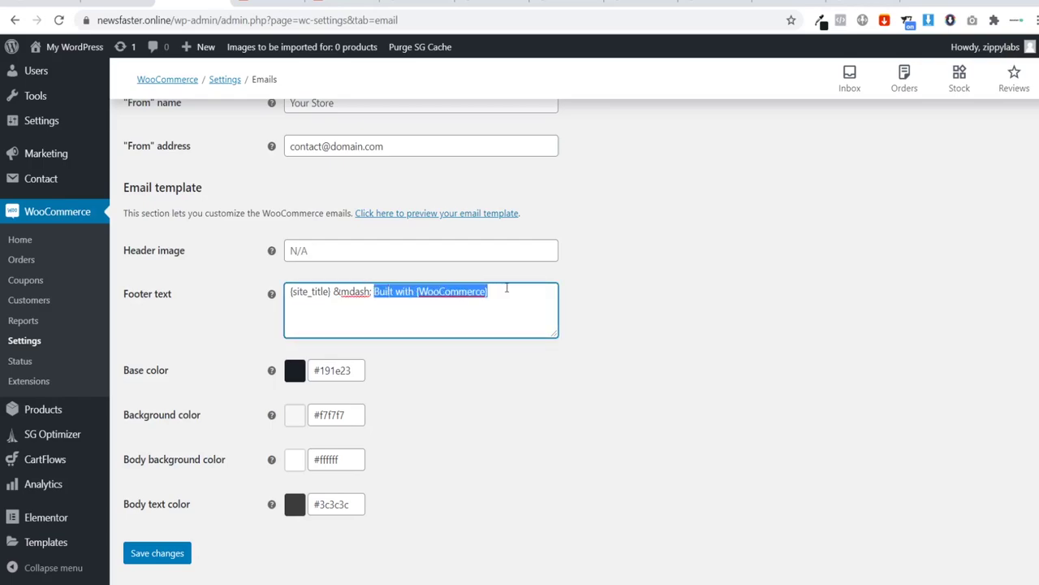
pyautogui.write('T')
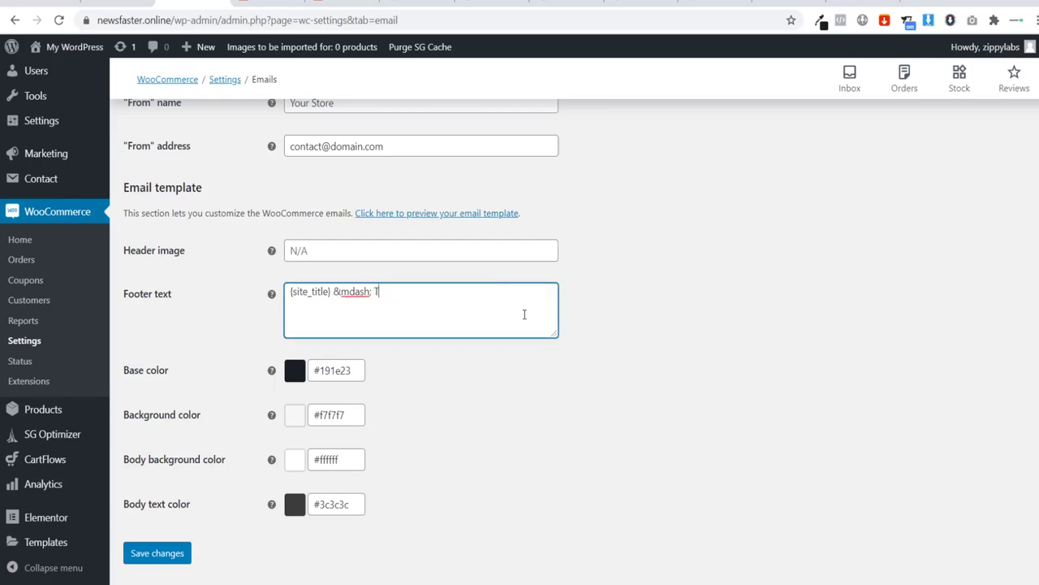
pyautogui.write('hank you from Your Store')
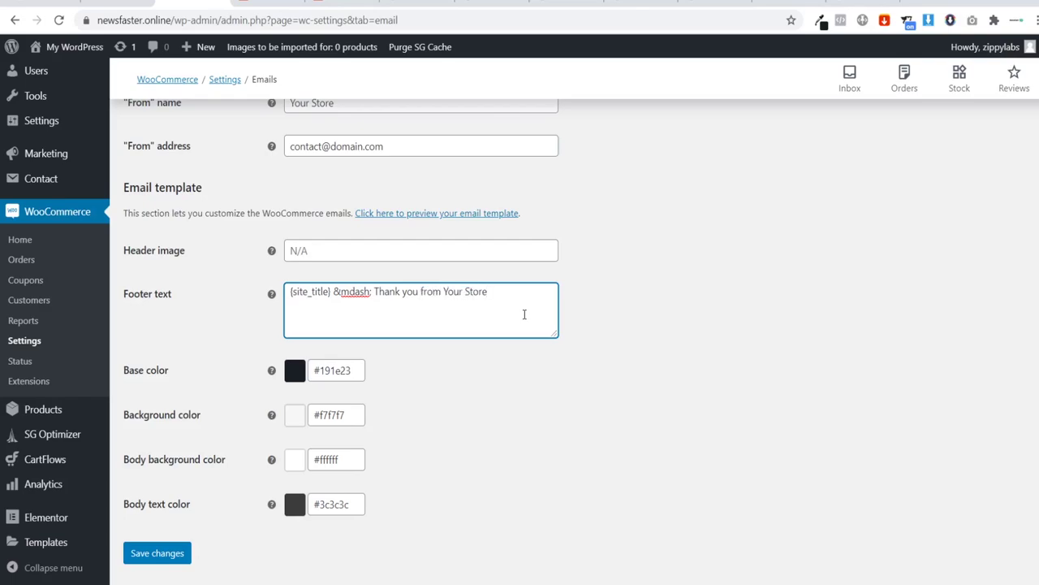
pyautogui.click(163, 553)
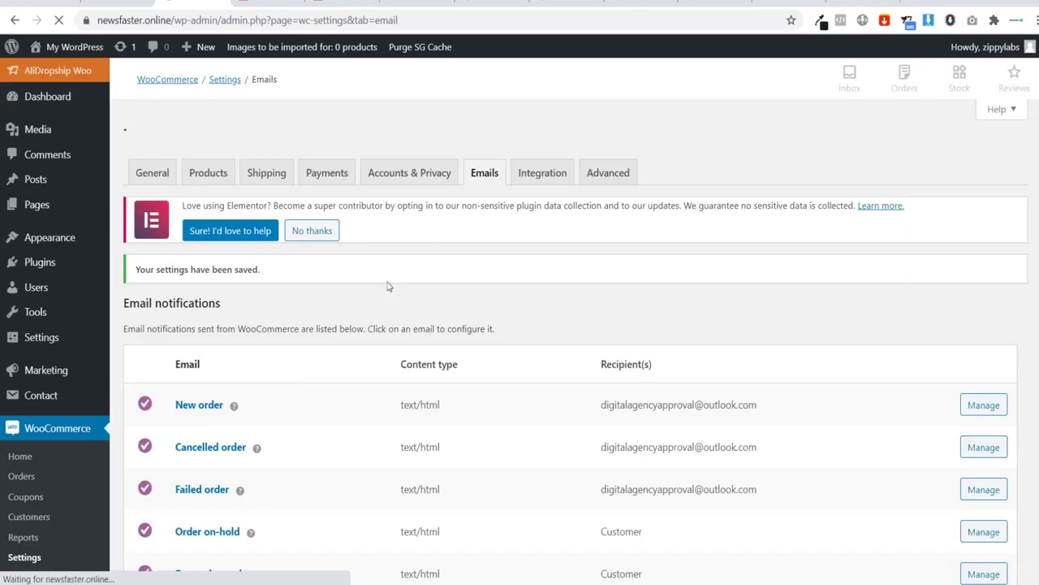
pyautogui.scroll(-4, 381, 292)
pyautogui.scroll(-5, 369, 302)
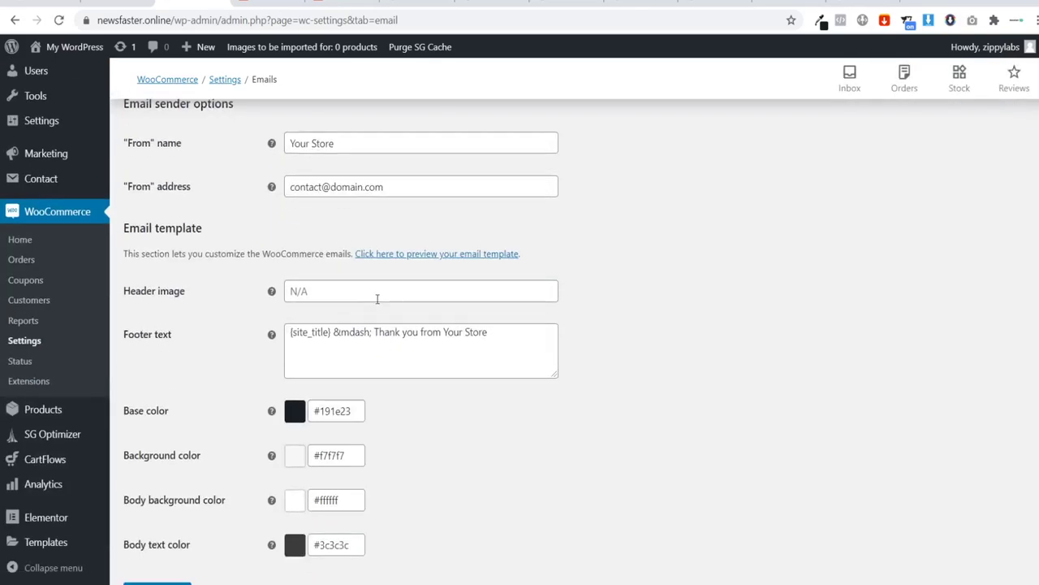
pyautogui.click(390, 252)
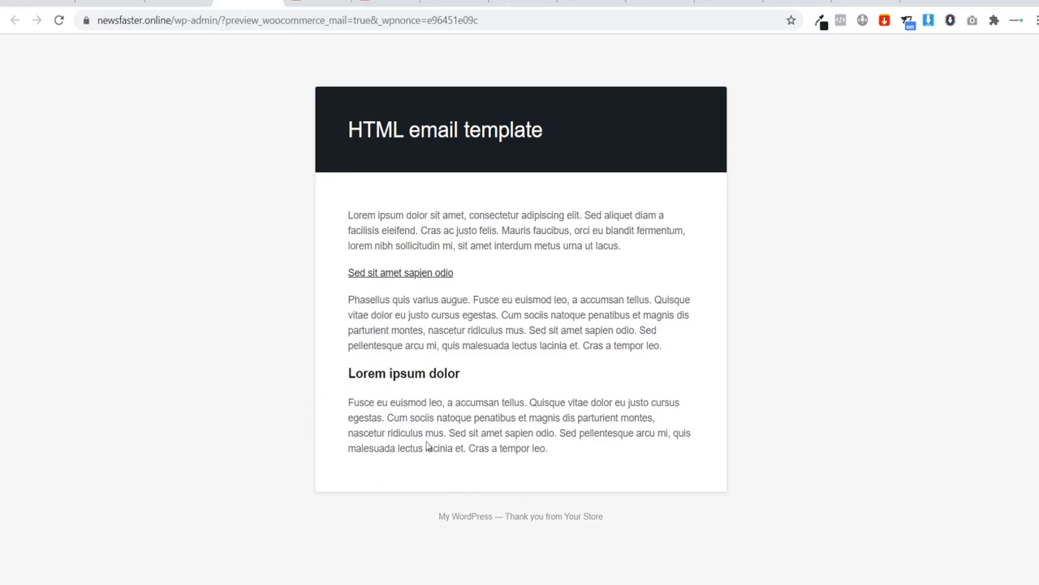
# Step: Close the template preview tab and re-save the Emails settings until the 'settings saved' notice appears
pyautogui.moveTo(439, 516); pyautogui.dragTo(492, 522)
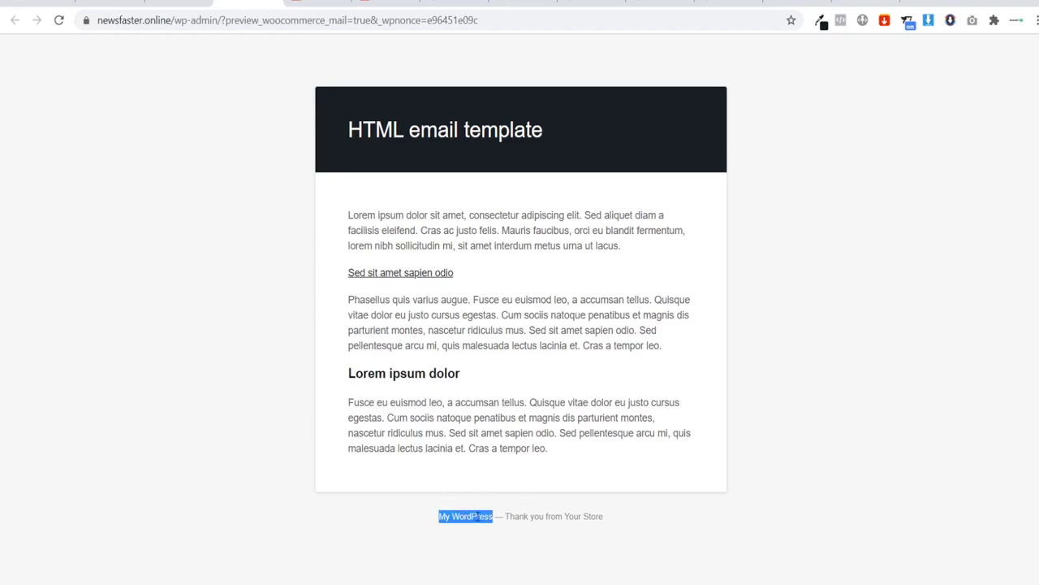
pyautogui.click(474, 516)
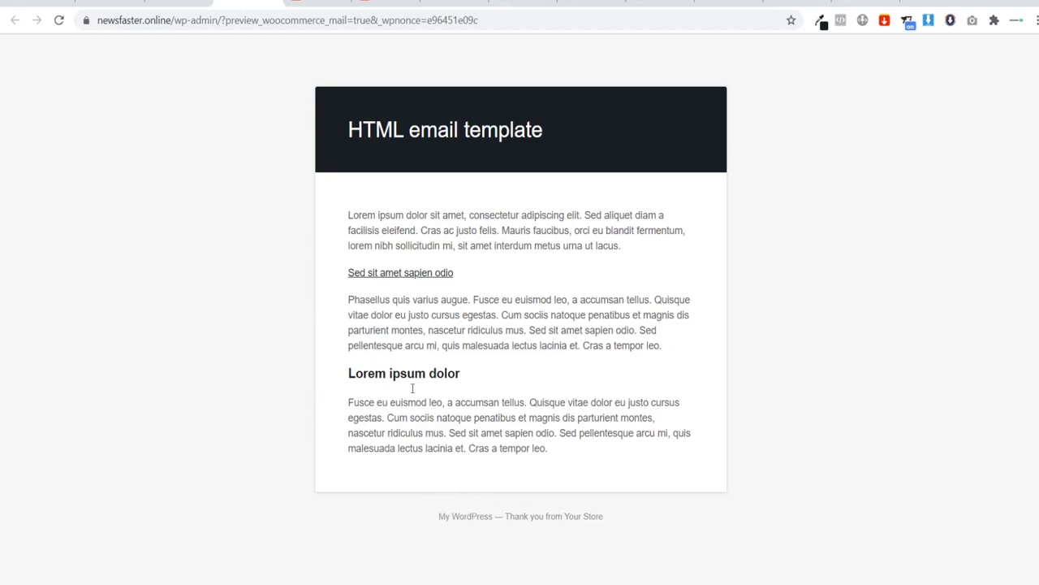
pyautogui.click(273, 2)
pyautogui.moveTo(72, 50)
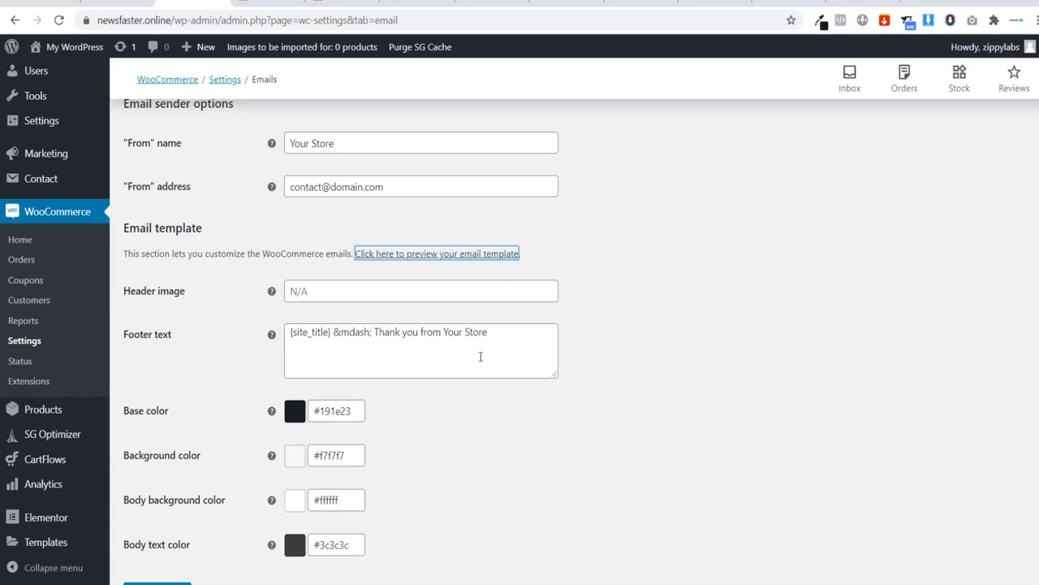
pyautogui.click(239, 350)
pyautogui.scroll(-1, 253, 355)
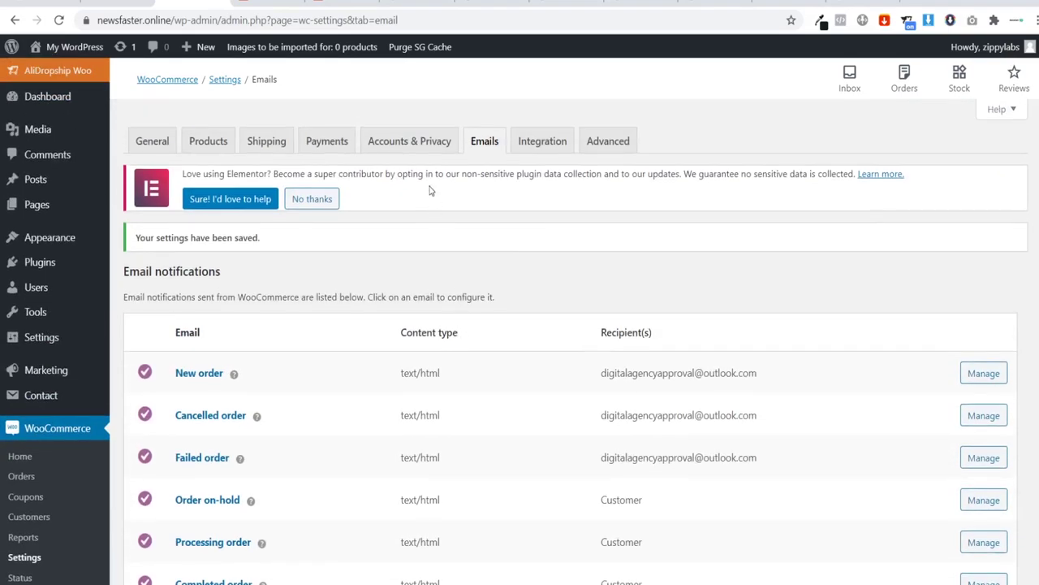
# Step: Set the Accounts & Privacy privacy page to 'Privacy Policy', save, and go to the Payments tab
pyautogui.click(411, 144)
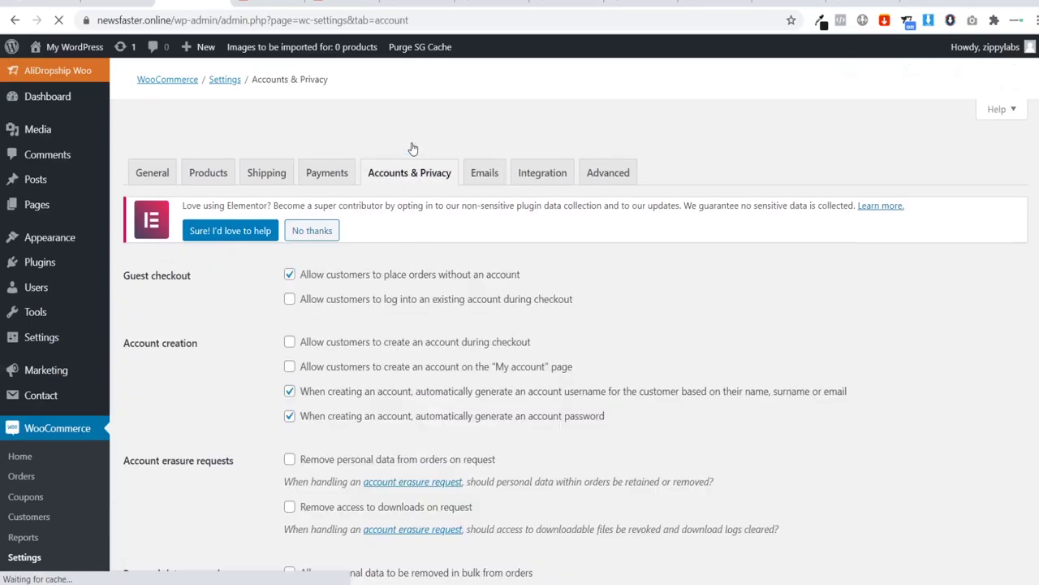
pyautogui.scroll(-4, 264, 262)
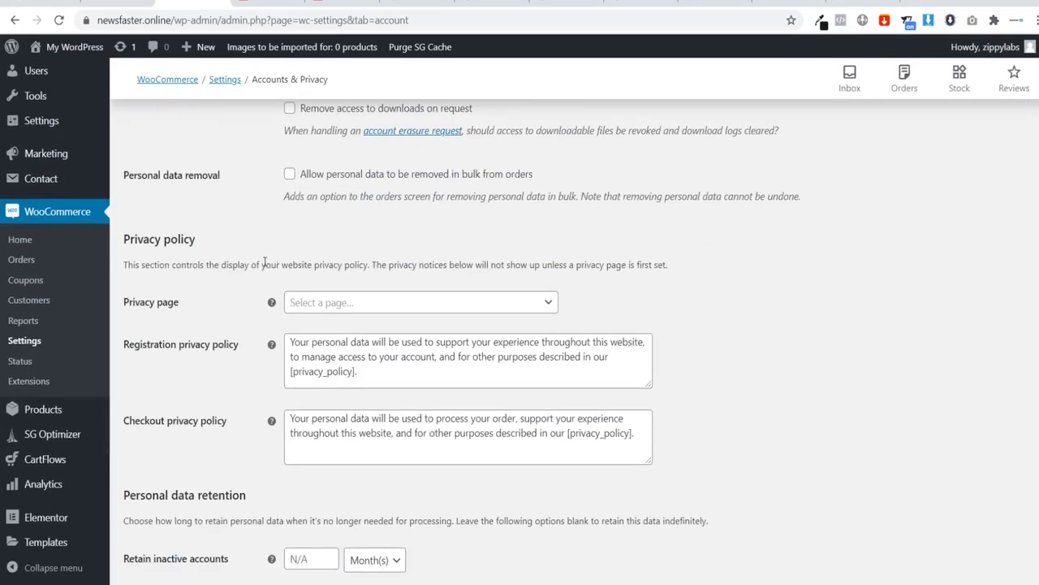
pyautogui.moveTo(135, 302); pyautogui.dragTo(335, 303)
pyautogui.click(335, 303)
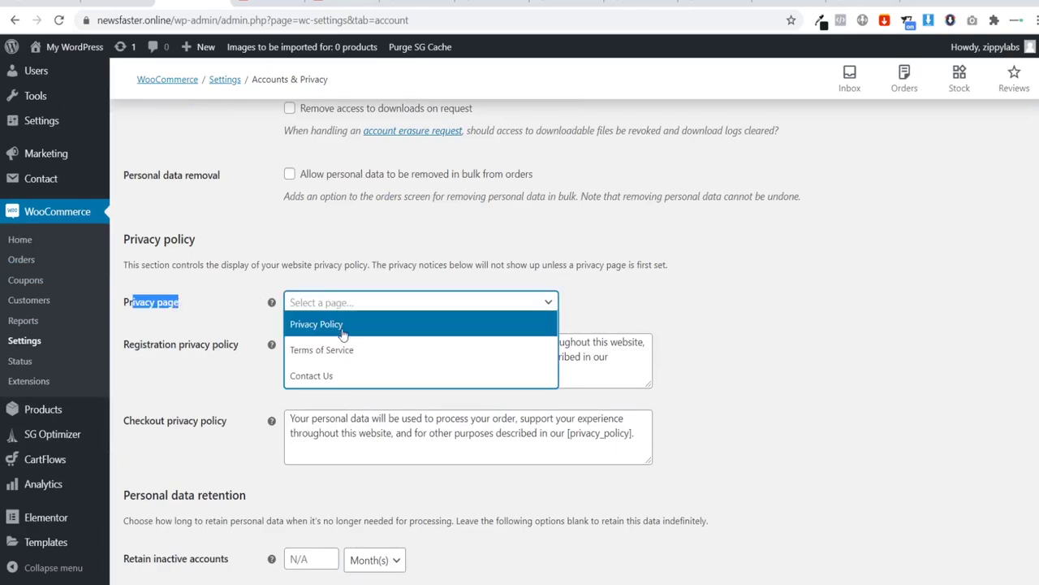
pyautogui.click(307, 326)
pyautogui.click(253, 327)
pyautogui.scroll(-4, 252, 327)
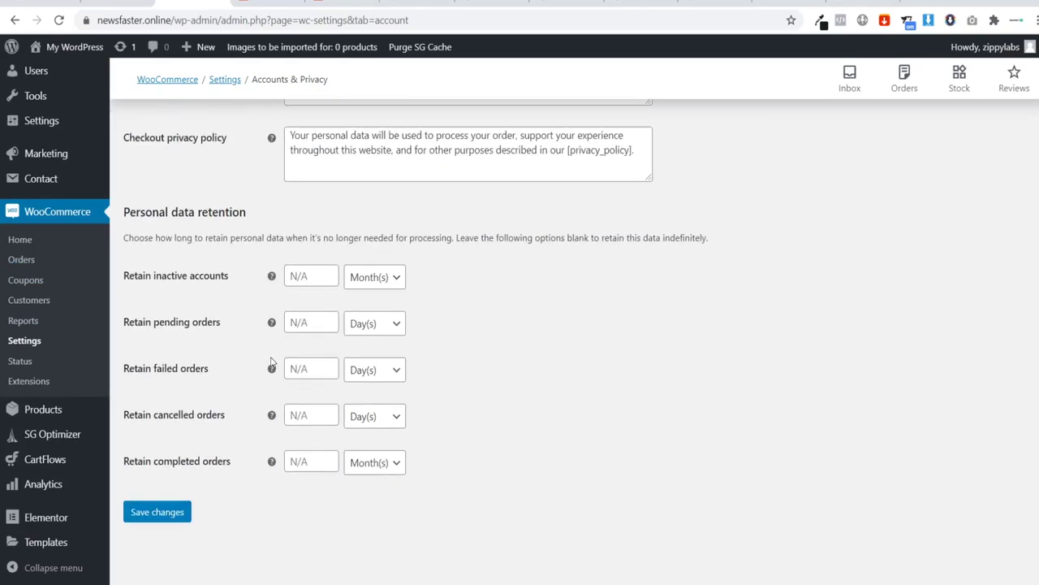
pyautogui.click(157, 511)
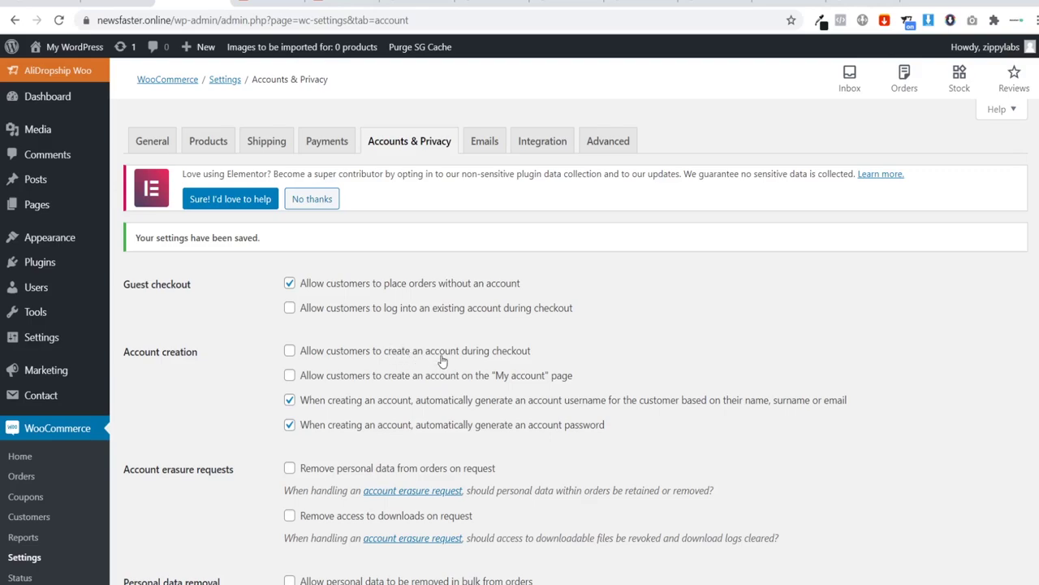
pyautogui.click(323, 143)
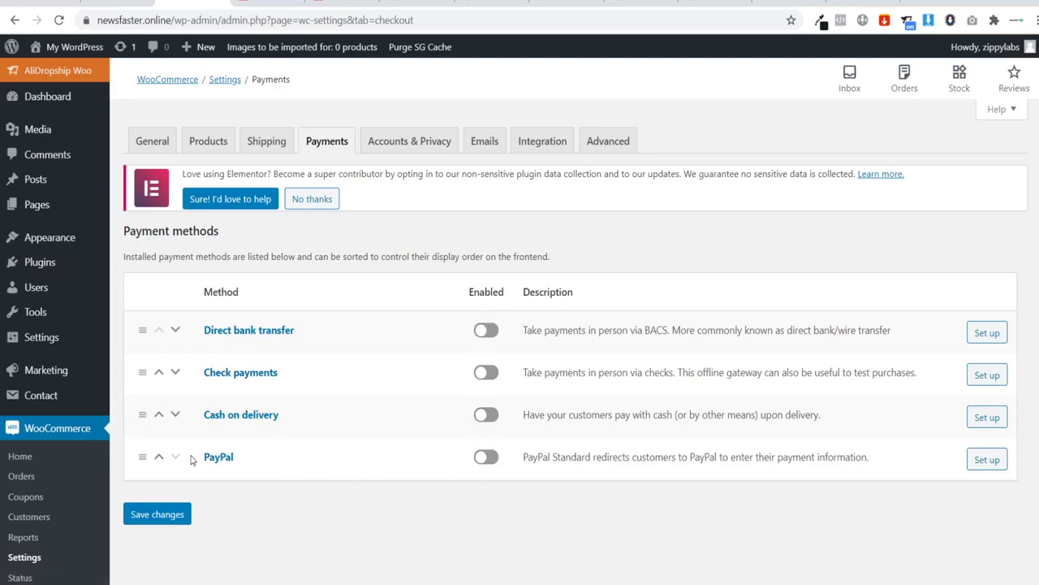
# Step: Search the plugin directory for 'stripe', then install and activate WooCommerce Stripe Payment Gateway
pyautogui.moveTo(37, 265)
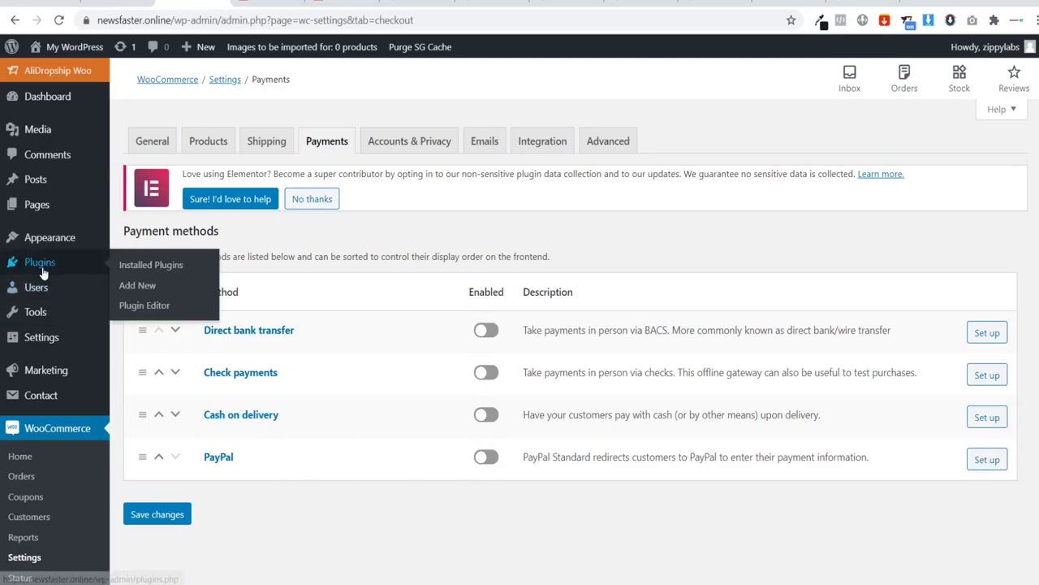
pyautogui.click(132, 287)
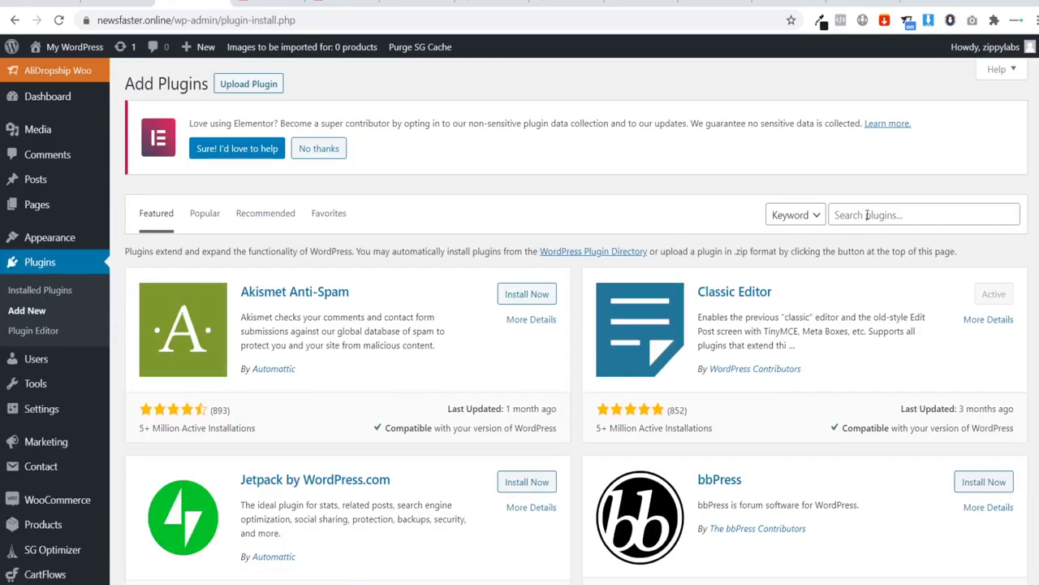
pyautogui.click(867, 215)
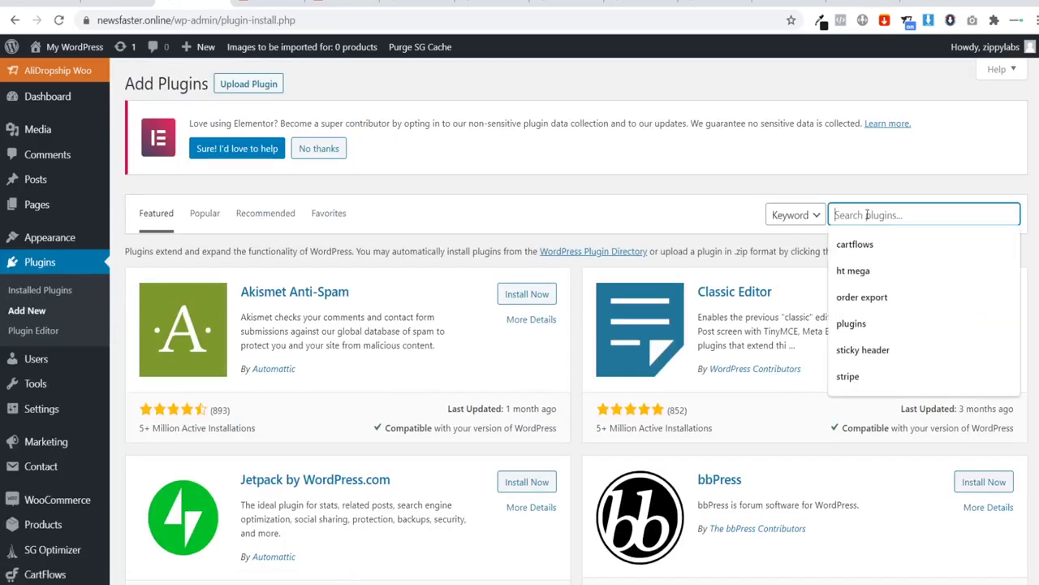
pyautogui.write('z')
pyautogui.press('BackSpace')
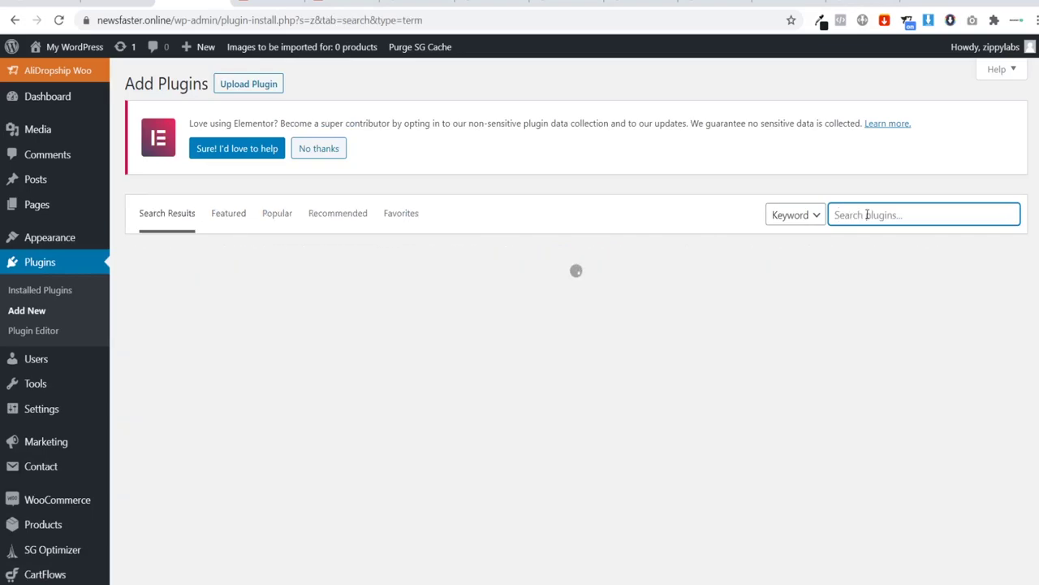
pyautogui.write('stripe')
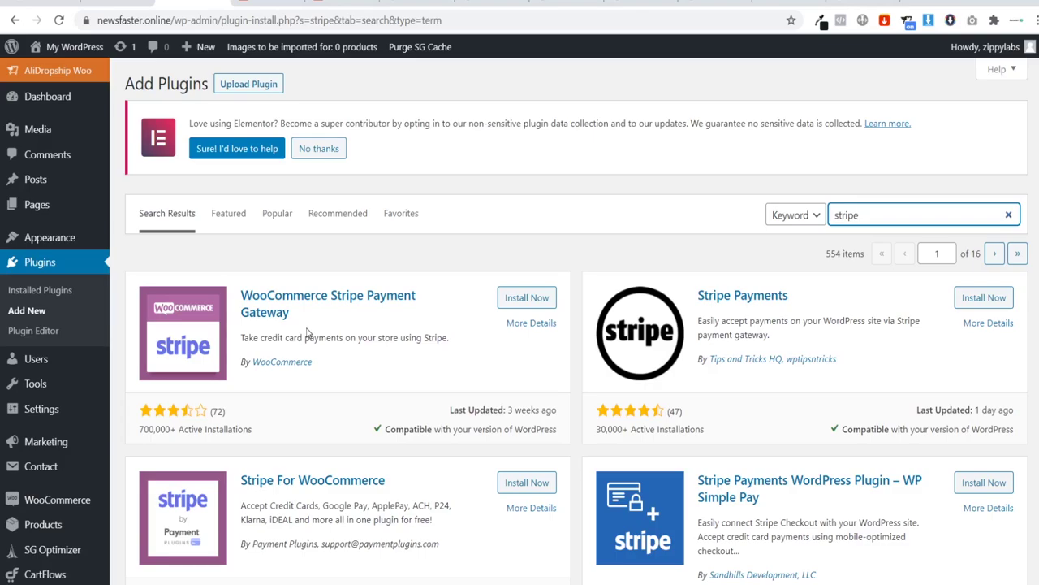
pyautogui.click(514, 301)
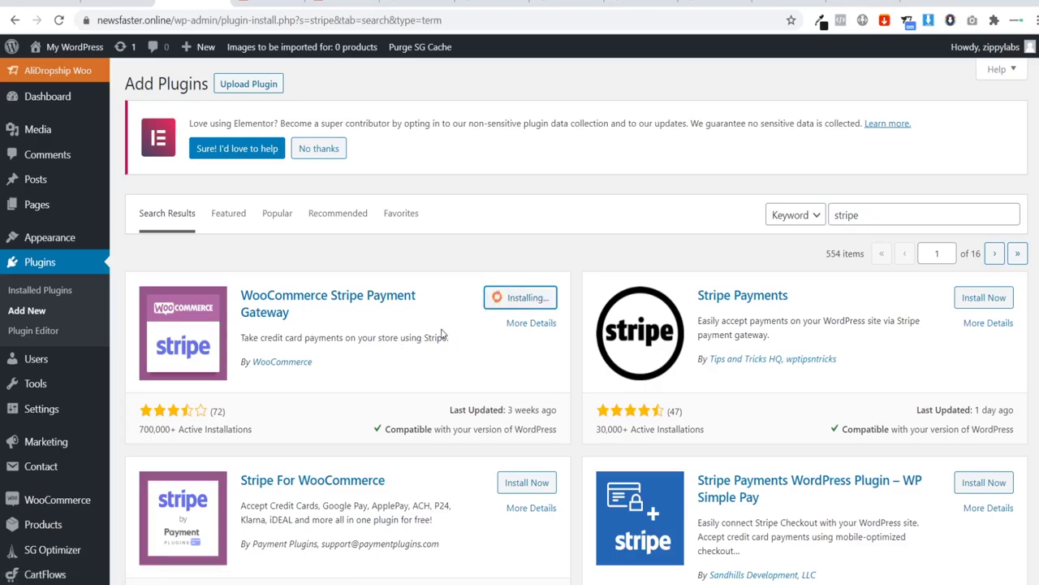
pyautogui.click(530, 299)
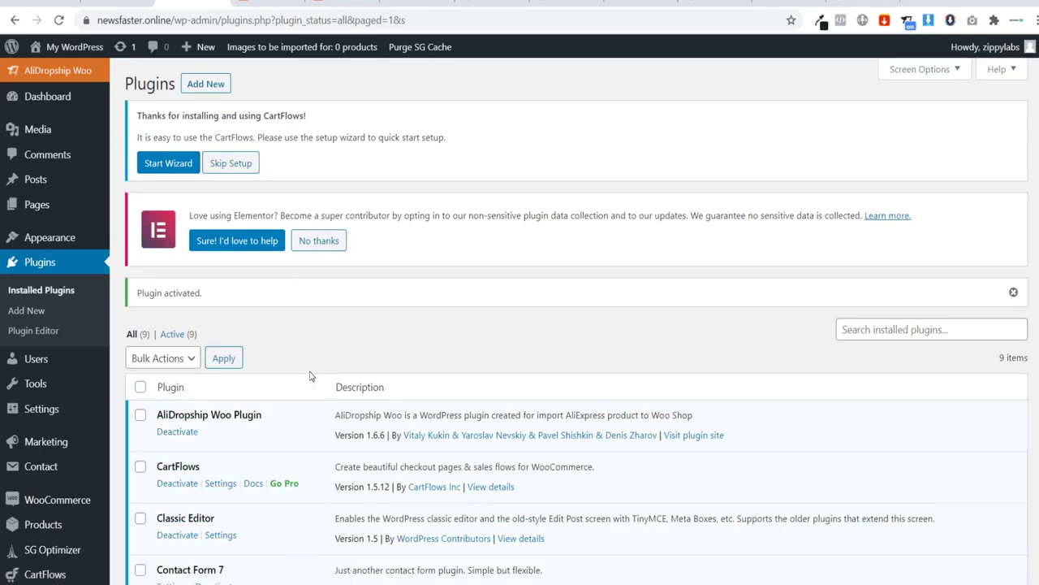
# Step: Search the plugin directory for 'paypal', then install and activate WooCommerce PayPal Checkout Payment Gateway
pyautogui.click(28, 312)
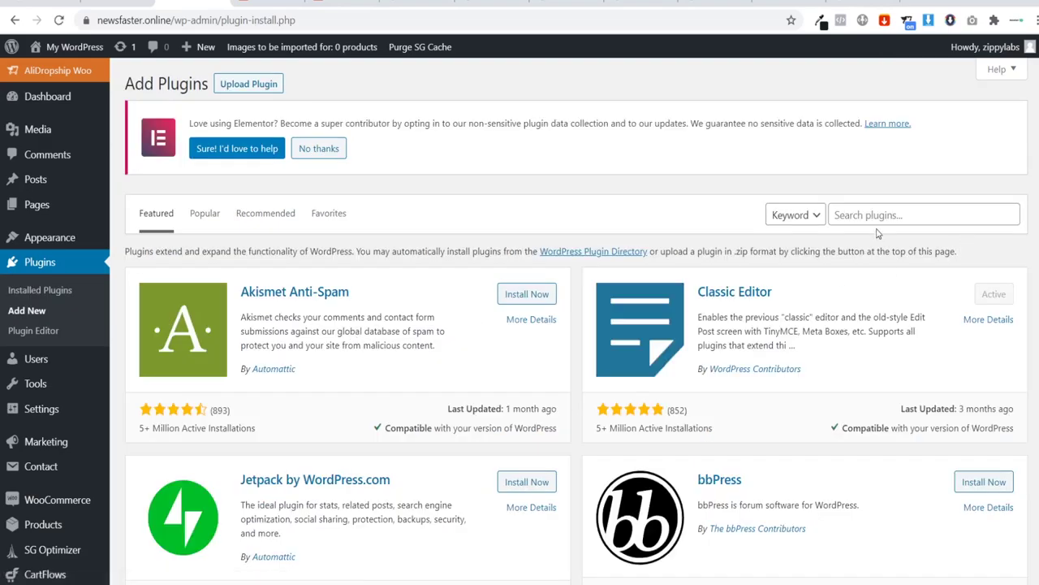
pyautogui.click(874, 215)
pyautogui.write('pa')
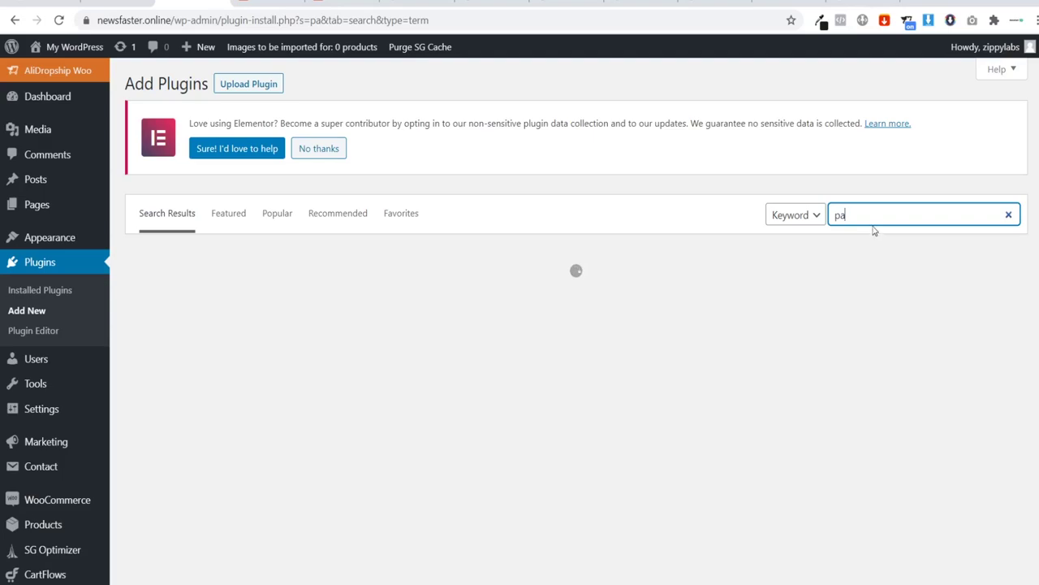
pyautogui.write('y')
pyautogui.click(868, 241)
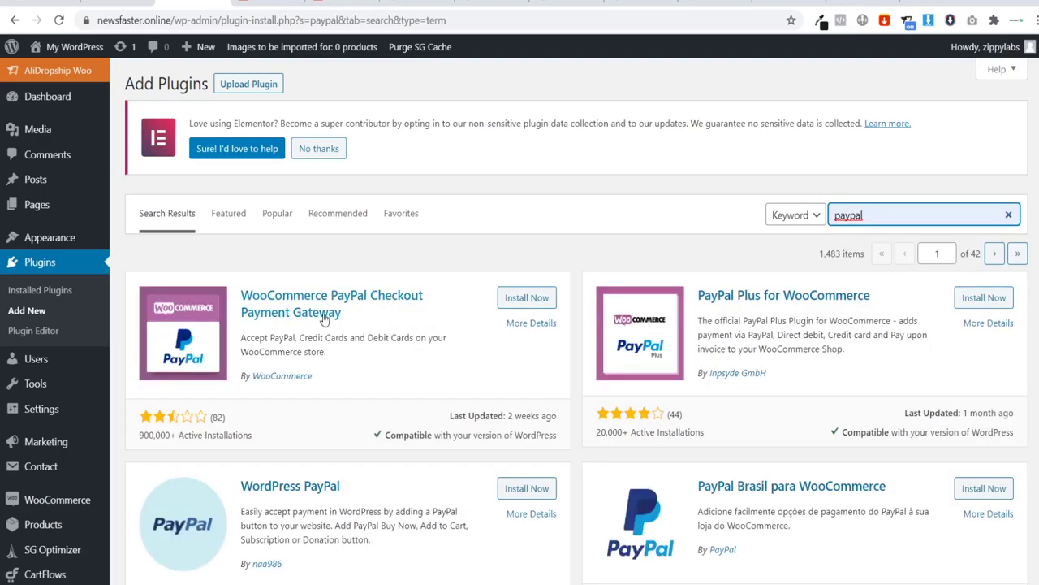
pyautogui.click(524, 302)
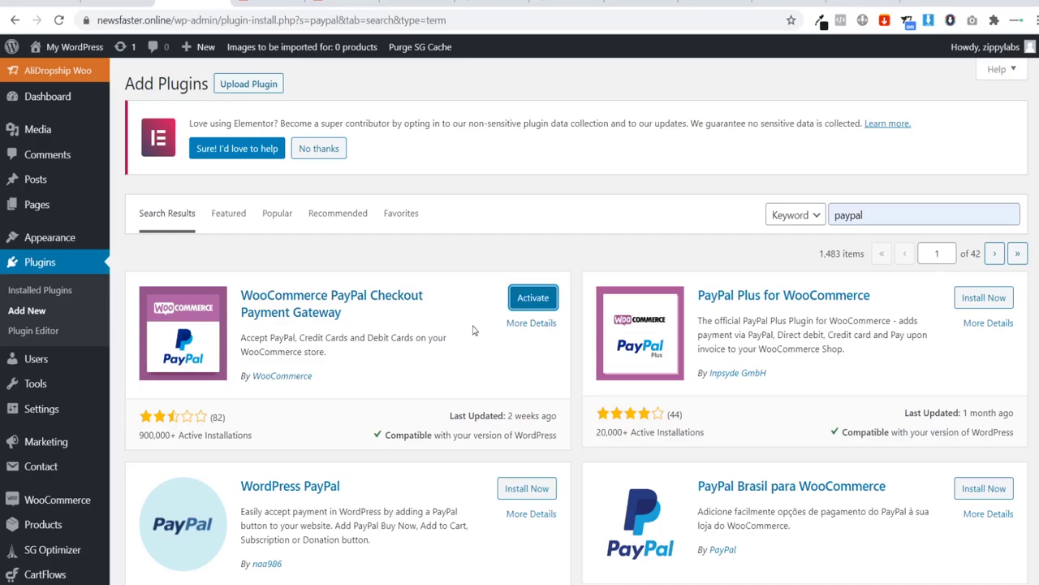
pyautogui.click(515, 300)
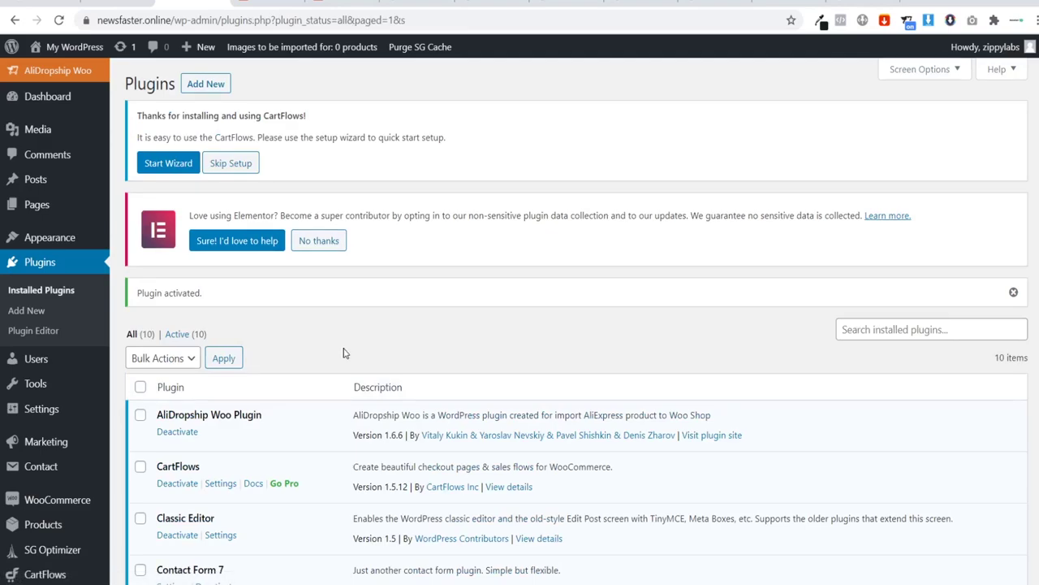
# Step: In WooCommerce Payments, enable Stripe – Credit Card and open PayPal Checkout's settings
pyautogui.moveTo(31, 505)
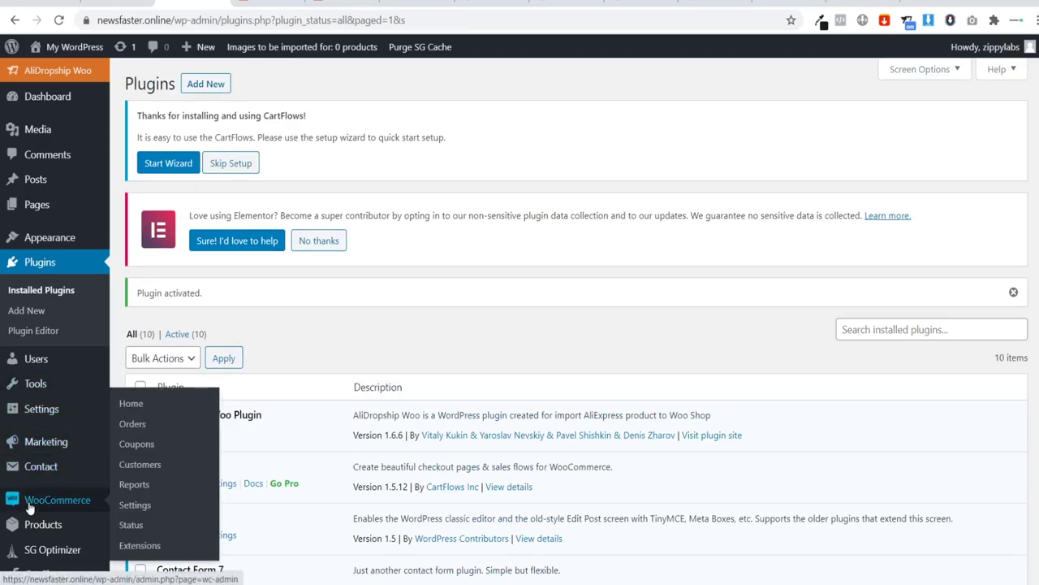
pyautogui.click(136, 510)
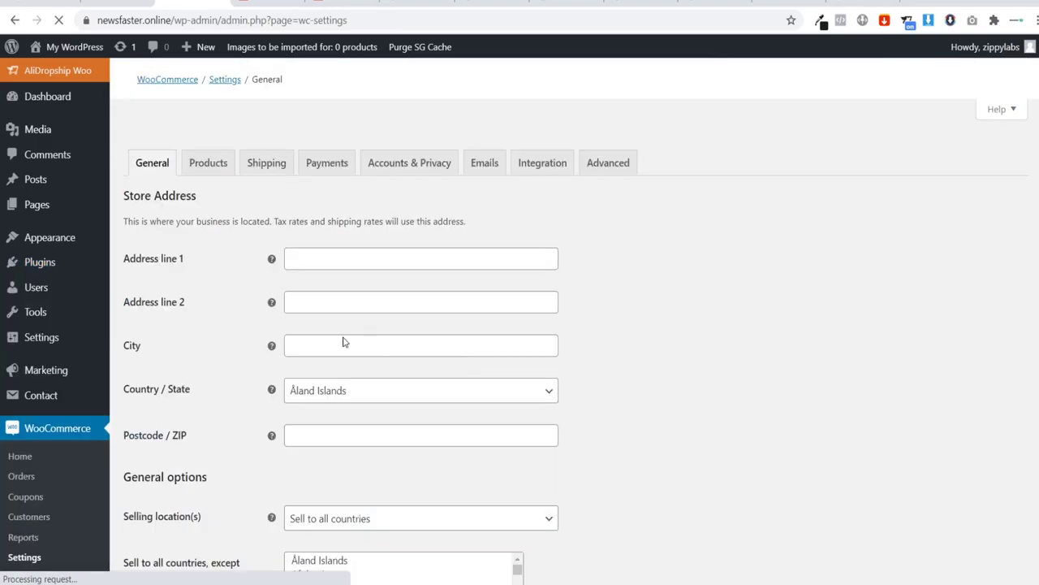
pyautogui.click(325, 178)
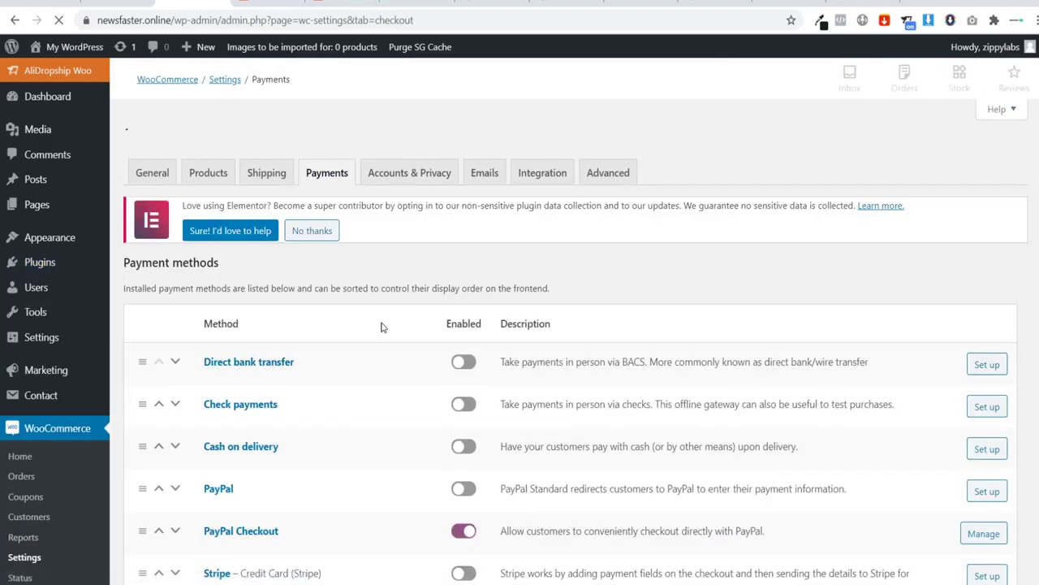
pyautogui.scroll(-2, 377, 308)
pyautogui.scroll(-1, 372, 329)
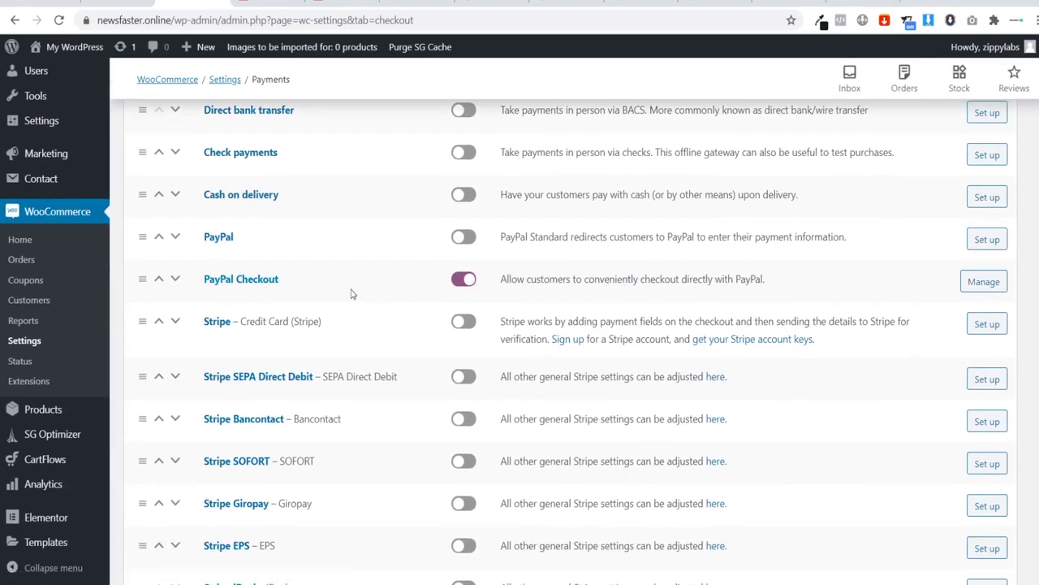
pyautogui.click(467, 322)
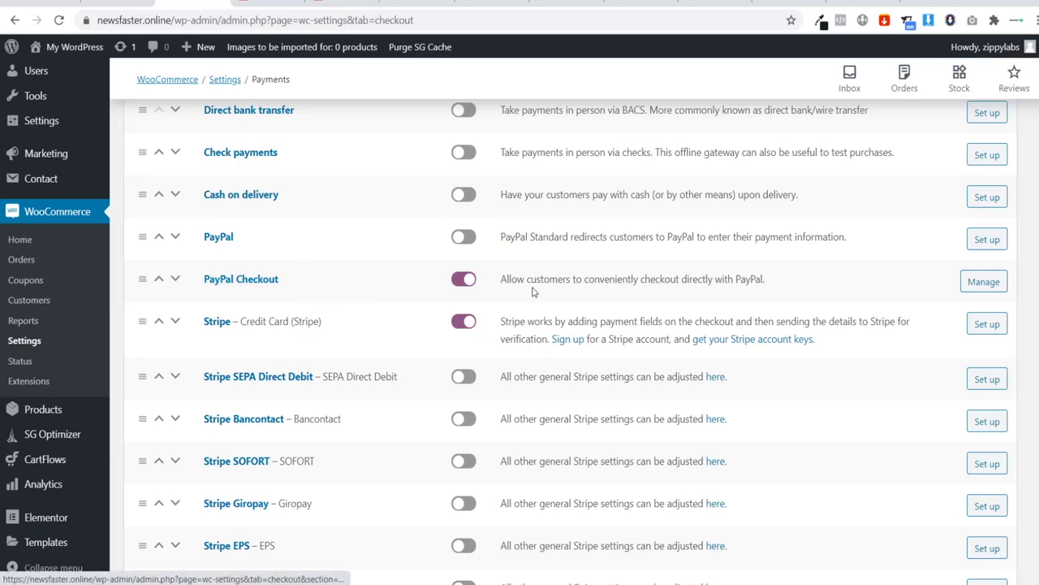
pyautogui.click(975, 283)
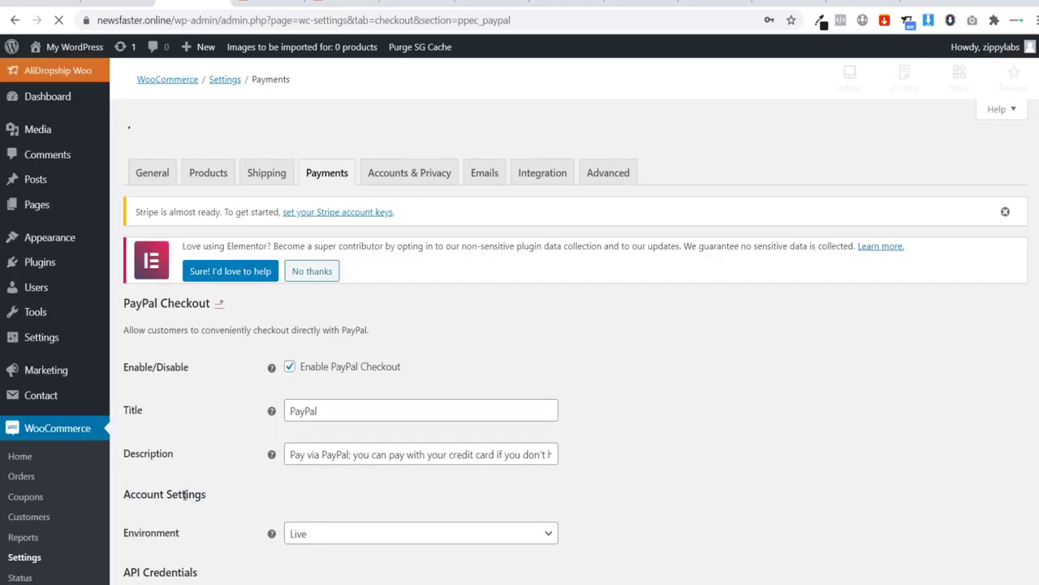
pyautogui.scroll(-3, 244, 455)
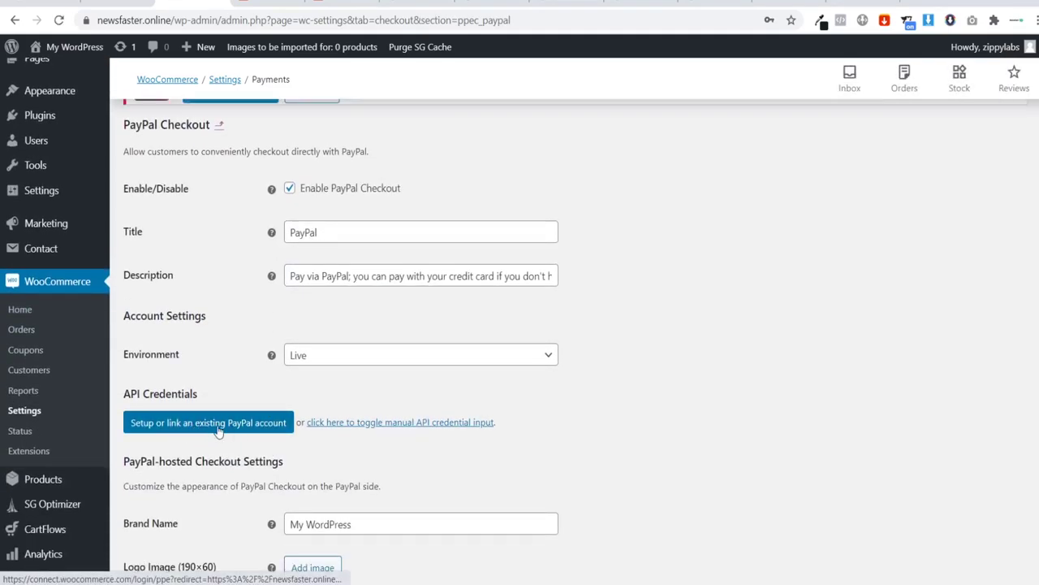
# Step: Follow the PayPal account setup link to the signup page, then return to the payments list
pyautogui.click(215, 424)
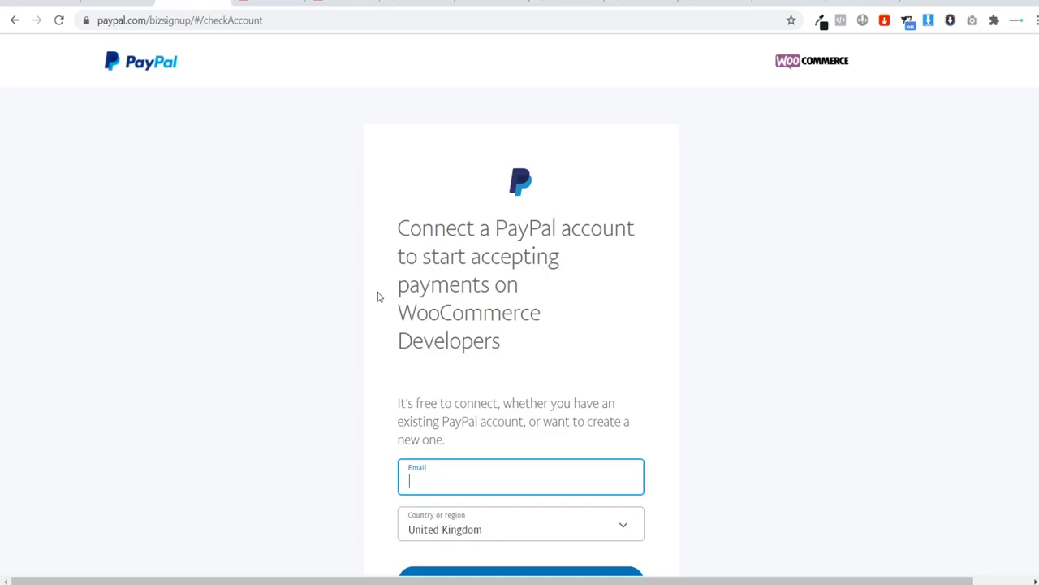
pyautogui.hotkey('alt', 'Left')
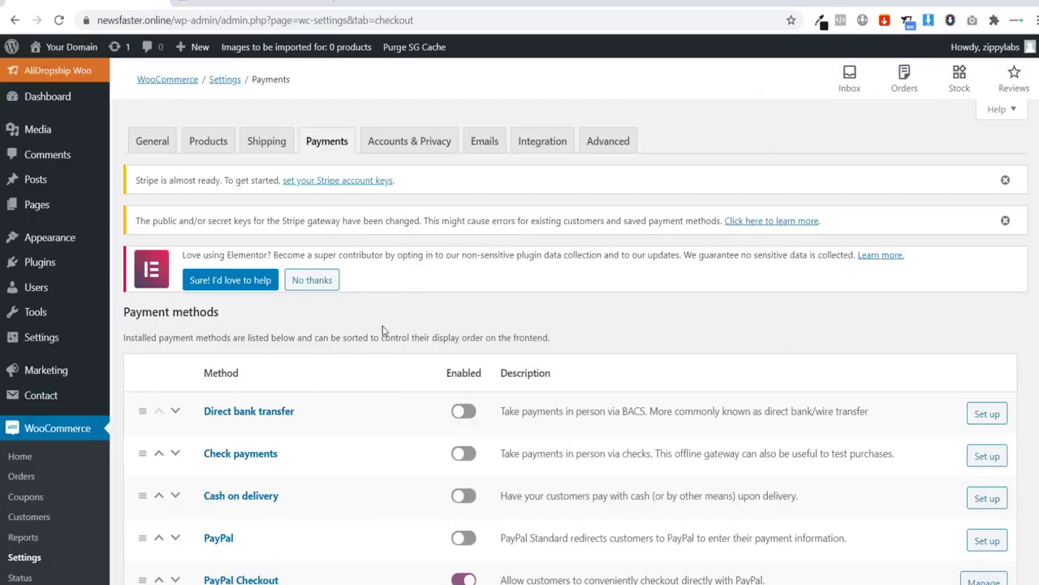
# Step: In Stripe's gateway settings, delete the autofilled test publishable and secret keys and disable Test Mode
pyautogui.scroll(-3, 383, 330)
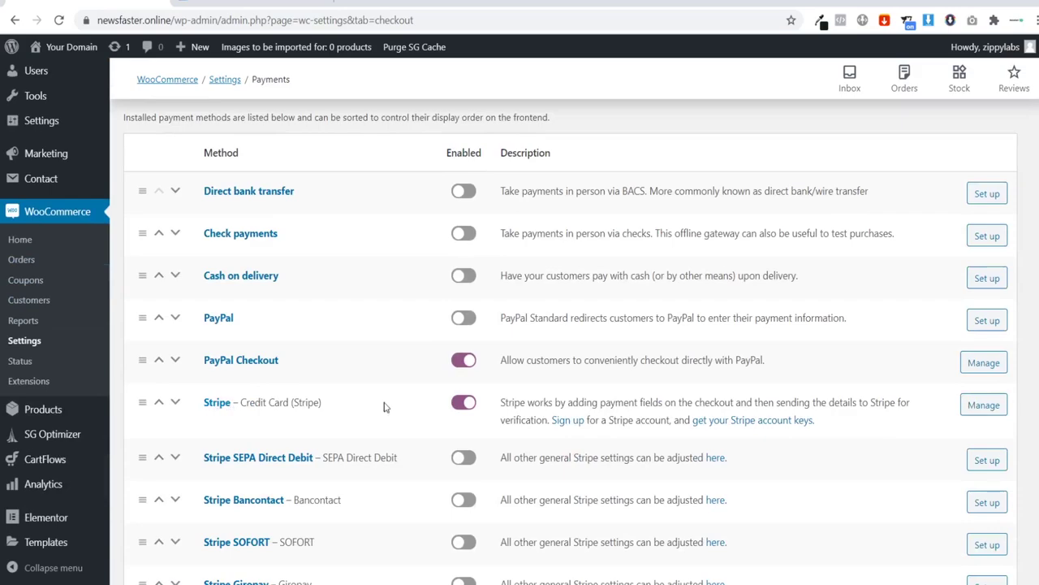
pyautogui.click(986, 408)
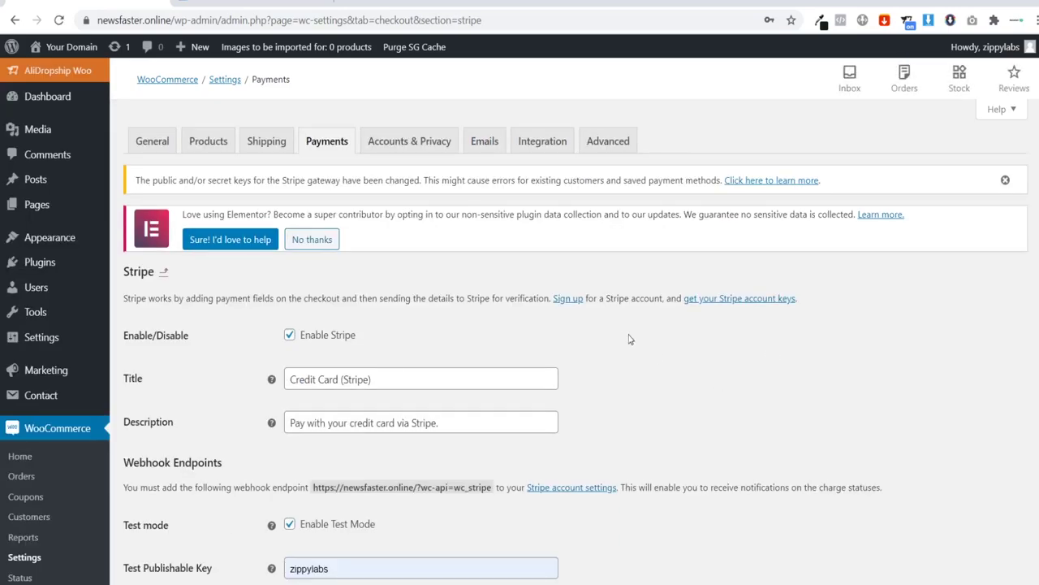
pyautogui.scroll(-1, 600, 318)
pyautogui.doubleClick(350, 494)
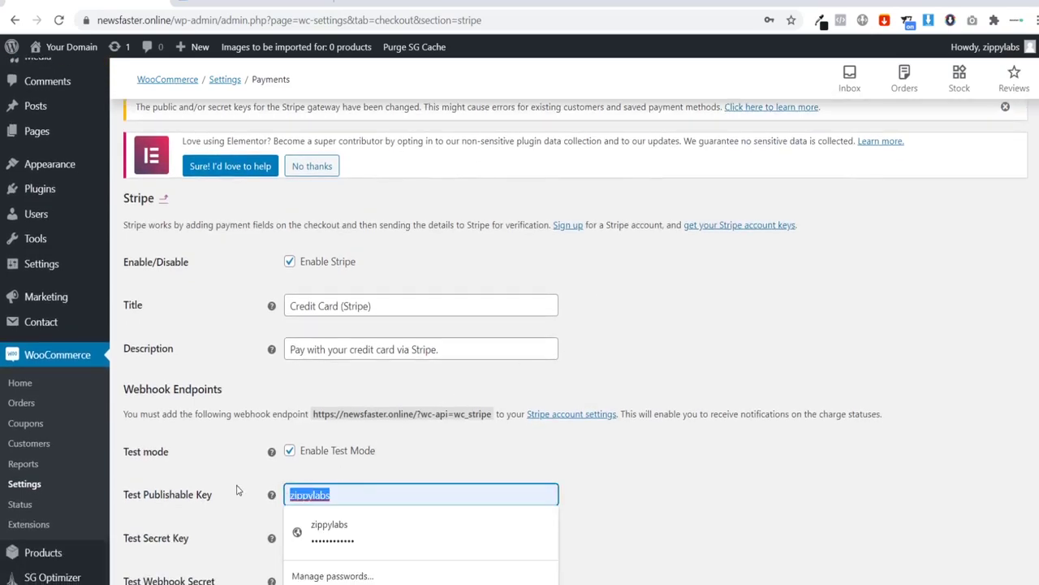
pyautogui.press('BackSpace')
pyautogui.doubleClick(391, 539)
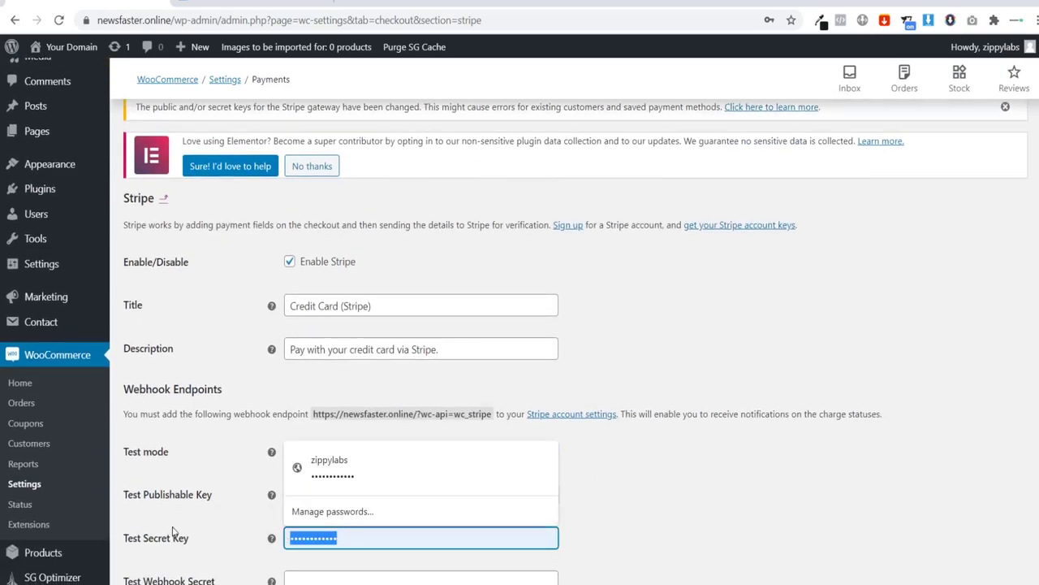
pyautogui.press('BackSpace')
pyautogui.click(741, 484)
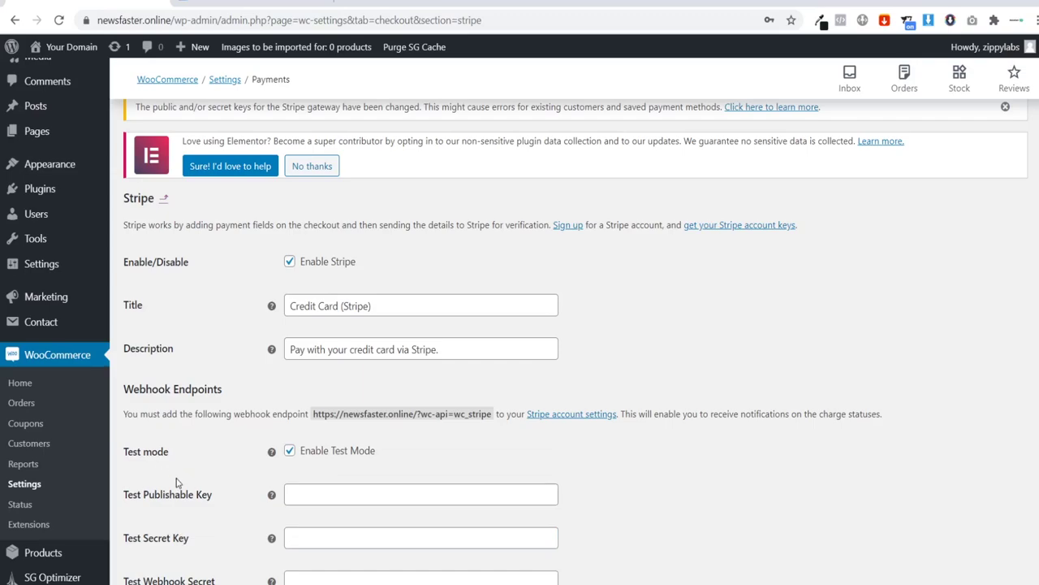
pyautogui.scroll(-1, 177, 482)
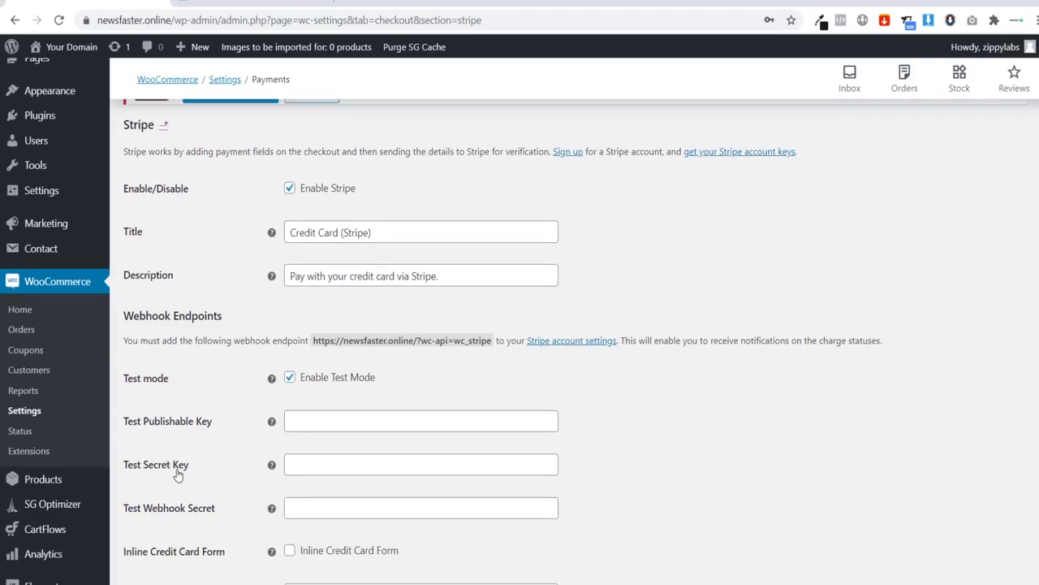
pyautogui.click(290, 379)
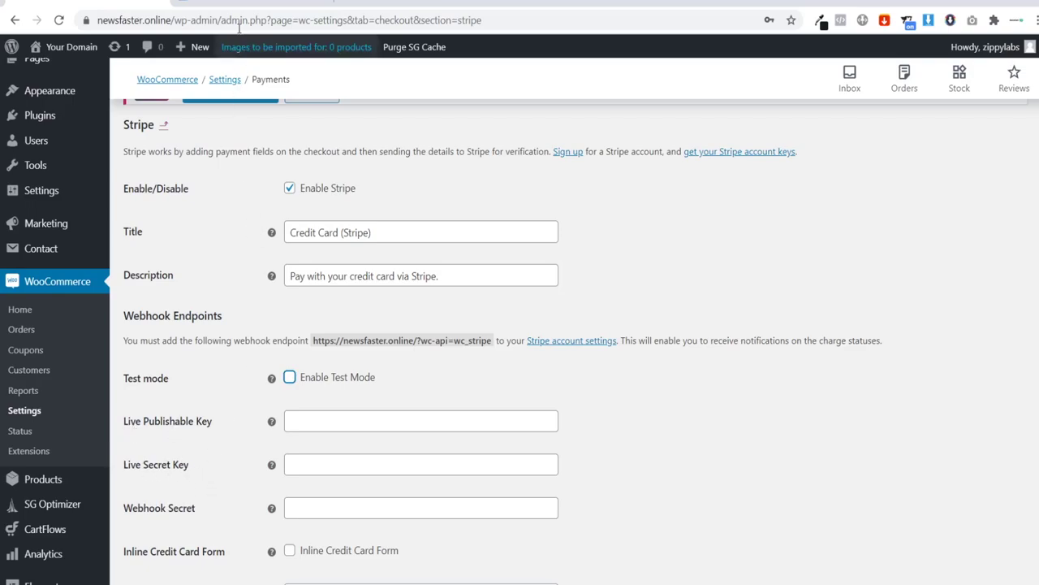
# Step: In the Stripe dashboard, open Developers > API keys
pyautogui.click(251, 3)
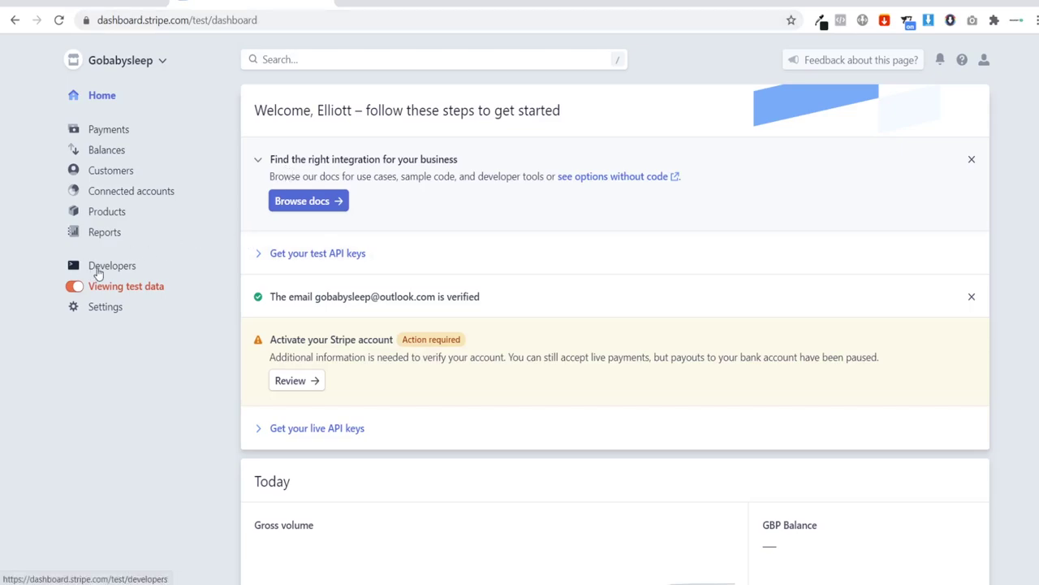
pyautogui.click(95, 269)
pyautogui.click(109, 288)
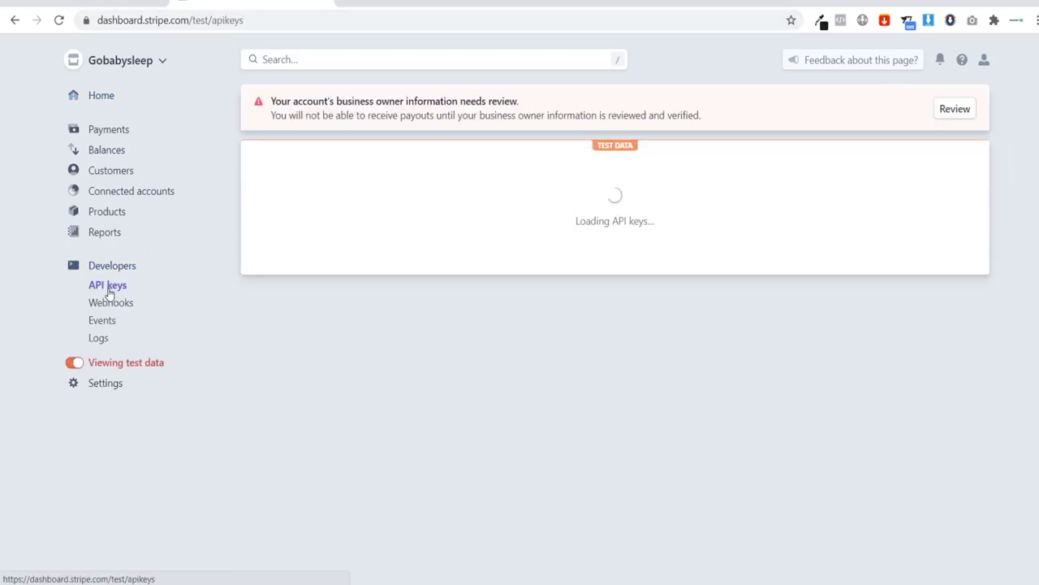
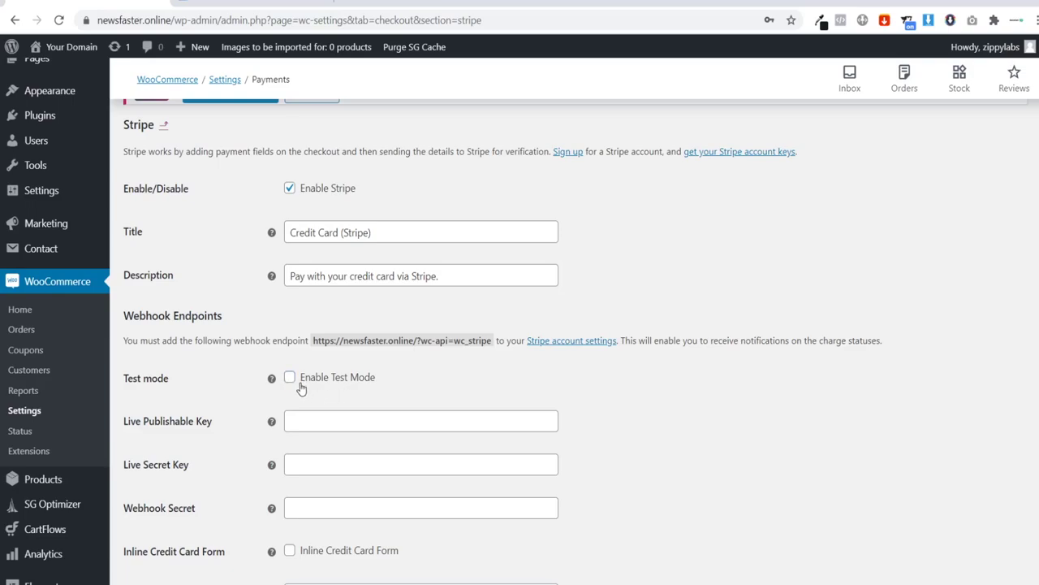
# Step: Save the Stripe payment settings with Stripe enabled and test mode off, then go to General Settings
pyautogui.scroll(-6, 300, 388)
pyautogui.click(166, 512)
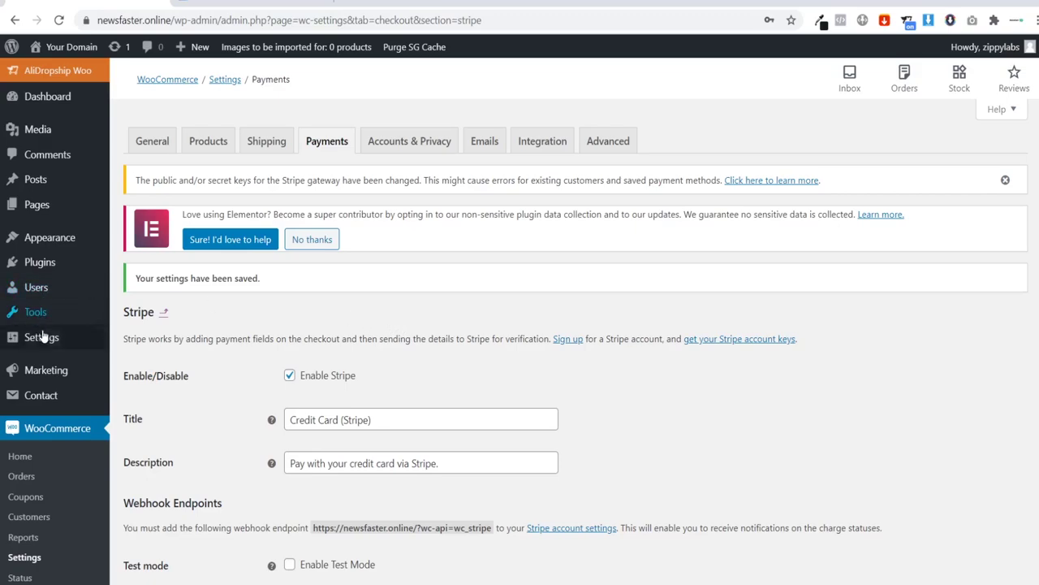
pyautogui.moveTo(48, 338)
pyautogui.click(130, 346)
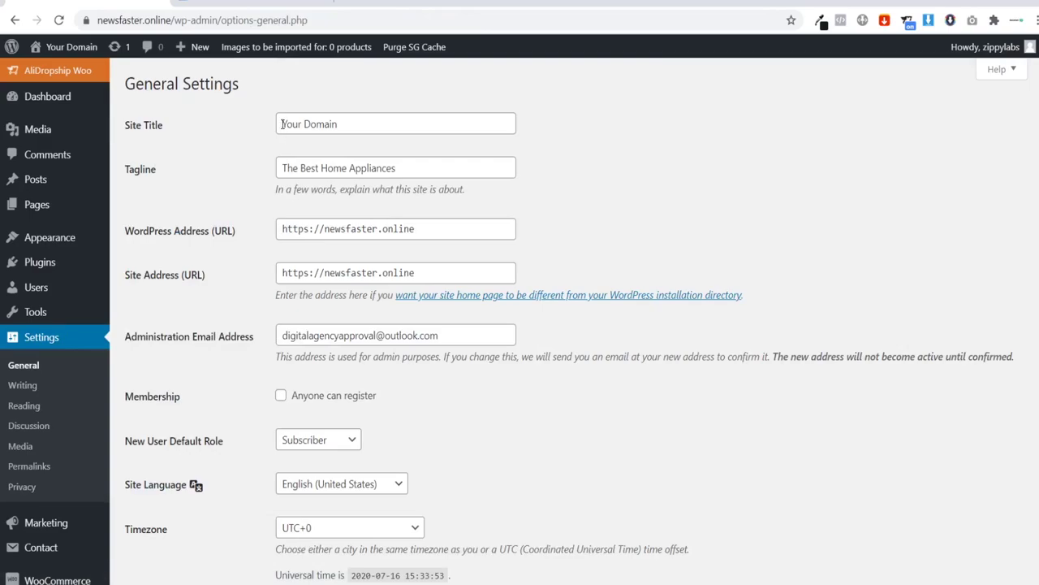
# Step: Check the site title 'Your Domain' and tagline 'The Best Home Appliances', leaving both unchanged
pyautogui.moveTo(281, 124); pyautogui.dragTo(371, 124)
pyautogui.click(371, 124)
pyautogui.moveTo(413, 166); pyautogui.dragTo(272, 166)
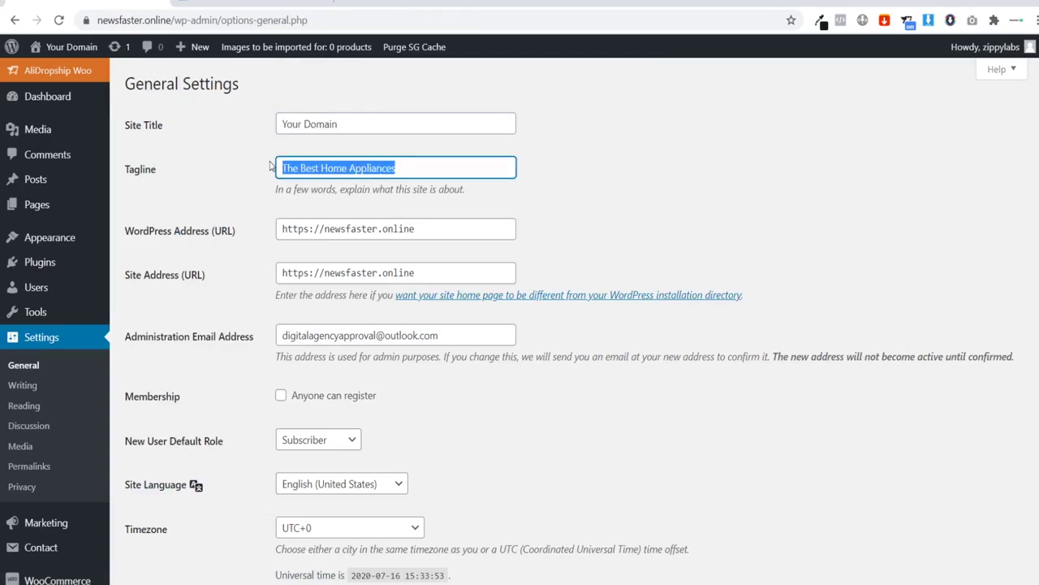
pyautogui.click(395, 165)
pyautogui.click(243, 156)
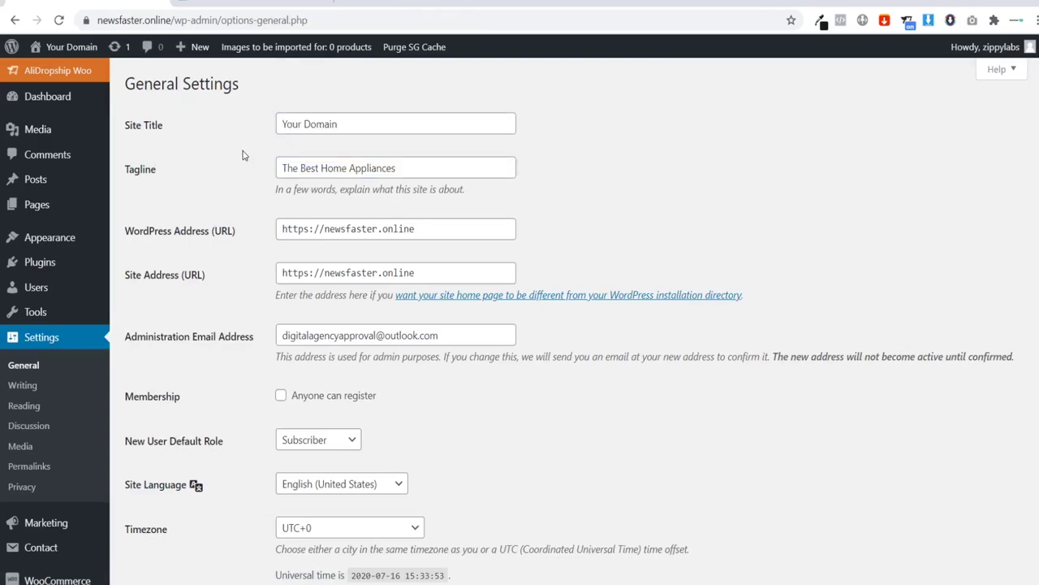
pyautogui.moveTo(283, 124); pyautogui.dragTo(254, 121)
pyautogui.click(352, 123)
pyautogui.click(245, 122)
pyautogui.moveTo(280, 169); pyautogui.dragTo(406, 170)
pyautogui.click(411, 169)
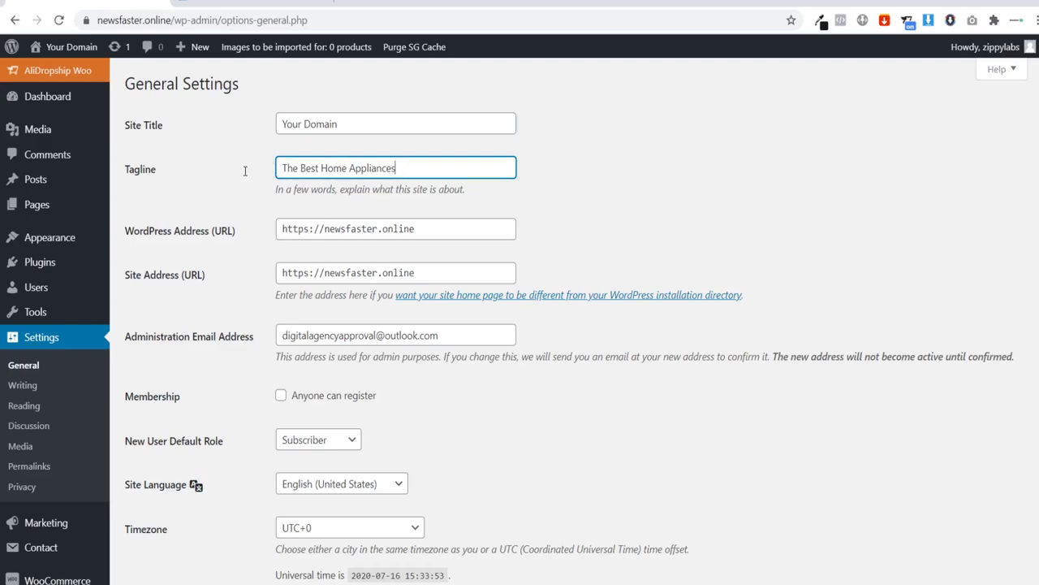
# Step: Save the General settings and move on to the Reading settings
pyautogui.scroll(-6, 572, 235)
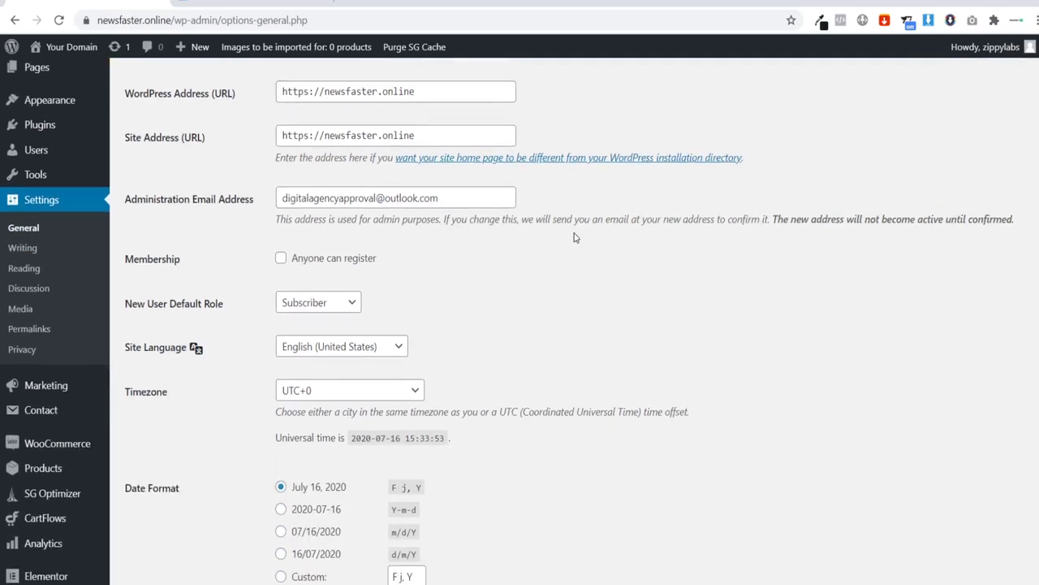
pyautogui.click(178, 519)
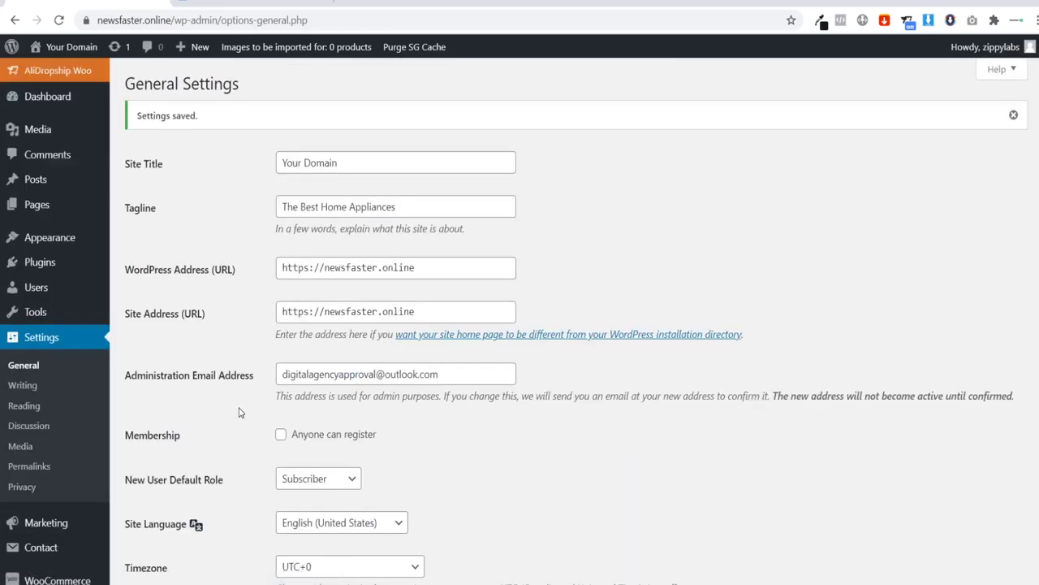
pyautogui.click(28, 406)
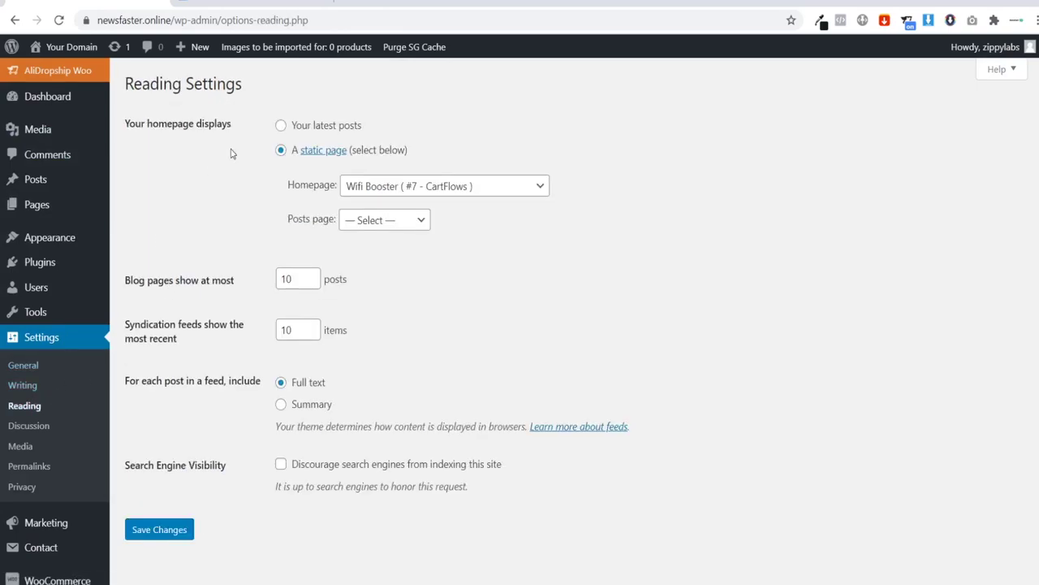
# Step: Make the homepage a static page showing Wifi Booster (#7 - CartFlows) and save
pyautogui.click(282, 127)
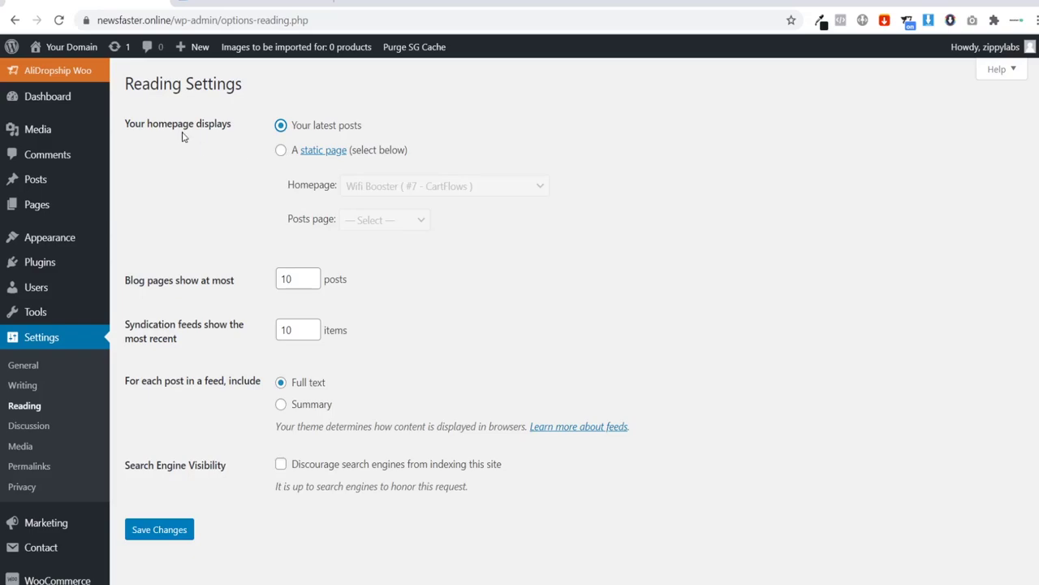
pyautogui.click(281, 152)
pyautogui.click(432, 192)
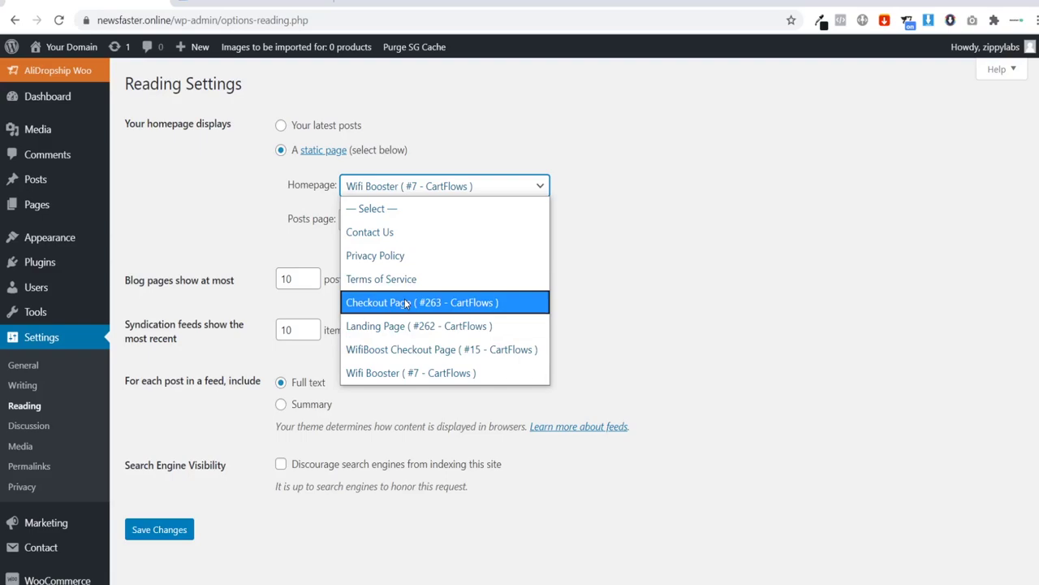
pyautogui.click(414, 376)
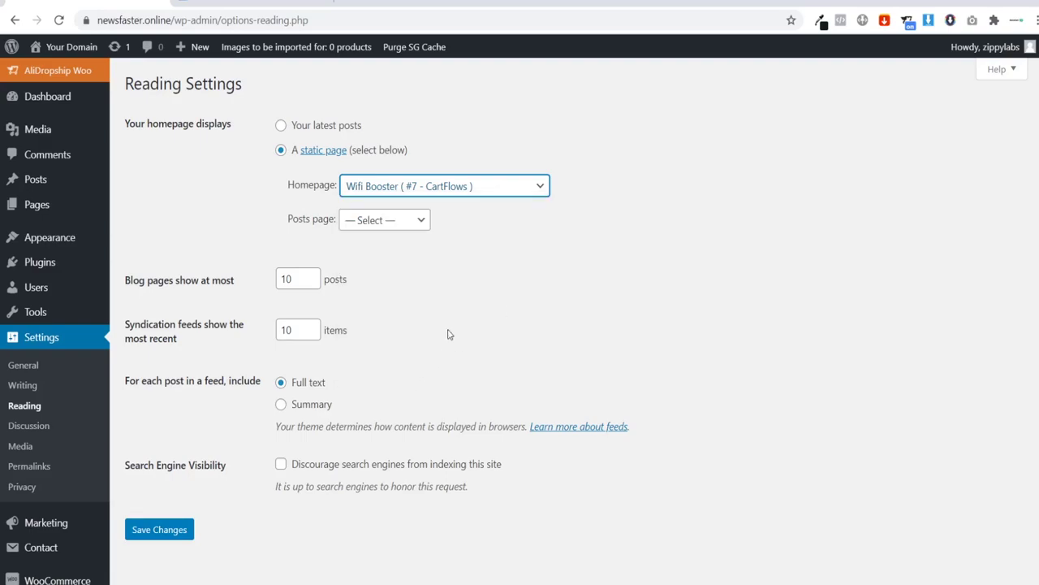
pyautogui.click(166, 530)
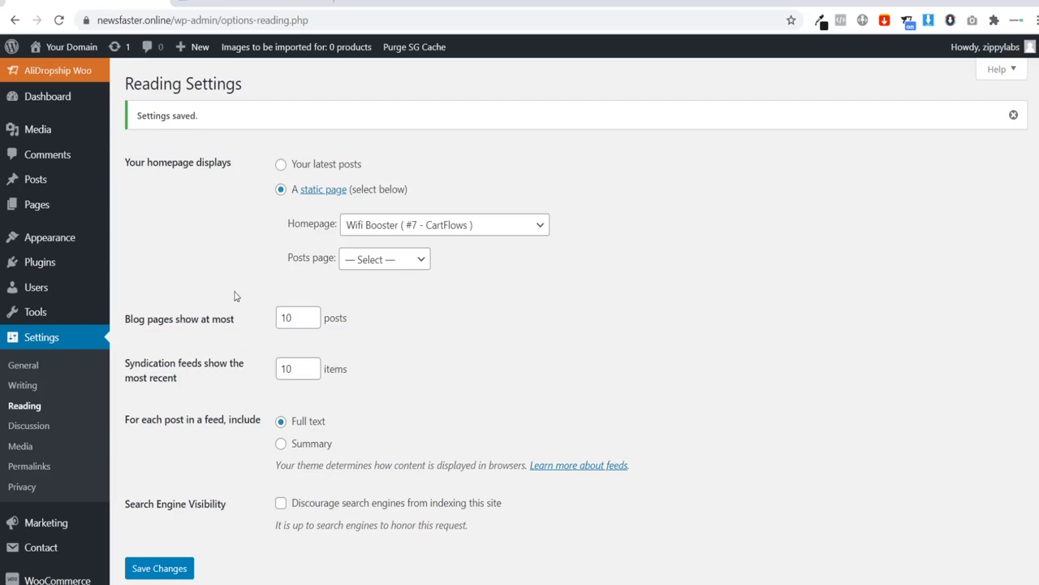
# Step: Confirm Wifi Booster remains the homepage, then go to Permalink settings
pyautogui.click(407, 233)
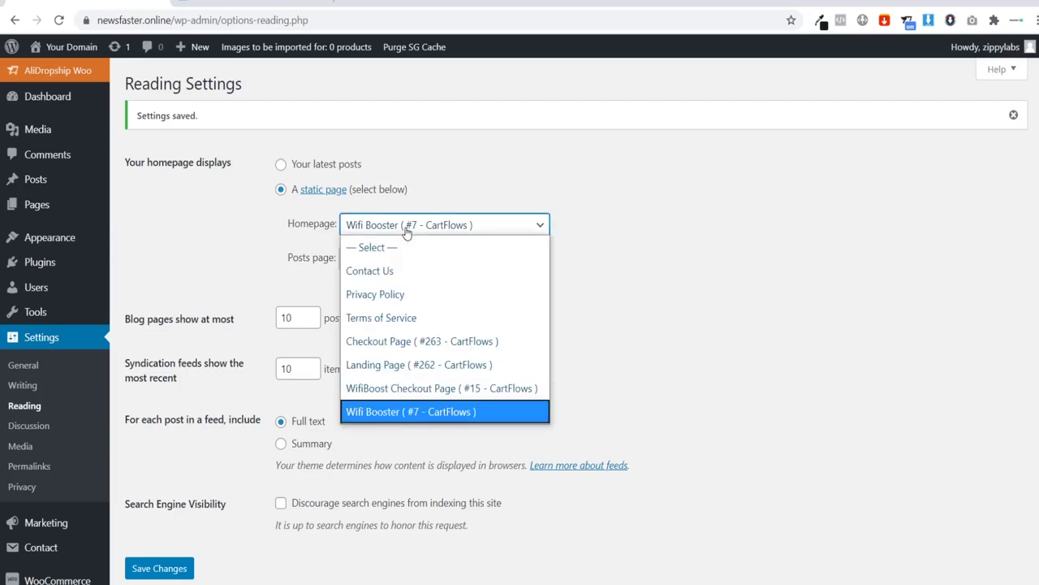
pyautogui.click(407, 412)
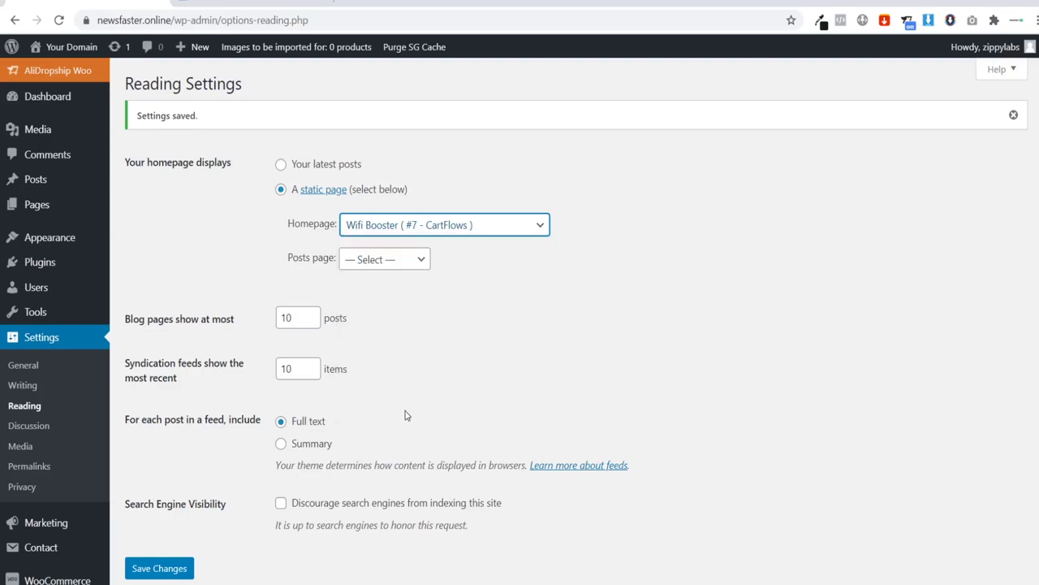
pyautogui.click(227, 299)
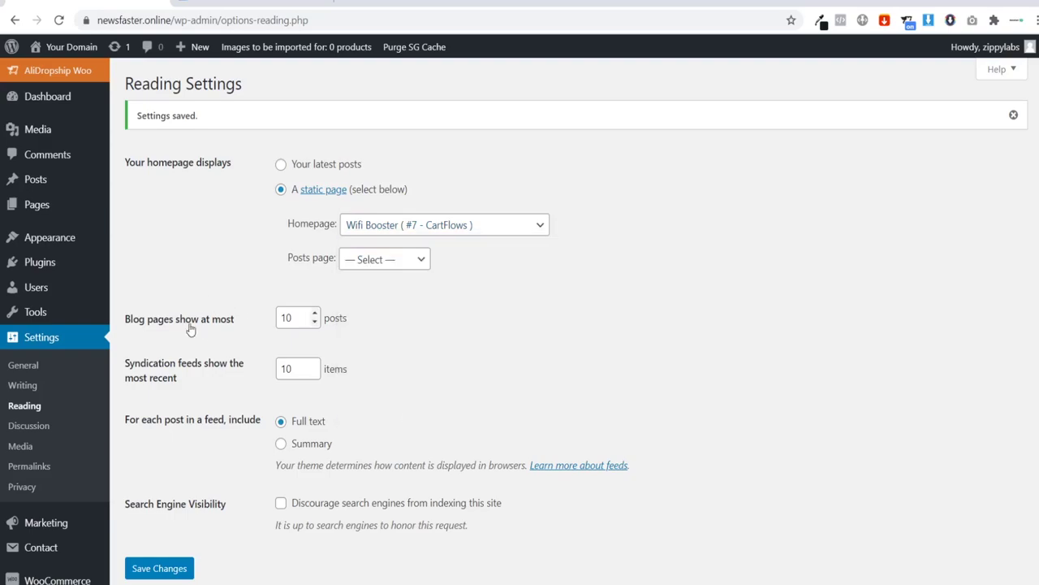
pyautogui.click(47, 469)
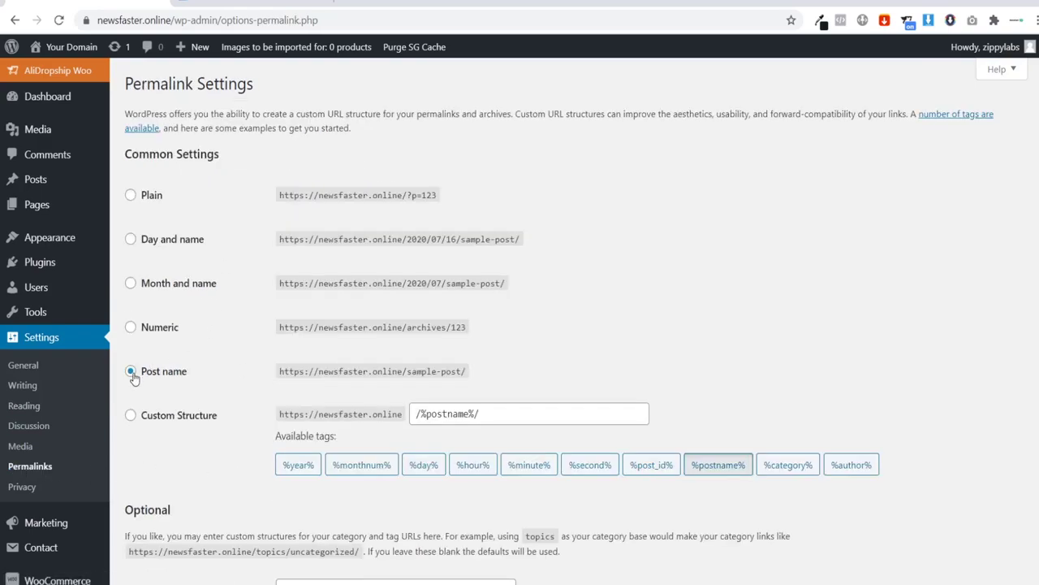
pyautogui.moveTo(280, 376); pyautogui.dragTo(462, 372)
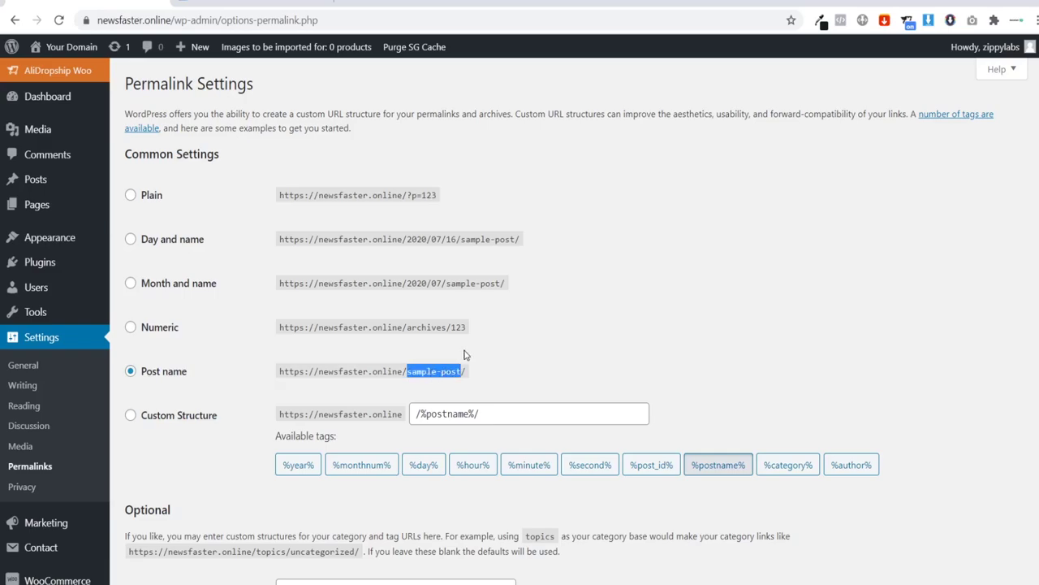
pyautogui.click(352, 325)
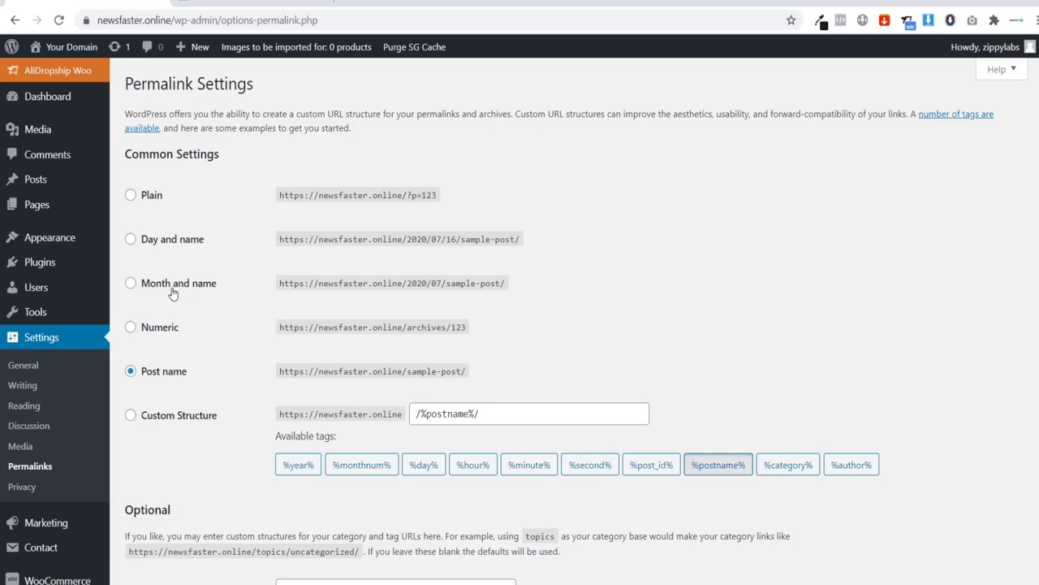
pyautogui.moveTo(408, 239); pyautogui.dragTo(444, 239)
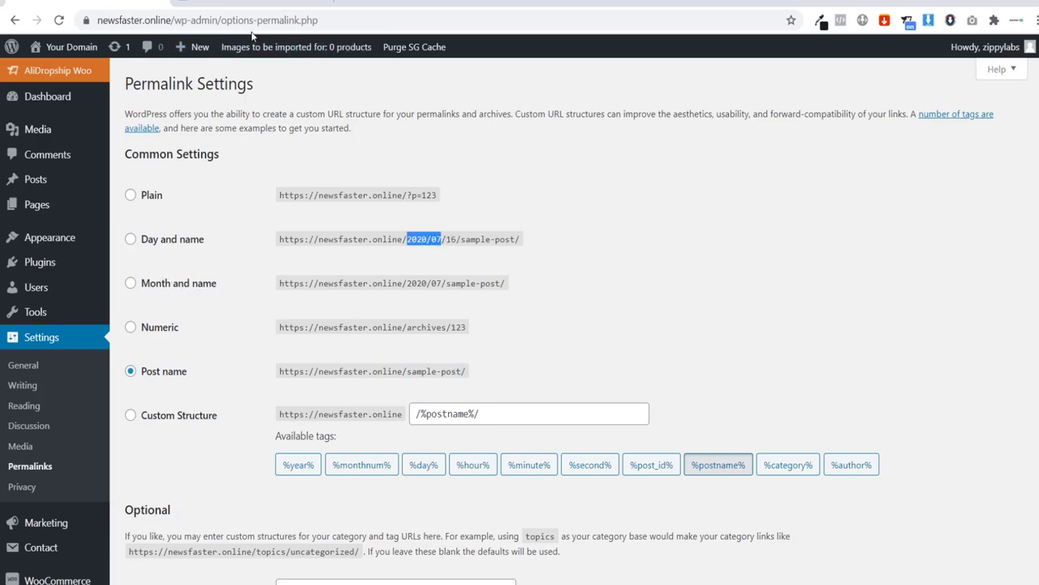
pyautogui.click(307, 224)
# Step: Create a new coupon named Testcoupon as a 100 percentage discount
pyautogui.scroll(-1, 219, 334)
pyautogui.moveTo(65, 507)
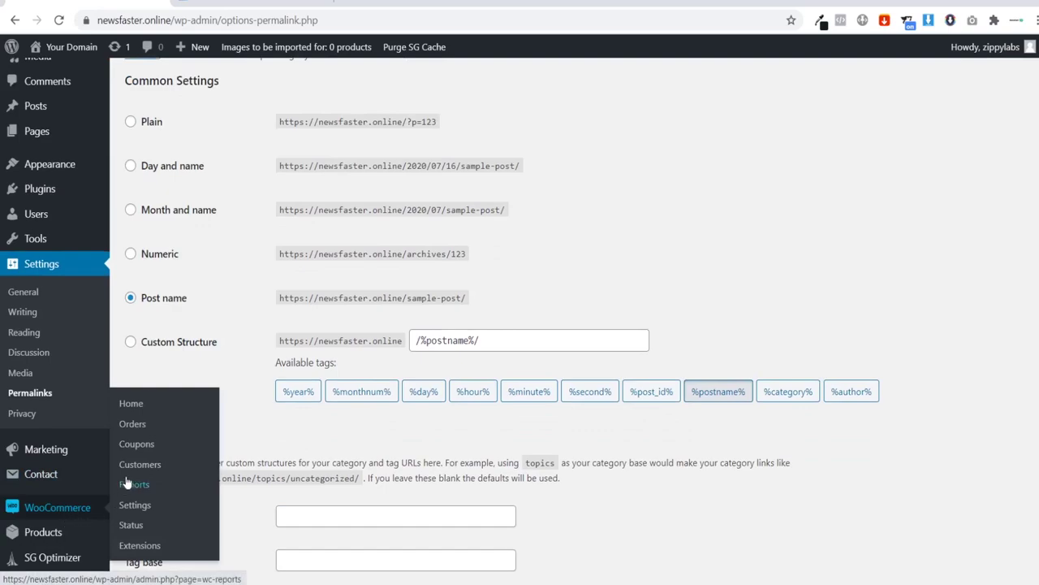
pyautogui.click(136, 448)
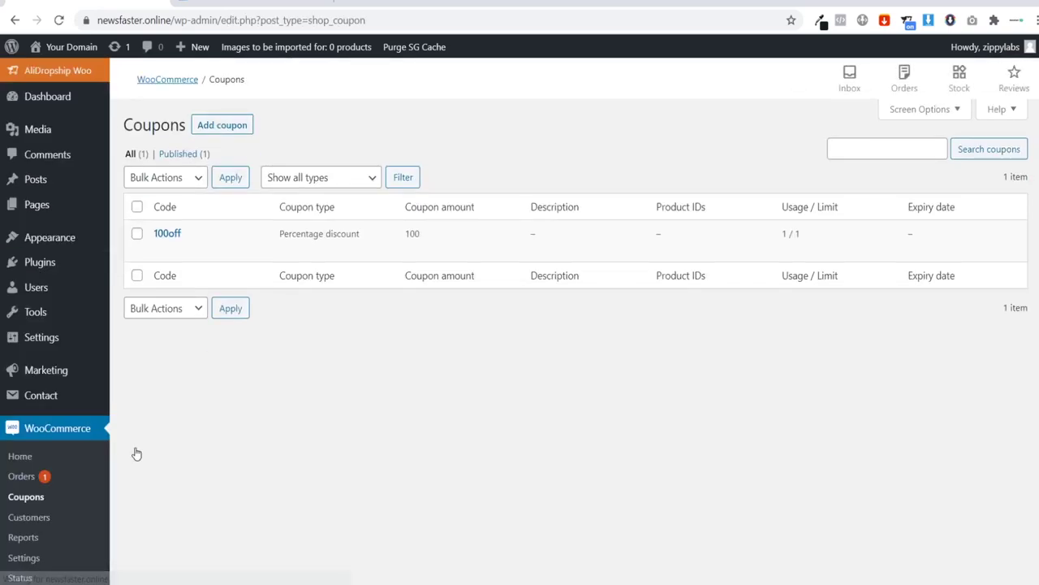
pyautogui.click(223, 124)
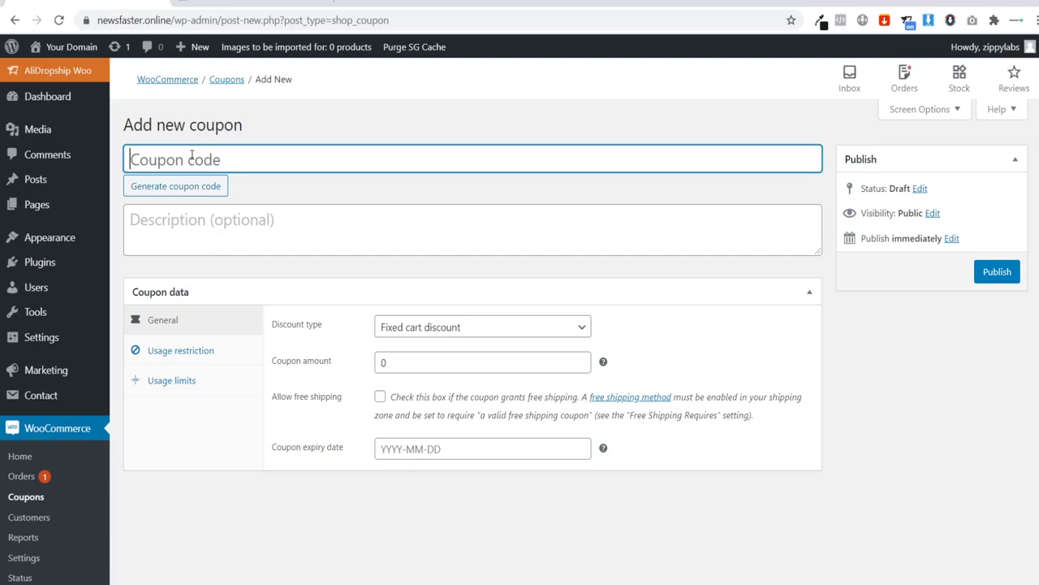
pyautogui.write('Testco')
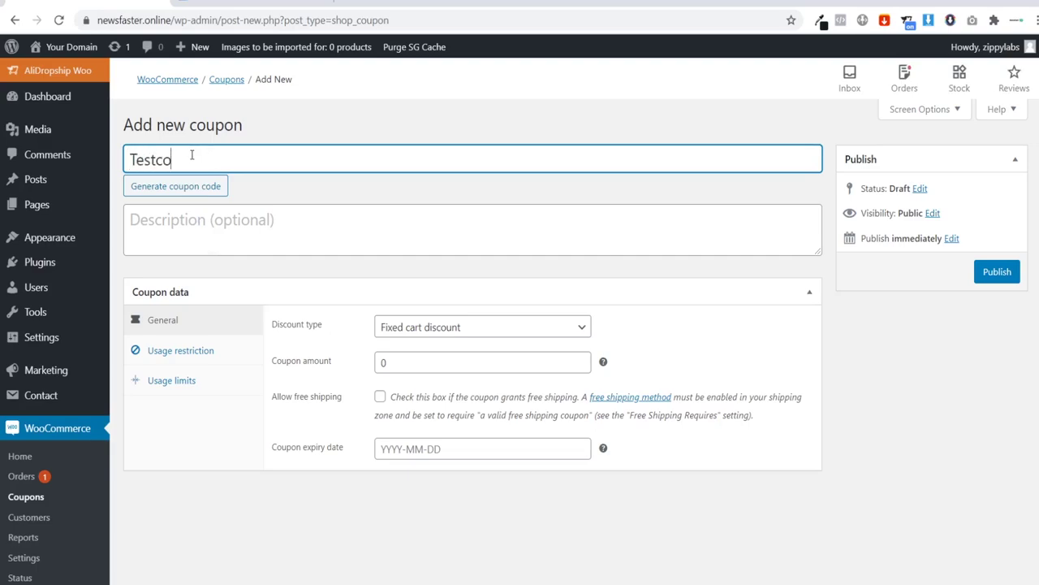
pyautogui.write('upon')
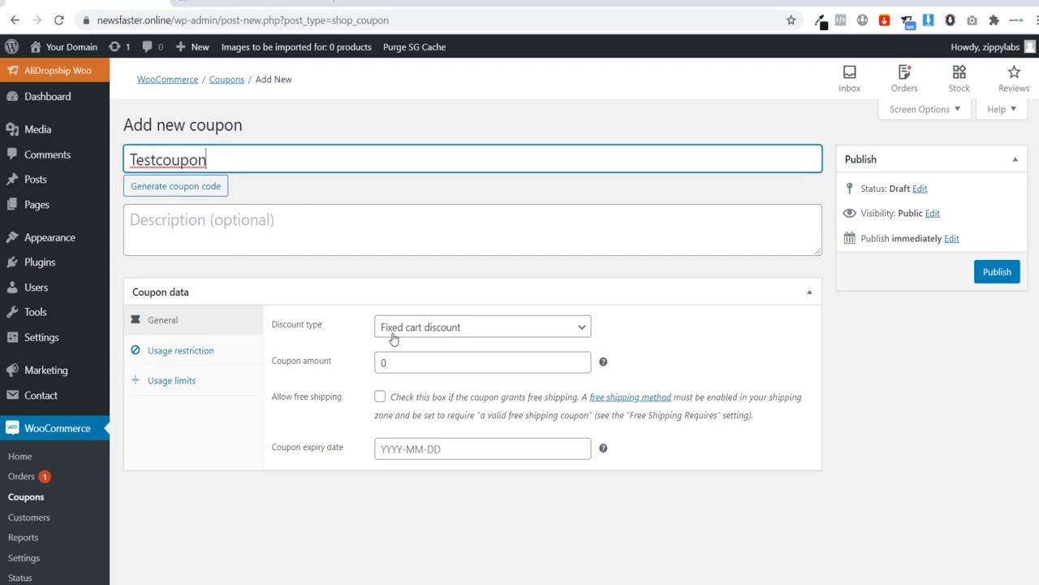
pyautogui.click(422, 336)
pyautogui.click(426, 348)
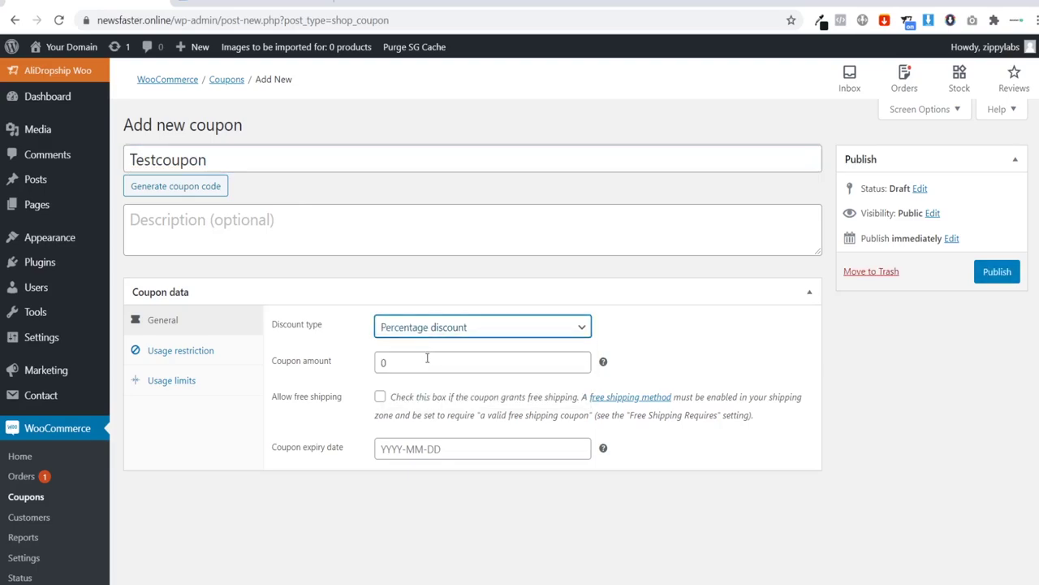
pyautogui.click(428, 364)
pyautogui.press('BackSpace')
pyautogui.write('100')
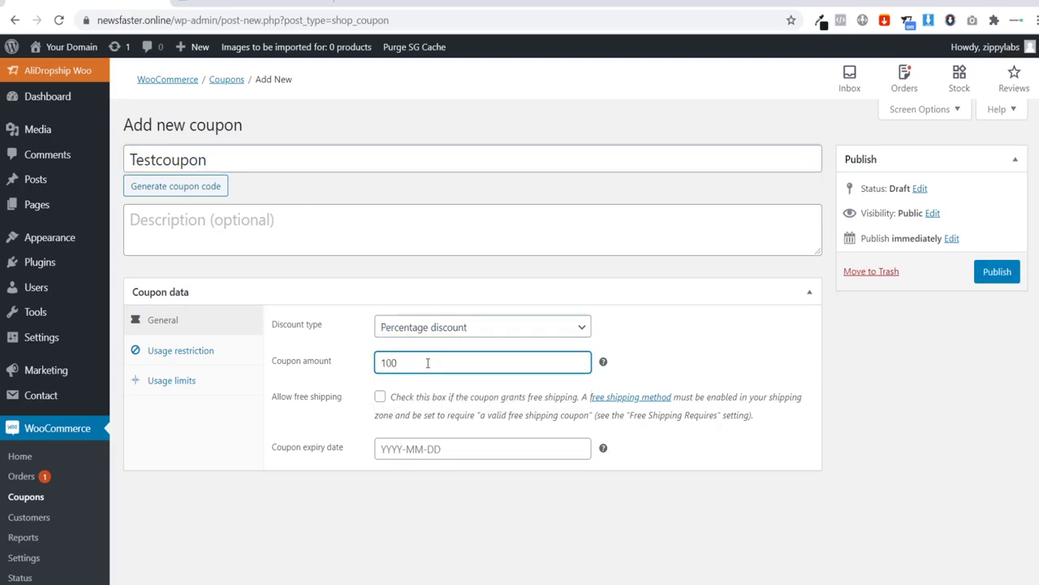
# Step: Set usage limits to 1 per coupon, 1 item and 1 per user, then publish
pyautogui.click(173, 381)
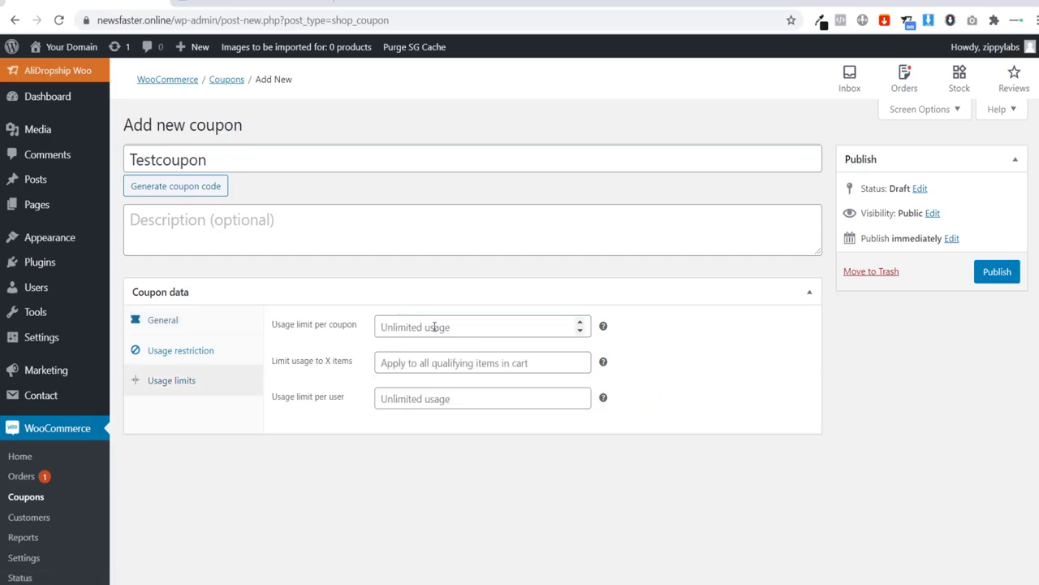
pyautogui.click(435, 326)
pyautogui.write('1')
pyautogui.click(416, 363)
pyautogui.write('1')
pyautogui.click(408, 398)
pyautogui.write('1')
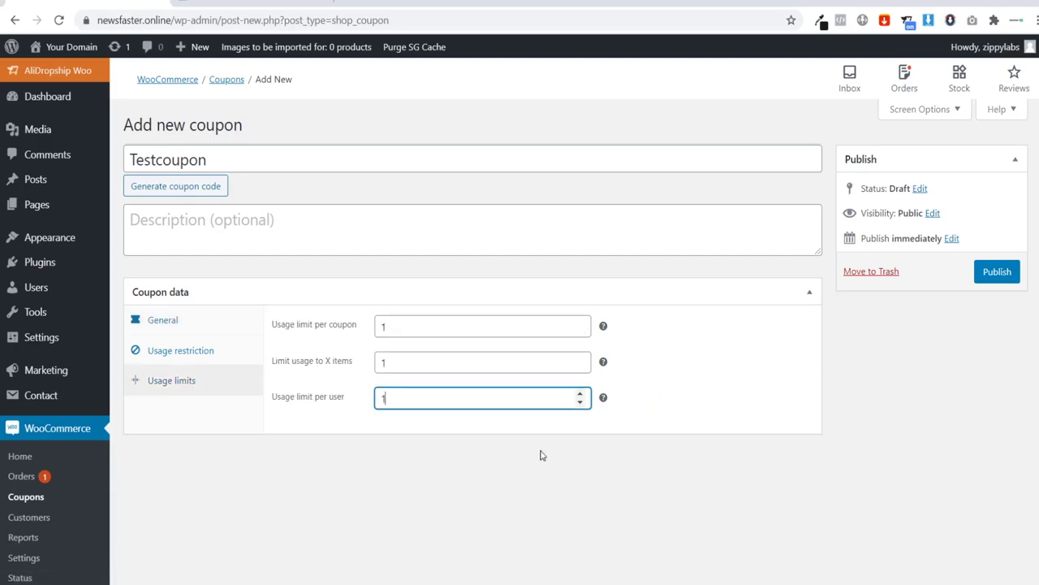
pyautogui.click(989, 277)
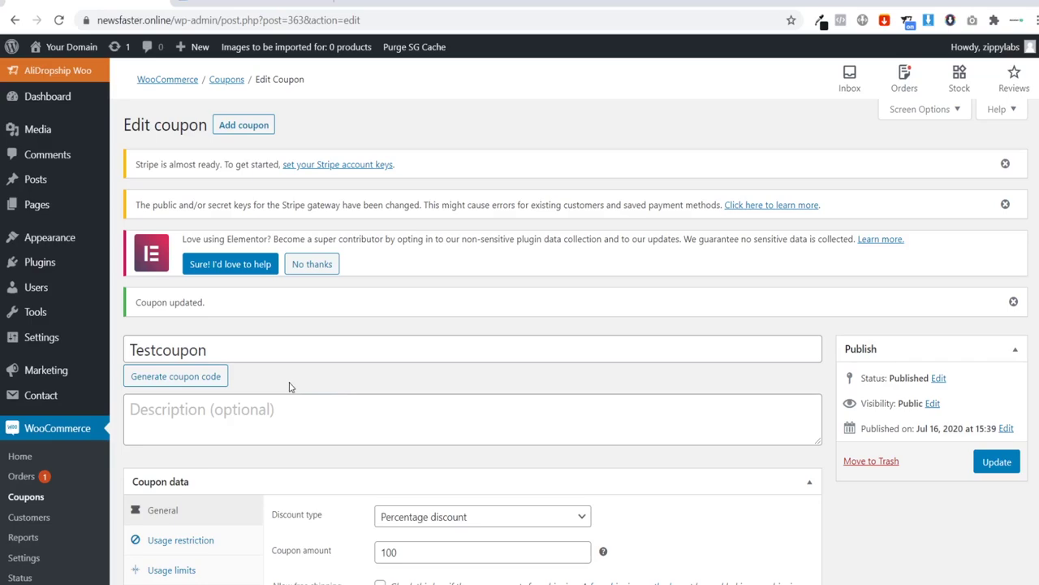
# Step: Open the processing Wi-Fi Boost order from the WooCommerce orders list
pyautogui.click(35, 478)
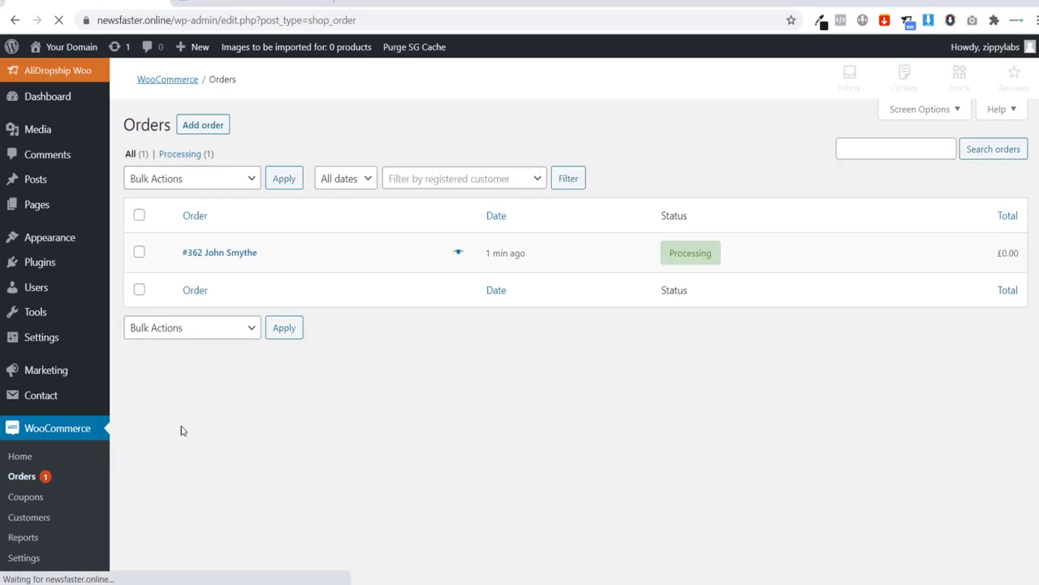
pyautogui.click(208, 254)
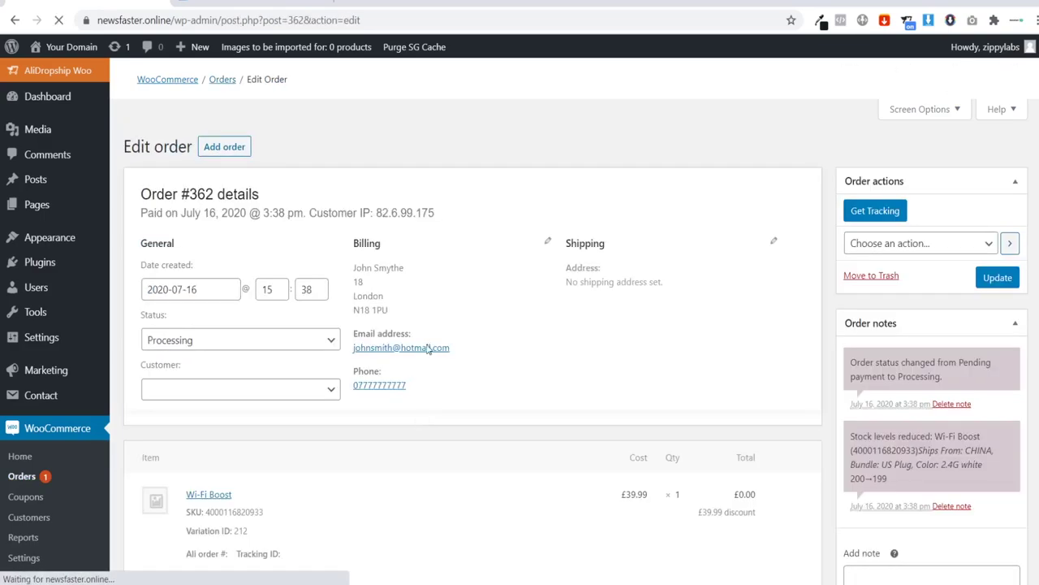
pyautogui.scroll(-3, 457, 268)
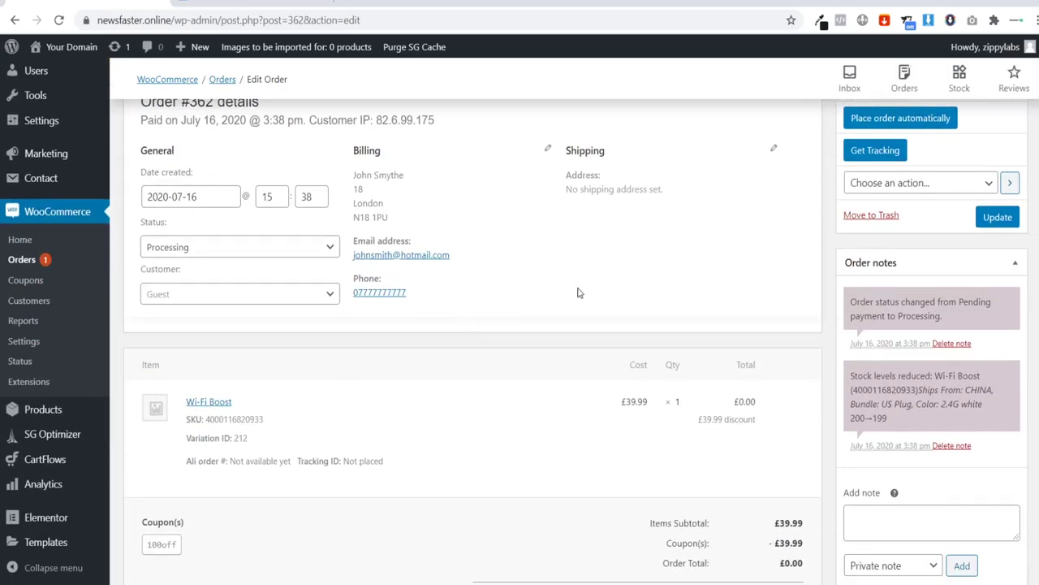
pyautogui.scroll(1, 672, 250)
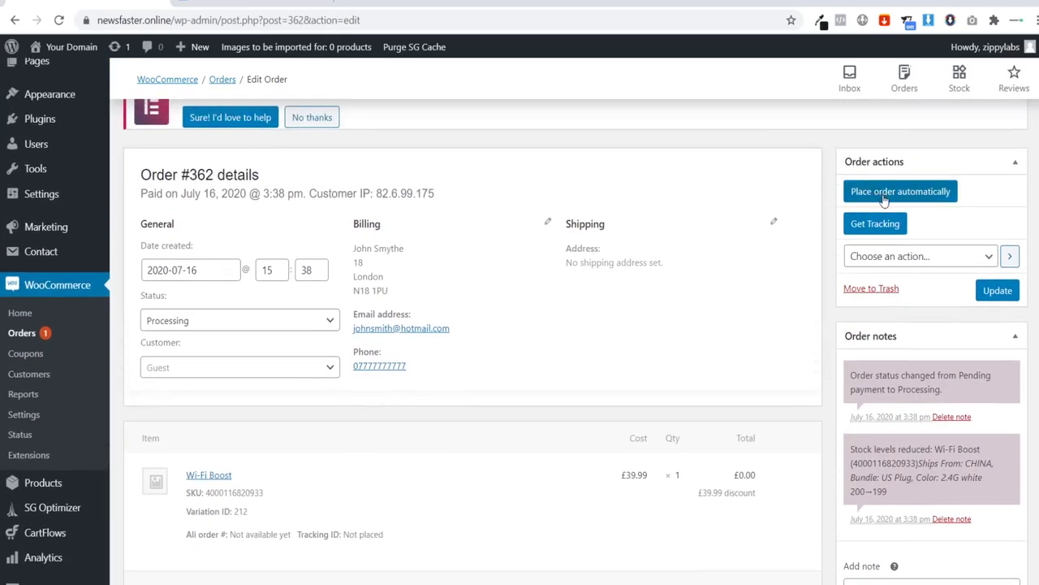
# Step: Try AliExpress automatic fulfilment with login, then close the dialog at the addresses-limit warning
pyautogui.click(866, 199)
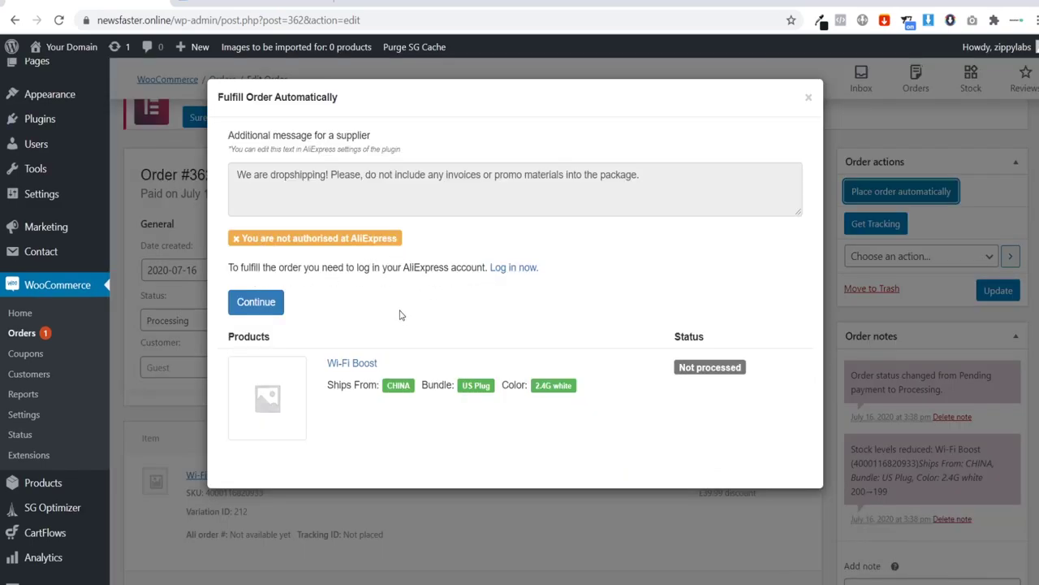
pyautogui.click(514, 269)
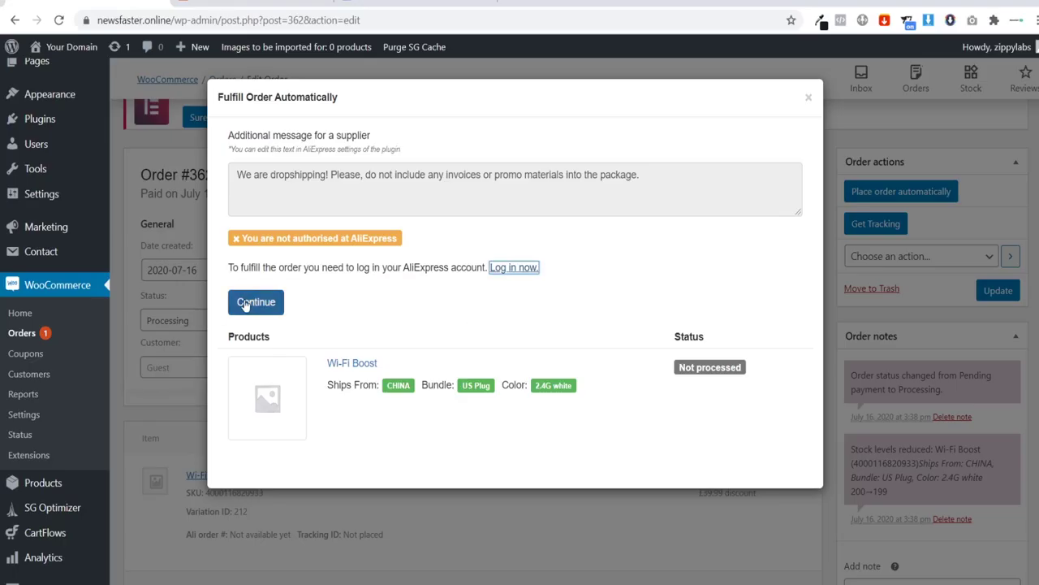
pyautogui.click(255, 302)
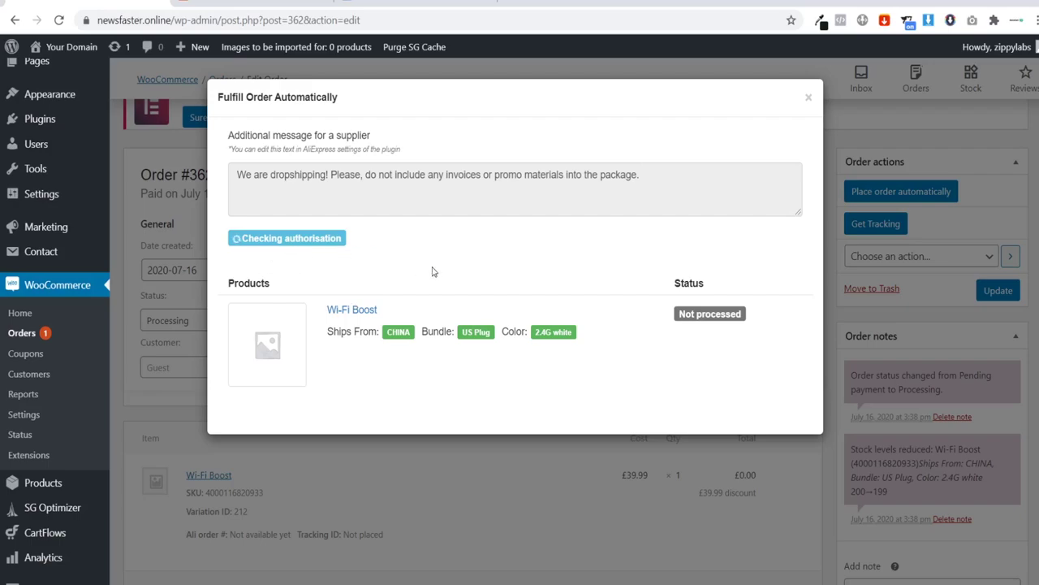
pyautogui.moveTo(233, 238); pyautogui.dragTo(352, 239)
pyautogui.click(374, 244)
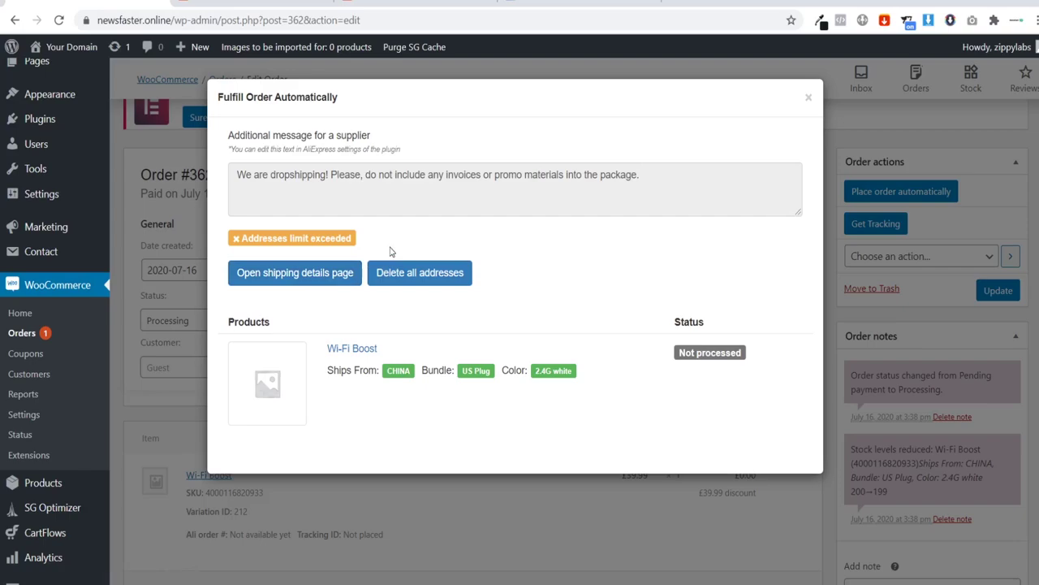
pyautogui.click(808, 97)
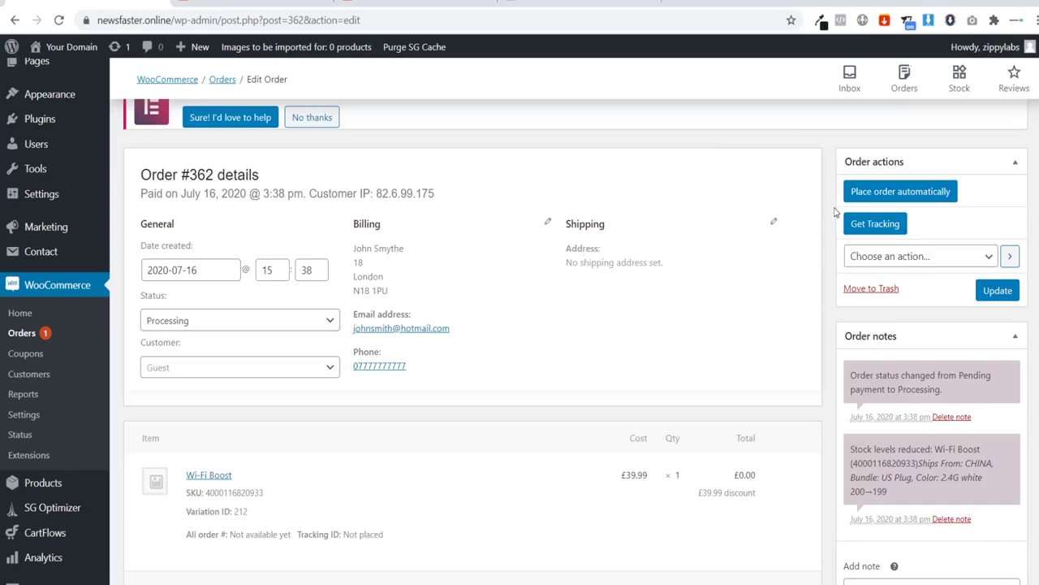
# Step: Retry fulfilment and set the AliExpress shipping region to England and city to London
pyautogui.click(869, 197)
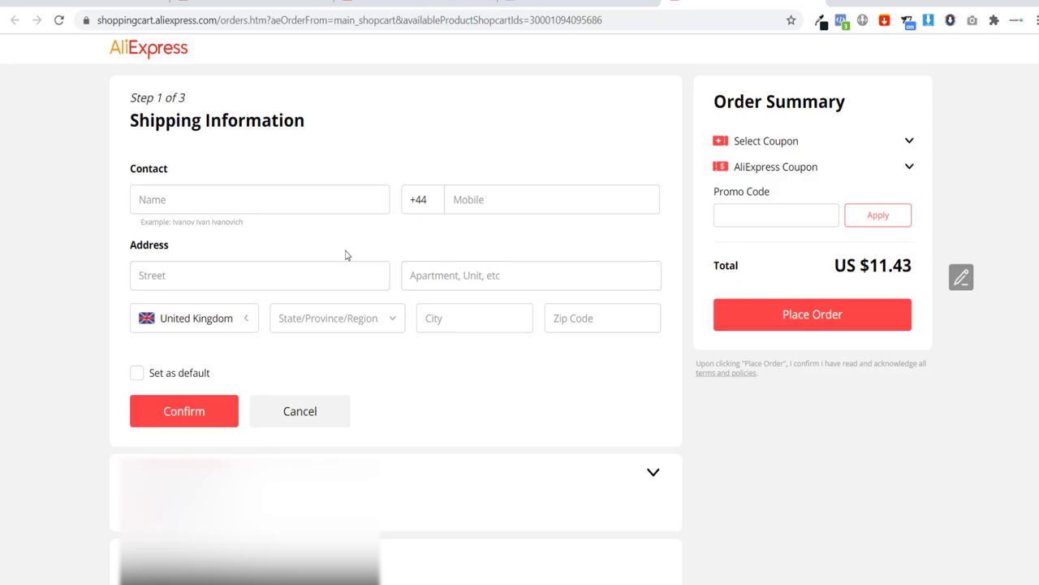
pyautogui.click(340, 326)
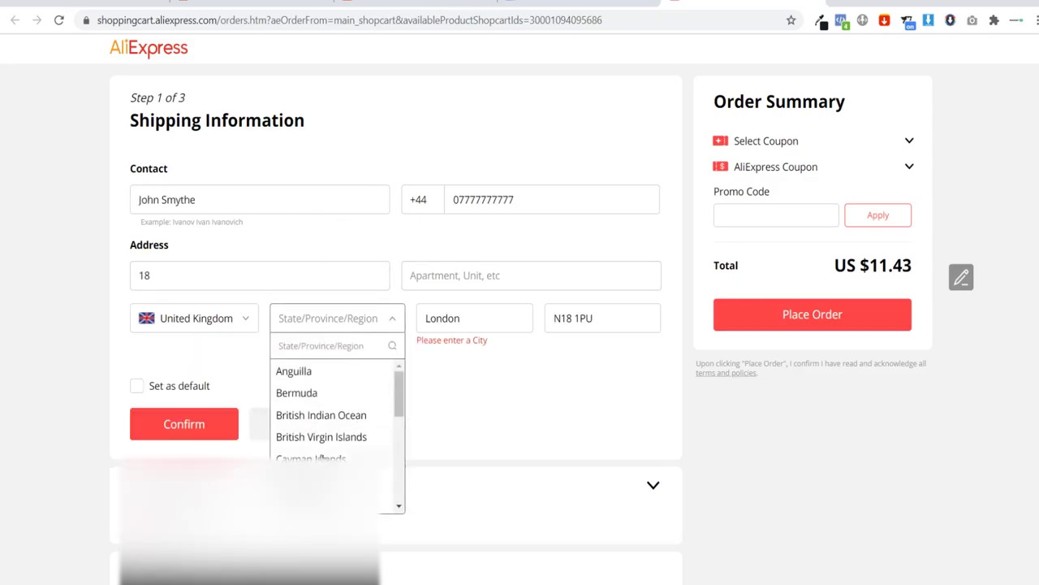
pyautogui.click(386, 480)
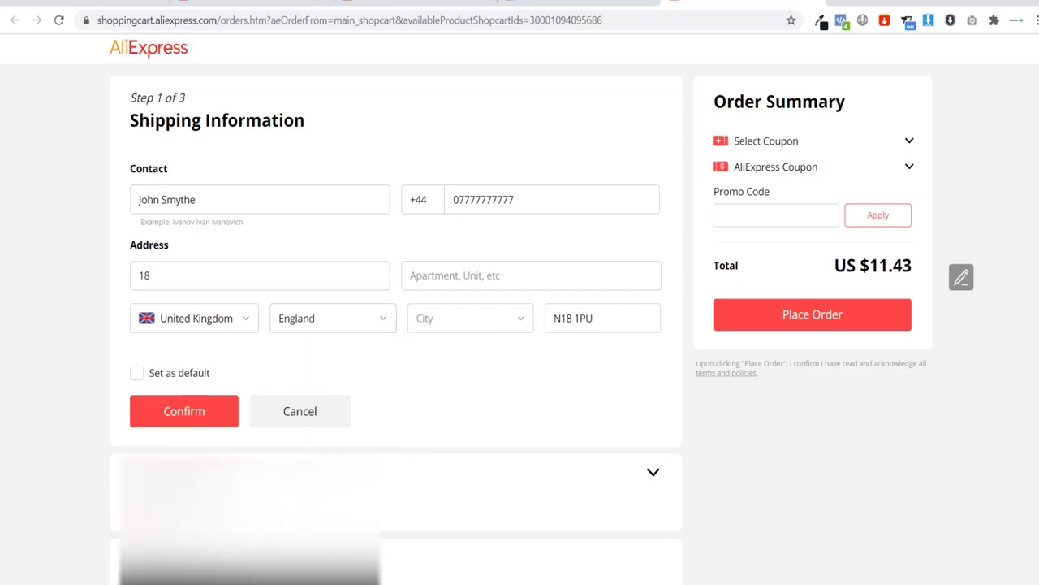
pyautogui.click(456, 325)
pyautogui.write('lond')
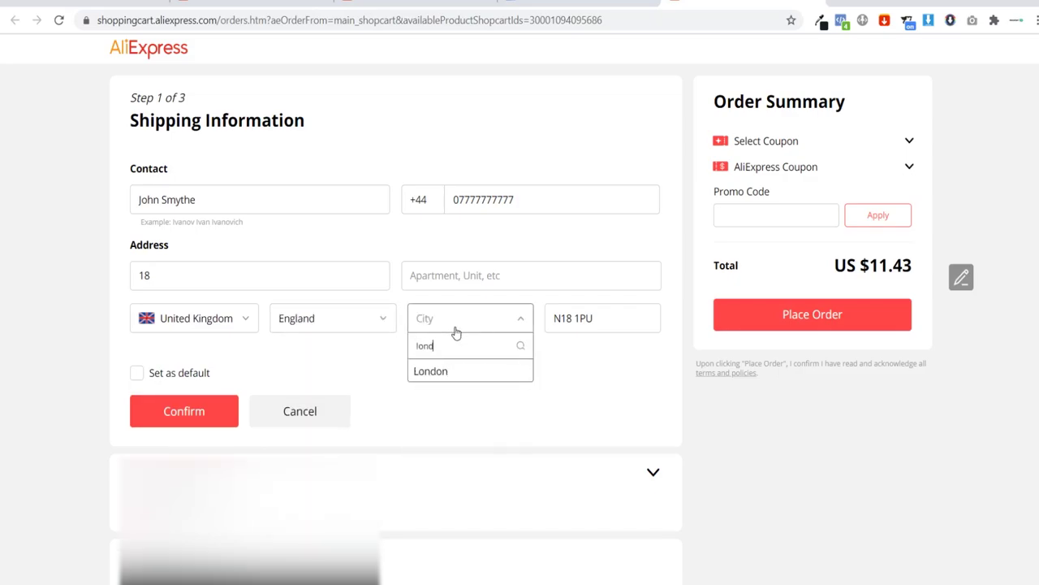
pyautogui.click(447, 373)
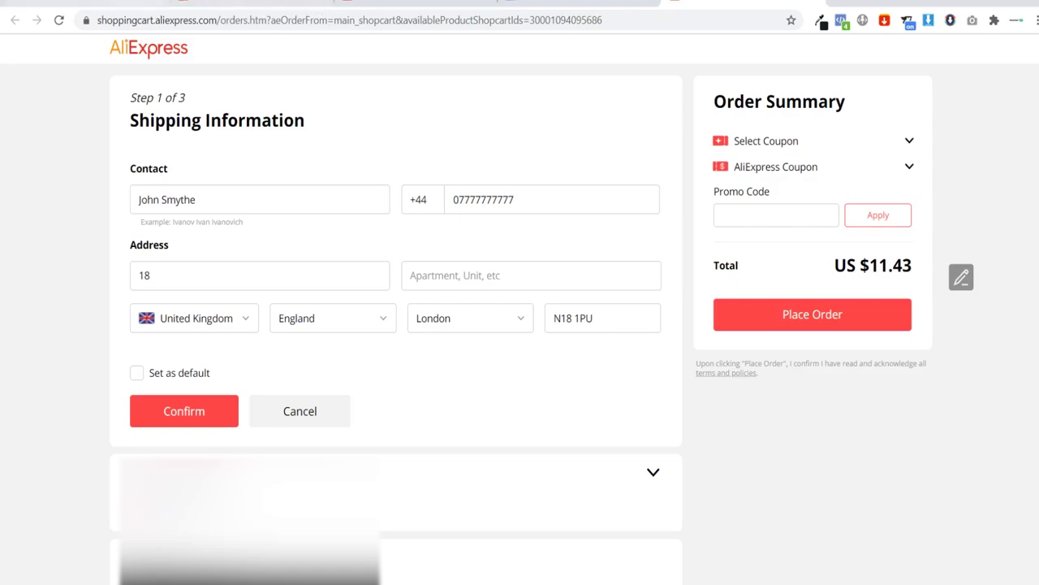
pyautogui.click(316, 8)
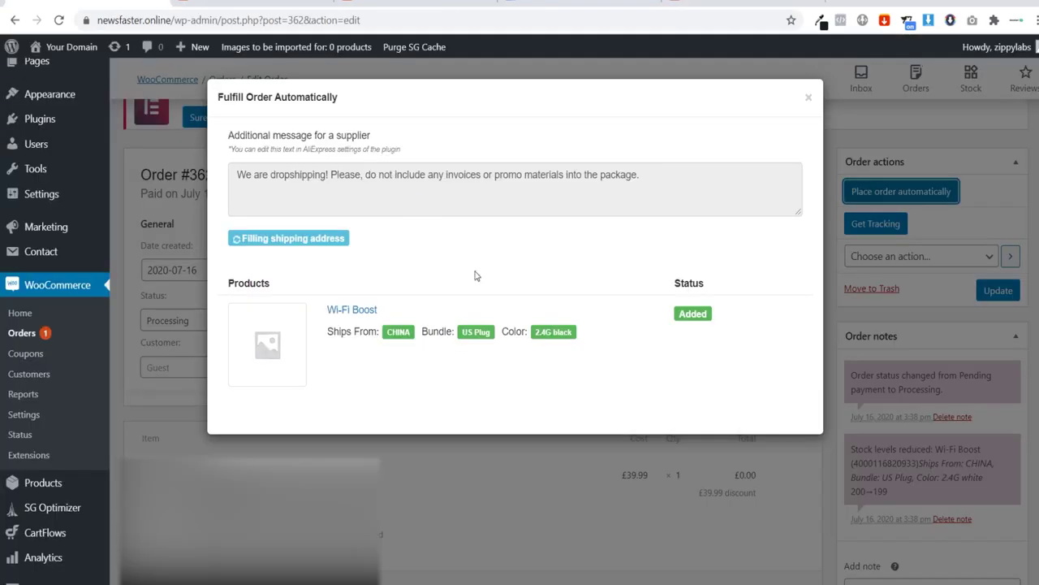
# Step: Close the fulfilment dialog and leave the order status as Processing
pyautogui.click(808, 98)
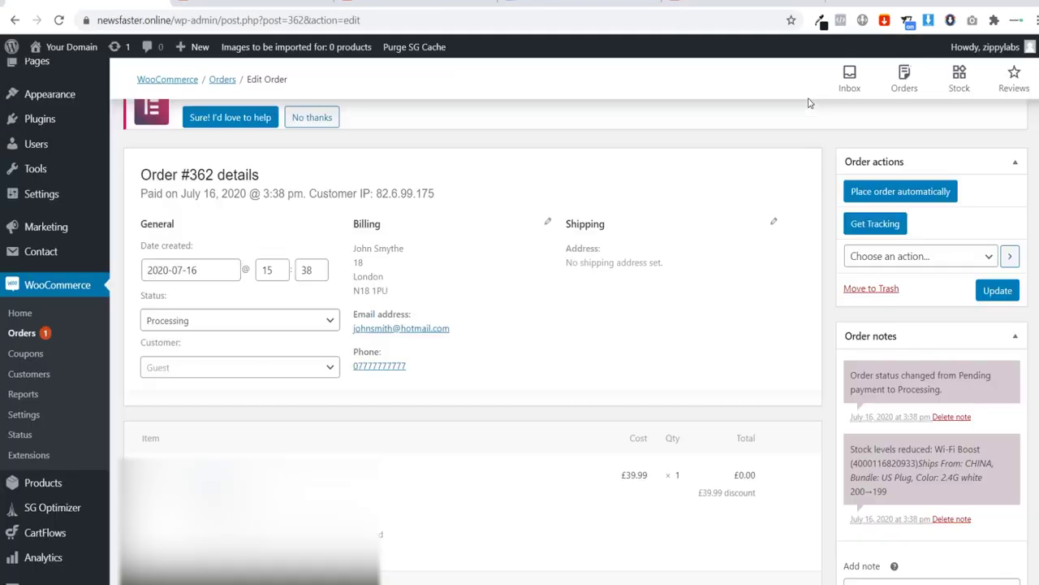
pyautogui.click(182, 322)
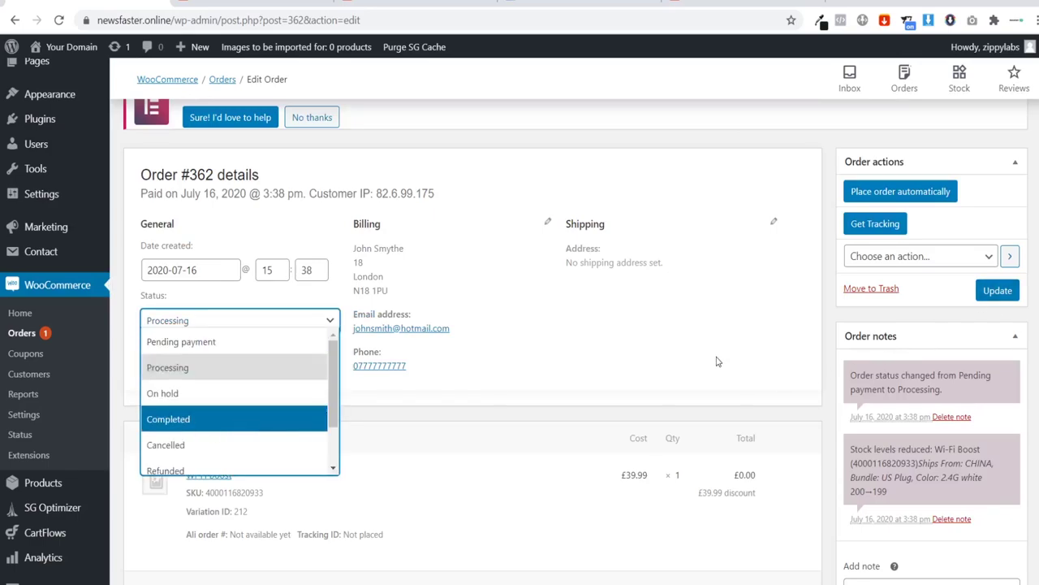
pyautogui.click(684, 354)
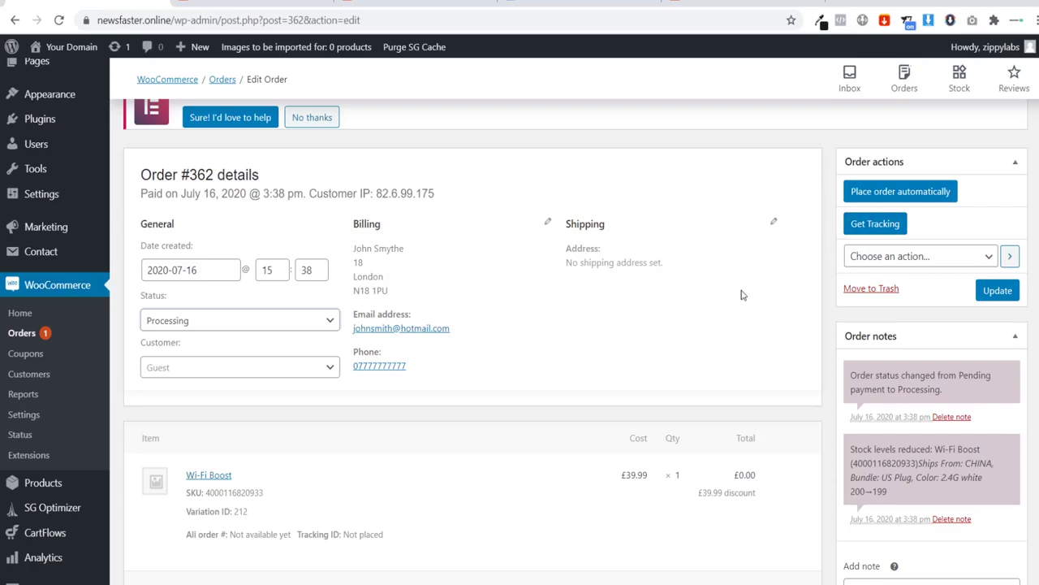
pyautogui.moveTo(454, 342); pyautogui.dragTo(371, 328)
pyautogui.click(477, 329)
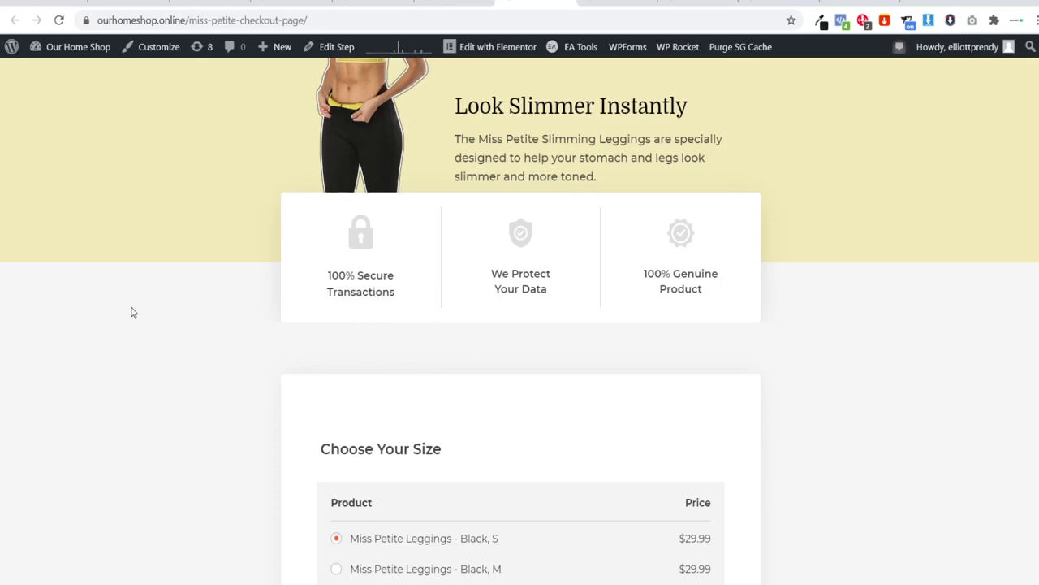
# Step: Look over the Miss Petite Leggings size choices, then view the CartFlows Pro pricing page
pyautogui.scroll(-3, 133, 313)
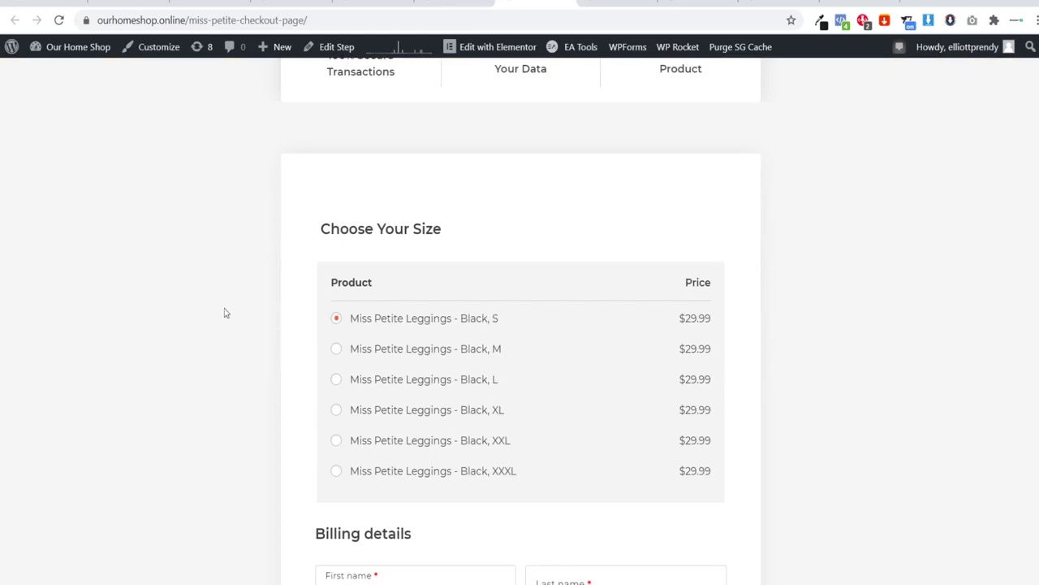
pyautogui.scroll(3, 314, 303)
pyautogui.scroll(-3, 310, 302)
pyautogui.click(860, 3)
pyautogui.scroll(-2, 314, 339)
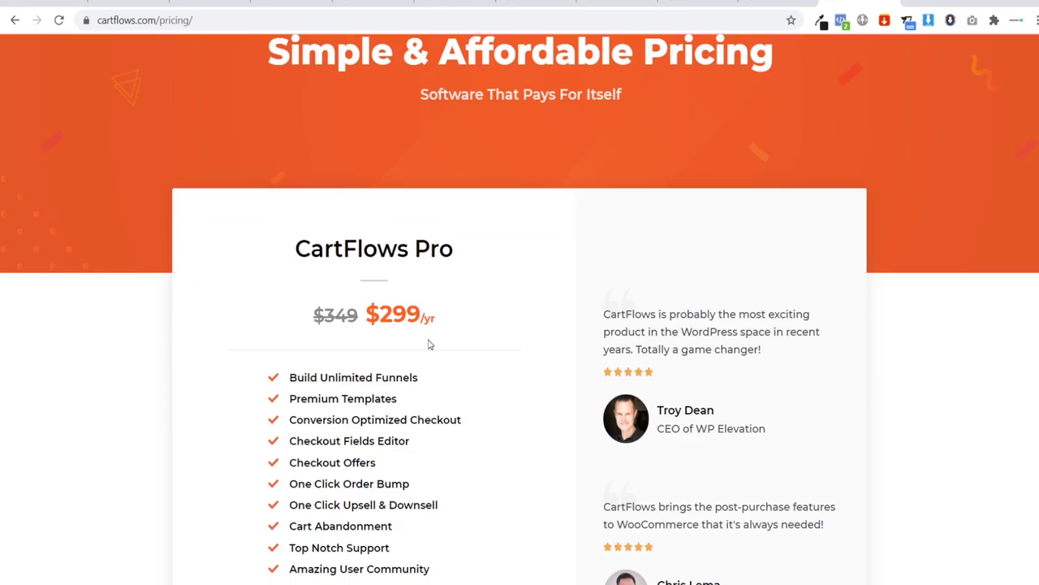
# Step: Check the CartFlows Pro $299/yr price, then return to the Miss Petite checkout page
pyautogui.scroll(1, 419, 383)
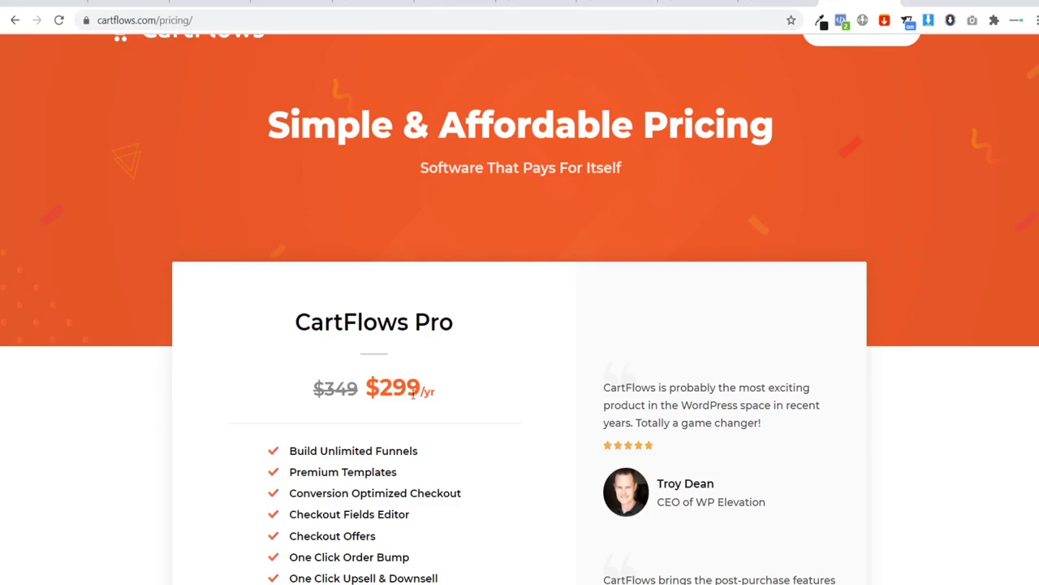
pyautogui.scroll(-1, 431, 403)
pyautogui.moveTo(379, 317); pyautogui.dragTo(452, 323)
pyautogui.click(448, 340)
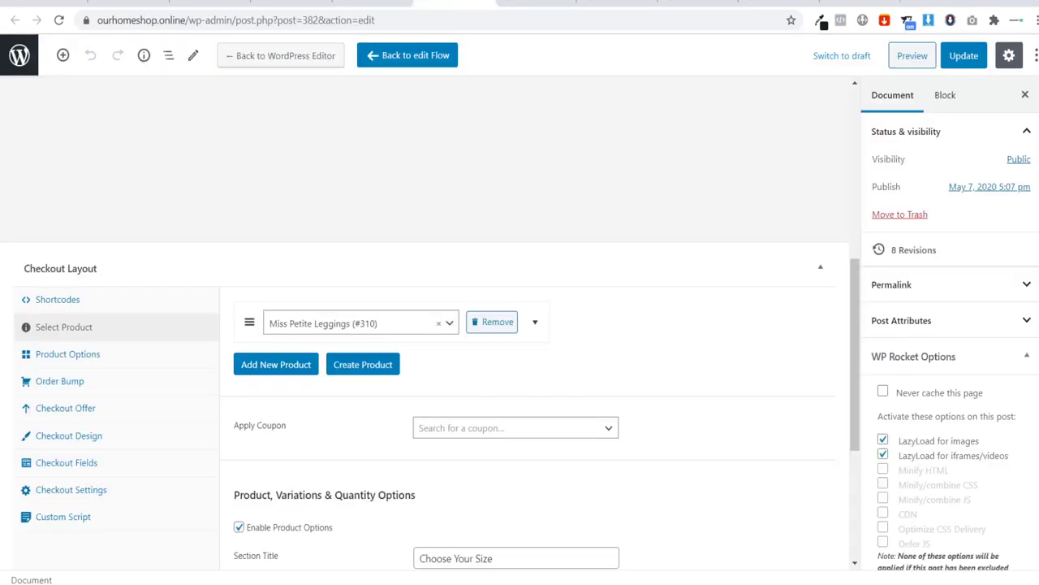
pyautogui.click(538, 3)
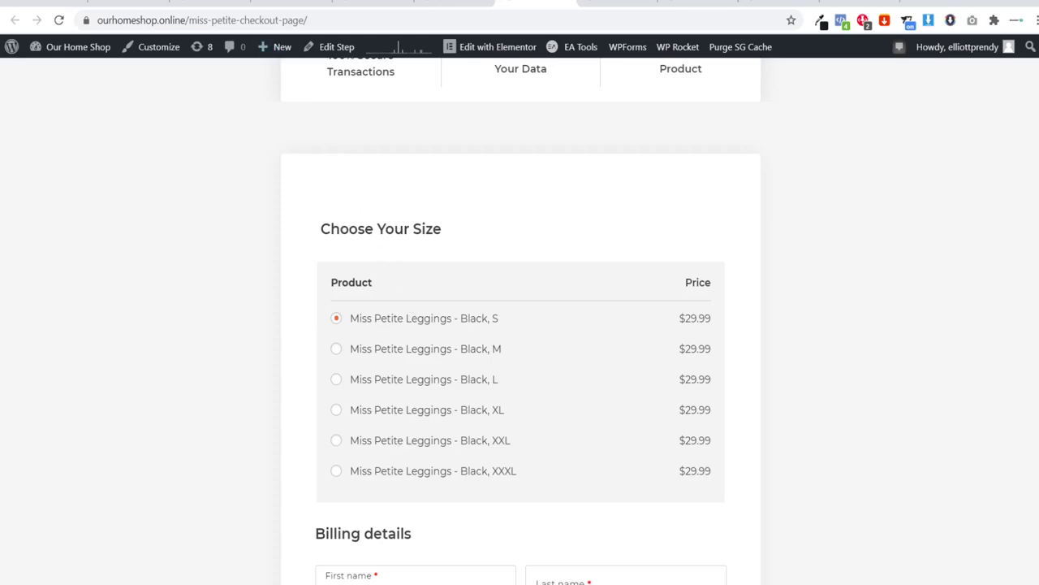
# Step: Check the leggings product's six size variations, then switch to the Miss Petite flow editor
pyautogui.click(215, 3)
pyautogui.click(292, 3)
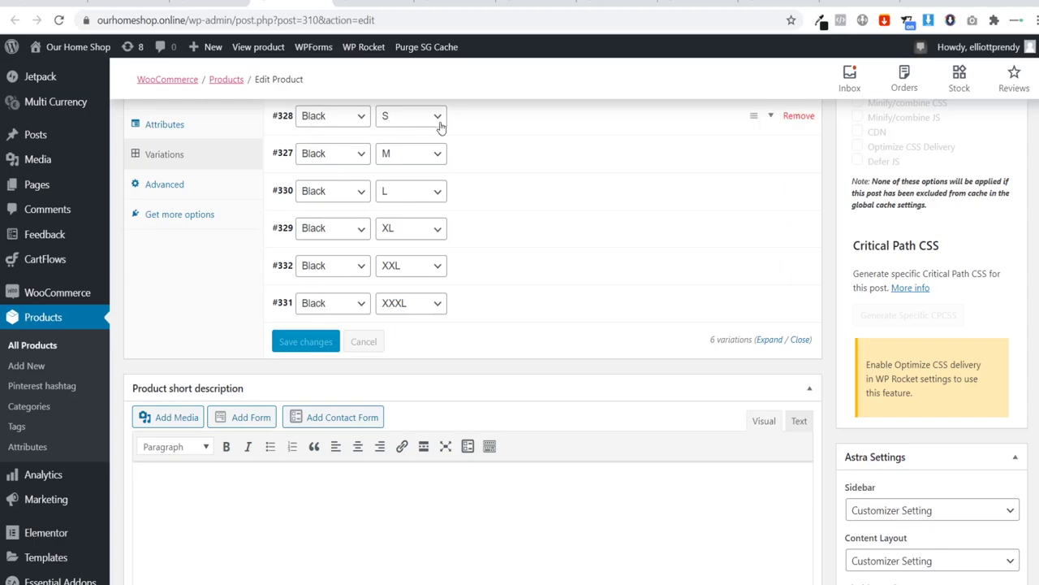
pyautogui.scroll(1, 207, 207)
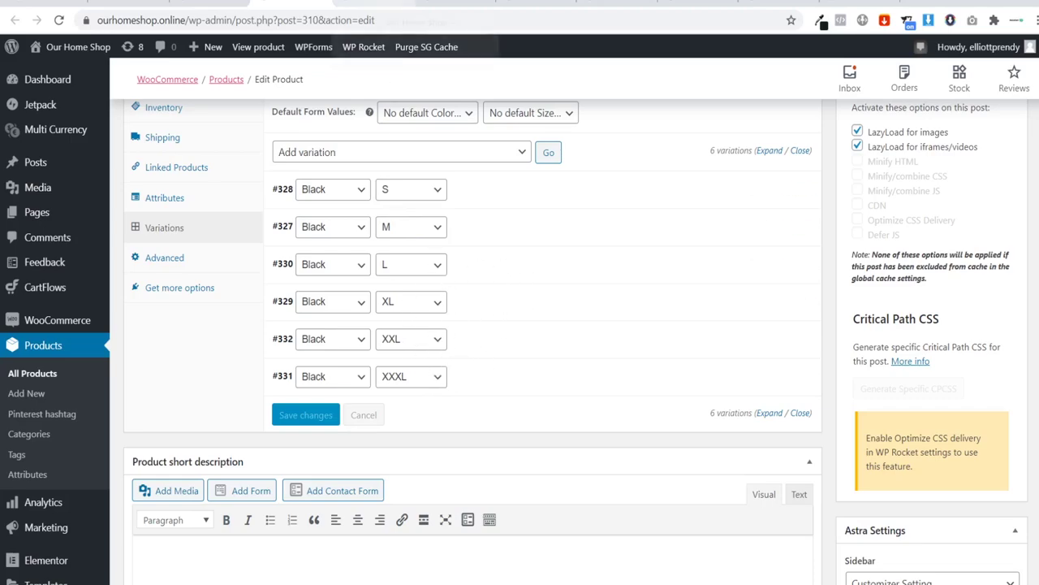
pyautogui.click(374, 4)
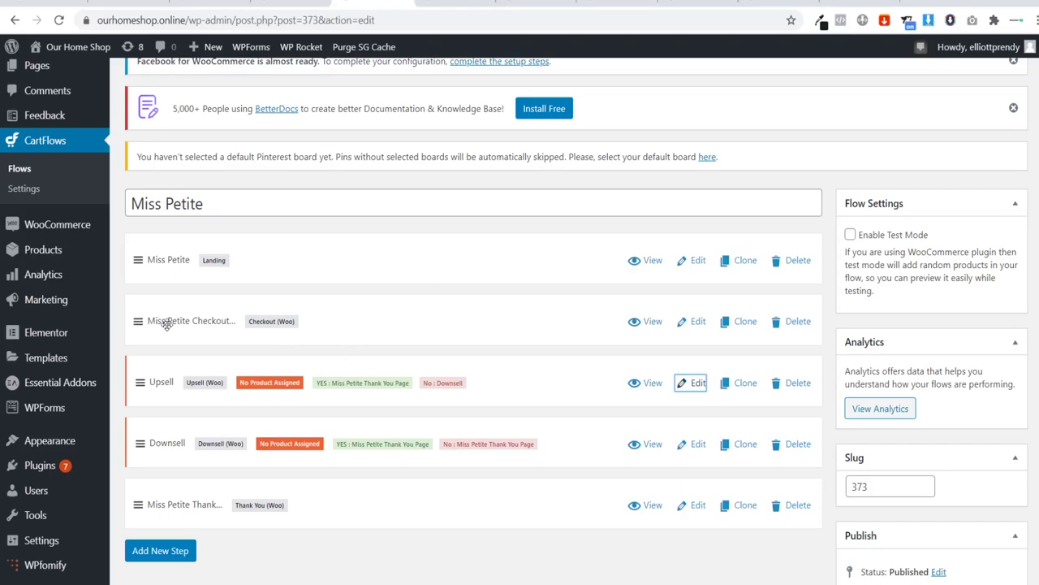
# Step: Review the checkout step's Enable Variations and Show variations inline options against the live size list
pyautogui.click(681, 323)
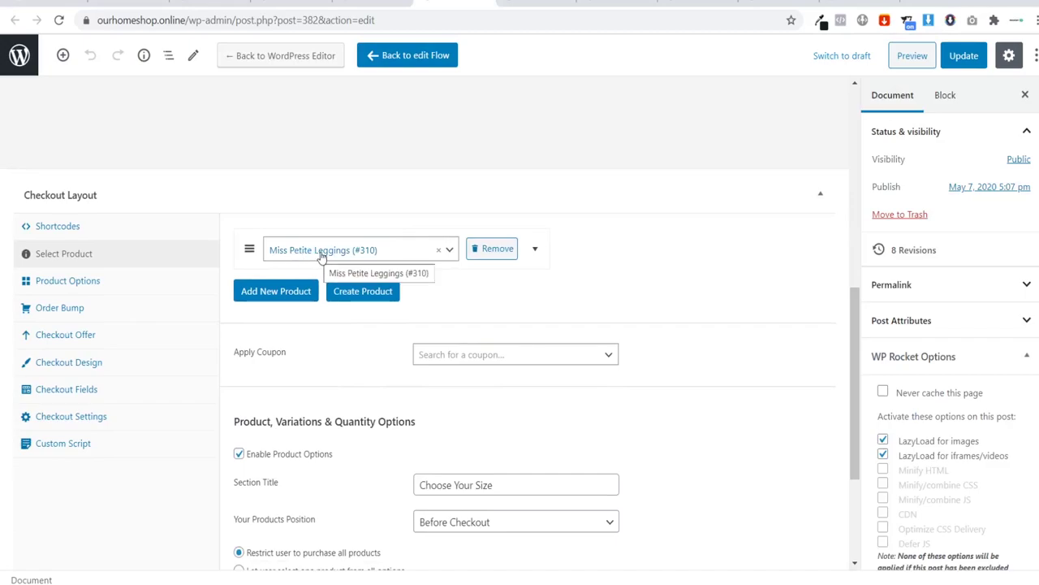
pyautogui.scroll(-2, 323, 258)
pyautogui.scroll(-1, 320, 281)
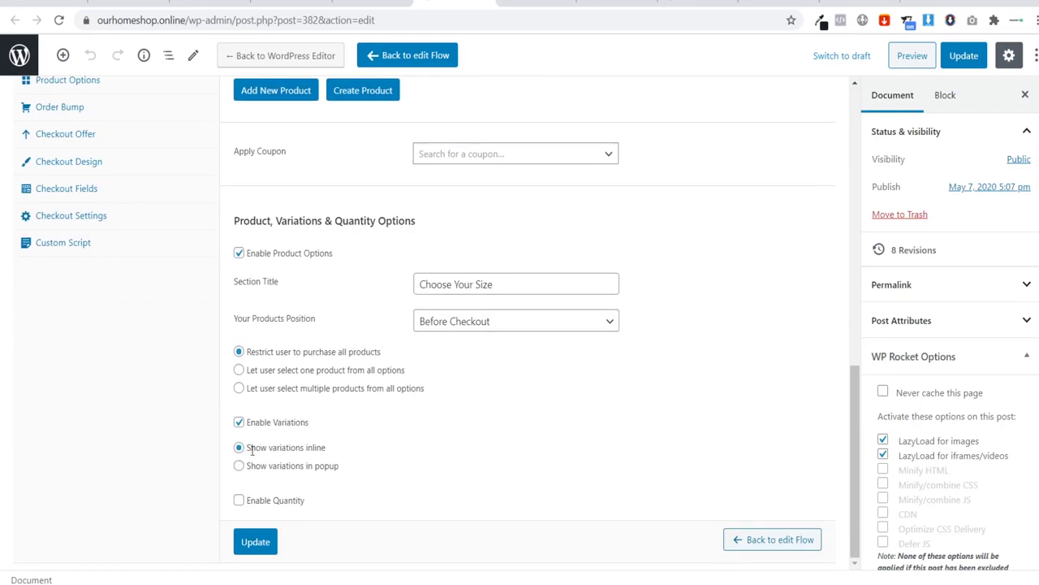
pyautogui.click(540, 3)
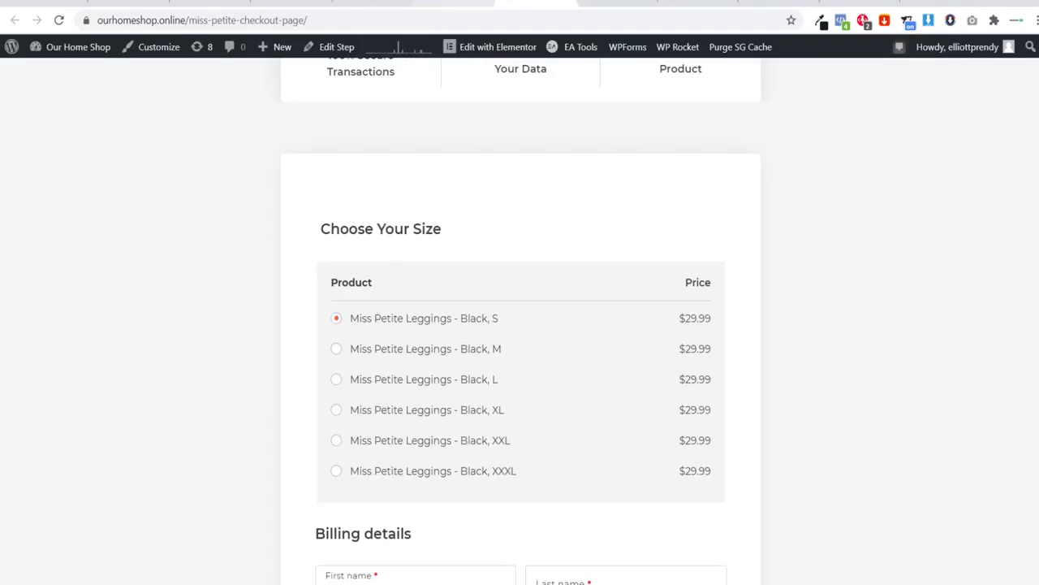
pyautogui.click(438, 4)
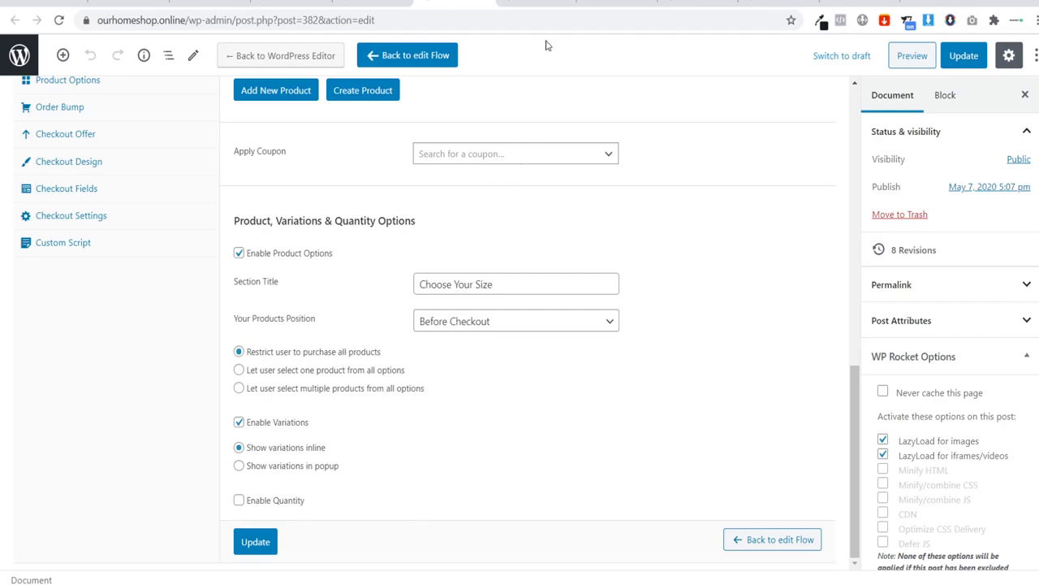
# Step: Test the Black, M and Black, L size radios on the live checkout page
pyautogui.click(536, 4)
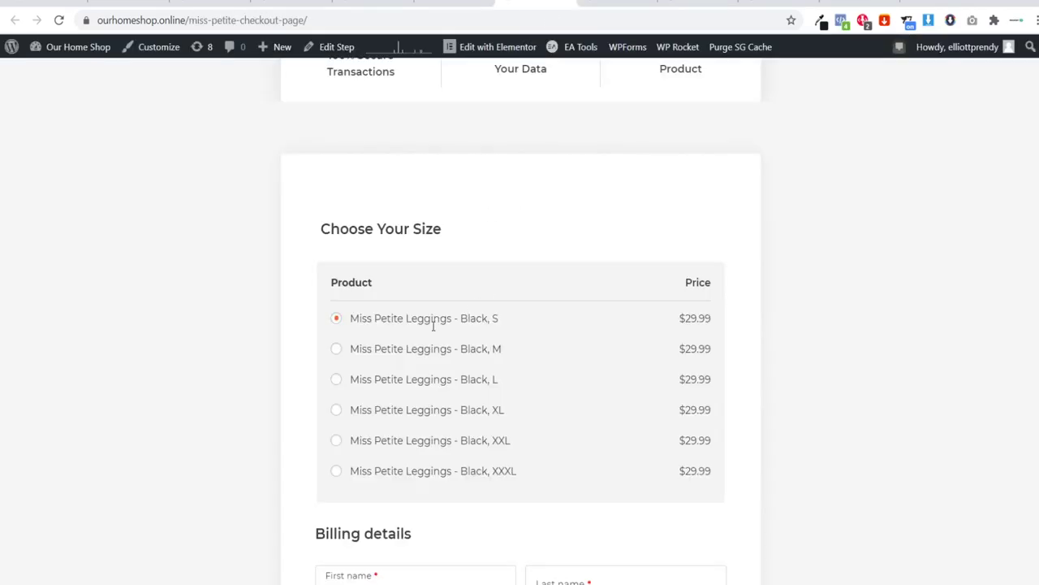
pyautogui.click(337, 348)
pyautogui.click(336, 379)
pyautogui.hotkey('ctrl', 'shift', 'Tab')
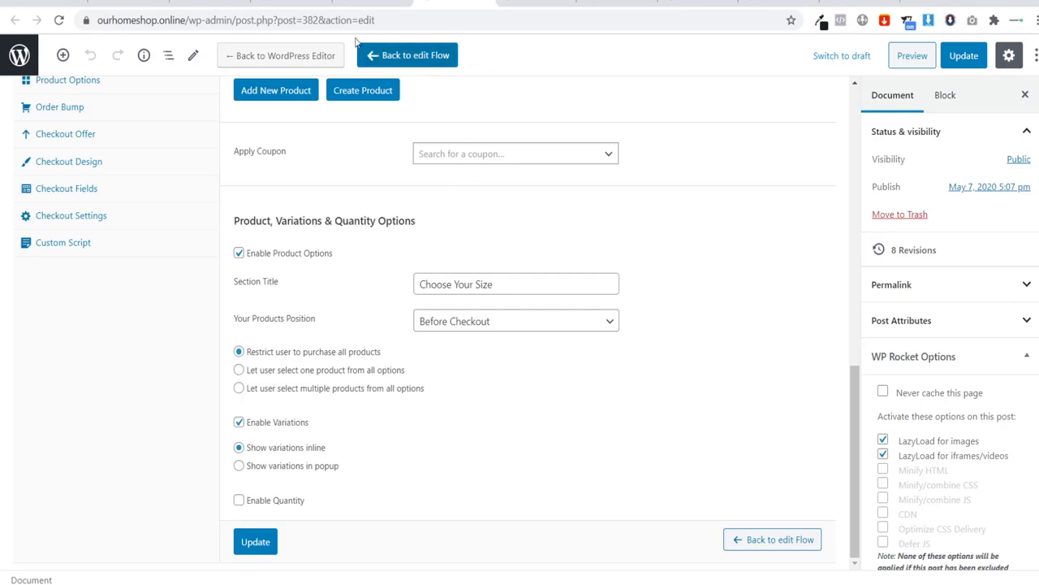
pyautogui.click(293, 3)
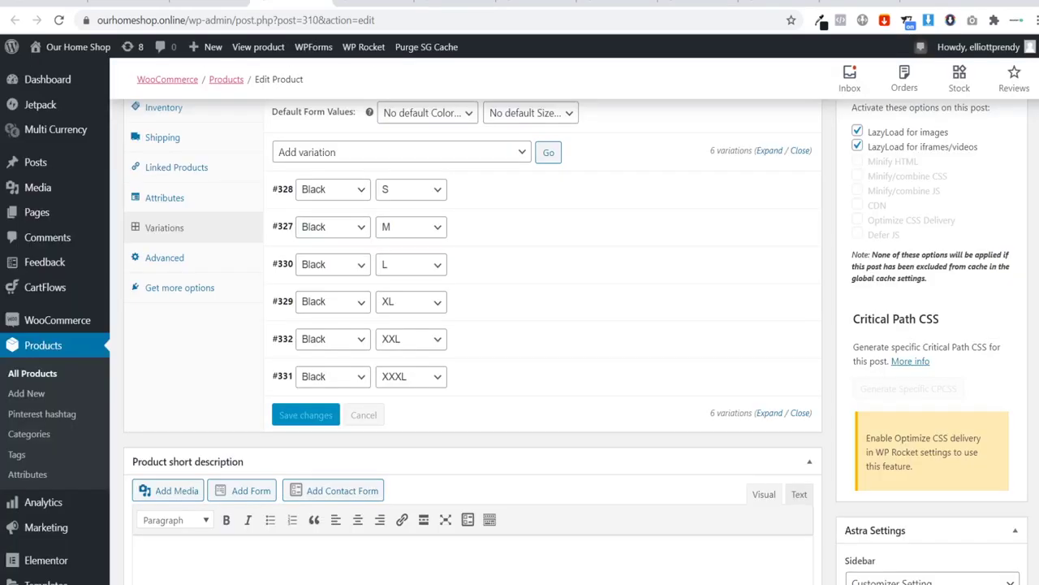
# Step: Preview the Miss Petite combo-offer upsell page and reach its empty-product Offer Page Settings
pyautogui.click(374, 3)
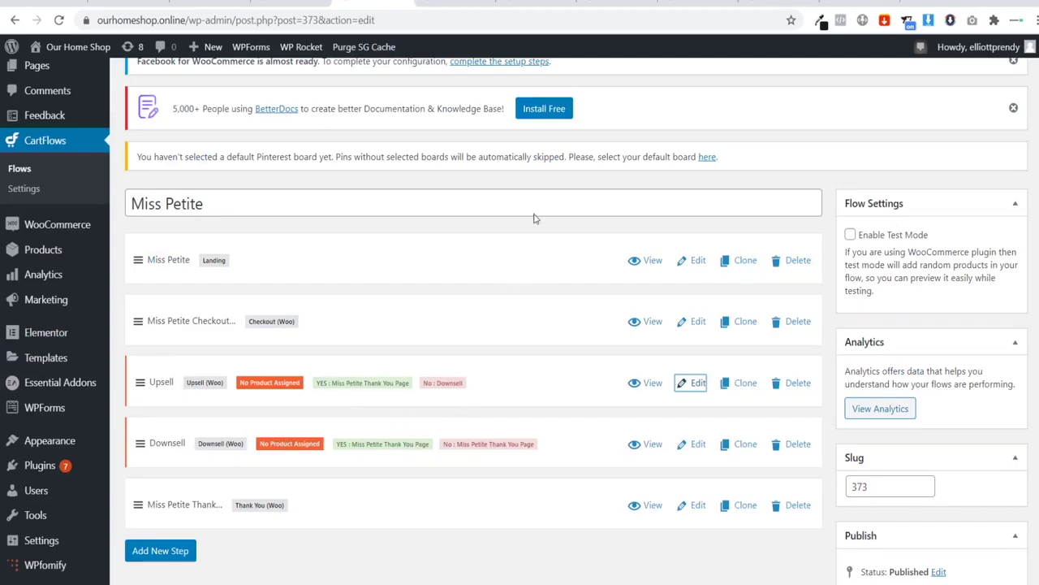
pyautogui.click(605, 3)
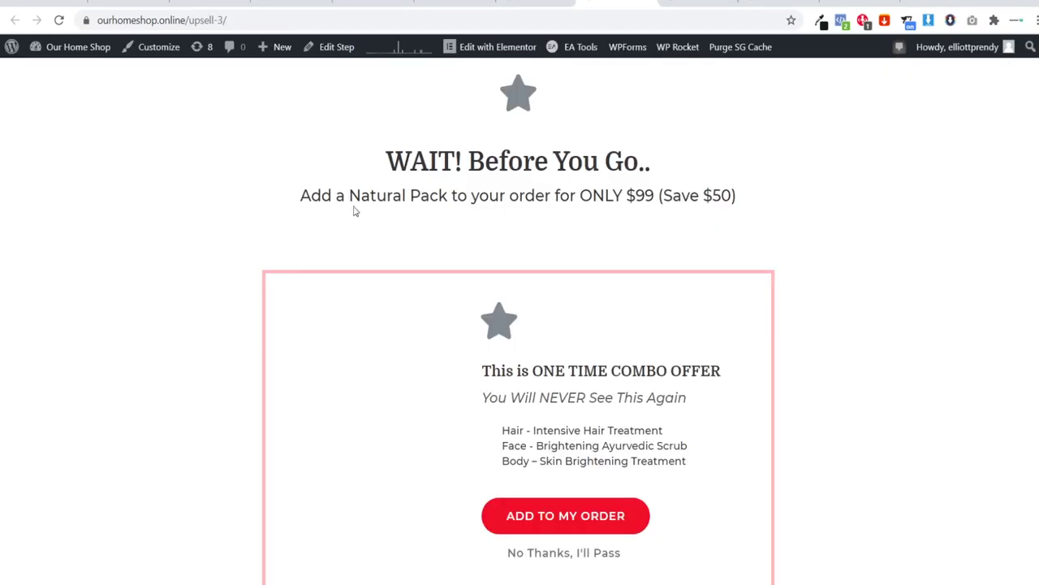
pyautogui.scroll(-1, 333, 186)
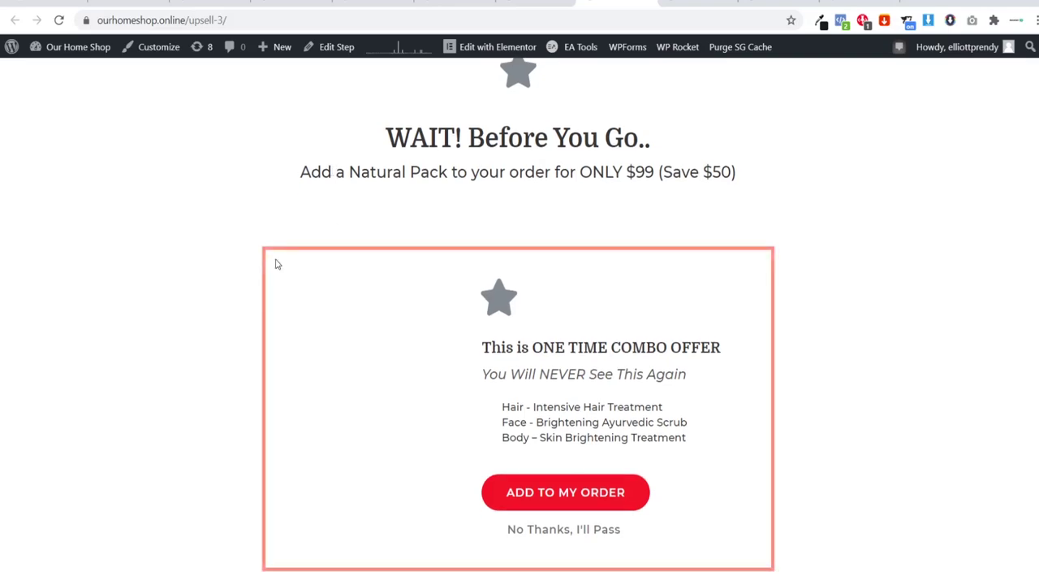
pyautogui.scroll(1, 243, 260)
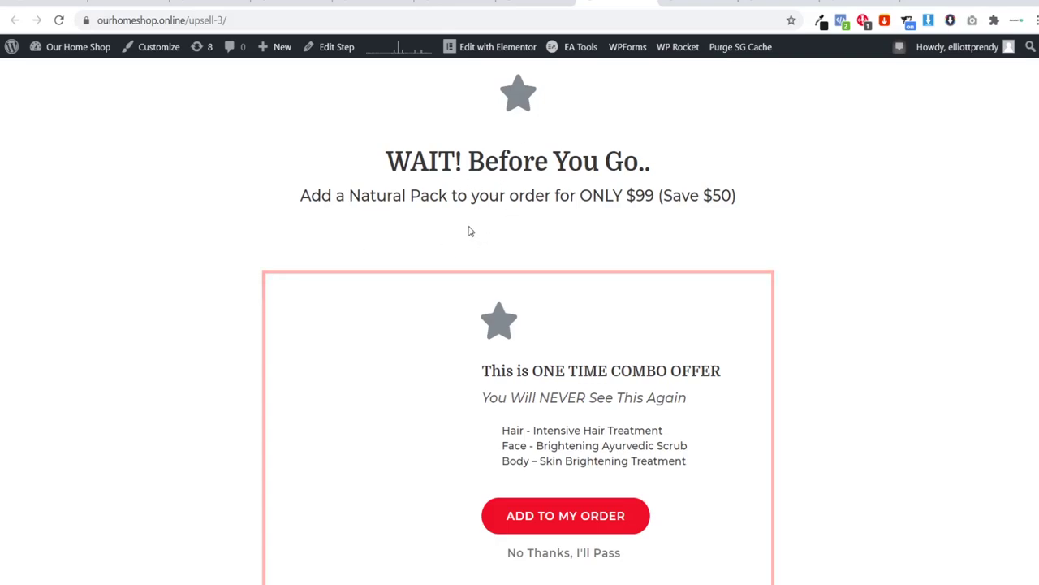
pyautogui.scroll(-1, 480, 406)
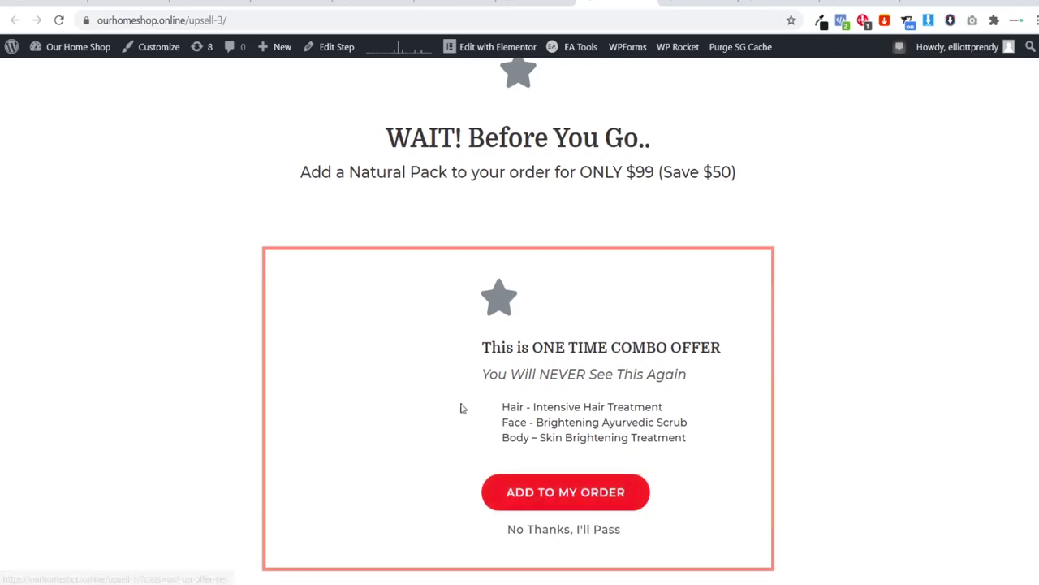
pyautogui.hotkey('ctrl', 'Tab')
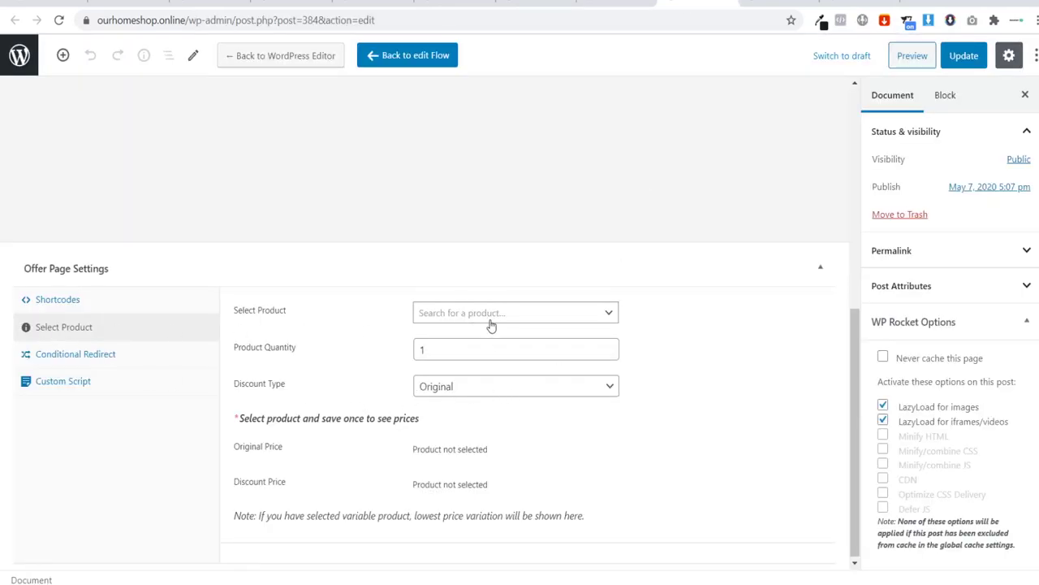
# Step: Pick Black, S, then settle on the Black, M leggings size ($29.99) at checkout
pyautogui.hotkey('ctrl', 'shift', 'Tab')
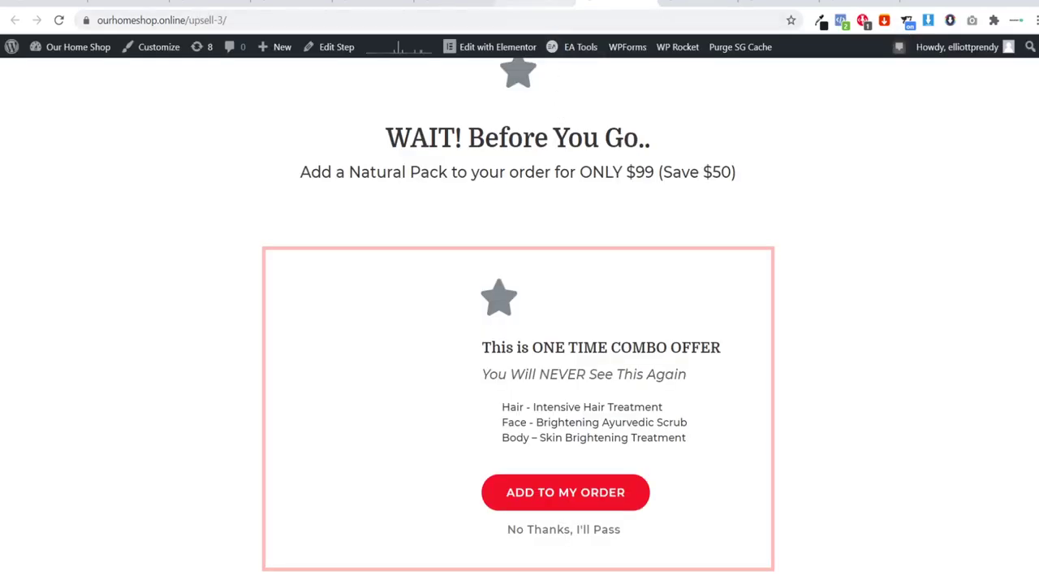
pyautogui.hotkey('ctrl', 'shift', 'Tab')
pyautogui.scroll(3, 421, 292)
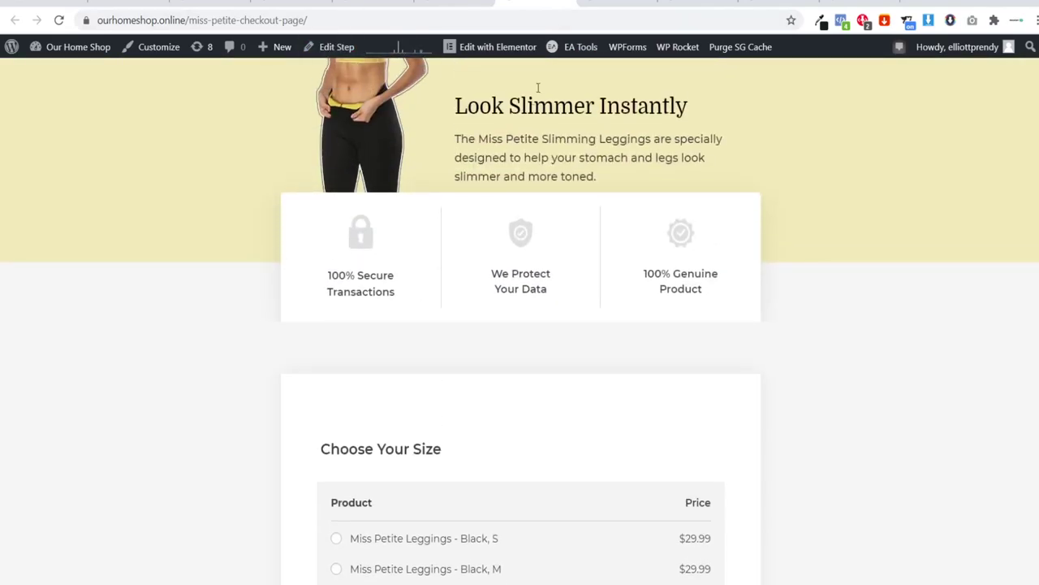
pyautogui.hotkey('ctrl', 'Tab')
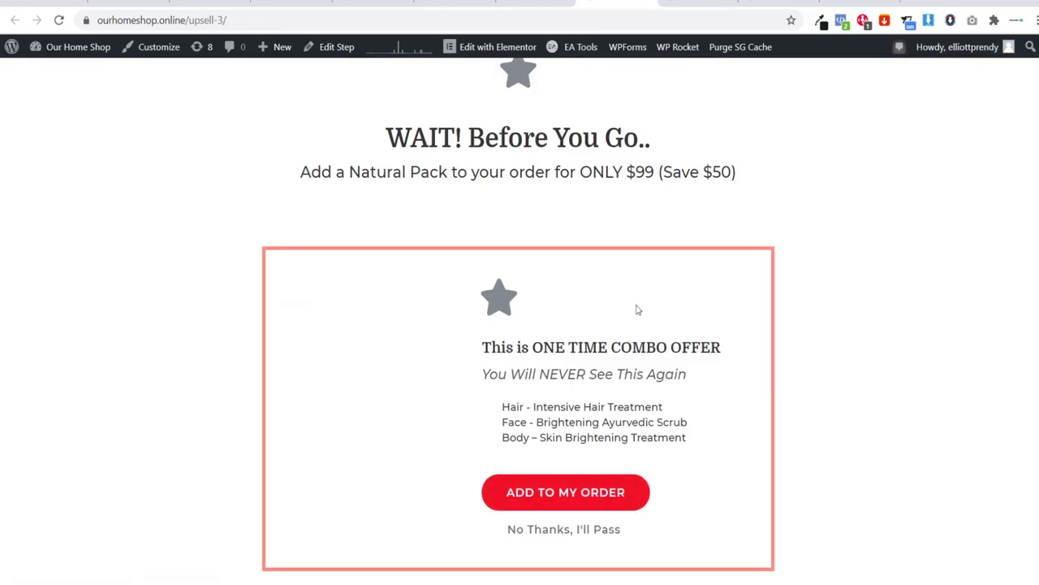
pyautogui.hotkey('ctrl', 'shift', 'Tab')
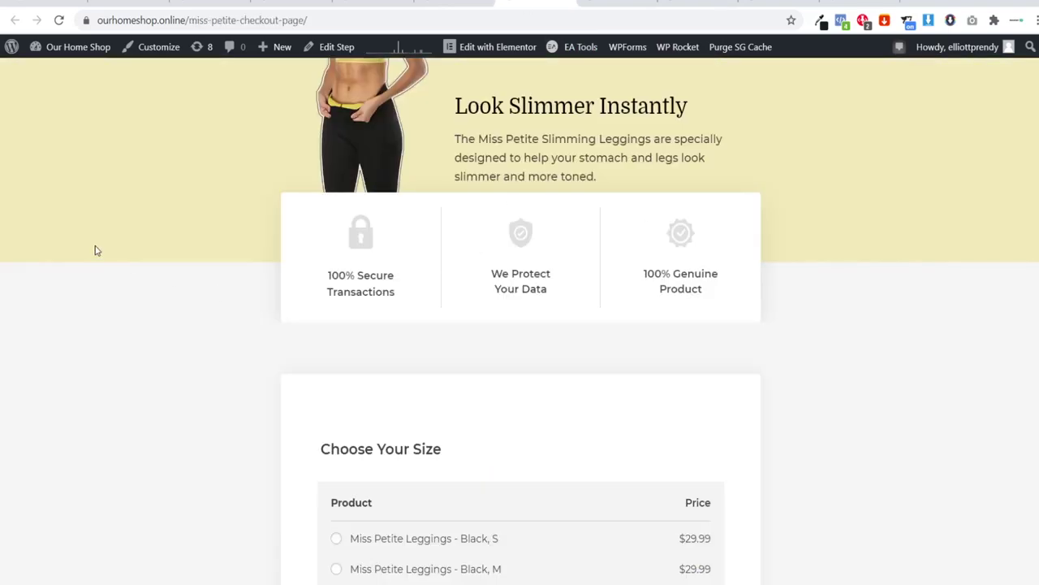
pyautogui.scroll(-3, 199, 260)
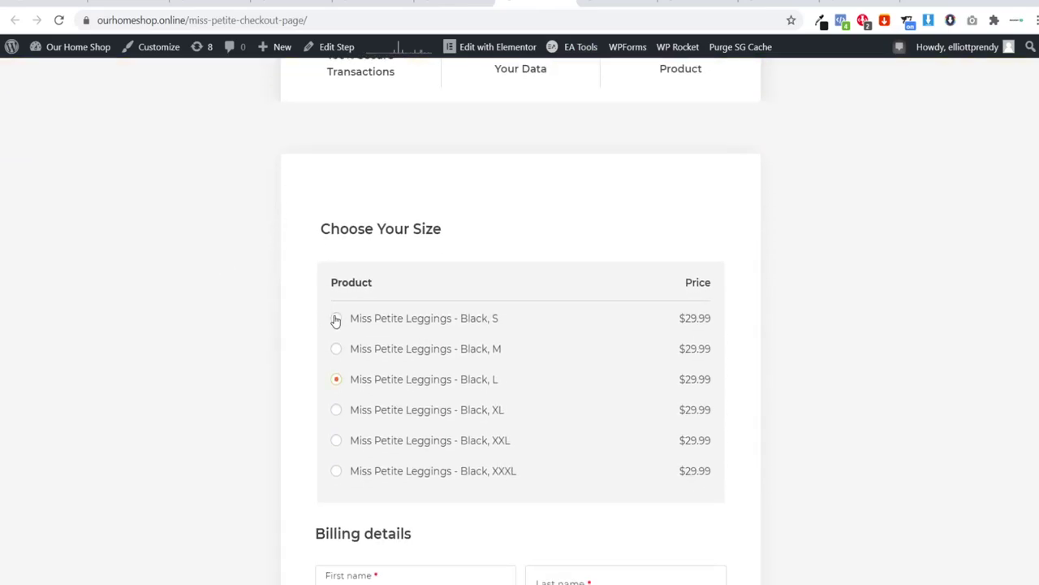
pyautogui.click(336, 318)
pyautogui.click(337, 348)
pyautogui.scroll(3, 455, 348)
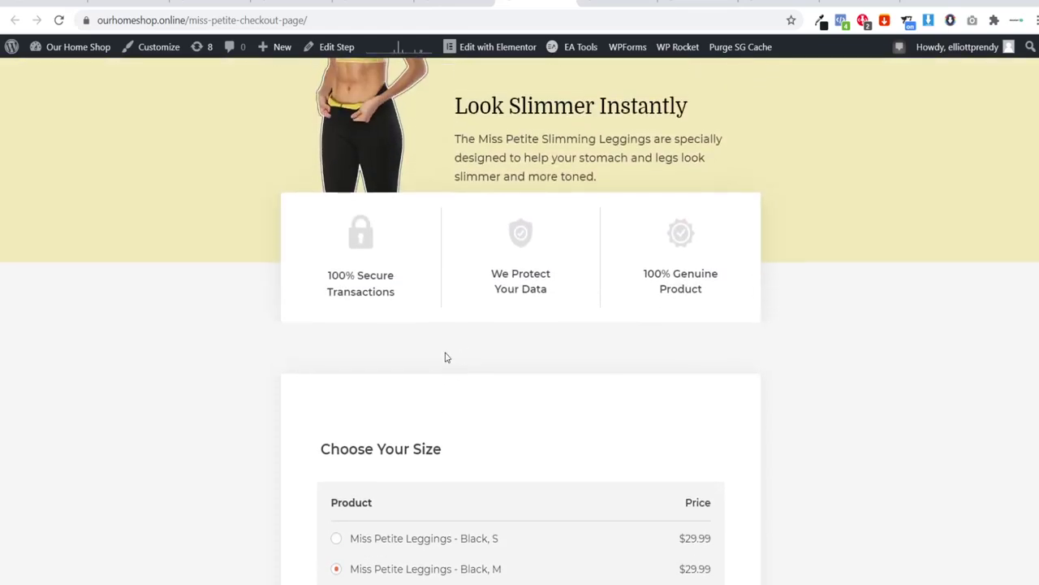